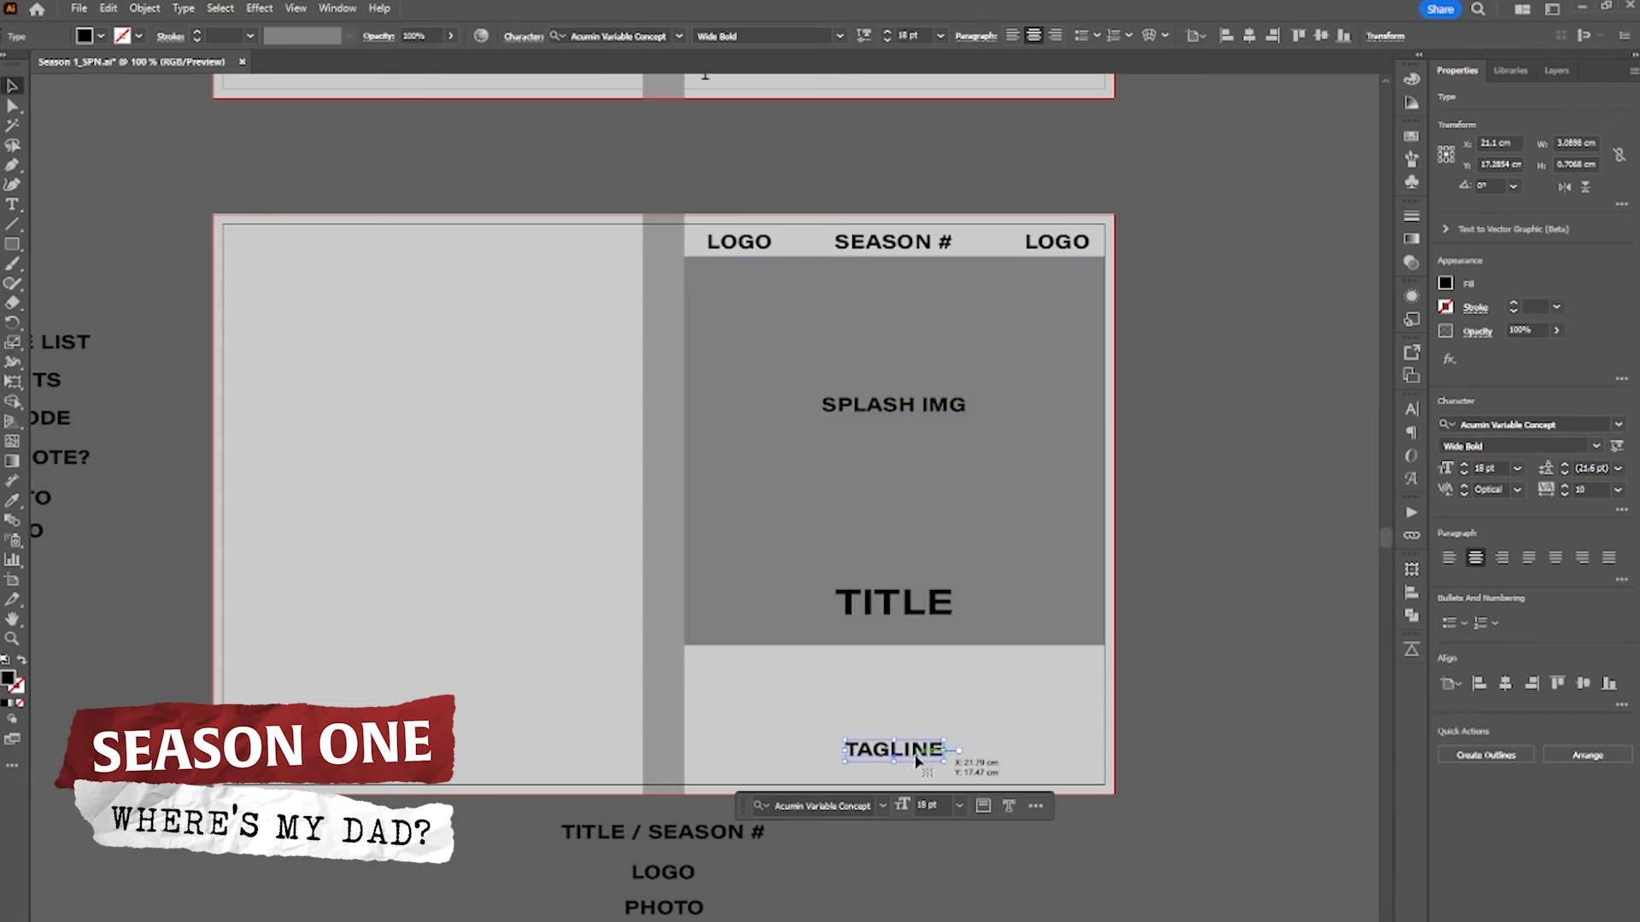
- Position the TAGLINE and TITLE labels on the front cover and add a PULL QUOTE? block across the top of the back cover
{"action": "left_click_drag", "start_coordinate": [916, 760], "coordinate": [916, 766]}
{"action": "mouse_move", "coordinate": [915, 603]}
{"action": "left_mouse_down"}
{"action": "mouse_move", "coordinate": [922, 645]}
{"action": "mouse_move", "coordinate": [895, 602]}
{"action": "left_mouse_up"}
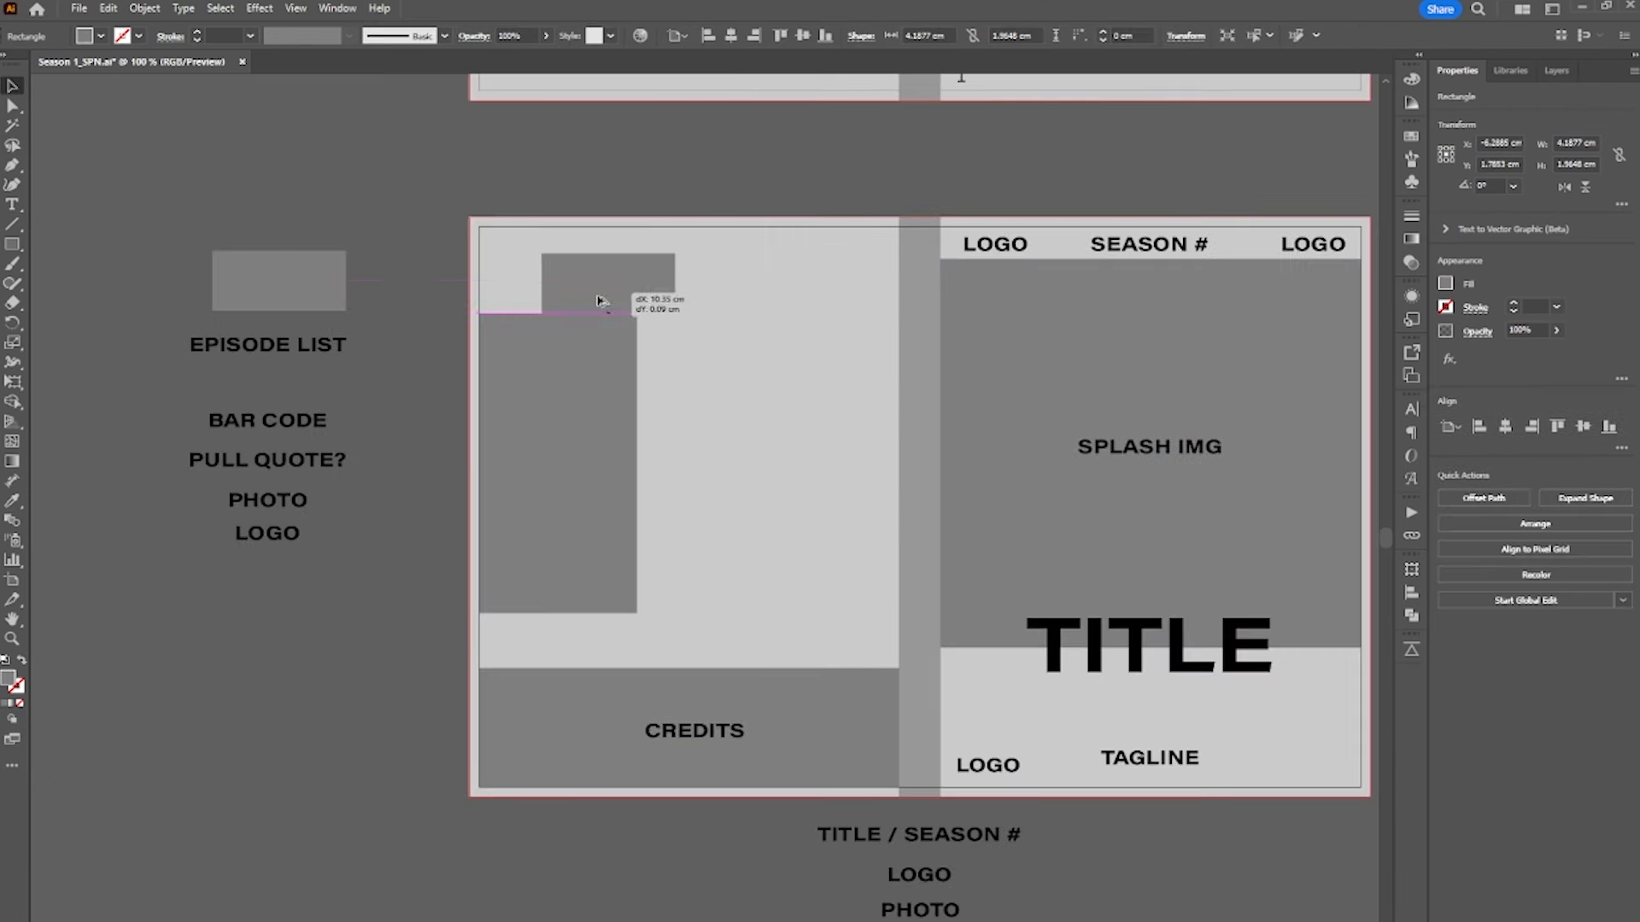
{"action": "mouse_move", "coordinate": [632, 304]}
{"action": "left_mouse_down"}
{"action": "mouse_move", "coordinate": [555, 269]}
{"action": "mouse_move", "coordinate": [634, 291]}
{"action": "mouse_move", "coordinate": [877, 295]}
{"action": "left_mouse_up"}
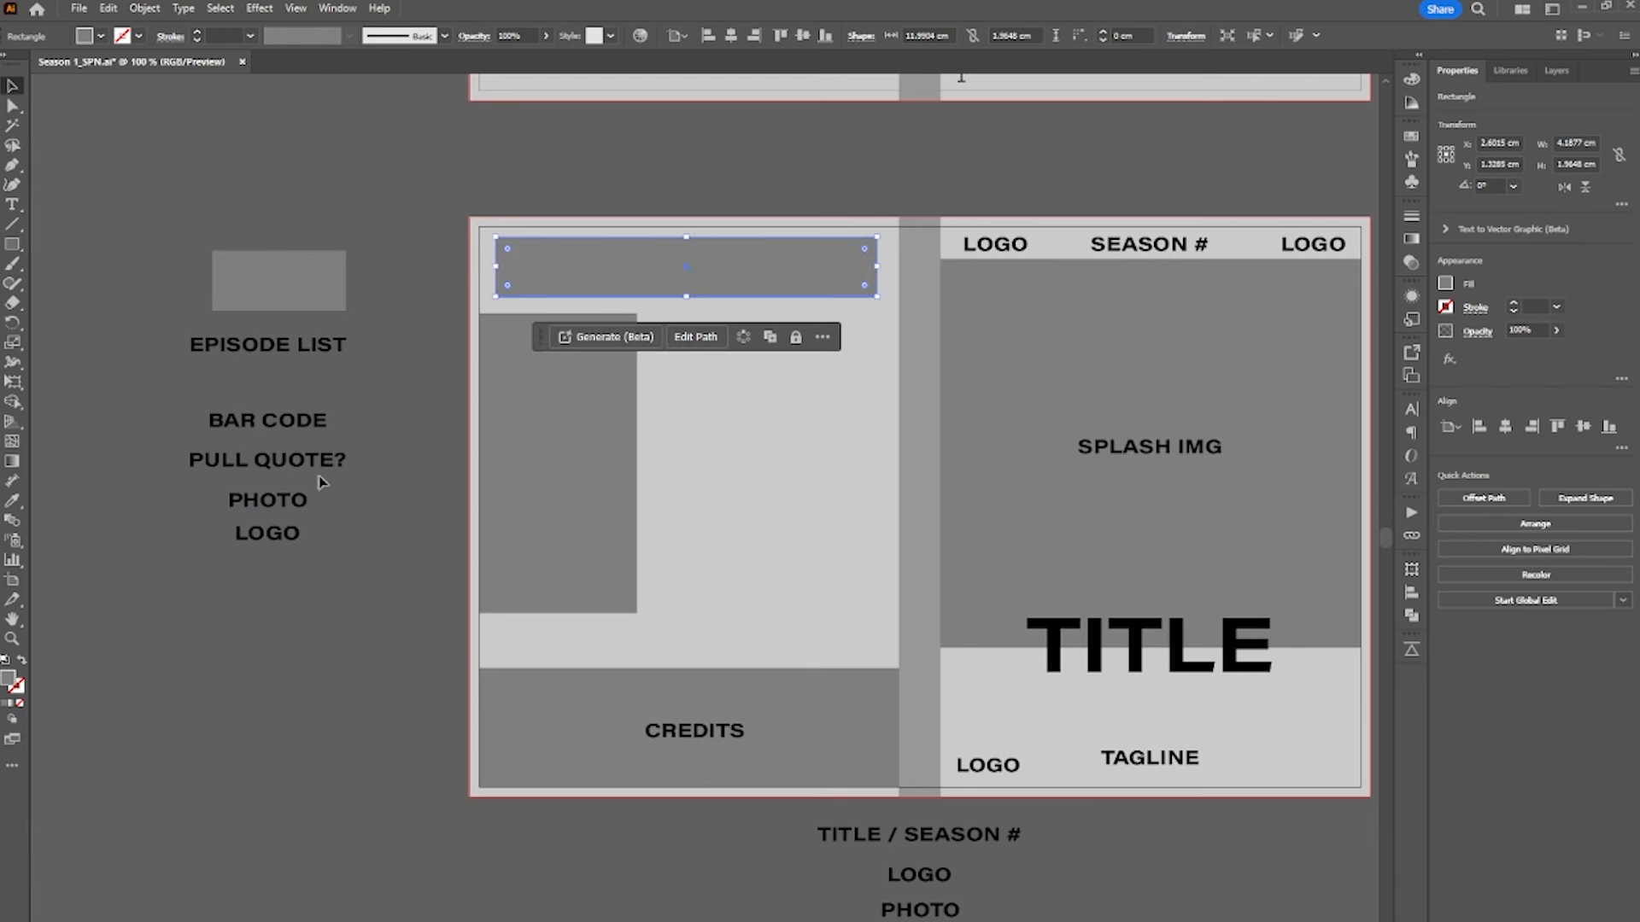
{"action": "left_click_drag", "start_coordinate": [309, 468], "coordinate": [731, 272]}
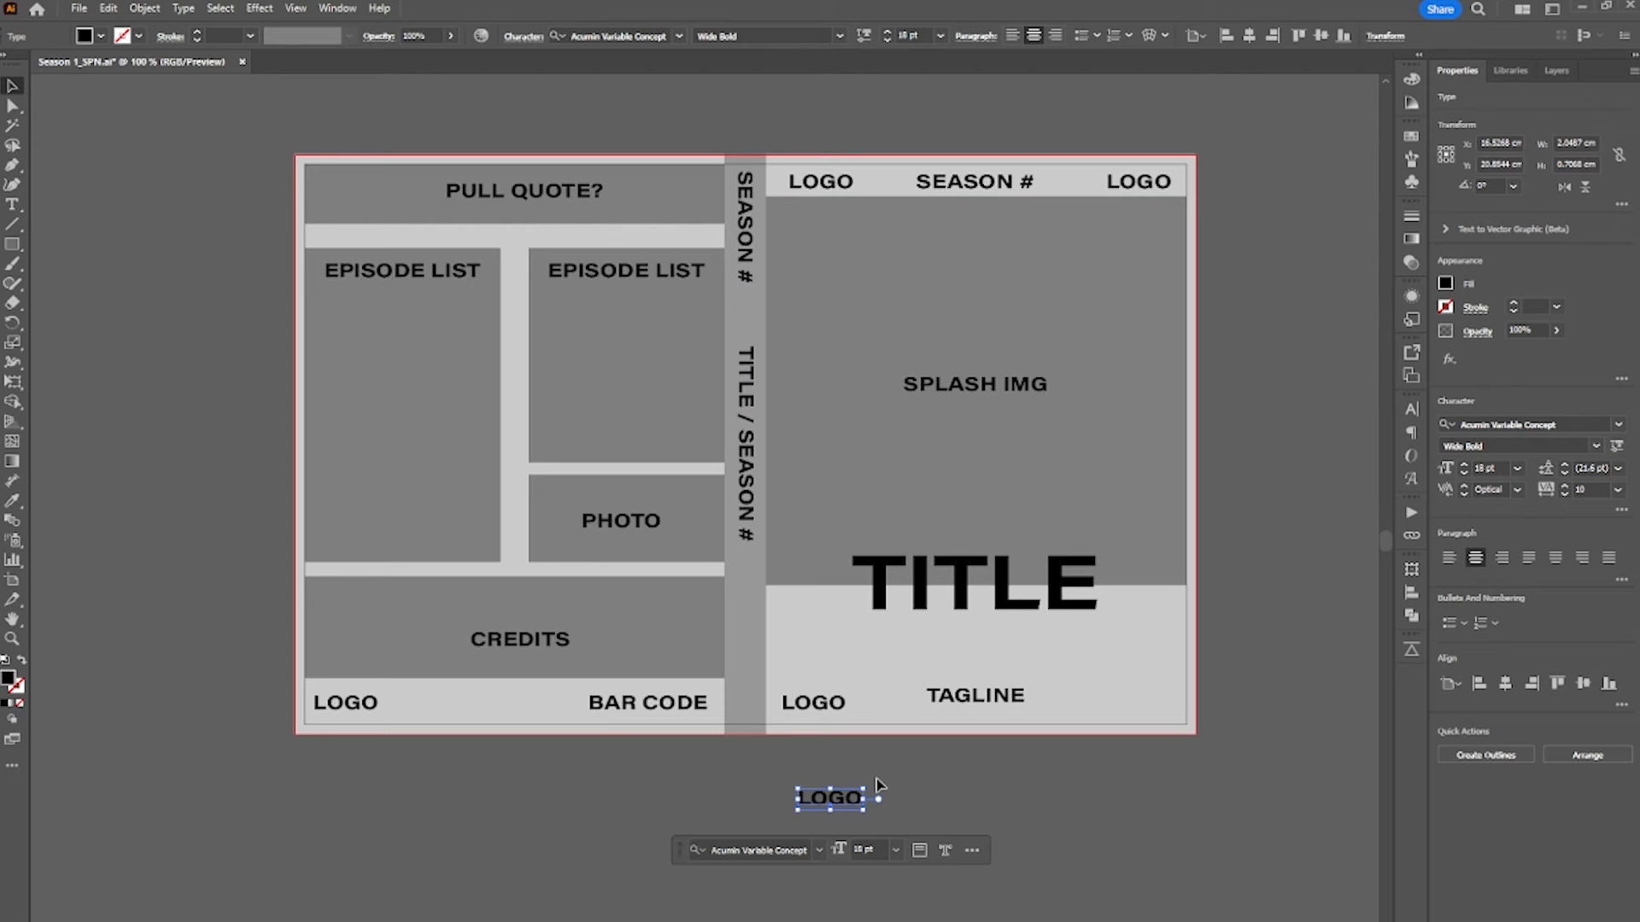
- Rotate the spare LOGO label to 270° and place it at the bottom of the spine
{"action": "left_click_drag", "start_coordinate": [870, 782], "coordinate": [841, 864]}
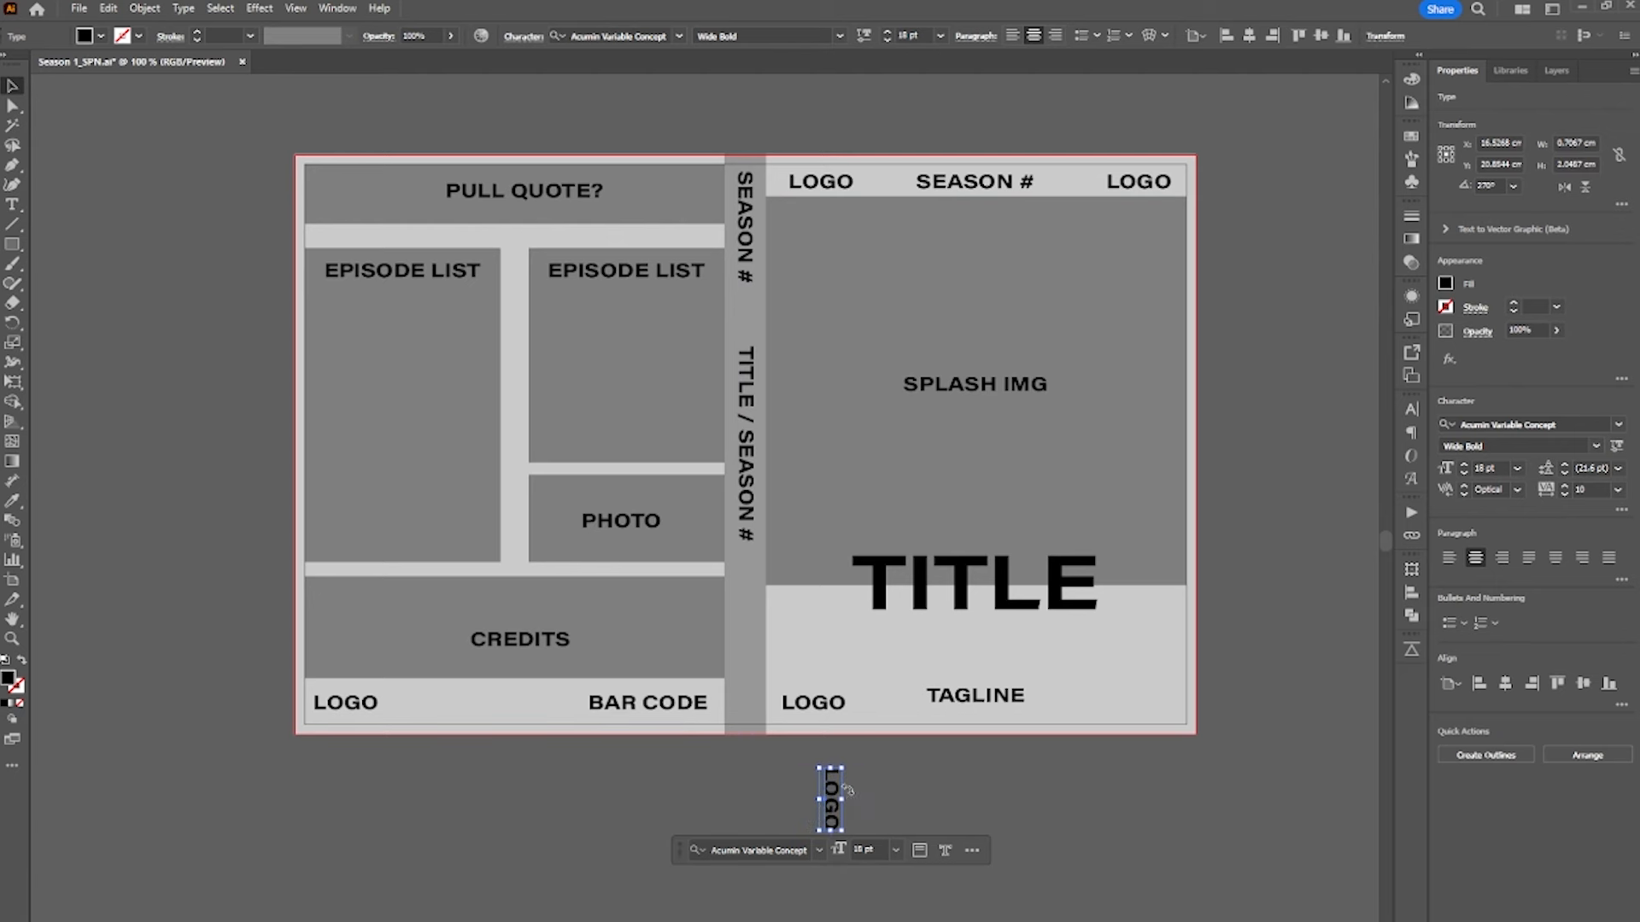
{"action": "left_click_drag", "start_coordinate": [830, 799], "coordinate": [746, 689]}
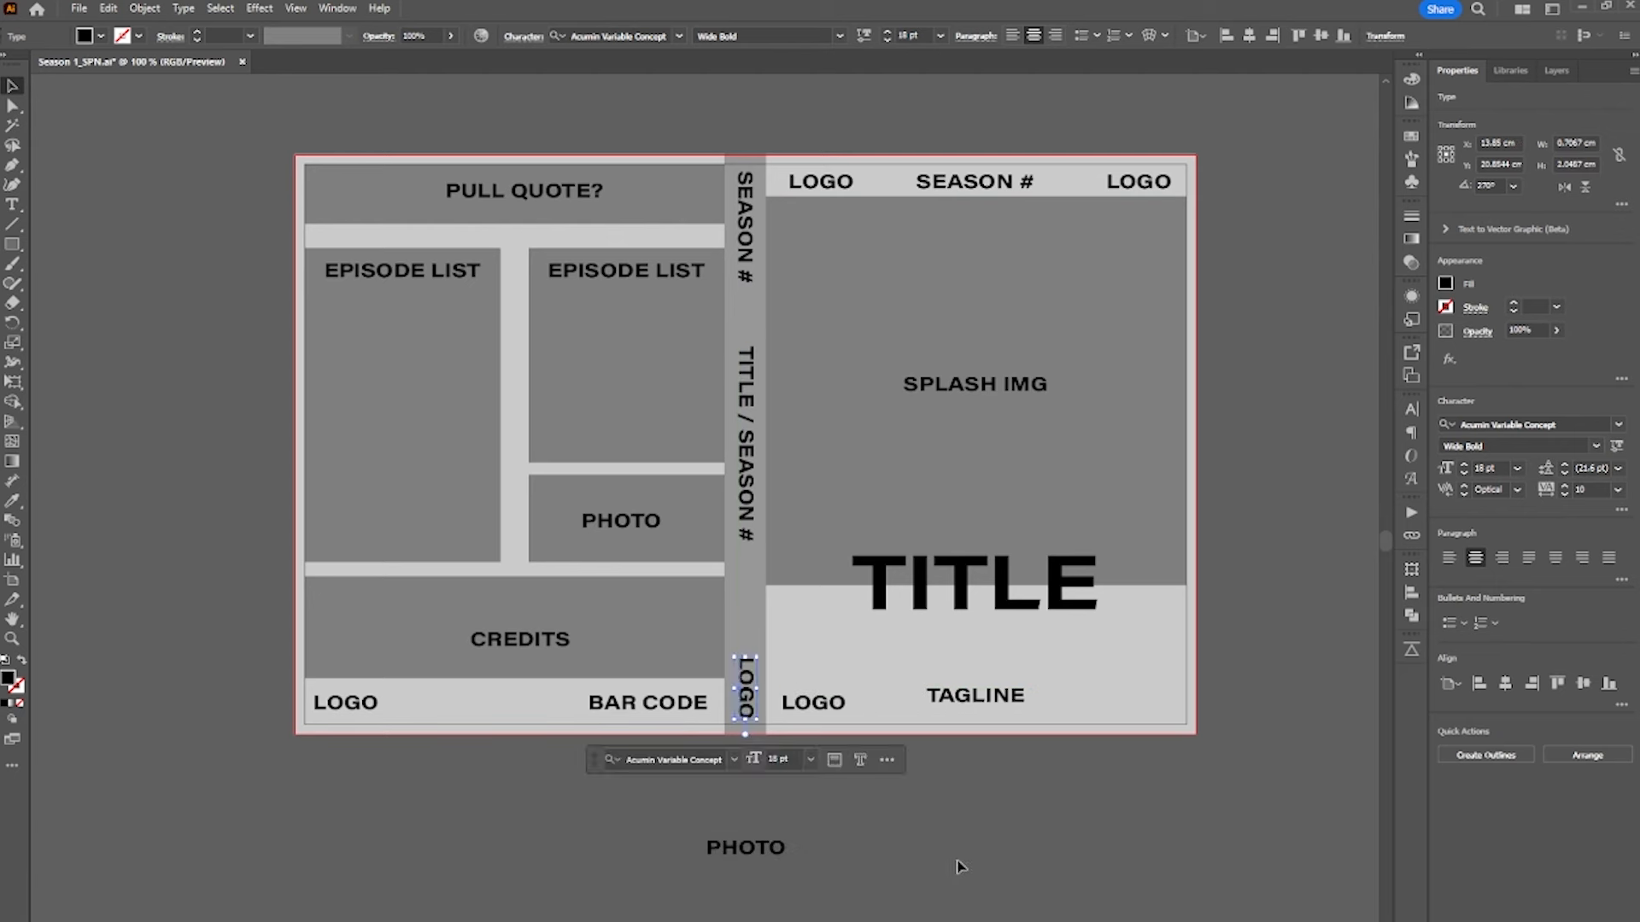
{"action": "left_click", "coordinate": [959, 868]}
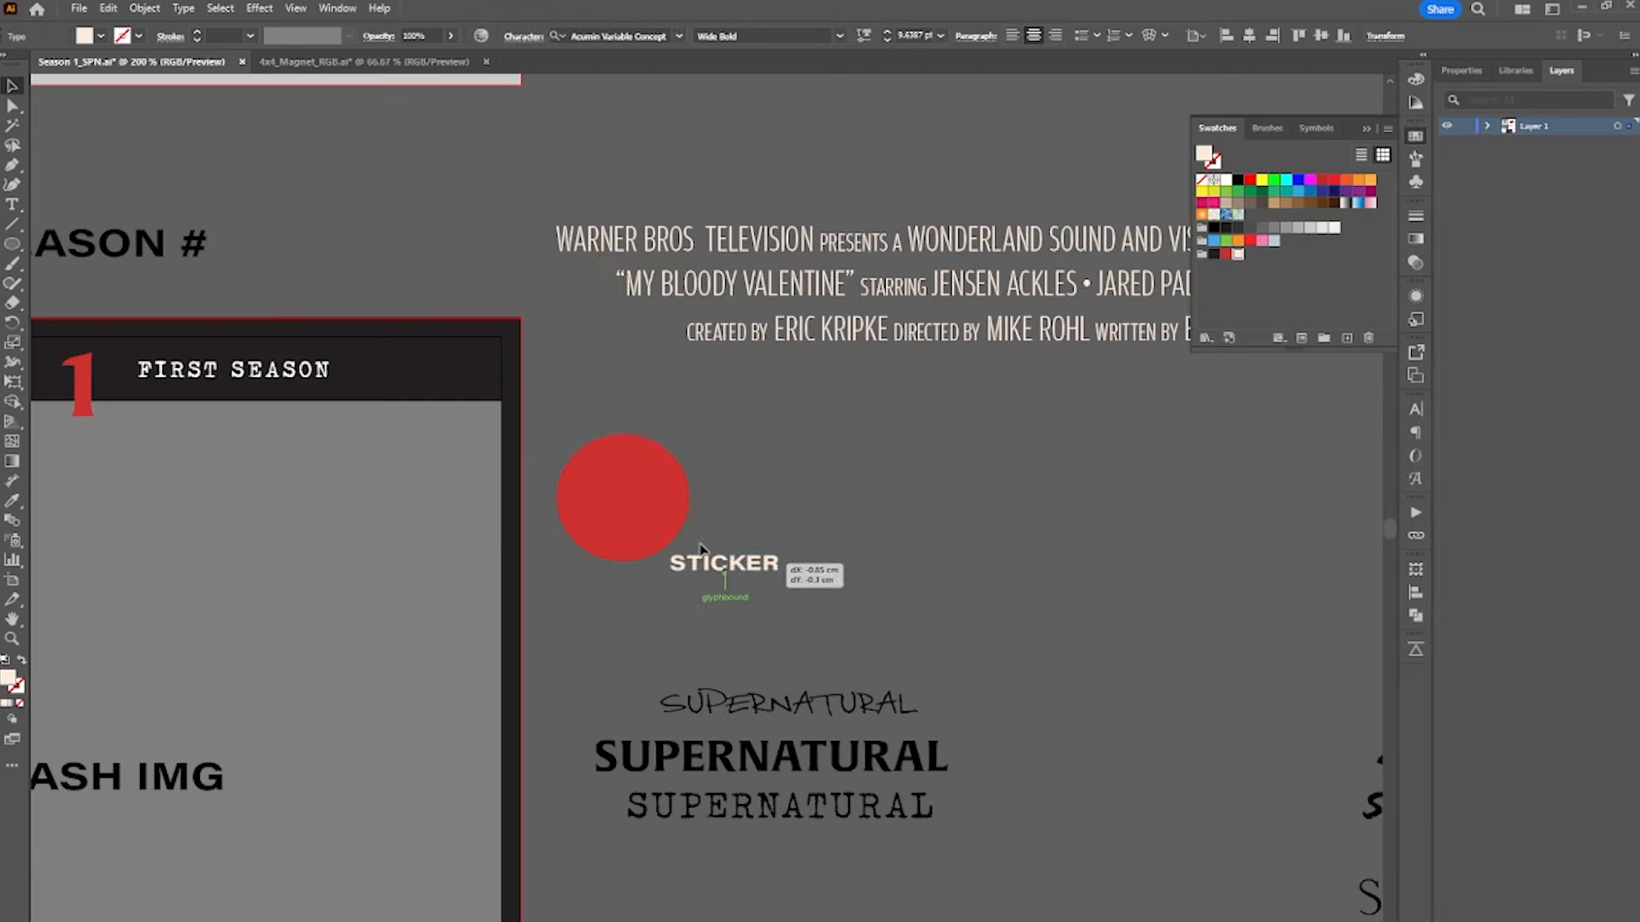
- Place the red circle with its STICKER text over the front cover's upper-right corner and rotate the sticker slightly clockwise
{"action": "left_click_drag", "start_coordinate": [751, 563], "coordinate": [304, 421]}
{"action": "scroll", "coordinate": [617, 478], "scroll_direction": "up", "scroll_amount": 2}
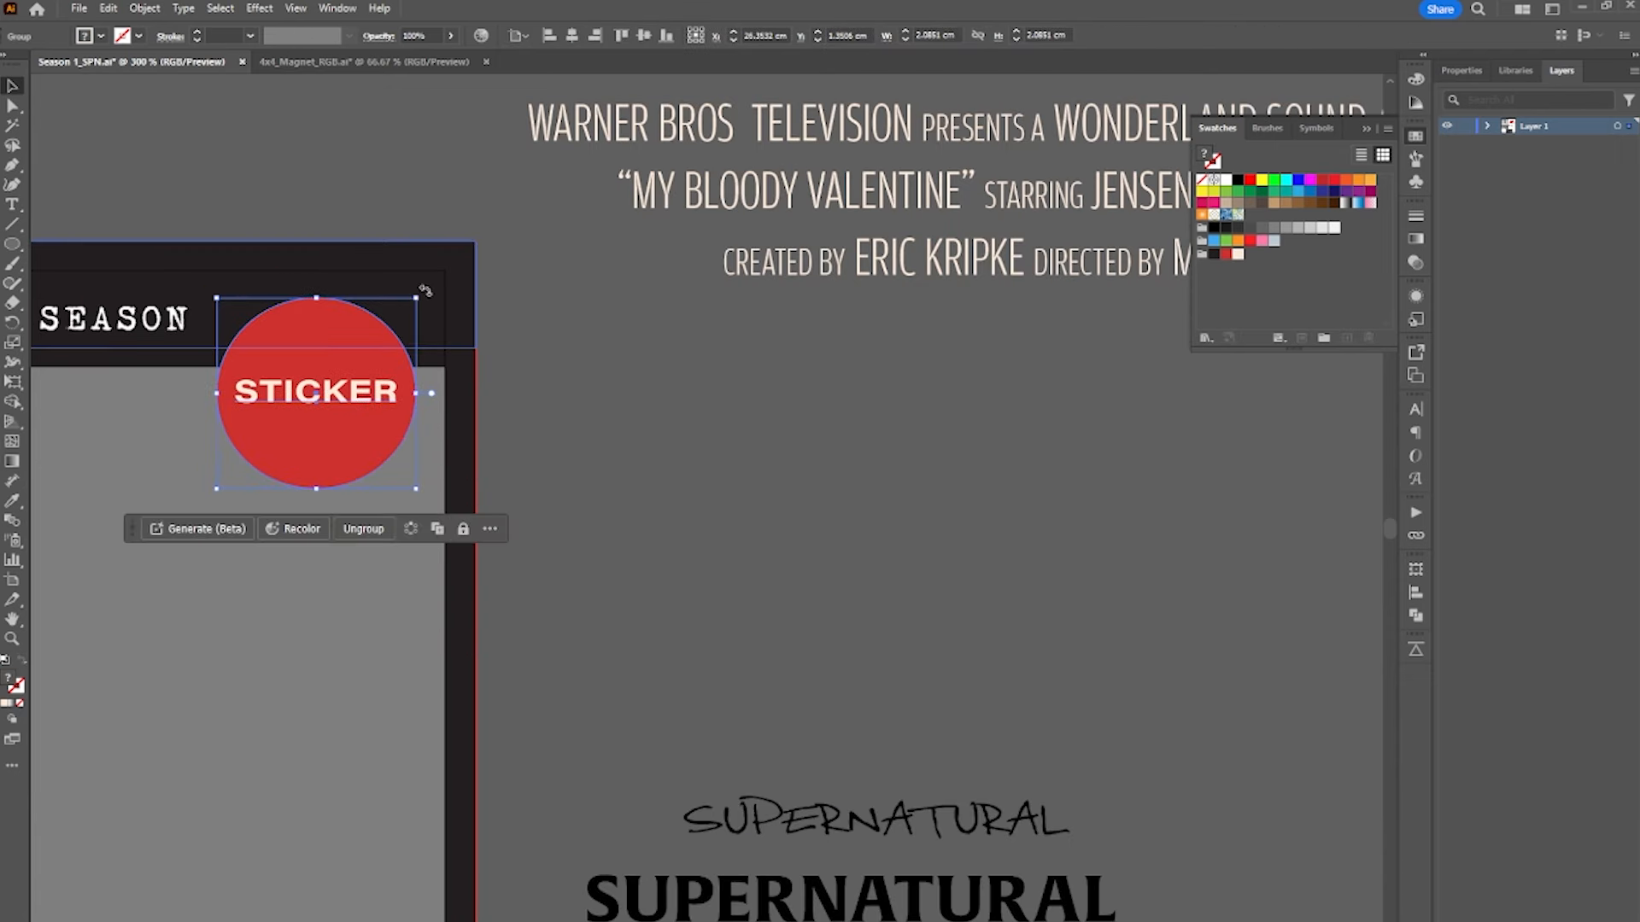
{"action": "left_click_drag", "start_coordinate": [426, 291], "coordinate": [469, 295]}
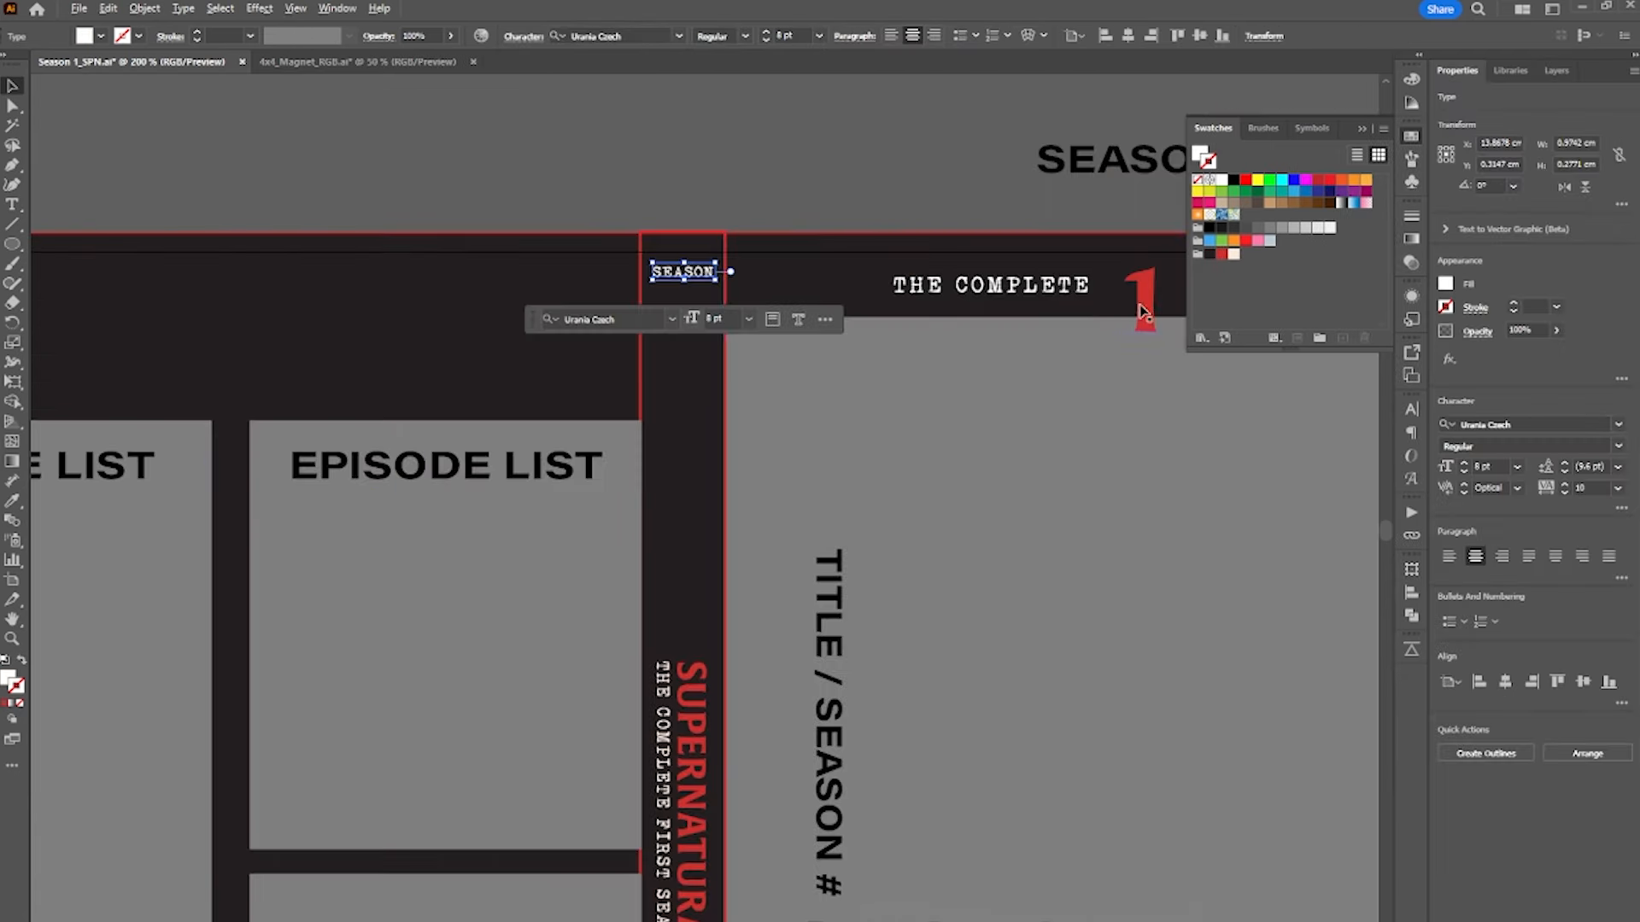
- Place the red number 1 centred beneath SEASON on the spine and open its font size choices
{"action": "left_click_drag", "start_coordinate": [1141, 312], "coordinate": [684, 335]}
{"action": "scroll", "coordinate": [685, 335], "scroll_direction": "up", "scroll_amount": 3}
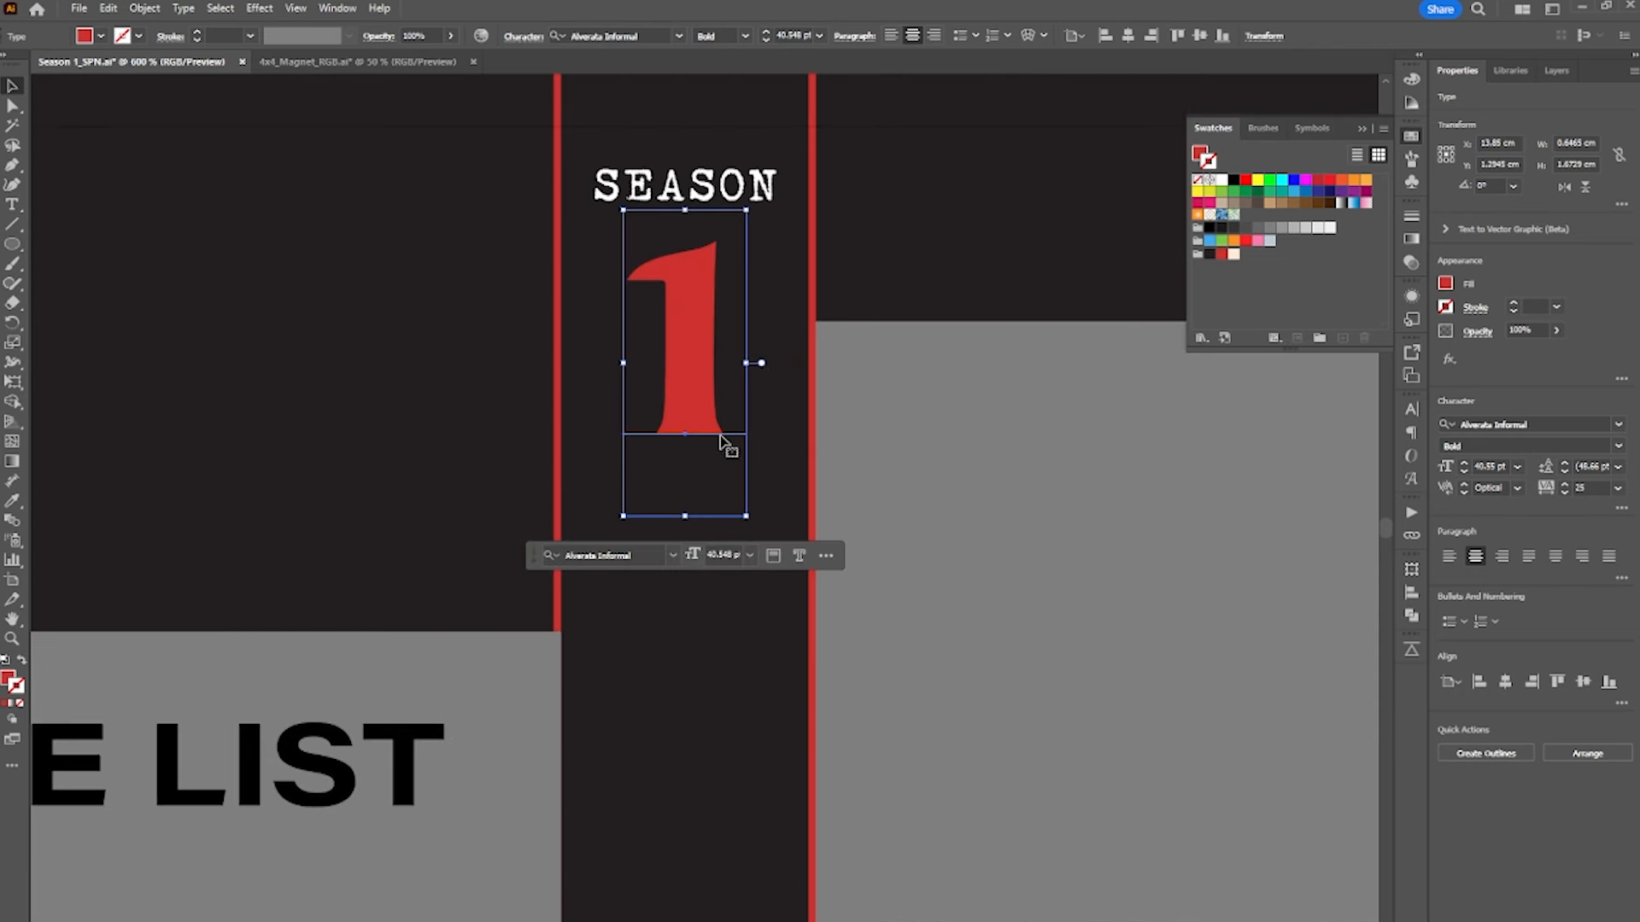
{"action": "left_click", "coordinate": [1518, 468]}
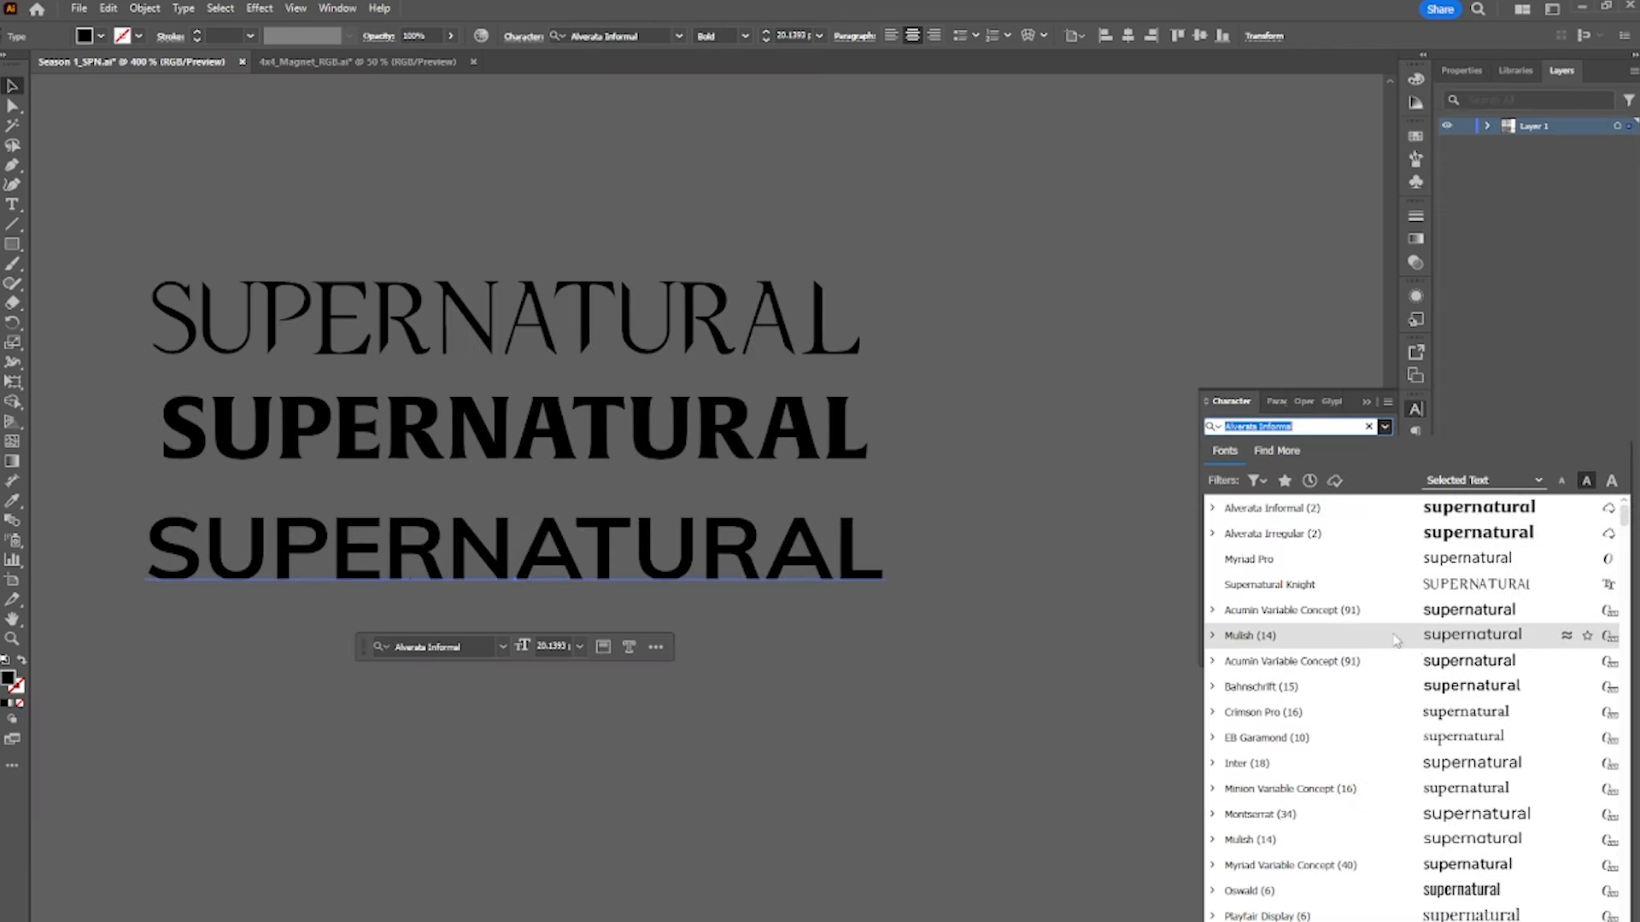
- Preview fonts on the lowest SUPERNATURAL sample and rearrange the brush-style and slanted bold samples beneath the main title sample
{"action": "scroll", "coordinate": [1490, 652], "scroll_direction": "down", "scroll_amount": 4}
{"action": "scroll", "coordinate": [1487, 652], "scroll_direction": "down", "scroll_amount": 2}
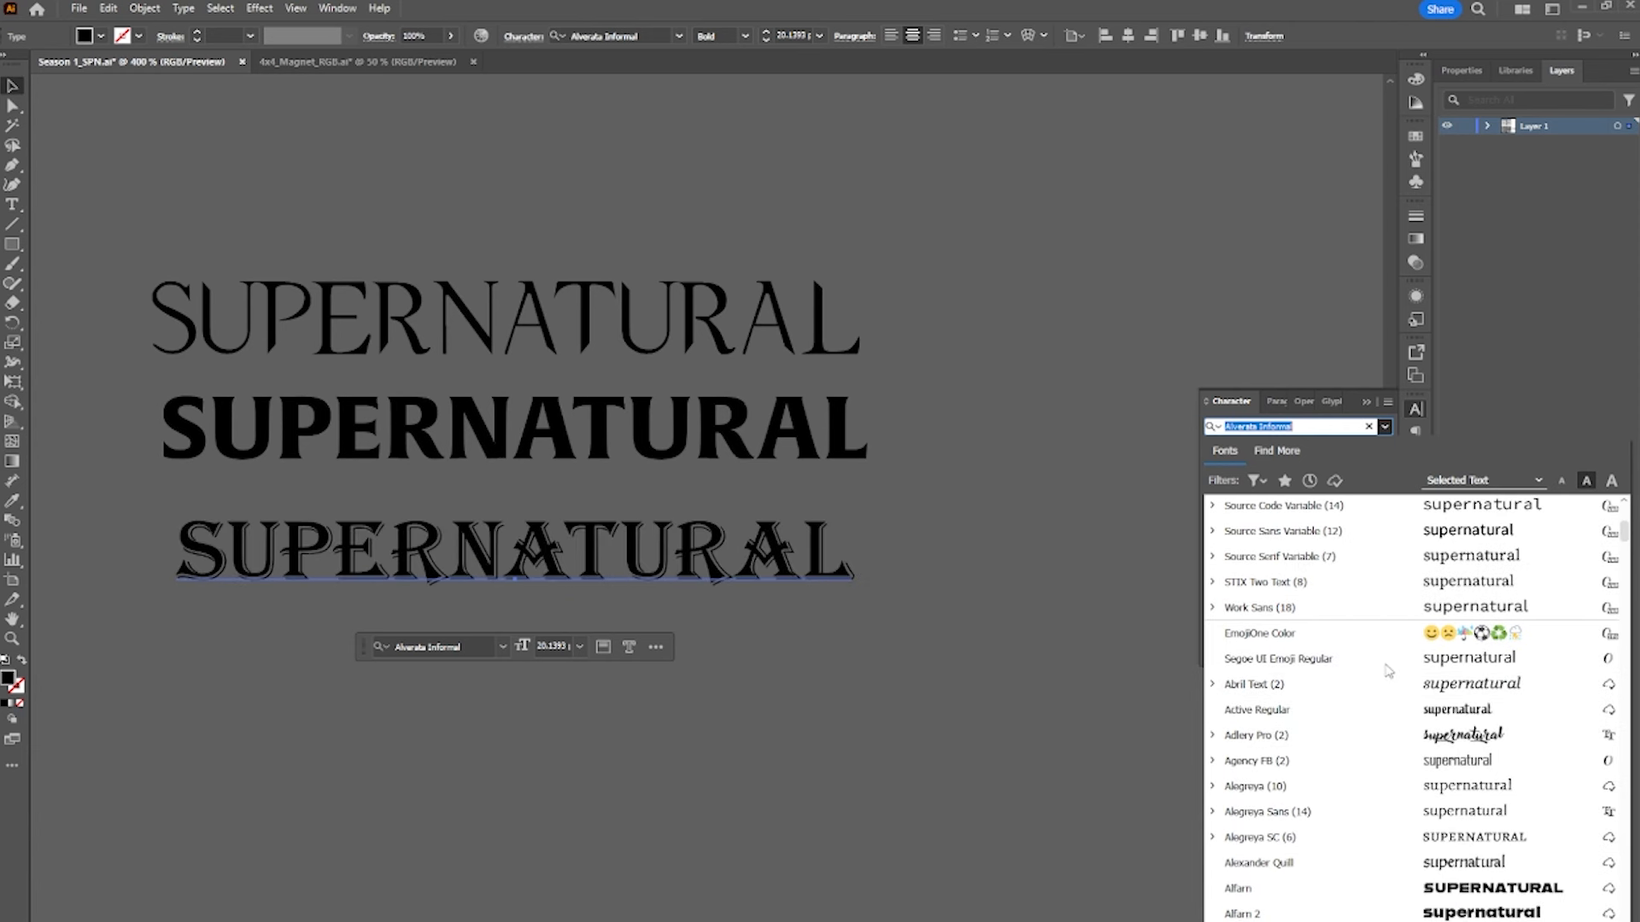
{"action": "scroll", "coordinate": [1388, 671], "scroll_direction": "down", "scroll_amount": 1}
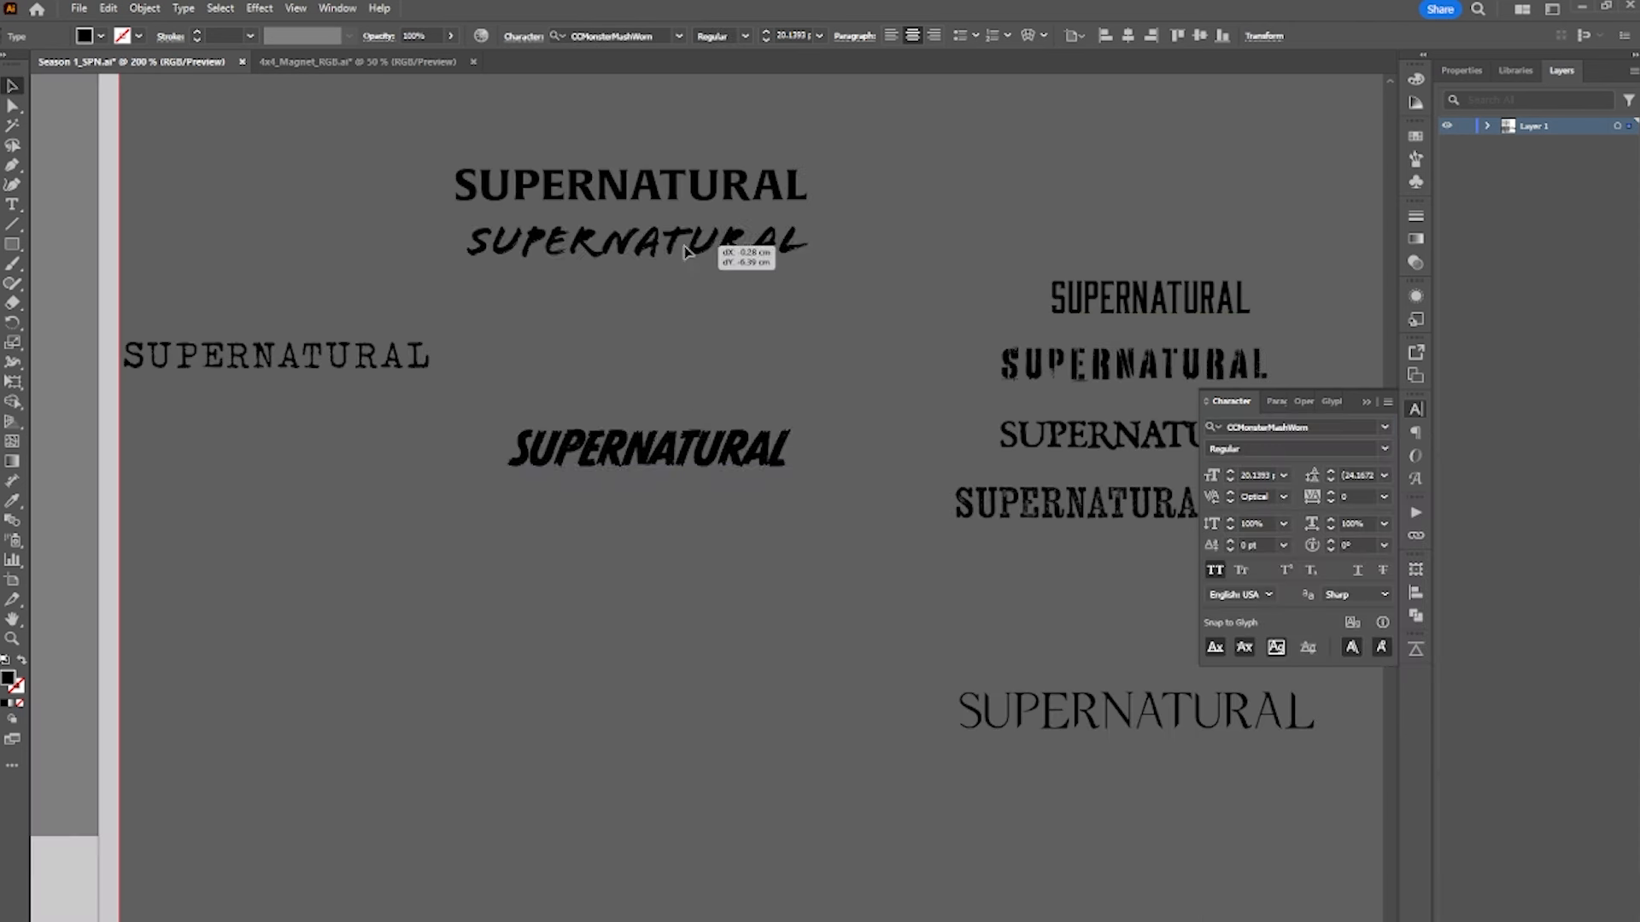
{"action": "left_click_drag", "start_coordinate": [683, 239], "coordinate": [698, 523]}
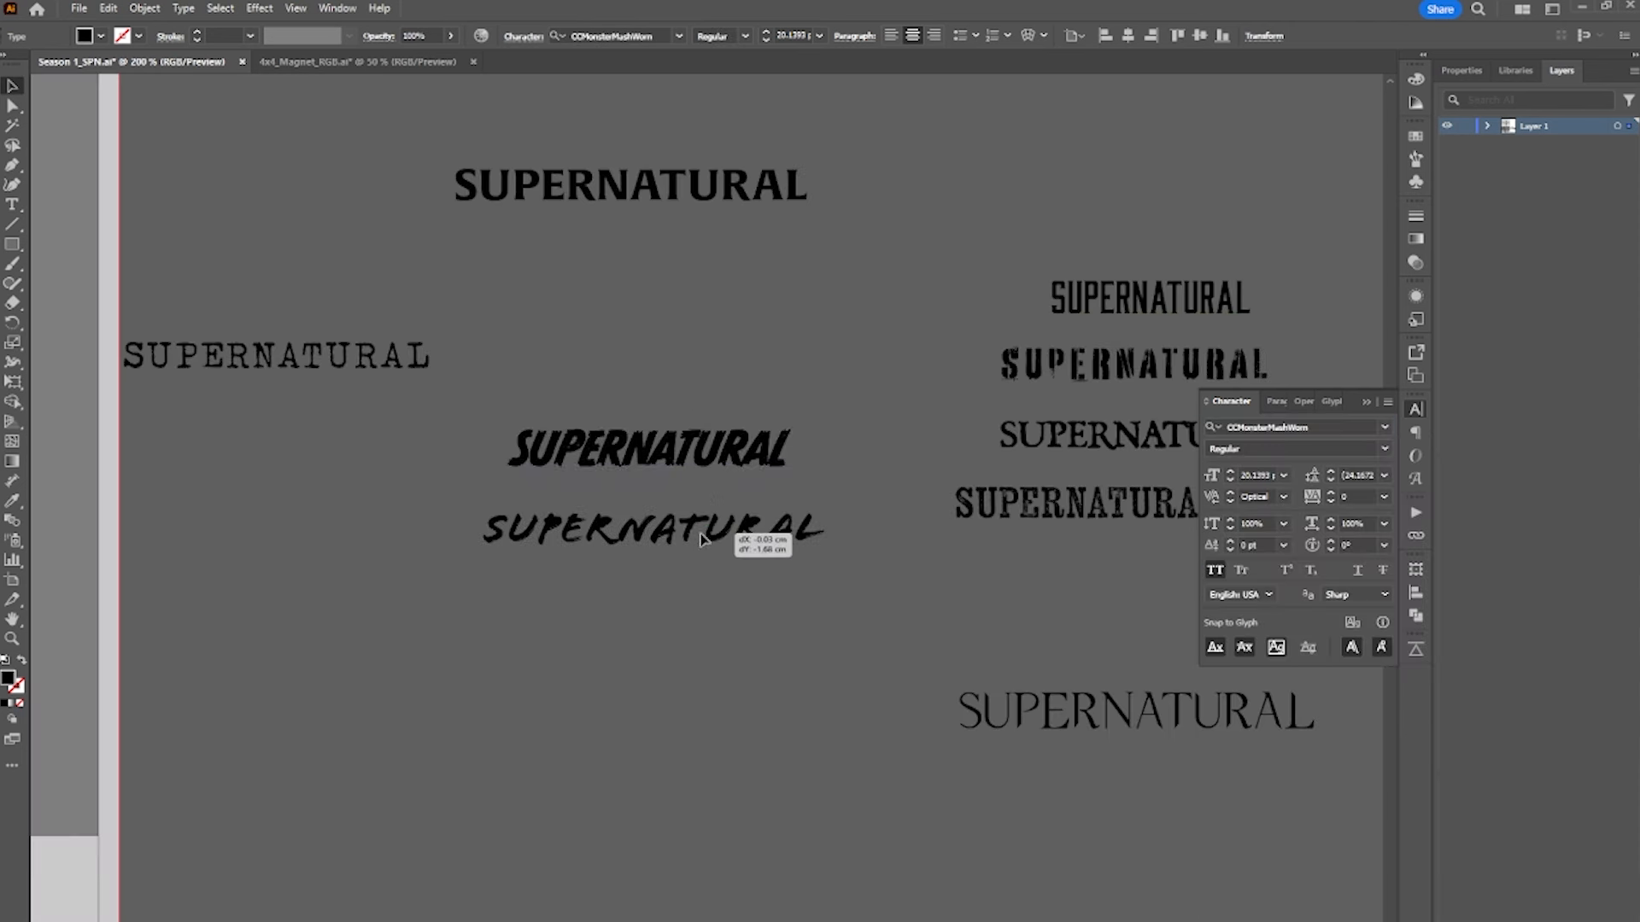
{"action": "left_click_drag", "start_coordinate": [696, 449], "coordinate": [690, 263]}
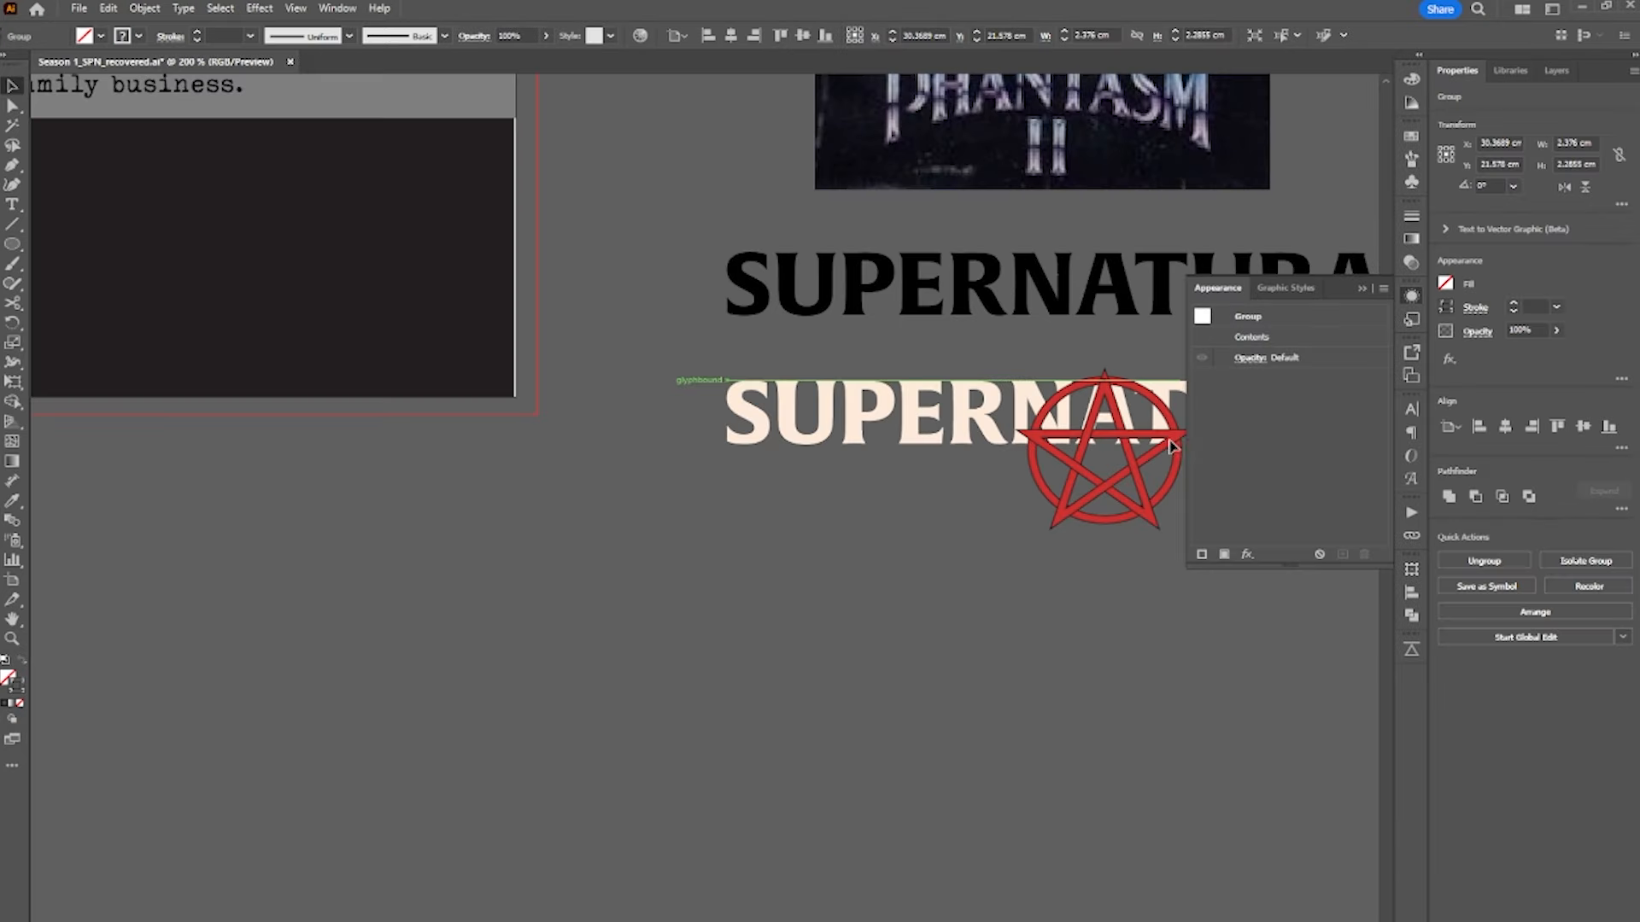
- Position the red pentagram in place of the first A in the arched SUPERNATURAL title and select the neighbouring N
{"action": "left_click_drag", "start_coordinate": [1083, 459], "coordinate": [887, 531]}
{"action": "scroll", "coordinate": [886, 531], "scroll_direction": "up", "scroll_amount": 2}
{"action": "scroll", "coordinate": [886, 531], "scroll_direction": "down", "scroll_amount": 2}
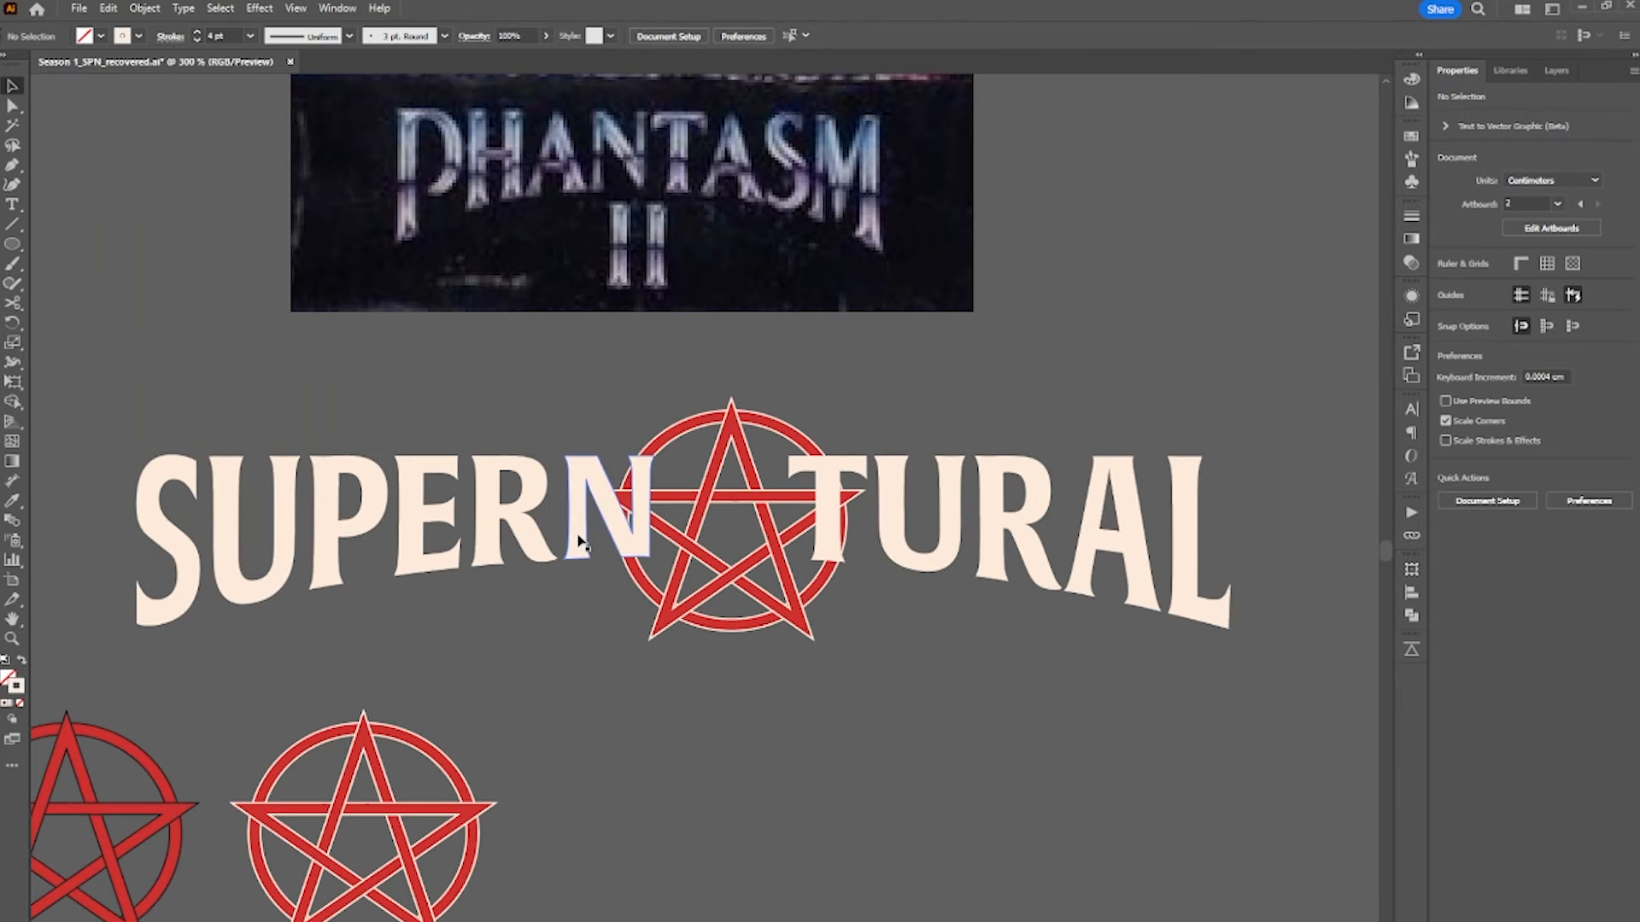
{"action": "left_click", "coordinate": [579, 540]}
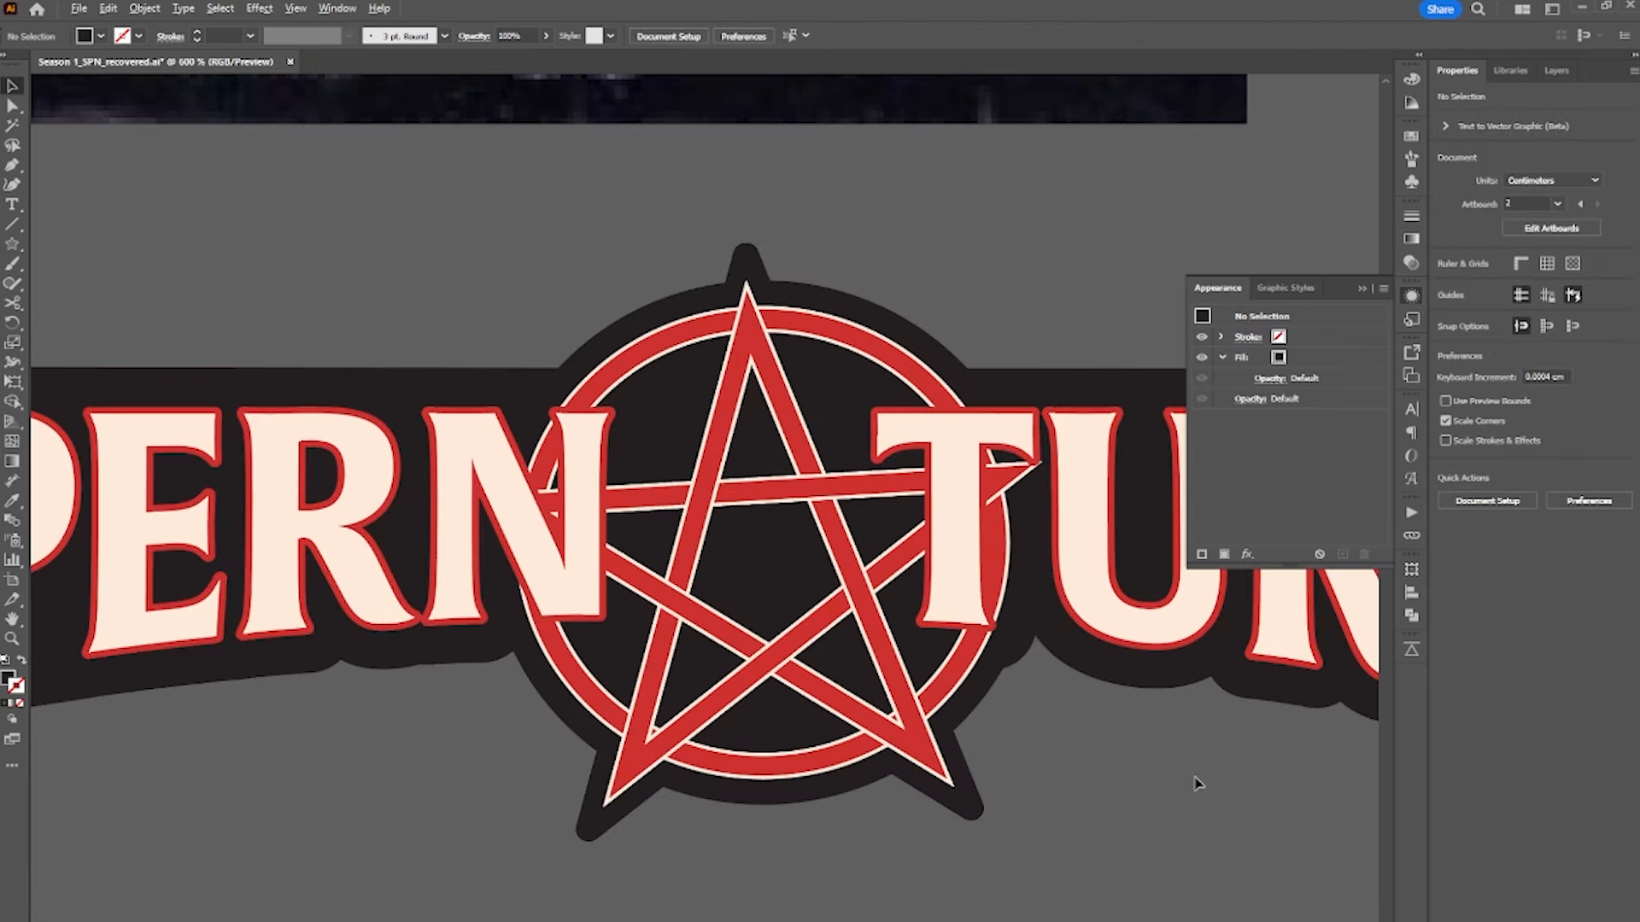
{"action": "scroll", "coordinate": [1195, 783], "scroll_direction": "down", "scroll_amount": 4}
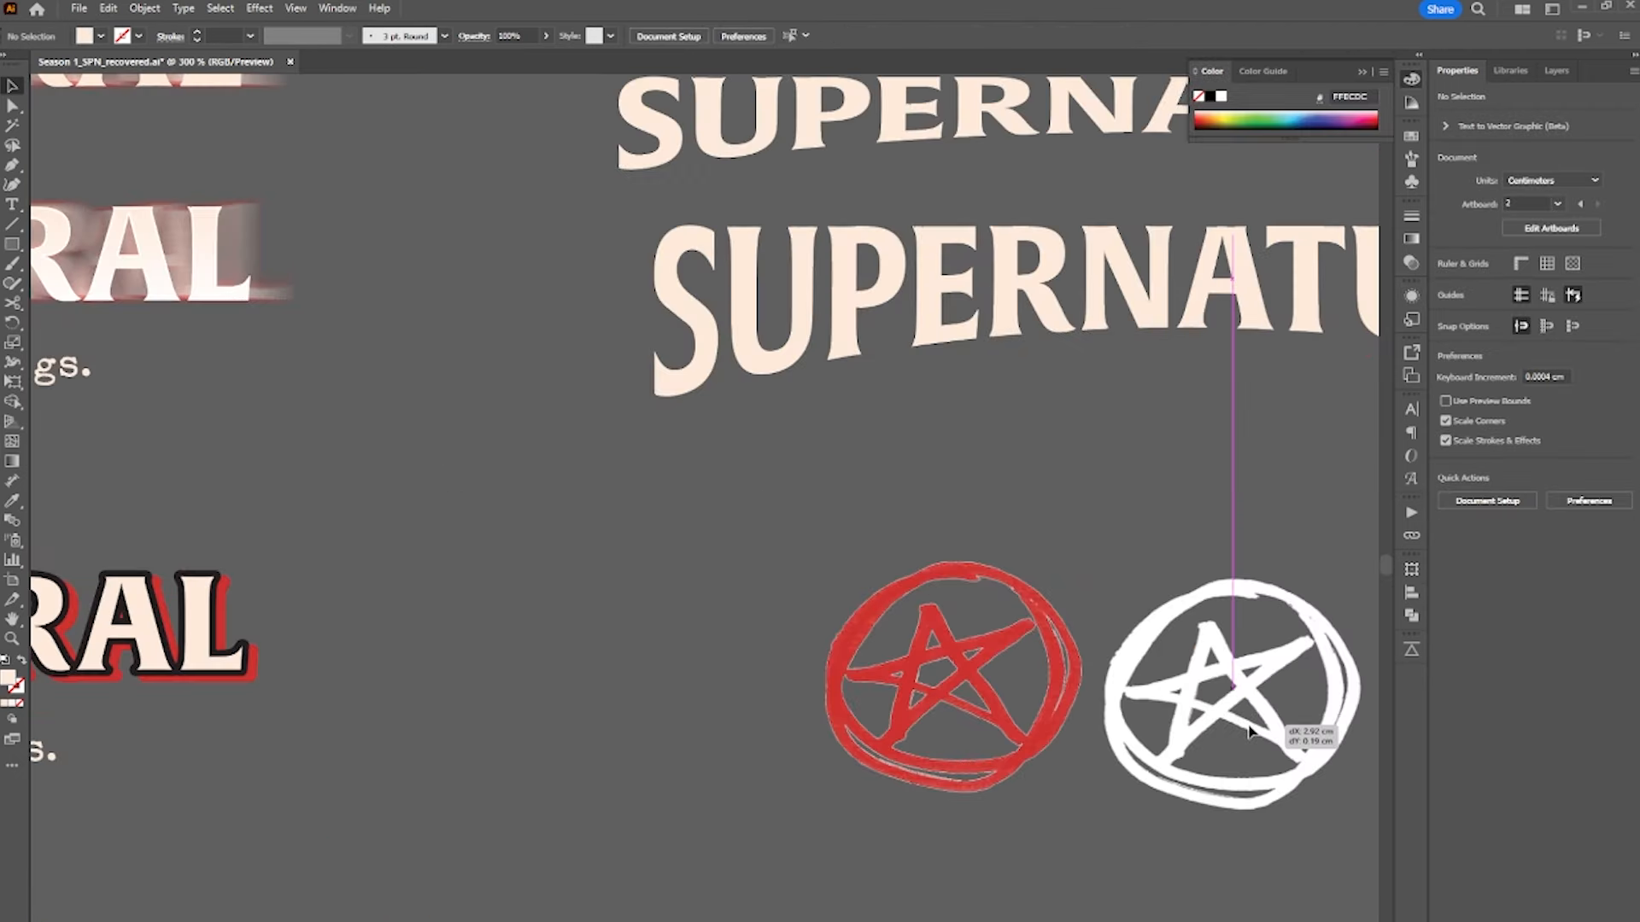
- Place a white version of the hand-drawn pentagram to the right of the red one
{"action": "left_click_drag", "start_coordinate": [965, 705], "coordinate": [1227, 699]}
{"action": "left_click", "coordinate": [715, 598]}
{"action": "scroll", "coordinate": [772, 631], "scroll_direction": "down", "scroll_amount": 3}
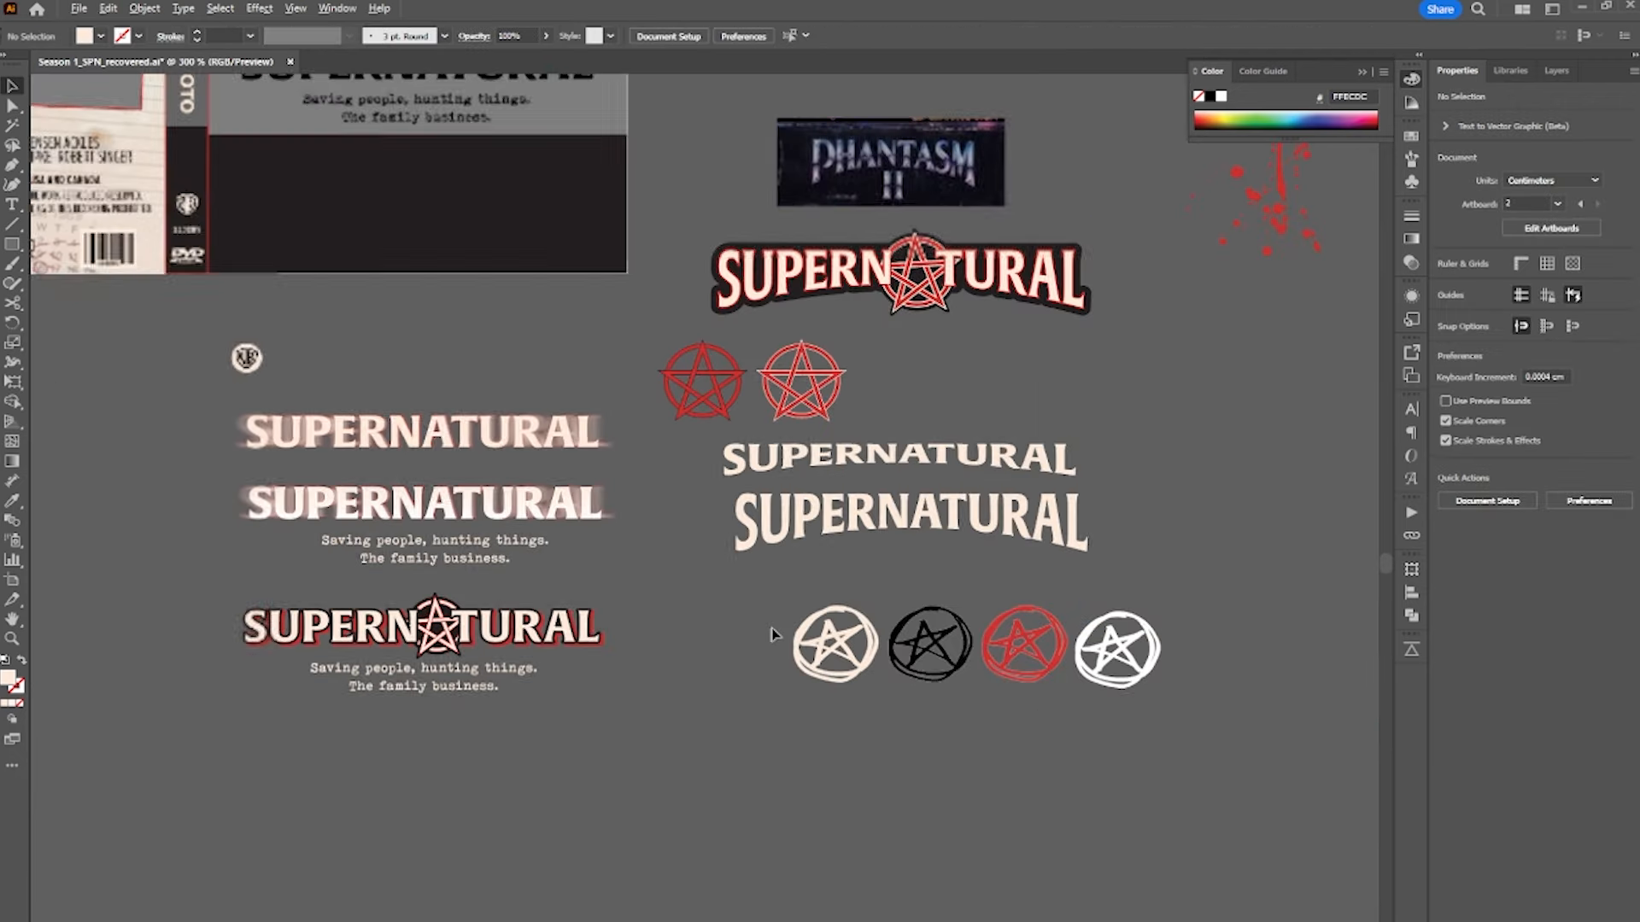
{"action": "left_click_drag", "start_coordinate": [757, 661], "coordinate": [790, 689]}
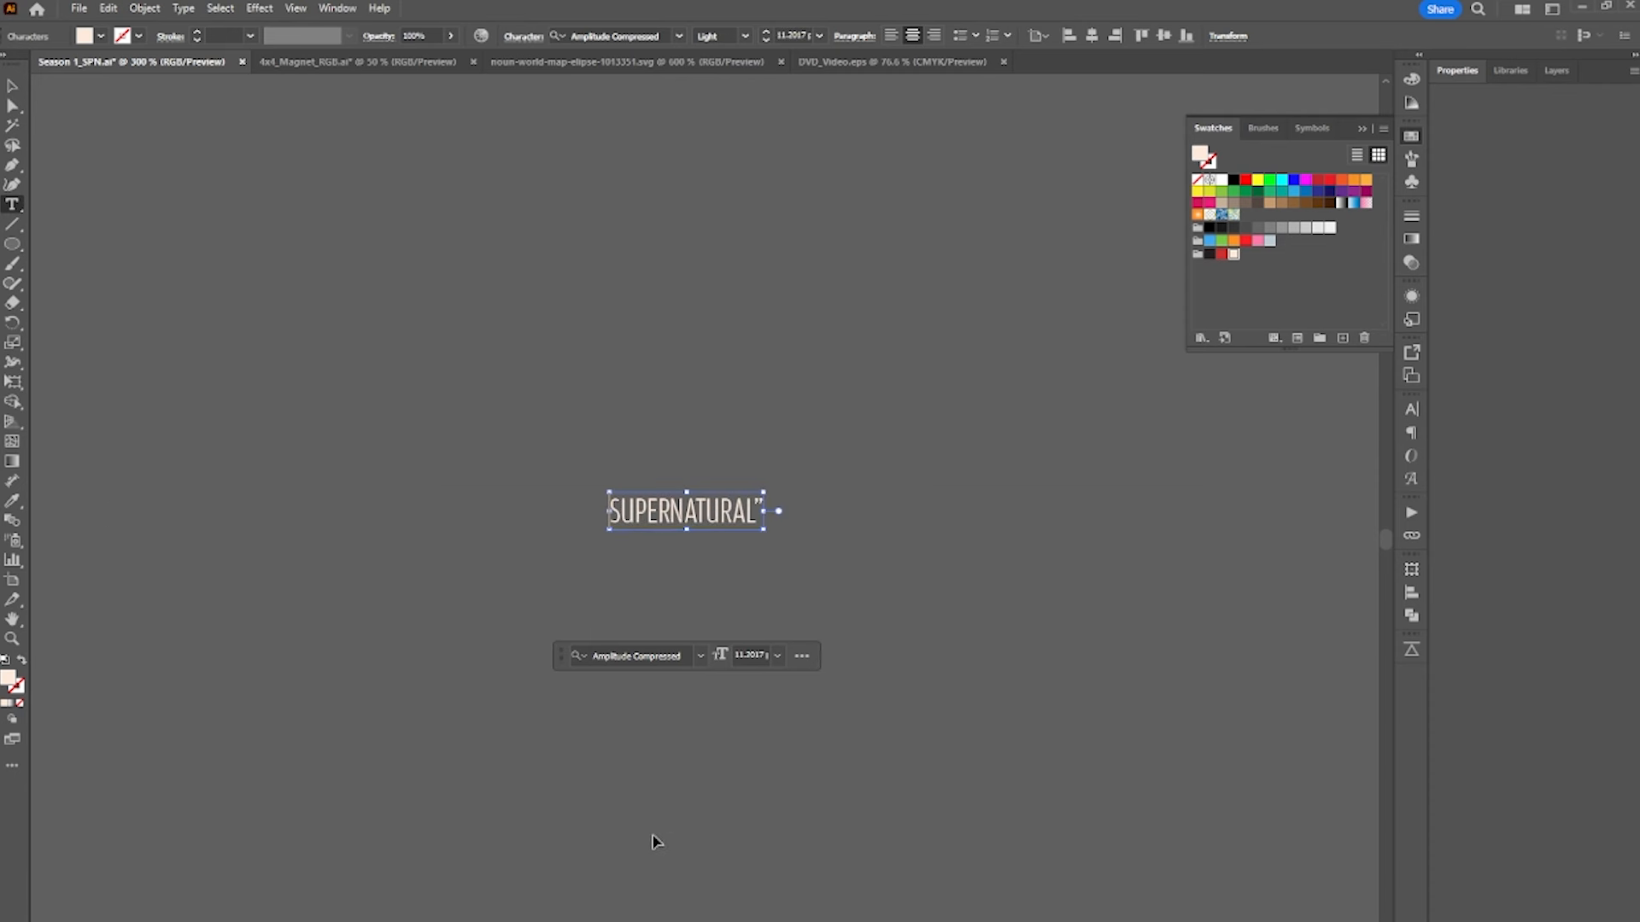
- After "SUPERNATURAL", add "STARRING JARED PADALECKI JENSEN ACKLES" and a second line "CREATED BY ERIC KRIPKE EXECUTIVE PRODUCERS ERIC KRIPKE ROBERT SINGER"
{"action": "type", "text": "STARRING"}
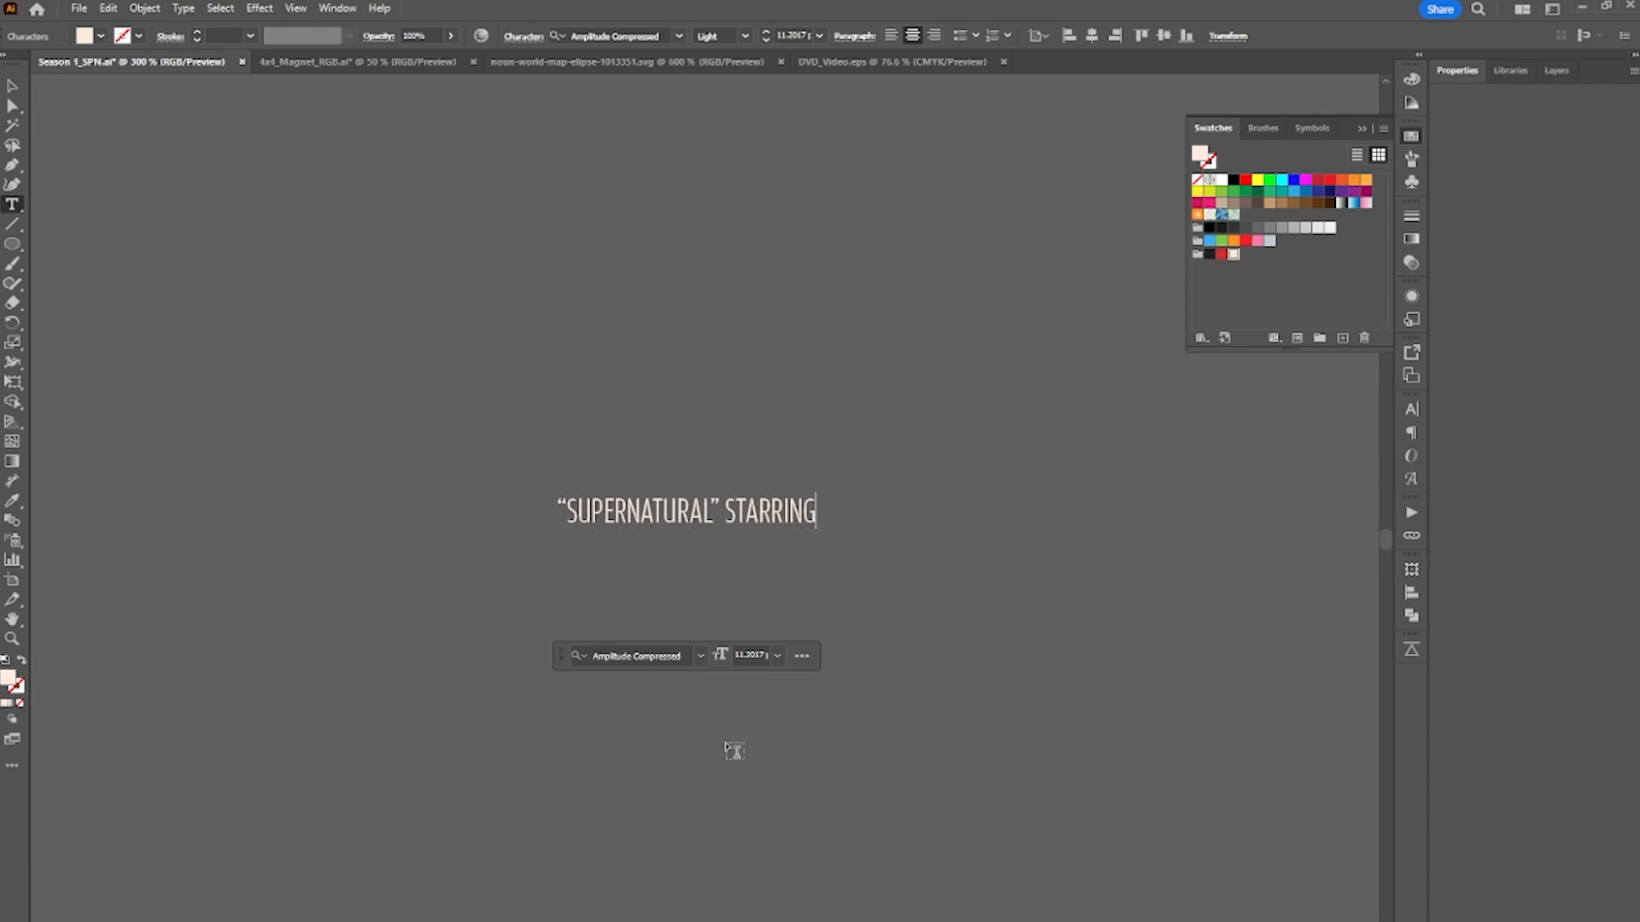
{"action": "type", "text": " JARED PADALECKI  JENSEN ACKLES"}
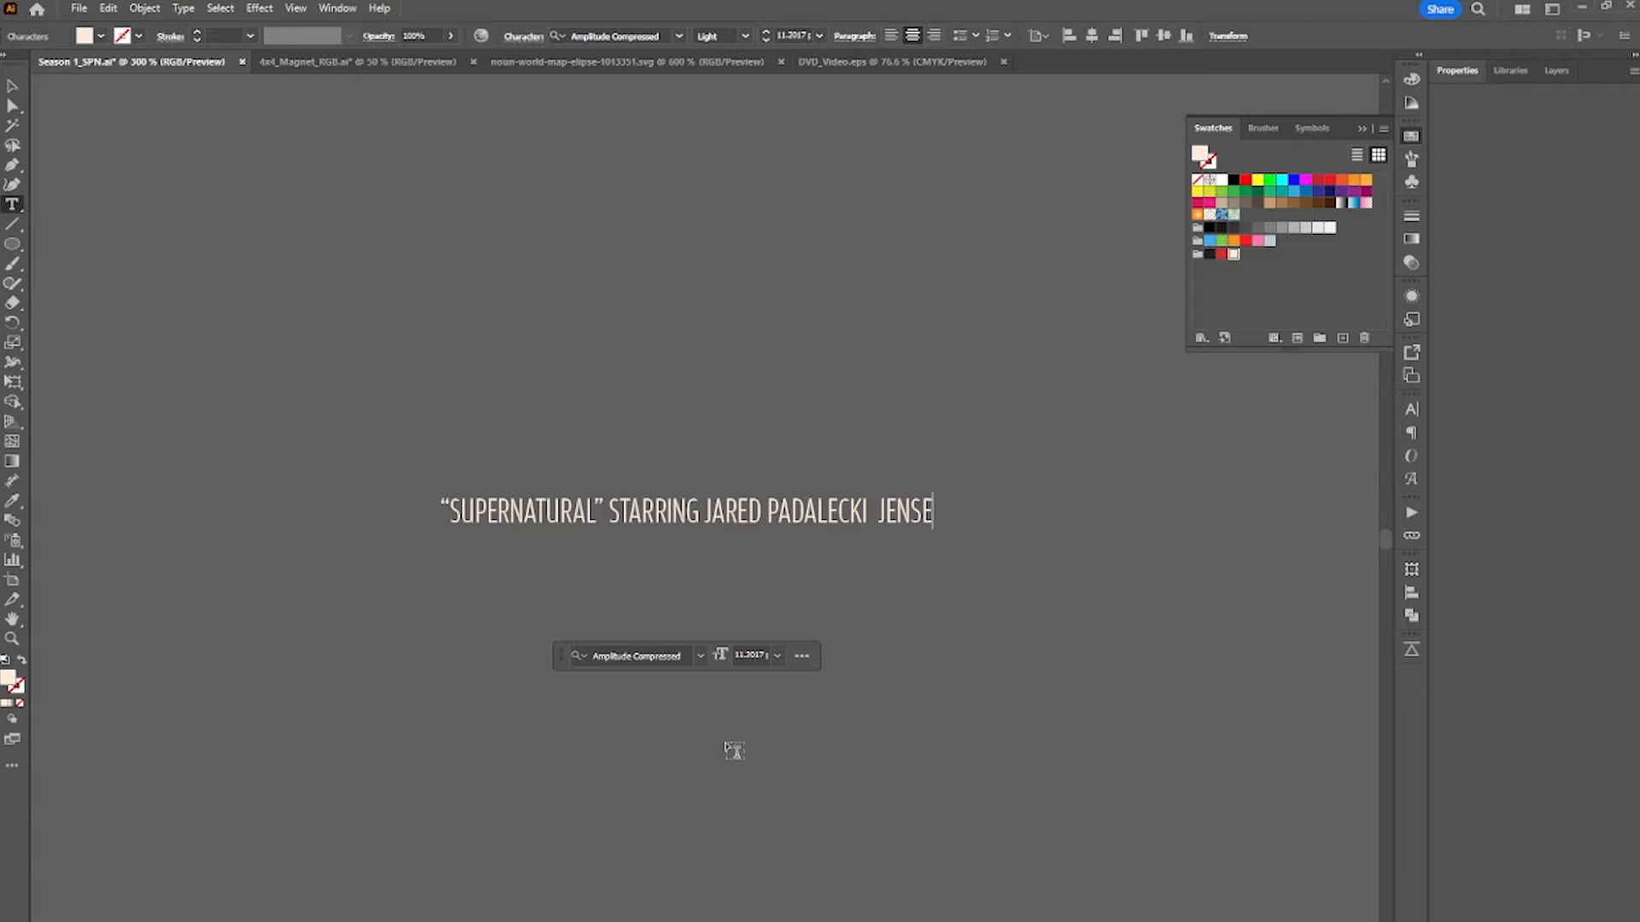
{"action": "key", "text": "Return"}
{"action": "type", "text": "CREATED BY ERI"}
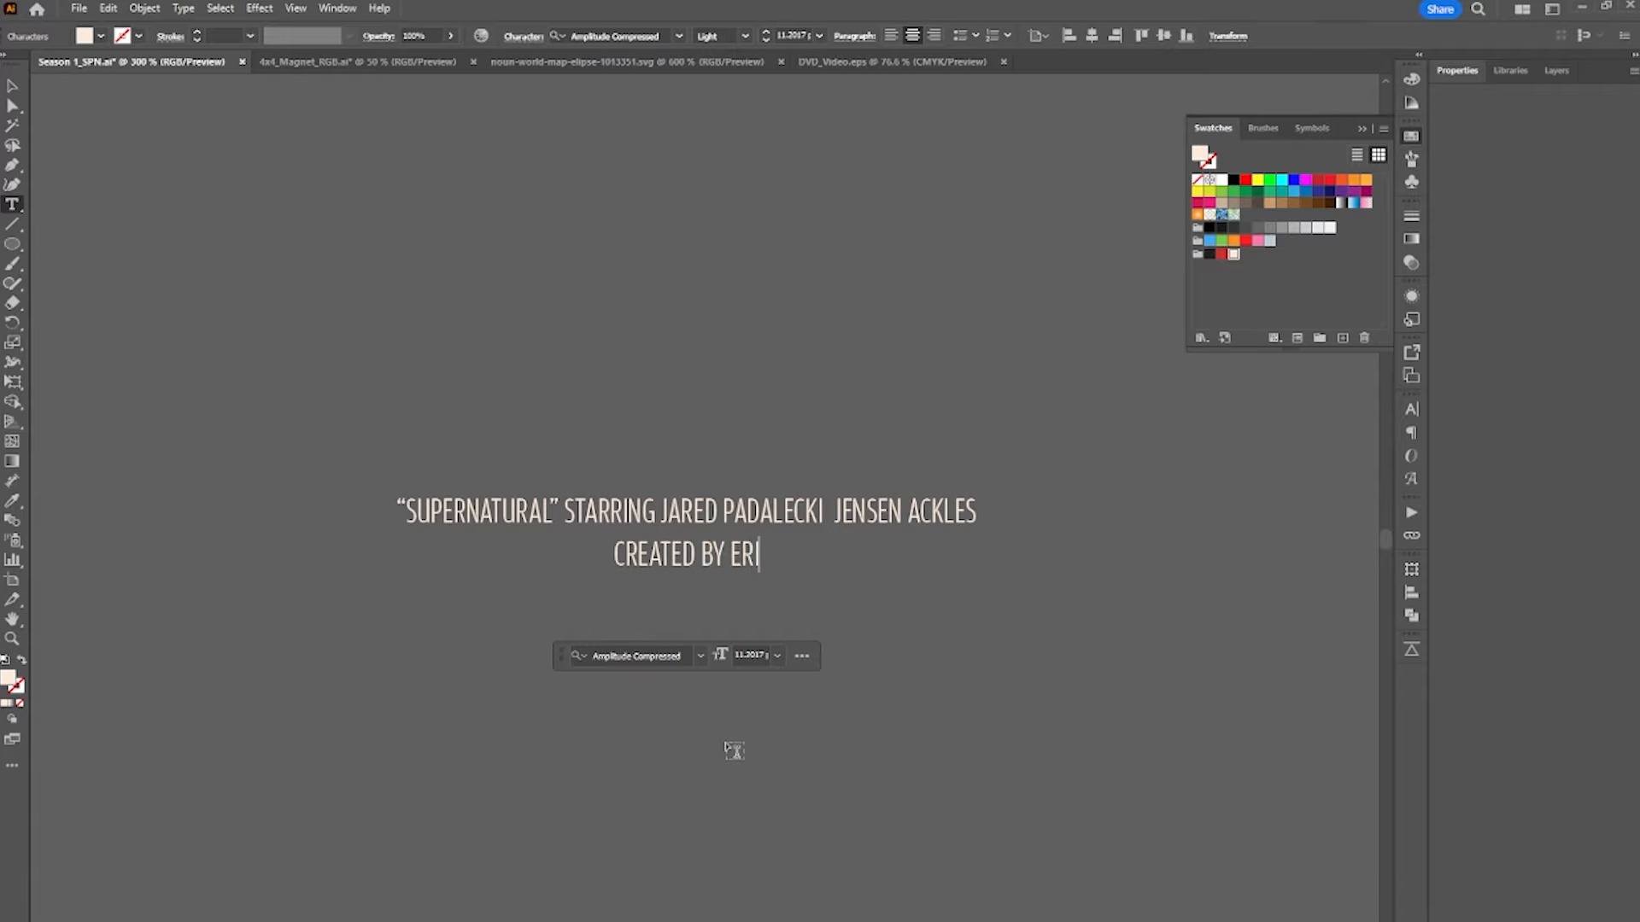
{"action": "type", "text": "C KRIPKE EXECUTIVE PRODUCERS ERIC KRIPKE  ROBERT SINGER"}
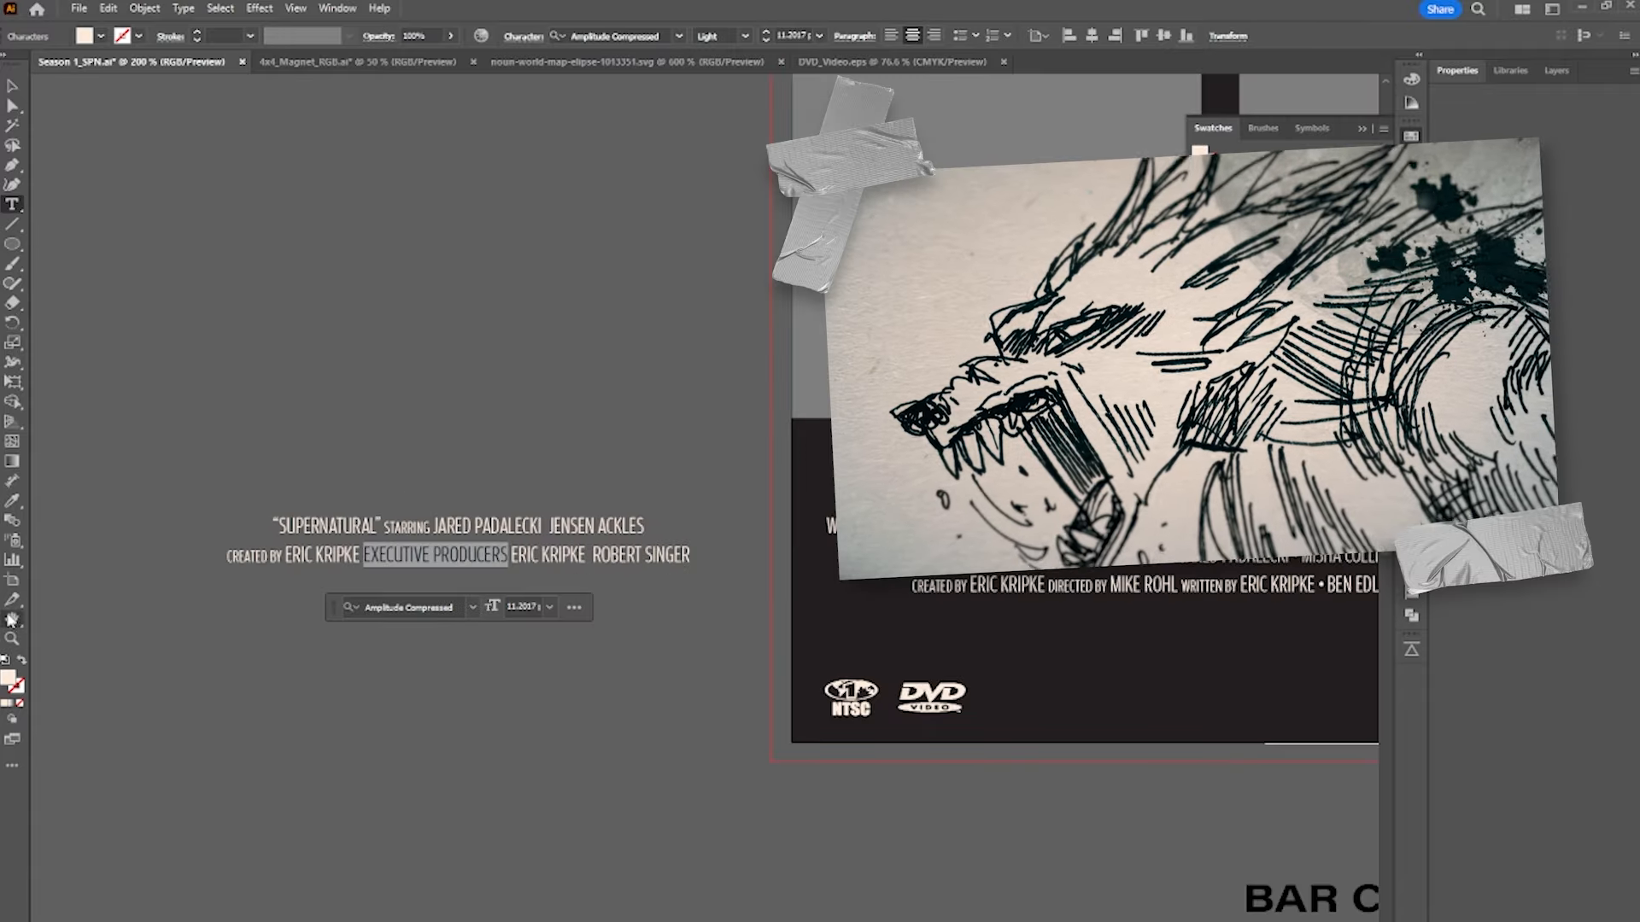
- Apply the small CREATED BY text style from the cover's credit block to EXECUTIVE PRODUCERS with the Eyedropper
{"action": "left_click", "coordinate": [12, 502]}
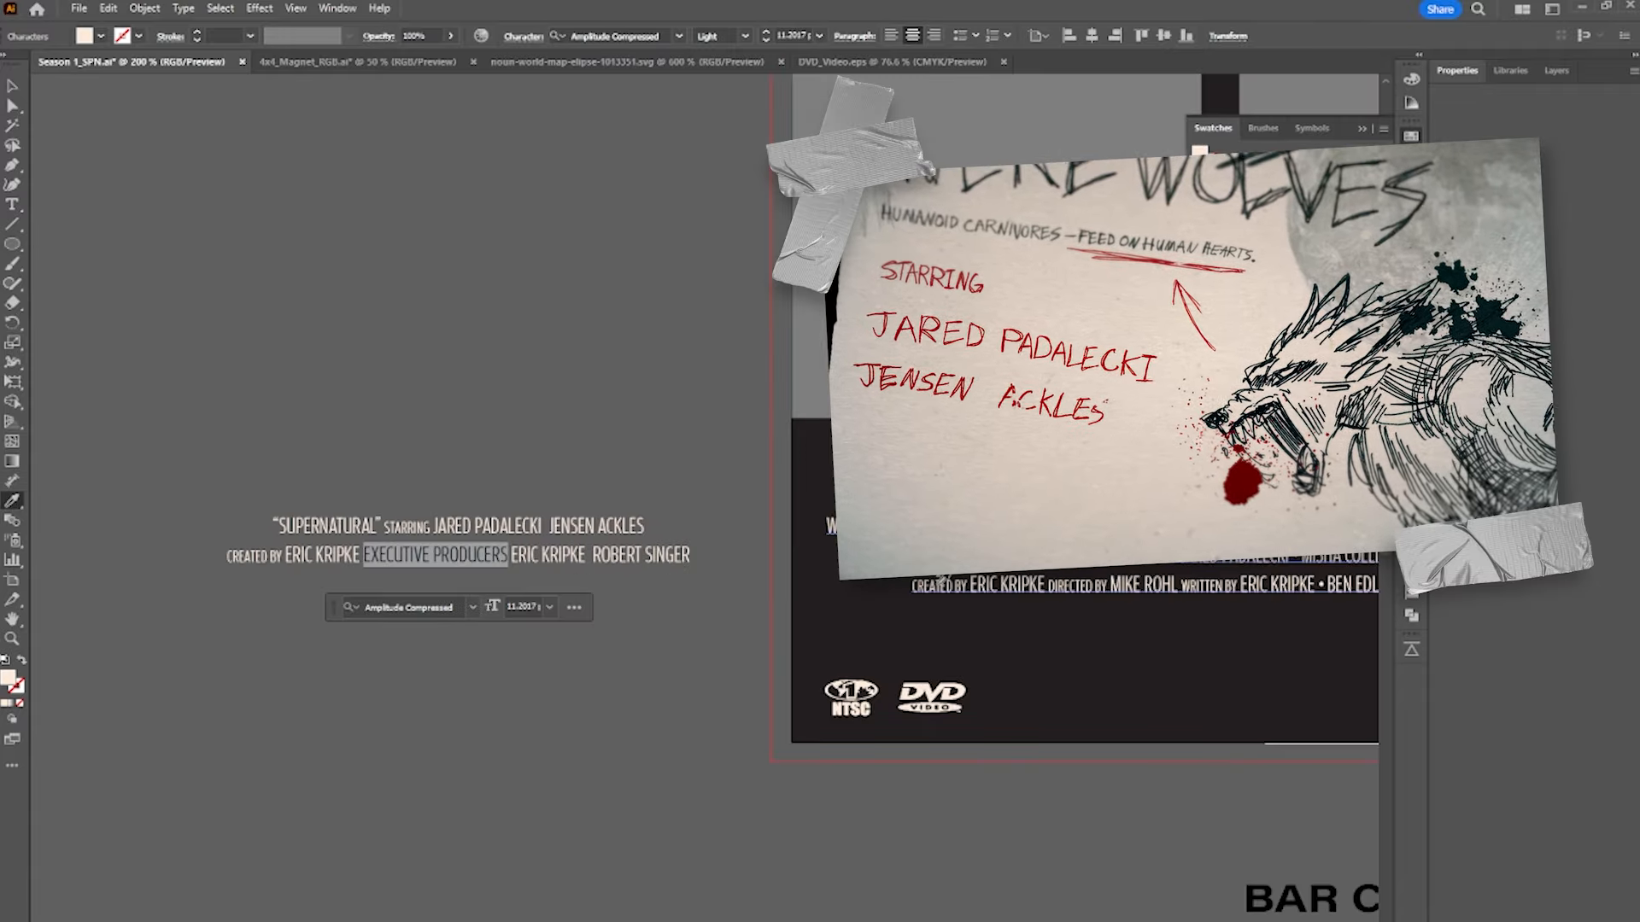
{"action": "left_click", "coordinate": [940, 584]}
{"action": "left_click", "coordinate": [12, 87]}
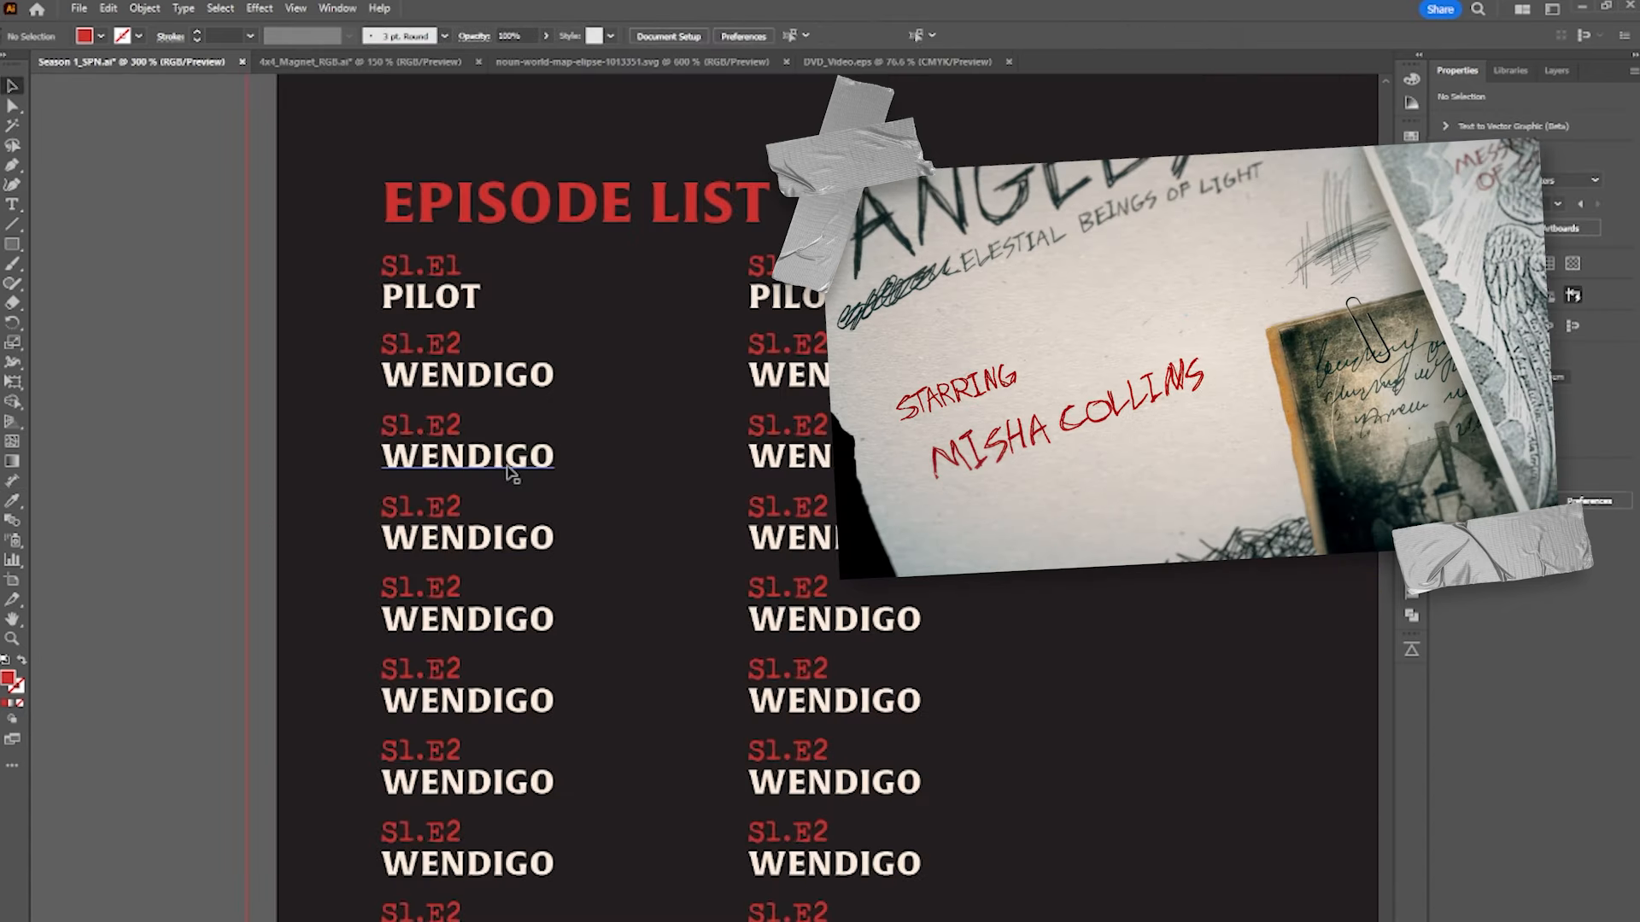
- Change the third entry in the first episode column to S1.E3, DEAD IN THE WATER
{"action": "left_click_drag", "start_coordinate": [446, 425], "coordinate": [462, 427]}
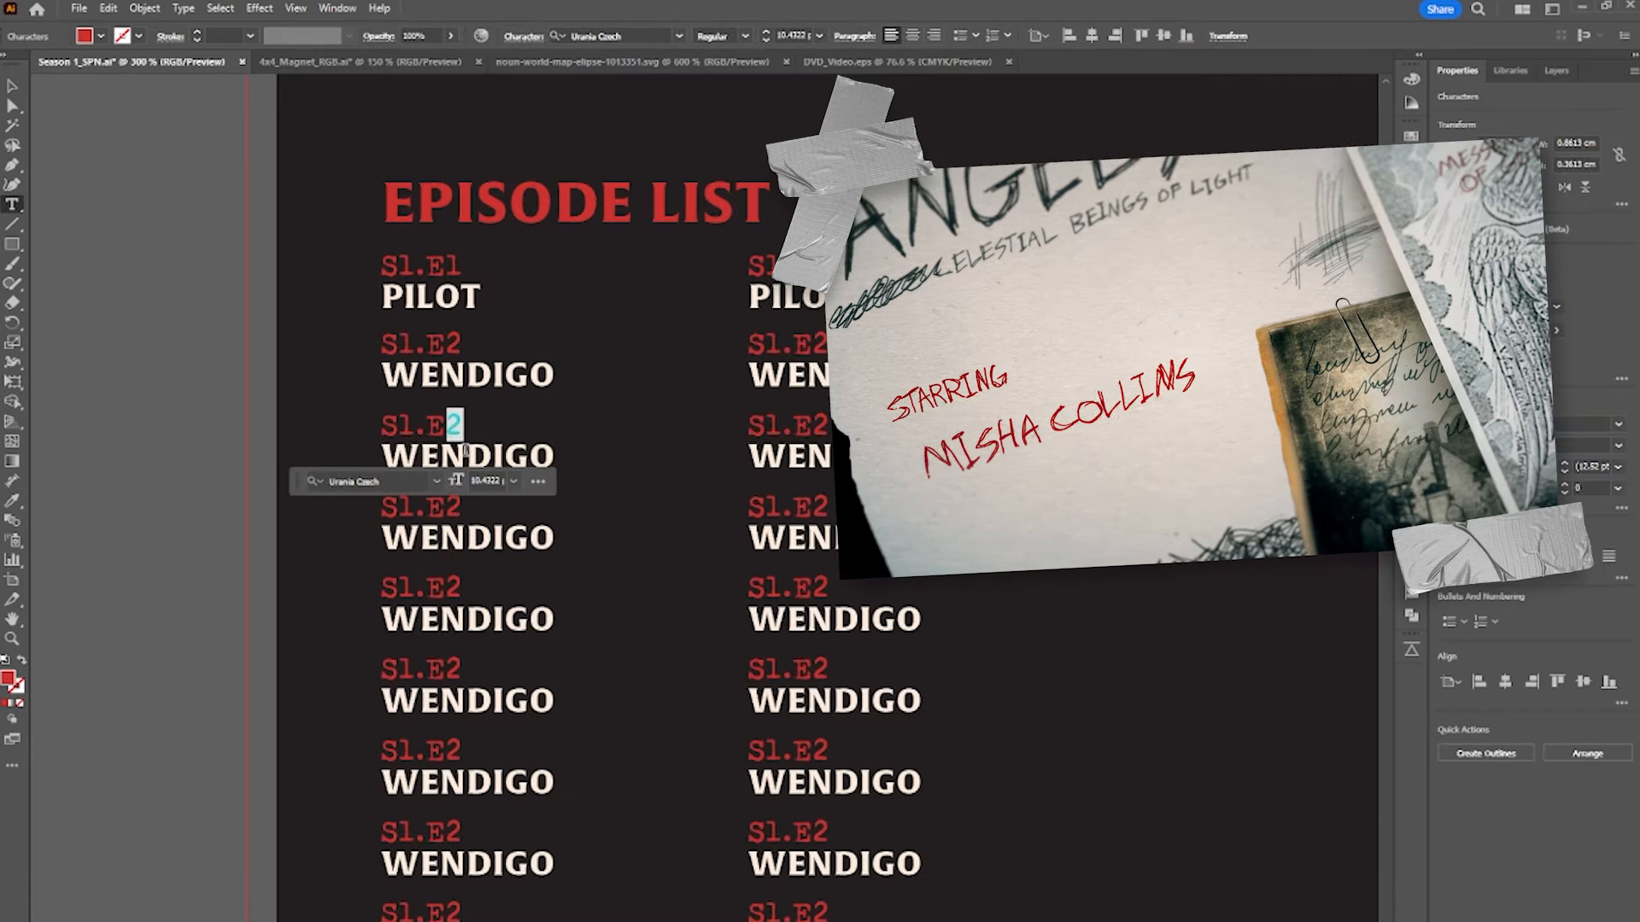
{"action": "left_click_drag", "start_coordinate": [547, 461], "coordinate": [333, 468]}
{"action": "type", "text": "DEAD IN THE WATER"}
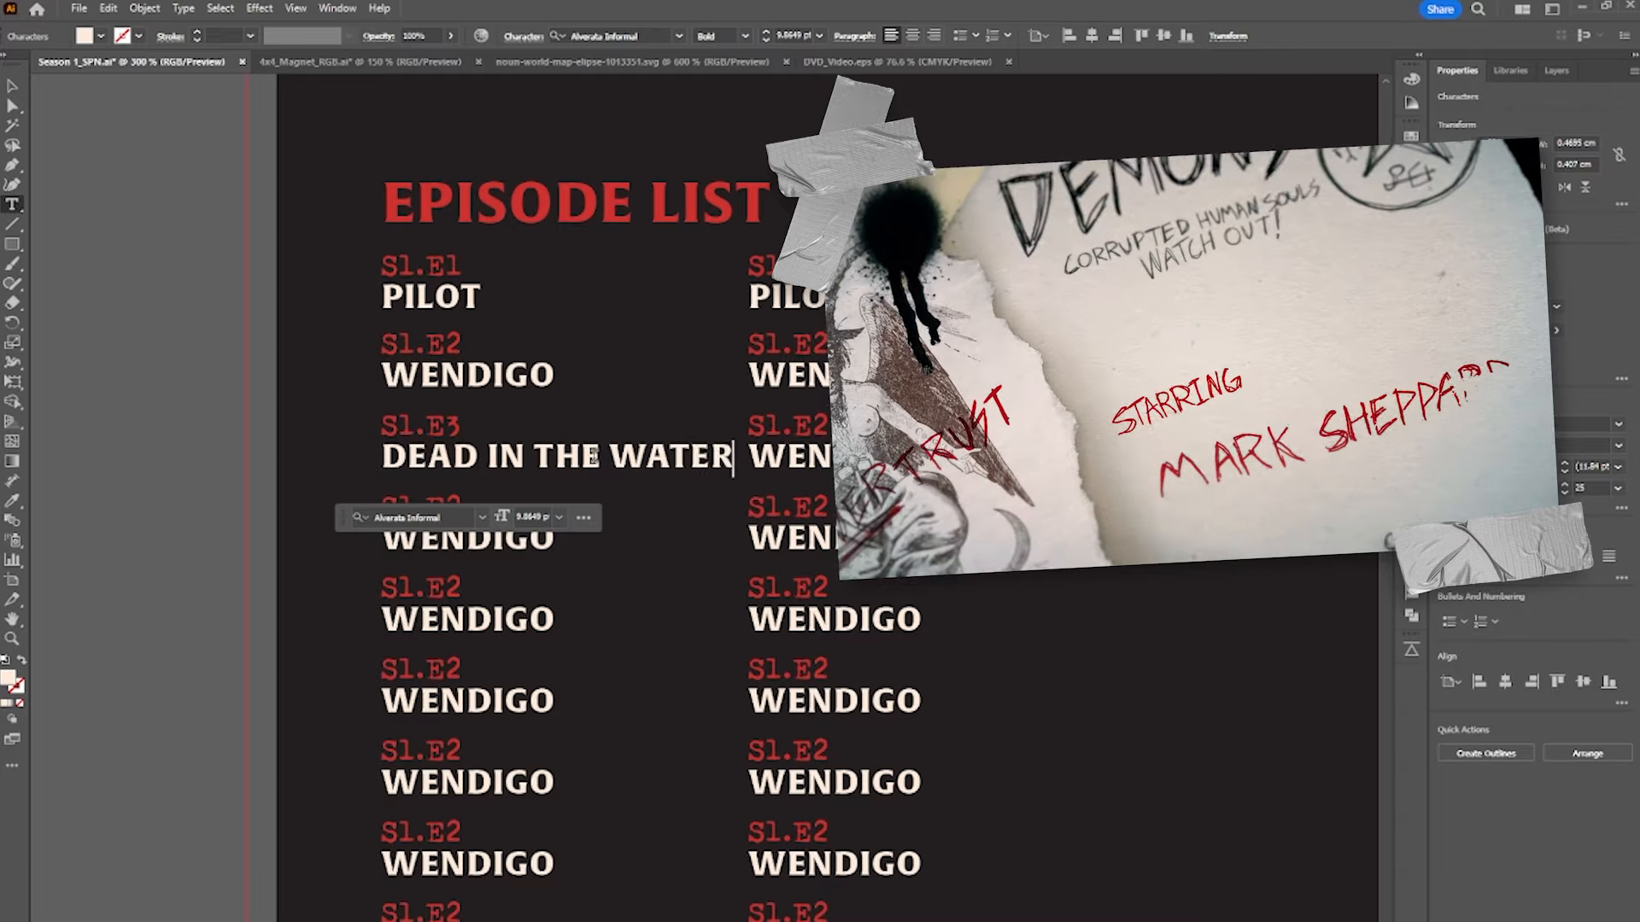
- Change the fourth entry in the first episode column to S1.E4, PHANTOM TRAVELER
{"action": "scroll", "coordinate": [581, 452], "scroll_direction": "down", "scroll_amount": 1}
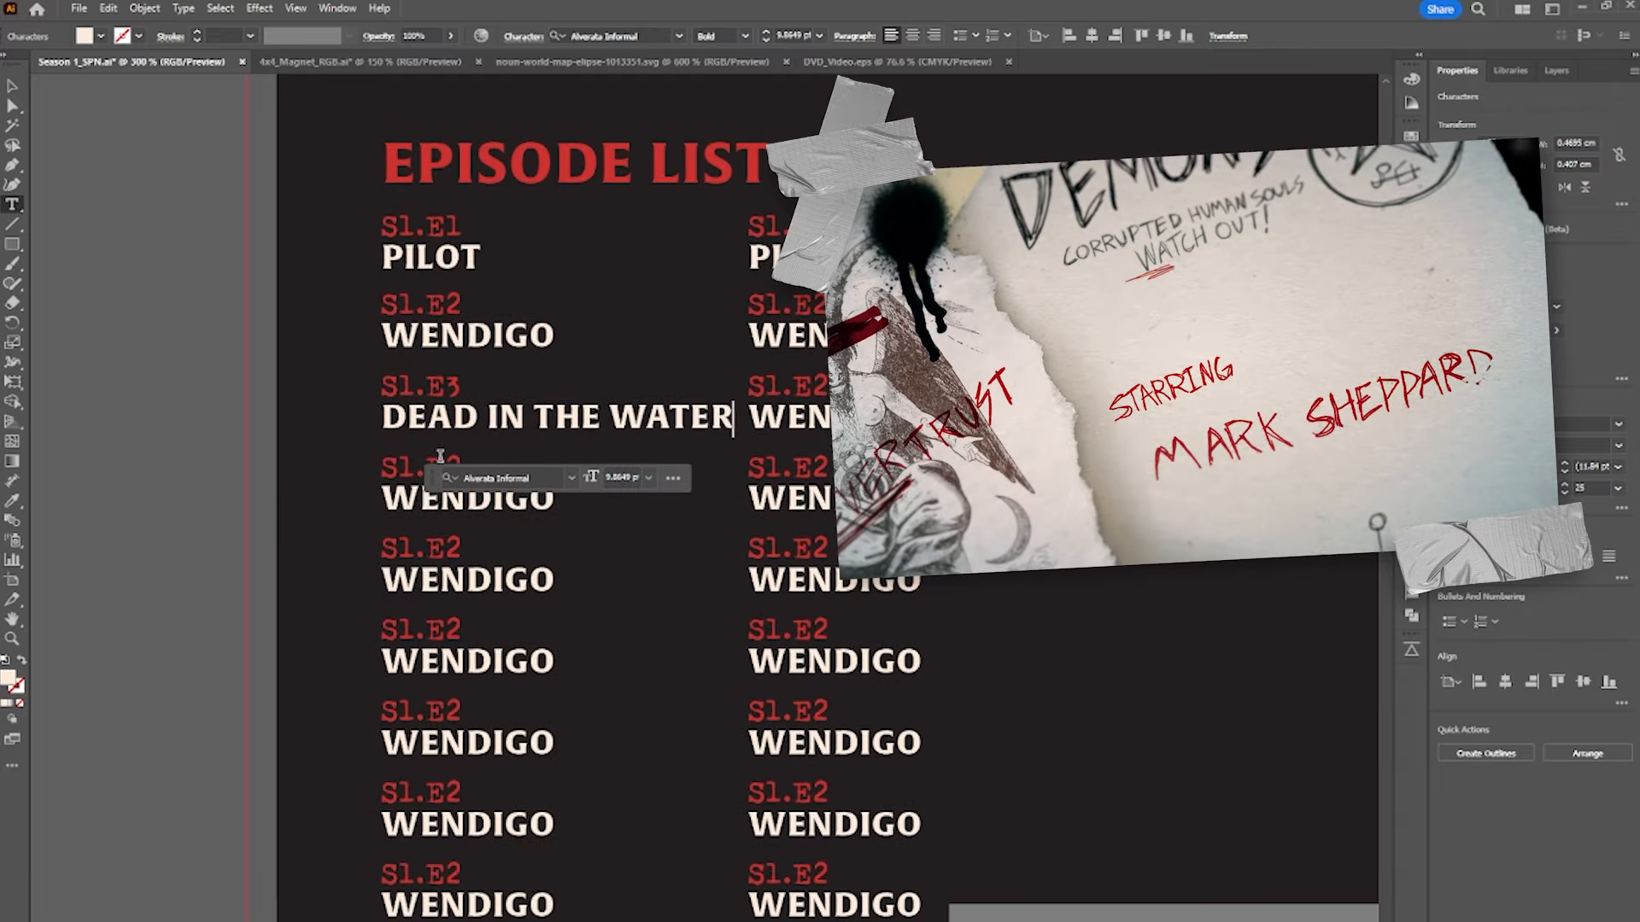
{"action": "left_click_drag", "start_coordinate": [444, 466], "coordinate": [555, 500]}
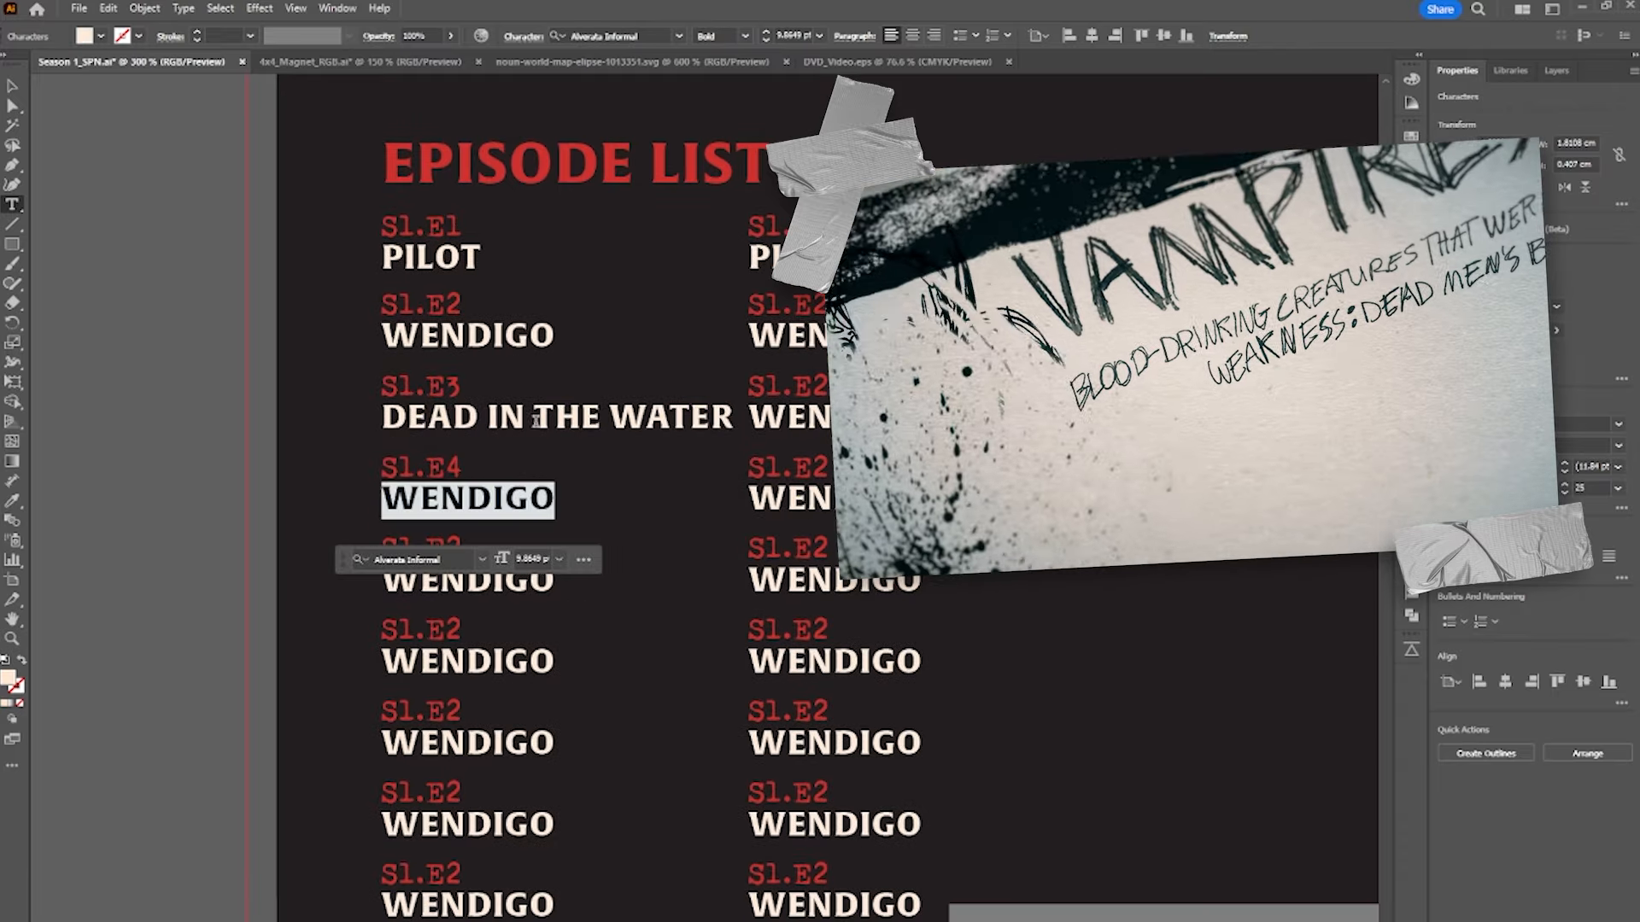
{"action": "type", "text": "PHANTOM TRAVELER"}
- Change the fifth episode entry to S1.E5, BLOODY MARY, and number the sixth entry S1.E6
{"action": "scroll", "coordinate": [529, 559], "scroll_direction": "down", "scroll_amount": 1}
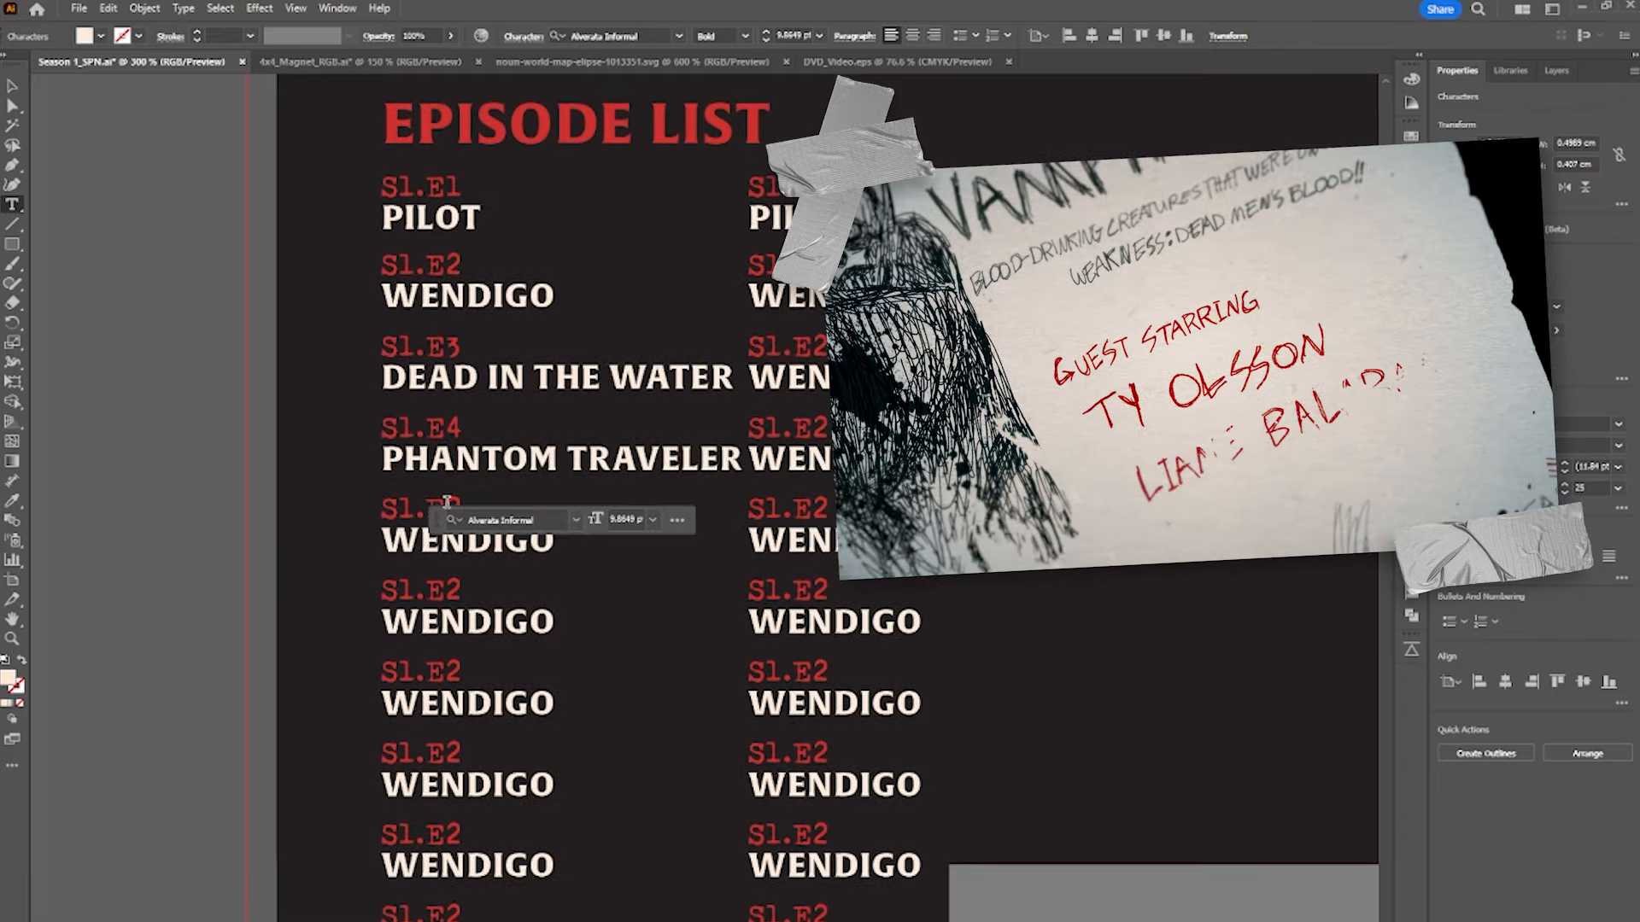
{"action": "left_click_drag", "start_coordinate": [445, 509], "coordinate": [465, 509]}
{"action": "type", "text": "5"}
{"action": "left_click", "coordinate": [537, 565]}
{"action": "left_click", "coordinate": [296, 565]}
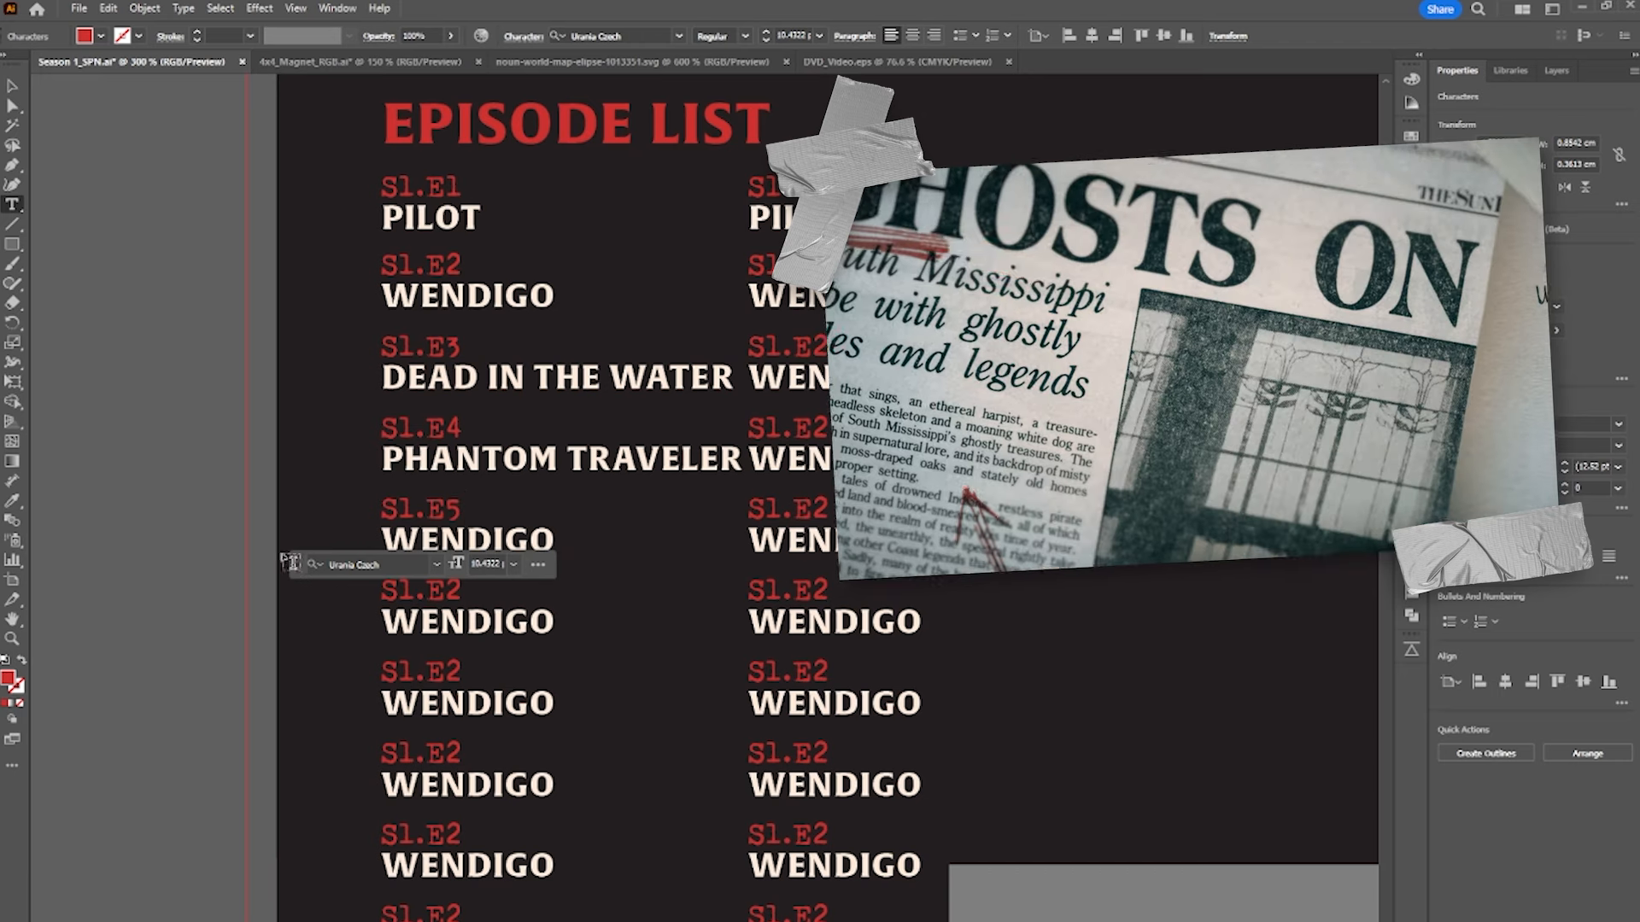
{"action": "left_click_drag", "start_coordinate": [296, 565], "coordinate": [91, 215]}
{"action": "double_click", "coordinate": [551, 542]}
{"action": "type", "text": "BLOODY MARY"}
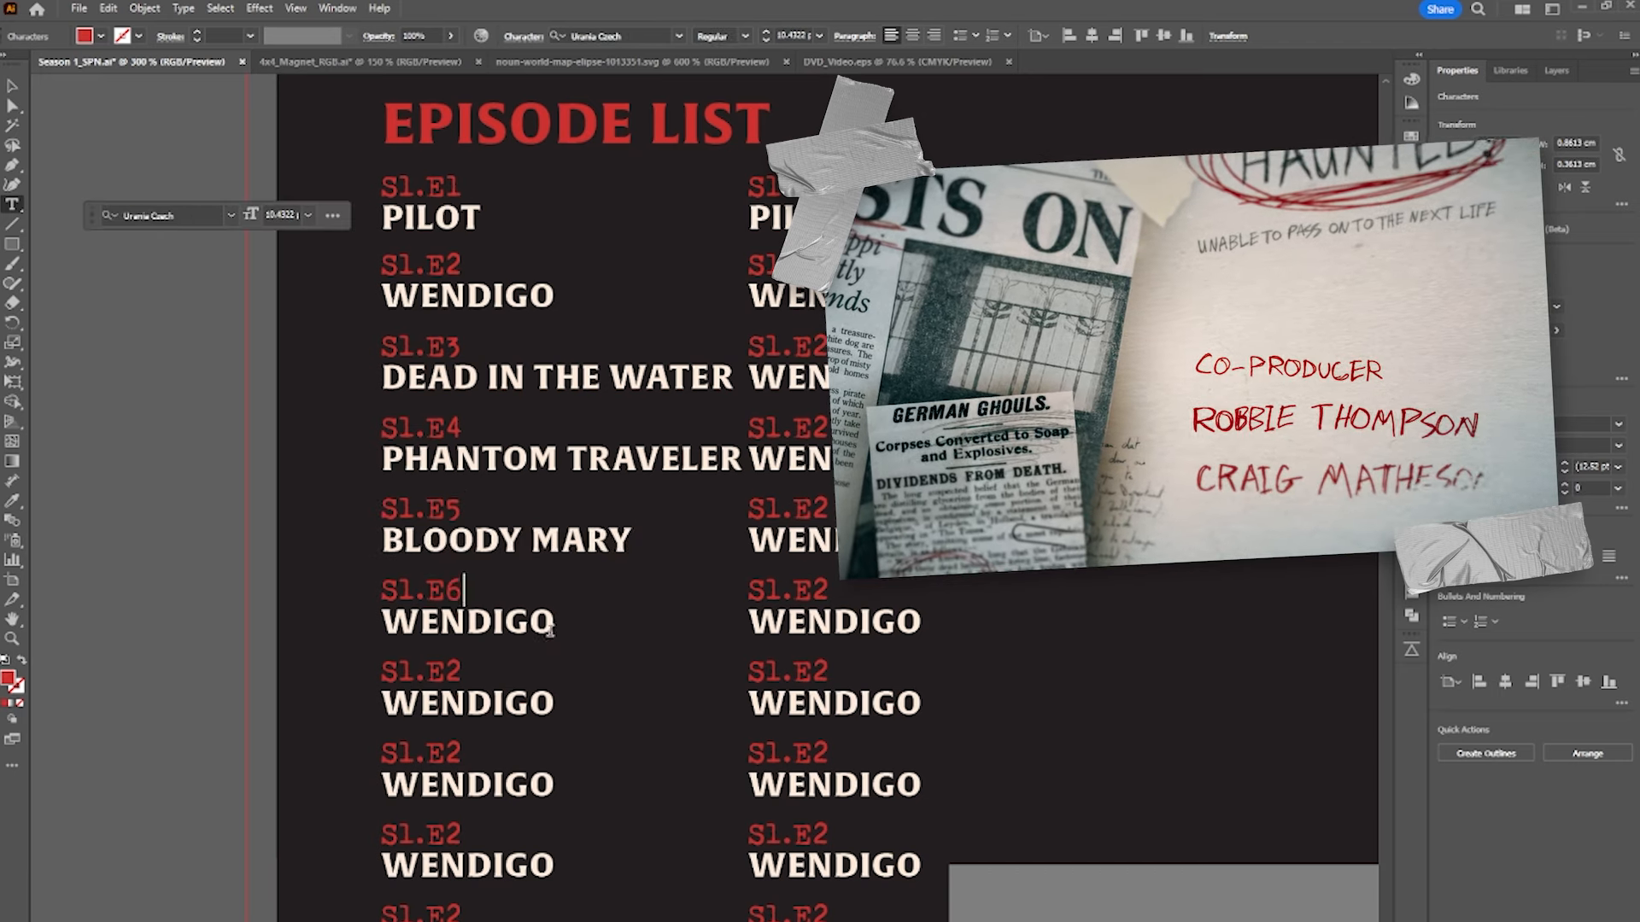
{"action": "double_click", "coordinate": [549, 629]}
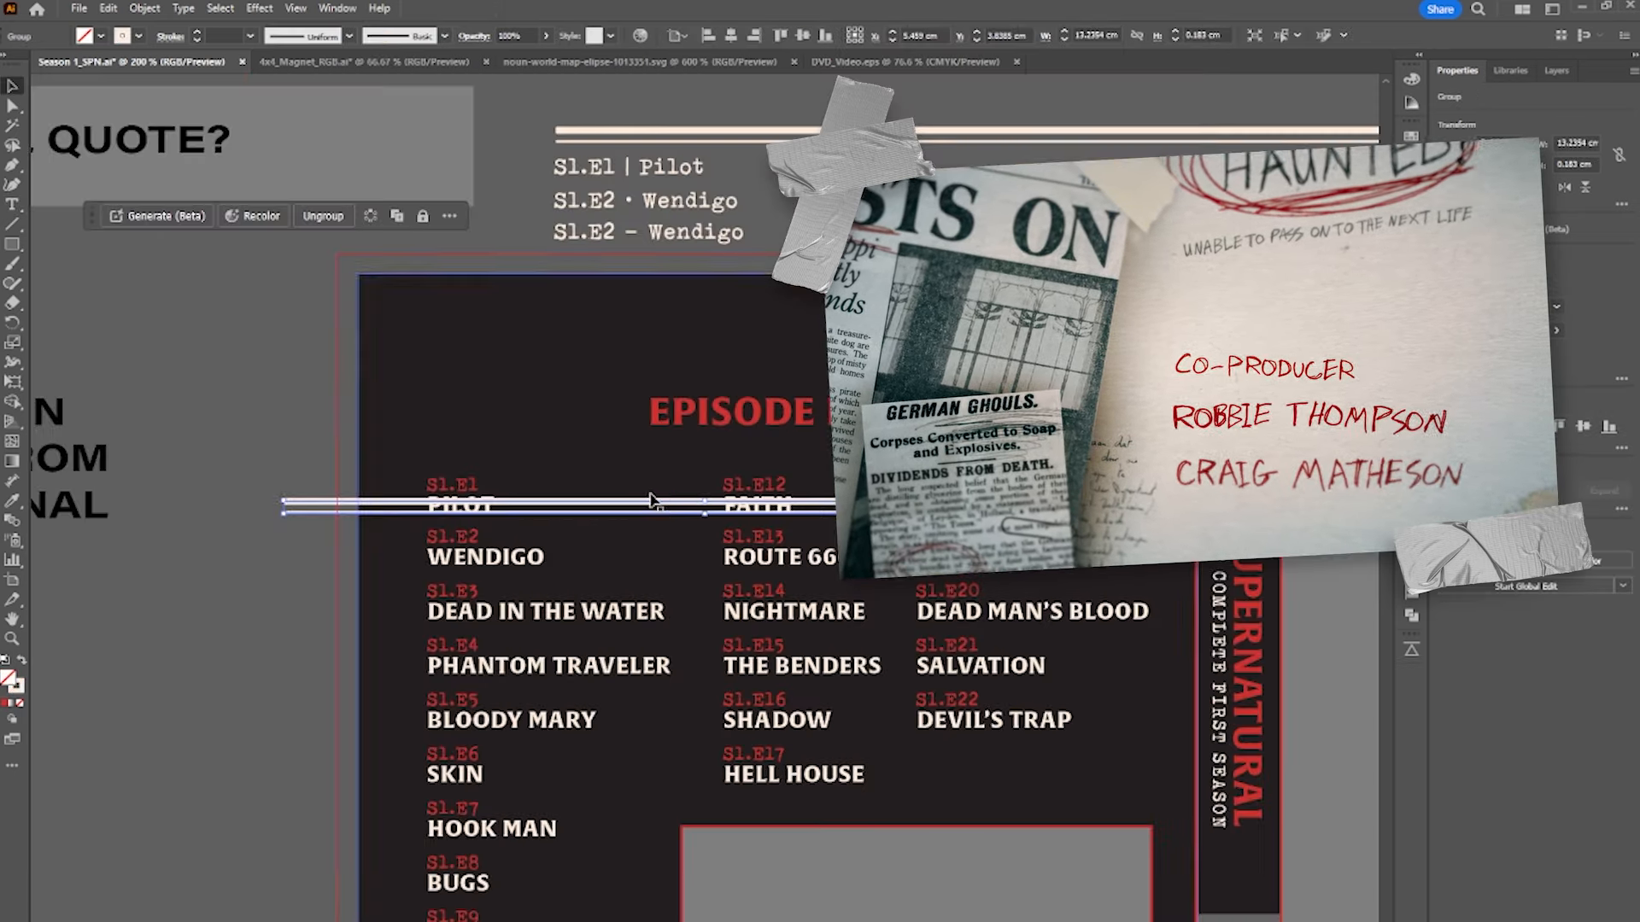
- Move the double line level with the EPISODE LIST heading and fit it between the heading and the spine's edge
{"action": "left_click_drag", "start_coordinate": [976, 424], "coordinate": [718, 411]}
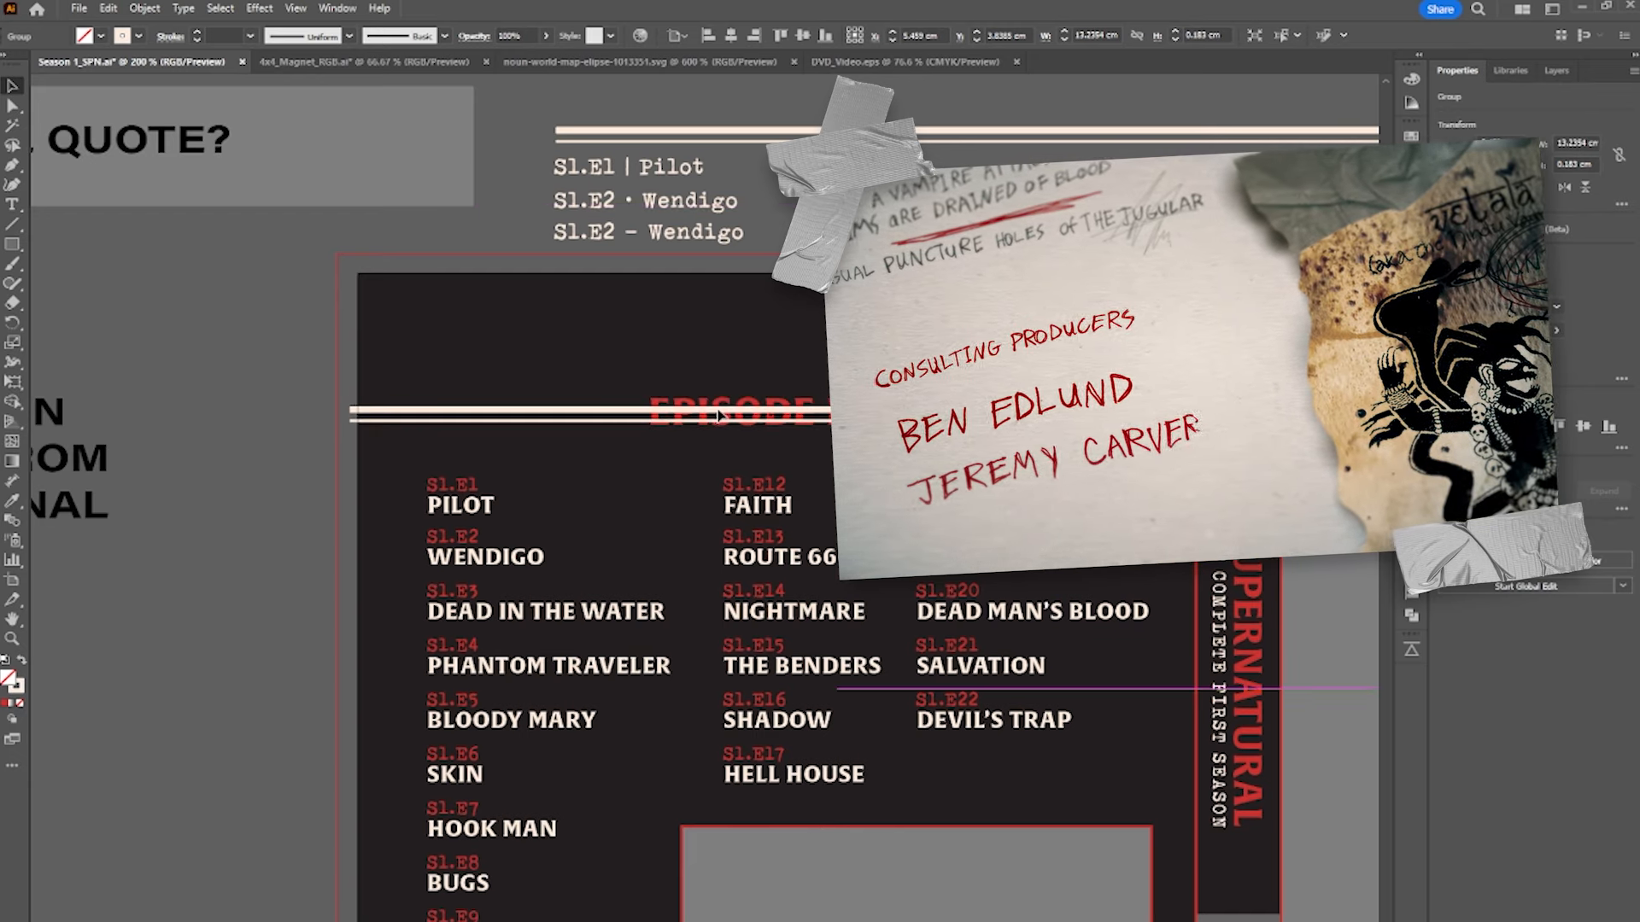
{"action": "left_click_drag", "start_coordinate": [351, 414], "coordinate": [697, 418]}
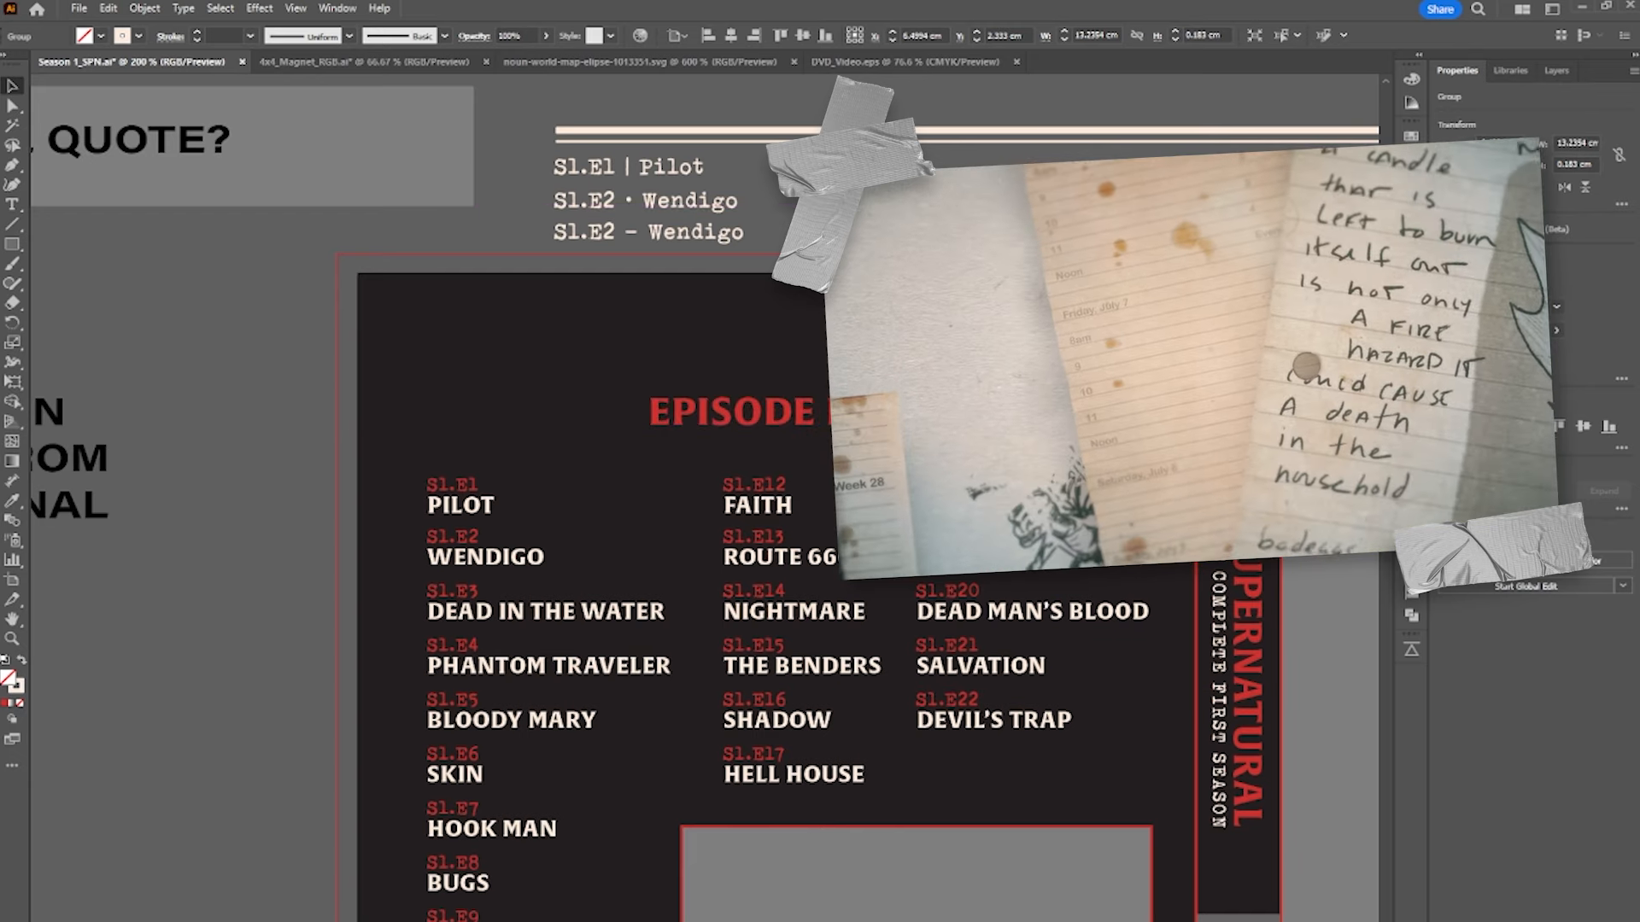
{"action": "left_click", "coordinate": [201, 434]}
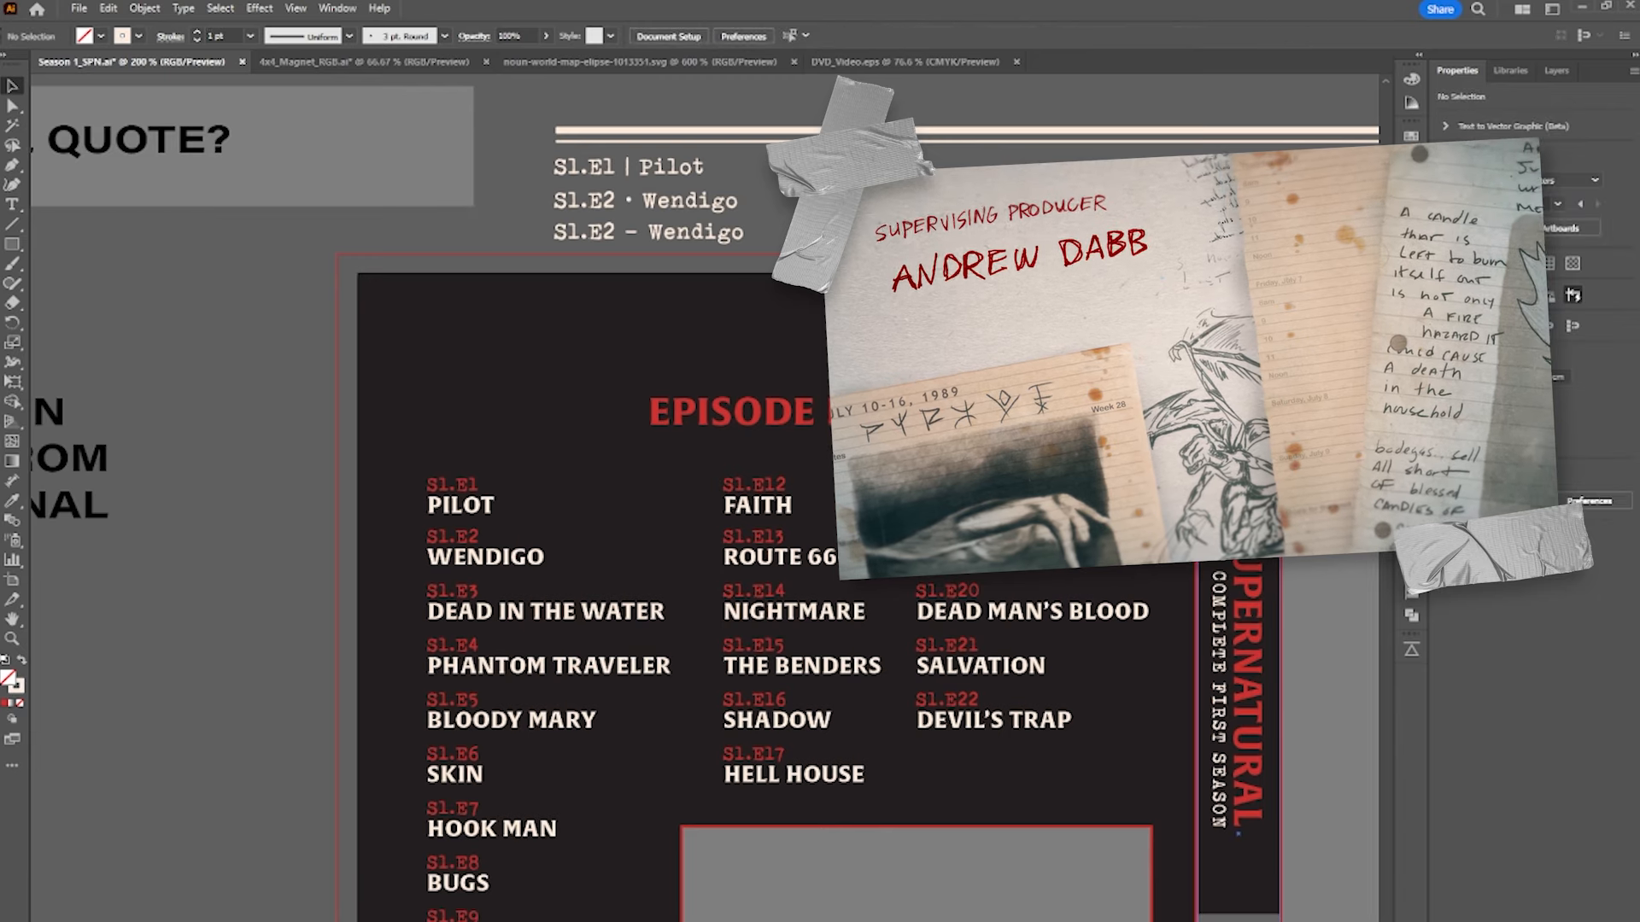
{"action": "scroll", "coordinate": [1186, 429], "scroll_direction": "up", "scroll_amount": 3}
{"action": "left_click", "coordinate": [1189, 372]}
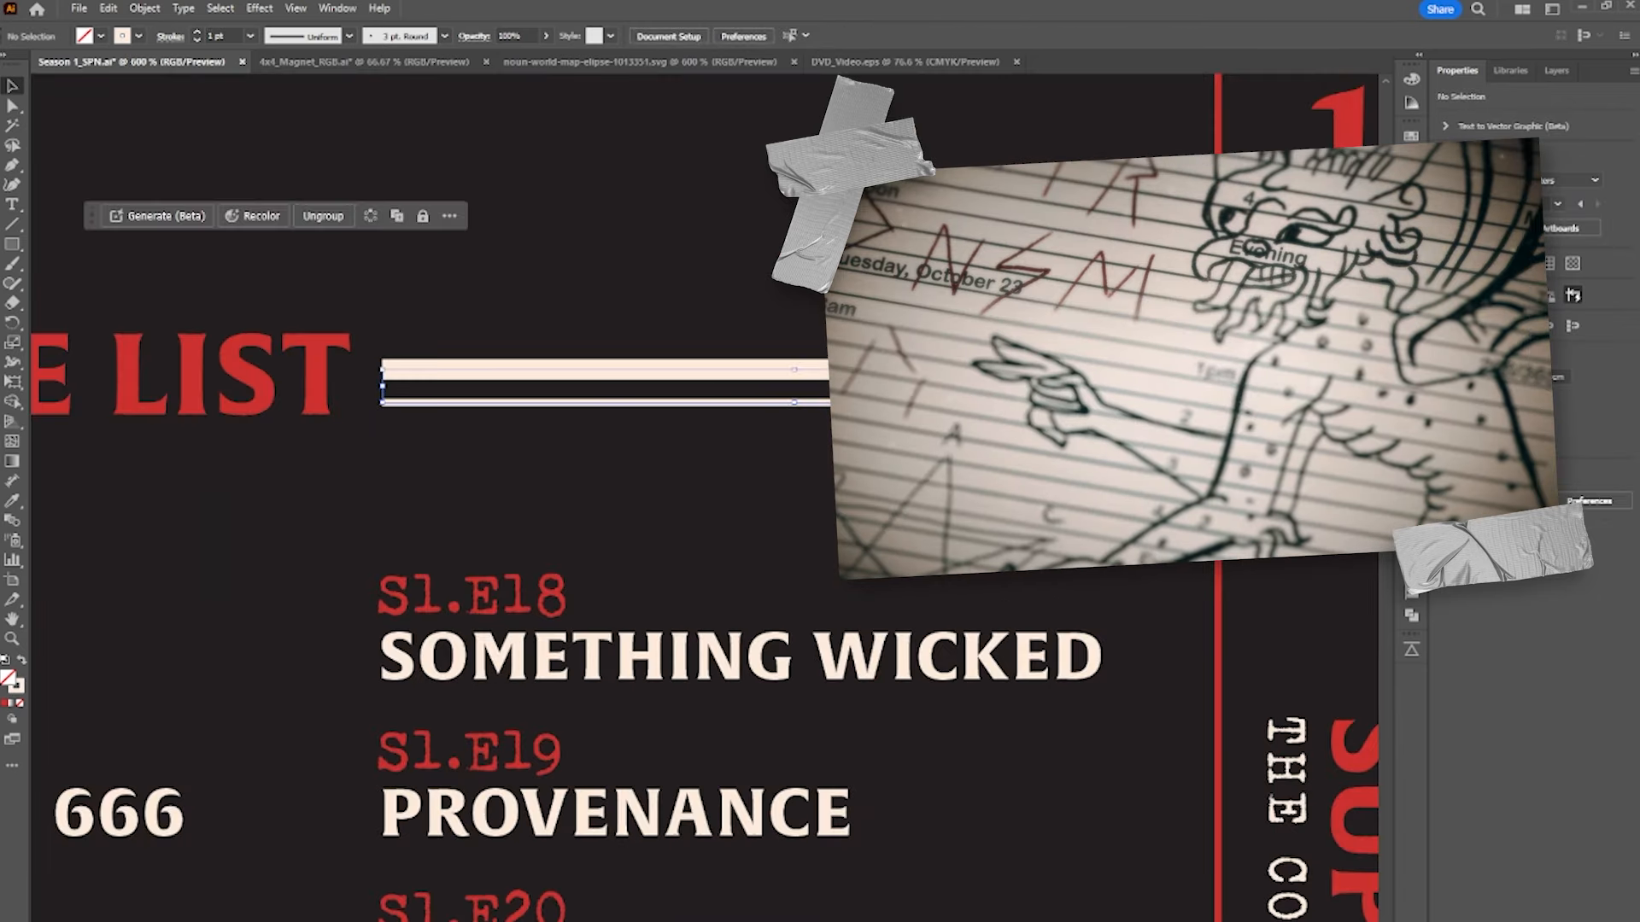
{"action": "left_click_drag", "start_coordinate": [1206, 386], "coordinate": [1221, 386]}
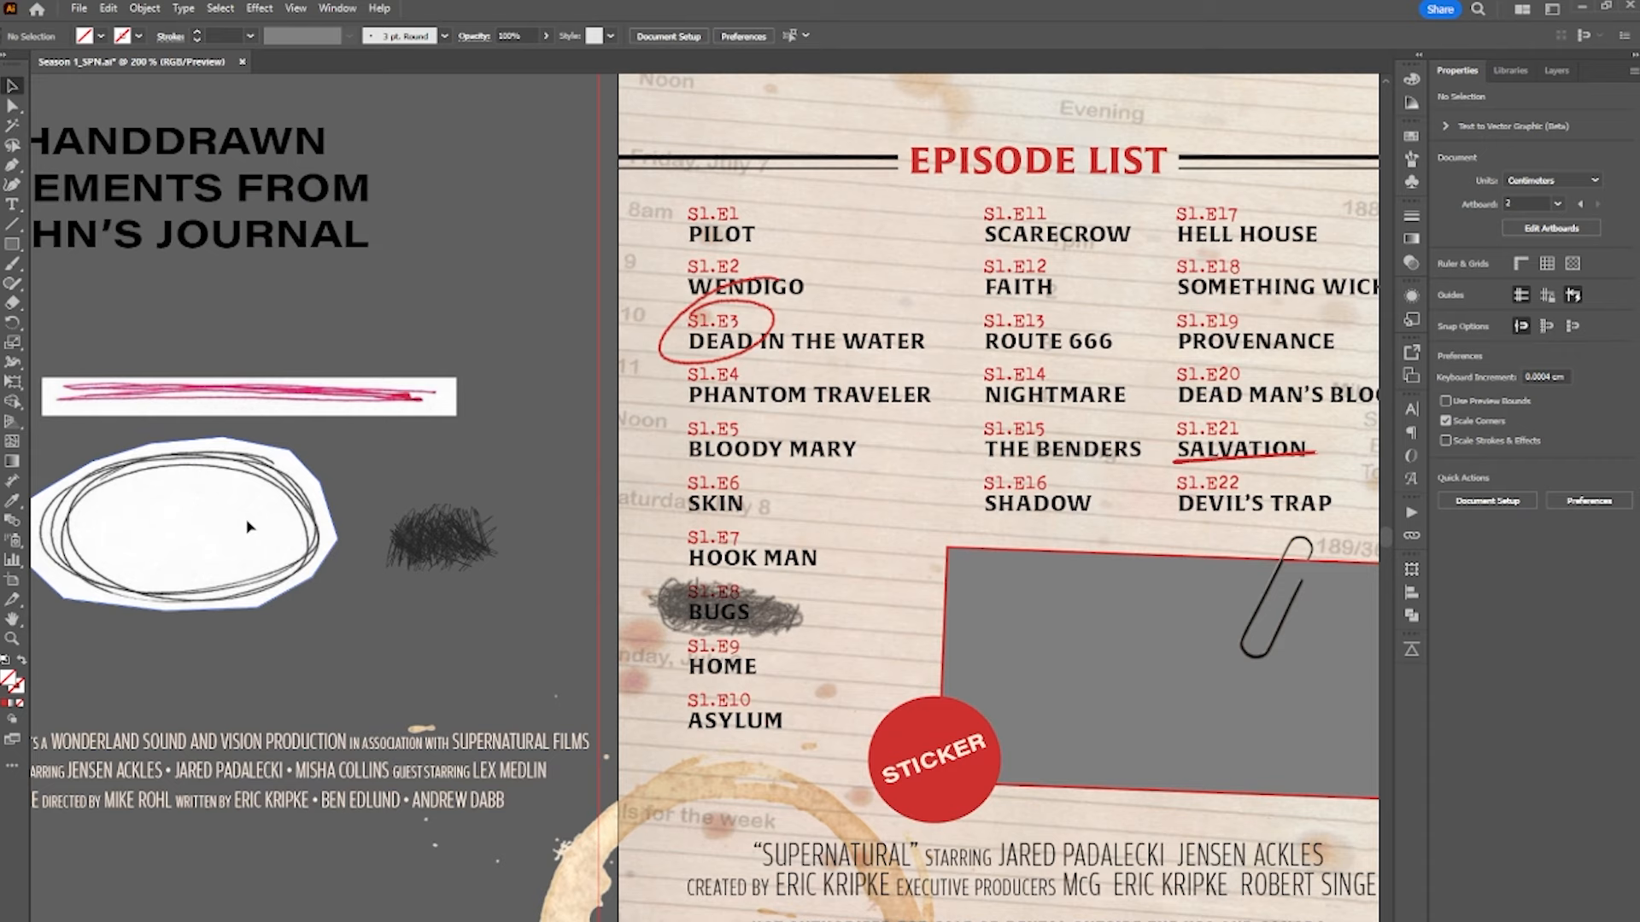
- Place the pencil-scribbled circle over the S1.E3 entry and scale it down to ring the episode number
{"action": "left_click_drag", "start_coordinate": [256, 503], "coordinate": [786, 401]}
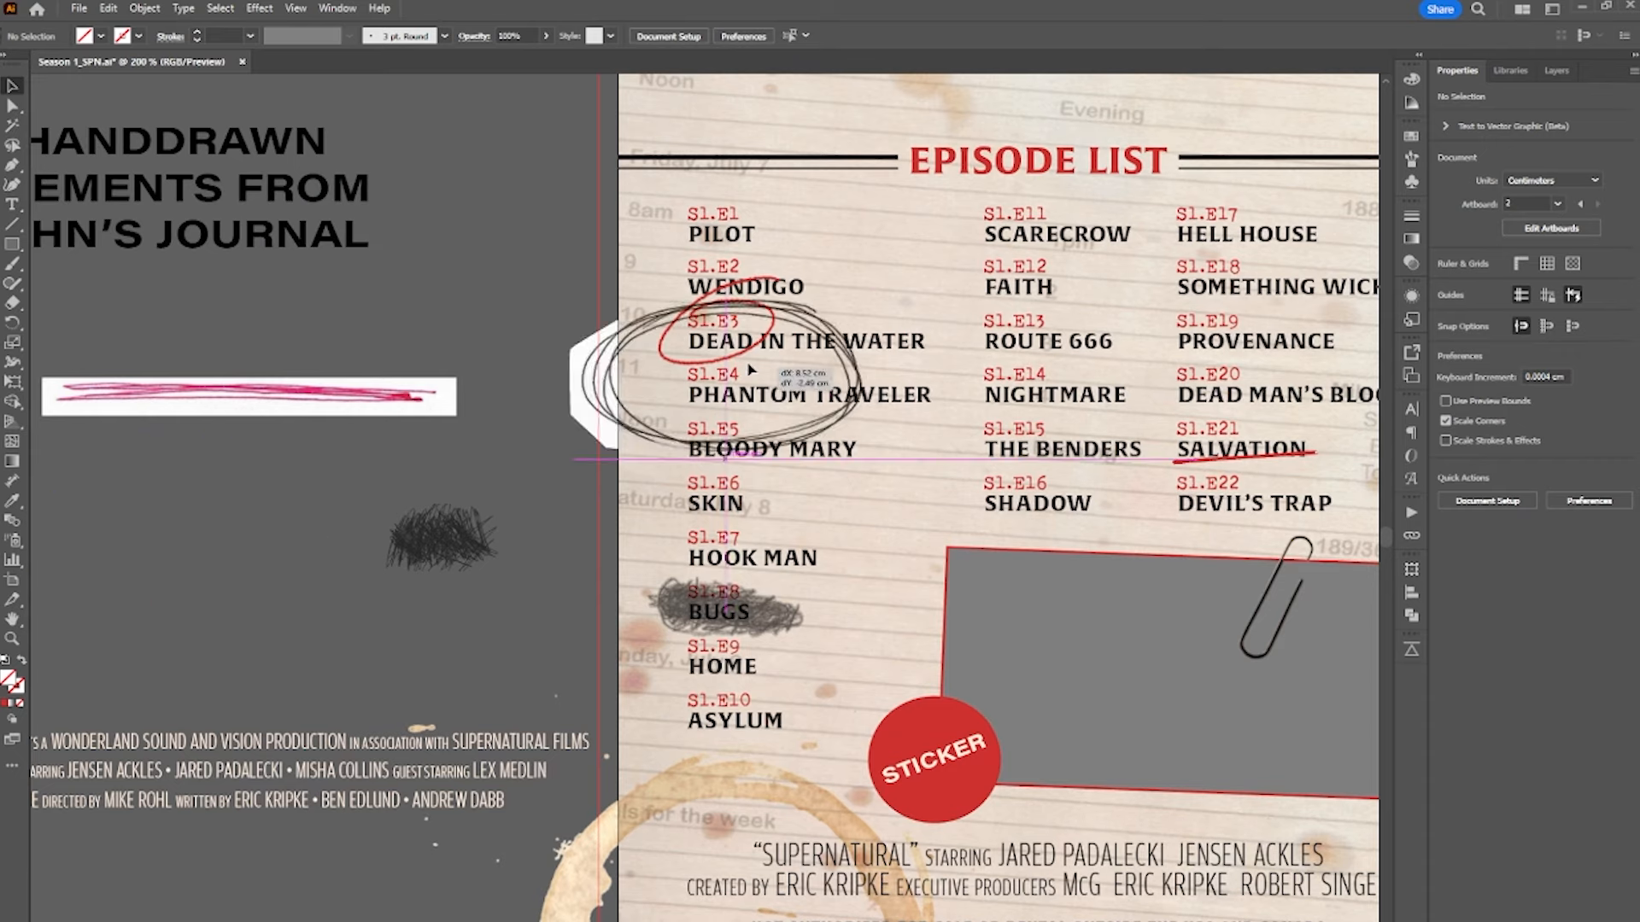
{"action": "scroll", "coordinate": [805, 333], "scroll_direction": "up", "scroll_amount": 2}
{"action": "left_click_drag", "start_coordinate": [908, 373], "coordinate": [679, 382]}
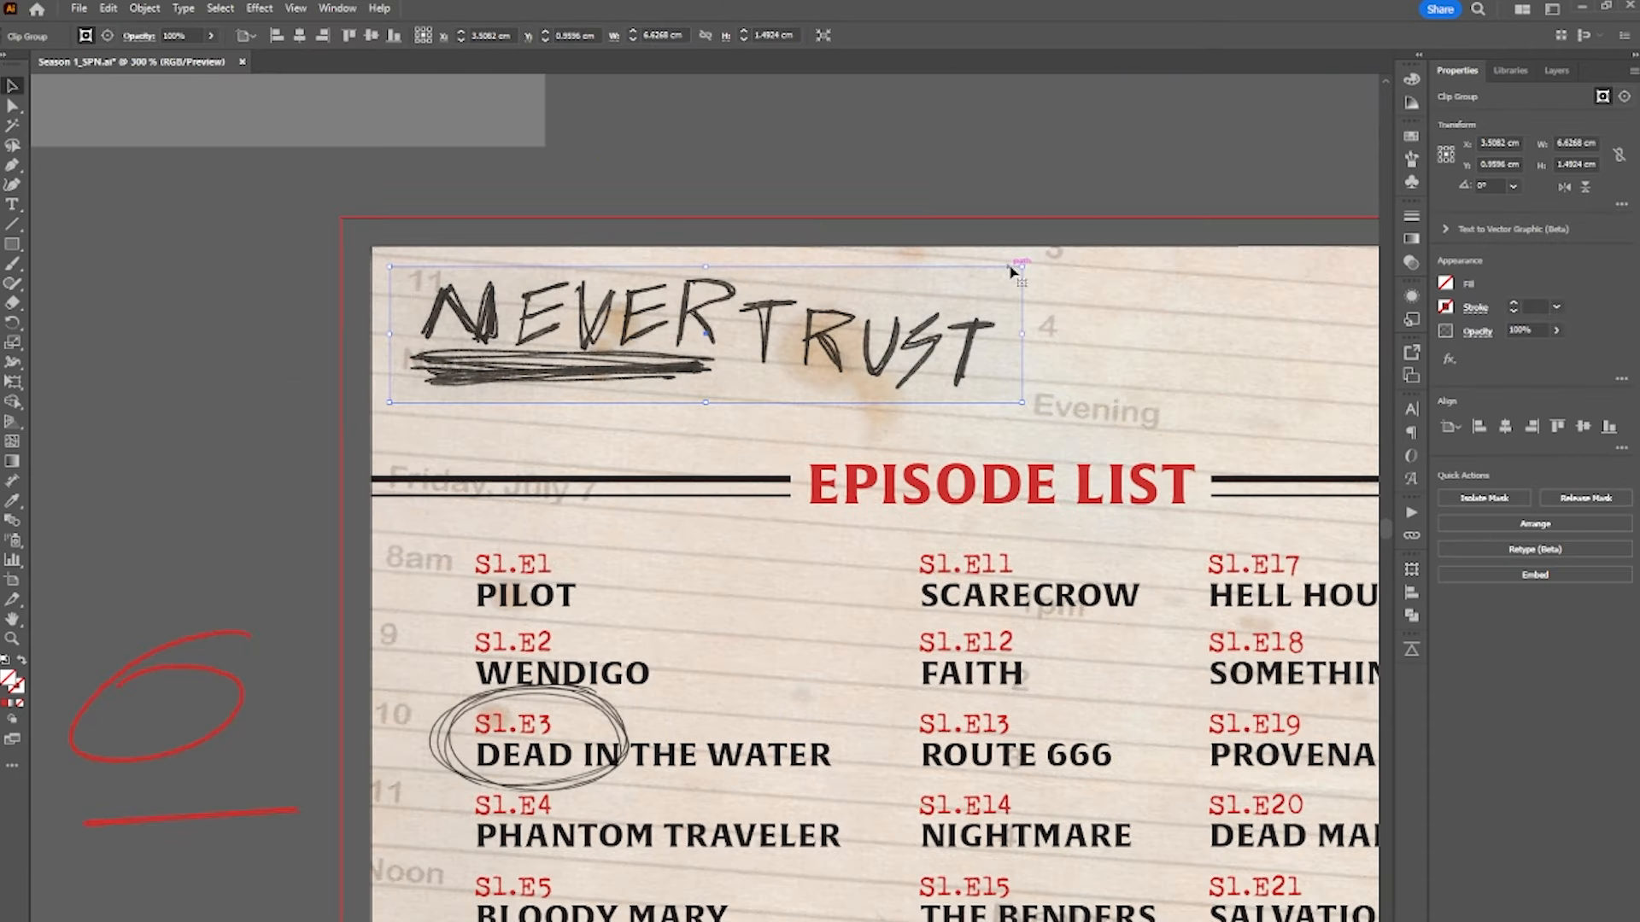
- Arrange the newspaper clipping and handwritten notes above the EPISODE LIST heading, with YELLOW EYED DEMON on the clipping and the long quote tilted near the cover's upper edge
{"action": "left_click_drag", "start_coordinate": [1035, 262], "coordinate": [1036, 265]}
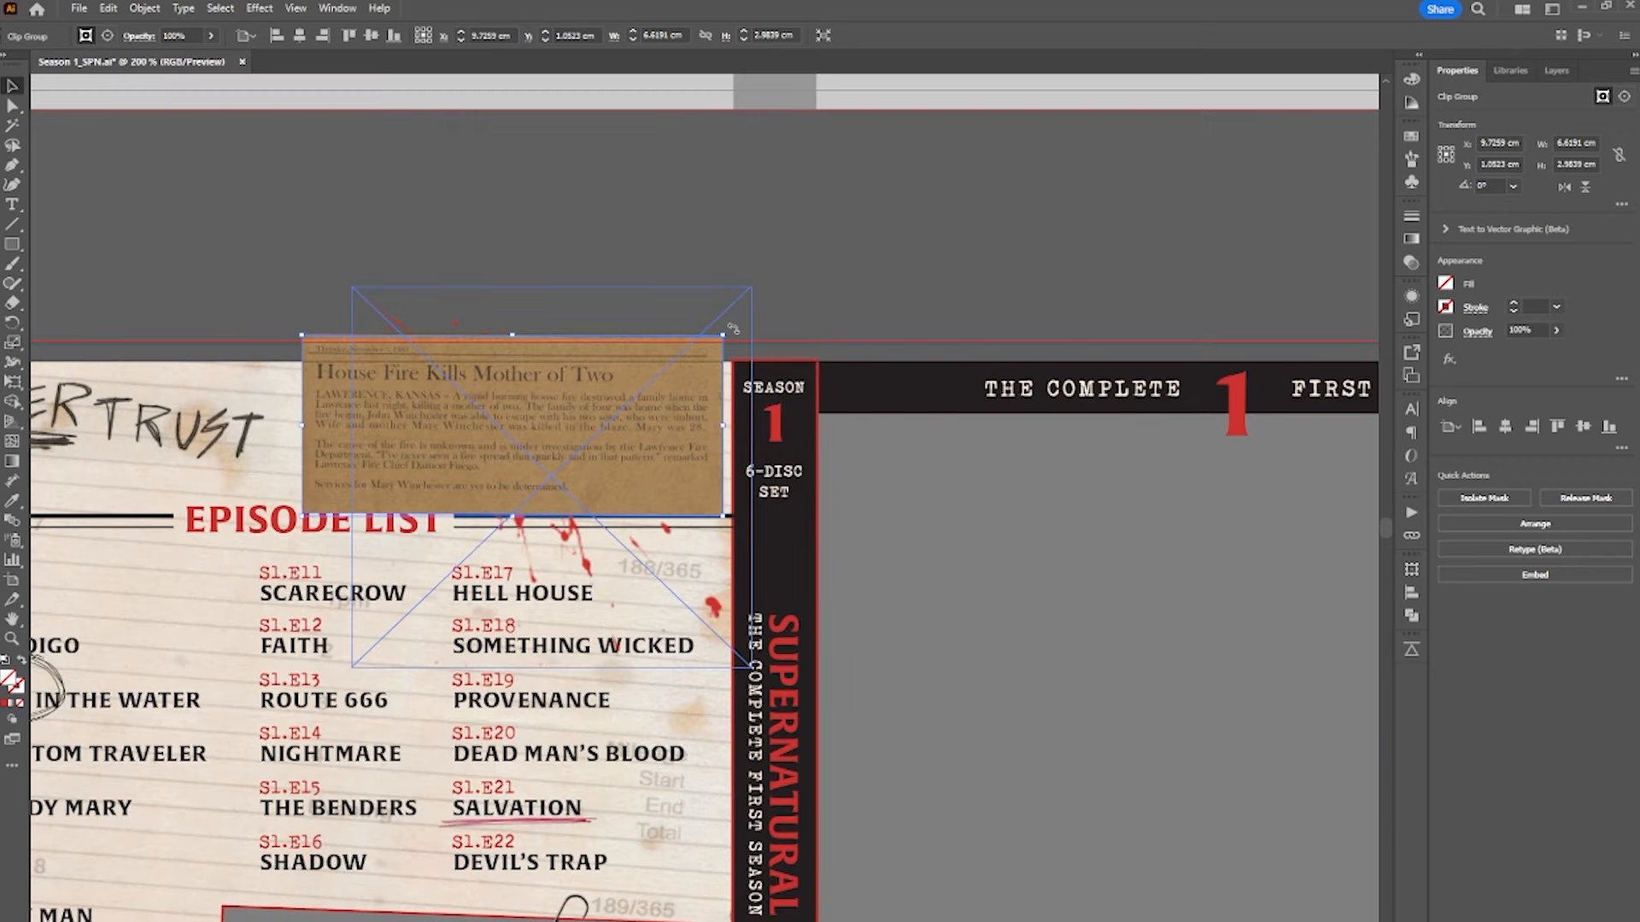
{"action": "left_click_drag", "start_coordinate": [641, 402], "coordinate": [646, 355]}
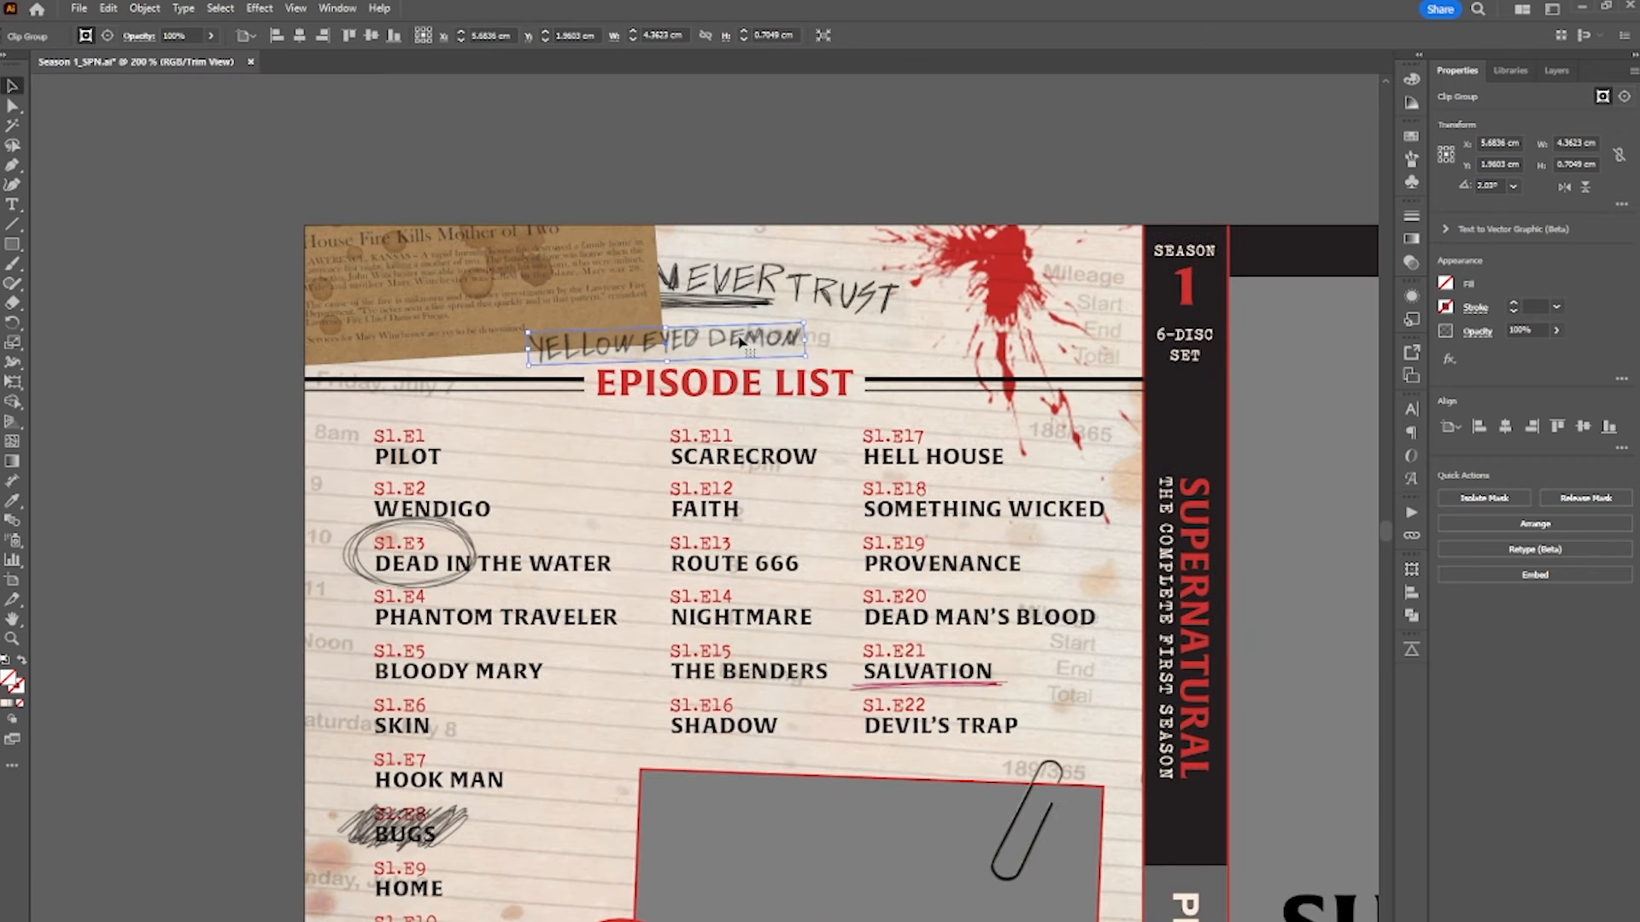
{"action": "left_click_drag", "start_coordinate": [739, 342], "coordinate": [566, 327]}
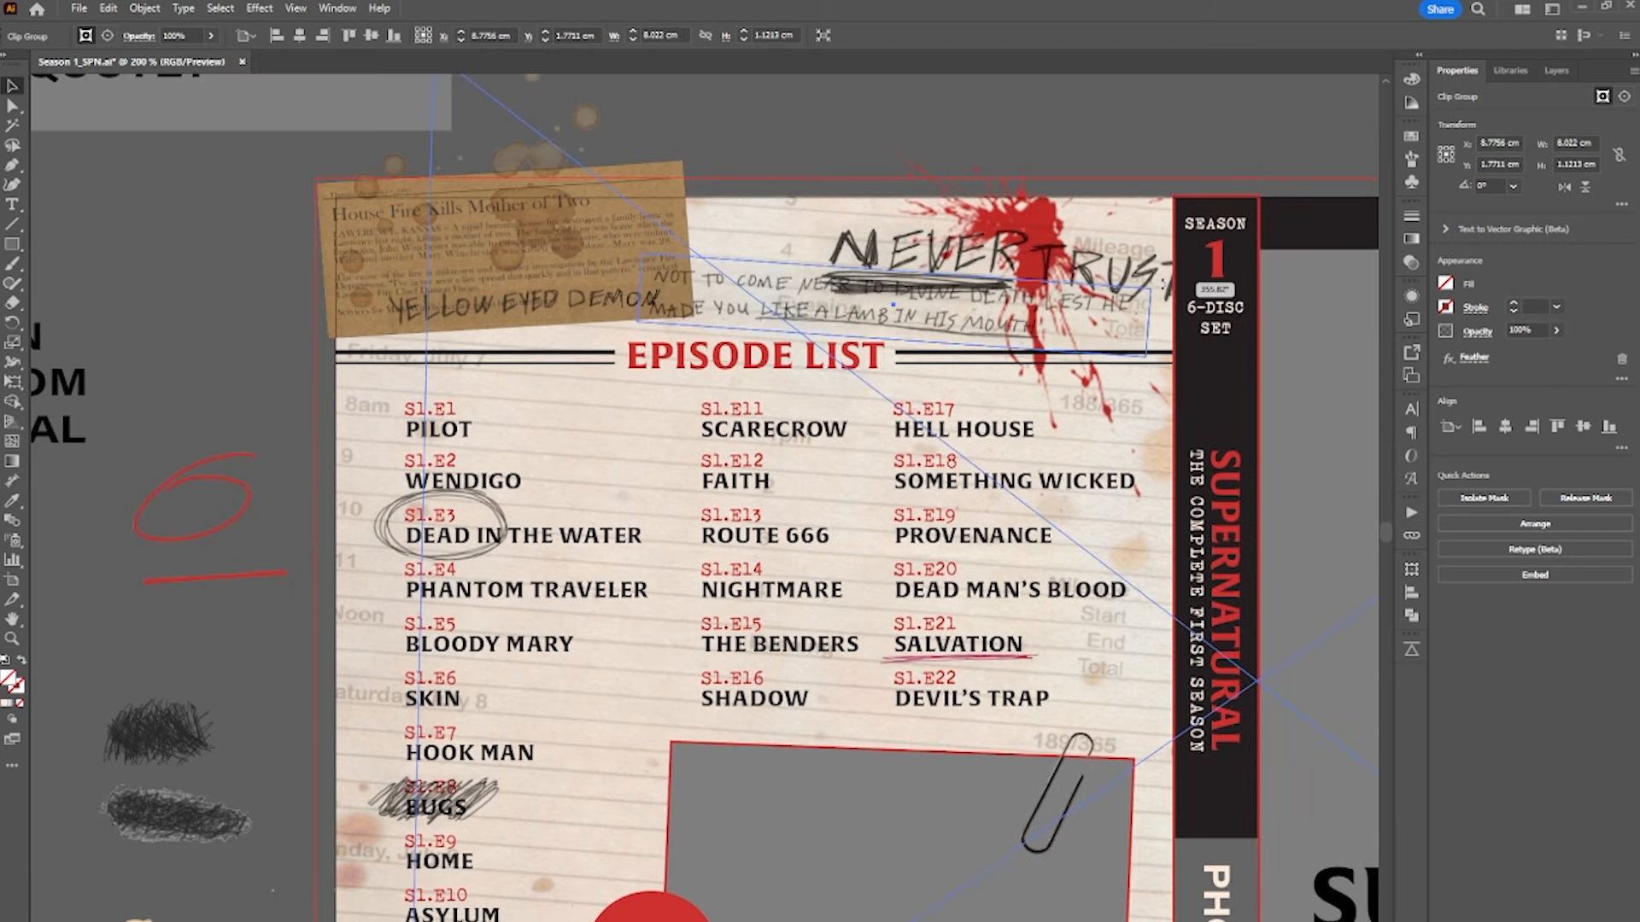
{"action": "left_click_drag", "start_coordinate": [1162, 284], "coordinate": [1150, 257]}
{"action": "left_click_drag", "start_coordinate": [823, 317], "coordinate": [846, 201]}
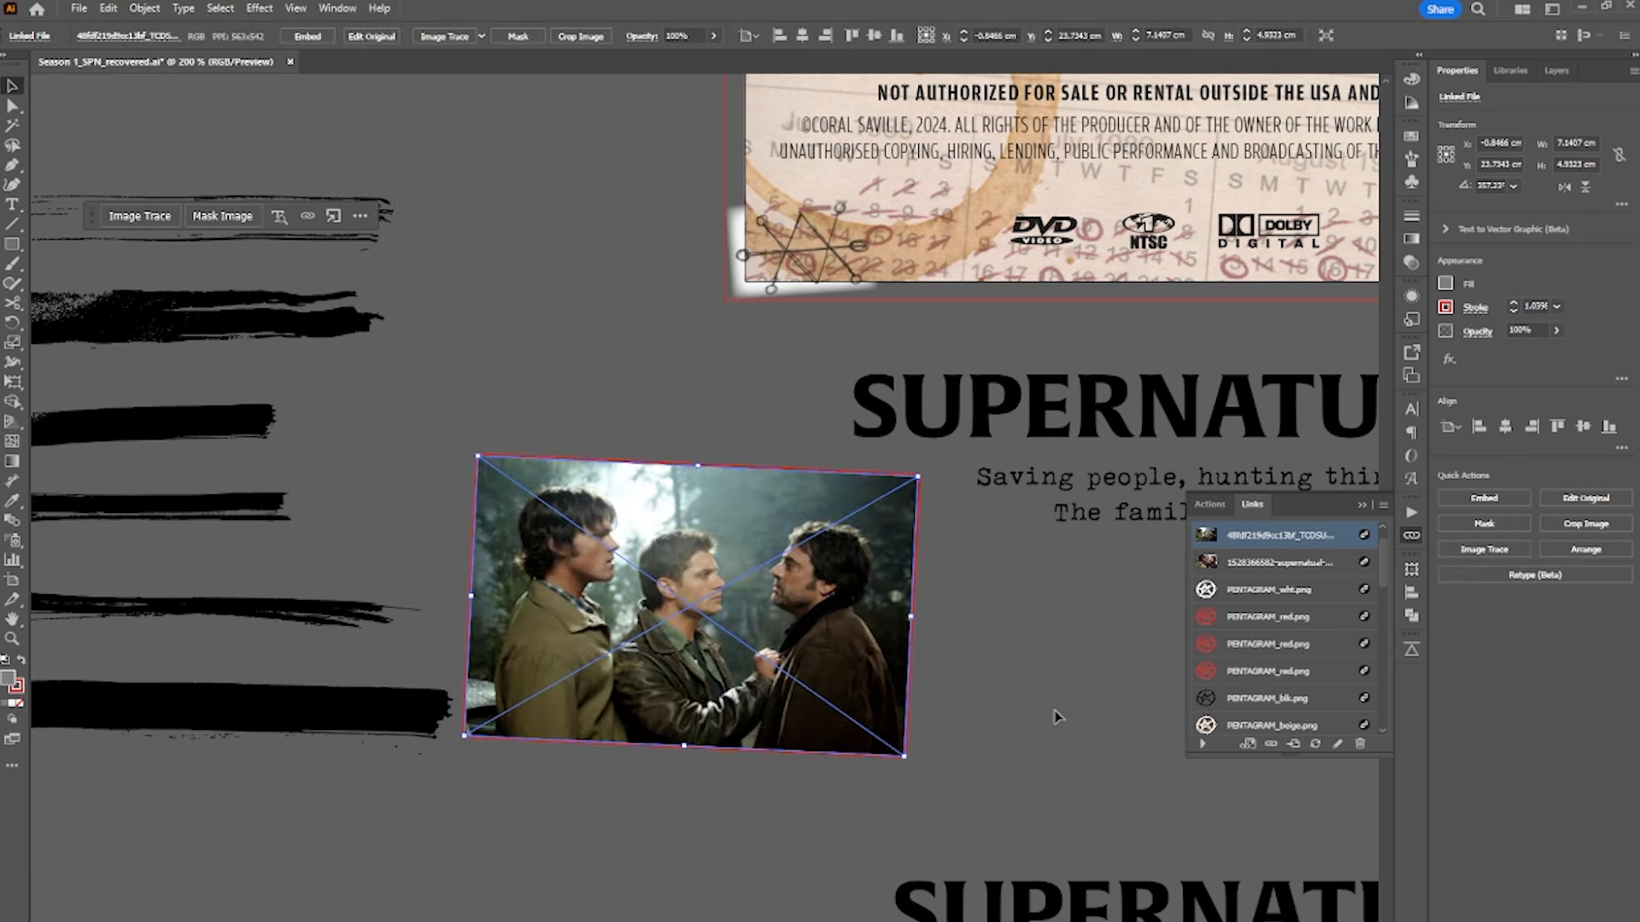
- Try the red-framed forest photo of three men in the back cover's photo area, beneath the paper clip
{"action": "left_click", "coordinate": [1057, 717]}
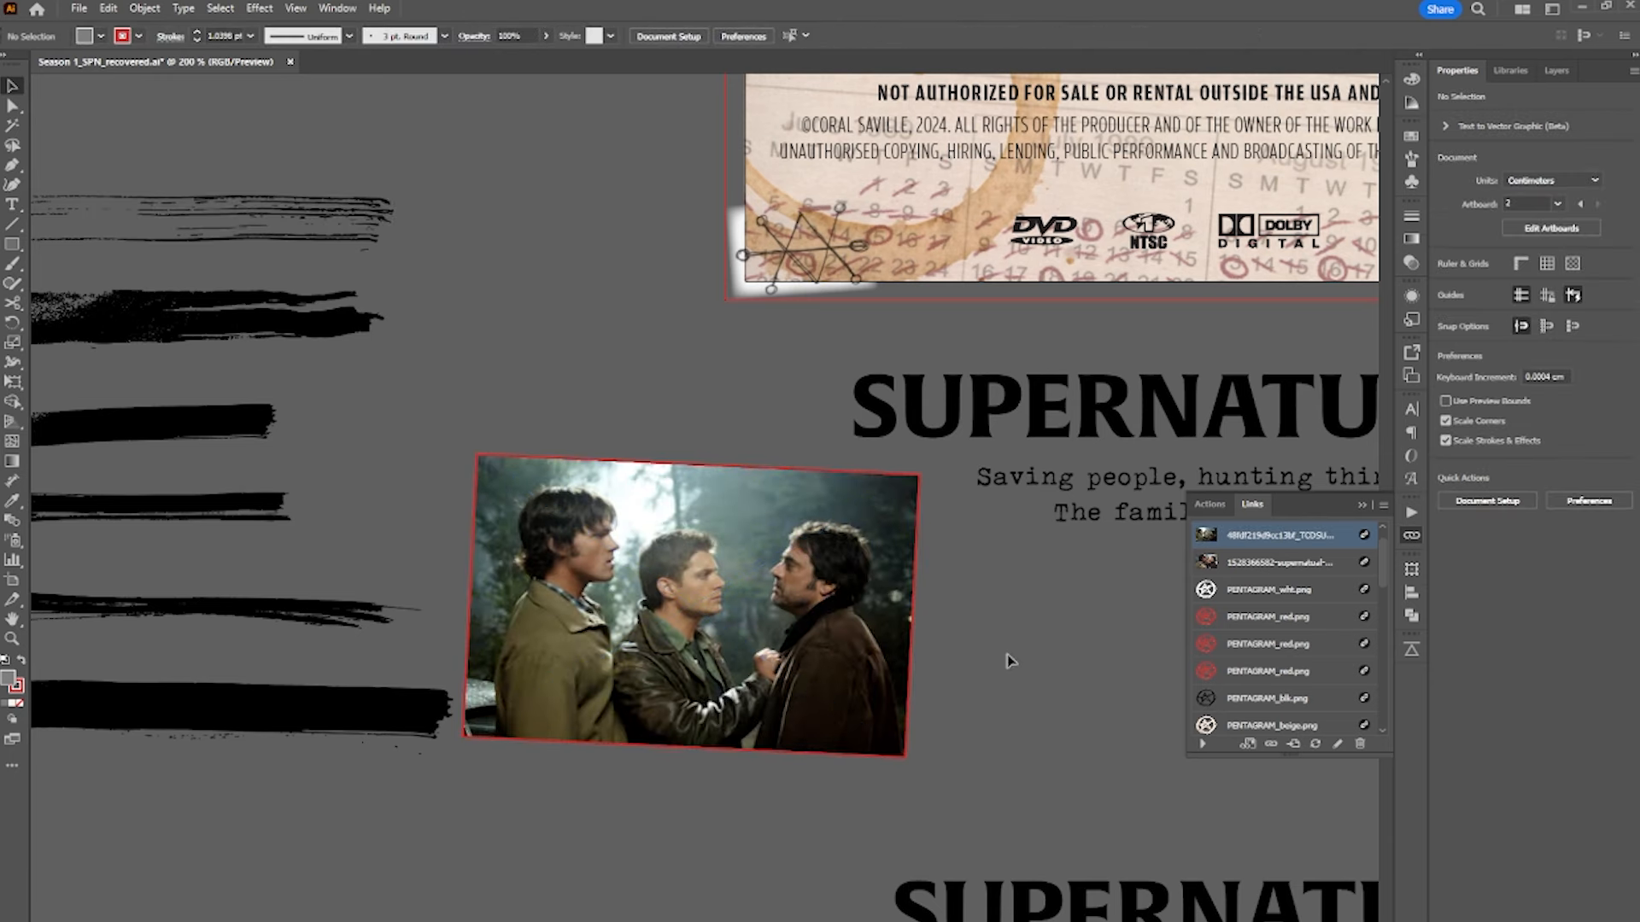
{"action": "scroll", "coordinate": [745, 625], "scroll_direction": "down", "scroll_amount": 1}
{"action": "left_click", "coordinate": [1364, 506]}
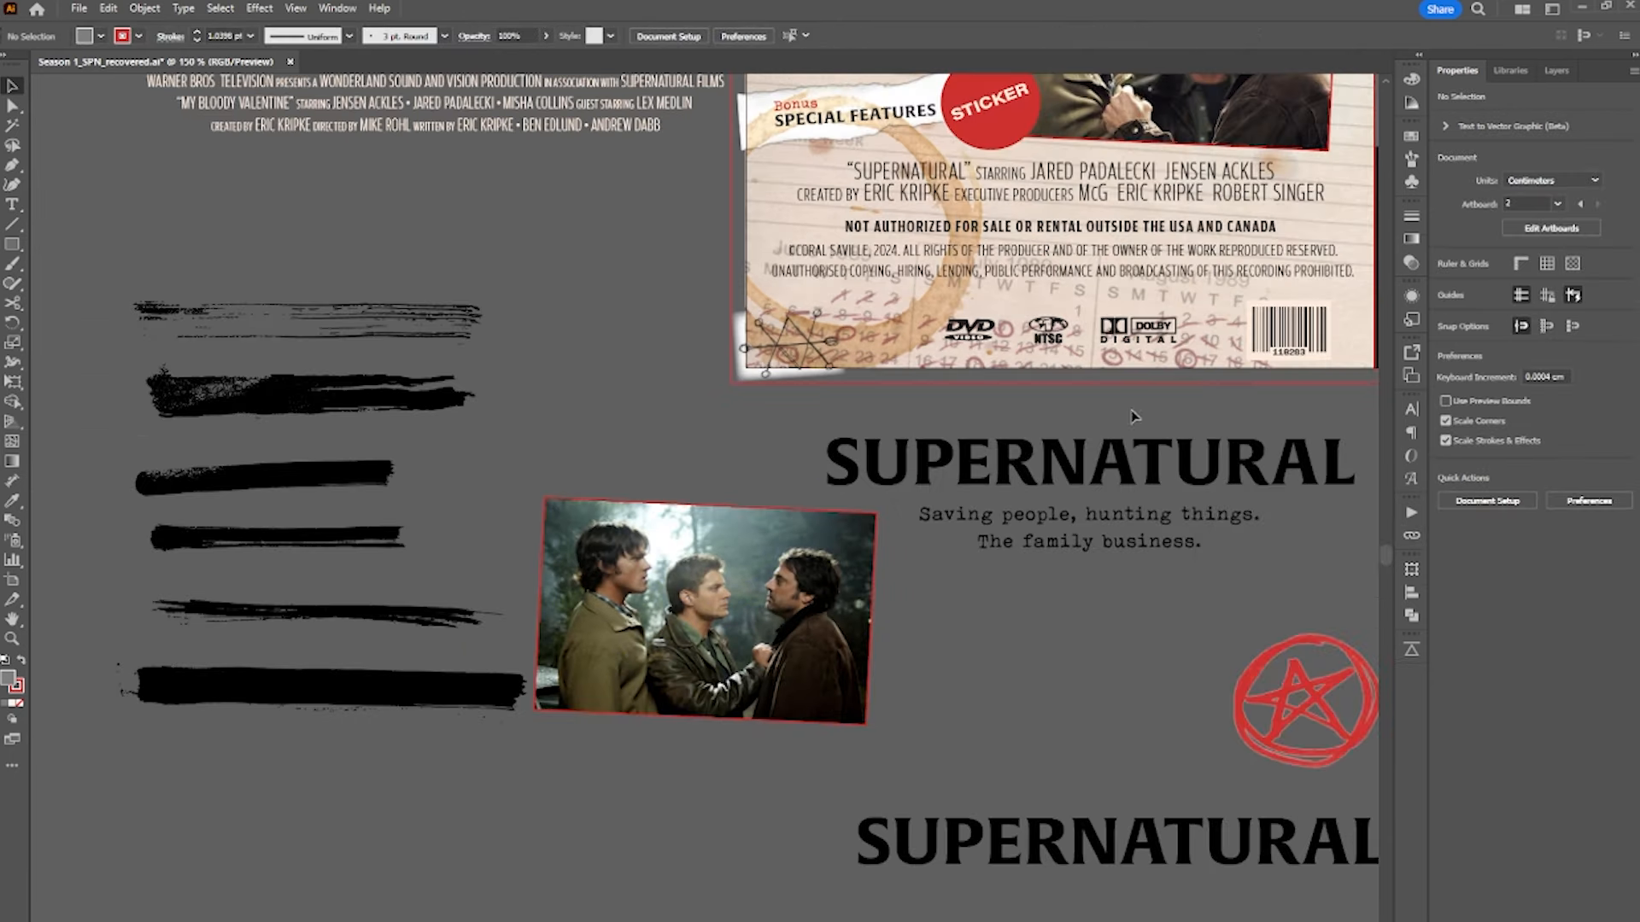
{"action": "left_click_drag", "start_coordinate": [1134, 413], "coordinate": [1042, 619]}
{"action": "left_click_drag", "start_coordinate": [739, 798], "coordinate": [1197, 220]}
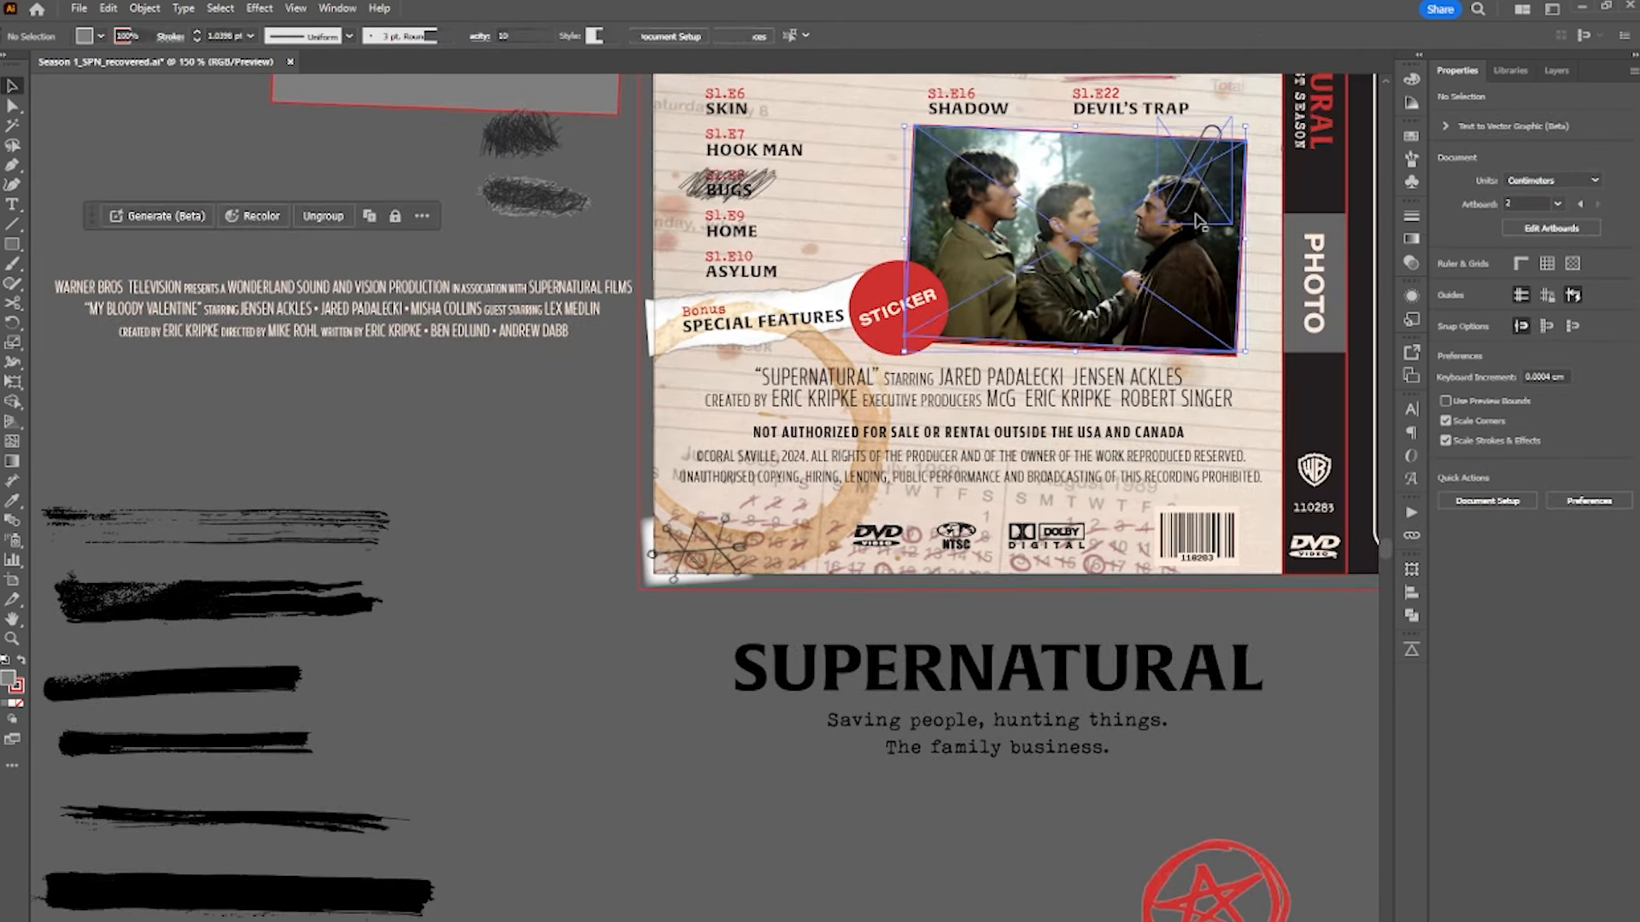
{"action": "scroll", "coordinate": [1194, 220], "scroll_direction": "up", "scroll_amount": 1}
{"action": "left_click_drag", "start_coordinate": [1090, 313], "coordinate": [1012, 590]}
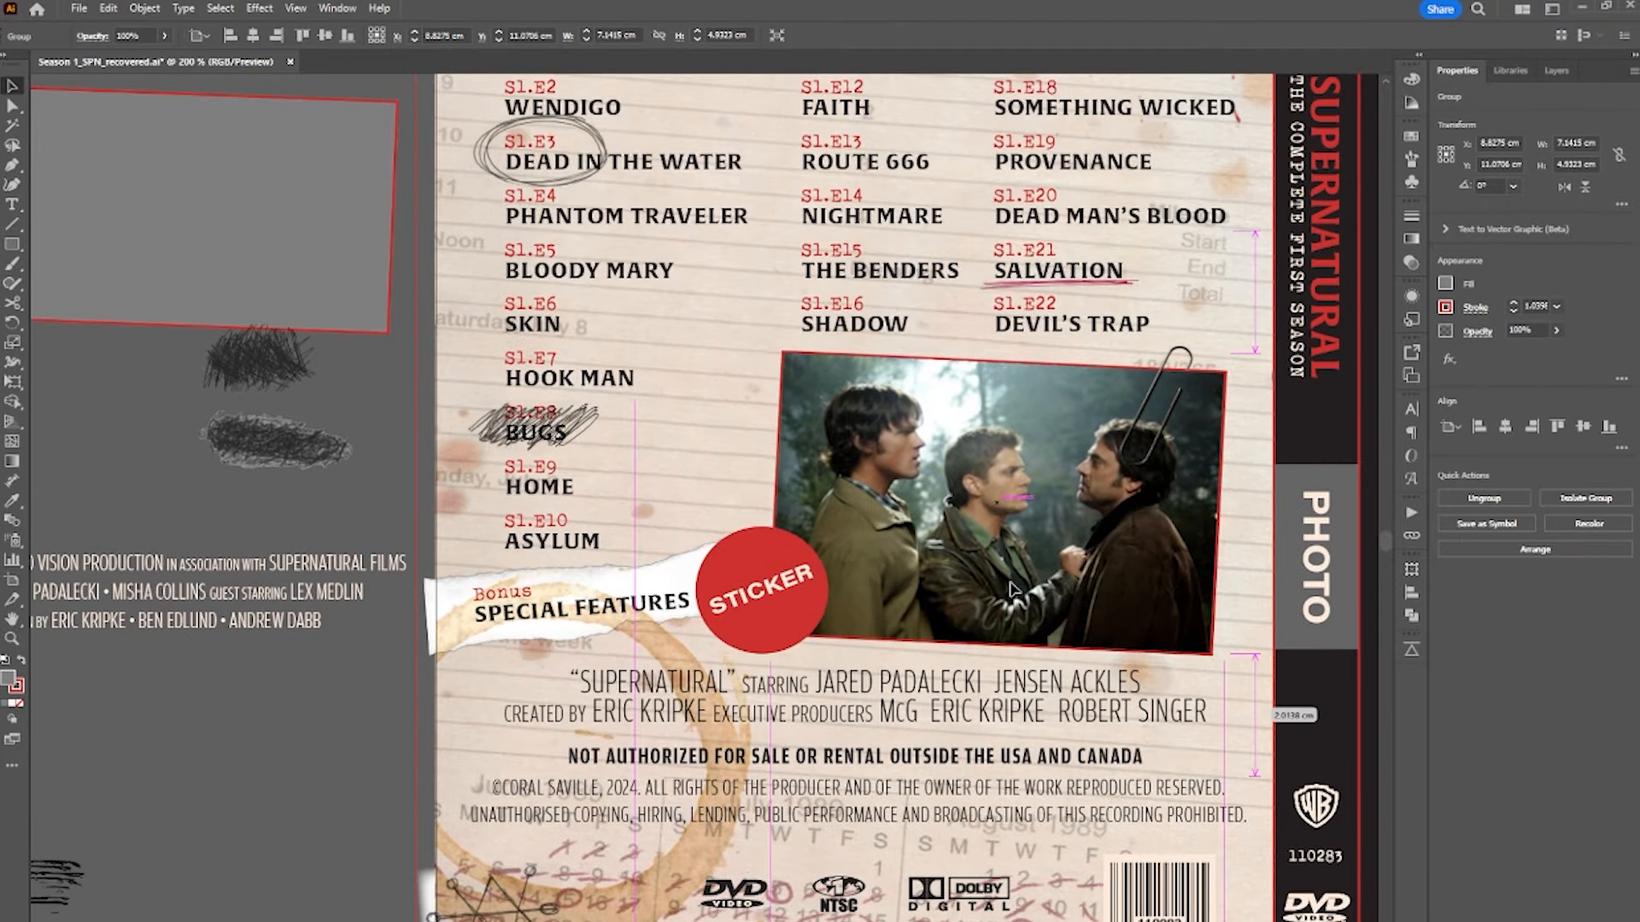
- Move the forest photo off the back cover onto the pasteboard and delete the leftover grey photo placeholder
{"action": "left_click_drag", "start_coordinate": [1012, 589], "coordinate": [265, 660]}
{"action": "scroll", "coordinate": [456, 562], "scroll_direction": "down", "scroll_amount": 1}
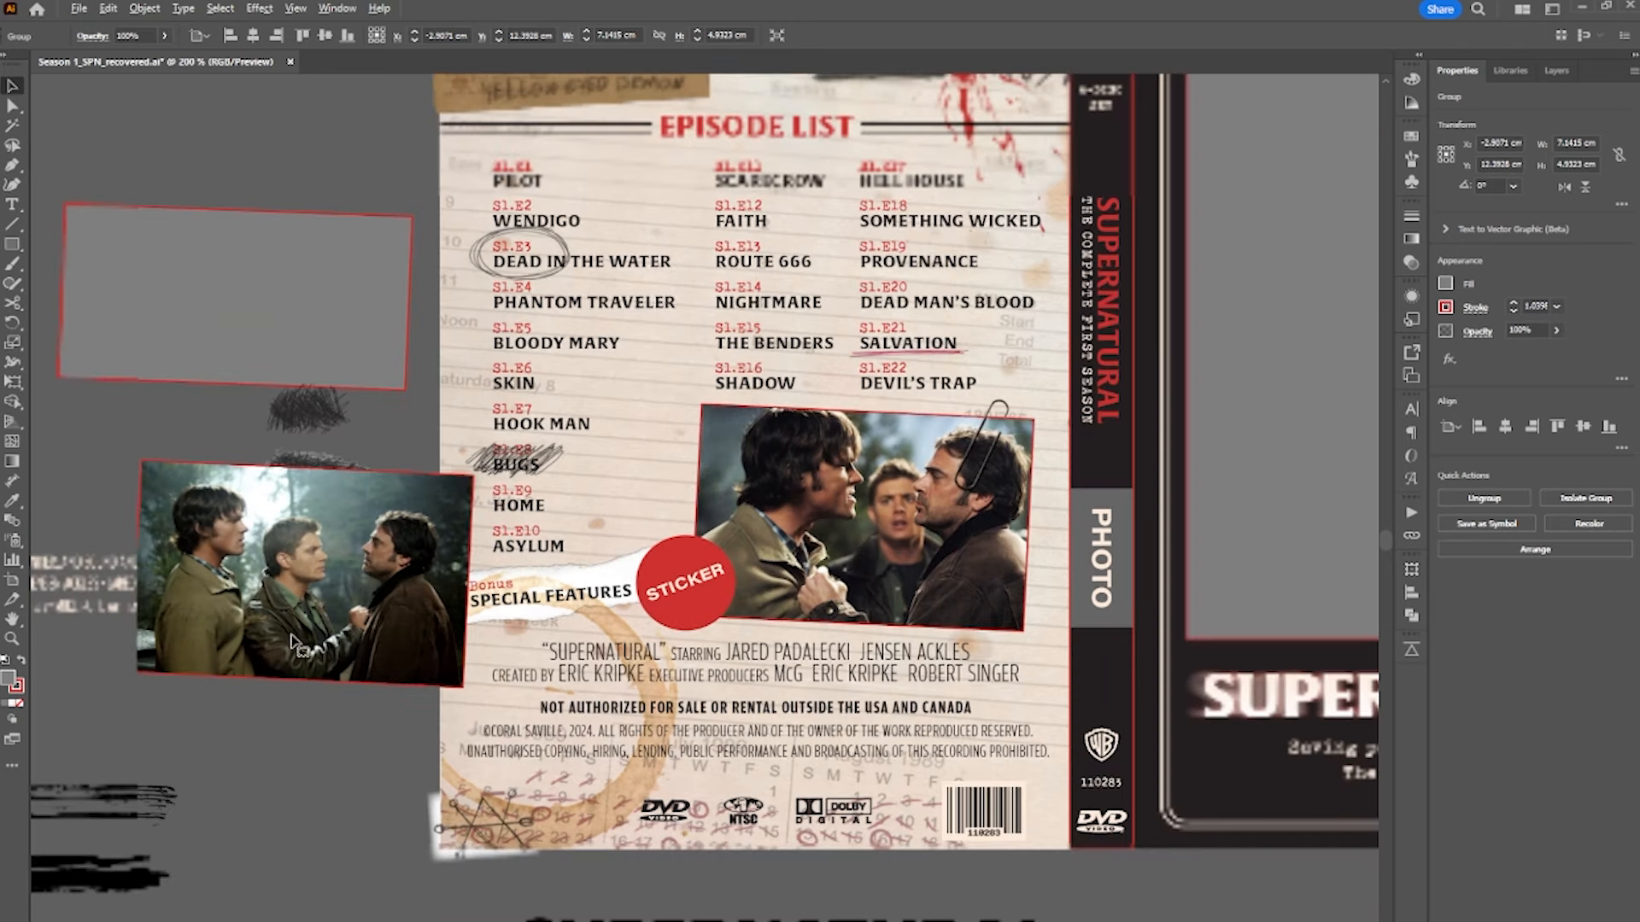
{"action": "left_click", "coordinate": [347, 359]}
{"action": "key", "text": "Delete"}
{"action": "left_click_drag", "start_coordinate": [376, 487], "coordinate": [268, 107]}
{"action": "left_click", "coordinate": [217, 400]}
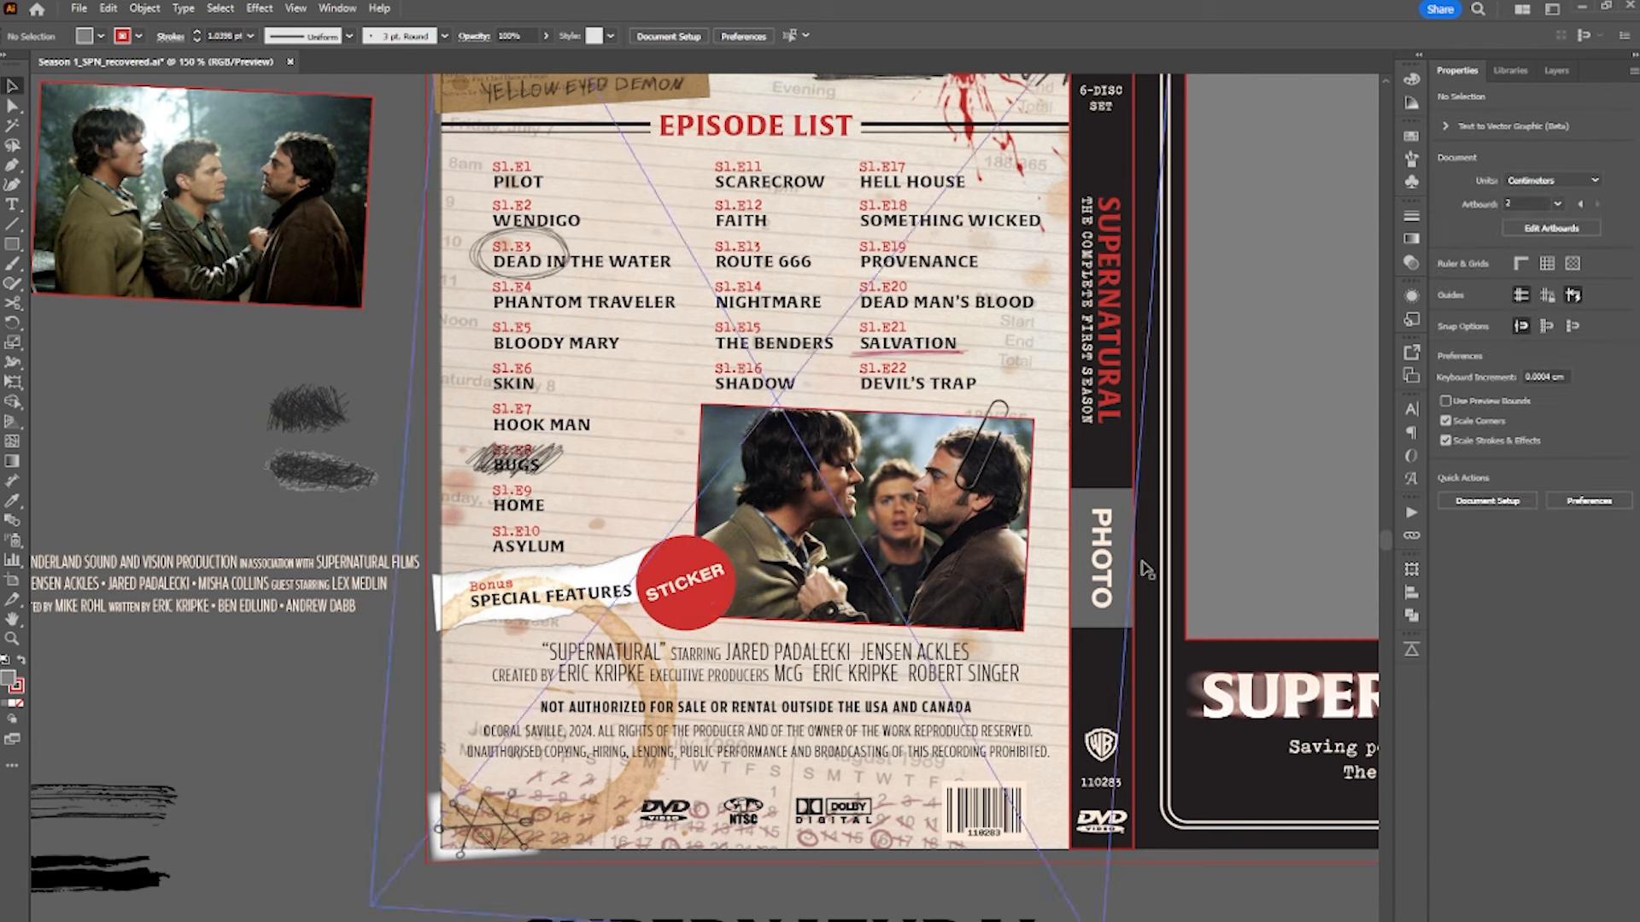
- Place the motel photo SN_S1_42.webp, scale it to about 10.63 by 16.16 cm and move it over the front cover's grey placeholder
{"action": "scroll", "coordinate": [567, 487], "scroll_direction": "right", "scroll_amount": 2}
{"action": "scroll", "coordinate": [566, 487], "scroll_direction": "right", "scroll_amount": 10}
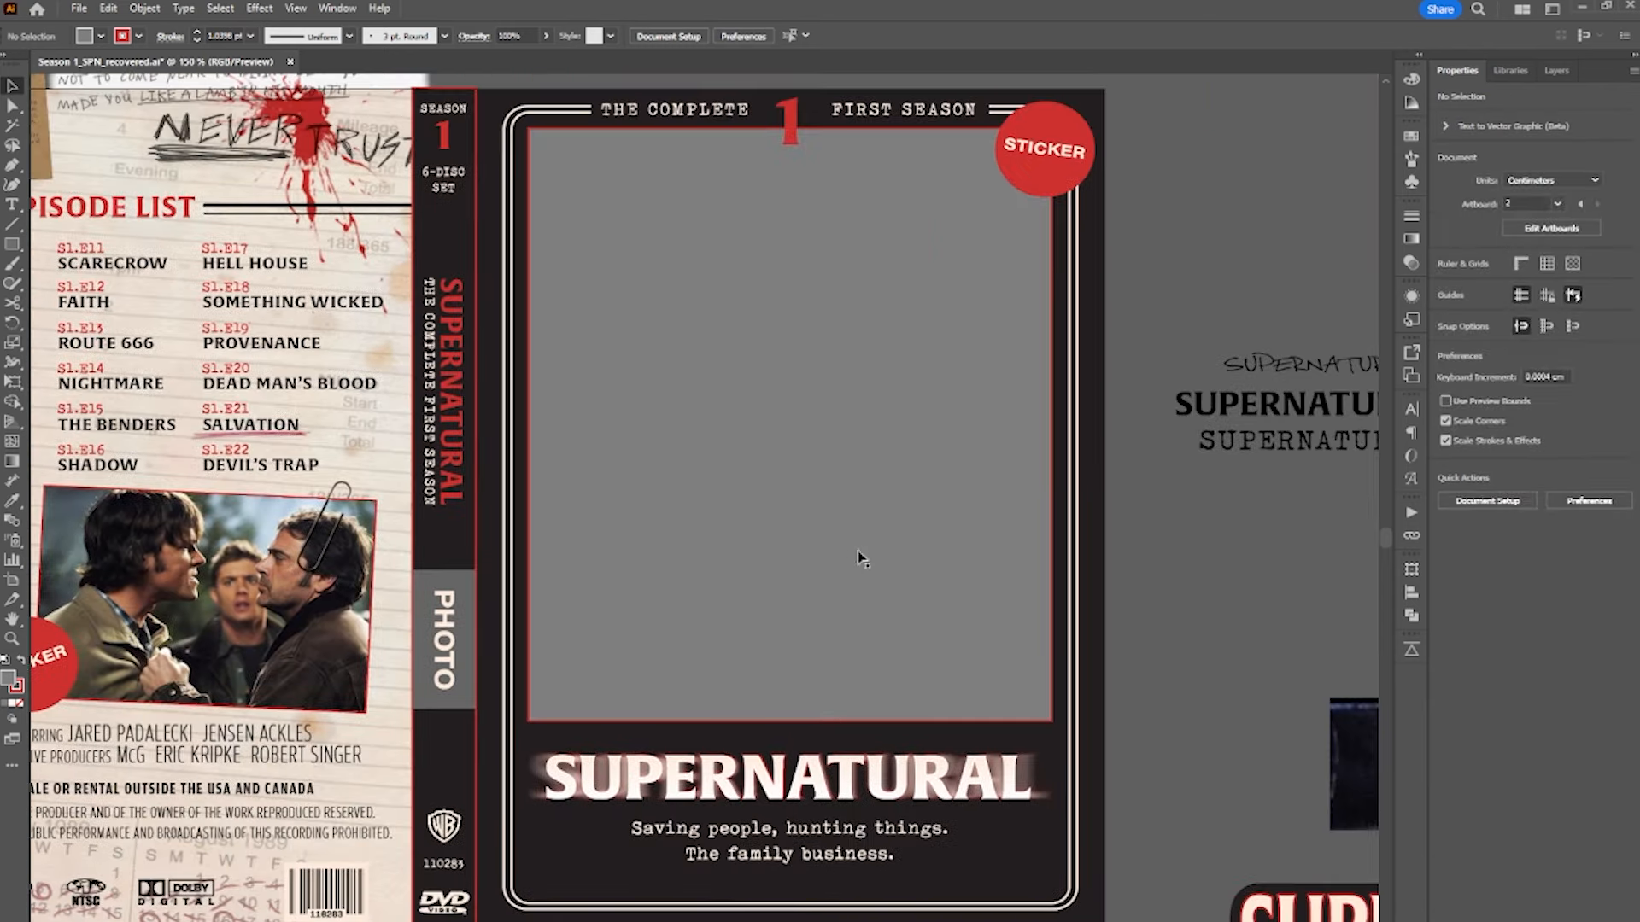
{"action": "key", "text": "ctrl+minus"}
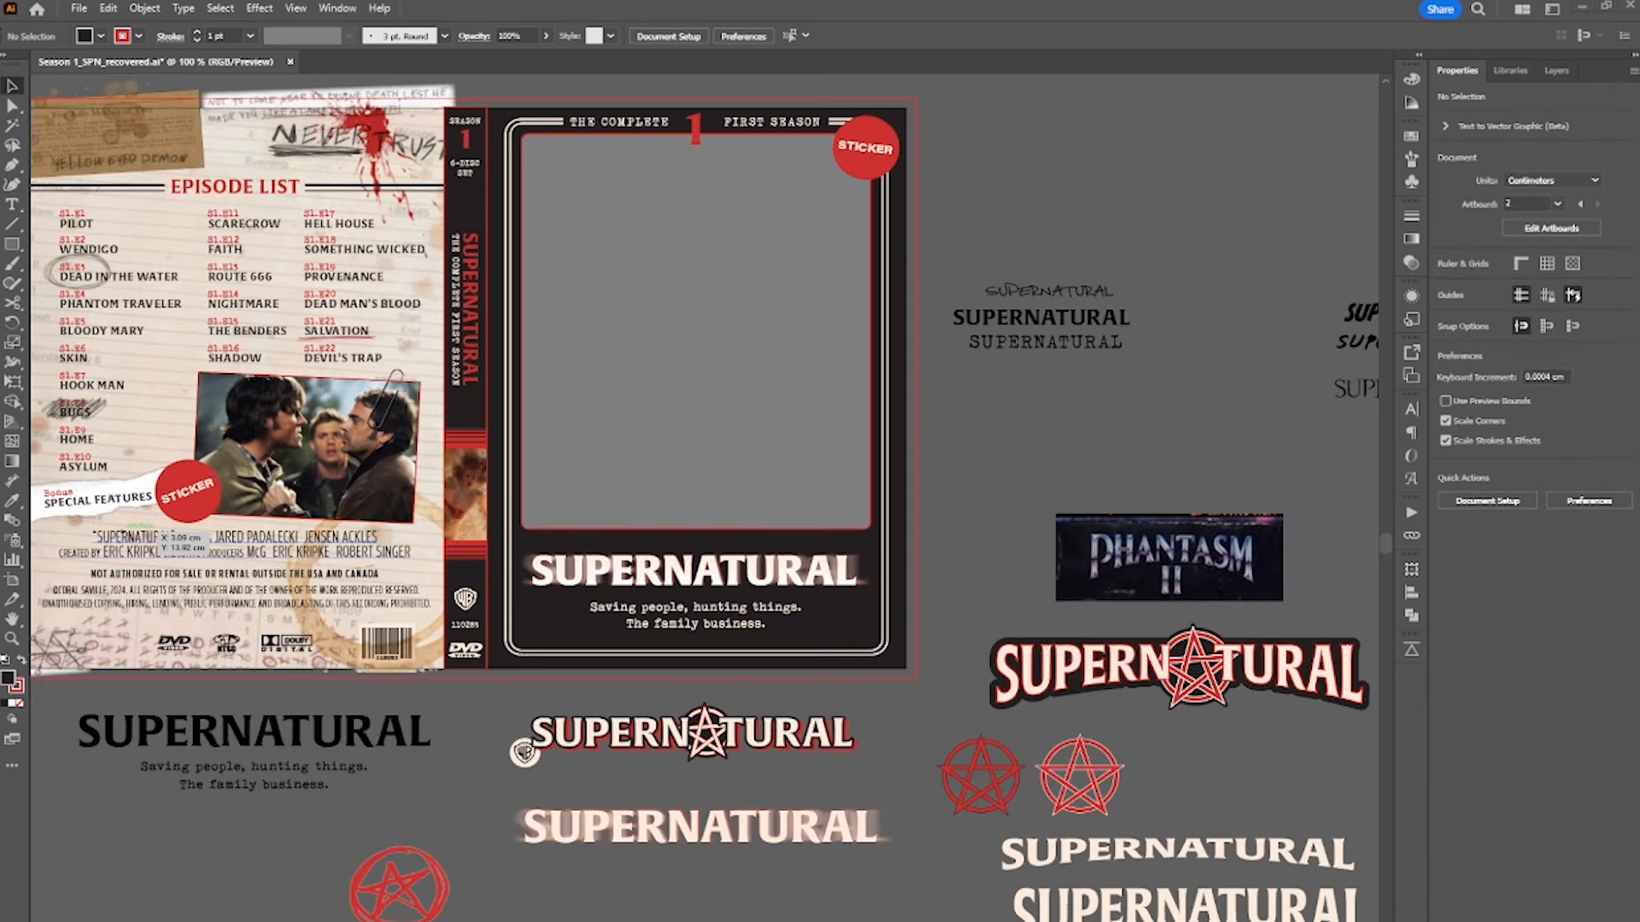
{"action": "left_click", "coordinate": [1145, 459]}
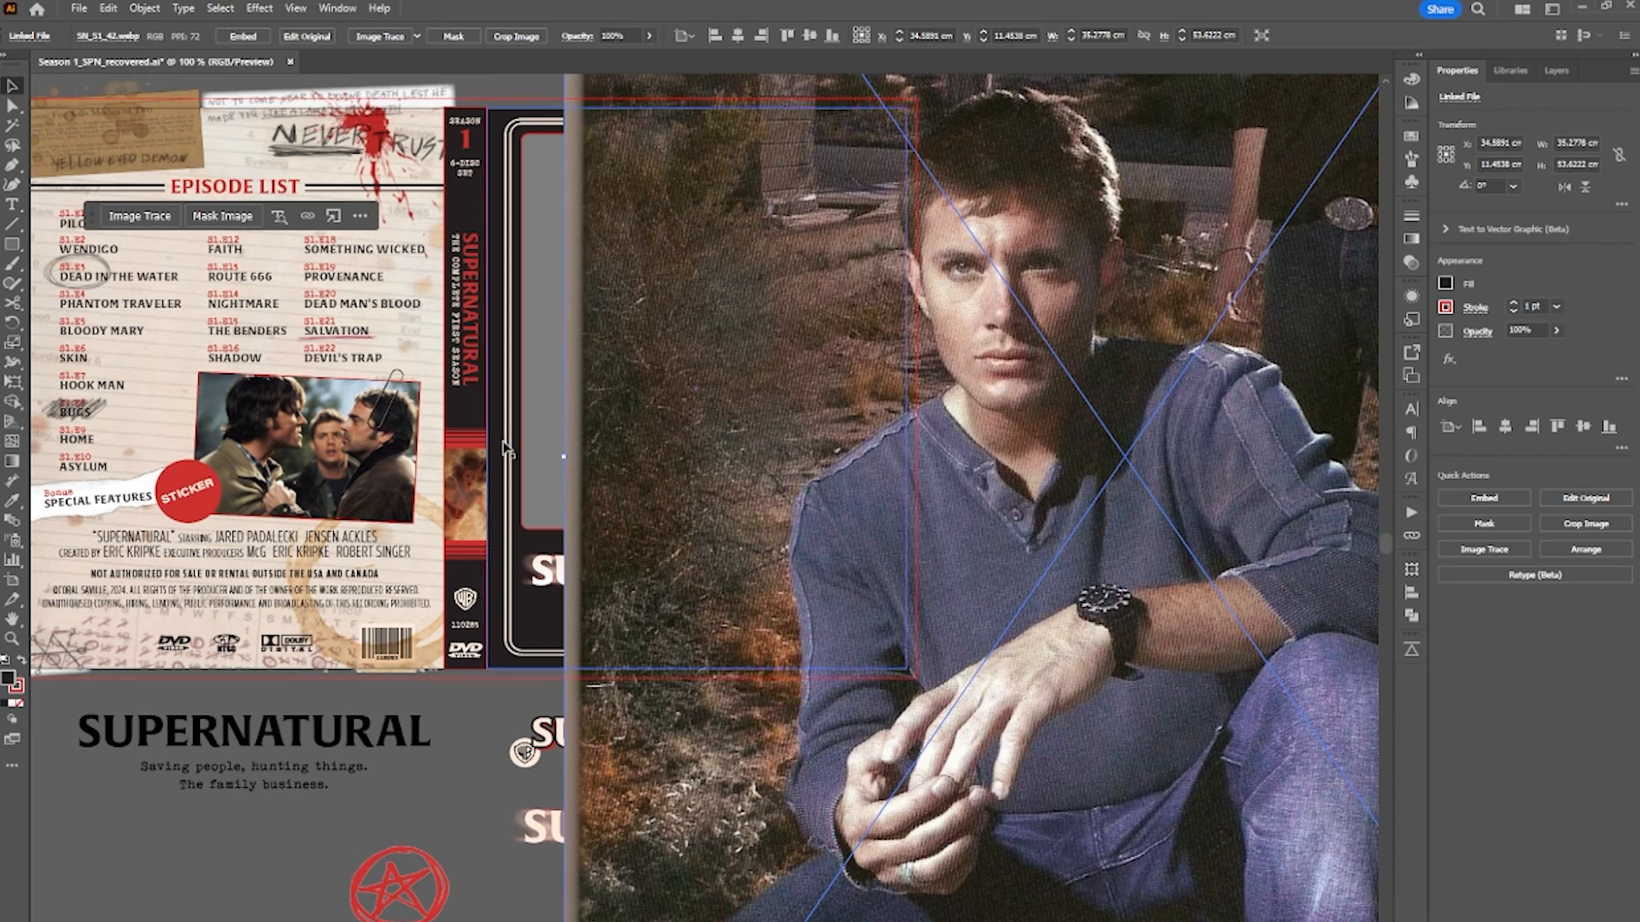
{"action": "left_click_drag", "start_coordinate": [563, 457], "coordinate": [1106, 457]}
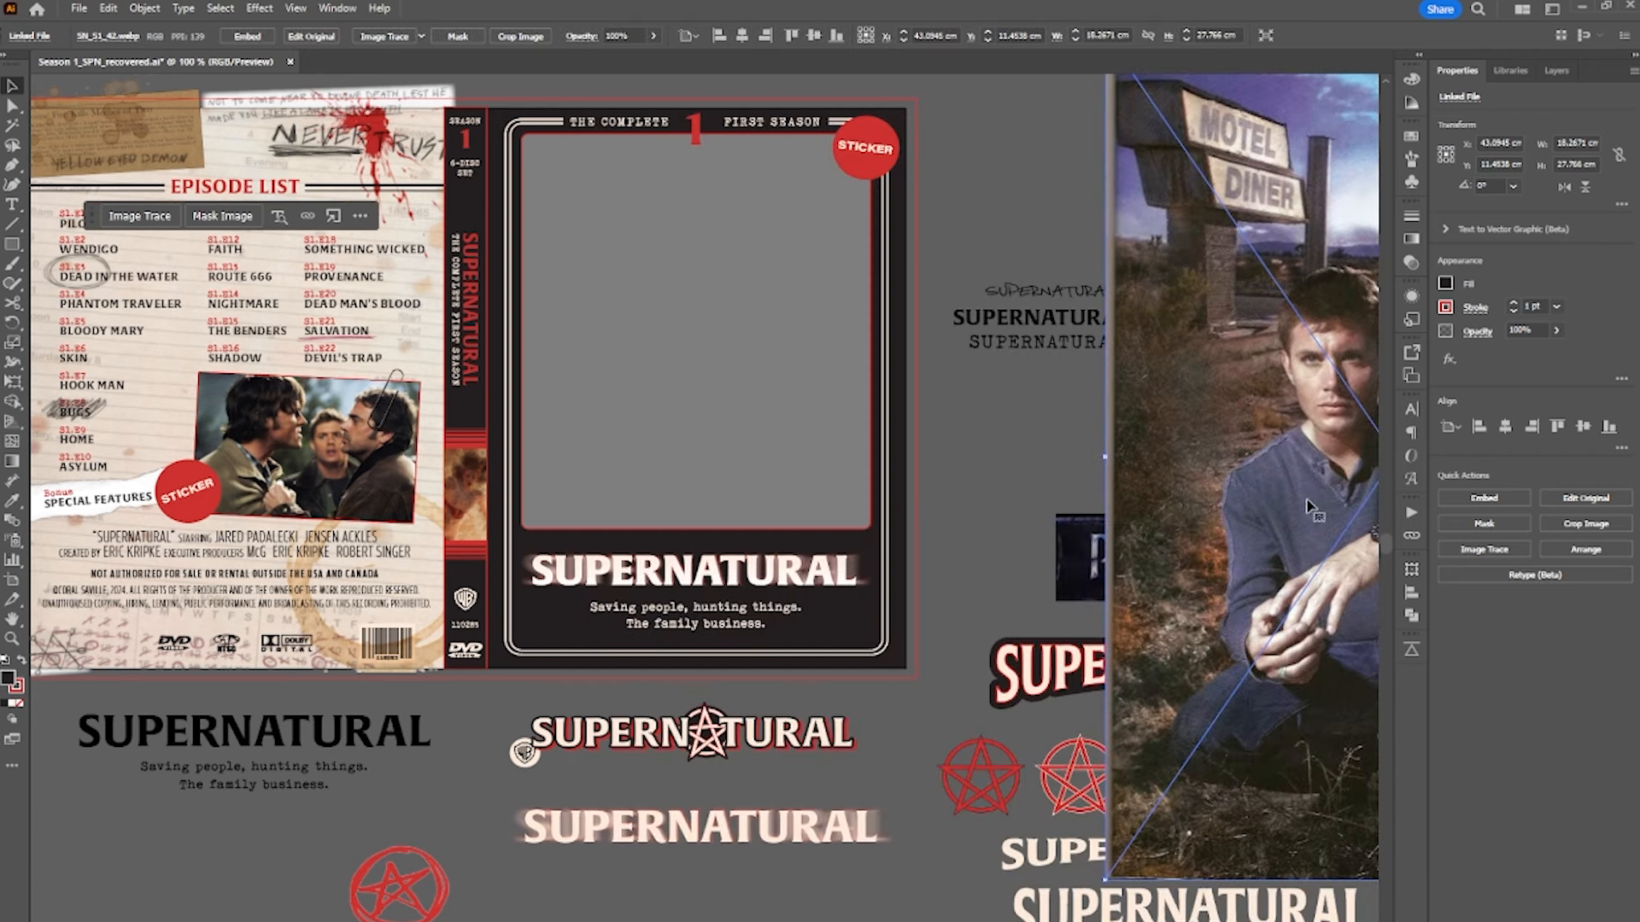
{"action": "left_click_drag", "start_coordinate": [1306, 506], "coordinate": [851, 419]}
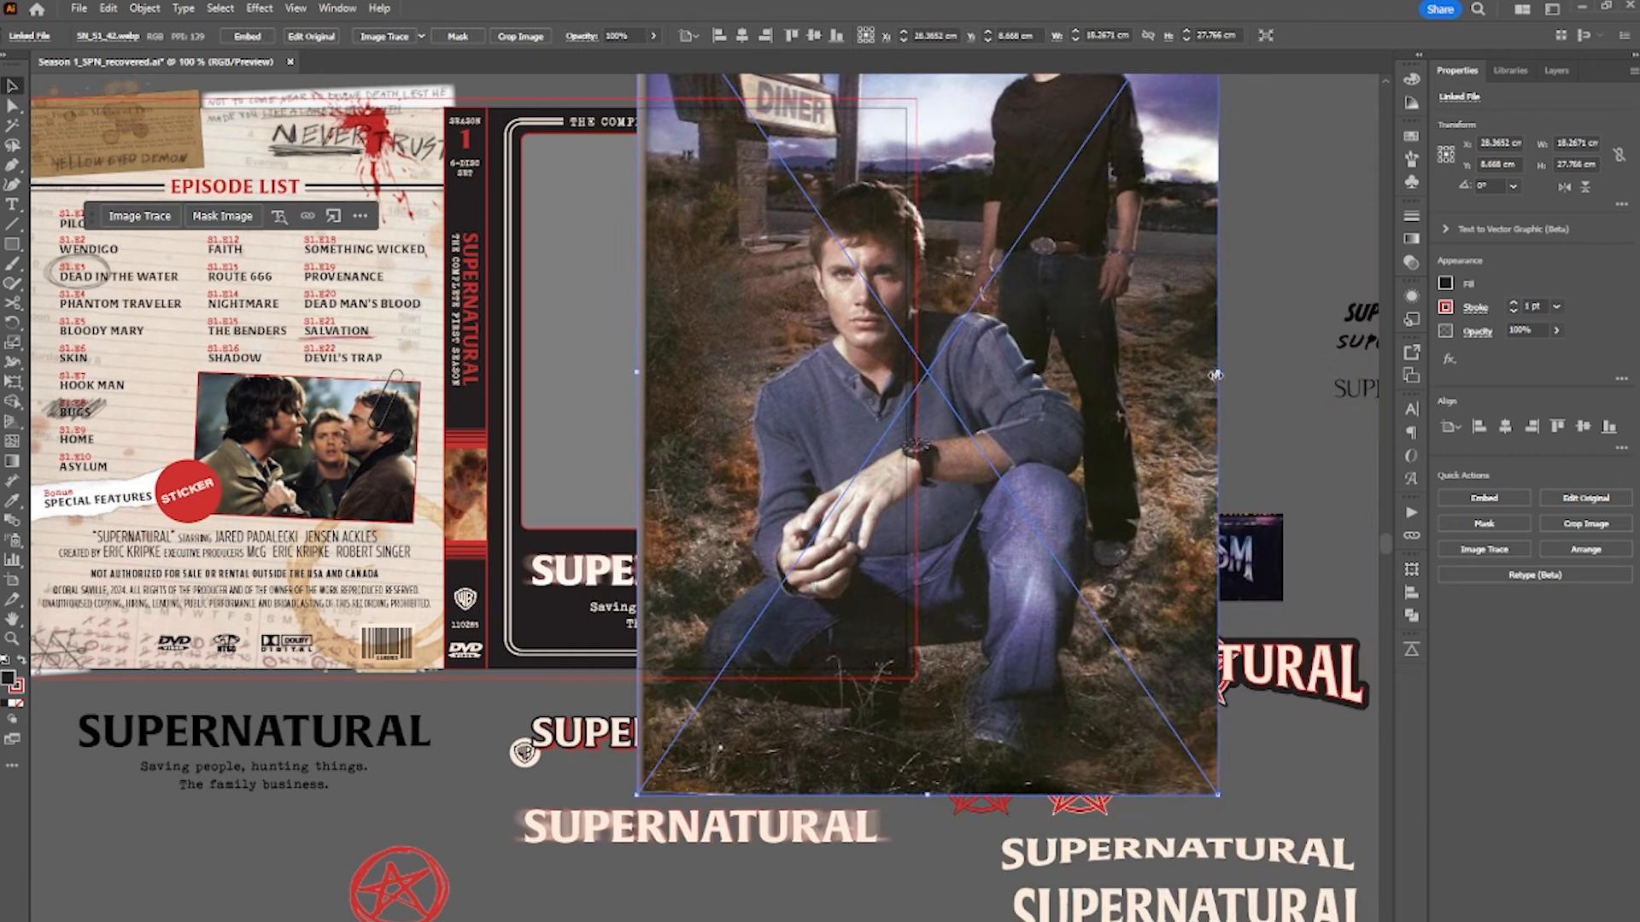
{"action": "left_click_drag", "start_coordinate": [1214, 375], "coordinate": [974, 373]}
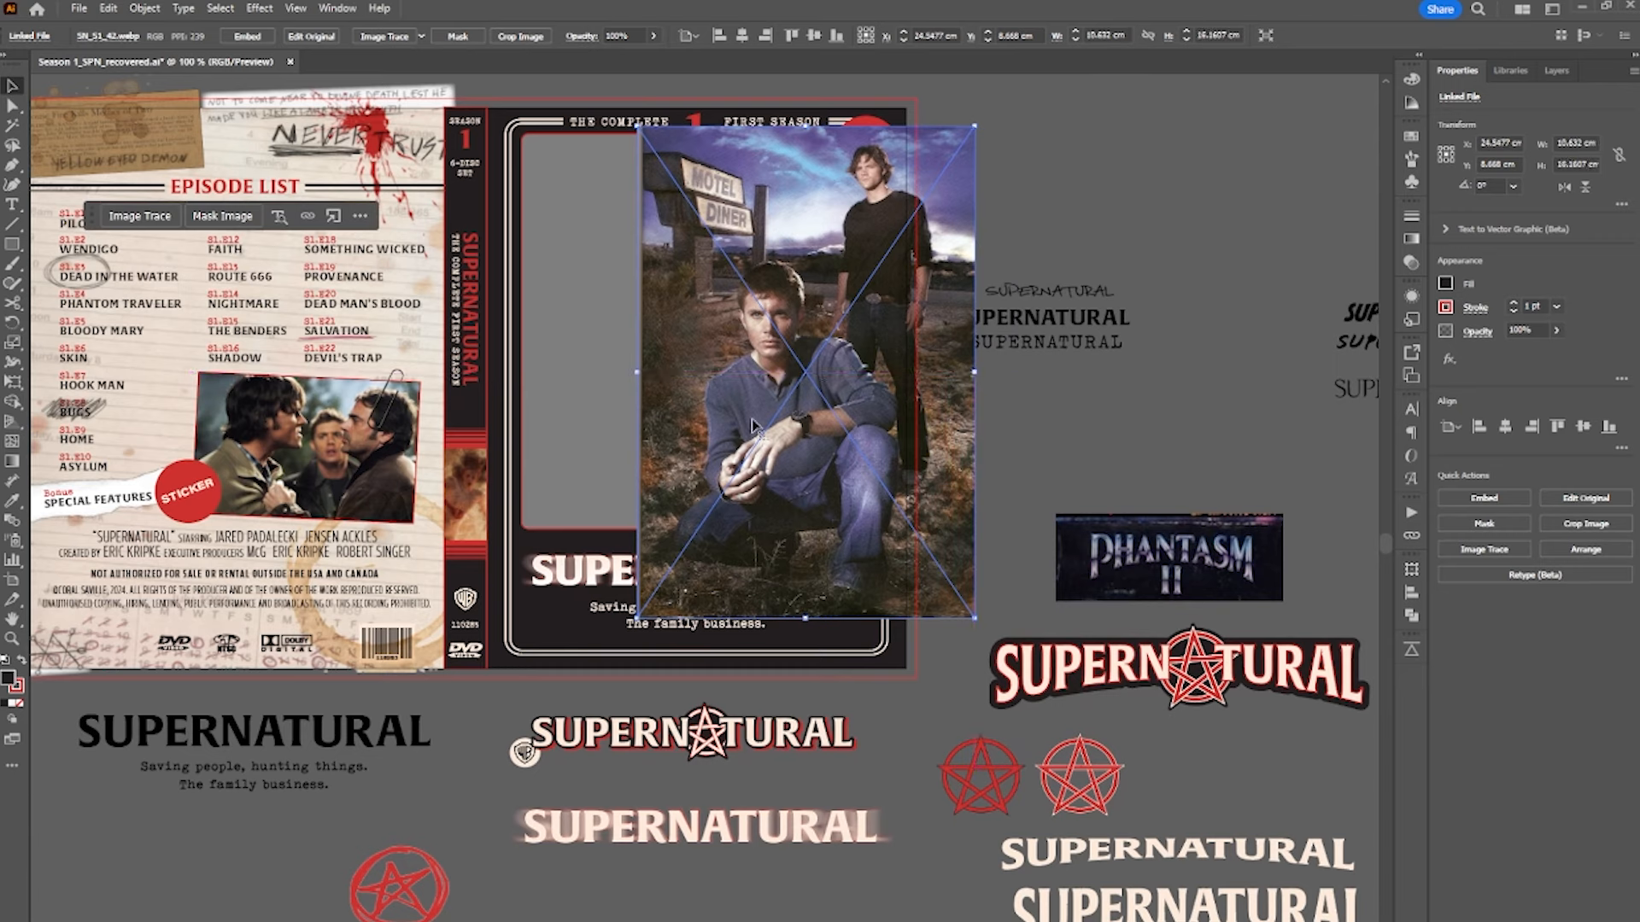
{"action": "left_click_drag", "start_coordinate": [751, 425], "coordinate": [653, 425]}
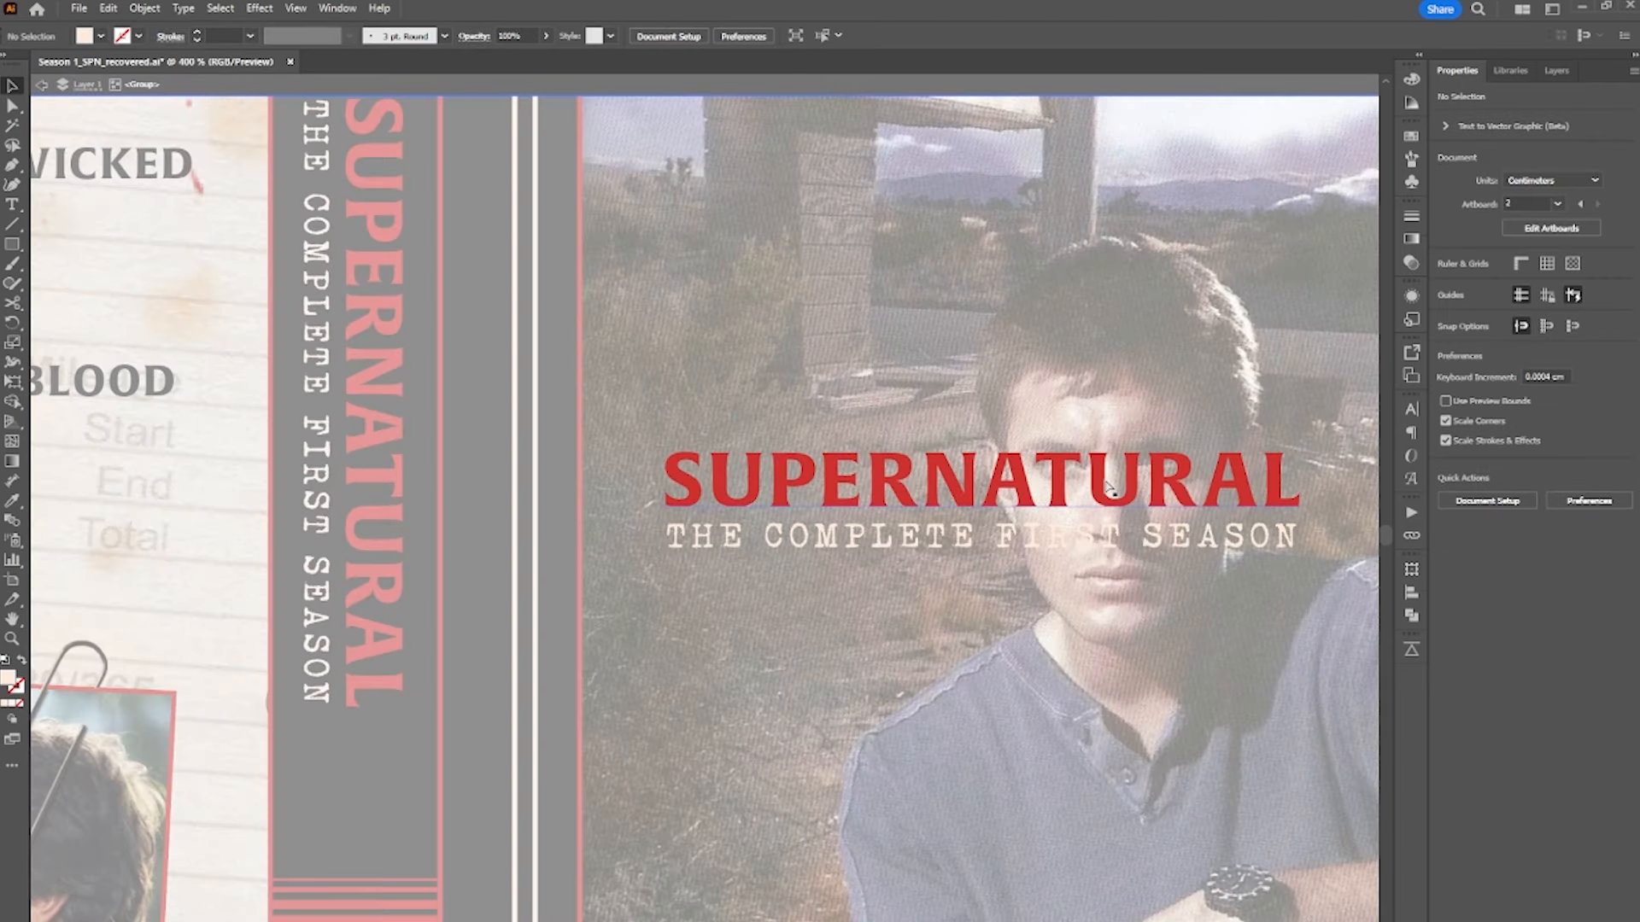
- Rotate the SUPERNATURAL season title with the blurred white logo to vertical and put it on the spine in place of the red title
{"action": "left_click_drag", "start_coordinate": [1109, 489], "coordinate": [905, 481]}
{"action": "left_click_drag", "start_coordinate": [1194, 482], "coordinate": [1311, 494]}
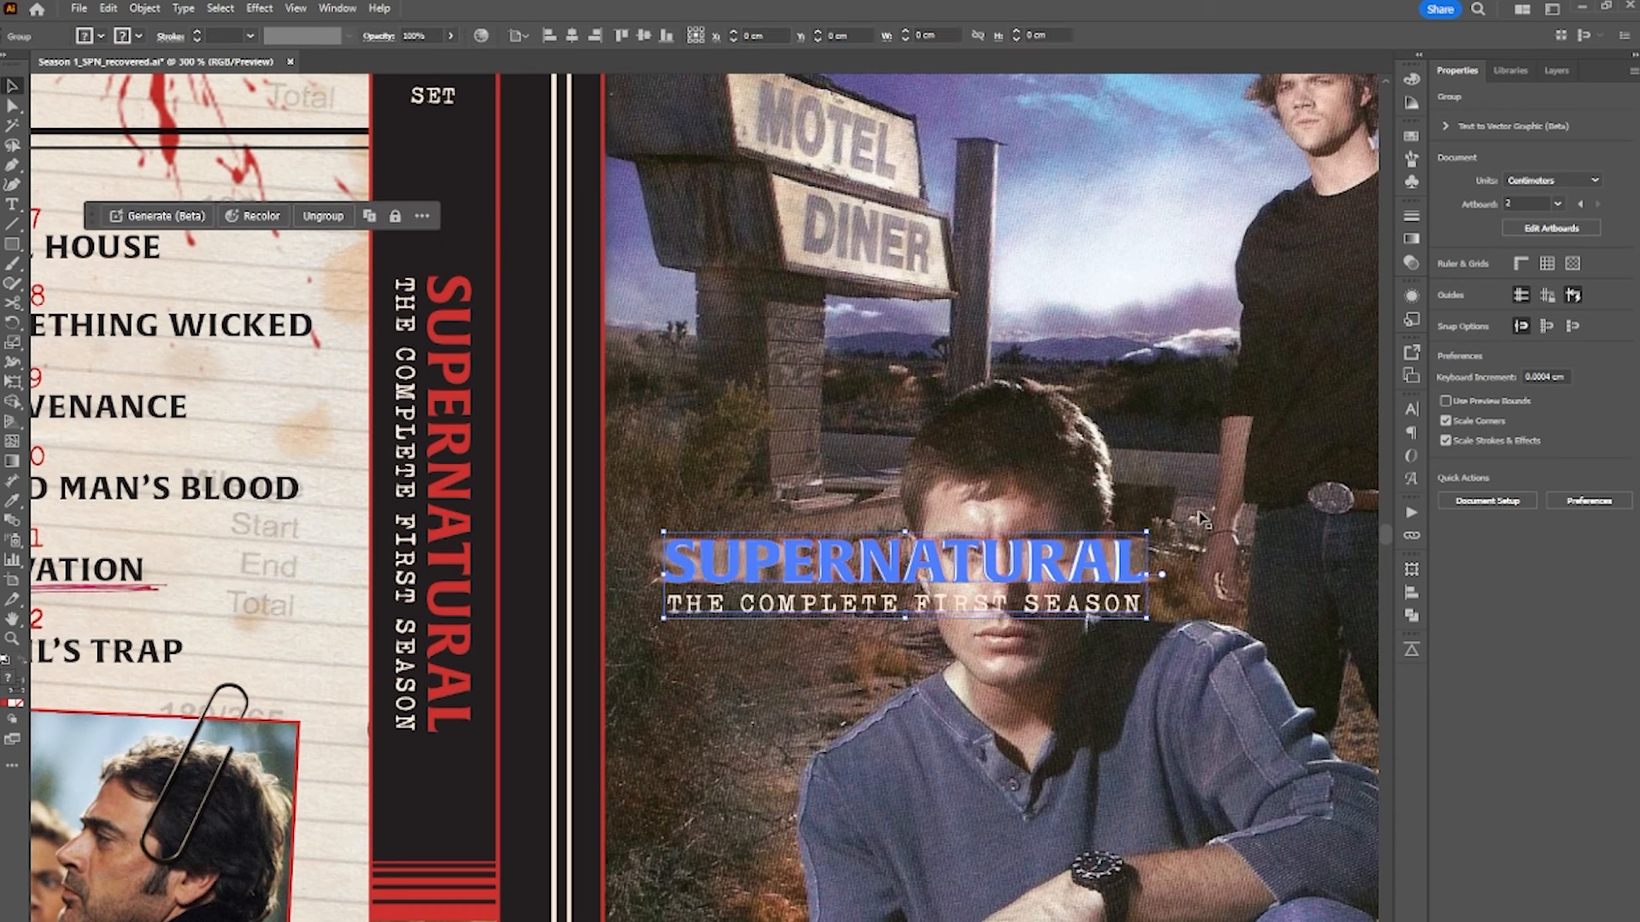
{"action": "left_click", "coordinate": [1098, 562]}
{"action": "left_click_drag", "start_coordinate": [1159, 518], "coordinate": [982, 719]}
{"action": "left_click_drag", "start_coordinate": [449, 503], "coordinate": [683, 505]}
{"action": "left_click_drag", "start_coordinate": [908, 551], "coordinate": [448, 481]}
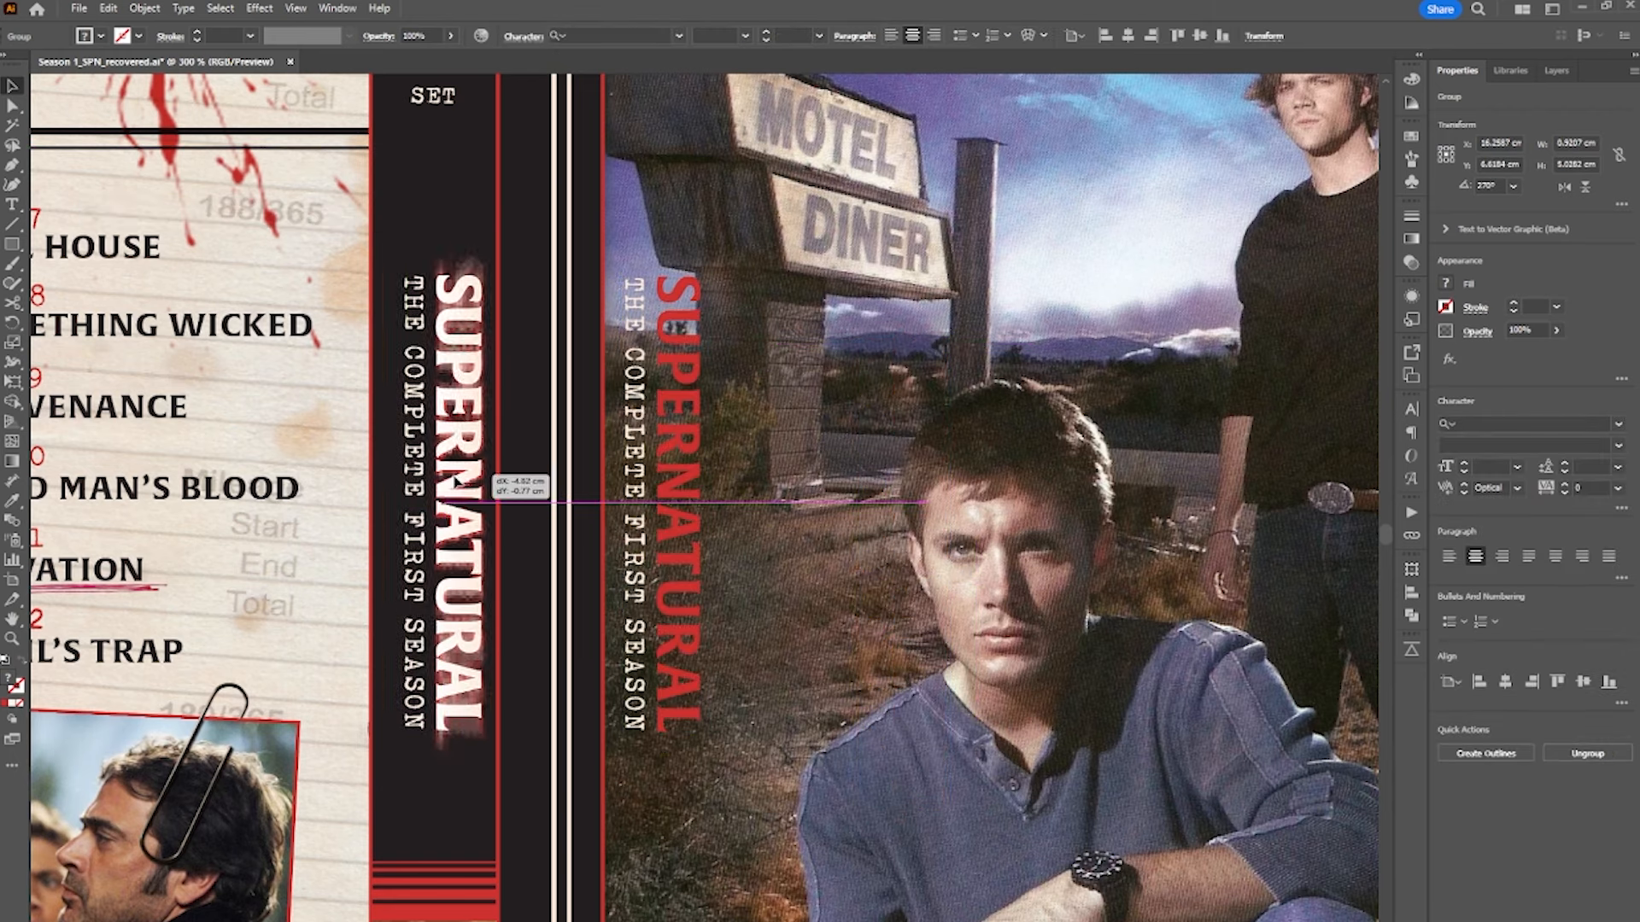
{"action": "left_click_drag", "start_coordinate": [448, 481], "coordinate": [441, 480]}
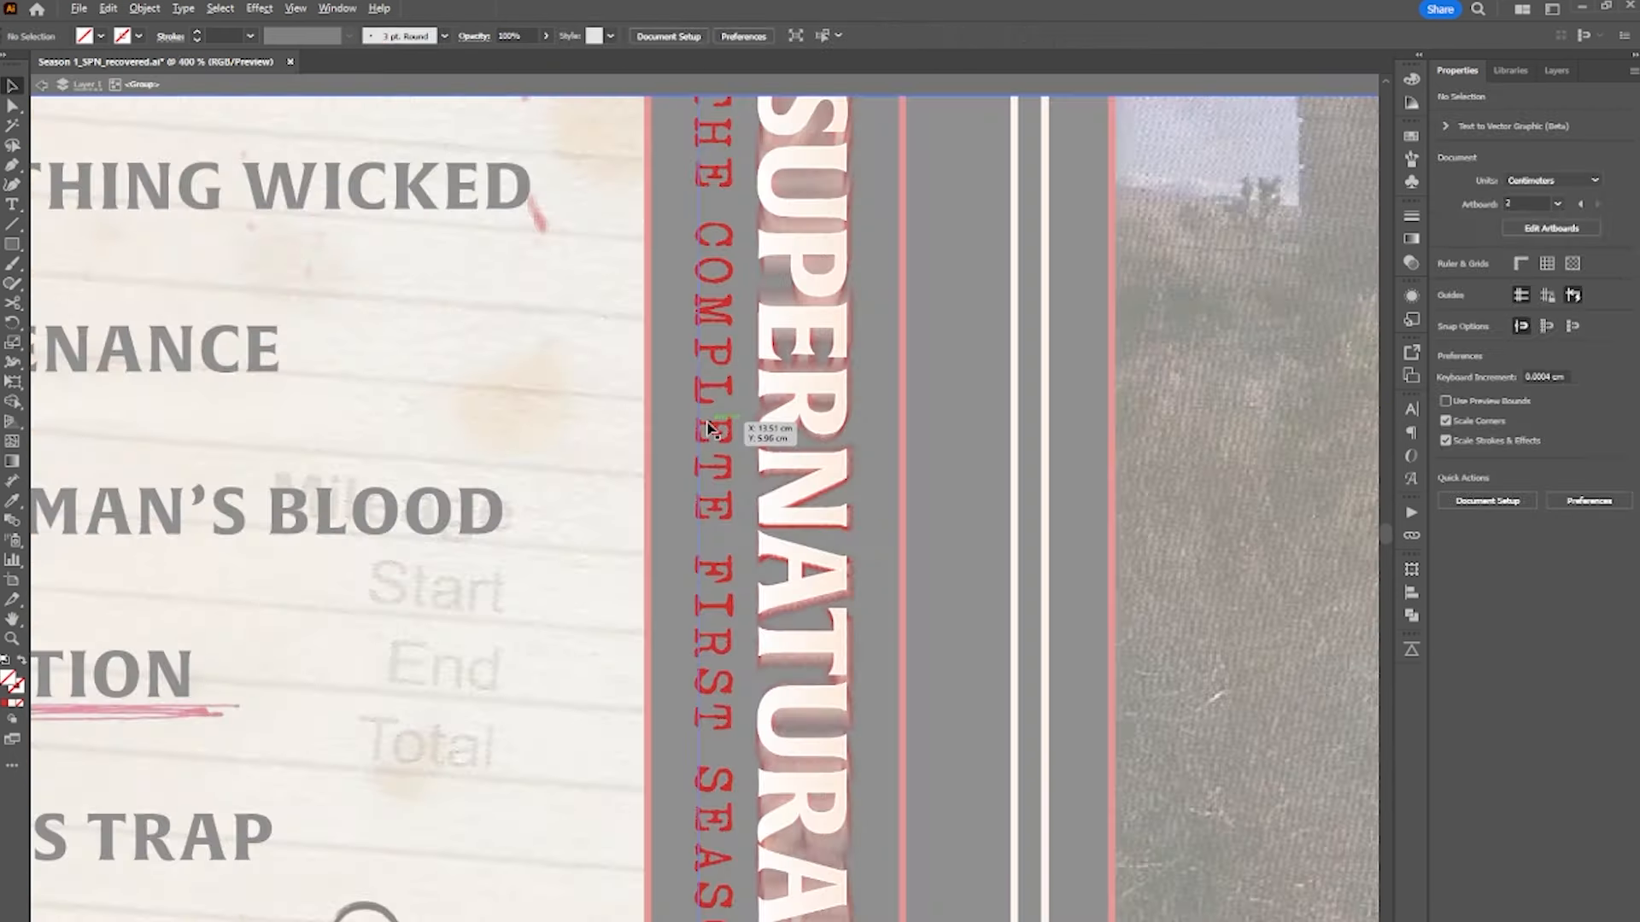
- Give the spine's red THE COMPLETE FIRST SEASON text a matching 0.25 pt stroke and leave the group's isolation
{"action": "scroll", "coordinate": [726, 437], "scroll_direction": "up", "scroll_amount": 3}
{"action": "left_click", "coordinate": [724, 437]}
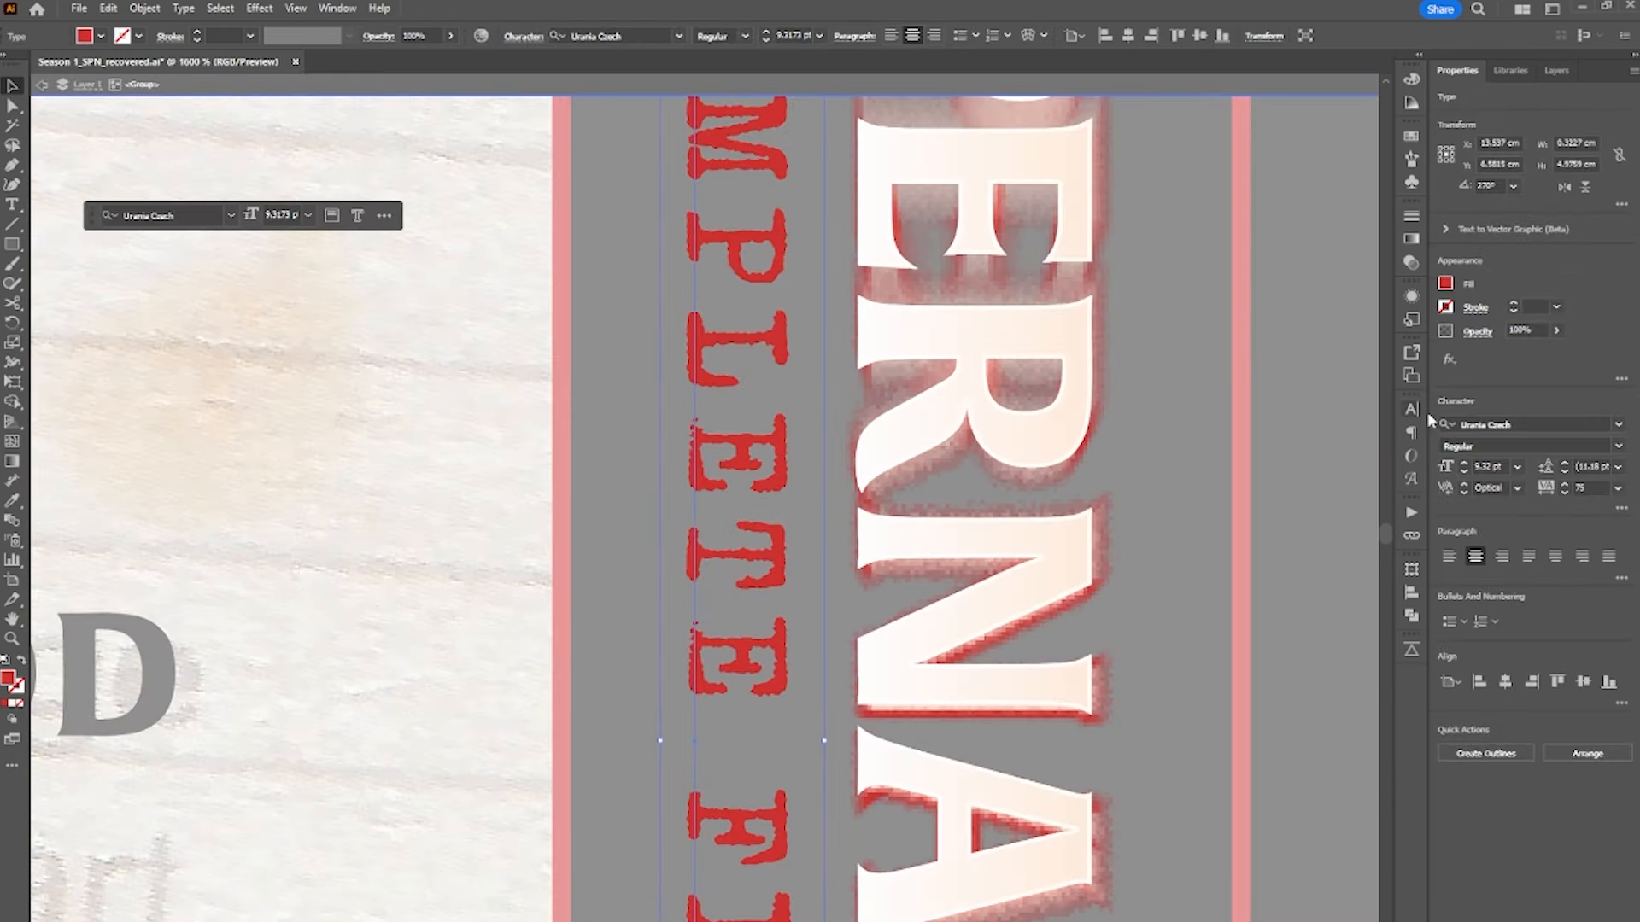
{"action": "left_click", "coordinate": [1515, 302]}
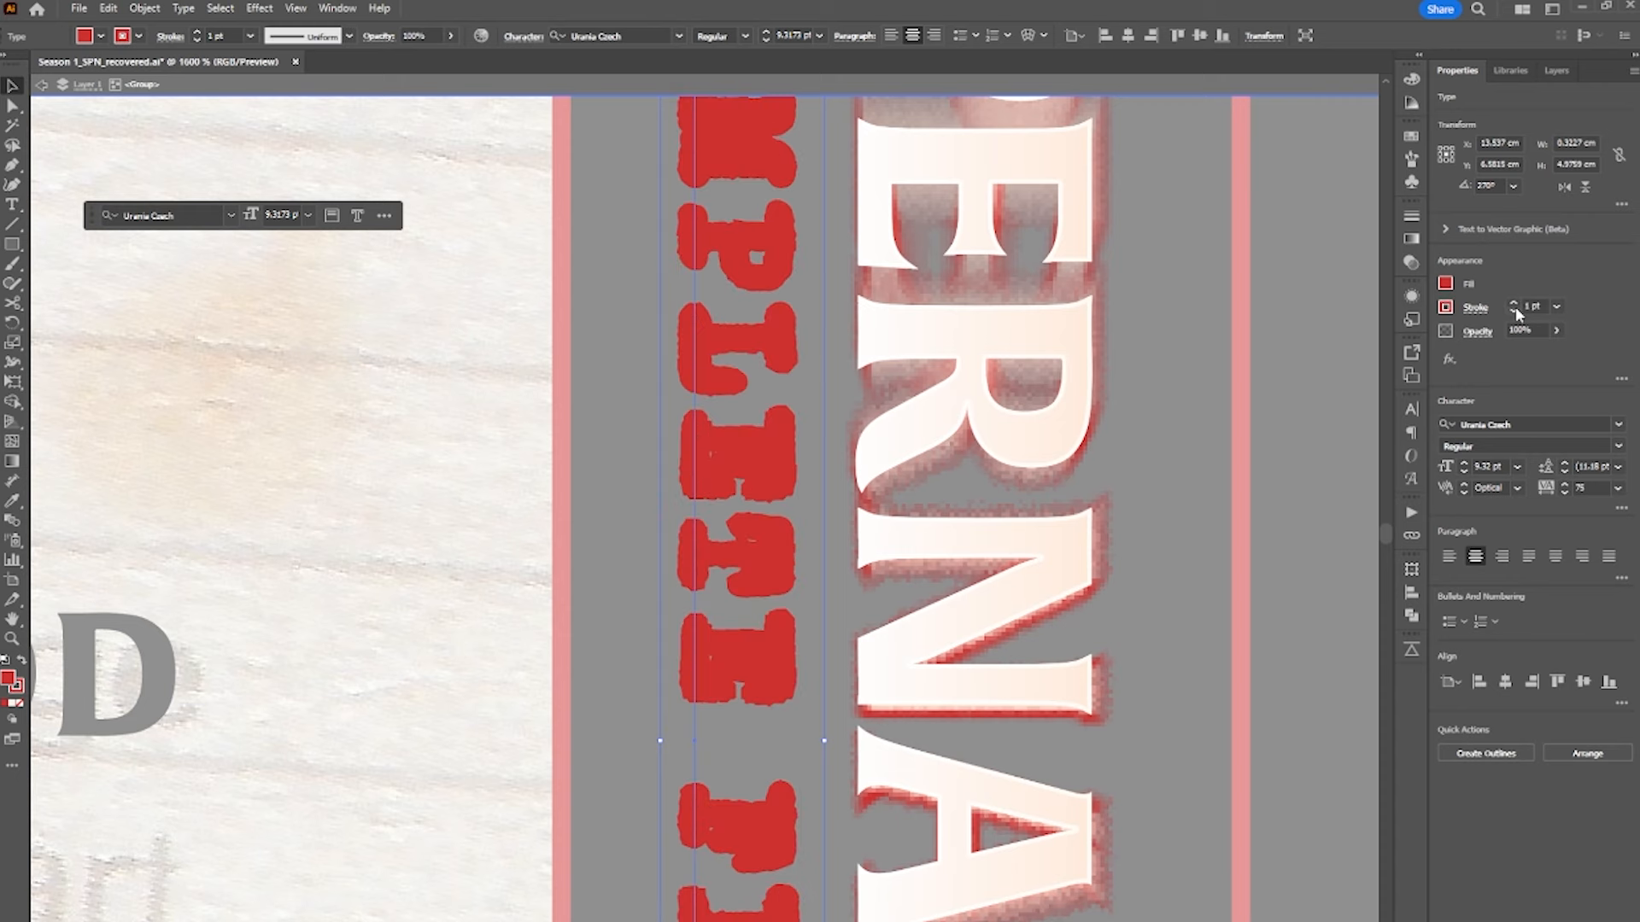
{"action": "left_click", "coordinate": [1515, 311]}
{"action": "left_click", "coordinate": [1515, 311]}
{"action": "left_click", "coordinate": [1515, 311]}
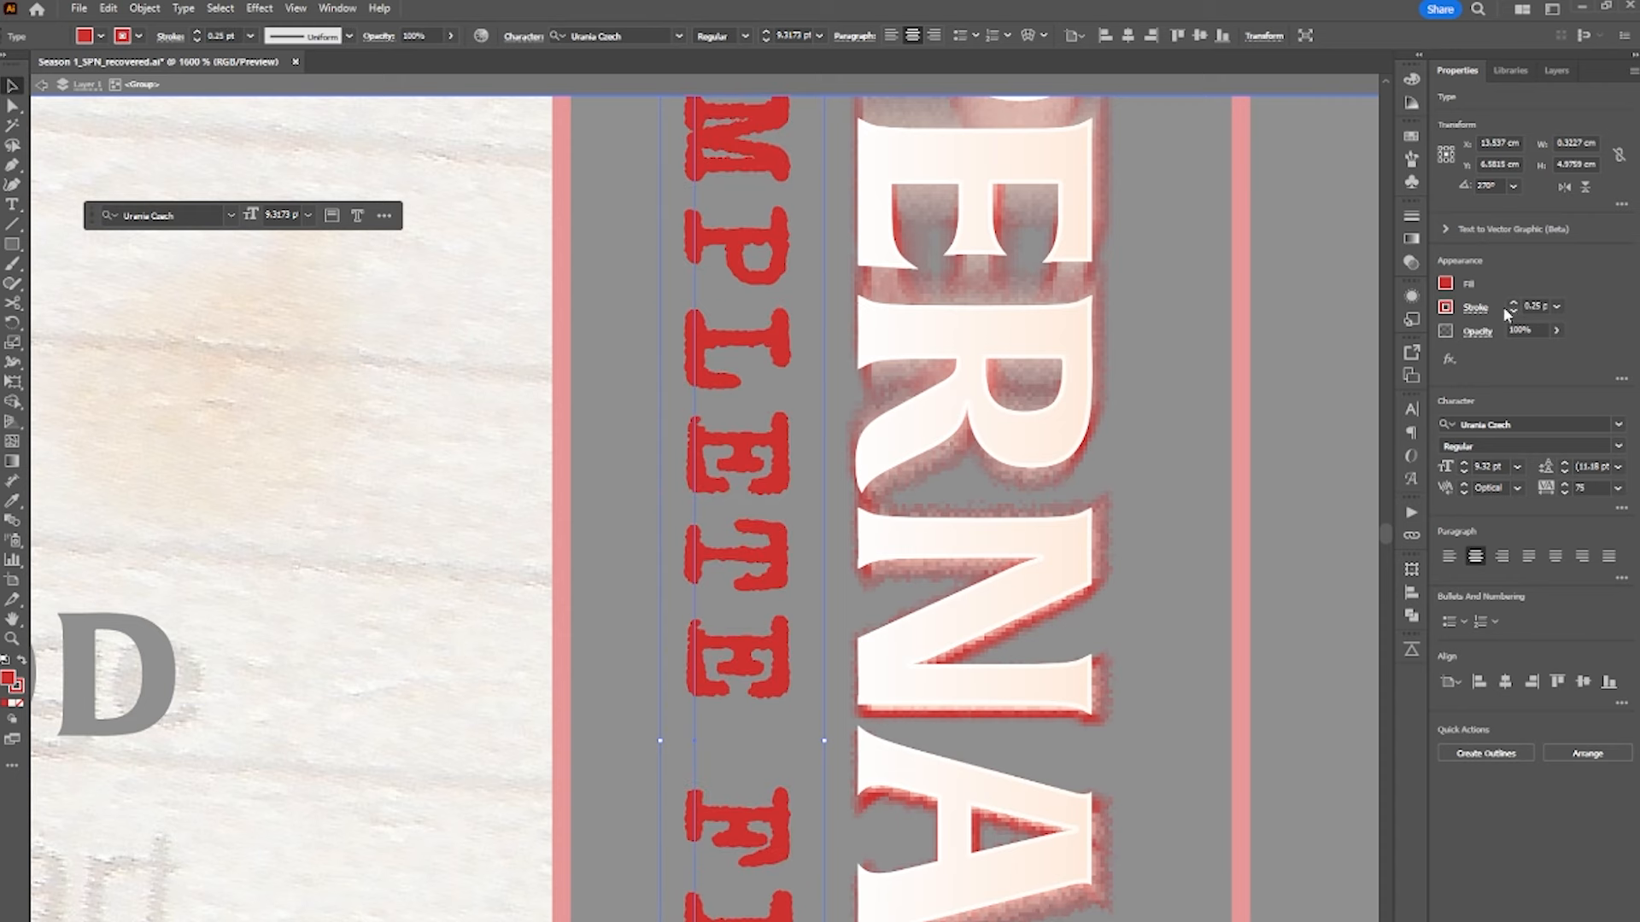
{"action": "left_click", "coordinate": [1201, 326]}
{"action": "scroll", "coordinate": [1200, 326], "scroll_direction": "down", "scroll_amount": 5}
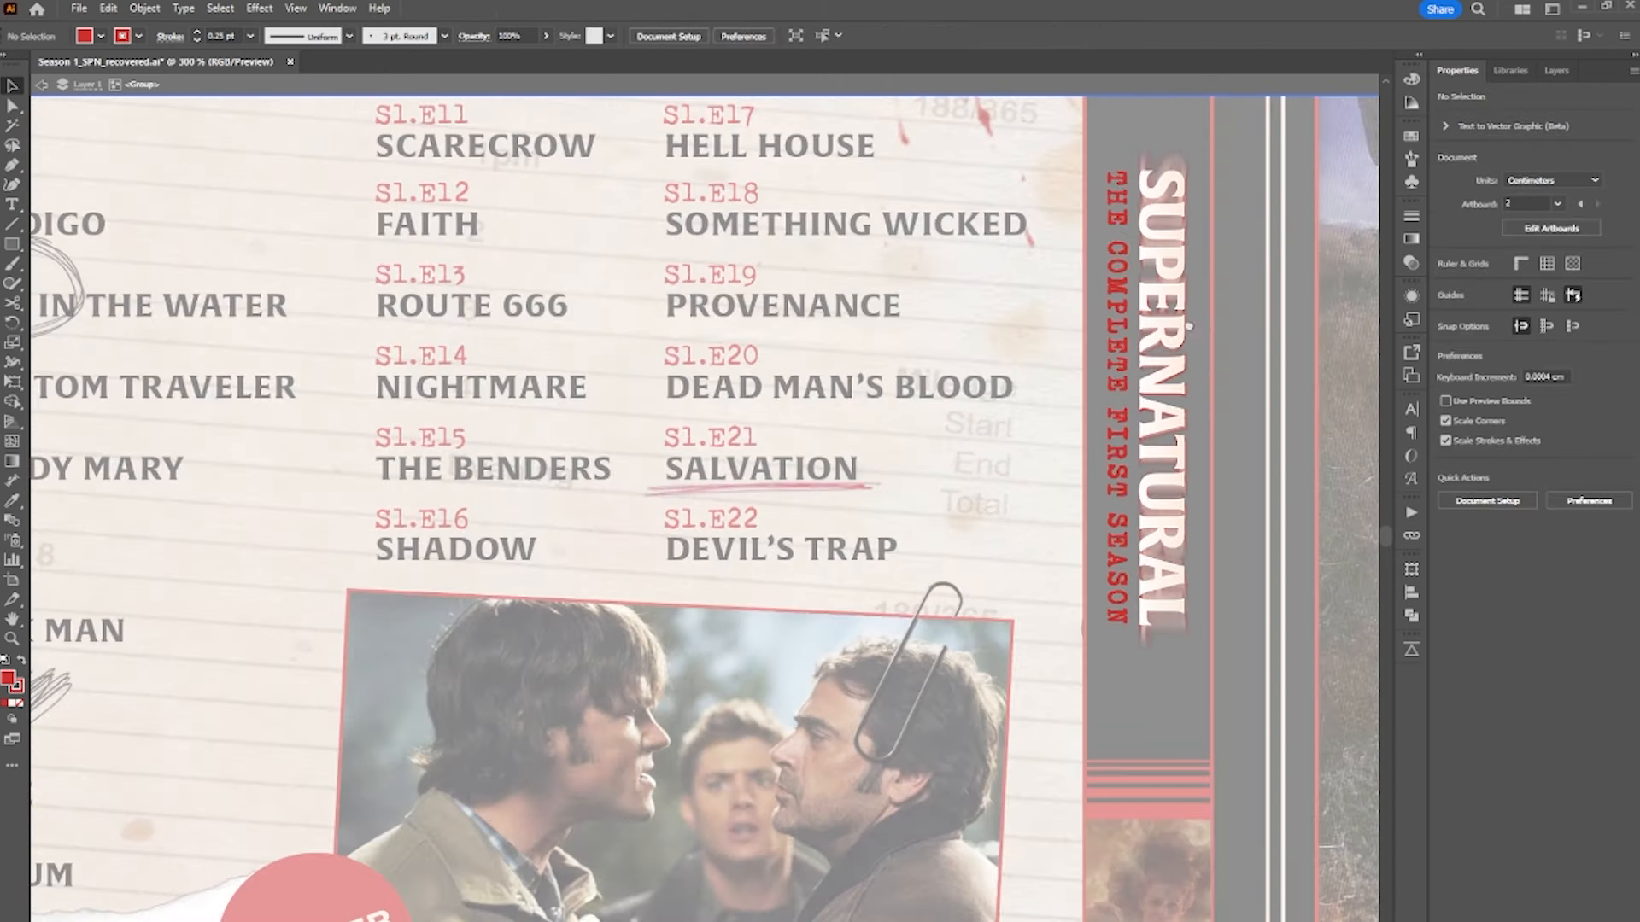
{"action": "left_click_drag", "start_coordinate": [1190, 329], "coordinate": [857, 336]}
{"action": "double_click", "coordinate": [1055, 330]}
- Reposition the fire image of the woman inside its clipping mask on the spine
{"action": "scroll", "coordinate": [1059, 337], "scroll_direction": "down", "scroll_amount": 2}
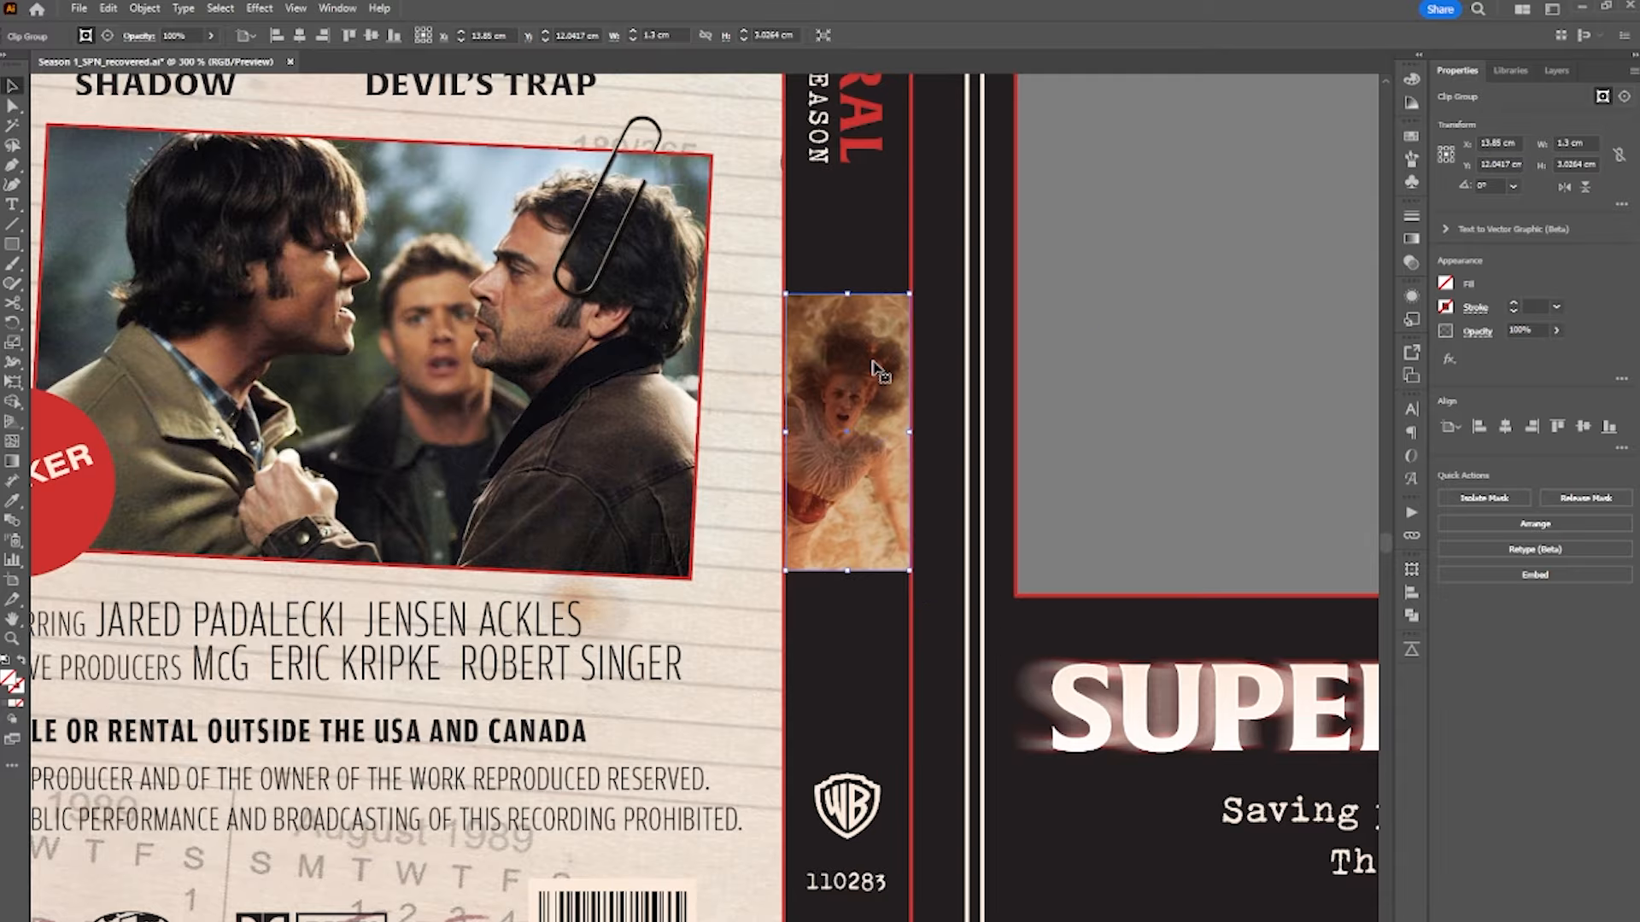
{"action": "double_click", "coordinate": [877, 372]}
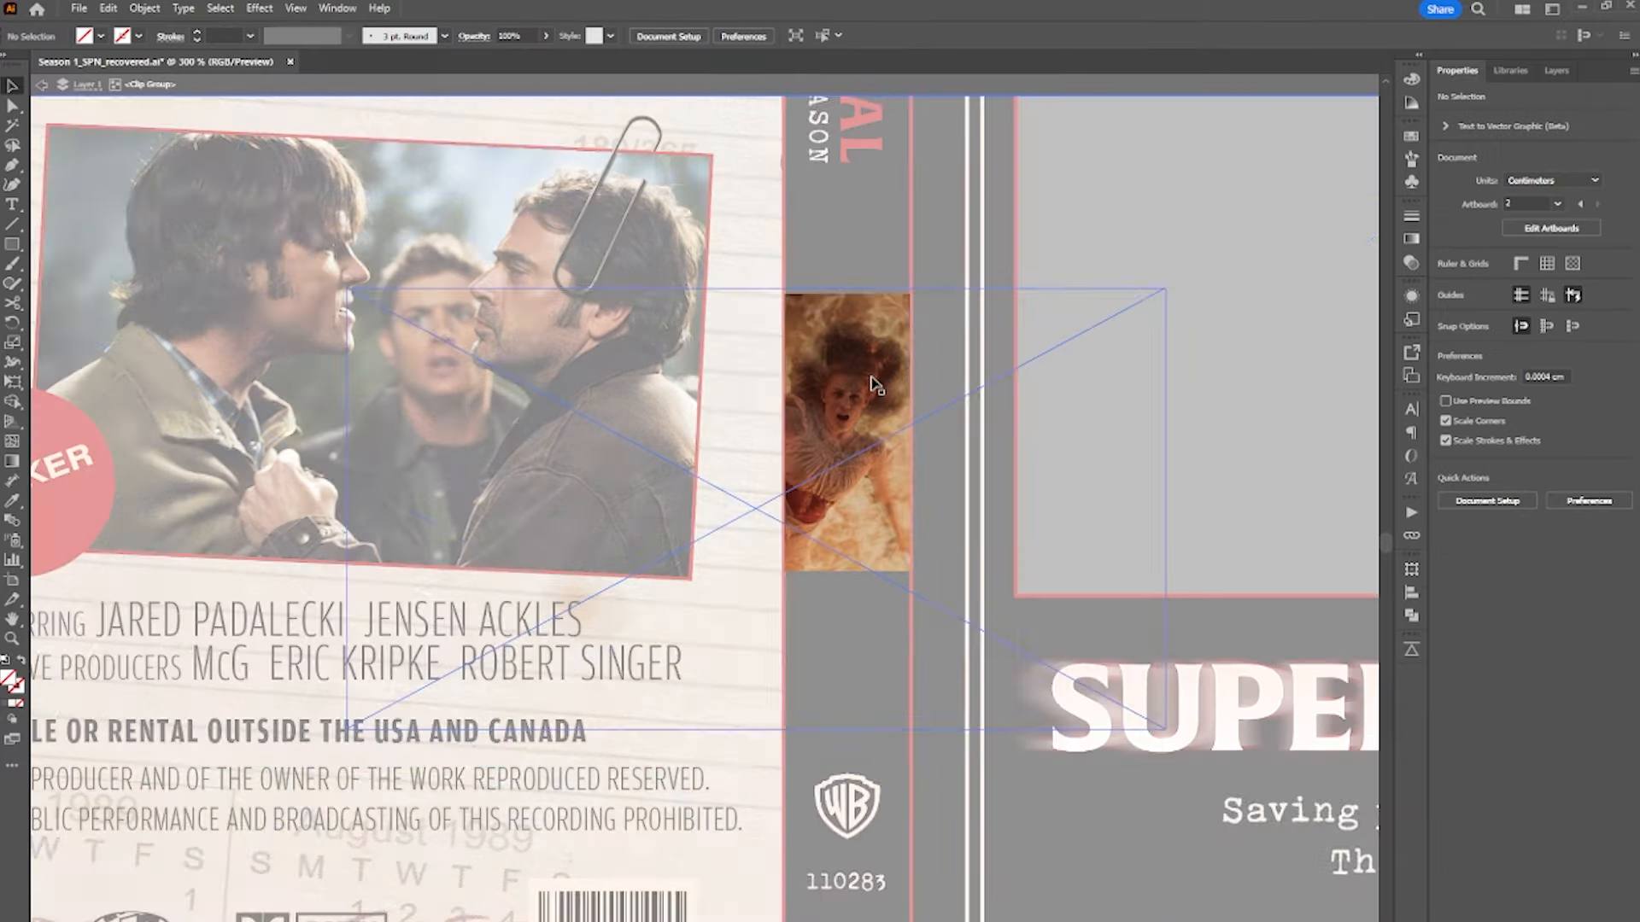
{"action": "scroll", "coordinate": [877, 371], "scroll_direction": "up", "scroll_amount": 2}
{"action": "left_click_drag", "start_coordinate": [847, 376], "coordinate": [879, 341]}
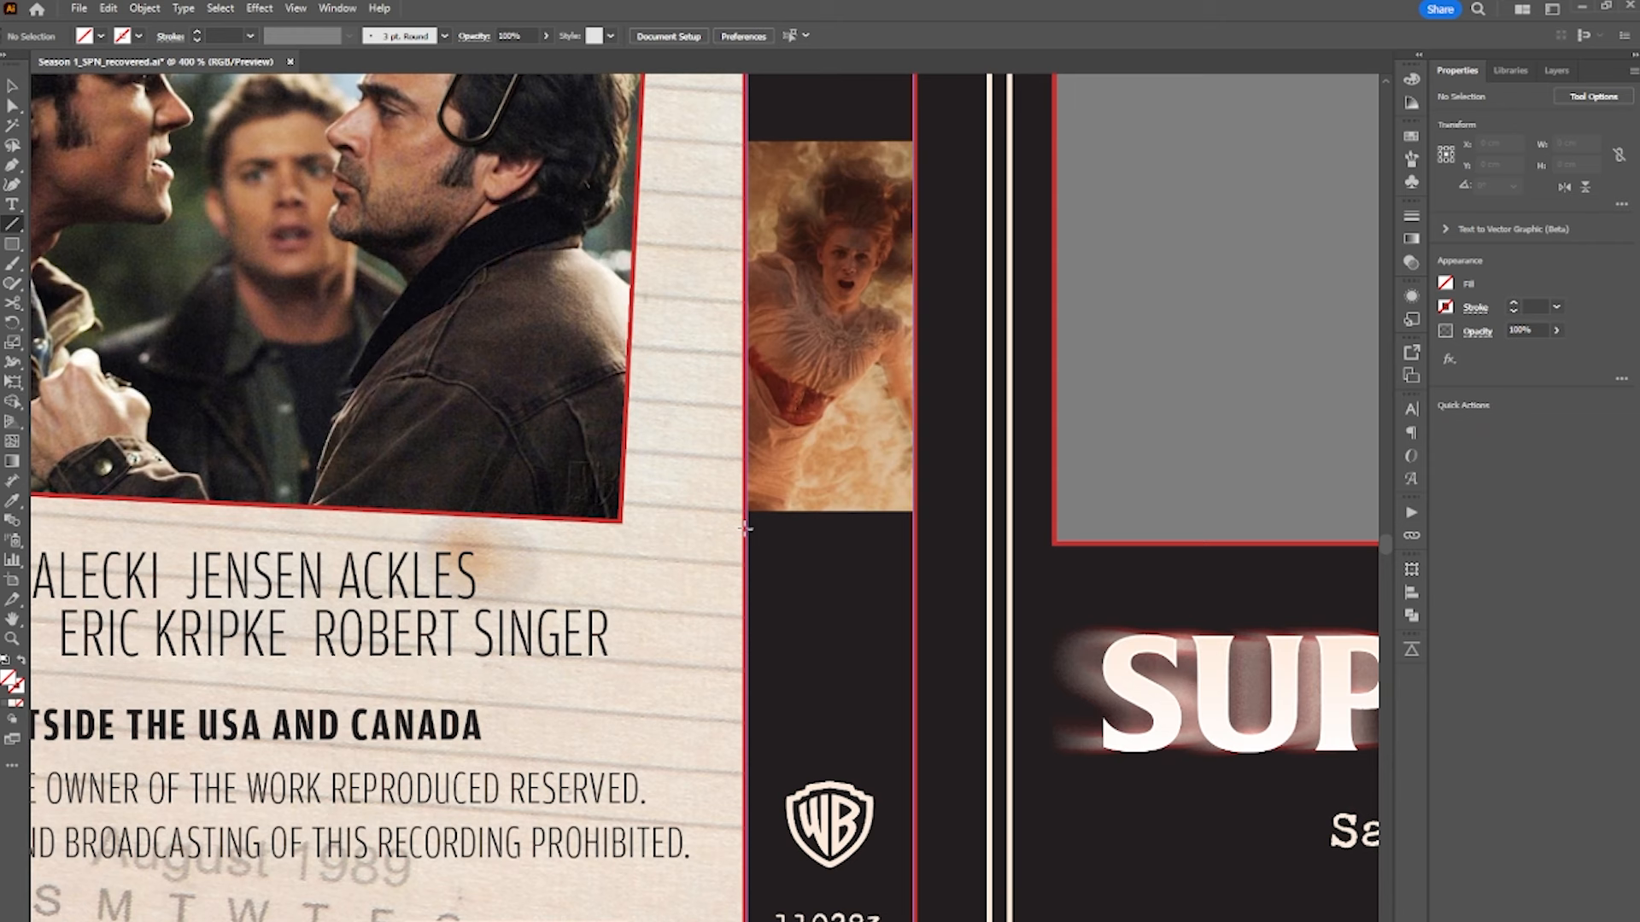
- Draw a 1.32 cm, 4 pt red line across the spine below the fire image and duplicate it downward in progressively thinner strokes
{"action": "left_click_drag", "start_coordinate": [745, 528], "coordinate": [912, 537]}
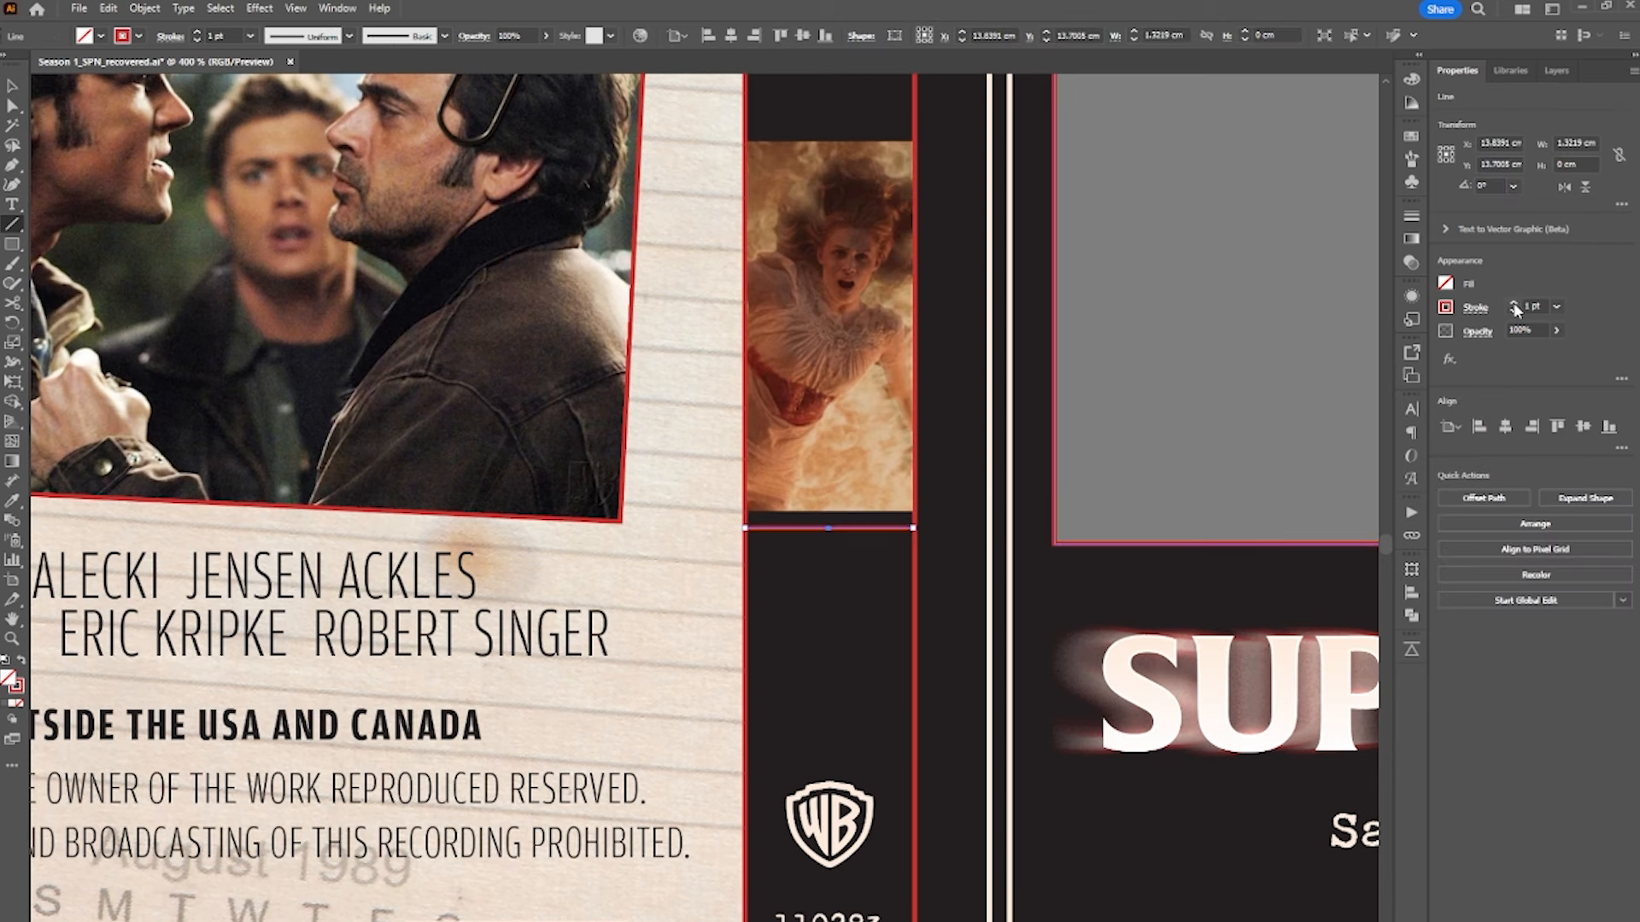
{"action": "left_click", "coordinate": [1513, 305]}
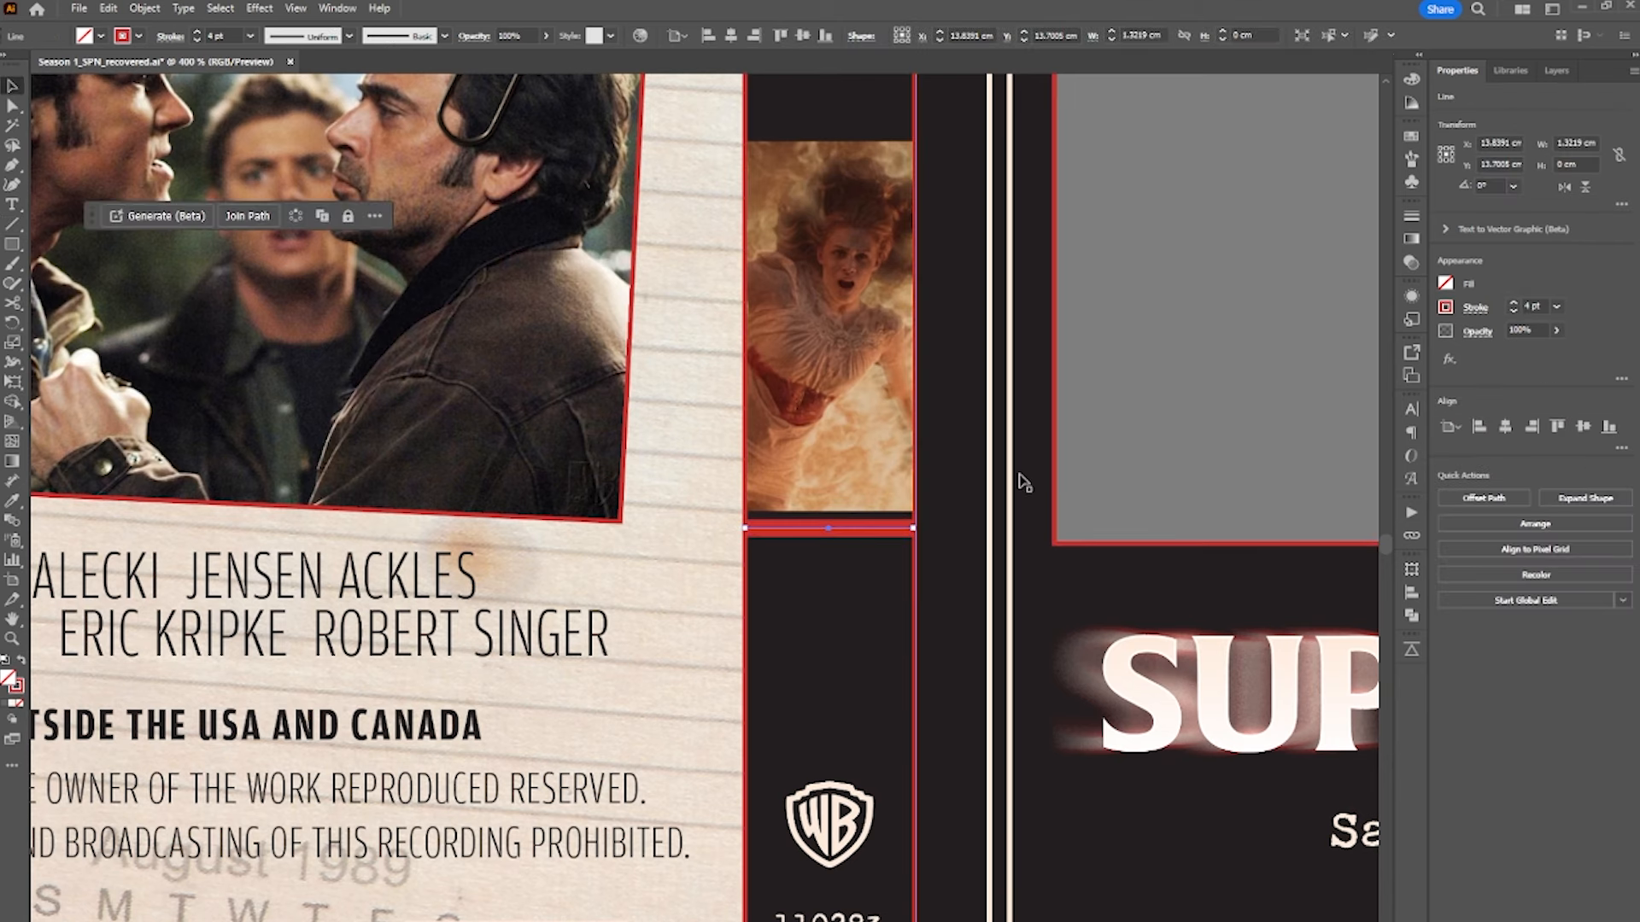
{"action": "scroll", "coordinate": [907, 561], "scroll_direction": "up", "scroll_amount": 1}
{"action": "left_click_drag", "start_coordinate": [893, 523], "coordinate": [917, 574]}
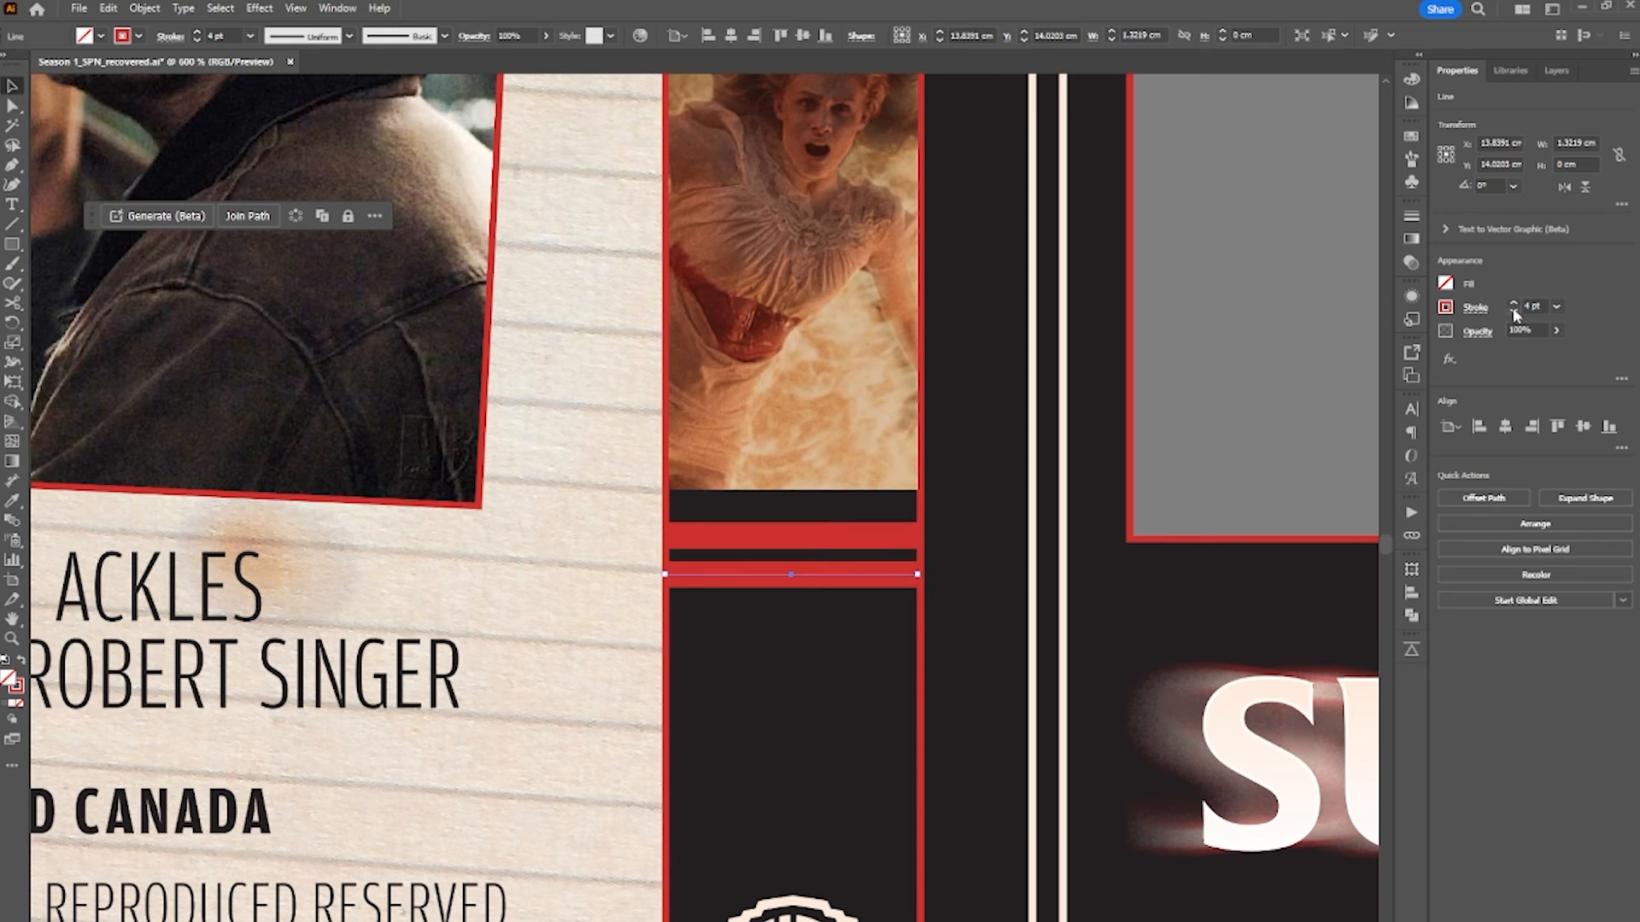
{"action": "left_click_drag", "start_coordinate": [868, 578], "coordinate": [915, 611]}
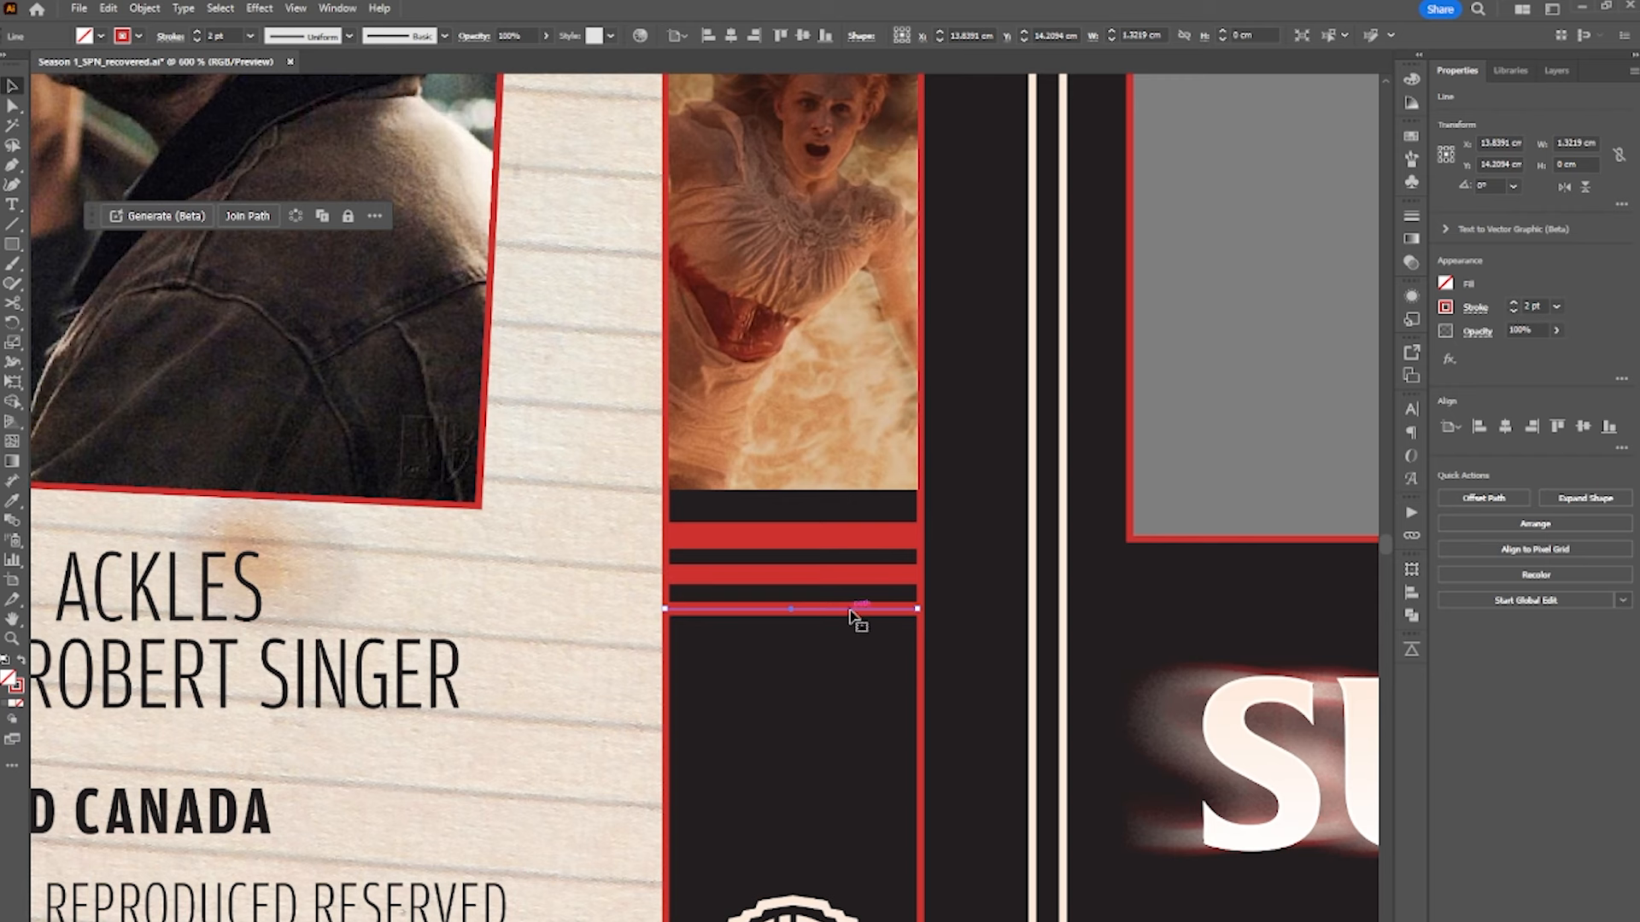
{"action": "left_click_drag", "start_coordinate": [854, 615], "coordinate": [854, 633]}
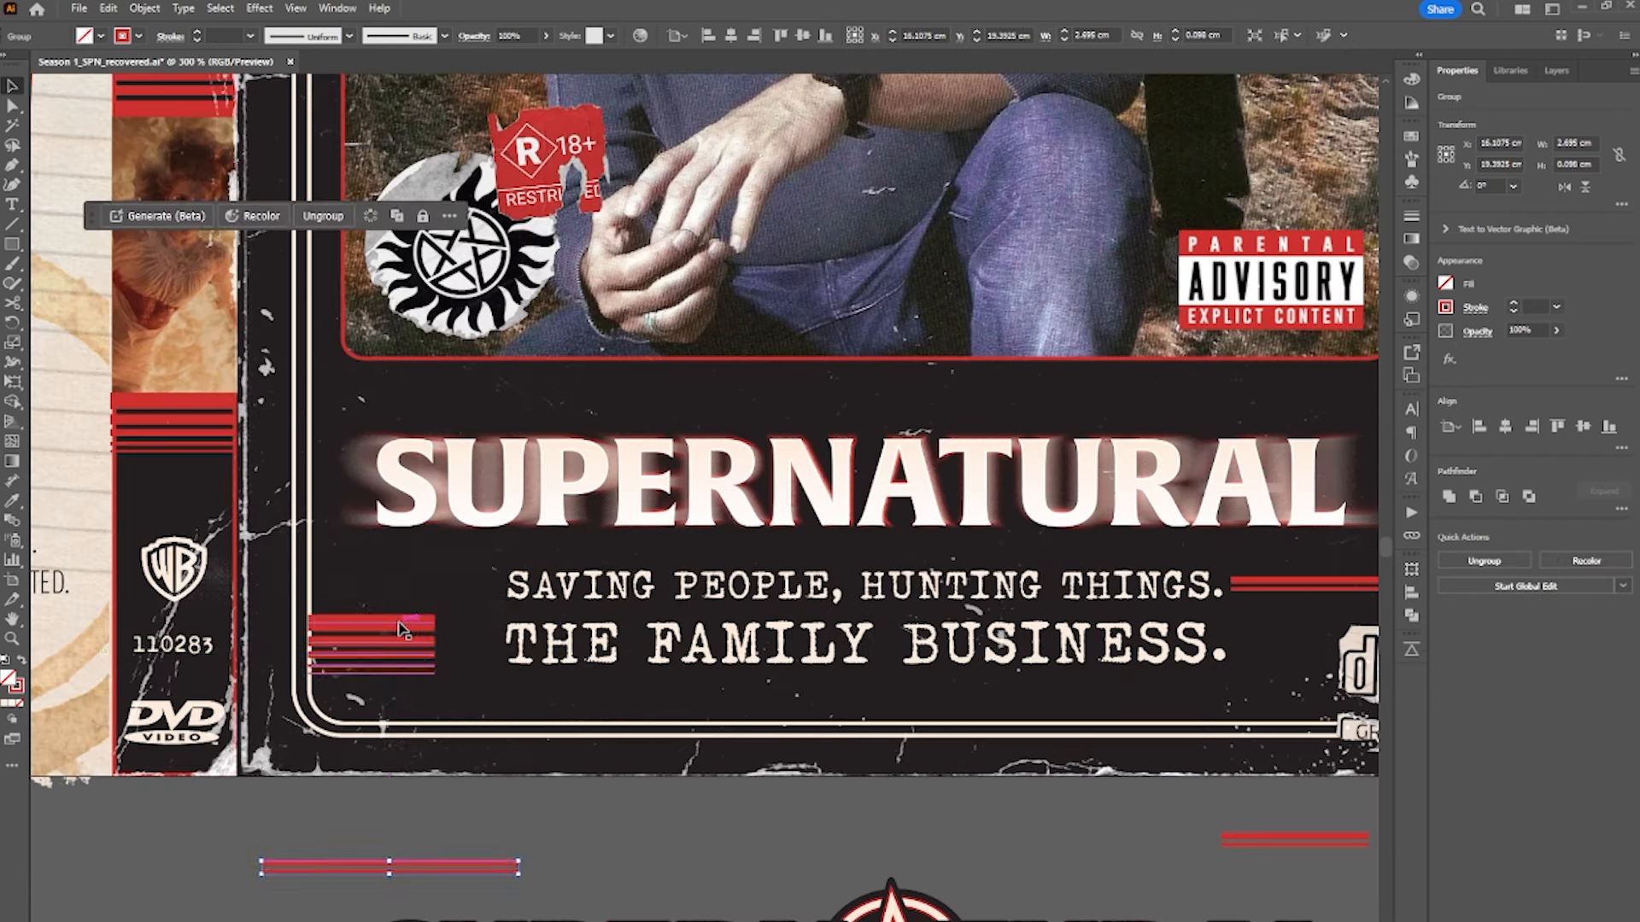
- Place the graduated red stripes before the front cover's tagline, about 2.68 cm wide, and stretch them down to the tagline's full height
{"action": "left_click_drag", "start_coordinate": [403, 631], "coordinate": [237, 612]}
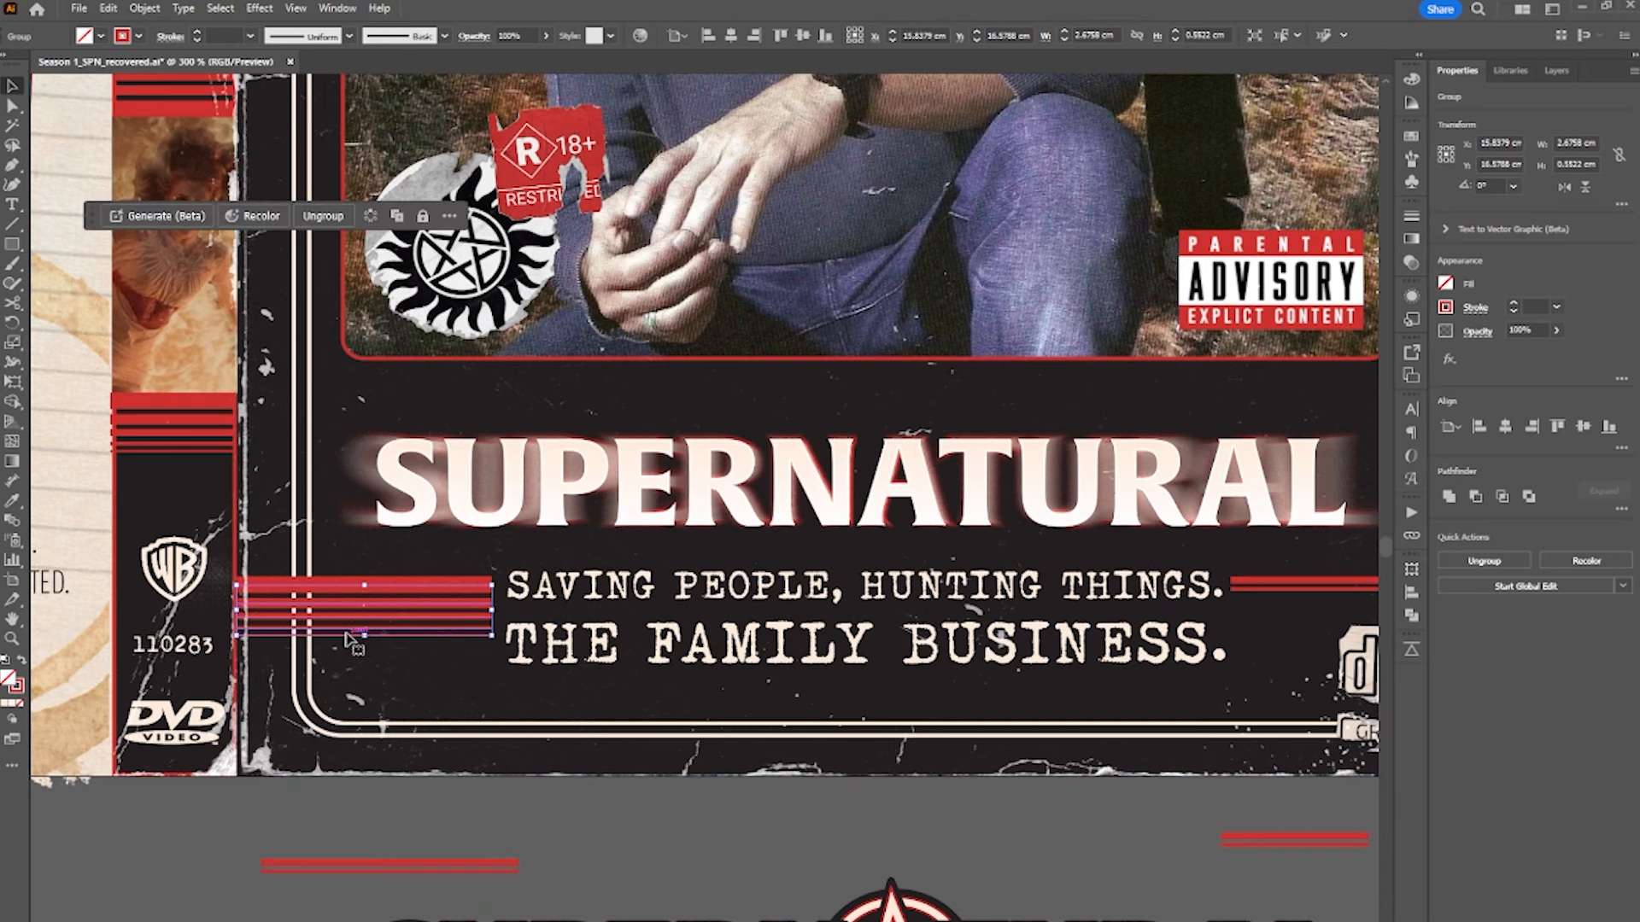
{"action": "left_click_drag", "start_coordinate": [367, 638], "coordinate": [368, 666]}
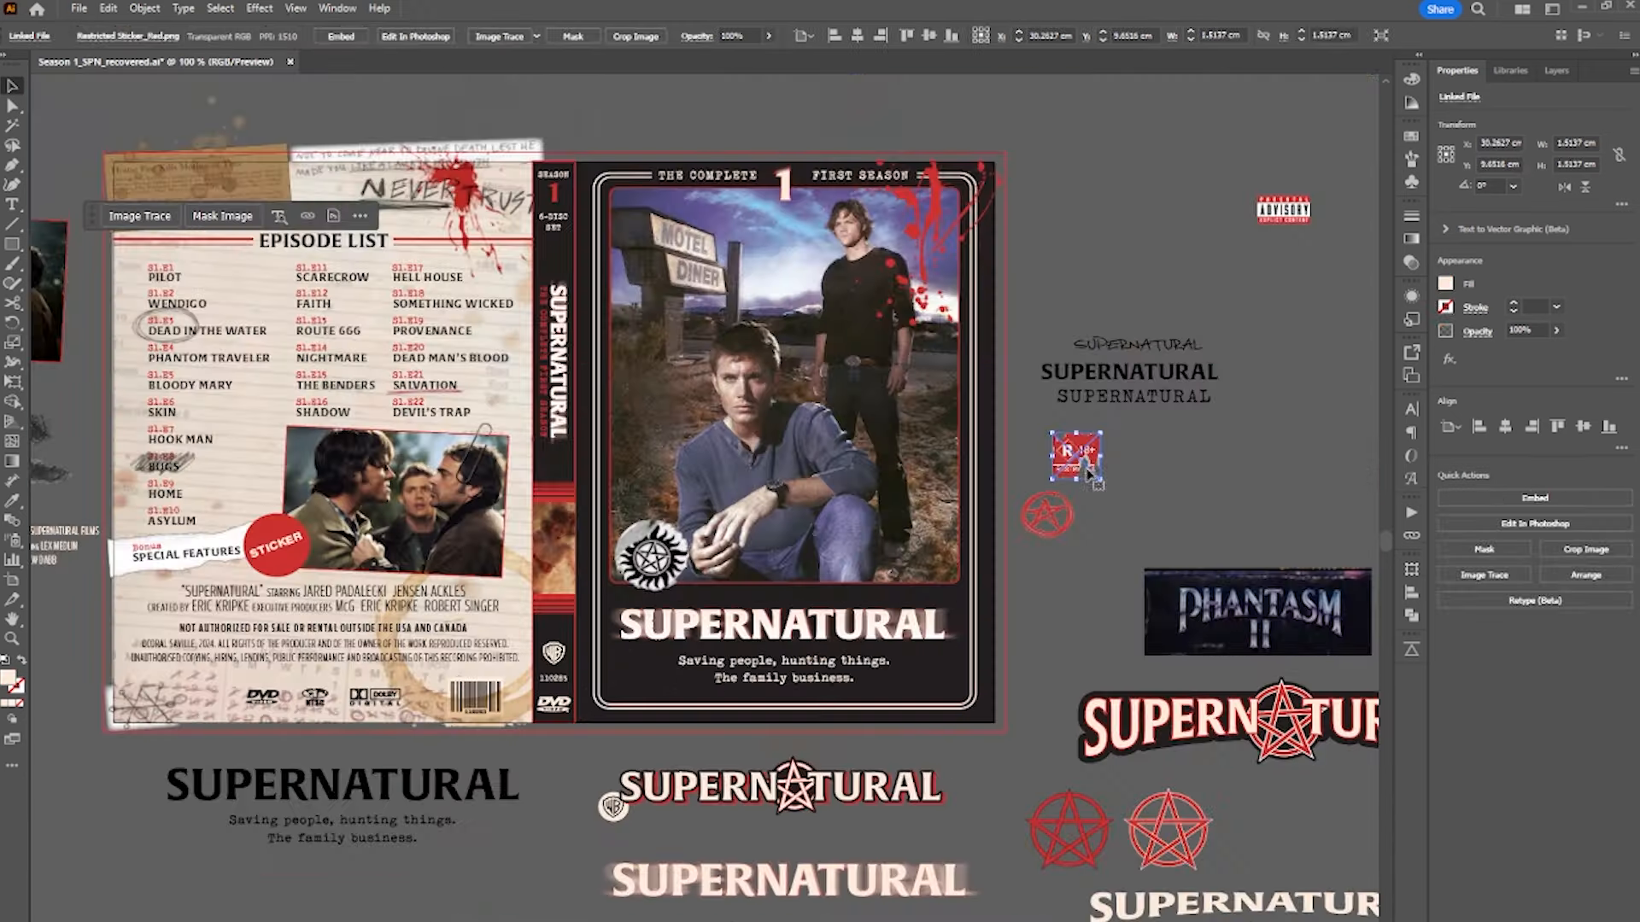
- Try the red Restricted 18+ sticker beside the front photo's pentagram sticker, enlarged to about 1.67 cm and slightly tilted, and move it back off the cover
{"action": "scroll", "coordinate": [1089, 471], "scroll_direction": "up", "scroll_amount": 2}
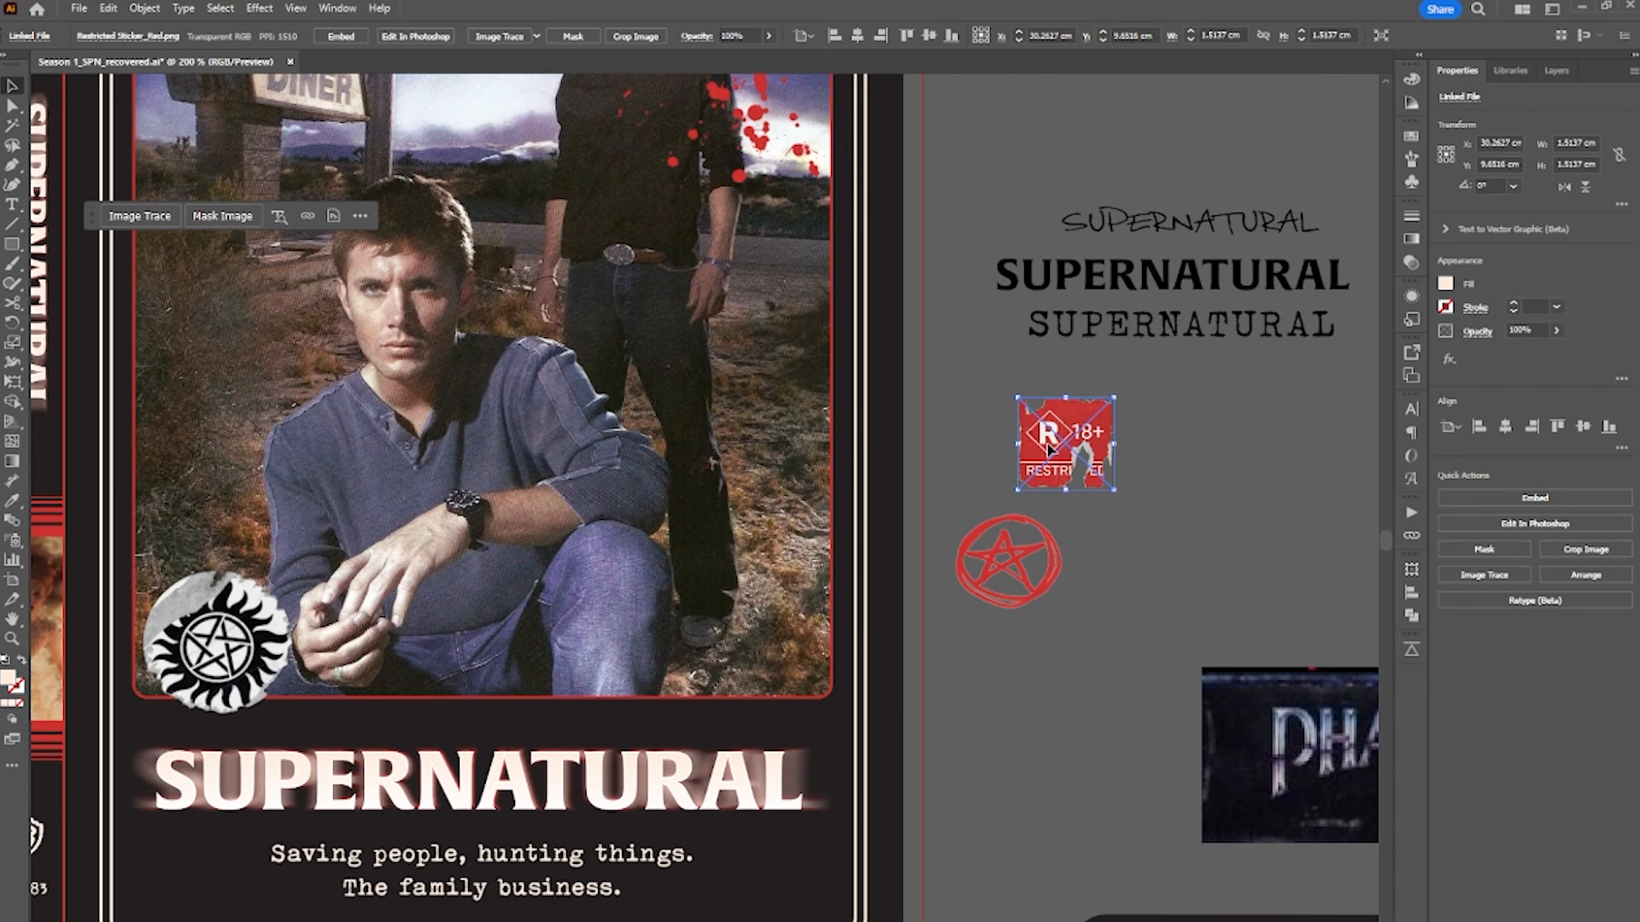
{"action": "left_click_drag", "start_coordinate": [1049, 450], "coordinate": [264, 585]}
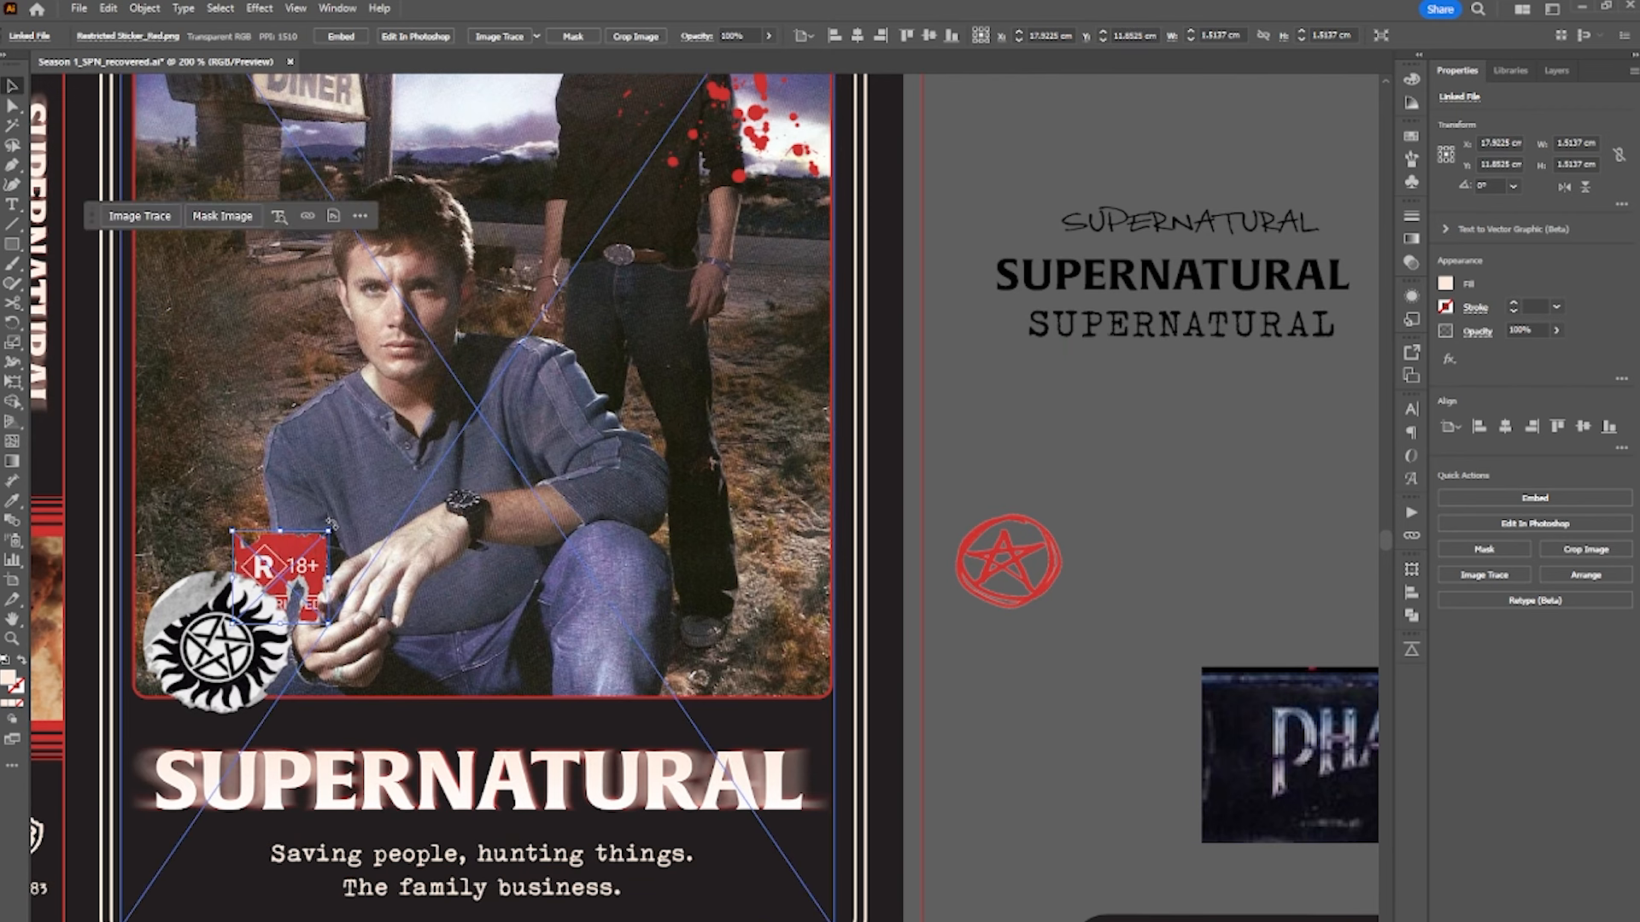
{"action": "left_click_drag", "start_coordinate": [331, 524], "coordinate": [325, 518]}
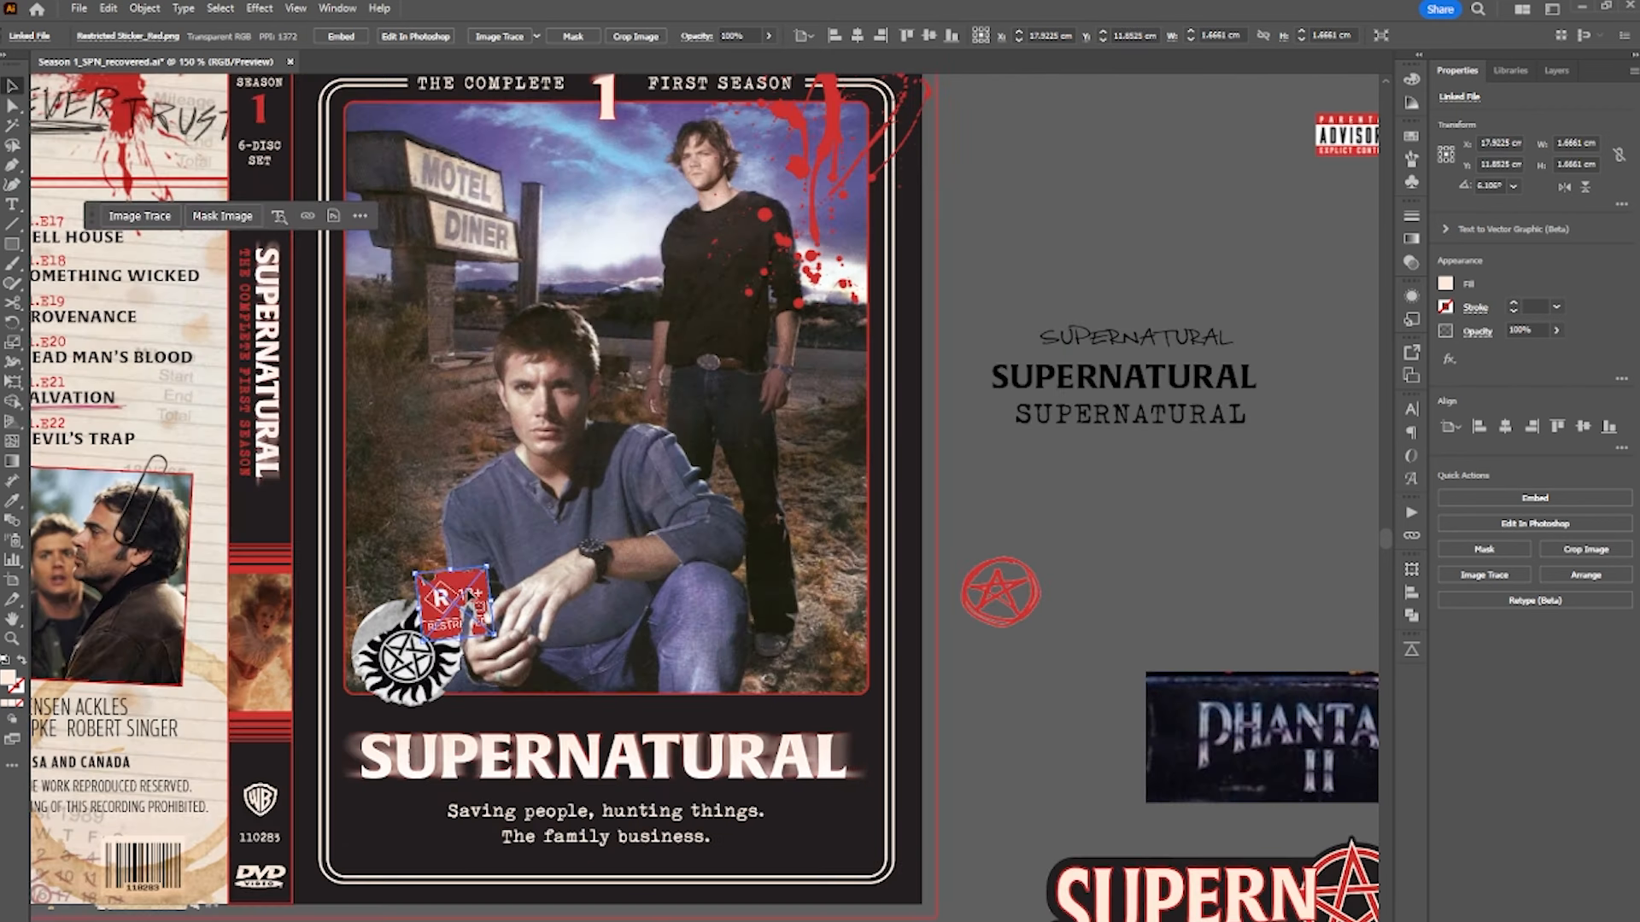
{"action": "key", "text": "ctrl+minus"}
{"action": "left_click_drag", "start_coordinate": [457, 594], "coordinate": [1129, 520]}
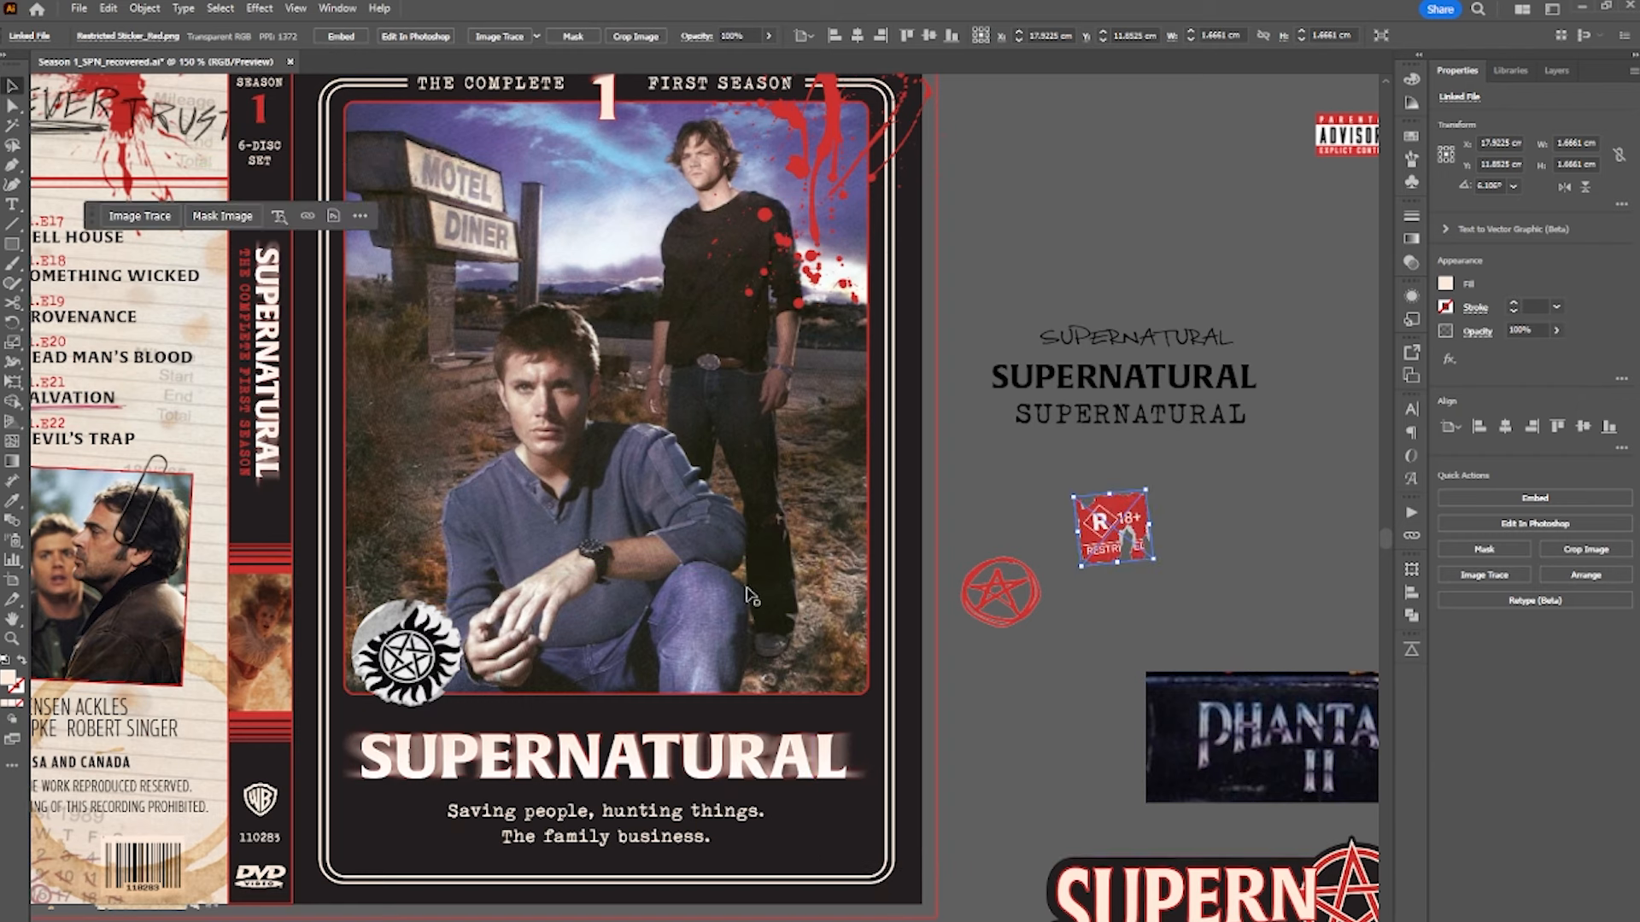
{"action": "mouse_move", "coordinate": [427, 657]}
{"action": "left_mouse_down"}
{"action": "mouse_move", "coordinate": [862, 175]}
{"action": "mouse_move", "coordinate": [644, 302]}
{"action": "mouse_move", "coordinate": [417, 649]}
{"action": "mouse_move", "coordinate": [435, 670]}
{"action": "left_mouse_up"}
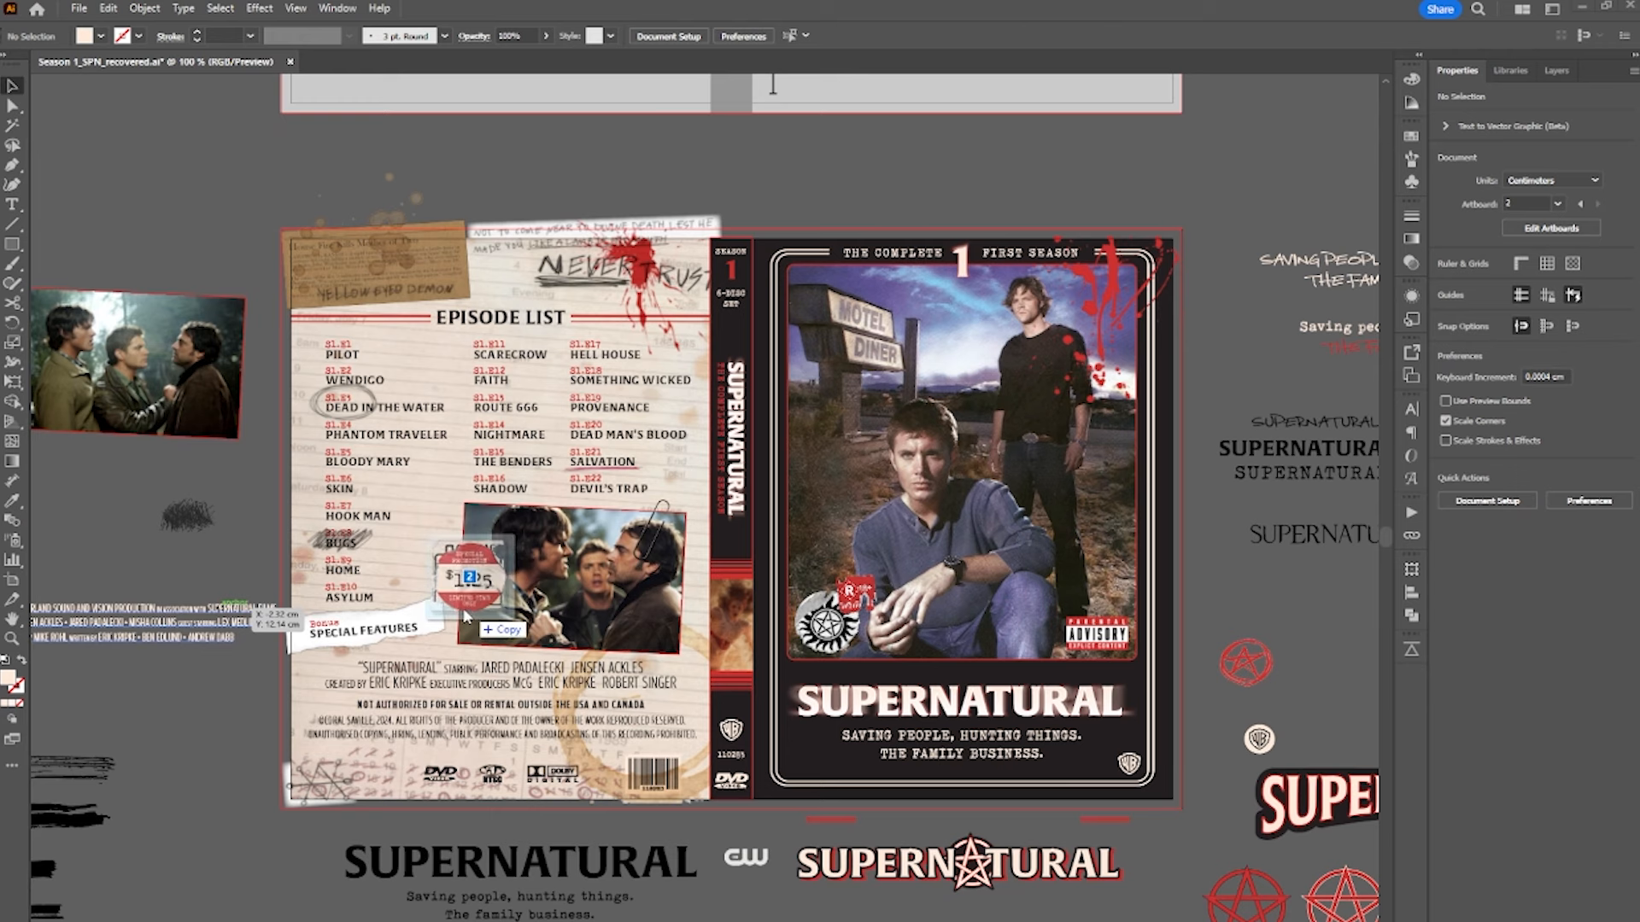
- Place the $1.25 promotion sticker and Compact Disc graphic, scale both down and move the disc graphic to the front cover's lower corner
{"action": "left_click_drag", "start_coordinate": [210, 561], "coordinate": [214, 551]}
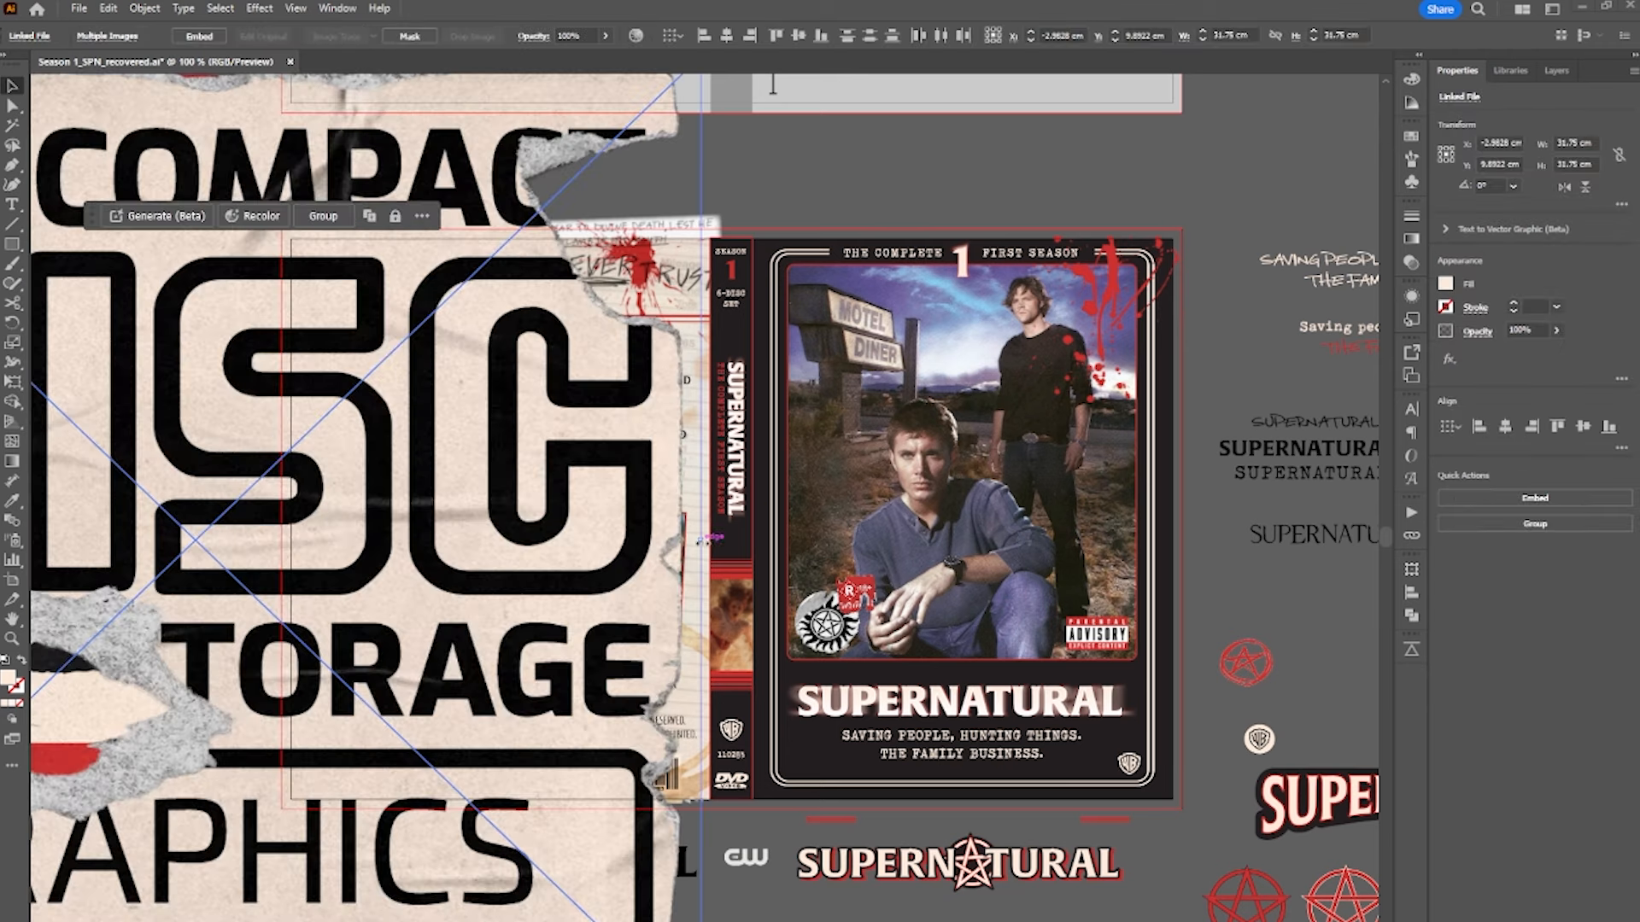
{"action": "left_click_drag", "start_coordinate": [709, 538], "coordinate": [138, 530]}
{"action": "left_click_drag", "start_coordinate": [87, 531], "coordinate": [304, 566]}
{"action": "left_click_drag", "start_coordinate": [291, 579], "coordinate": [1125, 696]}
{"action": "scroll", "coordinate": [1127, 794], "scroll_direction": "up", "scroll_amount": 2}
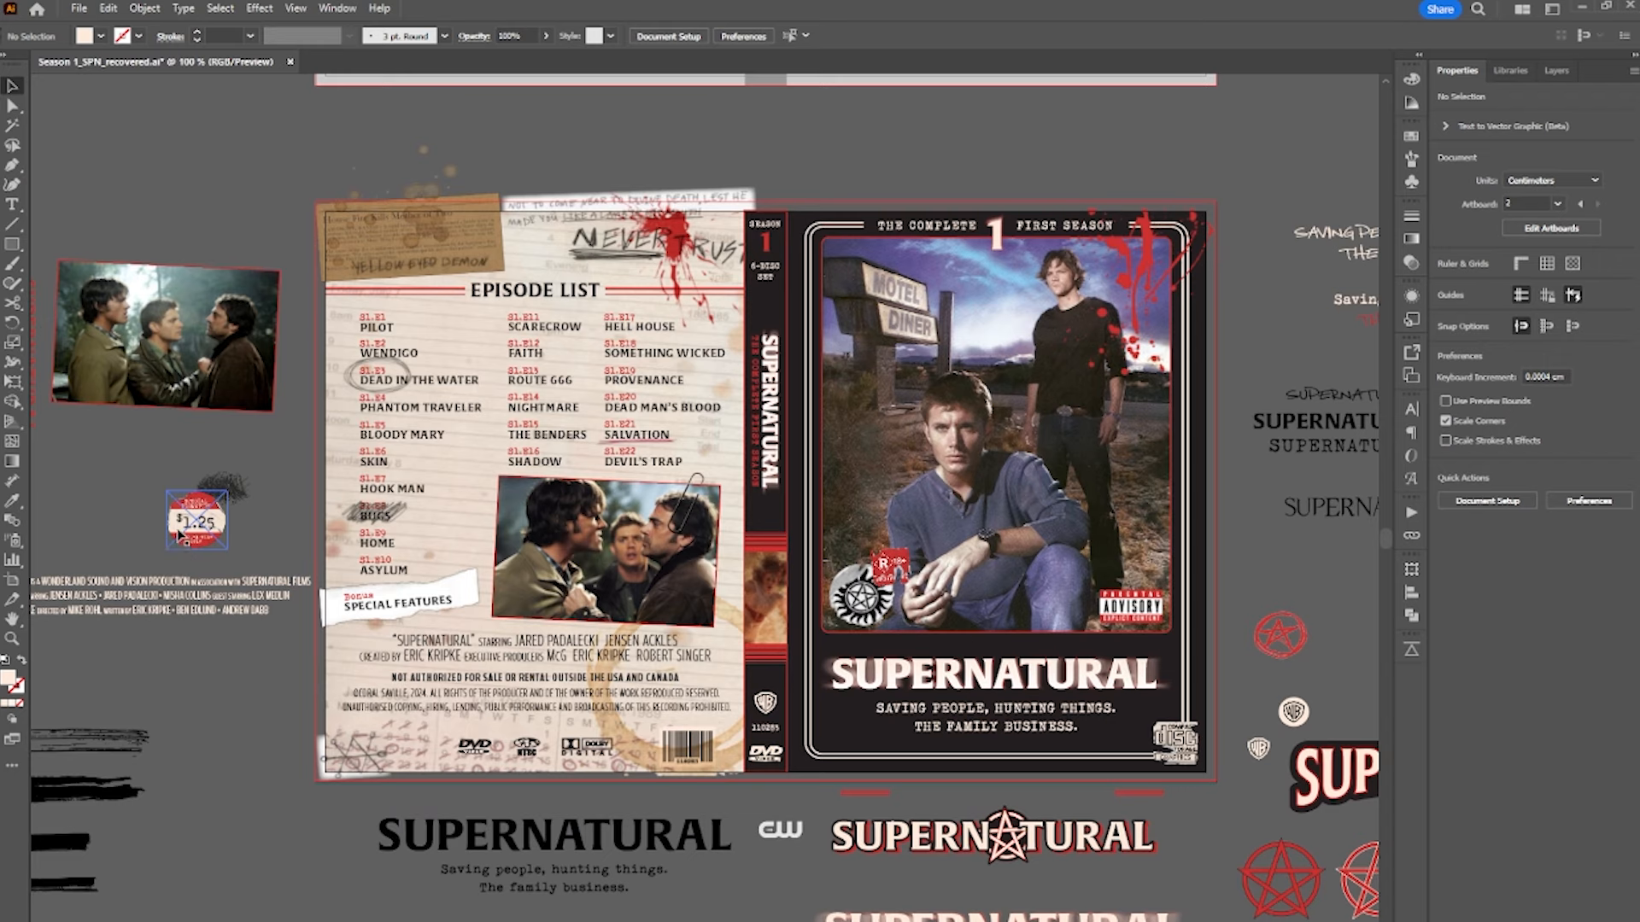
- Place the $1.25 promotion sticker at the end of the Special Features strip, scaled to about 1.92 cm and slightly tilted
{"action": "left_click_drag", "start_coordinate": [184, 538], "coordinate": [473, 599]}
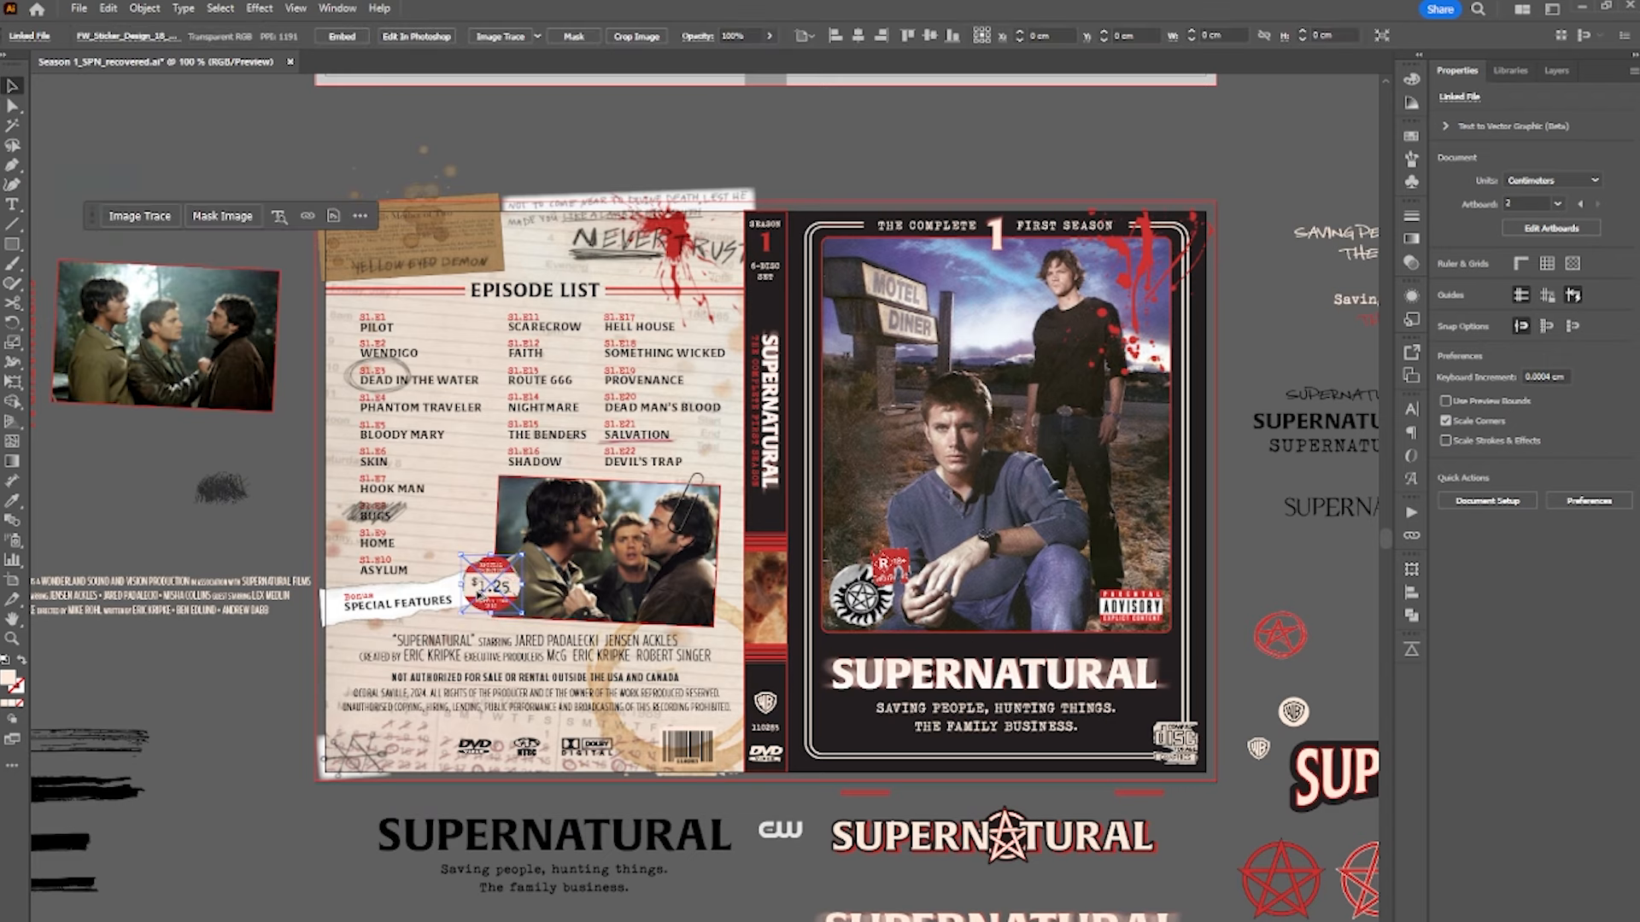
{"action": "scroll", "coordinate": [469, 597], "scroll_direction": "up", "scroll_amount": 3}
{"action": "left_click_drag", "start_coordinate": [622, 479], "coordinate": [619, 469]}
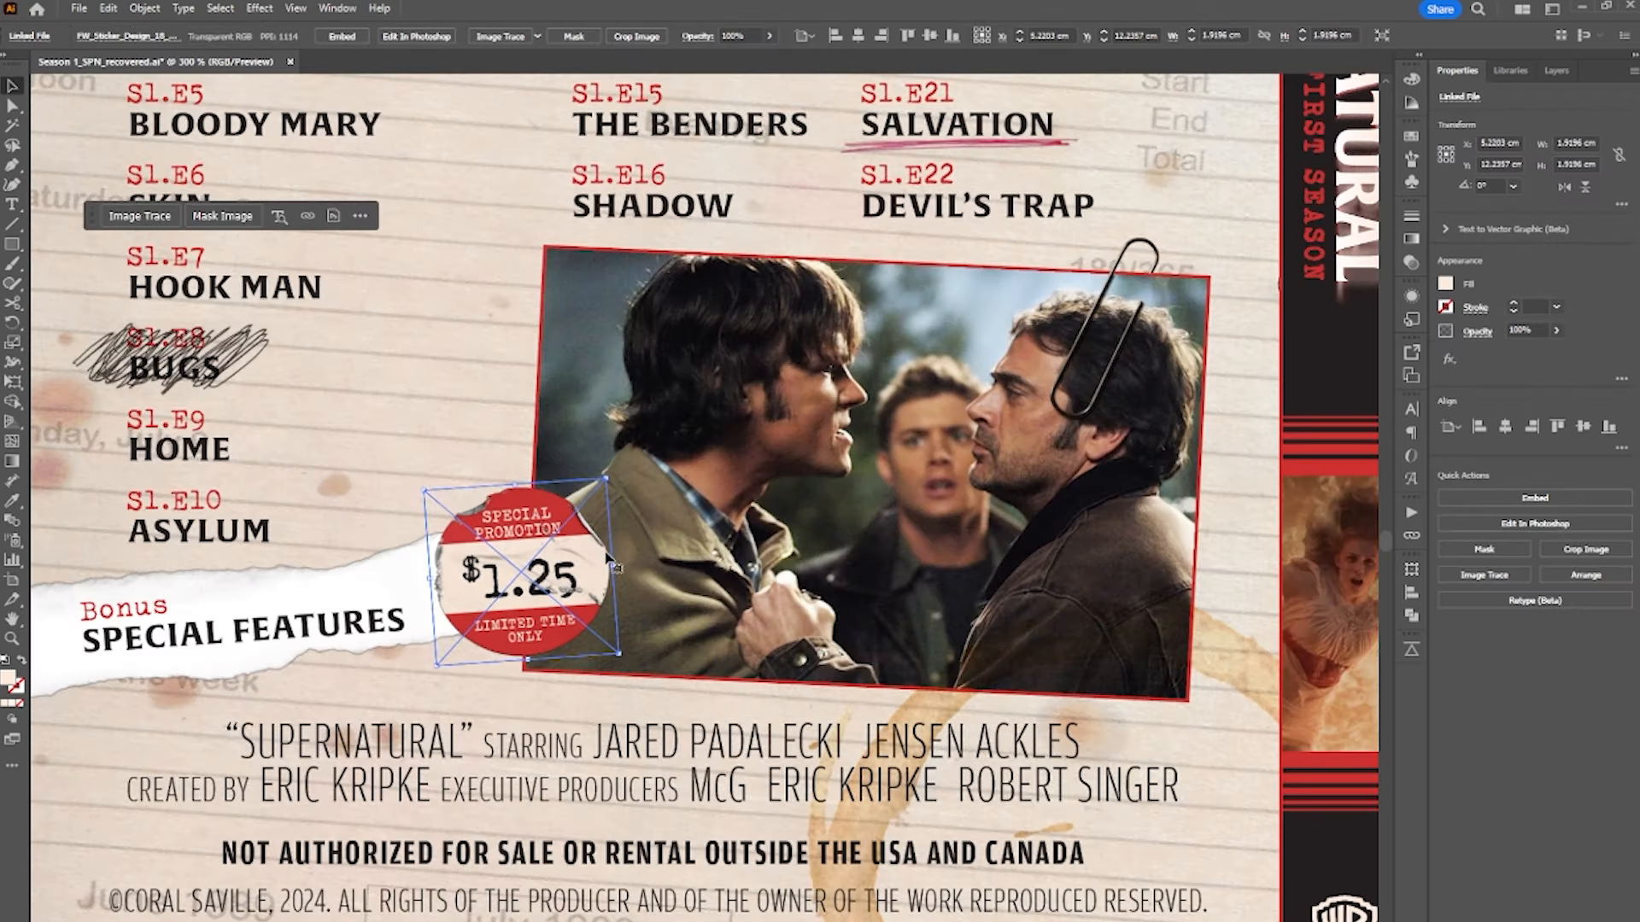
{"action": "mouse_move", "coordinate": [615, 568]}
{"action": "left_mouse_down"}
{"action": "mouse_move", "coordinate": [659, 564]}
{"action": "mouse_move", "coordinate": [598, 584]}
{"action": "left_mouse_up"}
{"action": "scroll", "coordinate": [598, 584], "scroll_direction": "down", "scroll_amount": 1}
{"action": "scroll", "coordinate": [602, 590], "scroll_direction": "down", "scroll_amount": 2}
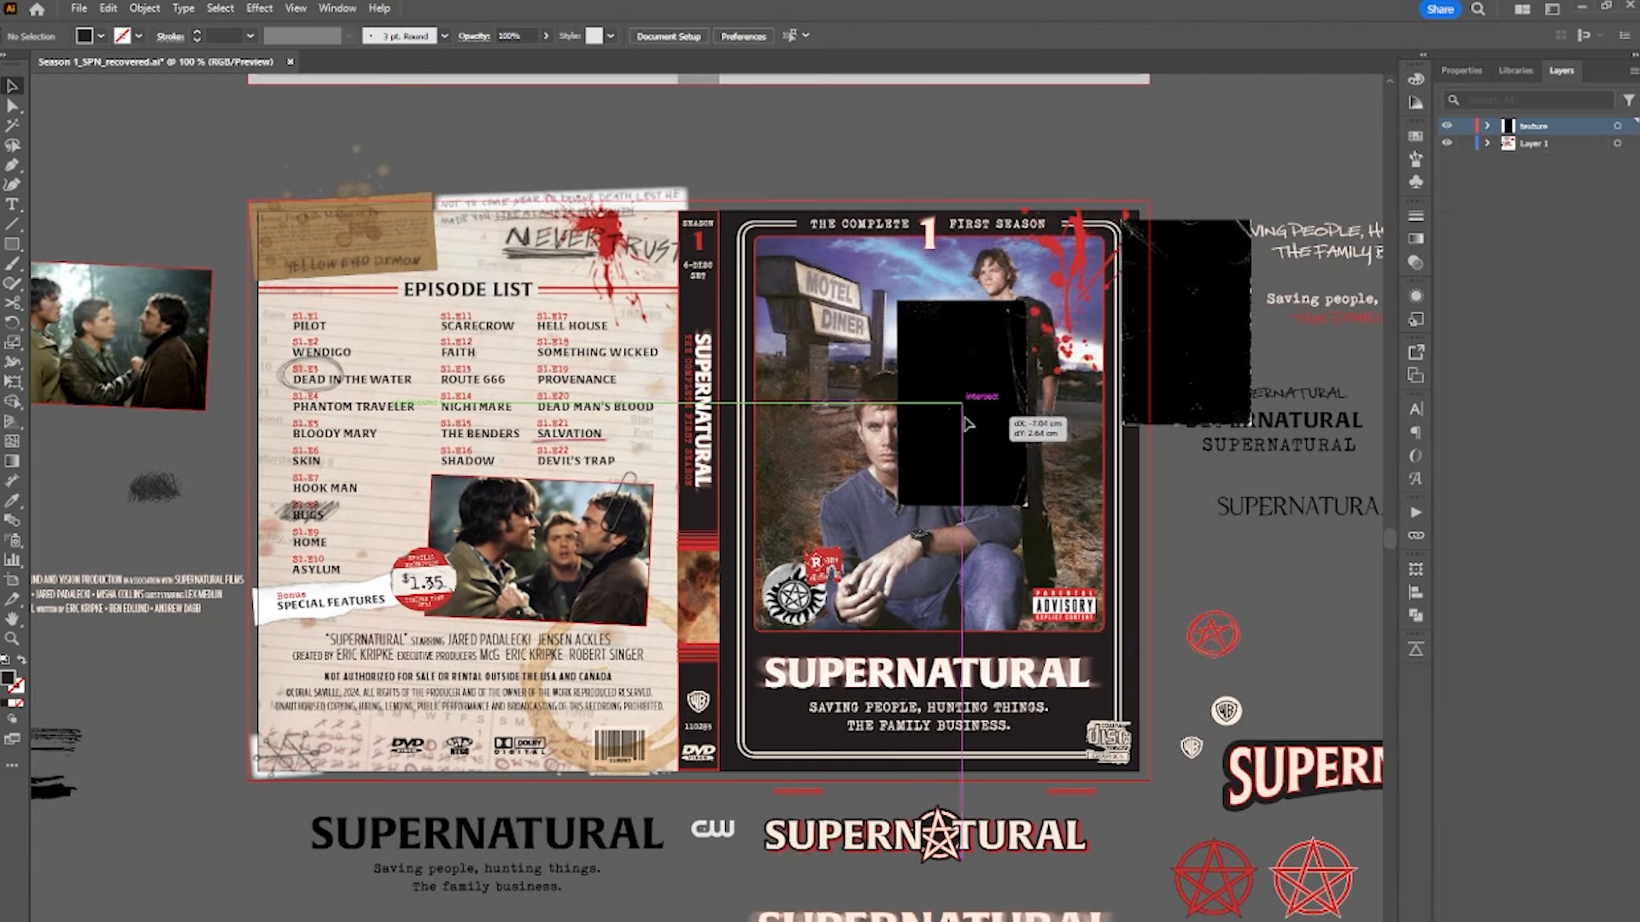
- Set the two black scratch textures over the front cover to Screen blending and stretch the paperback texture across the whole front panel
{"action": "left_click_drag", "start_coordinate": [978, 427], "coordinate": [999, 428]}
{"action": "left_click_drag", "start_coordinate": [1193, 332], "coordinate": [1126, 368]}
{"action": "left_click", "coordinate": [1015, 357], "text": "shift"}
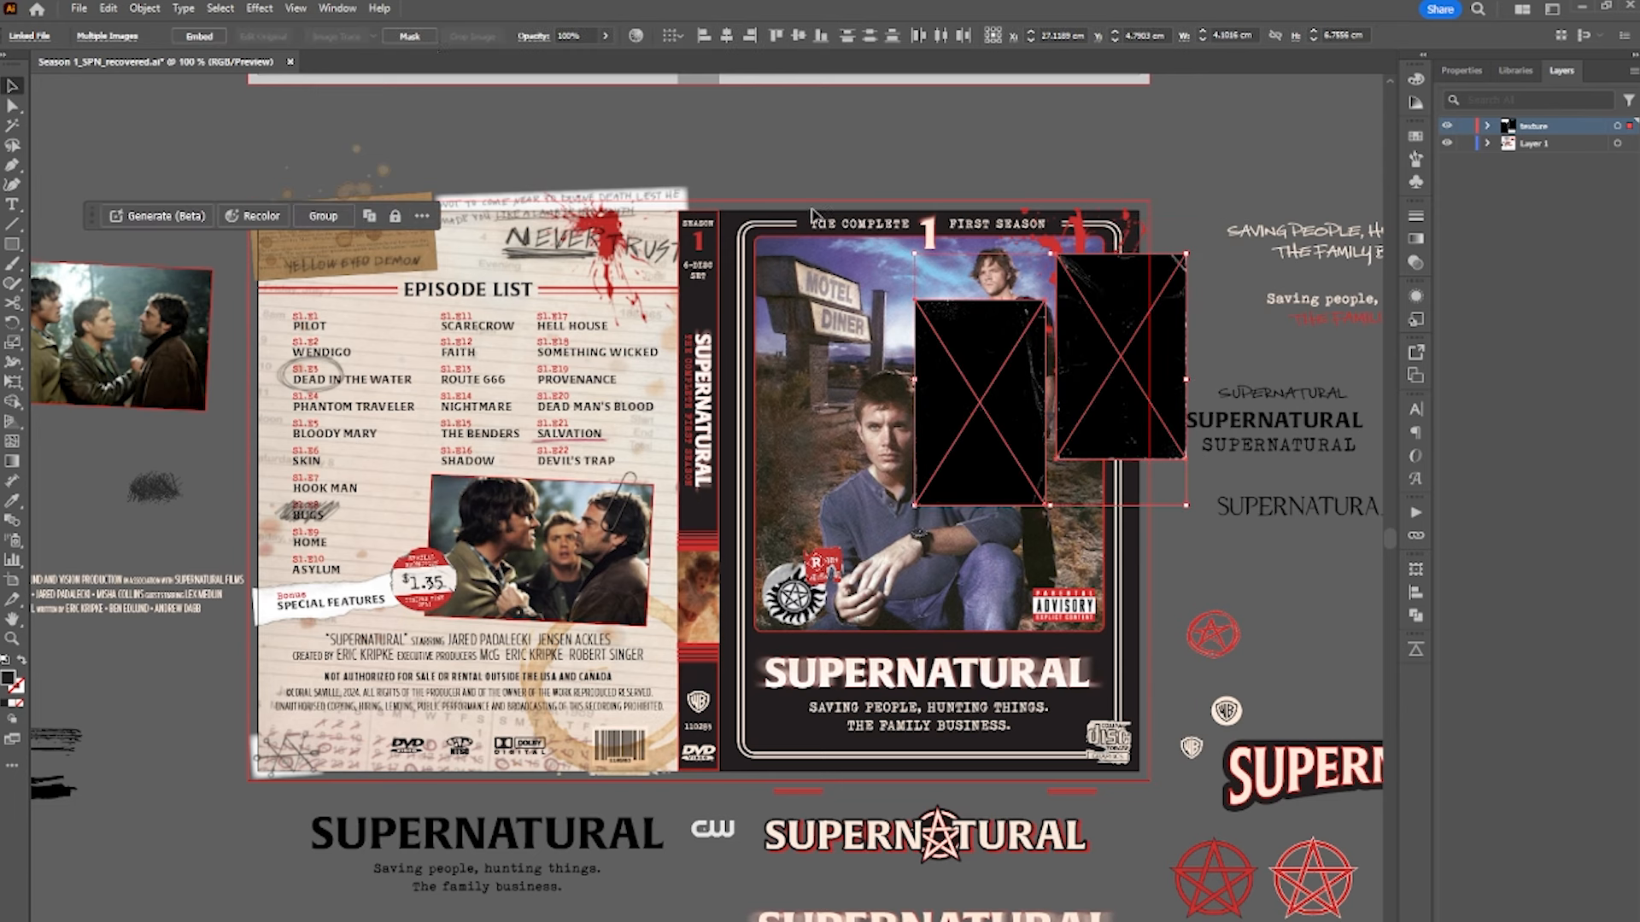
{"action": "left_click", "coordinate": [544, 38]}
{"action": "left_click", "coordinate": [395, 63]}
{"action": "left_click", "coordinate": [409, 182]}
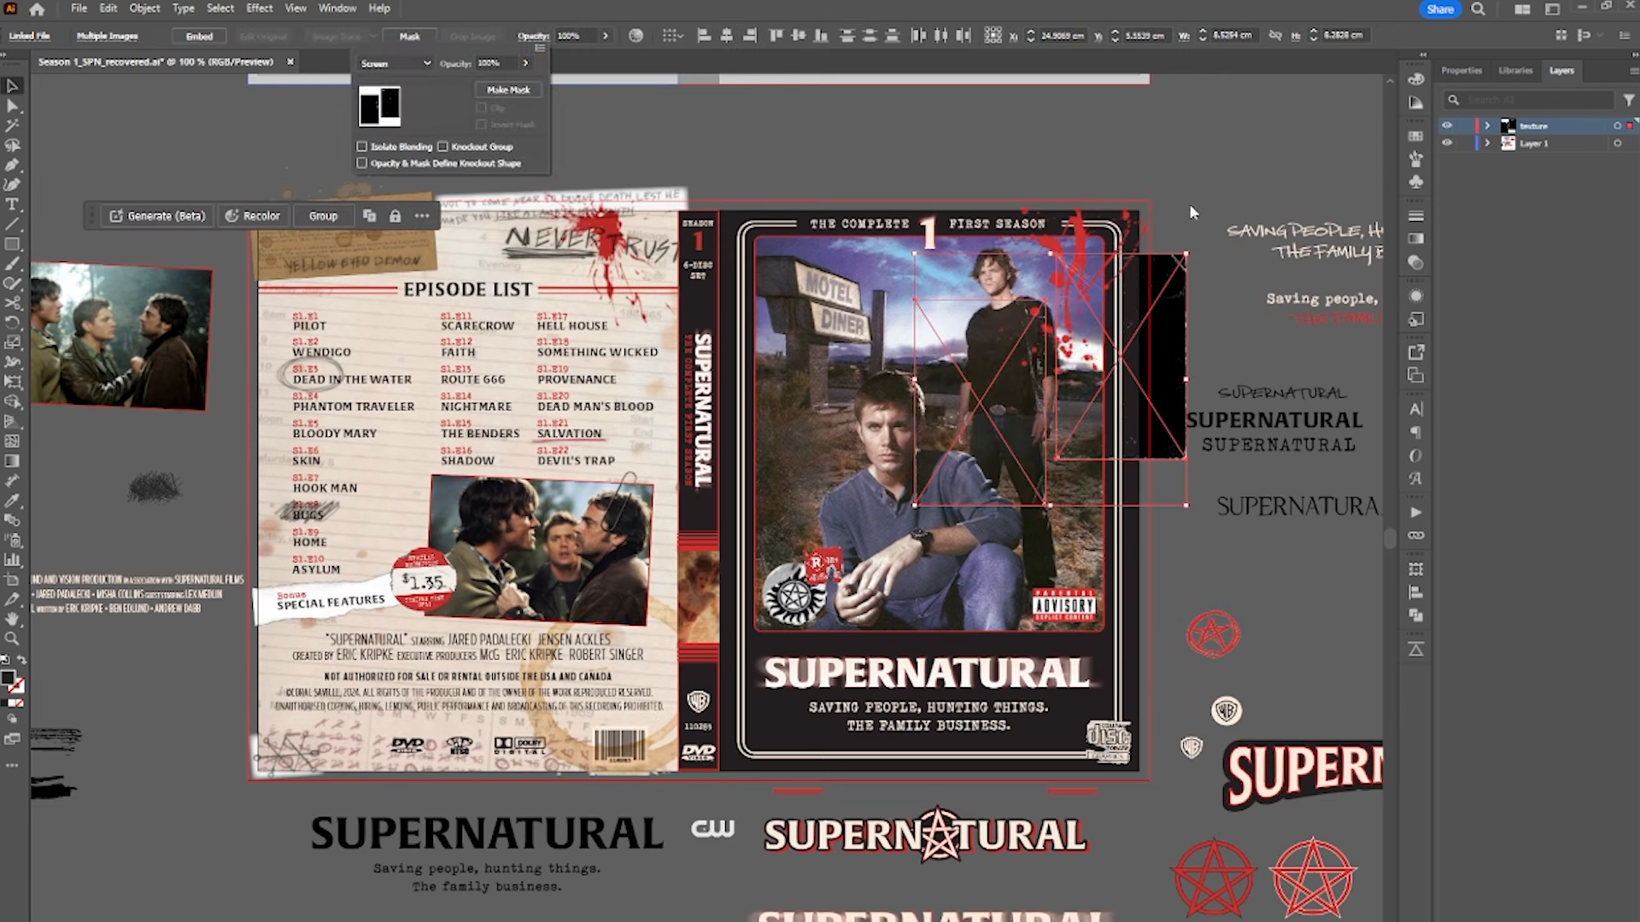
{"action": "left_click", "coordinate": [1231, 181]}
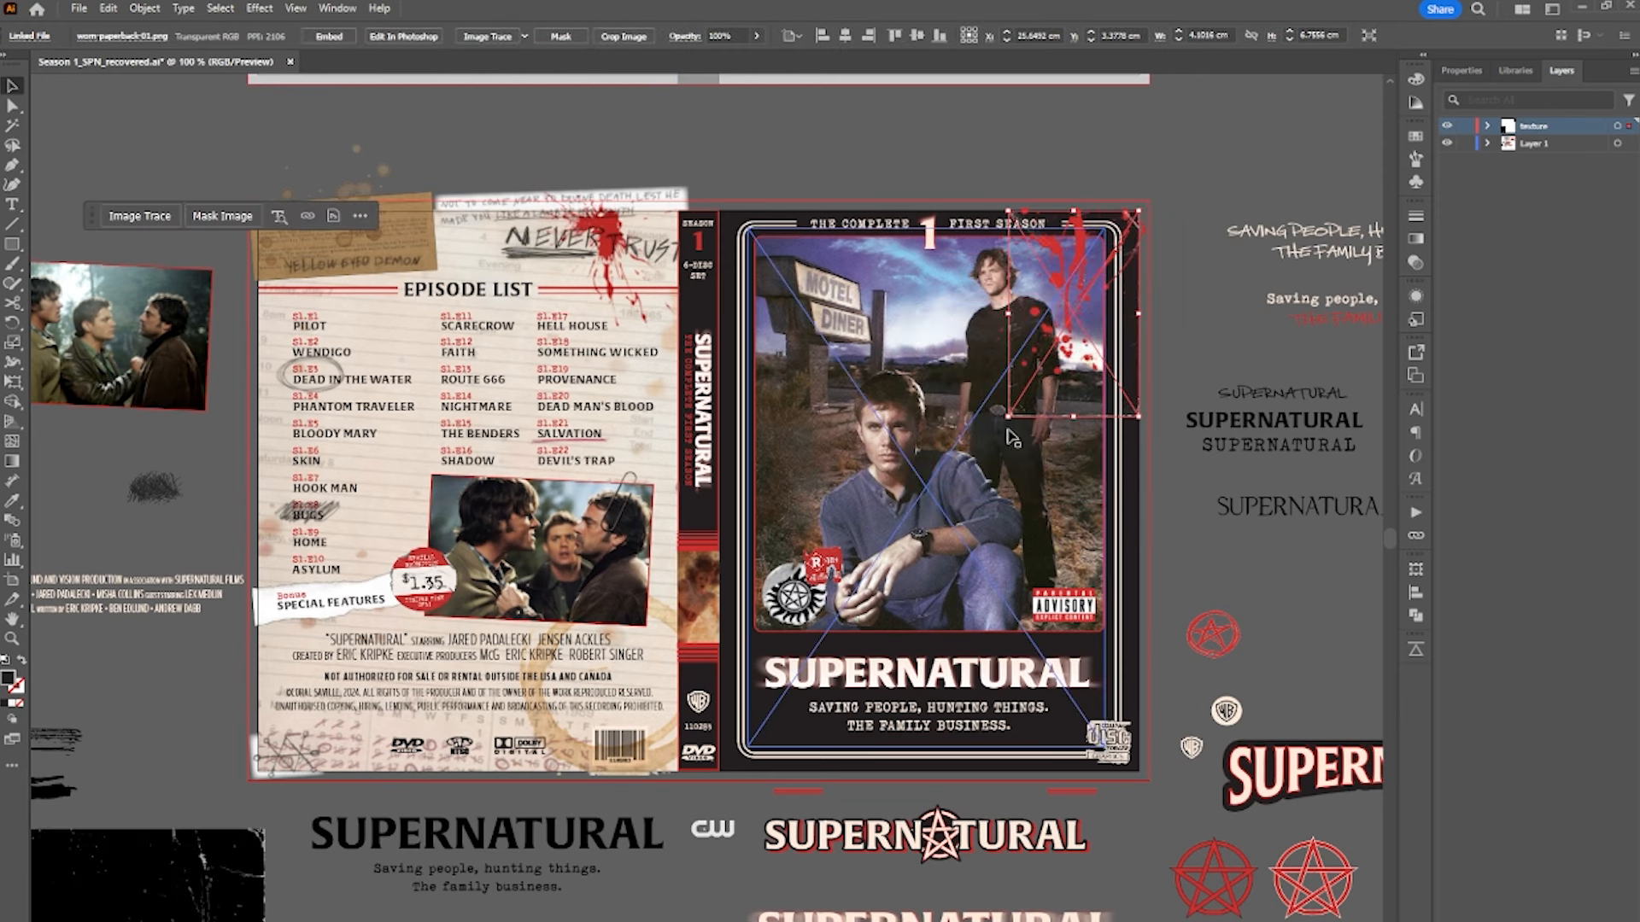
{"action": "left_click_drag", "start_coordinate": [1010, 416], "coordinate": [717, 773]}
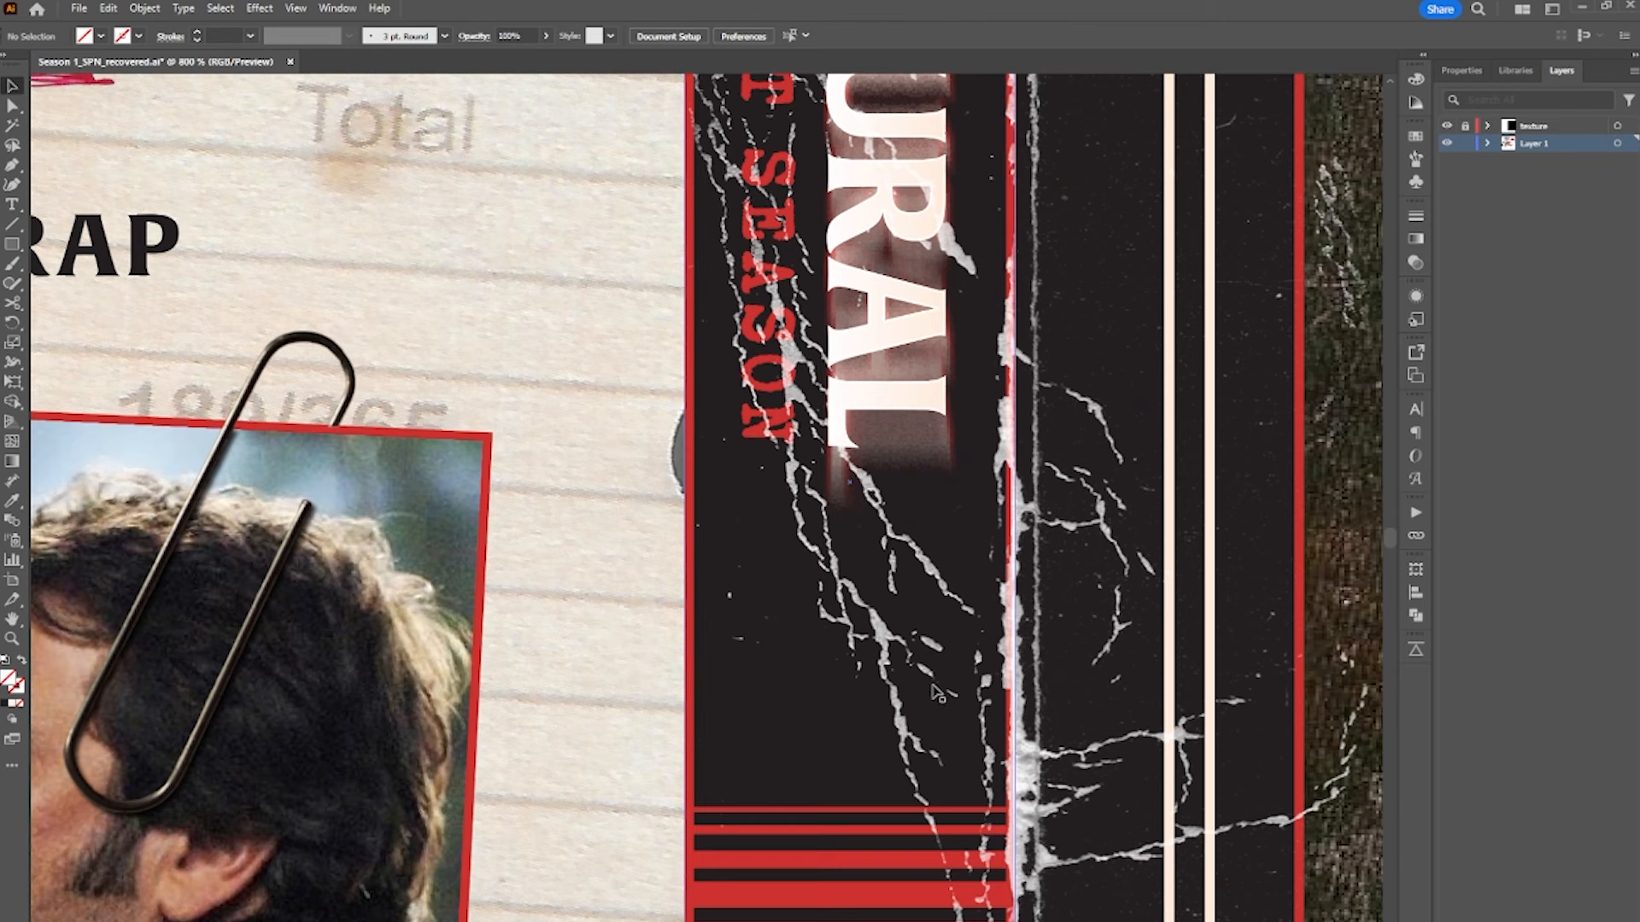
{"action": "left_click", "coordinate": [939, 696]}
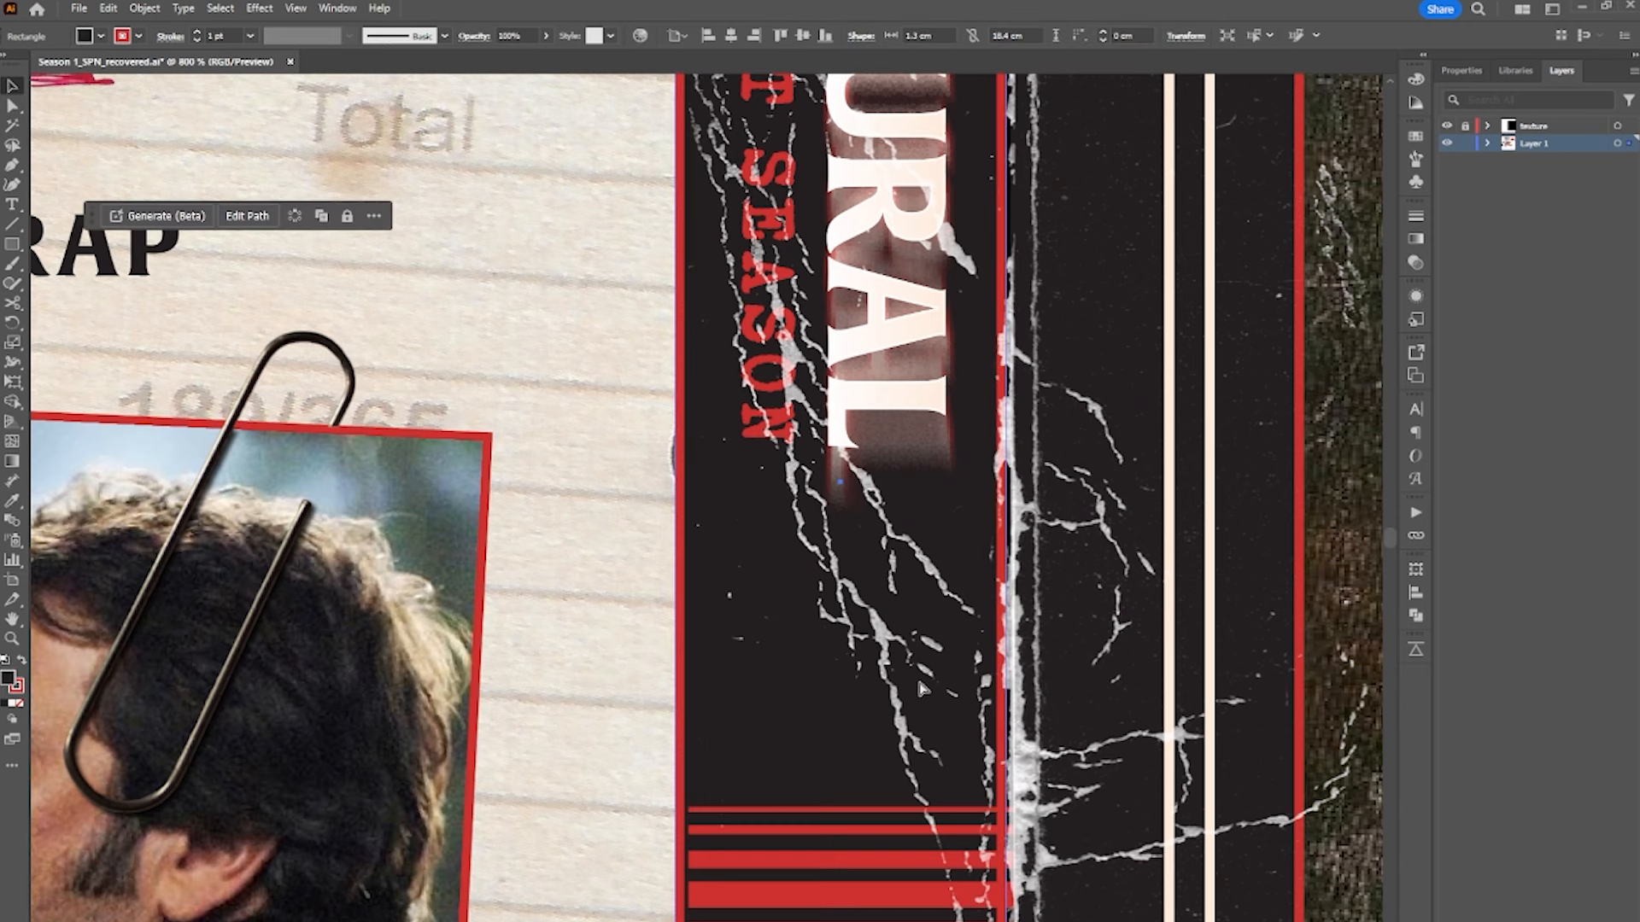
{"action": "key", "text": "Right"}
{"action": "left_click", "coordinate": [1463, 126]}
{"action": "left_click_drag", "start_coordinate": [890, 615], "coordinate": [879, 615]}
{"action": "key", "text": "ctrl+z"}
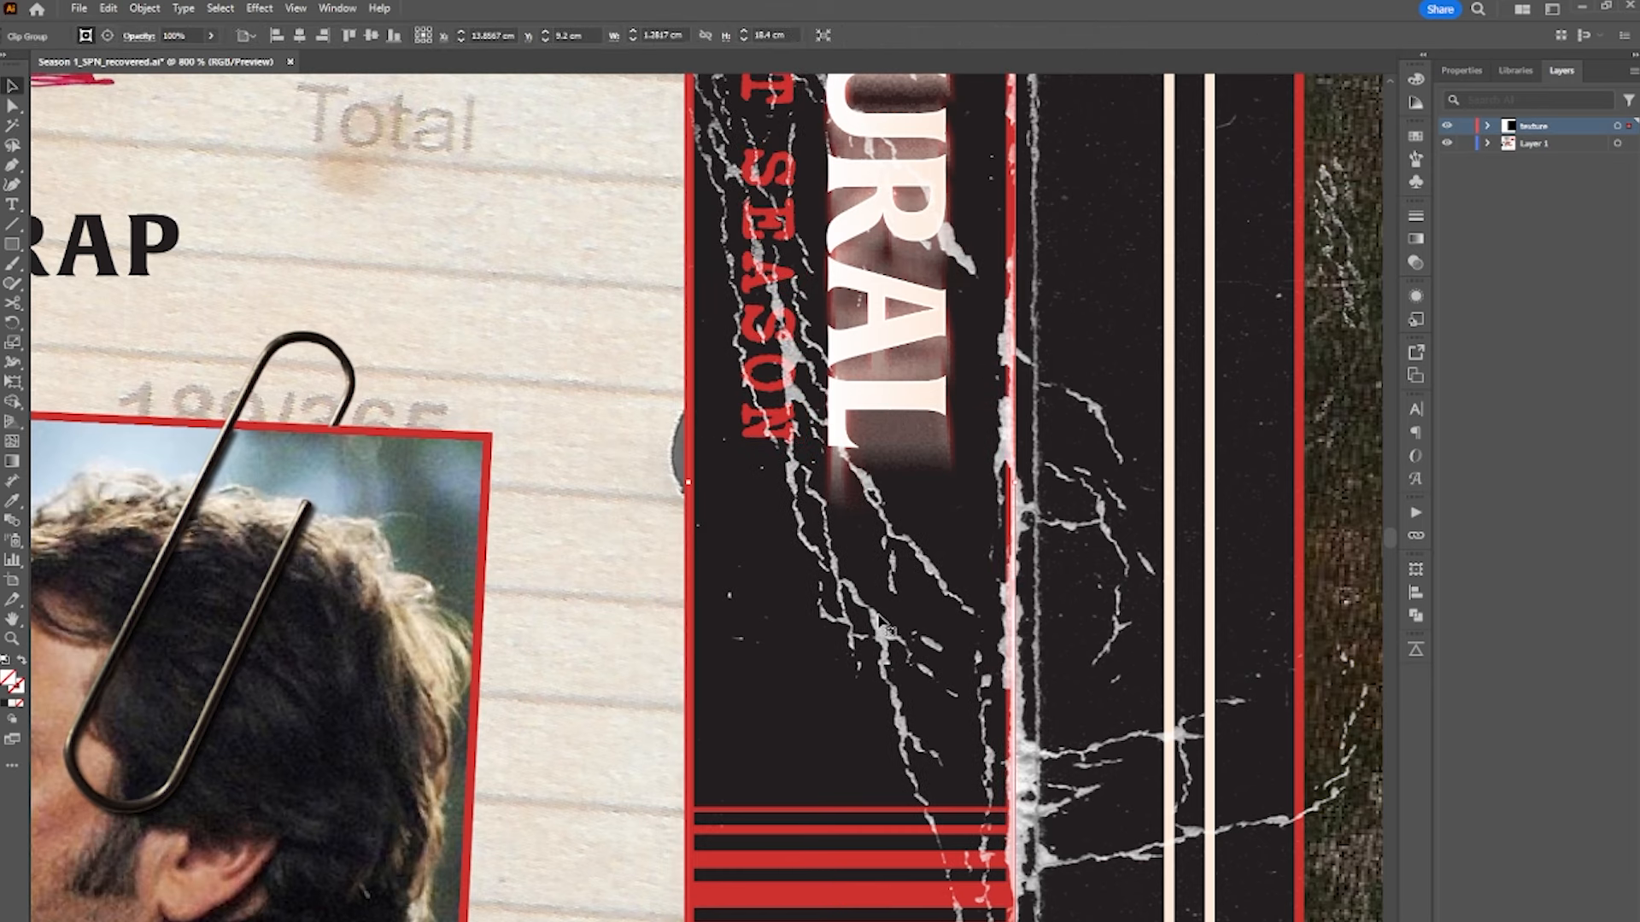
- Check the paperback texture along the spine and front cover, and lock the texture layer
{"action": "left_click", "coordinate": [1201, 623]}
{"action": "scroll", "coordinate": [1199, 616], "scroll_direction": "down", "scroll_amount": 2}
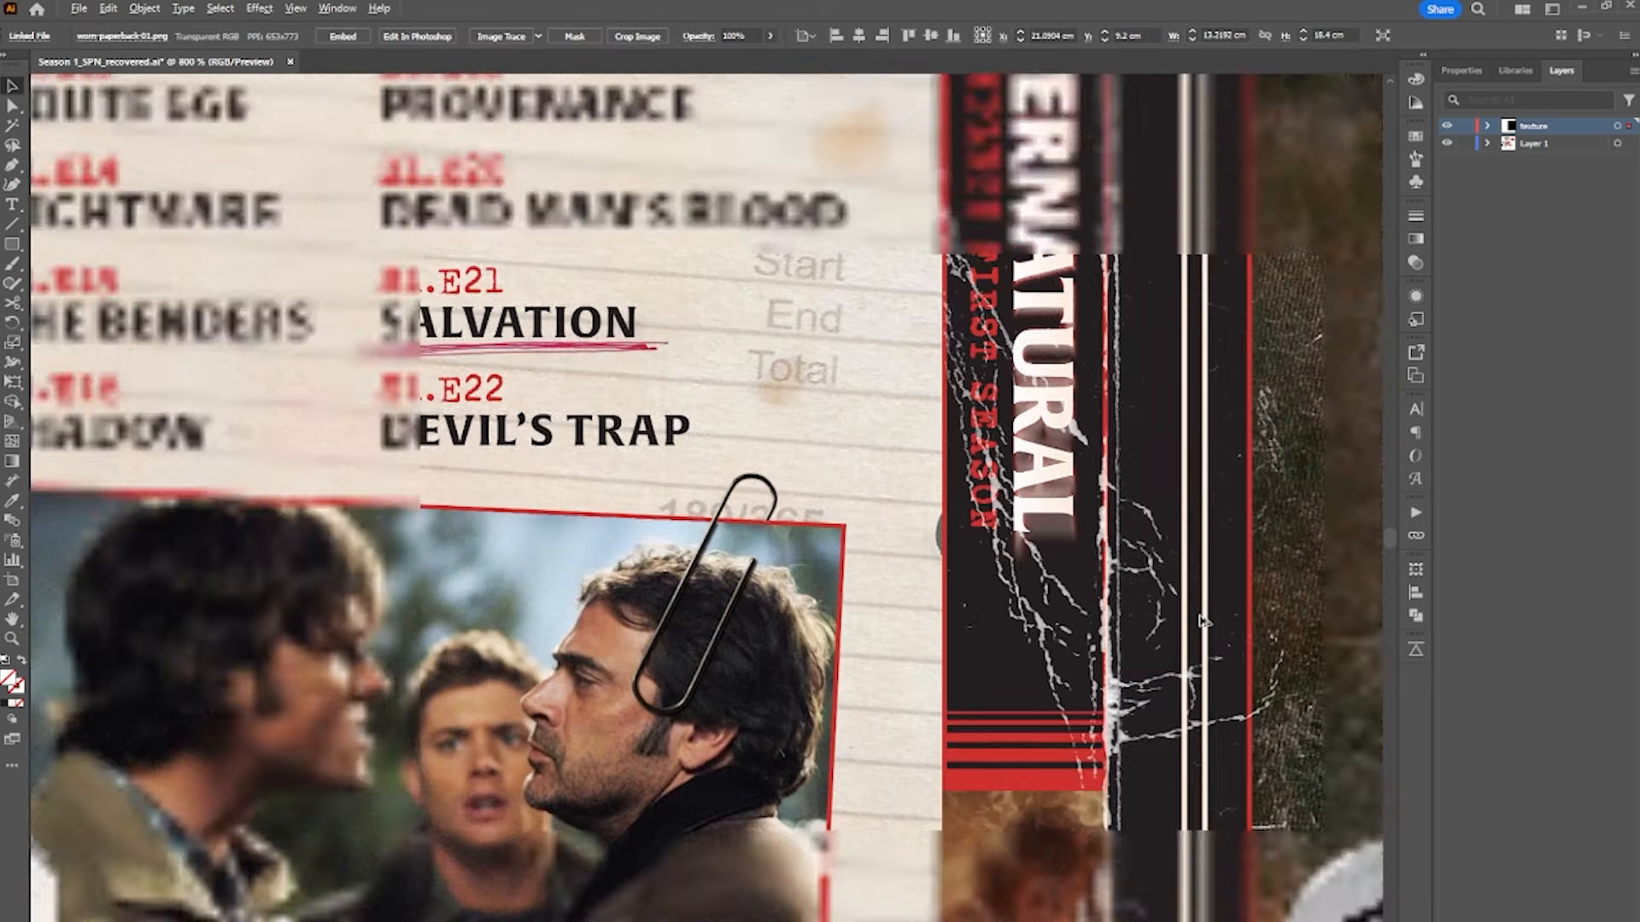
{"action": "left_click_drag", "start_coordinate": [1260, 366], "coordinate": [1031, 748]}
{"action": "scroll", "coordinate": [1029, 745], "scroll_direction": "down", "scroll_amount": 1}
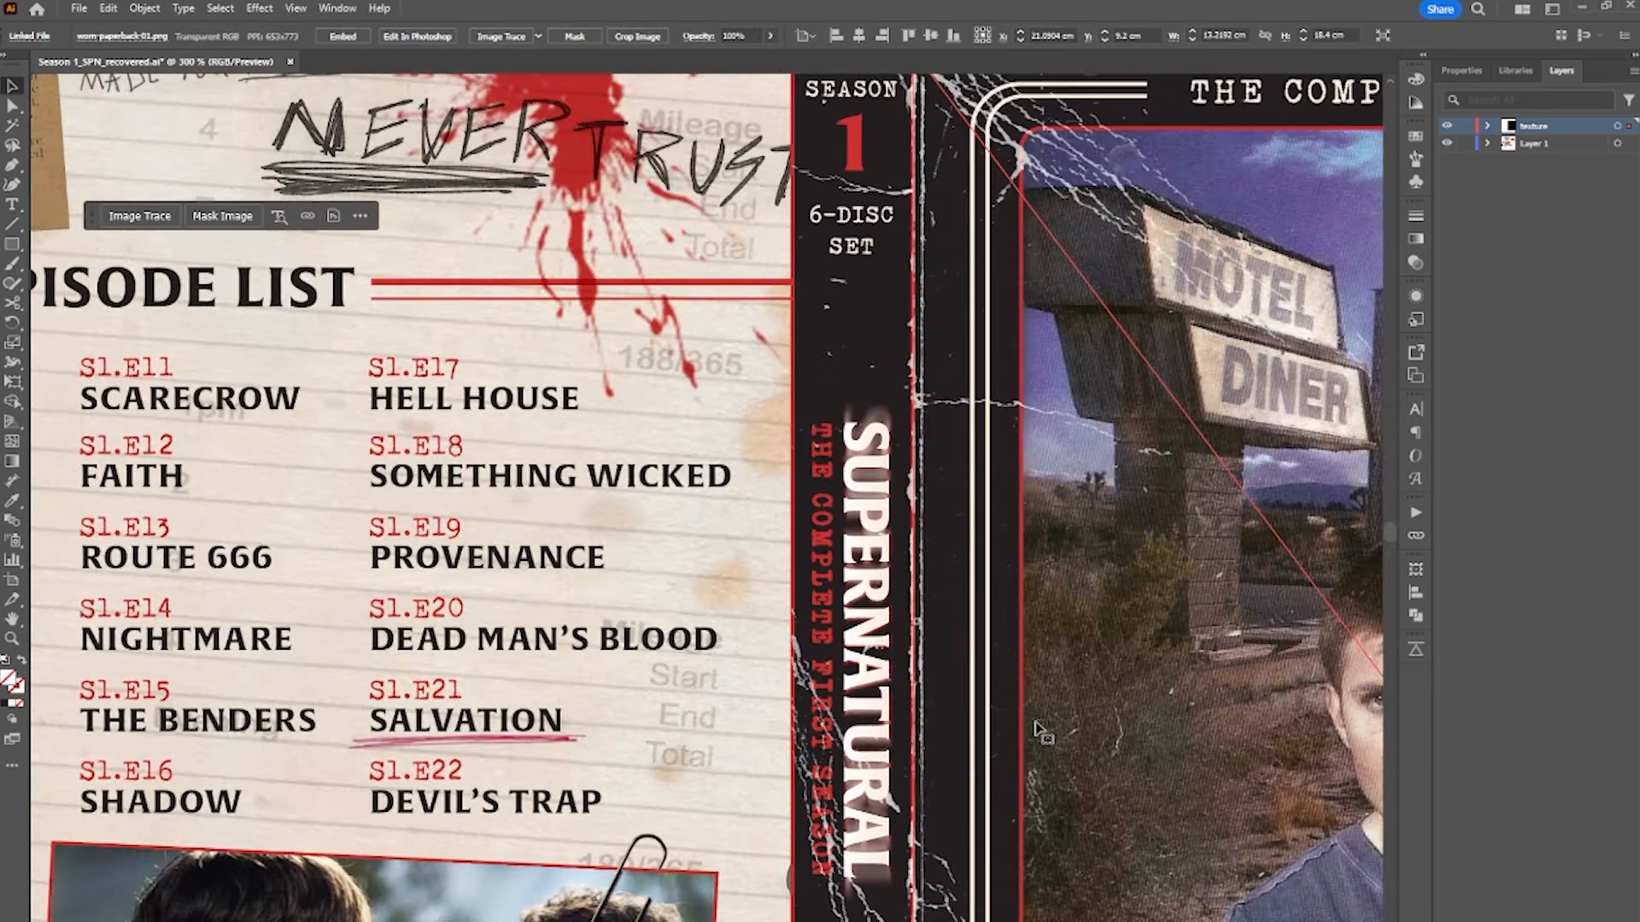
{"action": "left_click", "coordinate": [1466, 127]}
{"action": "left_click_drag", "start_coordinate": [1008, 188], "coordinate": [850, 667]}
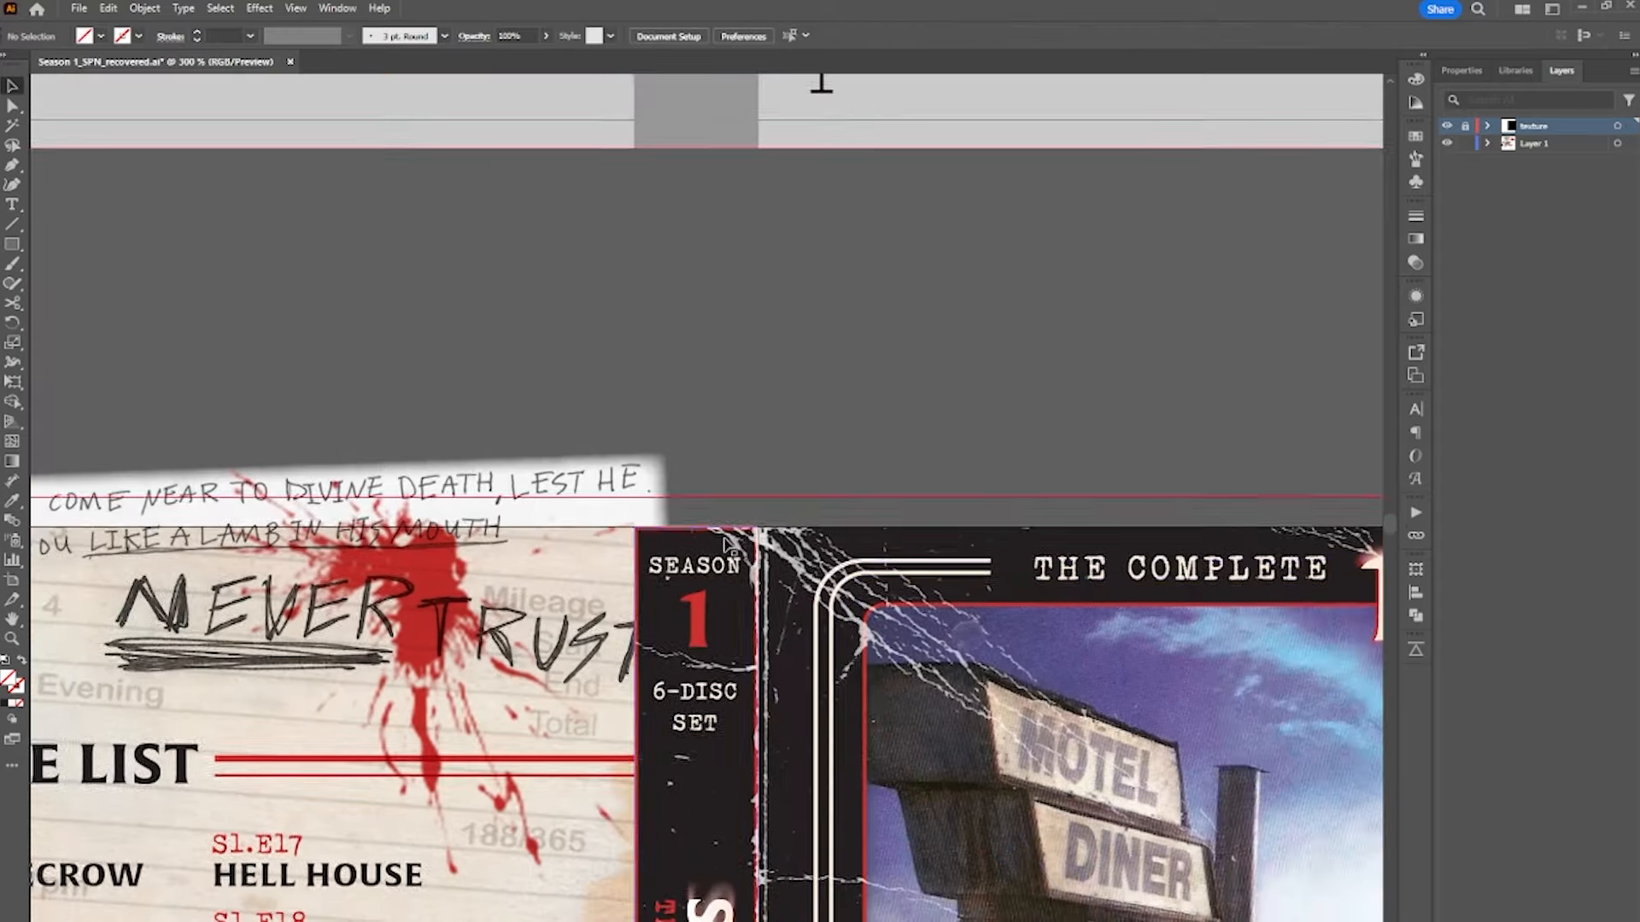
{"action": "scroll", "coordinate": [722, 540], "scroll_direction": "up", "scroll_amount": 3}
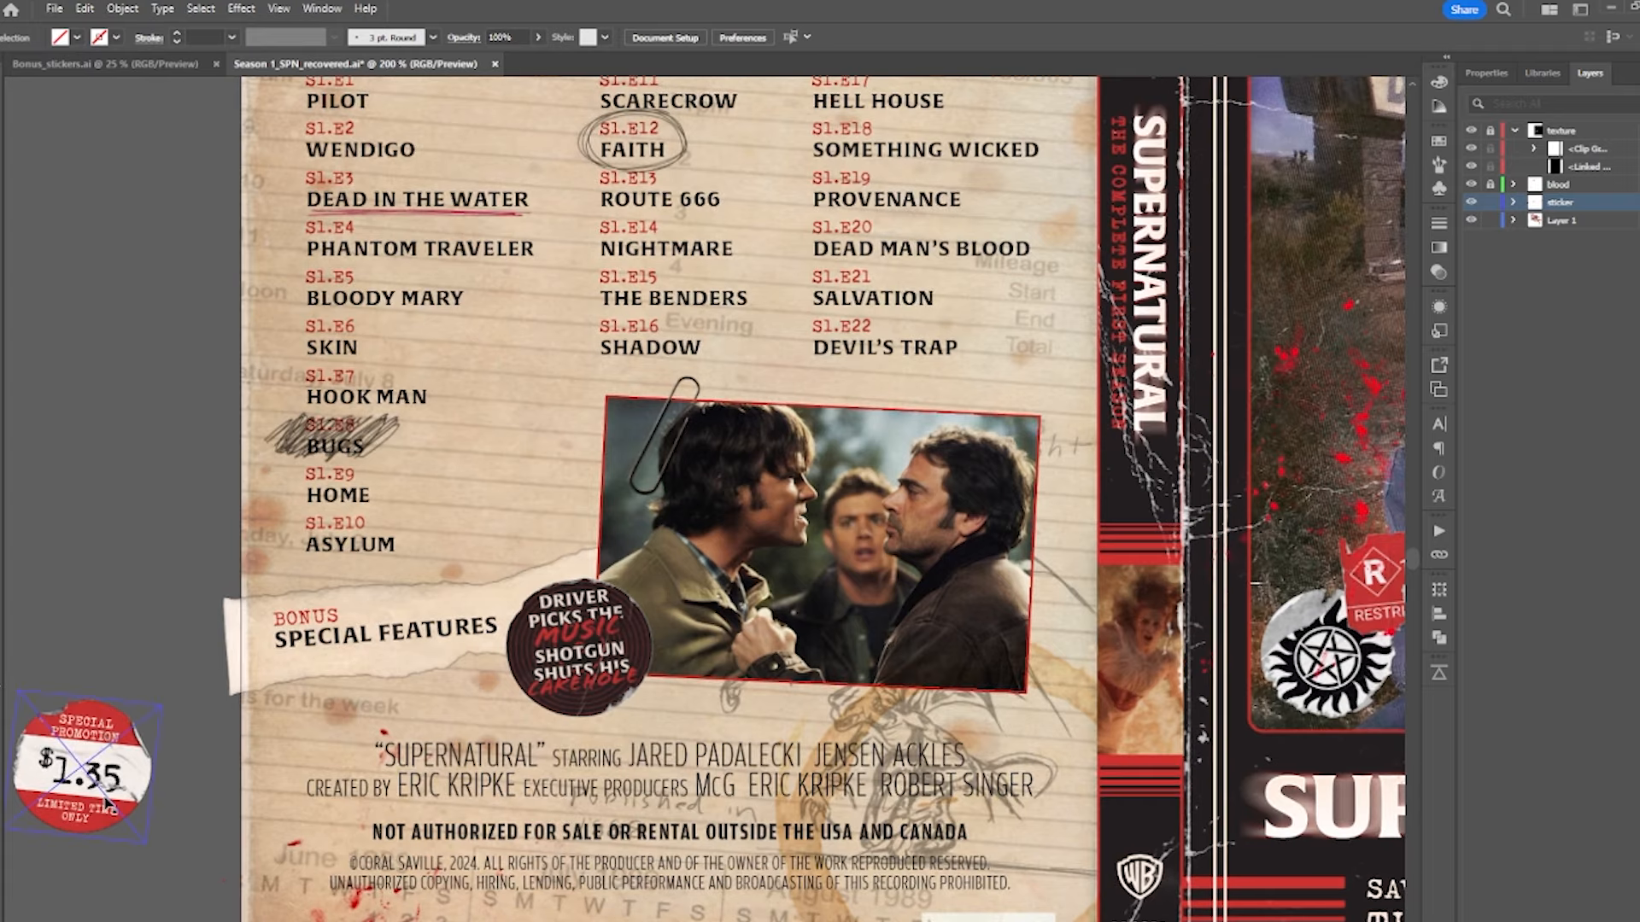
- Reposition the unused $1.35 Special Promotion sticker just outside the back cover, near the Special Features strip
{"action": "scroll", "coordinate": [337, 776], "scroll_direction": "up", "scroll_amount": 3}
{"action": "left_click", "coordinate": [337, 775]}
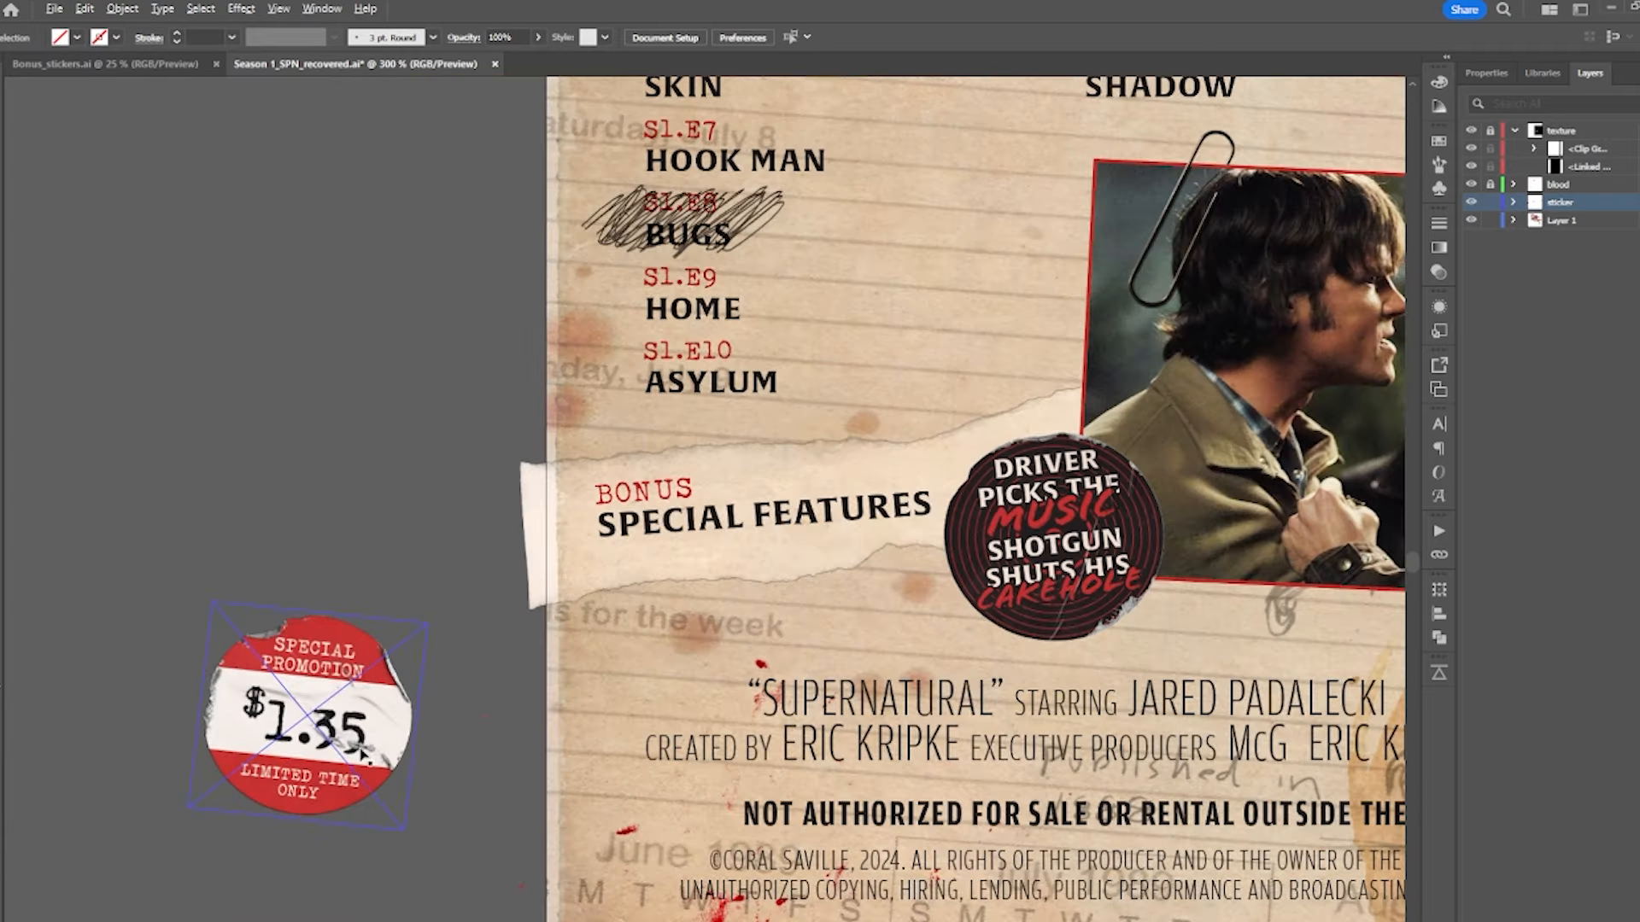
{"action": "scroll", "coordinate": [453, 702], "scroll_direction": "down", "scroll_amount": 1}
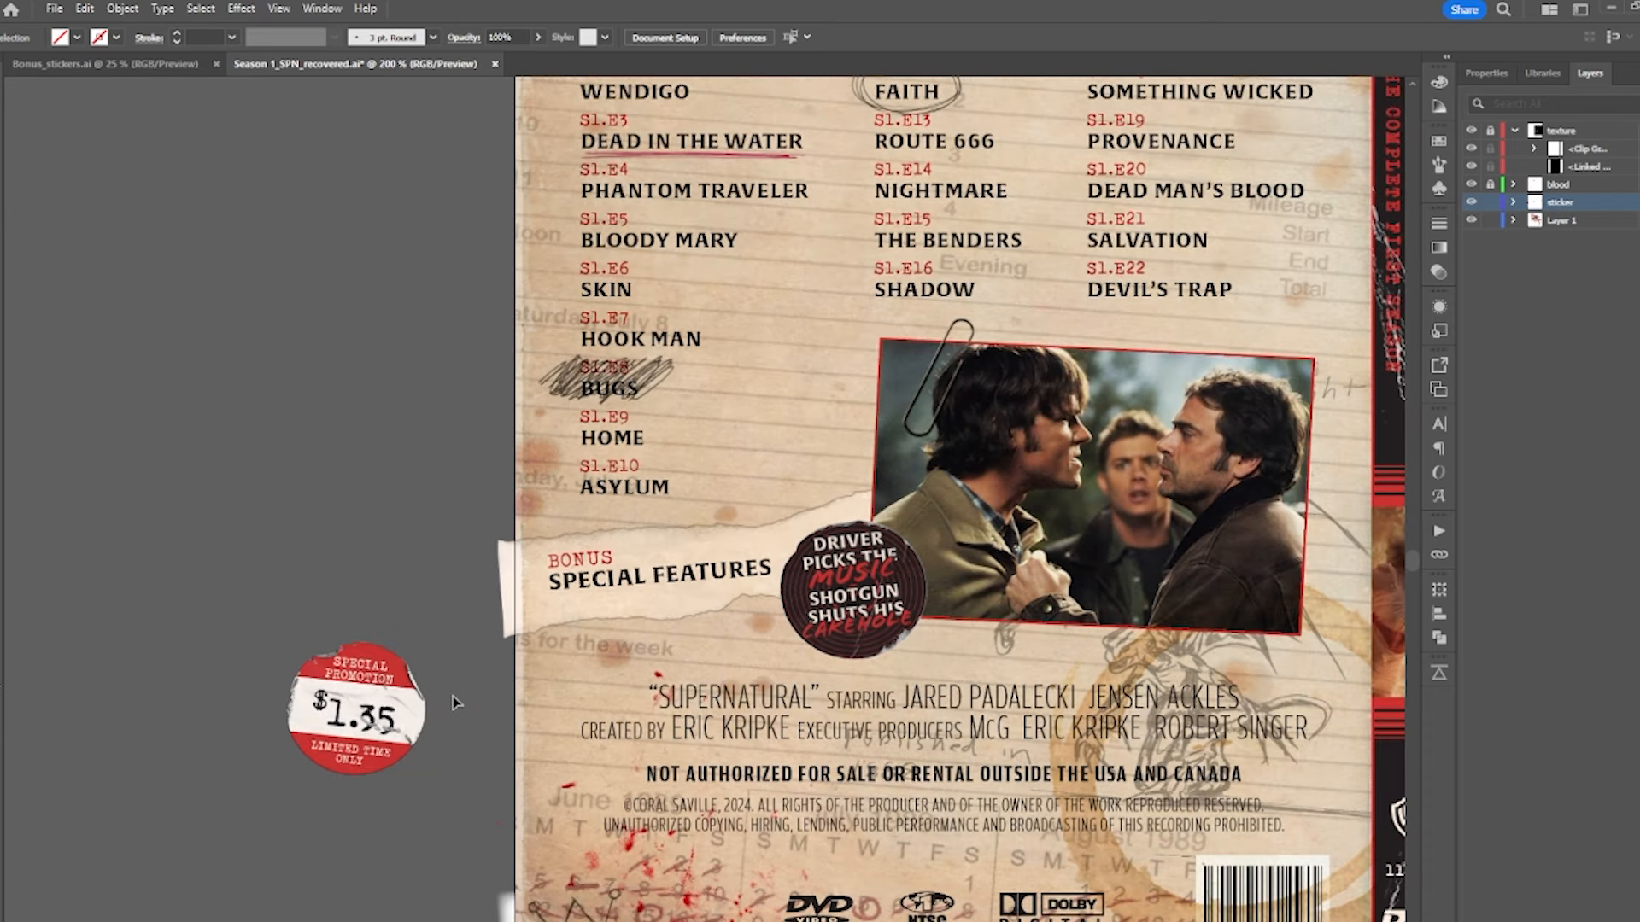
{"action": "mouse_move", "coordinate": [353, 767]}
{"action": "left_mouse_down"}
{"action": "mouse_move", "coordinate": [923, 651]}
{"action": "mouse_move", "coordinate": [897, 632]}
{"action": "mouse_move", "coordinate": [427, 687]}
{"action": "mouse_move", "coordinate": [357, 767]}
{"action": "left_mouse_up"}
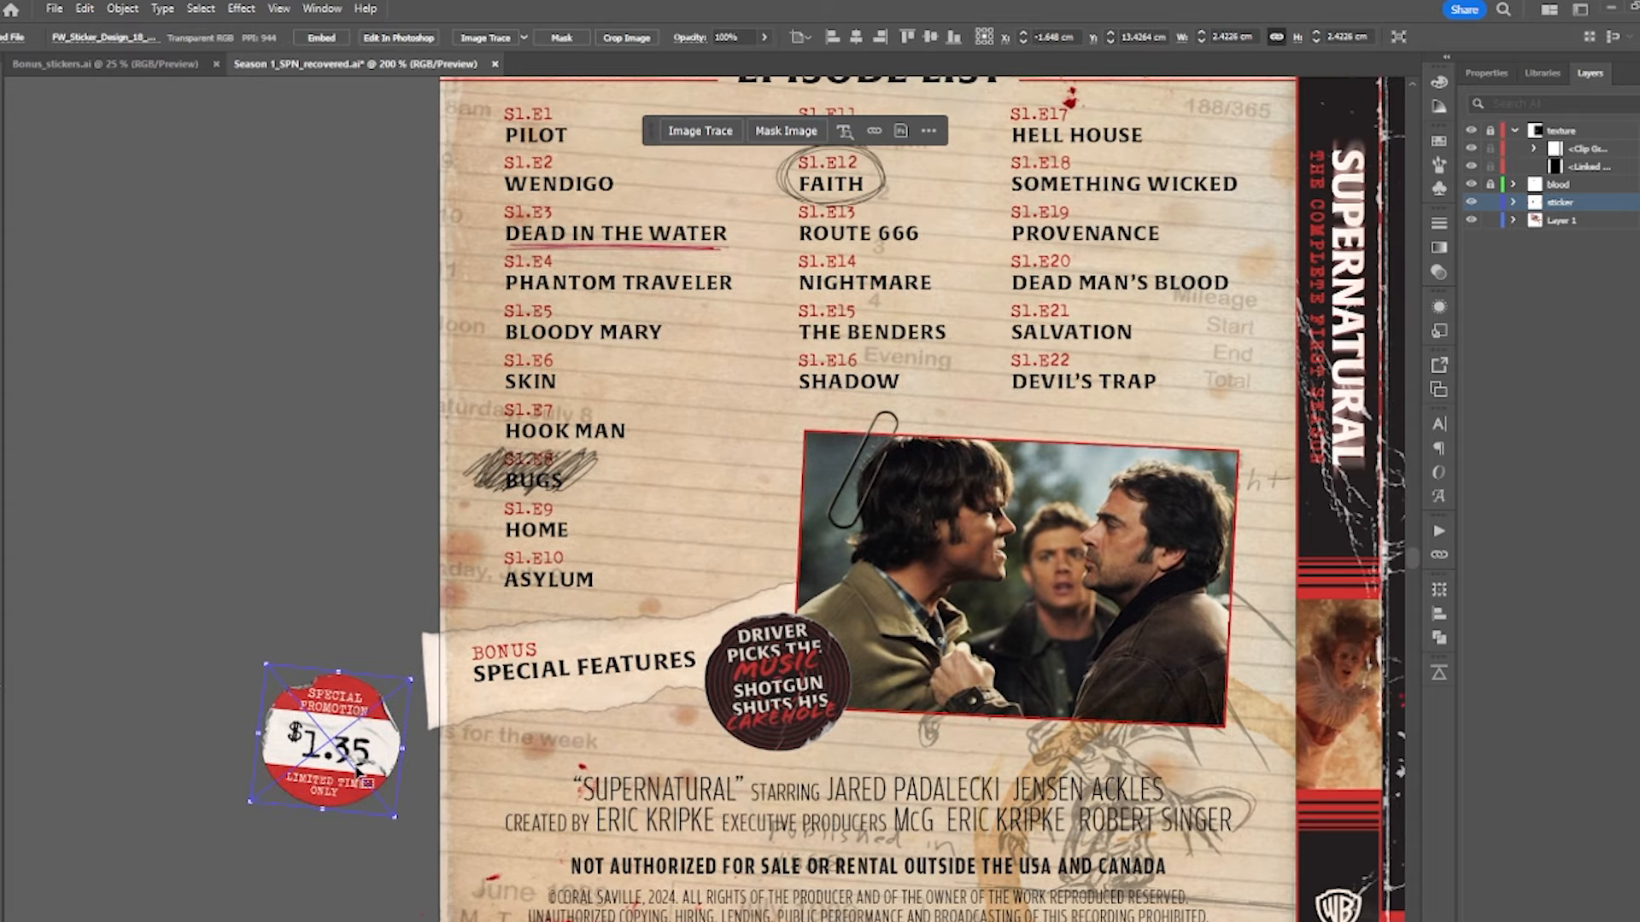
{"action": "left_click", "coordinate": [336, 600]}
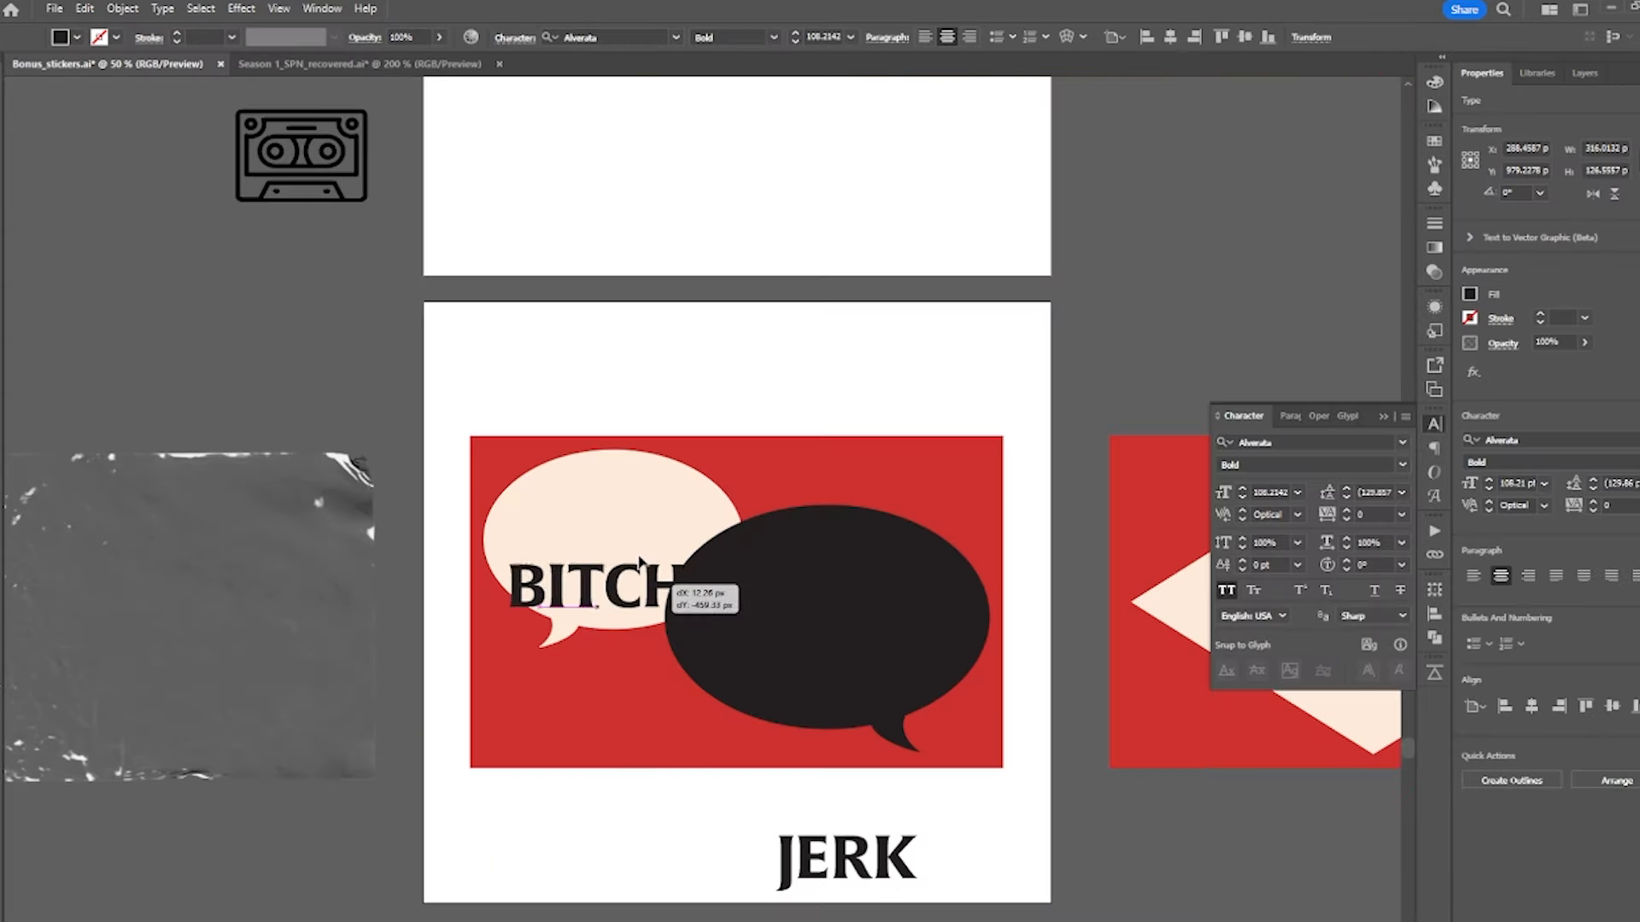
- Move the BITCH text into the cream speech bubble and the JERK text into the black one
{"action": "left_click_drag", "start_coordinate": [658, 556], "coordinate": [681, 542]}
{"action": "left_click_drag", "start_coordinate": [852, 853], "coordinate": [872, 612]}
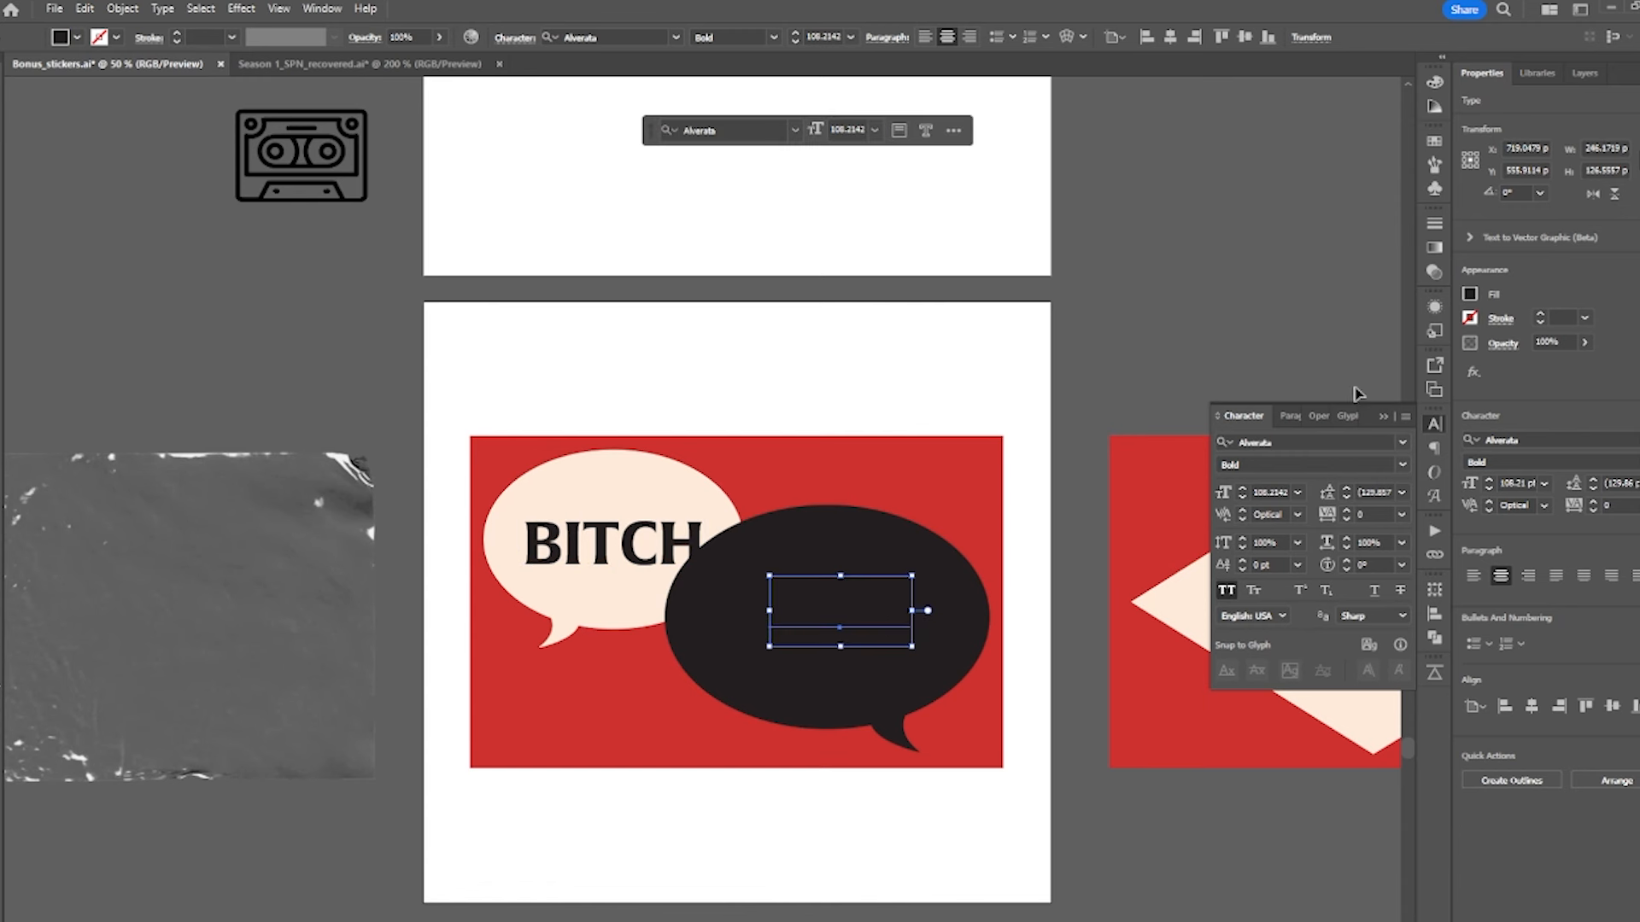
- Fill the JERK text with the cream swatch, then enlarge and center it inside the black speech bubble
{"action": "left_click", "coordinate": [1469, 295]}
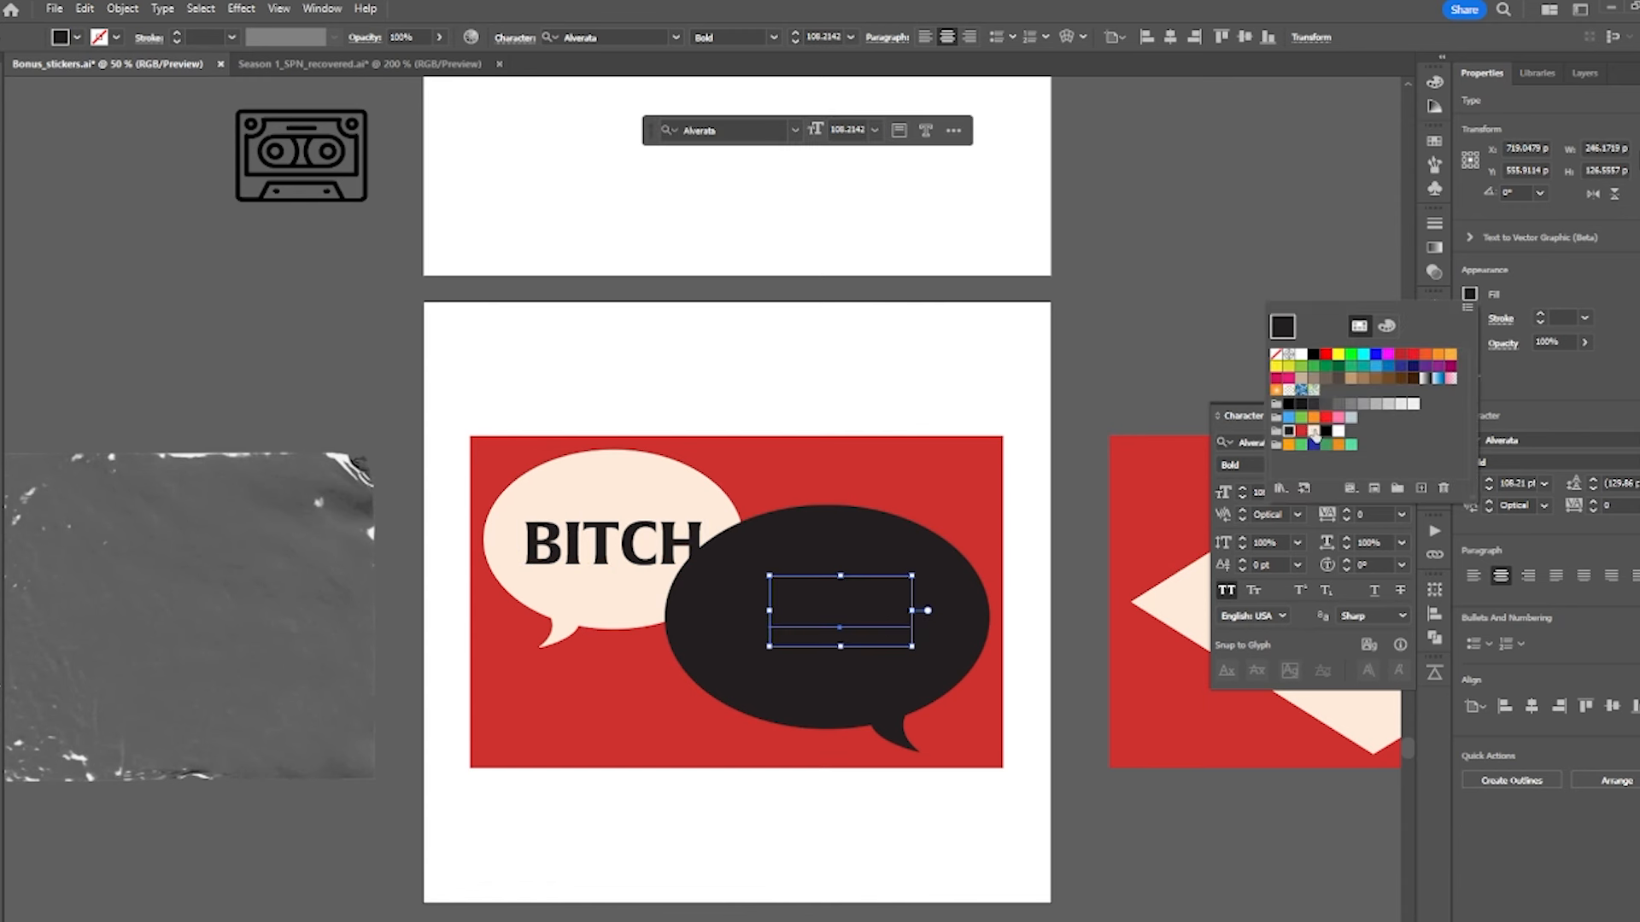
{"action": "left_click", "coordinate": [1314, 433]}
{"action": "left_click", "coordinate": [915, 612]}
{"action": "left_click_drag", "start_coordinate": [913, 610], "coordinate": [943, 613]}
{"action": "left_click_drag", "start_coordinate": [897, 611], "coordinate": [893, 629]}
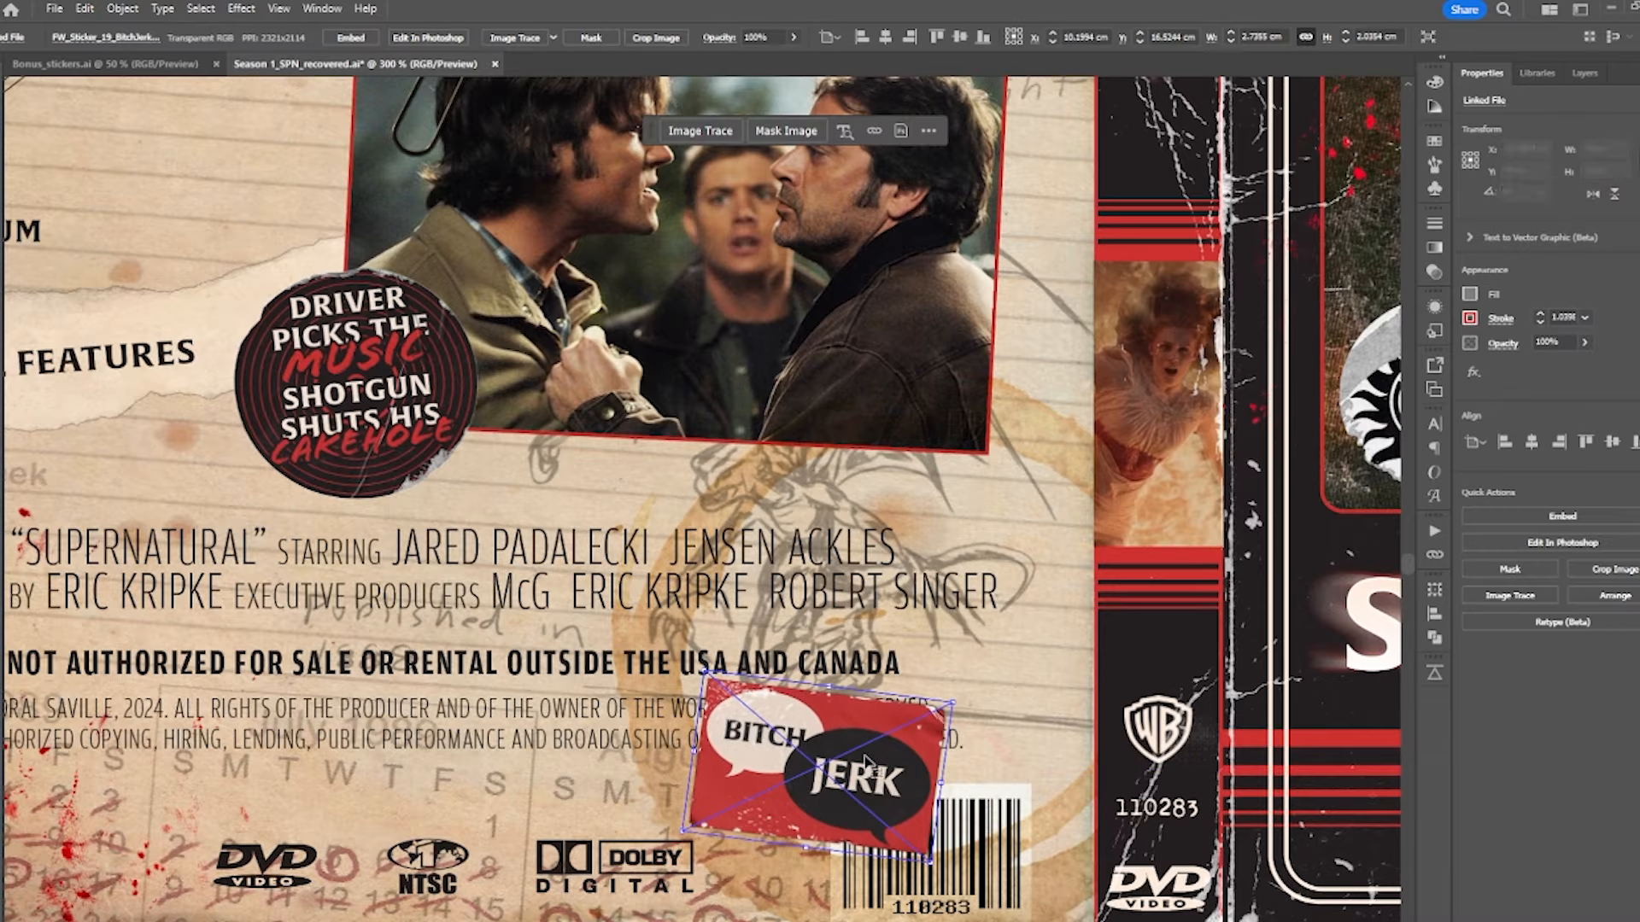
{"action": "scroll", "coordinate": [632, 614], "scroll_direction": "down", "scroll_amount": 1}
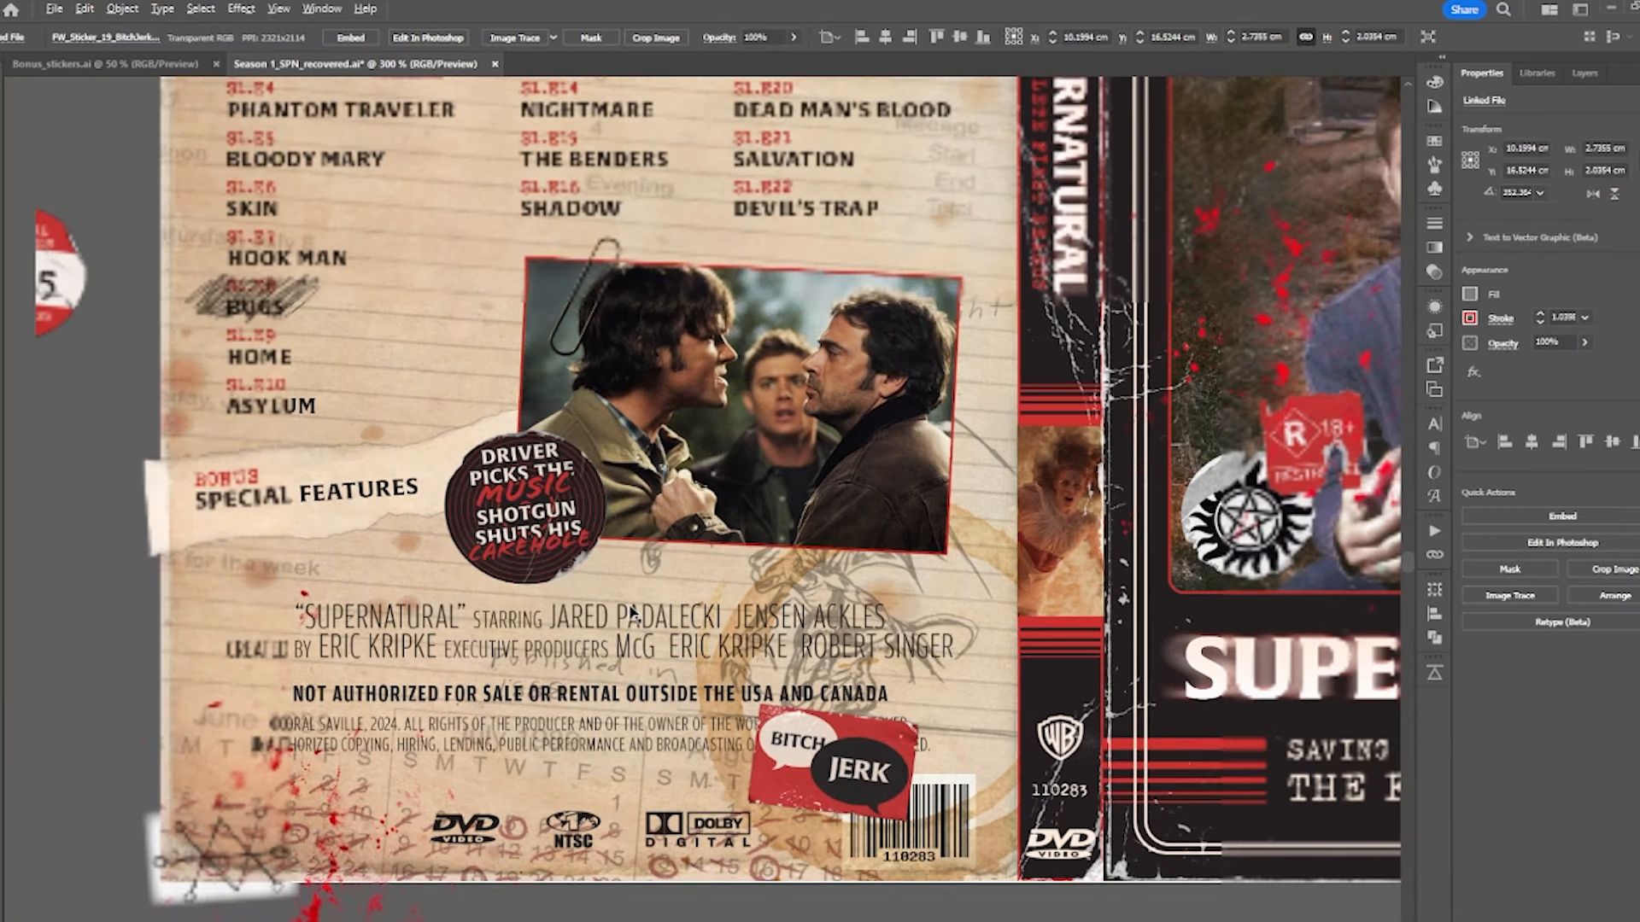
{"action": "left_click", "coordinate": [598, 609]}
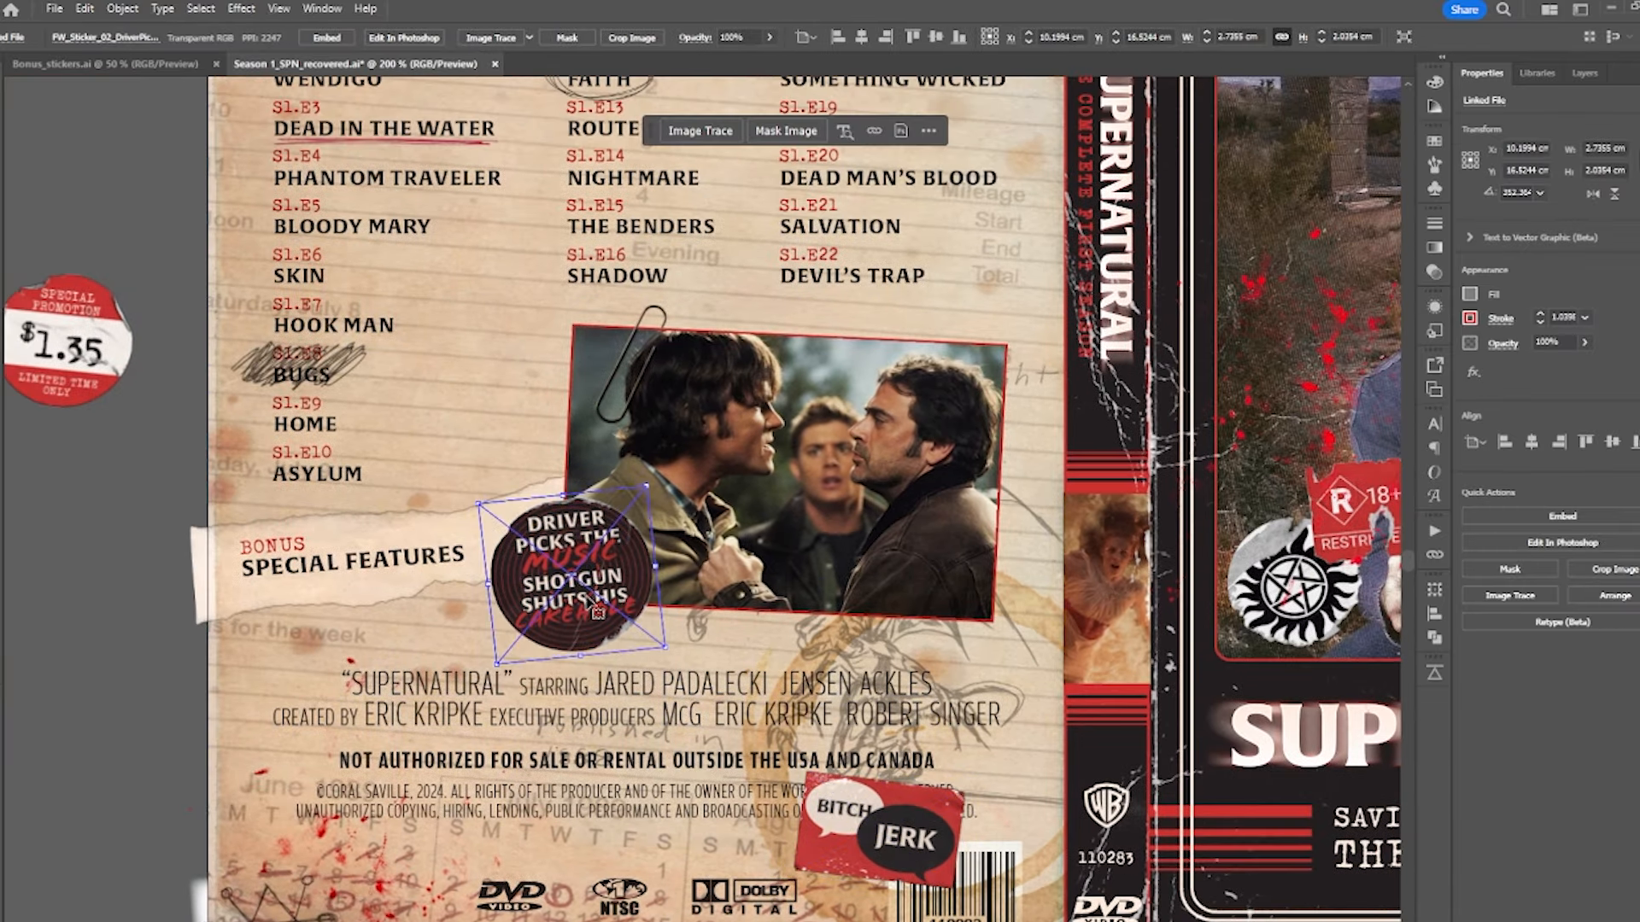
{"action": "left_click", "coordinate": [106, 592]}
{"action": "scroll", "coordinate": [106, 592], "scroll_direction": "down", "scroll_amount": 1}
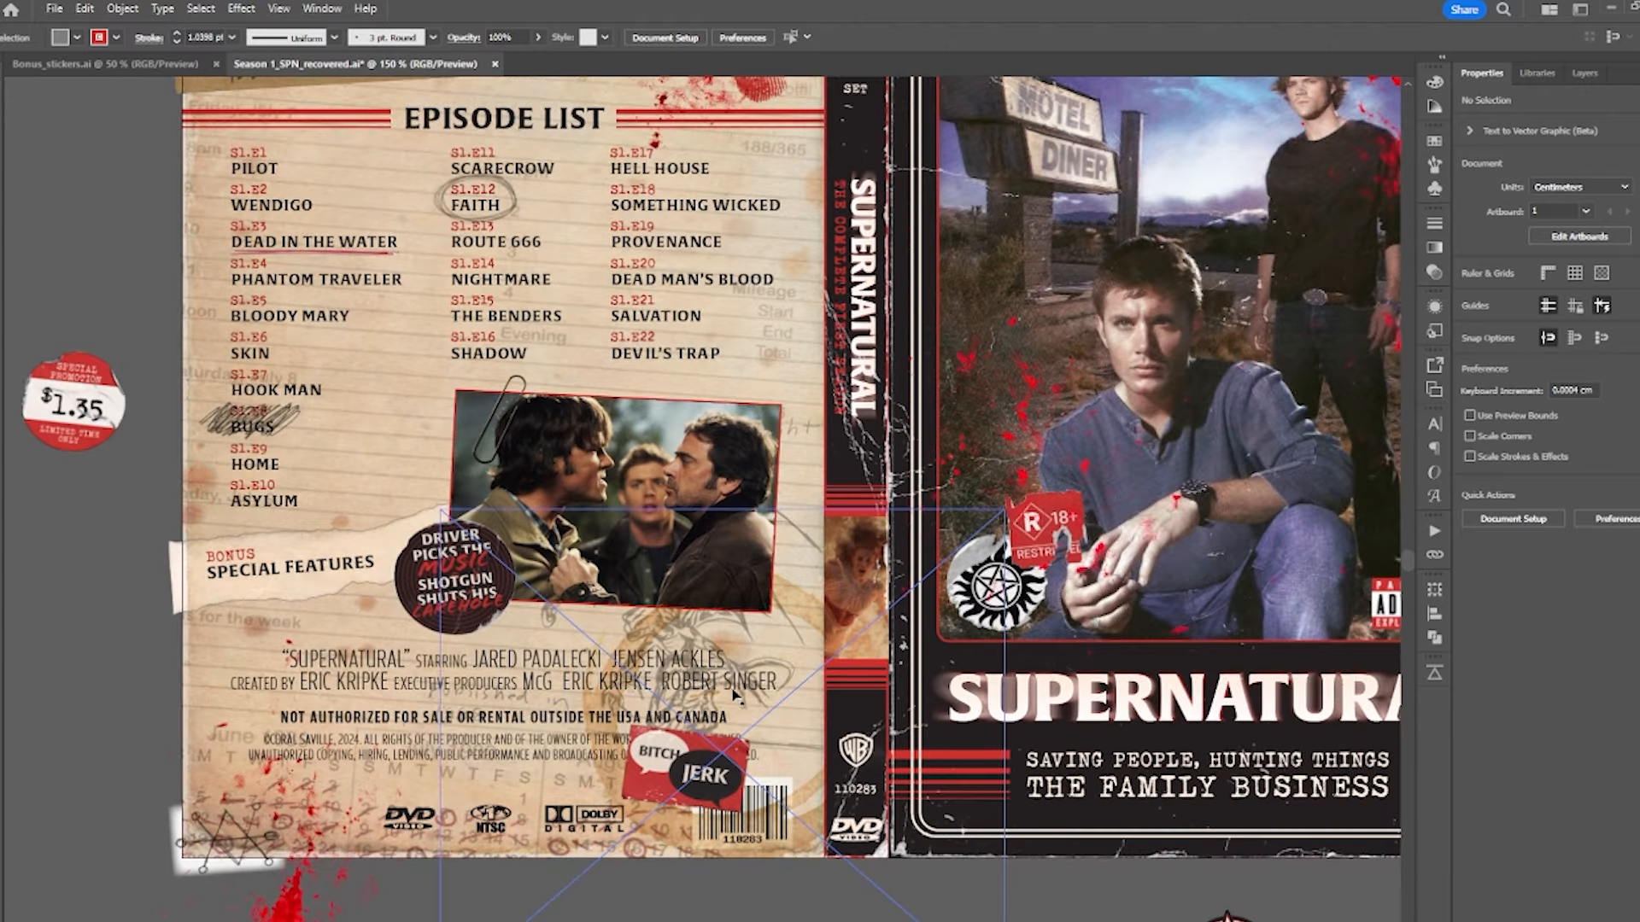
{"action": "scroll", "coordinate": [740, 697], "scroll_direction": "down", "scroll_amount": 1}
{"action": "left_click_drag", "start_coordinate": [1397, 609], "coordinate": [1262, 629]}
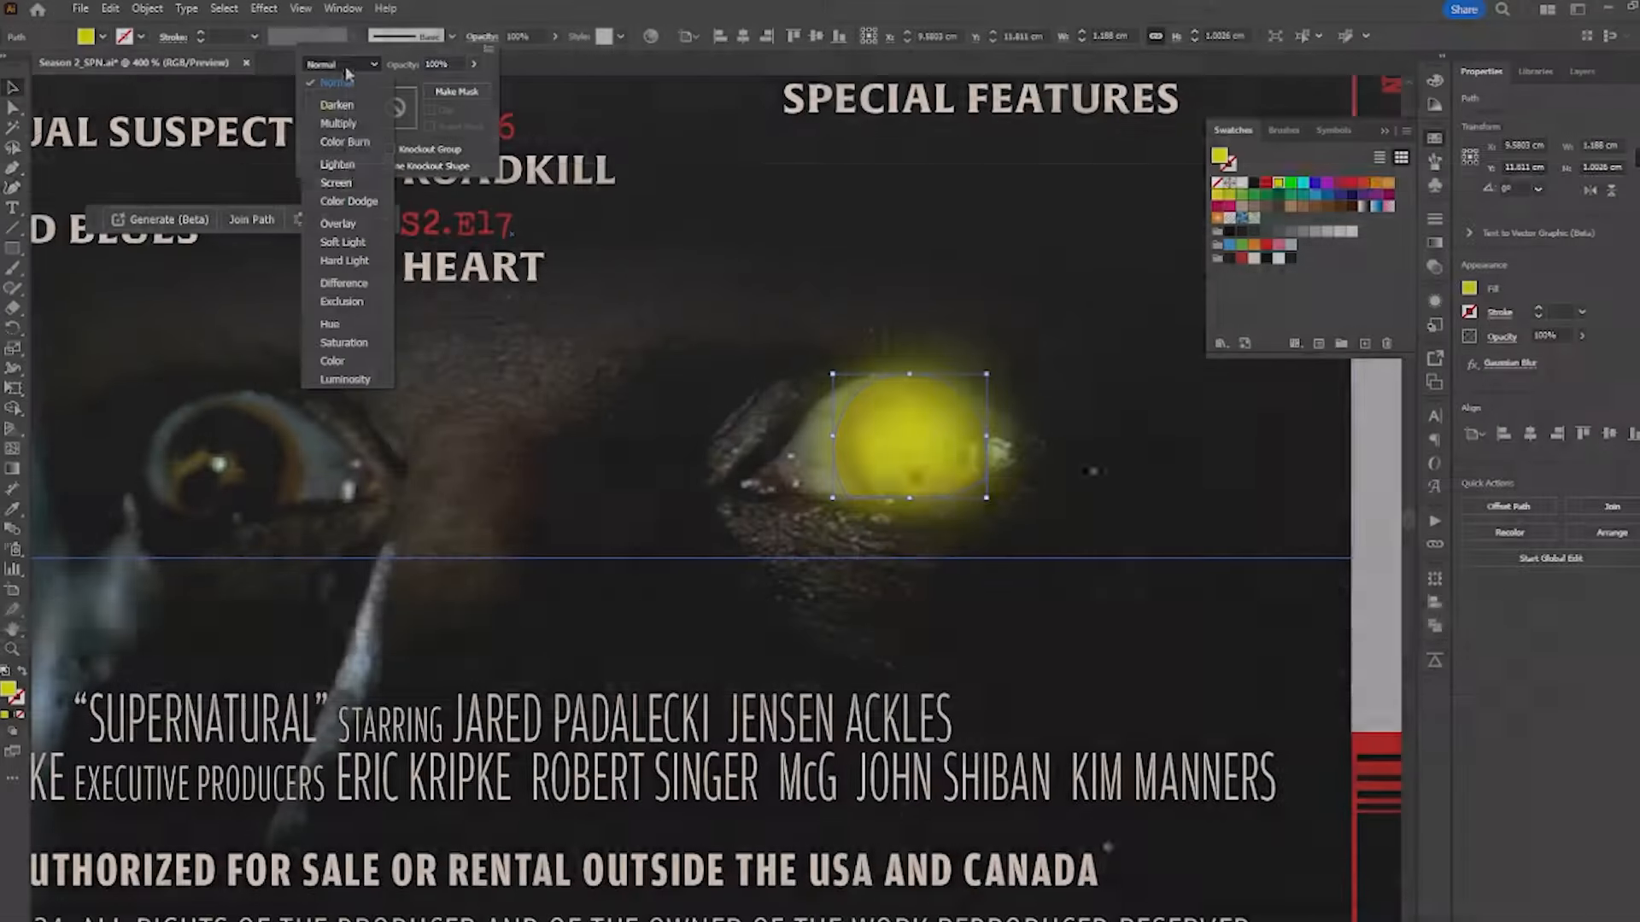
- Try Soft Light blending on the blurred yellow shape over the right-hand eye, and set it to Overlay
{"action": "left_click", "coordinate": [342, 241]}
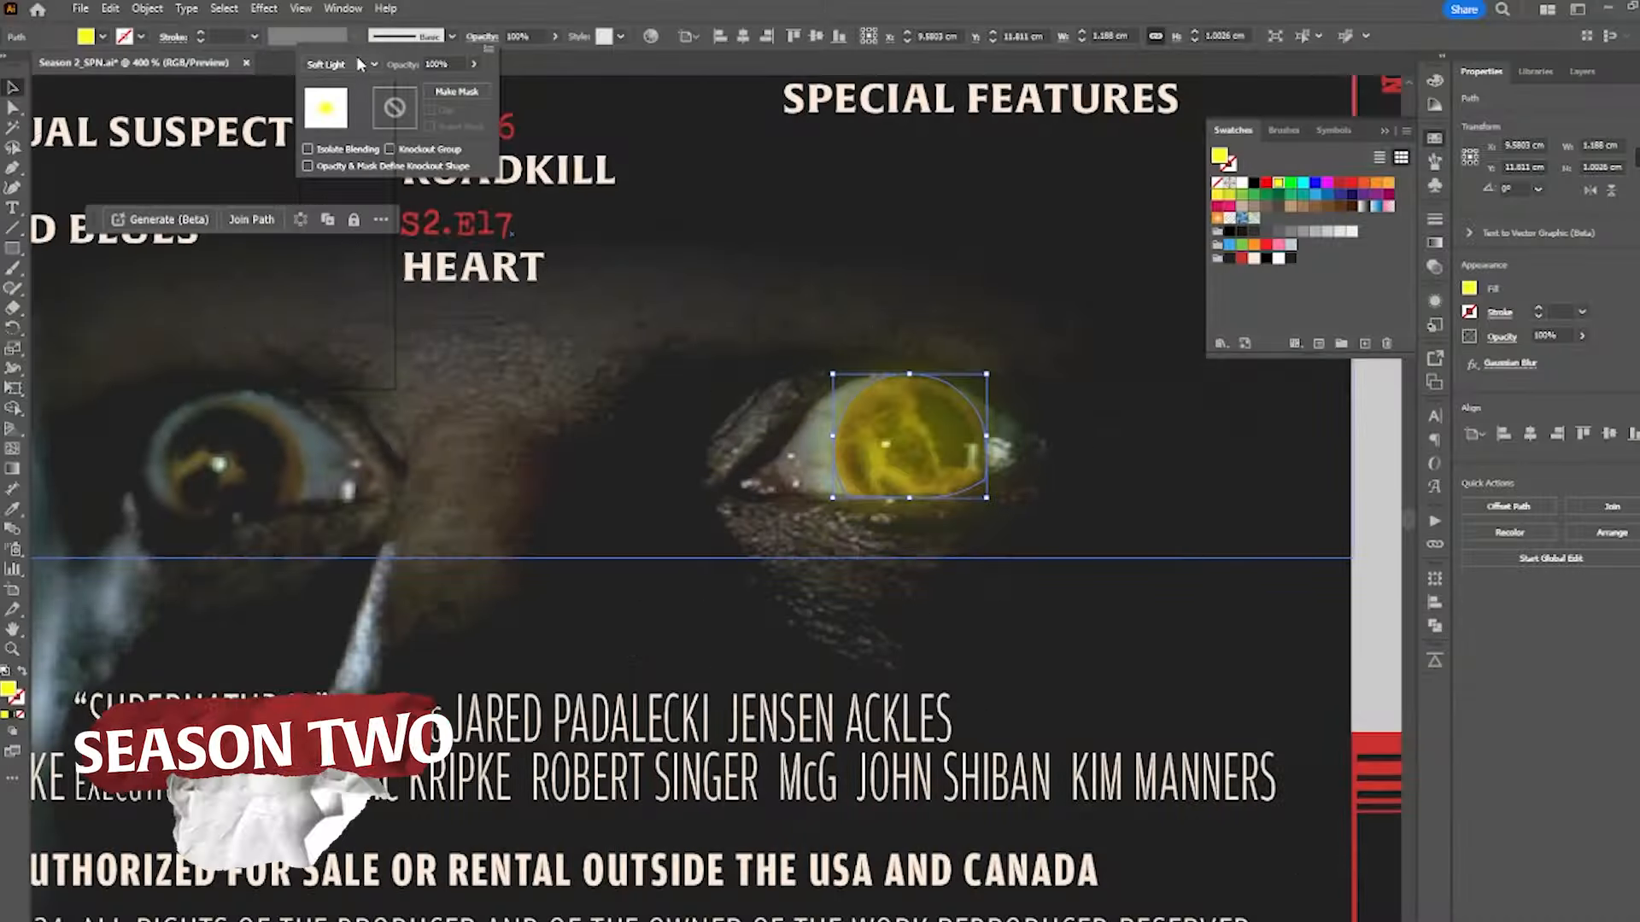
{"action": "left_click", "coordinate": [359, 64]}
{"action": "left_click", "coordinate": [344, 228]}
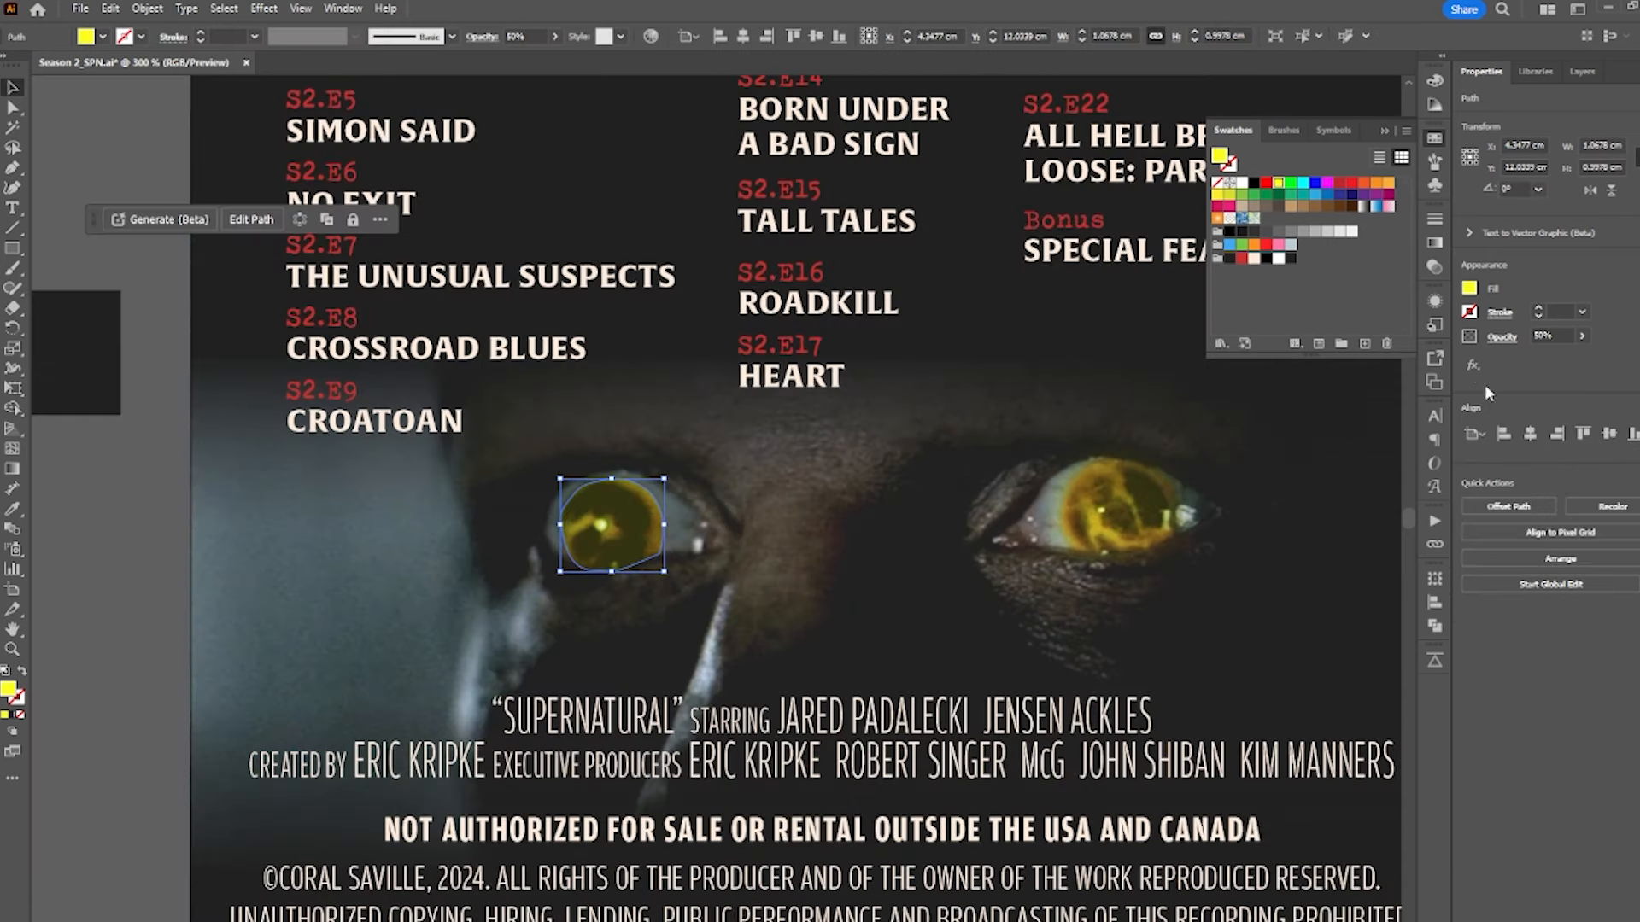
- Apply a Gaussian Blur to the yellow shape covering the left-hand eye on the Season 2 back cover
{"action": "left_click", "coordinate": [1472, 366]}
{"action": "mouse_move", "coordinate": [1507, 649]}
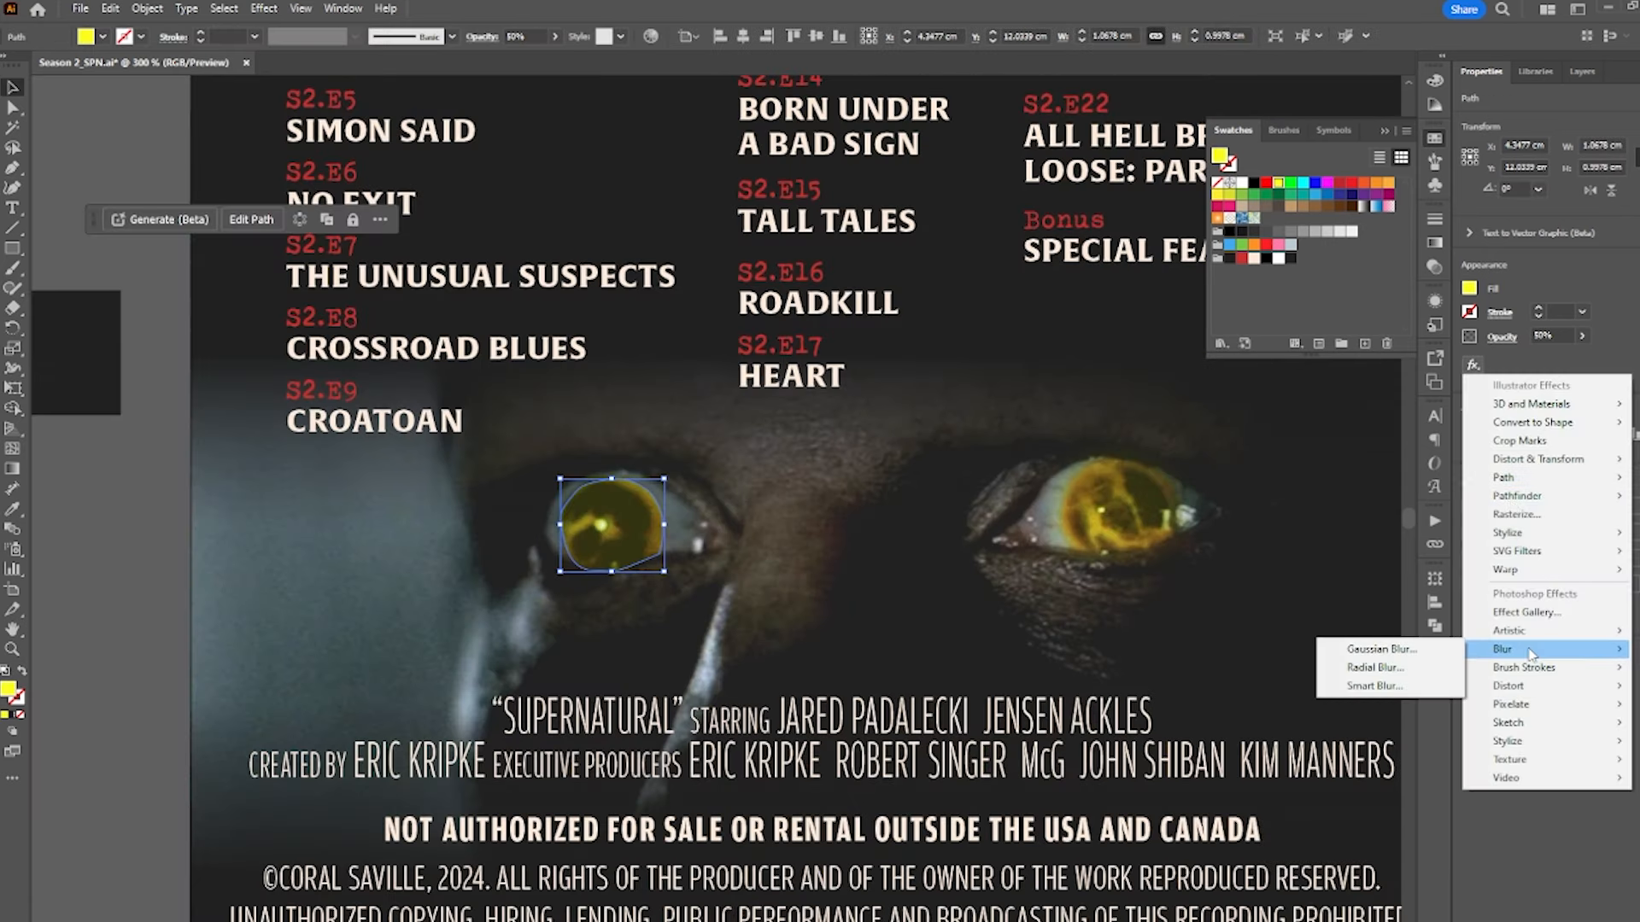
{"action": "left_click", "coordinate": [1407, 651]}
{"action": "left_click", "coordinate": [796, 507]}
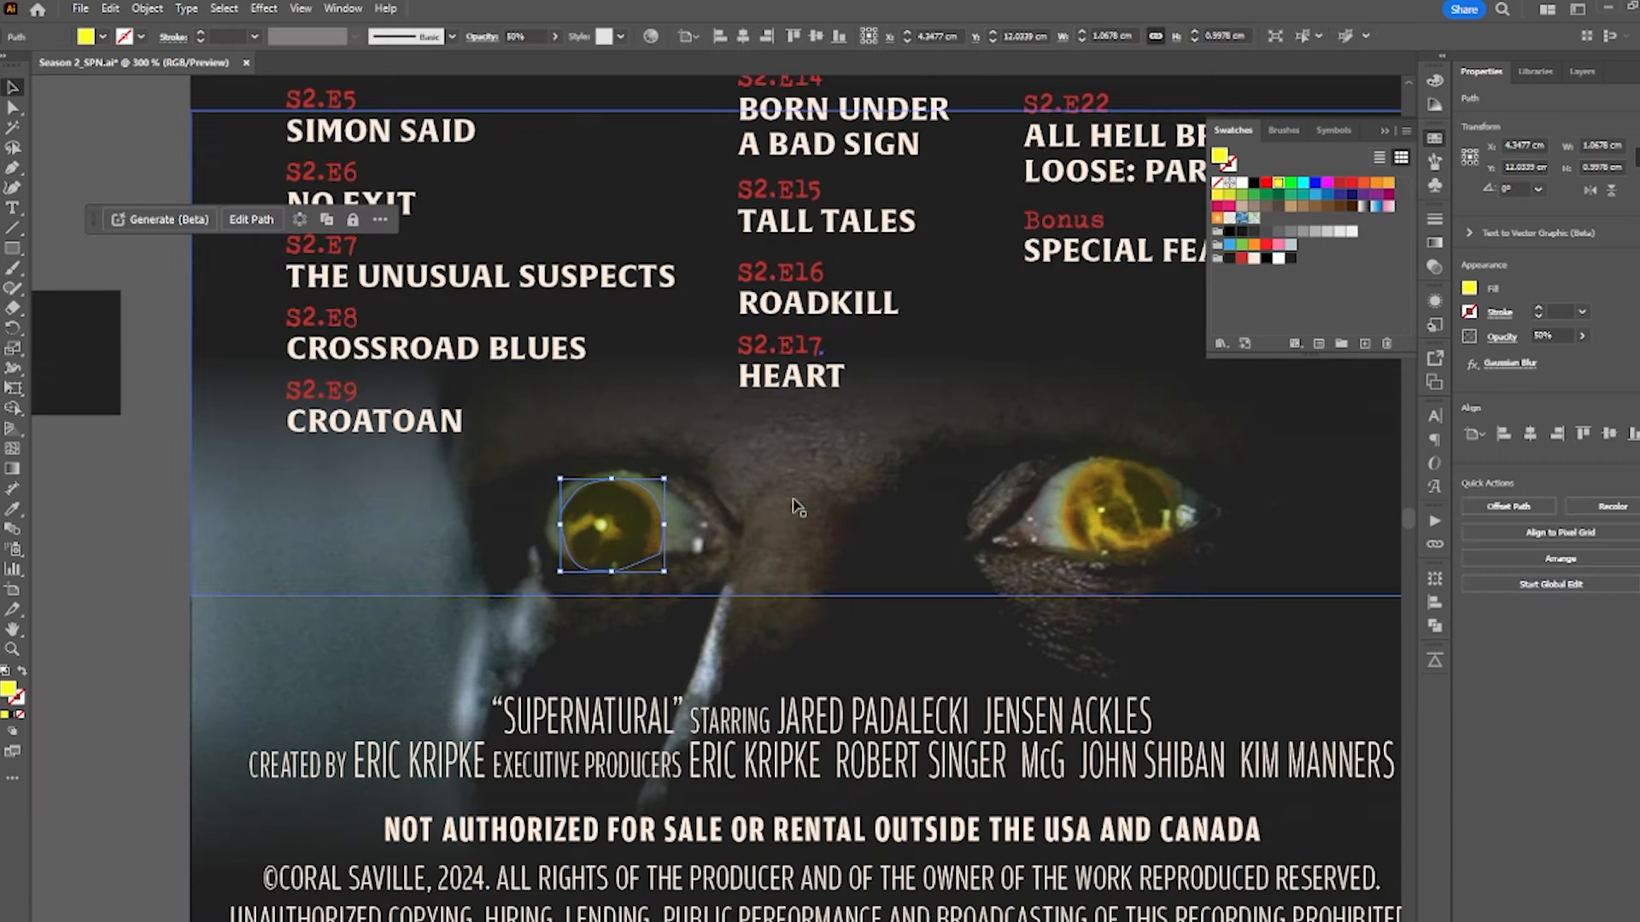
- Set the blend mode of both yellow eye shapes to Hard Light
{"action": "left_click", "coordinate": [597, 717]}
{"action": "left_click", "coordinate": [598, 538]}
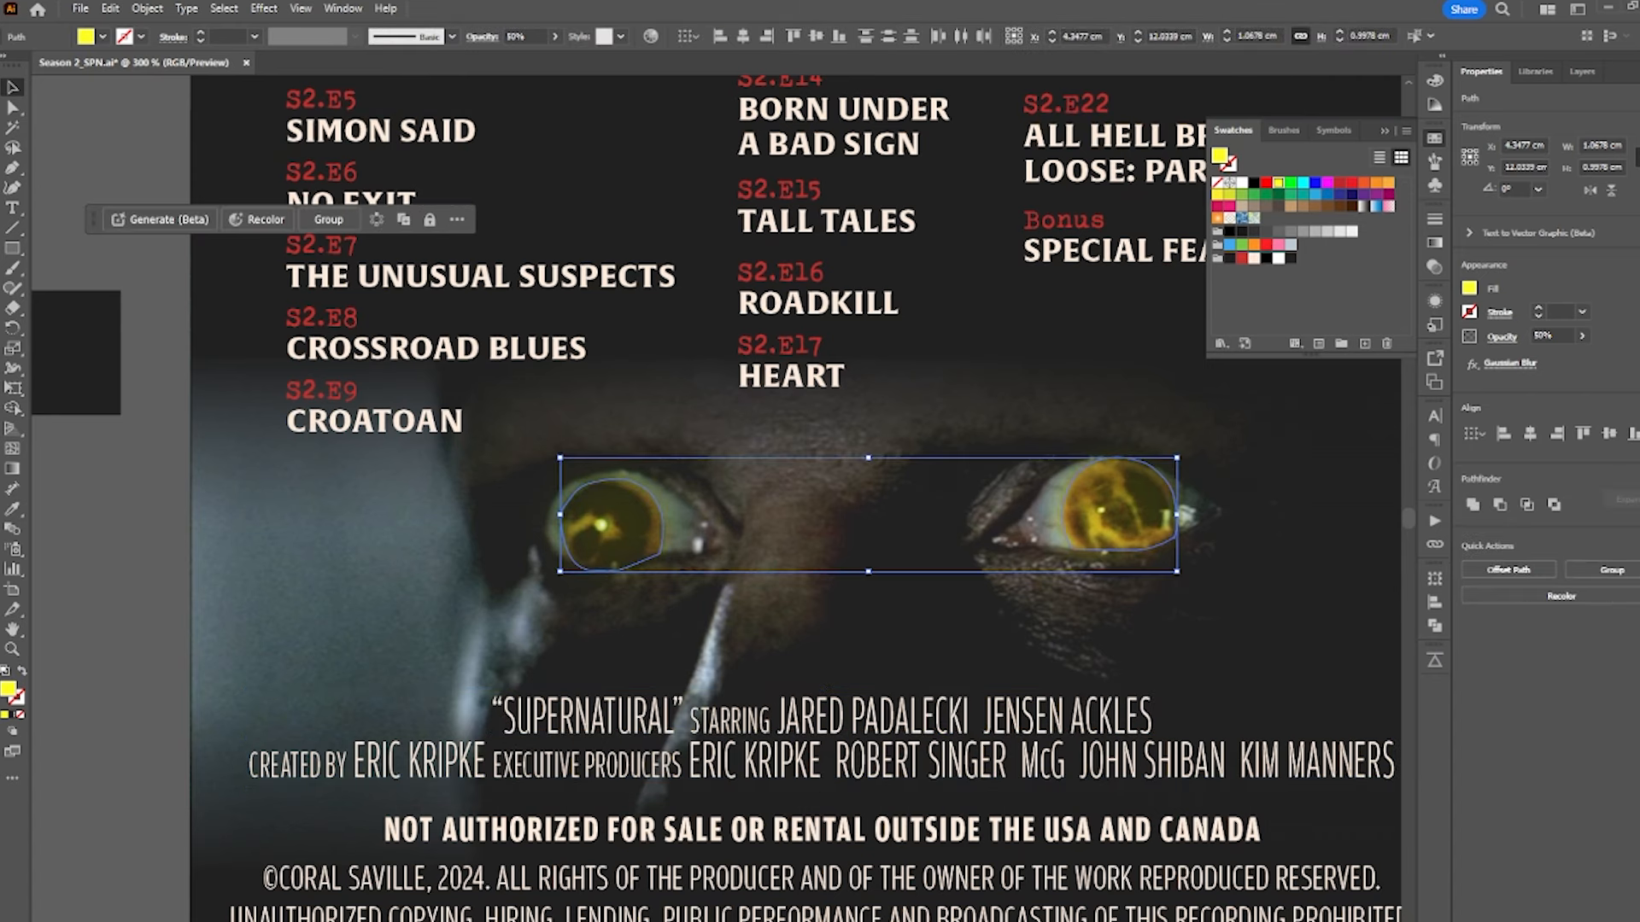
{"action": "left_click", "coordinate": [1501, 337]}
{"action": "left_click", "coordinate": [1358, 365]}
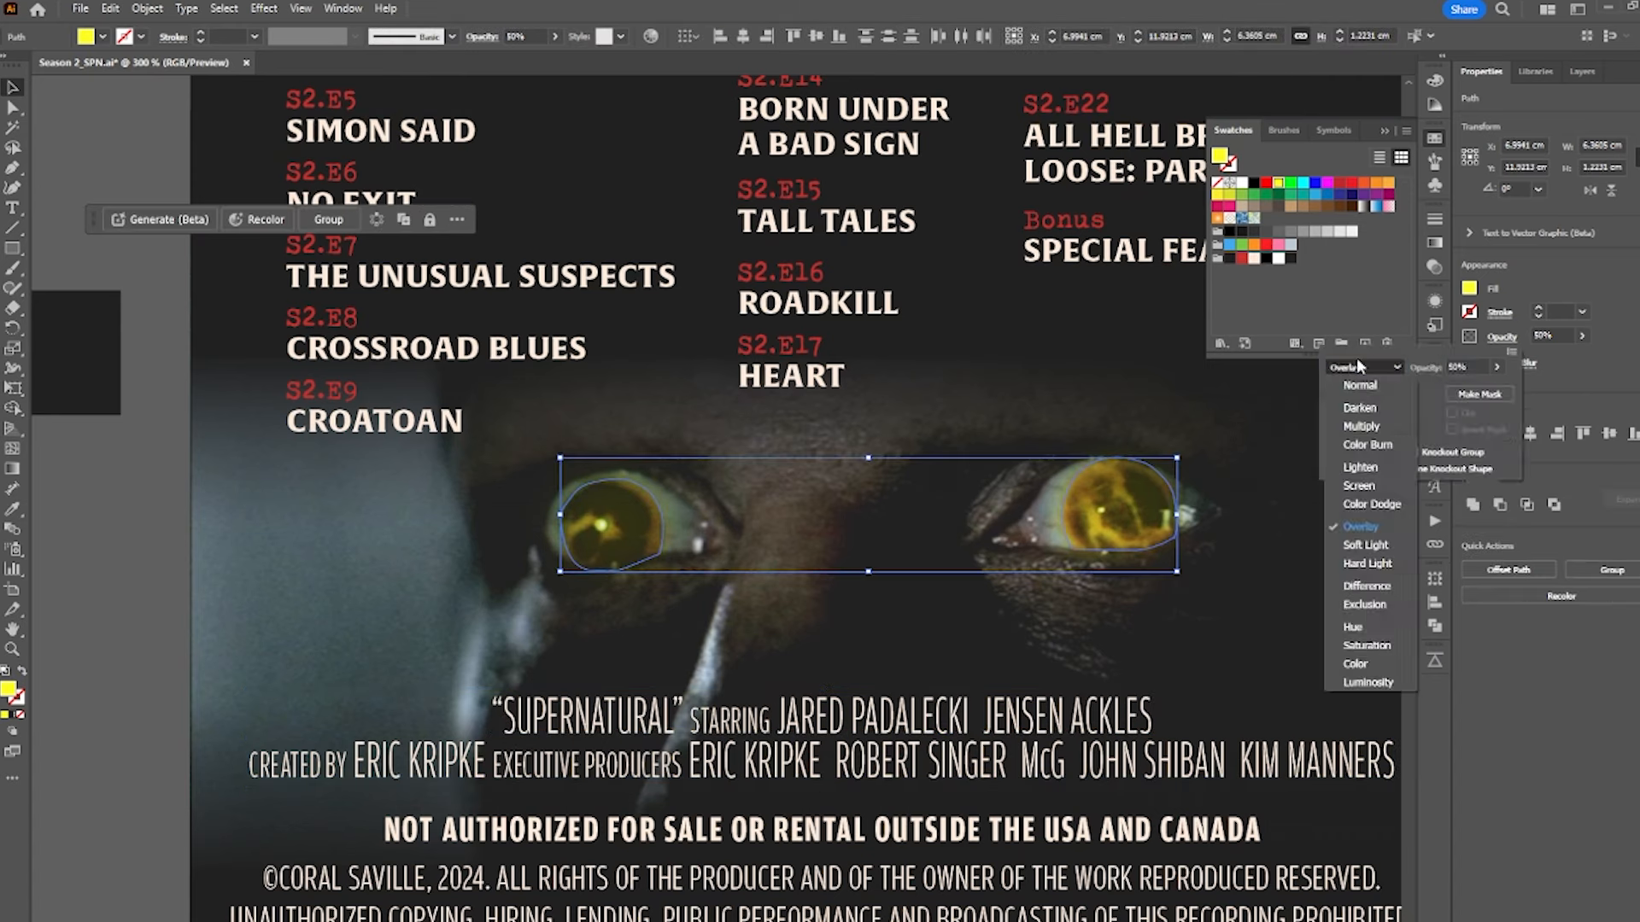
{"action": "left_click", "coordinate": [1366, 565]}
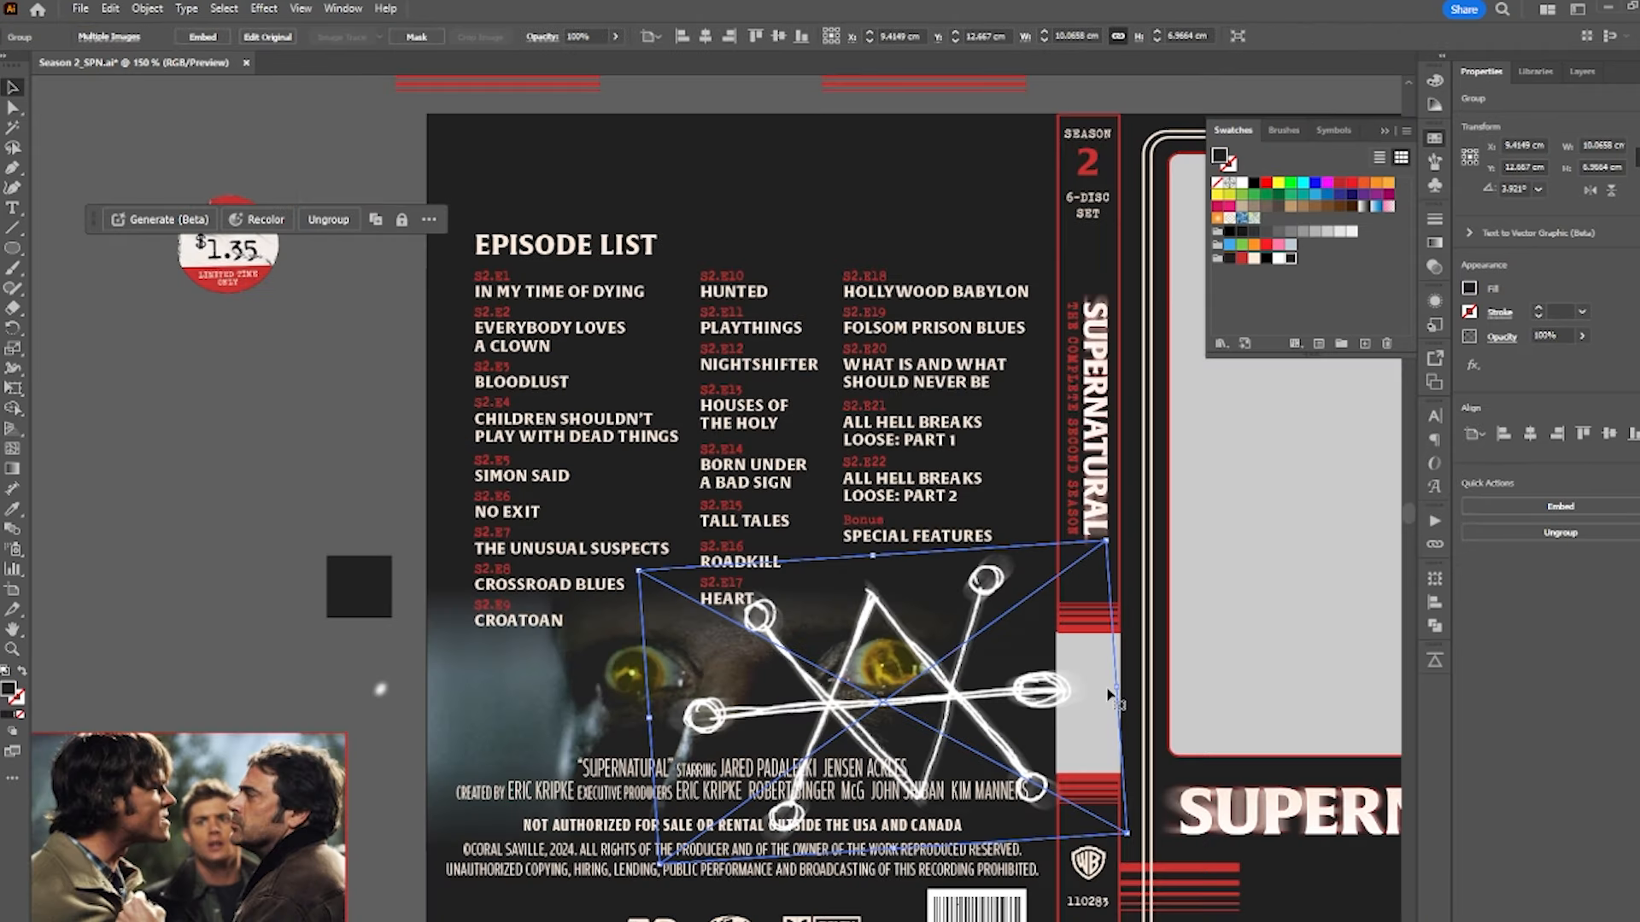
- Enlarge the white sigil group over the eyes to about 13.2 cm wide, reposition it slightly and reduce its opacity
{"action": "left_click_drag", "start_coordinate": [1110, 696], "coordinate": [1189, 681]}
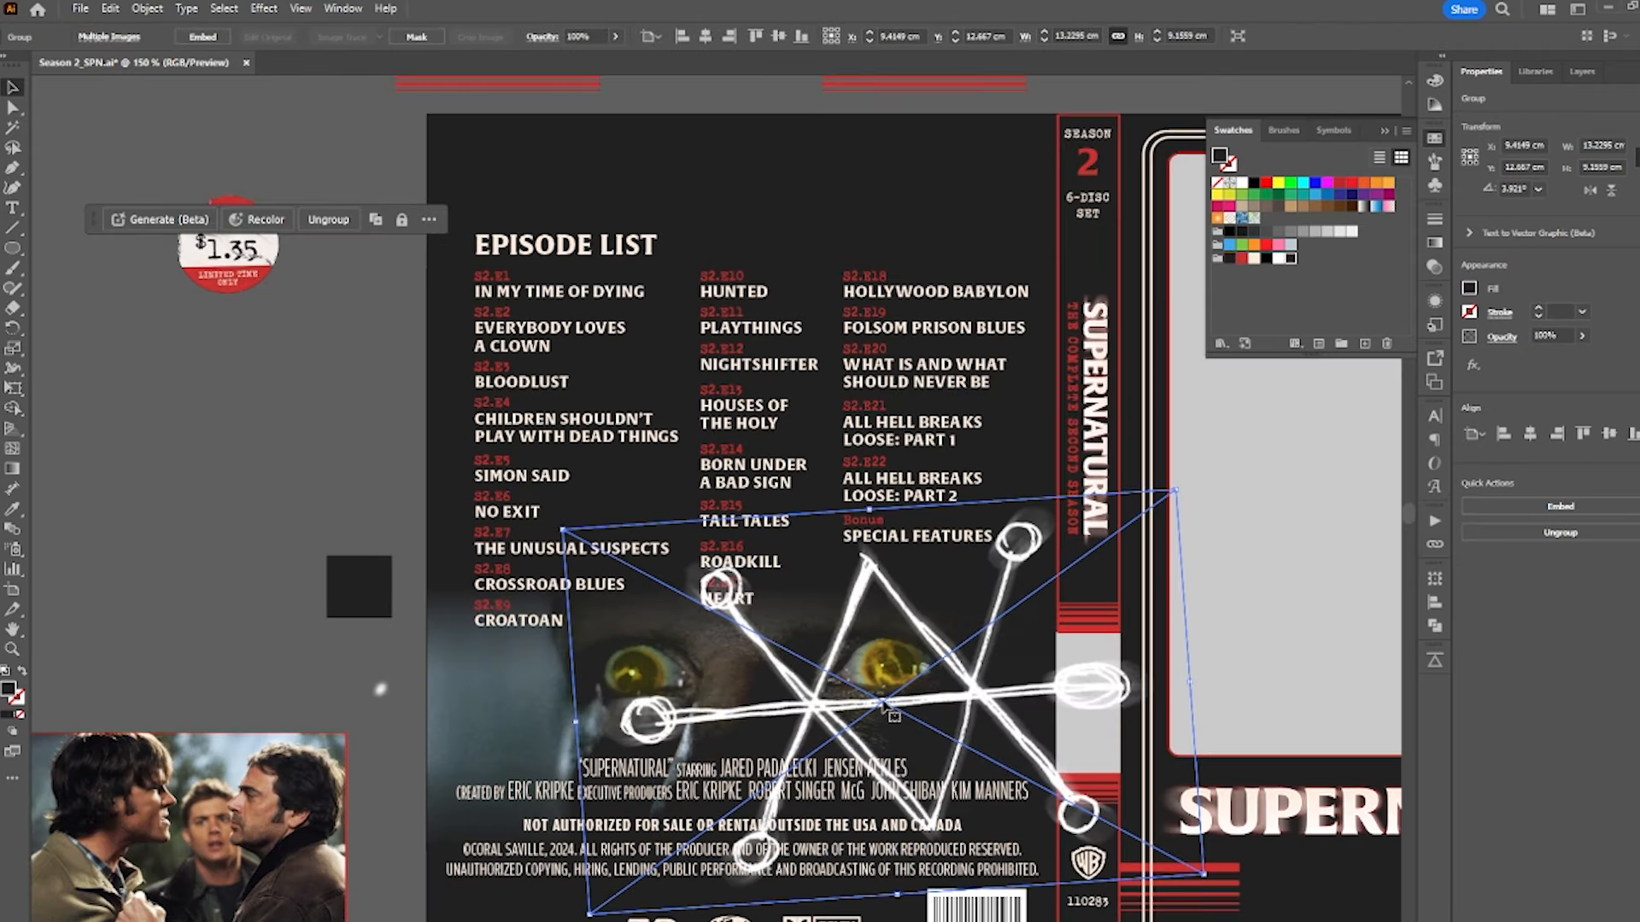
{"action": "left_click_drag", "start_coordinate": [888, 709], "coordinate": [881, 715]}
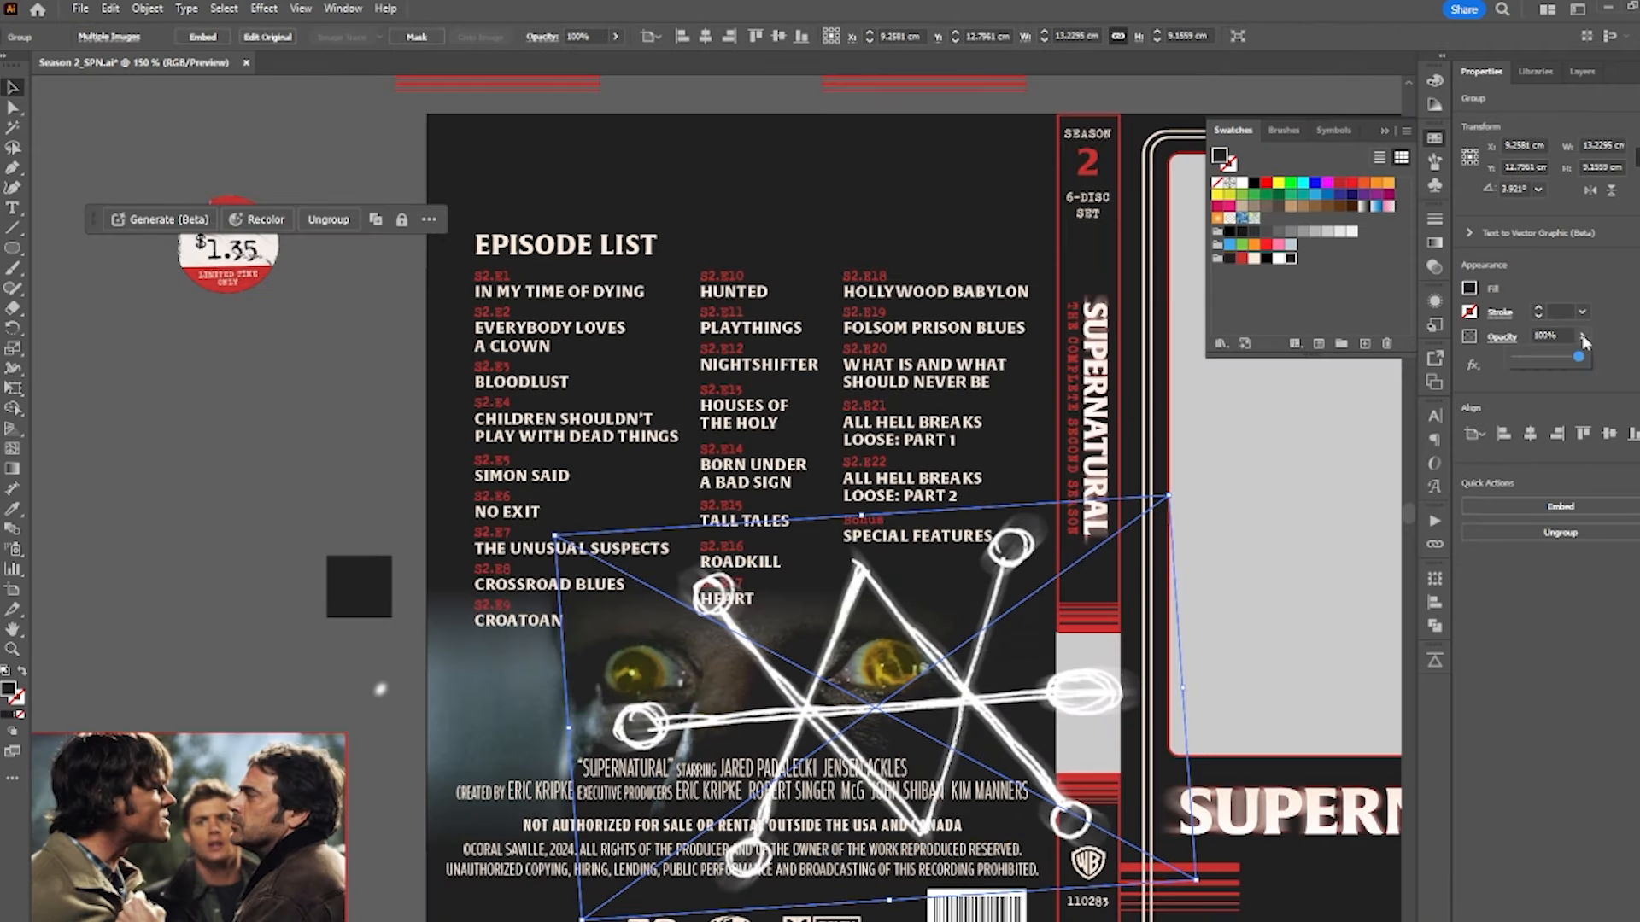
{"action": "left_click_drag", "start_coordinate": [1530, 363], "coordinate": [1518, 359]}
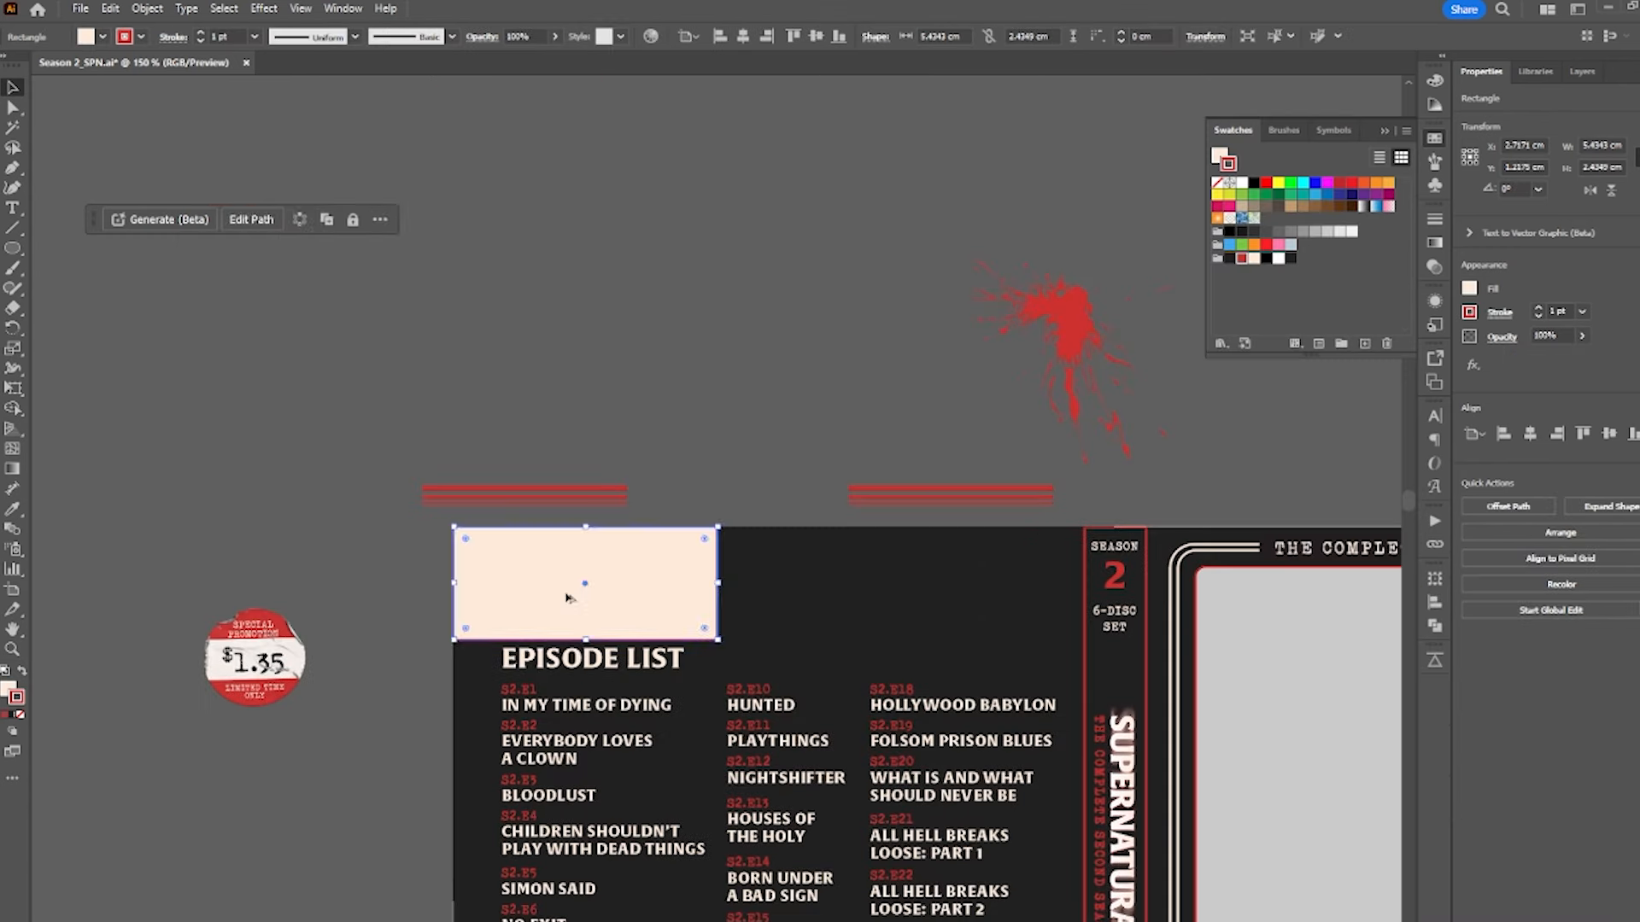
- Duplicate the cream rectangle twice into a row of three above the episode list, and scale the row to the back cover's width
{"action": "mouse_move", "coordinate": [574, 586]}
{"action": "left_mouse_down"}
{"action": "mouse_move", "coordinate": [853, 614]}
{"action": "mouse_move", "coordinate": [831, 617]}
{"action": "left_mouse_up"}
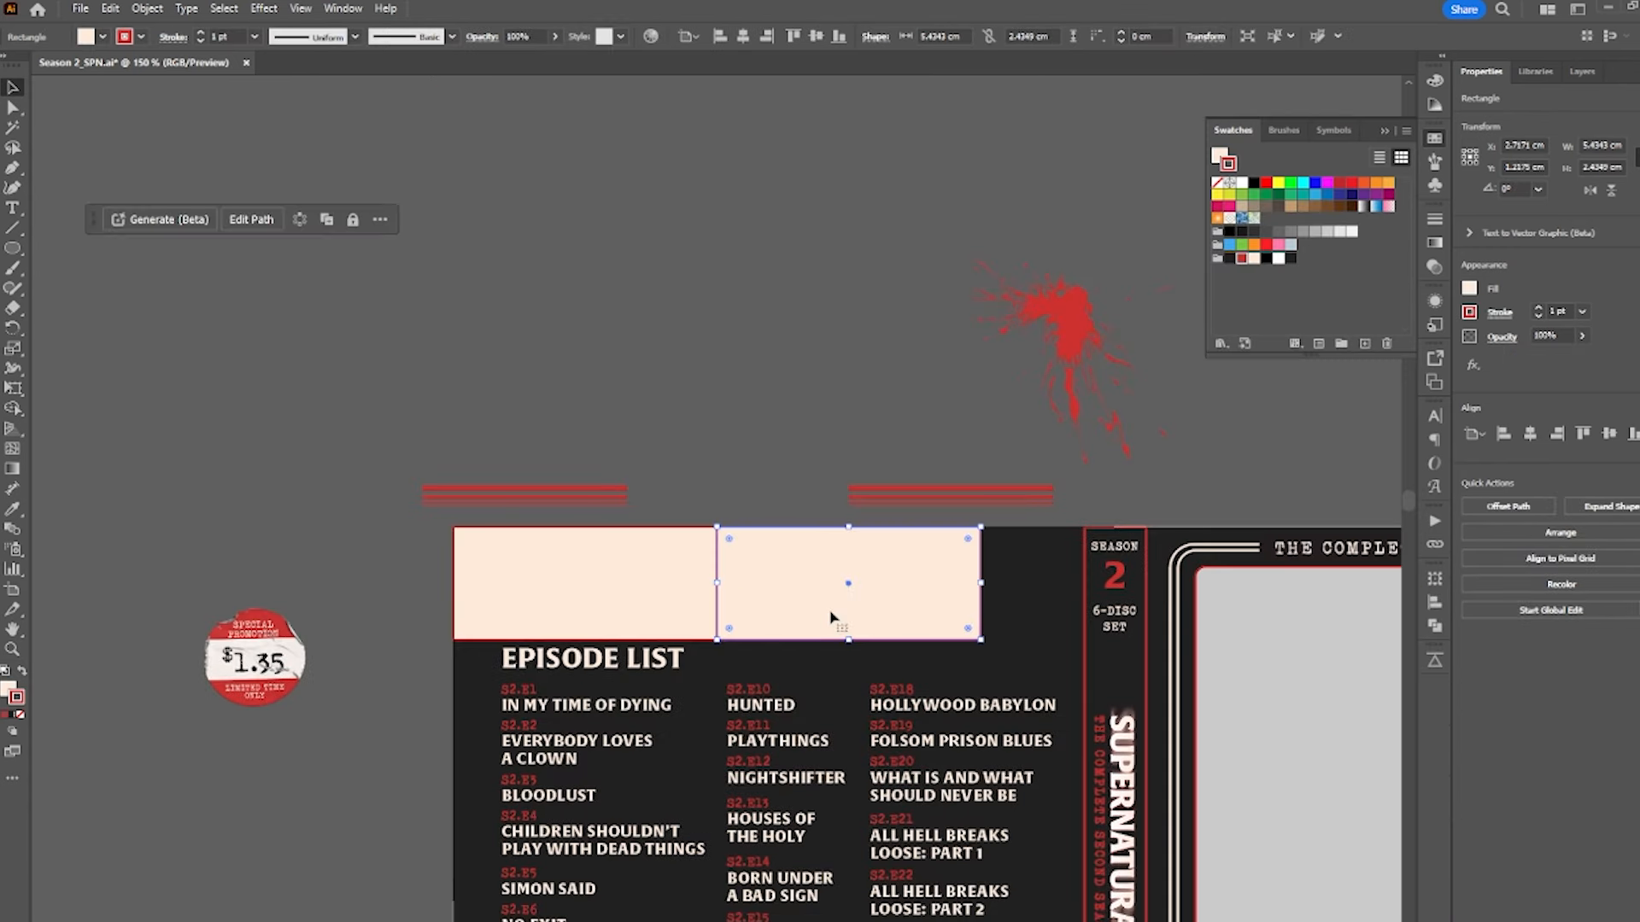
{"action": "key", "text": "ctrl+d"}
{"action": "left_click", "coordinate": [773, 617], "text": "shift"}
{"action": "left_click", "coordinate": [662, 611], "text": "shift"}
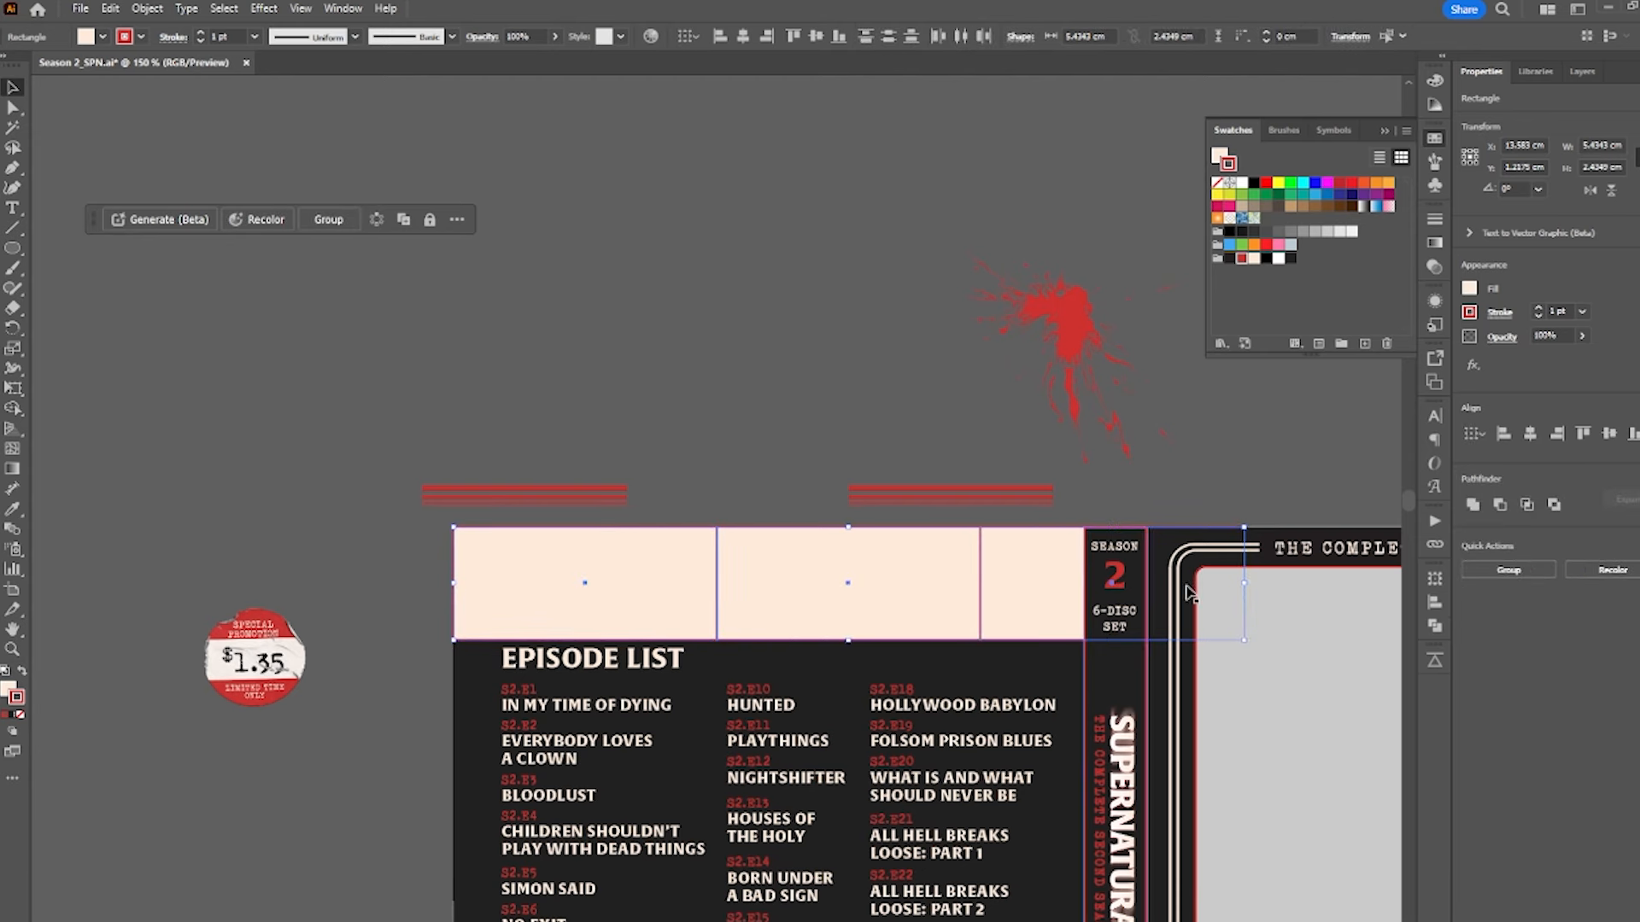
{"action": "left_click_drag", "start_coordinate": [1250, 587], "coordinate": [1070, 592]}
{"action": "left_click_drag", "start_coordinate": [1070, 592], "coordinate": [1087, 591]}
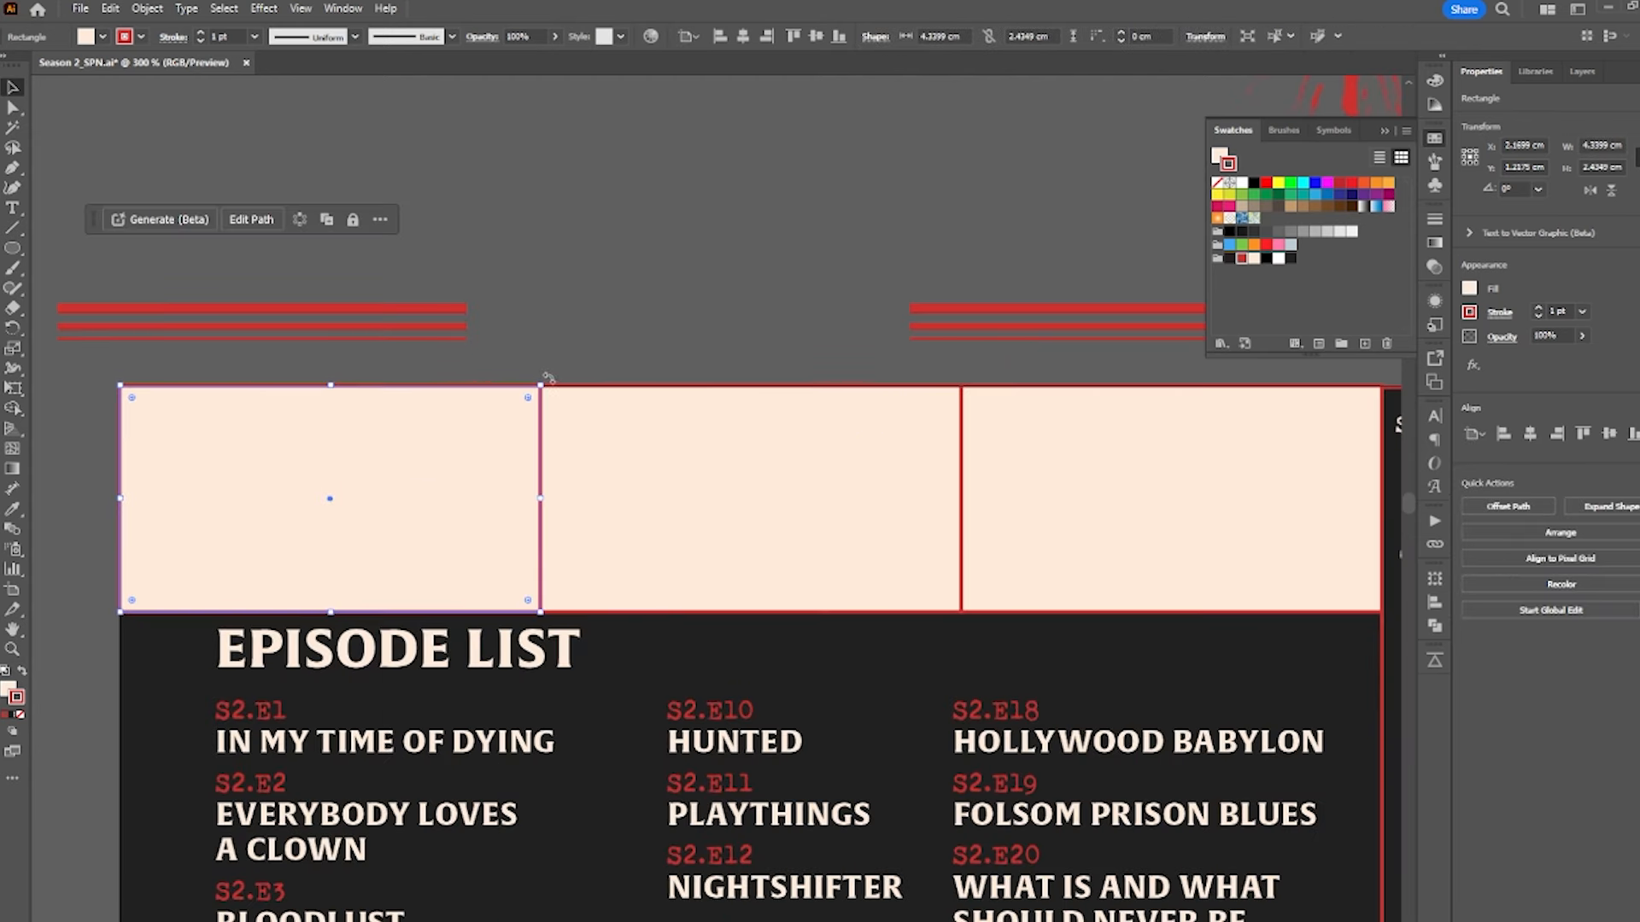
- Tilt the cream photo rectangles at slightly different angles and nudge them so they look loosely scattered
{"action": "mouse_move", "coordinate": [548, 376]}
{"action": "left_mouse_down"}
{"action": "mouse_move", "coordinate": [549, 355]}
{"action": "mouse_move", "coordinate": [537, 374]}
{"action": "left_mouse_up"}
{"action": "left_click", "coordinate": [677, 494]}
{"action": "left_click_drag", "start_coordinate": [968, 381], "coordinate": [983, 398]}
{"action": "left_click_drag", "start_coordinate": [915, 454], "coordinate": [904, 467]}
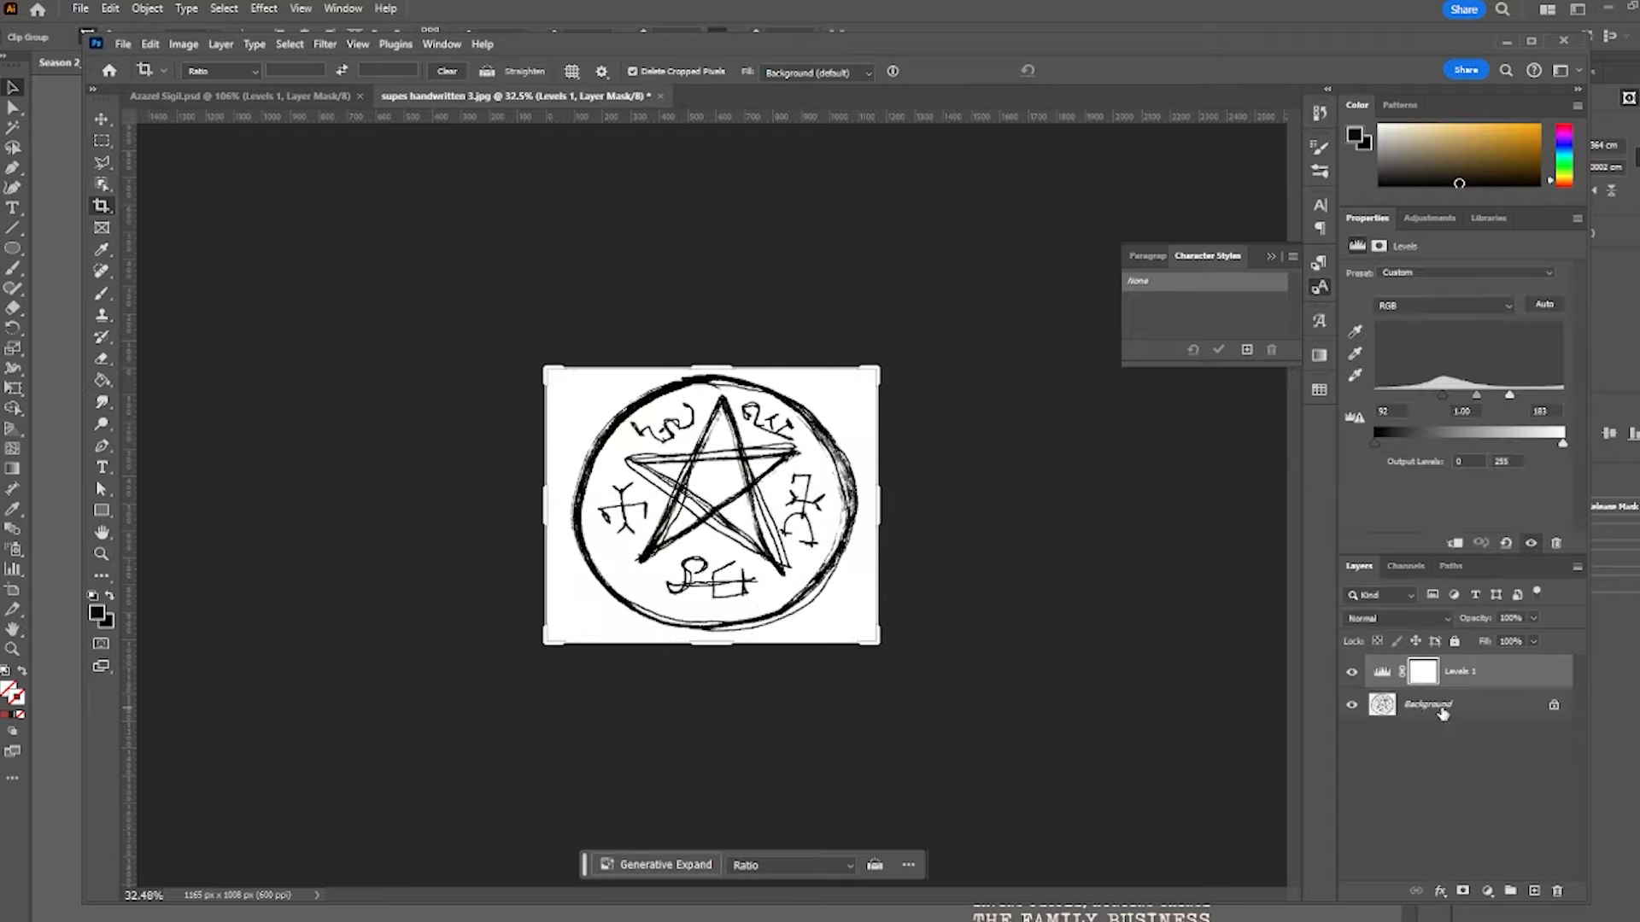
- In Photoshop, unlock the handwritten pentagram drawing's background layer and add a layer mask to it
{"action": "left_click", "coordinate": [1555, 707]}
{"action": "scroll", "coordinate": [669, 505], "scroll_direction": "up", "scroll_amount": 9}
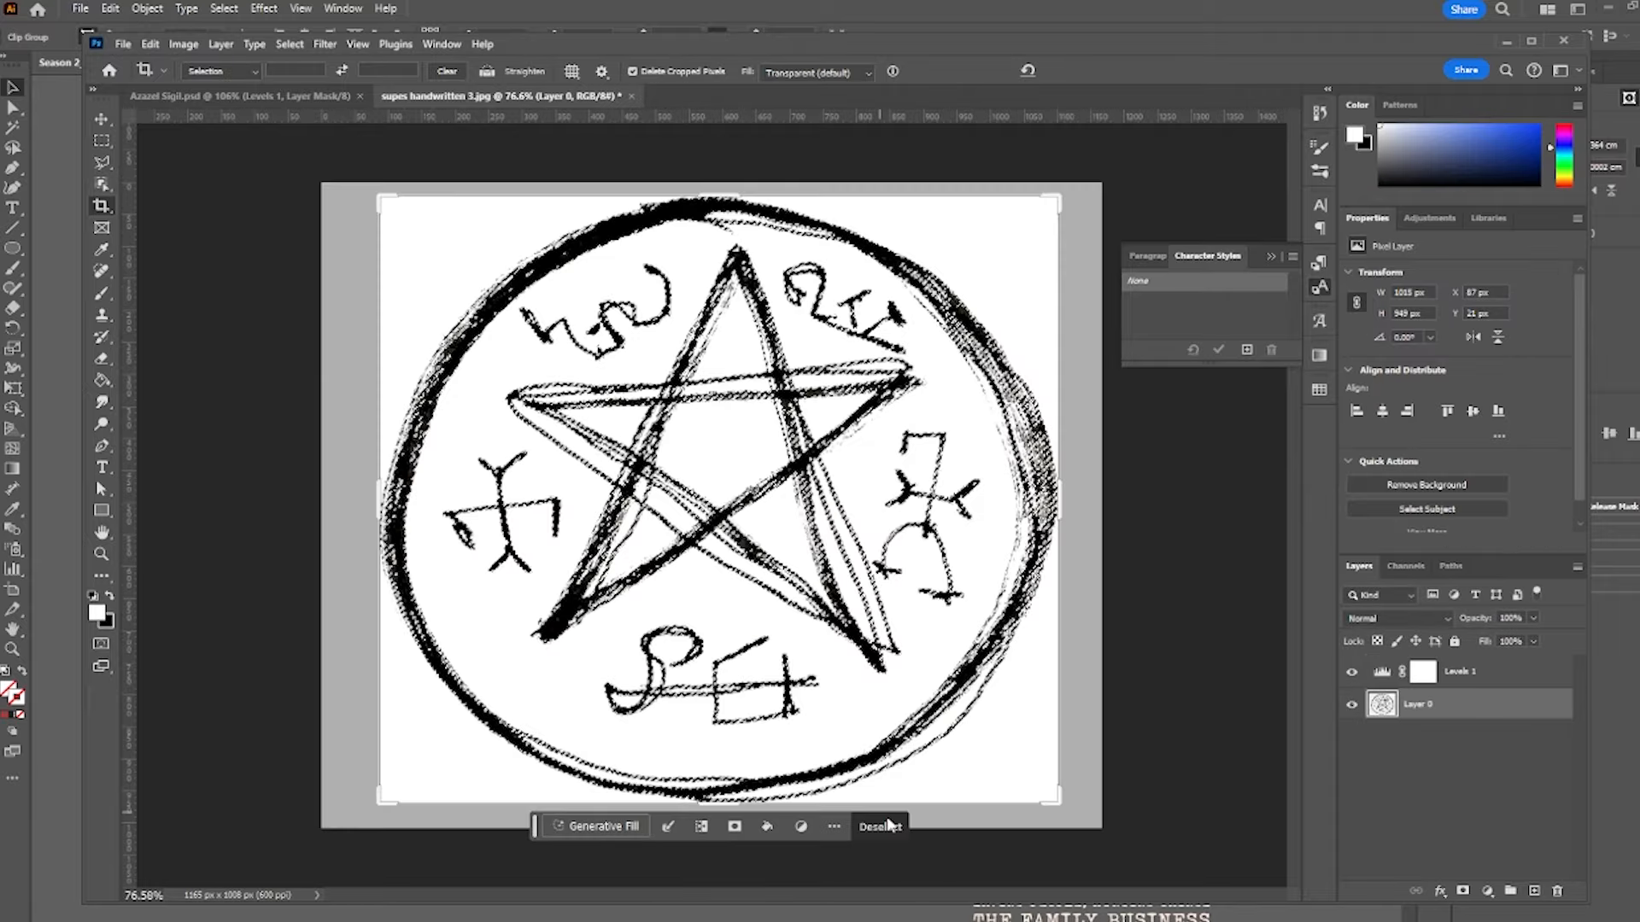
{"action": "left_click", "coordinate": [1463, 891]}
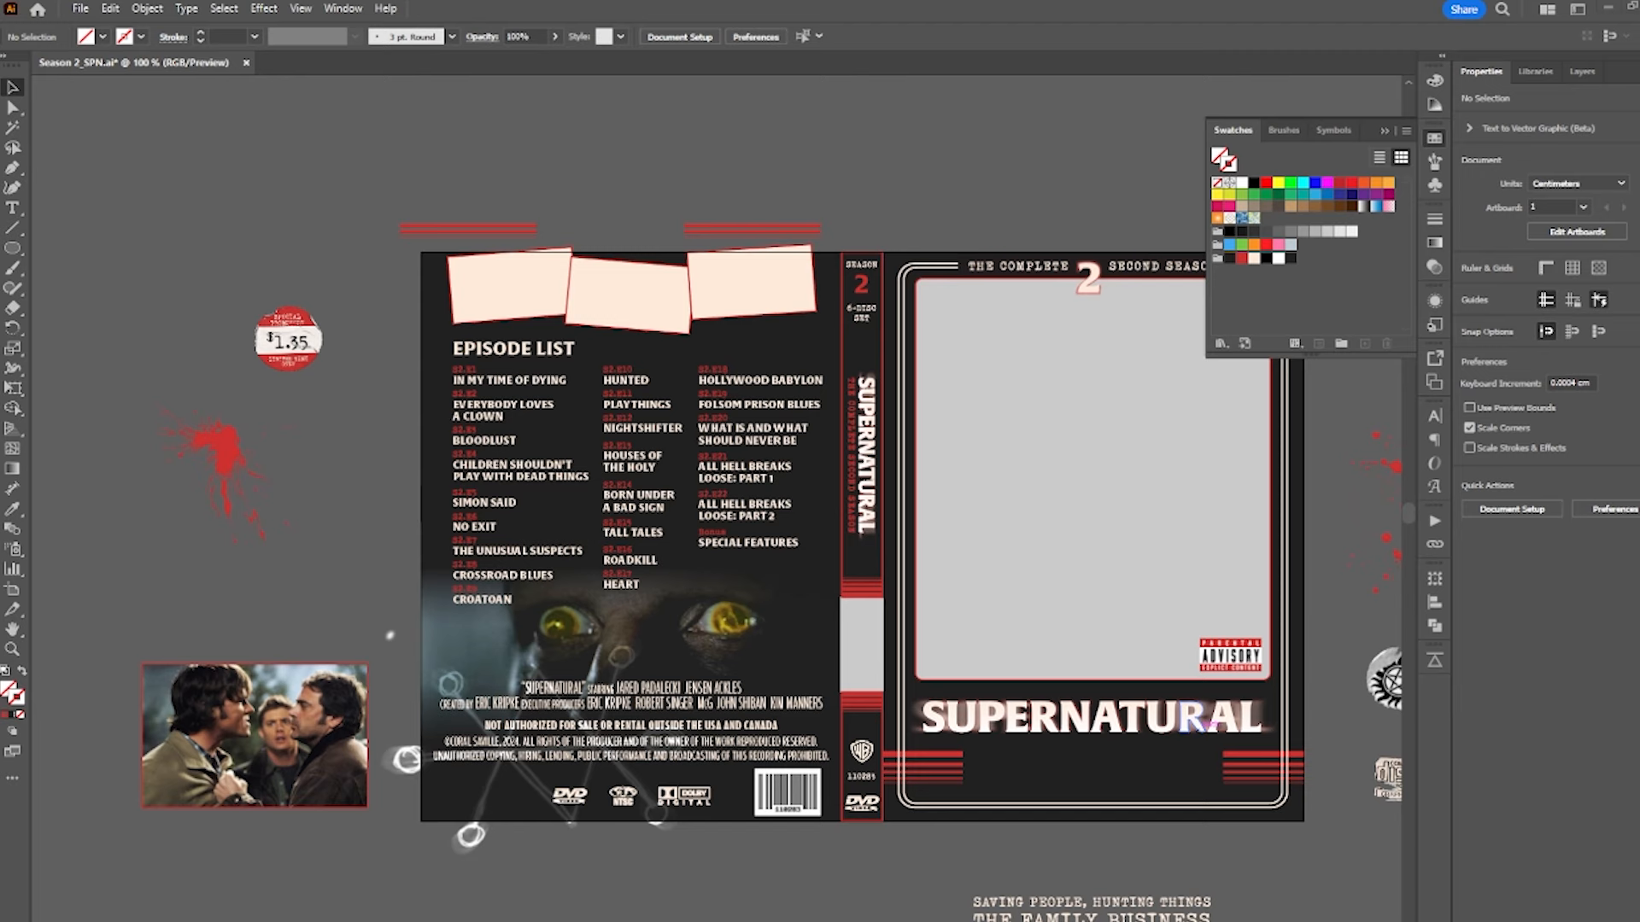
- In Illustrator, move the white devil's trap drawing off the cover, then enlarge and position its faded group behind the episode list
{"action": "left_click_drag", "start_coordinate": [824, 579], "coordinate": [331, 437]}
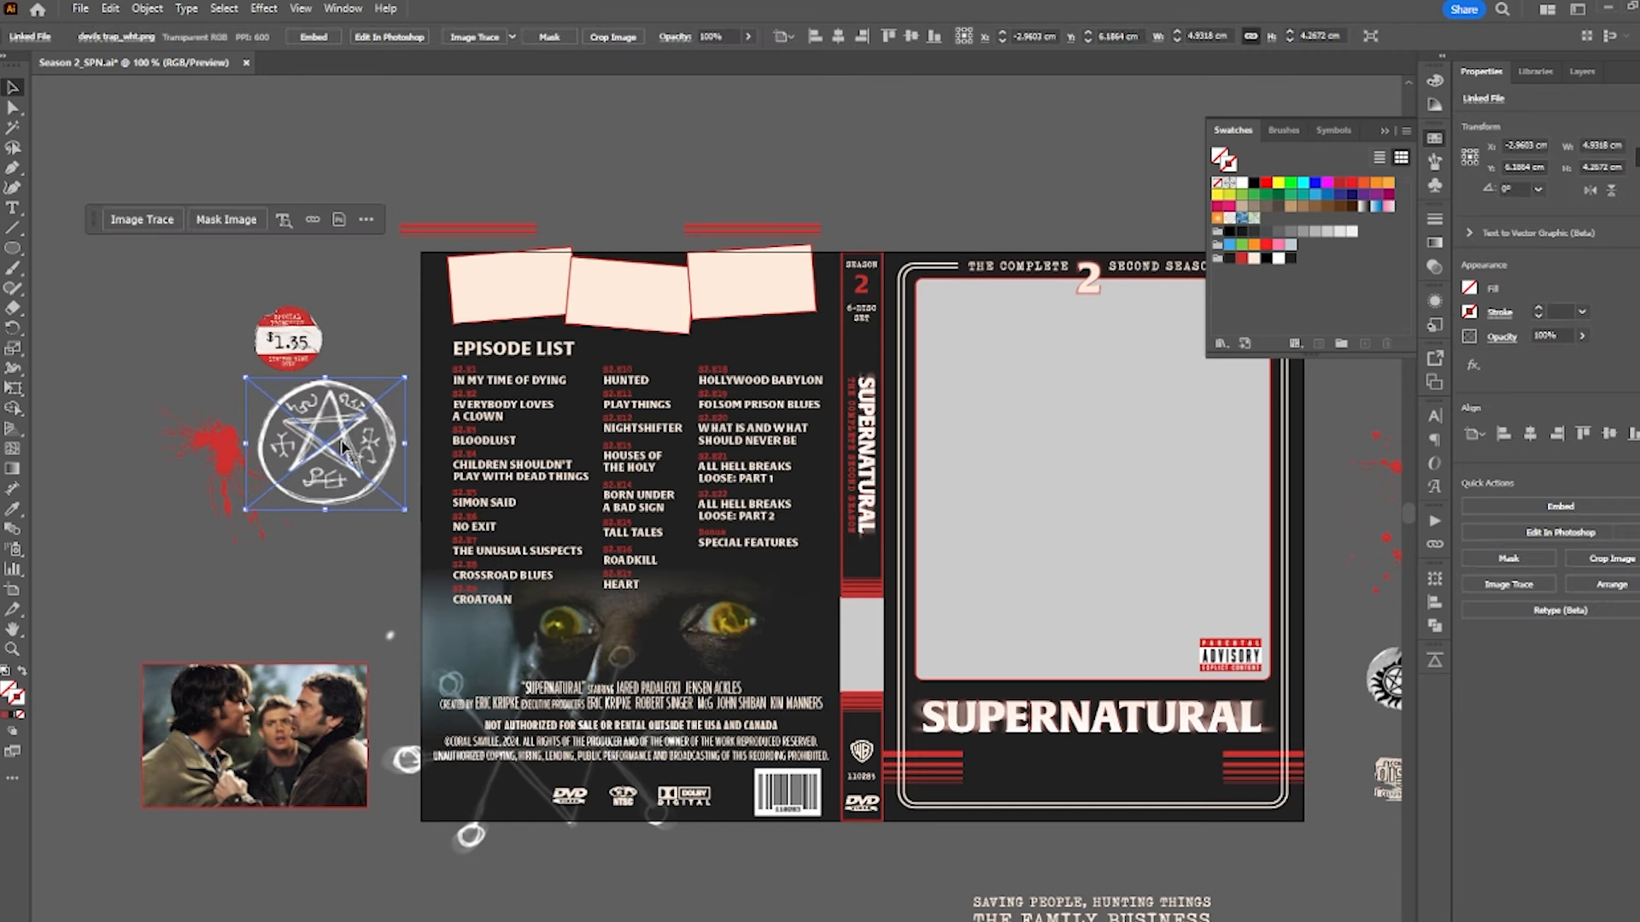
{"action": "scroll", "coordinate": [342, 440], "scroll_direction": "up", "scroll_amount": 2}
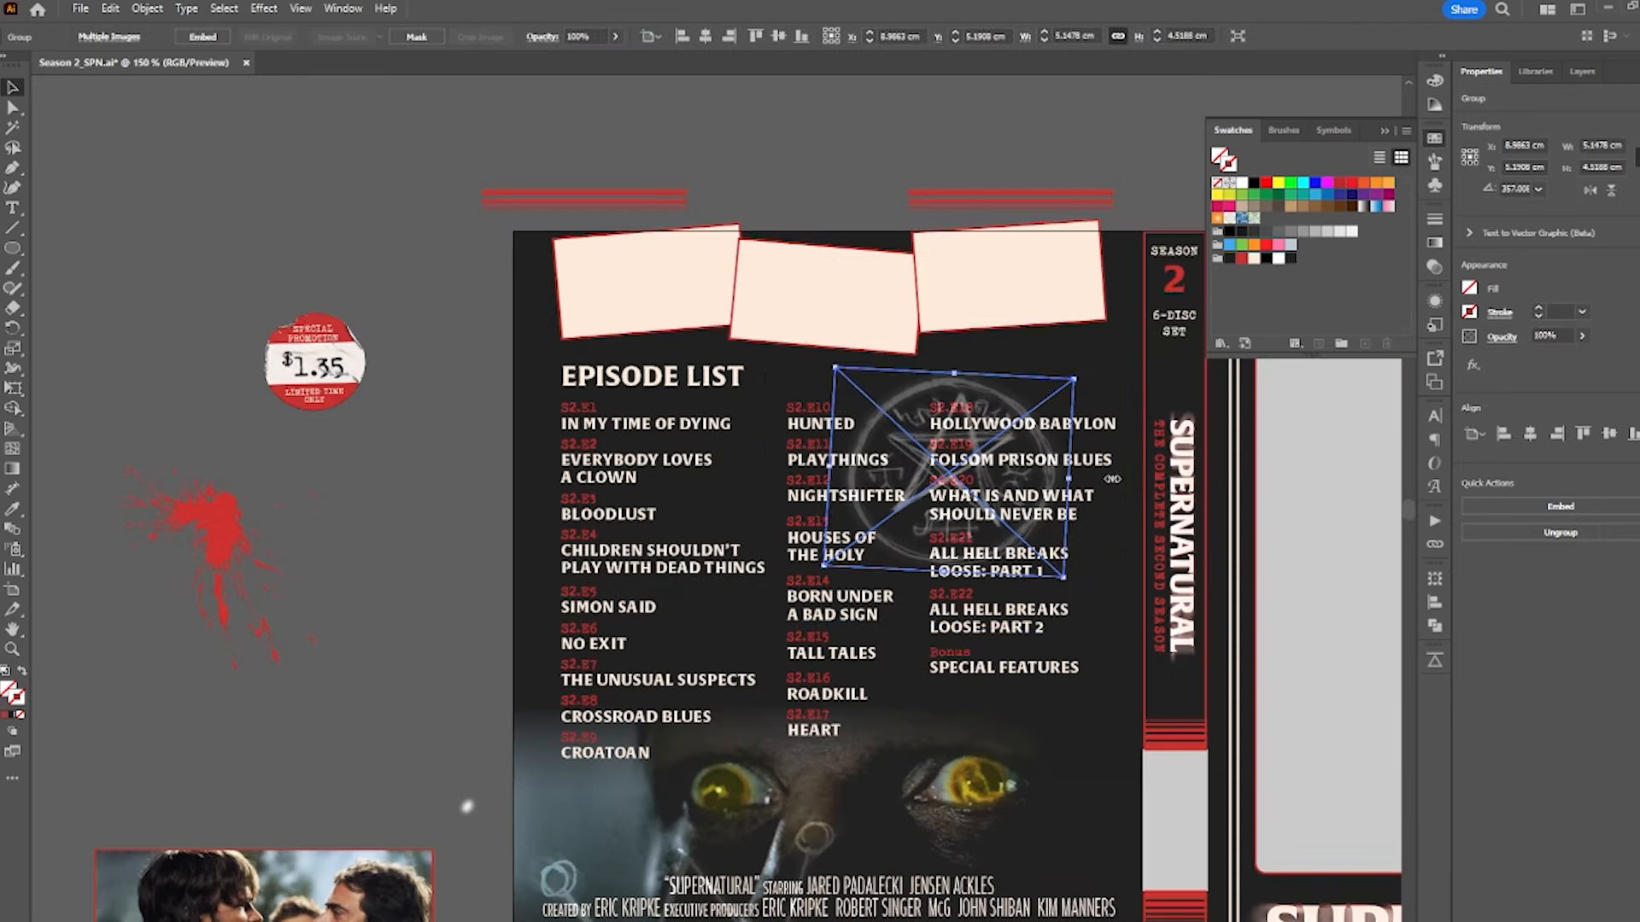
{"action": "left_click_drag", "start_coordinate": [1183, 484], "coordinate": [1138, 481]}
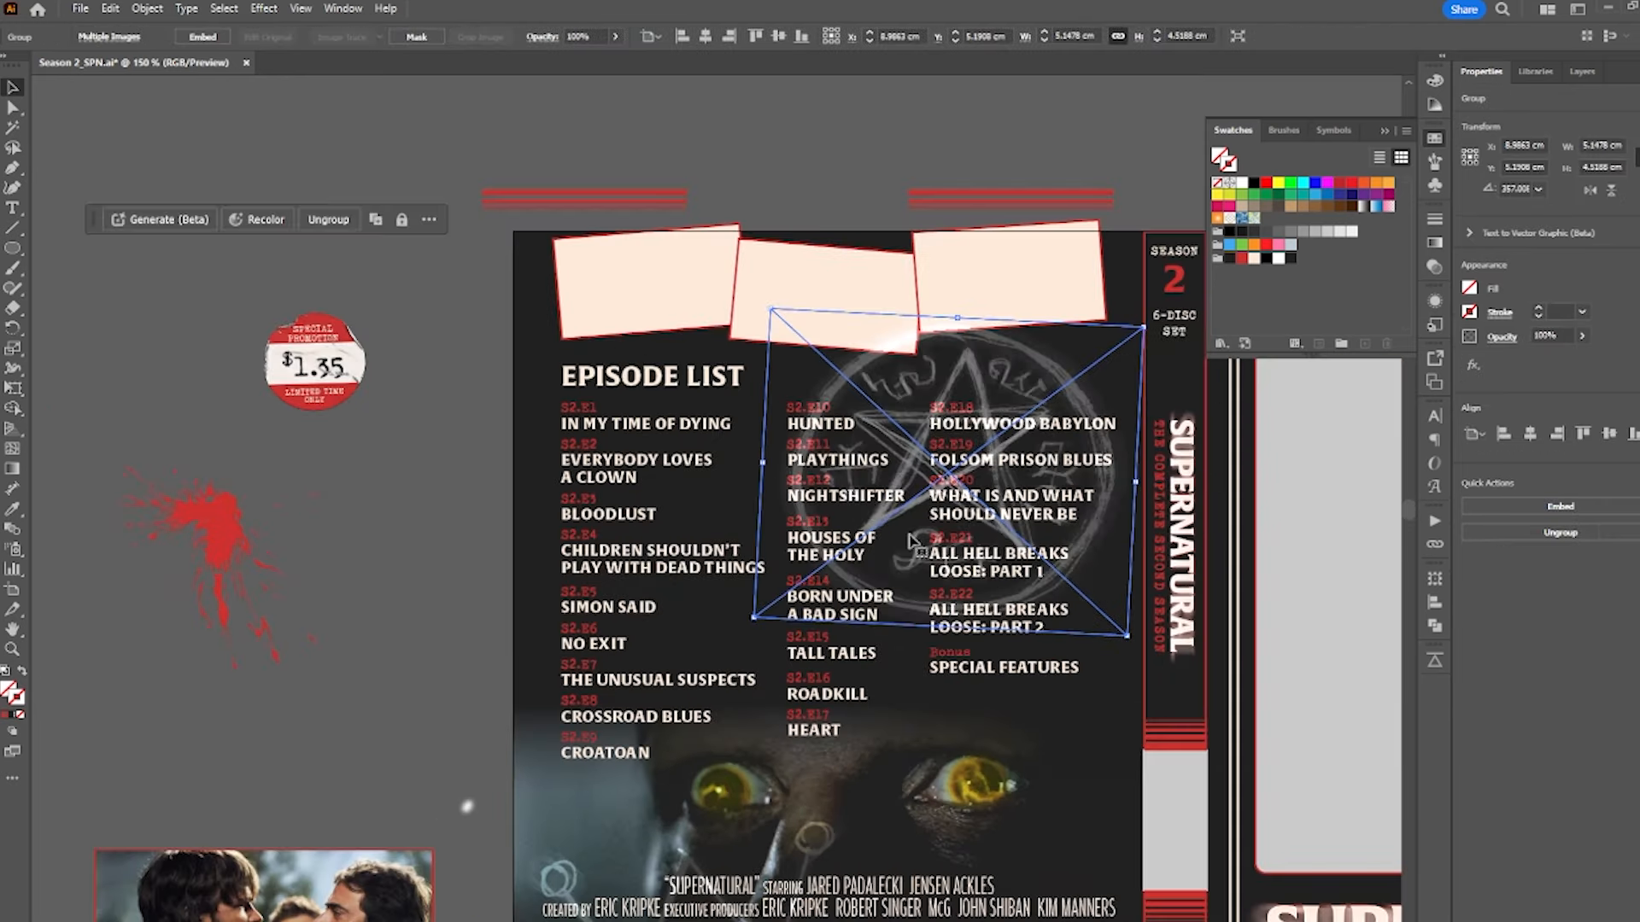
{"action": "left_click_drag", "start_coordinate": [893, 506], "coordinate": [928, 437]}
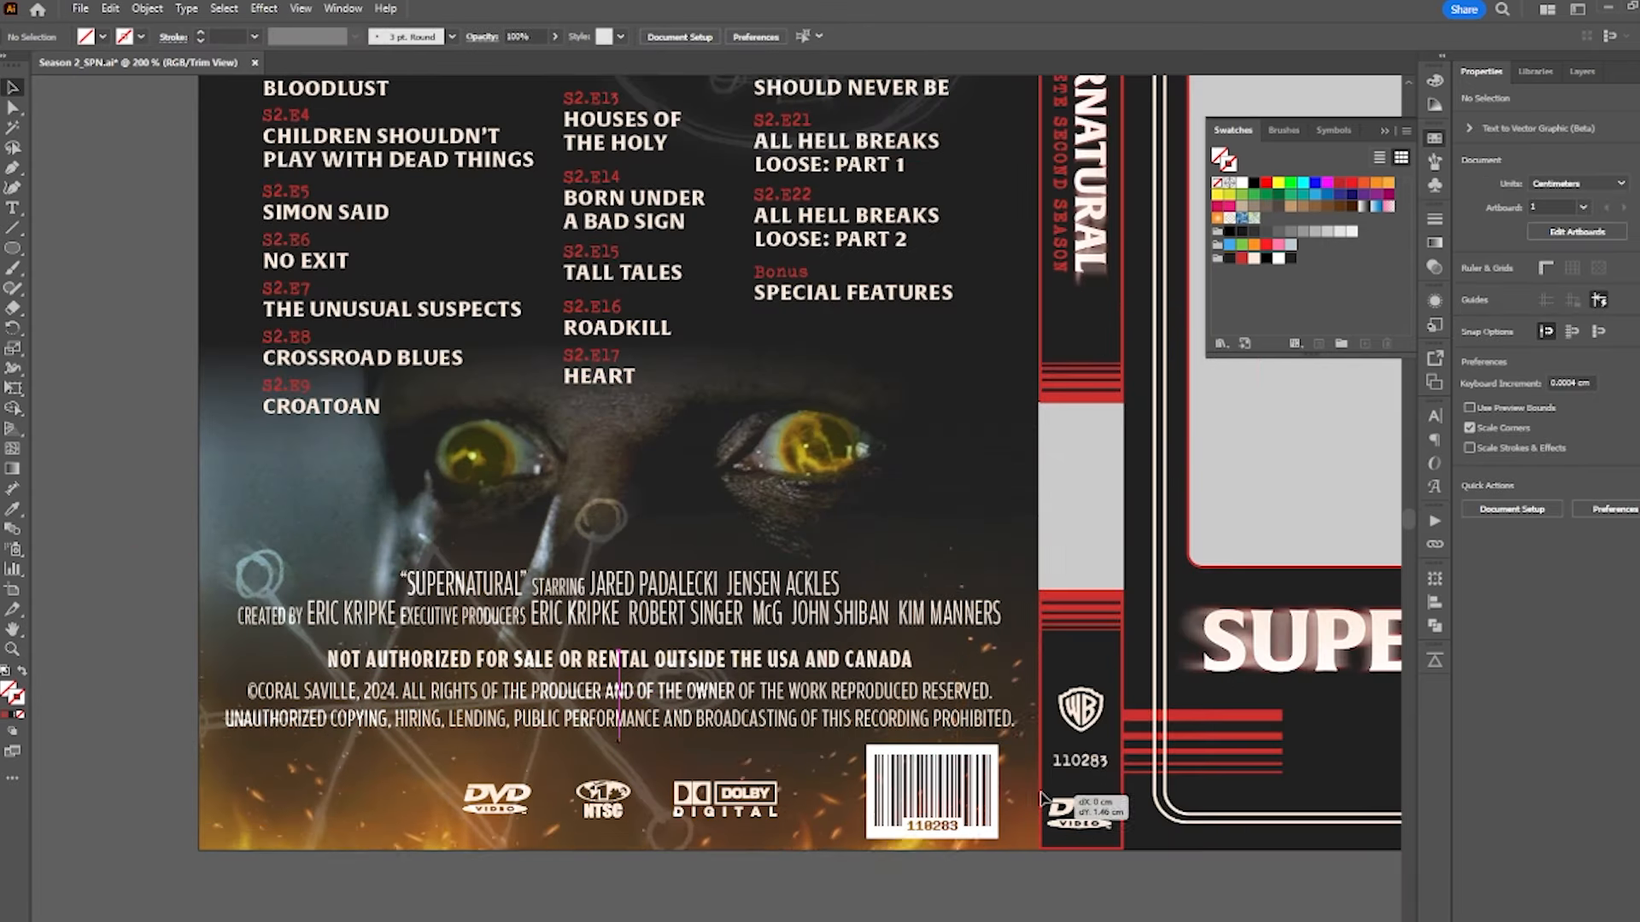
{"action": "left_click", "coordinate": [1043, 757]}
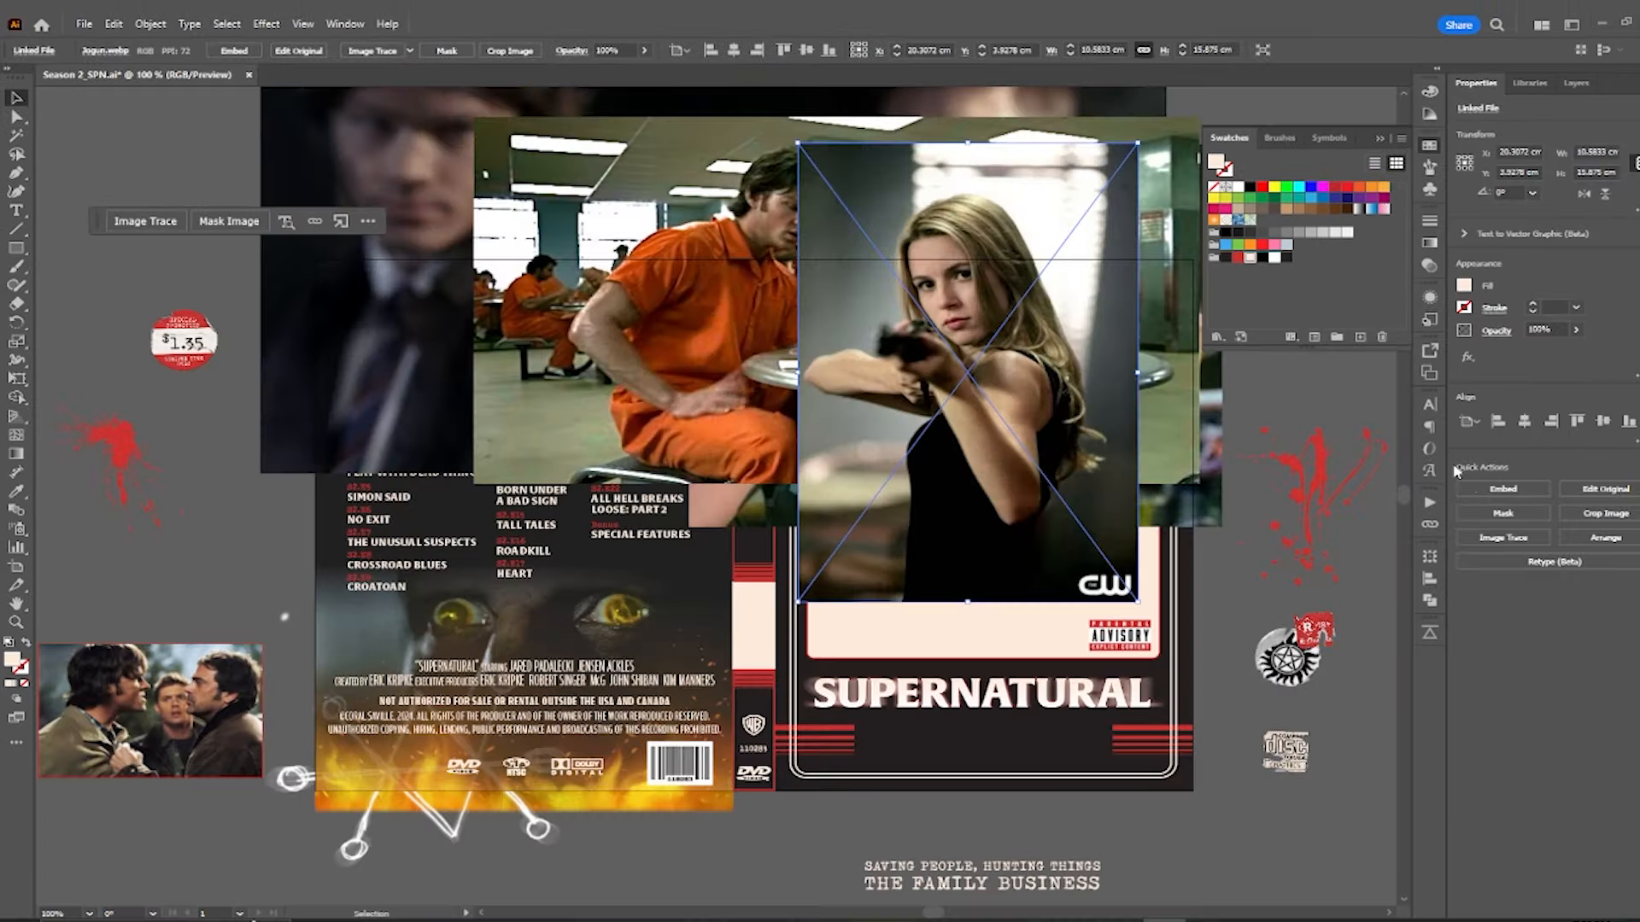
- Scale down the armed blonde woman, prison cafeteria and mullet man photos, and park them outside the back cover
{"action": "left_click_drag", "start_coordinate": [1125, 348], "coordinate": [187, 294]}
{"action": "left_click", "coordinate": [898, 350]}
{"action": "left_click_drag", "start_coordinate": [1236, 437], "coordinate": [263, 168]}
{"action": "left_click", "coordinate": [1050, 435]}
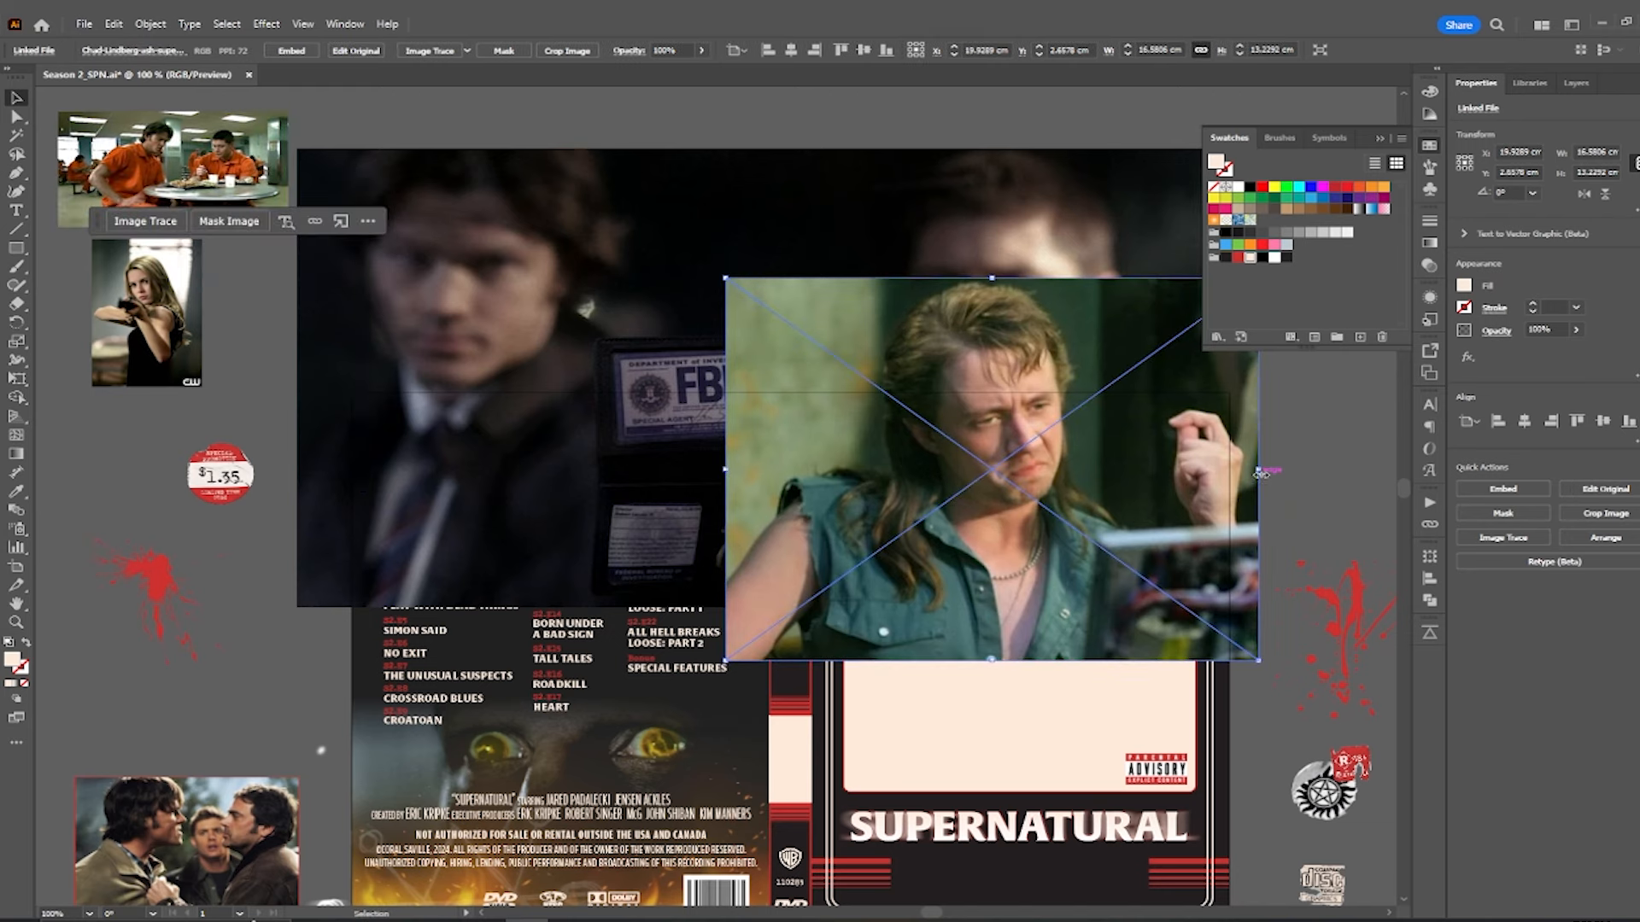
{"action": "left_click_drag", "start_coordinate": [1261, 473], "coordinate": [255, 464]}
- Shrink the FBI badge photo and park it and the couple photo above the cover, then scale down the two crouching men's photo
{"action": "left_click", "coordinate": [1025, 461]}
{"action": "left_click_drag", "start_coordinate": [1205, 380], "coordinate": [850, 379]}
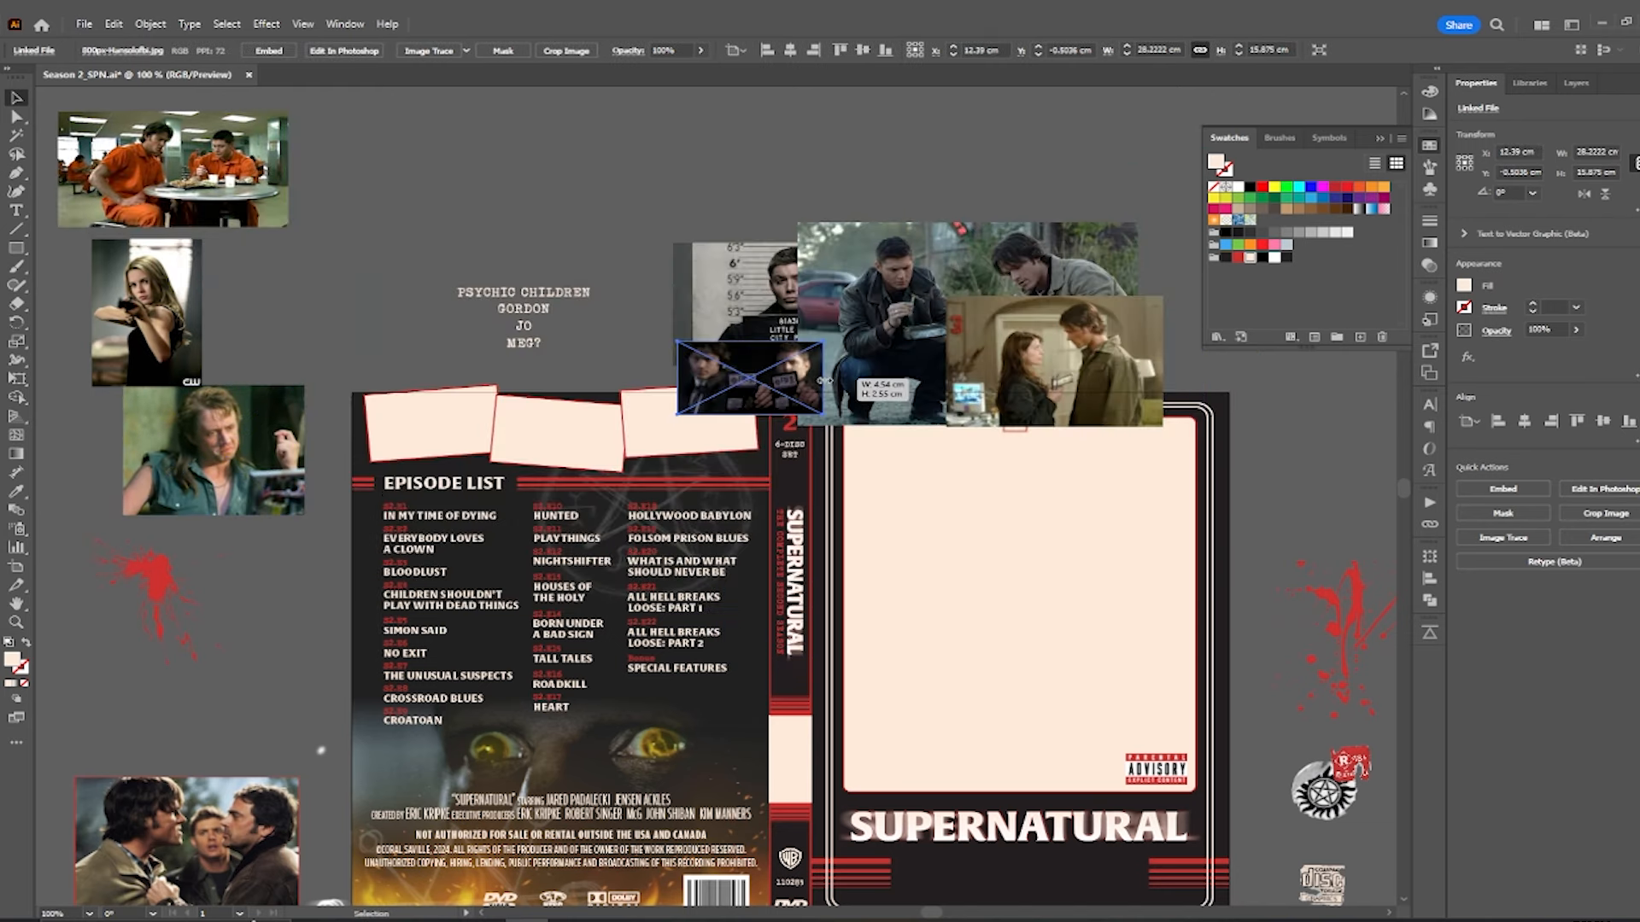
{"action": "left_click_drag", "start_coordinate": [751, 378], "coordinate": [530, 194]}
{"action": "left_click", "coordinate": [1087, 359]}
{"action": "left_click_drag", "start_coordinate": [1085, 355], "coordinate": [893, 160]}
{"action": "left_click", "coordinate": [1087, 341]}
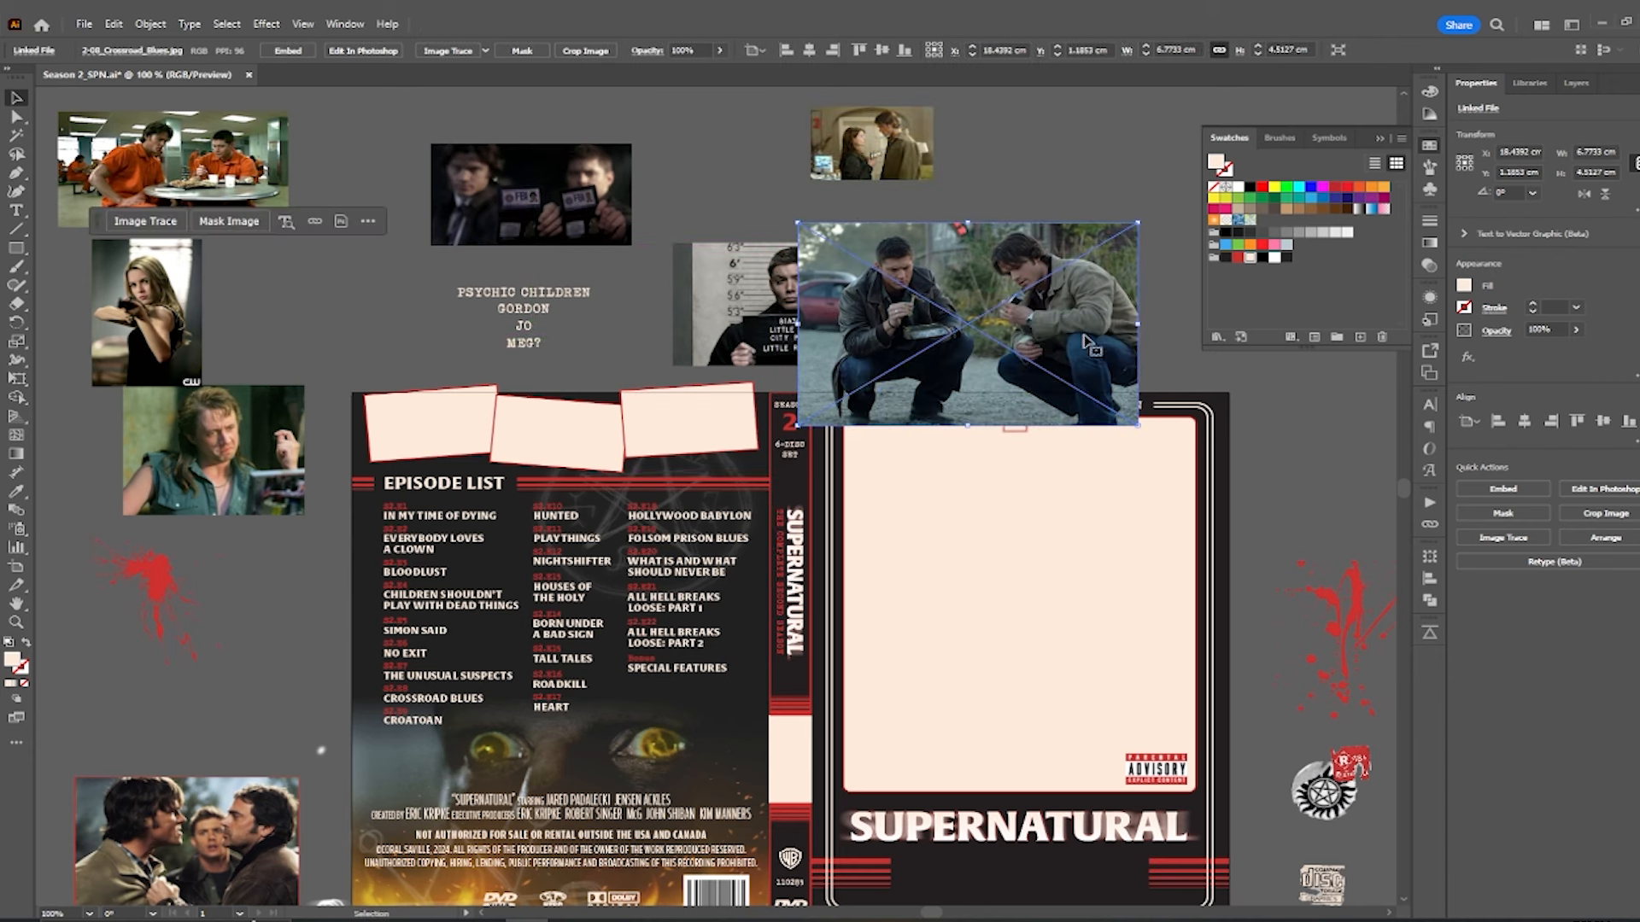
{"action": "left_click_drag", "start_coordinate": [1138, 328], "coordinate": [1087, 333]}
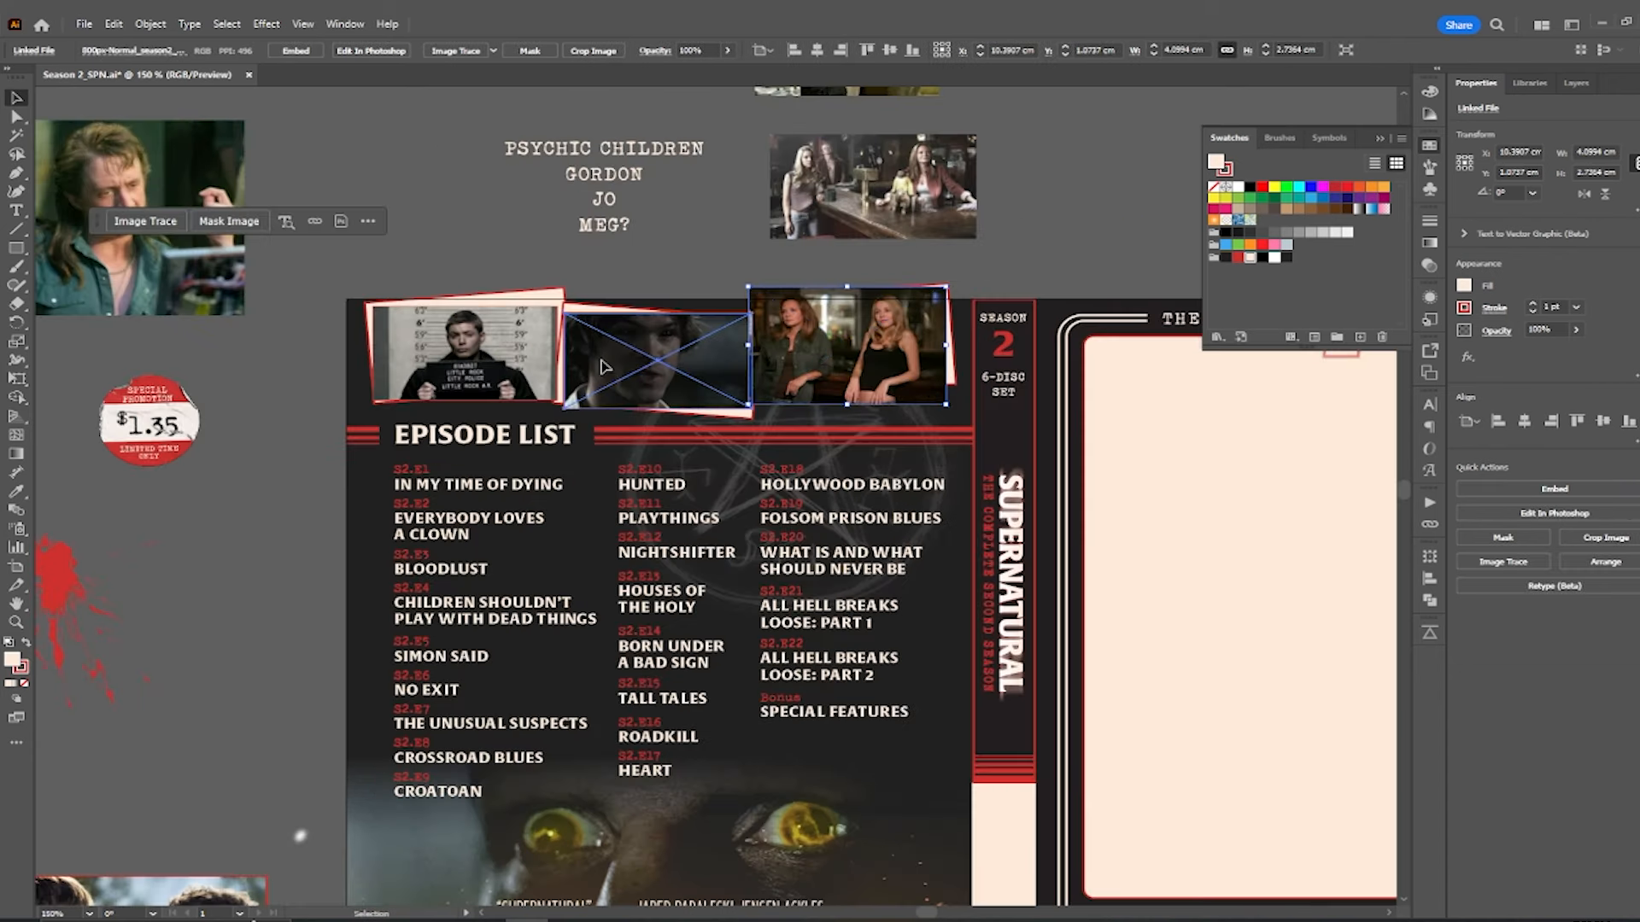
- Put the dark close-up in the first back-cover frame and the mugshot in the second, and reposition the mullet man's photo within the spine window
{"action": "left_click_drag", "start_coordinate": [593, 368], "coordinate": [393, 367]}
{"action": "left_click_drag", "start_coordinate": [526, 335], "coordinate": [705, 365]}
{"action": "left_click_drag", "start_coordinate": [427, 402], "coordinate": [517, 343]}
{"action": "left_click", "coordinate": [405, 238]}
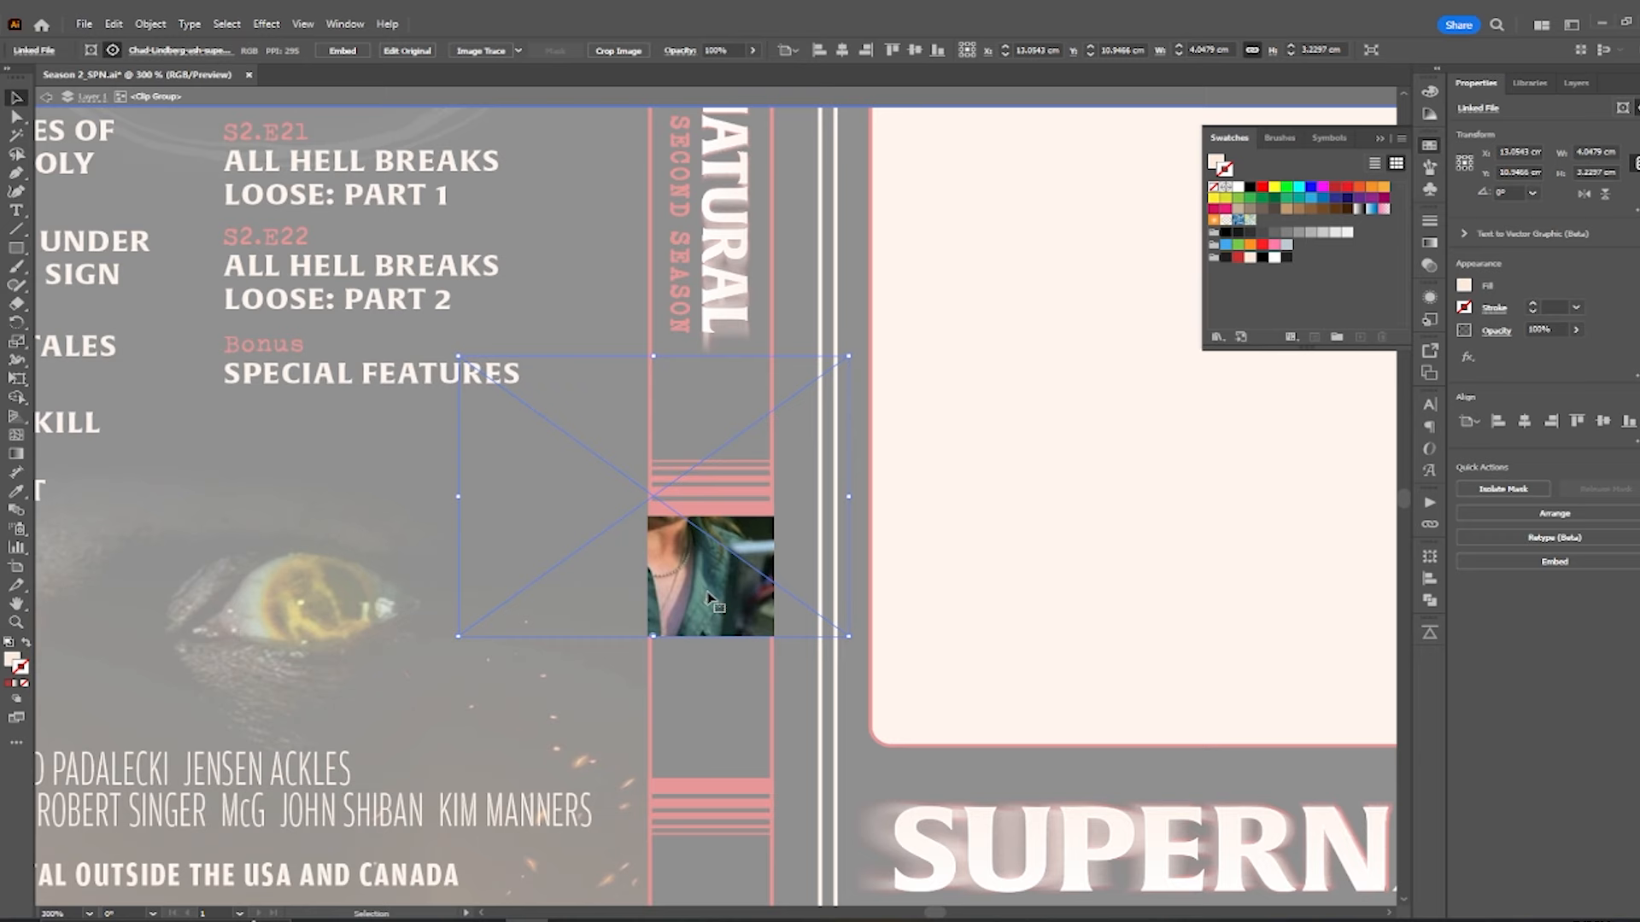
{"action": "left_click_drag", "start_coordinate": [707, 599], "coordinate": [766, 750]}
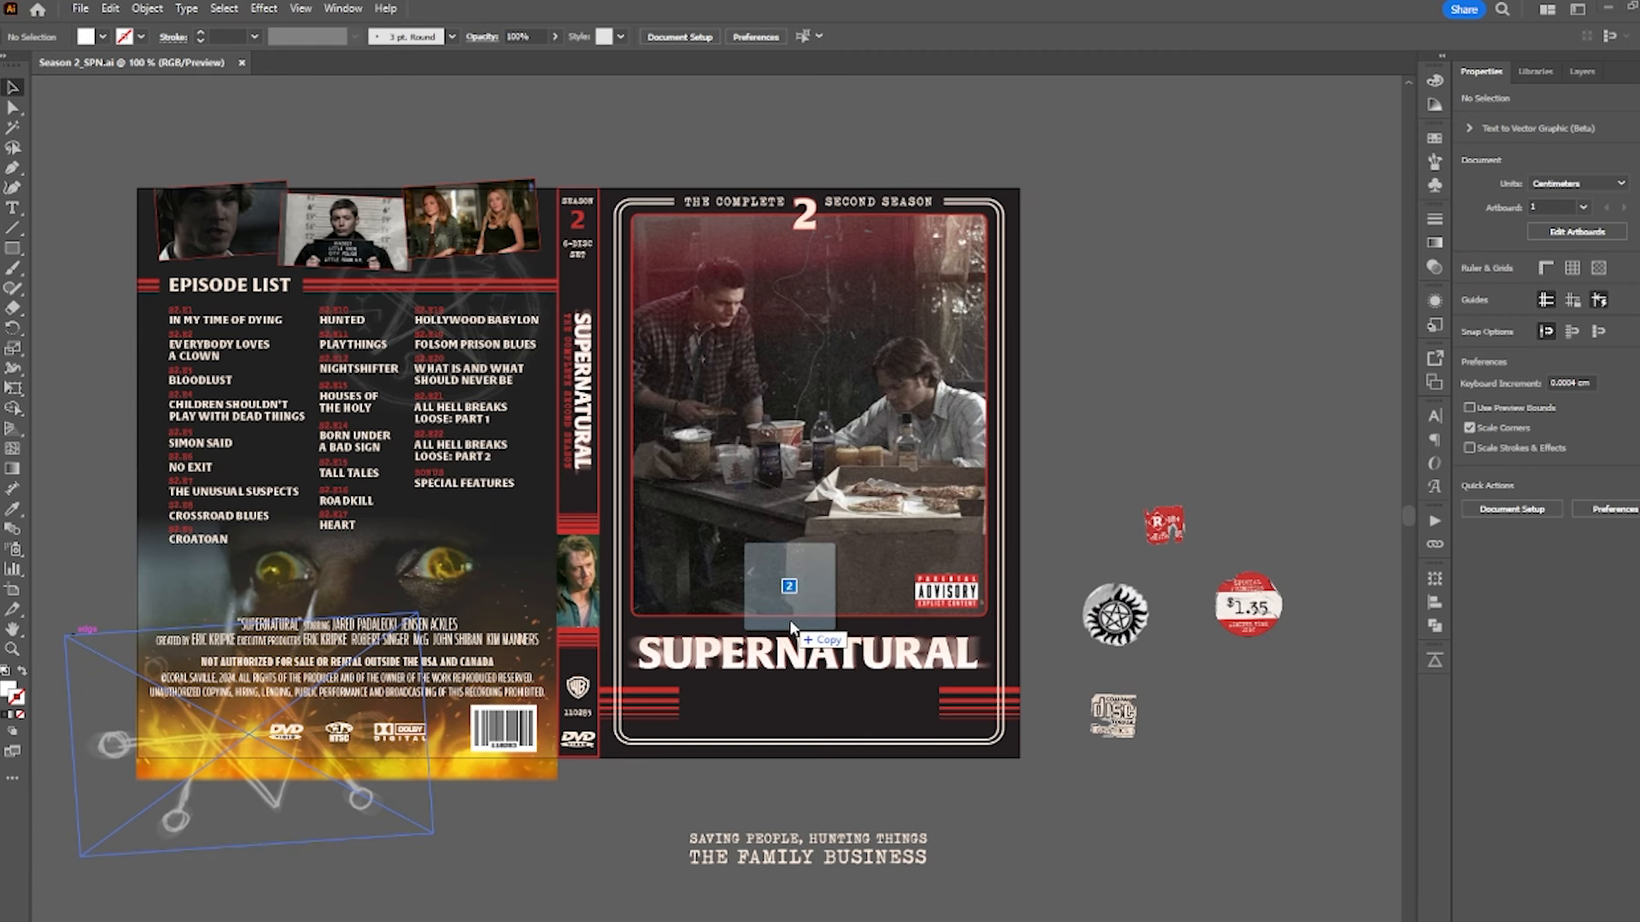
- Place the two mugshots inside the front cover's picture frame, stacked one above the other
{"action": "left_click", "coordinate": [954, 506]}
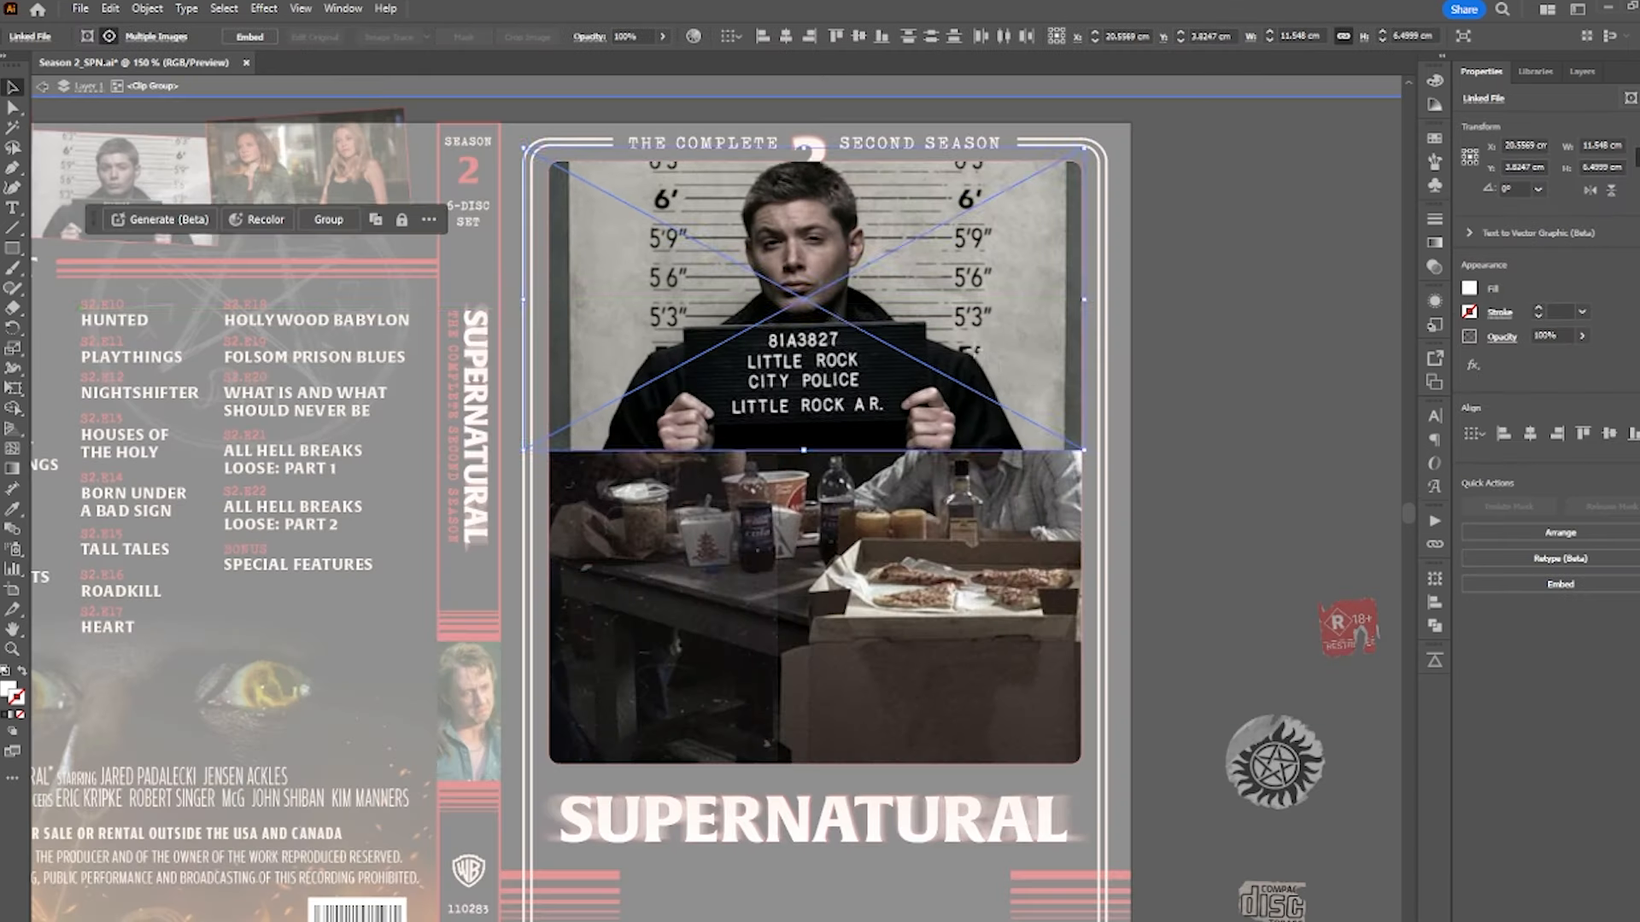
{"action": "left_click", "coordinate": [1270, 144]}
{"action": "left_click_drag", "start_coordinate": [996, 376], "coordinate": [996, 348]}
{"action": "left_click_drag", "start_coordinate": [924, 453], "coordinate": [923, 753]}
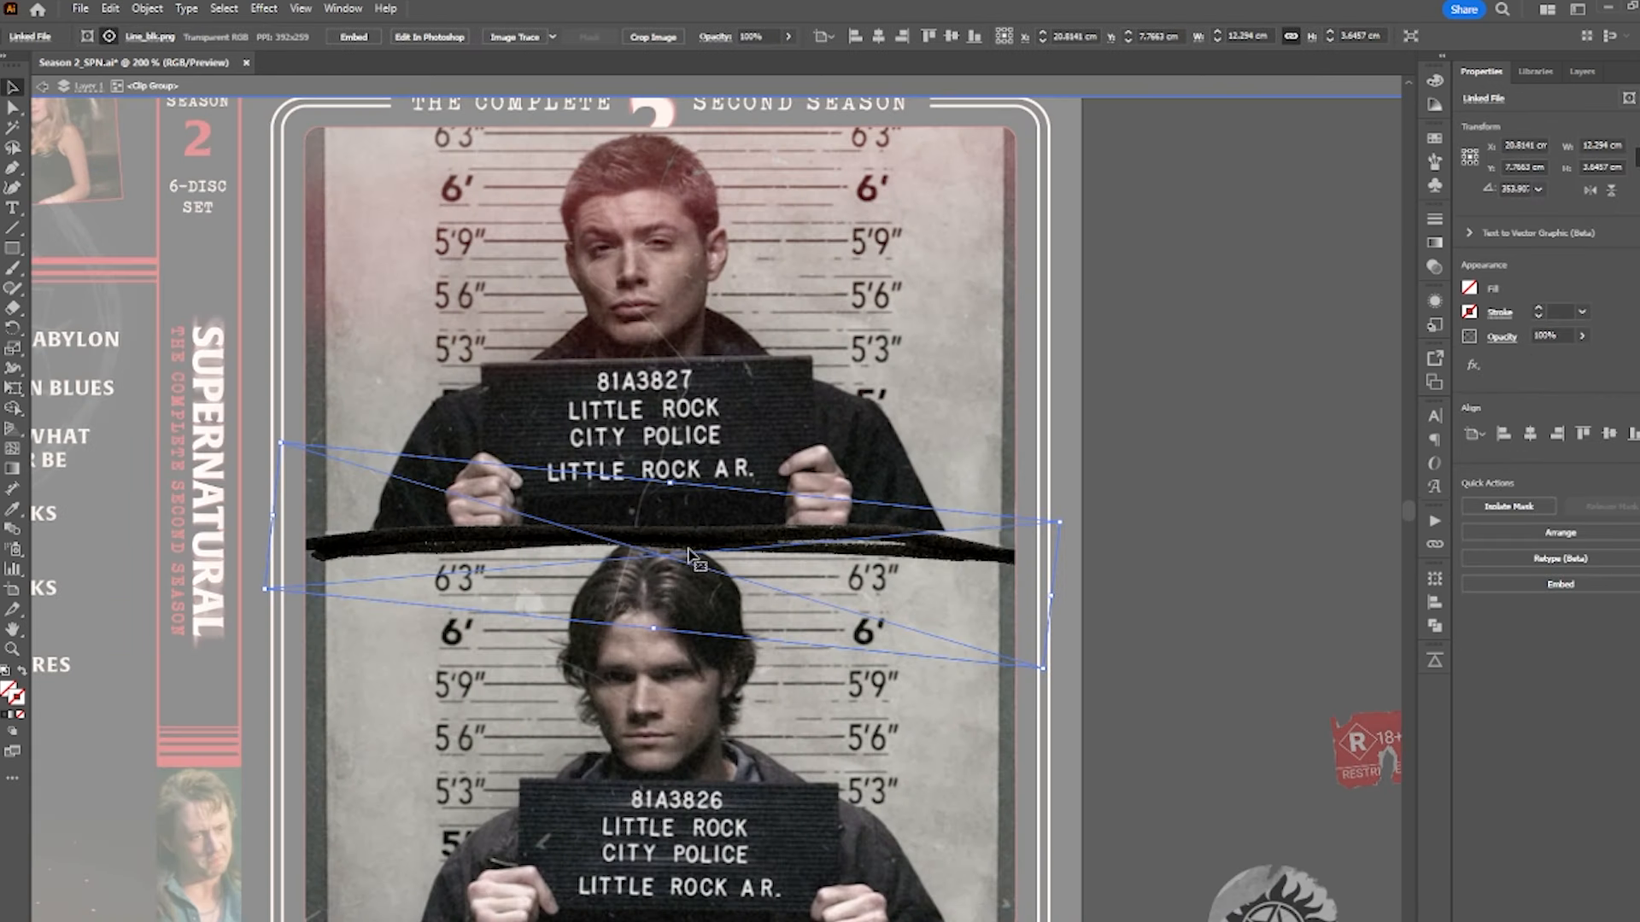
- Move the rough black line over the seam between the two mugshots and adjust its fit across the frame
{"action": "left_click_drag", "start_coordinate": [674, 540], "coordinate": [680, 522]}
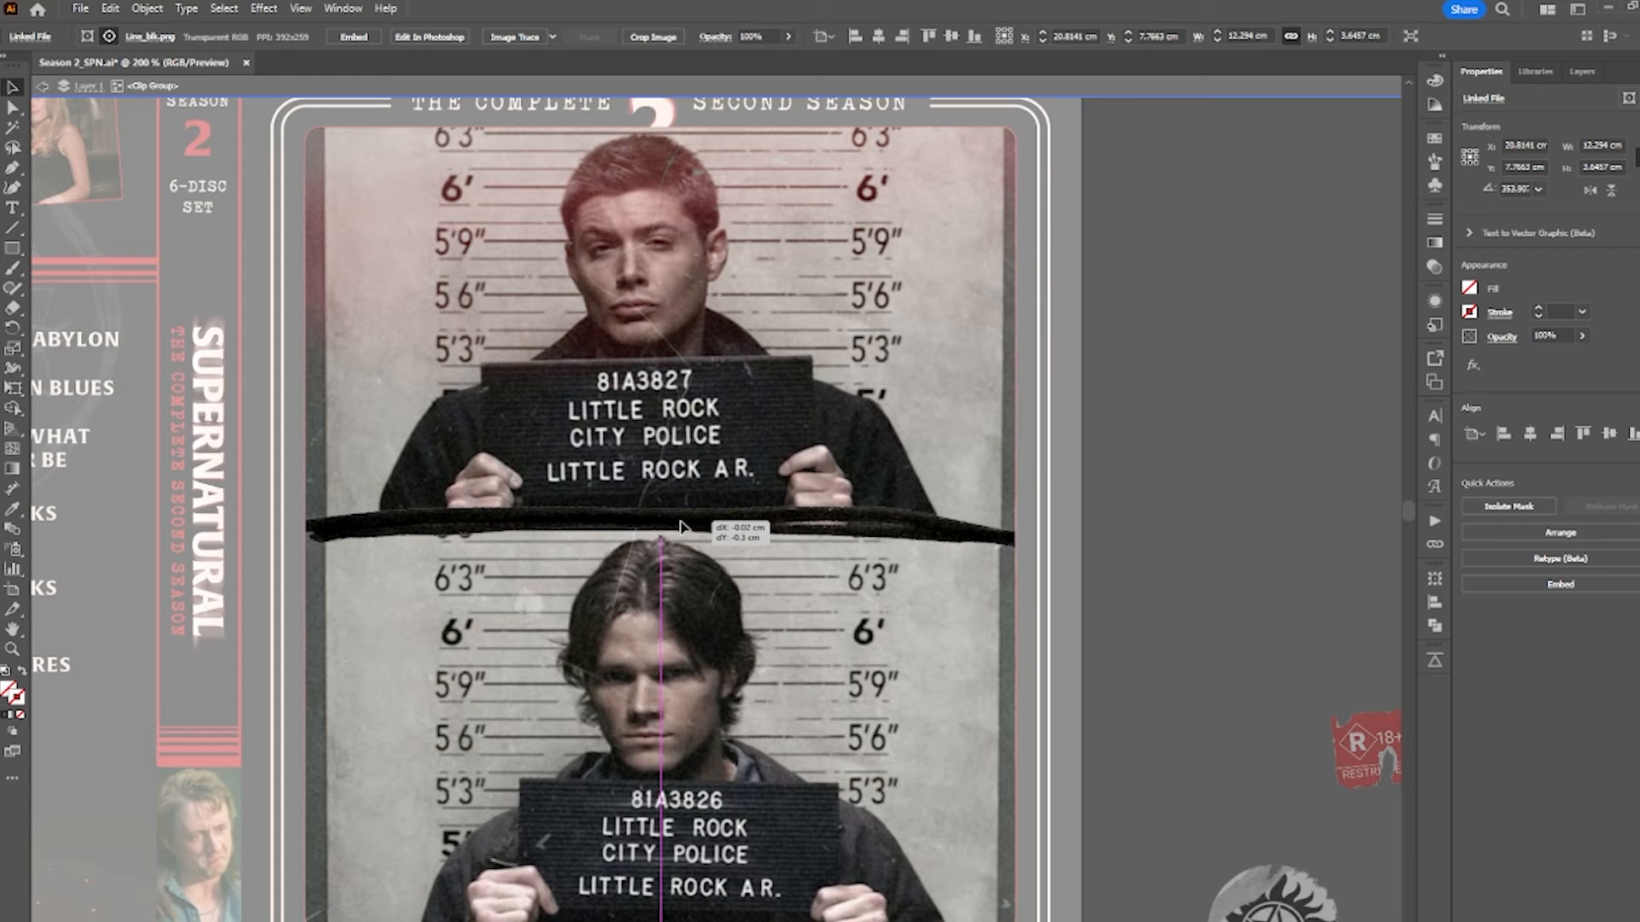
{"action": "left_click_drag", "start_coordinate": [1018, 534], "coordinate": [1029, 540]}
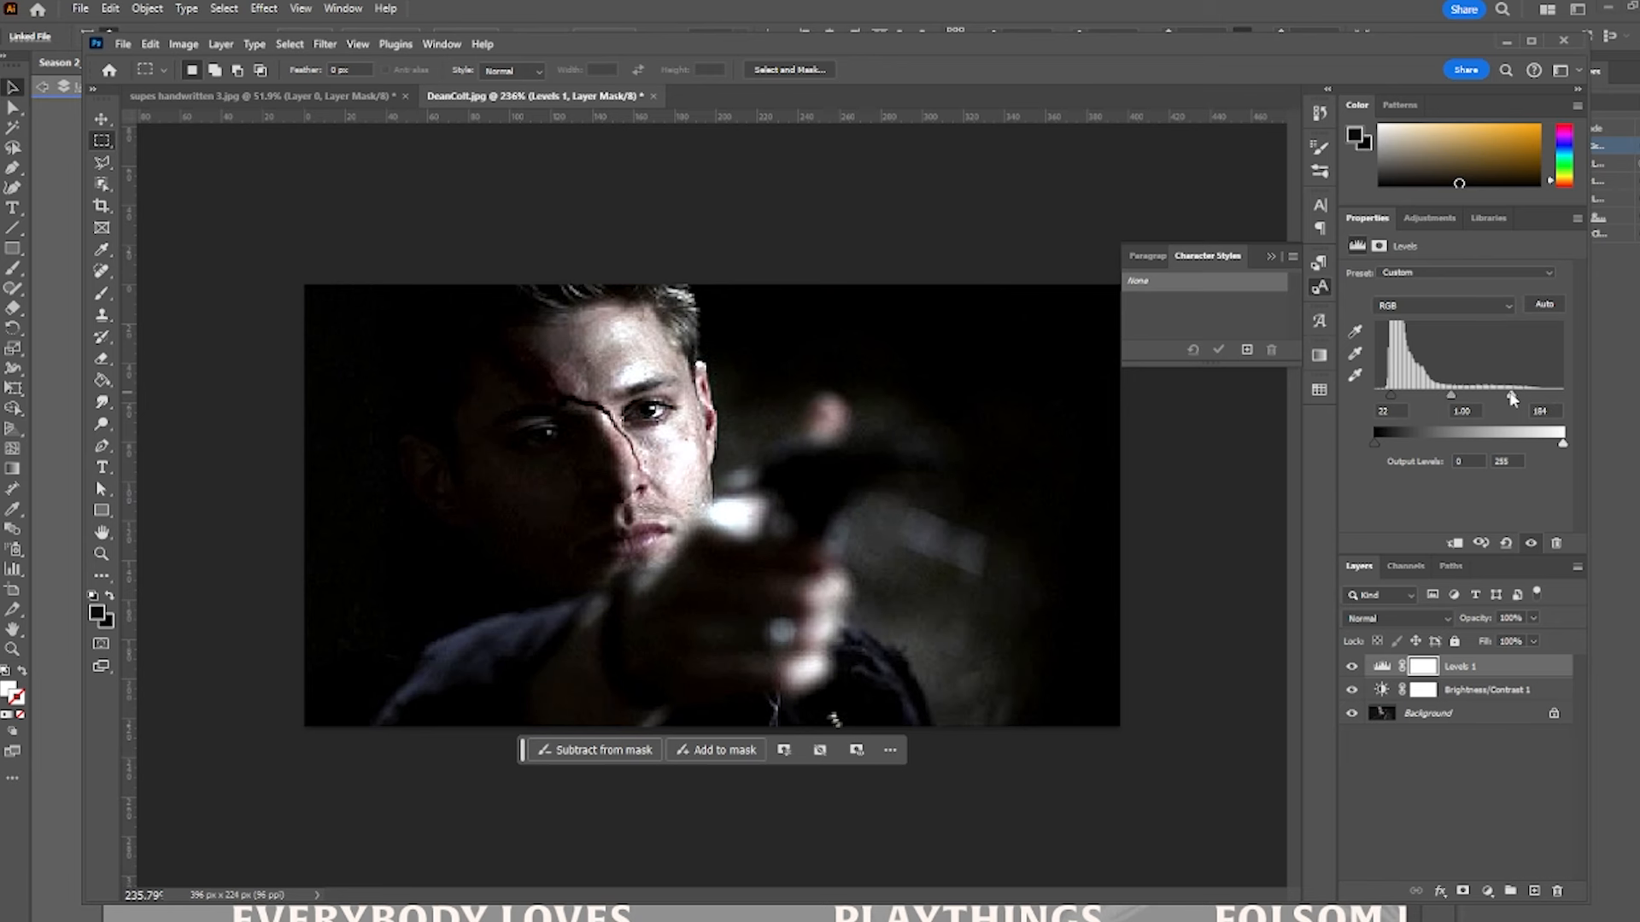
{"action": "left_click_drag", "start_coordinate": [1512, 398], "coordinate": [1386, 398]}
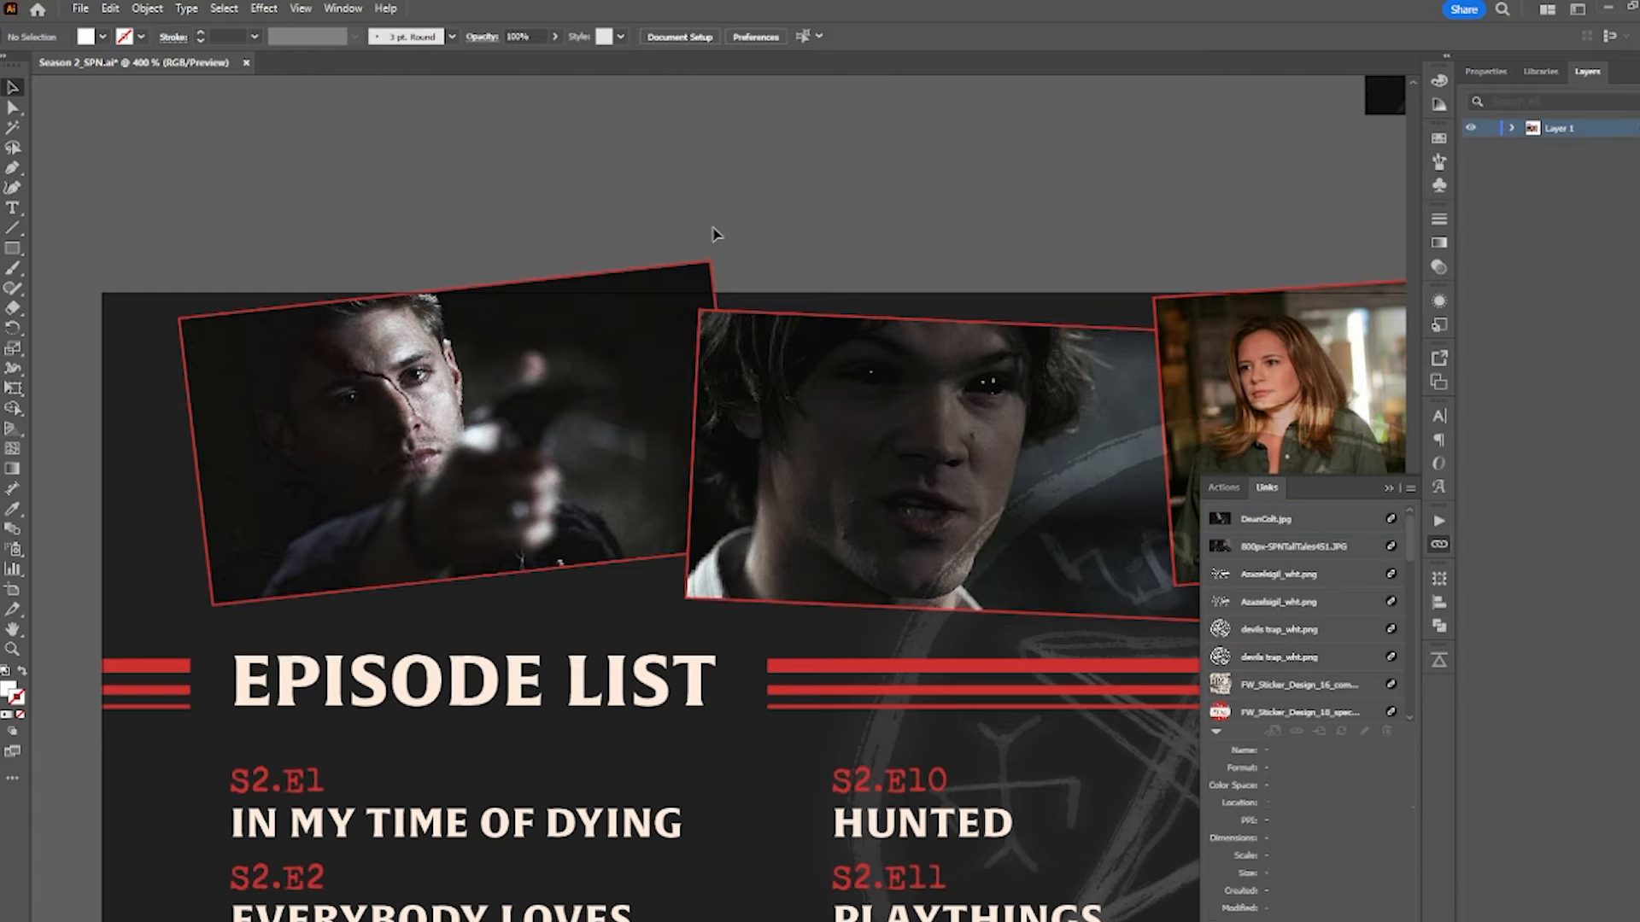
- Move the framed photo of the man aiming a gun from above the artboard to the back cover's first photo spot
{"action": "scroll", "coordinate": [699, 224], "scroll_direction": "down", "scroll_amount": 3}
{"action": "left_click_drag", "start_coordinate": [796, 172], "coordinate": [632, 286]}
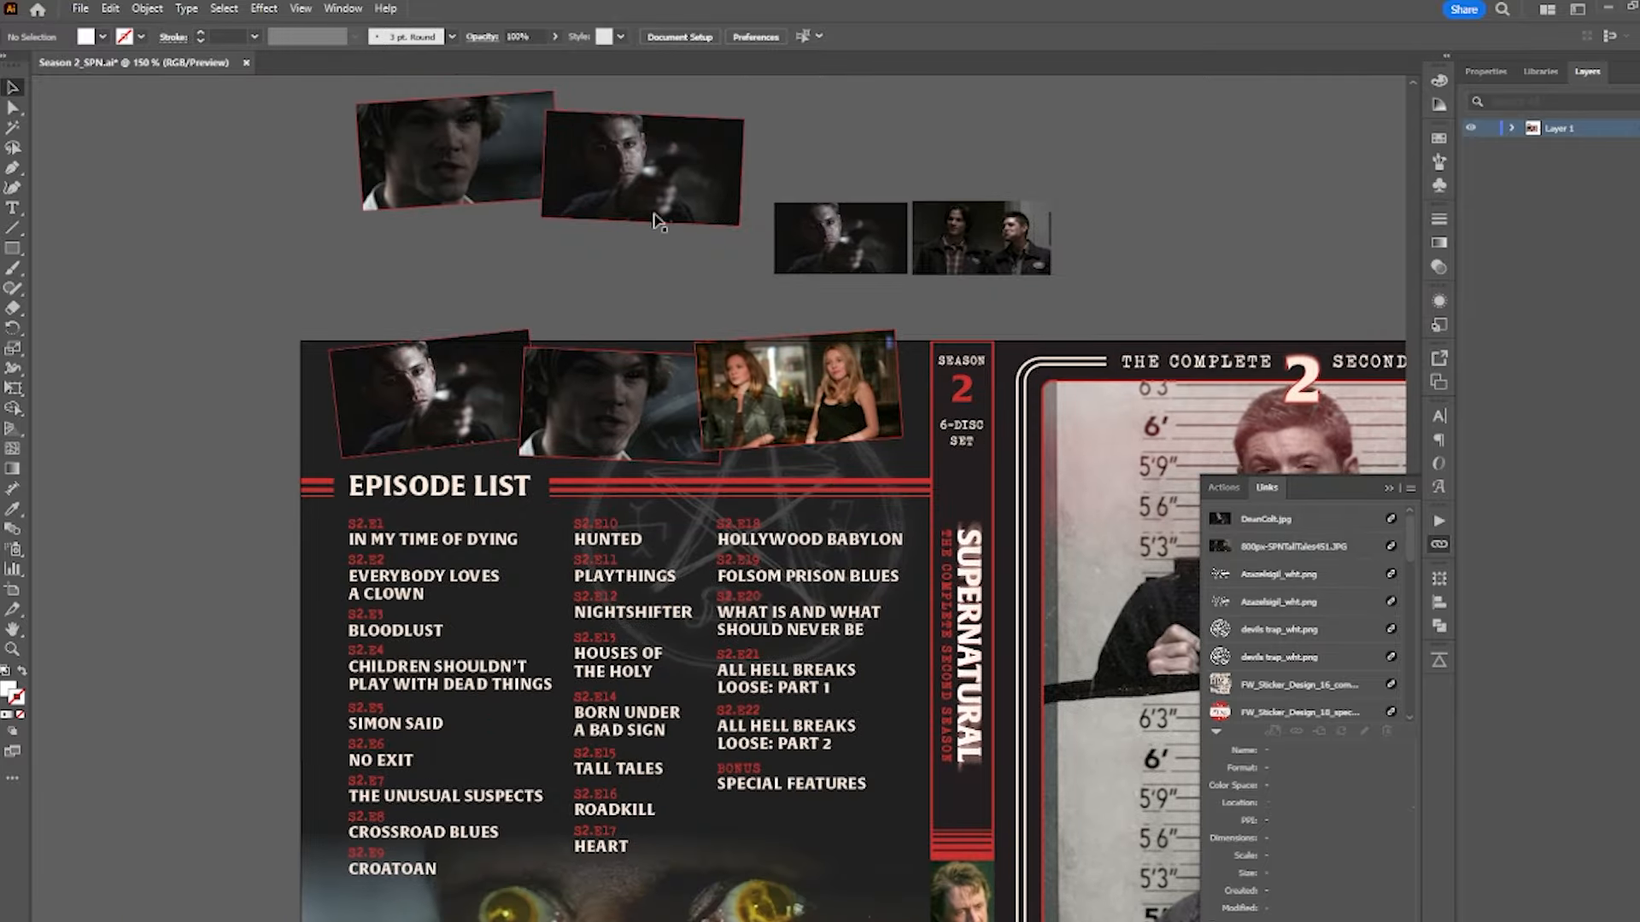
{"action": "scroll", "coordinate": [670, 191], "scroll_direction": "up", "scroll_amount": 1}
{"action": "left_click_drag", "start_coordinate": [680, 167], "coordinate": [401, 331]}
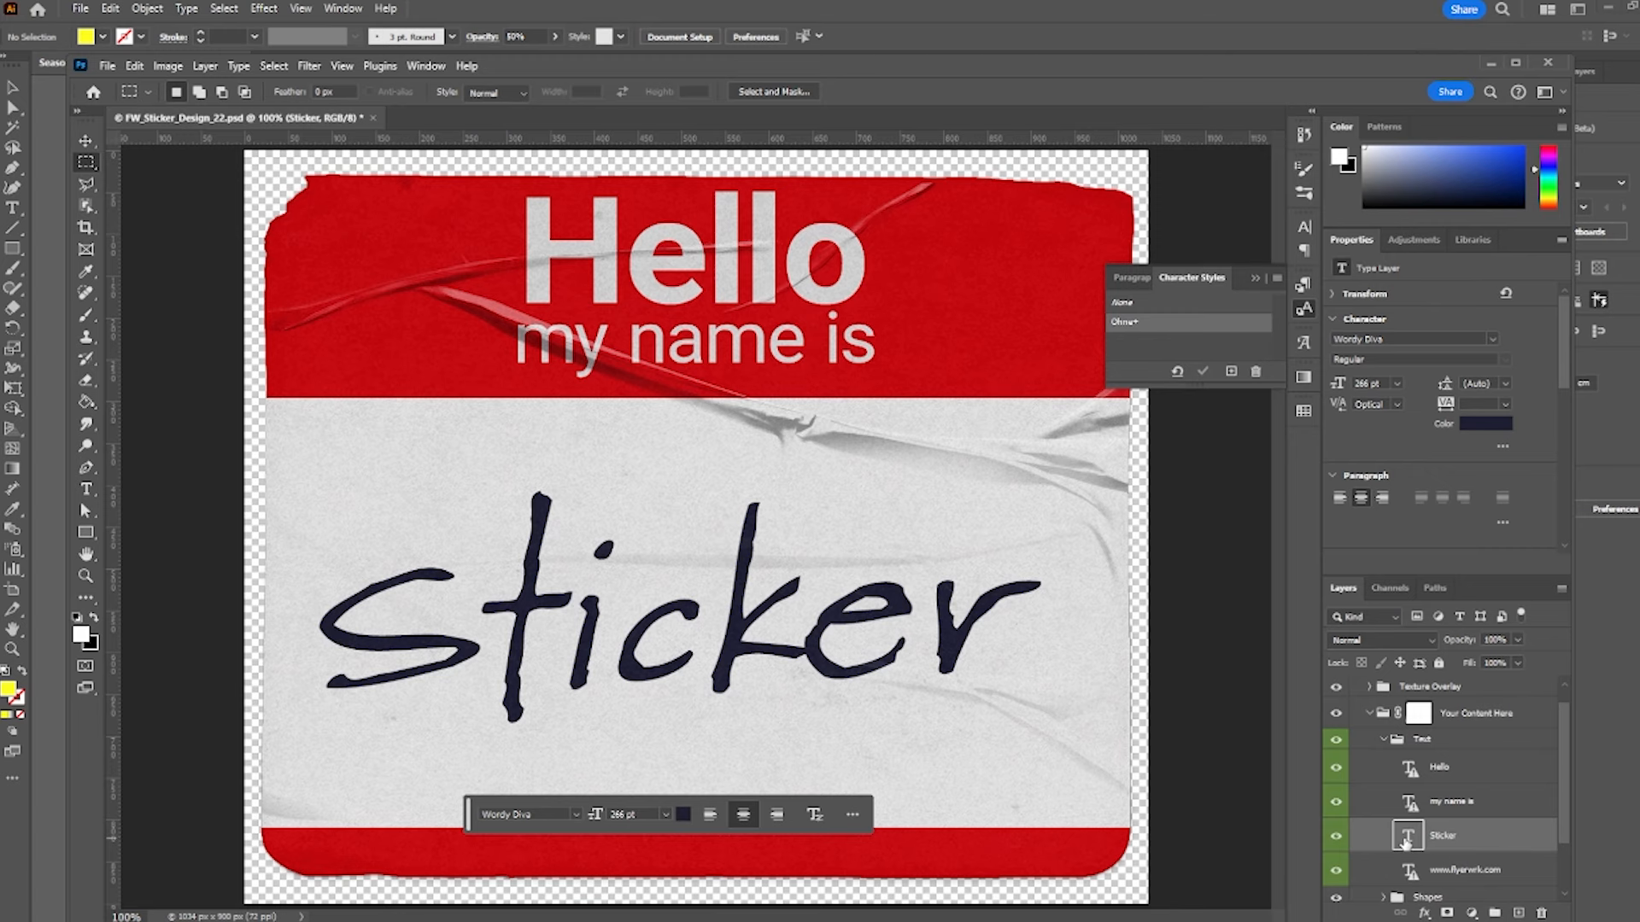
- In Photoshop, replace the handwritten "Sticker" text on the name-tag sticker with "Dr. Badass"
{"action": "double_click", "coordinate": [1404, 842]}
{"action": "type", "text": "Dr."}
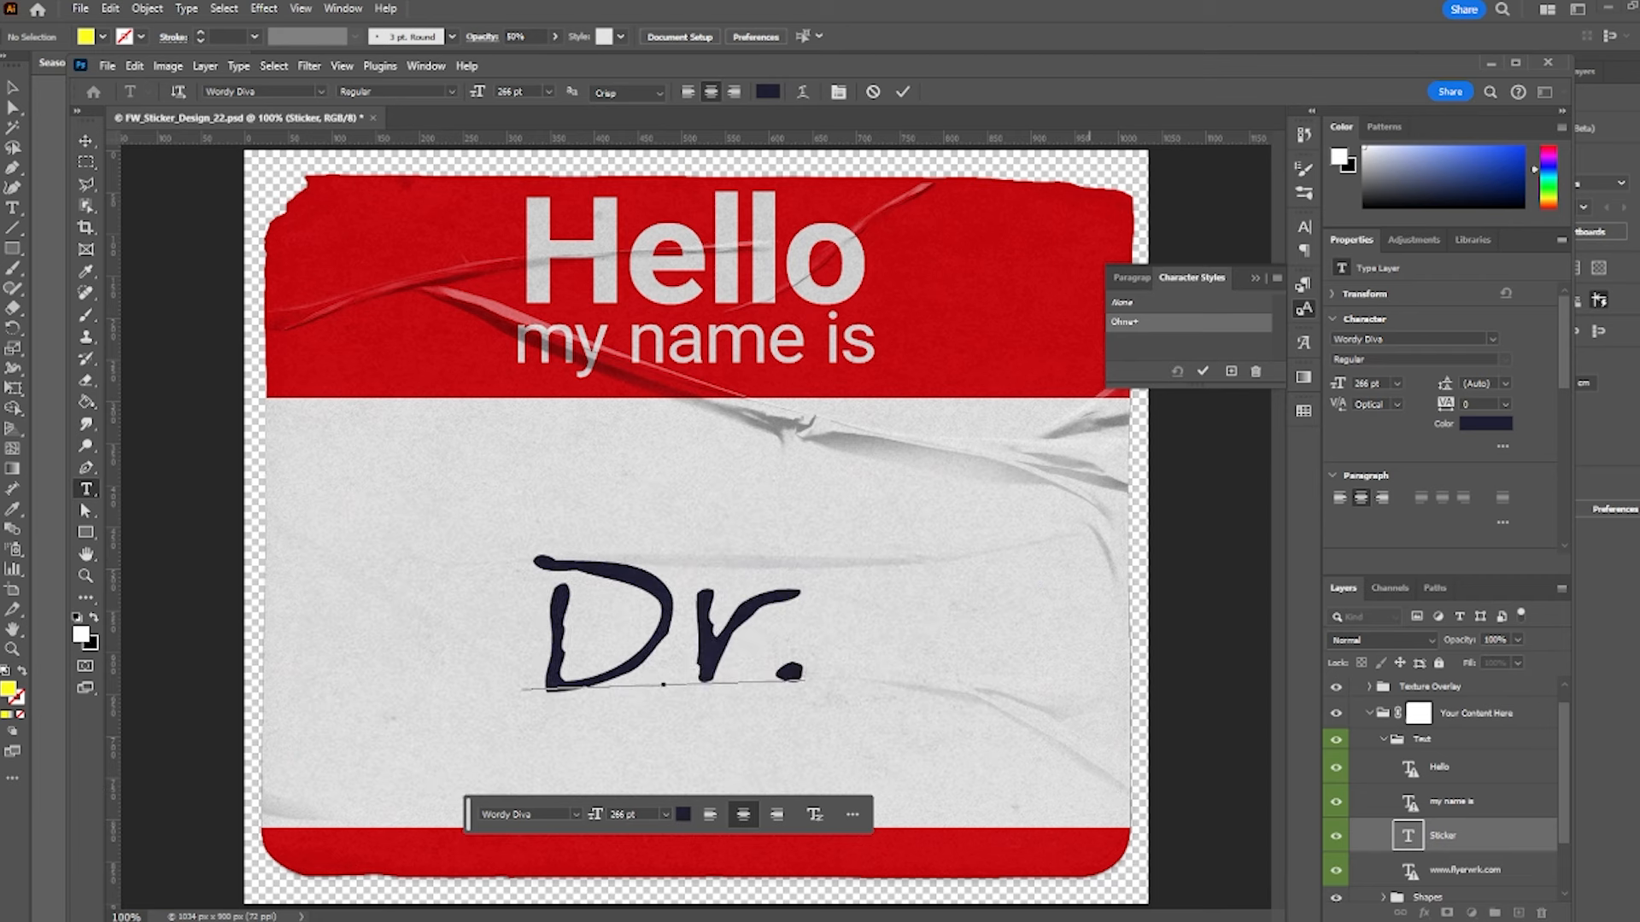
{"action": "type", "text": " b"}
{"action": "key", "text": "BackSpace"}
{"action": "type", "text": "Ba"}
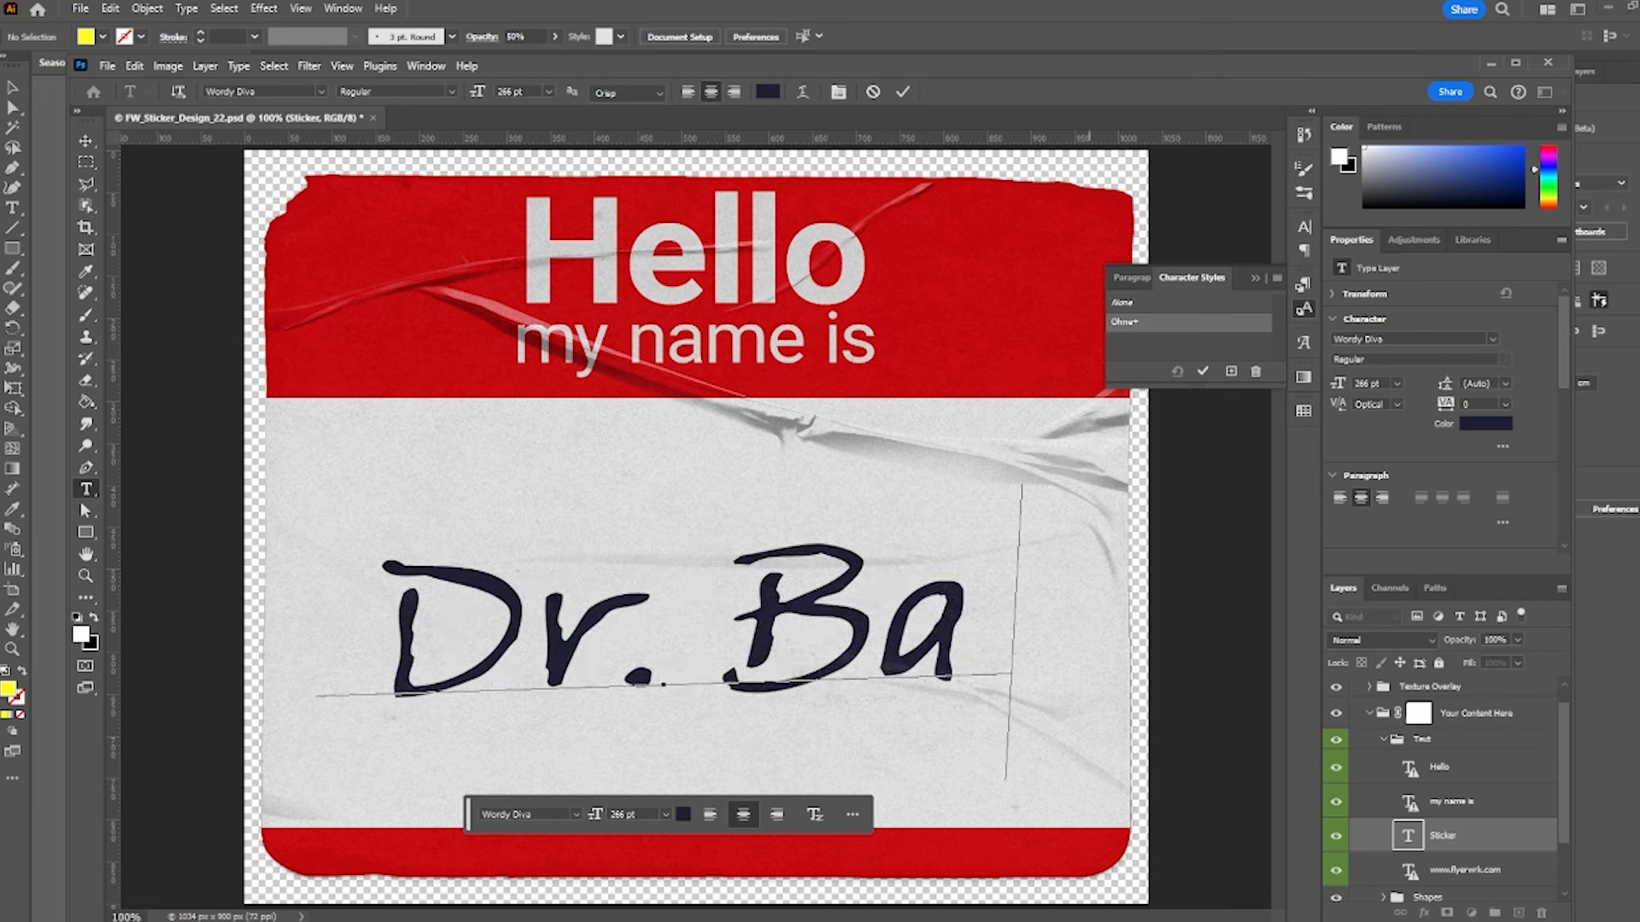
{"action": "type", "text": "dass"}
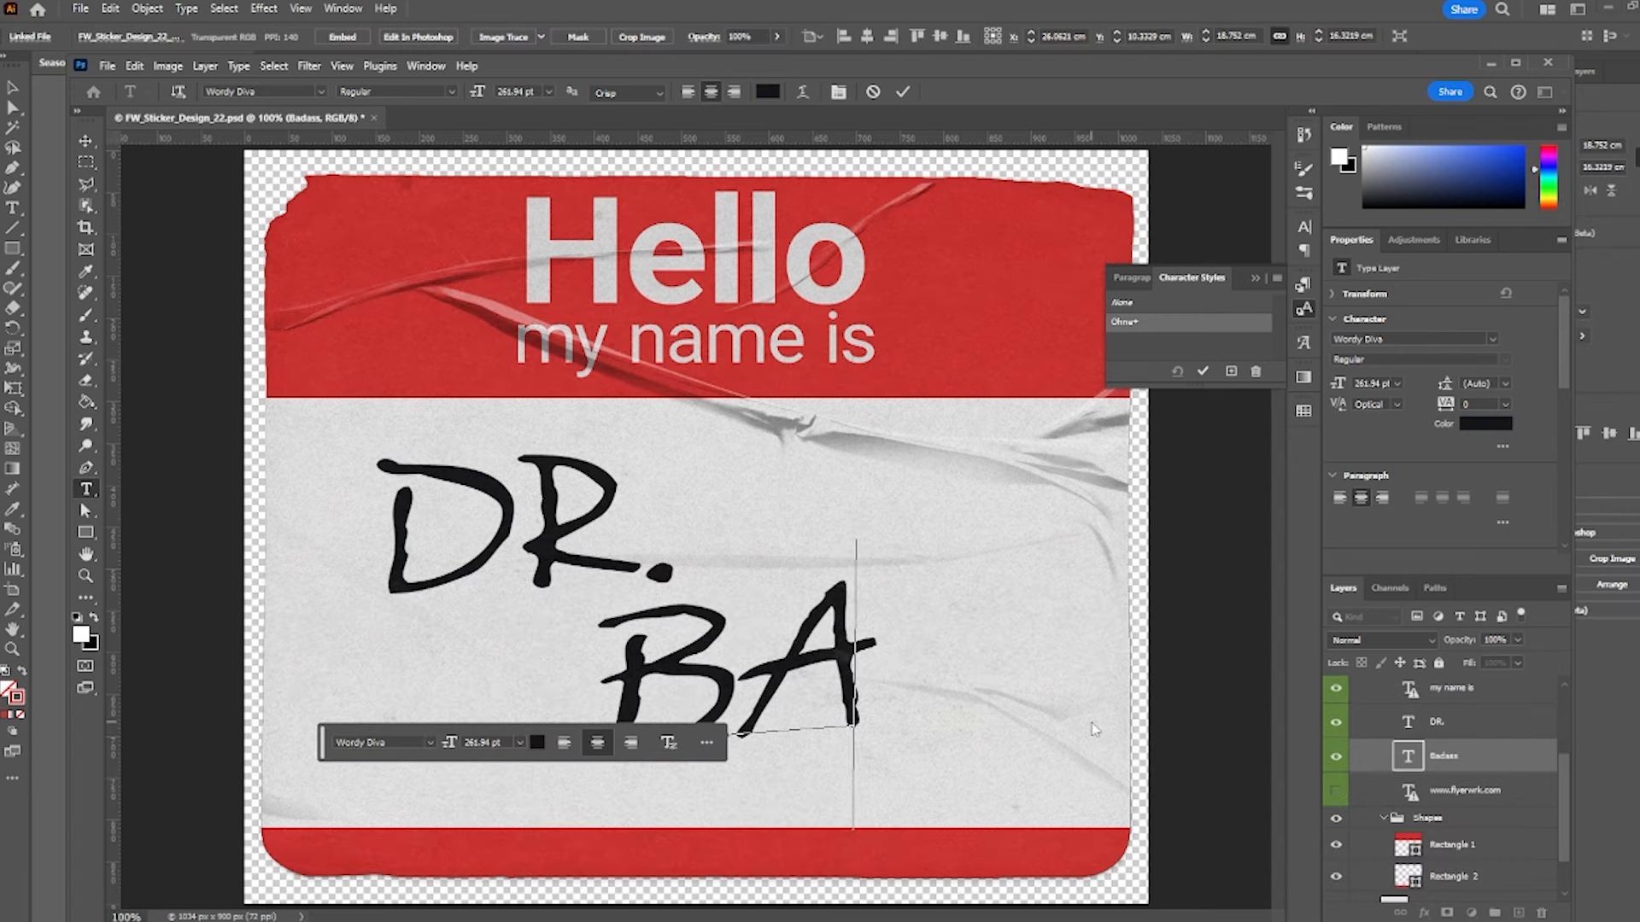
- Complete the sticker's second line as "BADASS" in capitals, scale it to about 83%, and position it beneath "DR."
{"action": "type", "text": "DASS"}
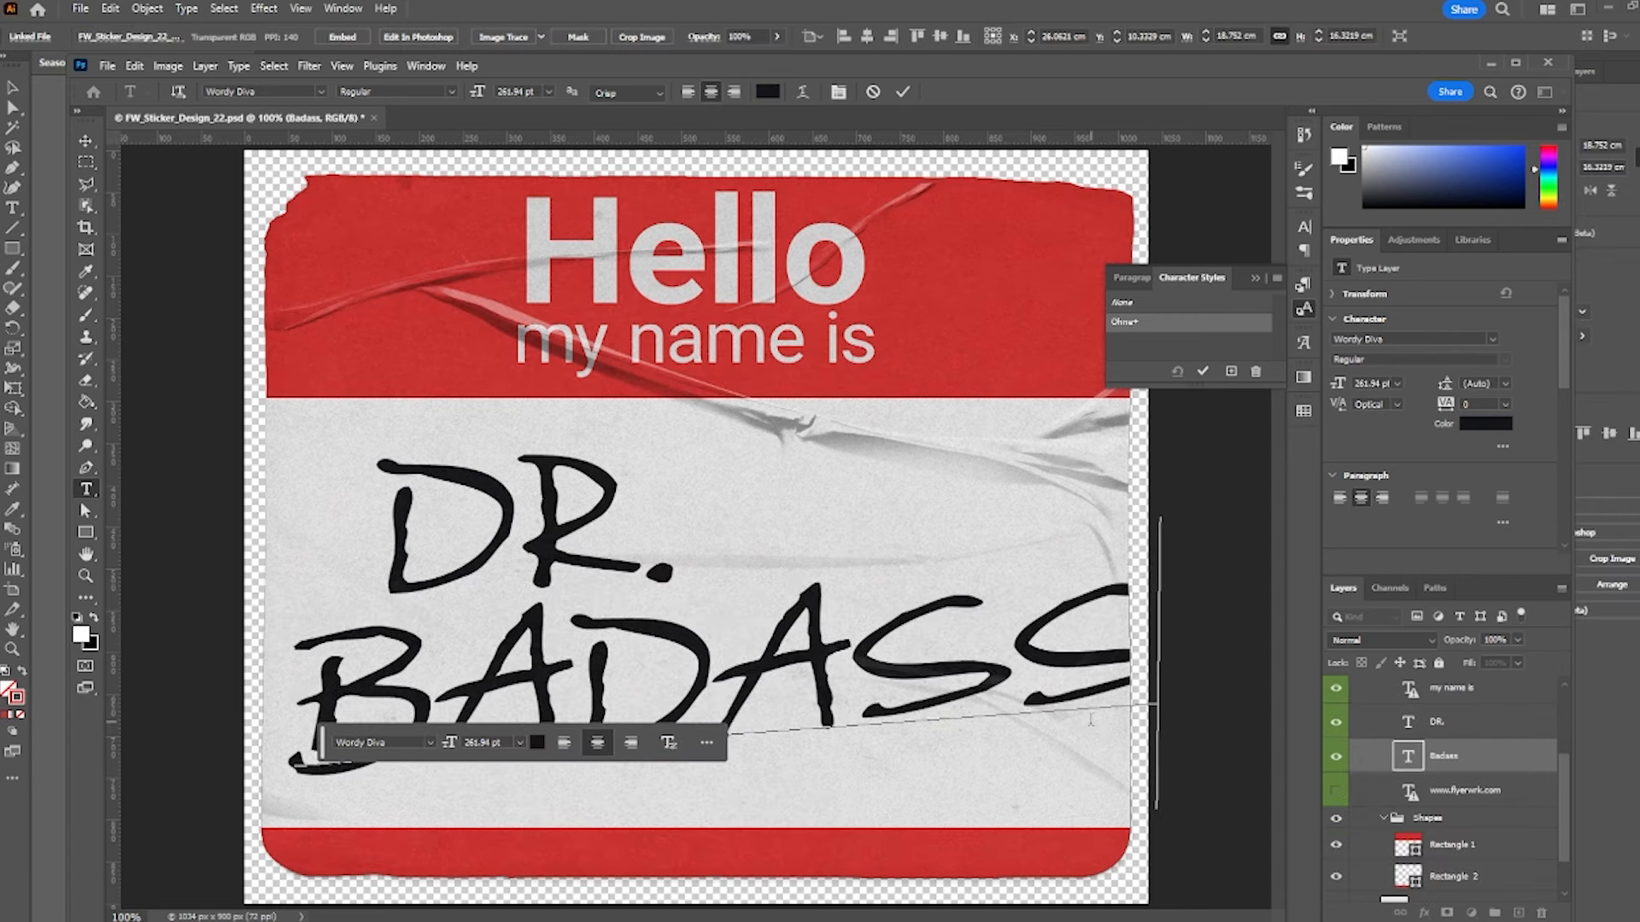
{"action": "left_click", "coordinate": [85, 141]}
{"action": "left_click_drag", "start_coordinate": [1173, 690], "coordinate": [1011, 699]}
{"action": "left_click_drag", "start_coordinate": [899, 687], "coordinate": [954, 695]}
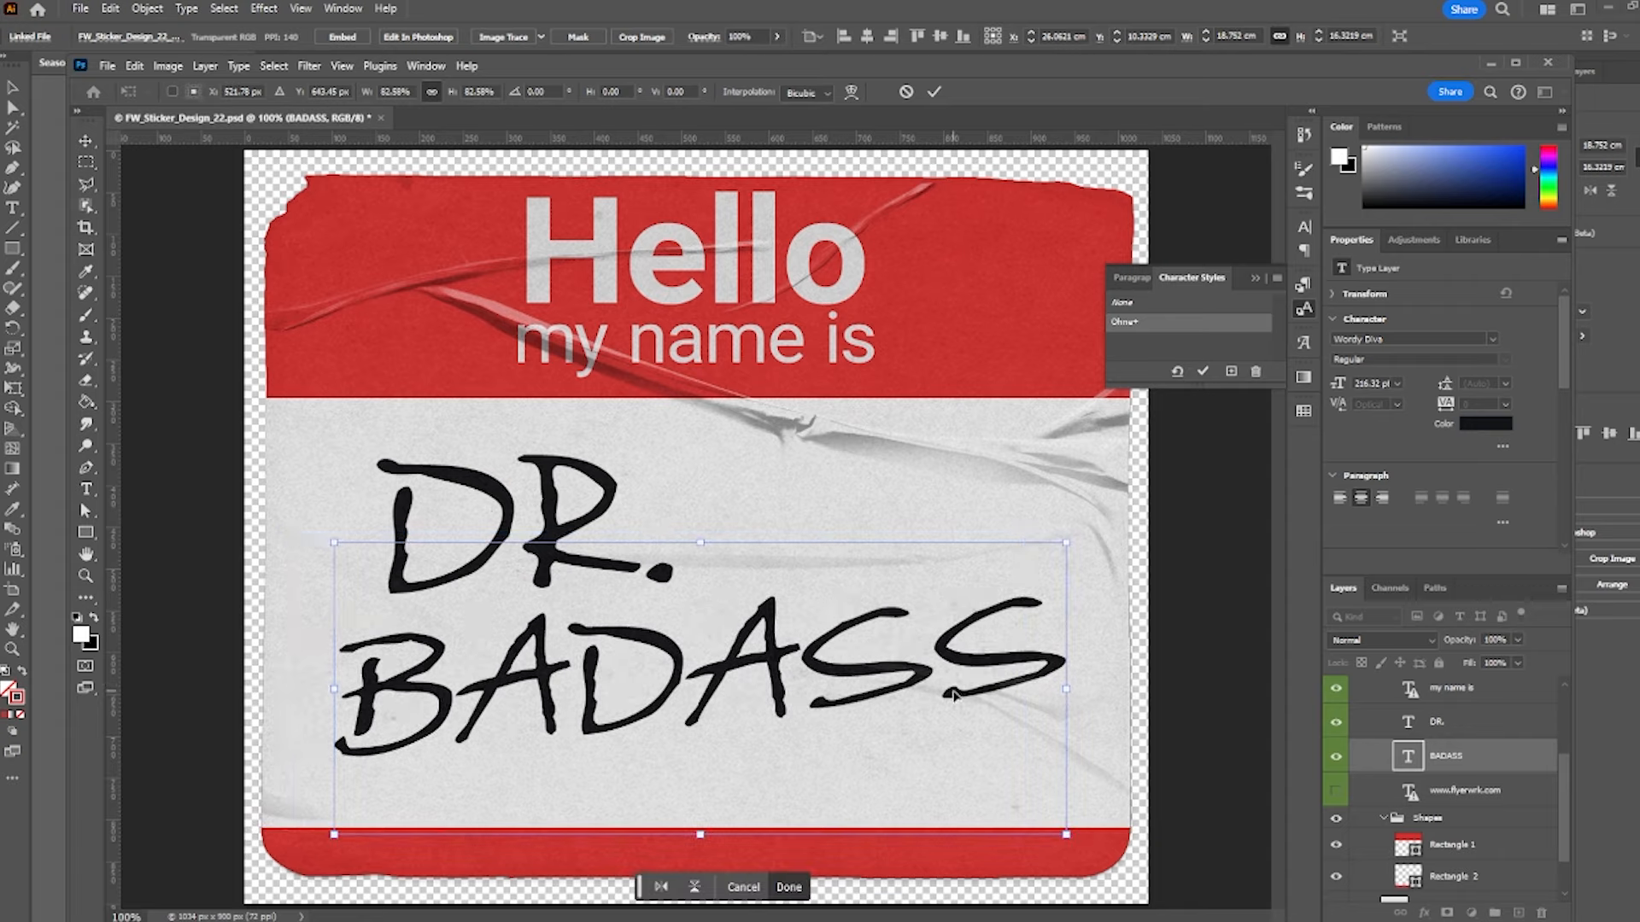
{"action": "left_click_drag", "start_coordinate": [495, 507], "coordinate": [495, 506]}
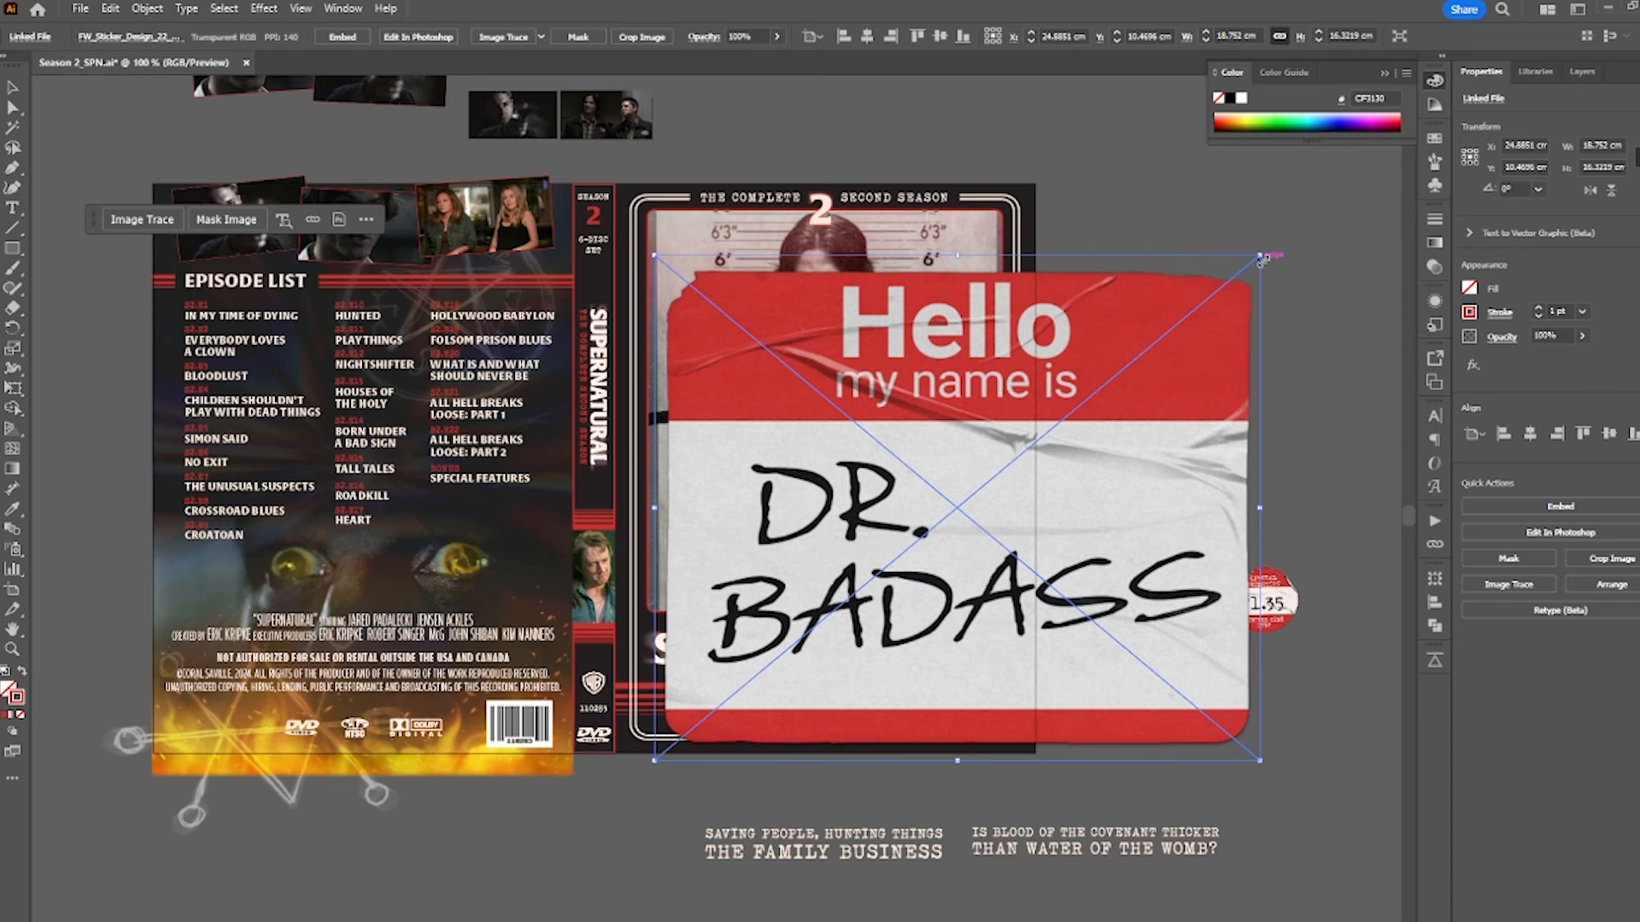
- In Illustrator, scale down the "Hello my name is Dr. Badass" sticker and place it beside the lower mugshot's shoulder
{"action": "left_click_drag", "start_coordinate": [1410, 257], "coordinate": [962, 551]}
{"action": "scroll", "coordinate": [962, 551], "scroll_direction": "up", "scroll_amount": 3}
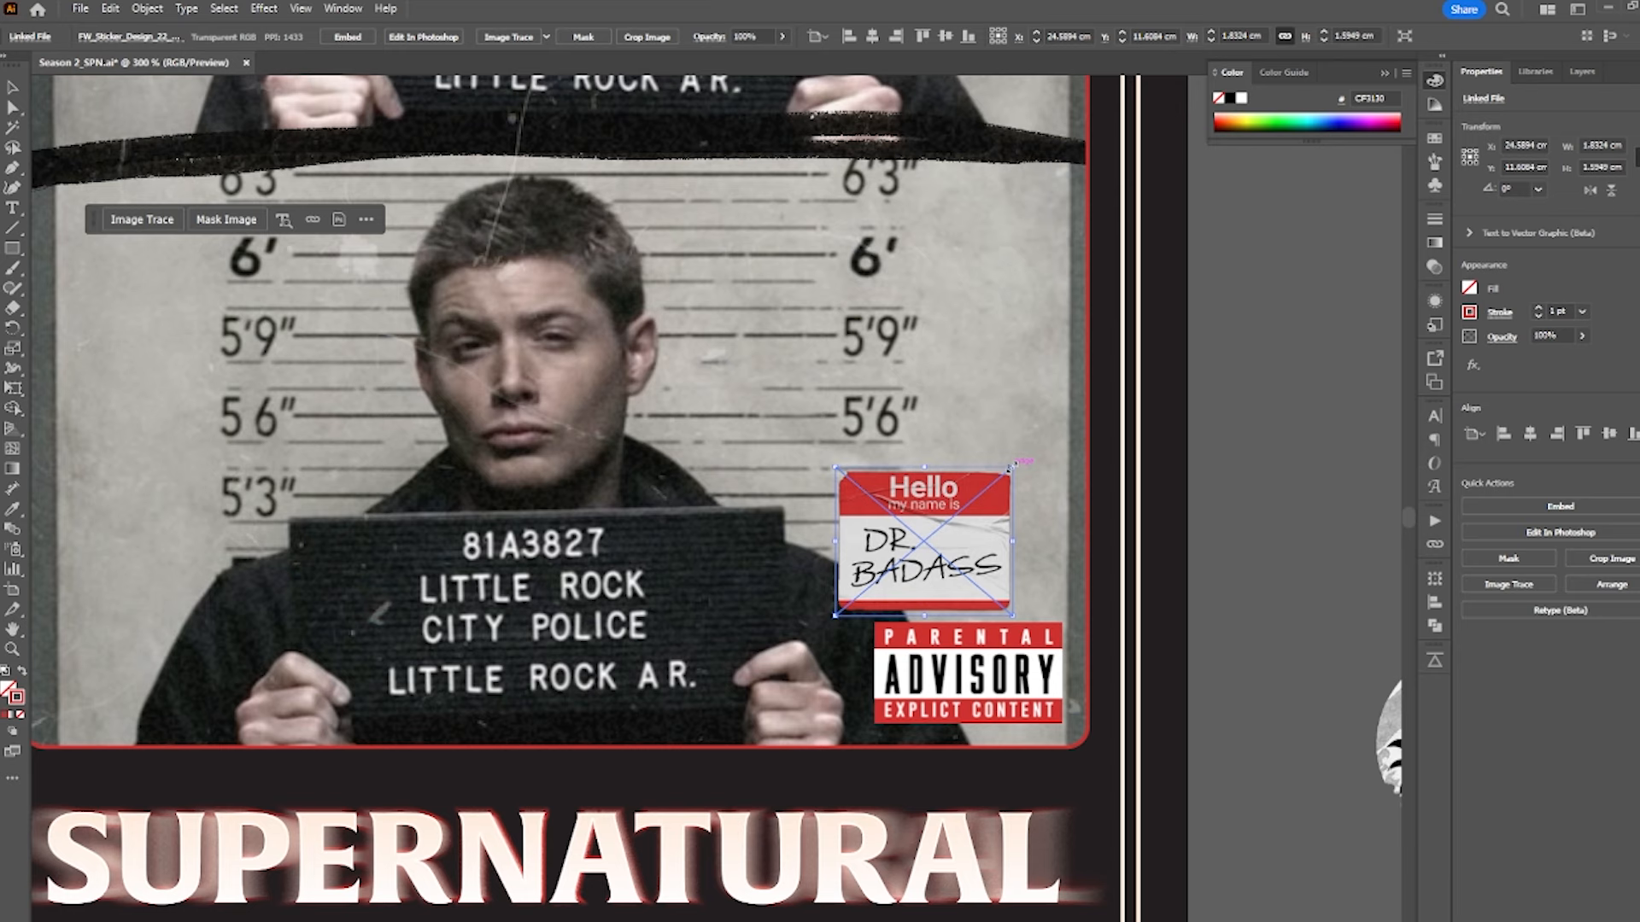
{"action": "left_click_drag", "start_coordinate": [1013, 467], "coordinate": [1038, 437]}
{"action": "scroll", "coordinate": [868, 574], "scroll_direction": "down", "scroll_amount": 2}
{"action": "mouse_move", "coordinate": [868, 579]}
{"action": "left_mouse_down"}
{"action": "mouse_move", "coordinate": [1121, 733]}
{"action": "mouse_move", "coordinate": [812, 714]}
{"action": "left_mouse_up"}
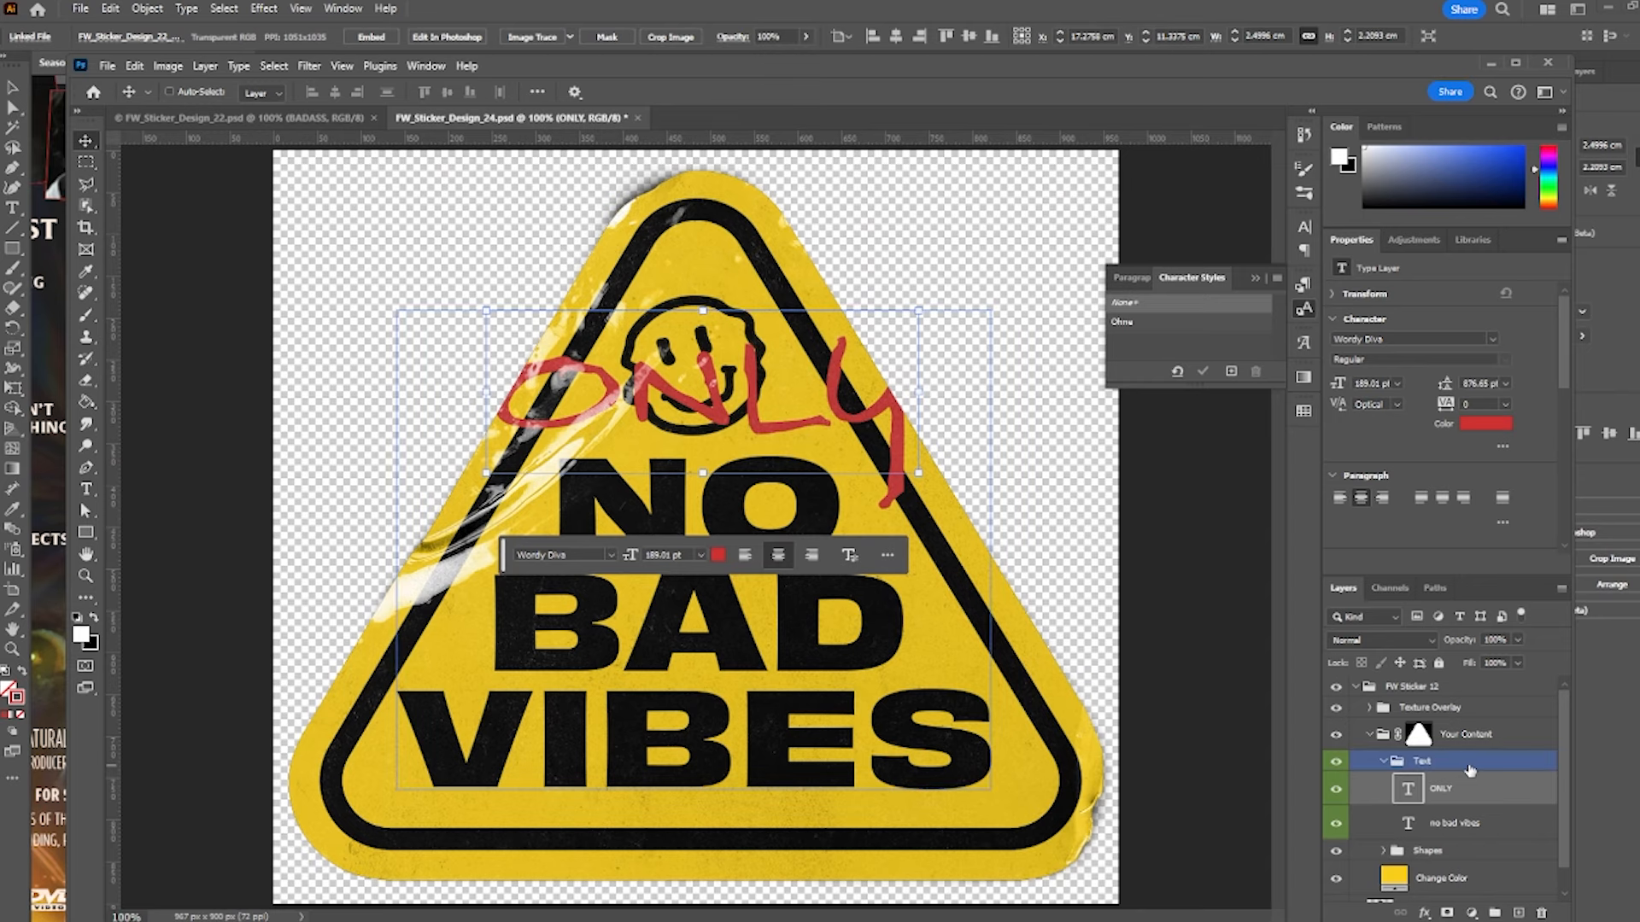
- In Photoshop, place the scribble image above the "no bad vibes" text layer and scale it to cross out the word "NO"
{"action": "left_click", "coordinate": [1455, 822]}
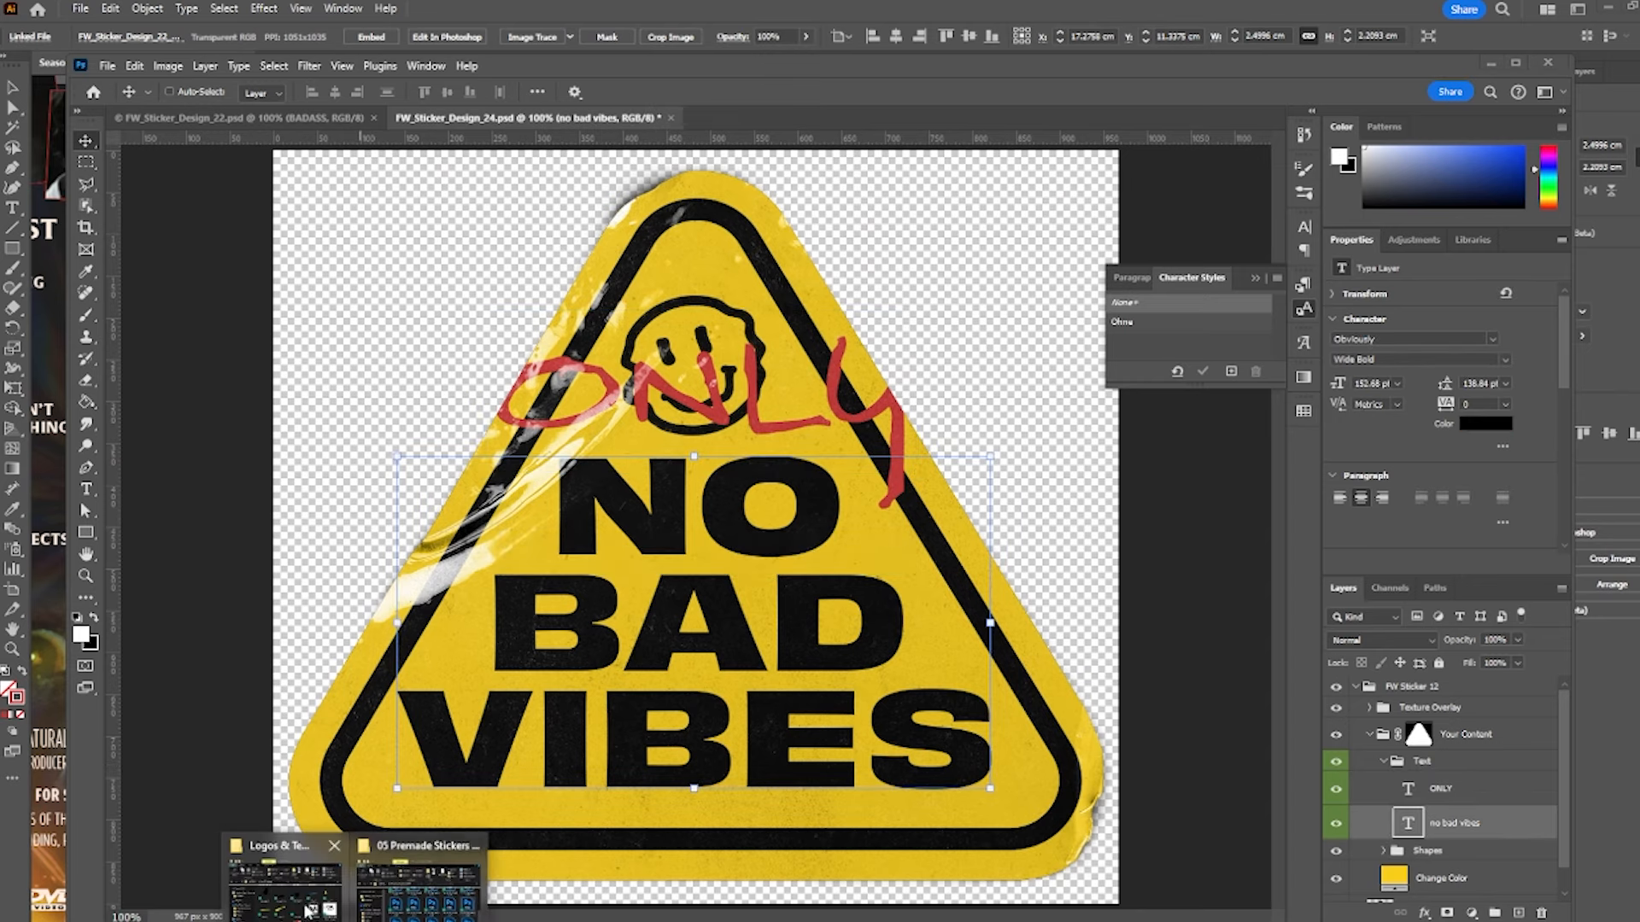
{"action": "left_click", "coordinate": [282, 858]}
{"action": "left_click_drag", "start_coordinate": [1366, 807], "coordinate": [641, 632]}
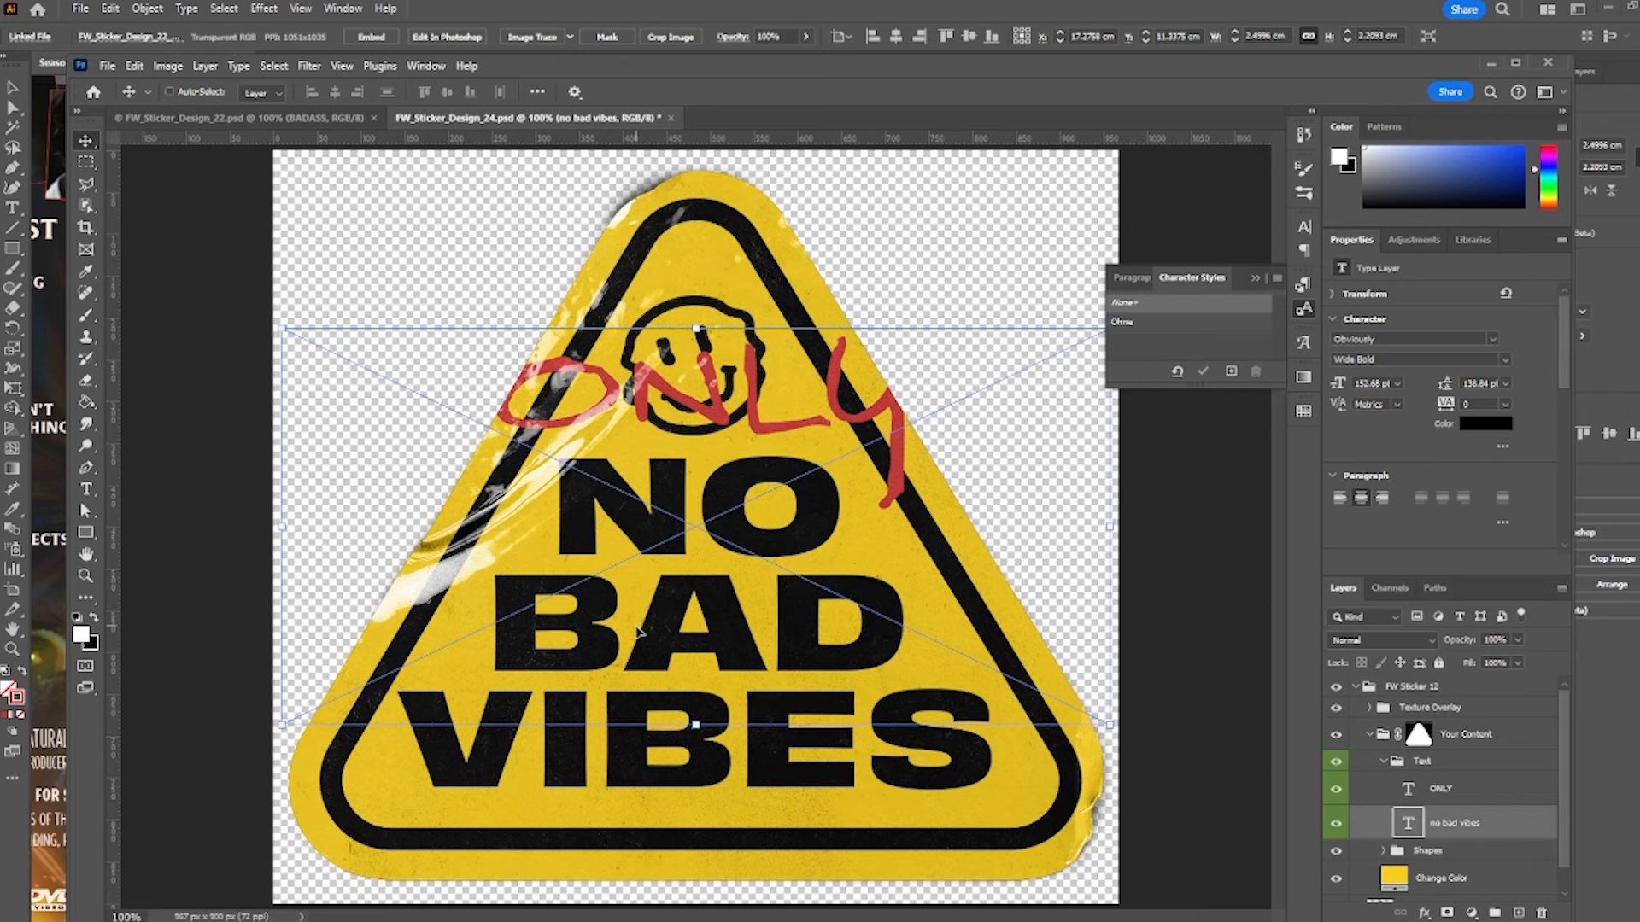
{"action": "left_click_drag", "start_coordinate": [1111, 531], "coordinate": [807, 531]}
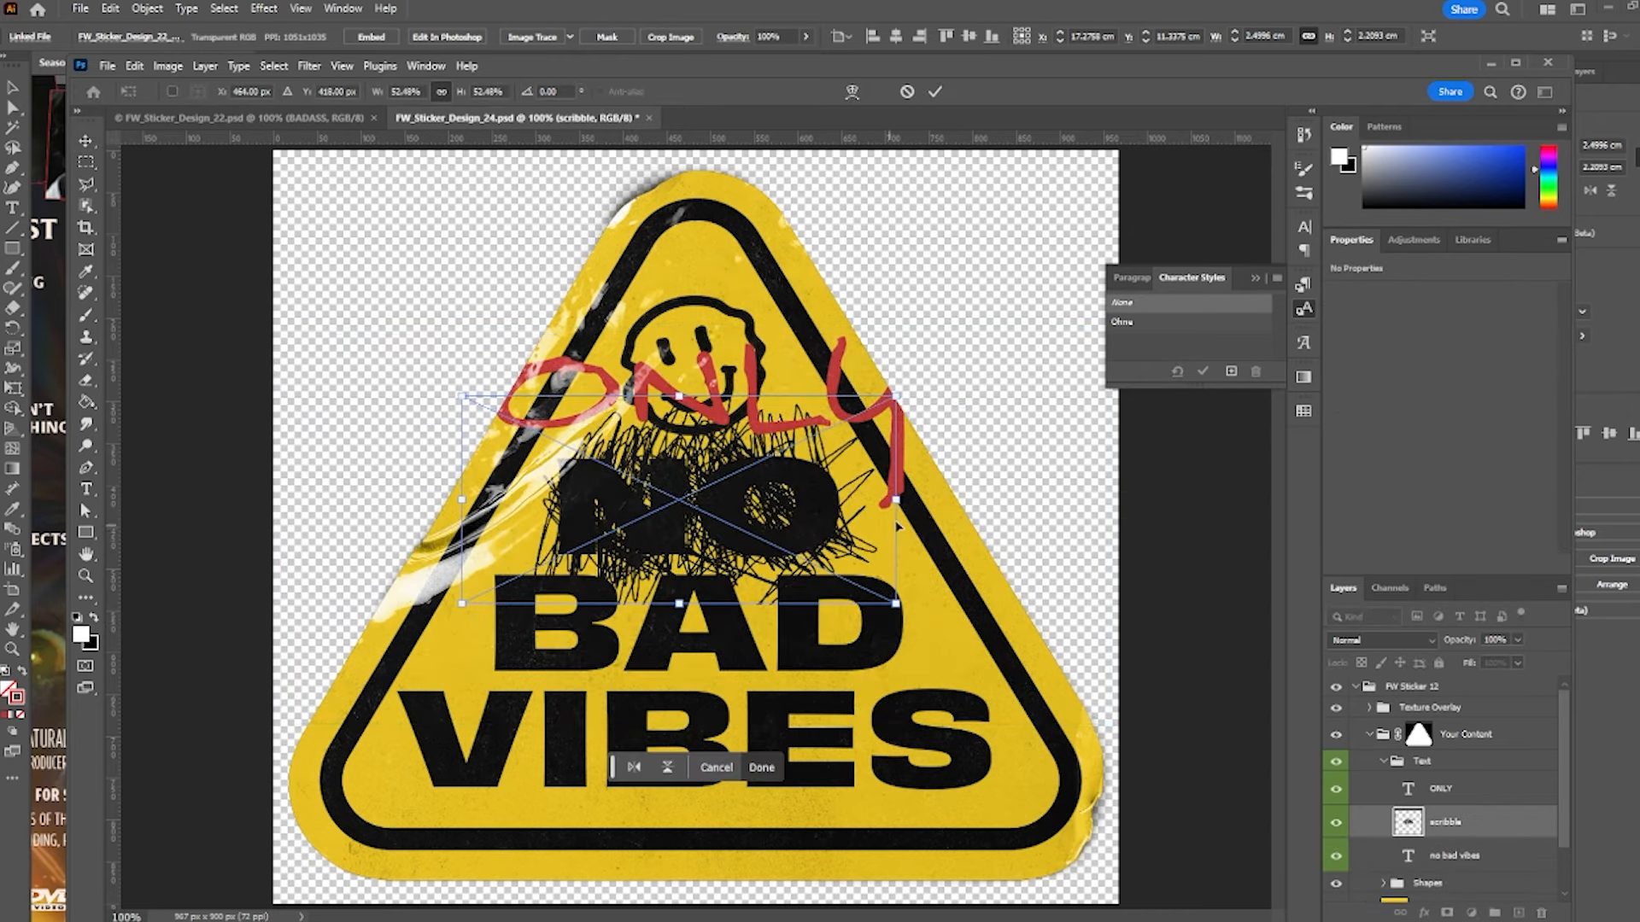
{"action": "mouse_move", "coordinate": [896, 501]}
{"action": "left_mouse_down"}
{"action": "mouse_move", "coordinate": [940, 503]}
{"action": "mouse_move", "coordinate": [824, 527]}
{"action": "left_mouse_up"}
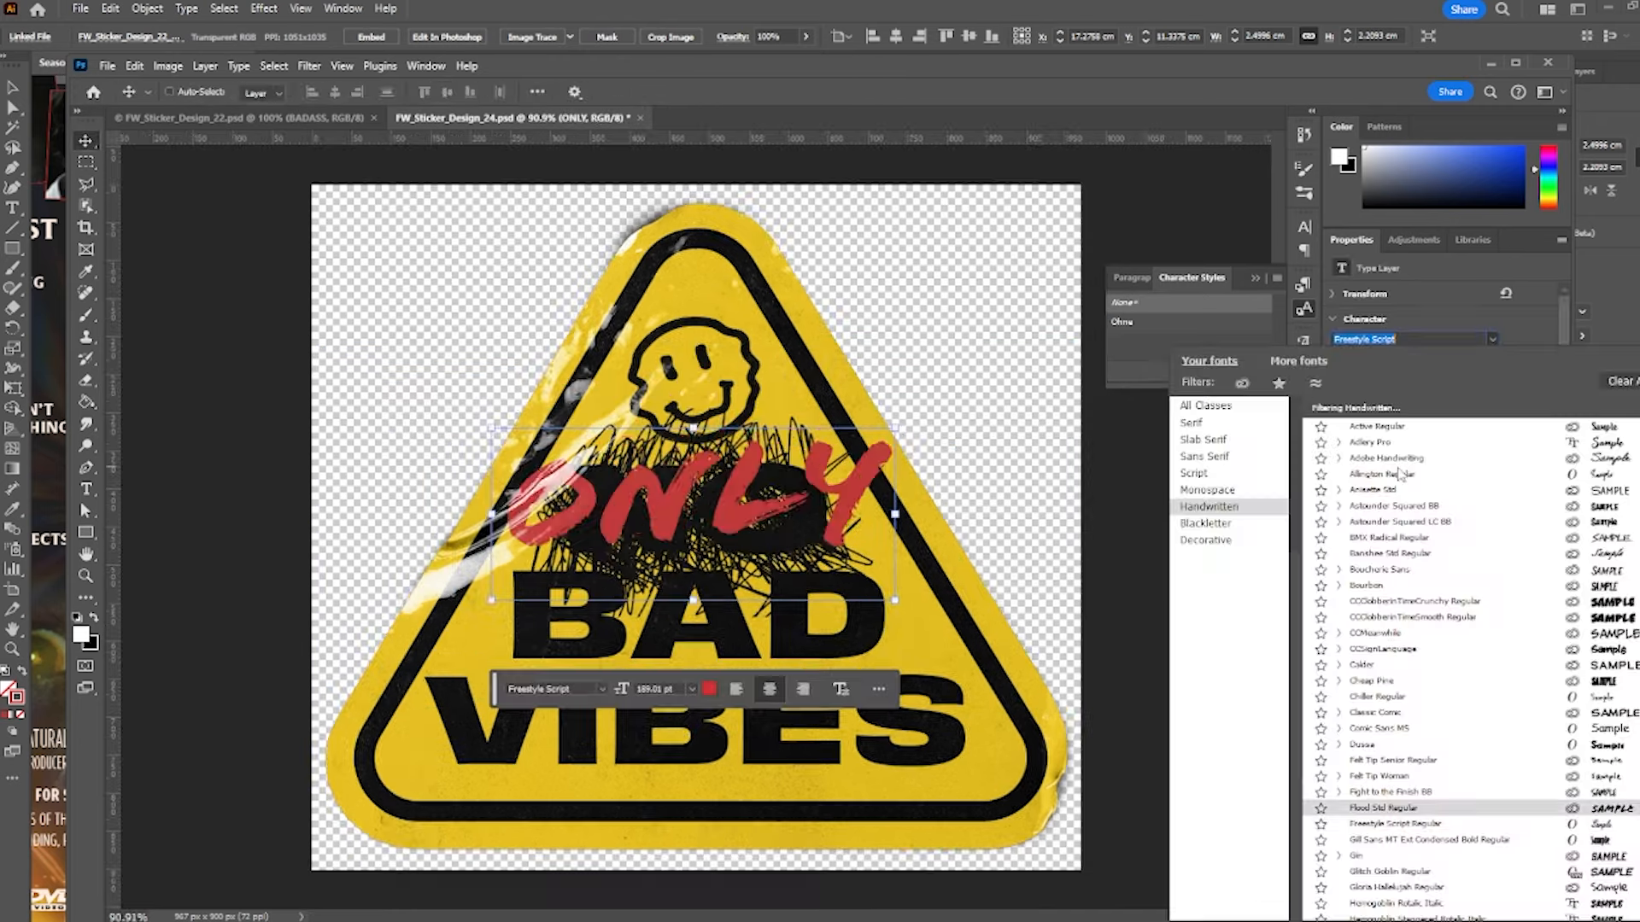
- Choose a different handwritten font for the red "ONLY" text on the triangular sticker
{"action": "key", "text": "Down"}
{"action": "key", "text": "Down"}
{"action": "key", "text": "Return"}
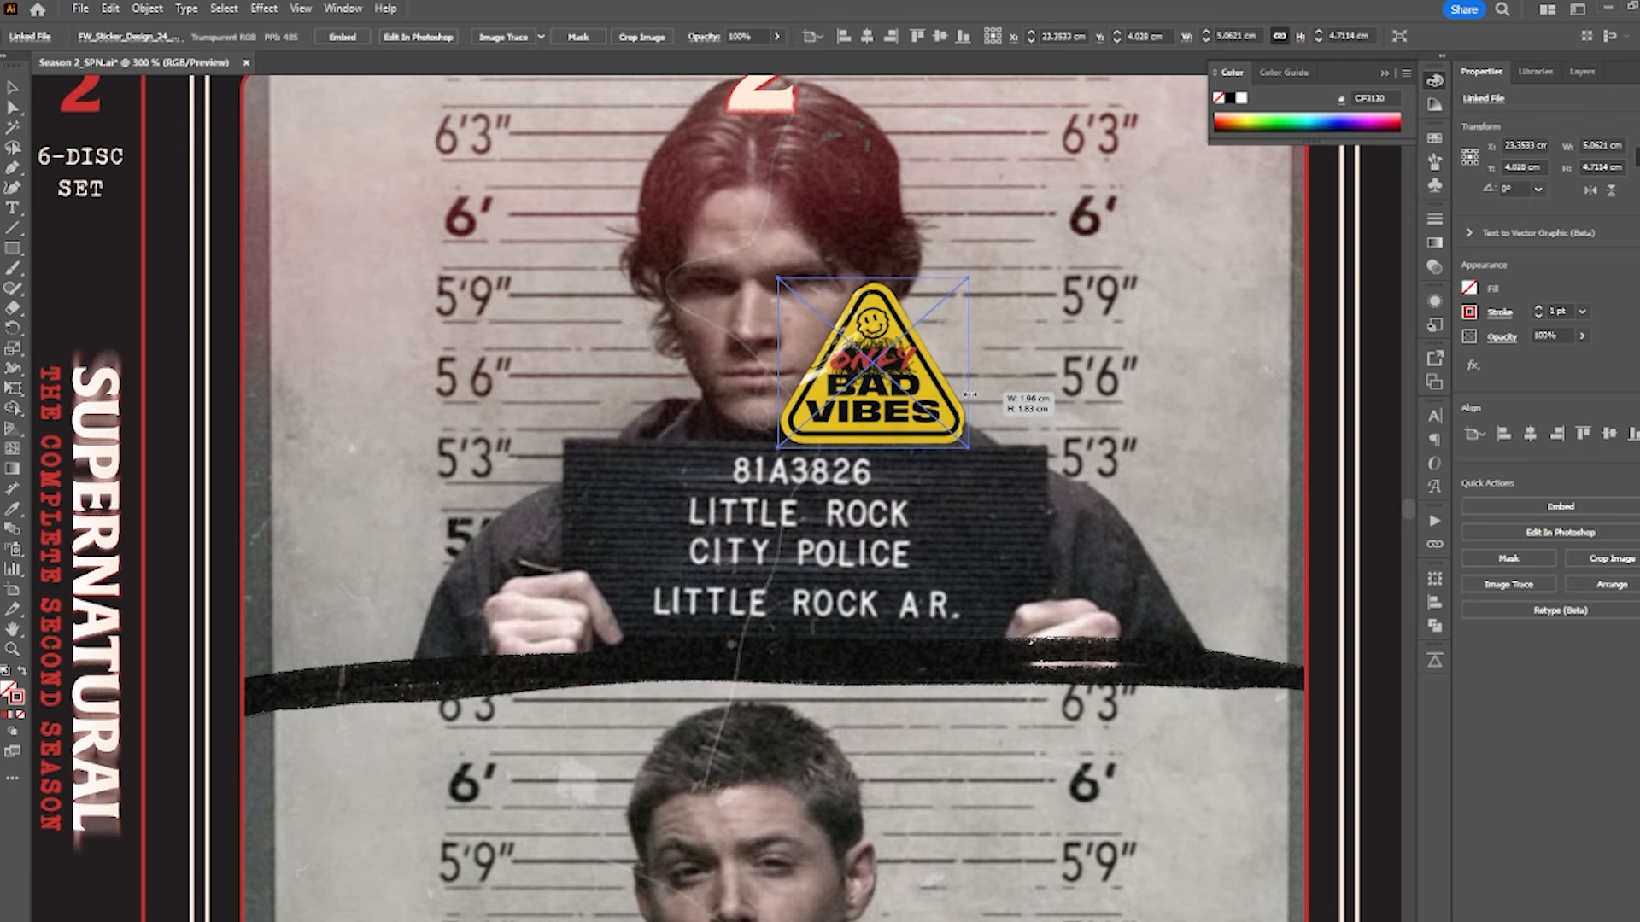
- In Illustrator, position the "Only Bad Vibes" triangle sticker, slightly rotated, beside the nameboard in the upper mugshot
{"action": "key", "text": "ctrl+minus"}
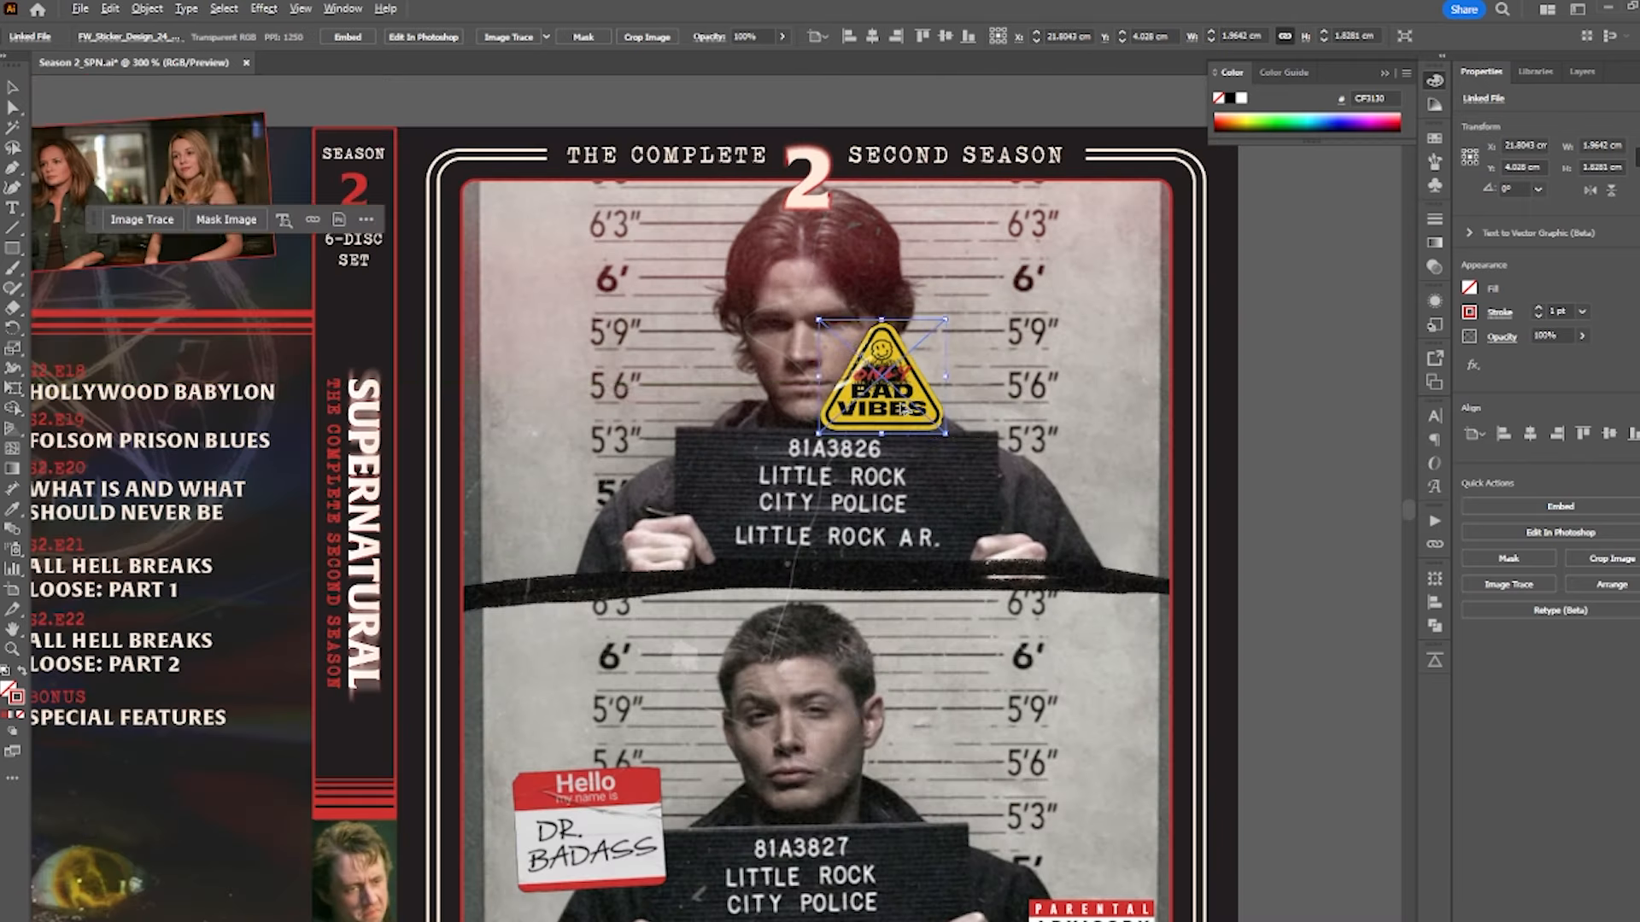
{"action": "left_click_drag", "start_coordinate": [896, 401], "coordinate": [864, 787]}
{"action": "left_click_drag", "start_coordinate": [774, 804], "coordinate": [720, 839]}
{"action": "left_click_drag", "start_coordinate": [814, 744], "coordinate": [1105, 302]}
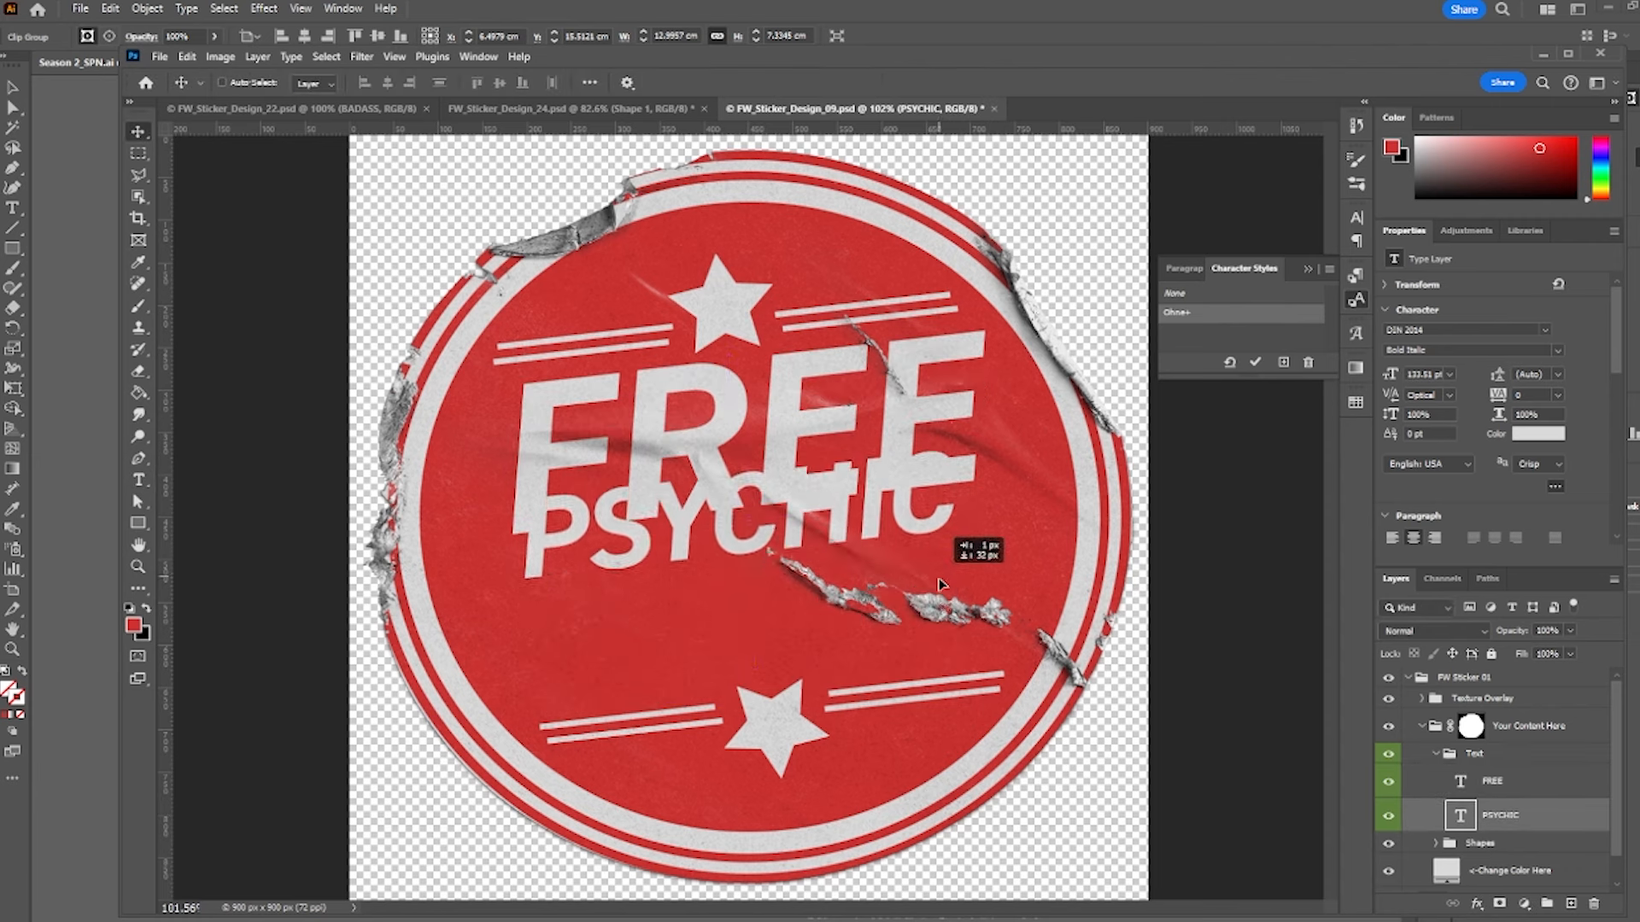
- In Photoshop, move "PSYCHIC" beneath "FREE" on the round sticker and place a pentagram copy between the lower double lines
{"action": "left_click_drag", "start_coordinate": [940, 576], "coordinate": [937, 633]}
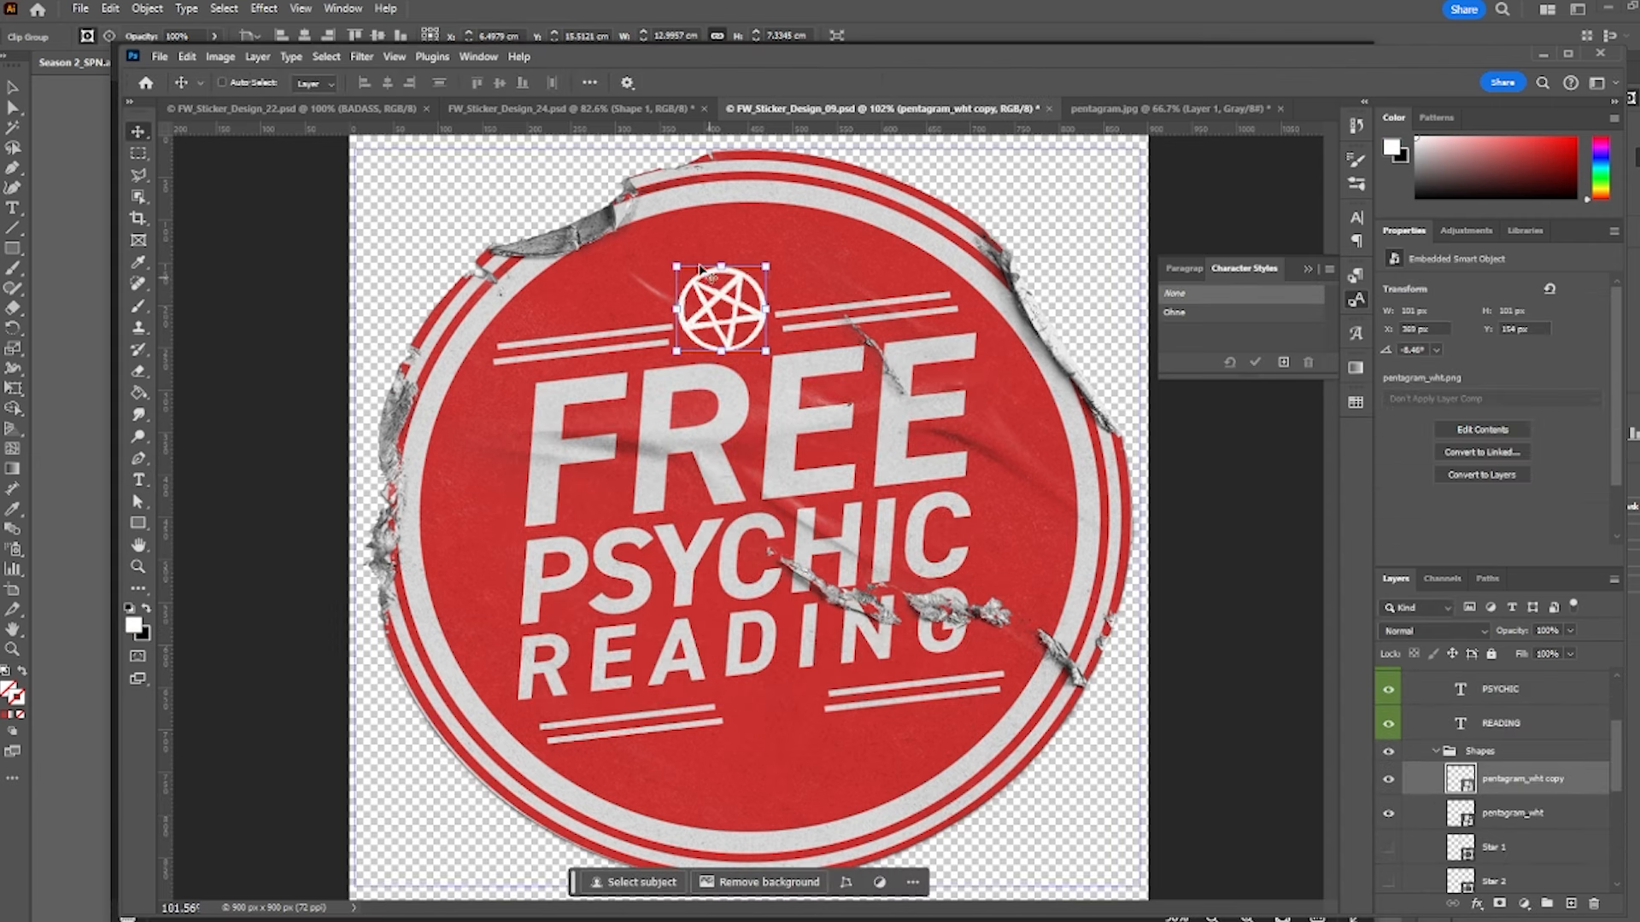
{"action": "left_click_drag", "start_coordinate": [739, 295], "coordinate": [789, 709]}
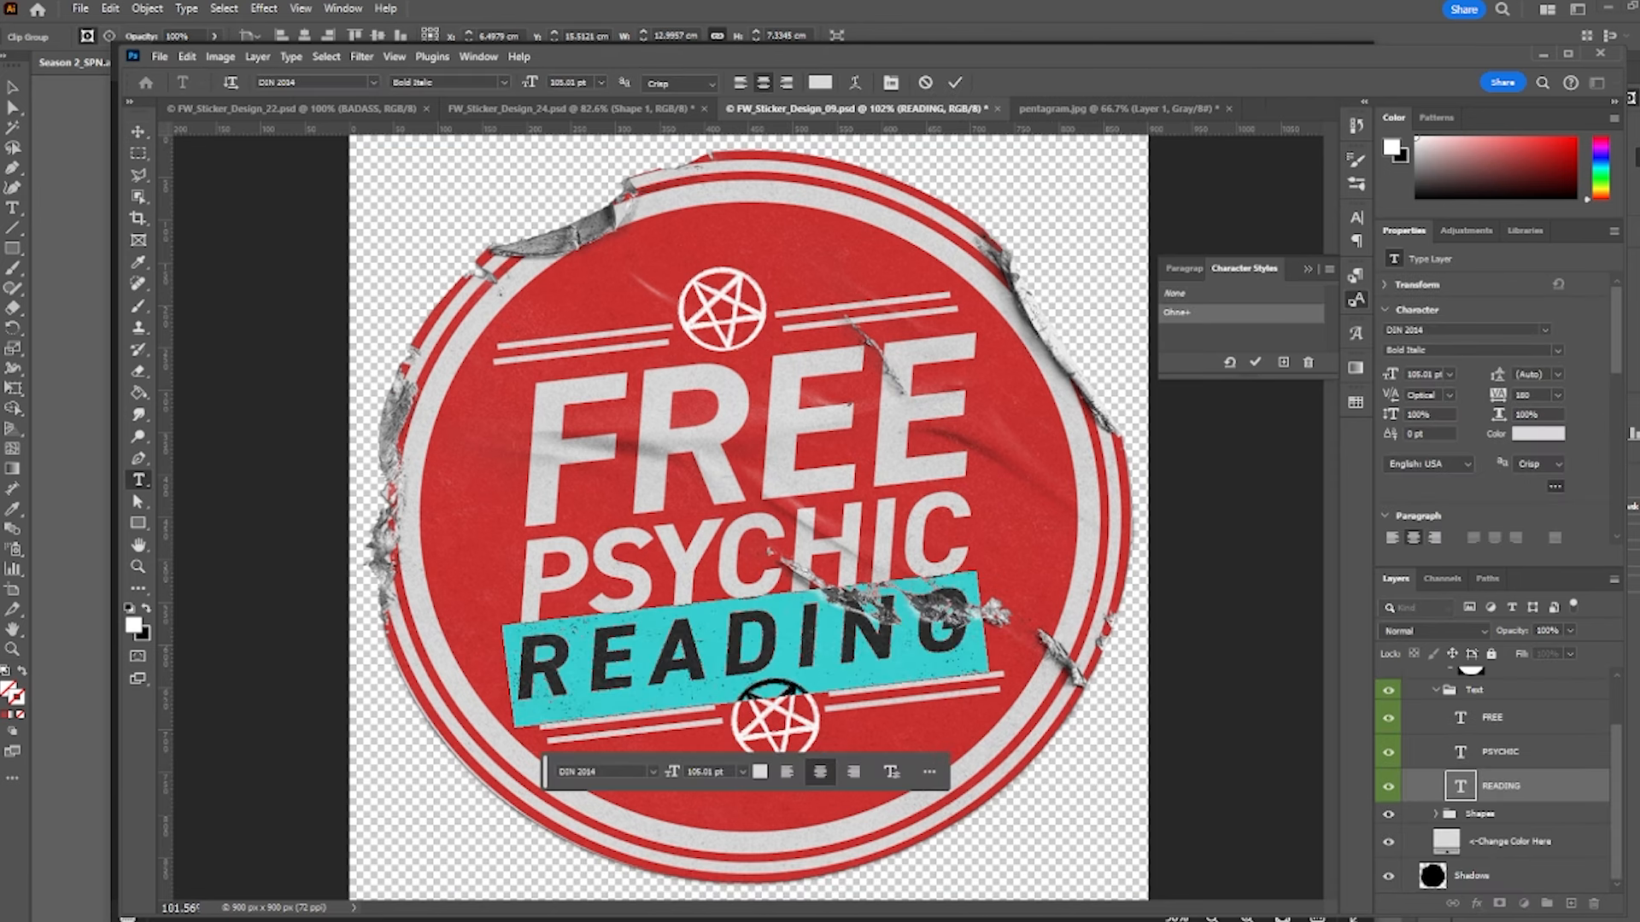
- Replace "READING" with "ABILITIES" on the round red sticker and save the file
{"action": "type", "text": "A"}
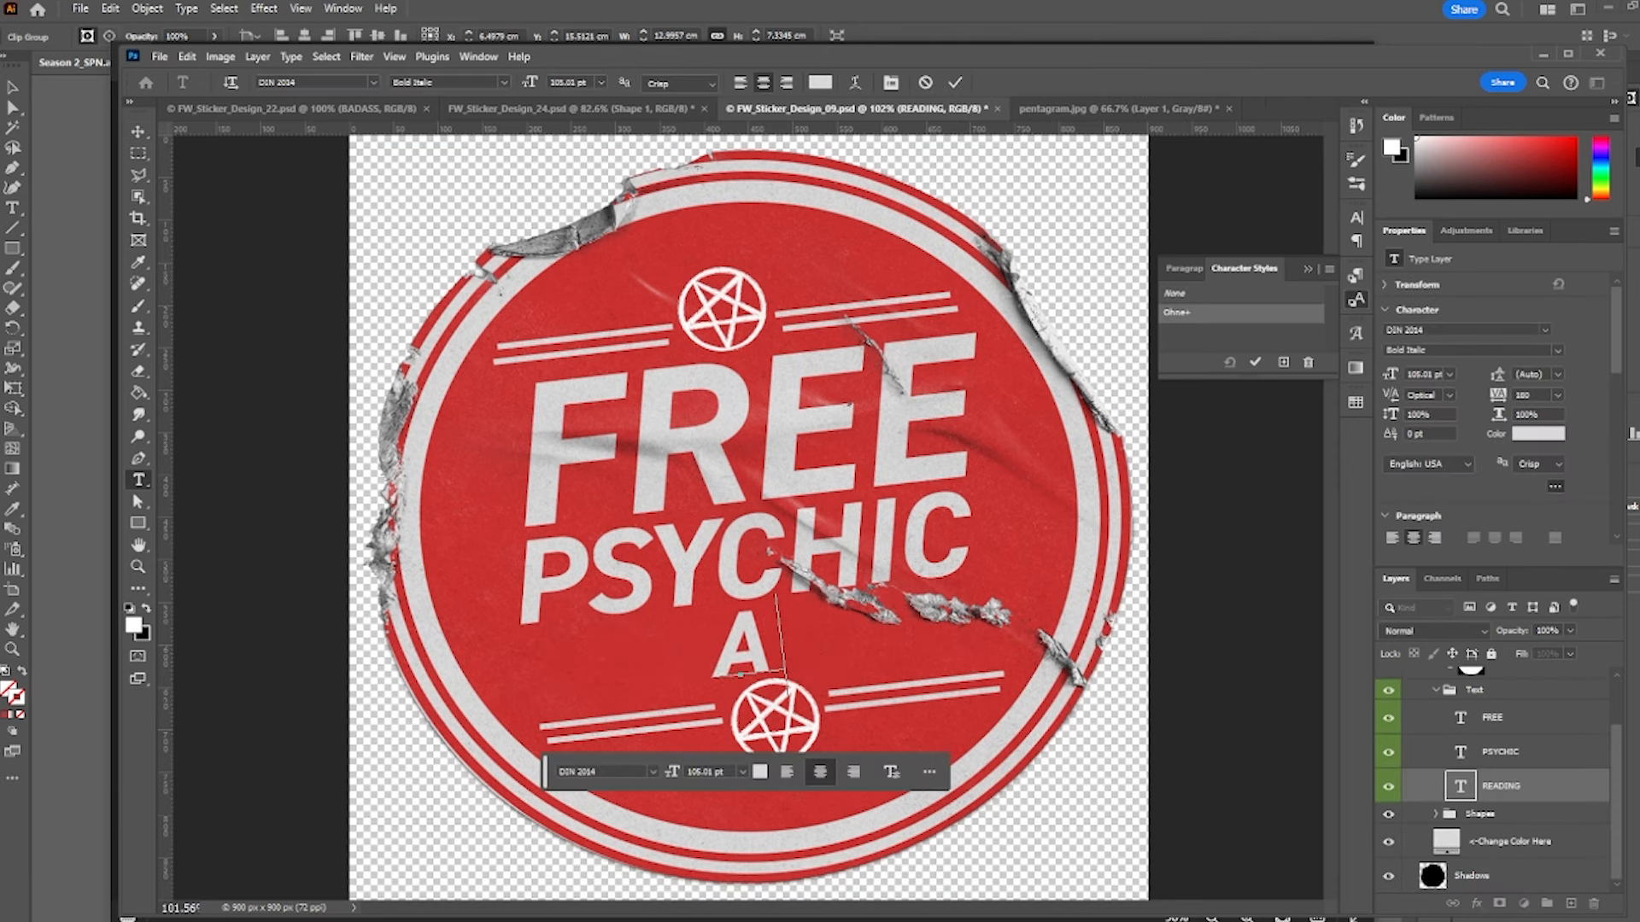
{"action": "type", "text": "BILITIES"}
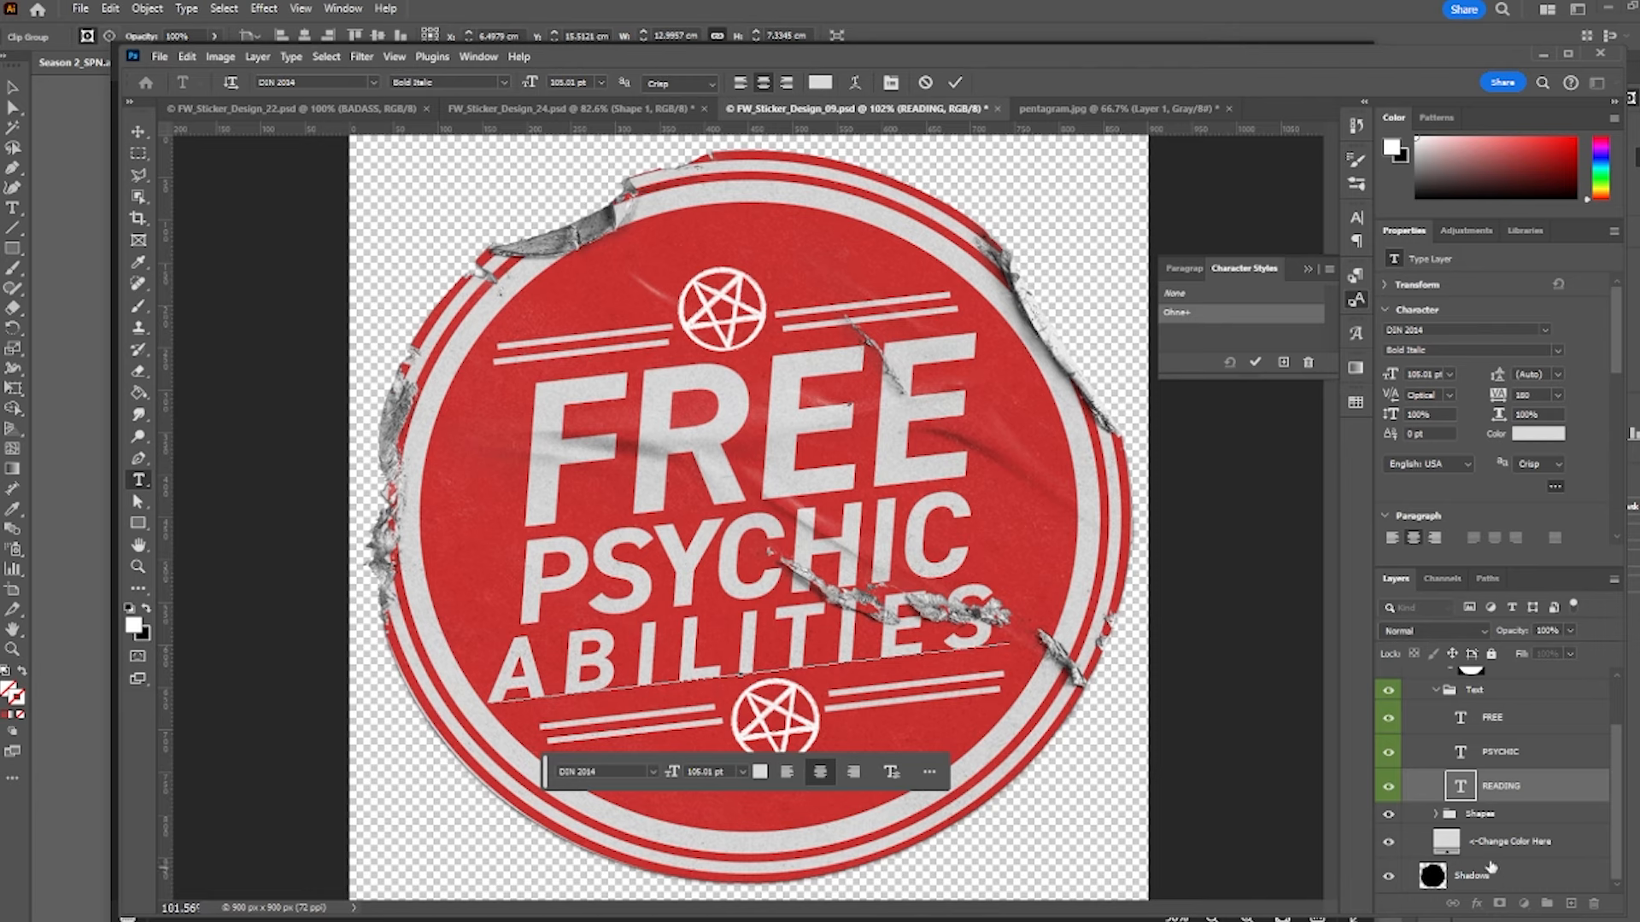
{"action": "key", "text": "ctrl+Return"}
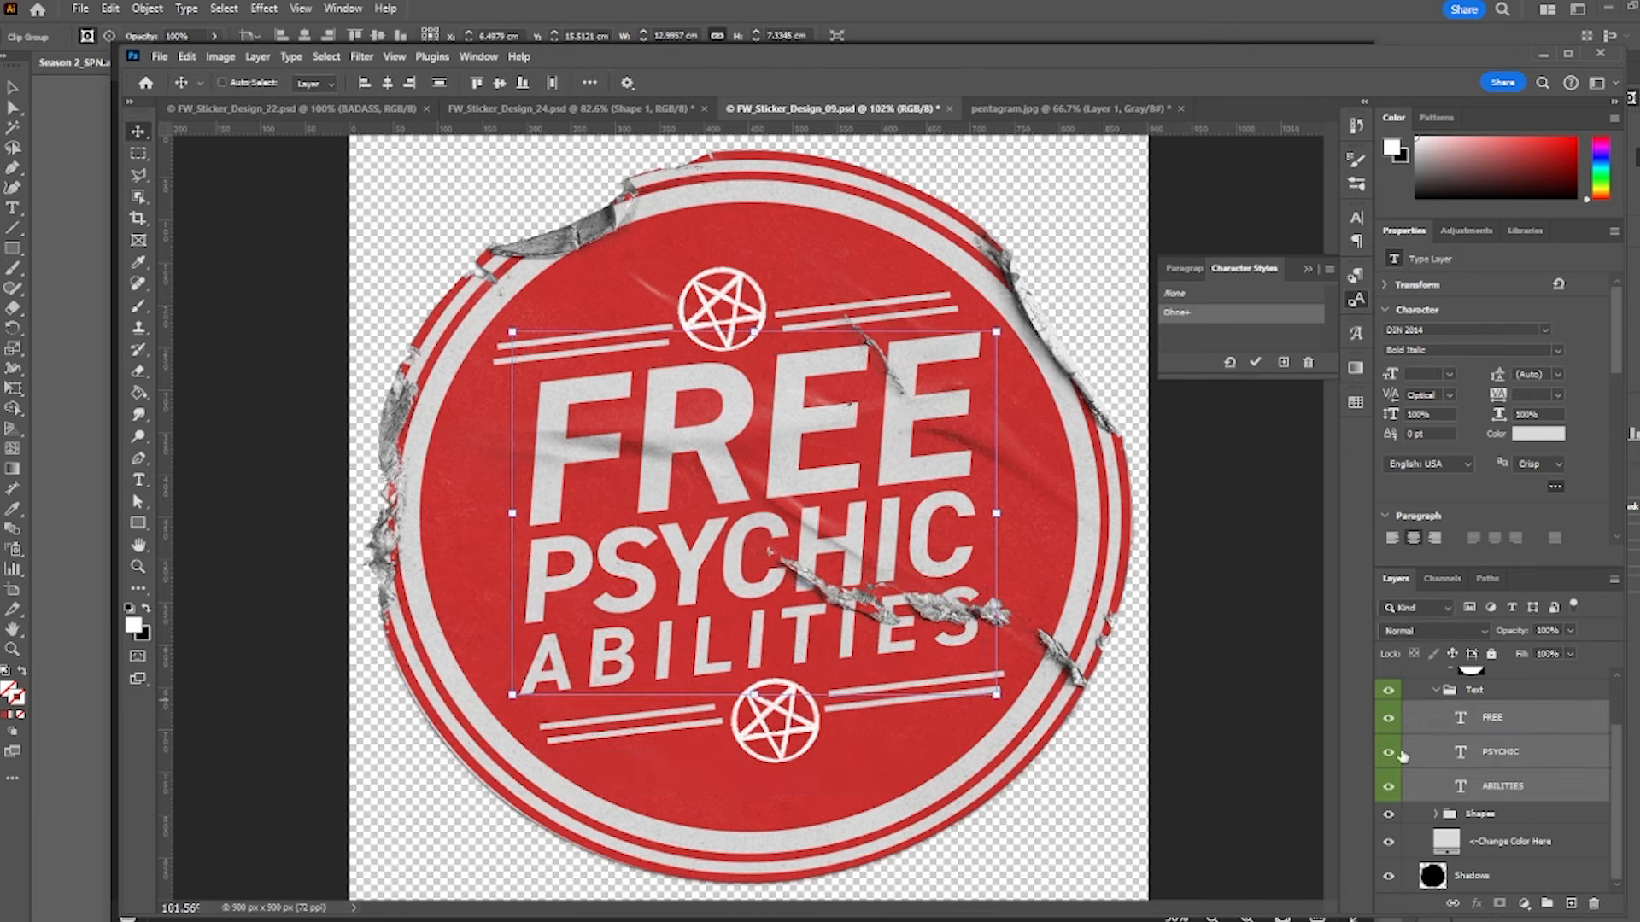
{"action": "key", "text": "ctrl+s"}
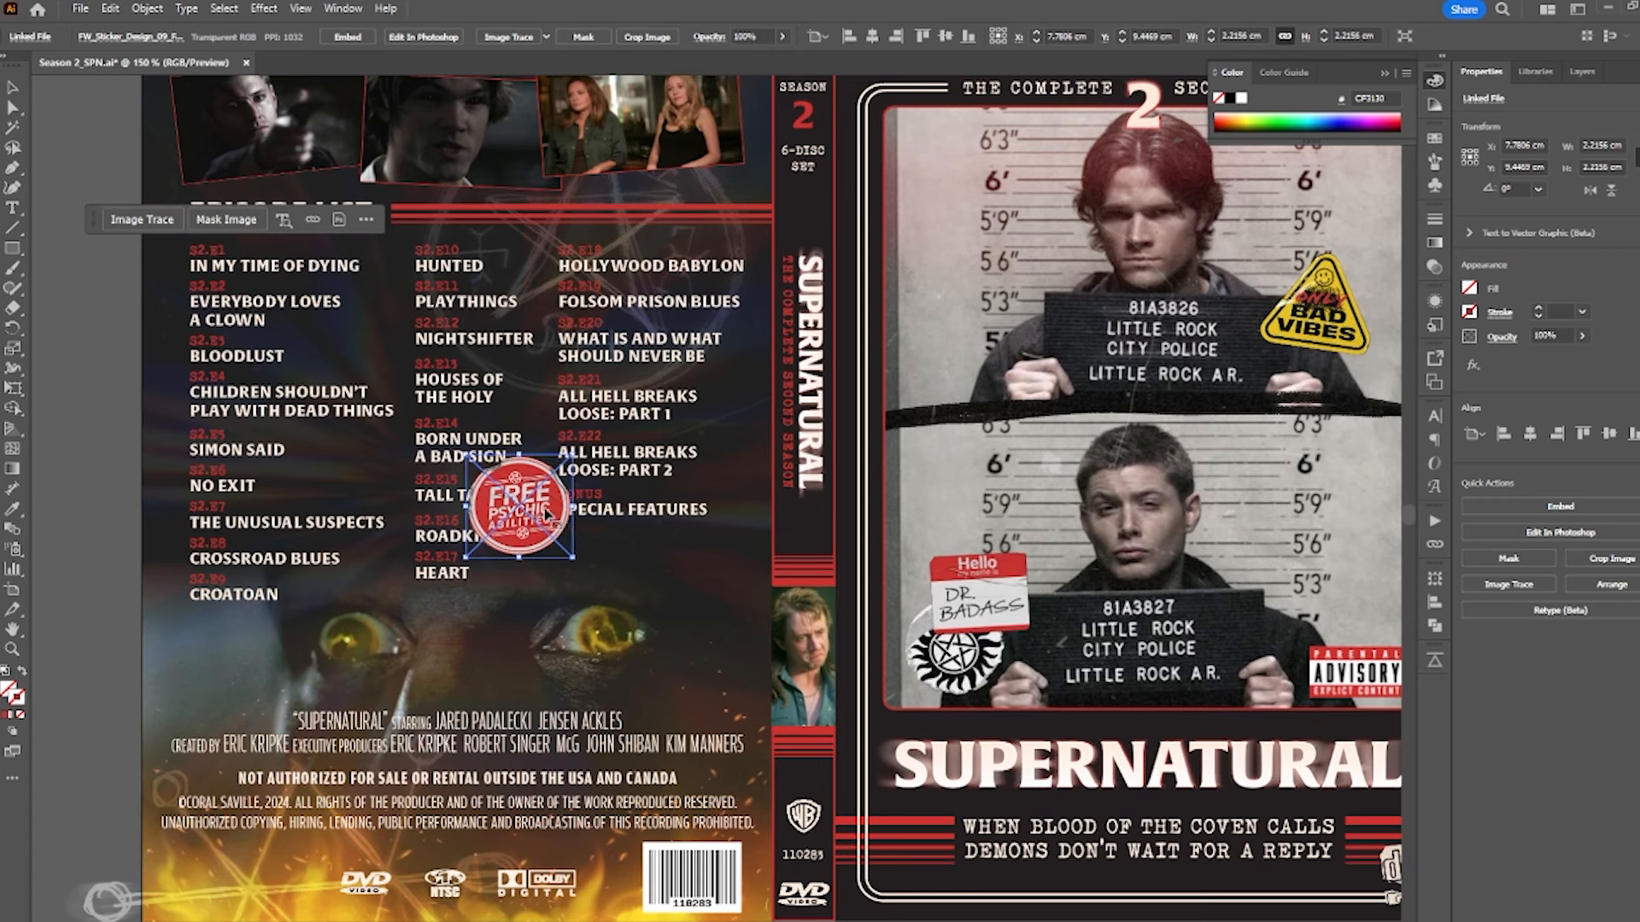
- In Illustrator, place the "Free Psychic Abilities" sticker over the barcode's upper-left corner on the back cover
{"action": "left_click_drag", "start_coordinate": [547, 515], "coordinate": [730, 698]}
{"action": "left_click_drag", "start_coordinate": [720, 702], "coordinate": [656, 734]}
{"action": "left_click", "coordinate": [616, 772]}
{"action": "scroll", "coordinate": [616, 772], "scroll_direction": "down", "scroll_amount": 1}
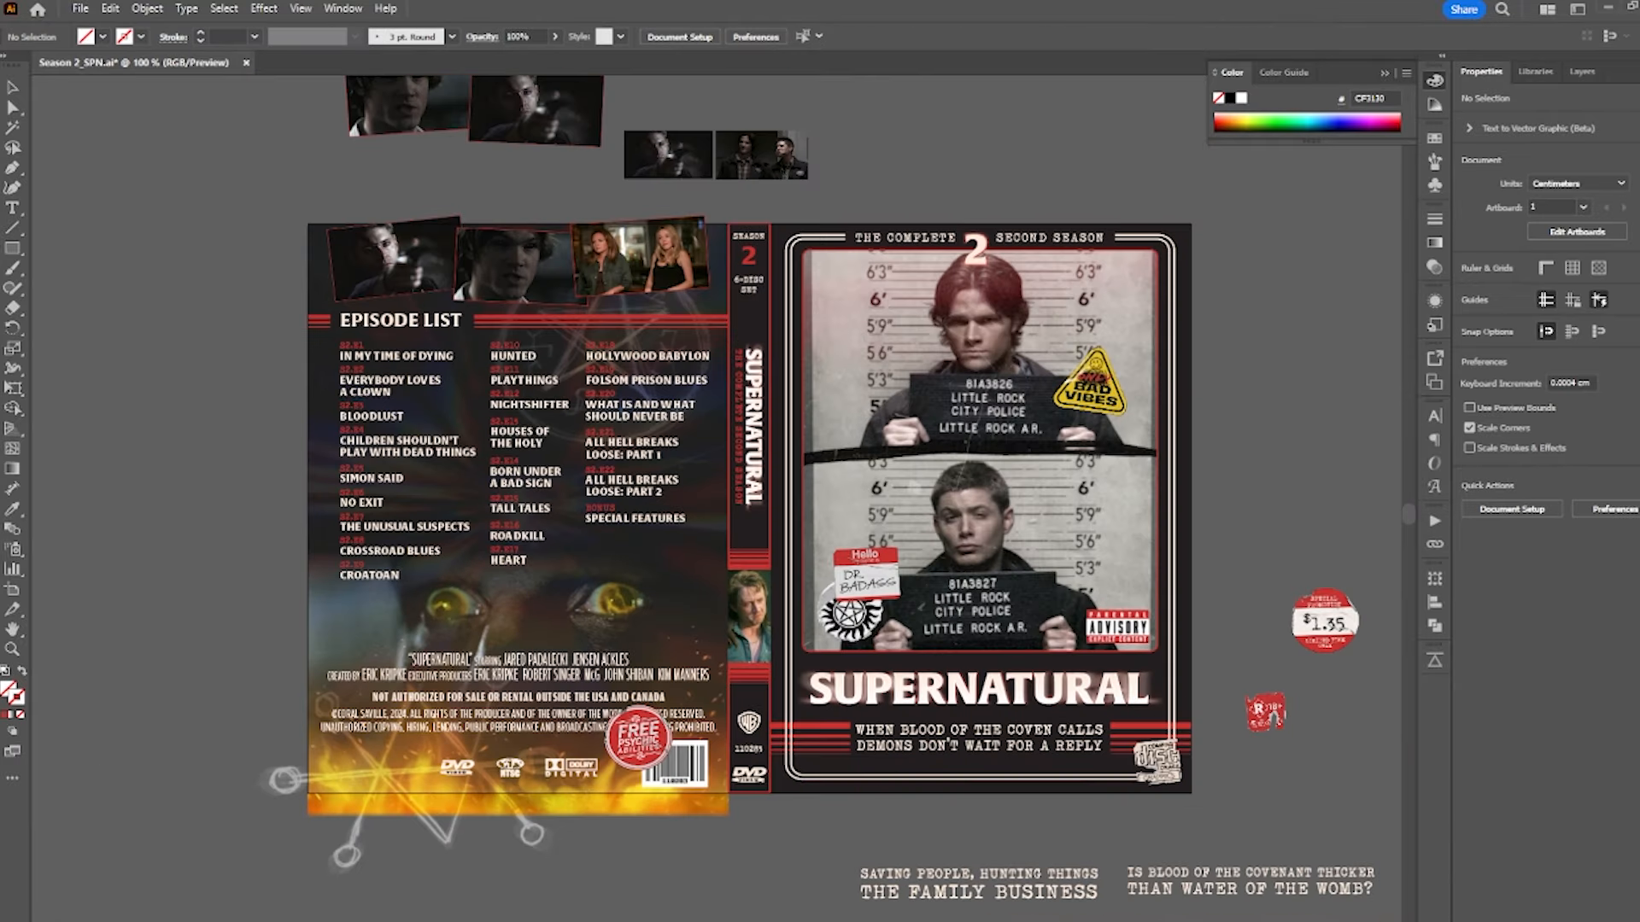
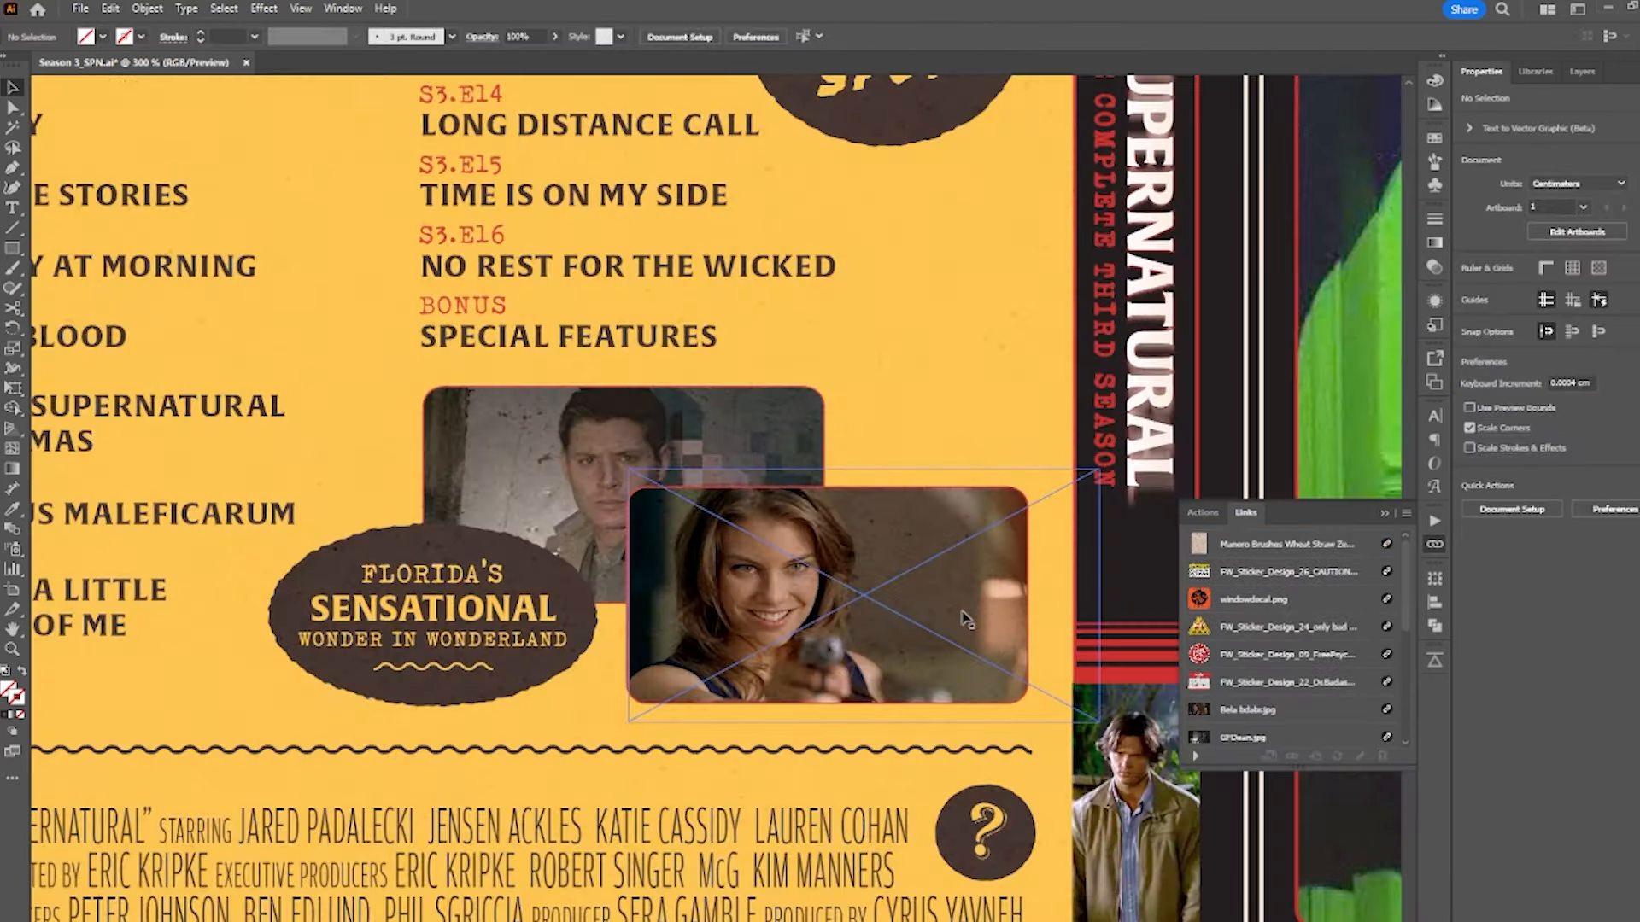
- On the season three back cover, swap the two overlapping framed photos and bring the man's photo to the front
{"action": "left_click_drag", "start_coordinate": [965, 619], "coordinate": [739, 548]}
{"action": "left_click_drag", "start_coordinate": [757, 407], "coordinate": [934, 544]}
{"action": "key", "text": "ctrl+shift+bracketright"}
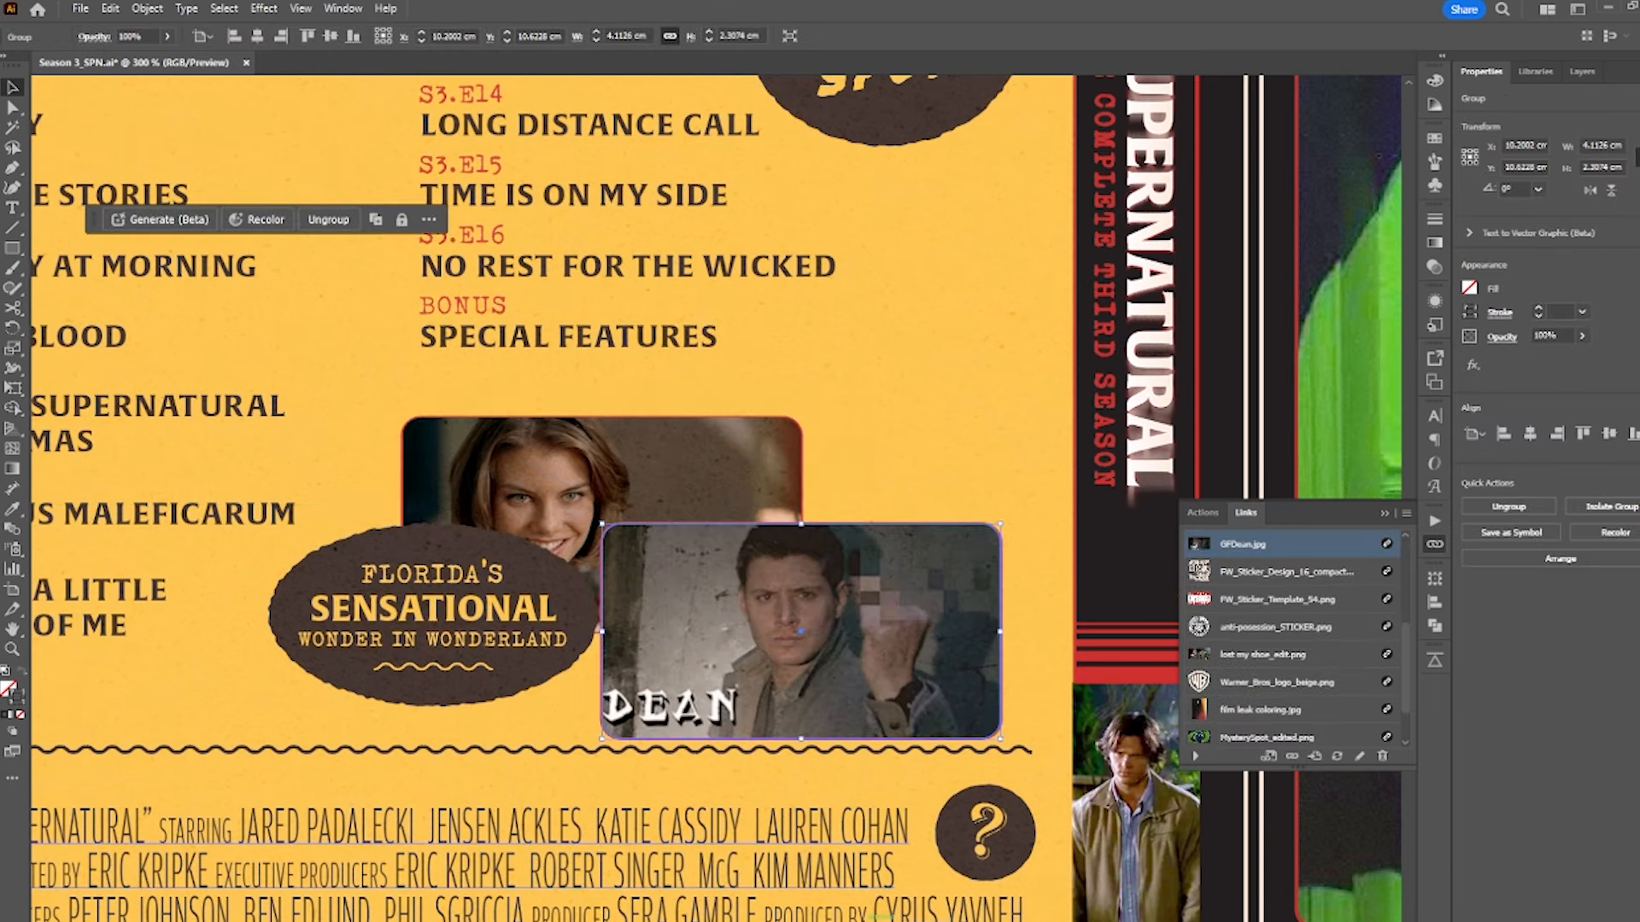
{"action": "key", "text": "ctrl+shift+a"}
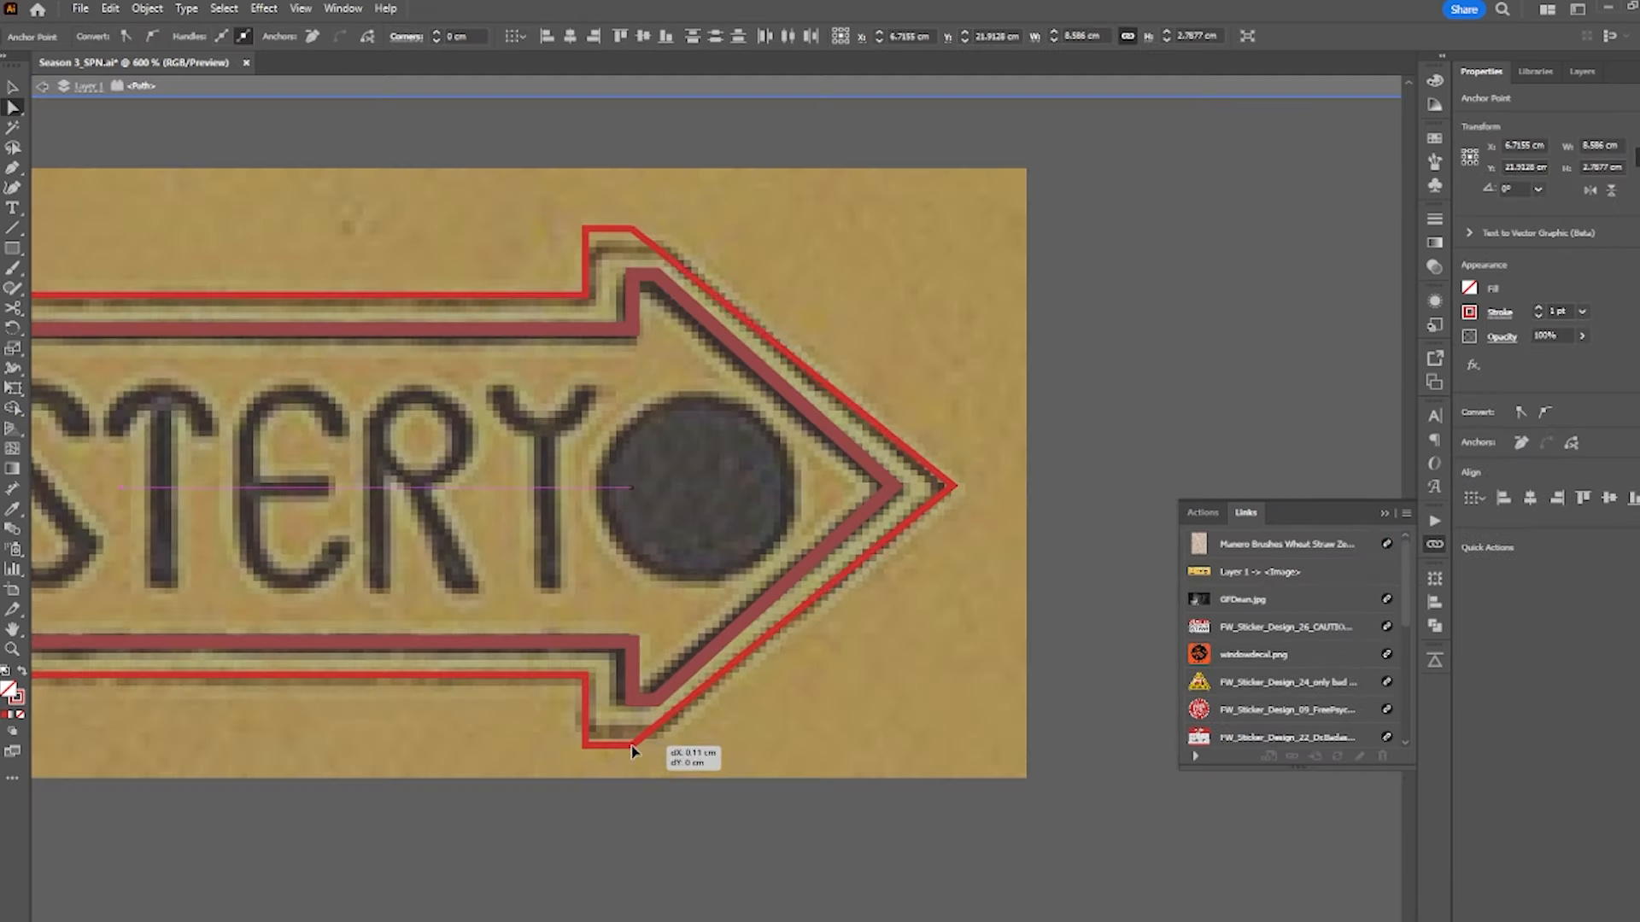
- Refine the traced arrow's corner points and stretch the double-outlined arrow to enclose the "EPISODE LIST" heading and question mark
{"action": "left_click_drag", "start_coordinate": [629, 748], "coordinate": [662, 747]}
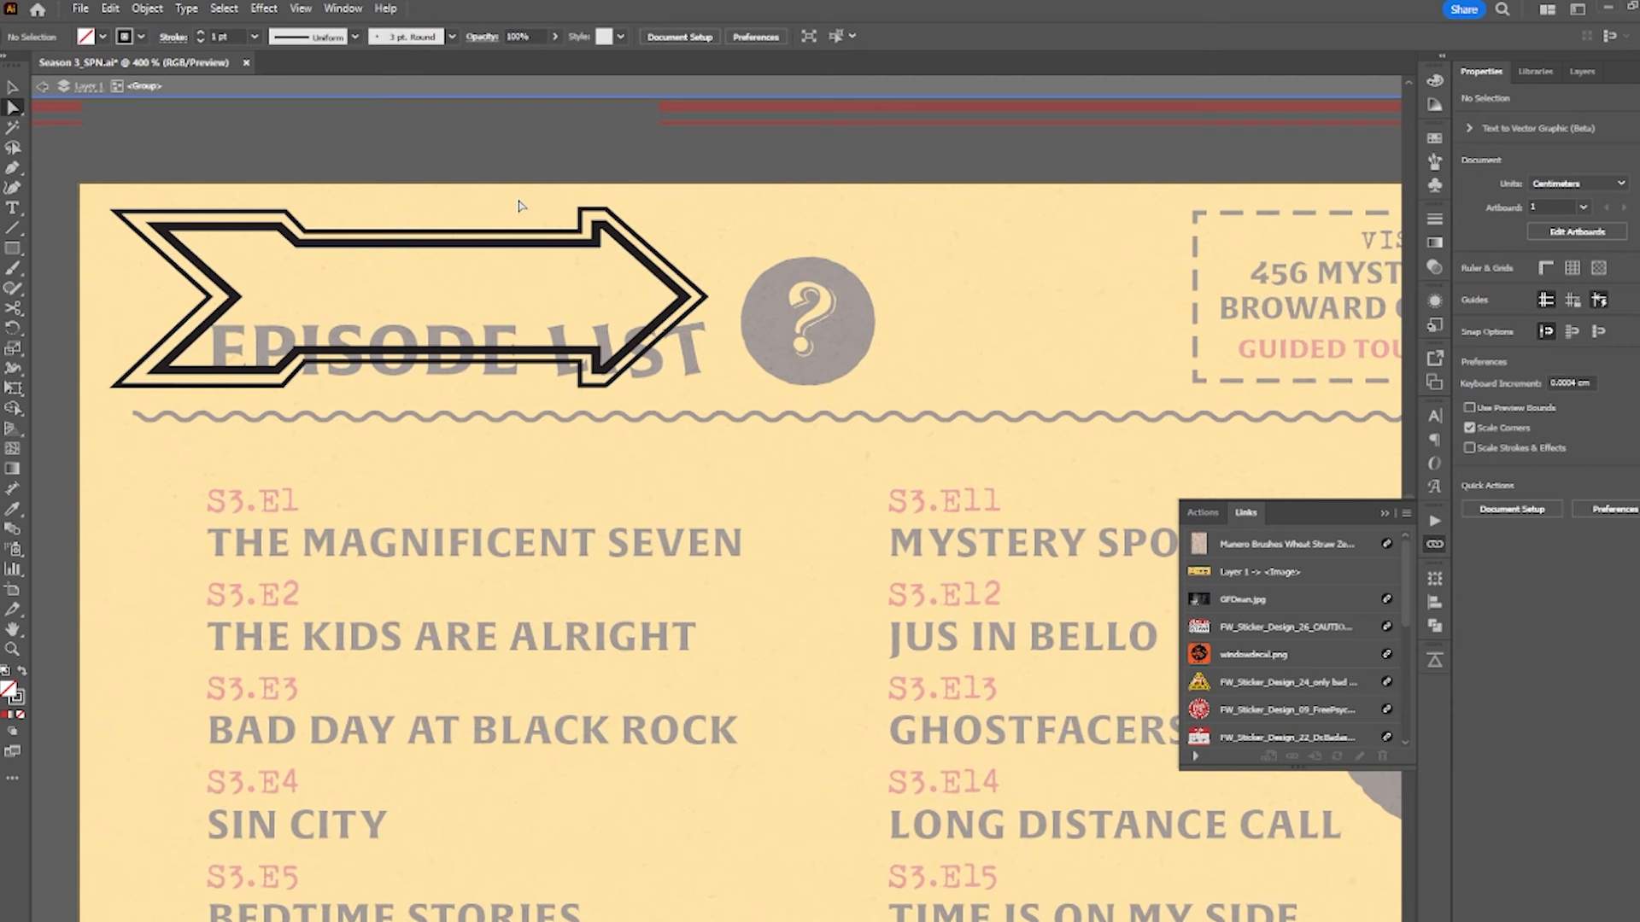
{"action": "left_click_drag", "start_coordinate": [705, 298], "coordinate": [1124, 323]}
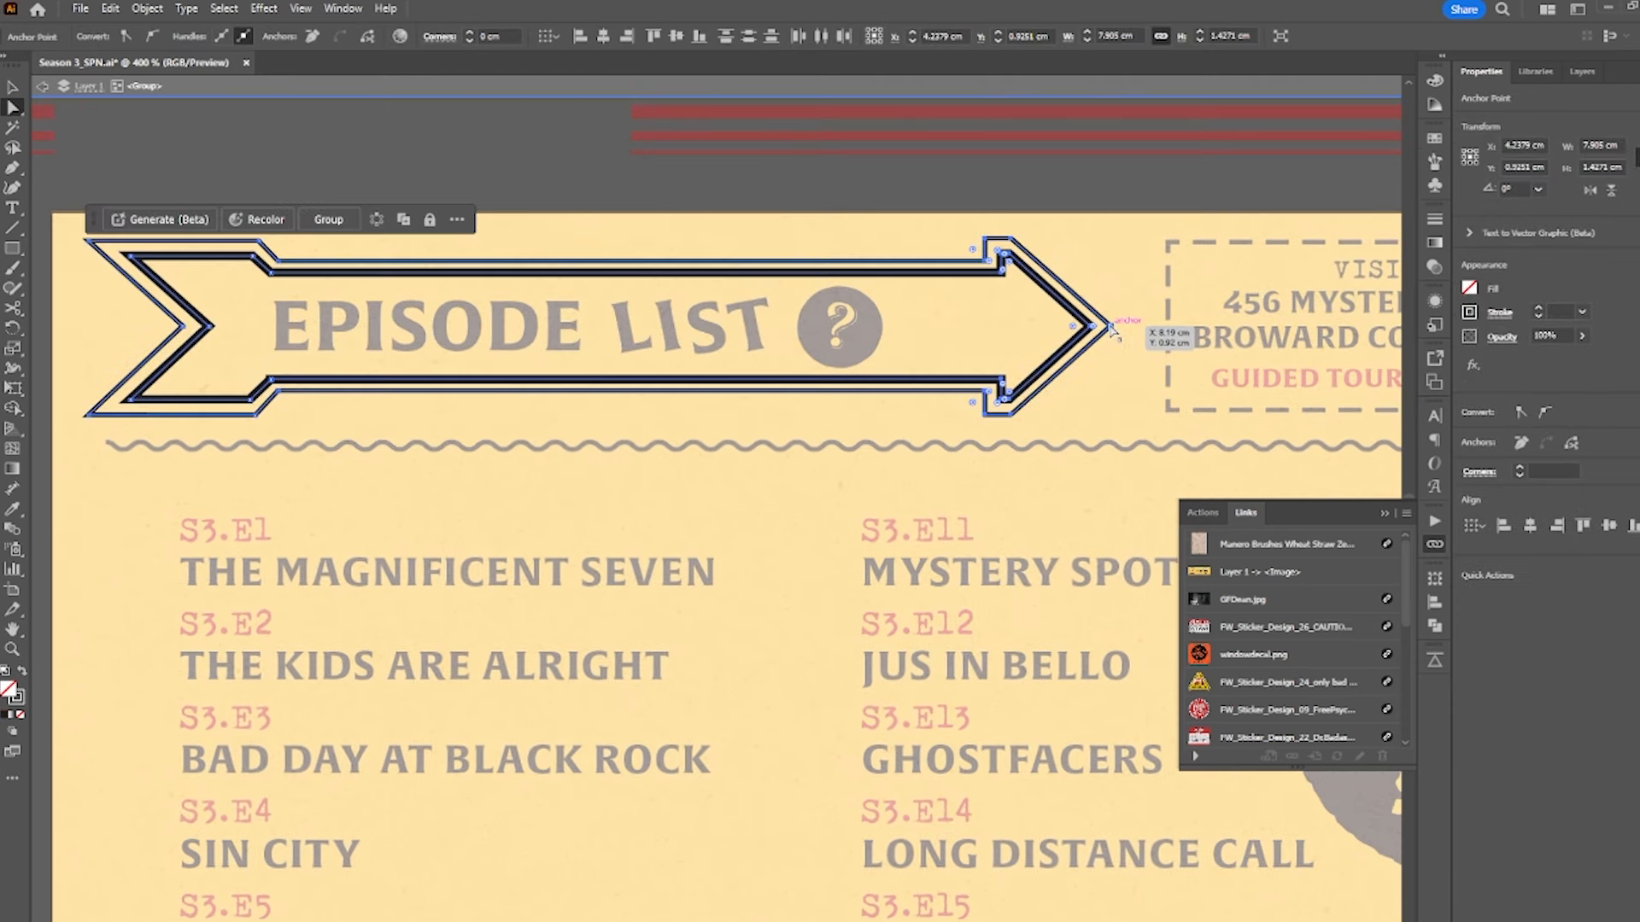
{"action": "left_click_drag", "start_coordinate": [1111, 337], "coordinate": [959, 346]}
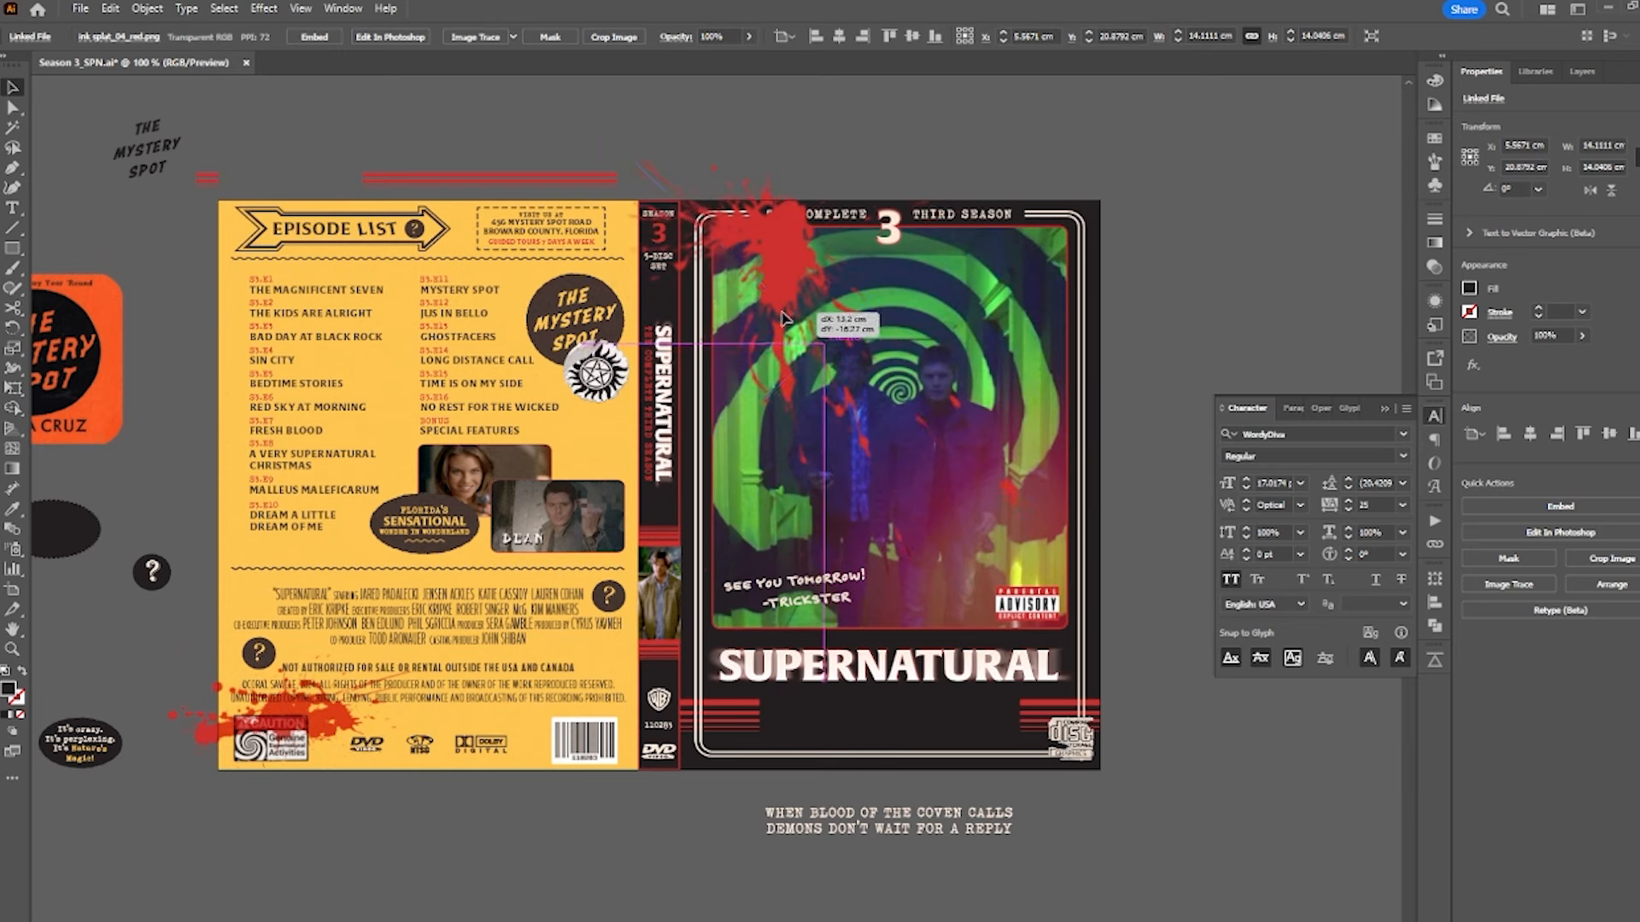
- Scale down the red ink splatter and place it over the upper-left corner of the front cover
{"action": "left_click", "coordinate": [1016, 349]}
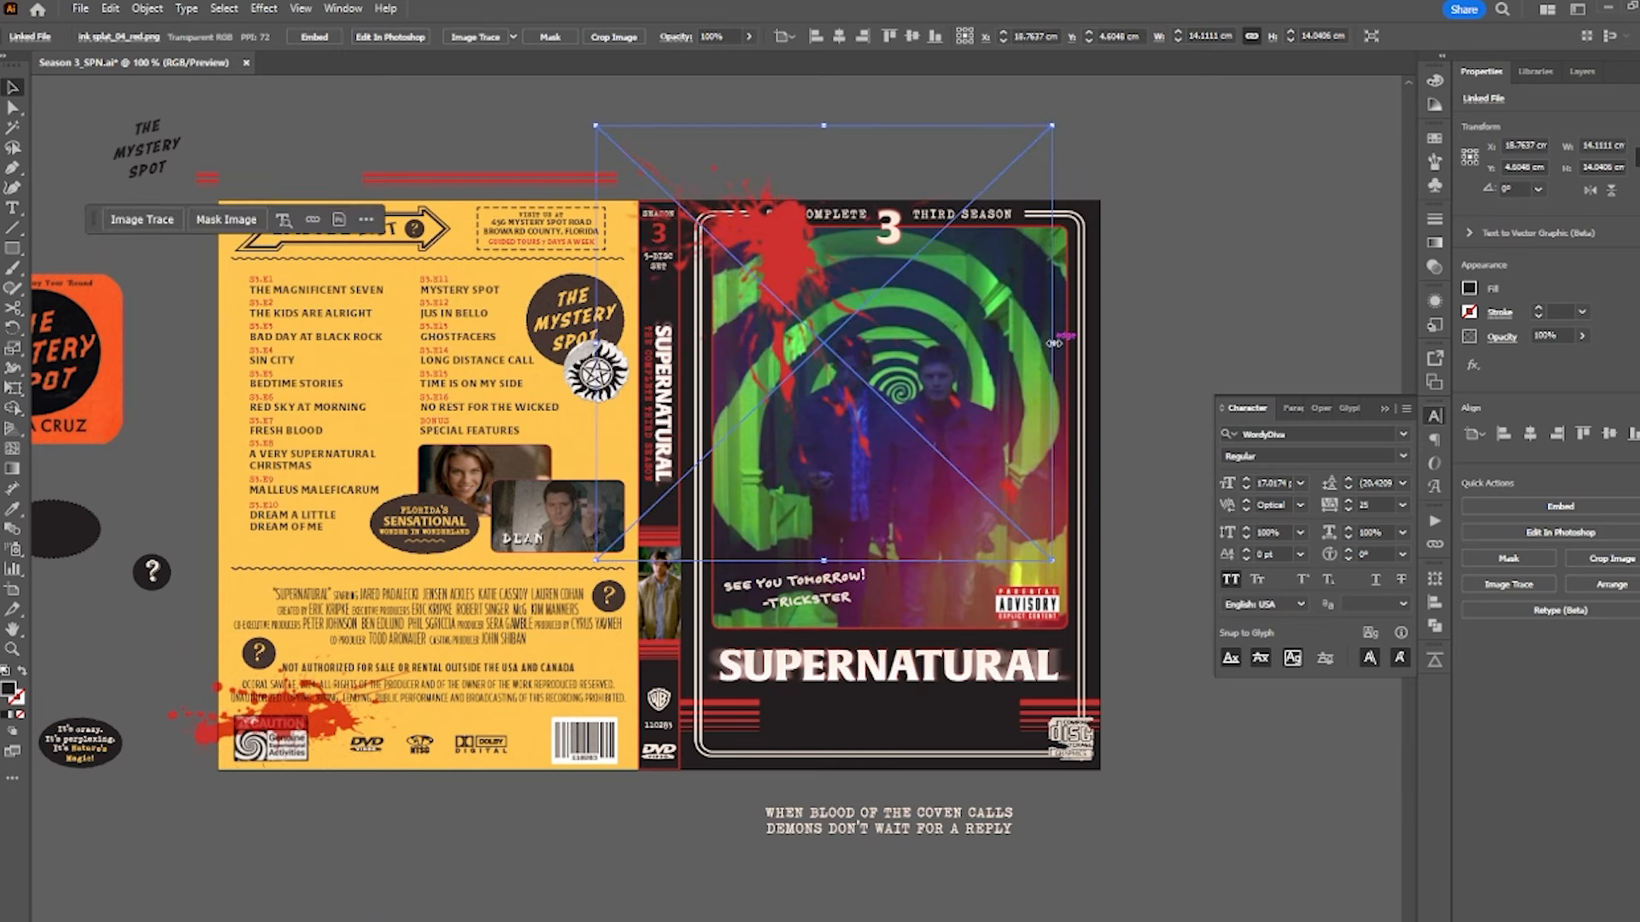
{"action": "left_click_drag", "start_coordinate": [1055, 344], "coordinate": [855, 343]}
{"action": "left_click_drag", "start_coordinate": [704, 313], "coordinate": [735, 261]}
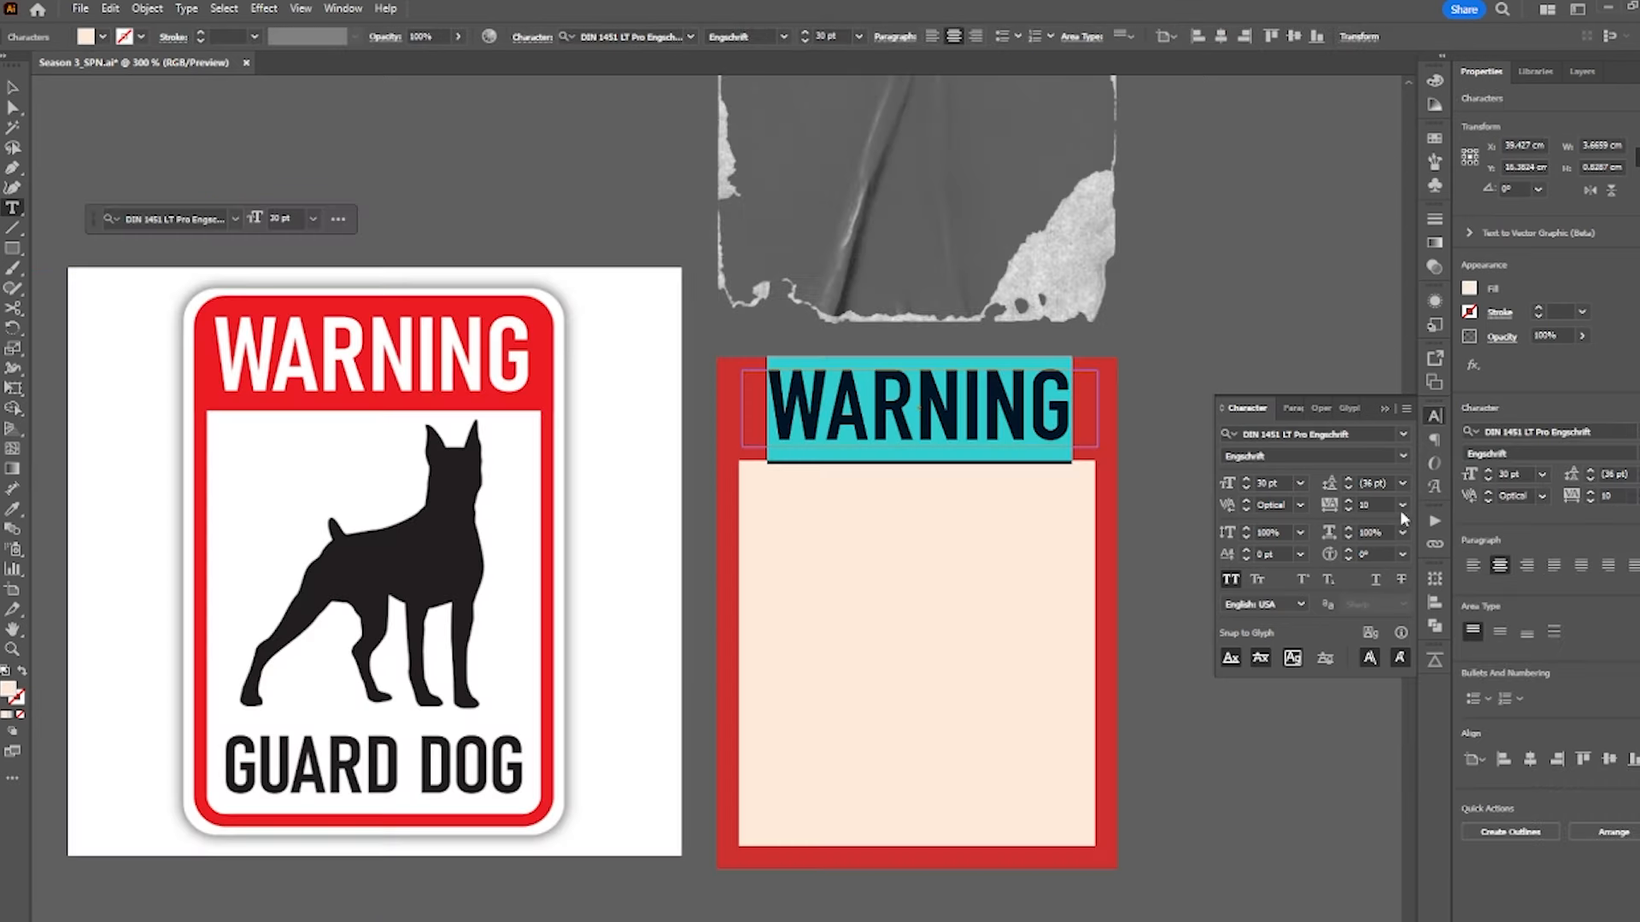
- Adjust the letter spacing of "WARNING" and scale "HELL HOUND" down to fit the sign's cream panel
{"action": "left_click", "coordinate": [1402, 504]}
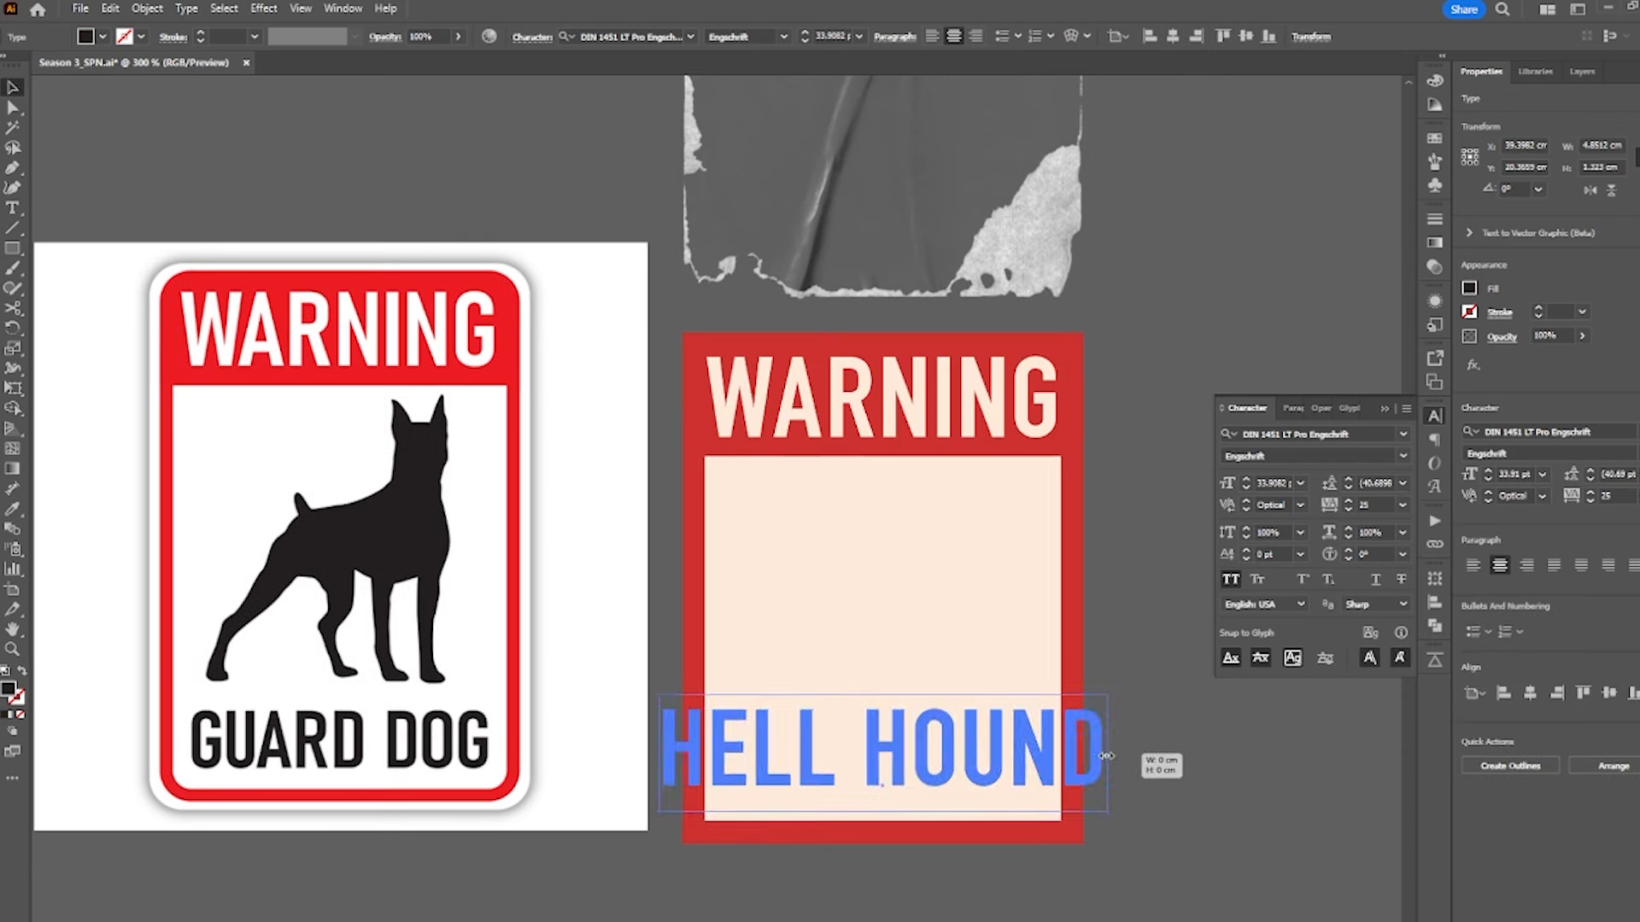
{"action": "left_click_drag", "start_coordinate": [1145, 761], "coordinate": [1021, 760]}
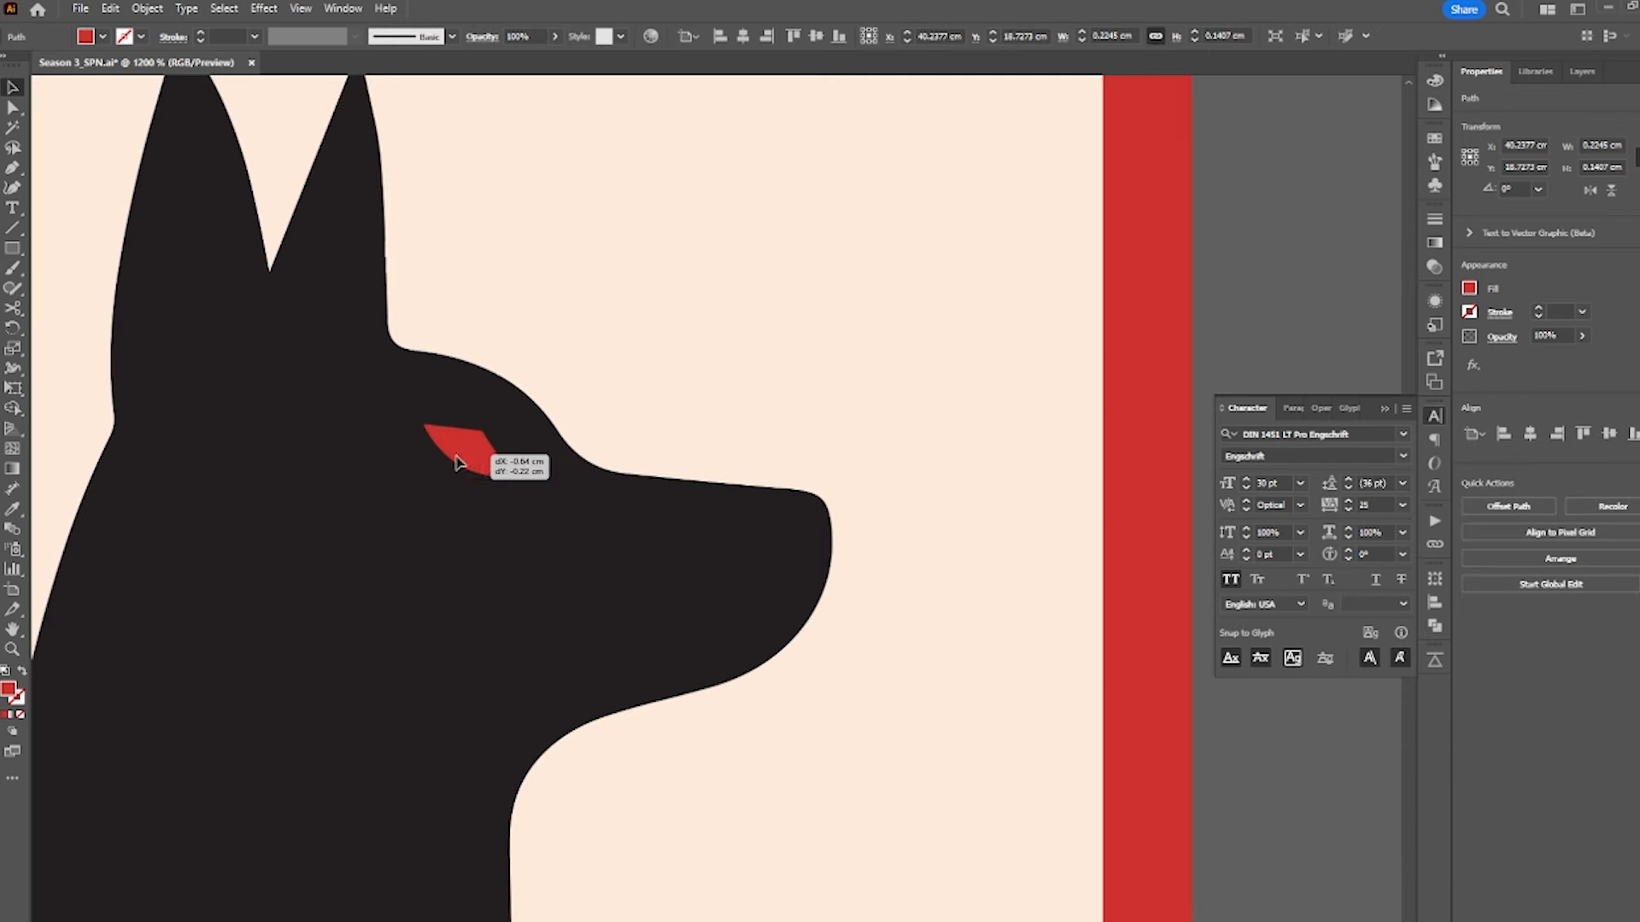
- Position the red eye shape on the black dog's head in the warning sign
{"action": "left_click_drag", "start_coordinate": [470, 468], "coordinate": [477, 475]}
{"action": "left_click", "coordinate": [864, 418]}
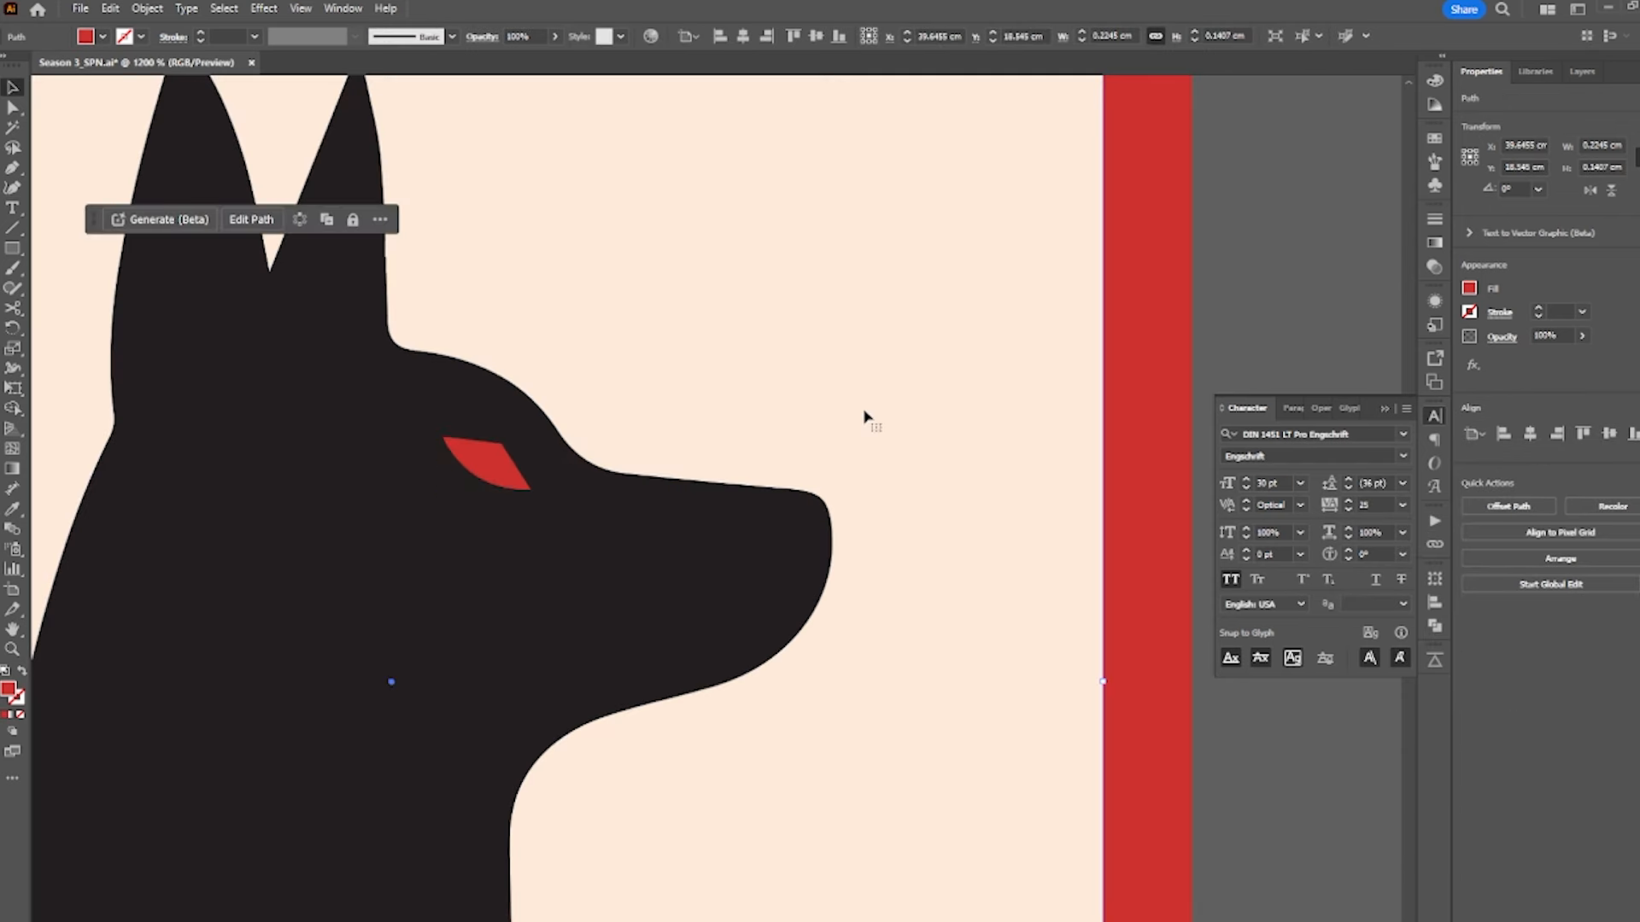
- Nudge the red eye shape slightly into its final place on the black dog's head
{"action": "scroll", "coordinate": [858, 414], "scroll_direction": "down", "scroll_amount": 2}
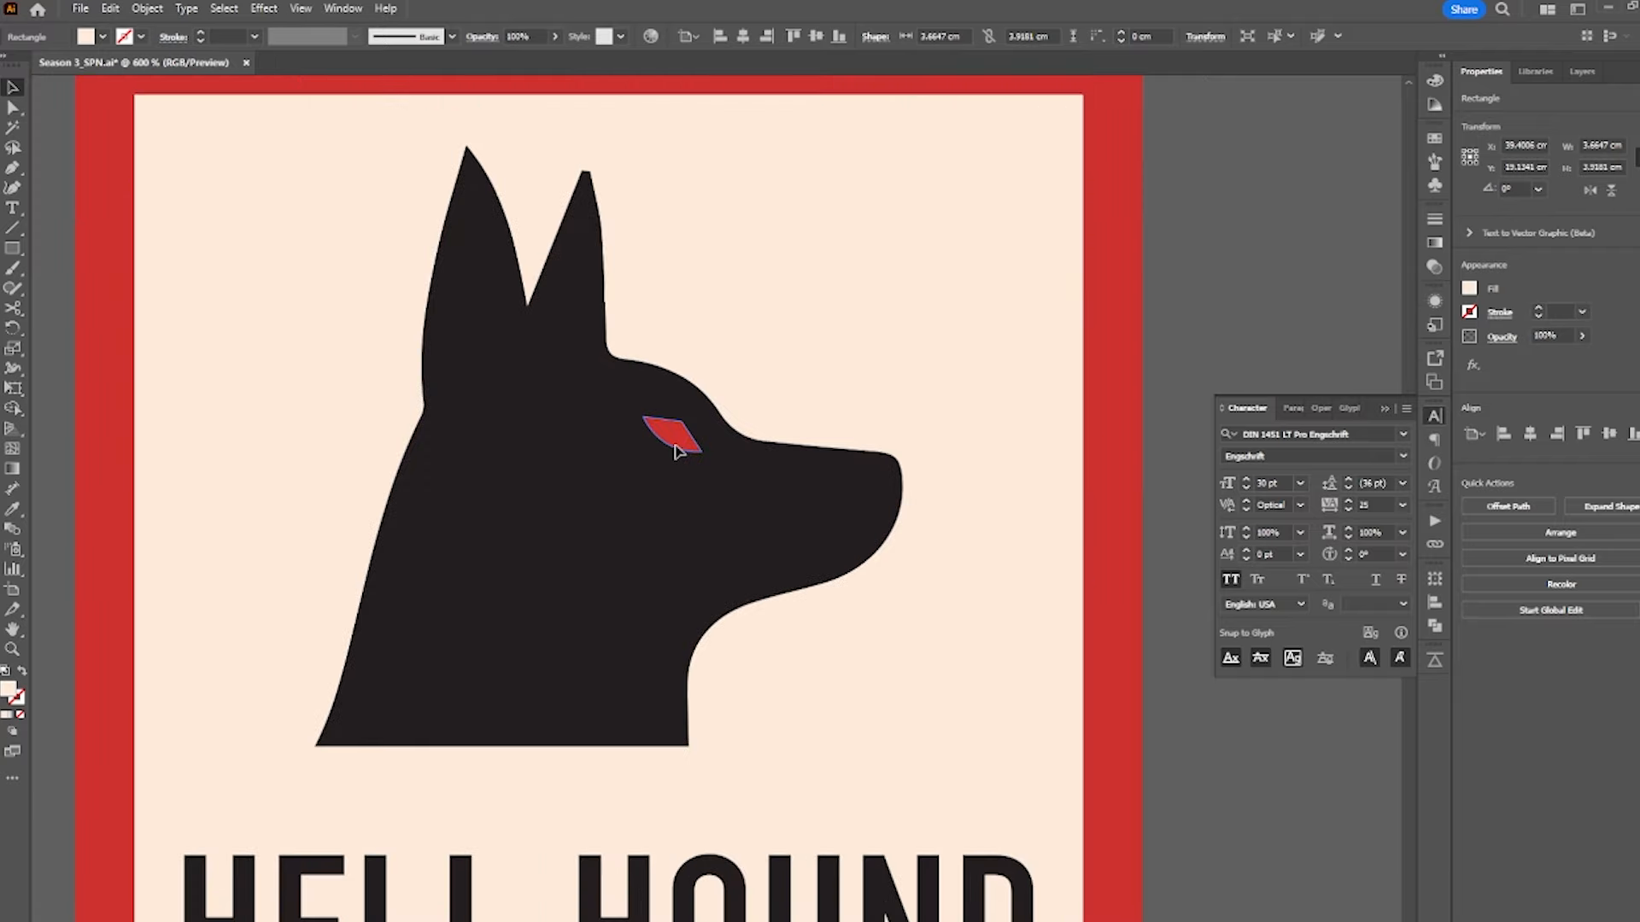
{"action": "left_click_drag", "start_coordinate": [691, 440], "coordinate": [705, 448]}
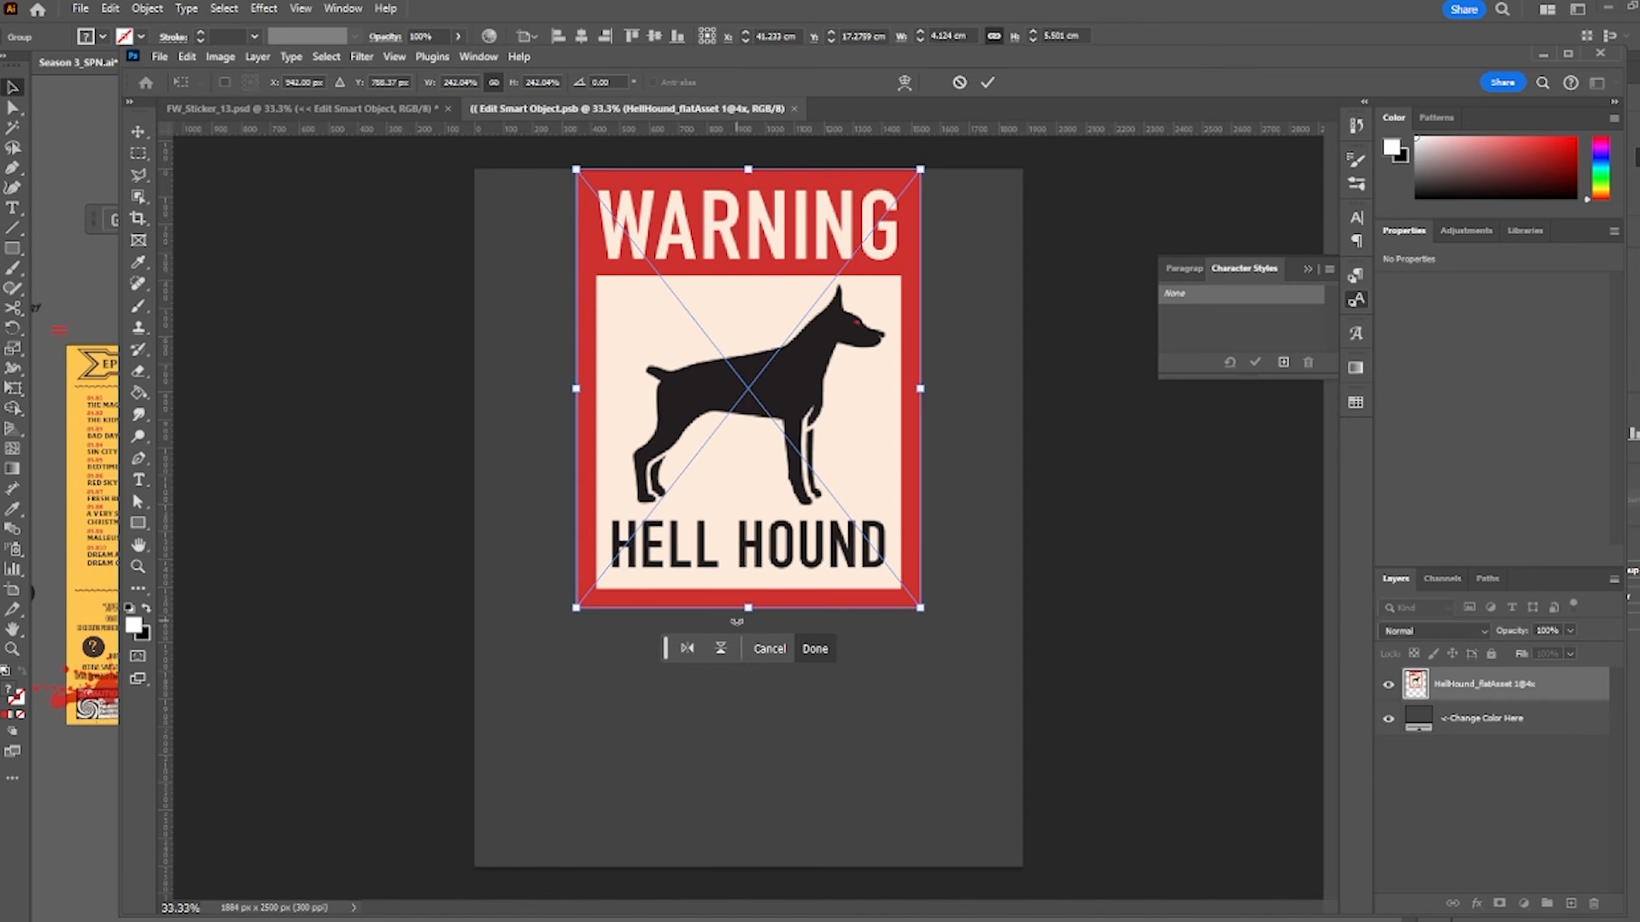
- Scale the placed hell hound sign to fill the sticker smart object's canvas and return to the FW_Sticker_13.psd mockup
{"action": "left_click_drag", "start_coordinate": [736, 621], "coordinate": [735, 872]}
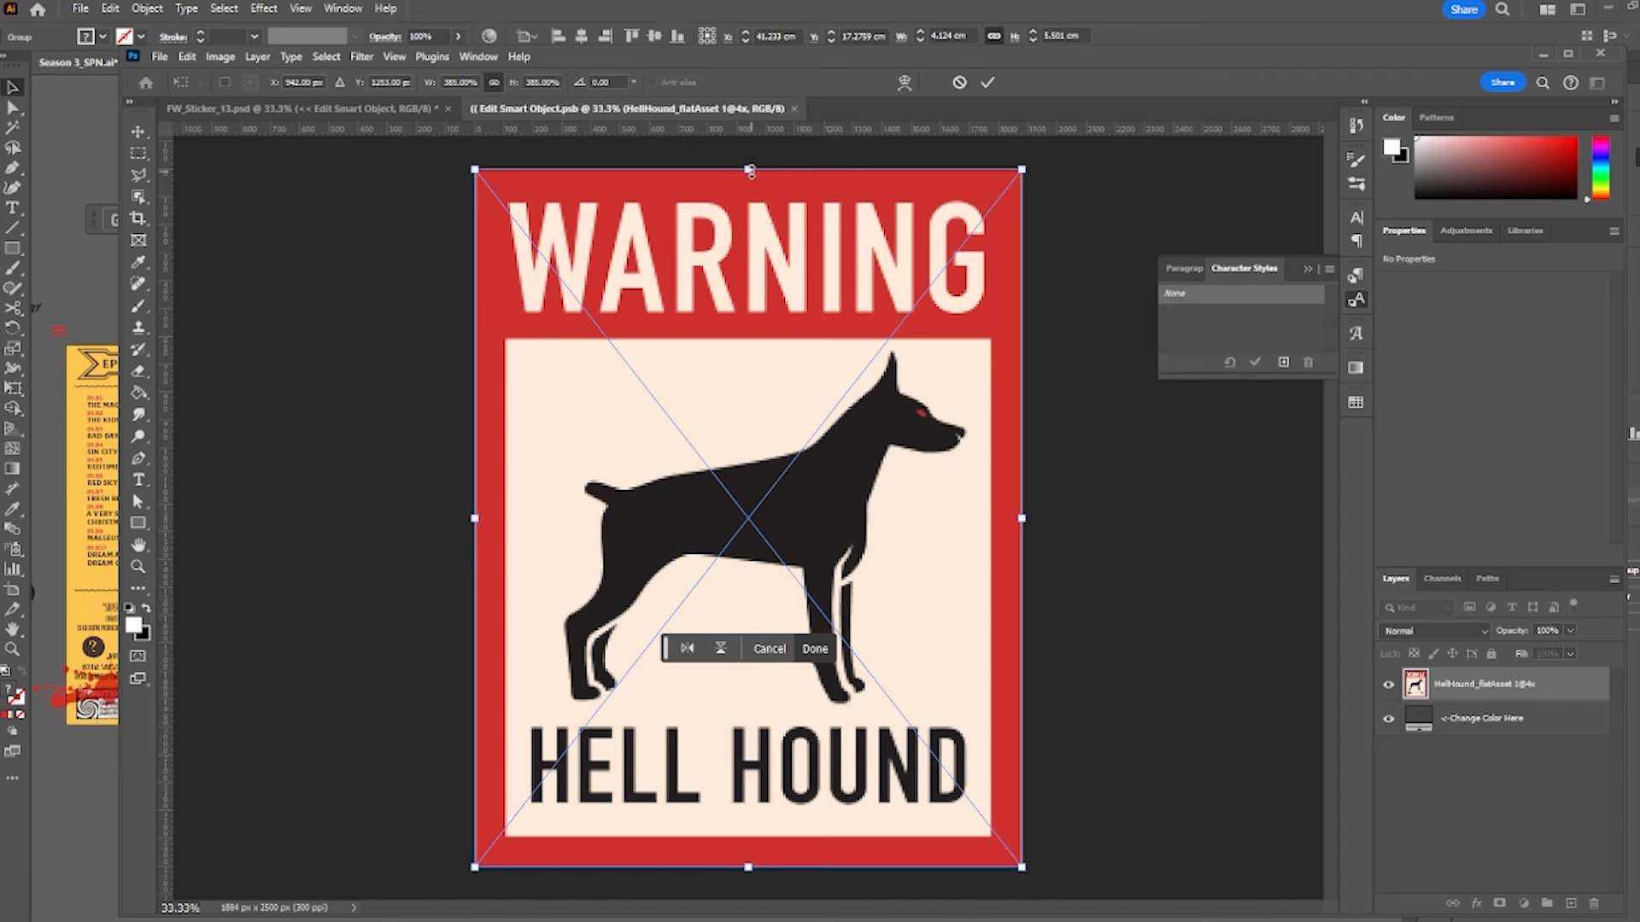
{"action": "left_click_drag", "start_coordinate": [749, 171], "coordinate": [749, 168]}
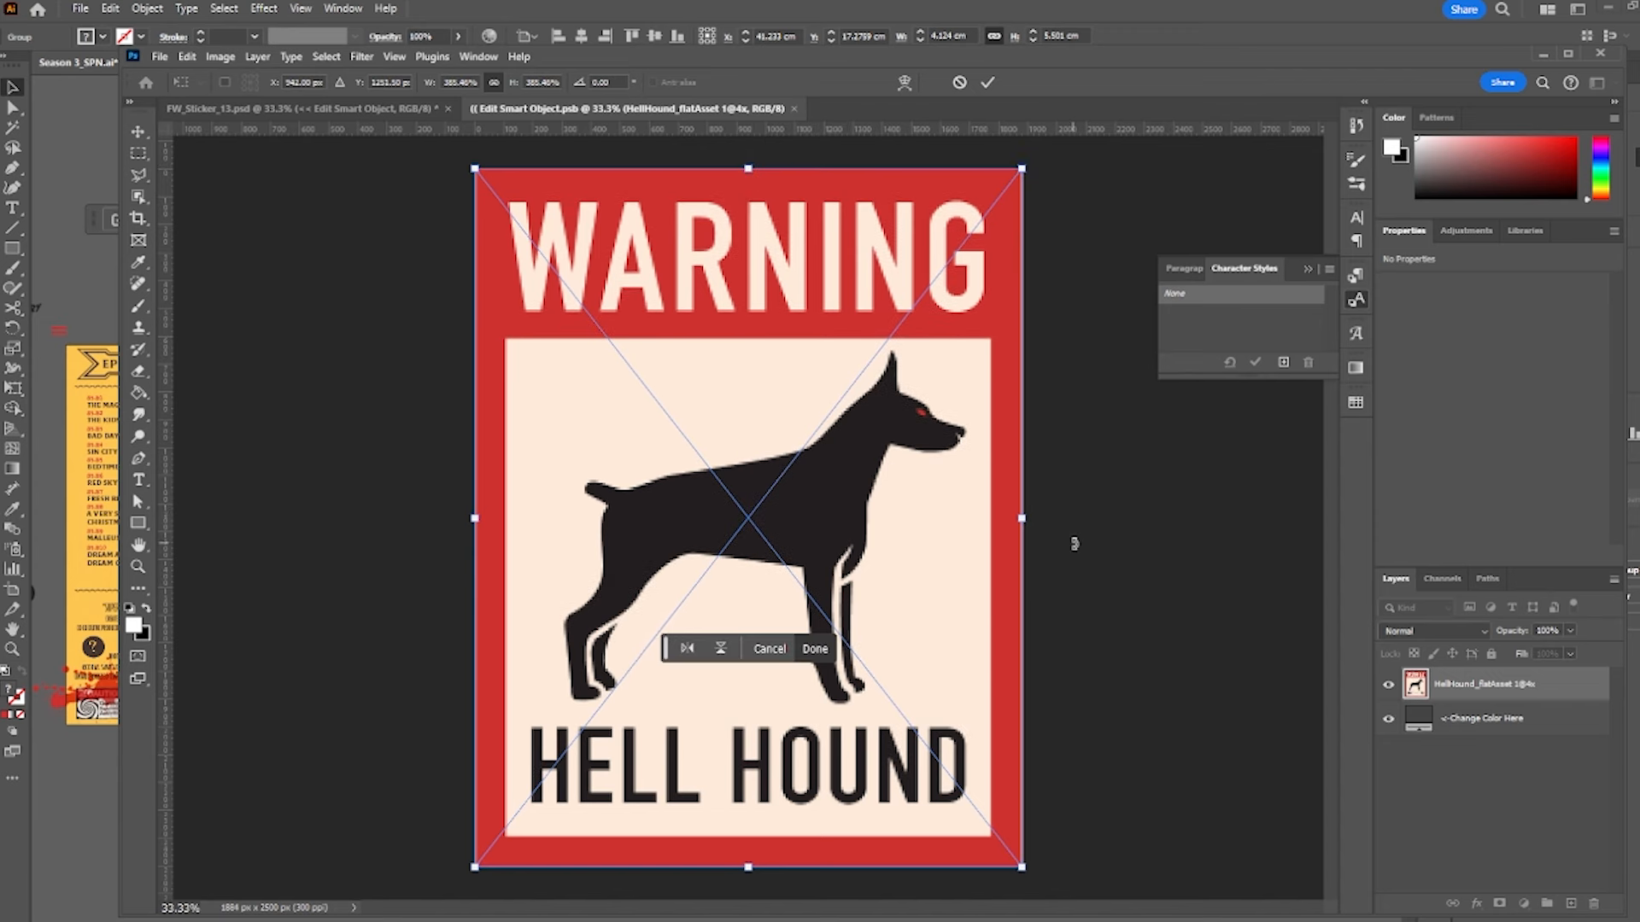
{"action": "key", "text": "Return"}
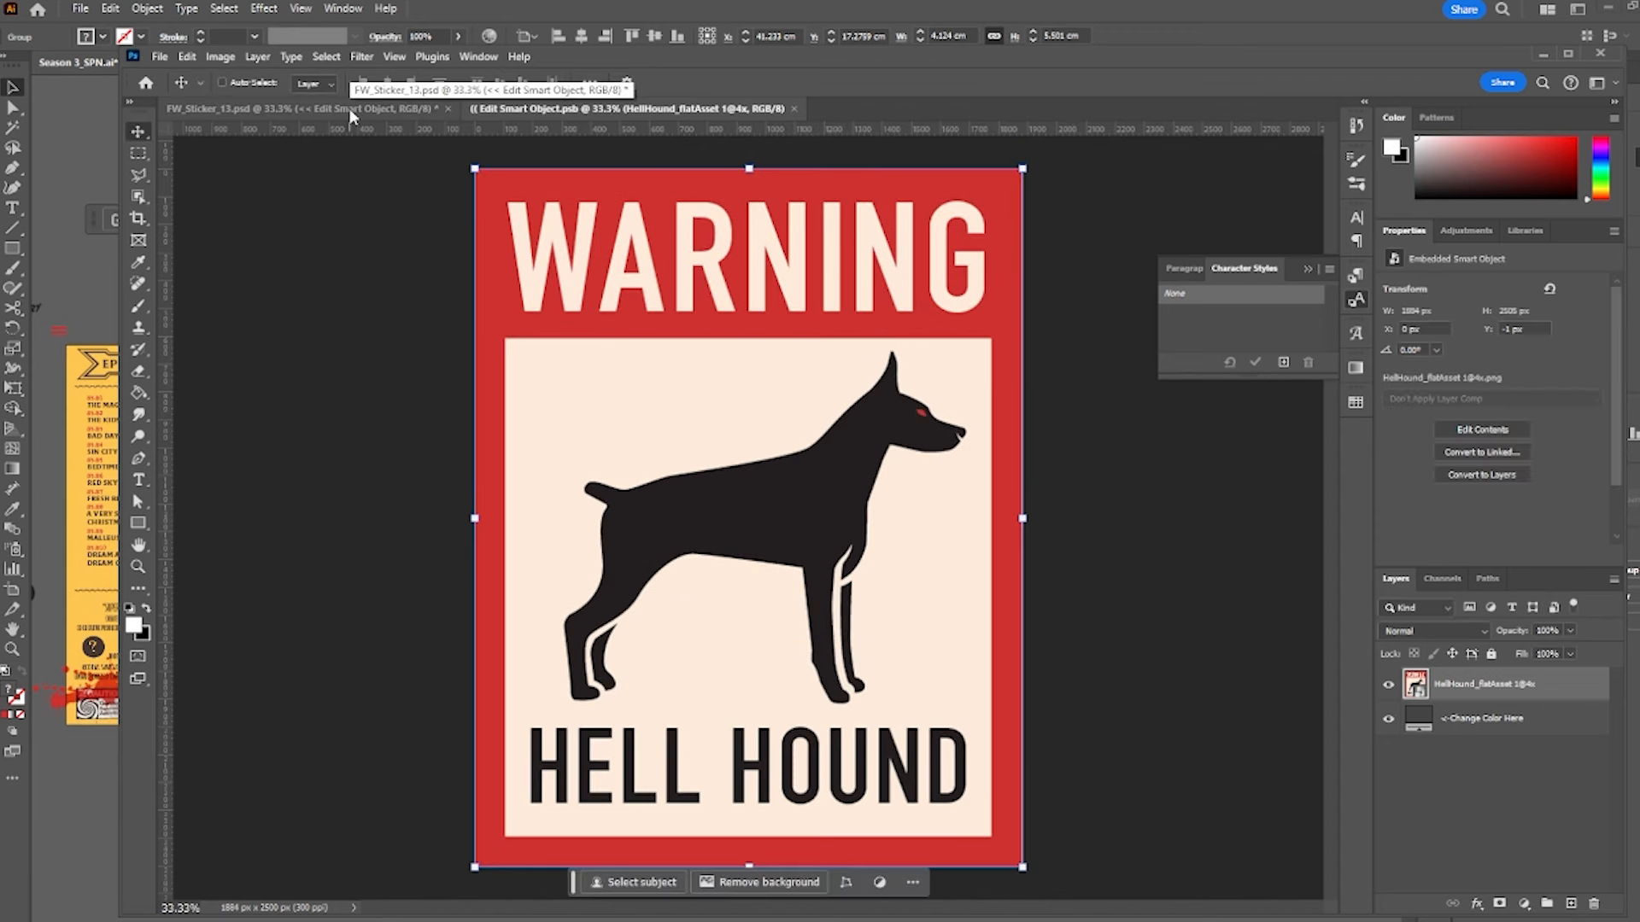
{"action": "left_click", "coordinate": [348, 109]}
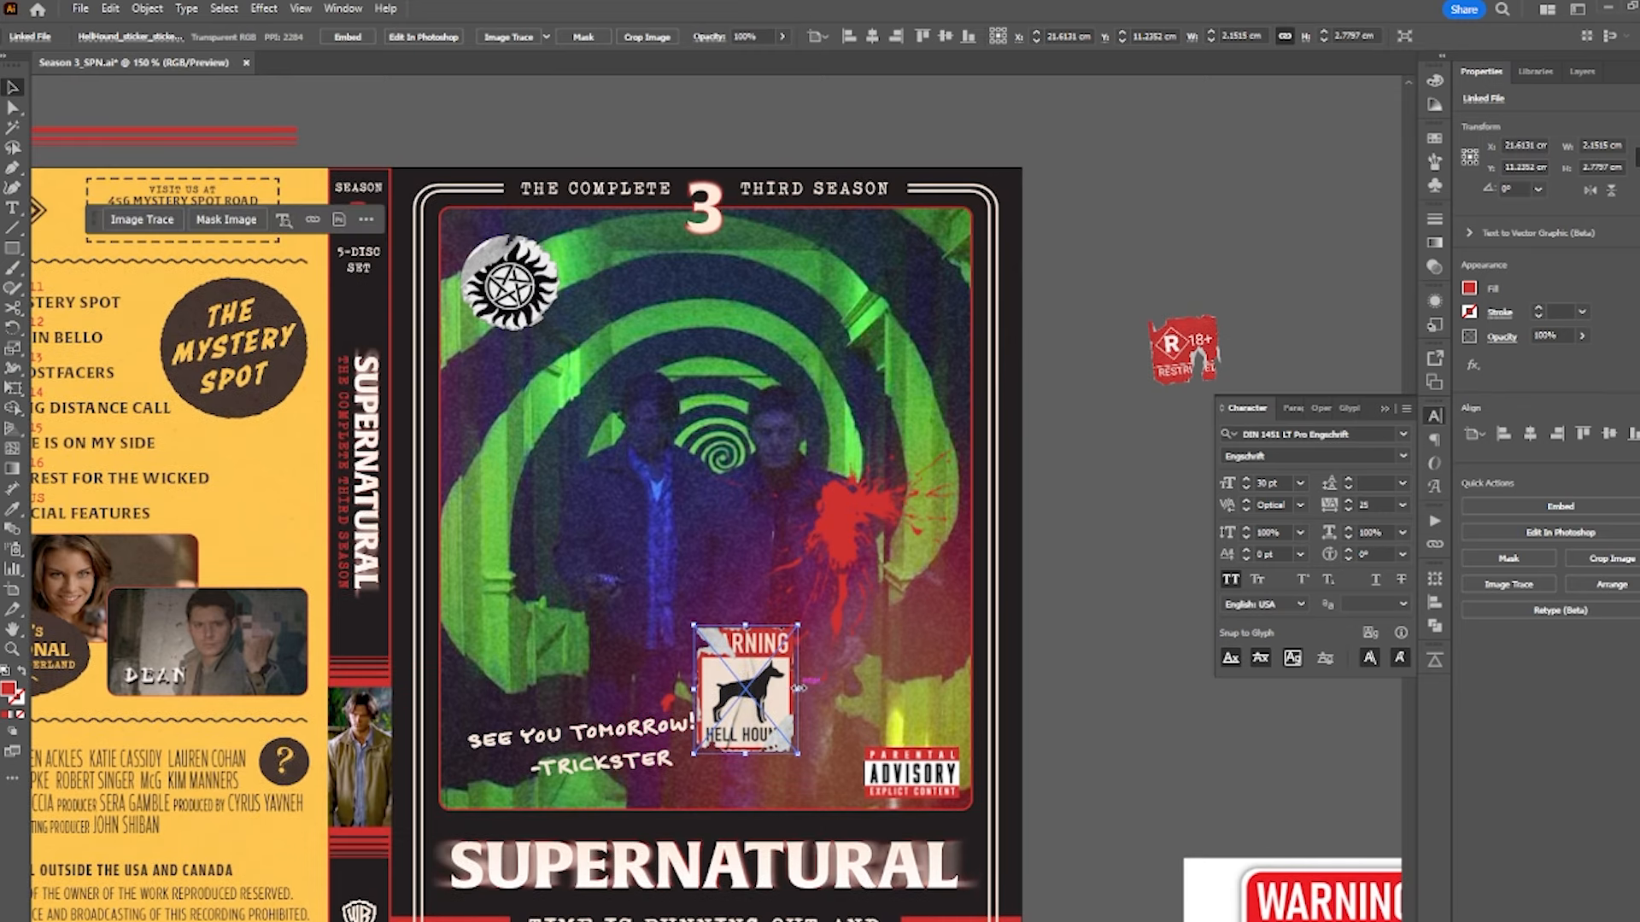
- Scale down the worn hell hound sticker and move it to the upper-left corner of the front cover artwork
{"action": "left_click_drag", "start_coordinate": [800, 687], "coordinate": [784, 688]}
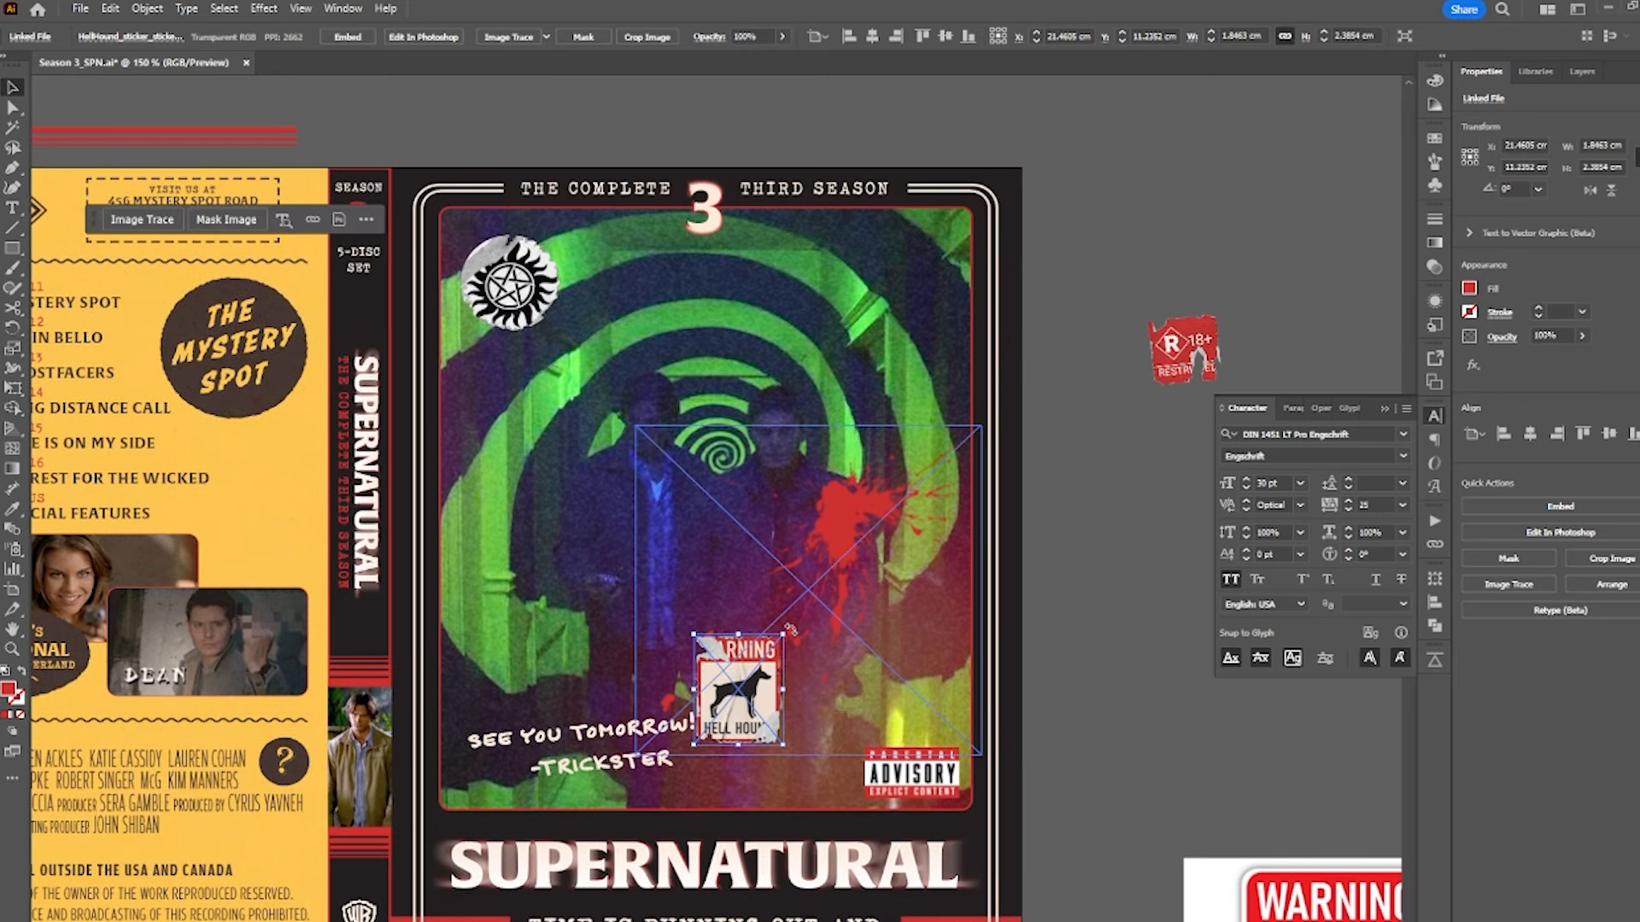
{"action": "left_click_drag", "start_coordinate": [791, 630], "coordinate": [798, 638]}
{"action": "left_click_drag", "start_coordinate": [742, 692], "coordinate": [578, 323]}
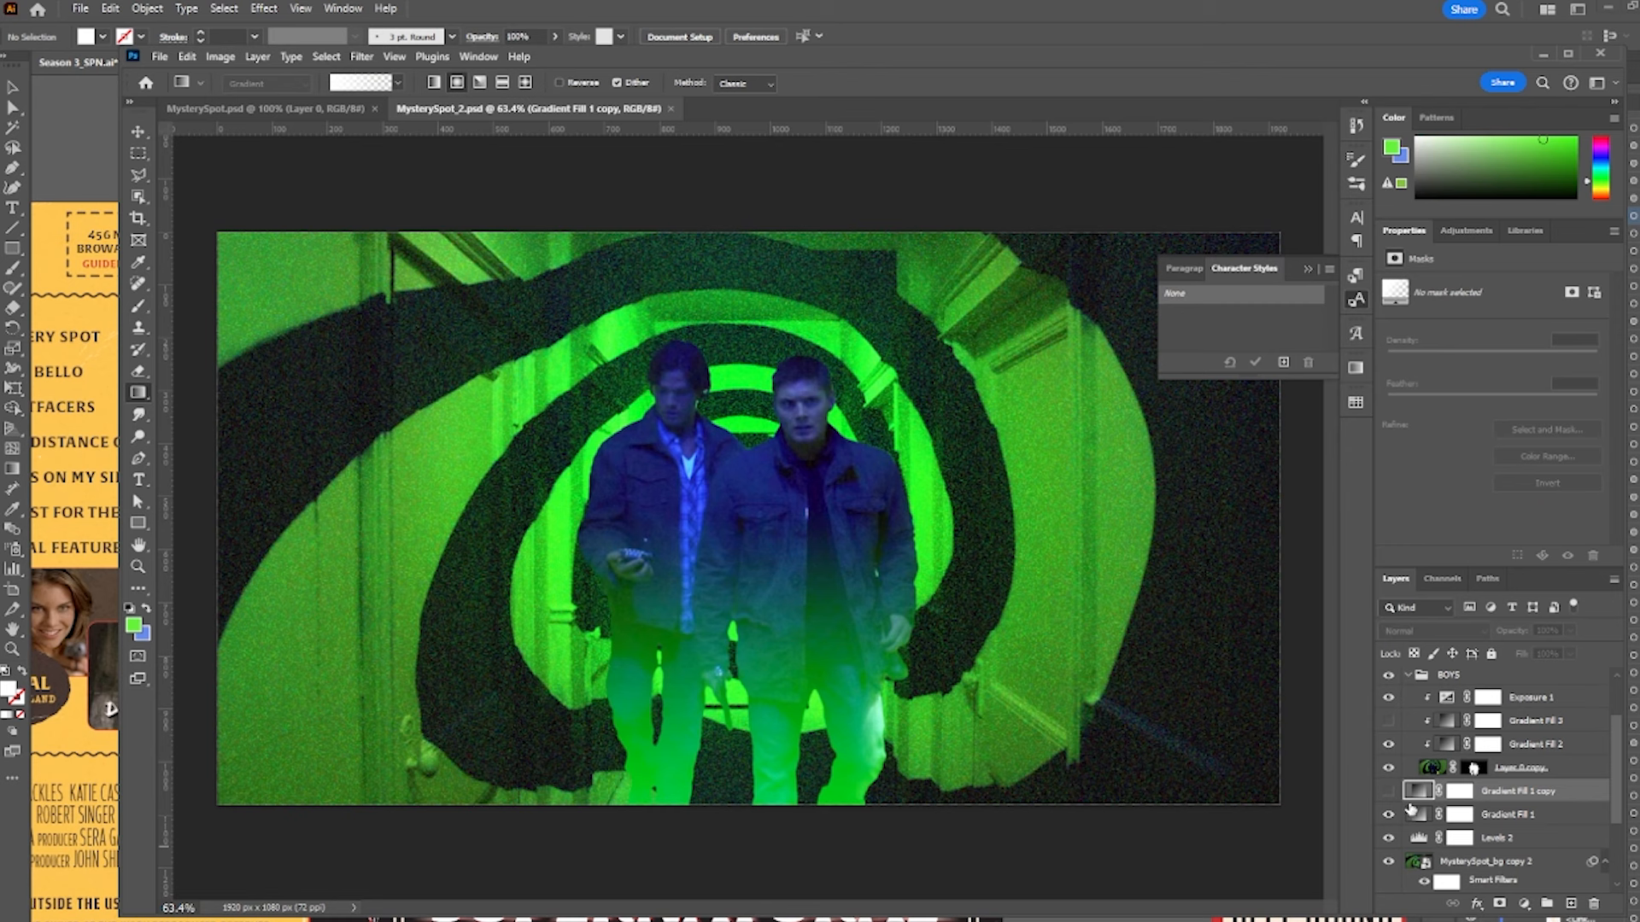
- Compare the brothers' artwork with the Gradient Fill 1 and Gradient Fill 2 layers hidden and shown
{"action": "left_click", "coordinate": [1389, 814]}
{"action": "left_click", "coordinate": [1389, 814]}
{"action": "left_click", "coordinate": [1390, 744]}
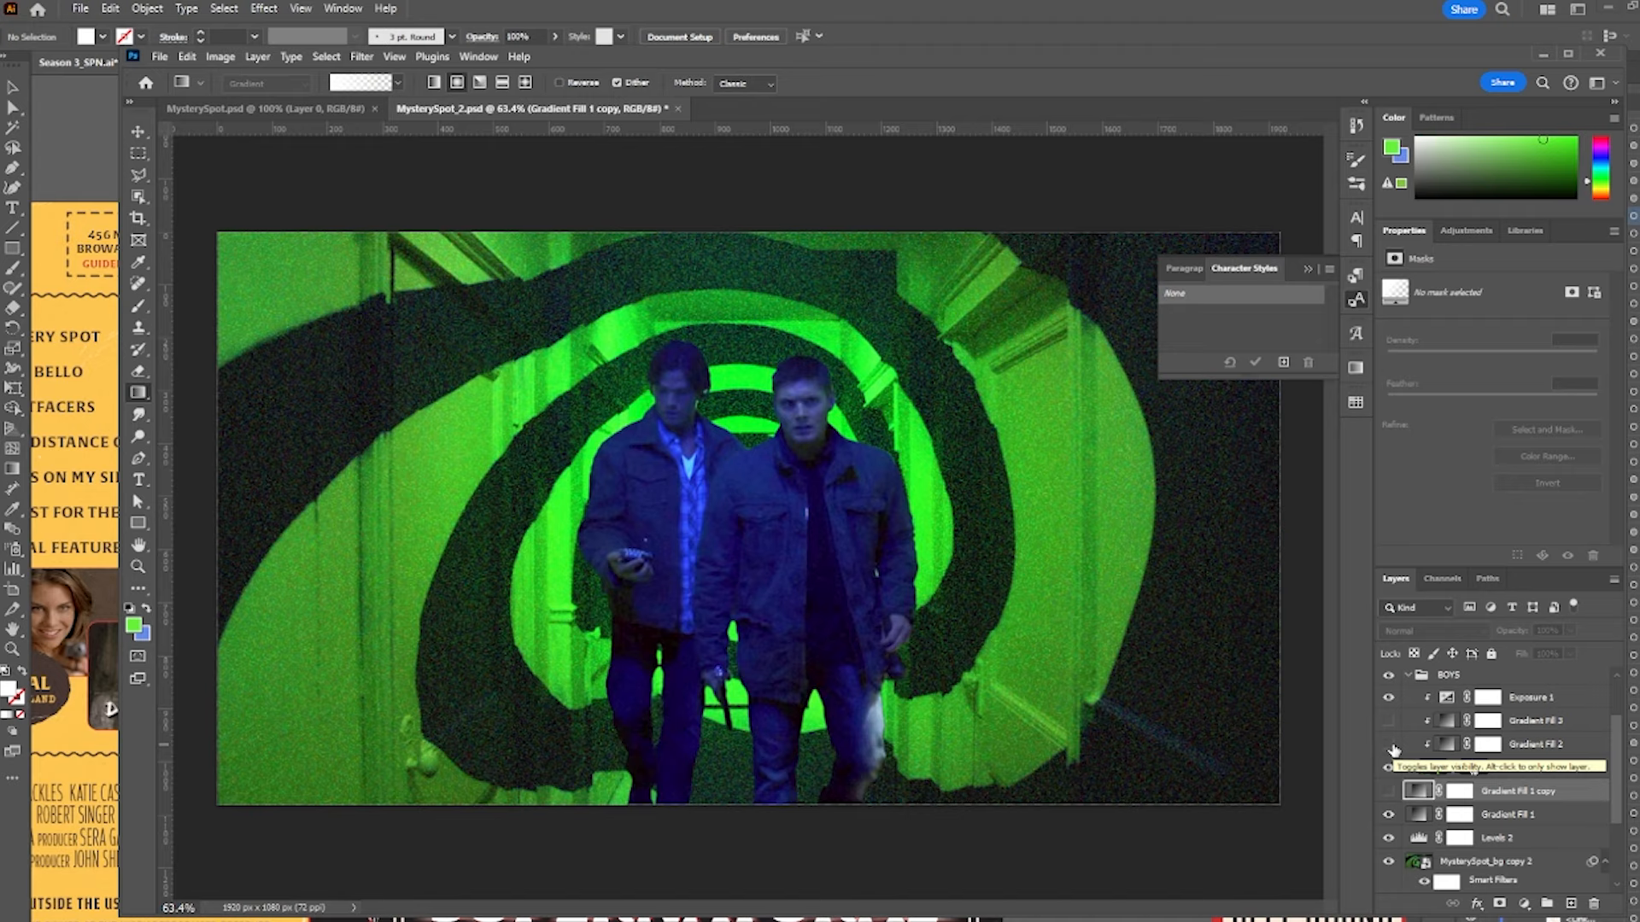
{"action": "left_click", "coordinate": [1390, 745]}
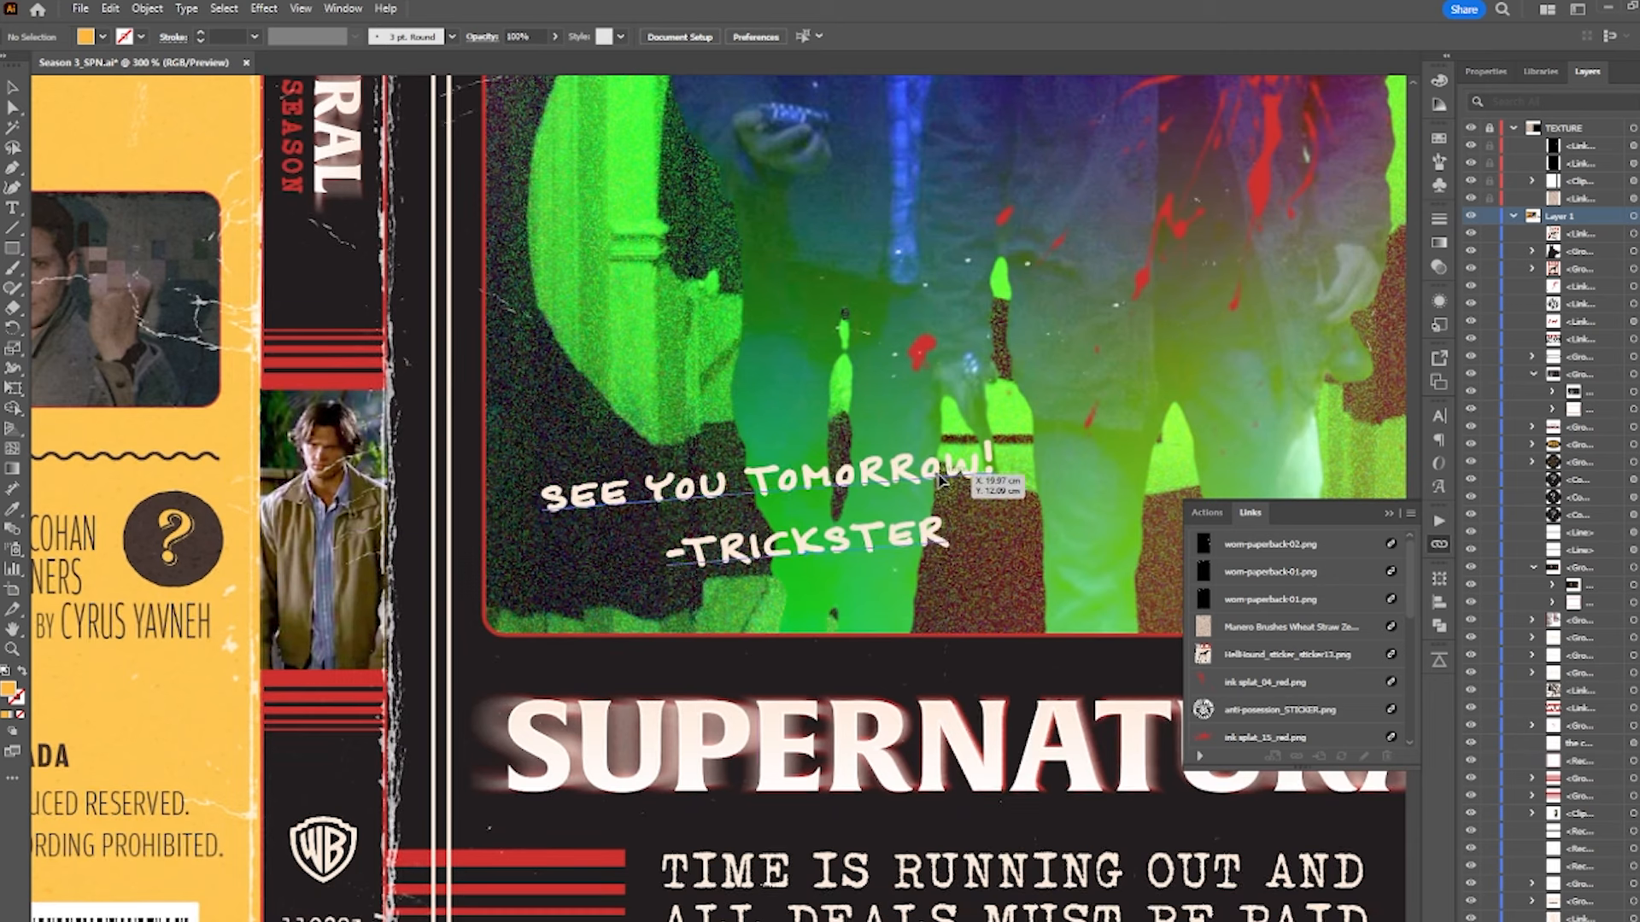
- Move the handwritten "SEE YOU TOMORROW! -TRICKSTER" text to the upper-right area of the front cover artwork
{"action": "left_click_drag", "start_coordinate": [939, 483], "coordinate": [919, 515]}
{"action": "left_click_drag", "start_coordinate": [766, 647], "coordinate": [965, 318]}
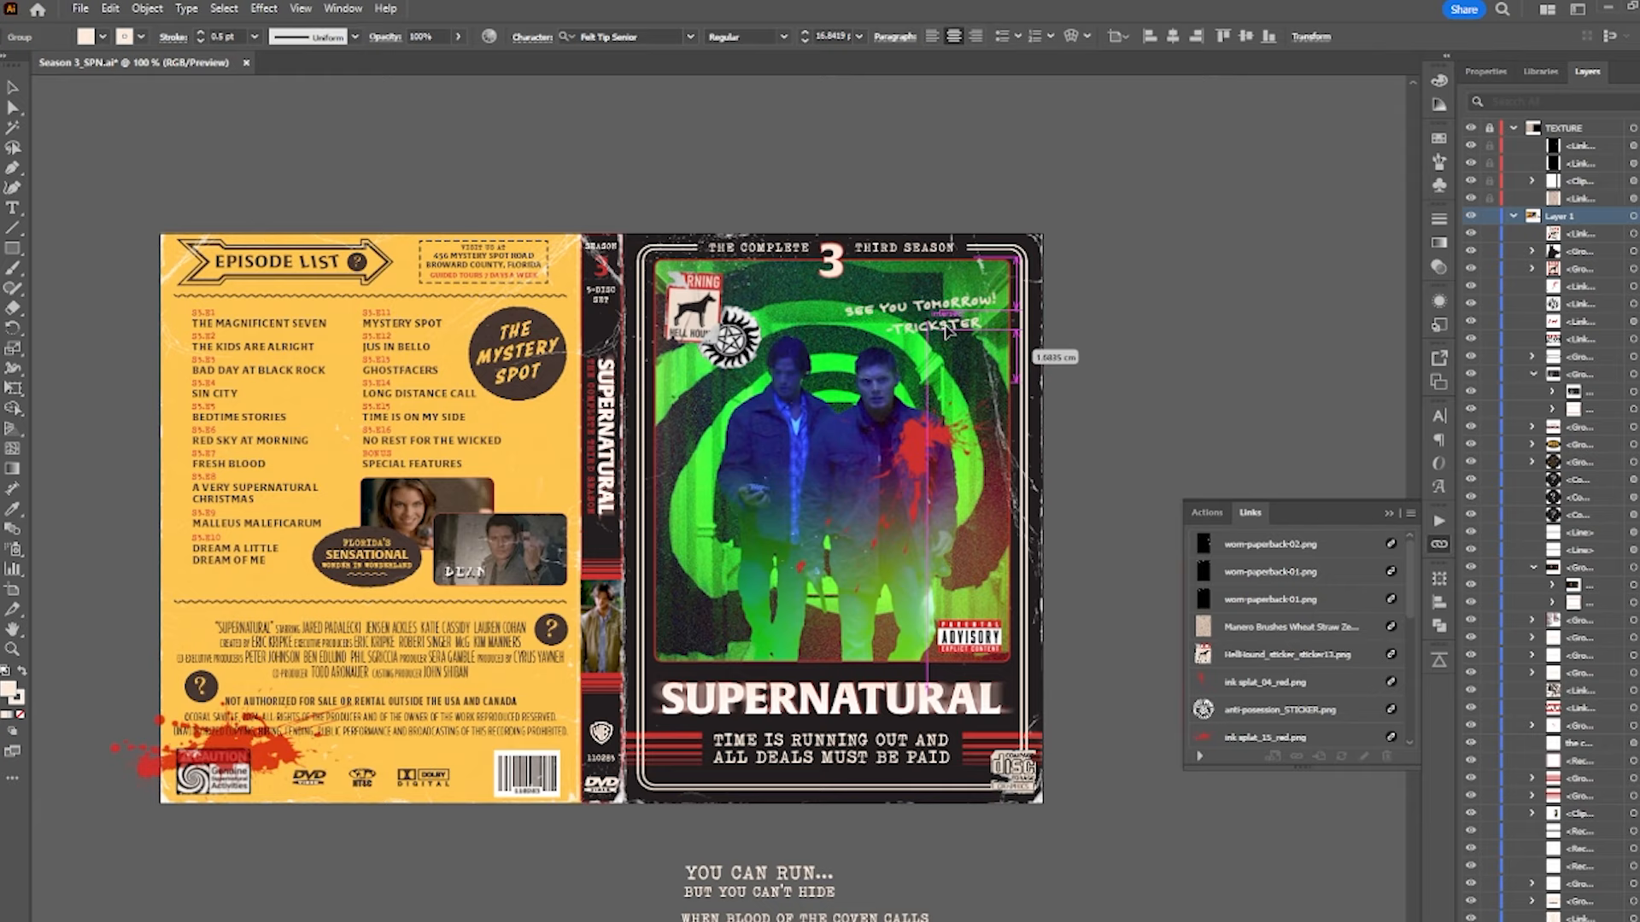
{"action": "left_click", "coordinate": [1149, 270]}
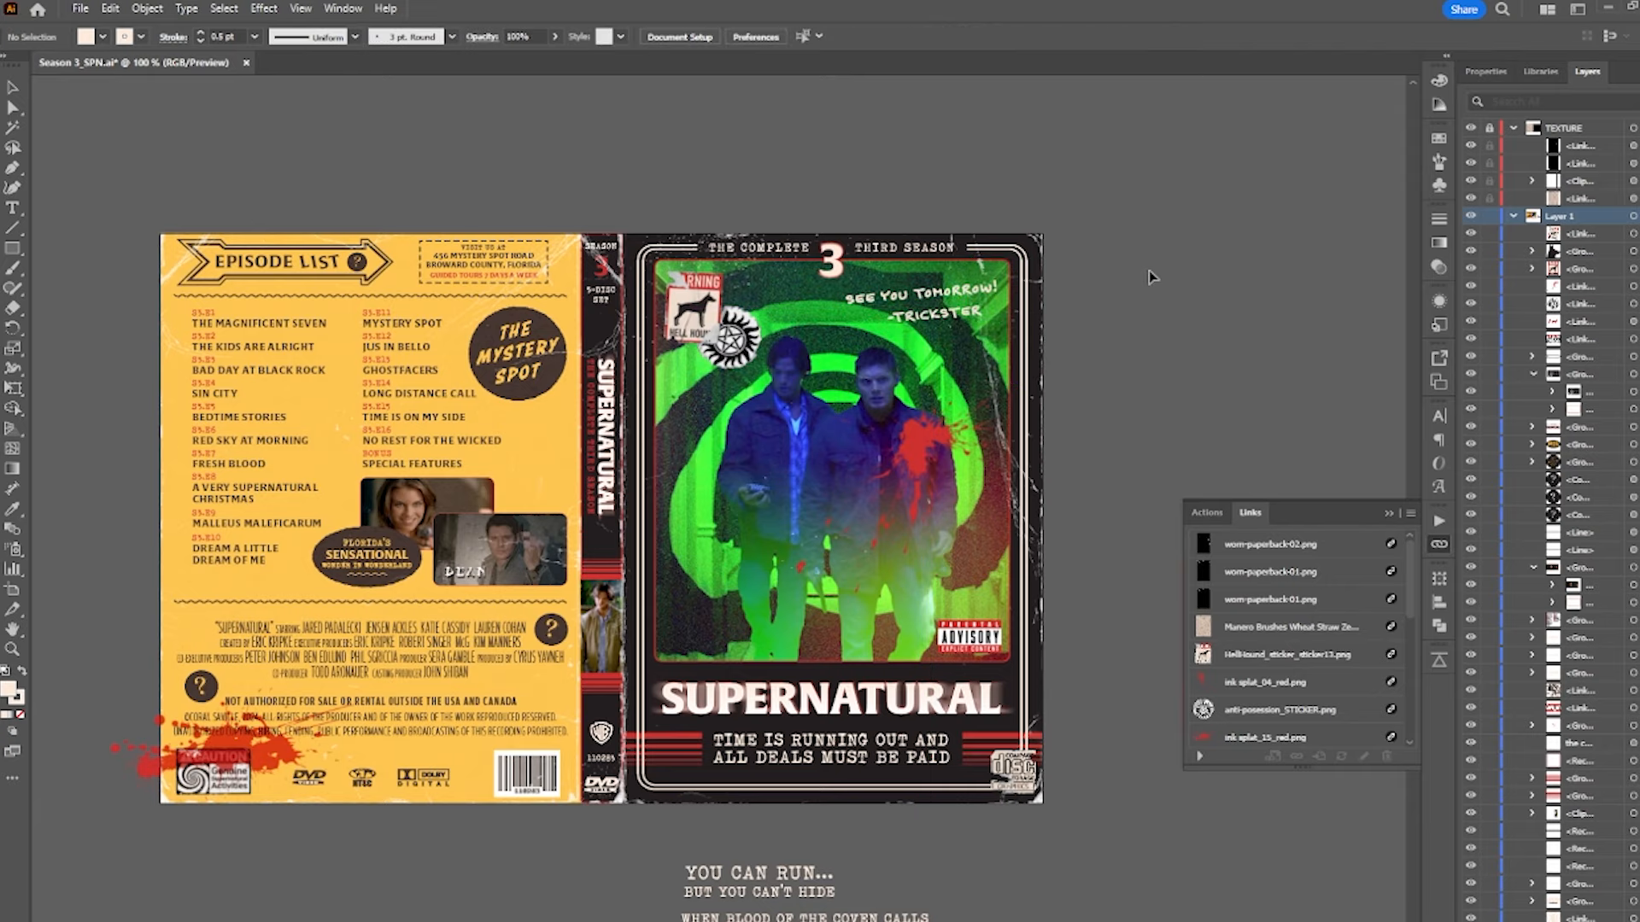
{"action": "scroll", "coordinate": [1119, 267], "scroll_direction": "up", "scroll_amount": 3}
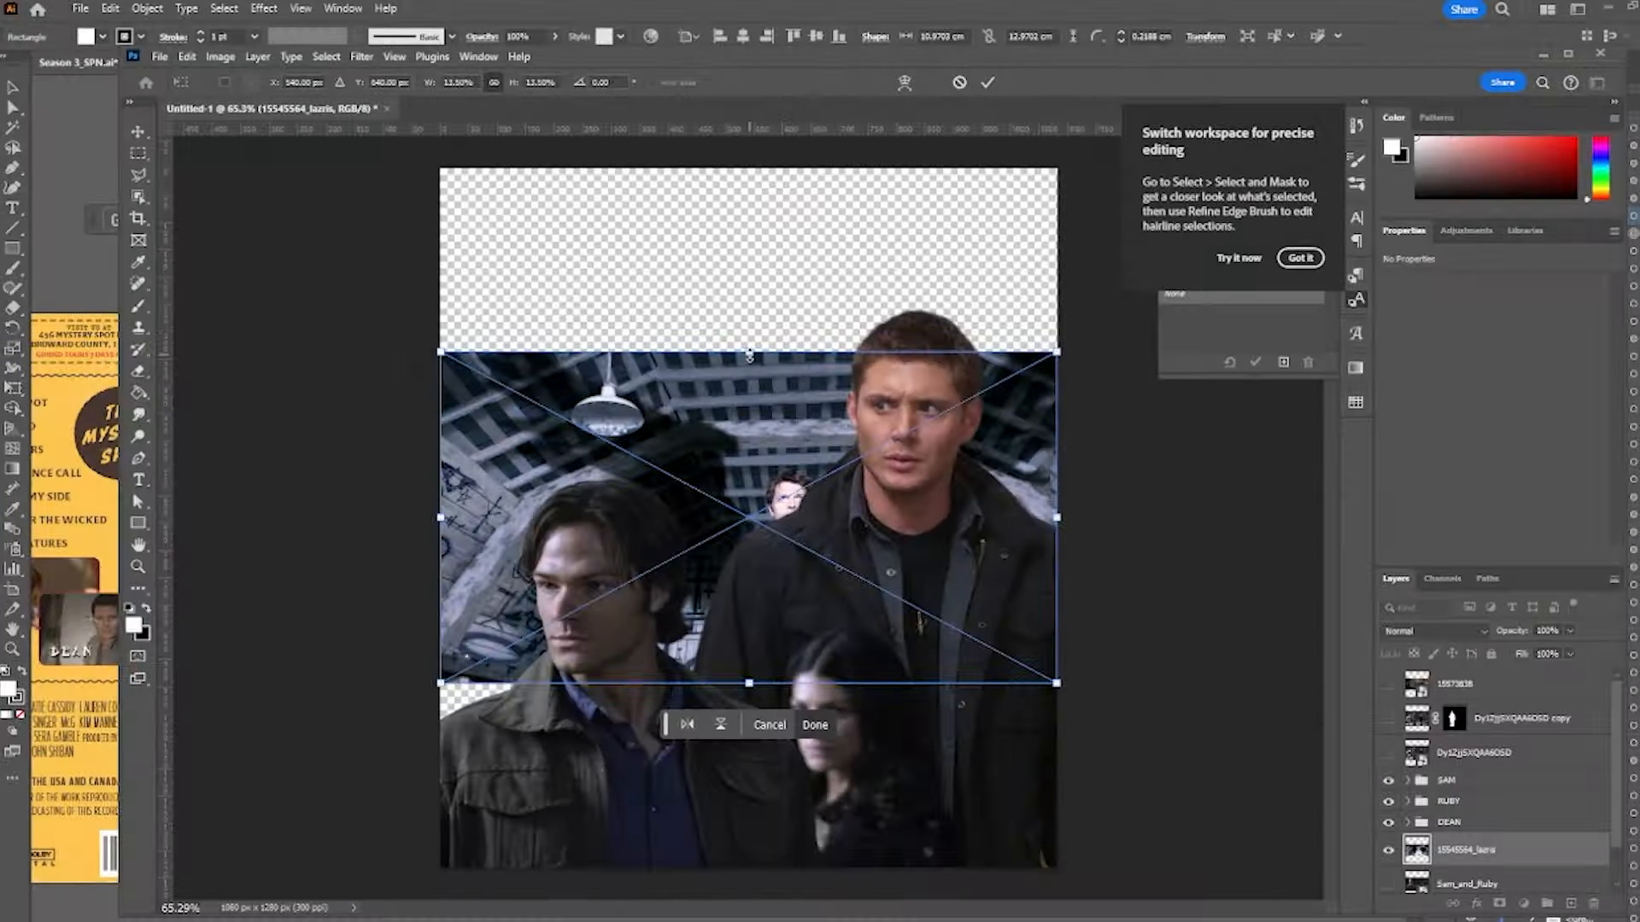
- Enlarge the warehouse photo of Castiel and reposition it so he stands centred behind the other characters
{"action": "left_click_drag", "start_coordinate": [748, 348], "coordinate": [766, 177]}
{"action": "left_click_drag", "start_coordinate": [749, 683], "coordinate": [749, 822]}
{"action": "left_click_drag", "start_coordinate": [847, 715], "coordinate": [735, 602]}
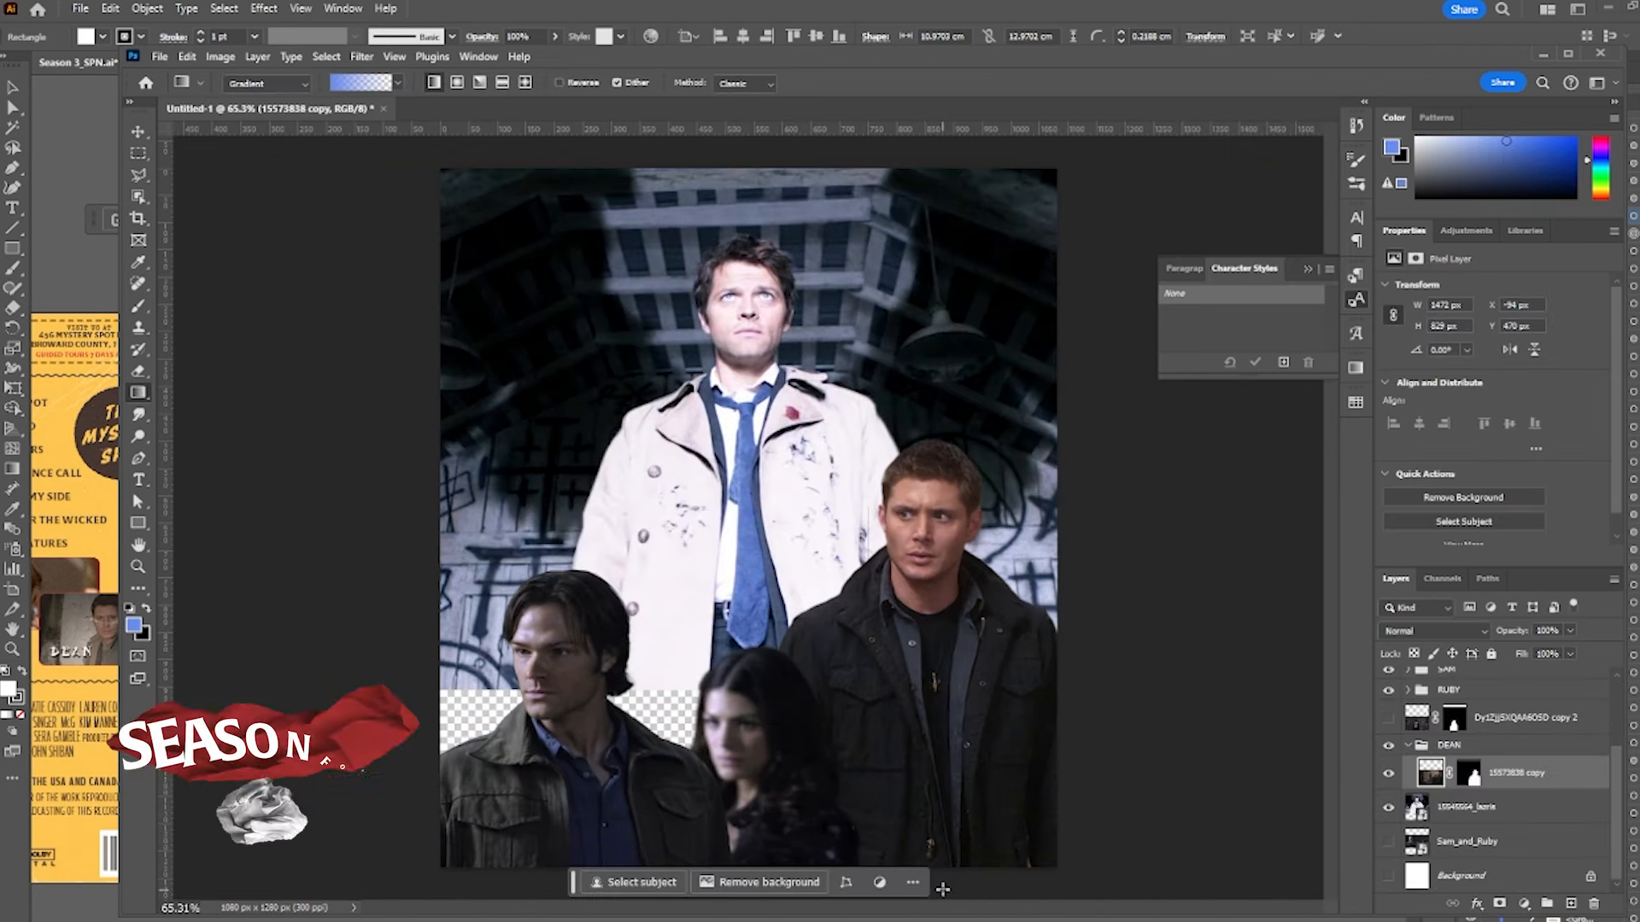
- Draw a blue gradient upward over Dean's figure and clip a red #fe4f4f gradient fill to Sam's cutout
{"action": "left_click_drag", "start_coordinate": [937, 882], "coordinate": [936, 598]}
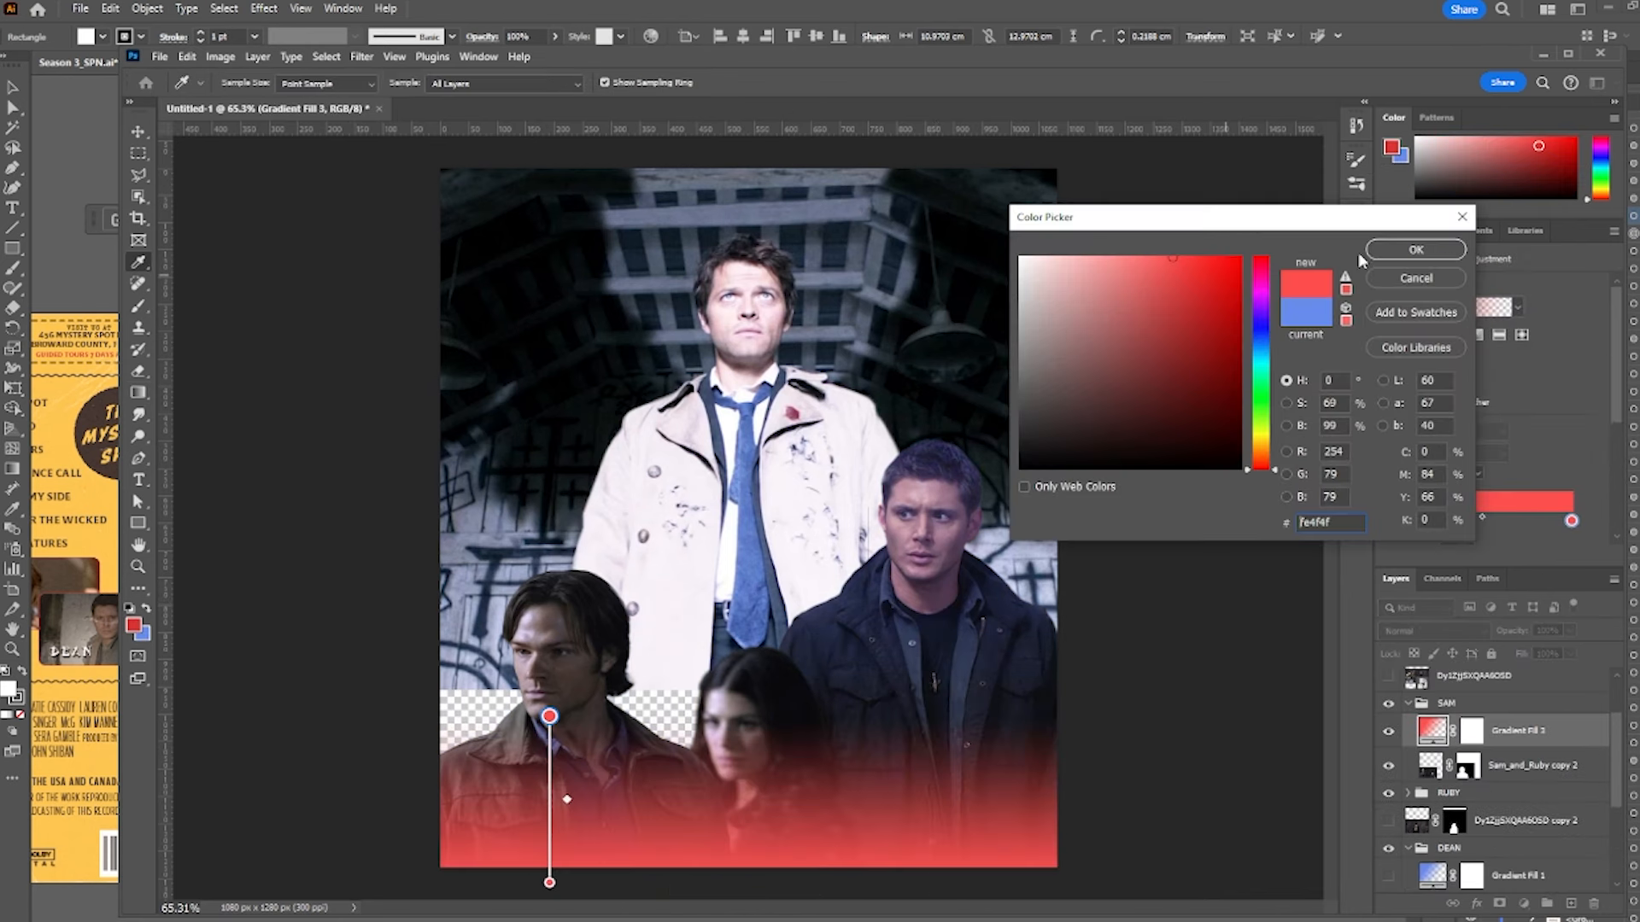
{"action": "left_click", "coordinate": [1439, 248]}
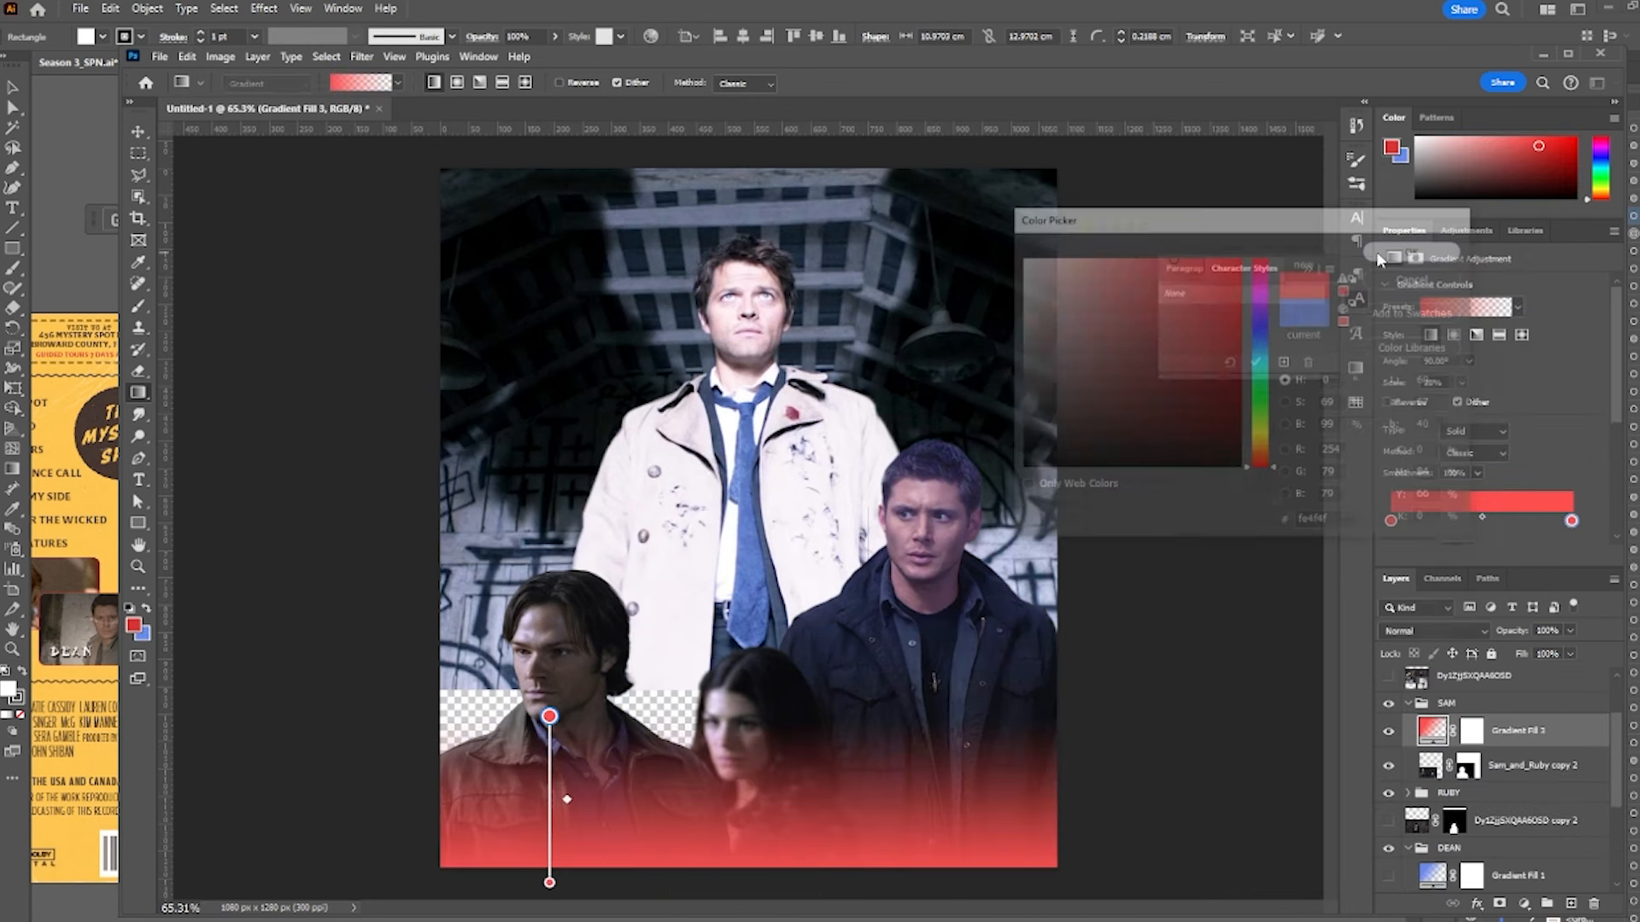
{"action": "left_click", "coordinate": [1519, 746], "text": "alt"}
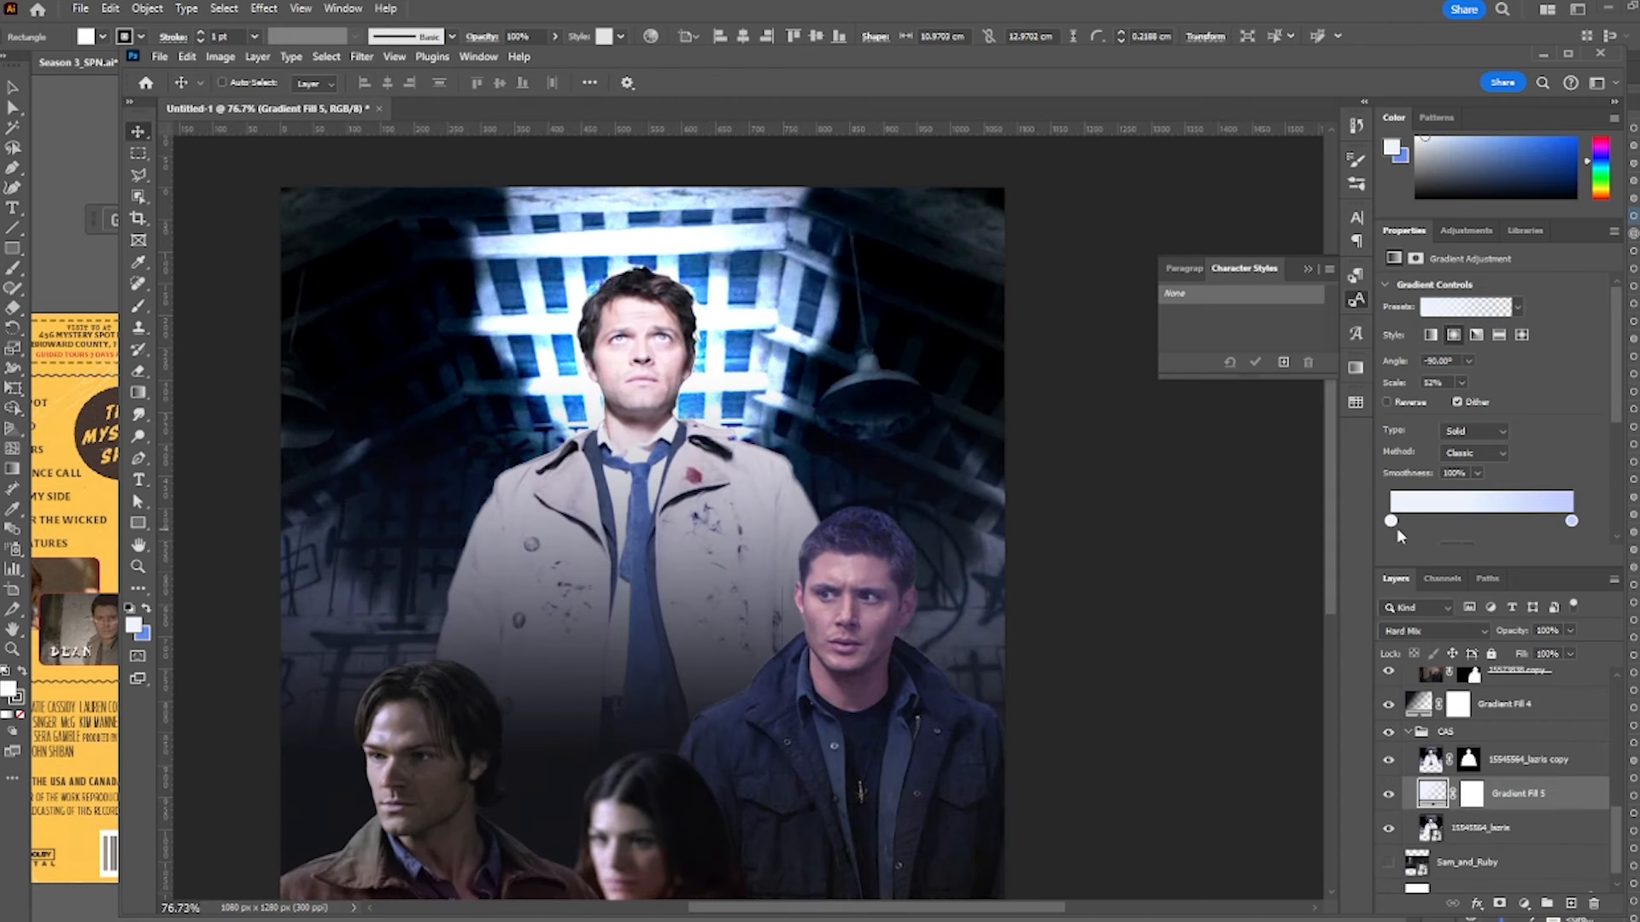
- Recolour the first stop of the radial glow behind Castiel blue and enlarge the red radial gradient behind Sam and Ruby
{"action": "double_click", "coordinate": [1391, 522]}
{"action": "left_click_drag", "start_coordinate": [1179, 269], "coordinate": [1133, 256]}
{"action": "left_click", "coordinate": [1415, 250]}
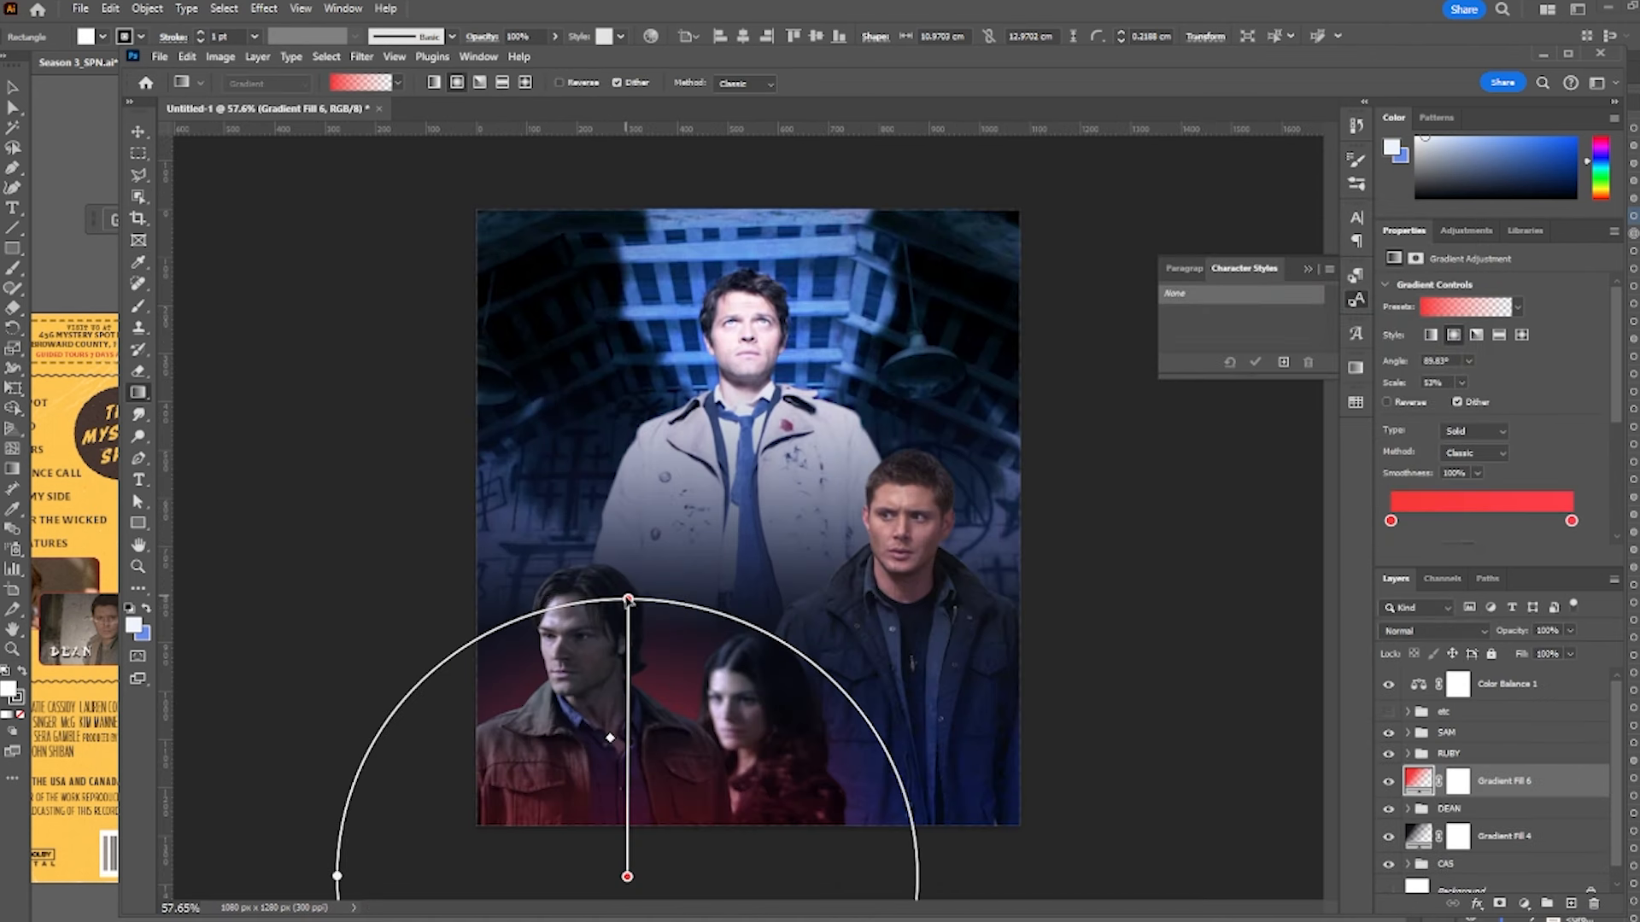
{"action": "left_click_drag", "start_coordinate": [628, 600], "coordinate": [701, 517]}
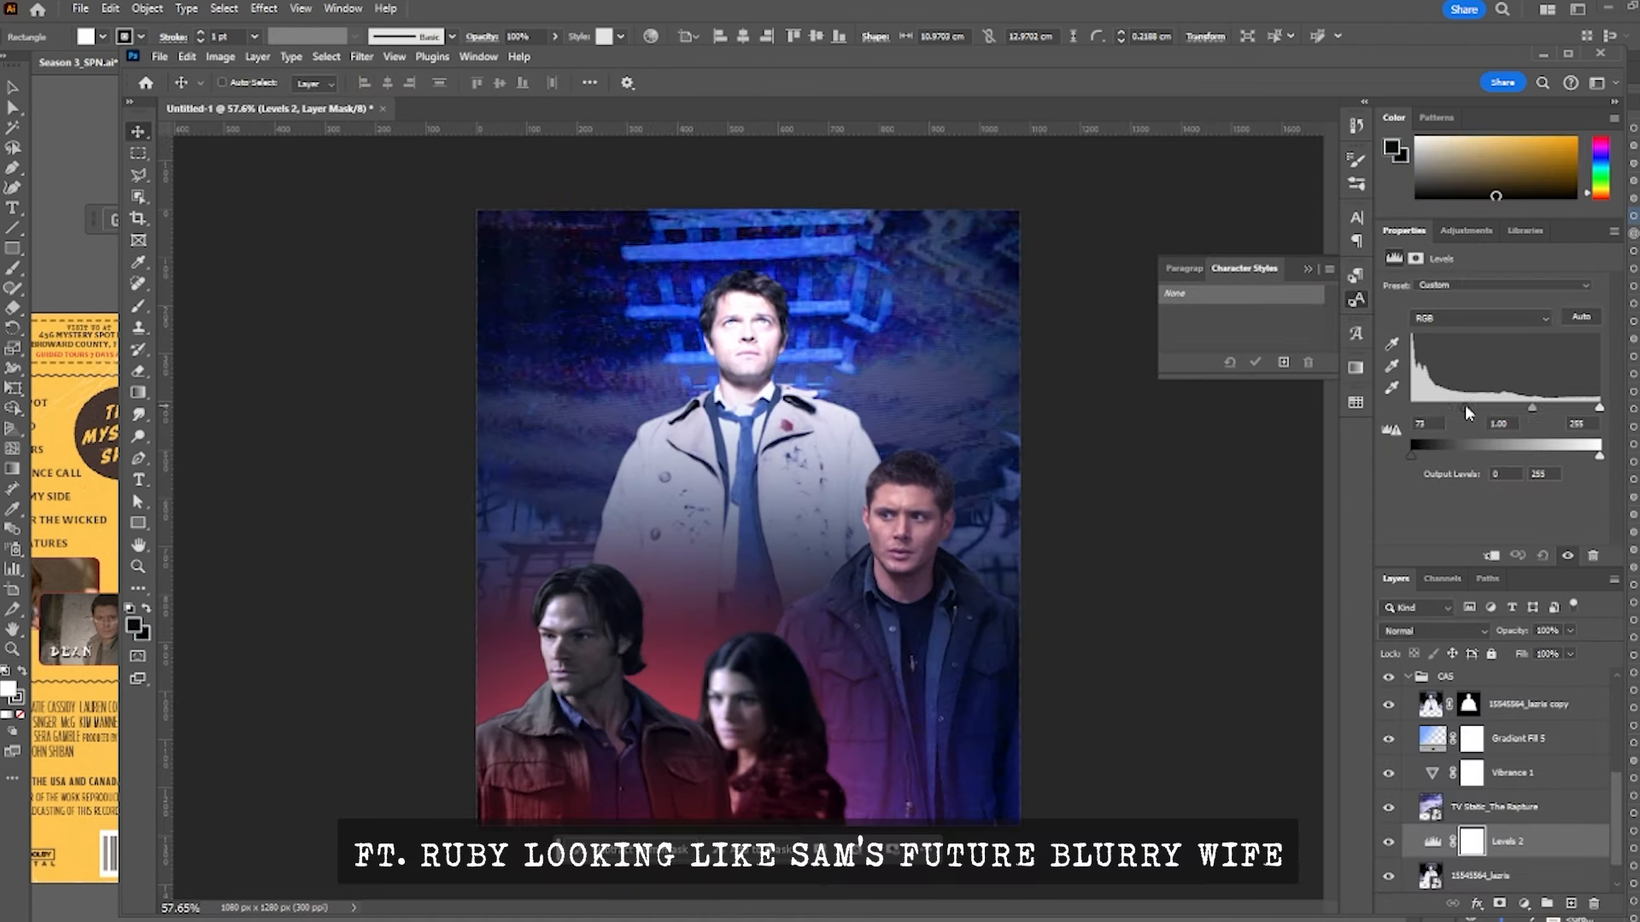
- Raise the black input level and lower the white input level in the Levels adjustment on Castiel's background photo
{"action": "mouse_move", "coordinate": [1464, 405]}
{"action": "left_mouse_down"}
{"action": "mouse_move", "coordinate": [1438, 413]}
{"action": "mouse_move", "coordinate": [1494, 411]}
{"action": "mouse_move", "coordinate": [1470, 411]}
{"action": "left_mouse_up"}
{"action": "left_click_drag", "start_coordinate": [1600, 408], "coordinate": [1560, 409]}
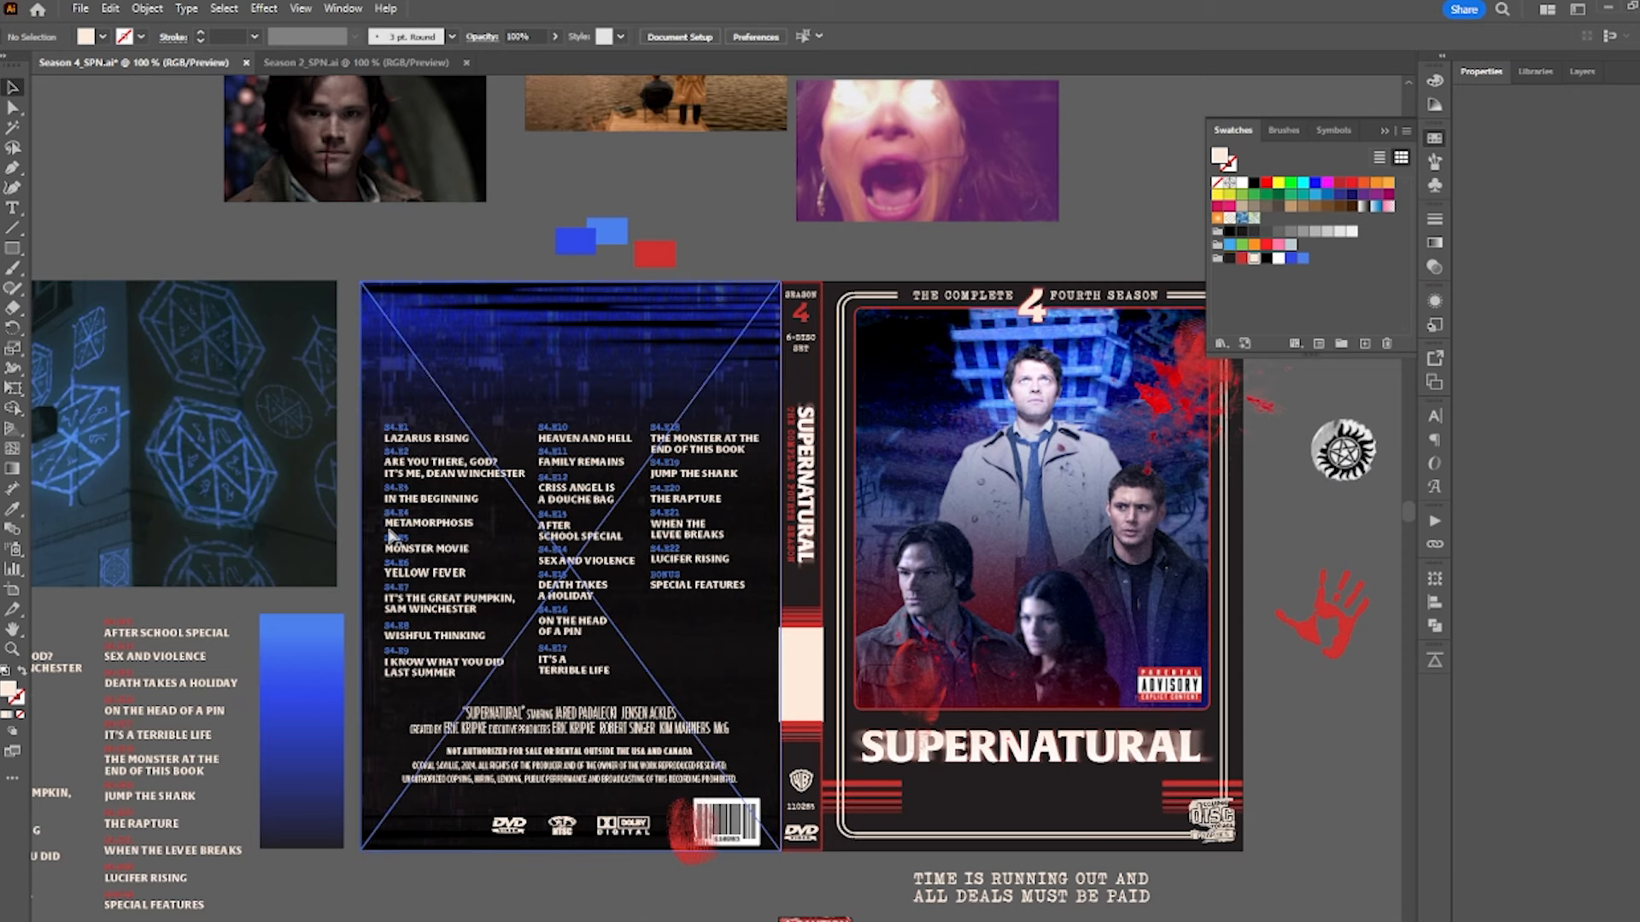
- Position the "EPISODE LIST" heading above the episode columns on the season four back cover
{"action": "left_click", "coordinate": [412, 378]}
{"action": "scroll", "coordinate": [412, 379], "scroll_direction": "up", "scroll_amount": 2}
{"action": "left_click_drag", "start_coordinate": [429, 360], "coordinate": [434, 400]}
{"action": "left_click", "coordinate": [299, 373]}
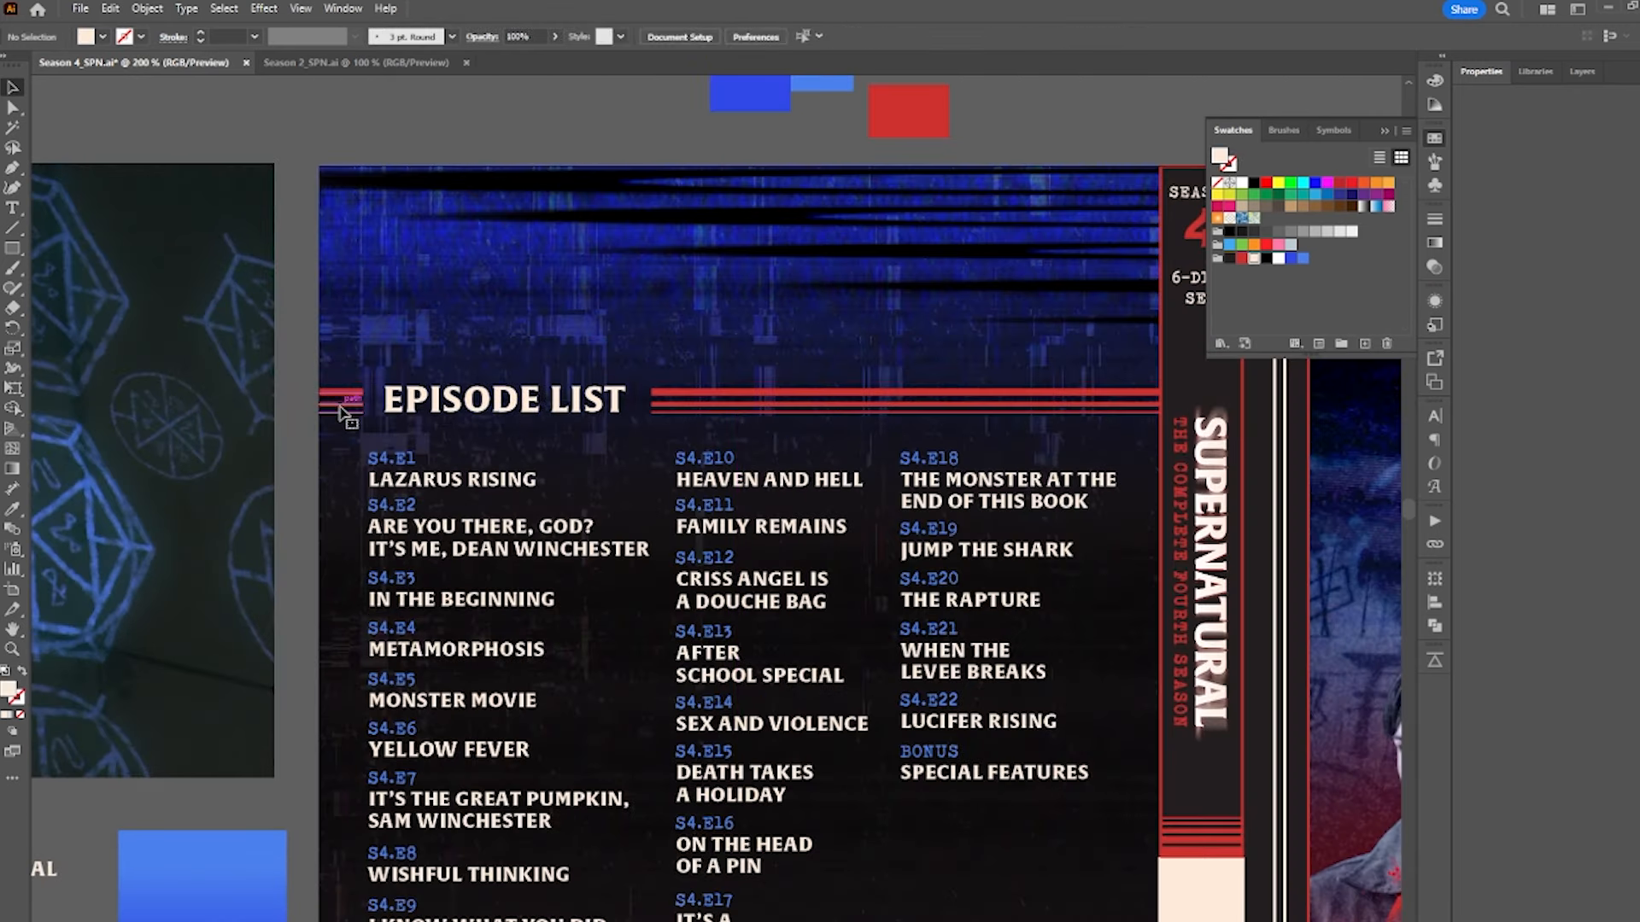
- Recolour the red stripes on both sides of the "EPISODE LIST" heading light blue
{"action": "left_click", "coordinate": [341, 409]}
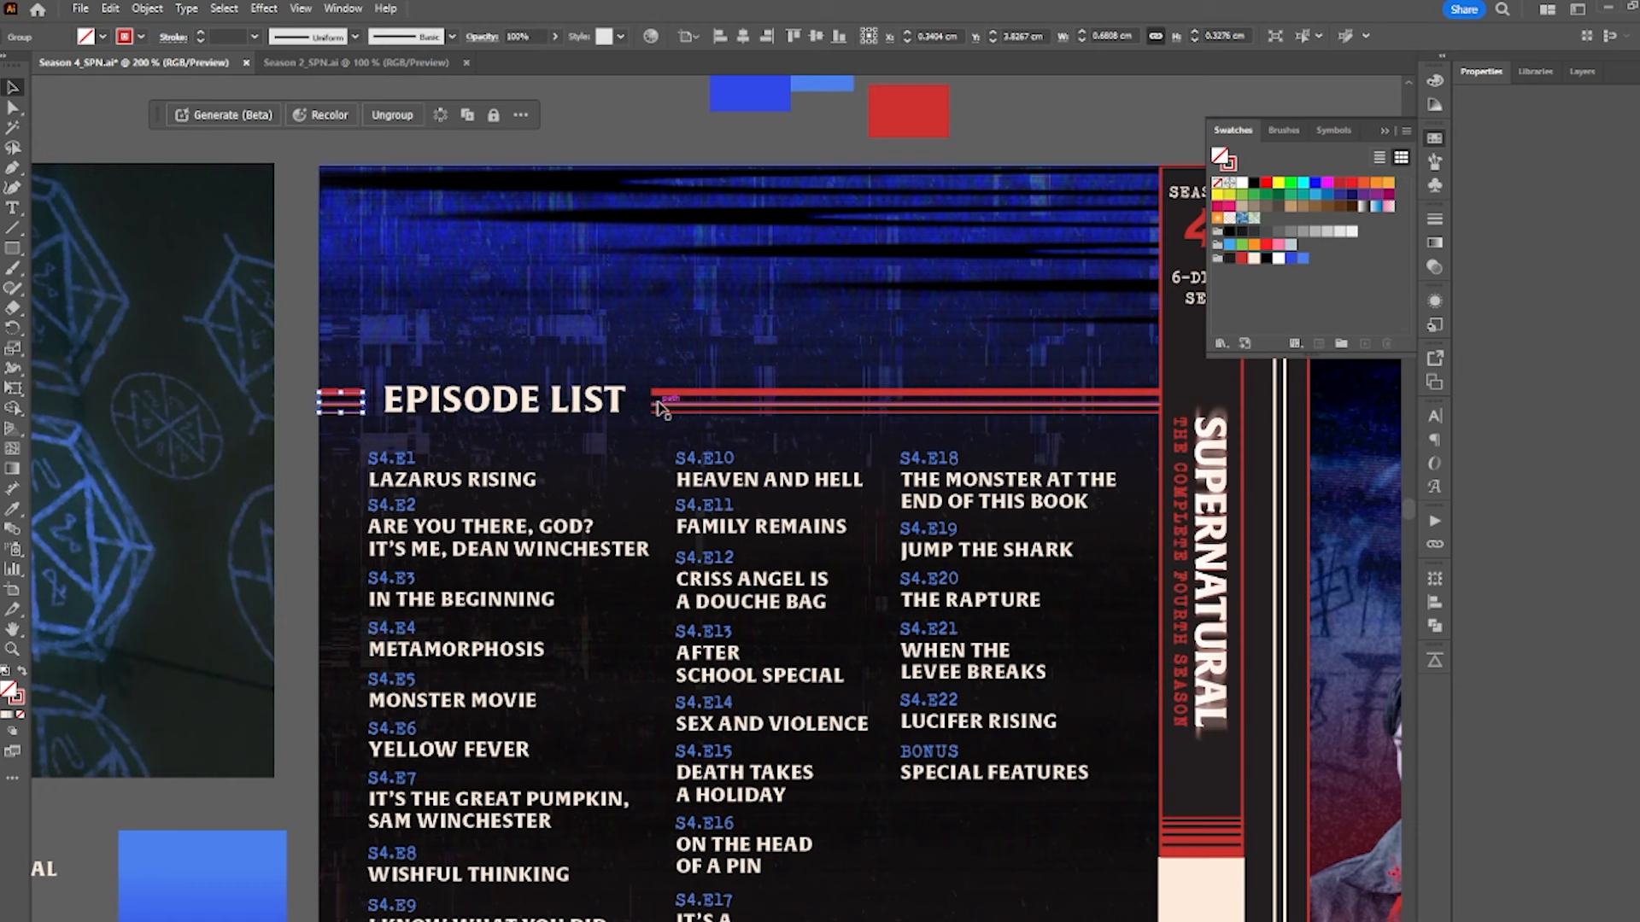
{"action": "left_click", "coordinate": [1302, 258]}
{"action": "left_click", "coordinate": [275, 300]}
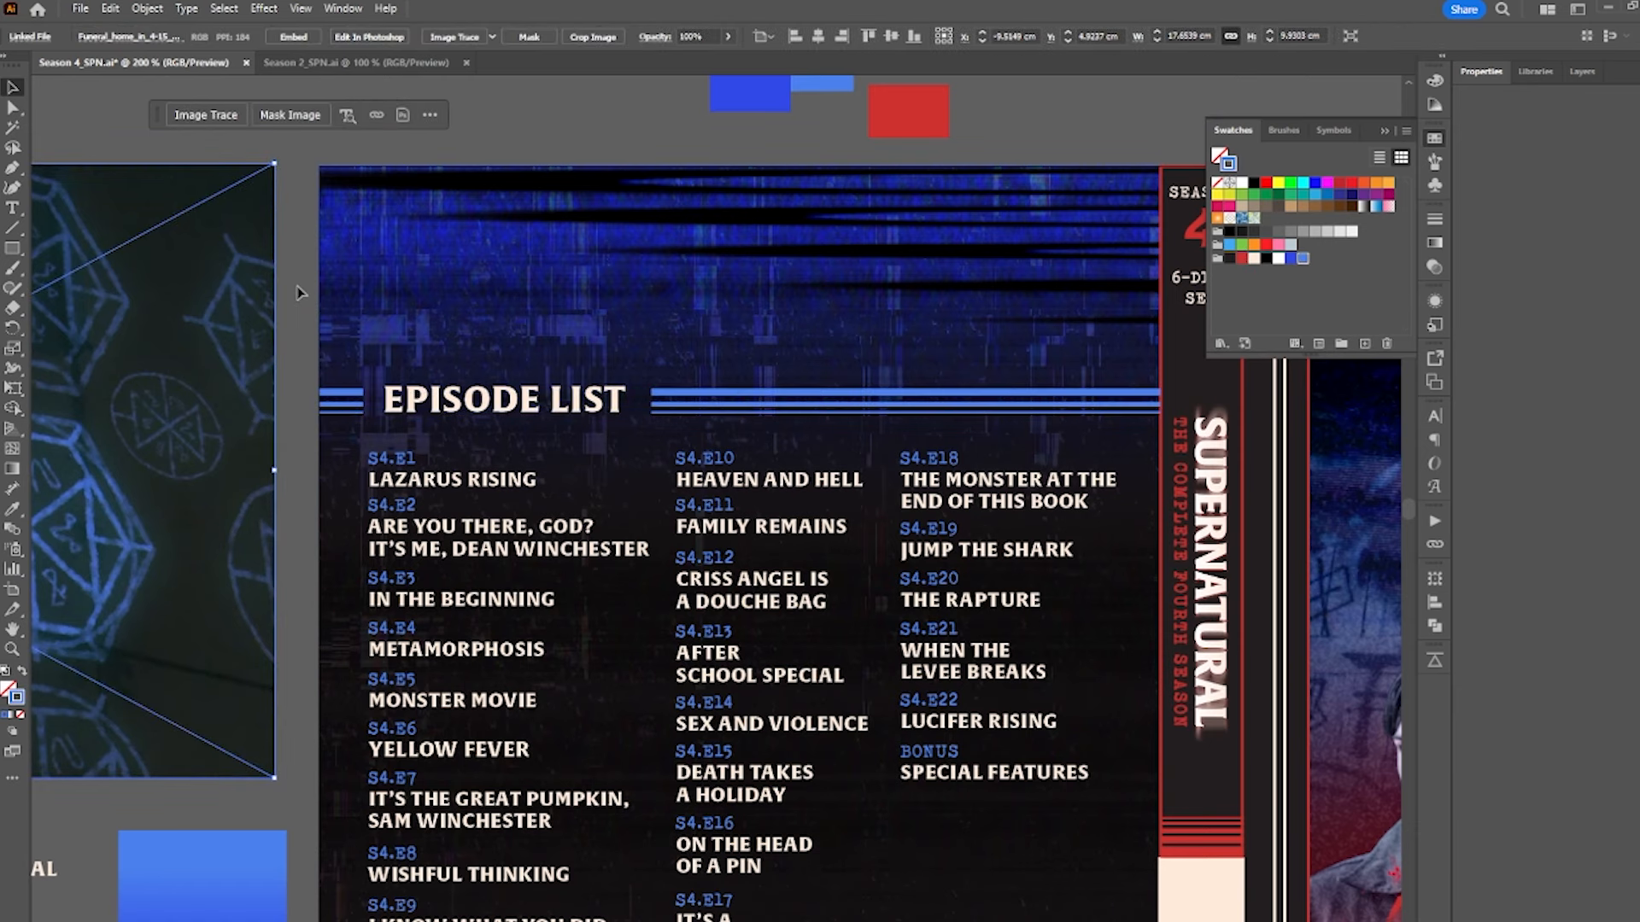
{"action": "scroll", "coordinate": [299, 292], "scroll_direction": "down", "scroll_amount": 2}
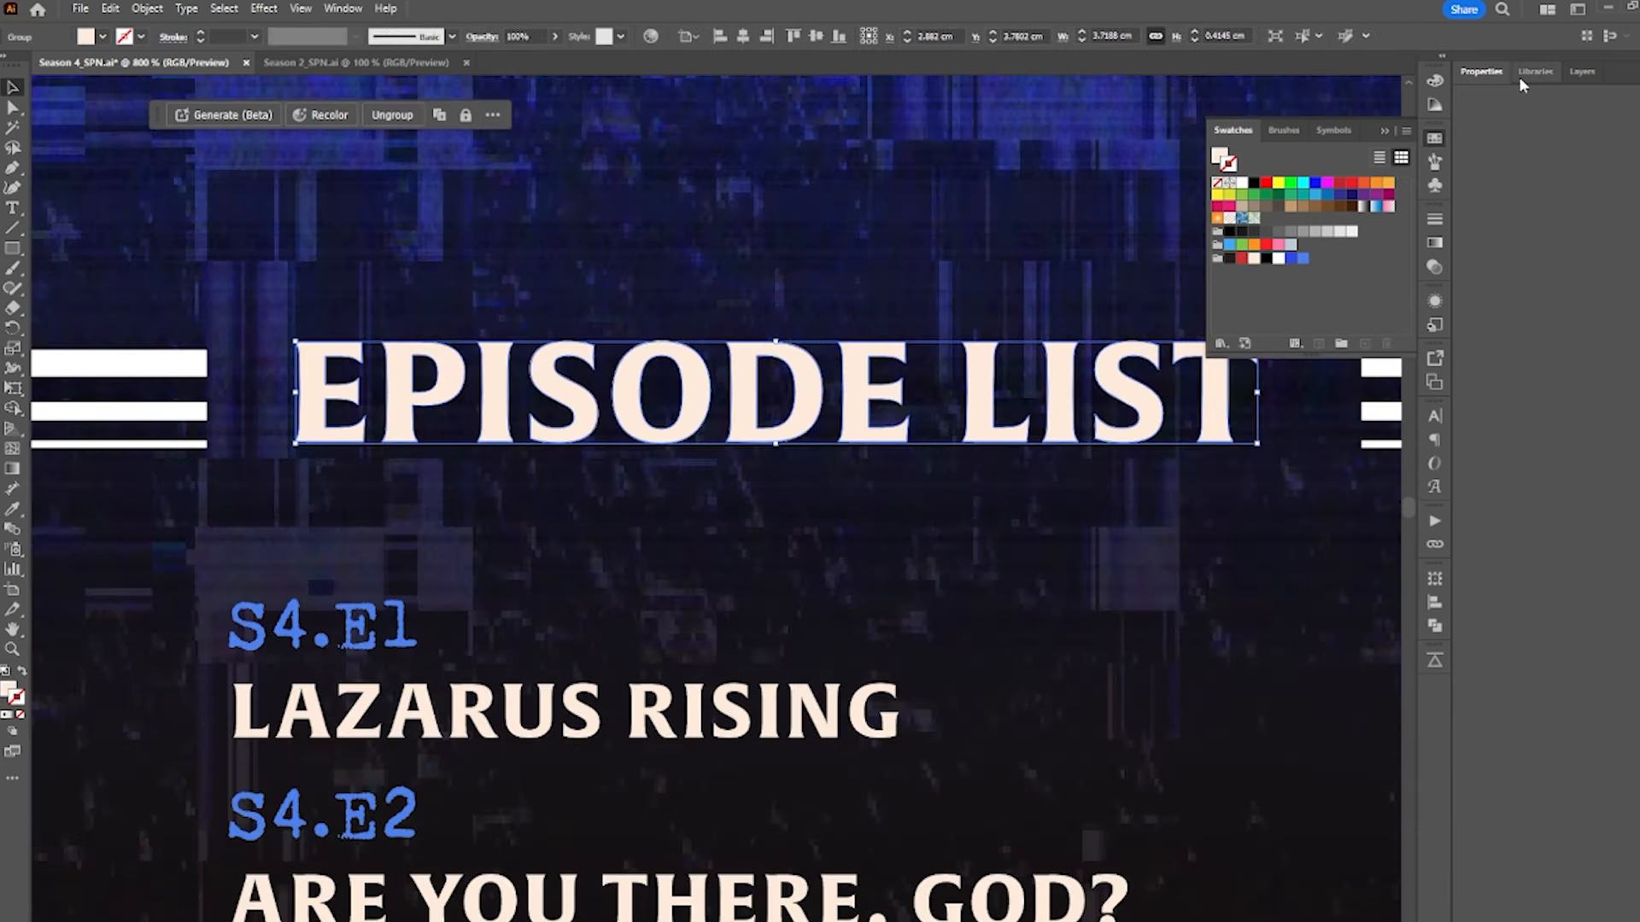
- Apply a small-radius Gaussian Blur to the selected "EPISODE LIST" lettering to give the heading a soft glow
{"action": "left_click", "coordinate": [1494, 75]}
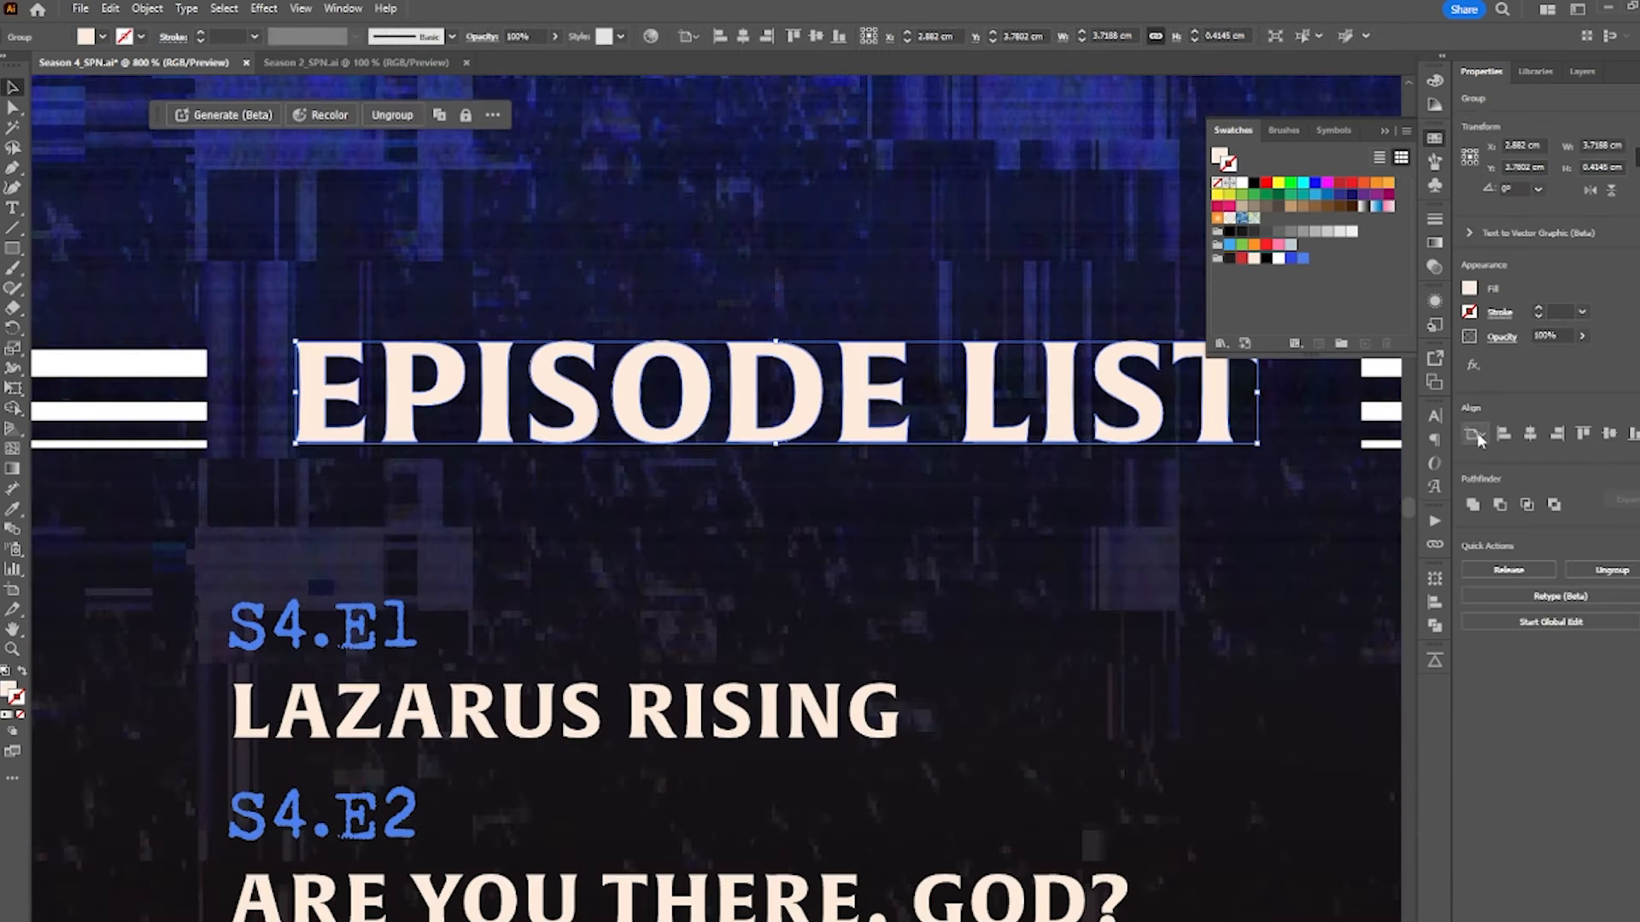
{"action": "left_click", "coordinate": [1471, 366]}
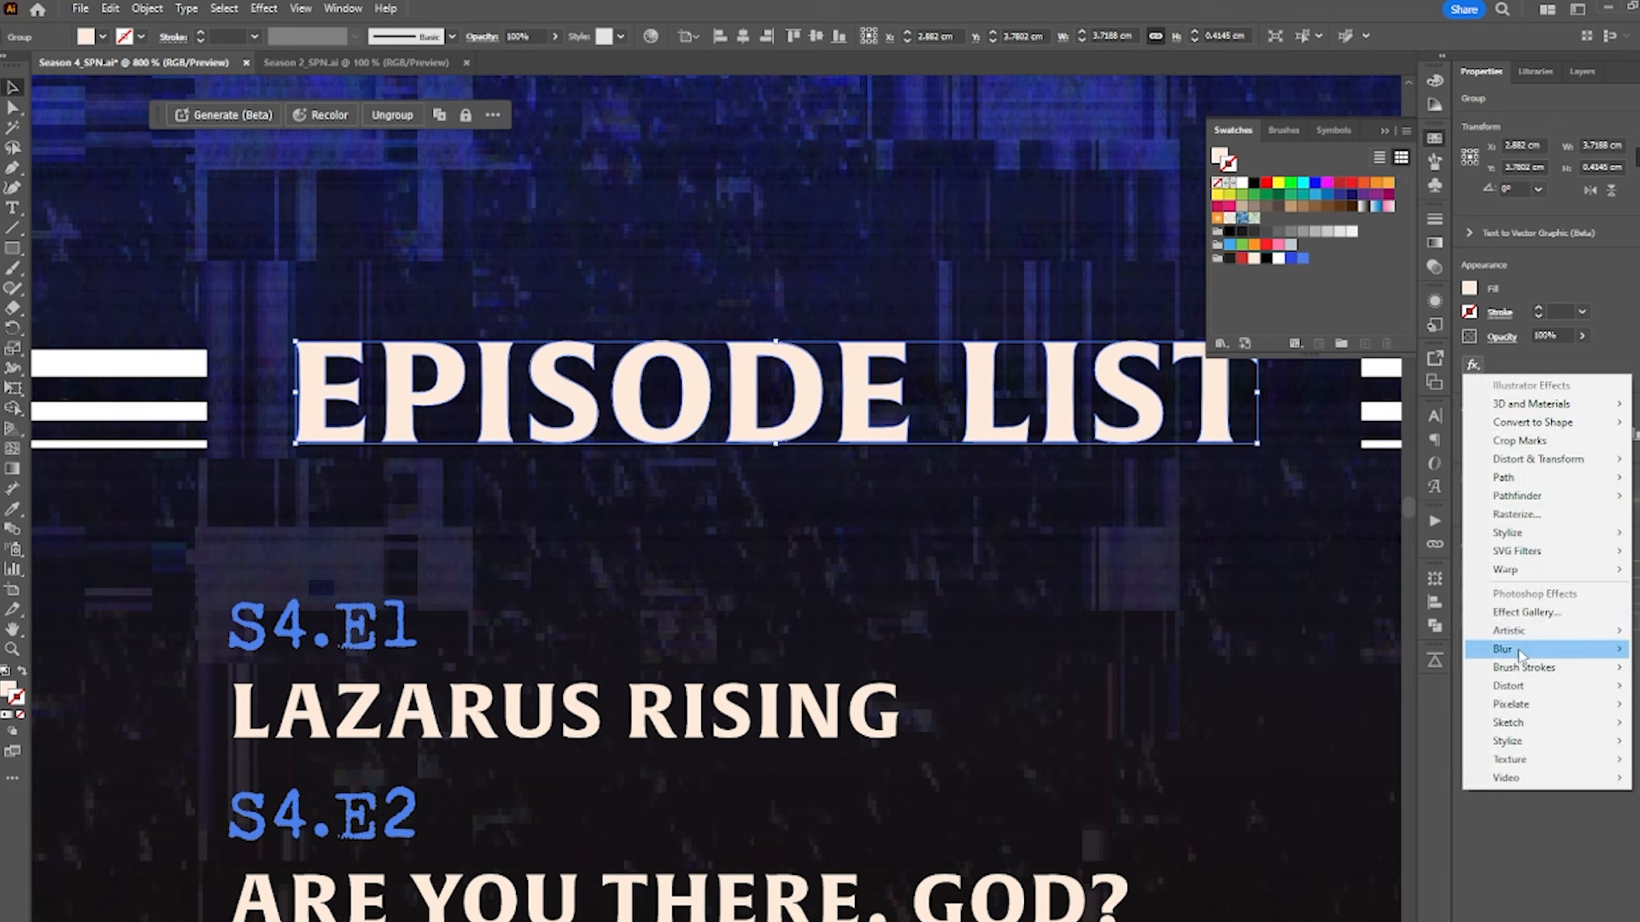
{"action": "mouse_move", "coordinate": [1523, 654]}
{"action": "left_click", "coordinate": [1379, 650]}
{"action": "left_click_drag", "start_coordinate": [830, 468], "coordinate": [803, 468]}
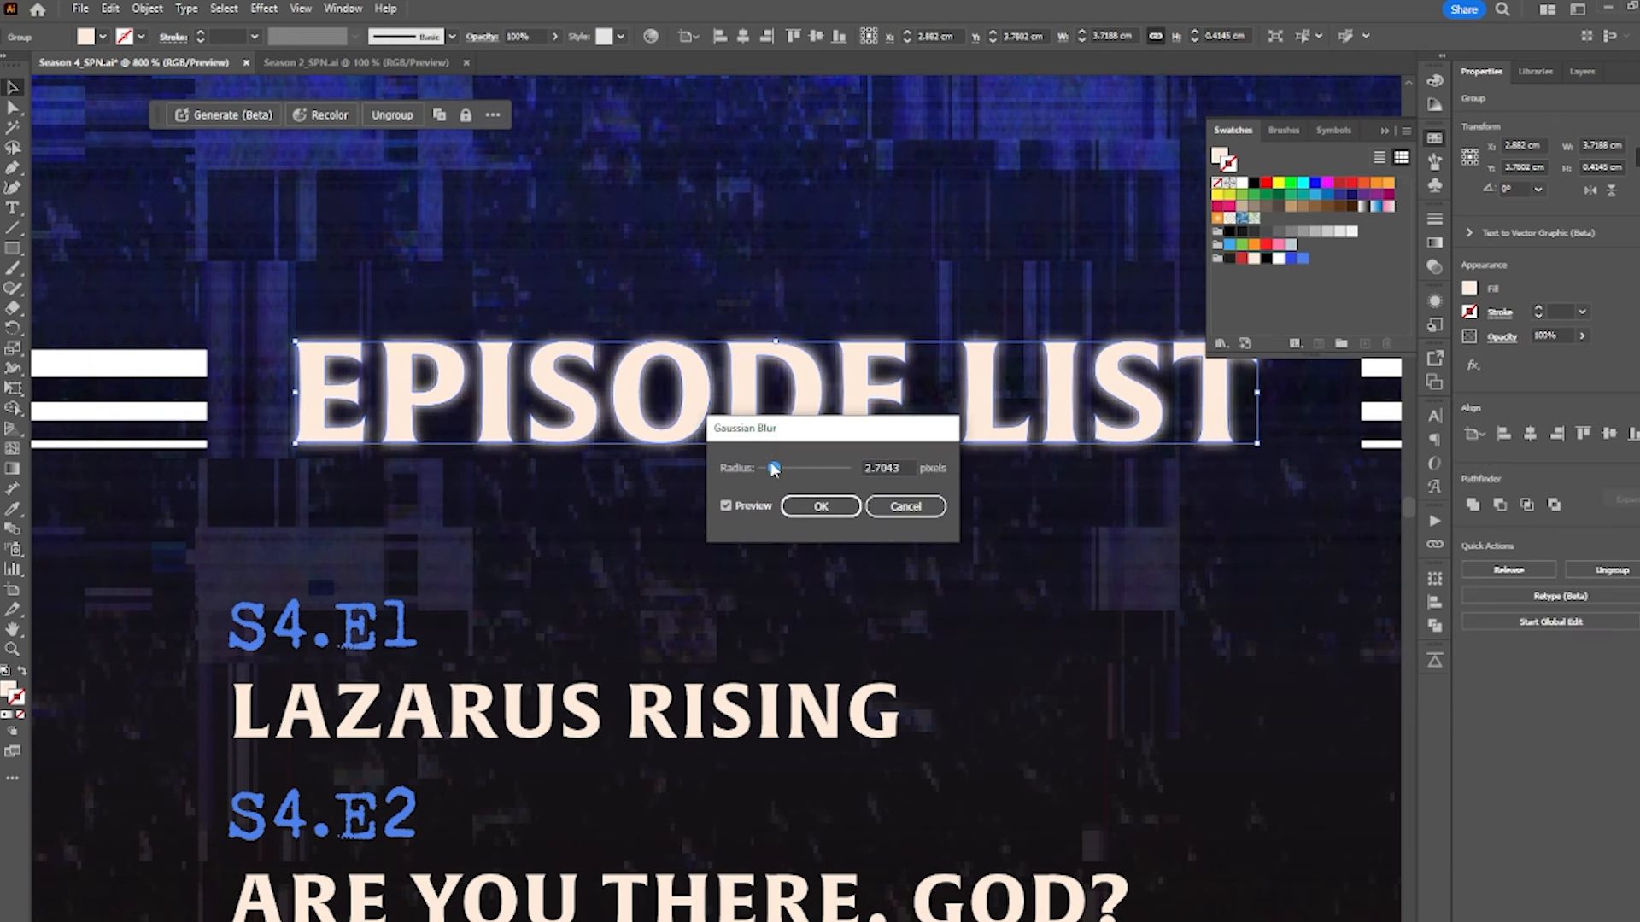
{"action": "left_click_drag", "start_coordinate": [780, 470], "coordinate": [781, 470]}
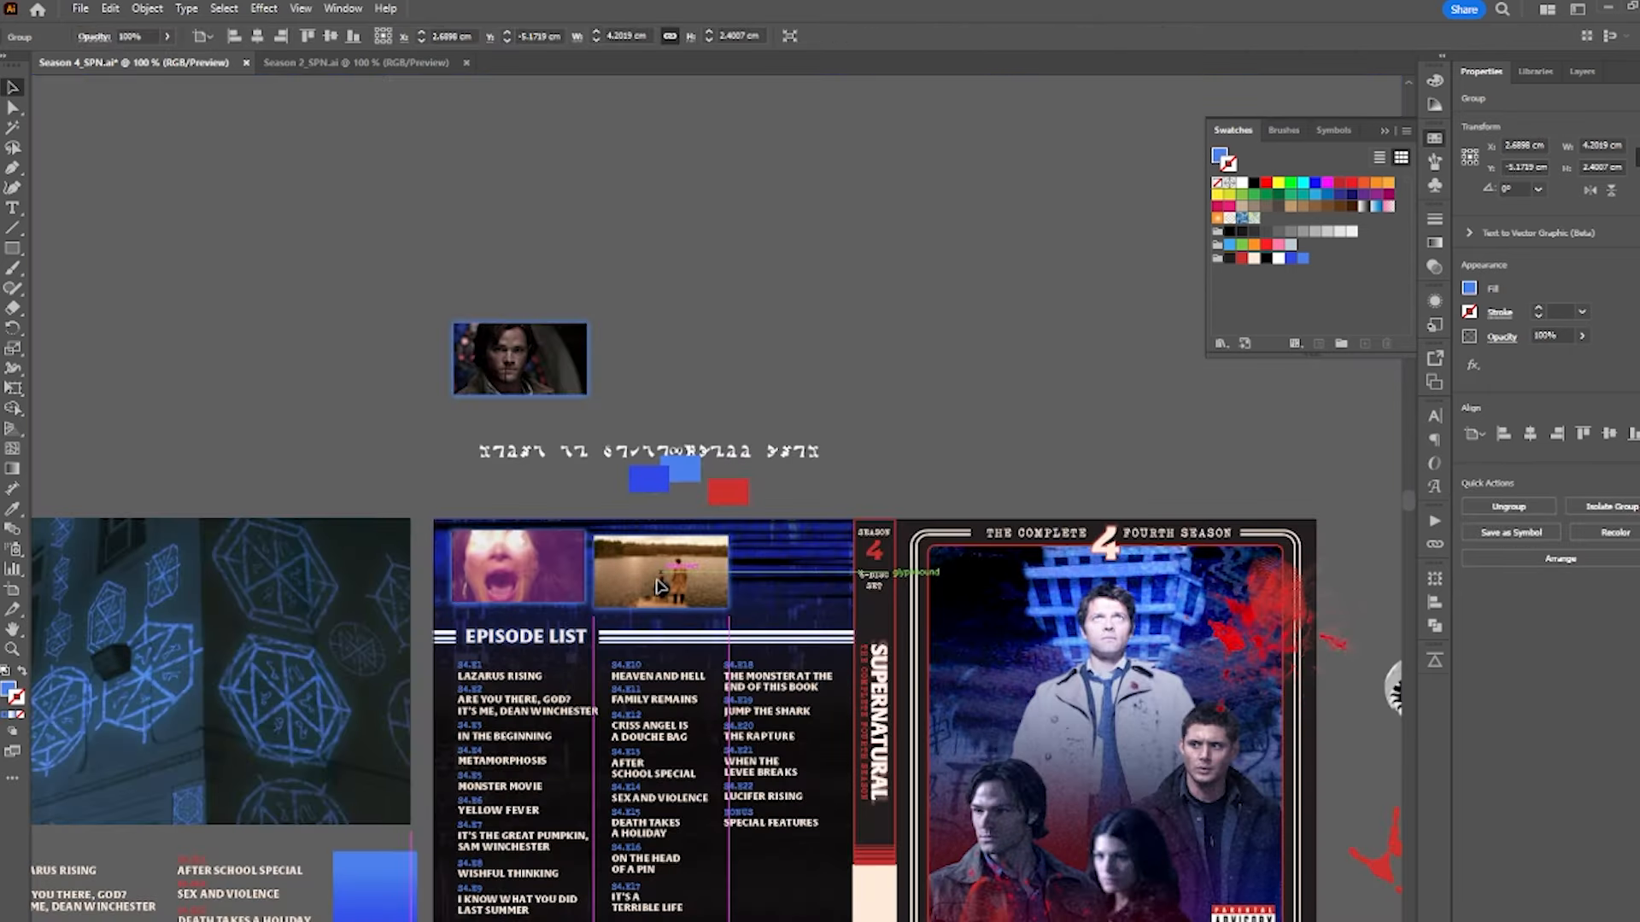
- Place the photo of Sam beside the other two scene photos above the episode list and distribute all three horizontally
{"action": "left_click_drag", "start_coordinate": [486, 343], "coordinate": [768, 536]}
{"action": "left_click", "coordinate": [674, 573], "text": "shift"}
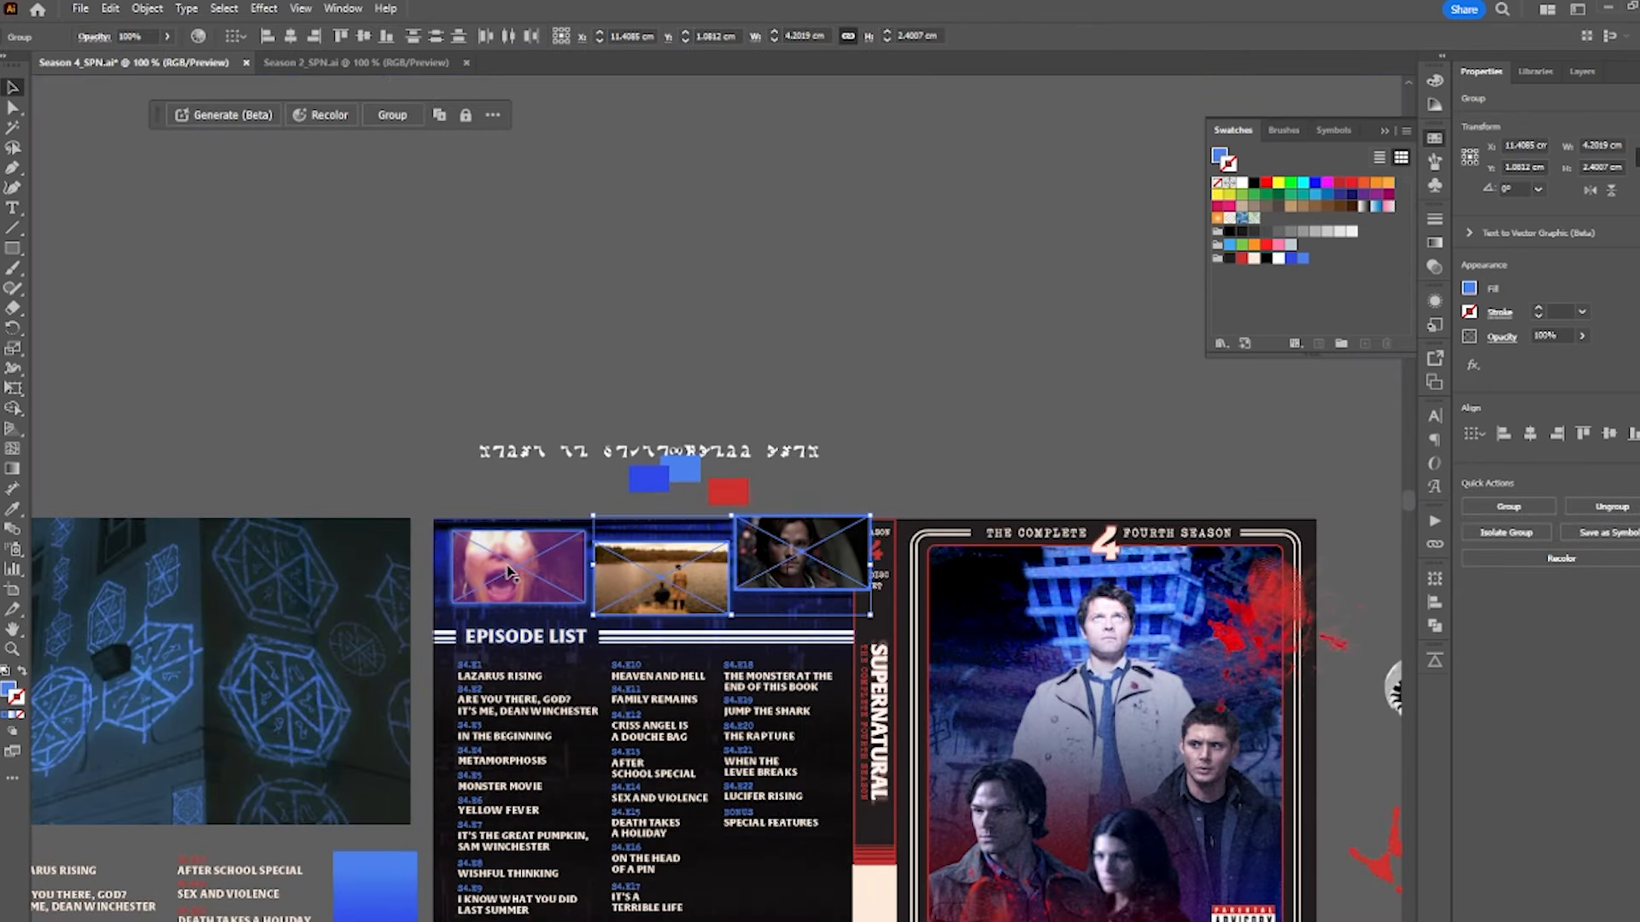
{"action": "left_click", "coordinate": [542, 565], "text": "shift"}
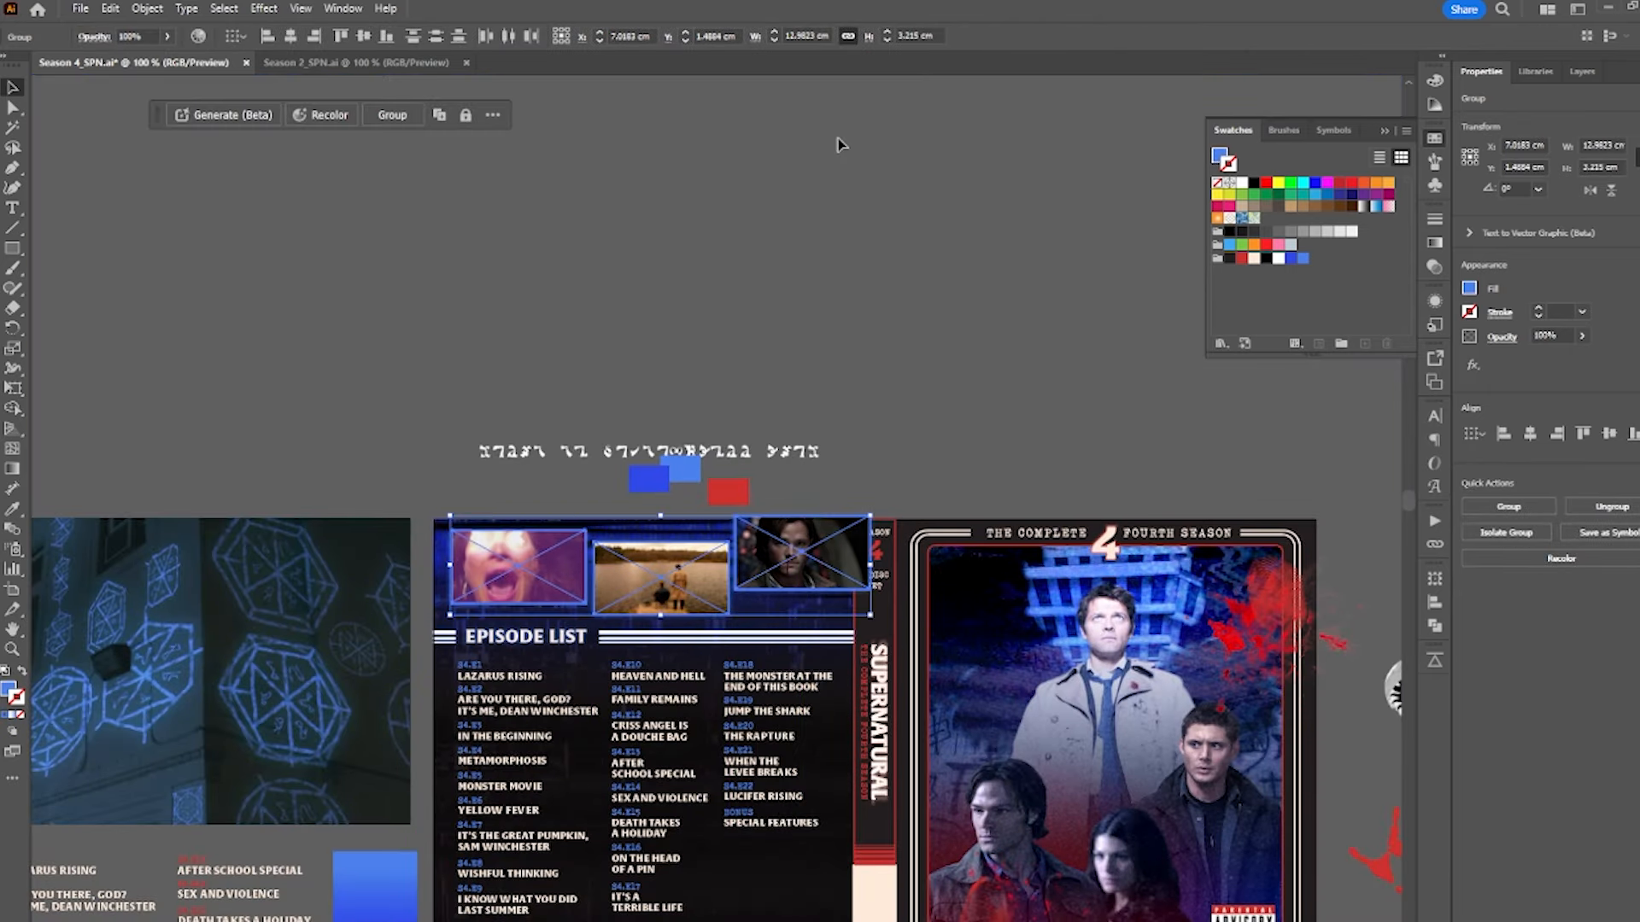
{"action": "left_click", "coordinate": [516, 43]}
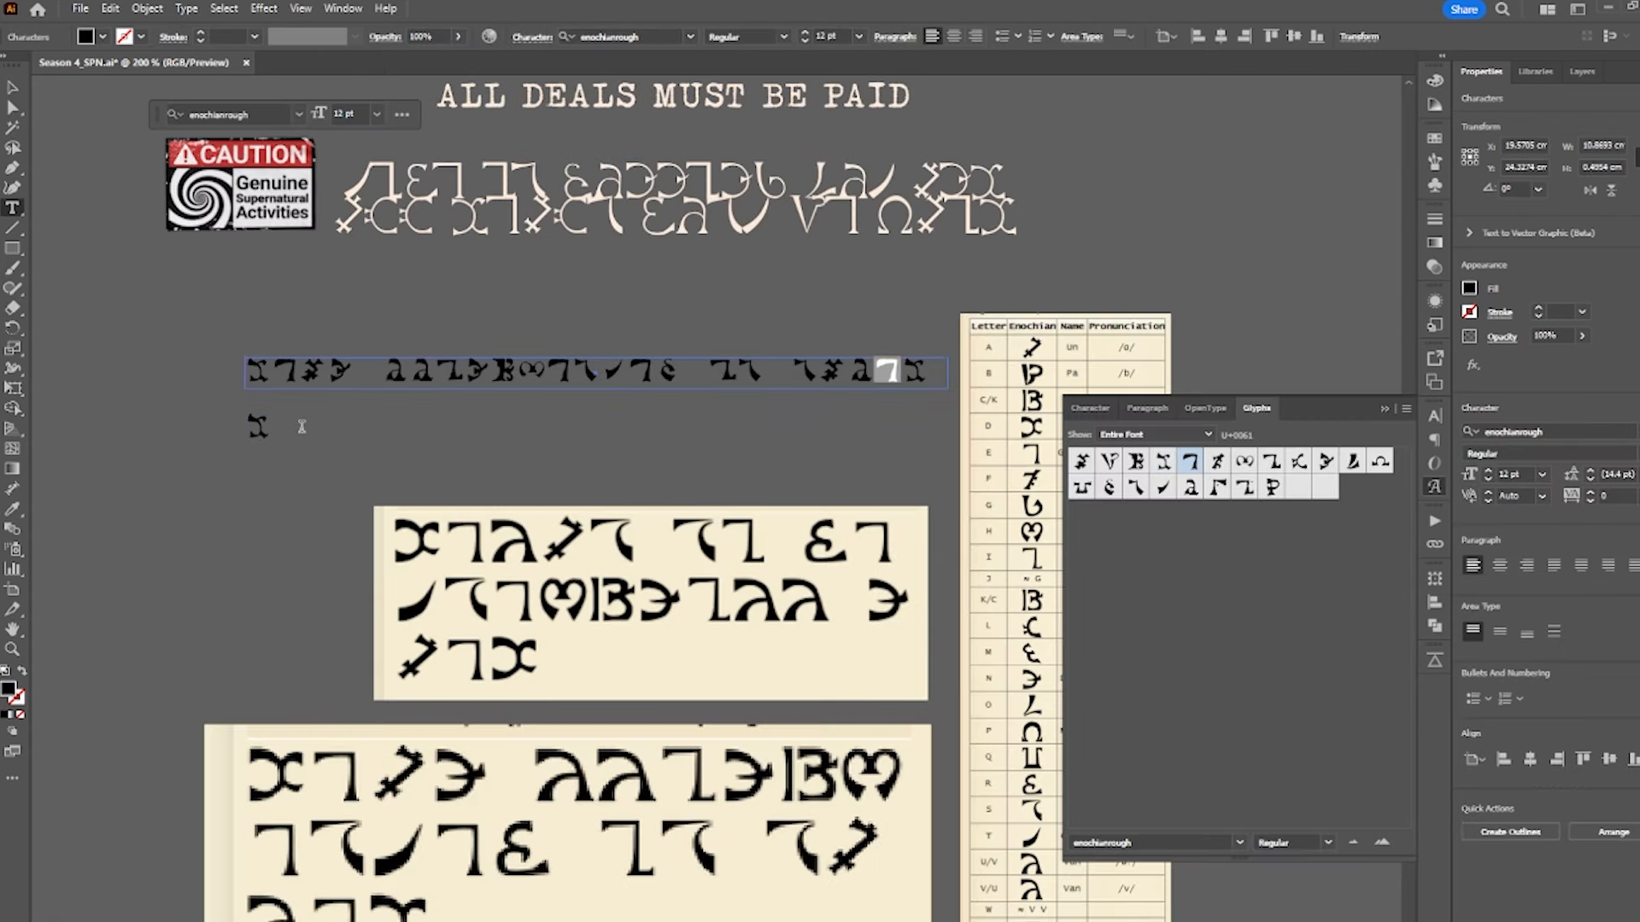
- Complete the second Enochian text line with the reversed phrase "devas si retsehcnivv naed" in the enochianrough font
{"action": "type", "text": "e"}
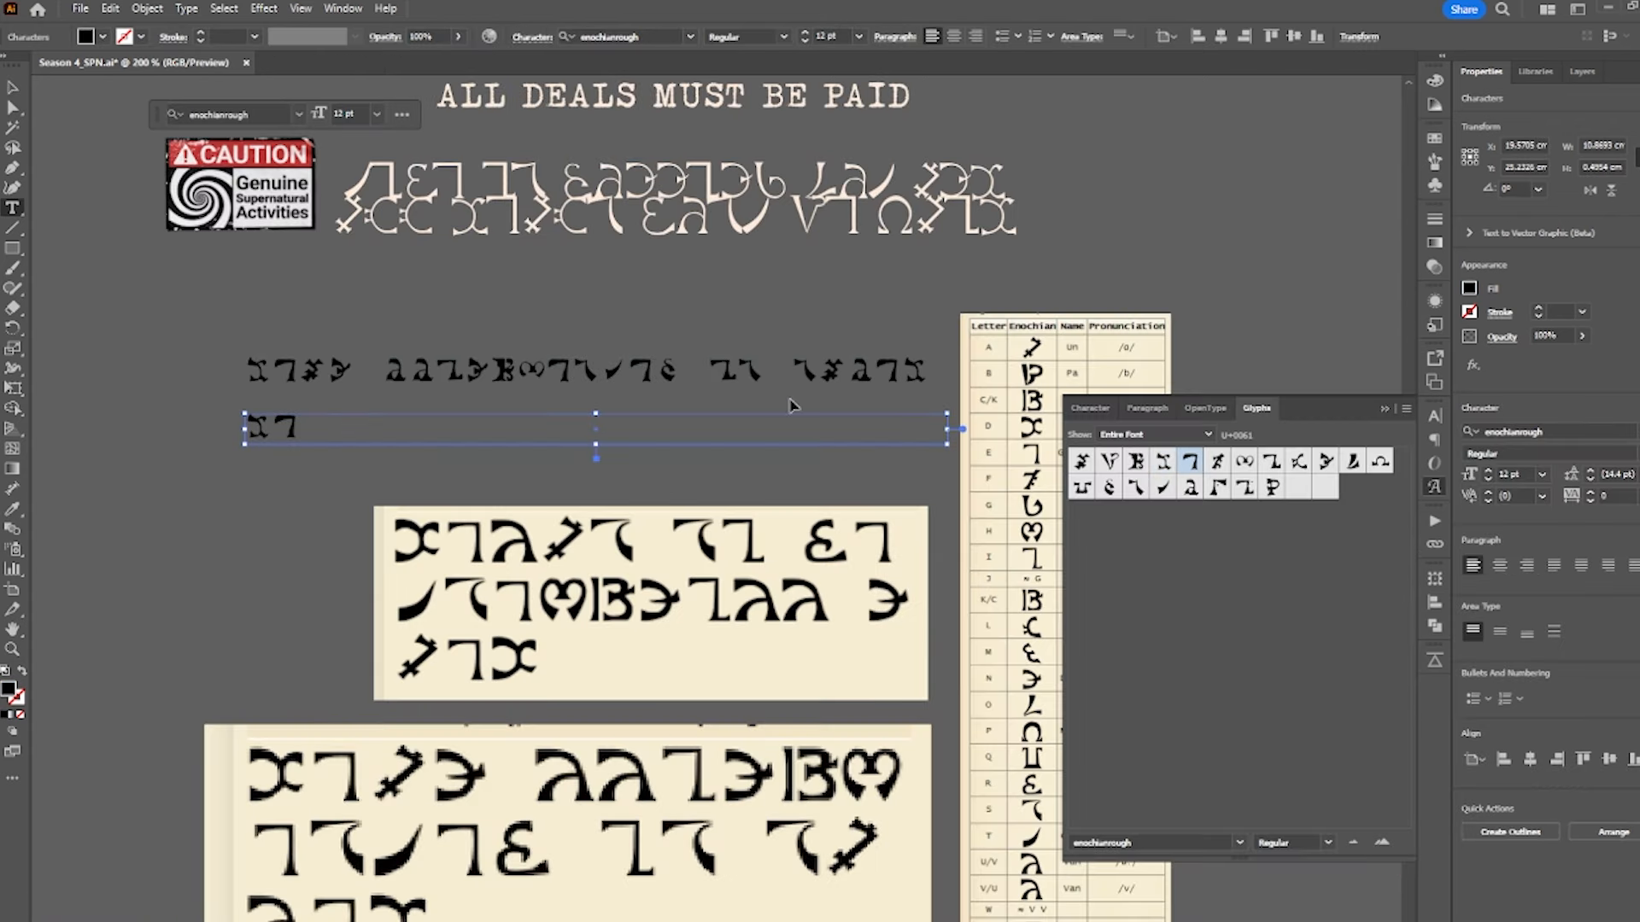
{"action": "type", "text": "va"}
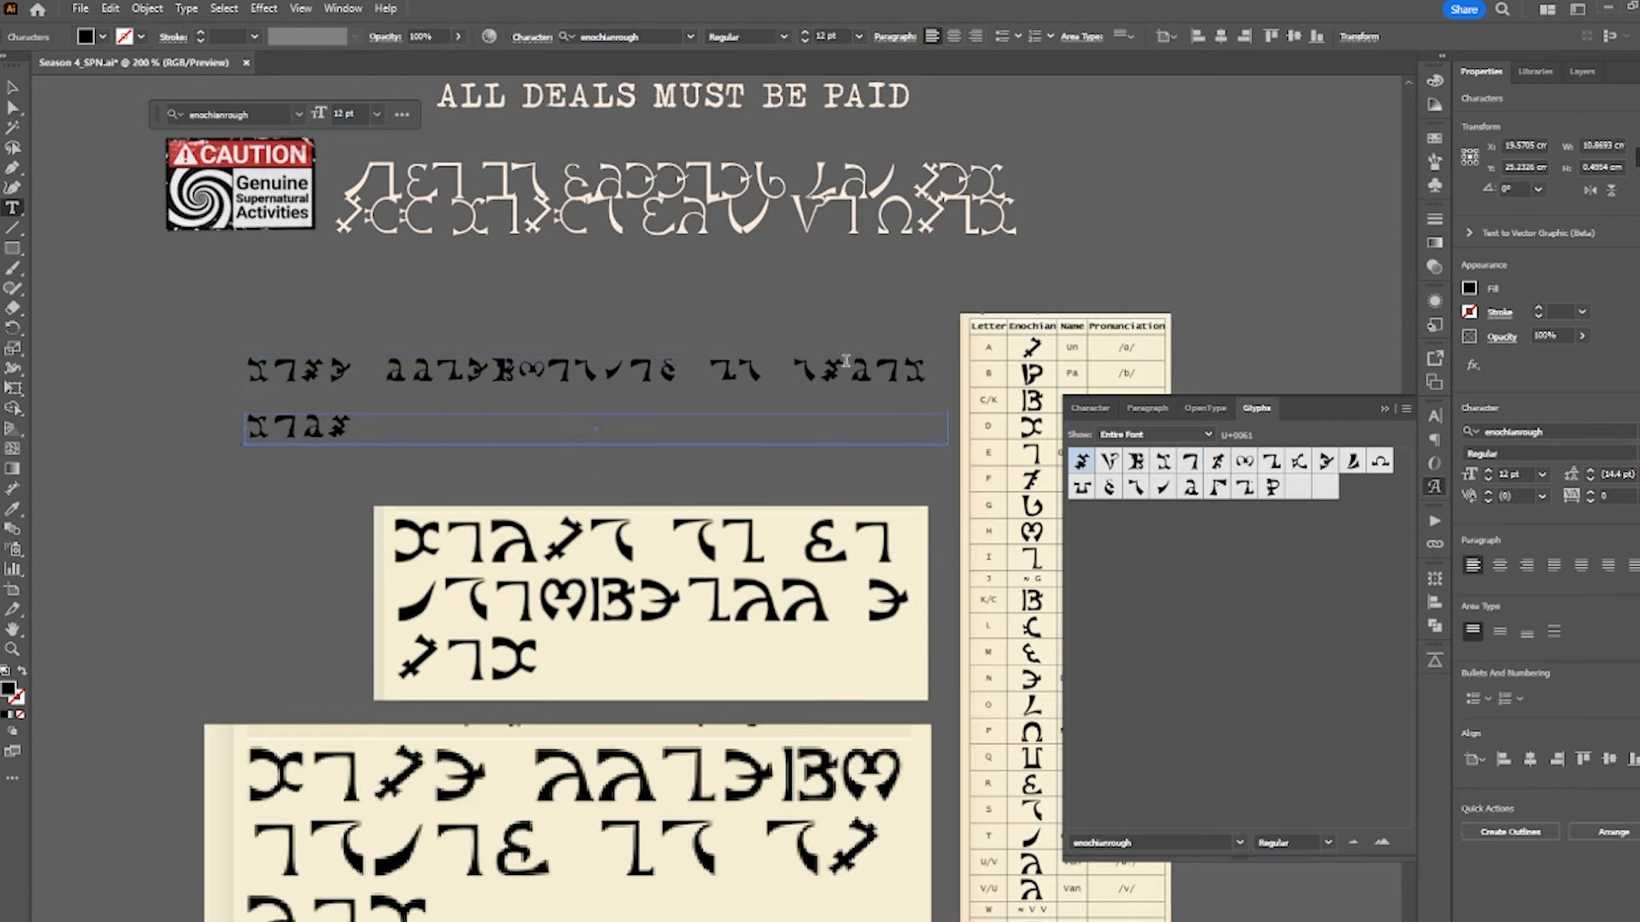
{"action": "type", "text": "s si retsehcnivv nae"}
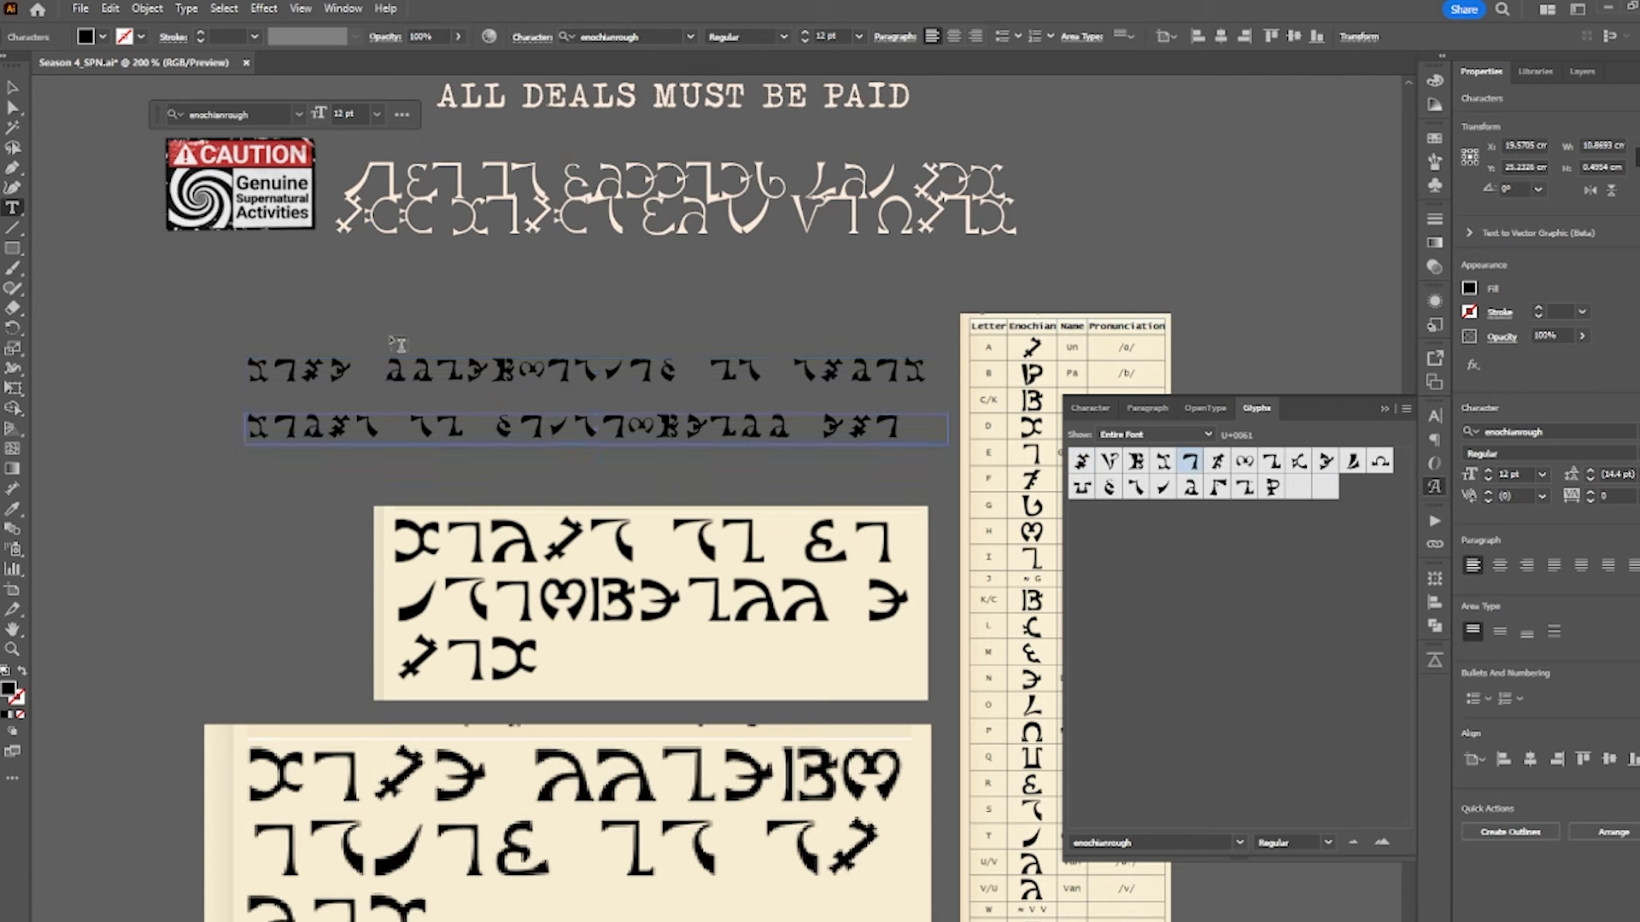
{"action": "key", "text": "ctrl+minus"}
{"action": "key", "text": "ctrl+minus"}
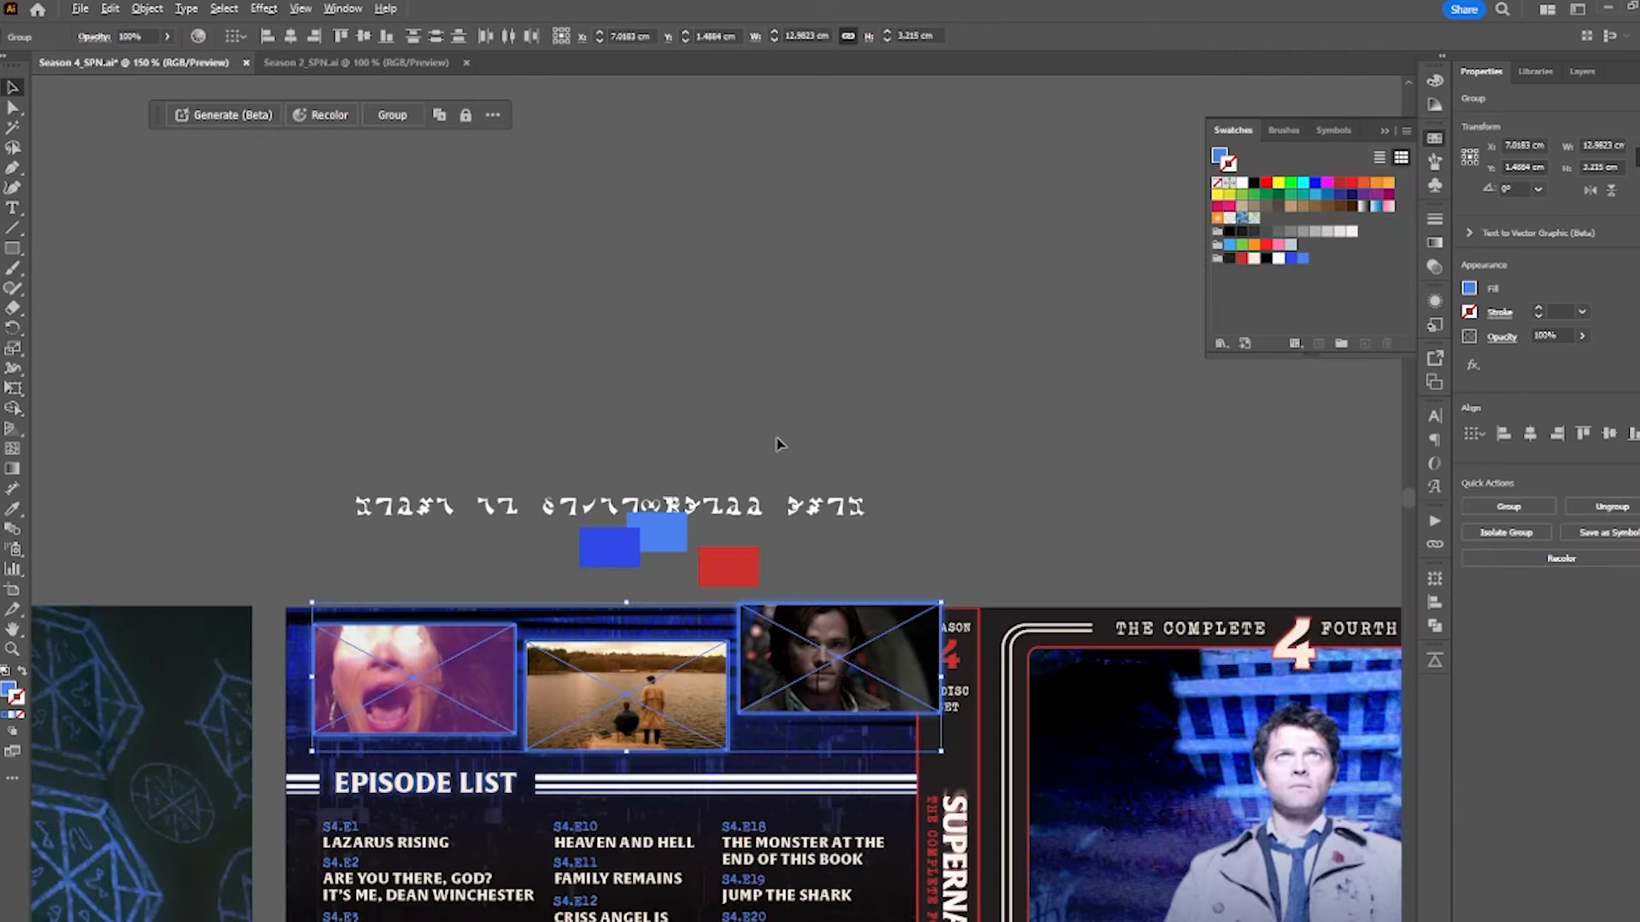
- Scale the three scene photos down together to about 11.97 cm overall width so they fit above the episode list
{"action": "key", "text": "ctrl+plus"}
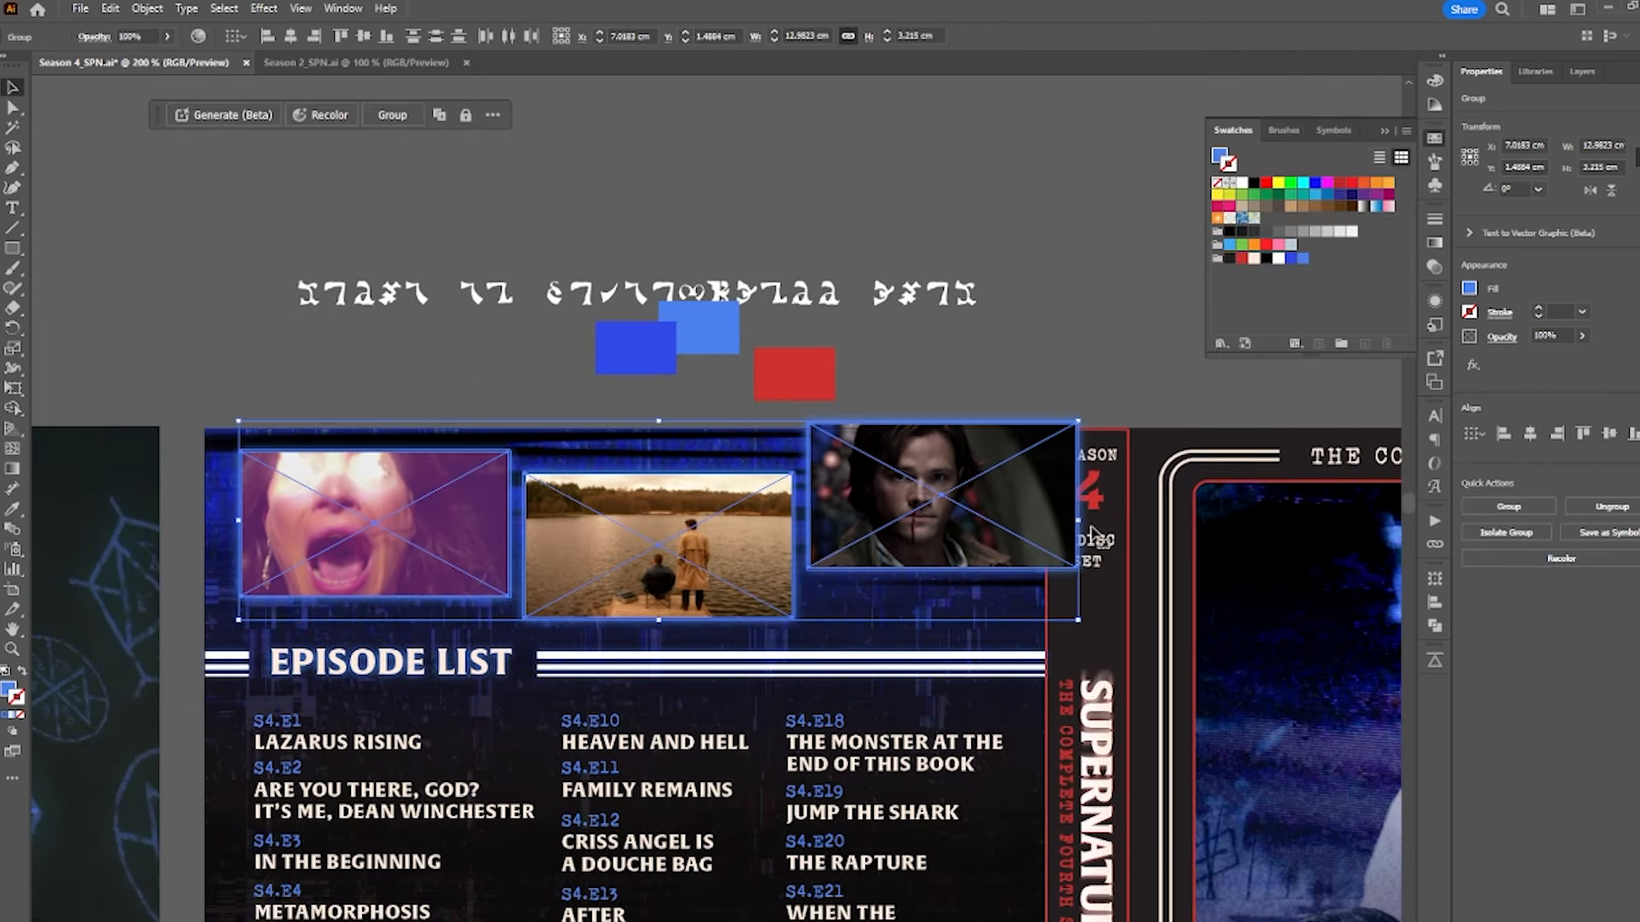
{"action": "left_click_drag", "start_coordinate": [1082, 521], "coordinate": [953, 522]}
{"action": "key", "text": "ctrl+shift+a"}
{"action": "left_click", "coordinate": [1019, 378]}
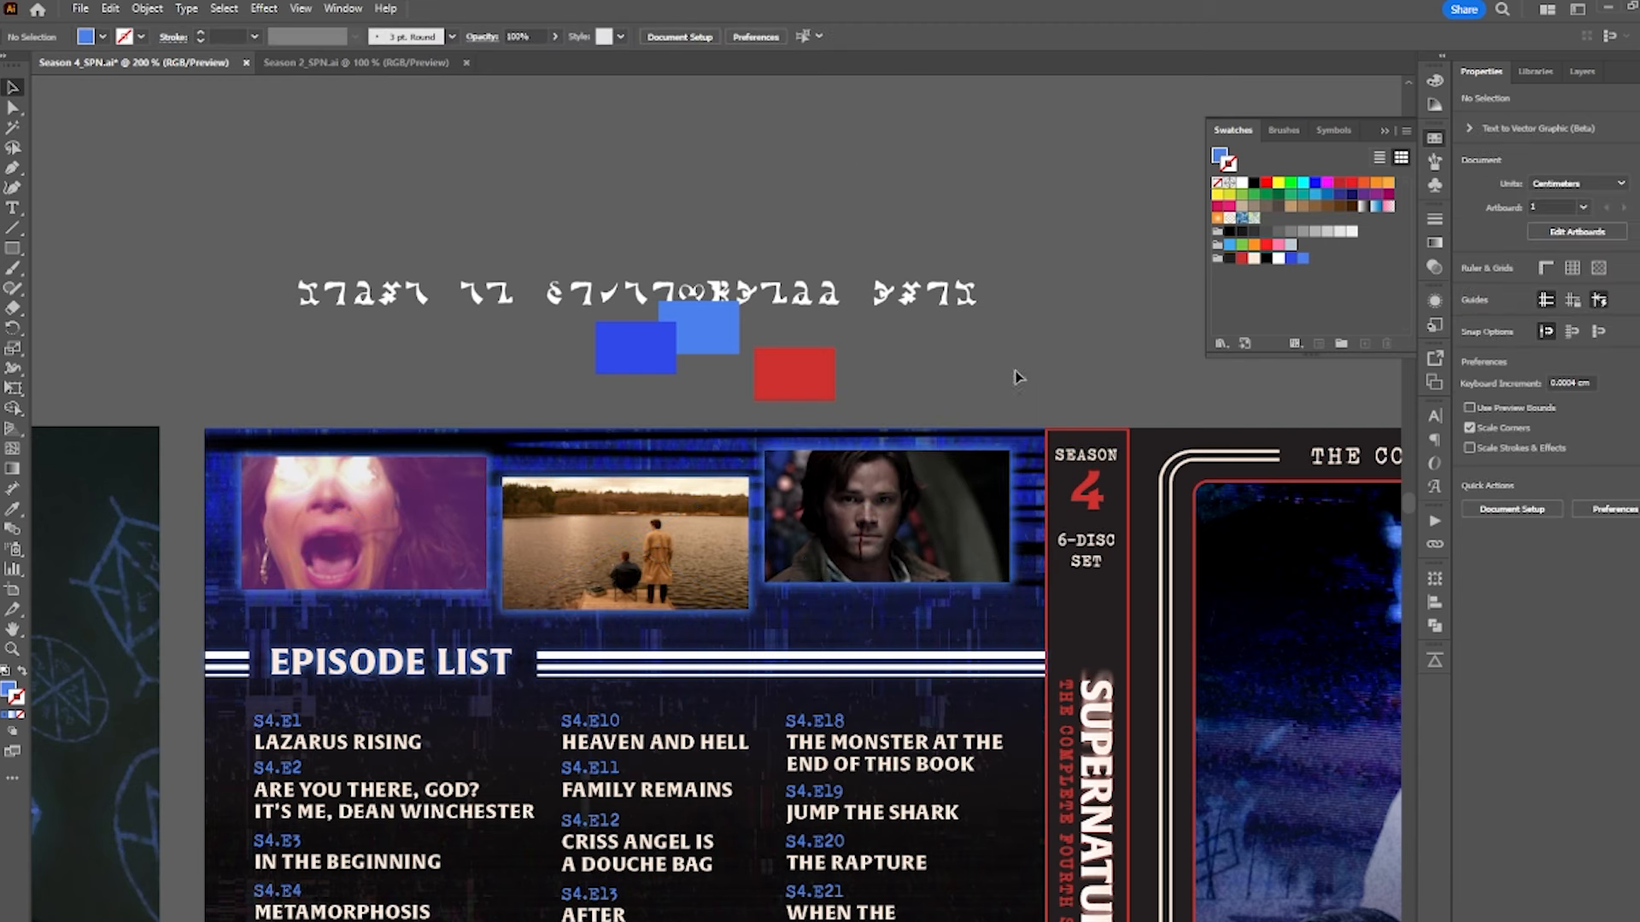
- Group the three scene photos and centre the group horizontally on the back cover's background image
{"action": "left_click_drag", "start_coordinate": [1016, 377], "coordinate": [1112, 263]}
{"action": "left_click", "coordinate": [983, 410]}
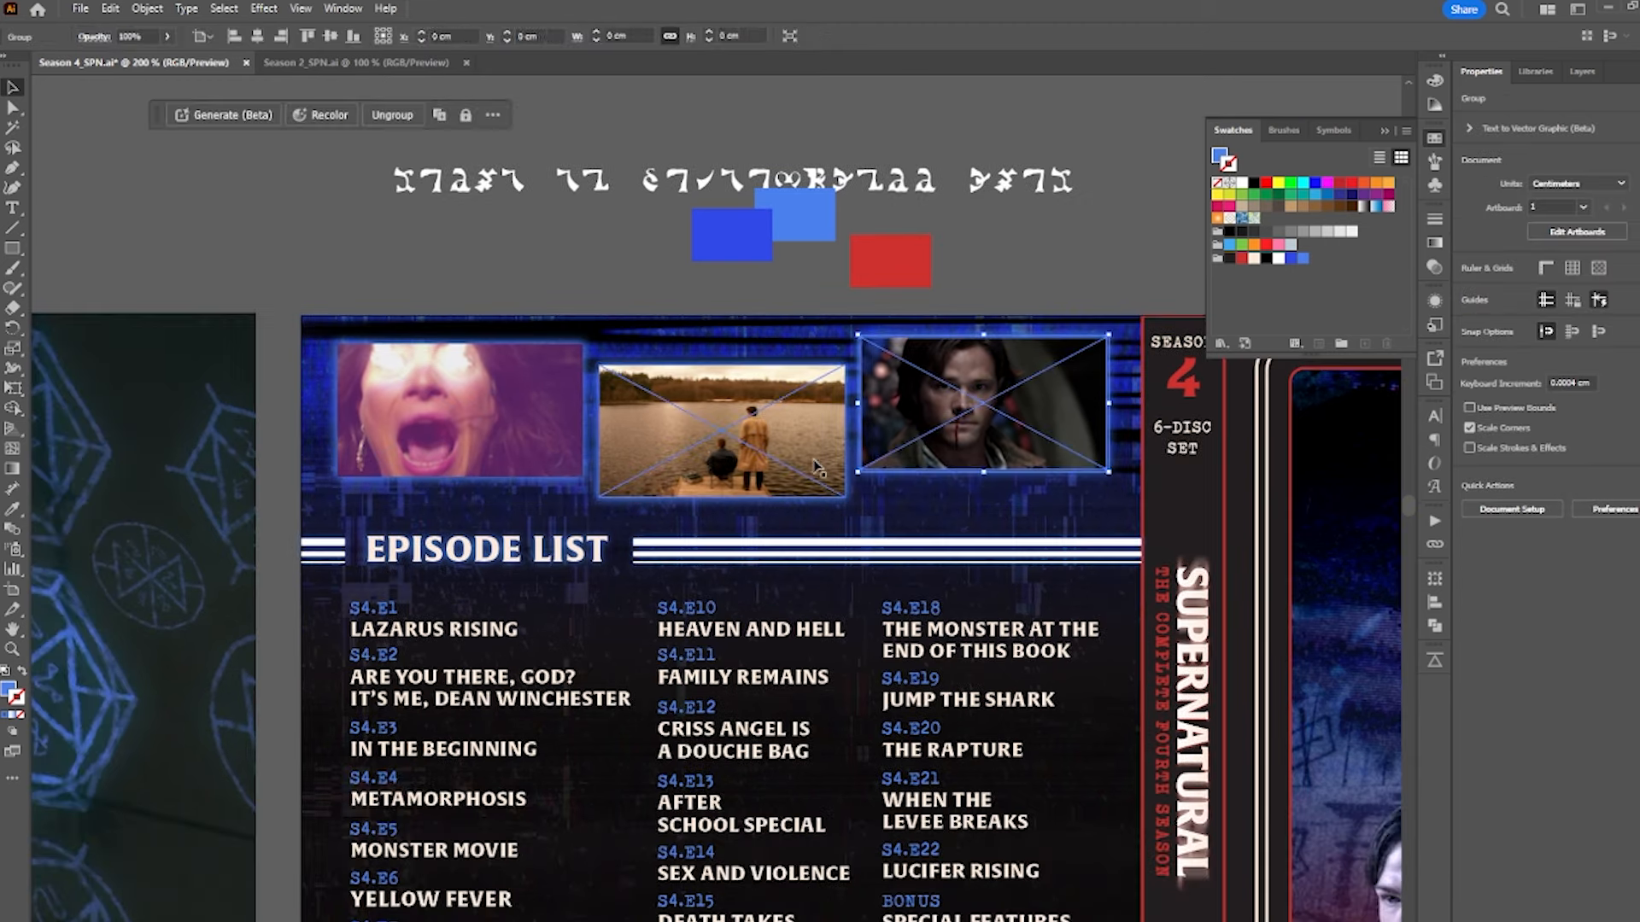
{"action": "left_click", "coordinate": [534, 418], "text": "shift"}
{"action": "key", "text": "ctrl+g"}
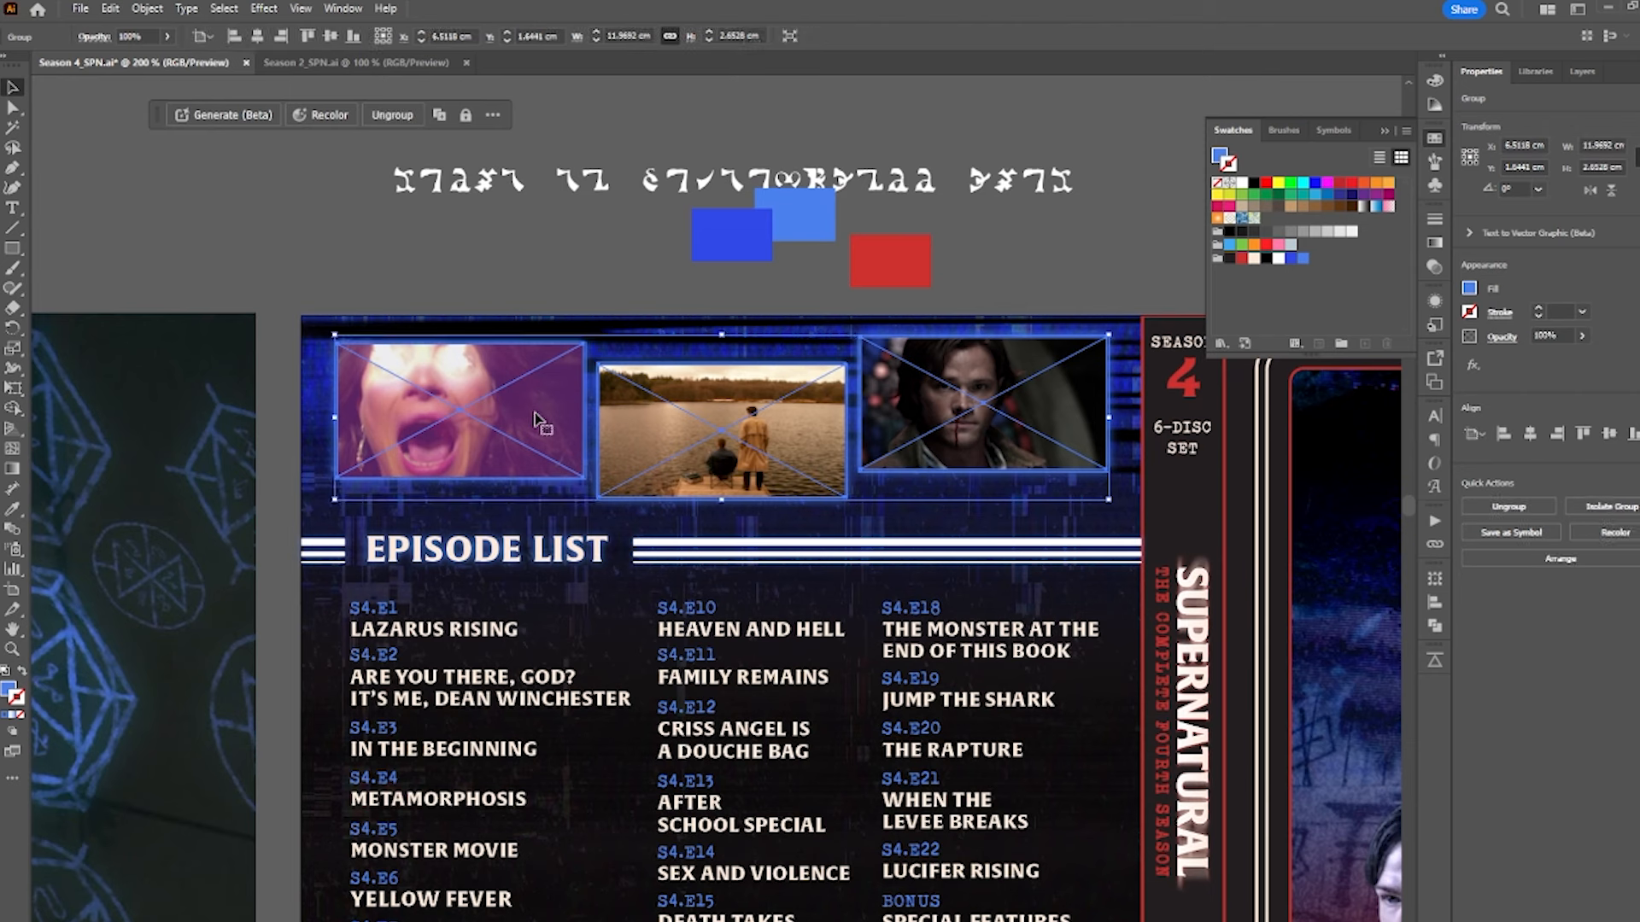
{"action": "left_click", "coordinate": [636, 538], "text": "shift"}
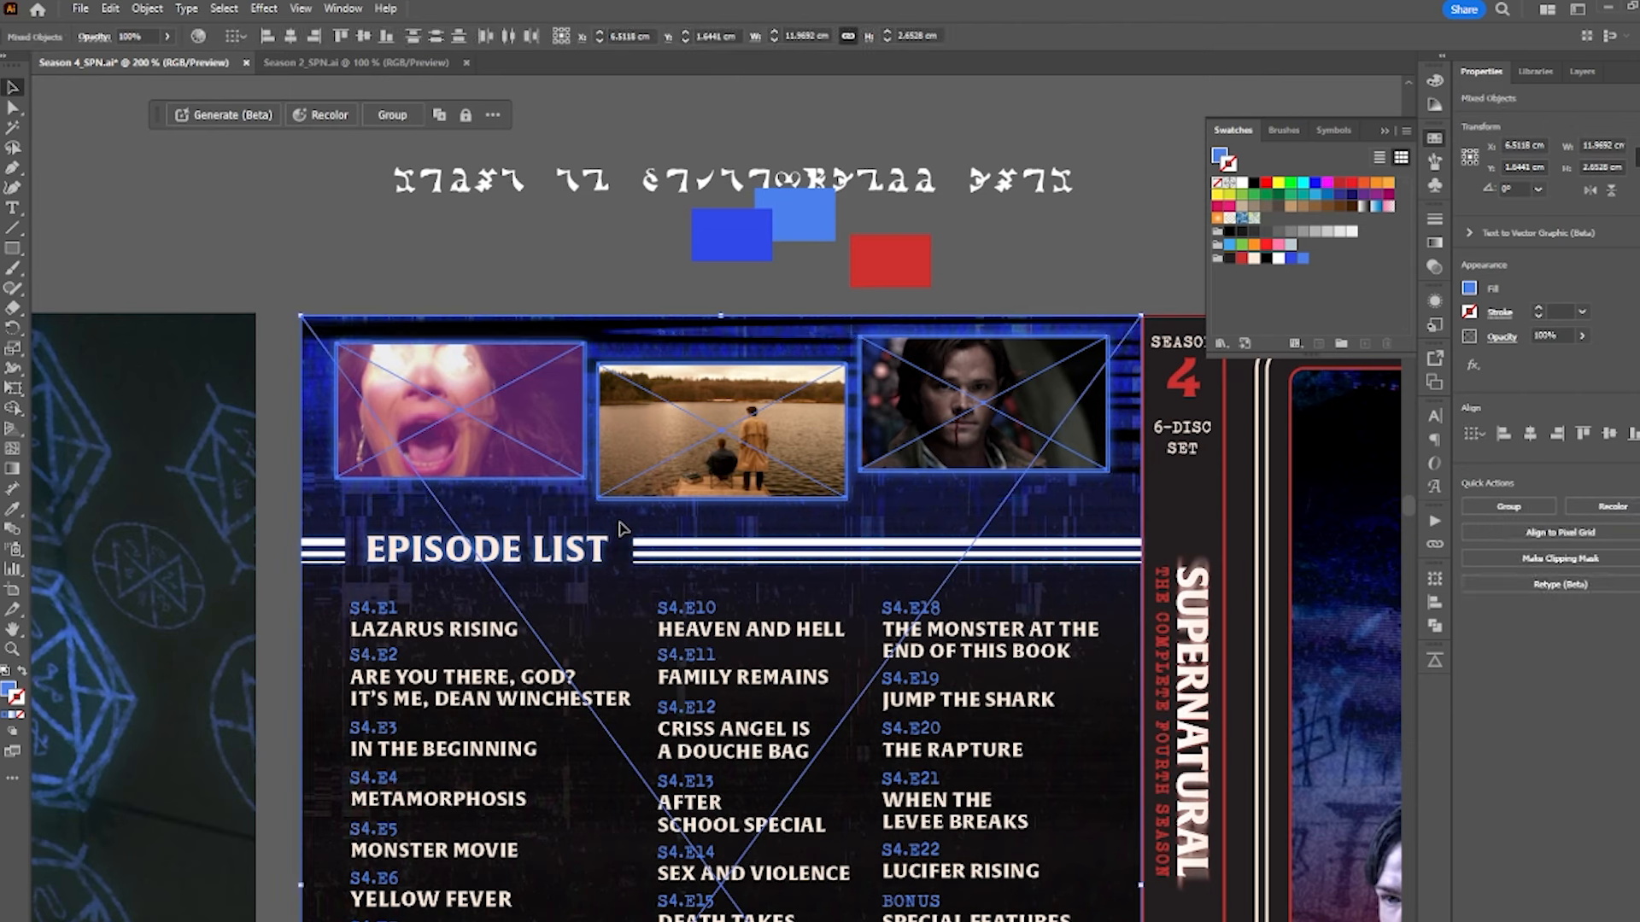
{"action": "left_click", "coordinate": [292, 37]}
{"action": "left_click", "coordinate": [1162, 237]}
{"action": "left_click", "coordinate": [1076, 363]}
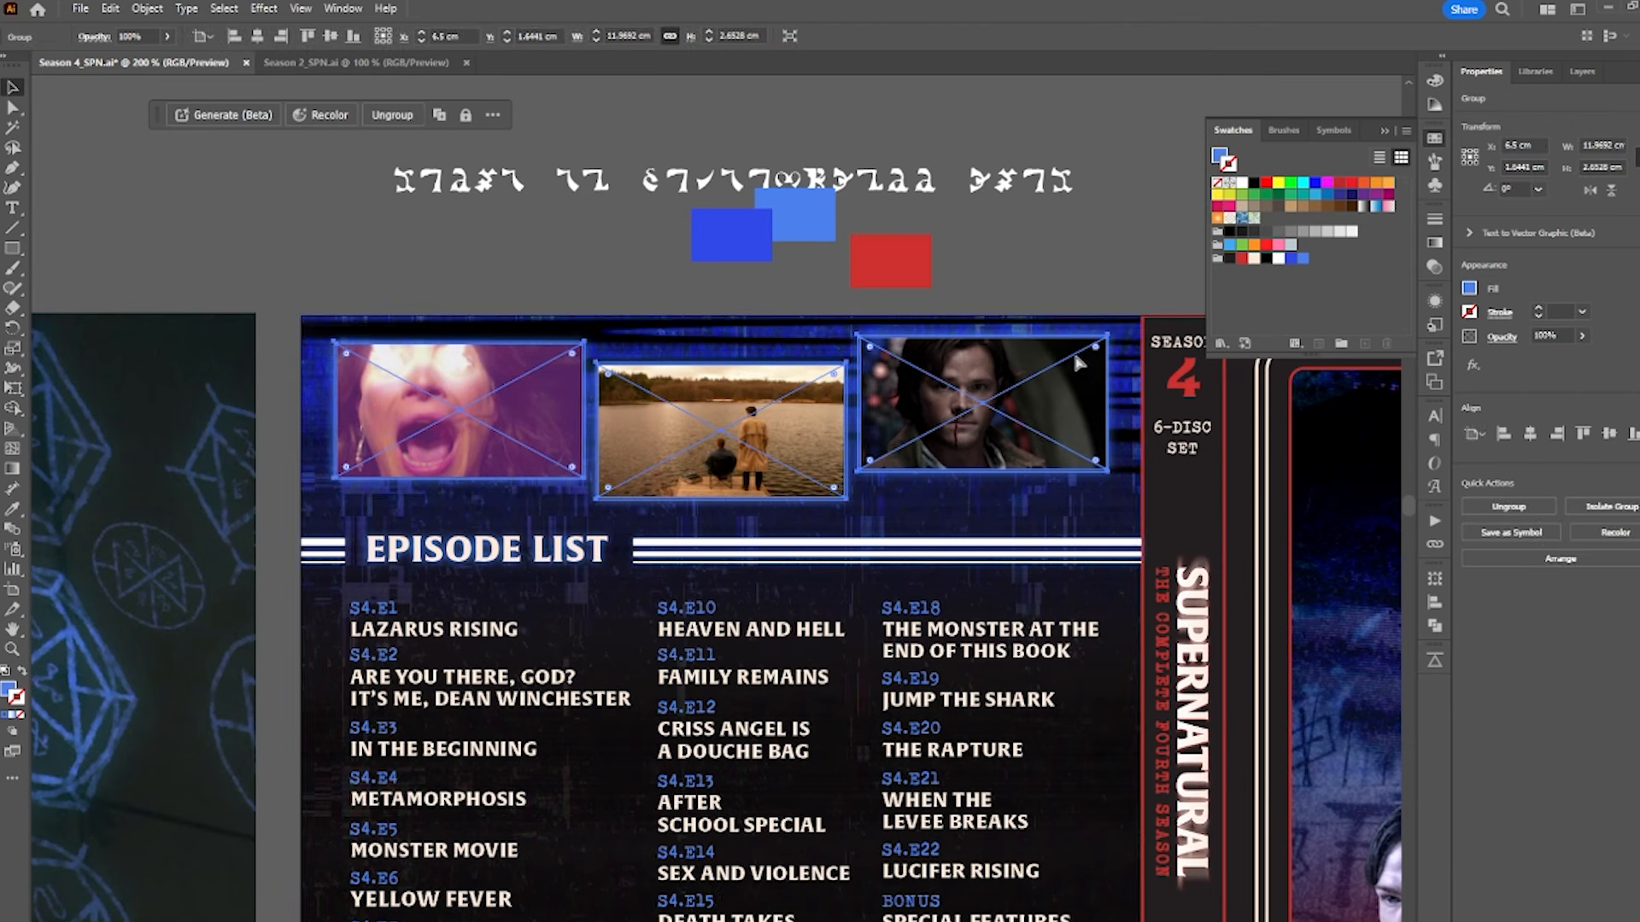
{"action": "left_click", "coordinate": [1120, 232]}
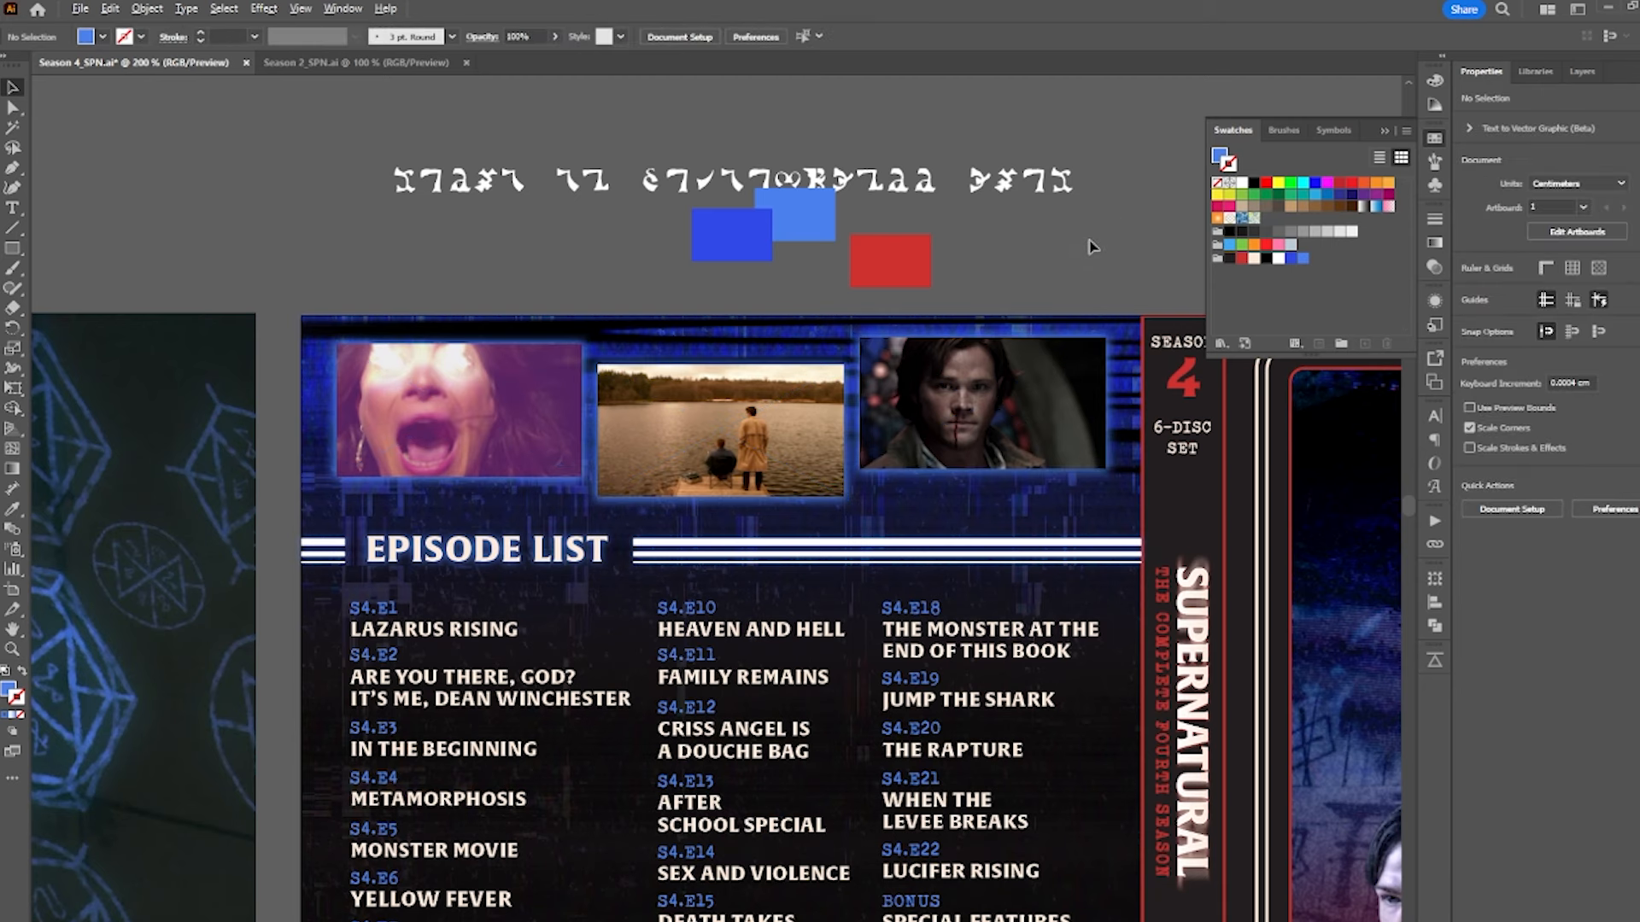
{"action": "scroll", "coordinate": [1089, 247], "scroll_direction": "down", "scroll_amount": 3}
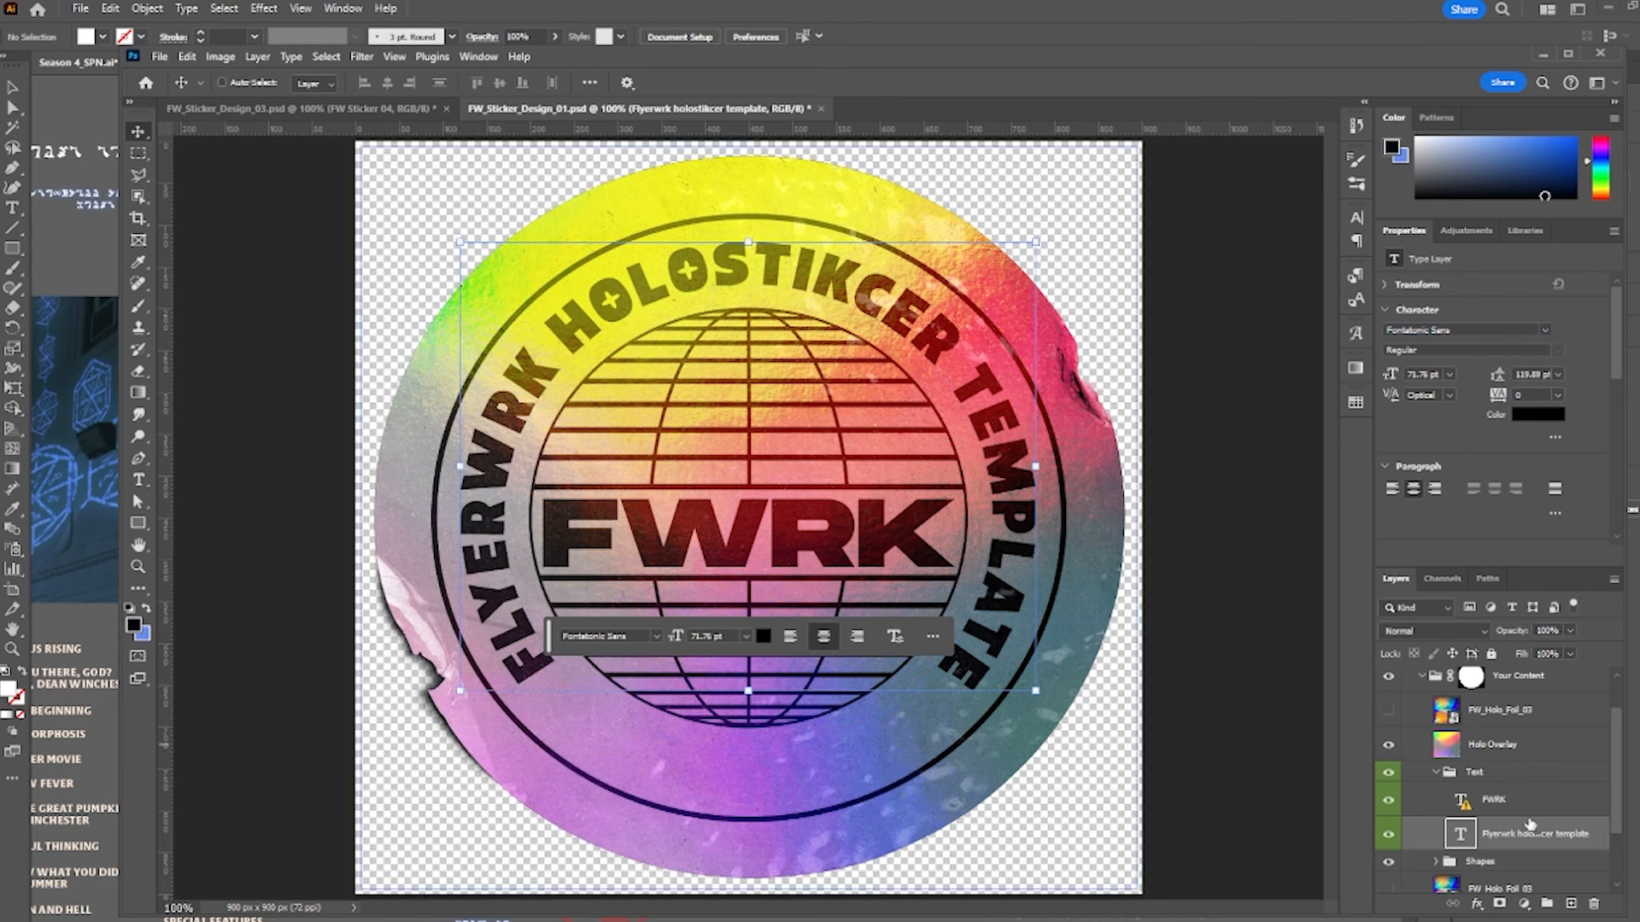
- In Photoshop, replace the sticker's circular text with "THE ANGELS ARE WATCHING OVER YOU"
{"action": "double_click", "coordinate": [1462, 835]}
{"action": "type", "text": "TH"}
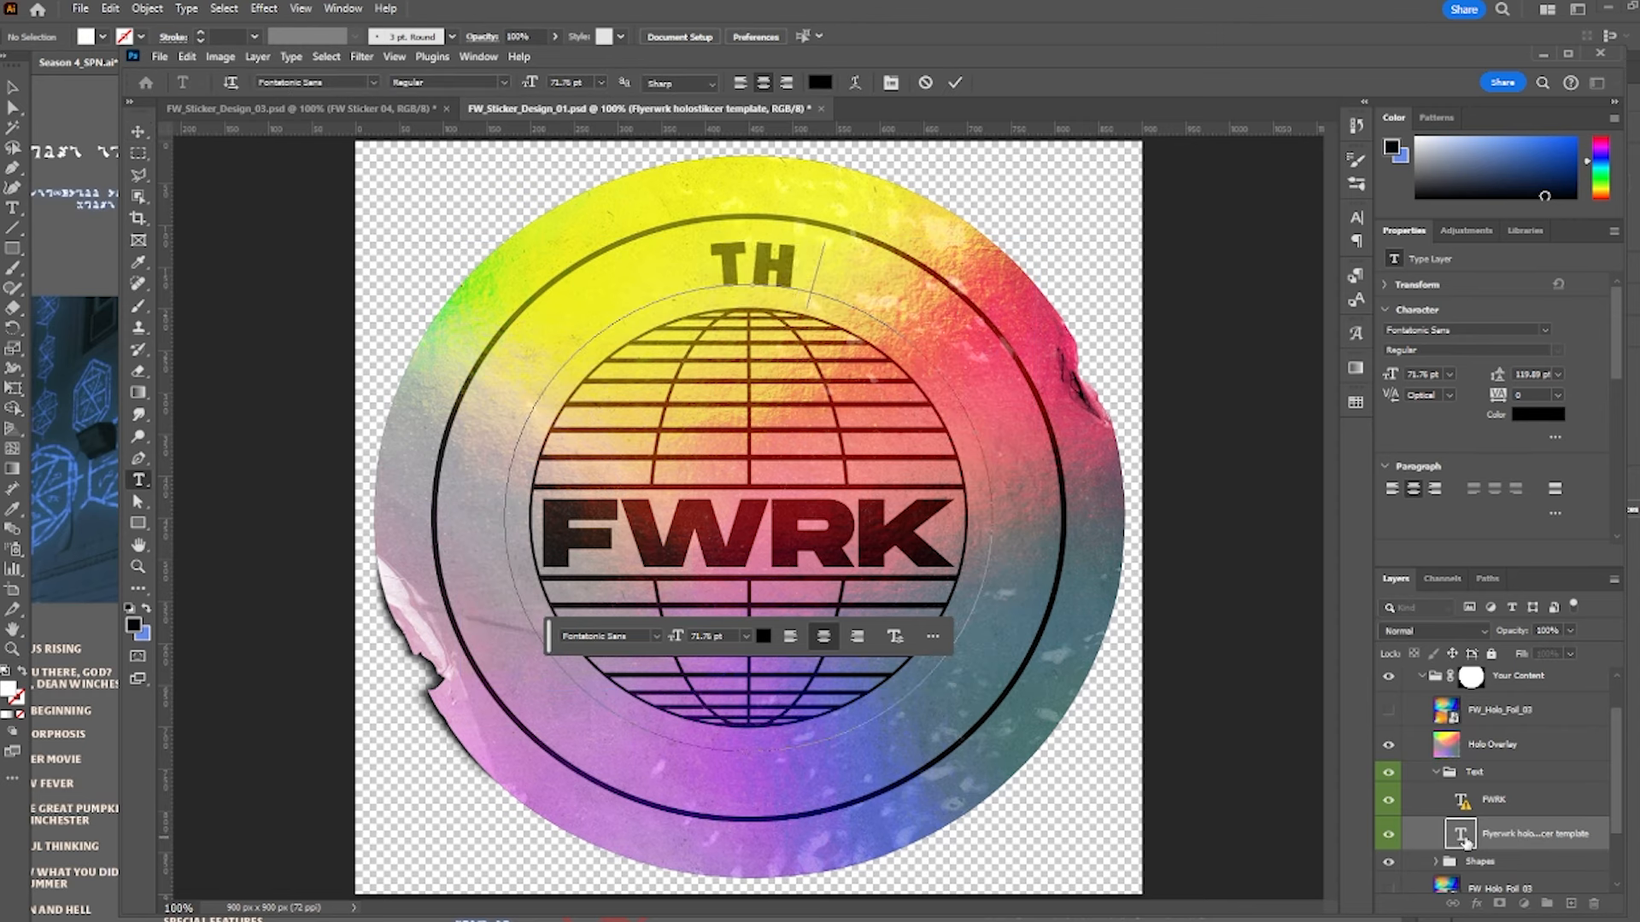
{"action": "type", "text": "E ANGELS"}
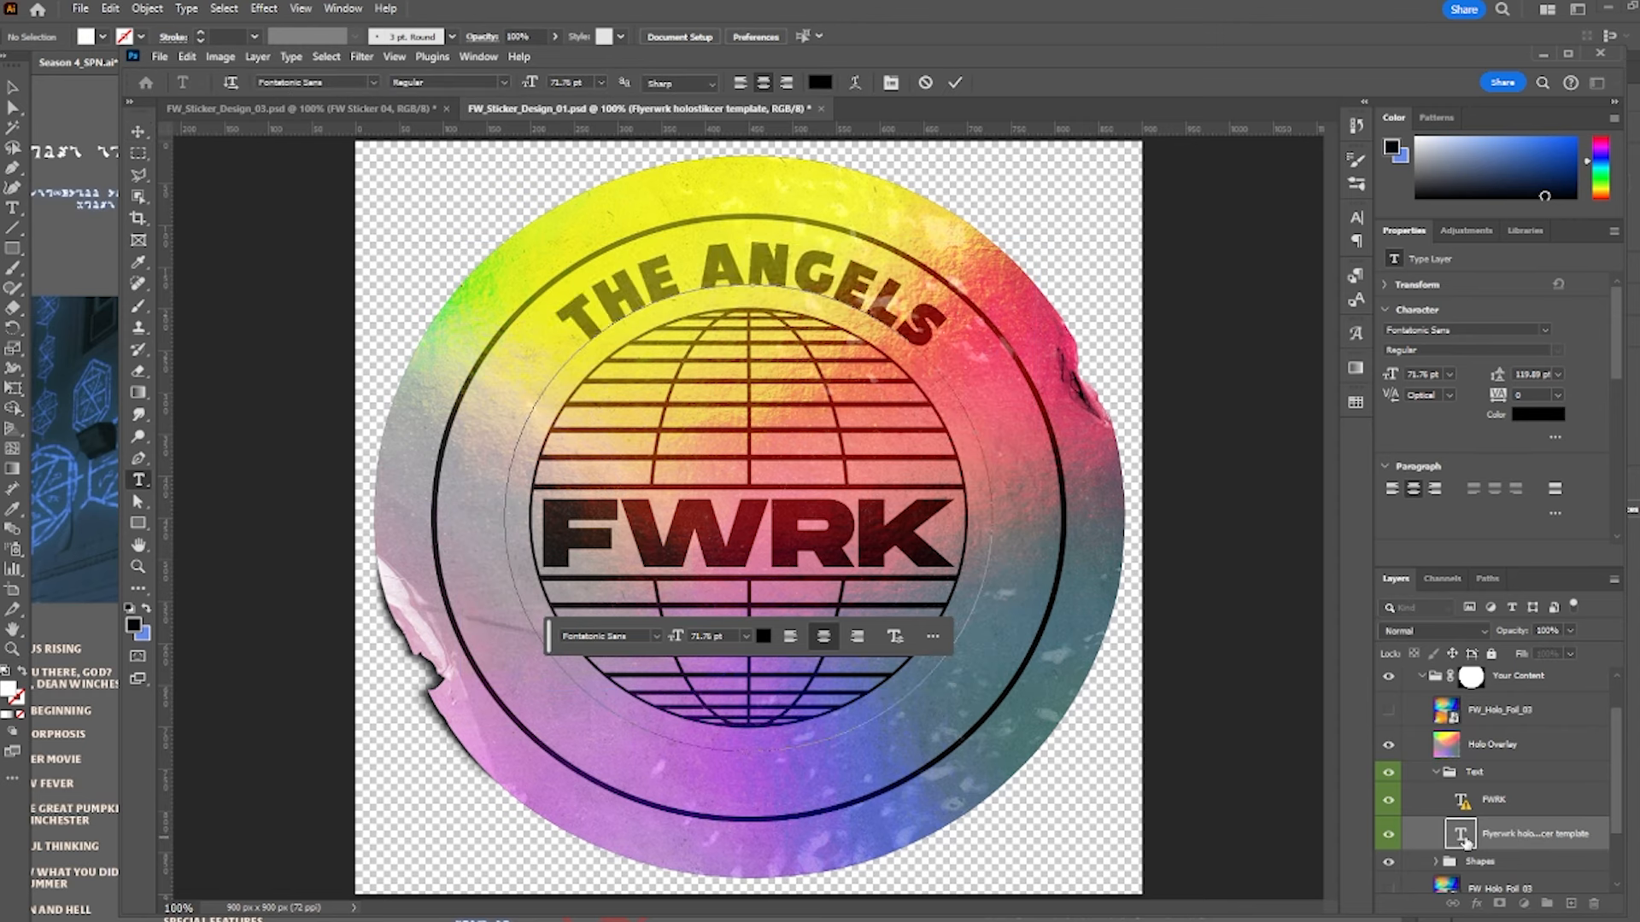
{"action": "type", "text": " ARE WATCHIN"}
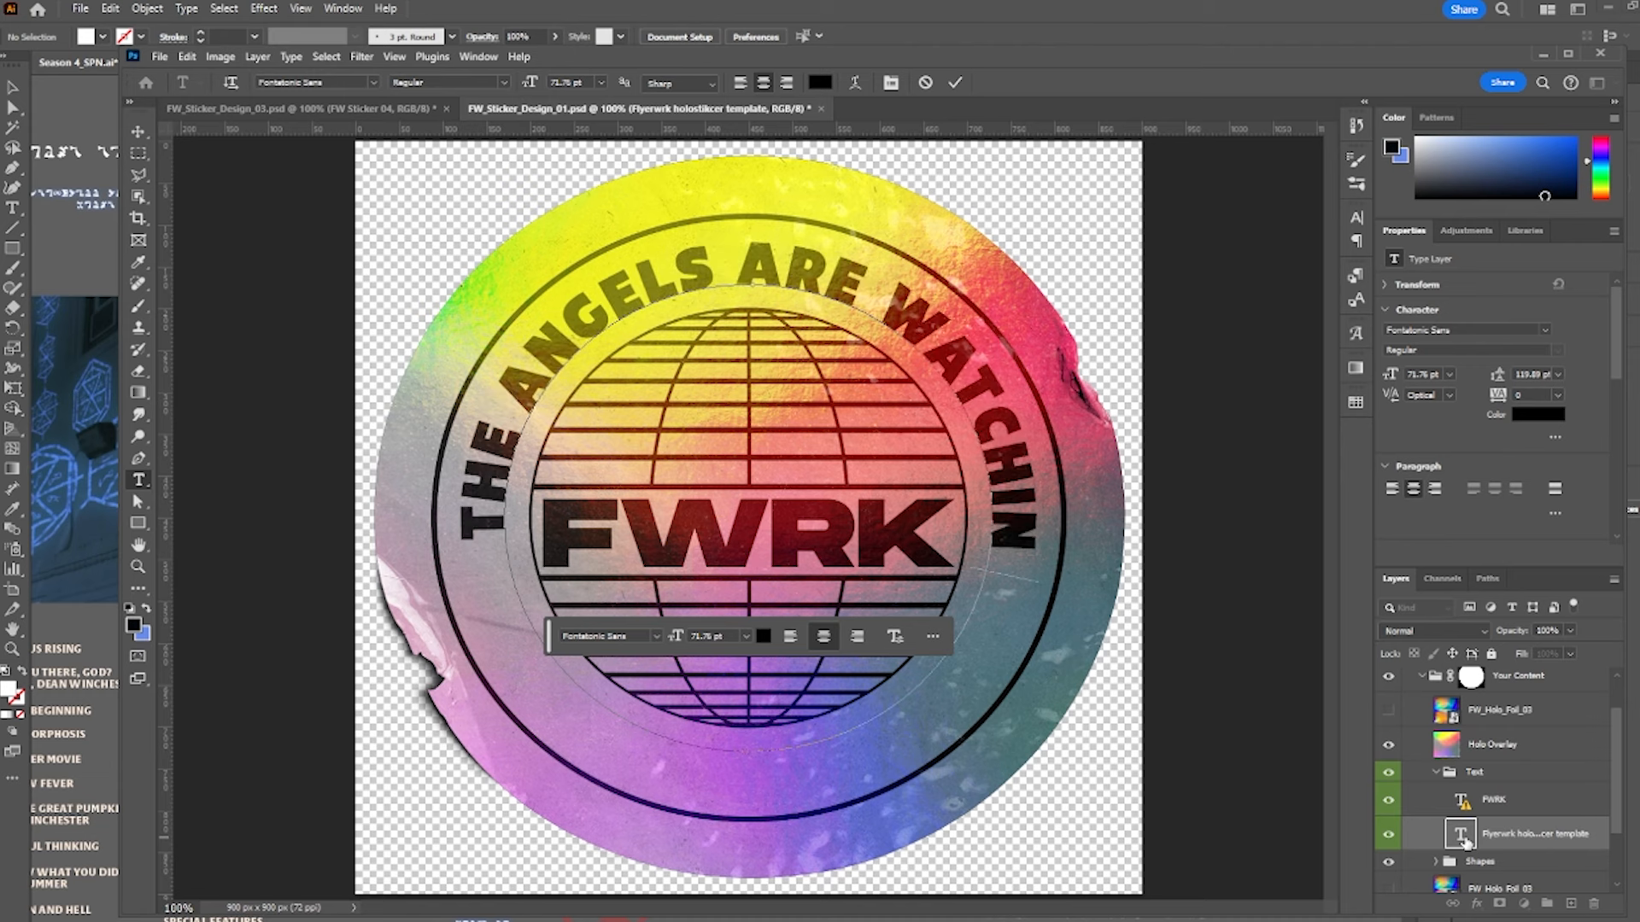
{"action": "type", "text": "G OVER YOU"}
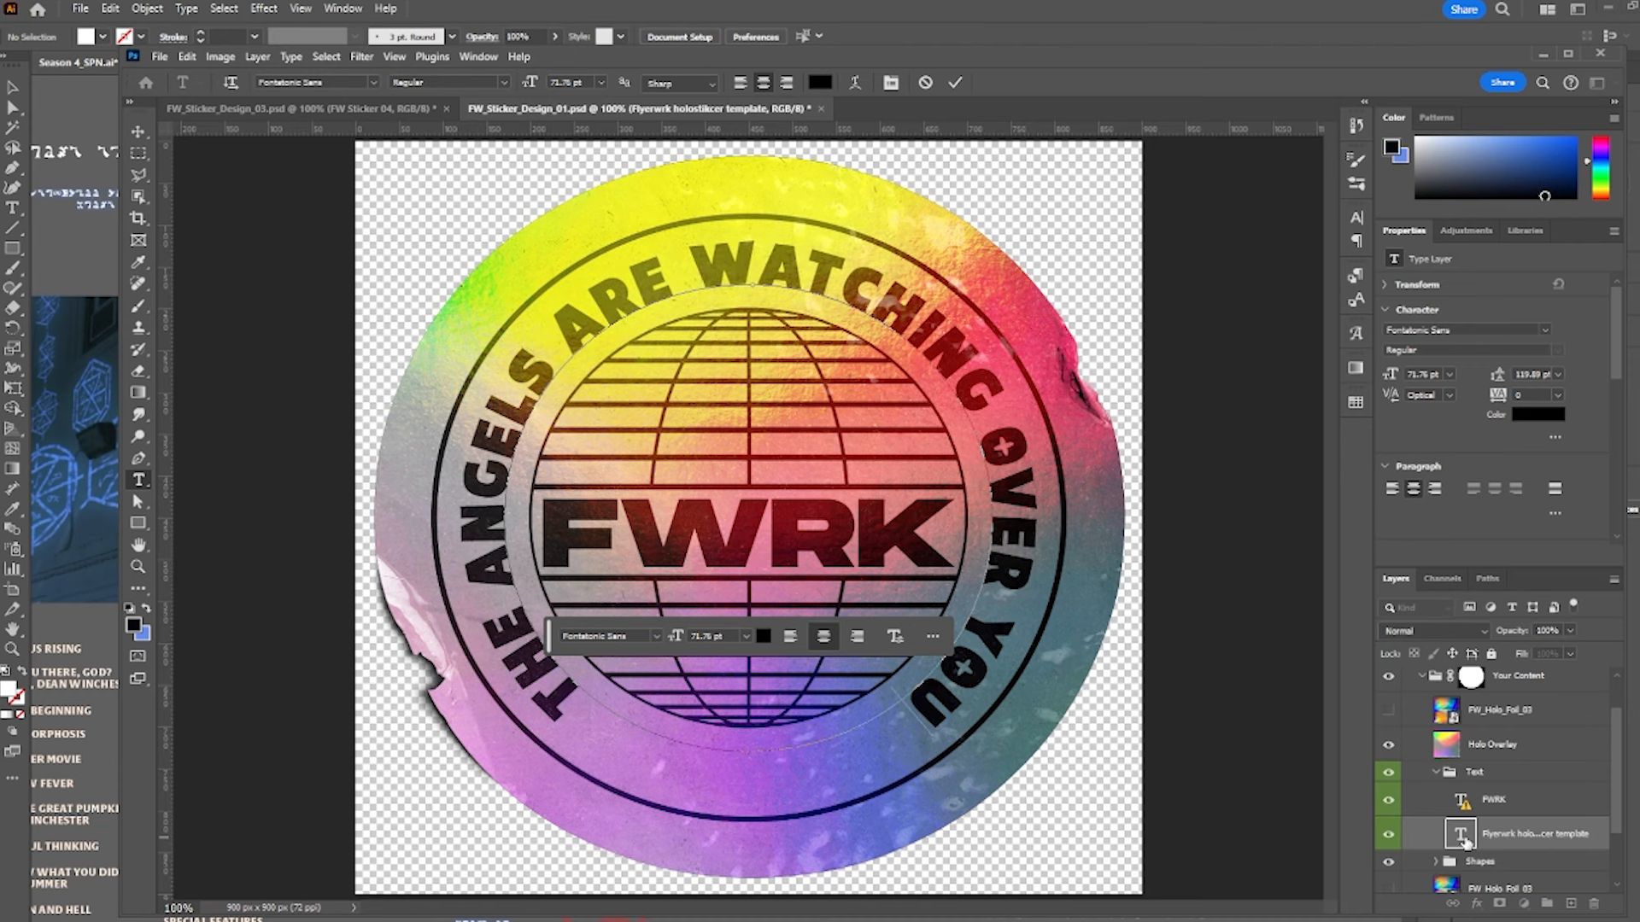
- Replace the sticker's central "FWRK" text with "HEAVEN" and turn on the visibility of Layer 1
{"action": "double_click", "coordinate": [1461, 801]}
{"action": "type", "text": "HEAV"}
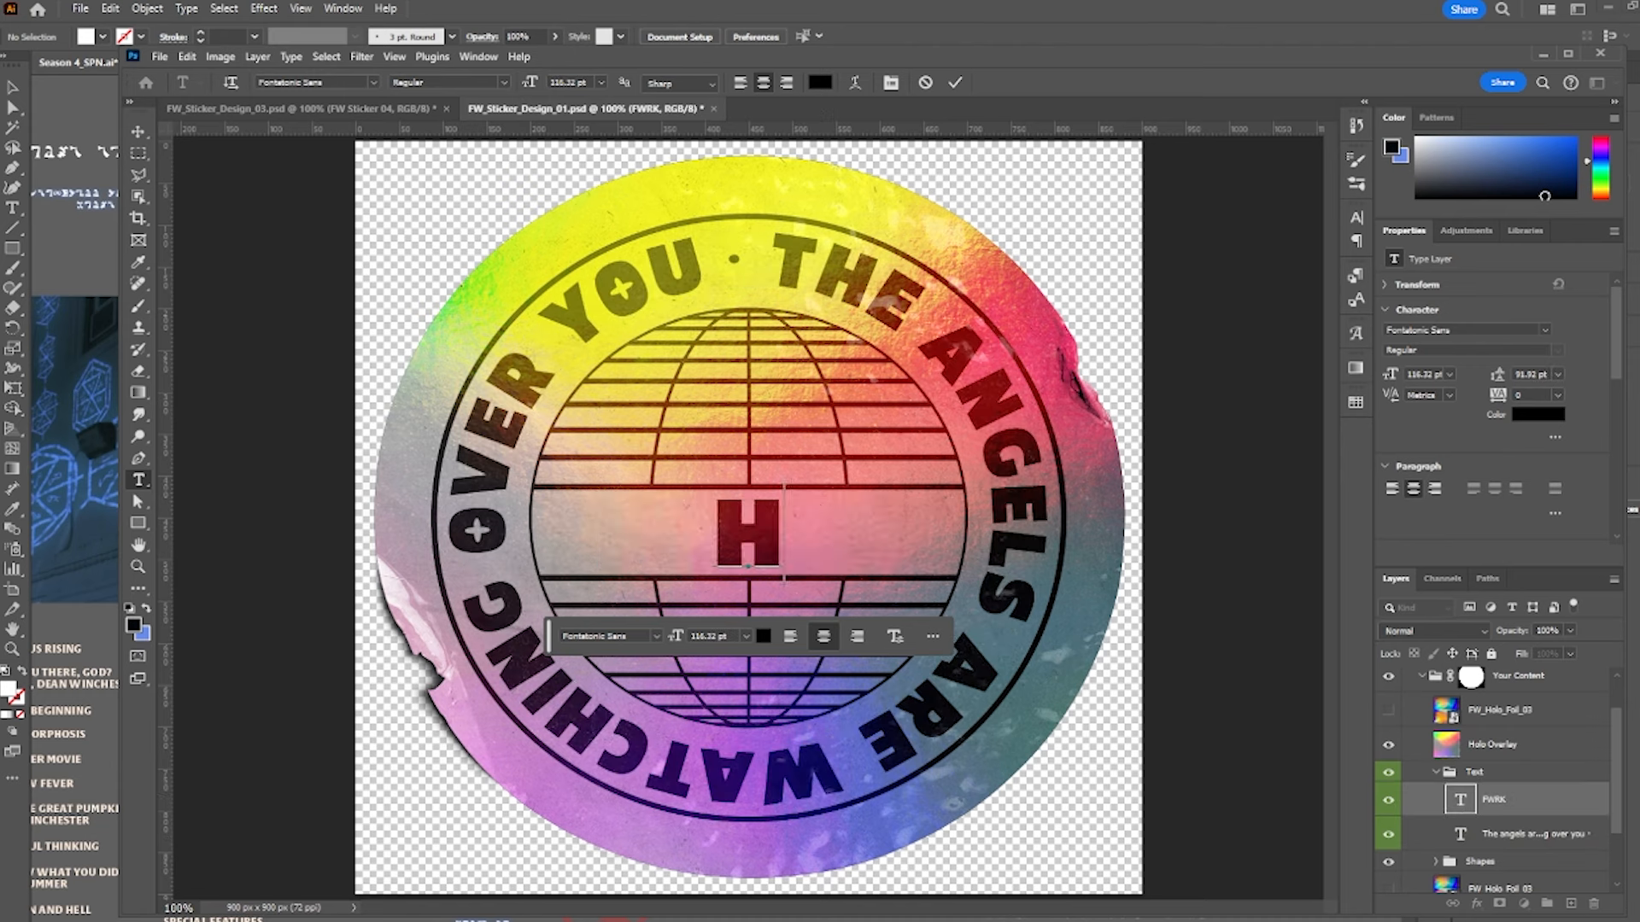
{"action": "type", "text": "EN"}
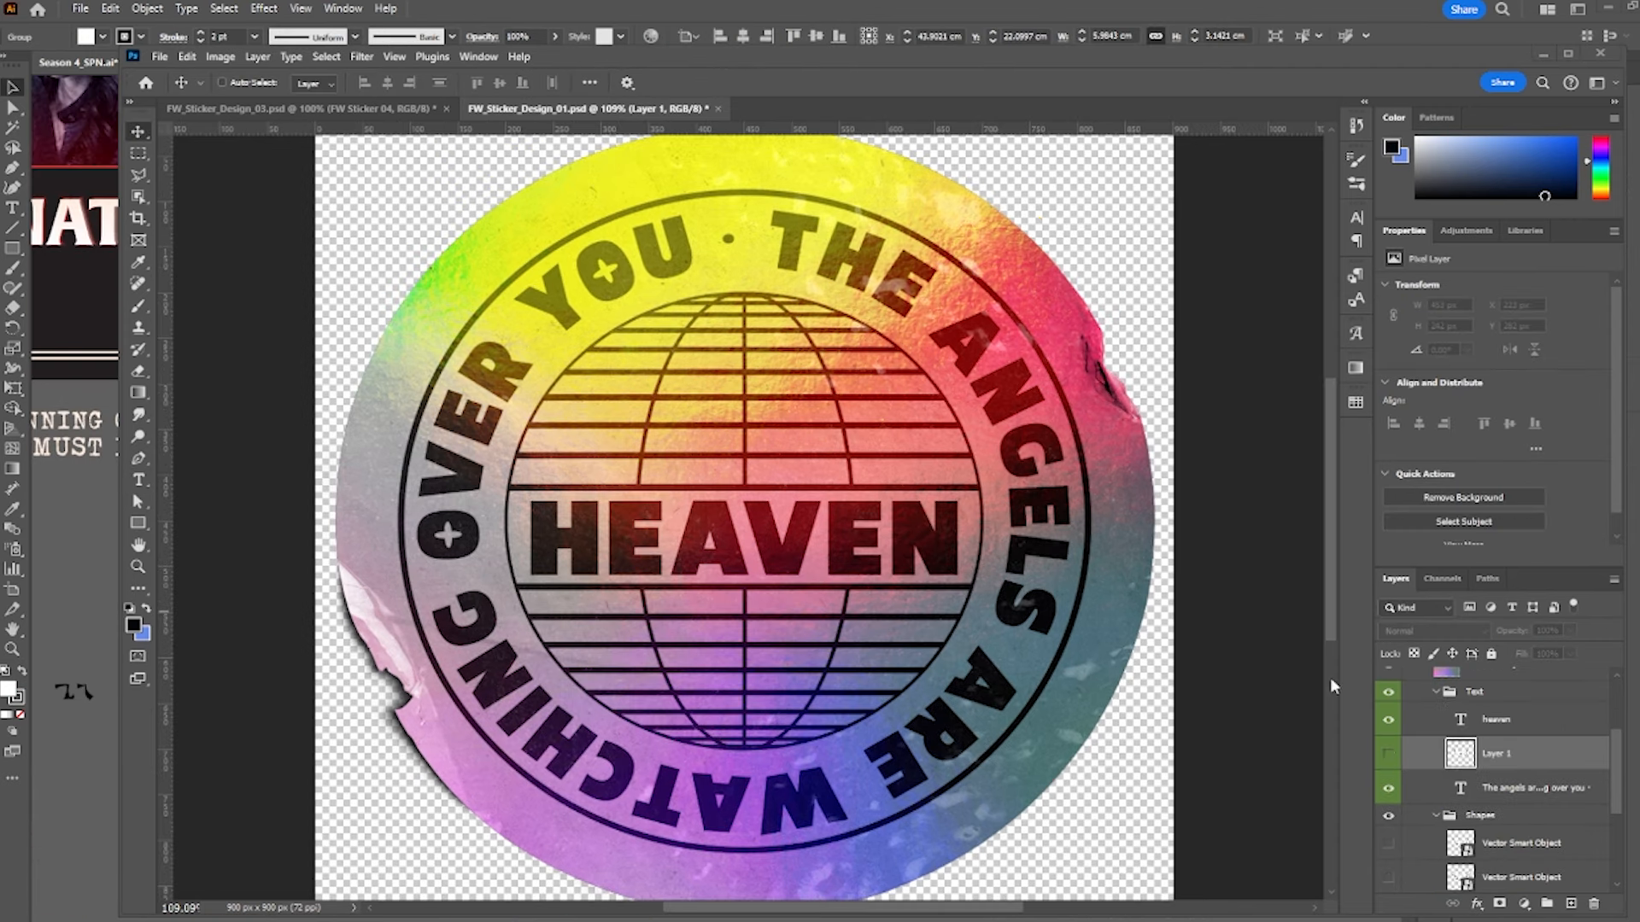
{"action": "left_click", "coordinate": [1388, 755]}
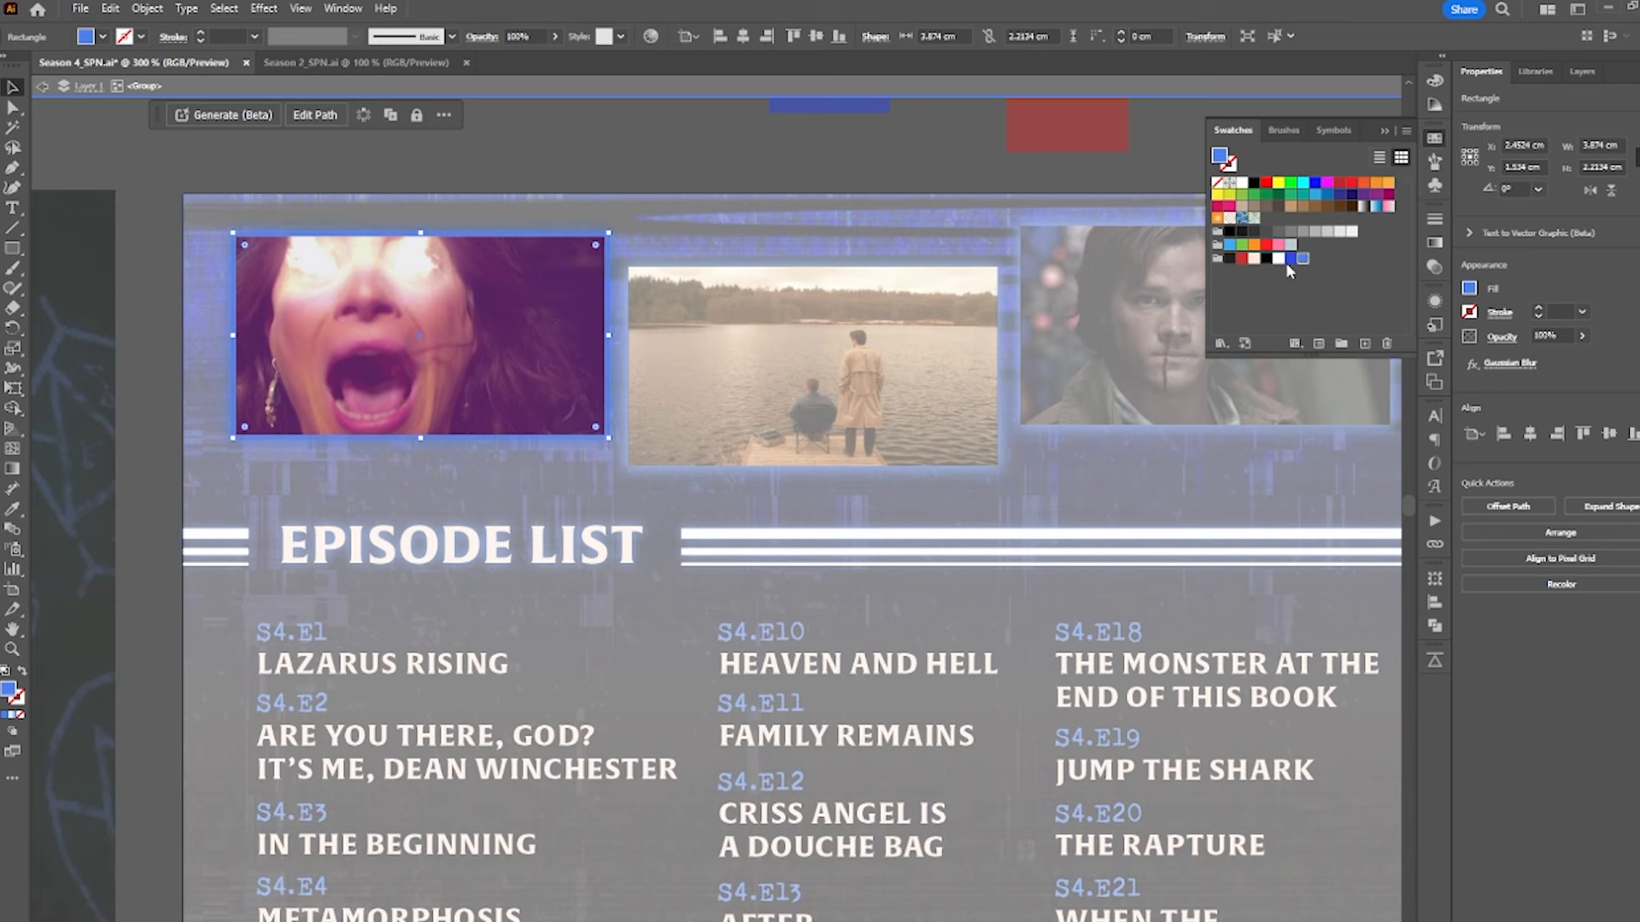
- In Illustrator, nudge the lake dock photo into line with the white frame behind it
{"action": "left_click", "coordinate": [743, 163]}
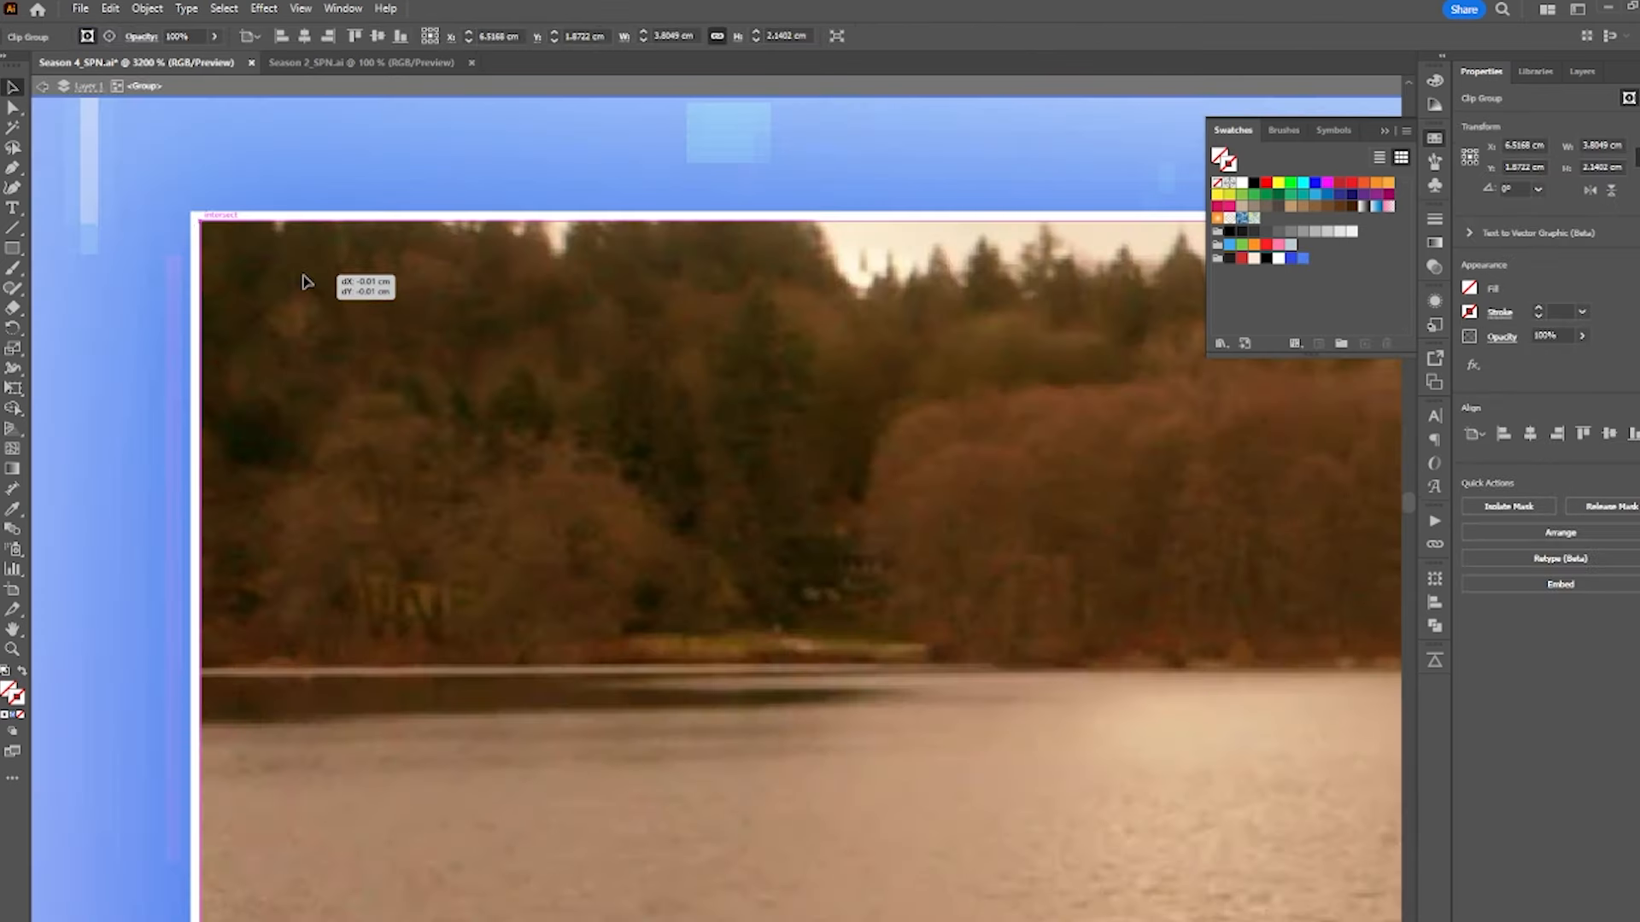
{"action": "double_click", "coordinate": [305, 286]}
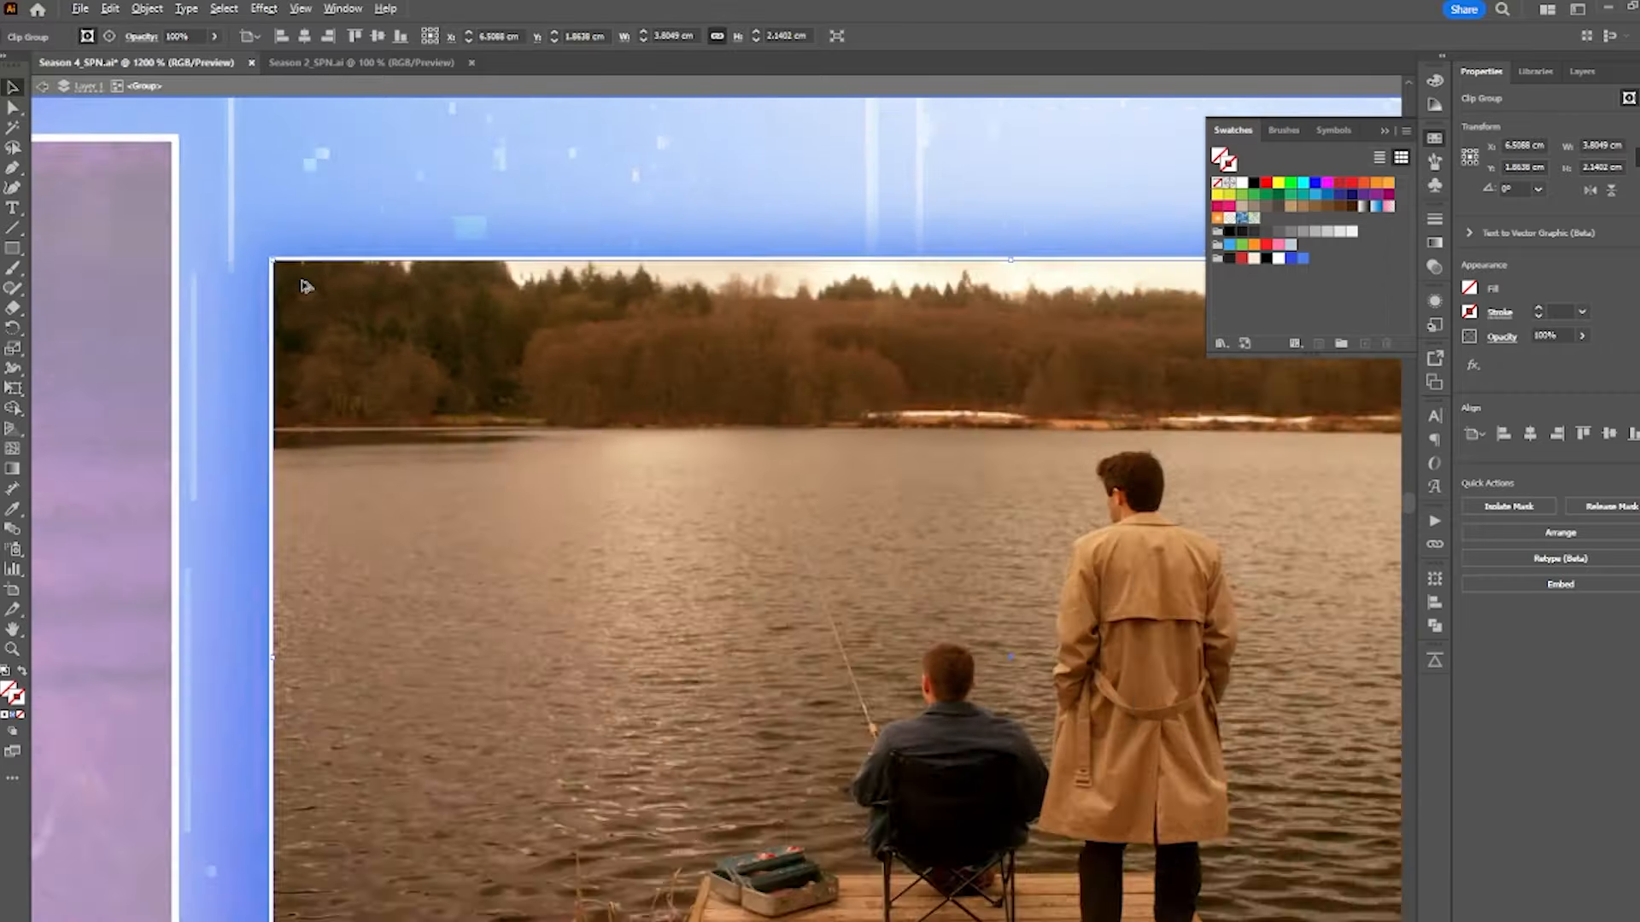
{"action": "scroll", "coordinate": [304, 286], "scroll_direction": "down", "scroll_amount": 1}
- Try the lake dock photo in the first slot and the purple screaming face photo in the middle slot
{"action": "left_click_drag", "start_coordinate": [915, 183], "coordinate": [526, 153]}
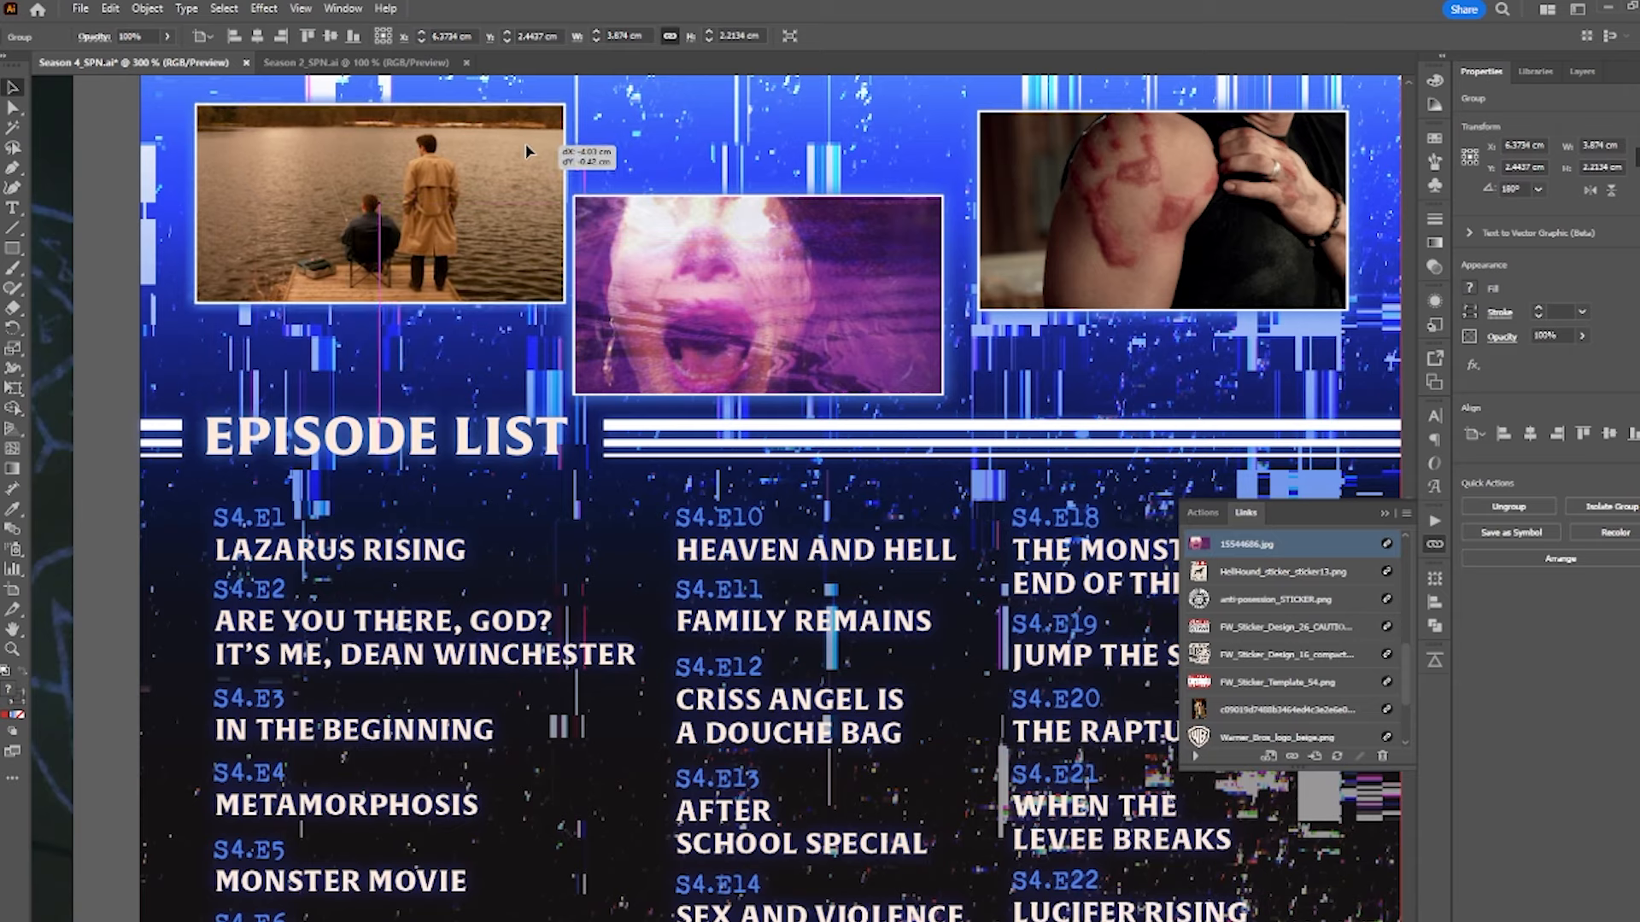
{"action": "left_click_drag", "start_coordinate": [761, 282], "coordinate": [765, 236]}
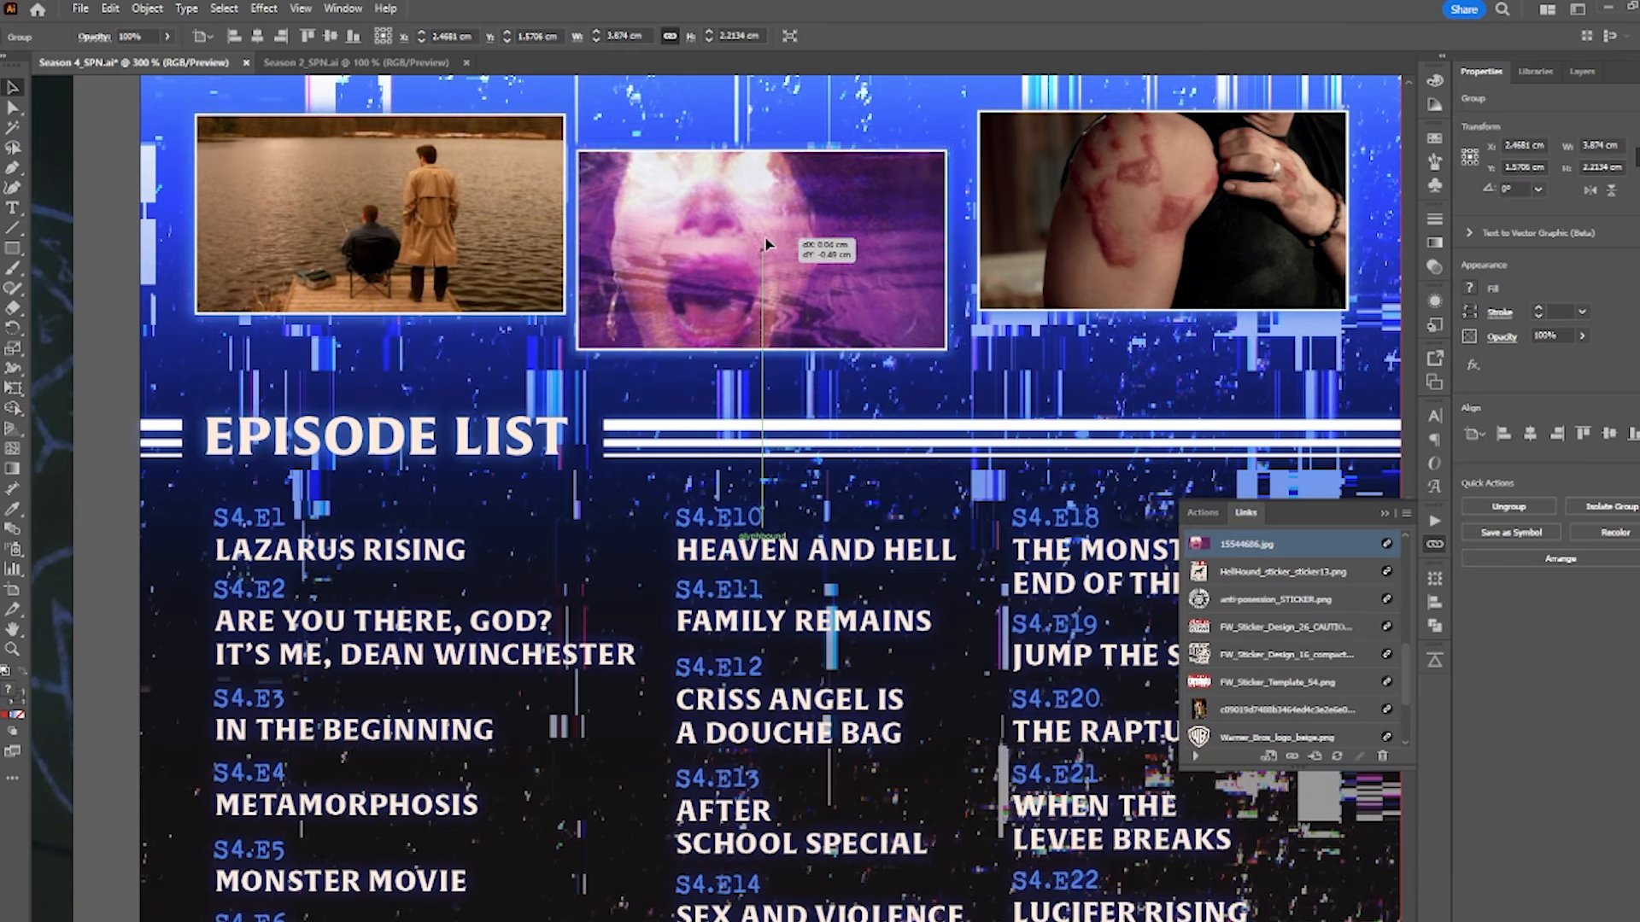
{"action": "left_click_drag", "start_coordinate": [765, 244], "coordinate": [766, 242]}
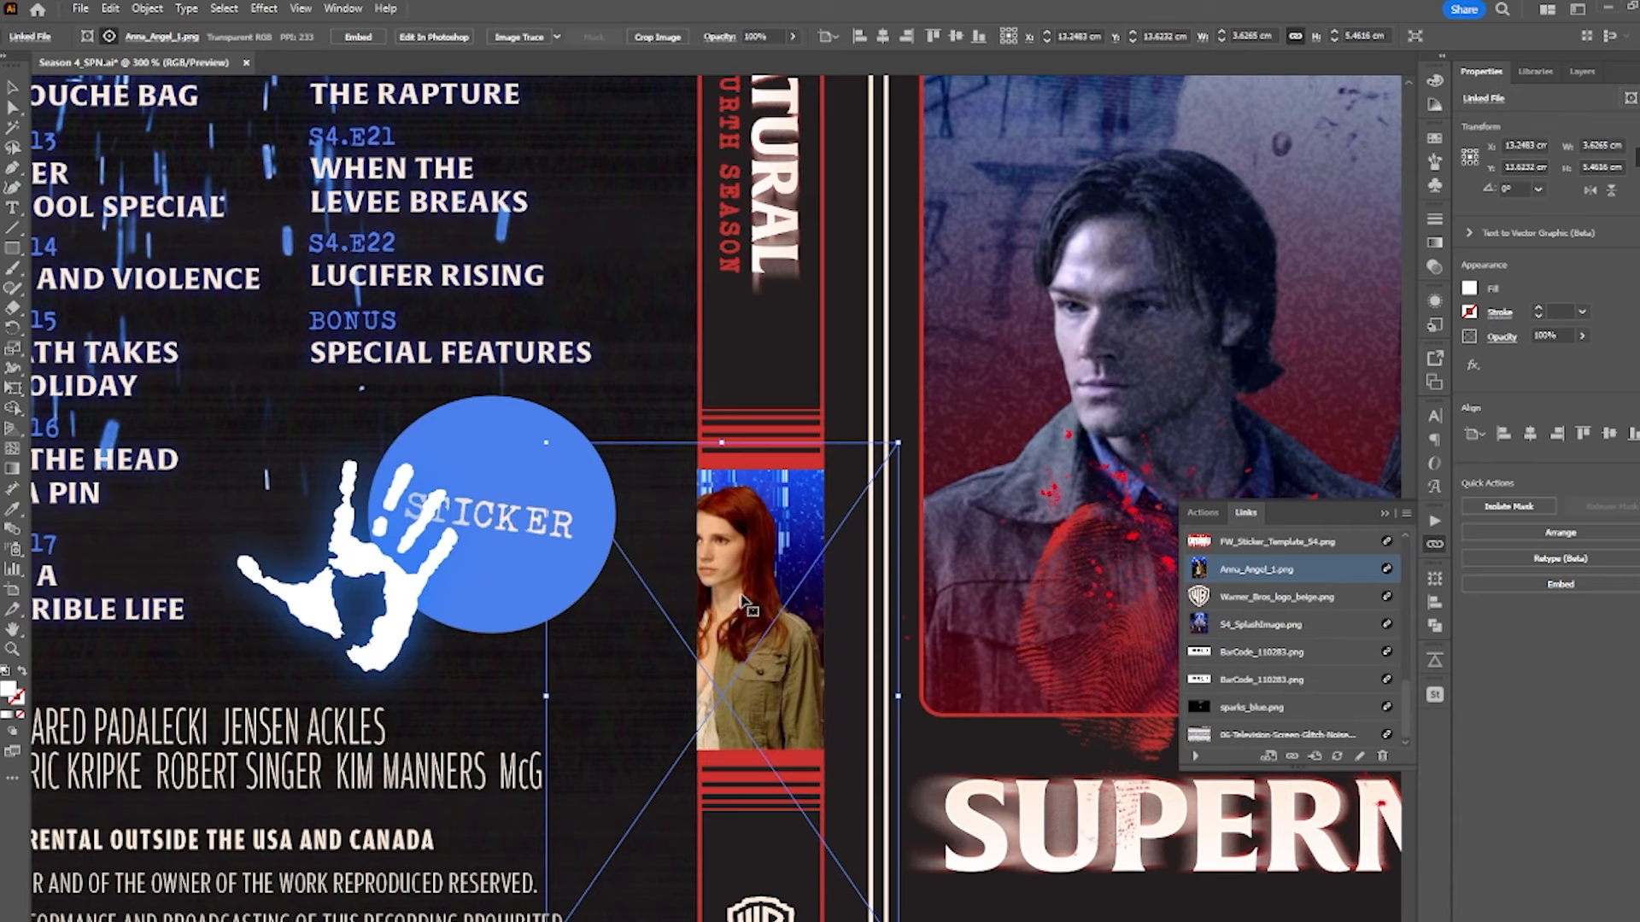
- Shift the red-haired woman's photo sideways within its spine panel between the red stripes
{"action": "left_click_drag", "start_coordinate": [741, 601], "coordinate": [776, 598]}
{"action": "left_click", "coordinate": [1018, 564]}
{"action": "scroll", "coordinate": [969, 571], "scroll_direction": "down", "scroll_amount": 4}
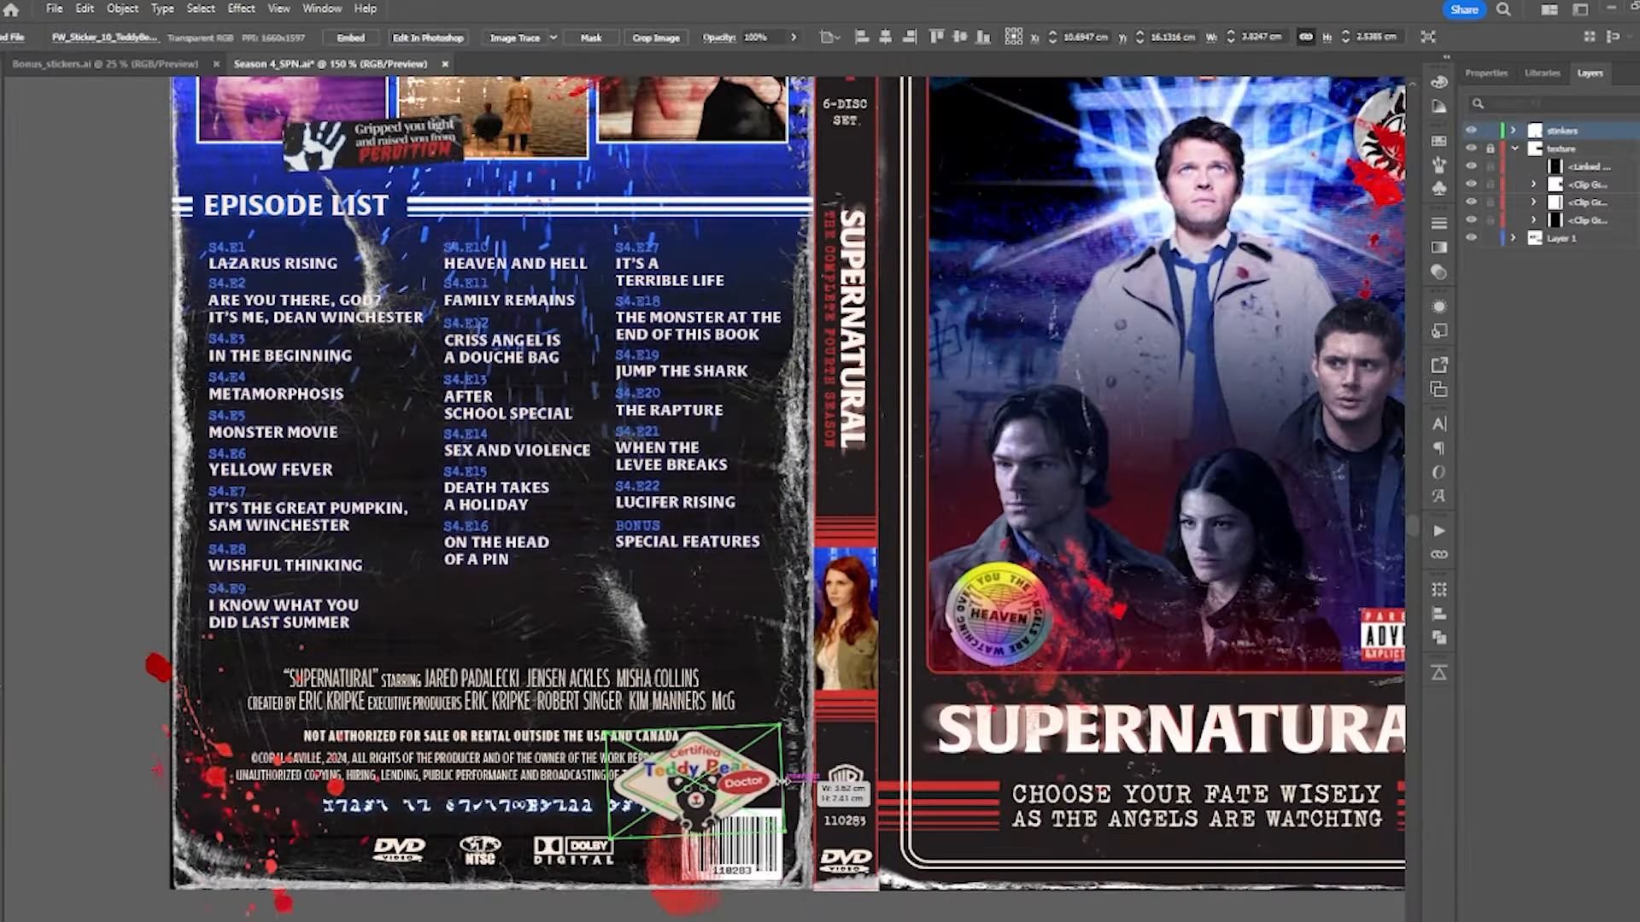
- Resize and place the Teddy Bear Doctor sticker over the barcode, and shift the "Gripped you tight" sticker slightly down across the scene photos
{"action": "left_click_drag", "start_coordinate": [779, 778], "coordinate": [782, 781]}
{"action": "left_click_drag", "start_coordinate": [752, 780], "coordinate": [760, 789]}
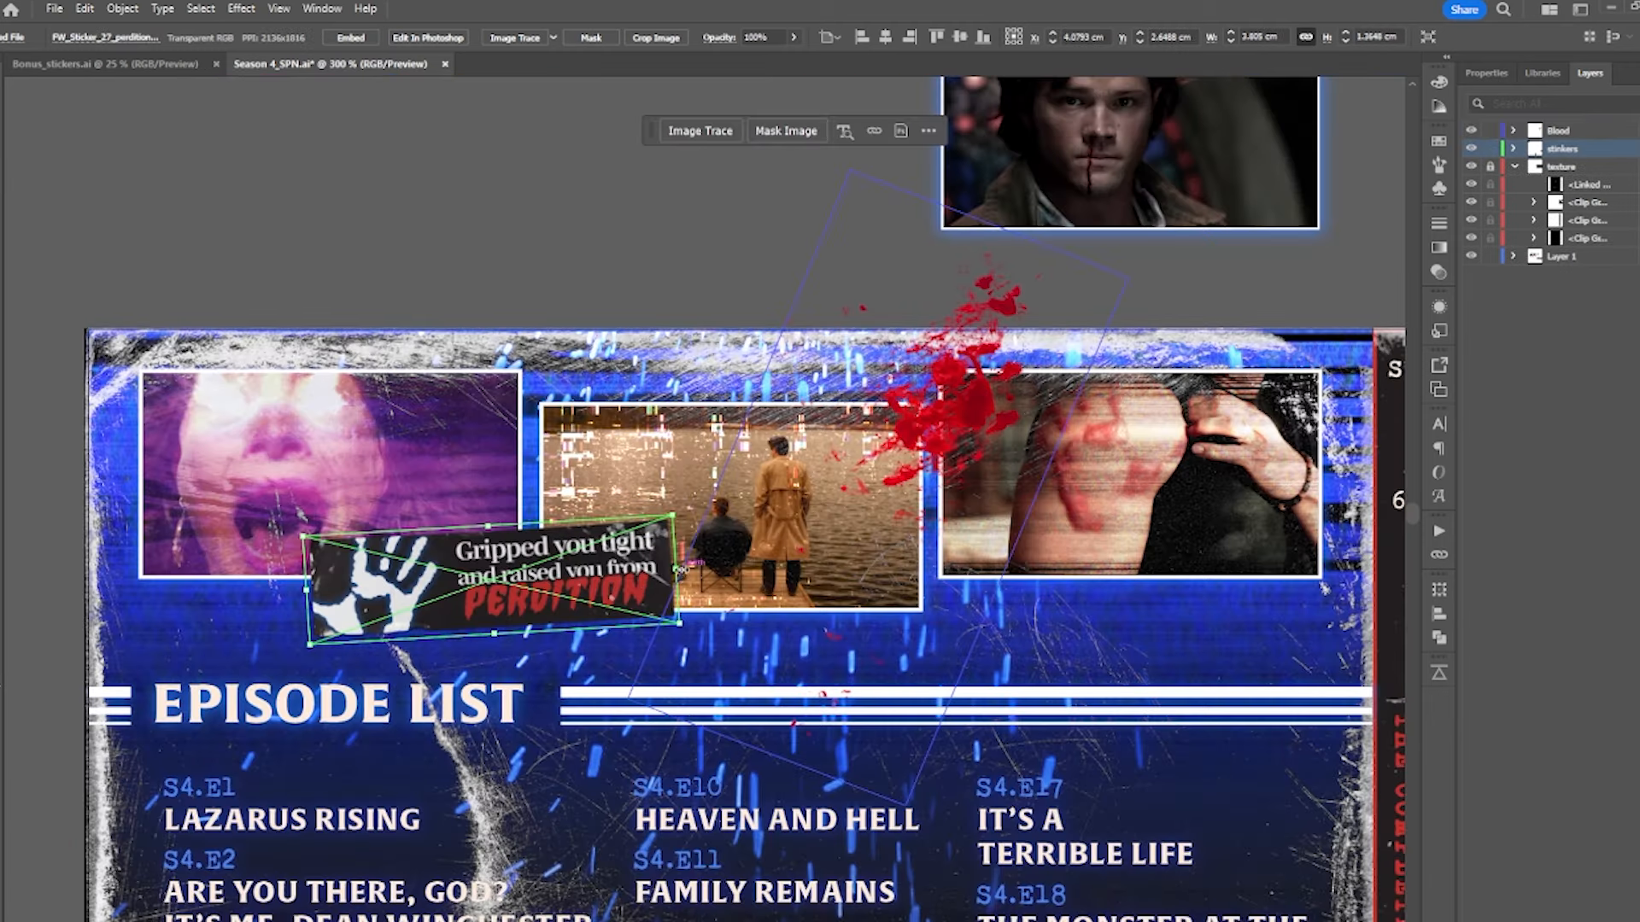
{"action": "mouse_move", "coordinate": [645, 587]}
{"action": "left_mouse_down"}
{"action": "mouse_move", "coordinate": [617, 662]}
{"action": "mouse_move", "coordinate": [651, 602]}
{"action": "left_mouse_up"}
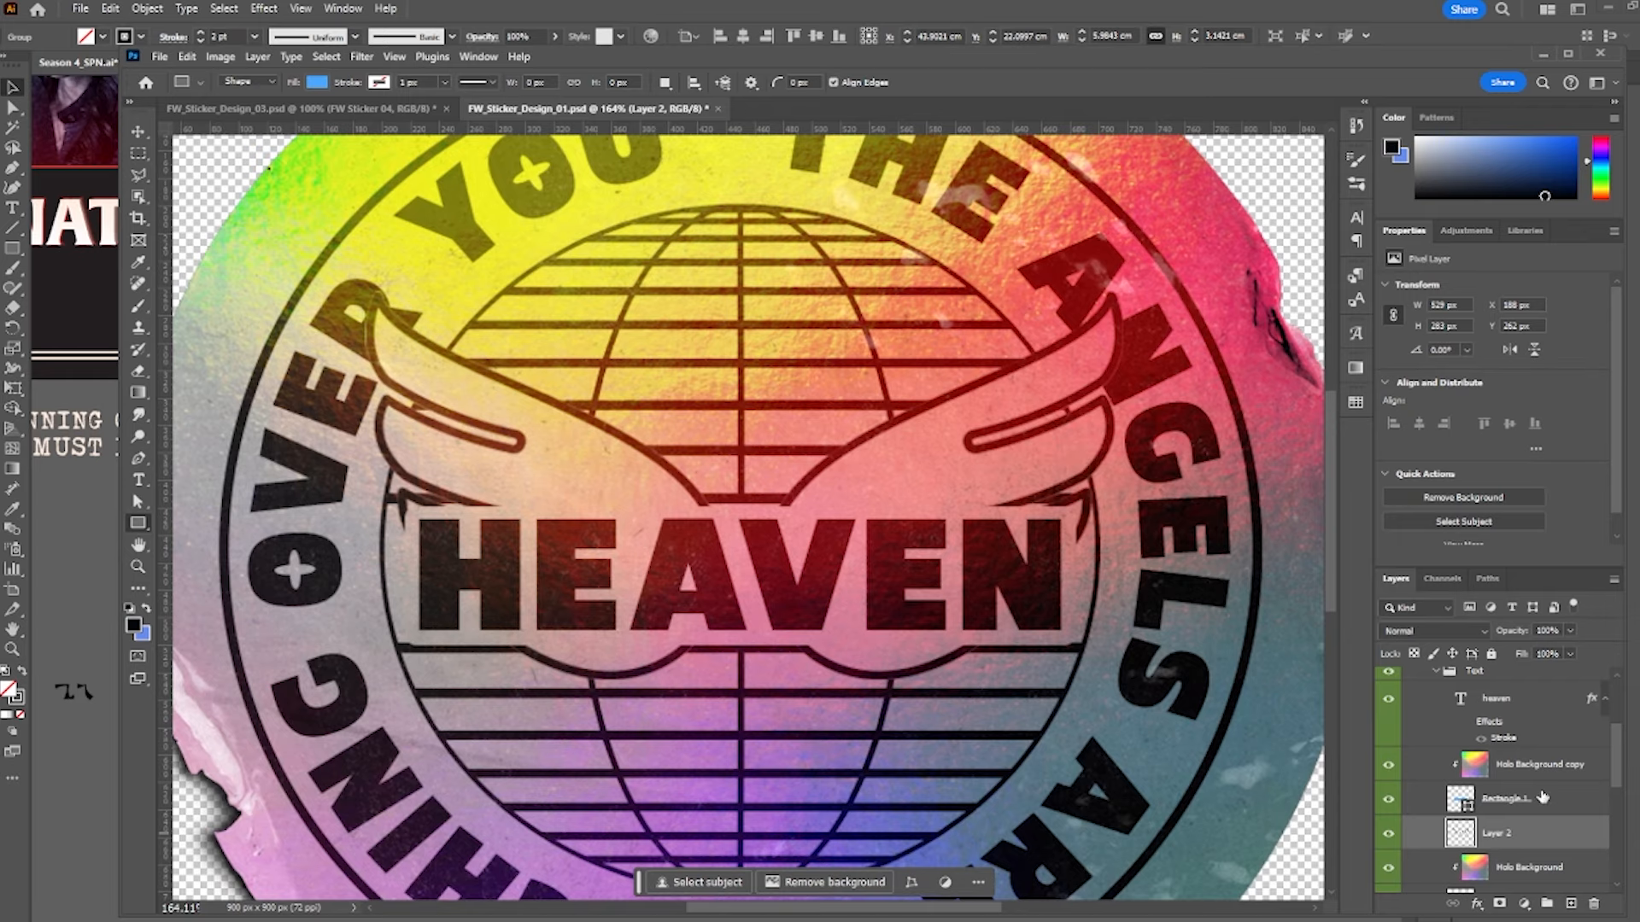
- In Photoshop, shorten the rectangle behind the "HEAVEN" text to 99 px high by moving its lower edge
{"action": "left_click", "coordinate": [1542, 797]}
{"action": "scroll", "coordinate": [744, 639], "scroll_direction": "up", "scroll_amount": 5}
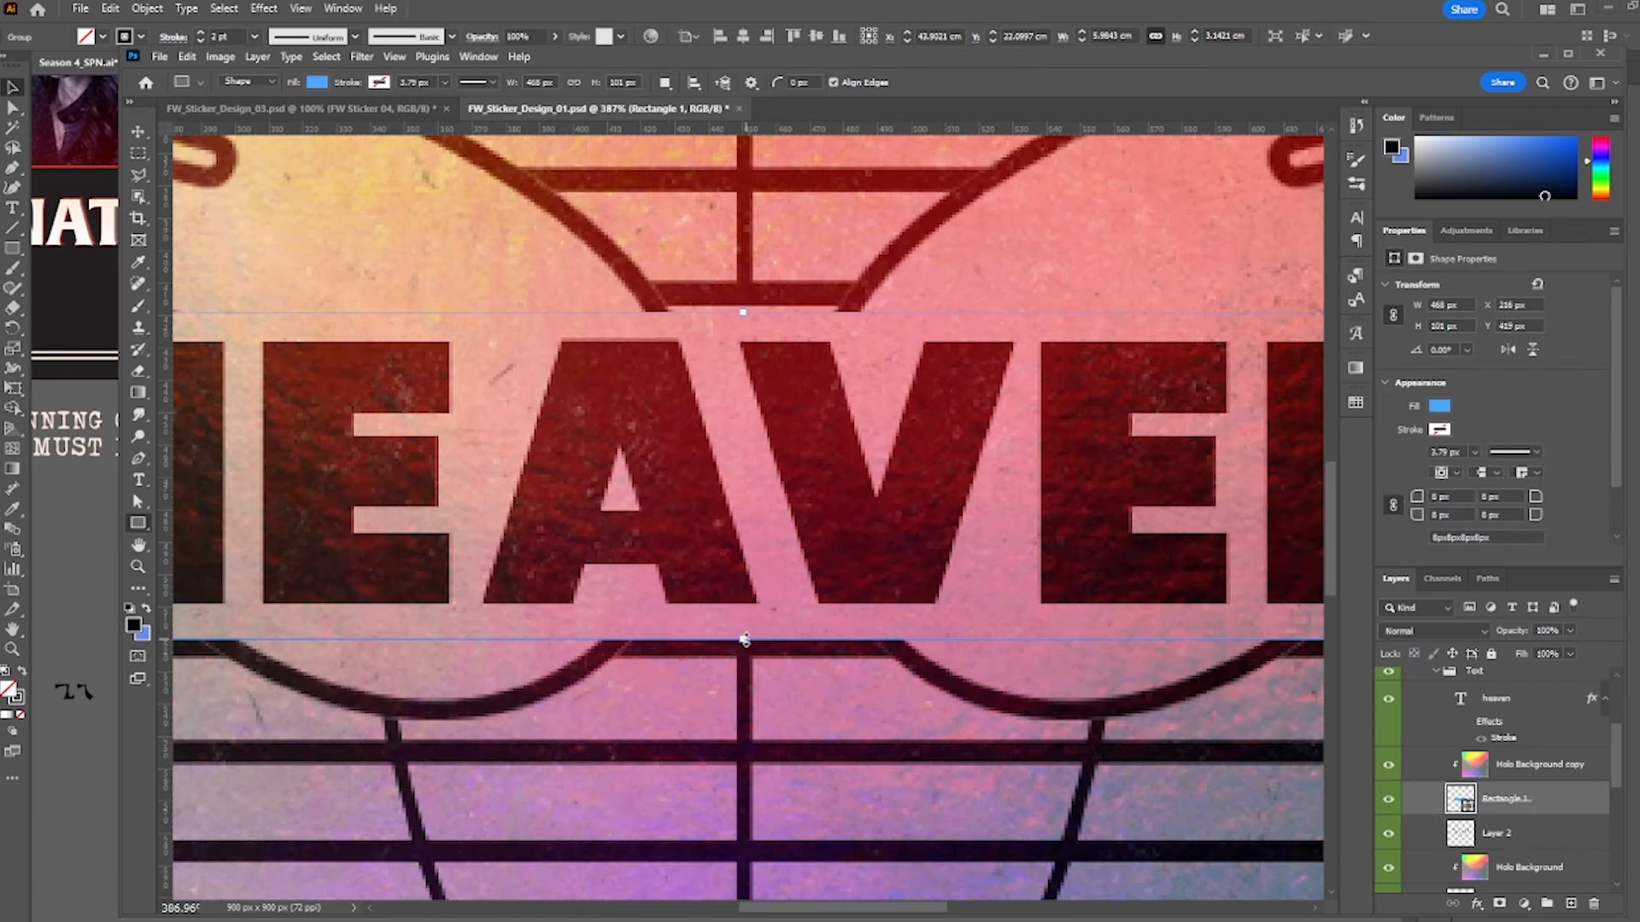
{"action": "left_click_drag", "start_coordinate": [744, 638], "coordinate": [745, 632]}
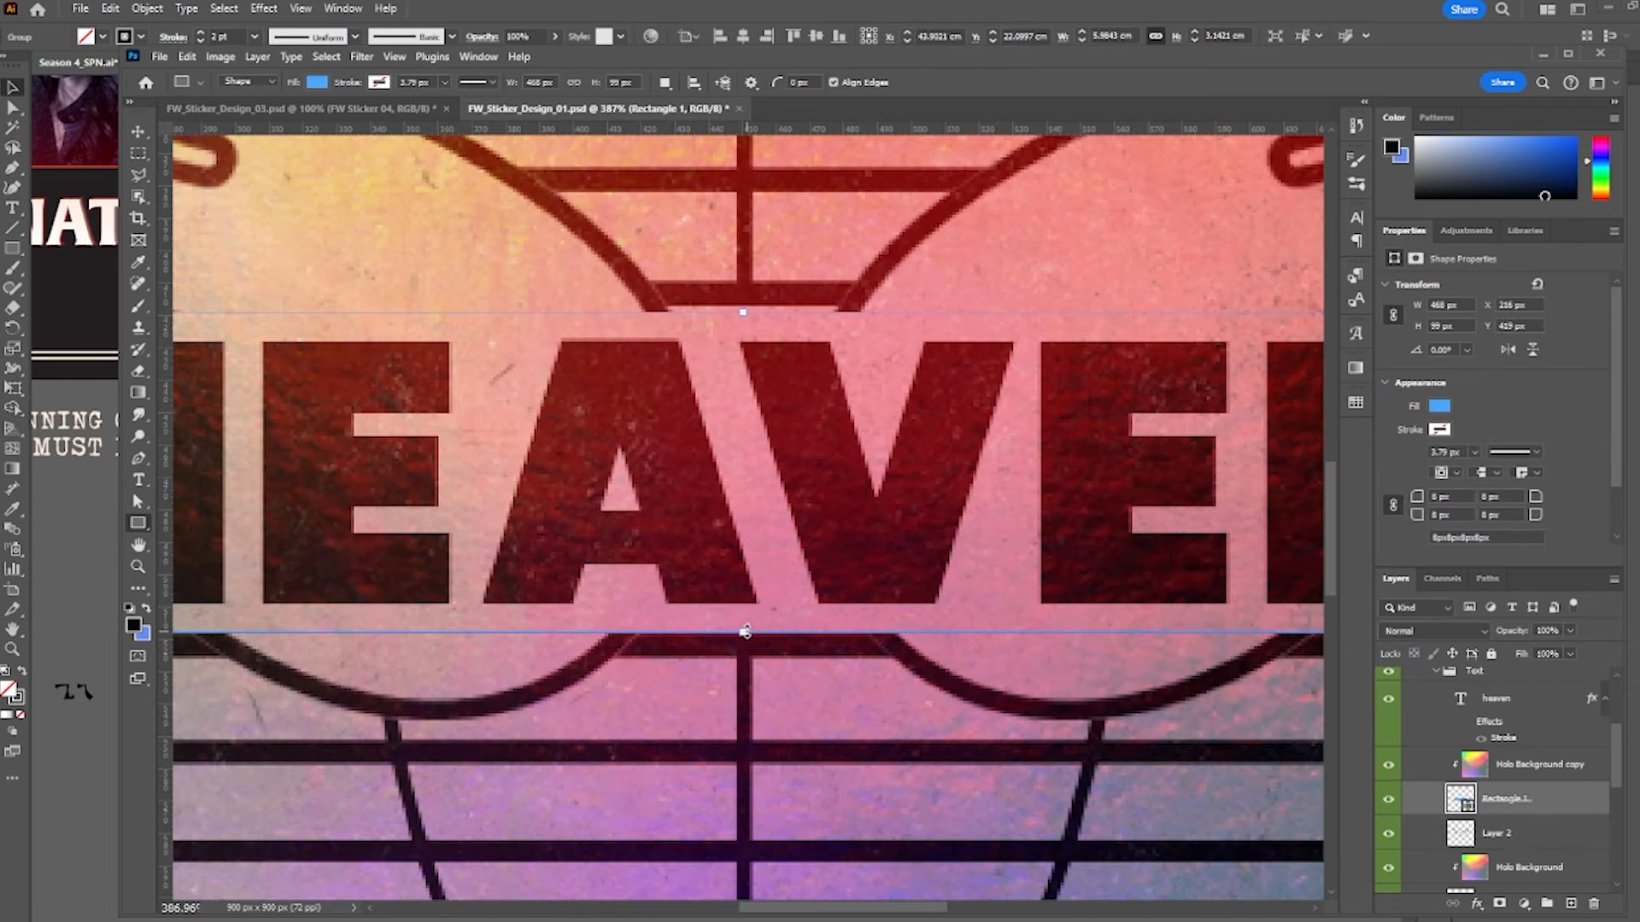
{"action": "scroll", "coordinate": [744, 632], "scroll_direction": "down", "scroll_amount": 2}
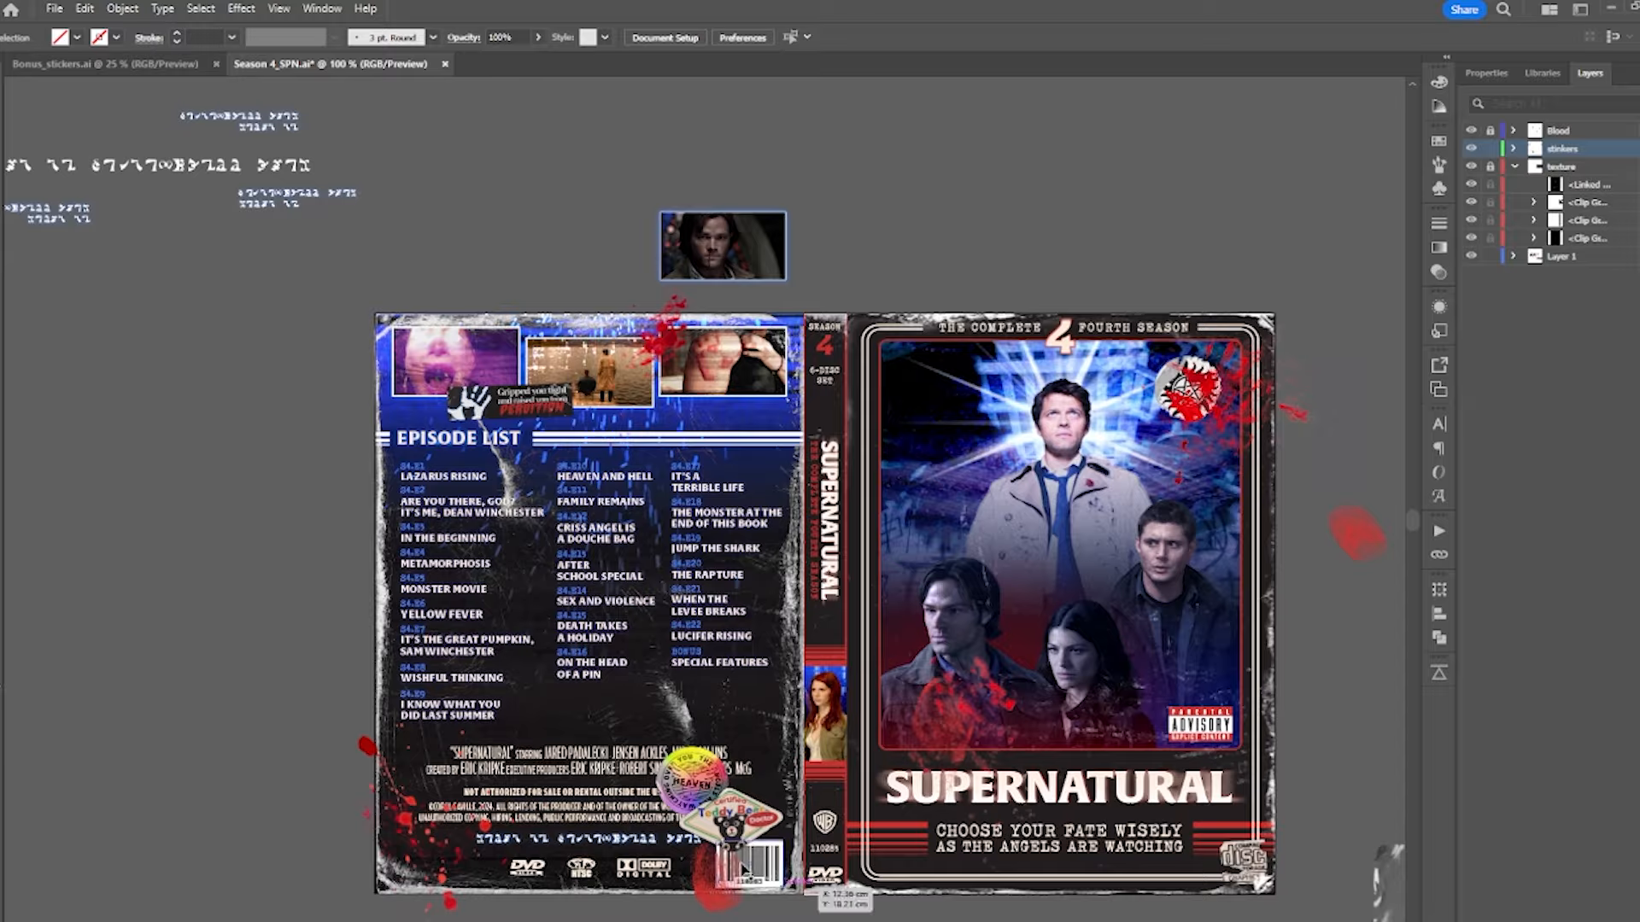
- In Illustrator, move the Heaven and Teddy Bear Doctor stickers together slightly lower on the back cover
{"action": "scroll", "coordinate": [715, 807], "scroll_direction": "up", "scroll_amount": 3}
{"action": "left_click", "coordinate": [675, 733]}
{"action": "left_click", "coordinate": [810, 840], "text": "shift"}
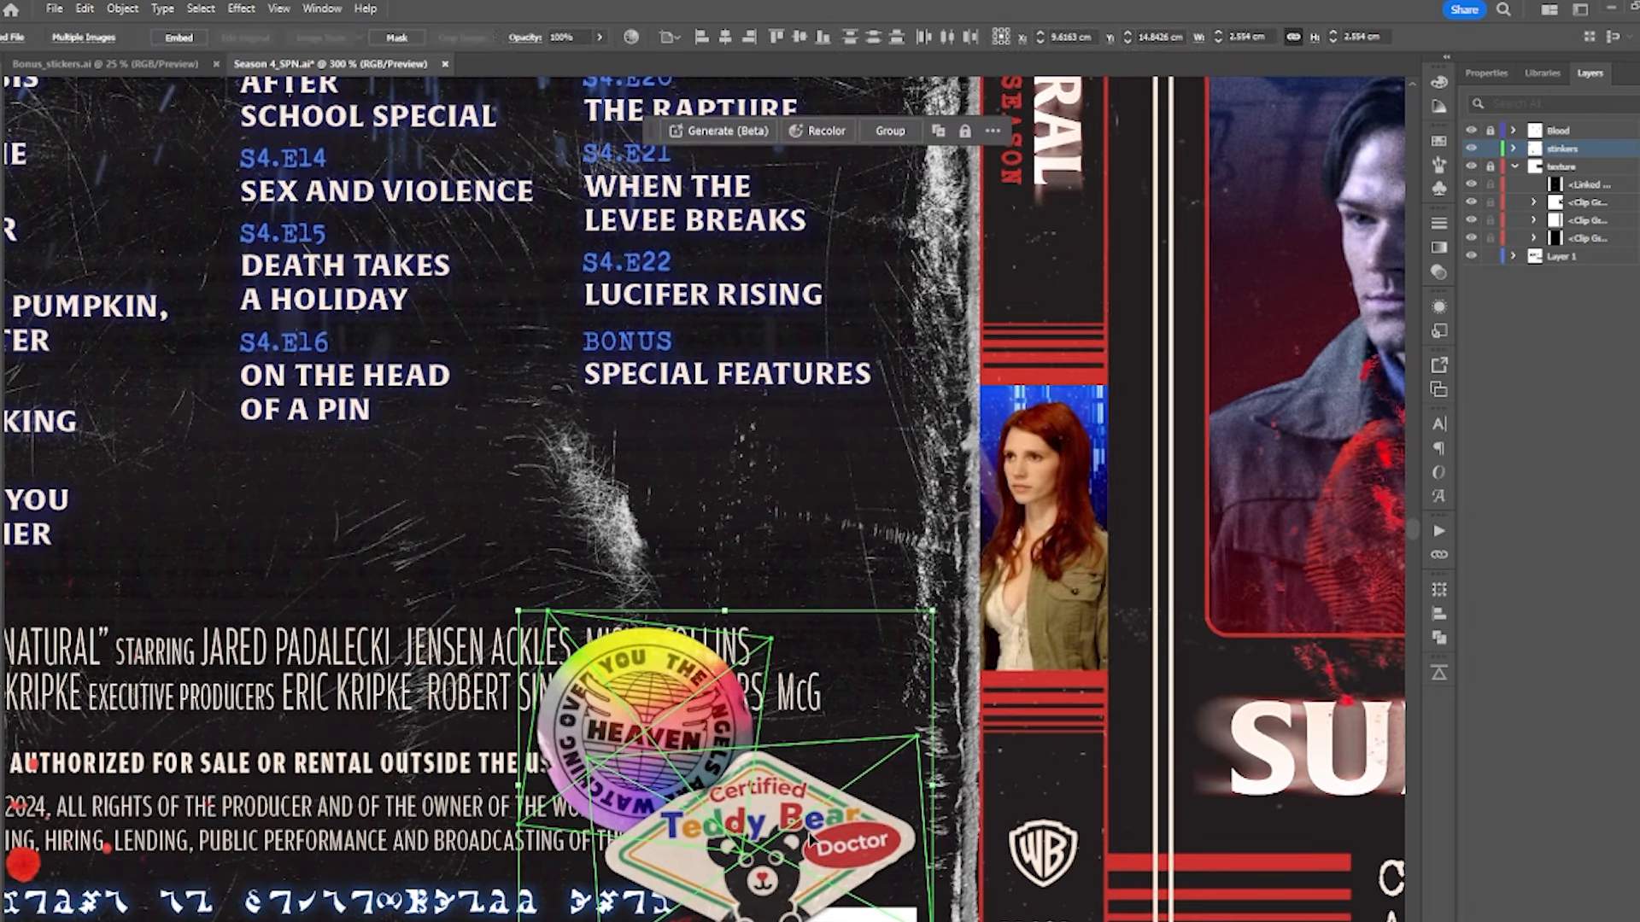
{"action": "left_click_drag", "start_coordinate": [811, 838], "coordinate": [808, 849]}
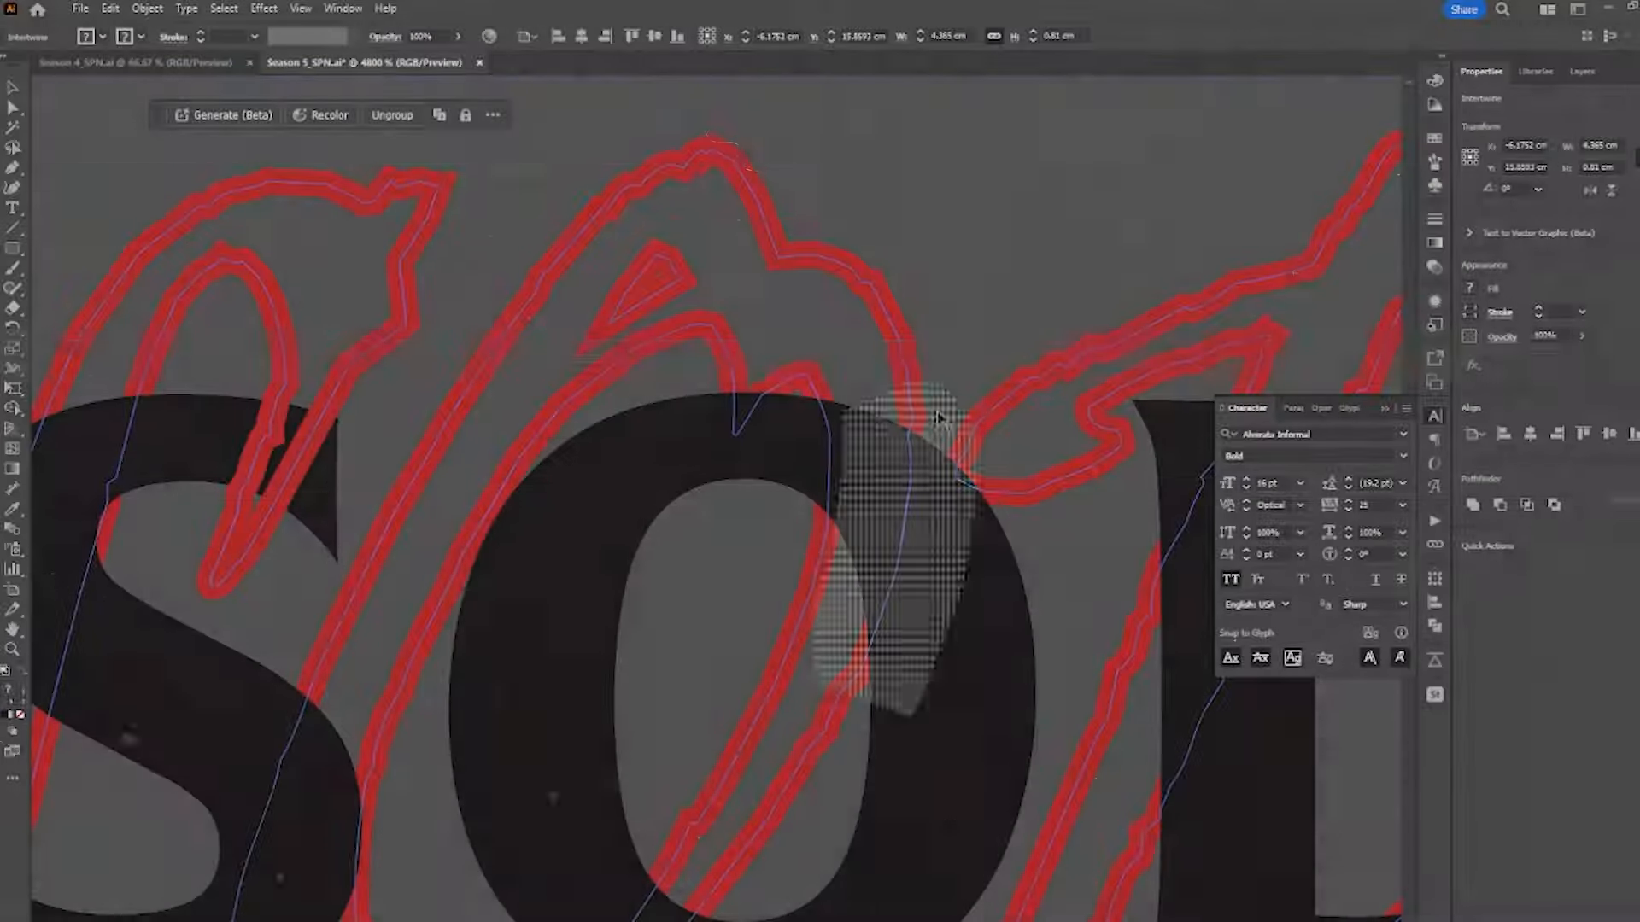
- Intertwine the red script outline with the letter O of the season five "EPISODE LIST" heading and enlarge the heading between the tan bars
{"action": "mouse_move", "coordinate": [930, 402]}
{"action": "left_mouse_down"}
{"action": "mouse_move", "coordinate": [912, 581]}
{"action": "mouse_move", "coordinate": [869, 699]}
{"action": "mouse_move", "coordinate": [782, 492]}
{"action": "mouse_move", "coordinate": [801, 381]}
{"action": "mouse_move", "coordinate": [855, 366]}
{"action": "mouse_move", "coordinate": [935, 416]}
{"action": "left_mouse_up"}
{"action": "scroll", "coordinate": [931, 434], "scroll_direction": "down", "scroll_amount": 2}
{"action": "scroll", "coordinate": [929, 440], "scroll_direction": "right", "scroll_amount": 4}
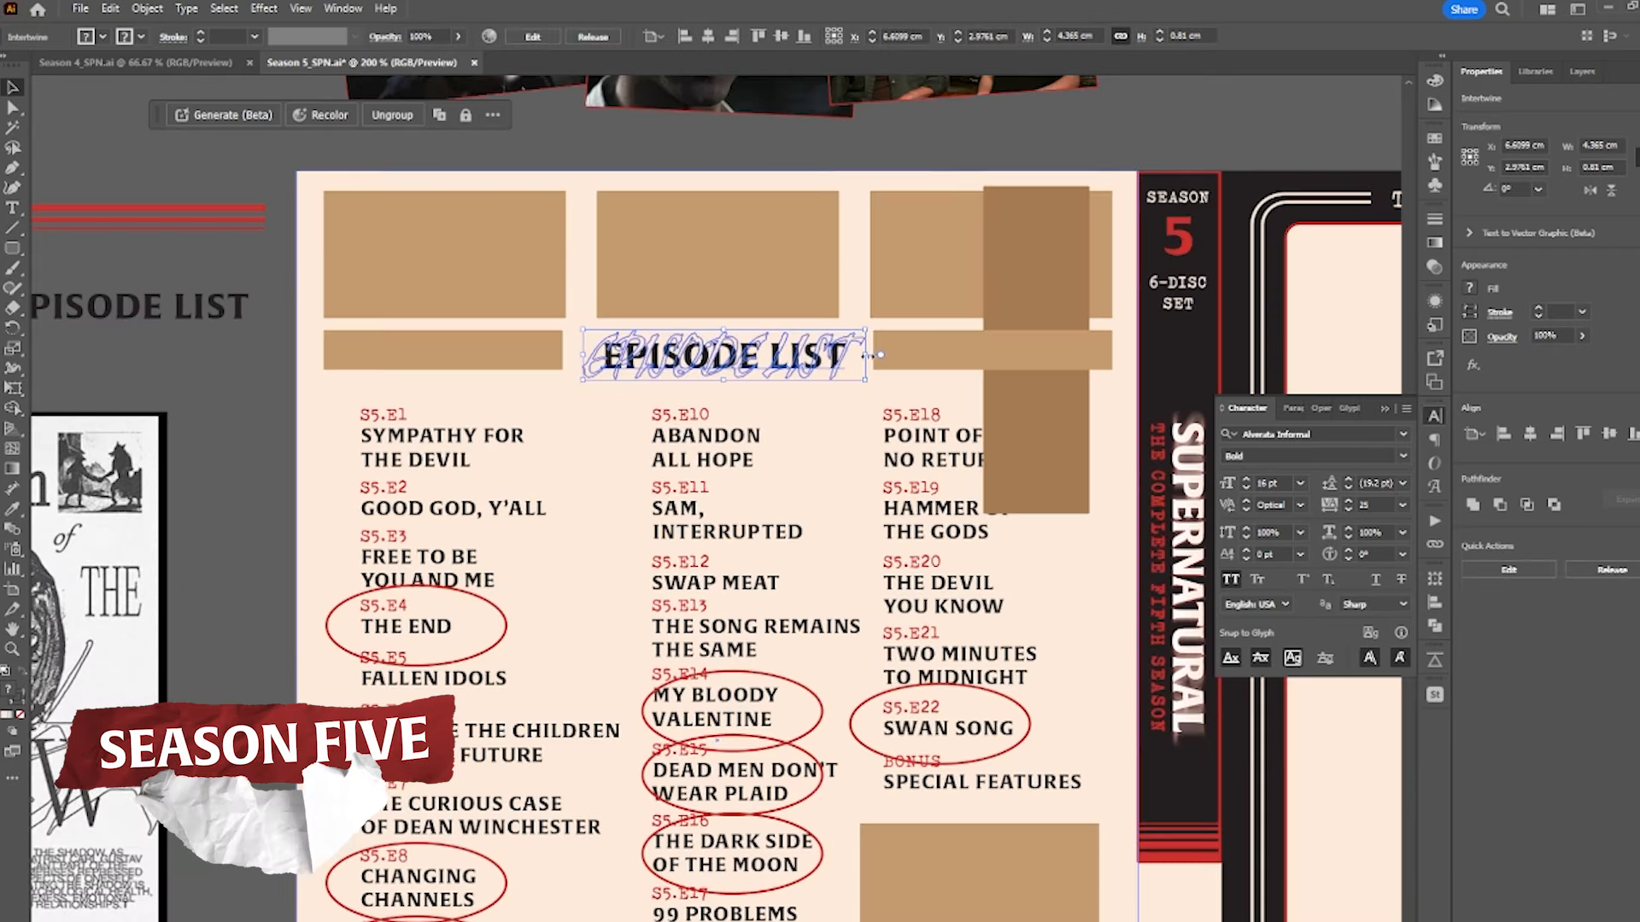
{"action": "left_click_drag", "start_coordinate": [888, 355], "coordinate": [901, 357]}
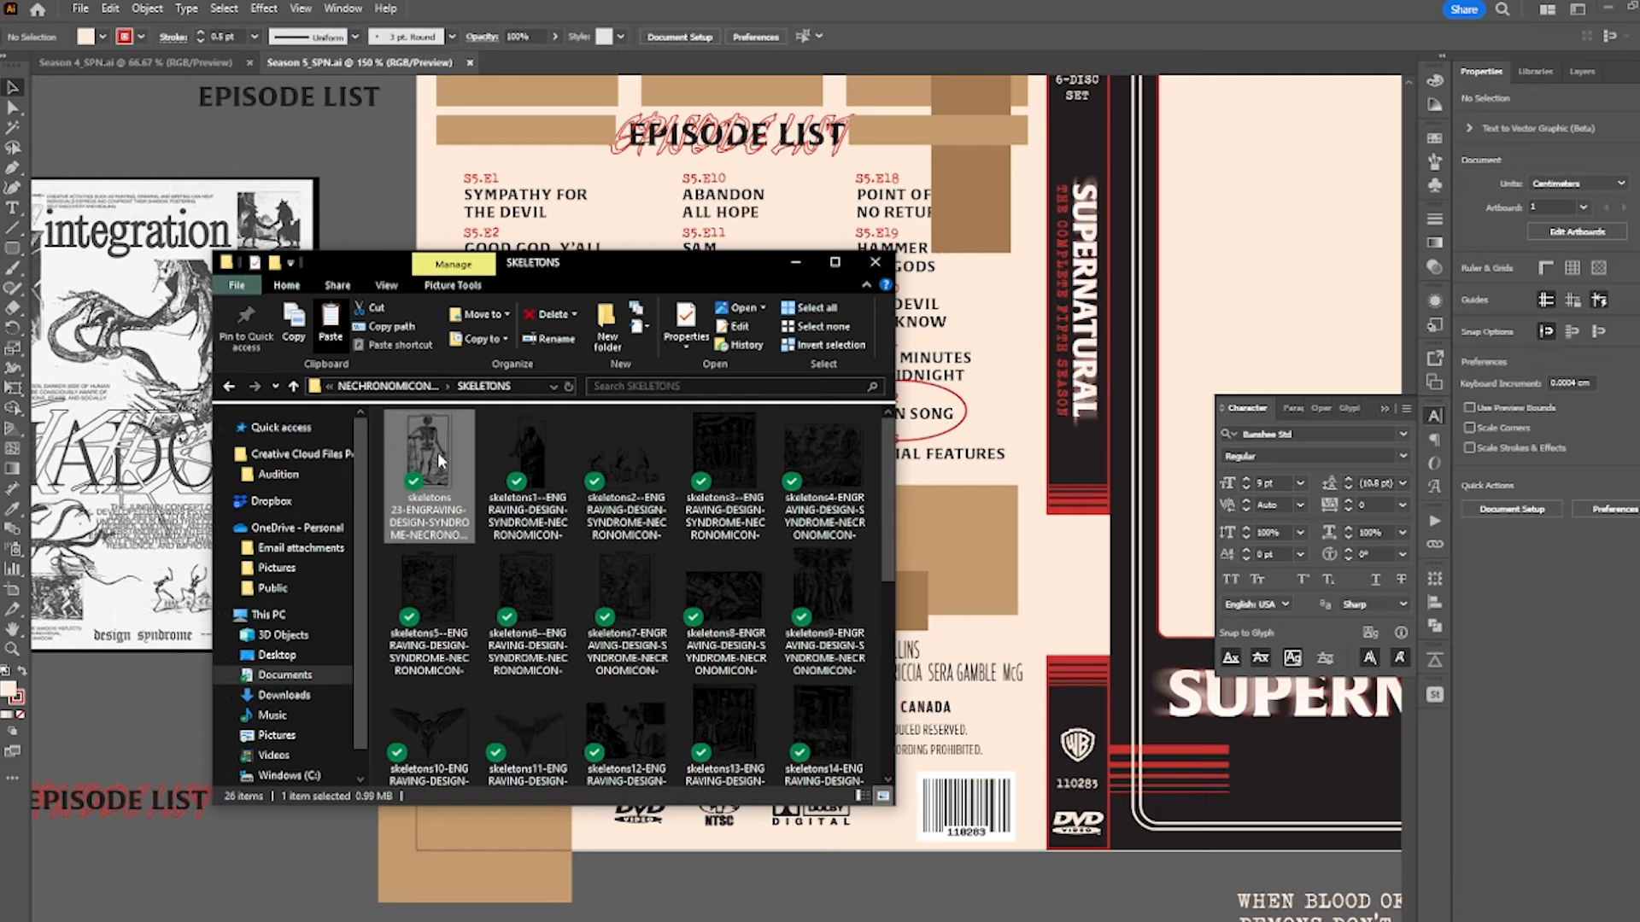
- Preview the skeleton engravings in the SKELETONS folder one after another
{"action": "double_click", "coordinate": [437, 457]}
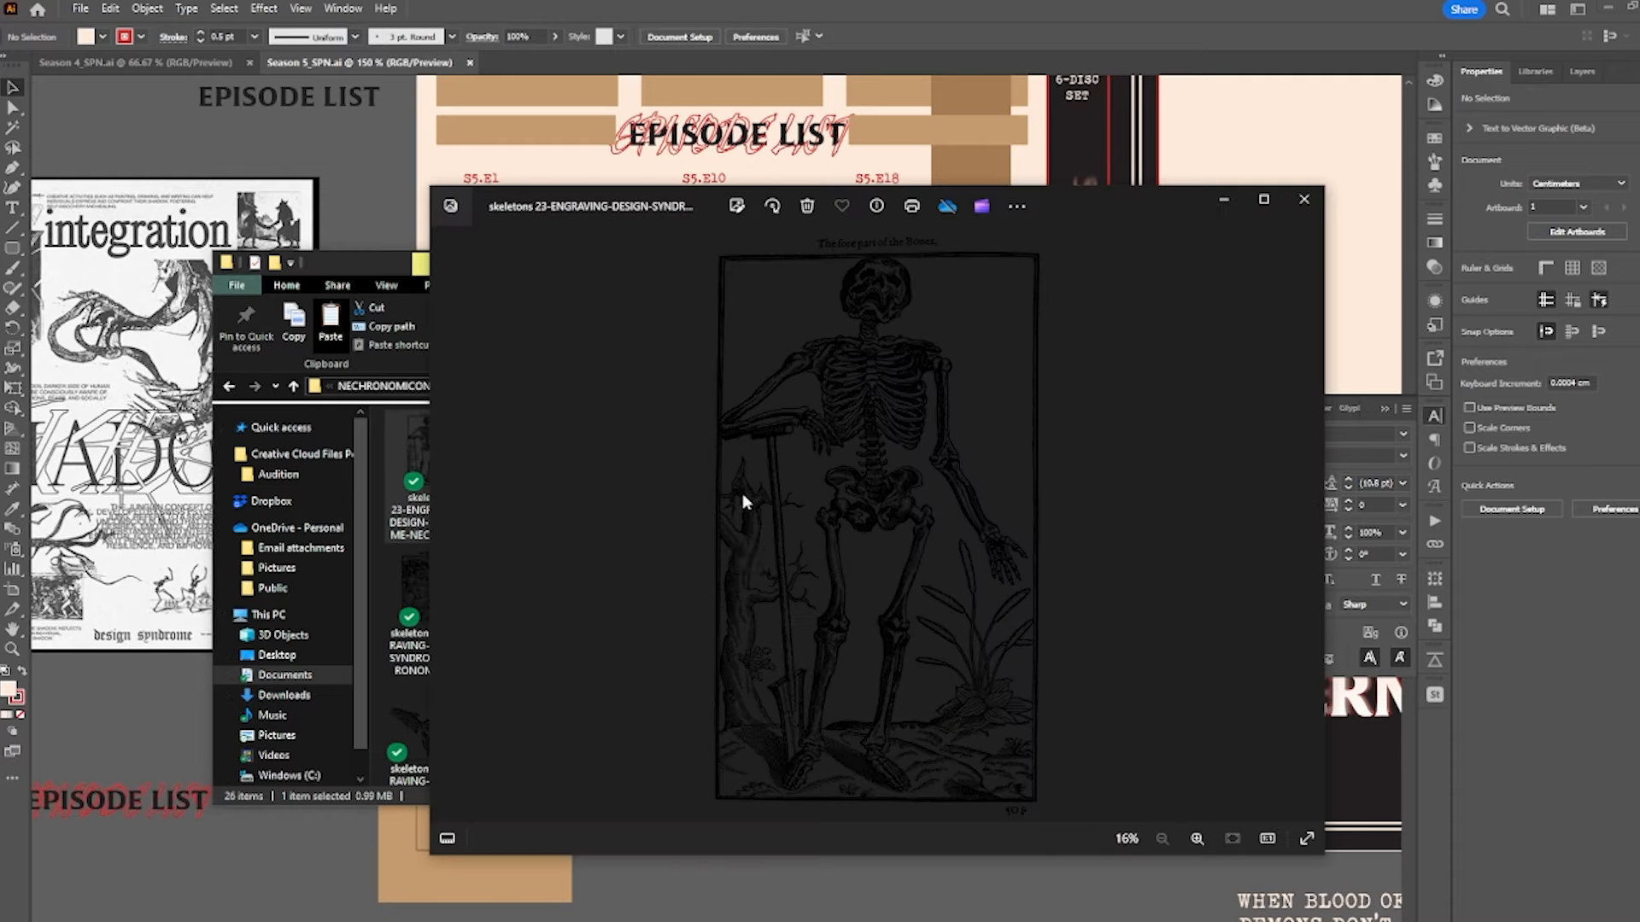
{"action": "key", "text": "Right"}
{"action": "key", "text": "Right"}
{"action": "key", "text": "Right"}
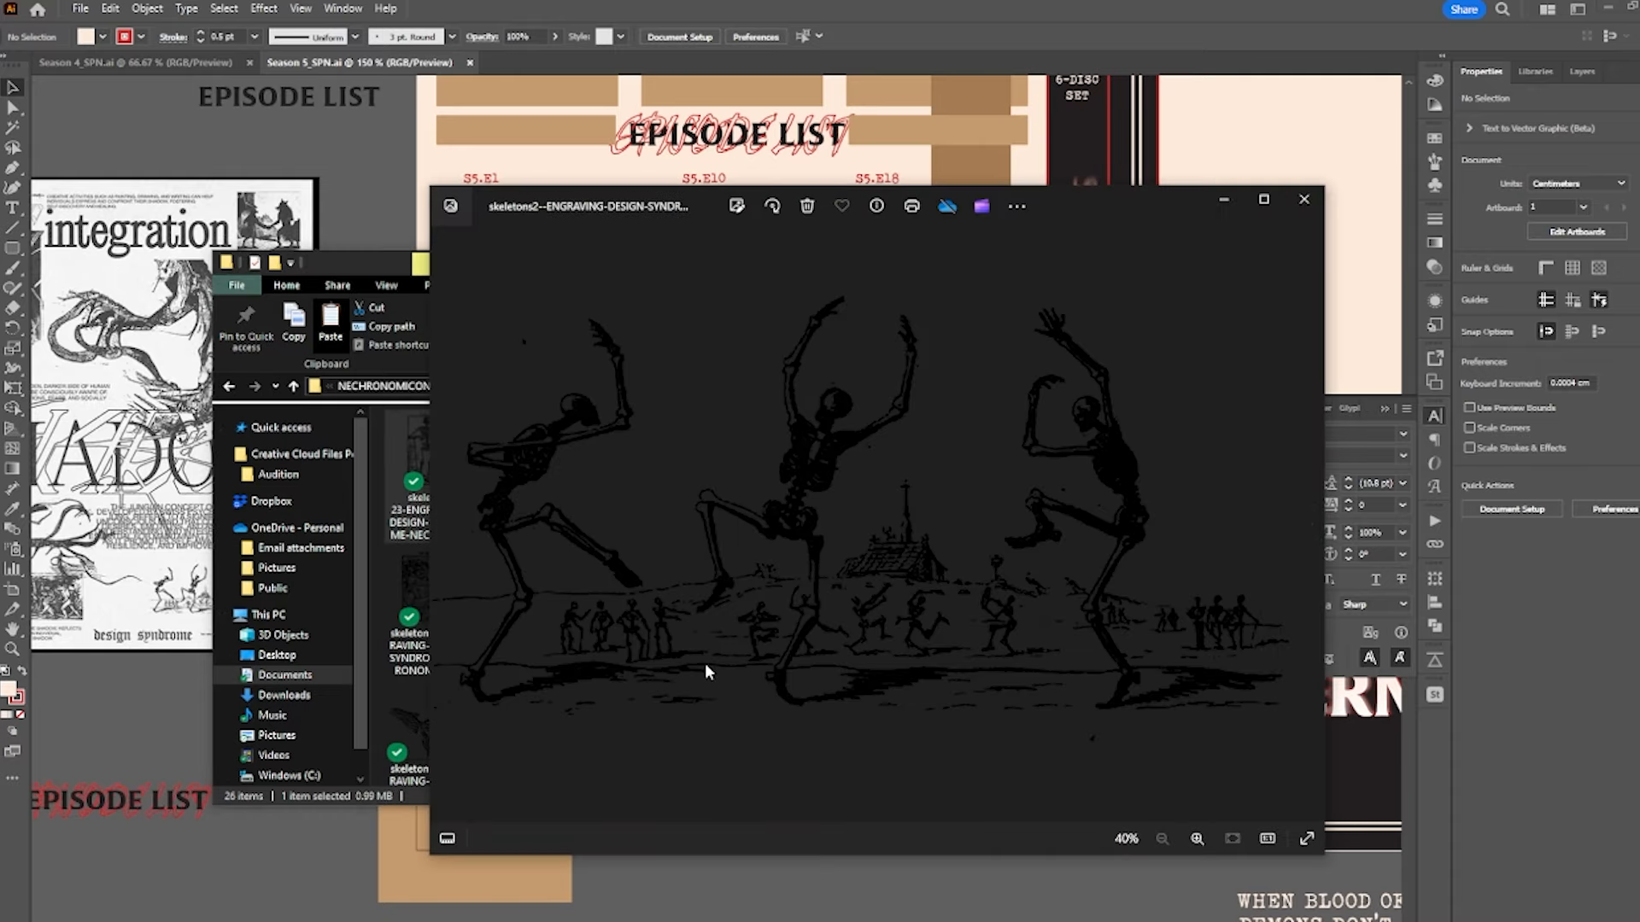
{"action": "key", "text": "Right"}
{"action": "key", "text": "Right"}
{"action": "key", "text": "Right"}
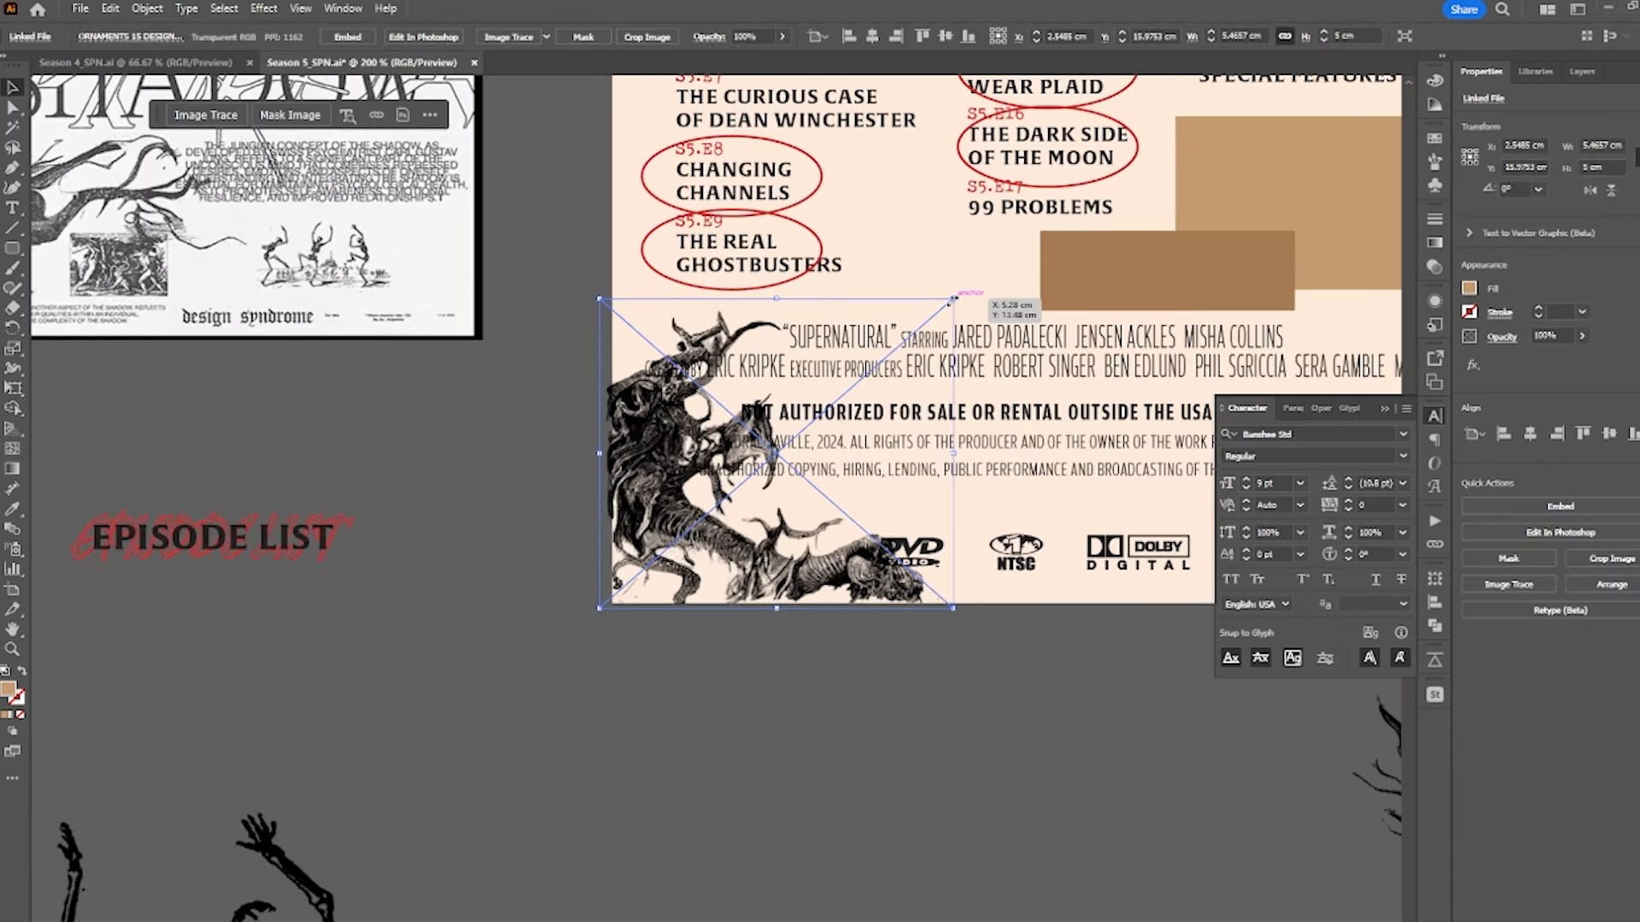
- Scale down the demon engraving in the back cover's lower corner and flip the lower ornament strip beside the "EPISODE LIST" heading horizontally
{"action": "left_click_drag", "start_coordinate": [953, 299], "coordinate": [870, 378]}
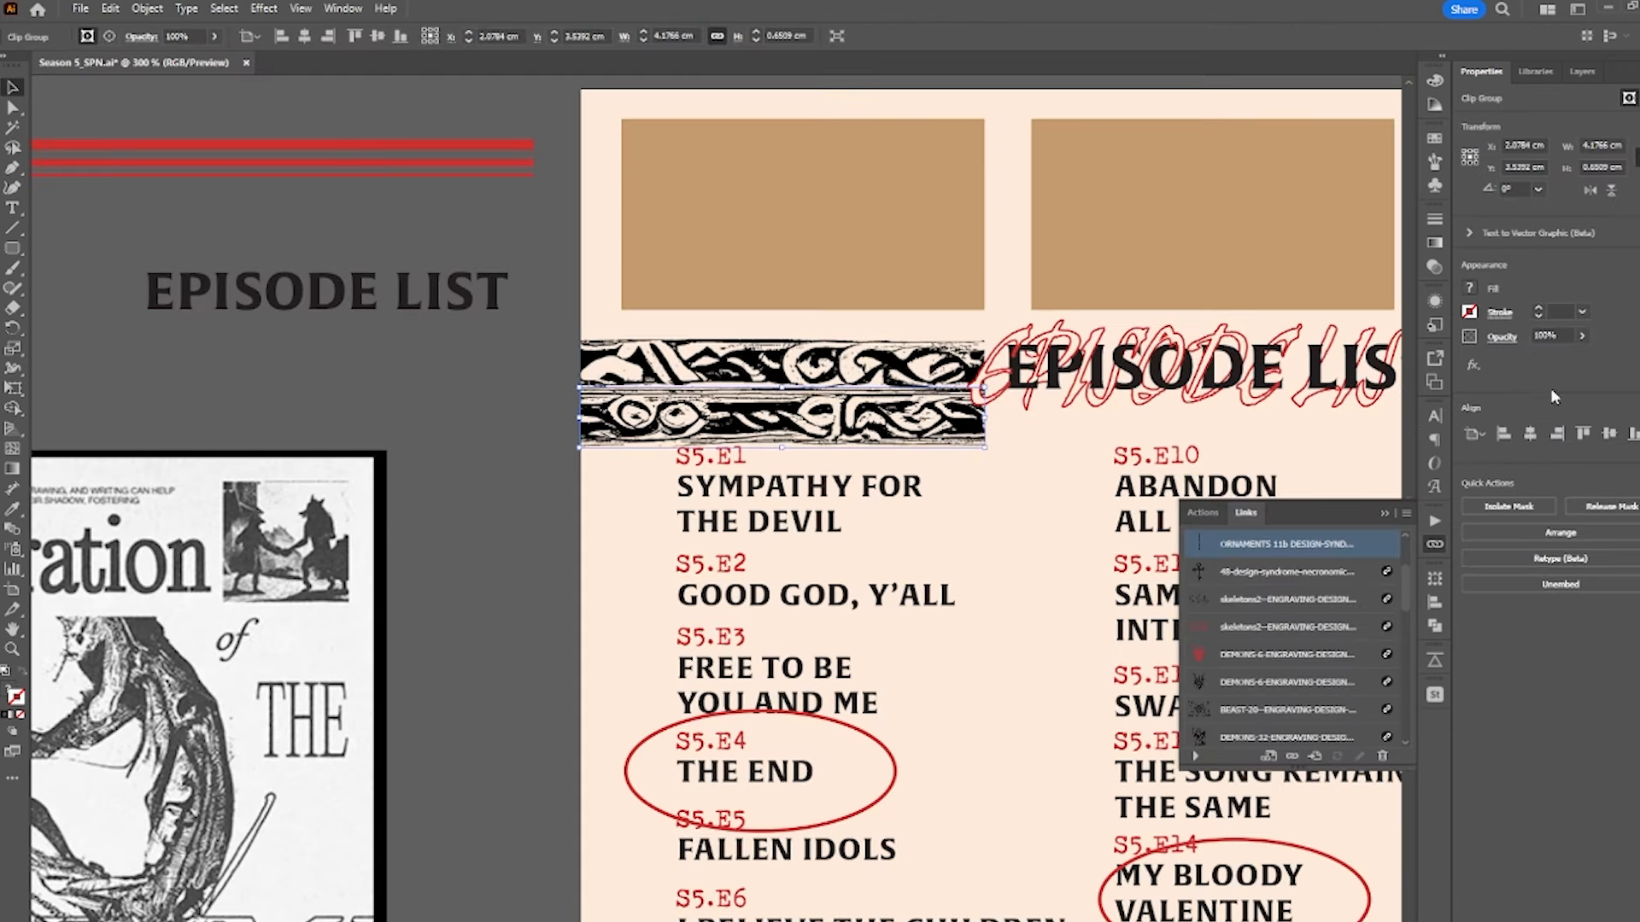
{"action": "left_click", "coordinate": [1585, 189]}
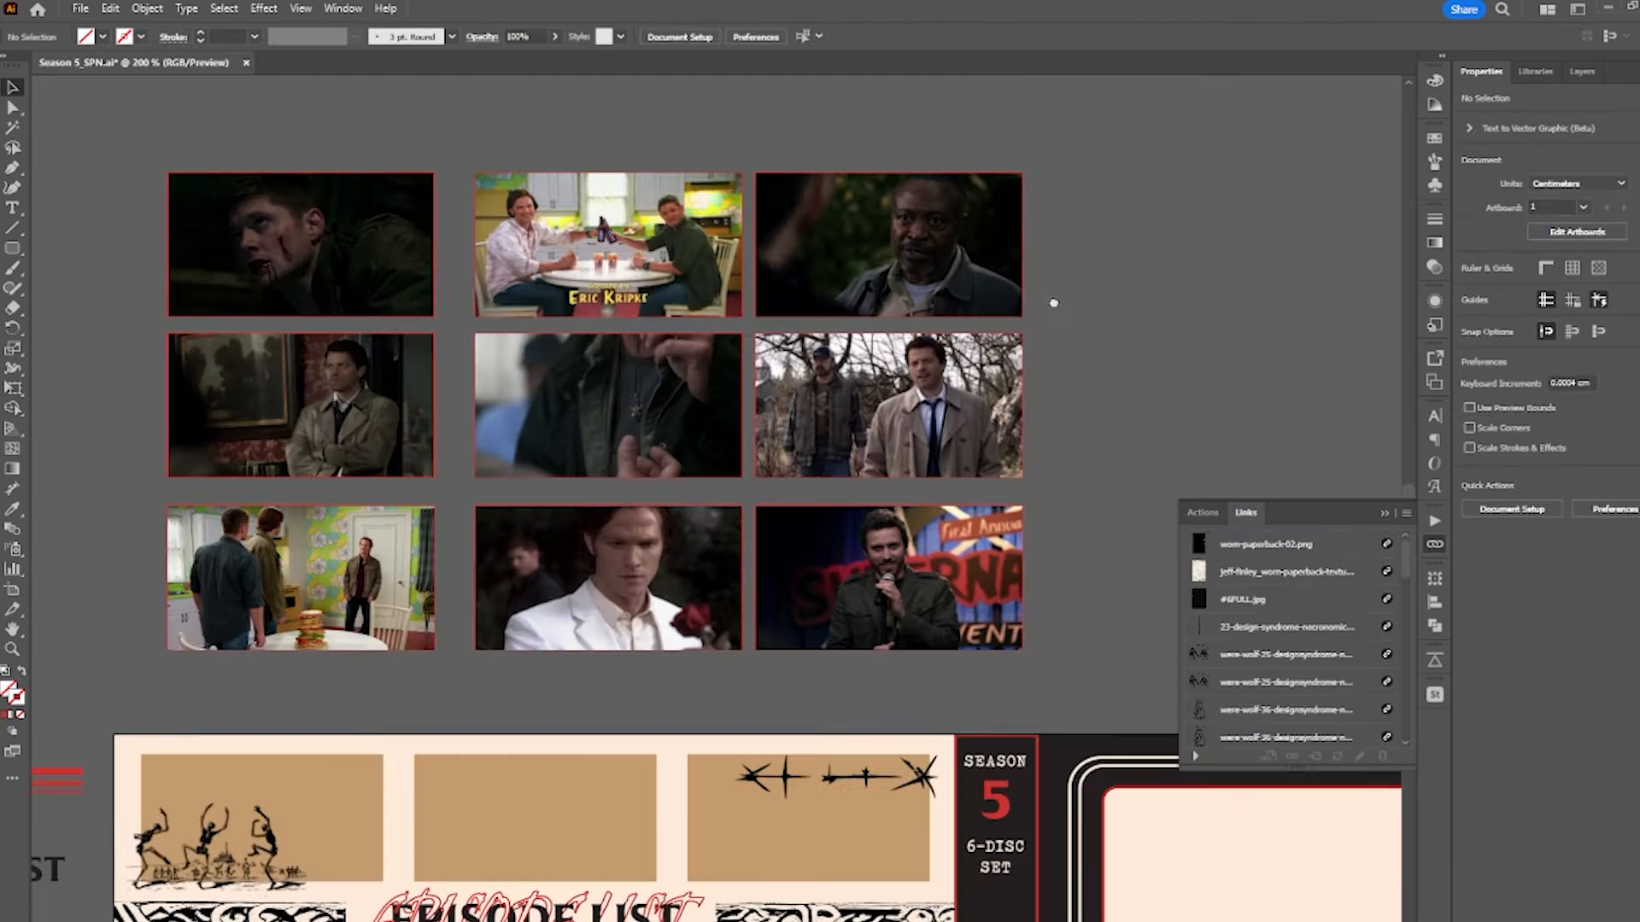
- Delete the outdoor and dim-interior stills of Castiel from the middle row of candidate photos above the back cover
{"action": "left_click", "coordinate": [993, 416]}
{"action": "key", "text": "Delete"}
{"action": "left_click", "coordinate": [265, 407]}
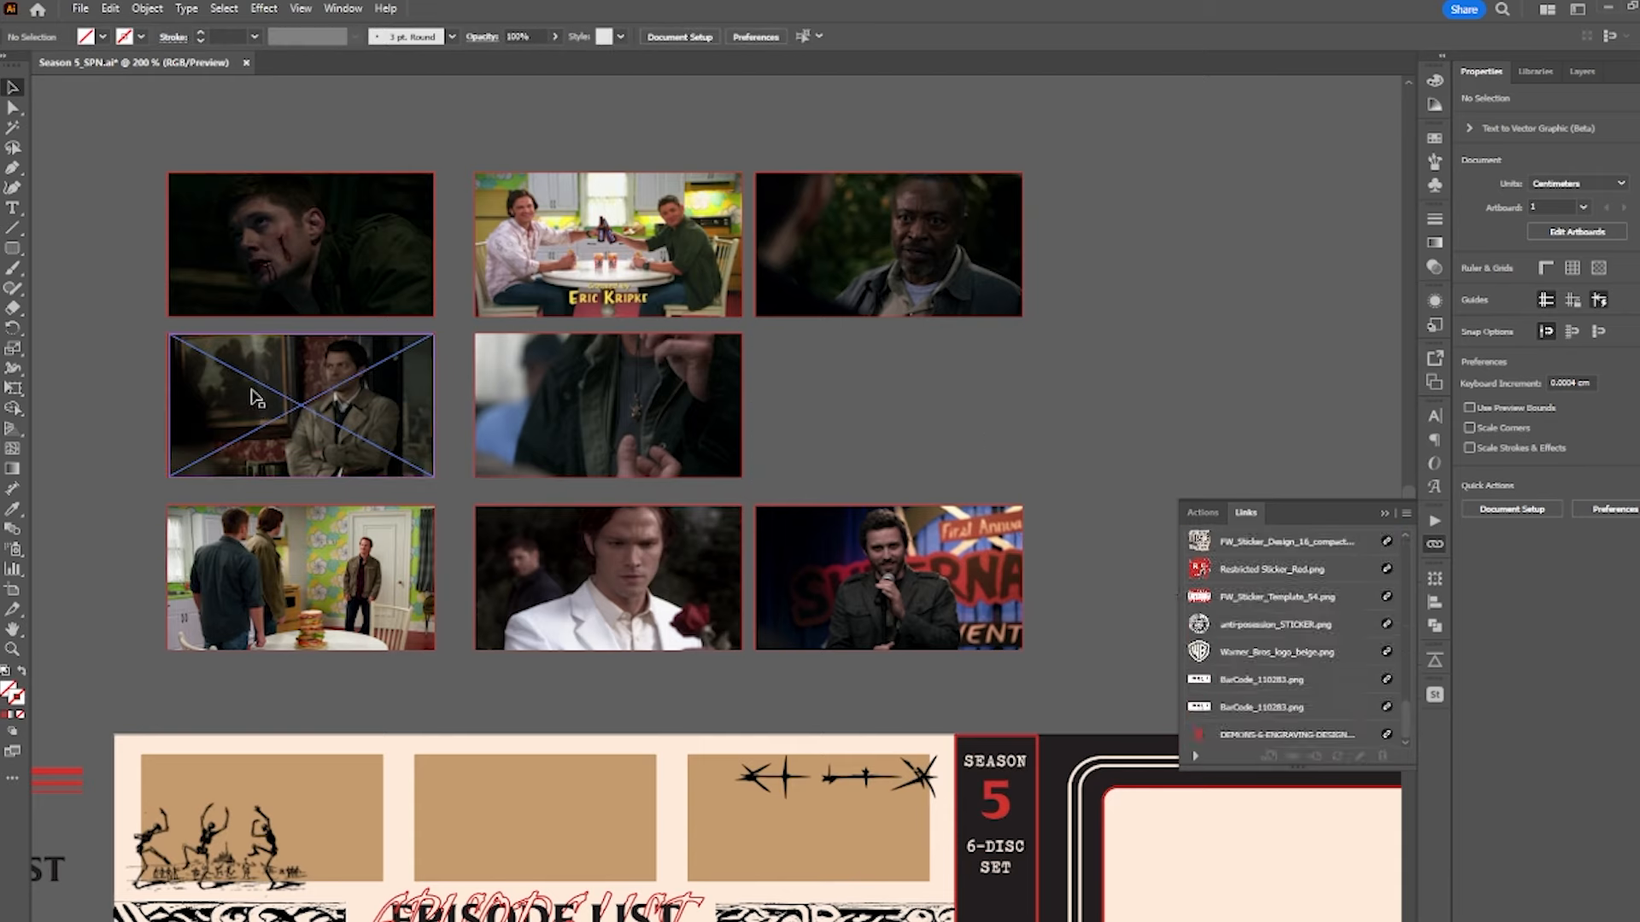
{"action": "key", "text": "Delete"}
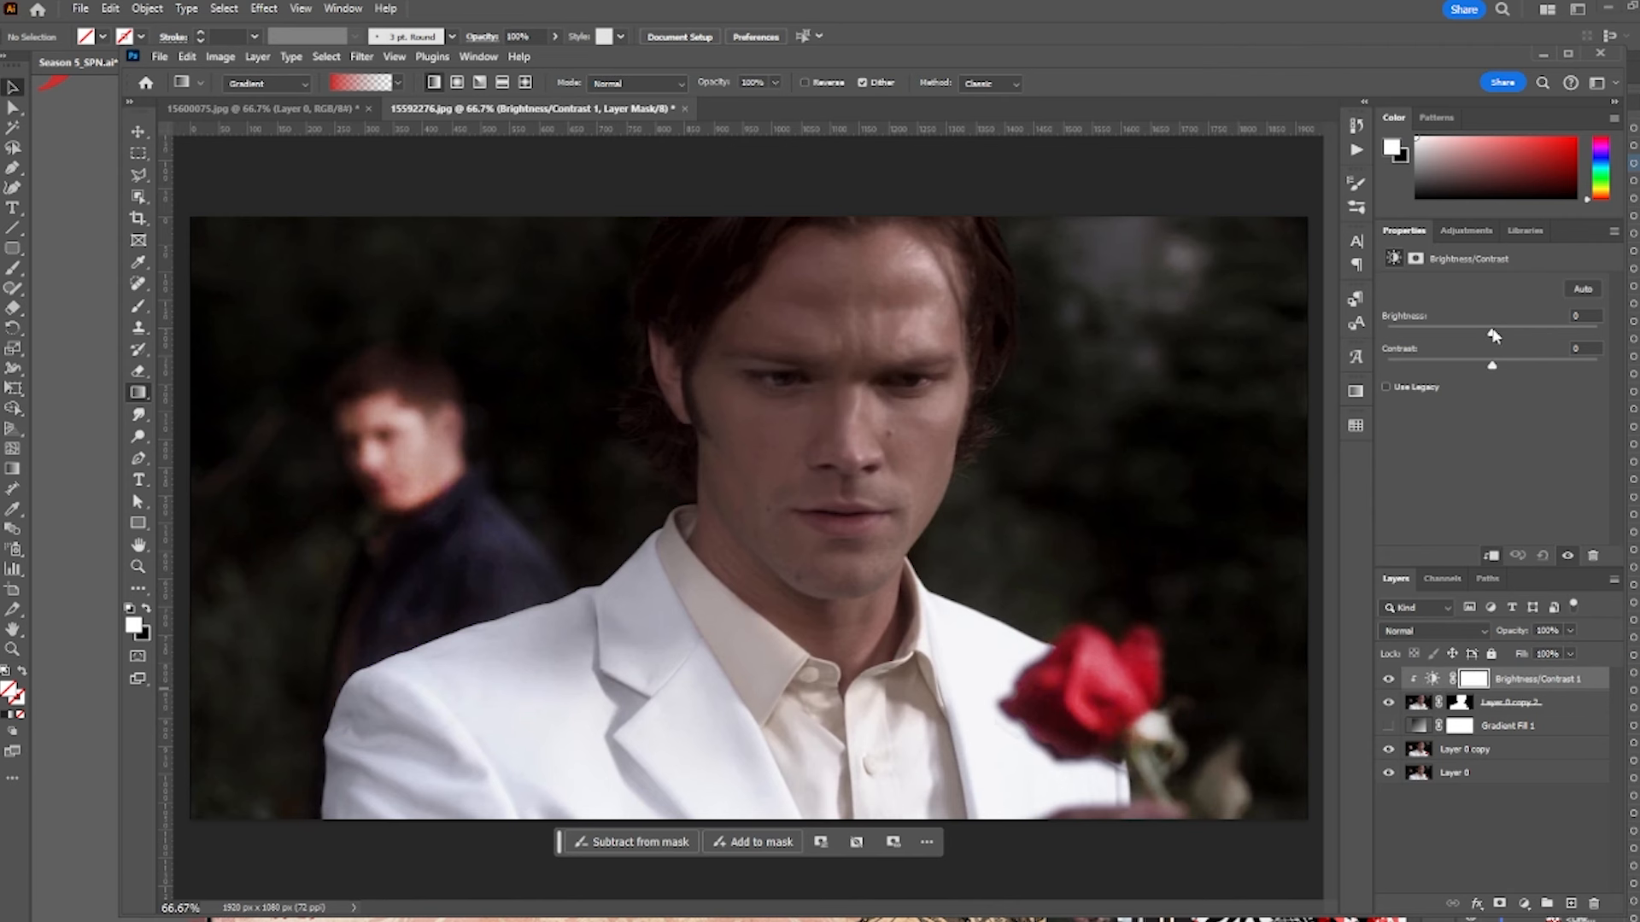
- In Photoshop, set the white-suit photo's brightness to 23 and contrast to 25, and add a slightly raised Vibrance adjustment layer
{"action": "left_click_drag", "start_coordinate": [1493, 336], "coordinate": [1510, 338]}
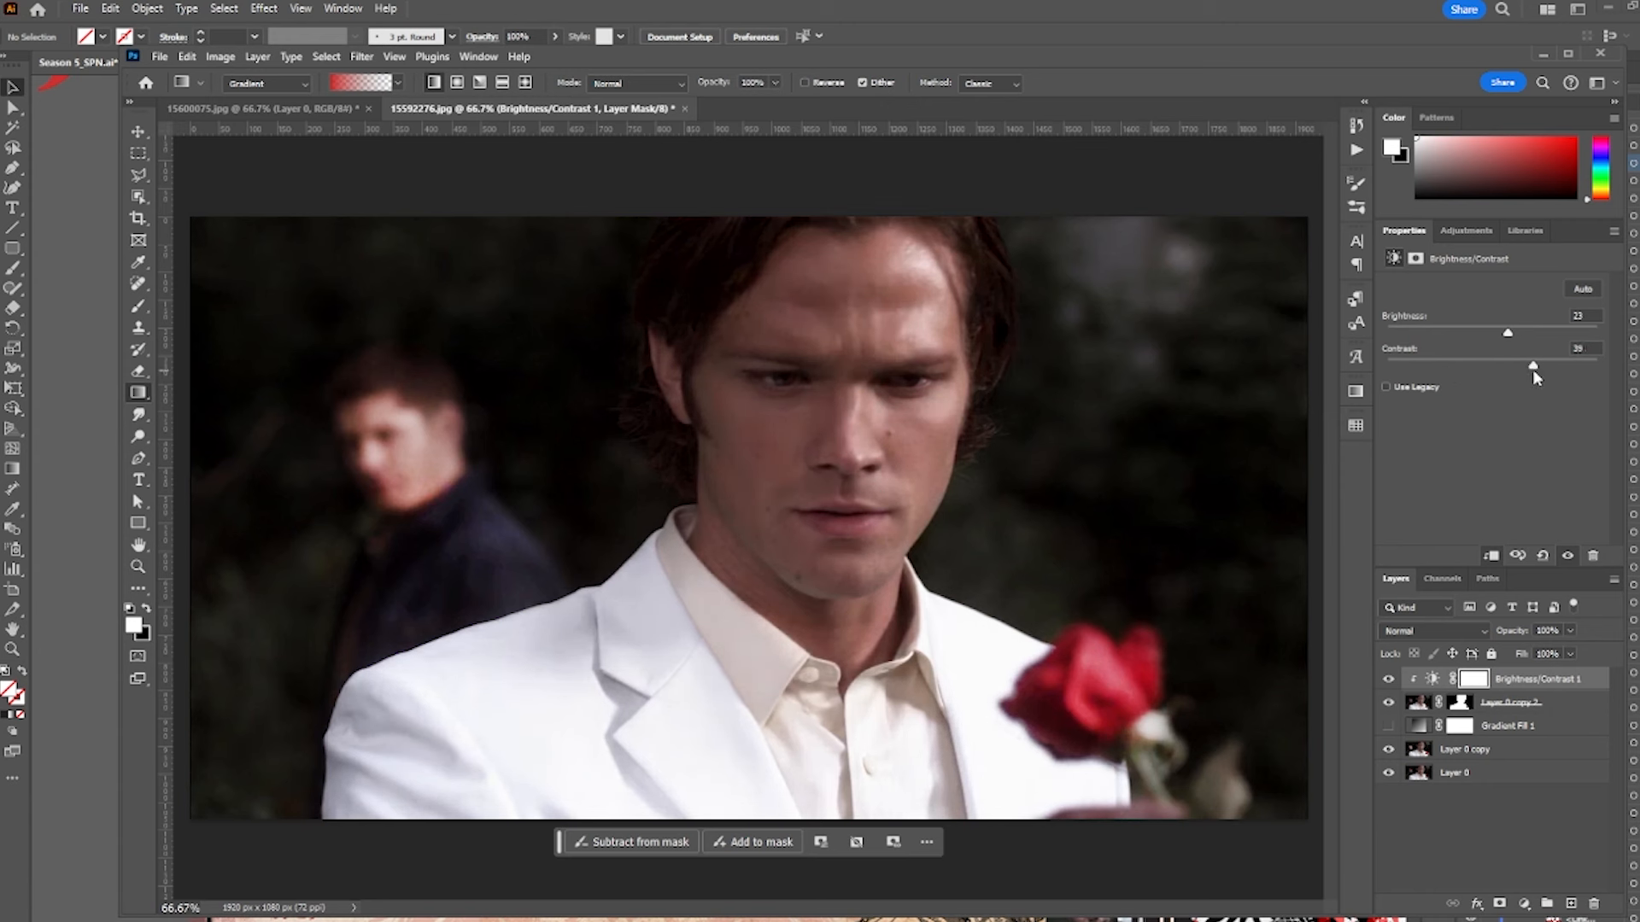
{"action": "left_click", "coordinate": [1525, 905]}
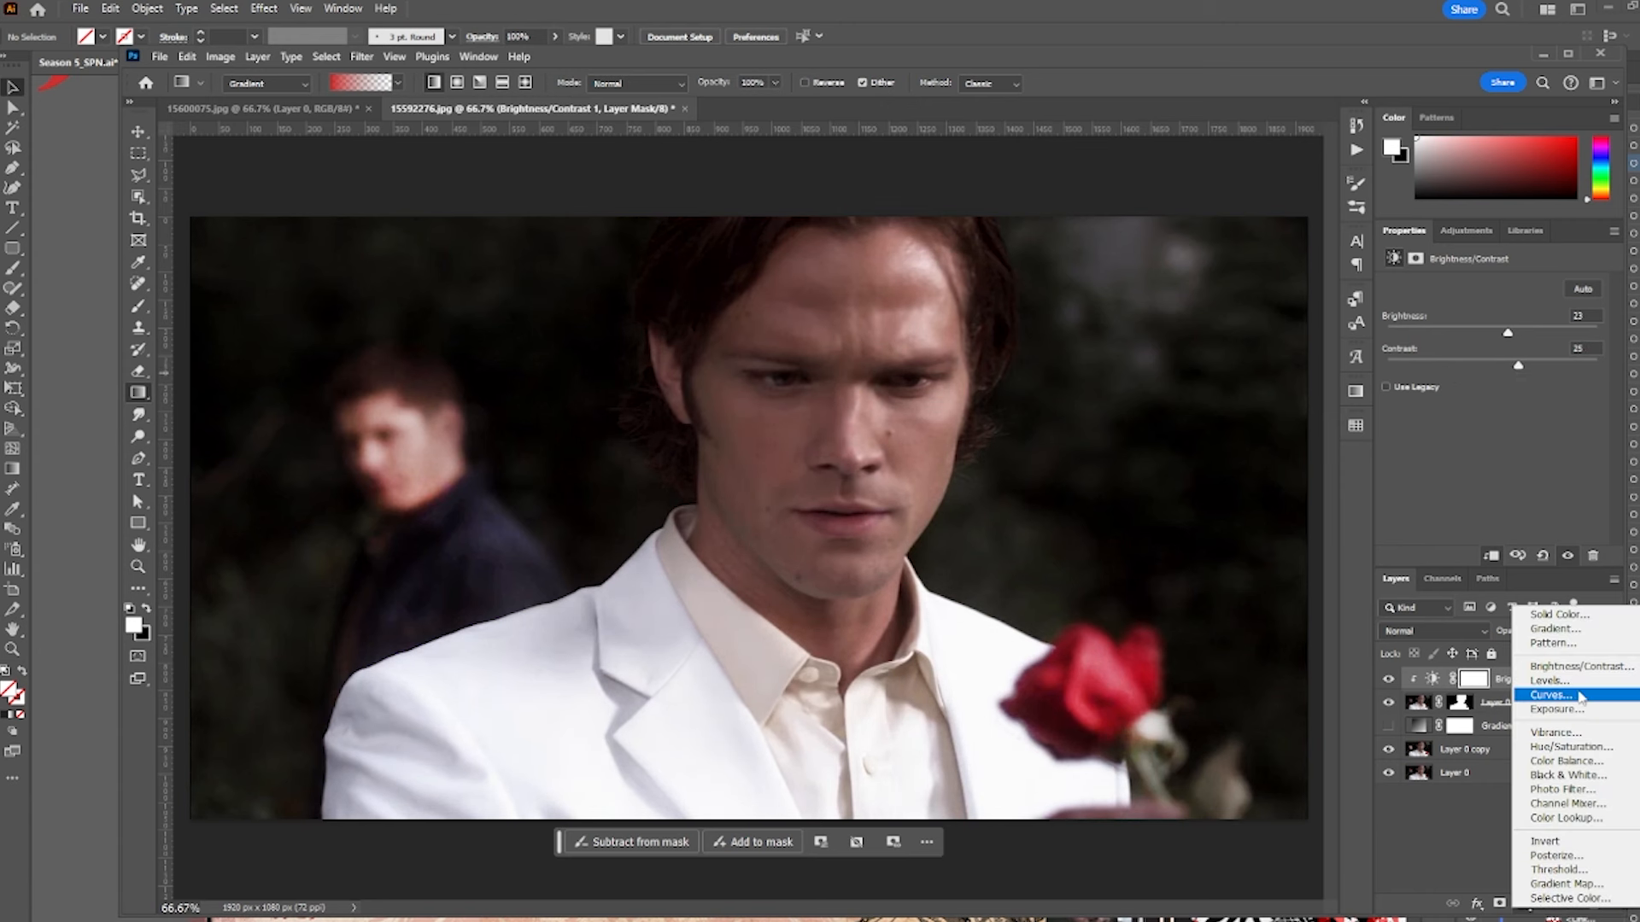
{"action": "left_click", "coordinate": [1587, 734]}
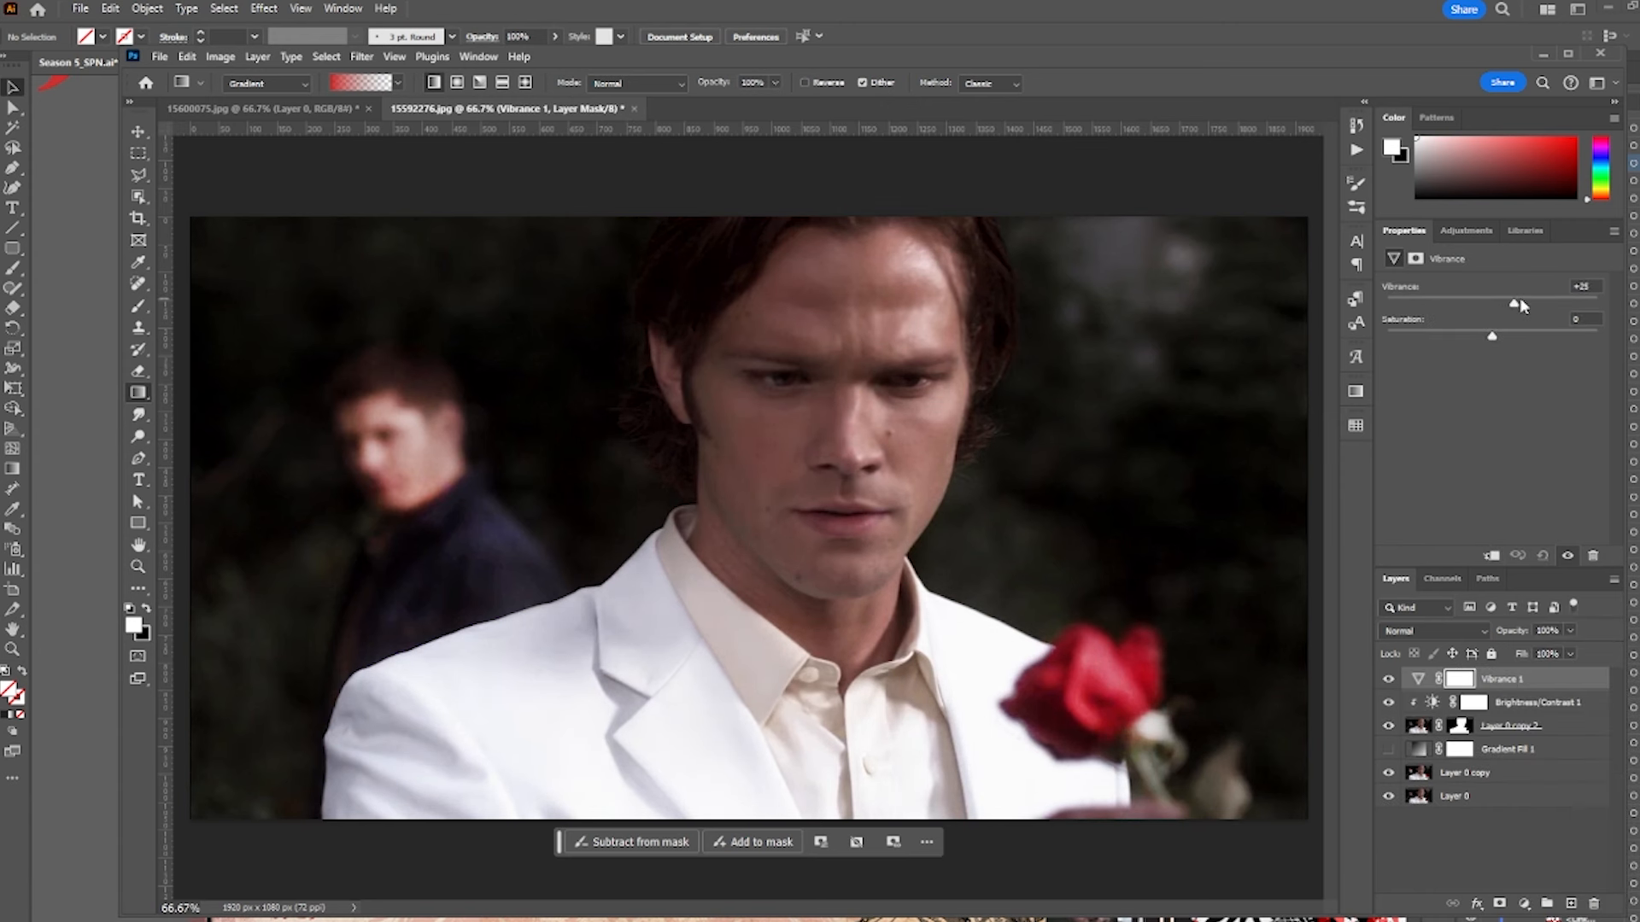
{"action": "left_click_drag", "start_coordinate": [1520, 299], "coordinate": [1512, 300]}
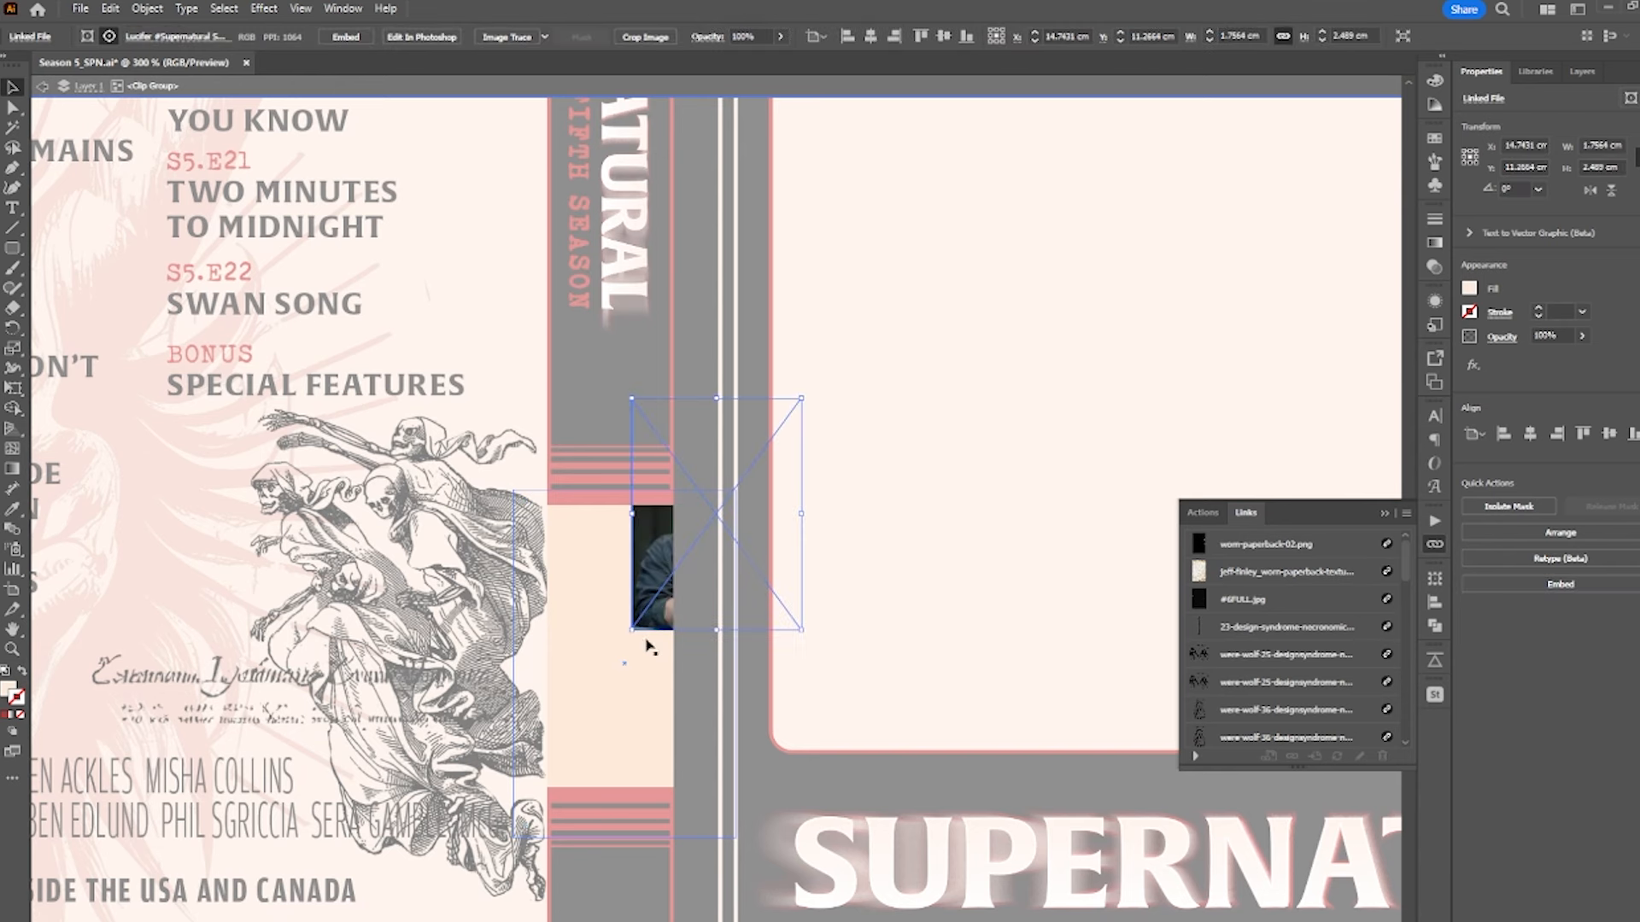
- In Illustrator, fit the Lucifer photo into the spine's picture window and line up the stills with the back cover's tan photo frames
{"action": "left_click_drag", "start_coordinate": [563, 677], "coordinate": [620, 793]}
{"action": "scroll", "coordinate": [619, 793], "scroll_direction": "up", "scroll_amount": 3}
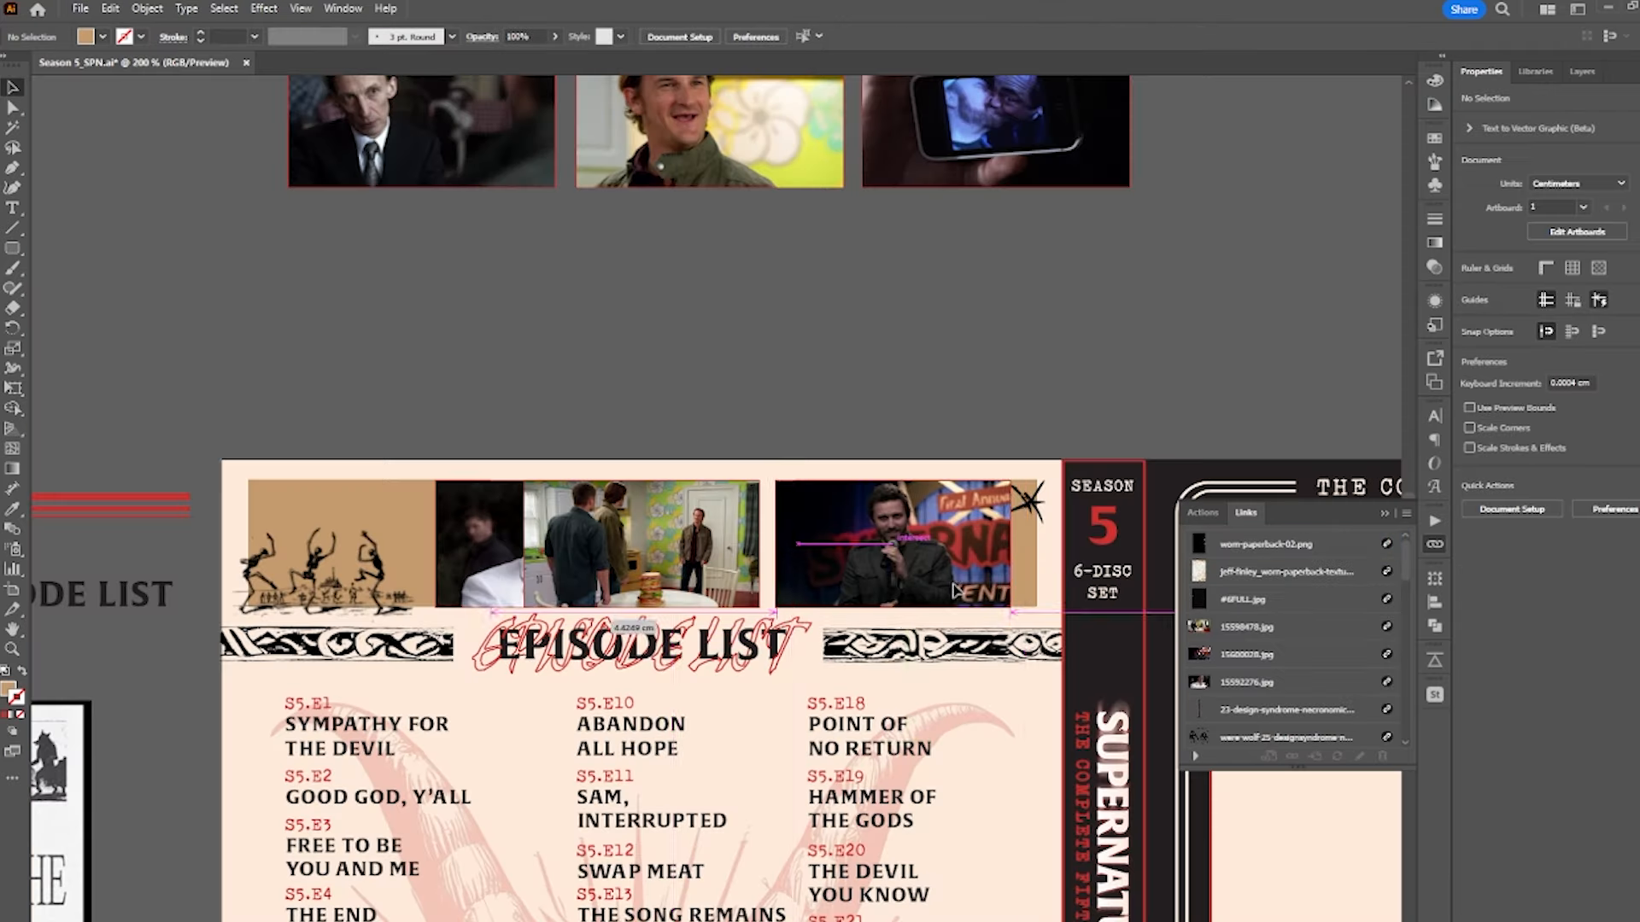
{"action": "left_click_drag", "start_coordinate": [199, 550], "coordinate": [323, 551]}
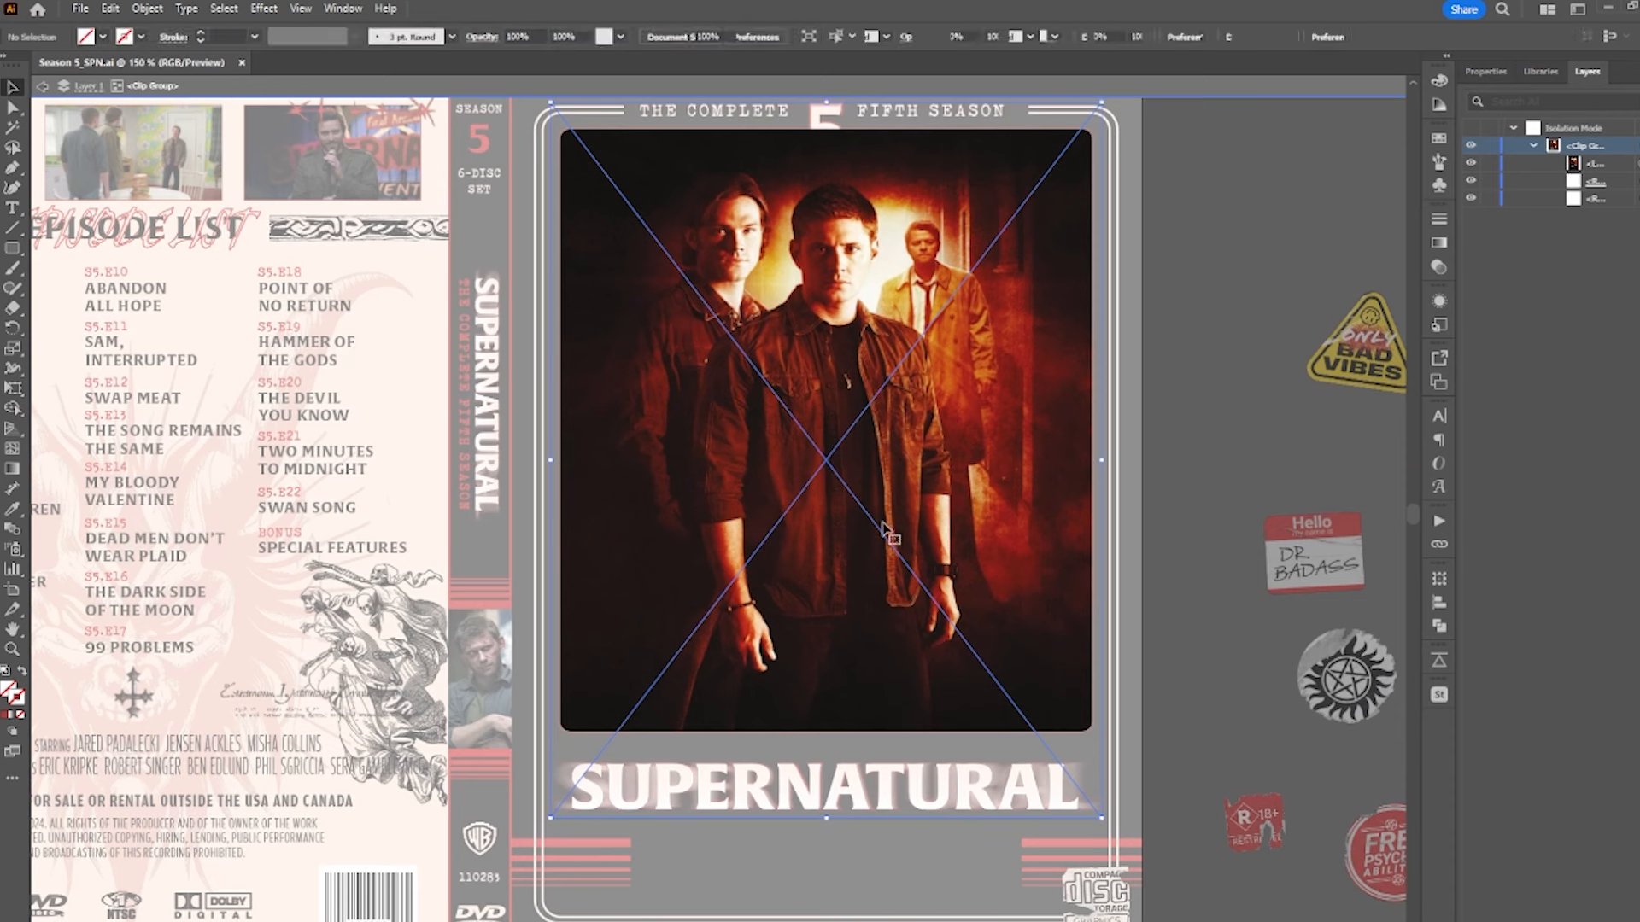
- Enlarge the cast photo slightly inside the front cover frame and position the anti-possession sticker over the photo's lower left corner
{"action": "left_click_drag", "start_coordinate": [829, 820], "coordinate": [827, 846]}
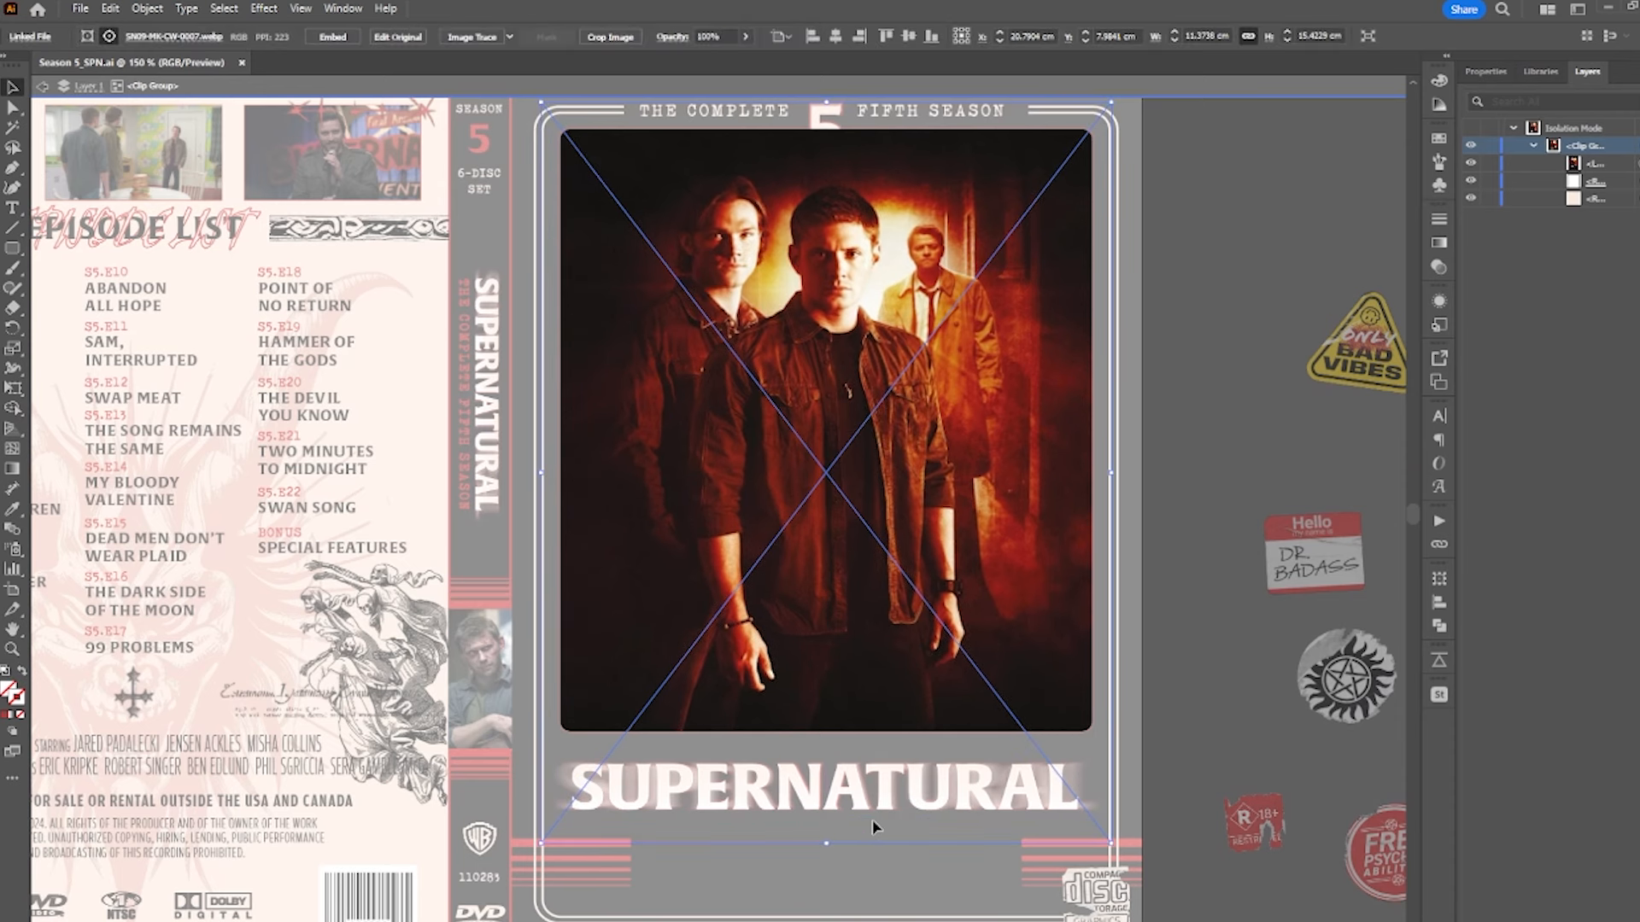
{"action": "double_click", "coordinate": [1246, 402]}
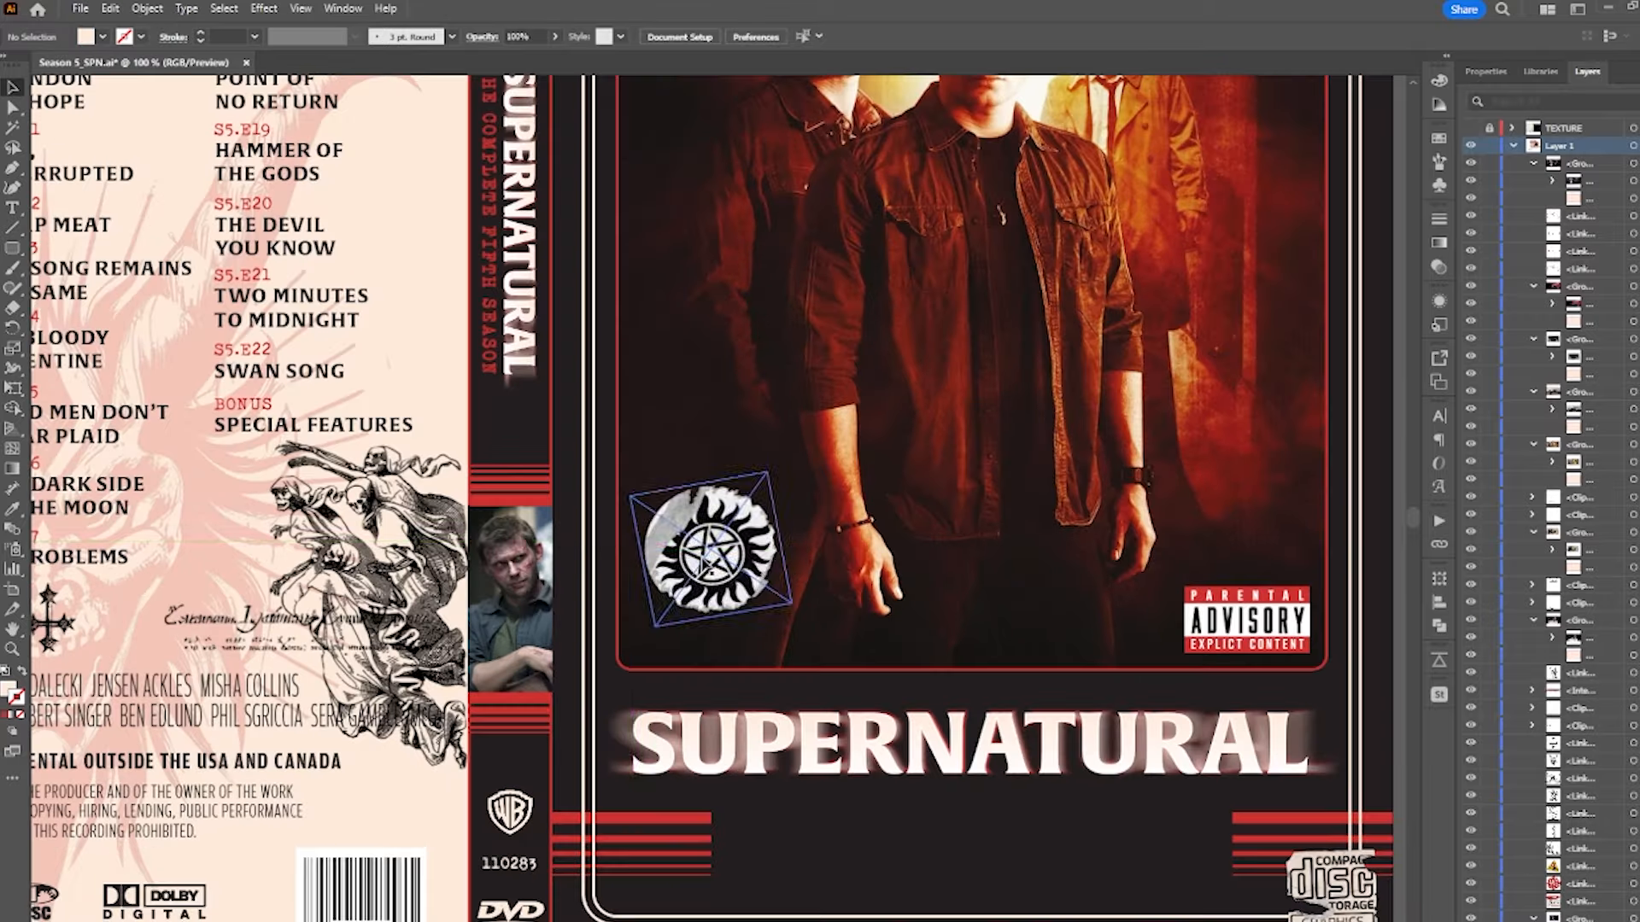
{"action": "left_click_drag", "start_coordinate": [711, 539], "coordinate": [736, 546]}
{"action": "key", "text": "ctrl+0"}
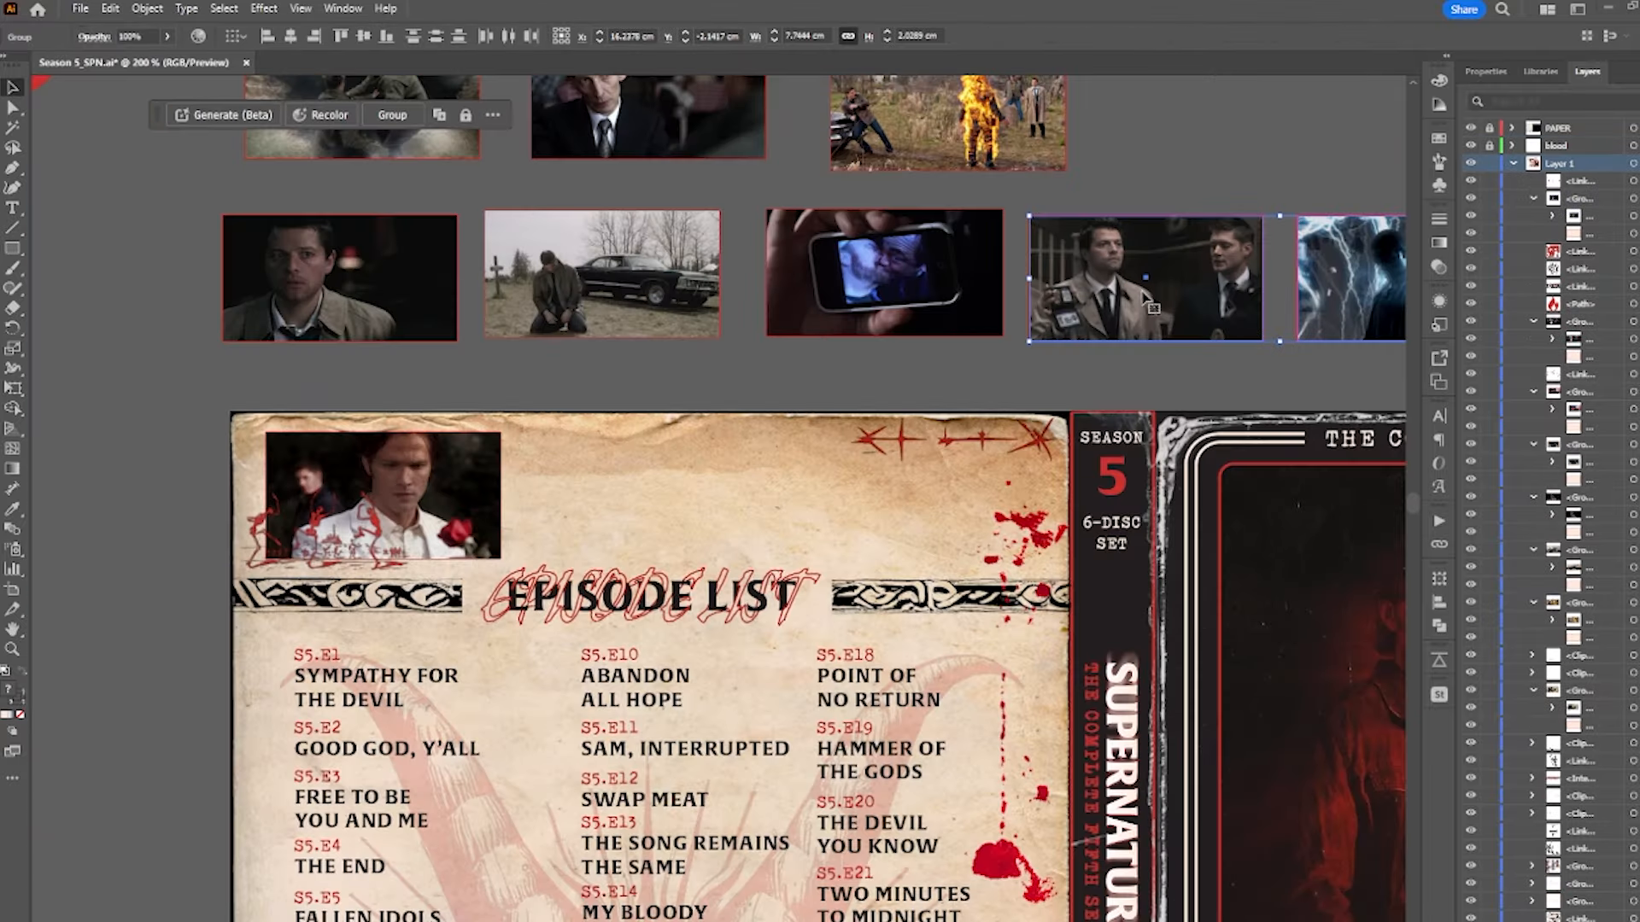
- Move the Castiel and Dean still and the lightning still together into the back cover's two empty photo slots
{"action": "left_click_drag", "start_coordinate": [1144, 293], "coordinate": [648, 518]}
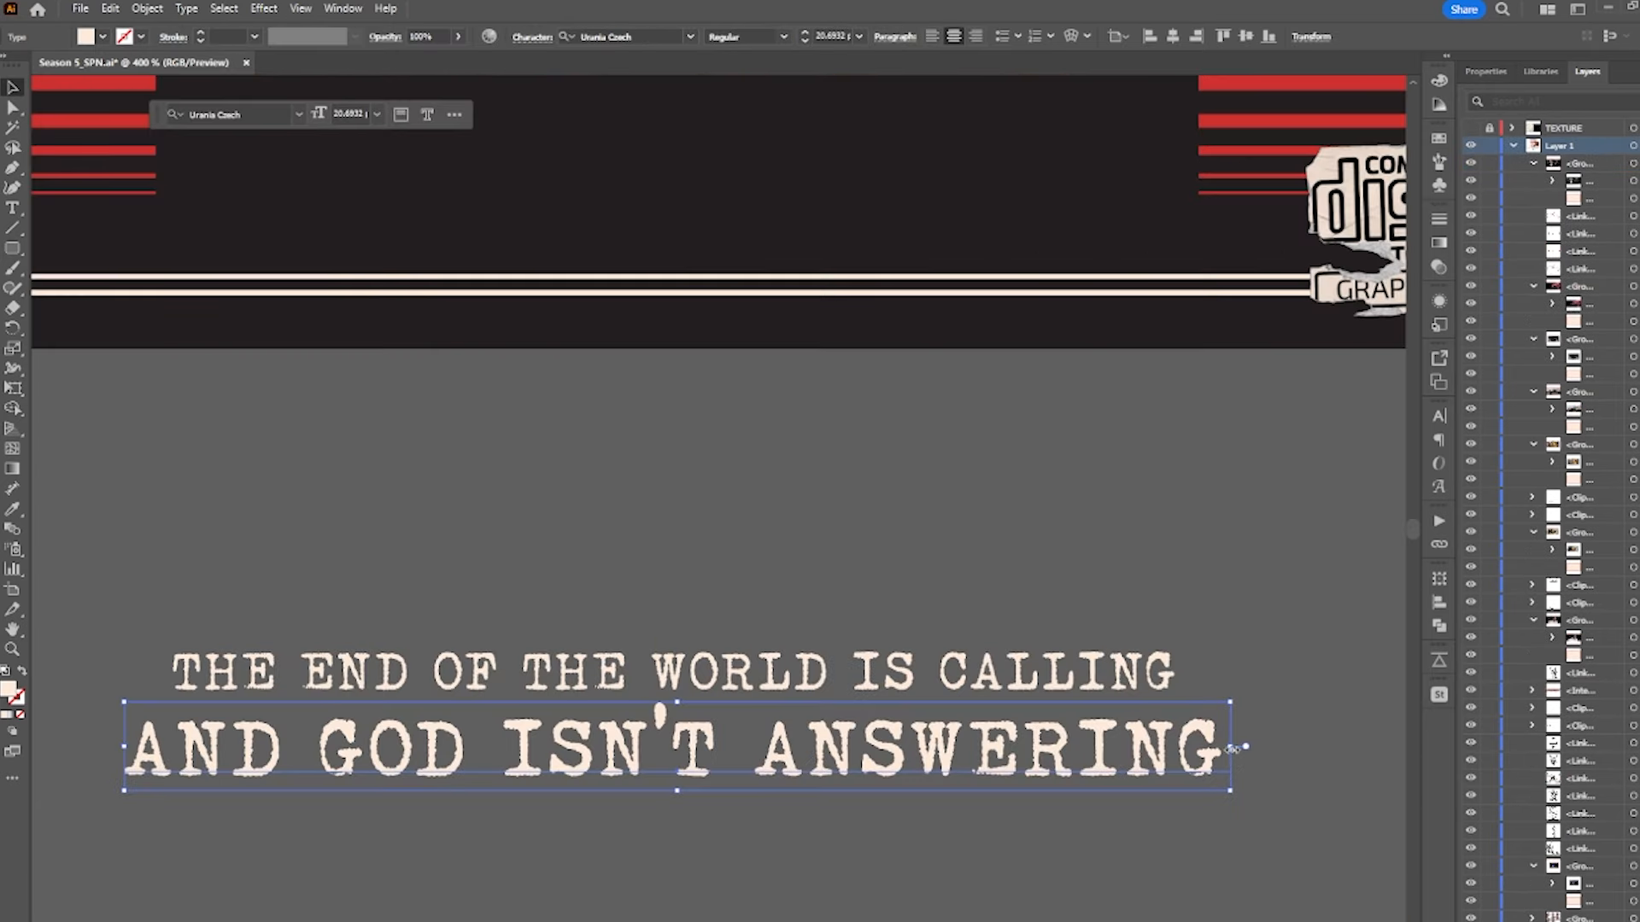
- Scale down the "AND GOD ISN'T ANSWERING" line to match the tagline line above it
{"action": "left_click_drag", "start_coordinate": [1233, 749], "coordinate": [1176, 750]}
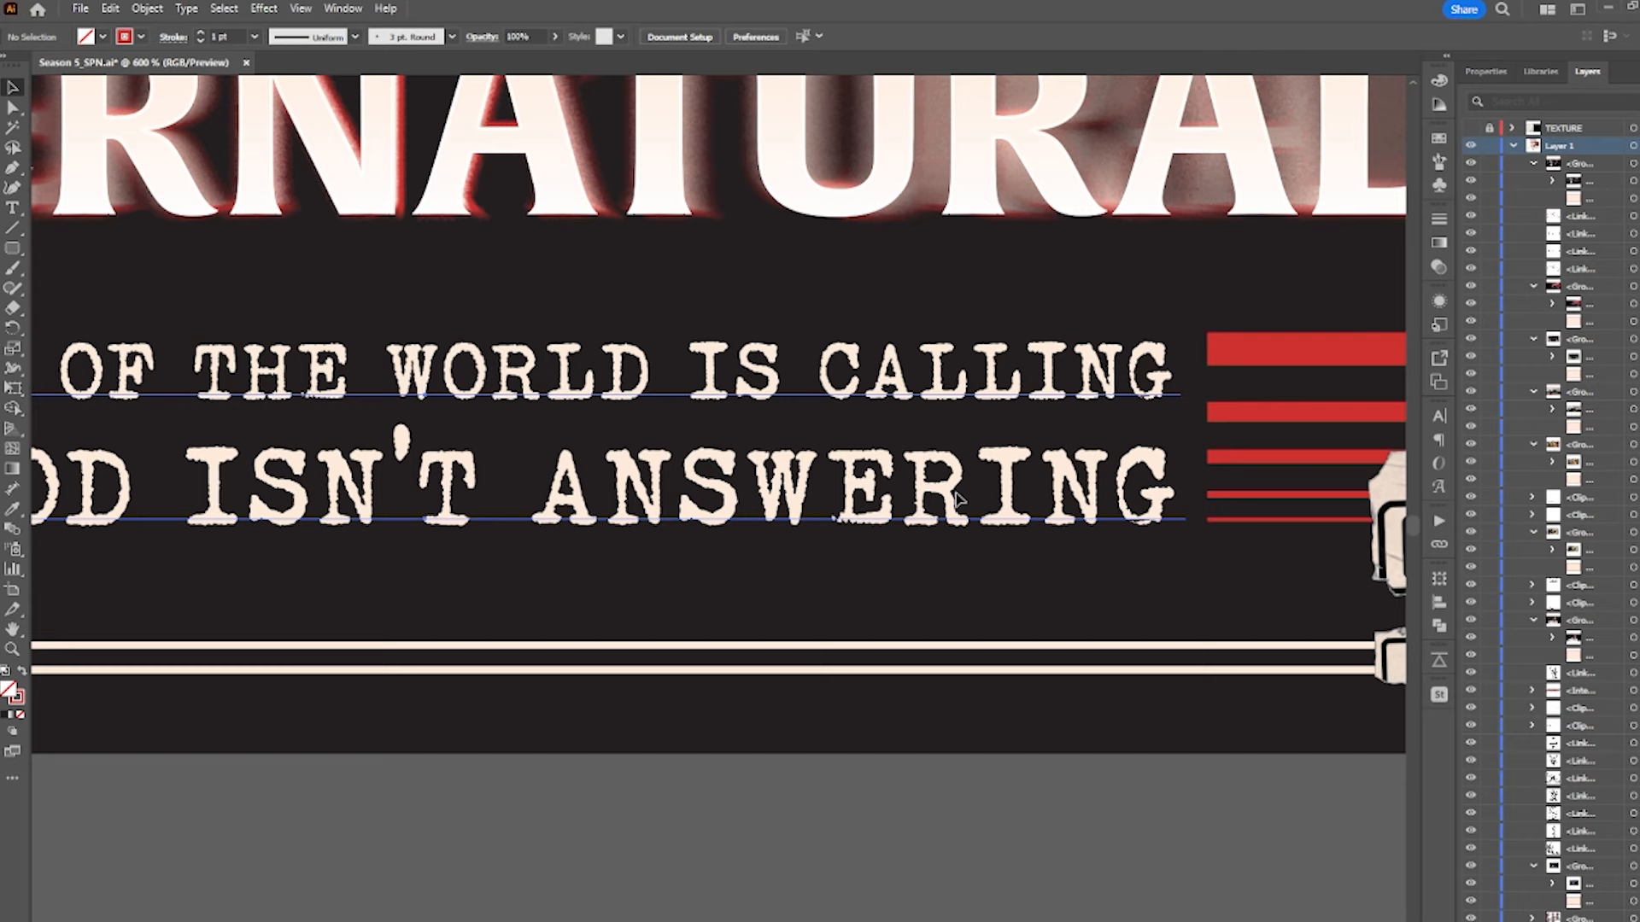
{"action": "left_click", "coordinate": [1006, 486]}
{"action": "left_click_drag", "start_coordinate": [1189, 427], "coordinate": [1171, 432]}
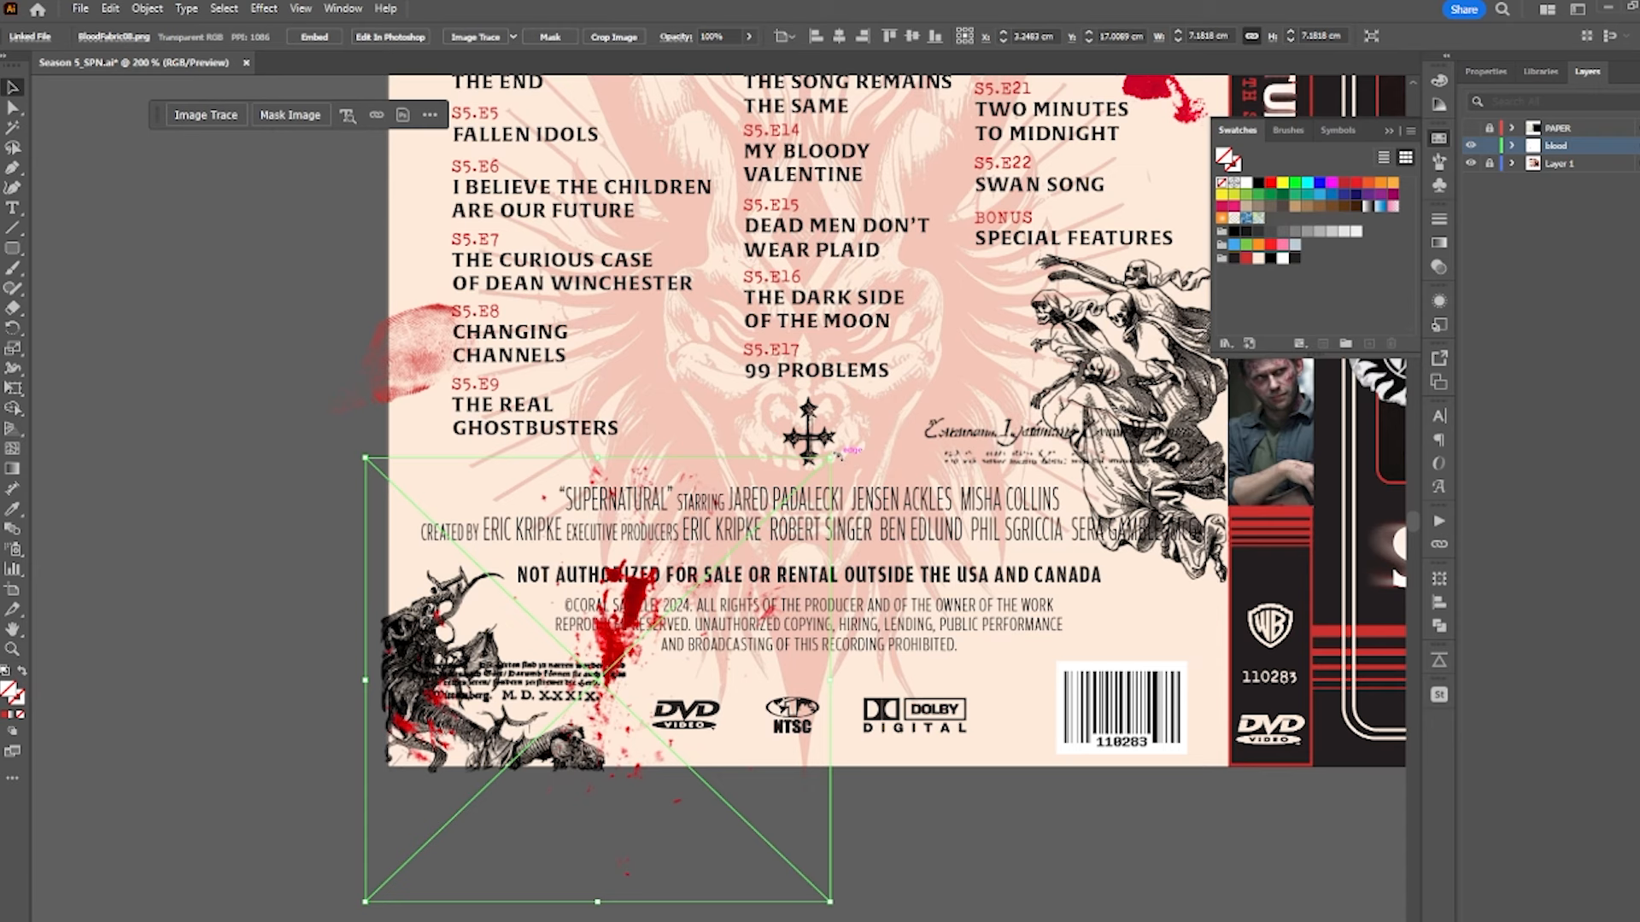
- Rotate the blood splatter at the back cover's lower left corner and shift it over the engraving
{"action": "left_click_drag", "start_coordinate": [838, 456], "coordinate": [465, 868]}
{"action": "left_click_drag", "start_coordinate": [579, 757], "coordinate": [546, 726]}
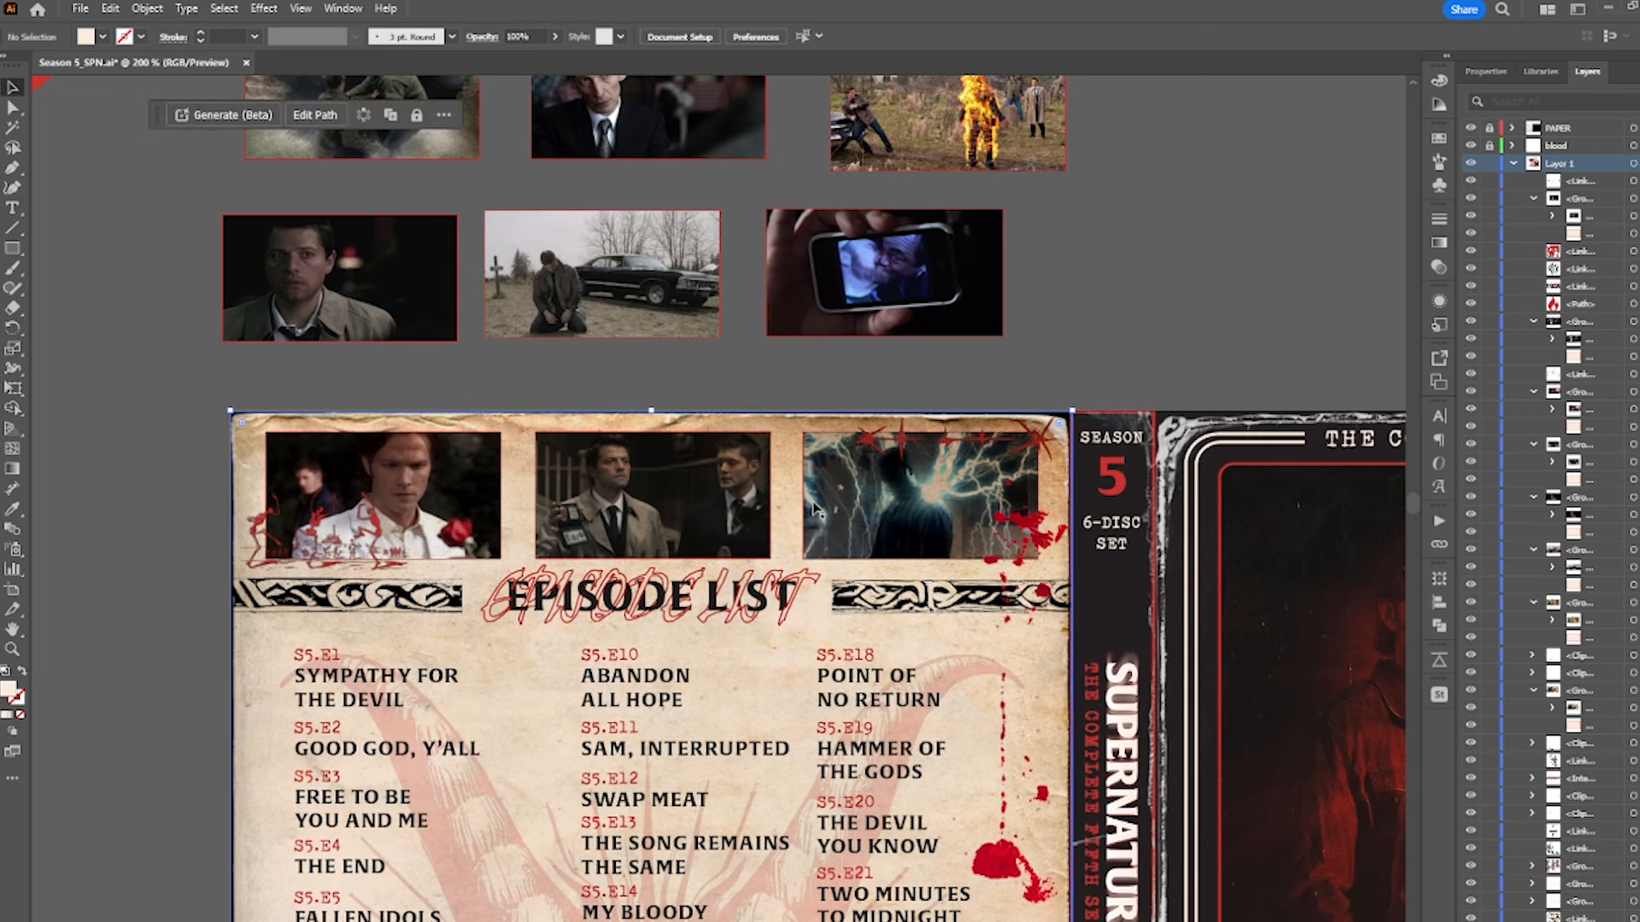
- Centre the row of three stills horizontally on the back cover panel
{"action": "left_click", "coordinate": [815, 509]}
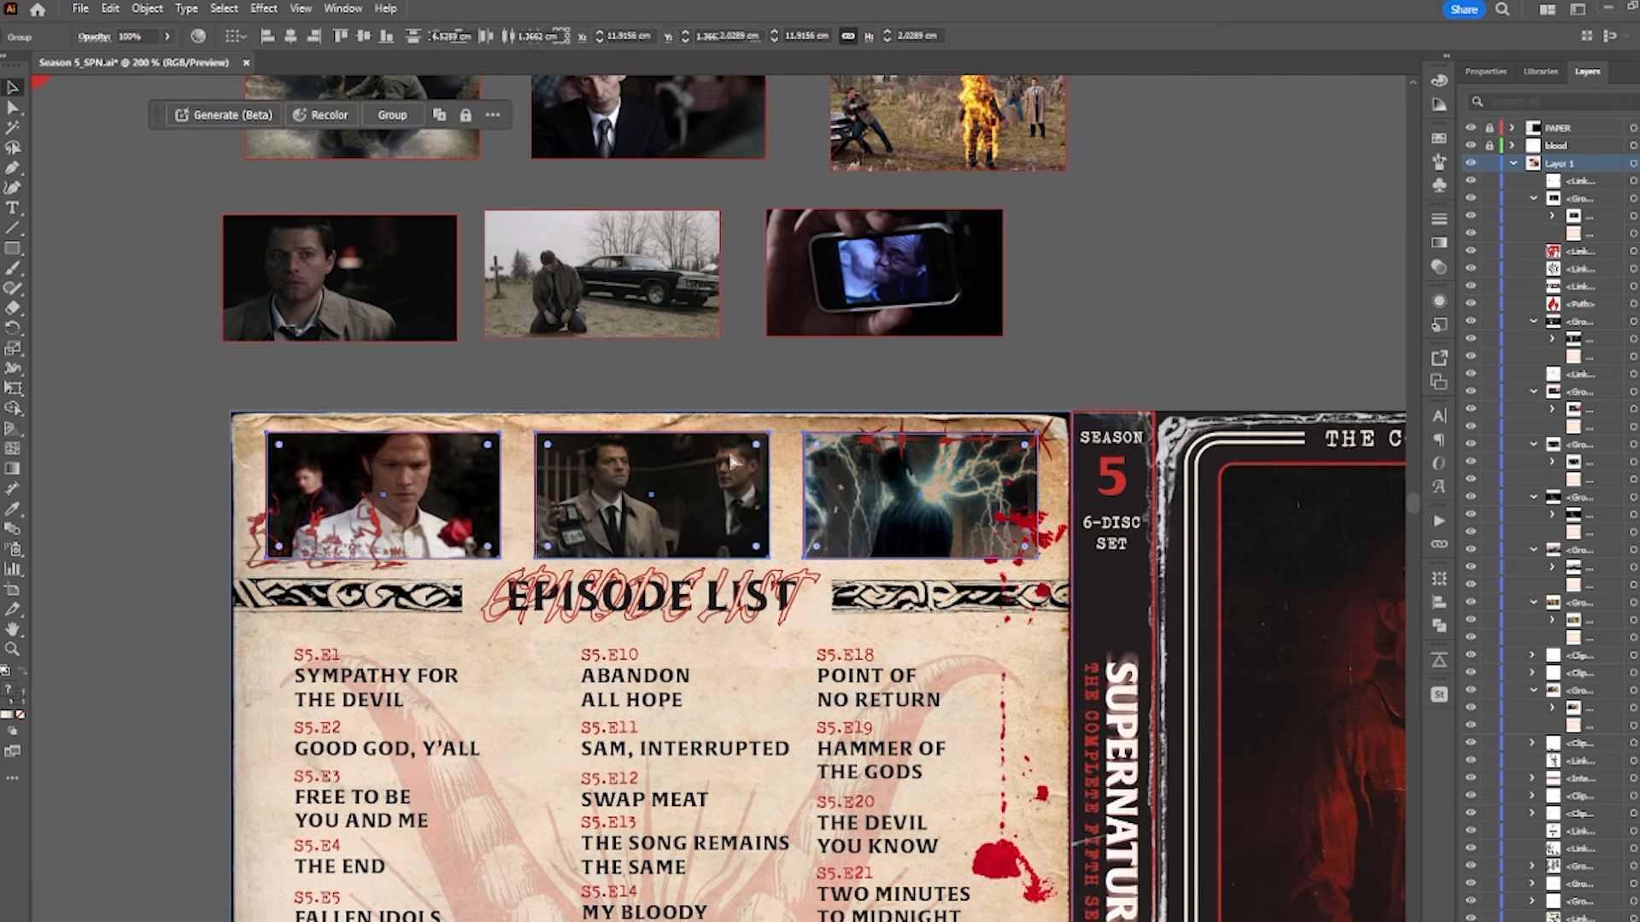
{"action": "left_click", "coordinate": [690, 427], "text": "shift"}
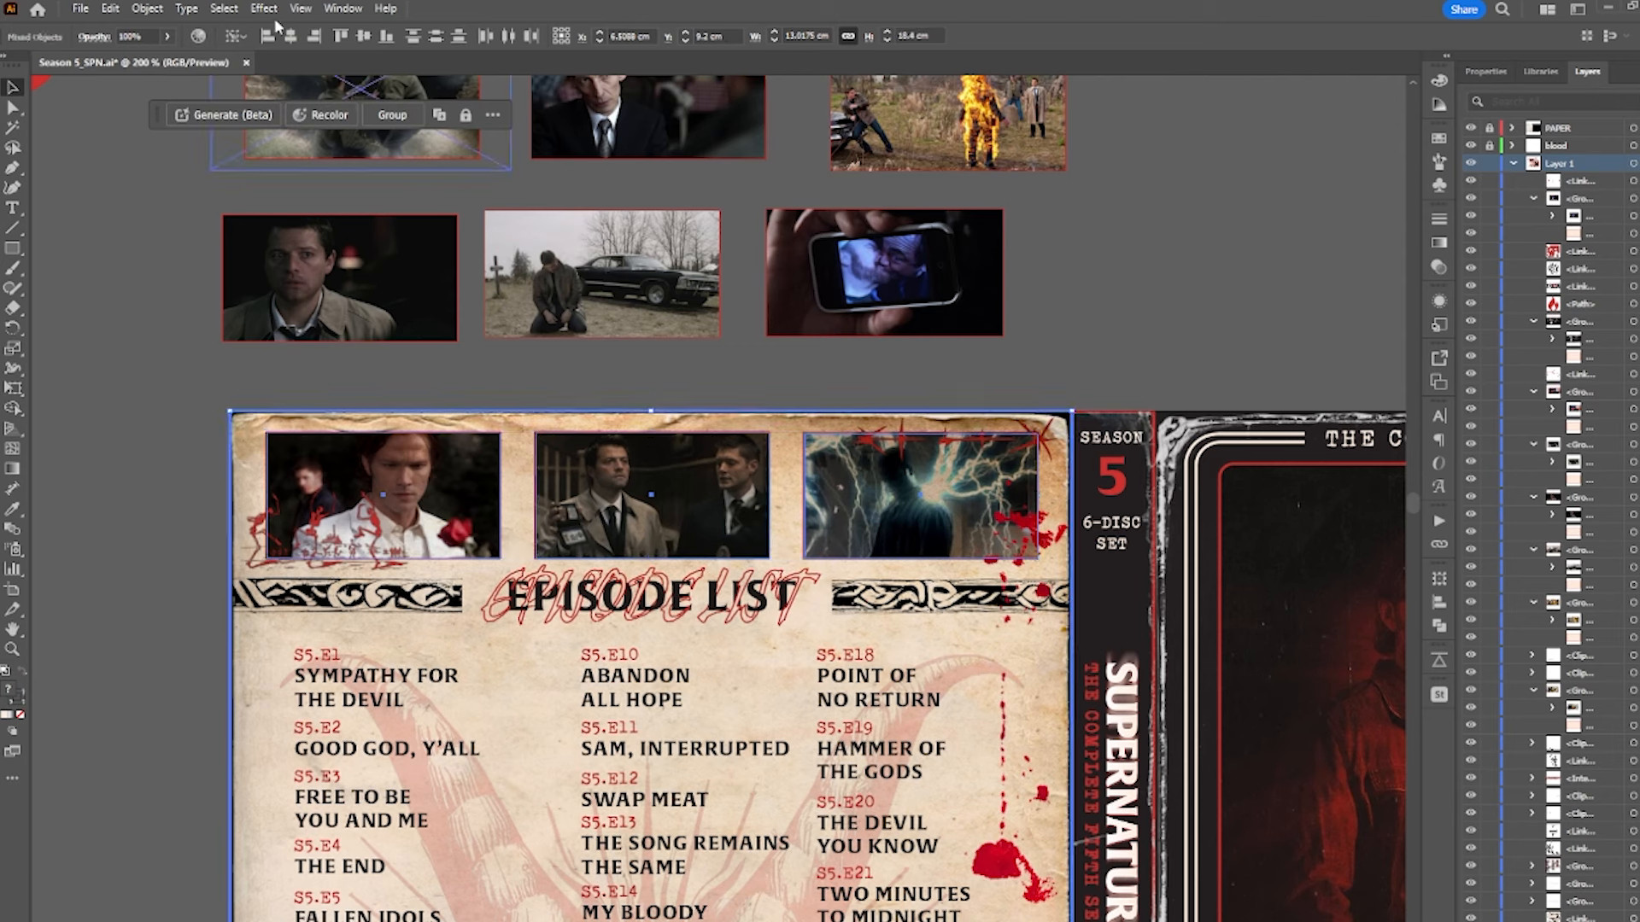
{"action": "left_click", "coordinate": [293, 41]}
{"action": "left_click", "coordinate": [1171, 337]}
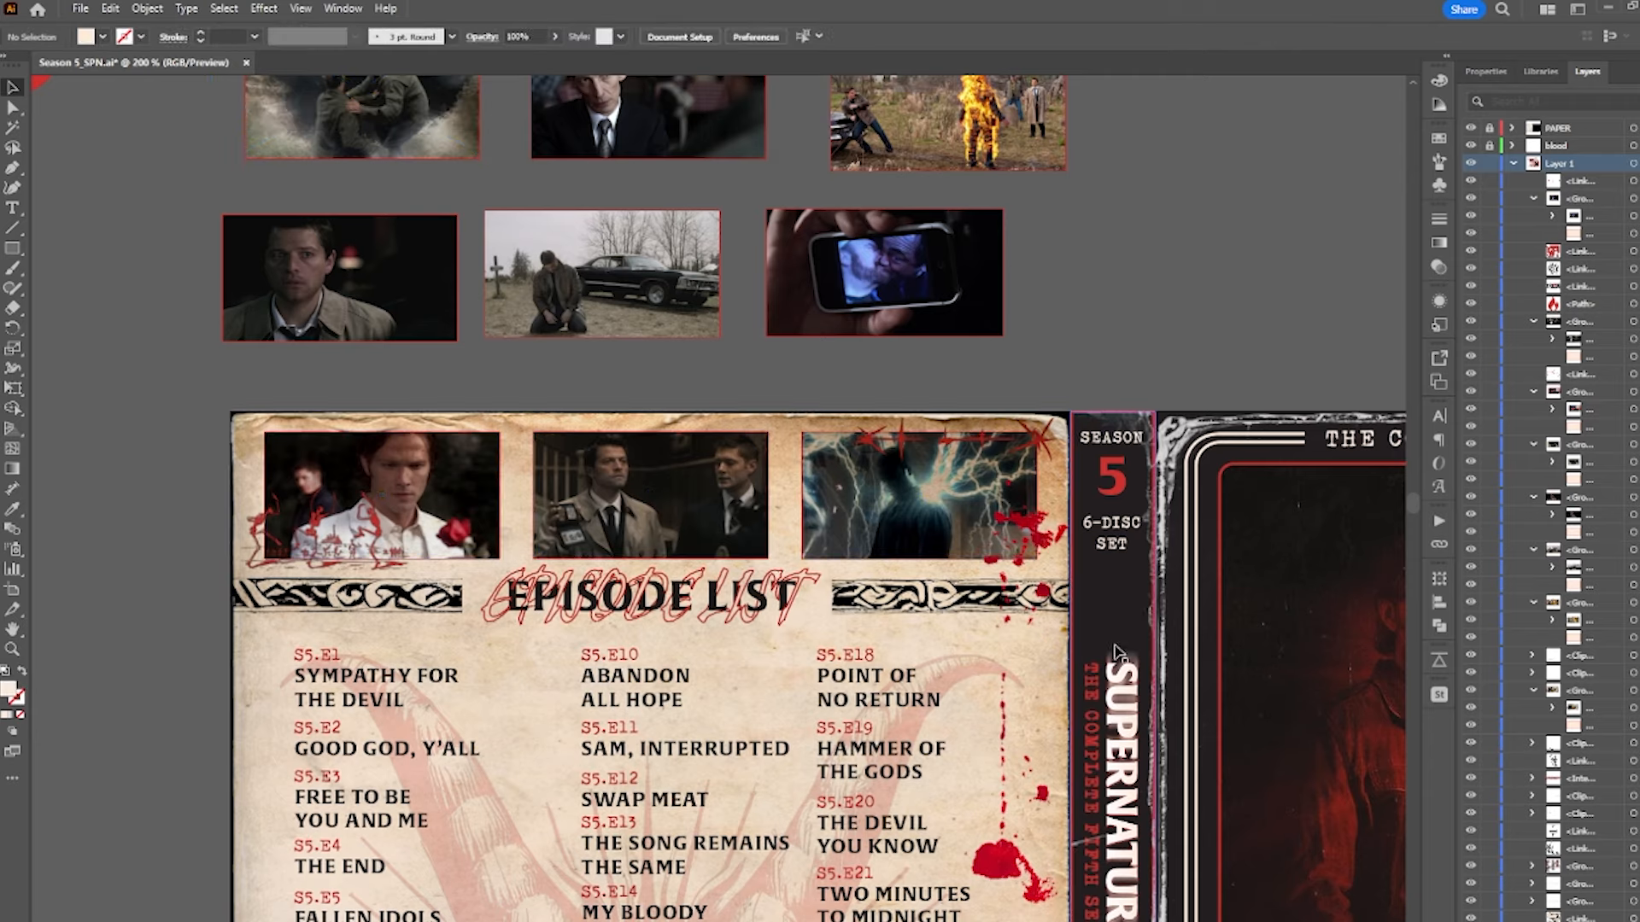
{"action": "left_click_drag", "start_coordinate": [1107, 649], "coordinate": [974, 551]}
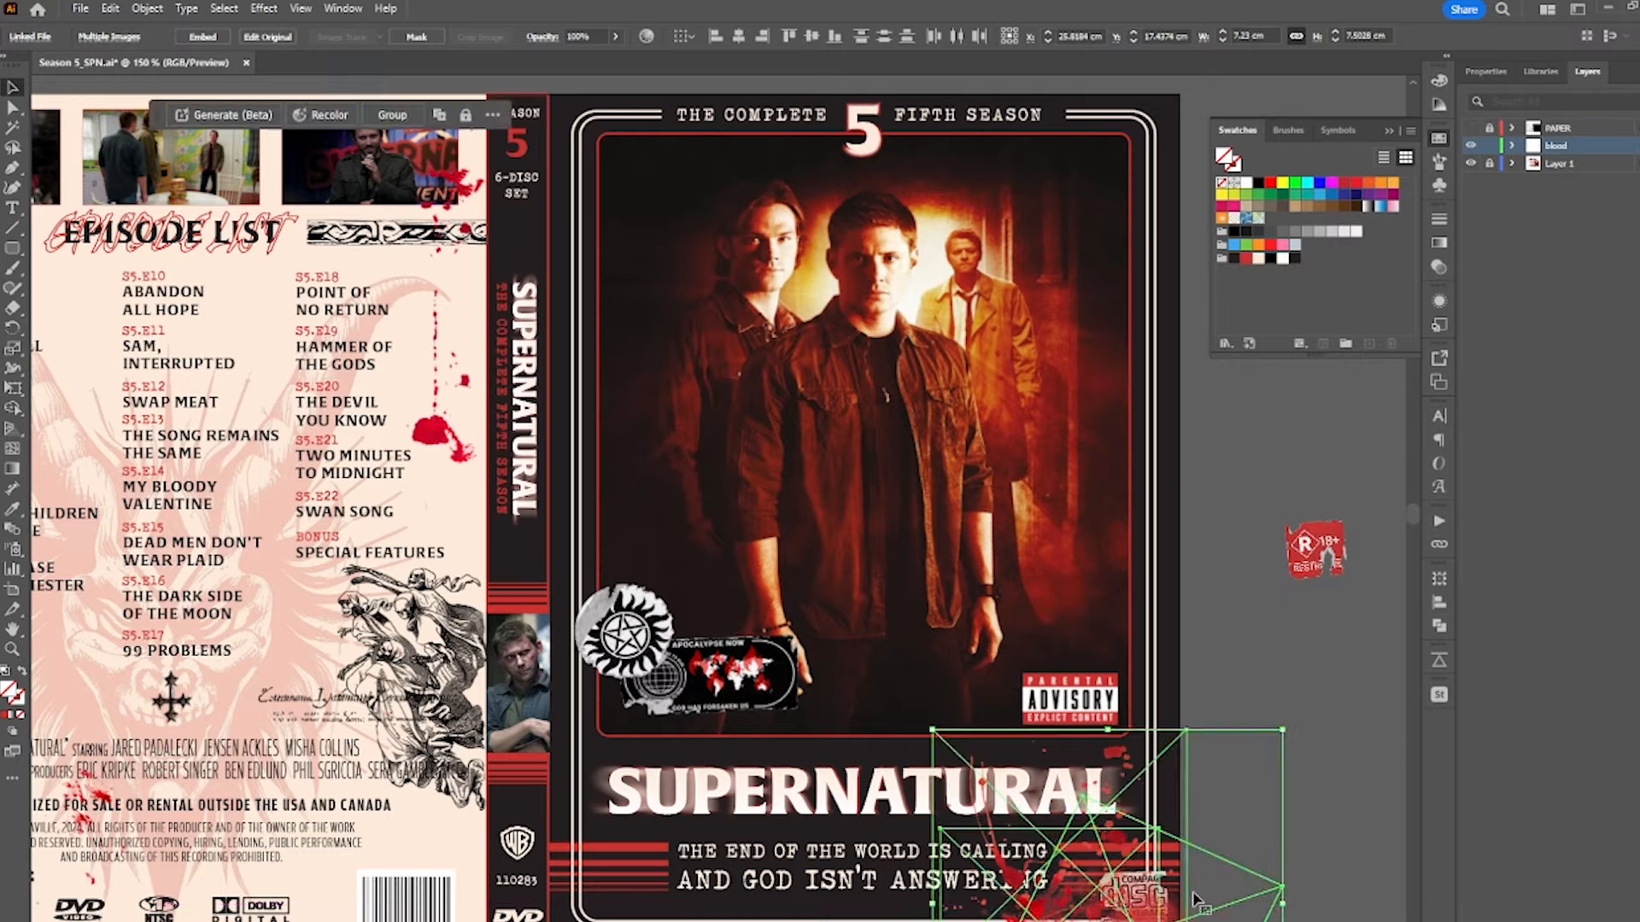
- Move the group of blood splatters from the front cover's lower right corner up to the right edge of the cast photo
{"action": "scroll", "coordinate": [1178, 786], "scroll_direction": "down", "scroll_amount": 3}
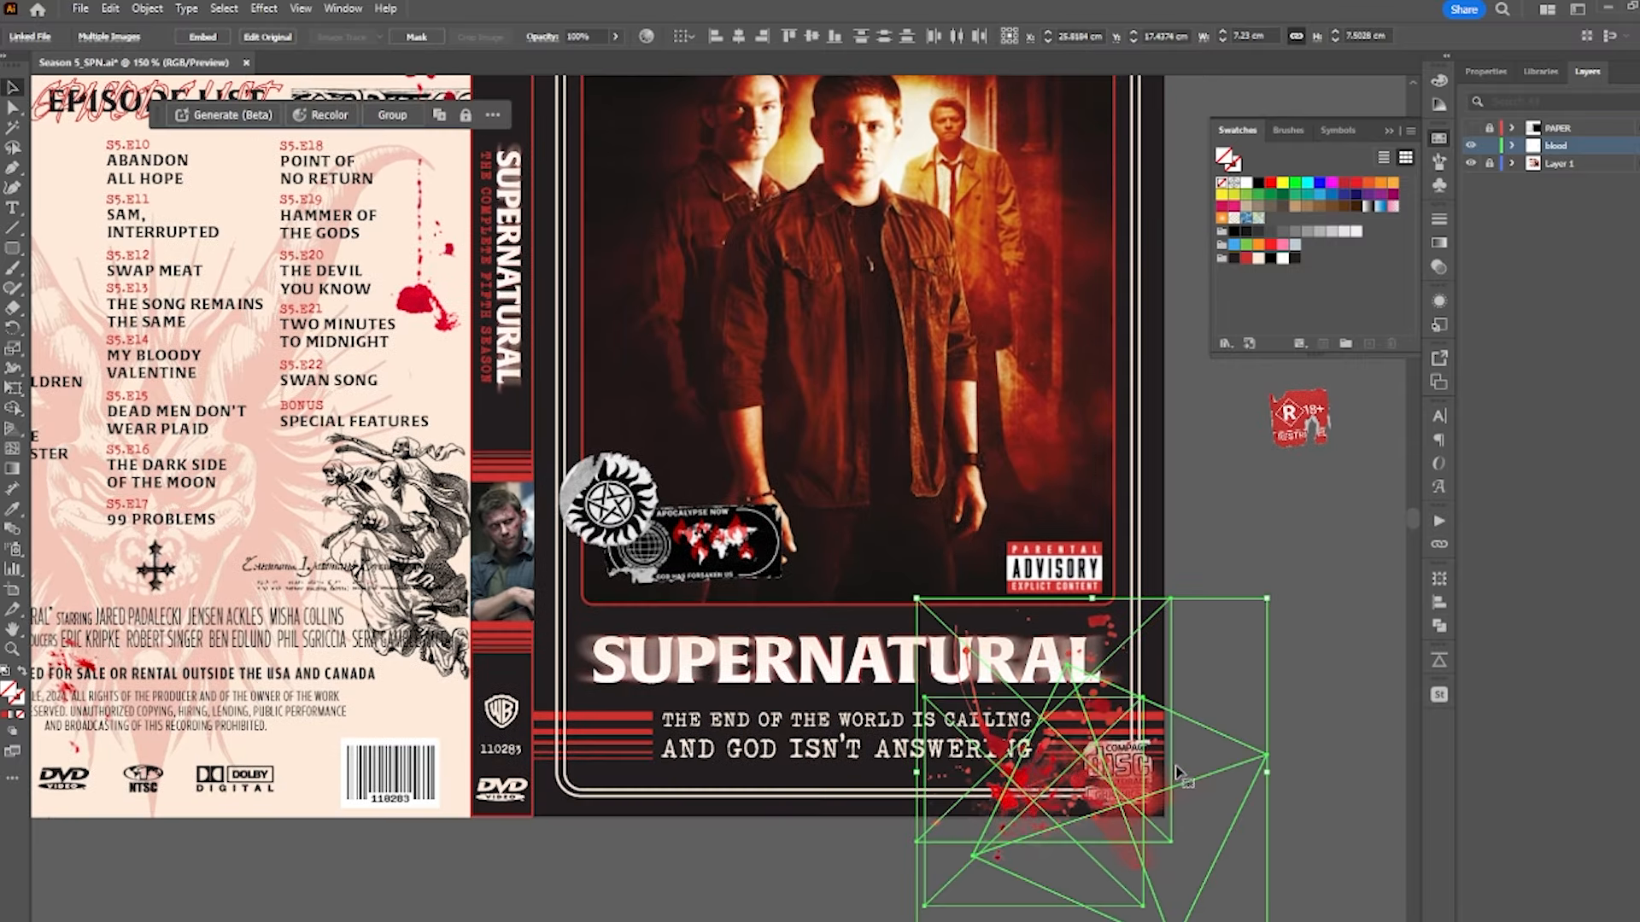
{"action": "left_click_drag", "start_coordinate": [1173, 775], "coordinate": [1179, 476]}
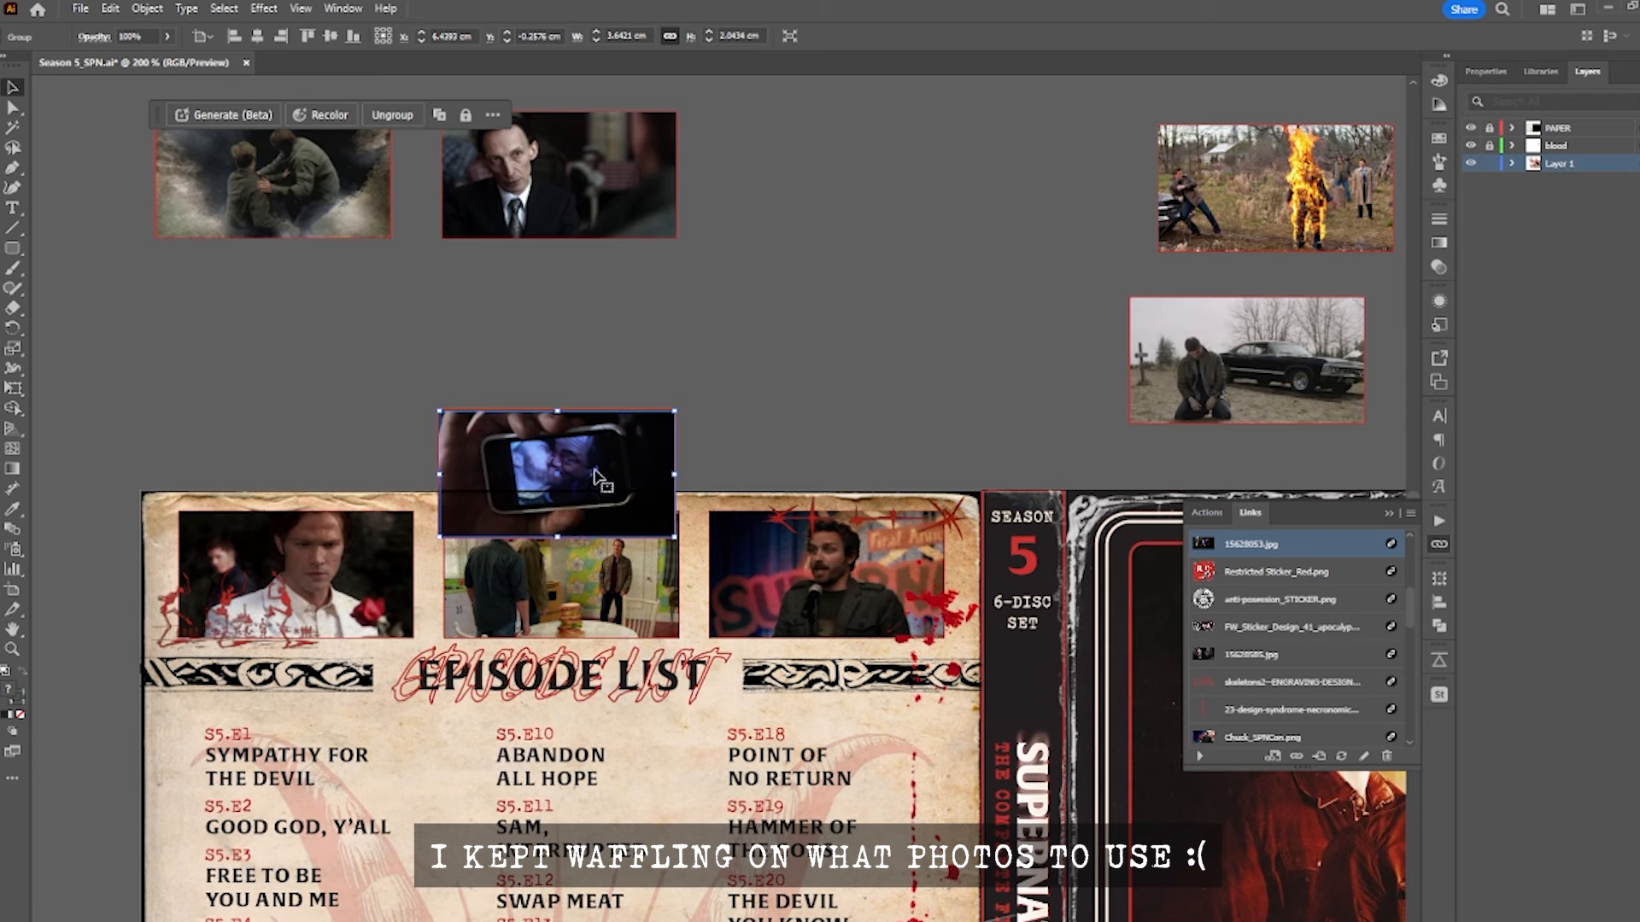
- Set the phone still aside and try the graveside still with the black car in the back cover's middle photo frame
{"action": "left_click_drag", "start_coordinate": [602, 496], "coordinate": [774, 388]}
{"action": "scroll", "coordinate": [602, 577], "scroll_direction": "down", "scroll_amount": 1}
{"action": "left_click_drag", "start_coordinate": [1136, 404], "coordinate": [622, 563]}
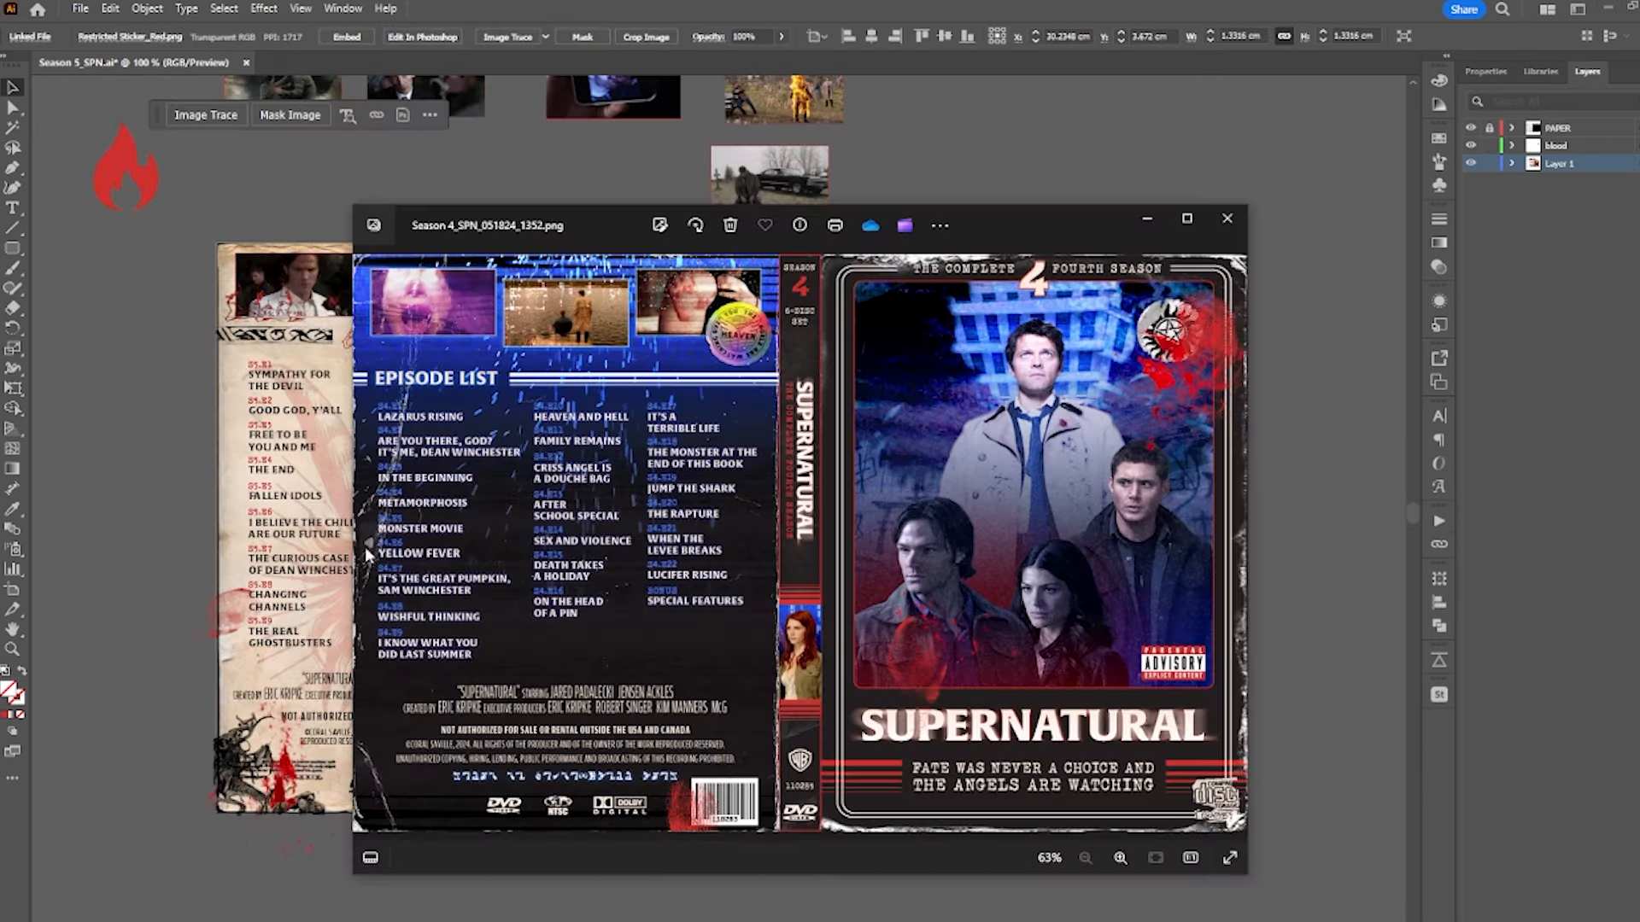
- In the image viewer, browse the exported season covers and place the viewer beside the season five front cover for comparison
{"action": "left_click", "coordinate": [372, 543]}
{"action": "left_click", "coordinate": [371, 543]}
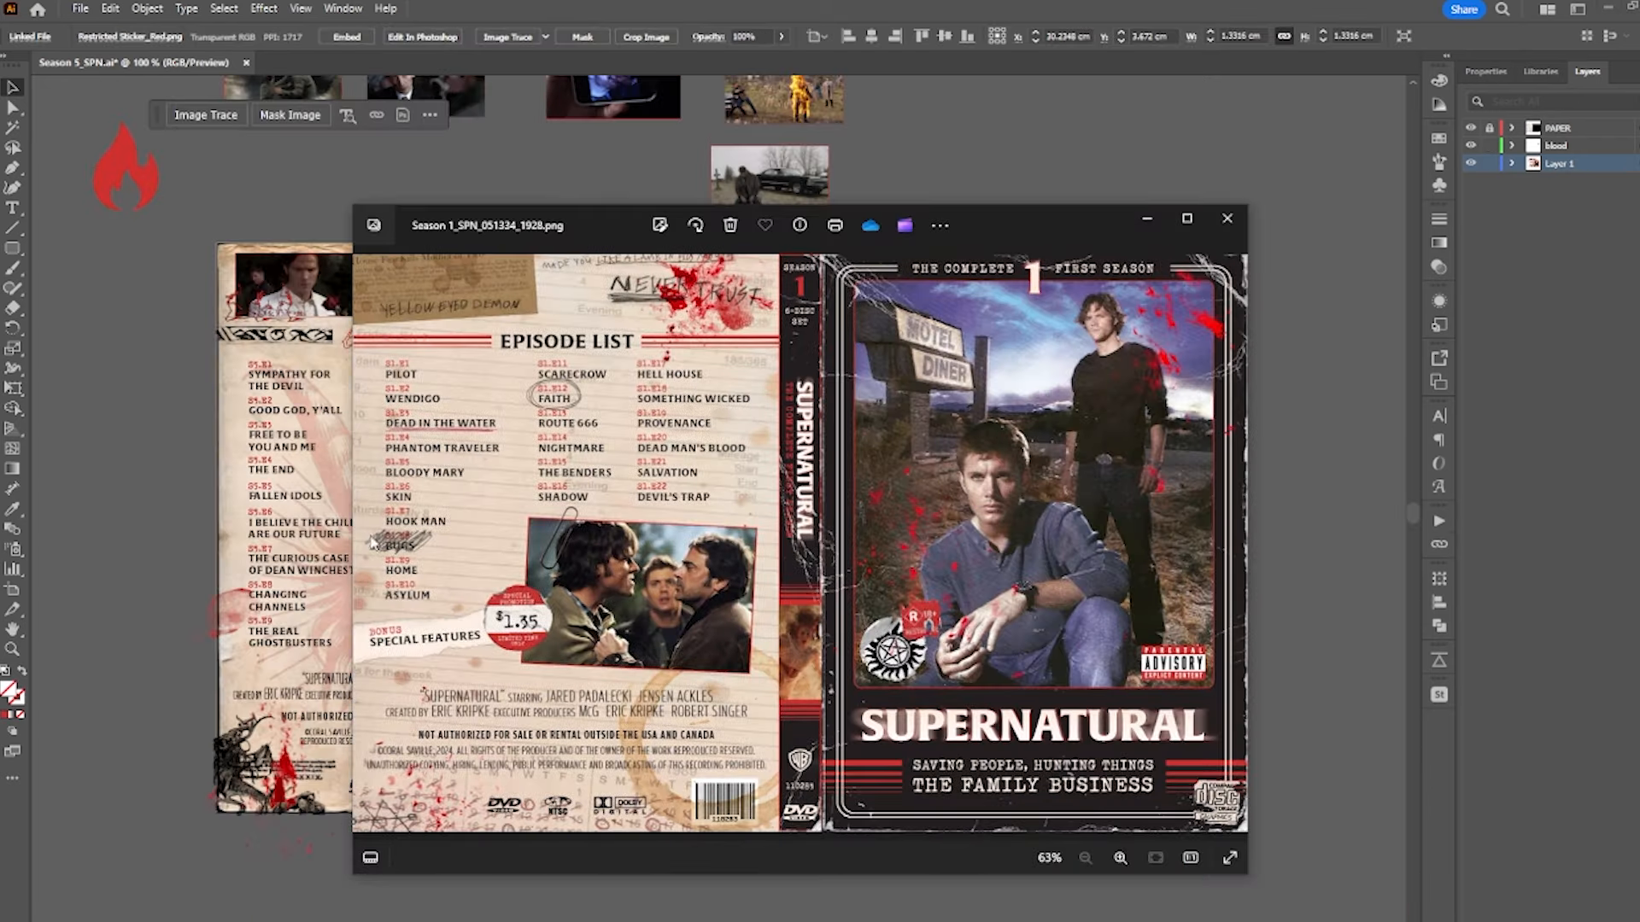
{"action": "left_click_drag", "start_coordinate": [960, 223], "coordinate": [402, 209]}
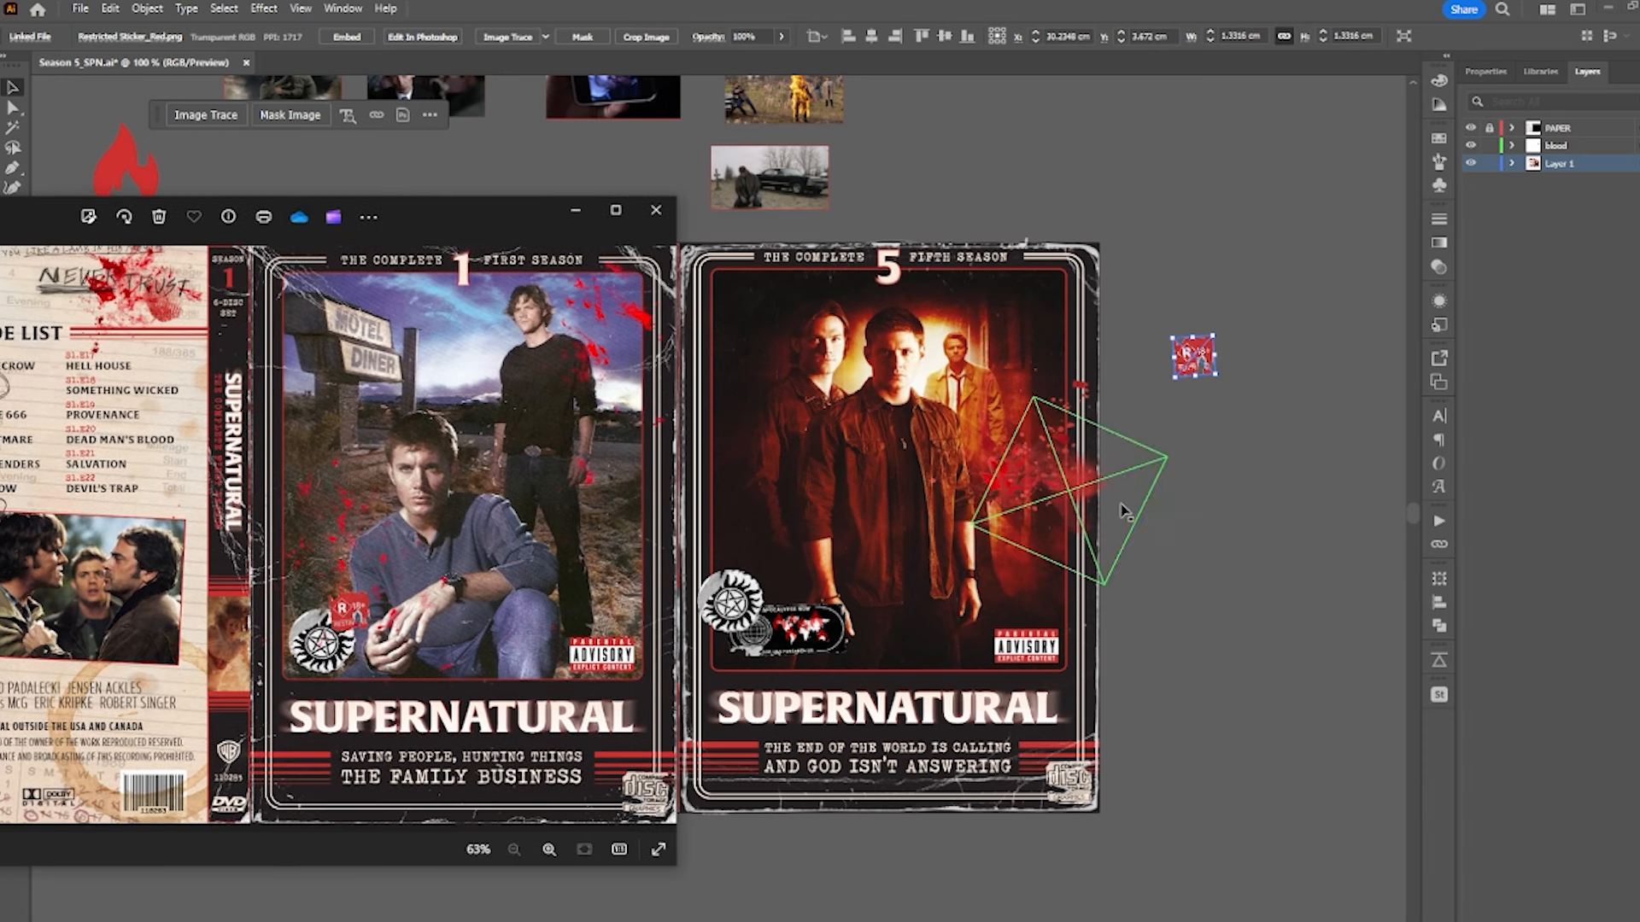
- In Illustrator, place the red Restricted sticker in the upper right corner of the front cover photo
{"action": "left_click", "coordinate": [1181, 459]}
{"action": "left_click_drag", "start_coordinate": [1195, 357], "coordinate": [1046, 303]}
{"action": "key", "text": "alt+Tab"}
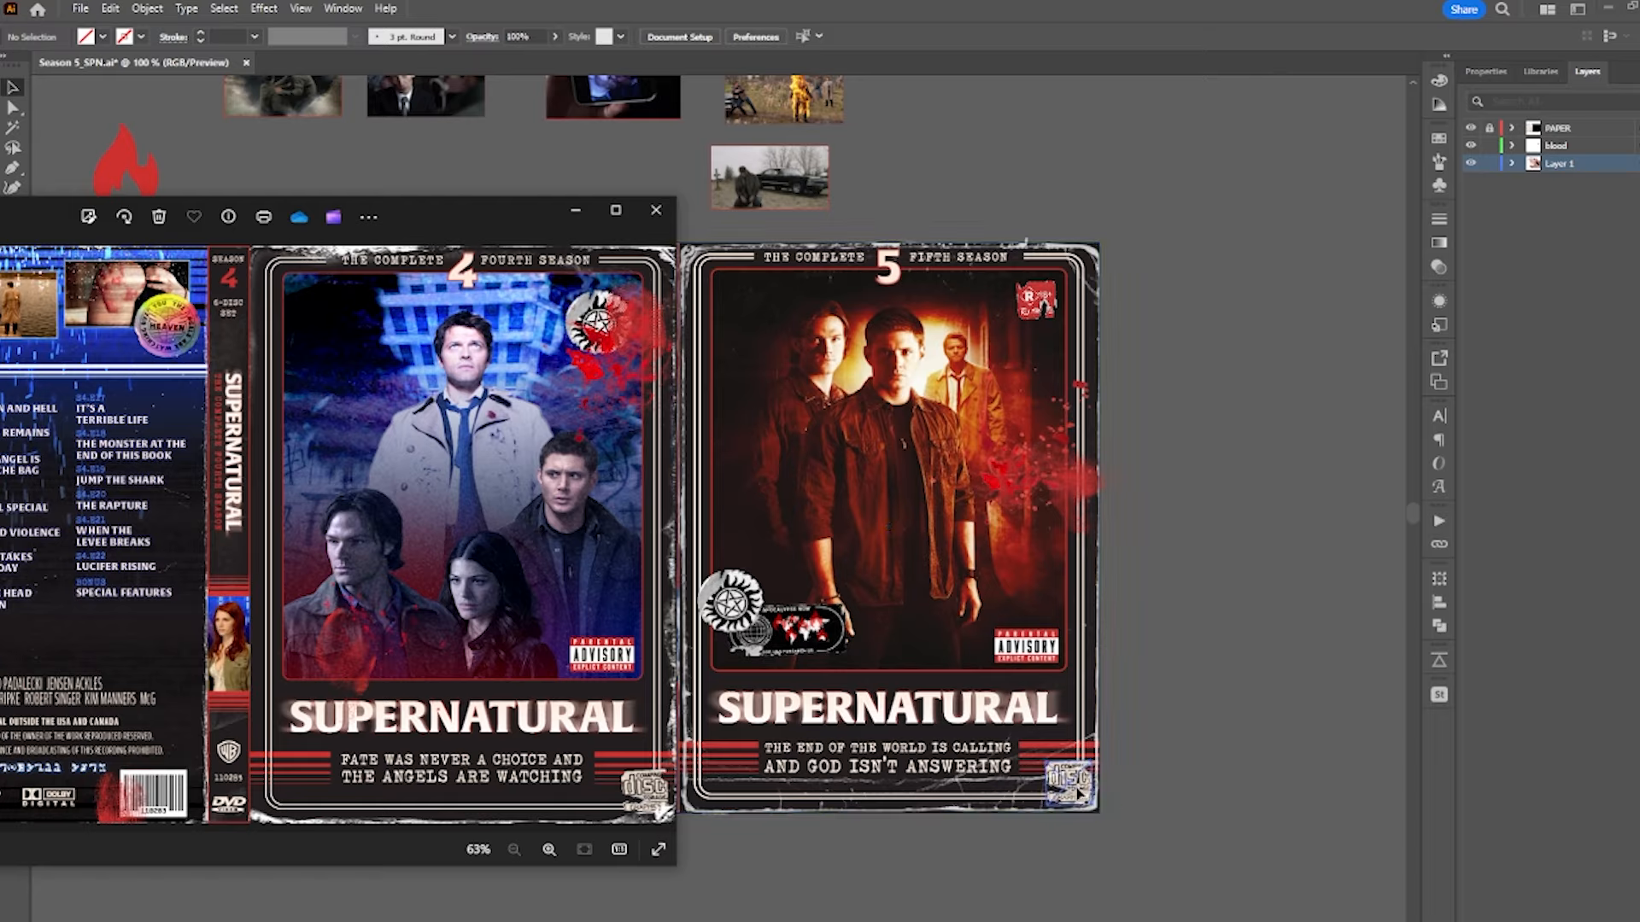
- Enlarge the compact disc sticker in the front cover's lower right corner to 1.5661 cm
{"action": "left_click", "coordinate": [1083, 793]}
{"action": "scroll", "coordinate": [1085, 790], "scroll_direction": "up", "scroll_amount": 4}
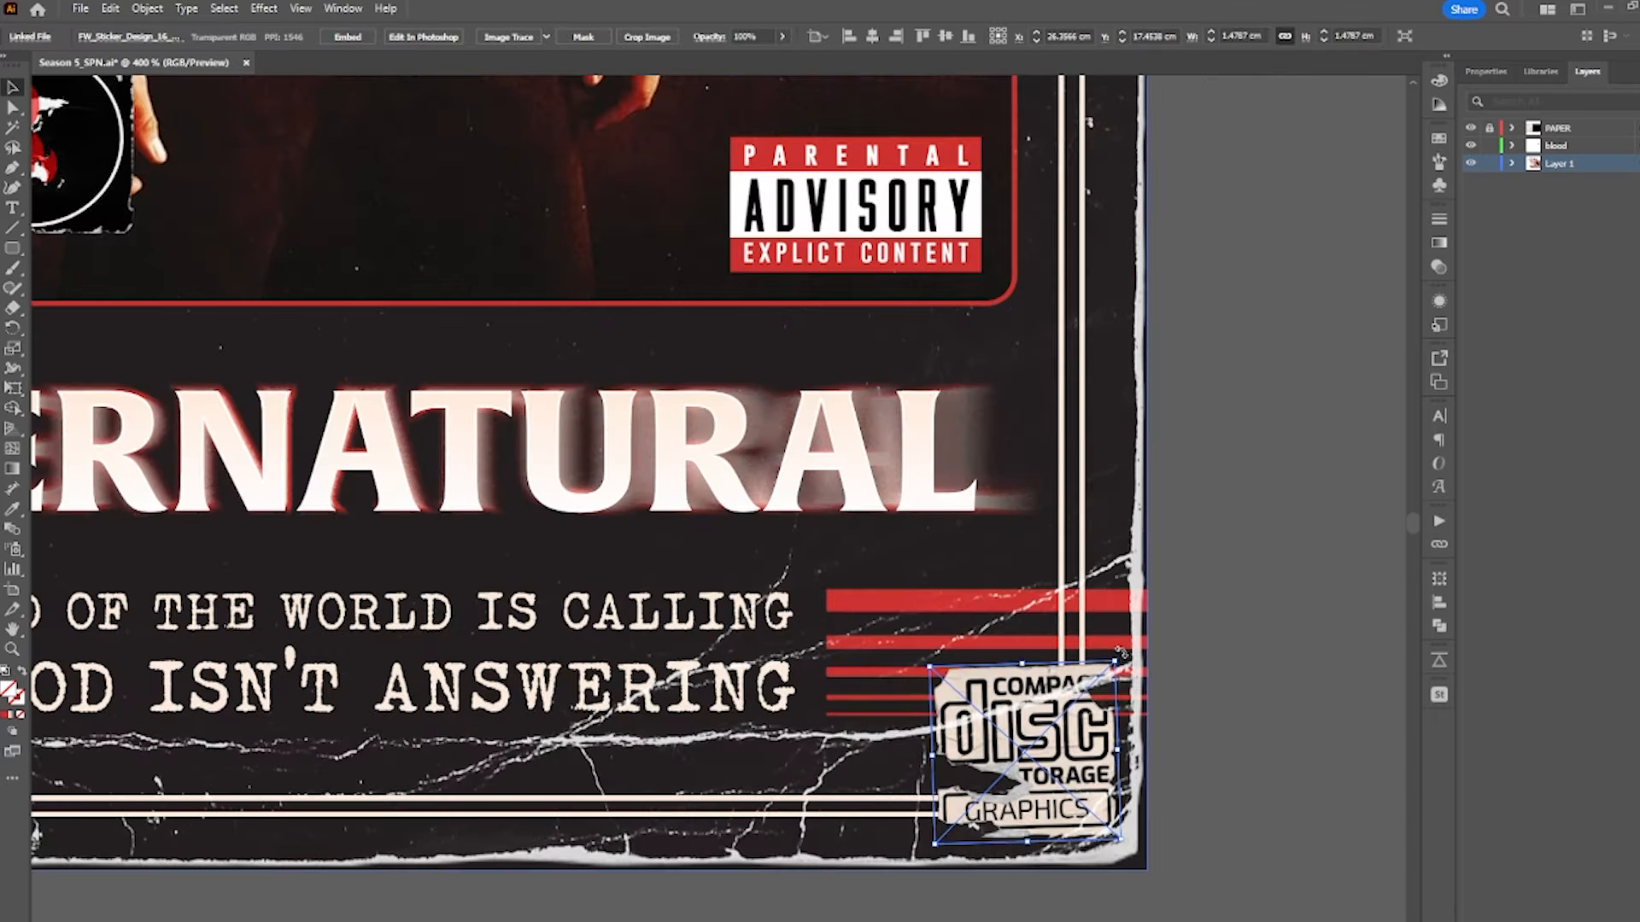
{"action": "left_click_drag", "start_coordinate": [1133, 652], "coordinate": [1140, 666]}
{"action": "scroll", "coordinate": [890, 669], "scroll_direction": "down", "scroll_amount": 4}
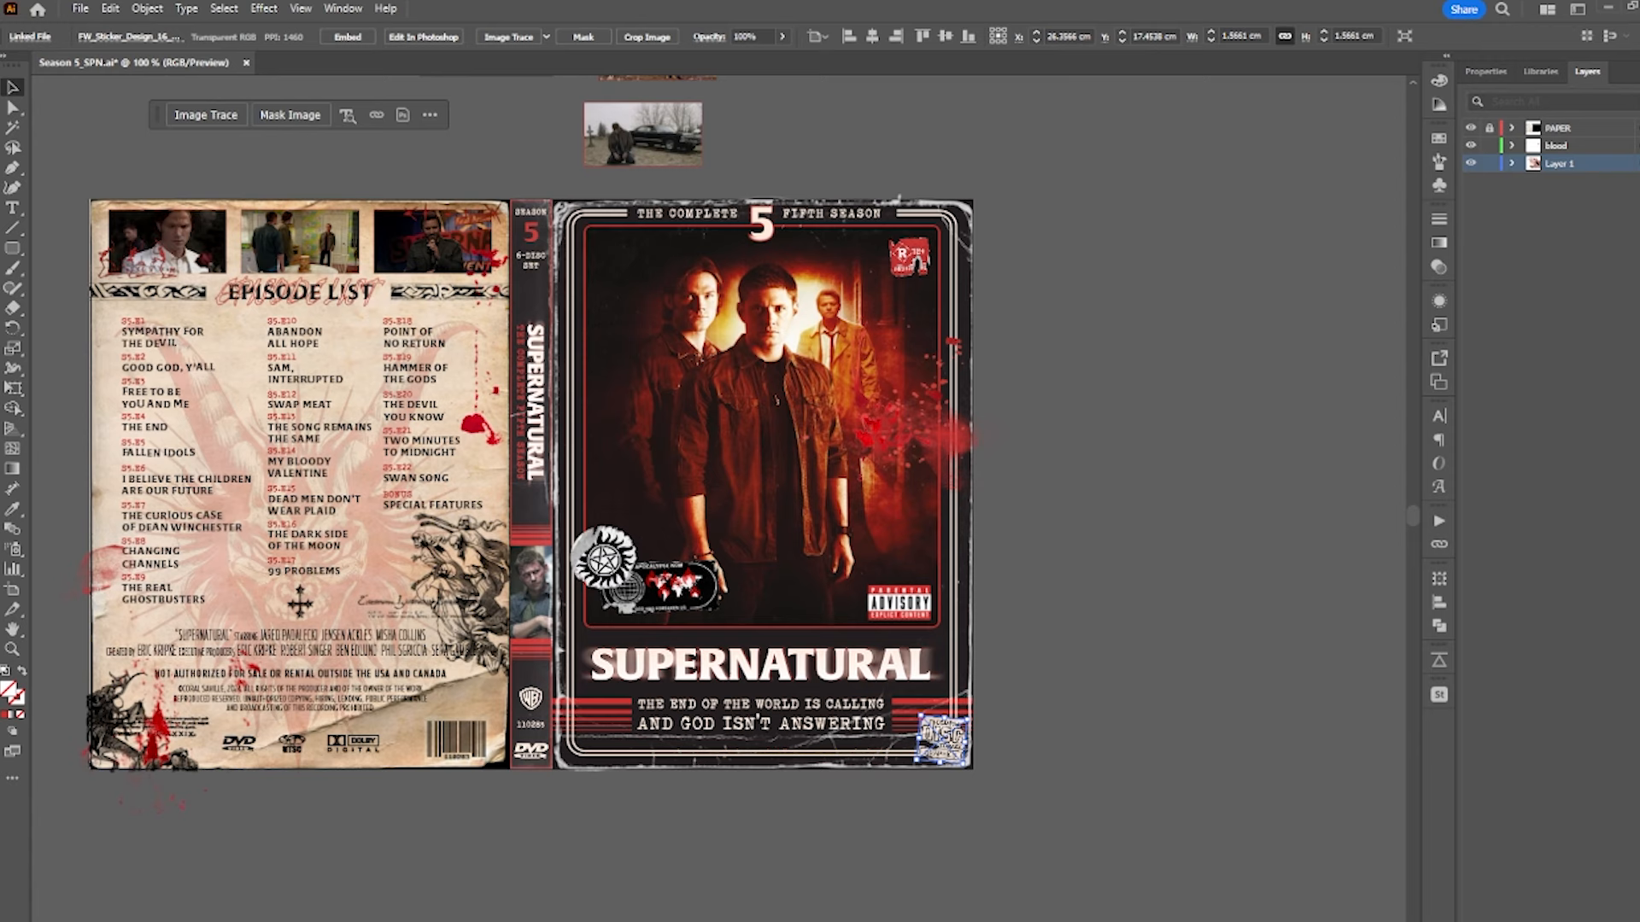
- Compare the season five cover with the earlier season cover exports in the image viewer
{"action": "key", "text": "alt+Tab"}
{"action": "left_click_drag", "start_coordinate": [830, 369], "coordinate": [1011, 395]}
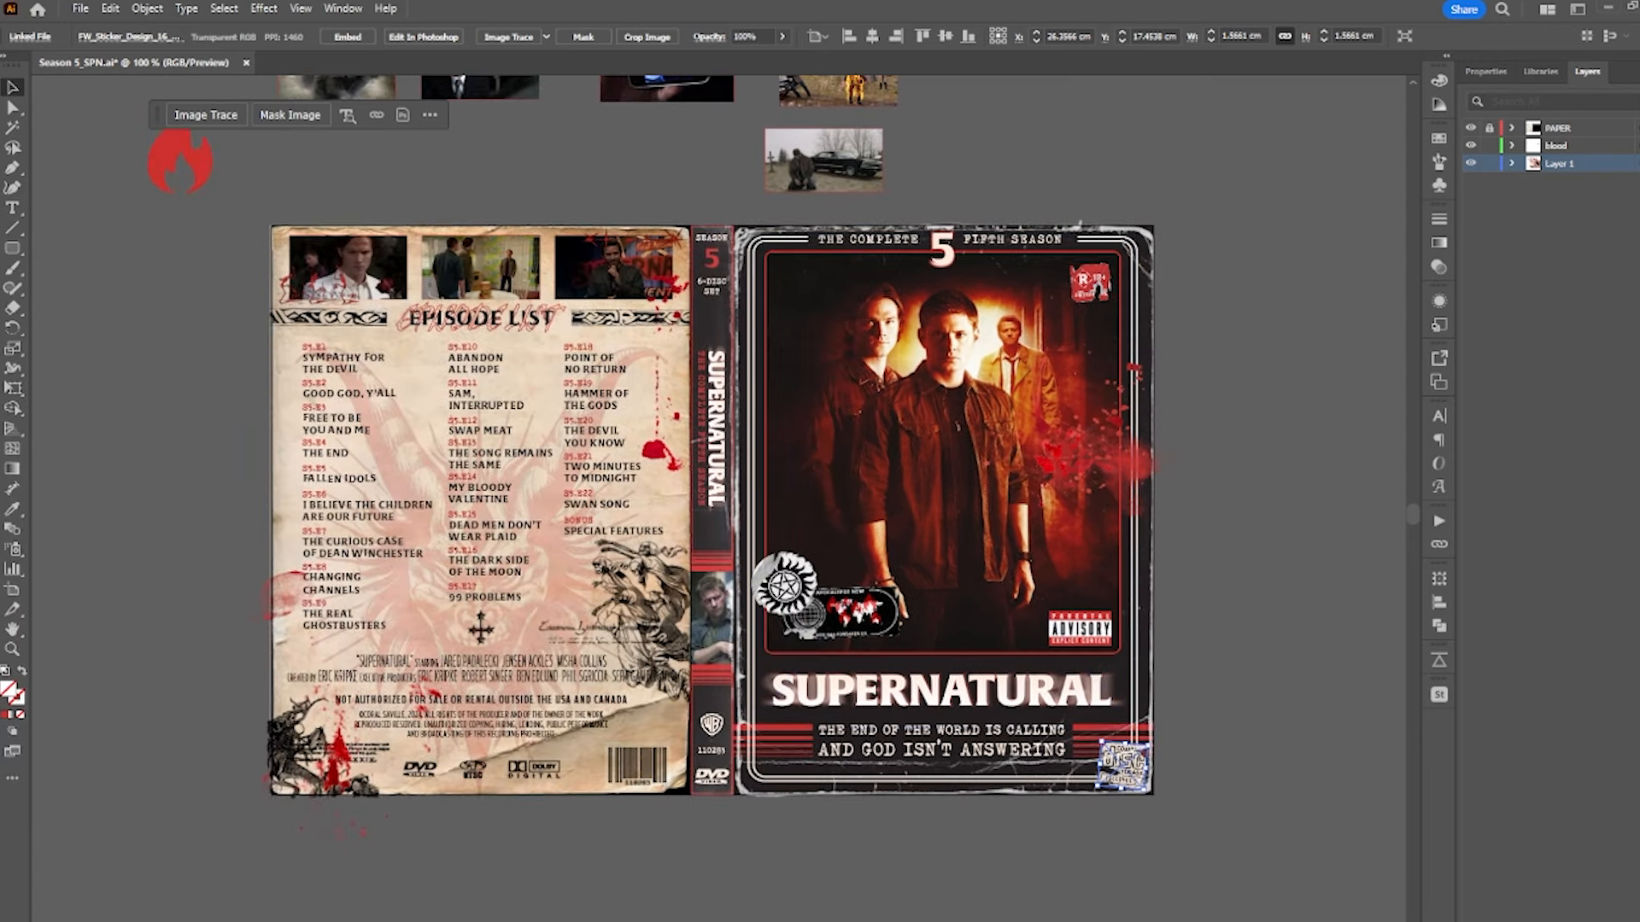
{"action": "key", "text": "alt+Tab"}
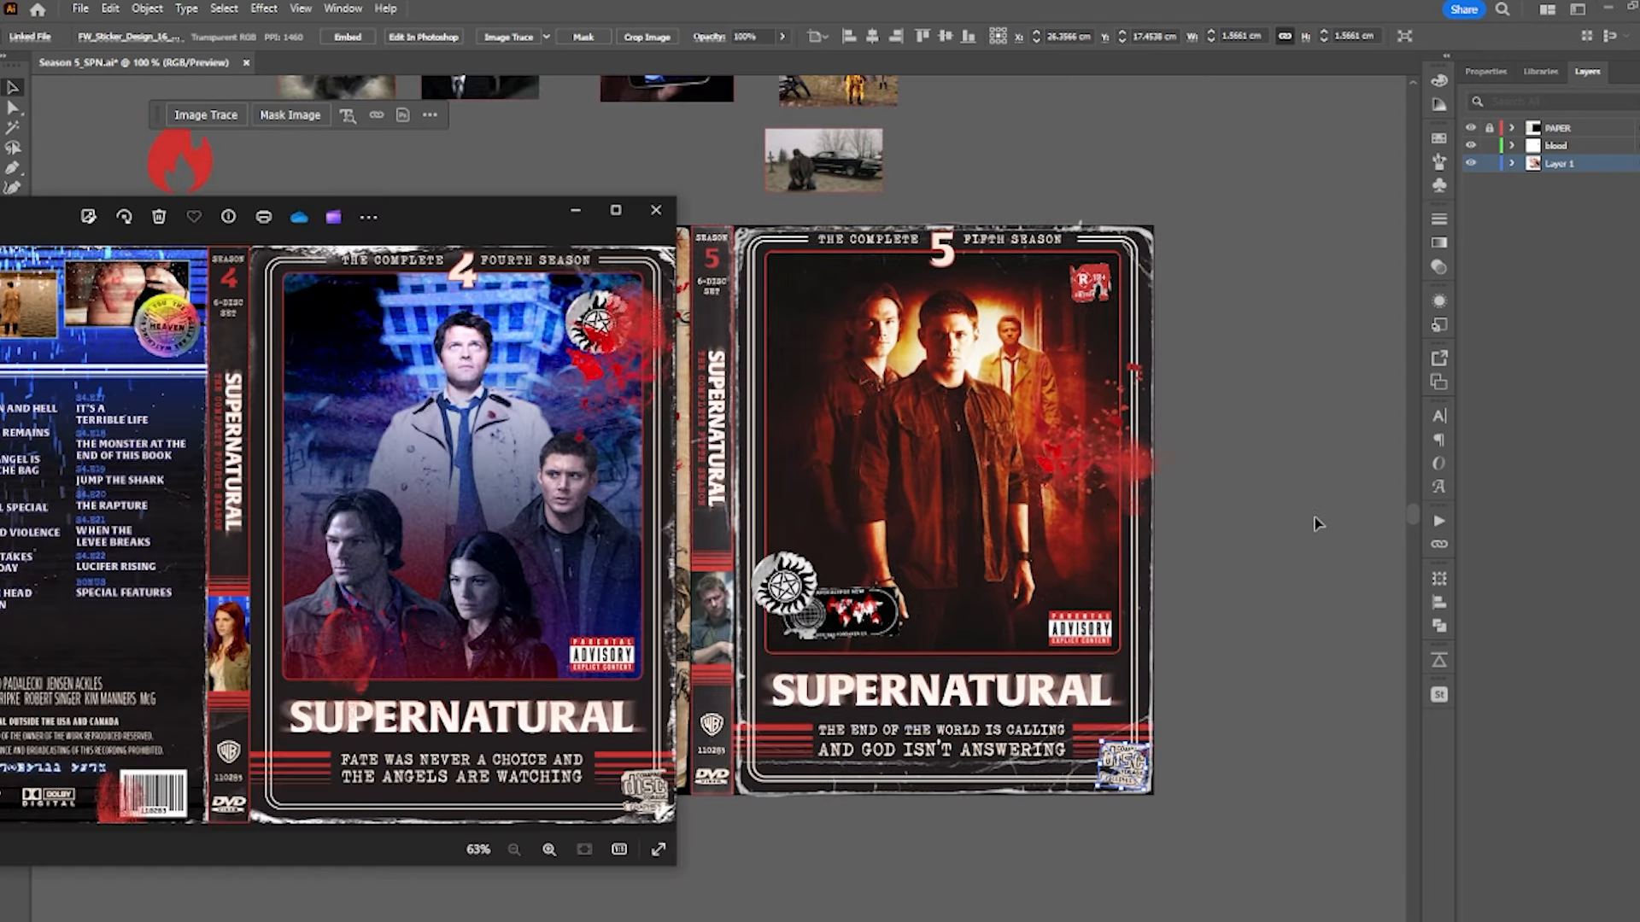
{"action": "key", "text": "Left"}
{"action": "key", "text": "Left"}
{"action": "key", "text": "Left"}
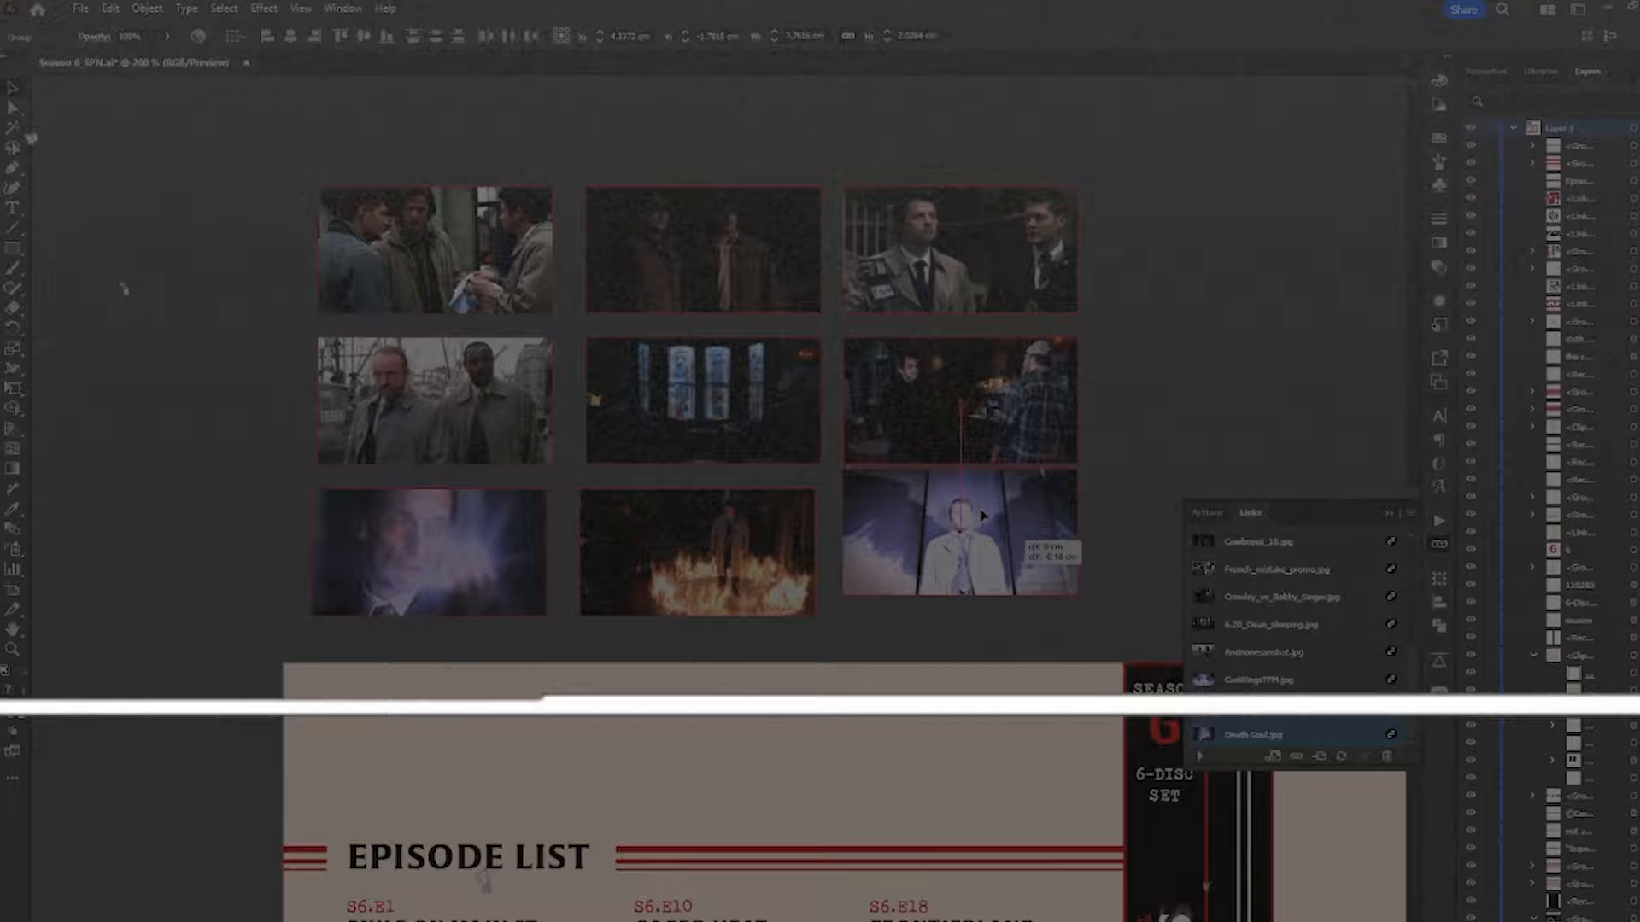
- In the season six document, set the winged Castiel still aside, delete the Castiel and Dean still and fill its gap with the Crowley still
{"action": "left_click_drag", "start_coordinate": [982, 515], "coordinate": [200, 241]}
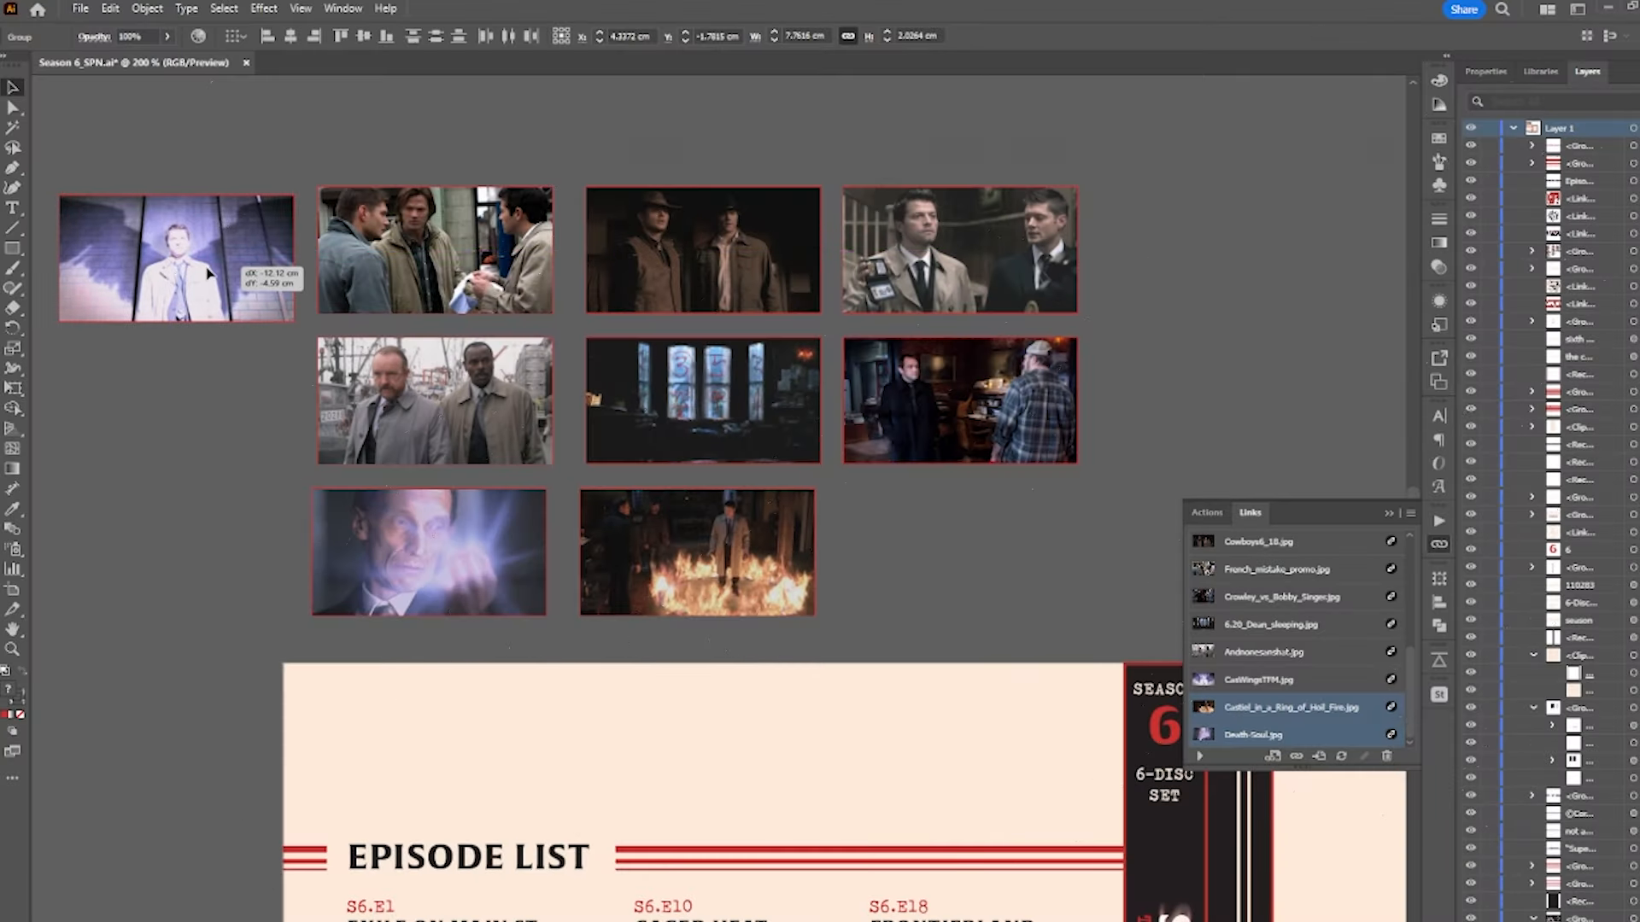
{"action": "left_click", "coordinate": [1034, 265]}
{"action": "key", "text": "Delete"}
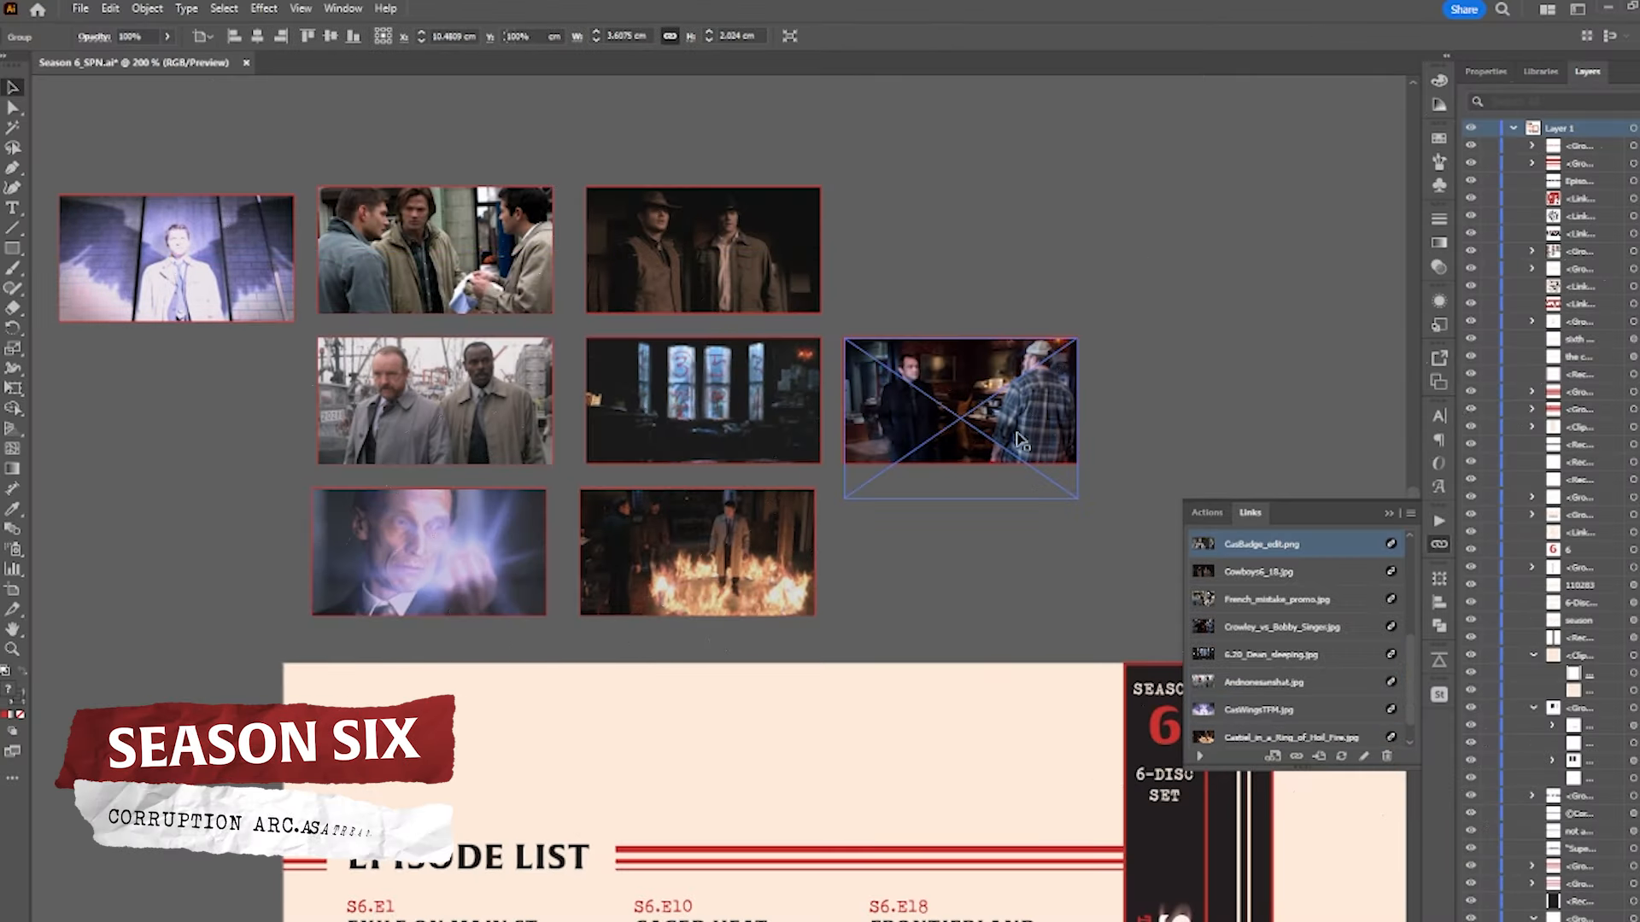
{"action": "left_click_drag", "start_coordinate": [976, 359], "coordinate": [976, 207]}
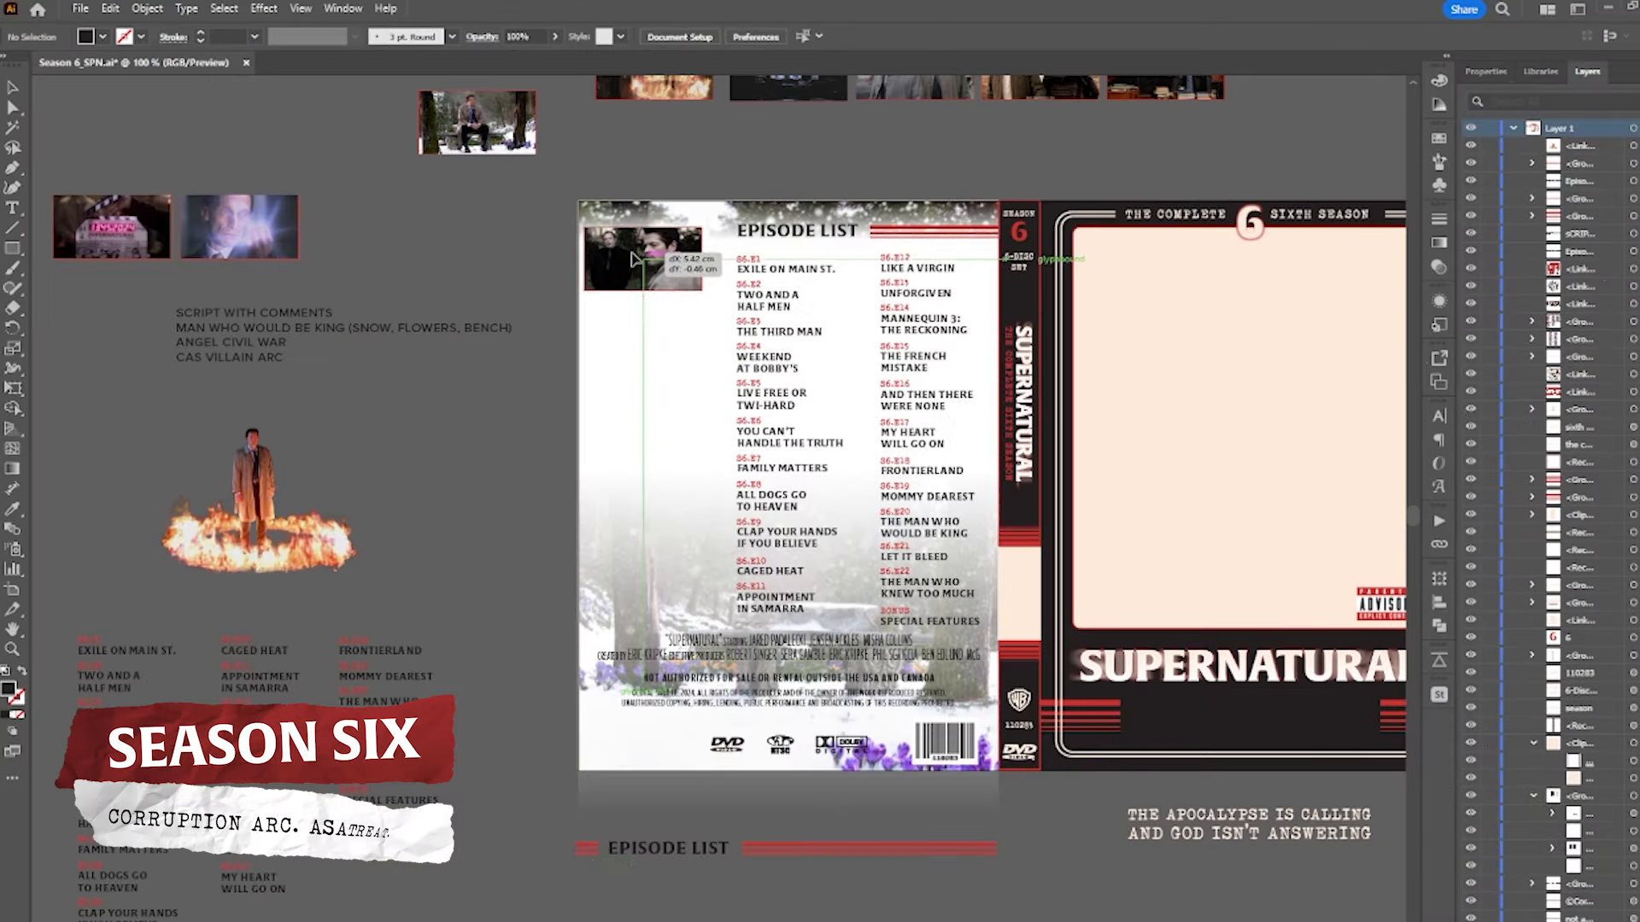
- Place the glowing Death still below the first photo on the season six back cover
{"action": "left_click_drag", "start_coordinate": [245, 244], "coordinate": [665, 345]}
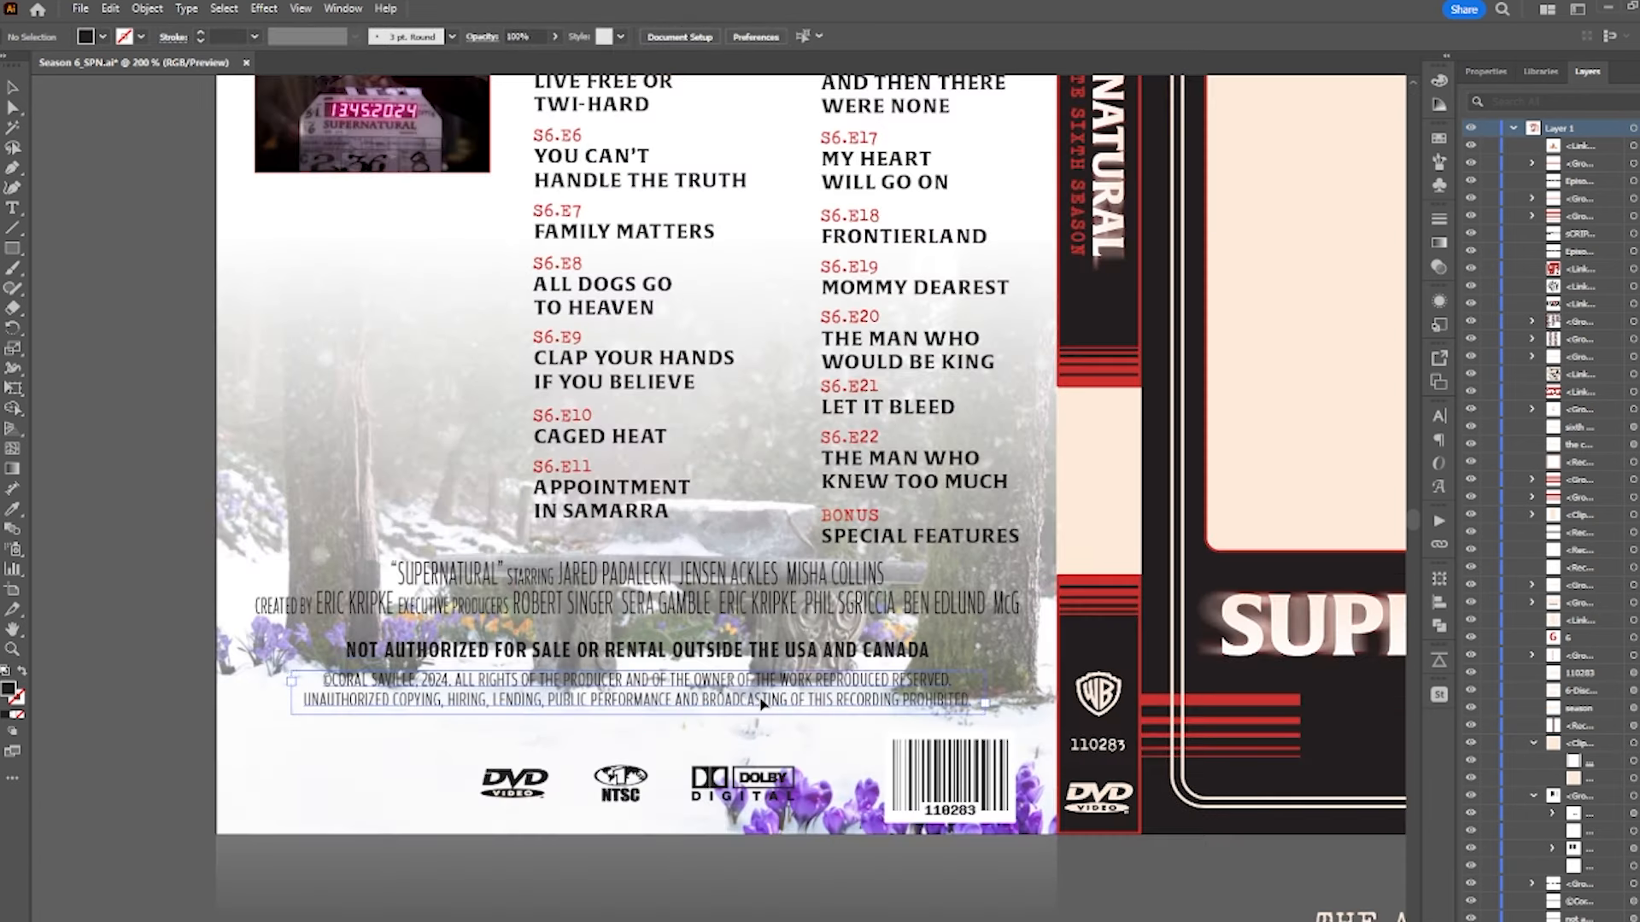
- Lower the "CREATED BY" credits line slightly and scale down the "NOT AUTHORIZED FOR SALE OR RENTAL" line below it
{"action": "left_click", "coordinate": [720, 610]}
{"action": "left_click_drag", "start_coordinate": [720, 610], "coordinate": [720, 625]}
{"action": "left_click_drag", "start_coordinate": [346, 639], "coordinate": [391, 630]}
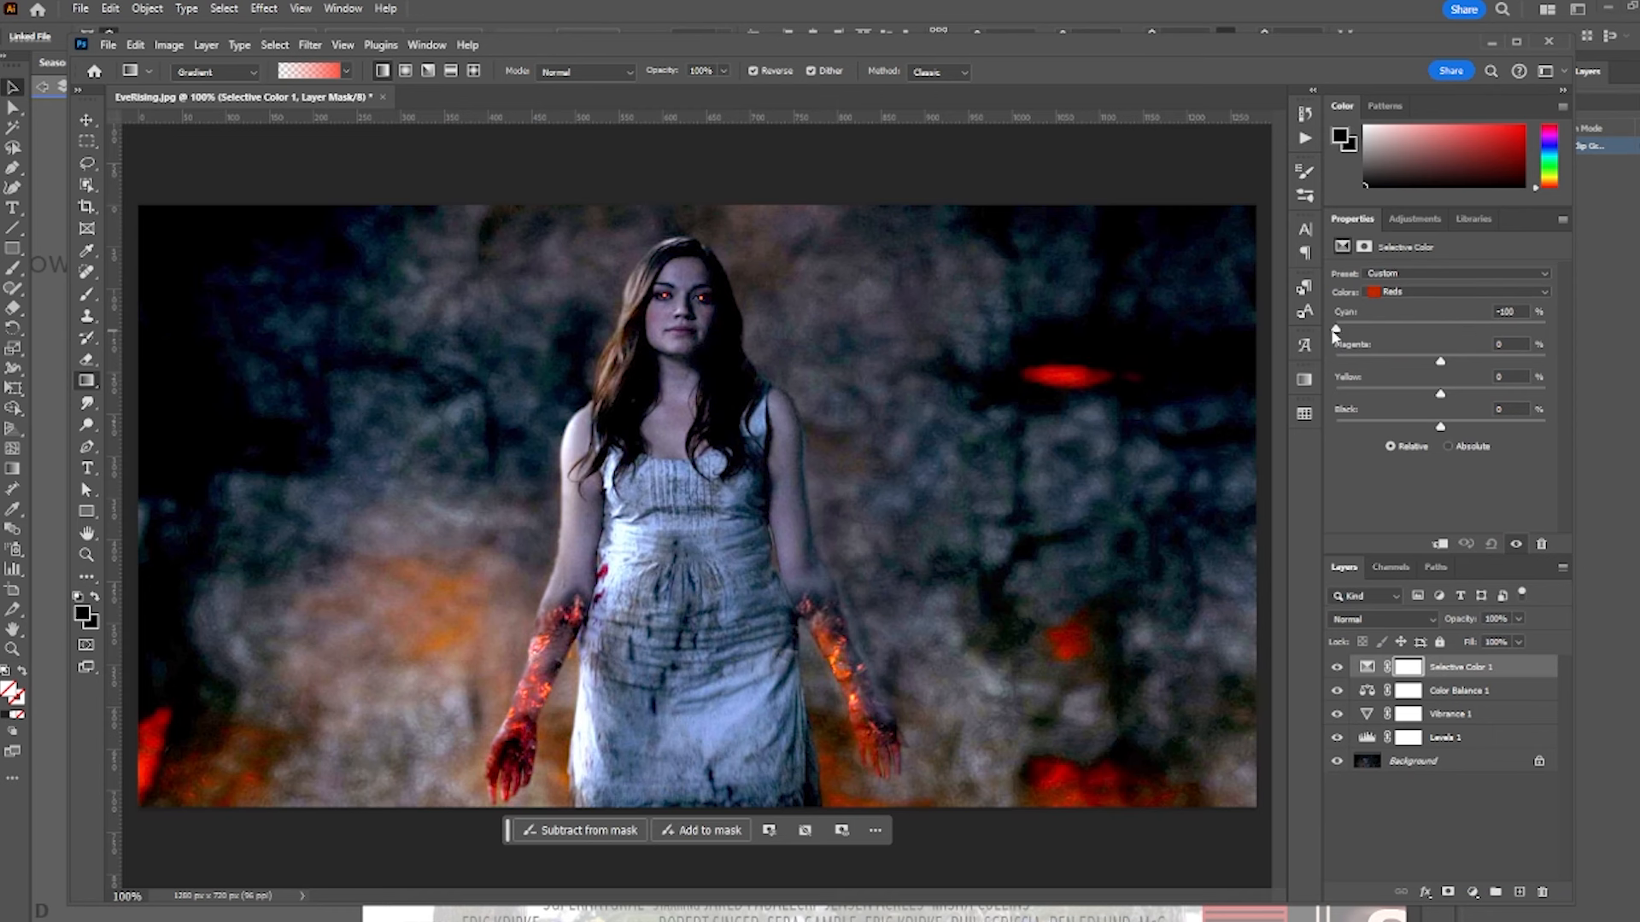
- In Photoshop, lower the Cyan in the Reds to about -100% on the Eve photo's Selective Color layer
{"action": "mouse_move", "coordinate": [1335, 332]}
{"action": "left_mouse_down"}
{"action": "mouse_move", "coordinate": [1464, 342]}
{"action": "mouse_move", "coordinate": [1339, 340]}
{"action": "left_mouse_up"}
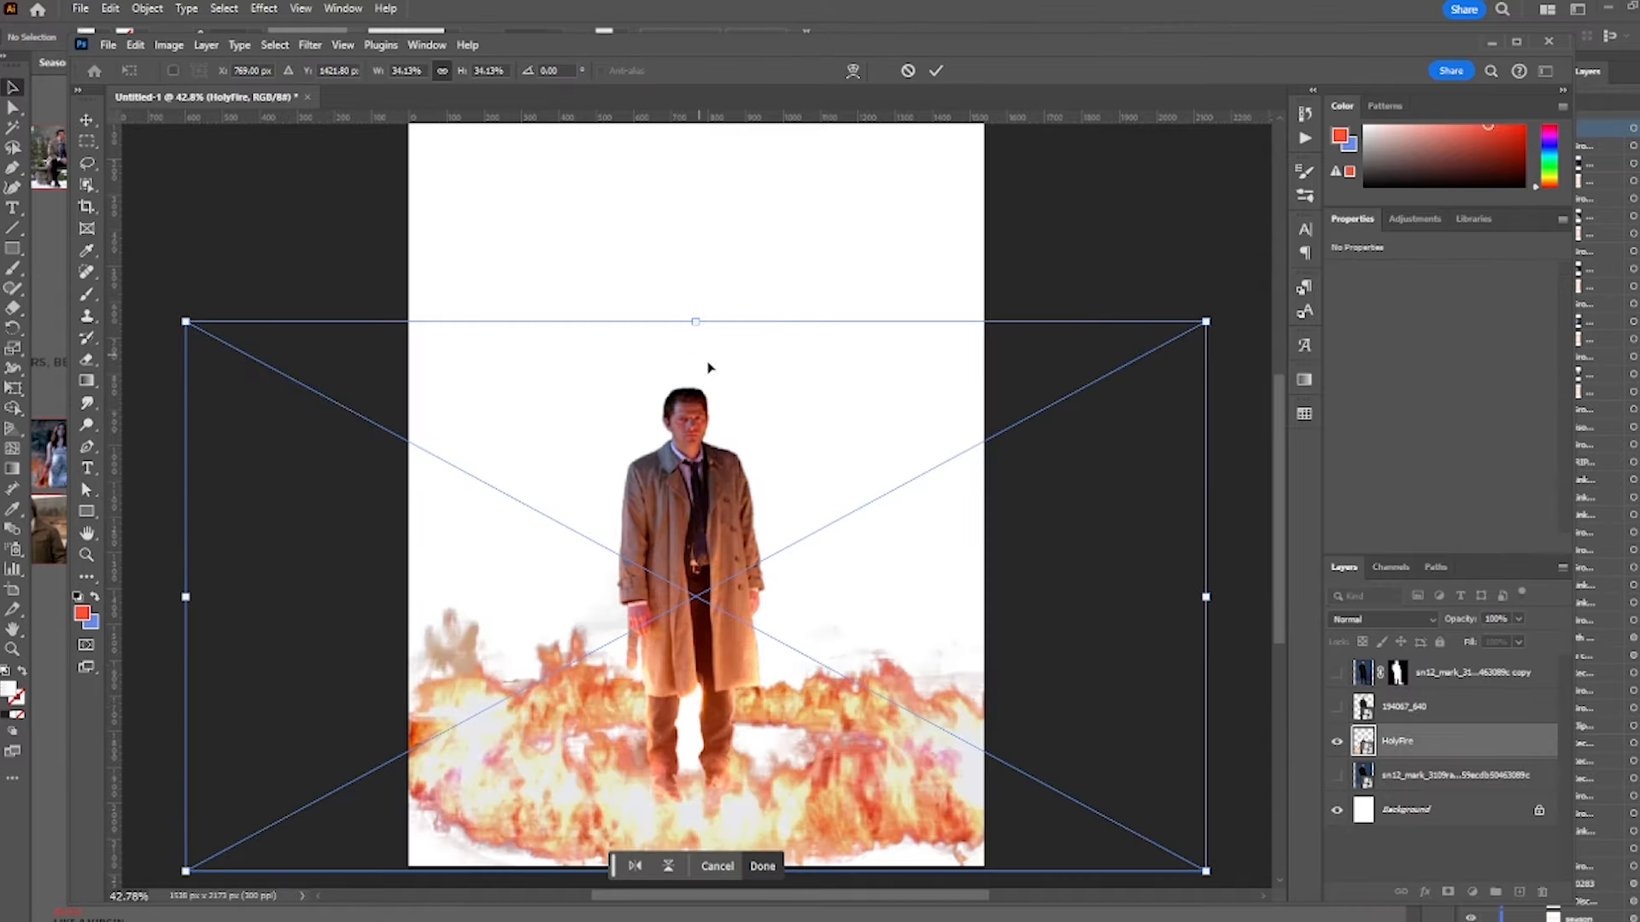
- Move the HolyFire image higher on the Untitled-1 canvas and shift the dark-coat Castiel cutout toward the canvas's left side
{"action": "left_click_drag", "start_coordinate": [705, 537], "coordinate": [699, 474]}
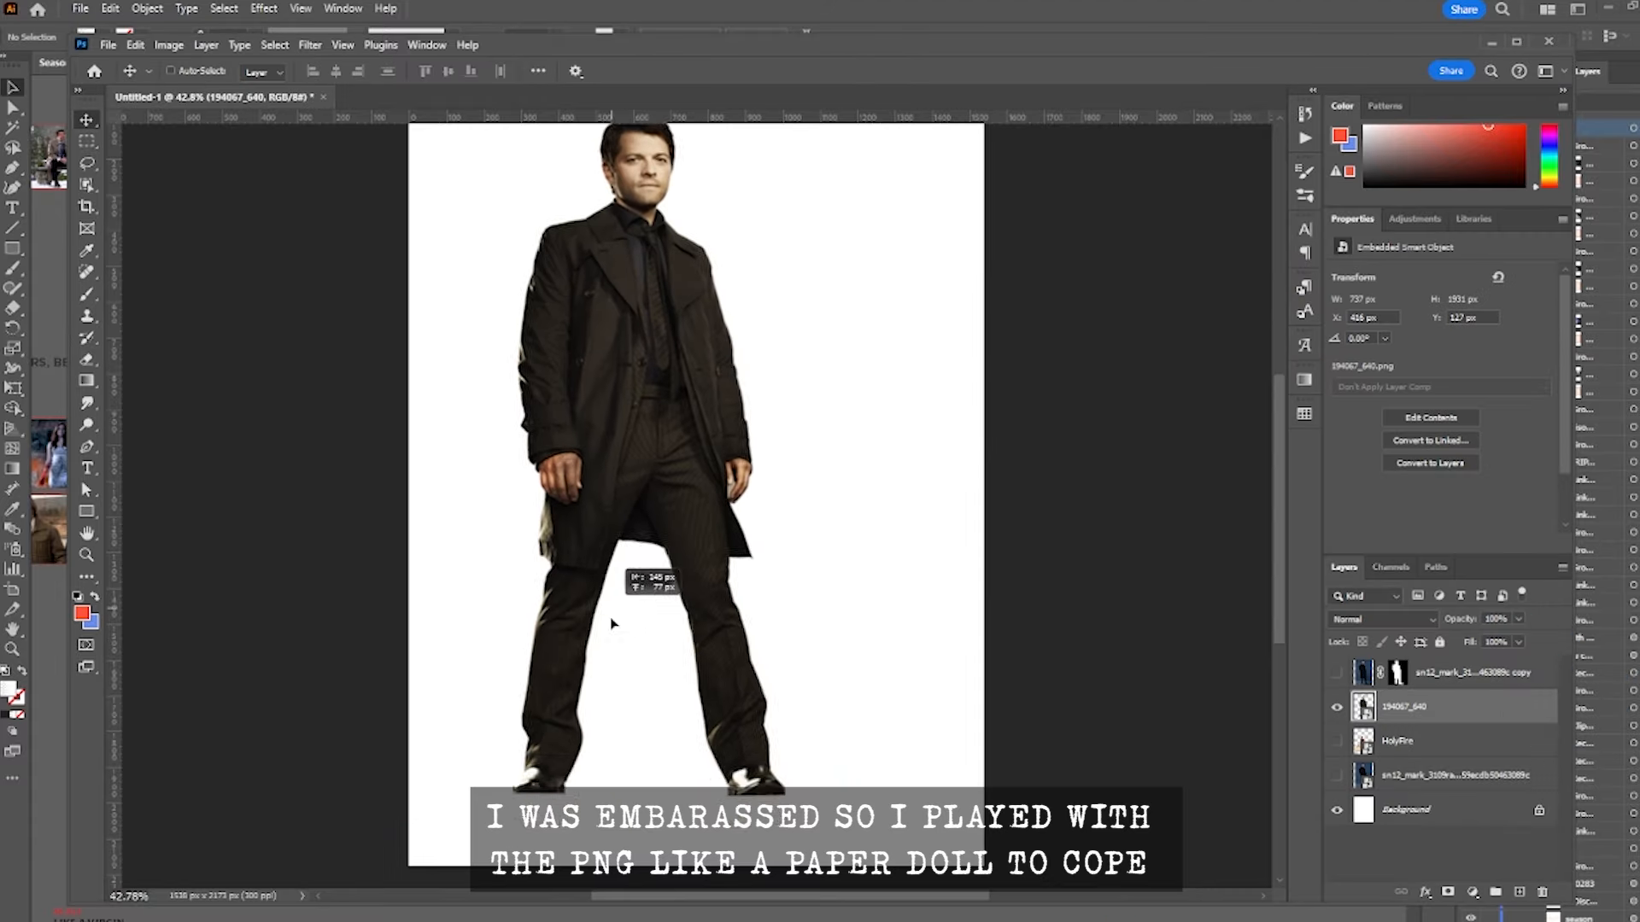
{"action": "left_click_drag", "start_coordinate": [616, 610], "coordinate": [366, 623]}
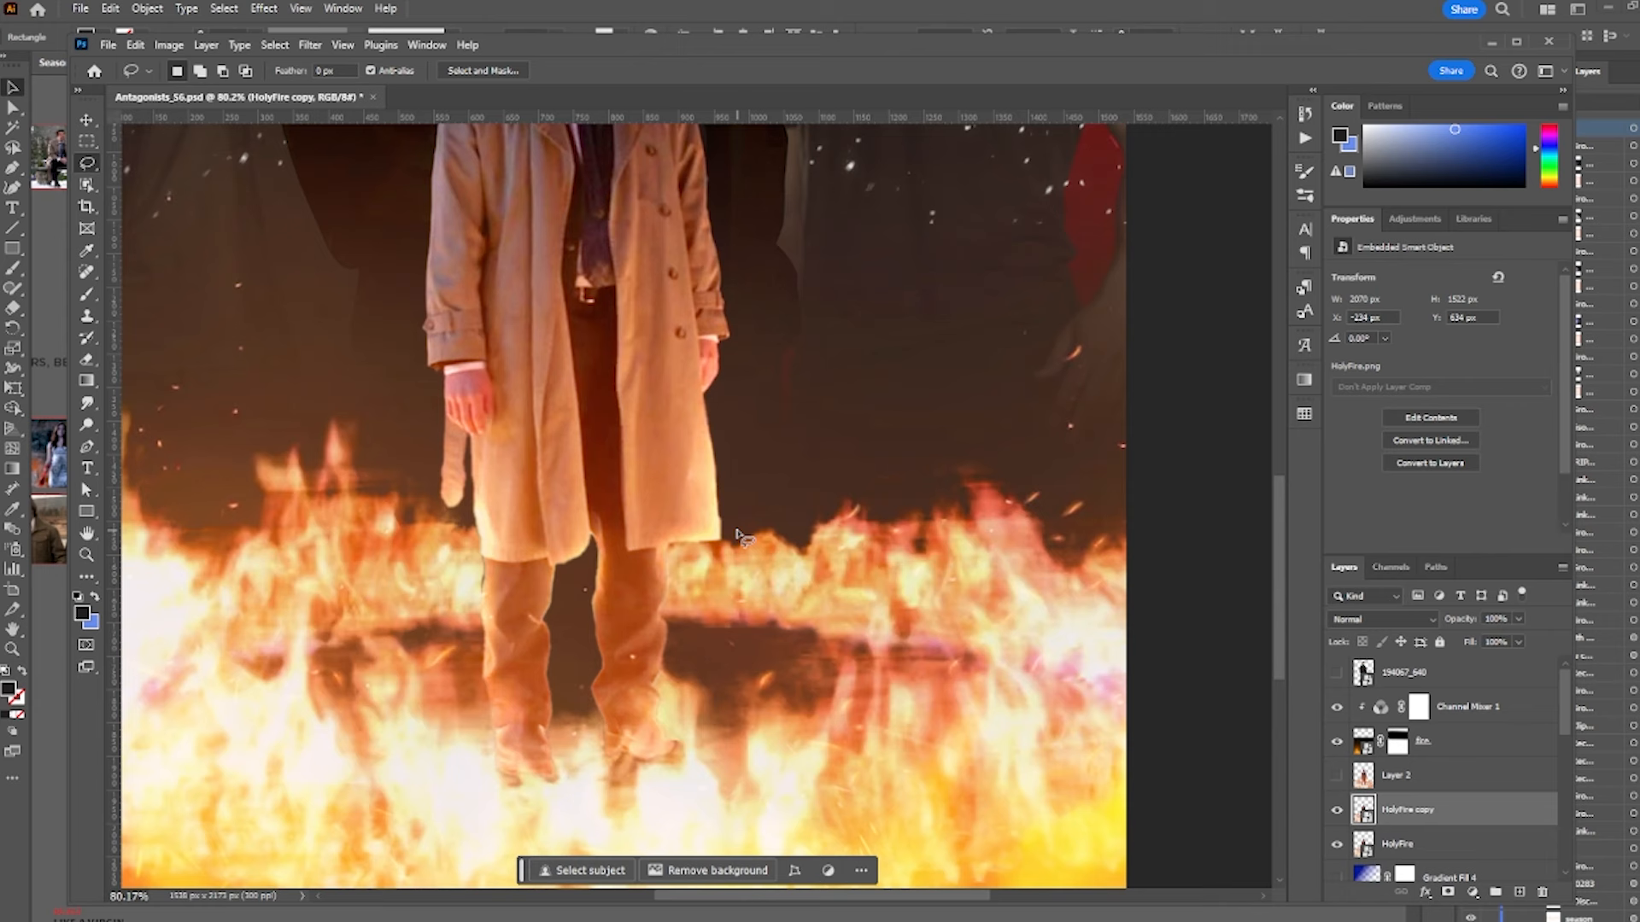
- Select an area beside the coat hem freehand on the HolyFire copy layer and turn it into a layer mask
{"action": "left_click_drag", "start_coordinate": [736, 531], "coordinate": [721, 628]}
{"action": "left_click_drag", "start_coordinate": [823, 488], "coordinate": [741, 531]}
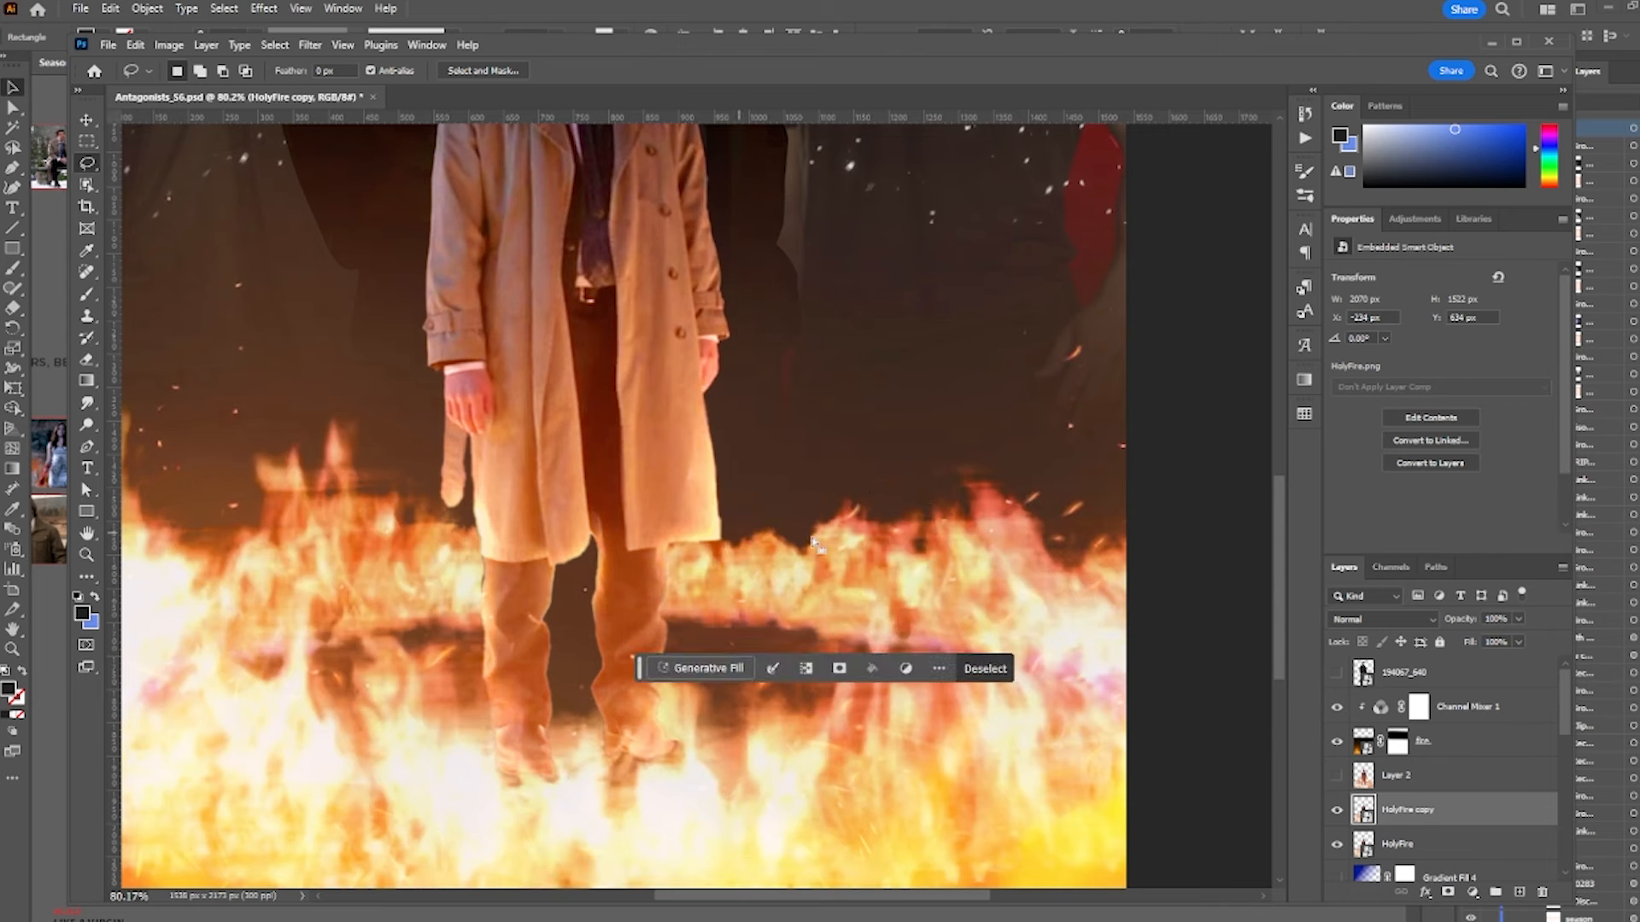
{"action": "left_click", "coordinate": [838, 670]}
- Move the masked HolyFire copy piece toward the figure's legs and place its layer beneath the HolyFire layer
{"action": "key", "text": "v"}
{"action": "left_click_drag", "start_coordinate": [872, 563], "coordinate": [682, 565]}
{"action": "left_click_drag", "start_coordinate": [1479, 810], "coordinate": [1482, 859]}
{"action": "left_click_drag", "start_coordinate": [679, 589], "coordinate": [639, 585]}
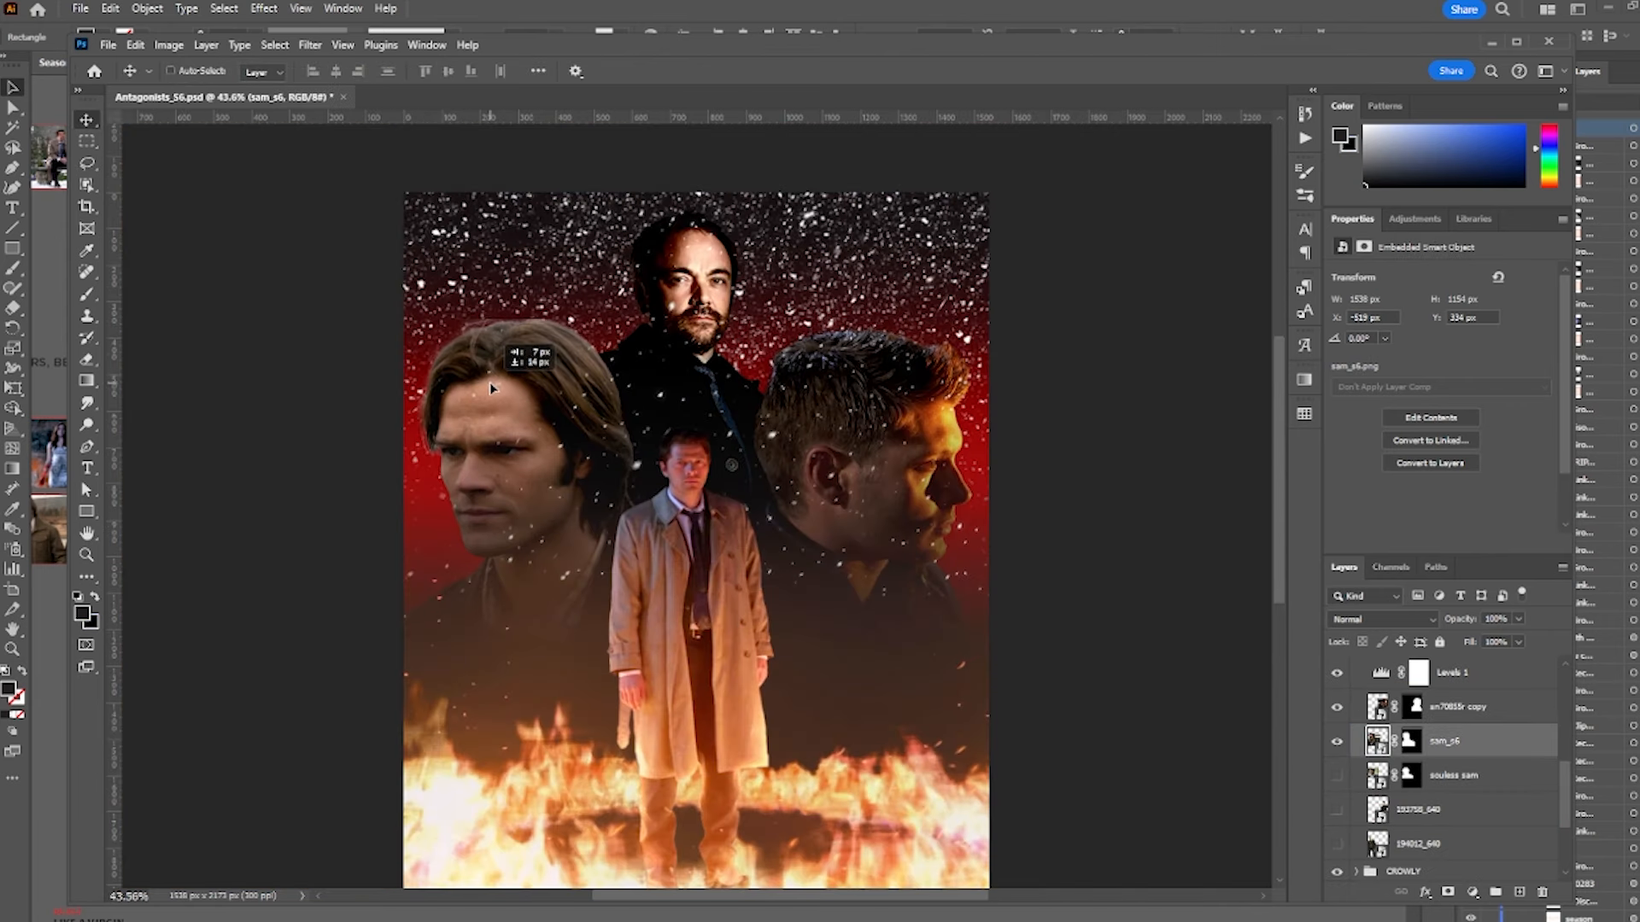
- Nudge the sam_s6 portrait down about 21 px and add the an70855r copy layer to the selection
{"action": "left_click_drag", "start_coordinate": [490, 382], "coordinate": [484, 384]}
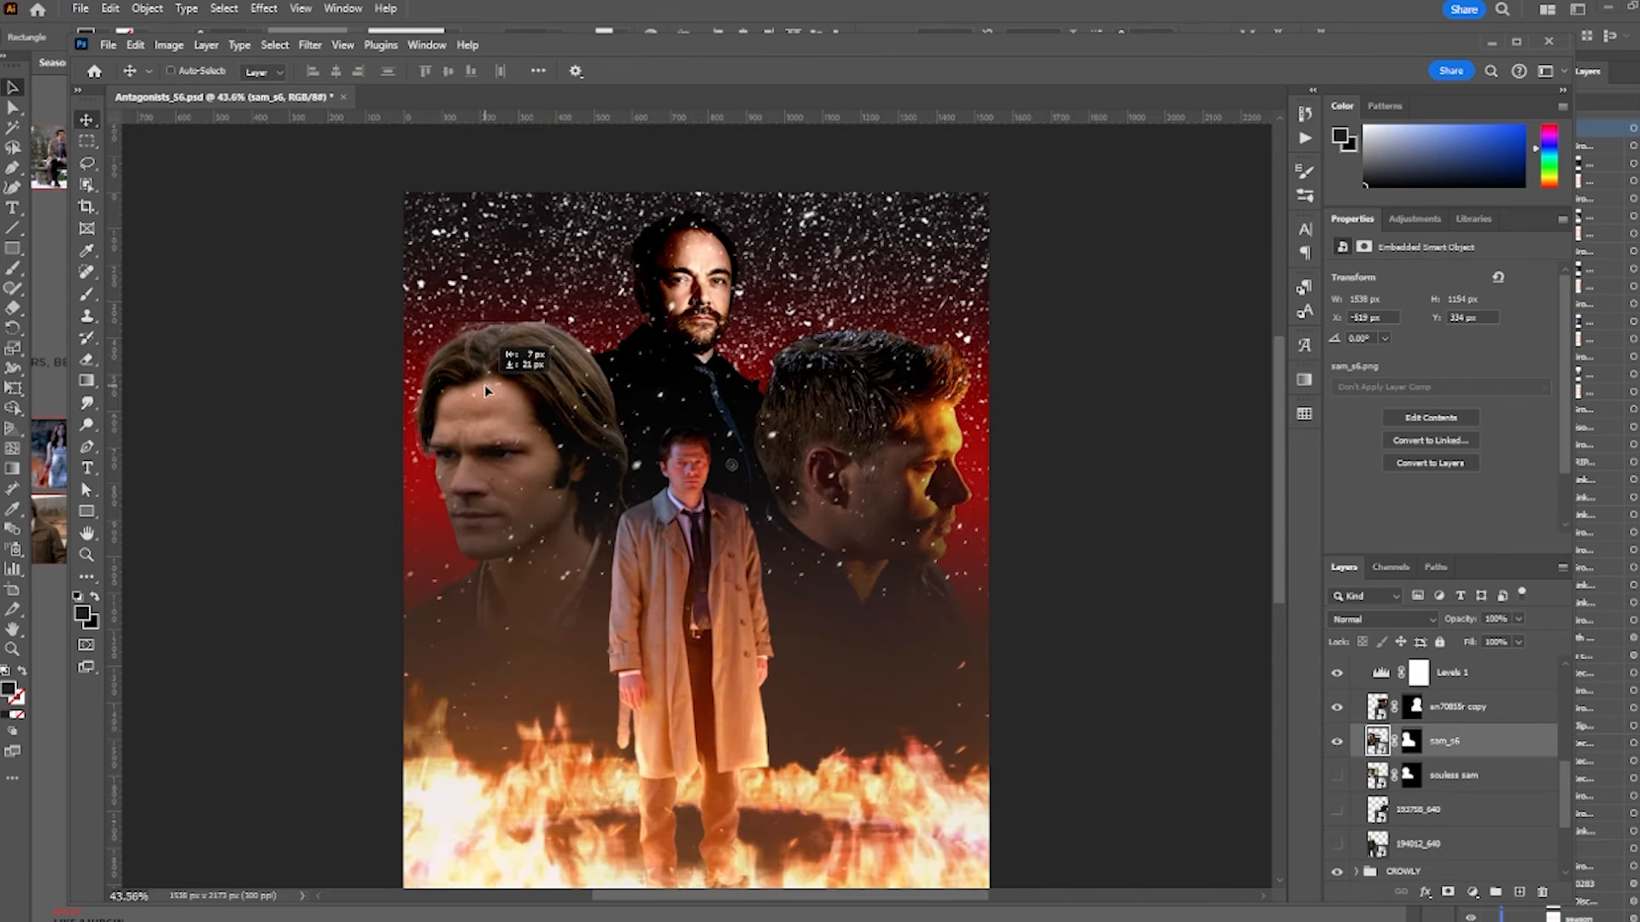
{"action": "left_click", "coordinate": [1473, 710], "text": "ctrl"}
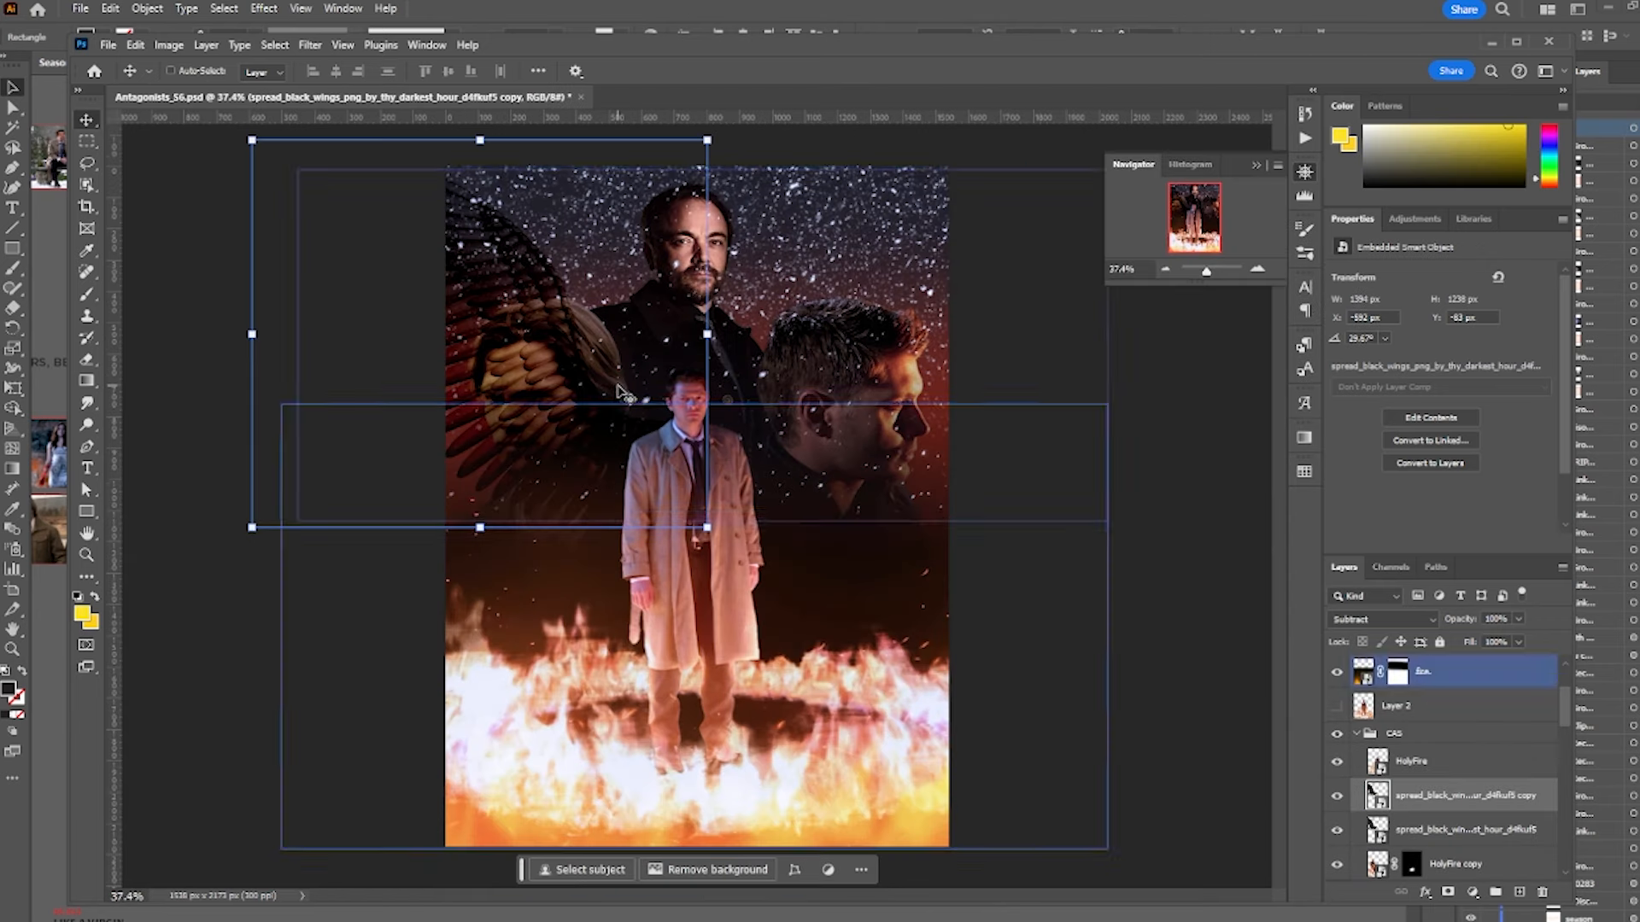
- Flip the copied black wing horizontally and move it to the opposite side of the central figures
{"action": "left_click_drag", "start_coordinate": [495, 520], "coordinate": [605, 562]}
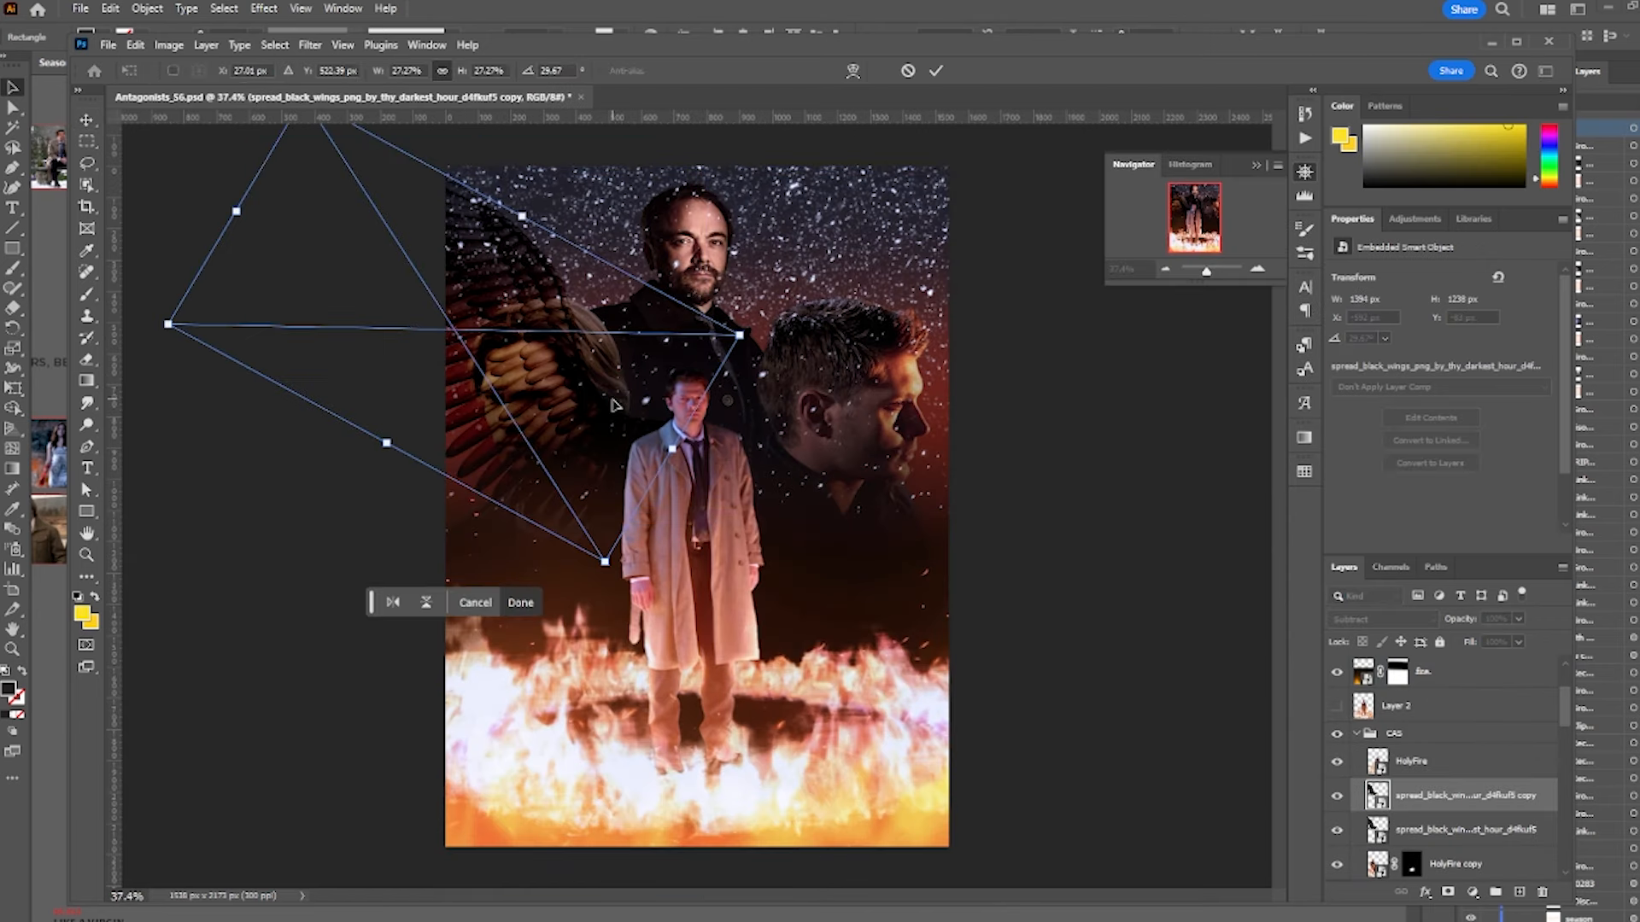
{"action": "left_click", "coordinate": [394, 603]}
{"action": "left_click_drag", "start_coordinate": [499, 348], "coordinate": [942, 369]}
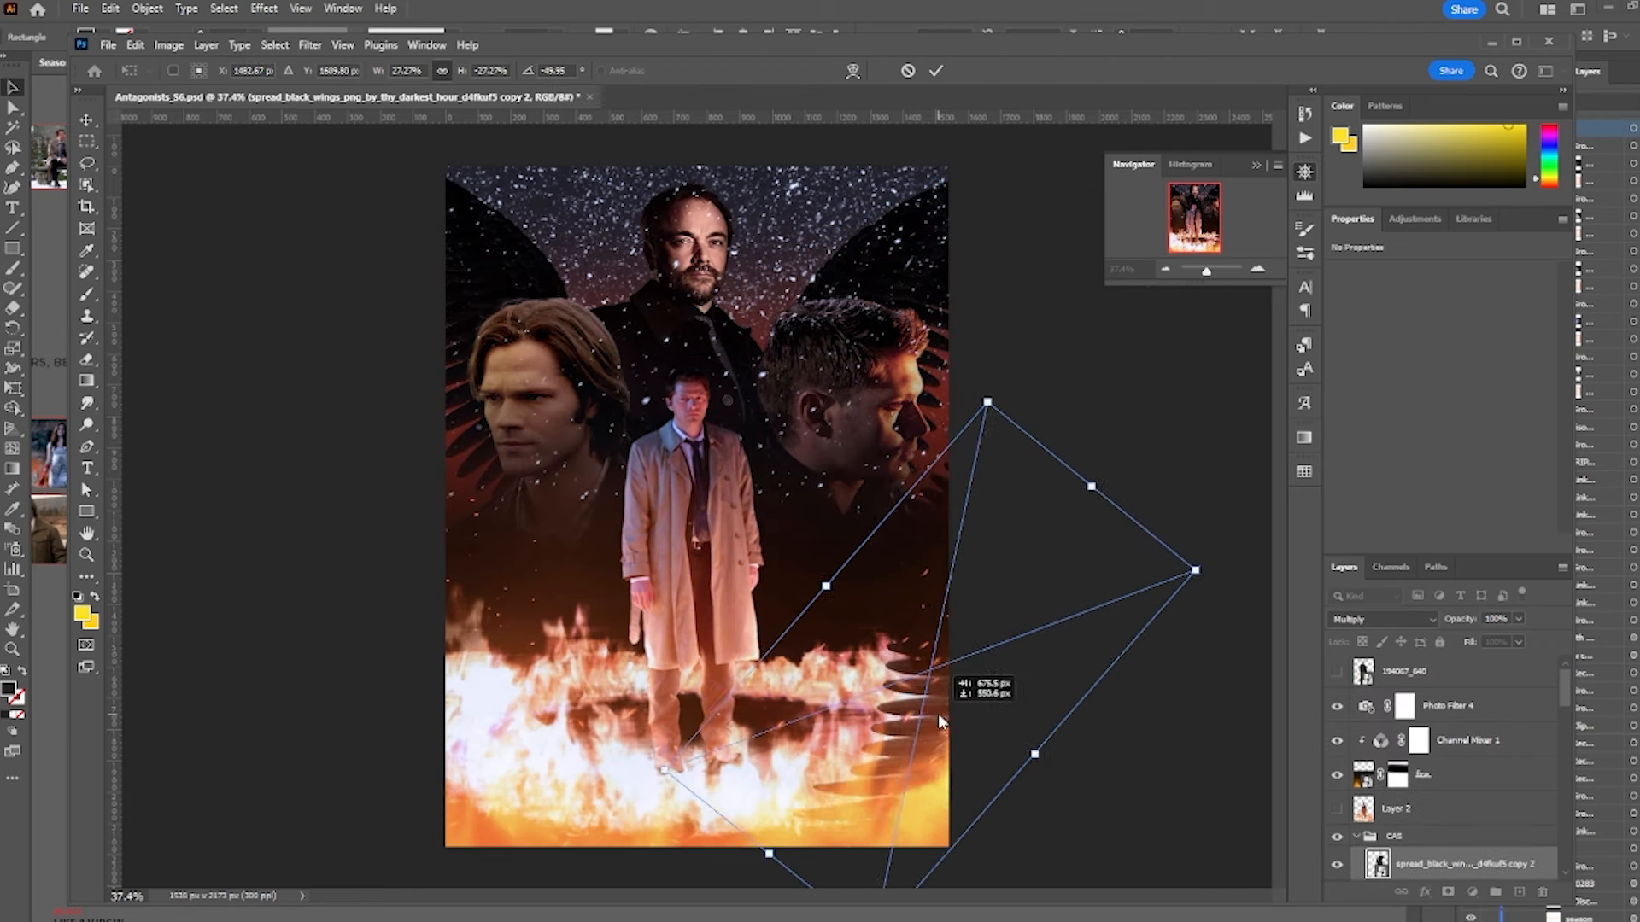
- Scale the second wing copy to 34.84%, rotate it to -33.19° and position it over the flames beside the standing figure
{"action": "left_click_drag", "start_coordinate": [937, 714], "coordinate": [1080, 766]}
{"action": "left_click_drag", "start_coordinate": [1019, 314], "coordinate": [1115, 359]}
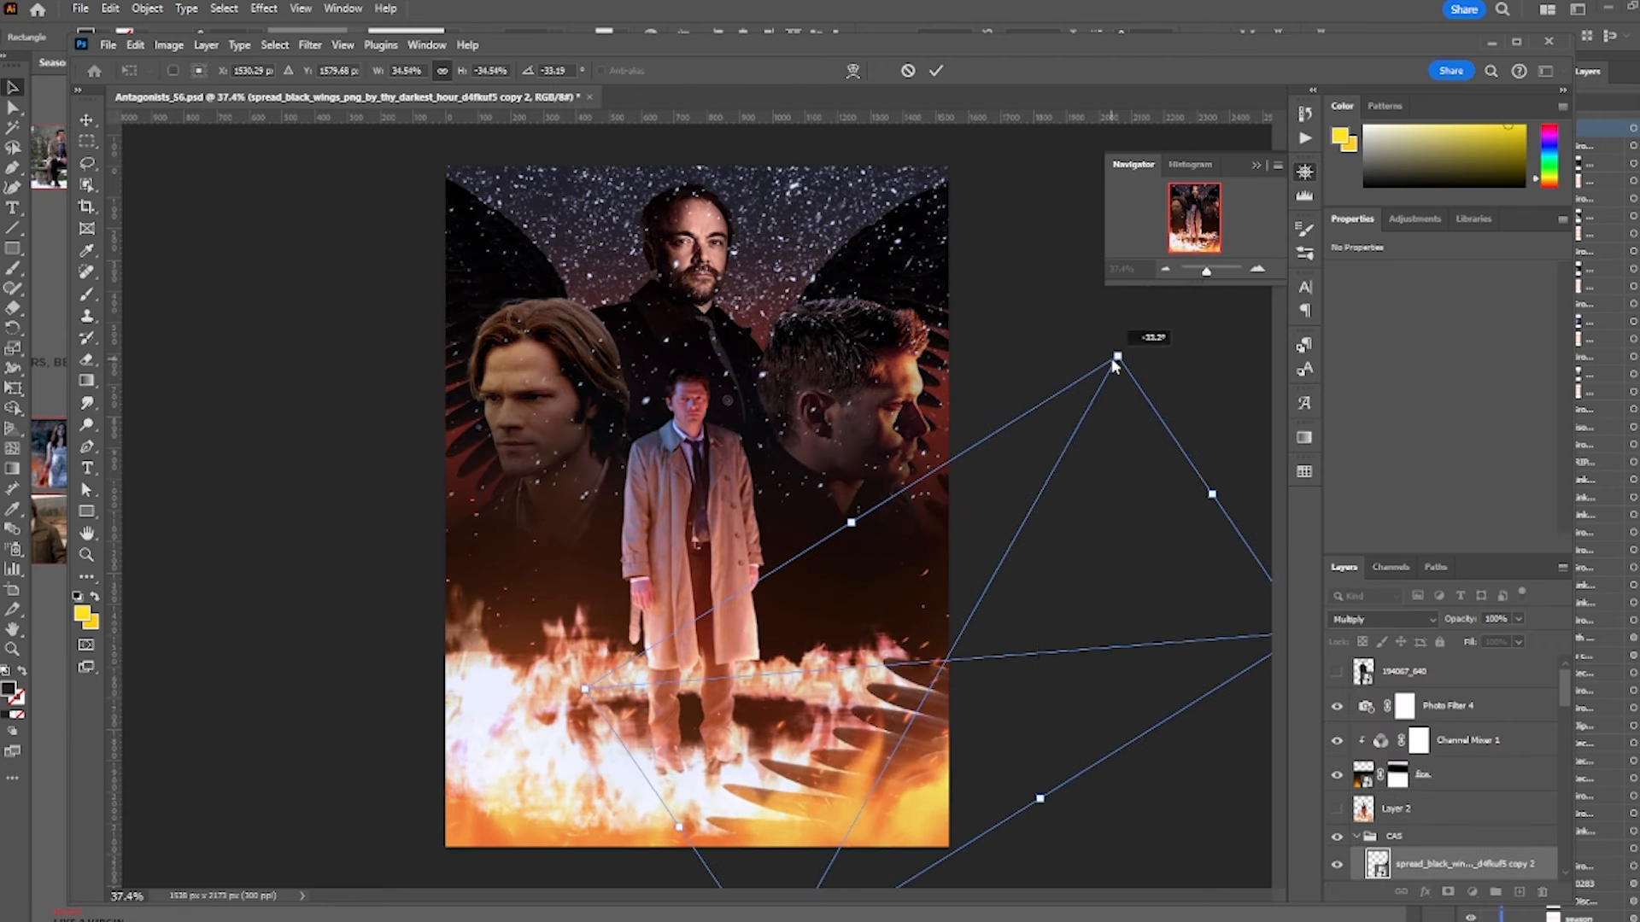
{"action": "mouse_move", "coordinate": [1039, 653]}
{"action": "left_mouse_down"}
{"action": "mouse_move", "coordinate": [1033, 626]}
{"action": "mouse_move", "coordinate": [1032, 652]}
{"action": "left_mouse_up"}
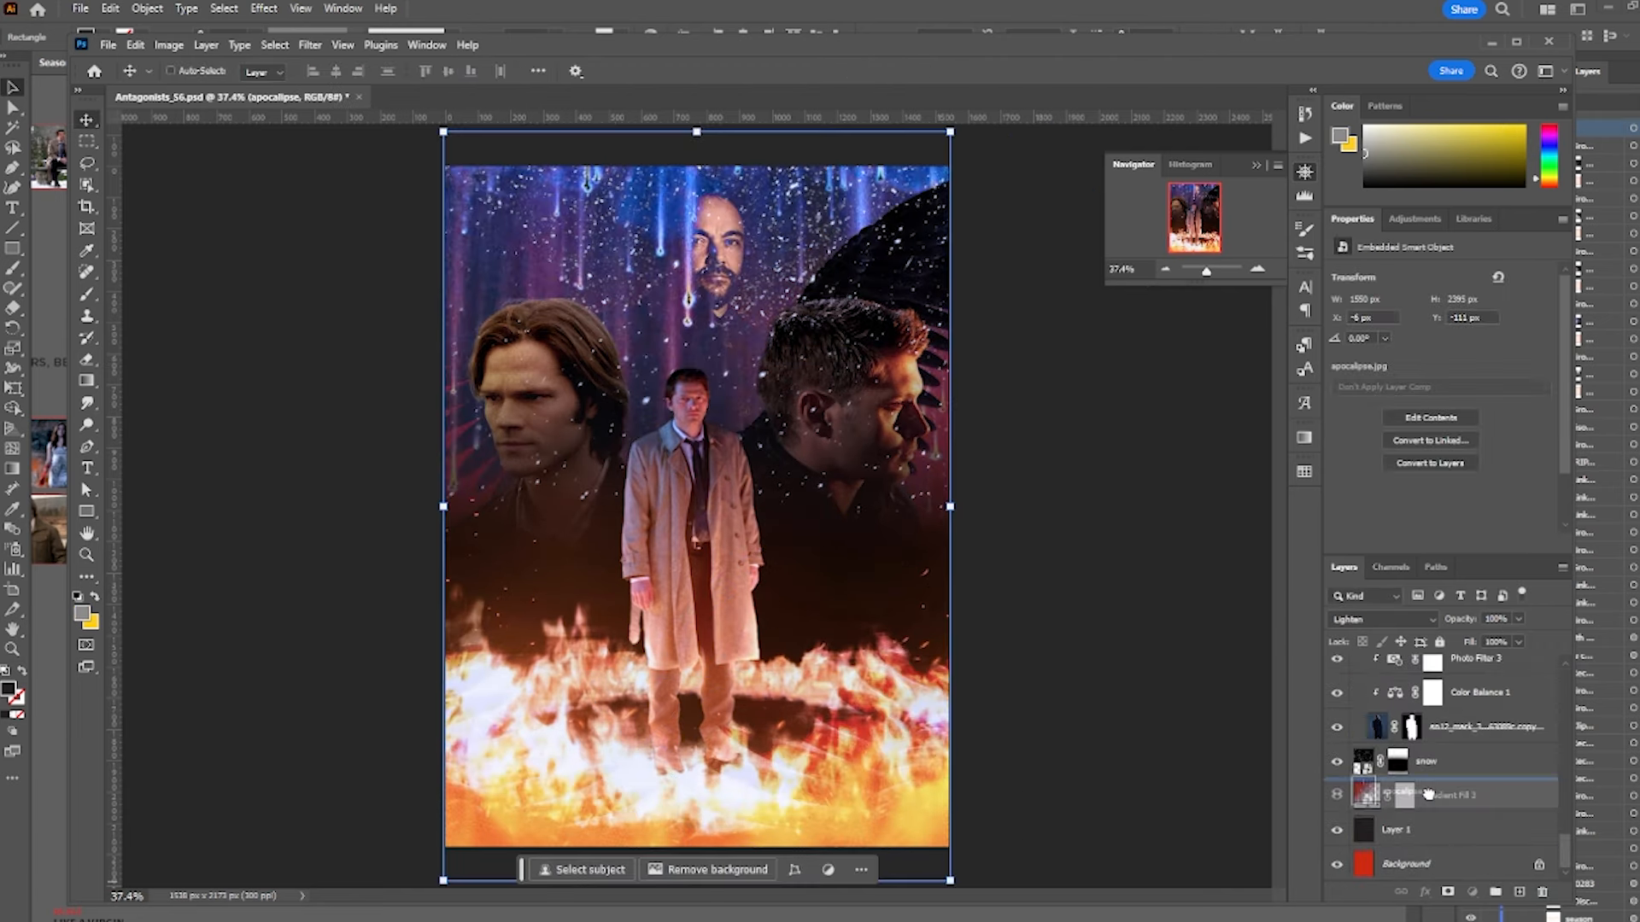
- Move the apocalypse layer directly beneath the snow layer in the stacking order
{"action": "left_click_drag", "start_coordinate": [1428, 812], "coordinate": [1428, 794]}
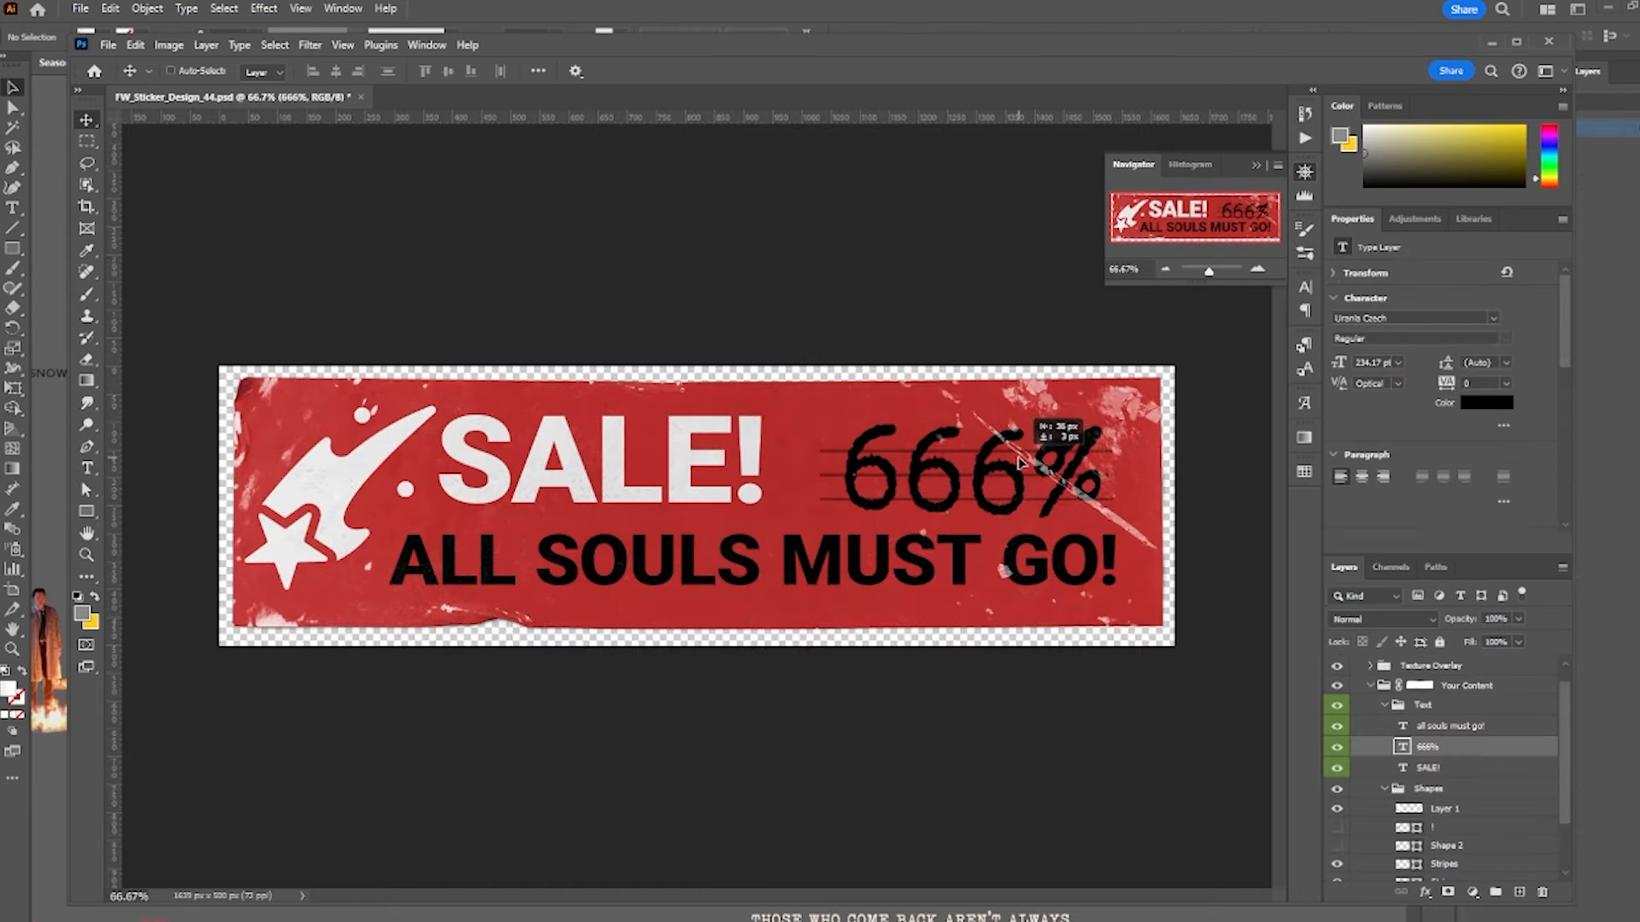
- Shift the 666% text about 36 px to the right in the SALE! sticker design
{"action": "left_click_drag", "start_coordinate": [982, 459], "coordinate": [1016, 461]}
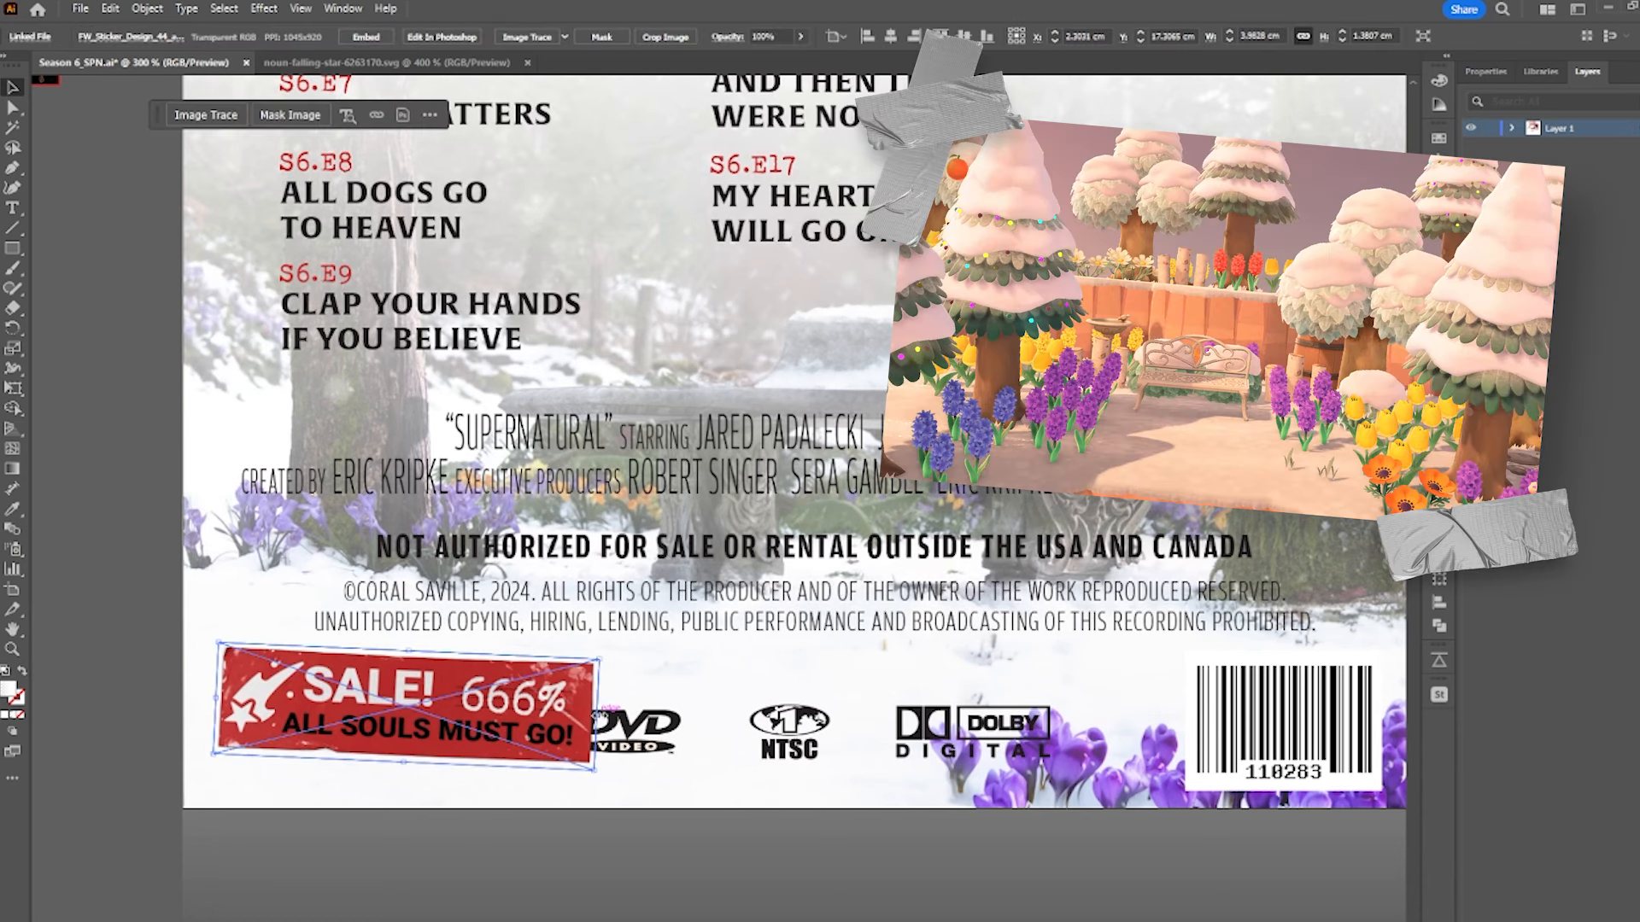
- In Illustrator, position the SALE! sticker in the back cover's lower left corner beside the DVD logo
{"action": "left_click_drag", "start_coordinate": [592, 714], "coordinate": [569, 723]}
{"action": "left_click", "coordinate": [938, 877]}
{"action": "scroll", "coordinate": [918, 865], "scroll_direction": "down", "scroll_amount": 3}
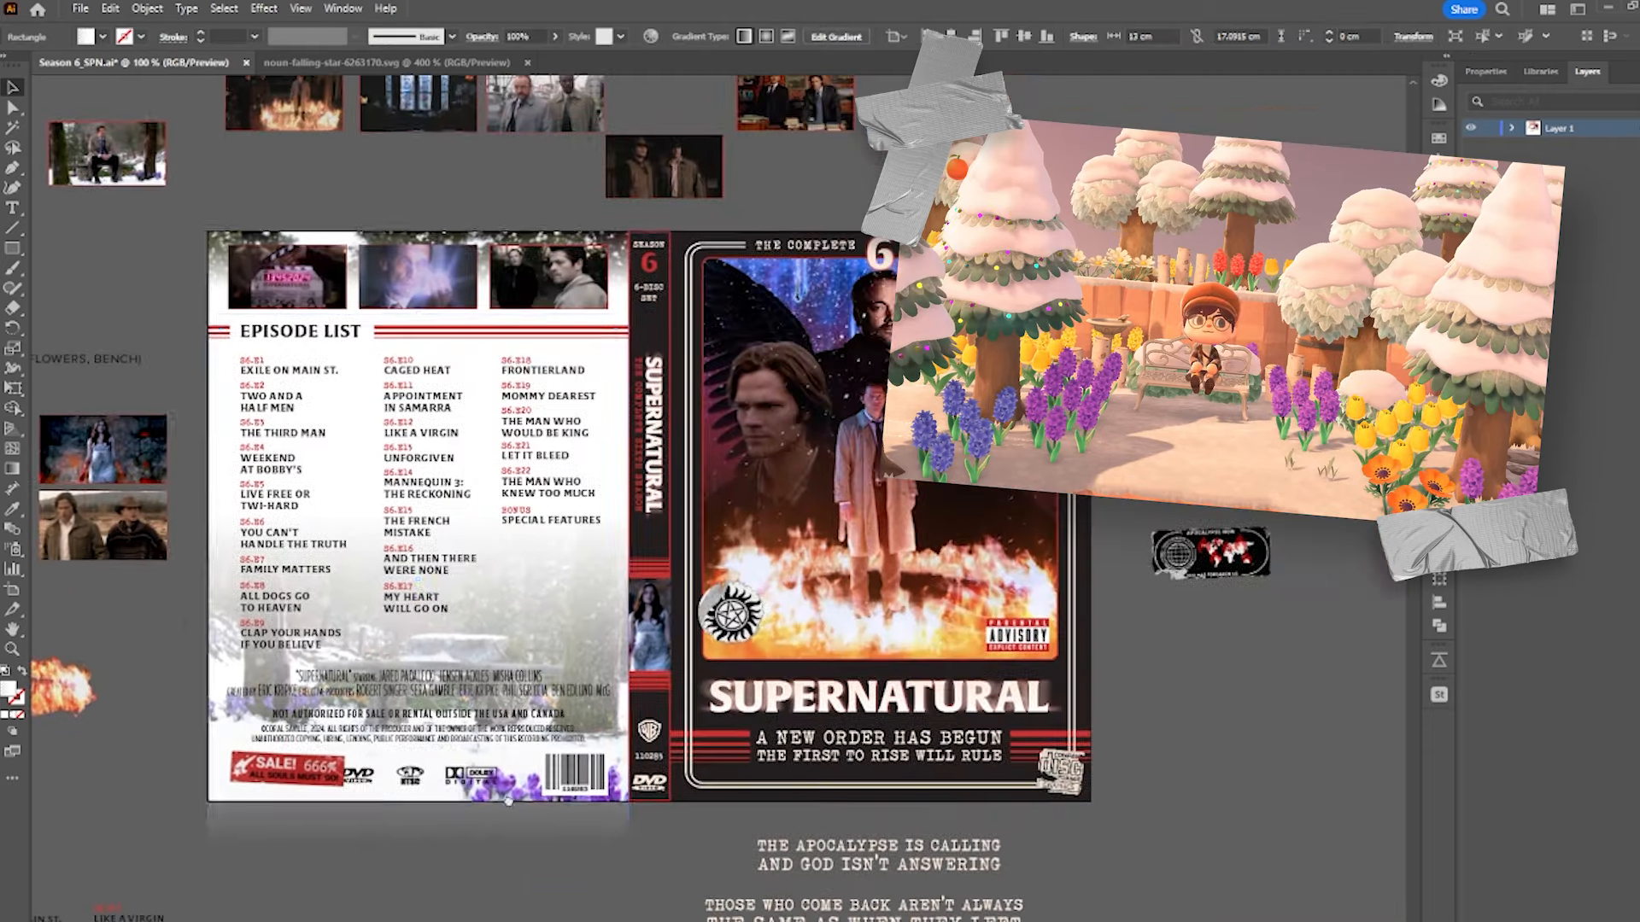
- Move the episode list columns up about 2.04 cm beneath the EPISODE LIST heading
{"action": "left_click_drag", "start_coordinate": [331, 338], "coordinate": [332, 239]}
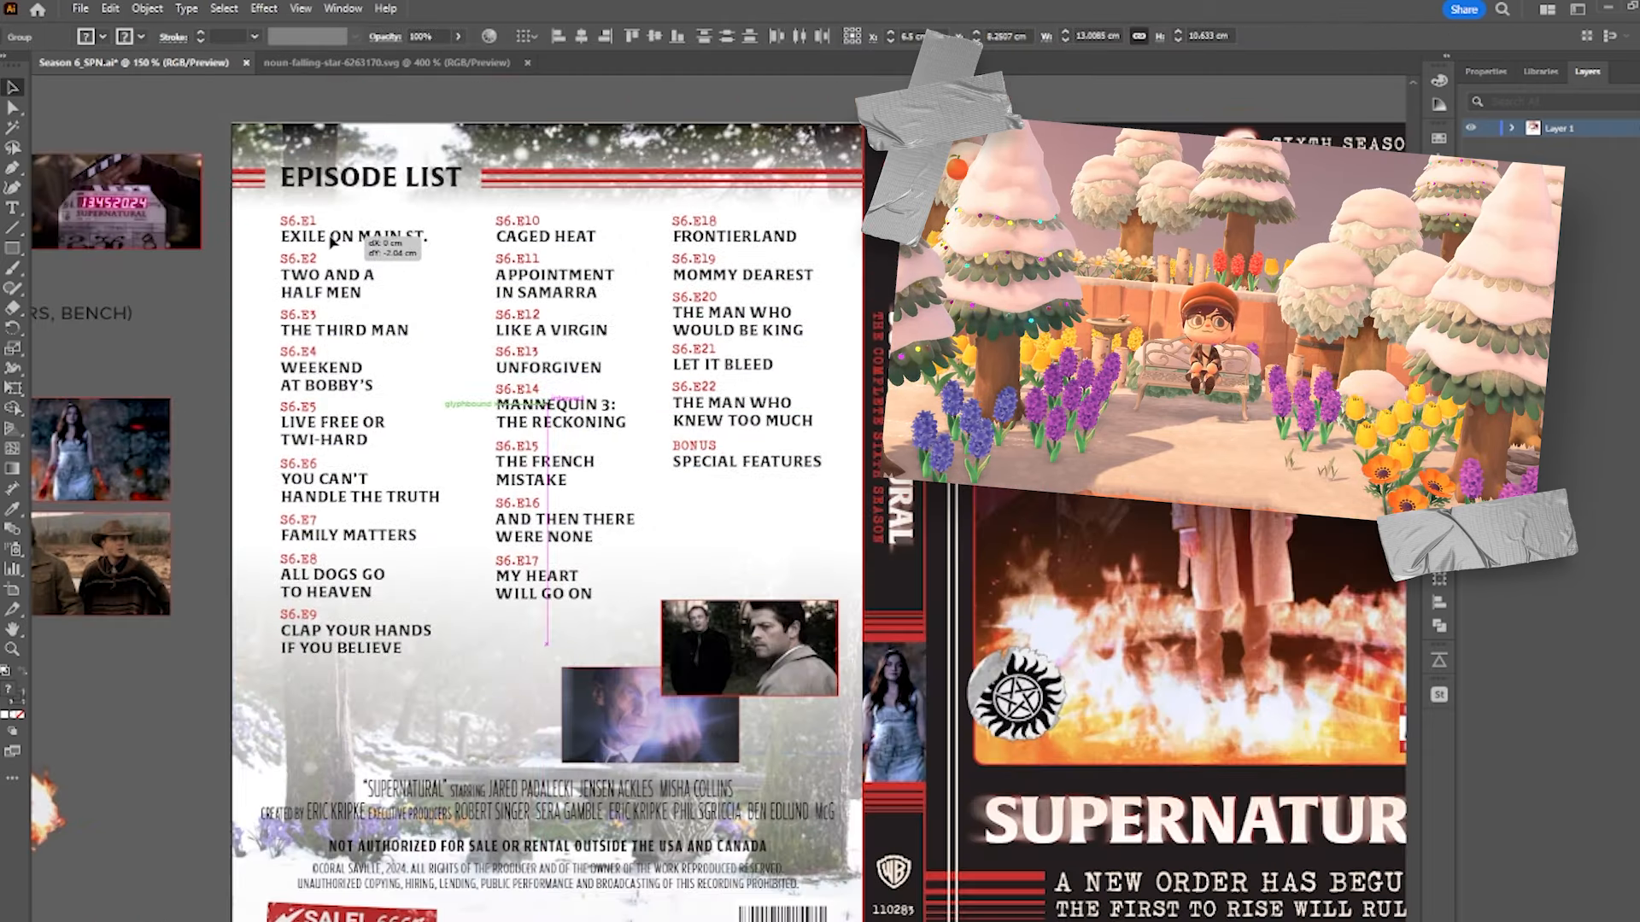
- Place the two stills beneath the episode list and enlarge them together to about 7.23 by 4.48 cm
{"action": "left_click_drag", "start_coordinate": [711, 651], "coordinate": [632, 733]}
{"action": "left_click", "coordinate": [632, 736], "text": "shift"}
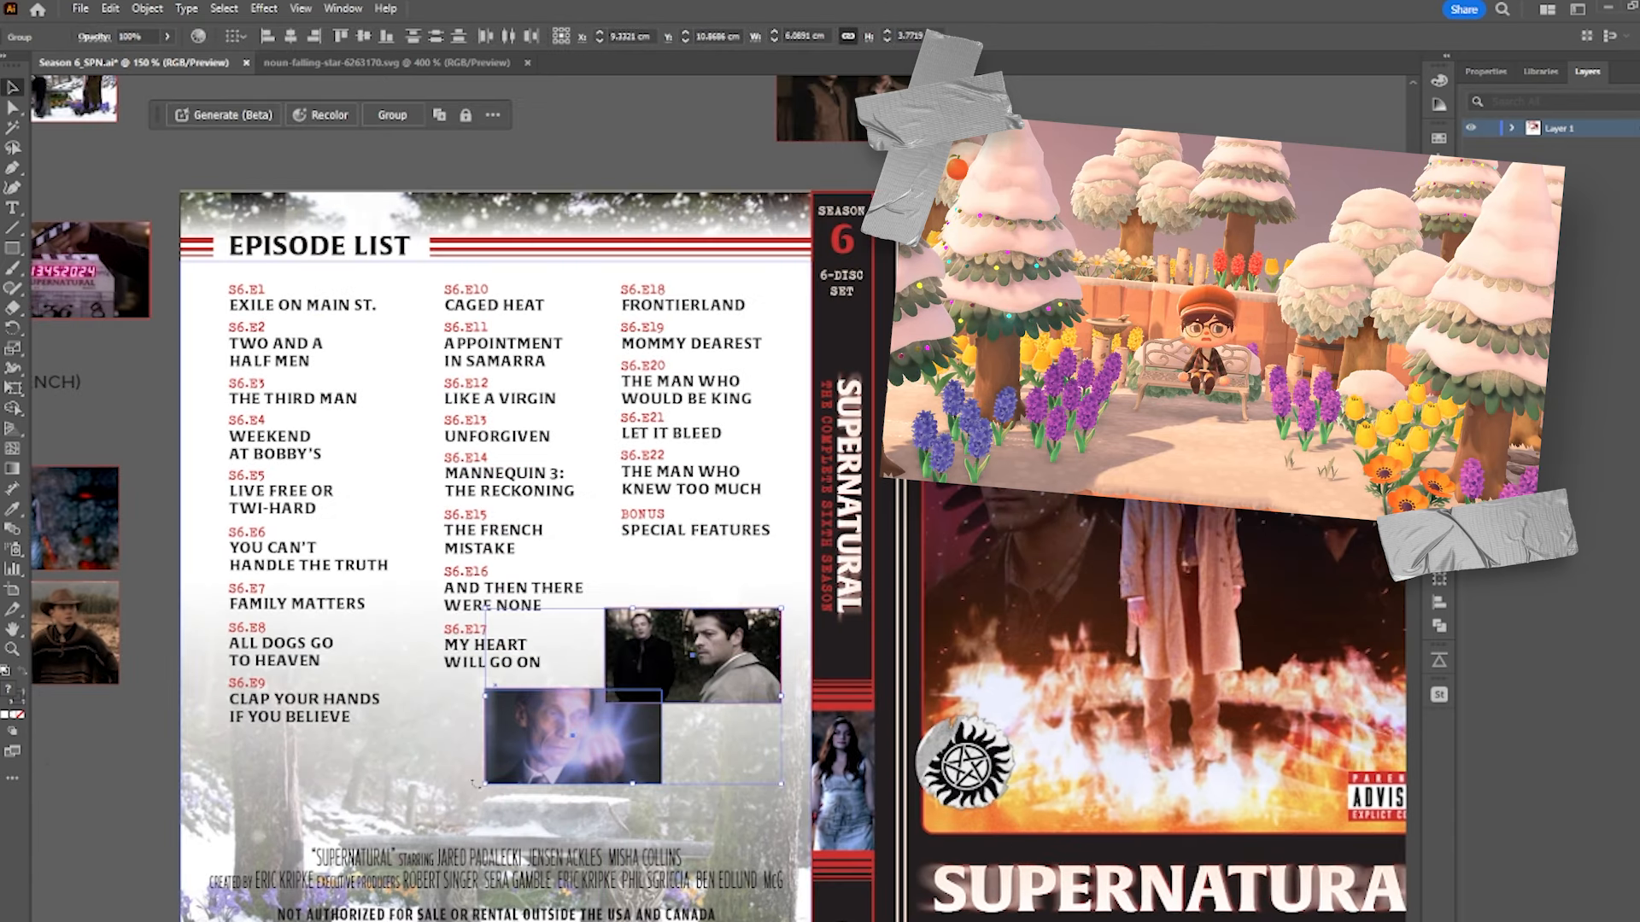
{"action": "left_click_drag", "start_coordinate": [484, 782], "coordinate": [430, 817]}
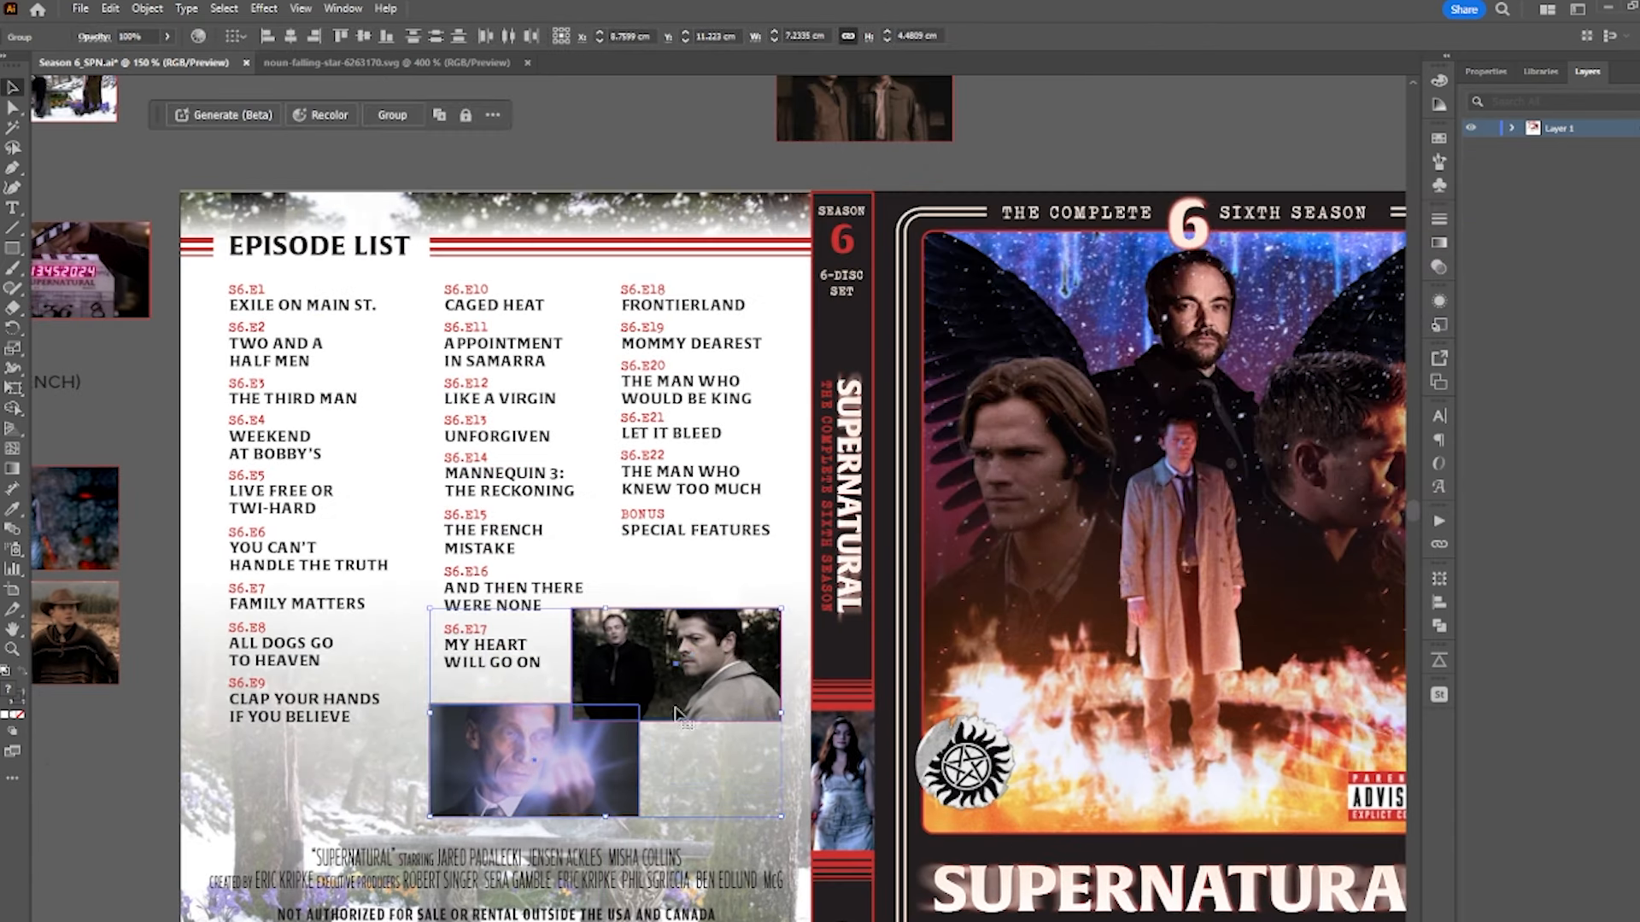
{"action": "left_click", "coordinate": [948, 758]}
- Arrange the two stills into an overlapping diagonal pair above the back cover credits
{"action": "left_click_drag", "start_coordinate": [715, 669], "coordinate": [712, 689]}
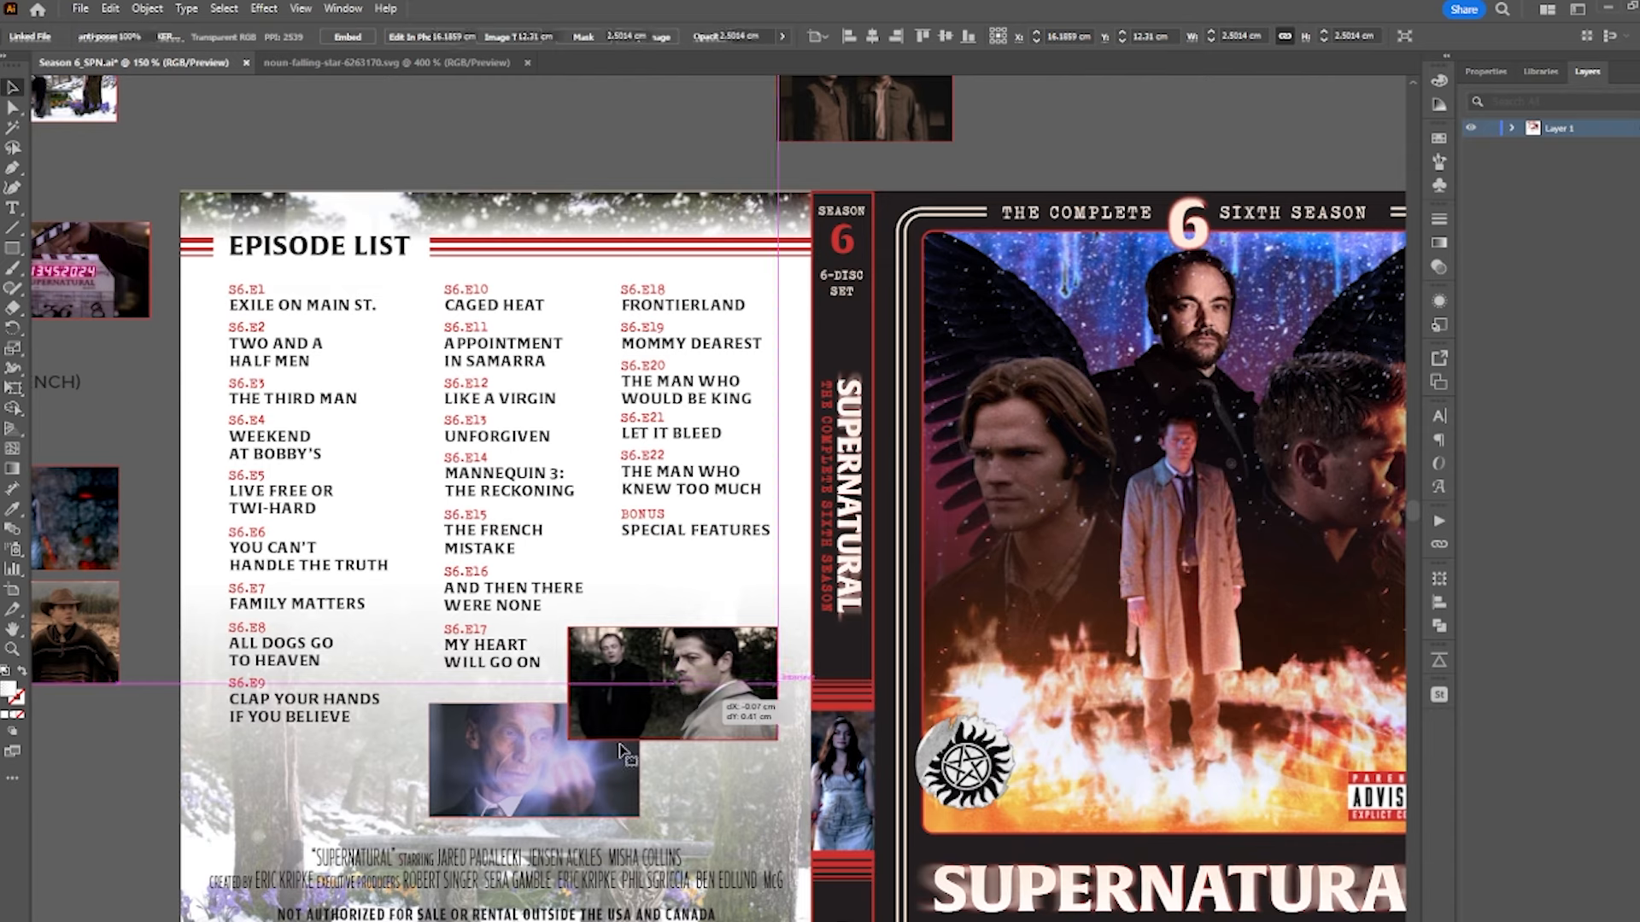
{"action": "left_click_drag", "start_coordinate": [520, 788], "coordinate": [524, 784]}
{"action": "left_click", "coordinate": [703, 684], "text": "shift"}
{"action": "left_click_drag", "start_coordinate": [703, 682], "coordinate": [704, 686]}
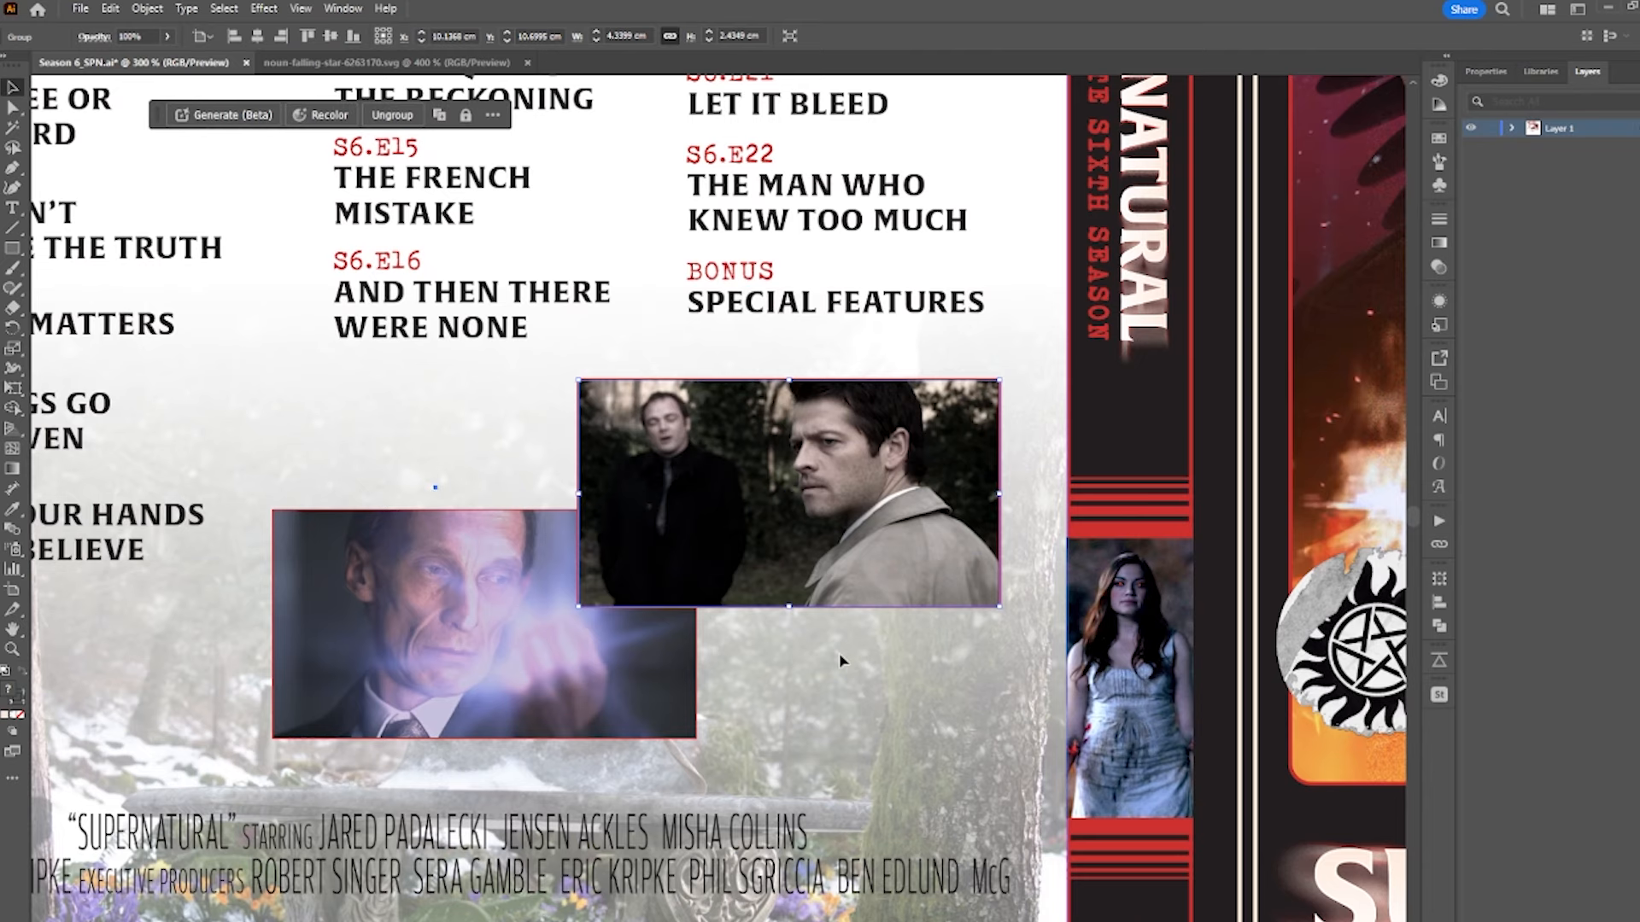
- Round the corners of the two still frames using direct selection
{"action": "key", "text": "a"}
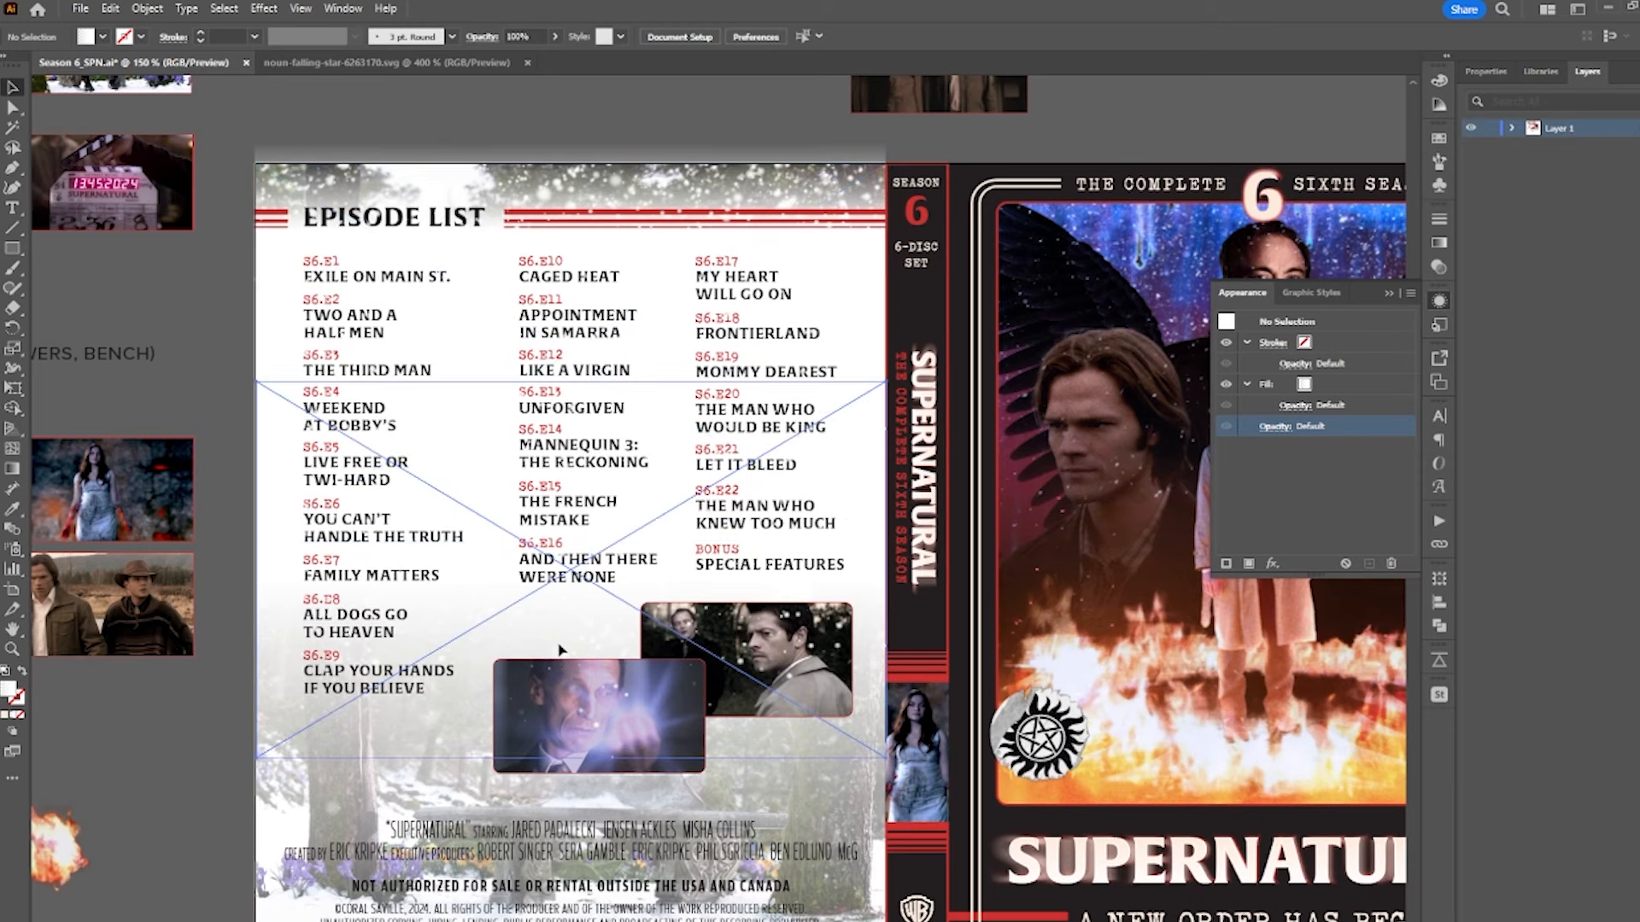
- Move the snowflake overlay down about 0.73 cm and fine-tune its placement over the two stills
{"action": "left_click_drag", "start_coordinate": [554, 645], "coordinate": [554, 688]}
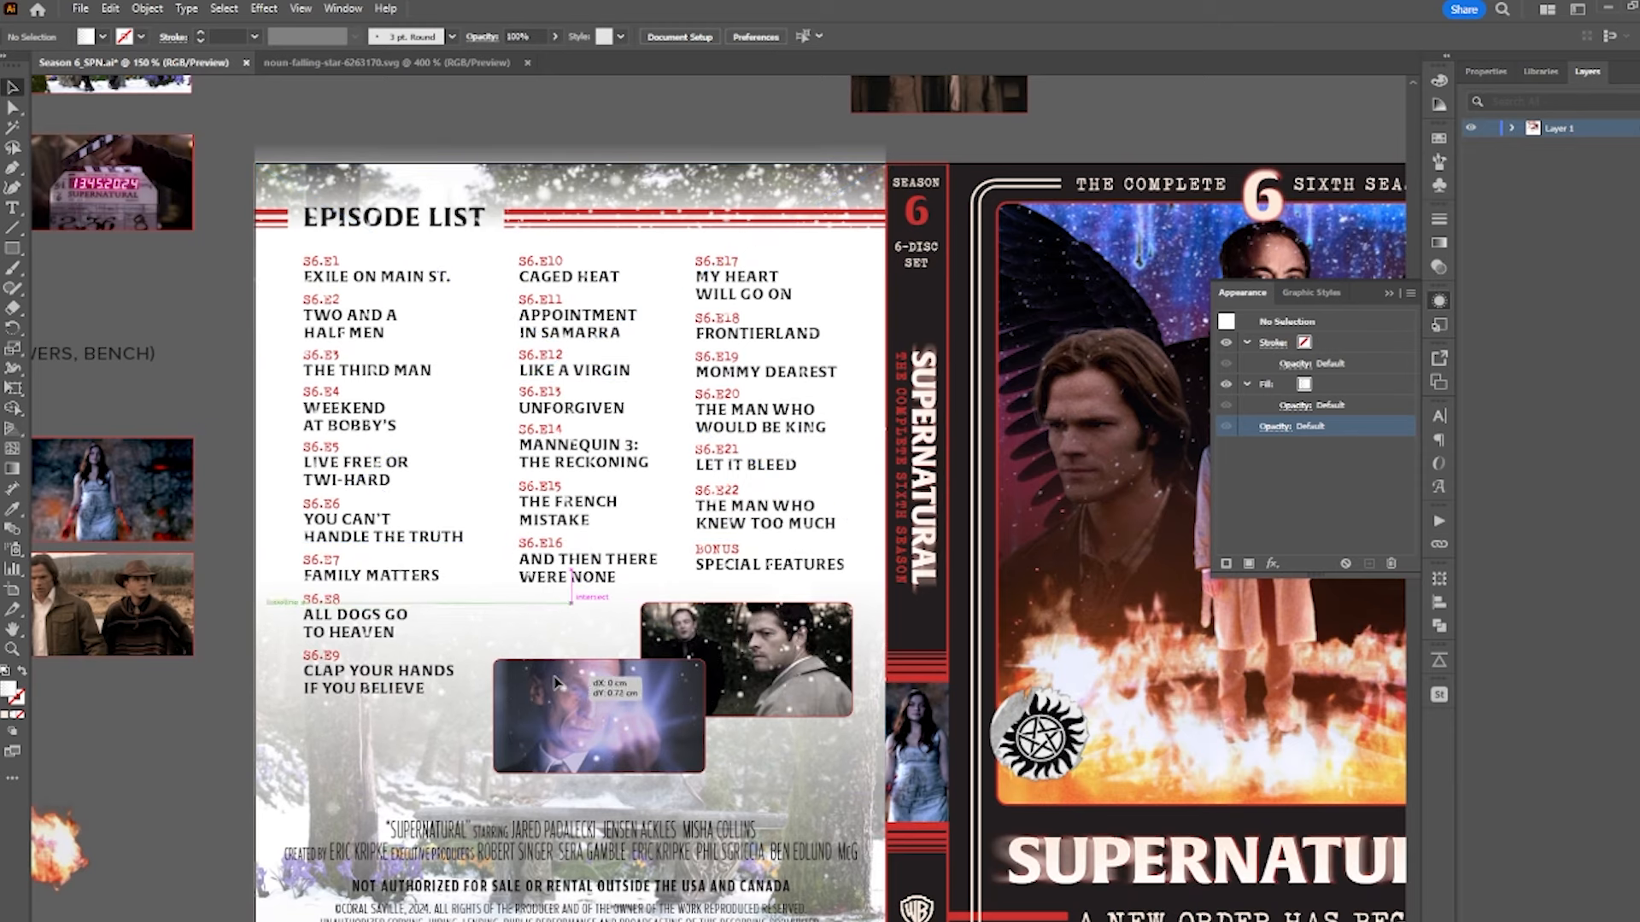
{"action": "scroll", "coordinate": [561, 662], "scroll_direction": "up", "scroll_amount": 3}
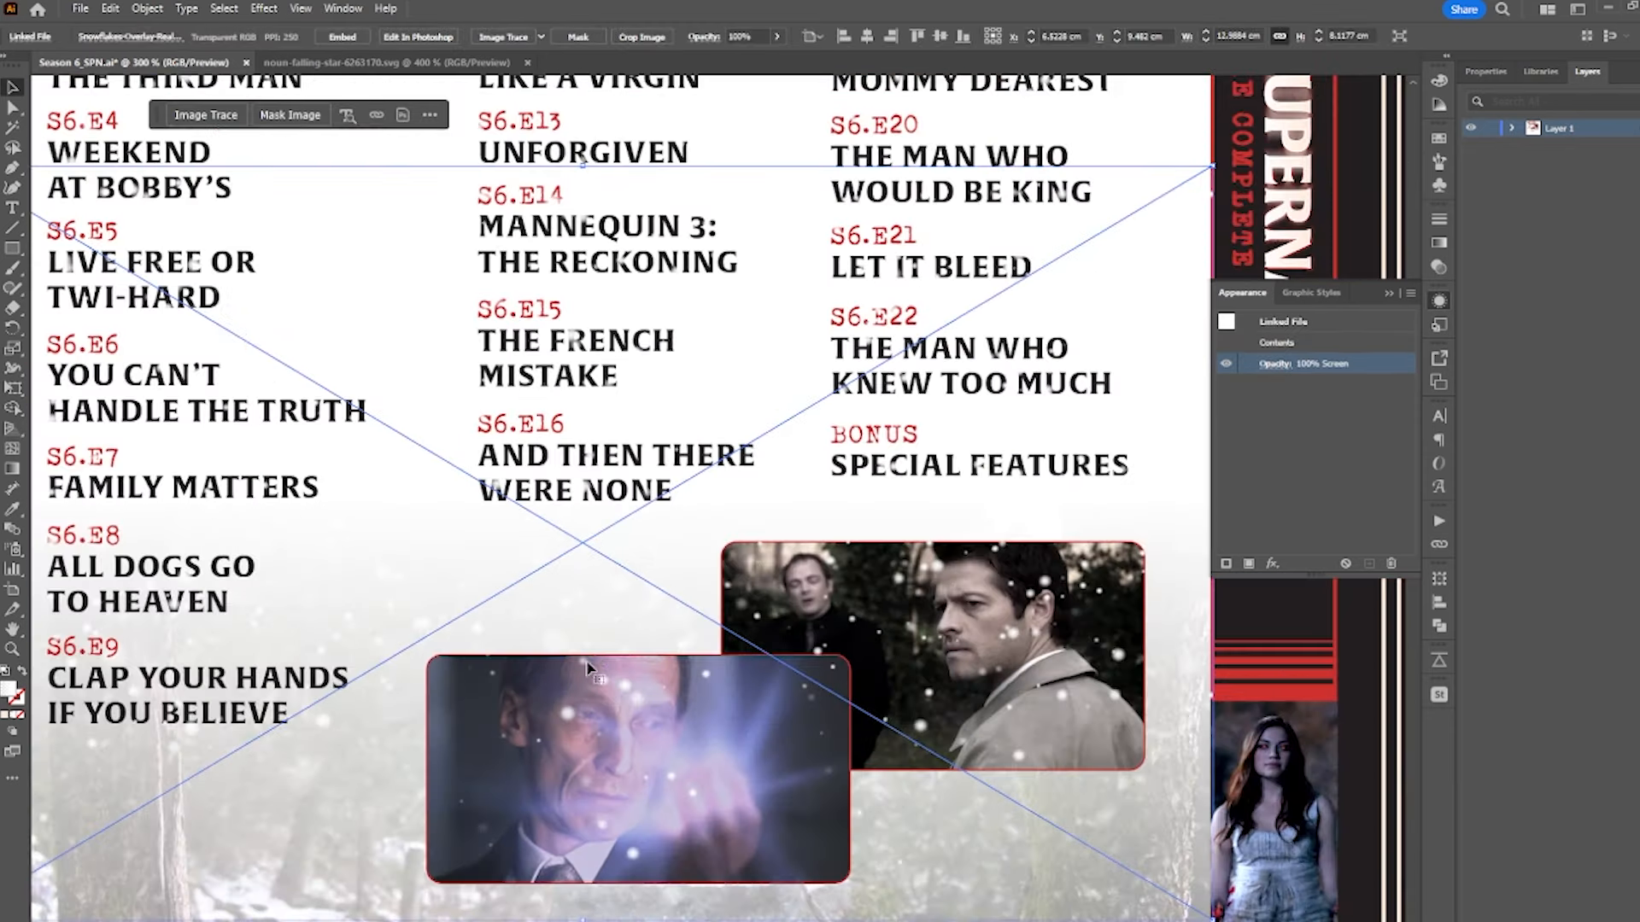
{"action": "left_click", "coordinate": [615, 601]}
{"action": "left_click_drag", "start_coordinate": [615, 601], "coordinate": [620, 607]}
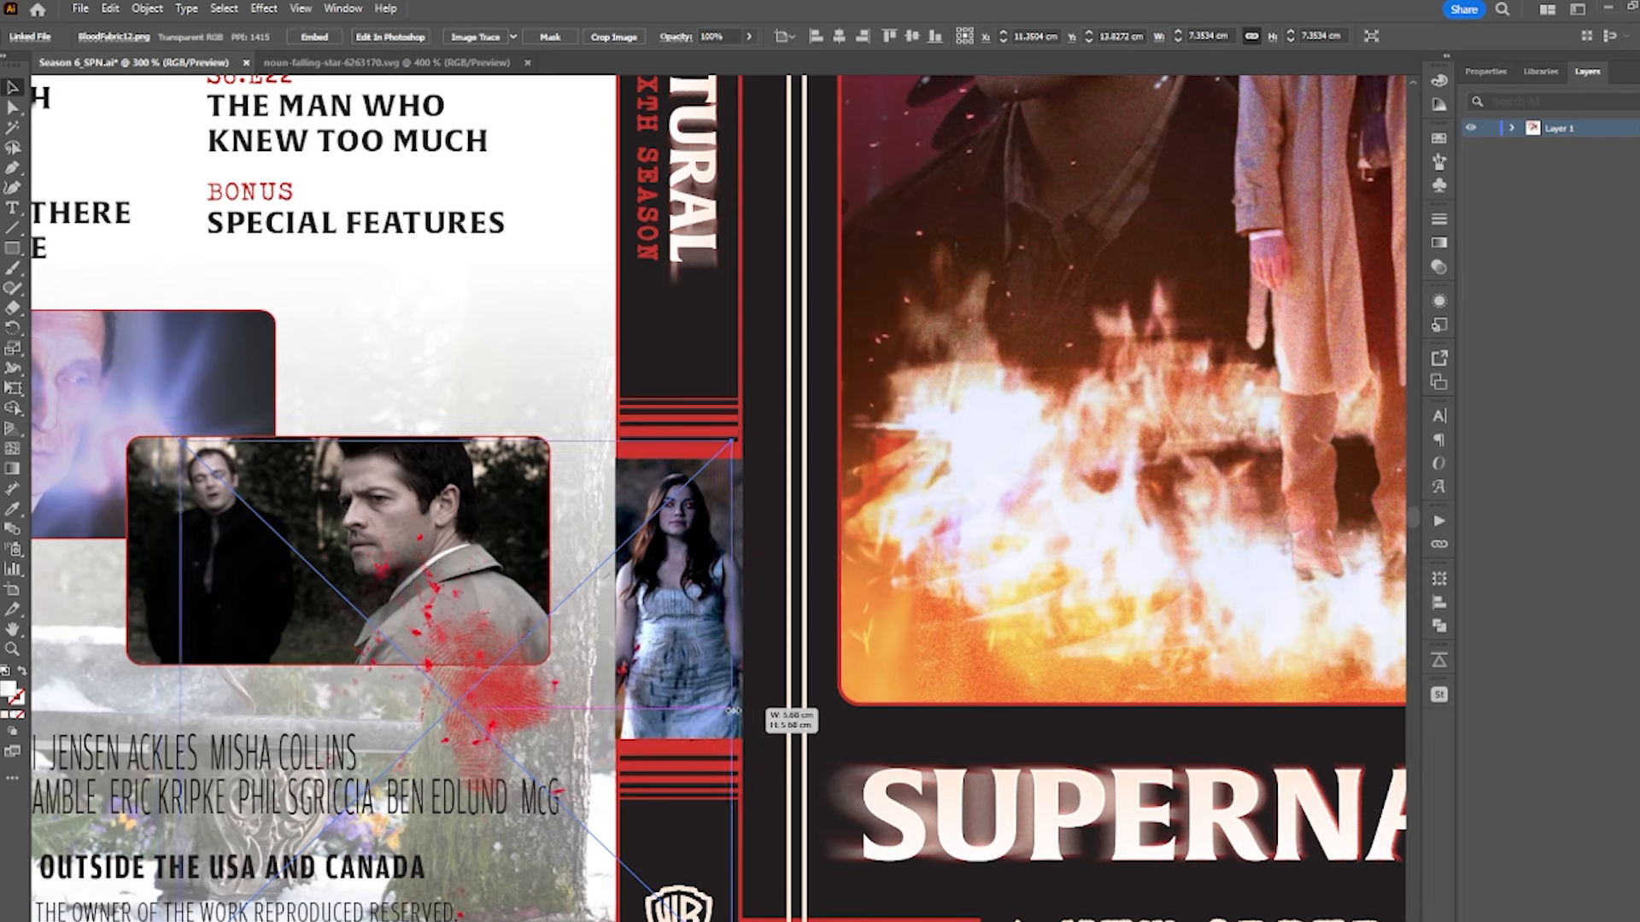
- Resize the blood splatter image and place it over the lower right corner of the trench coat still
{"action": "left_click_drag", "start_coordinate": [739, 709], "coordinate": [736, 704]}
{"action": "scroll", "coordinate": [562, 708], "scroll_direction": "down", "scroll_amount": 2}
{"action": "left_click_drag", "start_coordinate": [539, 724], "coordinate": [682, 692]}
- Move further blood splatters across the cover layout, placing one on the front artwork's right edge above the advisory label
{"action": "scroll", "coordinate": [682, 692], "scroll_direction": "down", "scroll_amount": 1}
{"action": "left_click_drag", "start_coordinate": [1373, 671], "coordinate": [250, 779]}
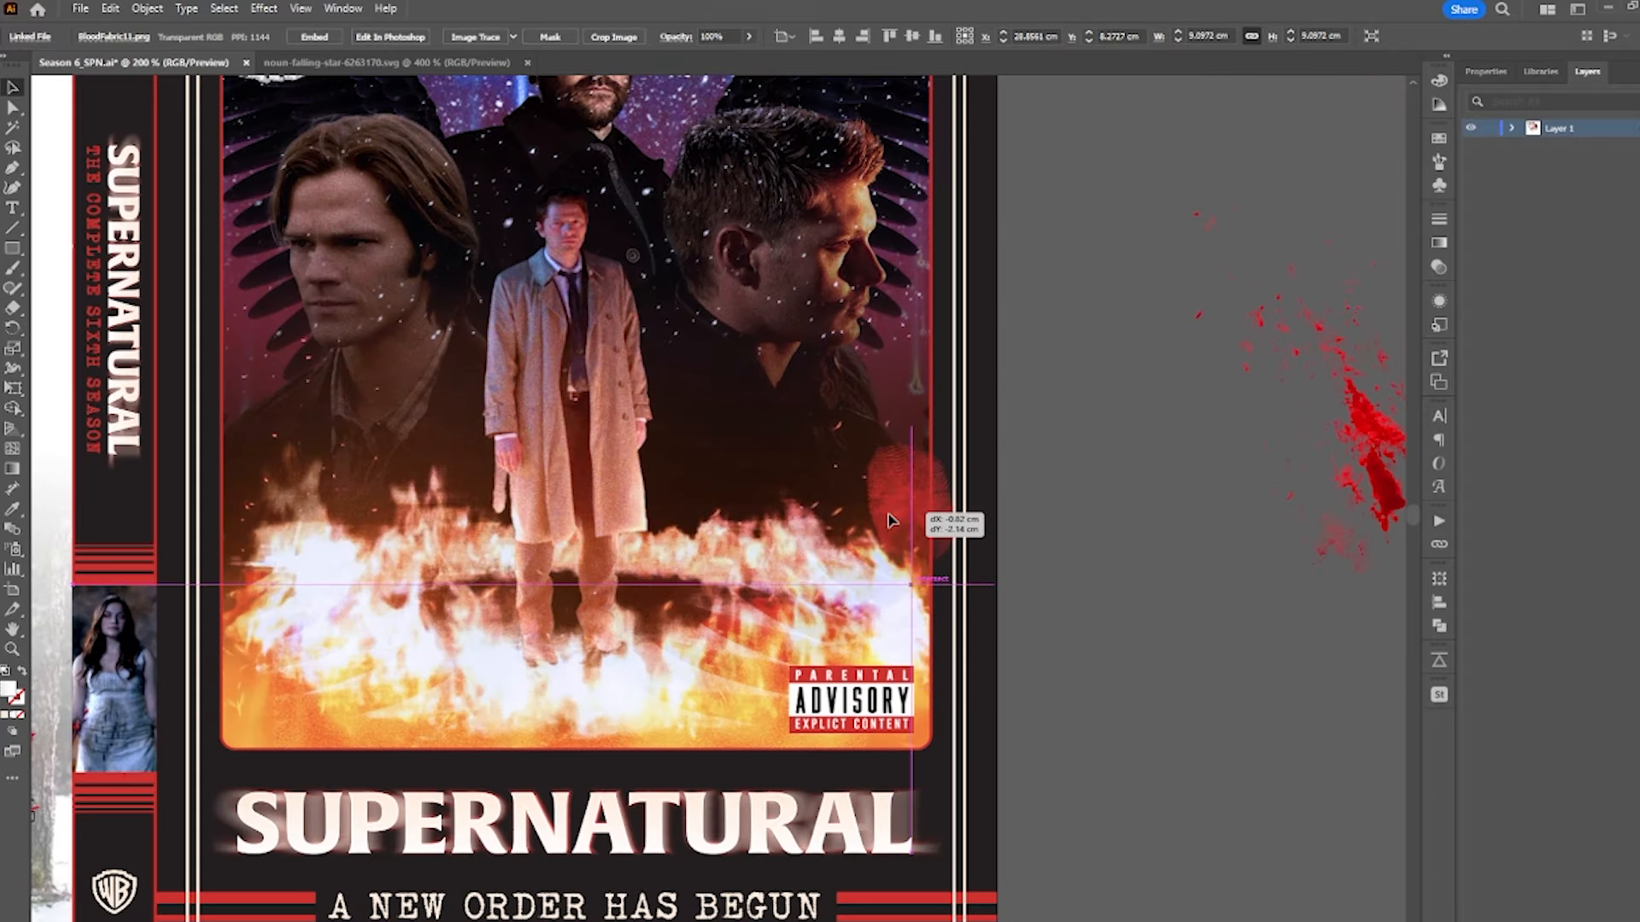
{"action": "left_click", "coordinate": [1296, 479]}
{"action": "left_click_drag", "start_coordinate": [1295, 479], "coordinate": [878, 556]}
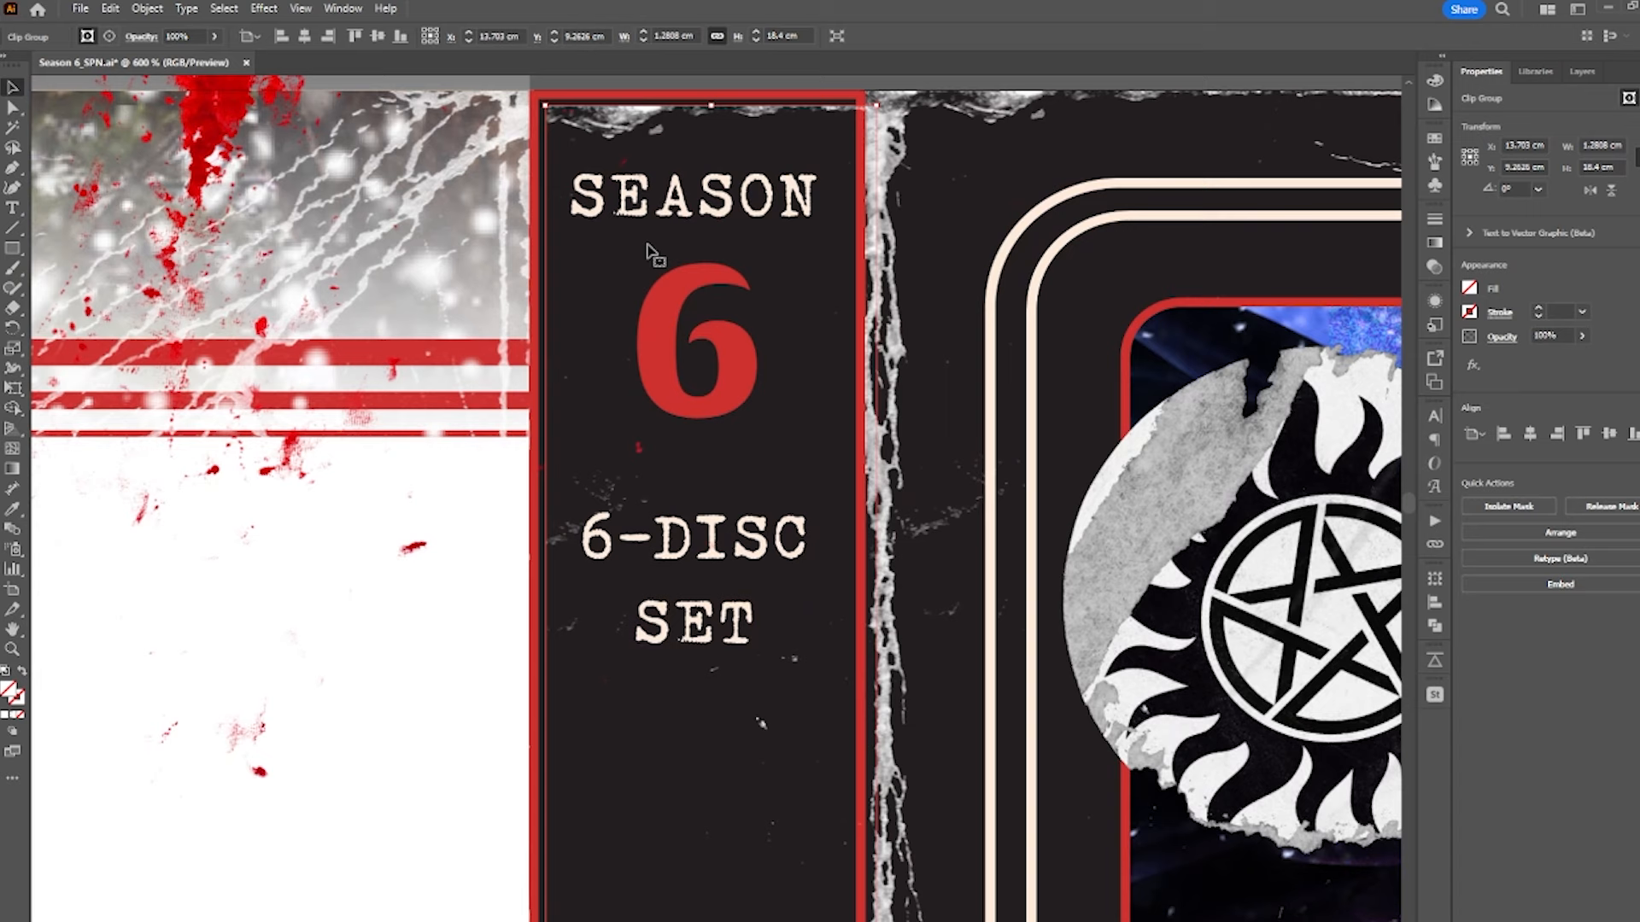
- Position the spine's clipped paper texture at X 13.65 cm and Y 9.2019 cm
{"action": "left_click_drag", "start_coordinate": [646, 250], "coordinate": [635, 236]}
{"action": "scroll", "coordinate": [634, 236], "scroll_direction": "down", "scroll_amount": 3}
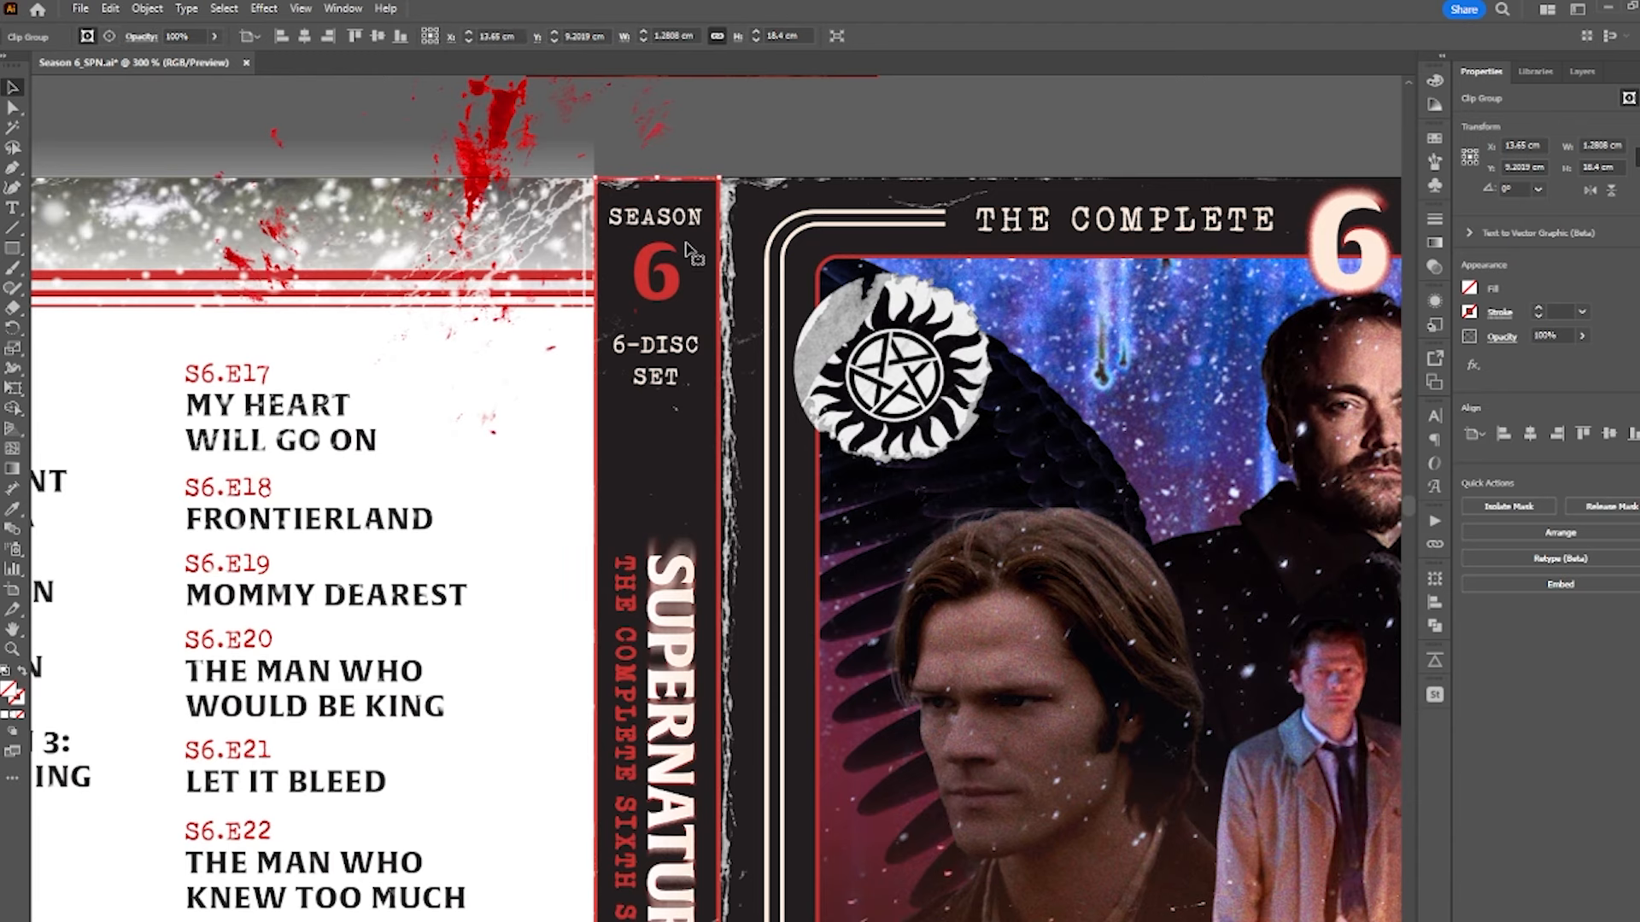
{"action": "scroll", "coordinate": [690, 251], "scroll_direction": "down", "scroll_amount": 3}
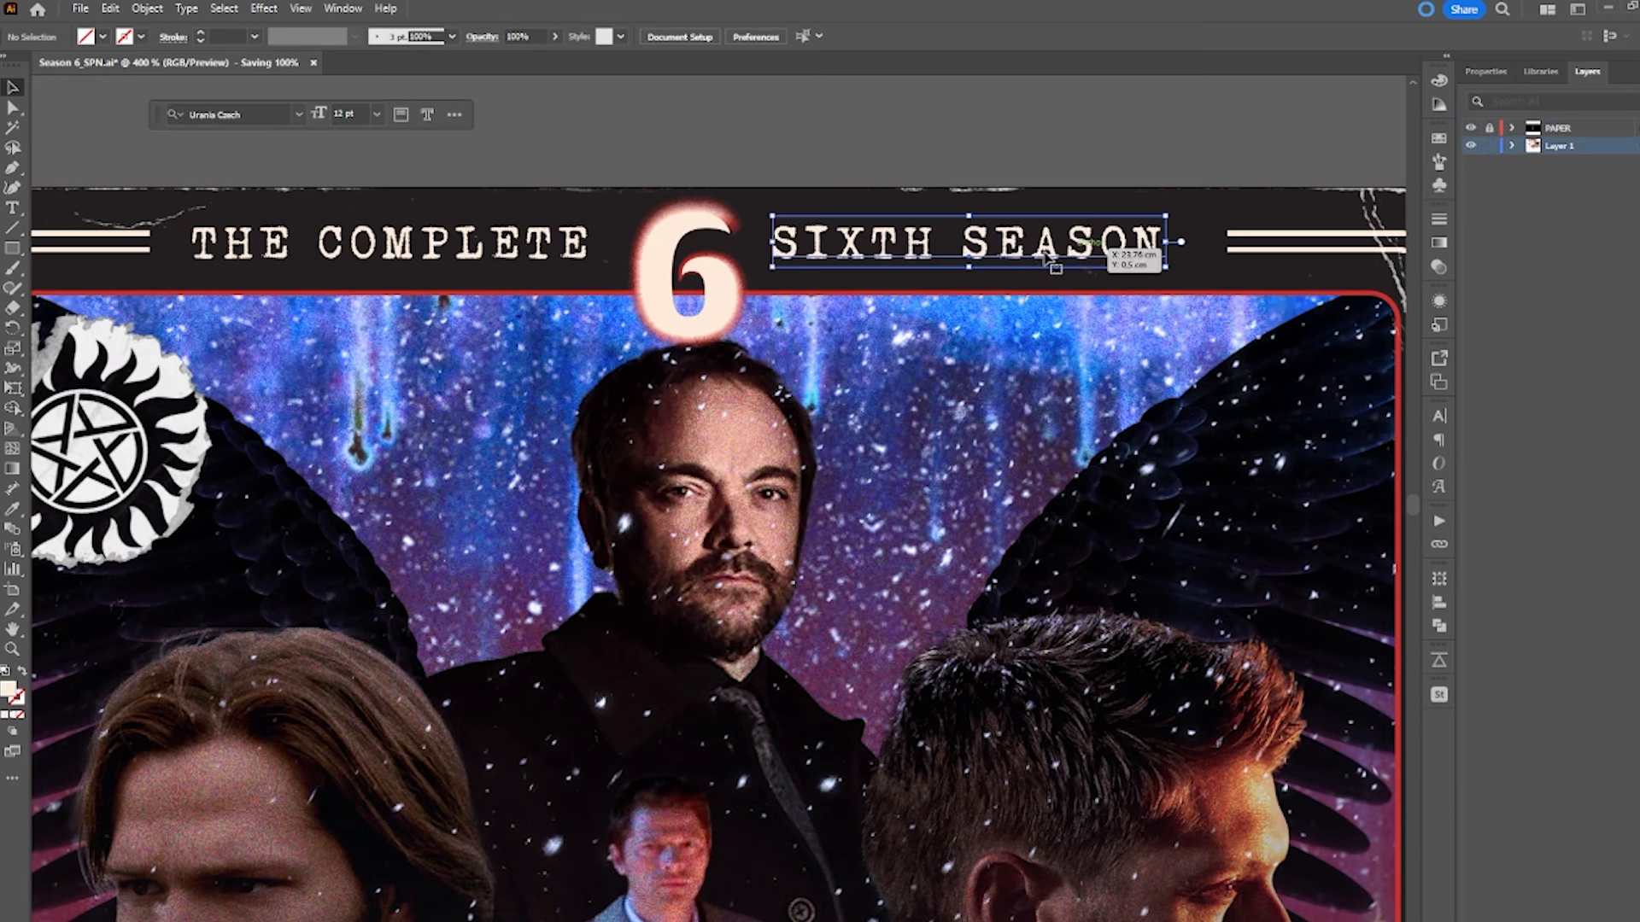
- Nudge the SIXTH SEASON text slightly to the right in the front cover header
{"action": "left_click_drag", "start_coordinate": [1057, 250], "coordinate": [1069, 251]}
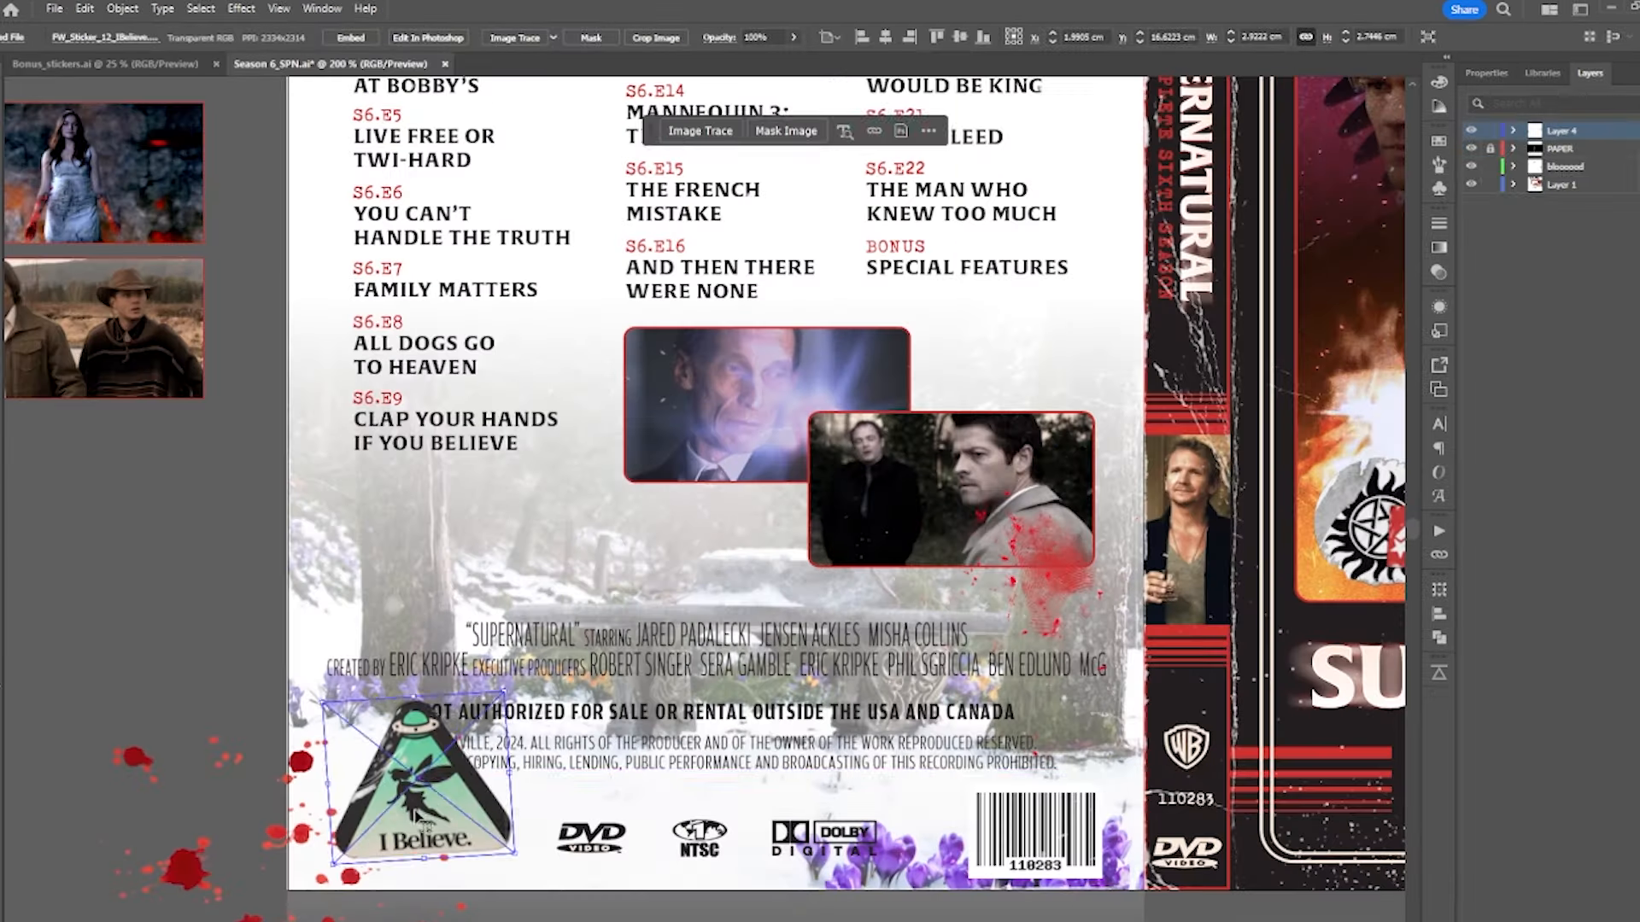
- Nudge the I Believe sticker up on the back cover and move Layer 4 beneath the bloooood layer
{"action": "left_click_drag", "start_coordinate": [416, 817], "coordinate": [416, 813]}
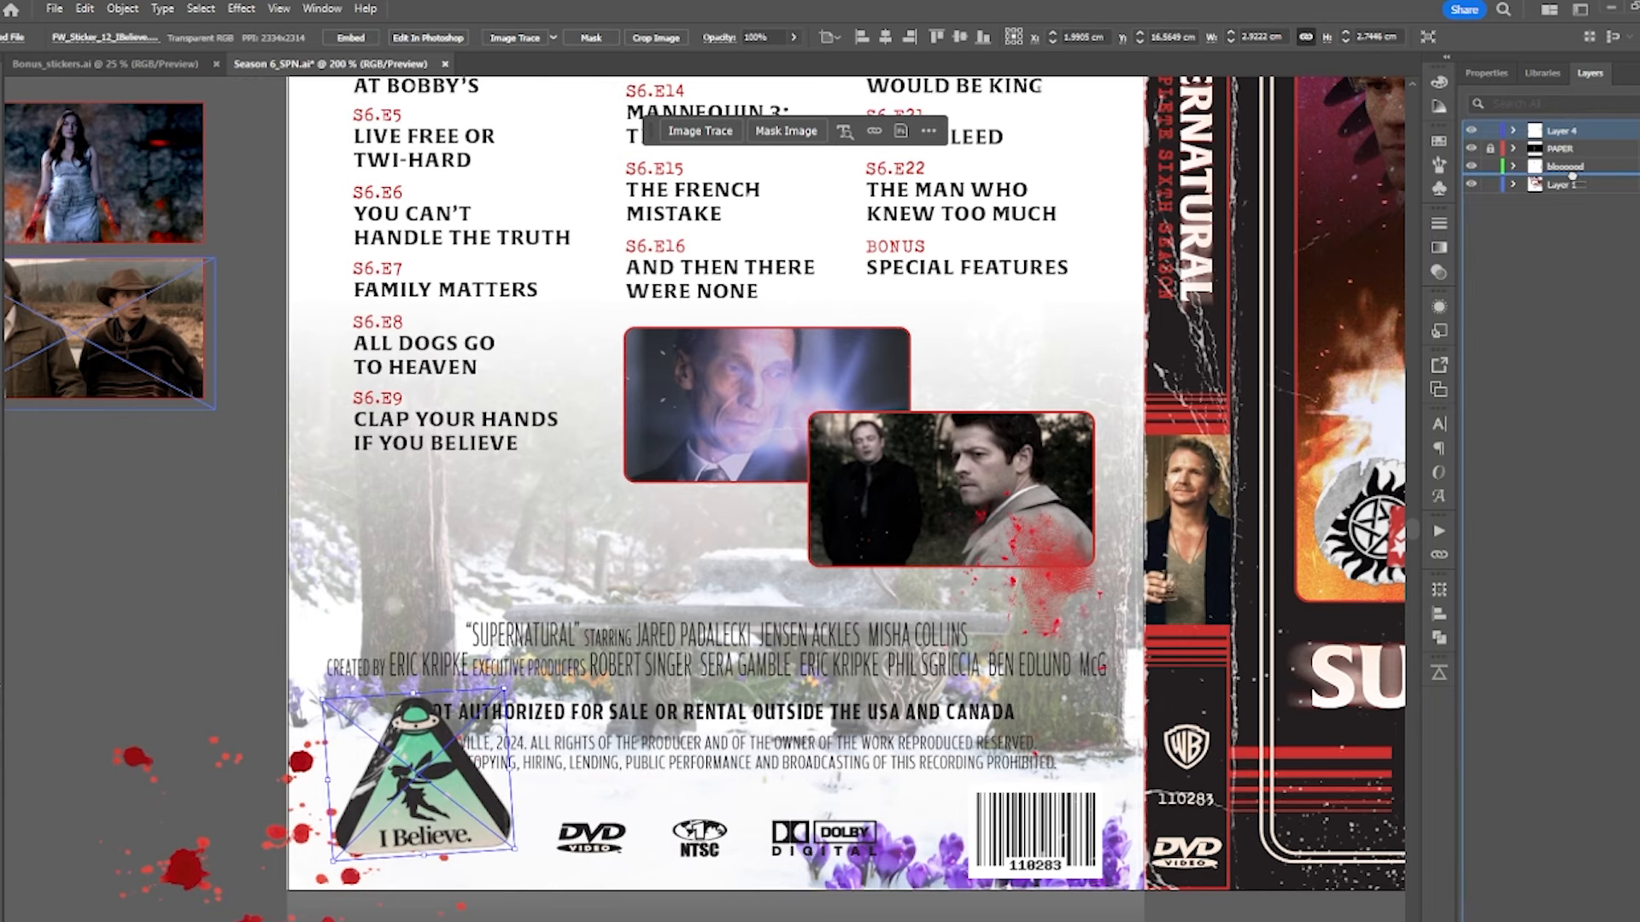
{"action": "left_click_drag", "start_coordinate": [1572, 176], "coordinate": [1572, 176]}
{"action": "left_click", "coordinate": [125, 561]}
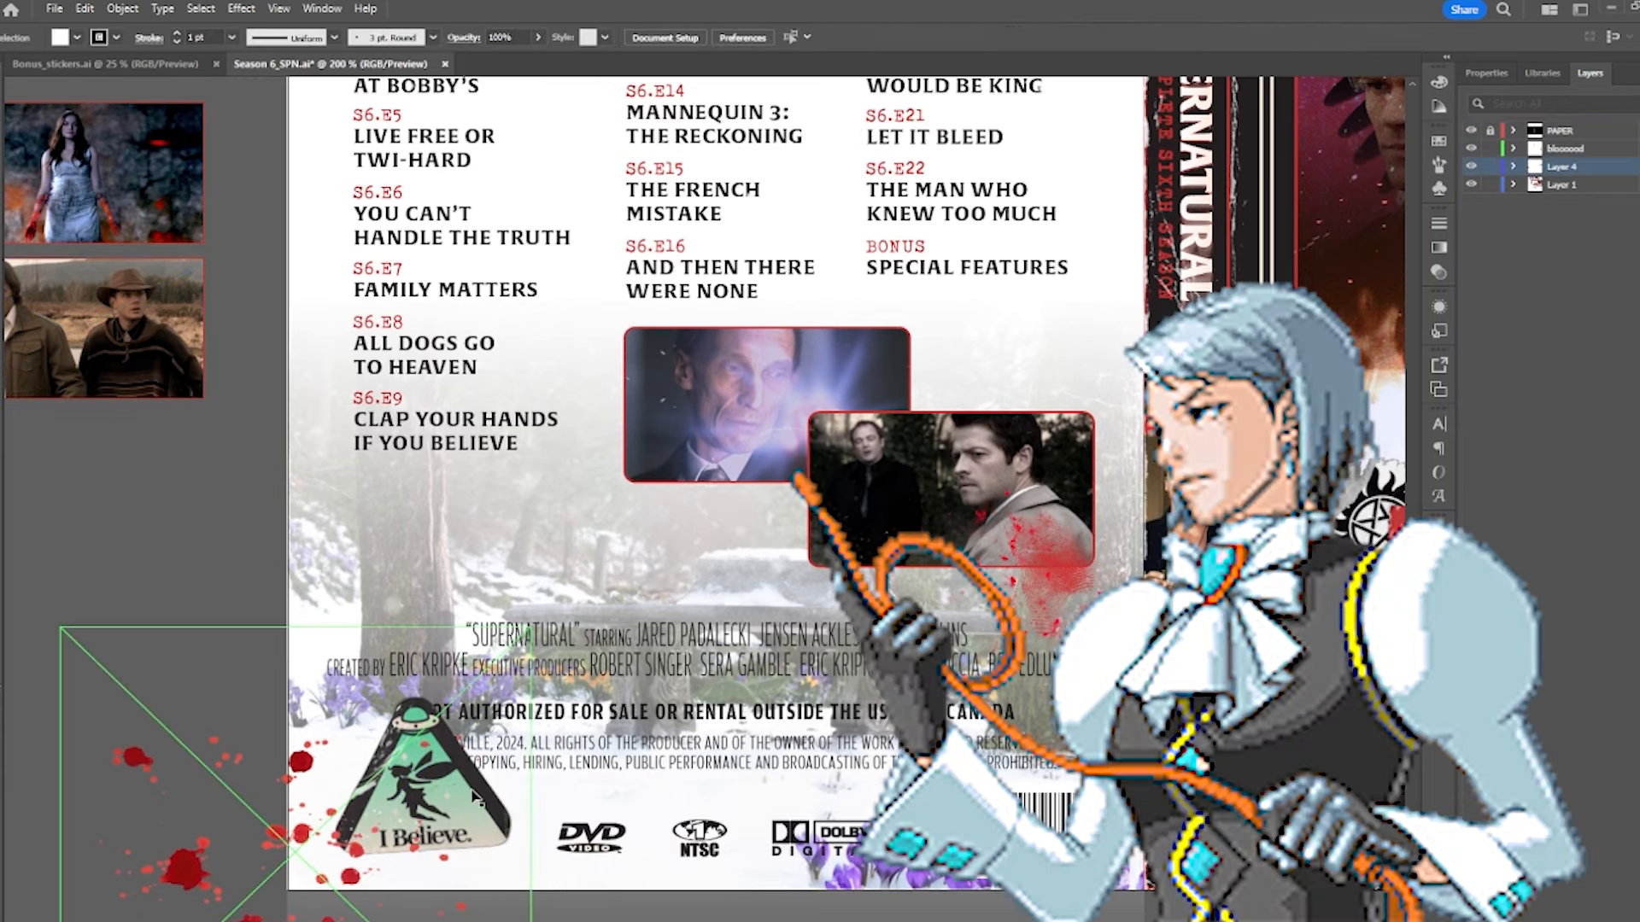
- Lock the bloooood layer and make a slight adjustment to the I Believe sticker on the back cover
{"action": "left_click", "coordinate": [473, 790]}
{"action": "left_click", "coordinate": [1491, 149]}
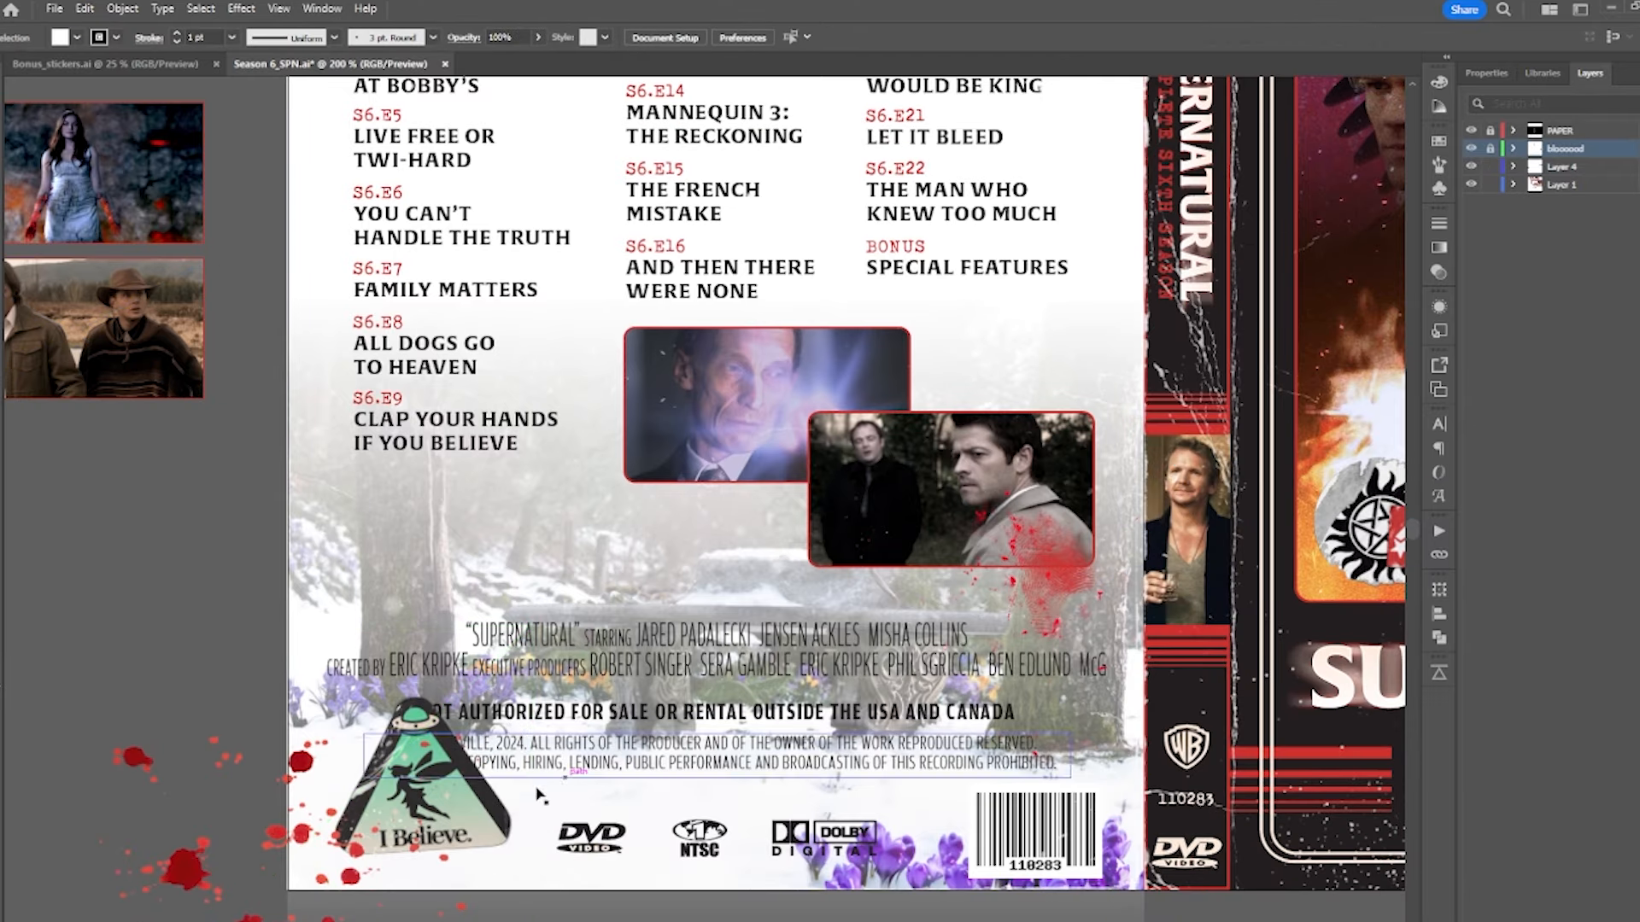
{"action": "left_click", "coordinate": [422, 731]}
{"action": "left_click_drag", "start_coordinate": [416, 694], "coordinate": [416, 697]}
{"action": "left_click_drag", "start_coordinate": [416, 697], "coordinate": [417, 699]}
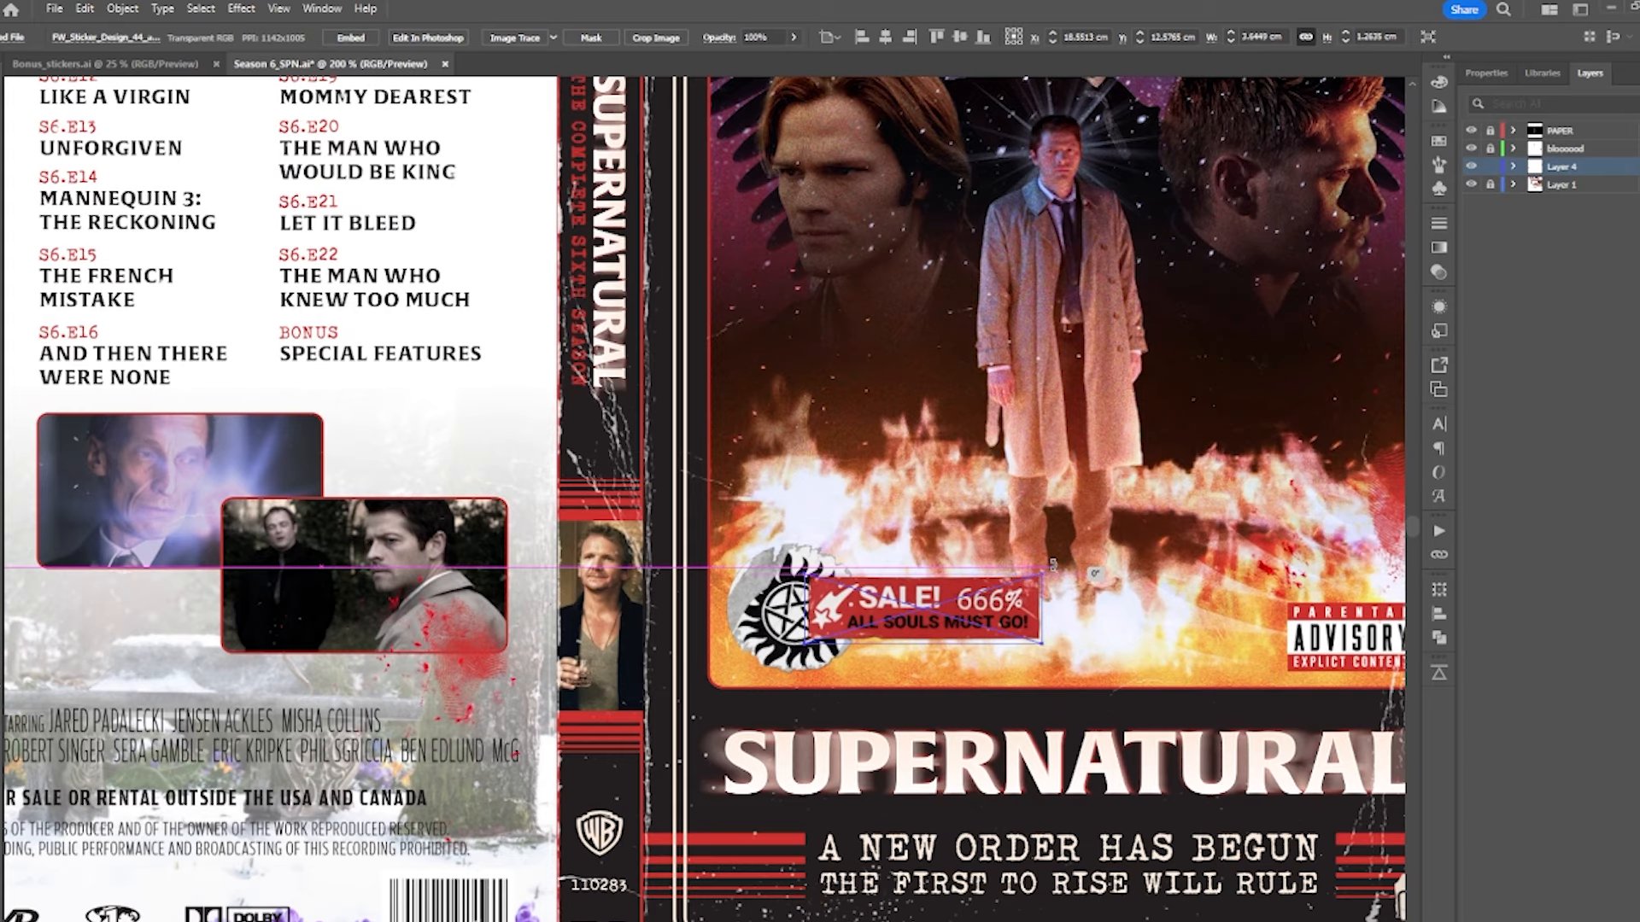
- Tilt the SALE! sticker slightly beside the pentagram sticker on the front cover
{"action": "left_click_drag", "start_coordinate": [1014, 605], "coordinate": [1006, 616]}
{"action": "scroll", "coordinate": [1006, 617], "scroll_direction": "down", "scroll_amount": 2}
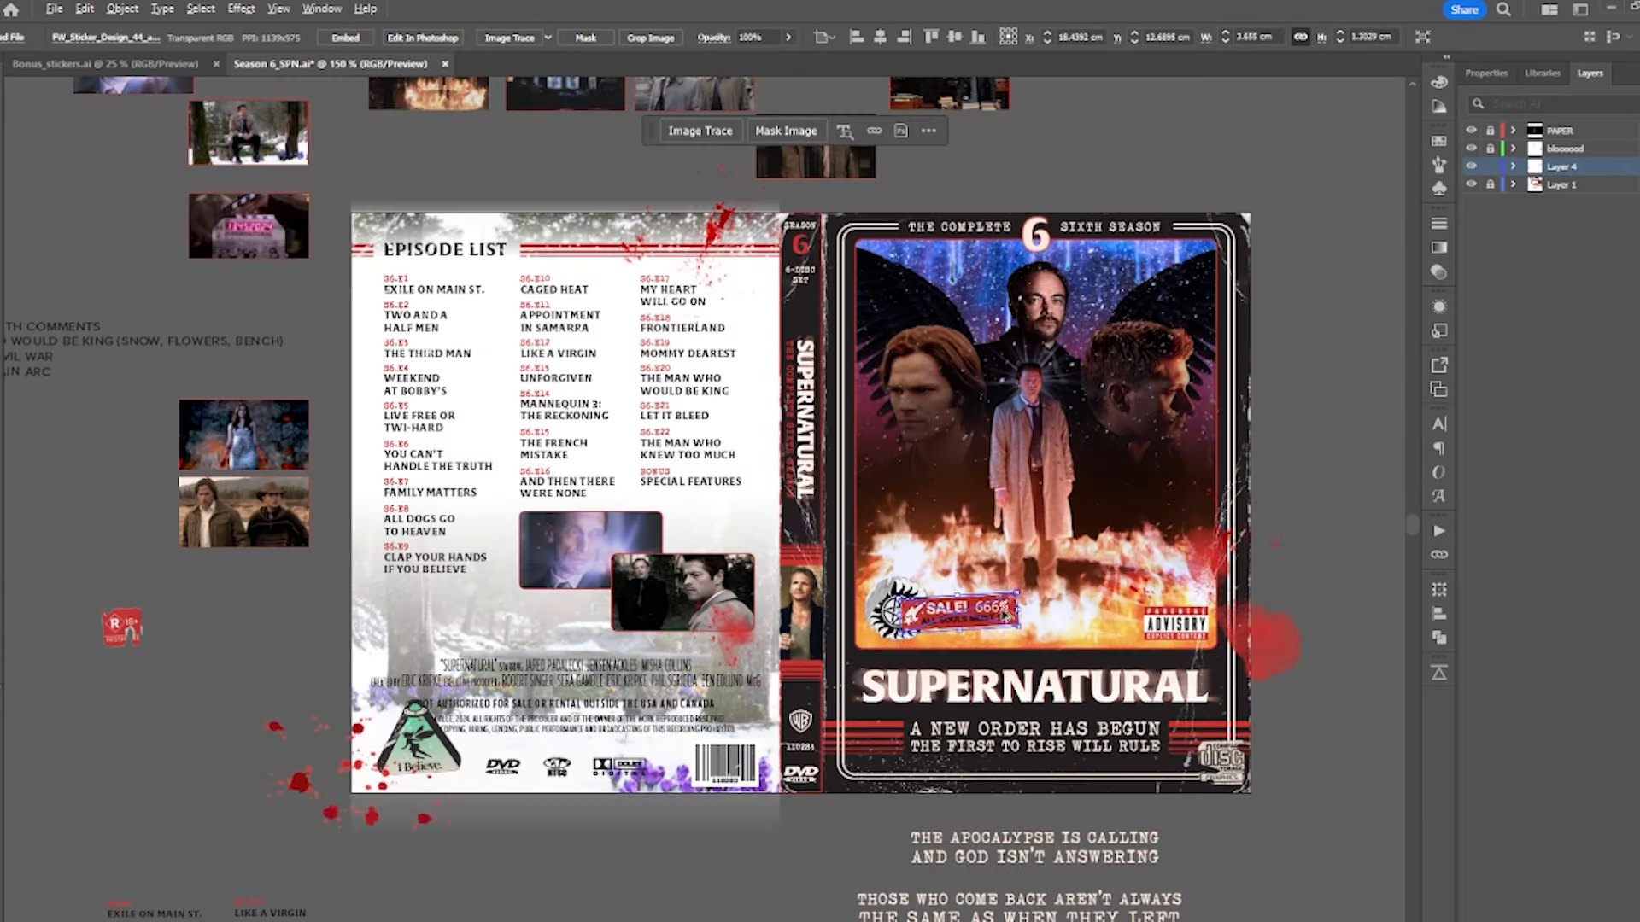
{"action": "left_click", "coordinate": [778, 836]}
- Move the SALE! sticker down and left so it overlaps the lower half of the pentagram sticker
{"action": "scroll", "coordinate": [1015, 621], "scroll_direction": "up", "scroll_amount": 2}
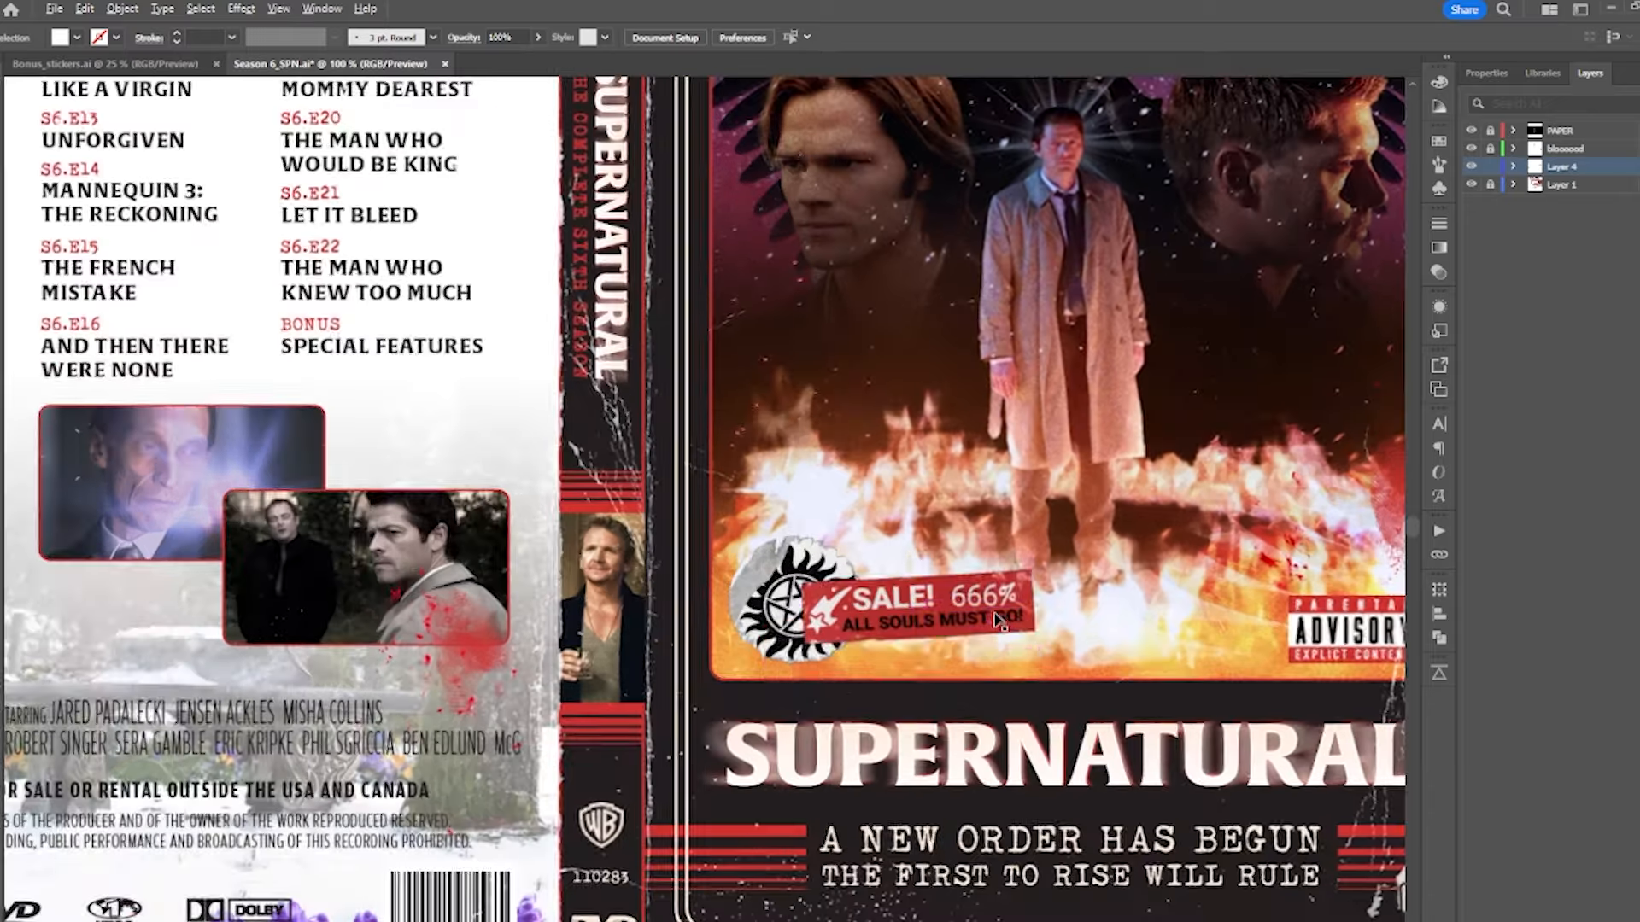
{"action": "left_click_drag", "start_coordinate": [1001, 614], "coordinate": [980, 651]}
{"action": "left_click_drag", "start_coordinate": [858, 653], "coordinate": [870, 649]}
{"action": "left_click", "coordinate": [906, 571]}
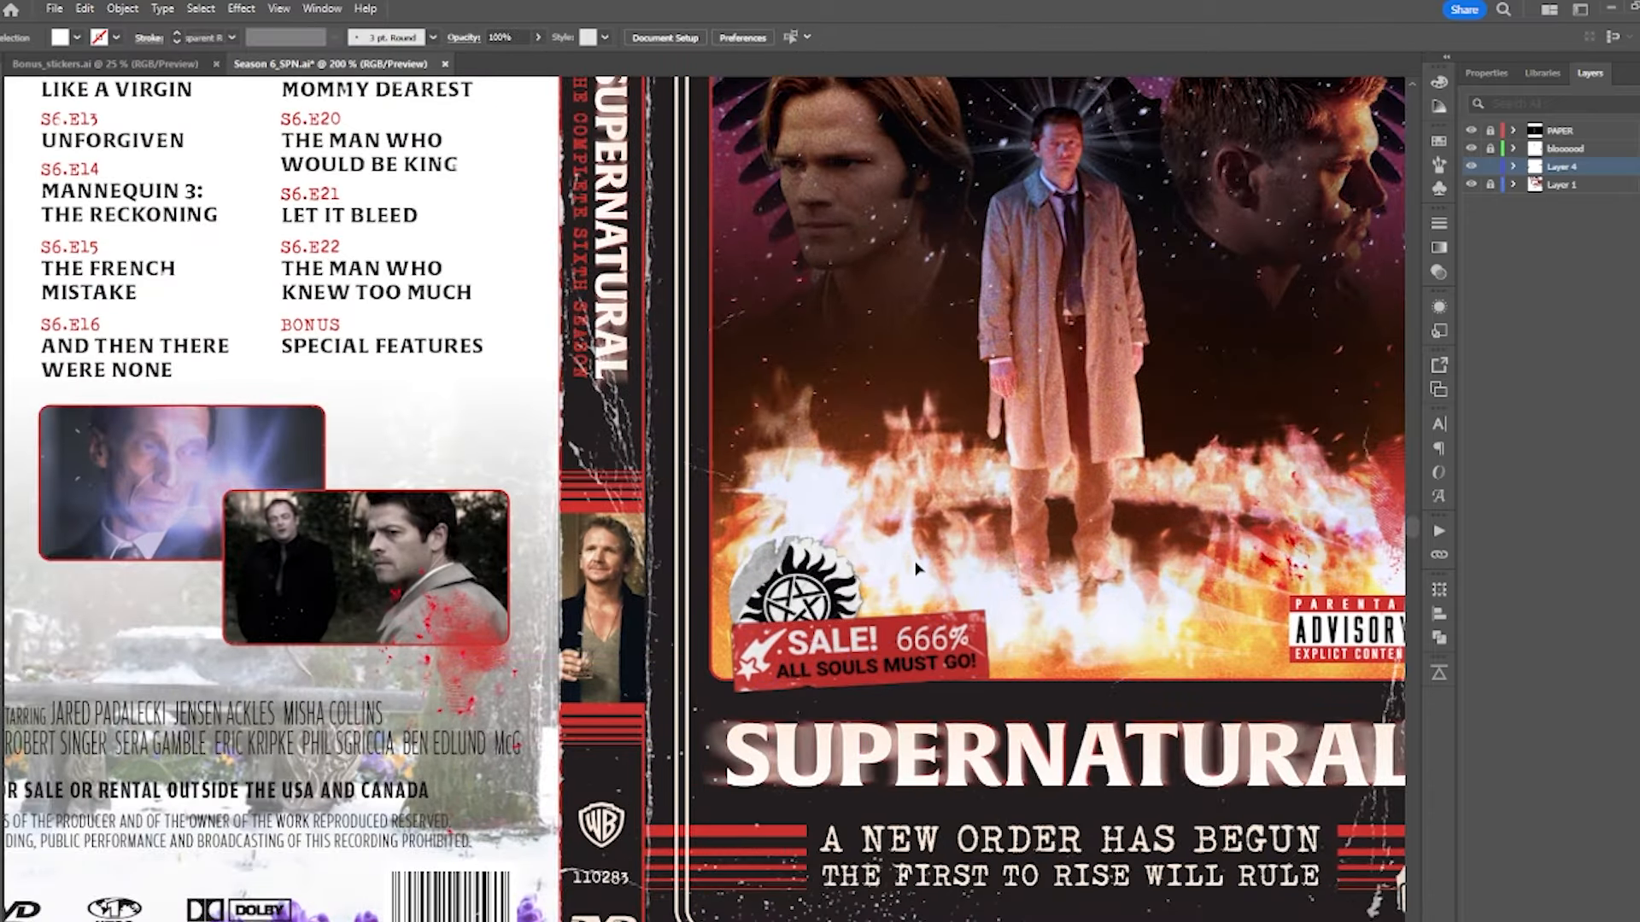
- Lower the SALE! sticker slightly so it straddles the bottom edge of the front artwork frame
{"action": "scroll", "coordinate": [906, 571], "scroll_direction": "down", "scroll_amount": 2}
{"action": "scroll", "coordinate": [906, 571], "scroll_direction": "up", "scroll_amount": 2}
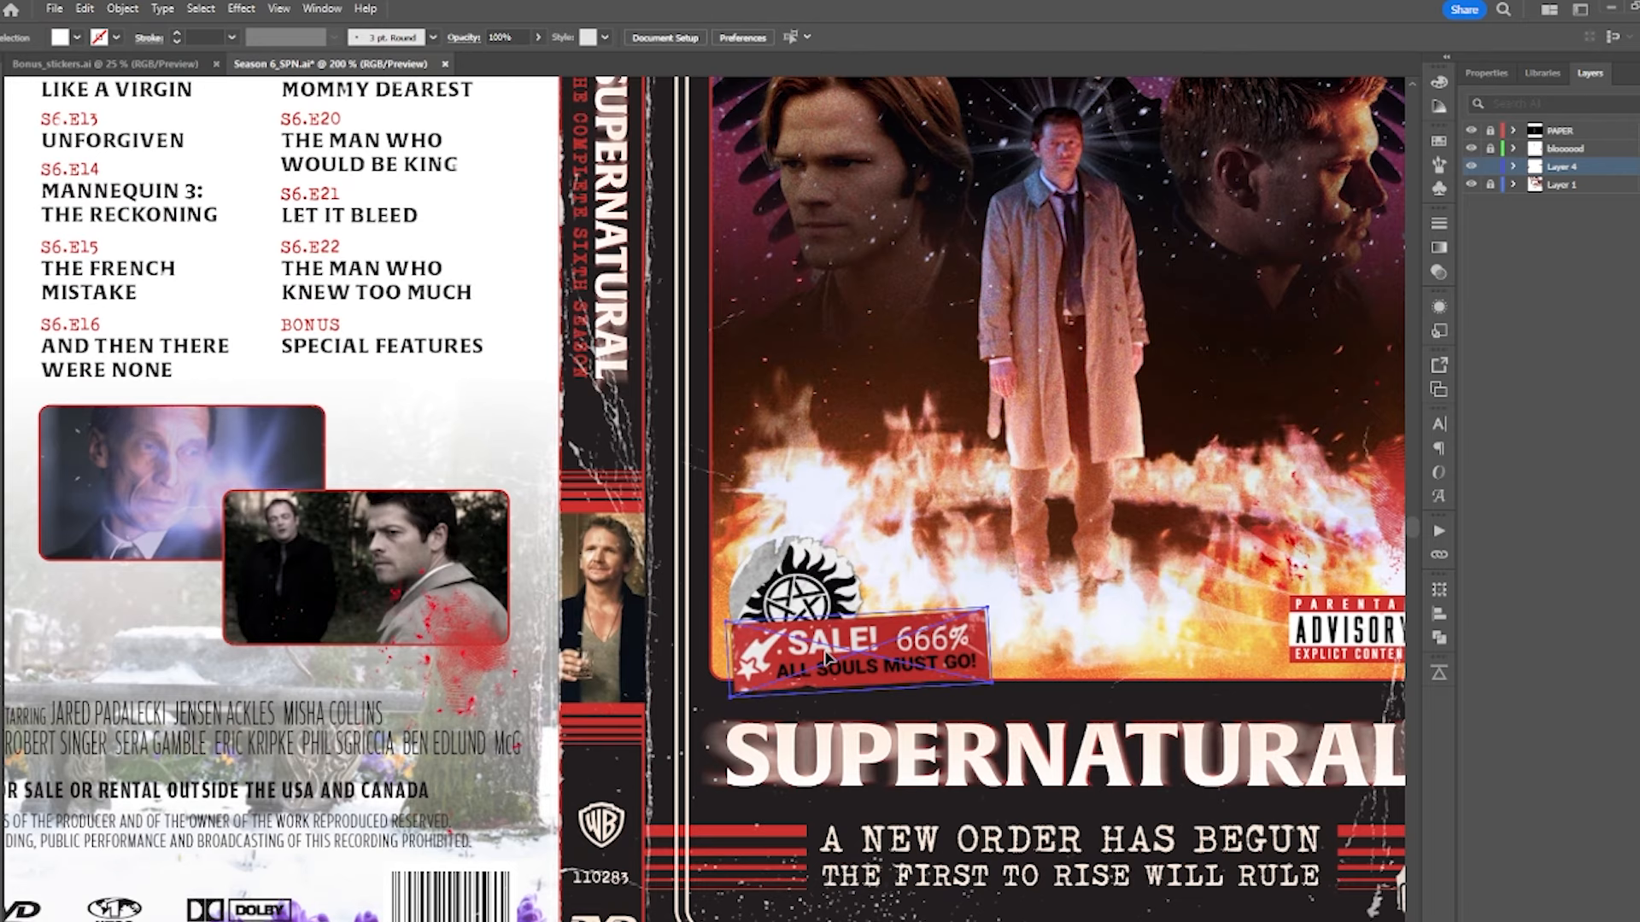
{"action": "mouse_move", "coordinate": [827, 655]}
{"action": "left_mouse_down"}
{"action": "mouse_move", "coordinate": [838, 645]}
{"action": "mouse_move", "coordinate": [816, 650]}
{"action": "mouse_move", "coordinate": [827, 669]}
{"action": "left_mouse_up"}
{"action": "scroll", "coordinate": [1354, 659], "scroll_direction": "down", "scroll_amount": 1}
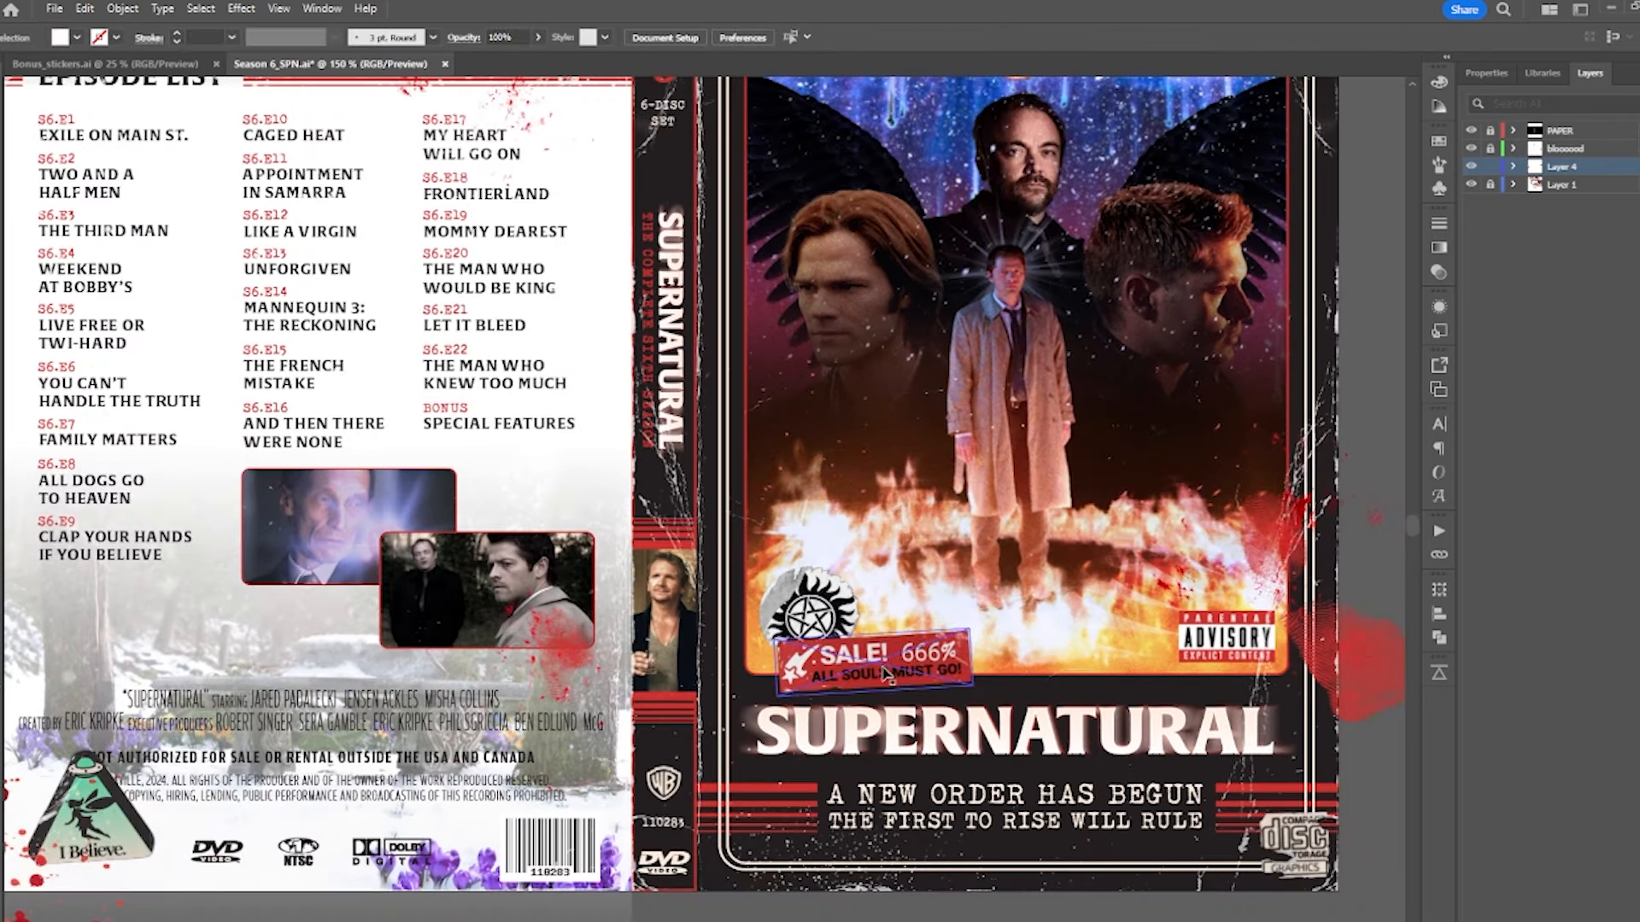
{"action": "scroll", "coordinate": [885, 666], "scroll_direction": "down", "scroll_amount": 1}
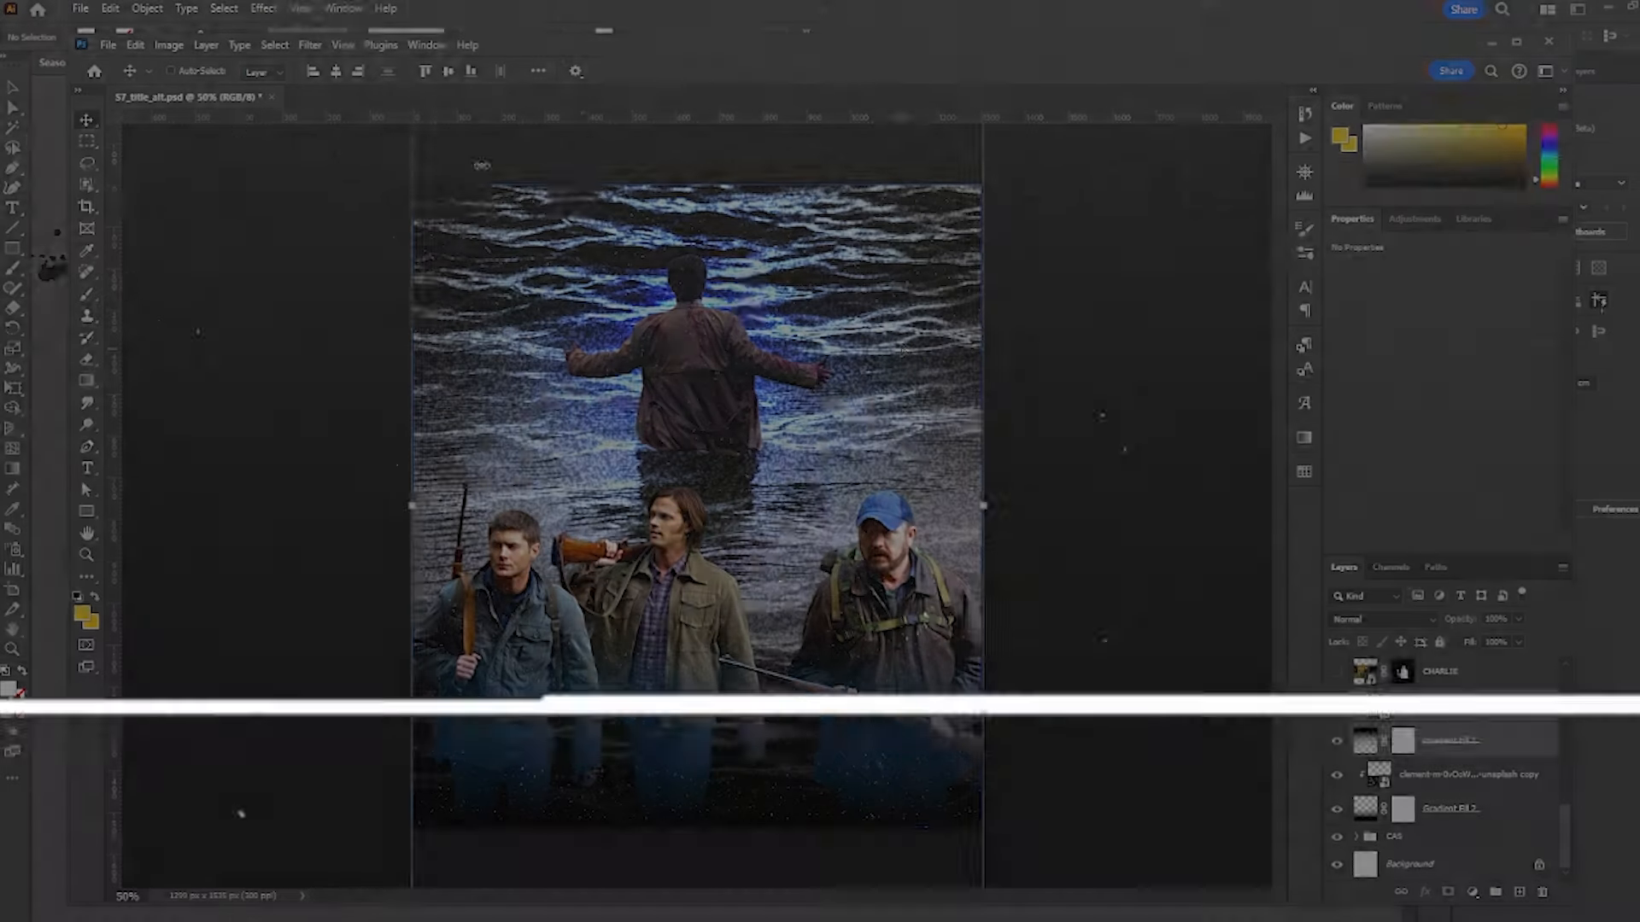
- Enlarge the three hunter figures to about 113% and reposition them across the lower part of the front artwork
{"action": "left_click_drag", "start_coordinate": [905, 349], "coordinate": [910, 266]}
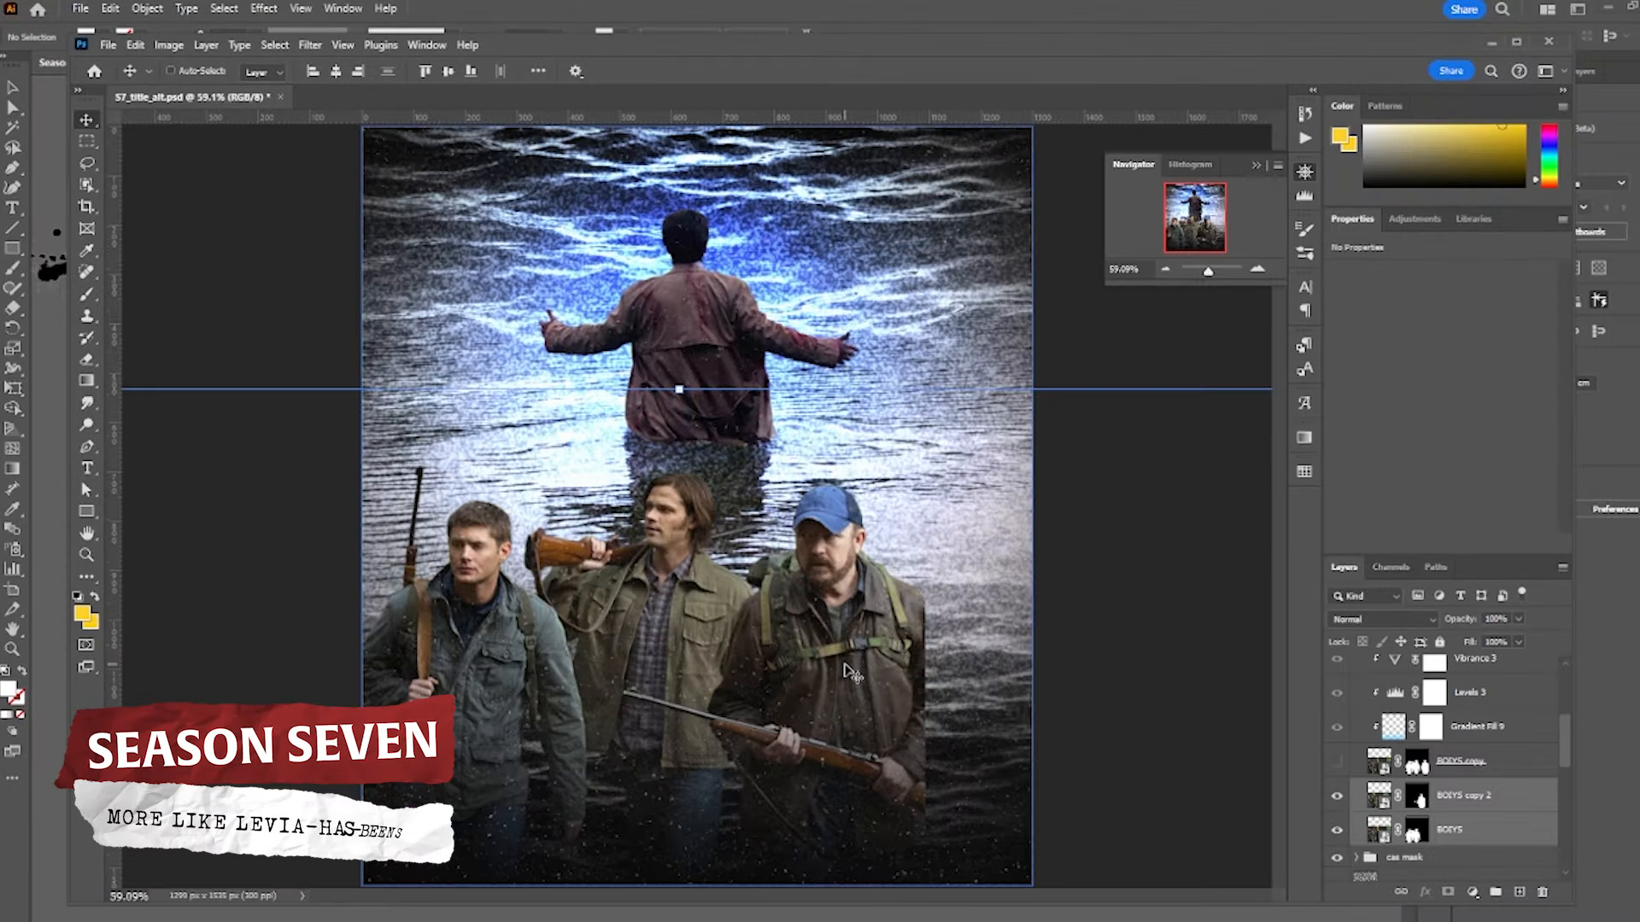
{"action": "left_click_drag", "start_coordinate": [1176, 700], "coordinate": [1303, 708]}
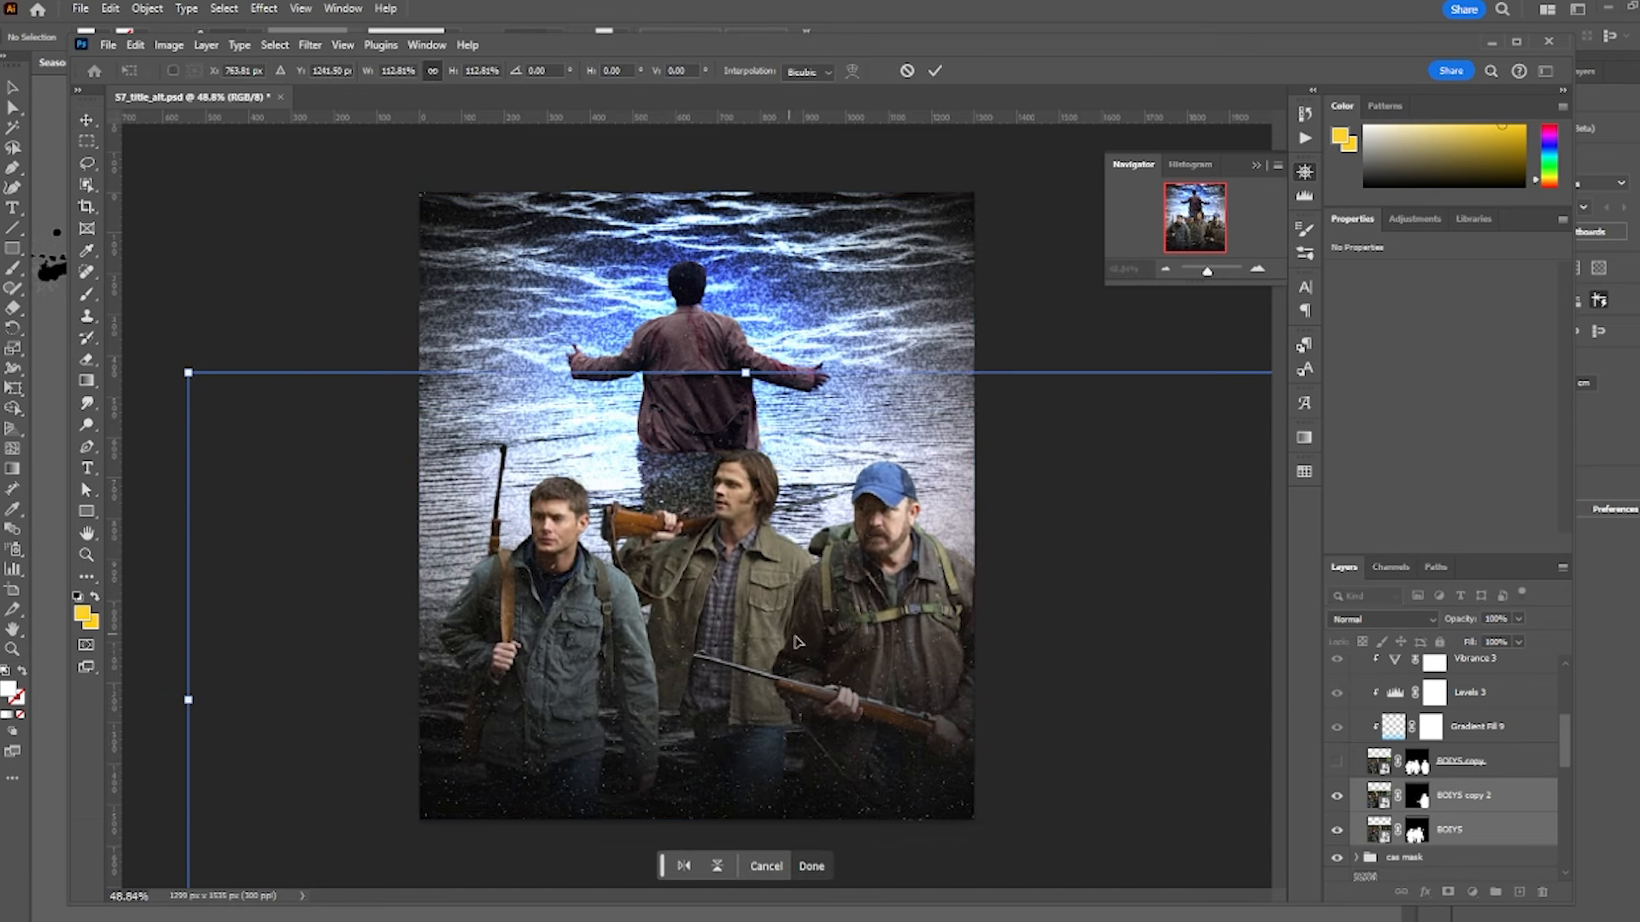
{"action": "mouse_move", "coordinate": [844, 664]}
{"action": "left_mouse_down"}
{"action": "mouse_move", "coordinate": [847, 699]}
{"action": "mouse_move", "coordinate": [798, 687]}
{"action": "mouse_move", "coordinate": [820, 682]}
{"action": "left_mouse_up"}
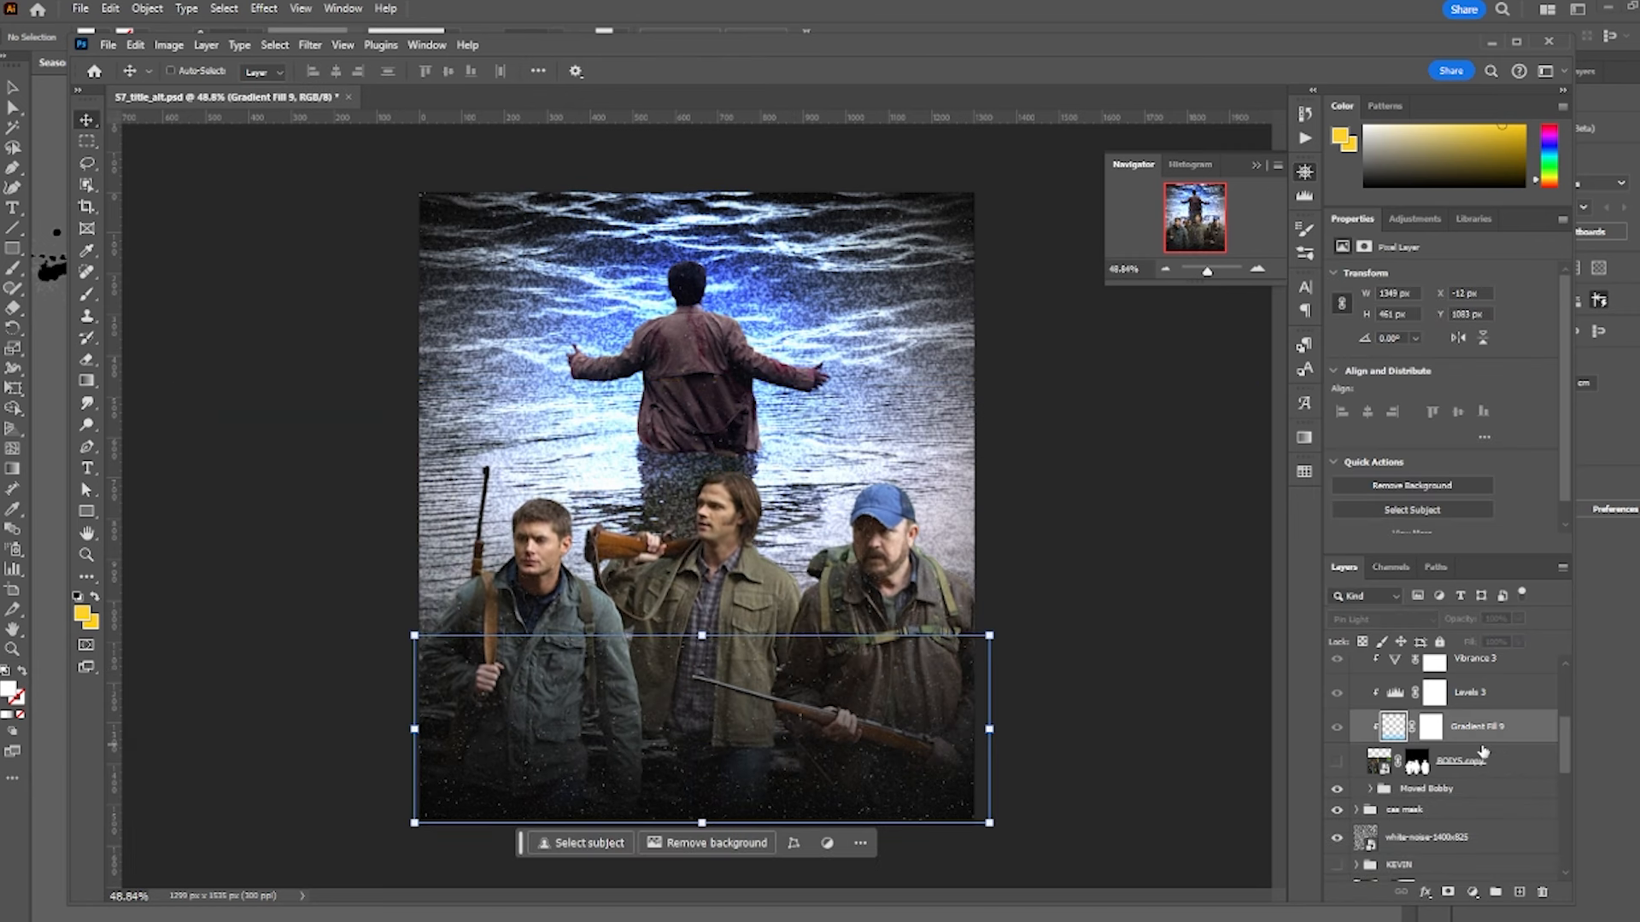
- Move the Moved Bobby group above the hidden figures copy layer and clip Gradient Fill 9 and Levels 3 to it
{"action": "left_click", "coordinate": [1460, 789]}
{"action": "left_click_drag", "start_coordinate": [1467, 755], "coordinate": [1469, 752]}
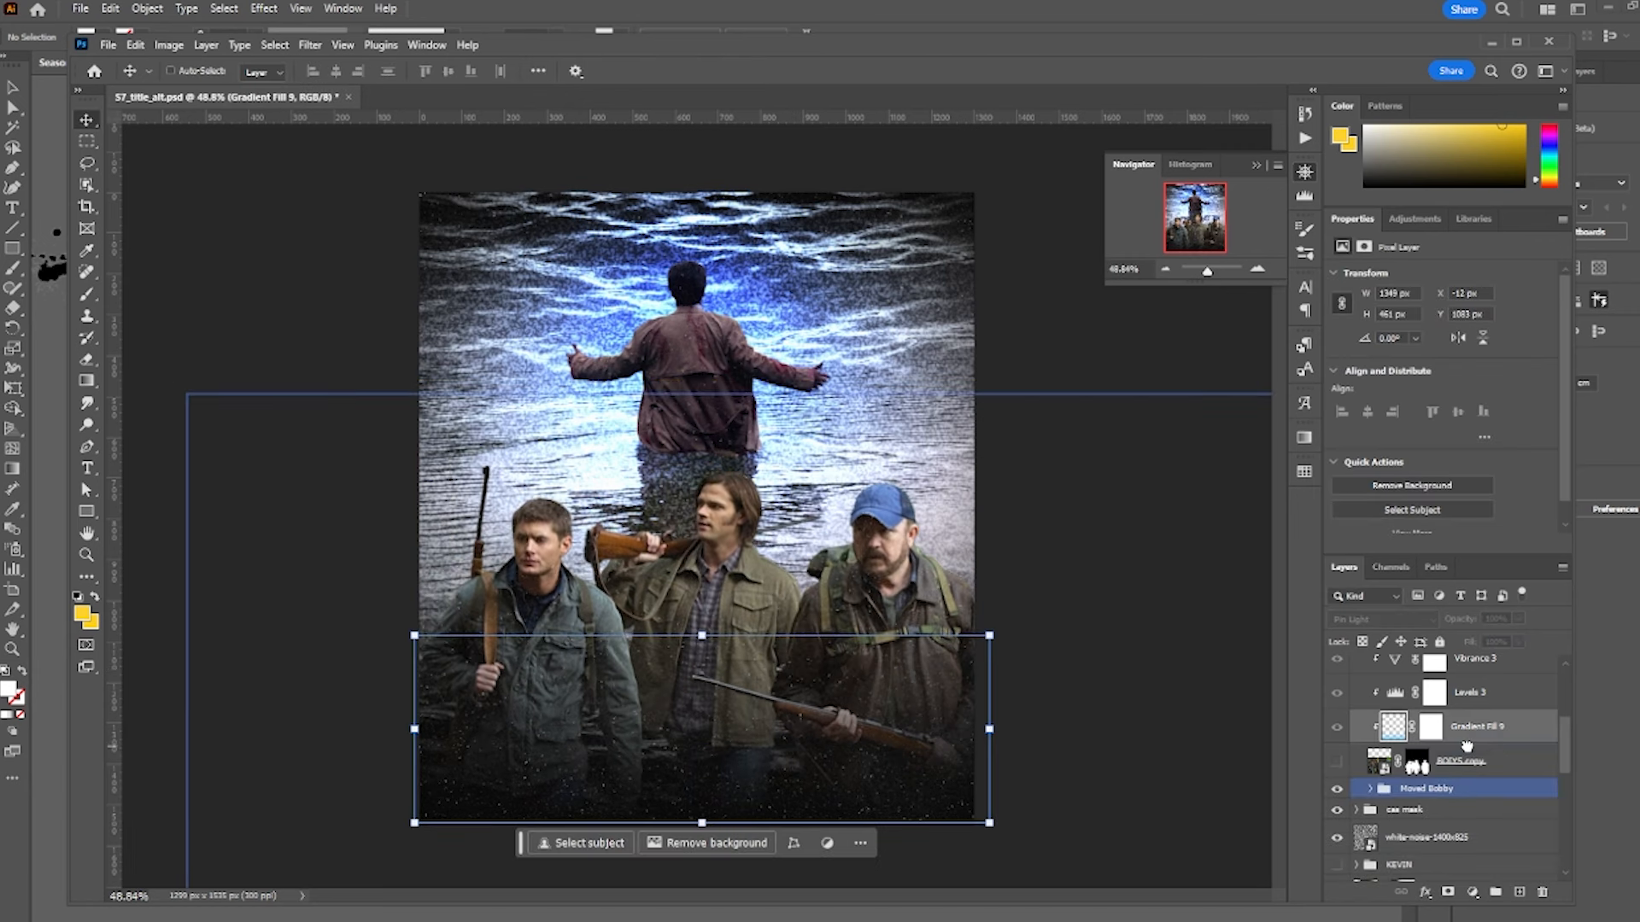
{"action": "left_click", "coordinate": [1472, 730]}
{"action": "left_click", "coordinate": [1470, 706]}
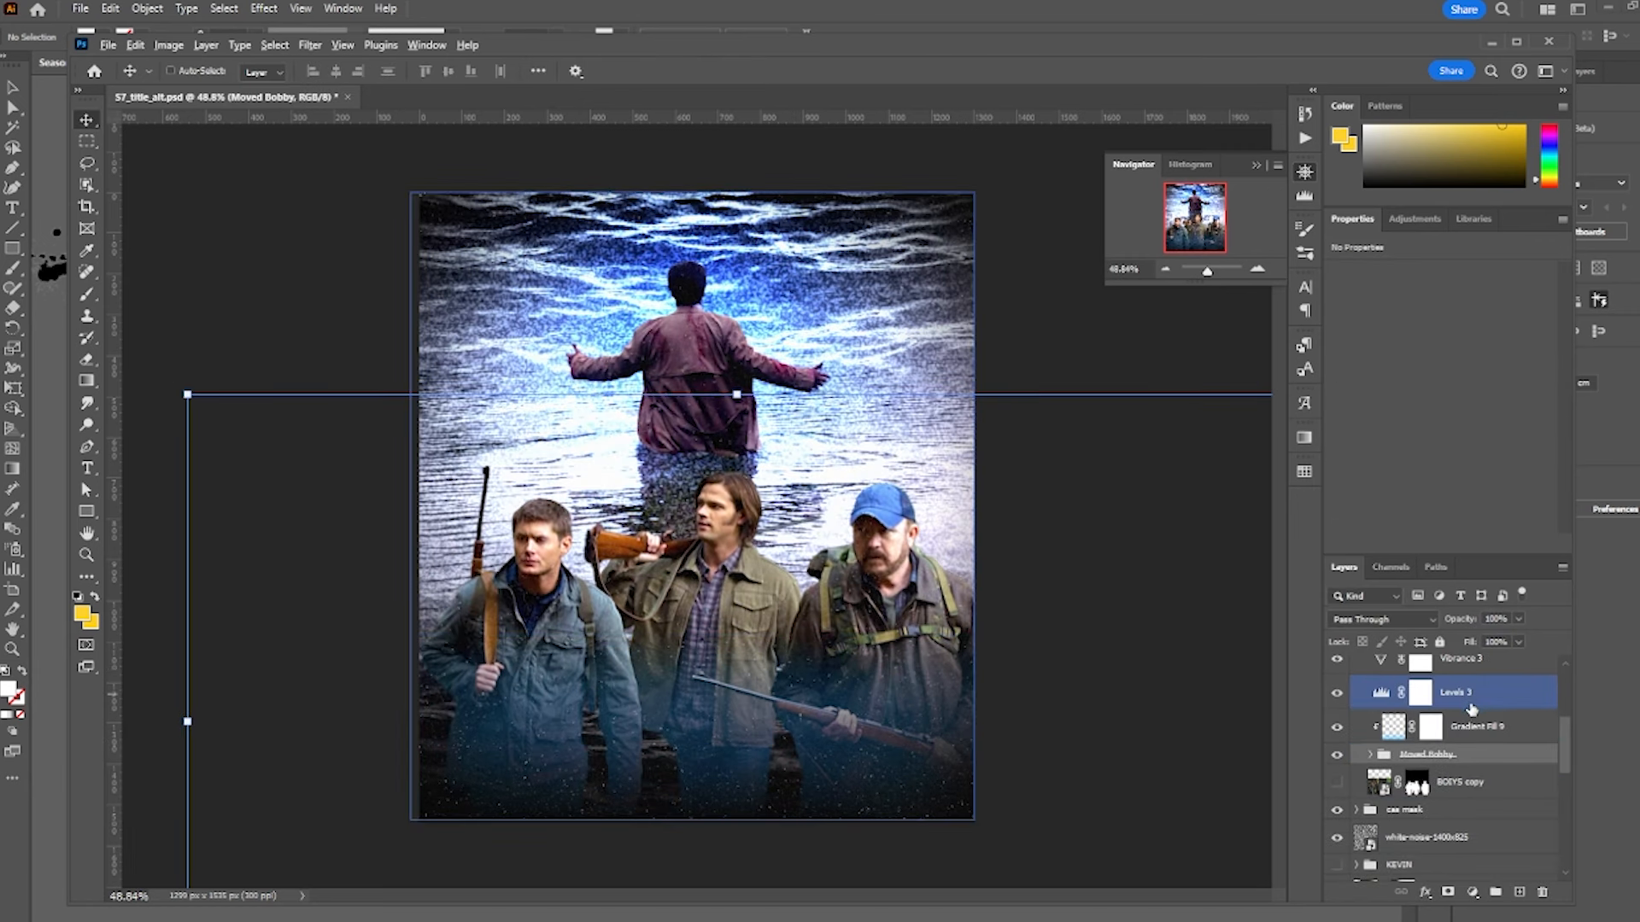
{"action": "left_click_drag", "start_coordinate": [1470, 702], "coordinate": [1469, 758]}
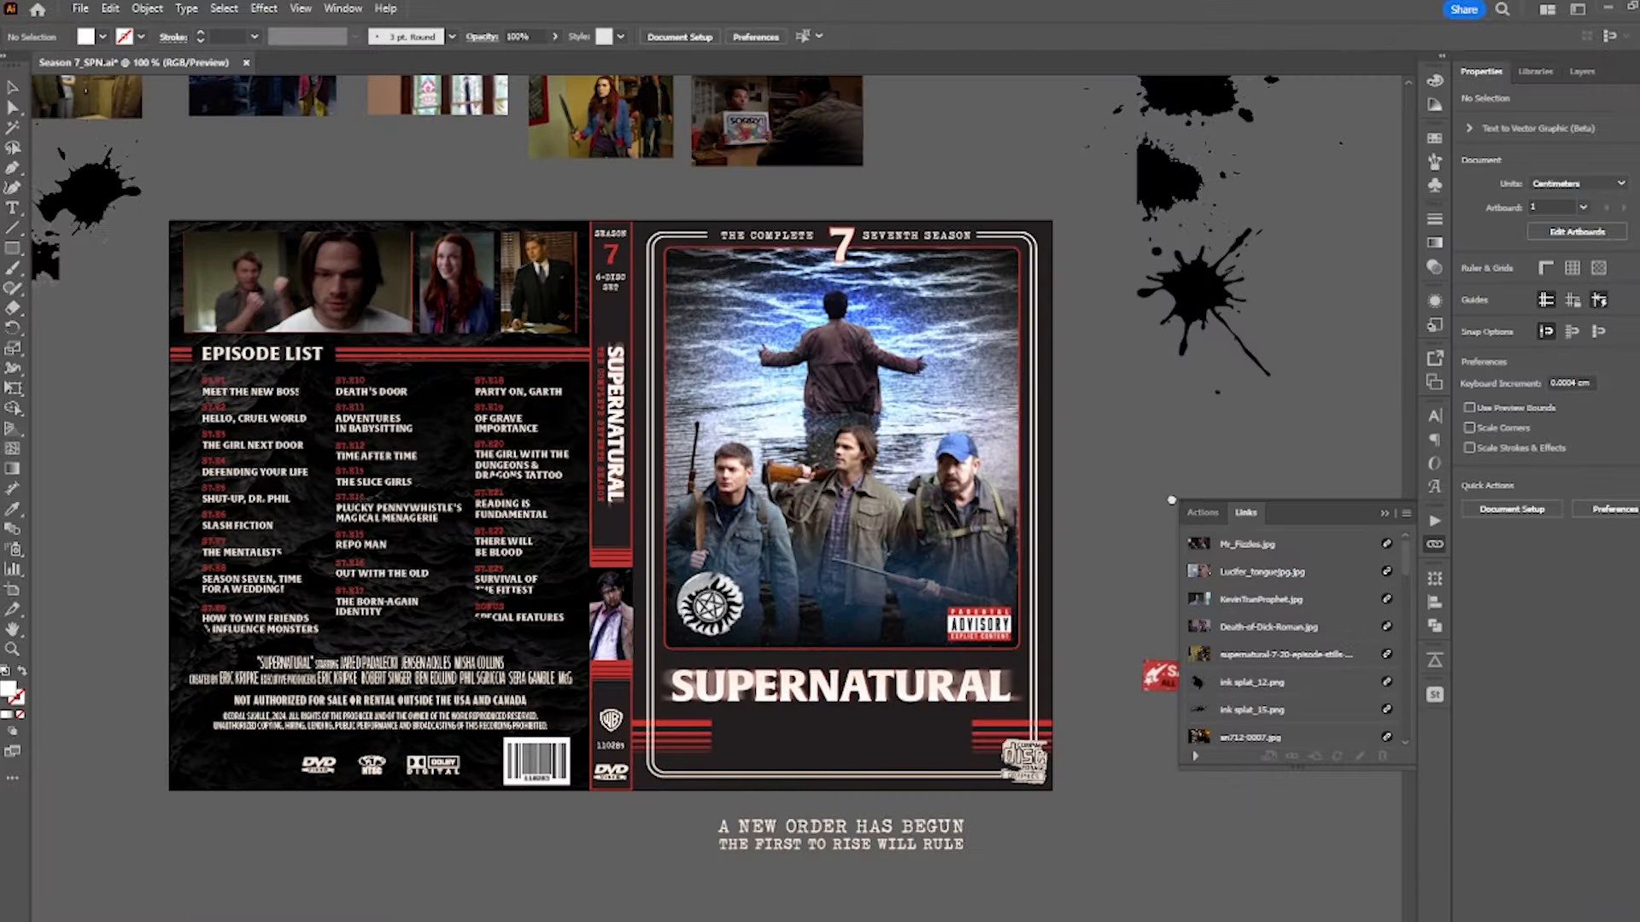
- Trace the wave crest across the S7.E9 episode label with a Pen path on the back cover
{"action": "left_click_drag", "start_coordinate": [1166, 500], "coordinate": [1079, 492]}
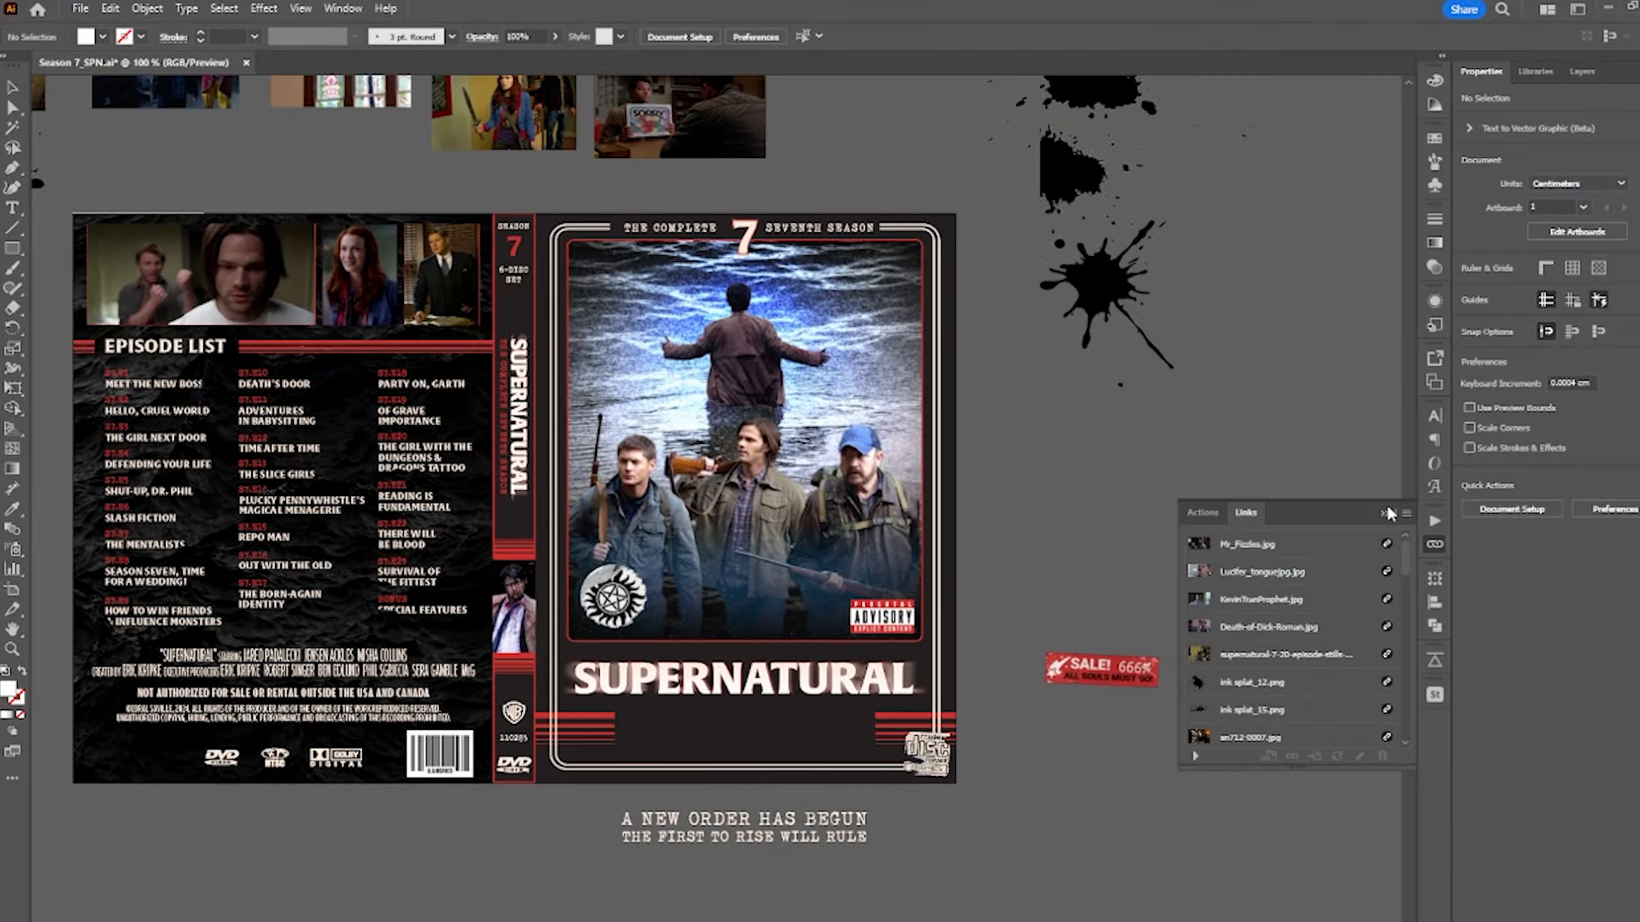
{"action": "left_click", "coordinate": [1385, 513]}
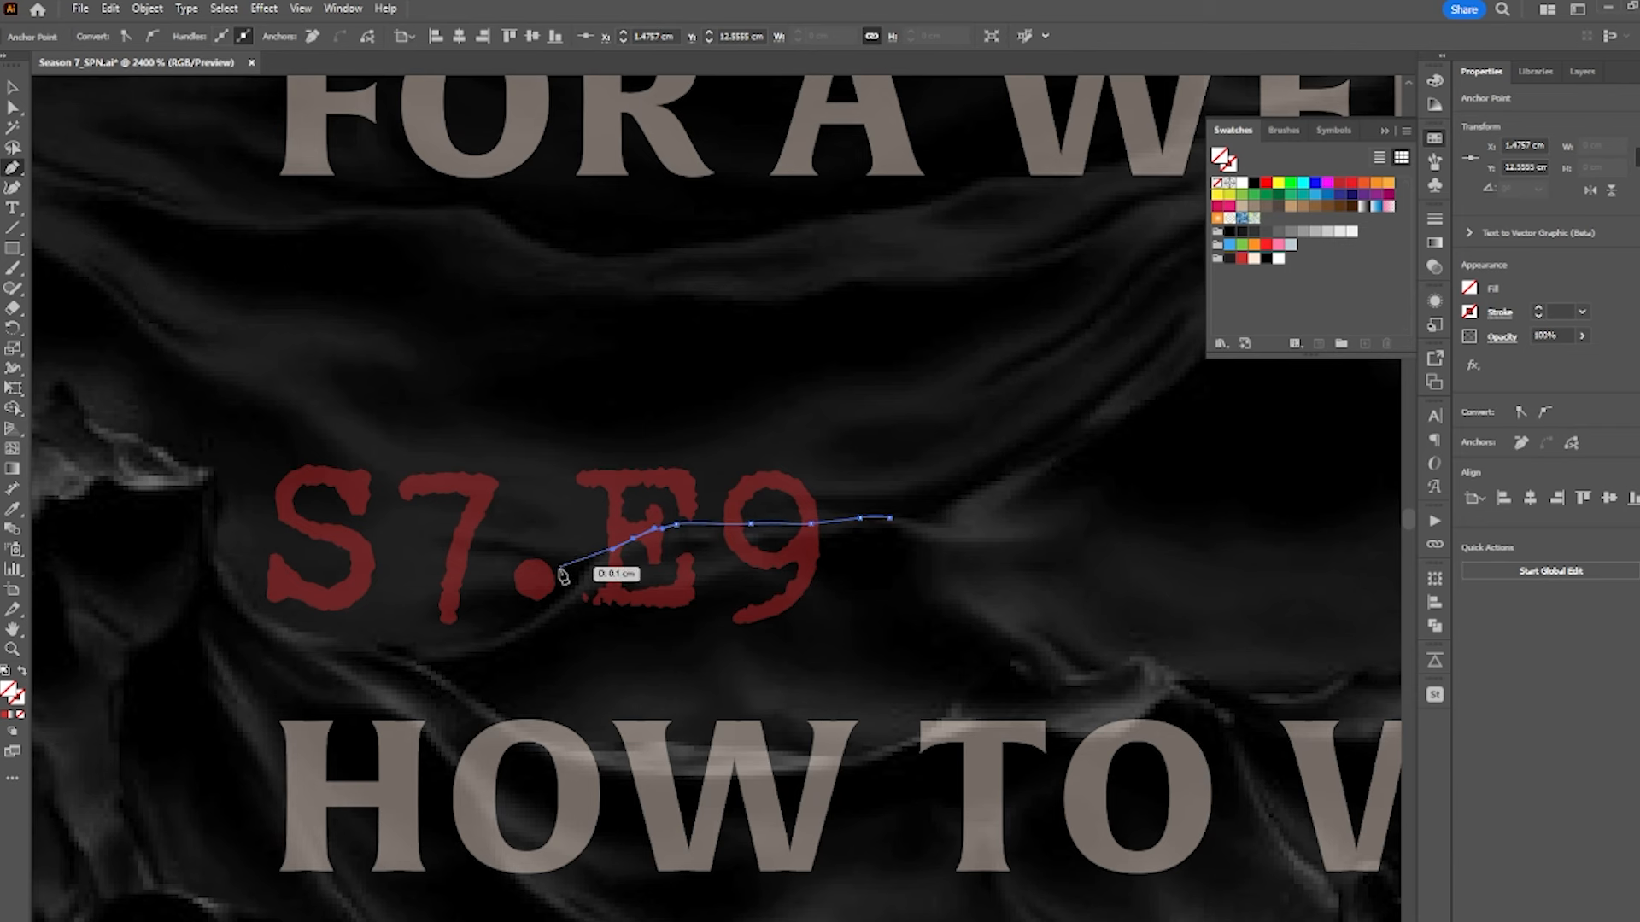
{"action": "left_click", "coordinate": [524, 630]}
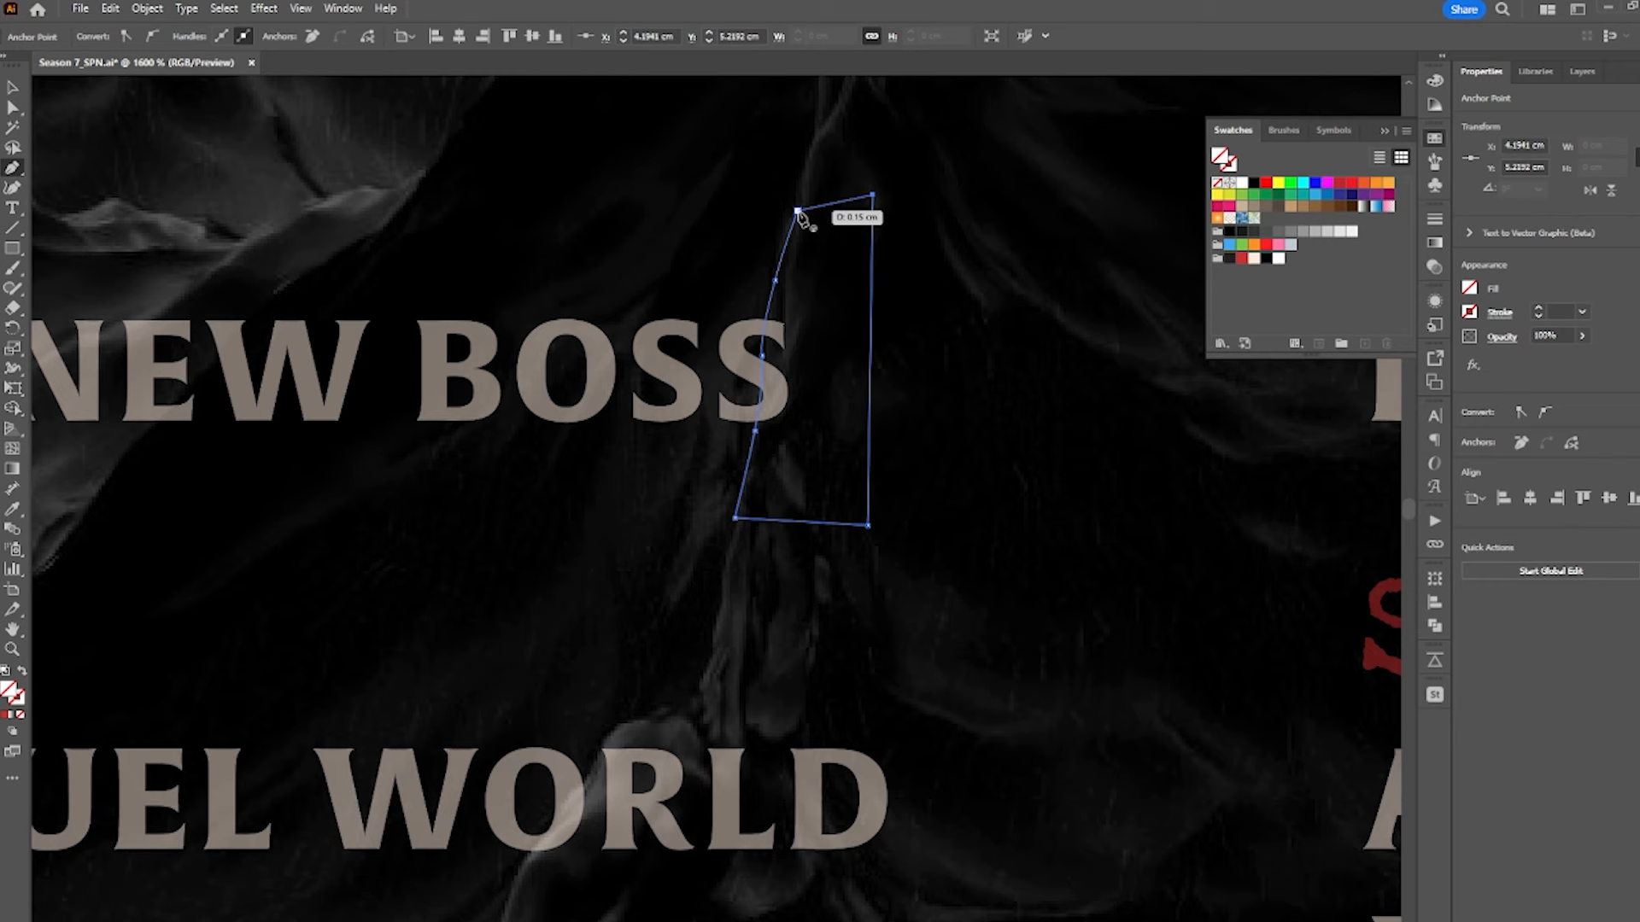
- Close the path over the end of MEET THE NEW BOSS, mask the wave texture with it and make the masked texture opaque
{"action": "left_click", "coordinate": [799, 212]}
{"action": "key", "text": "a"}
{"action": "left_click_drag", "start_coordinate": [872, 215], "coordinate": [872, 213]}
{"action": "key", "text": "v"}
{"action": "left_click", "coordinate": [1025, 273], "text": "shift"}
{"action": "key", "text": "ctrl+7"}
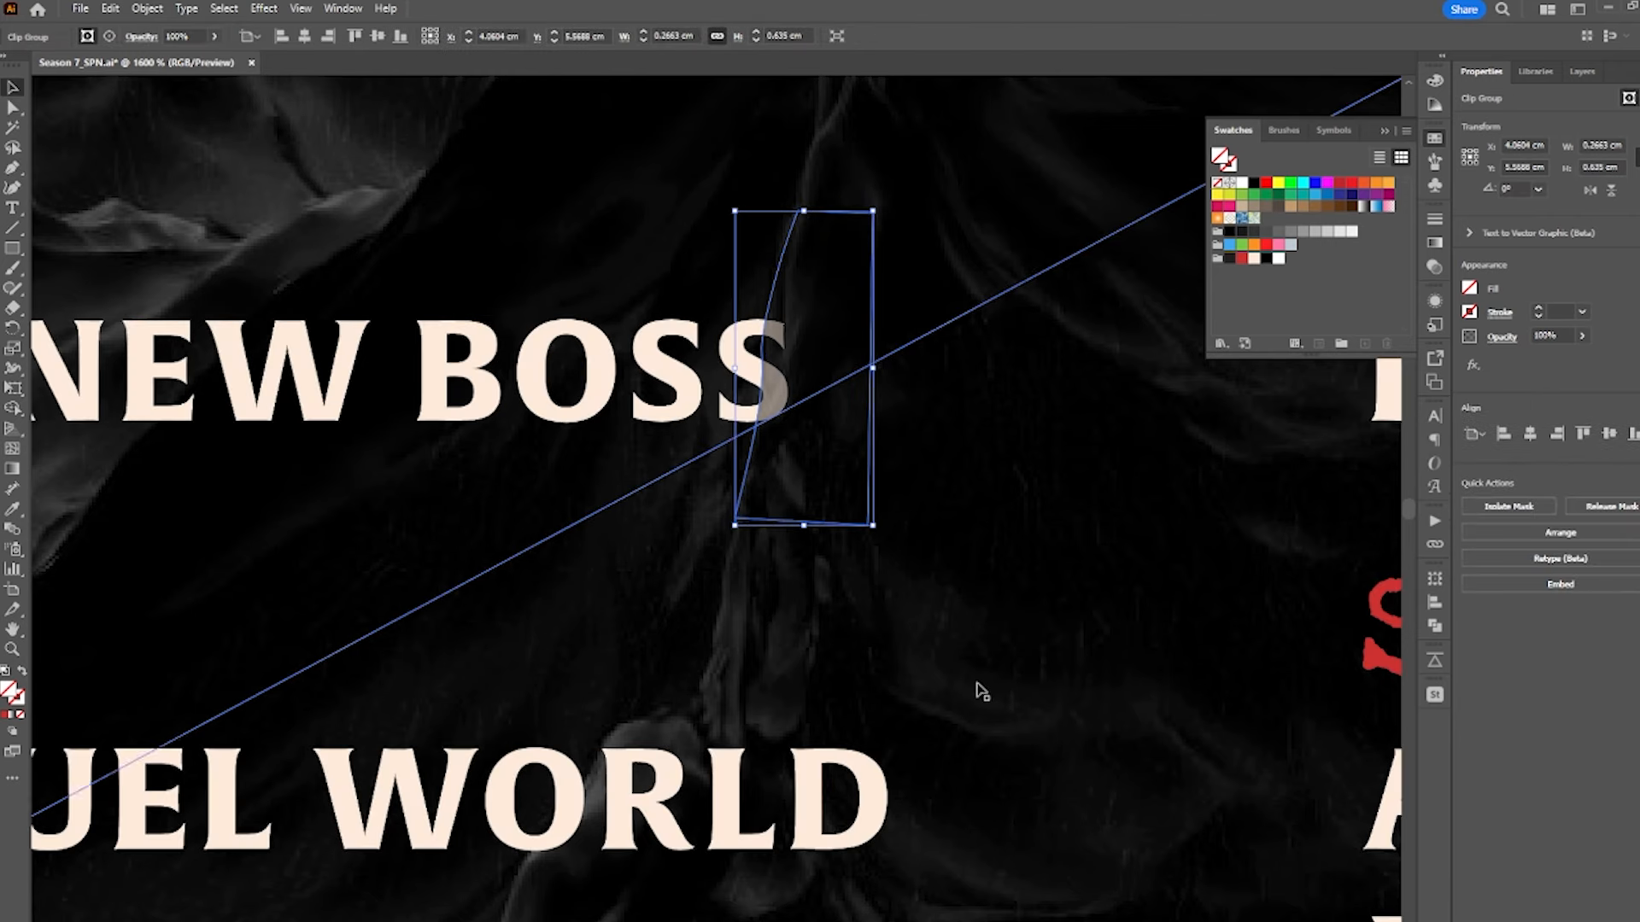
{"action": "double_click", "coordinate": [845, 299]}
{"action": "left_click", "coordinate": [845, 303]}
{"action": "left_click", "coordinate": [1582, 355]}
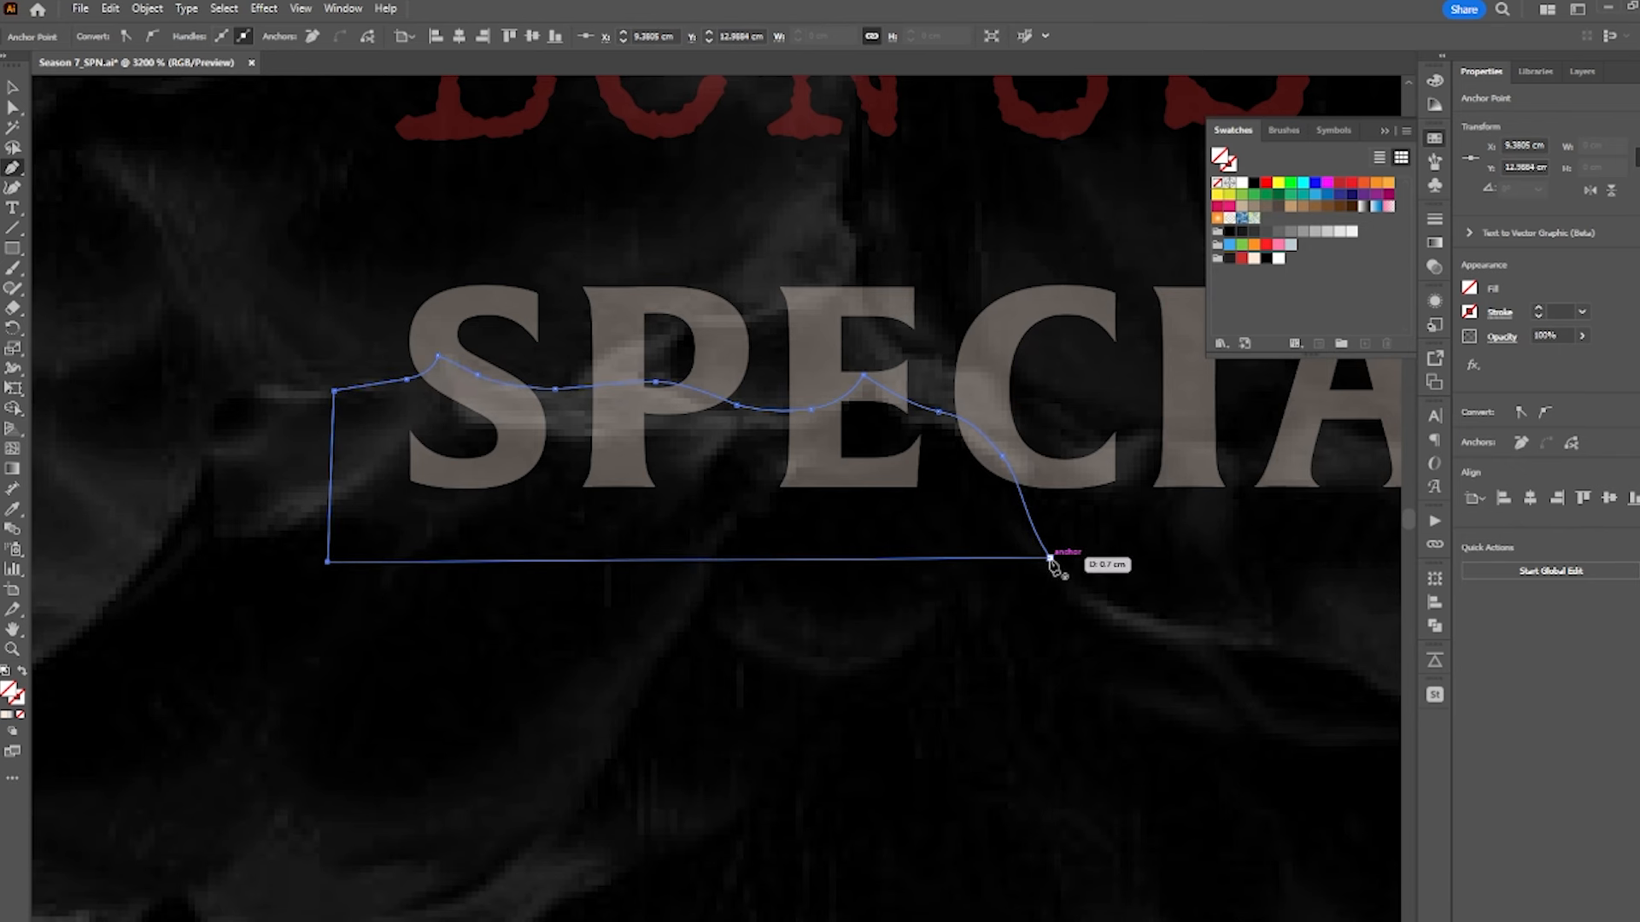
- Mask the wave texture with the traced path over the word SPECIAL and make the masked texture opaque
{"action": "key", "text": "v"}
{"action": "left_click", "coordinate": [1211, 644], "text": "shift"}
{"action": "key", "text": "ctrl+7"}
{"action": "double_click", "coordinate": [972, 498]}
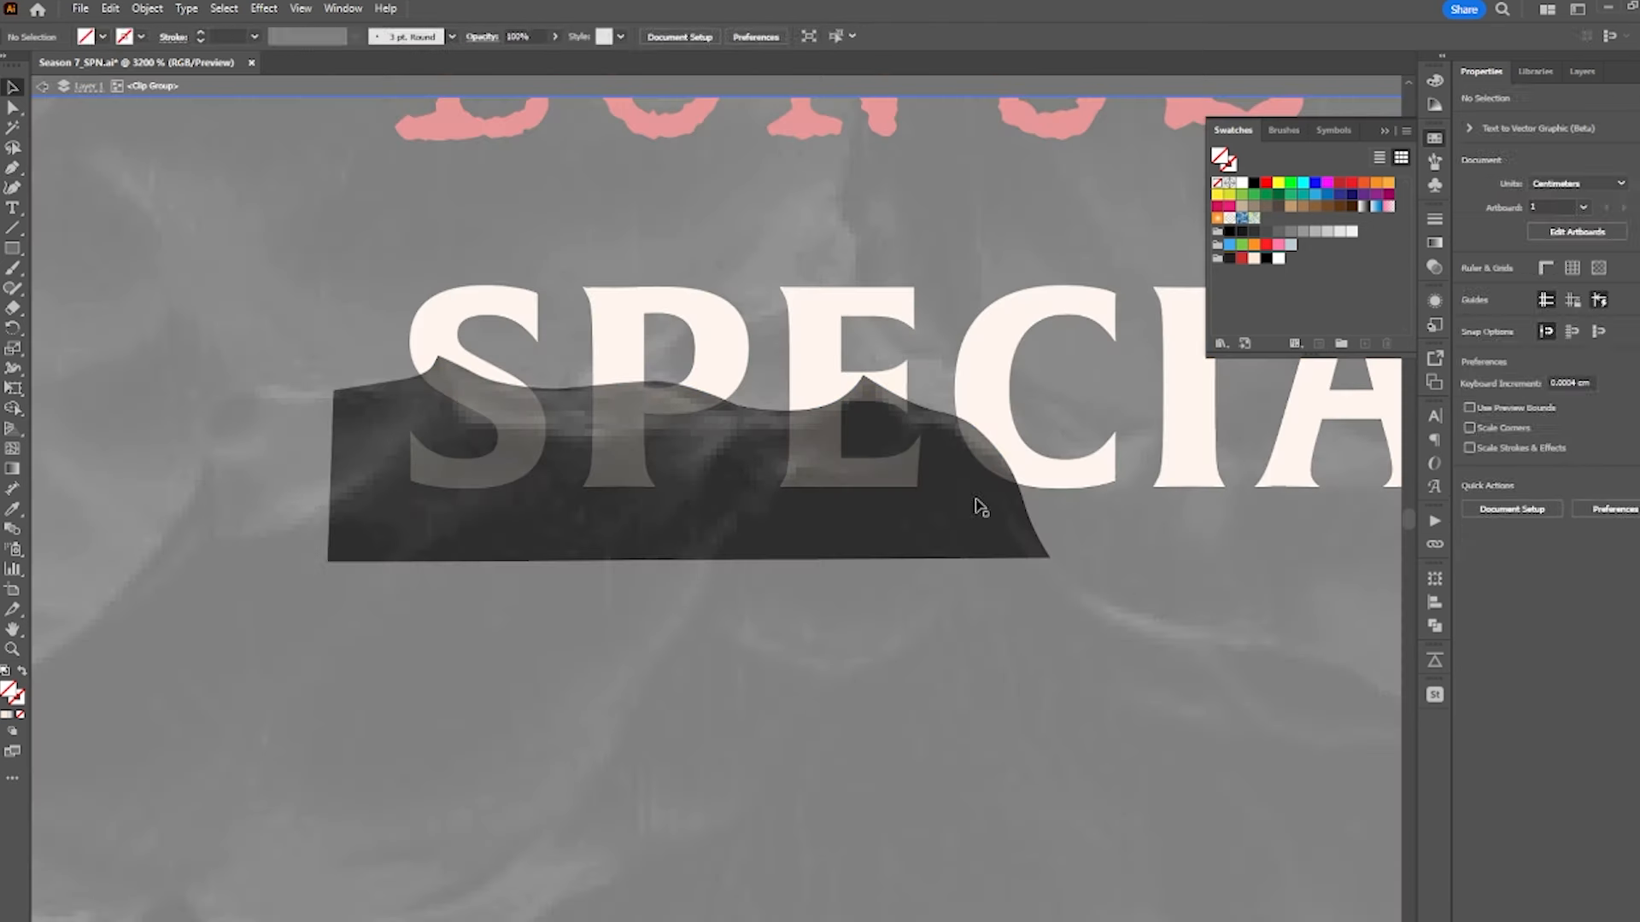
{"action": "left_click", "coordinate": [975, 500]}
{"action": "left_click", "coordinate": [1579, 335]}
{"action": "key", "text": "Escape"}
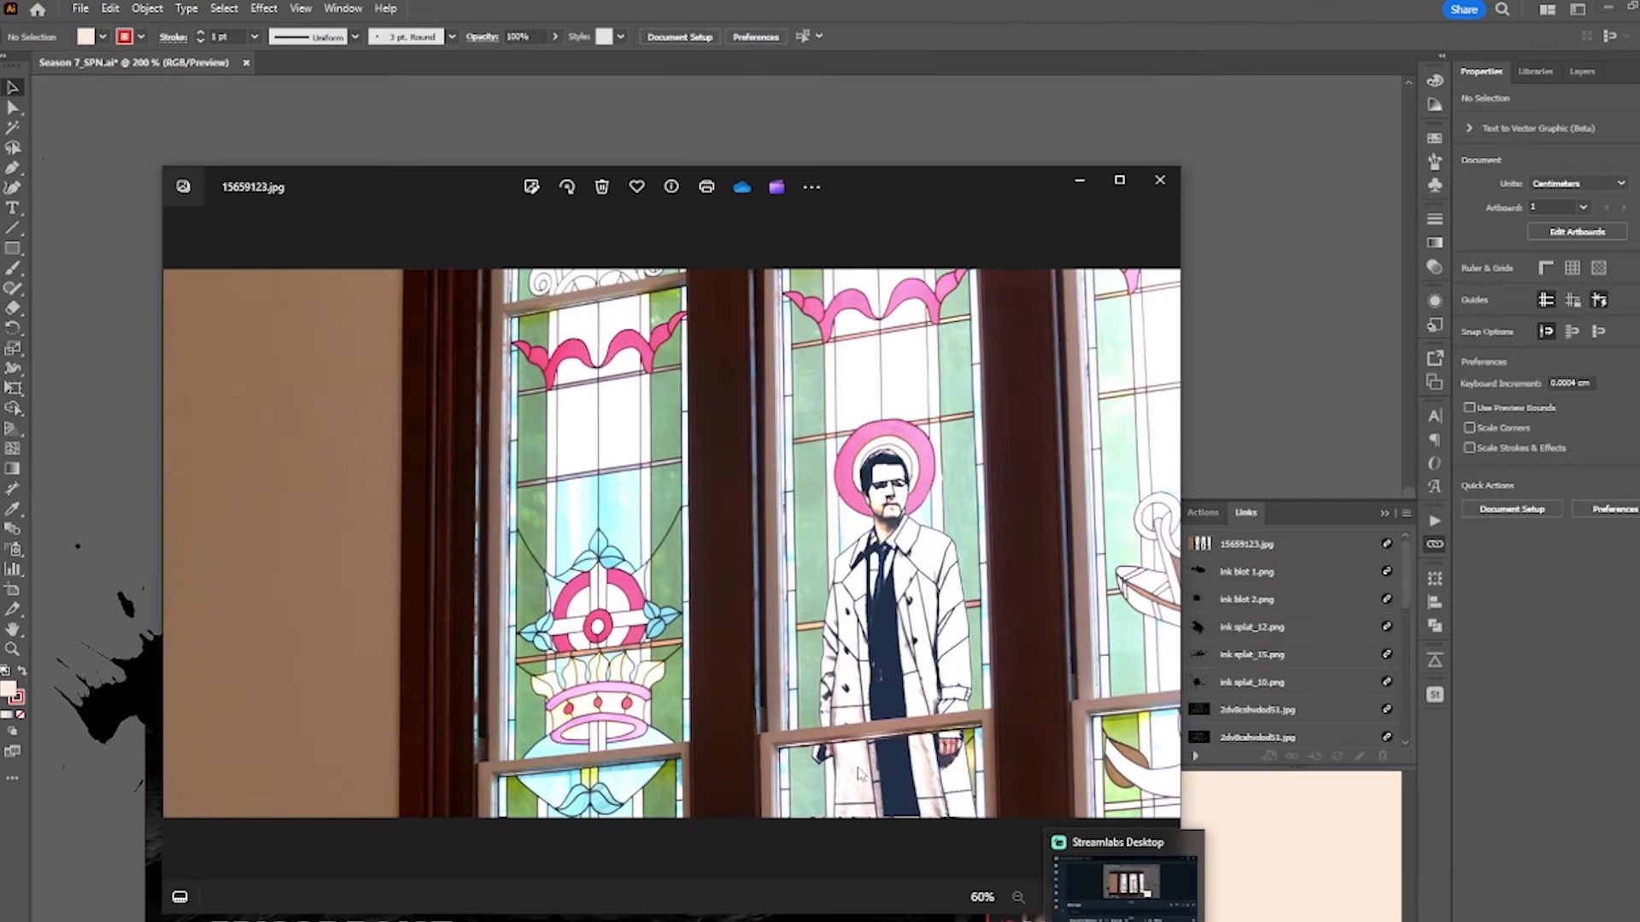
- Browse the season's episode stills in the photo viewer for candidate back-cover and spine images
{"action": "key", "text": "Right"}
{"action": "key", "text": "Right"}
{"action": "key", "text": "Right"}
{"action": "key", "text": "Right"}
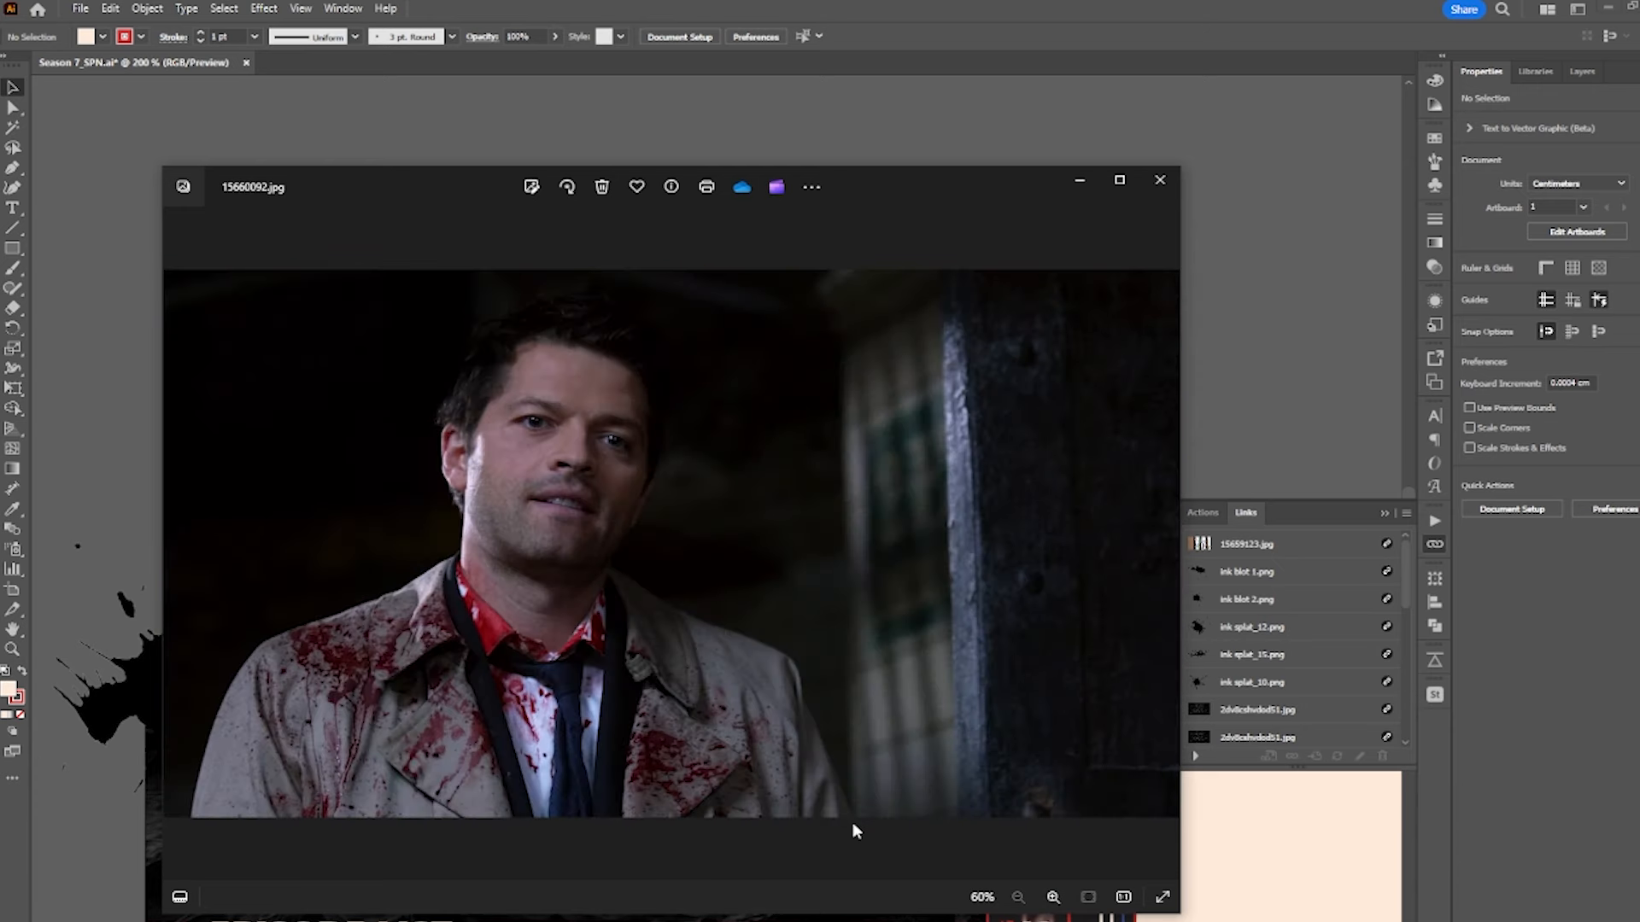
{"action": "key", "text": "Right"}
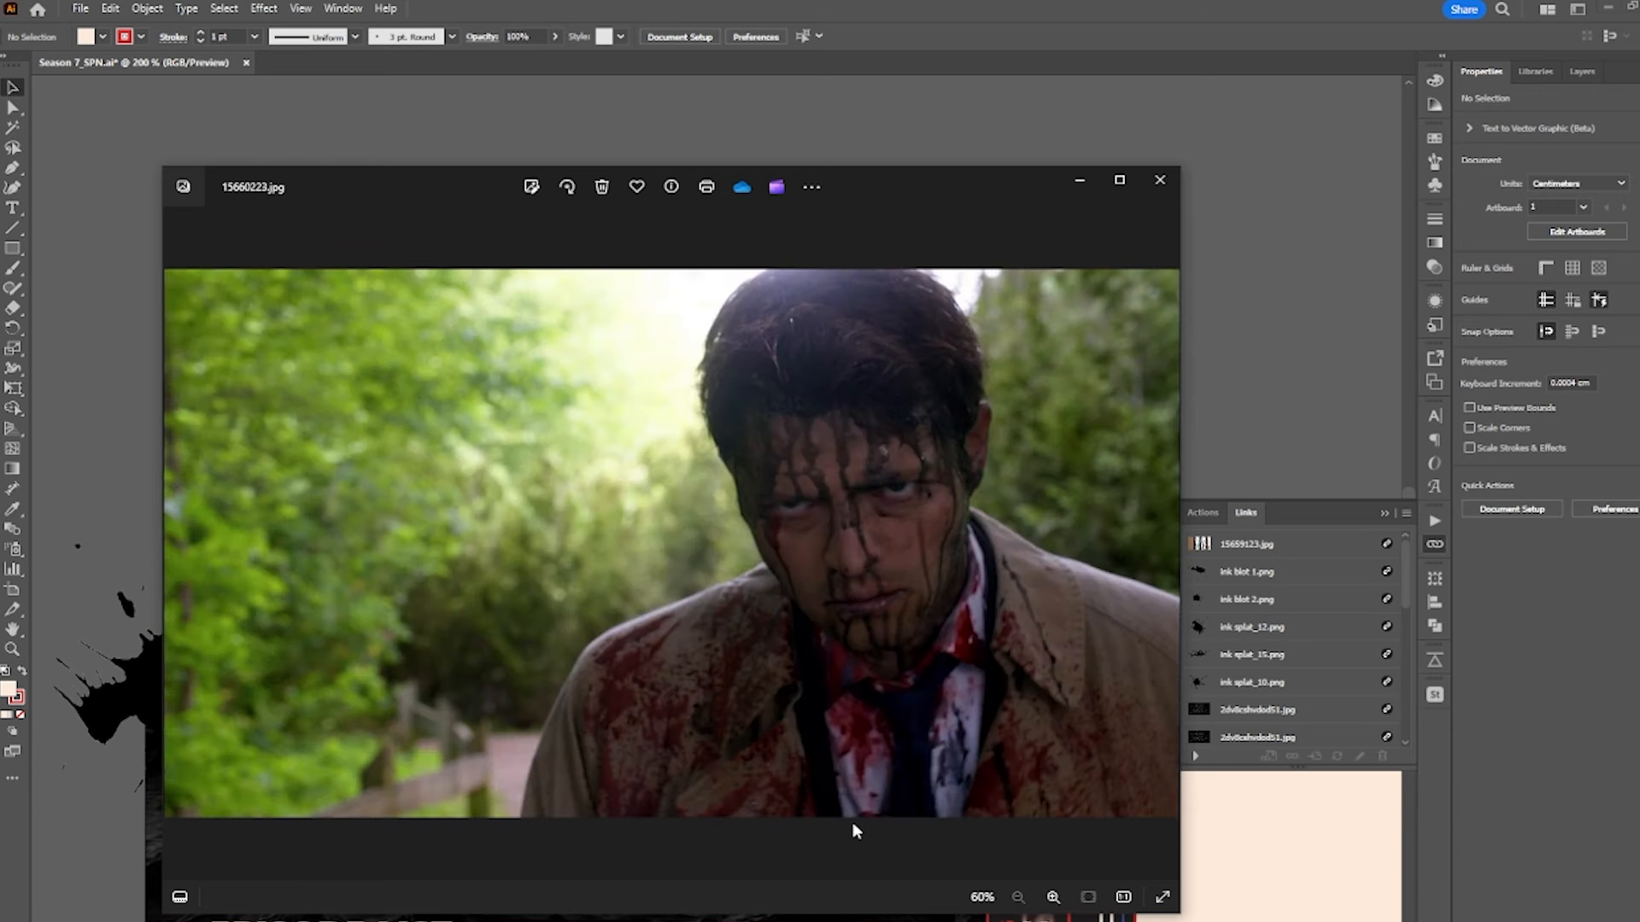
{"action": "key", "text": "Right"}
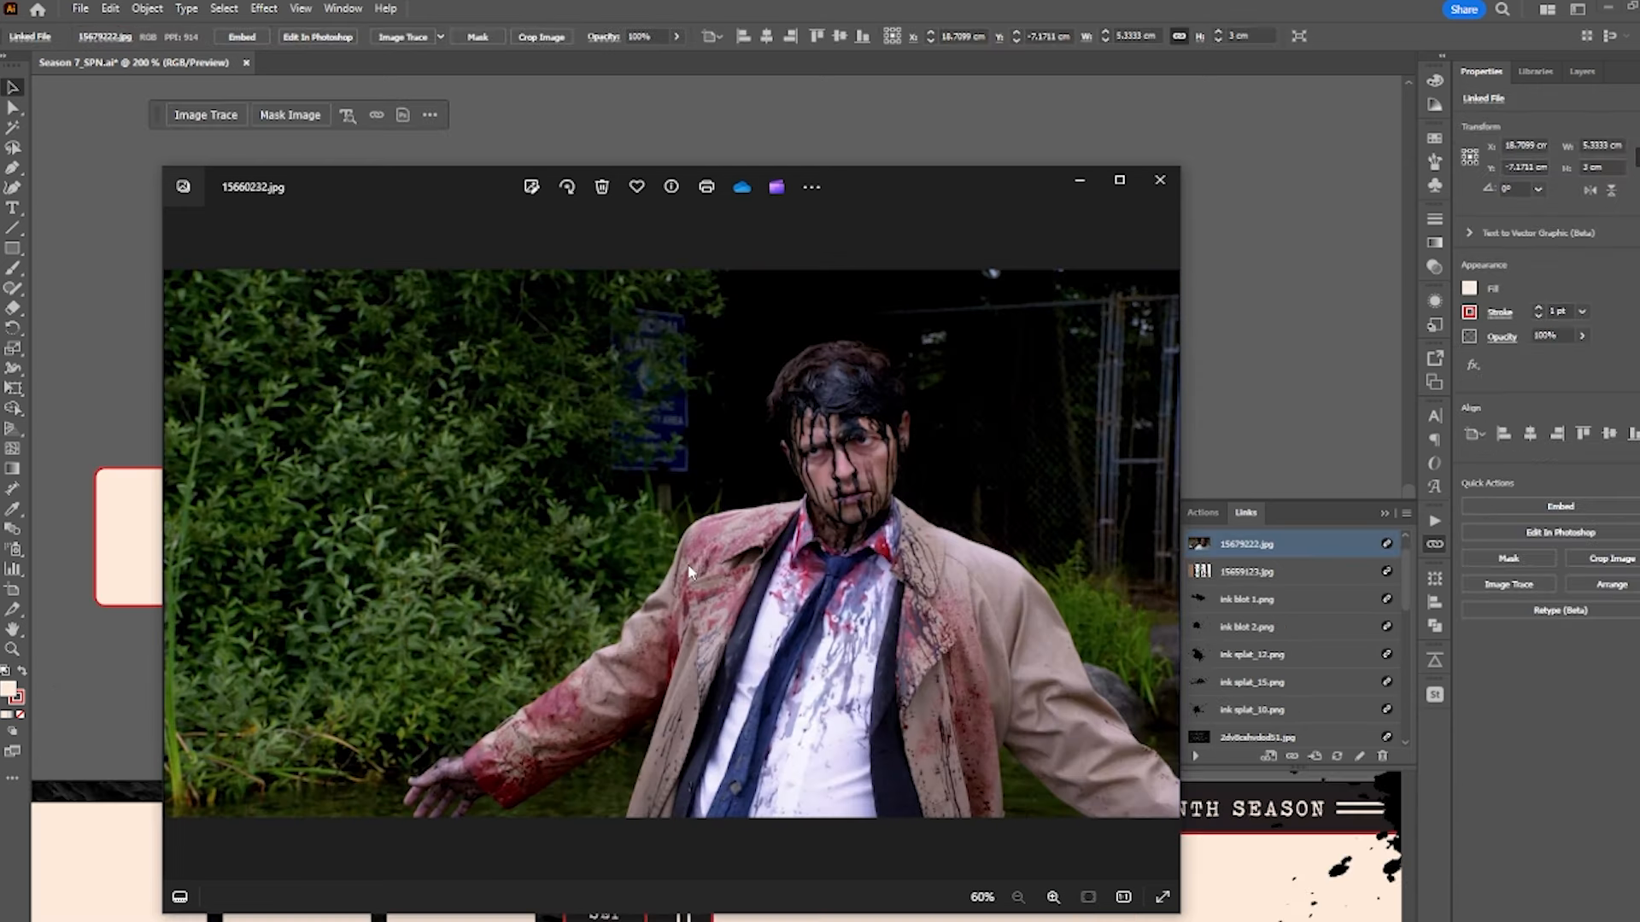
{"action": "key", "text": "Right"}
{"action": "key", "text": "Right"}
{"action": "key", "text": "Right"}
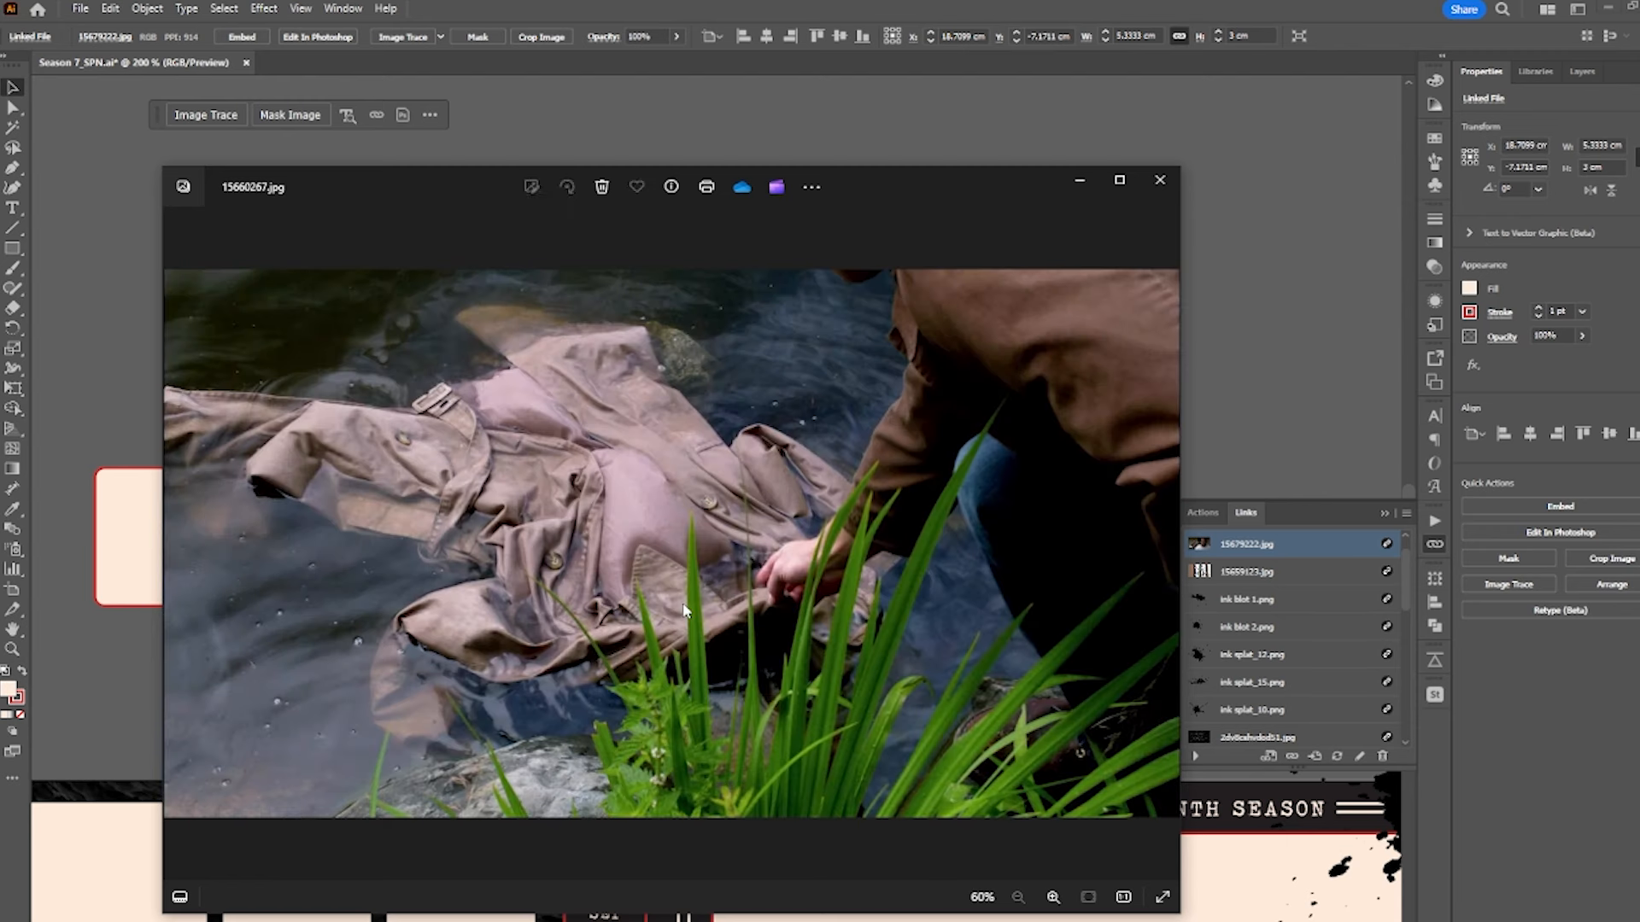
{"action": "key", "text": "Right"}
{"action": "key", "text": "Right"}
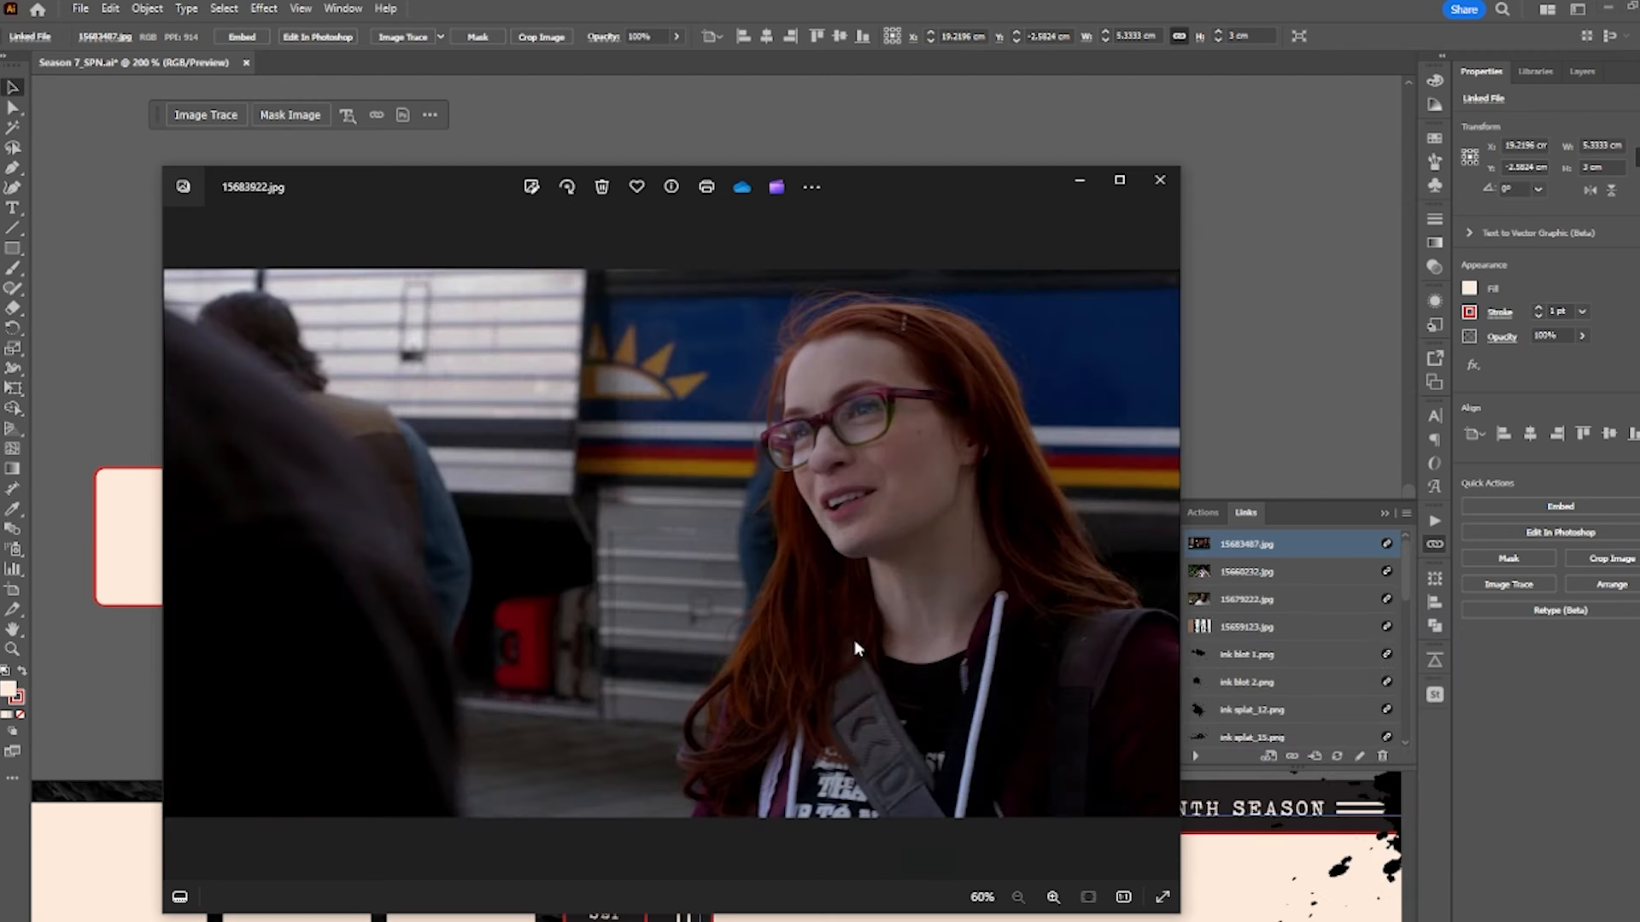
{"action": "key", "text": "Right"}
{"action": "key", "text": "Right"}
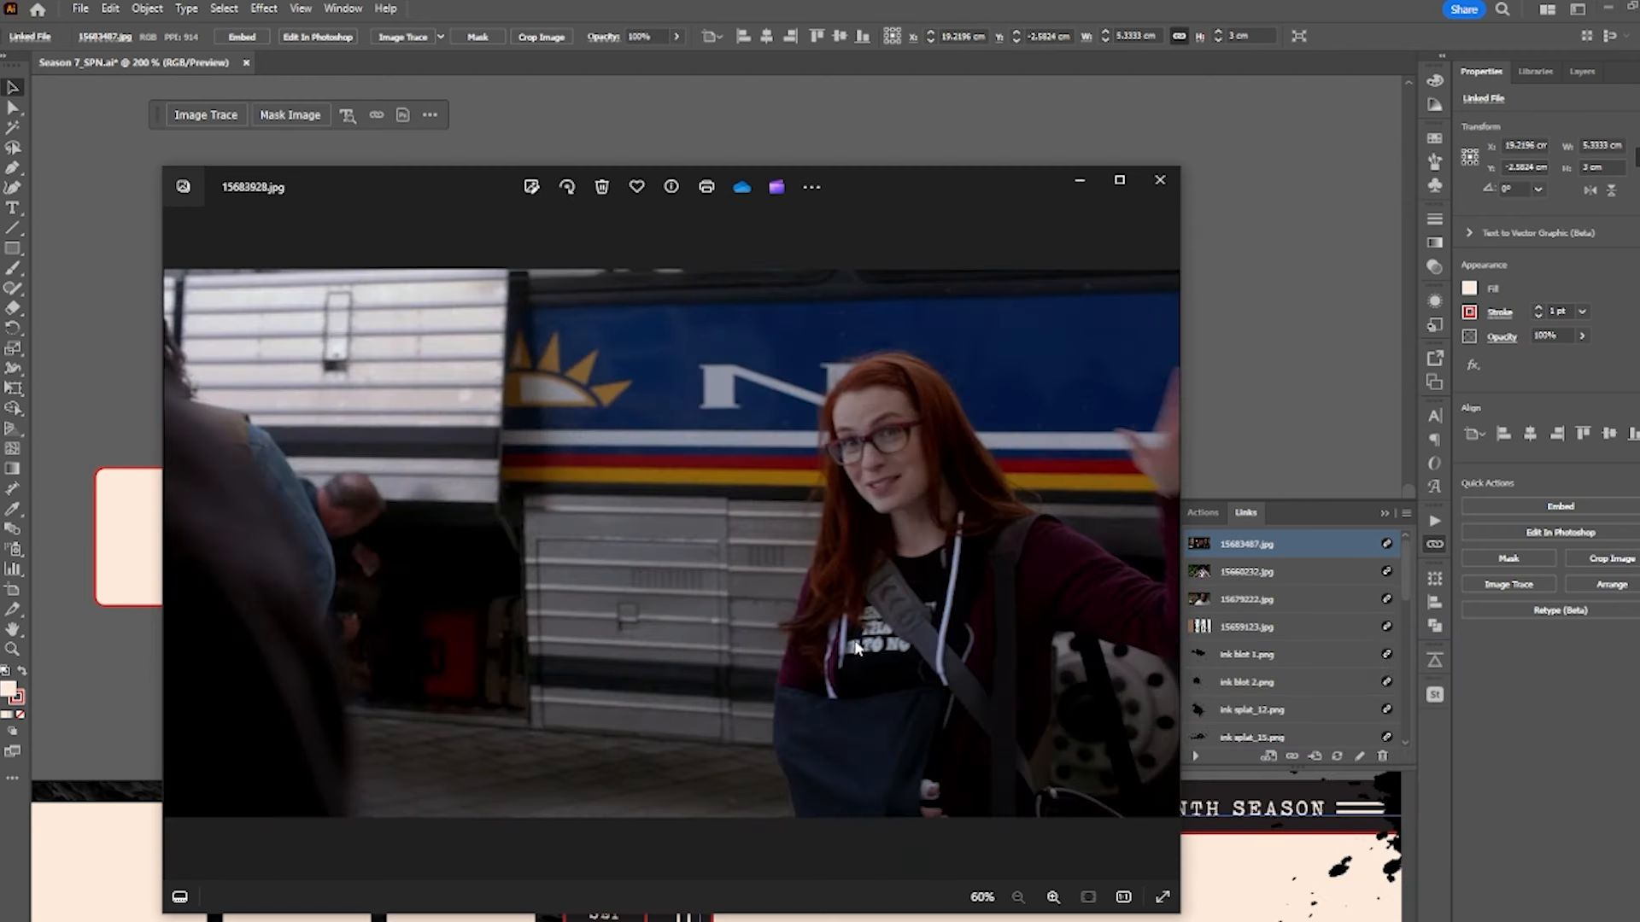
{"action": "key", "text": "Right"}
{"action": "key", "text": "Right"}
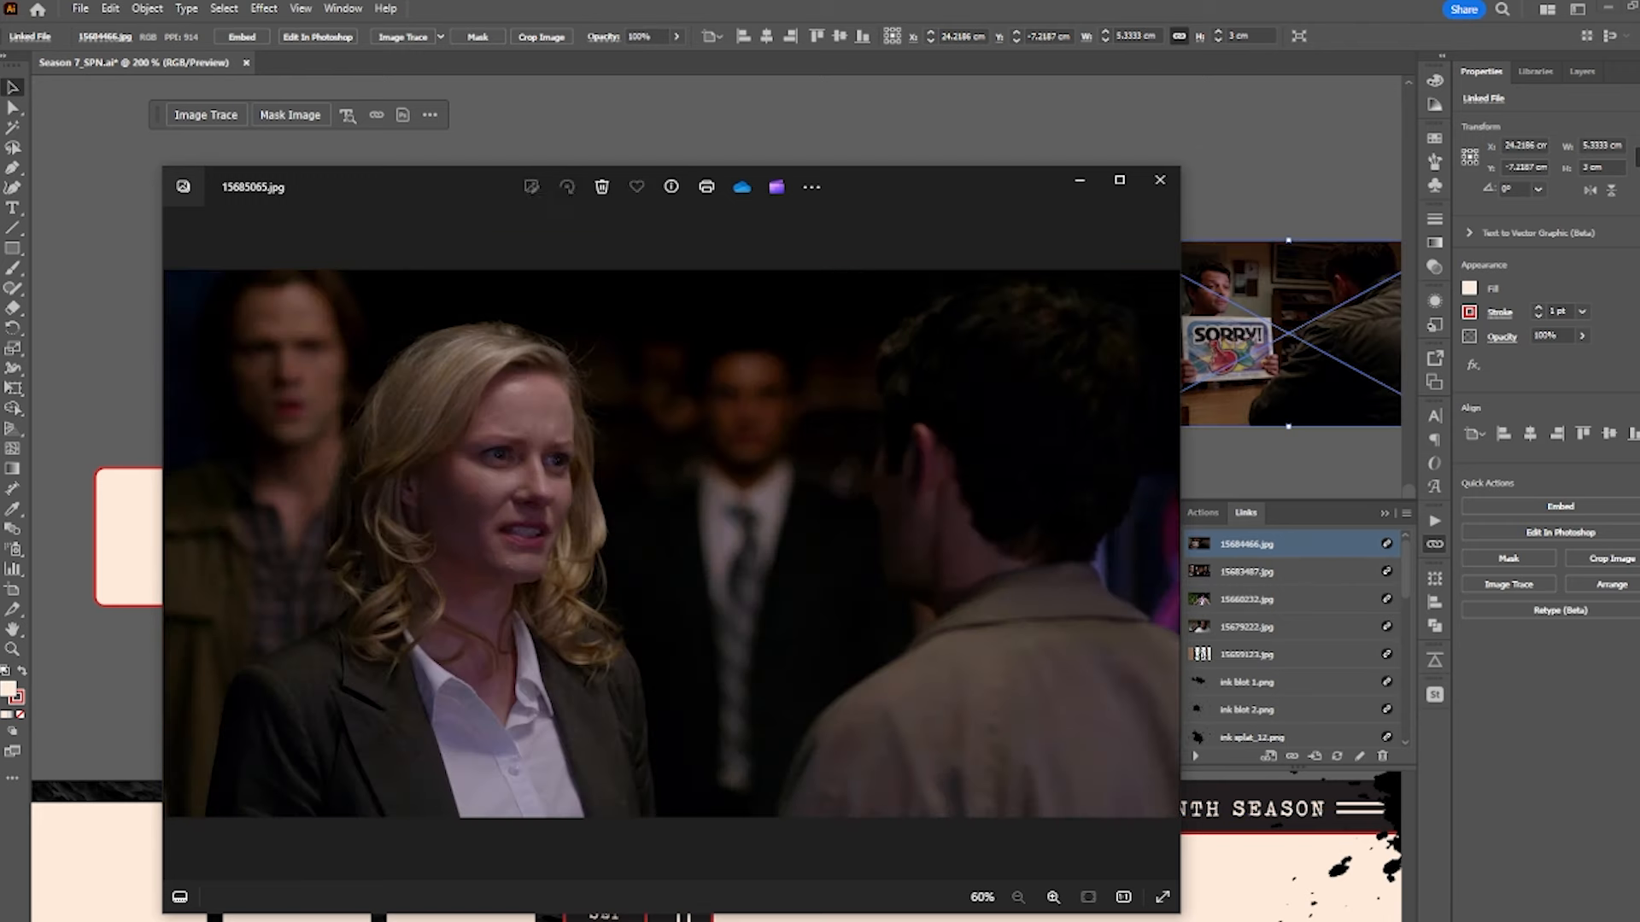
{"action": "key", "text": "Right"}
{"action": "key", "text": "Right"}
{"action": "key", "text": "Right"}
{"action": "key", "text": "Right"}
{"action": "key", "text": "Right"}
{"action": "key", "text": "Right"}
{"action": "key", "text": "Right"}
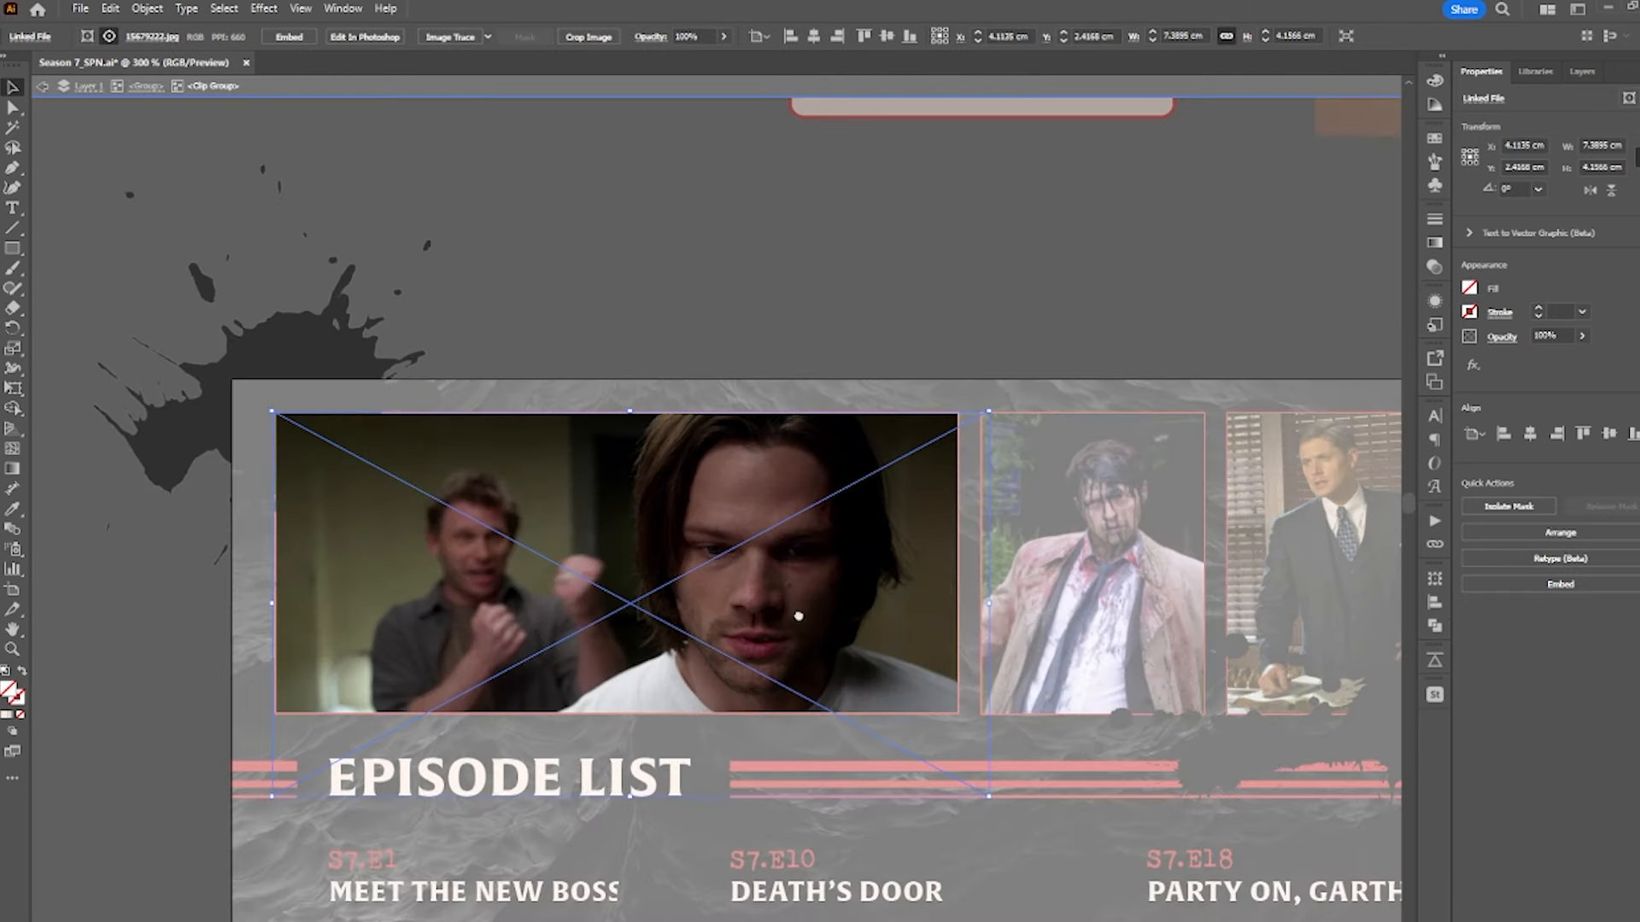
- Adjust the sizes of the cropped stills in the back-cover strip and reposition the blood-soaked man inside the spine frame
{"action": "left_click_drag", "start_coordinate": [959, 604], "coordinate": [957, 603]}
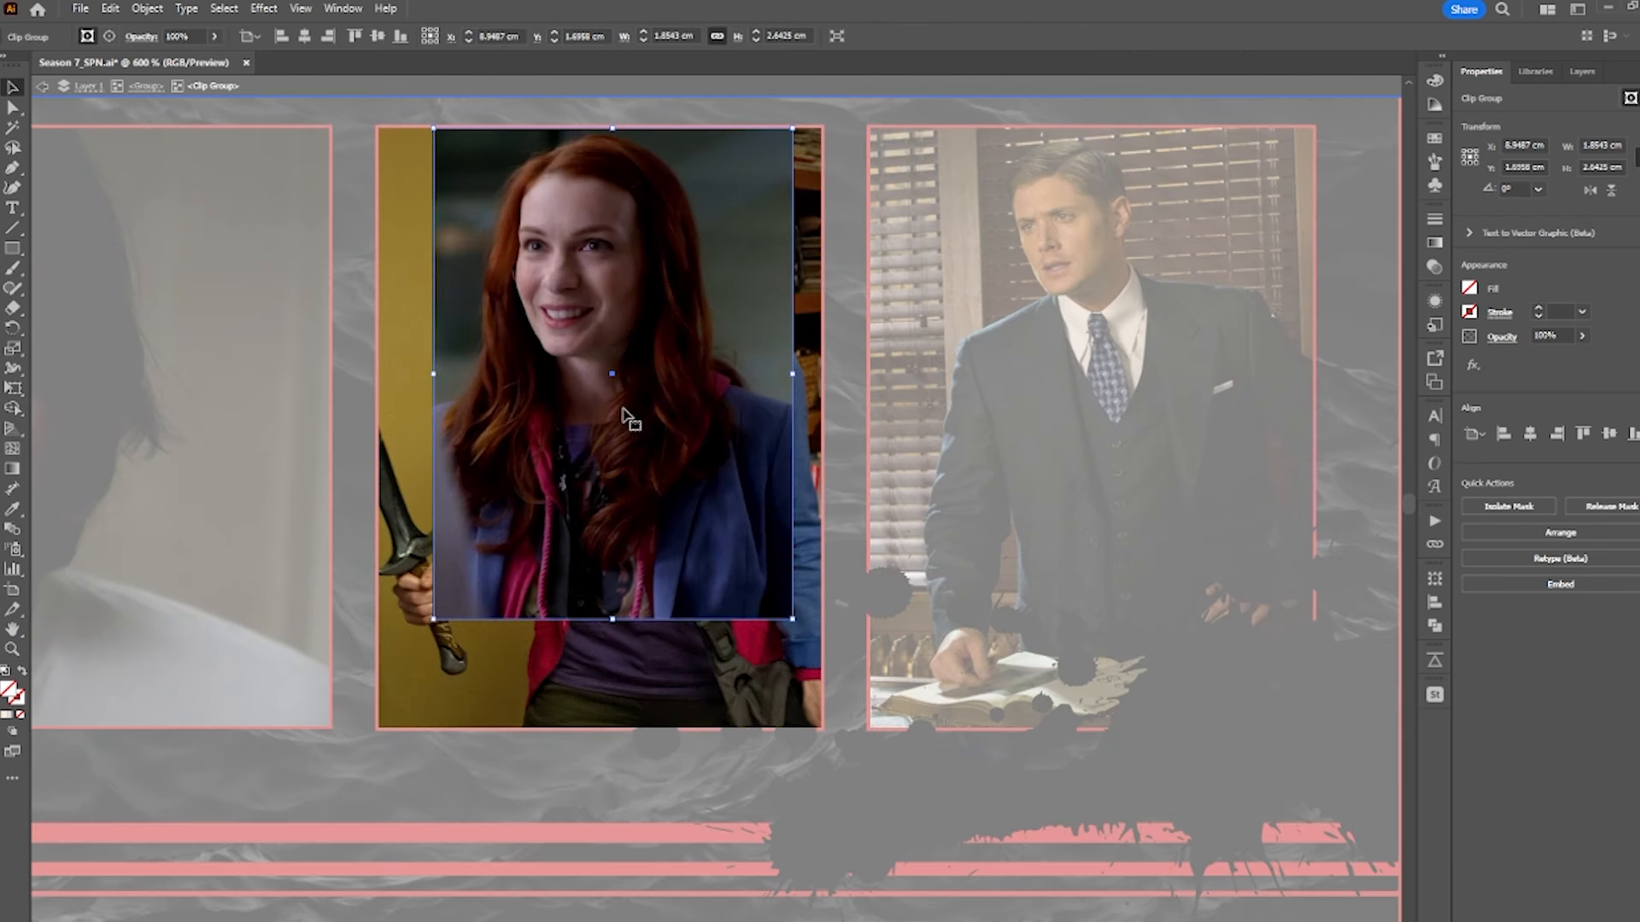
{"action": "left_click_drag", "start_coordinate": [609, 624], "coordinate": [586, 652]}
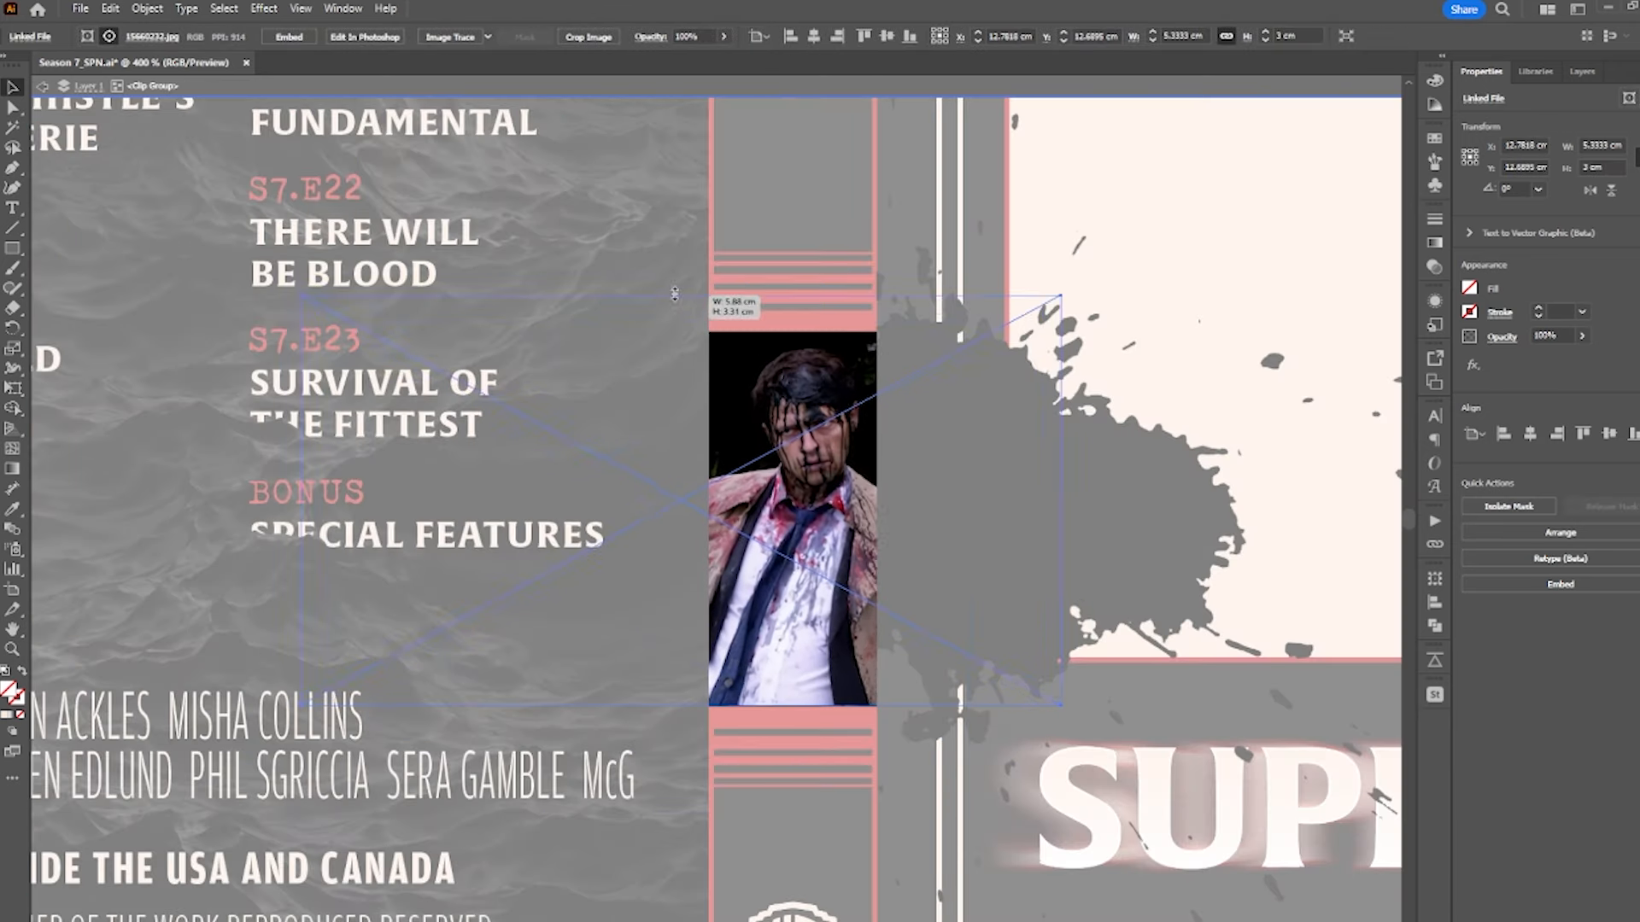
{"action": "left_click_drag", "start_coordinate": [825, 509], "coordinate": [803, 526]}
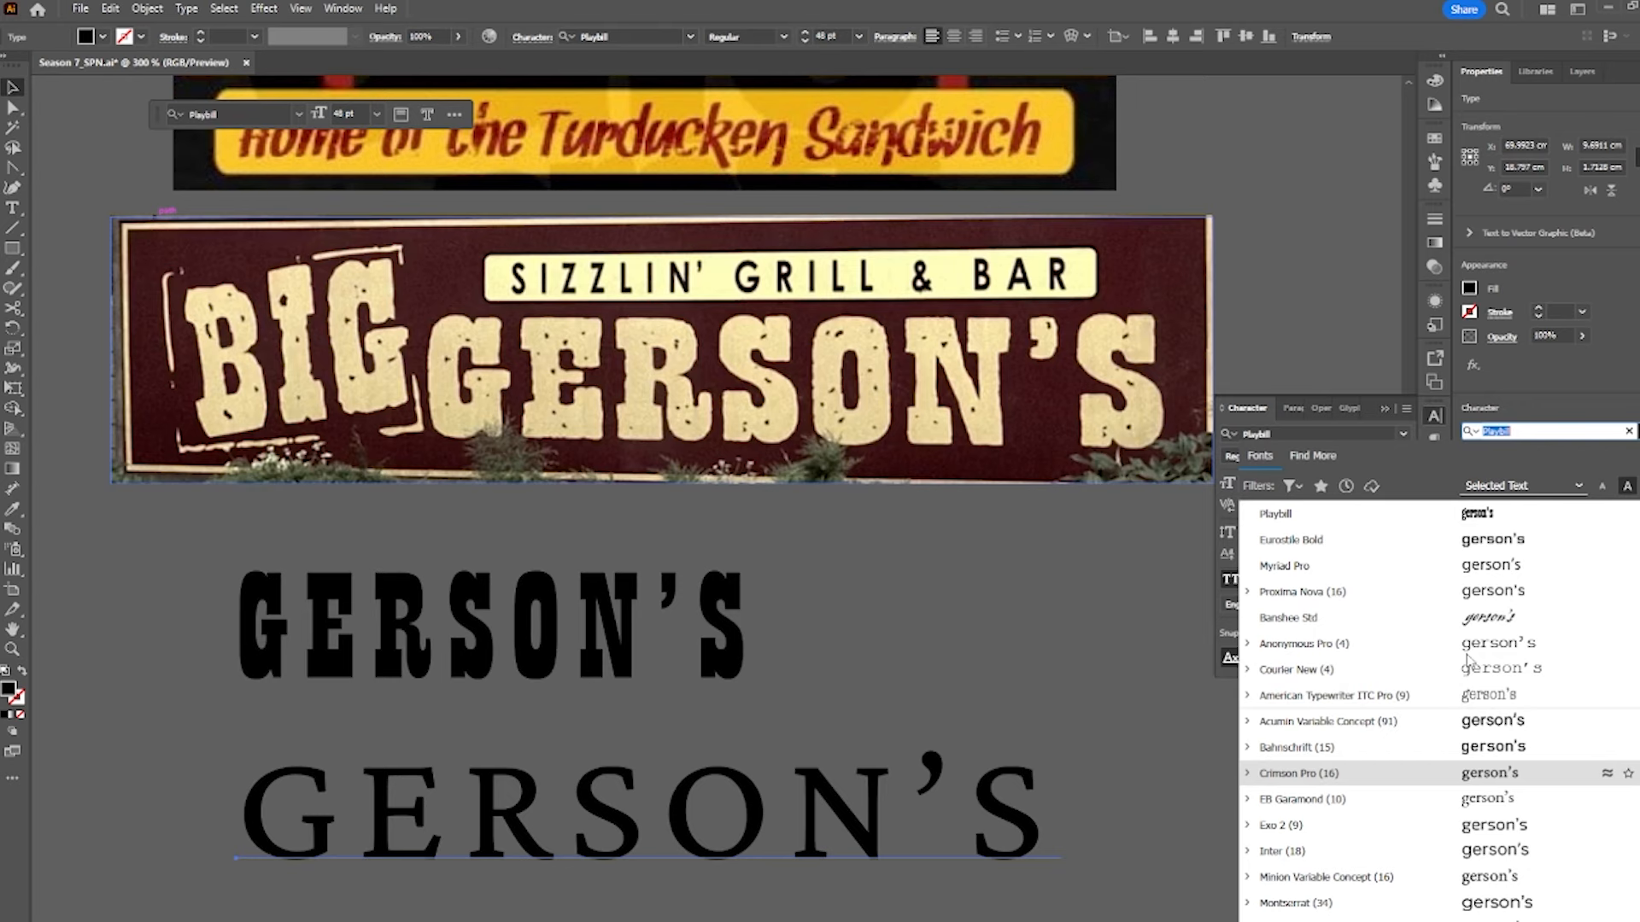
- Set the GERSON'S lettering in Pulpo Bold and fit the tilted BIG lettering over the reference sign
{"action": "scroll", "coordinate": [1467, 658], "scroll_direction": "down", "scroll_amount": 5}
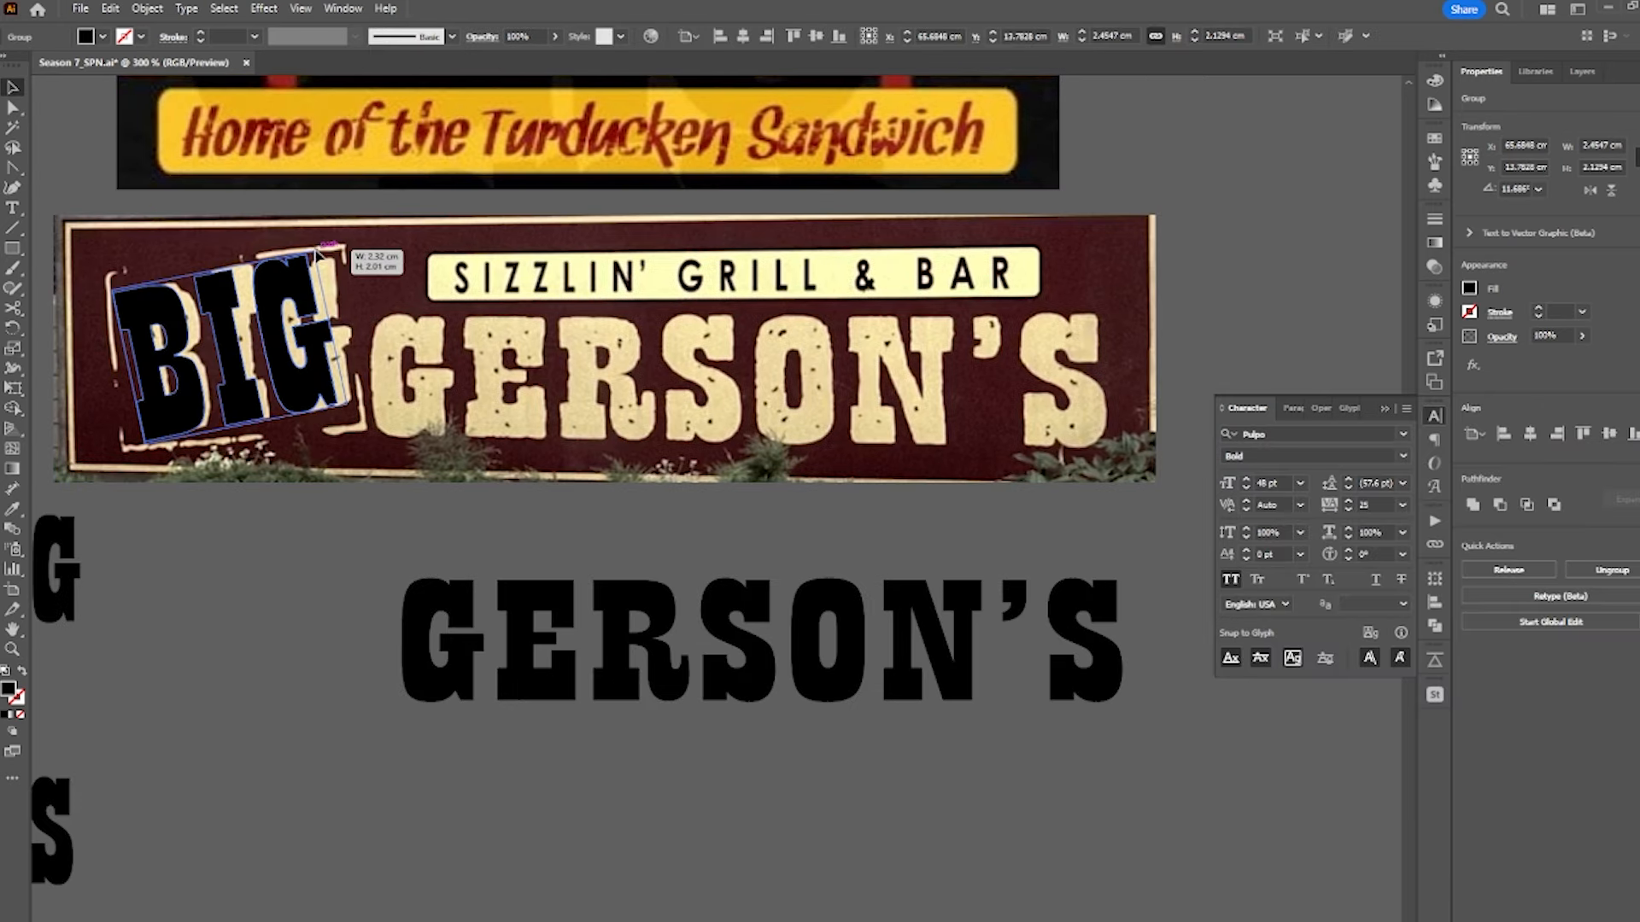
{"action": "left_click", "coordinate": [327, 332]}
{"action": "left_click_drag", "start_coordinate": [327, 331], "coordinate": [386, 412]}
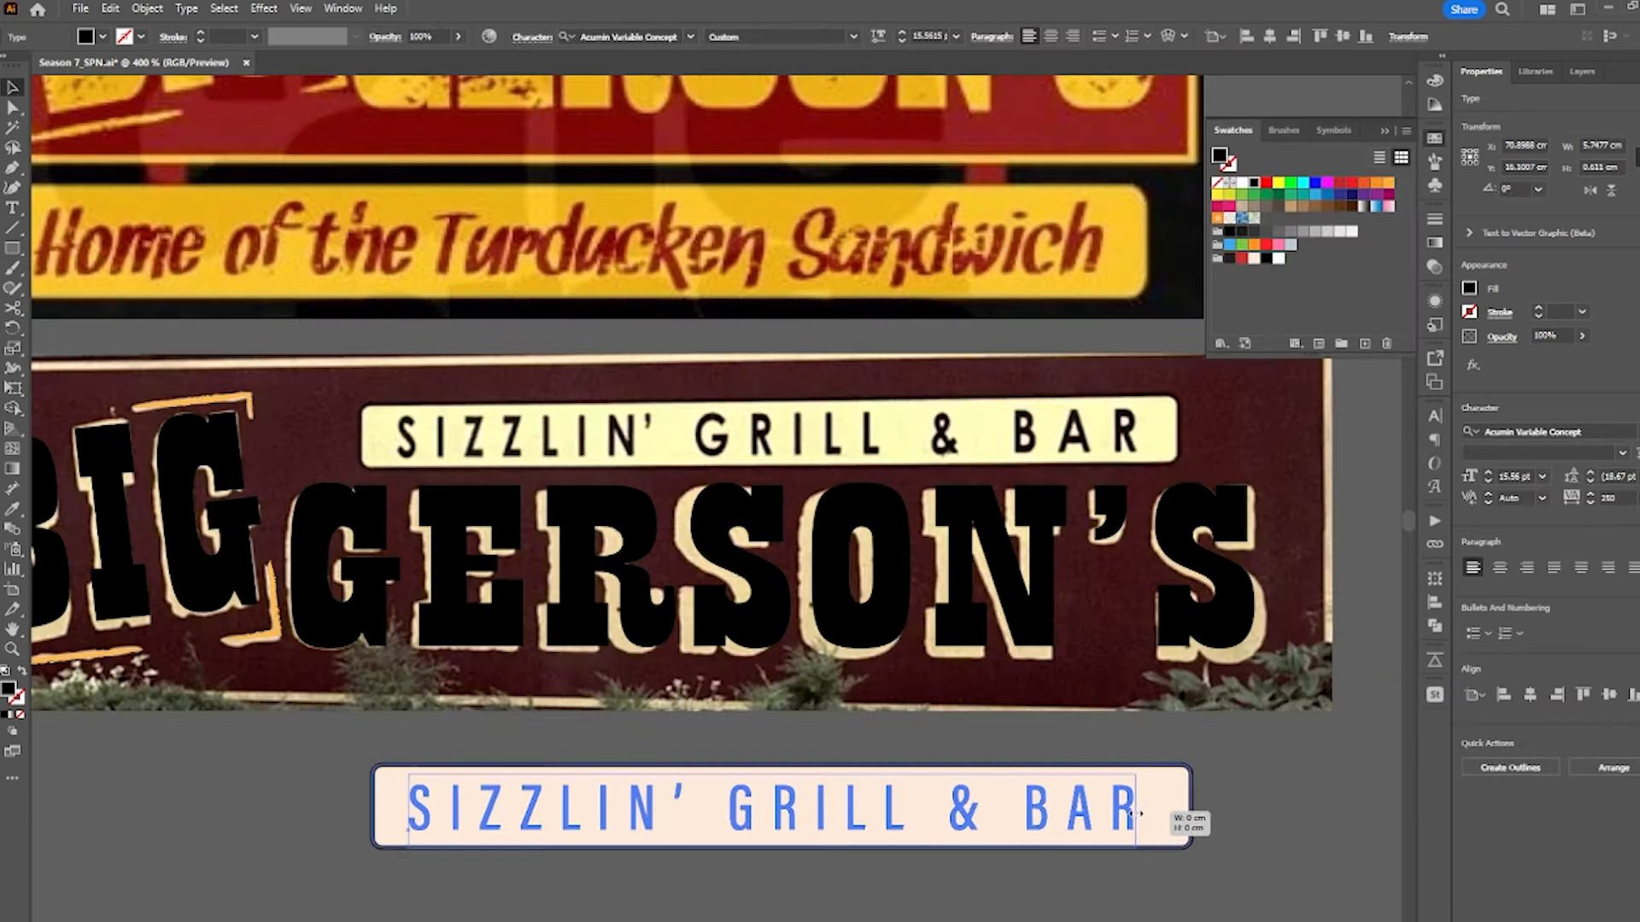
- Centre the SIZZLIN' GRILL & BAR text vertically in its rounded plaque
{"action": "left_click_drag", "start_coordinate": [1221, 803], "coordinate": [795, 852]}
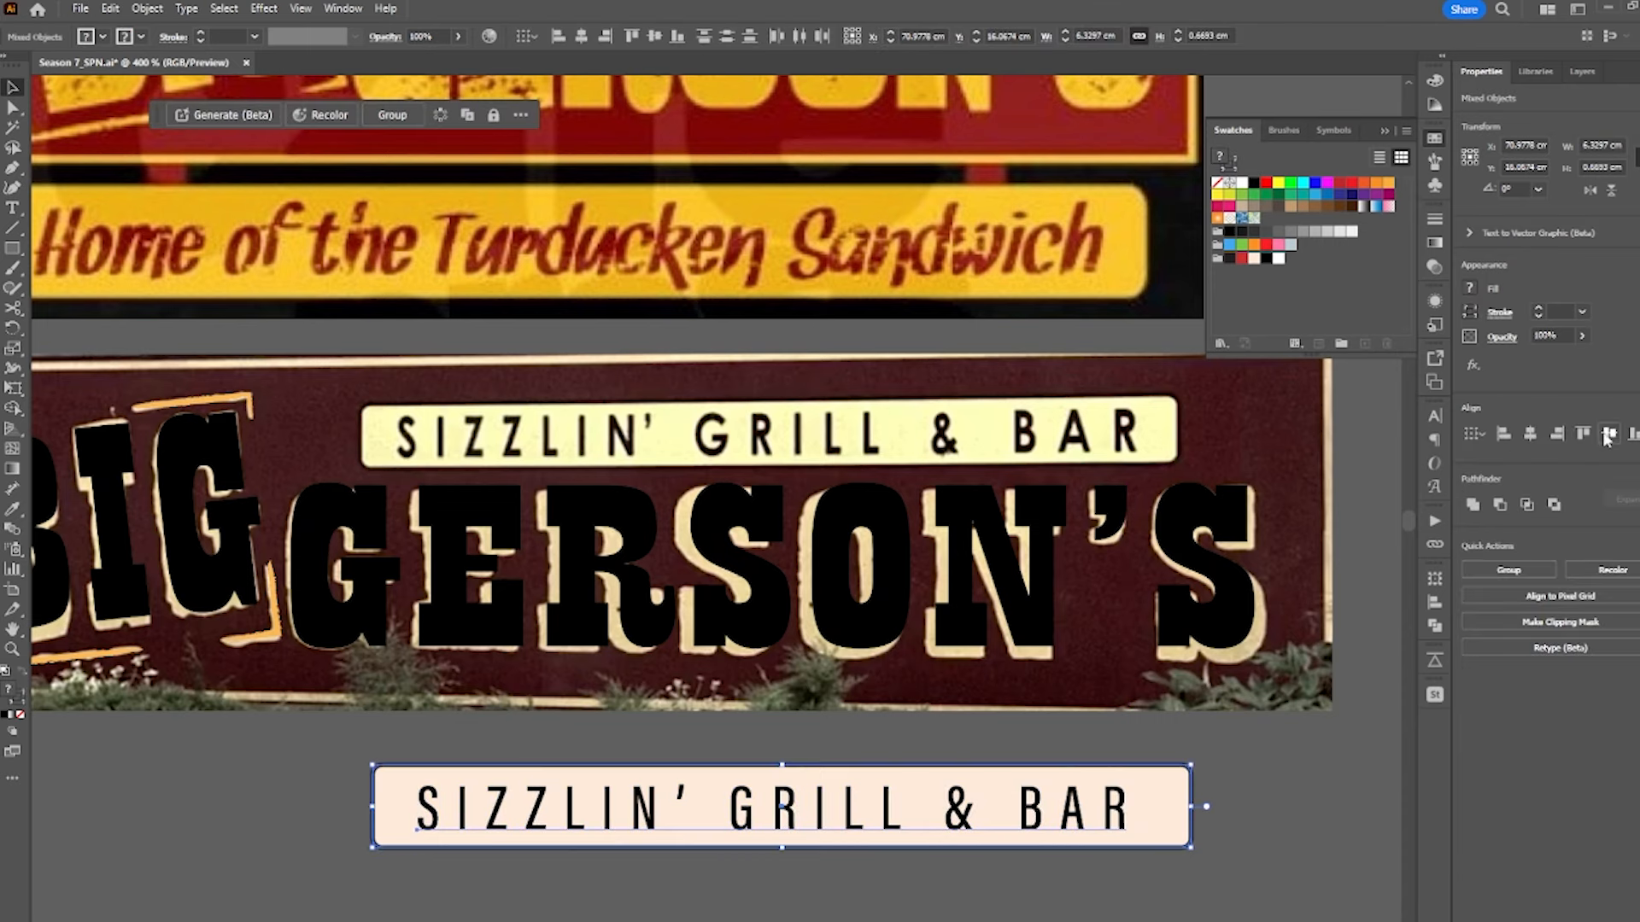
{"action": "left_click", "coordinate": [1607, 434]}
{"action": "left_click", "coordinate": [1233, 849]}
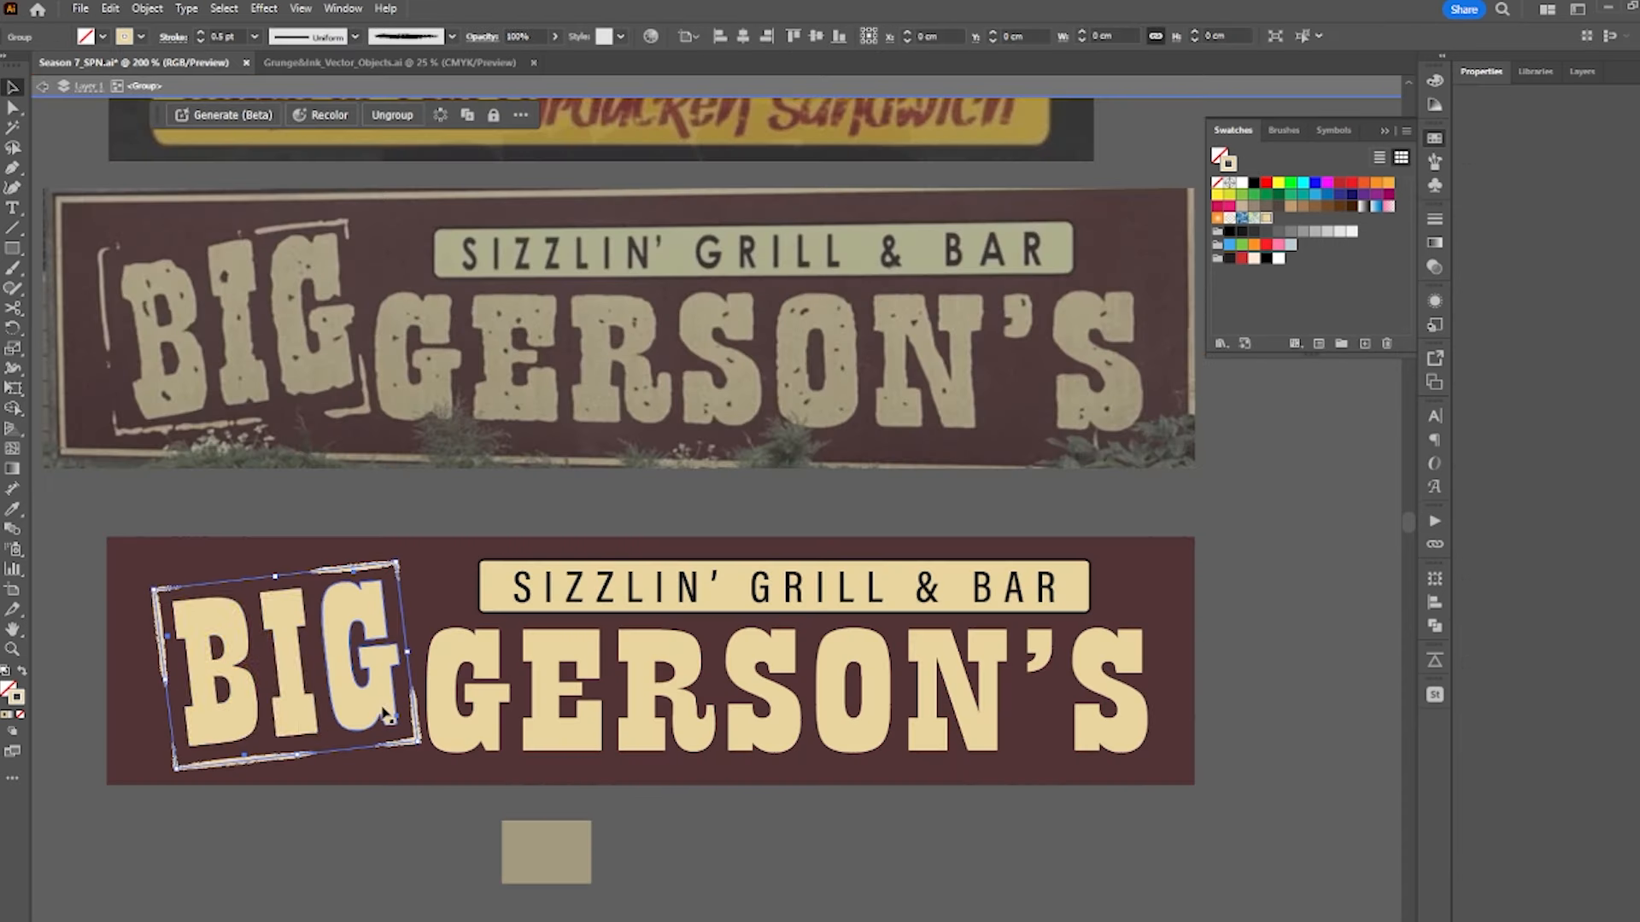
- Adjust the placement of the BIG lettering in its distressed frame, and align the sign's lettering with the maroon background
{"action": "left_click", "coordinate": [381, 707], "text": "shift"}
{"action": "left_click_drag", "start_coordinate": [379, 707], "coordinate": [366, 706]}
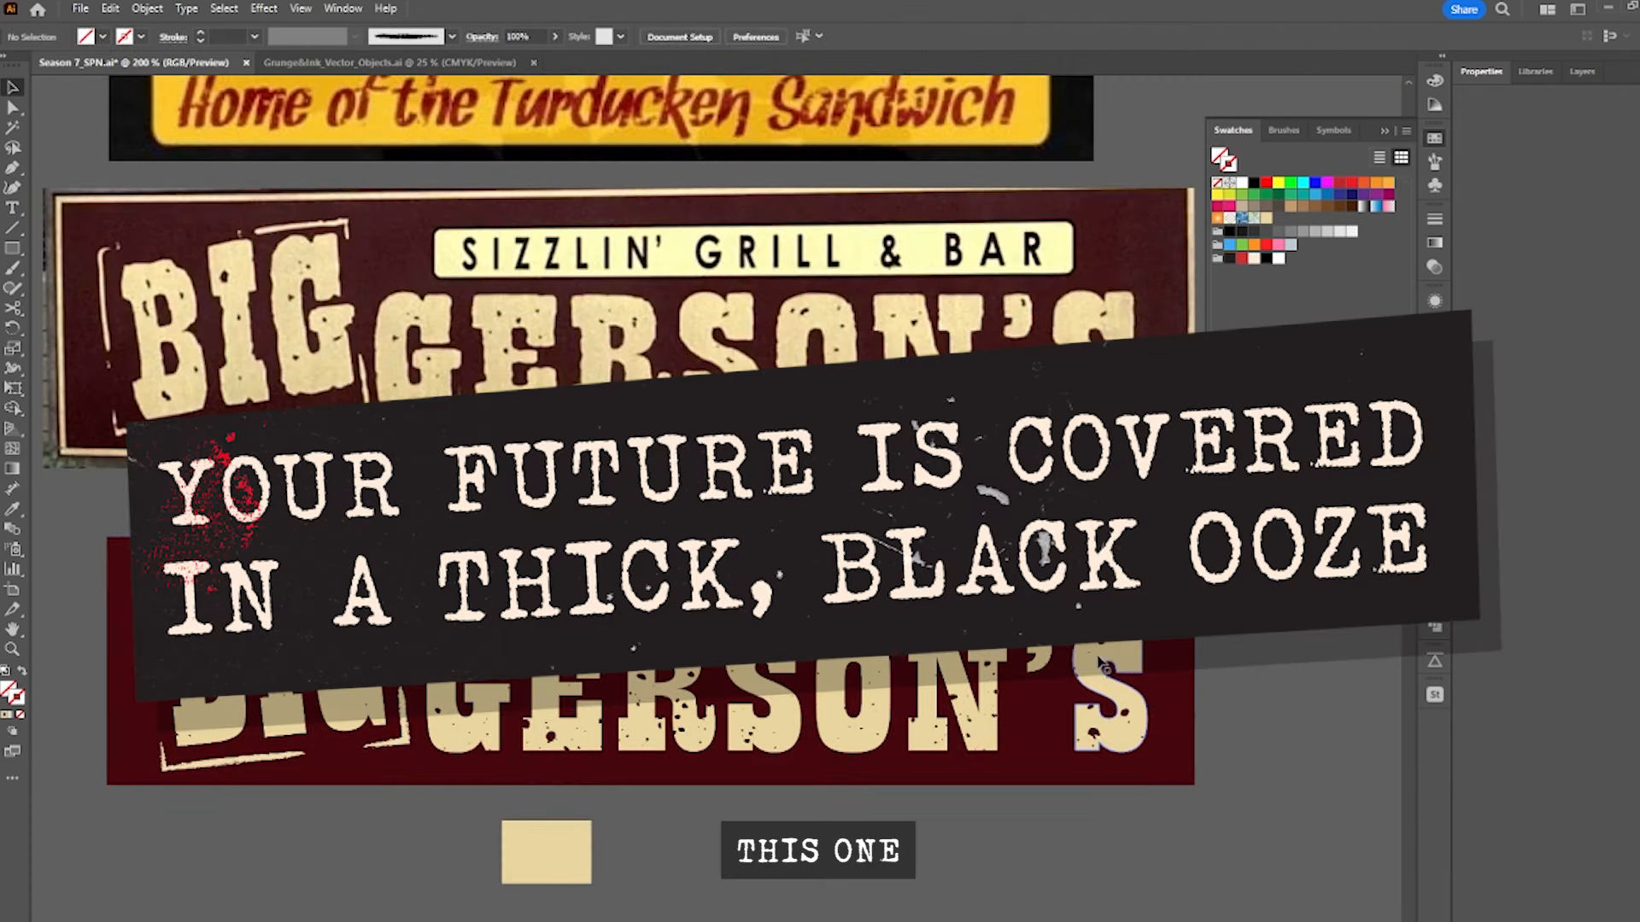
{"action": "left_click", "coordinate": [1147, 673]}
{"action": "left_click", "coordinate": [1170, 684], "text": "shift"}
{"action": "left_click", "coordinate": [1170, 683]}
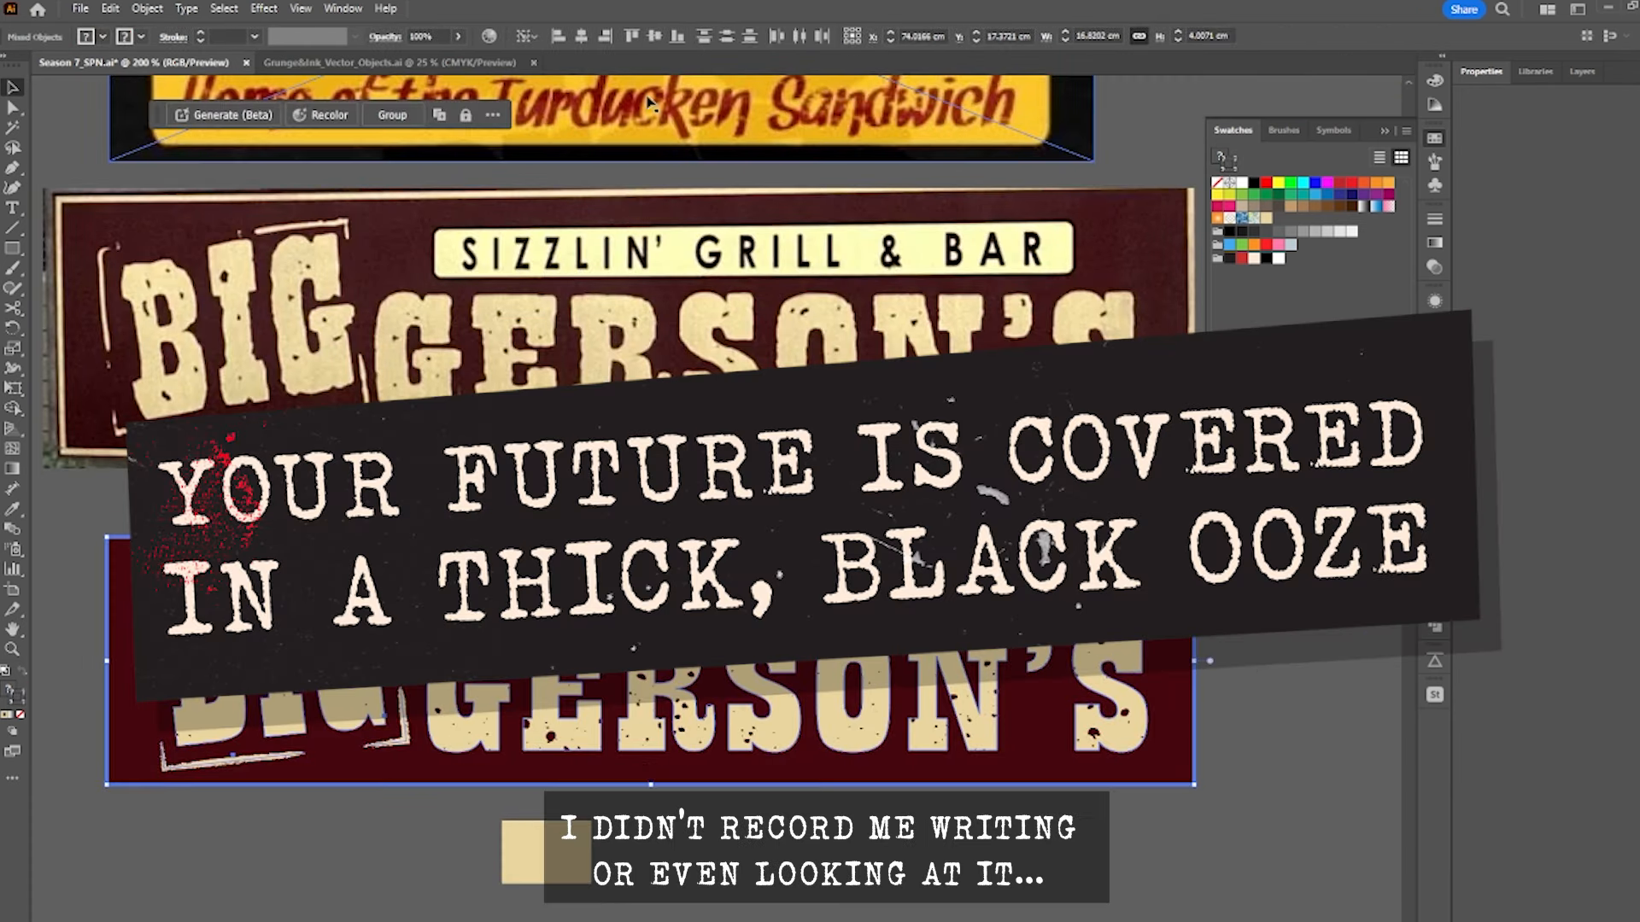
{"action": "left_click", "coordinate": [581, 36]}
{"action": "left_click", "coordinate": [632, 36]}
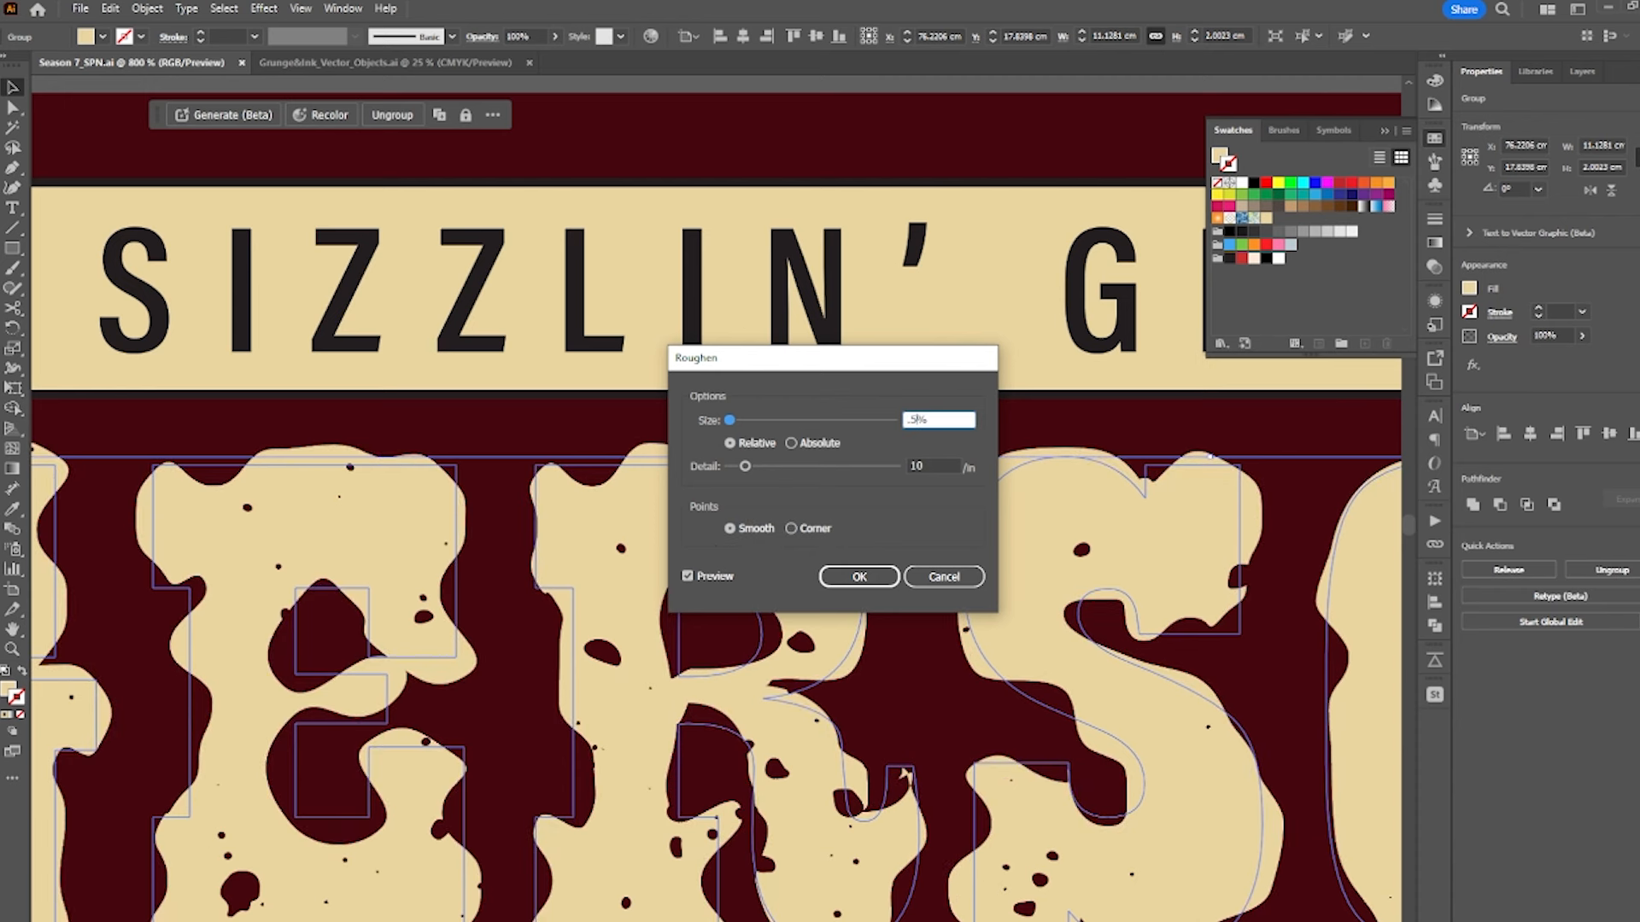
- Apply a Roughen effect to the GERSON'S lettering with 0.5% relative size, detail 35 per inch and smooth points
{"action": "key", "text": "Tab"}
{"action": "left_click_drag", "start_coordinate": [787, 467], "coordinate": [787, 468]}
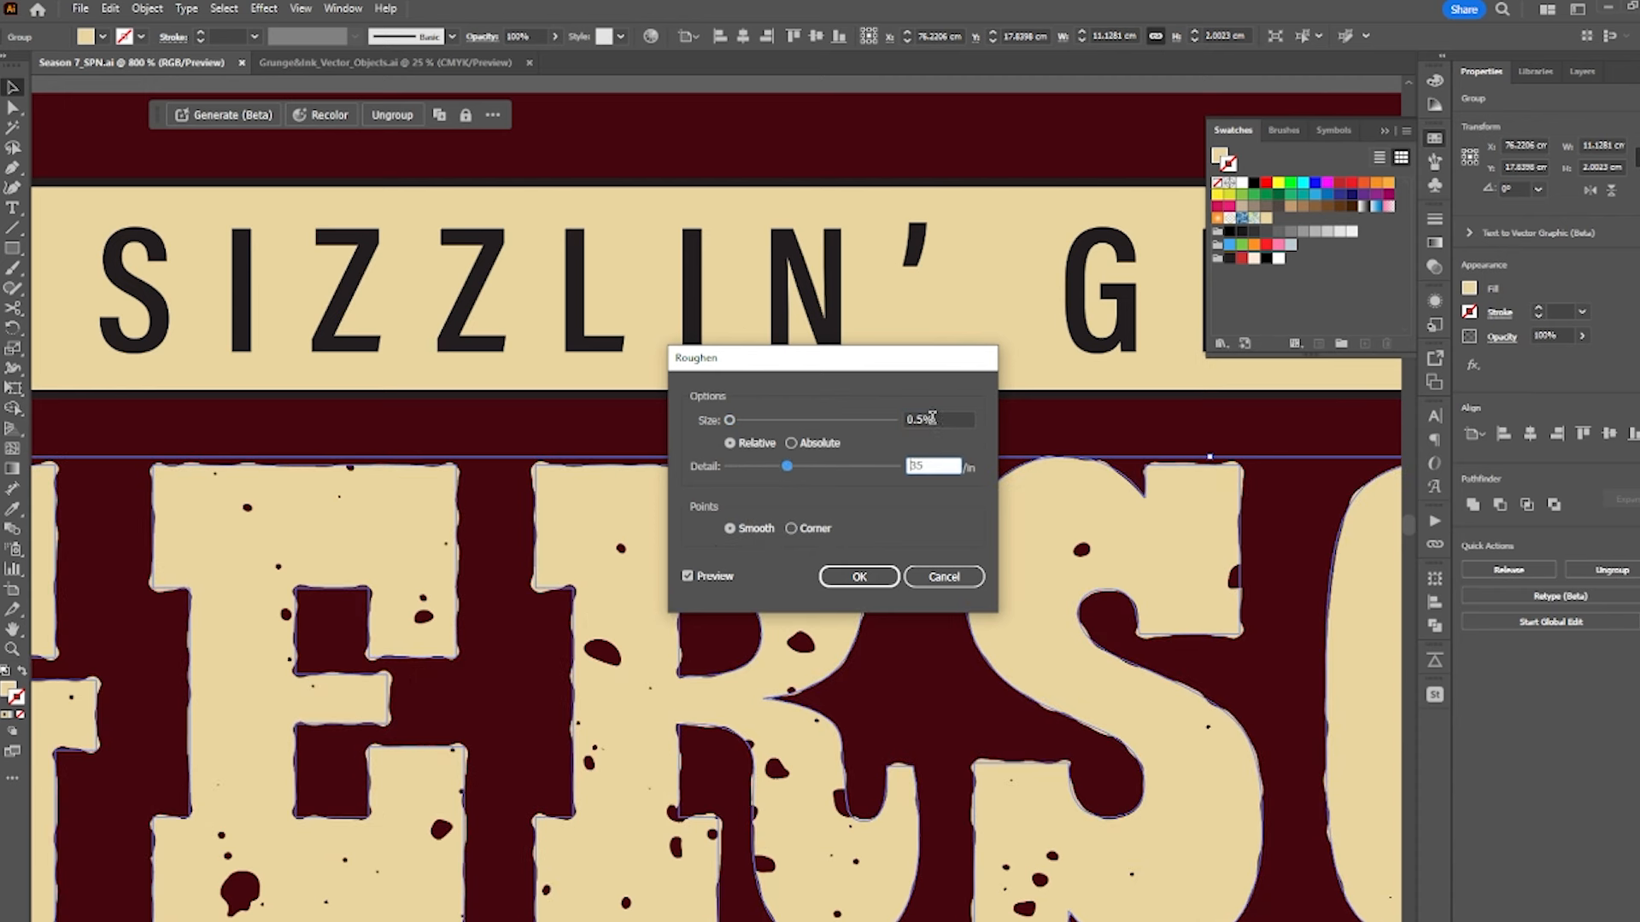
{"action": "left_click", "coordinate": [875, 576]}
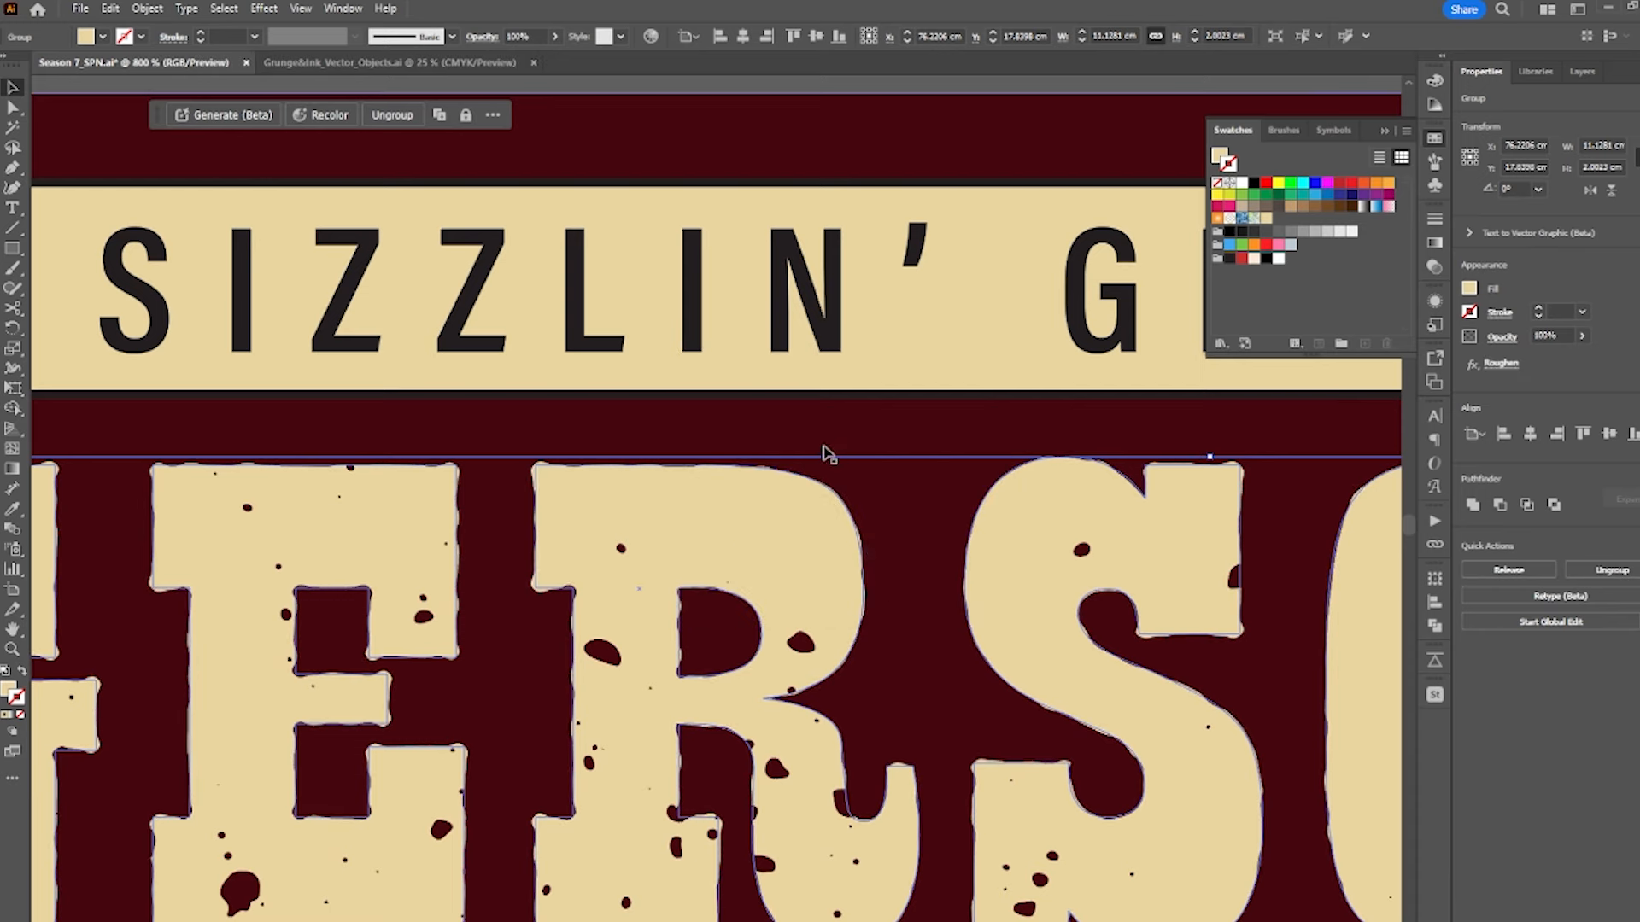
{"action": "left_click", "coordinate": [825, 450]}
{"action": "scroll", "coordinate": [826, 451], "scroll_direction": "down", "scroll_amount": 3}
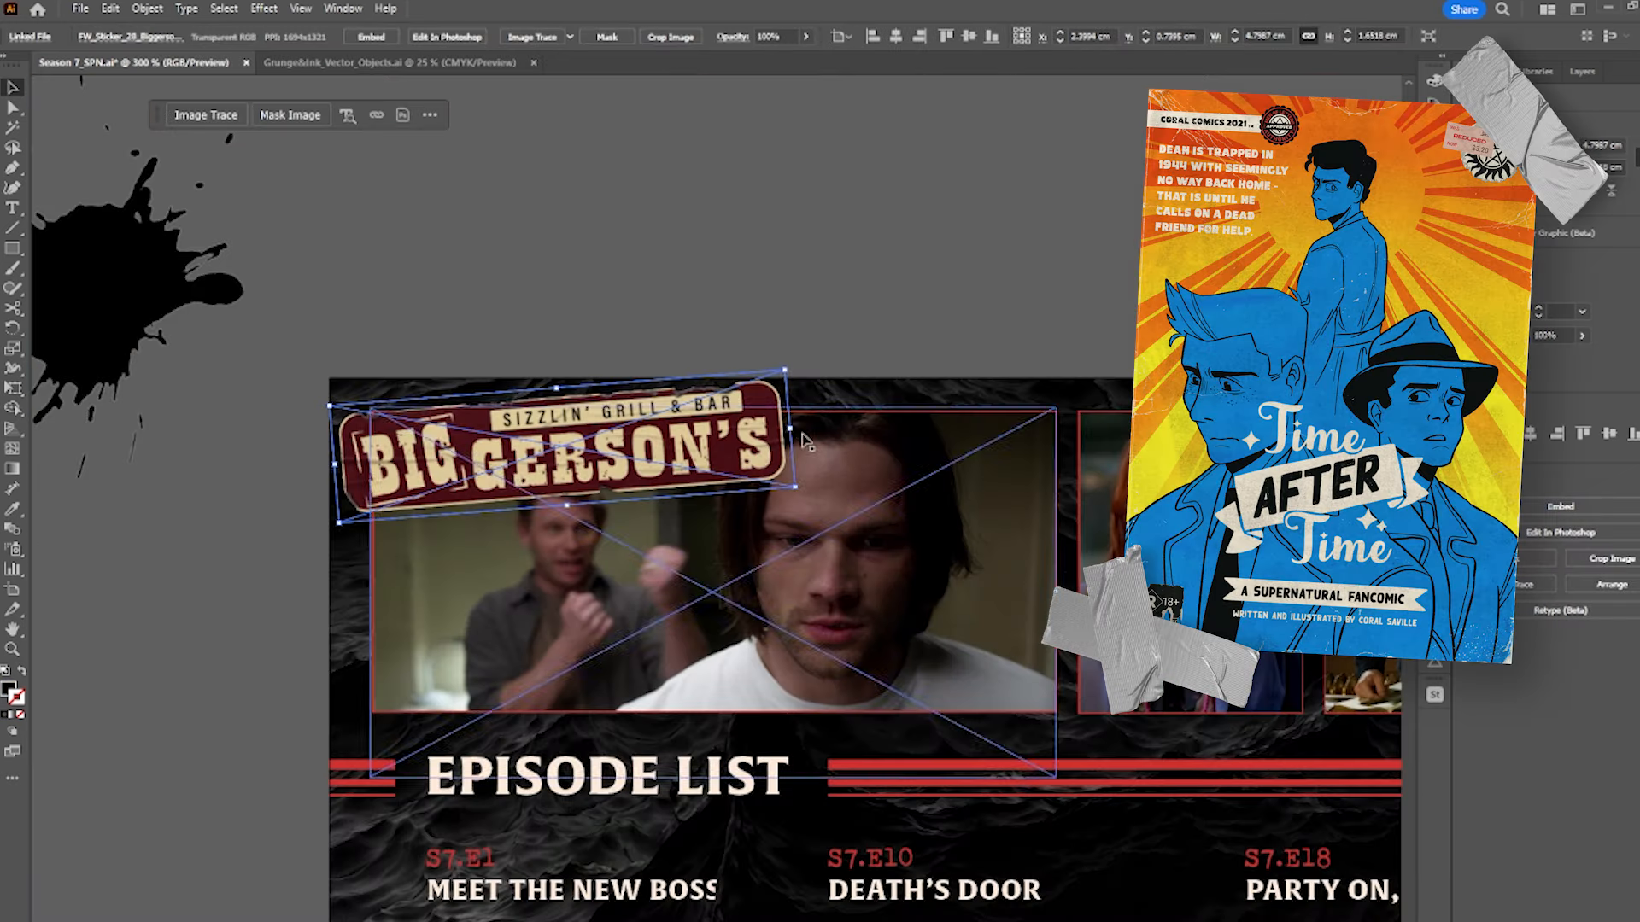
- Shift the BIG GERSON'S sticker slightly right over the first still on the back cover
{"action": "left_click_drag", "start_coordinate": [647, 439], "coordinate": [673, 440]}
{"action": "left_click", "coordinate": [743, 303]}
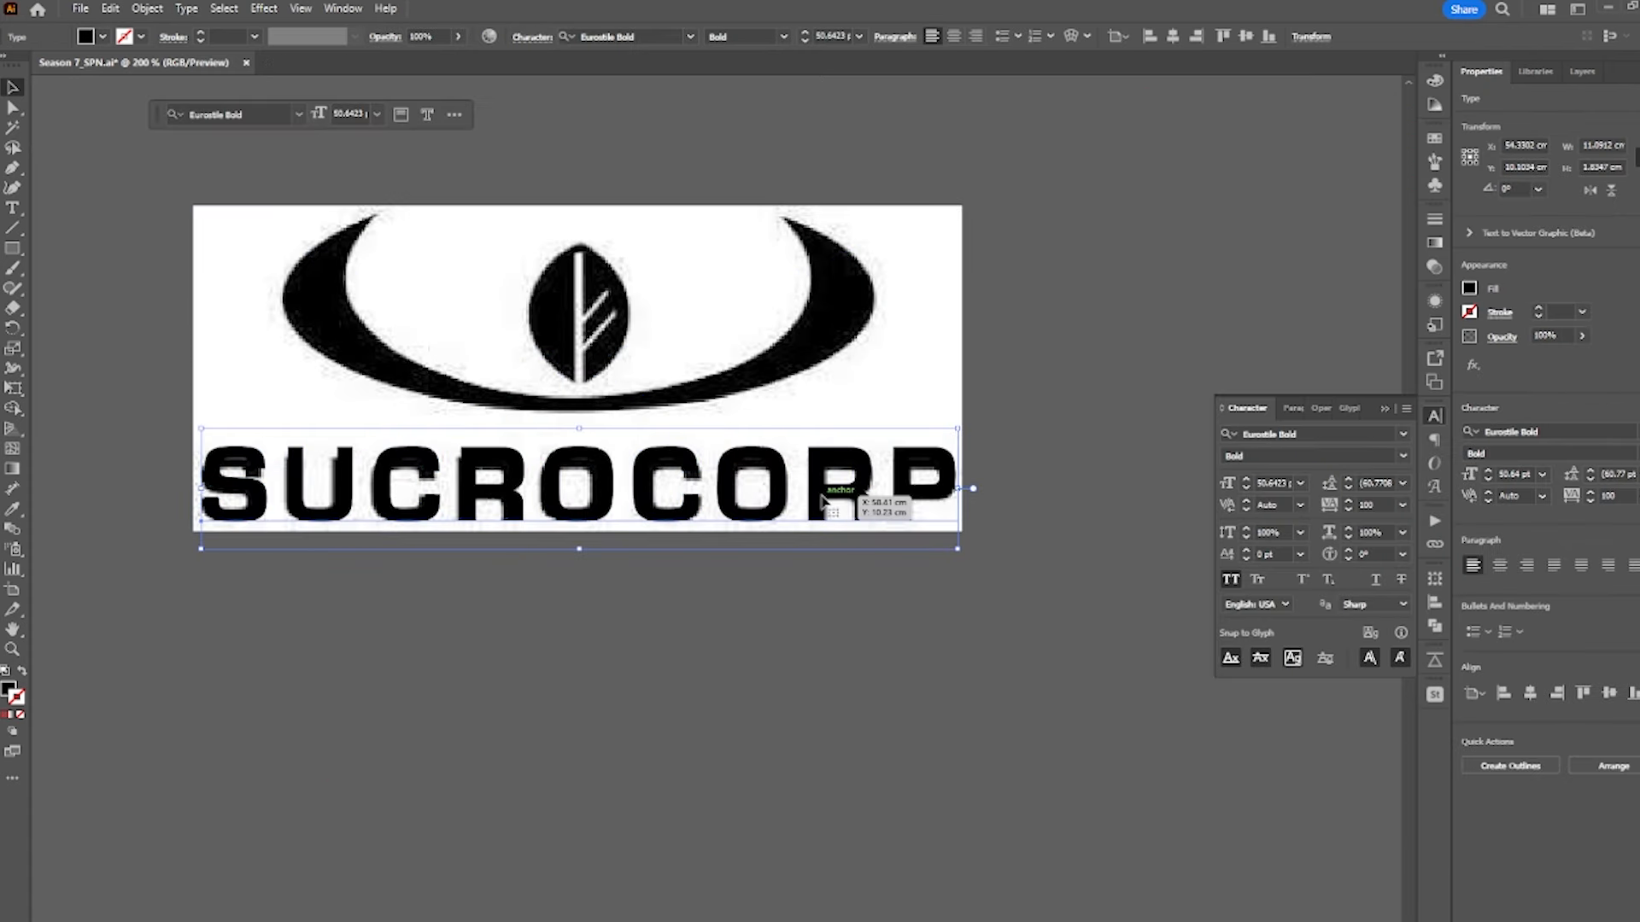
- Move the SUCROCORP text below the reference logo and fit ellipses to the outer and inner curves of its crescent
{"action": "left_click_drag", "start_coordinate": [850, 499], "coordinate": [807, 623]}
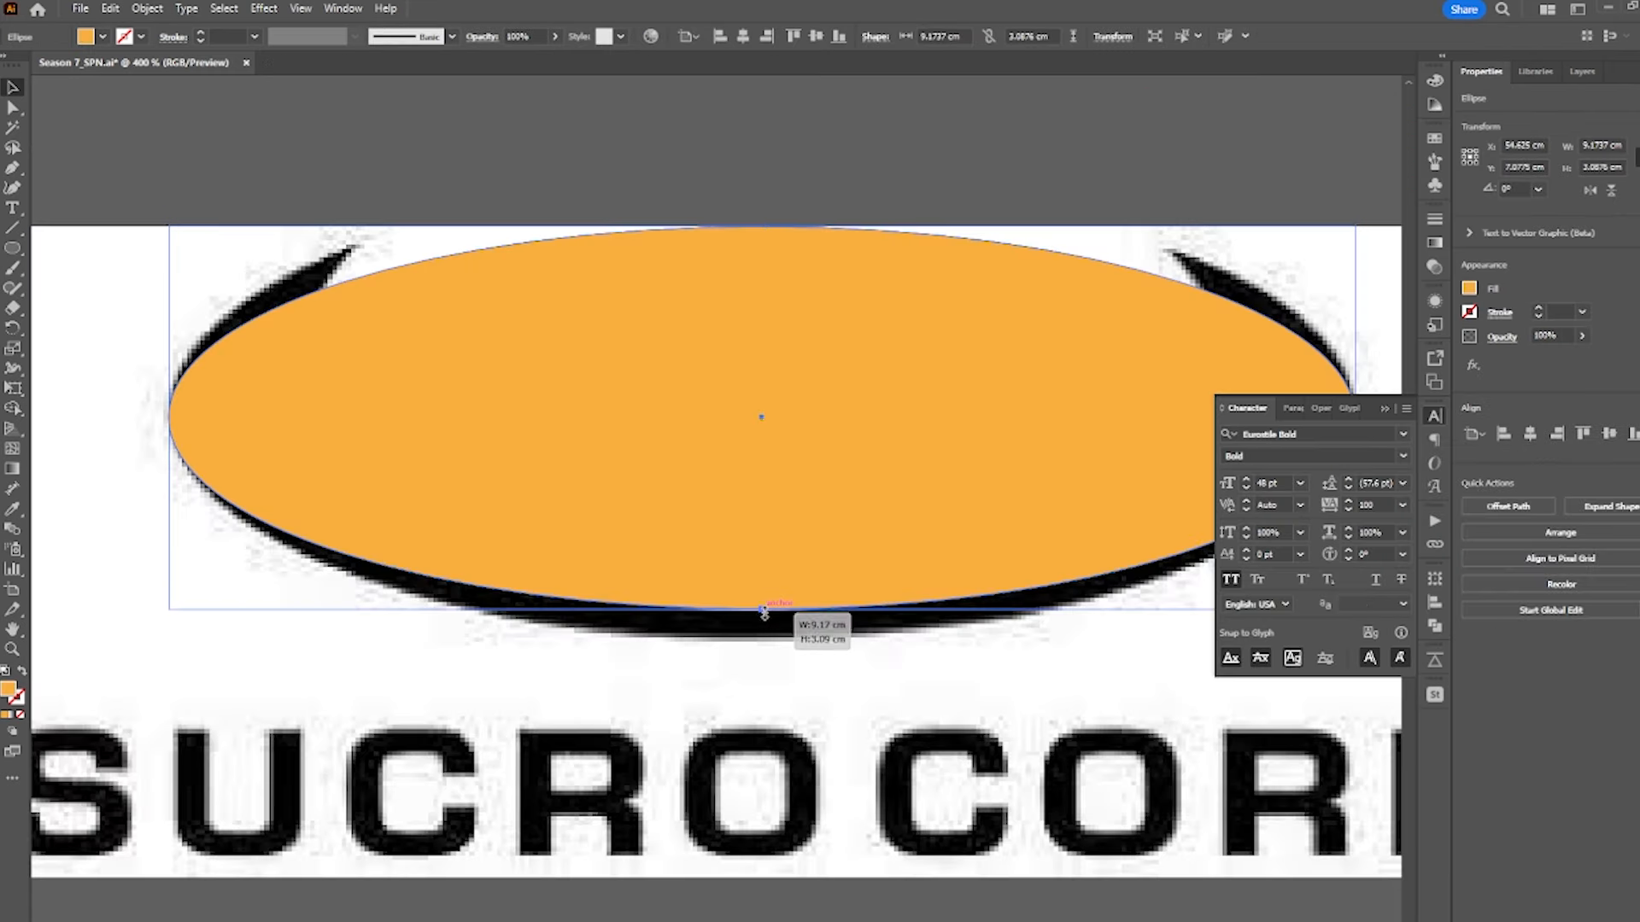
{"action": "left_click_drag", "start_coordinate": [762, 598], "coordinate": [762, 636]}
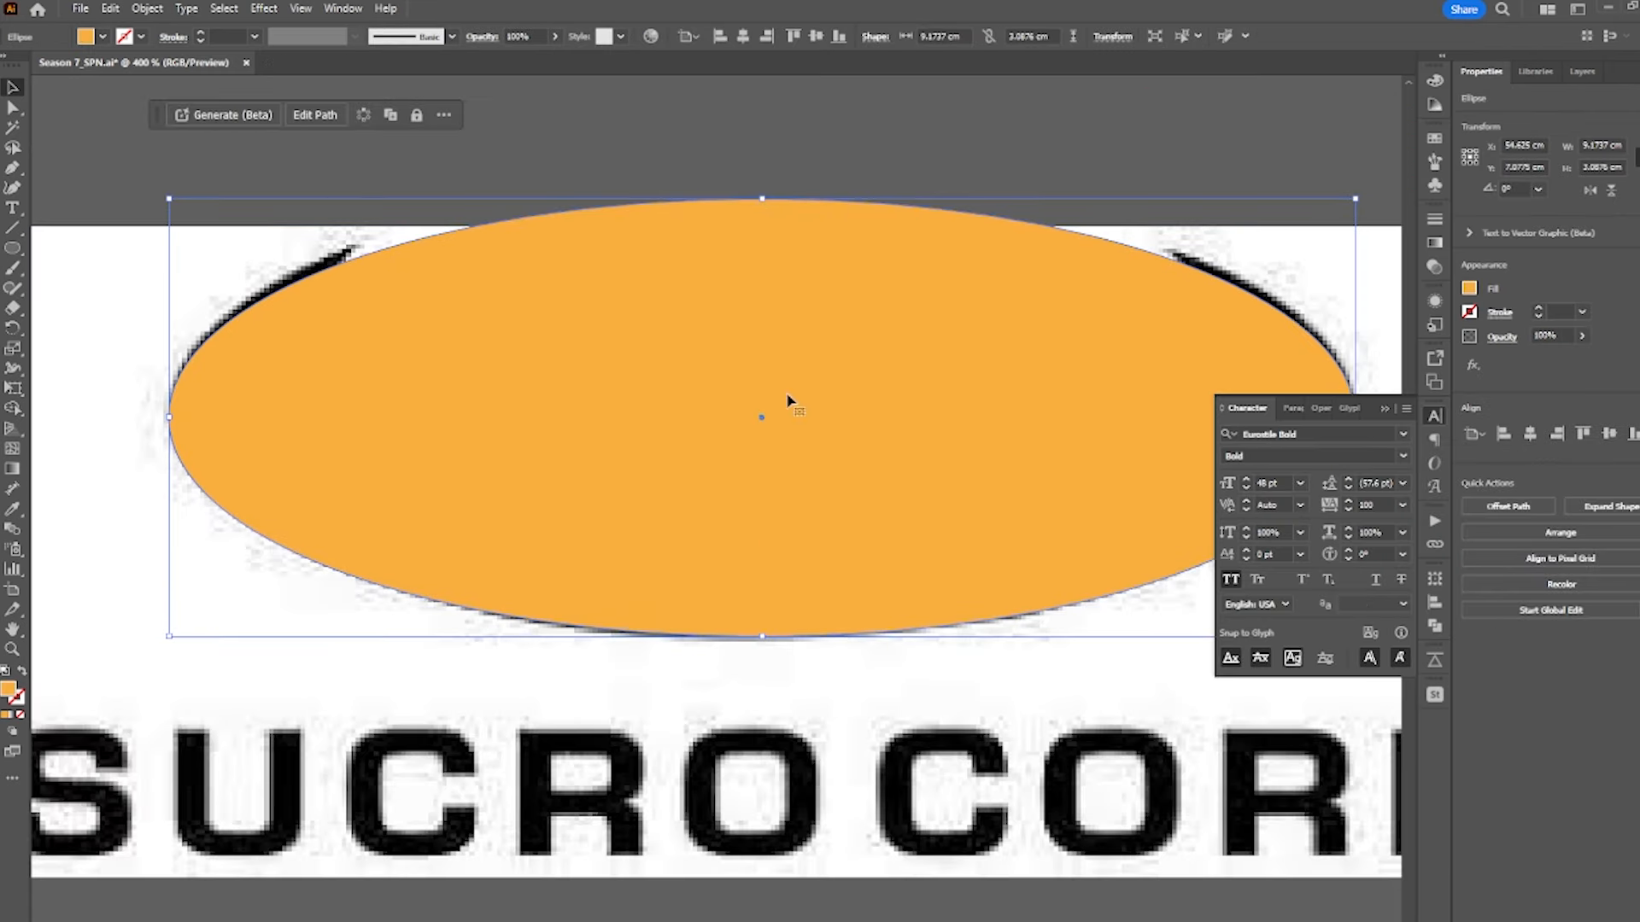
{"action": "left_click_drag", "start_coordinate": [762, 203], "coordinate": [761, 182]}
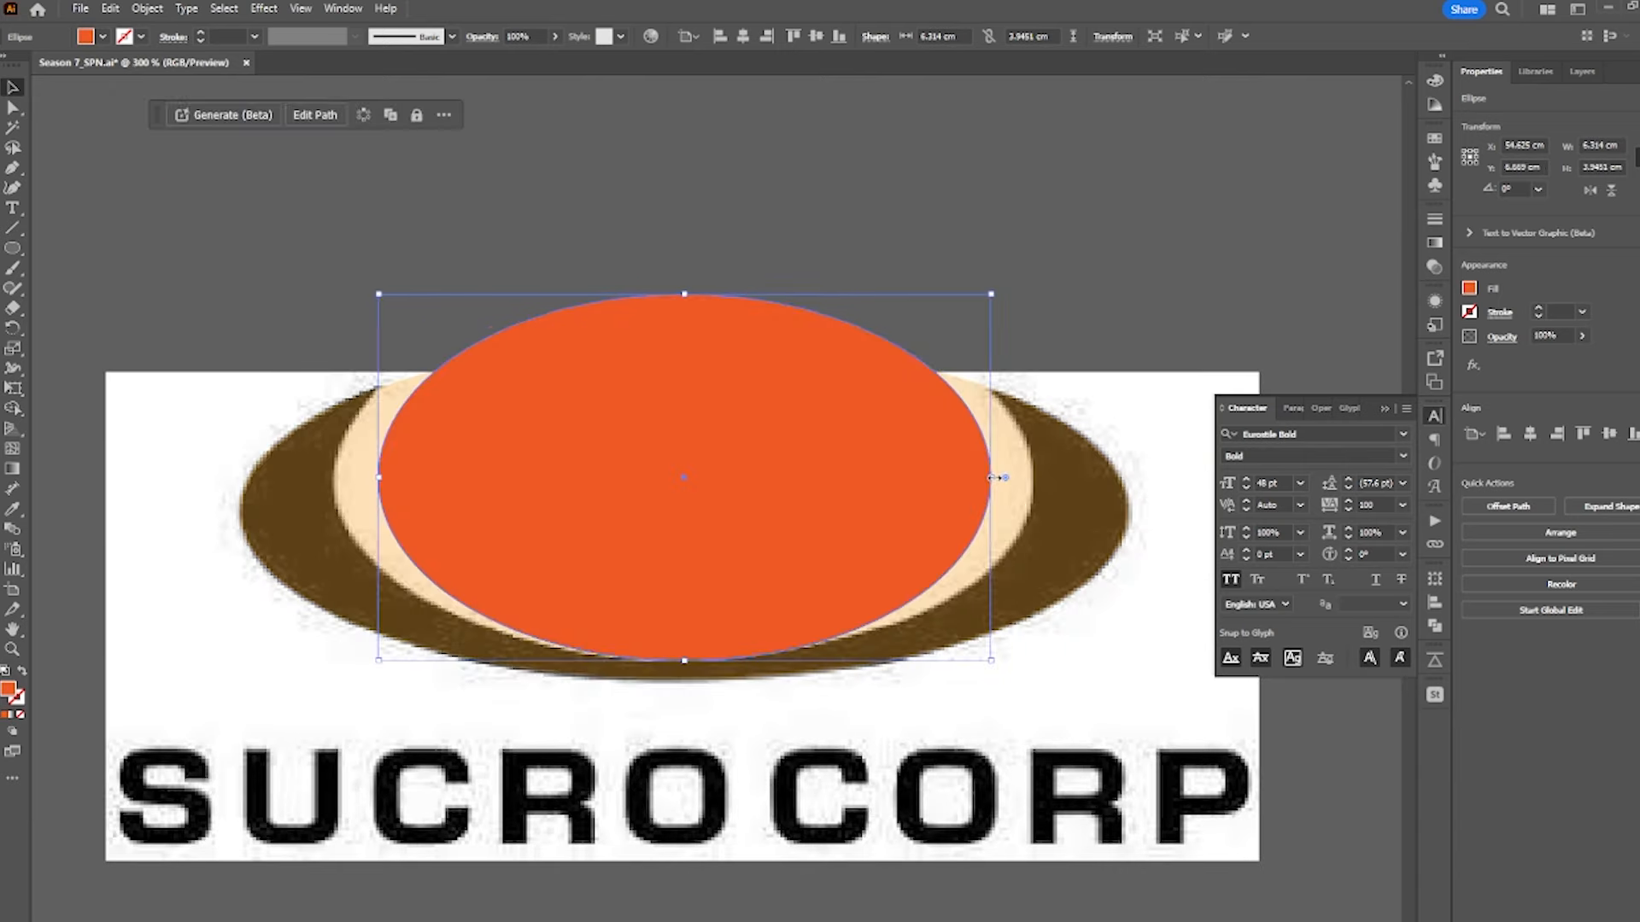
{"action": "left_click_drag", "start_coordinate": [989, 482], "coordinate": [1042, 487]}
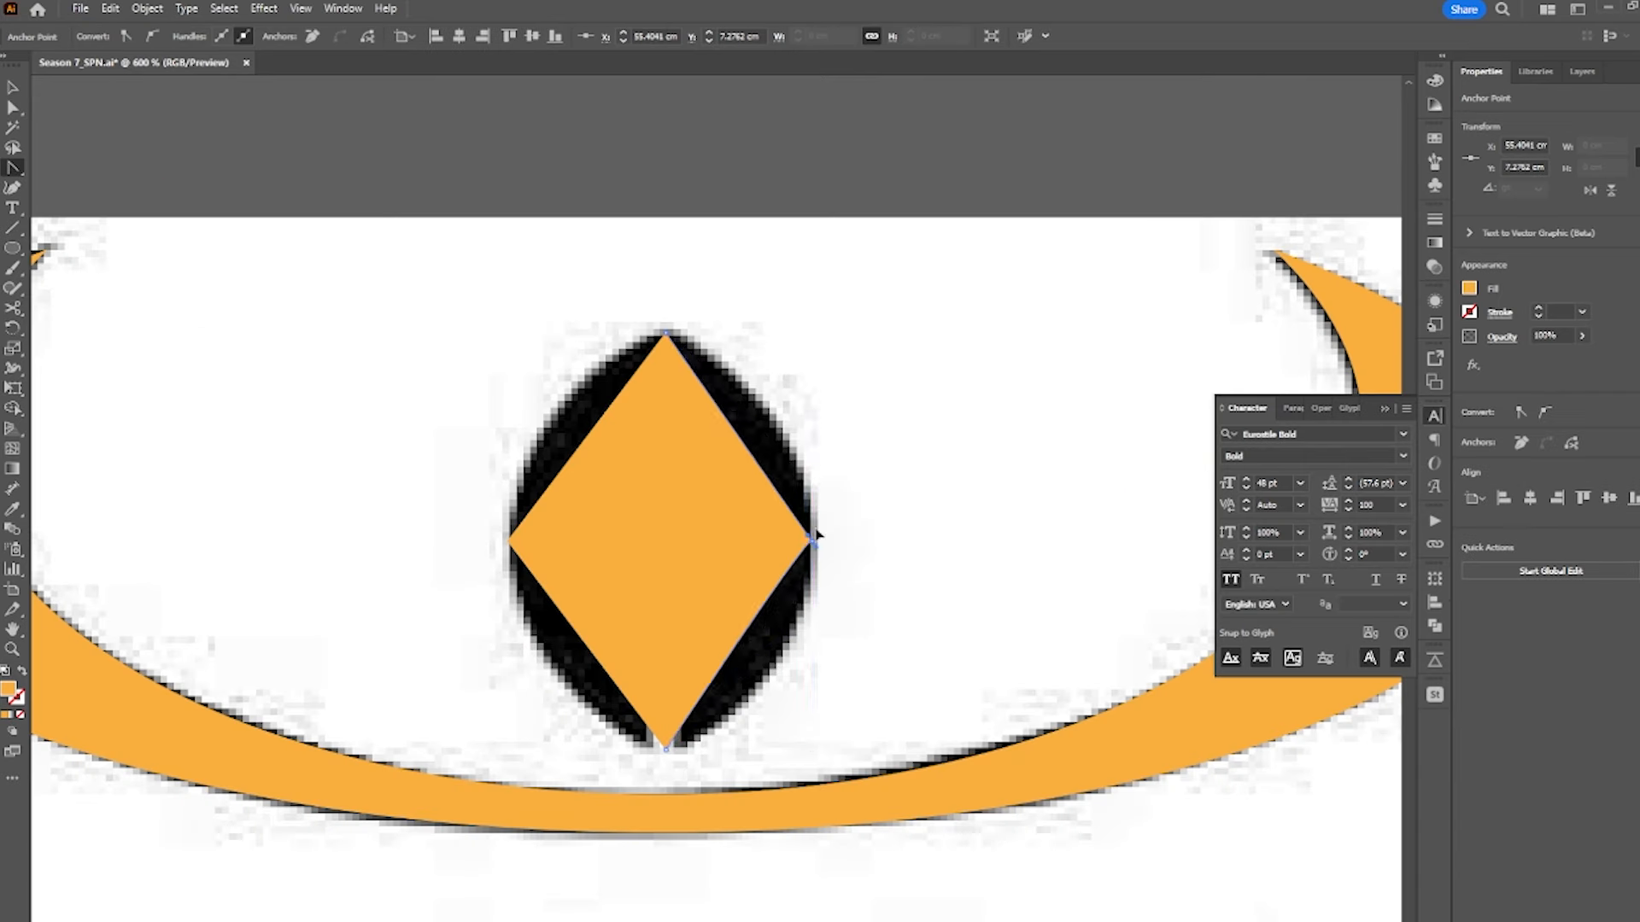
- Curve both sides of the diamond shape to match the reference logo's leaf
{"action": "left_click_drag", "start_coordinate": [813, 539], "coordinate": [813, 393]}
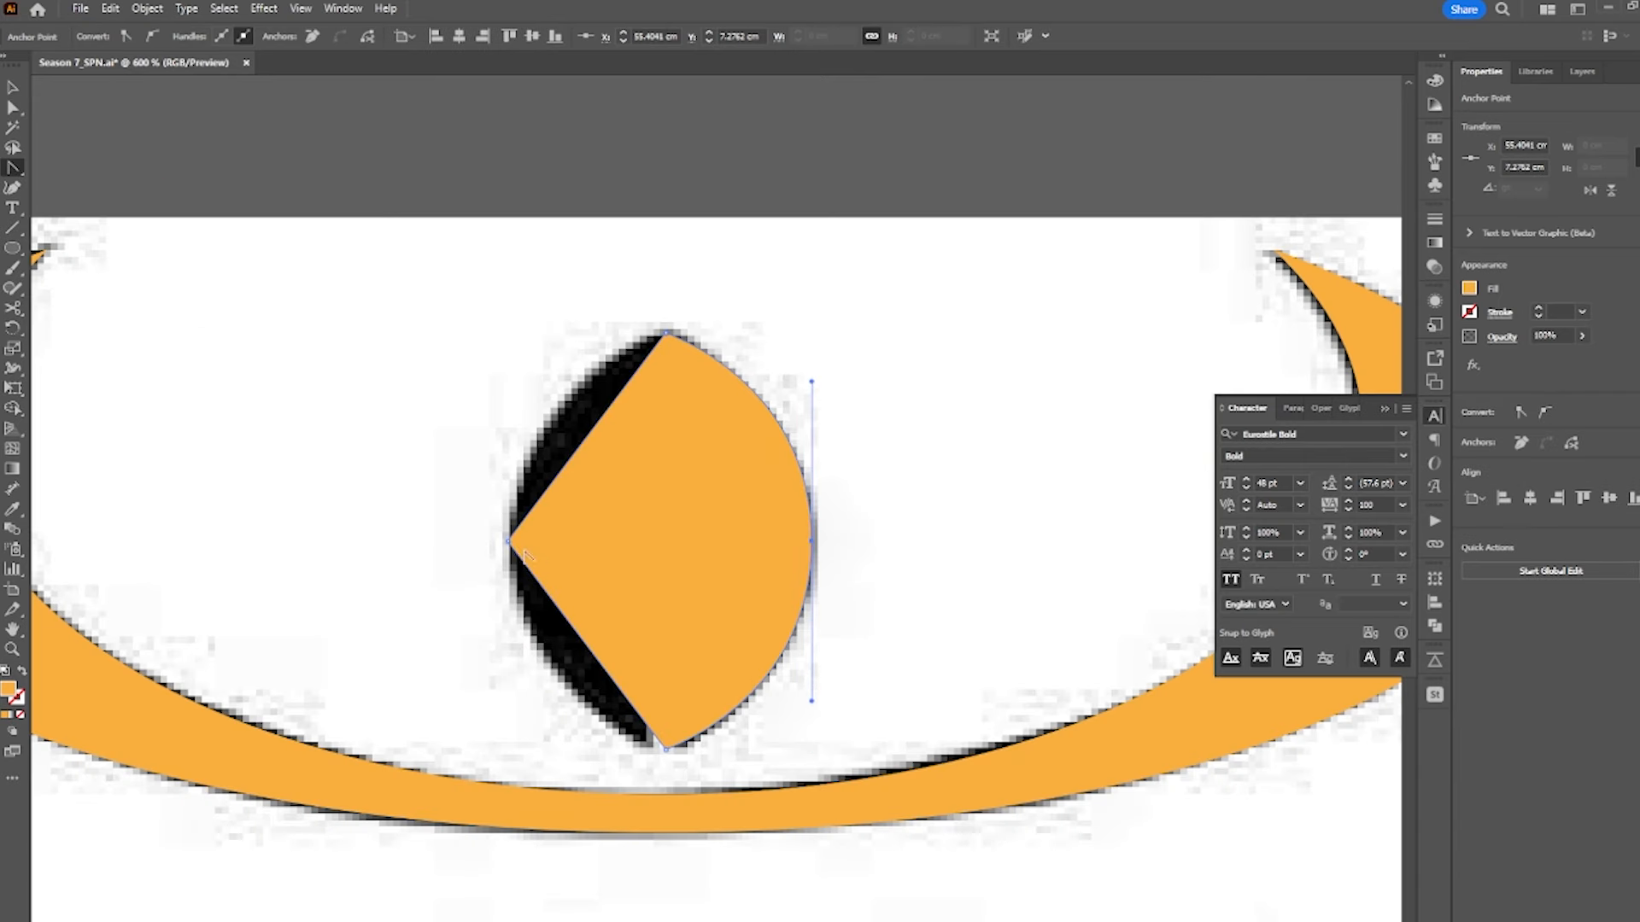
{"action": "left_click_drag", "start_coordinate": [510, 541], "coordinate": [512, 720]}
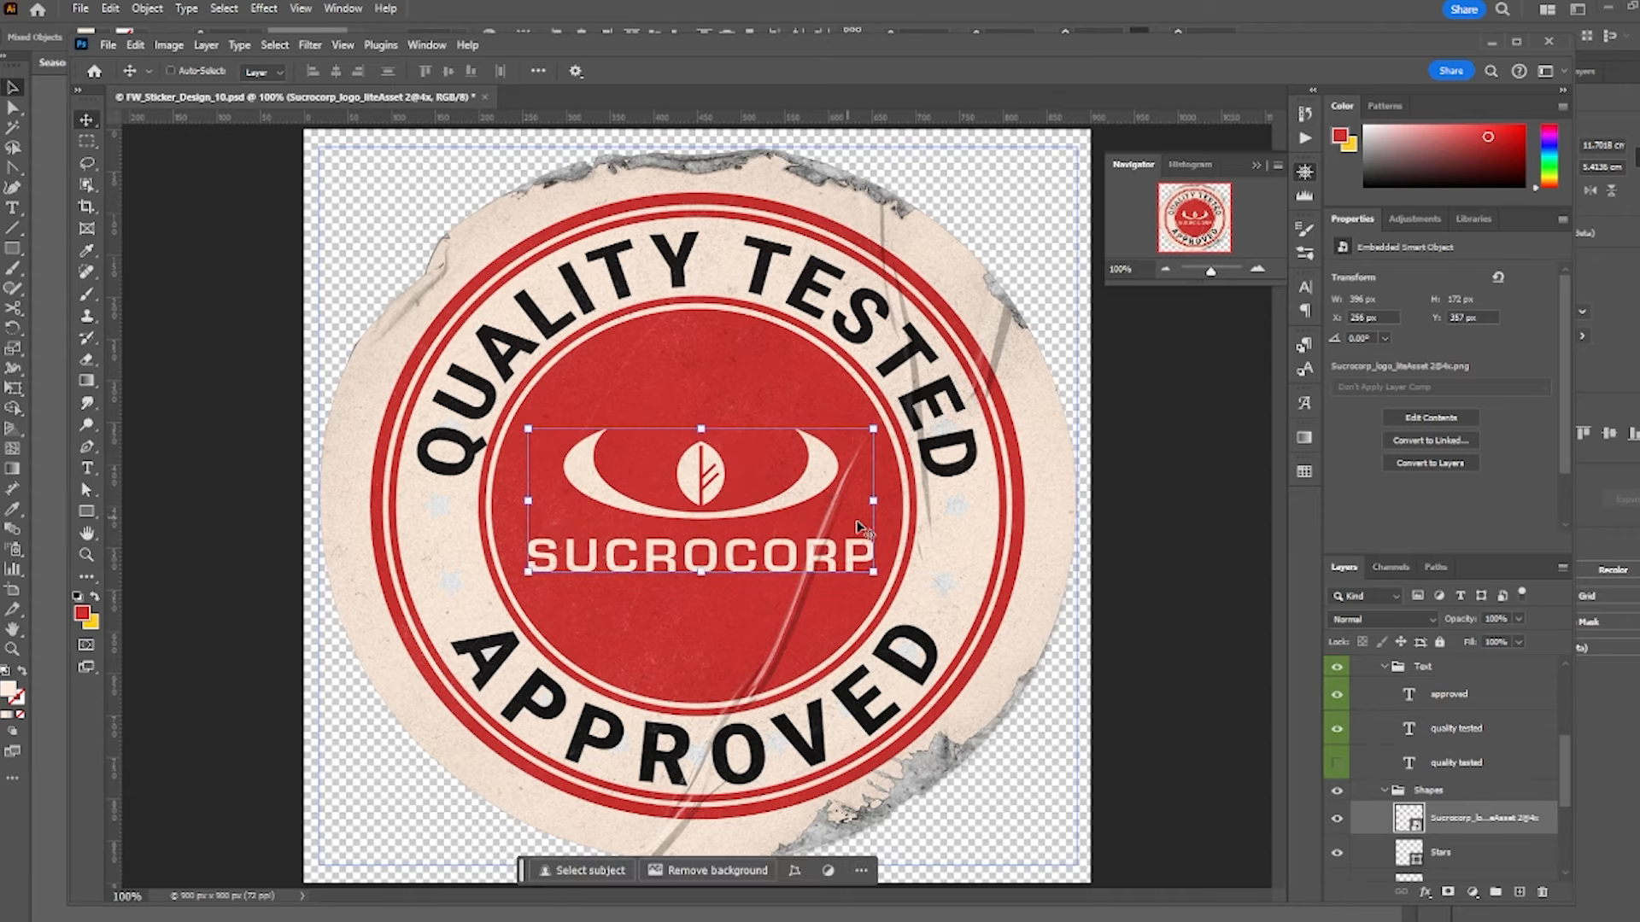
- Free-transform the Sucrocorp logo in the sticker artwork, and adjust the fit and placement of the QUALITY TESTED sticker above the back cover's barcode
{"action": "key", "text": "ctrl+t"}
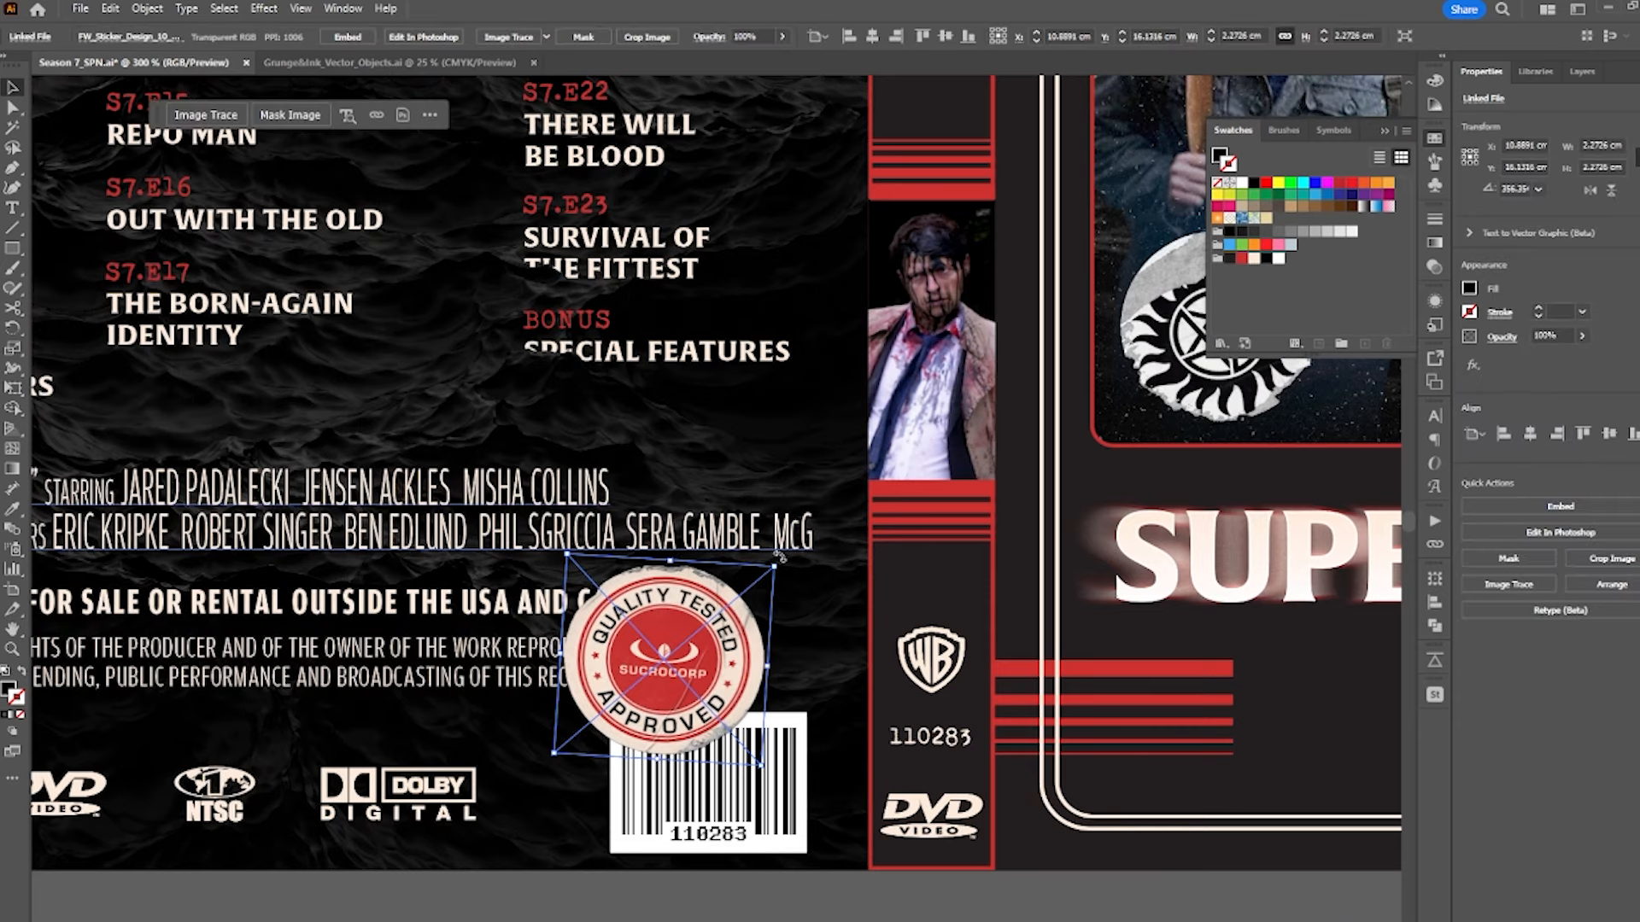
{"action": "left_click_drag", "start_coordinate": [778, 556], "coordinate": [822, 544]}
{"action": "scroll", "coordinate": [702, 647], "scroll_direction": "down", "scroll_amount": 3}
{"action": "mouse_move", "coordinate": [702, 647]}
{"action": "left_mouse_down"}
{"action": "mouse_move", "coordinate": [408, 678]}
{"action": "mouse_move", "coordinate": [698, 656]}
{"action": "mouse_move", "coordinate": [686, 670]}
{"action": "left_mouse_up"}
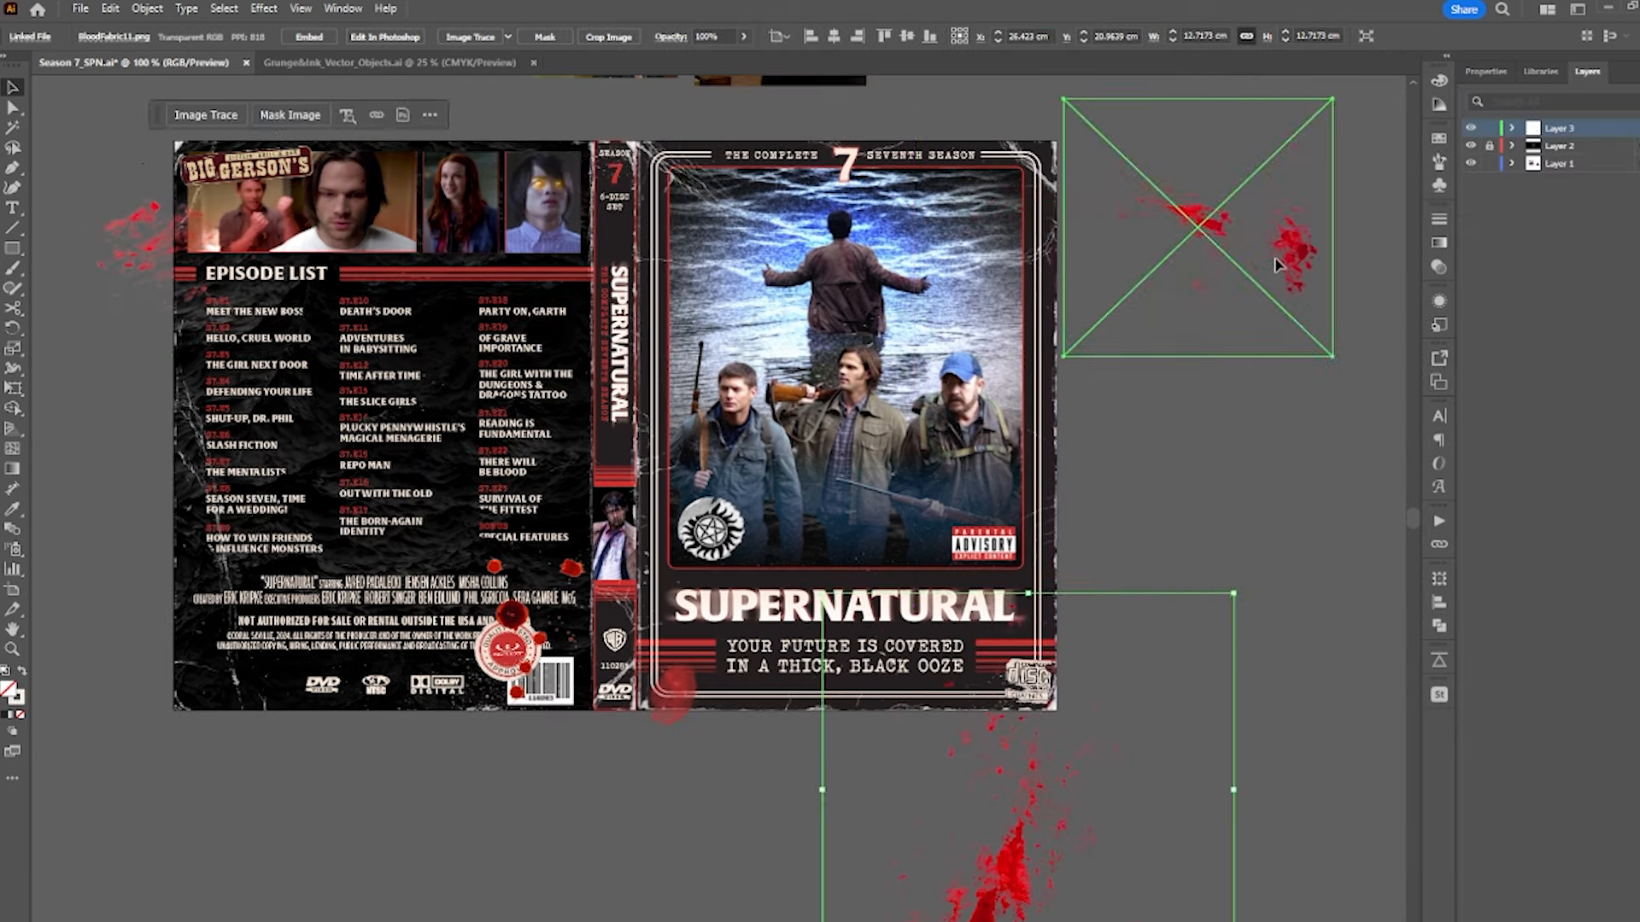
- Place two blood splatters on the front cover, one over its upper right corner and one near its lower left
{"action": "left_click_drag", "start_coordinate": [1196, 231], "coordinate": [1026, 218]}
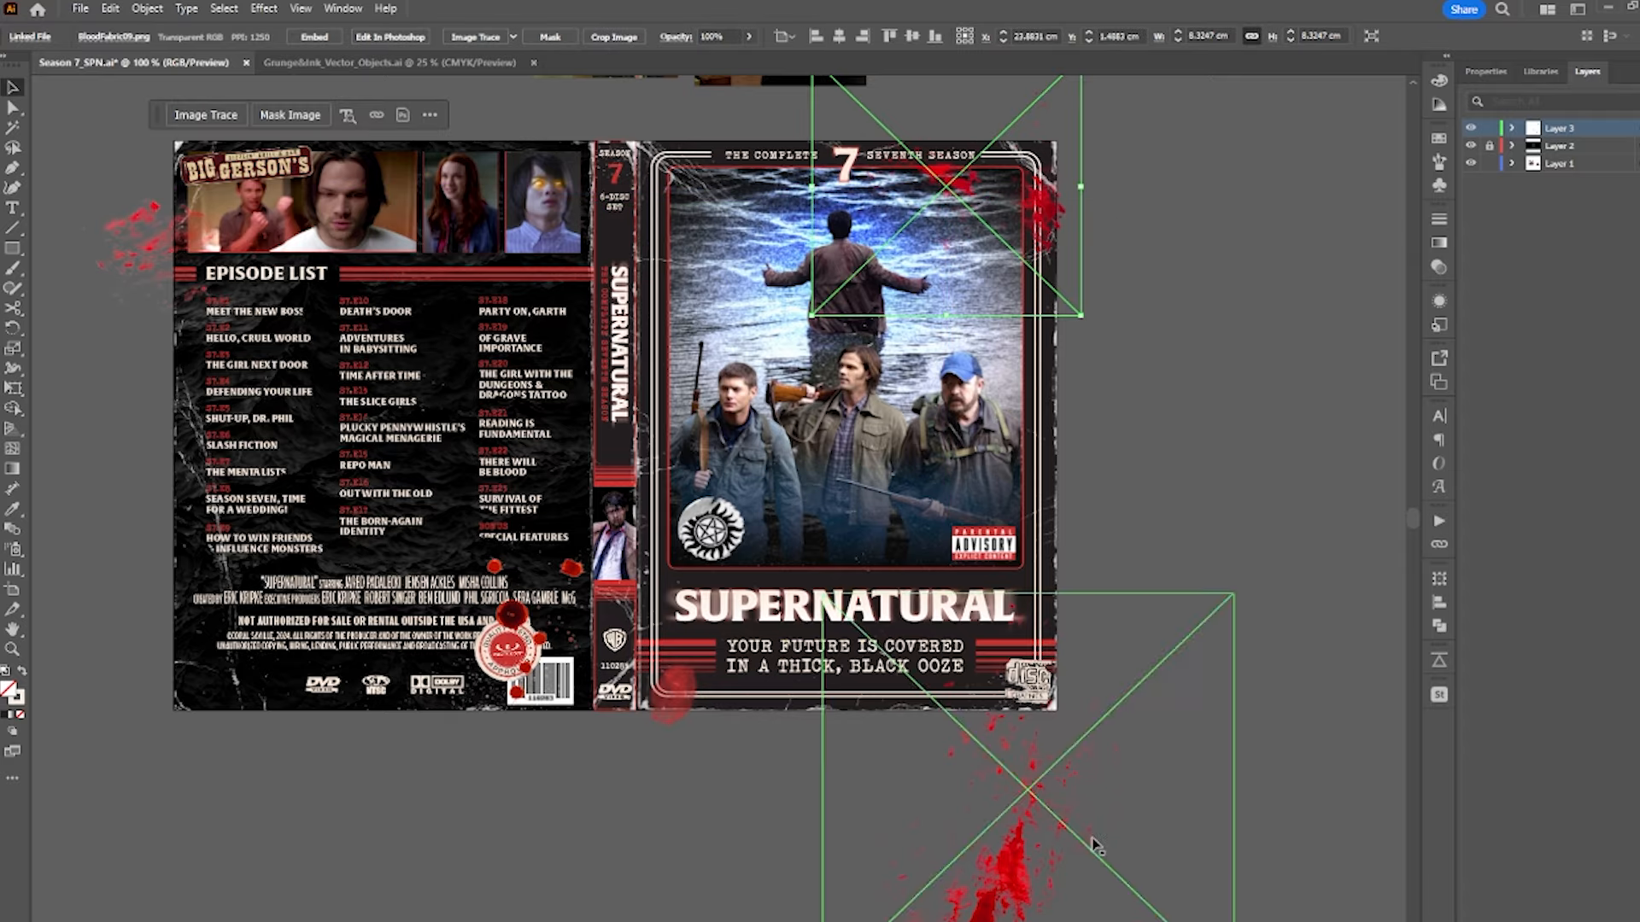
{"action": "left_click_drag", "start_coordinate": [1134, 839], "coordinate": [733, 633]}
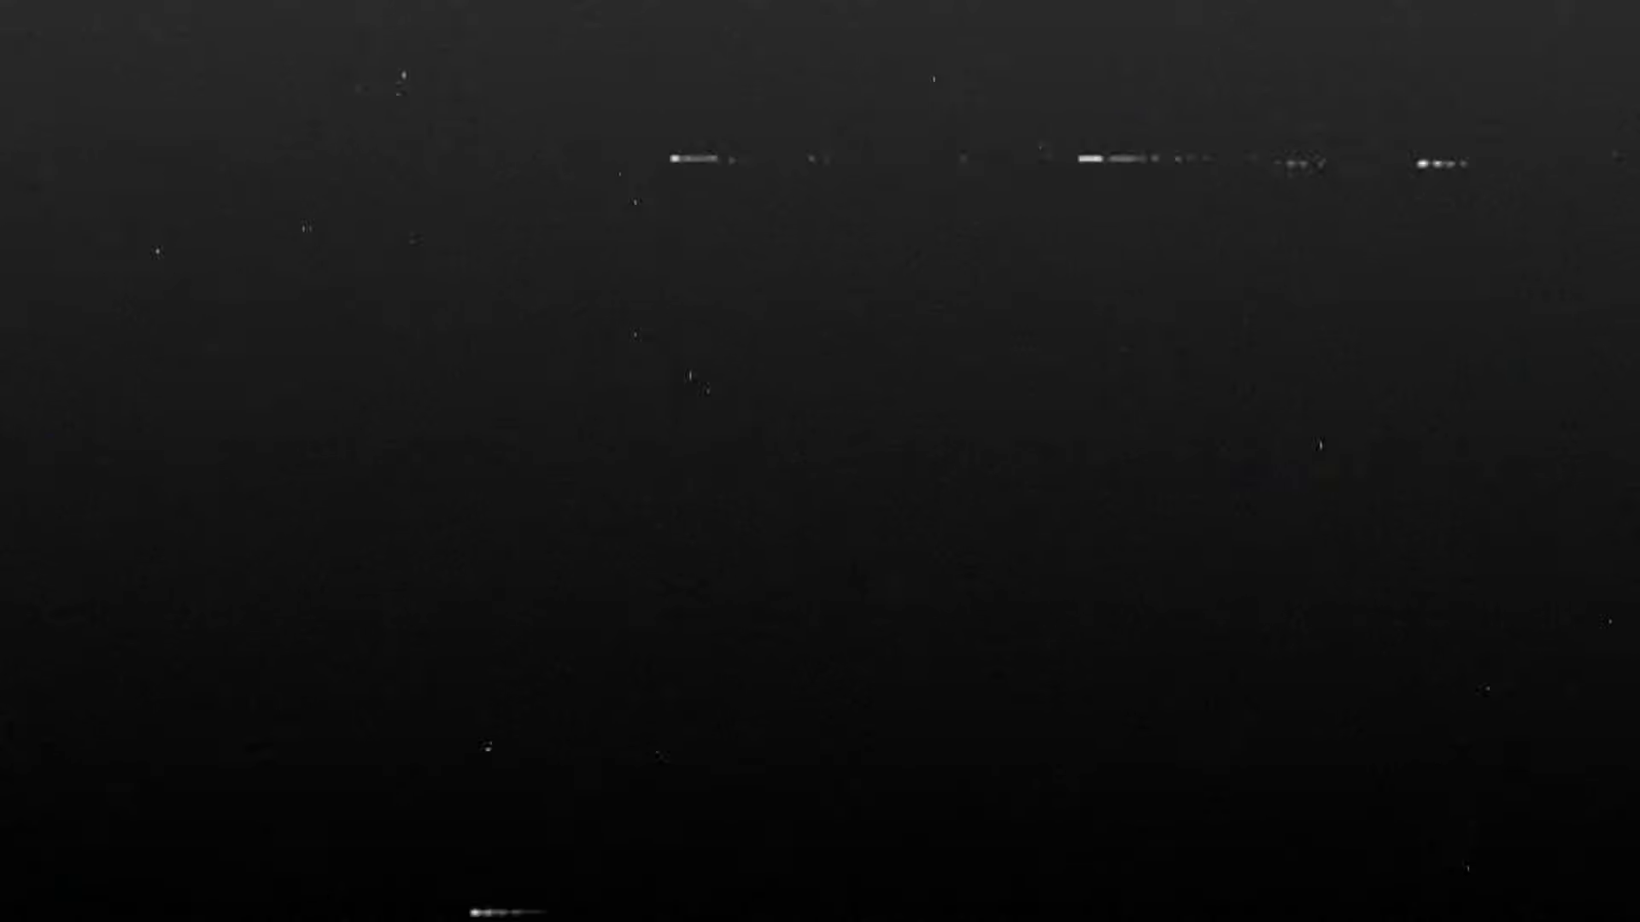
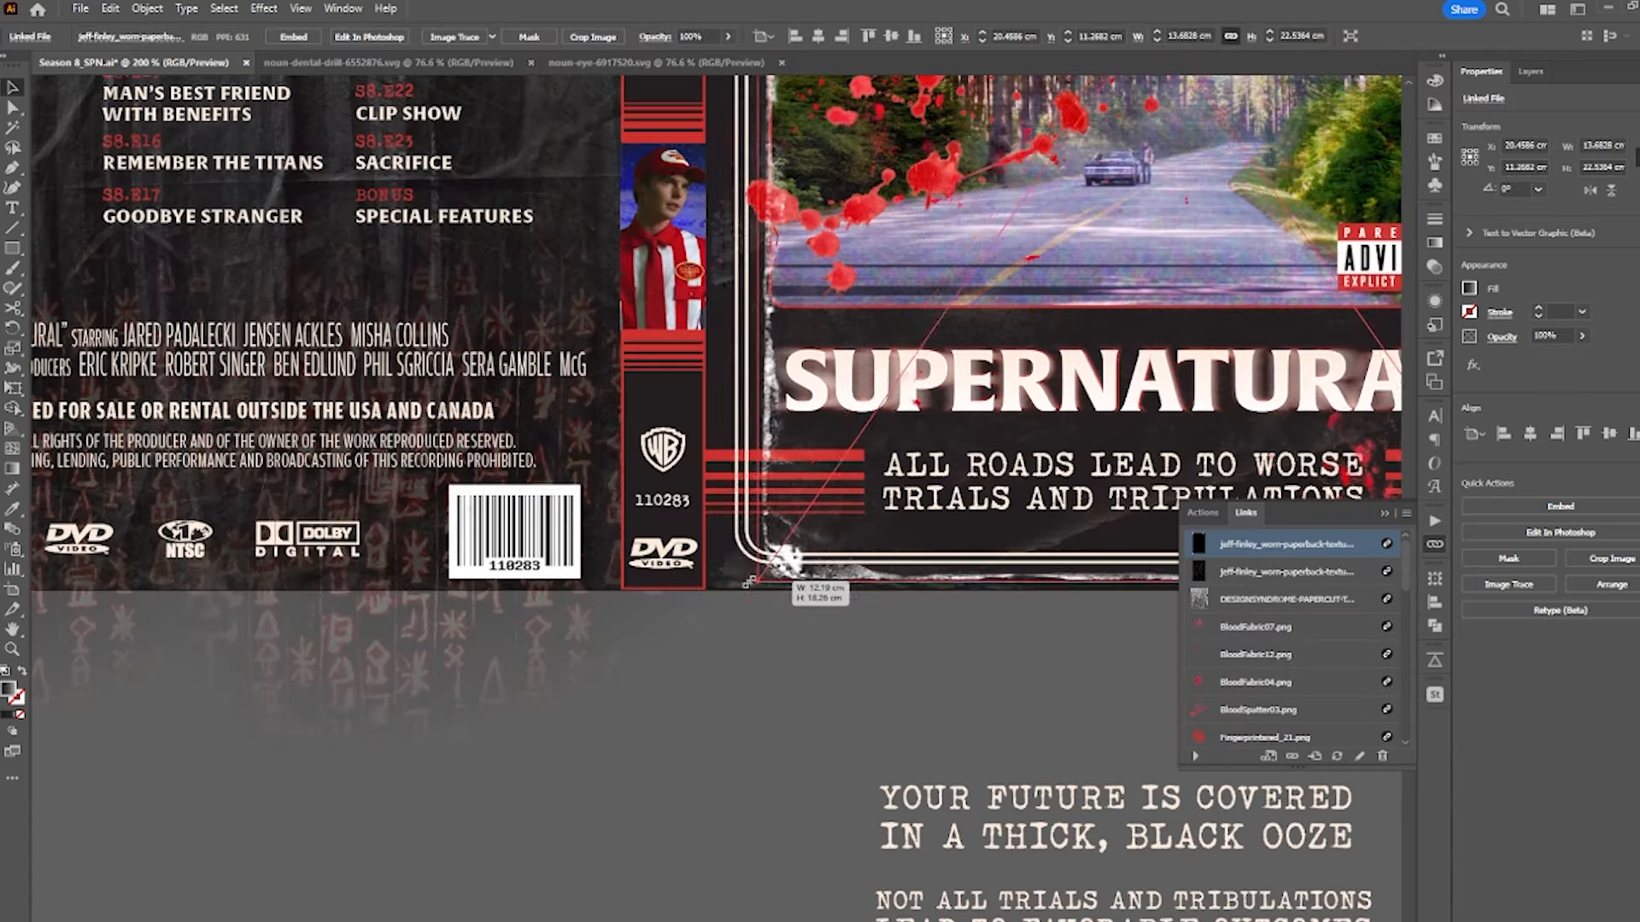
- Fit the worn paperback textures to the edges of the season 8 front and back covers, up to the spine
{"action": "left_click_drag", "start_coordinate": [705, 589], "coordinate": [705, 591]}
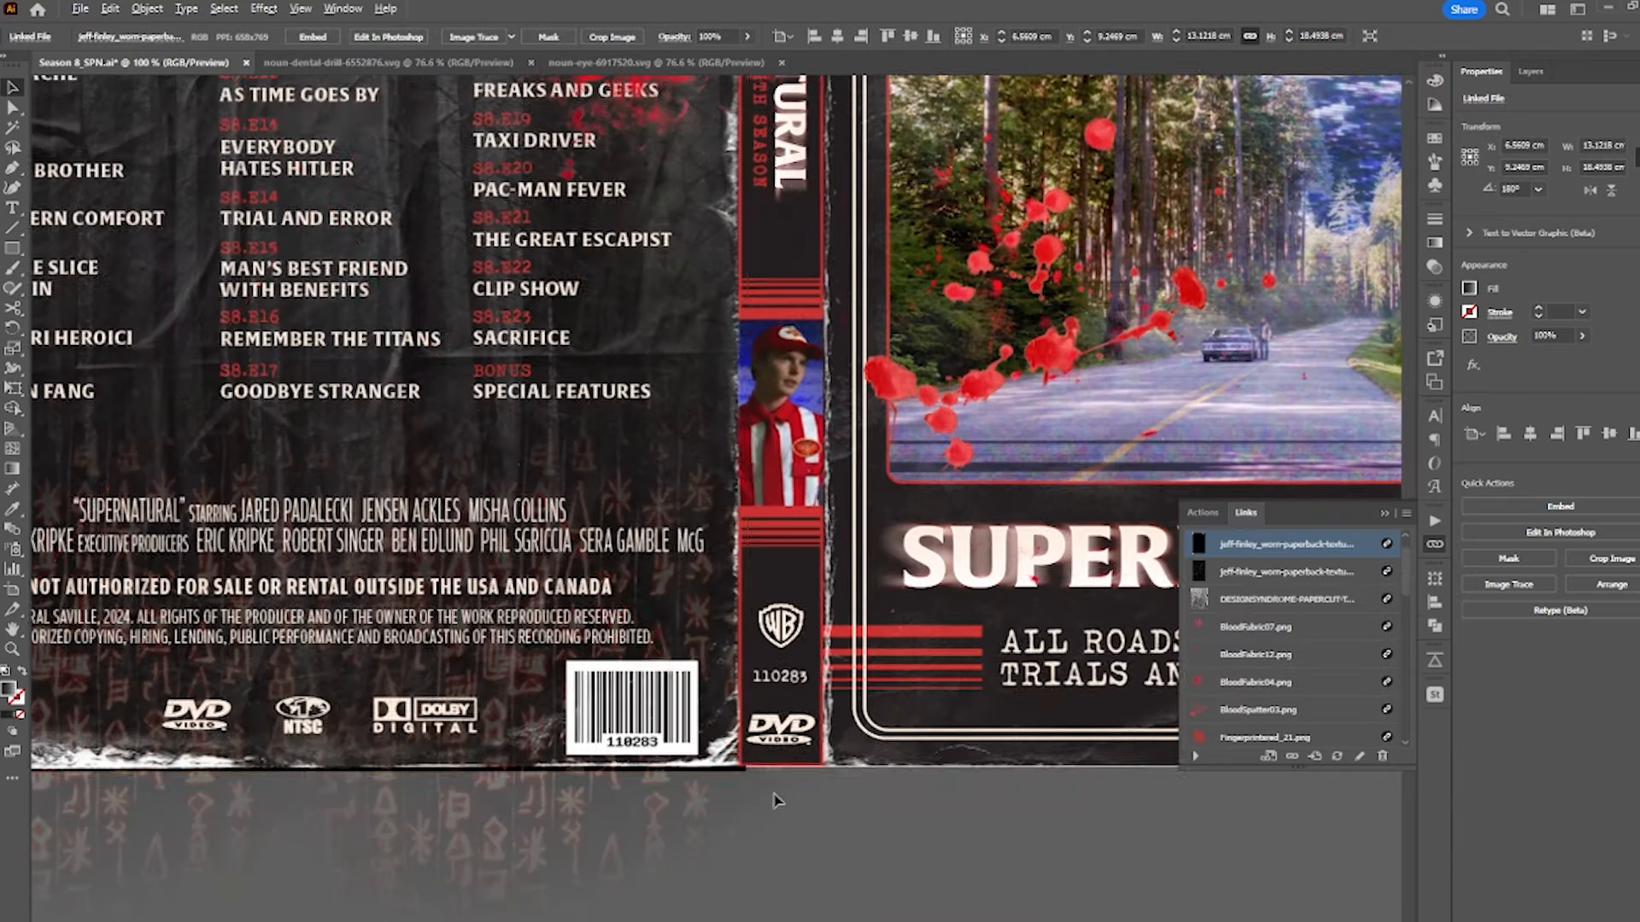
{"action": "scroll", "coordinate": [775, 800], "scroll_direction": "up", "scroll_amount": 2}
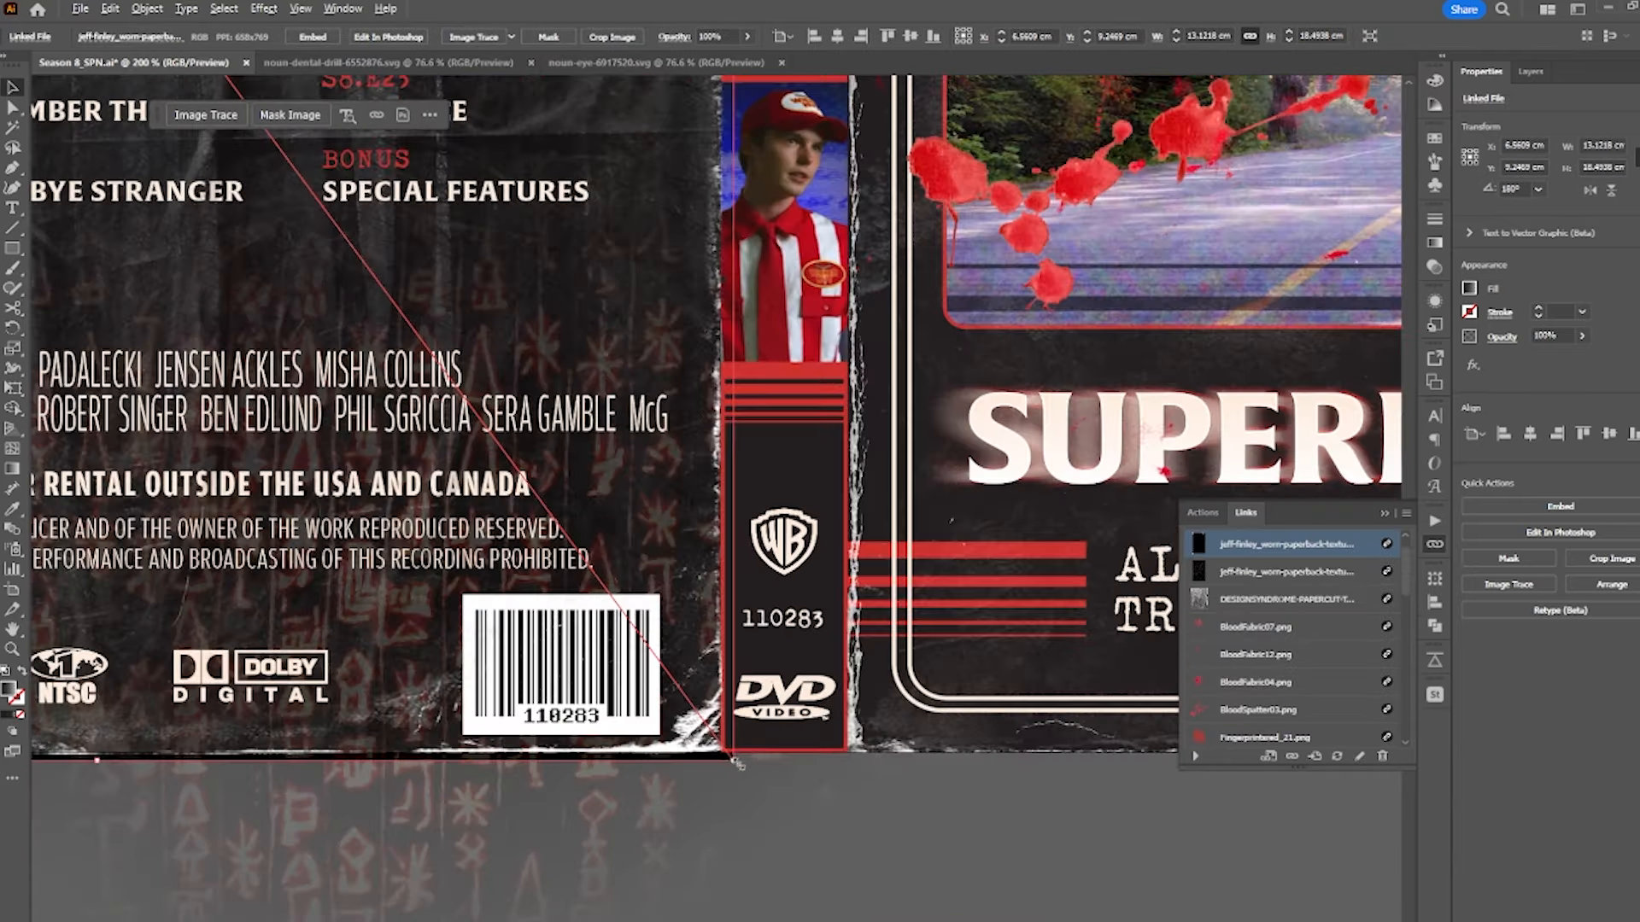
{"action": "left_click_drag", "start_coordinate": [733, 762], "coordinate": [734, 762]}
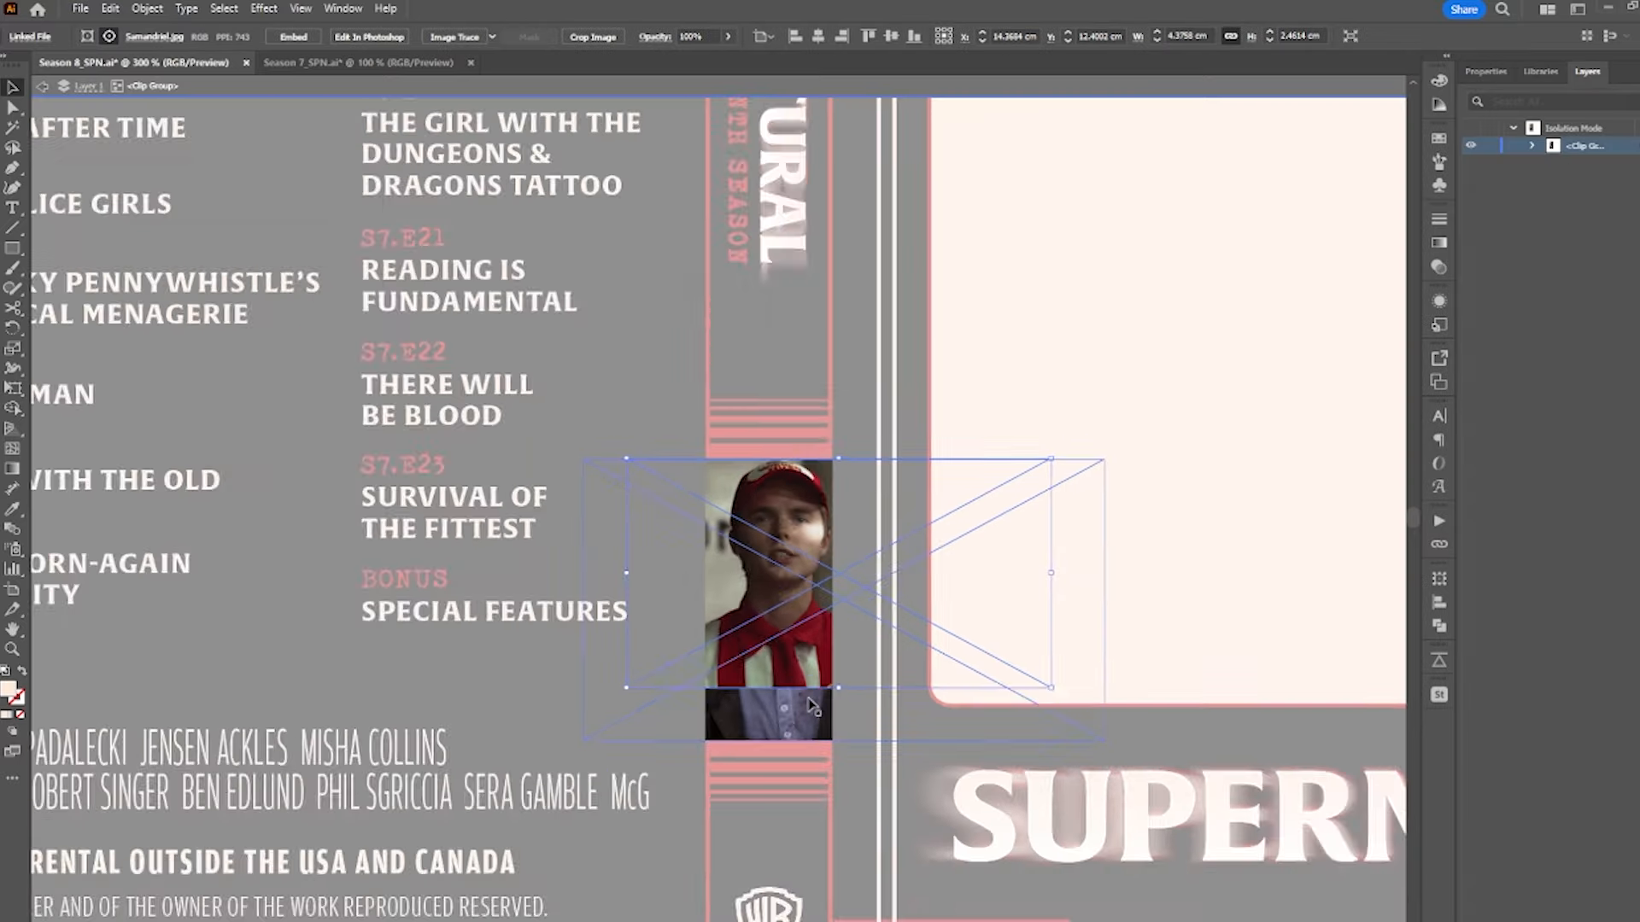
- Scale and position the Samandriel photo to fill the clipped image frame on the spine
{"action": "scroll", "coordinate": [813, 706], "scroll_direction": "up", "scroll_amount": 1}
{"action": "left_click_drag", "start_coordinate": [850, 683], "coordinate": [841, 754]}
{"action": "left_click_drag", "start_coordinate": [810, 646], "coordinate": [814, 637]}
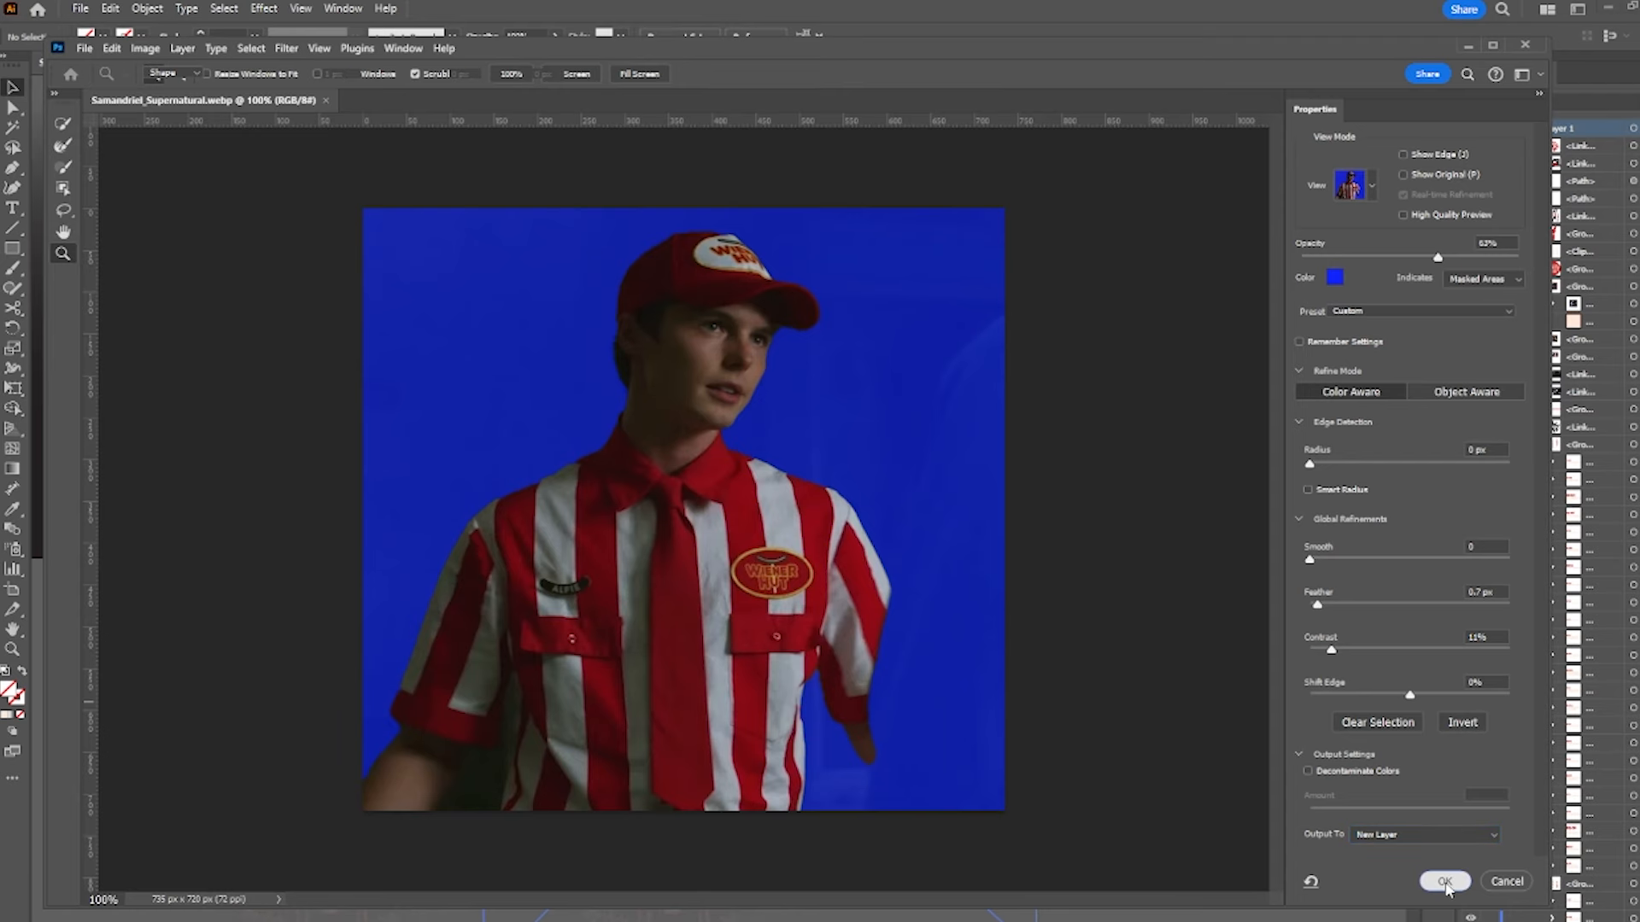
- Output the refined cutout of the man in the striped uniform to a new layer and show the original Background layer
{"action": "left_click", "coordinate": [1444, 881]}
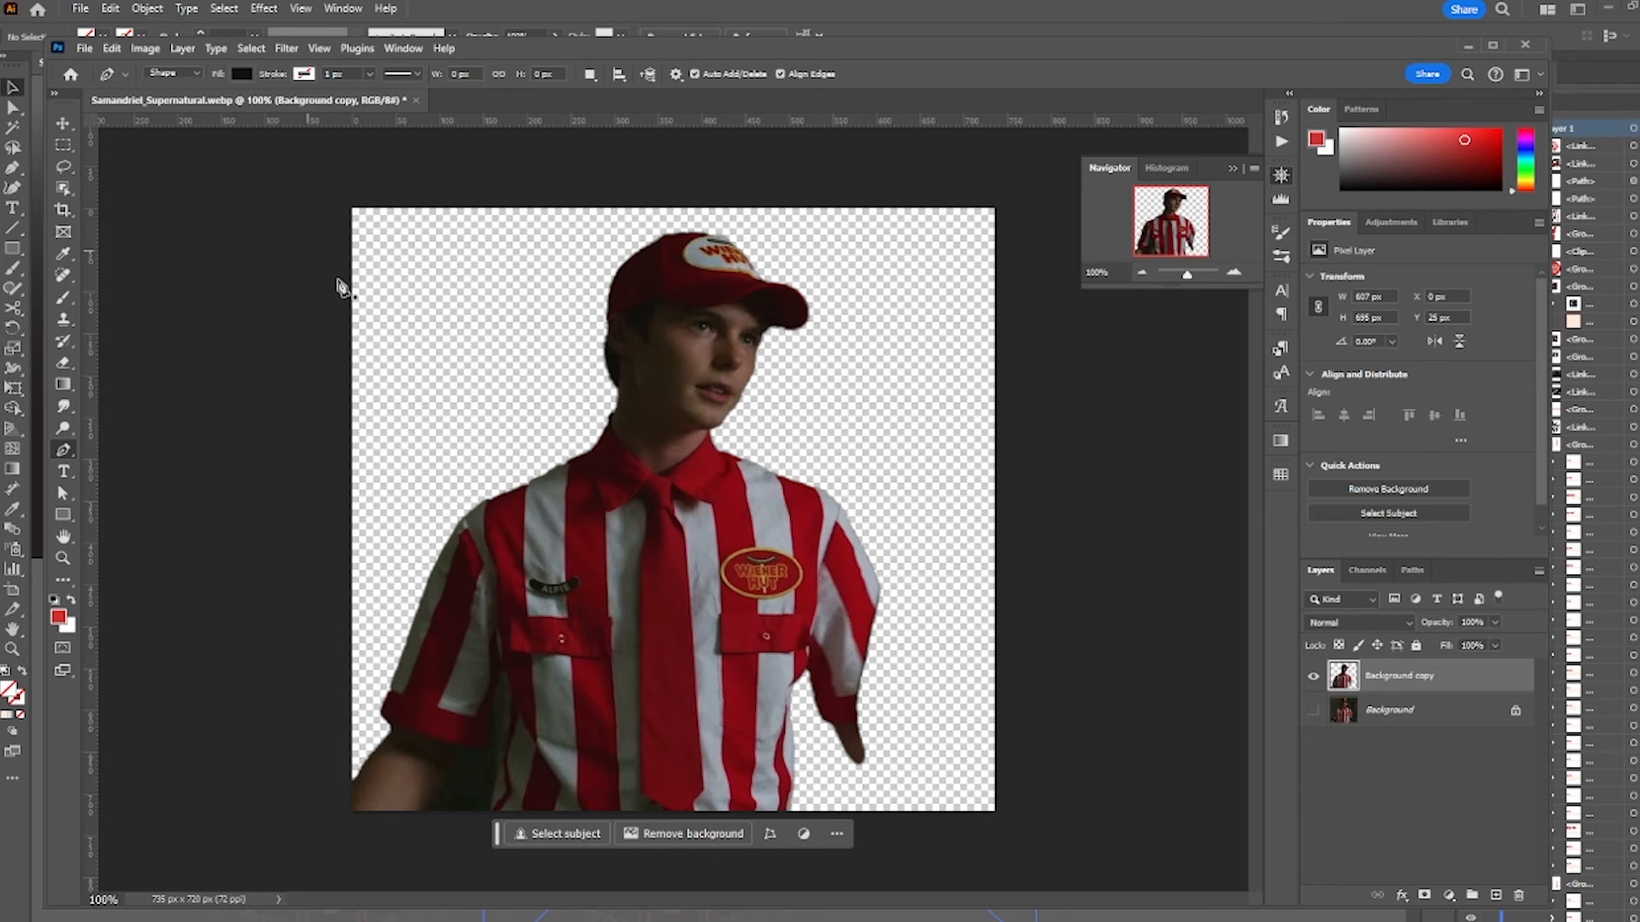
{"action": "left_click", "coordinate": [1315, 711]}
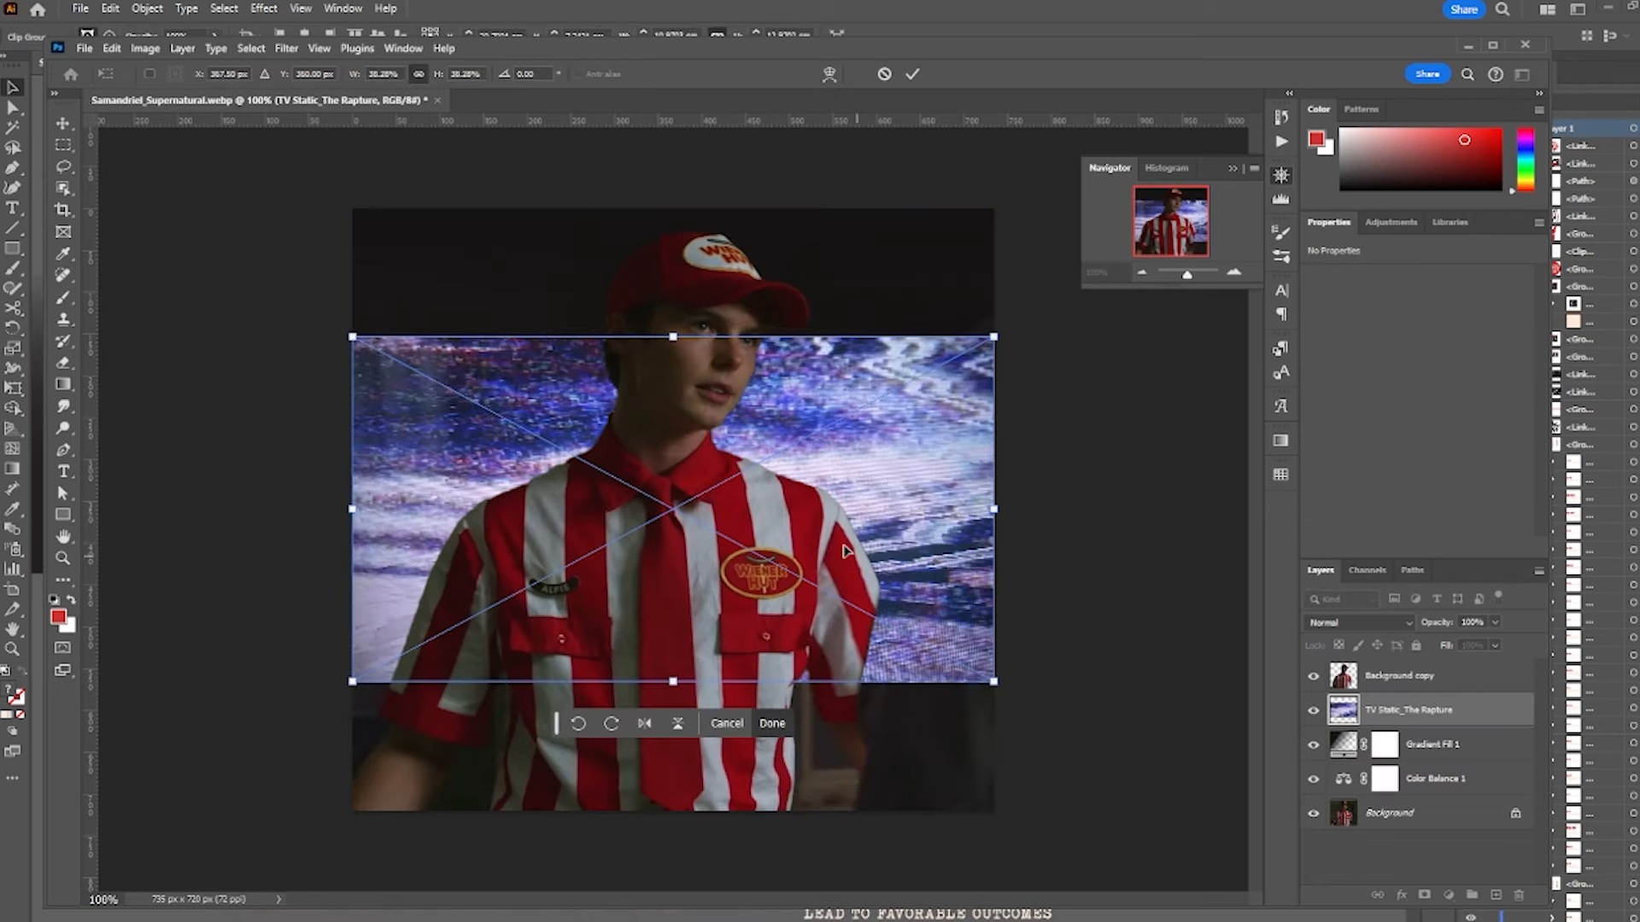
- Enlarge the TV static image and position it across the upper canvas behind the cutout, and clip it to the gradient fill layer
{"action": "left_click_drag", "start_coordinate": [888, 474], "coordinate": [888, 342]}
{"action": "left_click_drag", "start_coordinate": [670, 547], "coordinate": [670, 641]}
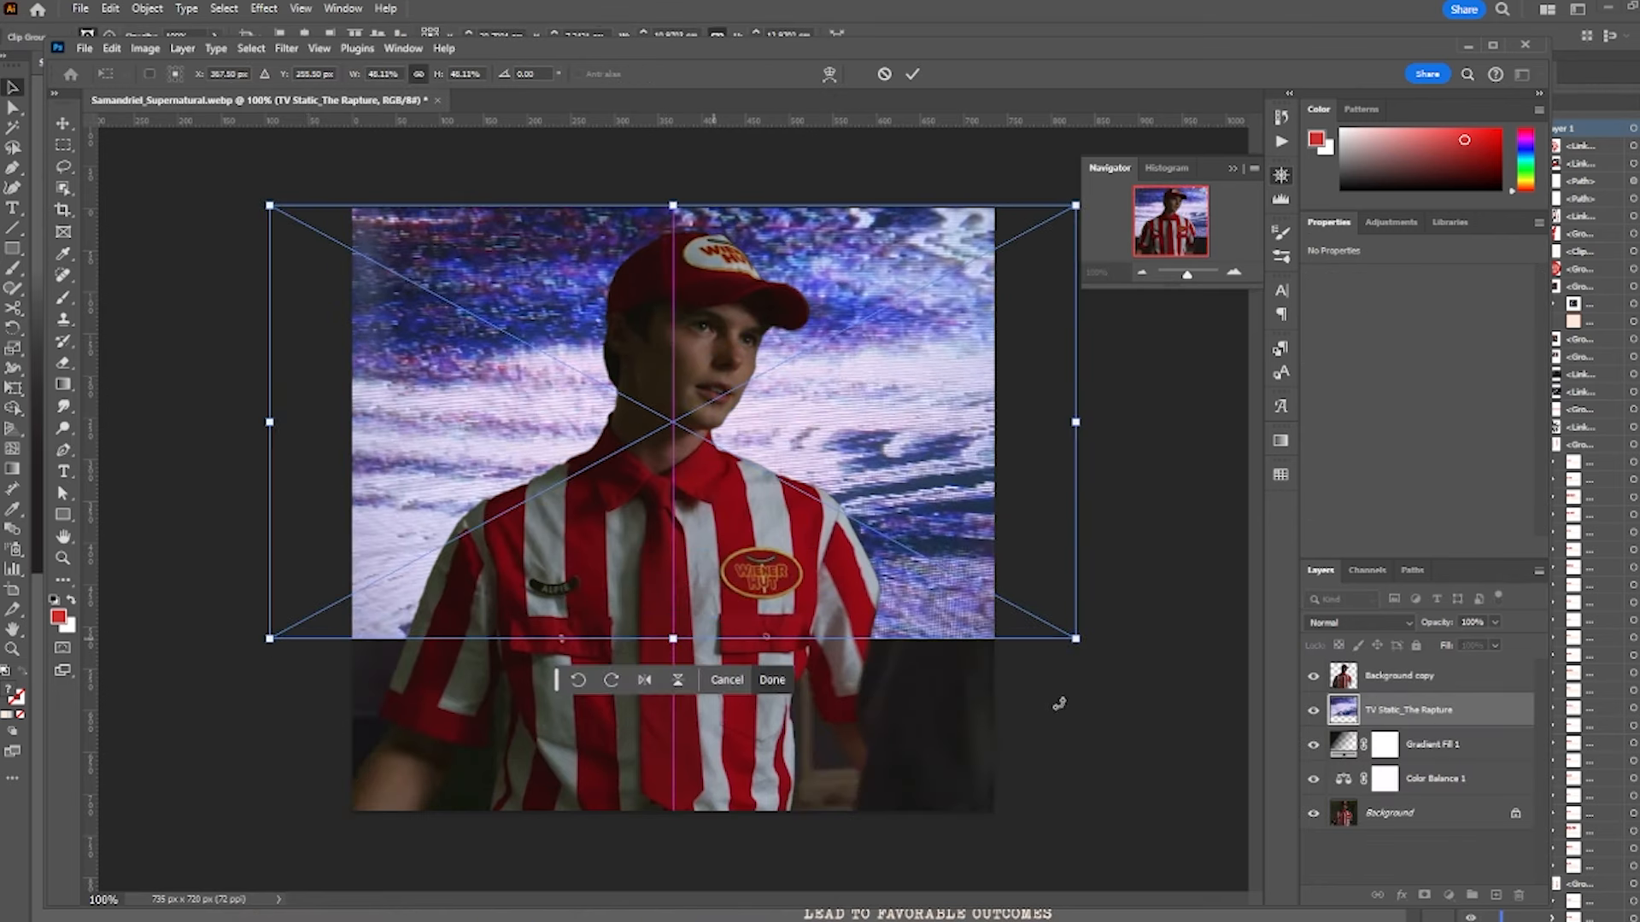
{"action": "key", "text": "g"}
{"action": "key", "text": "Return"}
{"action": "left_click", "coordinate": [1458, 726], "text": "alt"}
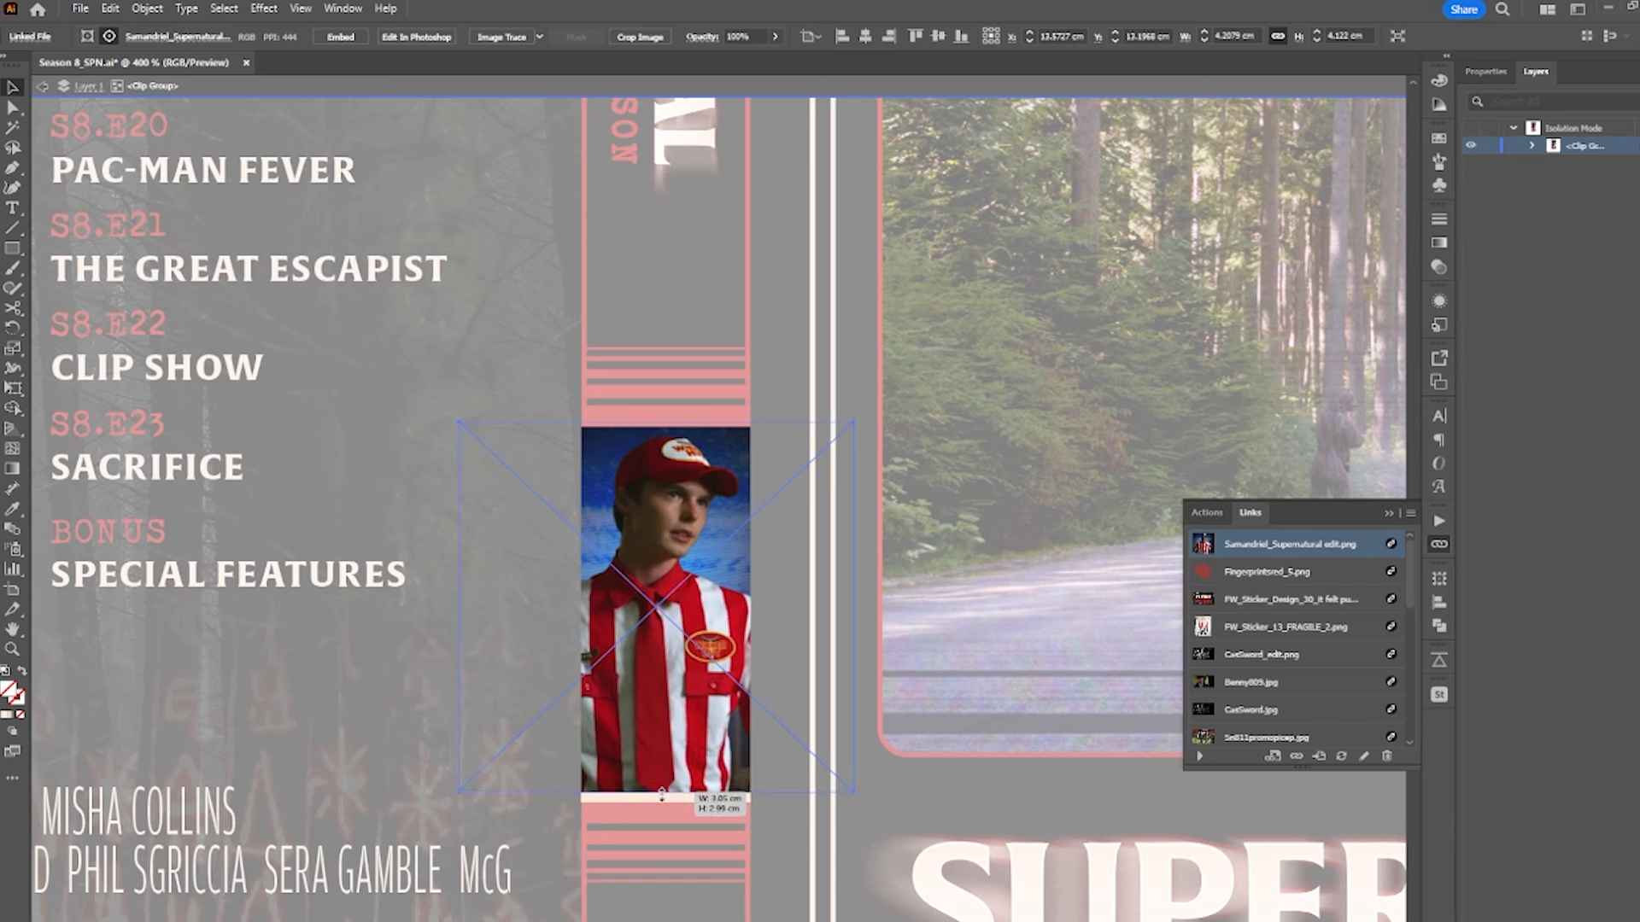
- Resize and reposition the edited Samandriel portrait within the spine's clipped frame
{"action": "mouse_move", "coordinate": [664, 858]}
{"action": "left_mouse_down"}
{"action": "mouse_move", "coordinate": [663, 878]}
{"action": "mouse_move", "coordinate": [656, 843]}
{"action": "left_mouse_up"}
{"action": "left_click_drag", "start_coordinate": [682, 752], "coordinate": [679, 750]}
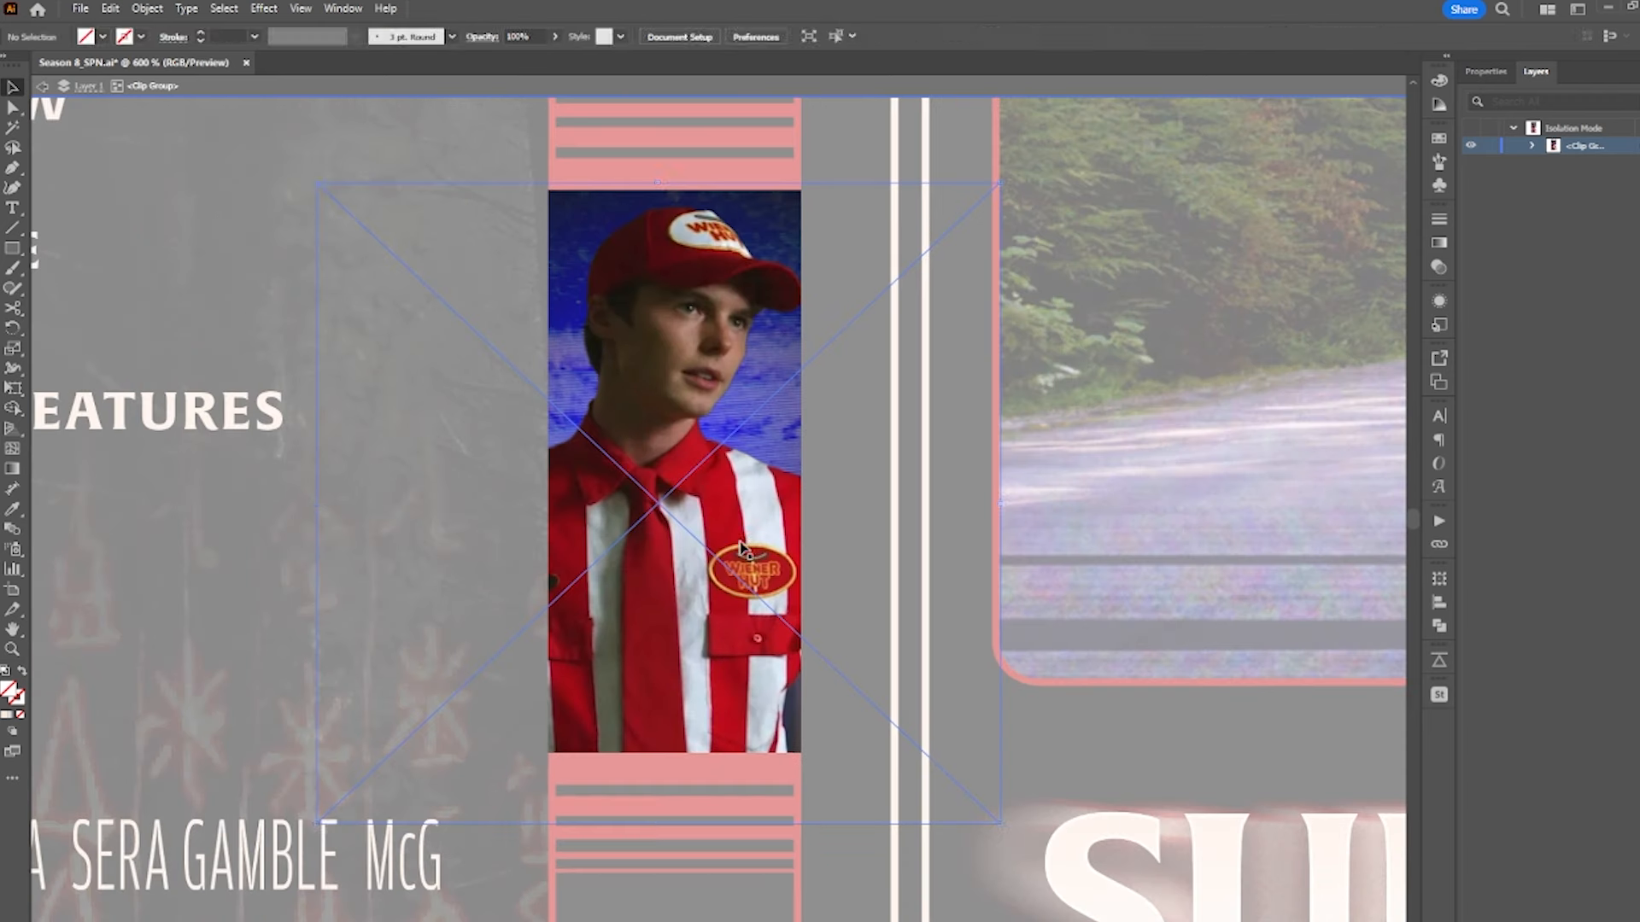
{"action": "left_click", "coordinate": [677, 713]}
{"action": "left_click_drag", "start_coordinate": [659, 826], "coordinate": [660, 831]}
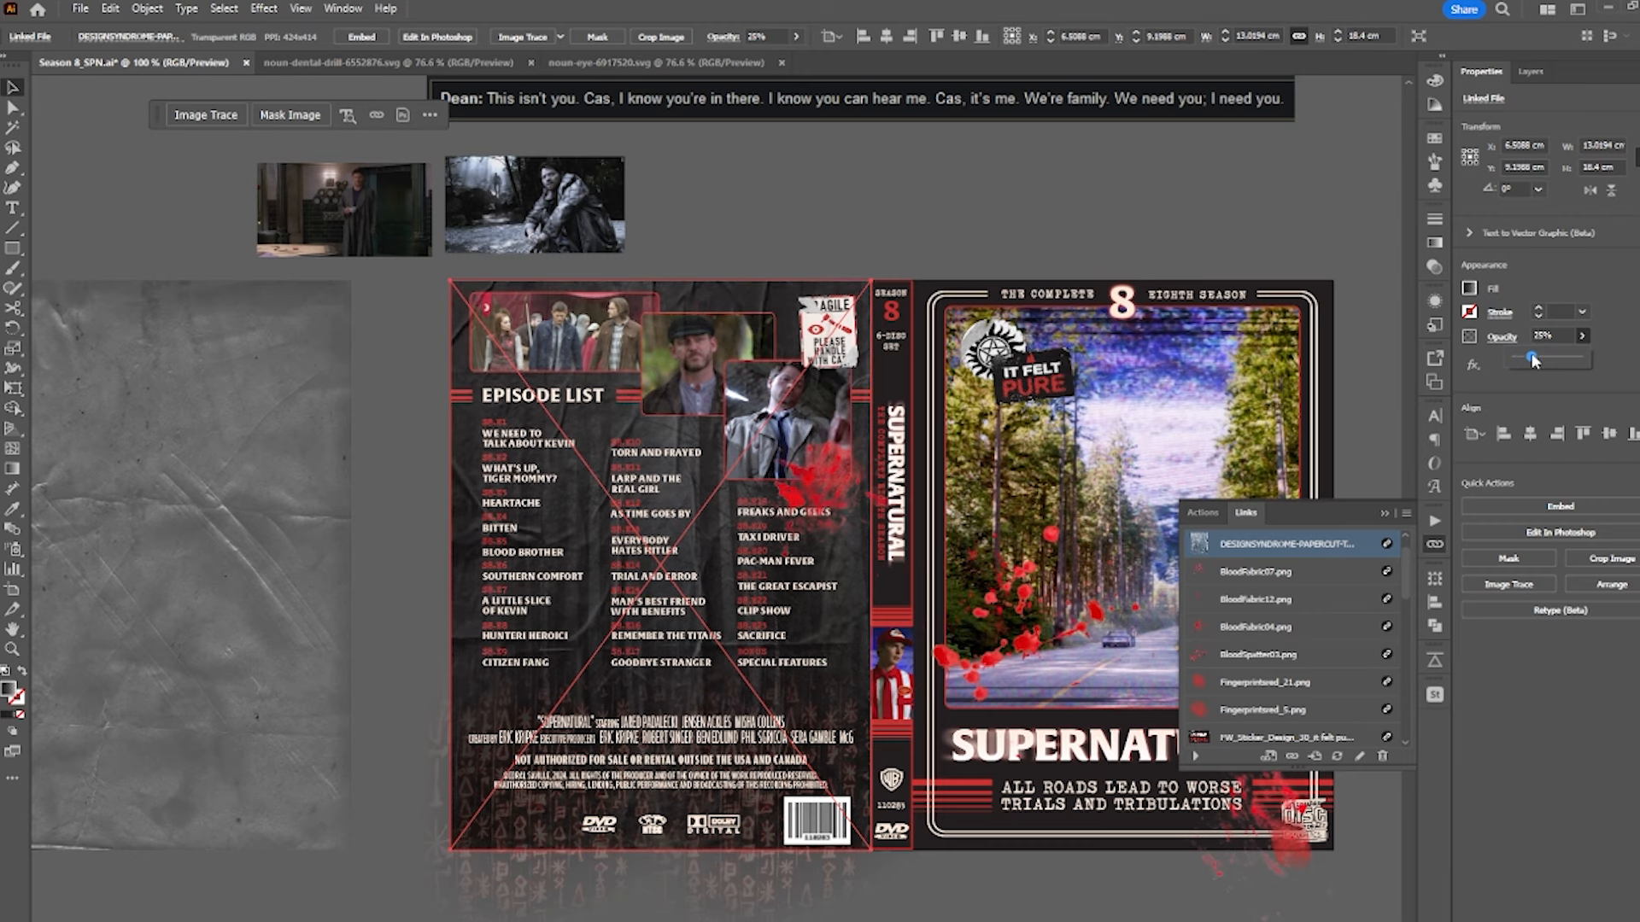
- Deselect the back cover's paper texture and reposition the large blood splatter over the back cover
{"action": "left_click", "coordinate": [854, 224]}
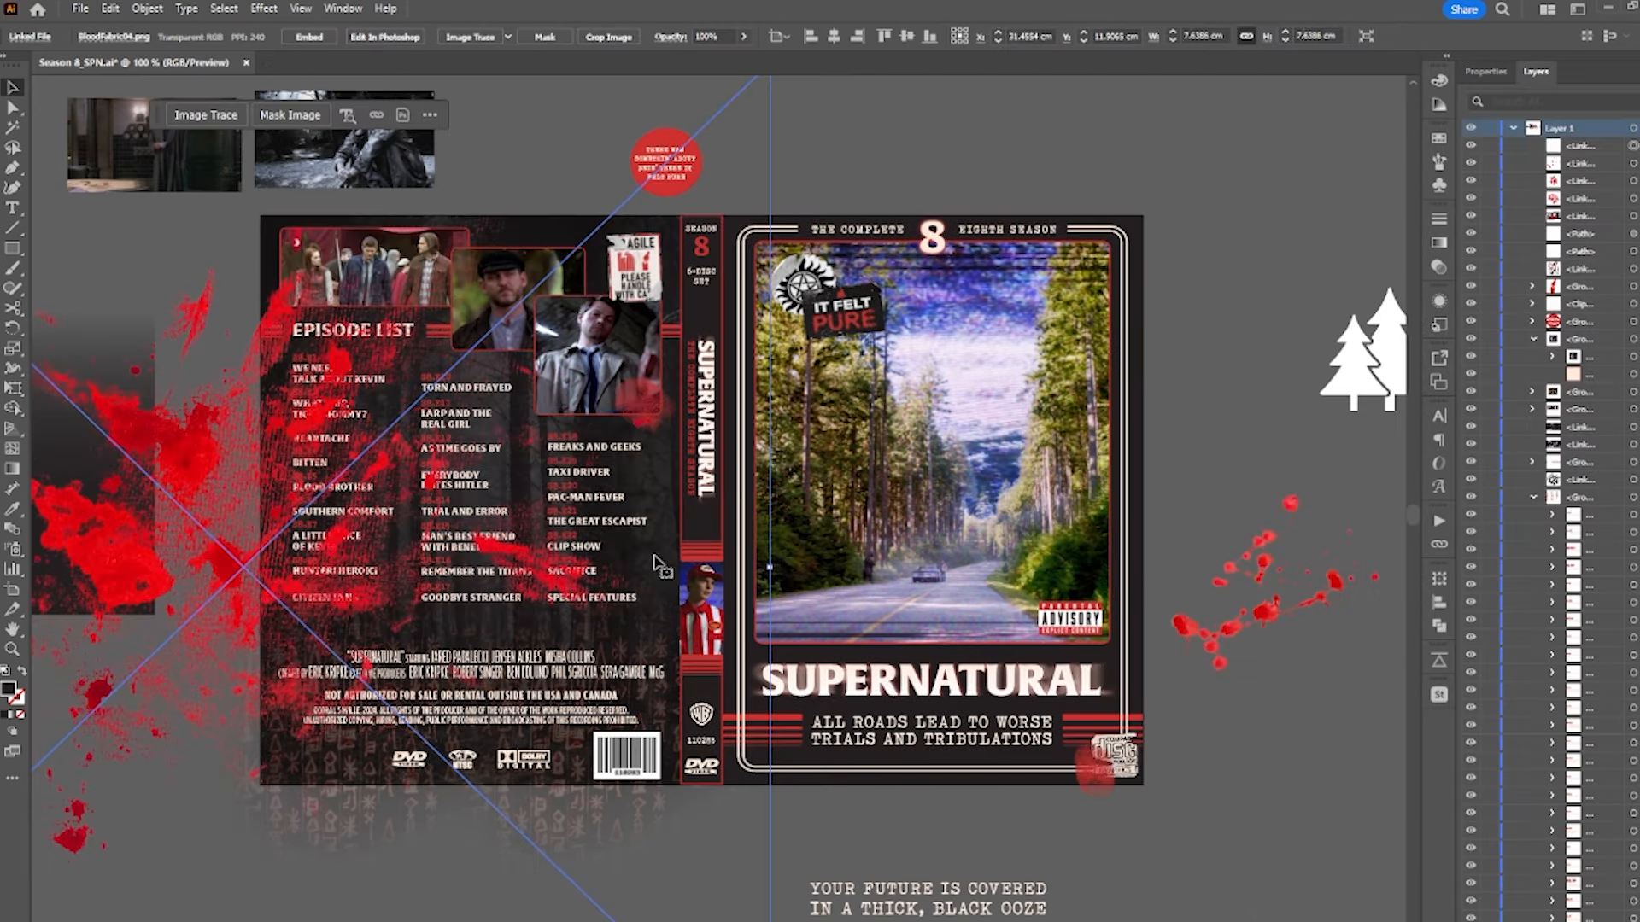
{"action": "left_click_drag", "start_coordinate": [700, 568], "coordinate": [580, 242]}
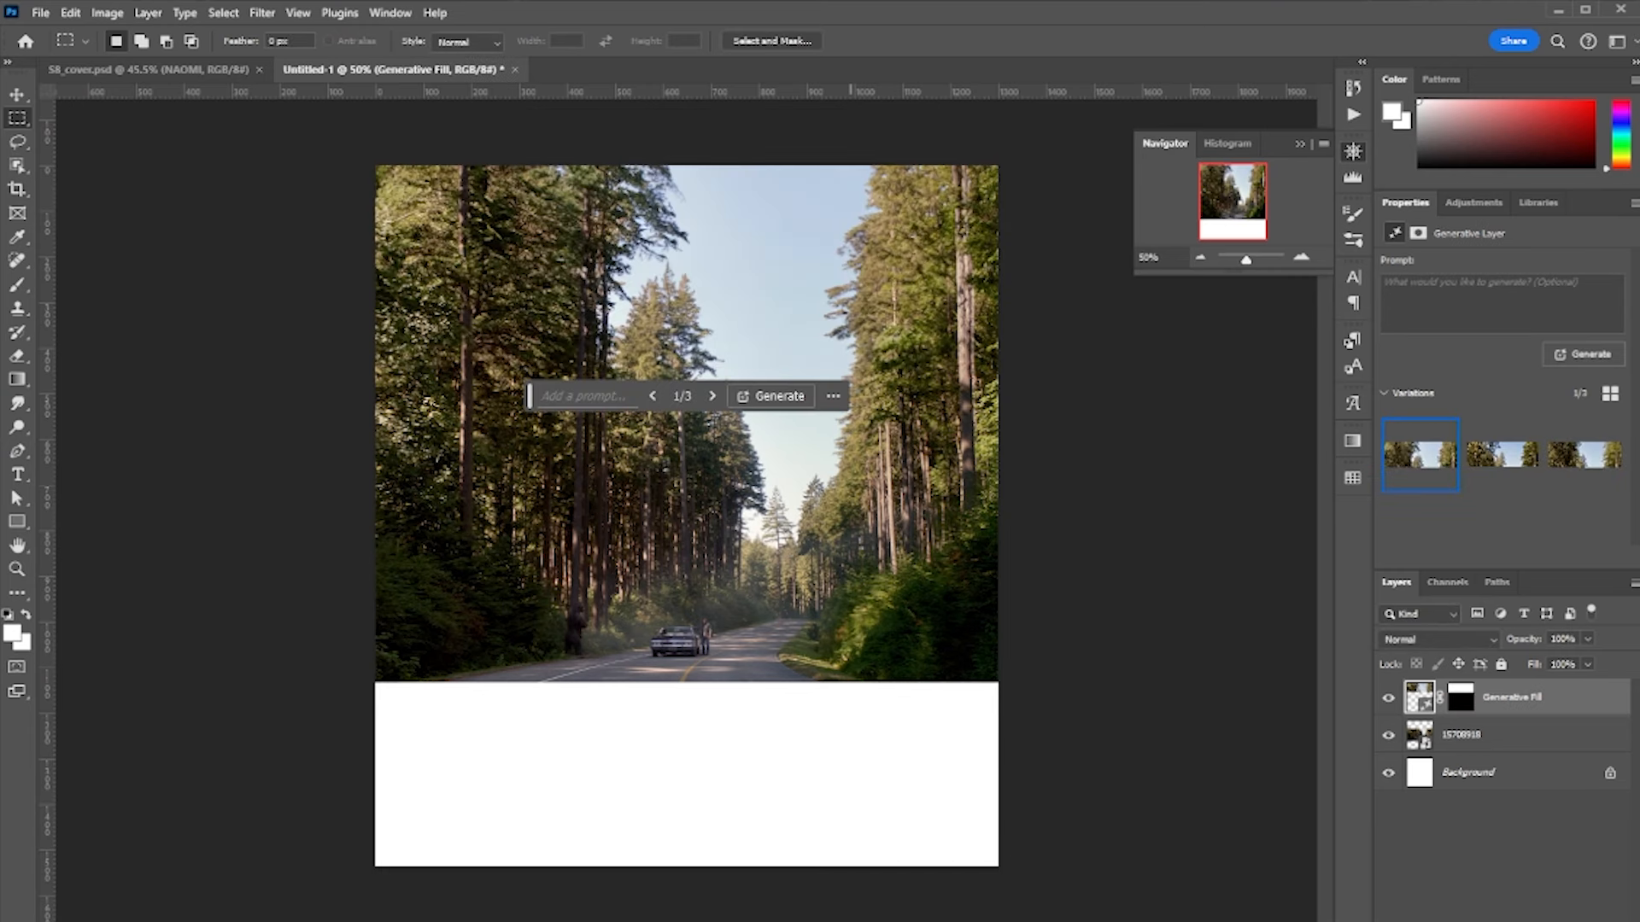
- Choose the third generated variation for the forest extension, the second for the road and the third for the added sky
{"action": "left_click", "coordinate": [1501, 453]}
{"action": "left_click", "coordinate": [1582, 461]}
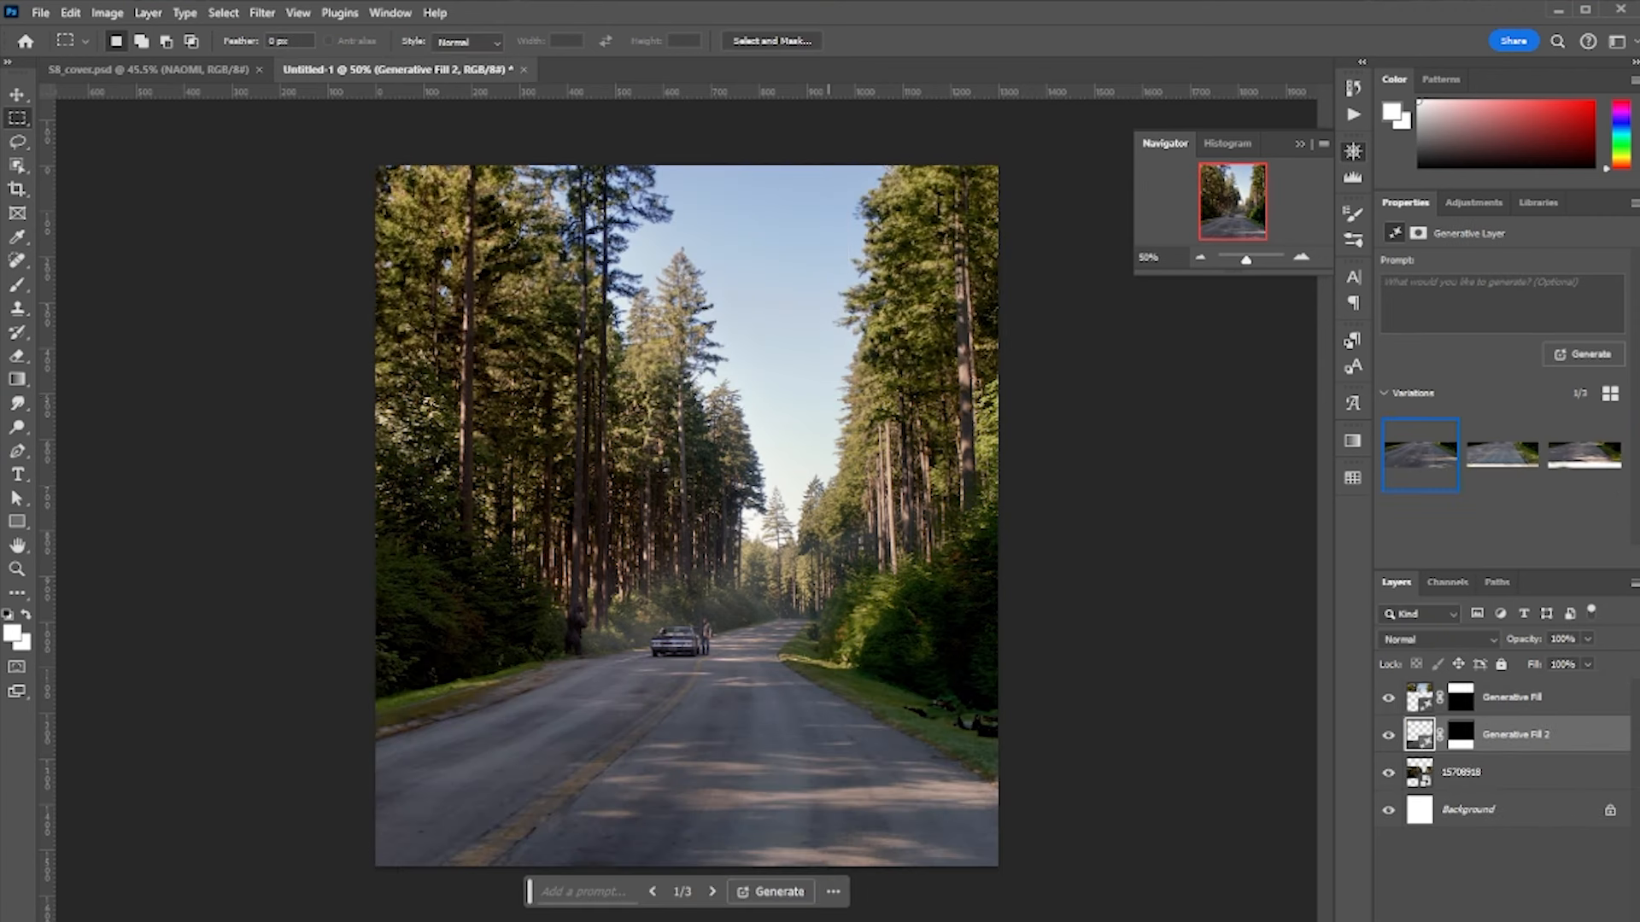
{"action": "left_click", "coordinate": [1487, 476]}
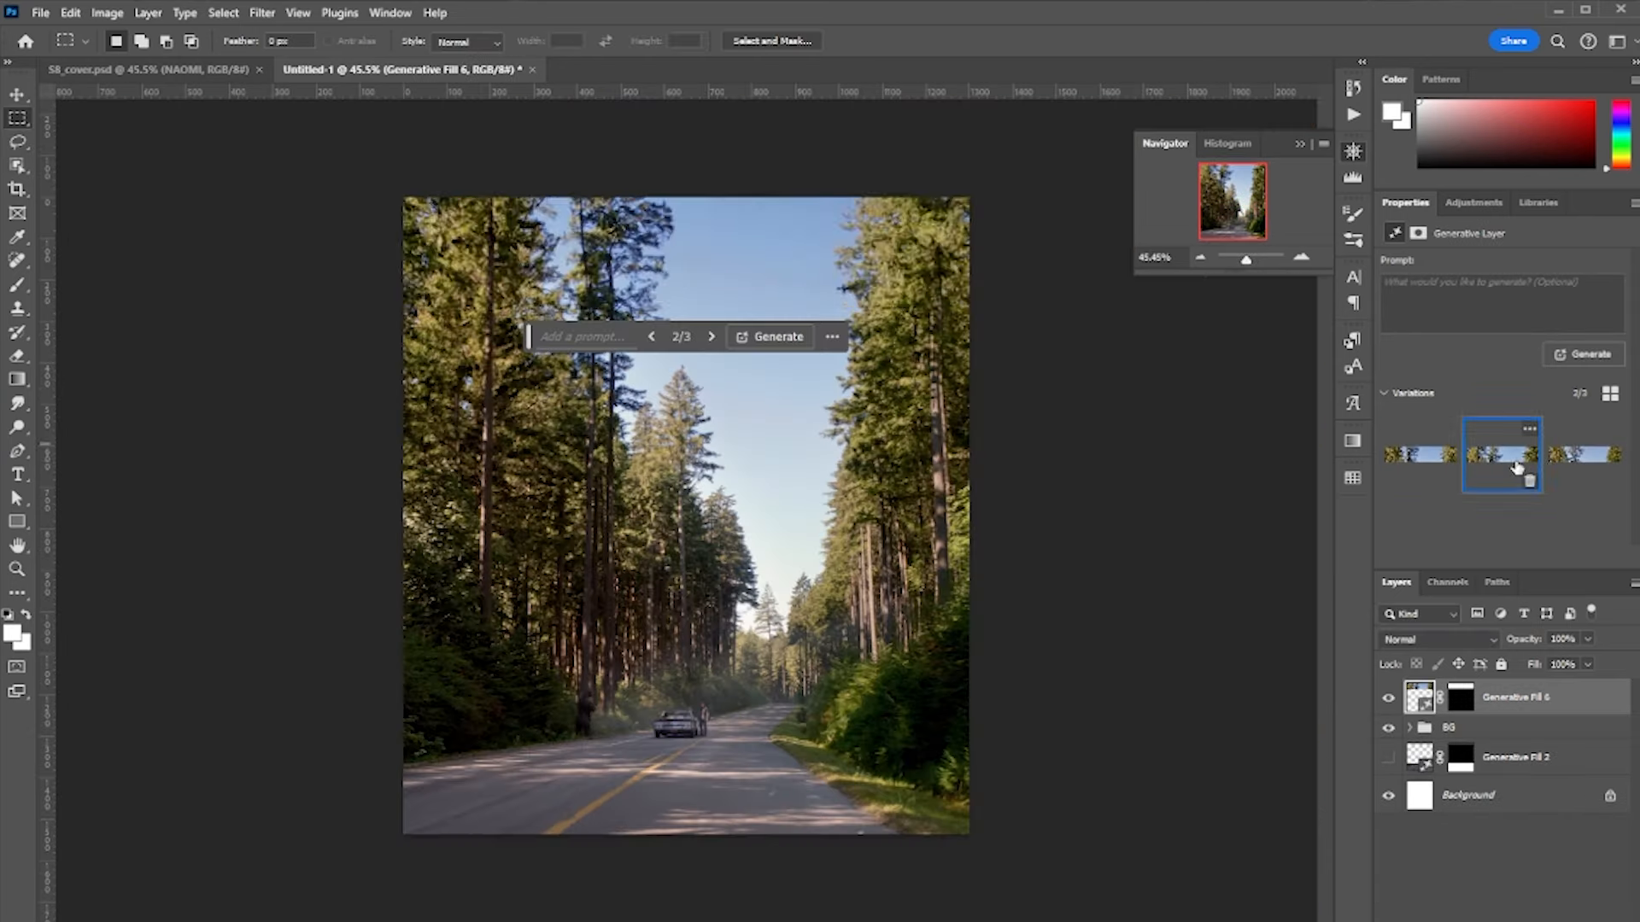
{"action": "left_click", "coordinate": [1573, 468]}
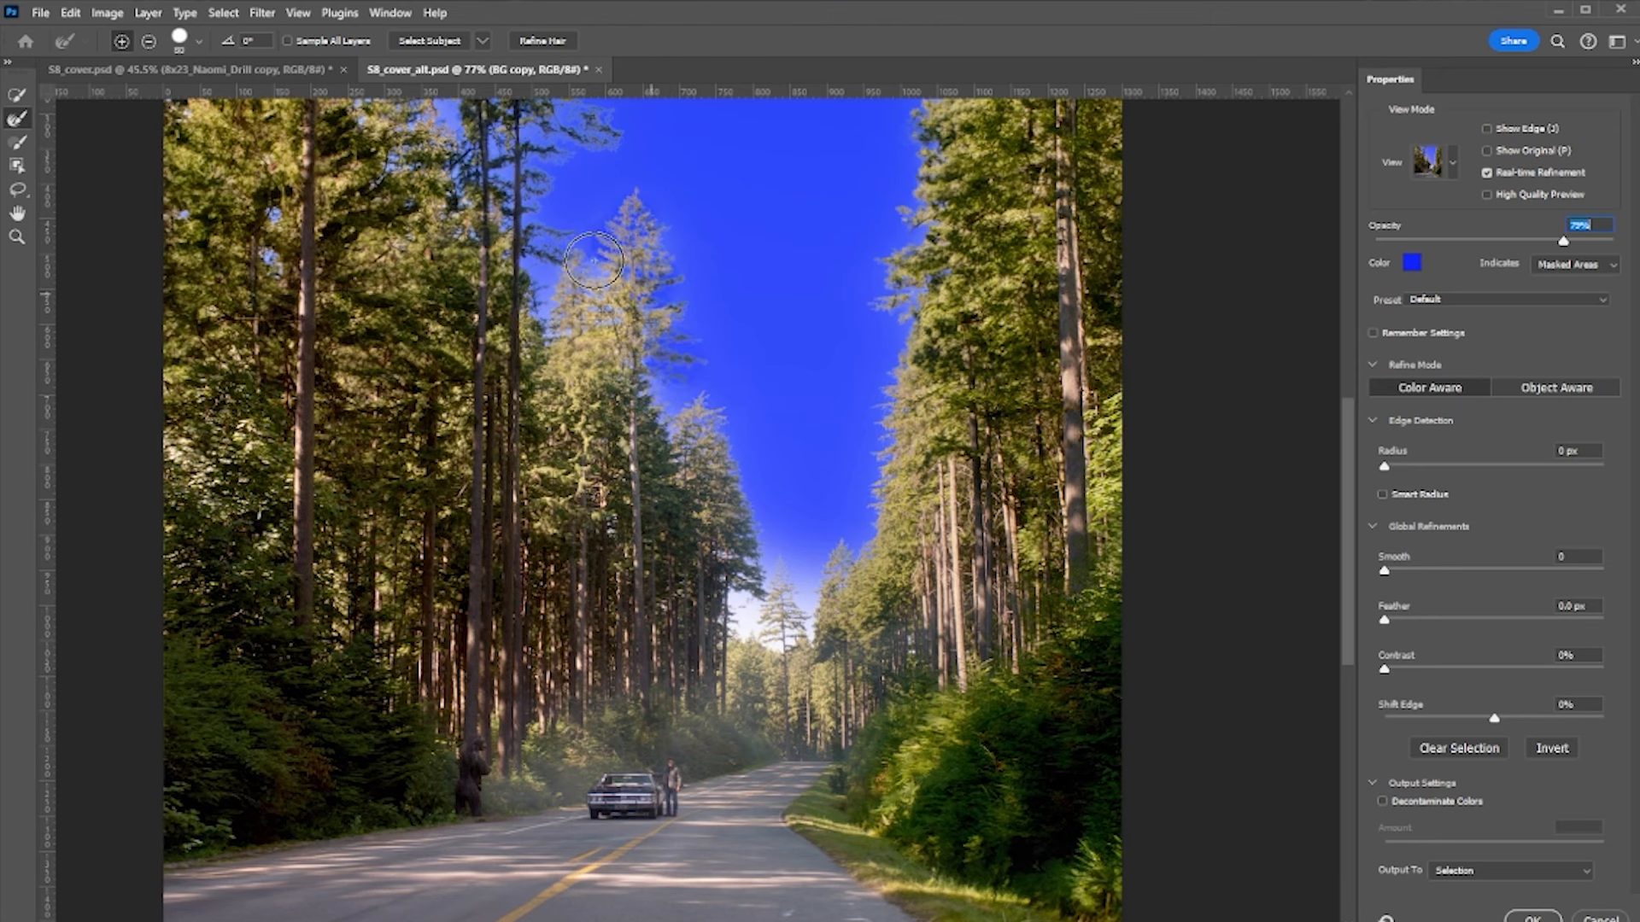
- Brush along the treetops to refine the selection edge against the sky, and show the TV Static_The Rapture layer
{"action": "mouse_move", "coordinate": [594, 261]}
{"action": "left_mouse_down"}
{"action": "mouse_move", "coordinate": [568, 328]}
{"action": "mouse_move", "coordinate": [537, 273]}
{"action": "left_mouse_up"}
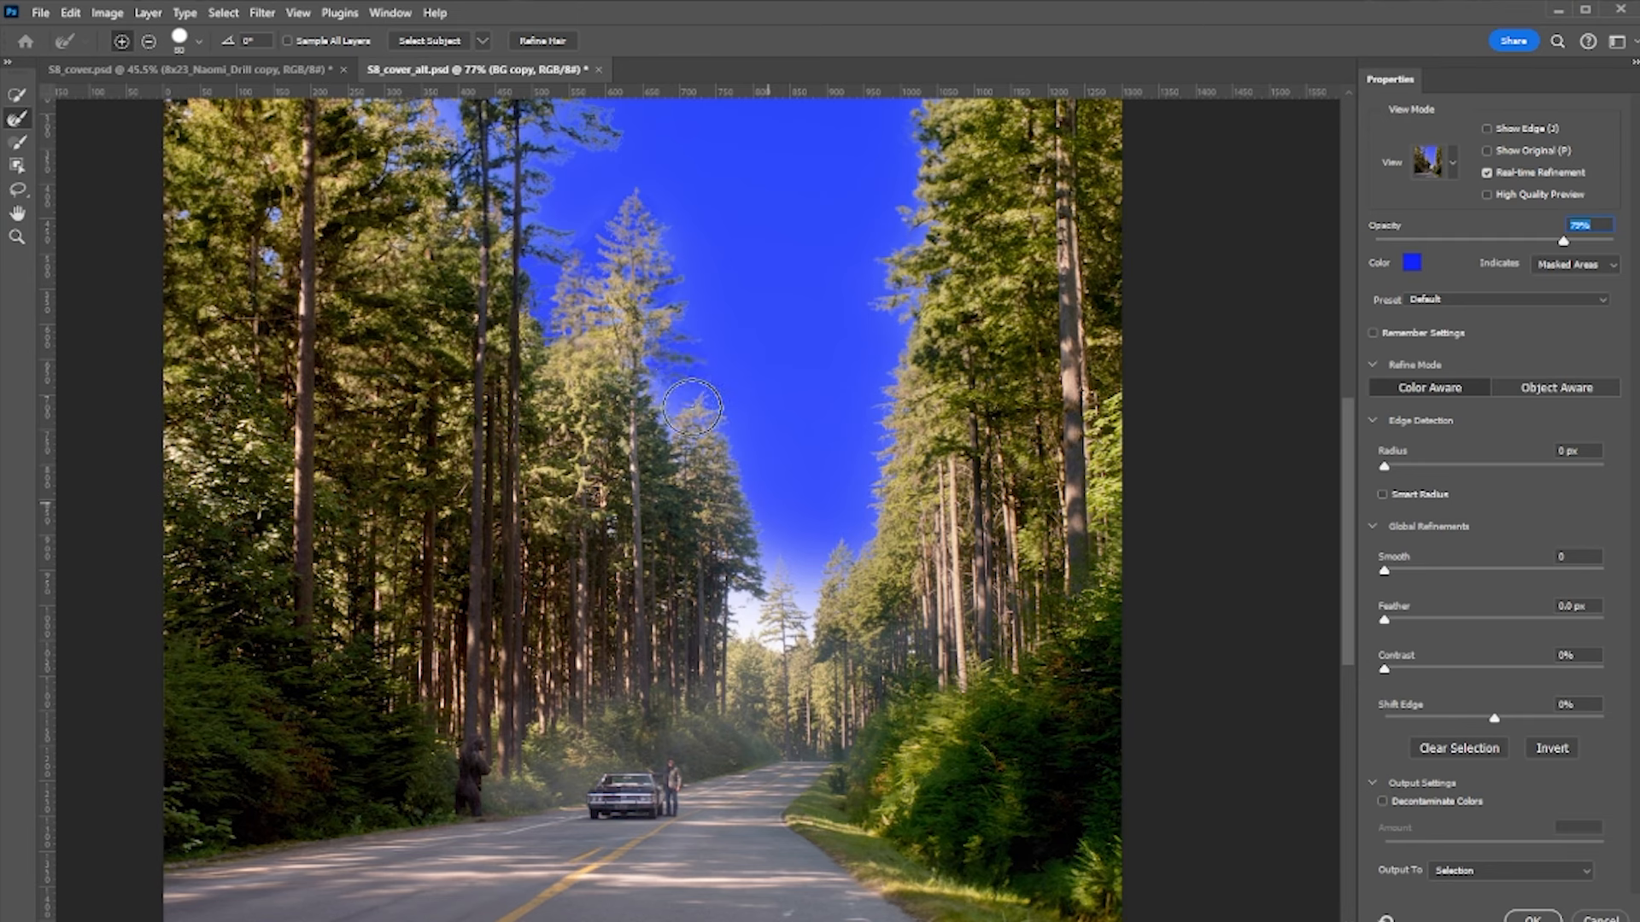
{"action": "mouse_move", "coordinate": [776, 623]}
{"action": "left_mouse_down"}
{"action": "mouse_move", "coordinate": [807, 552]}
{"action": "mouse_move", "coordinate": [843, 530]}
{"action": "mouse_move", "coordinate": [782, 592]}
{"action": "left_mouse_up"}
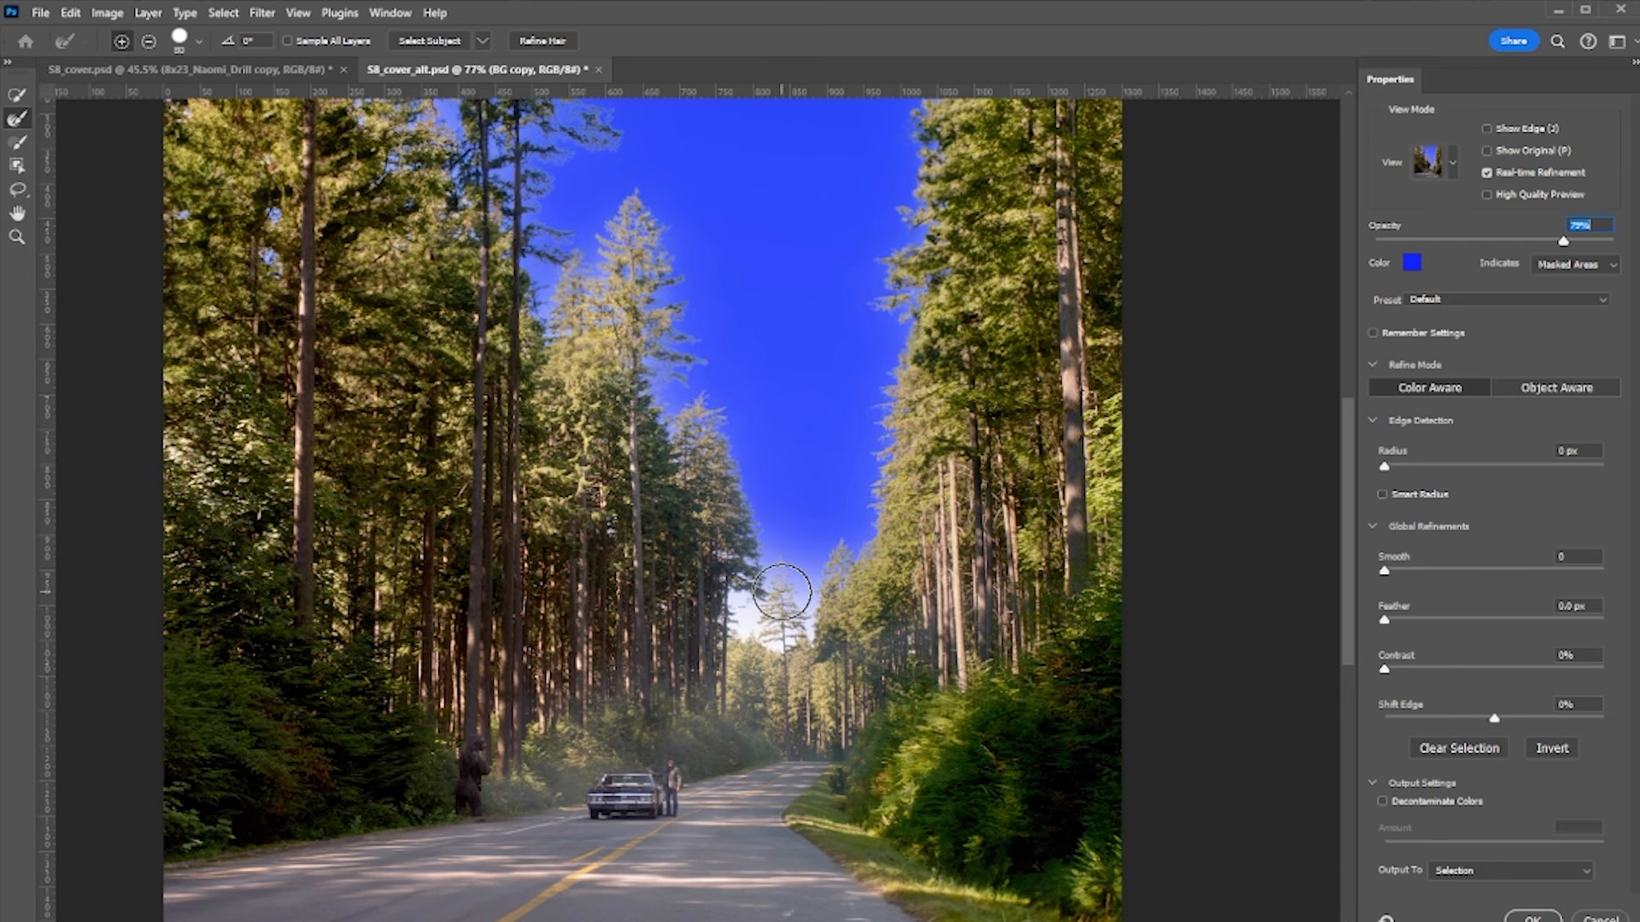
{"action": "mouse_move", "coordinate": [815, 537]}
{"action": "left_mouse_down"}
{"action": "mouse_move", "coordinate": [777, 514]}
{"action": "mouse_move", "coordinate": [765, 476]}
{"action": "left_mouse_up"}
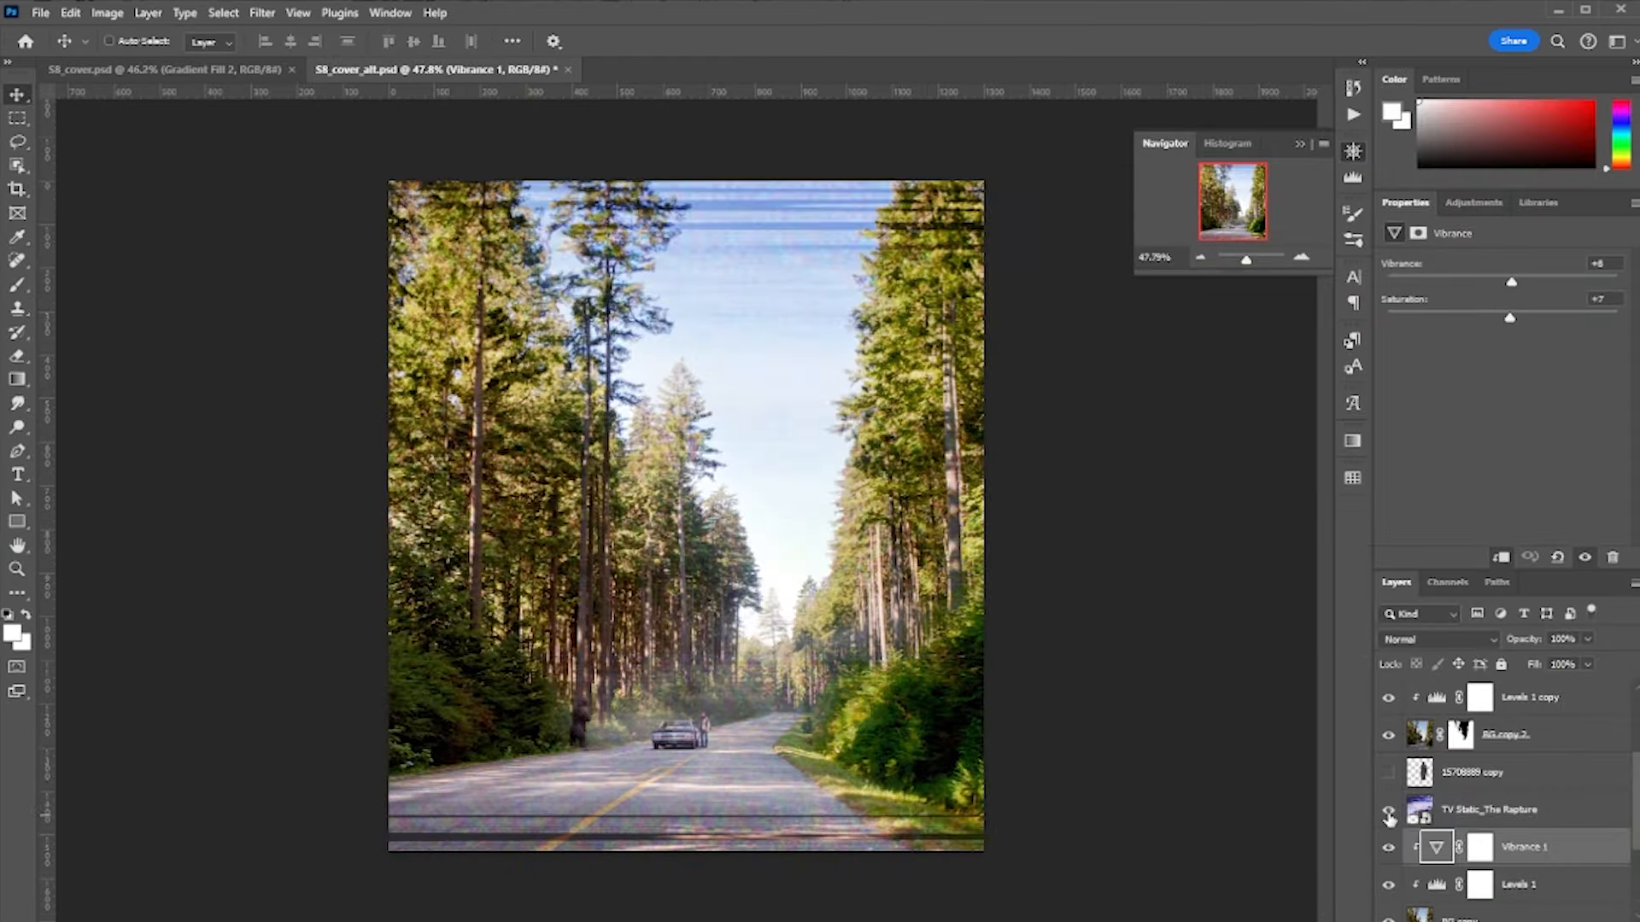
{"action": "left_click", "coordinate": [1390, 816]}
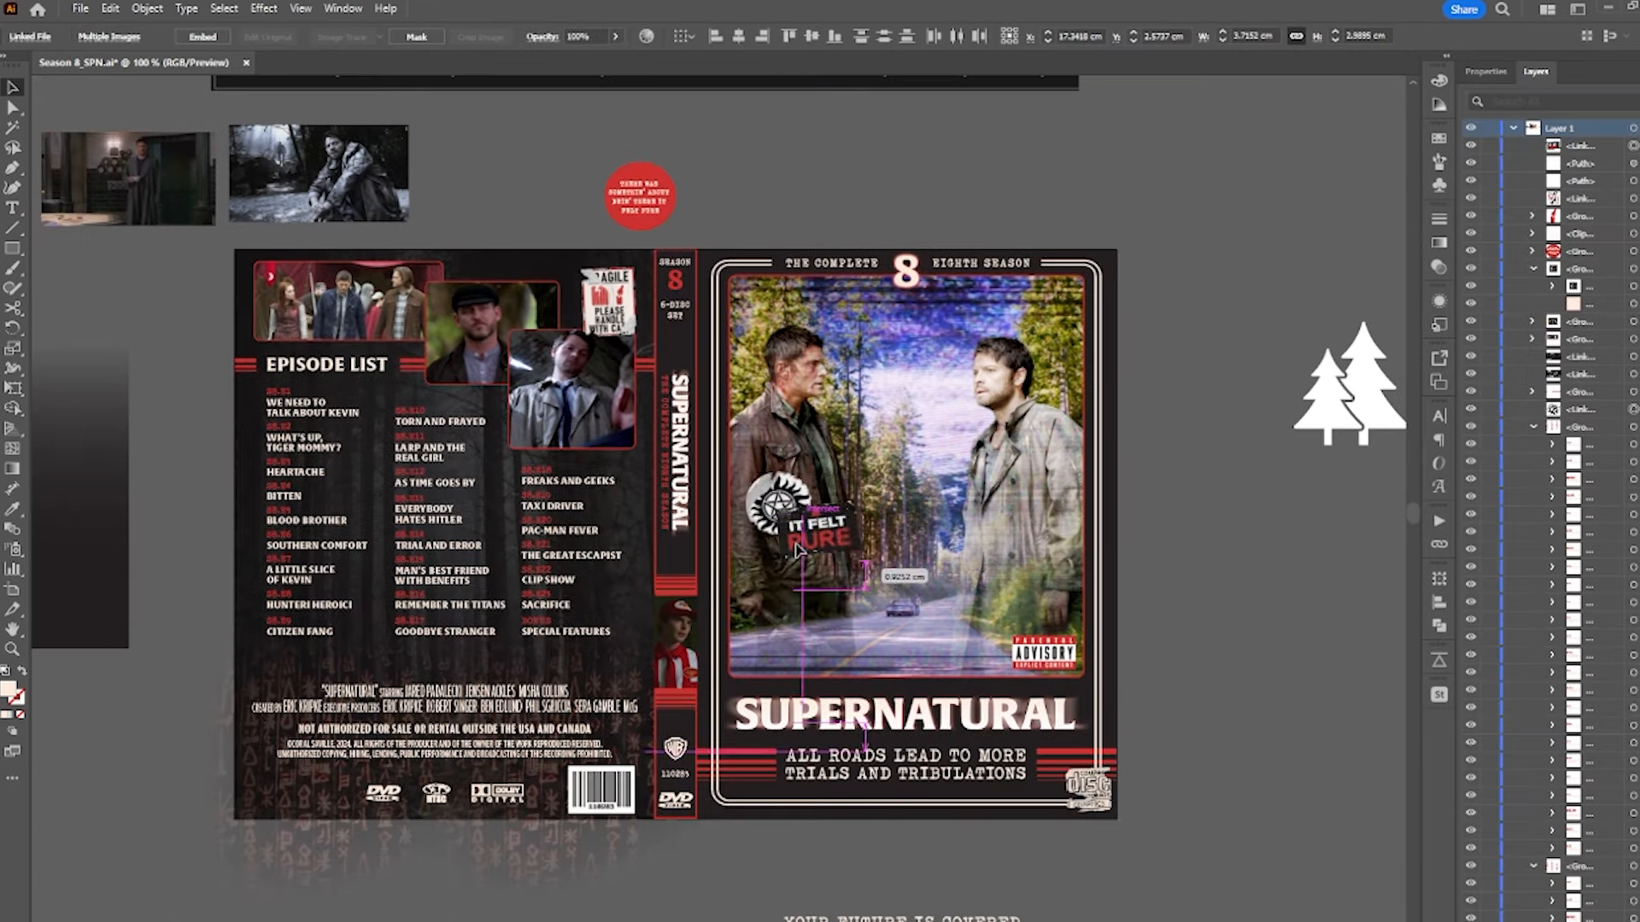
- Move the anti-possession and IT FELT PURE stickers down to the lower left corner of the front artwork
{"action": "left_click_drag", "start_coordinate": [790, 551], "coordinate": [796, 632]}
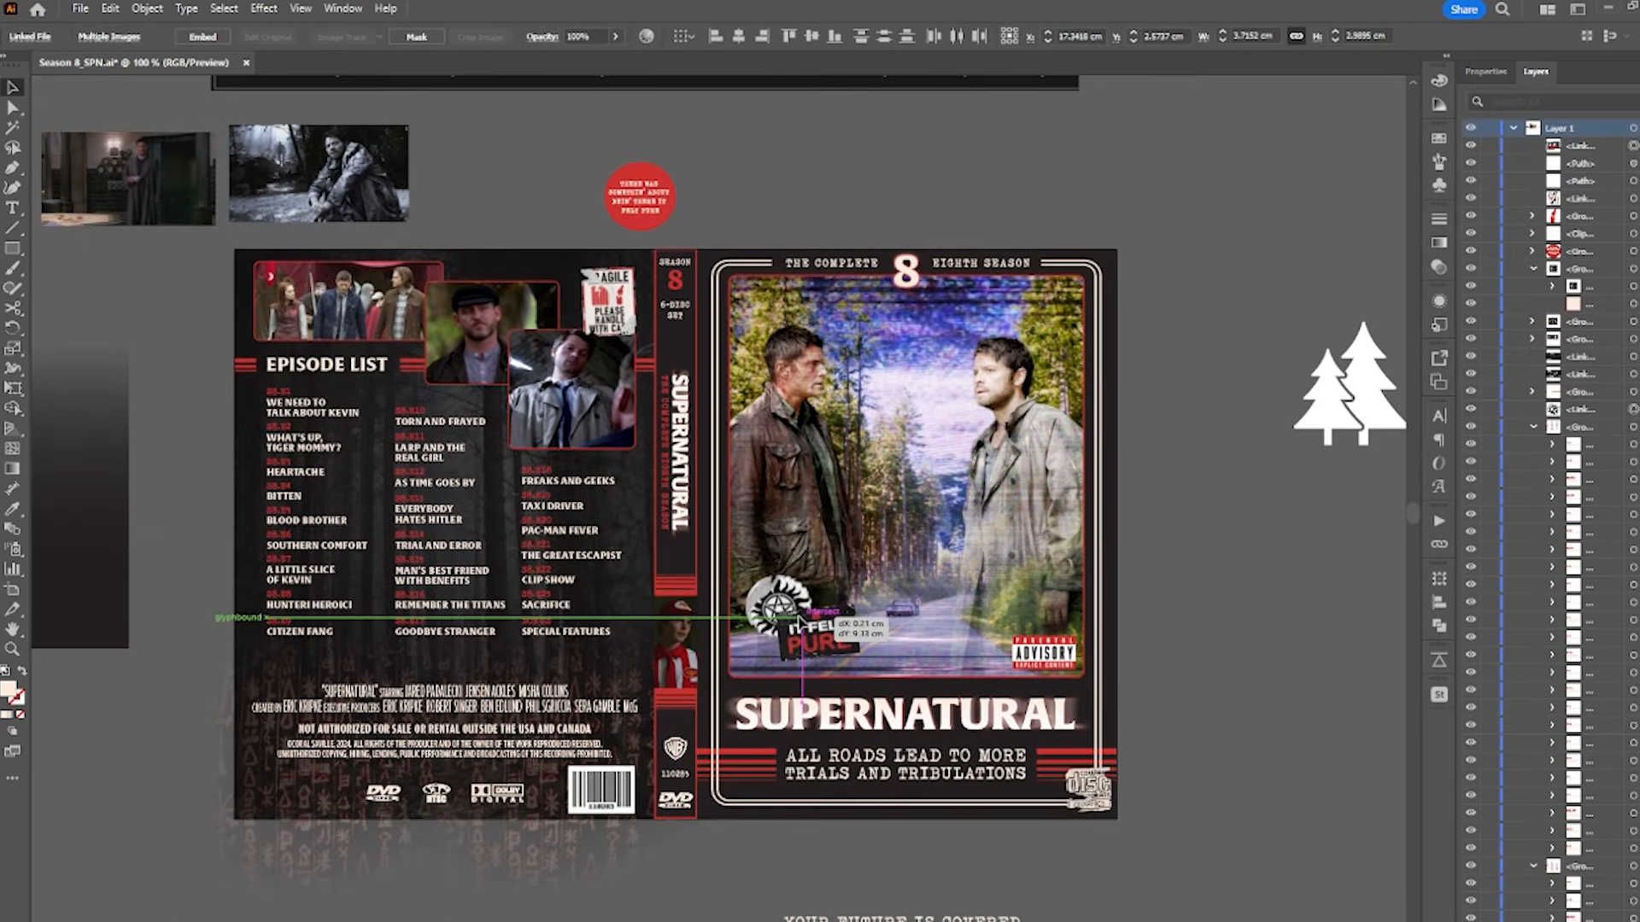
{"action": "left_click", "coordinate": [1257, 566]}
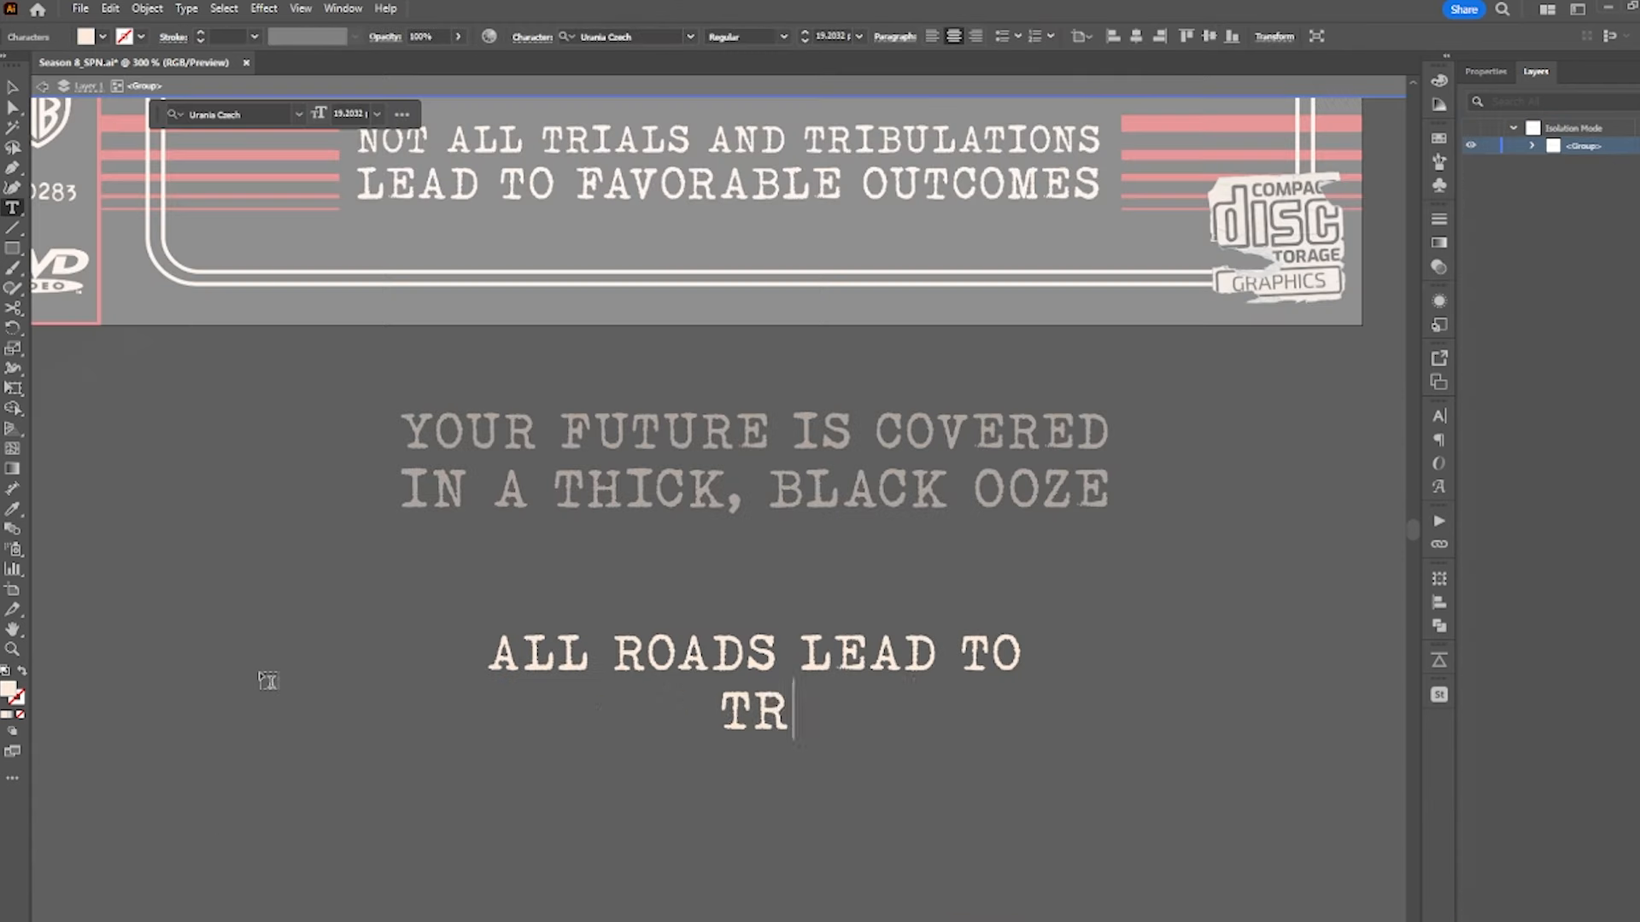
- Complete the tagline's second line as TRIALS AN TRIBULATIONS and place the tagline between the front cover's red stripes
{"action": "type", "text": "IALS AN TRIBULATIONS"}
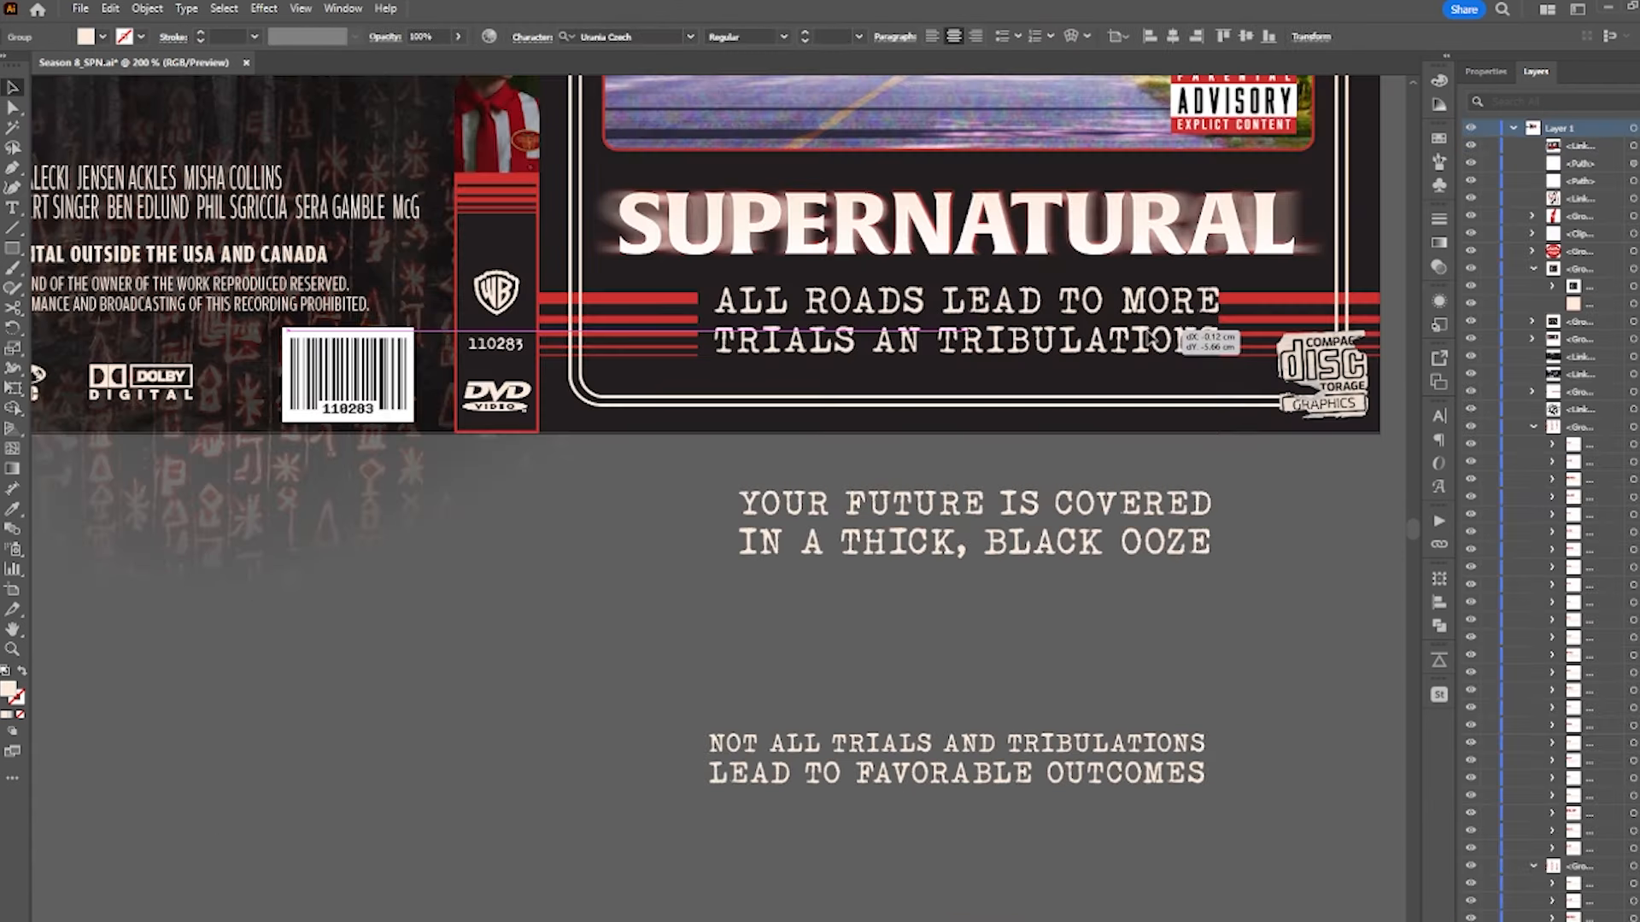
{"action": "left_click_drag", "start_coordinate": [1151, 339], "coordinate": [1152, 342]}
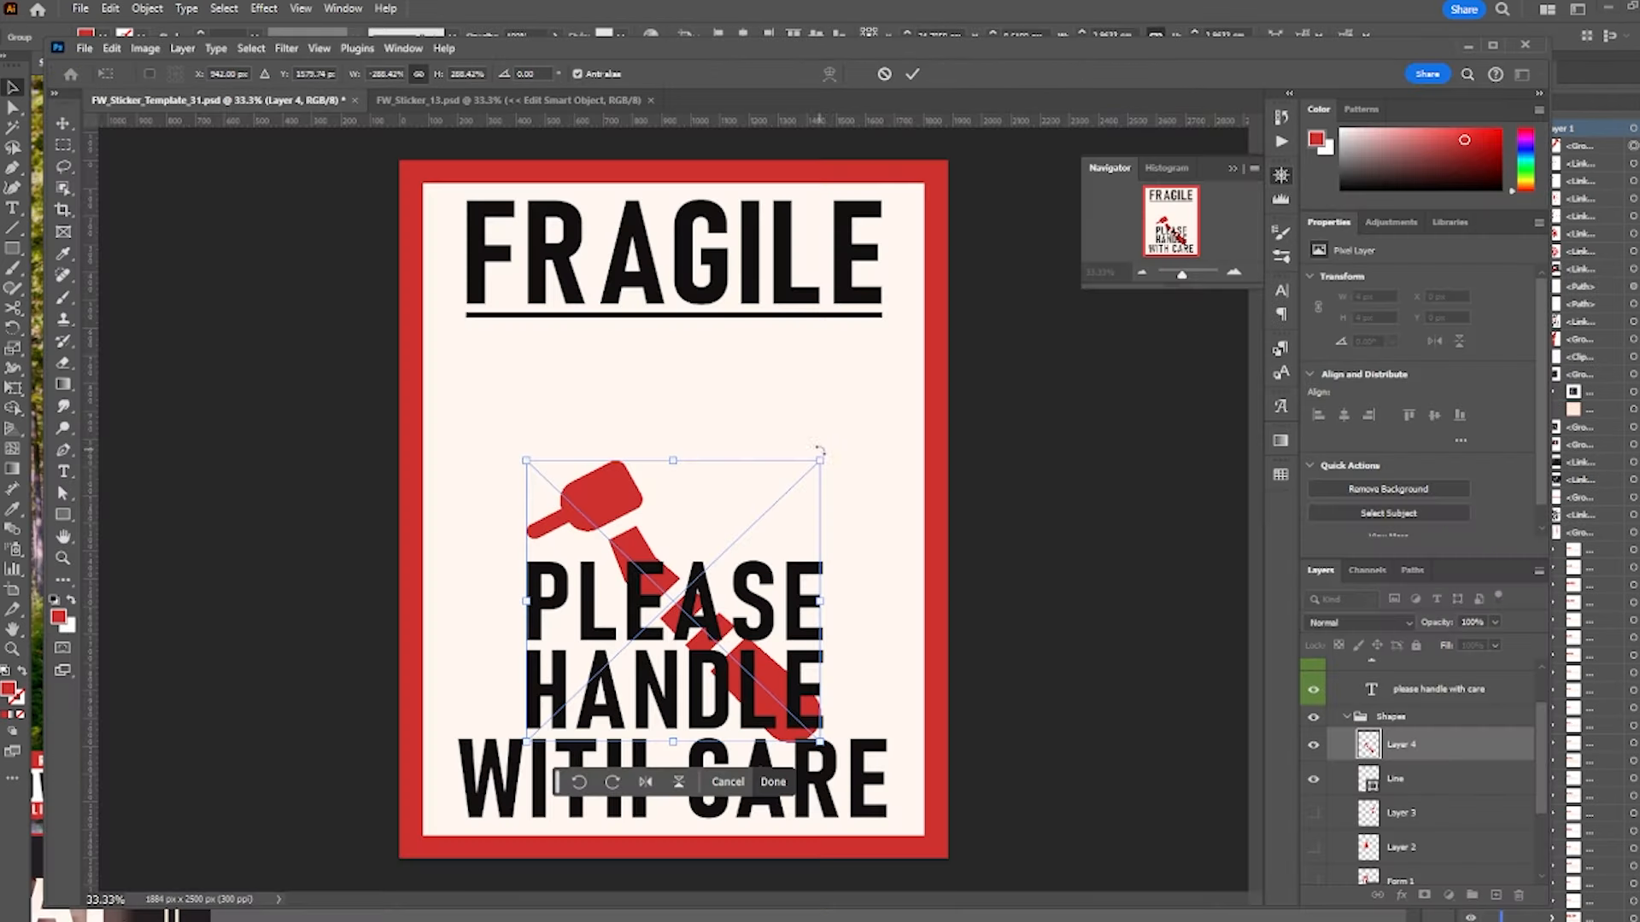
- Rotate the red dental drill graphic in the FRAGILE sticker artwork
{"action": "left_click_drag", "start_coordinate": [821, 448], "coordinate": [820, 492]}
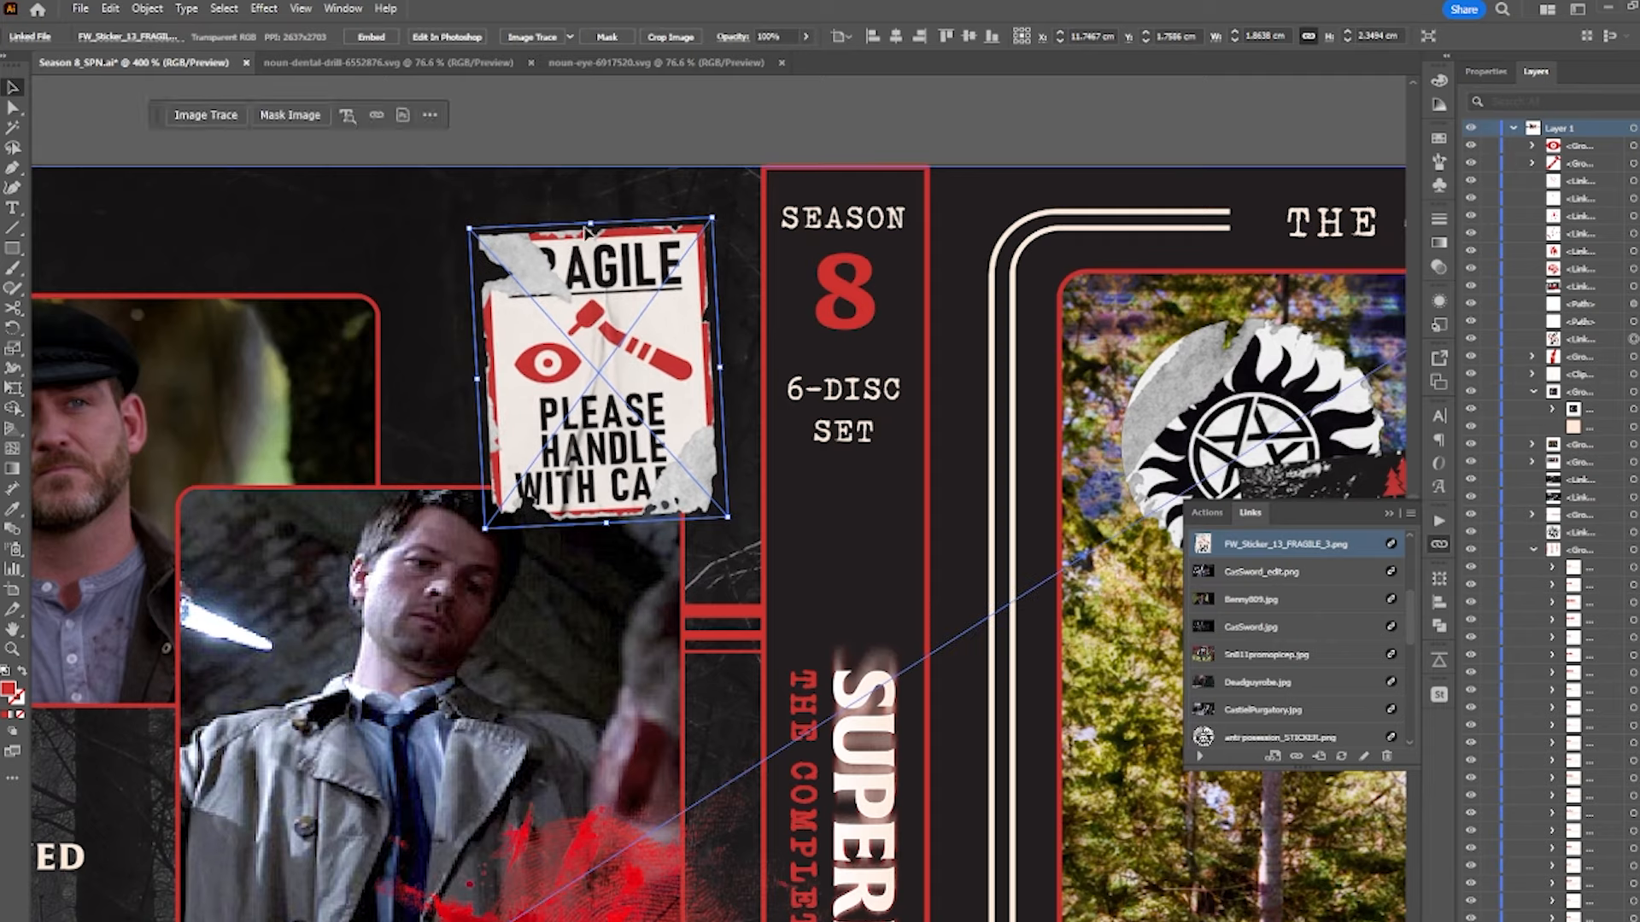
- Adjust the FRAGILE sticker on the back cover's upper right corner and nudge the IT FELT PURE sticker on the front artwork
{"action": "left_click_drag", "start_coordinate": [630, 346], "coordinate": [628, 344]}
{"action": "scroll", "coordinate": [630, 333], "scroll_direction": "down", "scroll_amount": 5}
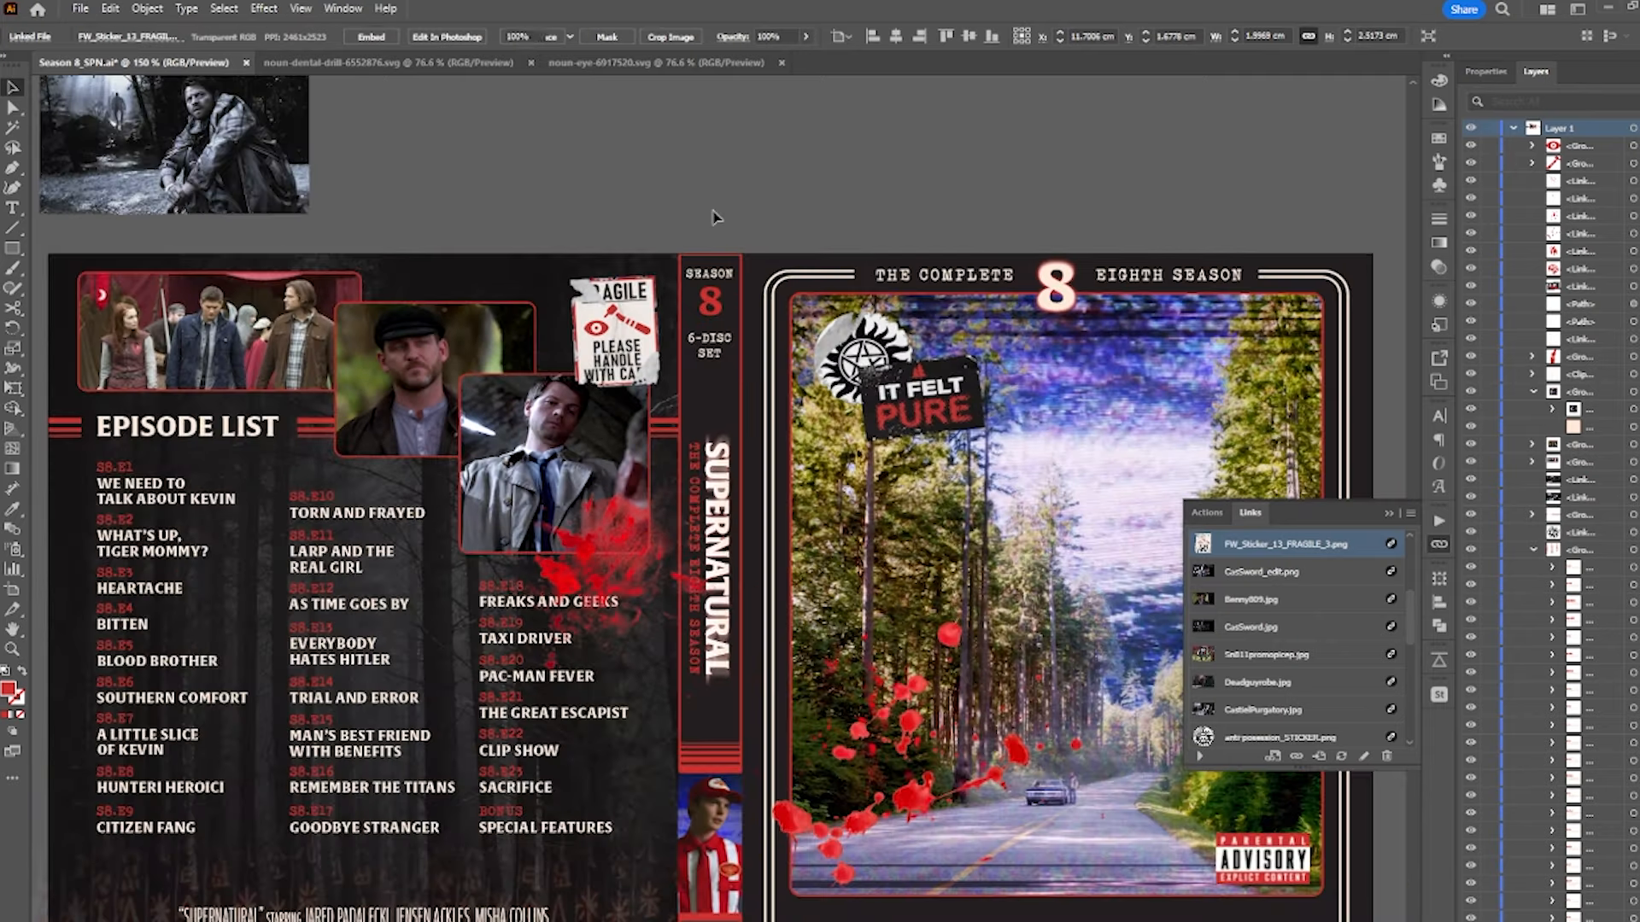
{"action": "left_click", "coordinate": [714, 215]}
{"action": "scroll", "coordinate": [707, 215], "scroll_direction": "down", "scroll_amount": 1}
{"action": "left_click_drag", "start_coordinate": [706, 219], "coordinate": [779, 208]}
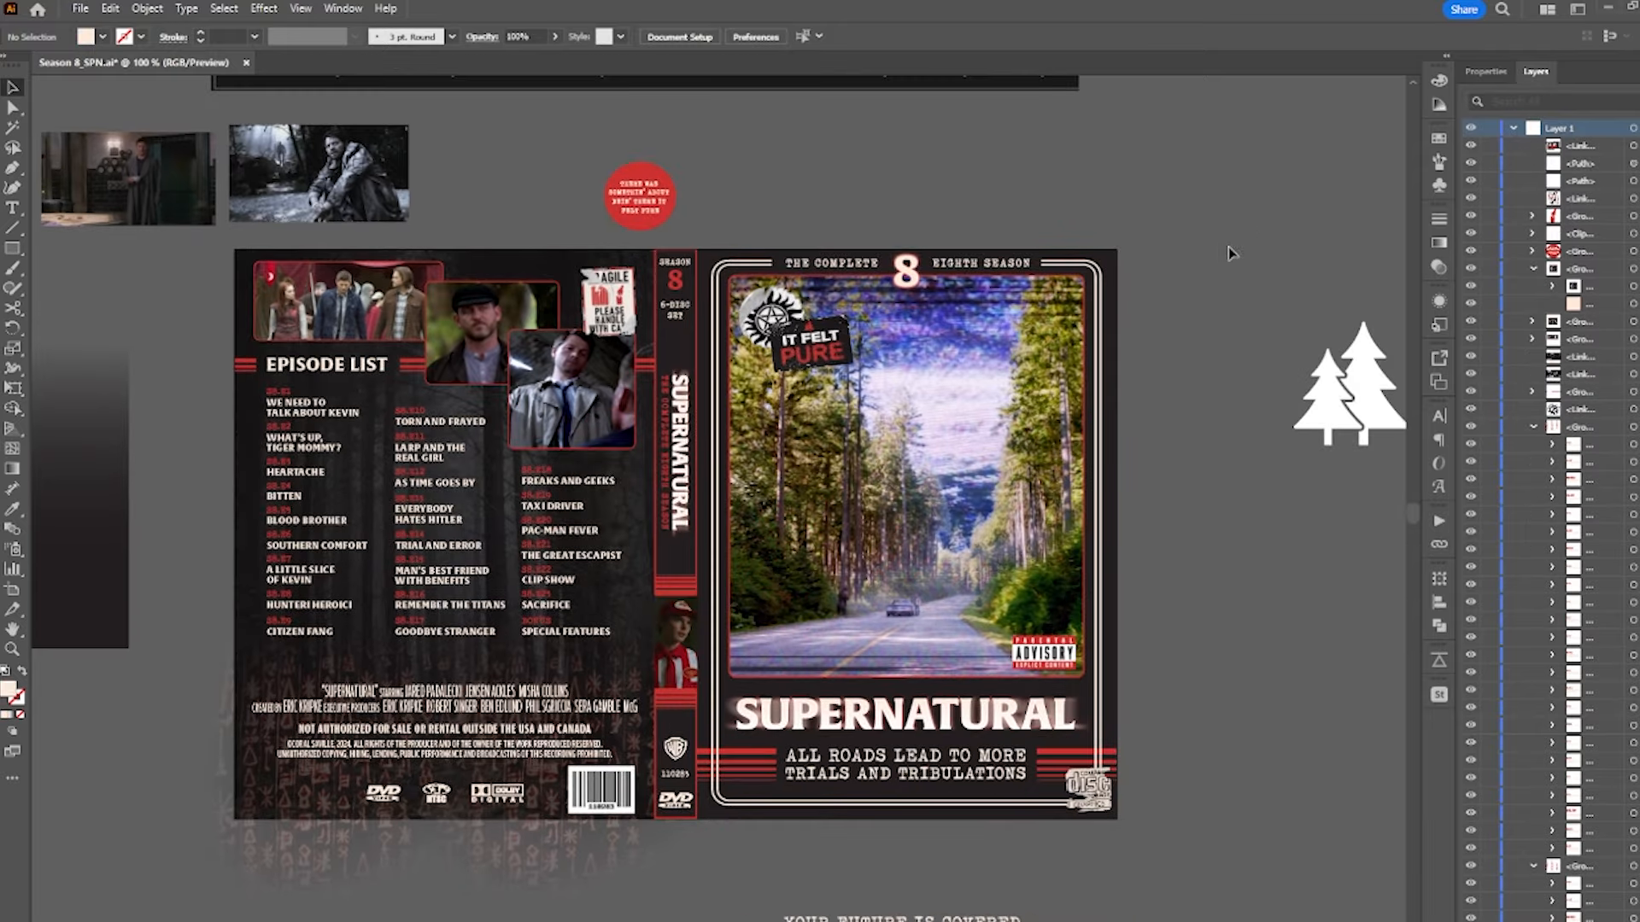
{"action": "scroll", "coordinate": [799, 325], "scroll_direction": "up", "scroll_amount": 3}
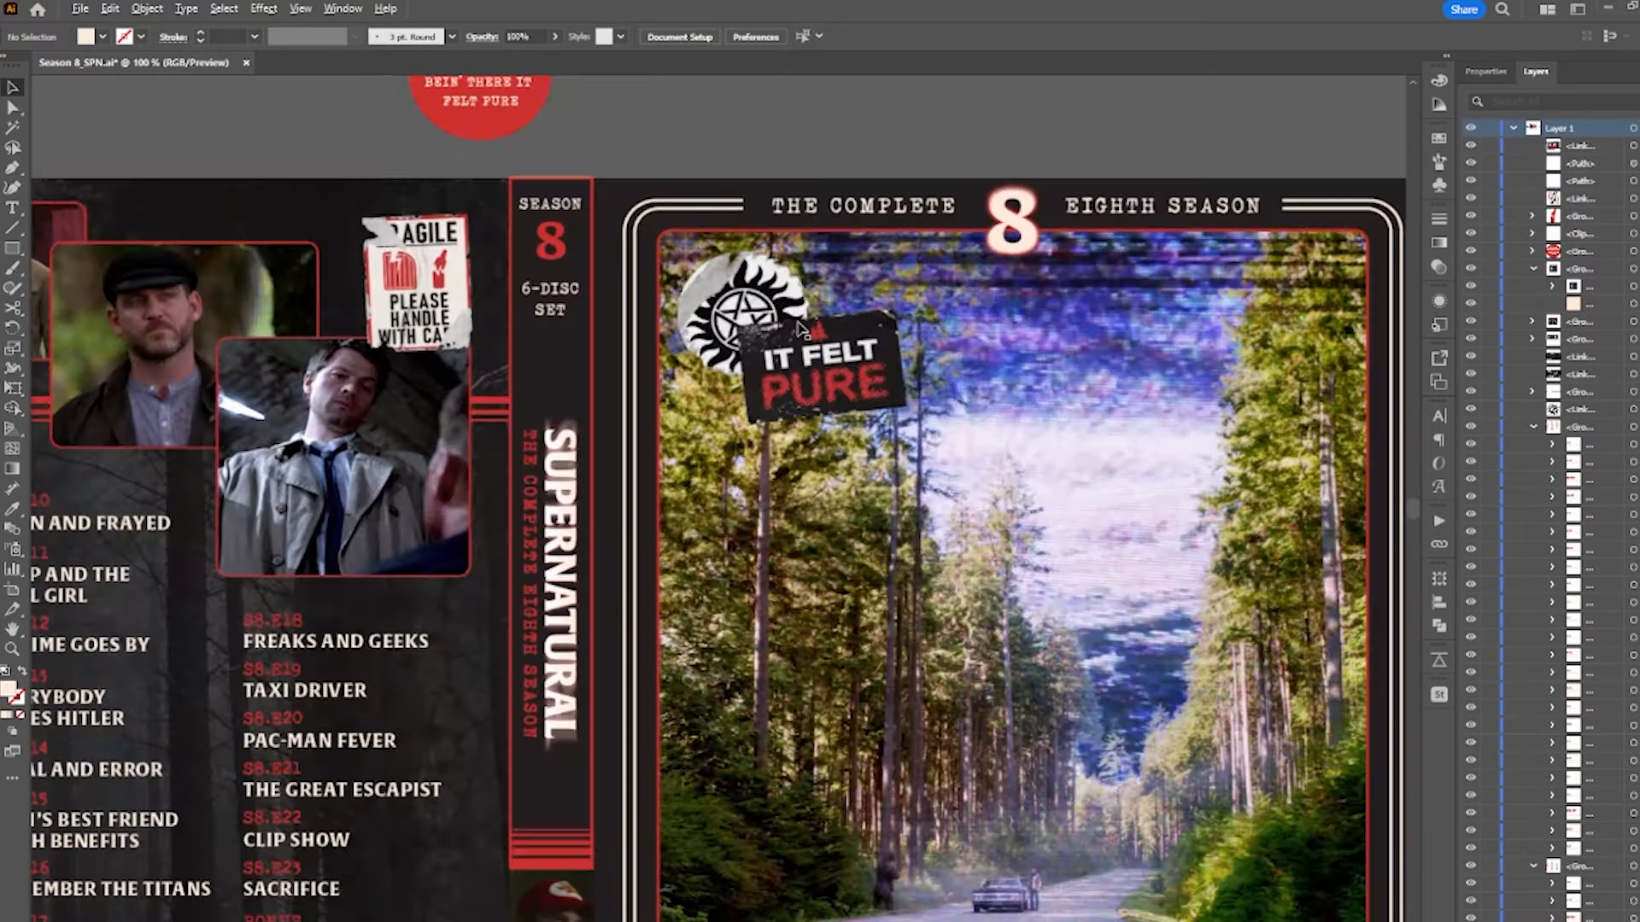
{"action": "left_click_drag", "start_coordinate": [875, 377], "coordinate": [892, 381]}
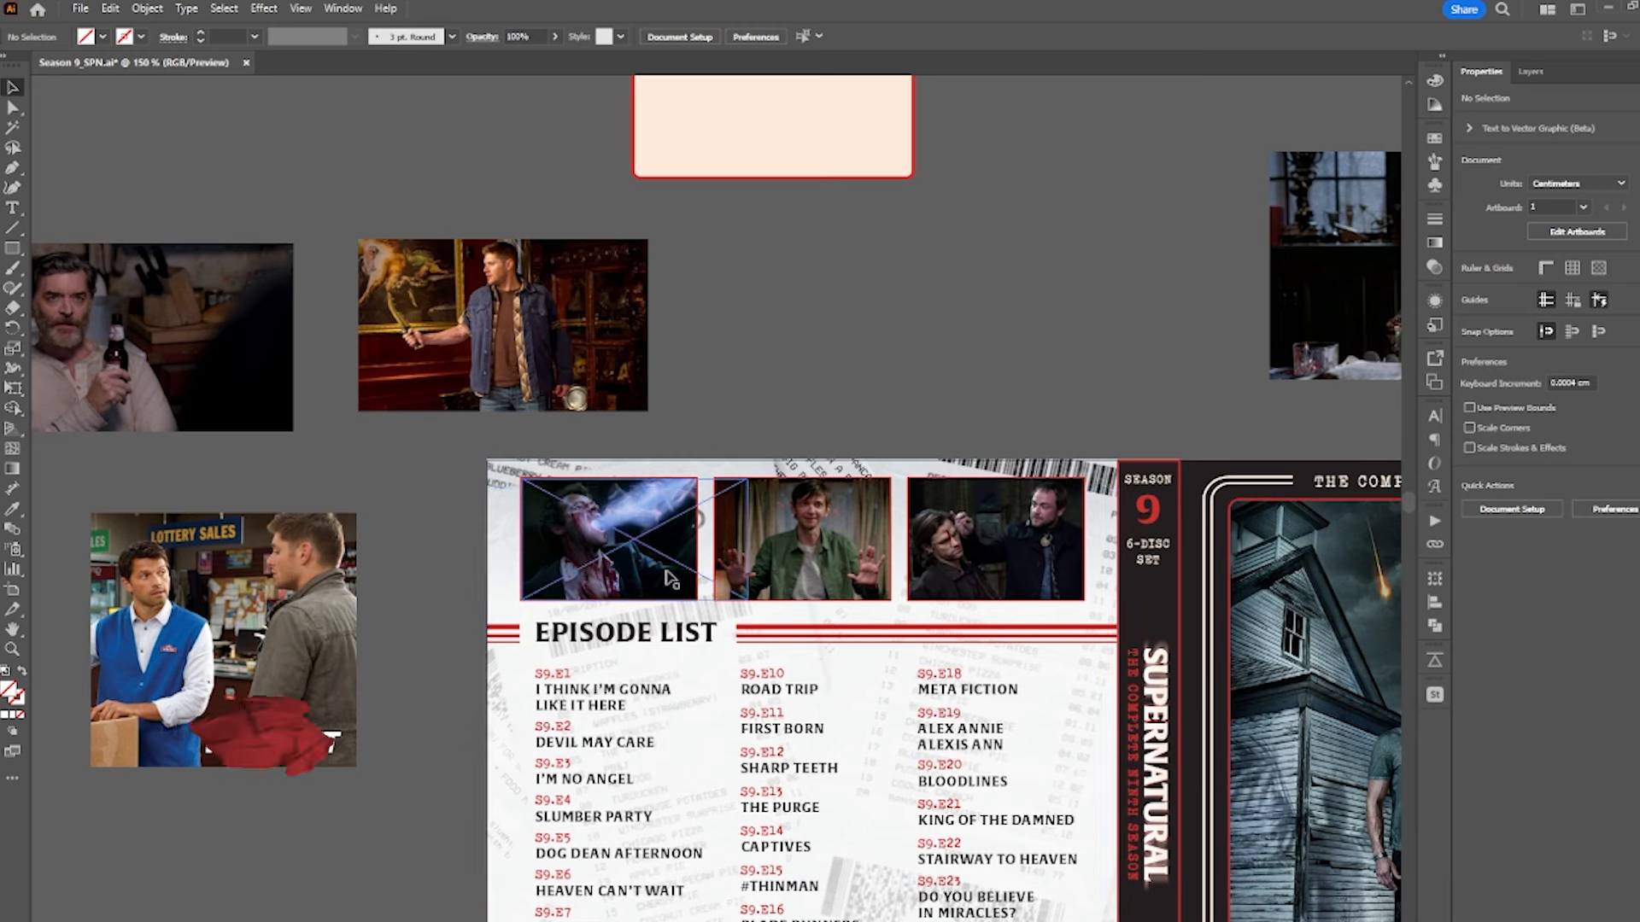
- Duplicate the framed blue-smoke still above the season 9 cover and paste the image of the man holding a blade inside the copy's frame
{"action": "left_click_drag", "start_coordinate": [658, 565], "coordinate": [822, 377]}
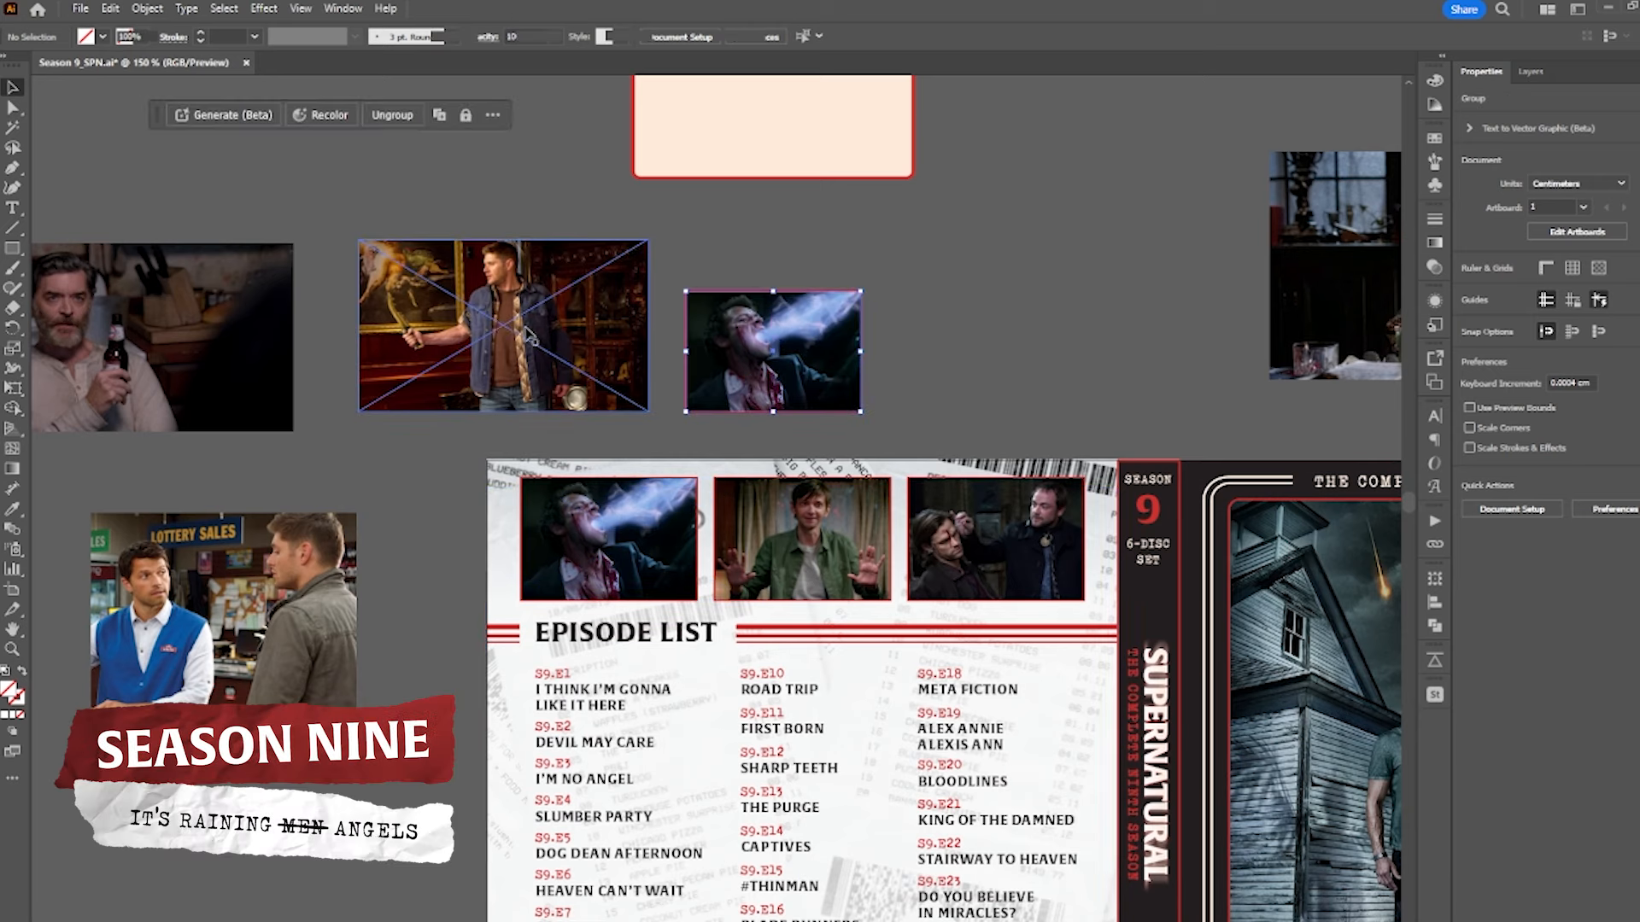
{"action": "left_click", "coordinate": [603, 371]}
{"action": "key", "text": "ctrl+x"}
{"action": "scroll", "coordinate": [778, 351], "scroll_direction": "up", "scroll_amount": 2}
{"action": "double_click", "coordinate": [790, 347]}
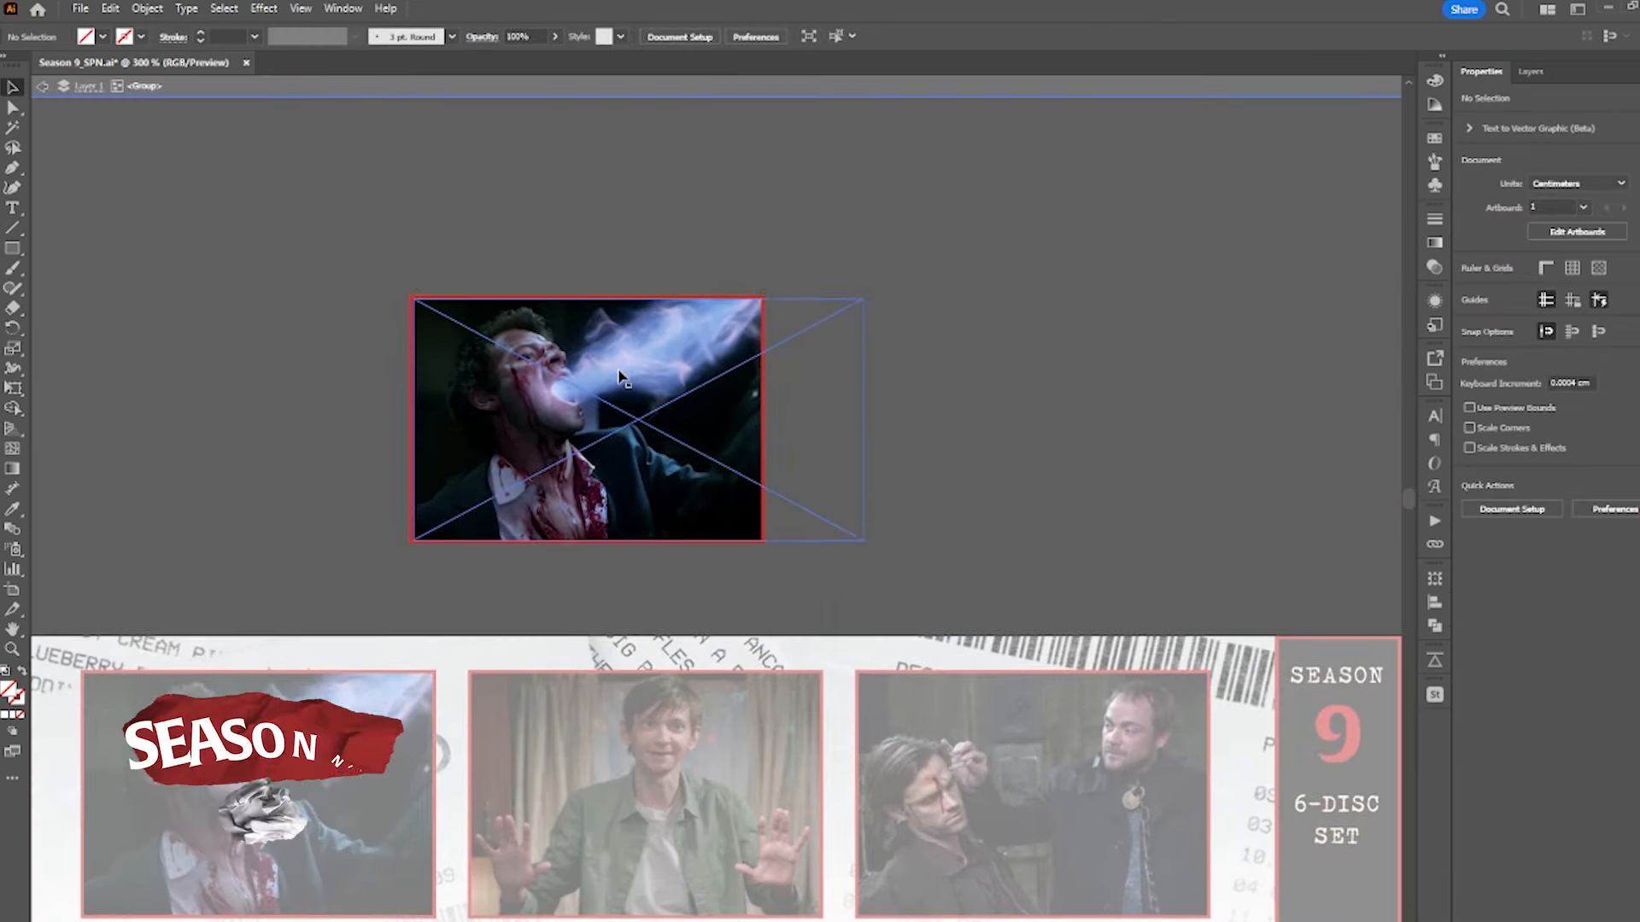
{"action": "double_click", "coordinate": [619, 372]}
{"action": "key", "text": "ctrl+v"}
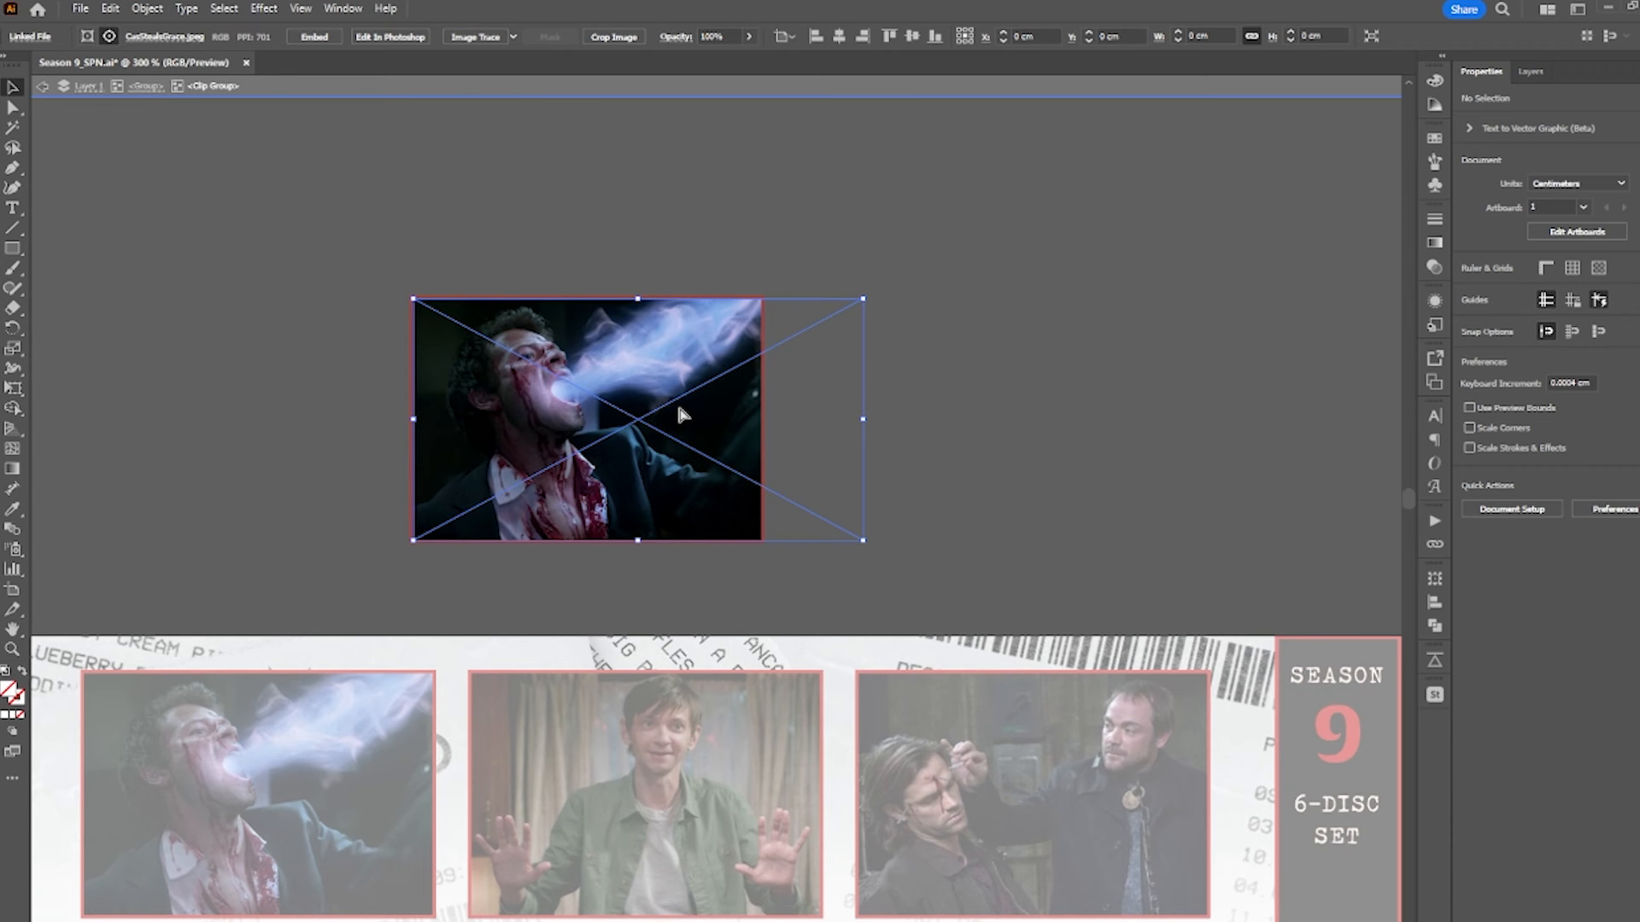
{"action": "left_click_drag", "start_coordinate": [681, 416], "coordinate": [671, 324]}
{"action": "left_click", "coordinate": [663, 648]}
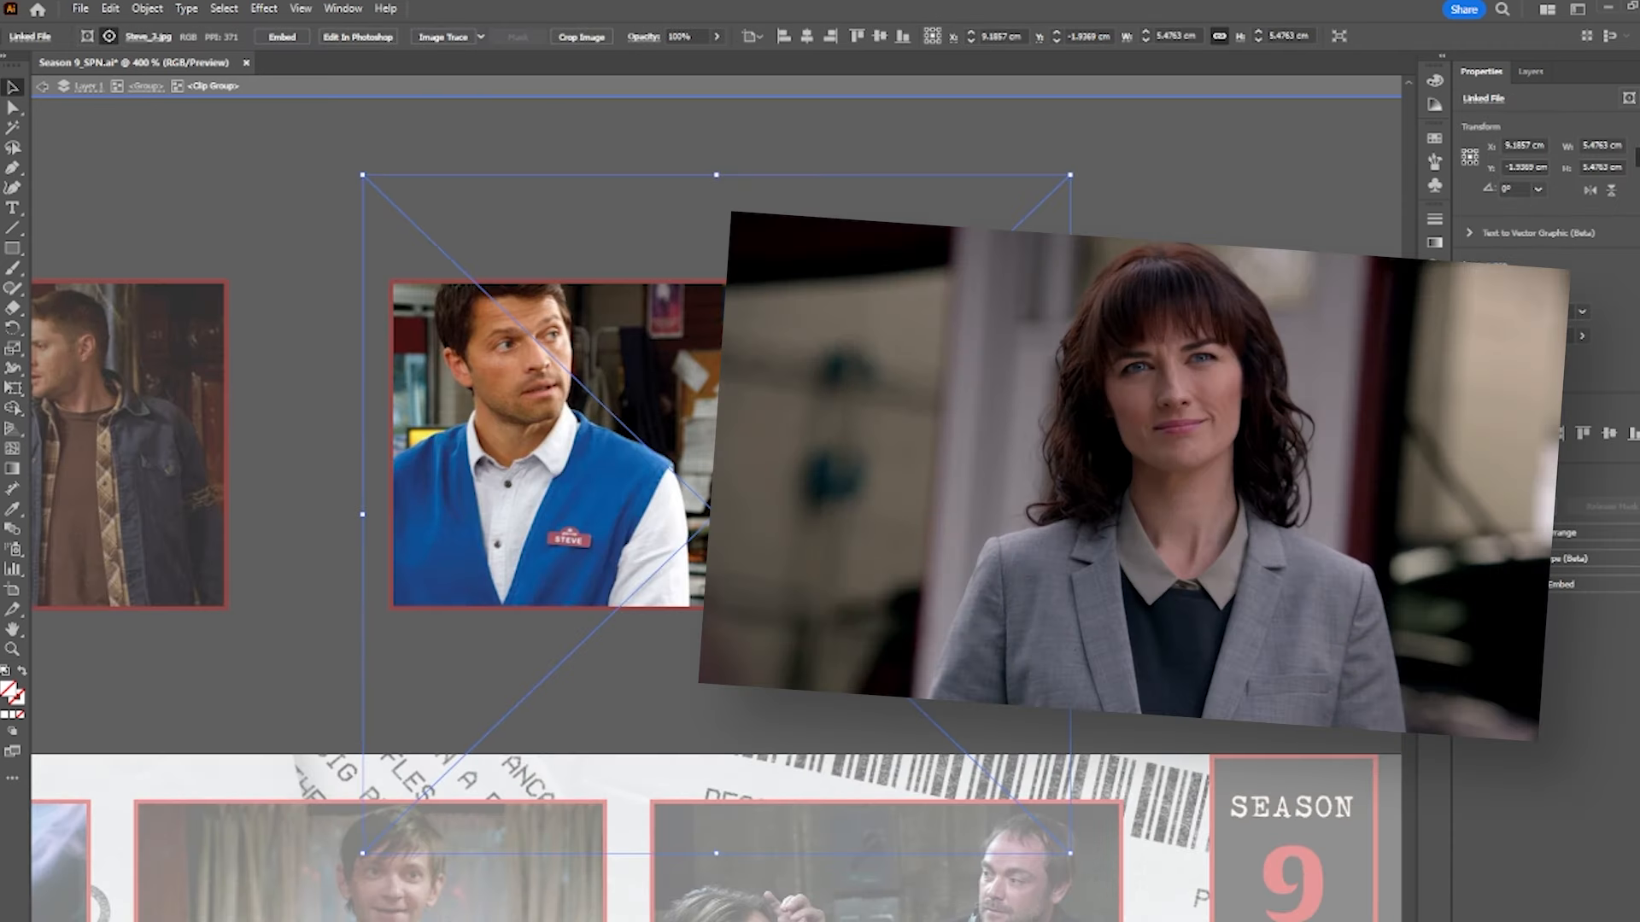
- Resize the Steve_2, cain_2 and Sharp Teeth images within their clipping frames on the stills and the spine
{"action": "left_click_drag", "start_coordinate": [1070, 514], "coordinate": [862, 514]}
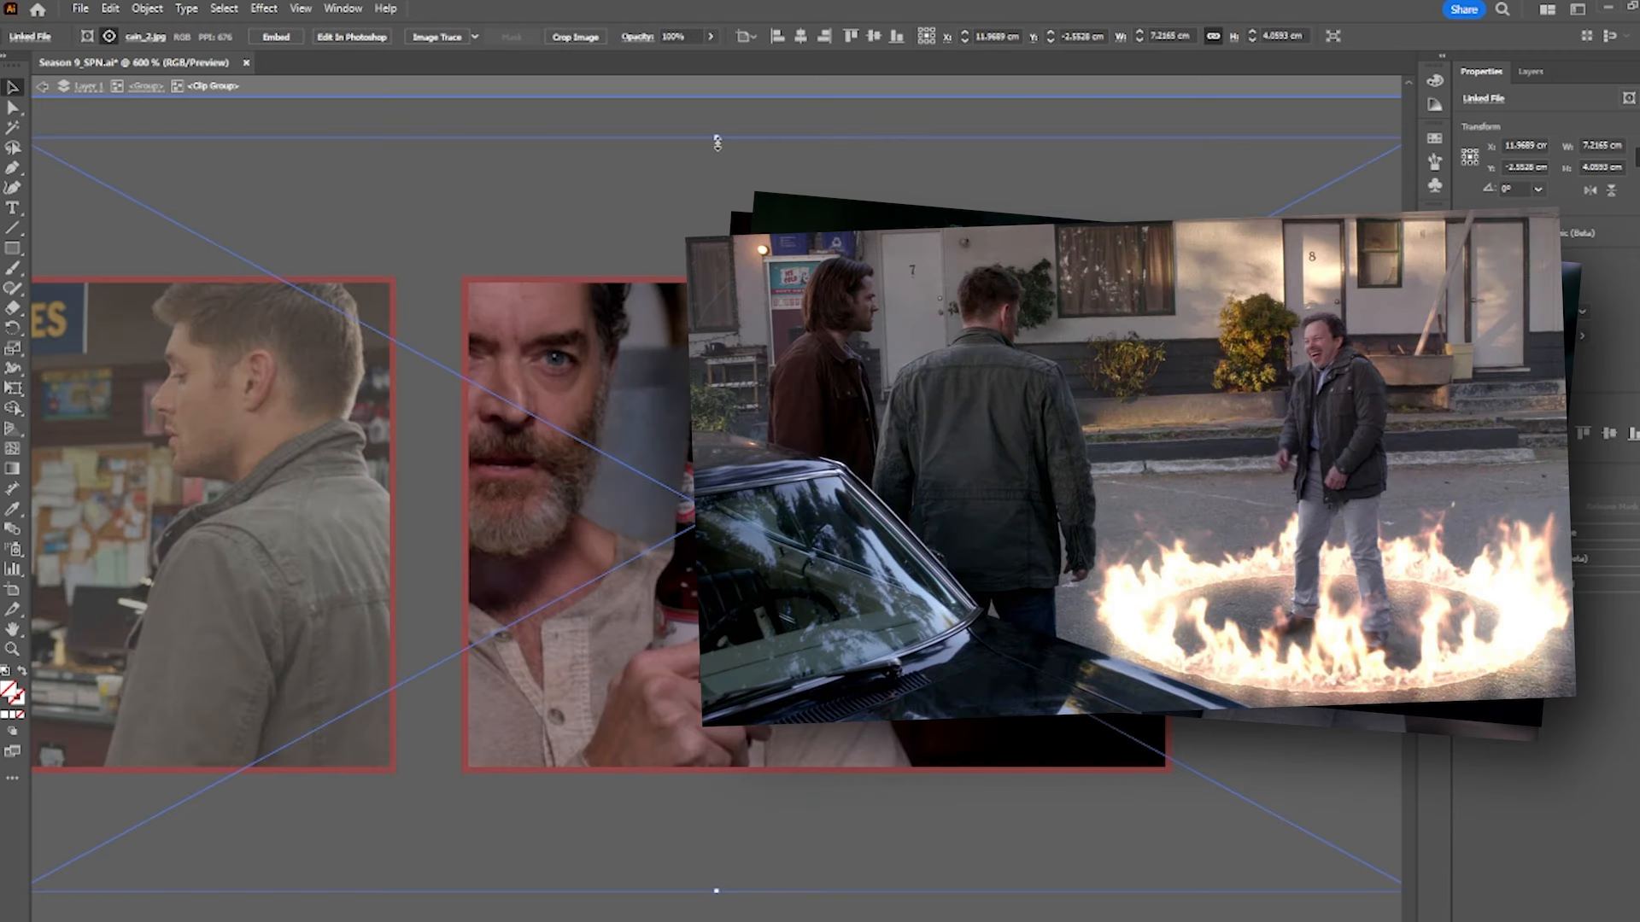
{"action": "left_click_drag", "start_coordinate": [718, 138], "coordinate": [714, 231]}
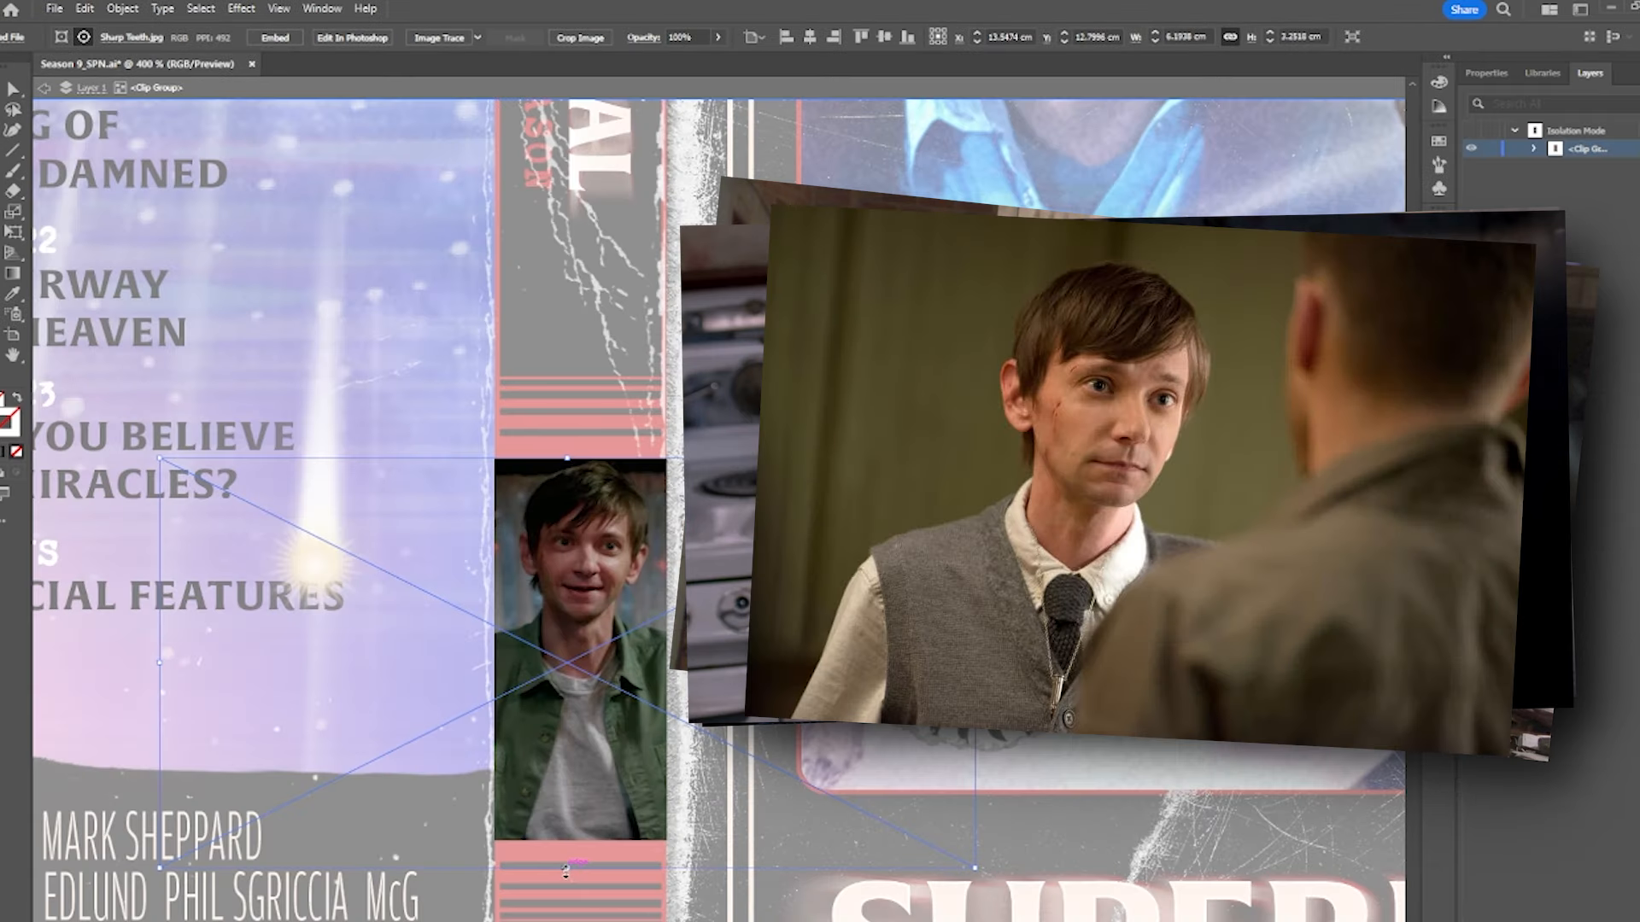
{"action": "left_click_drag", "start_coordinate": [564, 878], "coordinate": [564, 883]}
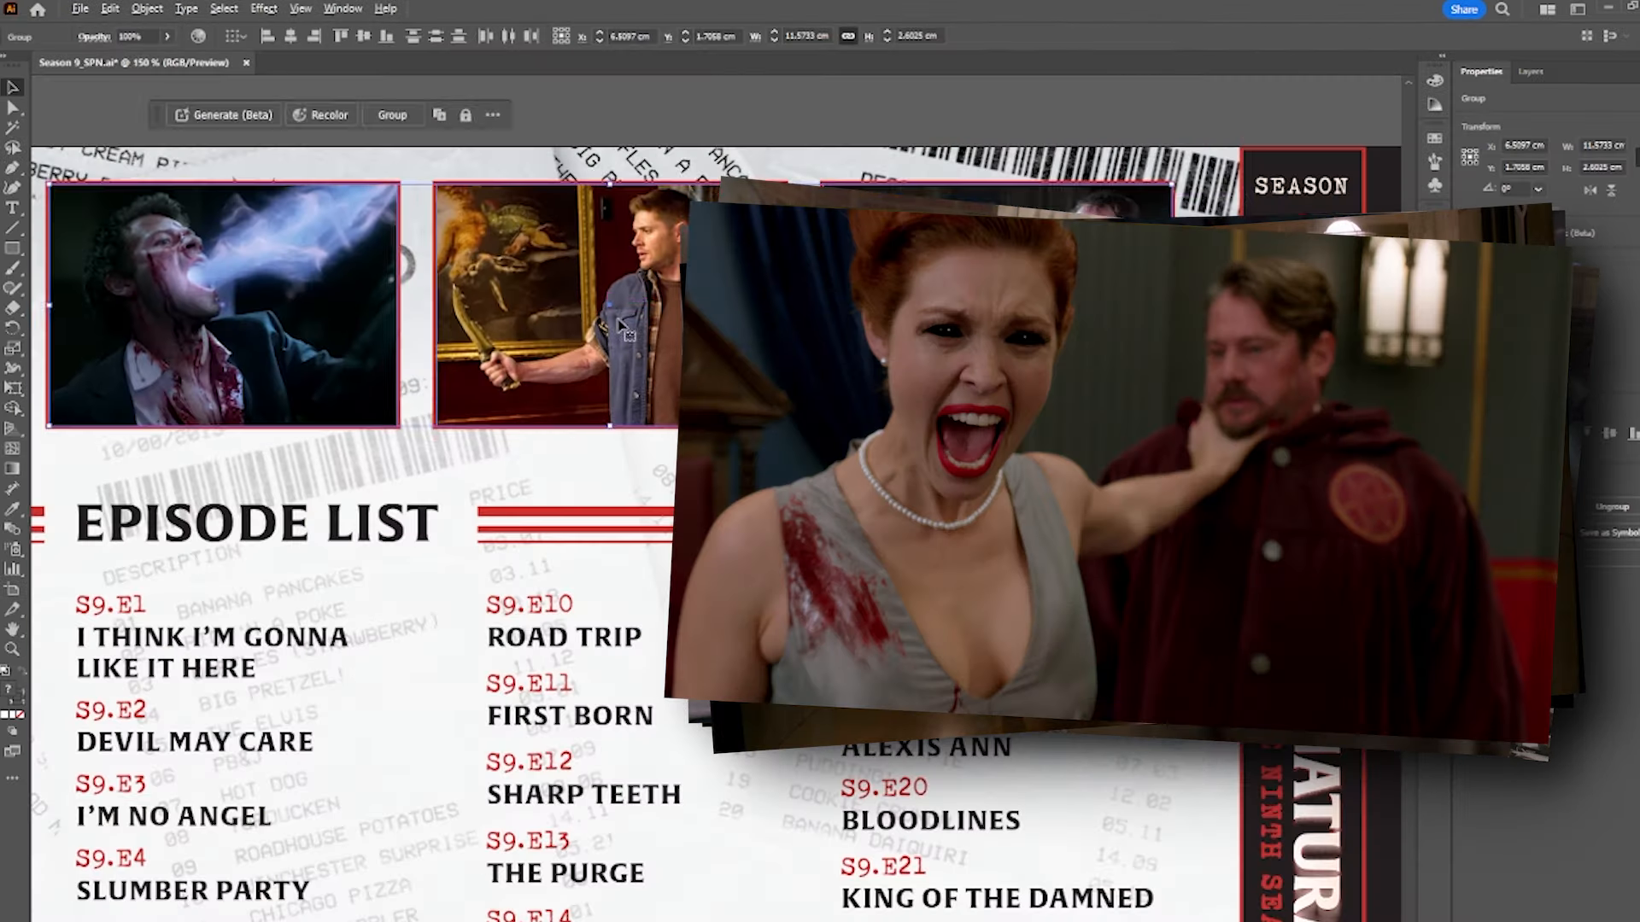
- Move the row of back cover stills slightly down toward the EPISODE LIST heading
{"action": "left_click_drag", "start_coordinate": [616, 338], "coordinate": [617, 351]}
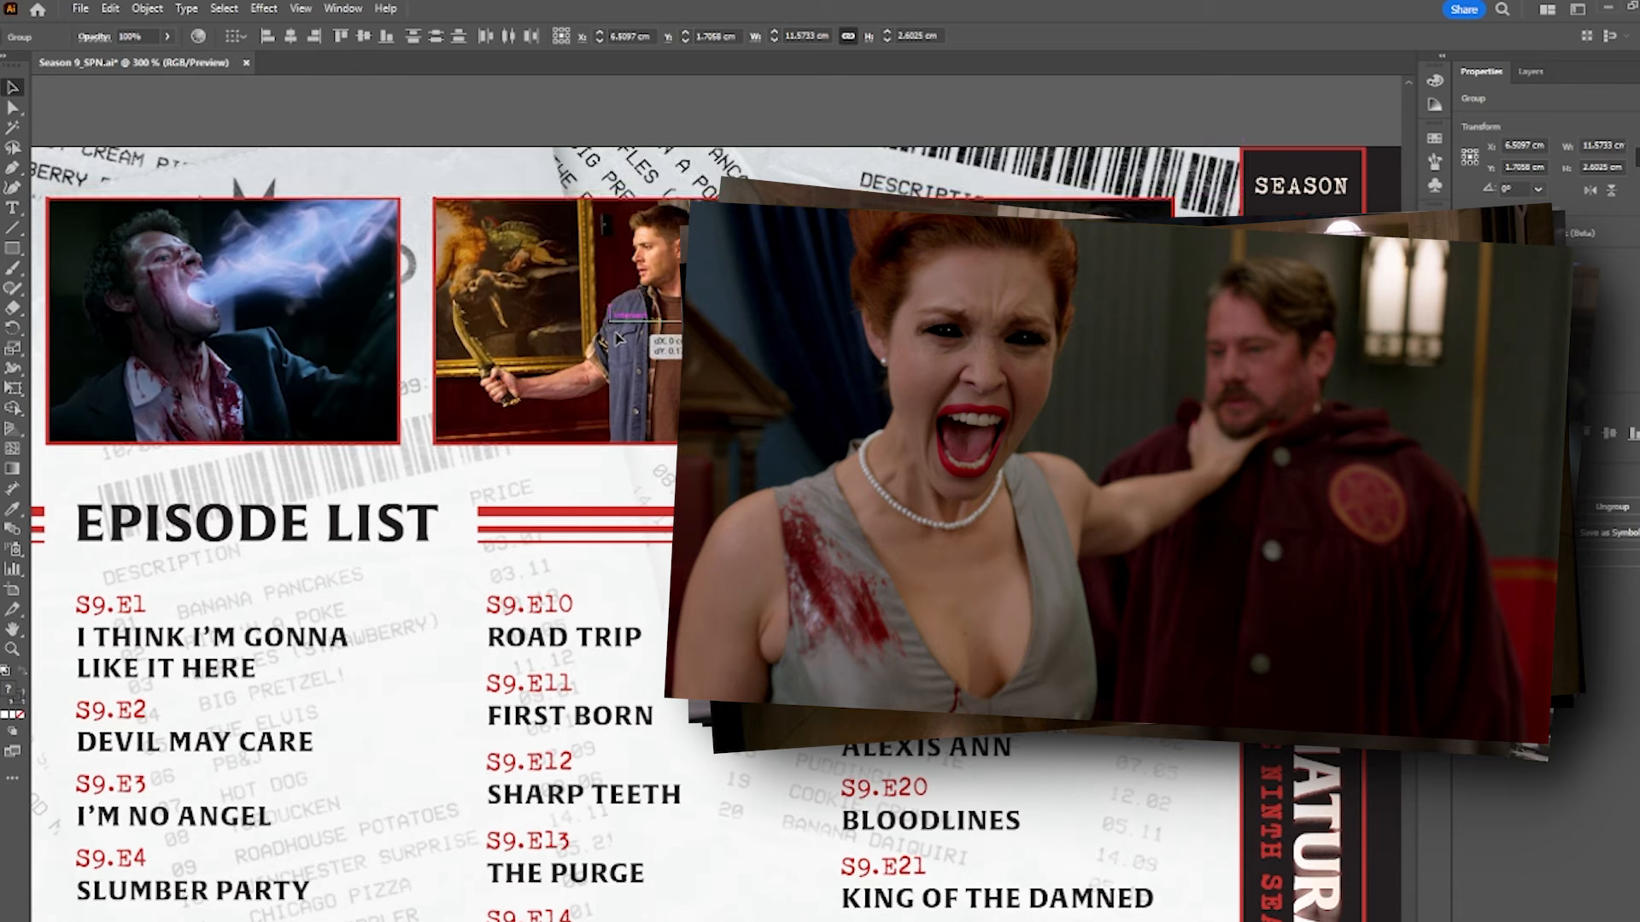
{"action": "scroll", "coordinate": [617, 351], "scroll_direction": "down", "scroll_amount": 1}
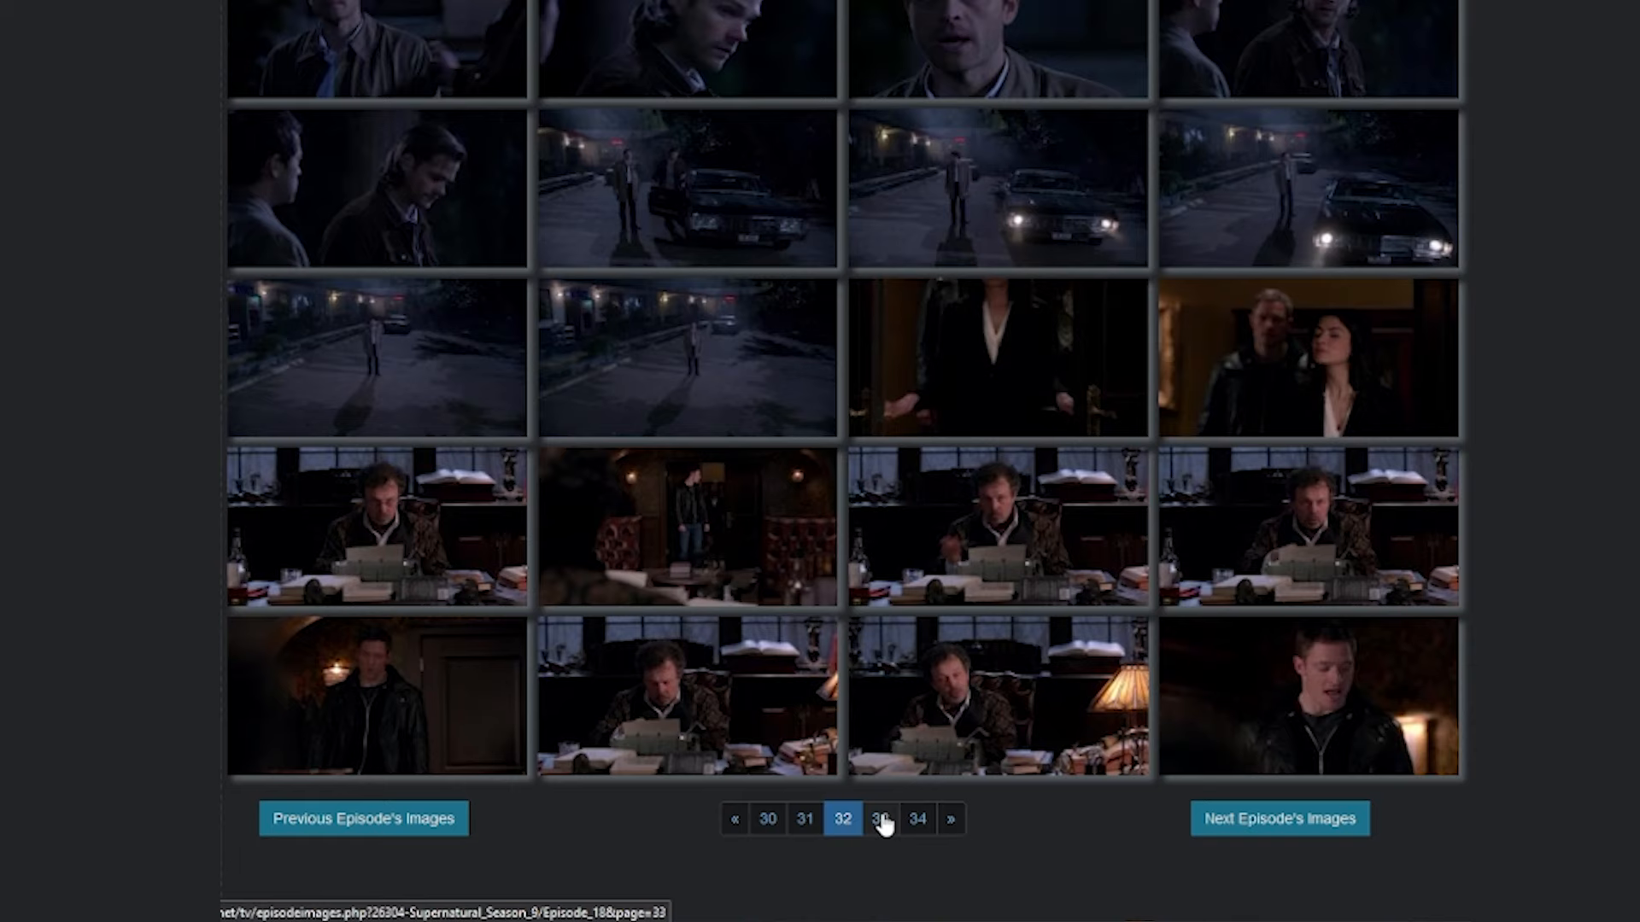
- Look through page 33 of the season 9 episode 18 screenshot gallery for images of the writer at his desk
{"action": "left_click", "coordinate": [883, 820]}
{"action": "scroll", "coordinate": [883, 820], "scroll_direction": "down", "scroll_amount": 15}
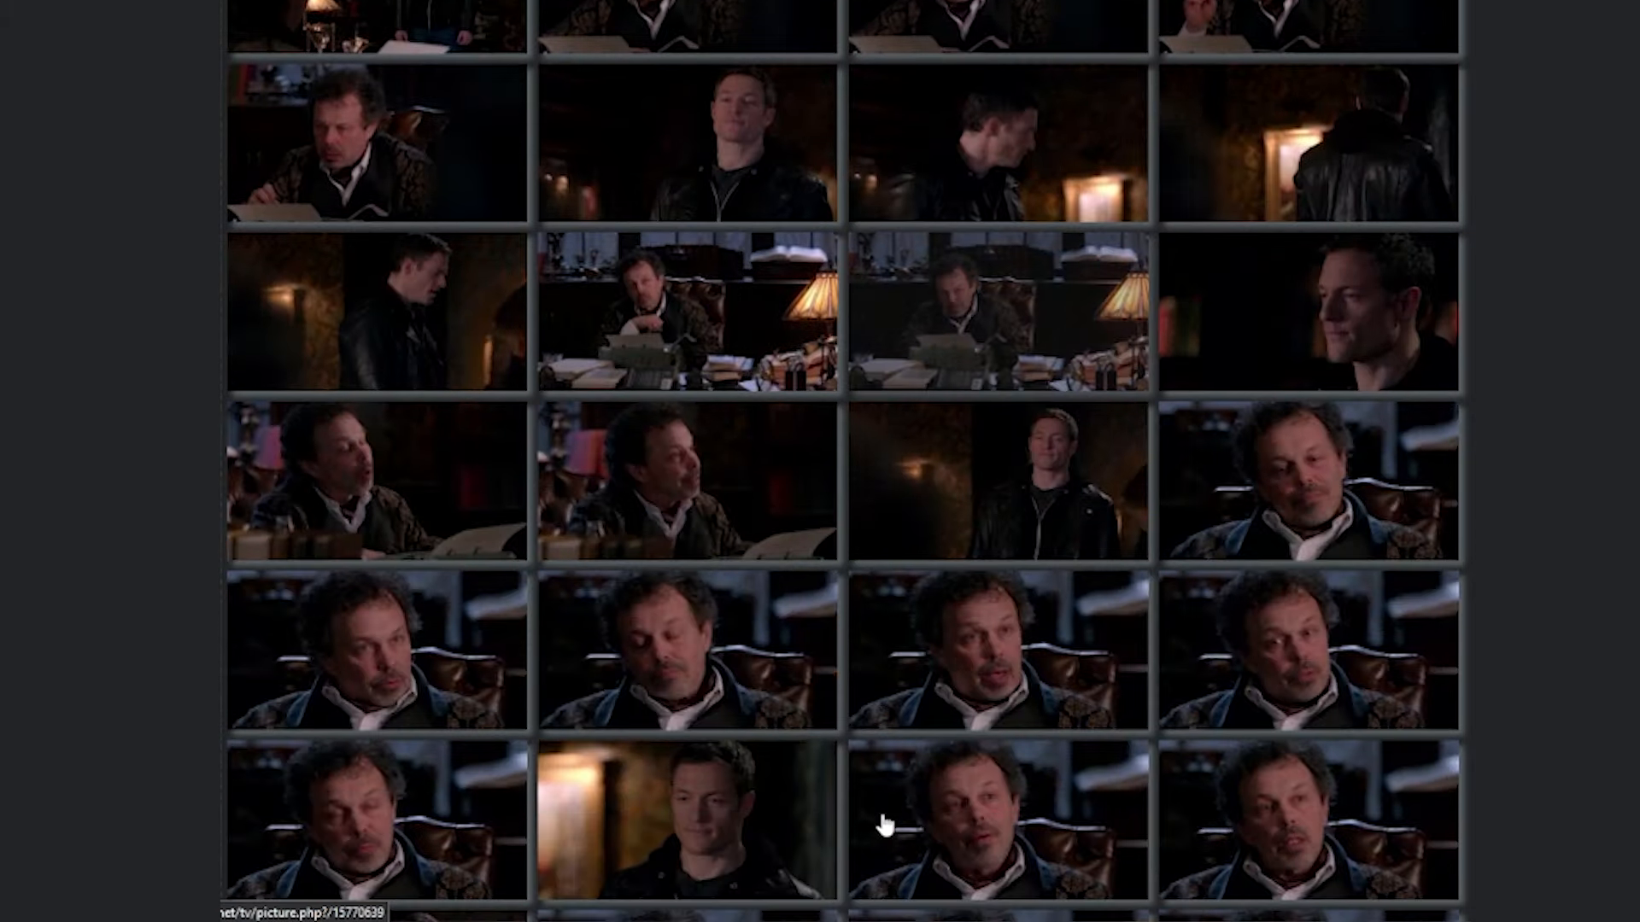
{"action": "scroll", "coordinate": [882, 790], "scroll_direction": "down", "scroll_amount": 4}
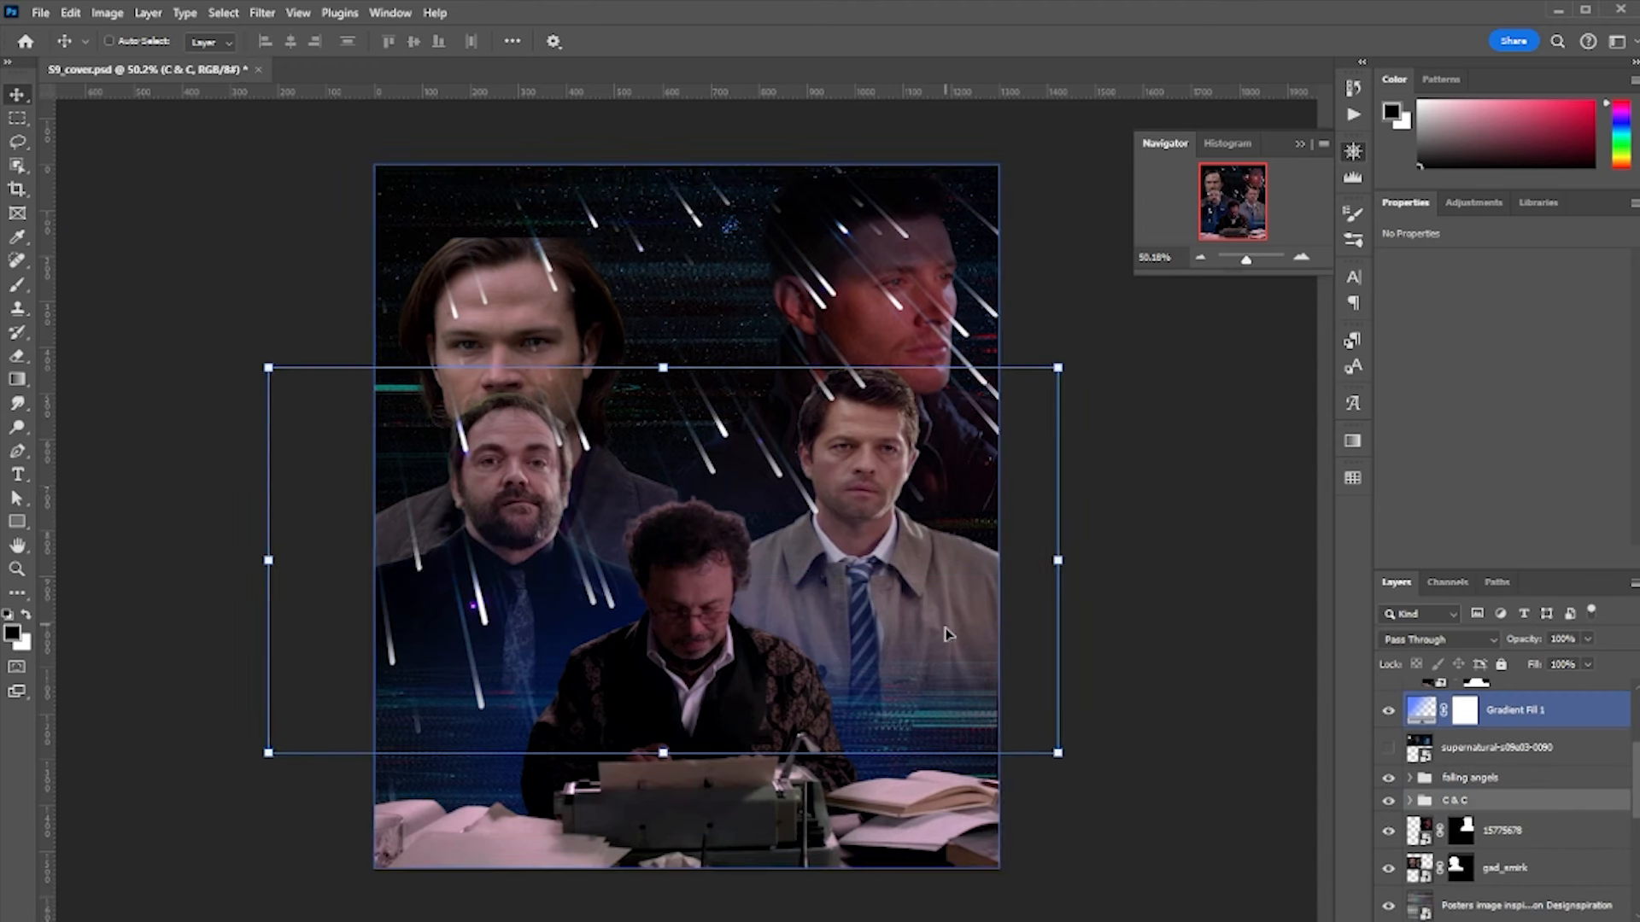
- Lower the C & C group in the S9_cover composite and reposition the figure cutouts behind the man at the typewriter
{"action": "left_click_drag", "start_coordinate": [952, 633], "coordinate": [952, 698]}
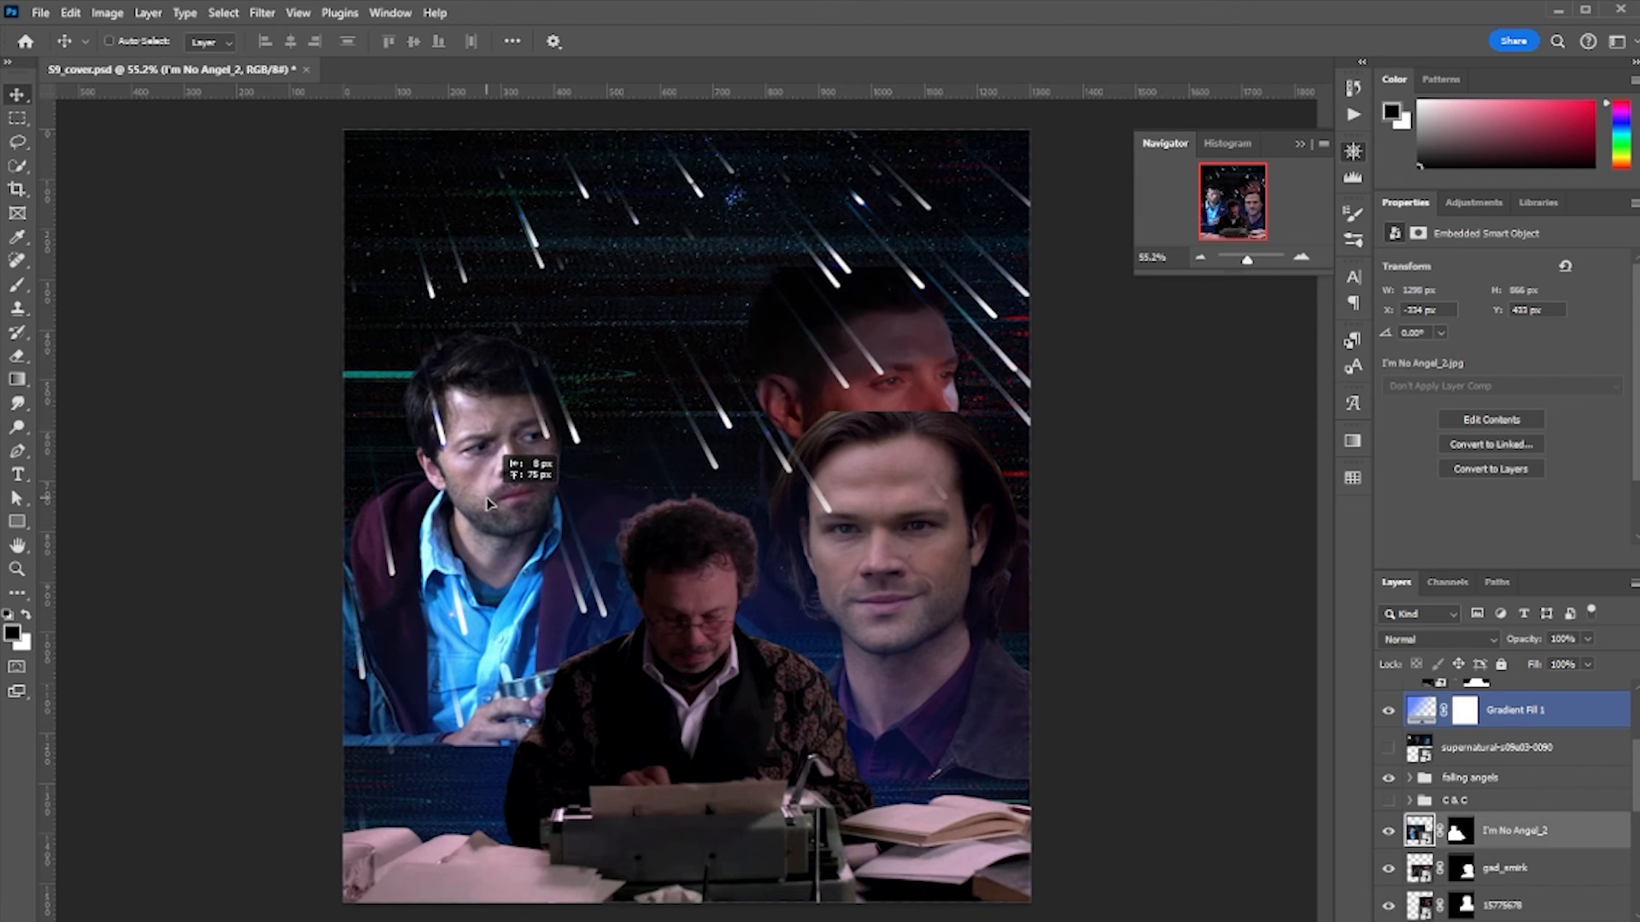
{"action": "left_click", "coordinate": [513, 465]}
{"action": "left_click", "coordinate": [889, 367]}
{"action": "left_click_drag", "start_coordinate": [888, 368], "coordinate": [749, 278]}
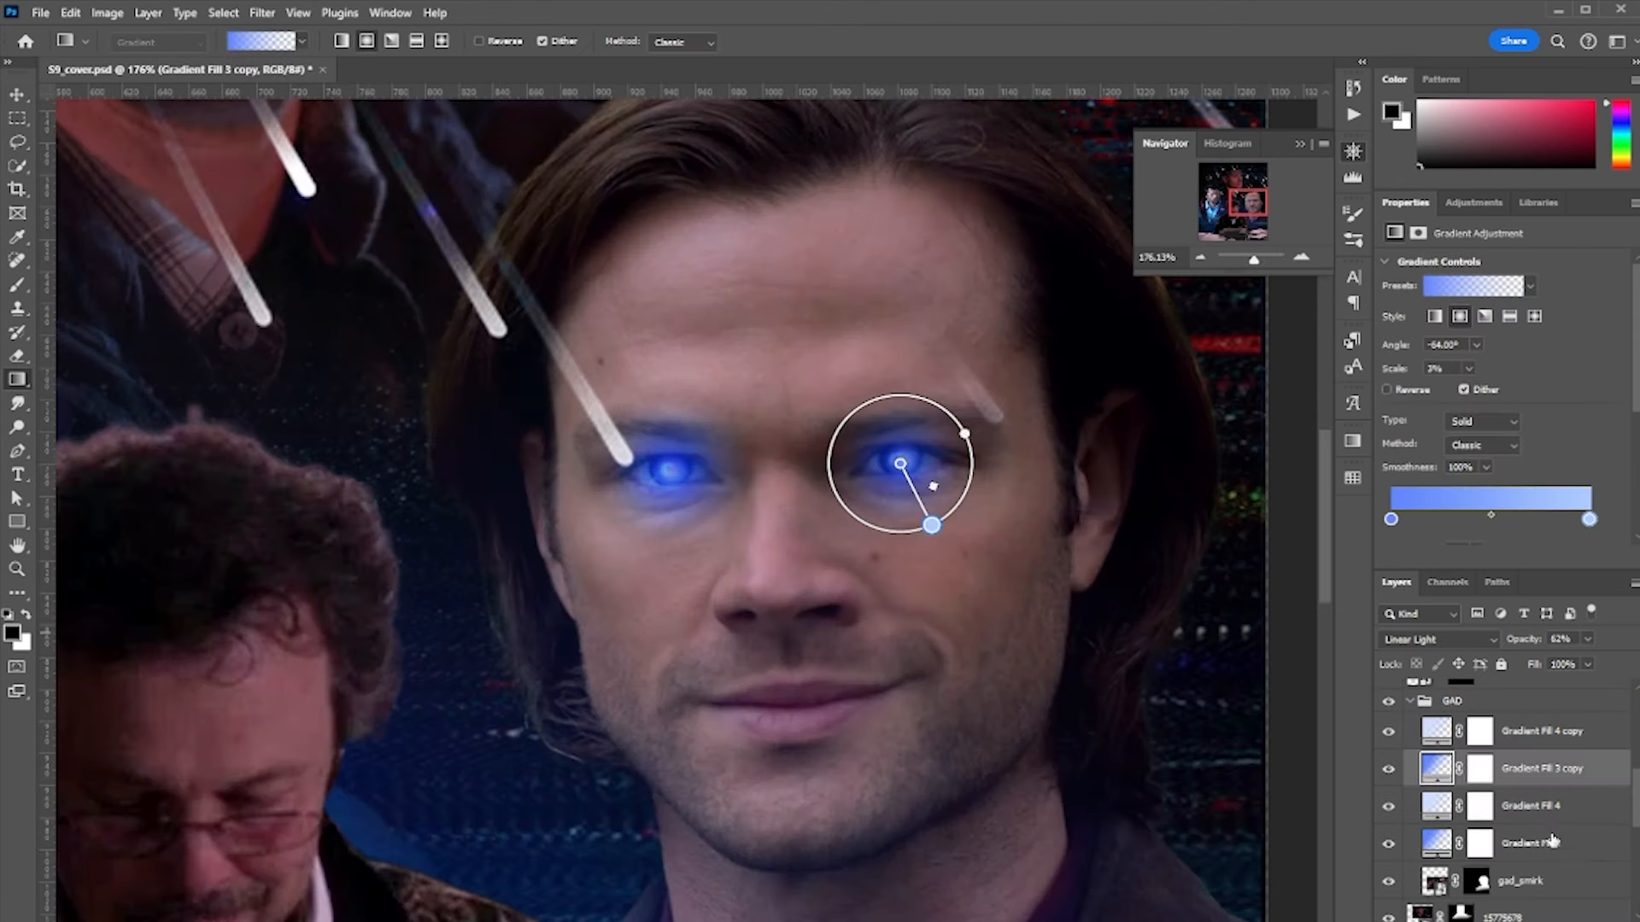
- Compare the Gradient Fill 3 and Gradient Fill 3 copy layers that make the portrait's eyes glow blue
{"action": "left_click", "coordinate": [1553, 843]}
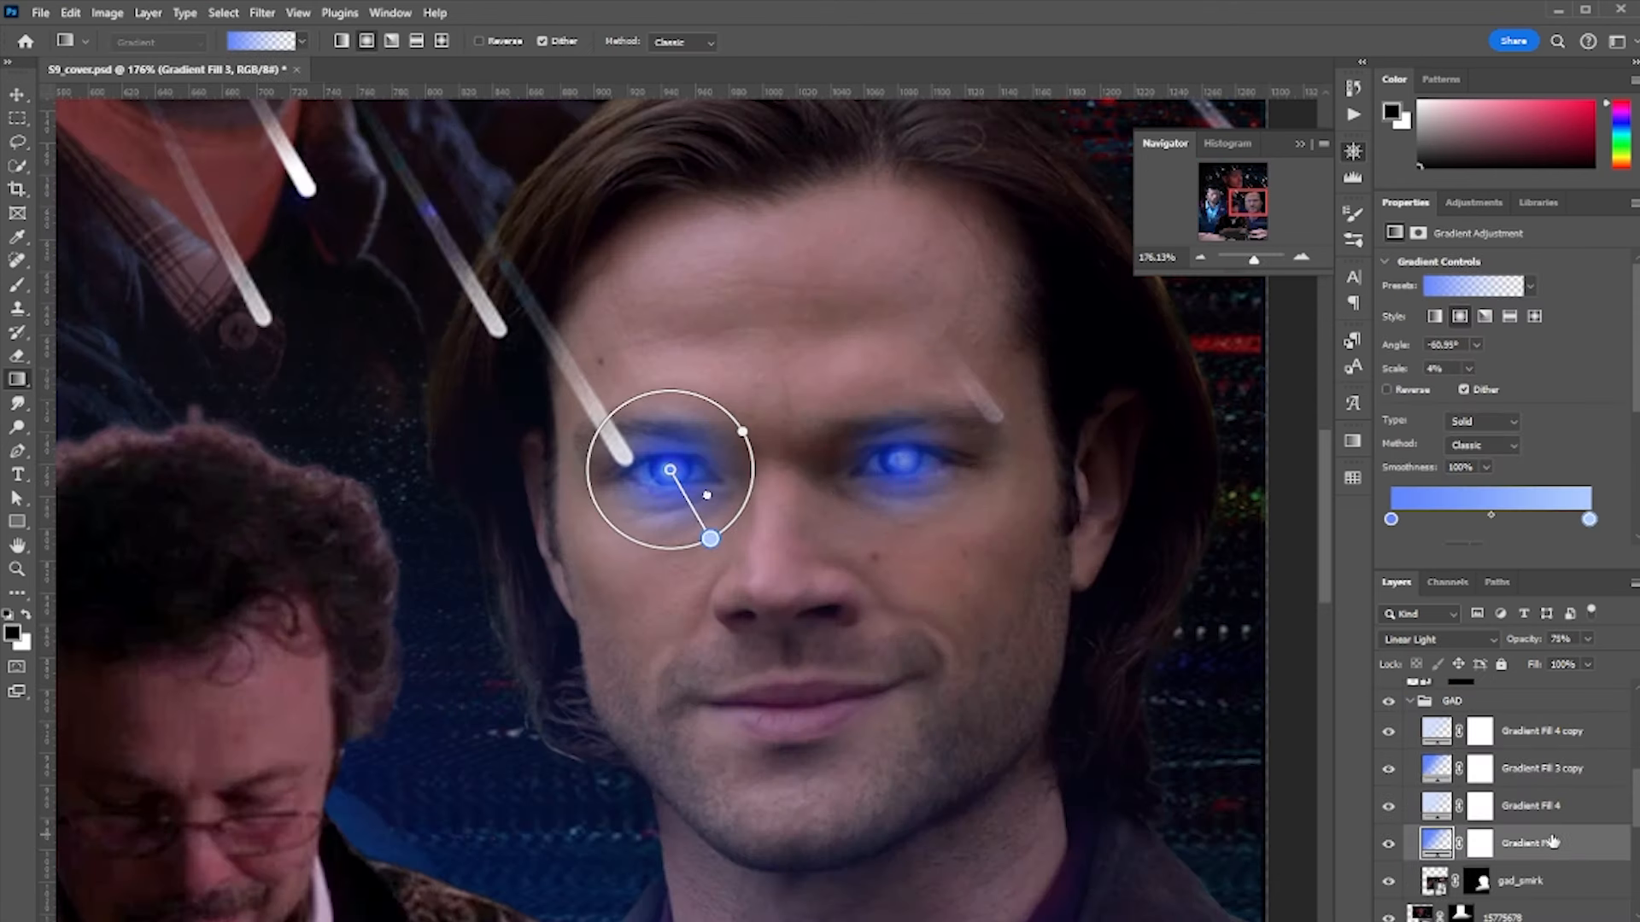
{"action": "left_click", "coordinate": [1552, 766]}
- Replace item 12 on the receipt with PEACH COBBLER and set its price to 06.04
{"action": "left_click_drag", "start_coordinate": [664, 652], "coordinate": [572, 651]}
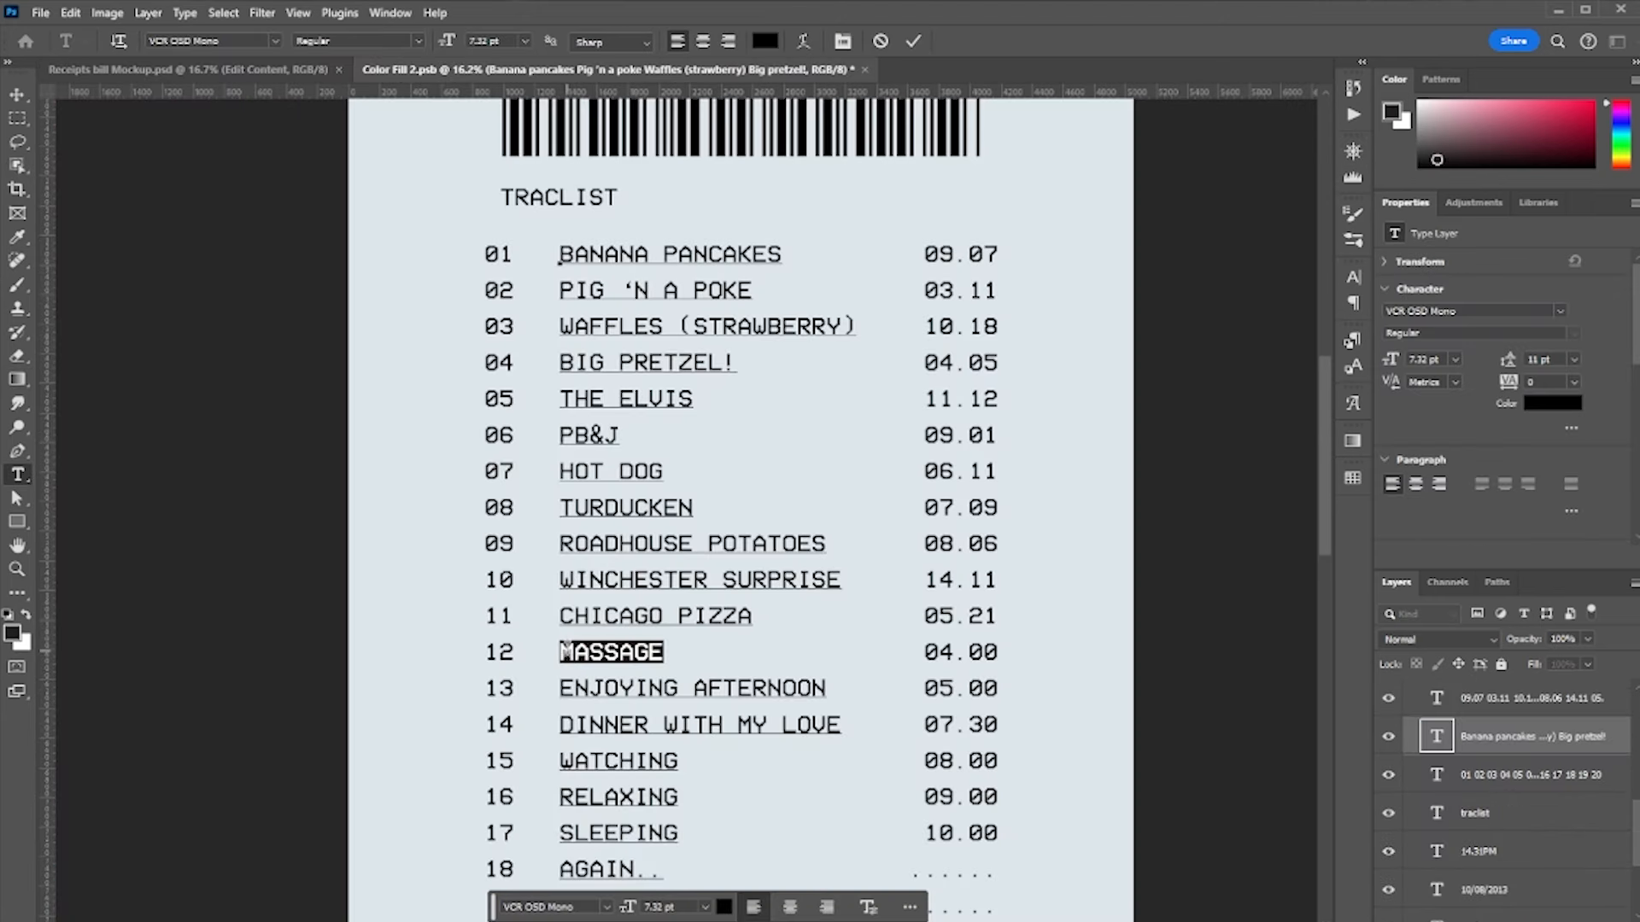
{"action": "type", "text": "PEACH COBBLER"}
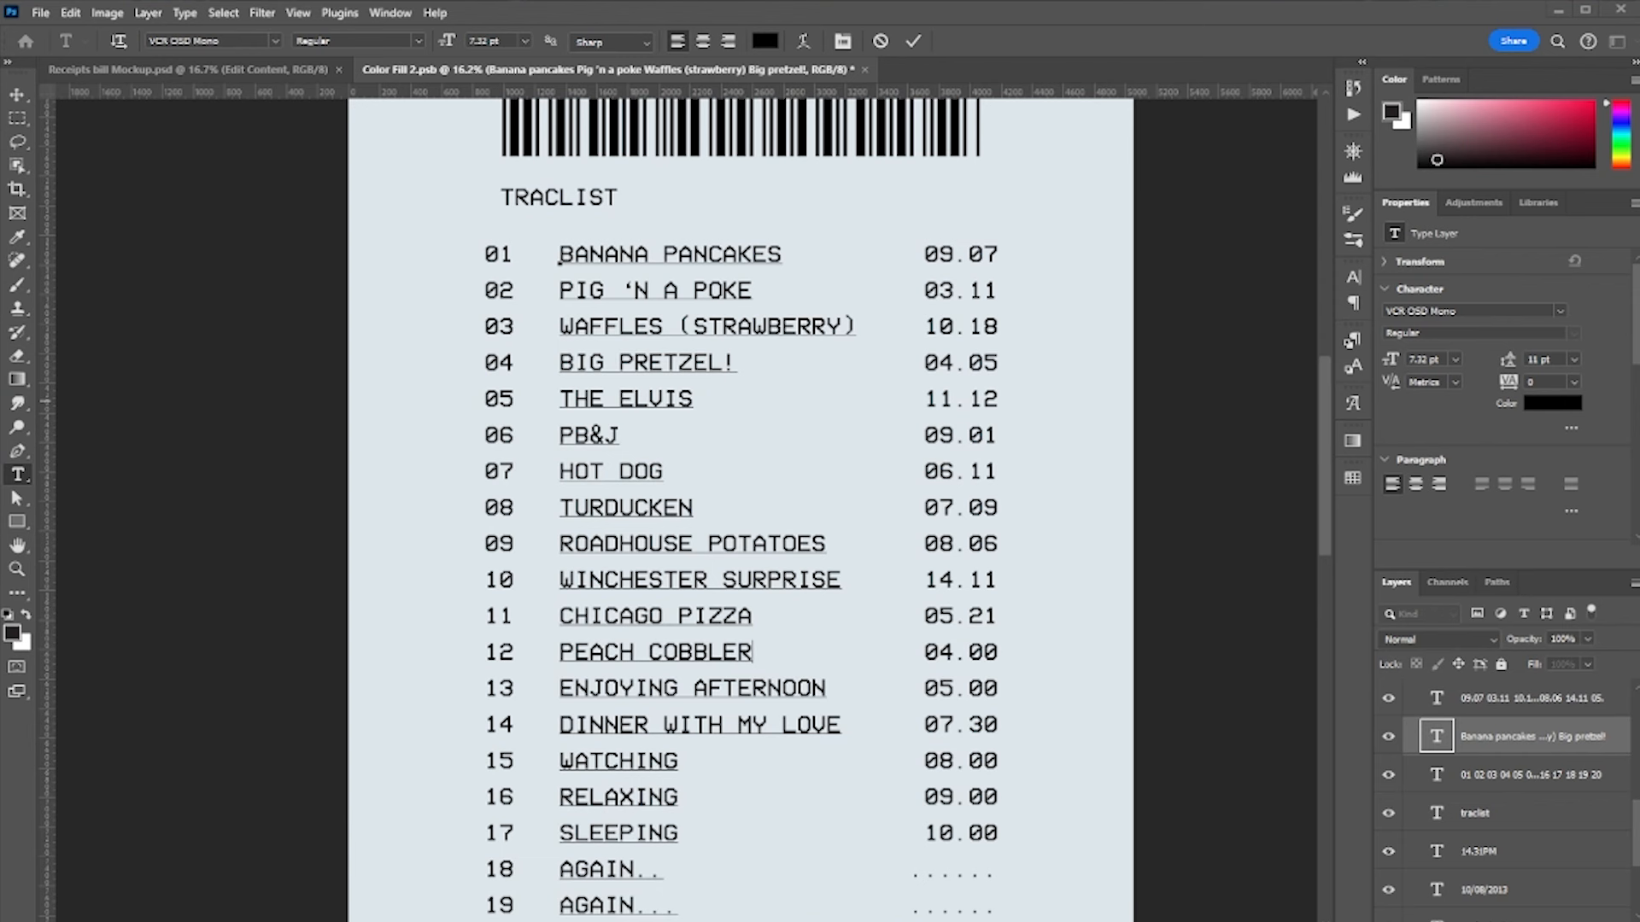
{"action": "left_click", "coordinate": [951, 652]}
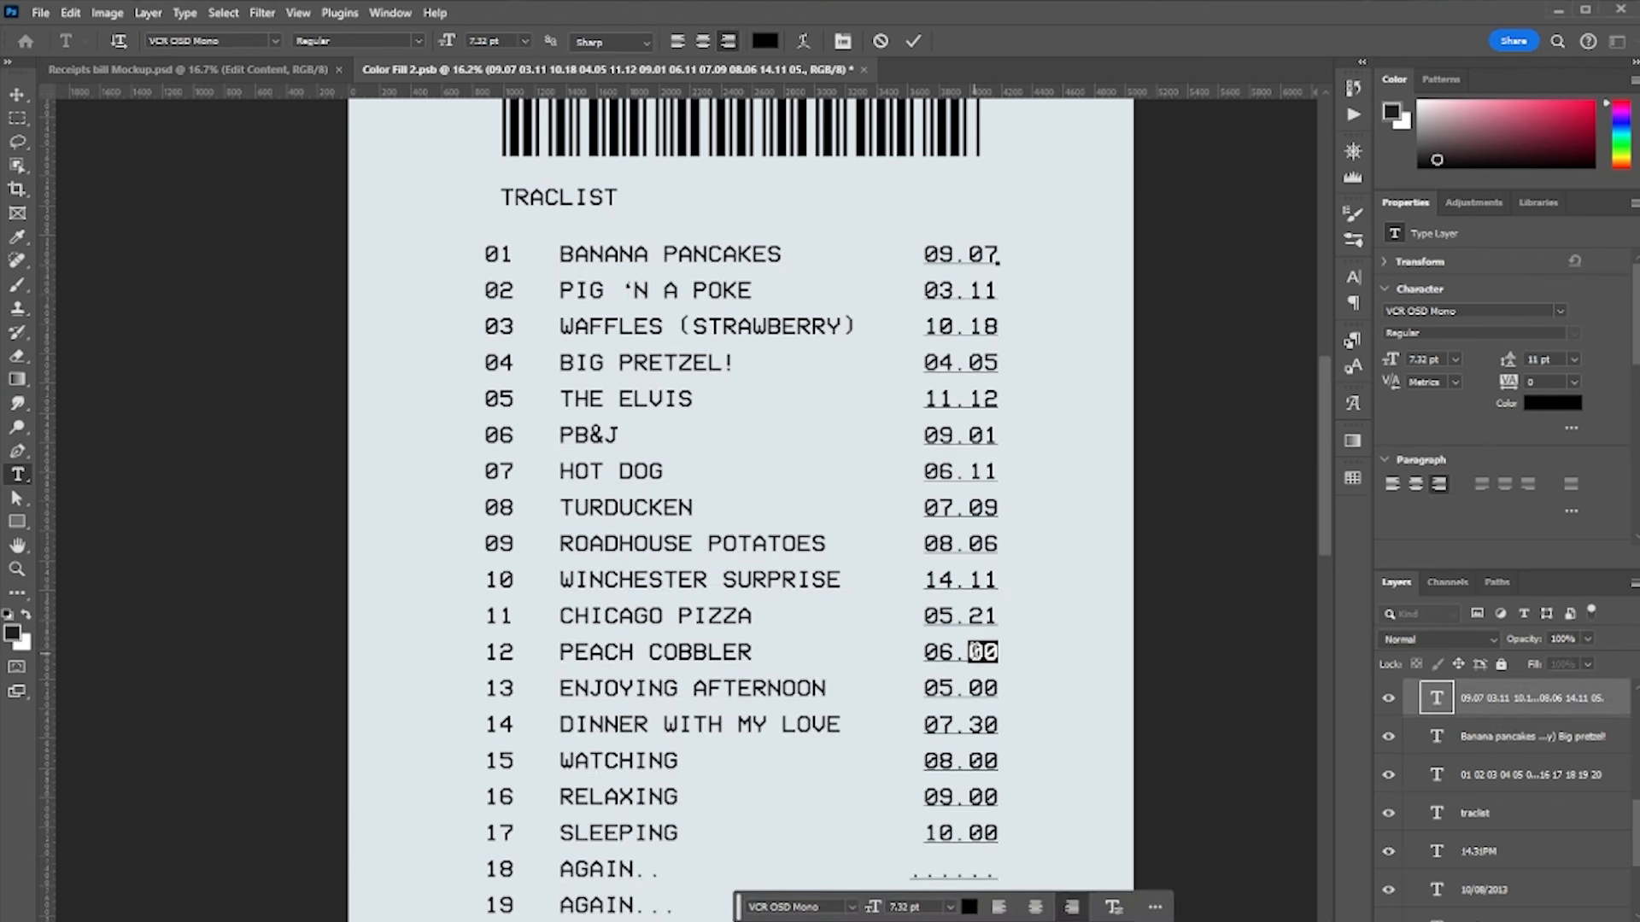
- Change receipt item 13 to APPLE PIE priced 01.11 and item 14 to BOURBON PECAN PIE, and start editing item 14's price
{"action": "left_click", "coordinate": [830, 688]}
{"action": "left_click_drag", "start_coordinate": [830, 688], "coordinate": [566, 688]}
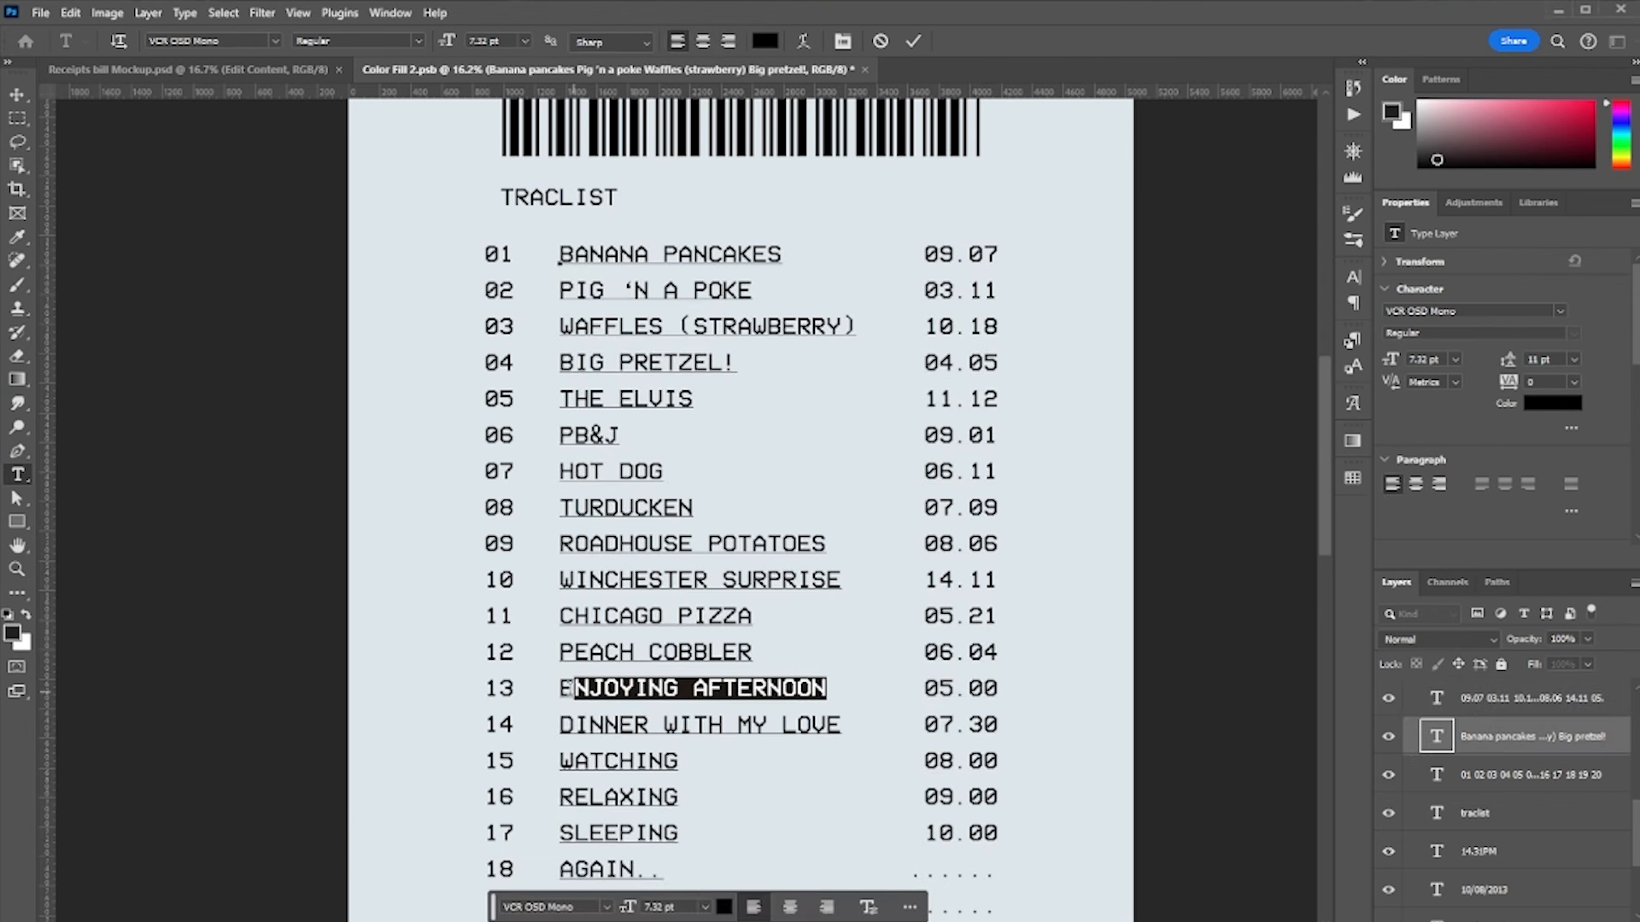
{"action": "type", "text": "APPLE PIE"}
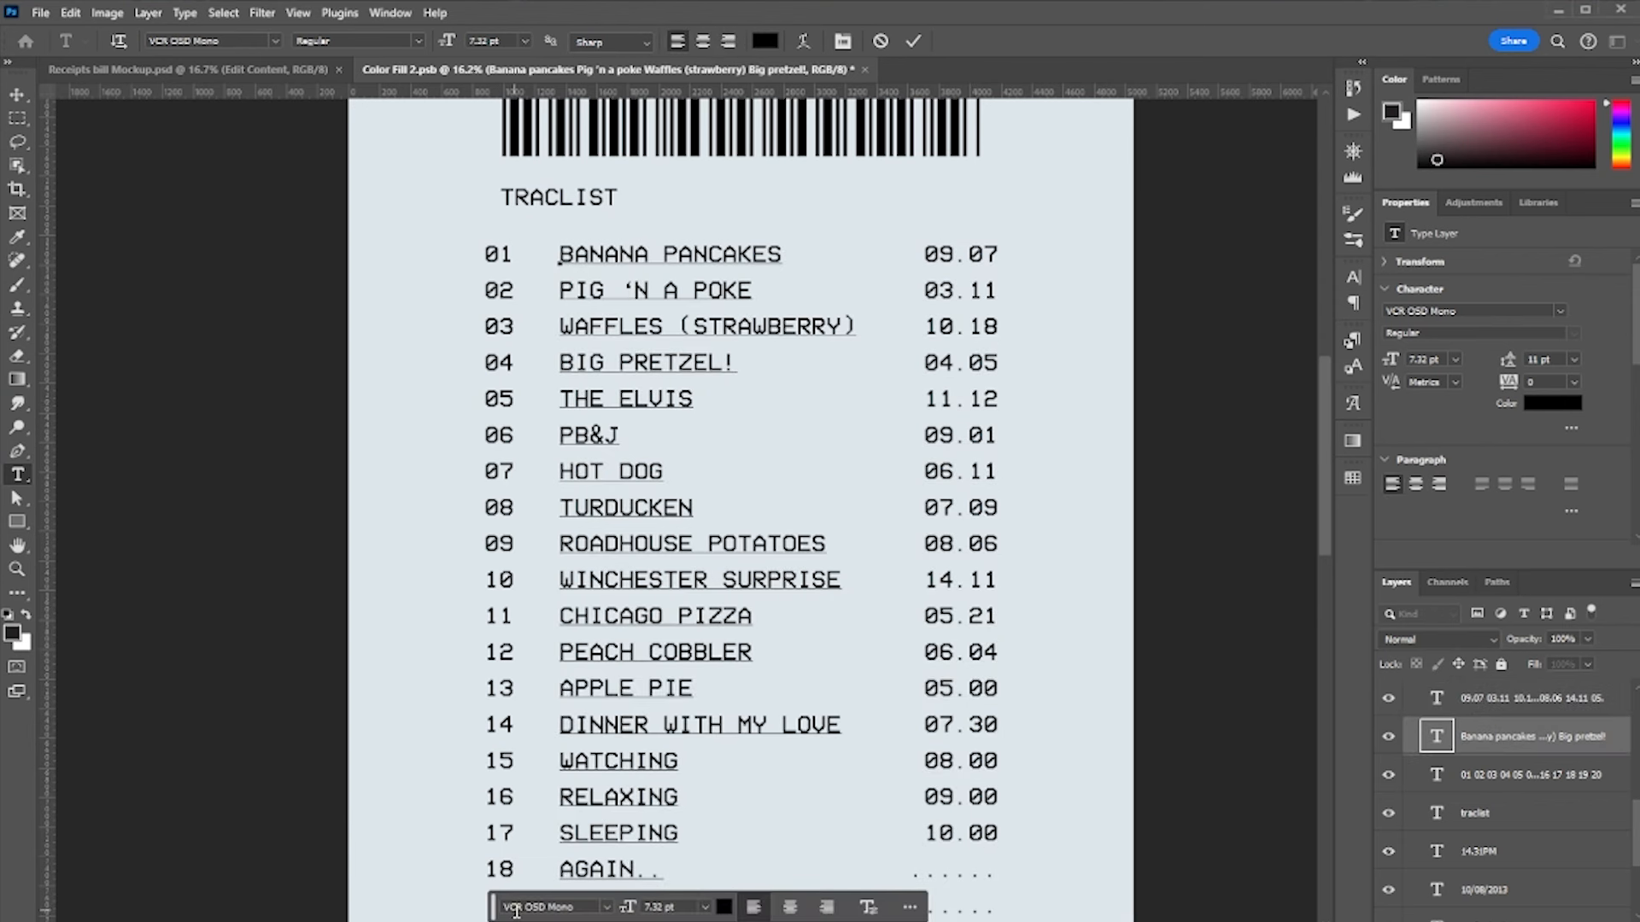
{"action": "type", "text": "PECAN PIE"}
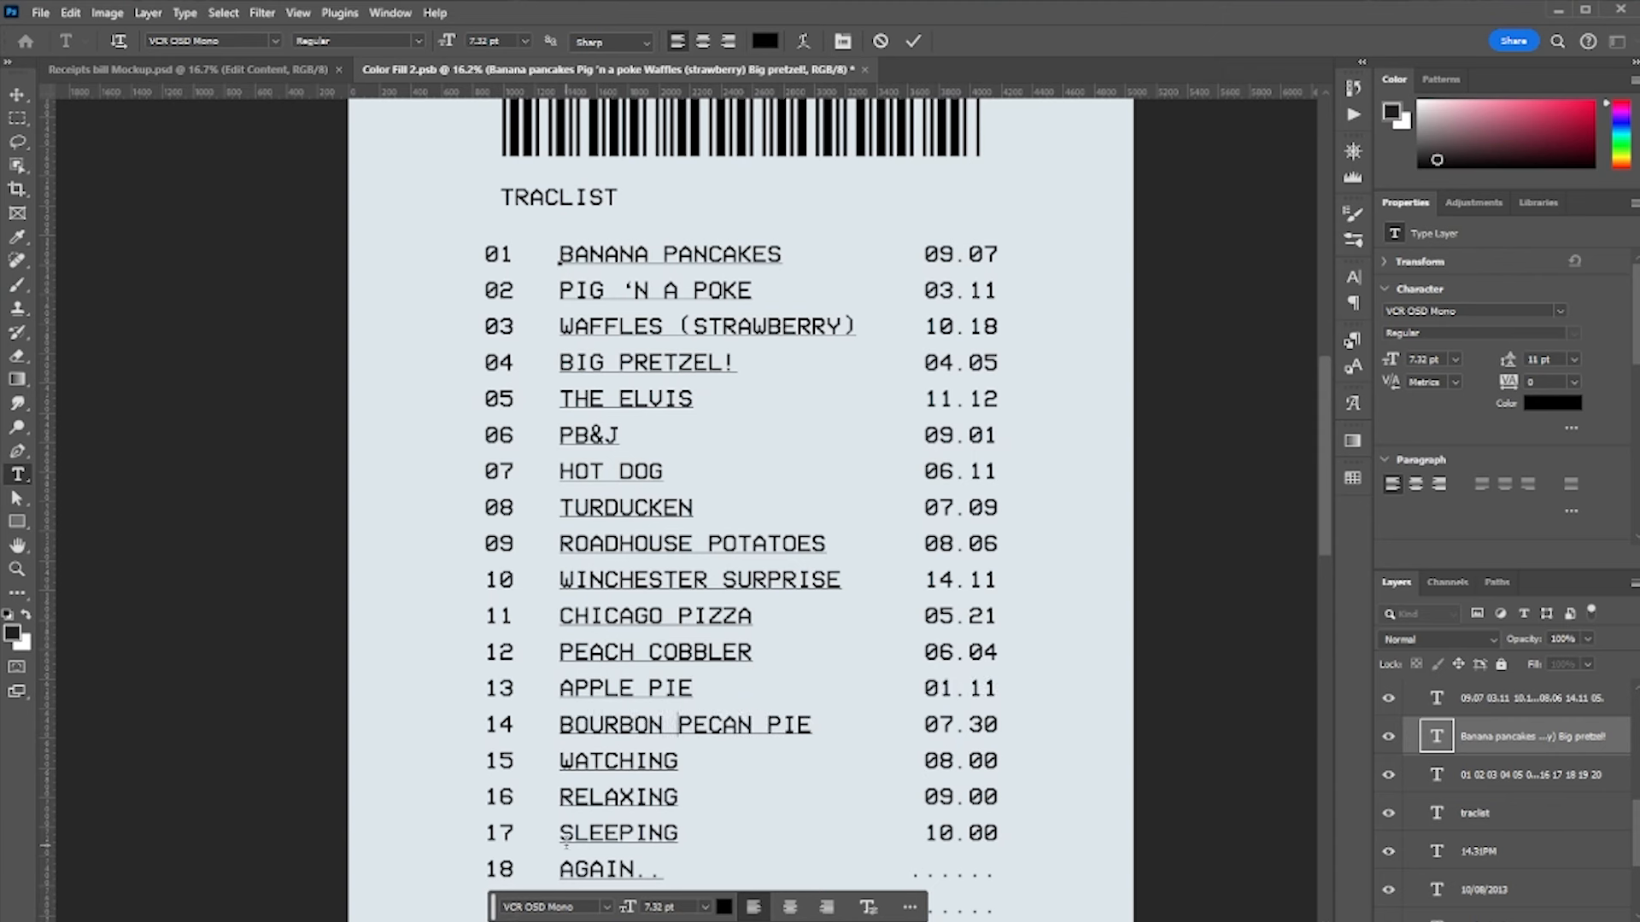
{"action": "left_click", "coordinate": [943, 725]}
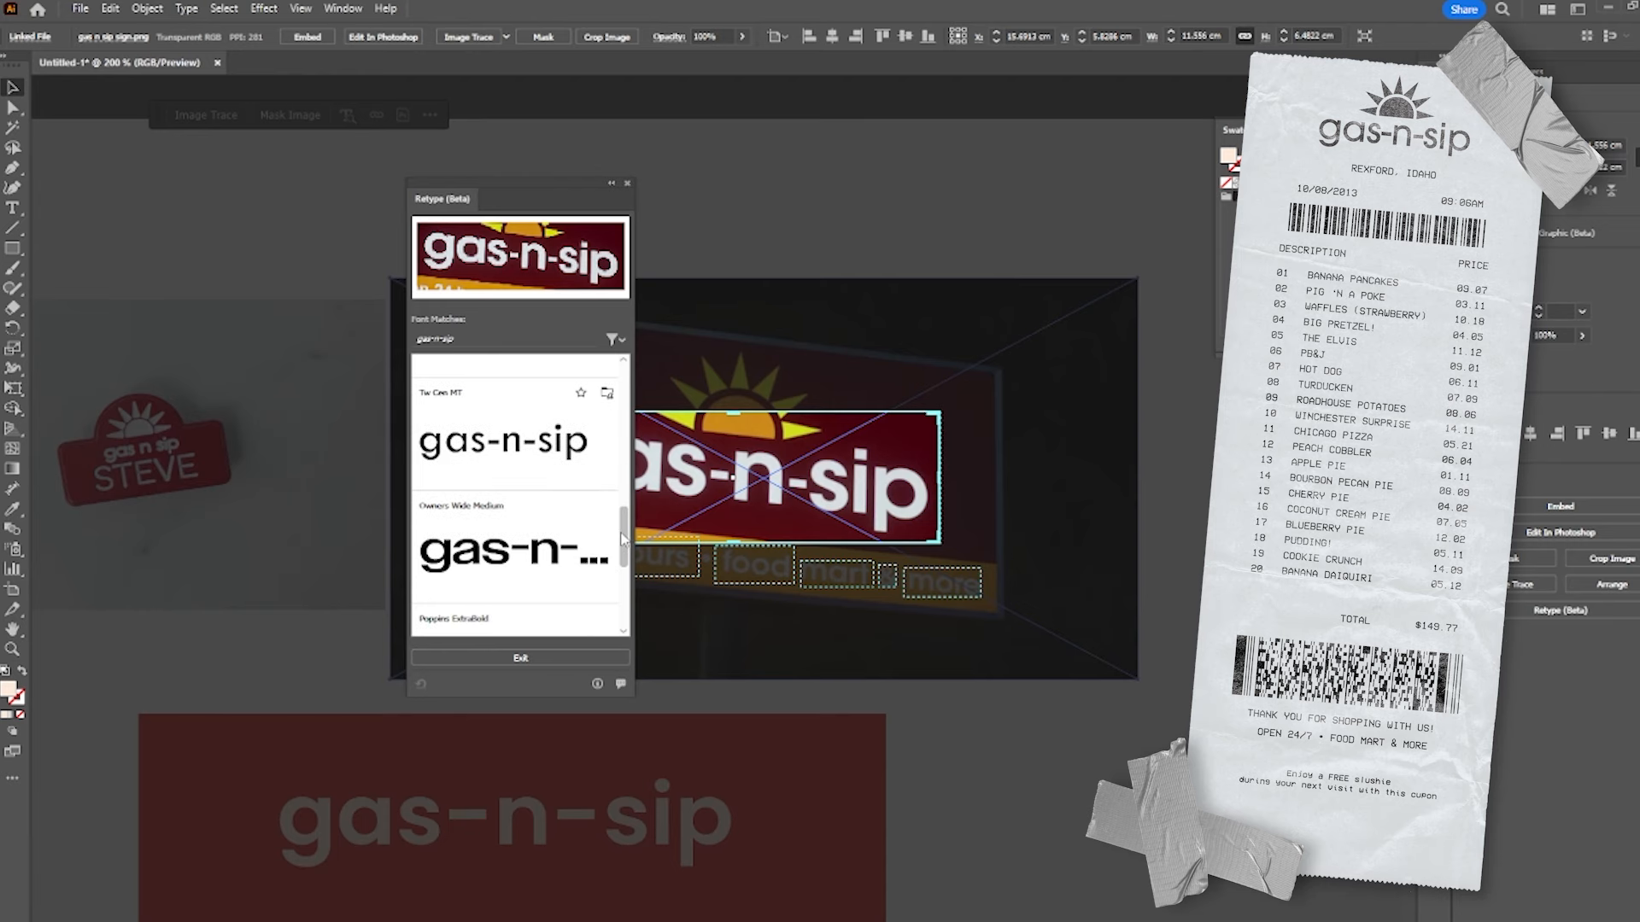
- Review the Retype font matches, and add enlarged STEVE text in ITC Avant Garde Gothic Medium beneath the gas-n-sip lettering on the red rectangle
{"action": "scroll", "coordinate": [618, 562], "scroll_direction": "down", "scroll_amount": 5}
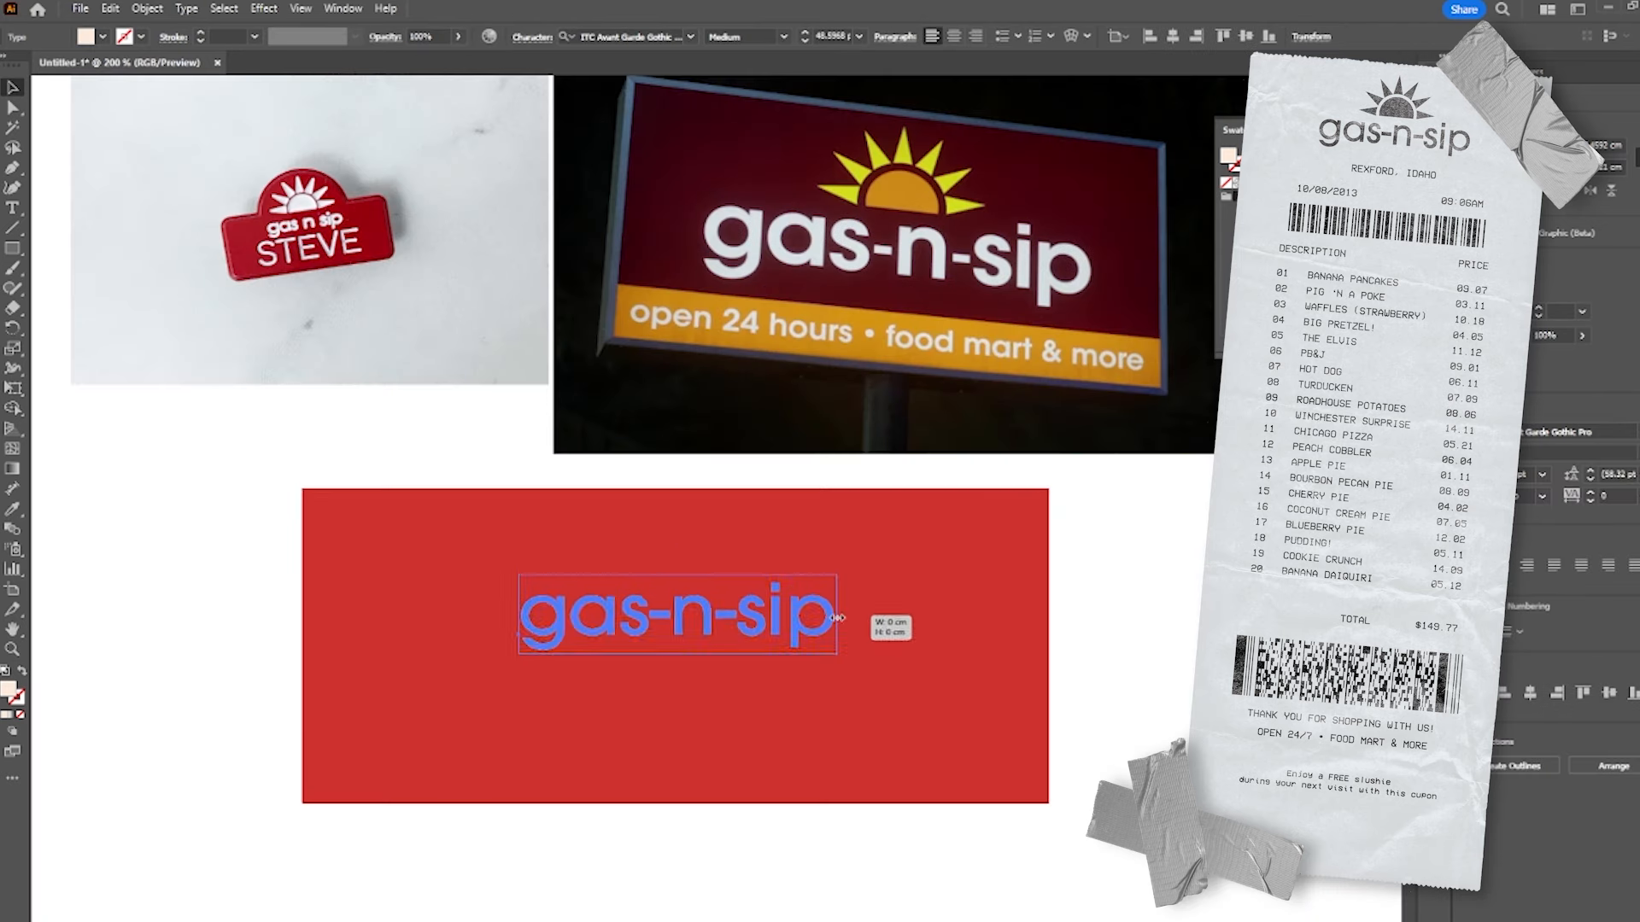
{"action": "left_click_drag", "start_coordinate": [837, 617], "coordinate": [835, 669]}
{"action": "double_click", "coordinate": [675, 670]}
{"action": "key", "text": "ctrl+a"}
{"action": "type", "text": "STEV"}
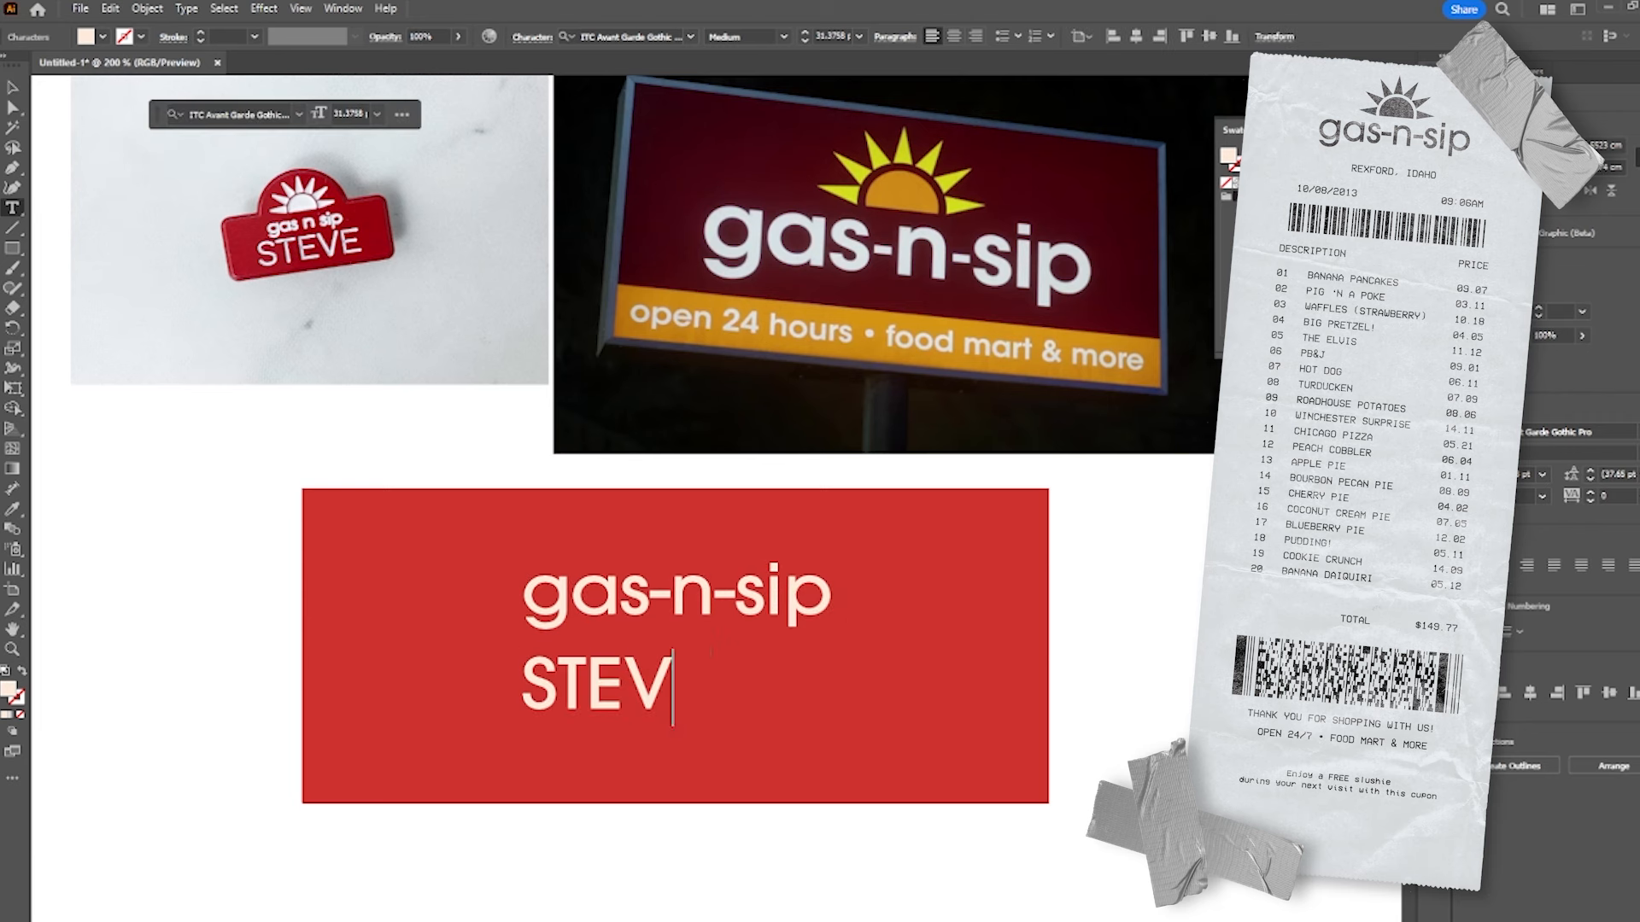
{"action": "type", "text": "E"}
{"action": "key", "text": "ctrl+a"}
{"action": "key", "text": "ctrl+shift+period"}
{"action": "key", "text": "ctrl+shift+period"}
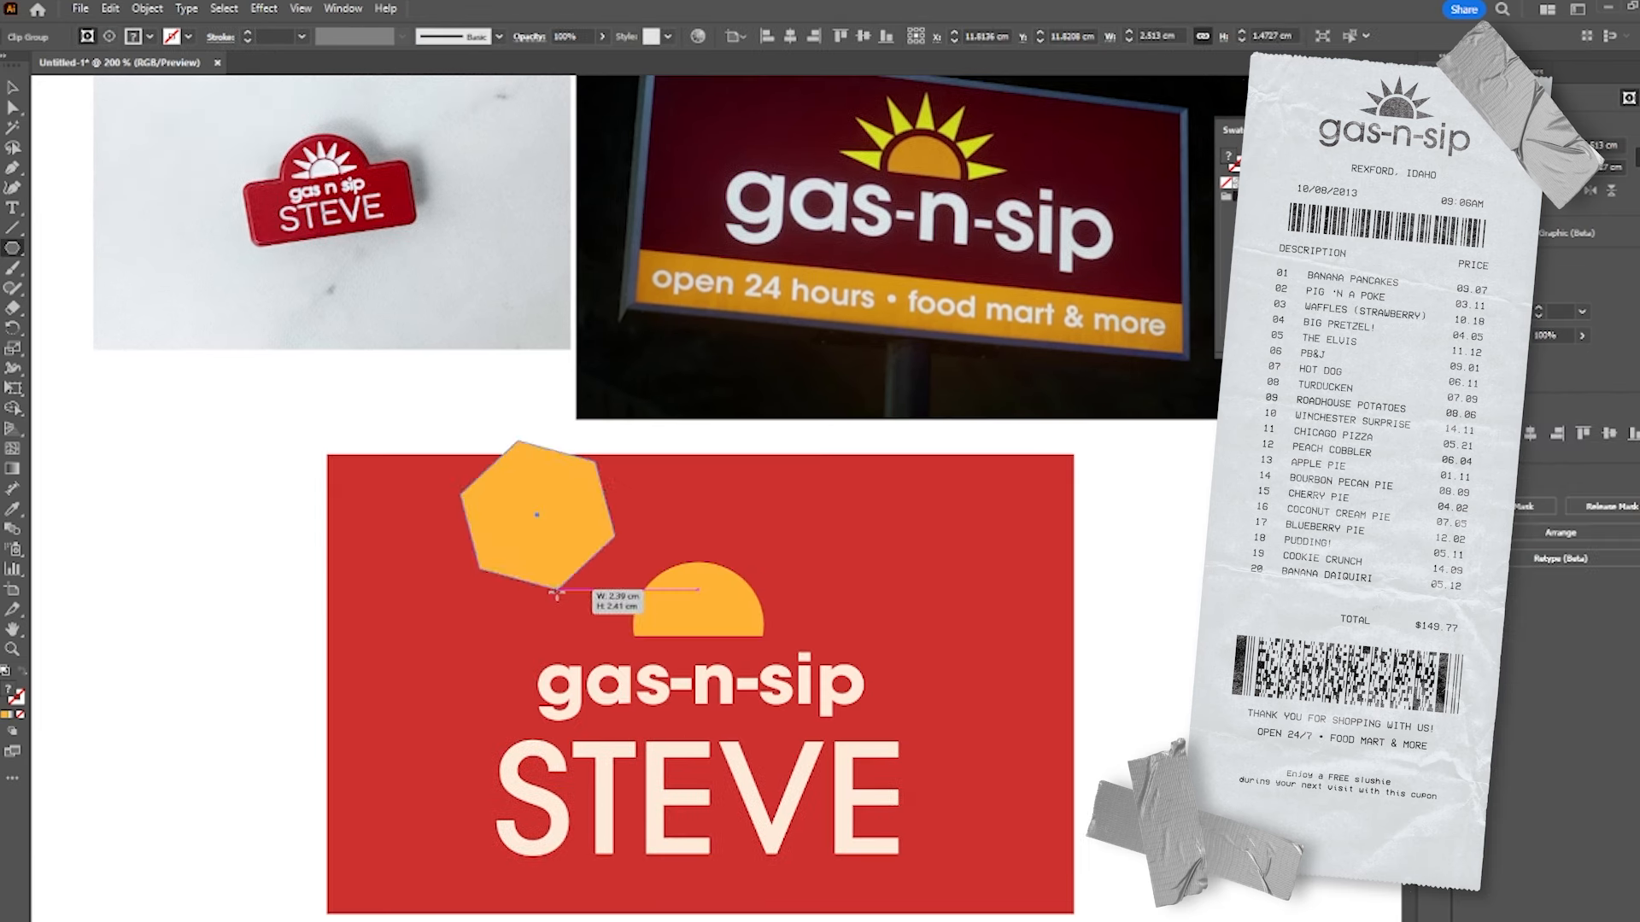
- Draw a triangular sun ray and adjust the number of instances in its yellow radial repeat around the orange half circle
{"action": "key", "text": "Down"}
{"action": "key", "text": "Down"}
{"action": "key", "text": "Down"}
{"action": "left_click_drag", "start_coordinate": [556, 591], "coordinate": [534, 571]}
{"action": "key", "text": "v"}
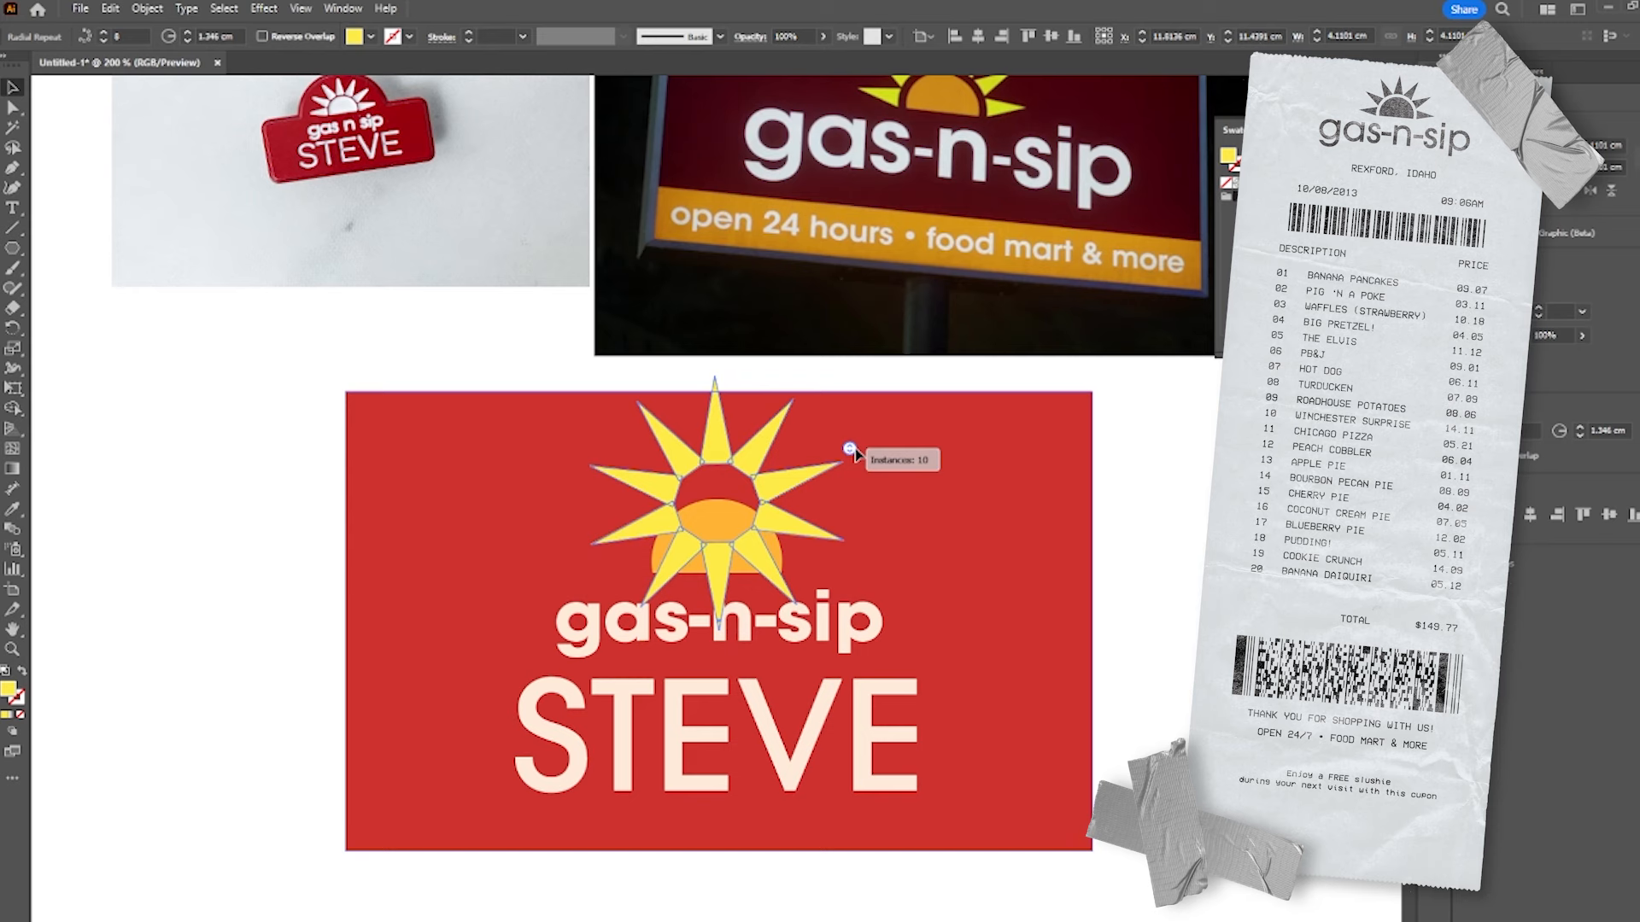
{"action": "left_click_drag", "start_coordinate": [855, 456], "coordinate": [850, 471]}
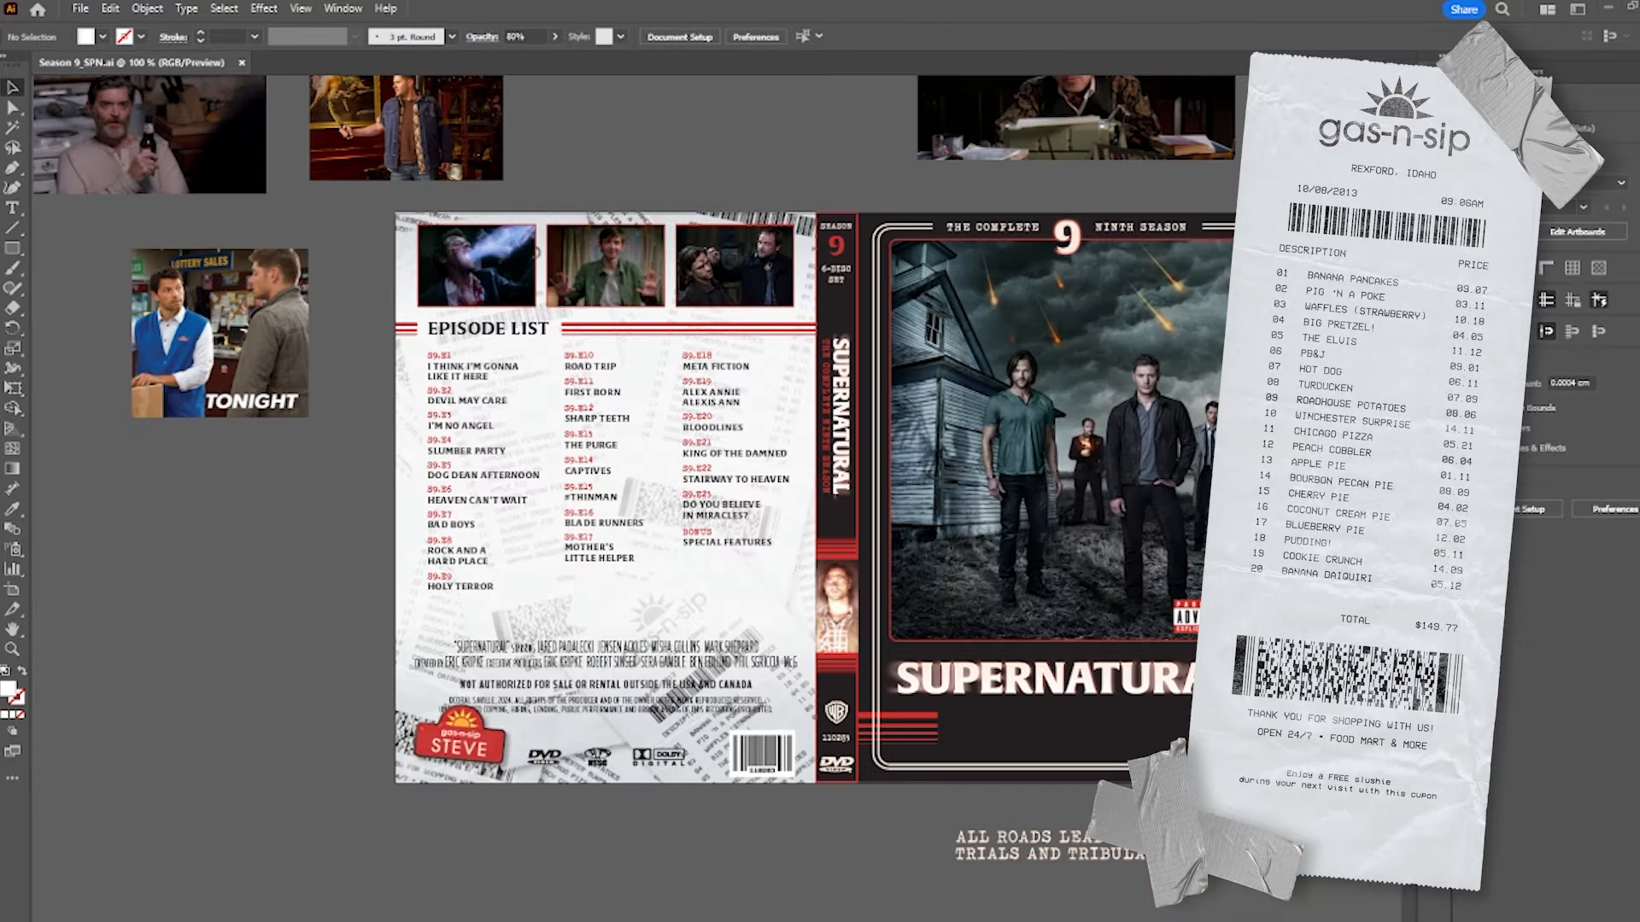
- Rotate the angled gas-n-sip receipt slightly in the back cover's background collage and move it up and to the left
{"action": "scroll", "coordinate": [513, 529], "scroll_direction": "up", "scroll_amount": 2}
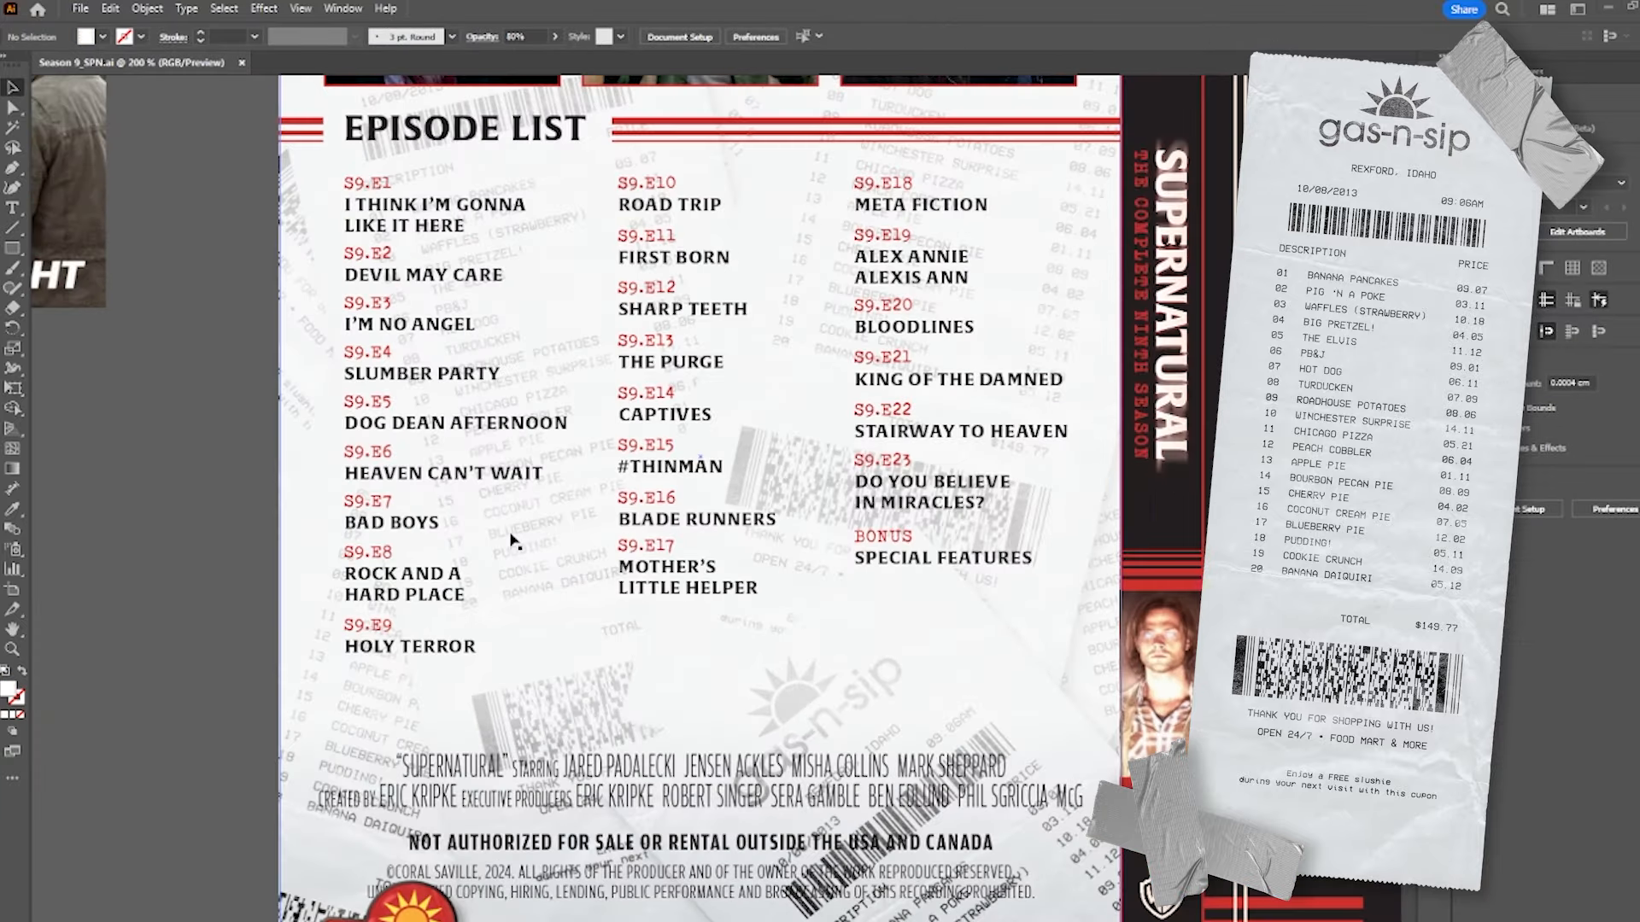
{"action": "scroll", "coordinate": [1018, 884], "scroll_direction": "down", "scroll_amount": 3}
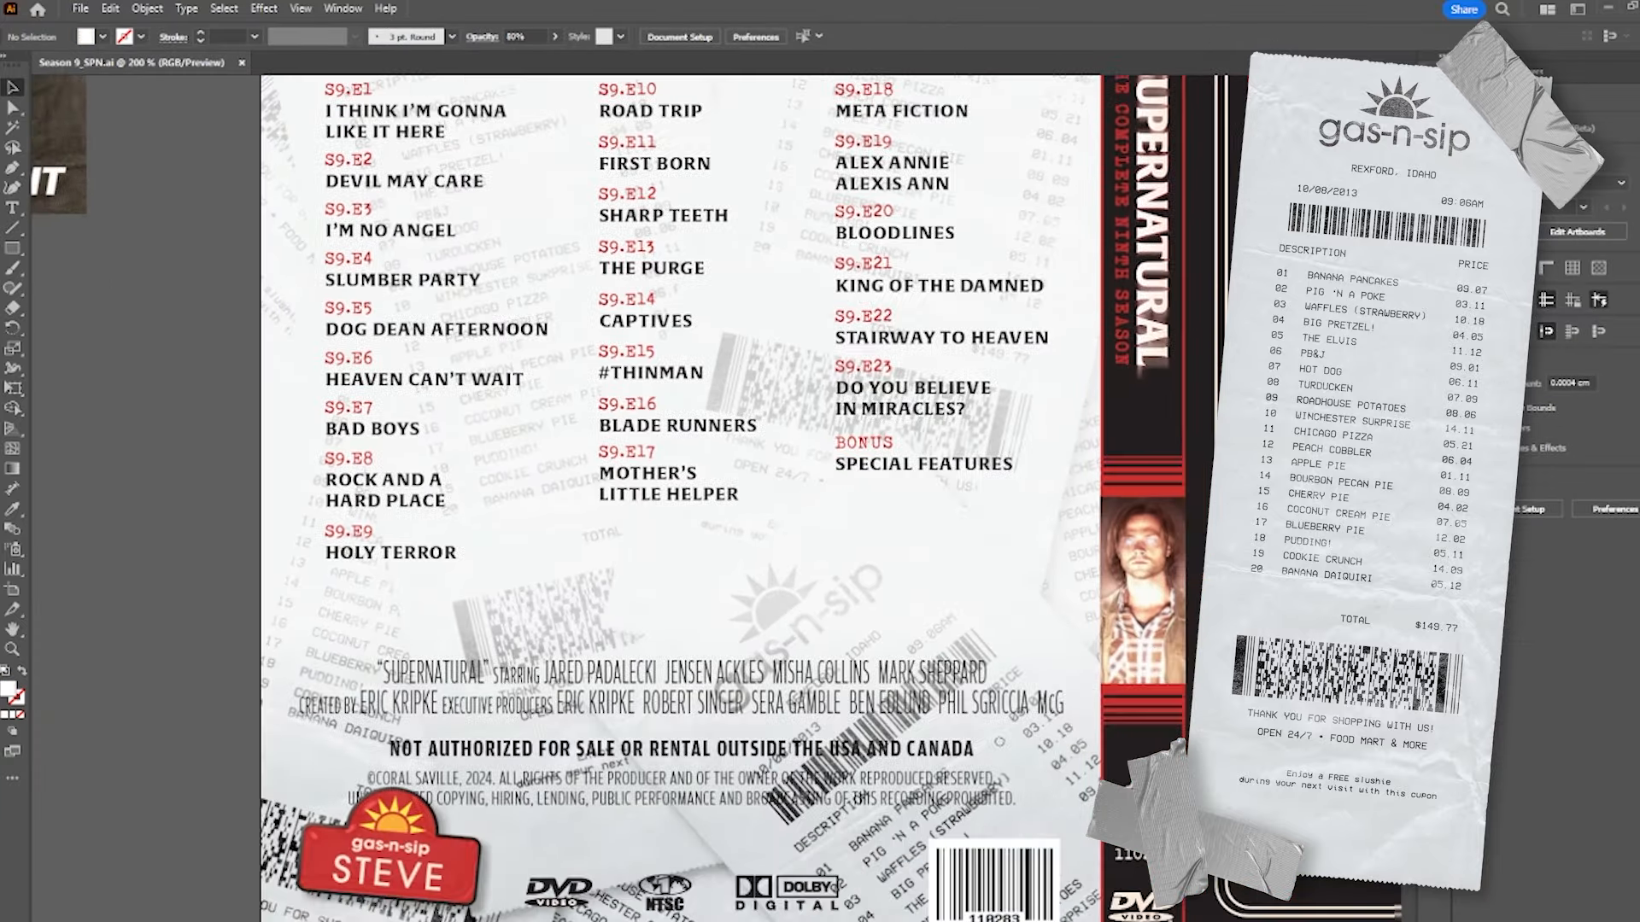
{"action": "left_click_drag", "start_coordinate": [846, 838], "coordinate": [972, 493]}
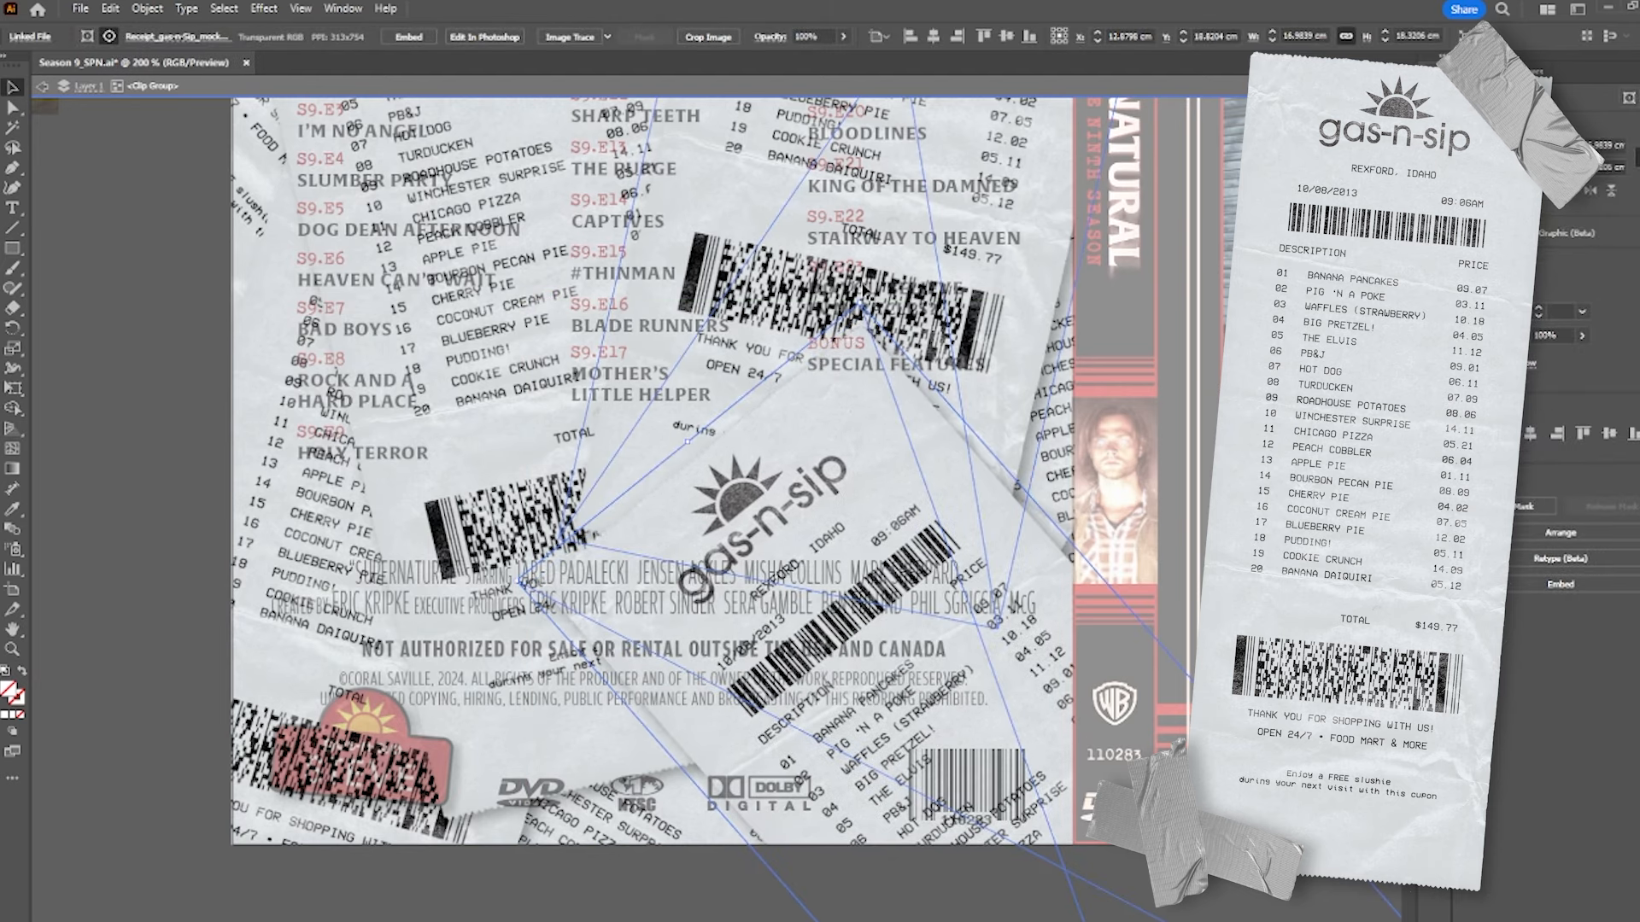
{"action": "left_click_drag", "start_coordinate": [863, 296], "coordinate": [883, 294]}
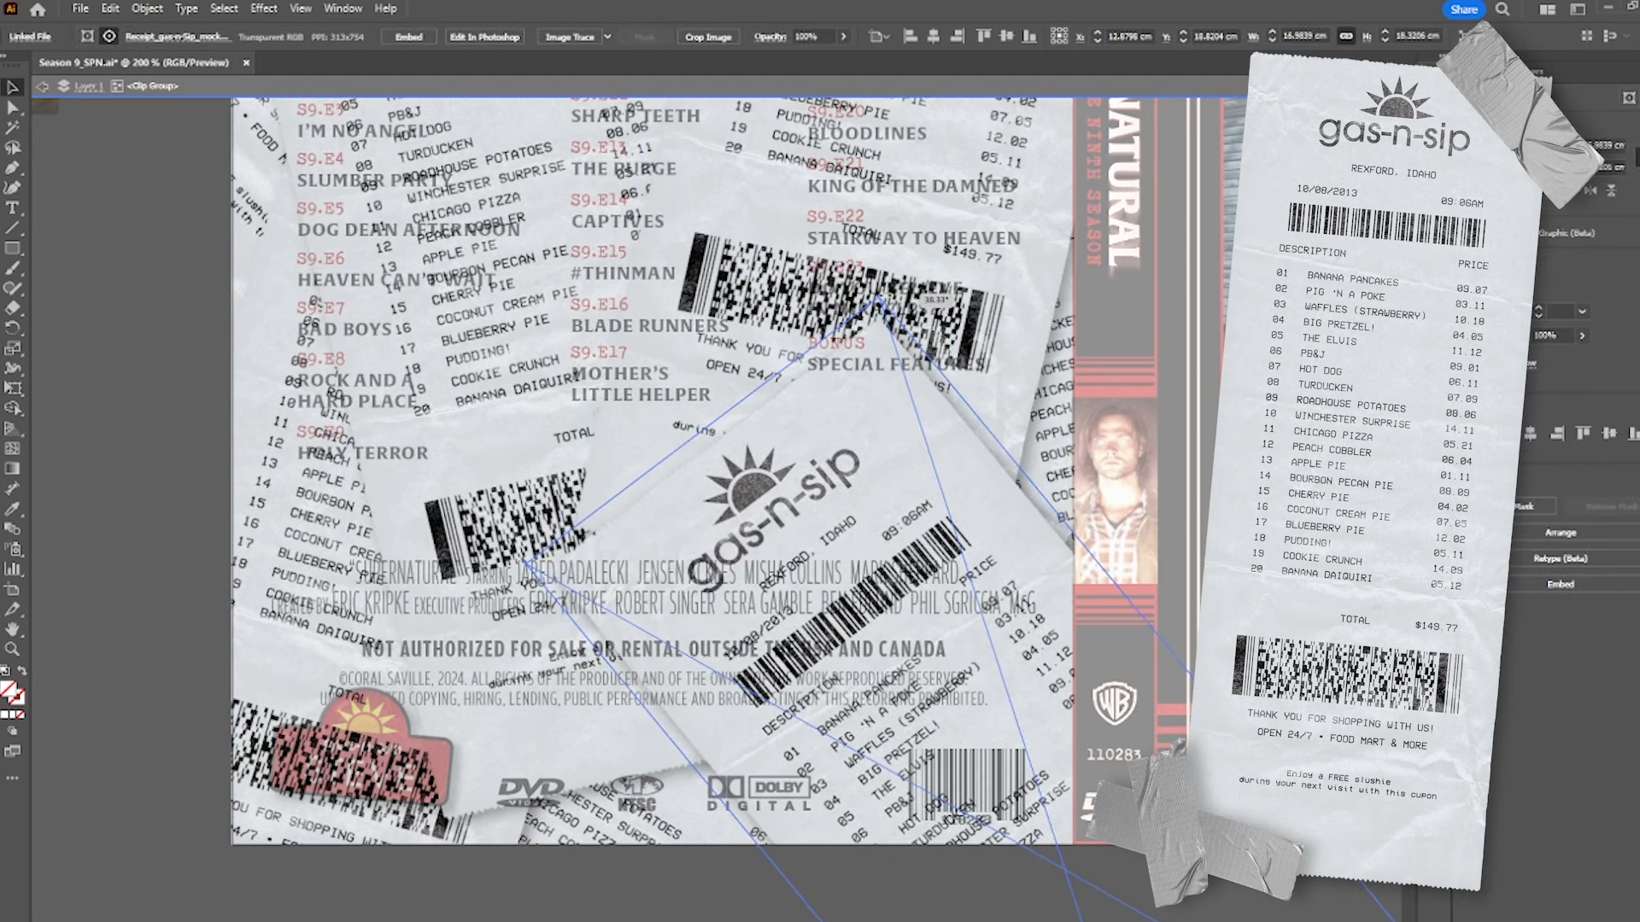
{"action": "left_click_drag", "start_coordinate": [851, 443], "coordinate": [803, 416]}
{"action": "left_click_drag", "start_coordinate": [684, 473], "coordinate": [684, 473]}
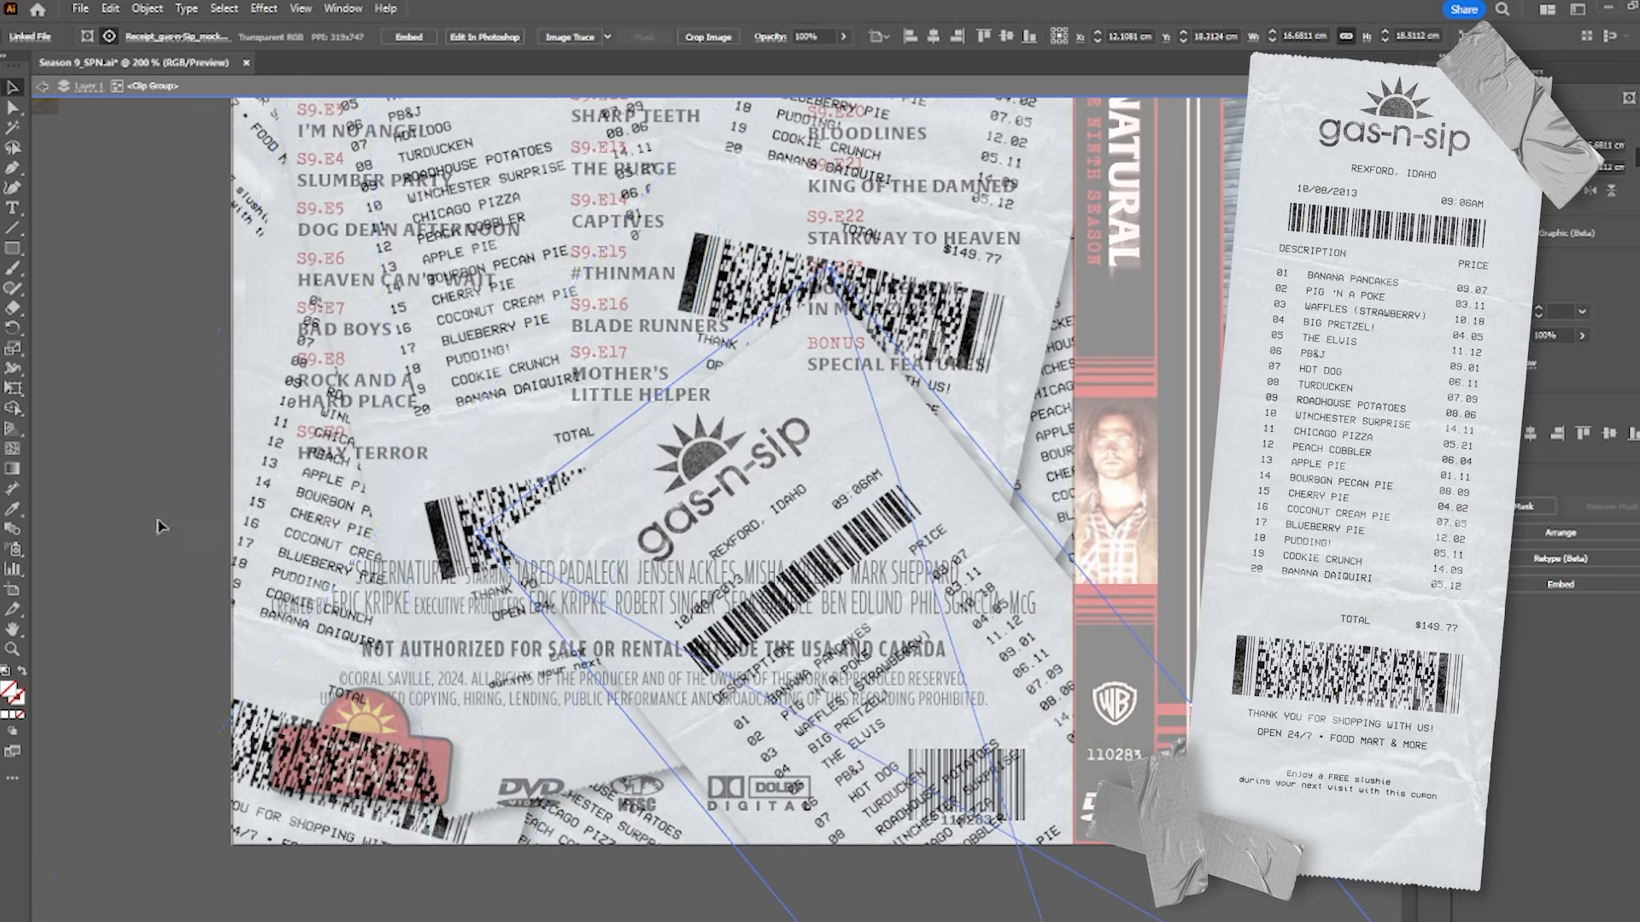
- Centre the starburst on the comet's glowing head, enlarge it to about 1.14 cm wide, and activate editing of its radial gradient
{"action": "left_click", "coordinate": [160, 526]}
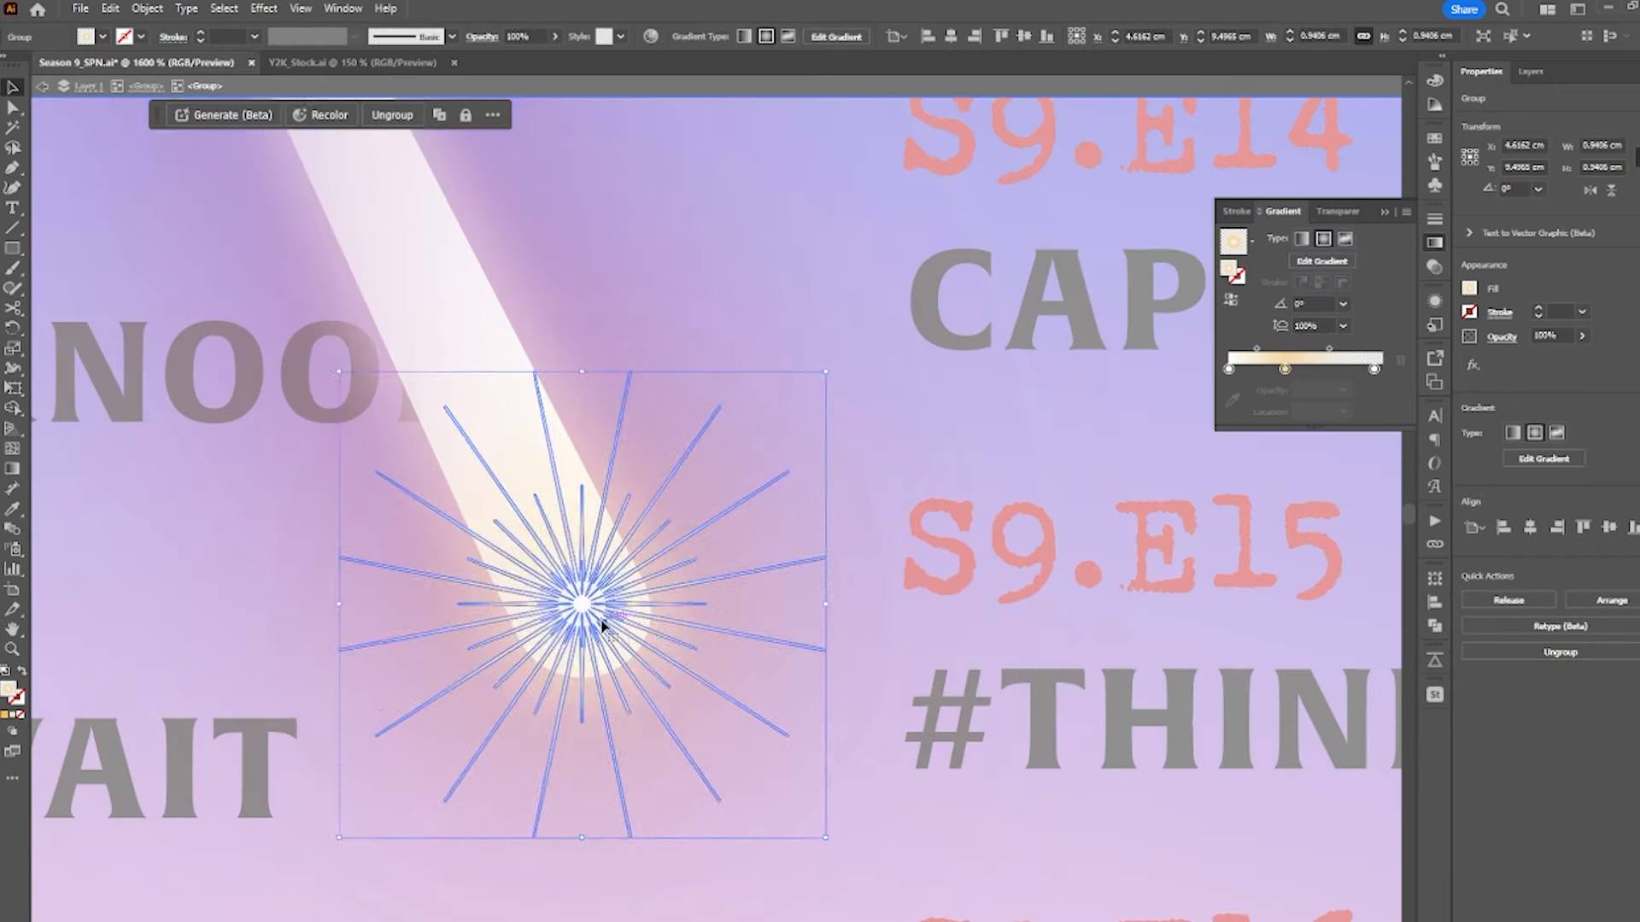
{"action": "left_click_drag", "start_coordinate": [593, 628], "coordinate": [597, 638]}
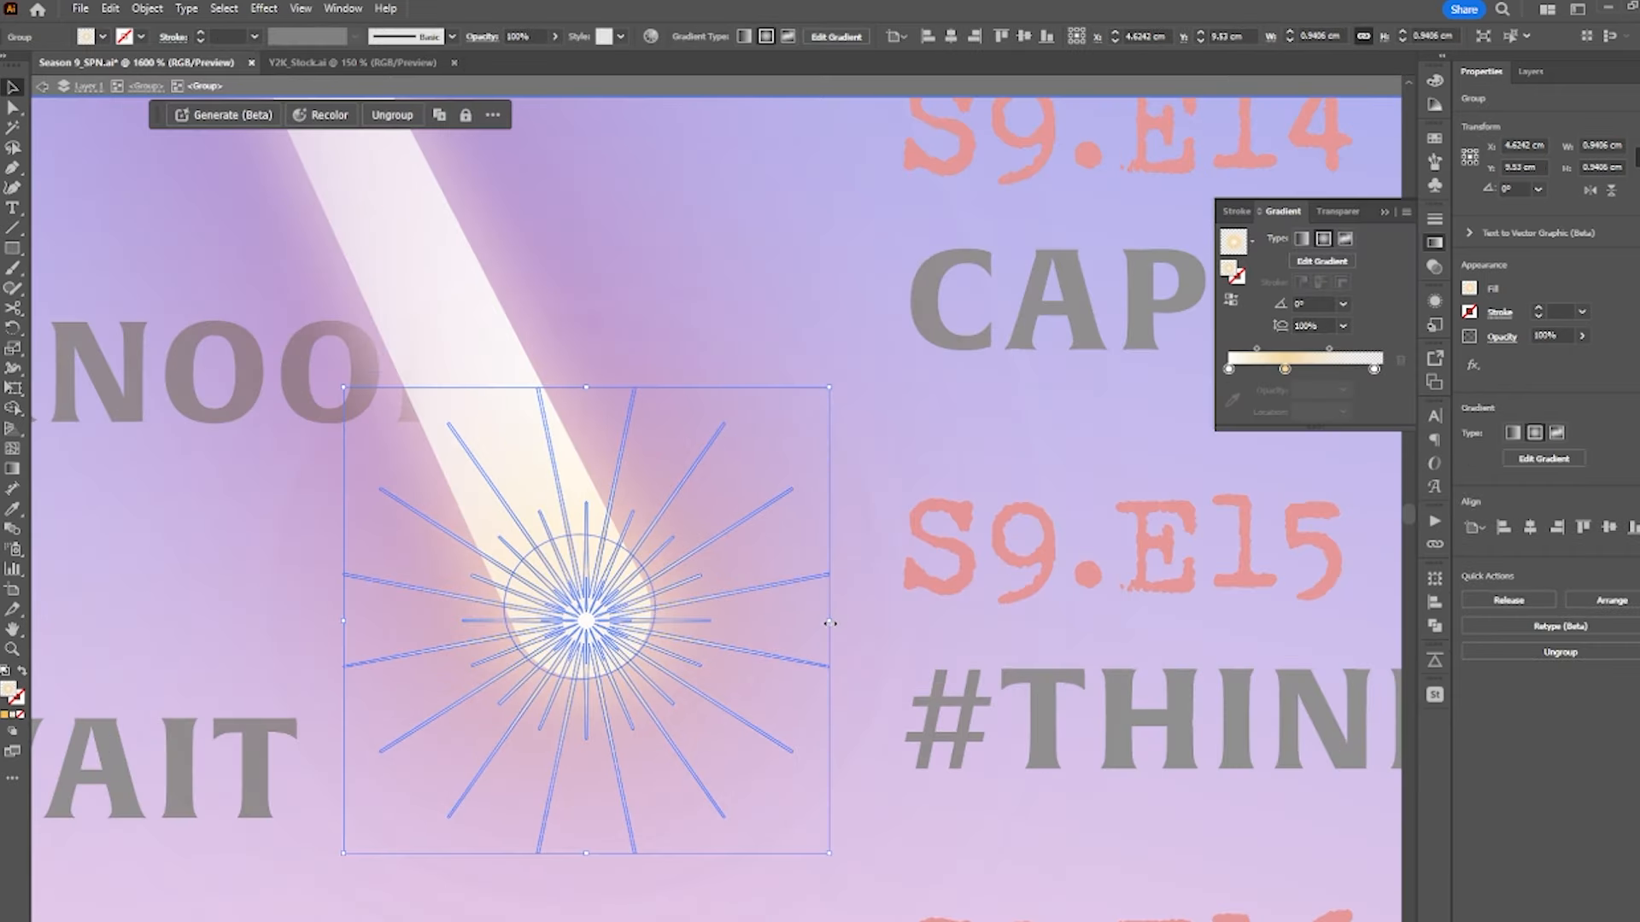
{"action": "left_click_drag", "start_coordinate": [829, 621], "coordinate": [785, 626]}
{"action": "key", "text": "g"}
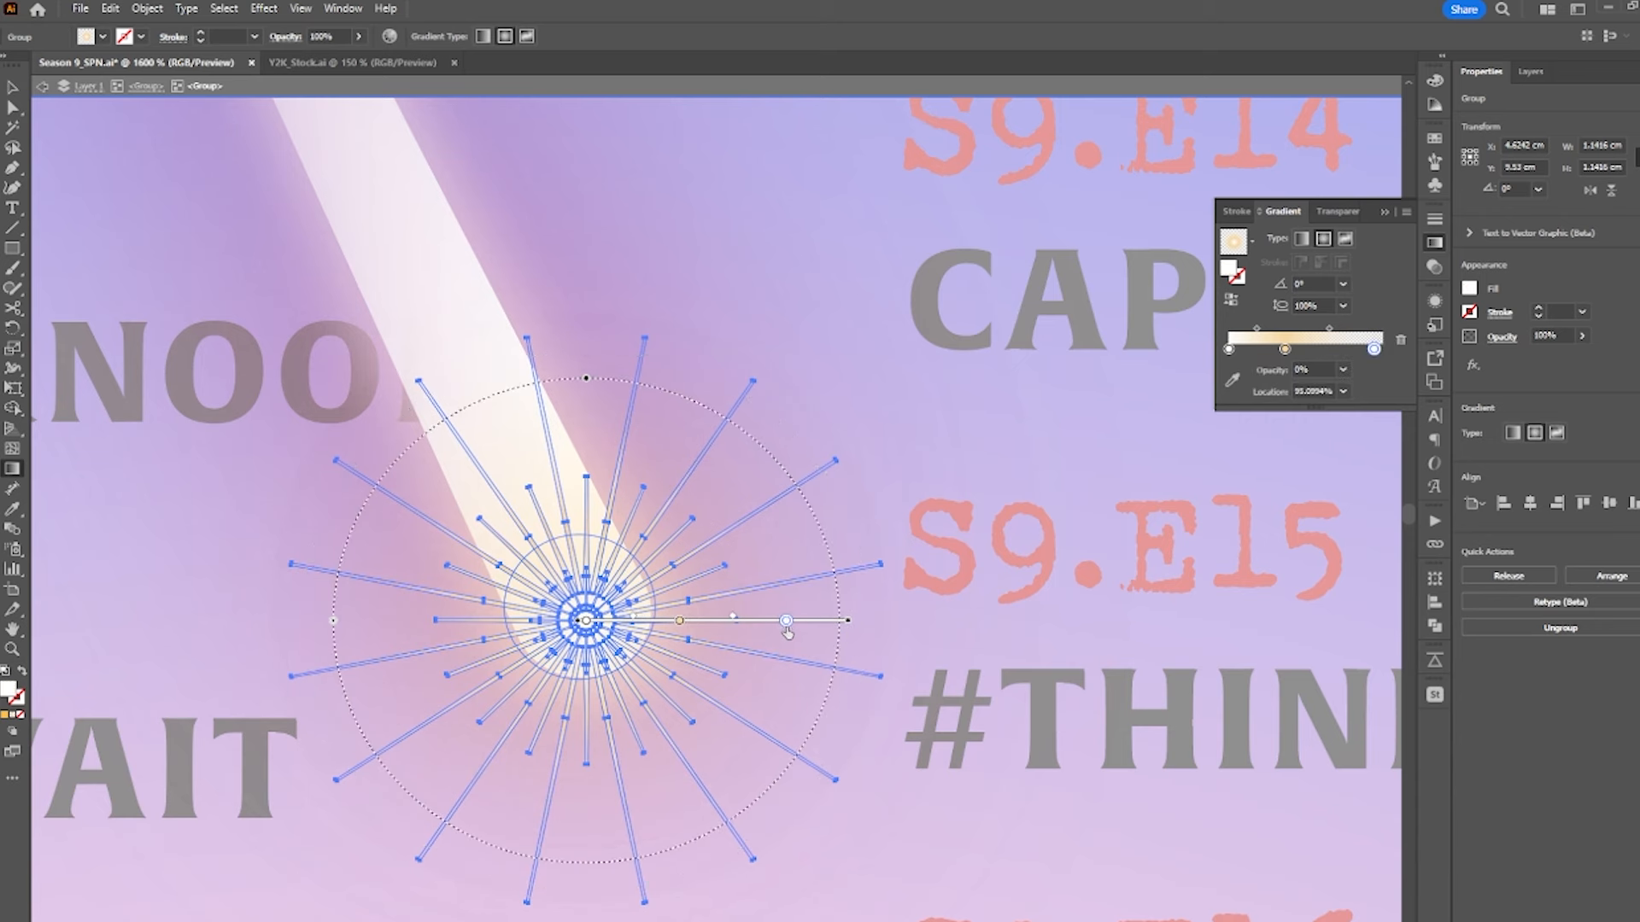
- Shift the blue colour stop upward along the back cover's radial sky gradient and pull the gradient's upper end slightly inward
{"action": "key", "text": "ctrl+1"}
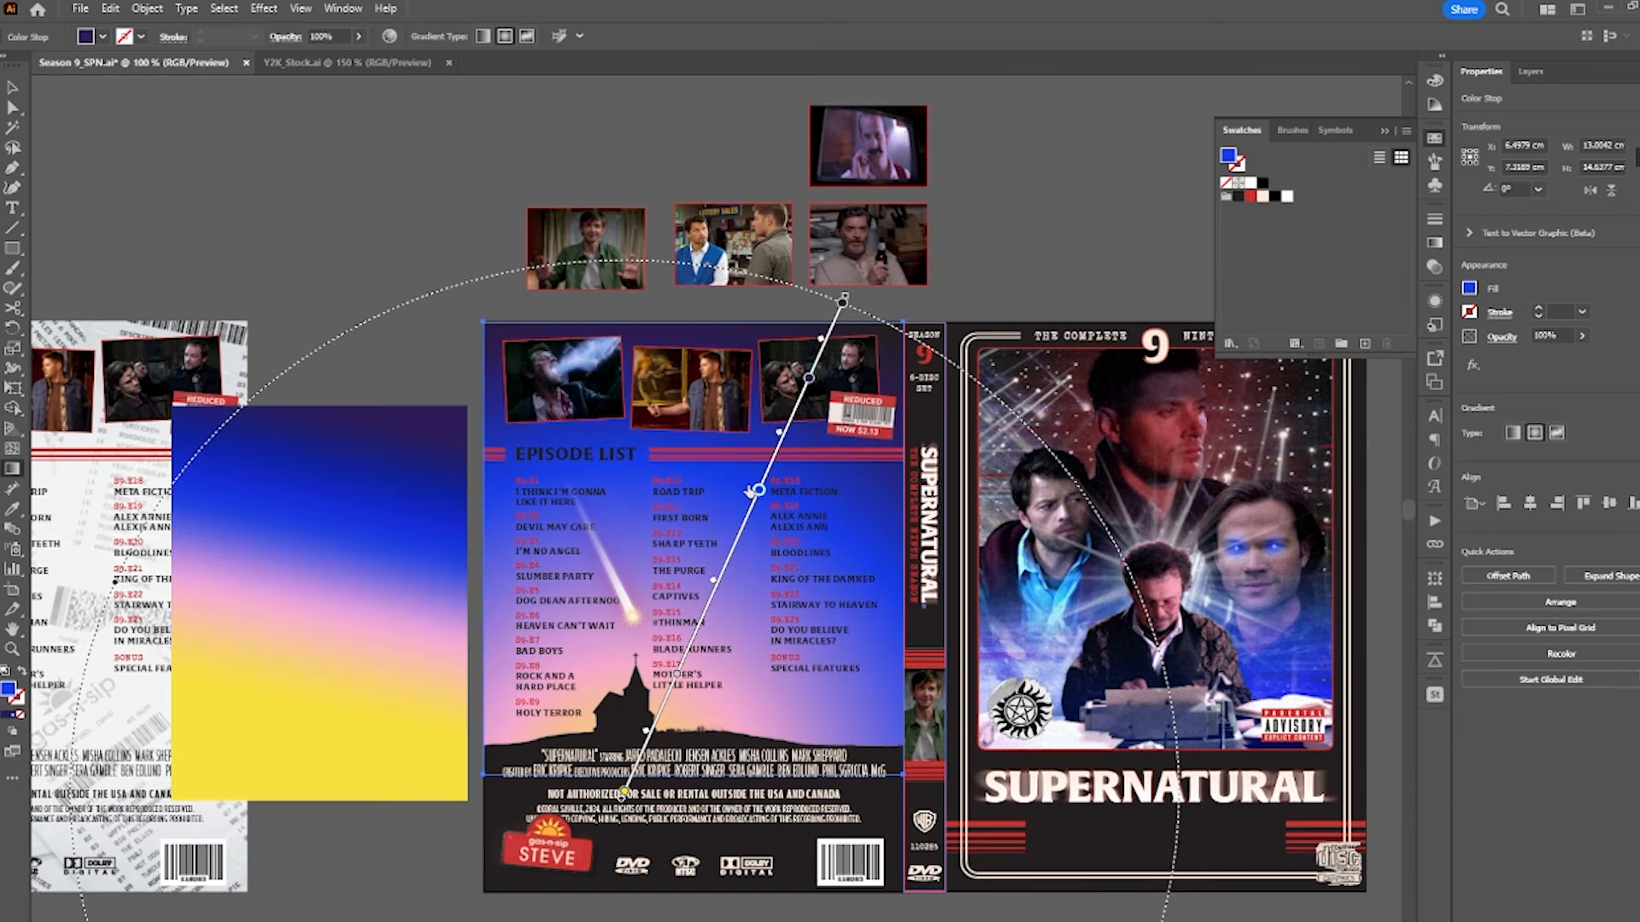
{"action": "left_click_drag", "start_coordinate": [752, 491], "coordinate": [777, 448]}
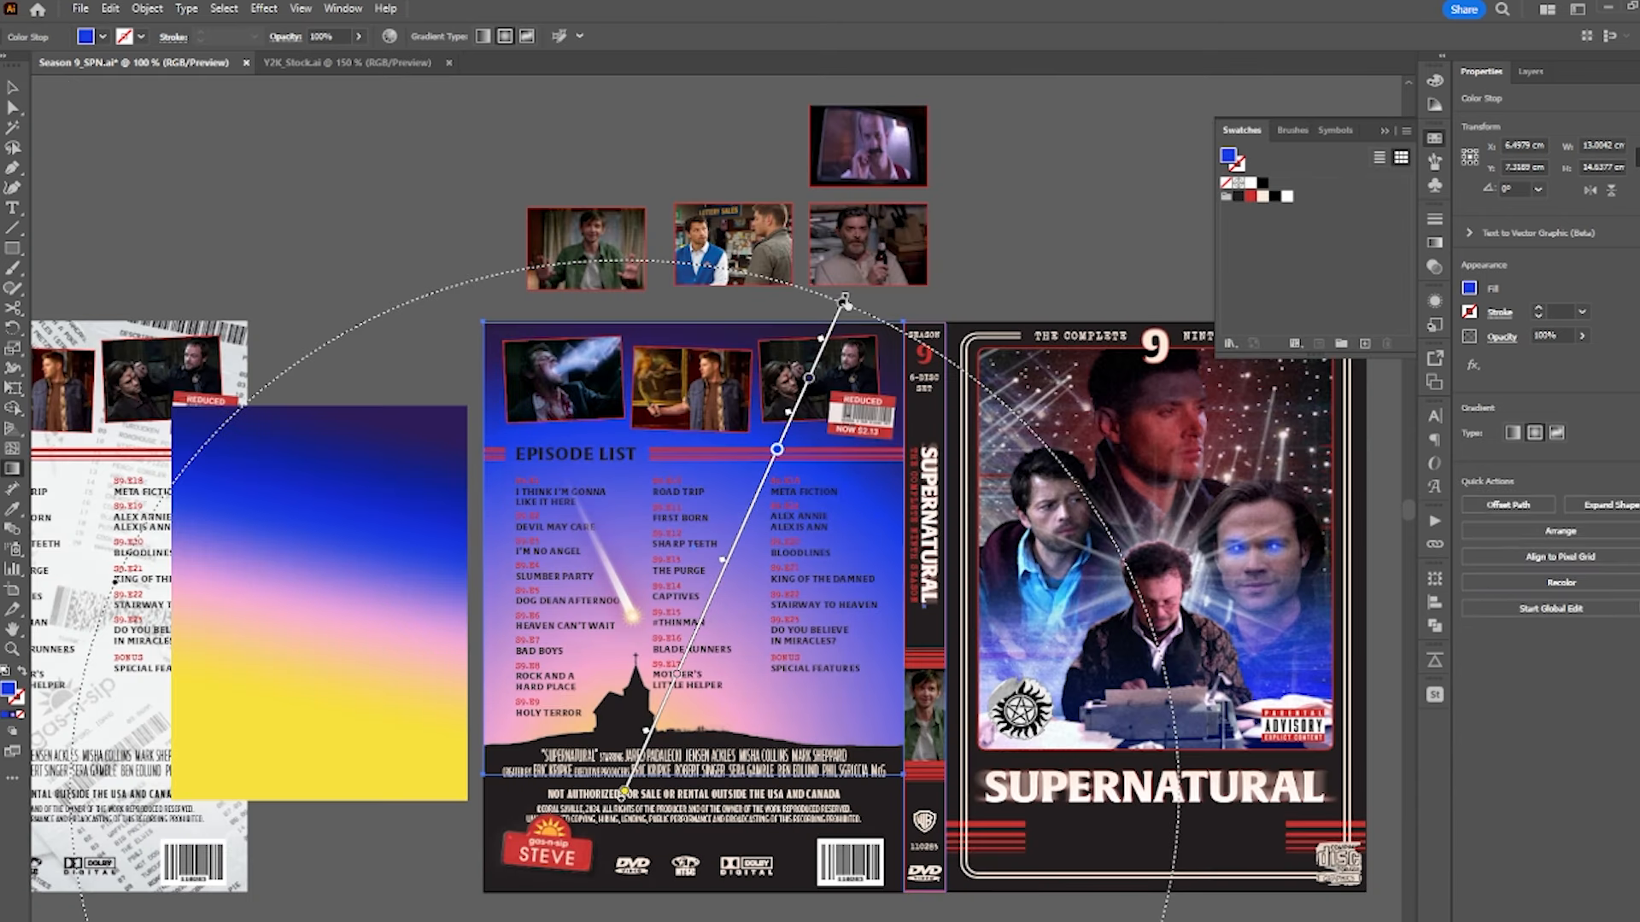
{"action": "left_click_drag", "start_coordinate": [843, 301], "coordinate": [837, 314]}
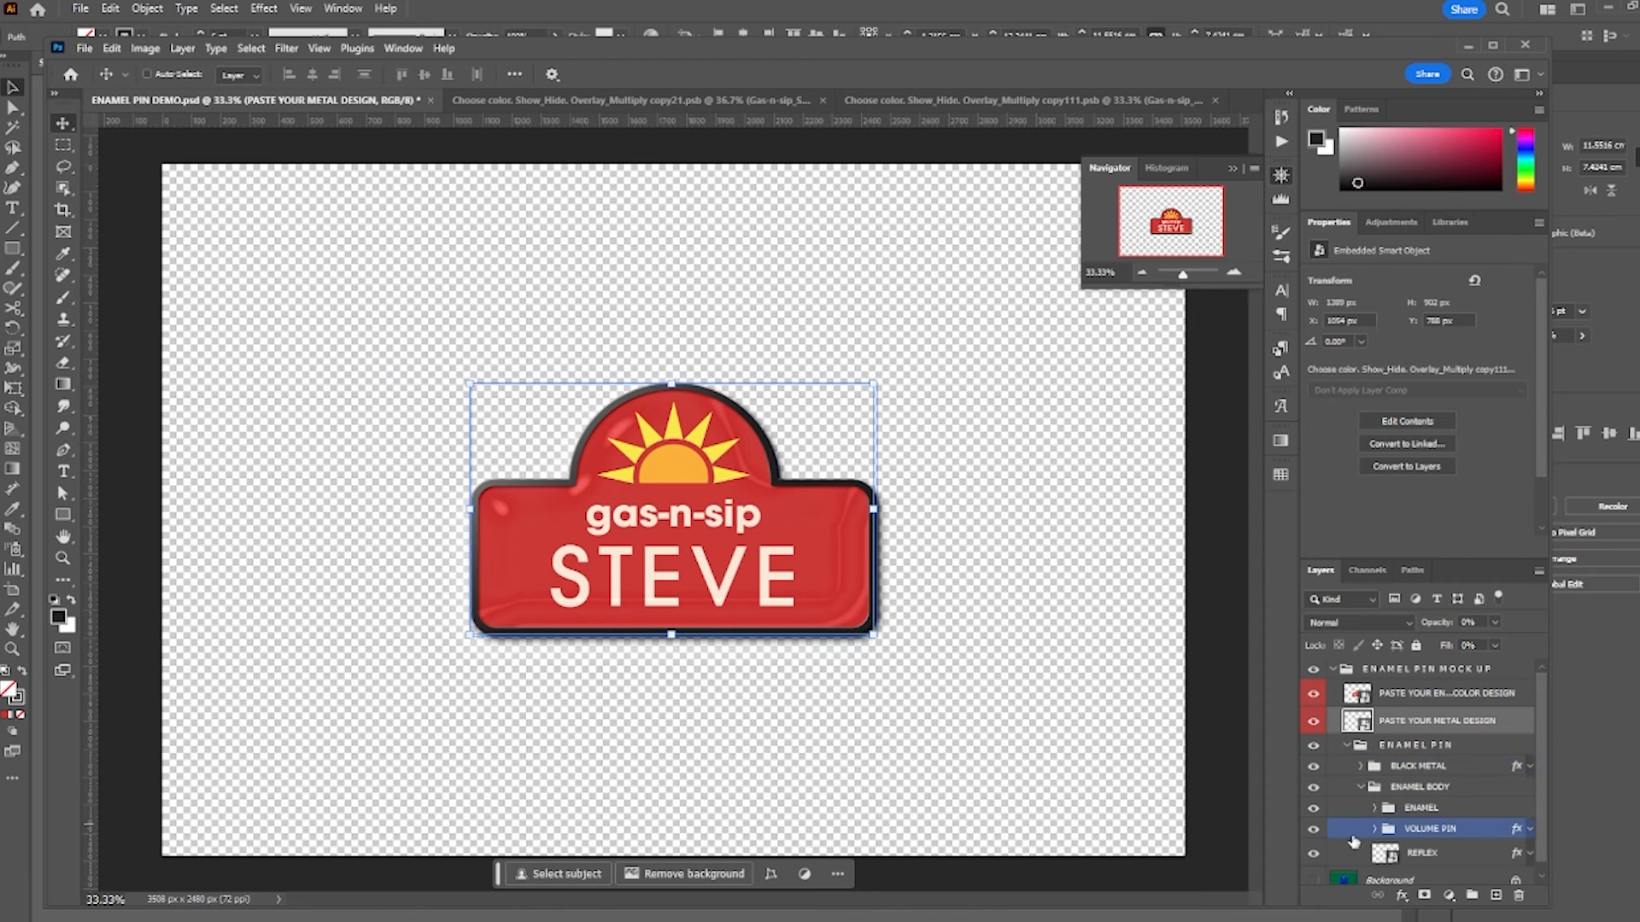
- In Photoshop's enamel pin mockup, select the ENAMEL BODY layer group and collapse it
{"action": "left_click", "coordinate": [1335, 811]}
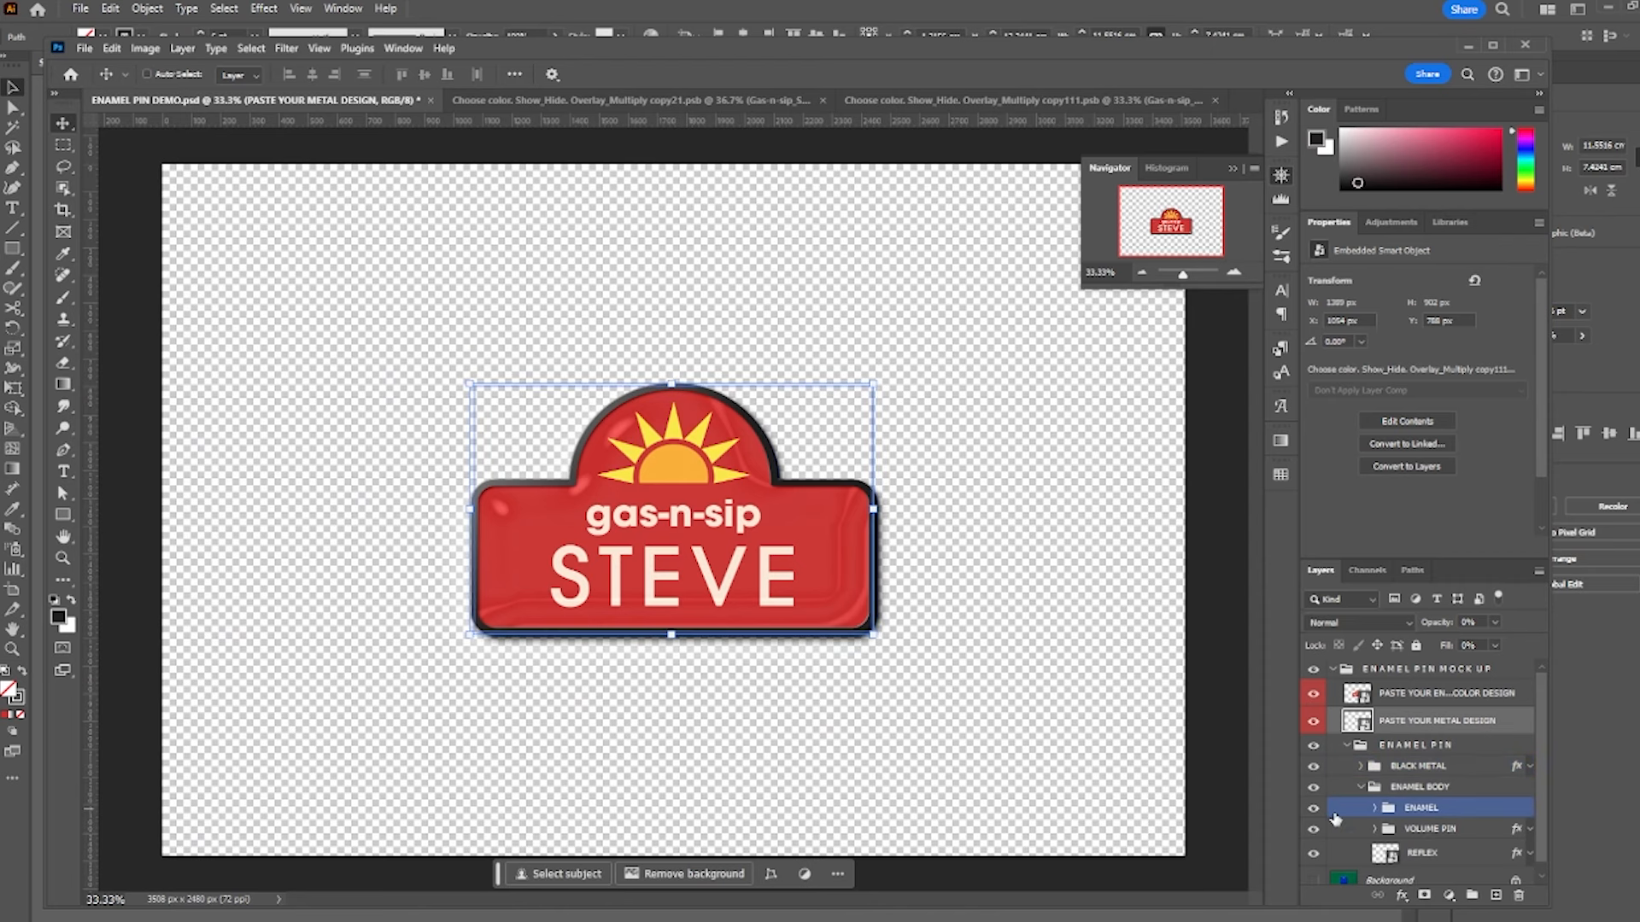
{"action": "left_click", "coordinate": [1371, 792]}
{"action": "left_click", "coordinate": [1361, 769]}
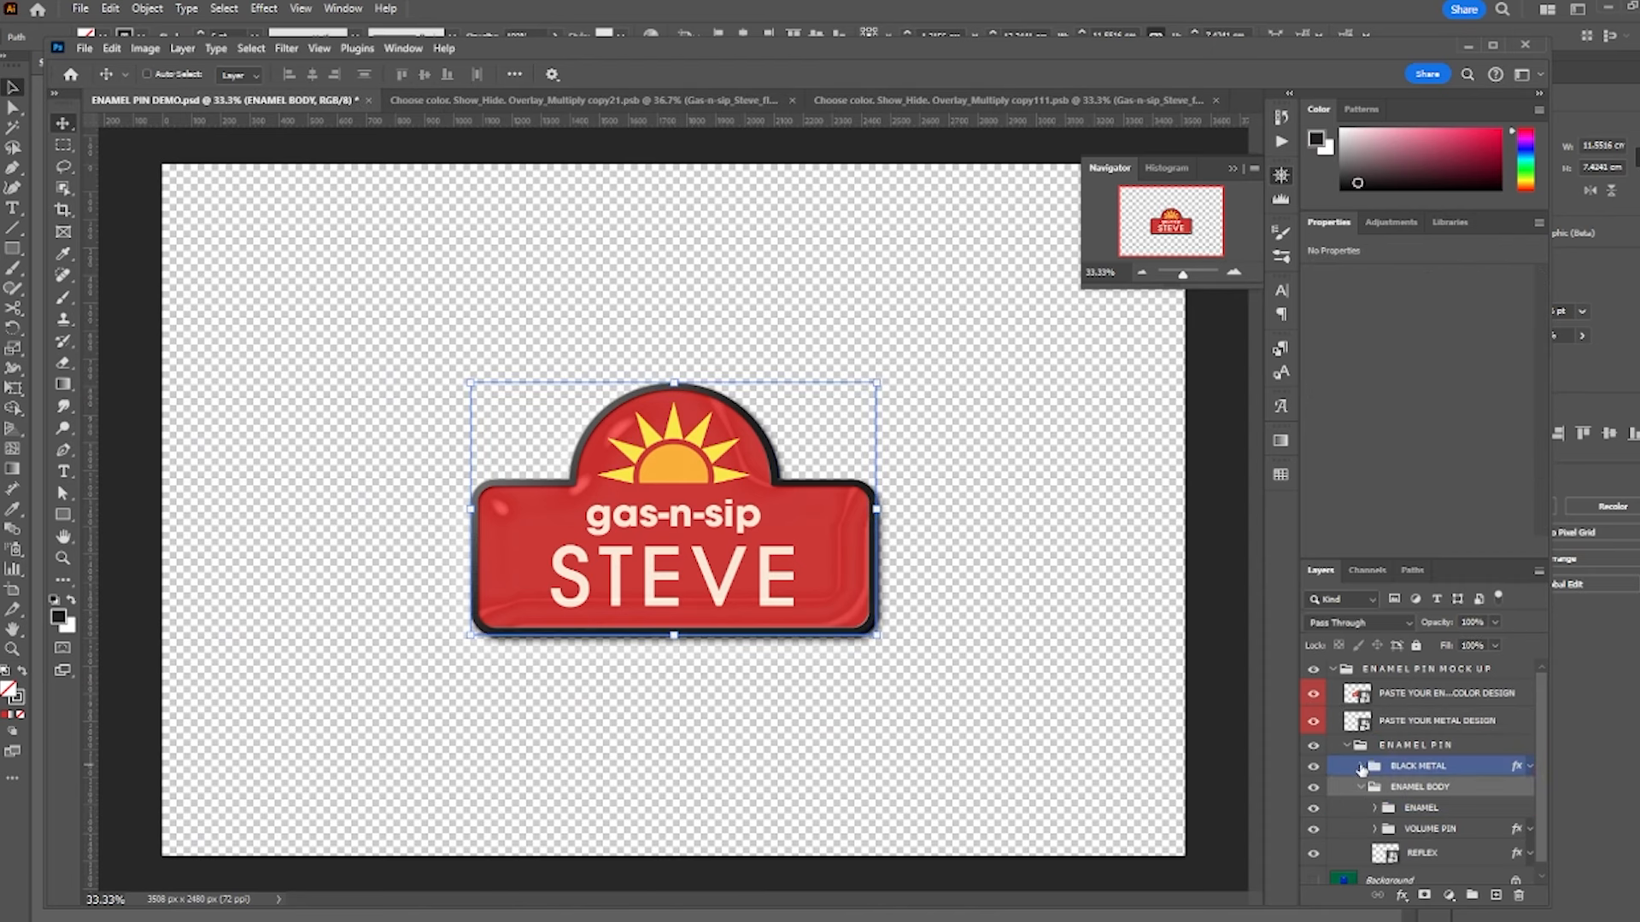
{"action": "left_click", "coordinate": [1361, 788]}
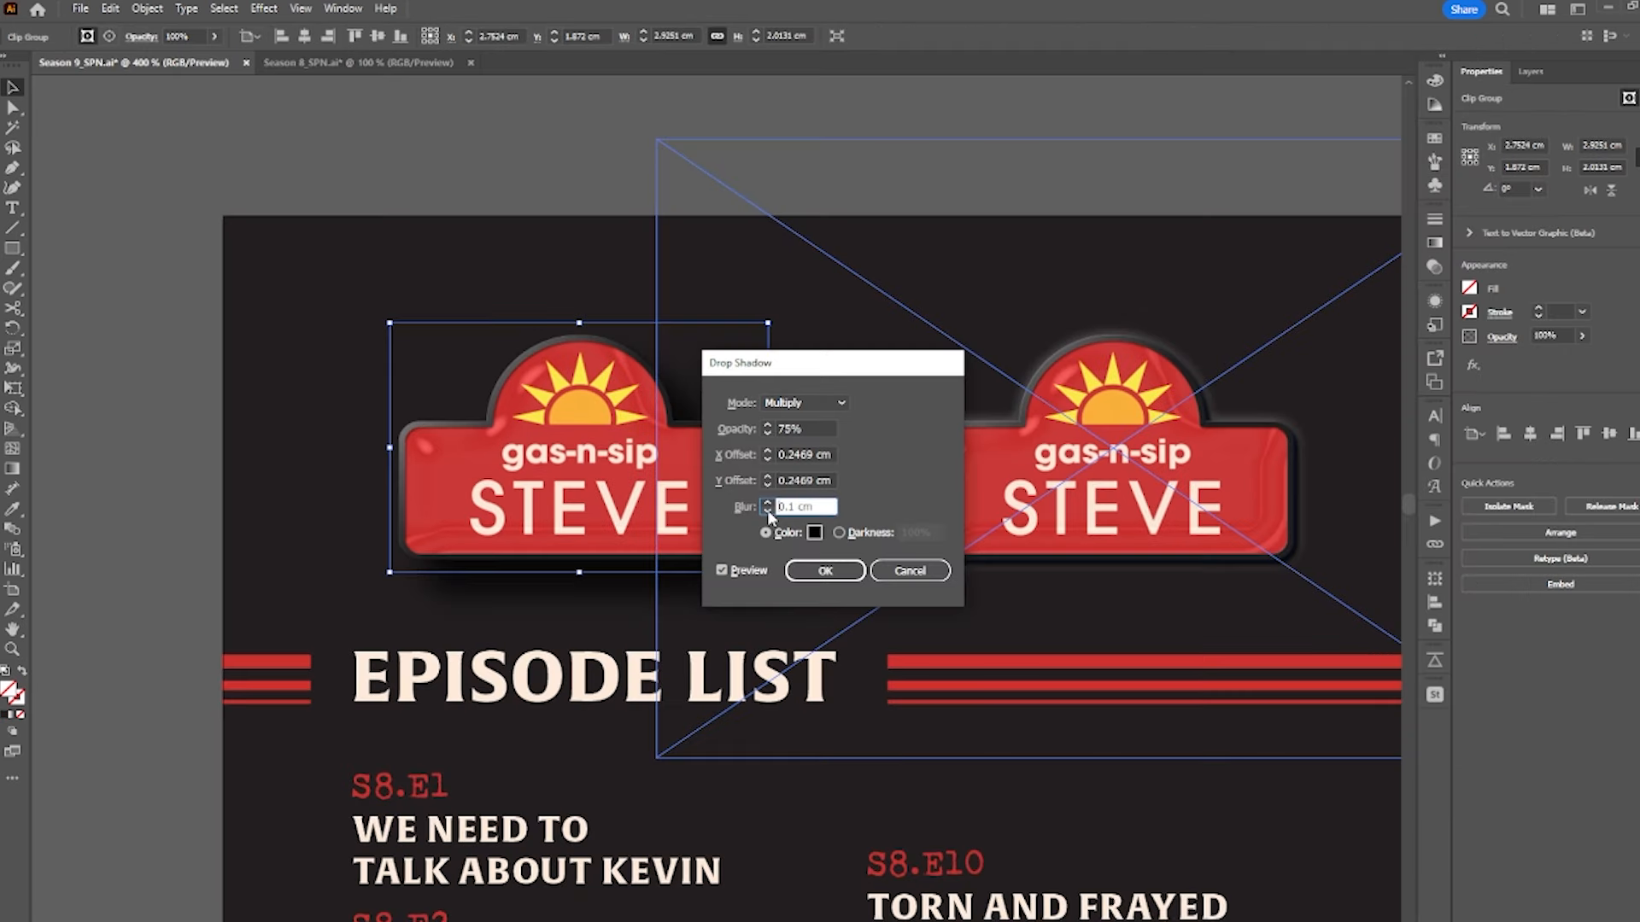
- Tighten the STEVE badge's Multiply drop shadow by lowering its X and Y offsets and reducing the blur to 0 cm
{"action": "left_click", "coordinate": [767, 511]}
{"action": "left_click", "coordinate": [766, 485]}
{"action": "left_click", "coordinate": [766, 458]}
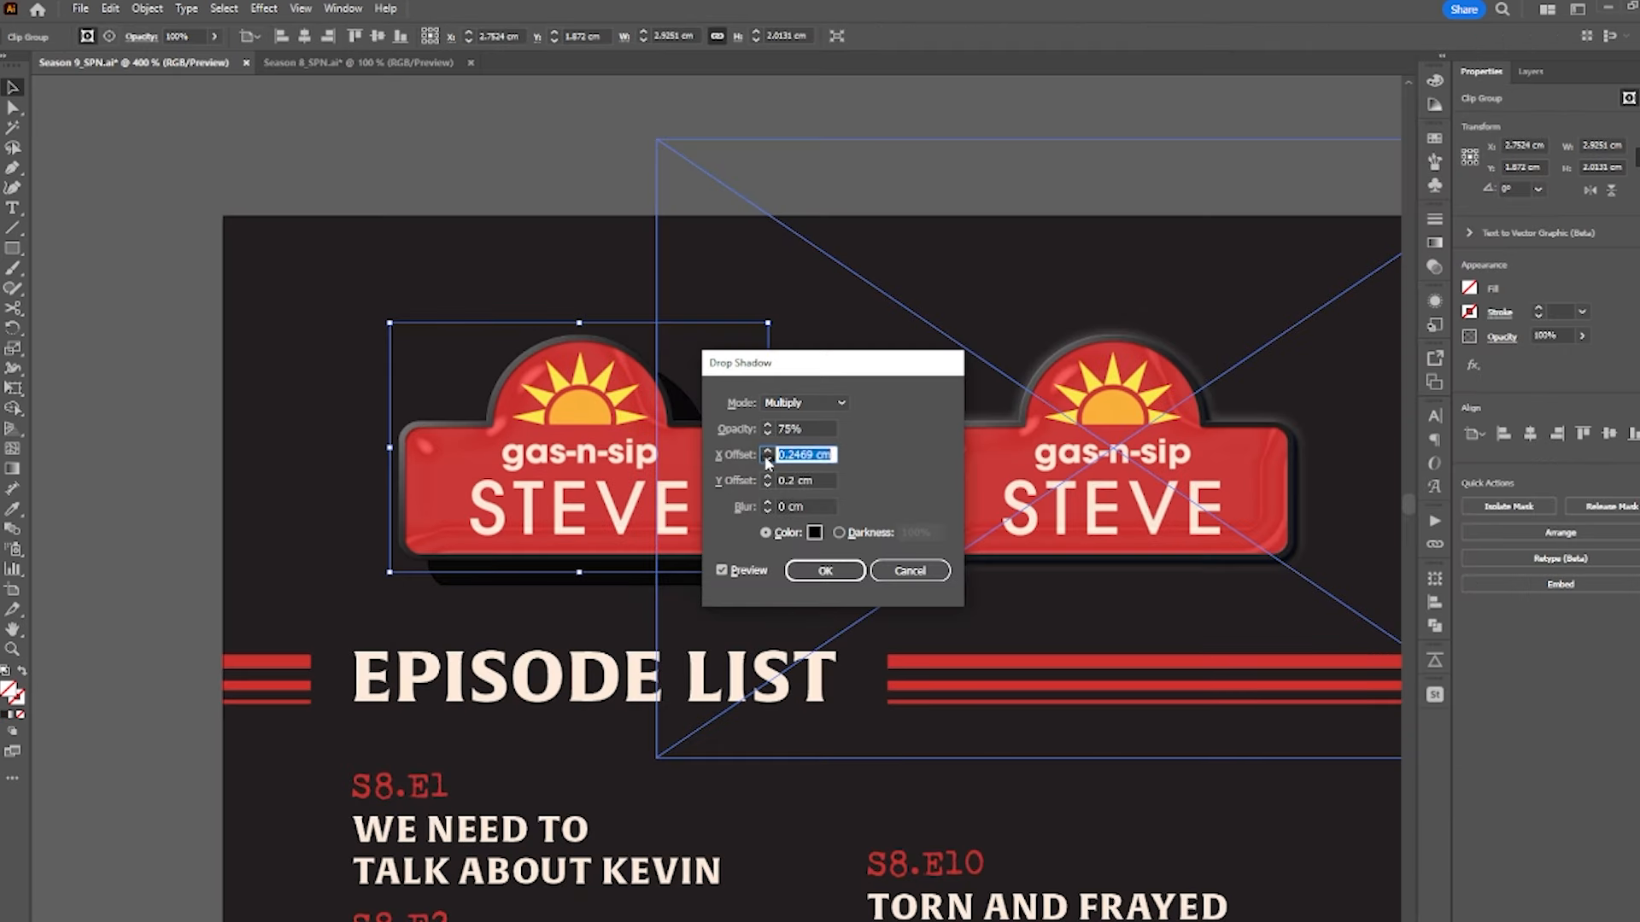
{"action": "left_click", "coordinate": [767, 486]}
{"action": "left_click", "coordinate": [767, 511]}
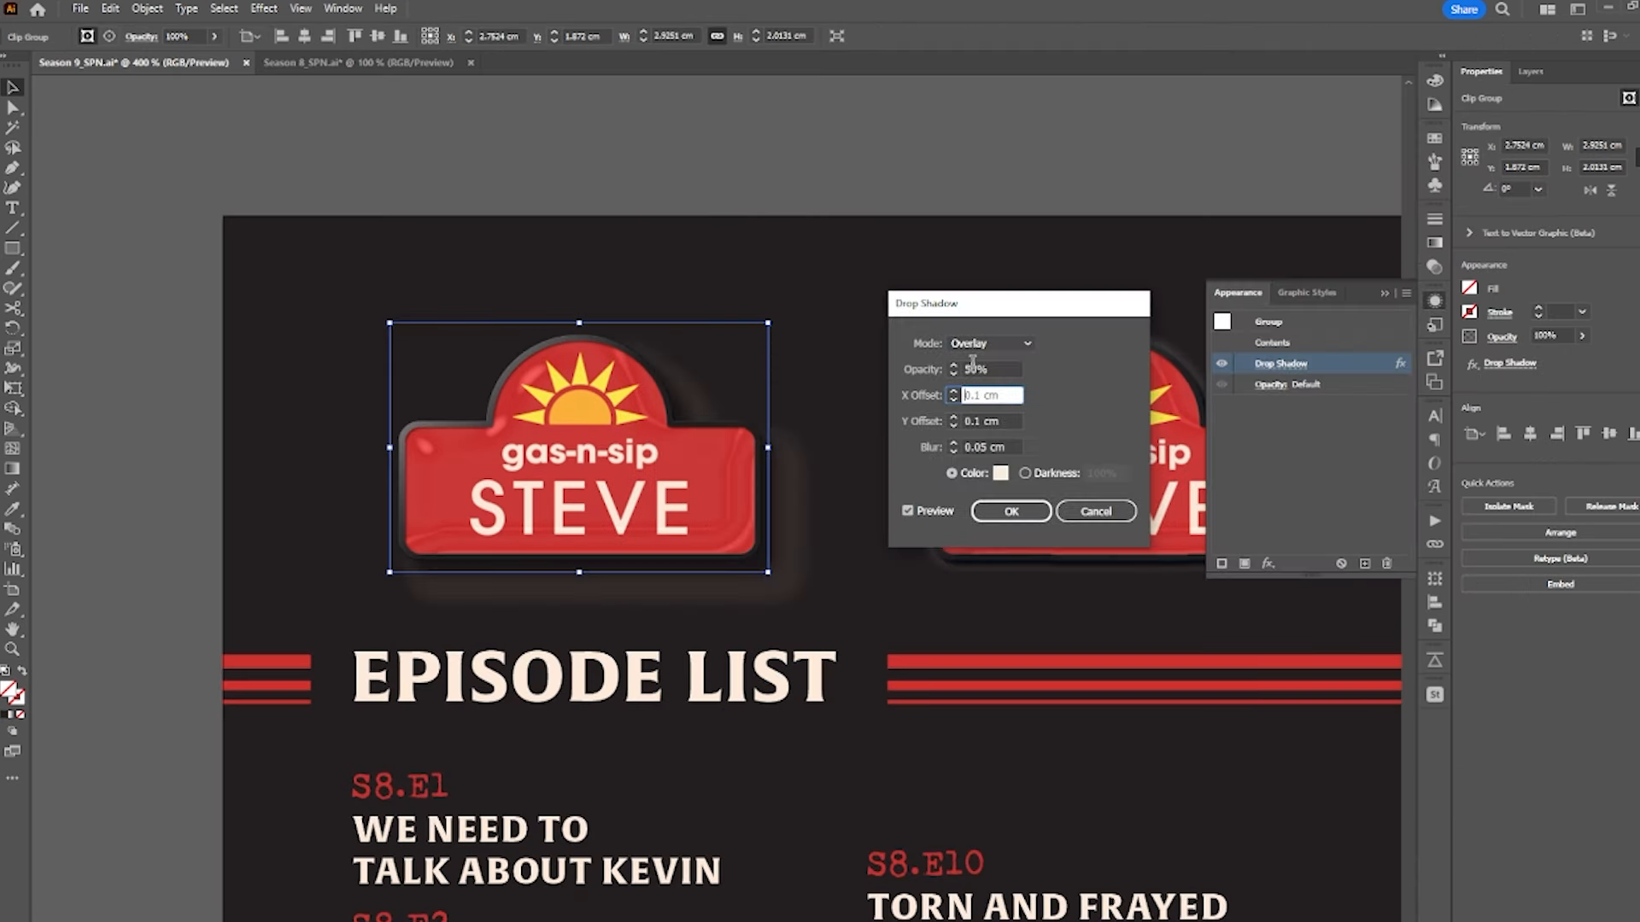
- Set the X and Y offsets of the STEVE badge's Overlay drop shadow to -0.1 cm
{"action": "left_click", "coordinate": [966, 421]}
{"action": "type", "text": "-"}
{"action": "left_click", "coordinate": [966, 445]}
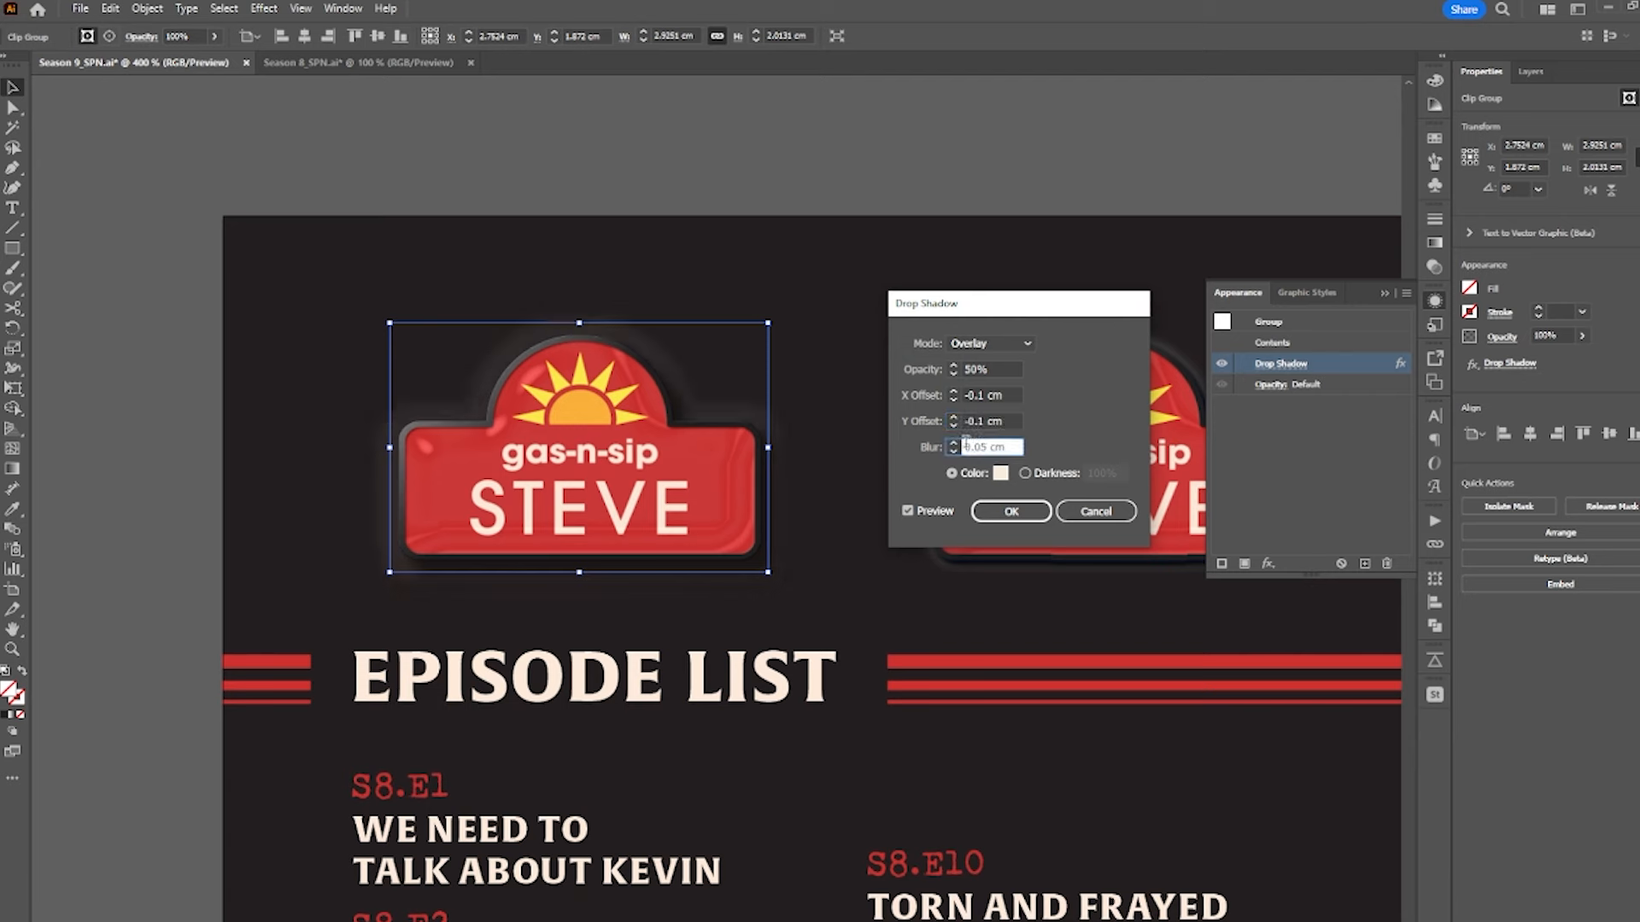
{"action": "left_click", "coordinate": [966, 421]}
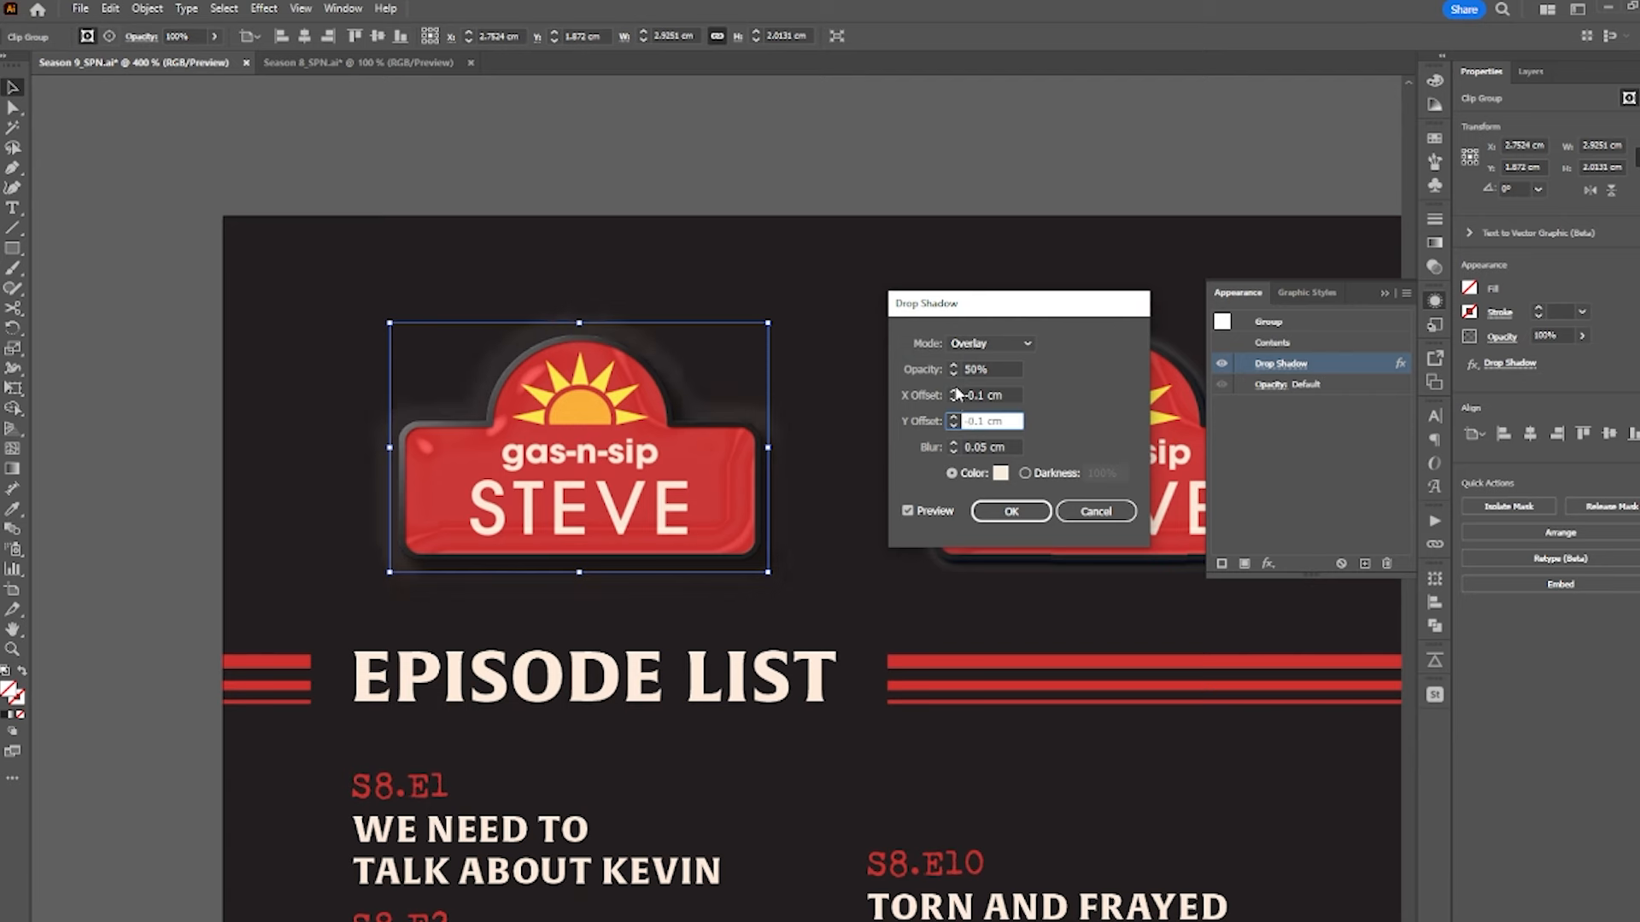
{"action": "left_click", "coordinate": [966, 395]}
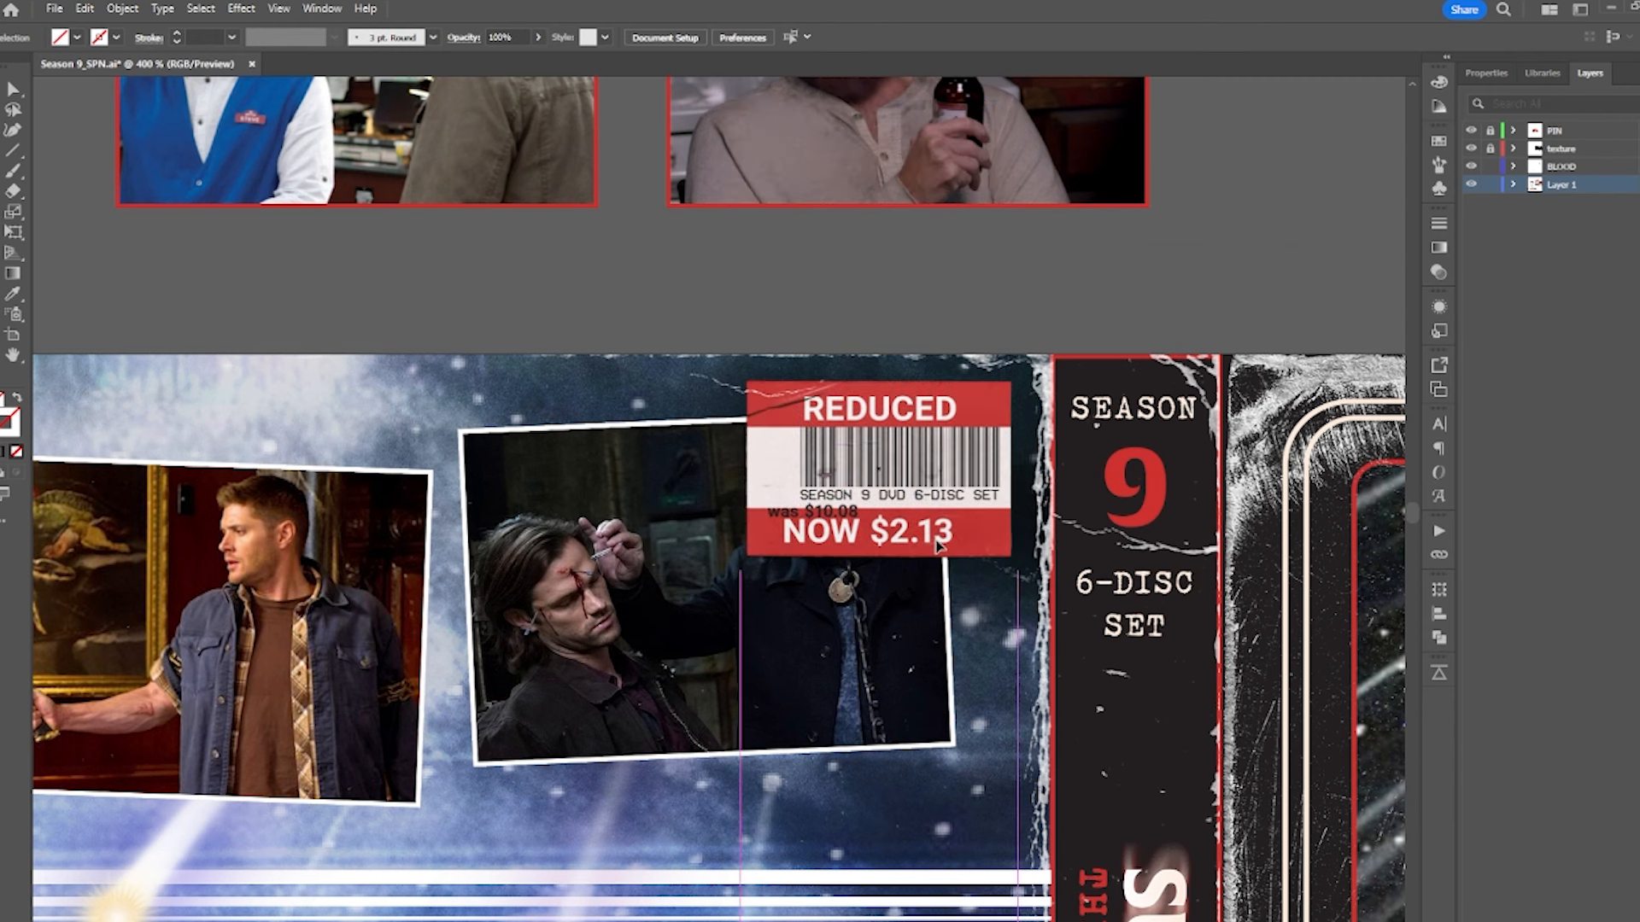
- Move the REDUCED price sticker to the lower right corner of the rightmost still and tilt it slightly clockwise
{"action": "left_click_drag", "start_coordinate": [938, 547], "coordinate": [922, 813]}
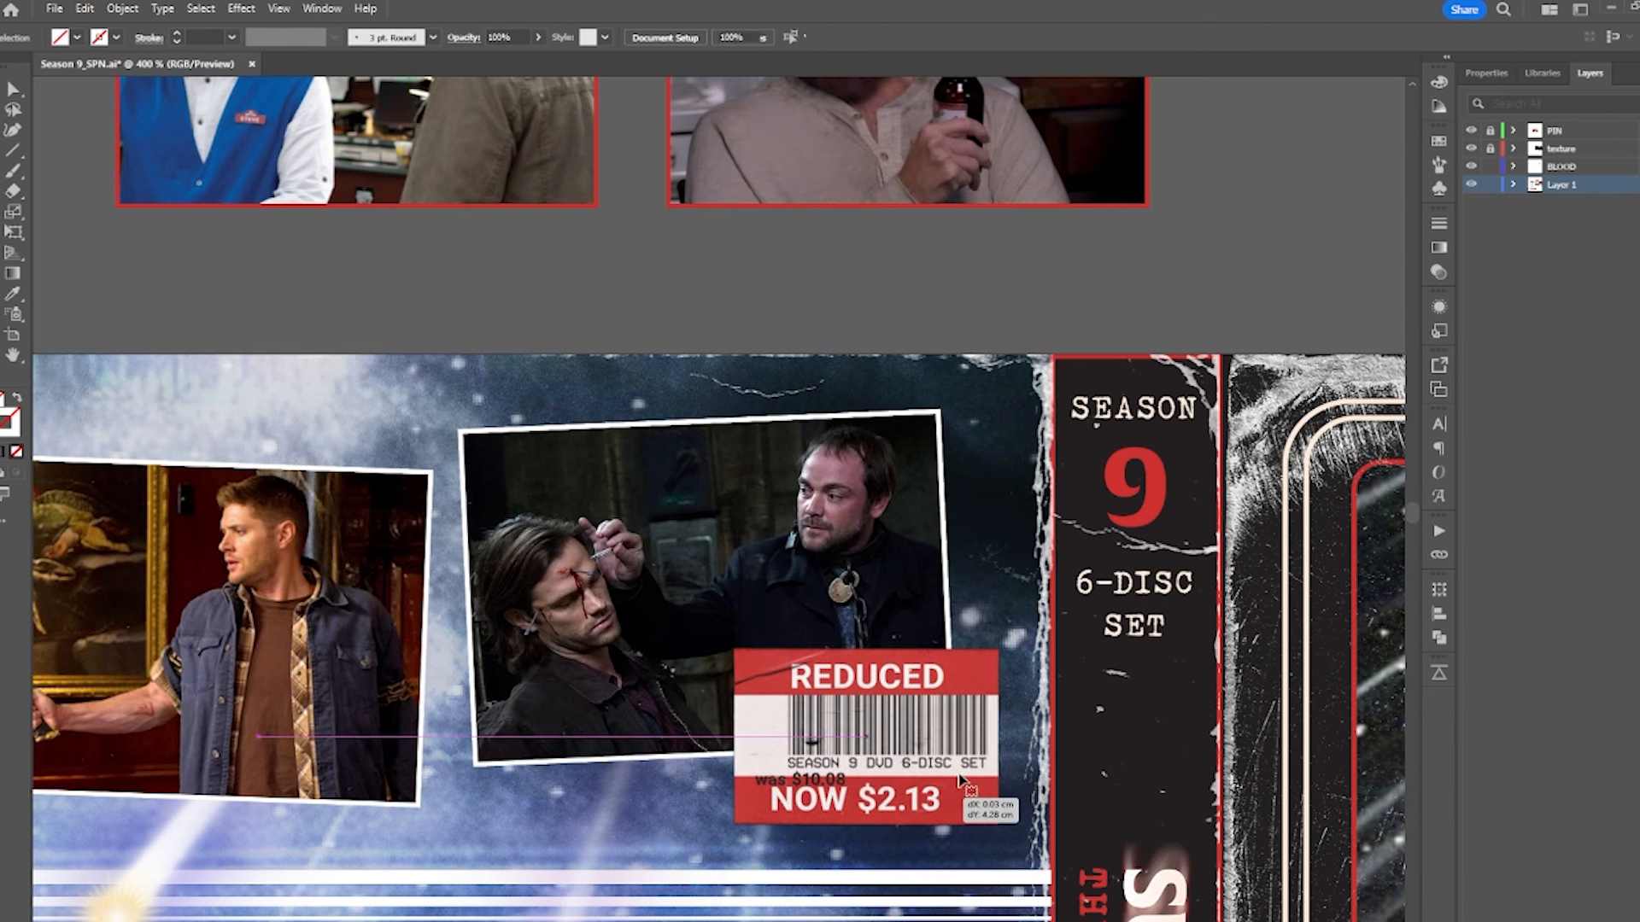
{"action": "left_click_drag", "start_coordinate": [1016, 636], "coordinate": [1071, 577]}
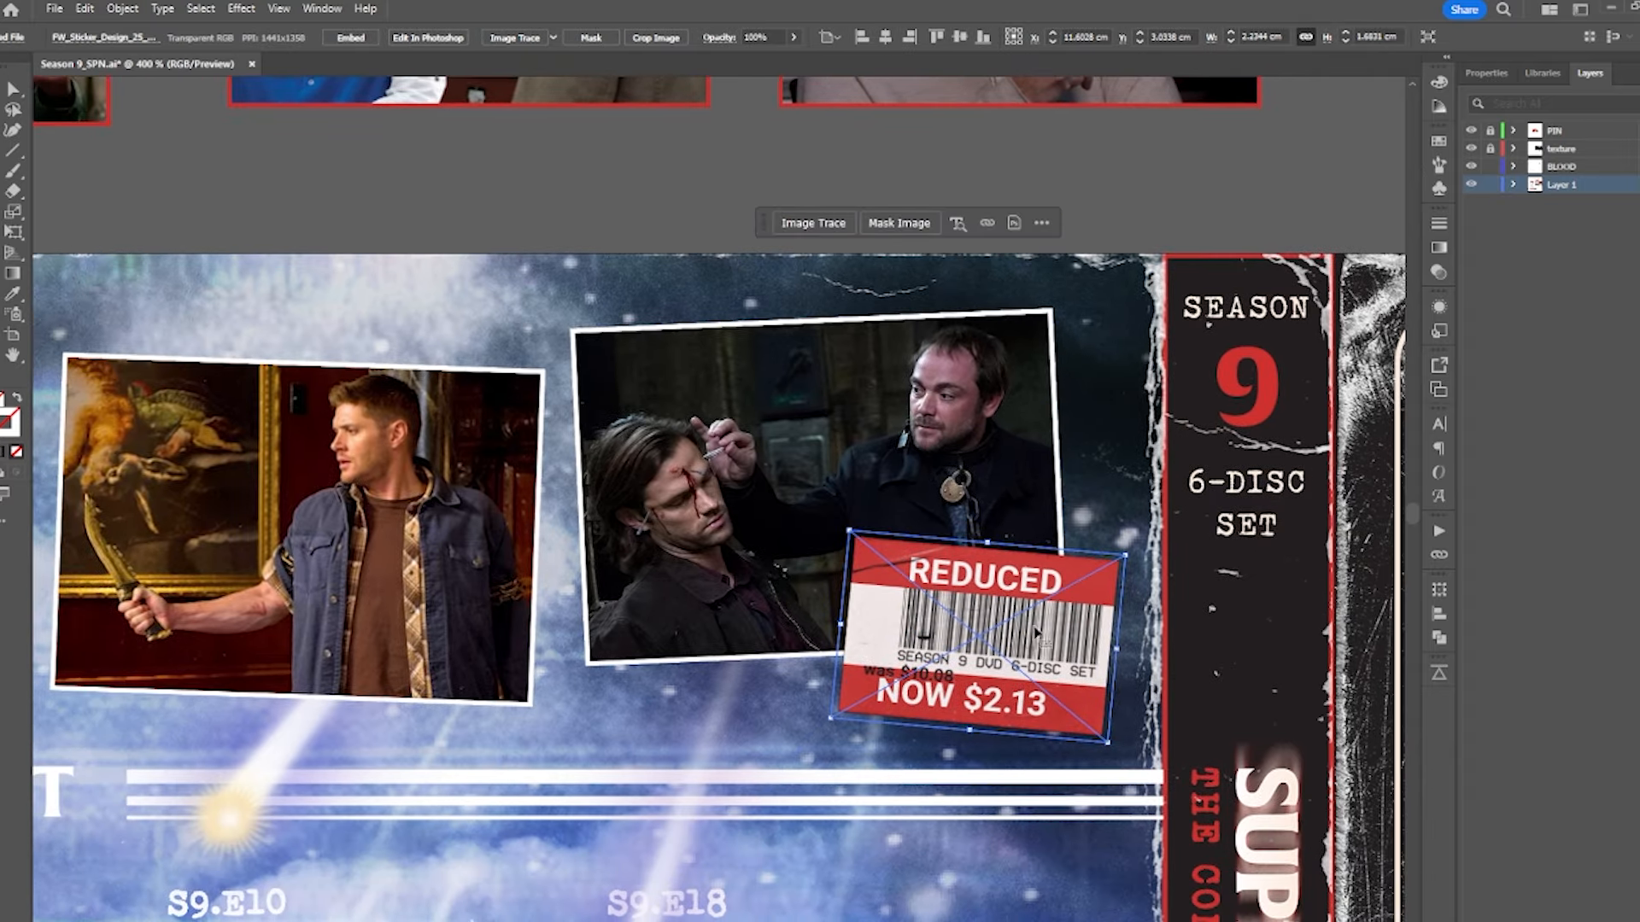
{"action": "left_click_drag", "start_coordinate": [1030, 642], "coordinate": [1118, 607]}
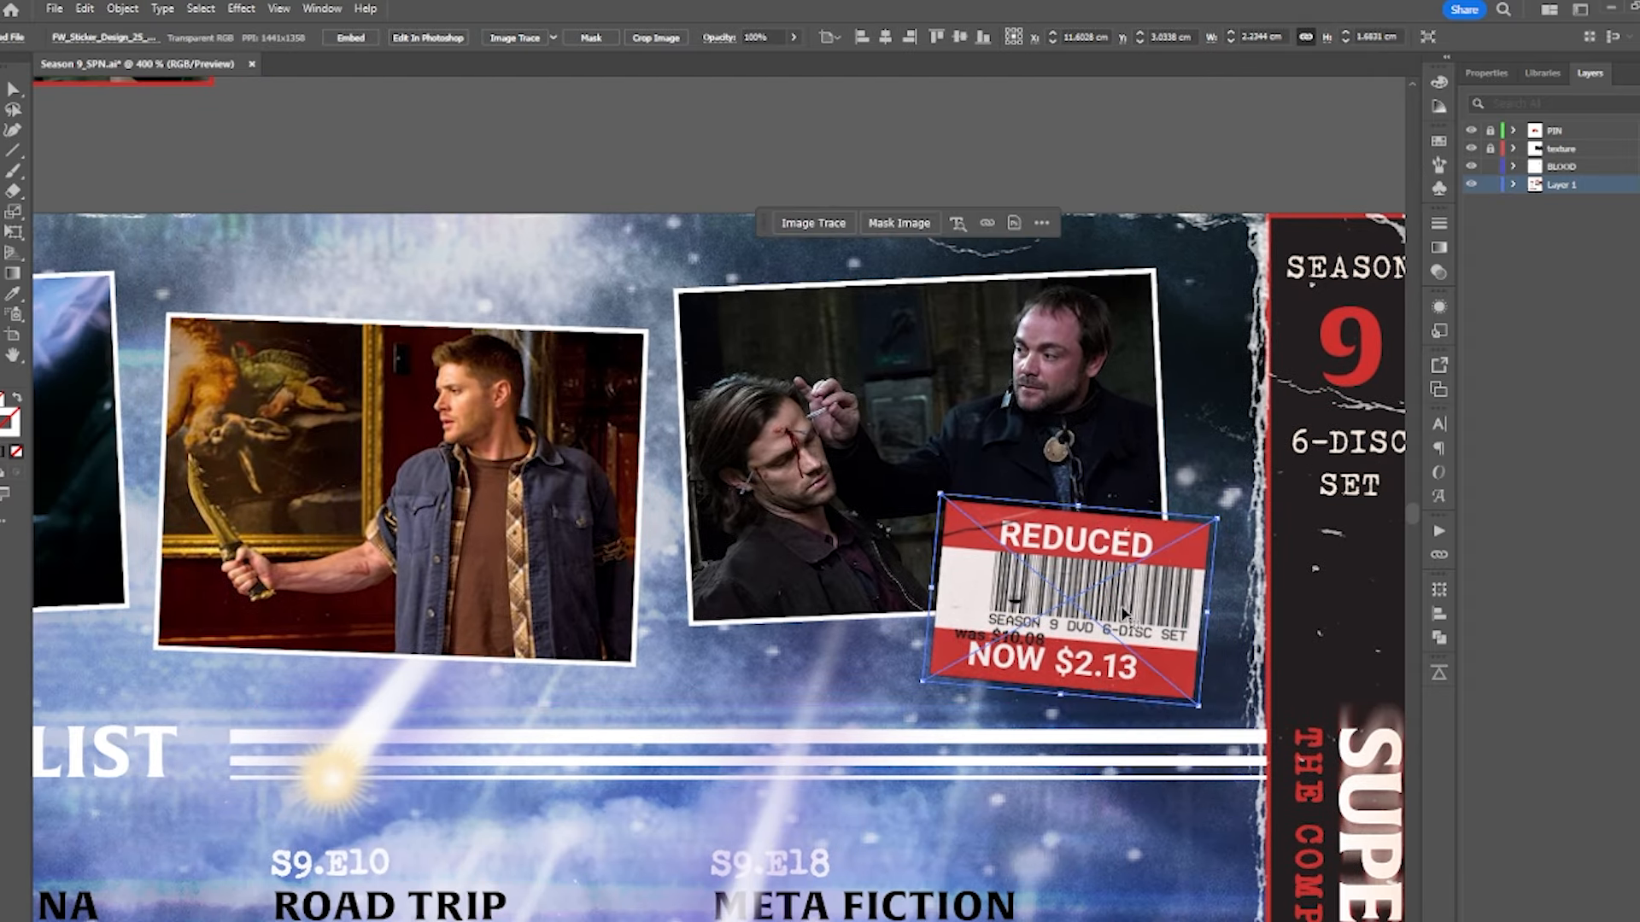
{"action": "left_click", "coordinate": [1265, 190]}
- Select the three tilted stills above the episode list and distribute them evenly in the horizontal direction
{"action": "left_click", "coordinate": [1010, 419]}
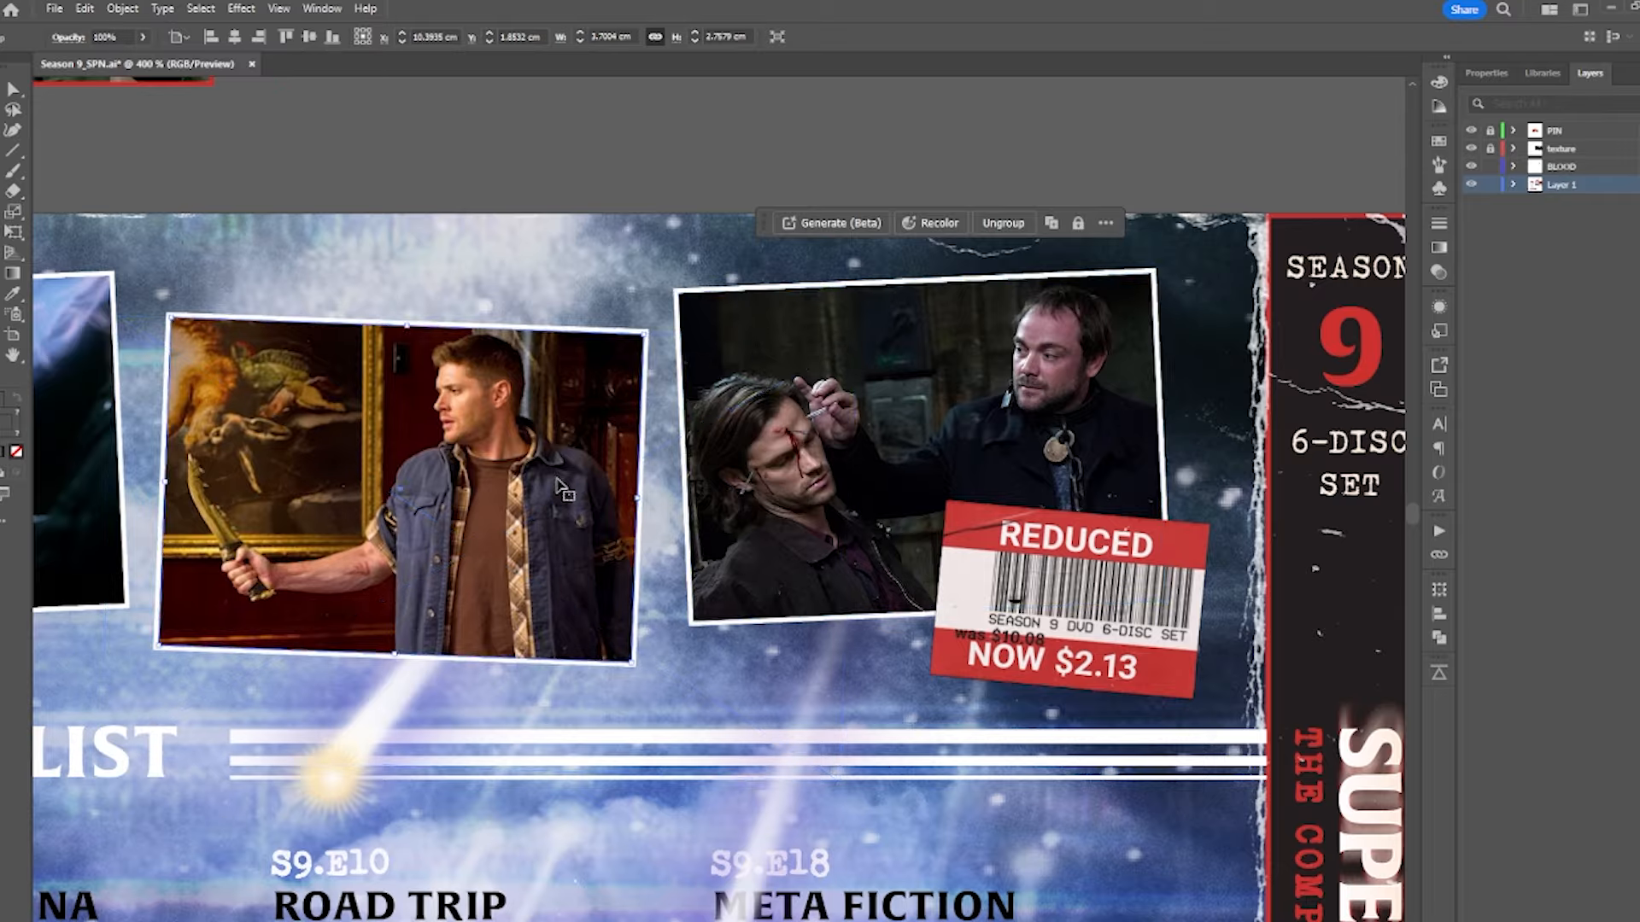
{"action": "left_click_drag", "start_coordinate": [606, 466], "coordinate": [756, 463]}
{"action": "left_click", "coordinate": [367, 442], "text": "shift"}
{"action": "left_click", "coordinate": [232, 421], "text": "shift"}
{"action": "left_click_drag", "start_coordinate": [232, 421], "coordinate": [375, 398]}
{"action": "left_click", "coordinate": [491, 39]}
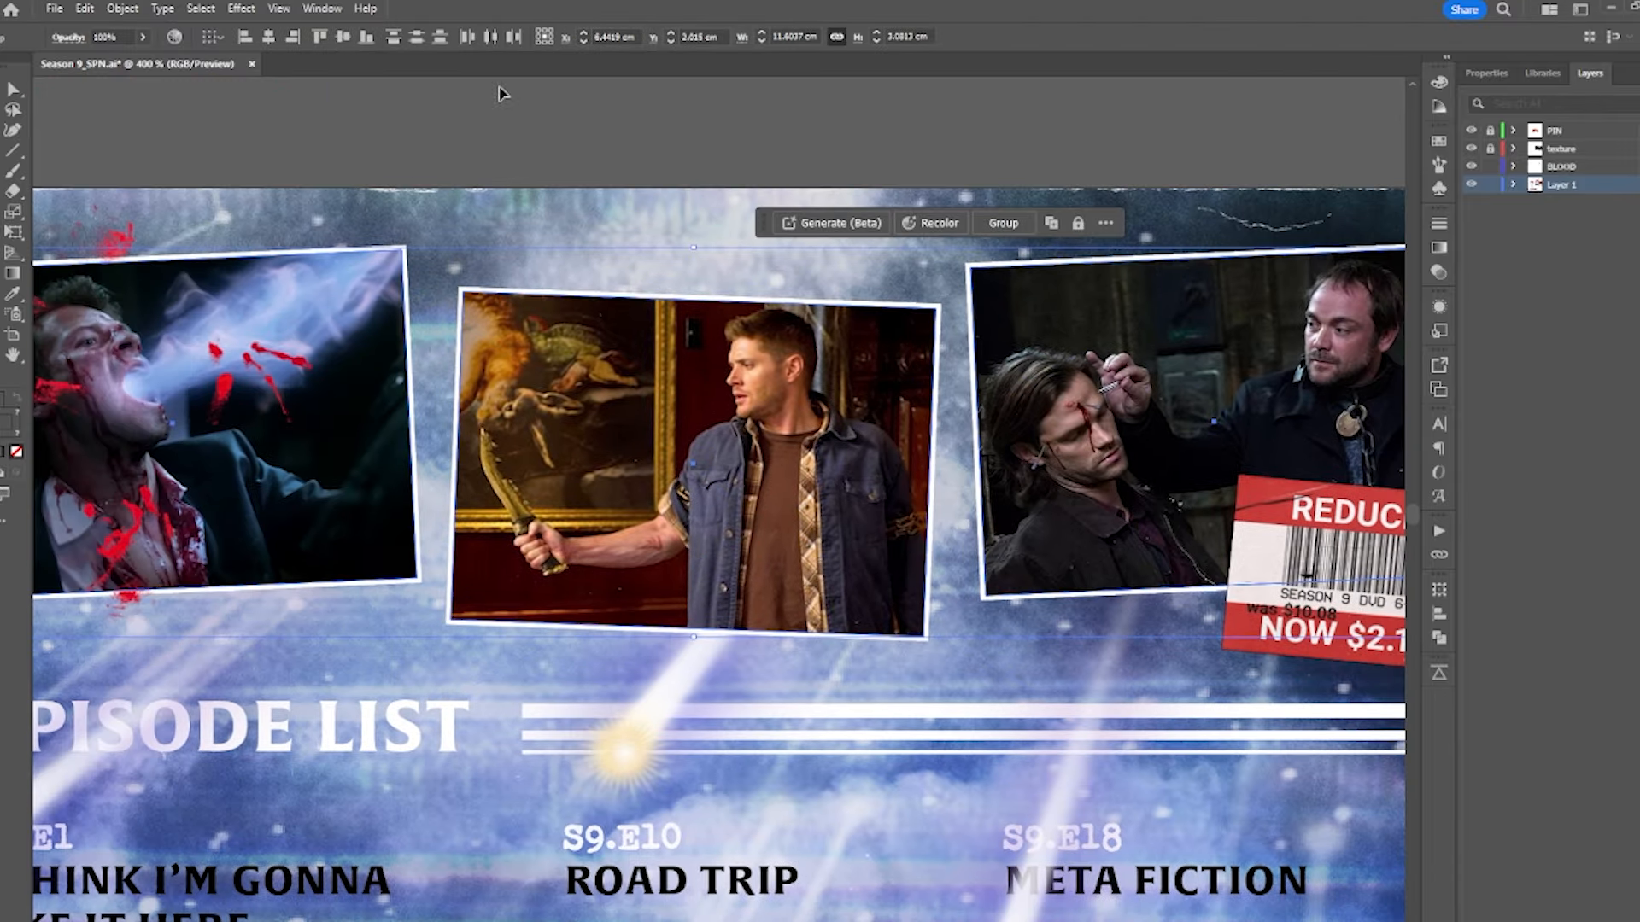
{"action": "left_click", "coordinate": [512, 131]}
{"action": "scroll", "coordinate": [516, 291], "scroll_direction": "down", "scroll_amount": 1}
{"action": "left_click_drag", "start_coordinate": [786, 470], "coordinate": [869, 458]}
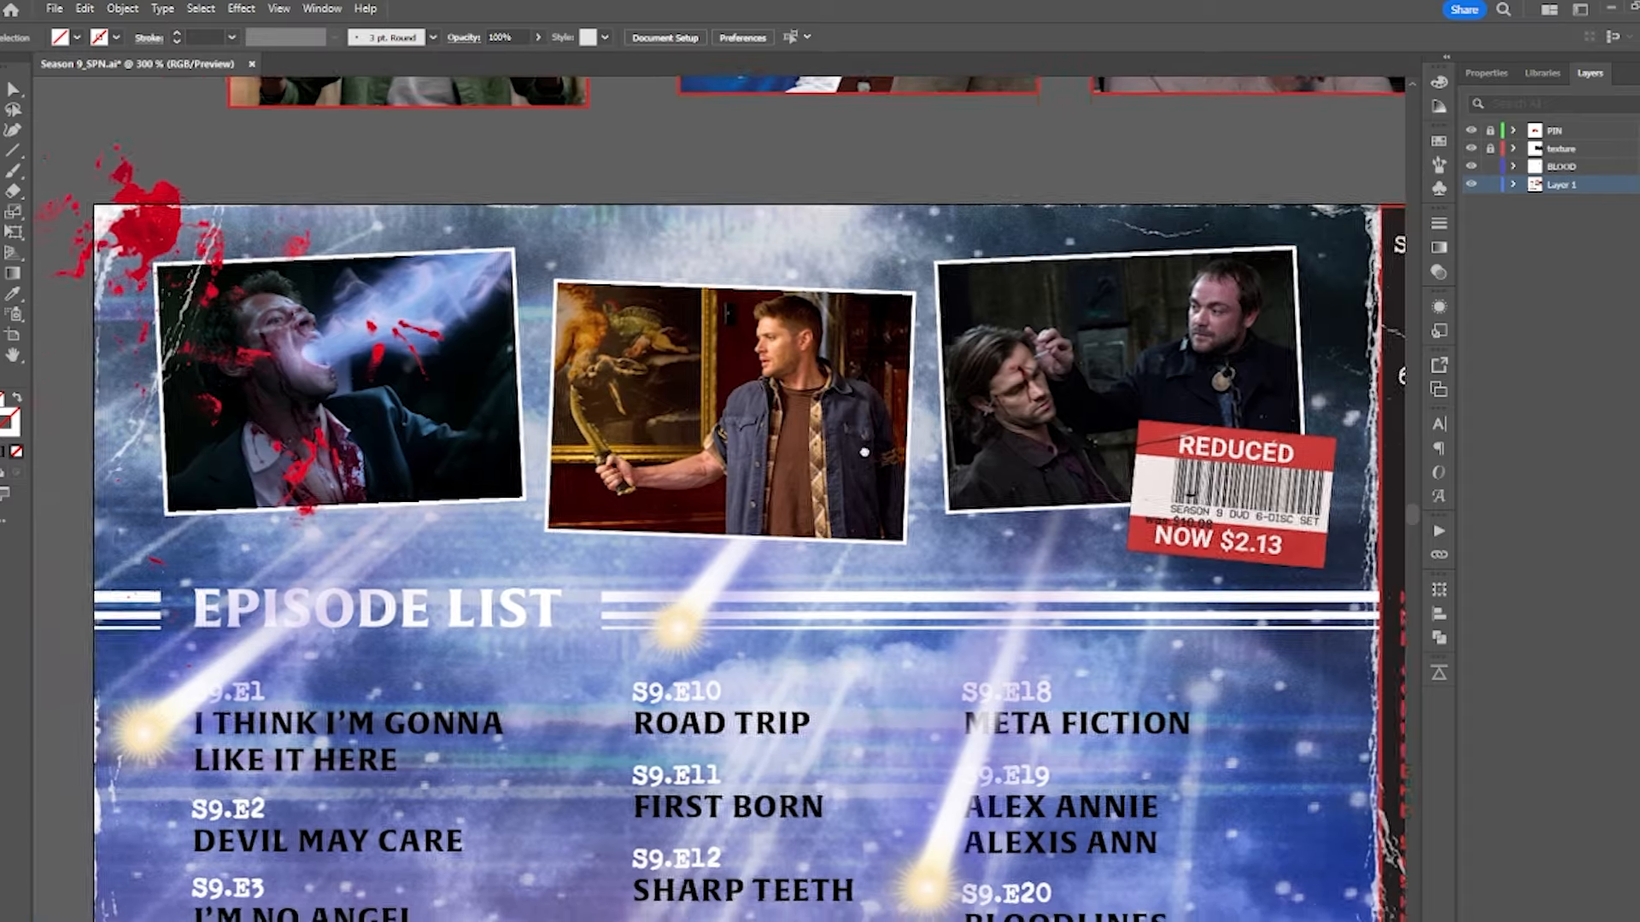
- Unlock the PIN layer, shift the gas-n-sip STEVE badge slightly down and to the right, and adjust its rotation
{"action": "scroll", "coordinate": [1078, 624], "scroll_direction": "down", "scroll_amount": 5}
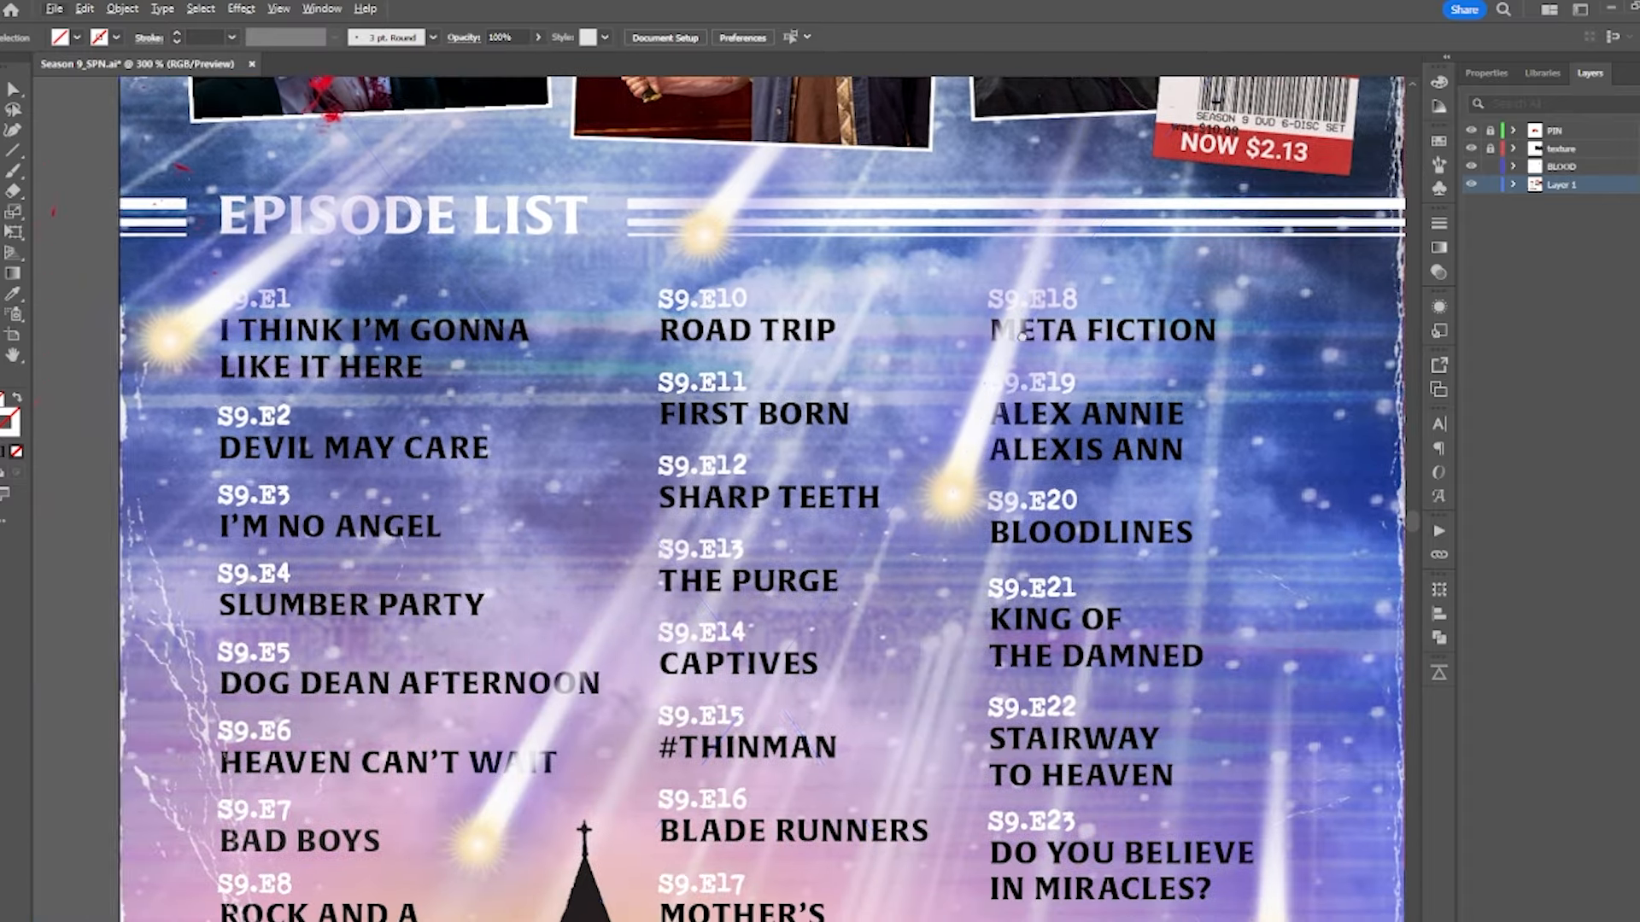
{"action": "scroll", "coordinate": [824, 832], "scroll_direction": "down", "scroll_amount": 8}
{"action": "scroll", "coordinate": [547, 766], "scroll_direction": "up", "scroll_amount": 1}
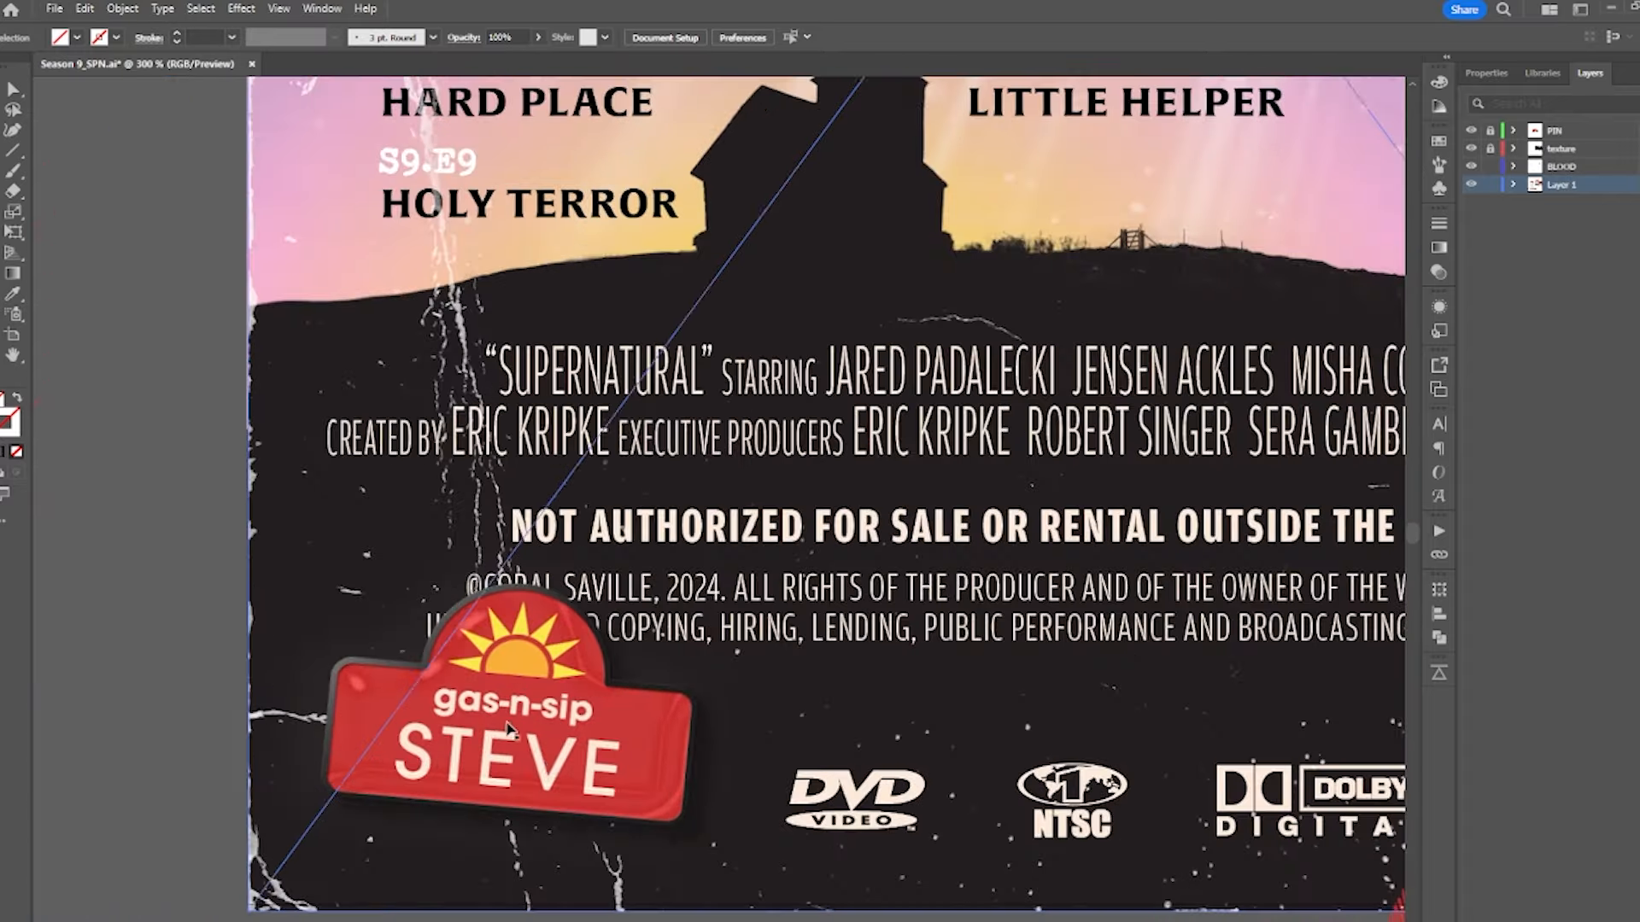
{"action": "left_click", "coordinate": [547, 766]}
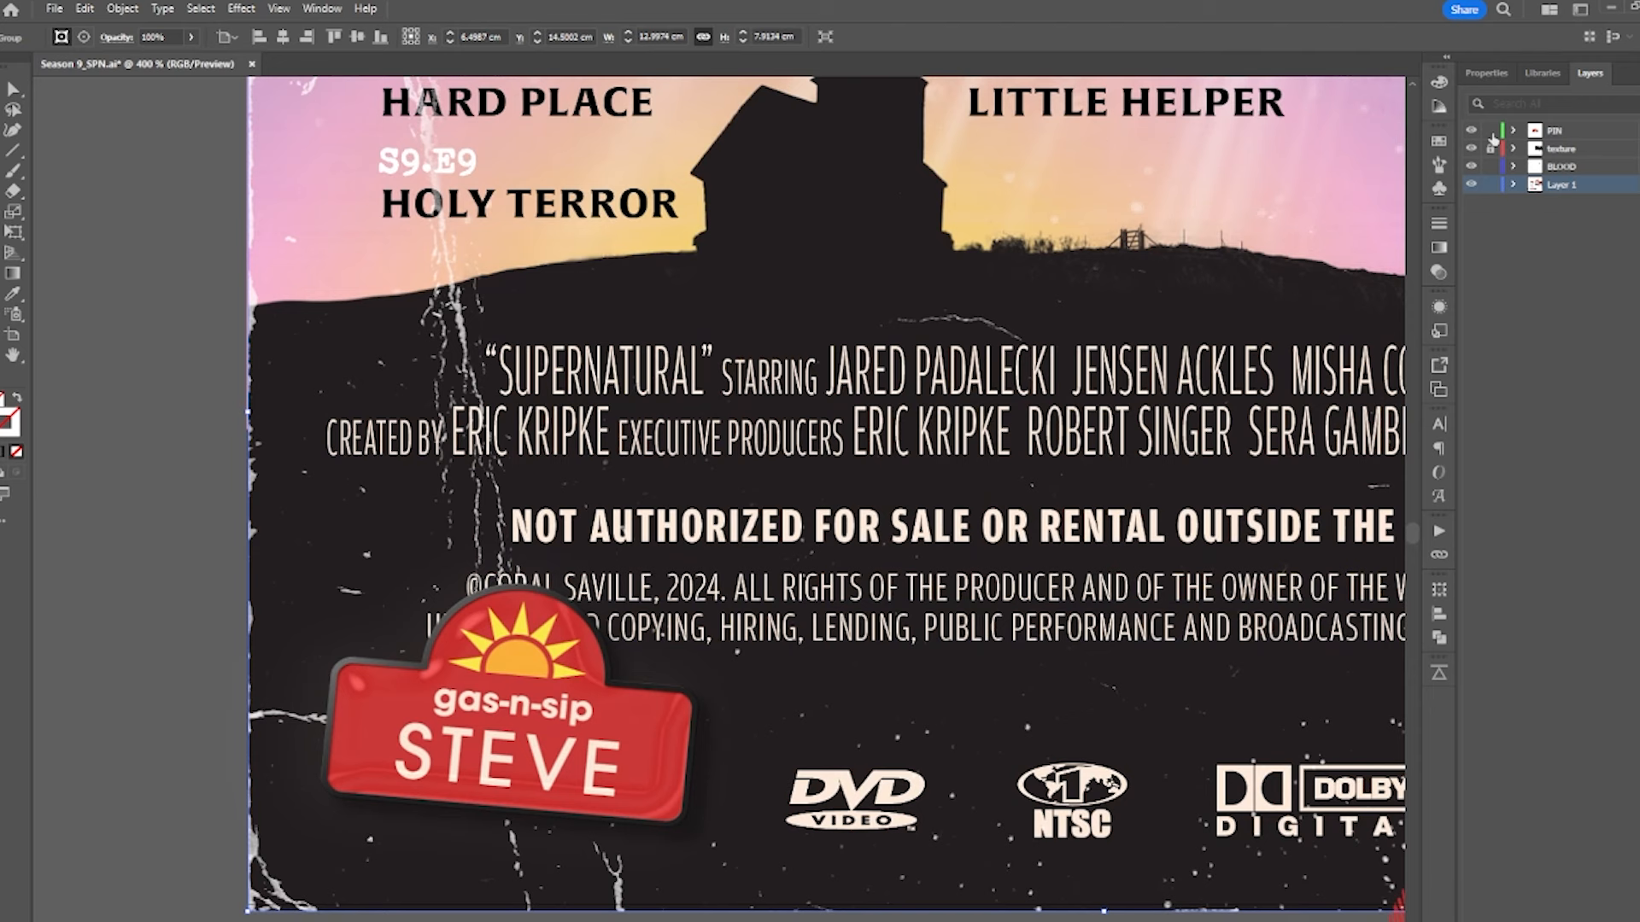
{"action": "left_click", "coordinate": [625, 724]}
{"action": "left_click_drag", "start_coordinate": [622, 755], "coordinate": [634, 766]}
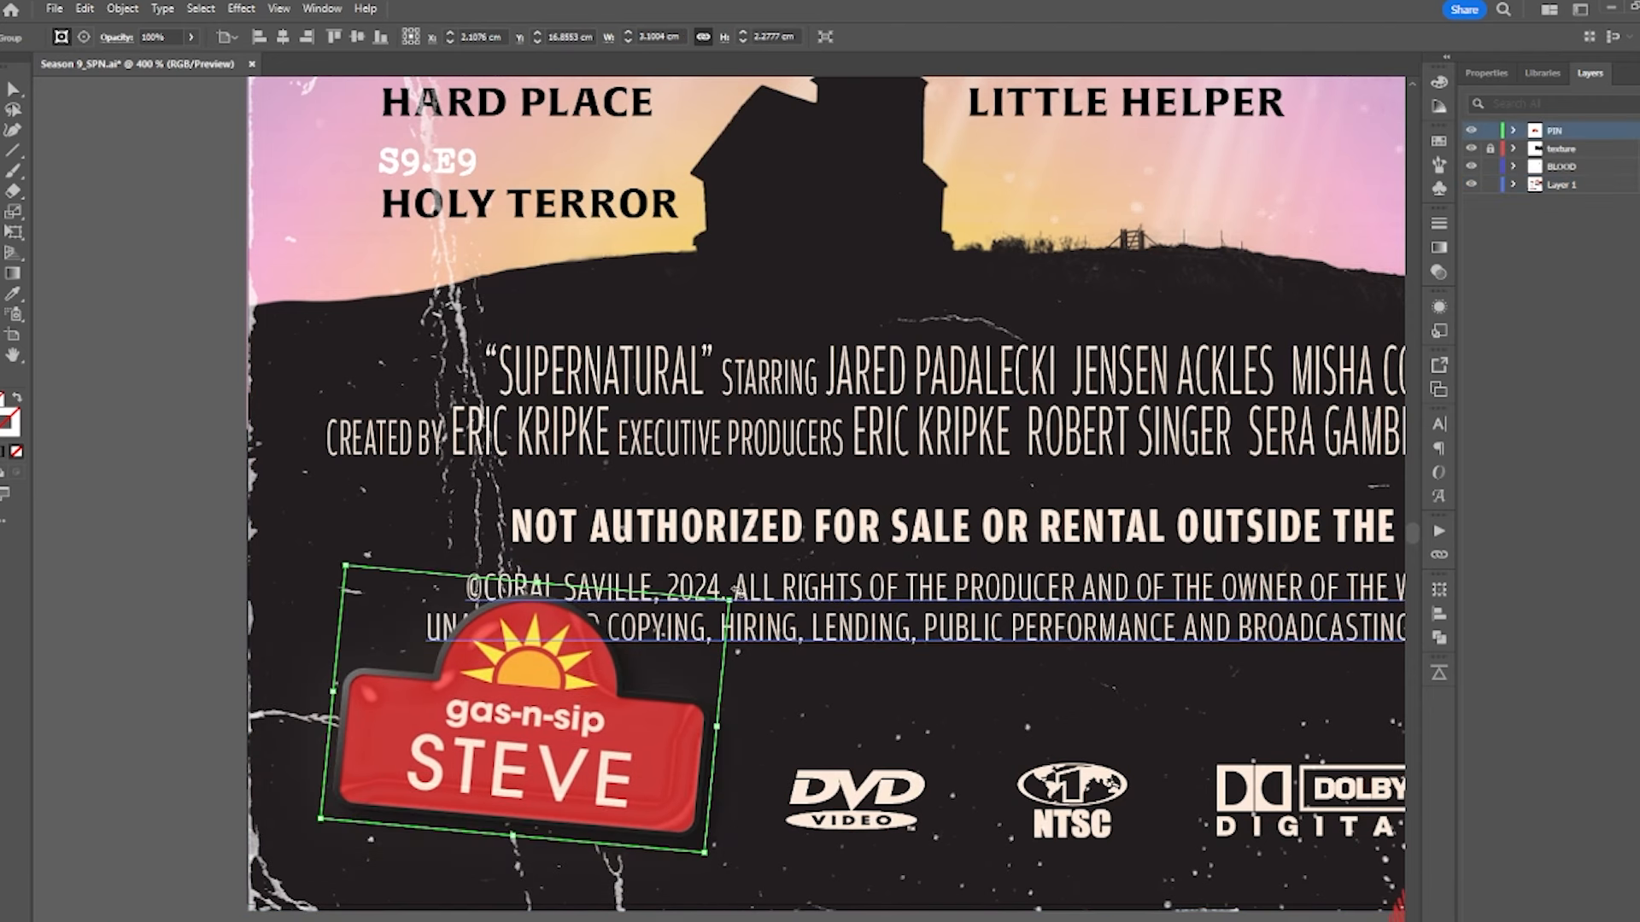
{"action": "left_click_drag", "start_coordinate": [734, 594], "coordinate": [740, 601]}
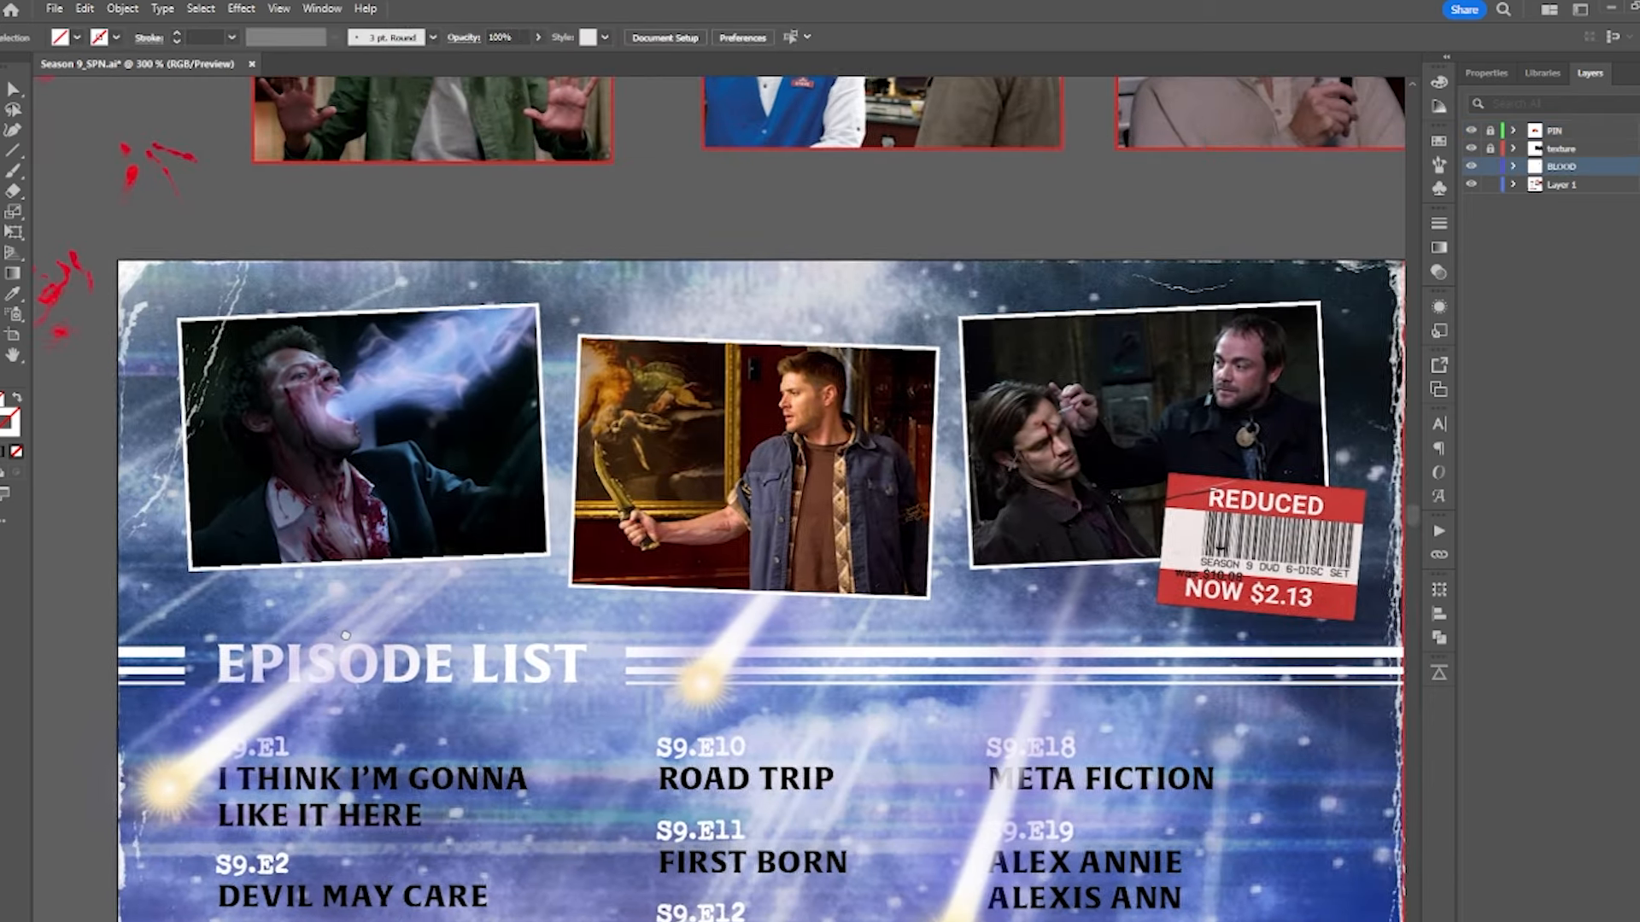
- Position the red blood splatter over the leftmost still on the back cover and select the middle still
{"action": "left_click_drag", "start_coordinate": [121, 188], "coordinate": [381, 430]}
{"action": "scroll", "coordinate": [410, 342], "scroll_direction": "up", "scroll_amount": 1}
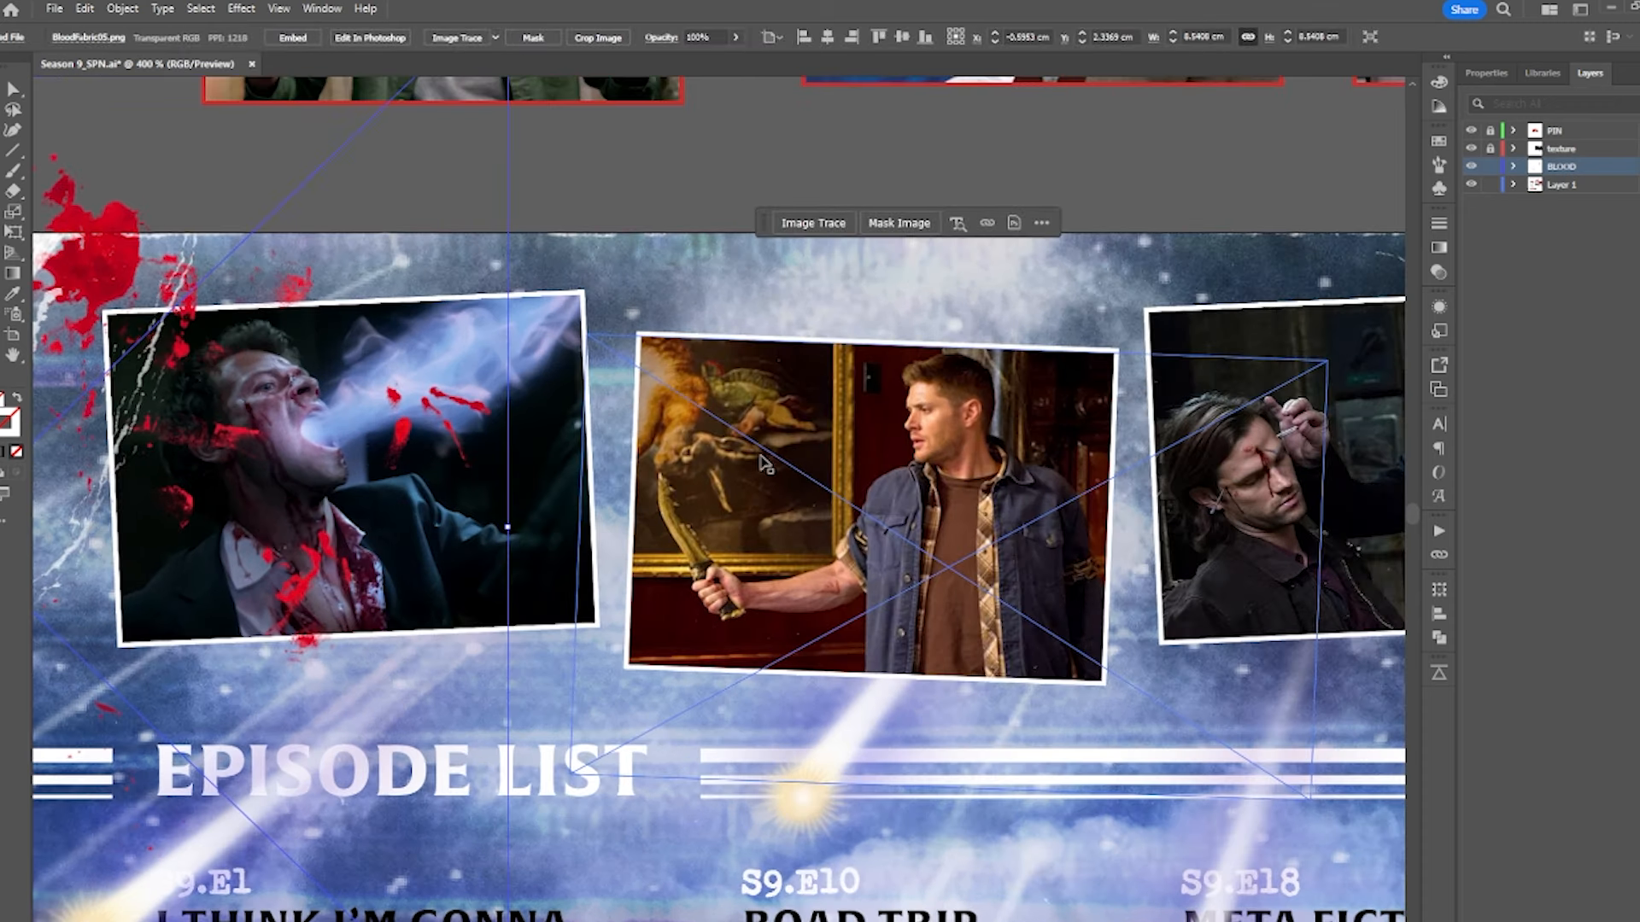
{"action": "left_click", "coordinate": [888, 394]}
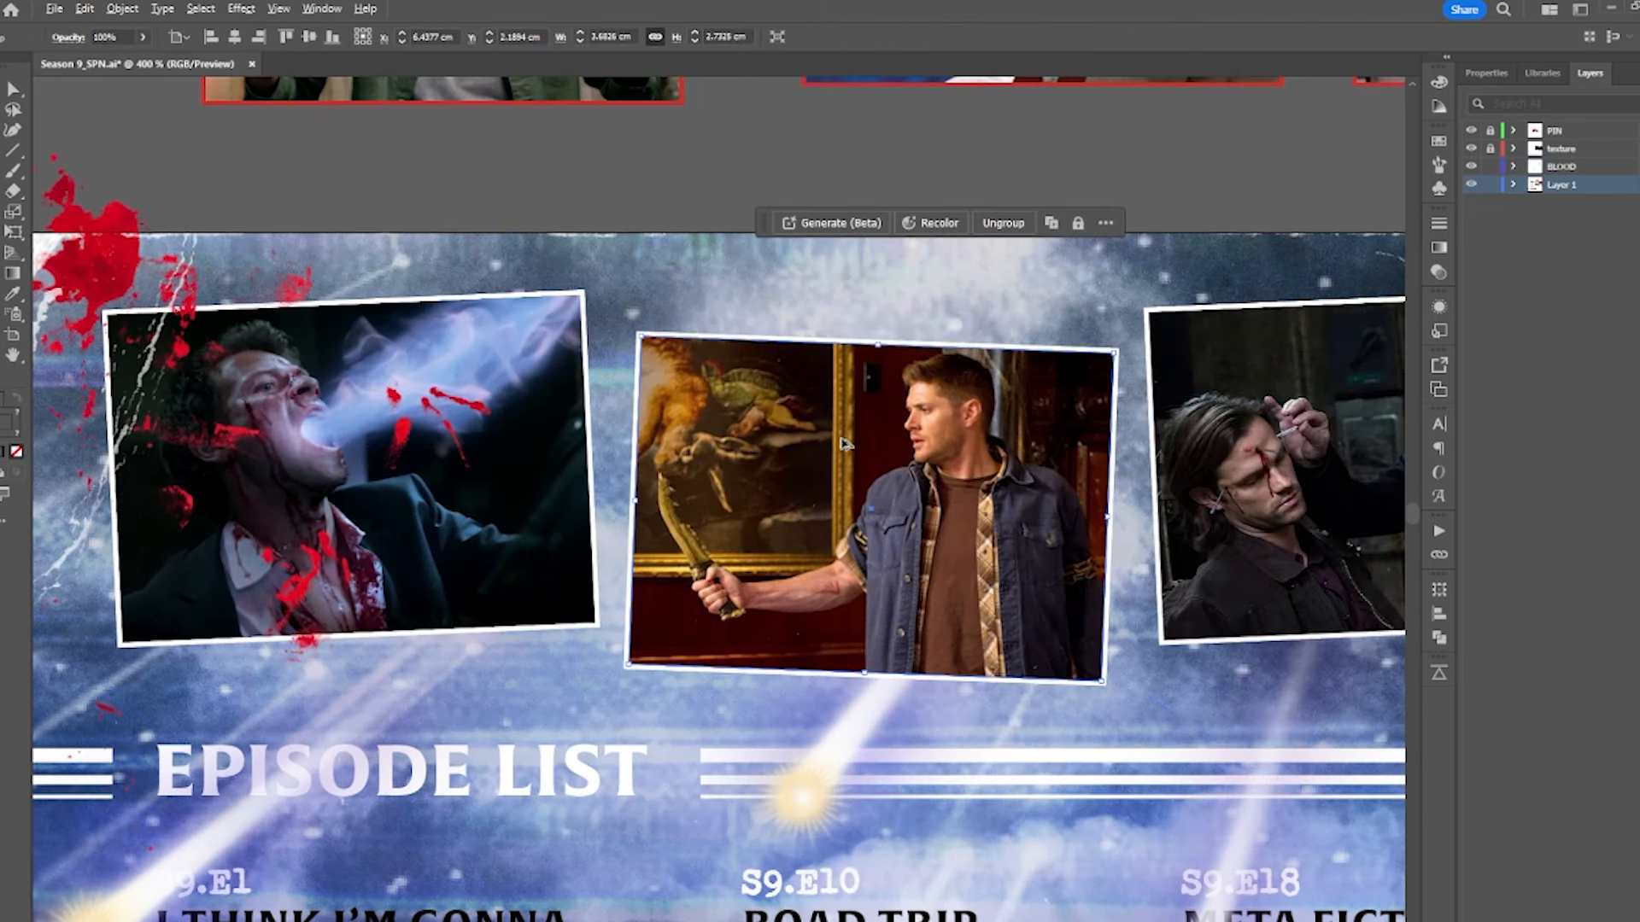
- Move the three spare red-framed stills left above the back cover and distribute them evenly in a horizontal row
{"action": "scroll", "coordinate": [844, 443], "scroll_direction": "up", "scroll_amount": 1}
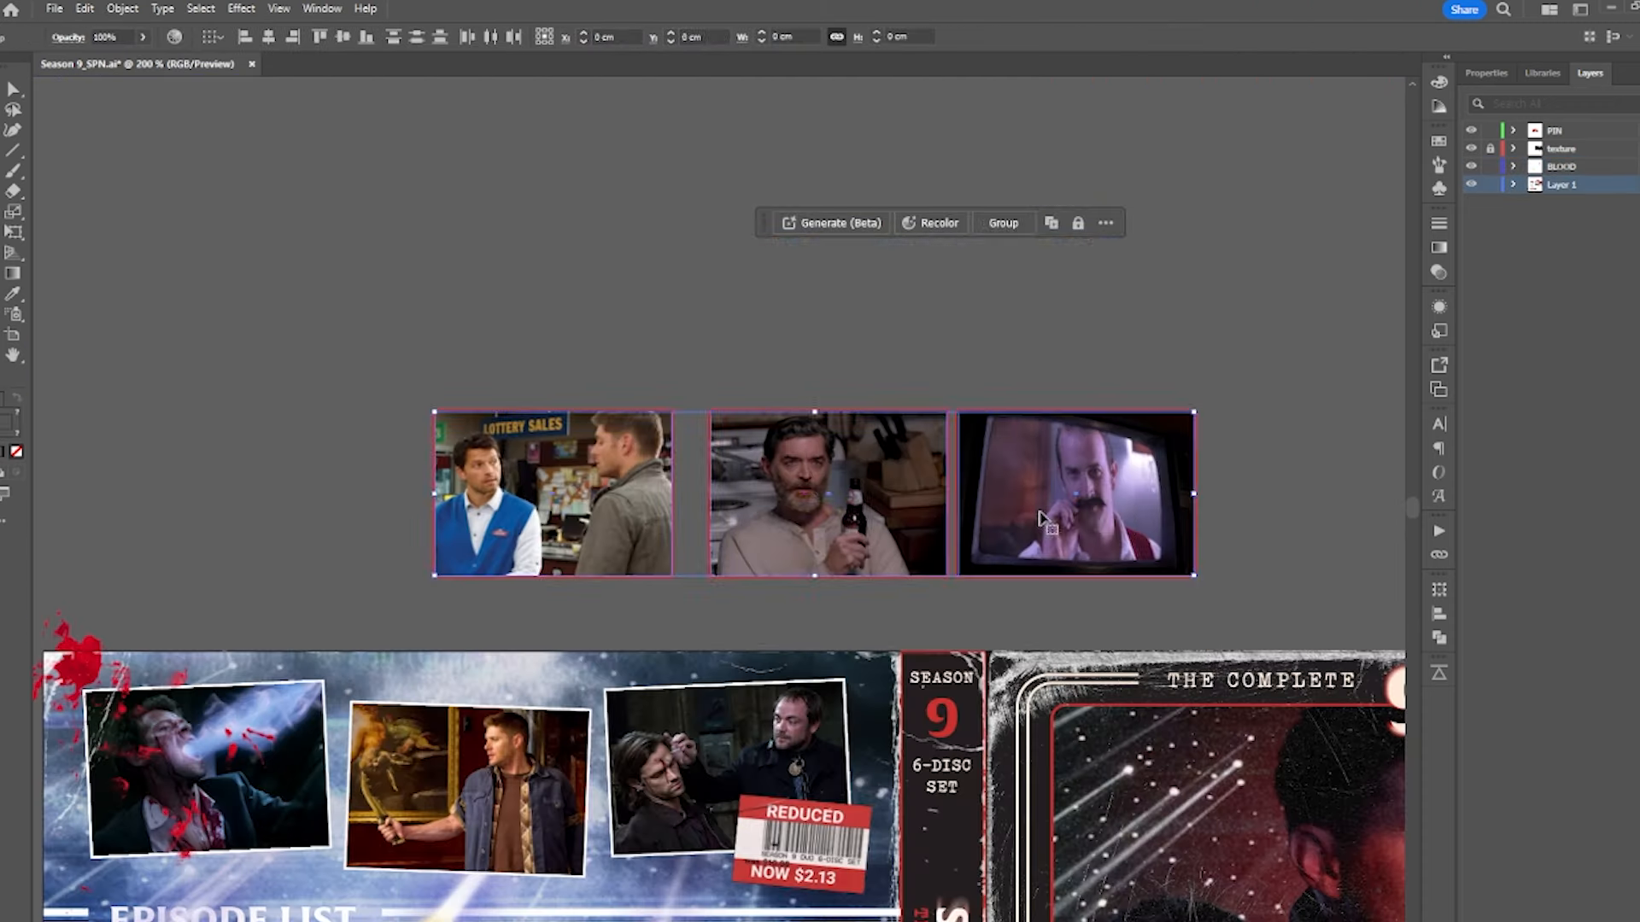
{"action": "left_click_drag", "start_coordinate": [1056, 510], "coordinate": [747, 540]}
{"action": "left_click", "coordinate": [489, 37]}
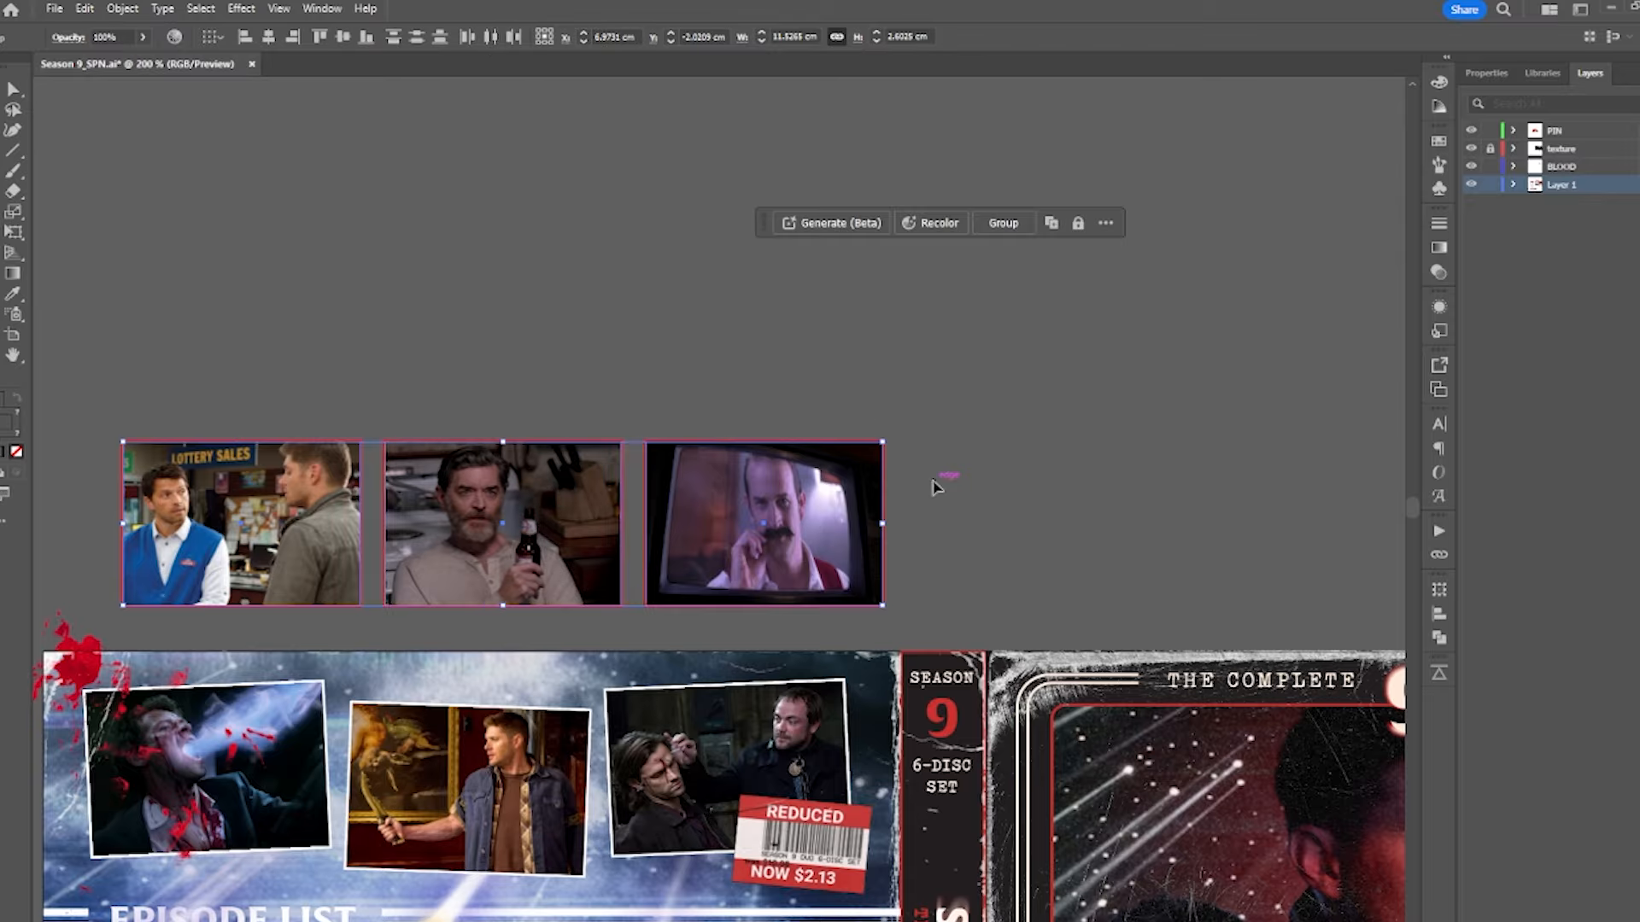
- Rotate the red fingerprint image placed over the typewriter on the front cover
{"action": "scroll", "coordinate": [893, 589], "scroll_direction": "down", "scroll_amount": 2}
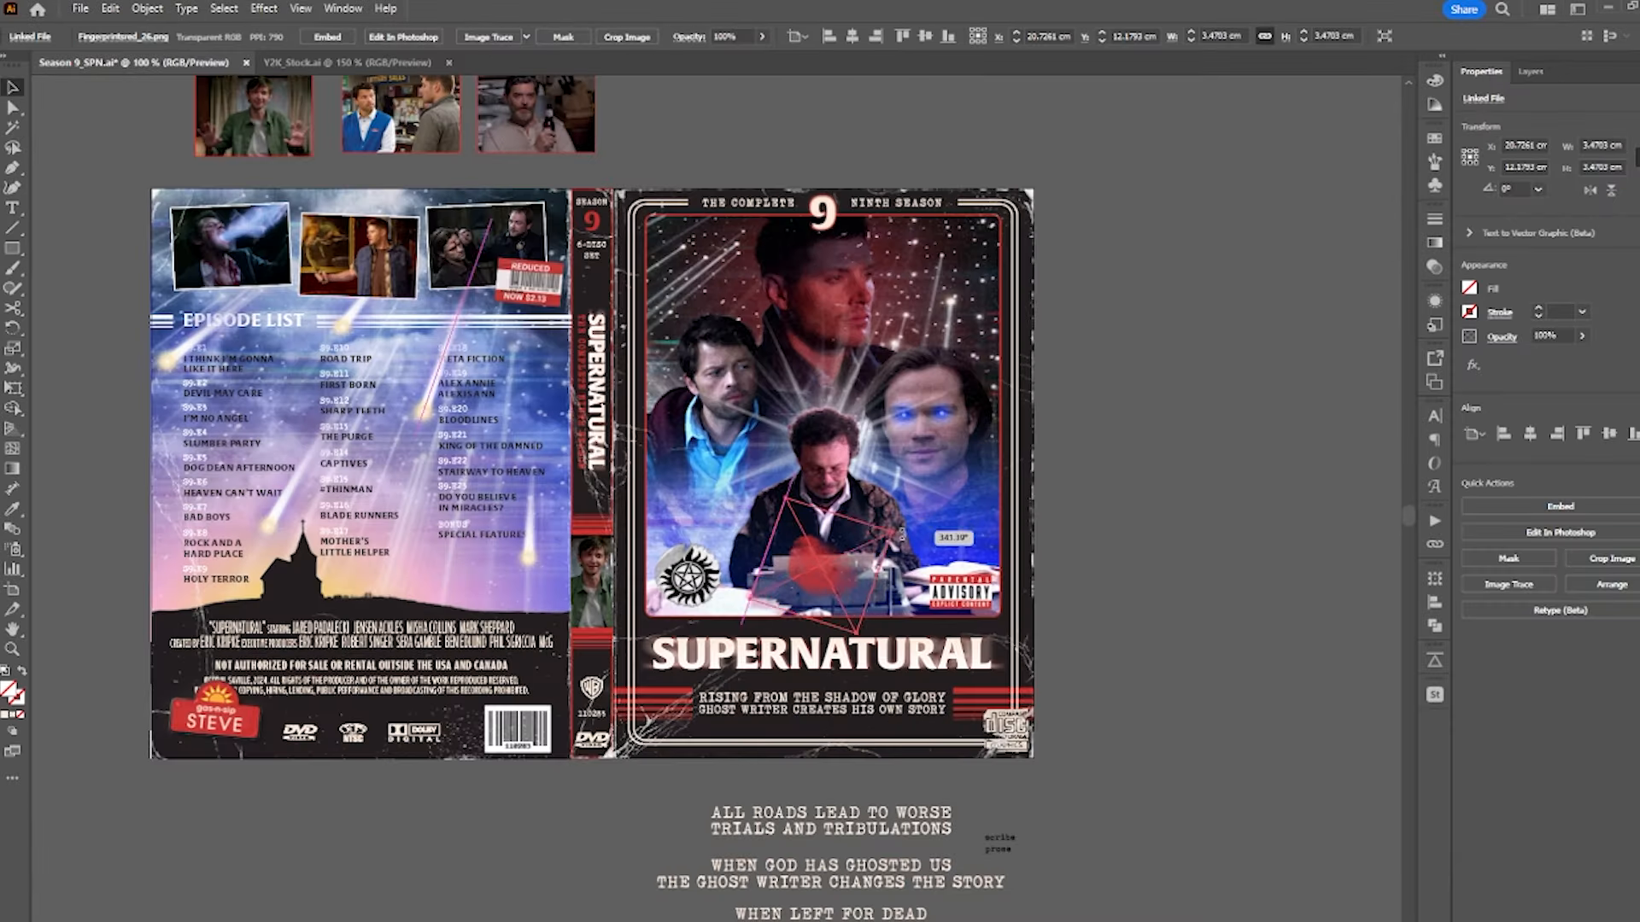
{"action": "left_click_drag", "start_coordinate": [902, 534], "coordinate": [908, 559]}
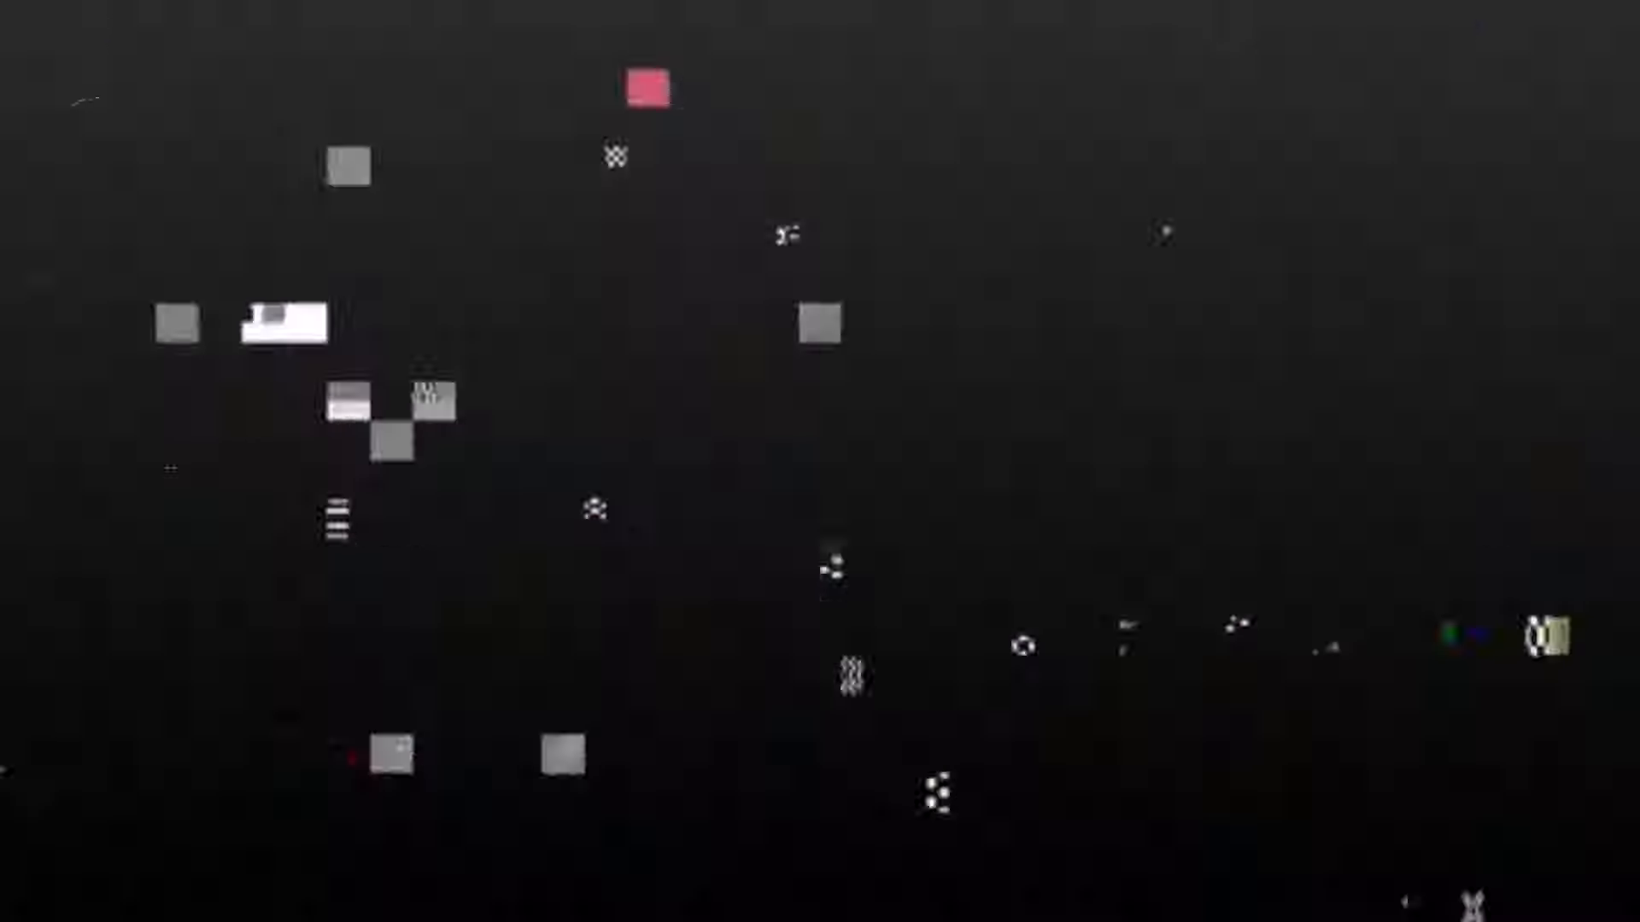
- Browse the candidate season 10 stills in the image viewer
{"action": "key", "text": "Left"}
{"action": "key", "text": "Left"}
{"action": "key", "text": "Left"}
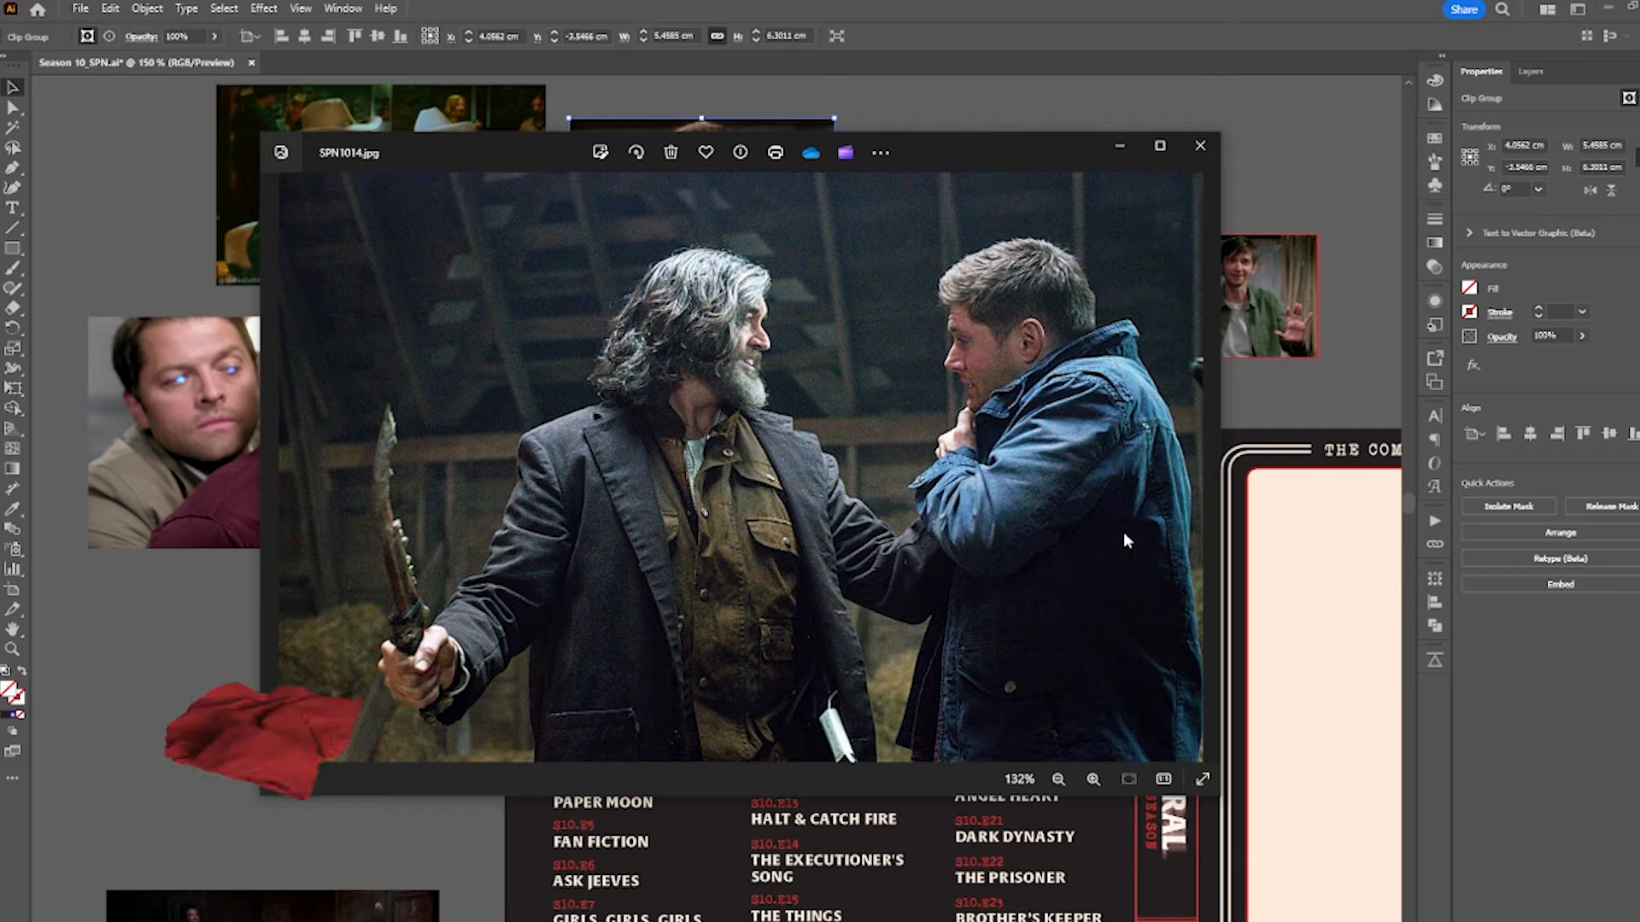
{"action": "key", "text": "Left"}
{"action": "key", "text": "Left"}
{"action": "key", "text": "Left"}
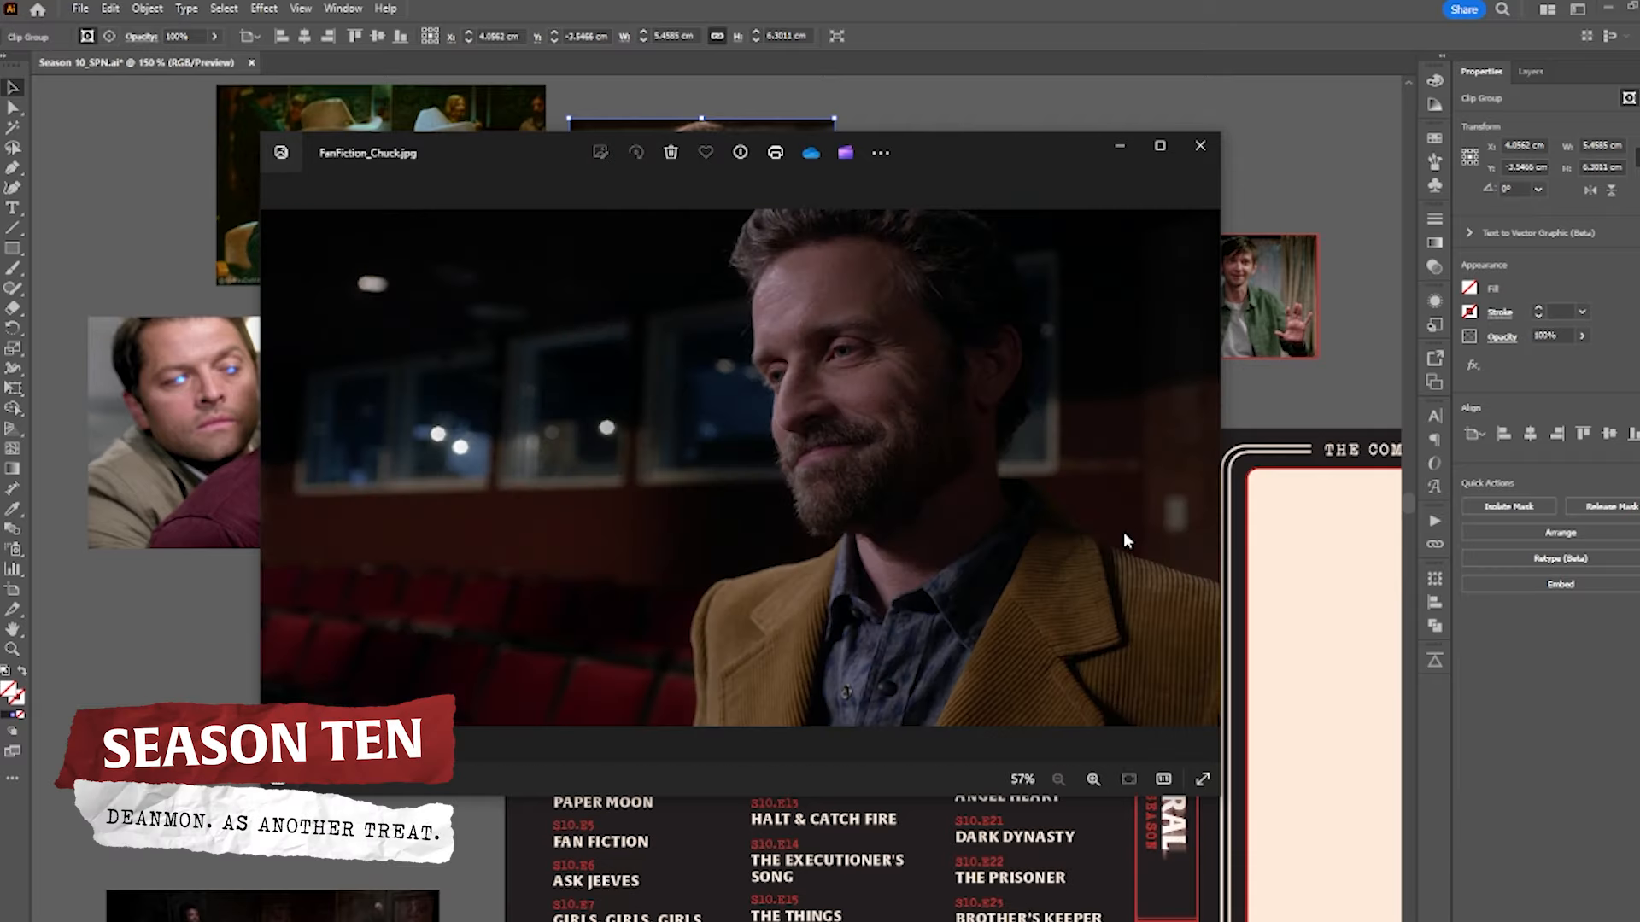
{"action": "key", "text": "Left"}
{"action": "key", "text": "Left"}
{"action": "key", "text": "Left"}
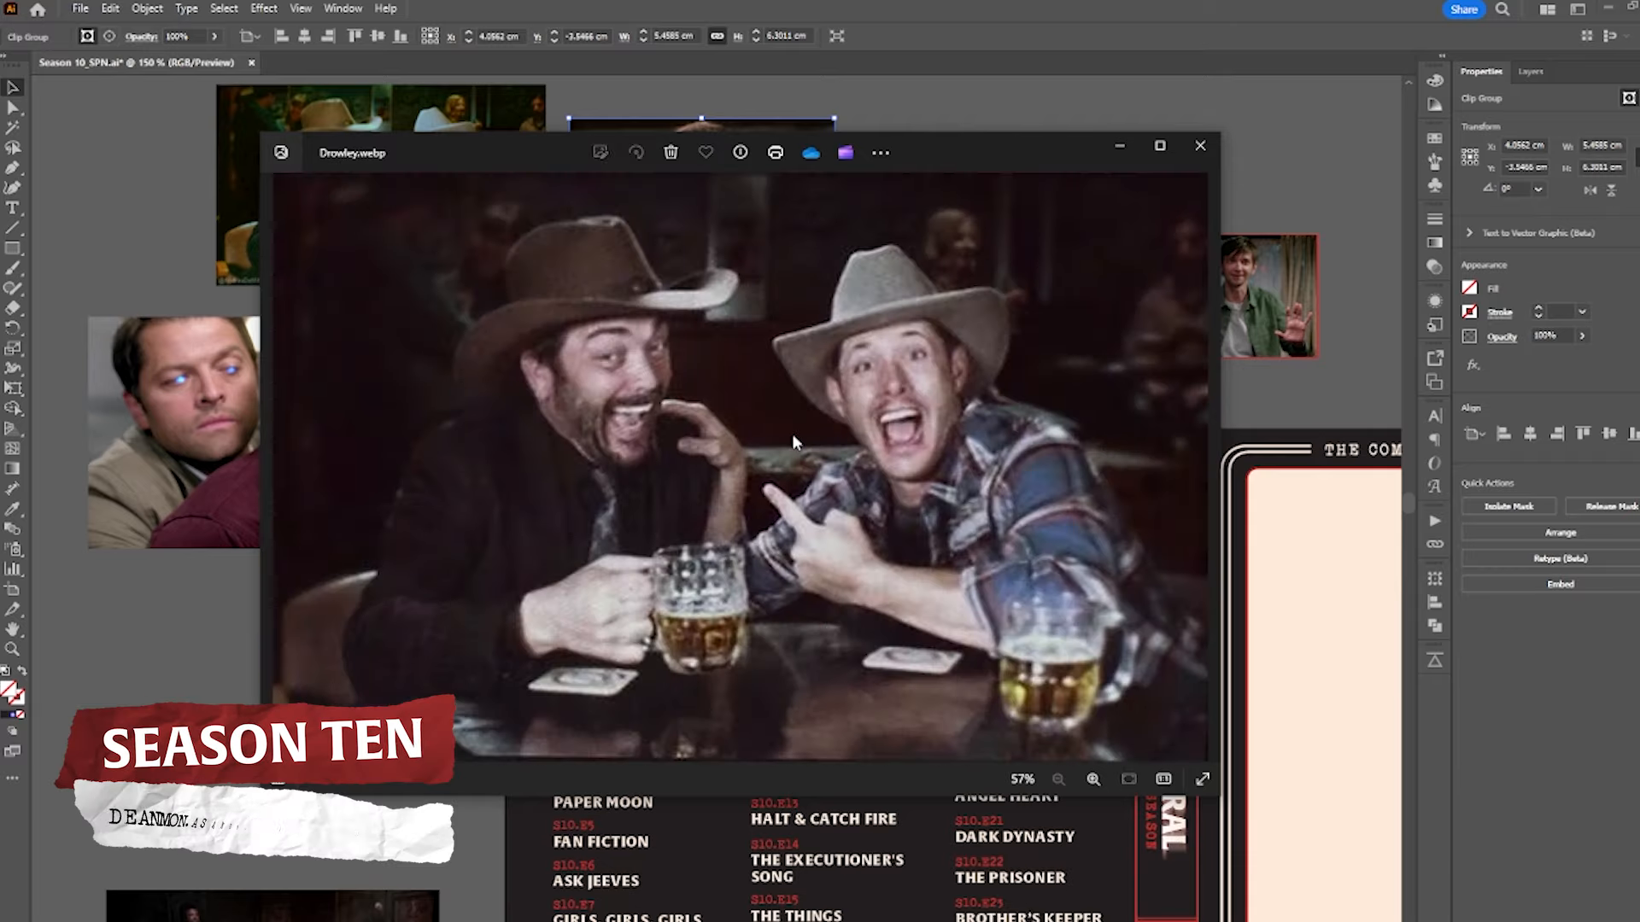
{"action": "key", "text": "Left"}
{"action": "key", "text": "Left"}
{"action": "key", "text": "Left"}
{"action": "key", "text": "Left"}
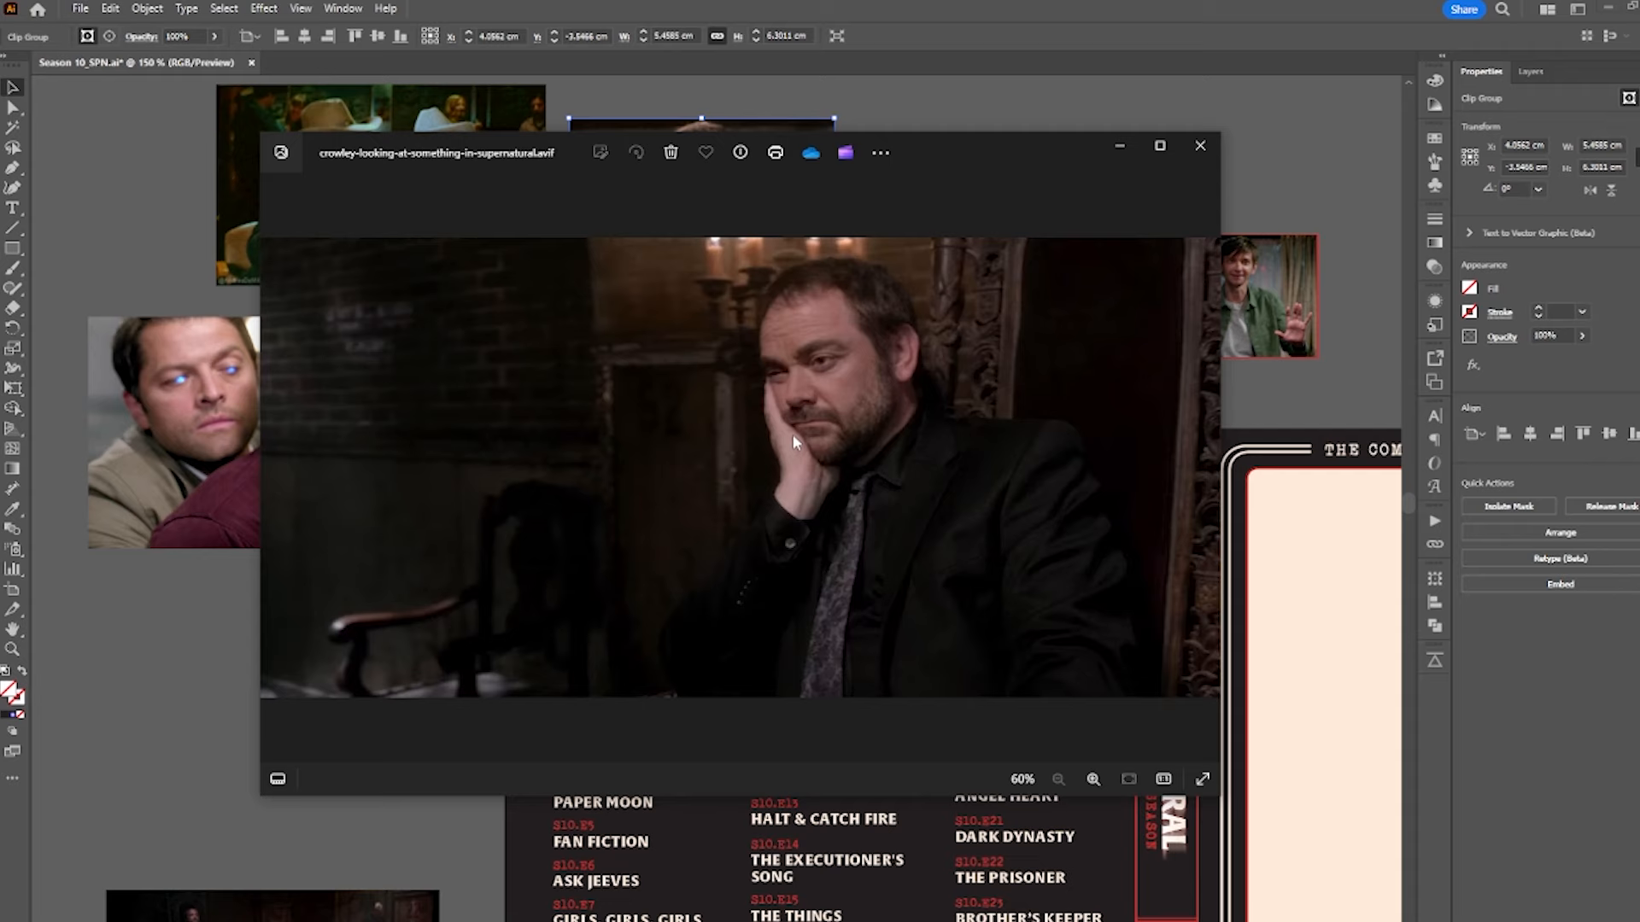
- Browse the Crowley and Cain stills in the image viewer and bring a chosen still onto the pasteboard
{"action": "key", "text": "Left"}
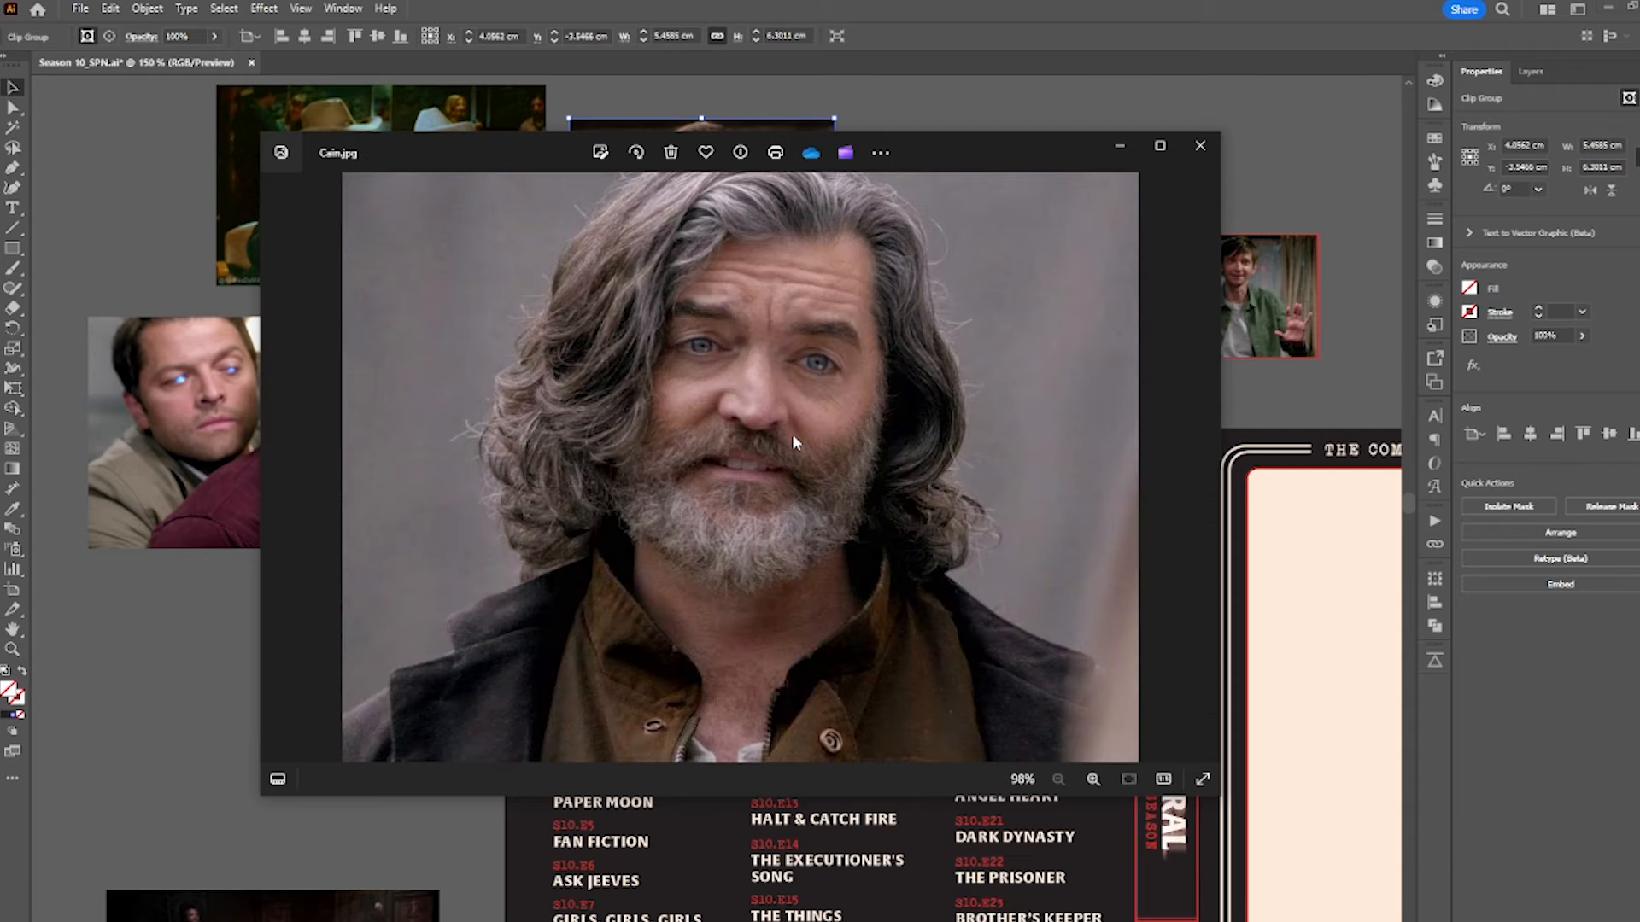
{"action": "key", "text": "Left"}
{"action": "key", "text": "Right"}
{"action": "left_click_drag", "start_coordinate": [1590, 747], "coordinate": [217, 708]}
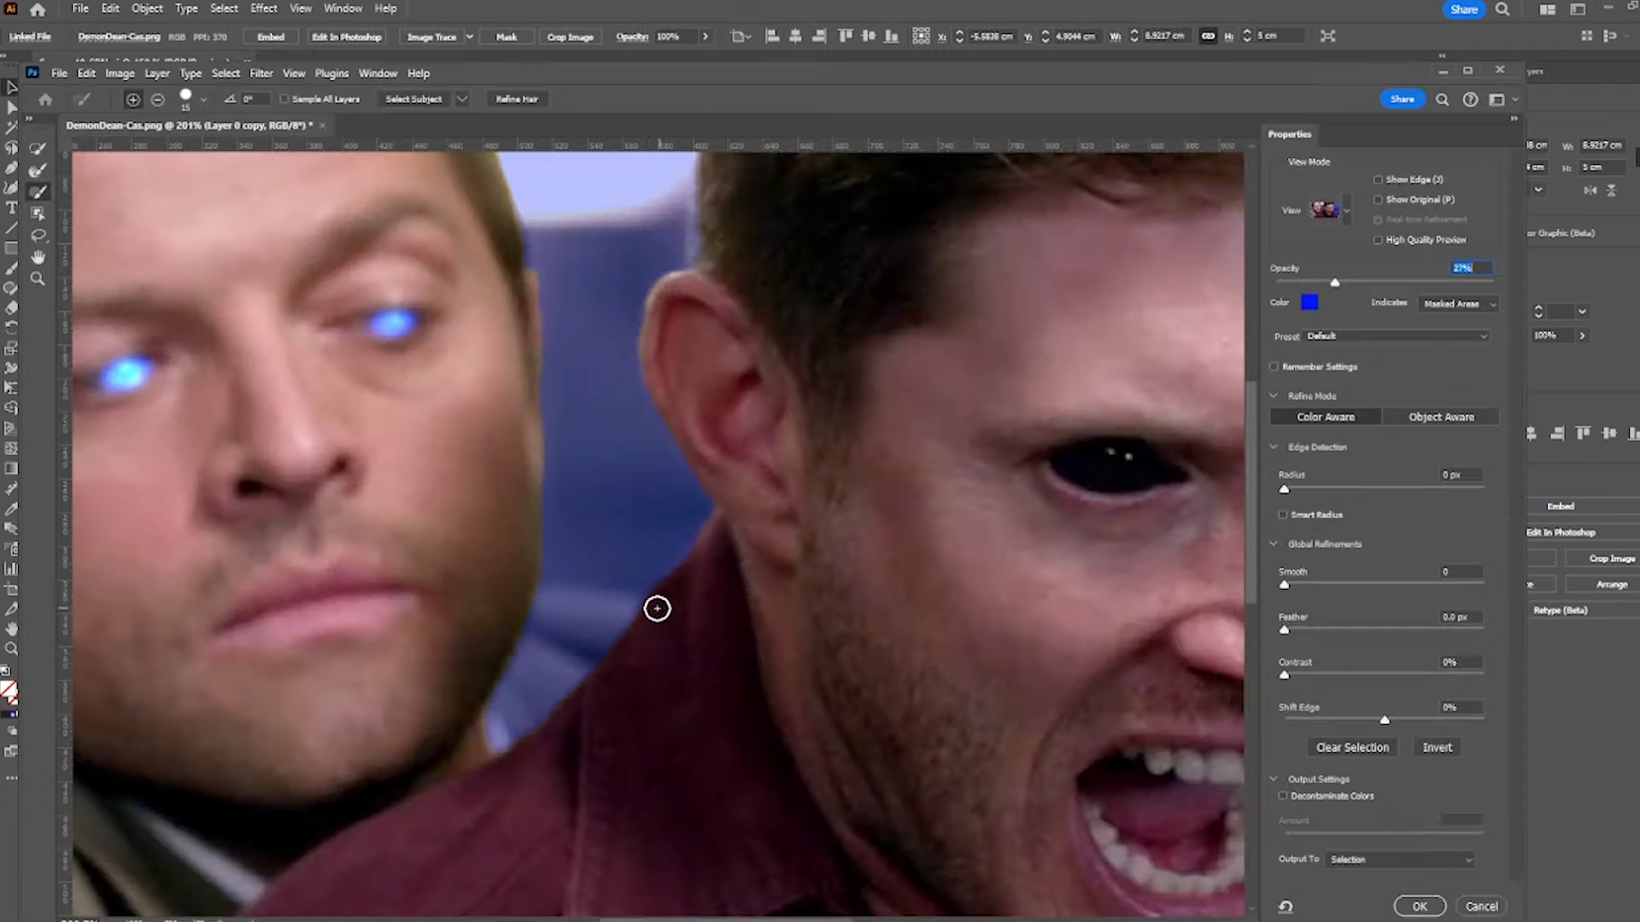
- Switch to Photoshop and paint the Select and Mask cutouts of the DemonDean-Cas, Bustbuddies and SPN1018 stills along the figures' edges
{"action": "mouse_move", "coordinate": [596, 617]}
{"action": "left_mouse_down"}
{"action": "mouse_move", "coordinate": [619, 650]}
{"action": "mouse_move", "coordinate": [478, 711]}
{"action": "mouse_move", "coordinate": [461, 742]}
{"action": "left_mouse_up"}
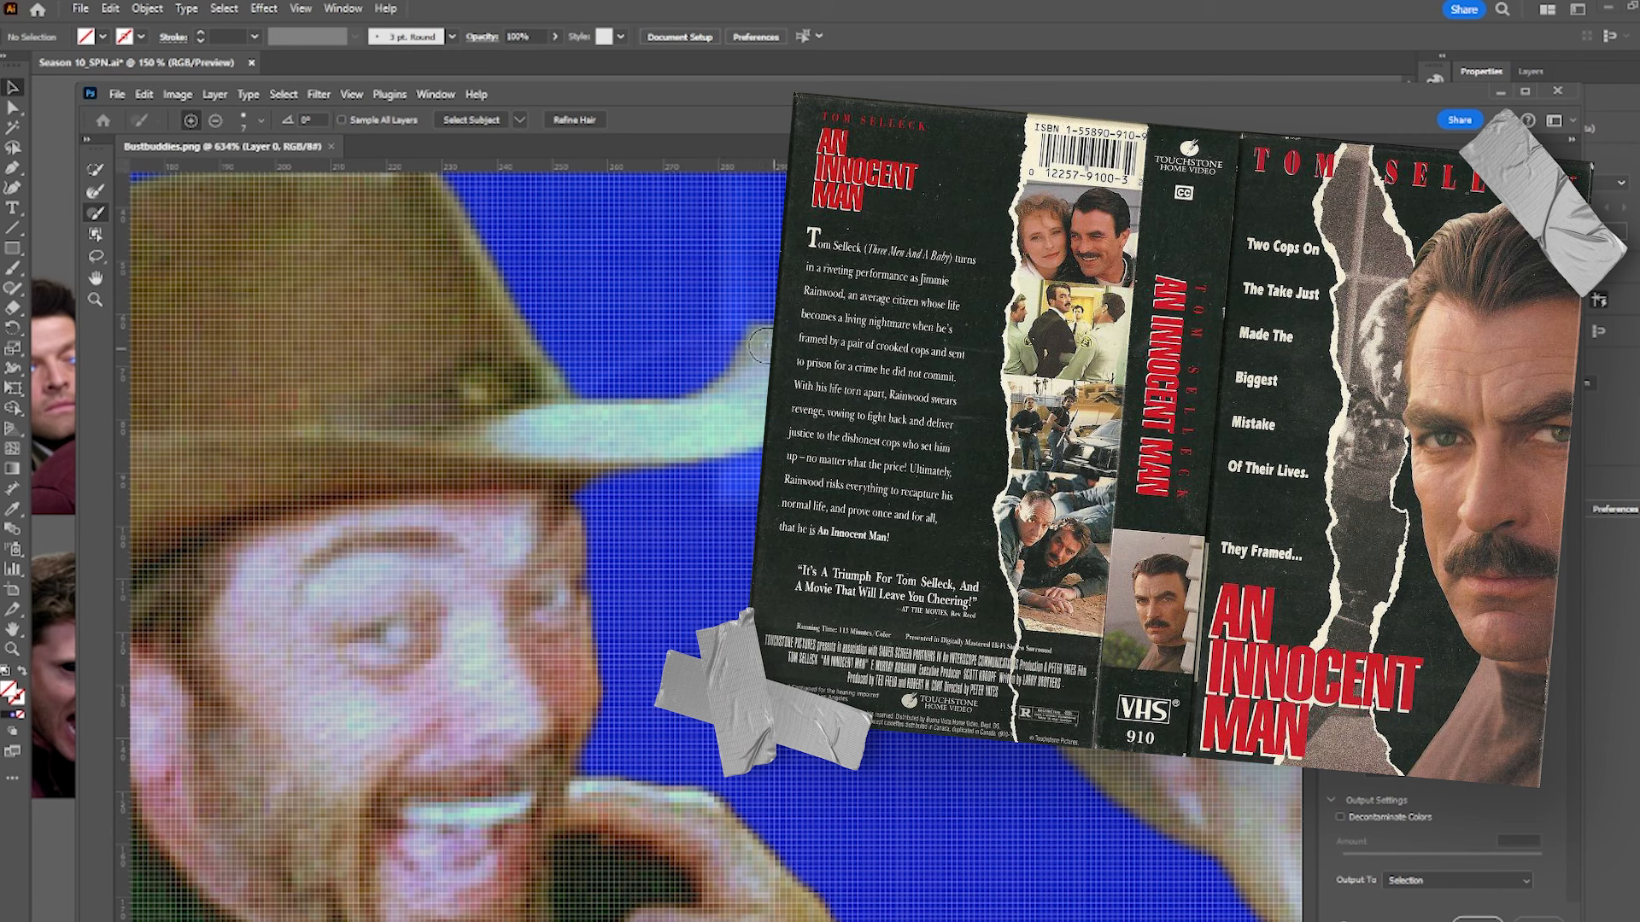
{"action": "mouse_move", "coordinate": [687, 358]}
{"action": "left_mouse_down"}
{"action": "mouse_move", "coordinate": [564, 416]}
{"action": "mouse_move", "coordinate": [750, 364]}
{"action": "mouse_move", "coordinate": [544, 439]}
{"action": "left_mouse_up"}
{"action": "scroll", "coordinate": [662, 364], "scroll_direction": "down", "scroll_amount": 5}
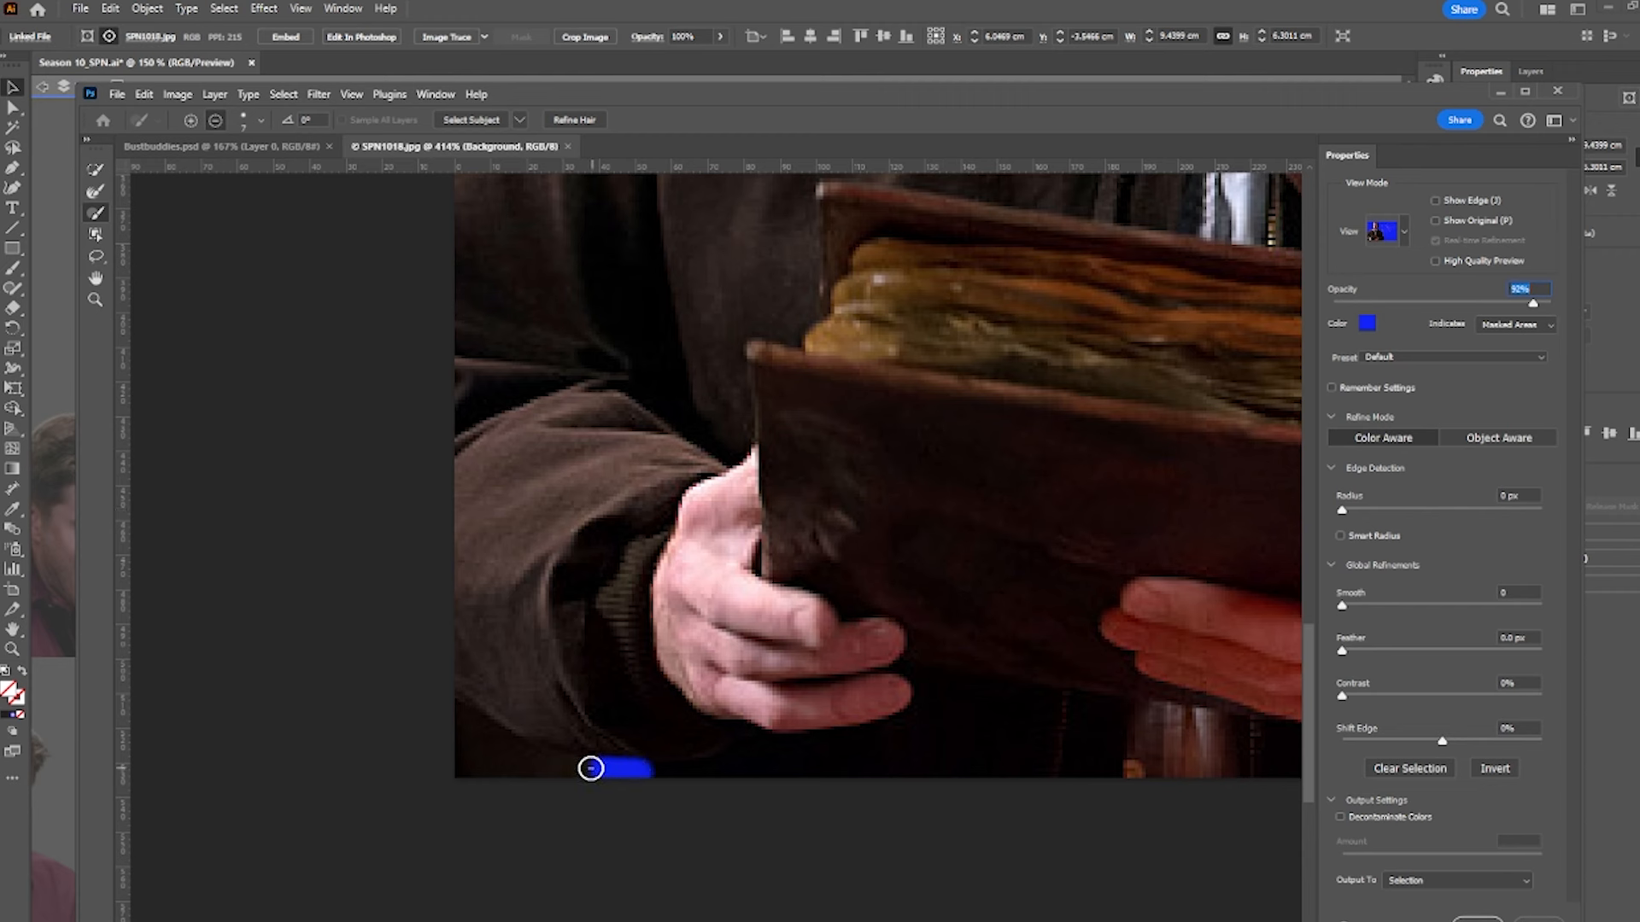
{"action": "left_click_drag", "start_coordinate": [590, 768], "coordinate": [641, 794]}
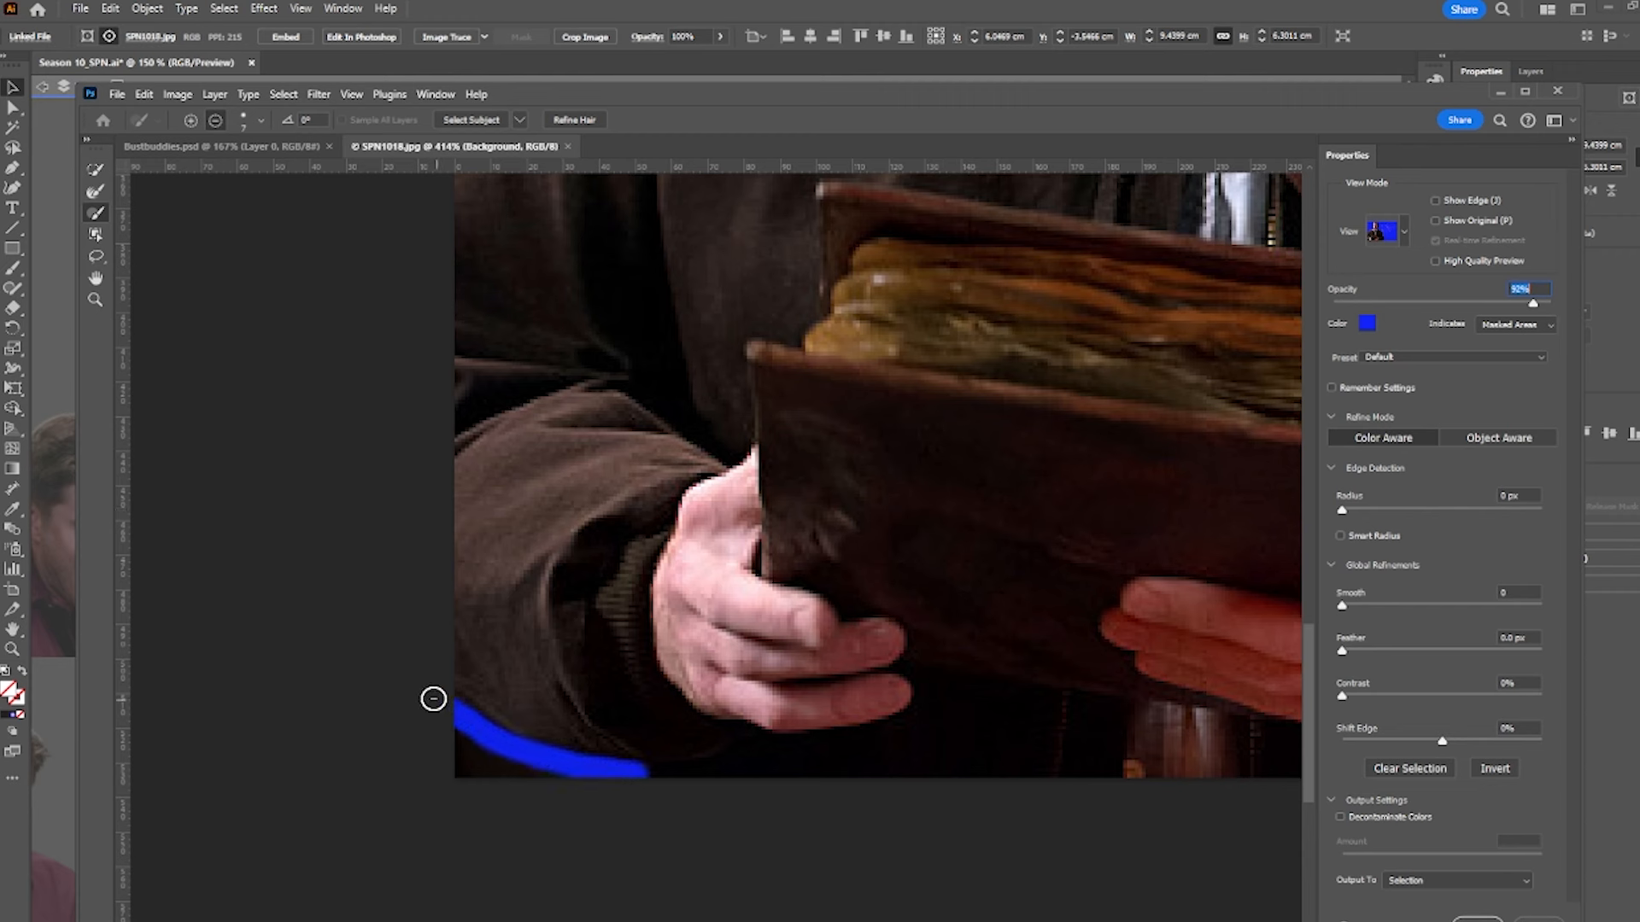
{"action": "mouse_move", "coordinate": [433, 699]}
{"action": "left_mouse_down"}
{"action": "mouse_move", "coordinate": [505, 760]}
{"action": "mouse_move", "coordinate": [569, 783]}
{"action": "mouse_move", "coordinate": [404, 750]}
{"action": "left_mouse_up"}
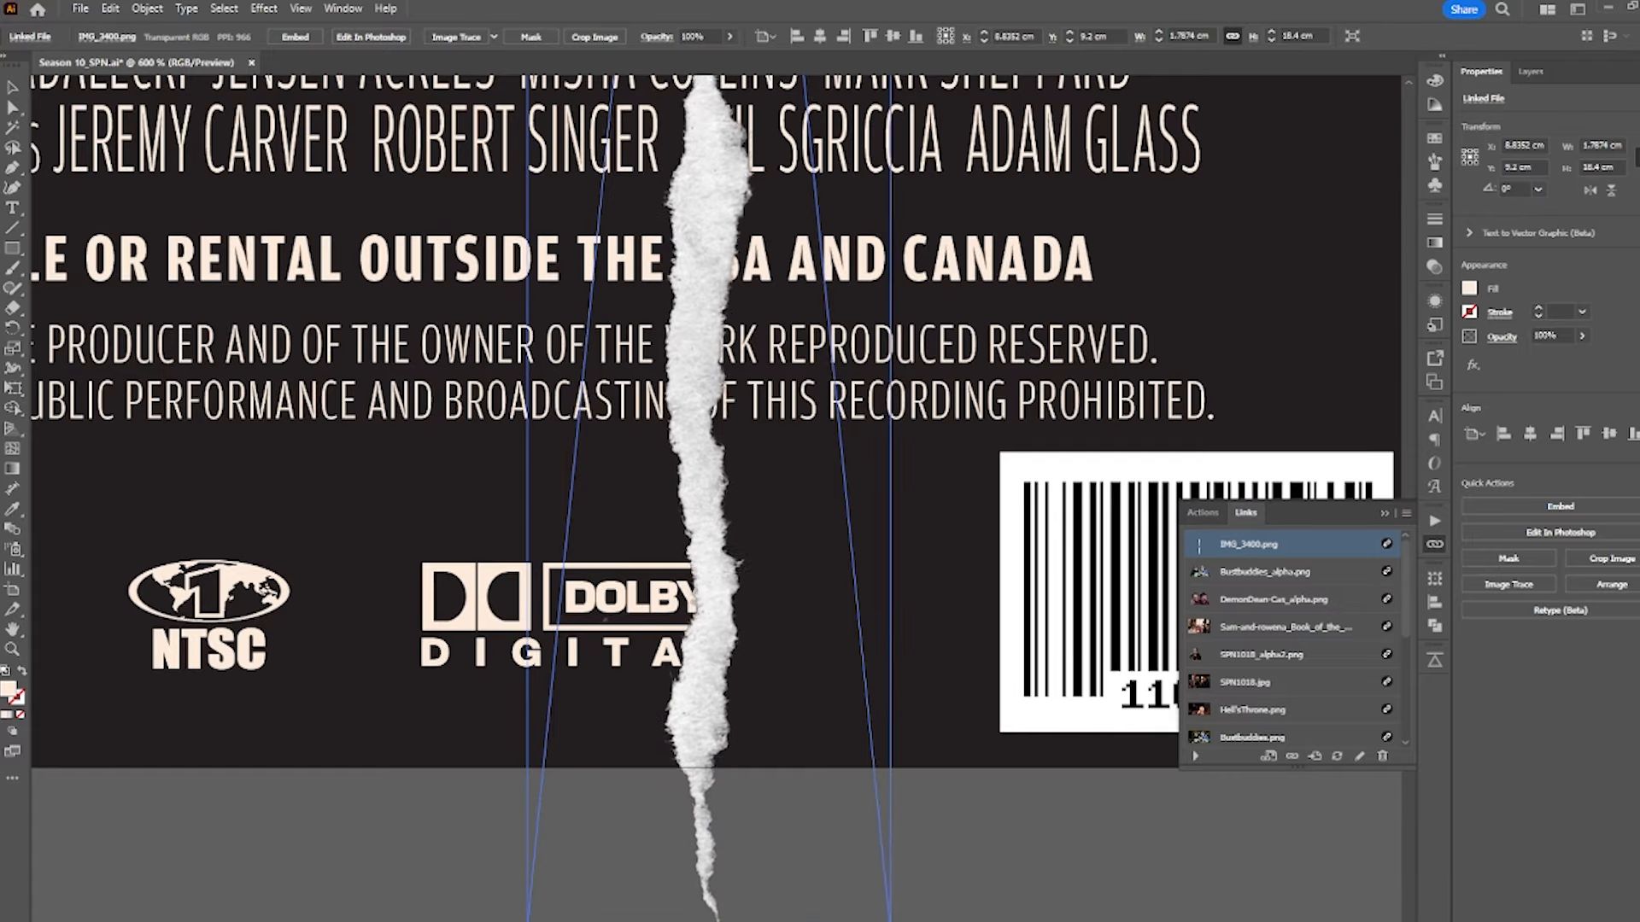
- Enlarge the vertical torn-paper strip to about 19.57 cm high, then mask it and trim the mask to the cover's lower edge
{"action": "scroll", "coordinate": [735, 769], "scroll_direction": "down", "scroll_amount": 5}
{"action": "left_click_drag", "start_coordinate": [739, 888], "coordinate": [741, 568]}
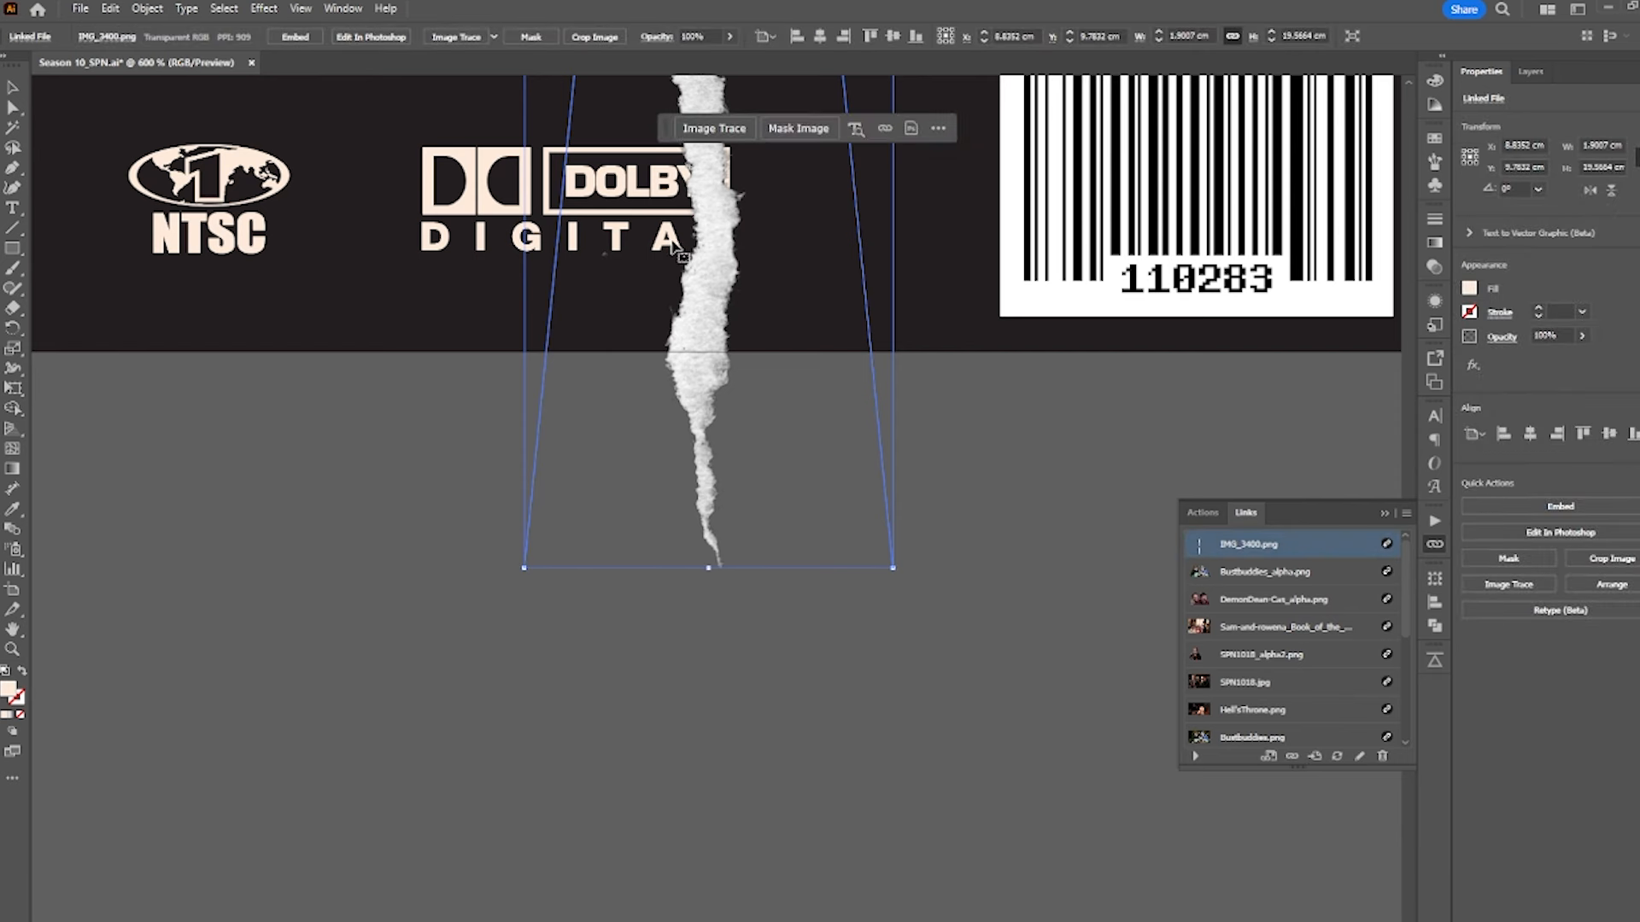
{"action": "left_click", "coordinate": [799, 128]}
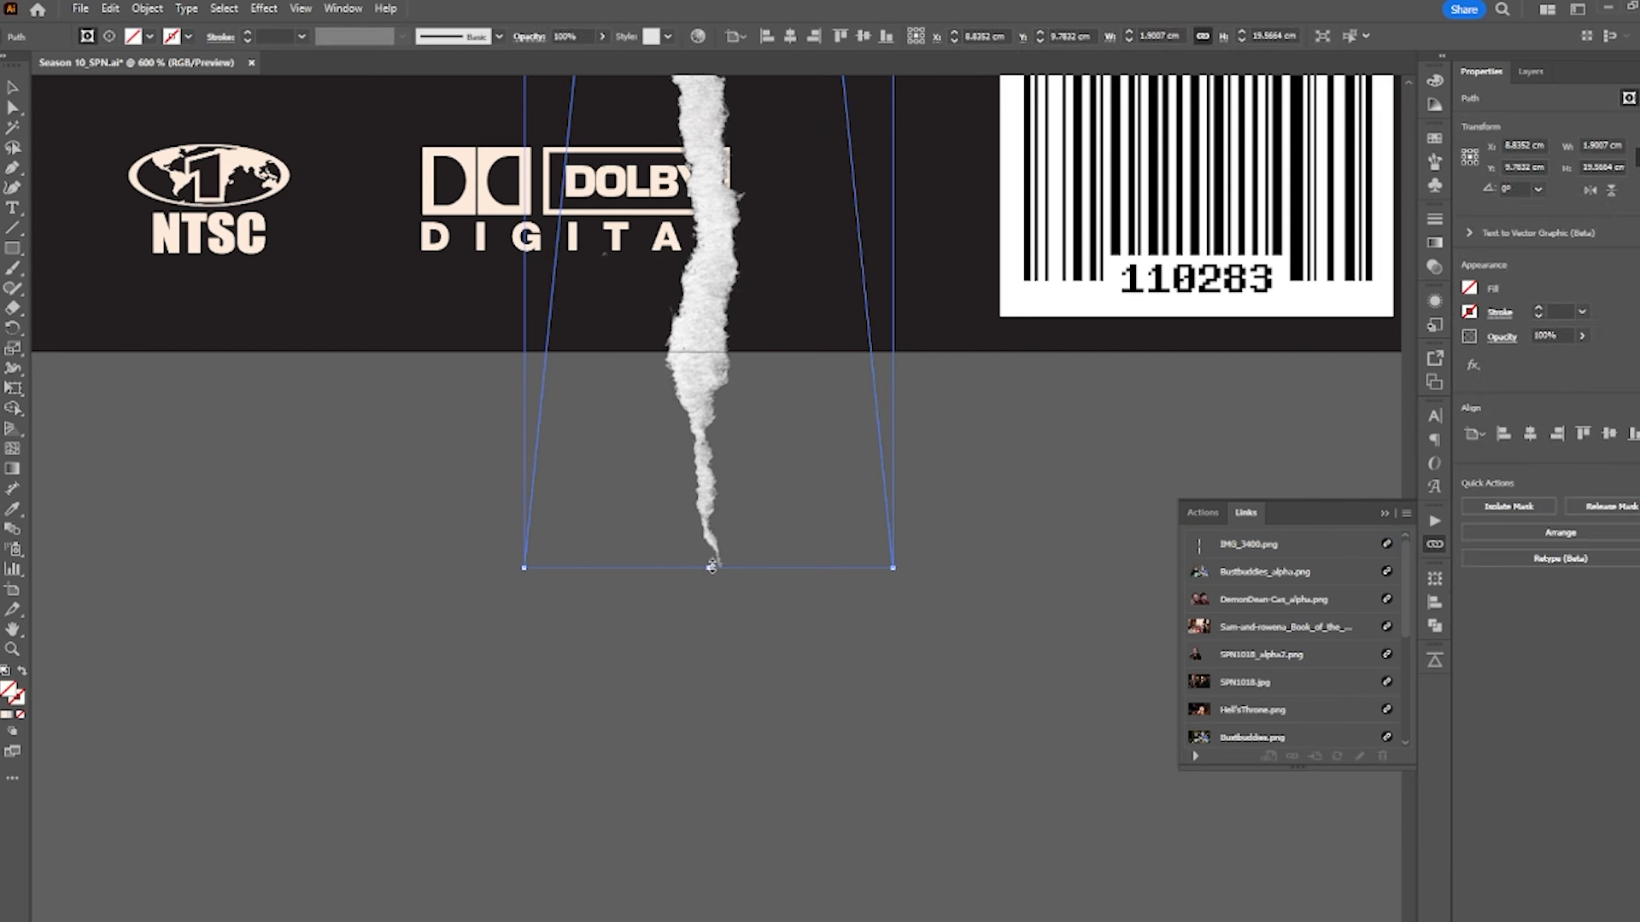
{"action": "left_click_drag", "start_coordinate": [708, 568], "coordinate": [717, 356]}
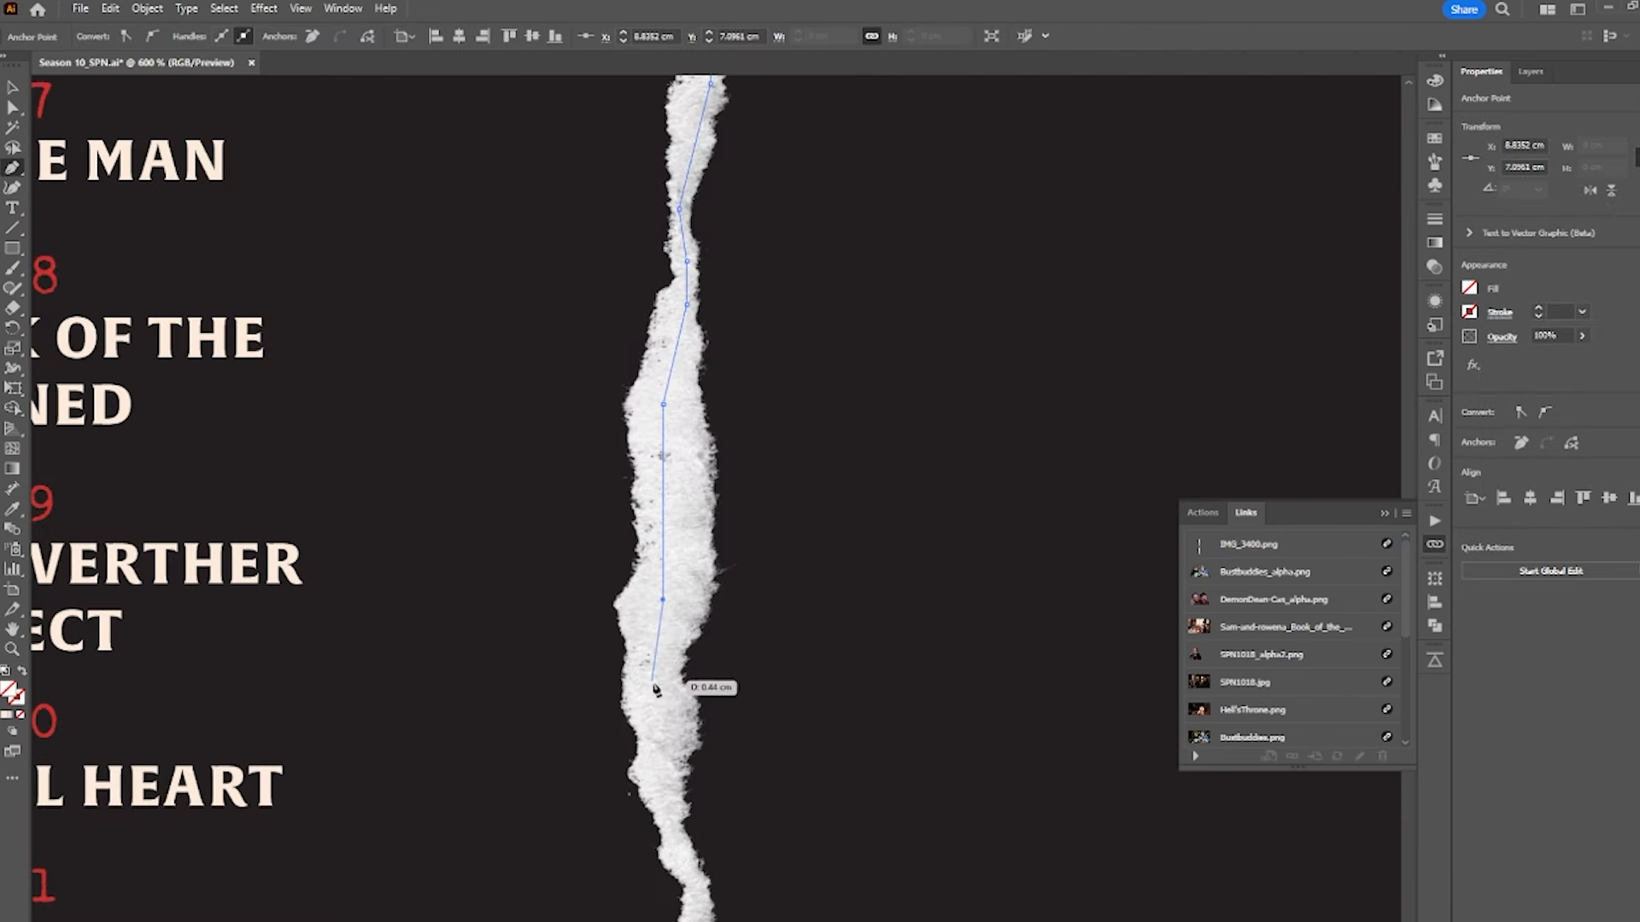
- Trace a path with the Pen tool down the middle of the vertical torn-paper strip beside the episode list
{"action": "left_click", "coordinate": [658, 687]}
{"action": "left_click", "coordinate": [663, 760]}
{"action": "left_click_drag", "start_coordinate": [664, 760], "coordinate": [616, 308]}
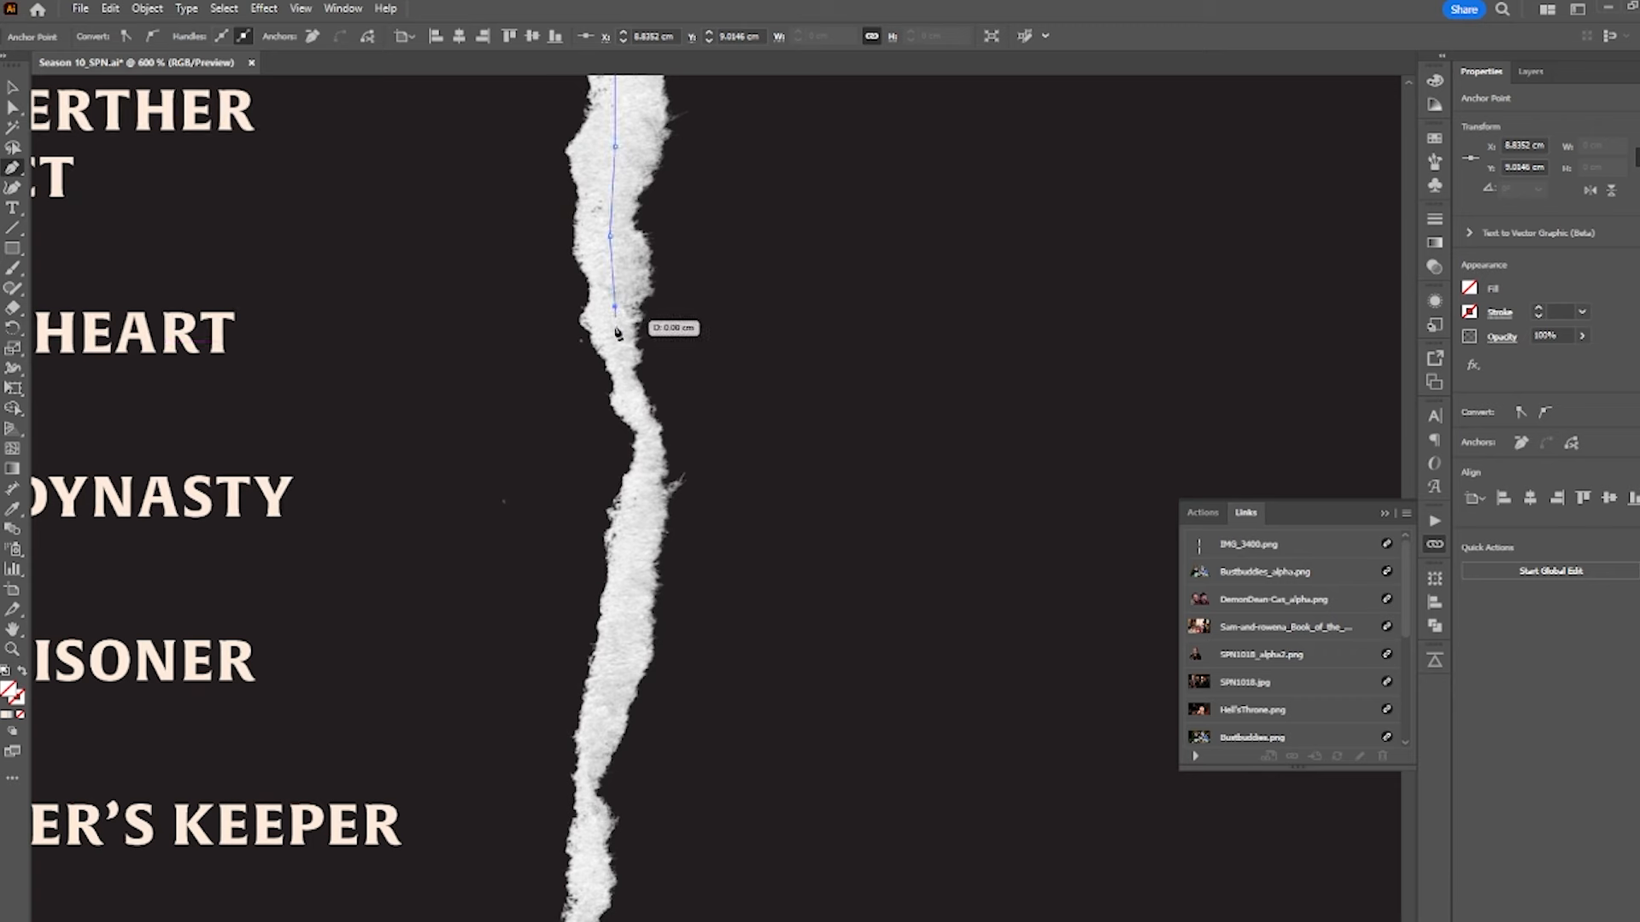
{"action": "left_click", "coordinate": [621, 346]}
{"action": "left_click", "coordinate": [630, 393]}
{"action": "left_click", "coordinate": [652, 447]}
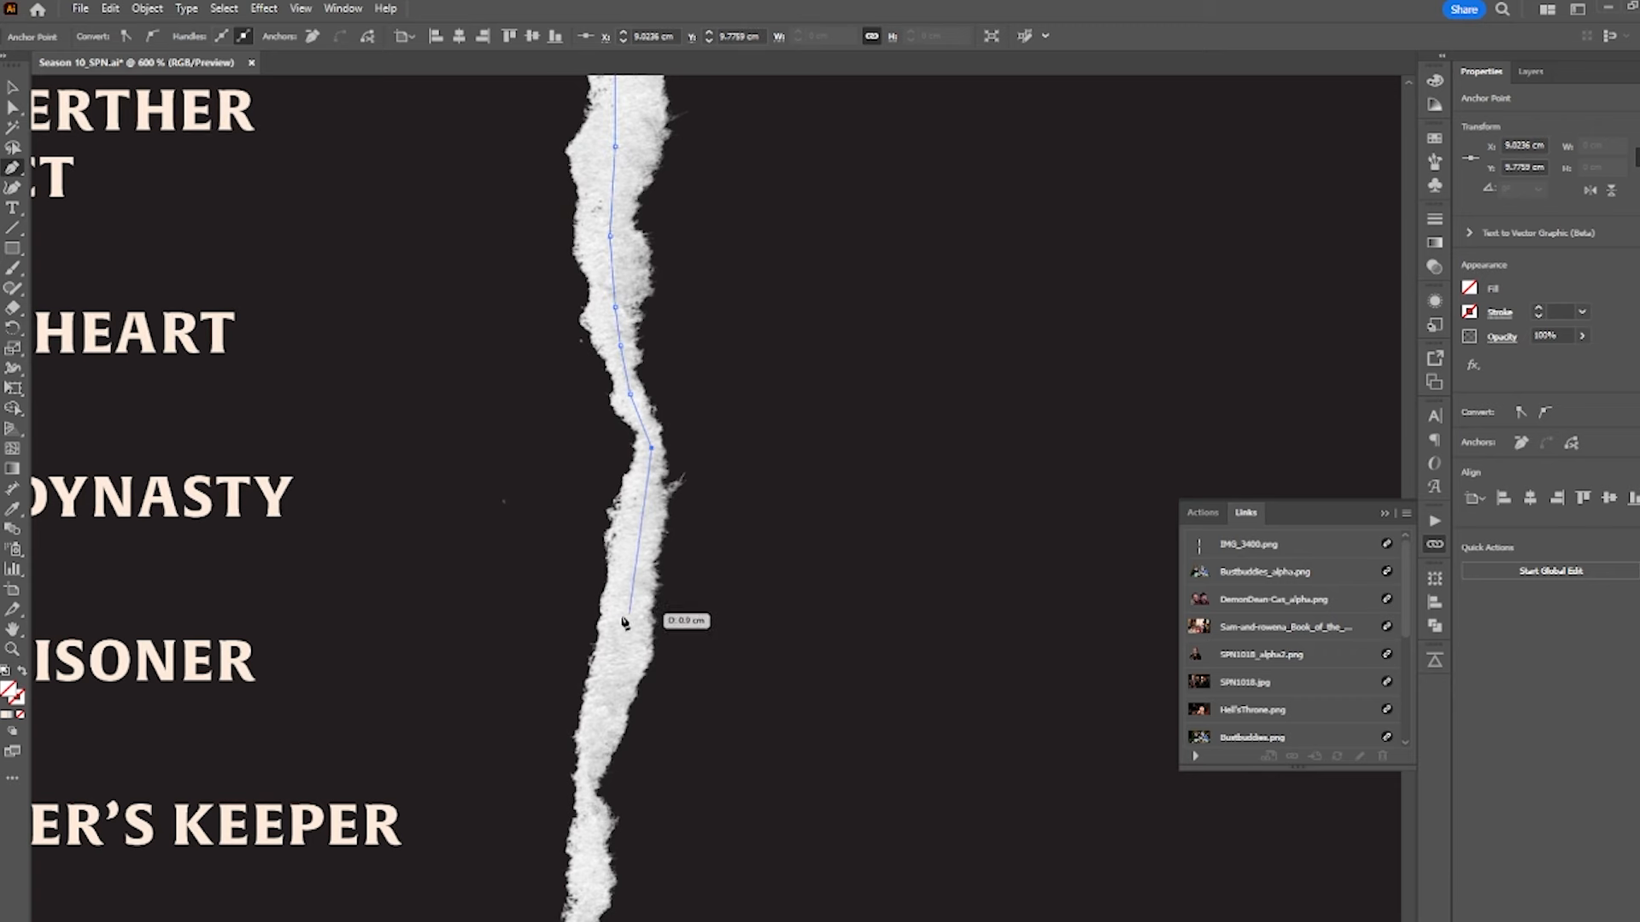
{"action": "left_click", "coordinate": [592, 784]}
{"action": "left_click_drag", "start_coordinate": [592, 784], "coordinate": [669, 204]}
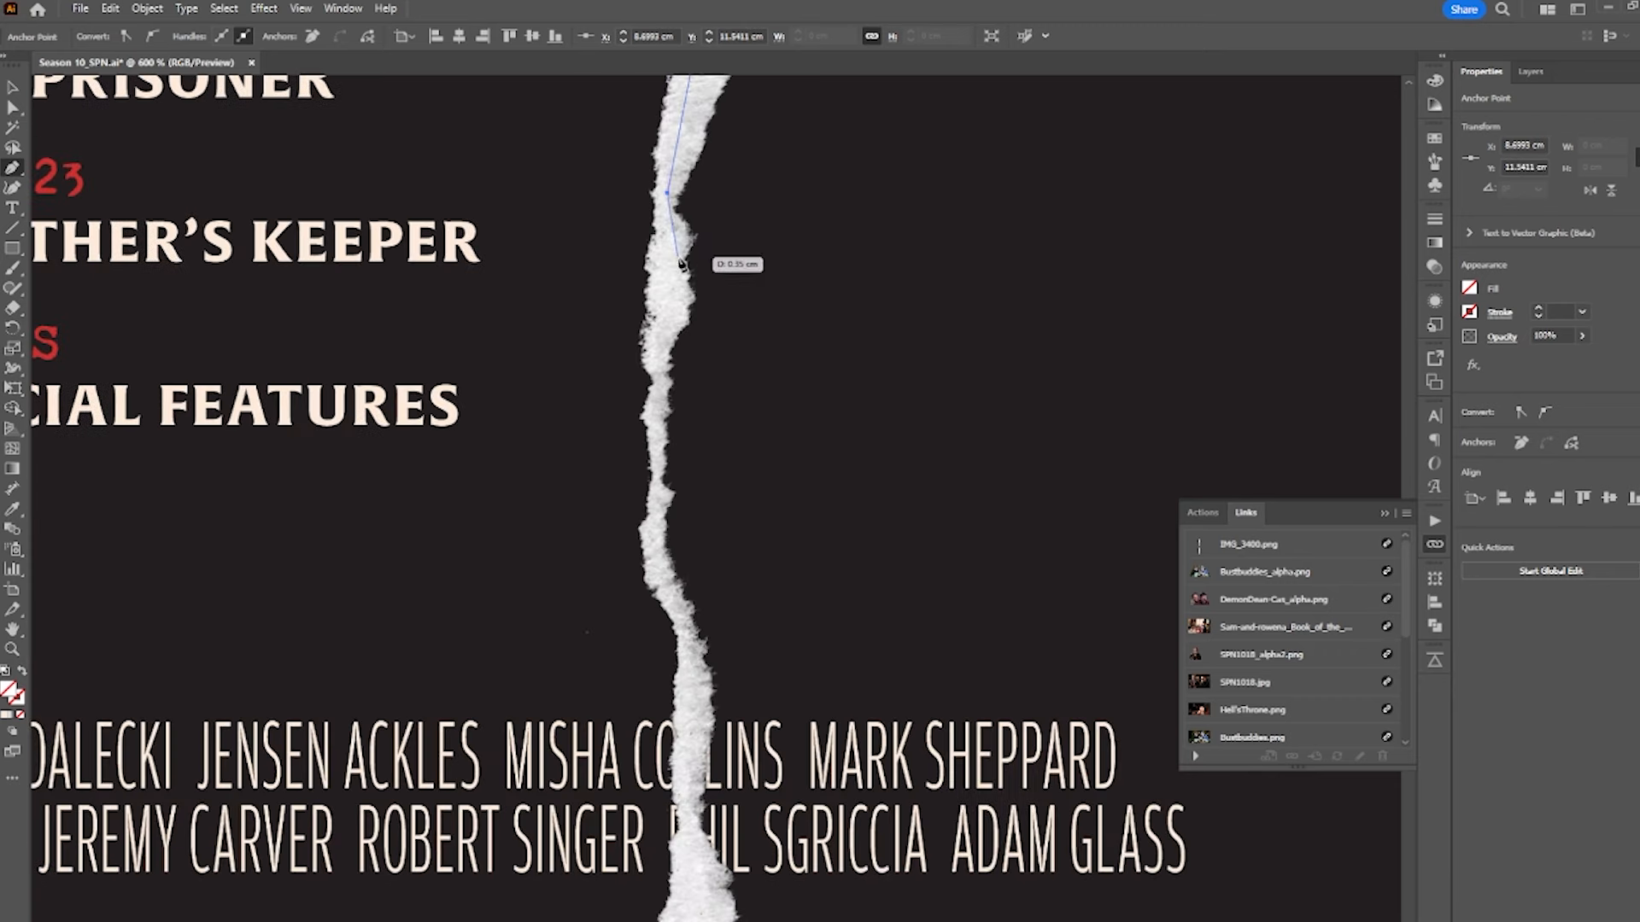
{"action": "left_click", "coordinate": [667, 257]}
{"action": "left_click", "coordinate": [665, 329]}
- Position the cowboy-hat pair and the cutout of the man holding a book in the upper part of the torn panel
{"action": "mouse_move", "coordinate": [829, 322]}
{"action": "left_mouse_down"}
{"action": "mouse_move", "coordinate": [813, 322]}
{"action": "mouse_move", "coordinate": [817, 299]}
{"action": "left_mouse_up"}
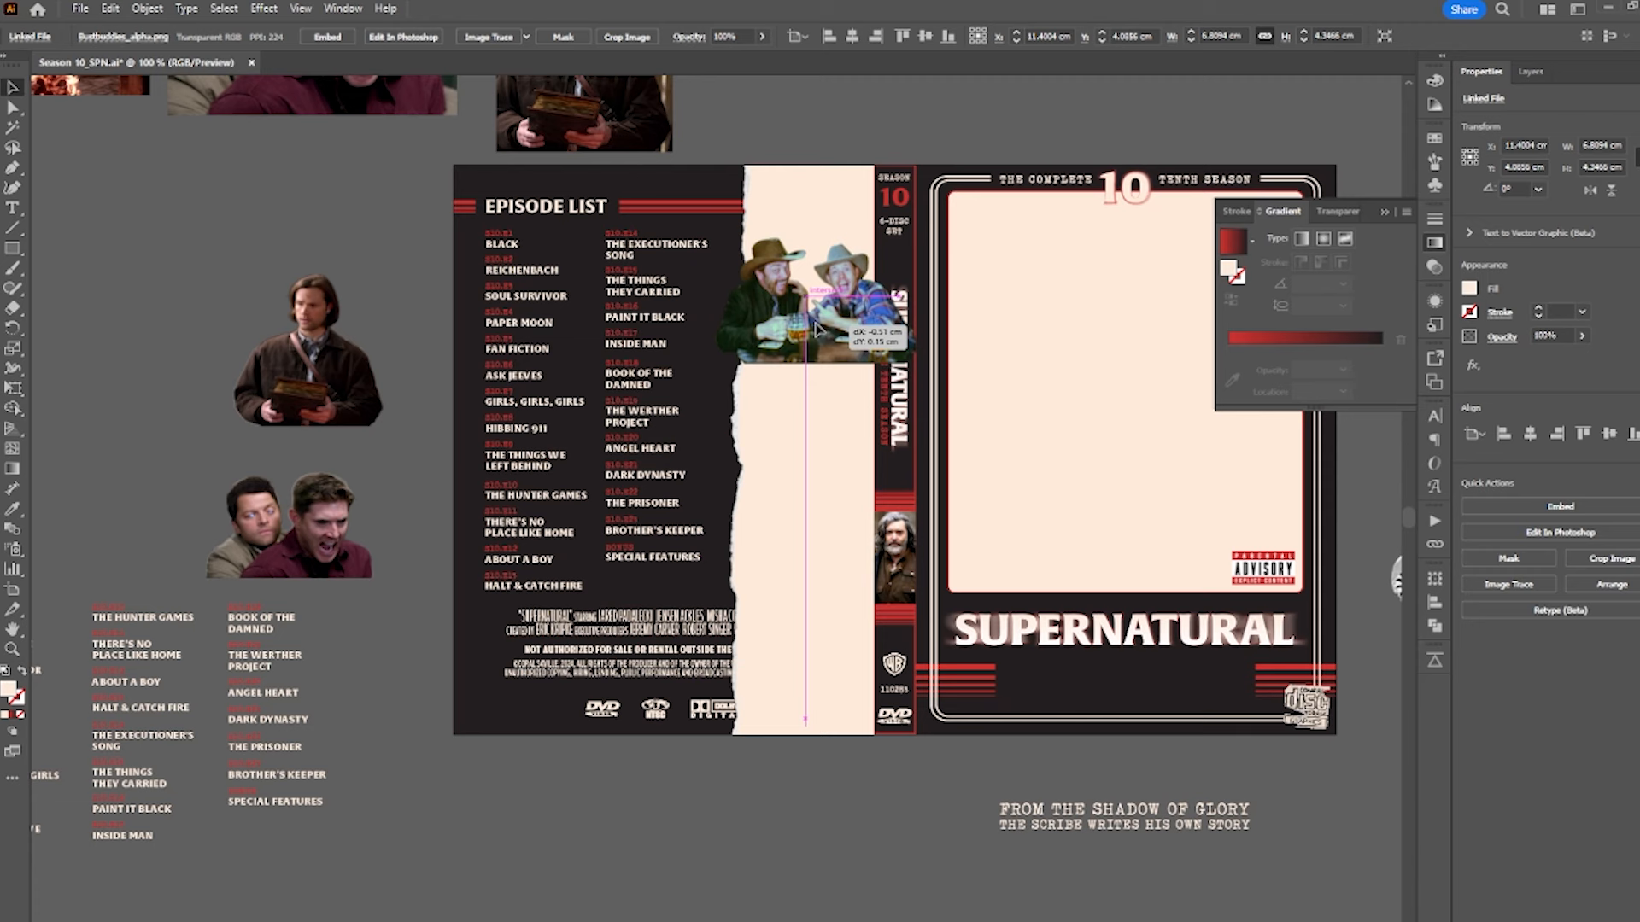
{"action": "left_click_drag", "start_coordinate": [357, 346], "coordinate": [856, 391]}
{"action": "left_click_drag", "start_coordinate": [808, 471], "coordinate": [809, 481]}
- Place the DemonDean-Cas cutout in the torn panel beneath the man with the book and enlarge it
{"action": "left_click_drag", "start_coordinate": [356, 529], "coordinate": [868, 578]}
{"action": "scroll", "coordinate": [795, 601], "scroll_direction": "up", "scroll_amount": 1}
{"action": "left_click_drag", "start_coordinate": [800, 638], "coordinate": [801, 647]}
{"action": "left_click_drag", "start_coordinate": [897, 612], "coordinate": [883, 571]}
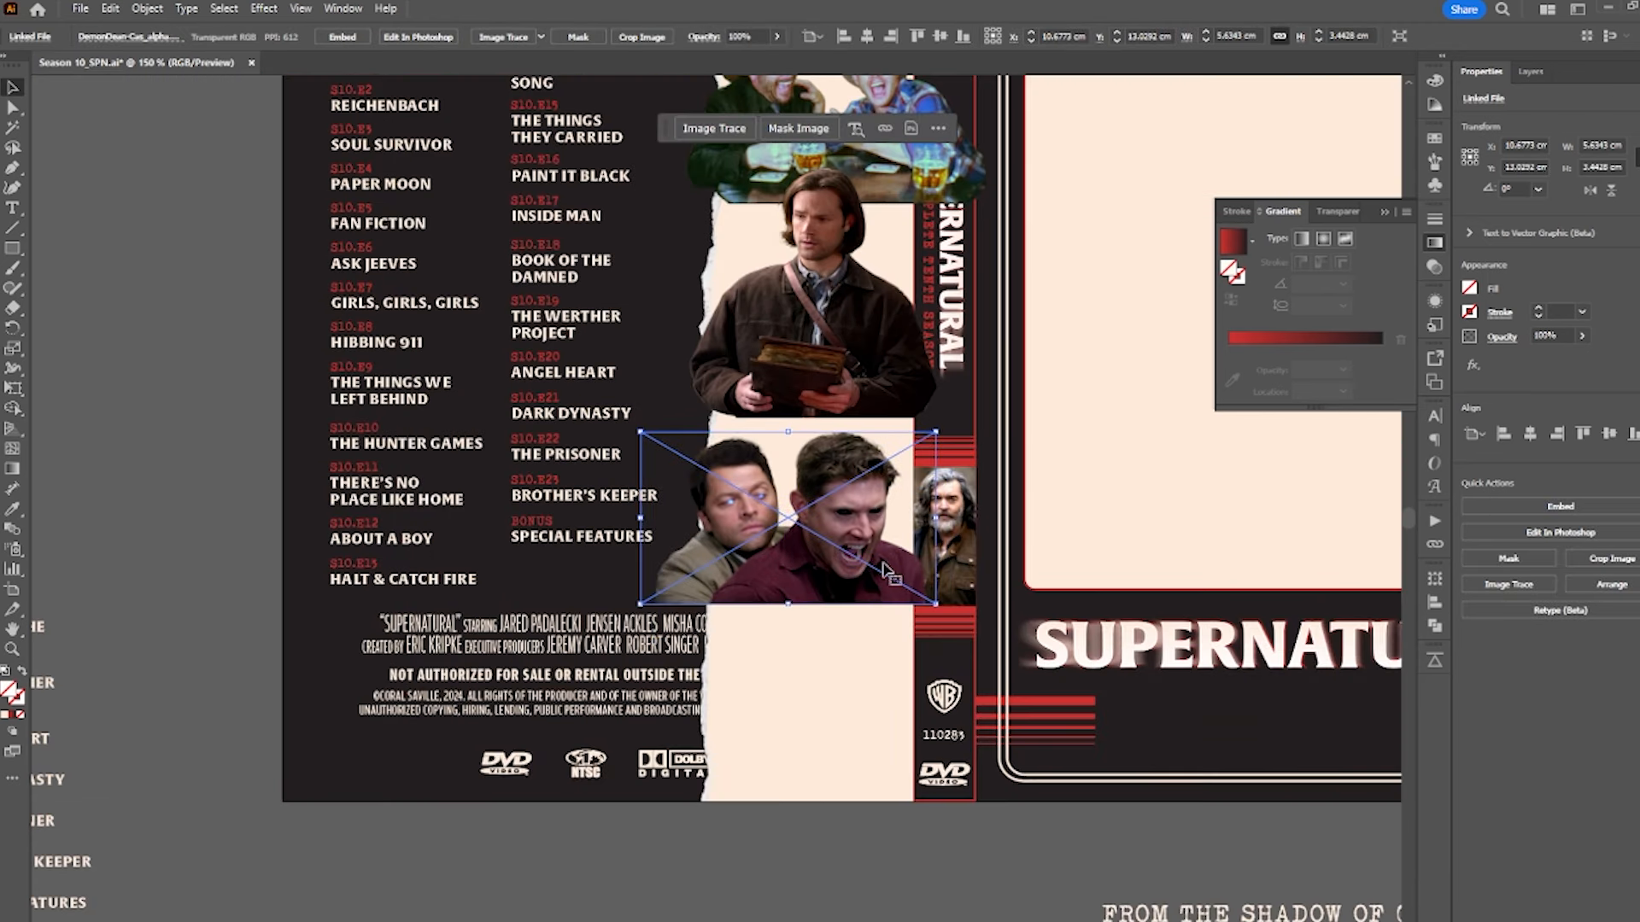
{"action": "left_click_drag", "start_coordinate": [937, 518], "coordinate": [970, 504]}
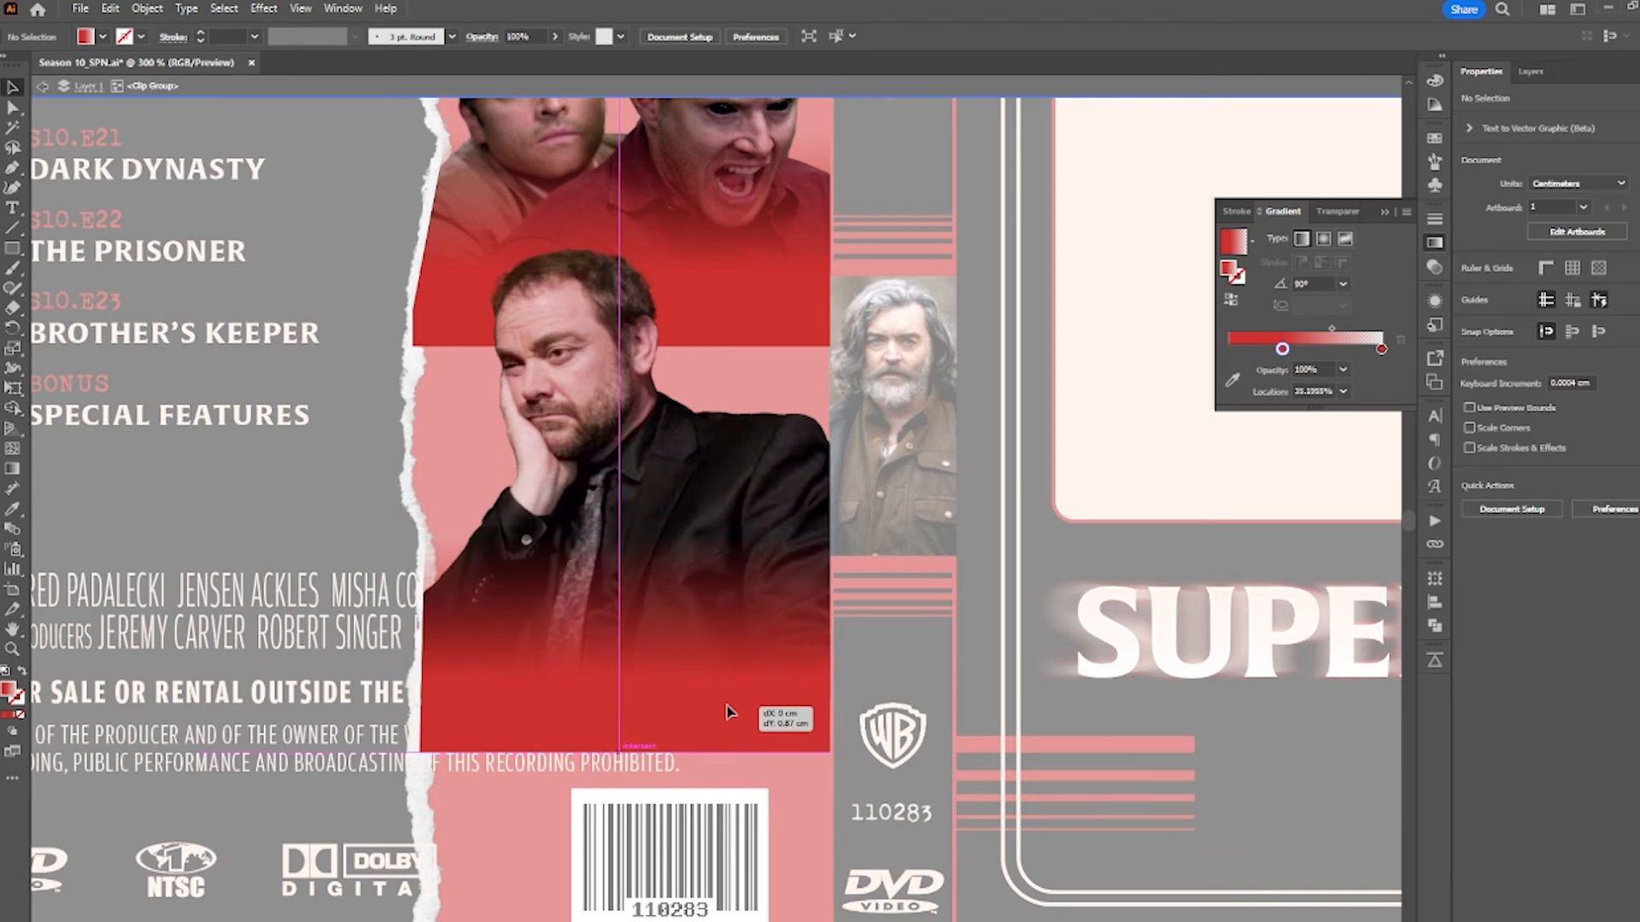
- Position the red gradient rectangle over the lower part of the Crowley cutout inside the clipped panel
{"action": "left_click_drag", "start_coordinate": [725, 714], "coordinate": [621, 536]}
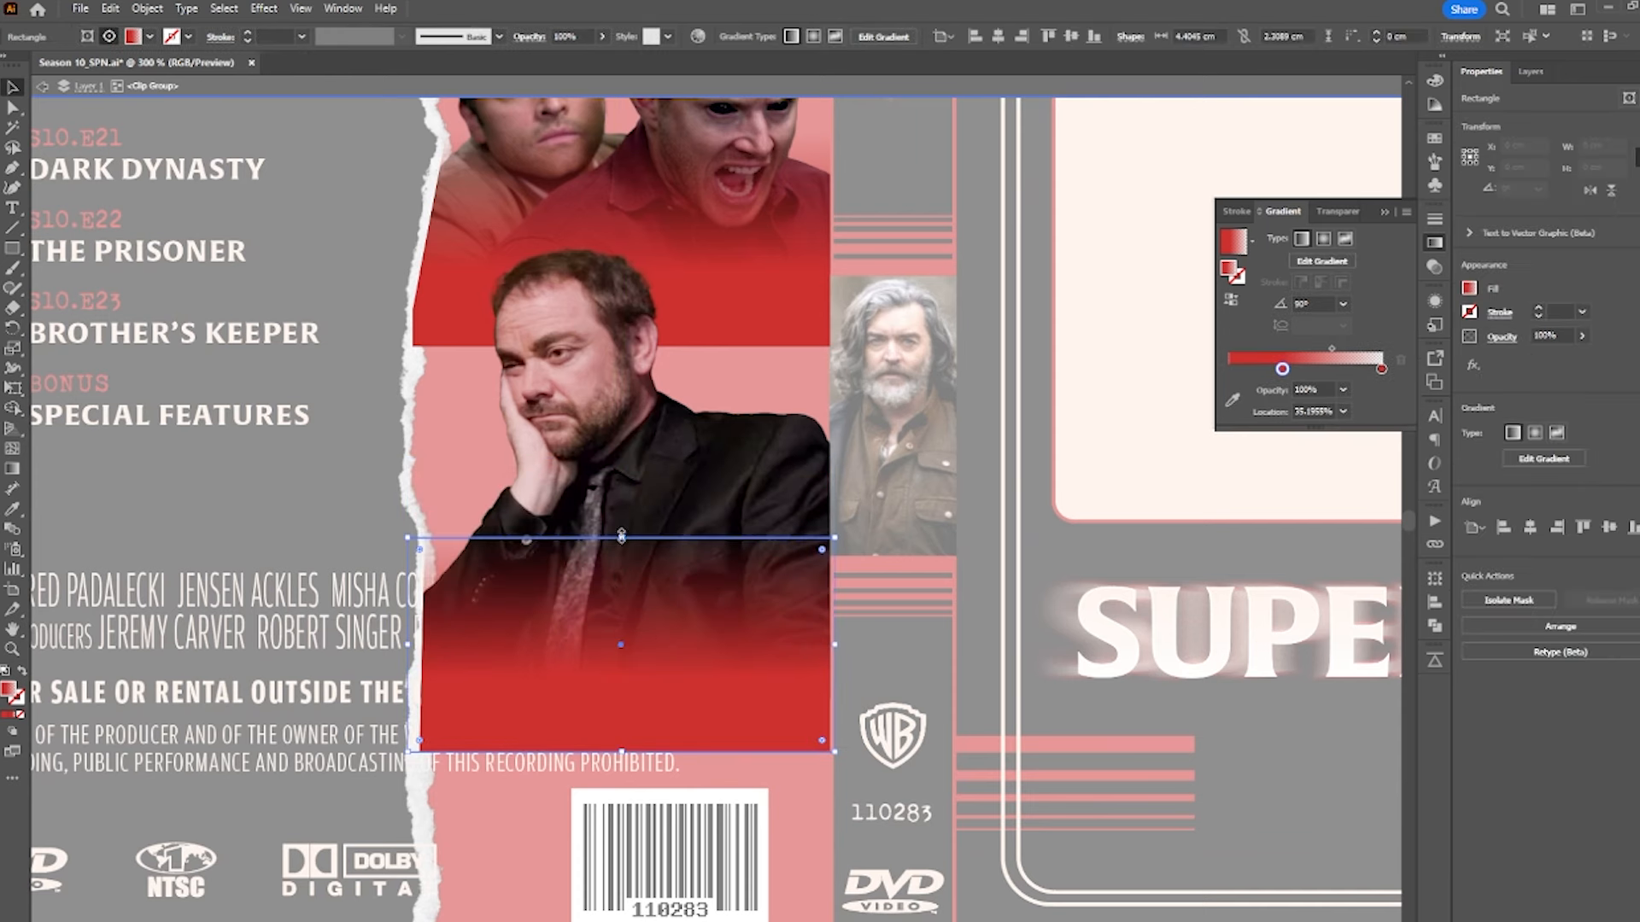
{"action": "mouse_move", "coordinate": [768, 717]}
{"action": "left_mouse_down"}
{"action": "mouse_move", "coordinate": [766, 762]}
{"action": "mouse_move", "coordinate": [767, 719]}
{"action": "left_mouse_up"}
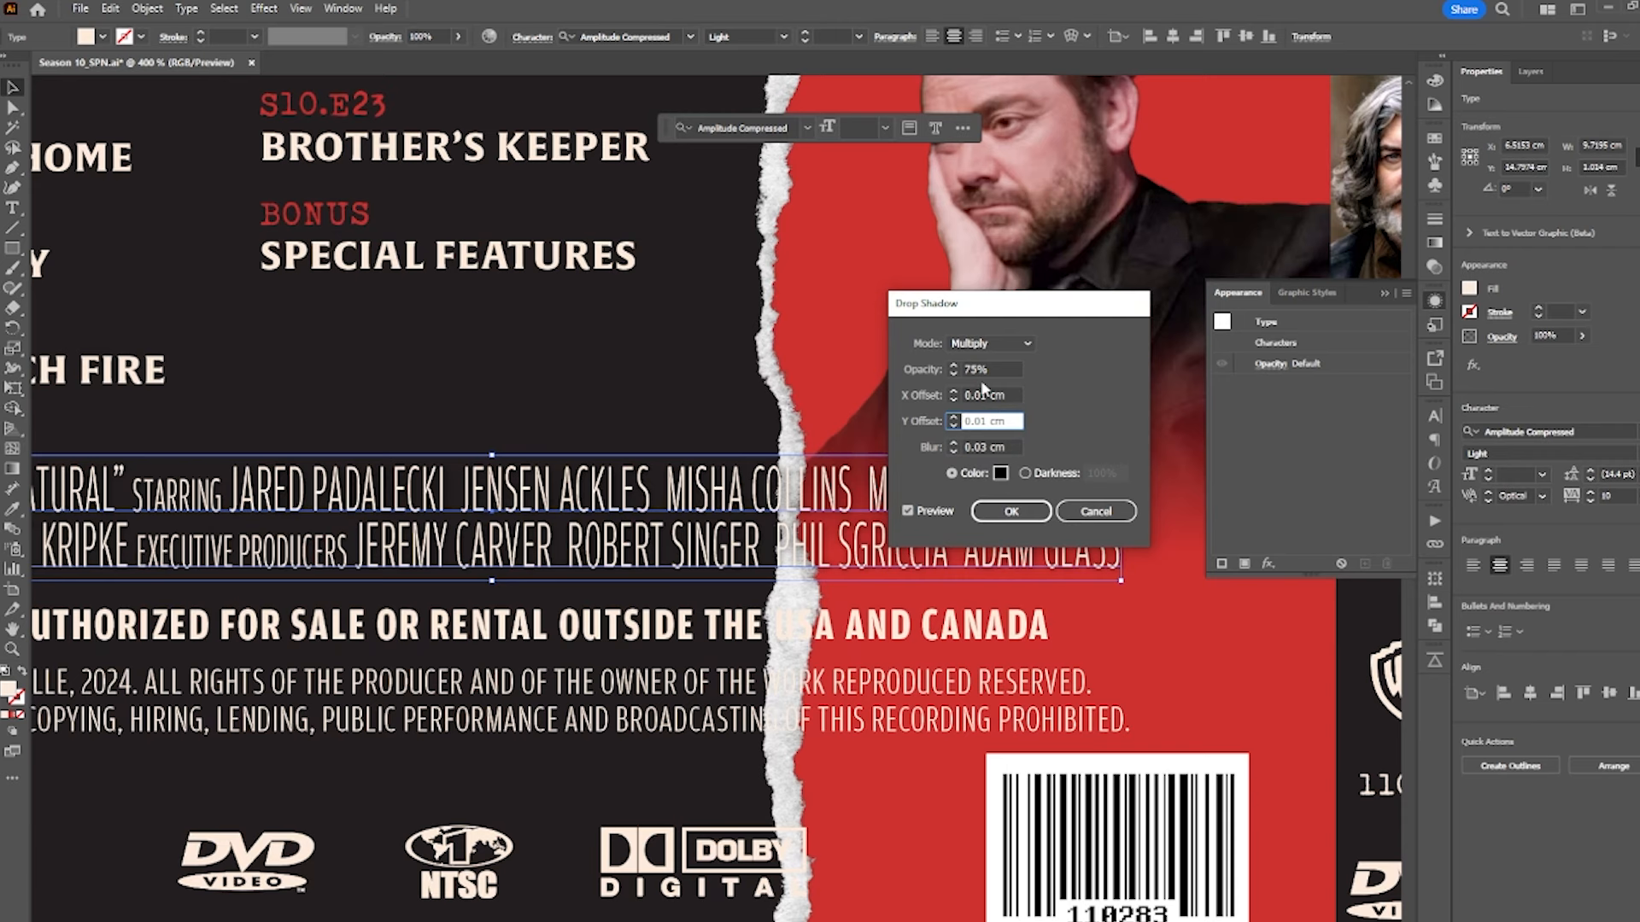
- Adjust the X and Y offsets of the drop shadow on the back cover's cast and crew credits
{"action": "key", "text": "shift+Tab"}
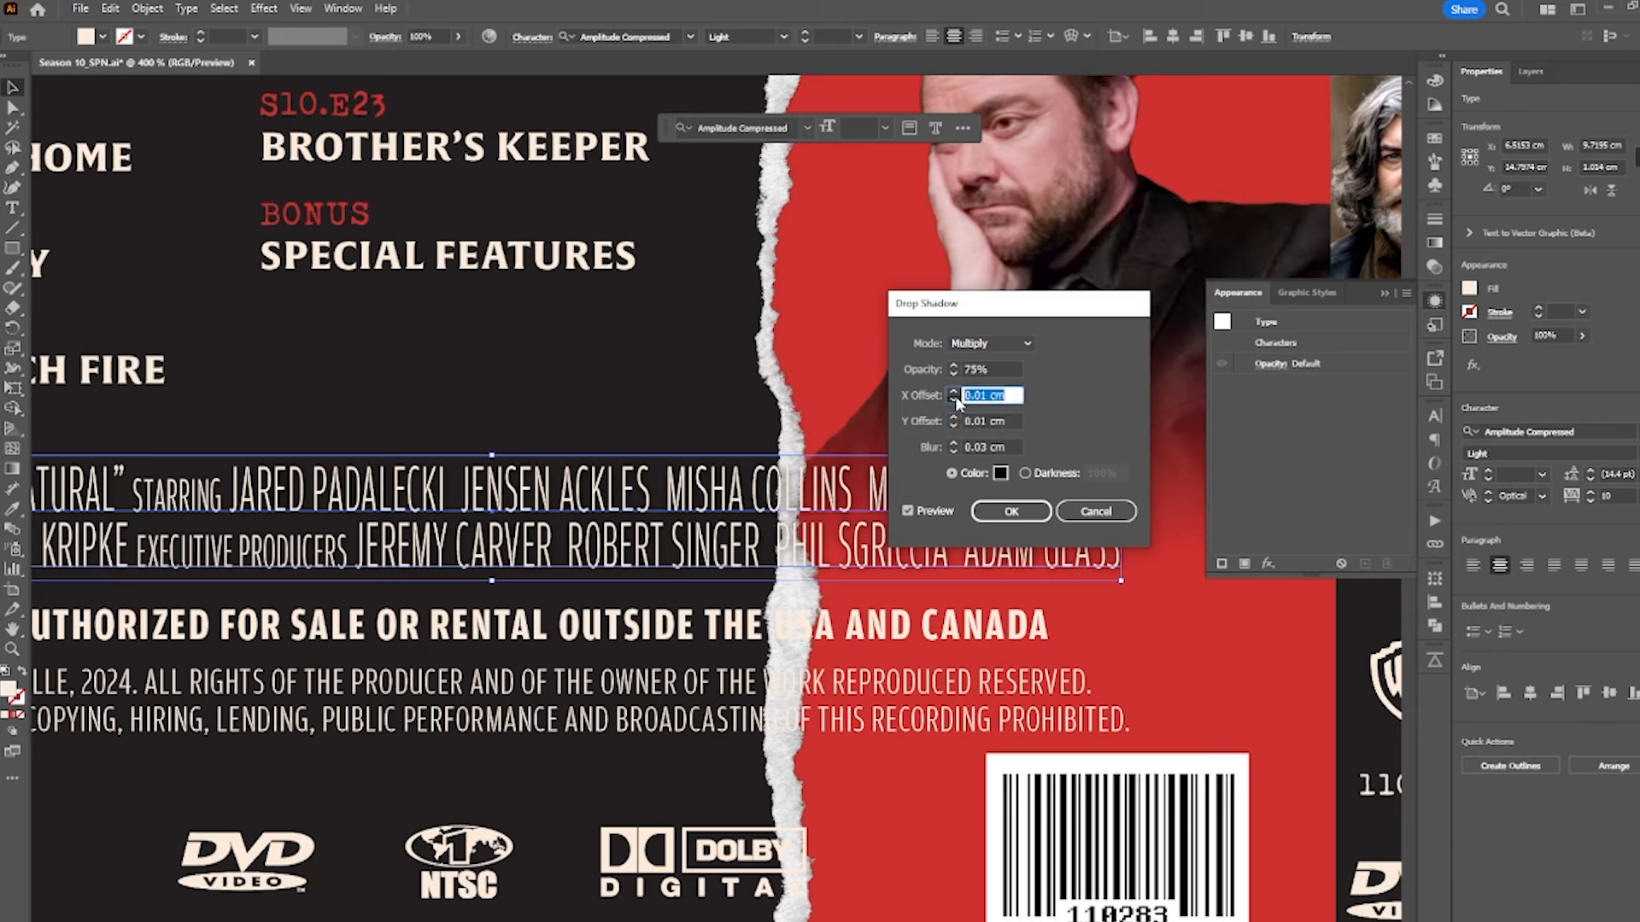
{"action": "left_click", "coordinate": [954, 425]}
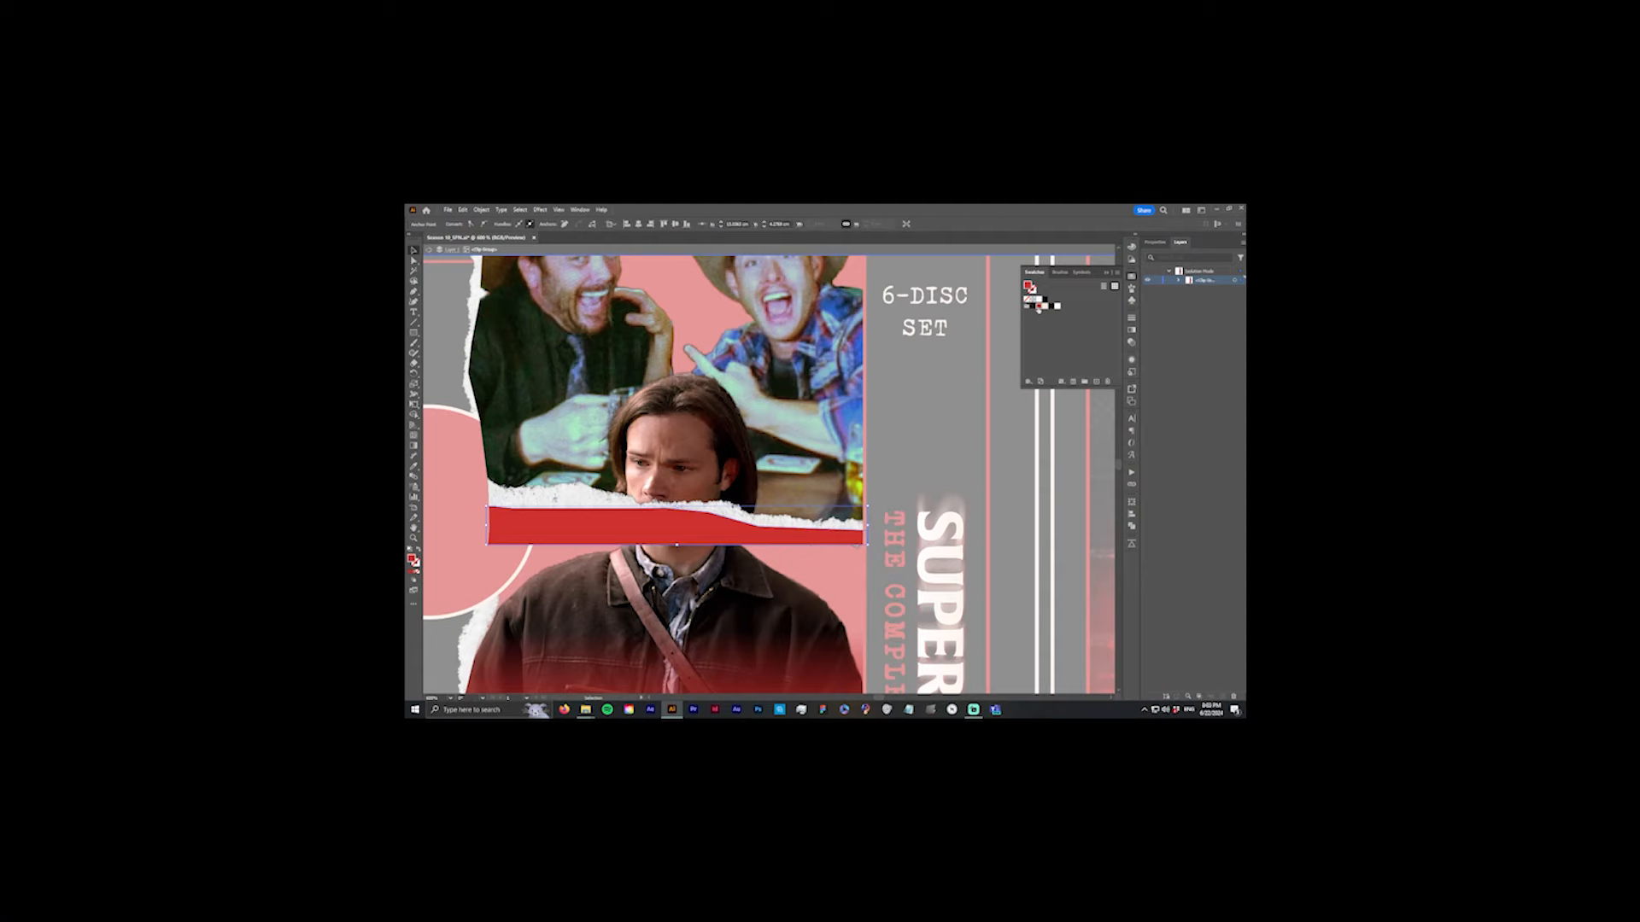
- Send the red shape behind the torn edge below the cowboy-hat pair and arrange both behind the man with the book
{"action": "key", "text": "ctrl+["}
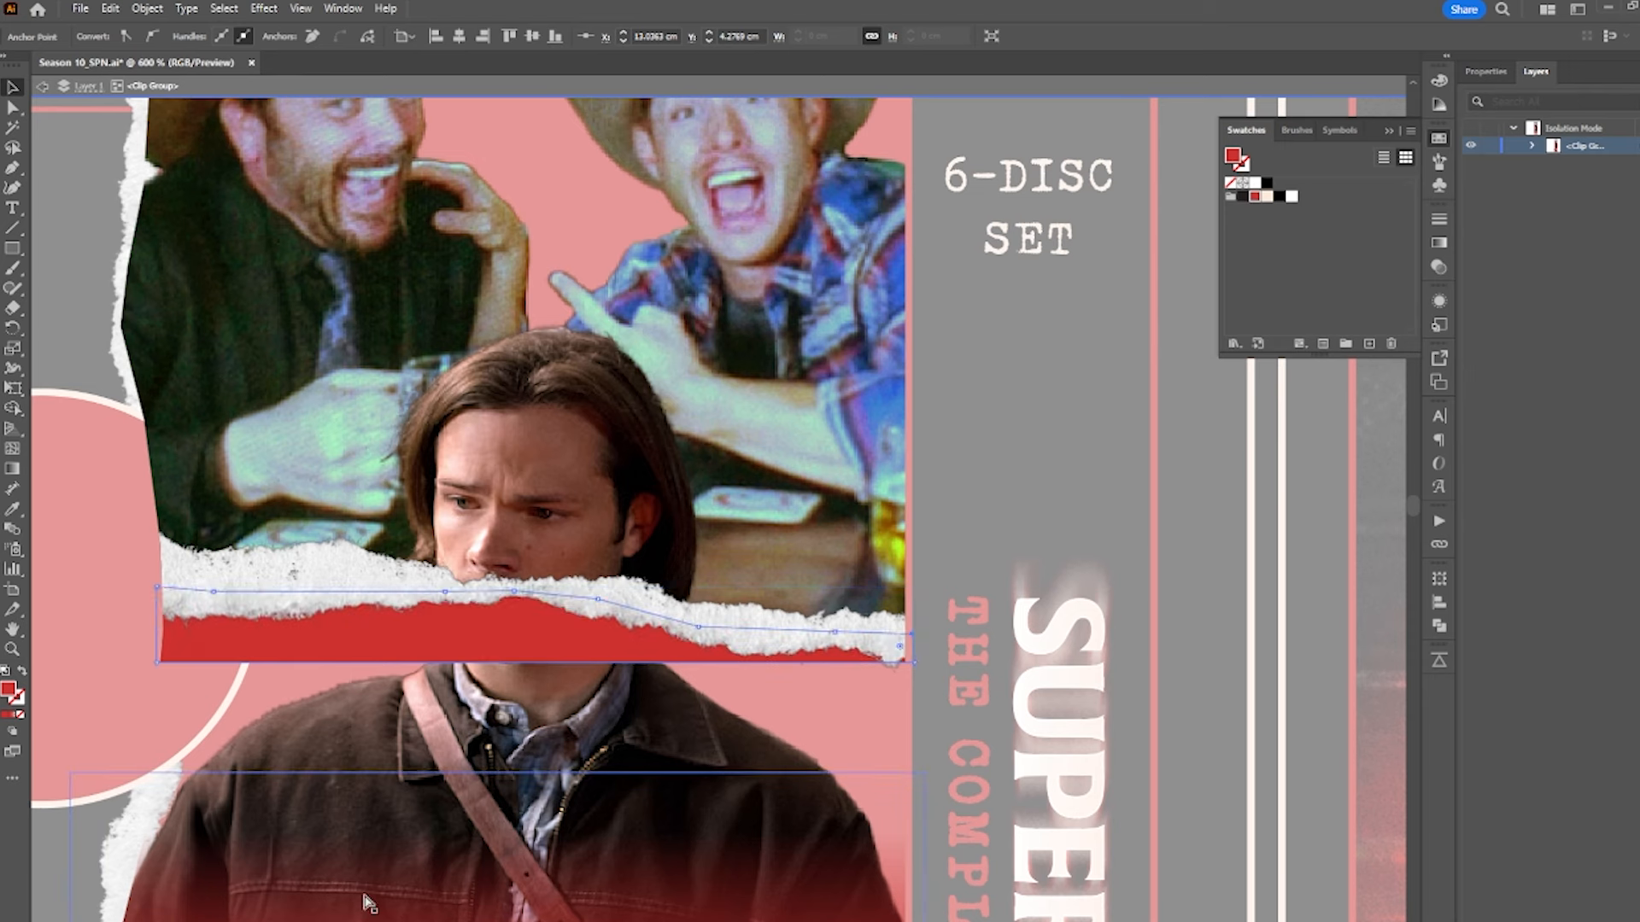
{"action": "left_click", "coordinate": [221, 579], "text": "shift"}
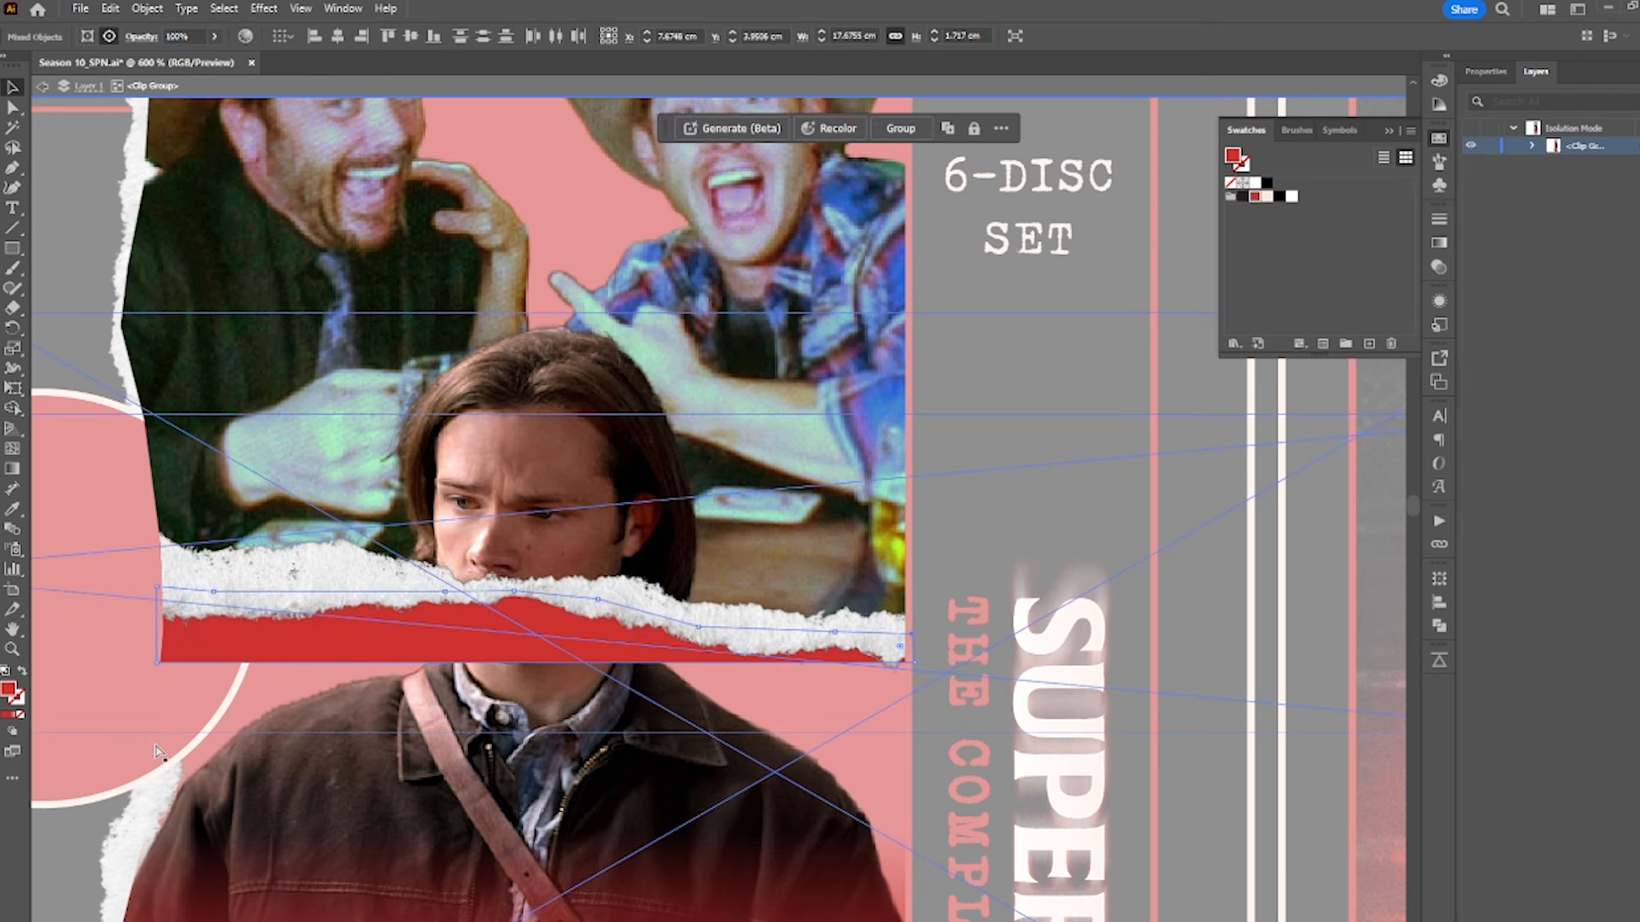
{"action": "key", "text": "ctrl+shift+["}
{"action": "key", "text": "ctrl+]"}
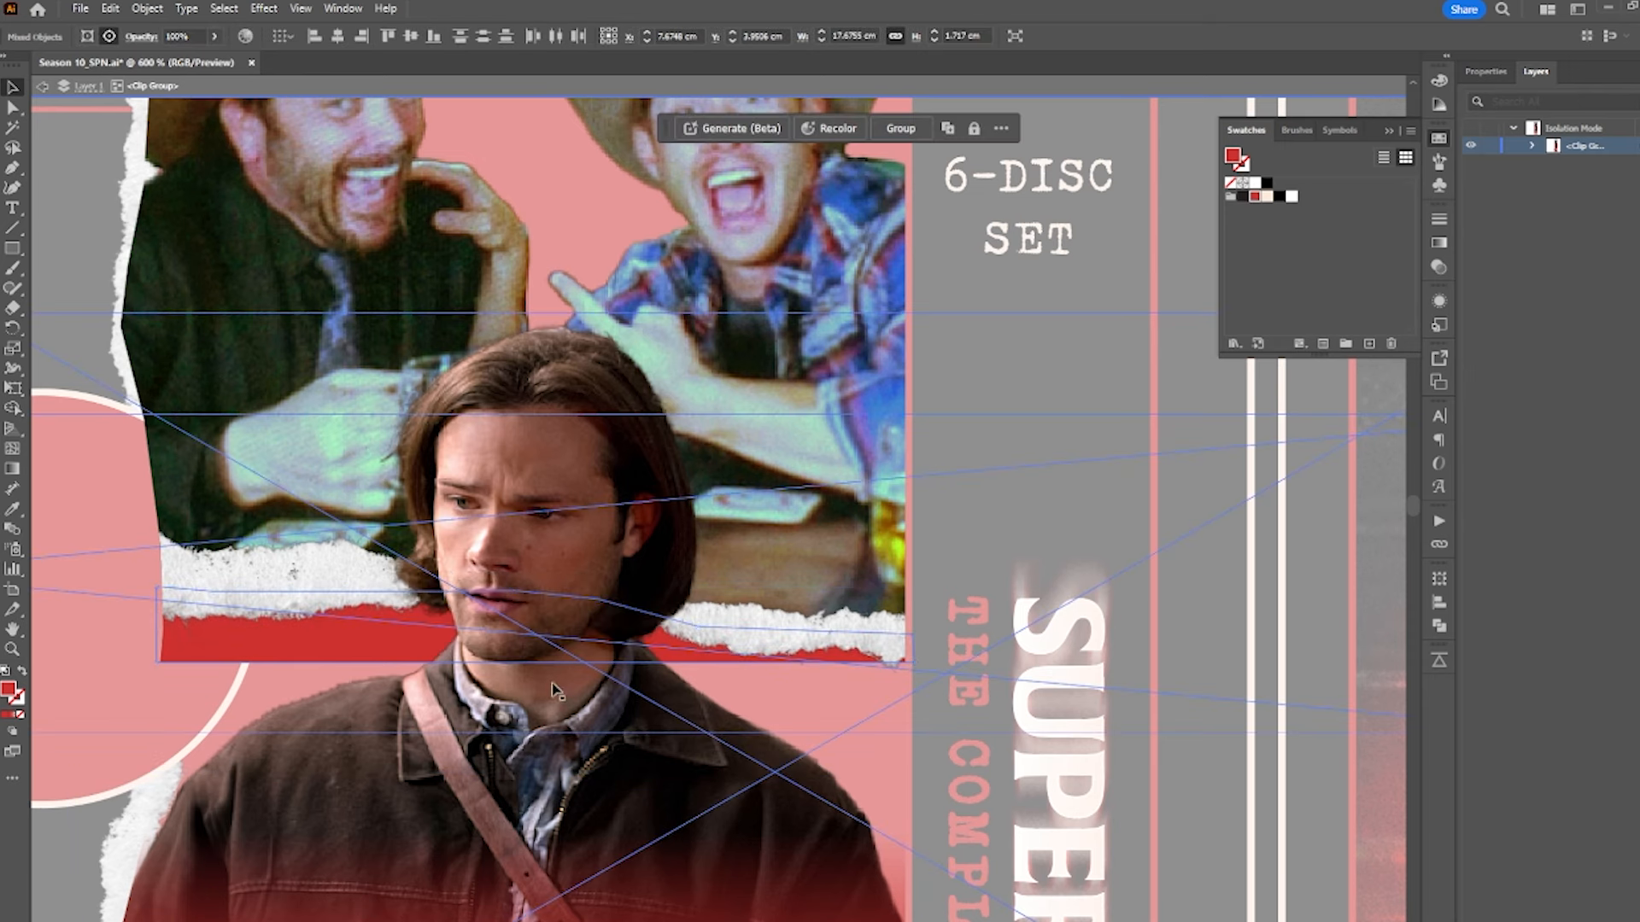
- Send the second red shape behind its torn edge and arrange both behind the DemonDean-Cas cutout
{"action": "scroll", "coordinate": [814, 601], "scroll_direction": "down", "scroll_amount": 5}
{"action": "left_click", "coordinate": [555, 623]}
{"action": "key", "text": "ctrl+["}
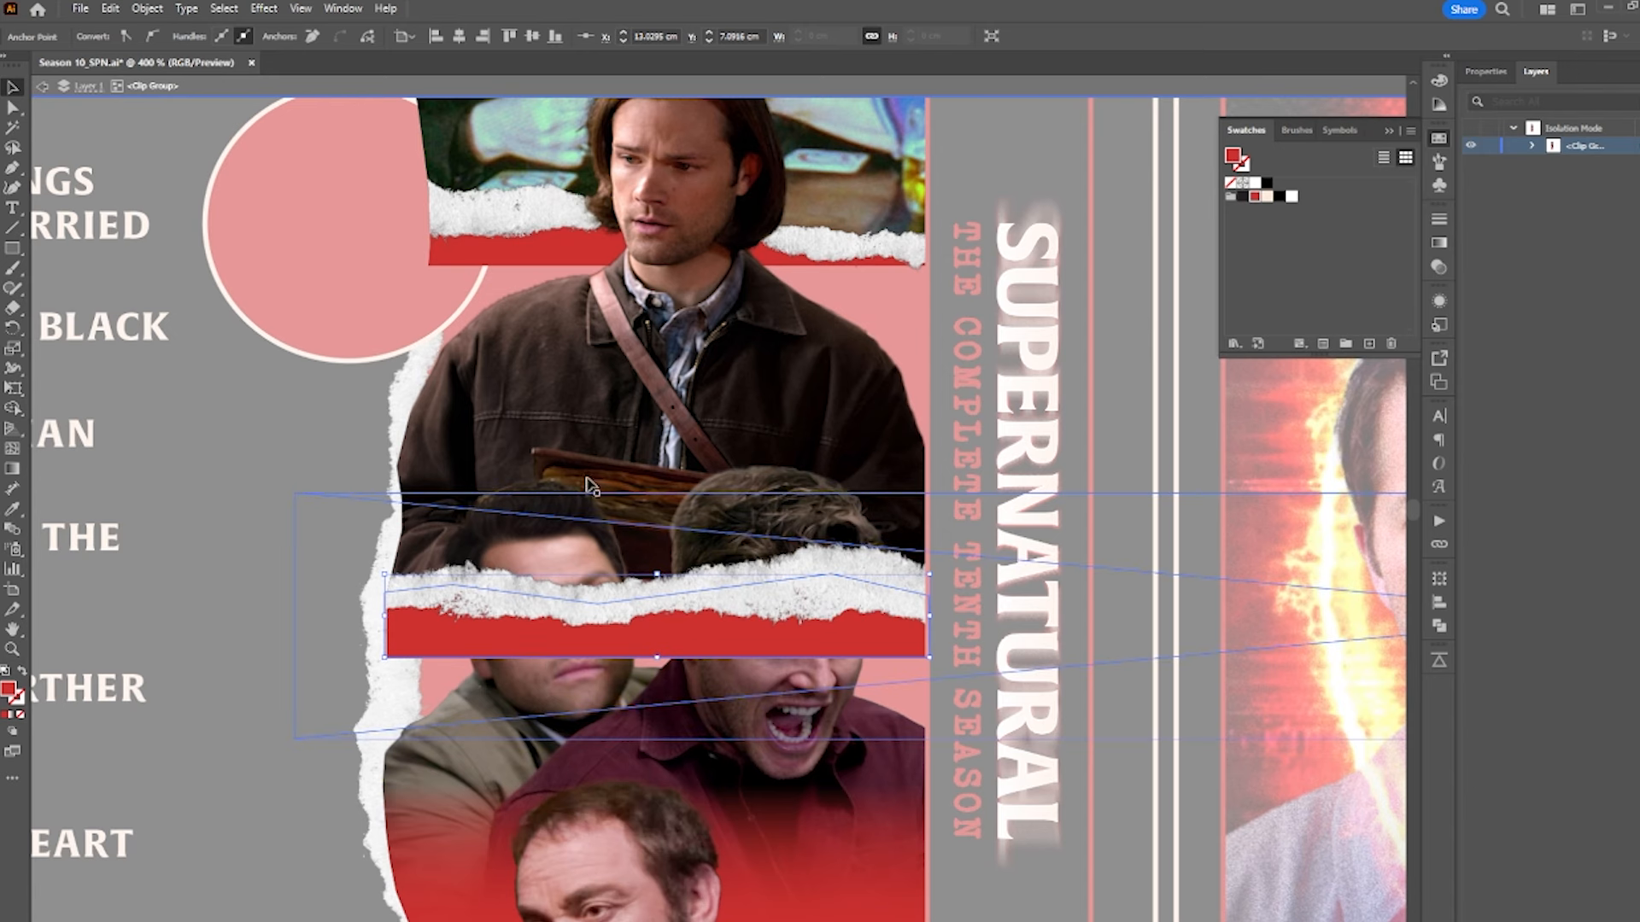
{"action": "left_click", "coordinate": [550, 578], "text": "shift"}
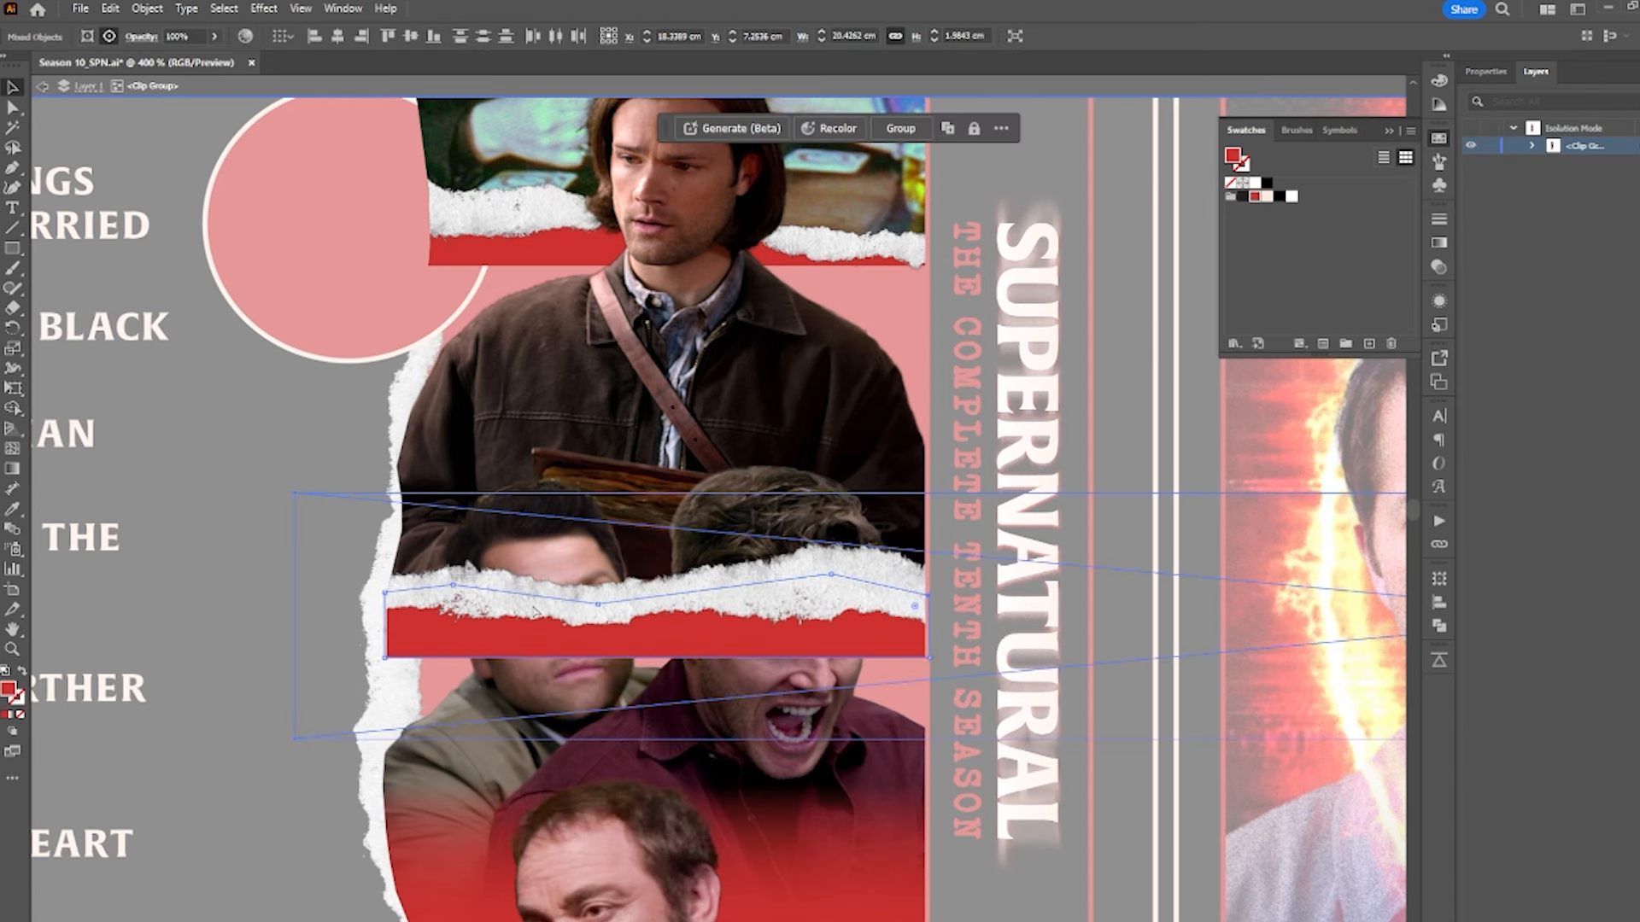
{"action": "key", "text": "ctrl+bracketleft"}
{"action": "key", "text": "ctrl+bracketright"}
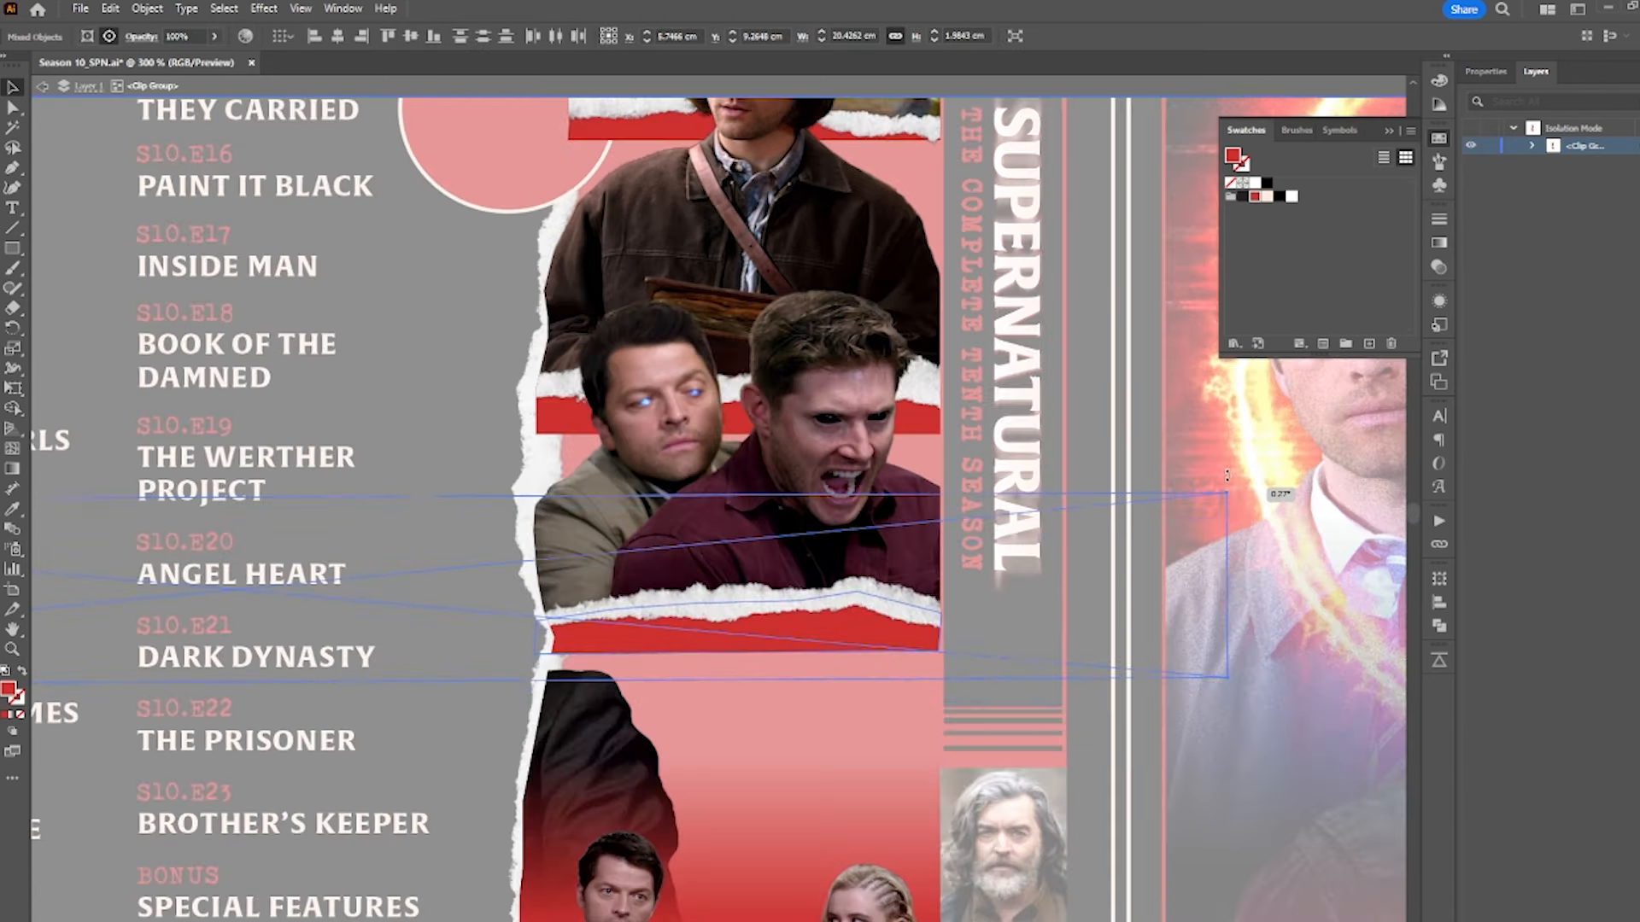
- Rotate and reposition the torn edge below the DemonDean-Cas cutout, then adjust an anchor point of its red shape
{"action": "left_click_drag", "start_coordinate": [1240, 492], "coordinate": [1109, 430]}
{"action": "left_click_drag", "start_coordinate": [785, 572], "coordinate": [803, 615]}
{"action": "key", "text": "a"}
{"action": "left_click_drag", "start_coordinate": [957, 641], "coordinate": [957, 665]}
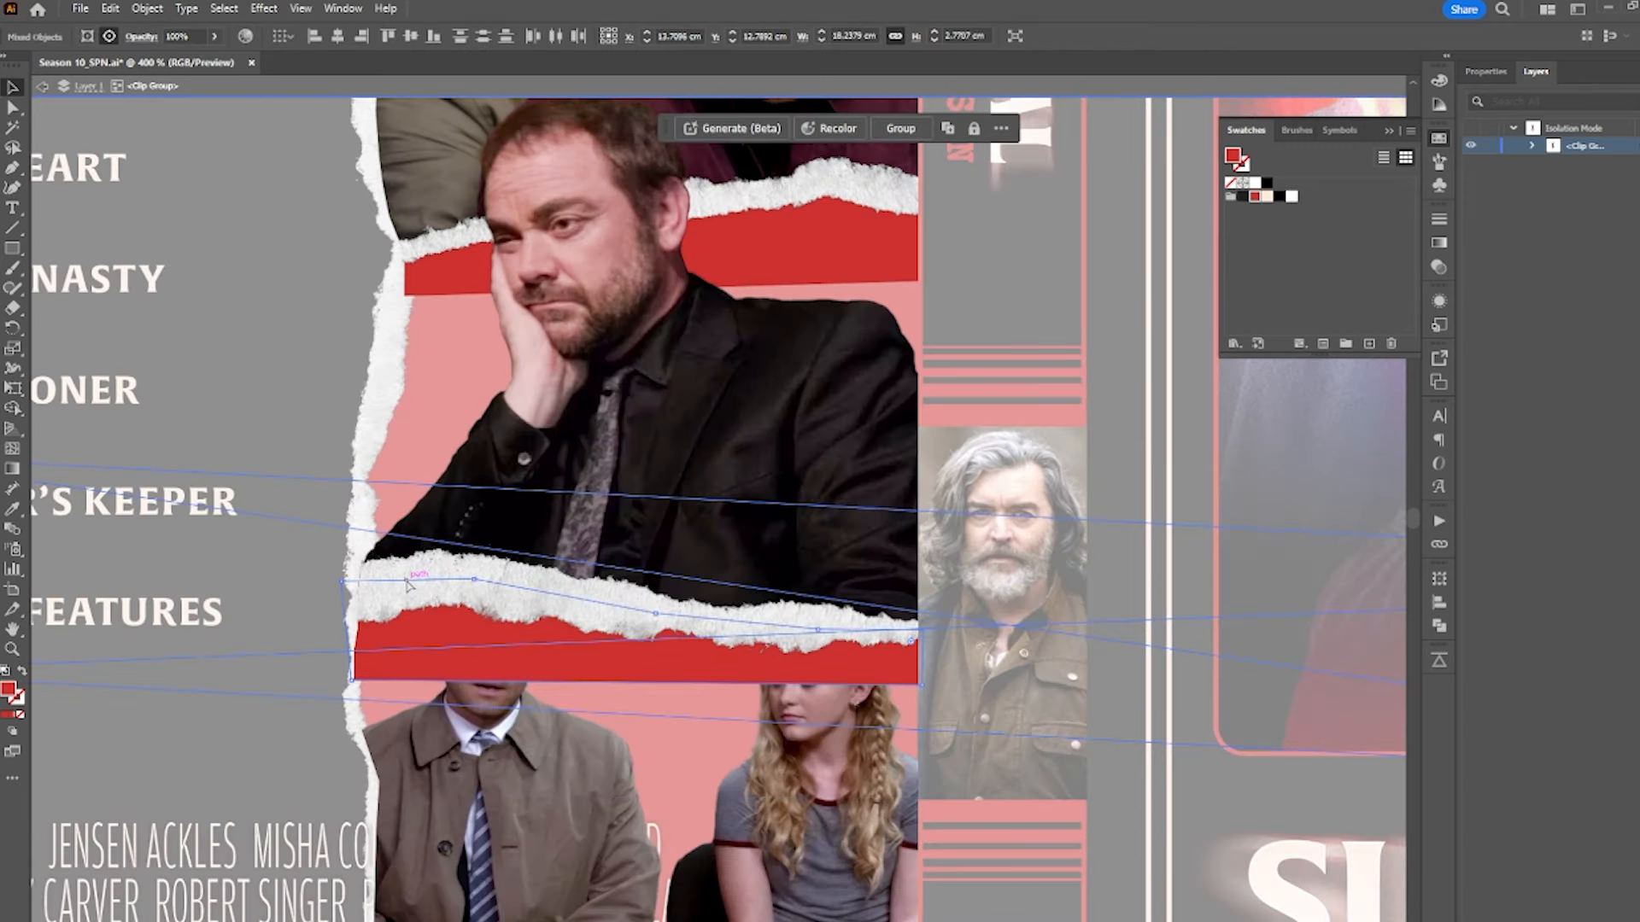
- Arrange the torn edge and red shape below Crowley behind the seated pair
{"action": "key", "text": "ctrl+["}
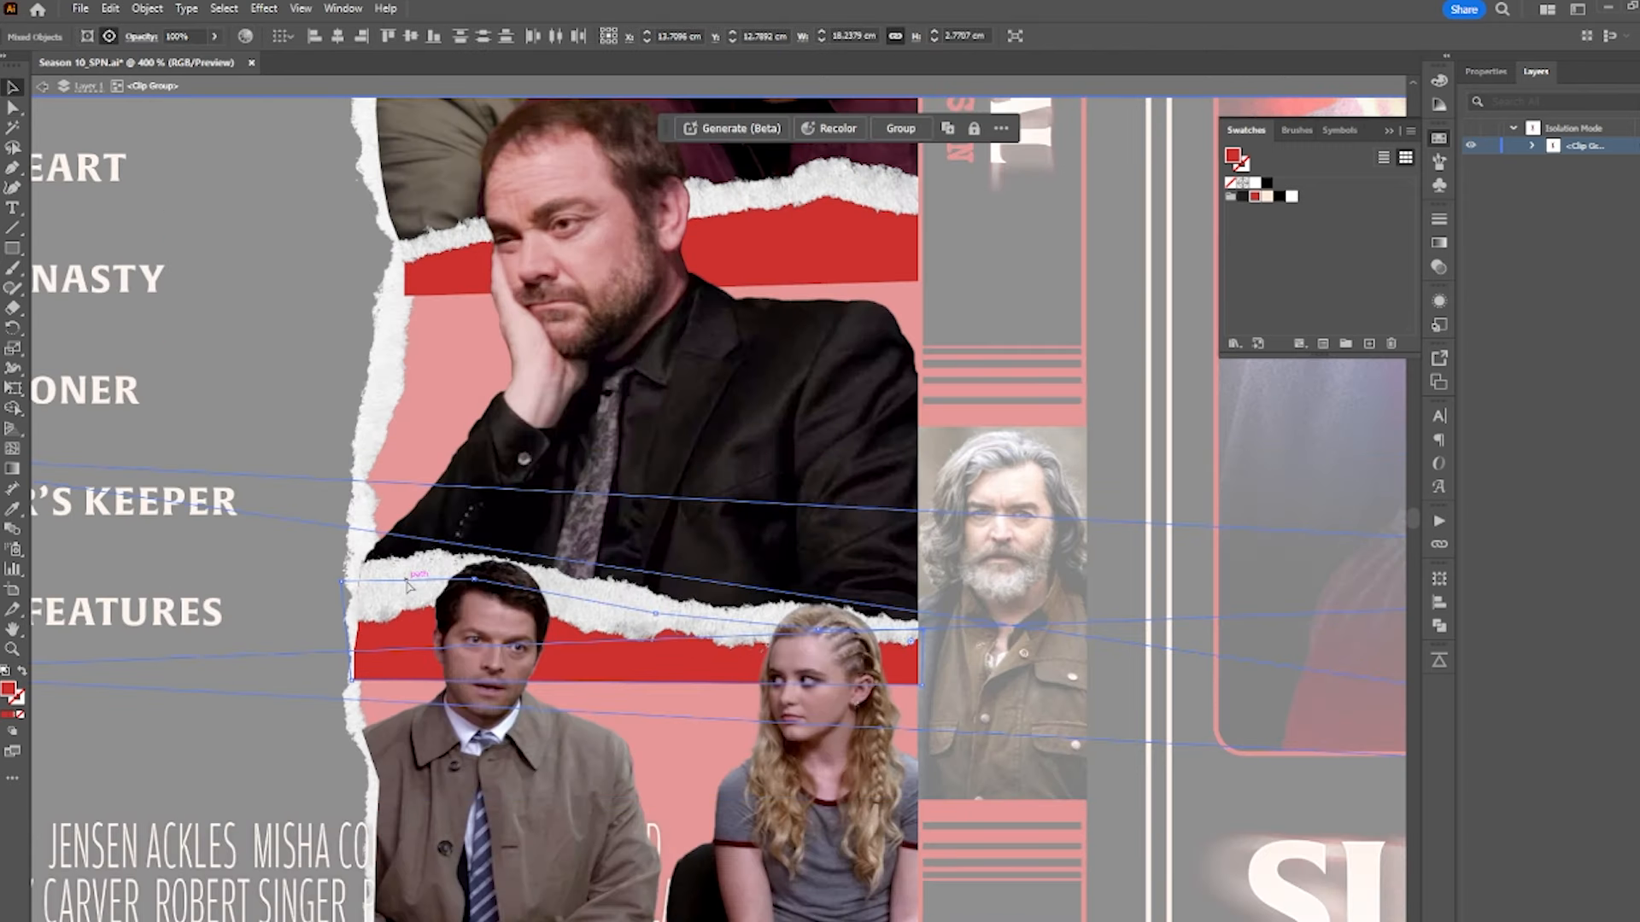
{"action": "left_click_drag", "start_coordinate": [395, 582], "coordinate": [397, 575]}
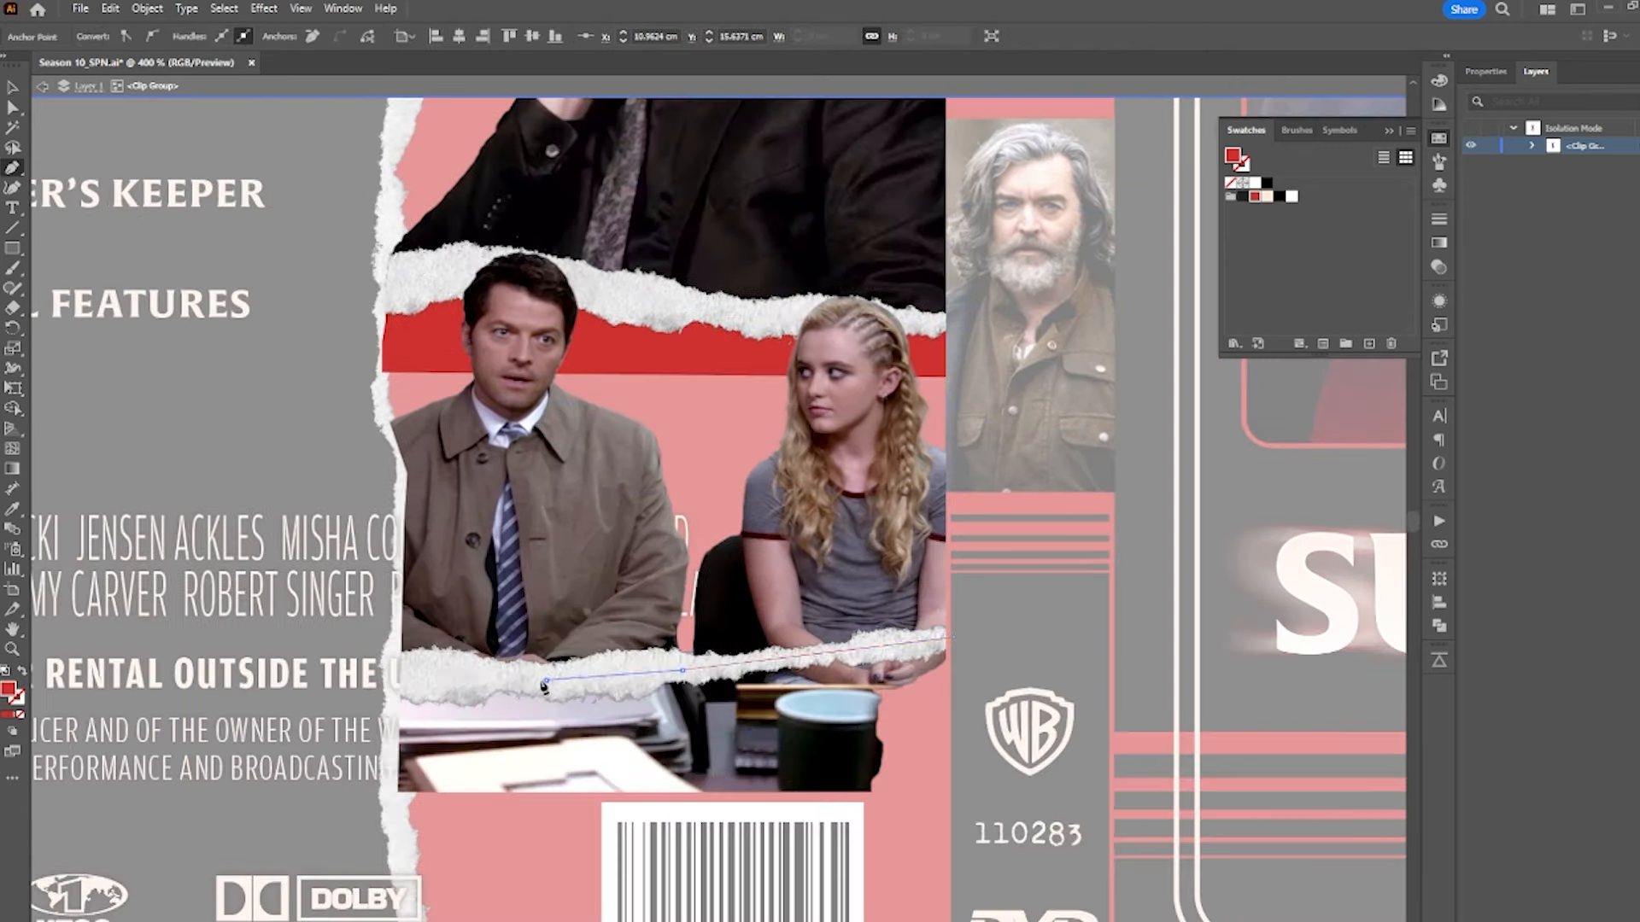
- Draw a red shape with the Pen tool along the torn edge beneath the seated pair, covering the desk below it
{"action": "left_click", "coordinate": [547, 679]}
{"action": "left_click", "coordinate": [415, 678]}
{"action": "left_click_drag", "start_coordinate": [395, 677], "coordinate": [378, 777]}
{"action": "left_click", "coordinate": [389, 803]}
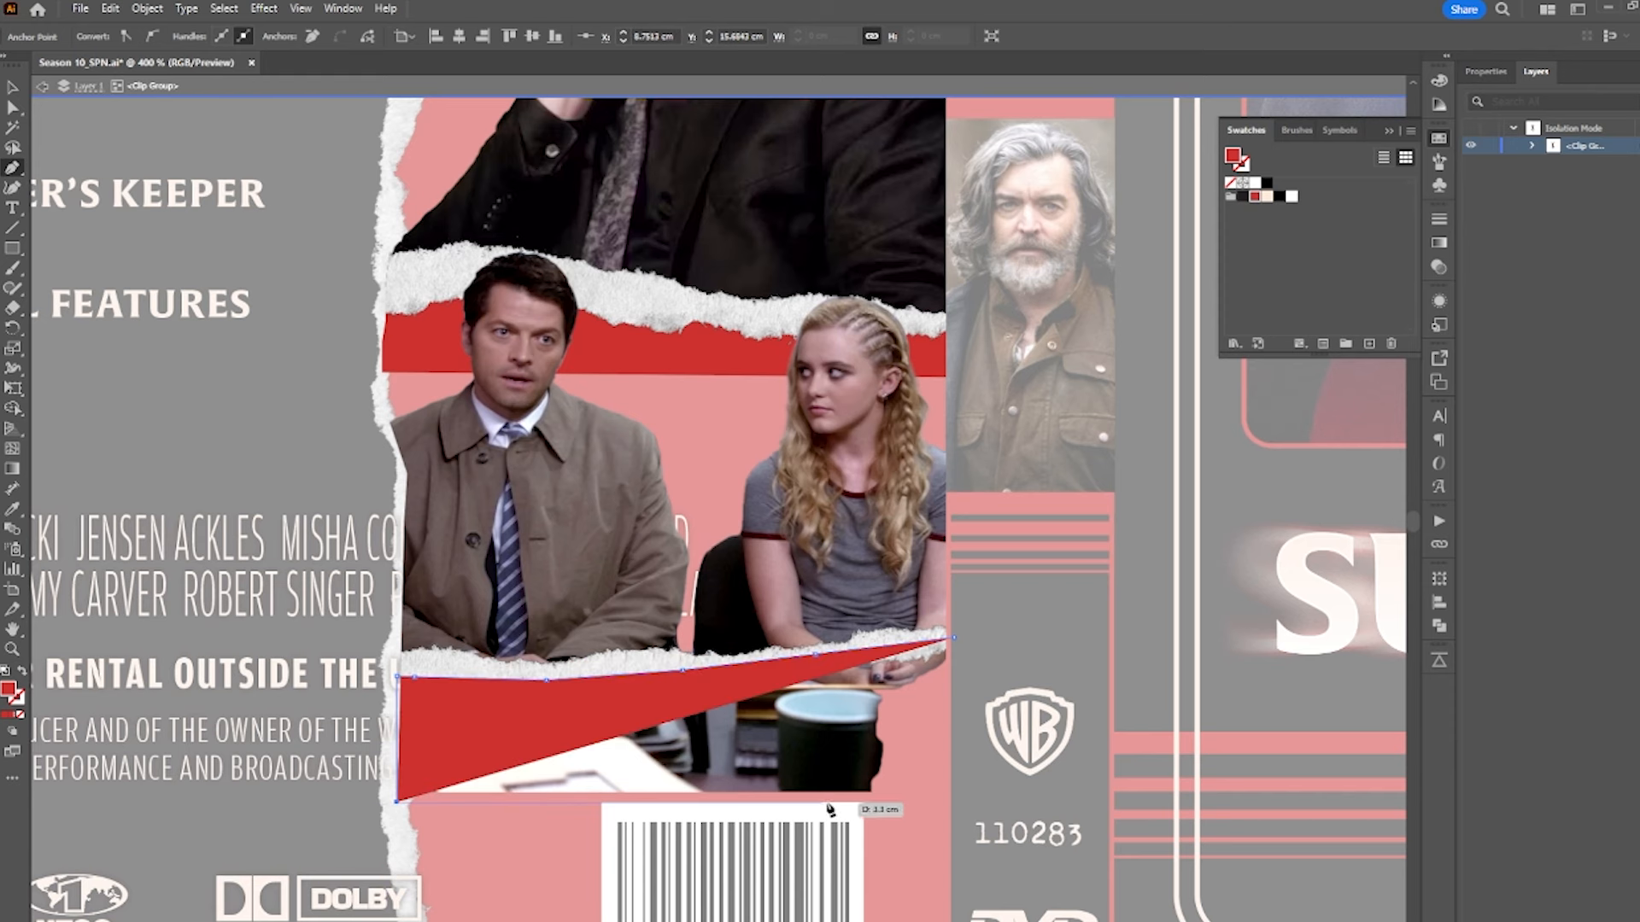
{"action": "left_click", "coordinate": [950, 794]}
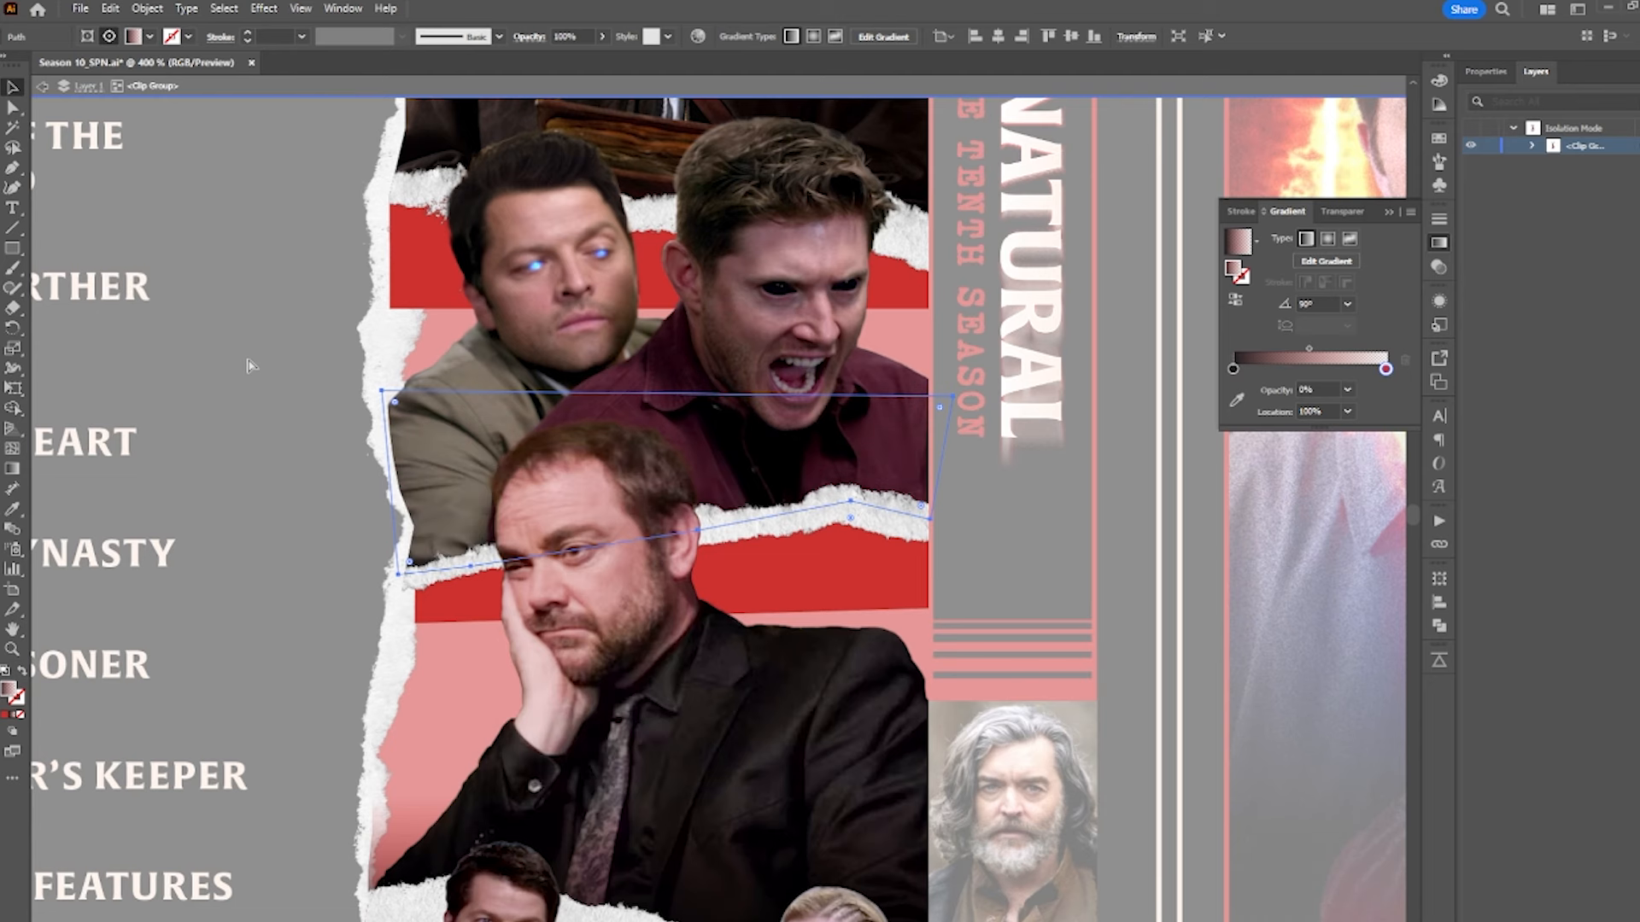
- Select the collage pieces in the torn panel and hide the selection outlines to inspect the composition
{"action": "key", "text": "ctrl+a"}
{"action": "key", "text": "ctrl+0"}
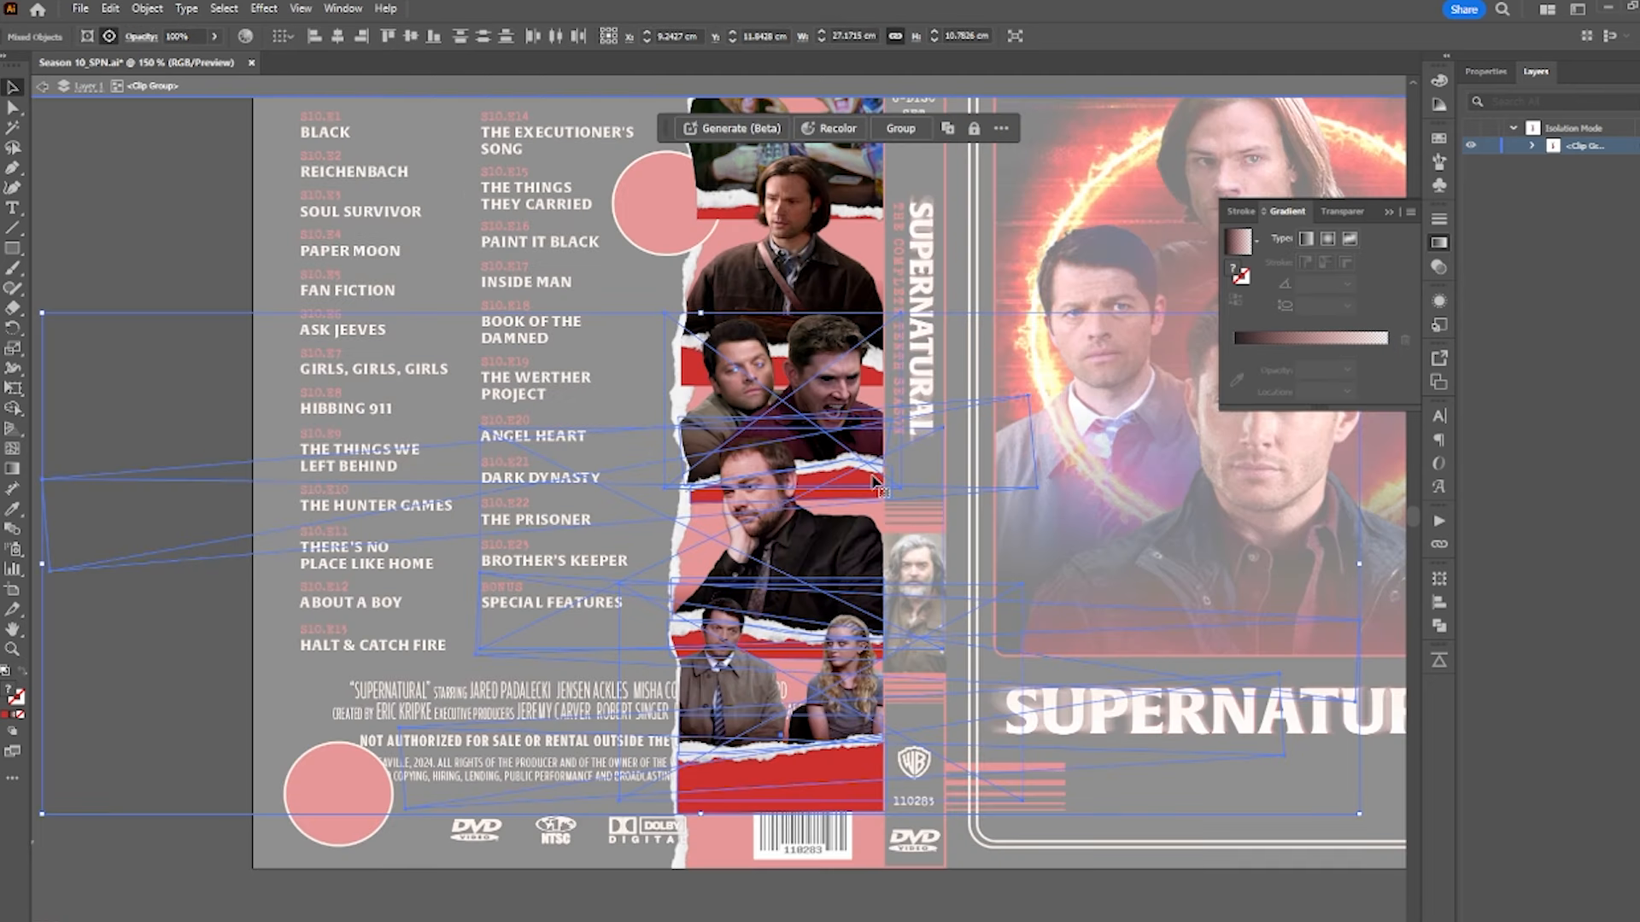
{"action": "key", "text": "ctrl+h"}
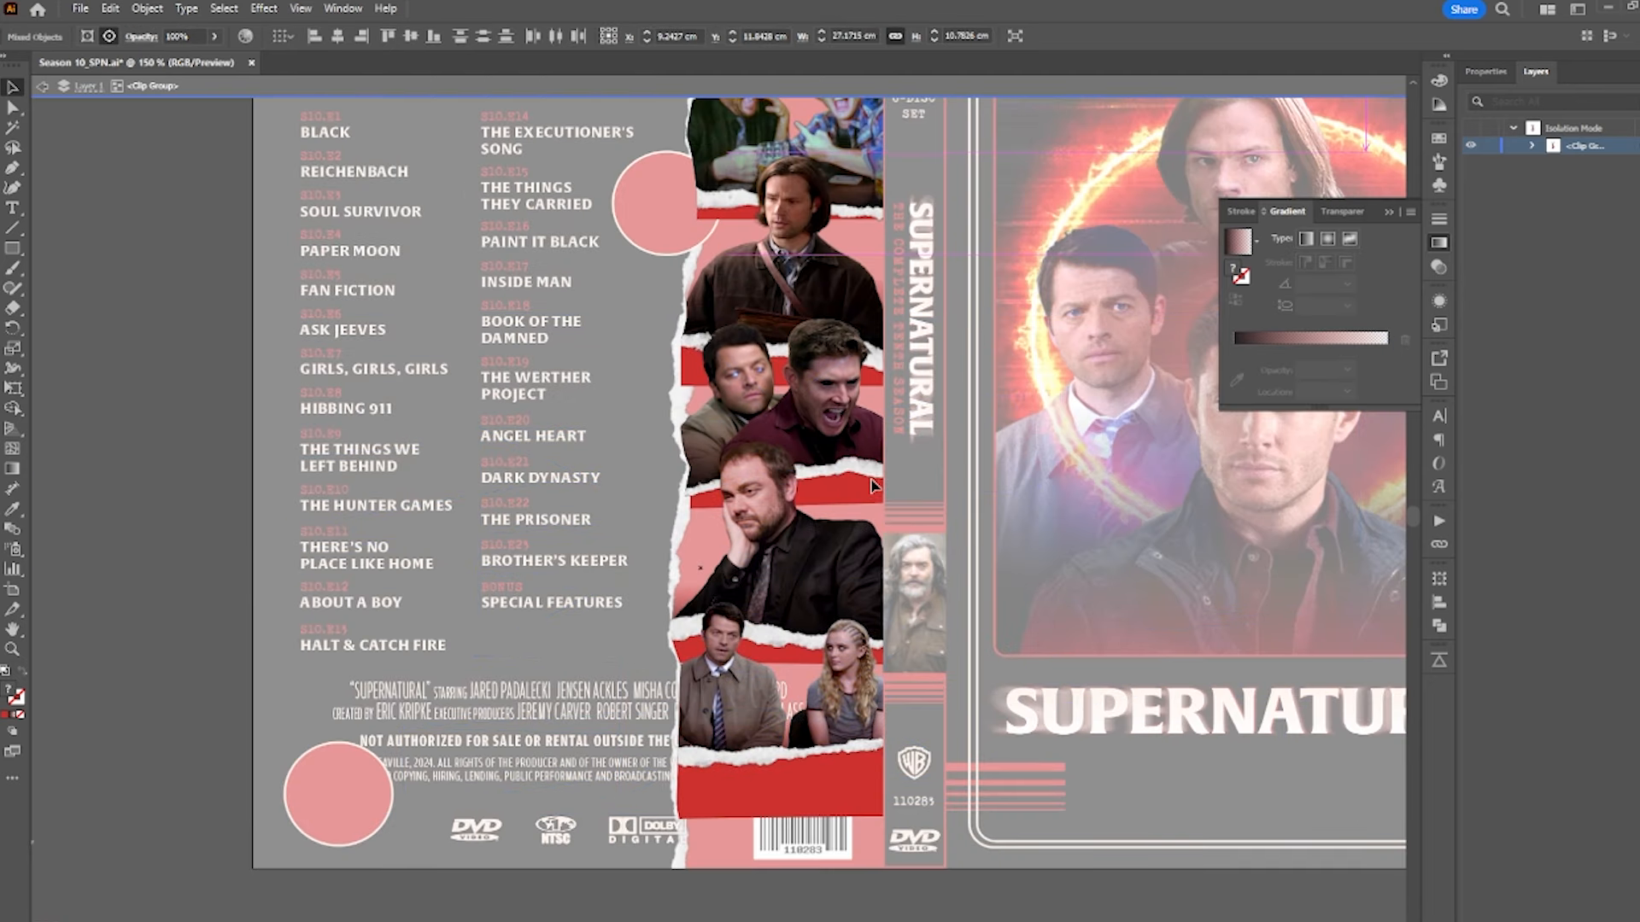
{"action": "left_click_drag", "start_coordinate": [873, 486], "coordinate": [873, 486]}
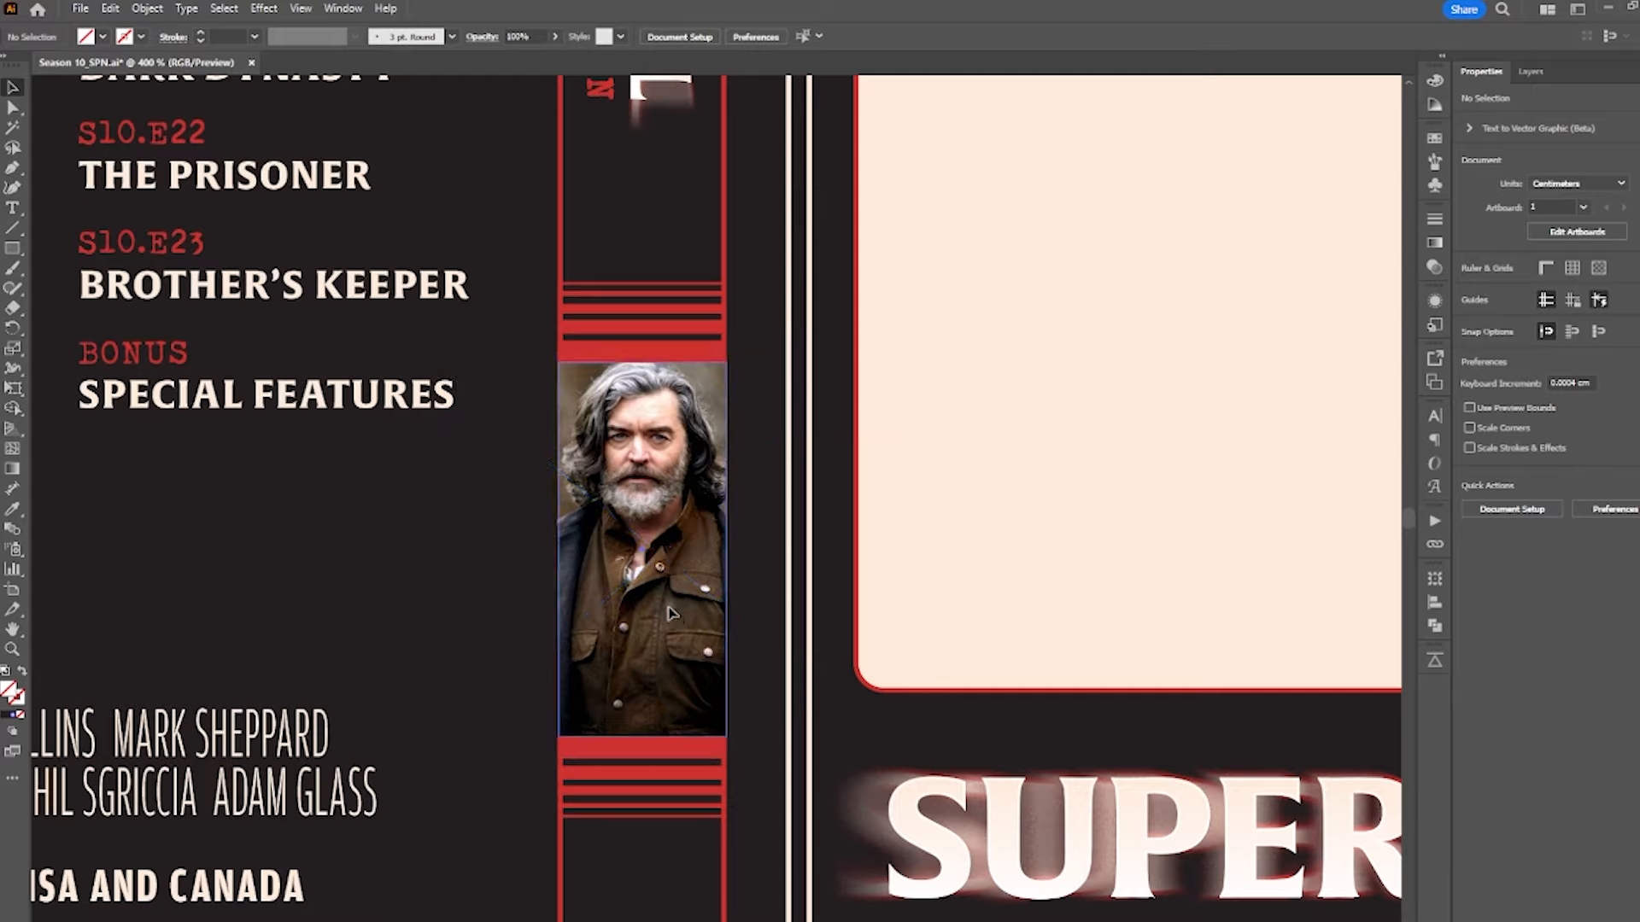
- Open the spine portrait's clipping group and enlarge the Cain image inside it to about 3.26 cm high
{"action": "double_click", "coordinate": [651, 716]}
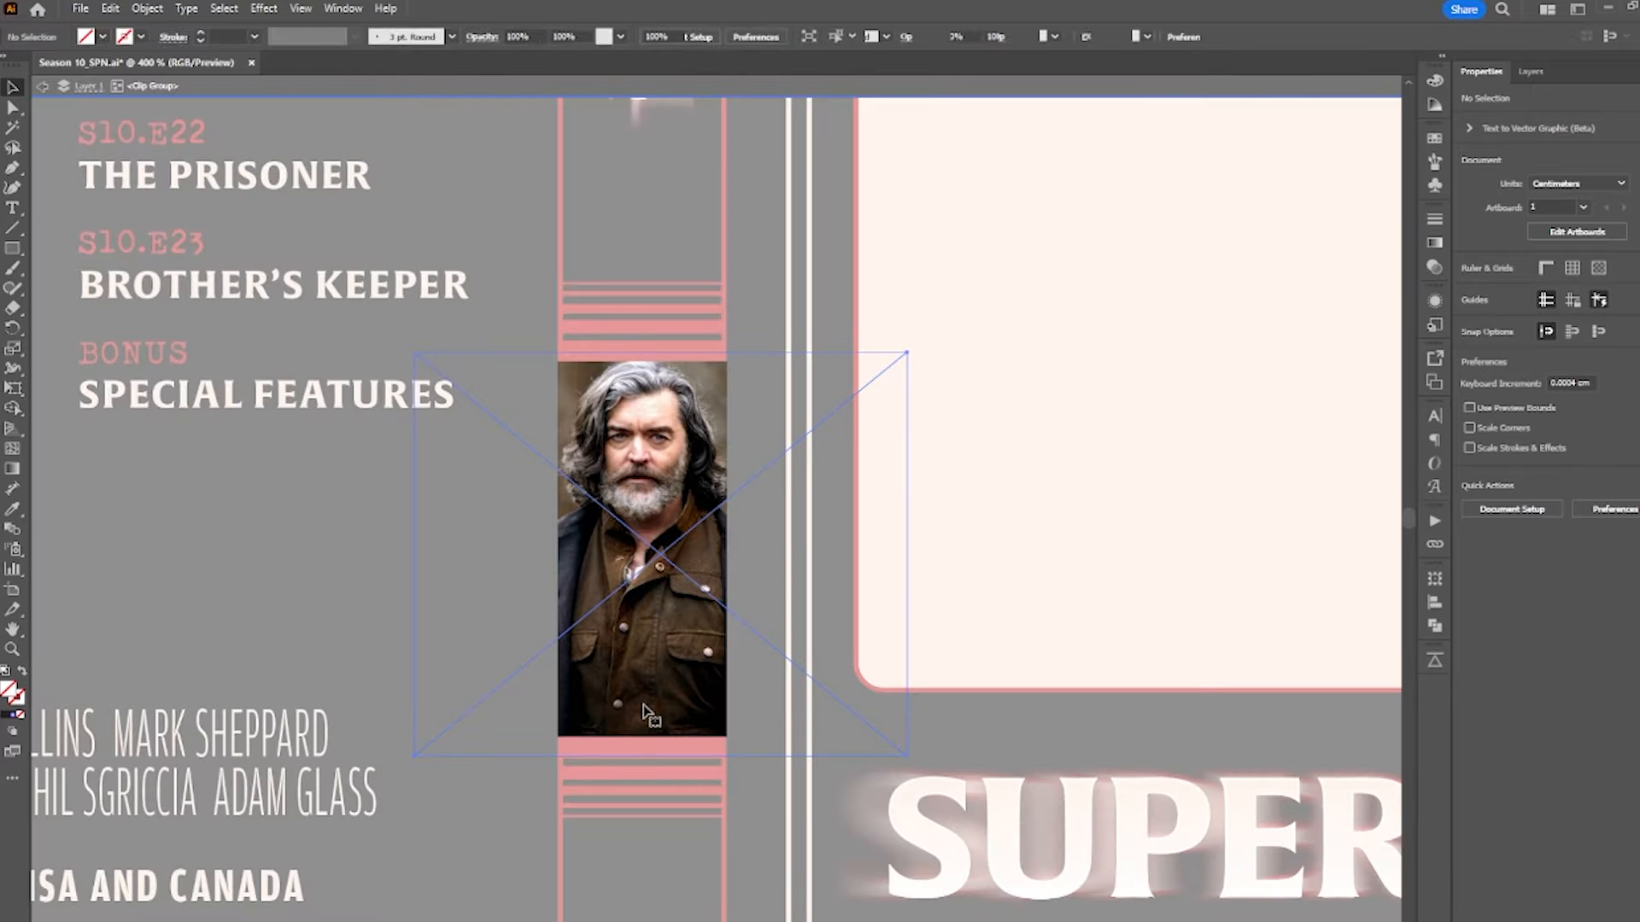
{"action": "left_click", "coordinate": [652, 717]}
{"action": "left_click_drag", "start_coordinate": [660, 756], "coordinate": [659, 786]}
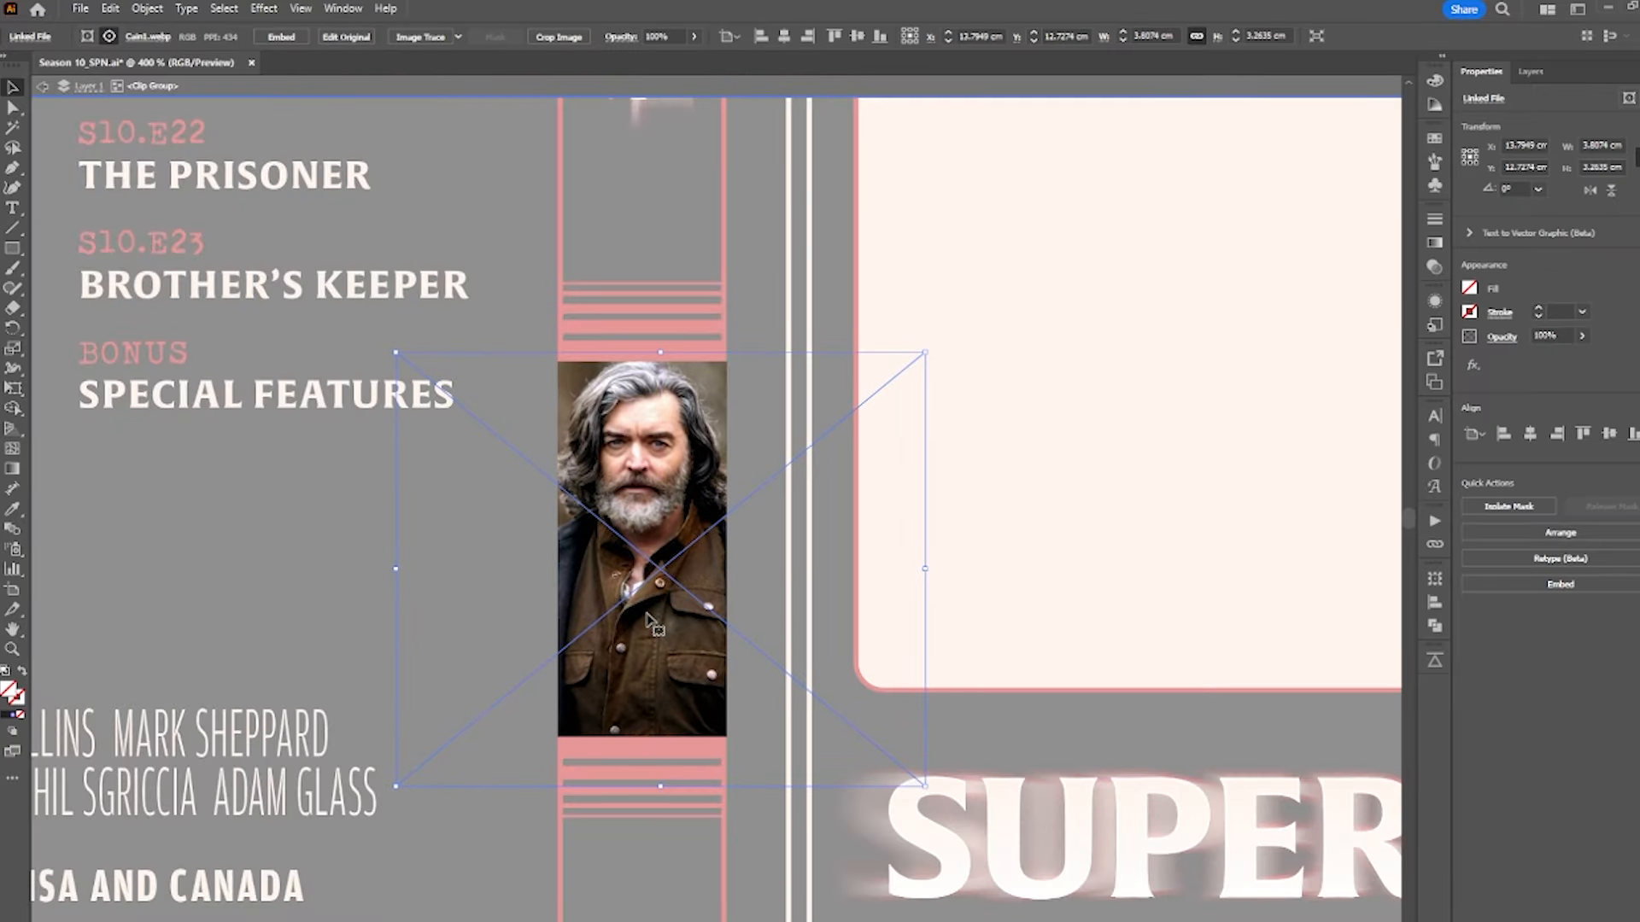
- Fine-tune the position of the enlarged Cain image inside the spine's portrait frame
{"action": "left_click_drag", "start_coordinate": [646, 612], "coordinate": [653, 613]}
{"action": "scroll", "coordinate": [650, 505], "scroll_direction": "up", "scroll_amount": 1}
{"action": "left_click_drag", "start_coordinate": [664, 493], "coordinate": [664, 504]}
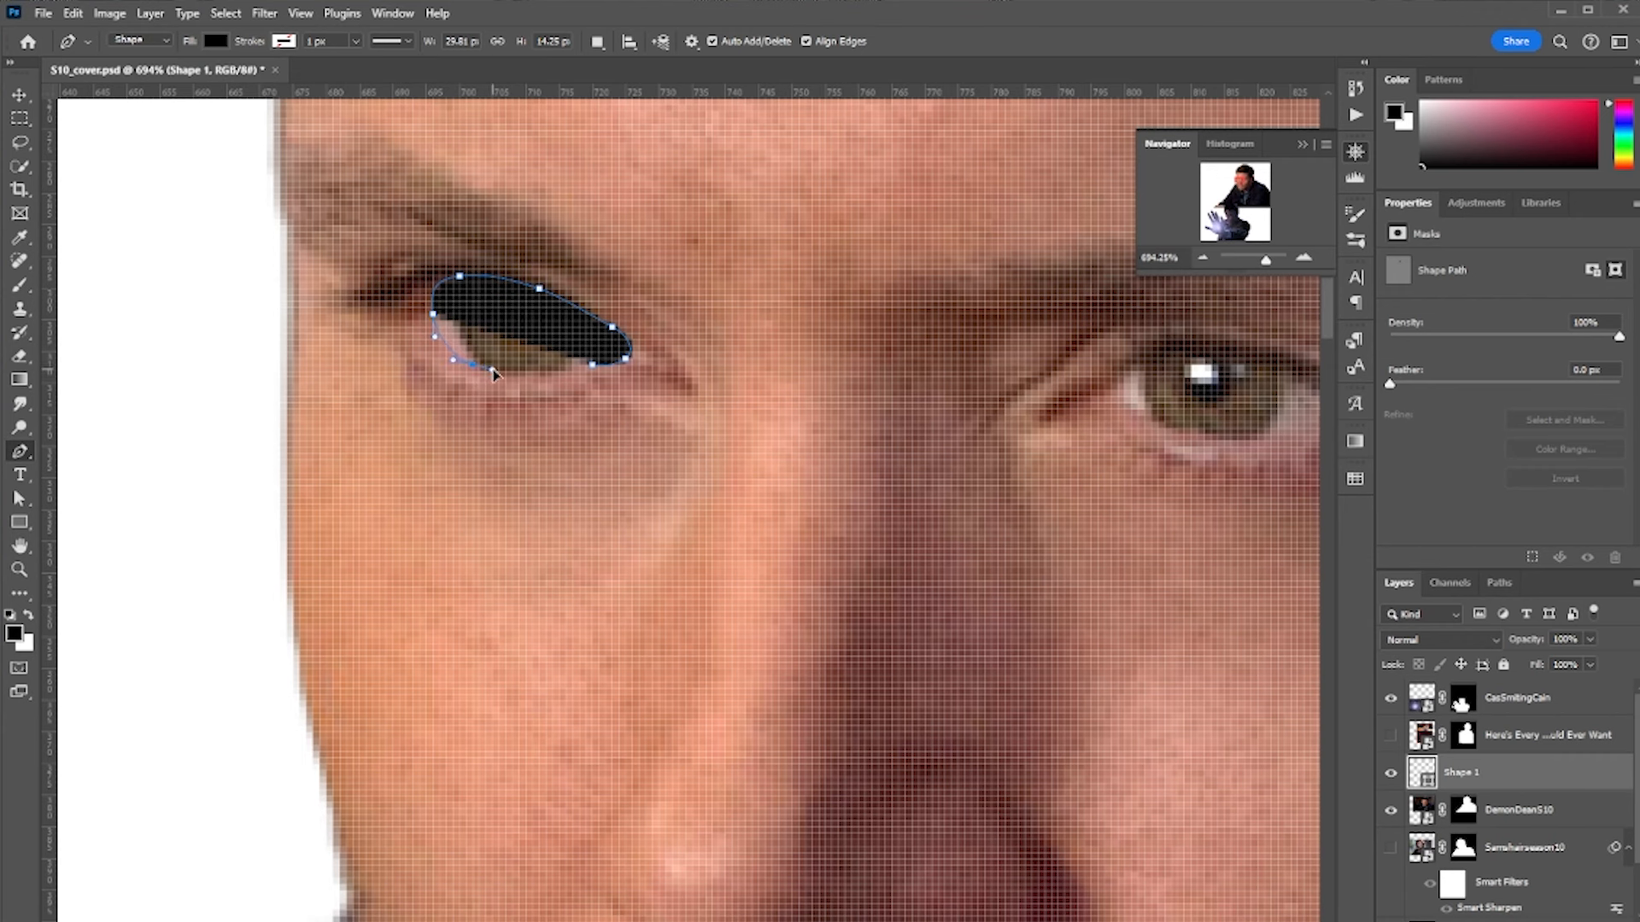
- Switch to Photoshop, draw a black Pen shape over Dean's eye and adjust the shadow color balance of Crowley's image
{"action": "left_click_drag", "start_coordinate": [493, 370], "coordinate": [493, 370]}
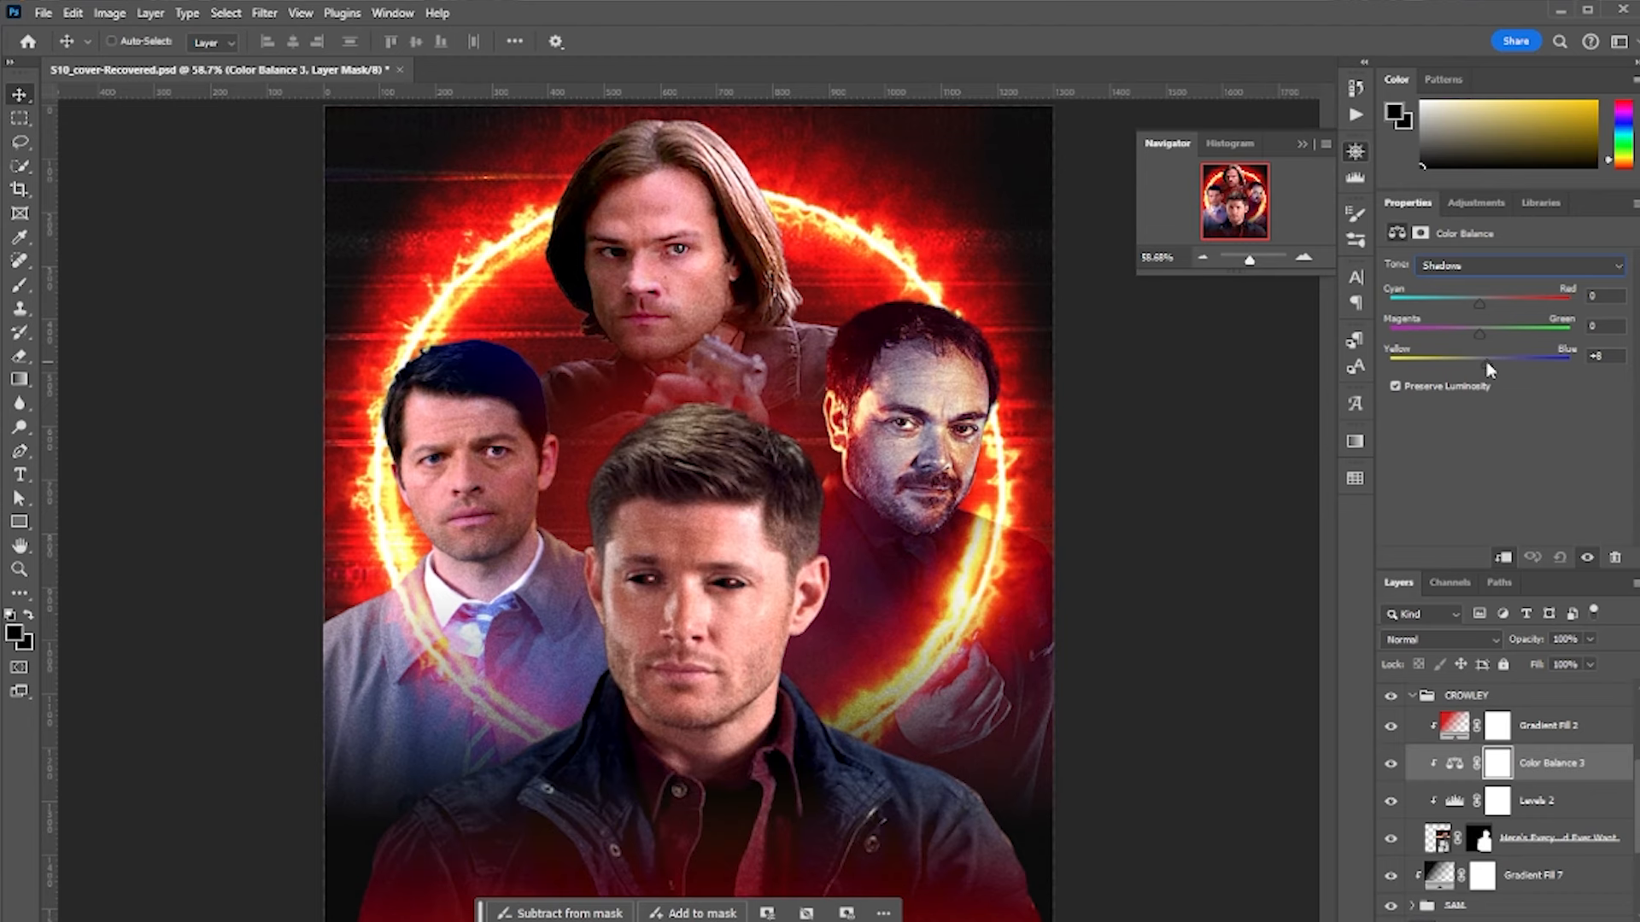
{"action": "left_click_drag", "start_coordinate": [1490, 309], "coordinate": [1493, 310]}
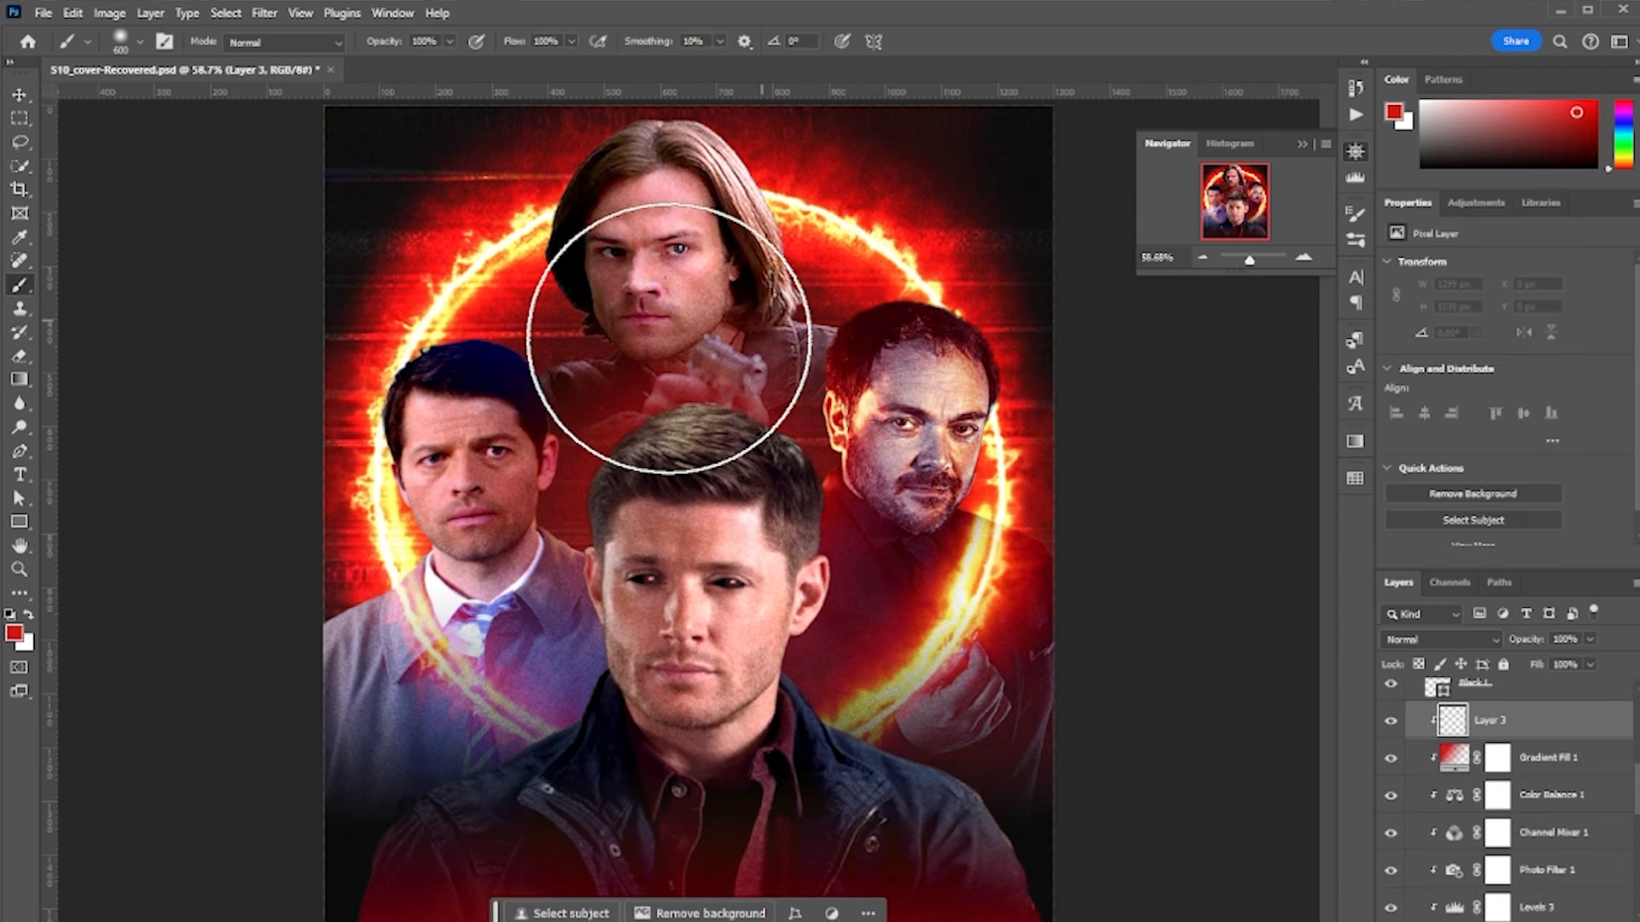
- Brush red light over Dean on a clipped layer and erase excess from the orange Soft Light layer around his hair
{"action": "left_click", "coordinate": [708, 322]}
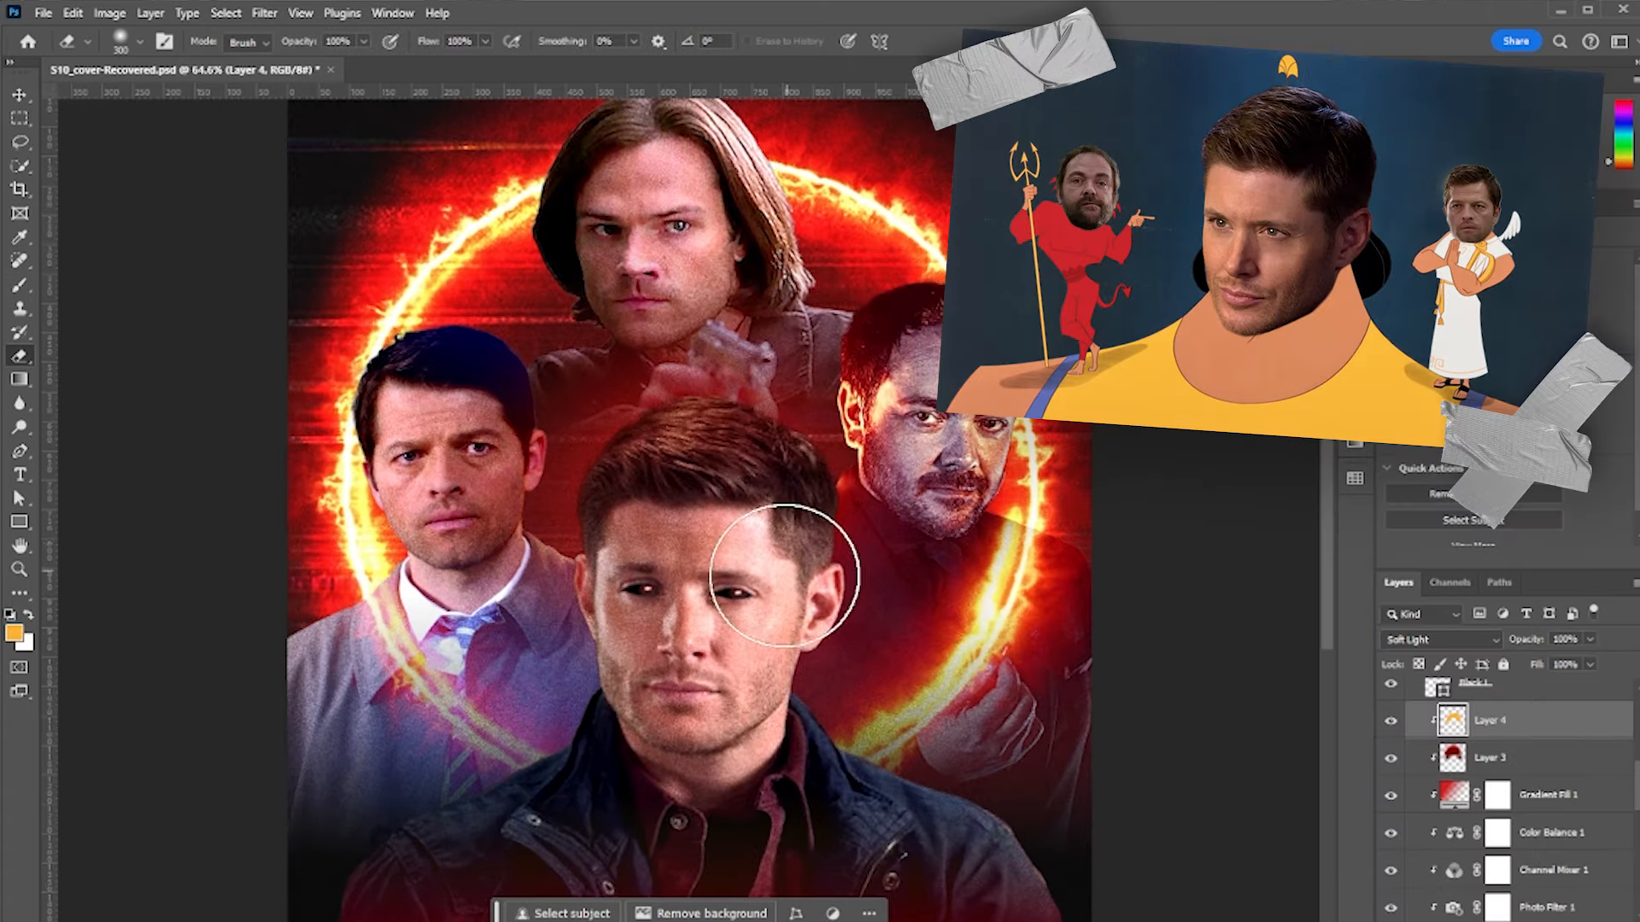
{"action": "left_click_drag", "start_coordinate": [701, 408], "coordinate": [659, 439]}
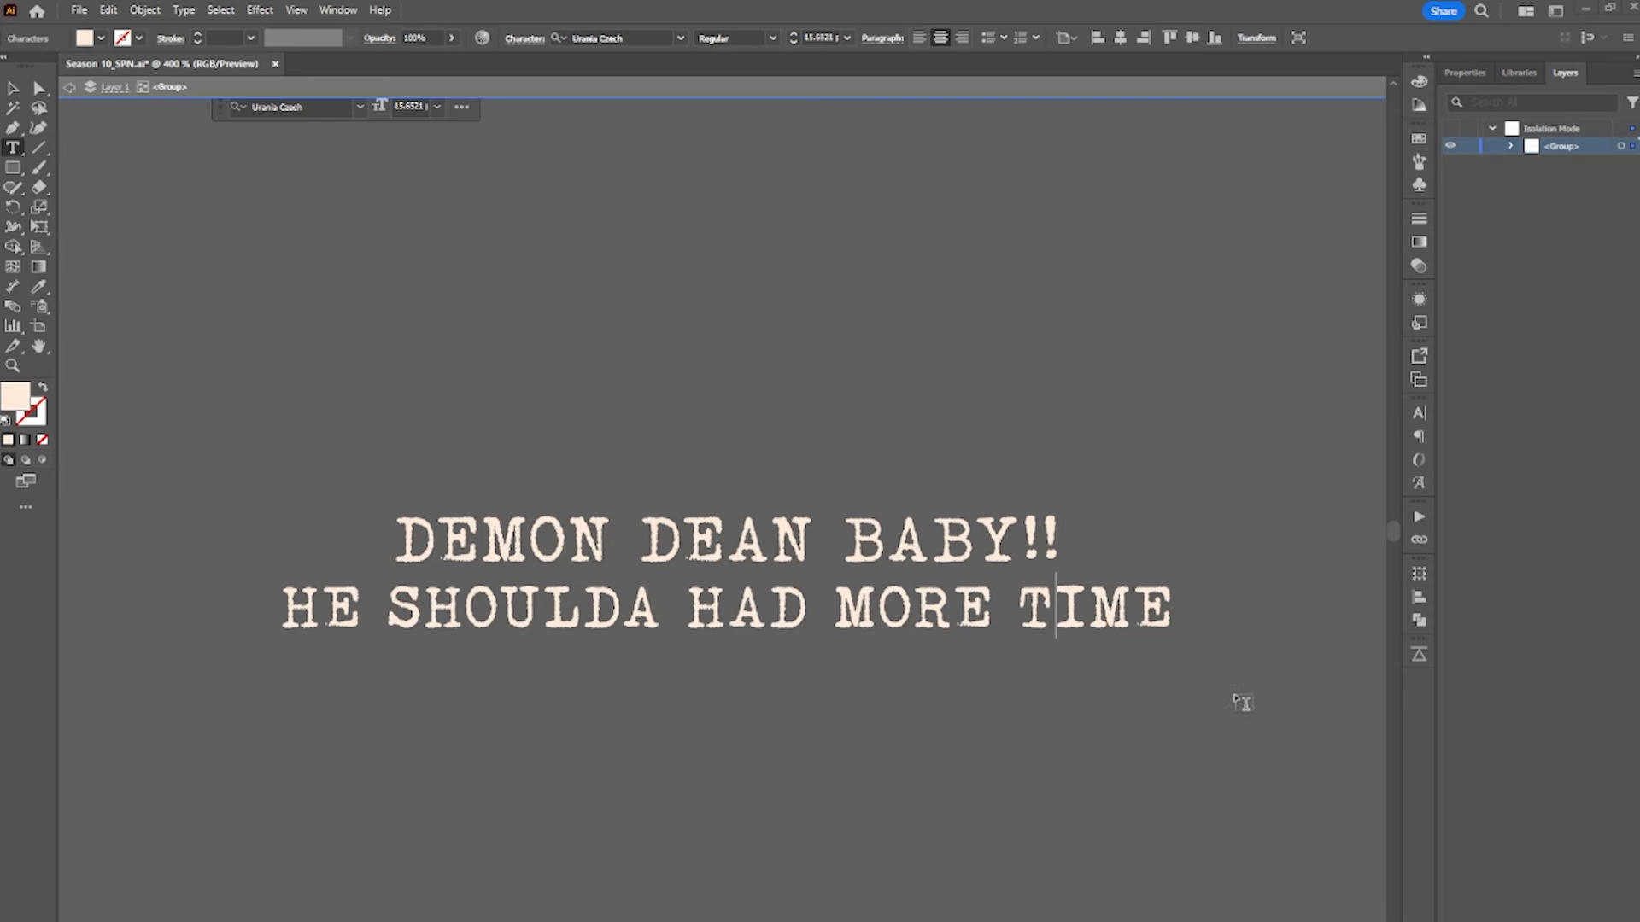
- Switch to Illustrator and replace the two-line tagline with "YOU'RE GONNA DIE" and "AND THIS IS WHAT YOU'RE GONNA BECOME"
{"action": "left_click_drag", "start_coordinate": [1039, 537], "coordinate": [351, 521]}
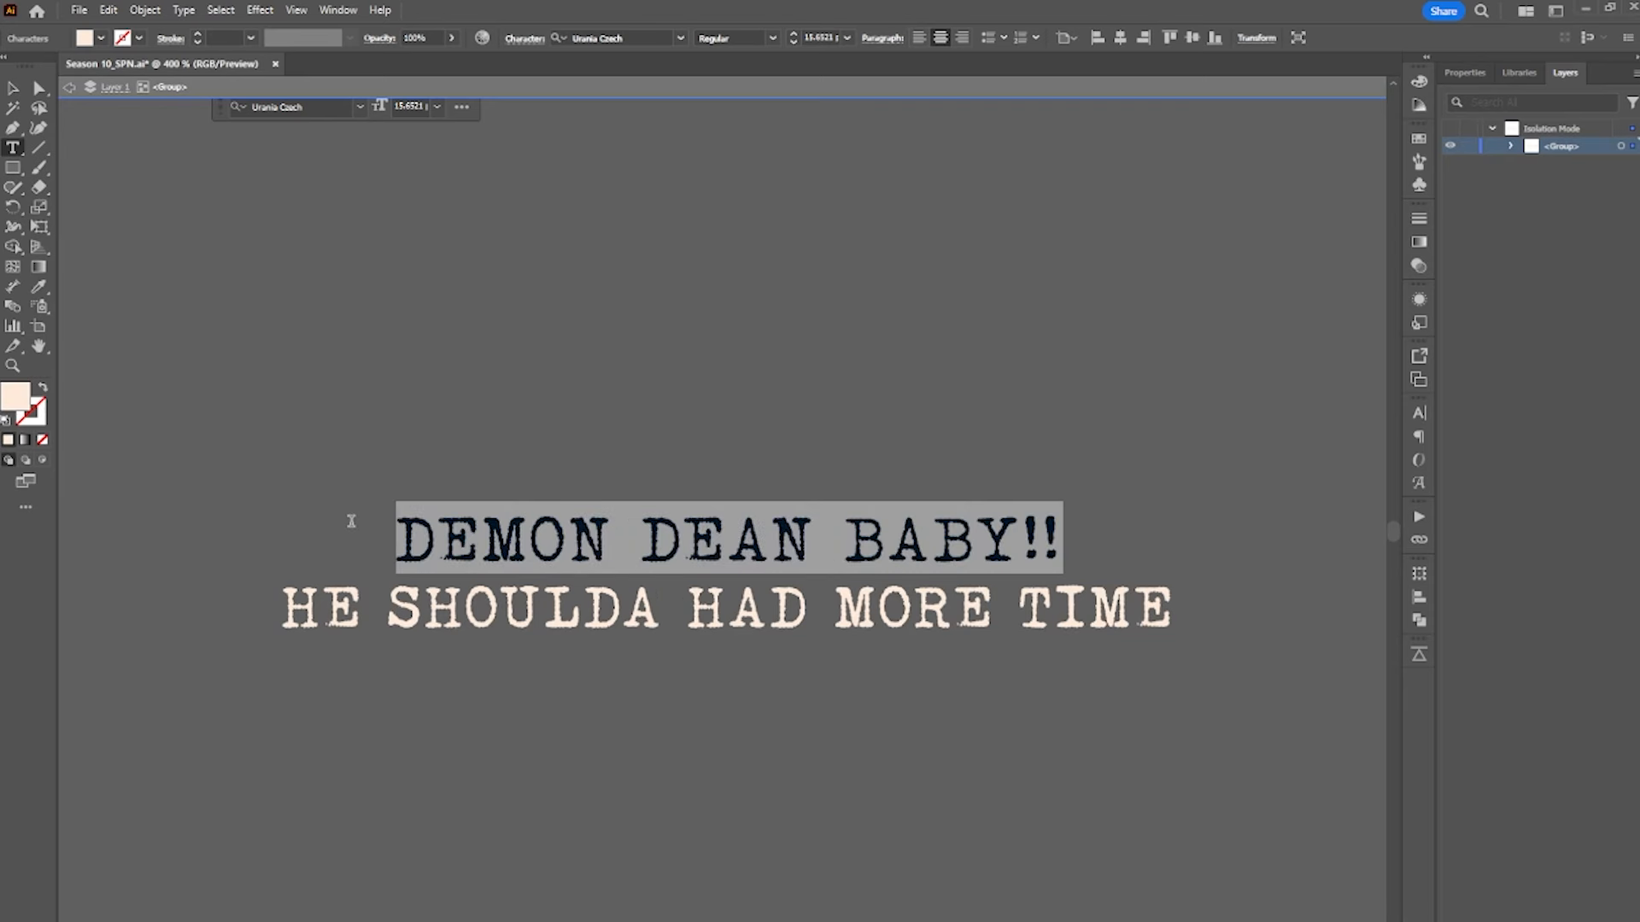
{"action": "type", "text": "YOU'RE"}
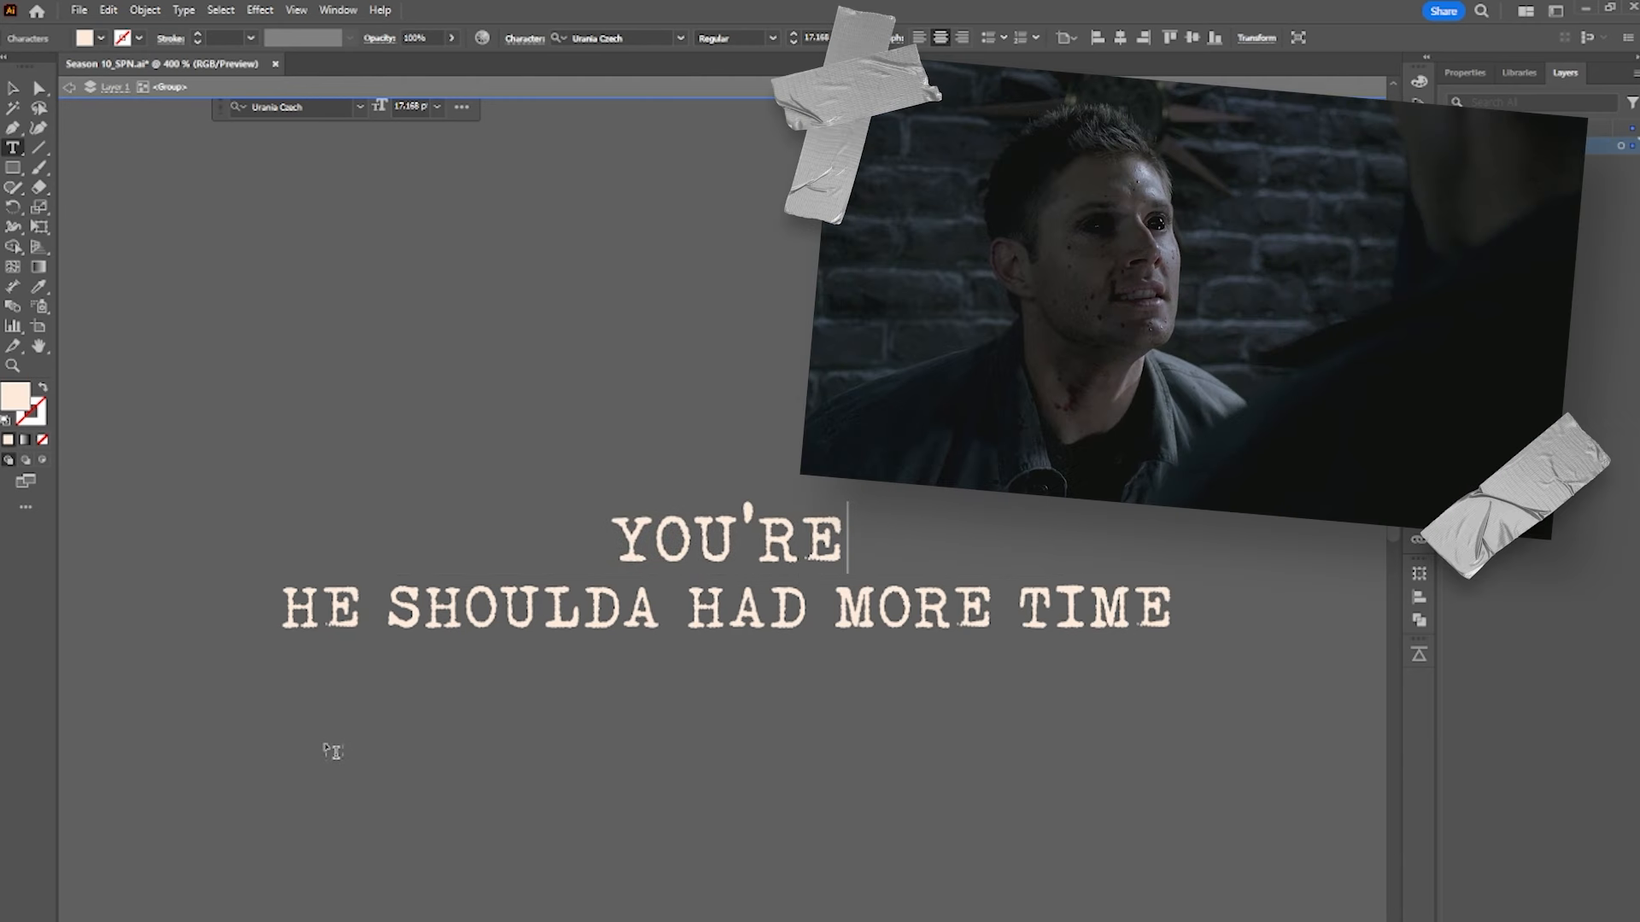
{"action": "type", "text": " GONNA DIE"}
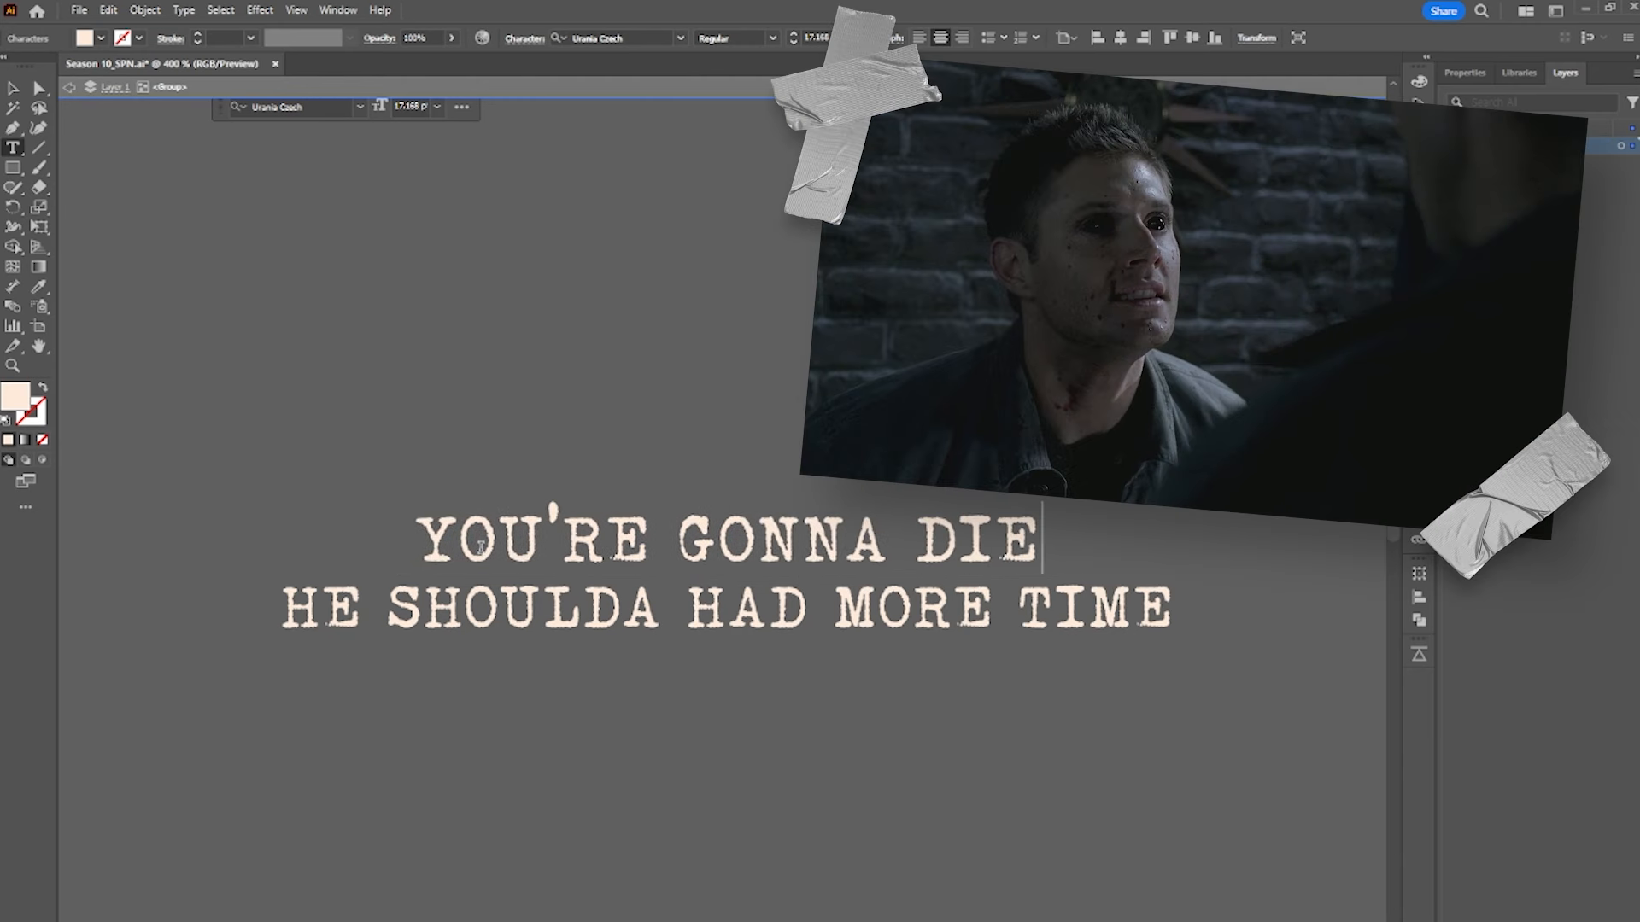
{"action": "type", "text": "AND THIS IS WHAT YOU"}
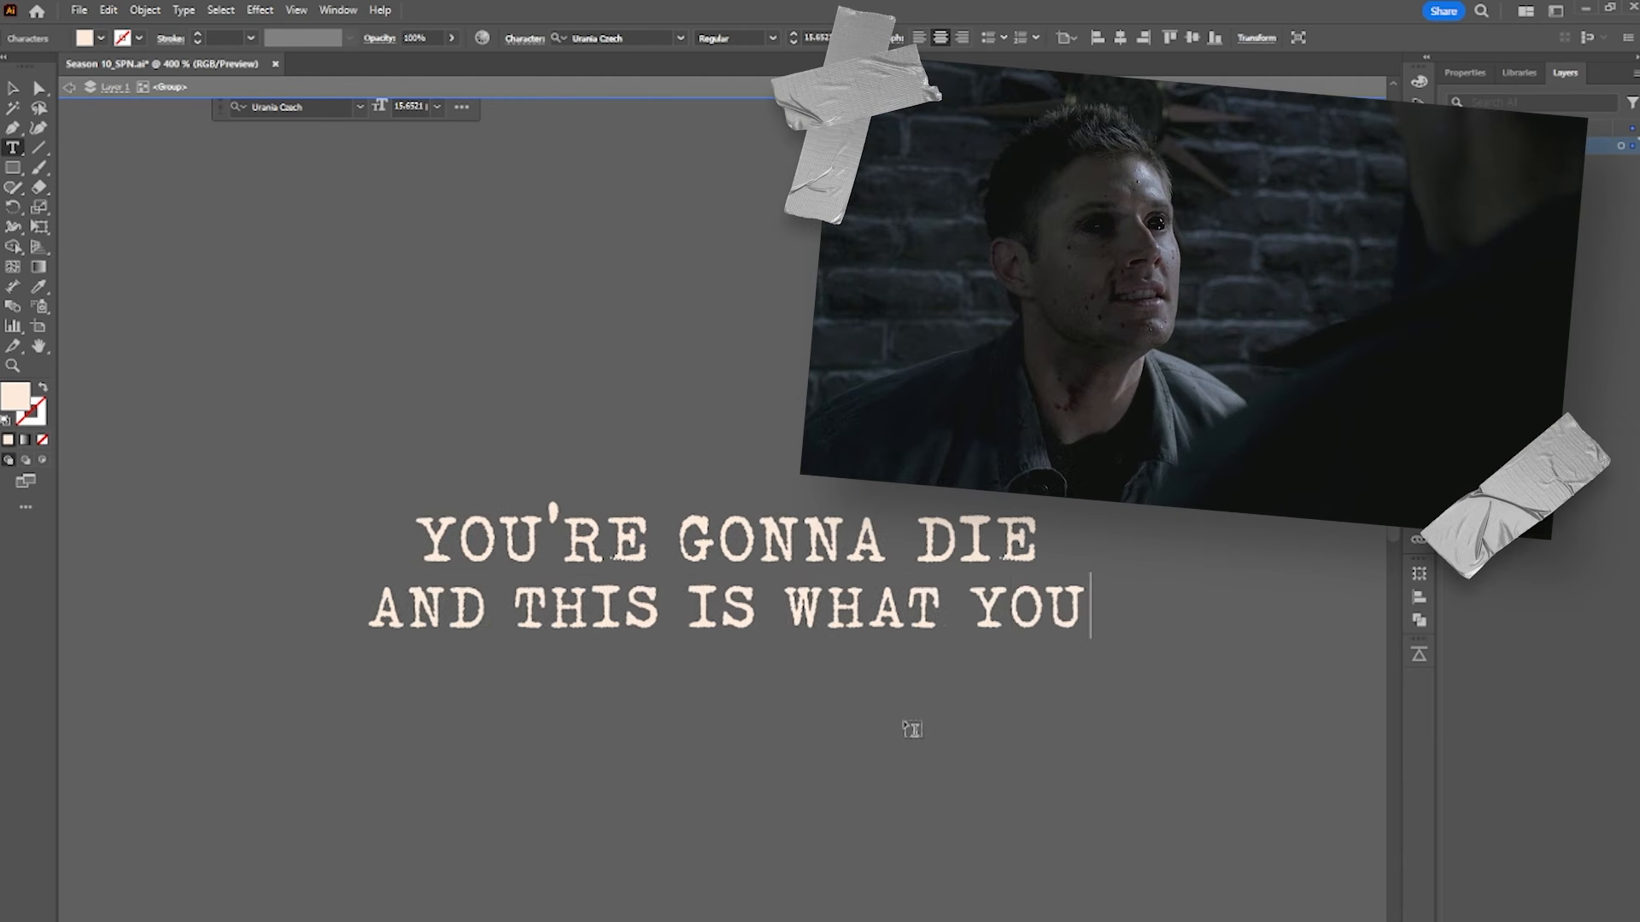
{"action": "type", "text": "'RE GONNA "}
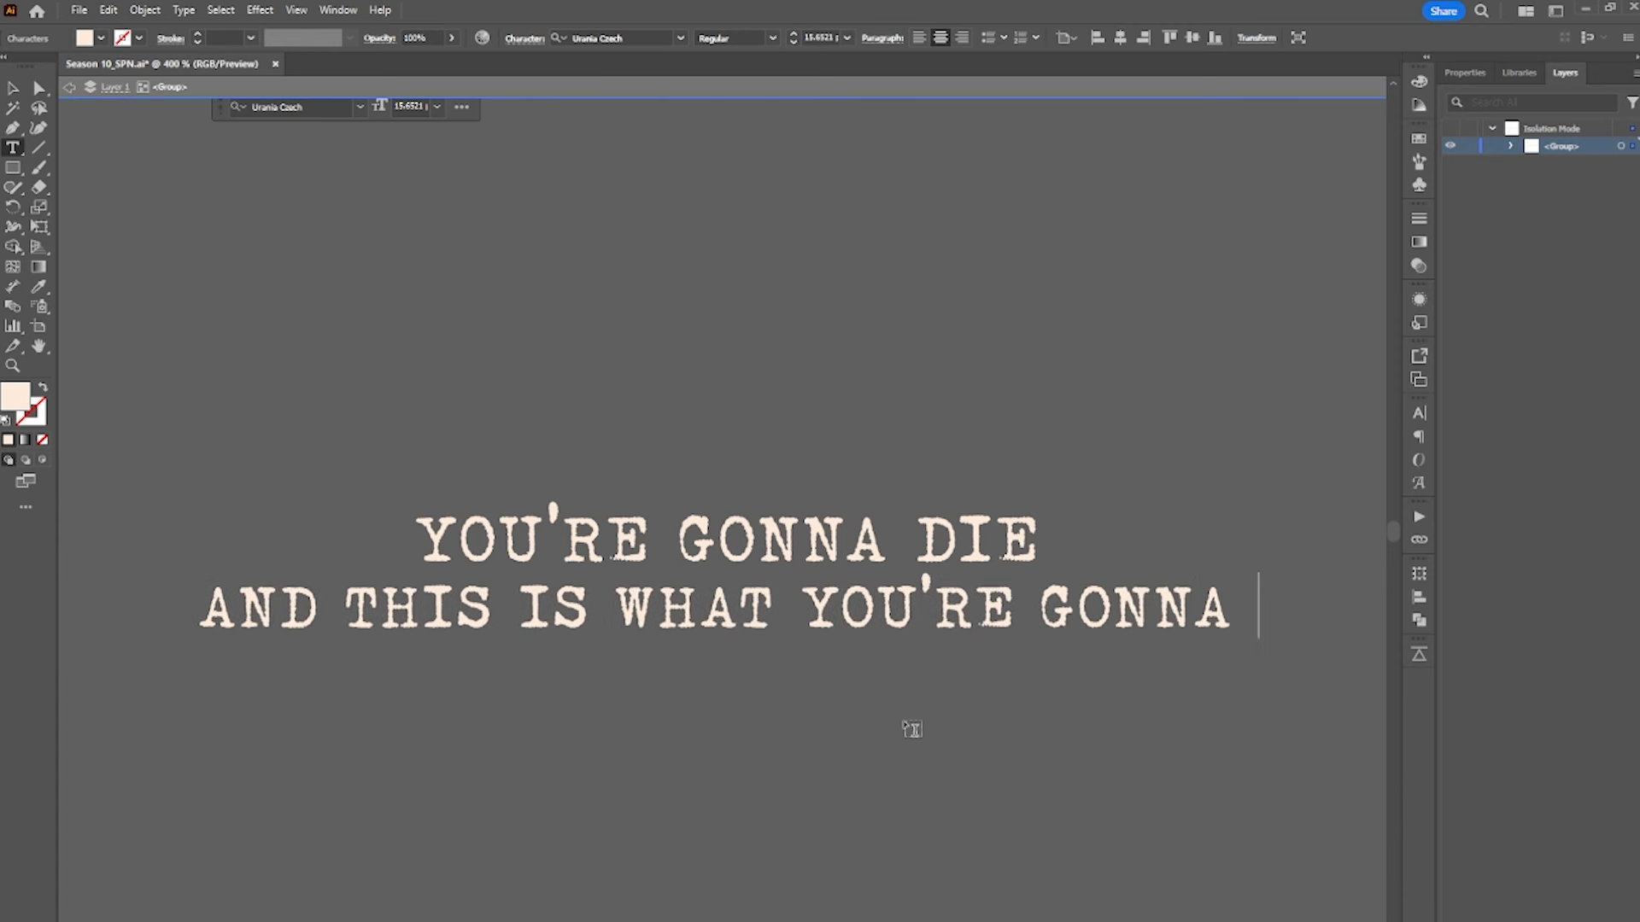
{"action": "type", "text": "BECOME"}
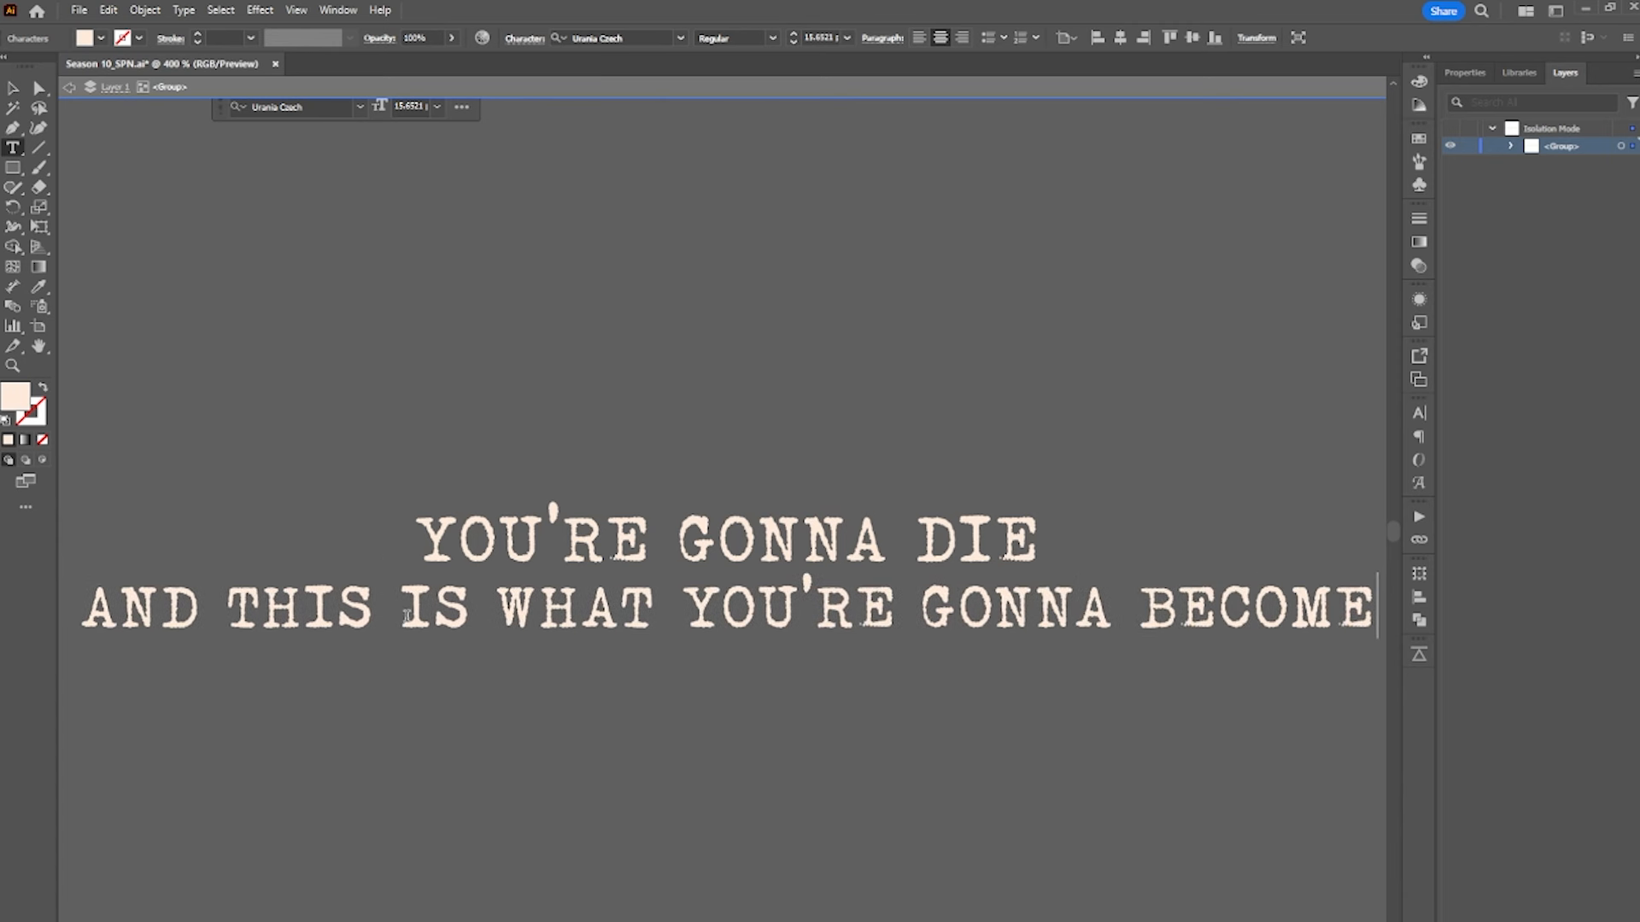
- Move "AND THIS" from the tagline's second line to the end of the first and leave the text group
{"action": "left_click_drag", "start_coordinate": [376, 608], "coordinate": [99, 590]}
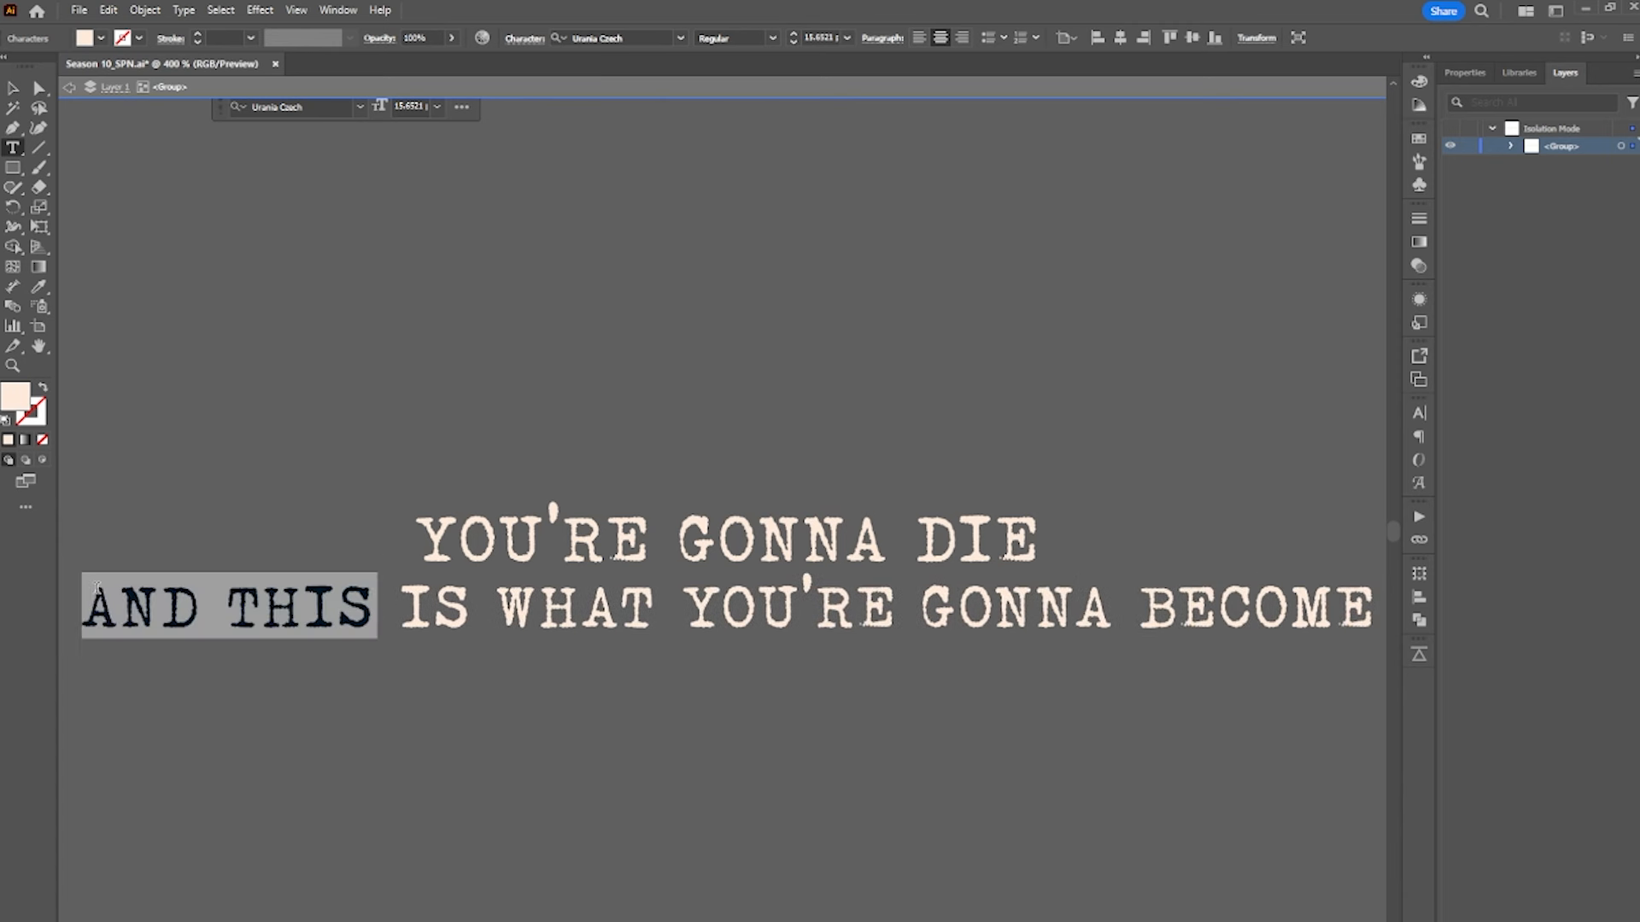
{"action": "key", "text": "BackSpace"}
{"action": "type", "text": "AND THIS"}
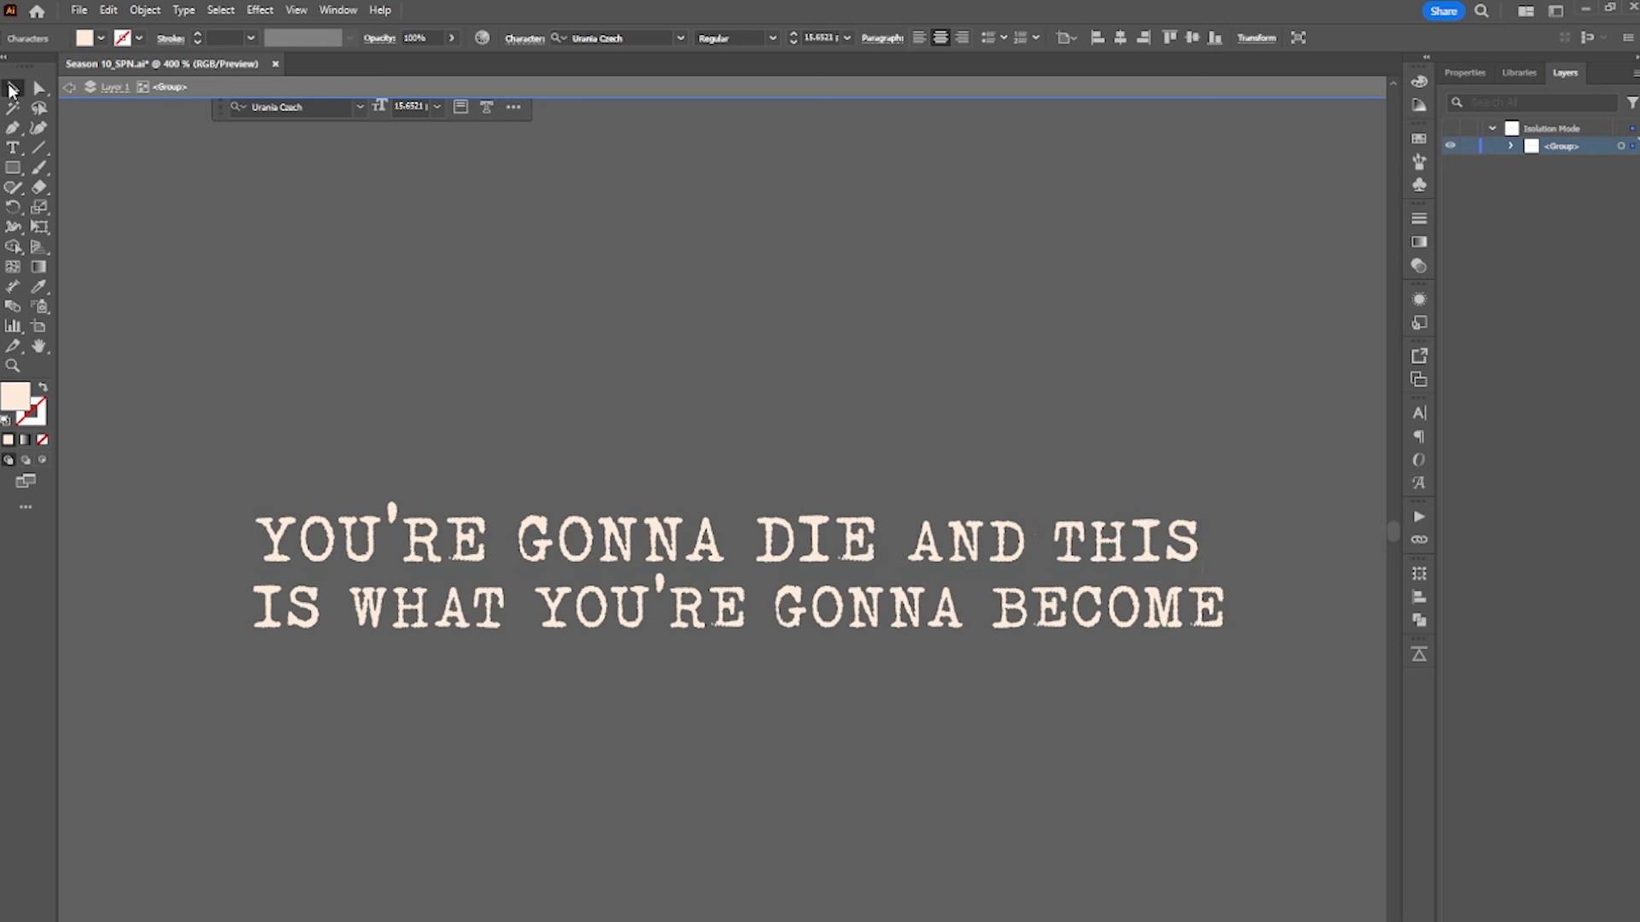
{"action": "left_click", "coordinate": [13, 89]}
{"action": "left_click", "coordinate": [1248, 524]}
{"action": "left_click", "coordinate": [1201, 551]}
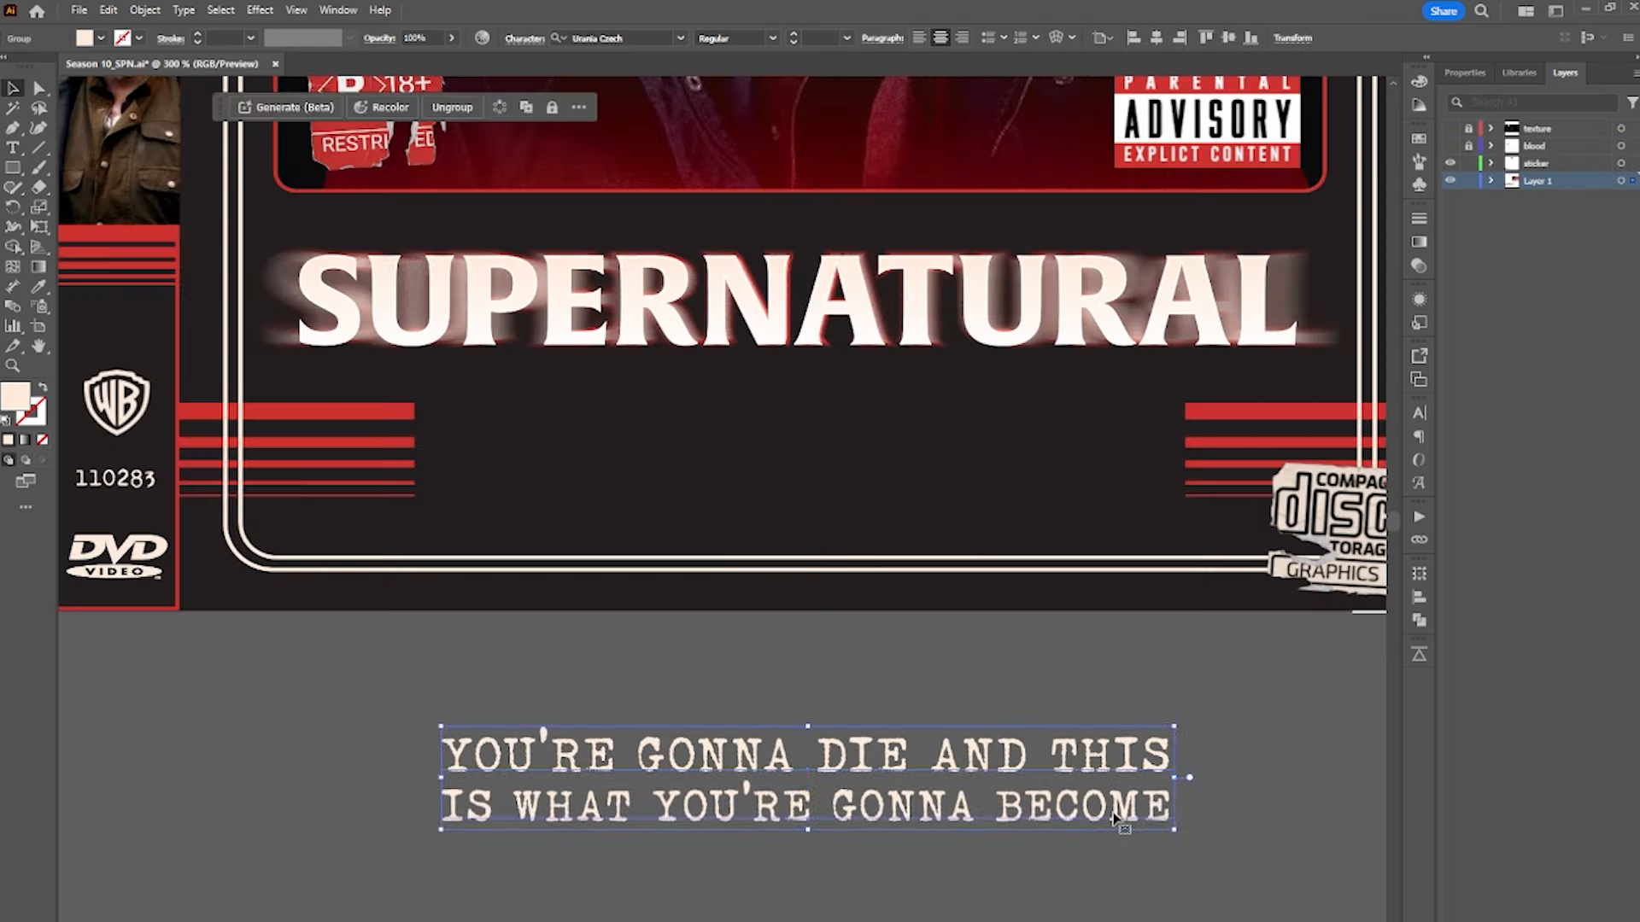
- Place the tagline beneath the SUPERNATURAL title between the red stripes and center it horizontally on the front cover
{"action": "left_click_drag", "start_coordinate": [1114, 808], "coordinate": [1111, 485]}
{"action": "left_click", "coordinate": [880, 535], "text": "shift"}
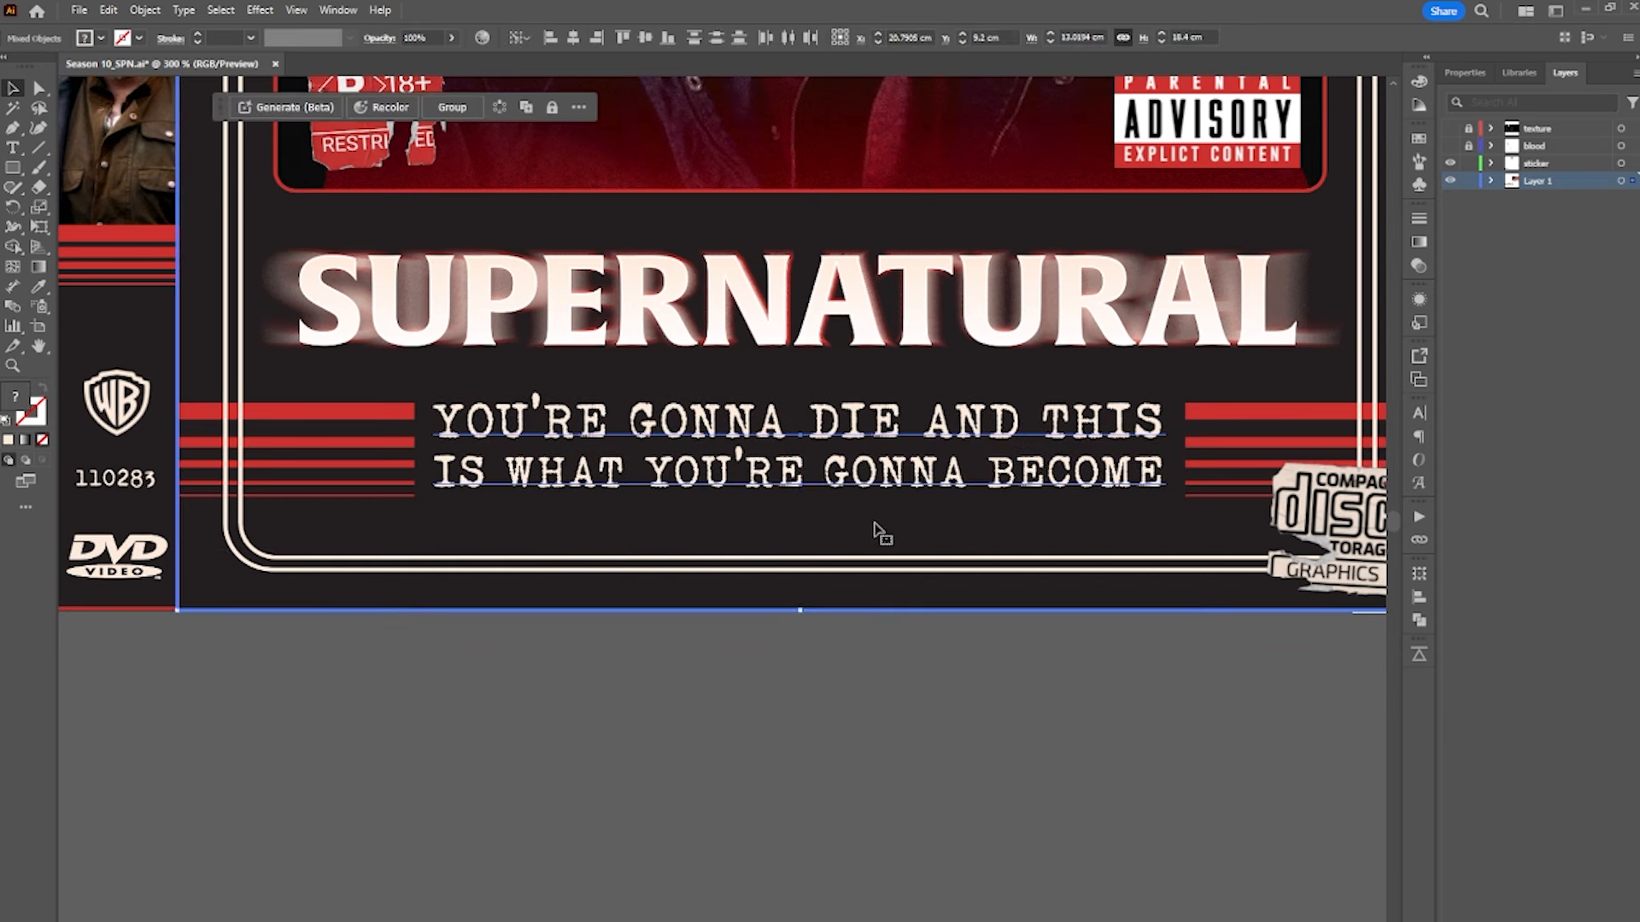
{"action": "left_click", "coordinate": [574, 39]}
{"action": "left_click", "coordinate": [692, 671]}
- Nudge the tagline slightly downward to balance it vertically against the red stripes beside it
{"action": "left_click_drag", "start_coordinate": [1134, 658], "coordinate": [1047, 710]}
{"action": "scroll", "coordinate": [1080, 540], "scroll_direction": "up", "scroll_amount": 2}
{"action": "left_click_drag", "start_coordinate": [1061, 531], "coordinate": [1063, 541]}
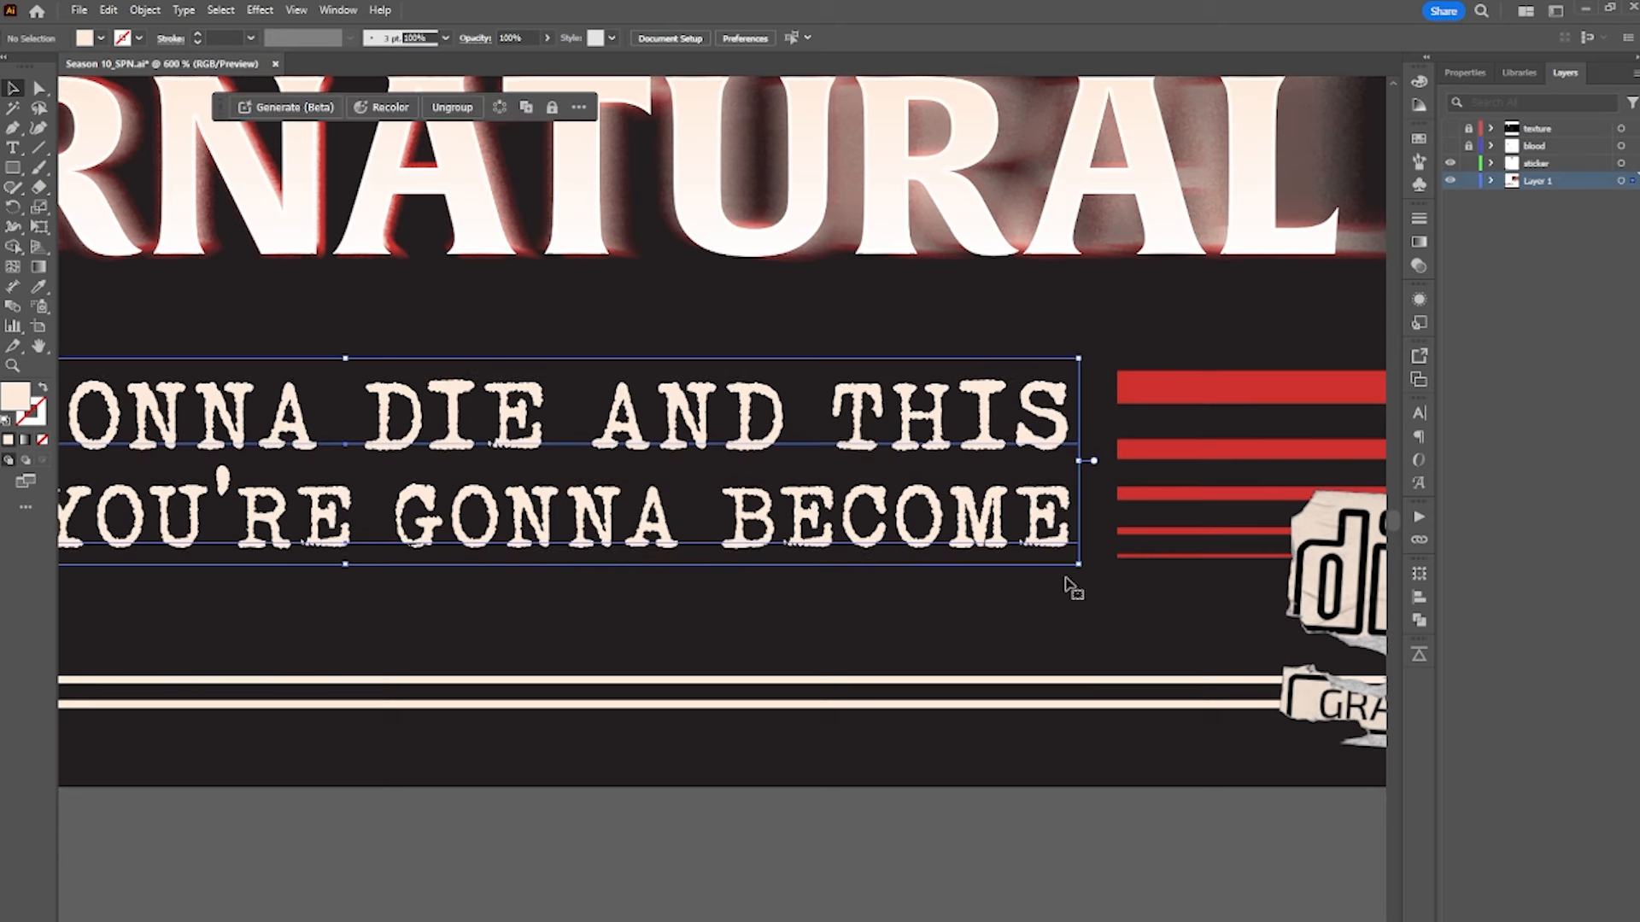
{"action": "left_click", "coordinate": [1055, 810]}
{"action": "scroll", "coordinate": [905, 469], "scroll_direction": "down", "scroll_amount": 2}
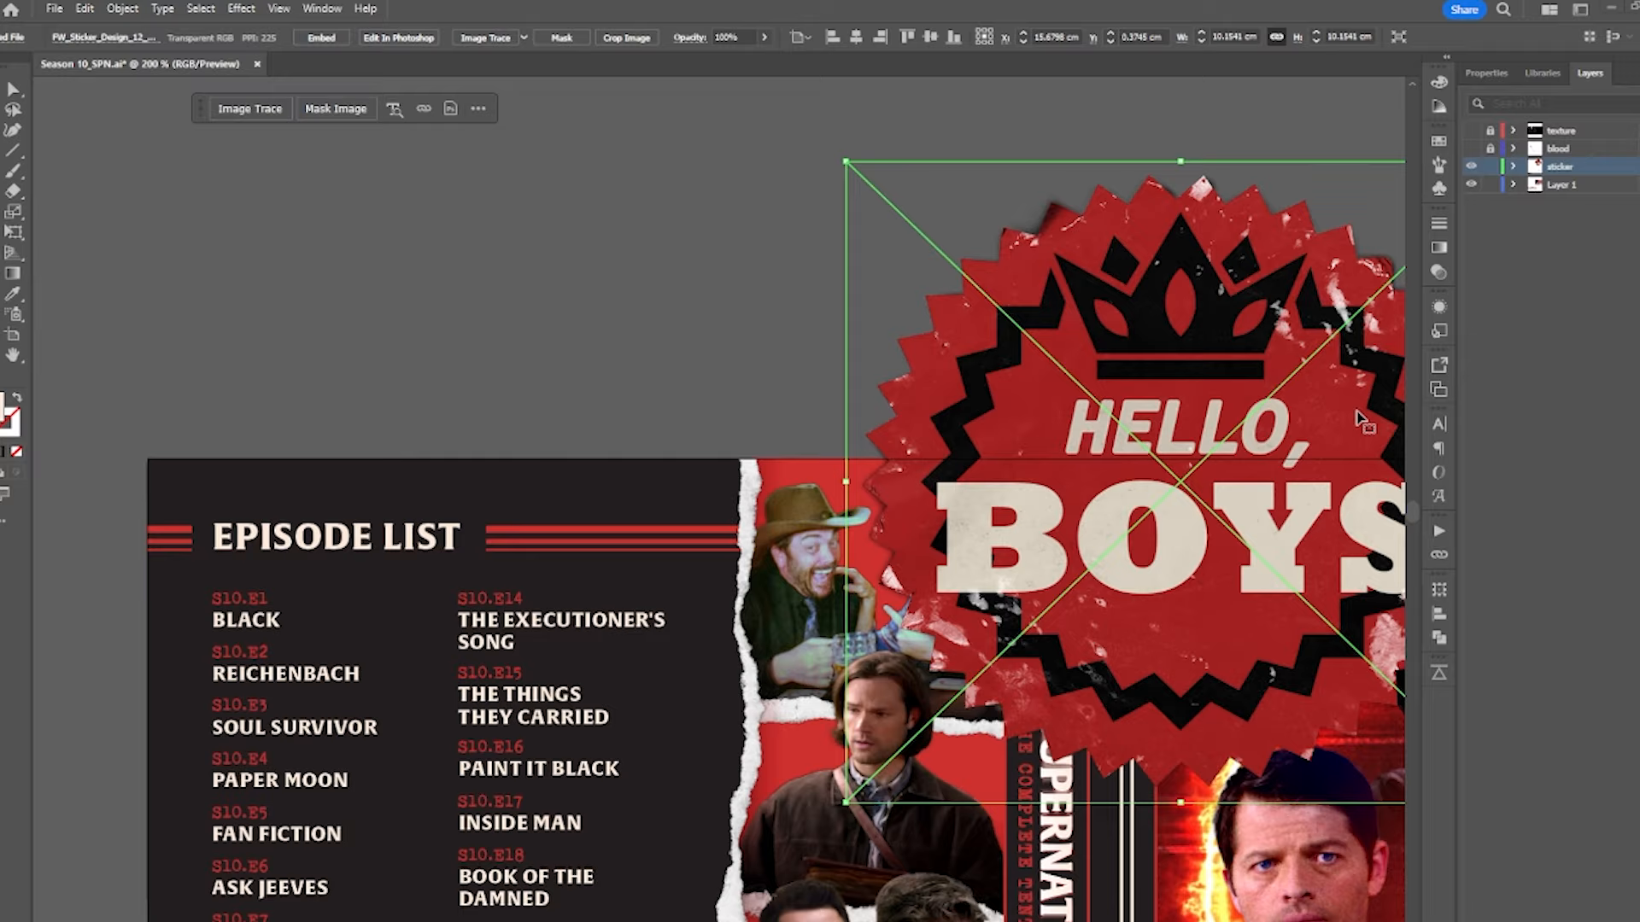
- Shrink the "HELLO, BOYS" sticker to about 2.35 cm wide, tilt it and place it over the torn edge beside the episode list
{"action": "left_click_drag", "start_coordinate": [1418, 410], "coordinate": [907, 455]}
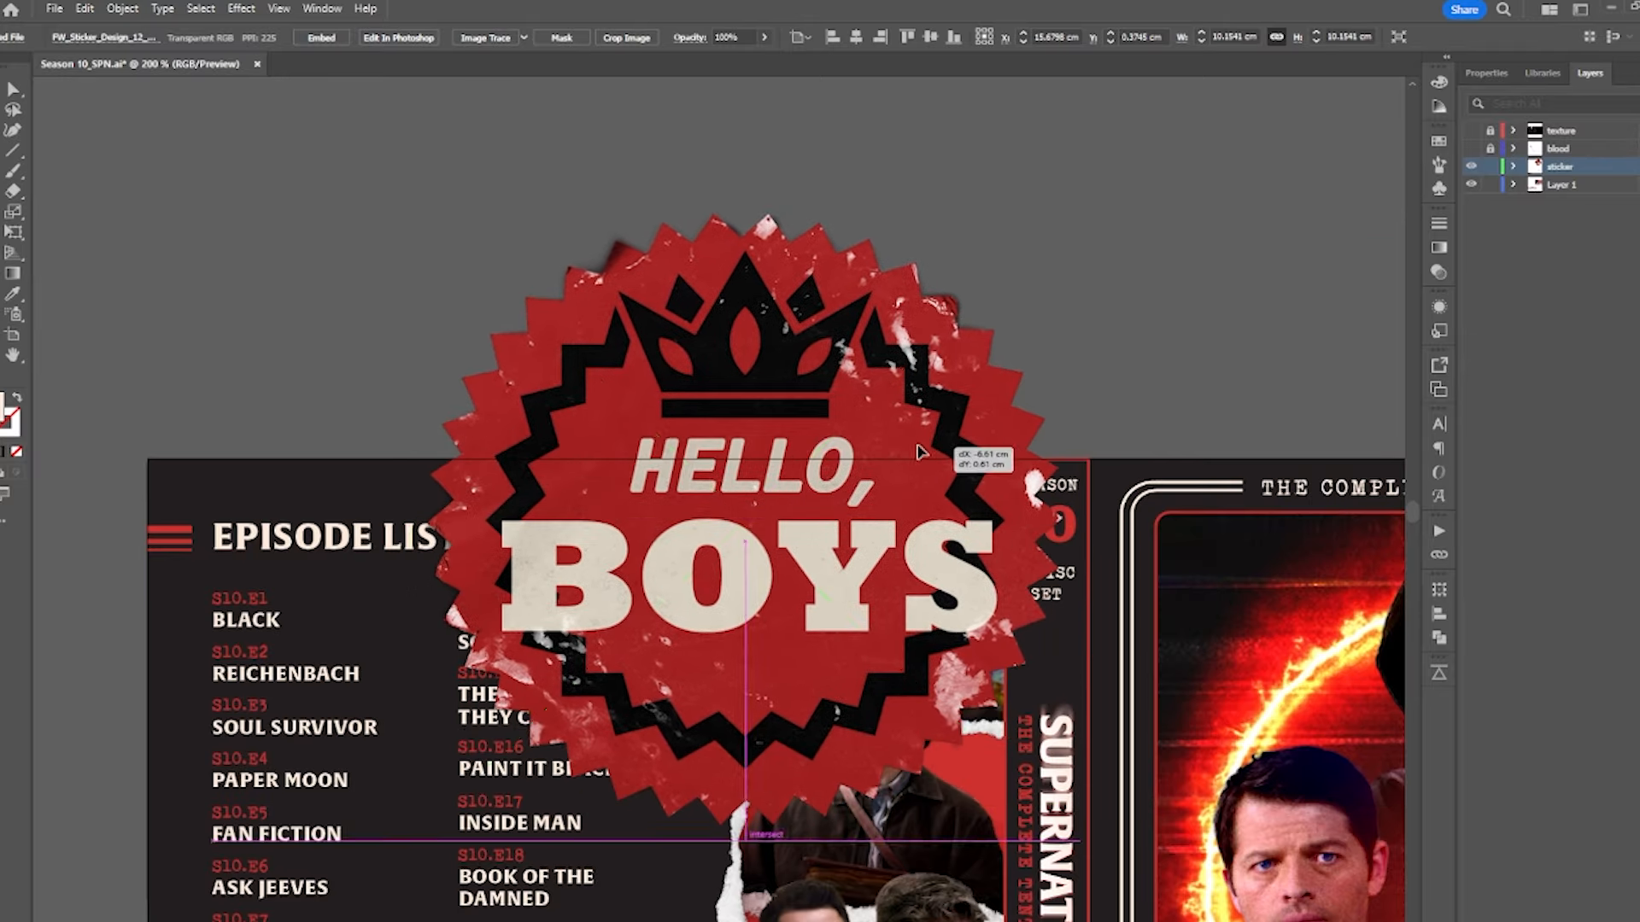
{"action": "left_click_drag", "start_coordinate": [1081, 522], "coordinate": [844, 522]}
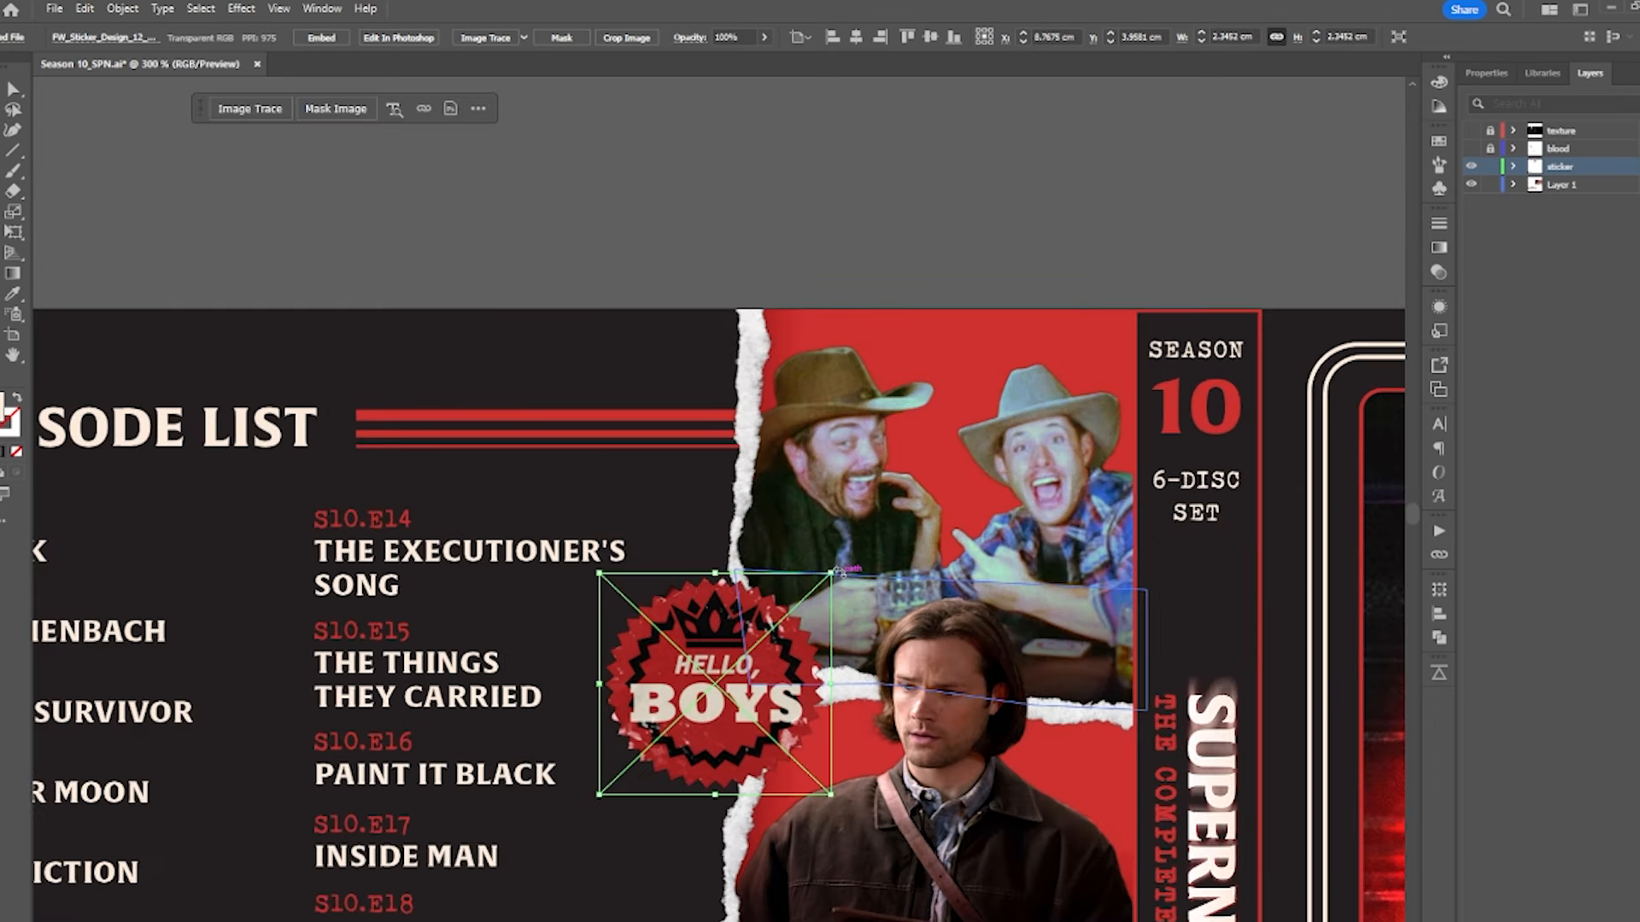
{"action": "left_click_drag", "start_coordinate": [839, 571], "coordinate": [828, 537]}
{"action": "left_click_drag", "start_coordinate": [778, 656], "coordinate": [771, 699]}
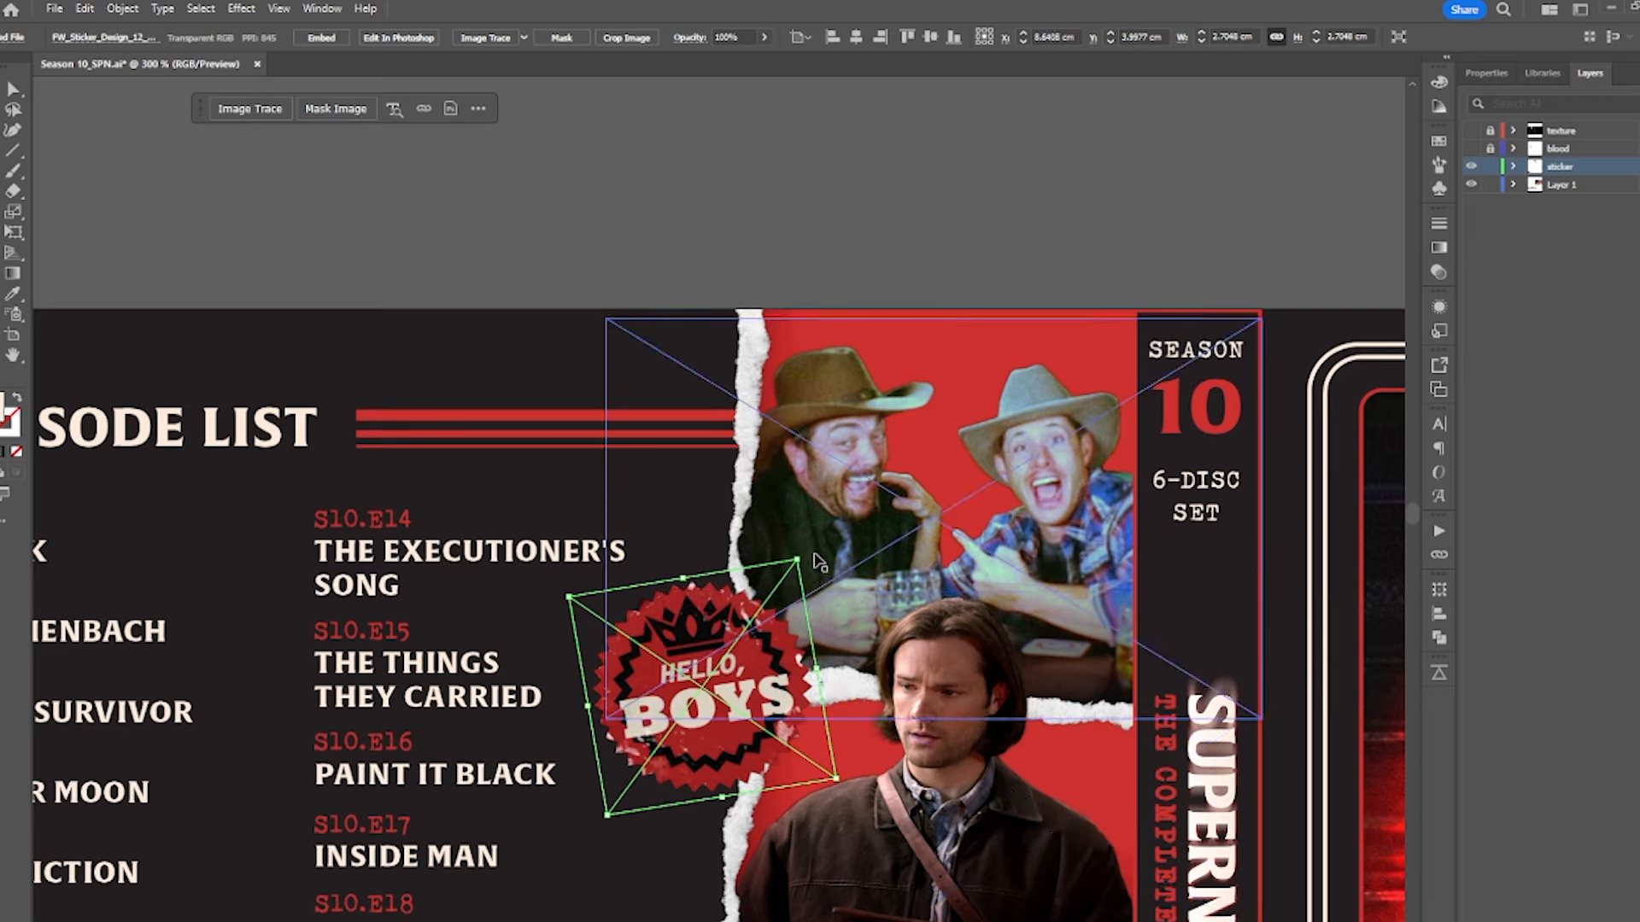
{"action": "left_click_drag", "start_coordinate": [801, 551], "coordinate": [815, 561]}
{"action": "left_click_drag", "start_coordinate": [773, 686], "coordinate": [817, 524]}
{"action": "left_click_drag", "start_coordinate": [817, 524], "coordinate": [833, 516]}
{"action": "left_click", "coordinate": [1149, 499]}
{"action": "left_click", "coordinate": [1299, 121]}
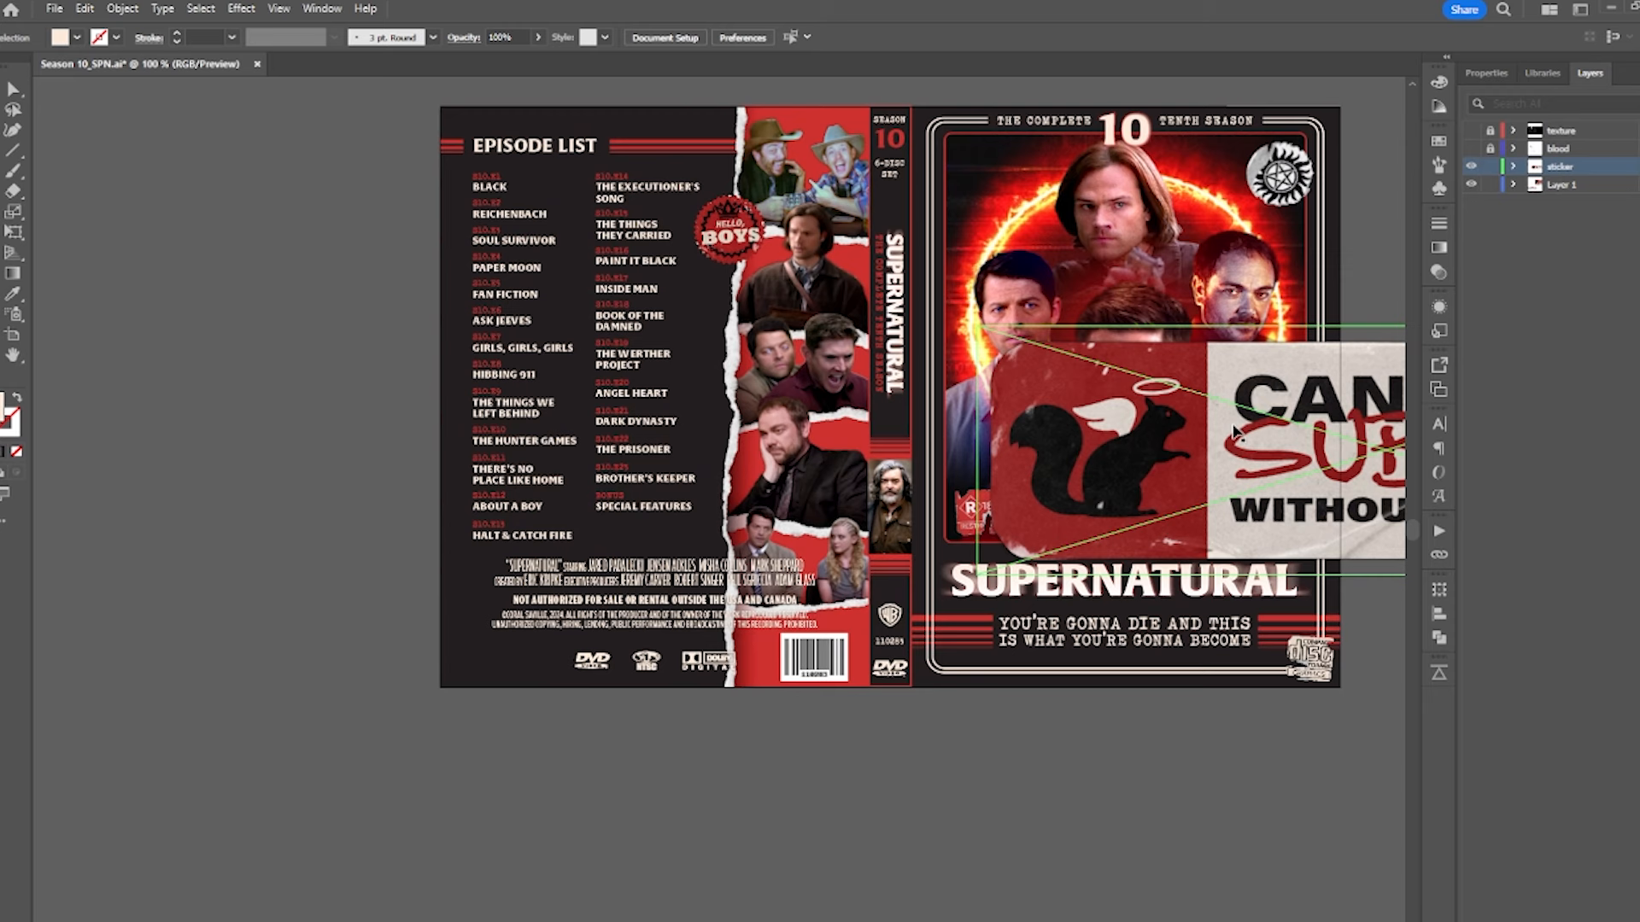
- Move the "CAN'T SPELL SUBTEXT" sticker to the back cover's lower-left corner and shrink it to about 3.68 cm wide
{"action": "left_click_drag", "start_coordinate": [1170, 431], "coordinate": [412, 603]}
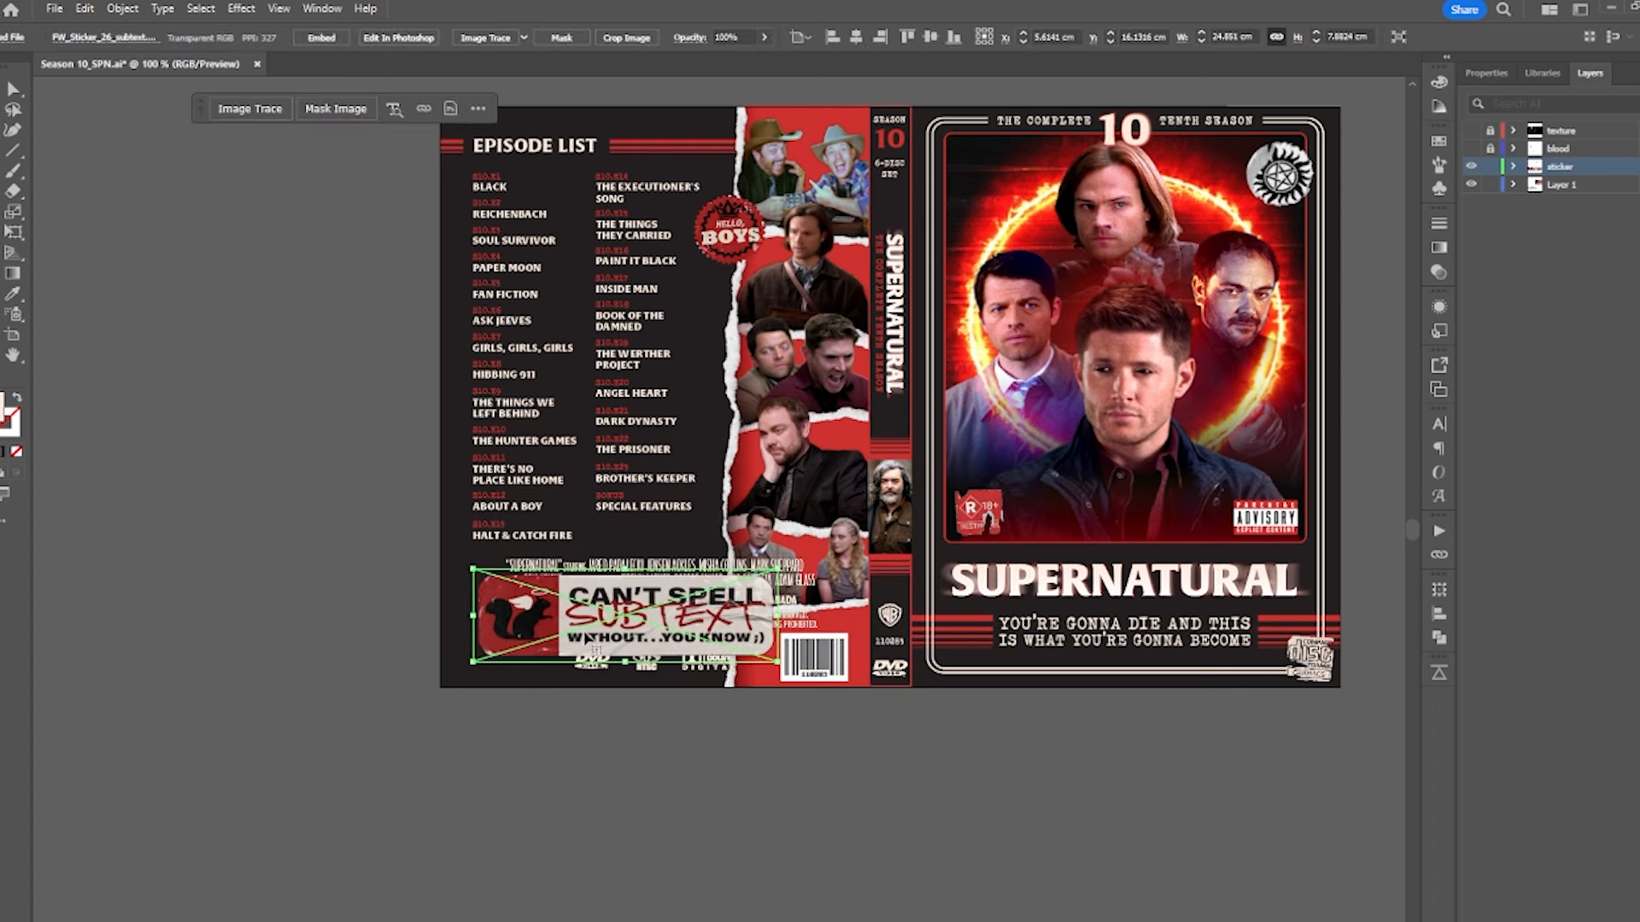
{"action": "scroll", "coordinate": [604, 621], "scroll_direction": "up", "scroll_amount": 3}
{"action": "scroll", "coordinate": [800, 582], "scroll_direction": "up", "scroll_amount": 3}
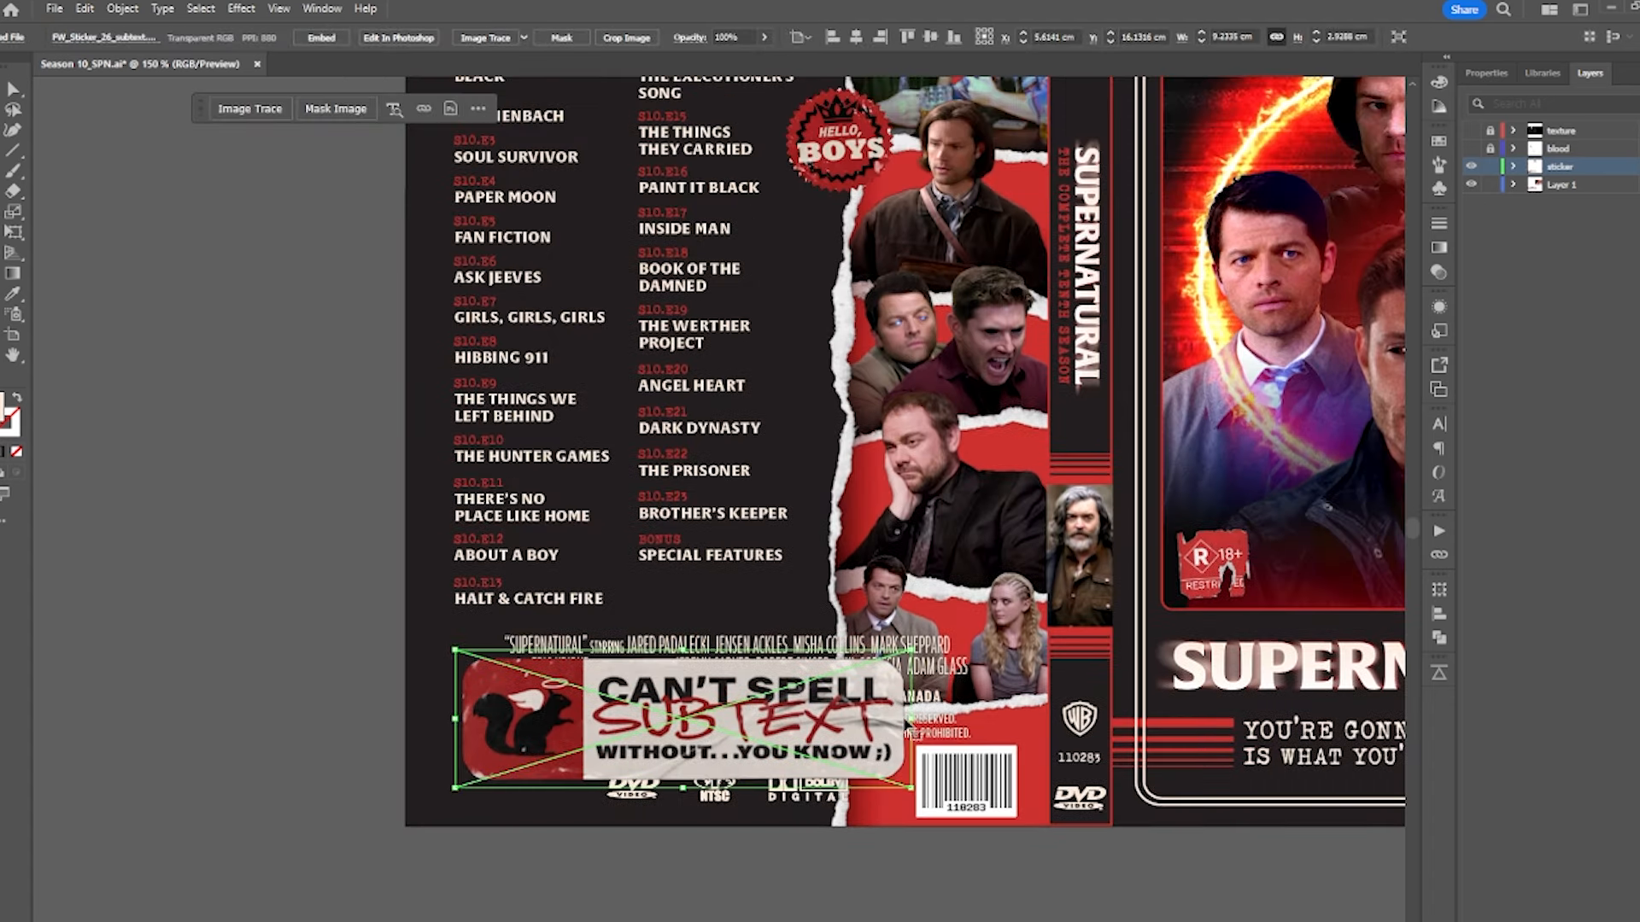
{"action": "left_click_drag", "start_coordinate": [912, 787], "coordinate": [600, 773]}
{"action": "scroll", "coordinate": [530, 750], "scroll_direction": "up", "scroll_amount": 1}
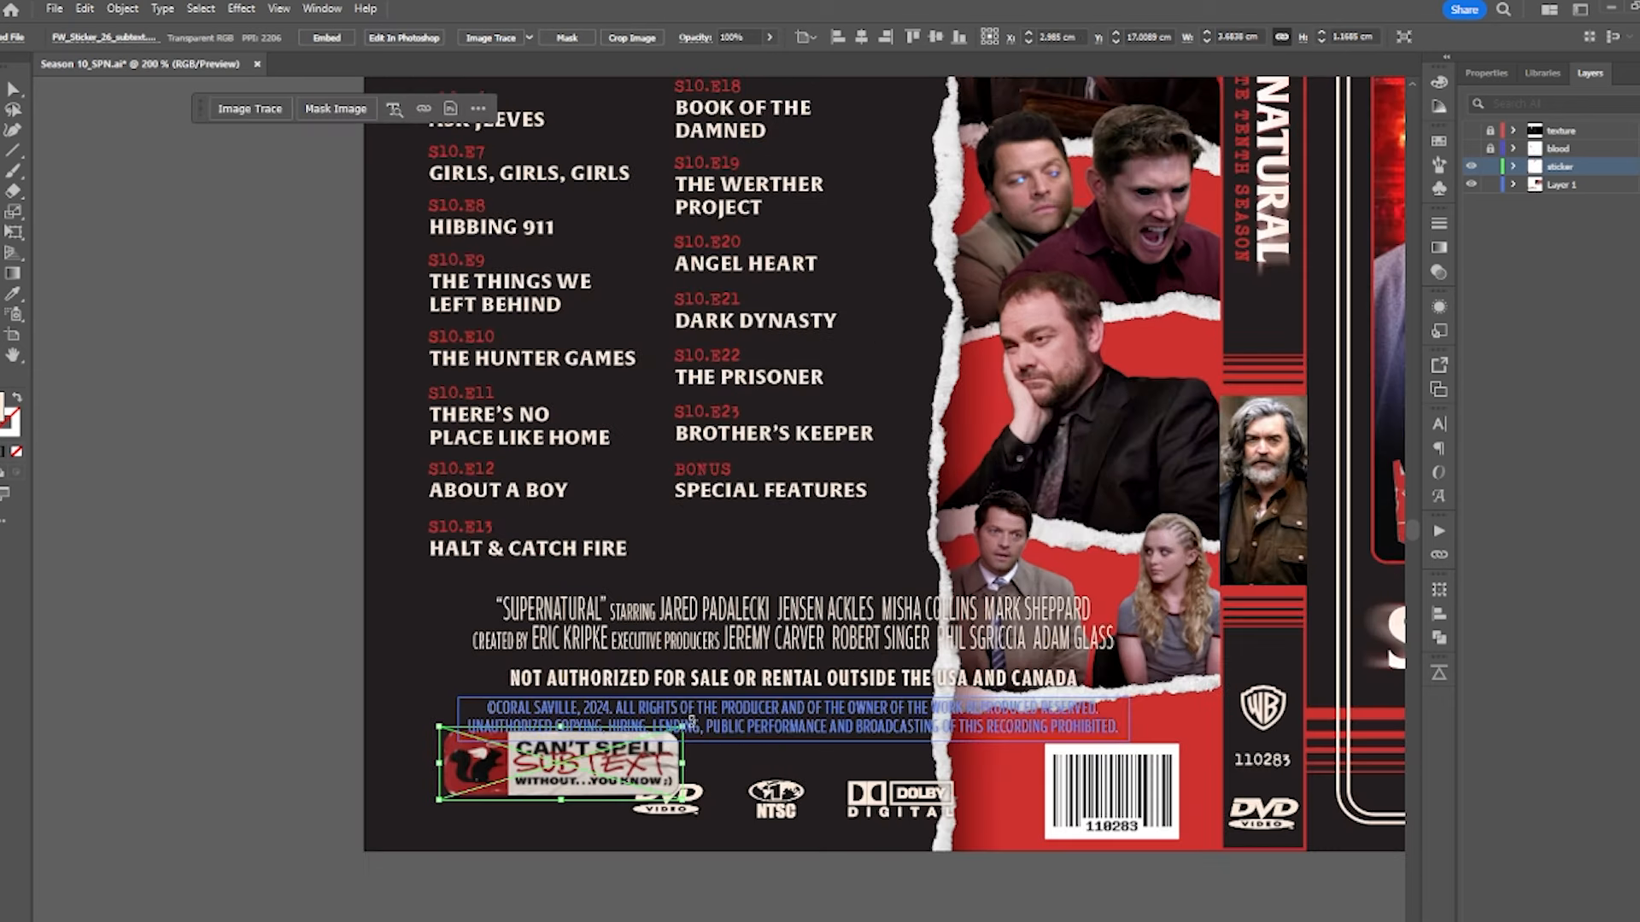
- Tilt the subtext sticker slightly and fine-tune its position beside the DVD logo on the back cover
{"action": "left_click_drag", "start_coordinate": [691, 722], "coordinate": [688, 731]}
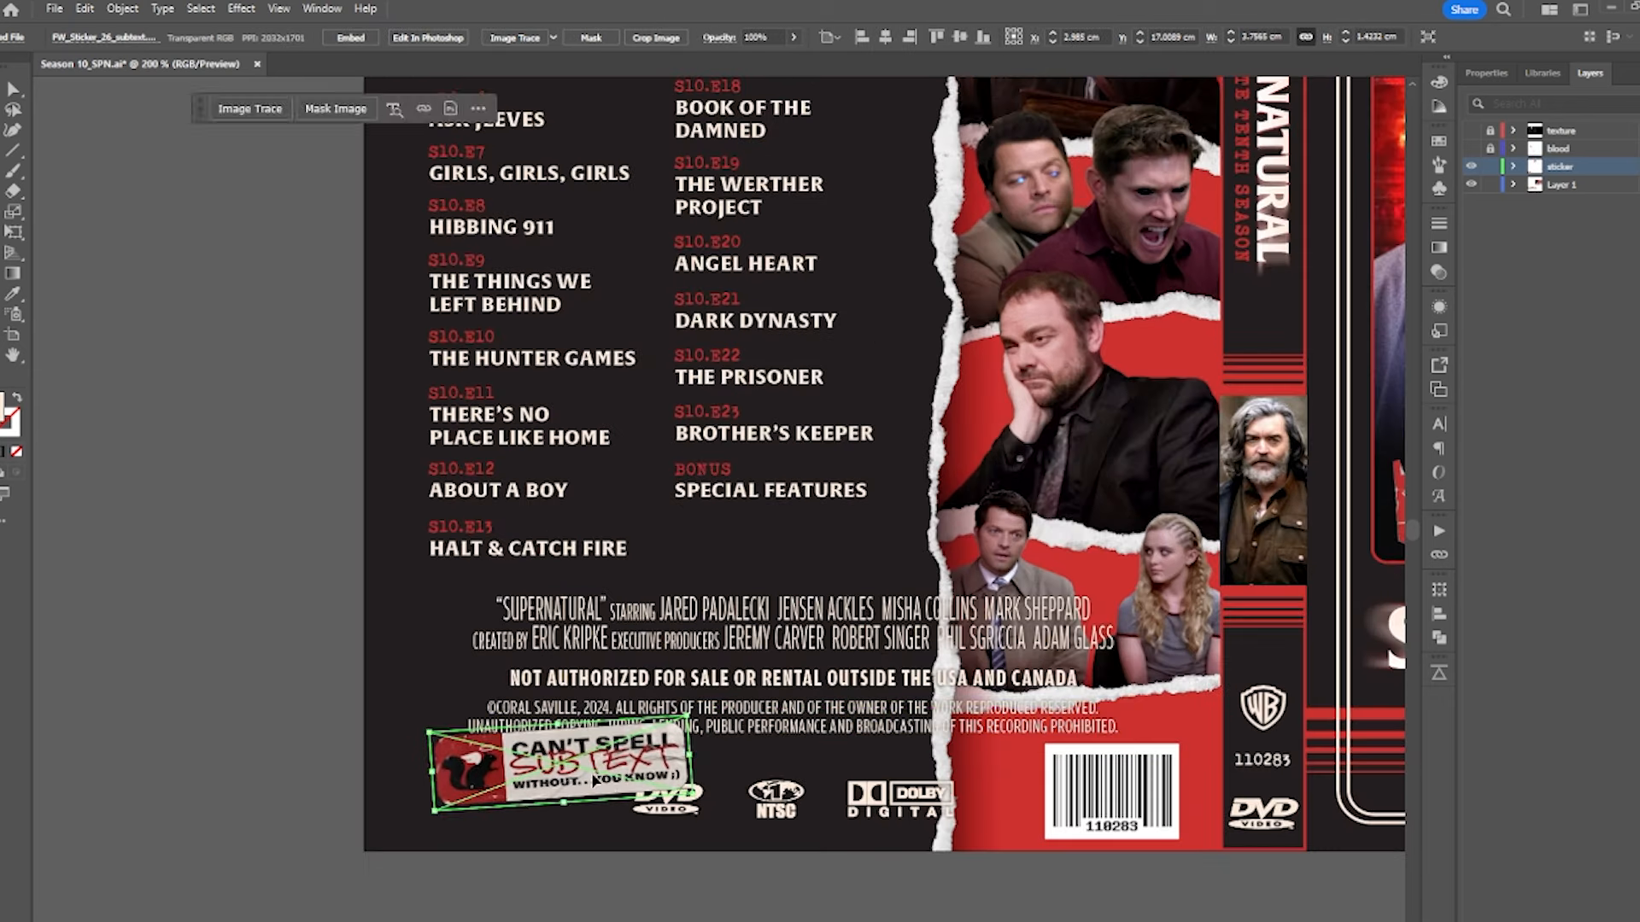
{"action": "mouse_move", "coordinate": [593, 780]}
{"action": "left_mouse_down"}
{"action": "mouse_move", "coordinate": [548, 782]}
{"action": "mouse_move", "coordinate": [563, 782]}
{"action": "left_mouse_up"}
{"action": "scroll", "coordinate": [341, 771], "scroll_direction": "up", "scroll_amount": 1}
{"action": "left_click_drag", "start_coordinate": [664, 779], "coordinate": [675, 782]}
{"action": "left_click", "coordinate": [306, 766]}
{"action": "scroll", "coordinate": [305, 765], "scroll_direction": "down", "scroll_amount": 2}
{"action": "left_click_drag", "start_coordinate": [306, 766], "coordinate": [273, 849]}
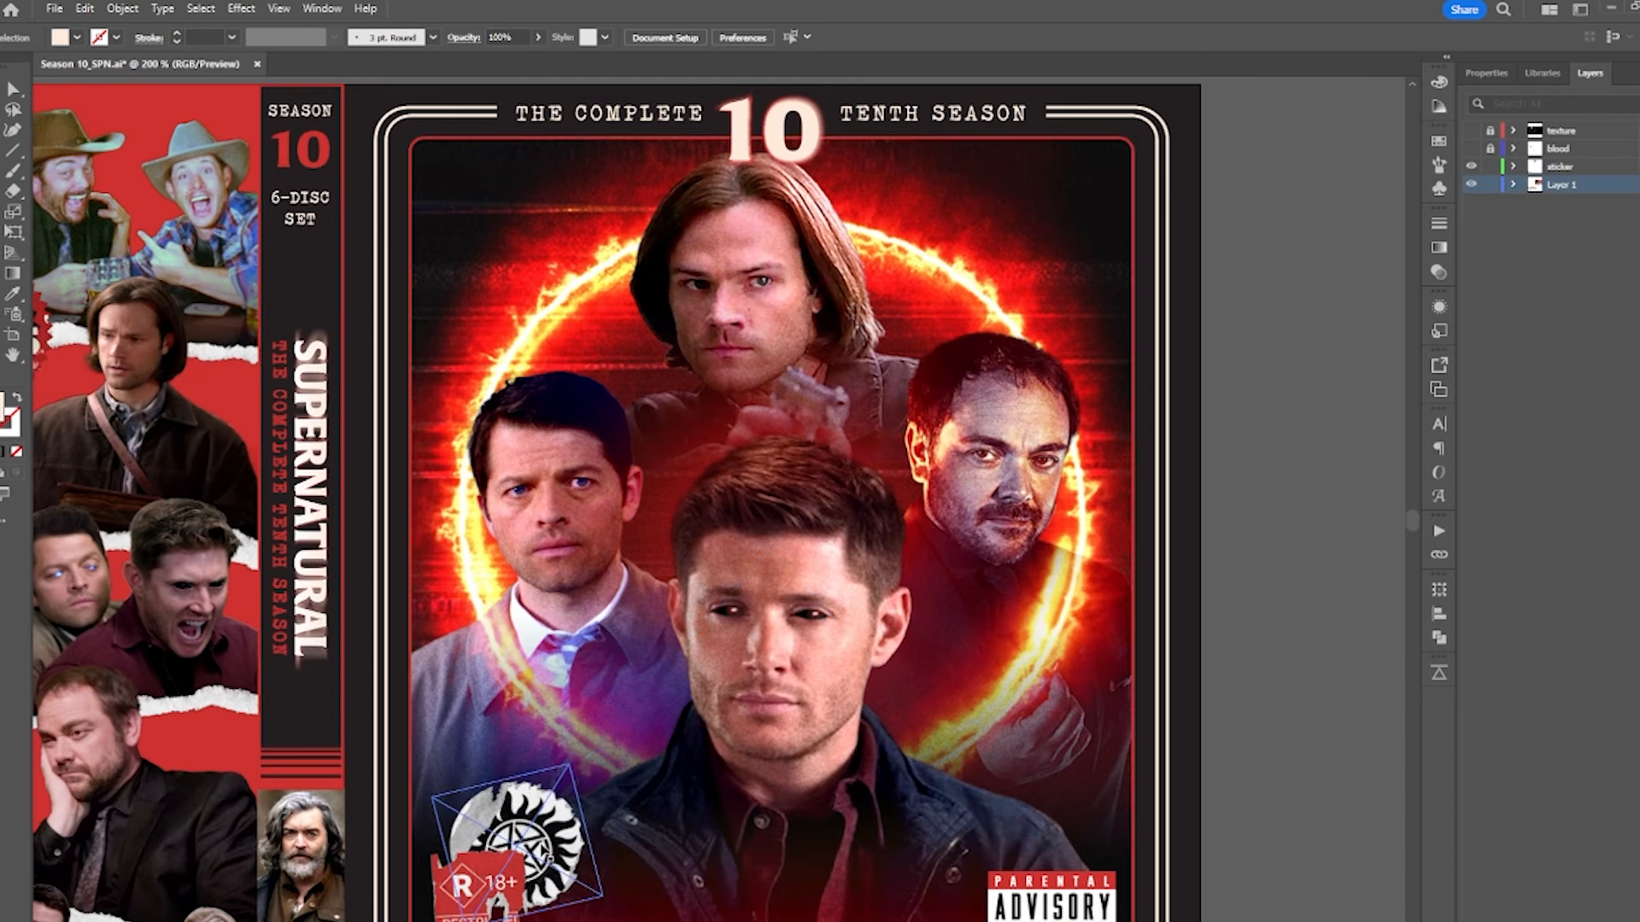
- Move the round pentagram sticker to the upper-right corner of the front cover artwork
{"action": "left_click_drag", "start_coordinate": [570, 833], "coordinate": [1126, 200]}
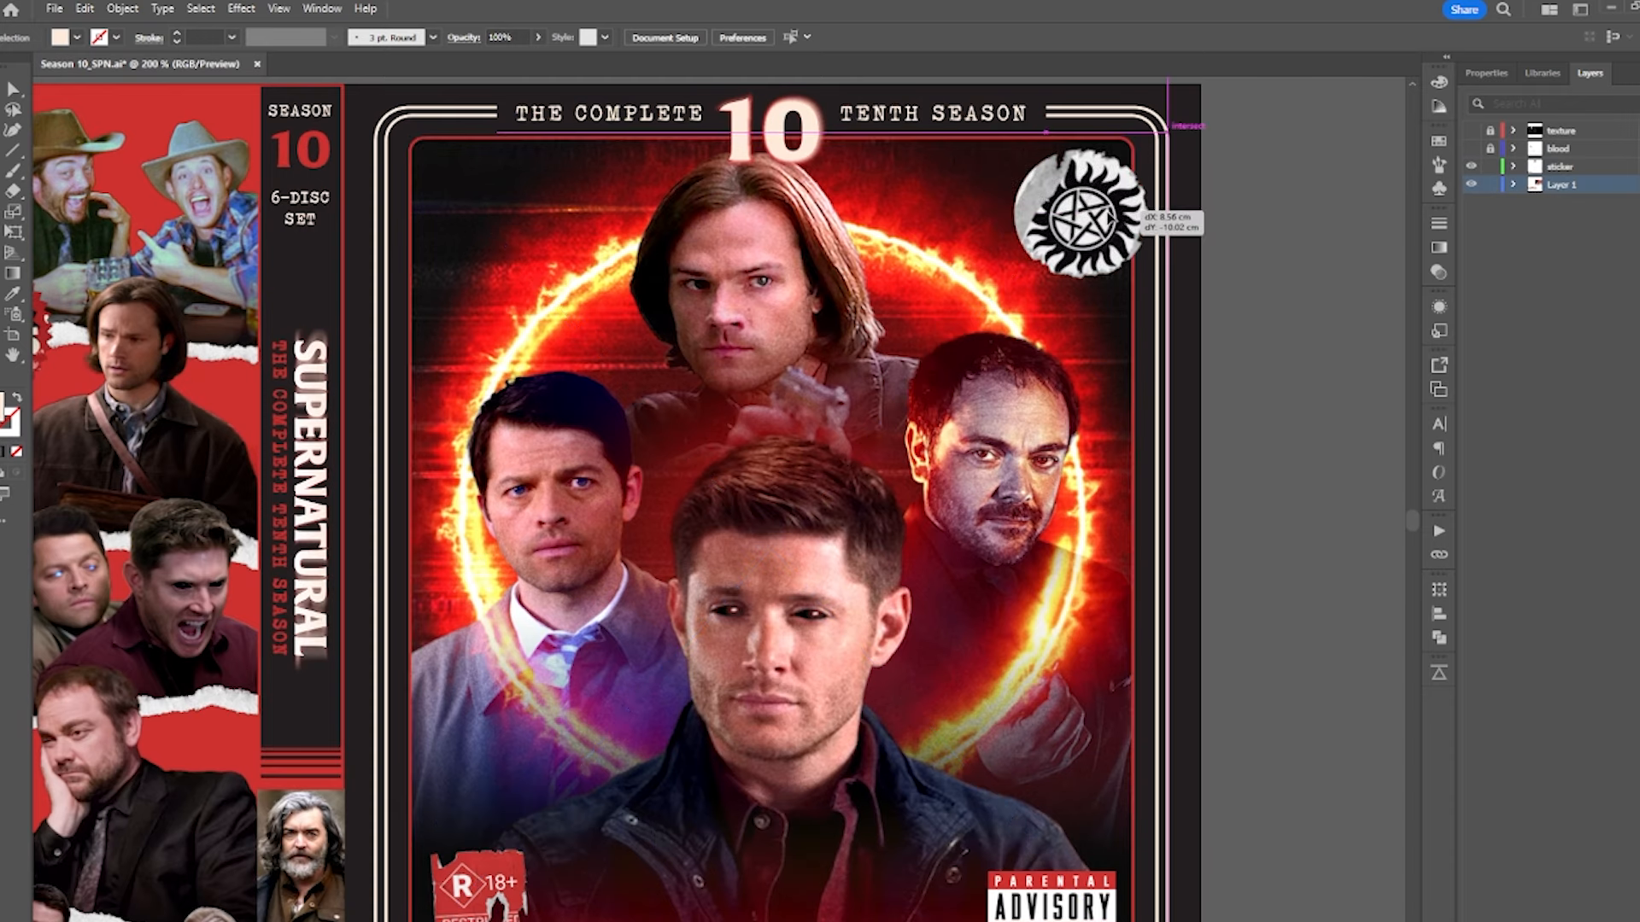
{"action": "left_click", "coordinate": [1240, 222]}
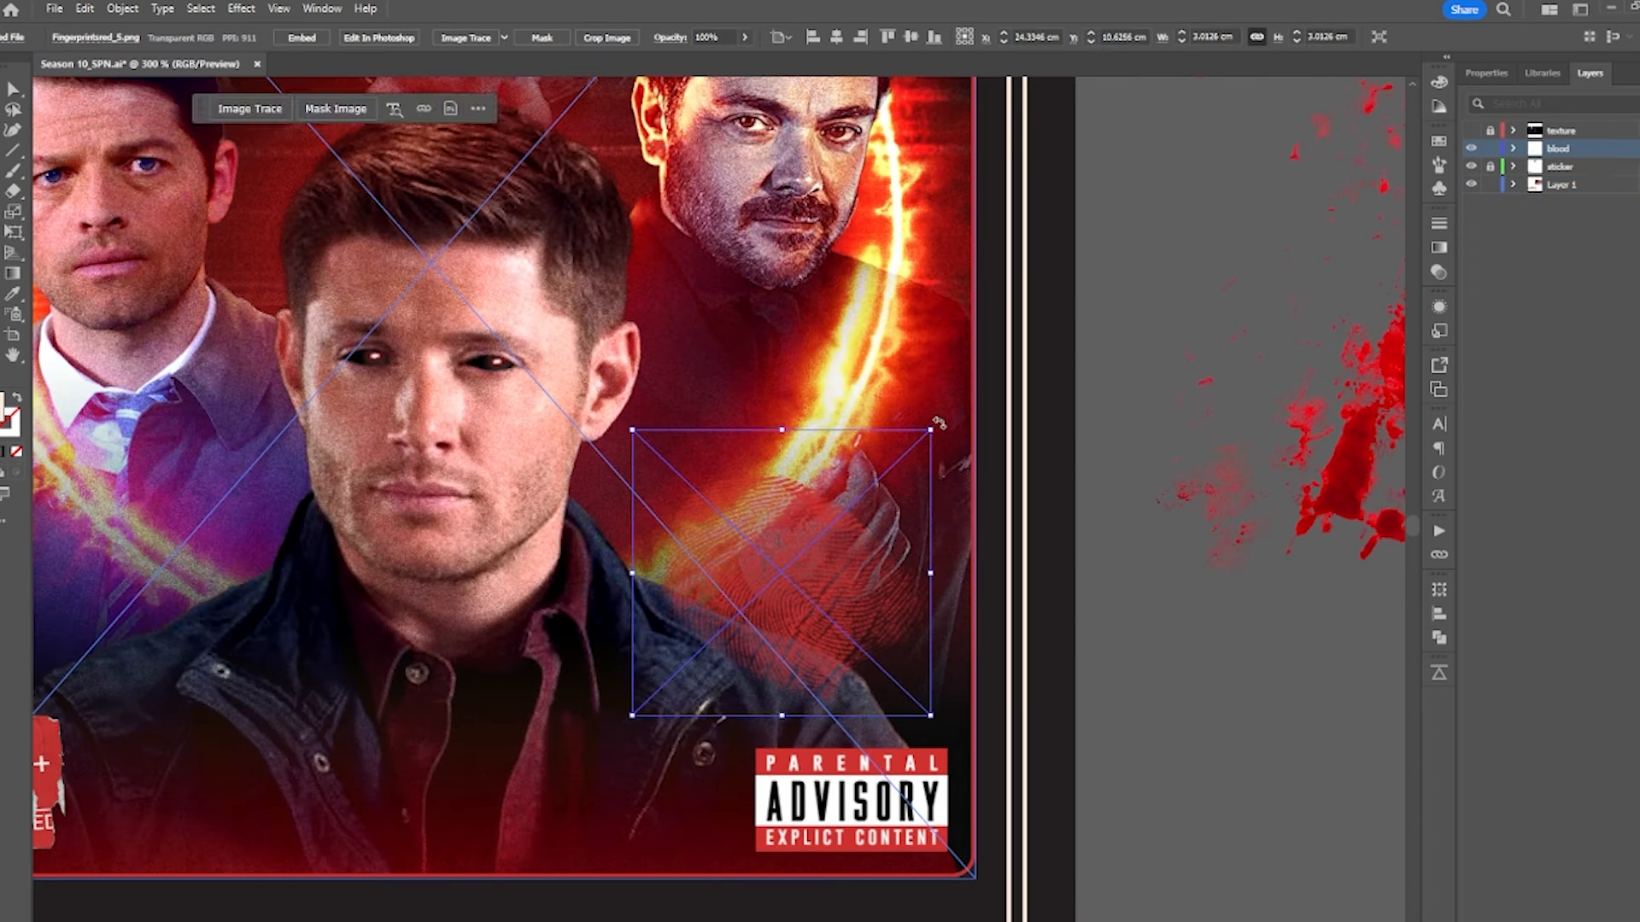
- Tilt the red fingerprint over Crowley's hand and move a blood splatter from beside the cover onto Dean's shoulder
{"action": "left_click_drag", "start_coordinate": [935, 418], "coordinate": [948, 447]}
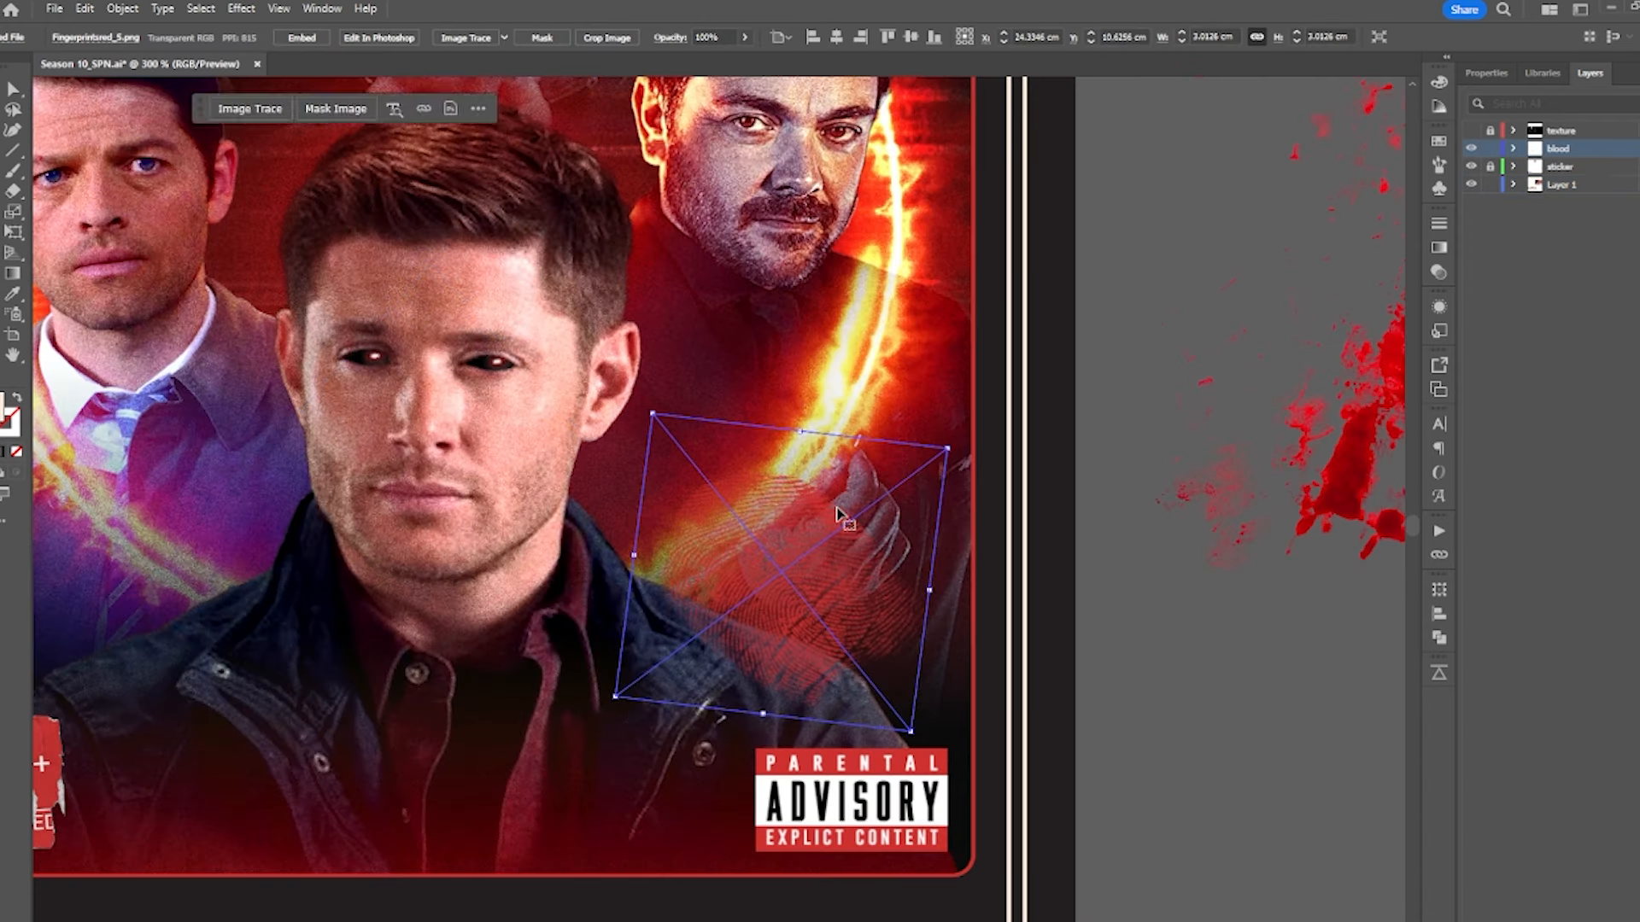
{"action": "left_click_drag", "start_coordinate": [828, 554], "coordinate": [833, 564]}
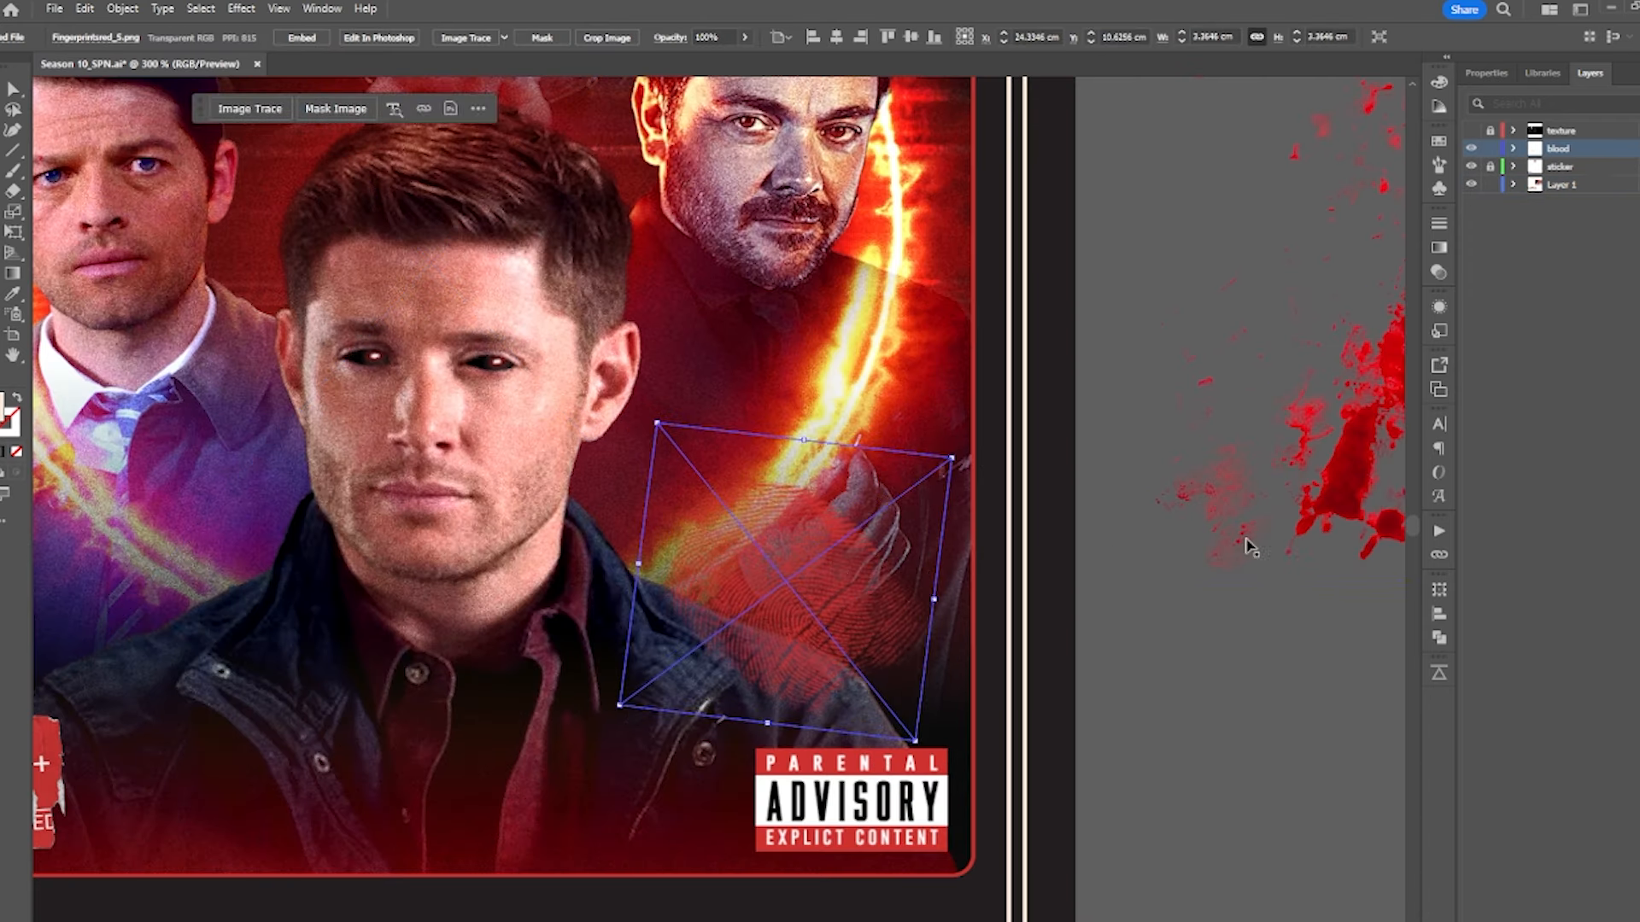
{"action": "left_click_drag", "start_coordinate": [1338, 492], "coordinate": [728, 672]}
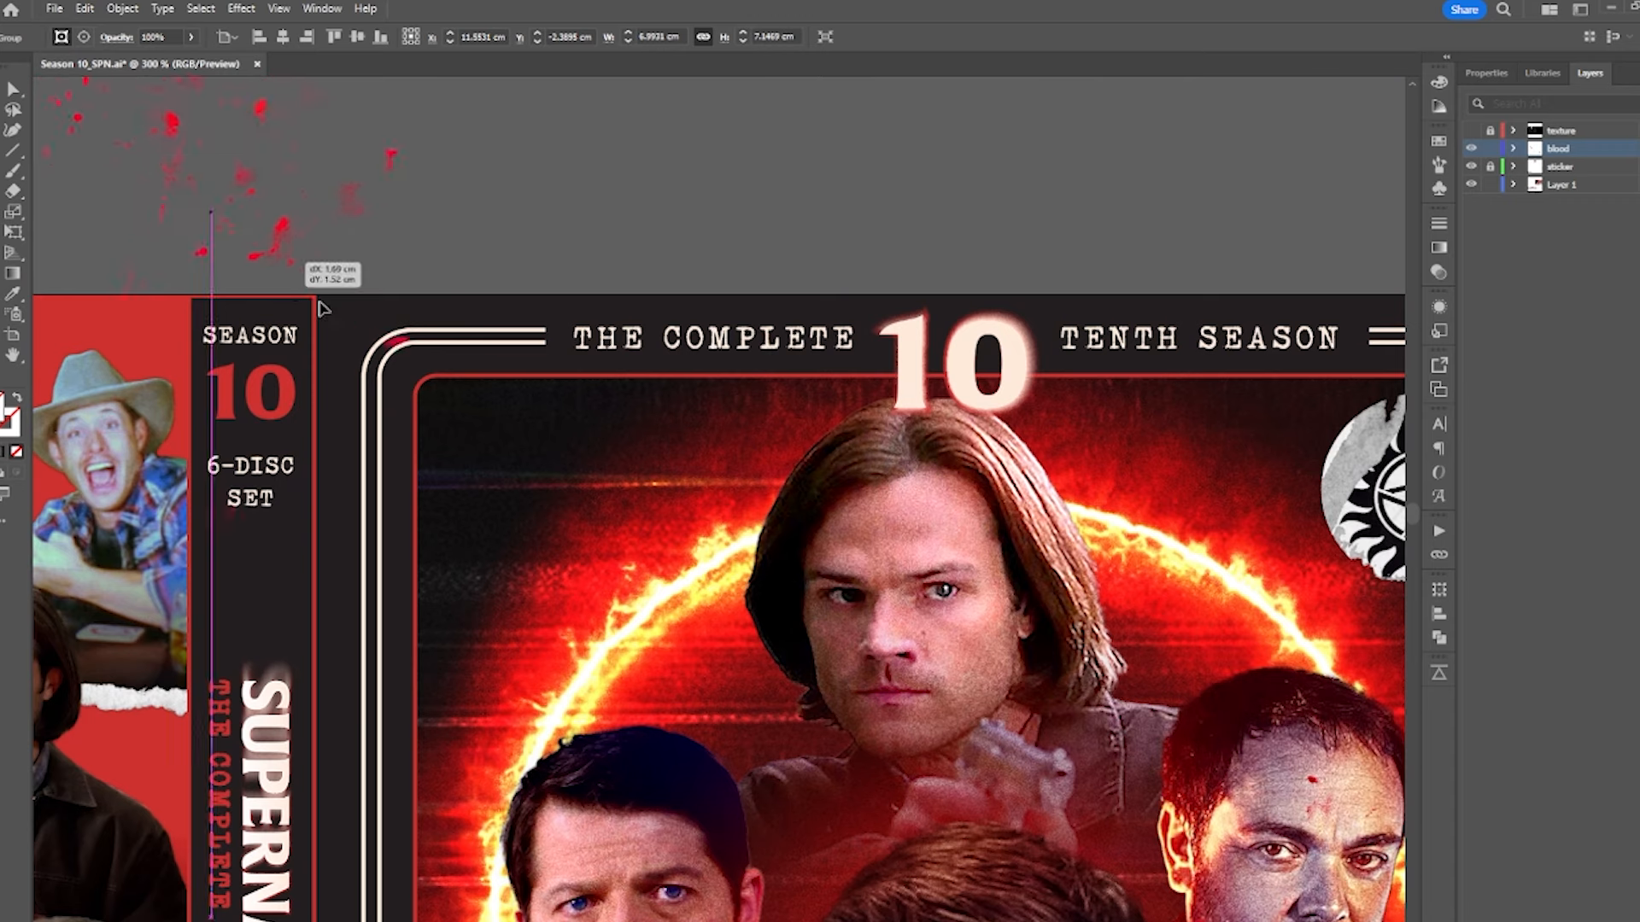
- Arrange blood splatters over the front cover's upper-left corner, Crowley's collage panel and the back cover's upper edge
{"action": "left_click_drag", "start_coordinate": [265, 266], "coordinate": [649, 609]}
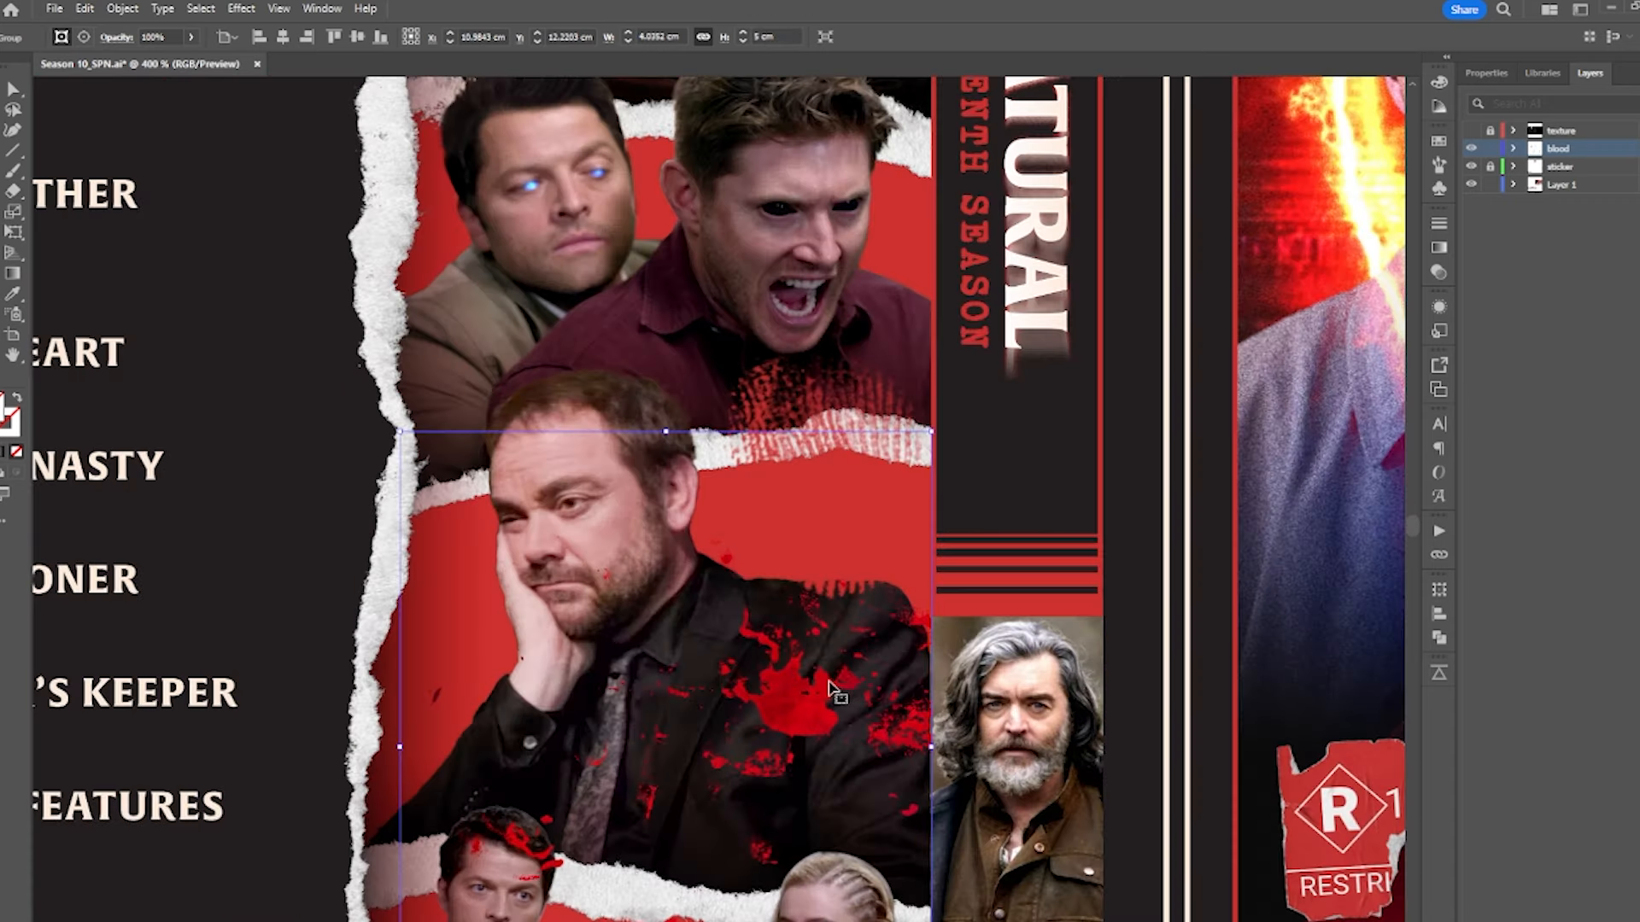
{"action": "left_click_drag", "start_coordinate": [850, 590], "coordinate": [858, 429]}
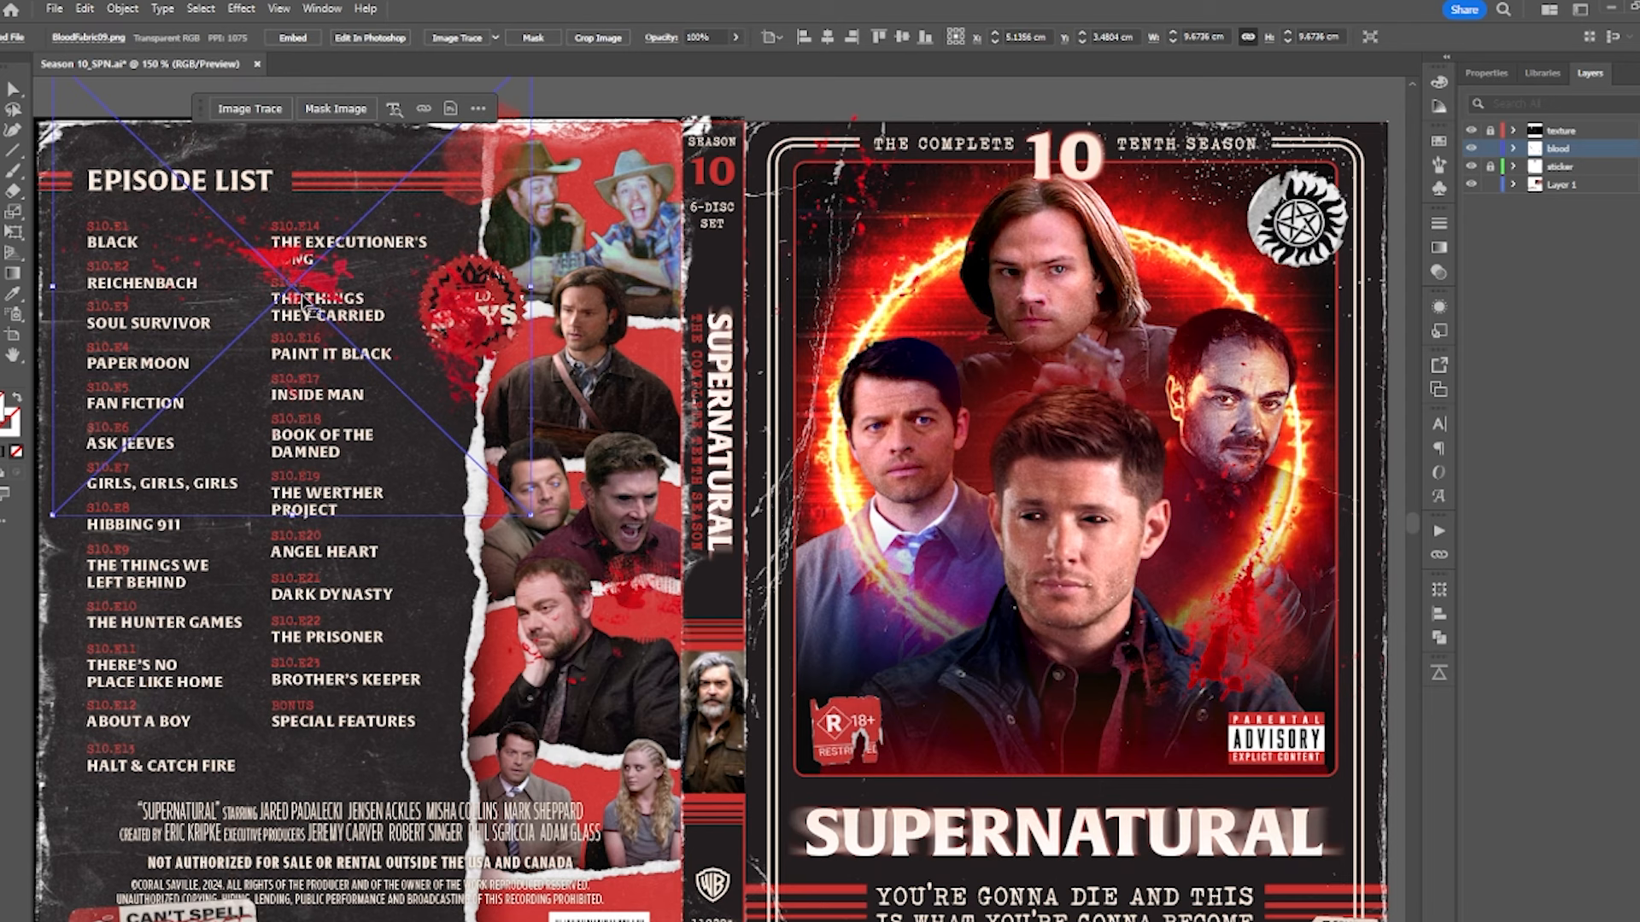
{"action": "left_click_drag", "start_coordinate": [310, 299], "coordinate": [313, 158]}
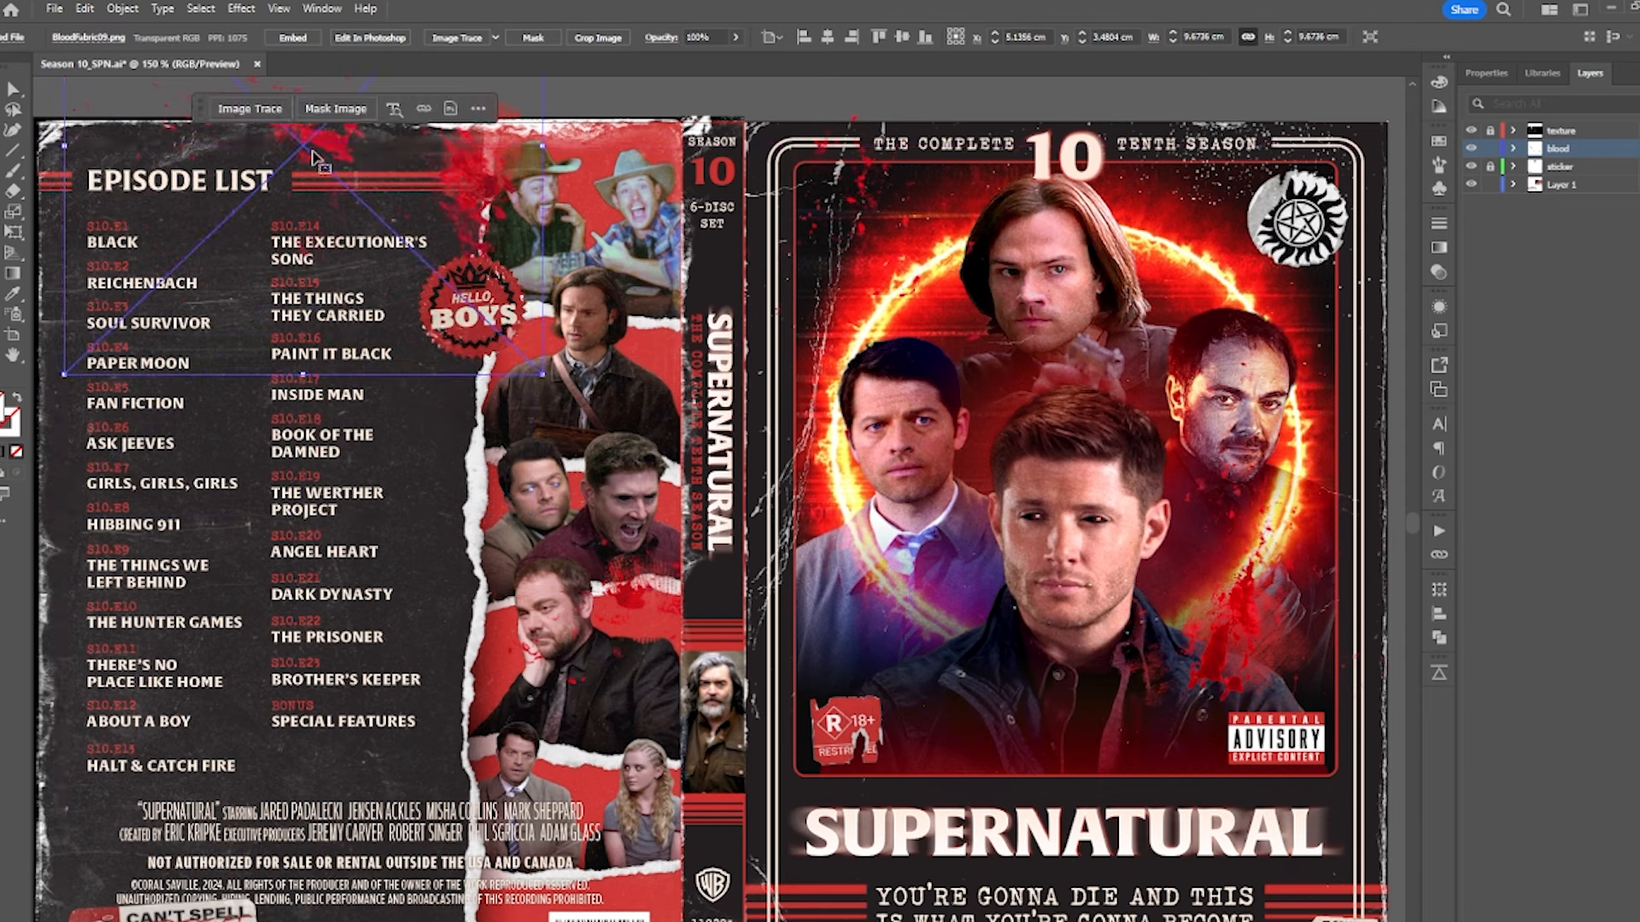
{"action": "left_click", "coordinate": [595, 102]}
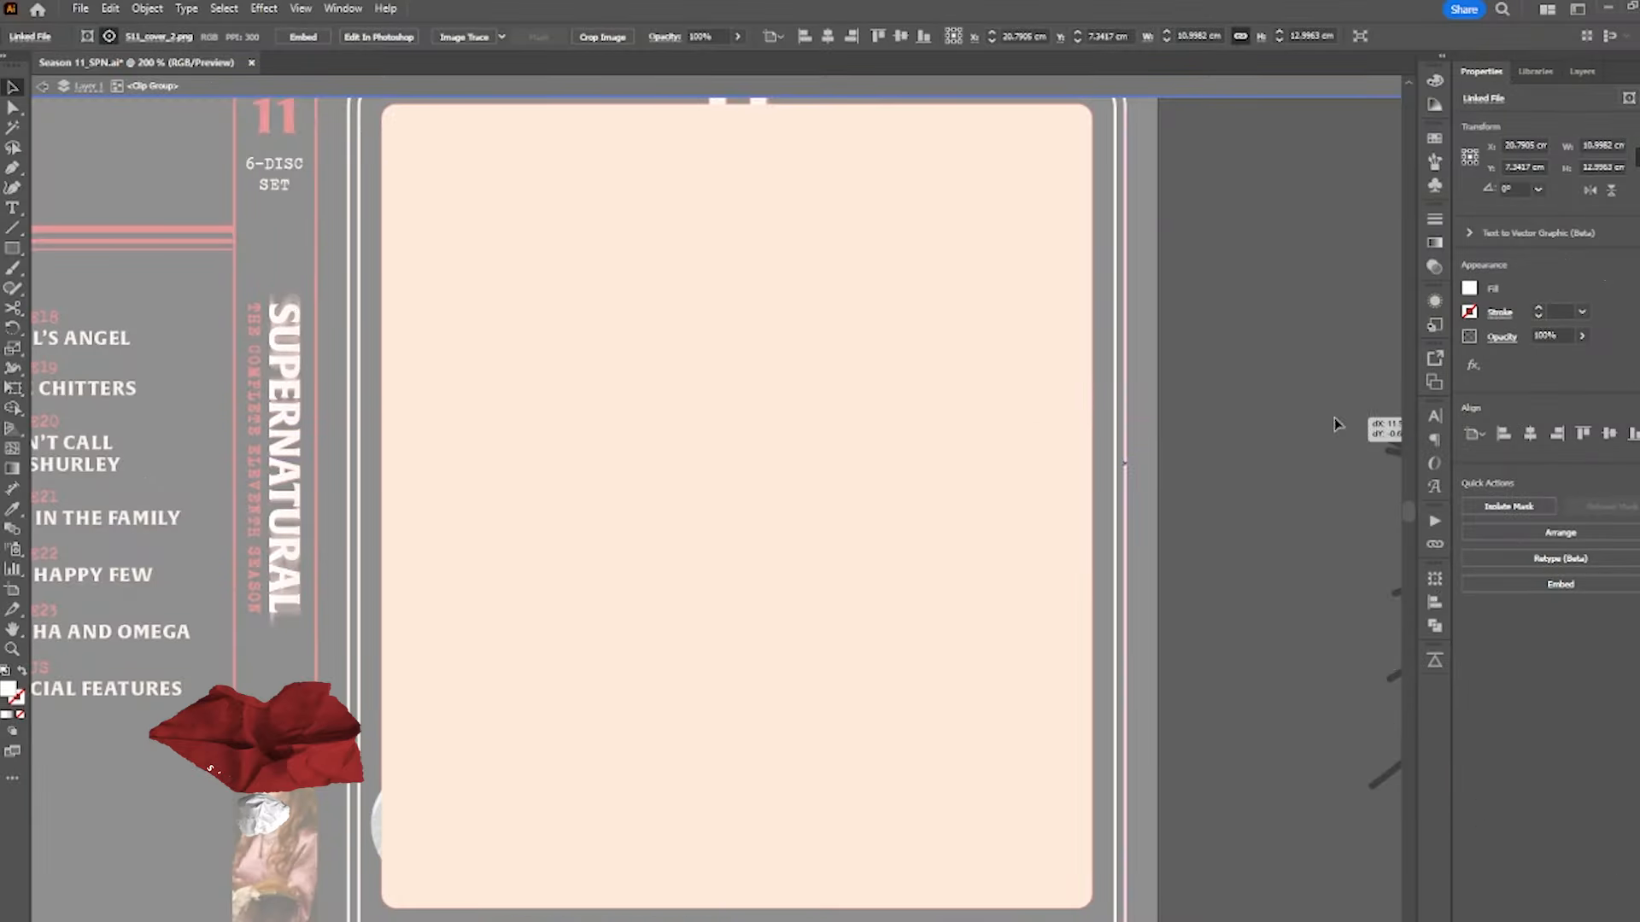
- Position the S11_cover_2.png artwork inside the front cover's rounded frame and leave the clip group
{"action": "left_click_drag", "start_coordinate": [1308, 404], "coordinate": [538, 448]}
{"action": "scroll", "coordinate": [540, 449], "scroll_direction": "up", "scroll_amount": 2}
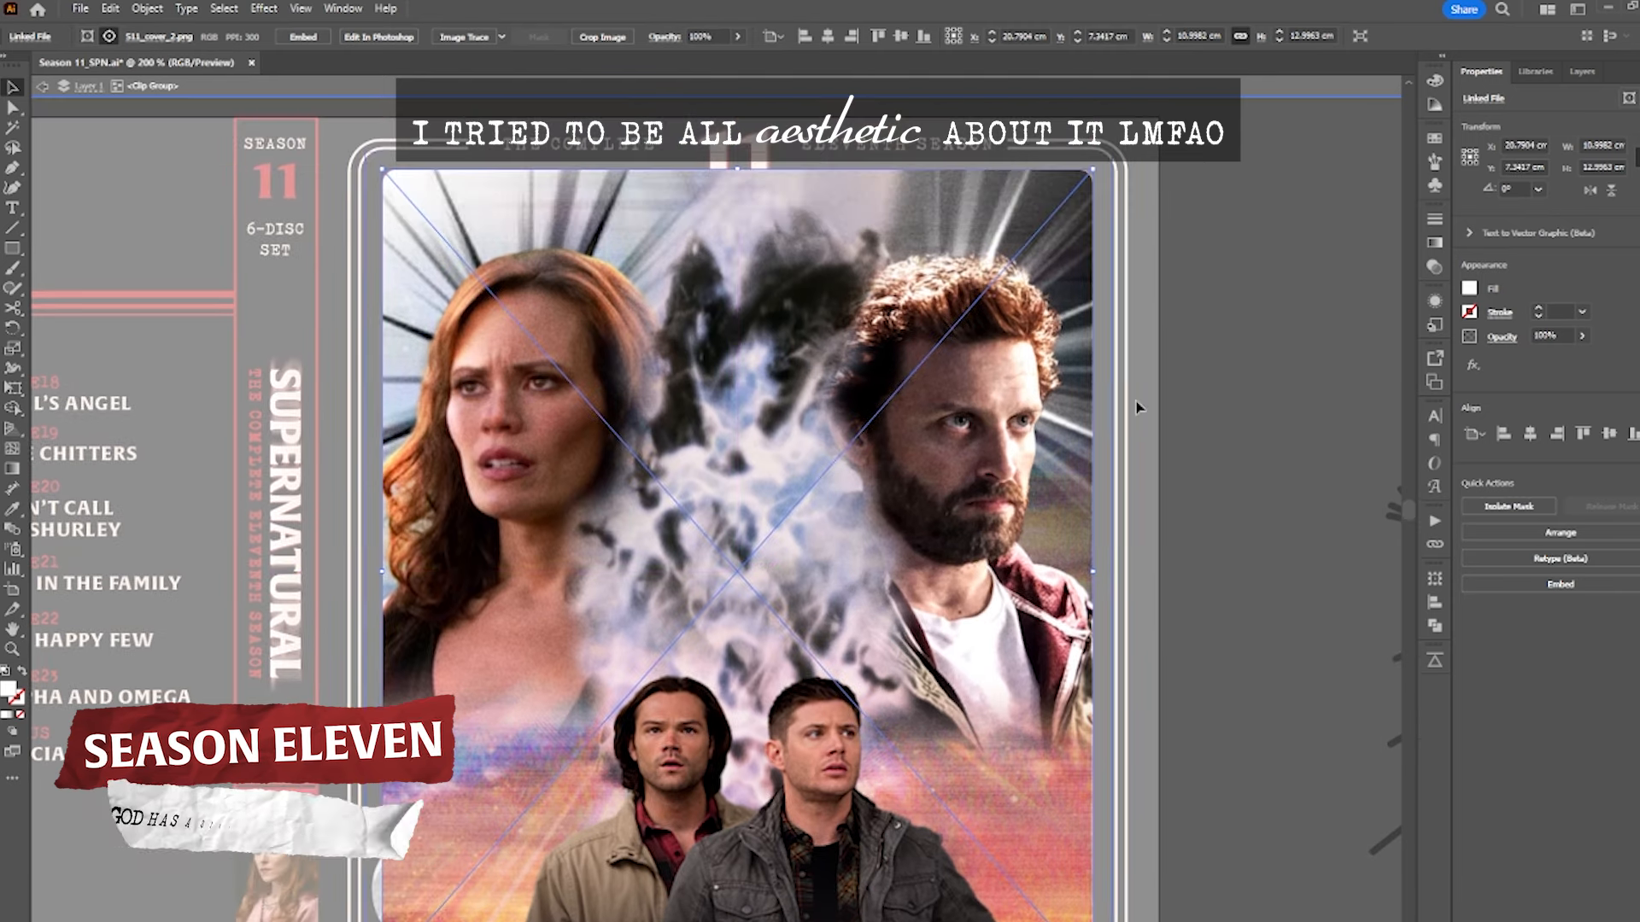
{"action": "double_click", "coordinate": [1228, 413]}
- Place the Burnt Hole image from the !Textural folder onto the canvas over the back cover
{"action": "left_click_drag", "start_coordinate": [845, 584], "coordinate": [911, 384]}
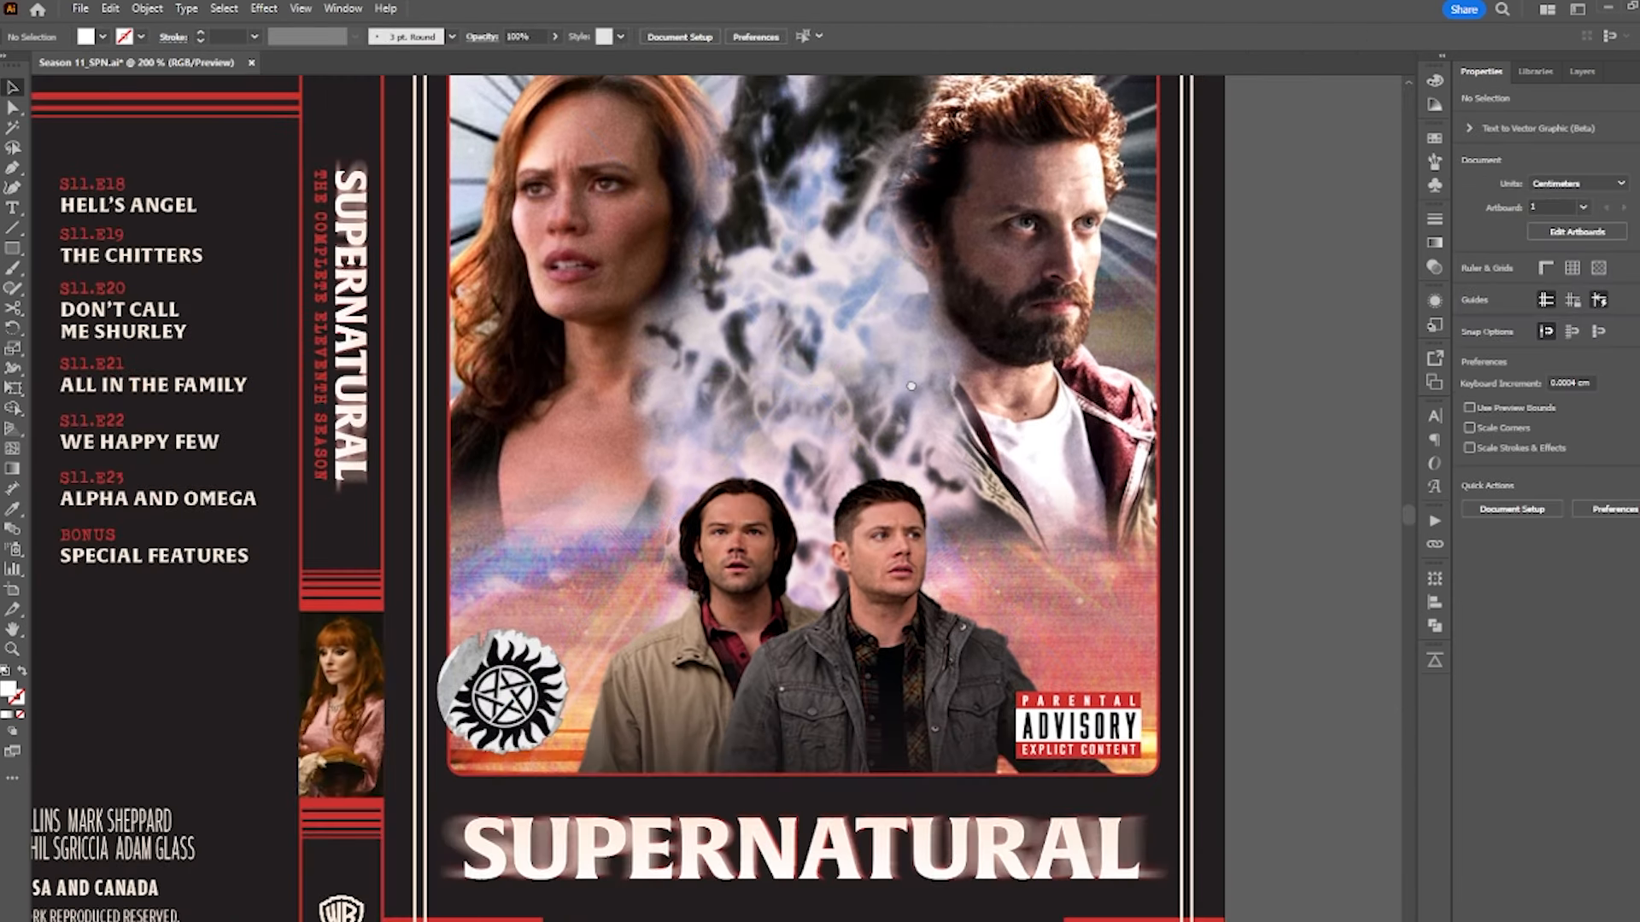
{"action": "left_click_drag", "start_coordinate": [561, 575], "coordinate": [632, 537]}
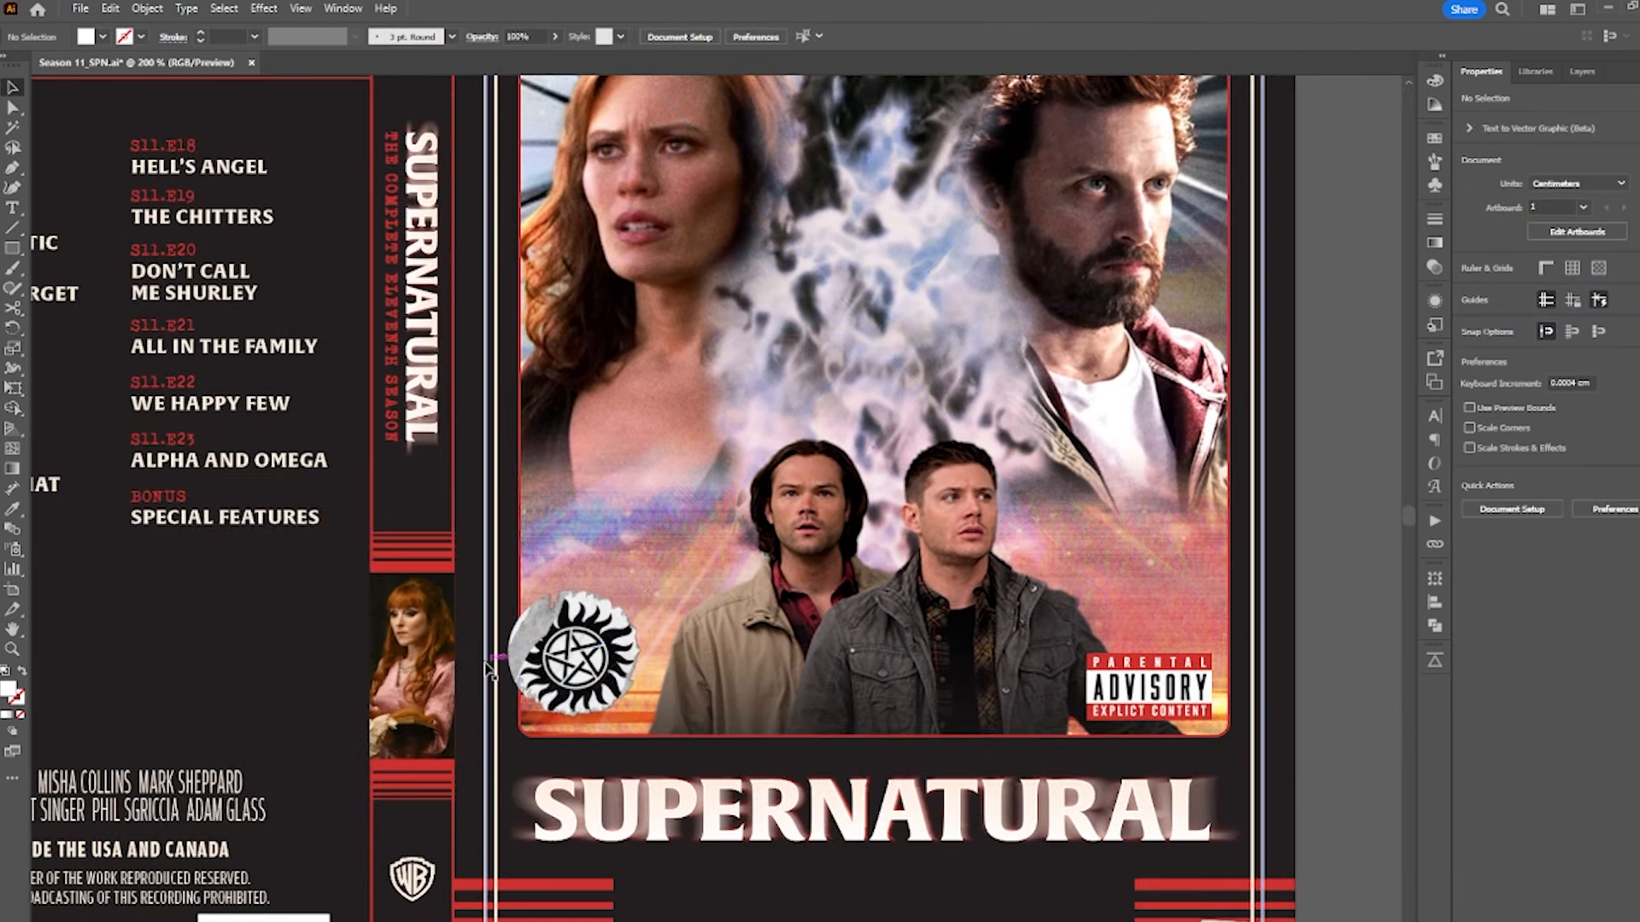
{"action": "scroll", "coordinate": [777, 509], "scroll_direction": "down", "scroll_amount": 2}
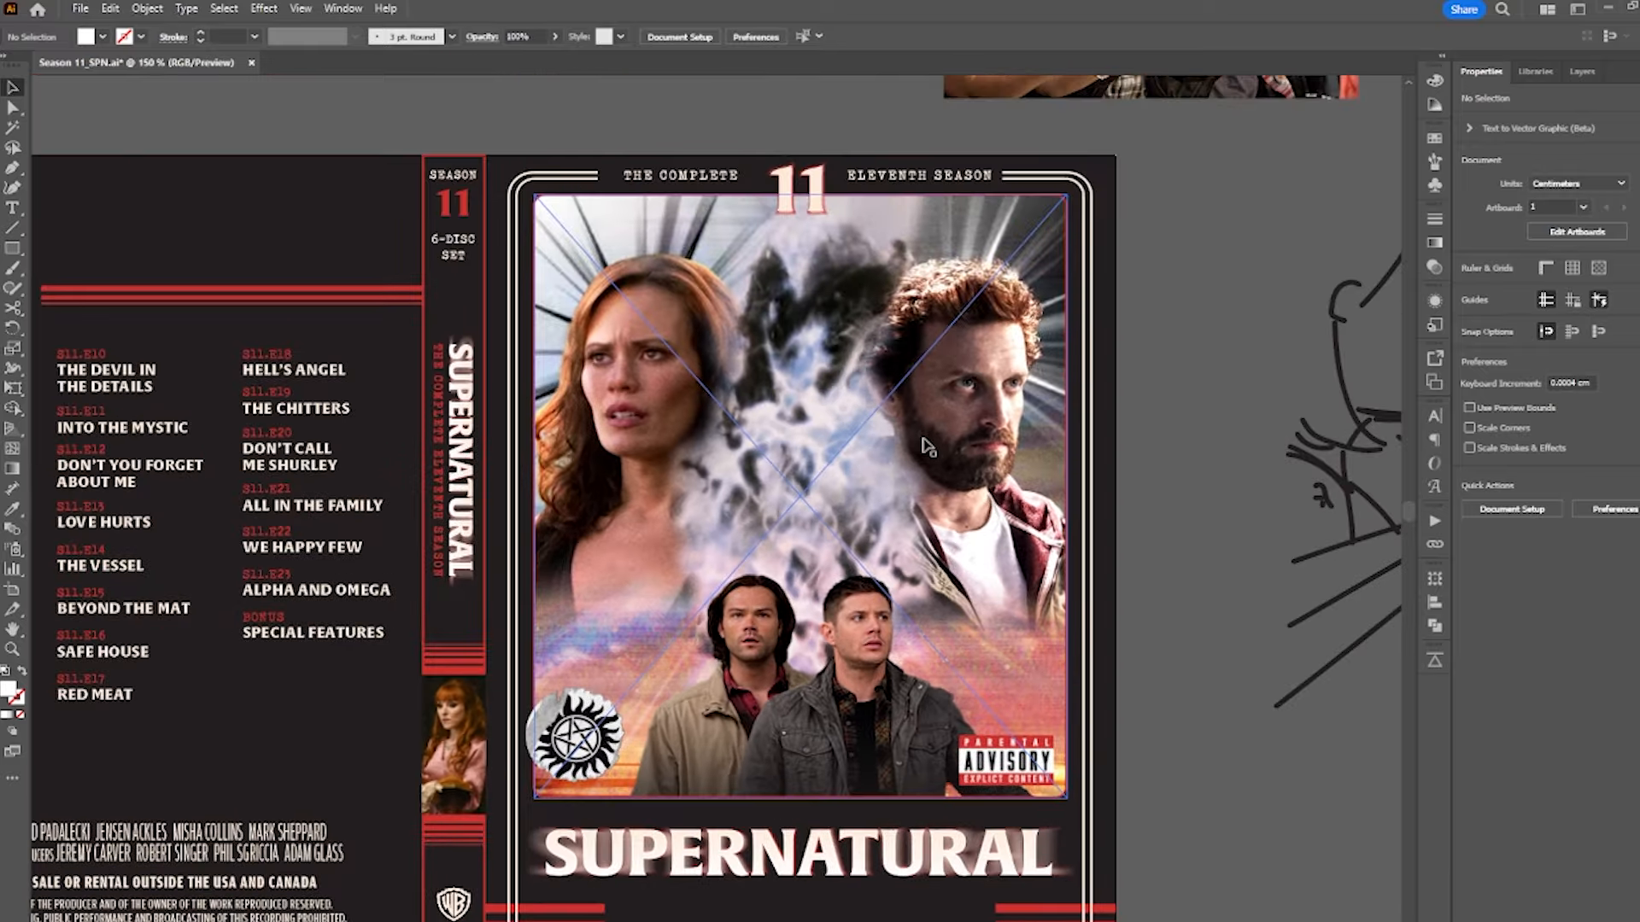
{"action": "left_click_drag", "start_coordinate": [776, 674], "coordinate": [874, 532]}
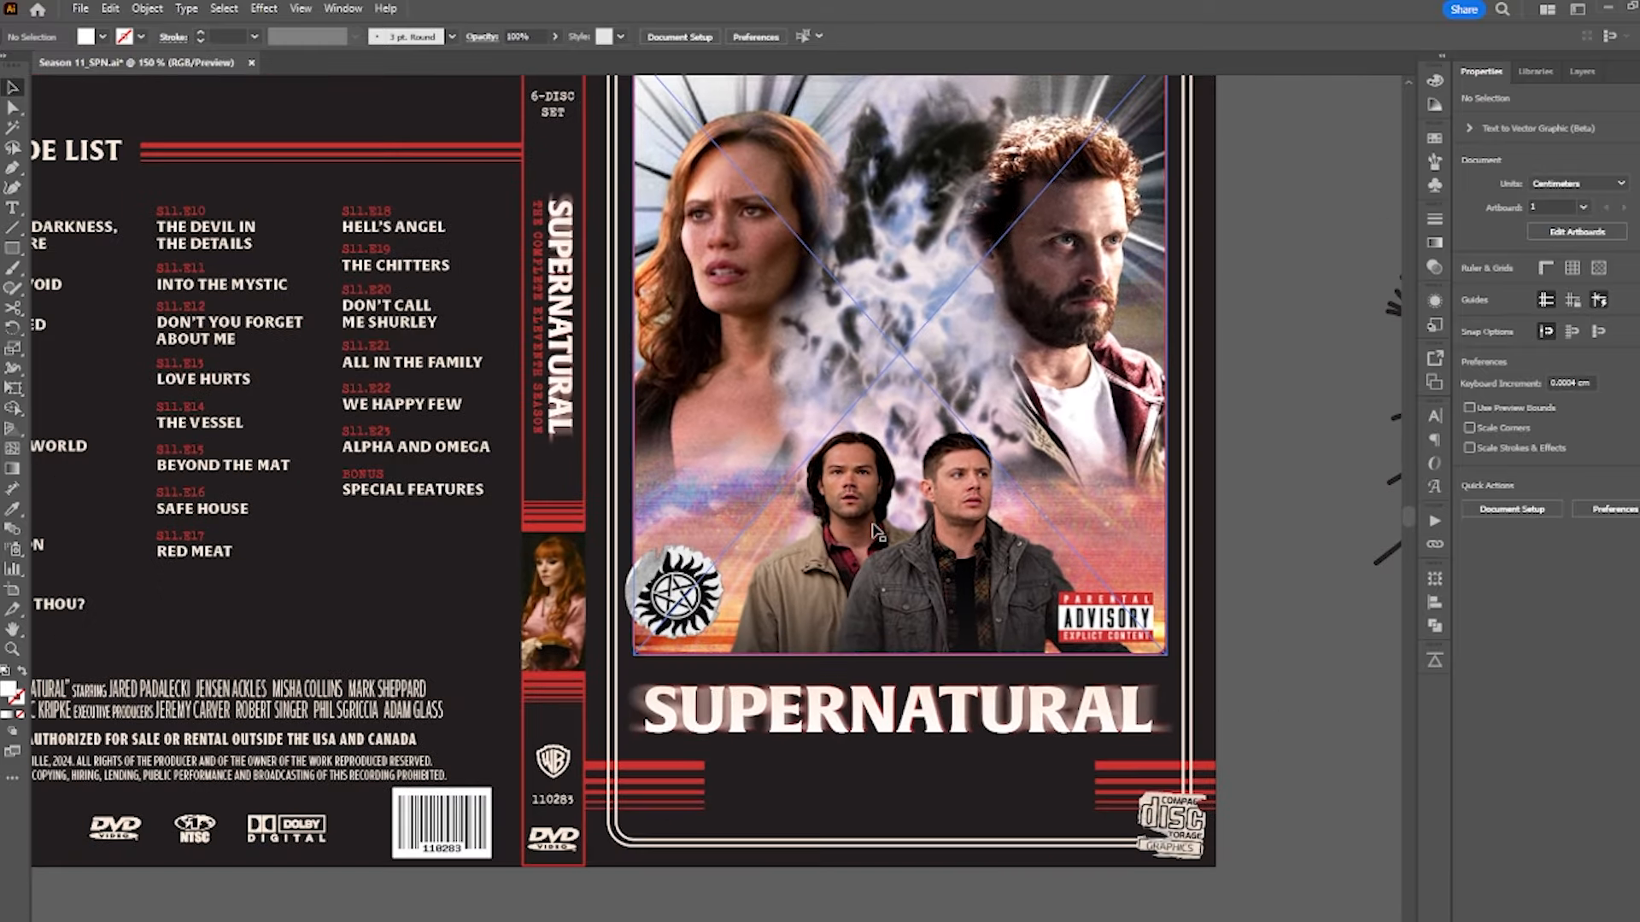
{"action": "scroll", "coordinate": [610, 612], "scroll_direction": "down", "scroll_amount": 3}
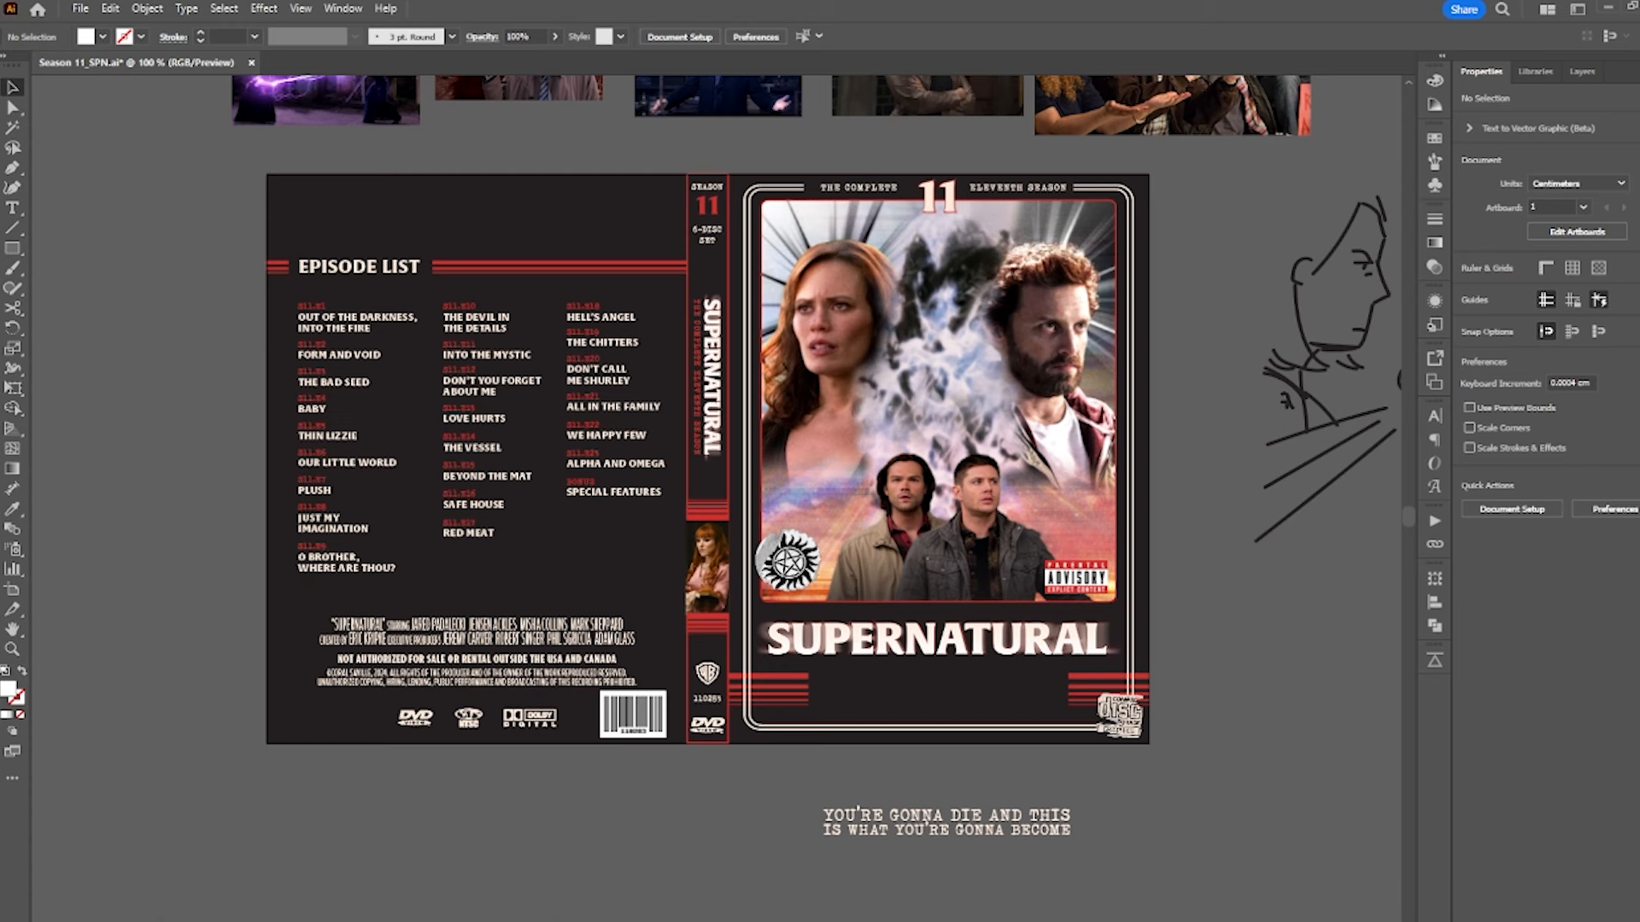
{"action": "mouse_move", "coordinate": [376, 905]}
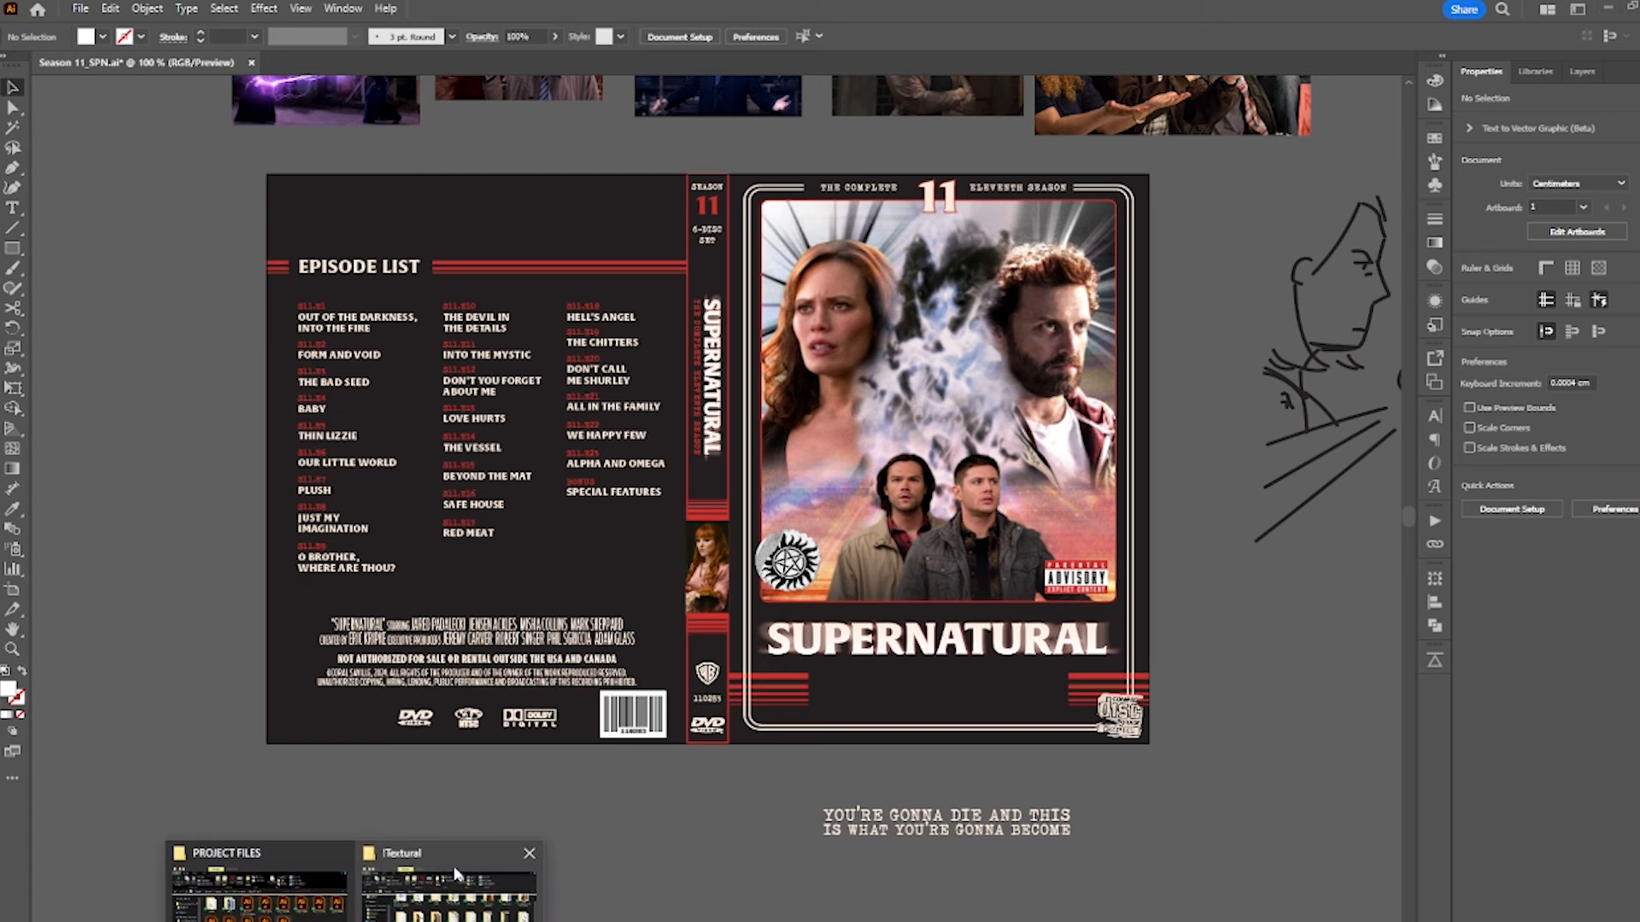
{"action": "left_click", "coordinate": [457, 880]}
{"action": "left_click_drag", "start_coordinate": [1121, 697], "coordinate": [175, 491]}
{"action": "left_click_drag", "start_coordinate": [221, 636], "coordinate": [227, 697]}
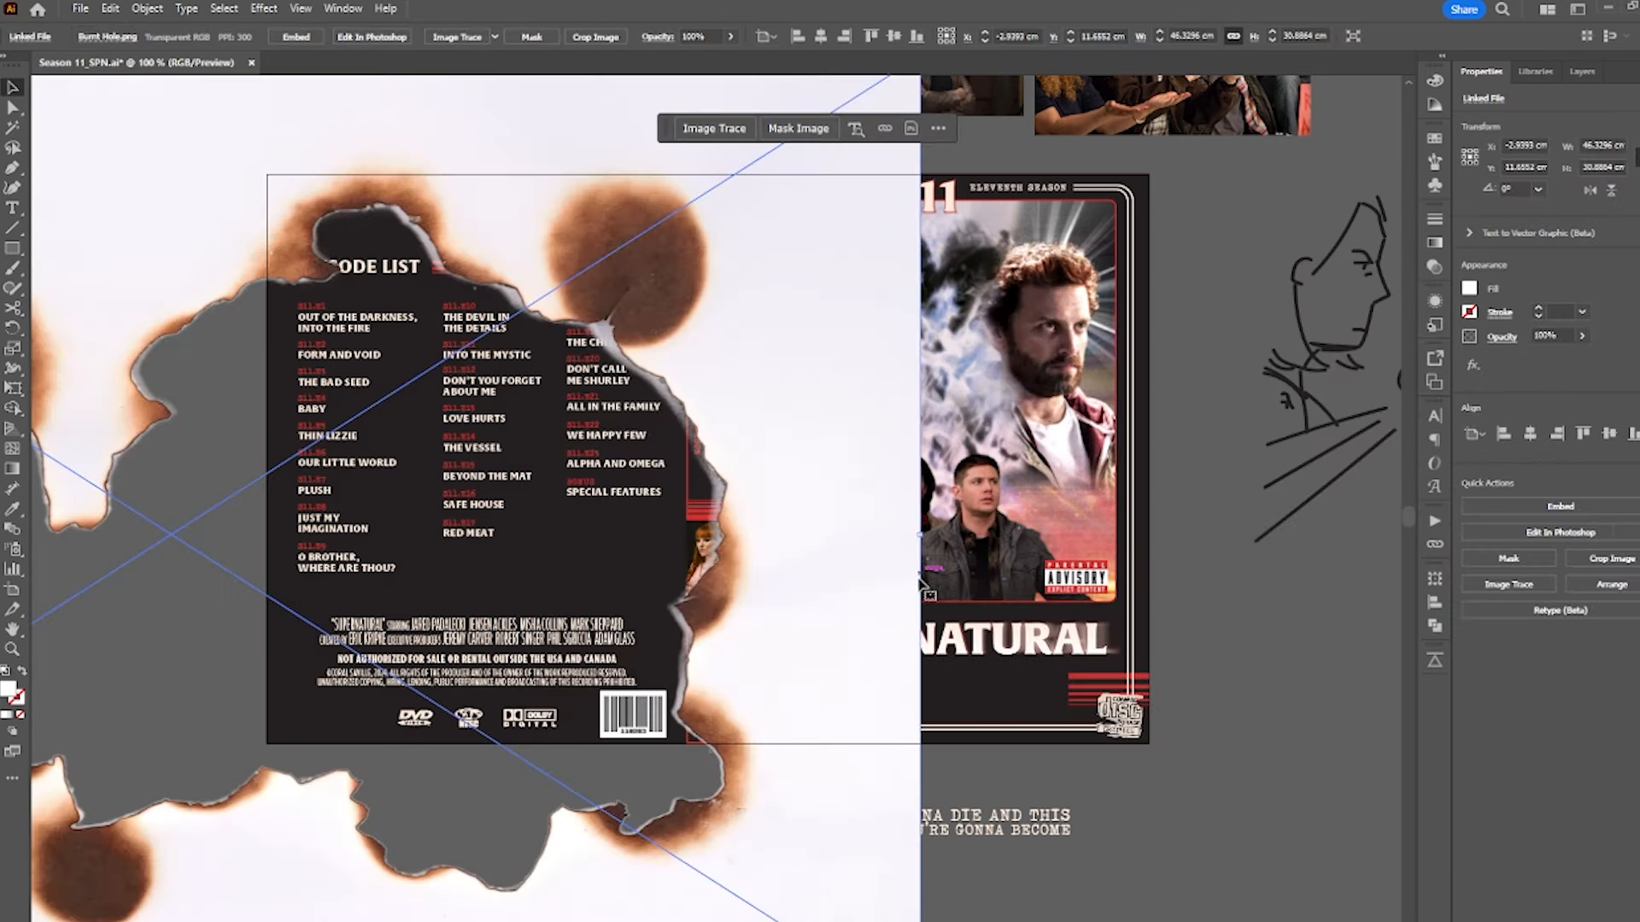
- Scale the burnt-hole image down to about 11.89 × 7.93 cm beside the back cover and deselect it
{"action": "left_click_drag", "start_coordinate": [923, 540], "coordinate": [916, 536]}
{"action": "left_click_drag", "start_coordinate": [484, 547], "coordinate": [366, 525]}
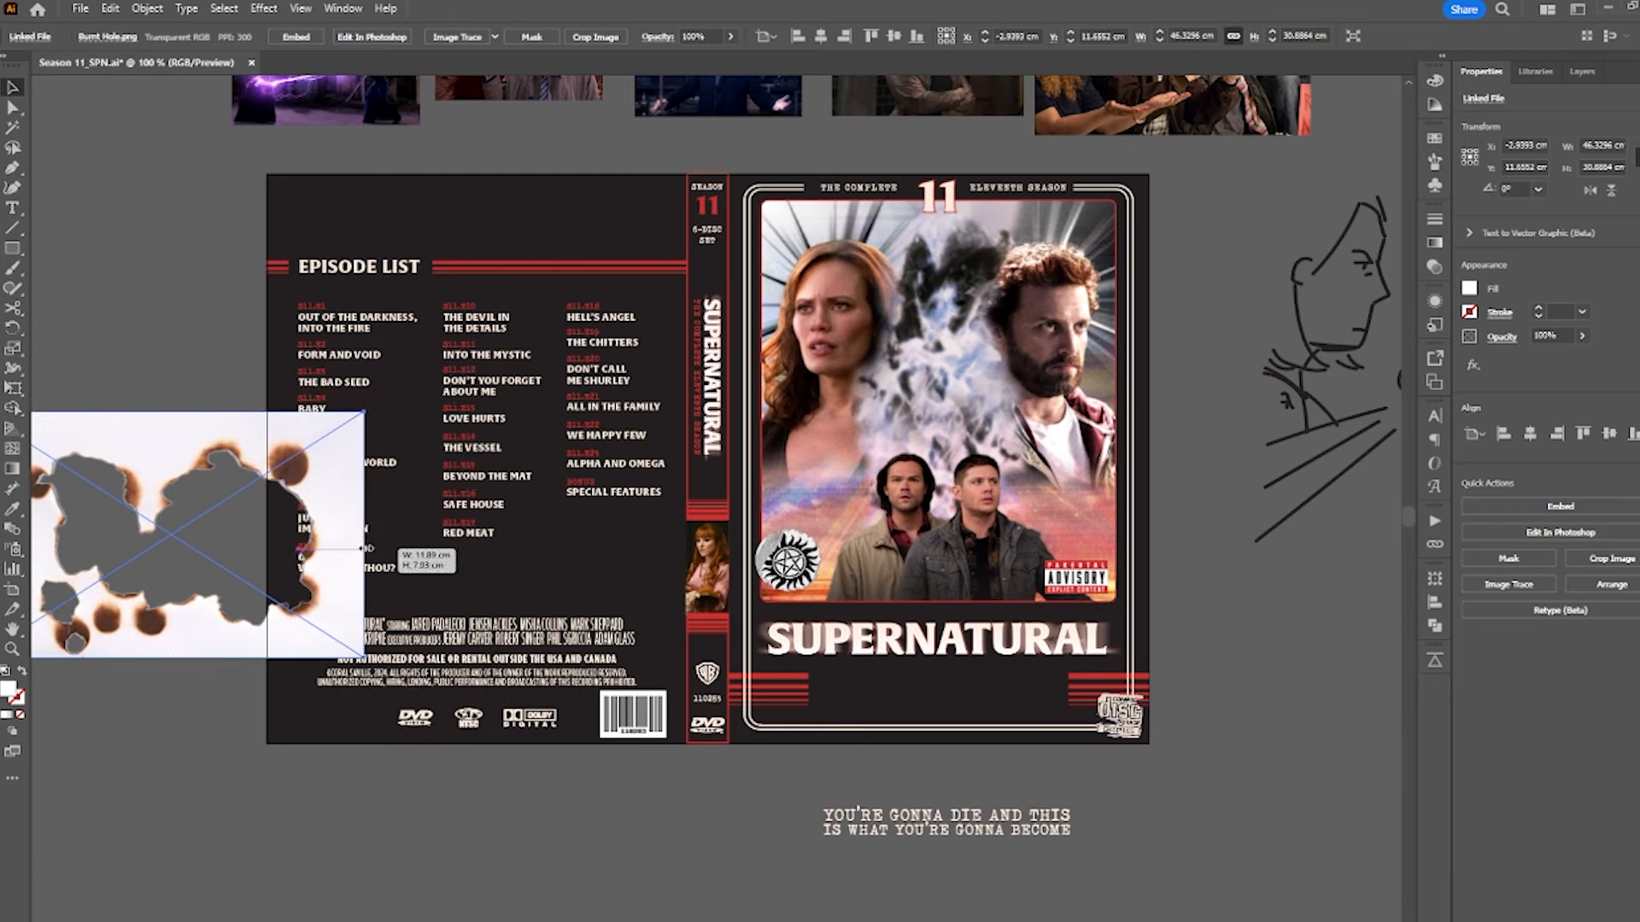
{"action": "left_click", "coordinate": [223, 681]}
{"action": "left_click_drag", "start_coordinate": [224, 682], "coordinate": [413, 659]}
{"action": "left_click", "coordinate": [530, 404]}
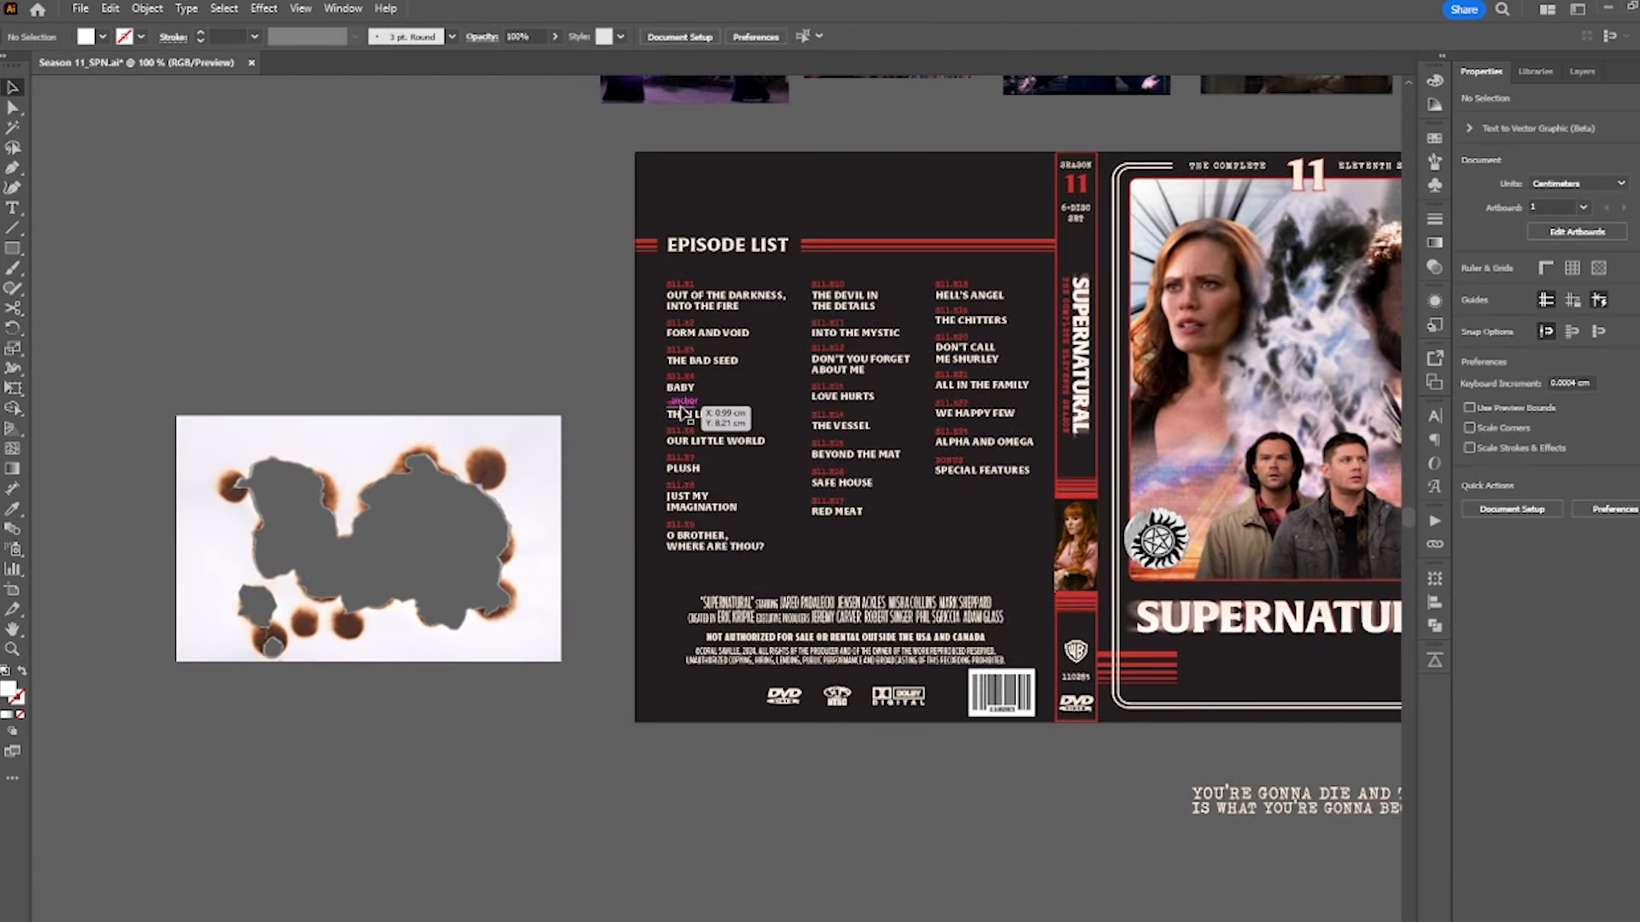
- Rotate the burnt-hole image slightly counterclockwise and move it onto the lower part of the back cover
{"action": "scroll", "coordinate": [849, 632], "scroll_direction": "up", "scroll_amount": 2}
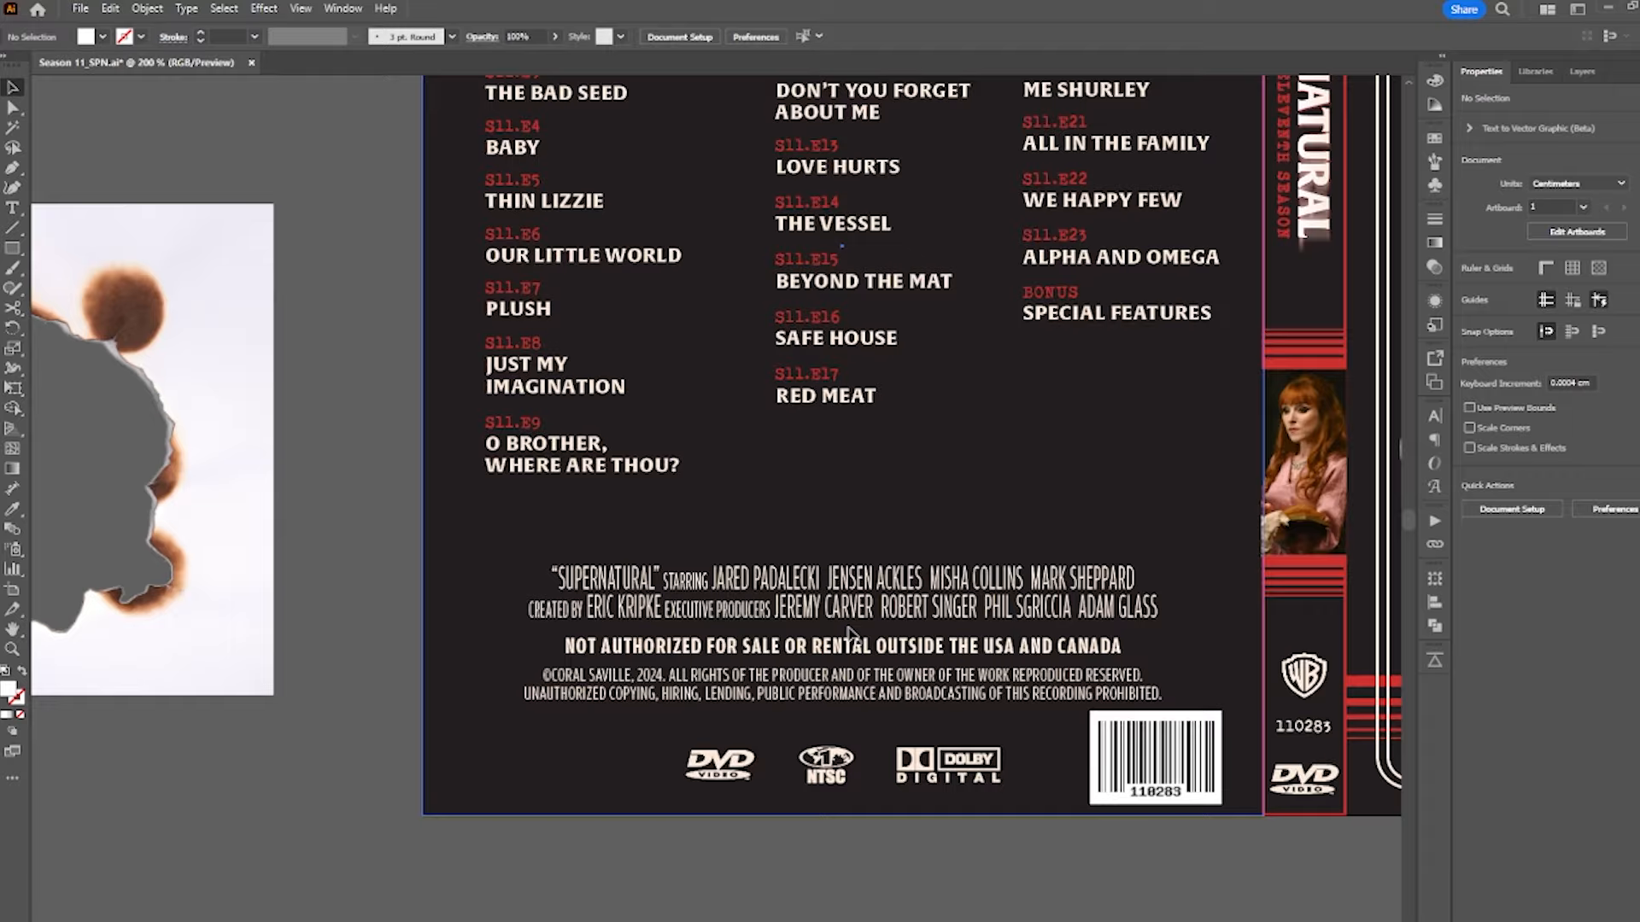
{"action": "scroll", "coordinate": [849, 632], "scroll_direction": "right", "scroll_amount": 3}
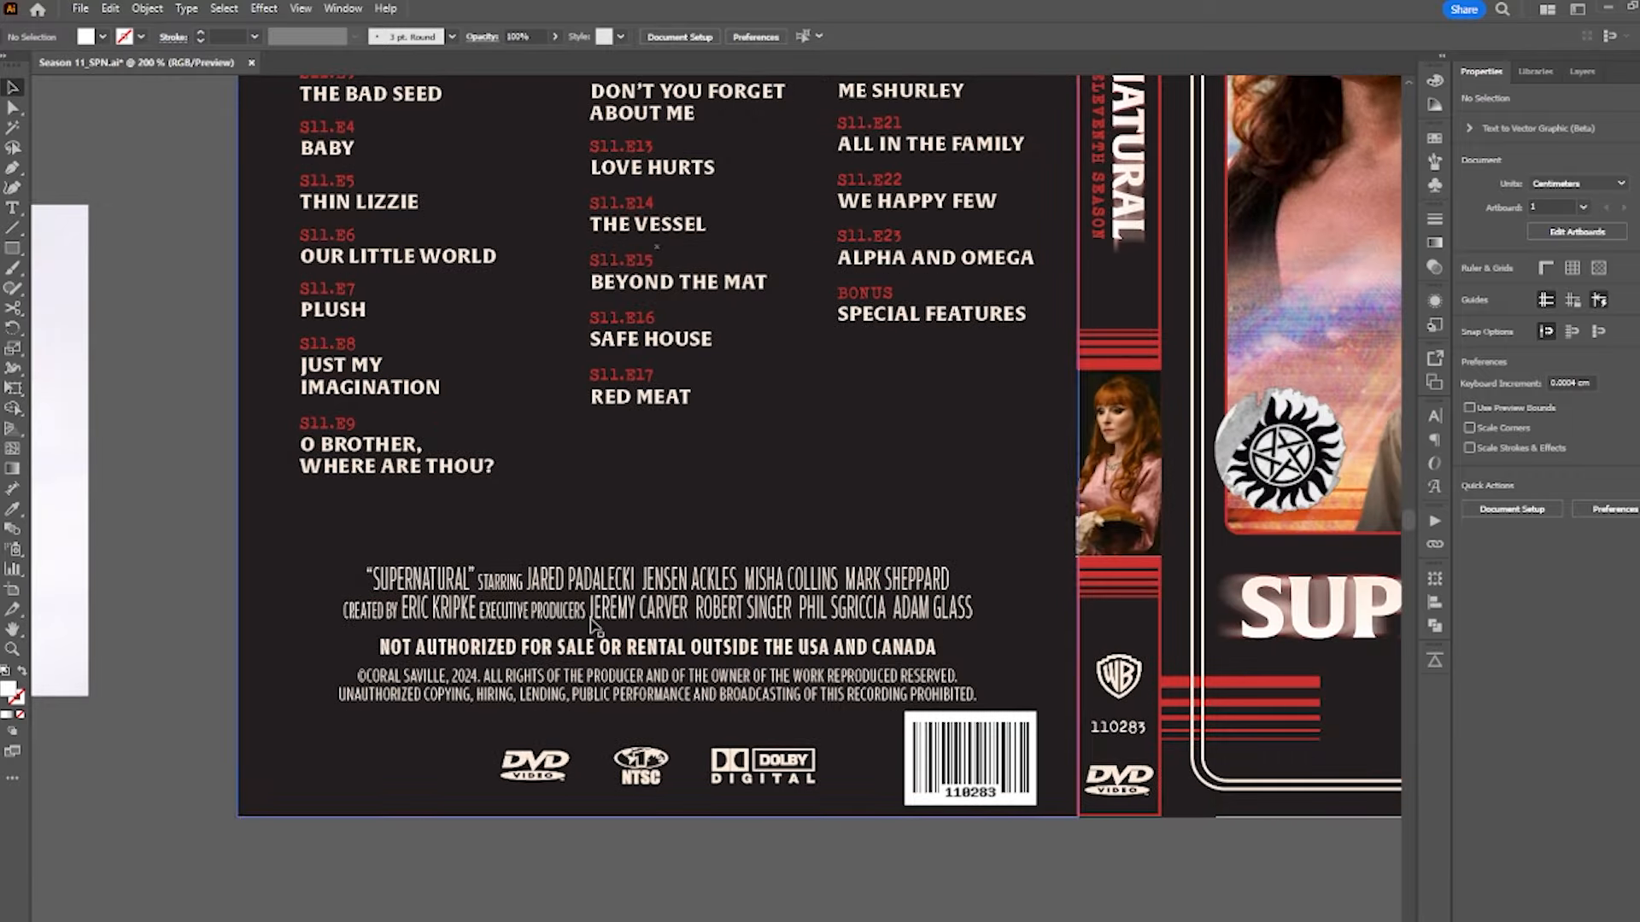
{"action": "left_click_drag", "start_coordinate": [756, 401], "coordinate": [828, 687]}
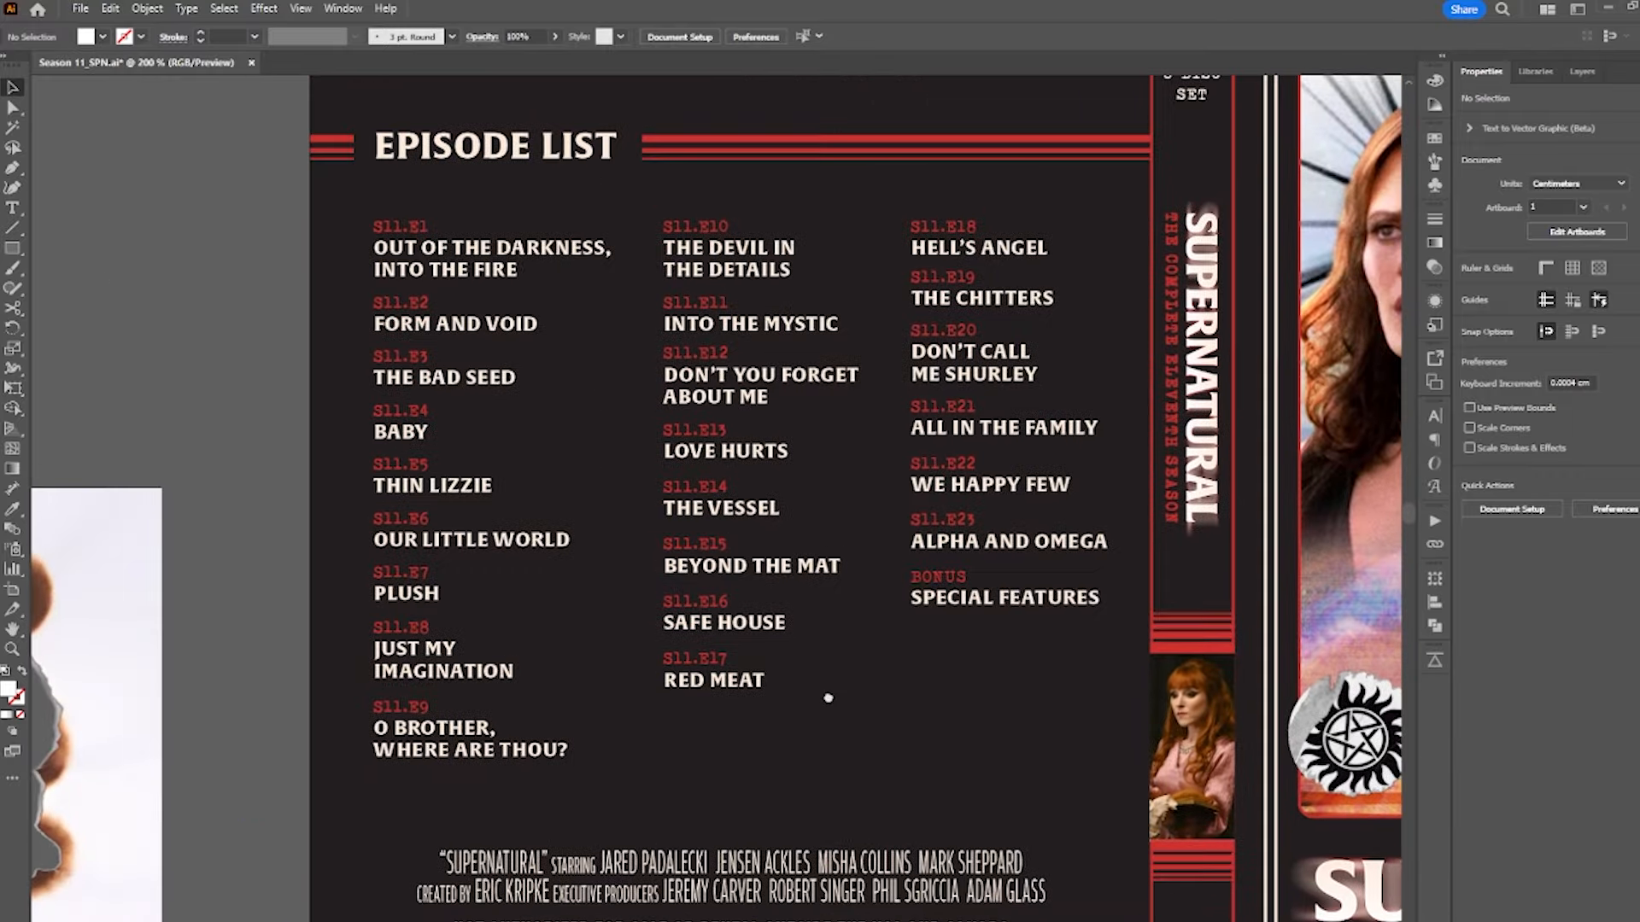
{"action": "scroll", "coordinate": [899, 624], "scroll_direction": "down", "scroll_amount": 1}
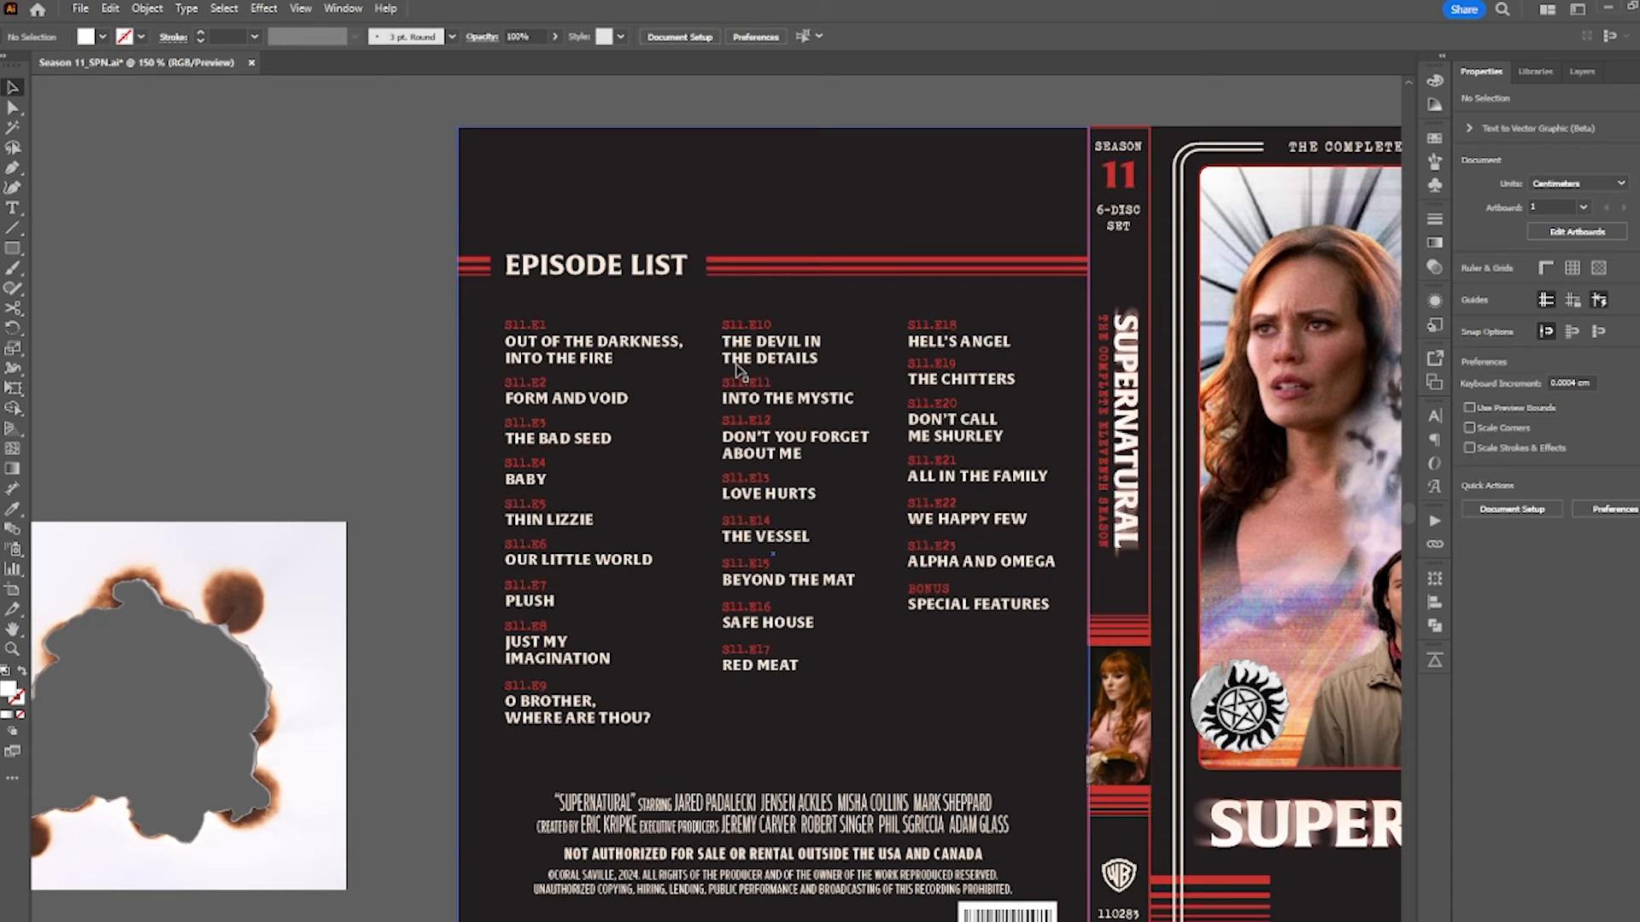
{"action": "scroll", "coordinate": [721, 250], "scroll_direction": "down", "scroll_amount": 1}
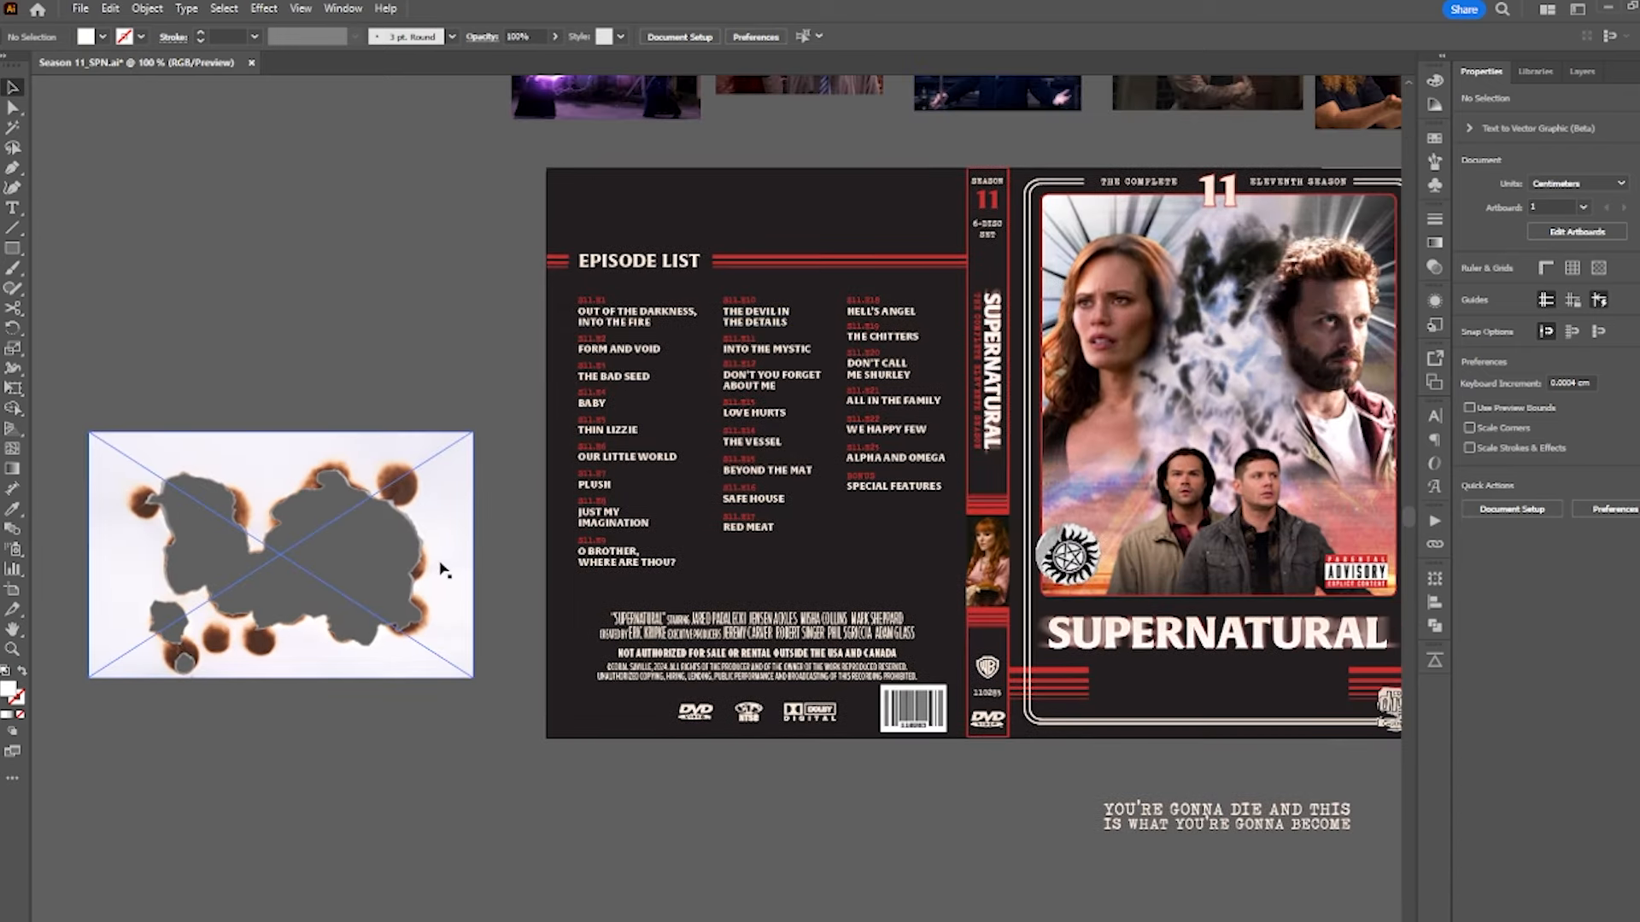
{"action": "left_click_drag", "start_coordinate": [760, 259], "coordinate": [572, 464]}
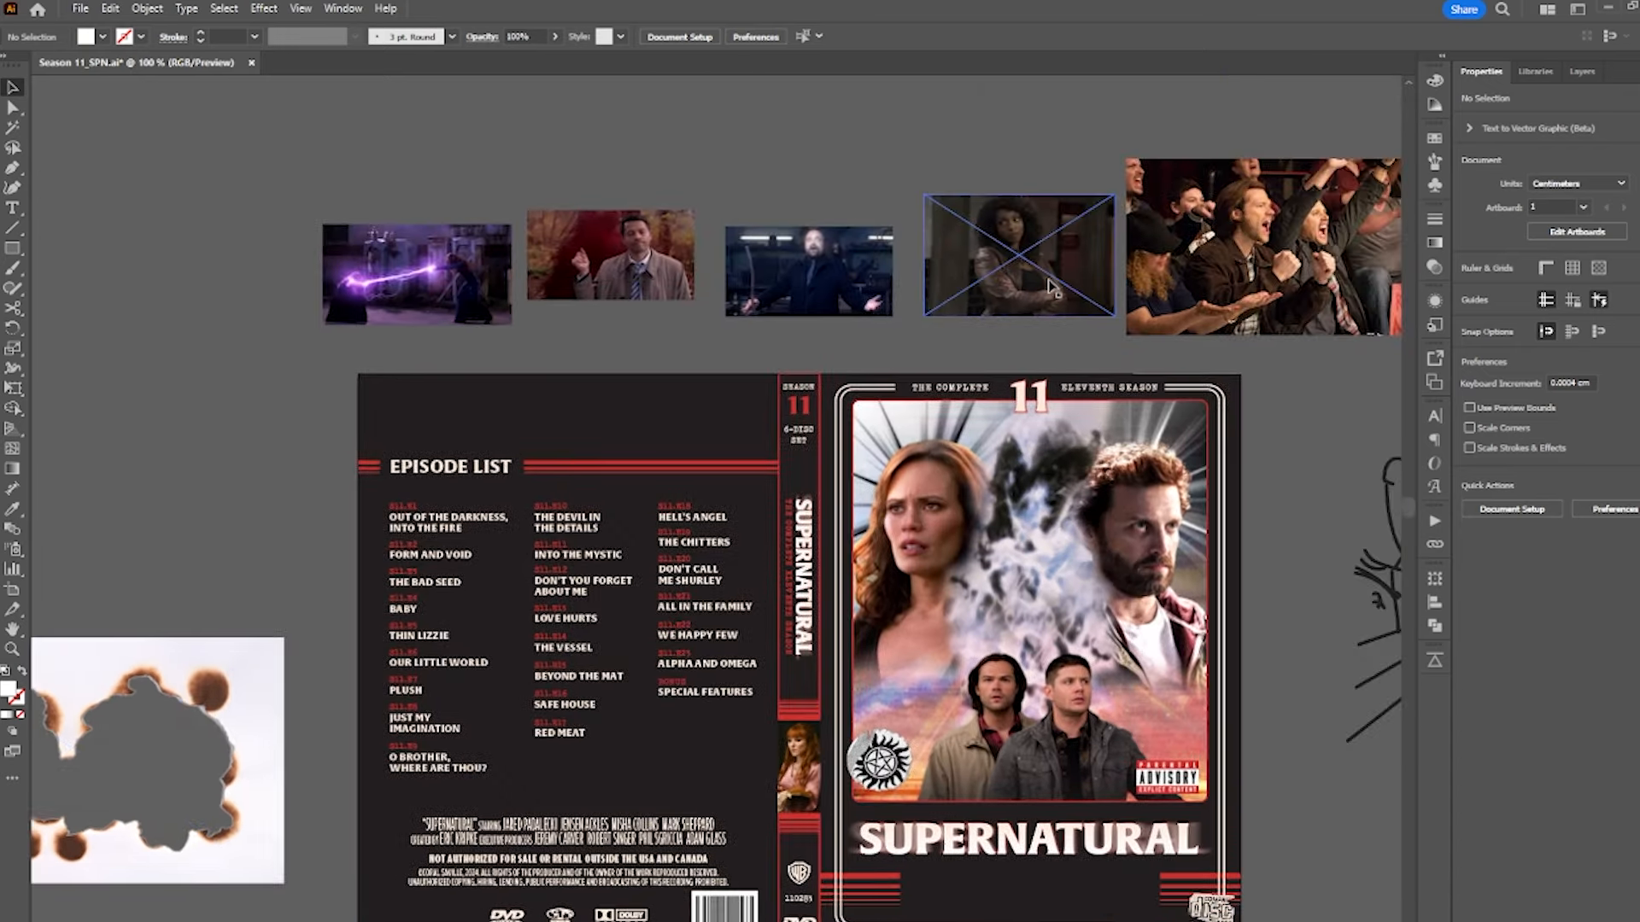
{"action": "left_click_drag", "start_coordinate": [834, 364], "coordinate": [907, 242]}
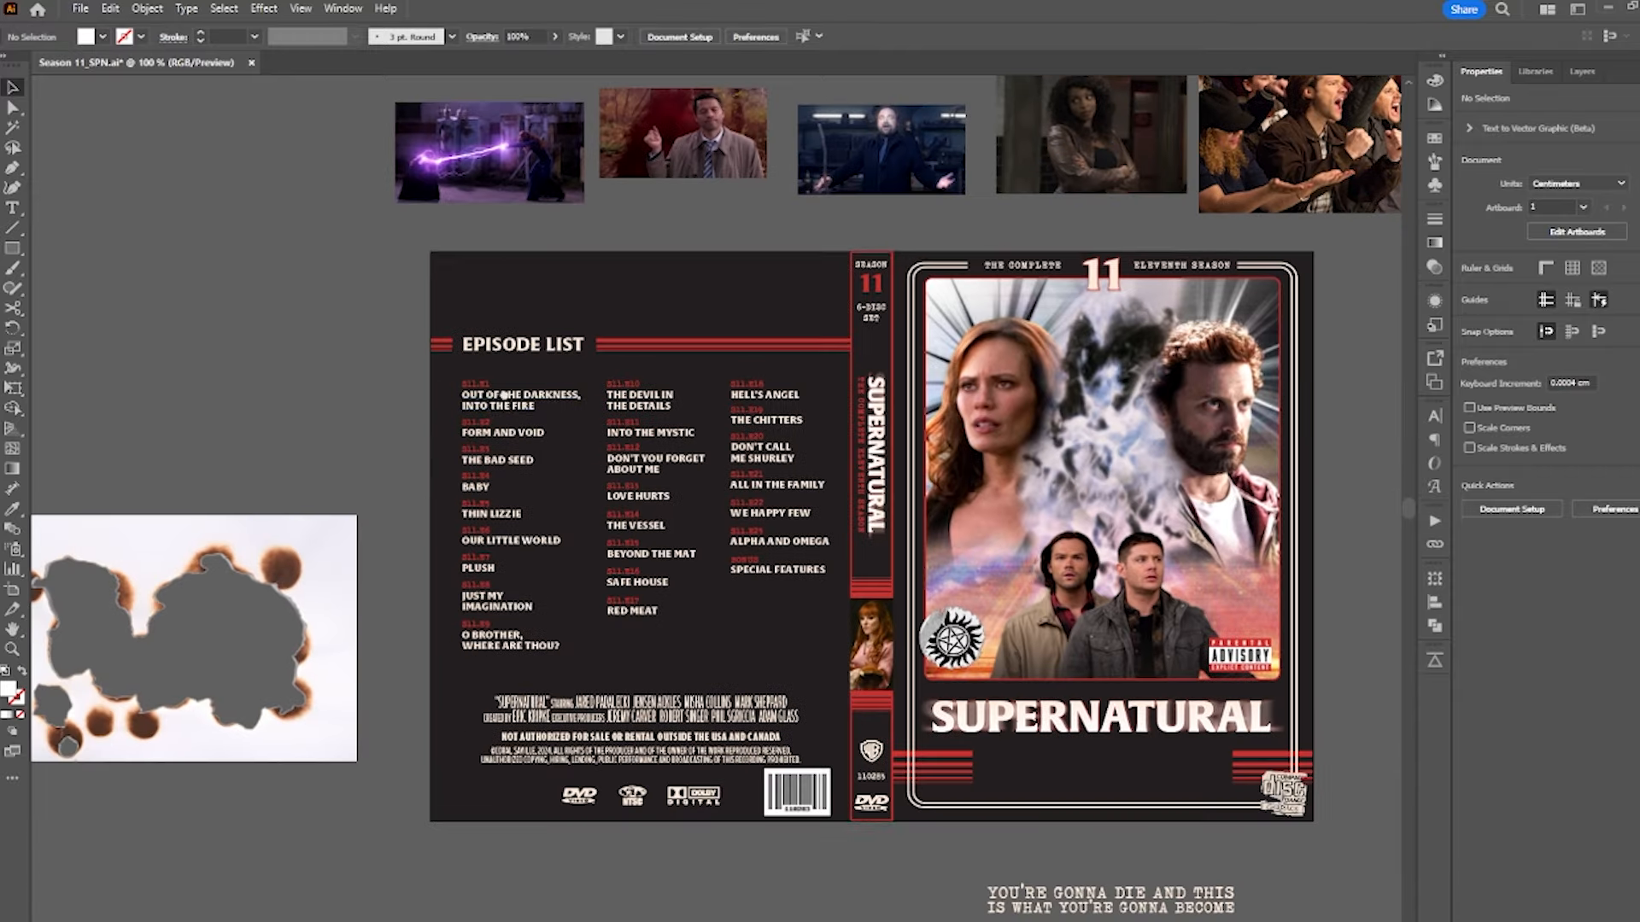
{"action": "left_click", "coordinate": [332, 612]}
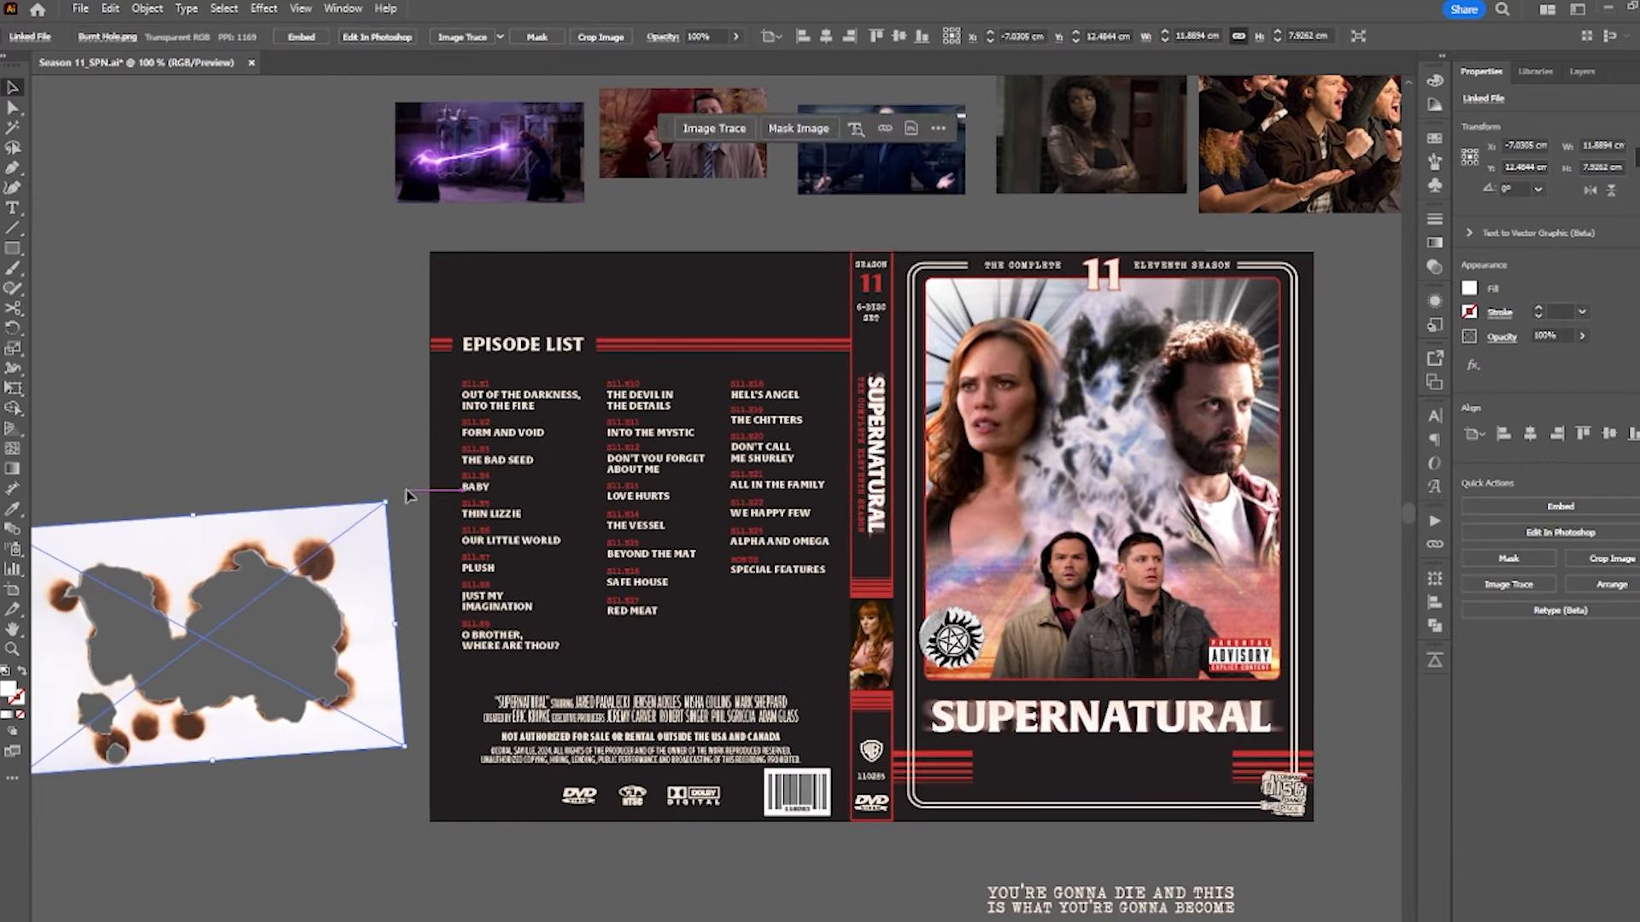
{"action": "mouse_move", "coordinate": [359, 608]}
{"action": "left_mouse_down"}
{"action": "mouse_move", "coordinate": [837, 646]}
{"action": "mouse_move", "coordinate": [842, 559]}
{"action": "mouse_move", "coordinate": [850, 672]}
{"action": "mouse_move", "coordinate": [865, 672]}
{"action": "left_mouse_up"}
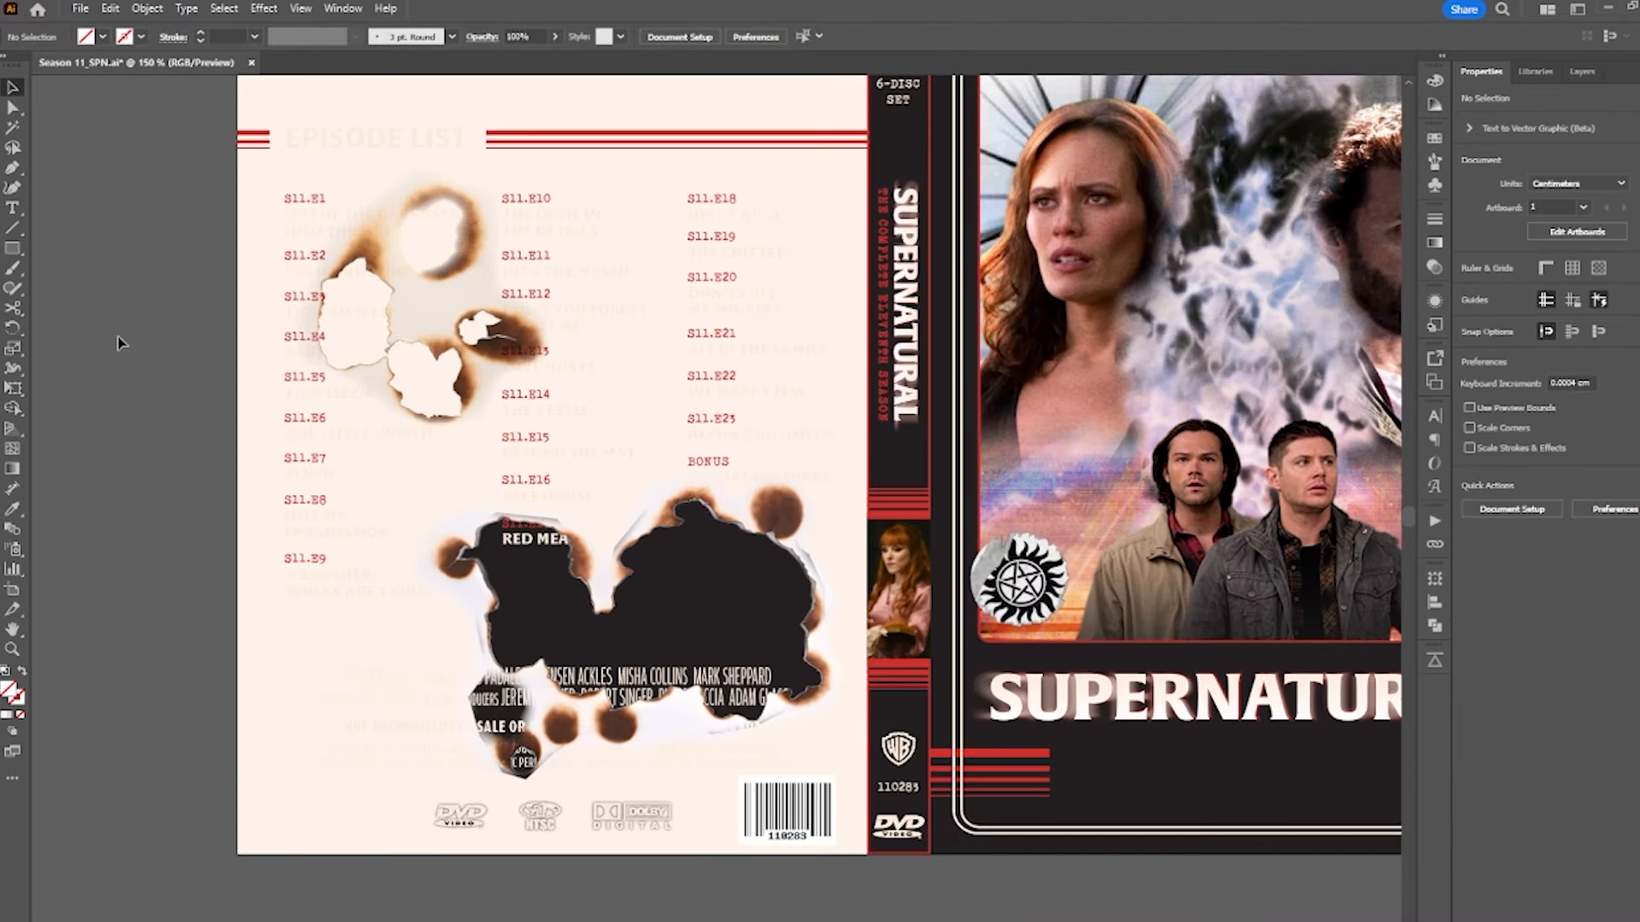
{"action": "double_click", "coordinate": [557, 362]}
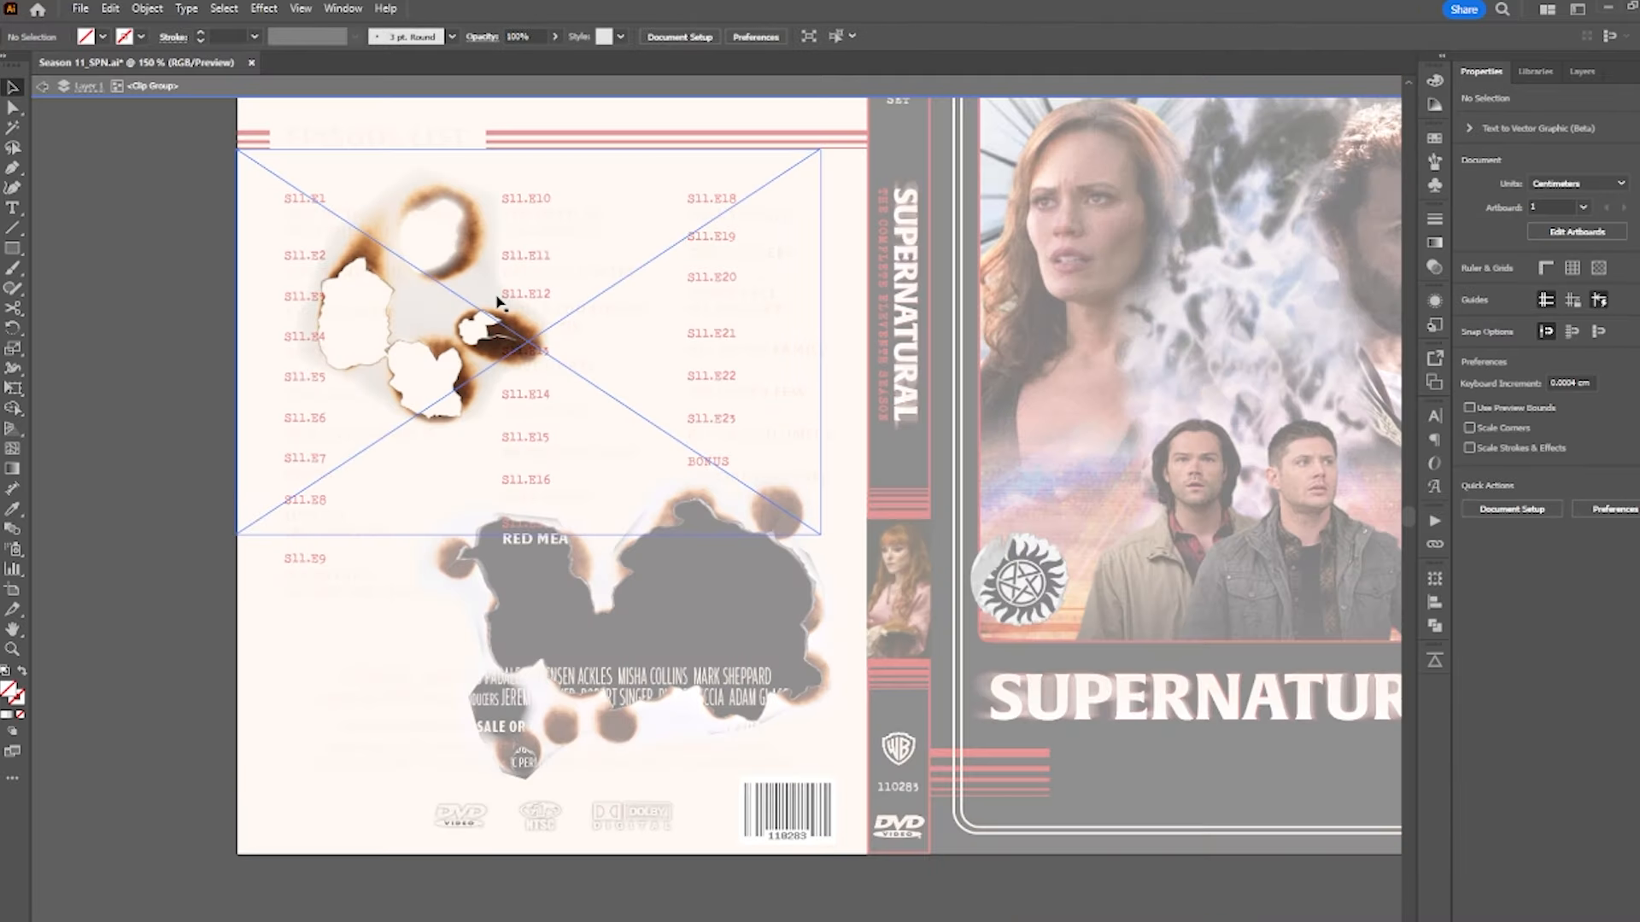
{"action": "left_click", "coordinate": [724, 37]}
{"action": "double_click", "coordinate": [103, 242]}
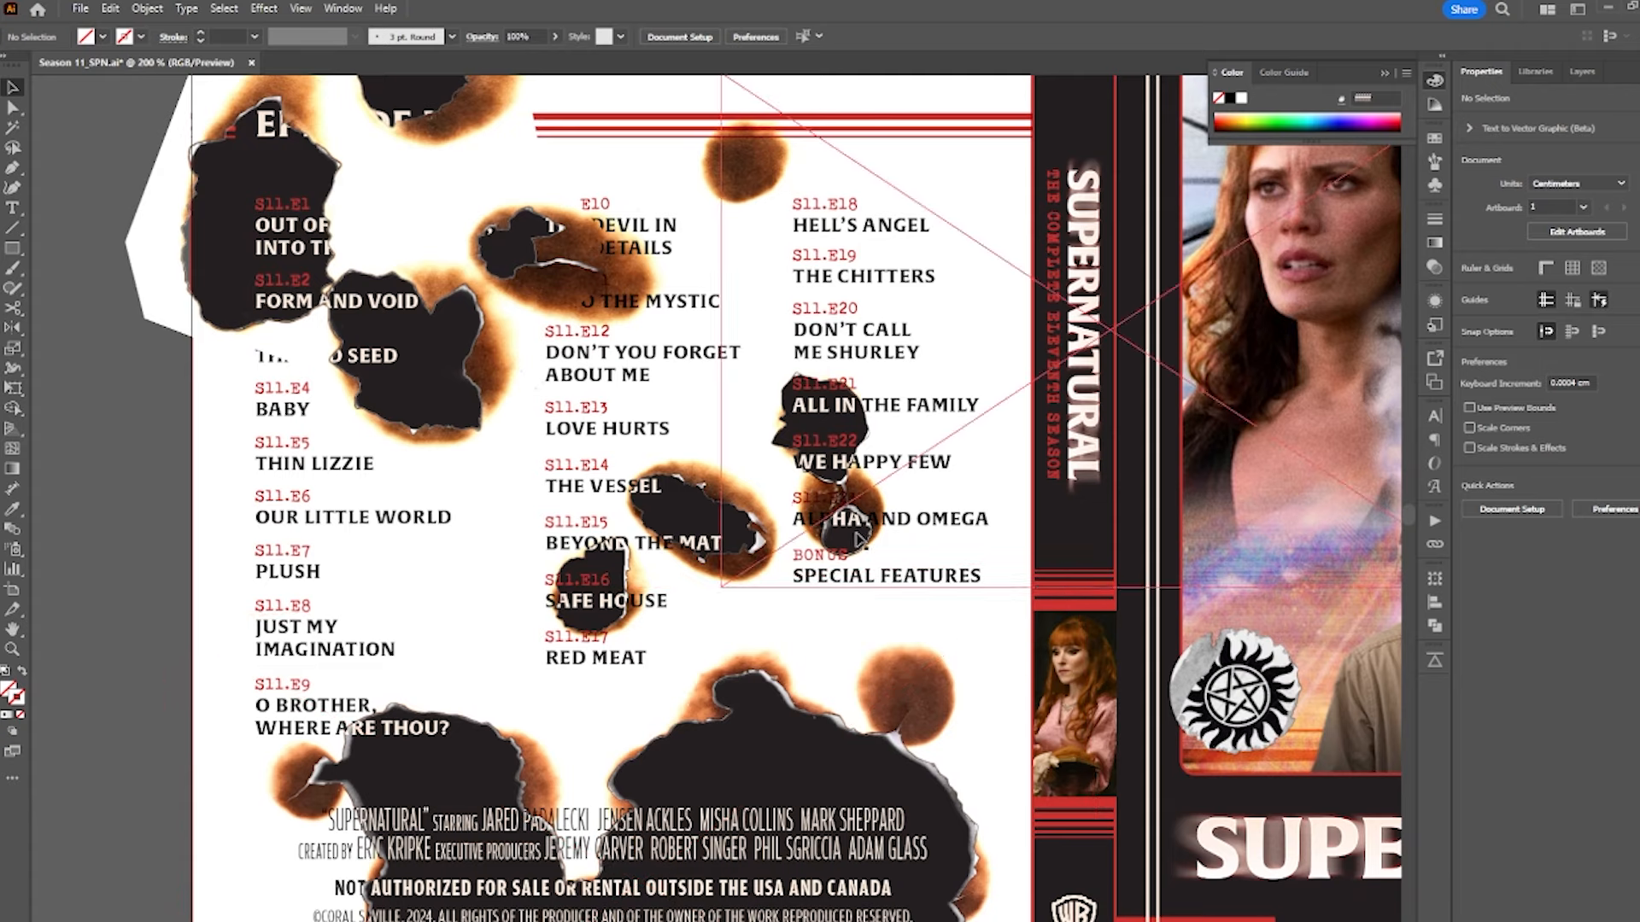
- Isolate the burnt-paper clipping path beside S11.E10 and move its first anchors onto the hole's edge at "THE DEVIL IN"
{"action": "key", "text": "ctrl+plus"}
{"action": "left_click_drag", "start_coordinate": [492, 341], "coordinate": [733, 643]}
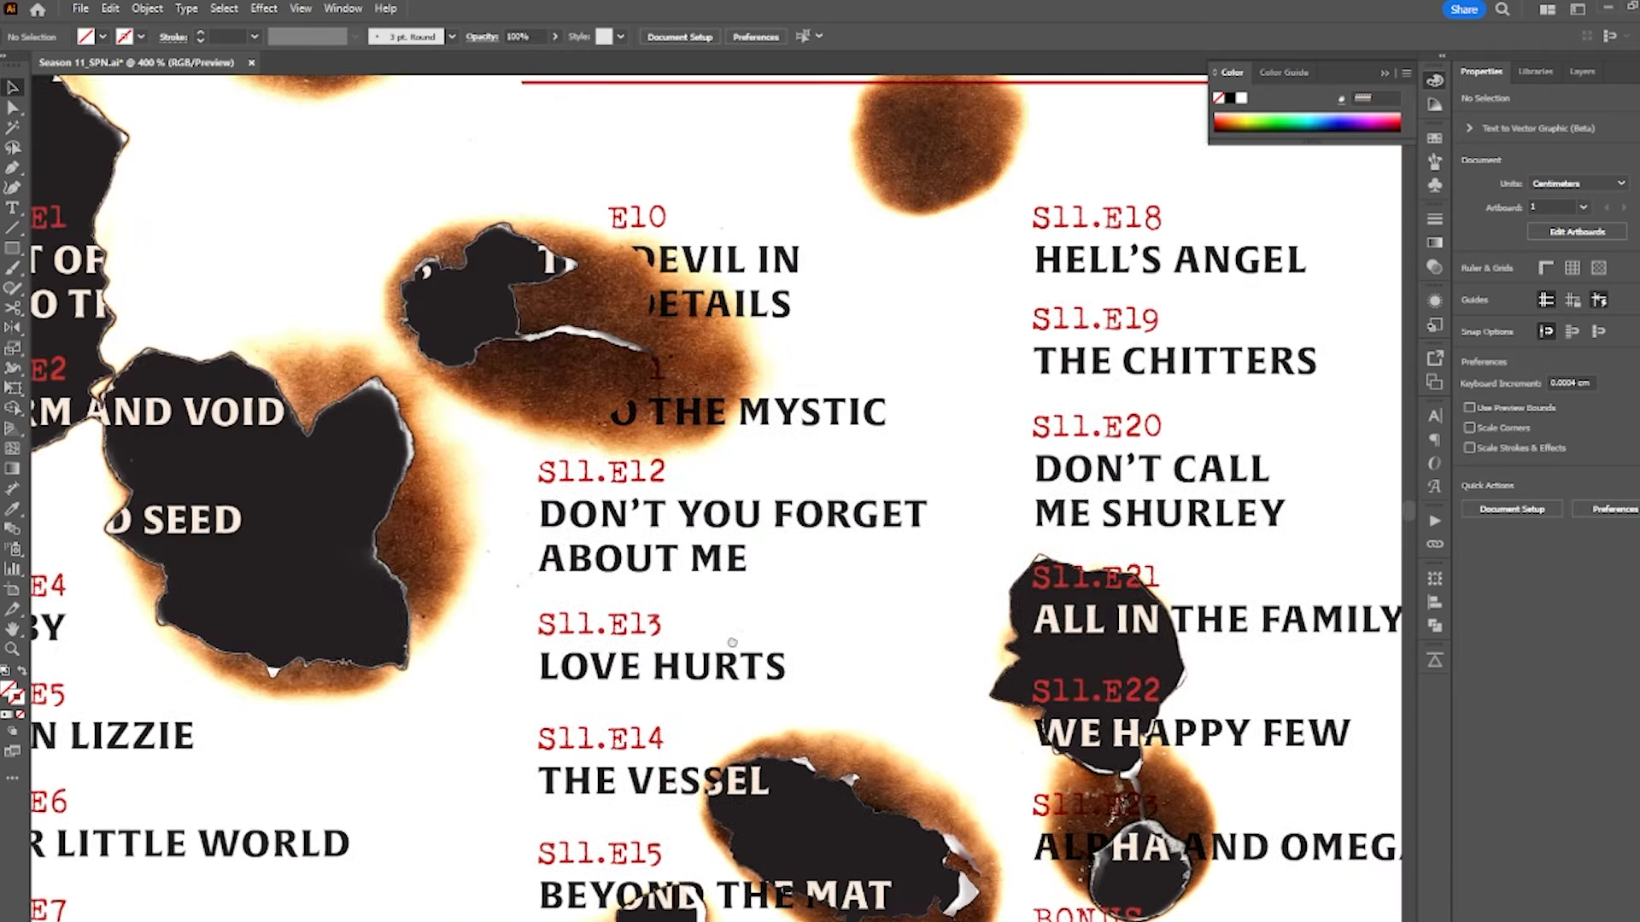
{"action": "left_click_drag", "start_coordinate": [587, 386], "coordinate": [776, 689]}
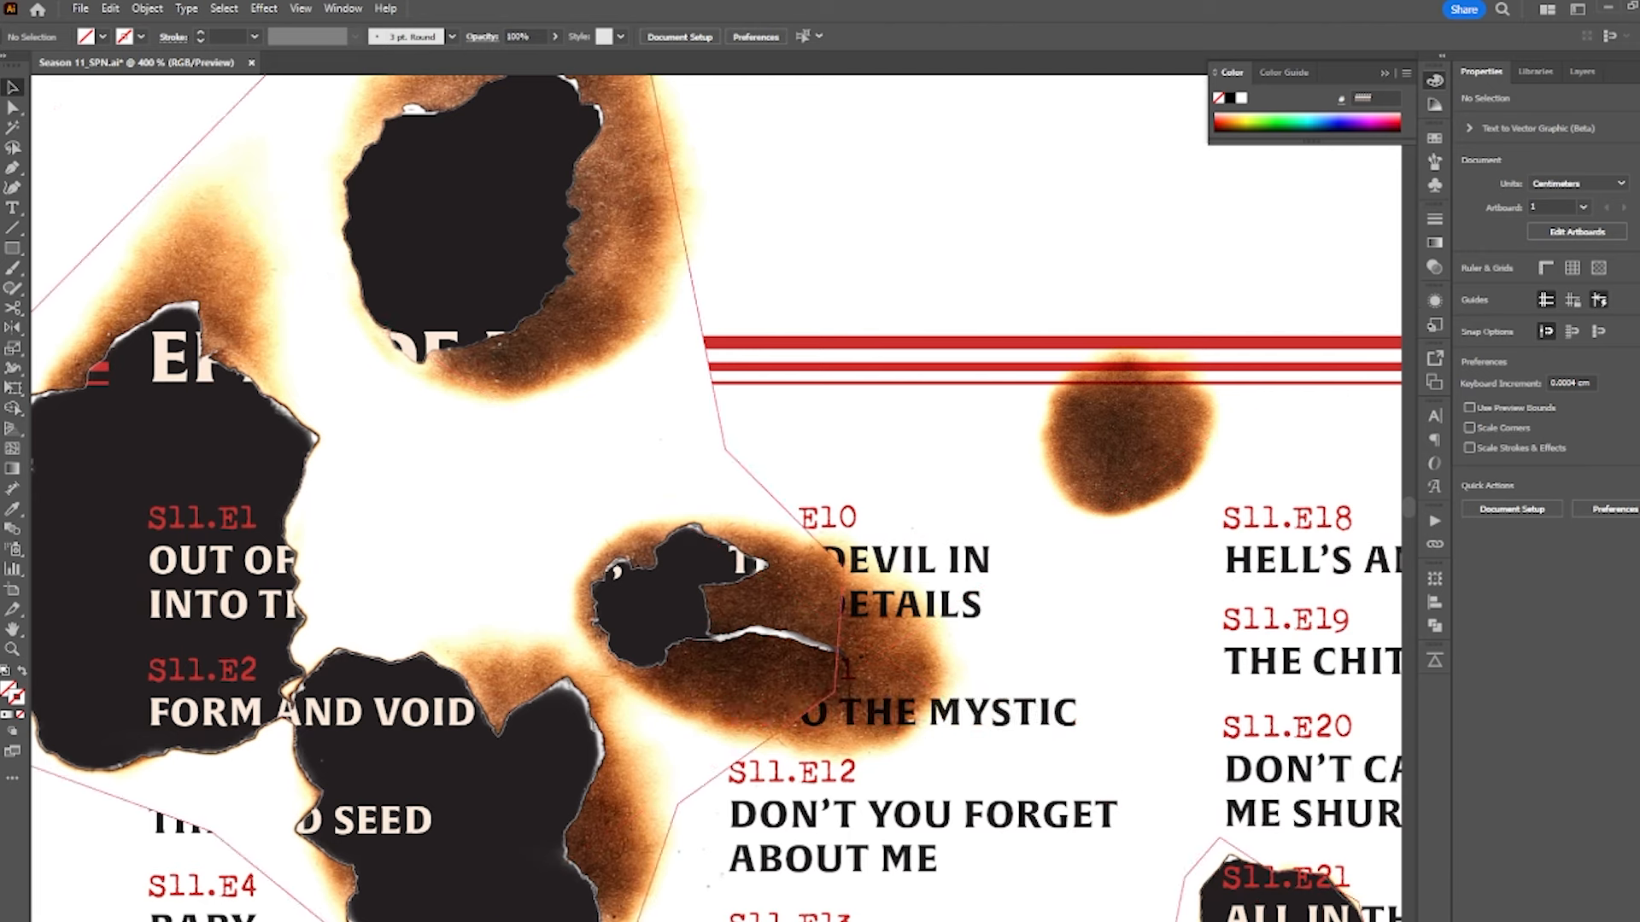
{"action": "double_click", "coordinate": [888, 675]}
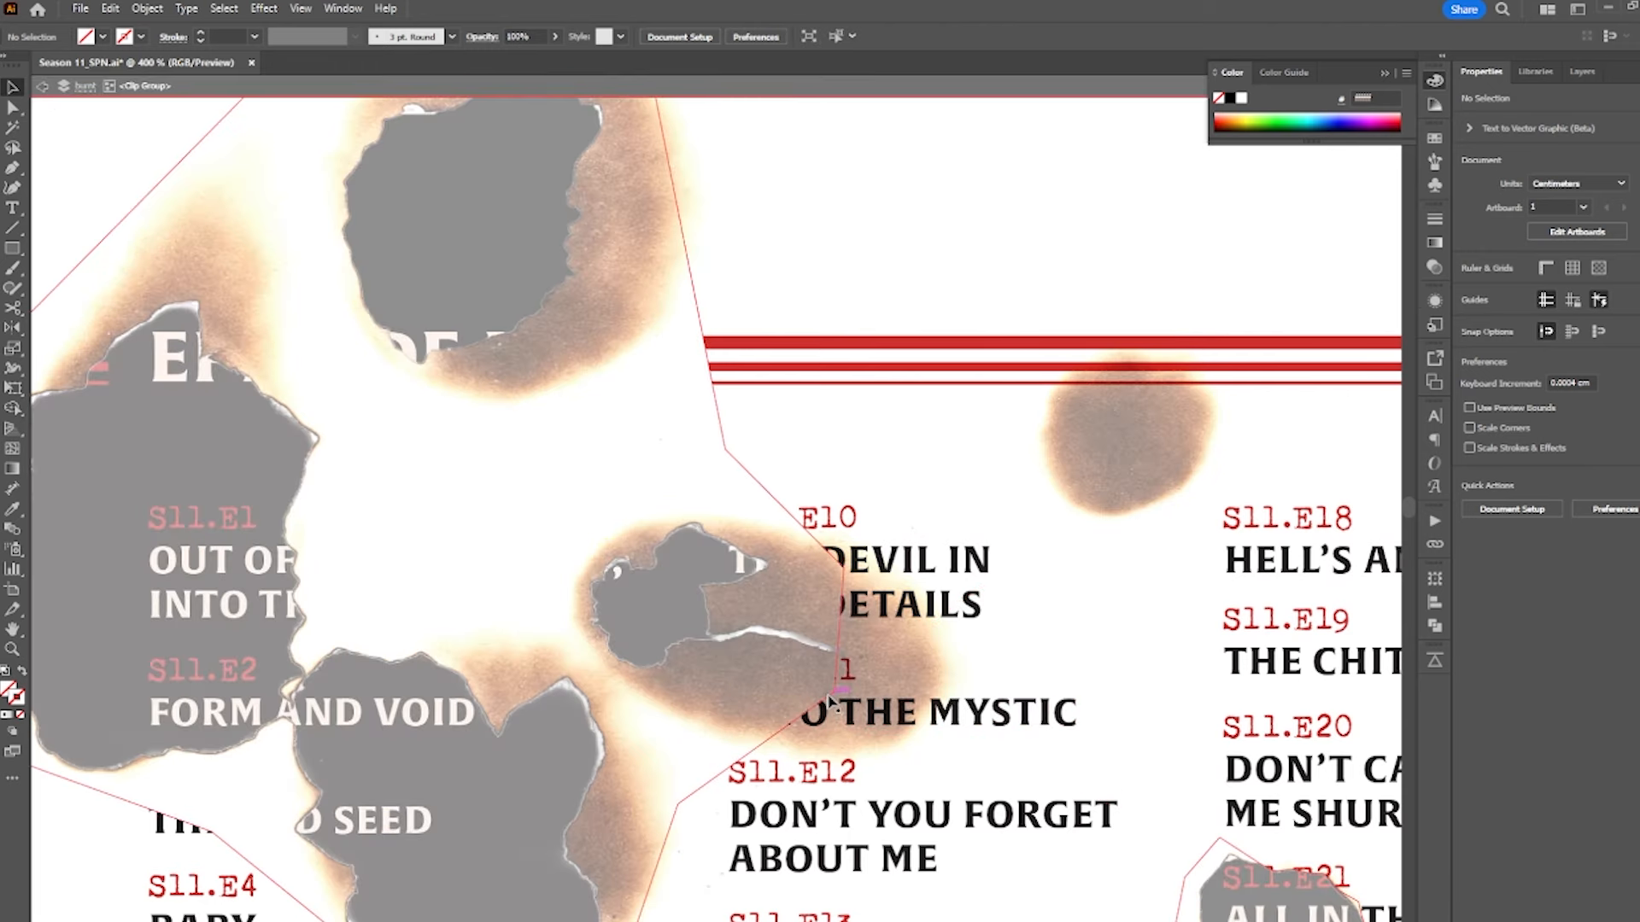
{"action": "left_click", "coordinate": [827, 699]}
{"action": "scroll", "coordinate": [828, 699], "scroll_direction": "down", "scroll_amount": 1}
{"action": "scroll", "coordinate": [826, 698], "scroll_direction": "up", "scroll_amount": 3}
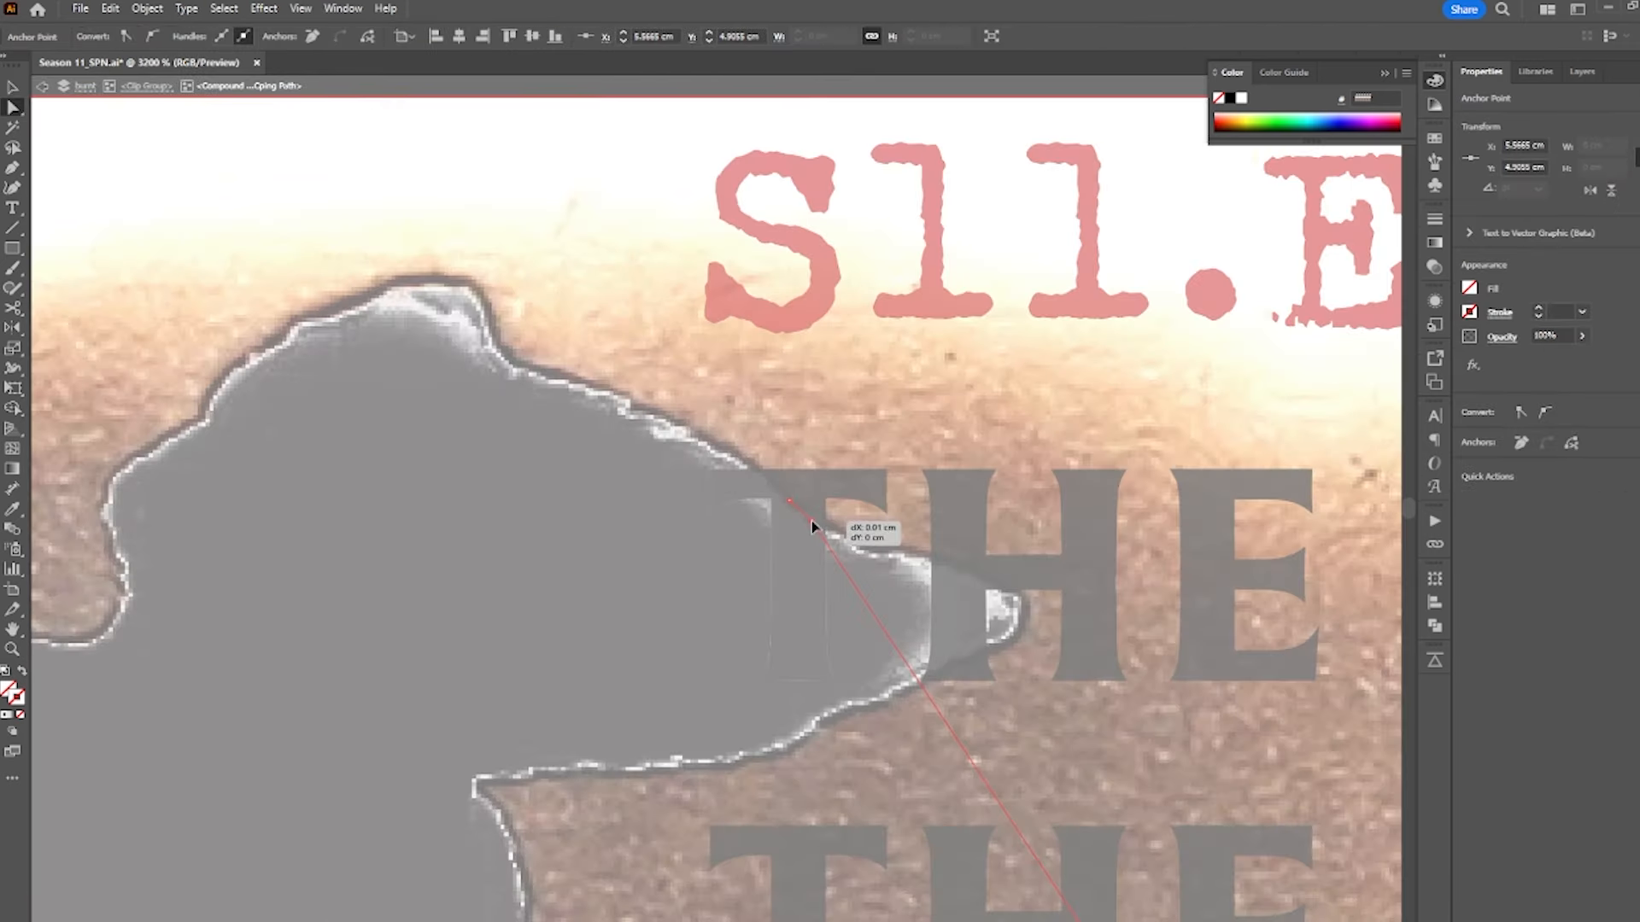
{"action": "left_click_drag", "start_coordinate": [812, 524], "coordinate": [835, 523]}
{"action": "scroll", "coordinate": [834, 523], "scroll_direction": "up", "scroll_amount": 2}
{"action": "left_click_drag", "start_coordinate": [748, 475], "coordinate": [751, 498]}
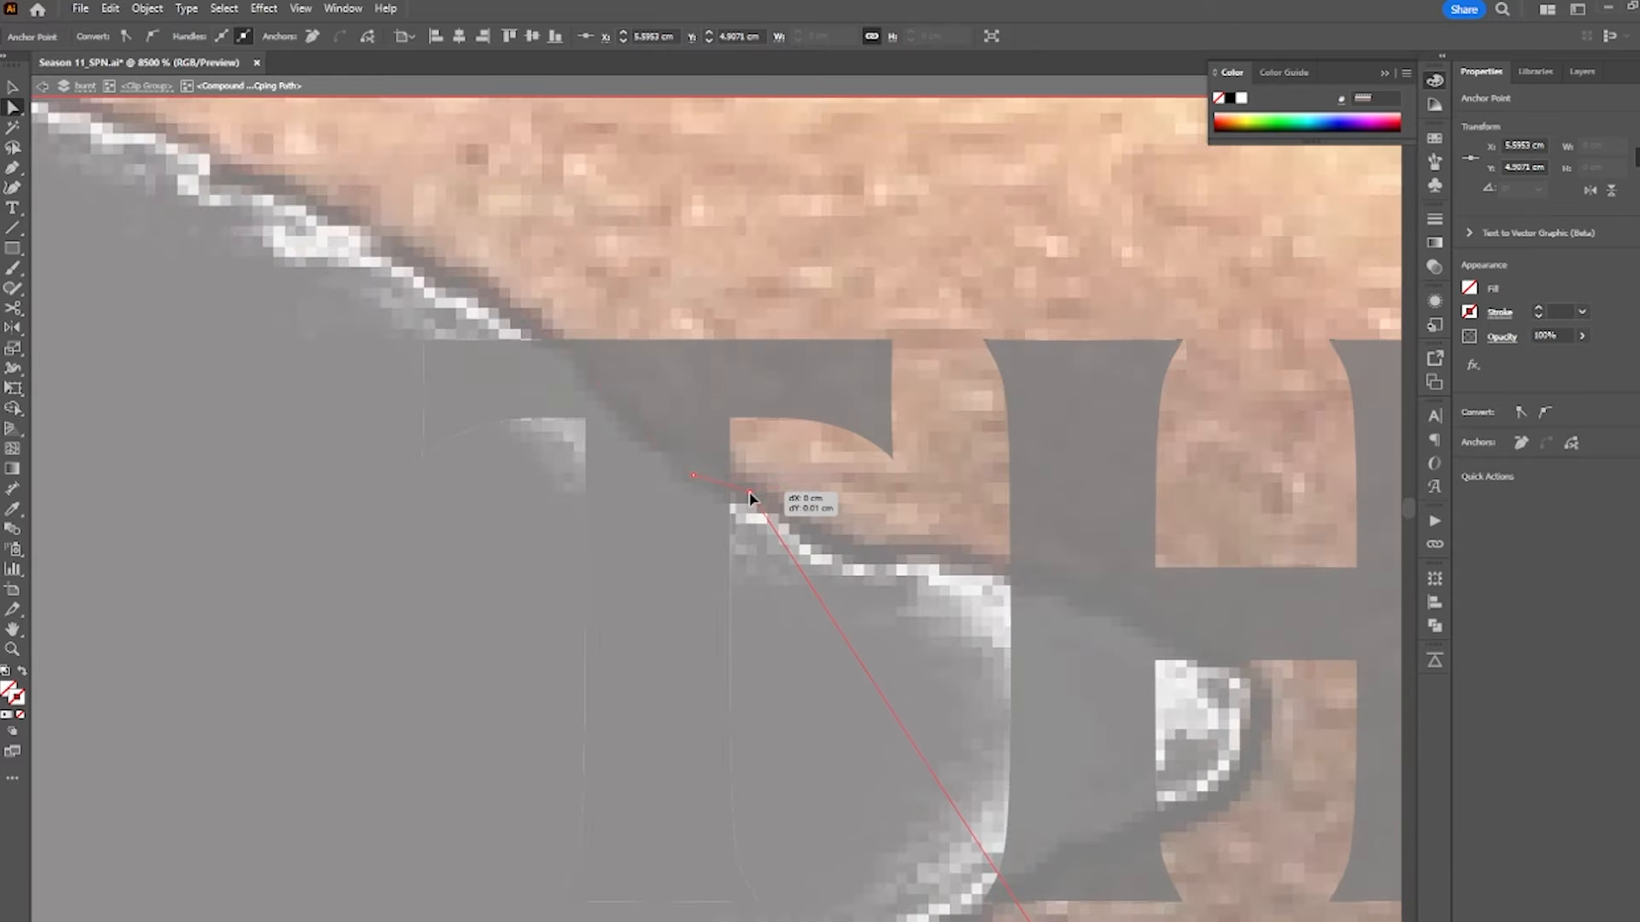
- Add and move clipping-path anchors to trace the burnt hole's pointed tip over the letters "TH" of "THE DEVIL IN"
{"action": "scroll", "coordinate": [743, 500], "scroll_direction": "down", "scroll_amount": 1}
{"action": "left_click", "coordinate": [793, 580]}
{"action": "left_click_drag", "start_coordinate": [794, 581], "coordinate": [928, 552]}
{"action": "left_click", "coordinate": [970, 626]}
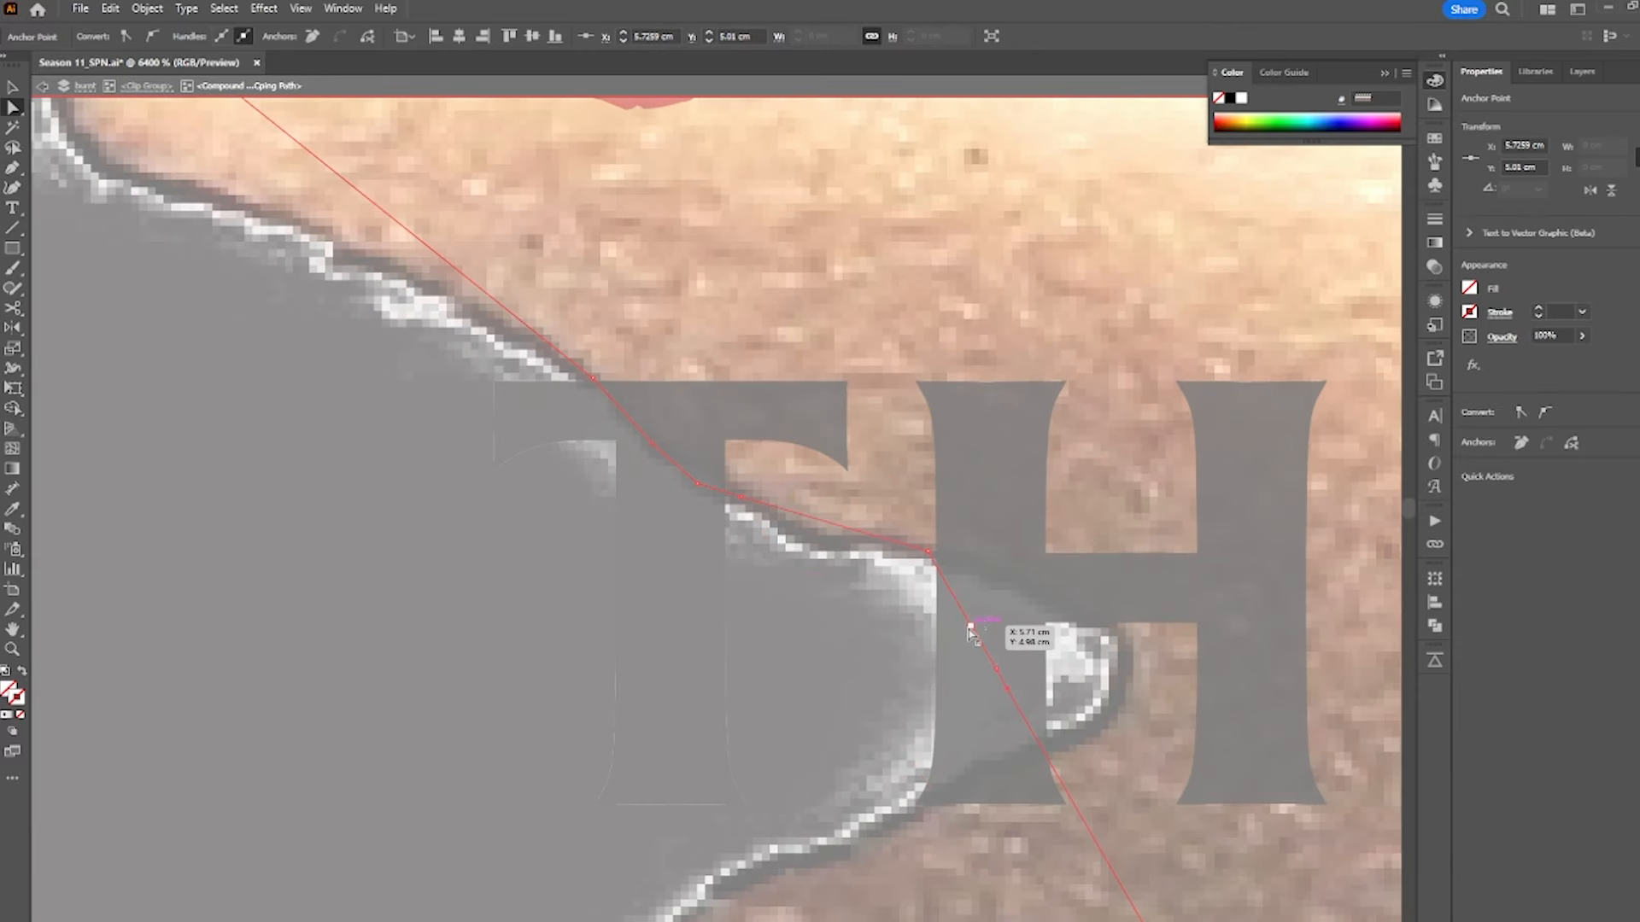
{"action": "left_click_drag", "start_coordinate": [971, 627], "coordinate": [1015, 579]}
{"action": "left_click_drag", "start_coordinate": [997, 668], "coordinate": [1110, 631]}
{"action": "left_click_drag", "start_coordinate": [1006, 690], "coordinate": [975, 777]}
{"action": "left_click", "coordinate": [1140, 711]}
{"action": "key", "text": "p"}
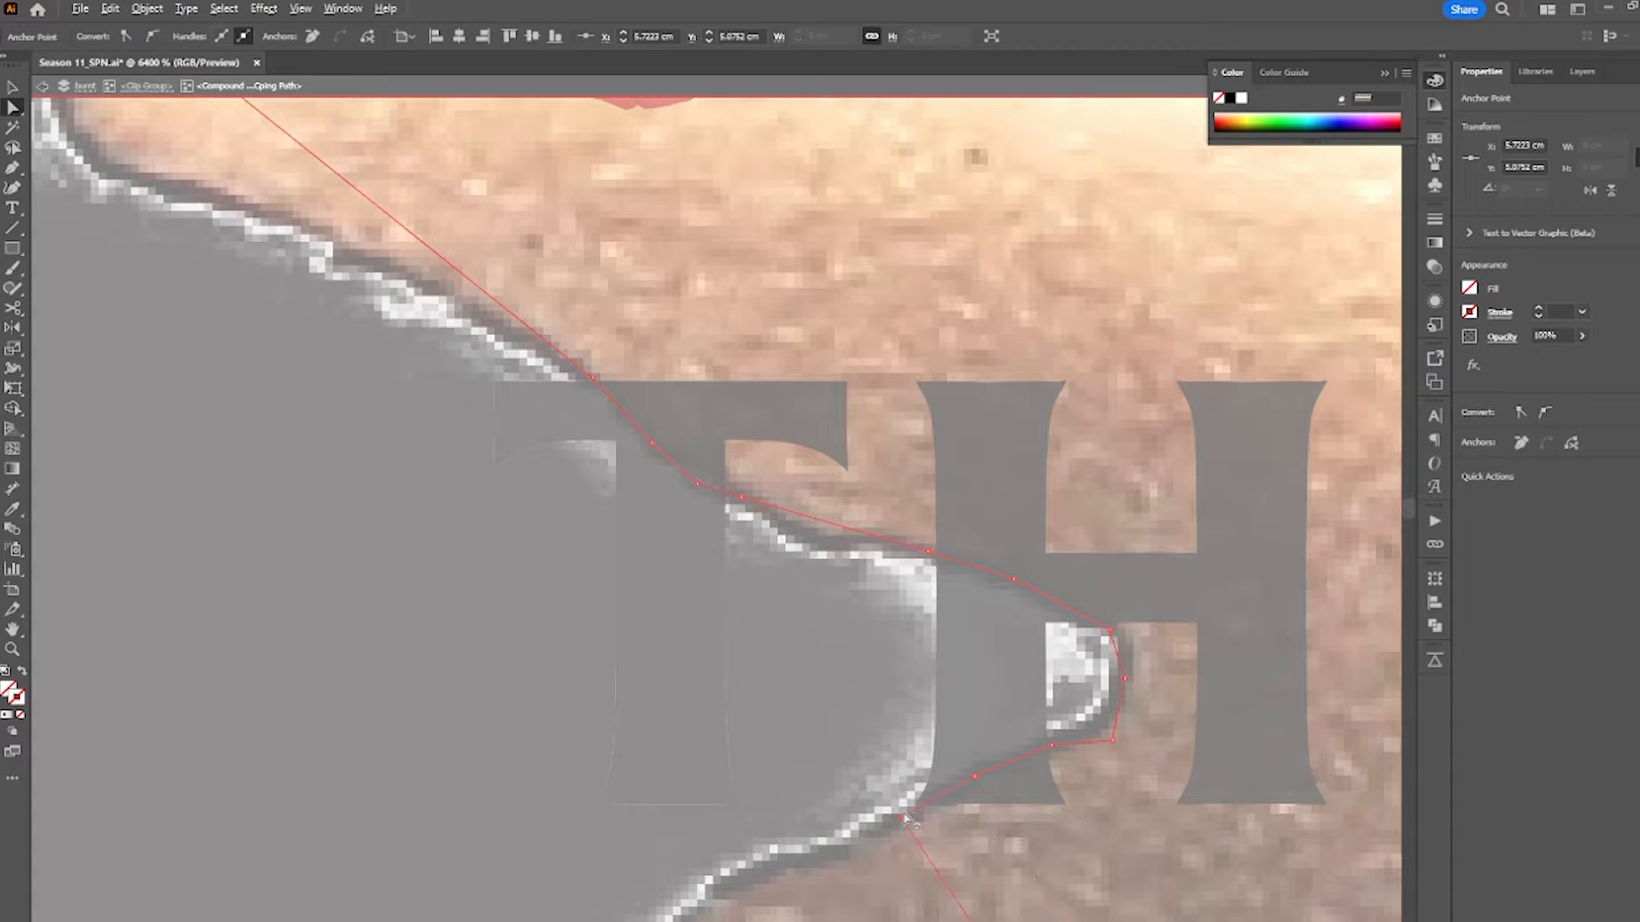
- Reshape the clipping path below the pointed tip, bringing its anchors in beside "THE DETAILS" and the hole's edge
{"action": "key", "text": "ctrl+minus"}
{"action": "left_click", "coordinate": [1153, 561]}
{"action": "left_click_drag", "start_coordinate": [1152, 561], "coordinate": [835, 593]}
{"action": "left_click", "coordinate": [1033, 592]}
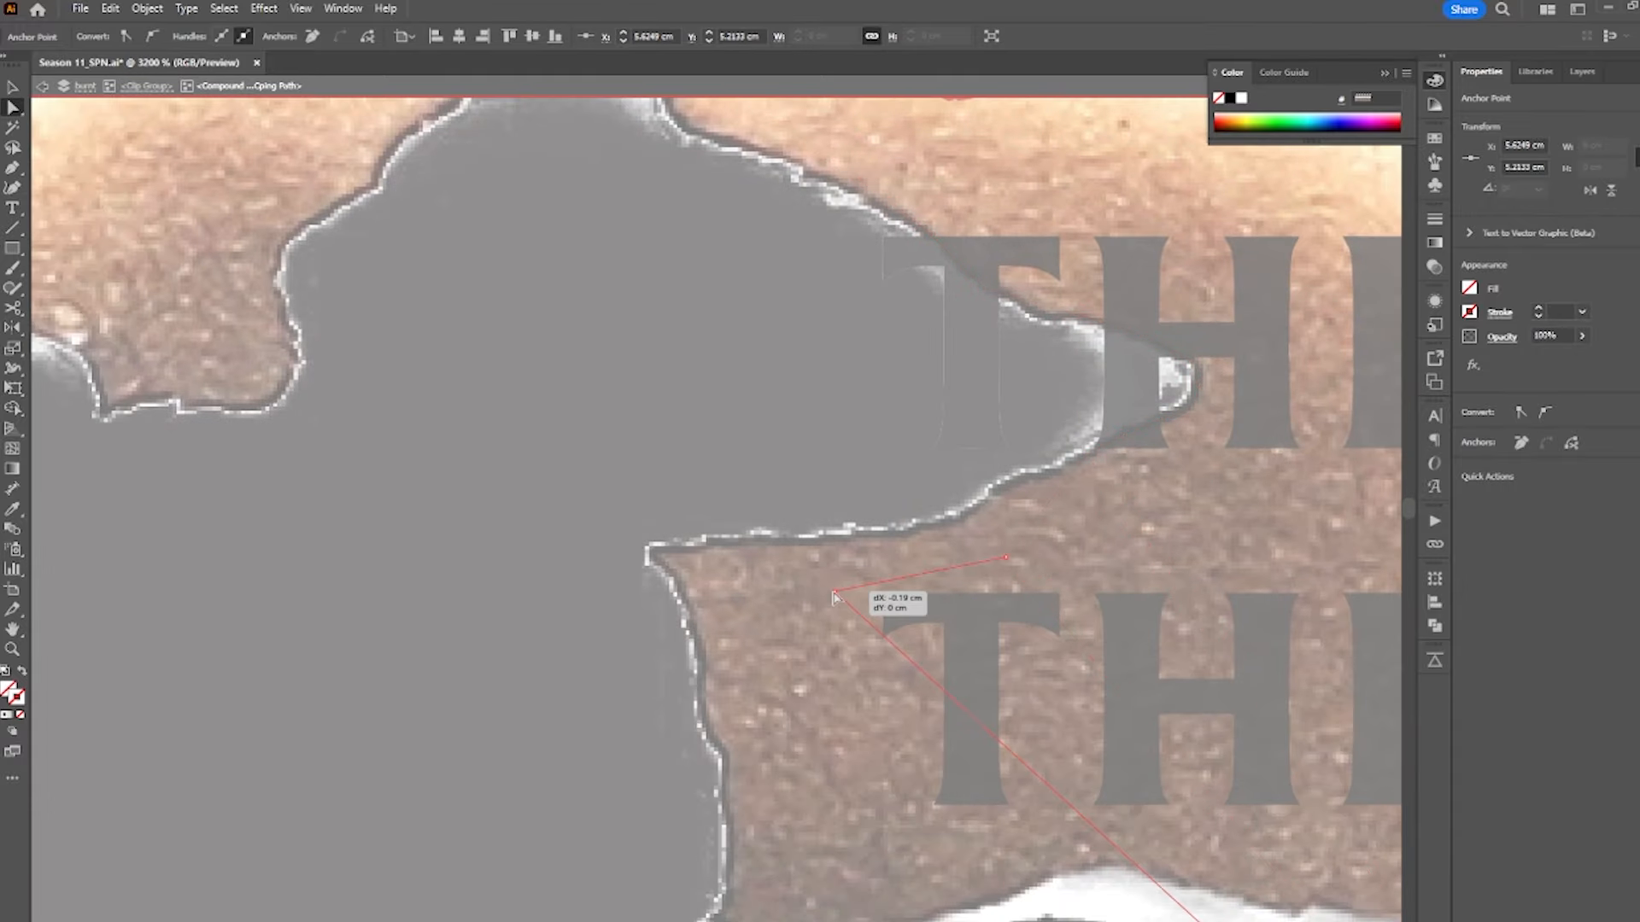
{"action": "left_click", "coordinate": [1000, 742]}
{"action": "left_click_drag", "start_coordinate": [1000, 741], "coordinate": [874, 852]}
{"action": "left_click_drag", "start_coordinate": [990, 905], "coordinate": [854, 468]}
{"action": "scroll", "coordinate": [854, 468], "scroll_direction": "down", "scroll_amount": 3}
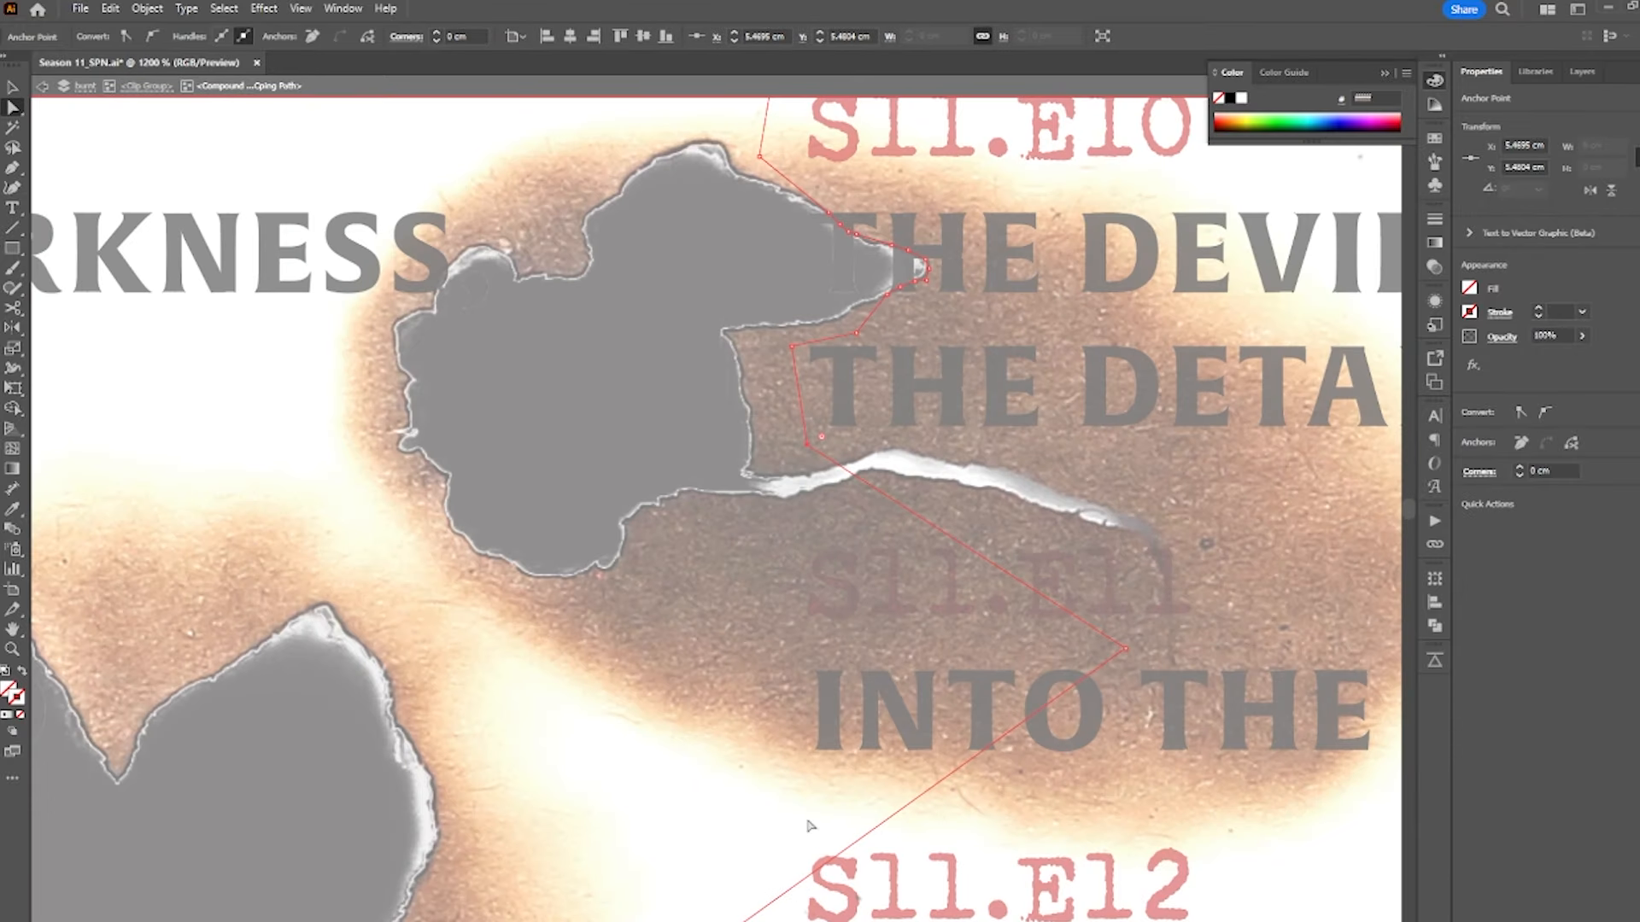
- Pull the clipping path's outer anchor near "INTO THE MYSTIC" inward to the area below the small burnt hole
{"action": "scroll", "coordinate": [1127, 656], "scroll_direction": "down", "scroll_amount": 2}
{"action": "left_click_drag", "start_coordinate": [1127, 657], "coordinate": [837, 680]}
{"action": "key", "text": "ctrl+z"}
{"action": "left_click_drag", "start_coordinate": [1127, 655], "coordinate": [831, 662]}
- Add clipping-path anchors above the small burnt hole and pull the path toward the end of "THE DARKNESS"
{"action": "key", "text": "p"}
{"action": "left_click", "coordinate": [948, 394]}
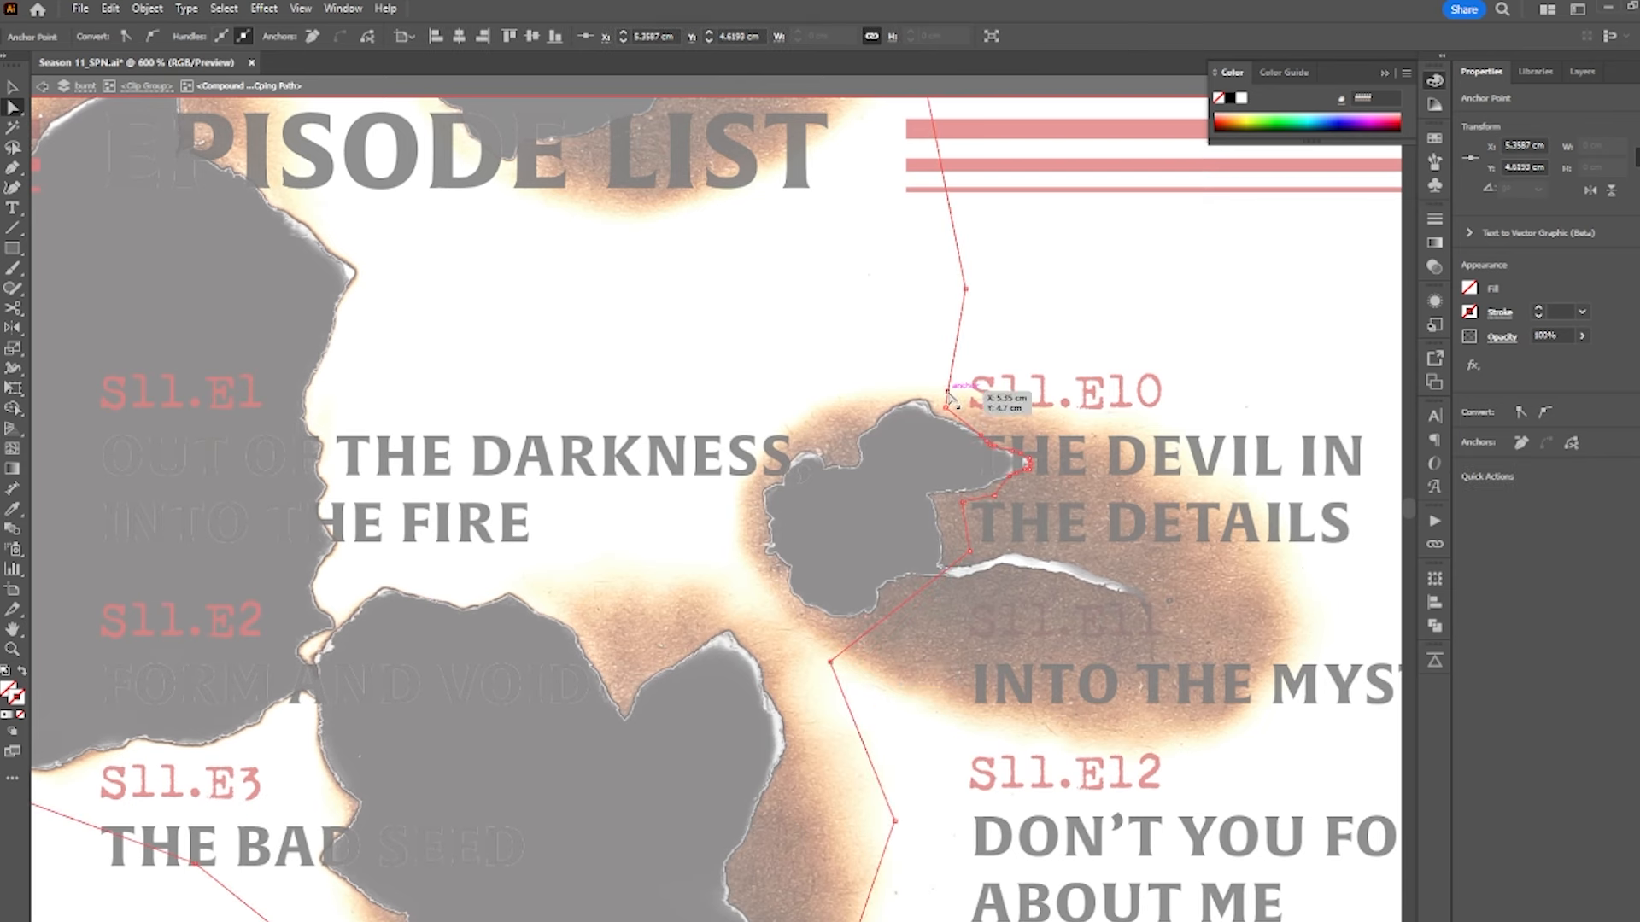
{"action": "key", "text": "a"}
{"action": "left_click_drag", "start_coordinate": [948, 393], "coordinate": [801, 426]}
{"action": "key", "text": "p"}
{"action": "left_click", "coordinate": [925, 365]}
{"action": "key", "text": "a"}
{"action": "left_click_drag", "start_coordinate": [965, 290], "coordinate": [783, 313]}
- Notch the clipping path inward between the EPISODE LIST heading and "OUT OF THE DARKNESS" as far as the large burnt hole
{"action": "left_click_drag", "start_coordinate": [878, 235], "coordinate": [834, 501]}
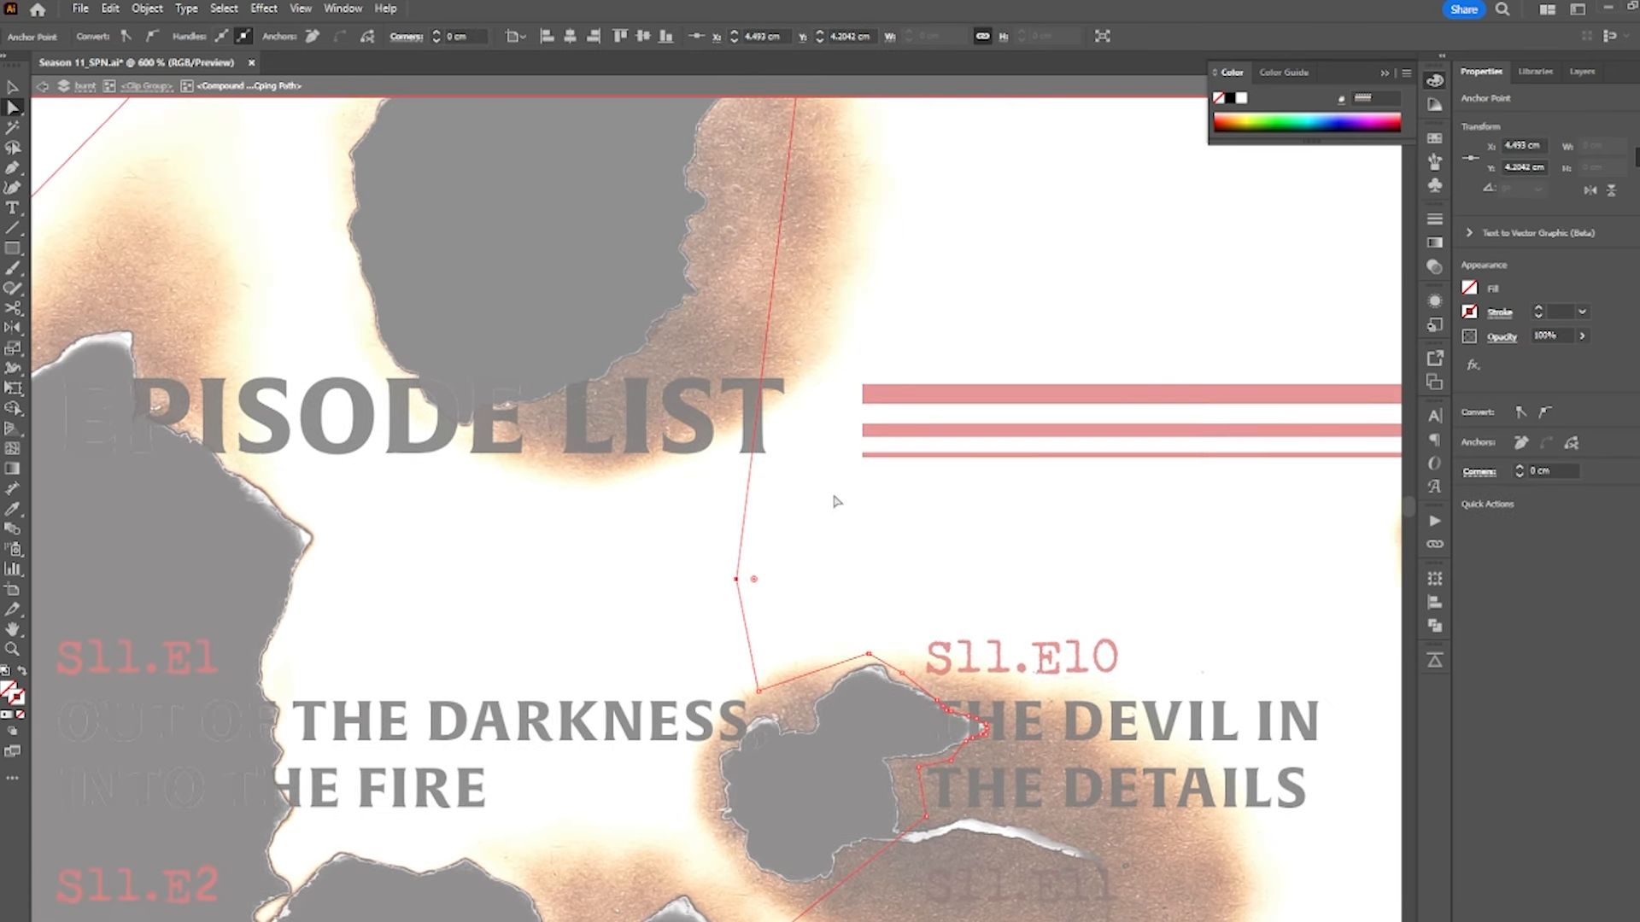
{"action": "left_click_drag", "start_coordinate": [740, 579], "coordinate": [310, 557]}
{"action": "key", "text": "p"}
{"action": "left_click", "coordinate": [796, 498]}
{"action": "key", "text": "a"}
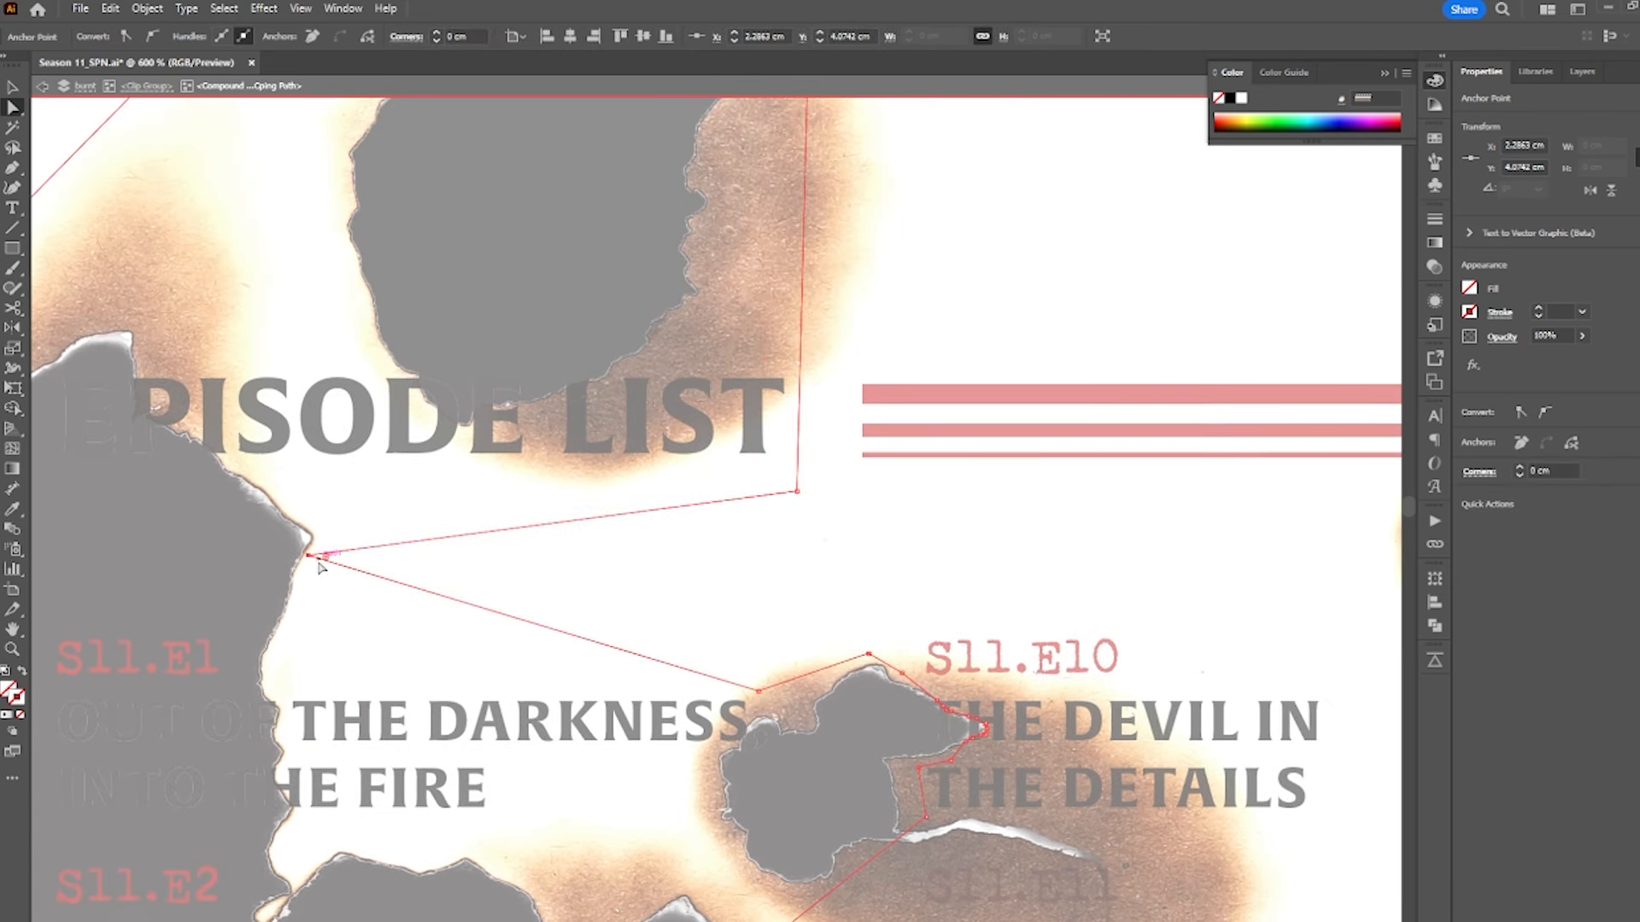
{"action": "key", "text": "p"}
{"action": "left_click", "coordinate": [703, 673]}
{"action": "key", "text": "a"}
{"action": "left_click_drag", "start_coordinate": [703, 674], "coordinate": [271, 677]}
- Add and adjust closely spaced clipping-path anchors around the small burnt hole's upper-left edge near "DARKNESS"
{"action": "key", "text": "p"}
{"action": "scroll", "coordinate": [748, 691], "scroll_direction": "up", "scroll_amount": 3}
{"action": "left_click", "coordinate": [750, 685]}
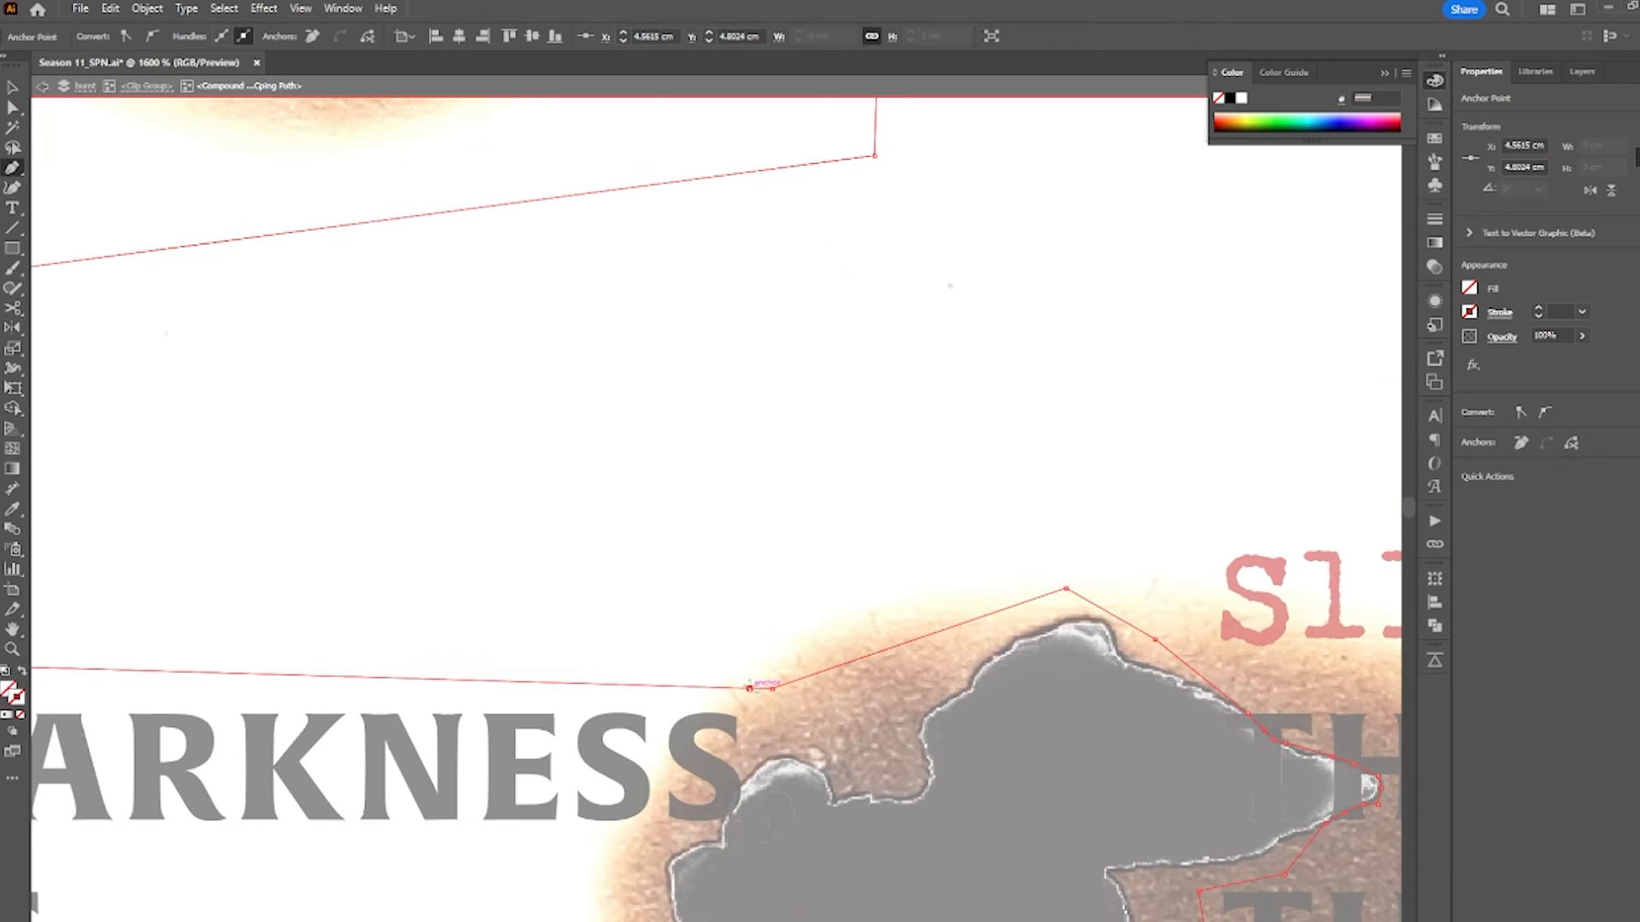
{"action": "key", "text": "a"}
{"action": "left_click_drag", "start_coordinate": [750, 685], "coordinate": [747, 777]}
{"action": "key", "text": "p"}
{"action": "left_click", "coordinate": [838, 504]}
{"action": "key", "text": "a"}
{"action": "left_click_drag", "start_coordinate": [838, 504], "coordinate": [797, 674]}
{"action": "key", "text": "p"}
{"action": "left_click", "coordinate": [812, 528]}
{"action": "key", "text": "a"}
{"action": "key", "text": "p"}
{"action": "left_click", "coordinate": [770, 579]}
{"action": "key", "text": "a"}
{"action": "key", "text": "p"}
{"action": "left_click", "coordinate": [760, 613]}
{"action": "key", "text": "a"}
{"action": "scroll", "coordinate": [620, 670], "scroll_direction": "down", "scroll_amount": 3}
{"action": "key", "text": "p"}
{"action": "left_click", "coordinate": [589, 657]}
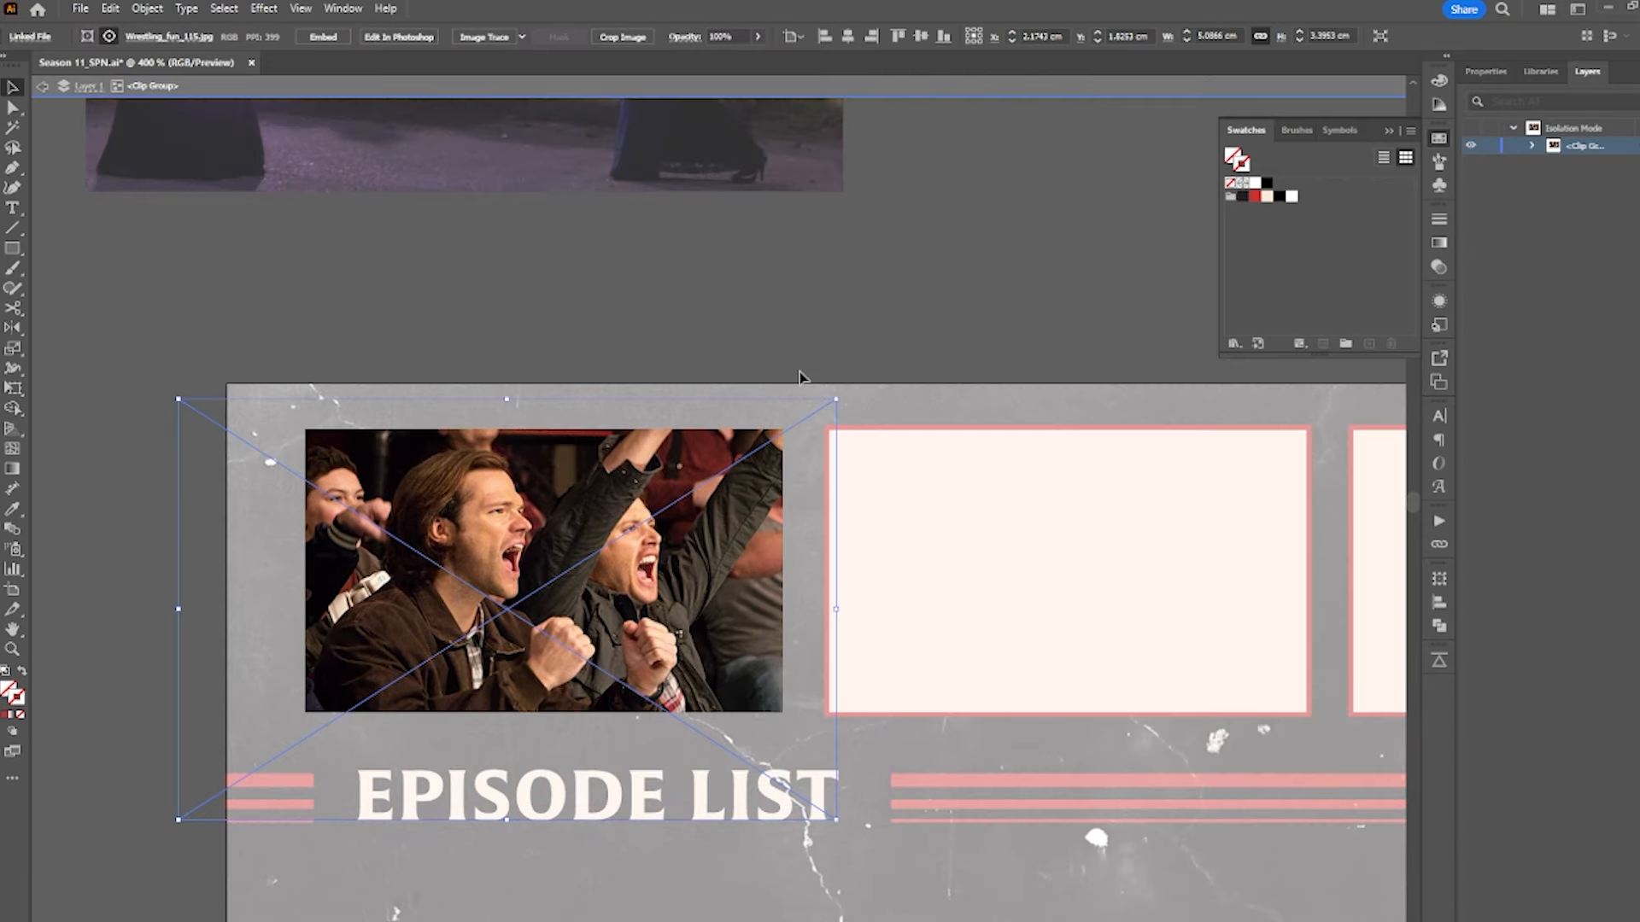
- Deselect the wrestling still inside the first picture frame above the episode list
{"action": "left_click", "coordinate": [801, 377]}
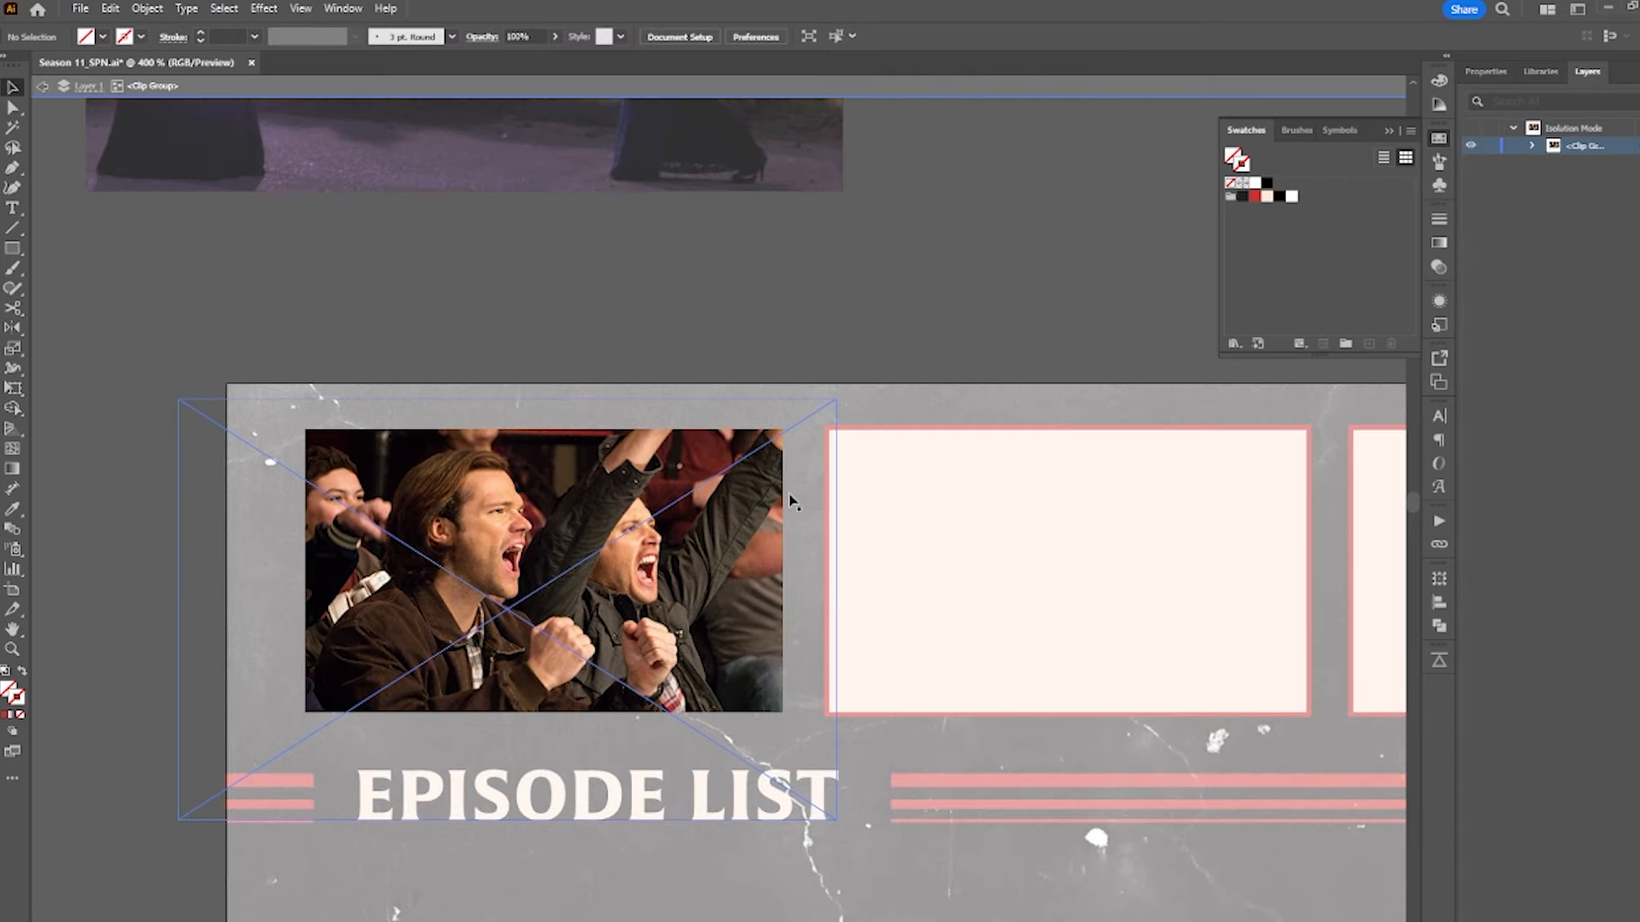
- Draw a rectangle about 3.69 × 2.28 cm around the clipped photo of the cheering men and give it a red stroke
{"action": "key", "text": "m"}
{"action": "left_click_drag", "start_coordinate": [783, 712], "coordinate": [305, 430]}
{"action": "key", "text": "v"}
{"action": "scroll", "coordinate": [540, 428], "scroll_direction": "up", "scroll_amount": 4}
{"action": "scroll", "coordinate": [558, 431], "scroll_direction": "down", "scroll_amount": 3}
{"action": "left_click", "coordinate": [1485, 72]}
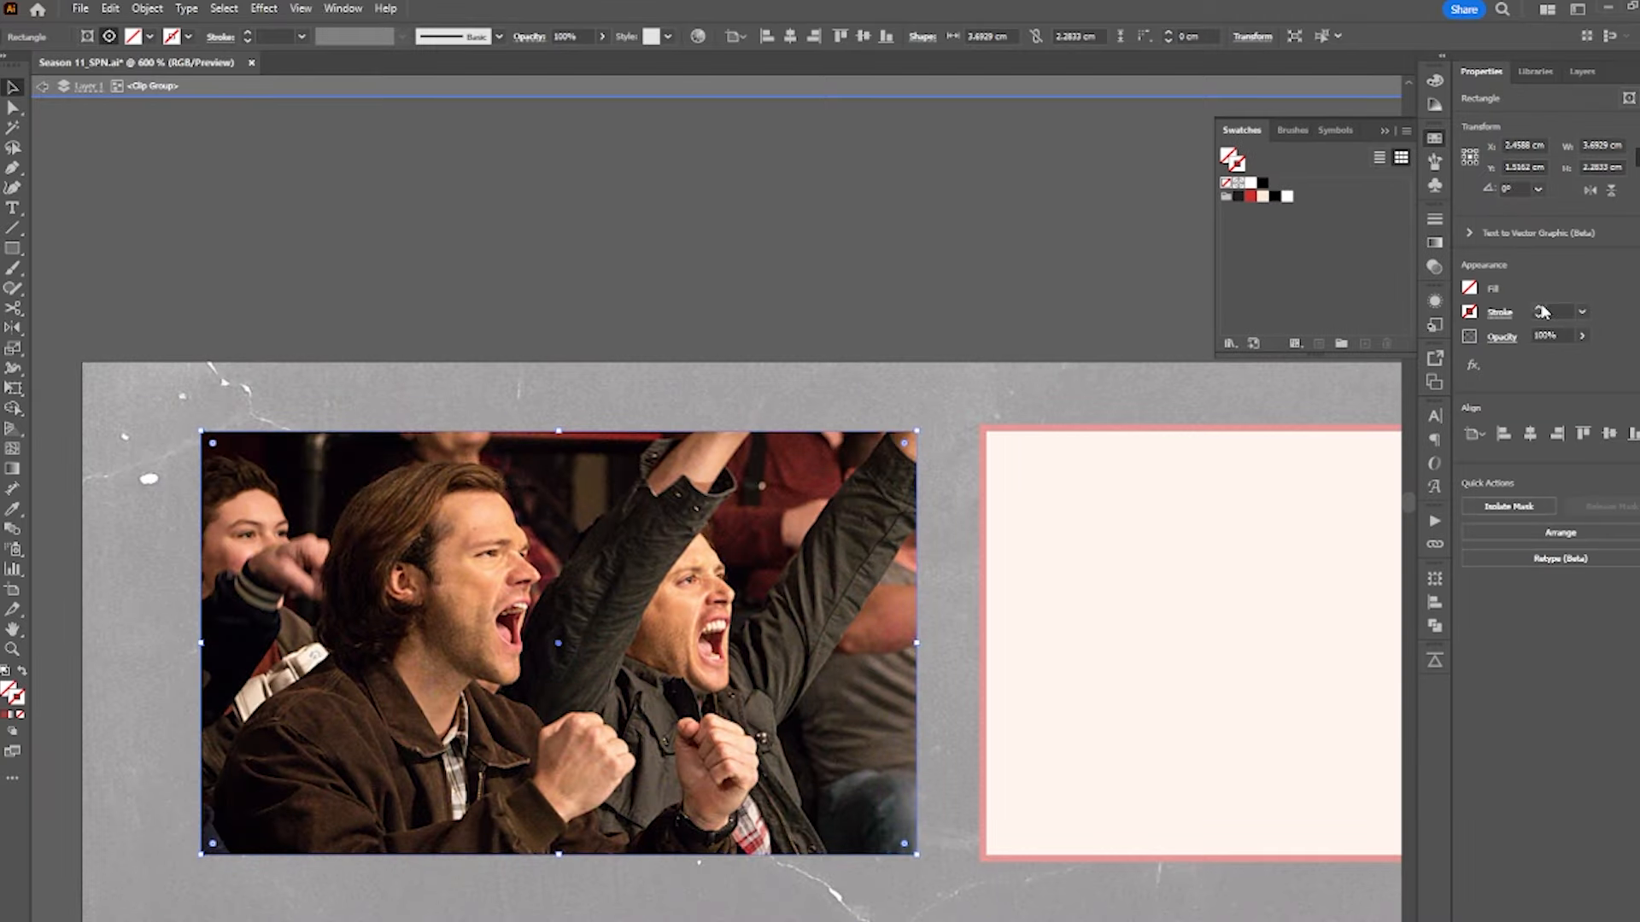
{"action": "left_click", "coordinate": [1538, 309]}
{"action": "left_click", "coordinate": [1500, 312]}
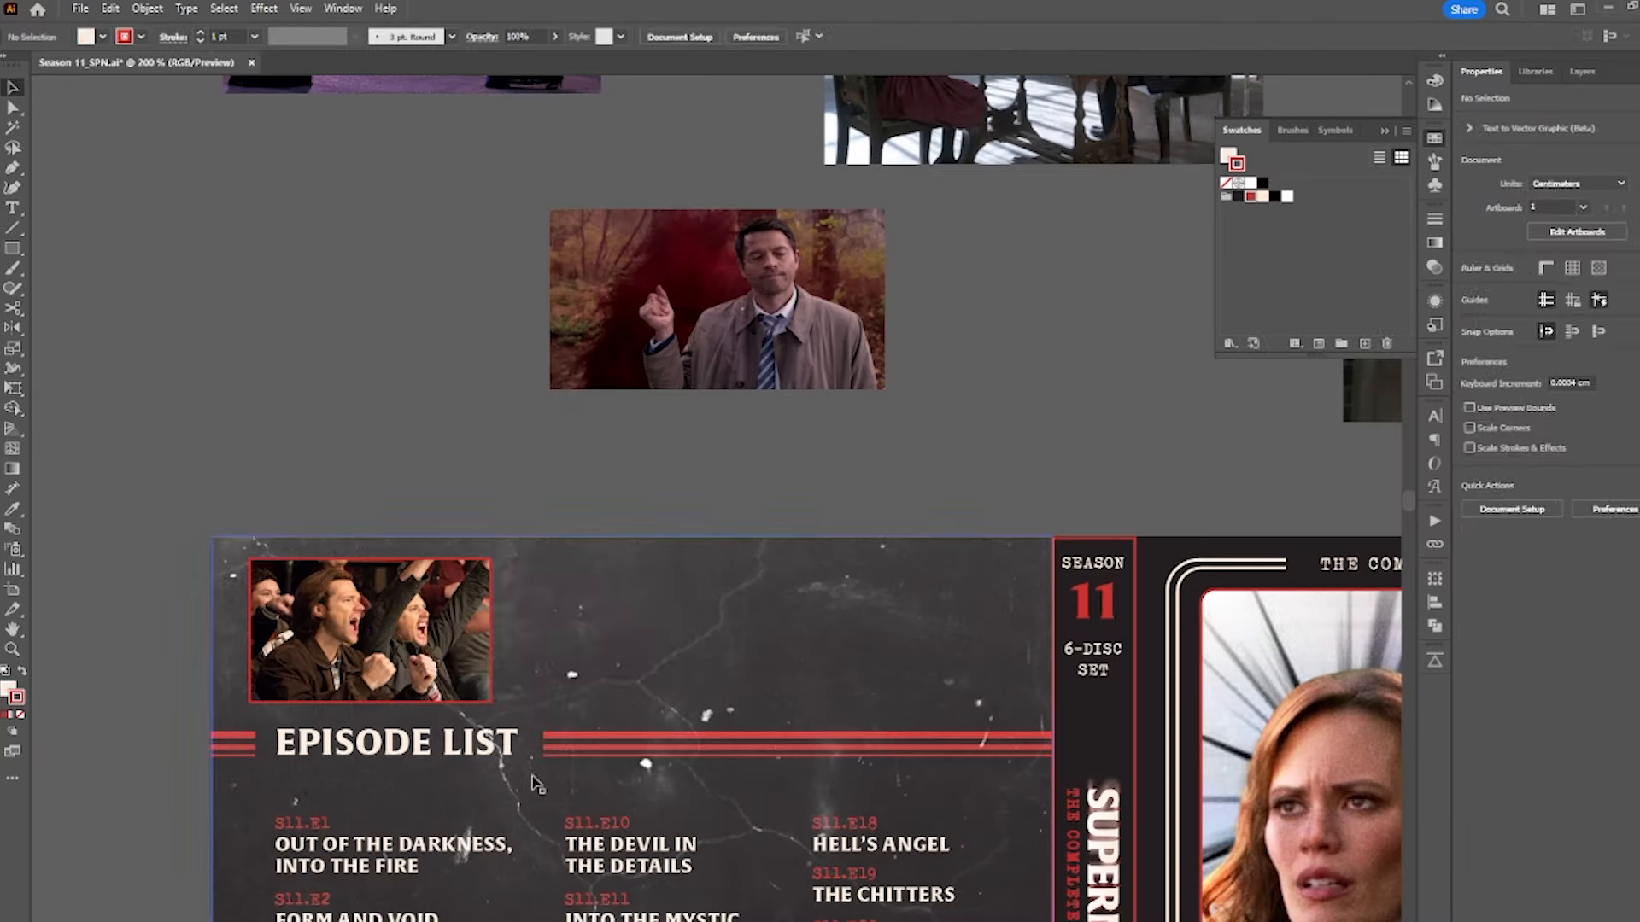
- Duplicate the framed photo into the second slot above the episode list and copy the photo of the pair at the table
{"action": "left_click_drag", "start_coordinate": [405, 658], "coordinate": [667, 658]}
{"action": "left_click_drag", "start_coordinate": [743, 385], "coordinate": [739, 424]}
{"action": "left_click", "coordinate": [1001, 228]}
{"action": "scroll", "coordinate": [594, 669], "scroll_direction": "up", "scroll_amount": 2}
{"action": "left_click_drag", "start_coordinate": [594, 669], "coordinate": [685, 577]}
- Replace the cheering men inside the second frame's clip group with the copied table photo and position it over the frame
{"action": "left_click", "coordinate": [619, 627]}
{"action": "double_click", "coordinate": [619, 627]}
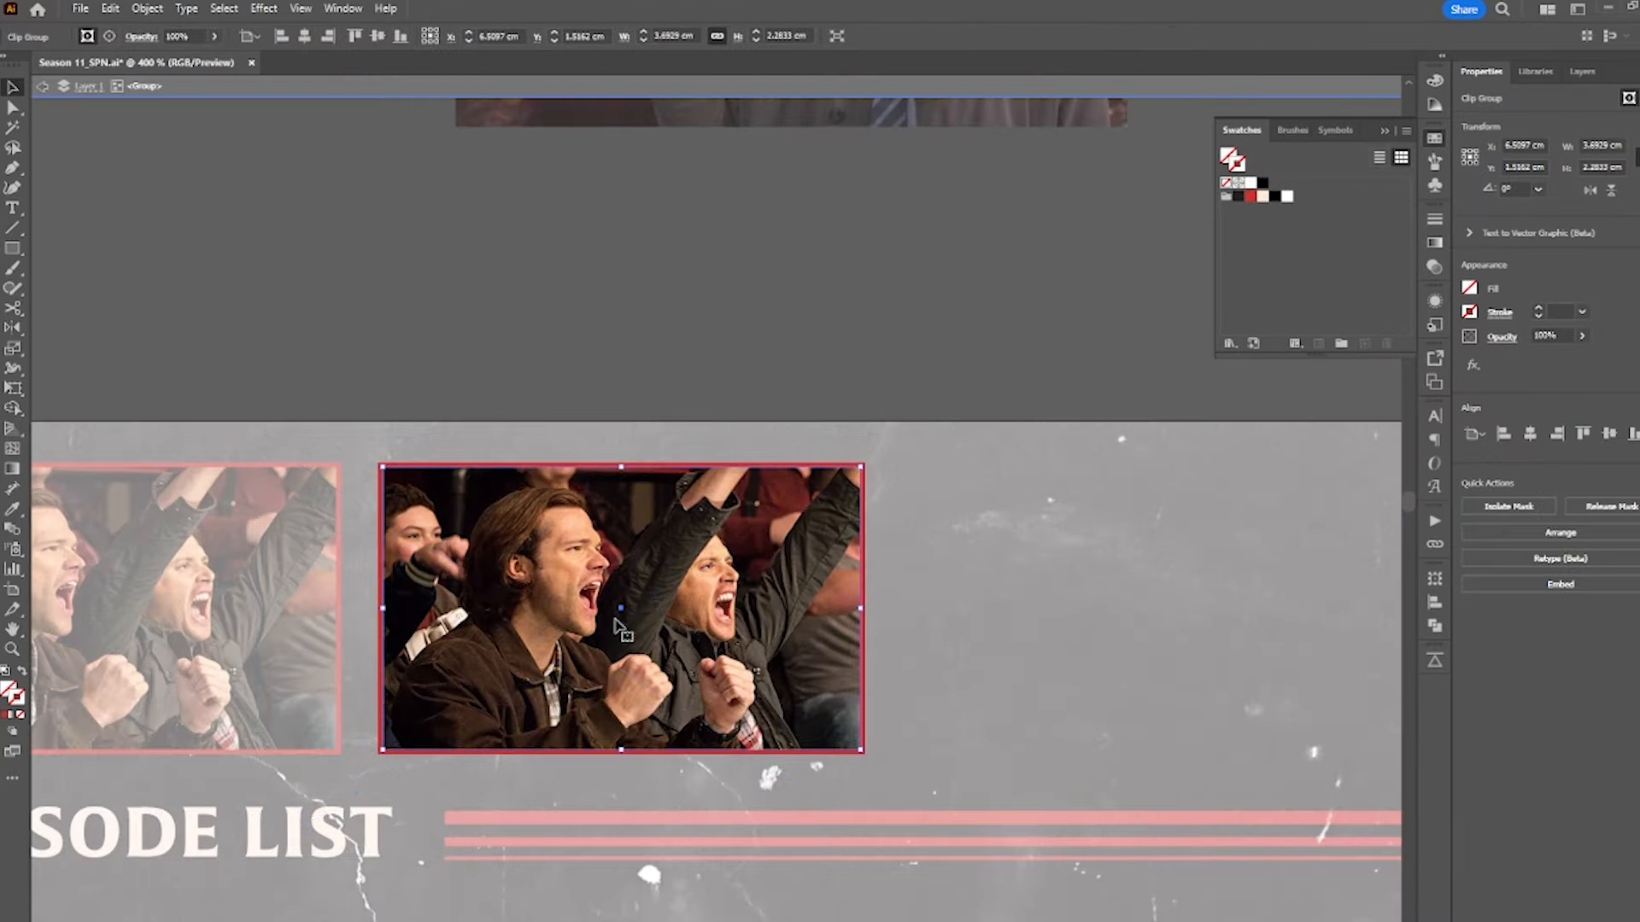
{"action": "double_click", "coordinate": [626, 616]}
{"action": "left_click", "coordinate": [645, 617]}
{"action": "key", "text": "Delete"}
{"action": "key", "text": "ctrl+v"}
{"action": "left_click_drag", "start_coordinate": [717, 235], "coordinate": [721, 381]}
{"action": "left_click_drag", "start_coordinate": [735, 555], "coordinate": [667, 601]}
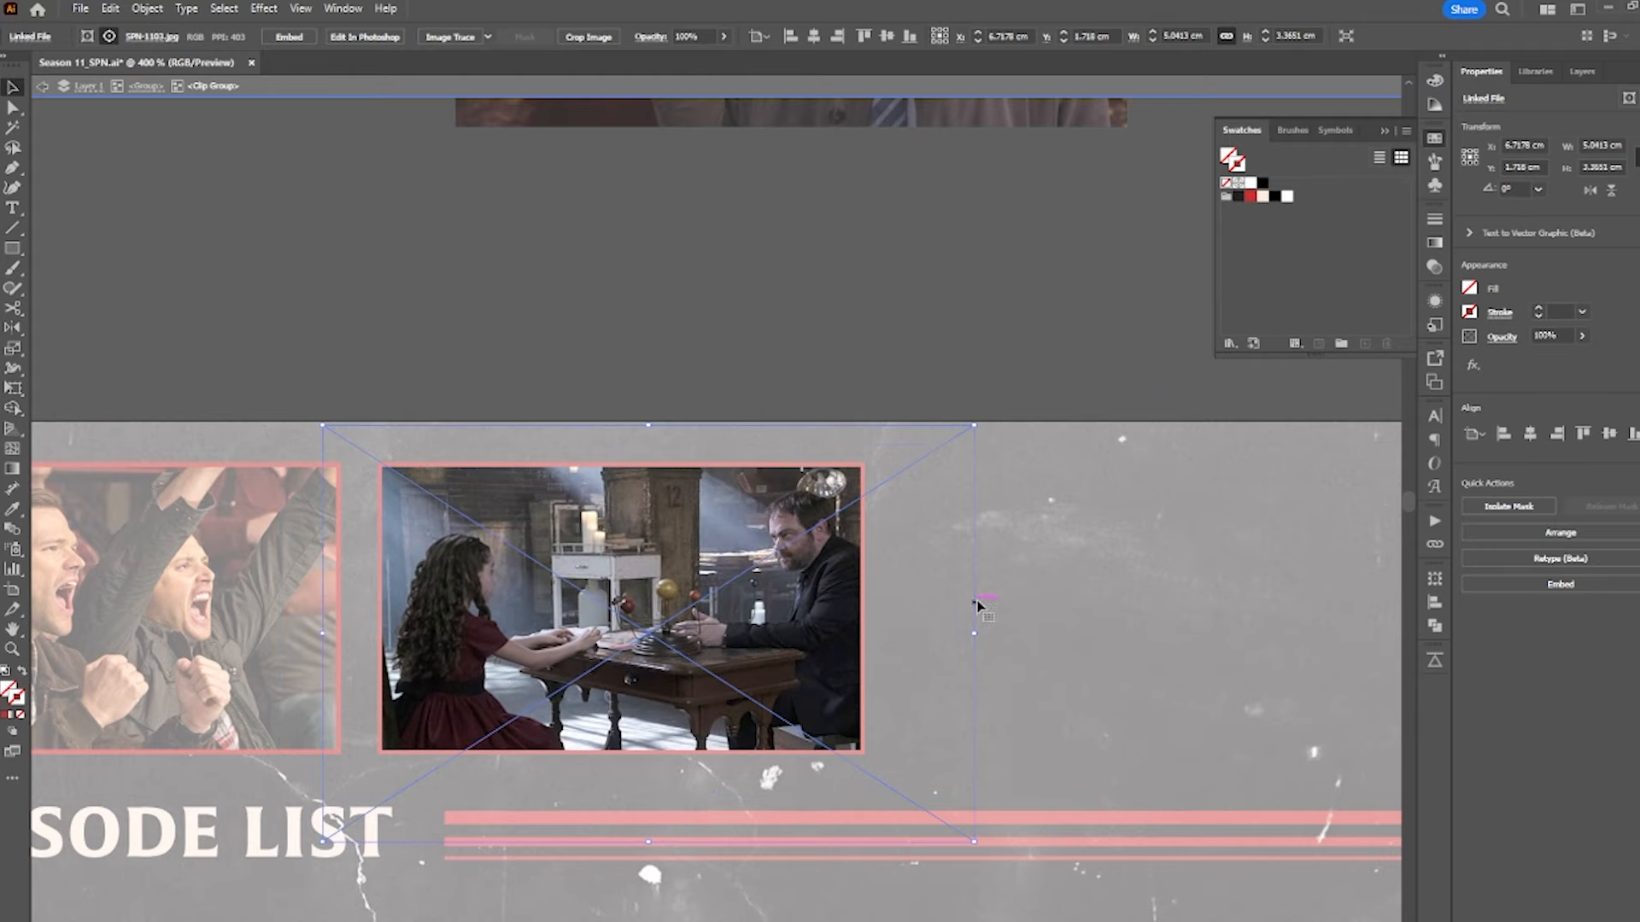
- Scale down and shift the table photo so both people fit inside the second frame
{"action": "left_click_drag", "start_coordinate": [974, 634], "coordinate": [933, 636]}
{"action": "left_click_drag", "start_coordinate": [688, 626], "coordinate": [667, 623]}
{"action": "left_click_drag", "start_coordinate": [911, 631], "coordinate": [944, 631]}
{"action": "left_click_drag", "start_coordinate": [811, 622], "coordinate": [802, 620]}
{"action": "double_click", "coordinate": [797, 401]}
- Duplicate the framed table photo into the third slot and copy the photo of the man in the trench coat
{"action": "scroll", "coordinate": [797, 406], "scroll_direction": "down", "scroll_amount": 2}
{"action": "left_click_drag", "start_coordinate": [682, 534], "coordinate": [938, 533]}
{"action": "left_click_drag", "start_coordinate": [905, 263], "coordinate": [811, 351]}
{"action": "left_click", "coordinate": [809, 349]}
{"action": "scroll", "coordinate": [952, 624], "scroll_direction": "up", "scroll_amount": 2}
- Replace the photo in the third frame with Blow-Up-Angel.png, scaled to about 4.38 × 2.46 cm and shifted to fit the frame
{"action": "double_click", "coordinate": [947, 623]}
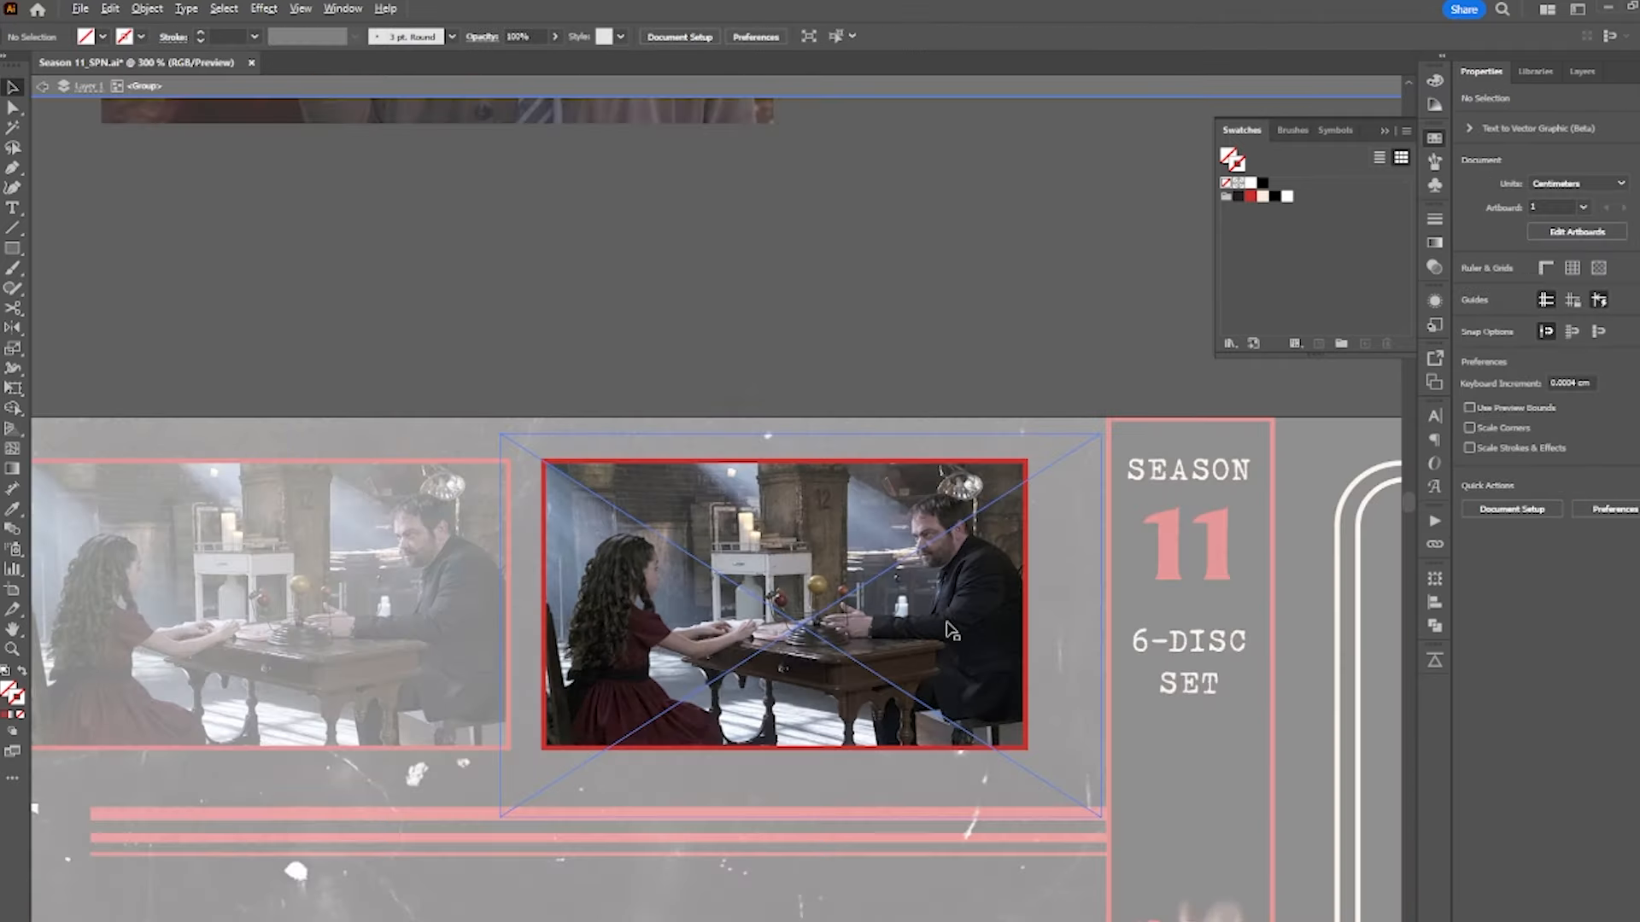
{"action": "scroll", "coordinate": [952, 631], "scroll_direction": "up", "scroll_amount": 2}
{"action": "key", "text": "ctrl+v"}
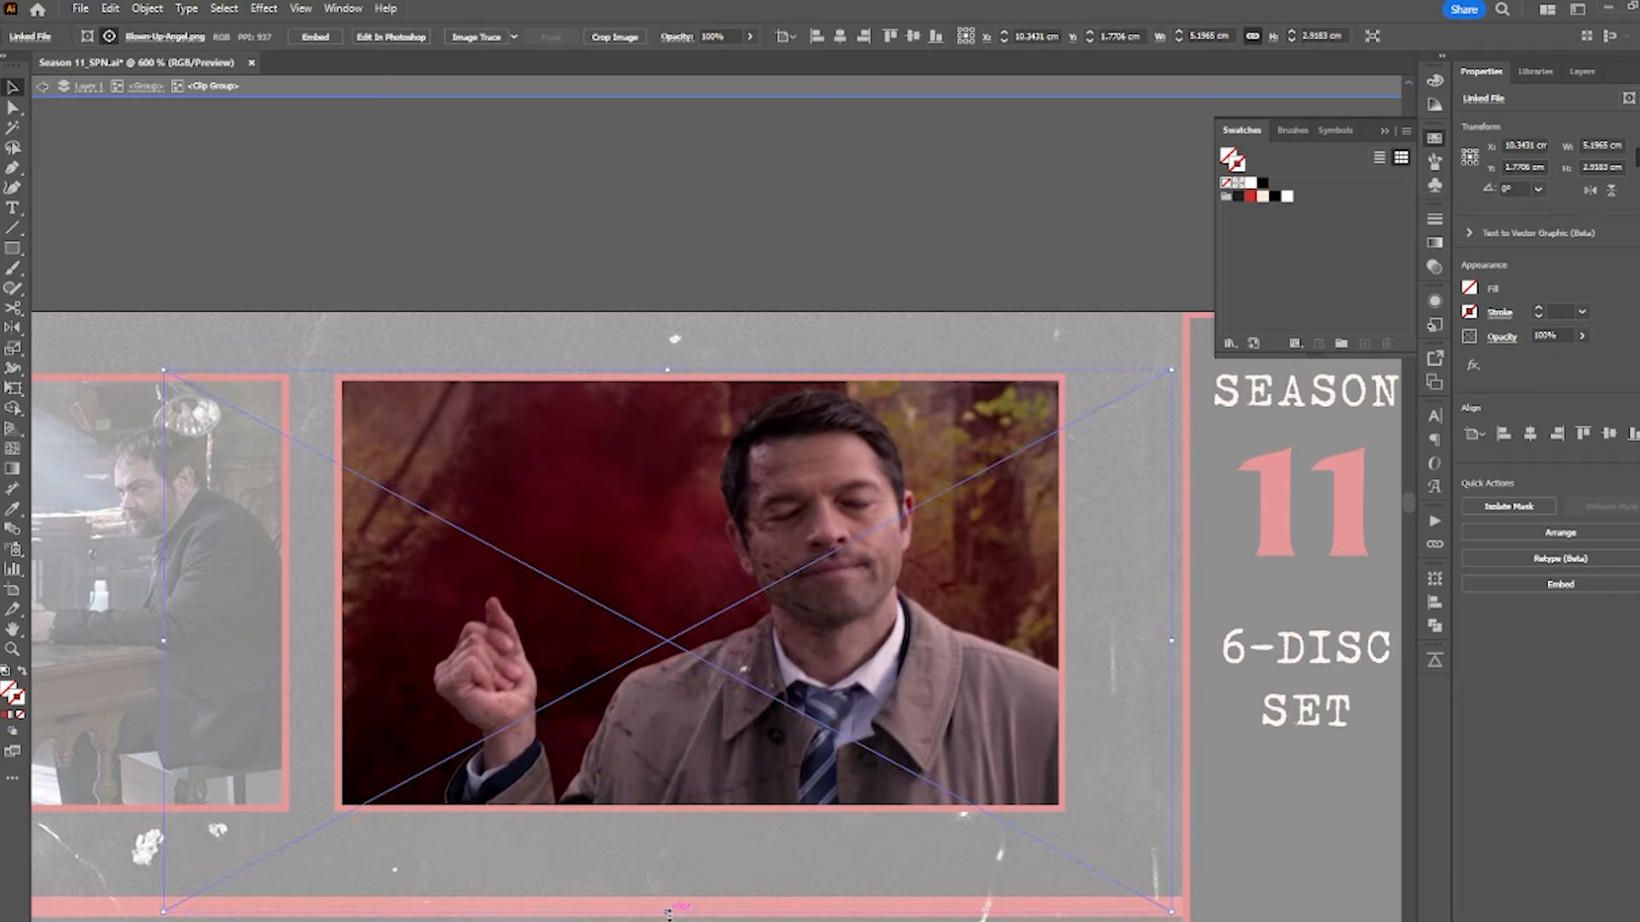
{"action": "left_click_drag", "start_coordinate": [669, 914], "coordinate": [671, 827]}
{"action": "mouse_move", "coordinate": [826, 726]}
{"action": "left_mouse_down"}
{"action": "mouse_move", "coordinate": [784, 738]}
{"action": "mouse_move", "coordinate": [800, 738]}
{"action": "left_mouse_up"}
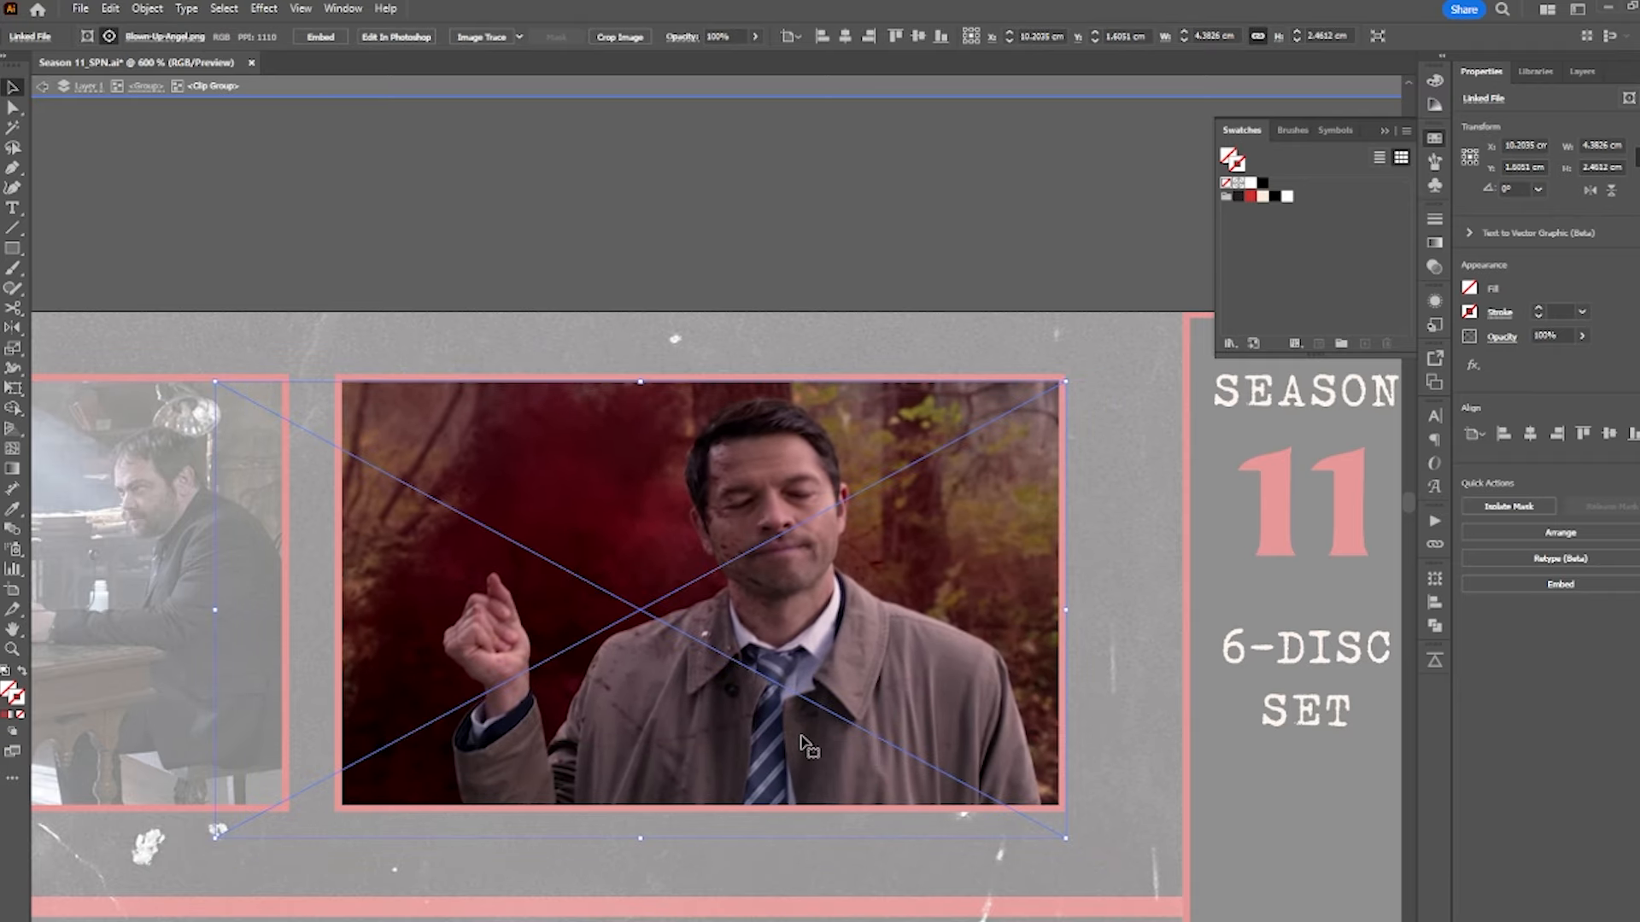
{"action": "double_click", "coordinate": [799, 356]}
{"action": "scroll", "coordinate": [799, 356], "scroll_direction": "down", "scroll_amount": 4}
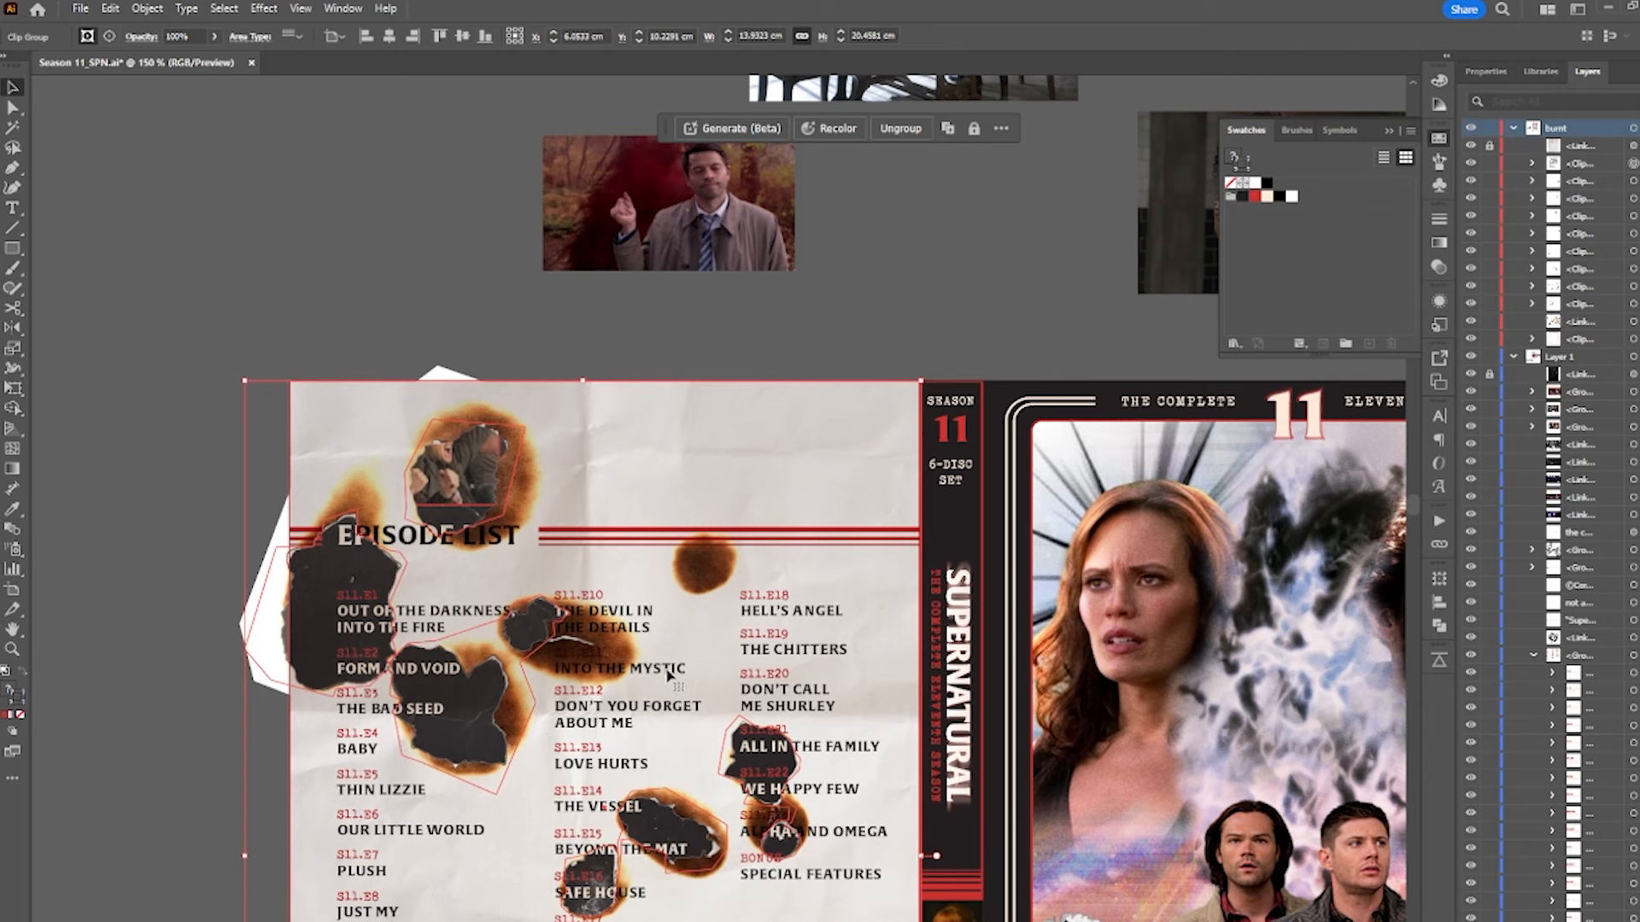
- Isolate the clip group of the burnt paper over the episode list and paste the copied artwork in front
{"action": "double_click", "coordinate": [669, 675]}
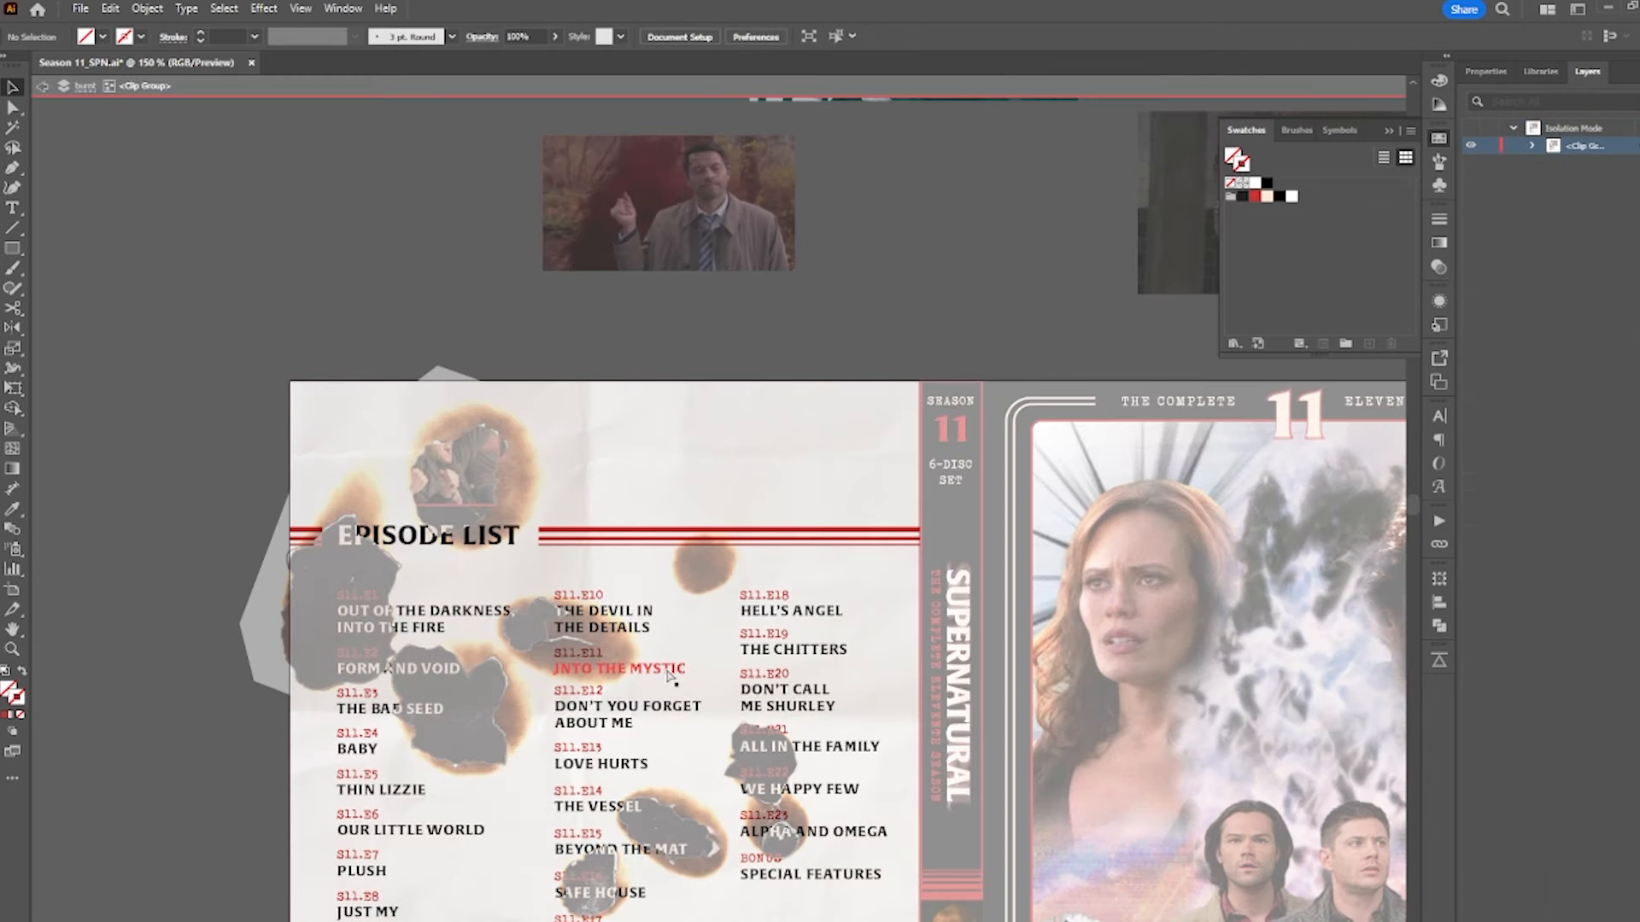
{"action": "key", "text": "ctrl+f"}
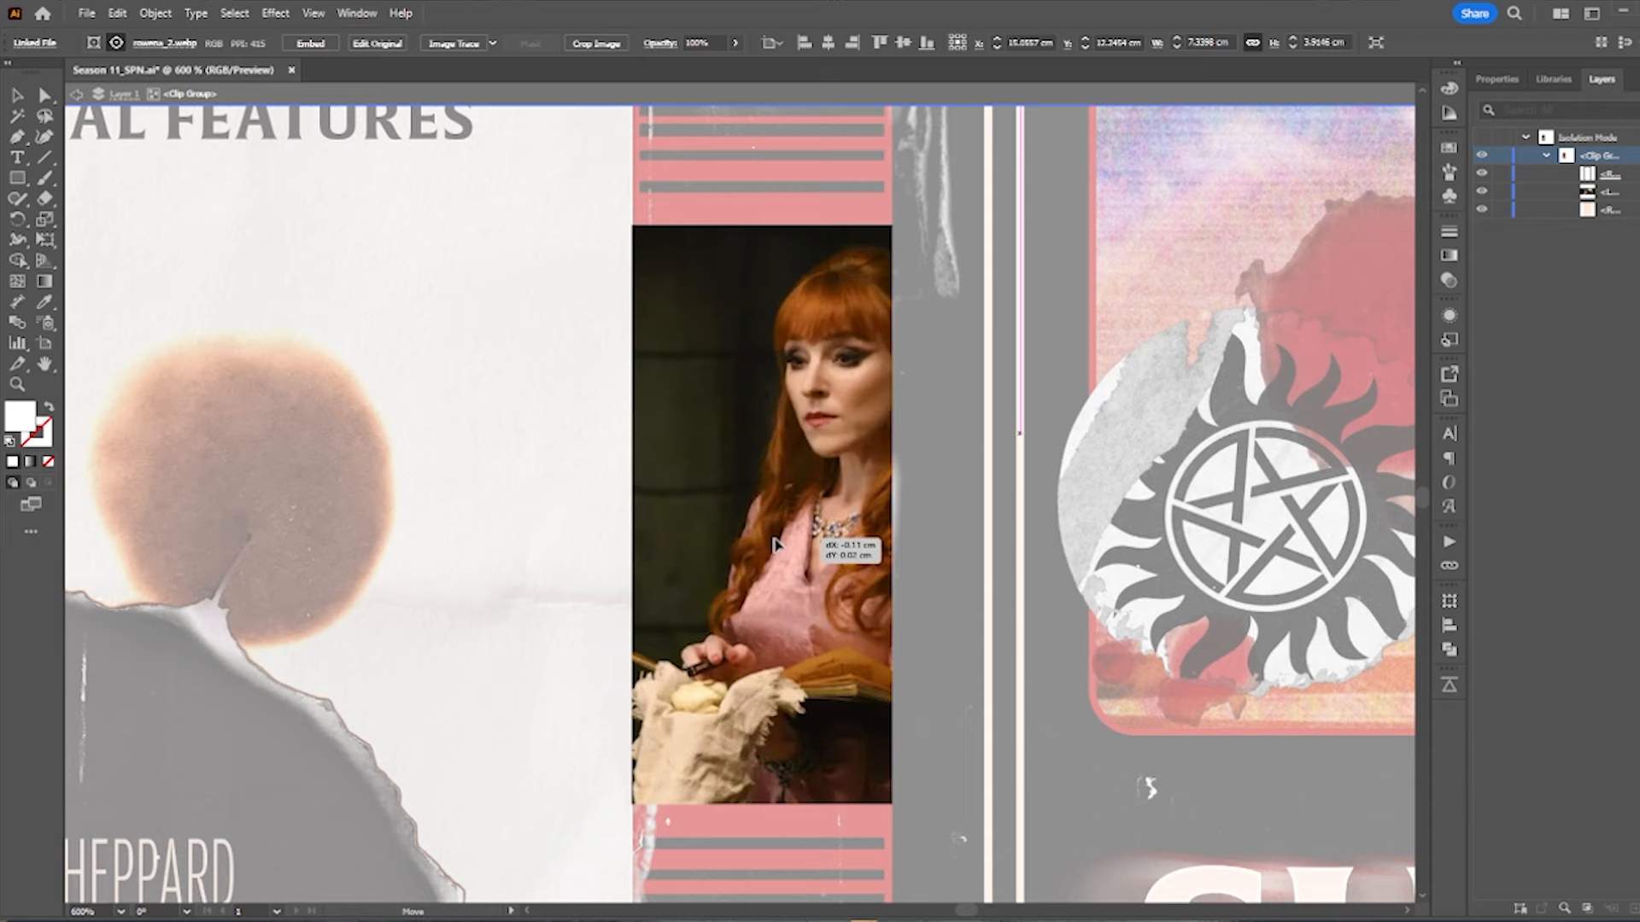
- Shift the photo in the spine's clip group to the left so the red-haired woman is centred in its frame
{"action": "left_click_drag", "start_coordinate": [790, 536], "coordinate": [728, 542]}
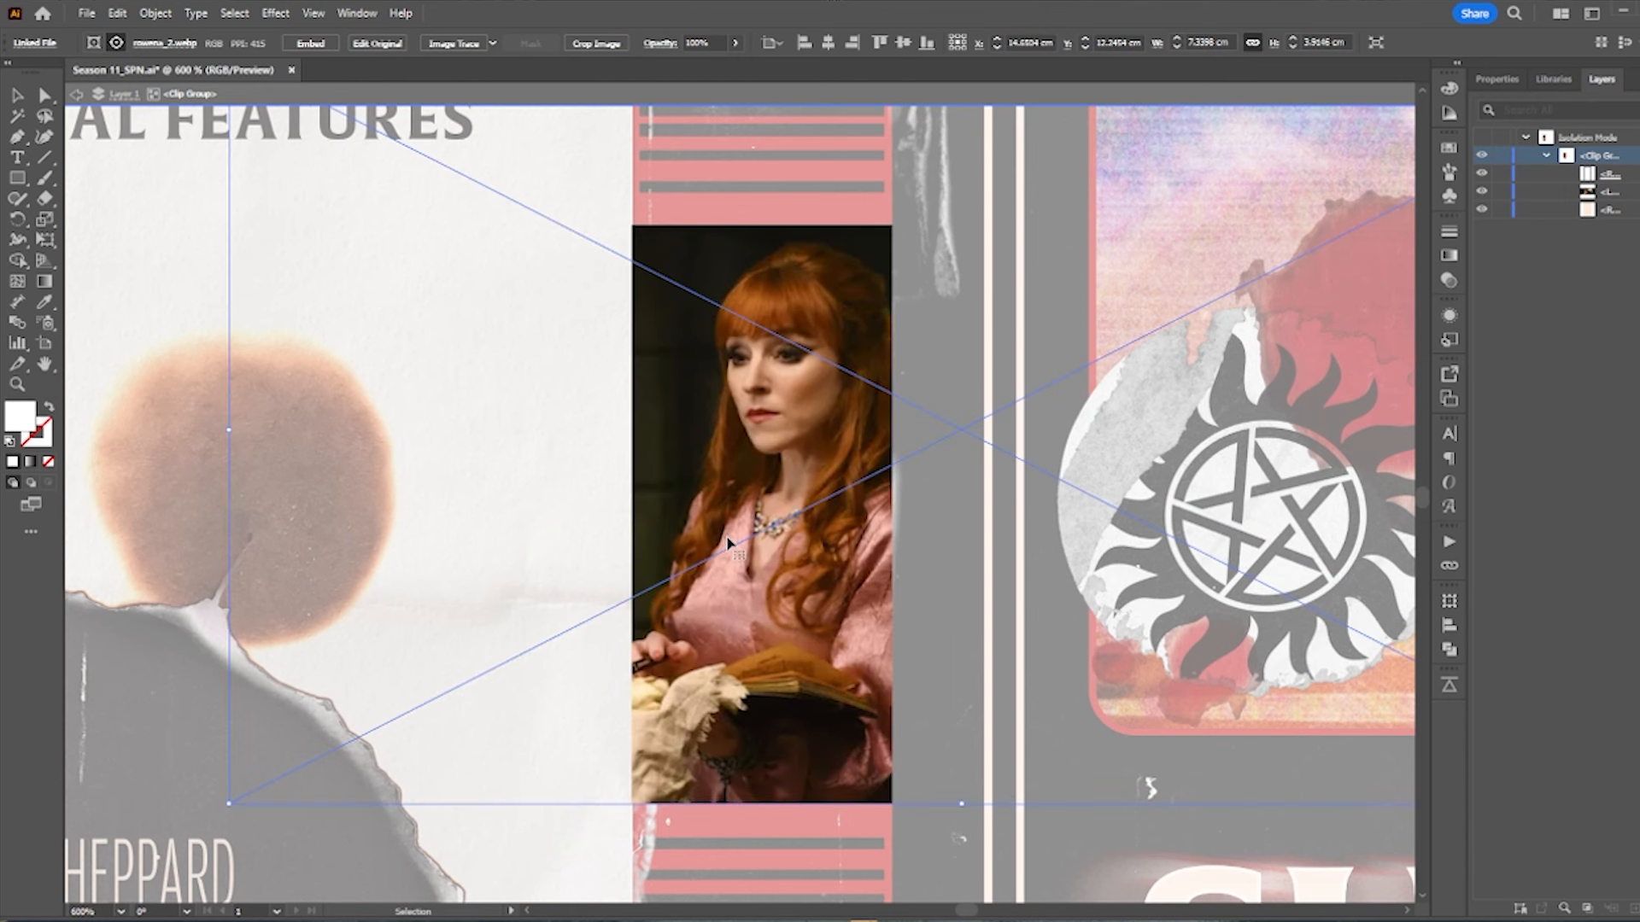
{"action": "left_click", "coordinate": [811, 858]}
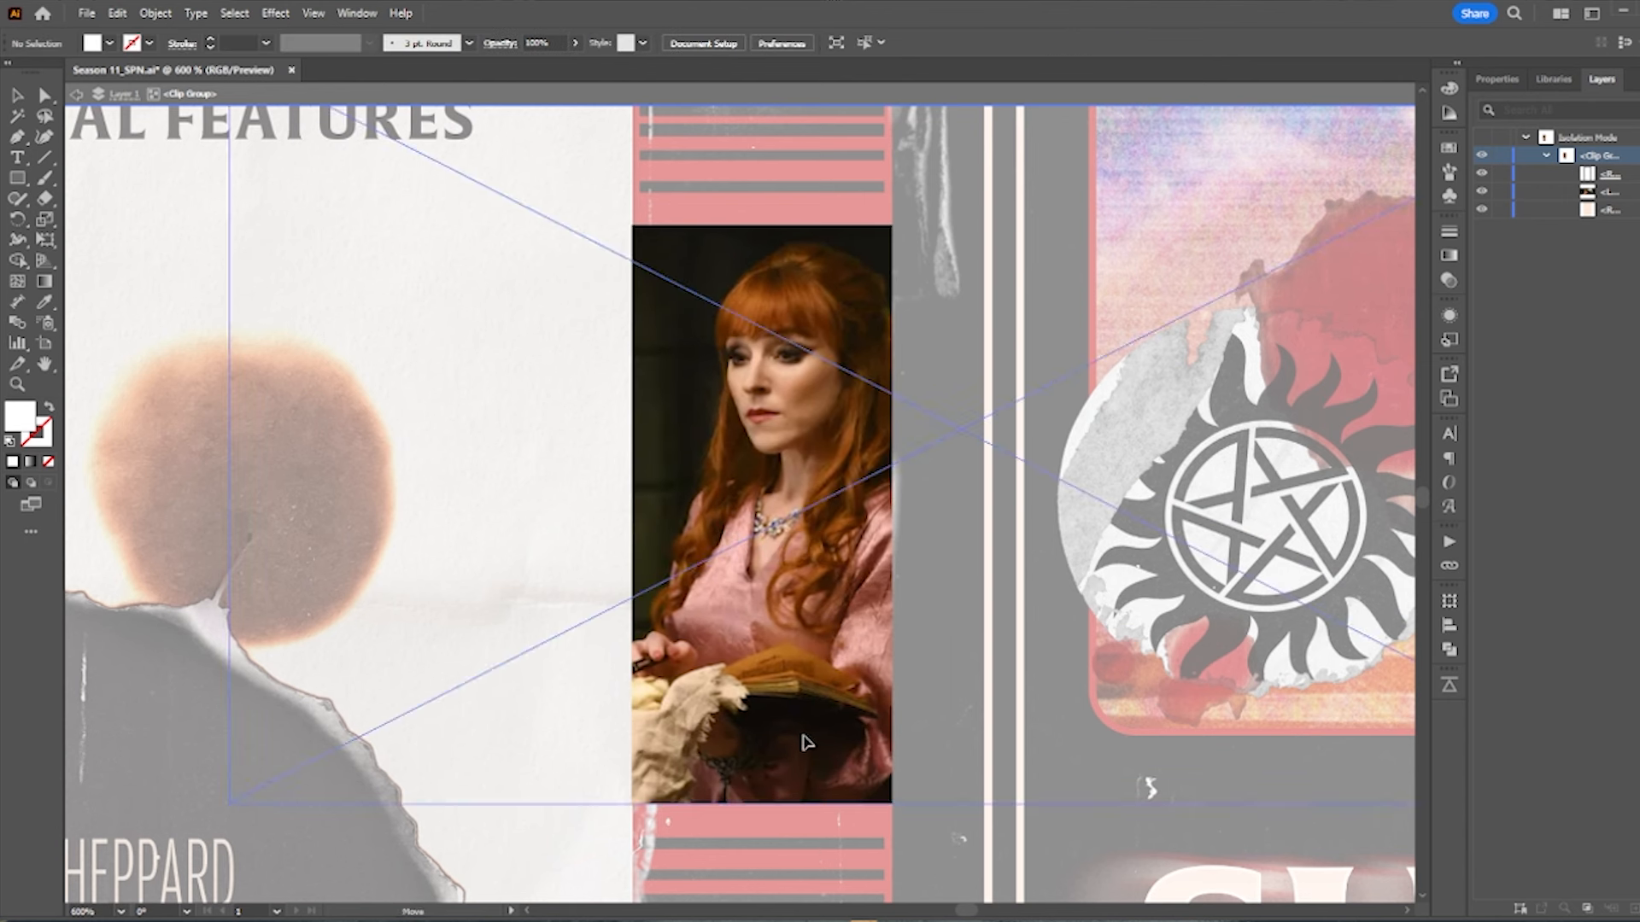
{"action": "left_click", "coordinate": [807, 751]}
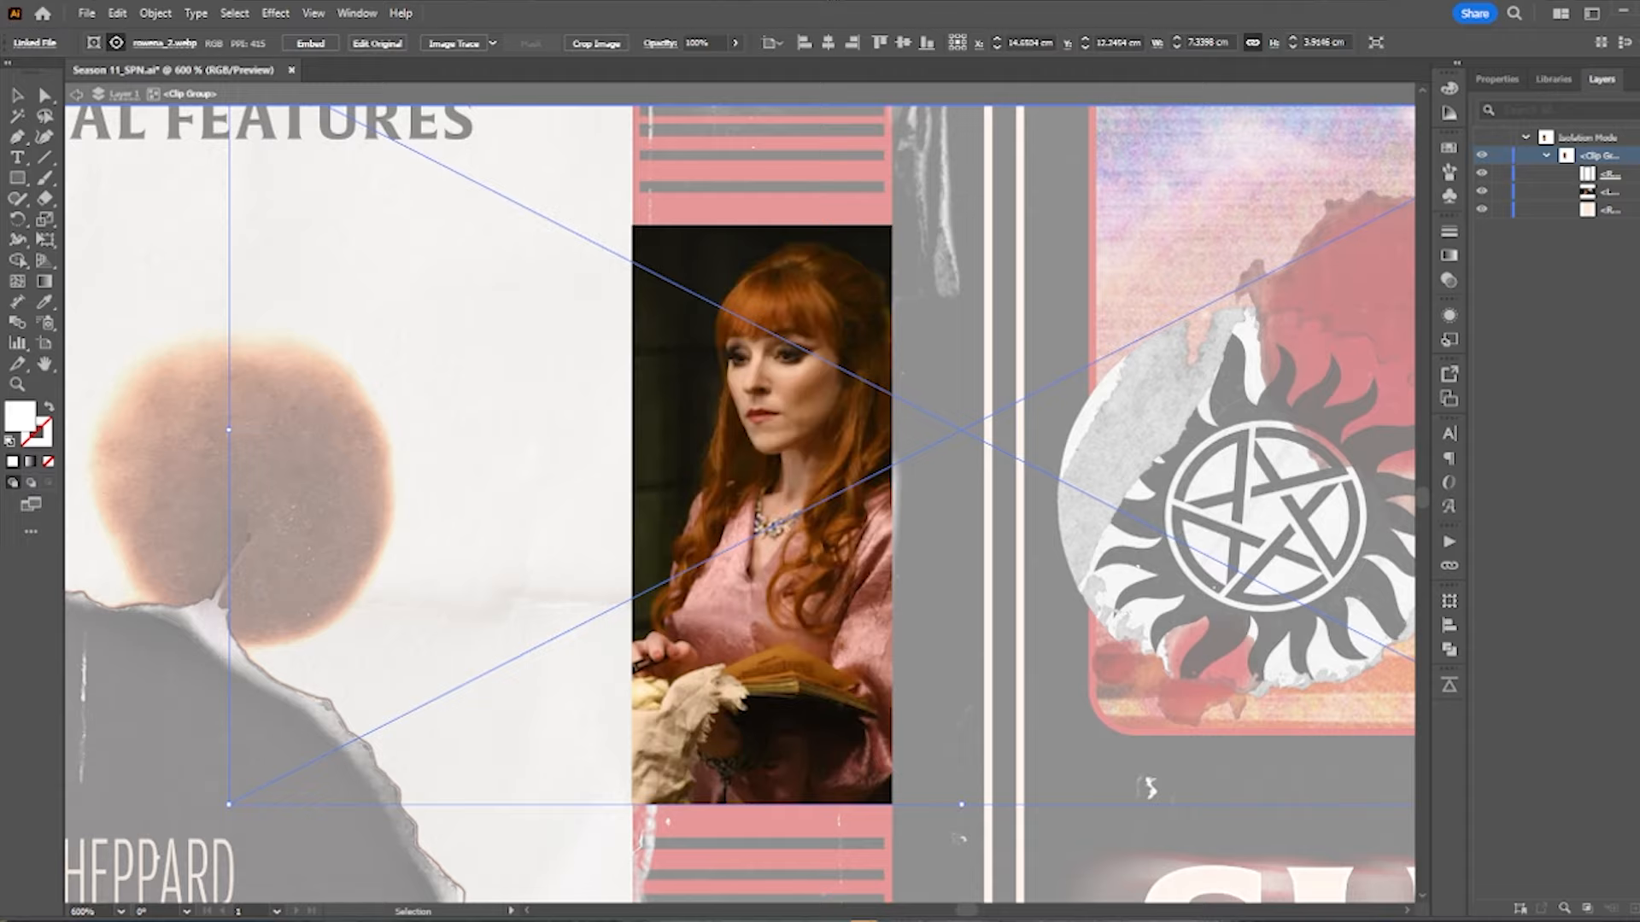
{"action": "double_click", "coordinate": [861, 857]}
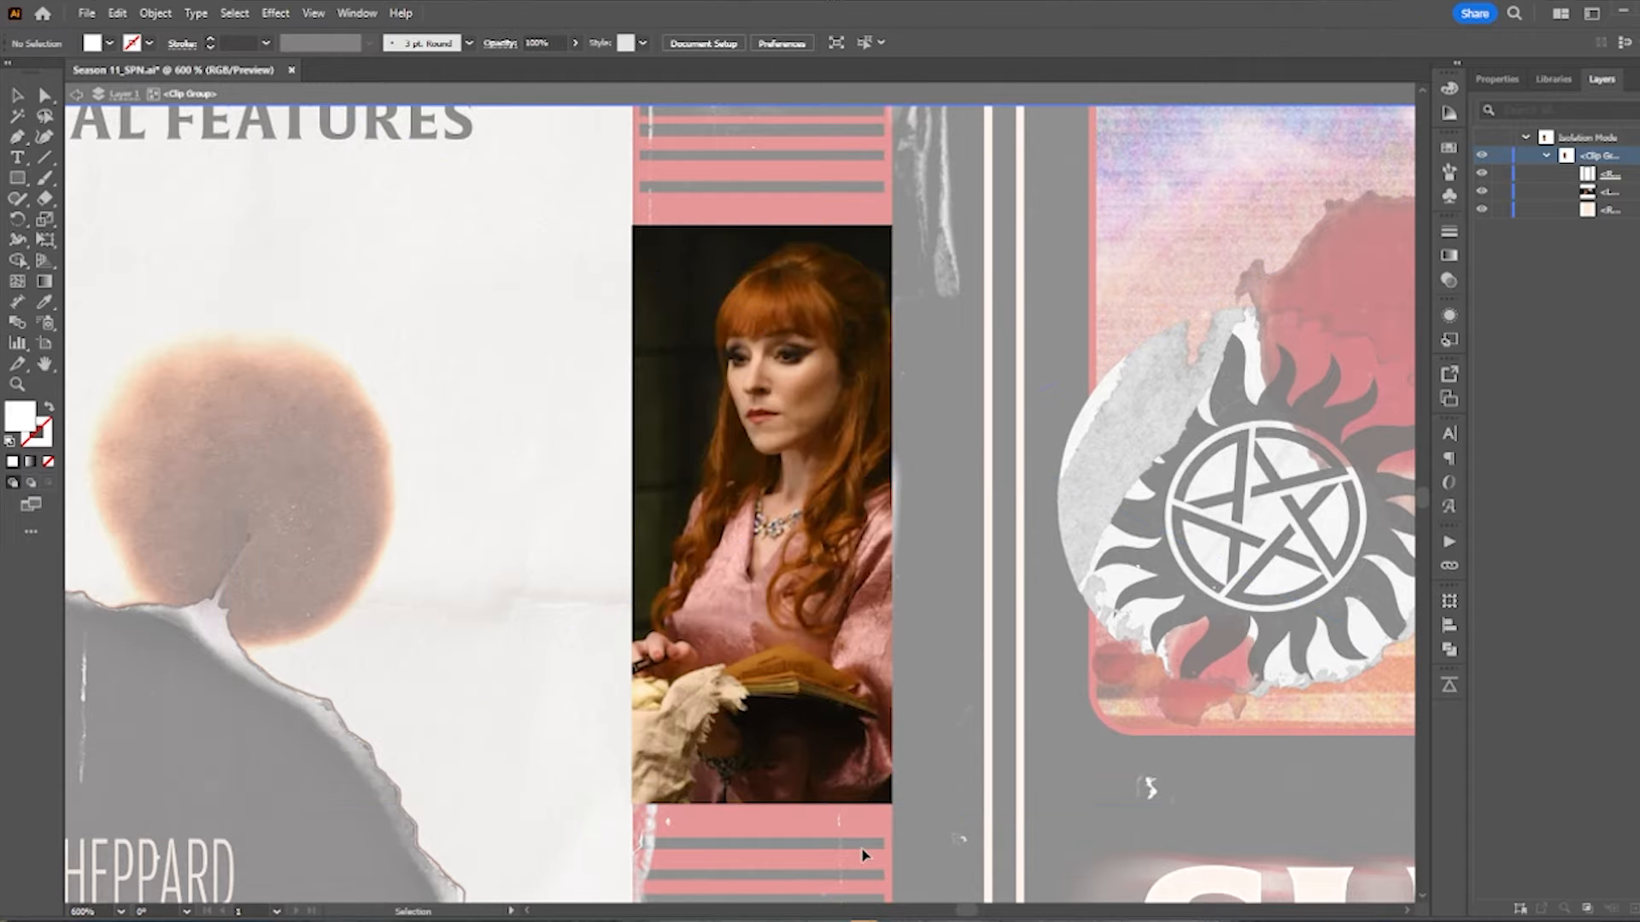
{"action": "scroll", "coordinate": [861, 757], "scroll_direction": "down", "scroll_amount": 1}
{"action": "scroll", "coordinate": [859, 757], "scroll_direction": "down", "scroll_amount": 2}
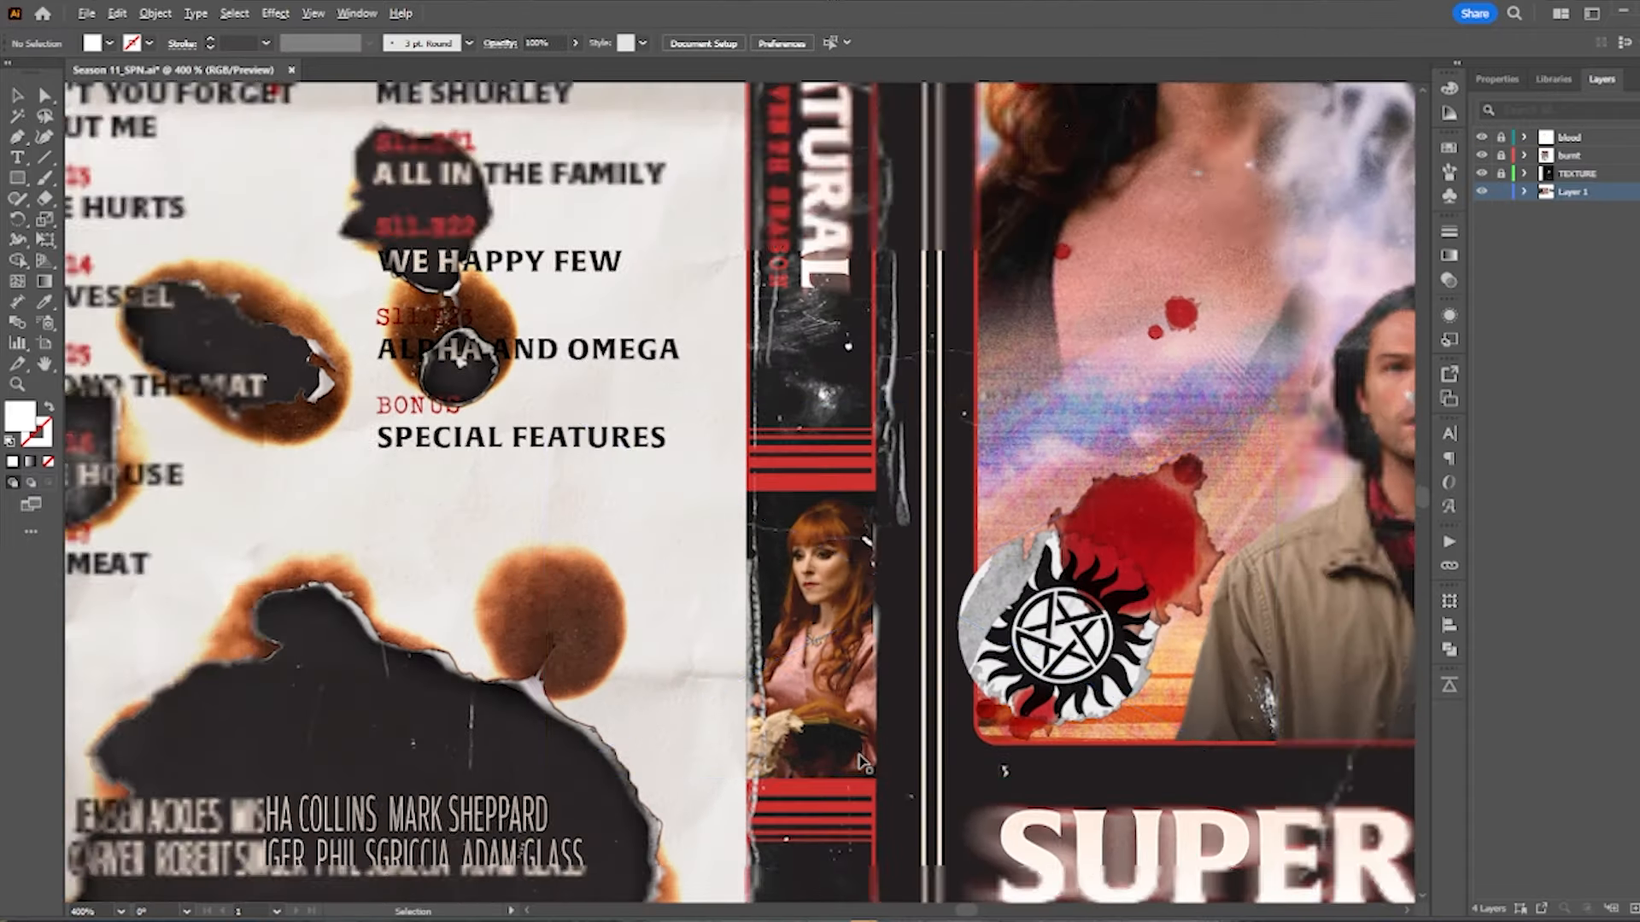
{"action": "left_click_drag", "start_coordinate": [900, 777], "coordinate": [791, 651]}
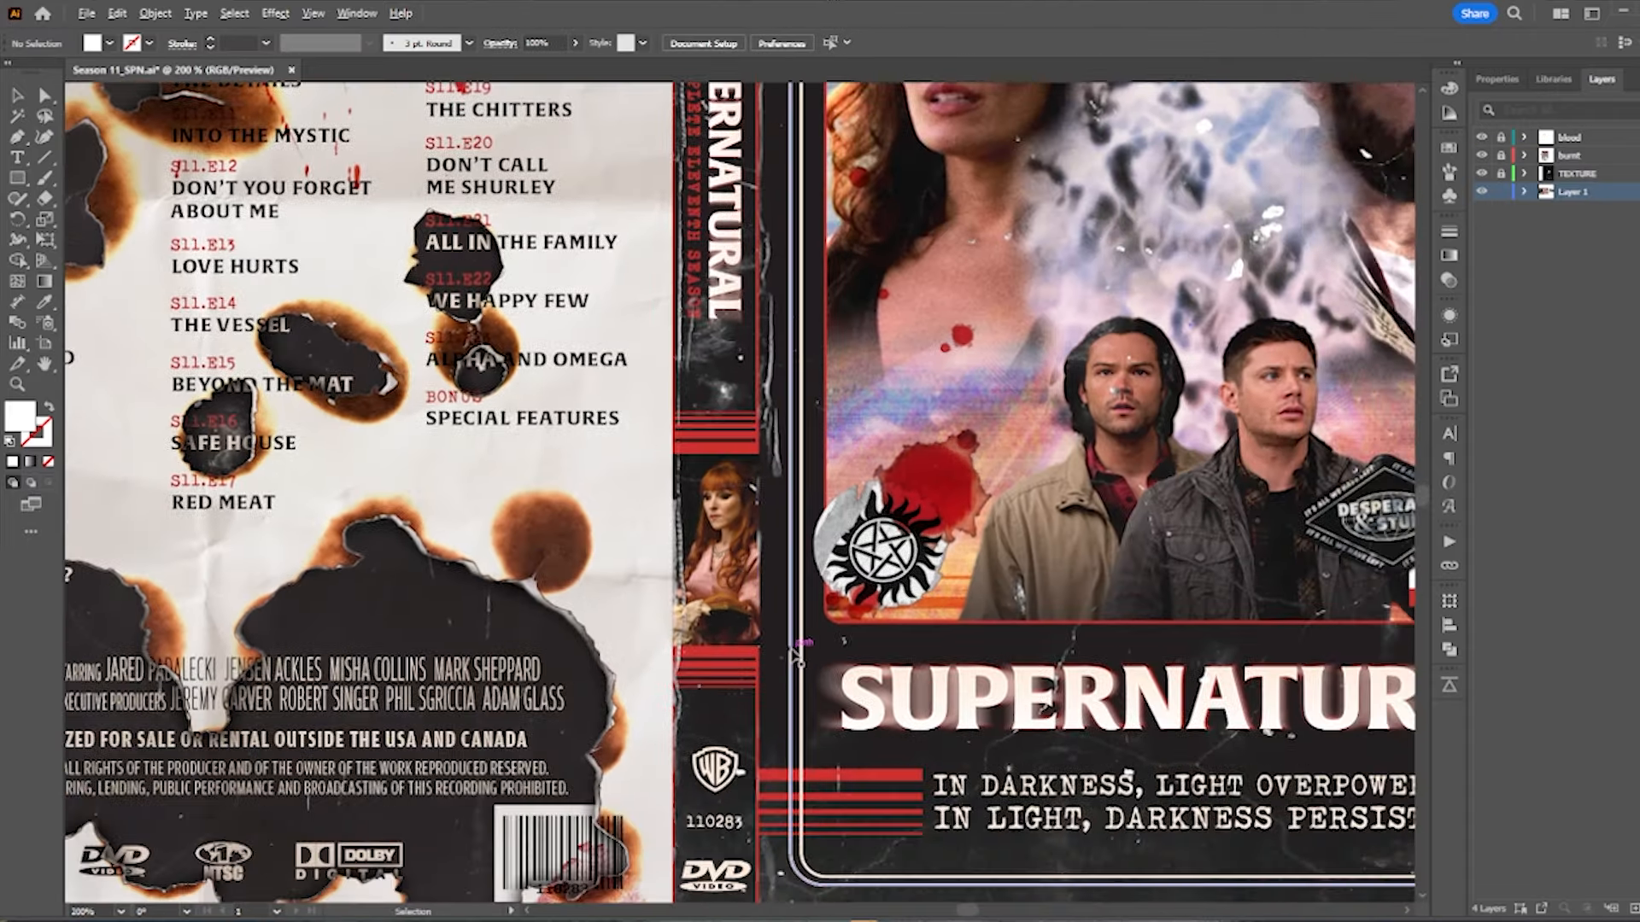
{"action": "scroll", "coordinate": [863, 720], "scroll_direction": "up", "scroll_amount": 1}
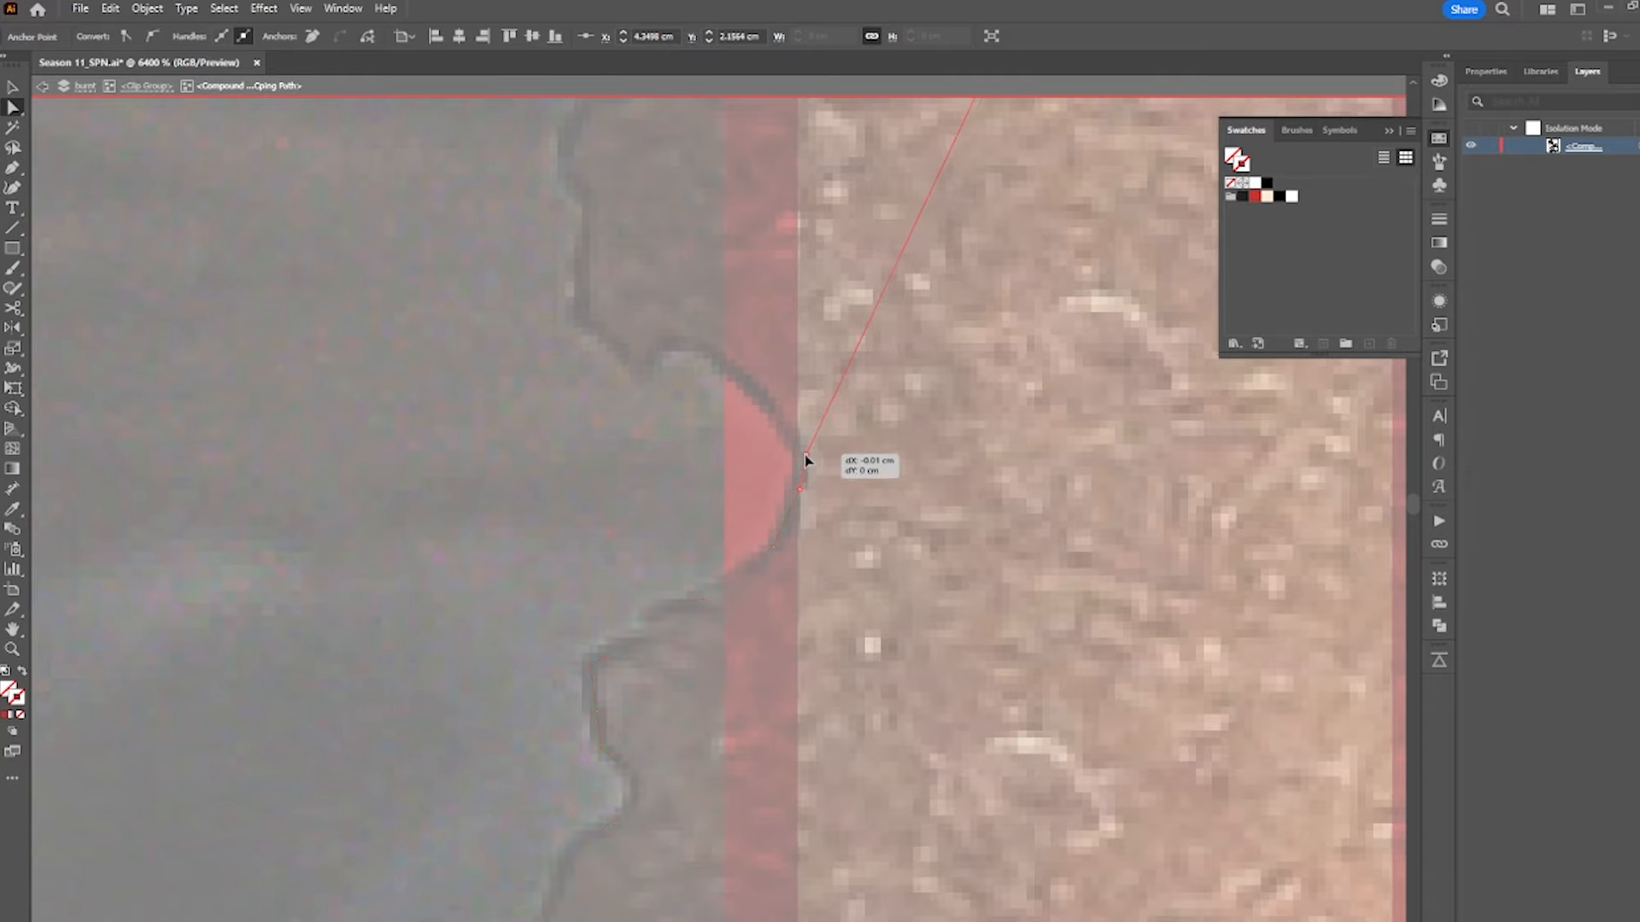
- Move the anchor points of the burnt paper's clipping path onto the torn edge of the hole
{"action": "left_click_drag", "start_coordinate": [805, 458], "coordinate": [786, 578]}
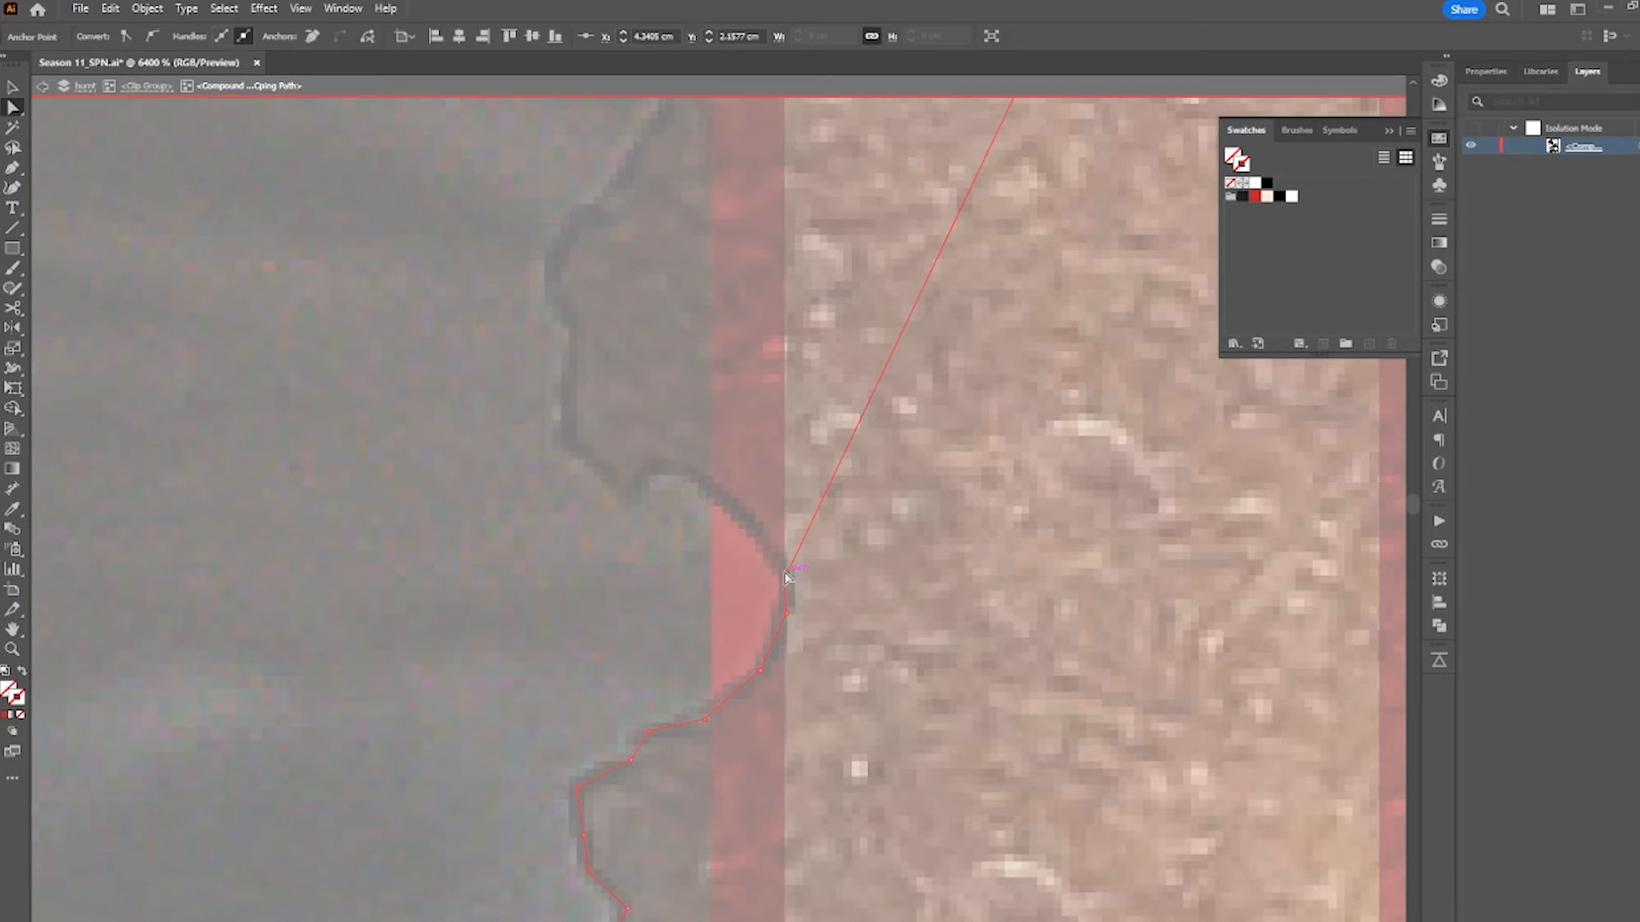
{"action": "left_click", "coordinate": [833, 489]}
{"action": "left_click_drag", "start_coordinate": [832, 488], "coordinate": [653, 468]}
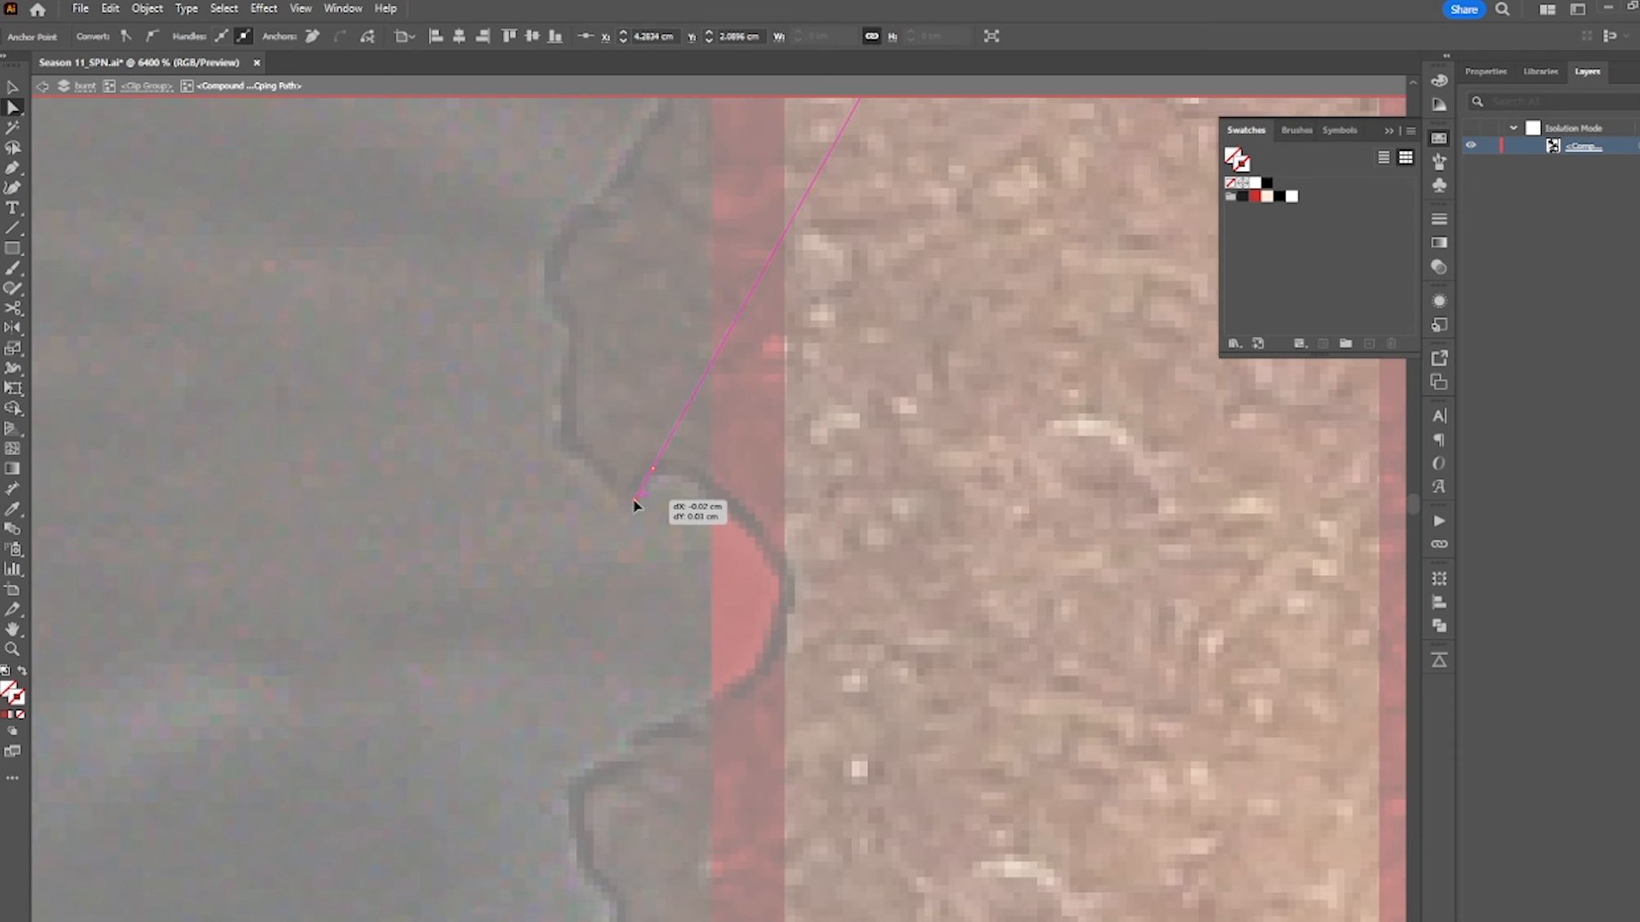
{"action": "scroll", "coordinate": [613, 461], "scroll_direction": "up", "scroll_amount": 3}
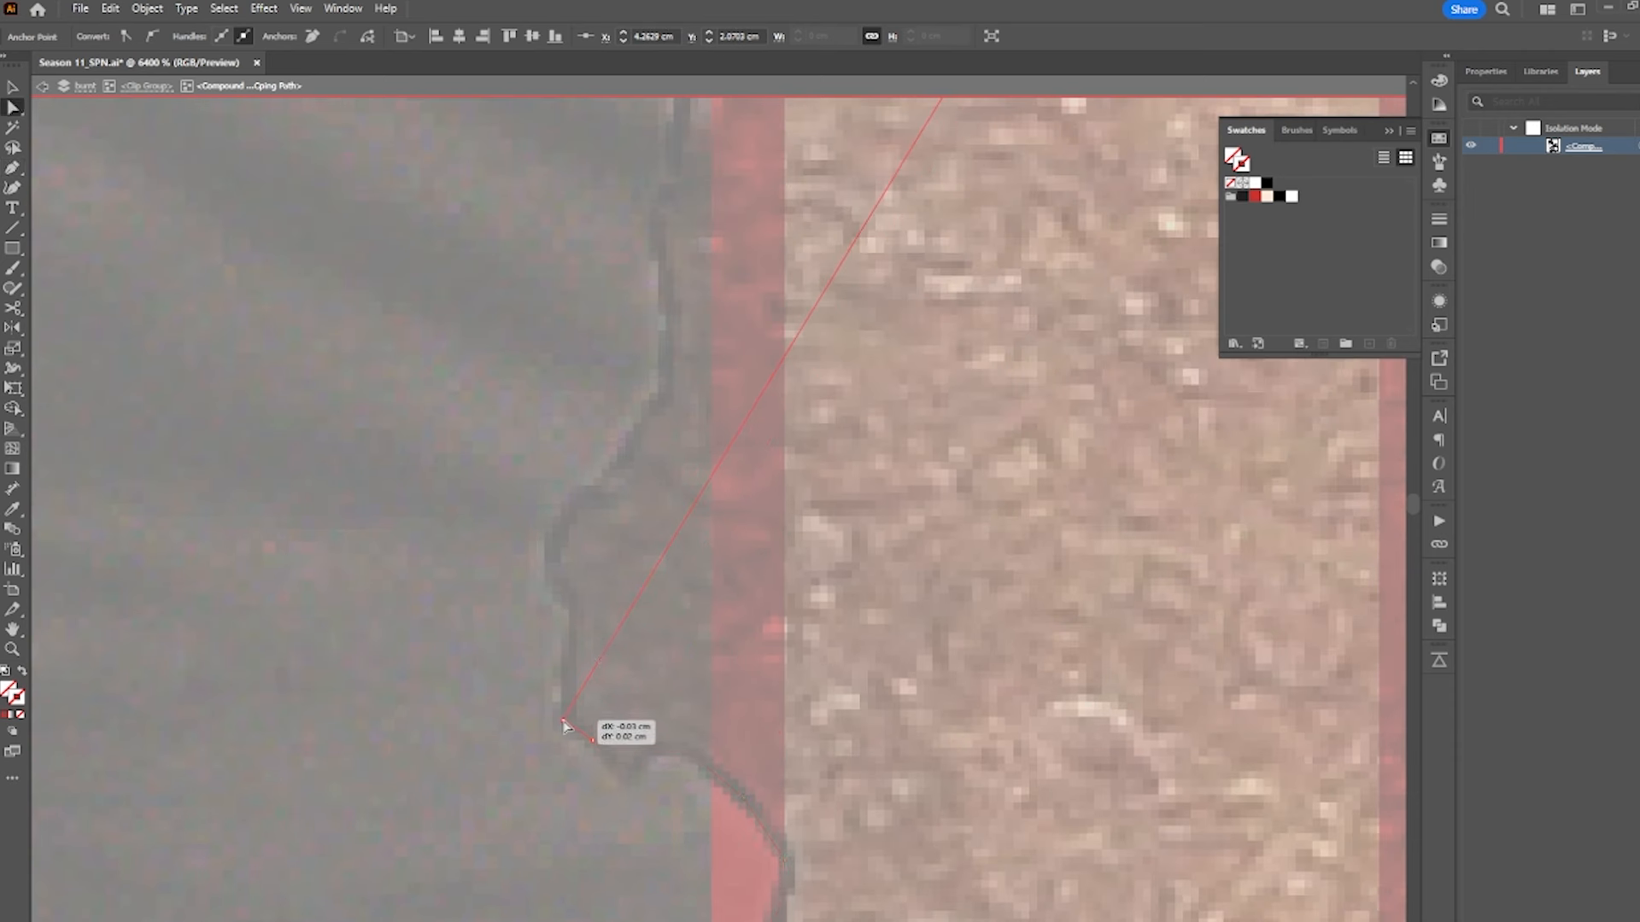
{"action": "left_click", "coordinate": [598, 659]}
{"action": "left_click_drag", "start_coordinate": [599, 659], "coordinate": [583, 641]}
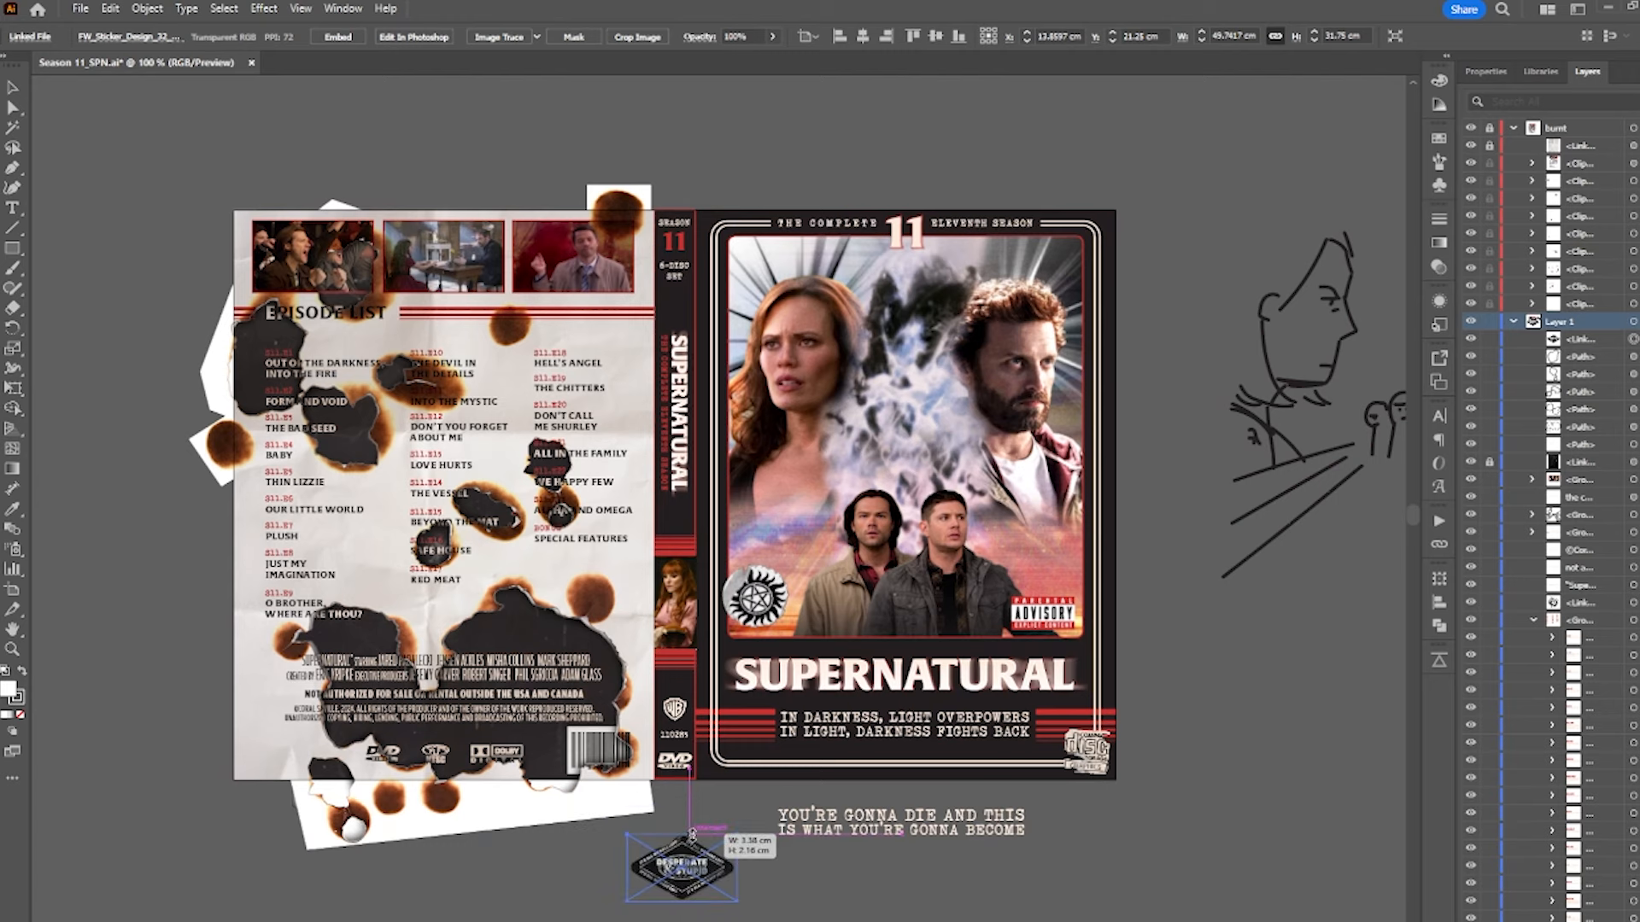
- Enlarge the "Desperate & Stupid" sticker below the cover slightly and tilt it counterclockwise
{"action": "left_click", "coordinate": [680, 862]}
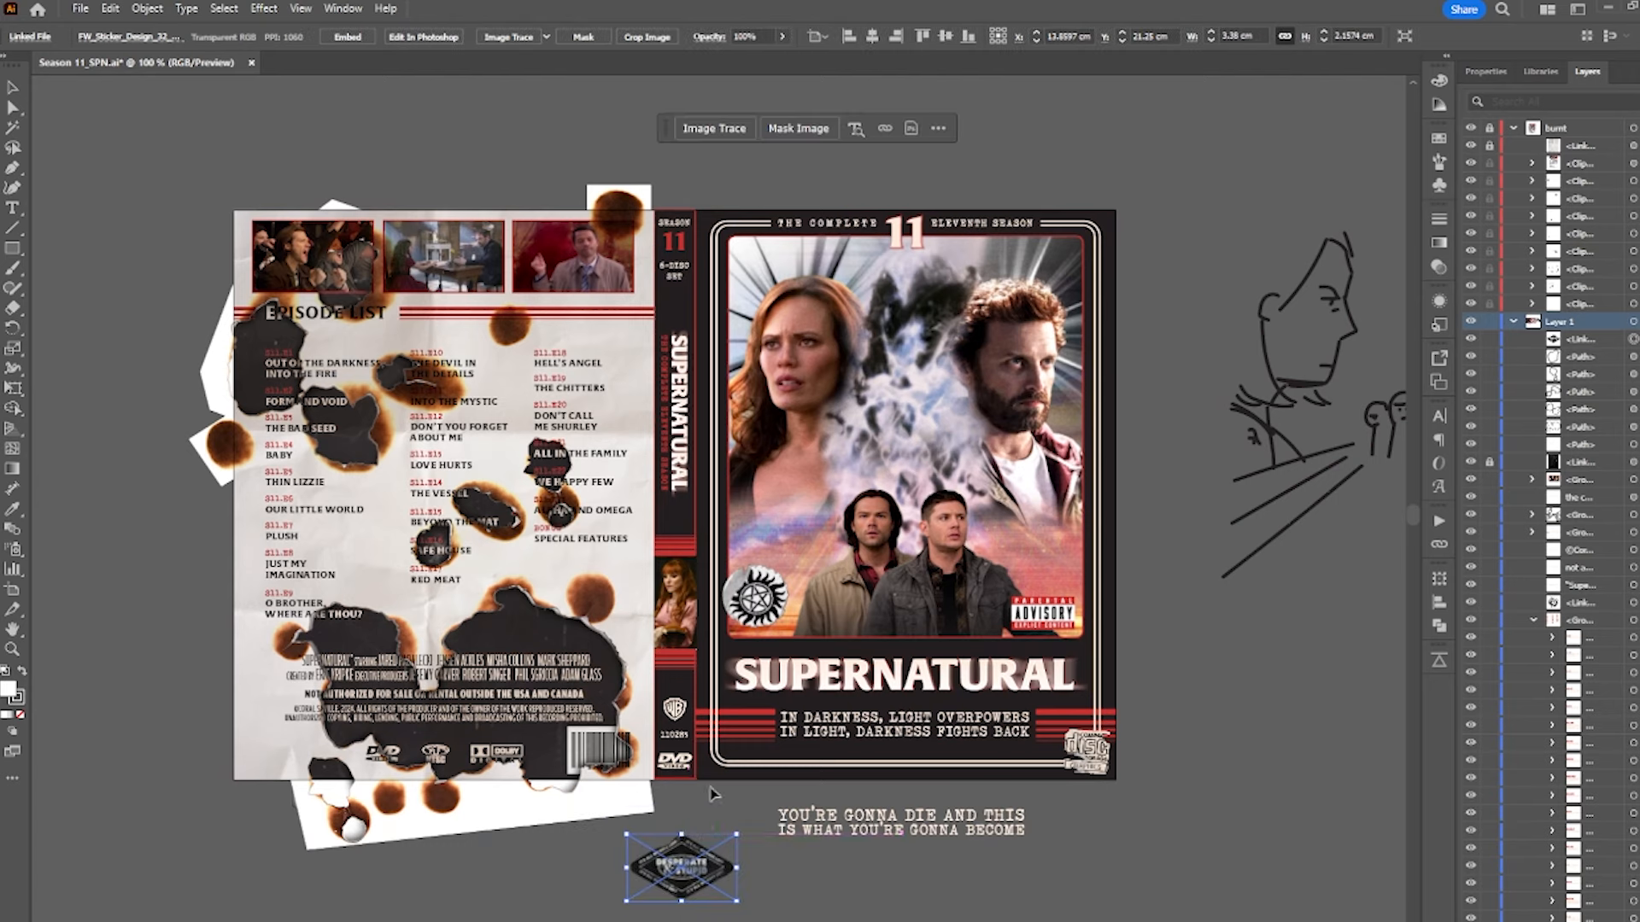
{"action": "scroll", "coordinate": [720, 693], "scroll_direction": "down", "scroll_amount": 2}
{"action": "scroll", "coordinate": [694, 787], "scroll_direction": "up", "scroll_amount": 3}
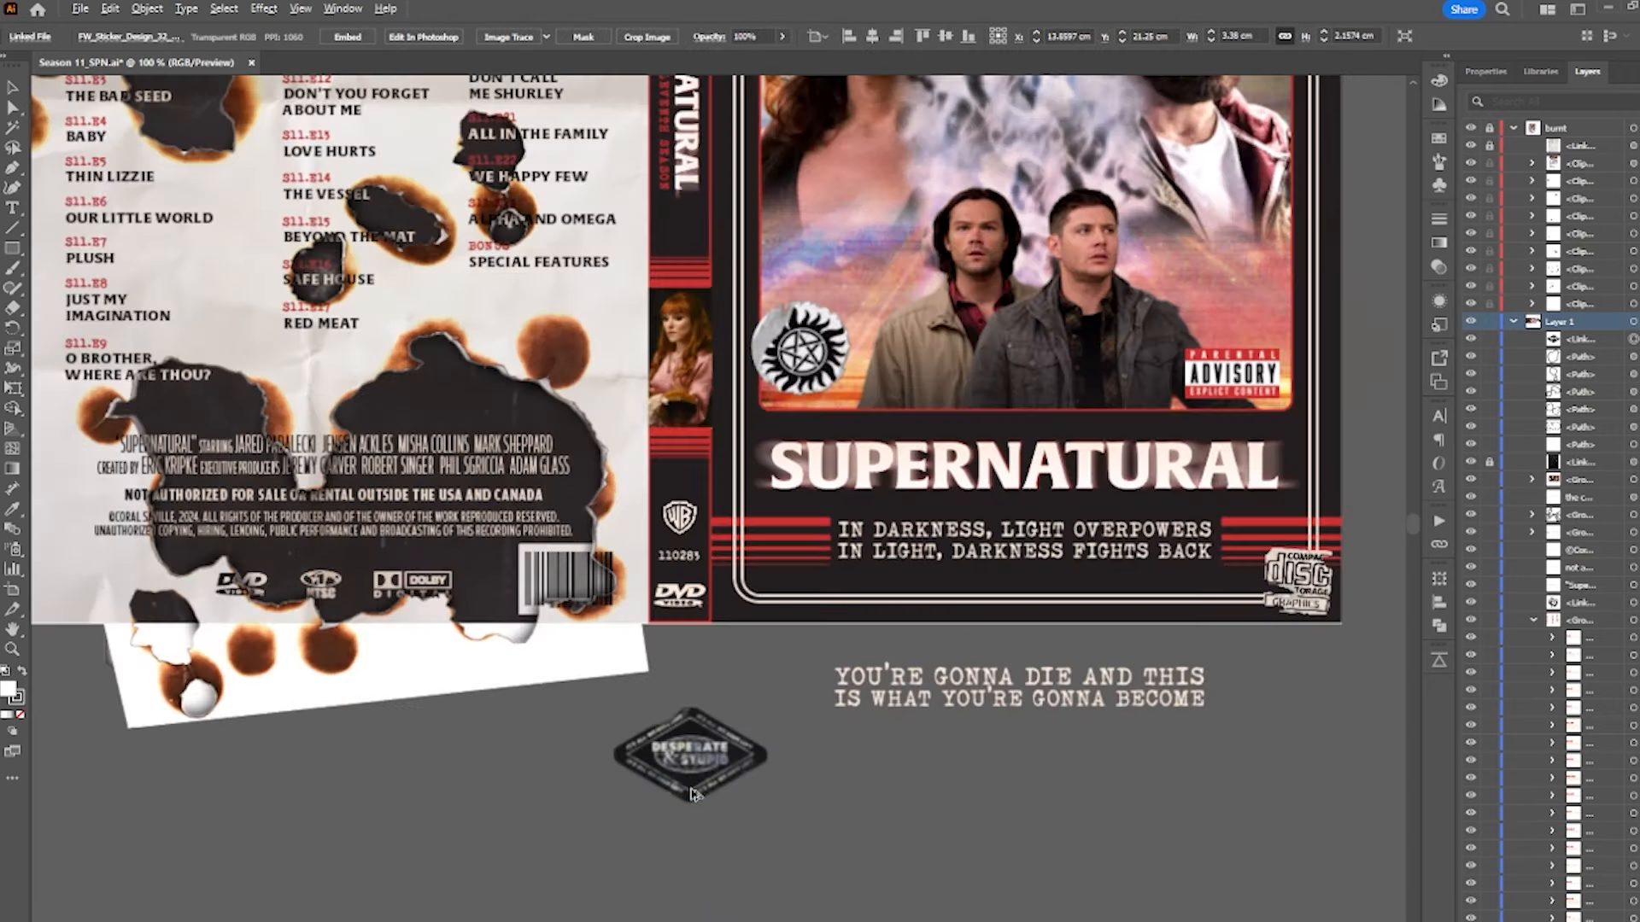
{"action": "left_click_drag", "start_coordinate": [860, 615], "coordinate": [882, 594]}
{"action": "scroll", "coordinate": [882, 593], "scroll_direction": "down", "scroll_amount": 3}
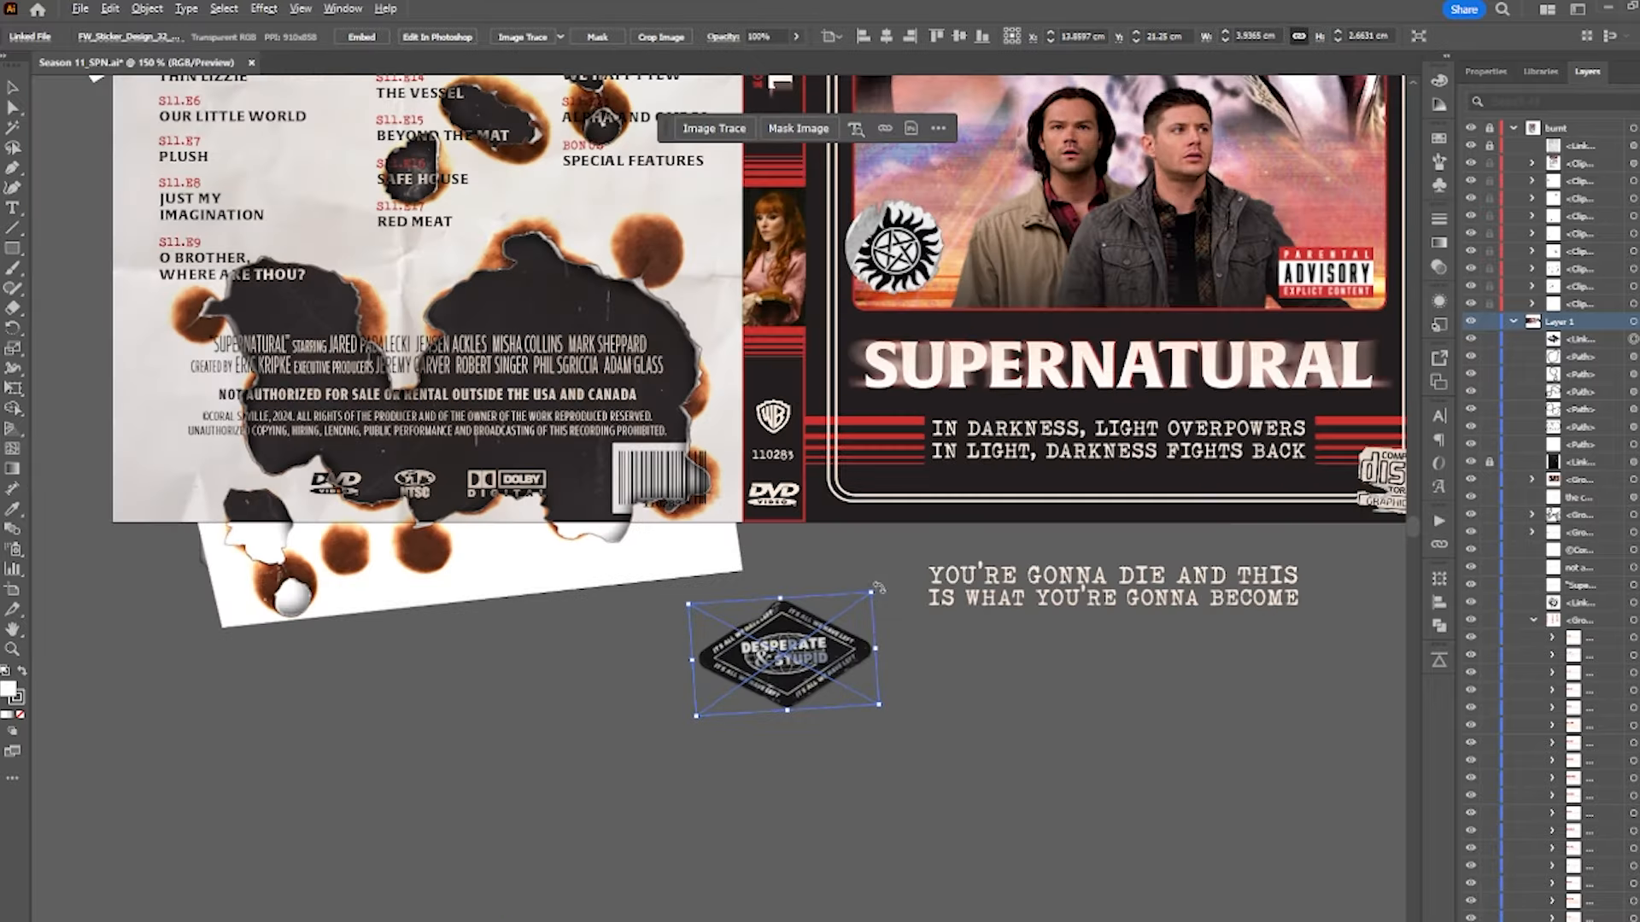
- Place the "Desperate & Stupid" sticker on the front cover, overlapping the Parental Advisory label
{"action": "left_click_drag", "start_coordinate": [663, 847], "coordinate": [1142, 685]}
{"action": "left_click", "coordinate": [1315, 622]}
{"action": "left_click_drag", "start_coordinate": [1315, 623], "coordinate": [1220, 648]}
{"action": "scroll", "coordinate": [1135, 665], "scroll_direction": "down", "scroll_amount": 1}
{"action": "scroll", "coordinate": [1068, 695], "scroll_direction": "up", "scroll_amount": 1}
{"action": "scroll", "coordinate": [1048, 696], "scroll_direction": "down", "scroll_amount": 1}
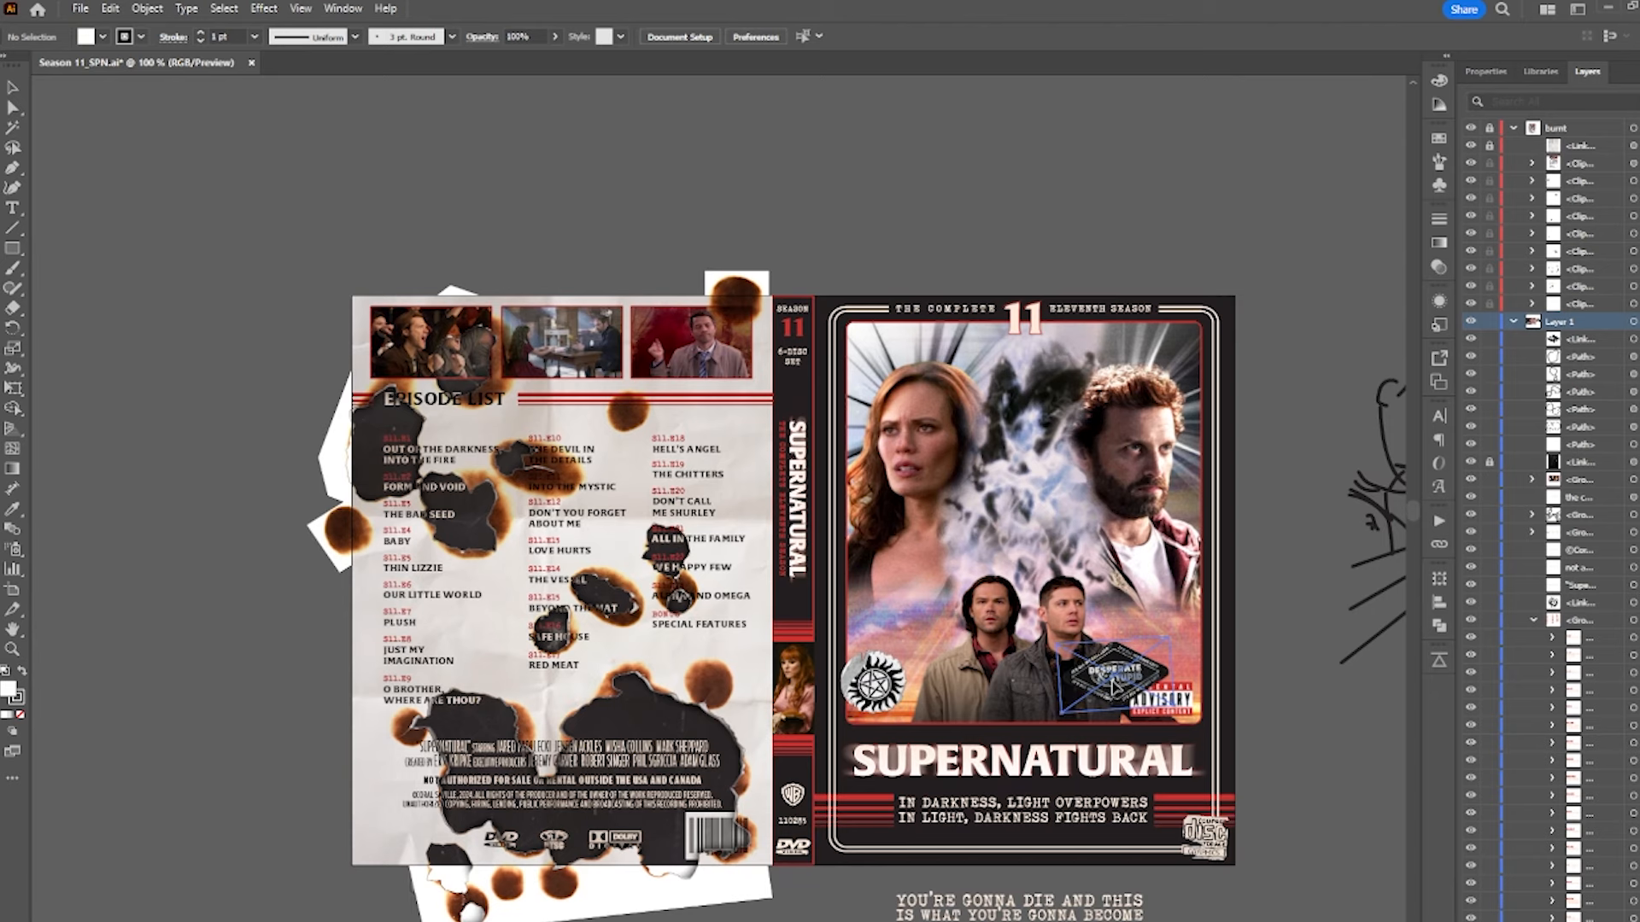
- Try the "Desperate & Stupid" sticker just above the pentagram sun sticker on the front cover
{"action": "left_click_drag", "start_coordinate": [1113, 686], "coordinate": [690, 718]}
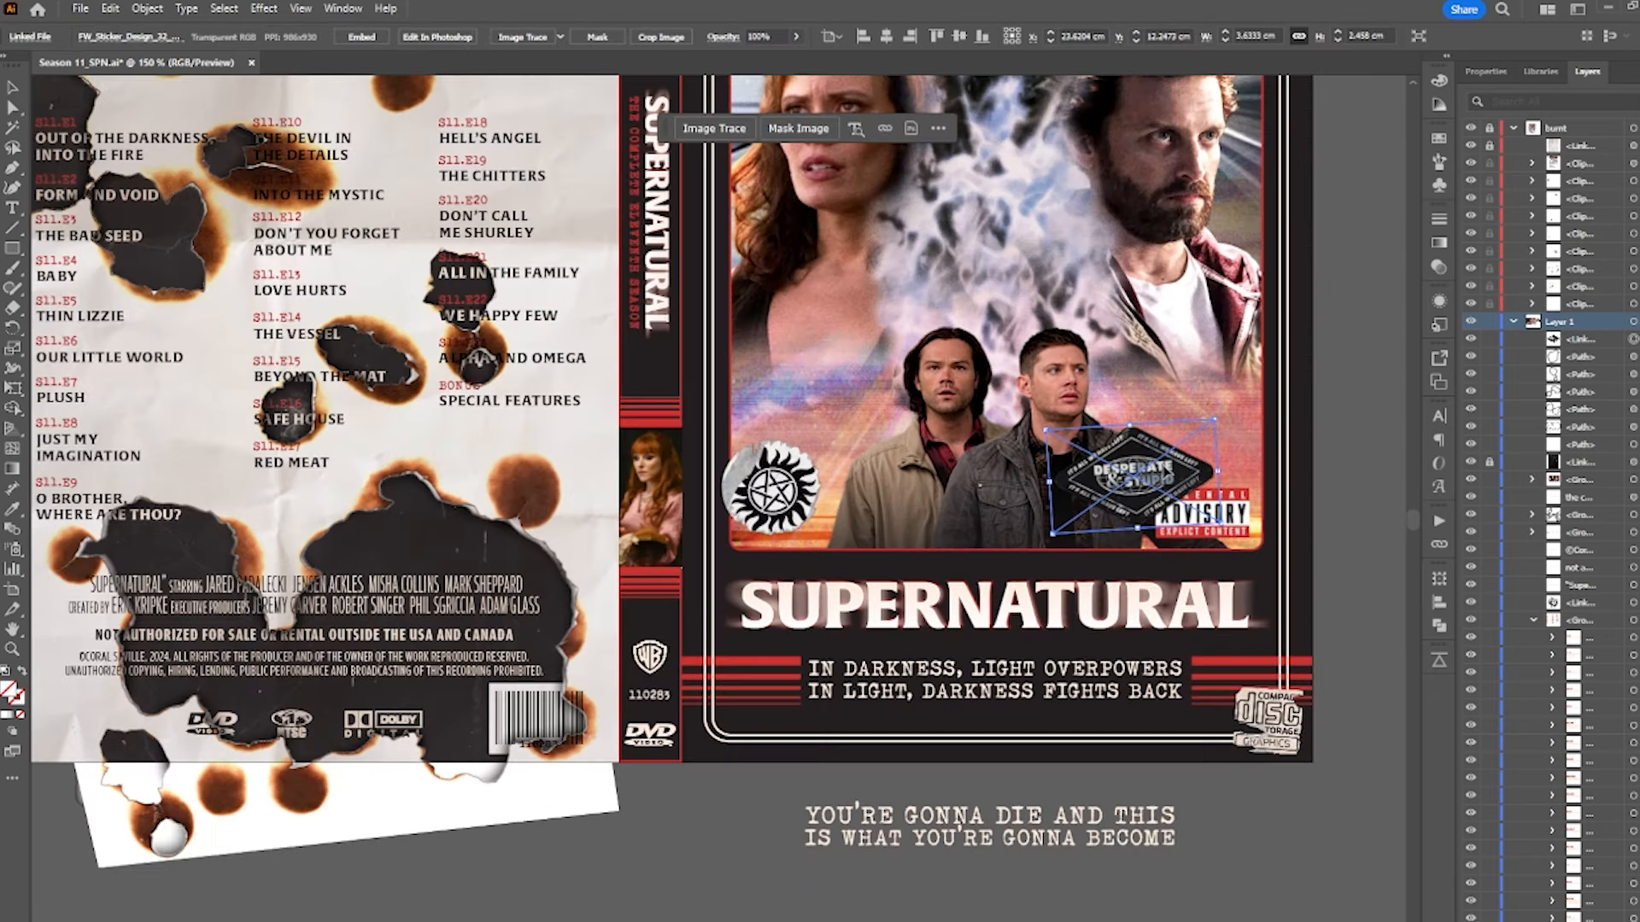
{"action": "mouse_move", "coordinate": [1149, 487]}
{"action": "left_mouse_down"}
{"action": "mouse_move", "coordinate": [848, 461]}
{"action": "mouse_move", "coordinate": [792, 441]}
{"action": "mouse_move", "coordinate": [873, 444]}
{"action": "mouse_move", "coordinate": [883, 490]}
{"action": "left_mouse_up"}
{"action": "scroll", "coordinate": [793, 441], "scroll_direction": "up", "scroll_amount": 2}
{"action": "scroll", "coordinate": [883, 491], "scroll_direction": "down", "scroll_amount": 2}
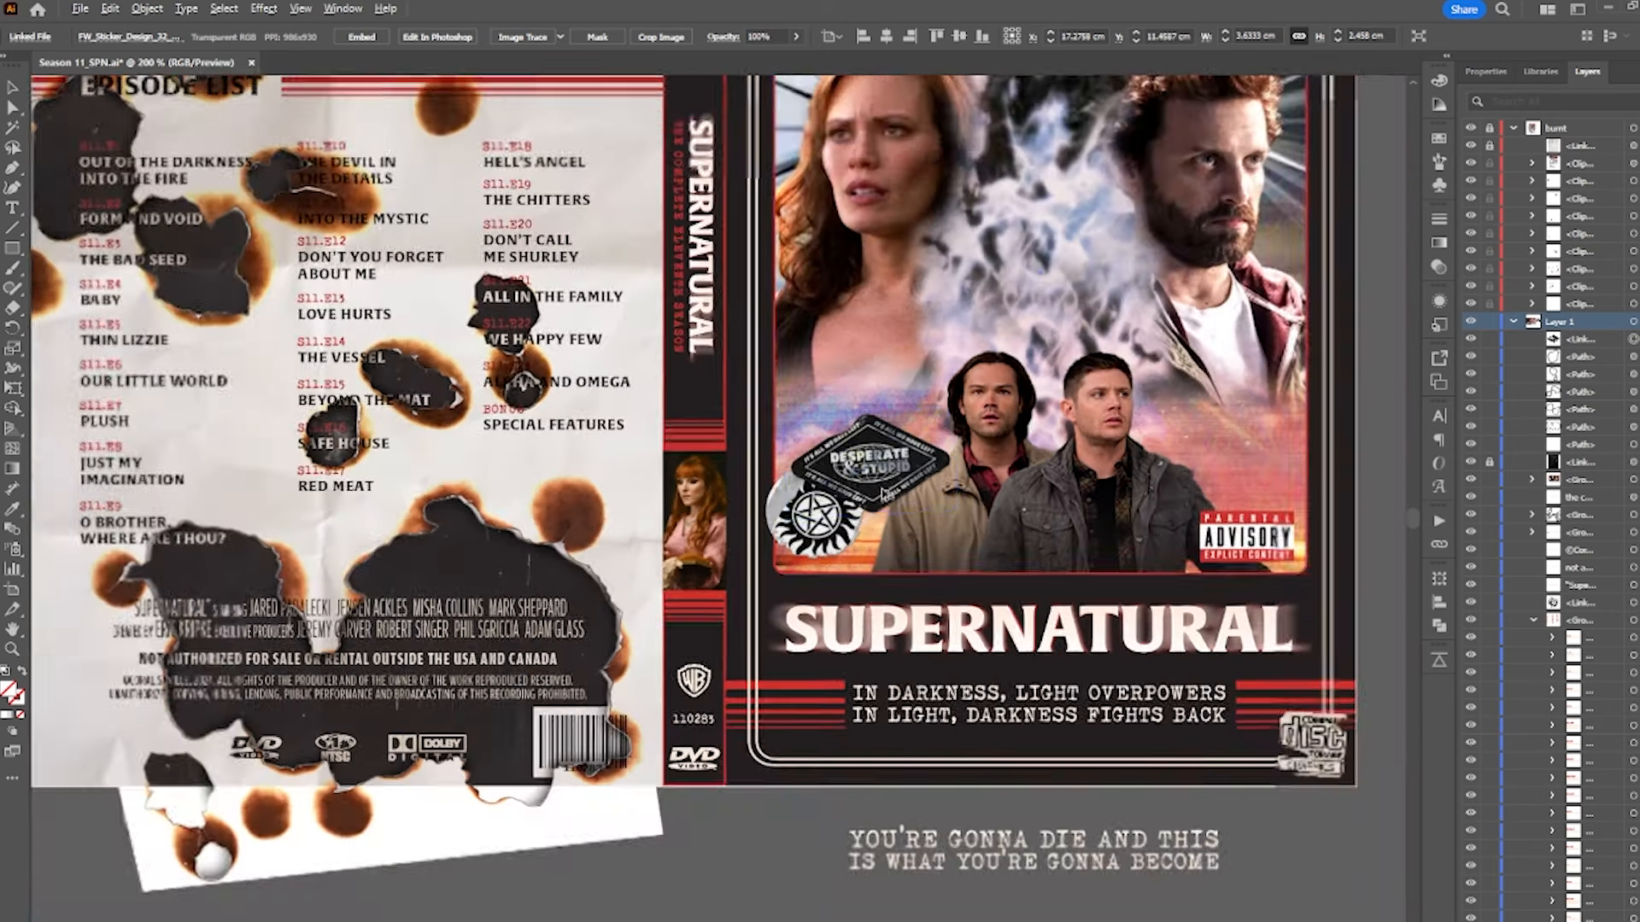
- Select the diamond sticker together with the pentagram sun sticker and nudge both slightly downward
{"action": "scroll", "coordinate": [951, 357], "scroll_direction": "up", "scroll_amount": 2}
{"action": "left_click", "coordinate": [716, 684]}
{"action": "left_click", "coordinate": [802, 607], "text": "shift"}
{"action": "mouse_move", "coordinate": [818, 597]}
{"action": "left_mouse_down"}
{"action": "mouse_move", "coordinate": [820, 657]}
{"action": "mouse_move", "coordinate": [864, 656]}
{"action": "mouse_move", "coordinate": [824, 640]}
{"action": "mouse_move", "coordinate": [844, 614]}
{"action": "mouse_move", "coordinate": [819, 614]}
{"action": "left_mouse_up"}
{"action": "key", "text": "ctrl+minus"}
{"action": "key", "text": "ctrl+minus"}
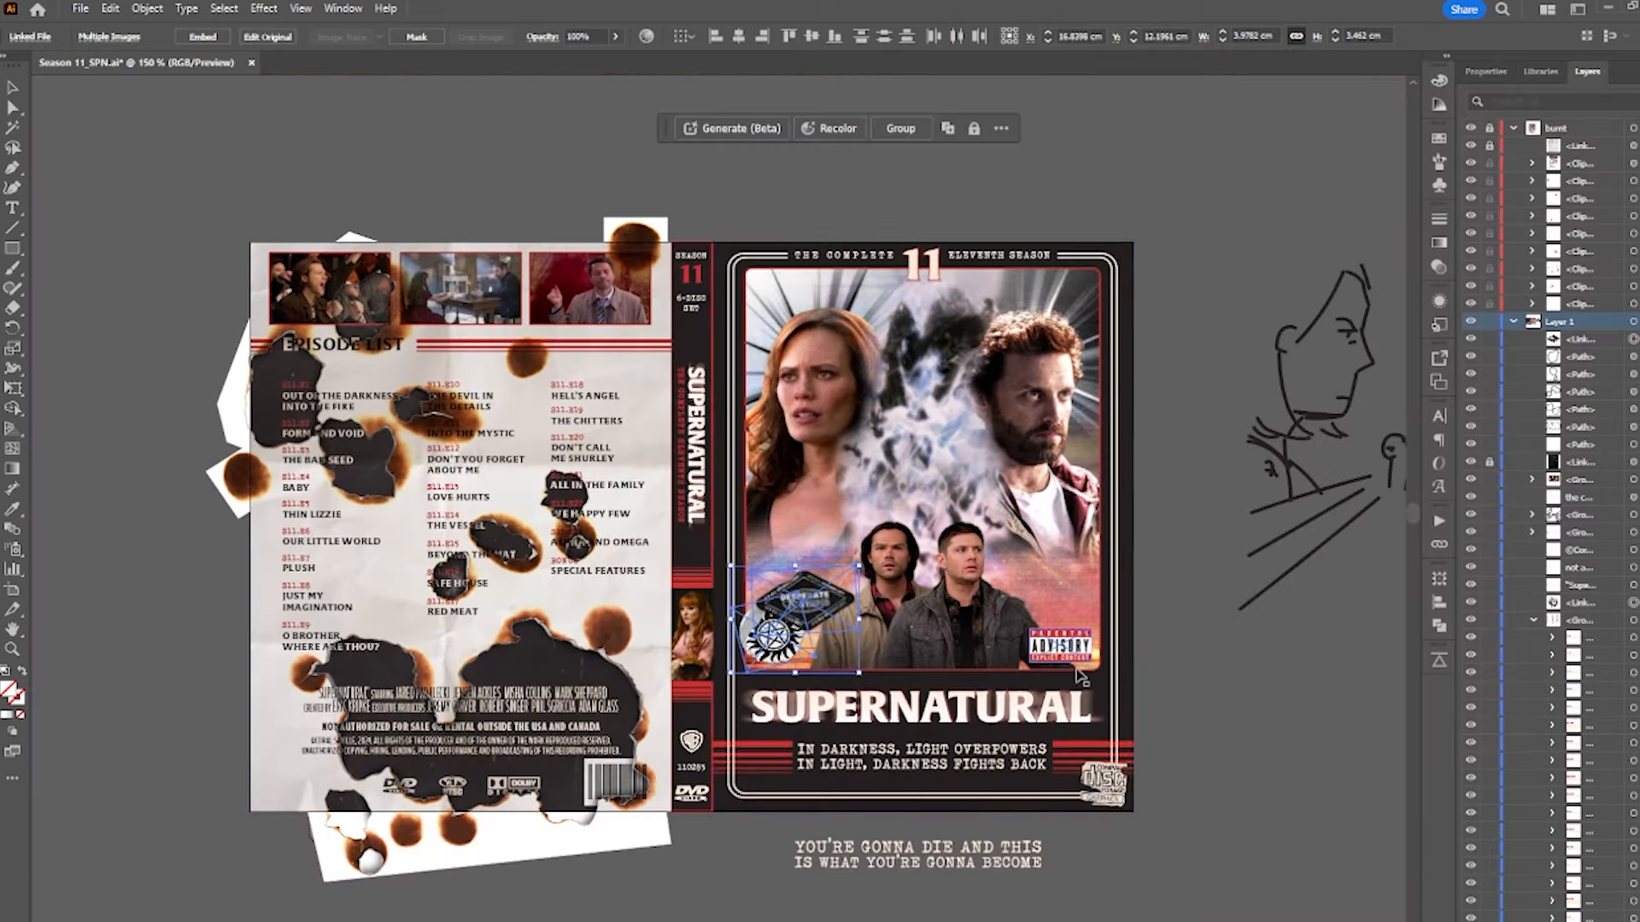
{"action": "left_click", "coordinate": [1182, 700]}
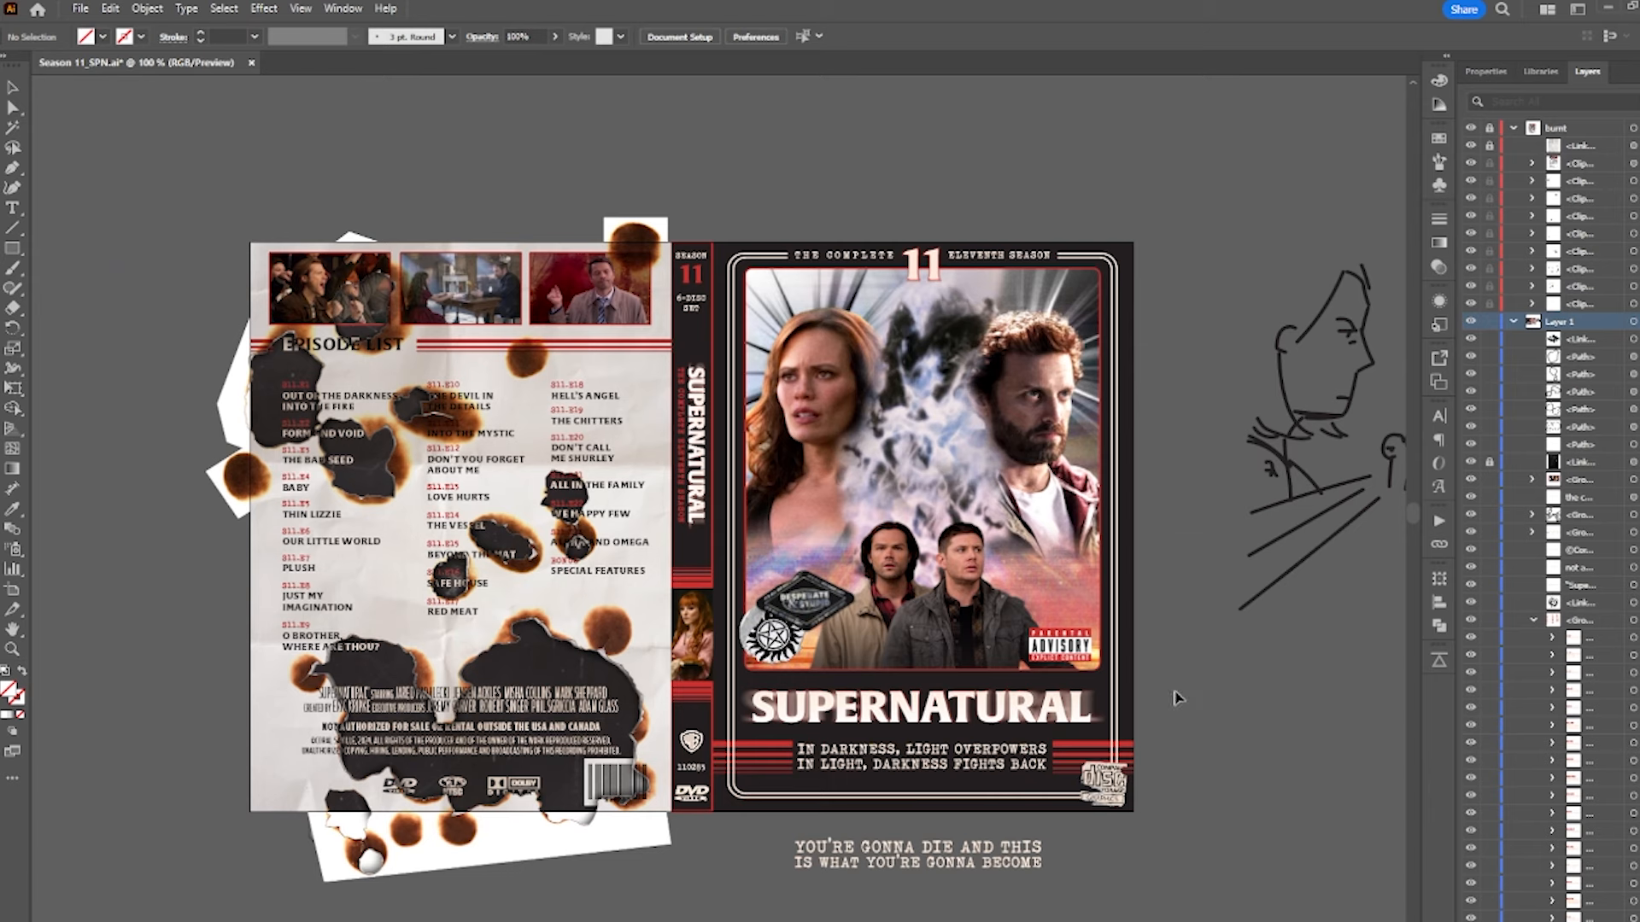
- Move the "Desperate & Stupid" sticker back beside the Parental Advisory label, overlapping the grey jacket, and adjust its tilt slightly
{"action": "left_click_drag", "start_coordinate": [760, 679], "coordinate": [1109, 700]}
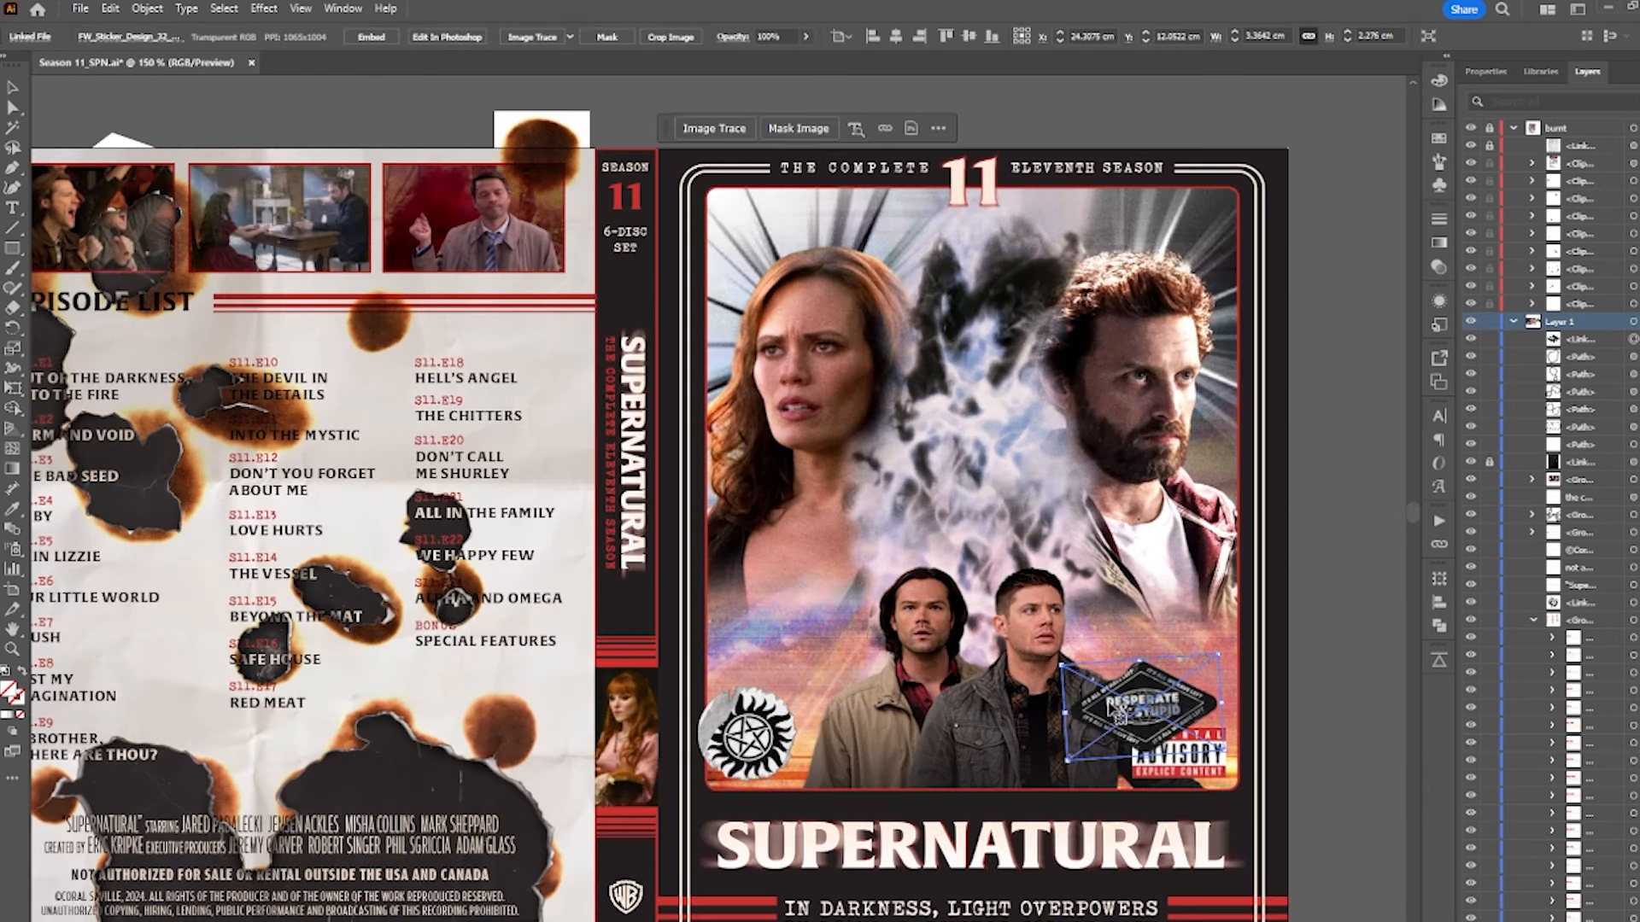
{"action": "left_click", "coordinate": [1339, 750]}
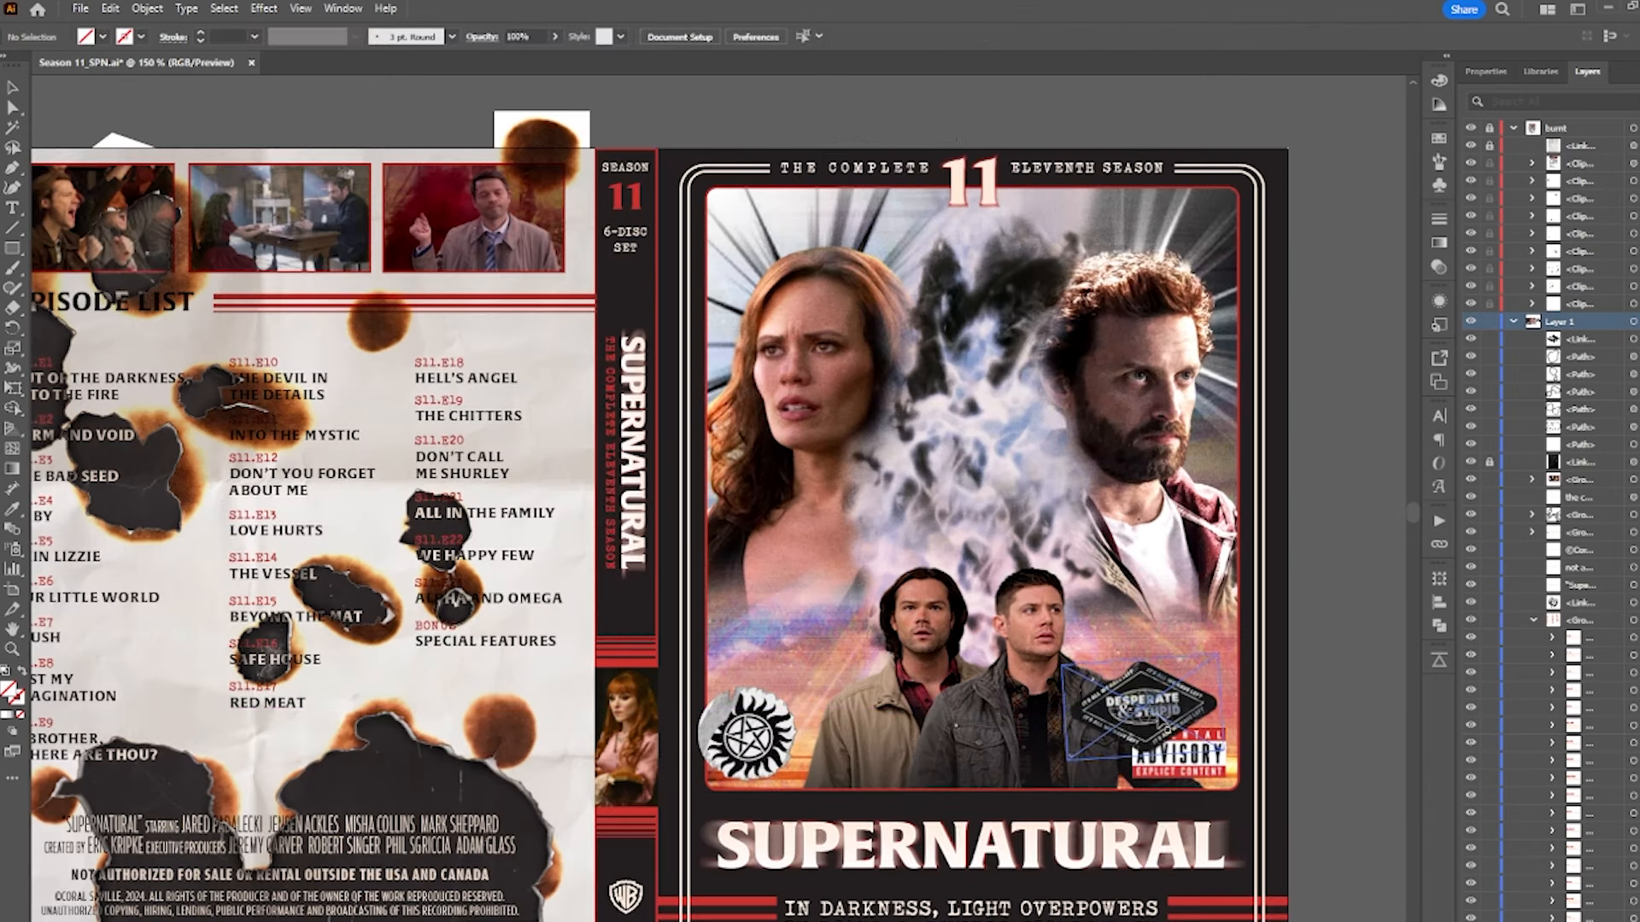
{"action": "scroll", "coordinate": [1152, 707], "scroll_direction": "up", "scroll_amount": 3}
{"action": "left_click_drag", "start_coordinate": [1165, 710], "coordinate": [1107, 726]}
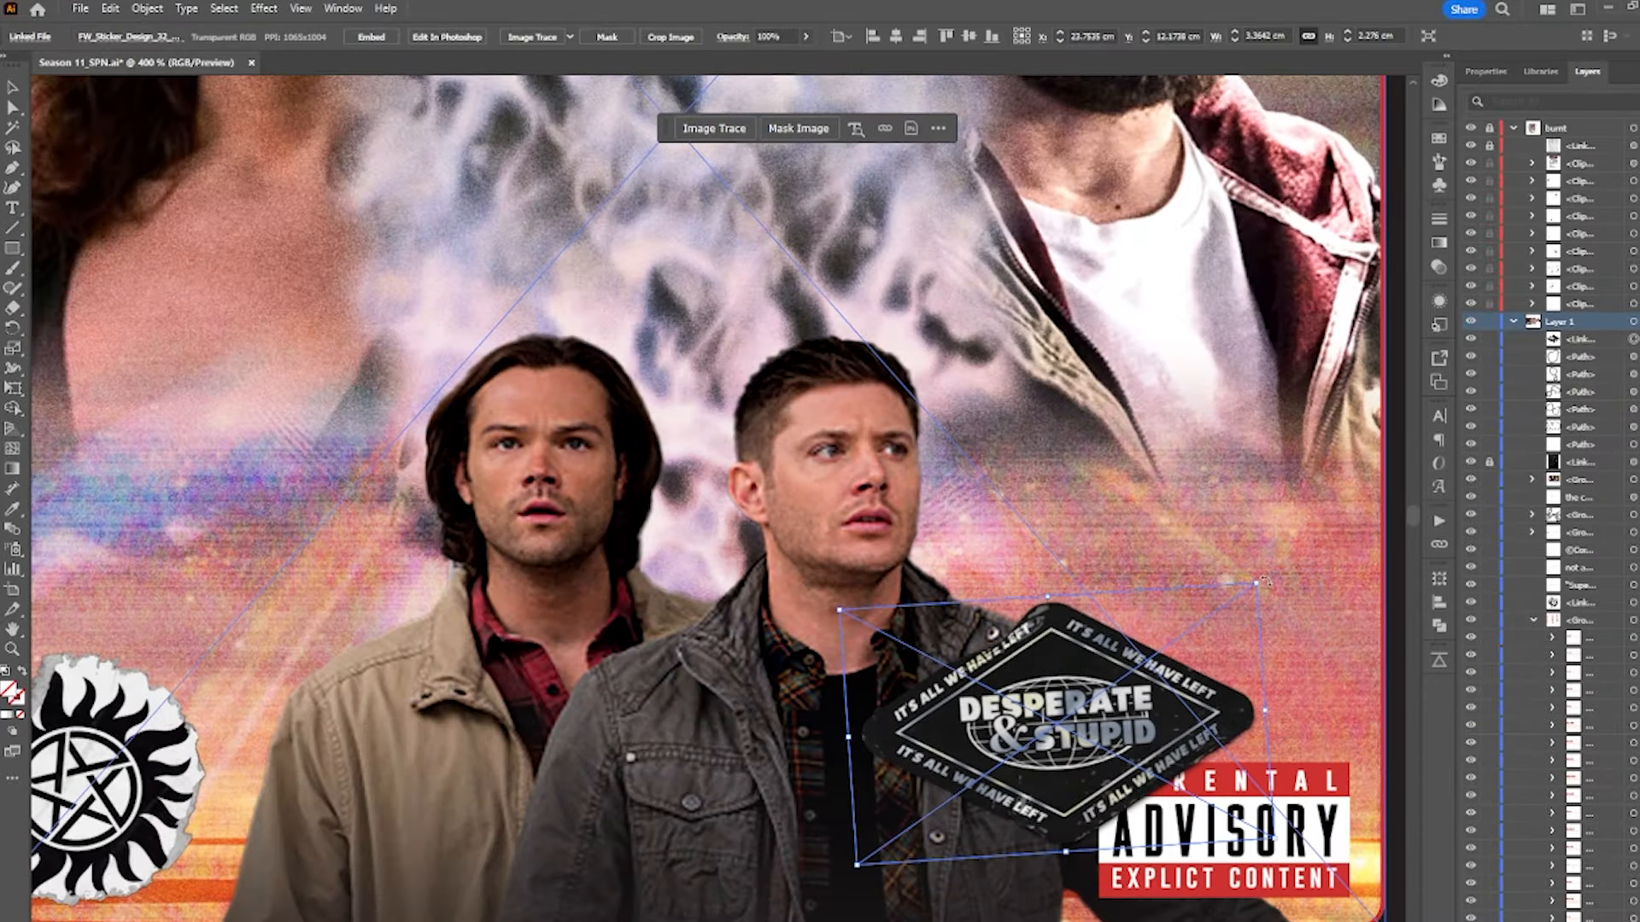
{"action": "left_click_drag", "start_coordinate": [1265, 582], "coordinate": [1262, 584]}
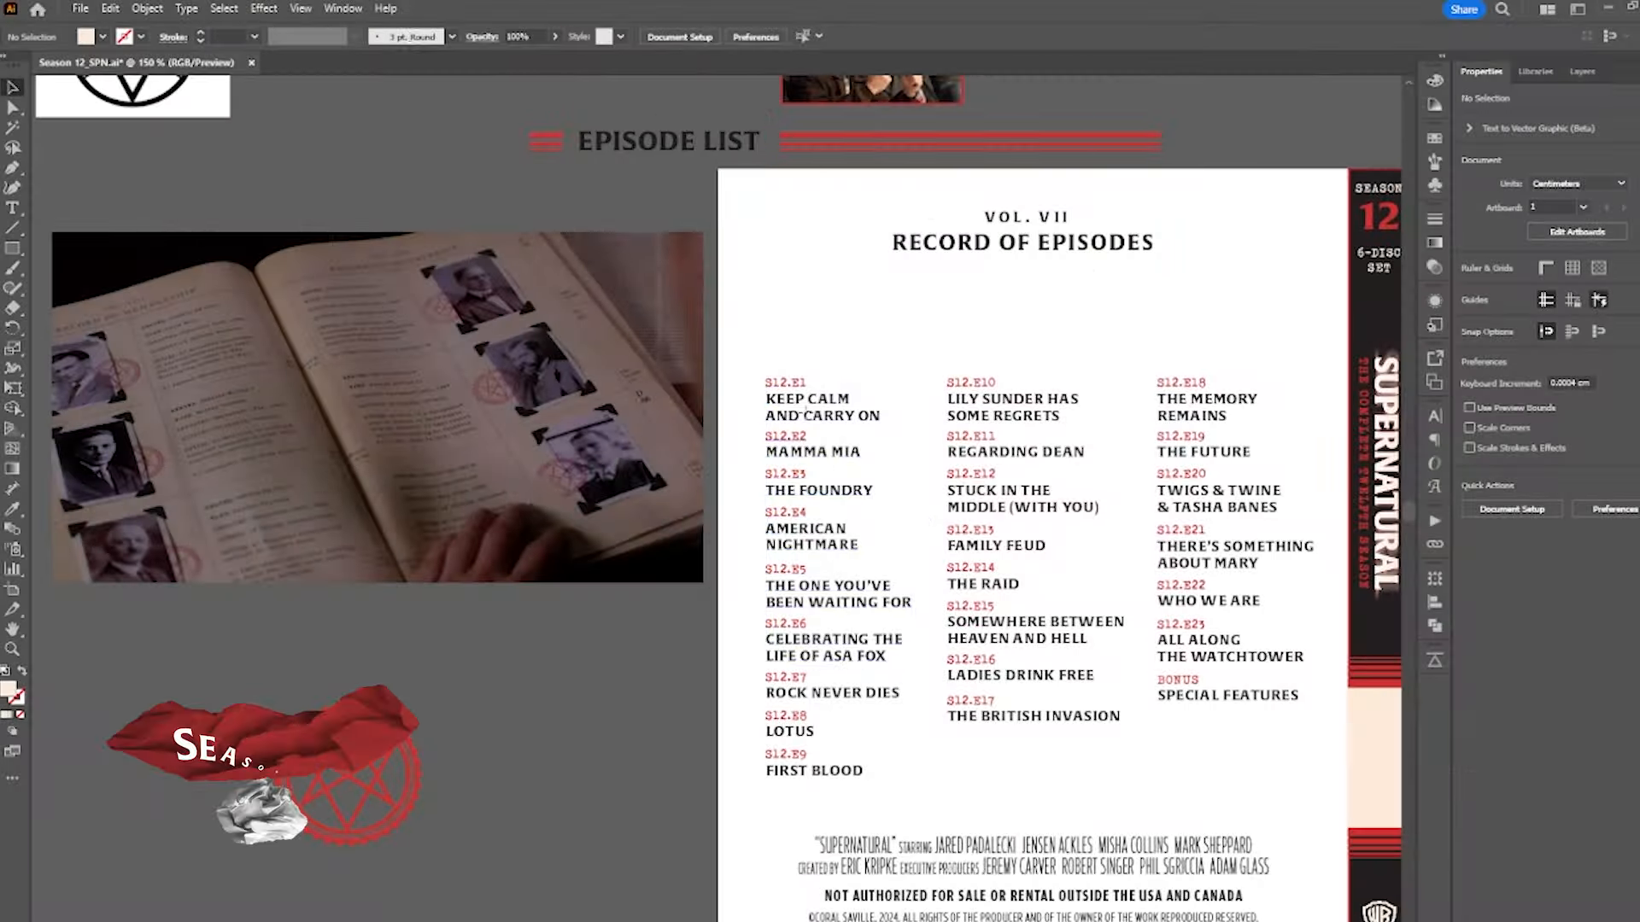
- Draw a horizontal line 13 cm long across the page beneath "Record of Episodes" and set its stroke to 0.5 pt
{"action": "key", "text": "backslash"}
{"action": "mouse_move", "coordinate": [718, 254]}
{"action": "left_mouse_down"}
{"action": "mouse_move", "coordinate": [1349, 254]}
{"action": "mouse_move", "coordinate": [1287, 259]}
{"action": "left_mouse_up"}
{"action": "key", "text": "v"}
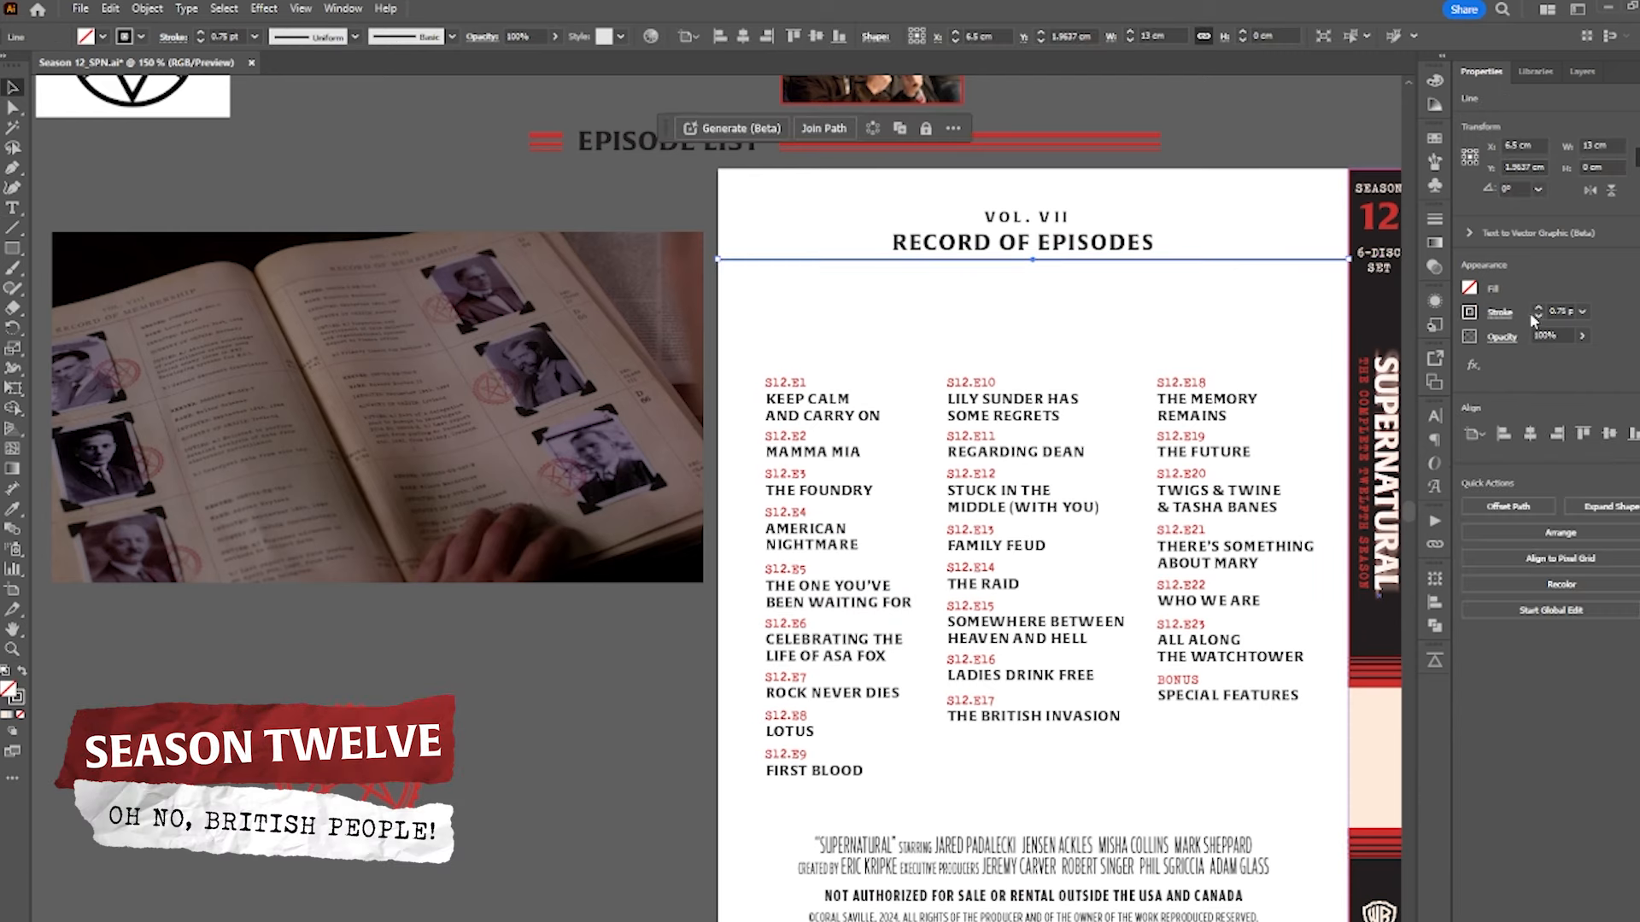
{"action": "left_click", "coordinate": [1536, 316]}
{"action": "left_click", "coordinate": [1468, 311]}
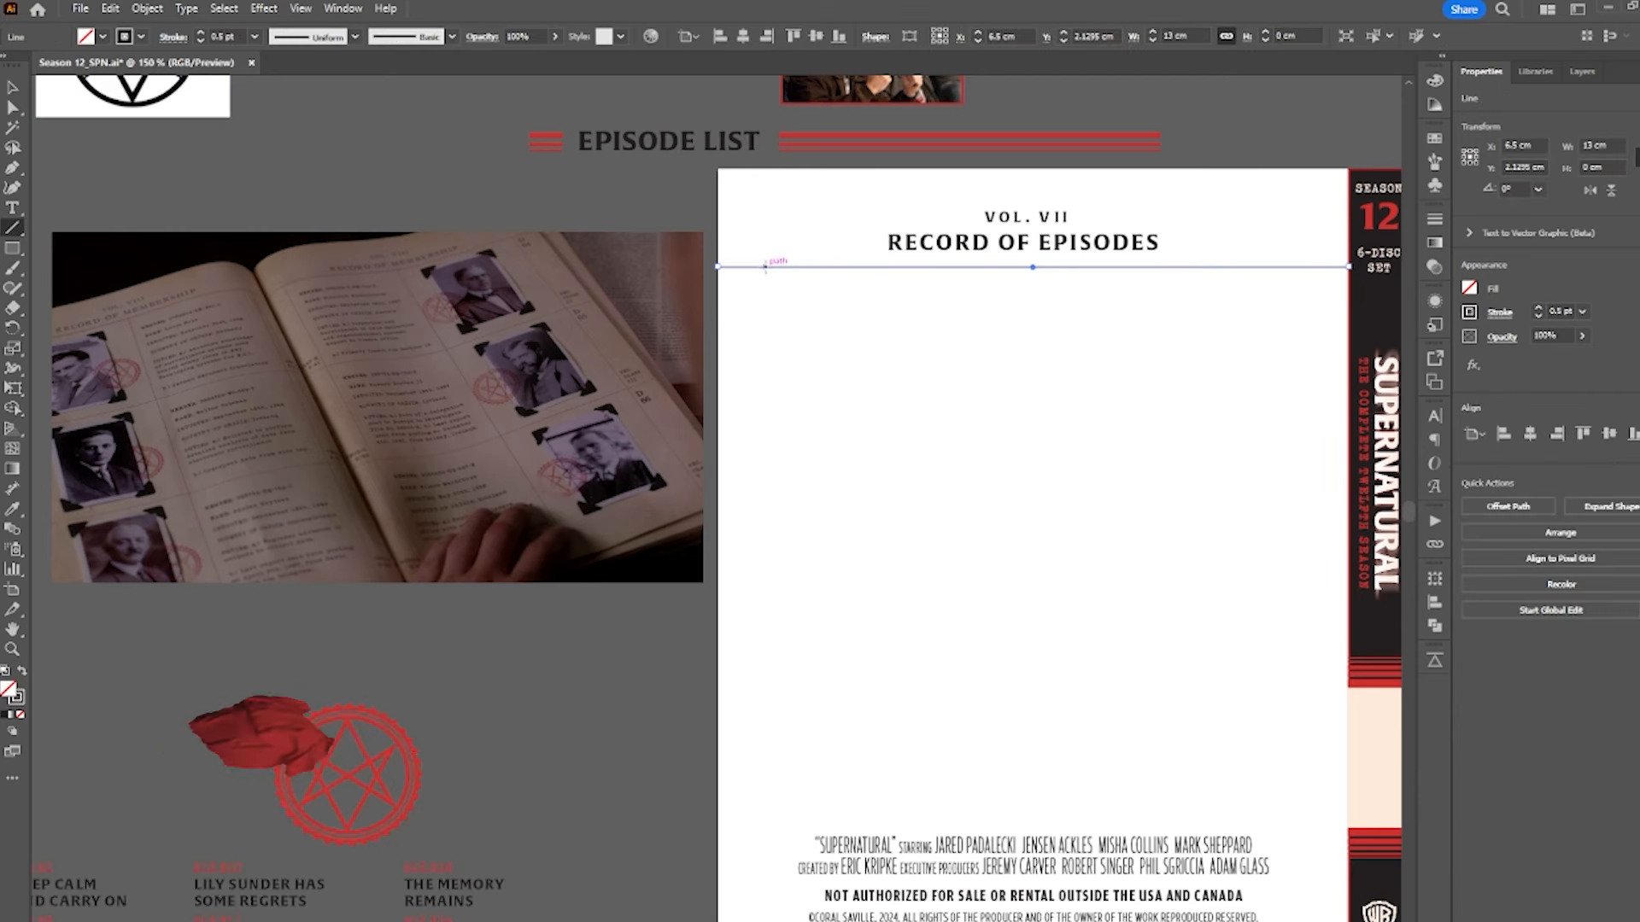
- Draw a vertical margin line about 1 cm inside the back cover's left edge and extend it to the bottom of the page
{"action": "left_click_drag", "start_coordinate": [766, 260], "coordinate": [765, 897]}
{"action": "key", "text": "v"}
{"action": "scroll", "coordinate": [769, 380], "scroll_direction": "down", "scroll_amount": 3}
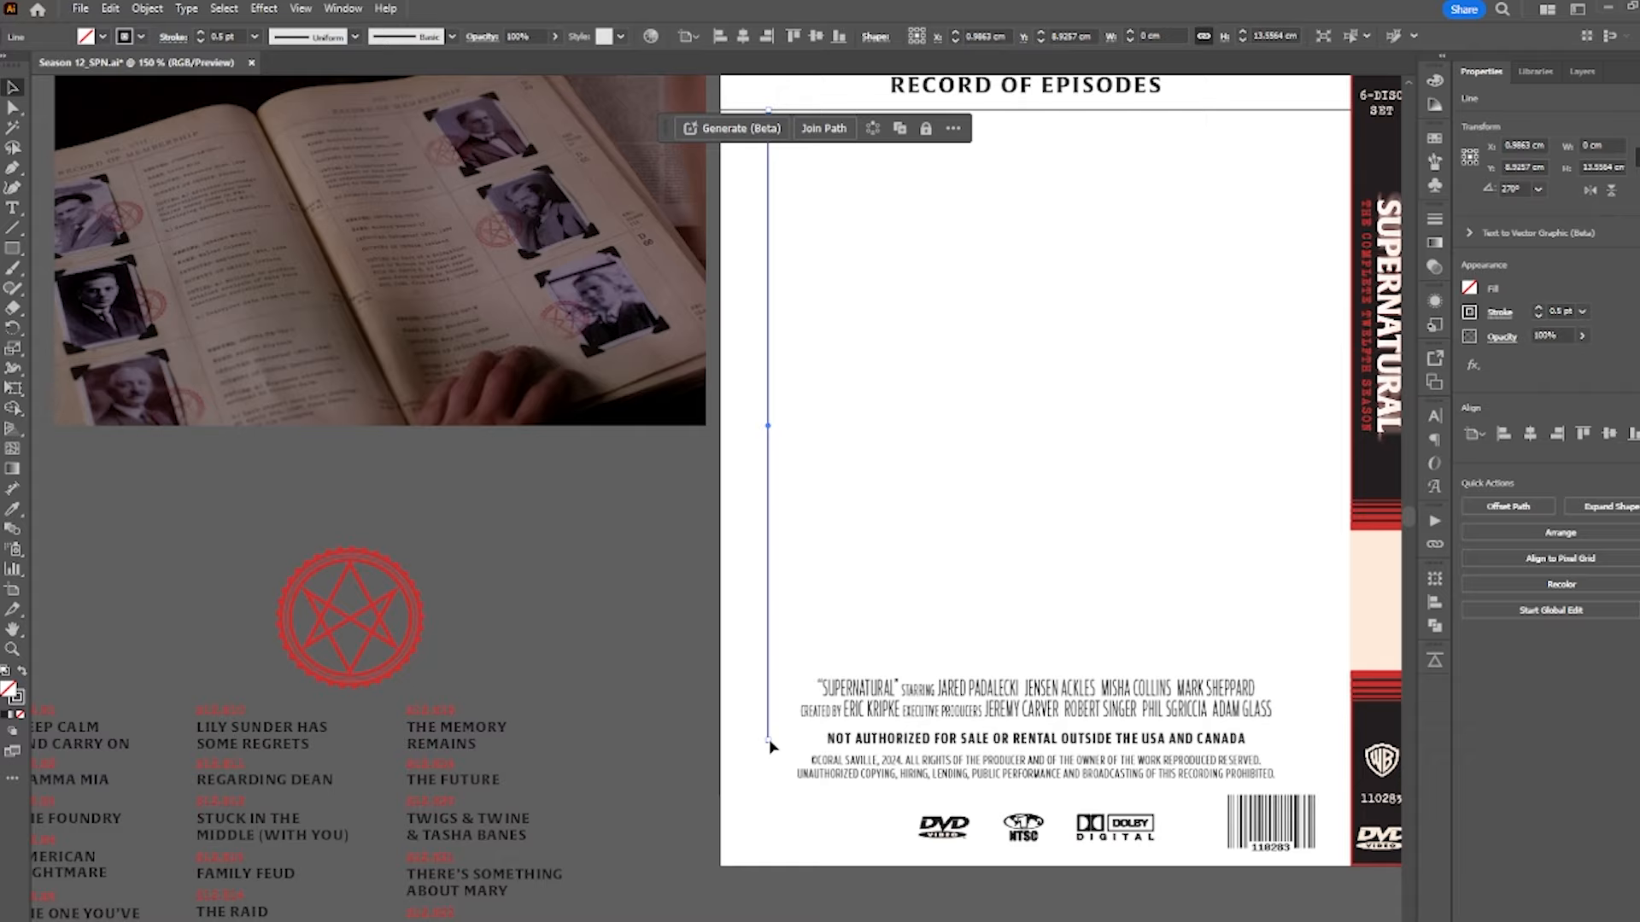
{"action": "left_click_drag", "start_coordinate": [767, 740], "coordinate": [767, 866]}
{"action": "left_click_drag", "start_coordinate": [973, 407], "coordinate": [933, 524]}
{"action": "left_click_drag", "start_coordinate": [729, 393], "coordinate": [1270, 511]}
{"action": "left_click_drag", "start_coordinate": [1241, 505], "coordinate": [1238, 441]}
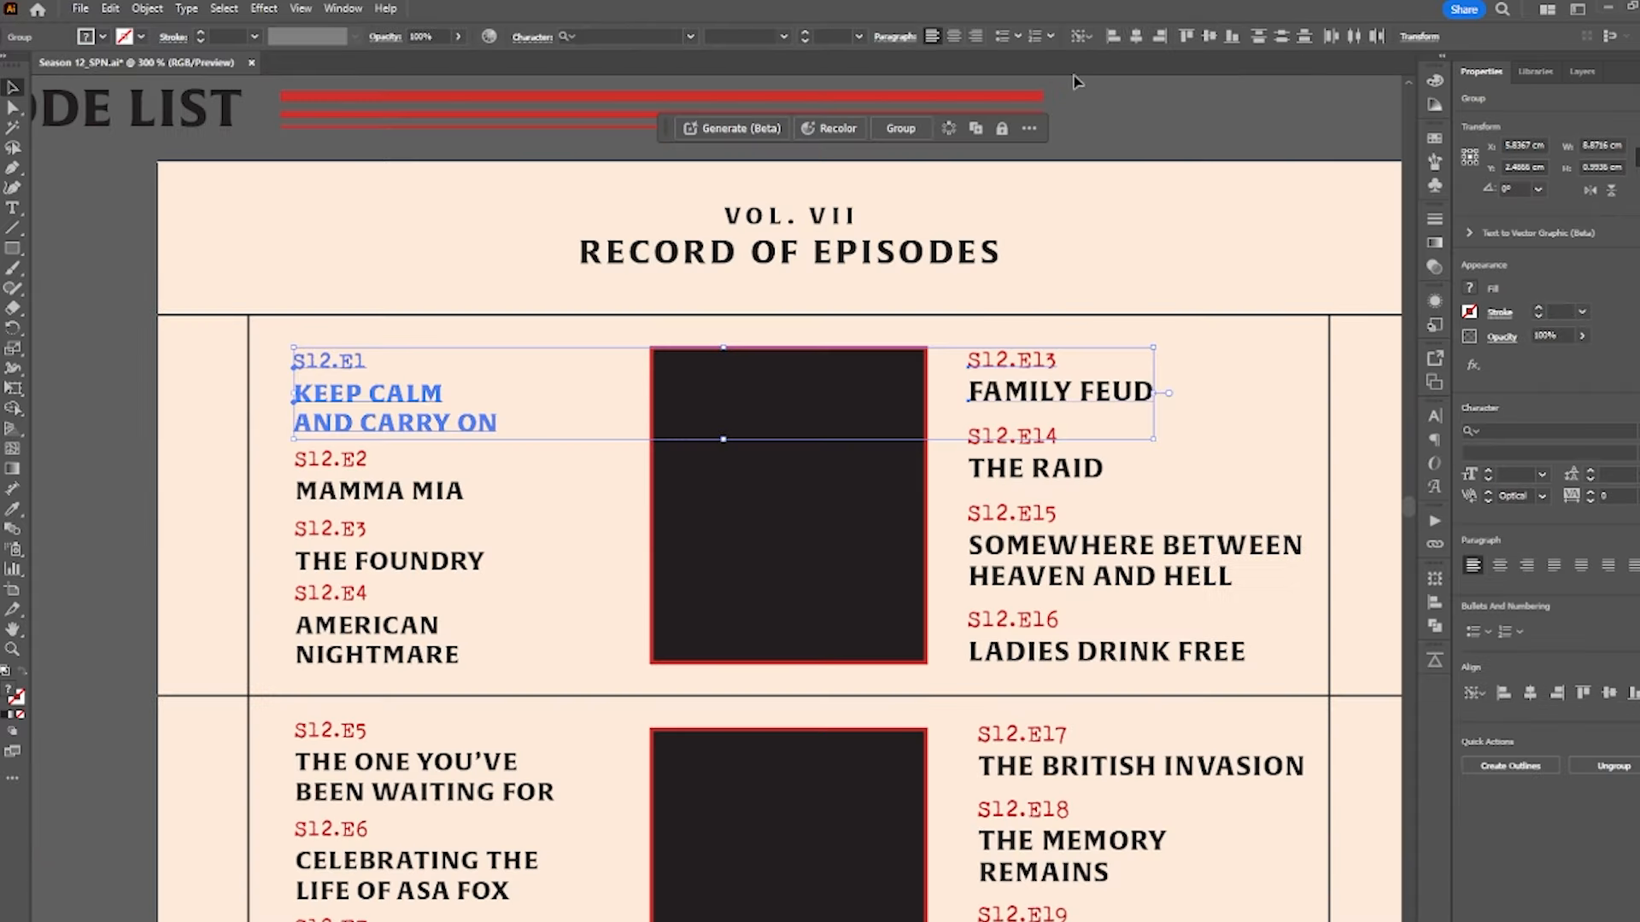
- Move the S12.E14, S12.E15 and S12.E16 entries upward to tighten and even out the spacing below "Family Feud"
{"action": "left_click", "coordinate": [726, 436]}
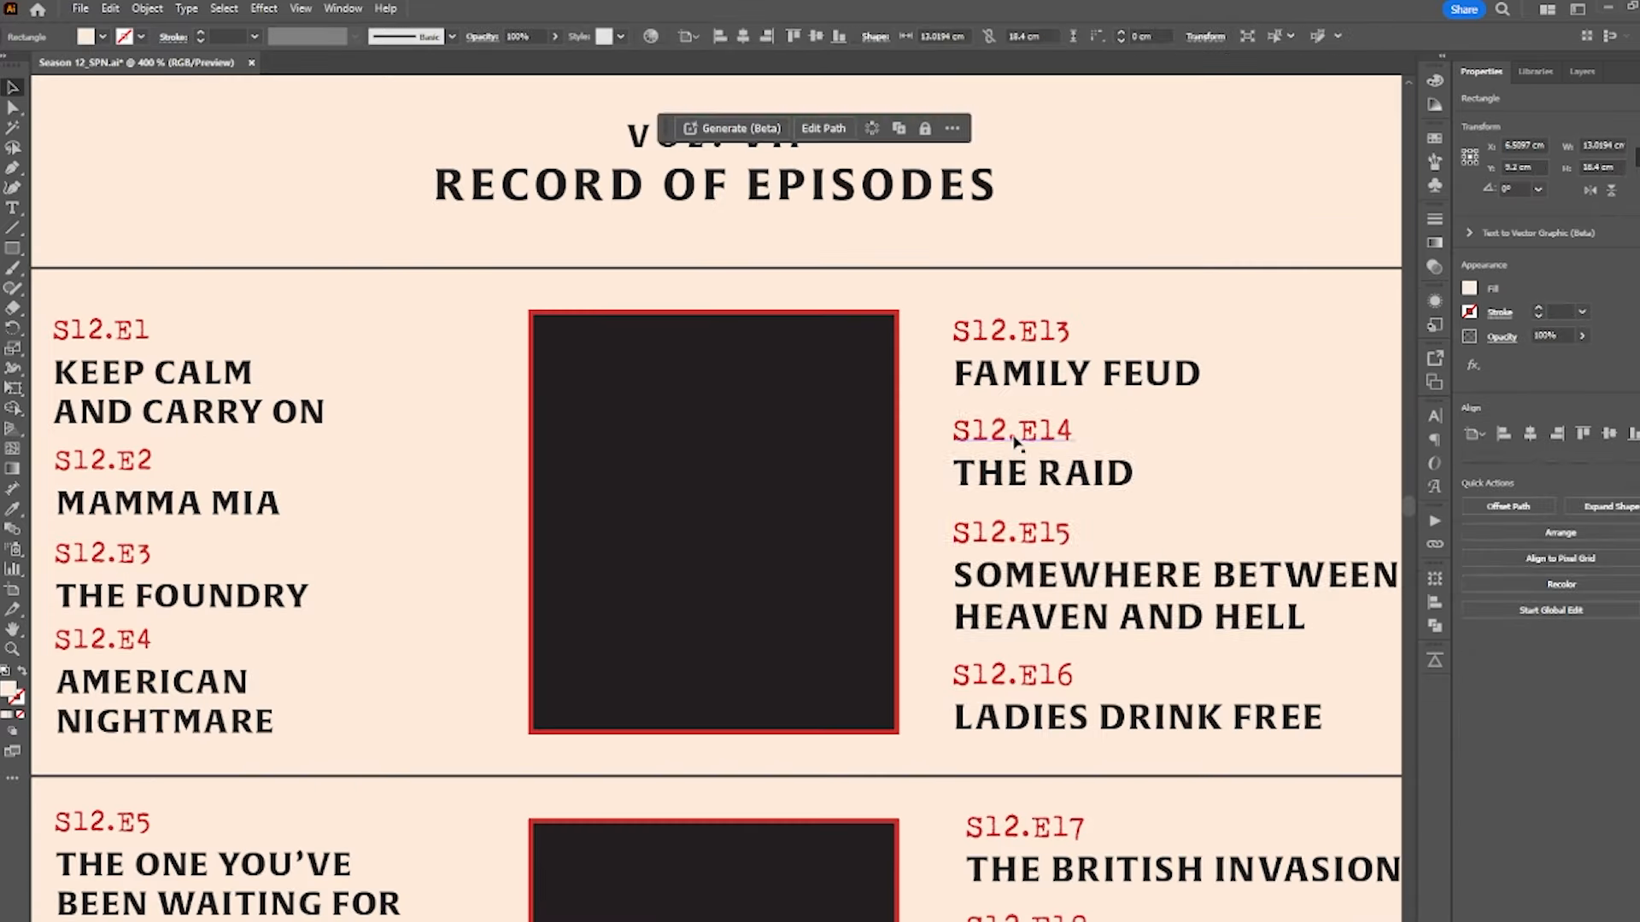
{"action": "left_click_drag", "start_coordinate": [1014, 438], "coordinate": [1014, 433]}
{"action": "left_click_drag", "start_coordinate": [1006, 537], "coordinate": [1006, 523]}
{"action": "left_click_drag", "start_coordinate": [996, 678], "coordinate": [996, 658]}
- Align the top of the S12.E17 entry with the S12.E5 entry, using S12.E5 as the key object
{"action": "scroll", "coordinate": [996, 659], "scroll_direction": "down", "scroll_amount": 1}
{"action": "left_click_drag", "start_coordinate": [982, 795], "coordinate": [901, 414]}
{"action": "left_click", "coordinate": [902, 412]}
{"action": "left_click", "coordinate": [243, 427], "text": "shift"}
{"action": "left_click", "coordinate": [244, 427]}
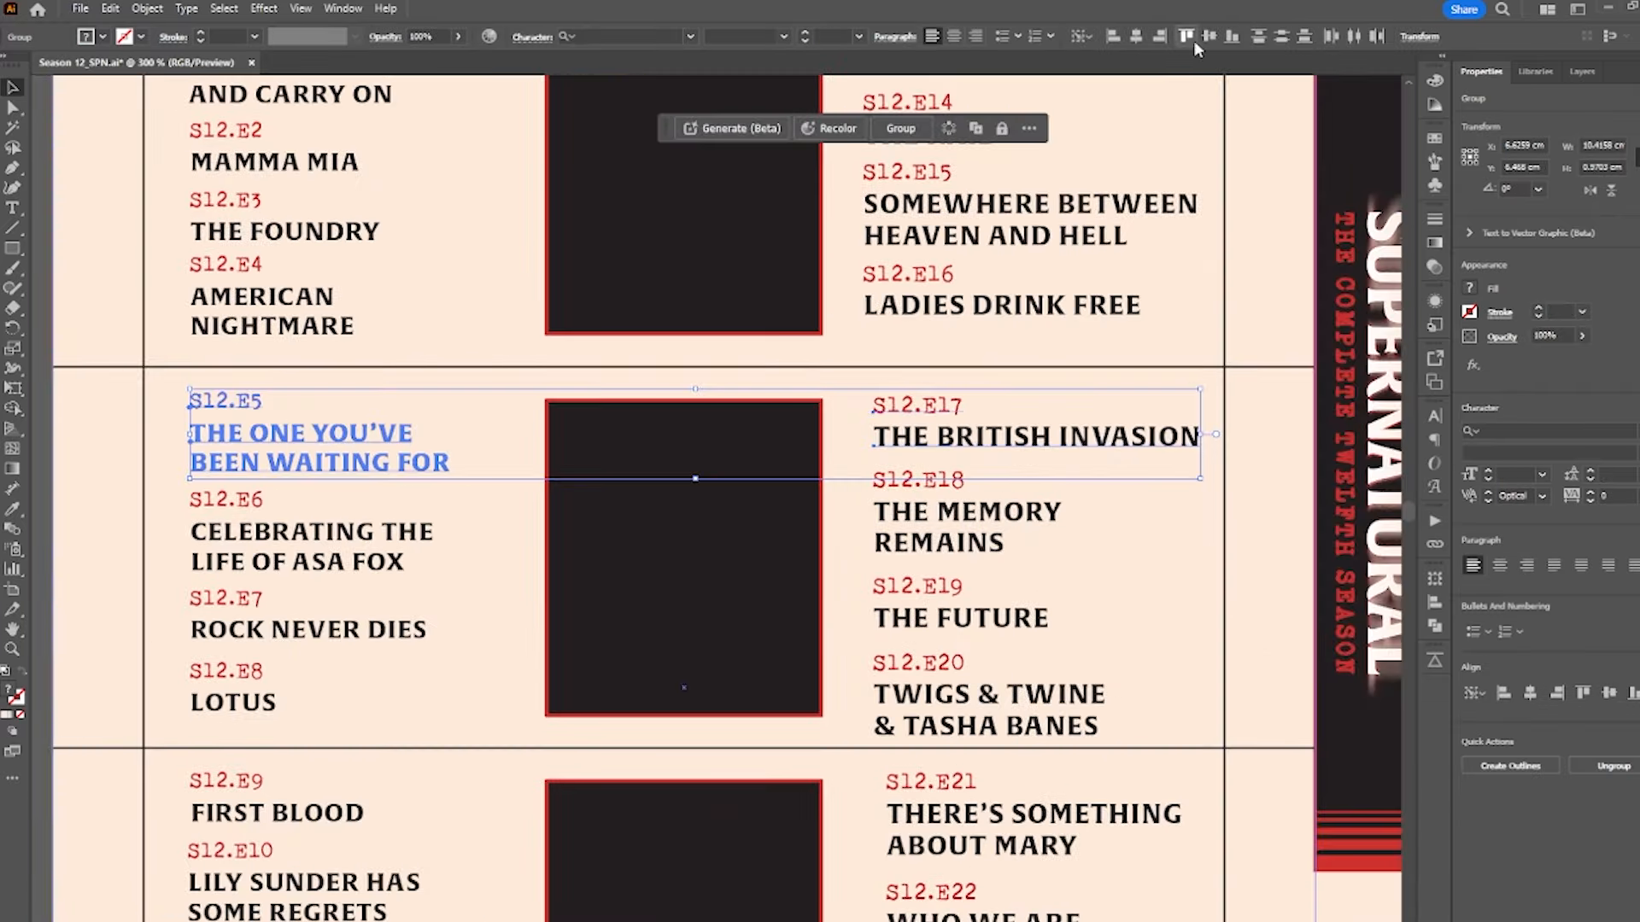
{"action": "left_click", "coordinate": [1188, 39]}
- Move the S12.E18, S12.E19 and S12.E20 entries upward to space them evenly beneath "The British Invasion"
{"action": "left_click_drag", "start_coordinate": [922, 513], "coordinate": [923, 510]}
{"action": "left_click_drag", "start_coordinate": [963, 620], "coordinate": [964, 614]}
{"action": "left_click_drag", "start_coordinate": [934, 671], "coordinate": [934, 659]}
{"action": "left_click", "coordinate": [931, 606], "text": "shift"}
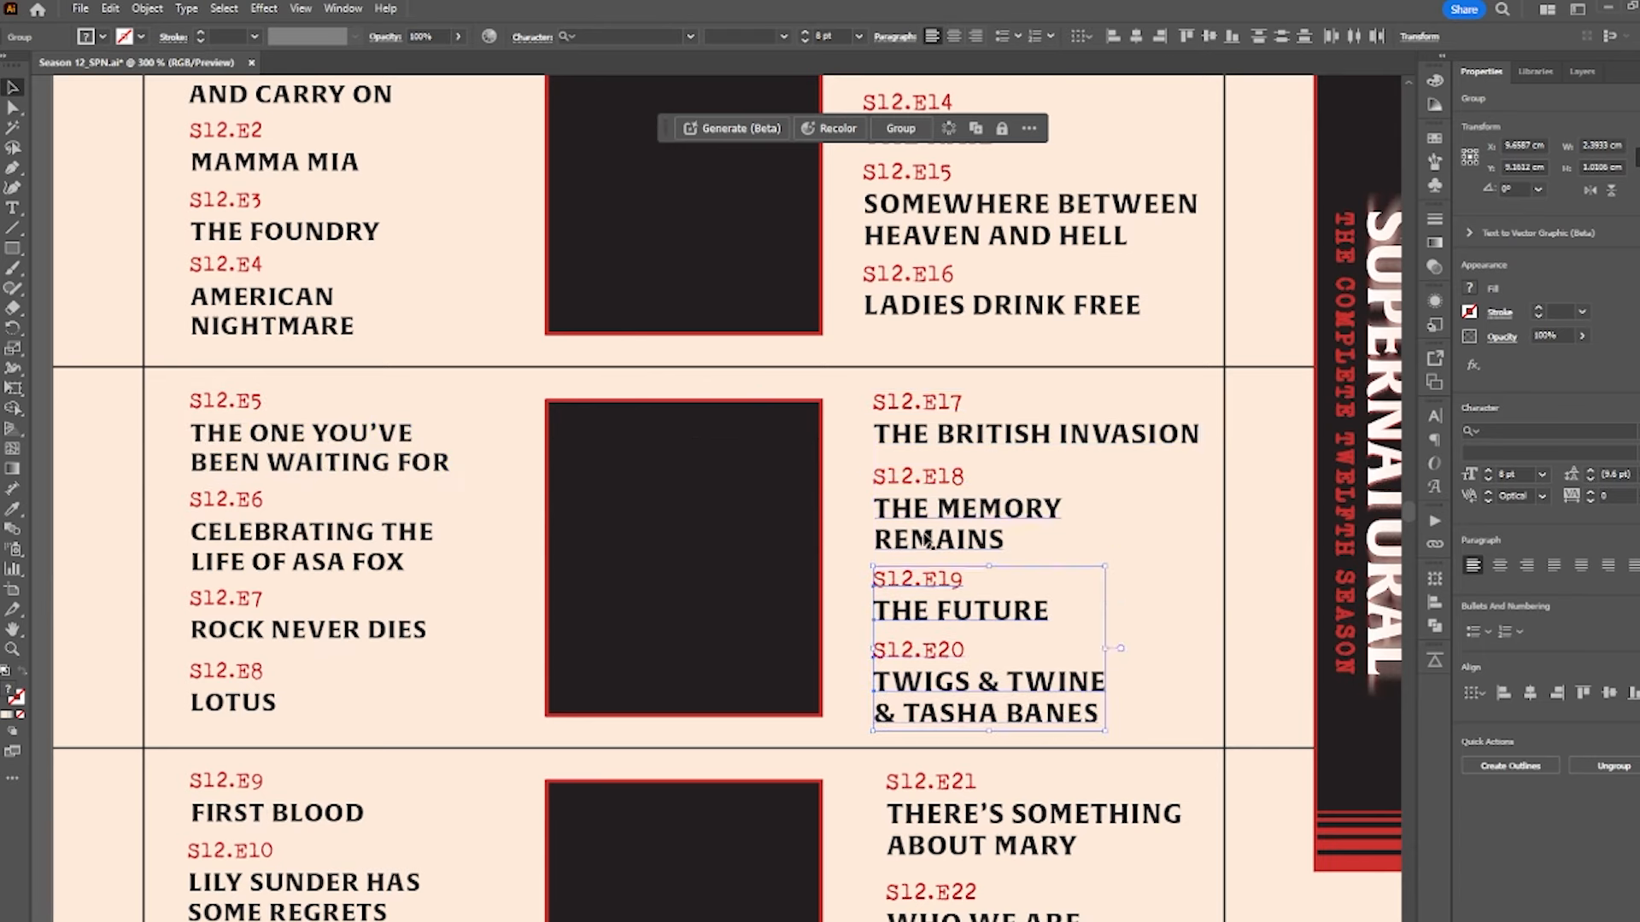
{"action": "left_click", "coordinate": [927, 538], "text": "shift"}
{"action": "scroll", "coordinate": [925, 500], "scroll_direction": "up", "scroll_amount": 1}
{"action": "left_click_drag", "start_coordinate": [925, 506], "coordinate": [925, 495]}
{"action": "left_click", "coordinate": [835, 666]}
{"action": "left_click_drag", "start_coordinate": [912, 619], "coordinate": [912, 612]}
{"action": "left_click_drag", "start_coordinate": [922, 709], "coordinate": [923, 702]}
- Align the top of the S12.E21 entry with the S12.E9 entry, using S12.E9 as the key object
{"action": "scroll", "coordinate": [922, 703], "scroll_direction": "down", "scroll_amount": 1}
{"action": "left_click_drag", "start_coordinate": [931, 834], "coordinate": [944, 250]}
{"action": "left_click", "coordinate": [944, 254]}
{"action": "left_click", "coordinate": [248, 280], "text": "shift"}
{"action": "left_click", "coordinate": [247, 280]}
{"action": "left_click", "coordinate": [1209, 37]}
{"action": "left_click", "coordinate": [1187, 36]}
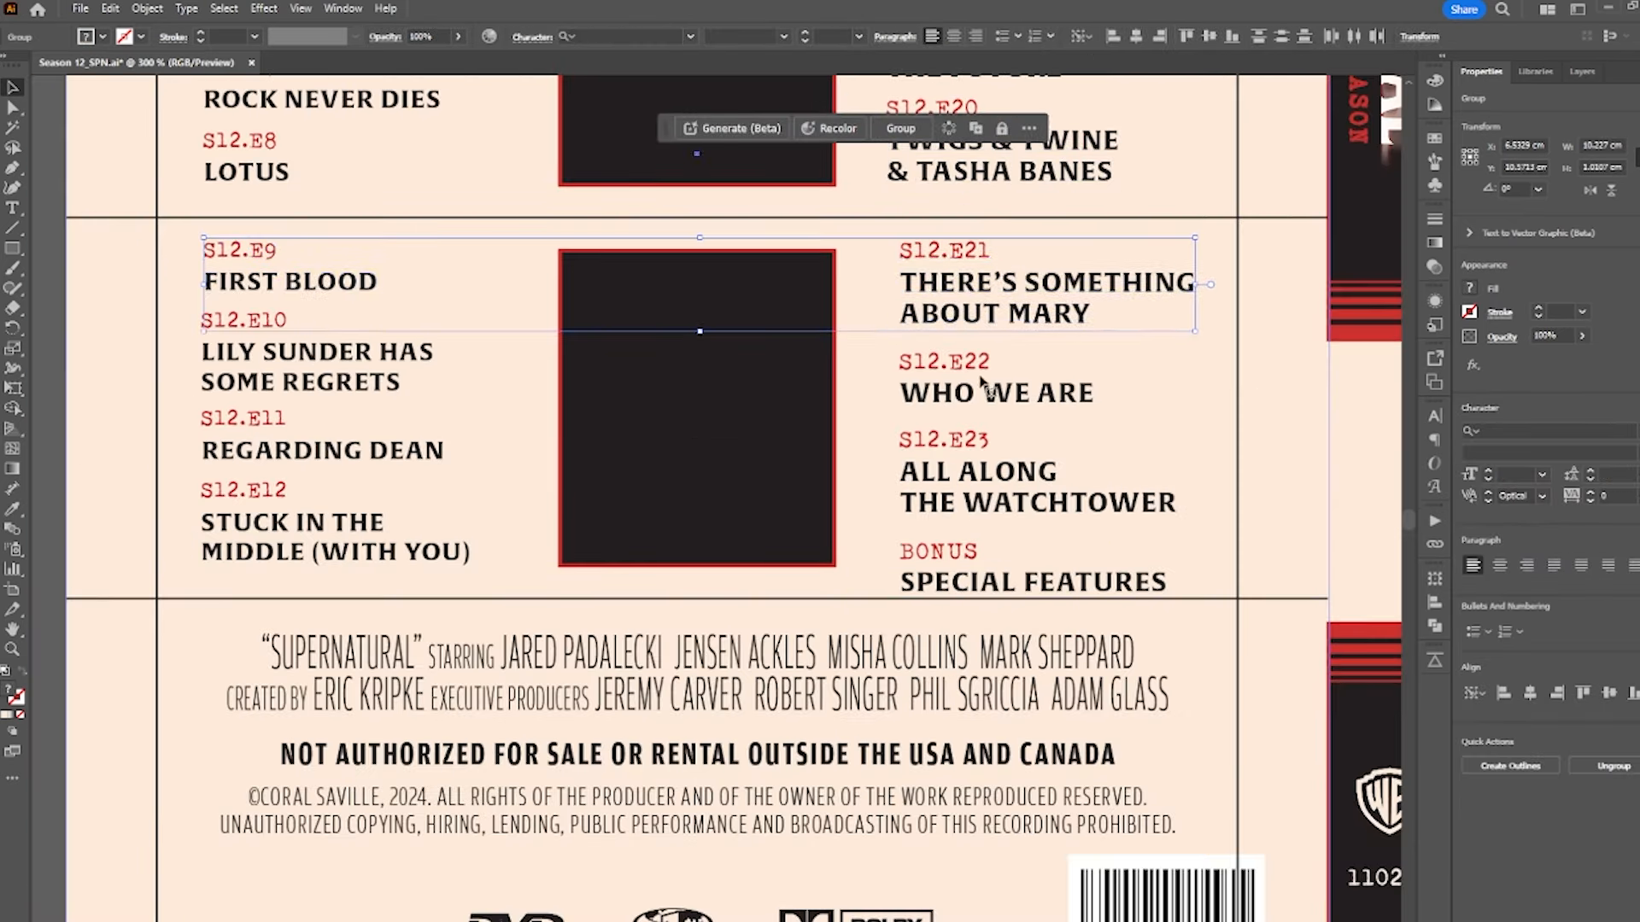
- Move the S12.E22, S12.E23 and Bonus entries upward so they sit evenly spaced above the bottom row's line
{"action": "left_click_drag", "start_coordinate": [980, 382], "coordinate": [981, 357]}
{"action": "left_click_drag", "start_coordinate": [982, 469], "coordinate": [982, 440]}
{"action": "left_click_drag", "start_coordinate": [982, 580], "coordinate": [982, 555]}
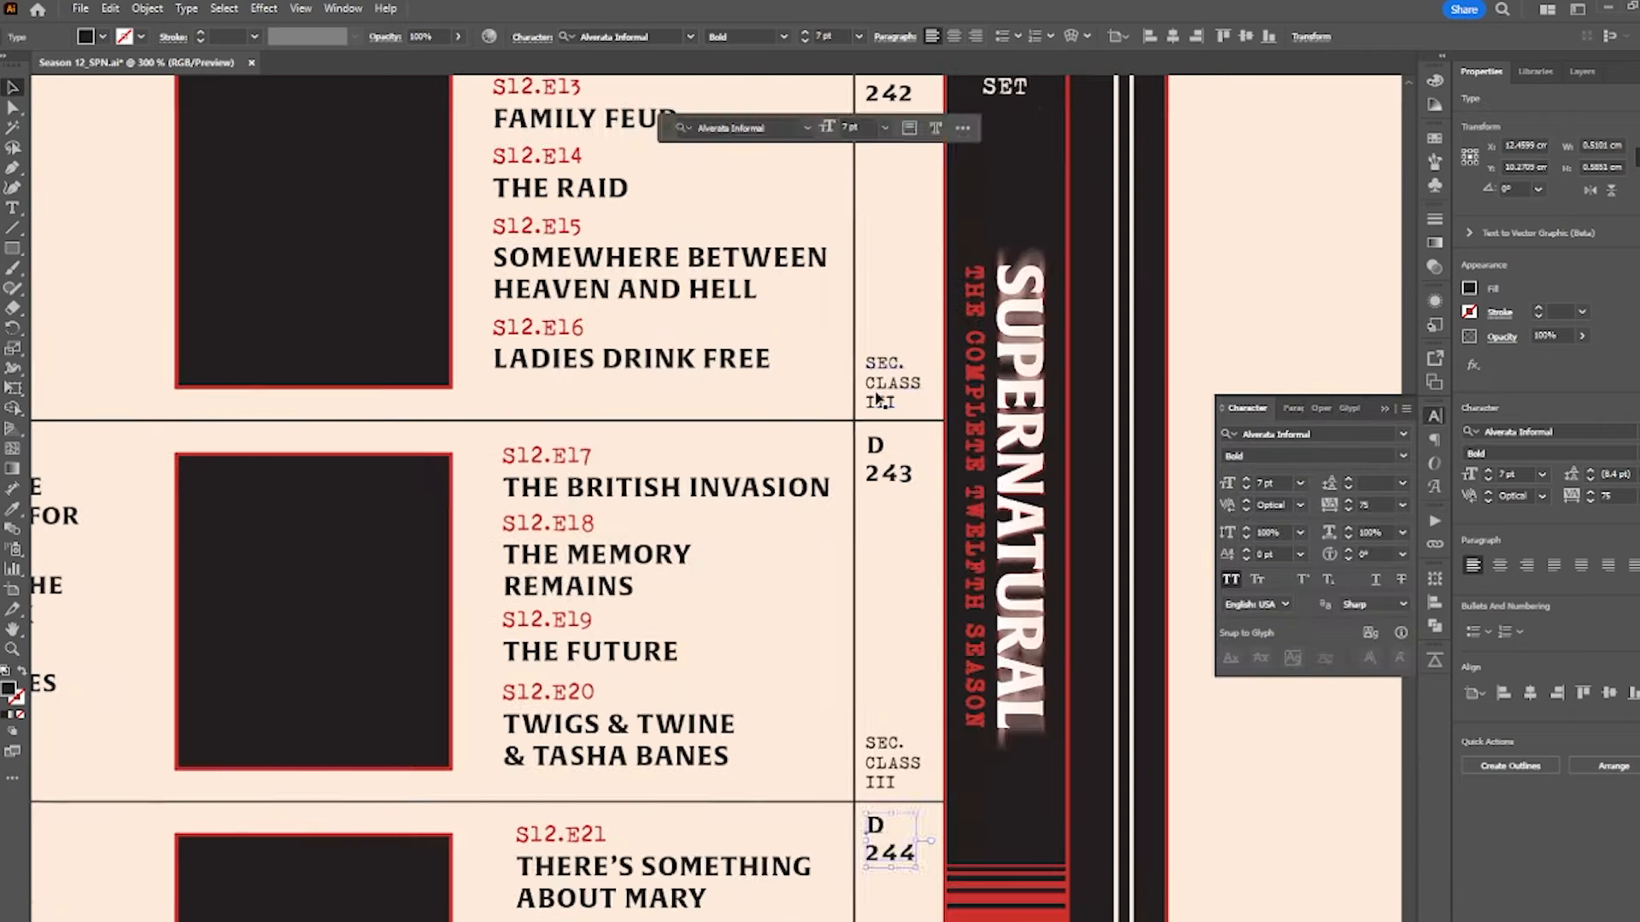
- Change the middle row's "SEC. CLASS" numeral in the right margin column to IV
{"action": "scroll", "coordinate": [878, 398], "scroll_direction": "down", "scroll_amount": 3}
{"action": "double_click", "coordinate": [880, 782]}
{"action": "type", "text": "I"}
{"action": "scroll", "coordinate": [921, 710], "scroll_direction": "down", "scroll_amount": 1}
{"action": "type", "text": "V"}
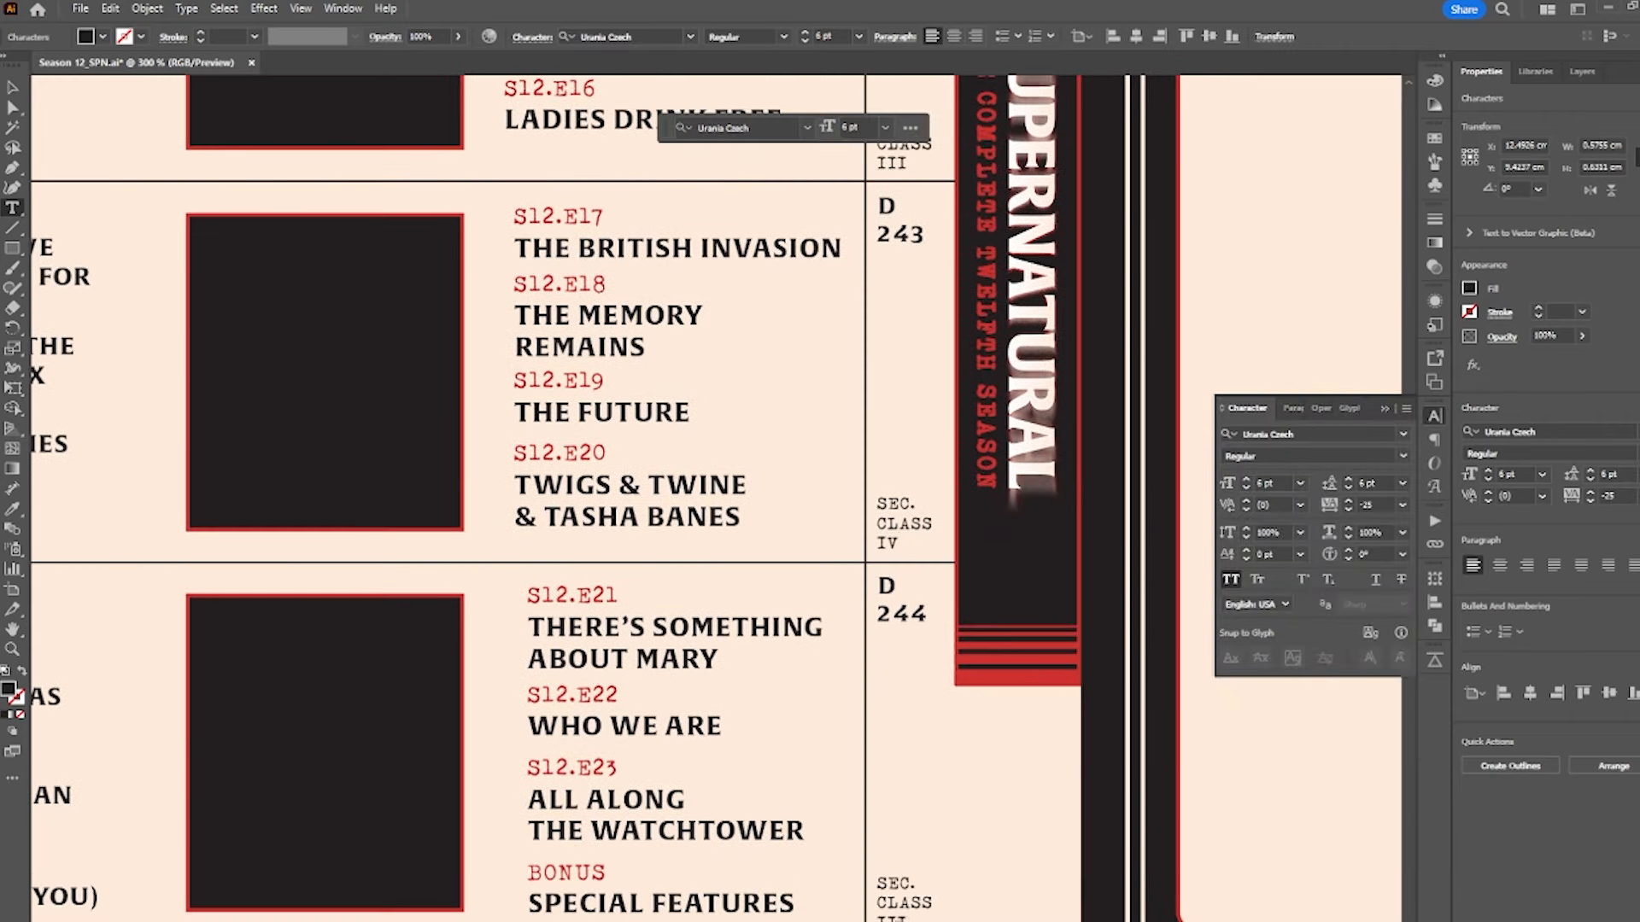
- Reduce the leading of the D 244, D 243 and D 242 margin labels to 7 pt
{"action": "key", "text": "Escape"}
{"action": "left_click", "coordinate": [1590, 471]}
{"action": "scroll", "coordinate": [879, 359], "scroll_direction": "up", "scroll_amount": 4}
{"action": "left_click", "coordinate": [871, 451]}
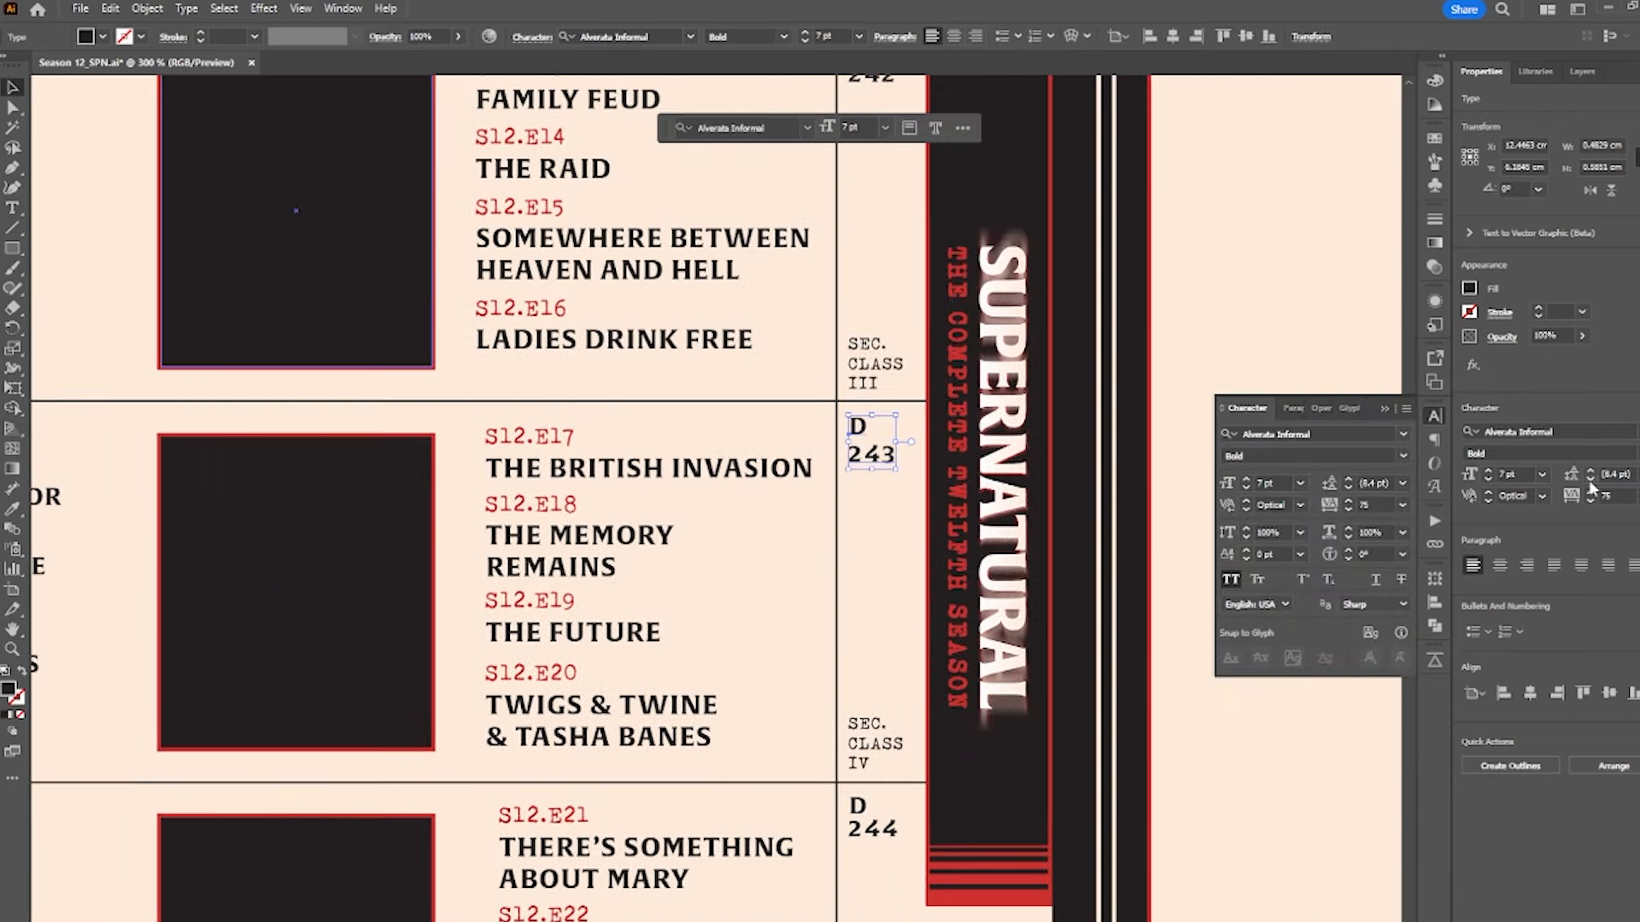
{"action": "left_click", "coordinate": [1590, 478]}
{"action": "scroll", "coordinate": [862, 358], "scroll_direction": "up", "scroll_amount": 4}
{"action": "left_click", "coordinate": [850, 274]}
{"action": "left_click", "coordinate": [1590, 477]}
- Copy the bottom row's "SEC. CLASS V" label into the left margin column and right-align its text
{"action": "left_click", "coordinate": [972, 632]}
{"action": "left_click_drag", "start_coordinate": [990, 710], "coordinate": [421, 709]}
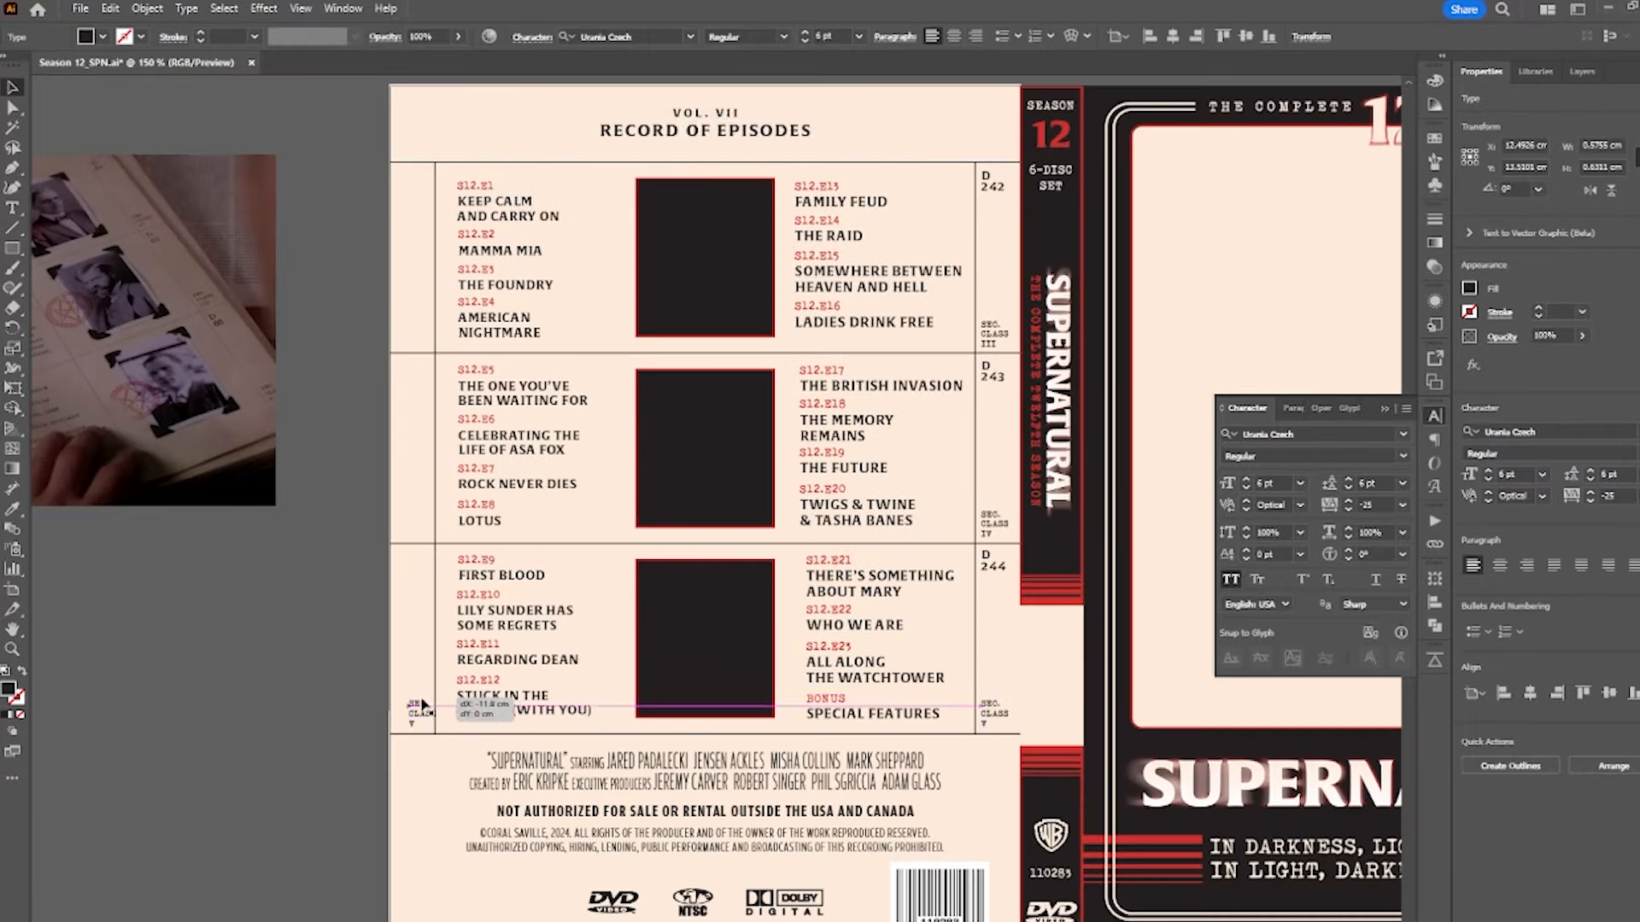
{"action": "scroll", "coordinate": [421, 706], "scroll_direction": "down", "scroll_amount": 3}
{"action": "scroll", "coordinate": [158, 681], "scroll_direction": "up", "scroll_amount": 3}
{"action": "left_click", "coordinate": [1526, 565]}
- Place the right-aligned label over the ledger reference photo to compare it with the photo's margin codes
{"action": "left_click_drag", "start_coordinate": [936, 767], "coordinate": [525, 400]}
{"action": "scroll", "coordinate": [517, 410], "scroll_direction": "up", "scroll_amount": 4}
{"action": "left_click_drag", "start_coordinate": [602, 338], "coordinate": [753, 570]}
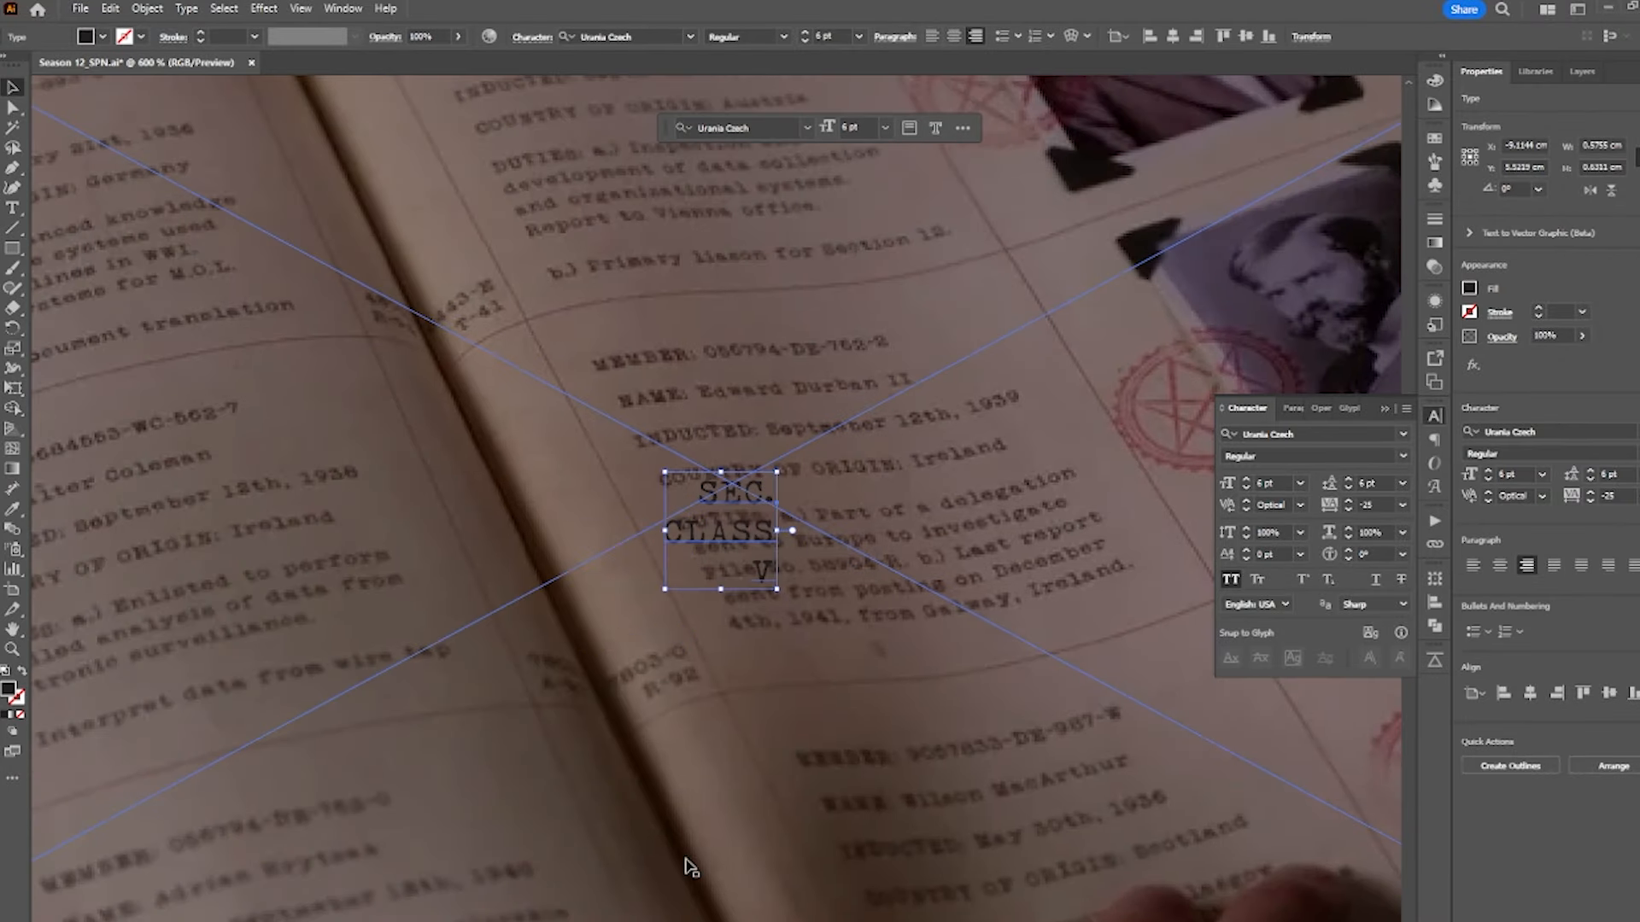
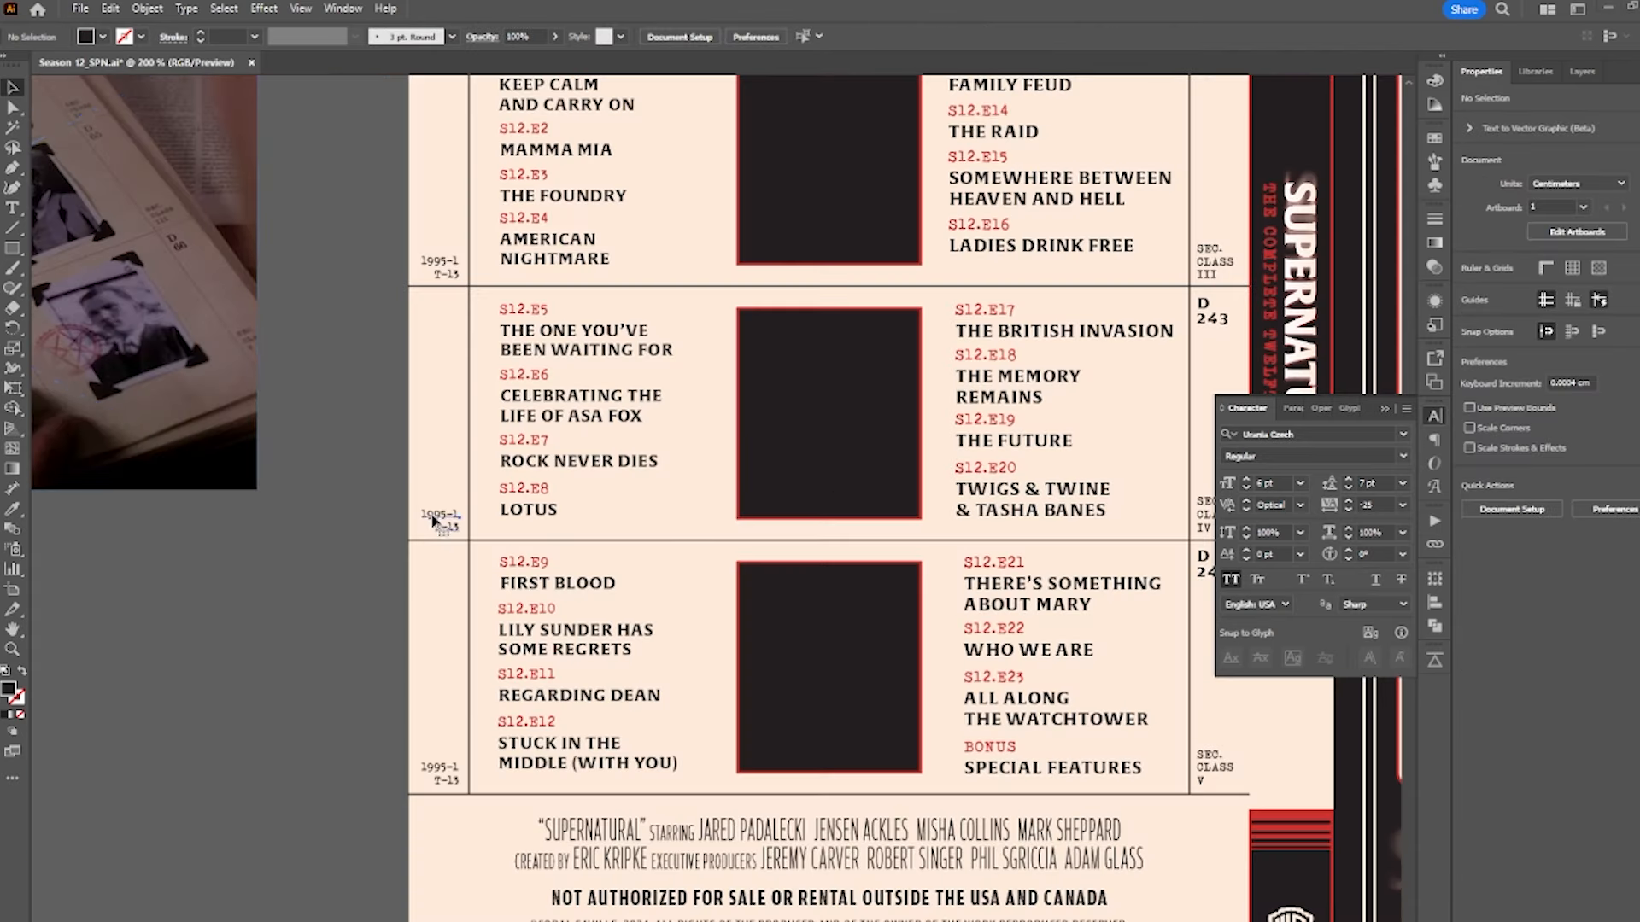
- Change the left margin codes to 1996-9 in the middle row and 1997-3 in the bottom row
{"action": "scroll", "coordinate": [438, 520], "scroll_direction": "up", "scroll_amount": 2}
{"action": "double_click", "coordinate": [436, 546]}
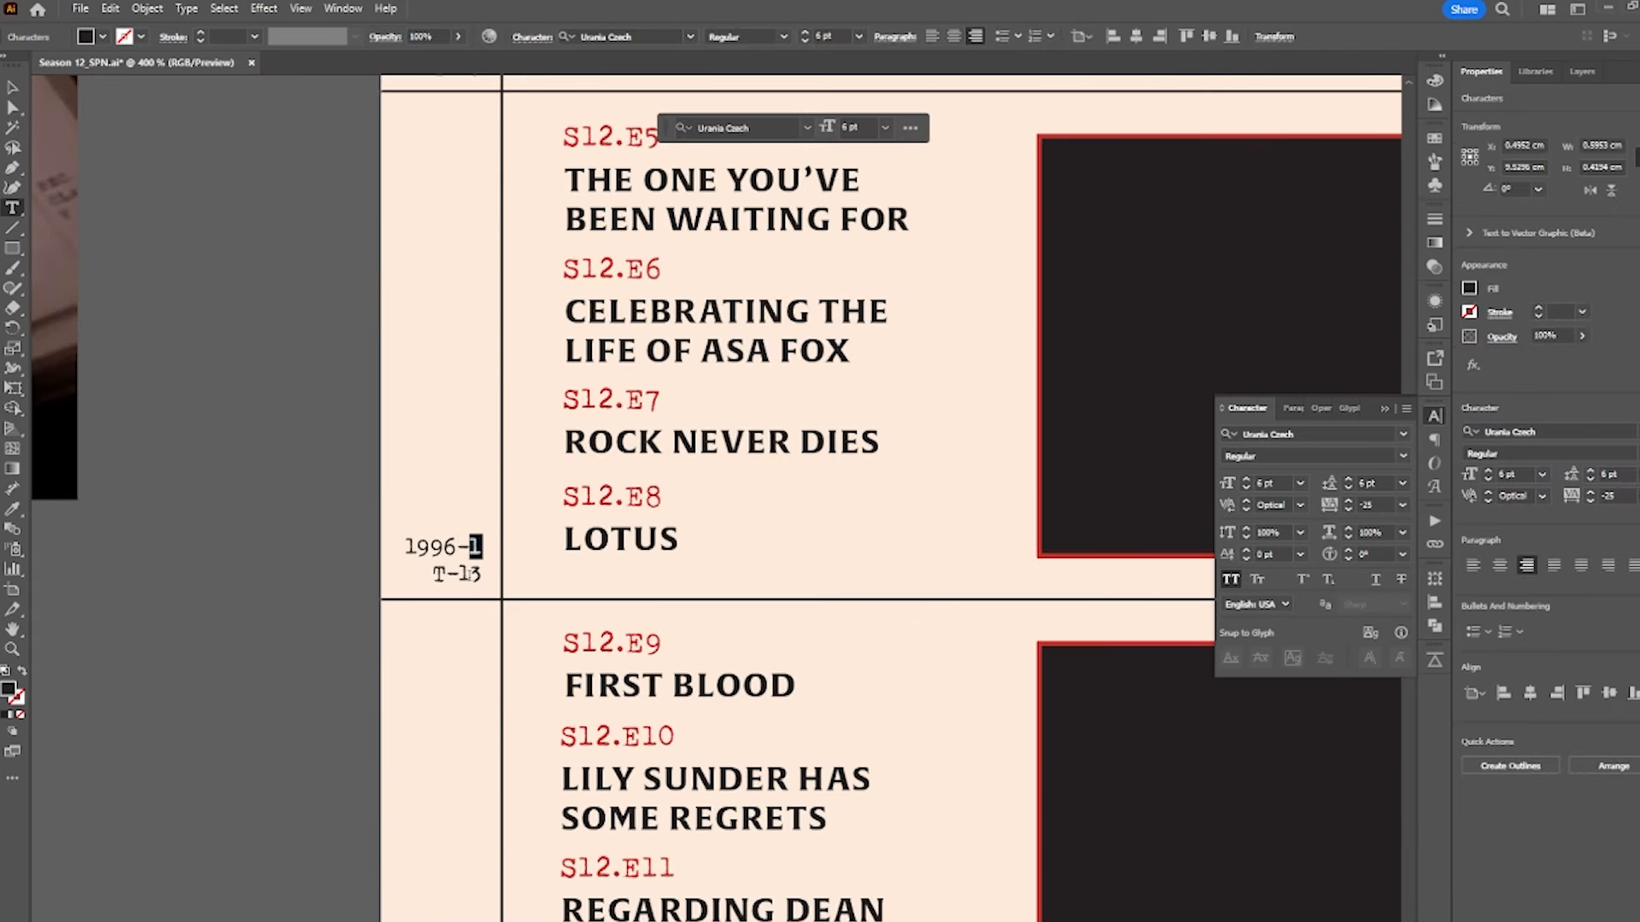
{"action": "scroll", "coordinate": [478, 574], "scroll_direction": "down", "scroll_amount": 4}
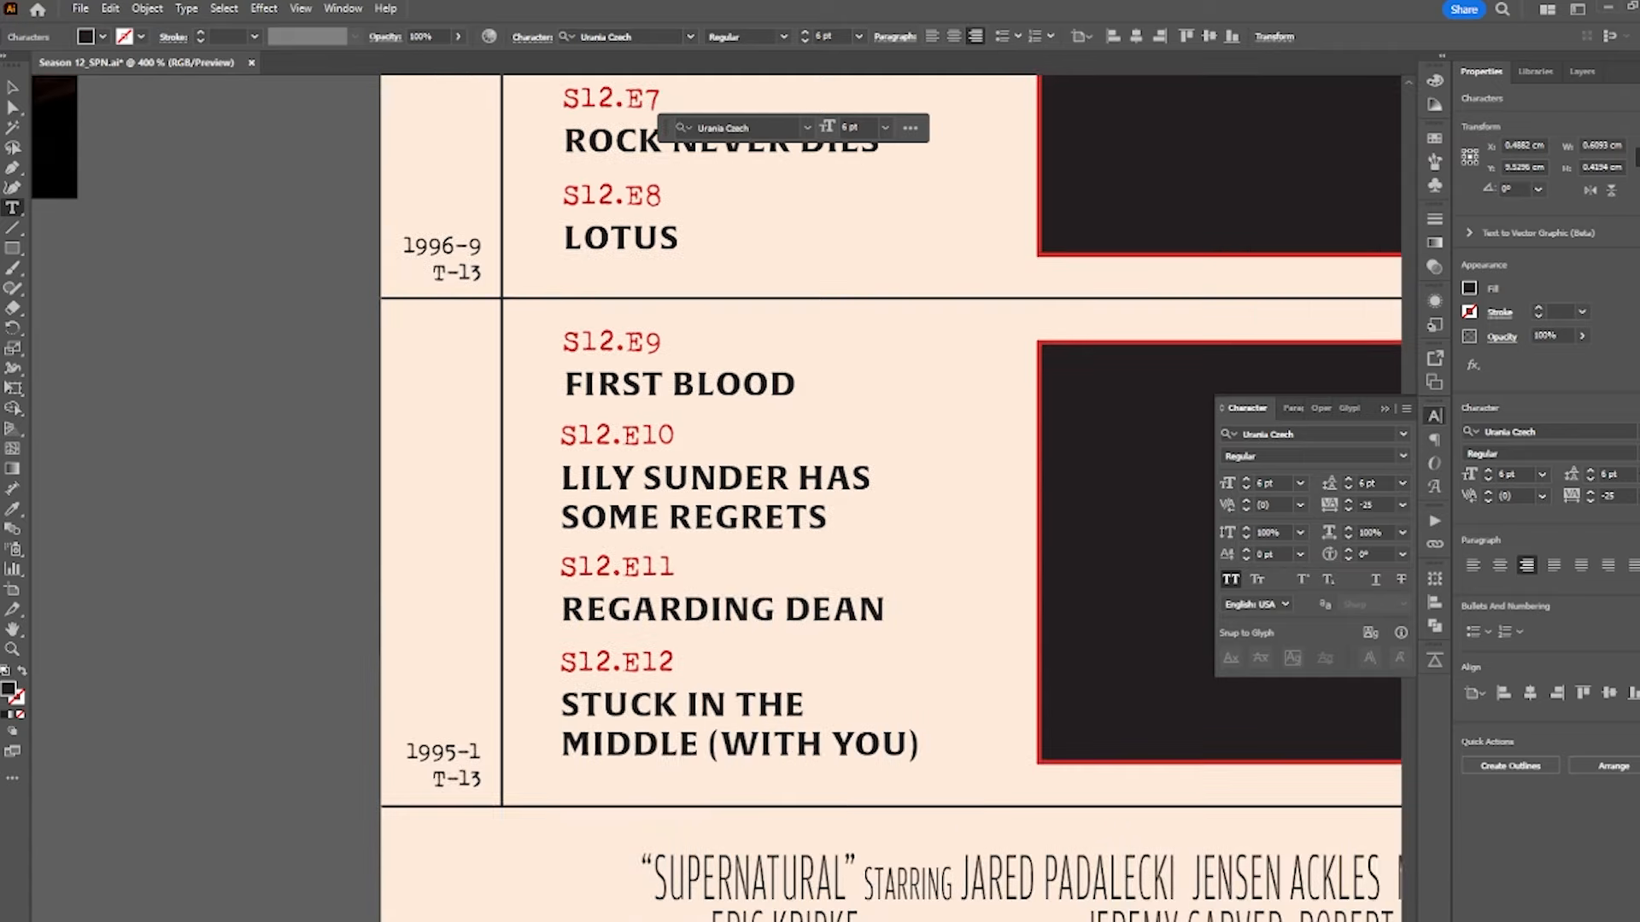
{"action": "key", "text": "BackSpace"}
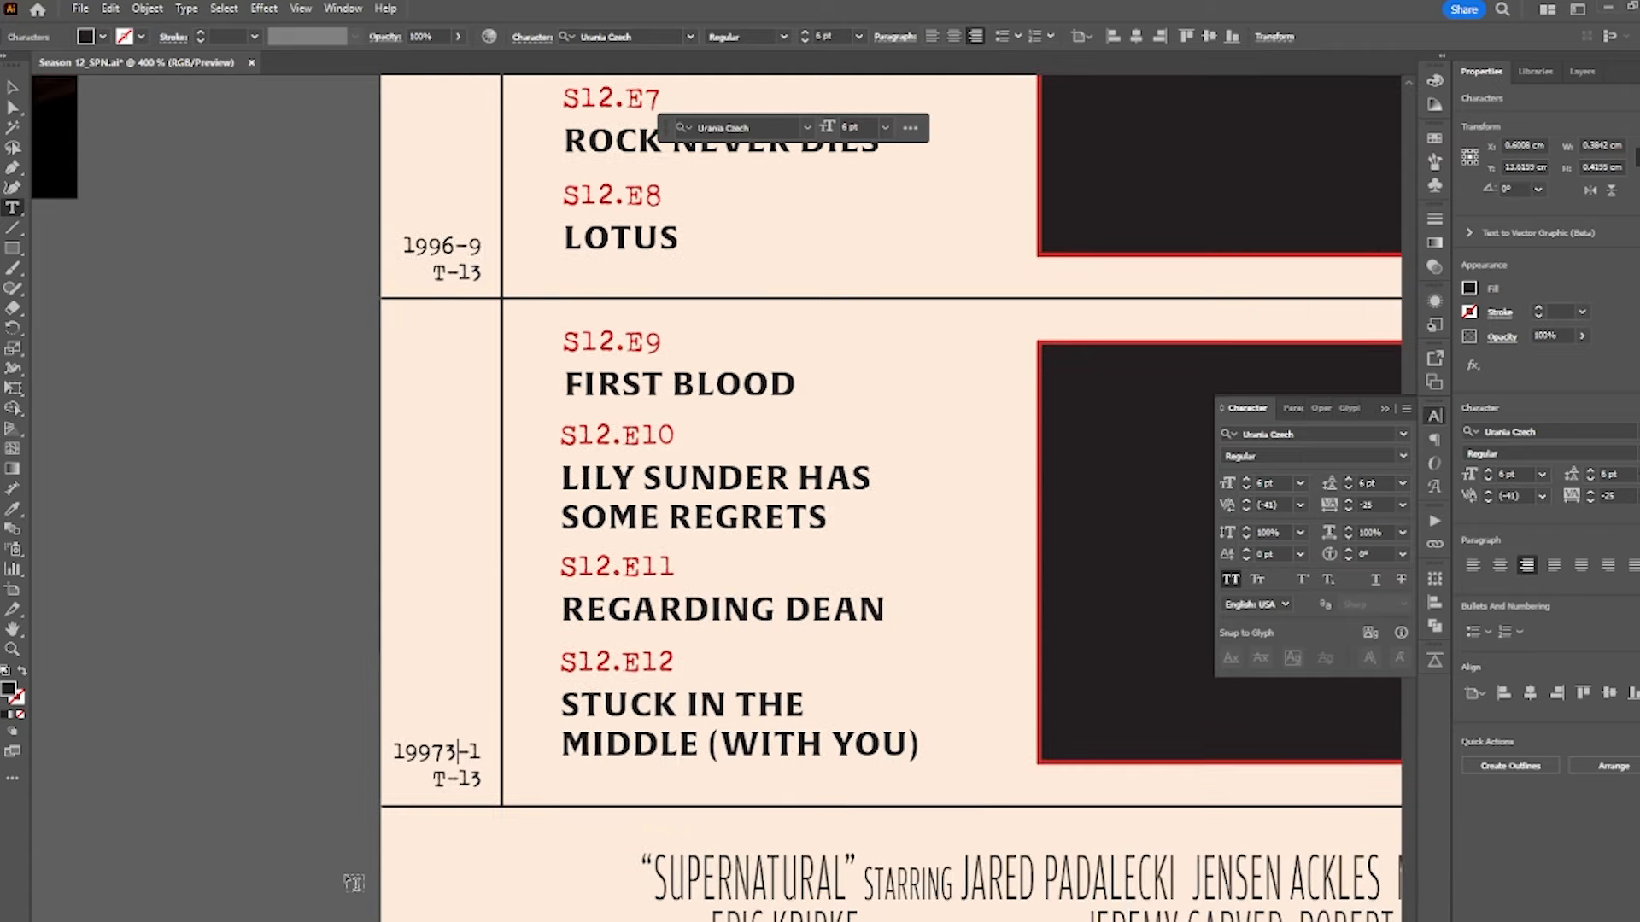
{"action": "left_click", "coordinate": [12, 88]}
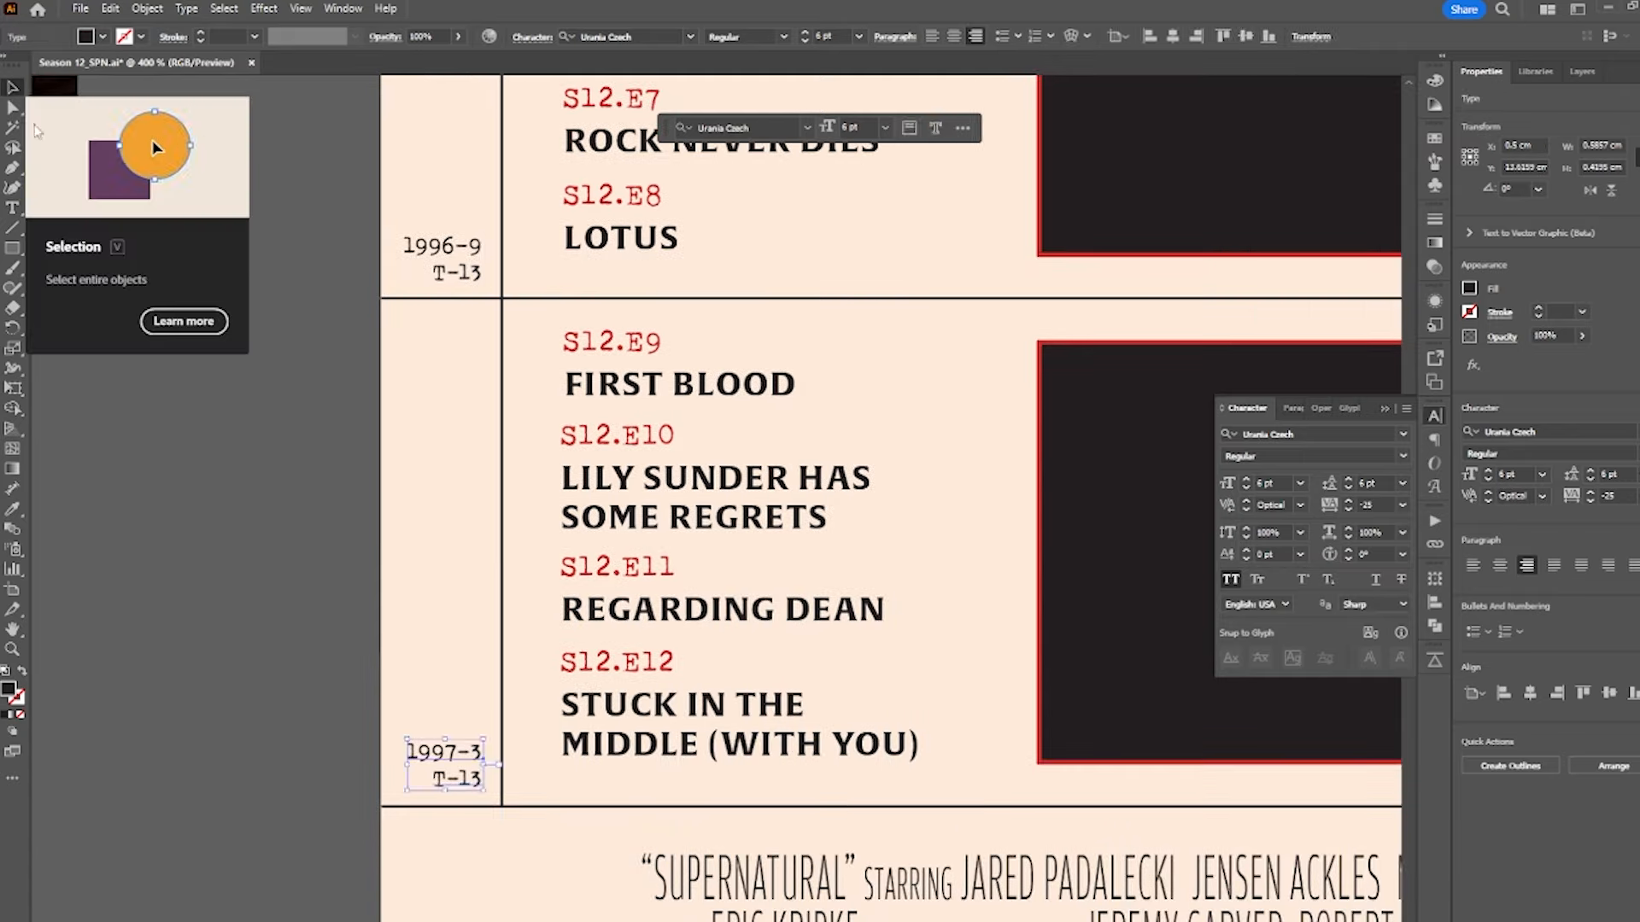
{"action": "left_click", "coordinate": [299, 390]}
- Open the bottom row's "D 244" label for text editing
{"action": "scroll", "coordinate": [299, 390], "scroll_direction": "down", "scroll_amount": 3}
{"action": "scroll", "coordinate": [786, 348], "scroll_direction": "up", "scroll_amount": 3}
{"action": "double_click", "coordinate": [792, 588]}
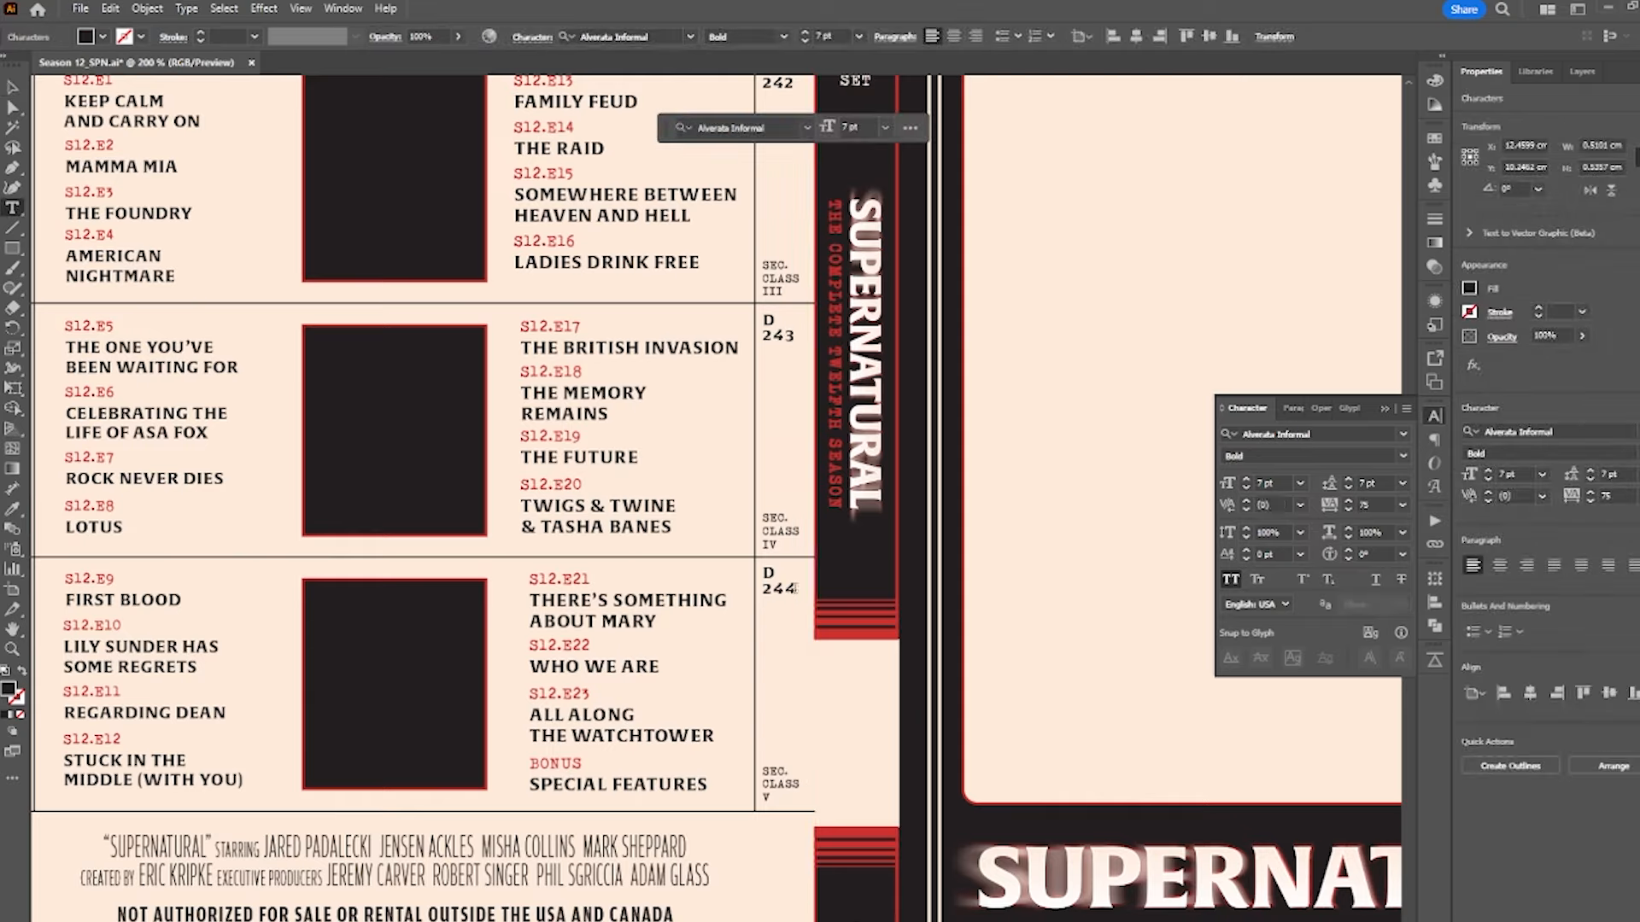
{"action": "scroll", "coordinate": [100, 636], "scroll_direction": "down", "scroll_amount": 2}
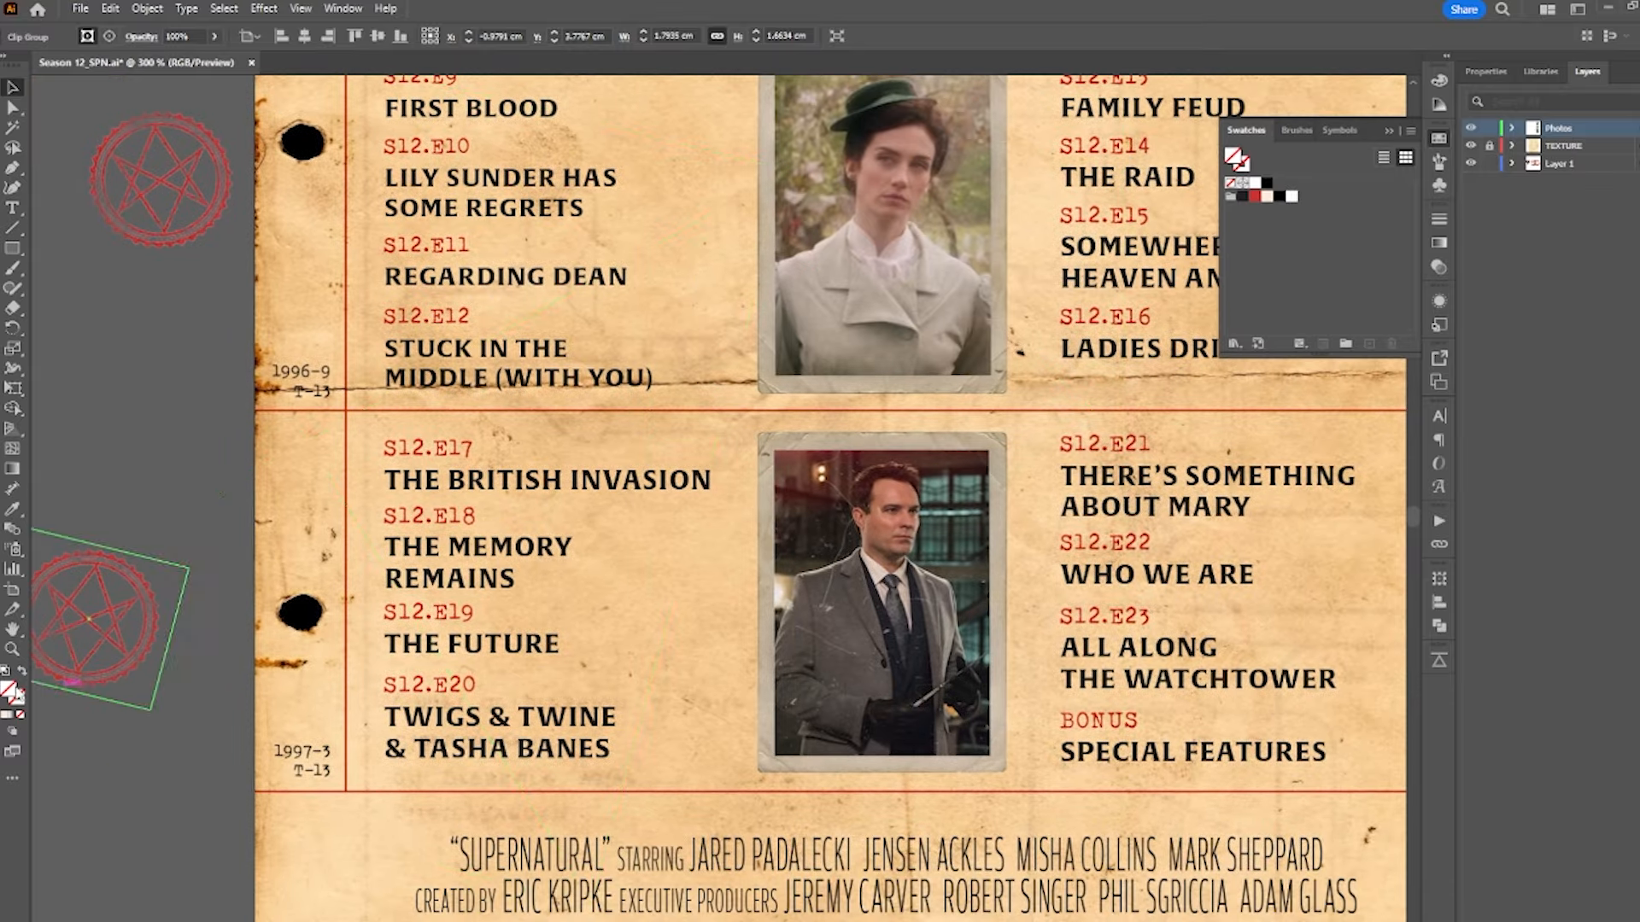
- Place a red star seal over the left edge of each of the three episode-list photos
{"action": "left_click_drag", "start_coordinate": [100, 636], "coordinate": [813, 815]}
{"action": "left_click_drag", "start_coordinate": [238, 373], "coordinate": [777, 825]}
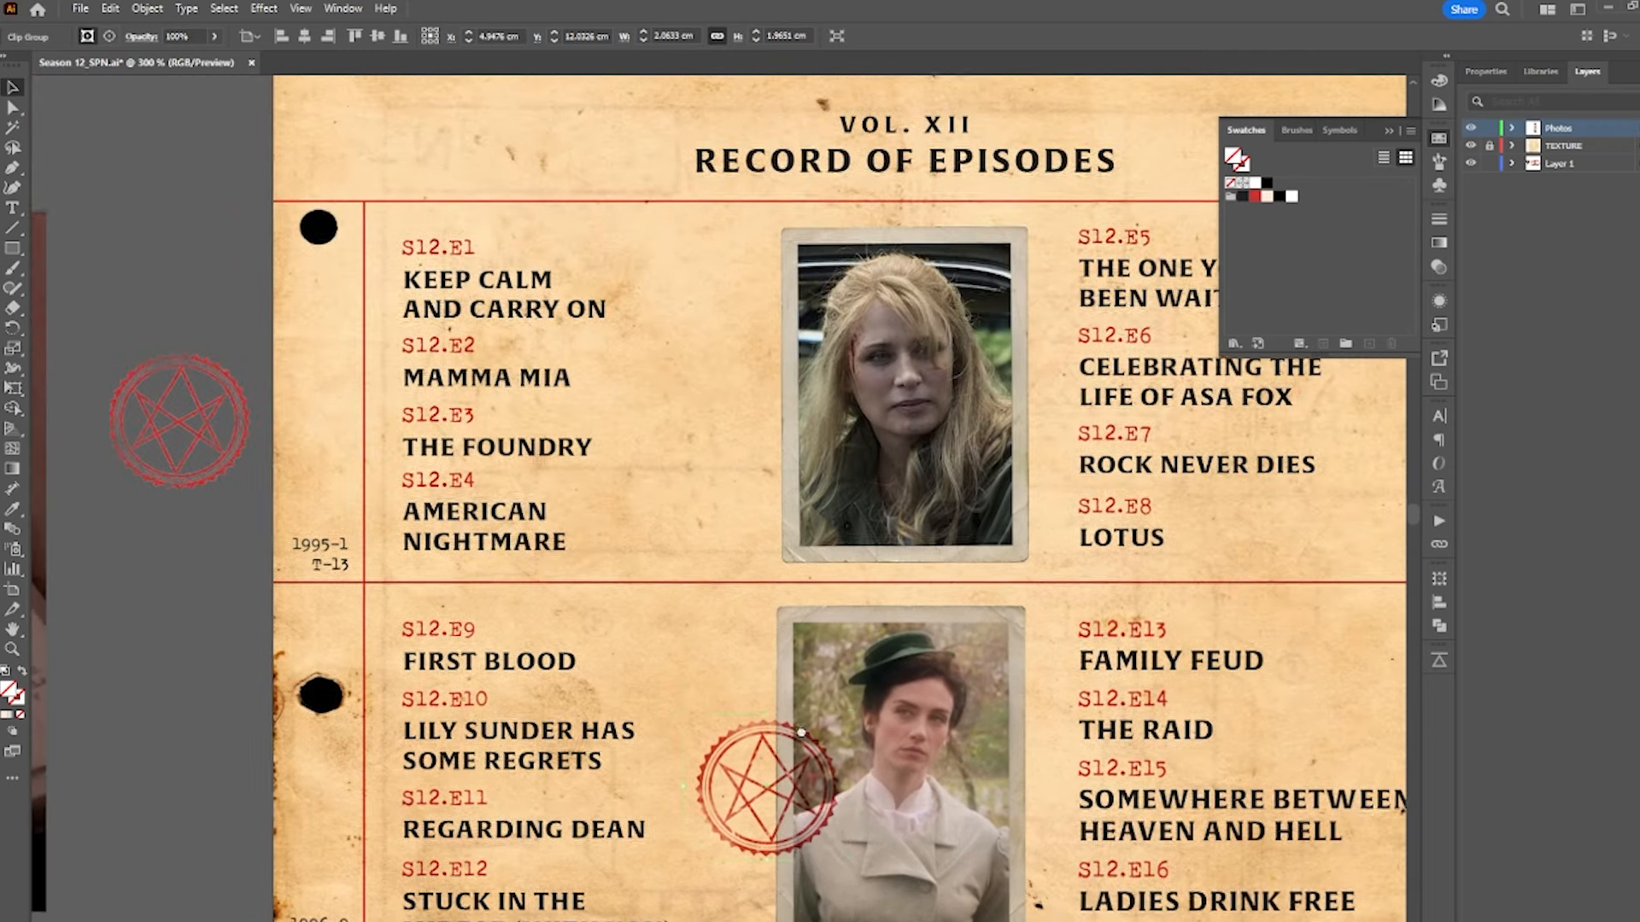
{"action": "left_click_drag", "start_coordinate": [175, 442], "coordinate": [801, 481]}
{"action": "scroll", "coordinate": [598, 496], "scroll_direction": "down", "scroll_amount": 5}
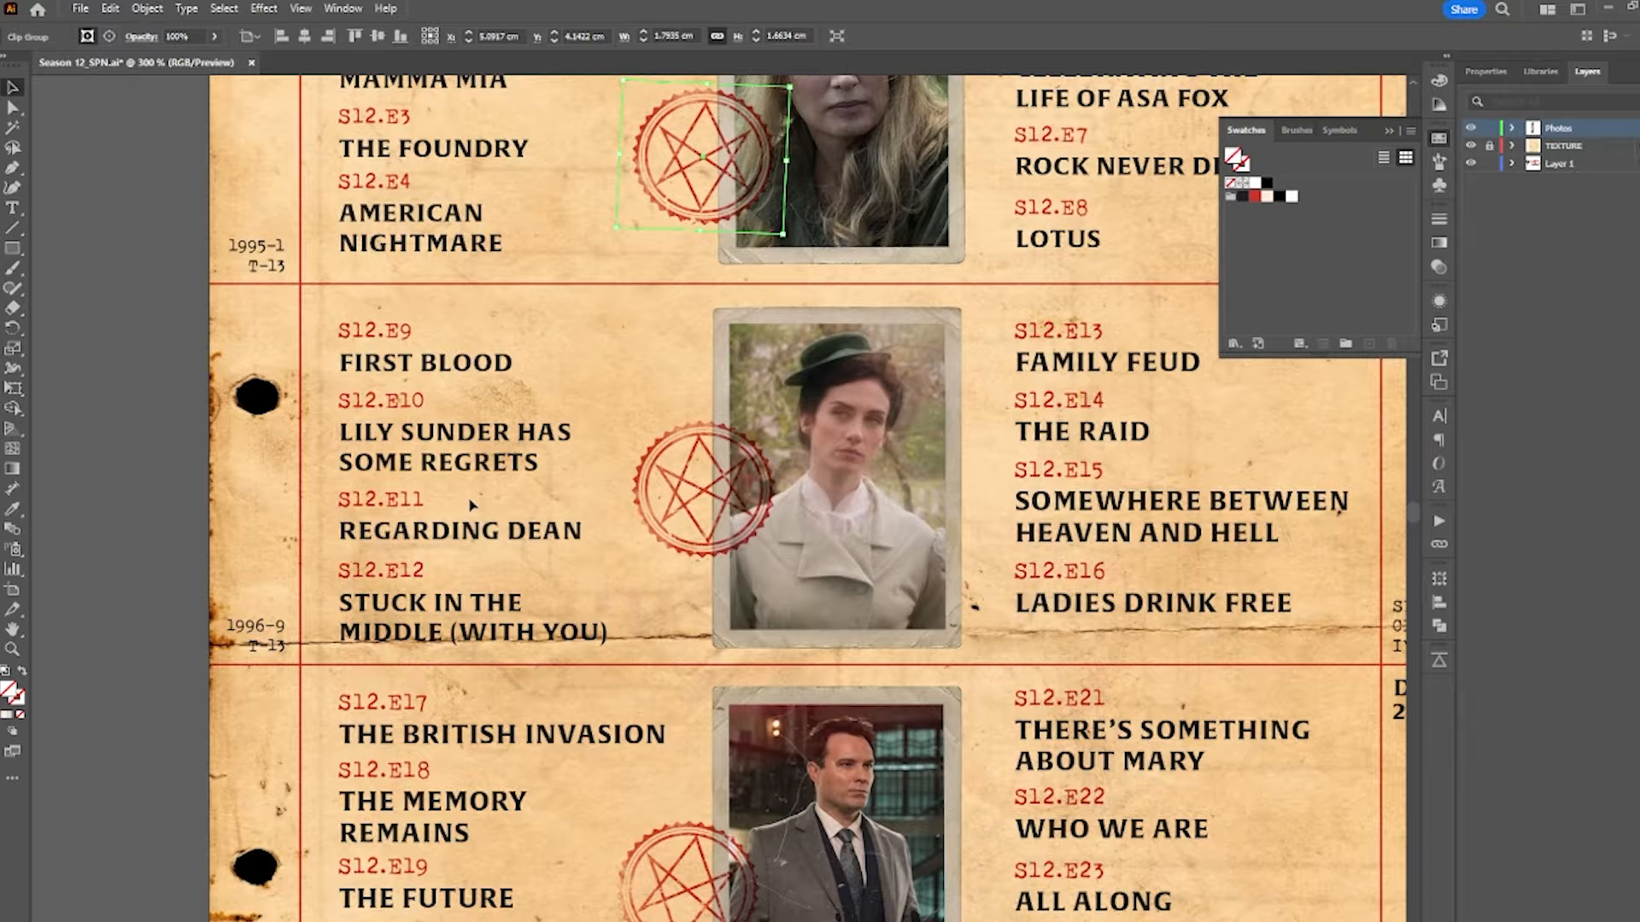
{"action": "scroll", "coordinate": [473, 505], "scroll_direction": "down", "scroll_amount": 5}
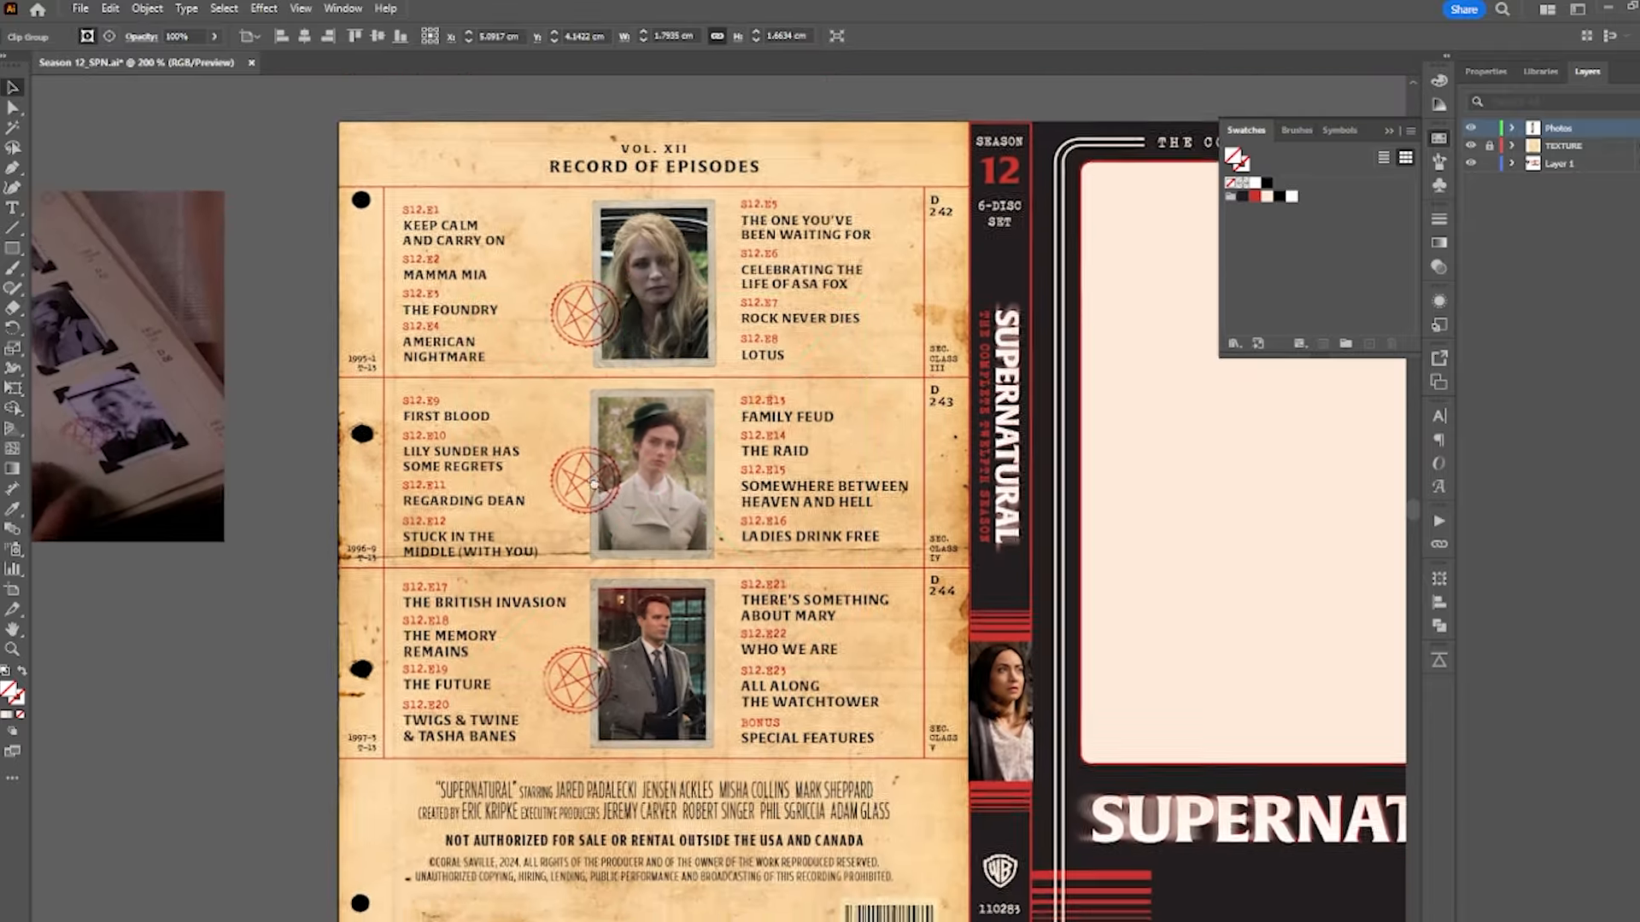
{"action": "left_click_drag", "start_coordinate": [594, 484], "coordinate": [567, 432]}
{"action": "left_click", "coordinate": [243, 626]}
{"action": "left_click_drag", "start_coordinate": [1009, 641], "coordinate": [956, 649]}
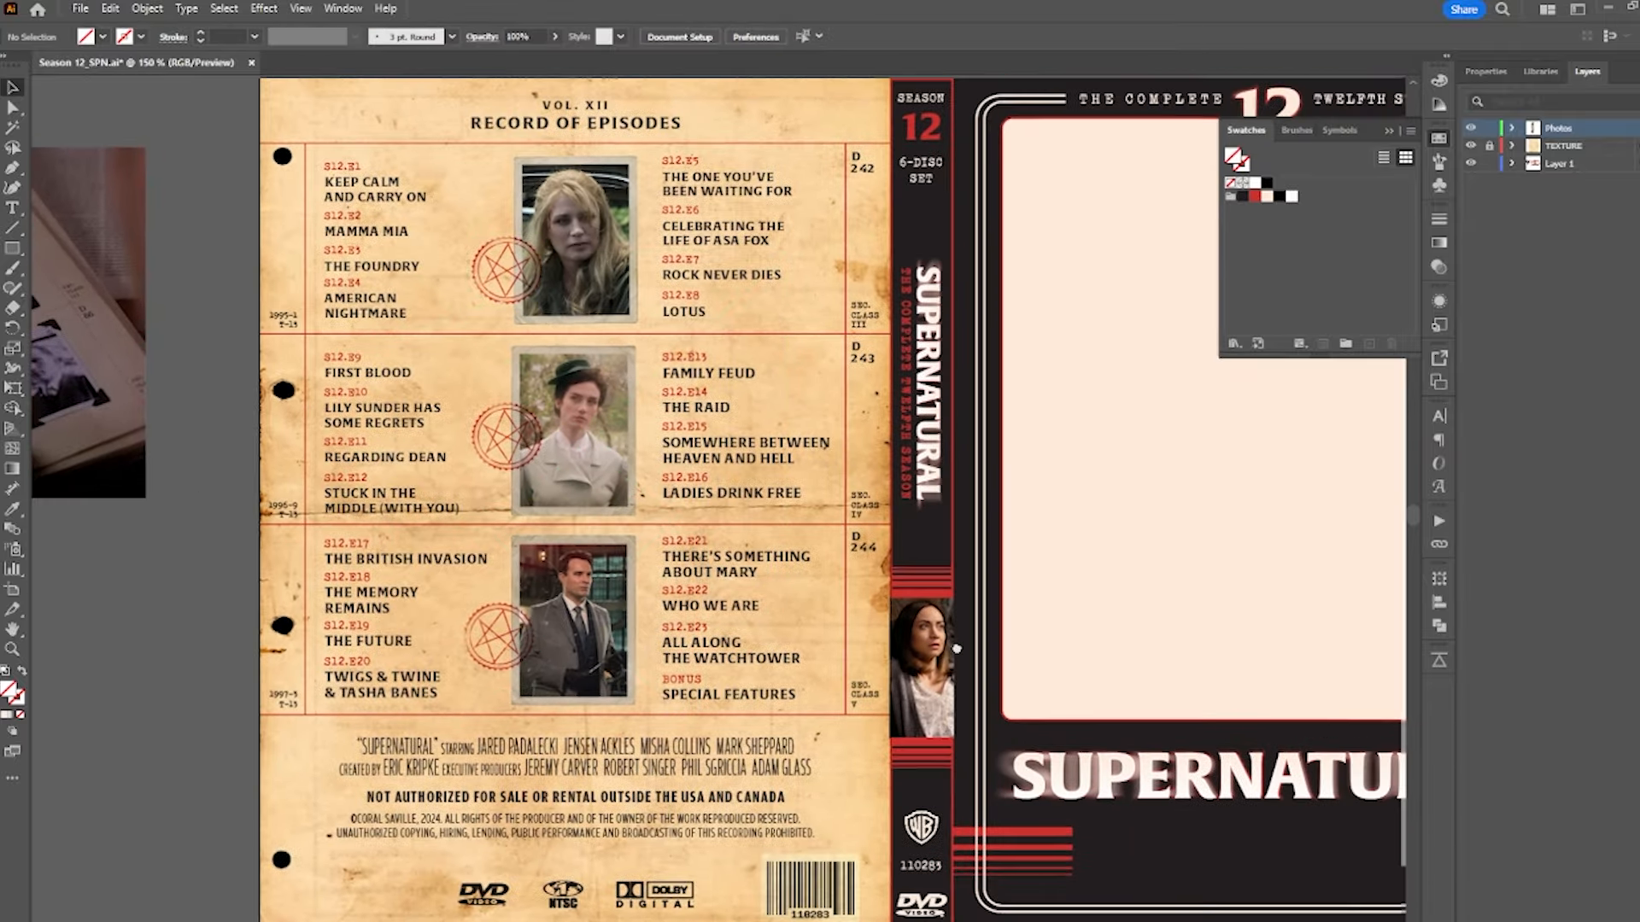
- Switch to the MOL_Papers document in InDesign and select the "Target Asset" reference beside the page
{"action": "left_click", "coordinate": [1090, 908]}
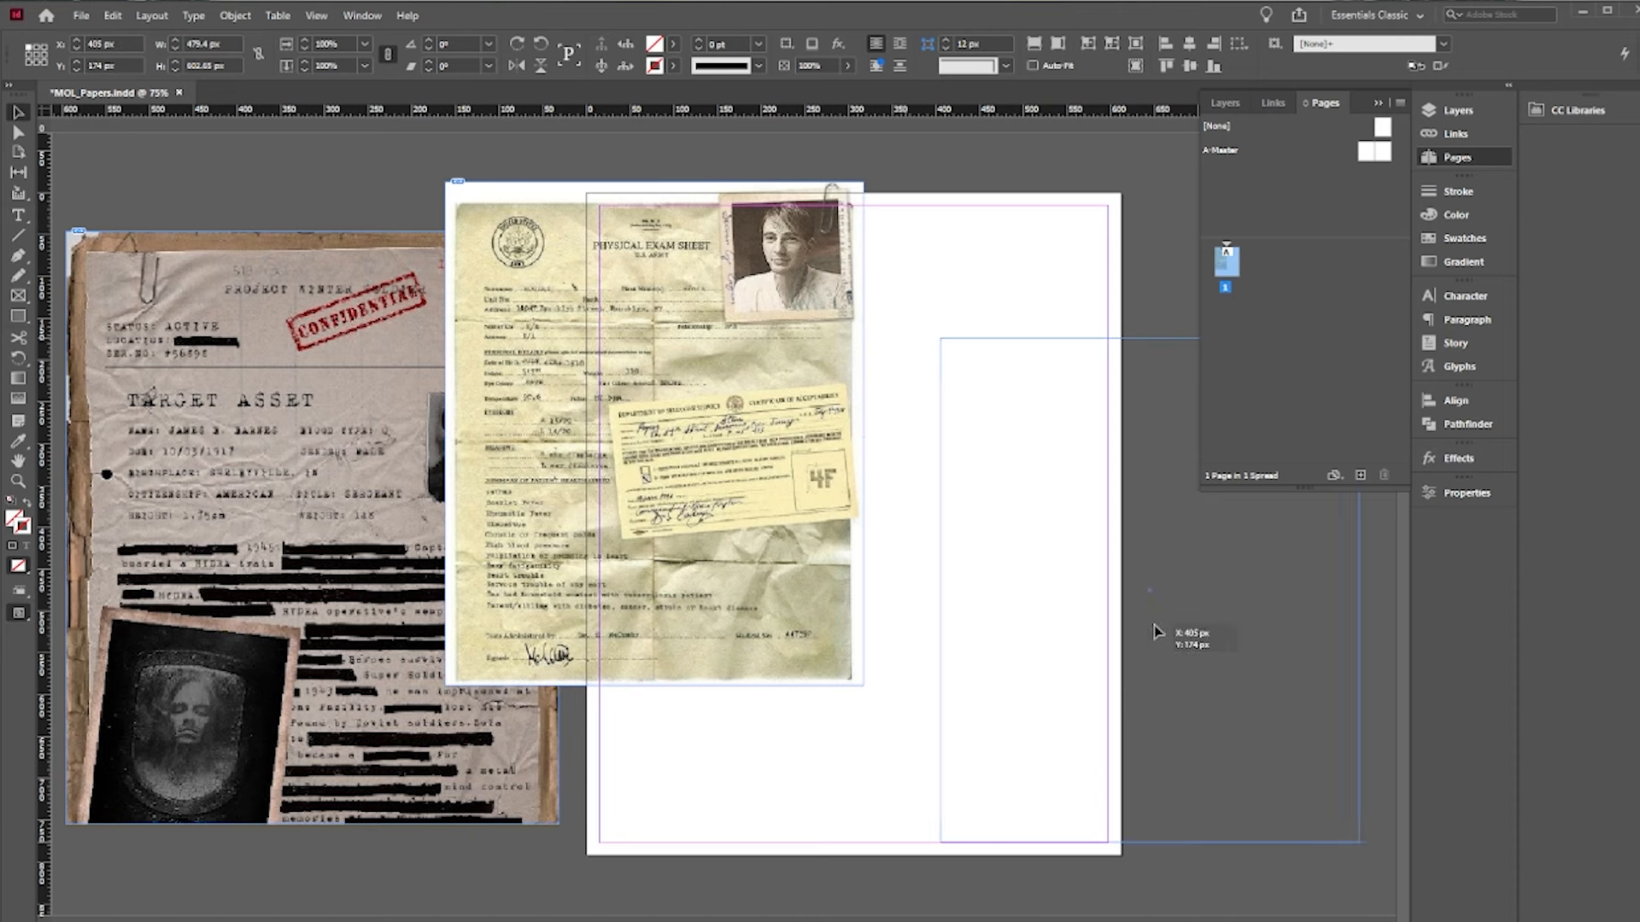
{"action": "left_click", "coordinate": [312, 527]}
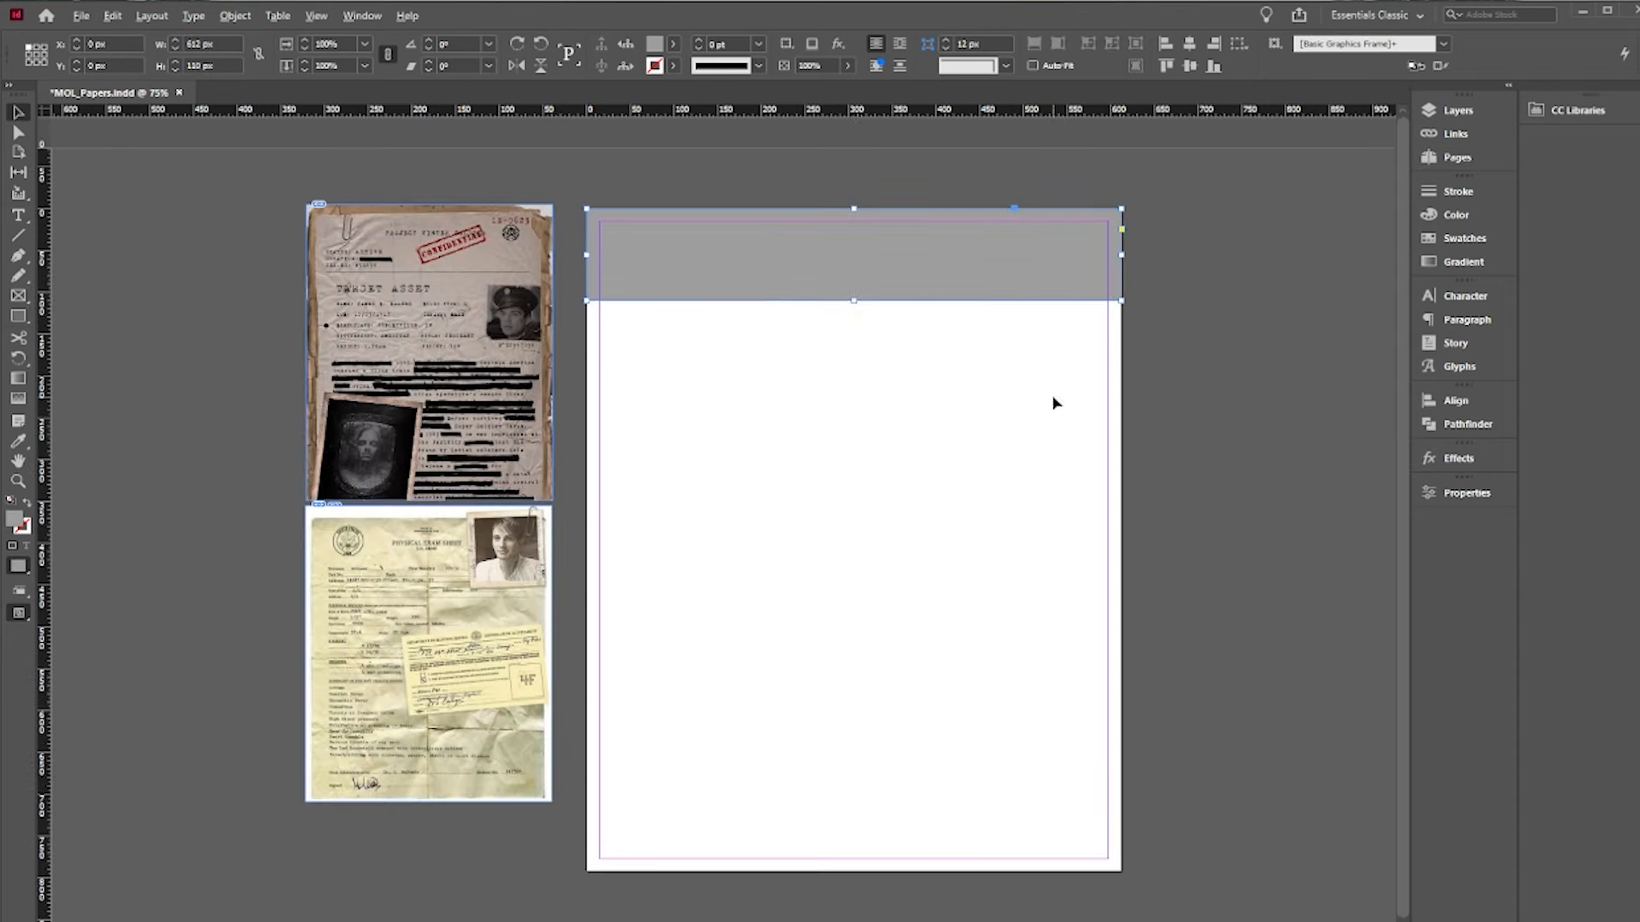
- Duplicate the grey header band into 186 px tall rows beneath it, filled with a darker tint of Black
{"action": "left_click_drag", "start_coordinate": [871, 271], "coordinate": [857, 360]}
{"action": "left_click", "coordinate": [673, 43]}
{"action": "left_click", "coordinate": [638, 70]}
{"action": "left_click_drag", "start_coordinate": [586, 94], "coordinate": [608, 94]}
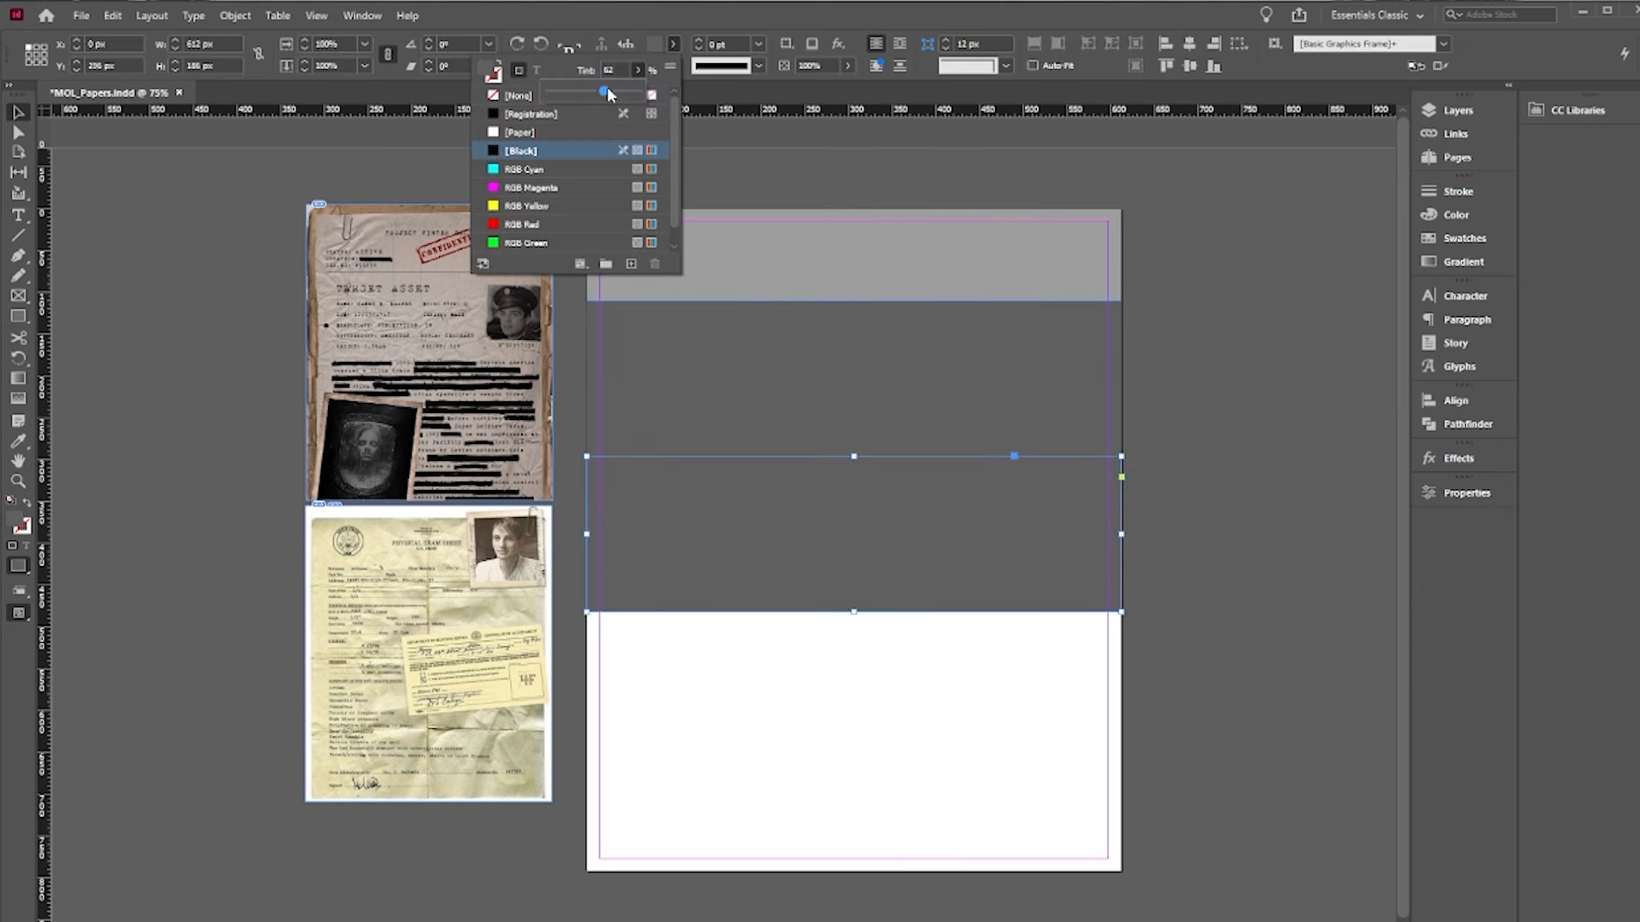
{"action": "left_click_drag", "start_coordinate": [608, 94], "coordinate": [616, 94]}
- Duplicate the two dark rows below themselves and resize all four together to 682 px, ending at the page bottom
{"action": "left_click", "coordinate": [992, 381], "text": "shift"}
{"action": "left_click_drag", "start_coordinate": [992, 380], "coordinate": [992, 692]}
{"action": "left_click", "coordinate": [956, 534], "text": "shift"}
{"action": "left_click", "coordinate": [957, 385], "text": "shift"}
{"action": "left_click_drag", "start_coordinate": [853, 921], "coordinate": [850, 872]}
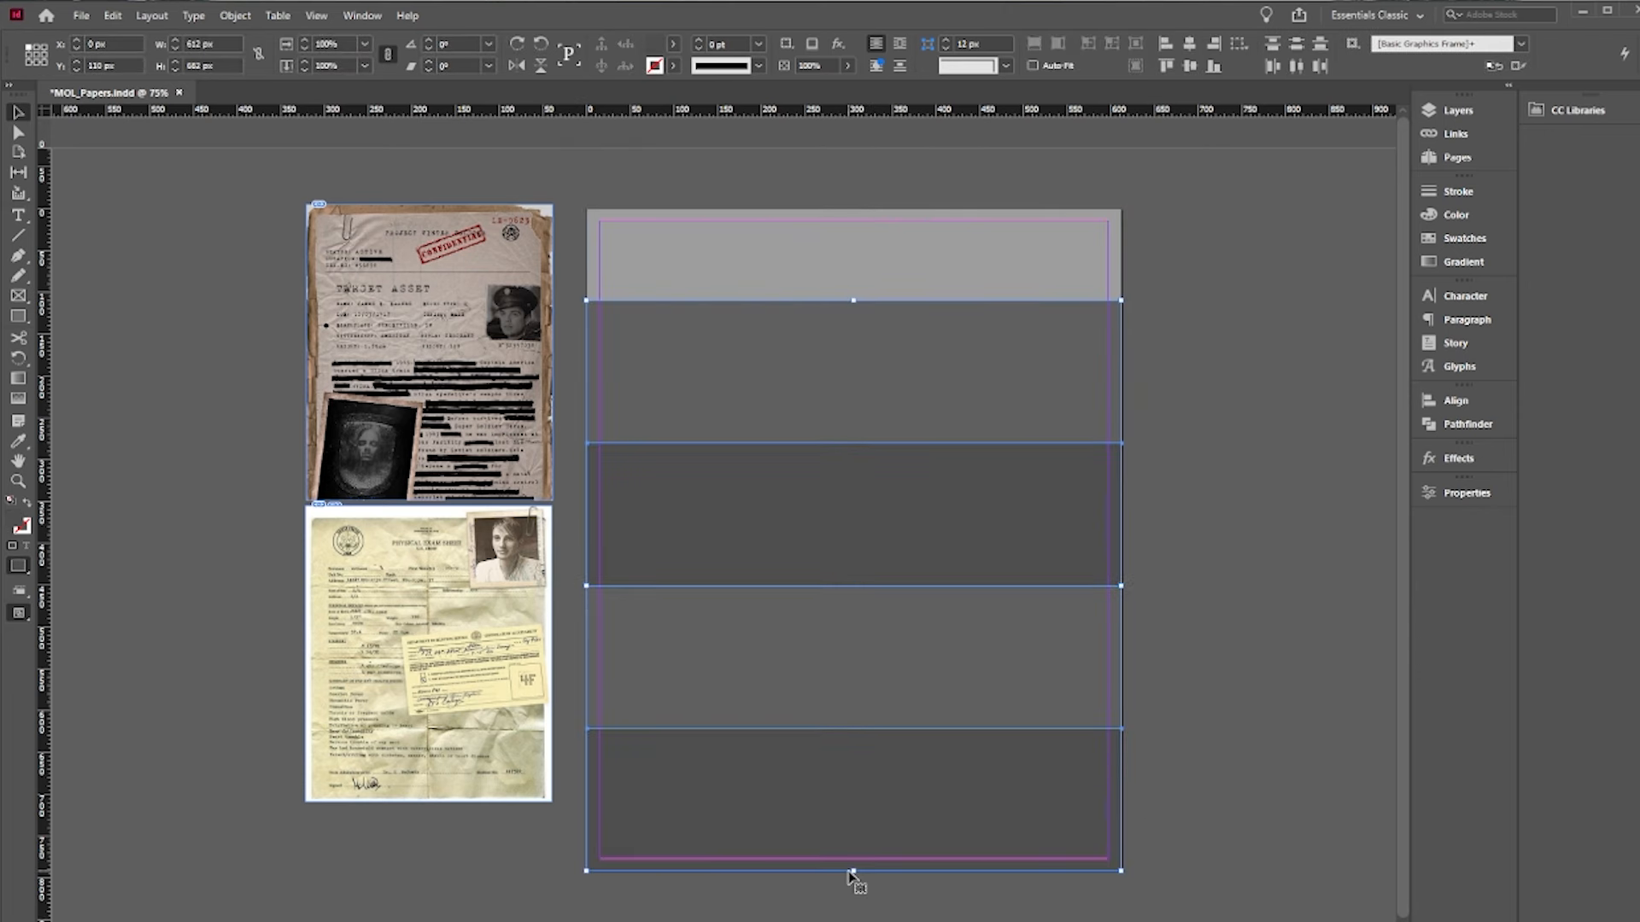
{"action": "left_click", "coordinate": [1212, 710]}
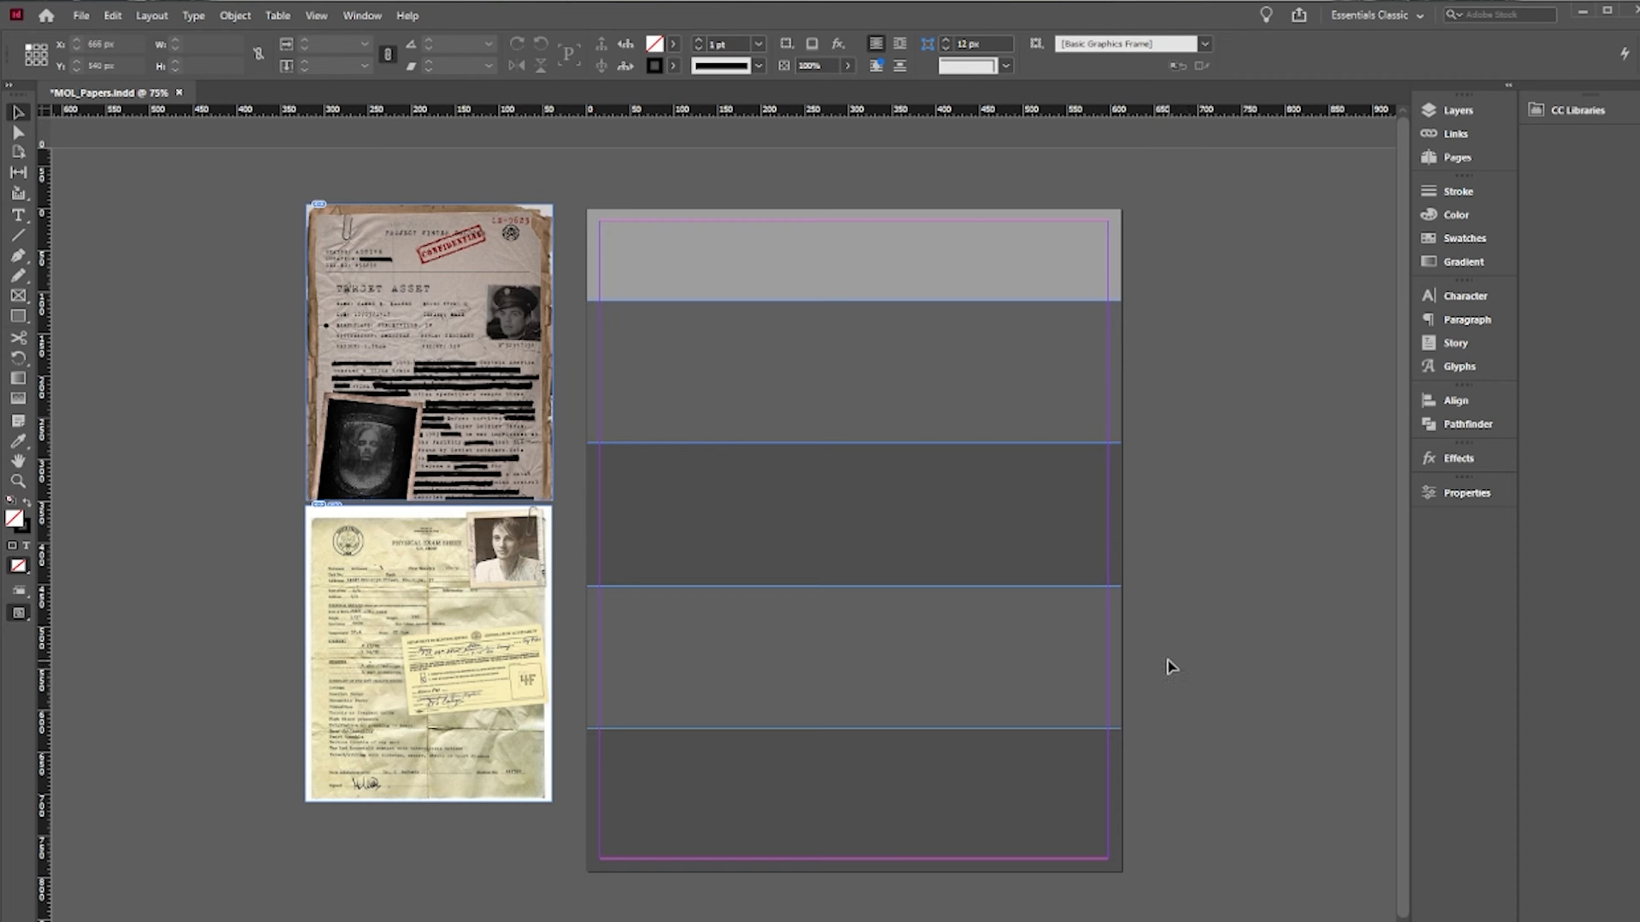
- Try extending the header band slightly downward and refitting the four rows between it and the page bottom
{"action": "left_click", "coordinate": [863, 264]}
{"action": "left_click_drag", "start_coordinate": [853, 301], "coordinate": [853, 320]}
{"action": "left_click", "coordinate": [954, 375]}
{"action": "left_click", "coordinate": [954, 513], "text": "shift"}
{"action": "left_click", "coordinate": [955, 626], "text": "shift"}
{"action": "left_click", "coordinate": [955, 786], "text": "shift"}
{"action": "left_click", "coordinate": [1285, 450]}
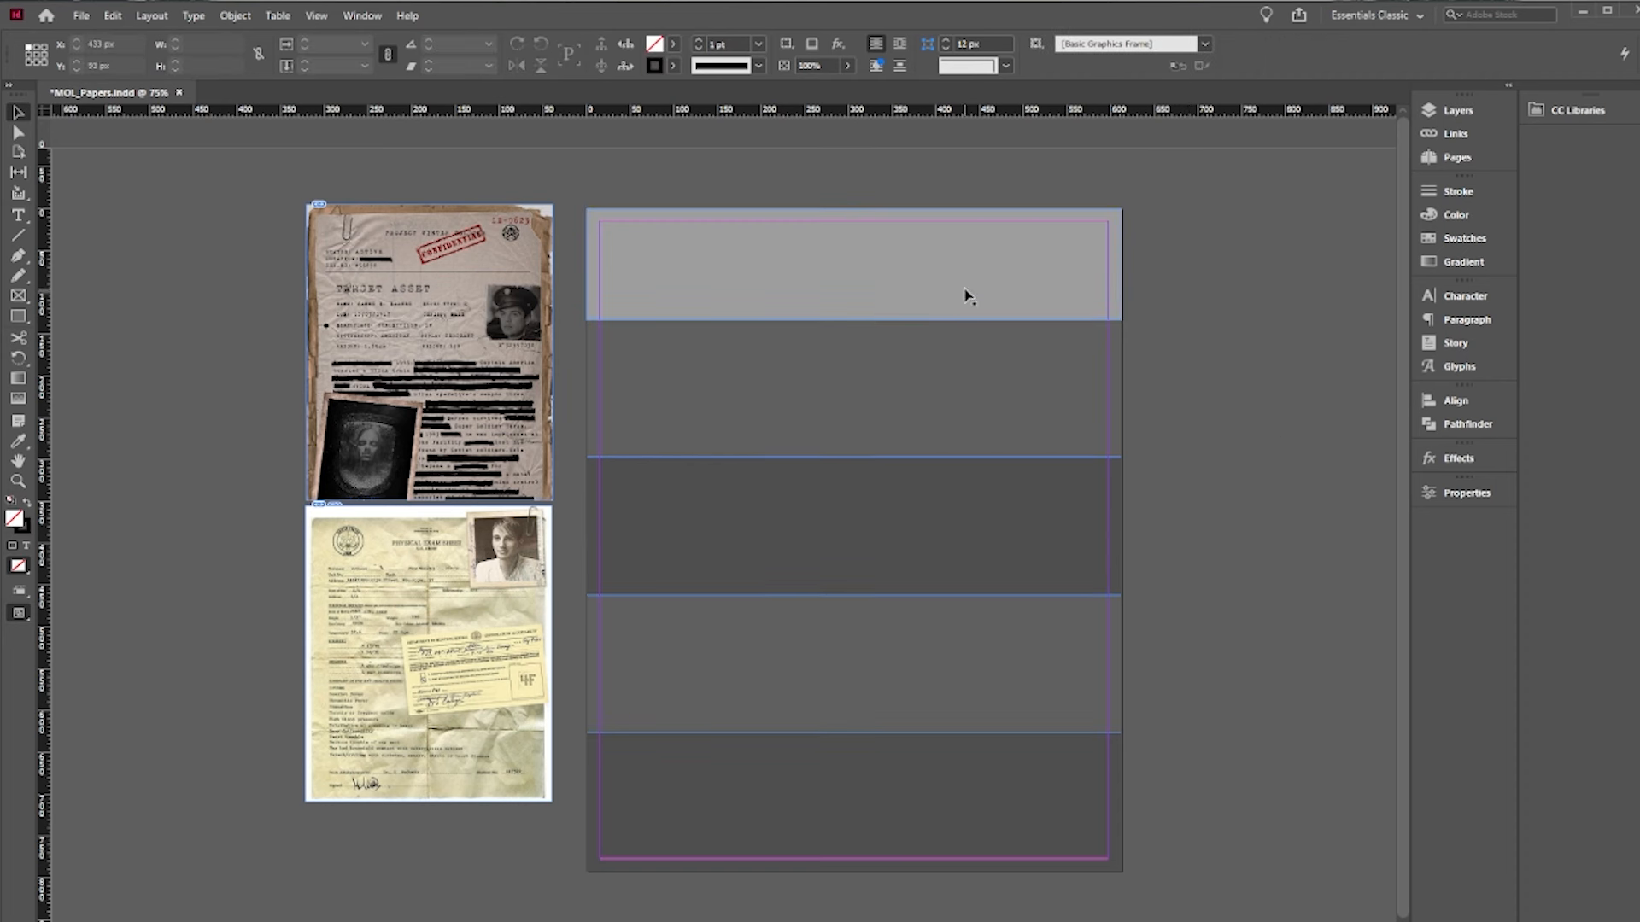
- Undo the last height changes to the header band and rows
{"action": "key", "text": "ctrl+z"}
{"action": "key", "text": "ctrl+z"}
{"action": "left_click", "coordinate": [1118, 351]}
{"action": "left_click", "coordinate": [1208, 350]}
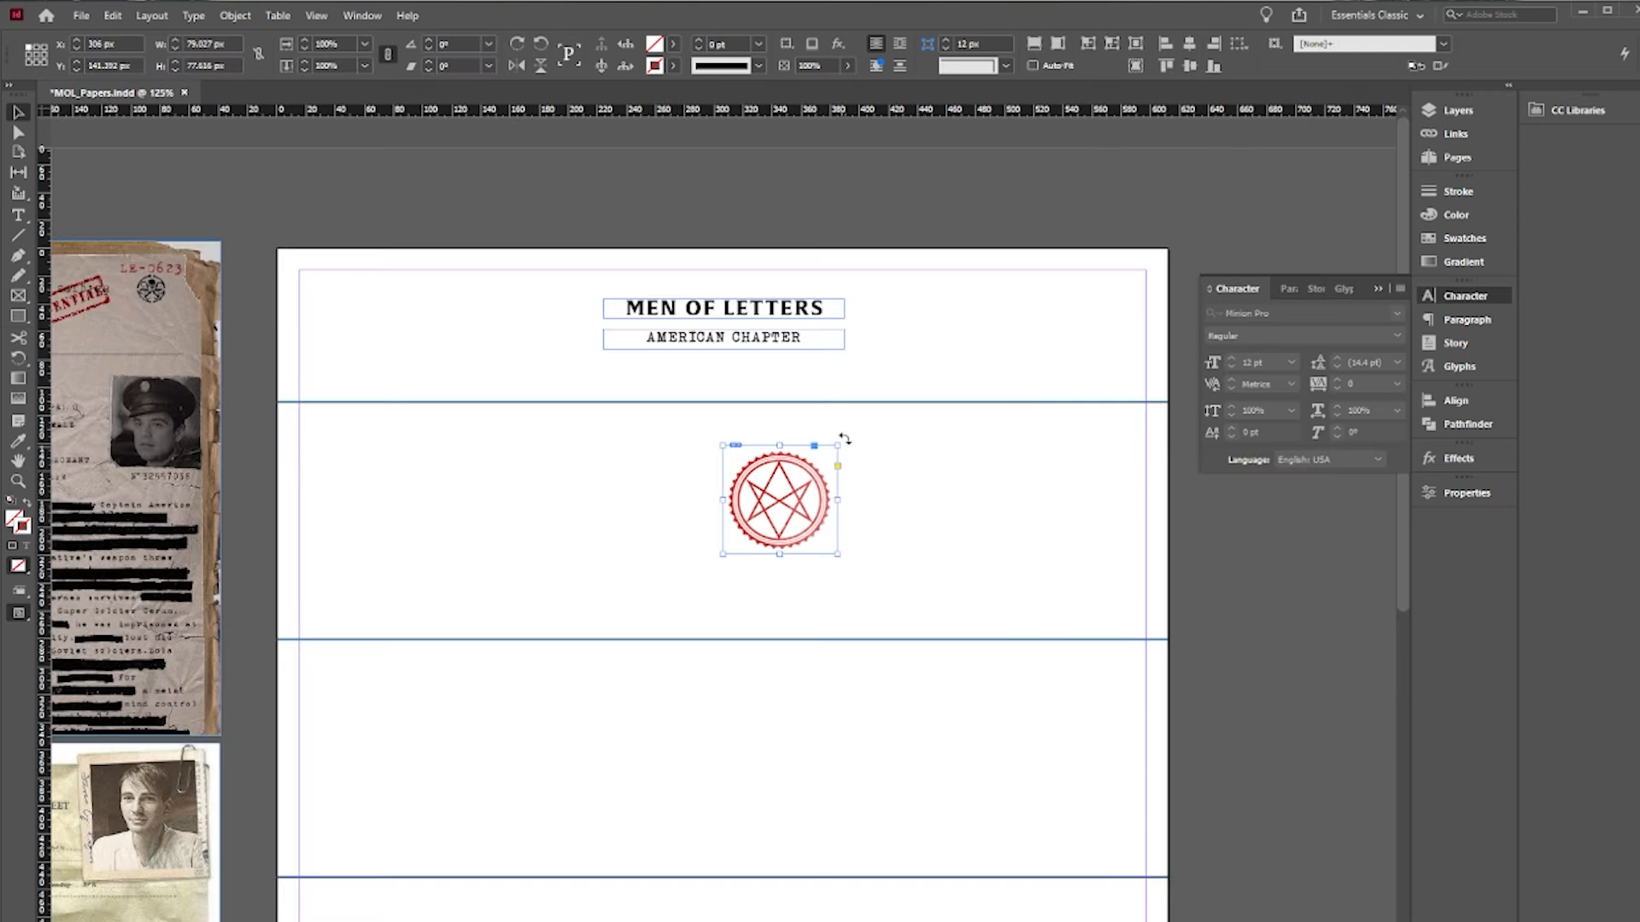
- Try rotating the red star seal to -7°, and undo the rotation
{"action": "left_click_drag", "start_coordinate": [842, 436], "coordinate": [849, 466]}
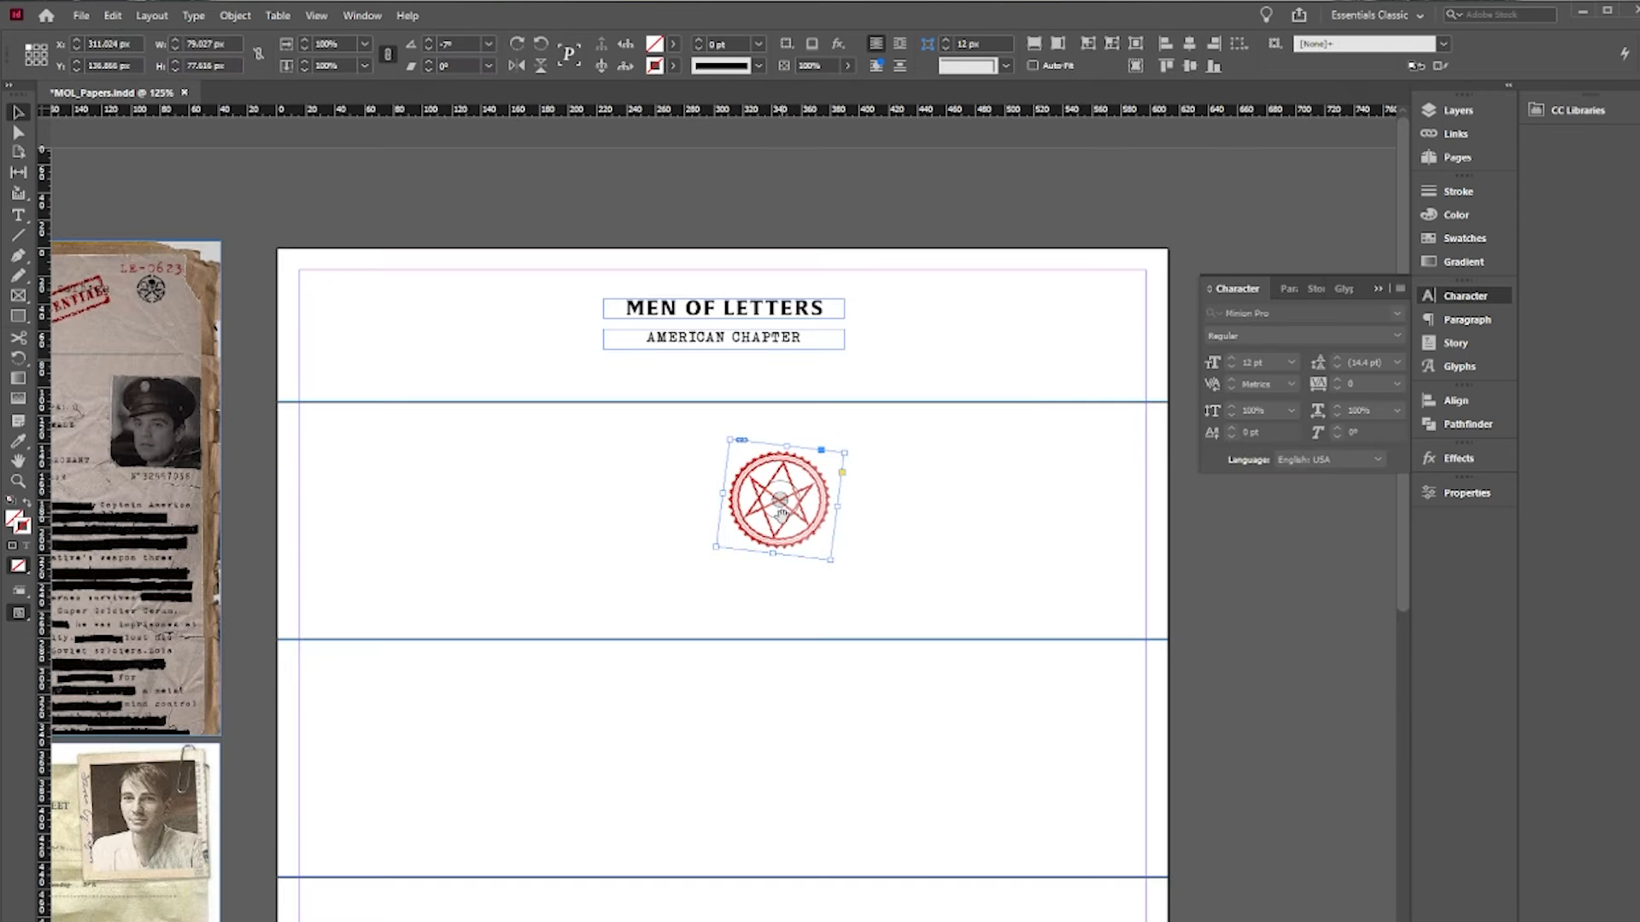
{"action": "key", "text": "ctrl+z"}
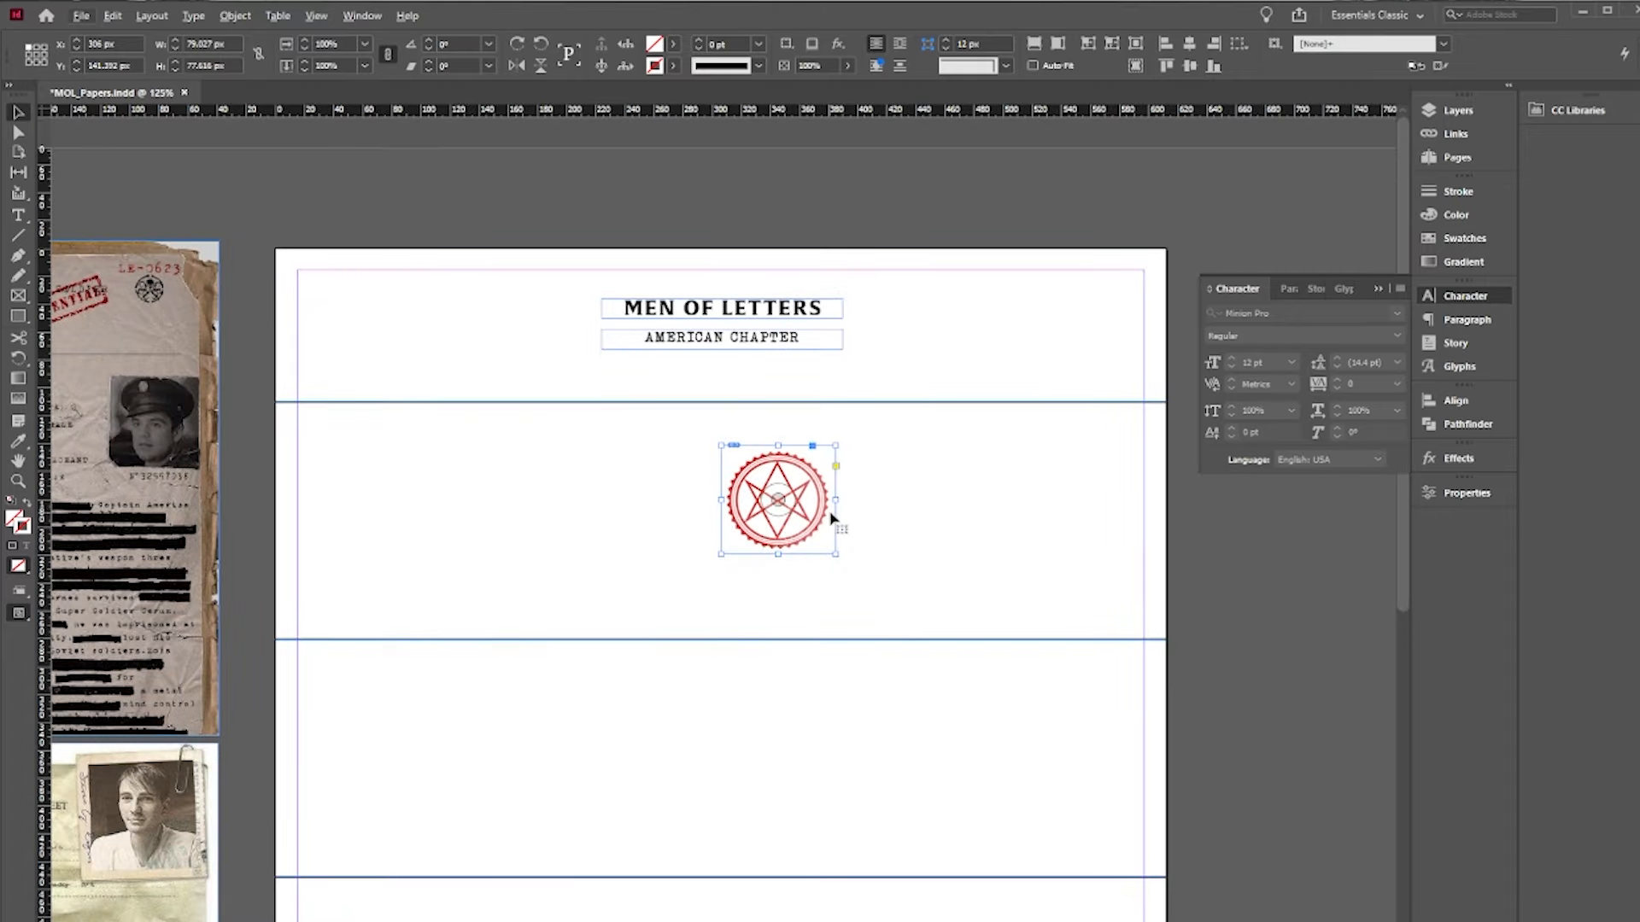
{"action": "scroll", "coordinate": [463, 475], "scroll_direction": "left", "scroll_amount": 6}
{"action": "scroll", "coordinate": [463, 474], "scroll_direction": "right", "scroll_amount": 7}
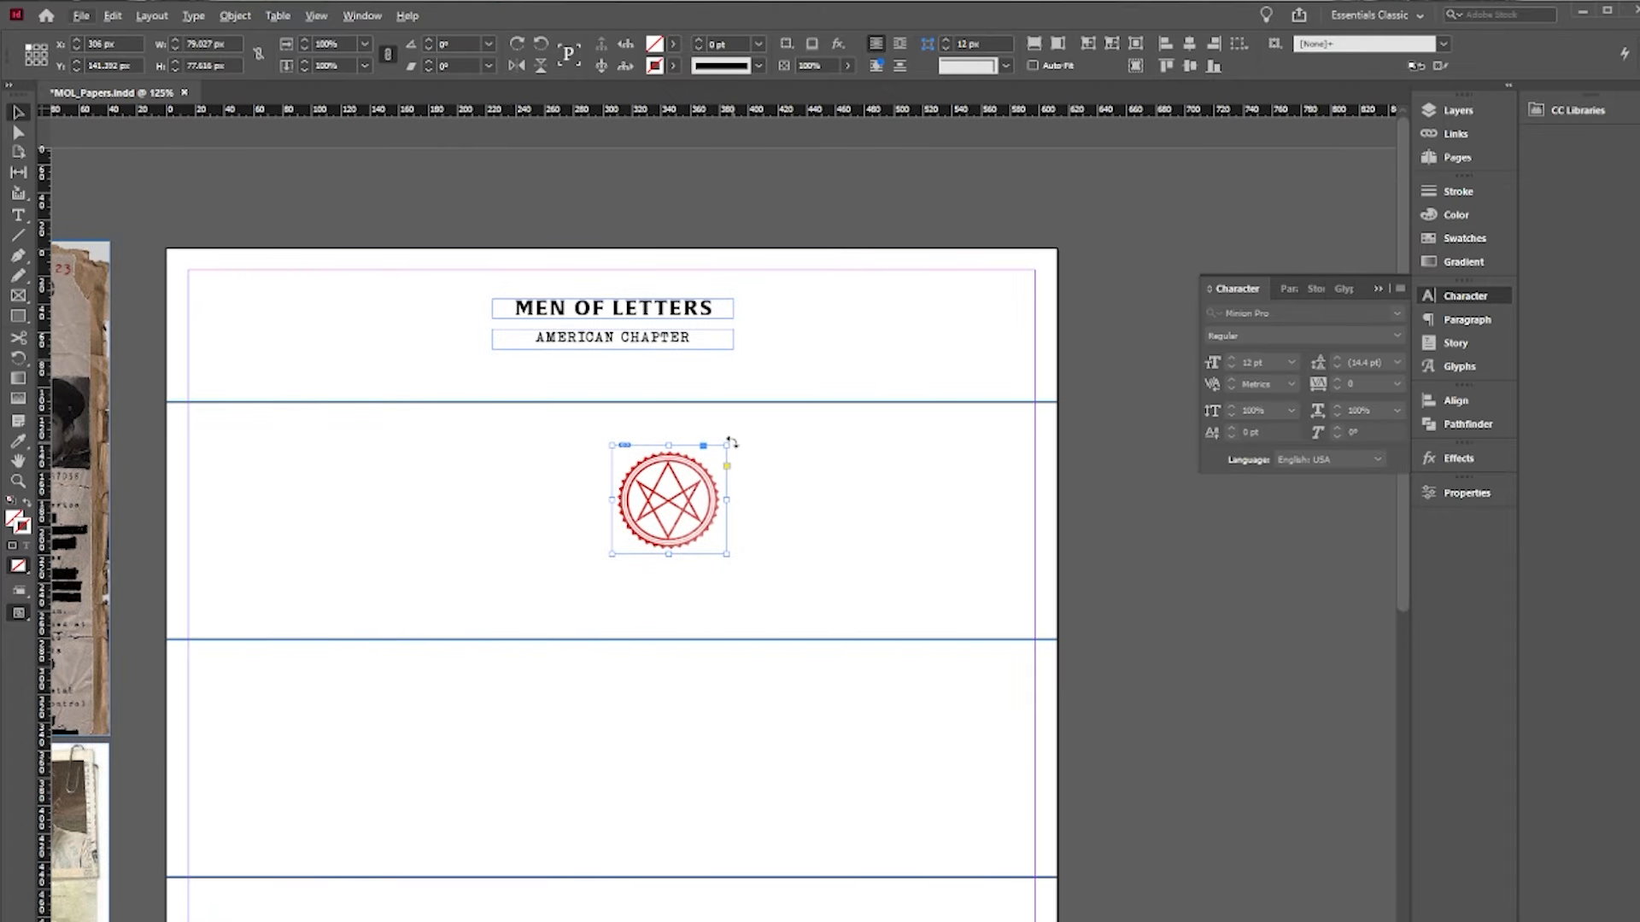
- Tilt the red star seal to -3° and shrink it, placing it at the right end of the page header
{"action": "left_click_drag", "start_coordinate": [732, 443], "coordinate": [740, 446]}
{"action": "left_click_drag", "start_coordinate": [730, 449], "coordinate": [699, 492]}
{"action": "left_click_drag", "start_coordinate": [681, 502], "coordinate": [965, 317]}
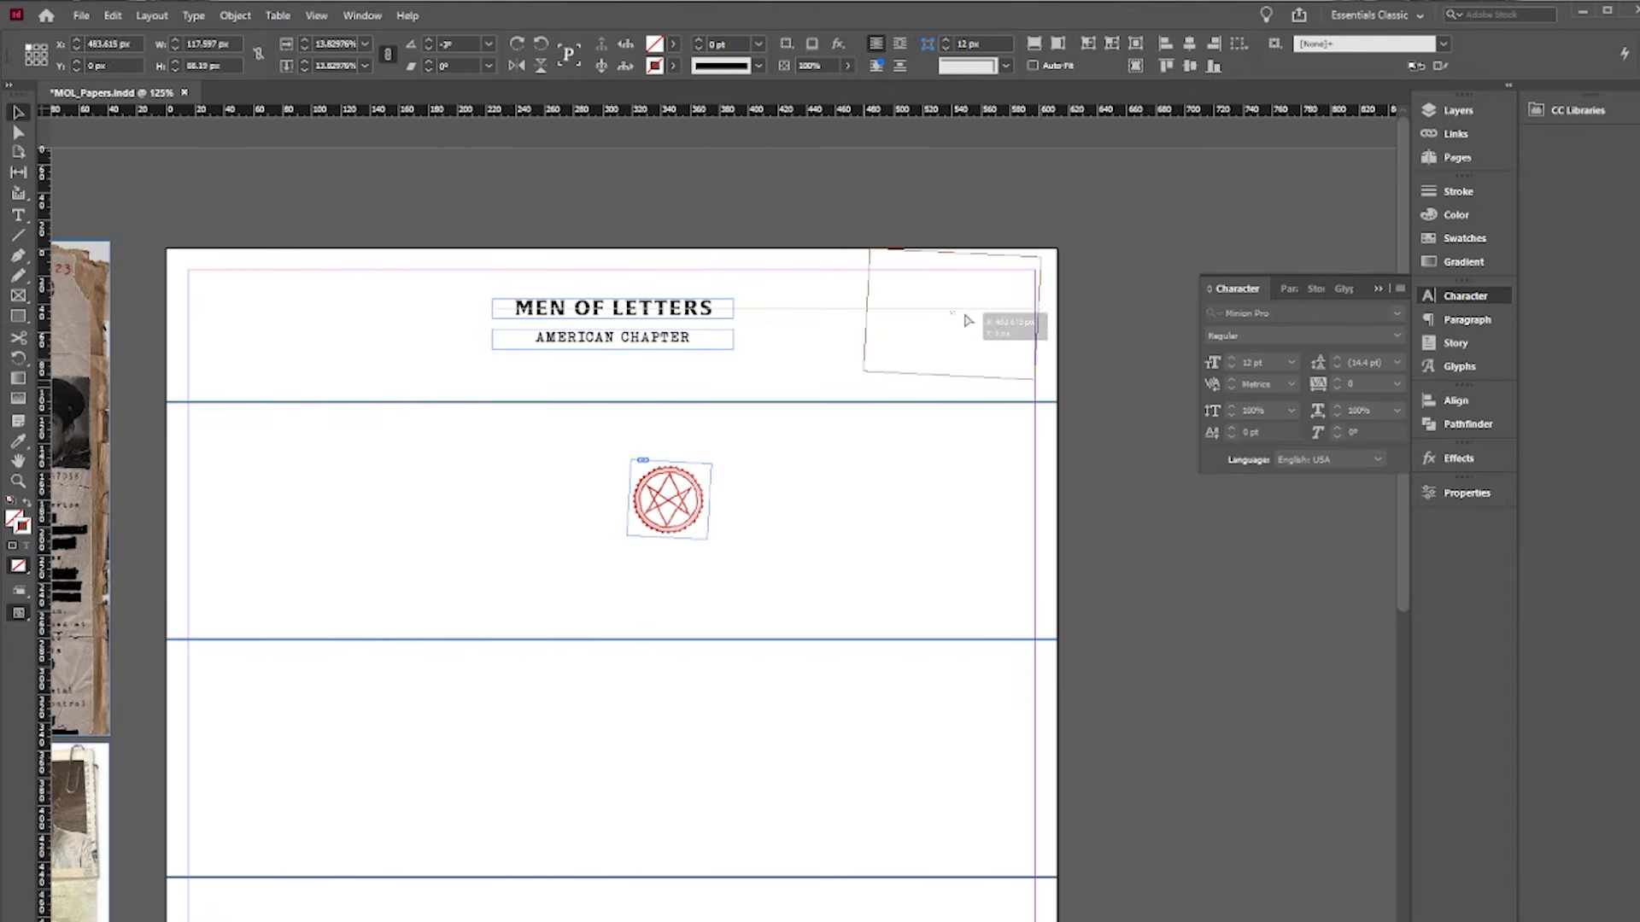
{"action": "left_click_drag", "start_coordinate": [668, 500], "coordinate": [988, 344]}
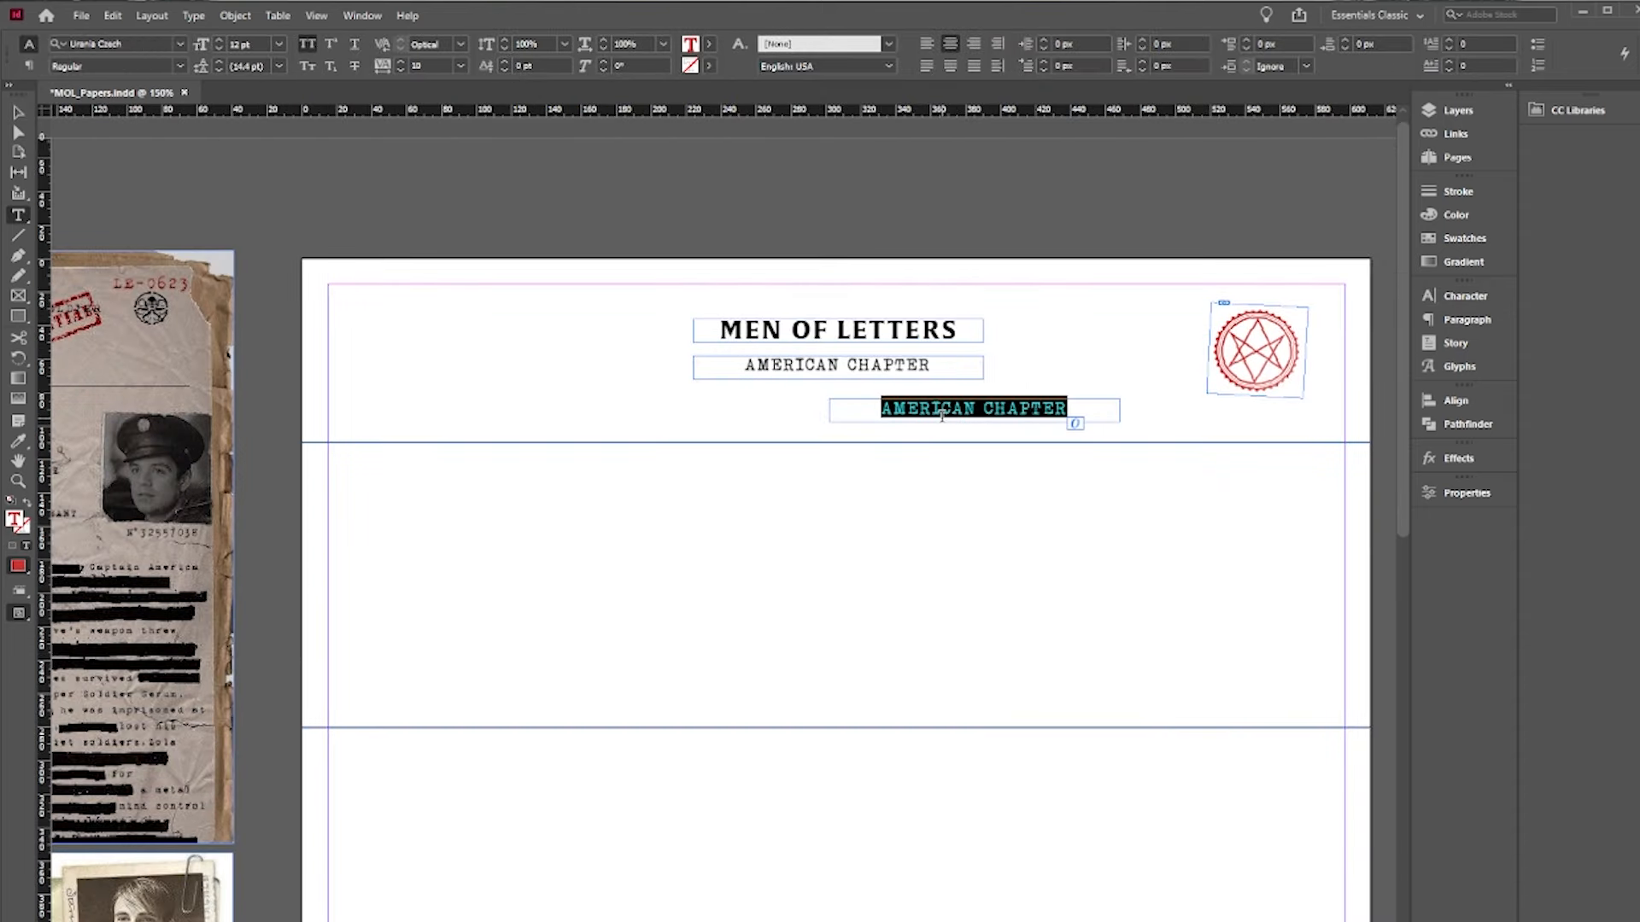
- Replace the red duplicate of the "American Chapter" text with the file number "LE-11283"
{"action": "type", "text": "LB-11283"}
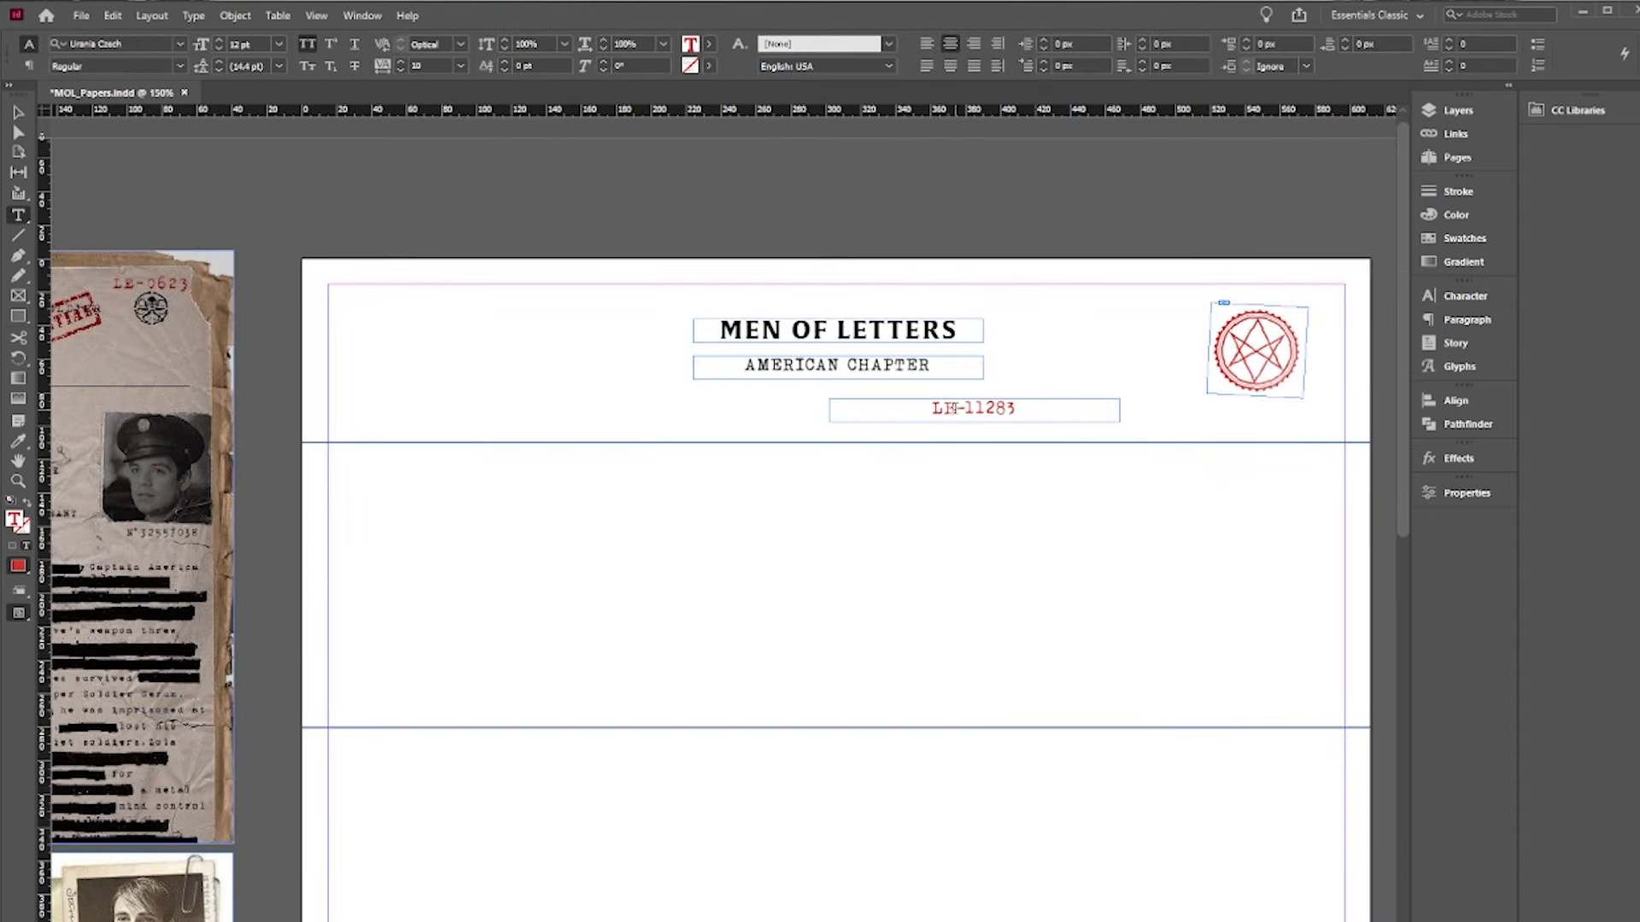
- Rotate the red file number text by 4° and place it just above the red star seal at the end of the header
{"action": "key", "text": "Escape"}
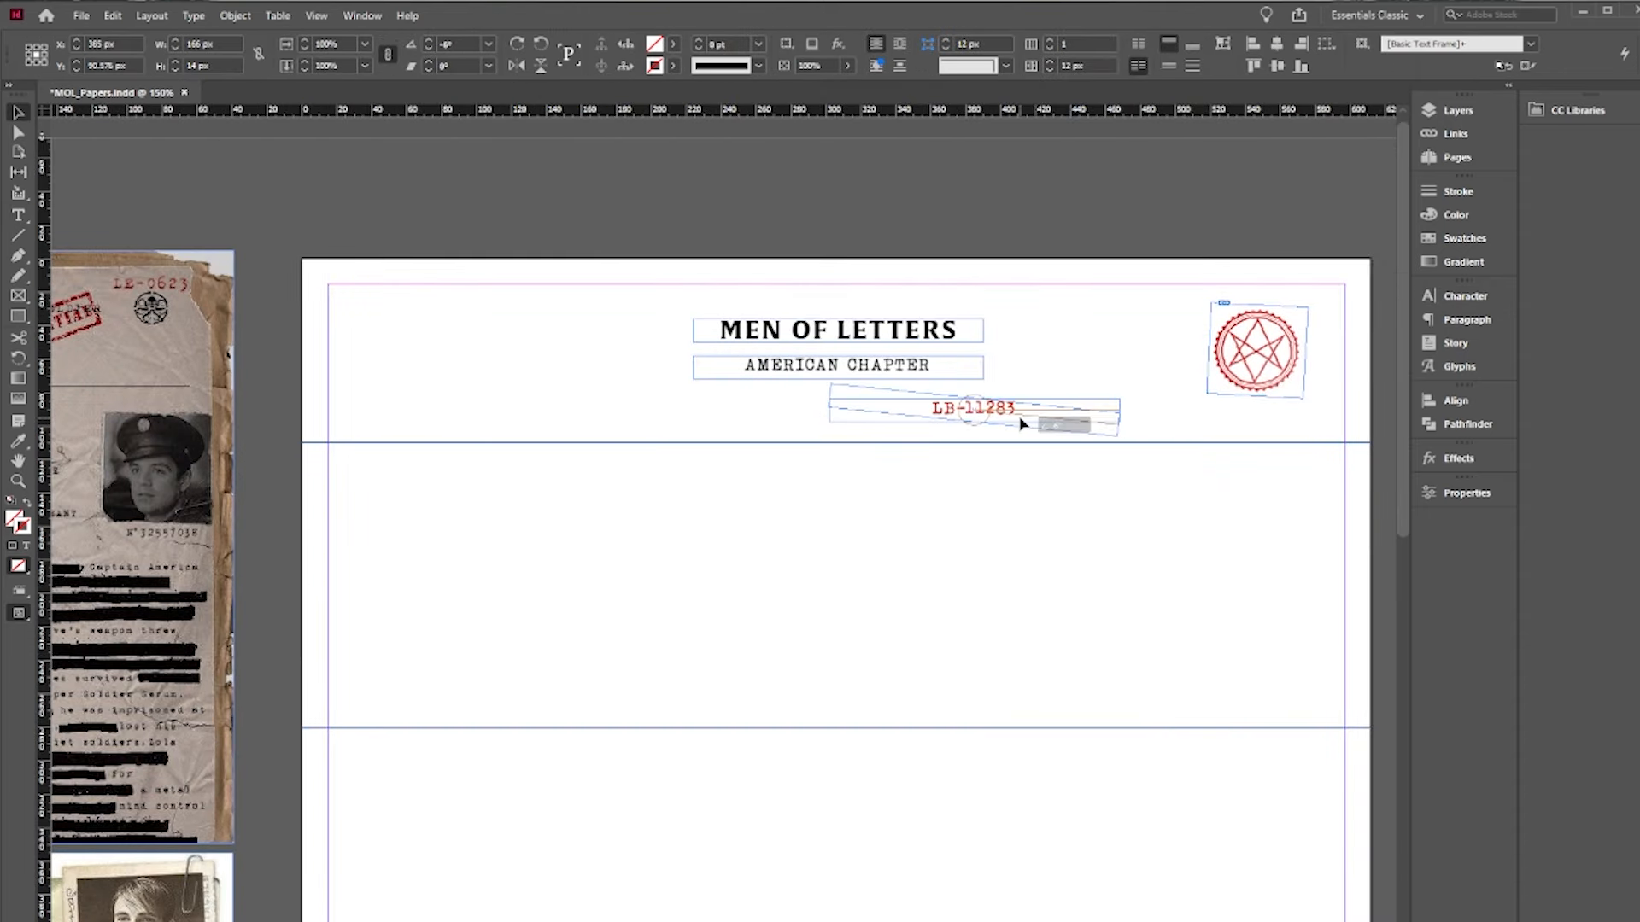
{"action": "left_click_drag", "start_coordinate": [1123, 414], "coordinate": [1298, 278]}
{"action": "scroll", "coordinate": [1296, 298], "scroll_direction": "up", "scroll_amount": 3}
{"action": "left_click", "coordinate": [1193, 439]}
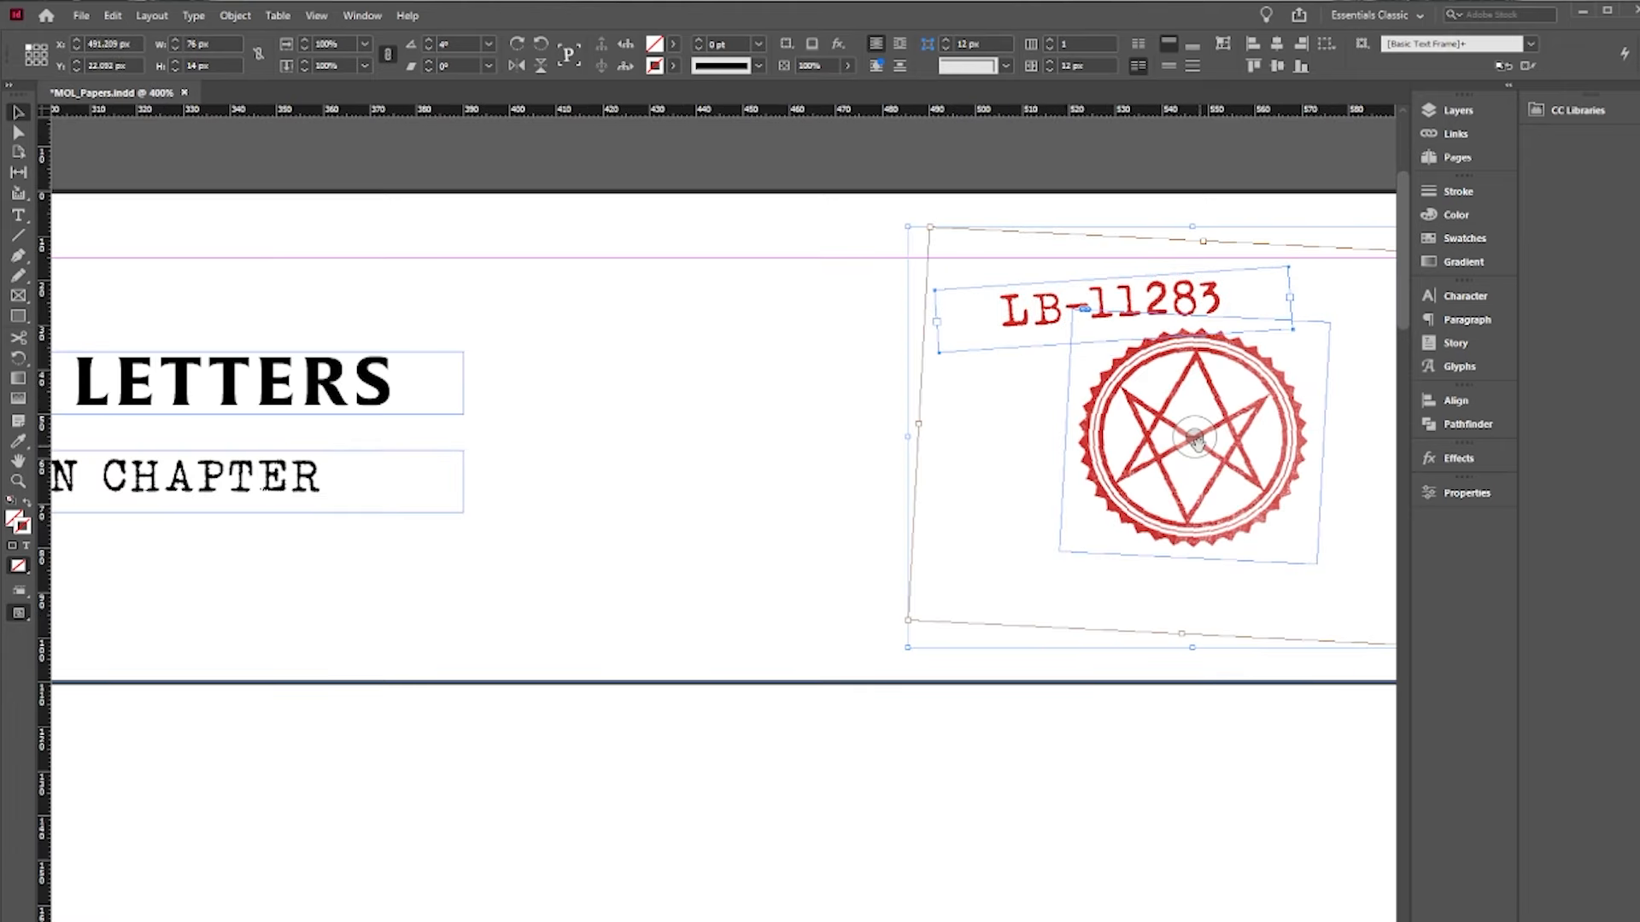
{"action": "scroll", "coordinate": [996, 314], "scroll_direction": "down", "scroll_amount": 3}
{"action": "left_click", "coordinate": [999, 342]}
{"action": "left_click", "coordinate": [1012, 314]}
{"action": "left_click", "coordinate": [1096, 388], "text": "shift"}
{"action": "left_click_drag", "start_coordinate": [1097, 390], "coordinate": [1104, 397]}
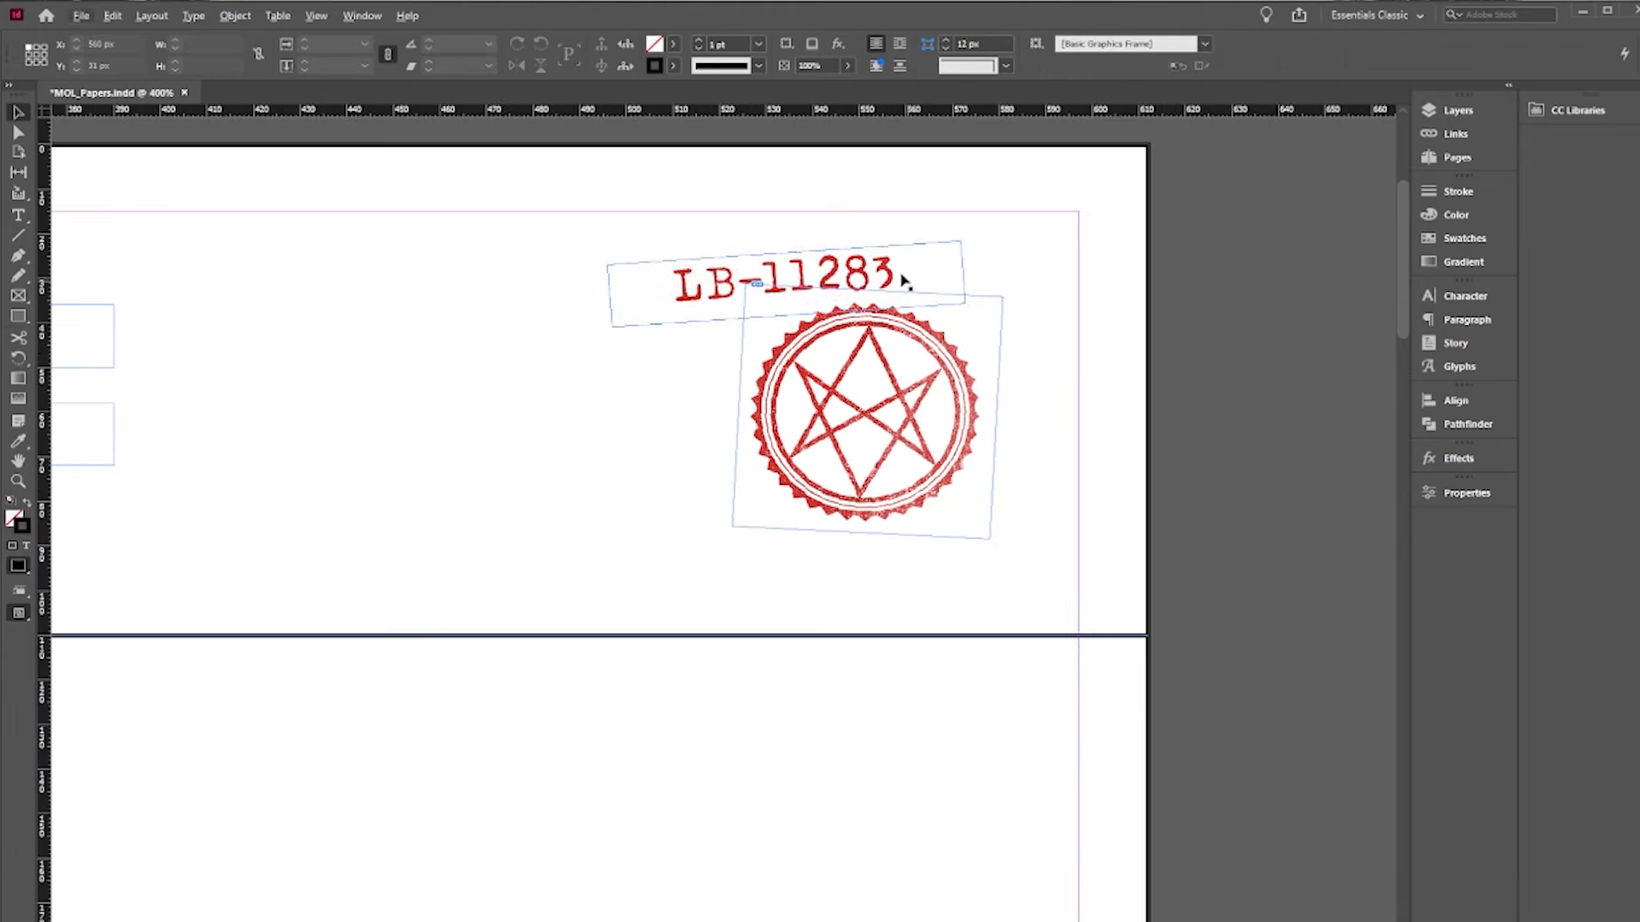
- Set the header divider line to a dashed stroke with 5 pt dashes and 5 pt gaps
{"action": "left_click", "coordinate": [759, 66]}
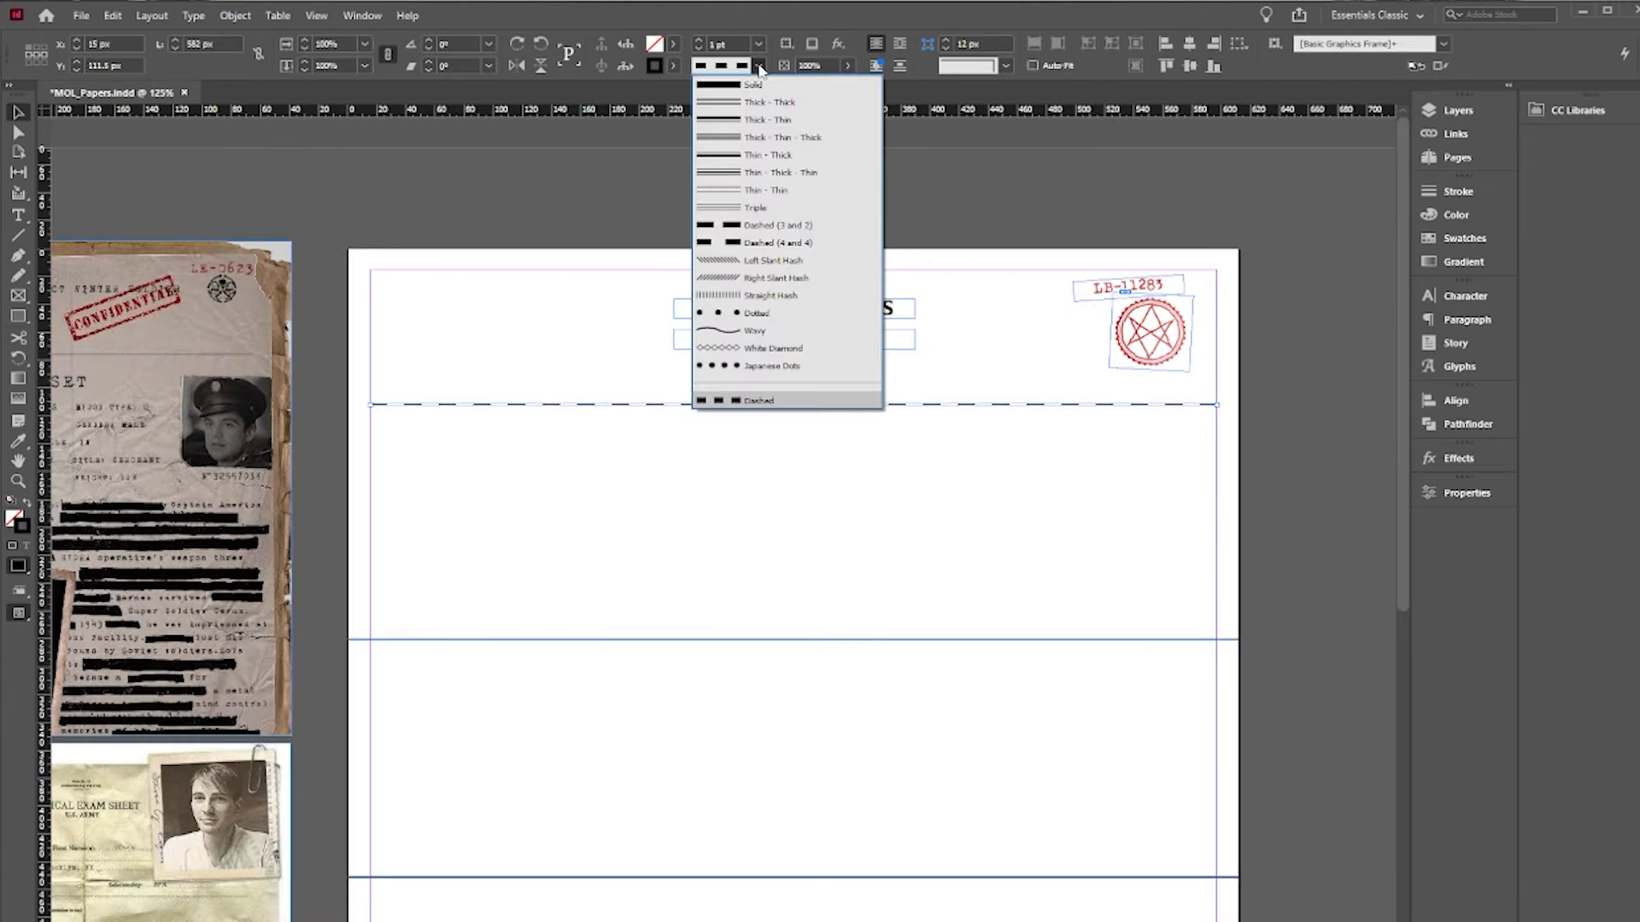
{"action": "left_click", "coordinate": [759, 66]}
{"action": "left_click", "coordinate": [1458, 191]}
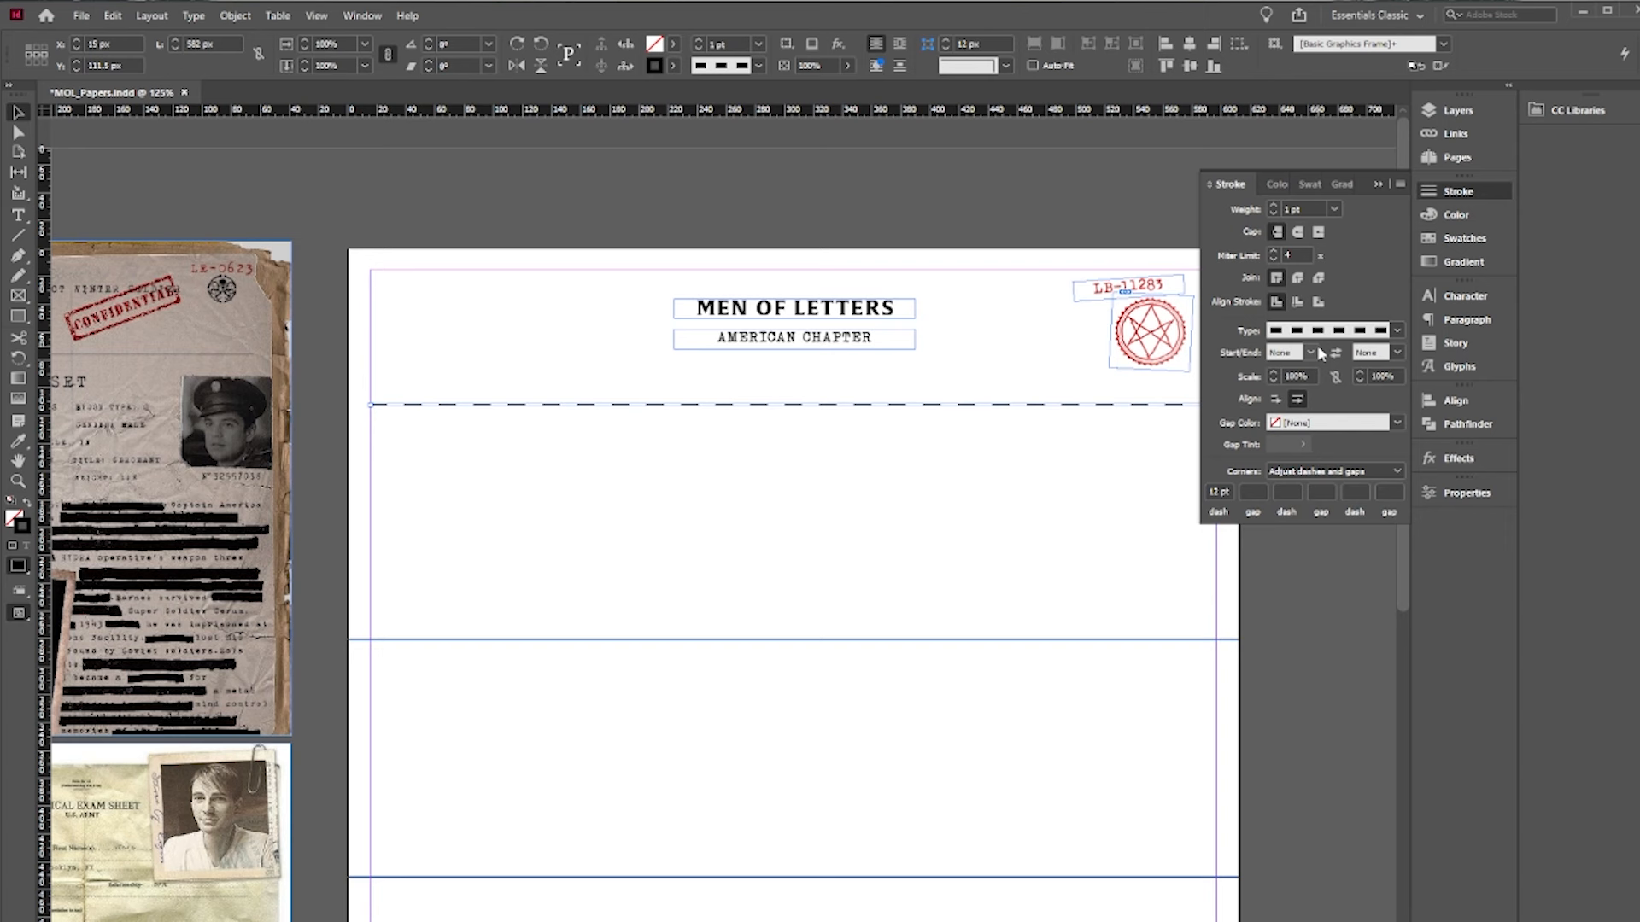
{"action": "type", "text": "5"}
{"action": "left_click", "coordinate": [1219, 495]}
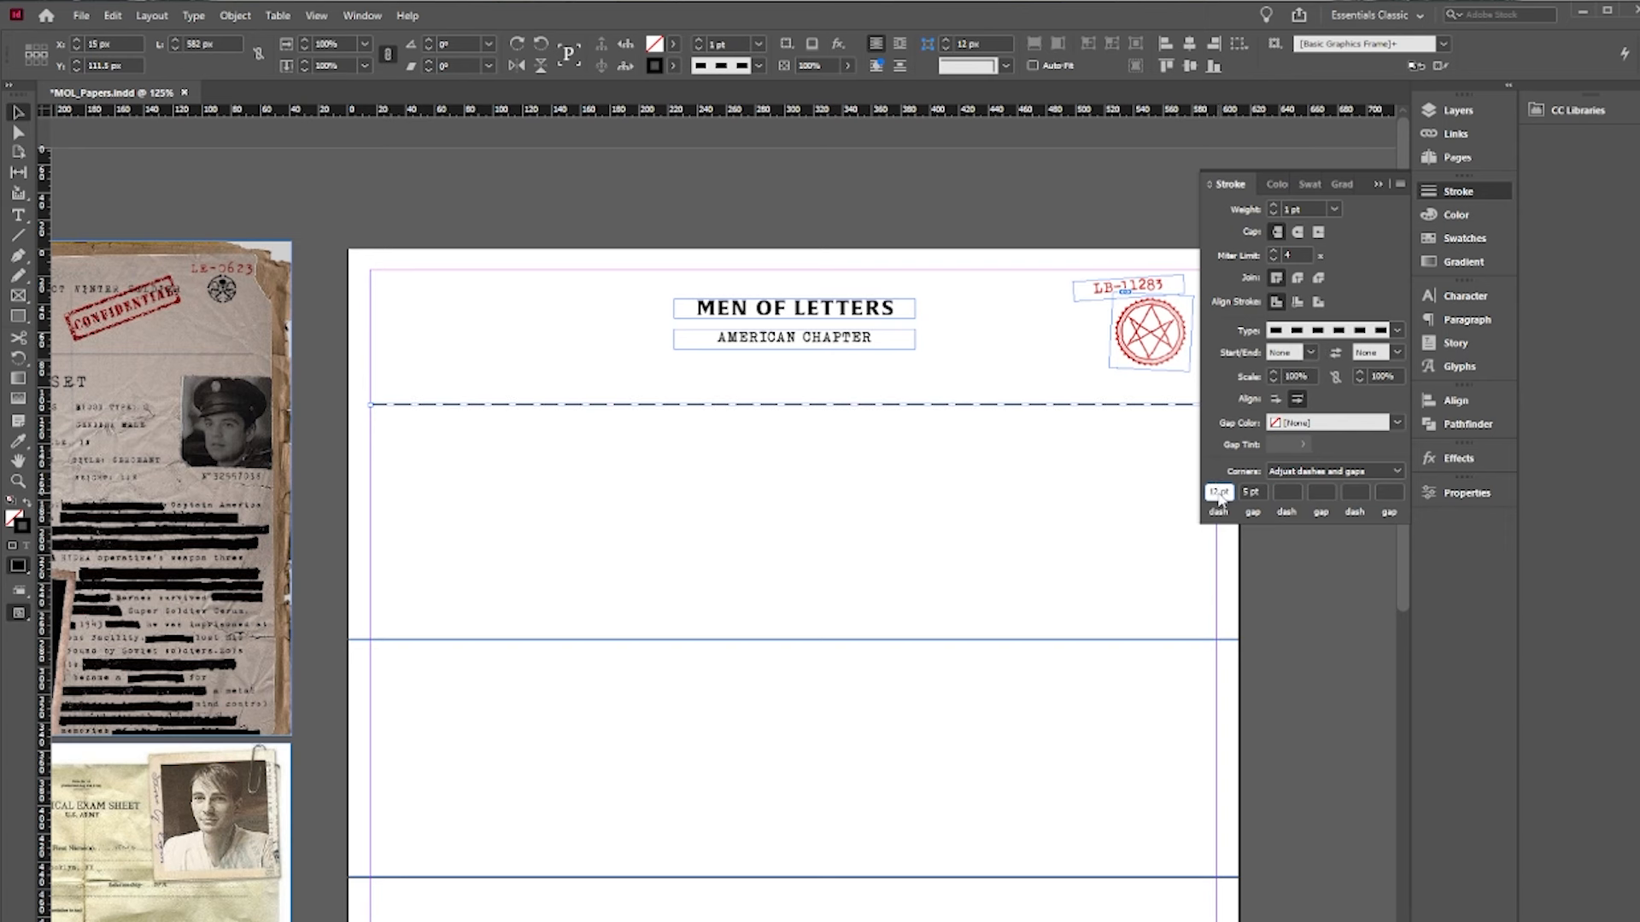
{"action": "left_click", "coordinate": [1218, 494]}
{"action": "left_click", "coordinate": [857, 427]}
{"action": "left_click", "coordinate": [857, 405]}
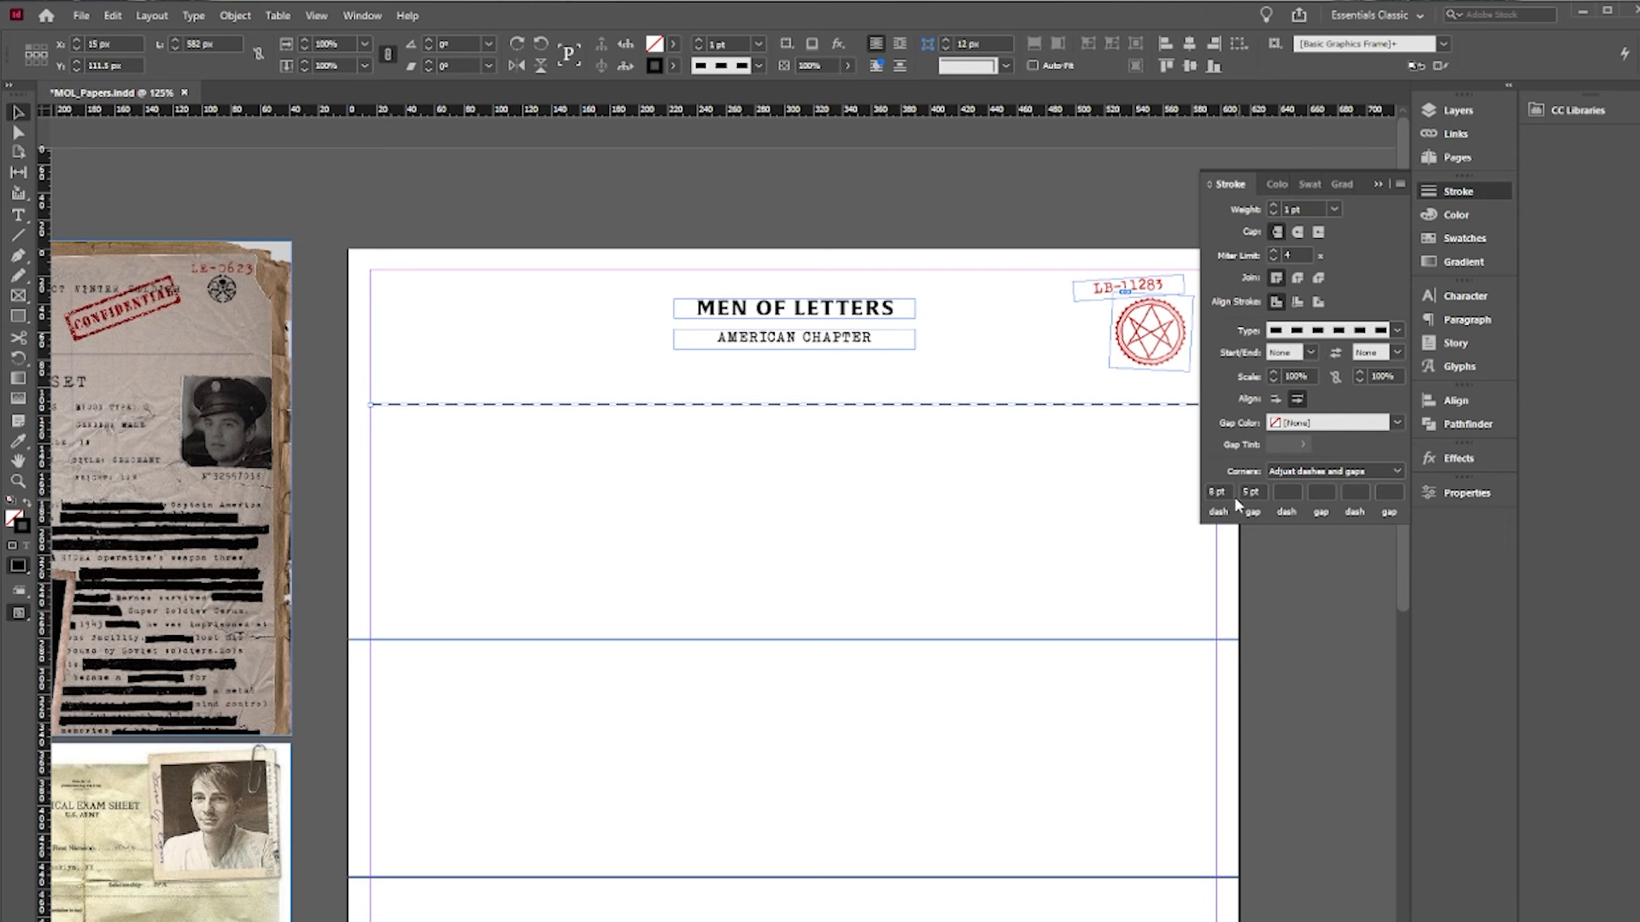
- Refine the header divider's dash pattern, setting the dash length to 3 pt and adjusting the gap
{"action": "left_click", "coordinate": [1219, 493]}
{"action": "type", "text": "3"}
{"action": "left_click", "coordinate": [856, 417]}
{"action": "left_click", "coordinate": [857, 405]}
{"action": "left_click", "coordinate": [1249, 494]}
{"action": "left_click", "coordinate": [1008, 421]}
{"action": "left_click", "coordinate": [1007, 404]}
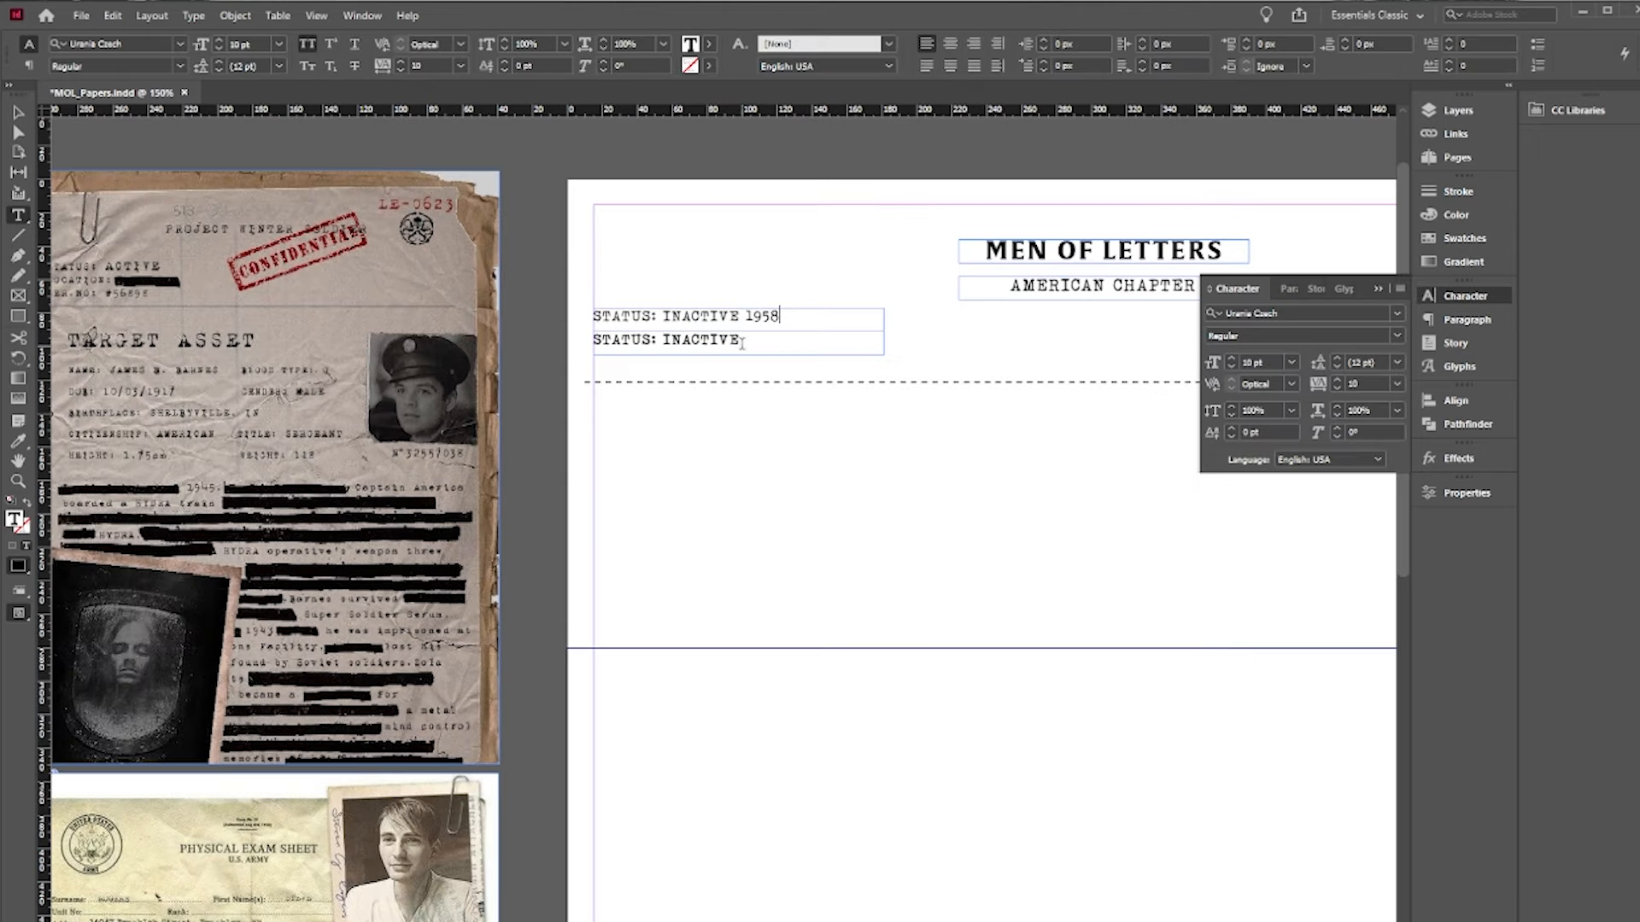
- Replace the duplicated status line in the header with "LOCATION: LEBANON, KANSAS", using the reference file as a guide
{"action": "left_click_drag", "start_coordinate": [740, 341], "coordinate": [612, 342]}
{"action": "scroll", "coordinate": [610, 350], "scroll_direction": "left", "scroll_amount": 4}
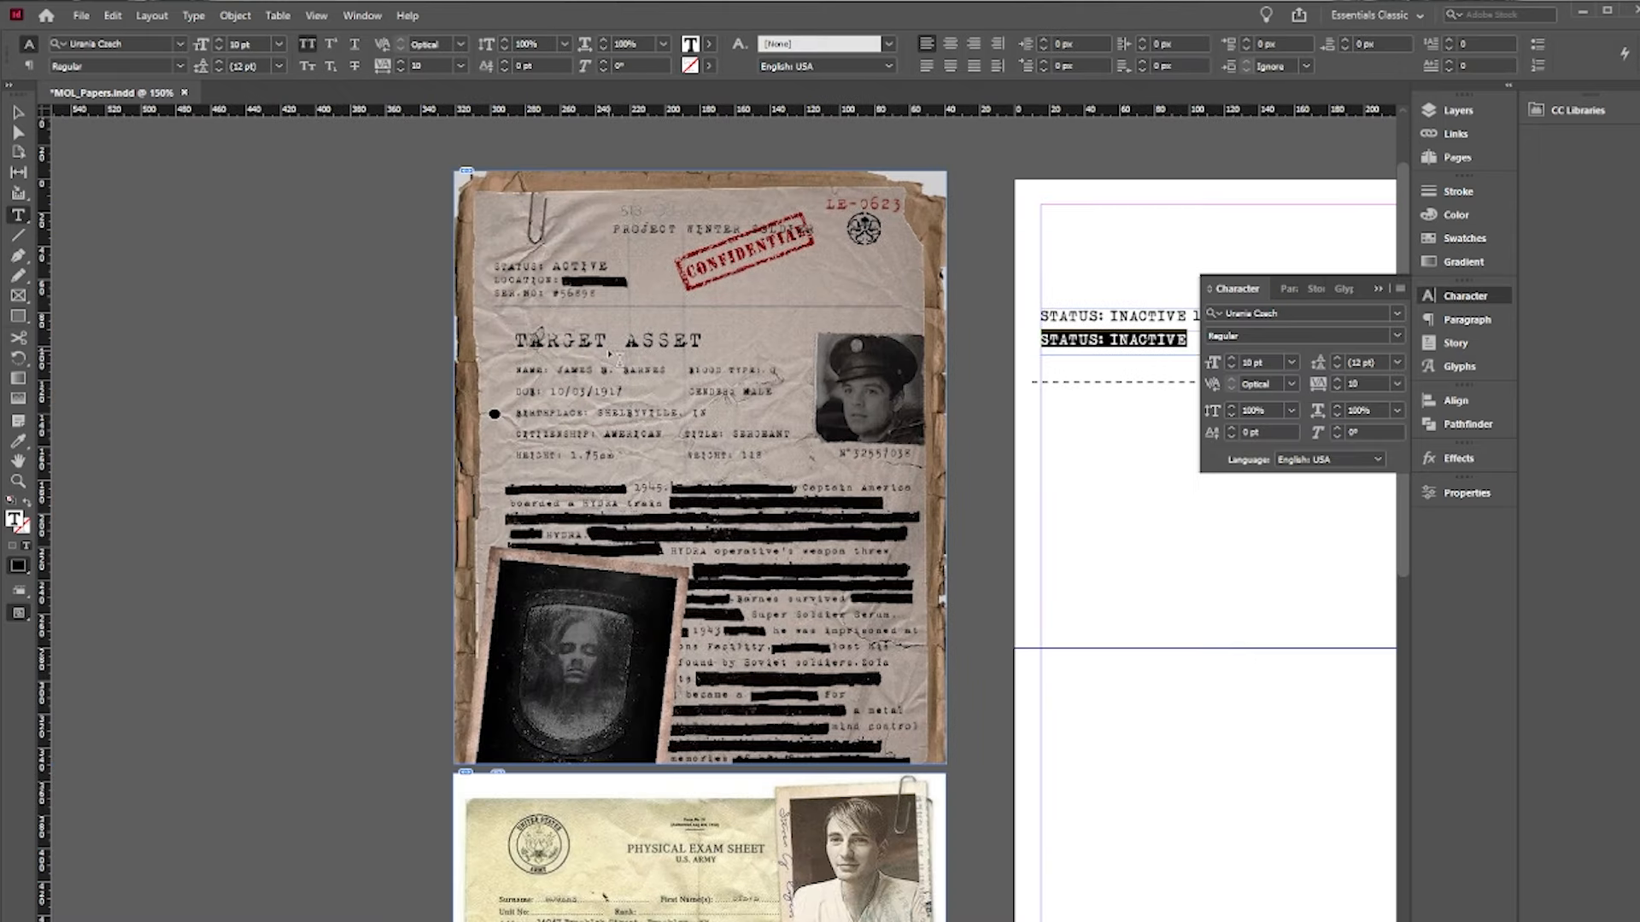
{"action": "scroll", "coordinate": [612, 362], "scroll_direction": "right", "scroll_amount": 5}
{"action": "scroll", "coordinate": [612, 361], "scroll_direction": "left", "scroll_amount": 2}
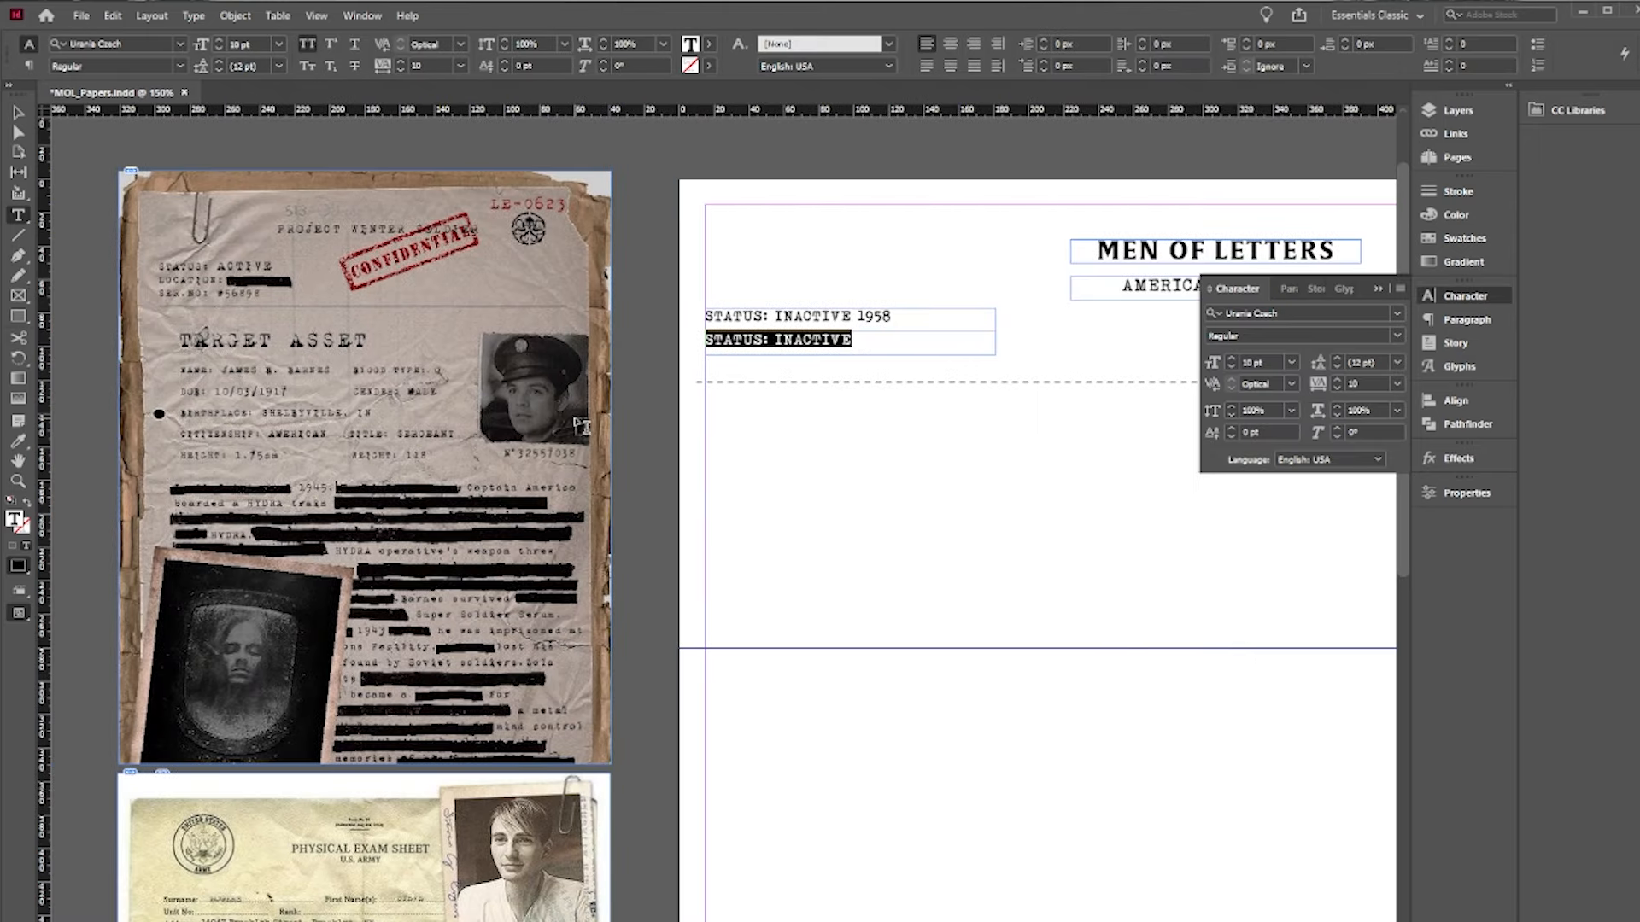
{"action": "type", "text": "LOCATION: LEBANON, KANSAS"}
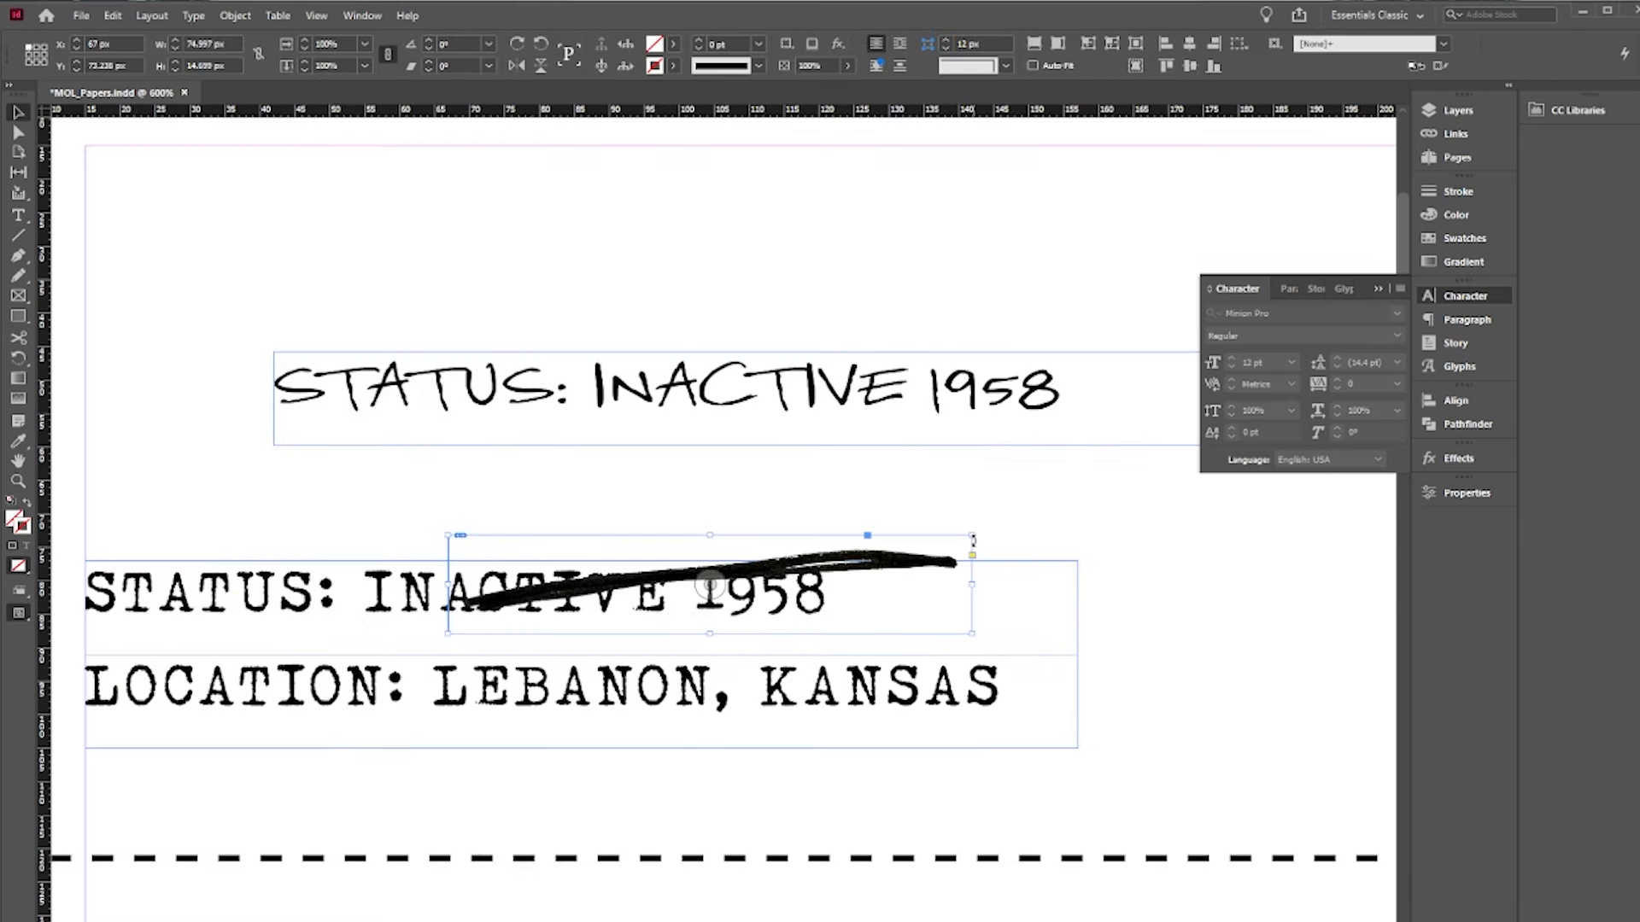
- Tilt the black brush stroke about -6° and place it over "INACTIVE 1958" to strike the status out
{"action": "mouse_move", "coordinate": [978, 528]}
{"action": "left_mouse_down"}
{"action": "mouse_move", "coordinate": [973, 574]}
{"action": "mouse_move", "coordinate": [790, 602]}
{"action": "left_mouse_up"}
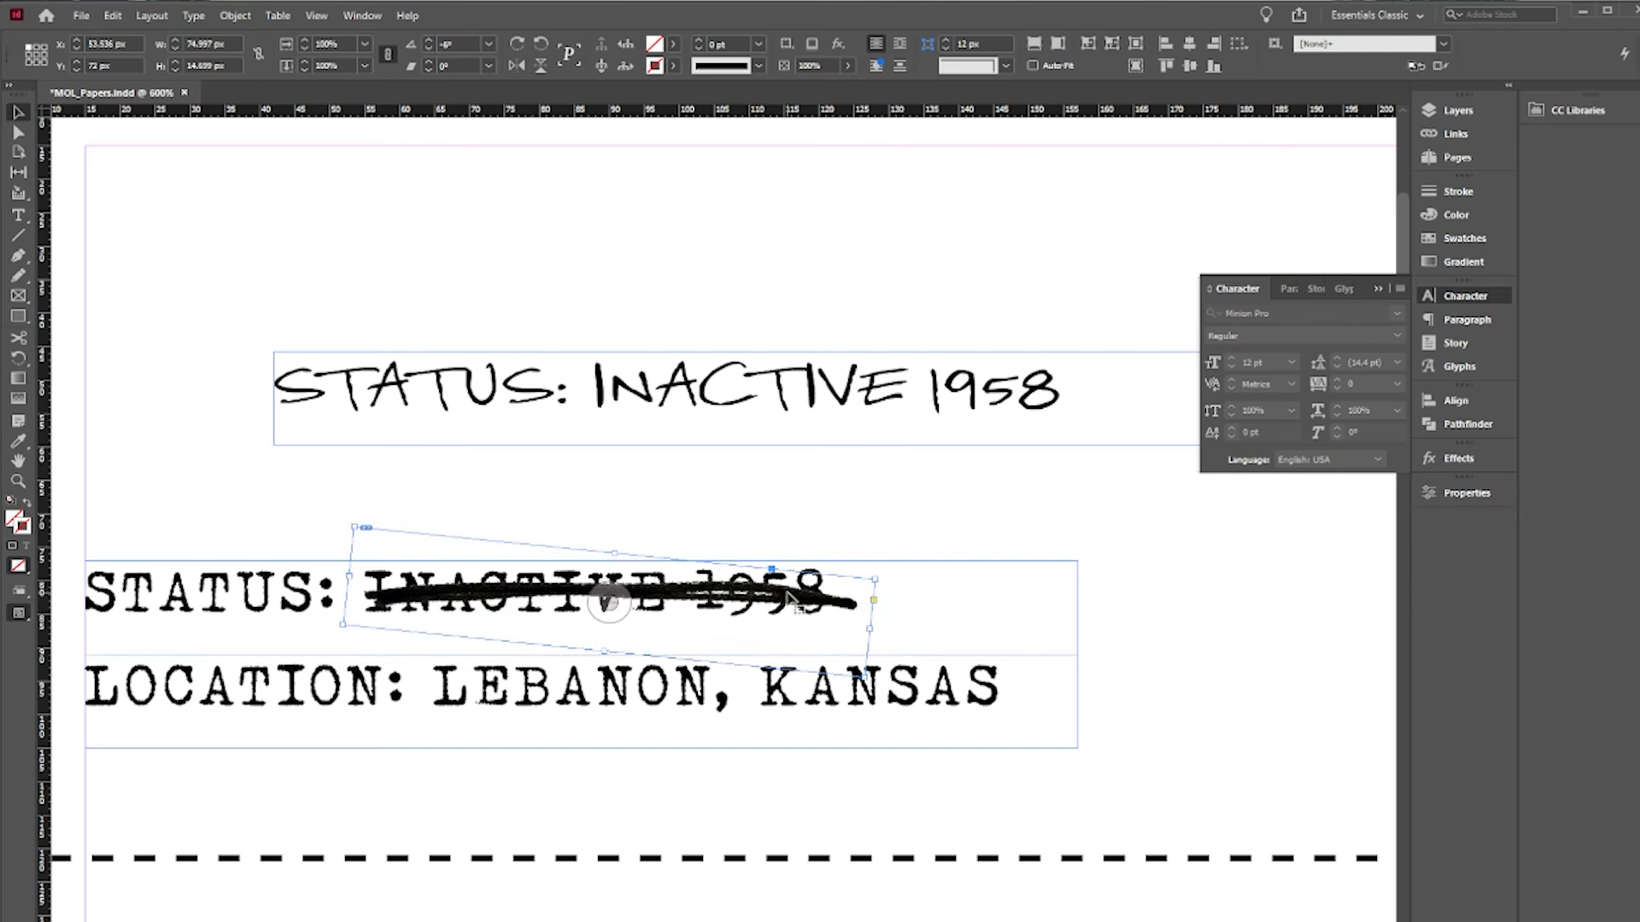
{"action": "scroll", "coordinate": [793, 593], "scroll_direction": "down", "scroll_amount": 2}
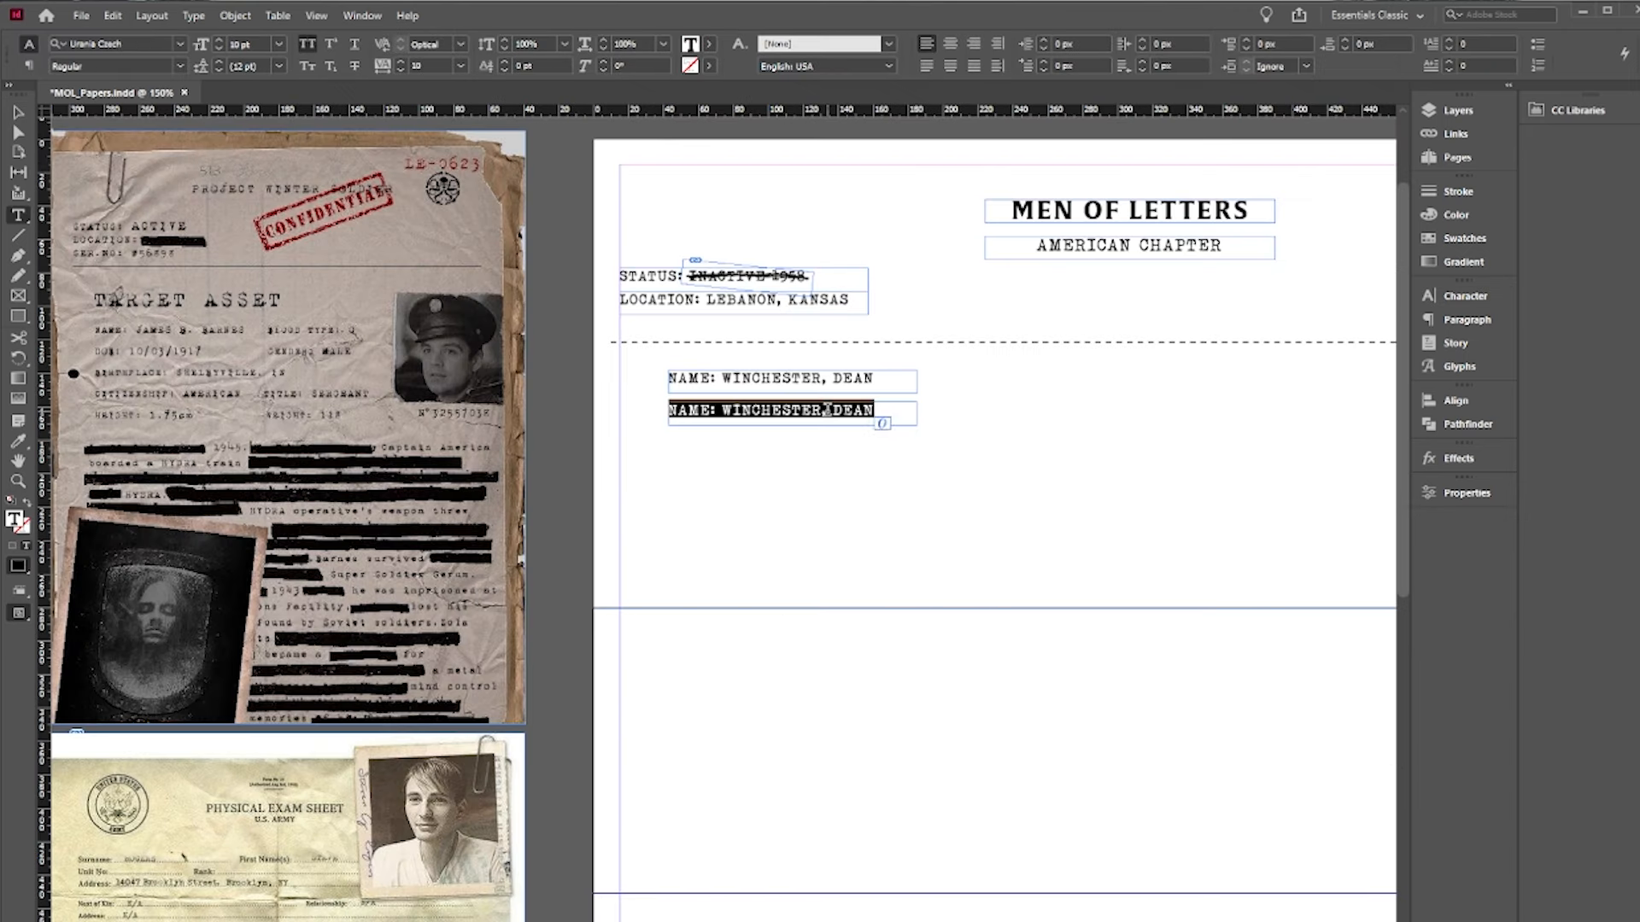
- Replace the duplicated name line with the date of birth, and add the unit "M" to the height line
{"action": "type", "text": "DOB: 01/24/1979"}
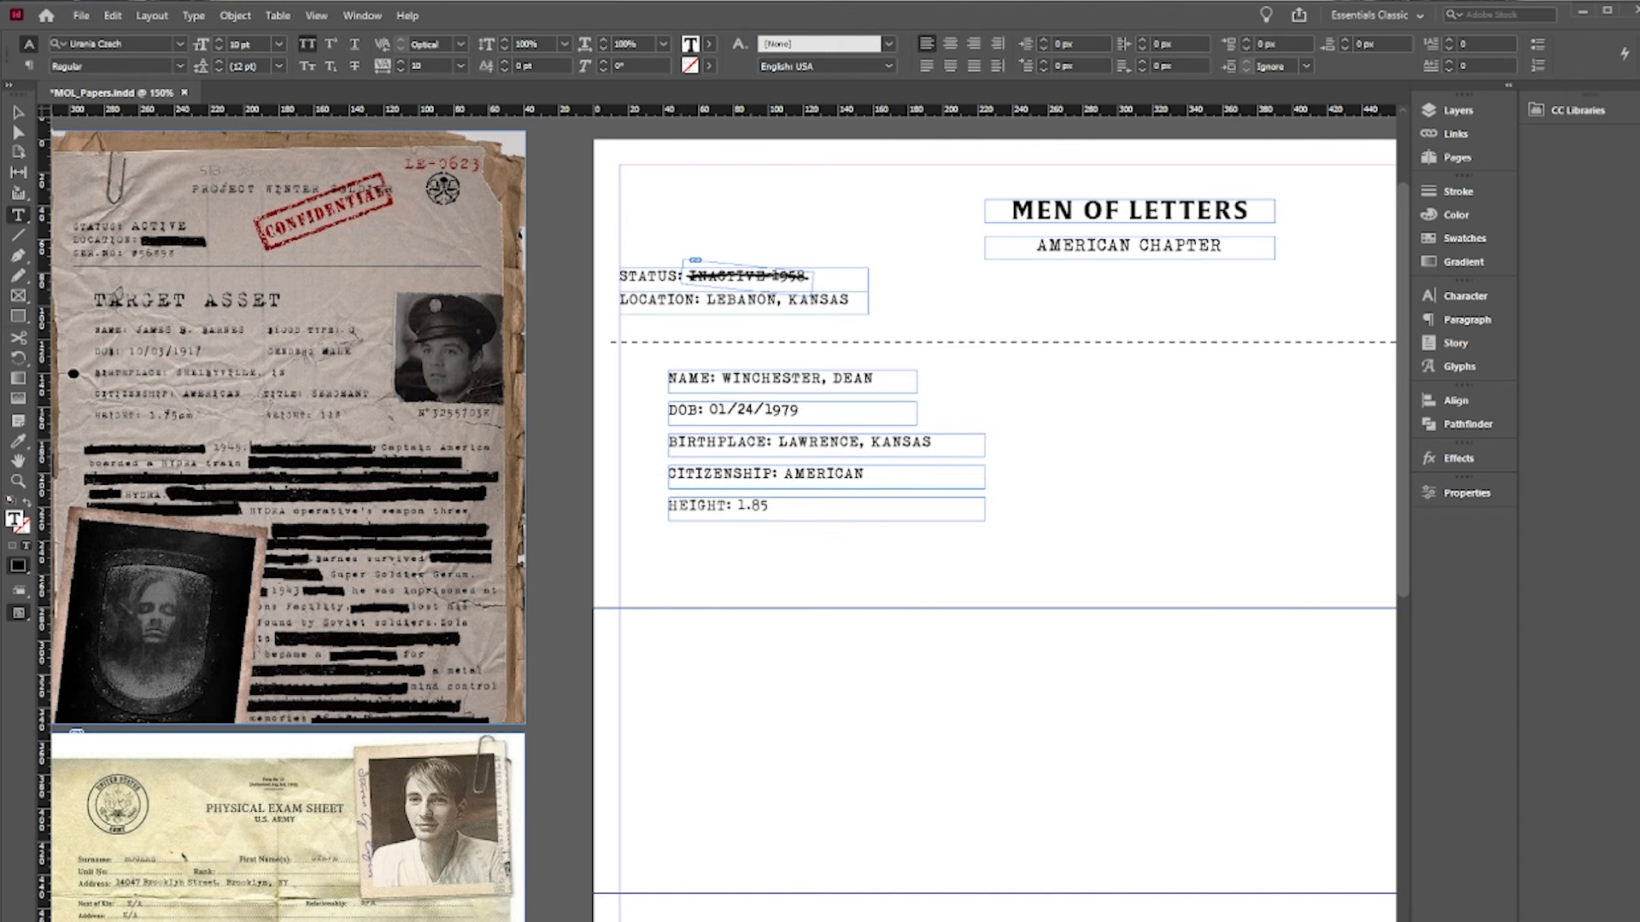
{"action": "type", "text": "M"}
- Narrow the text frames of the birthplace, citizenship, height and date-of-birth lines to fit their text
{"action": "left_click", "coordinate": [19, 113]}
{"action": "left_click_drag", "start_coordinate": [984, 478], "coordinate": [938, 478]}
{"action": "left_click", "coordinate": [915, 511]}
{"action": "left_click_drag", "start_coordinate": [938, 492], "coordinate": [868, 493]}
{"action": "left_click_drag", "start_coordinate": [868, 509], "coordinate": [789, 509]}
{"action": "left_click", "coordinate": [888, 413]}
{"action": "left_click_drag", "start_coordinate": [917, 414], "coordinate": [804, 413]}
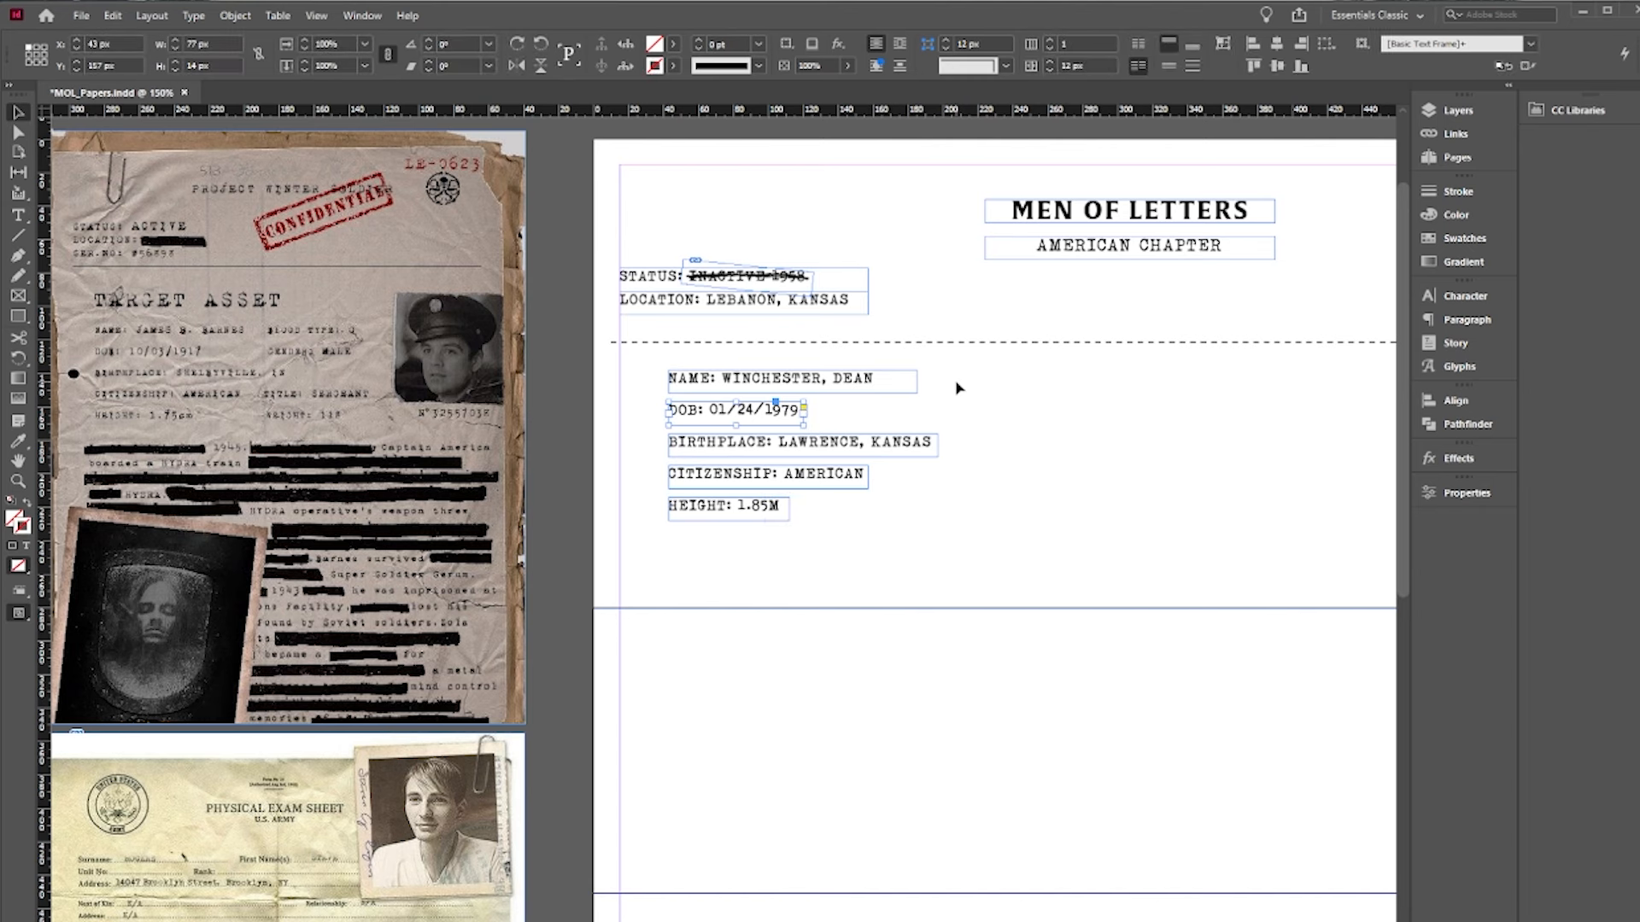
- Abbreviate "KANSAS" to "KA" in the birthplace line and narrow its text frame to fit
{"action": "double_click", "coordinate": [928, 444]}
{"action": "key", "text": "BackSpace"}
{"action": "key", "text": "BackSpace"}
{"action": "key", "text": "BackSpace"}
{"action": "key", "text": "BackSpace"}
{"action": "key", "text": "Escape"}
{"action": "left_click_drag", "start_coordinate": [938, 446], "coordinate": [901, 446]}
{"action": "left_click", "coordinate": [943, 397]}
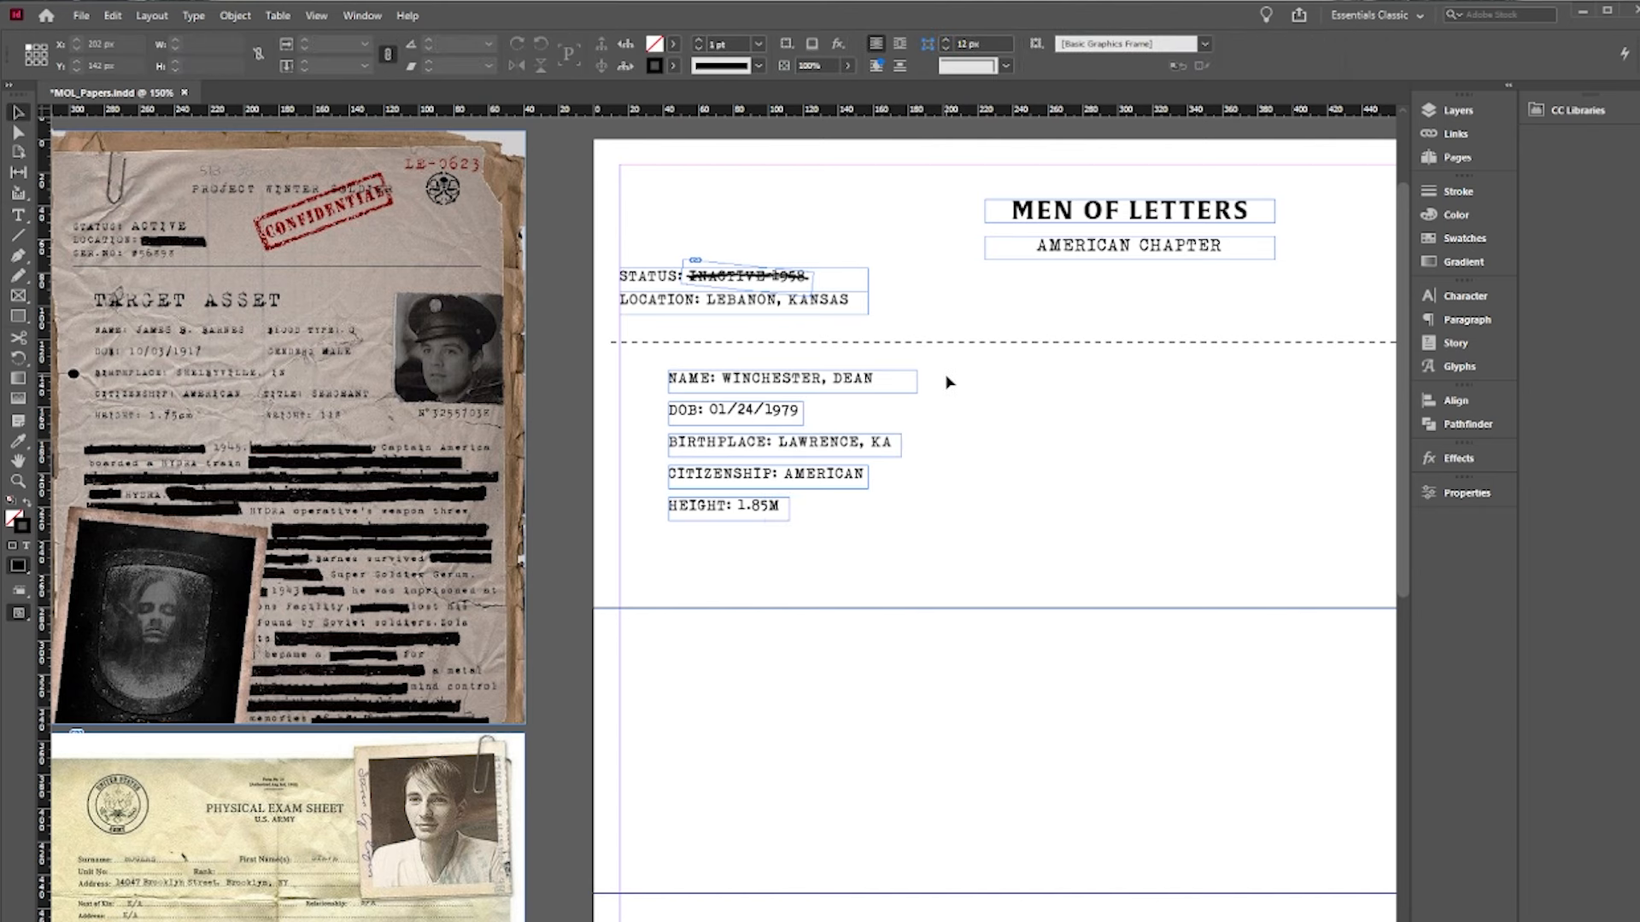
- Duplicate the name and date-of-birth lines beside the originals to start a second column of details
{"action": "left_click_drag", "start_coordinate": [948, 381], "coordinate": [769, 418]}
{"action": "left_click_drag", "start_coordinate": [720, 419], "coordinate": [998, 419], "text": "alt"}
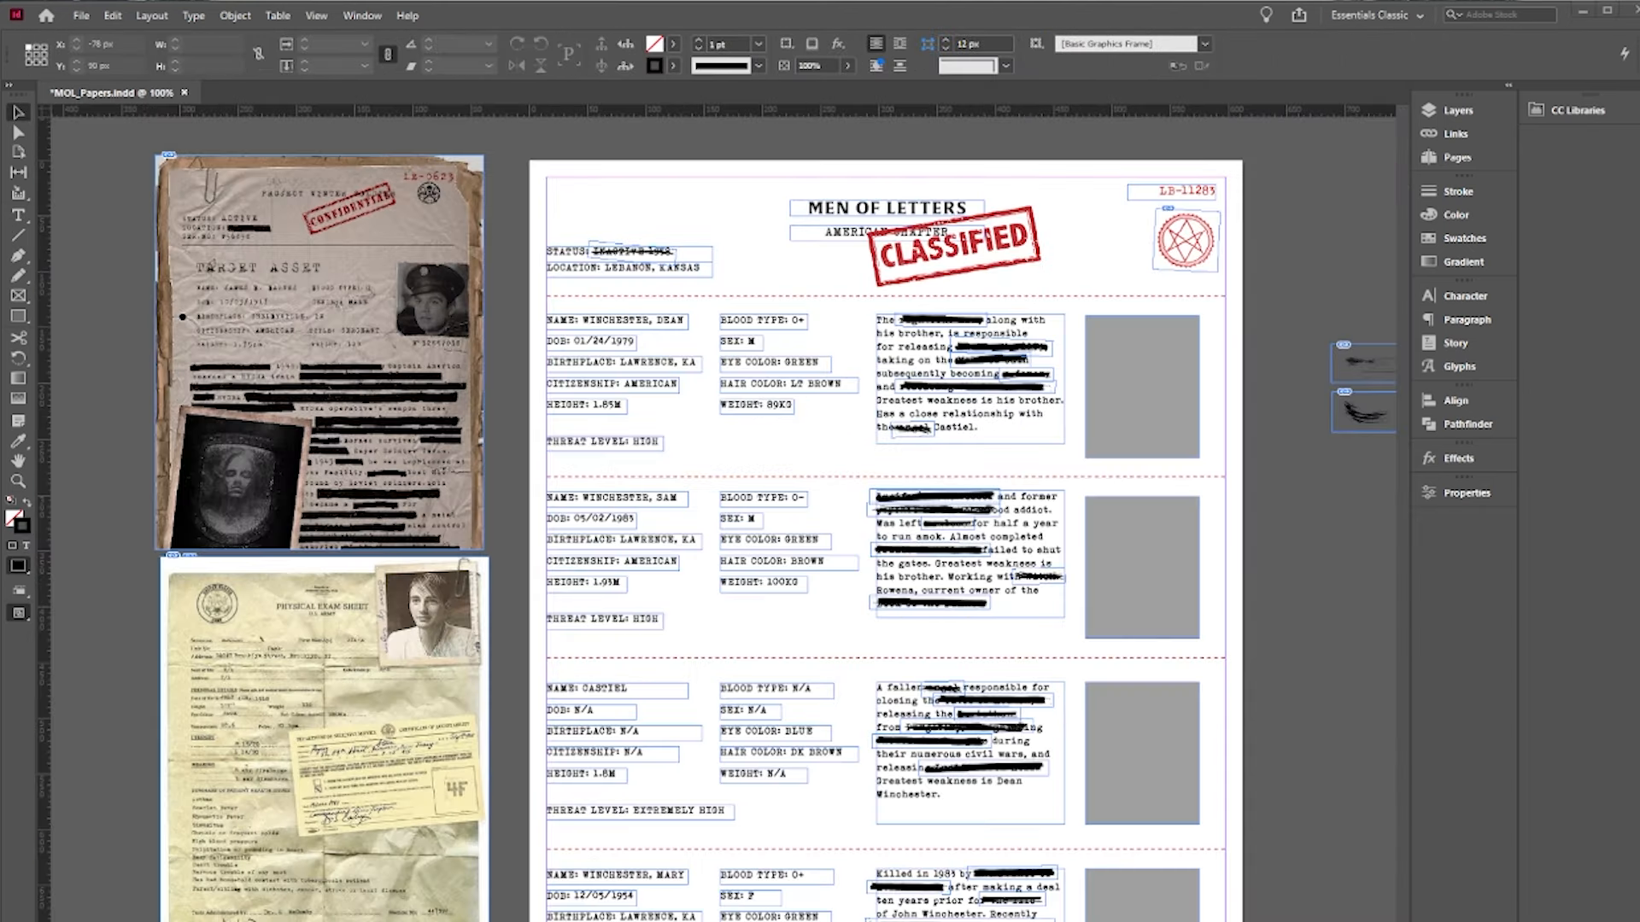
- Examine the four-profile page layout, previewing it without frame edges and guides
{"action": "scroll", "coordinate": [678, 626], "scroll_direction": "down", "scroll_amount": 3}
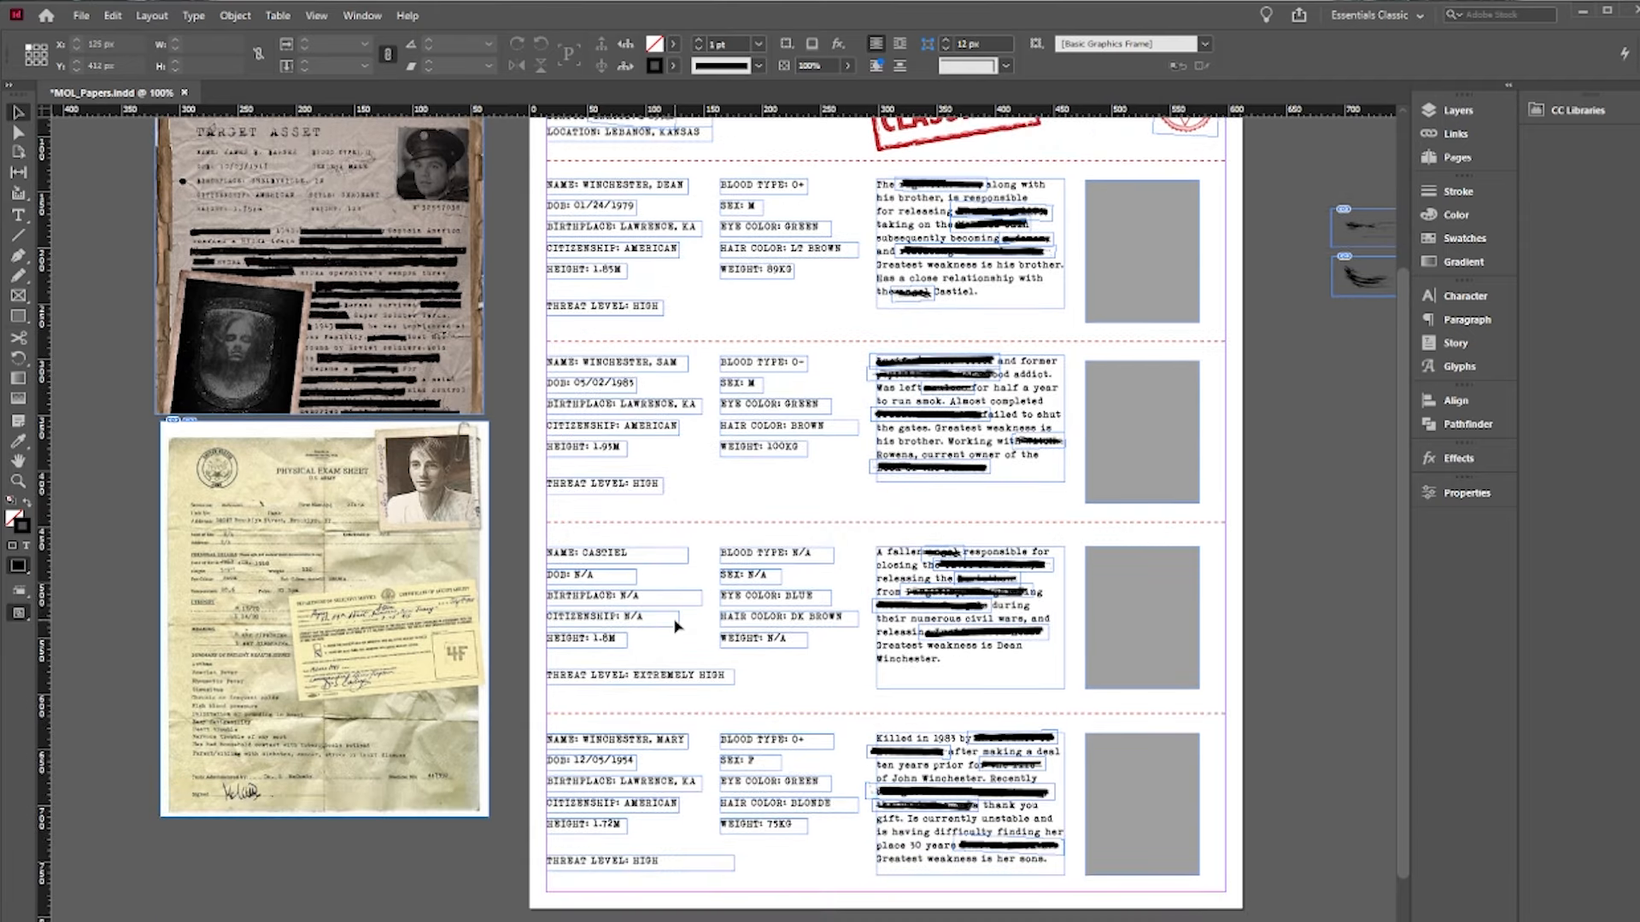
{"action": "scroll", "coordinate": [1192, 620], "scroll_direction": "up", "scroll_amount": 2}
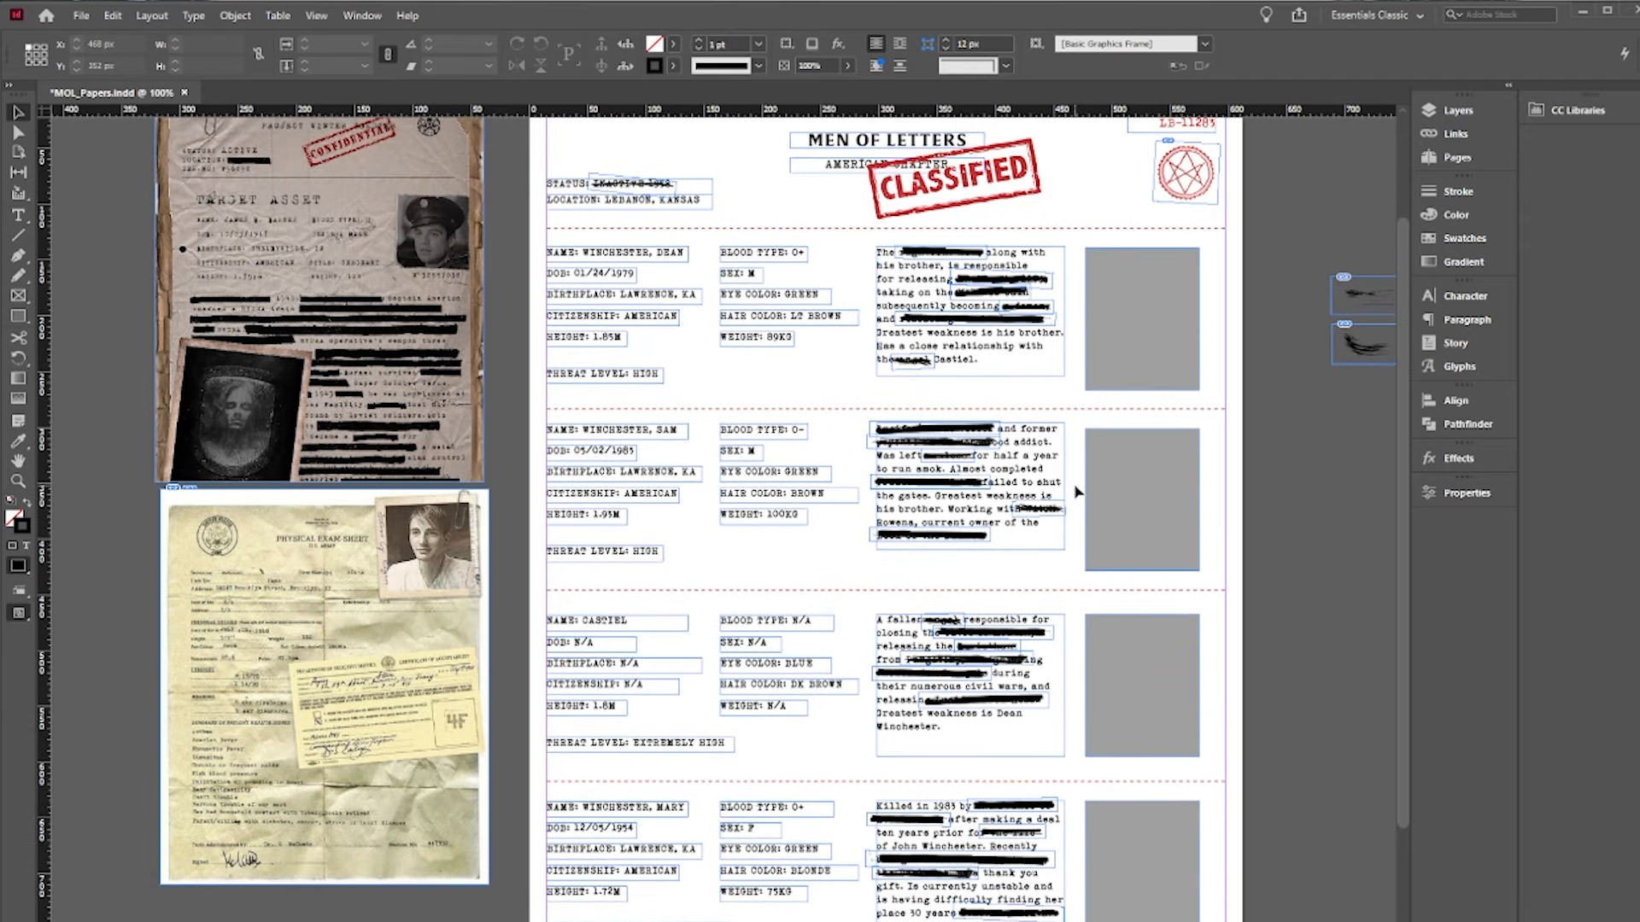
{"action": "key", "text": "w"}
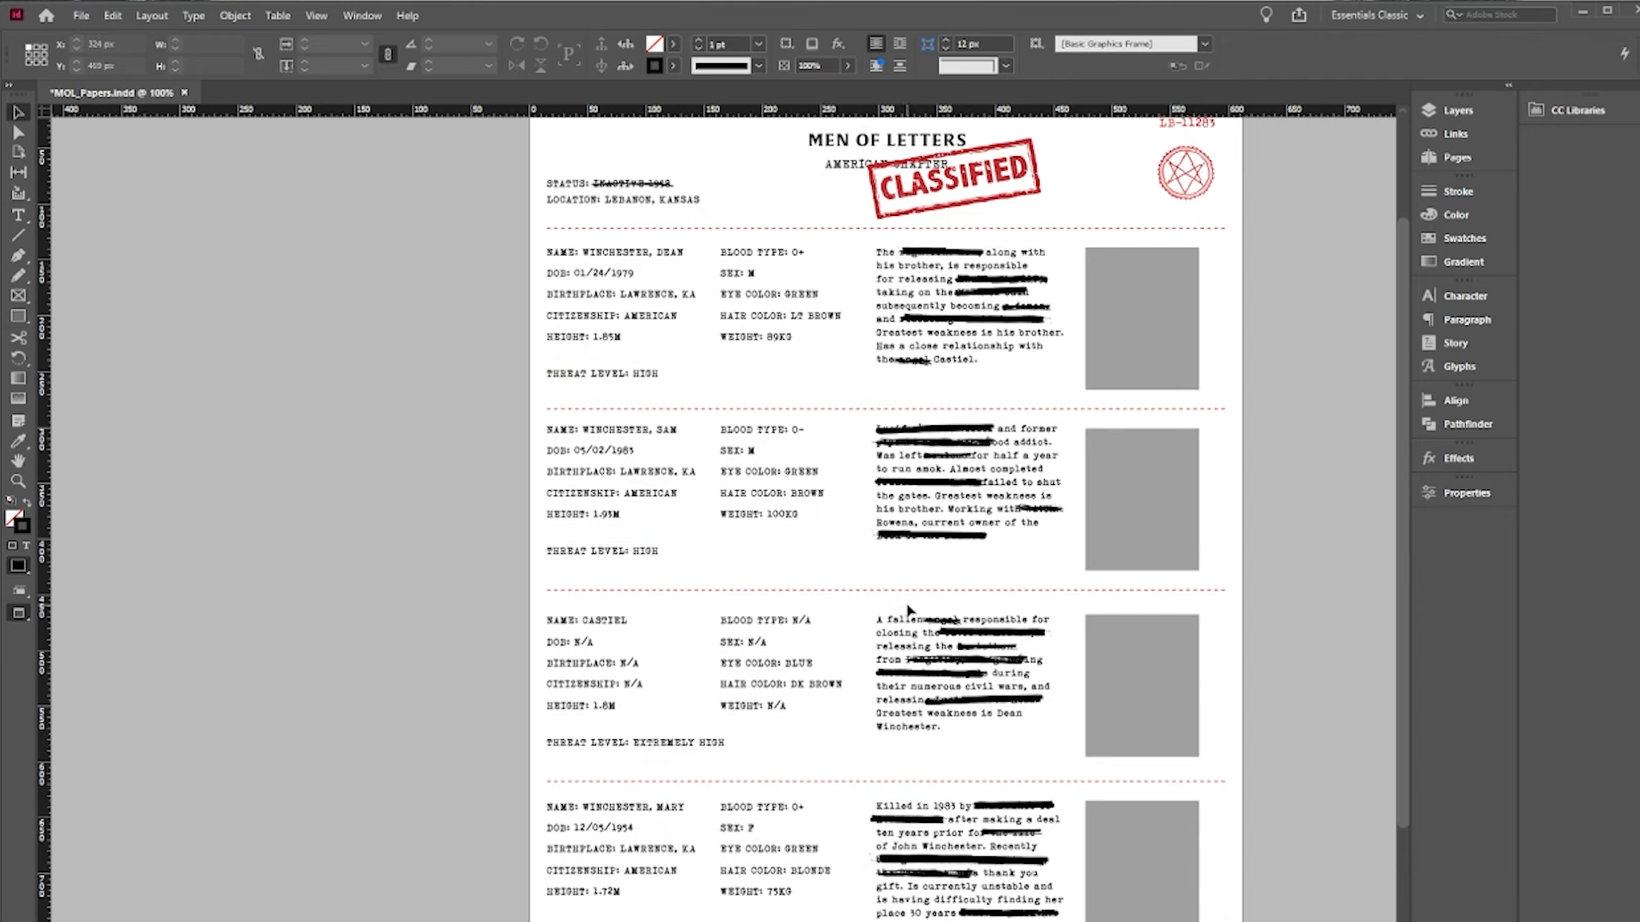
{"action": "key", "text": "w"}
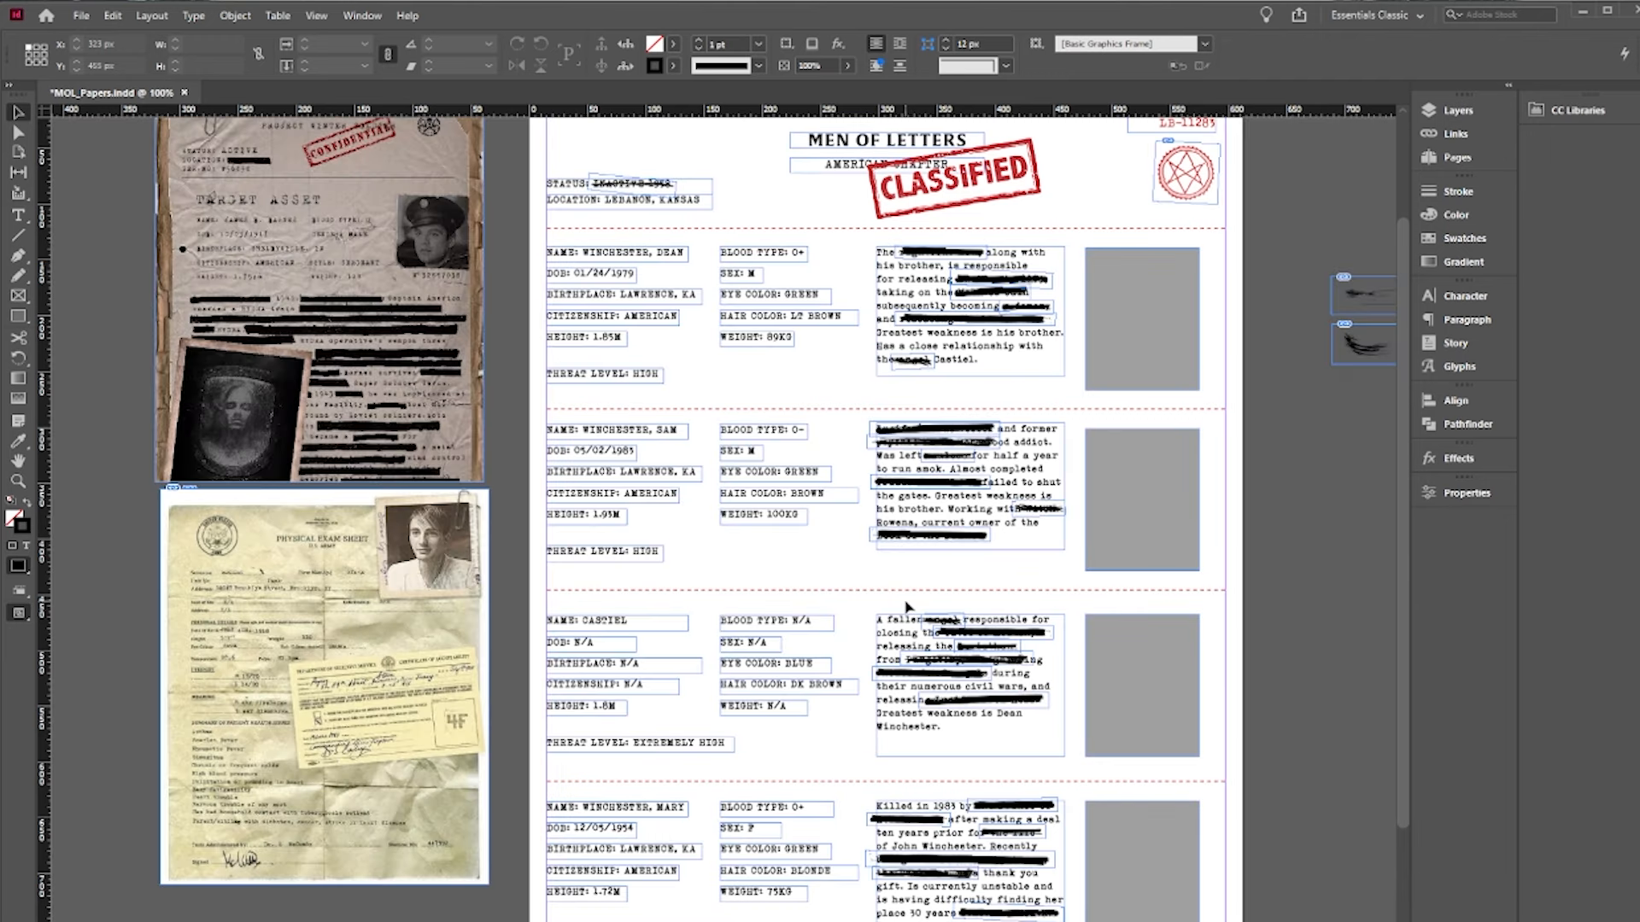
{"action": "scroll", "coordinate": [905, 599], "scroll_direction": "down", "scroll_amount": 2}
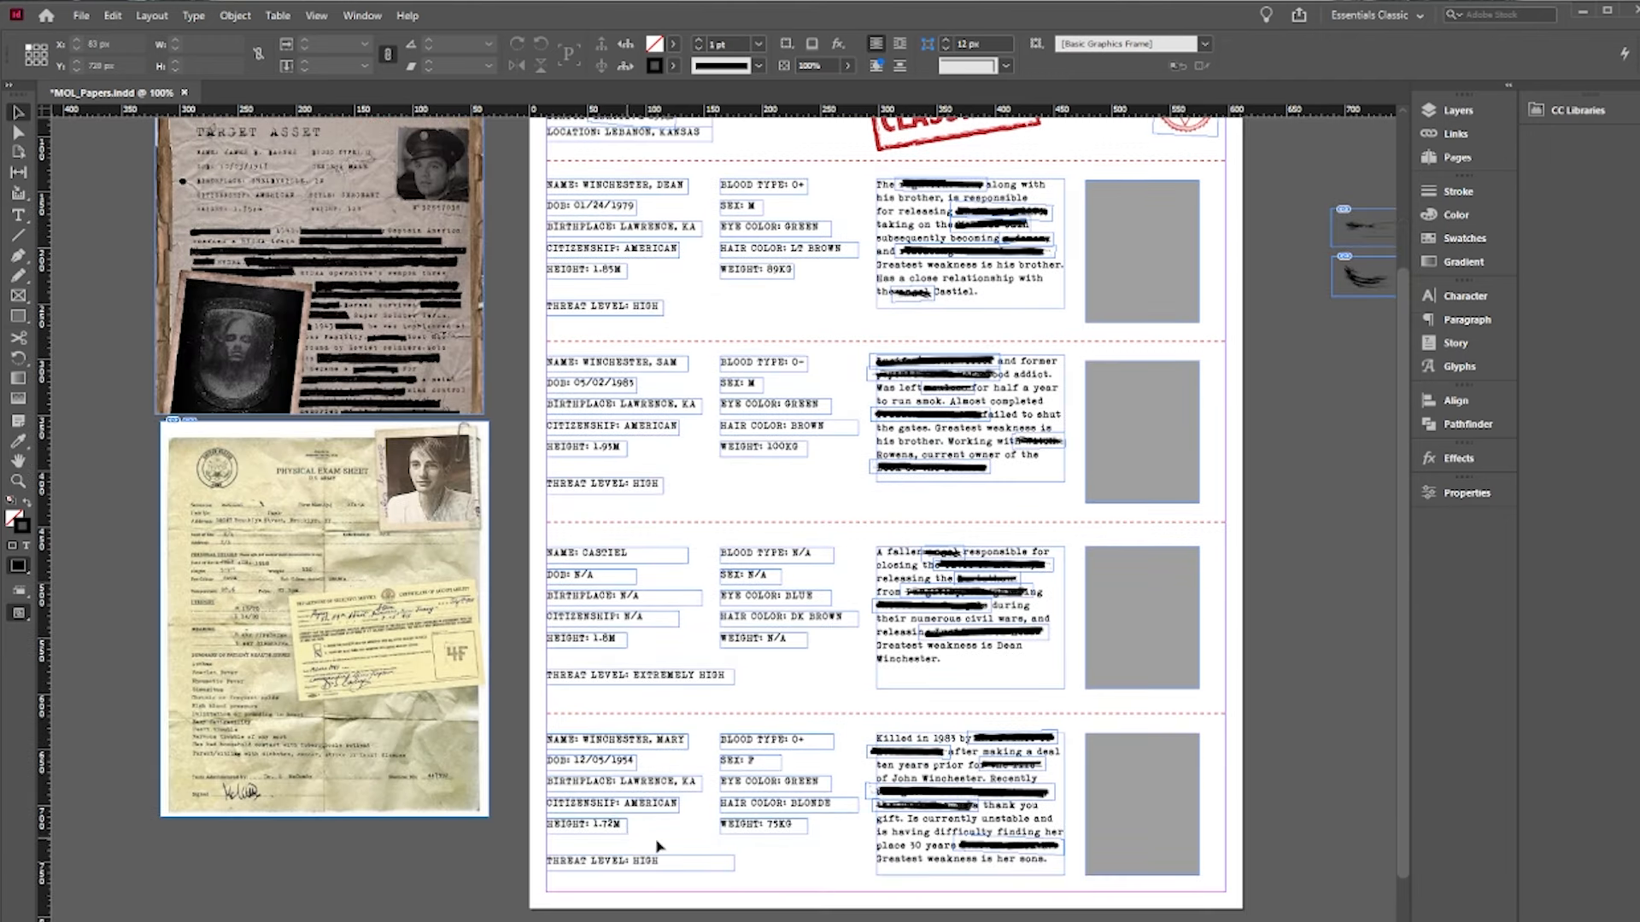
- Move the header content, including the titles, status lines, CLASSIFIED stamp, file number and seal, slightly up
{"action": "left_click", "coordinate": [642, 359], "text": "shift"}
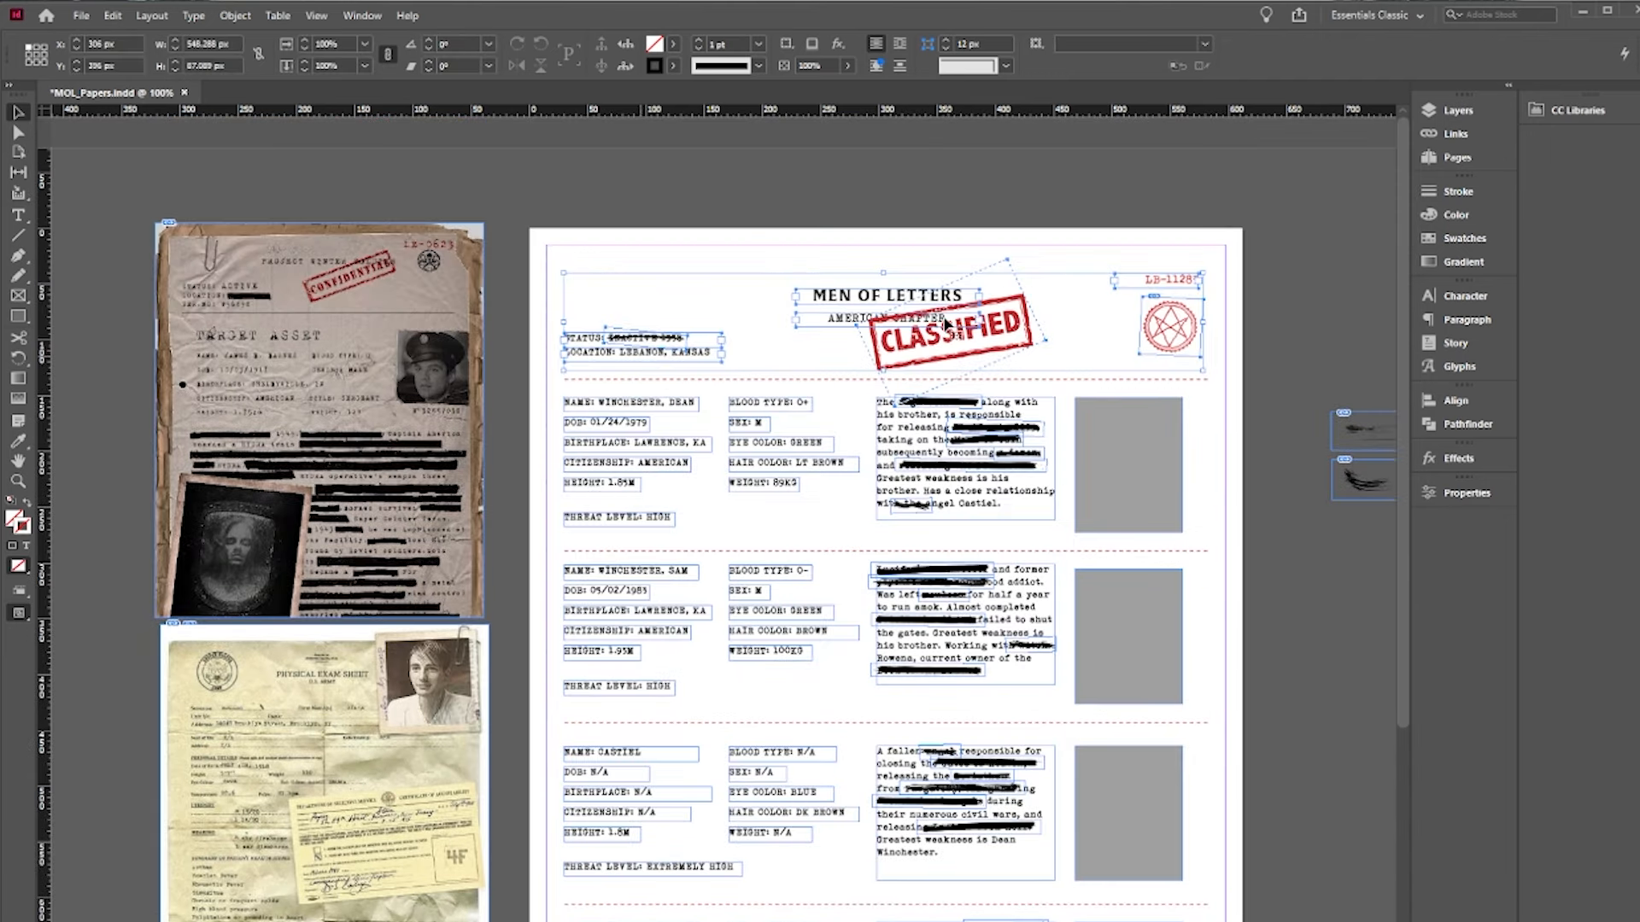
{"action": "scroll", "coordinate": [944, 340], "scroll_direction": "up", "scroll_amount": 1}
{"action": "left_click_drag", "start_coordinate": [945, 347], "coordinate": [944, 335]}
{"action": "left_click", "coordinate": [1312, 357]}
{"action": "scroll", "coordinate": [1310, 357], "scroll_direction": "down", "scroll_amount": 1}
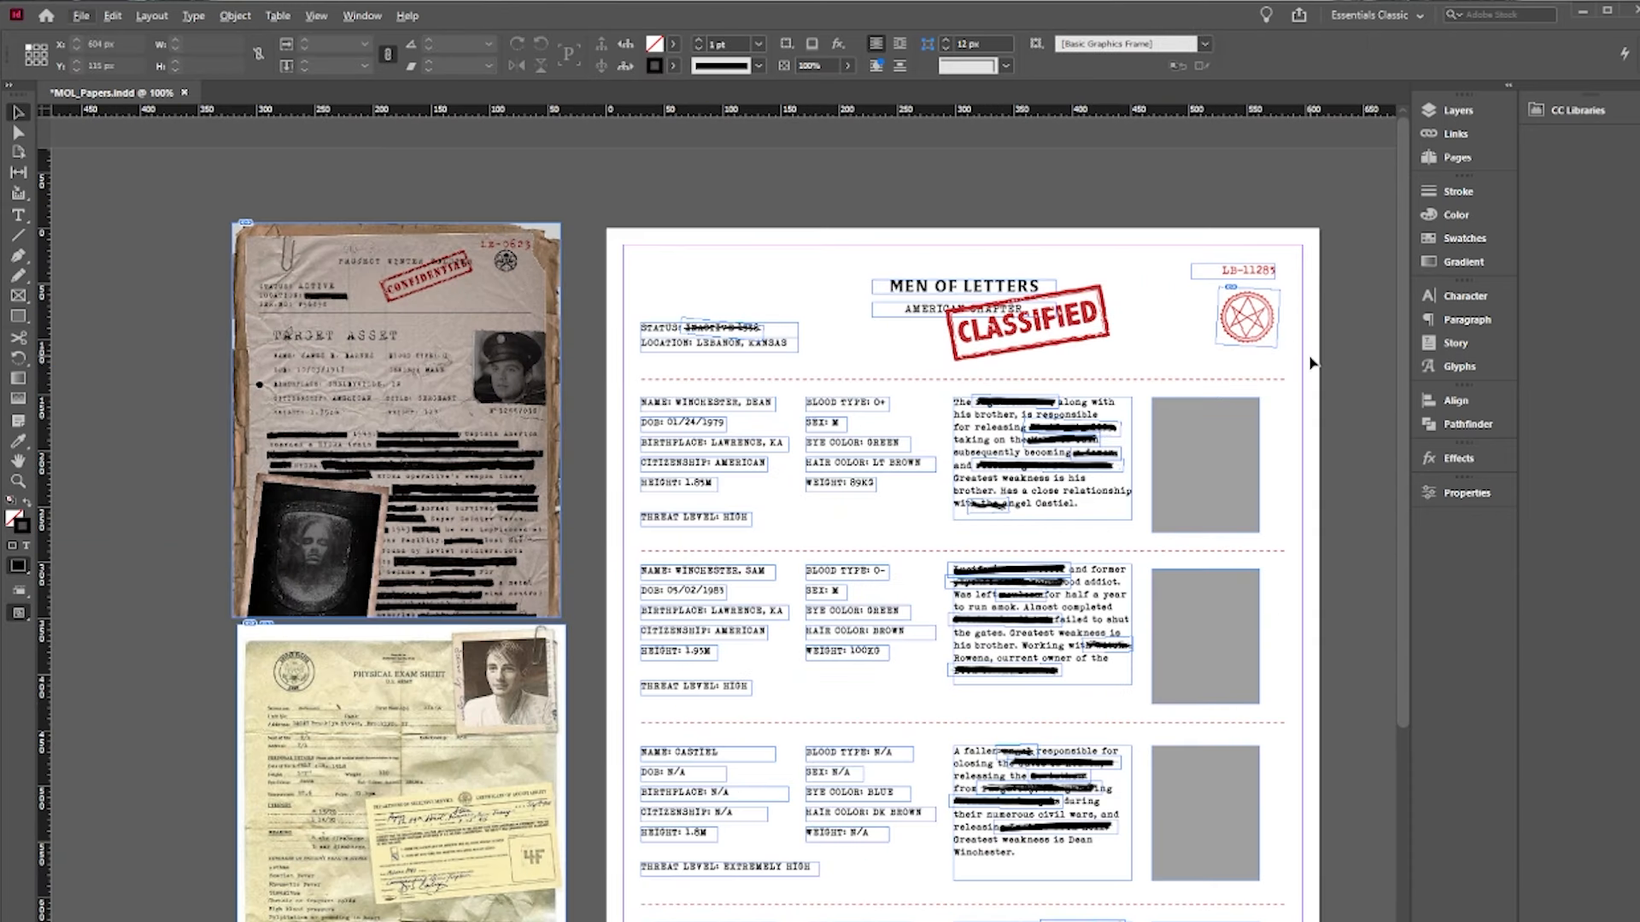
- Draw a 582 by 762 px rectangle along the page margins as a border around the document
{"action": "left_click", "coordinate": [1268, 724]}
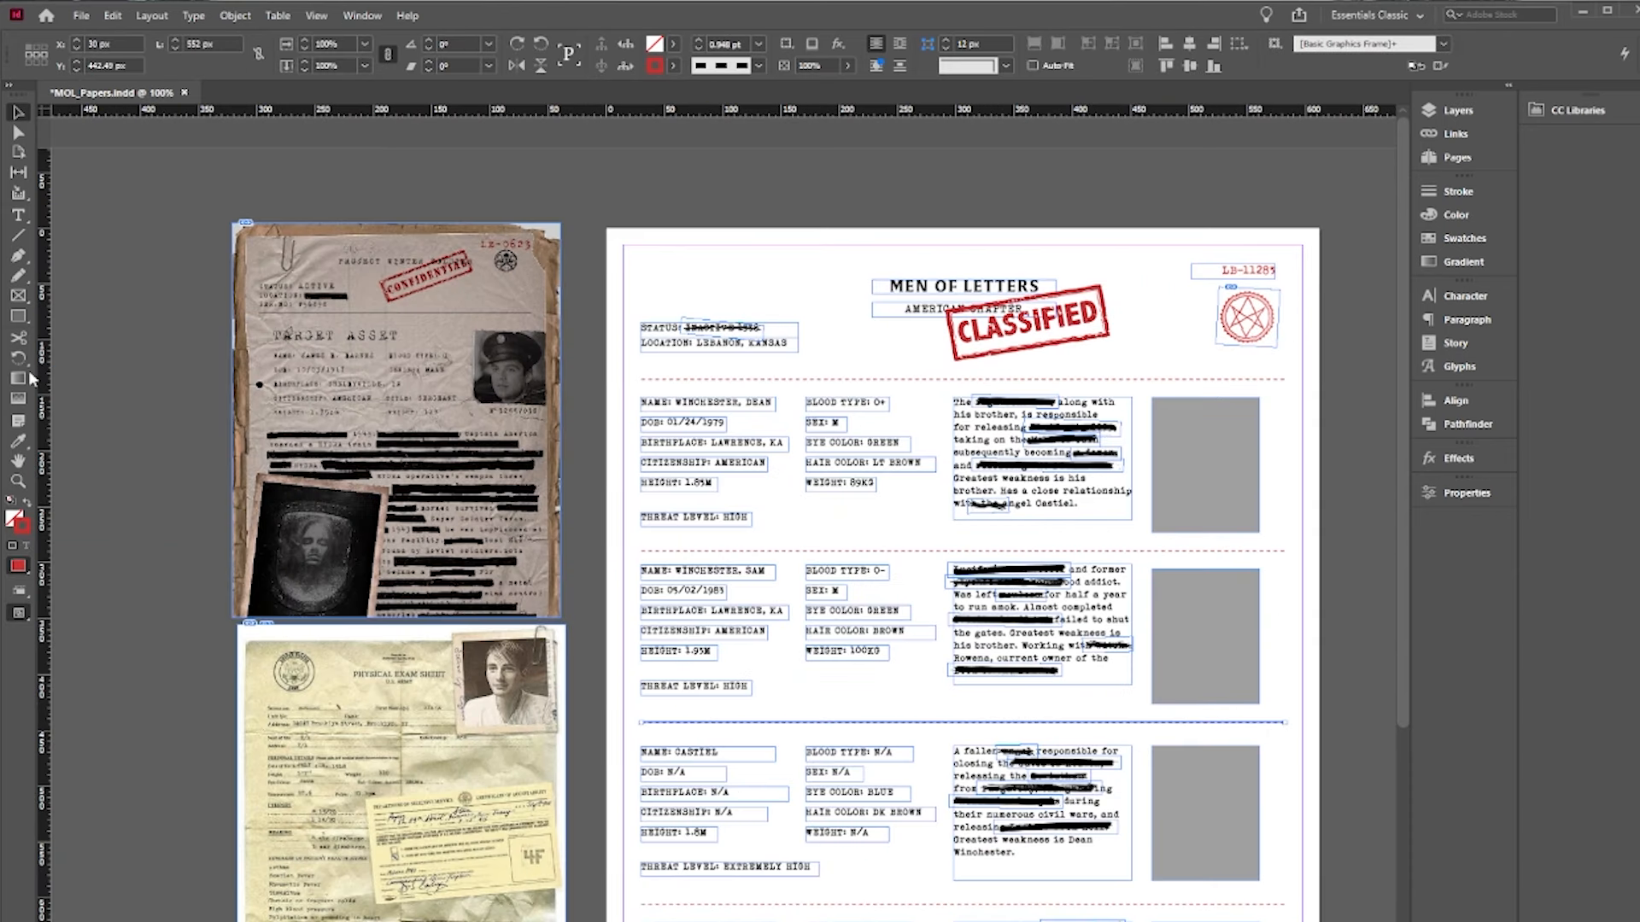
{"action": "left_click_drag", "start_coordinate": [625, 245], "coordinate": [1304, 820]}
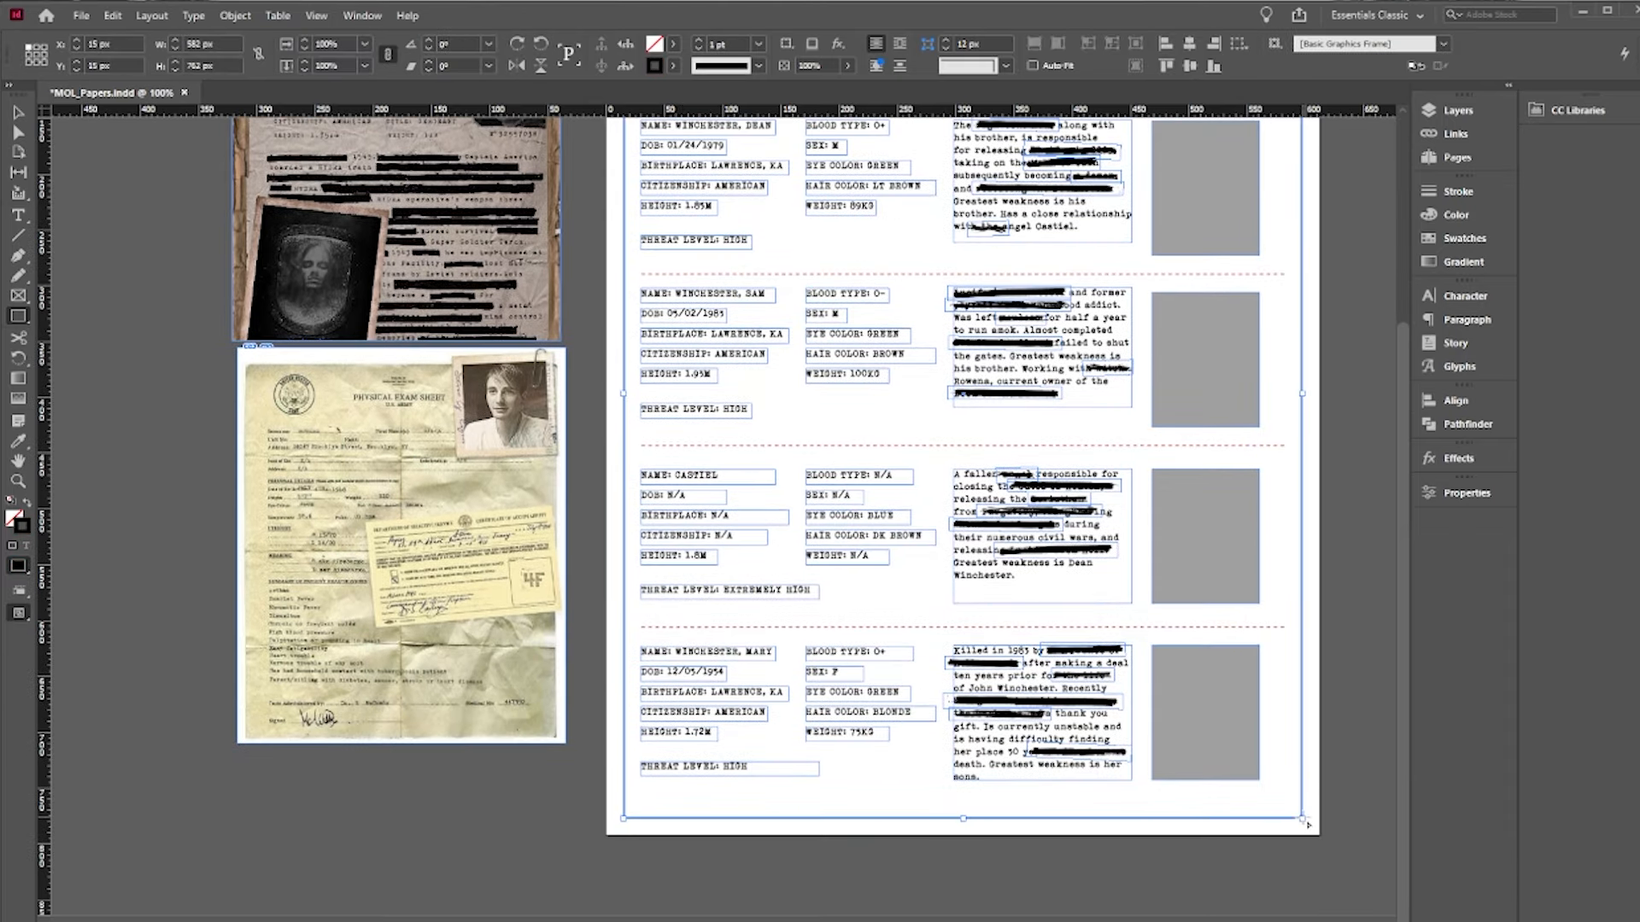
{"action": "left_click", "coordinate": [1314, 755]}
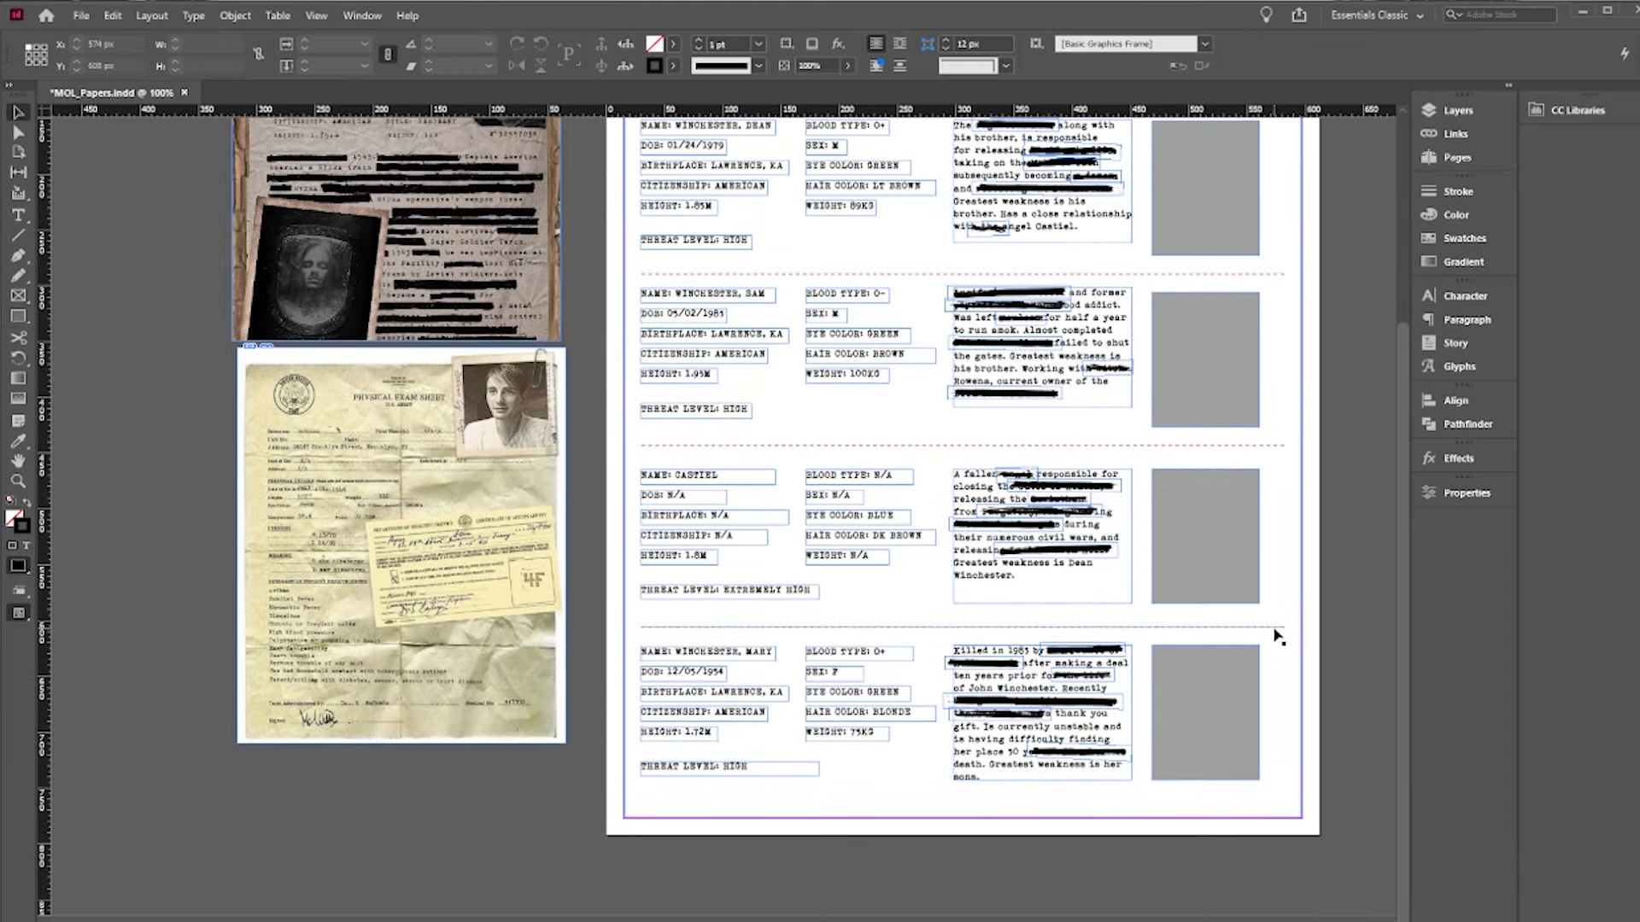
- Widen the four dashed divider lines to 582 px so they meet the page border, and preview the page
{"action": "left_click", "coordinate": [1276, 630]}
{"action": "left_click", "coordinate": [1273, 307]}
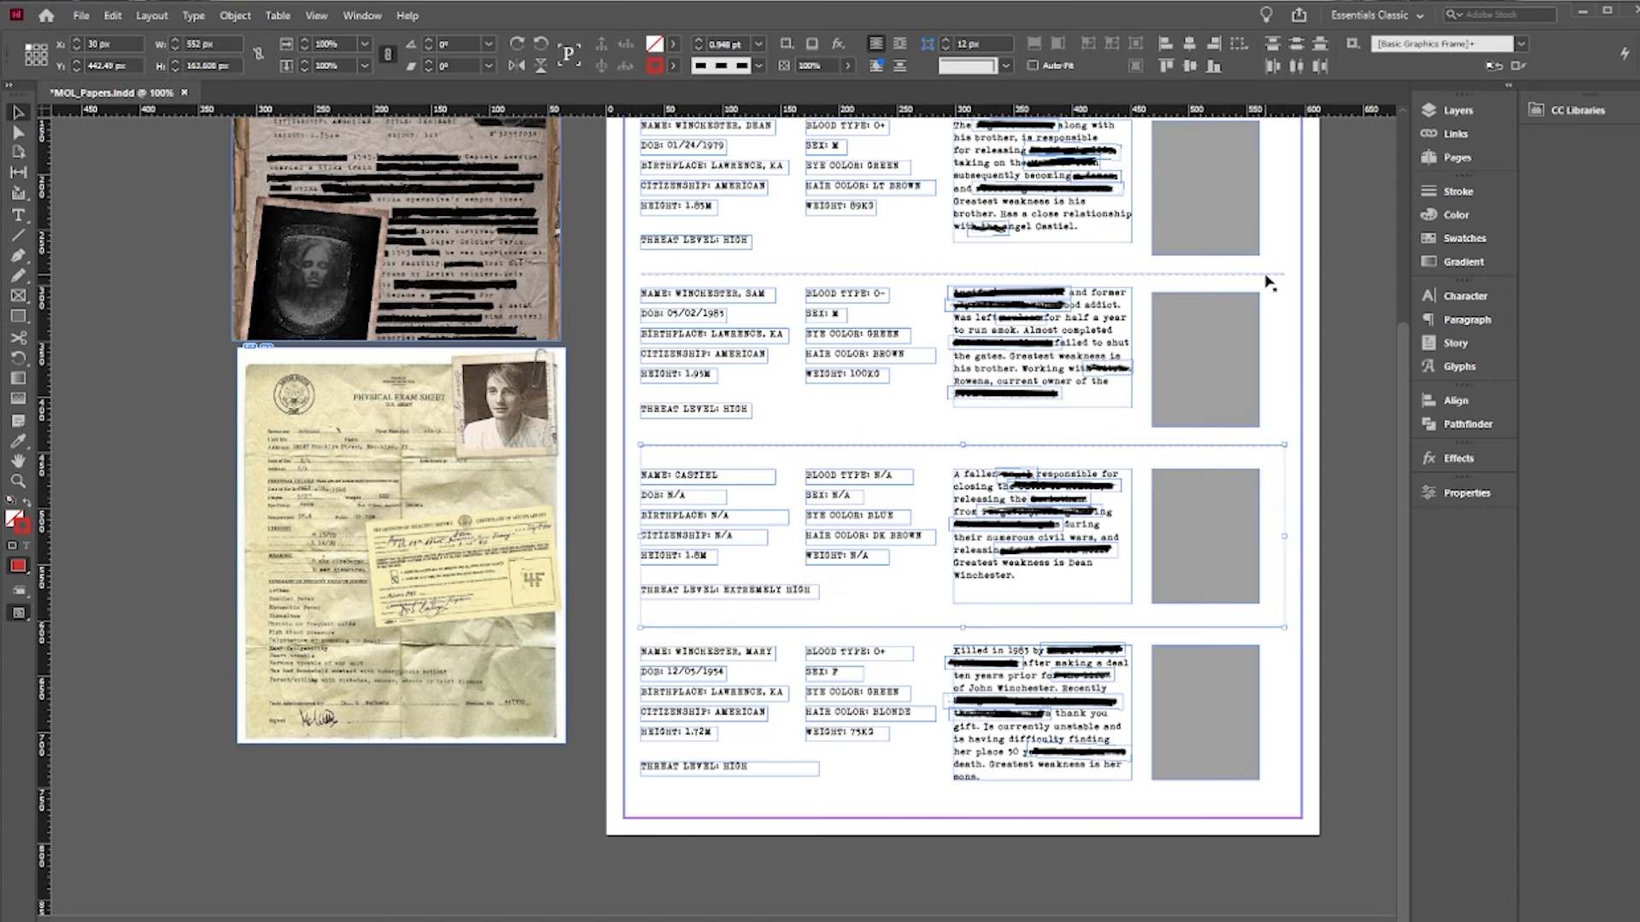
{"action": "scroll", "coordinate": [1266, 281], "scroll_direction": "up", "scroll_amount": 3}
{"action": "left_click", "coordinate": [1286, 315], "text": "shift"}
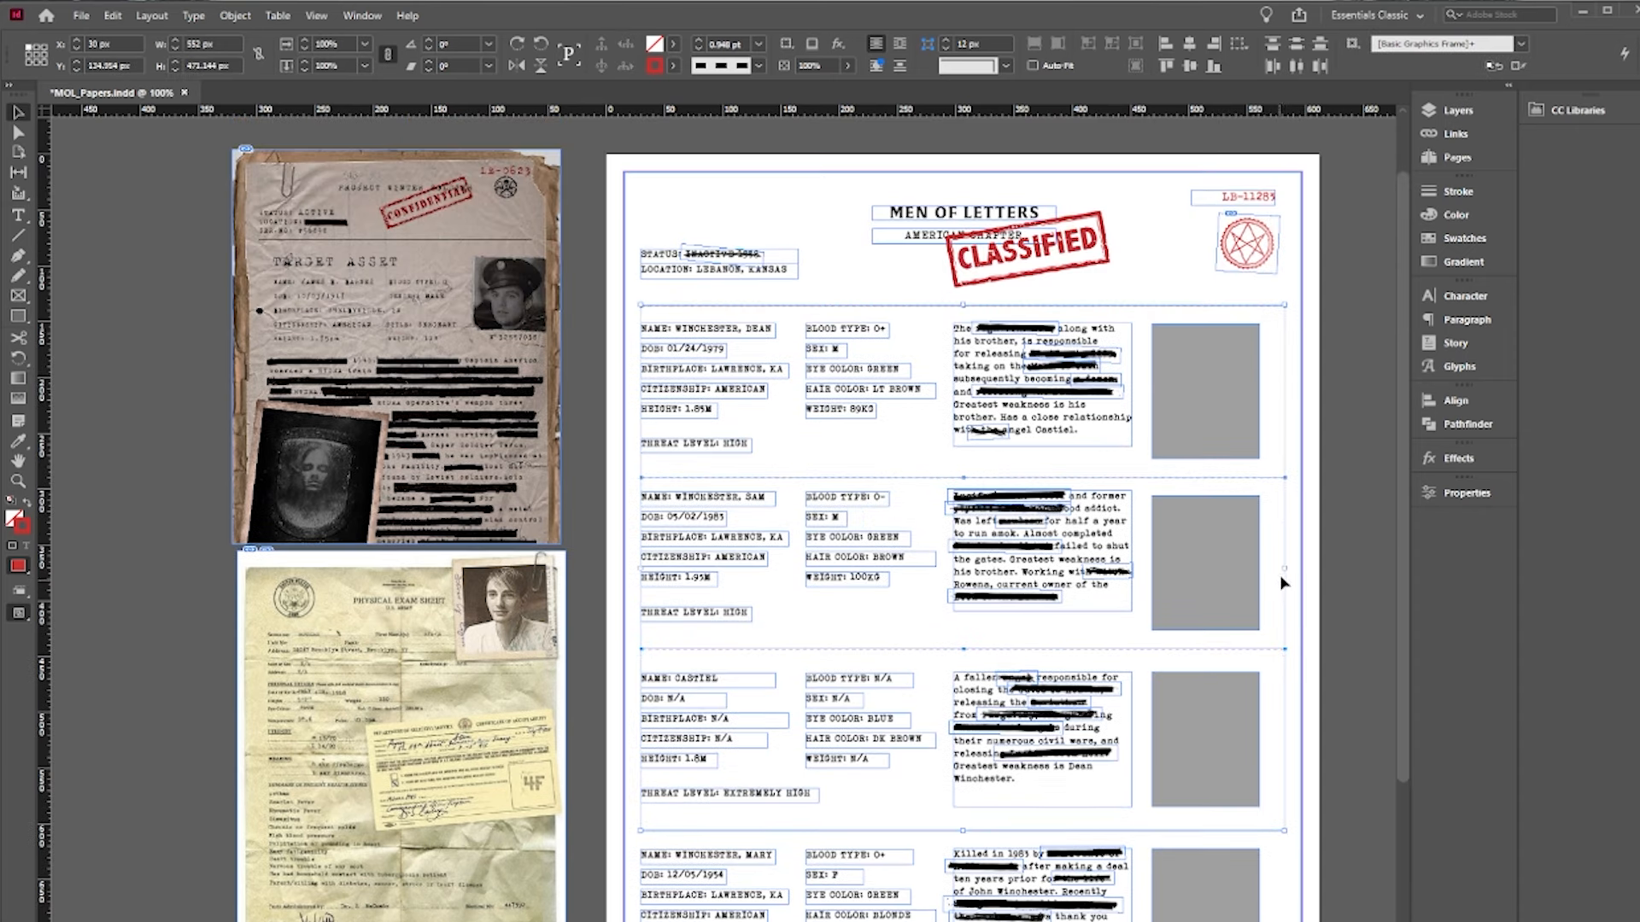
{"action": "left_click_drag", "start_coordinate": [1283, 572], "coordinate": [1302, 571]}
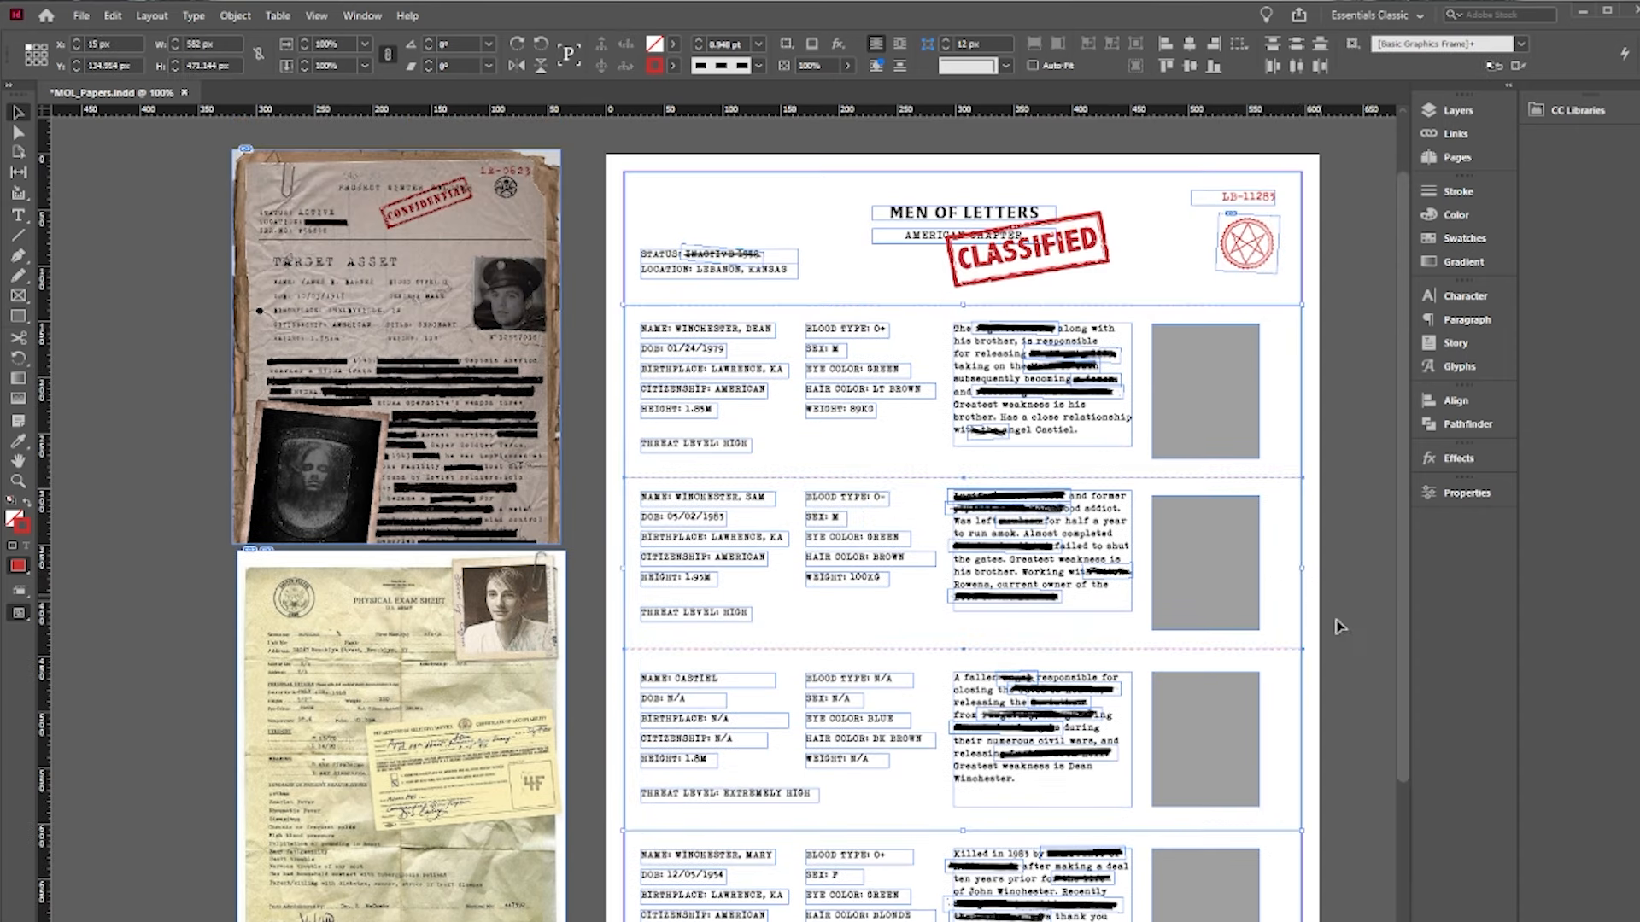
{"action": "left_click", "coordinate": [1351, 660]}
{"action": "key", "text": "w"}
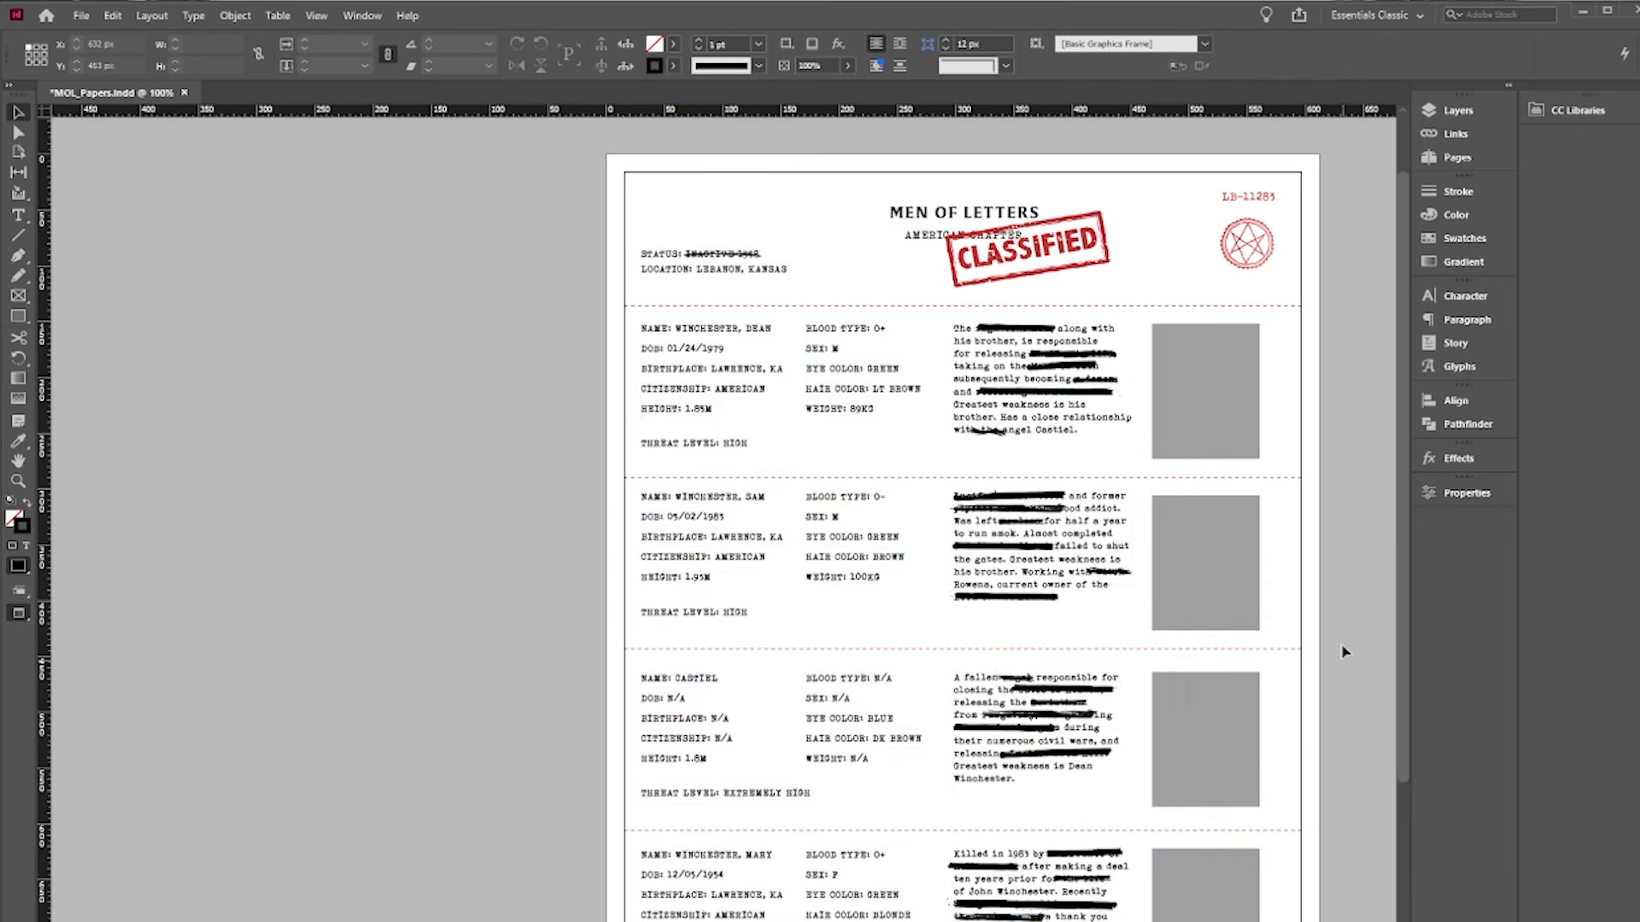
{"action": "key", "text": "w"}
- Apply the red R=207 G=49 B=48 swatch to the page border's stroke and preview the page
{"action": "left_click", "coordinate": [1304, 350]}
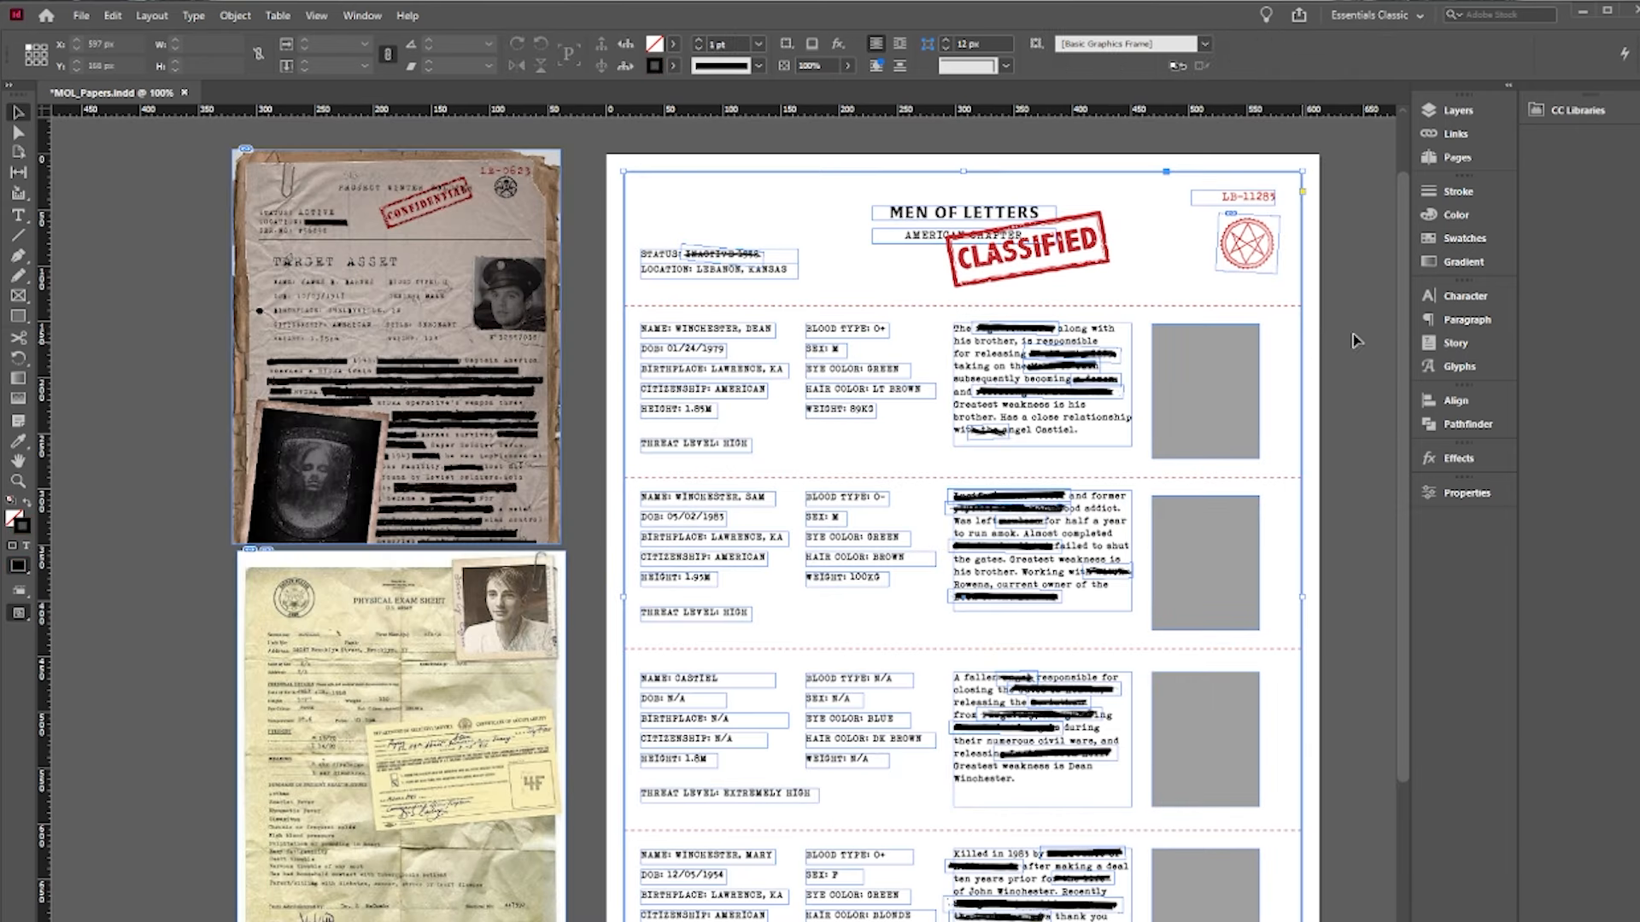
{"action": "left_click", "coordinate": [1425, 241]}
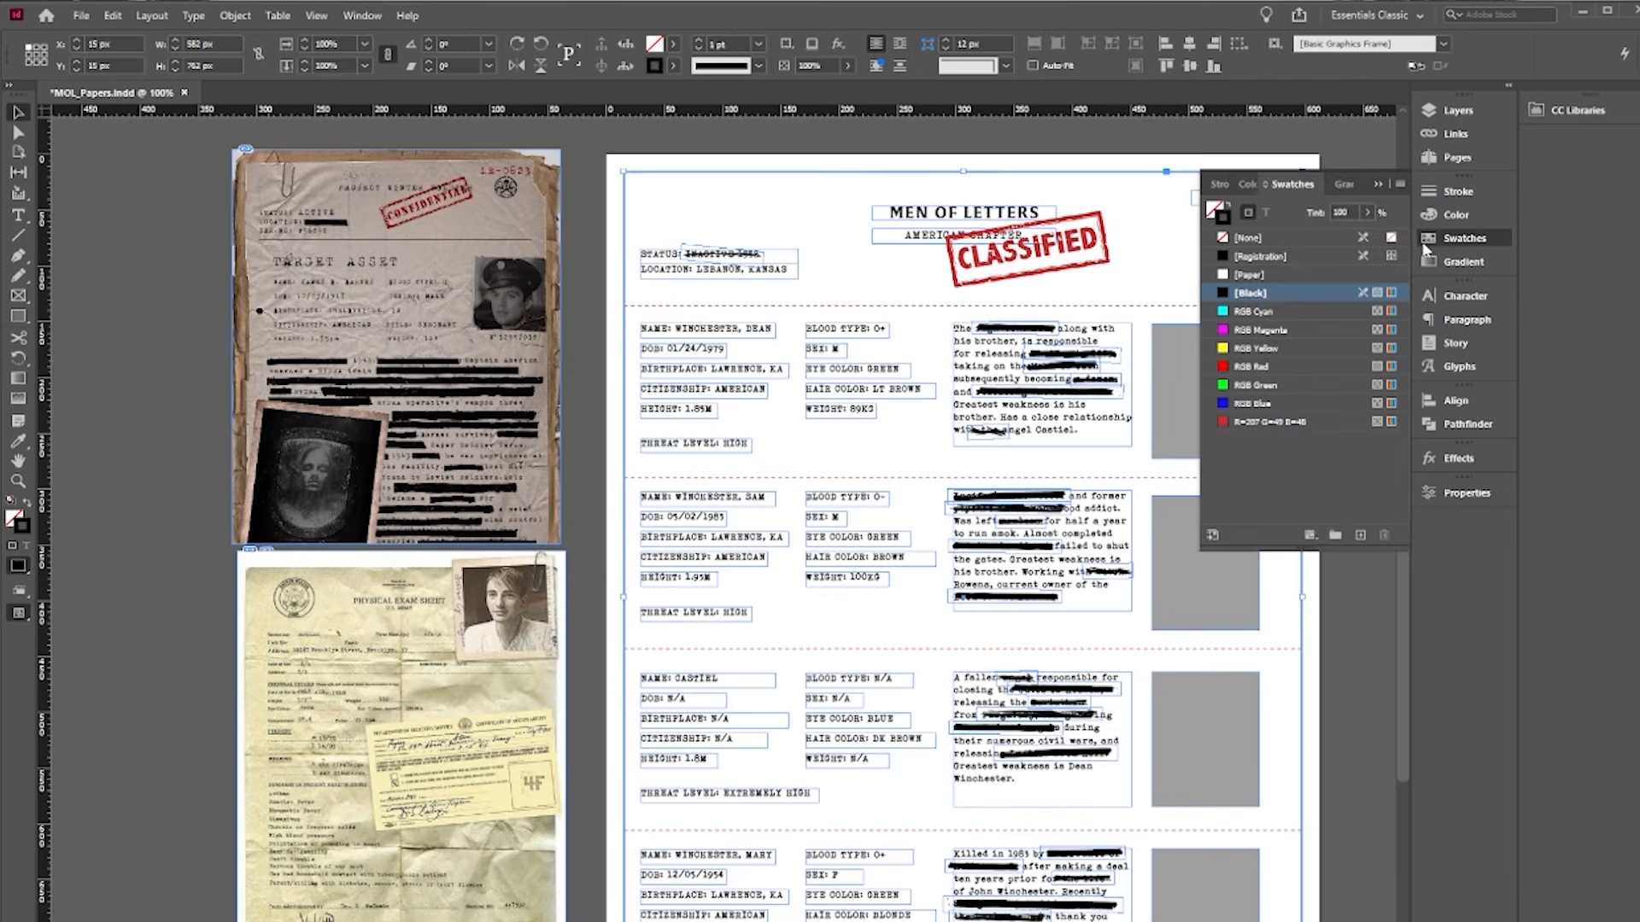
{"action": "left_click", "coordinate": [1247, 422]}
{"action": "left_click", "coordinate": [1339, 662]}
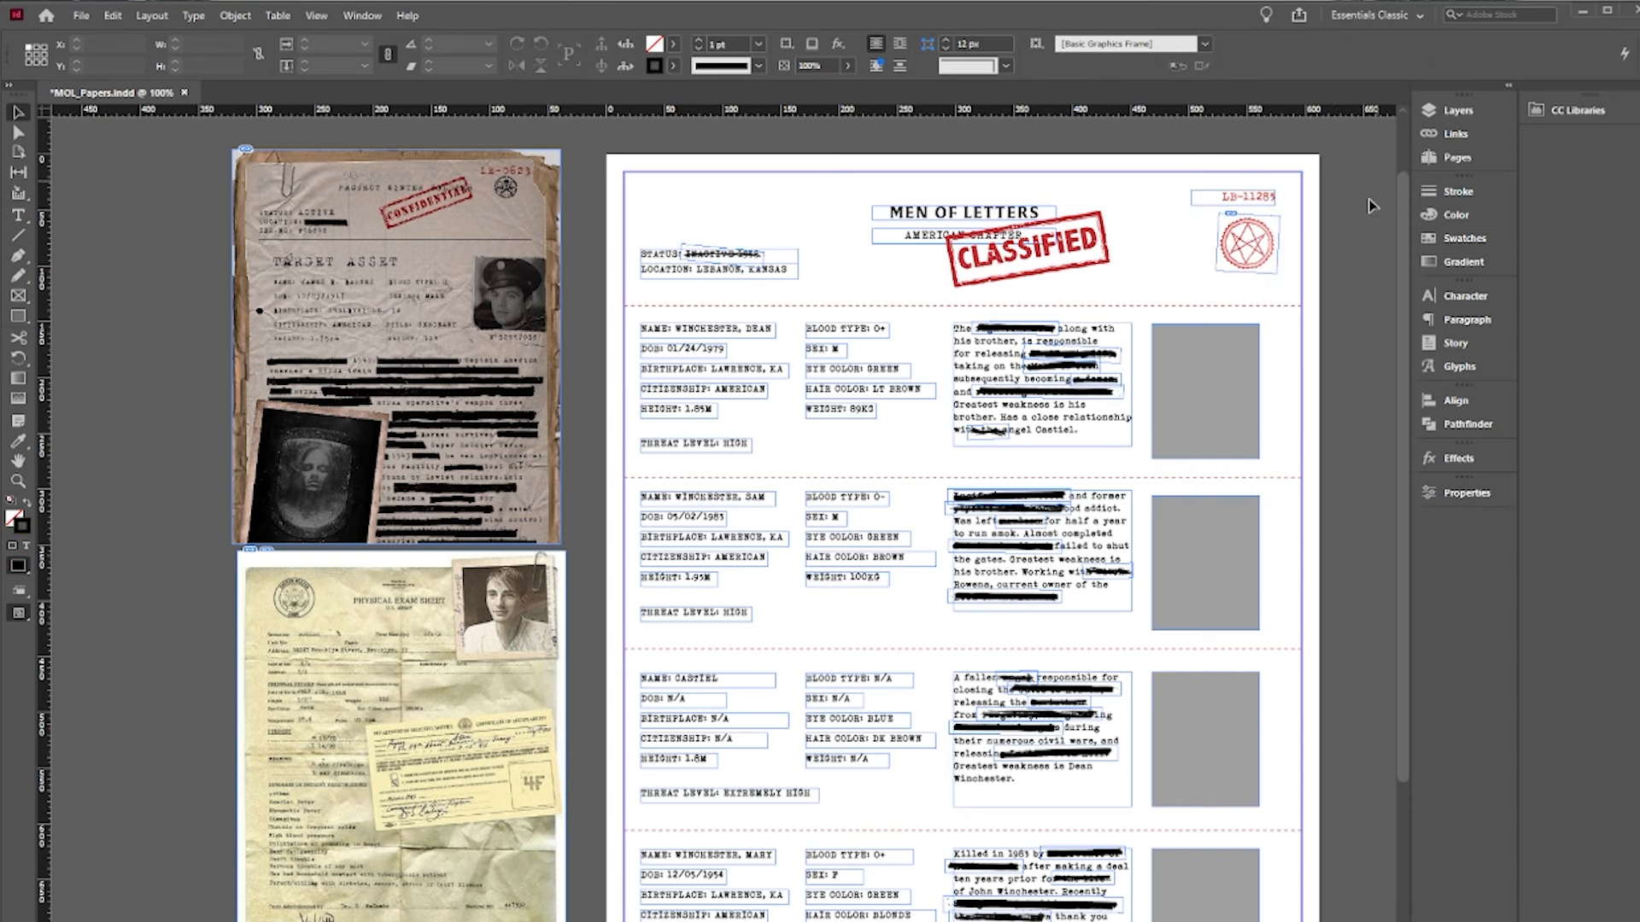
{"action": "key", "text": "w"}
{"action": "scroll", "coordinate": [1349, 381], "scroll_direction": "down", "scroll_amount": 3}
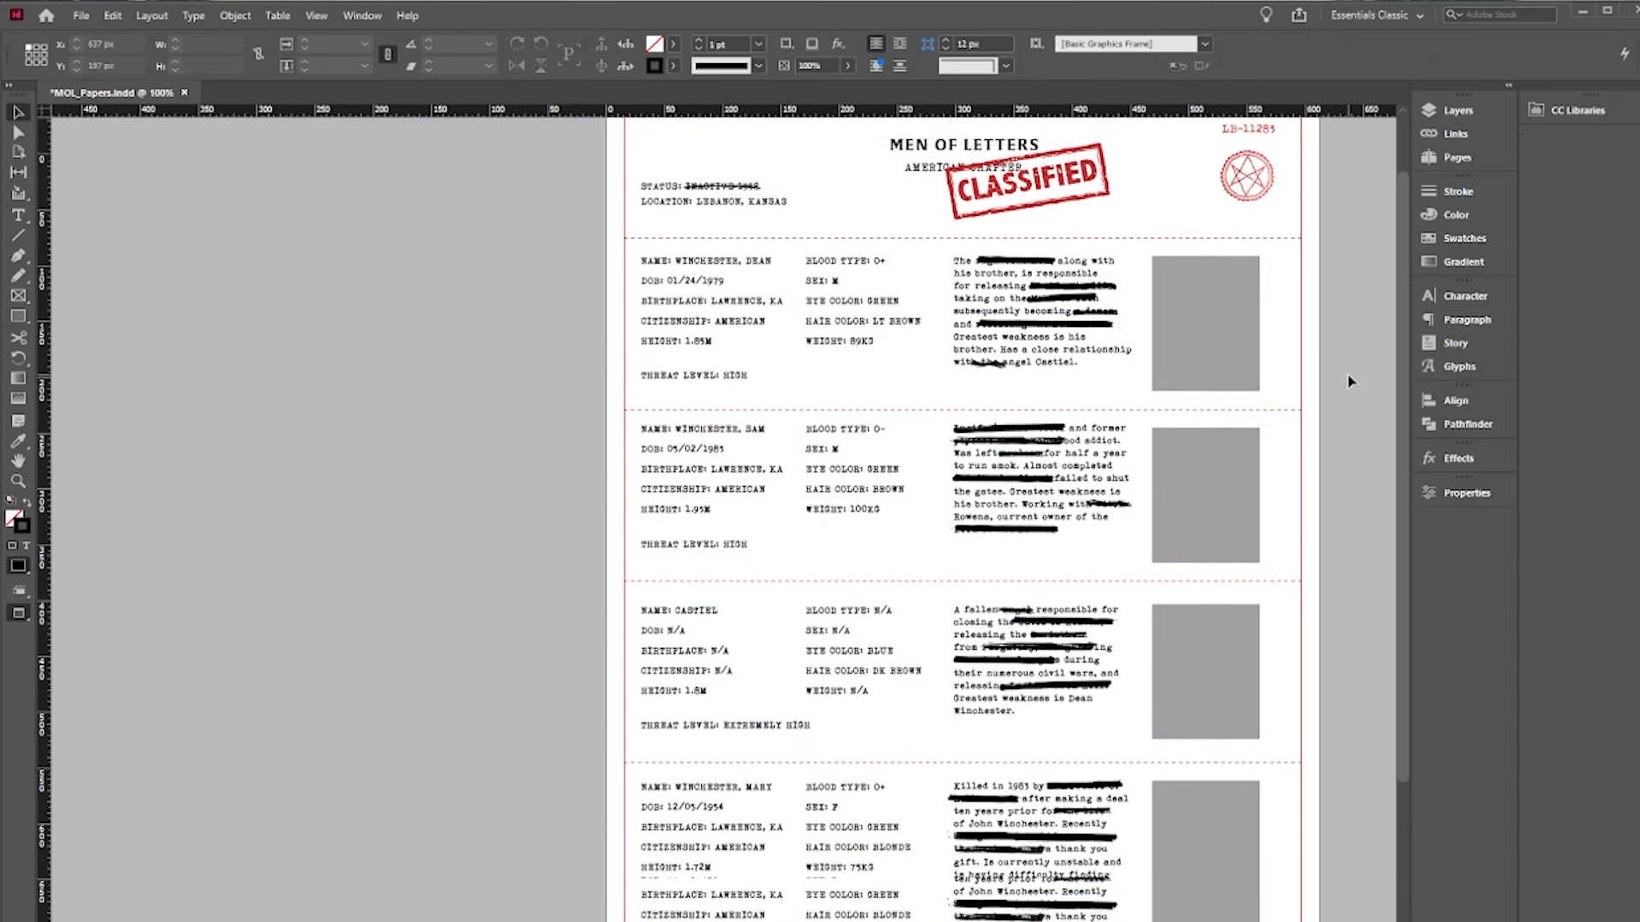
- Move the redaction stroke in the last line of Dean's description over the word "angel"
{"action": "scroll", "coordinate": [1348, 381], "scroll_direction": "up", "scroll_amount": 3}
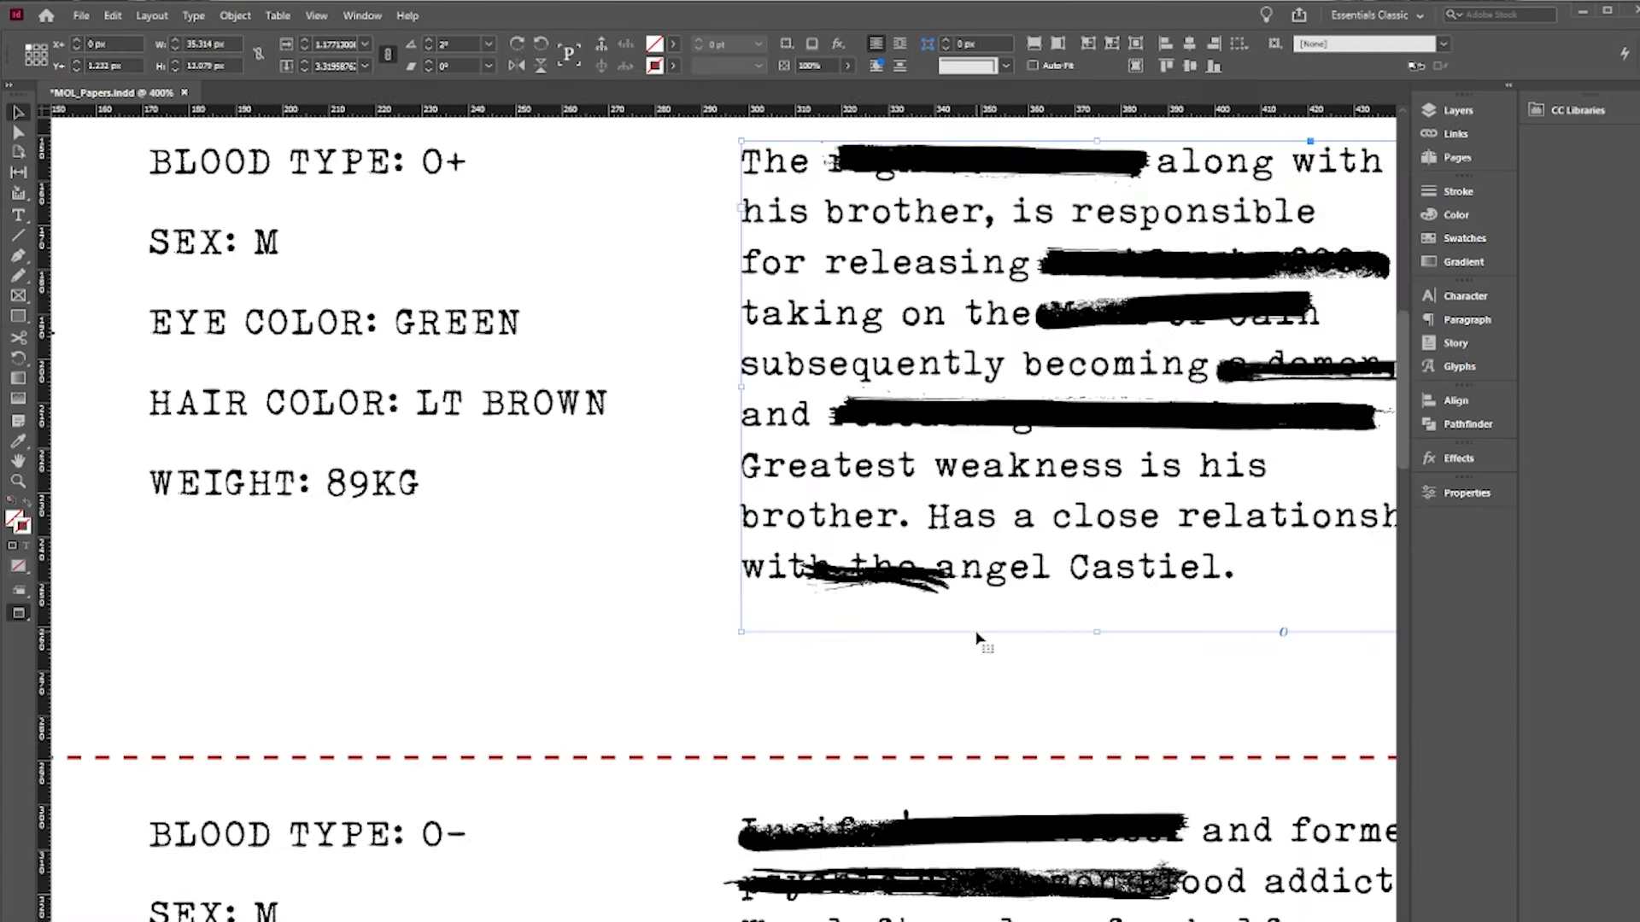
{"action": "mouse_move", "coordinate": [939, 593]}
{"action": "left_mouse_down"}
{"action": "mouse_move", "coordinate": [1038, 581]}
{"action": "mouse_move", "coordinate": [1040, 601]}
{"action": "left_mouse_up"}
{"action": "key", "text": "Up"}
{"action": "key", "text": "Up"}
{"action": "key", "text": "Up"}
{"action": "key", "text": "Up"}
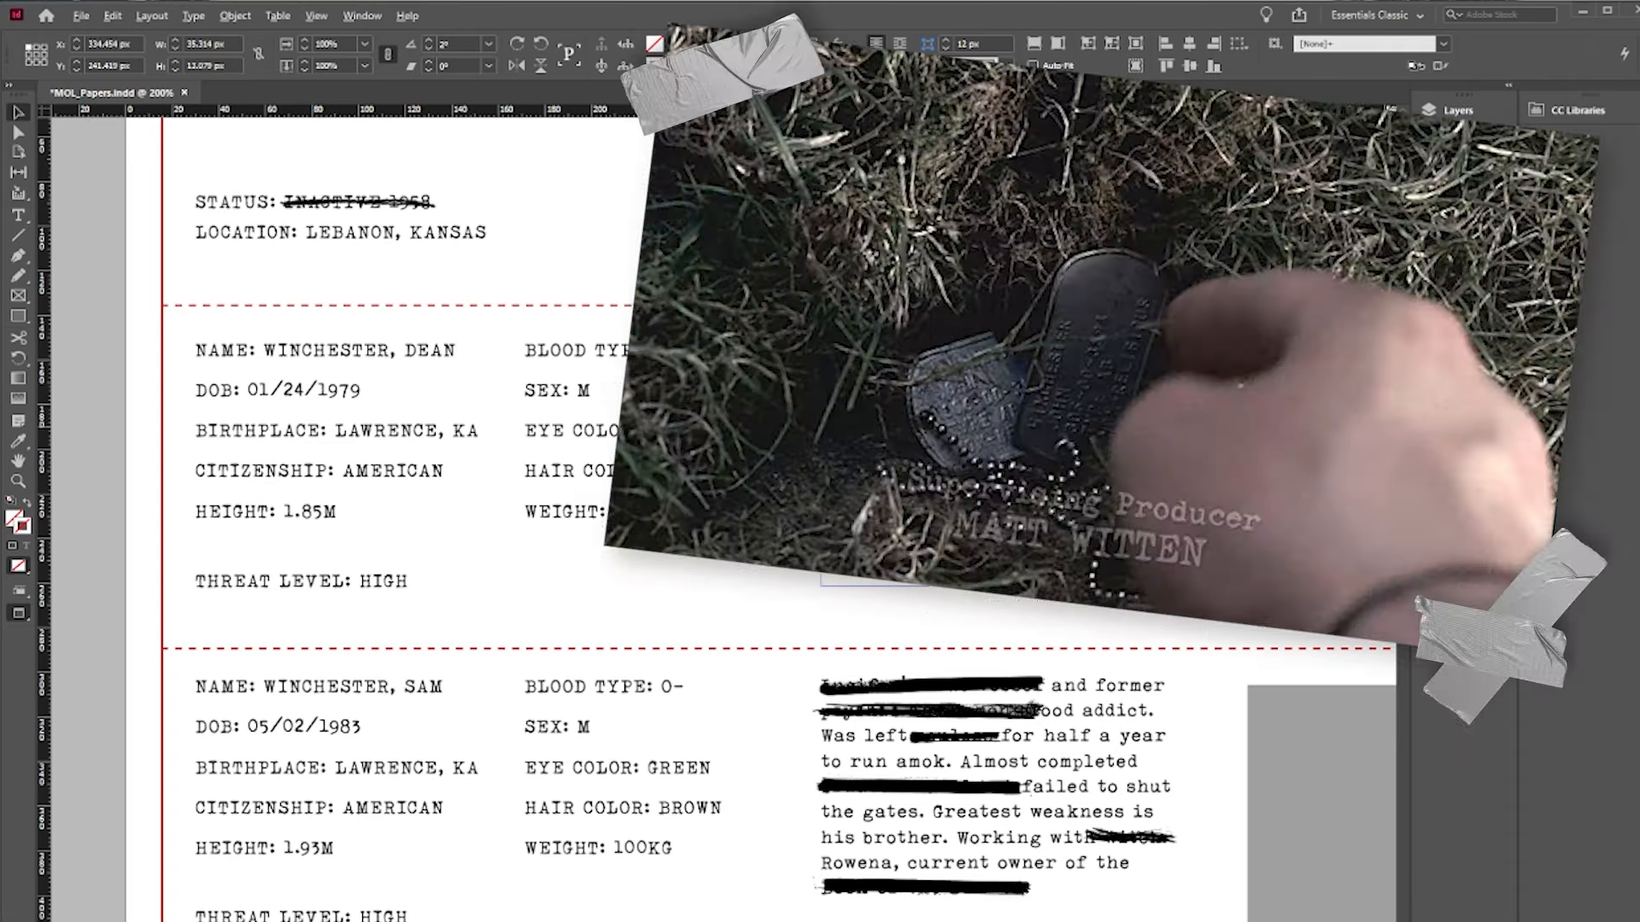
- Shrink the REACTIVATED text frame to fit its wording and give the lettering a 0.25 pt stroke
{"action": "scroll", "coordinate": [931, 429], "scroll_direction": "down", "scroll_amount": 2}
{"action": "scroll", "coordinate": [931, 428], "scroll_direction": "down", "scroll_amount": 3}
{"action": "scroll", "coordinate": [871, 512], "scroll_direction": "down", "scroll_amount": 3}
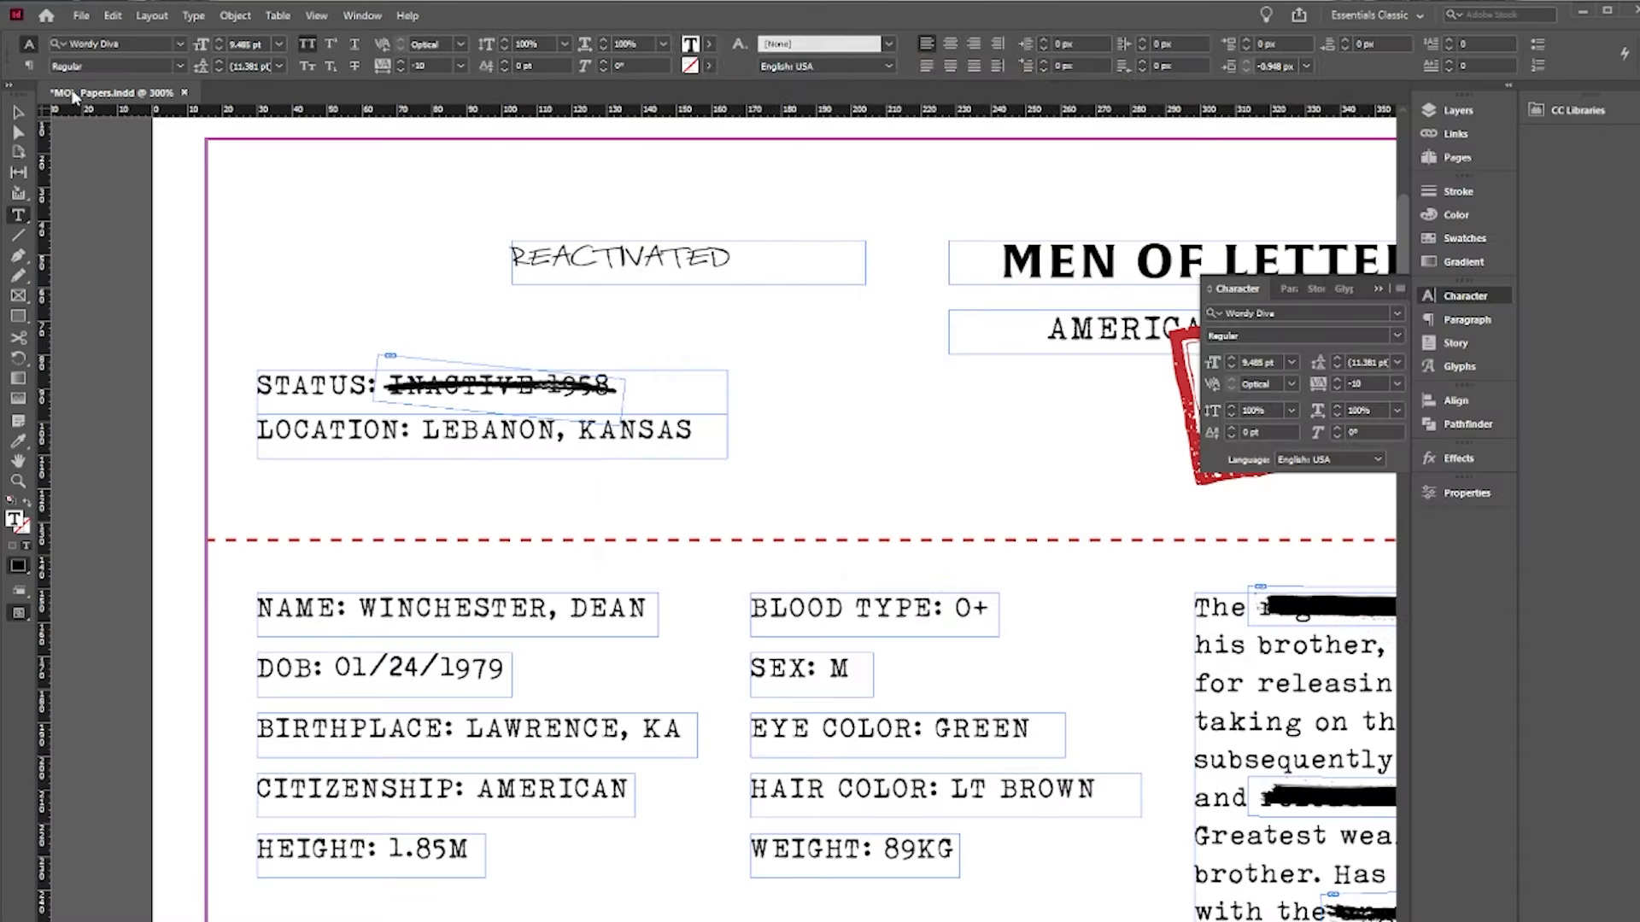
{"action": "left_click", "coordinate": [18, 111]}
{"action": "left_click_drag", "start_coordinate": [864, 262], "coordinate": [750, 242]}
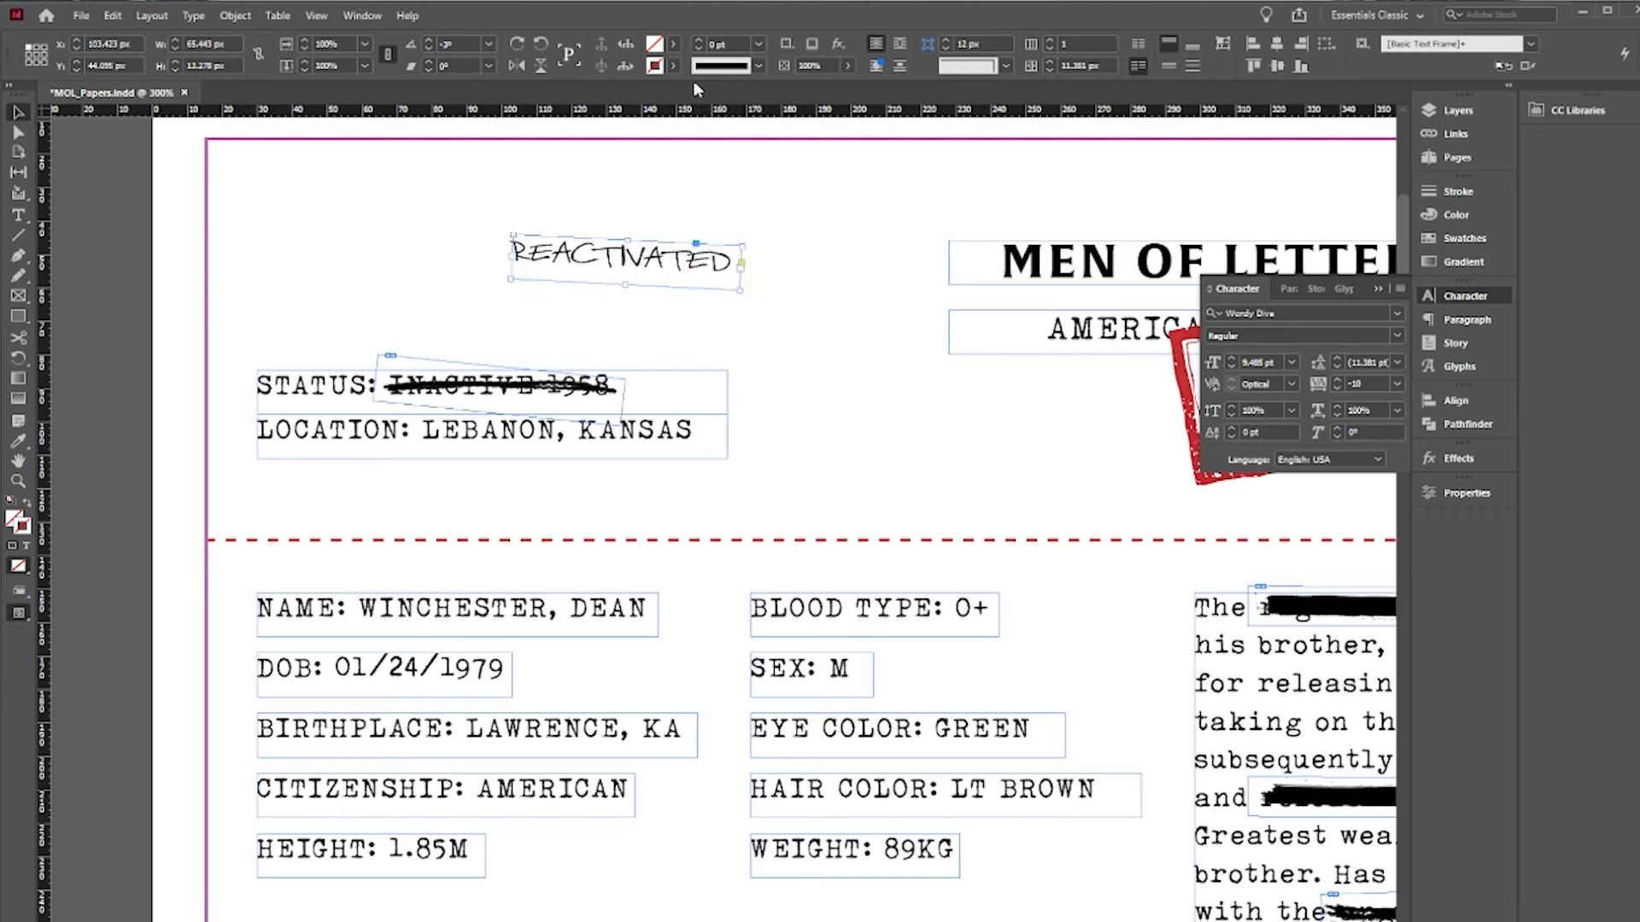
{"action": "left_click", "coordinate": [1467, 244]}
{"action": "left_click", "coordinate": [1229, 219]}
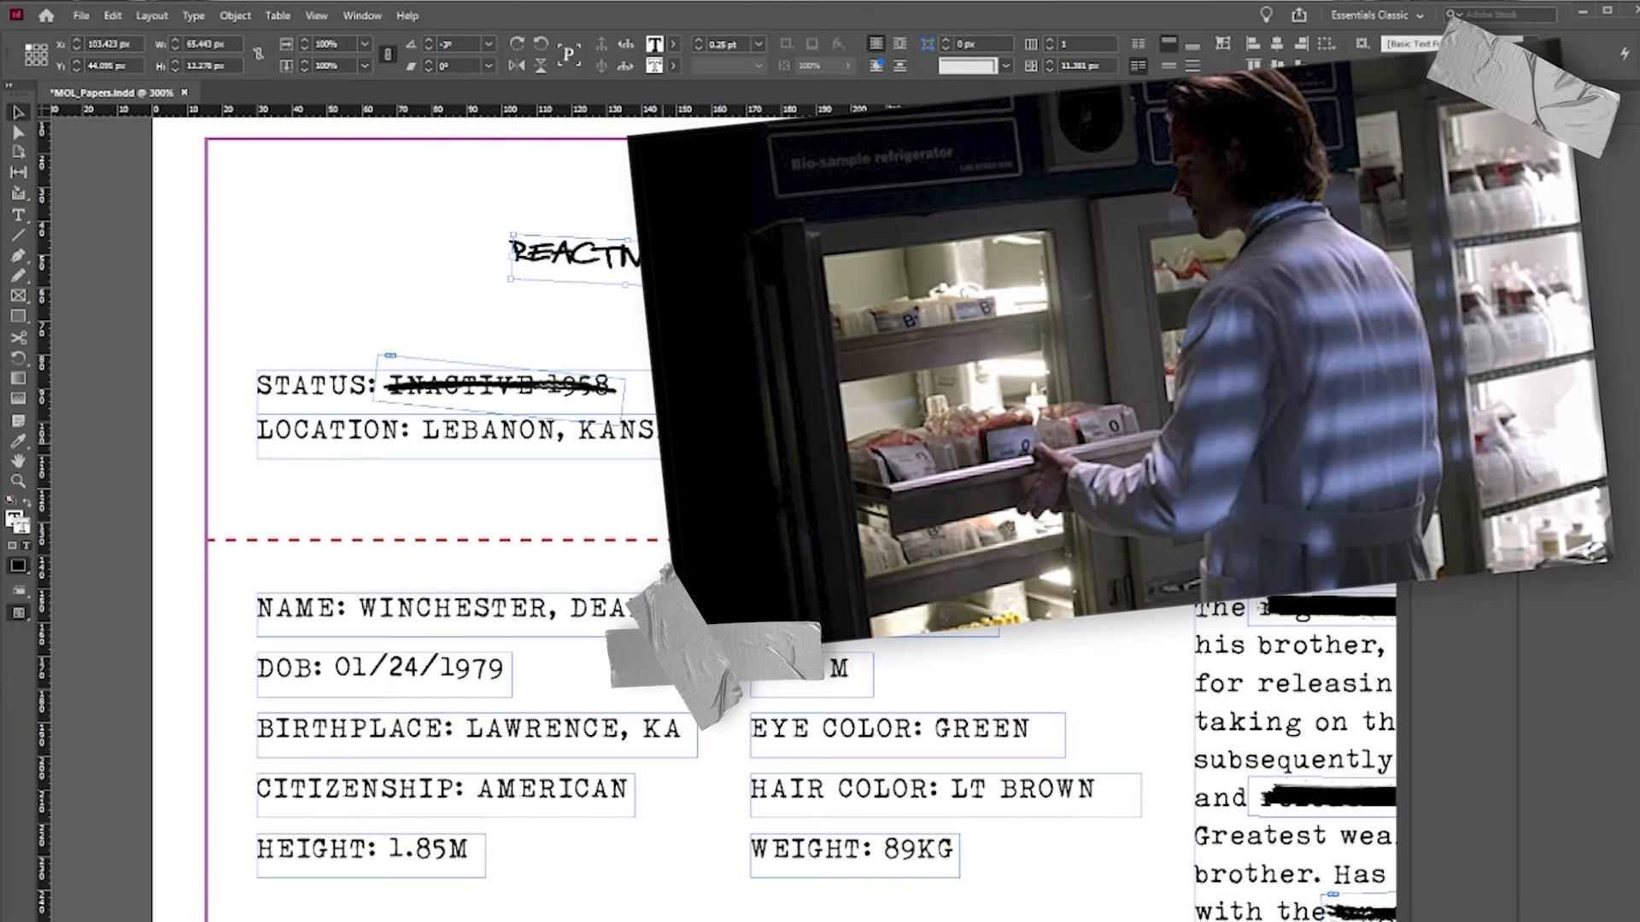
- Tilt the REACTIVATED note upward above the crossed-out status and preview the page
{"action": "left_click_drag", "start_coordinate": [684, 265], "coordinate": [698, 316]}
{"action": "left_click", "coordinate": [1464, 299]}
{"action": "left_click", "coordinate": [736, 308]}
{"action": "scroll", "coordinate": [735, 307], "scroll_direction": "down", "scroll_amount": 2}
{"action": "key", "text": "w"}
{"action": "scroll", "coordinate": [736, 308], "scroll_direction": "down", "scroll_amount": 3}
{"action": "scroll", "coordinate": [736, 307], "scroll_direction": "up", "scroll_amount": 5}
{"action": "scroll", "coordinate": [641, 284], "scroll_direction": "down", "scroll_amount": 1}
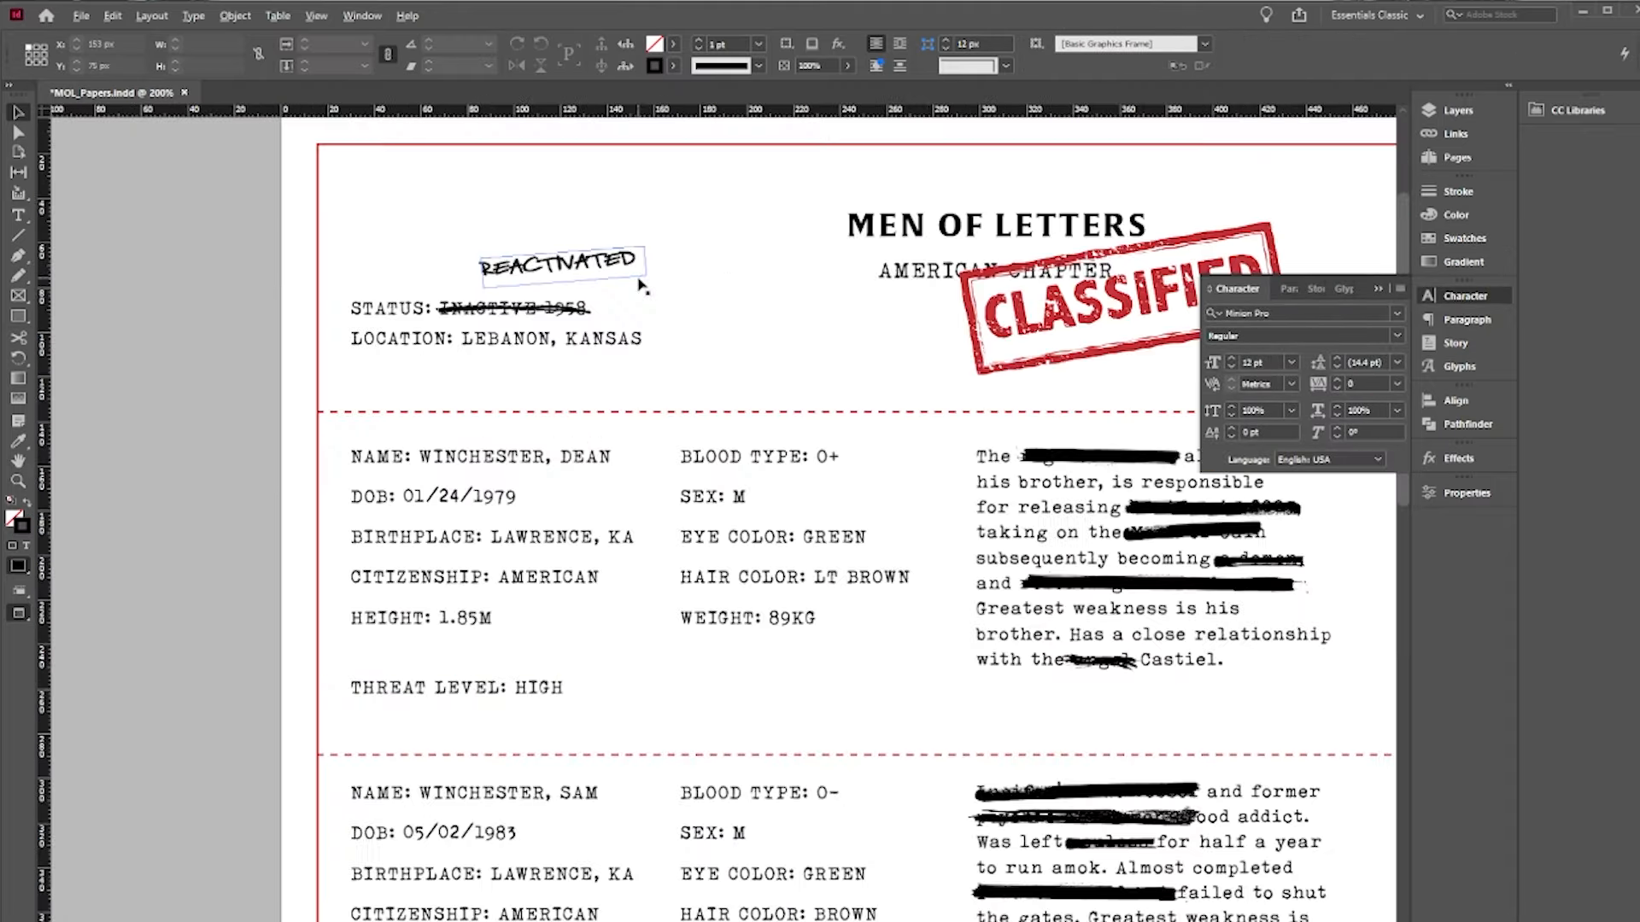
- Lower the REACTIVATED note slightly toward the crossed-out status and save the document
{"action": "scroll", "coordinate": [641, 283], "scroll_direction": "down", "scroll_amount": 3}
{"action": "scroll", "coordinate": [627, 281], "scroll_direction": "up", "scroll_amount": 3}
{"action": "left_click_drag", "start_coordinate": [623, 272], "coordinate": [624, 282]}
{"action": "left_click", "coordinate": [700, 275]}
{"action": "scroll", "coordinate": [699, 275], "scroll_direction": "down", "scroll_amount": 2}
{"action": "key", "text": "ctrl+s"}
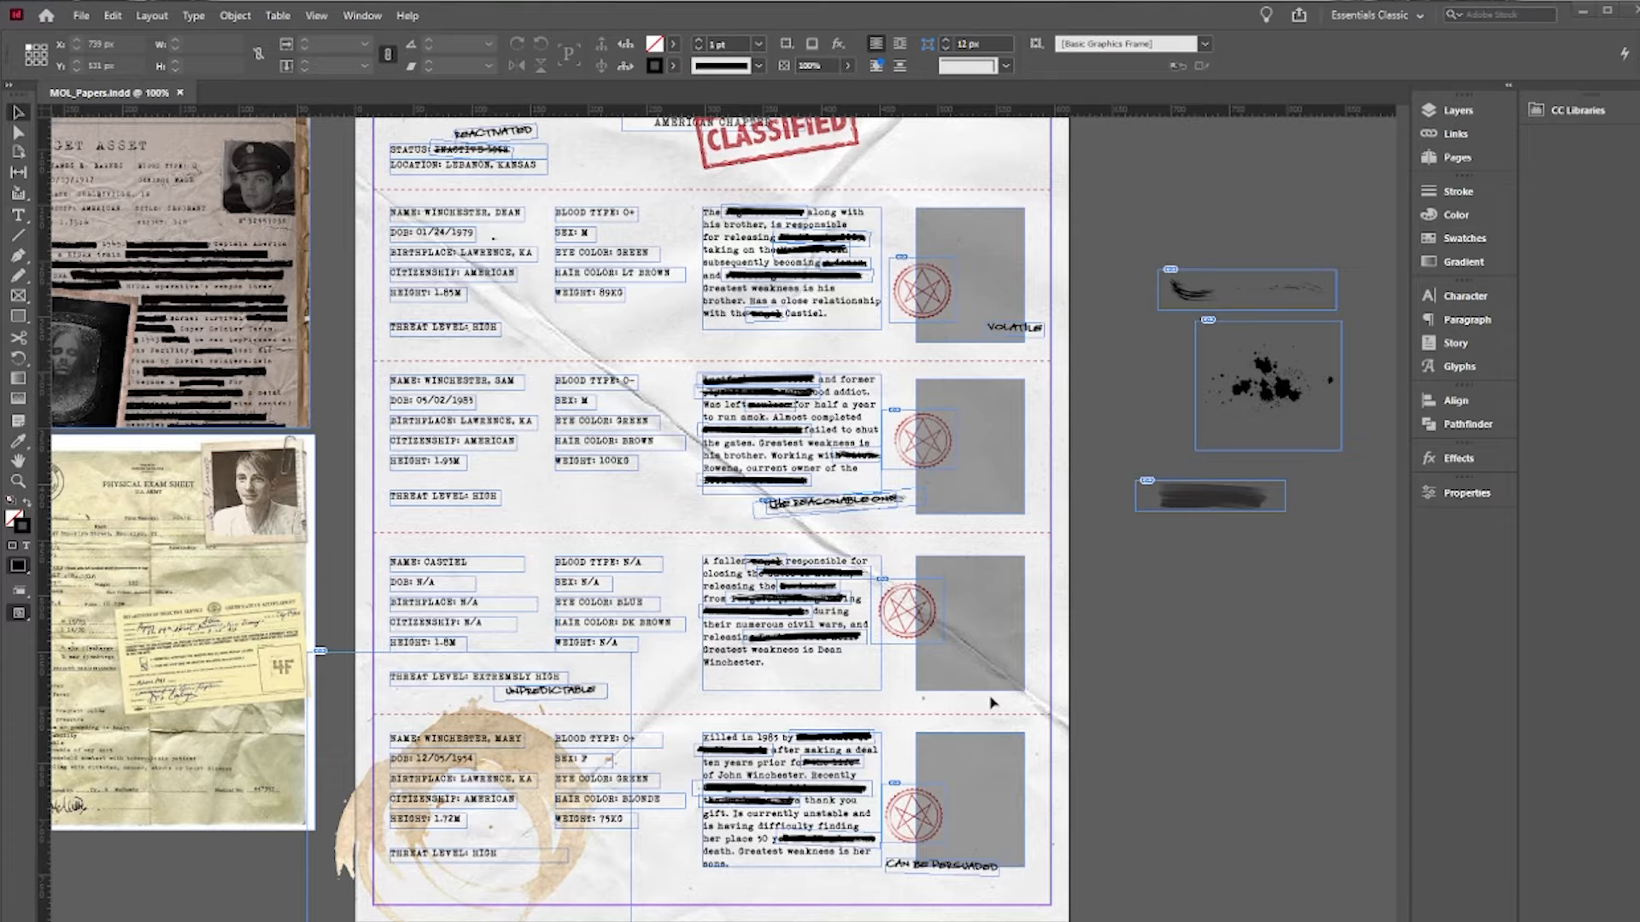
{"action": "scroll", "coordinate": [1165, 683], "scroll_direction": "up", "scroll_amount": 3}
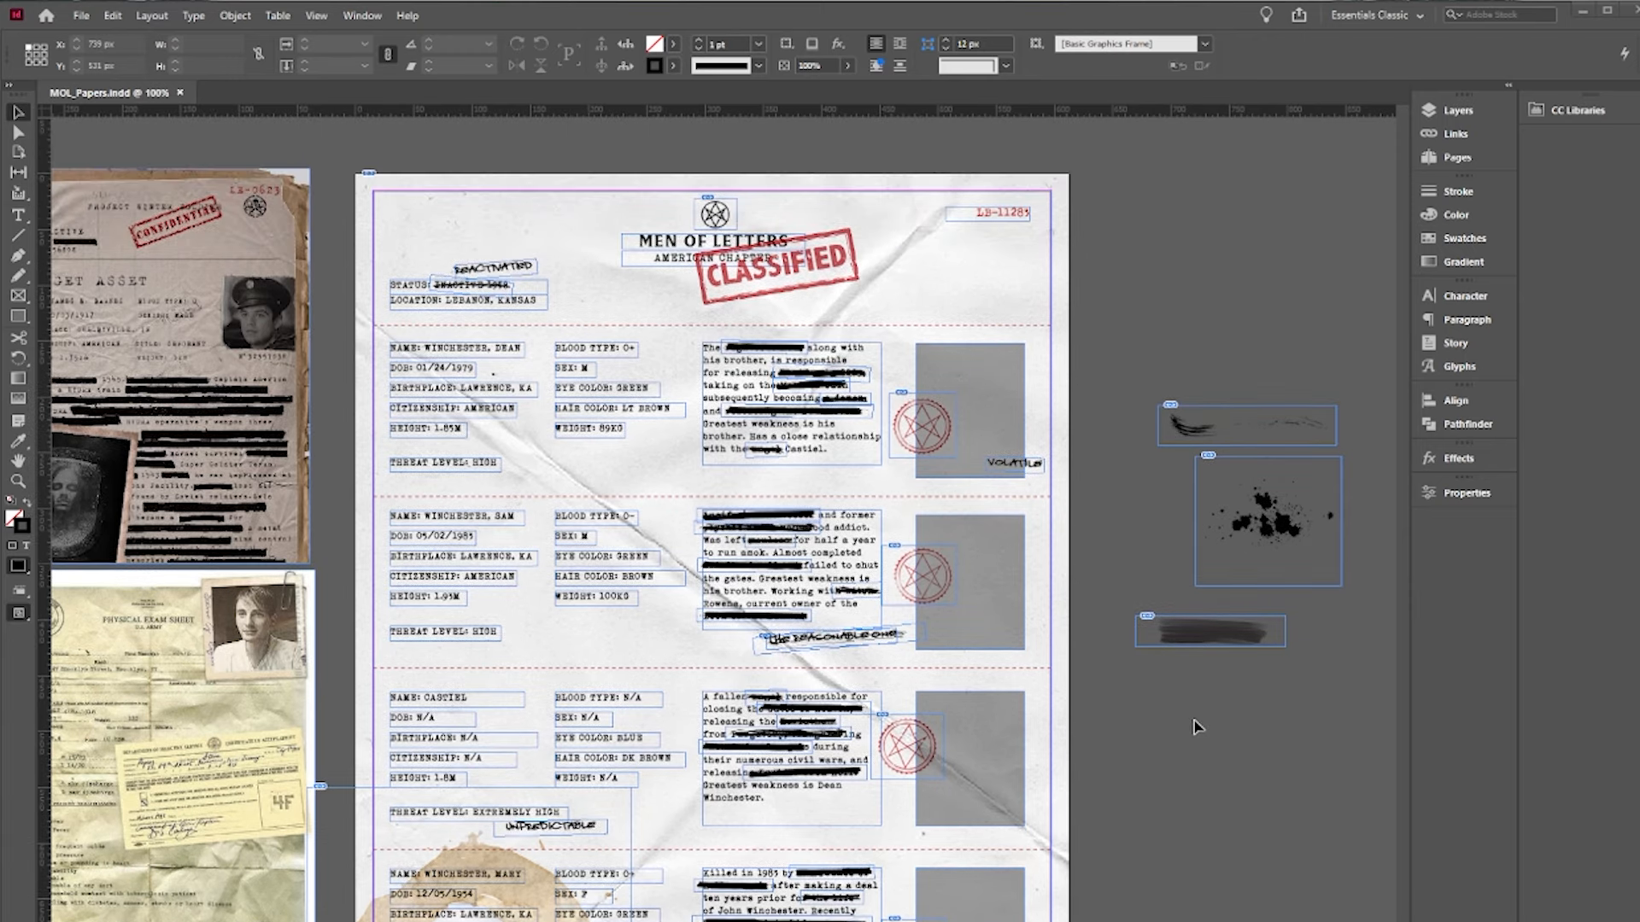
{"action": "key", "text": "w"}
{"action": "scroll", "coordinate": [1196, 727], "scroll_direction": "down", "scroll_amount": 4}
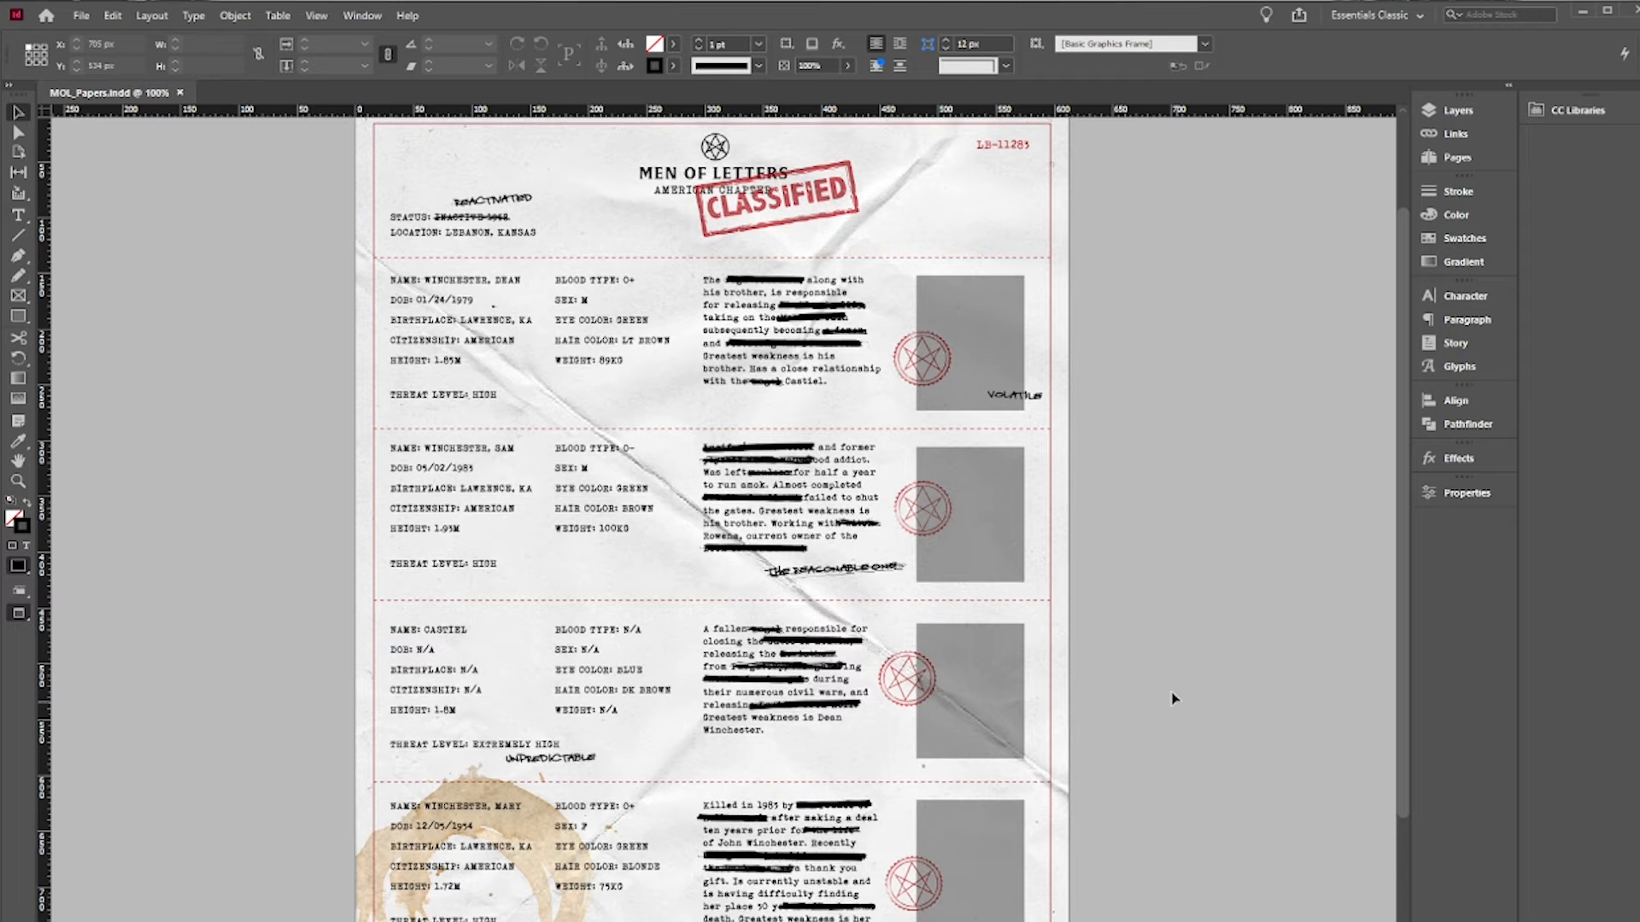
{"action": "key", "text": "w"}
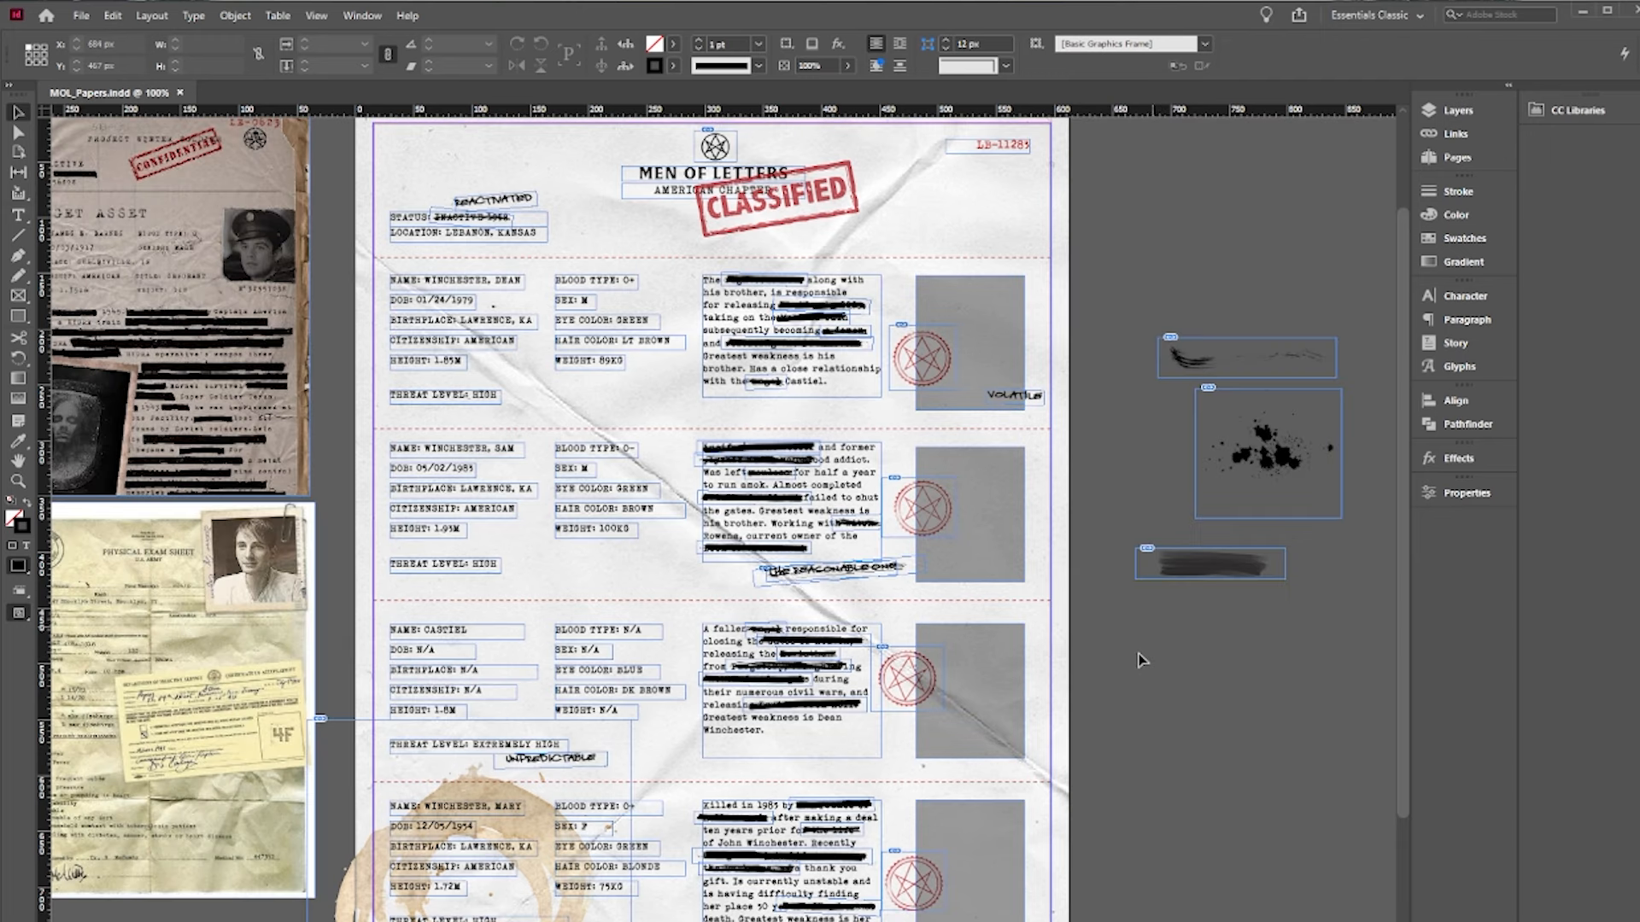
- Switch to Photoshop and open the contents of the polaroid mockup's "Change Here" smart object
{"action": "key", "text": "alt+Tab"}
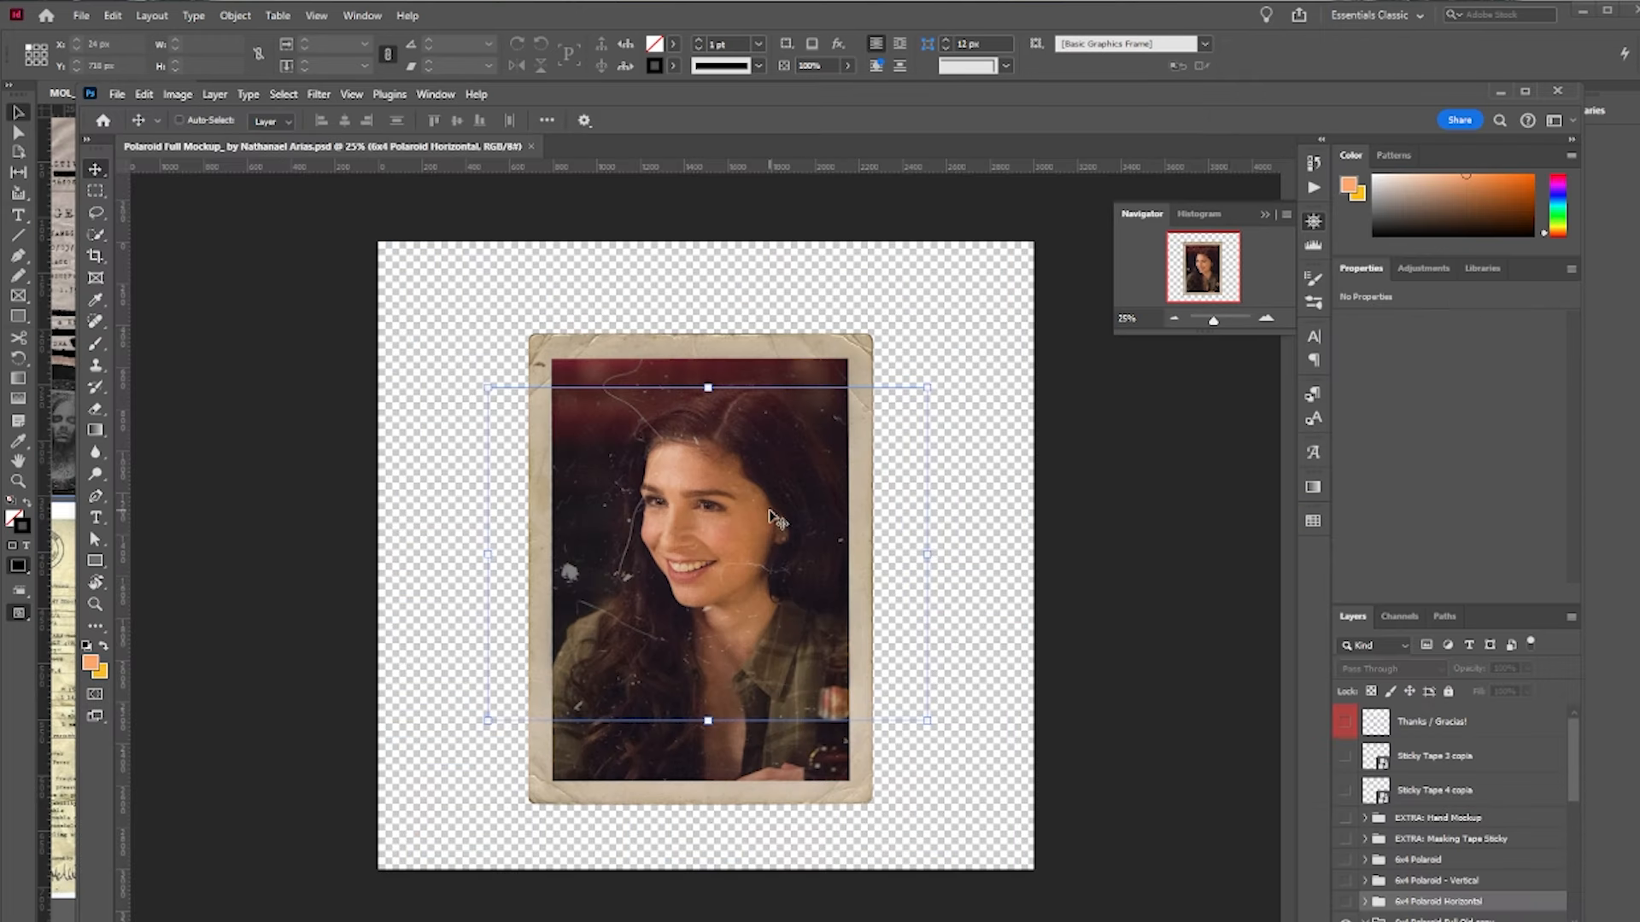
{"action": "scroll", "coordinate": [1424, 871], "scroll_direction": "down", "scroll_amount": 2}
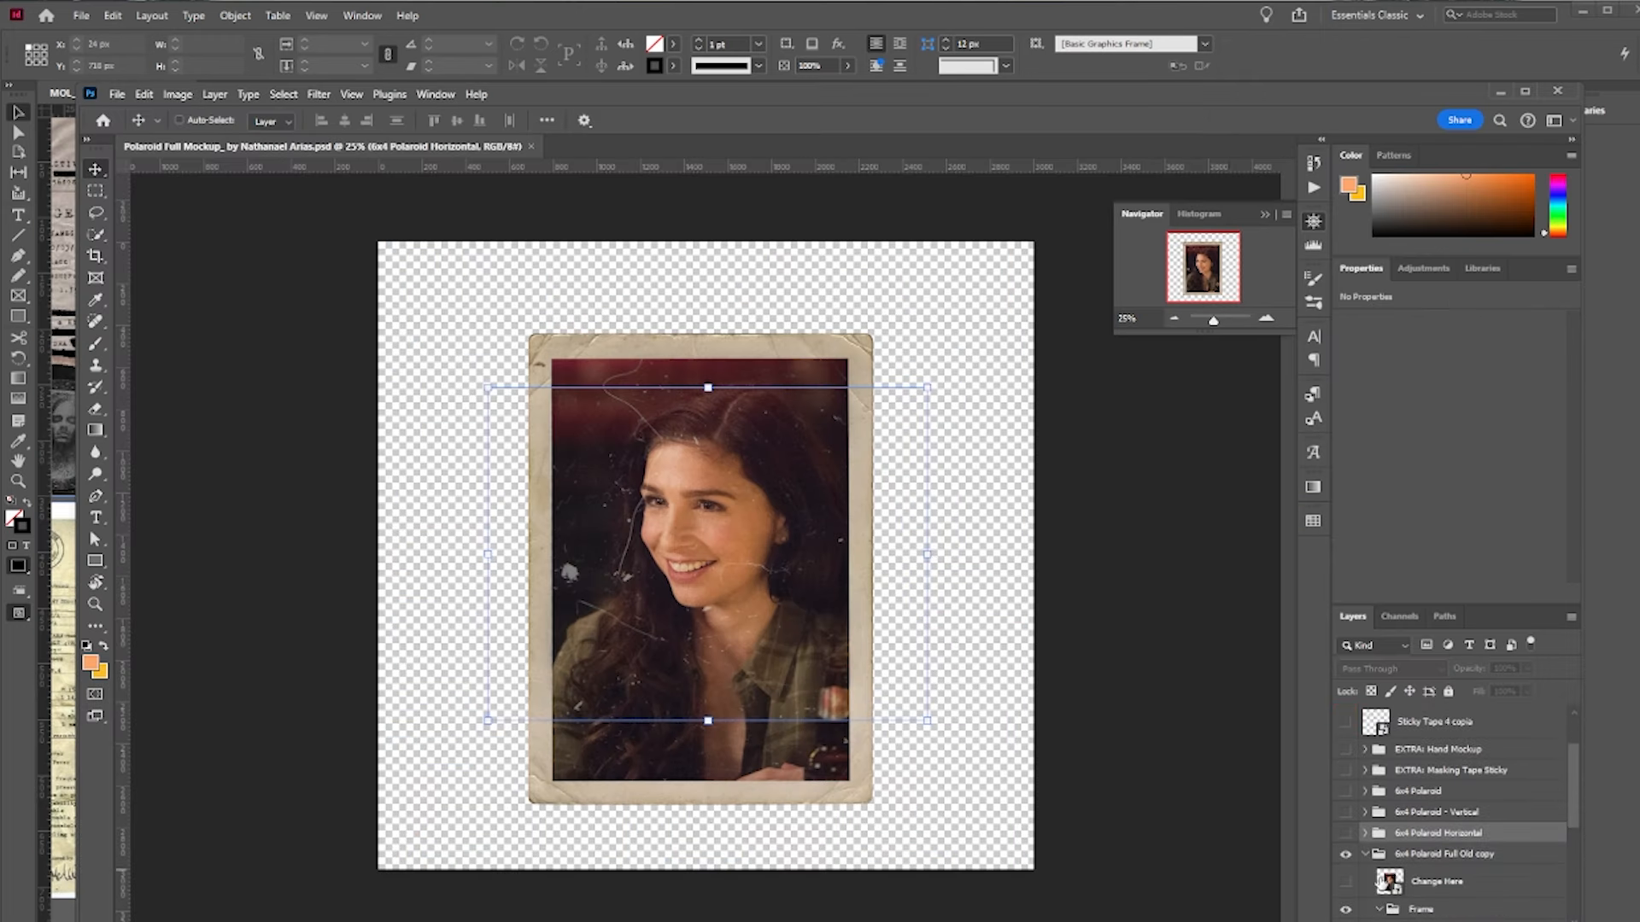
{"action": "left_click", "coordinate": [1383, 882]}
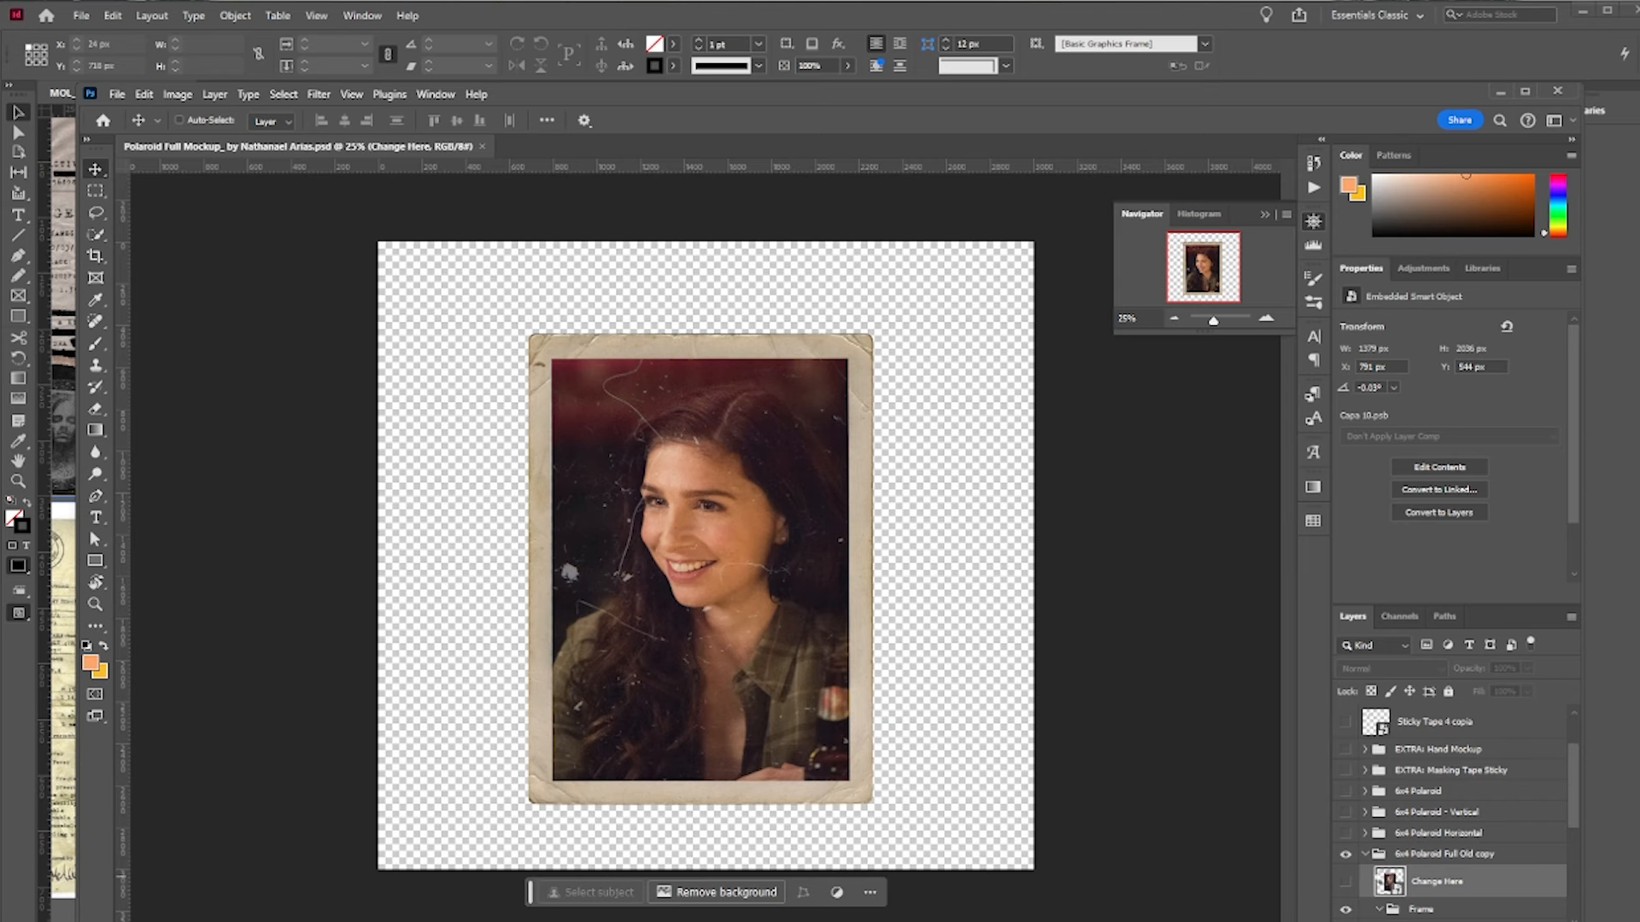
{"action": "double_click", "coordinate": [1389, 881]}
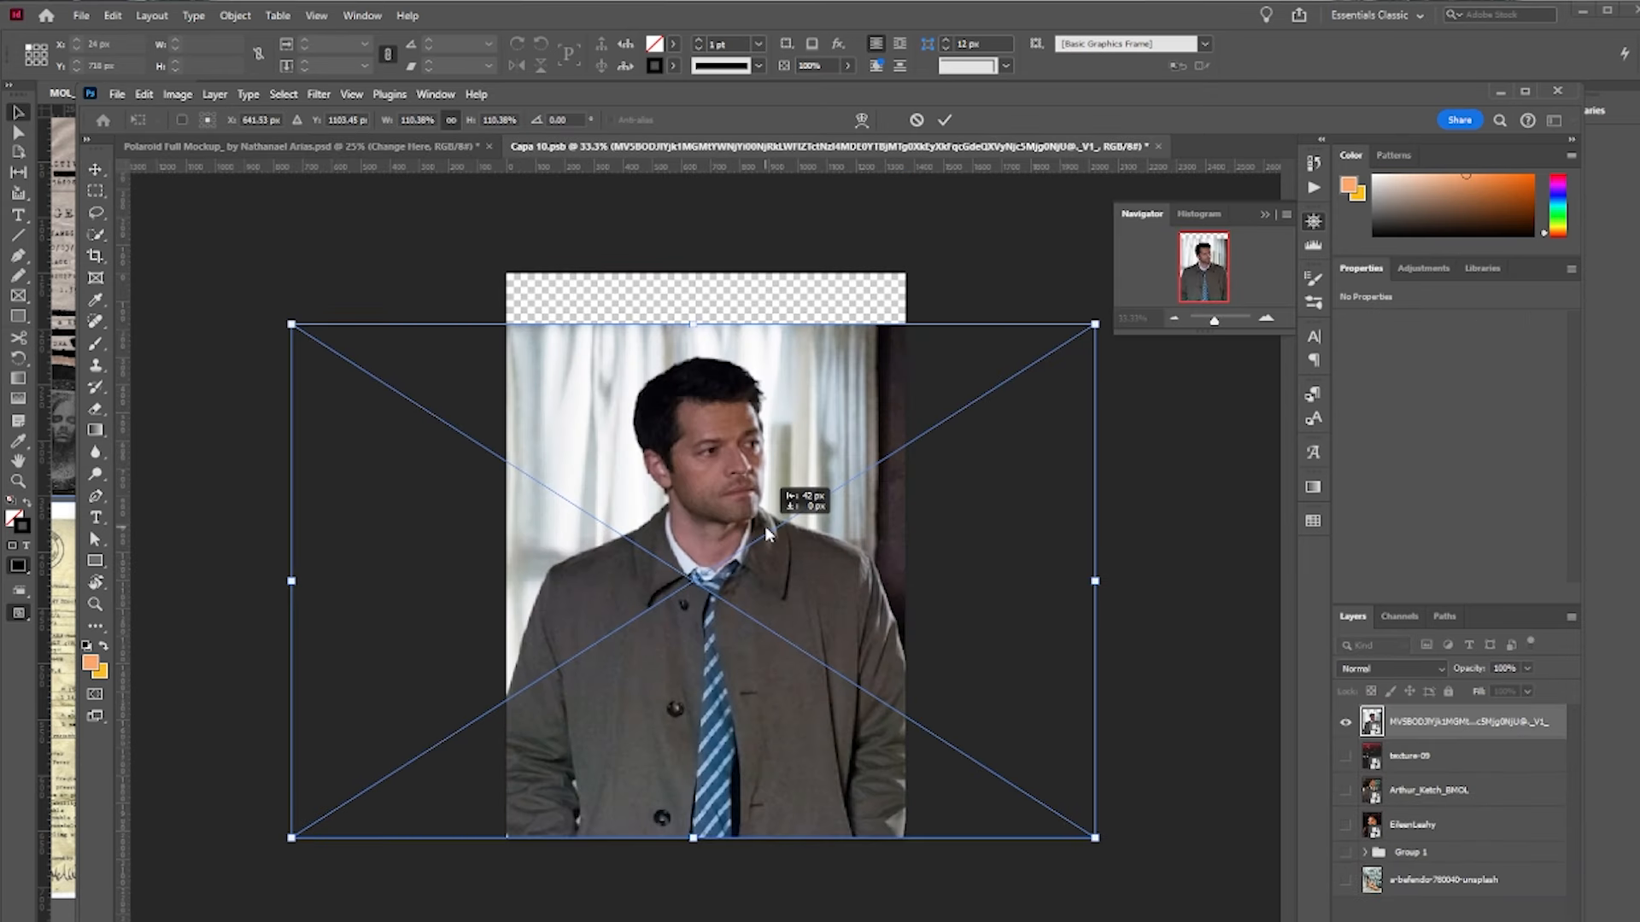
- Scale the placed Castiel photo to about 121% so it fills the canvas height
{"action": "left_click_drag", "start_coordinate": [767, 534], "coordinate": [767, 531]}
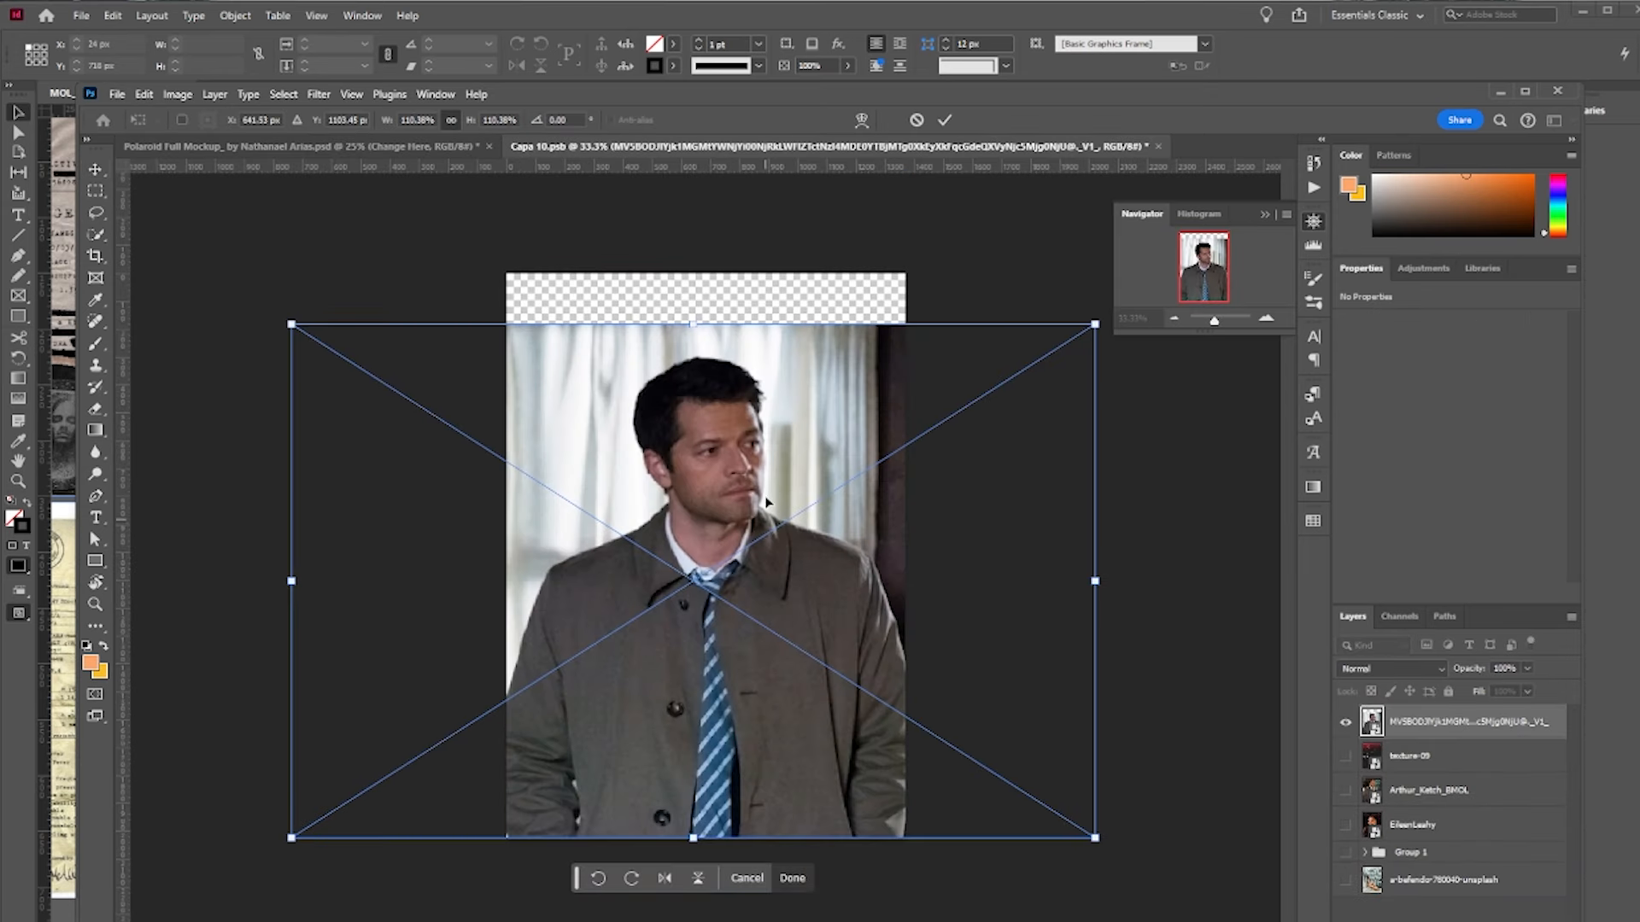
{"action": "left_click_drag", "start_coordinate": [697, 324], "coordinate": [699, 280]}
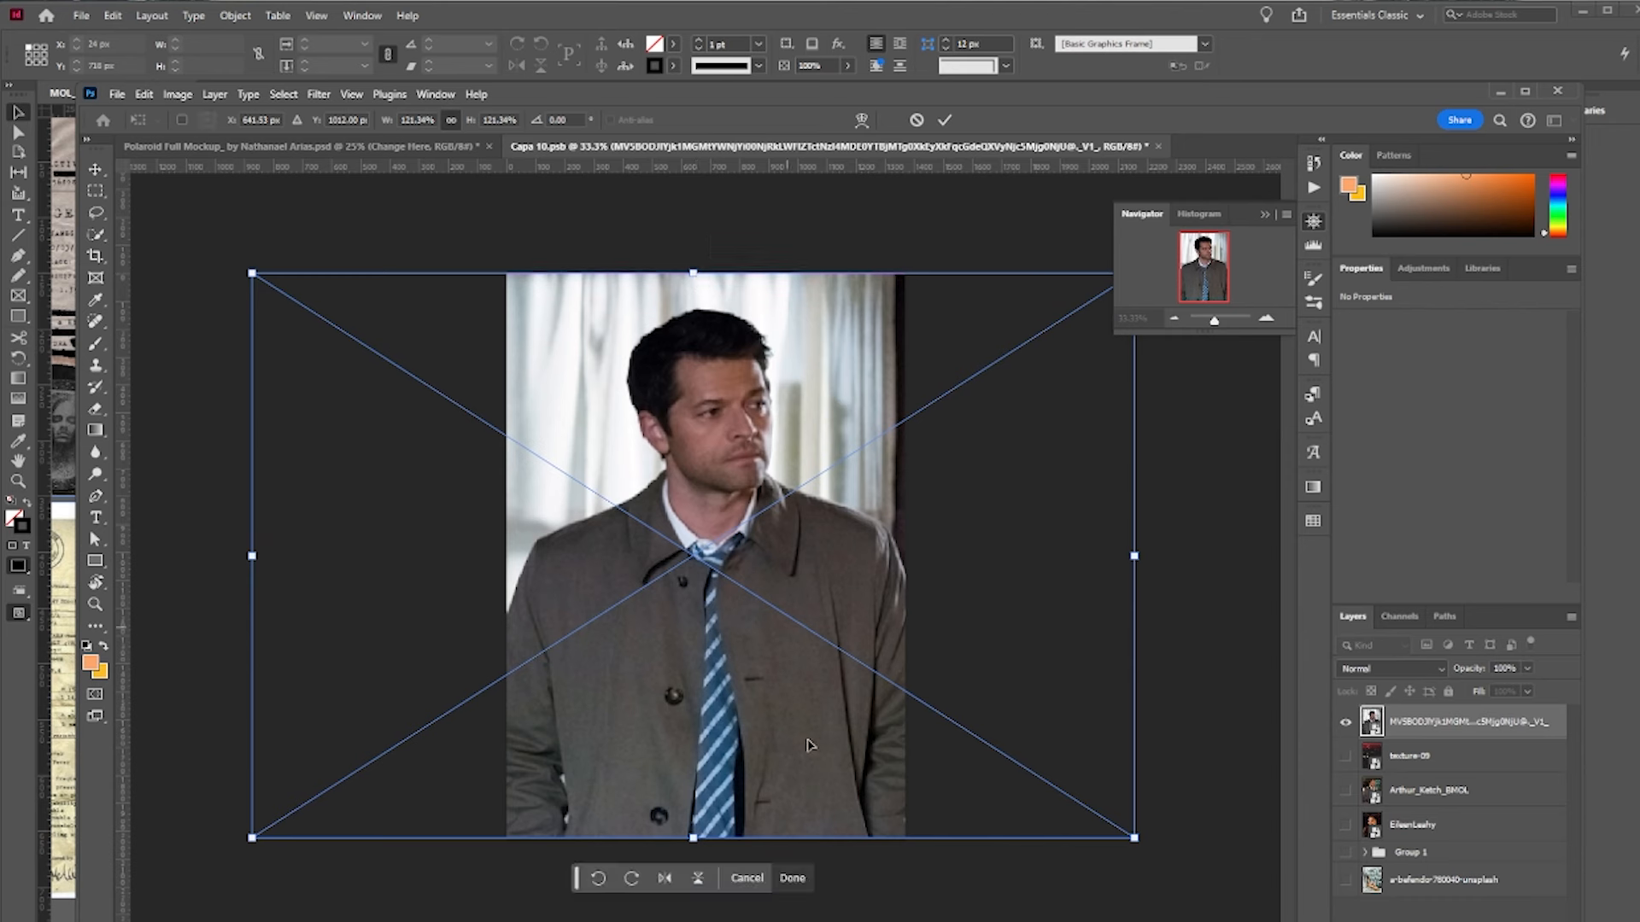
{"action": "left_click", "coordinate": [793, 878]}
- Move the texture-09 layer above the Castiel photo, keep it hidden, save the smart object and check the mockup
{"action": "left_click_drag", "start_coordinate": [1392, 756], "coordinate": [1383, 708]}
{"action": "left_click", "coordinate": [1346, 723]}
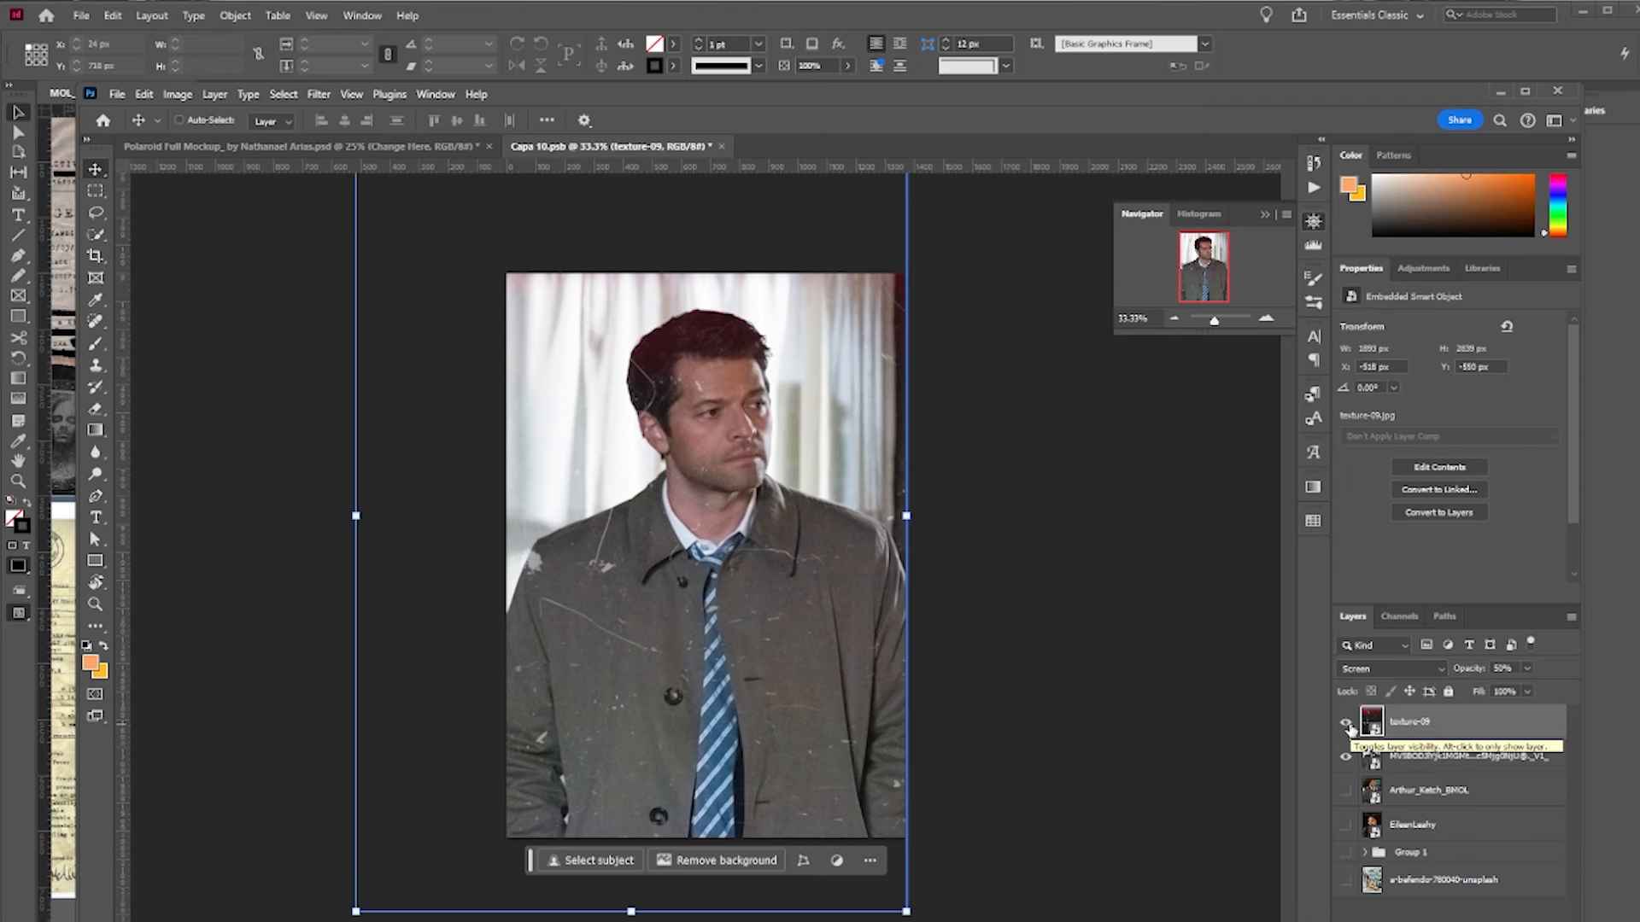
{"action": "left_click", "coordinate": [1346, 723]}
{"action": "key", "text": "ctrl+s"}
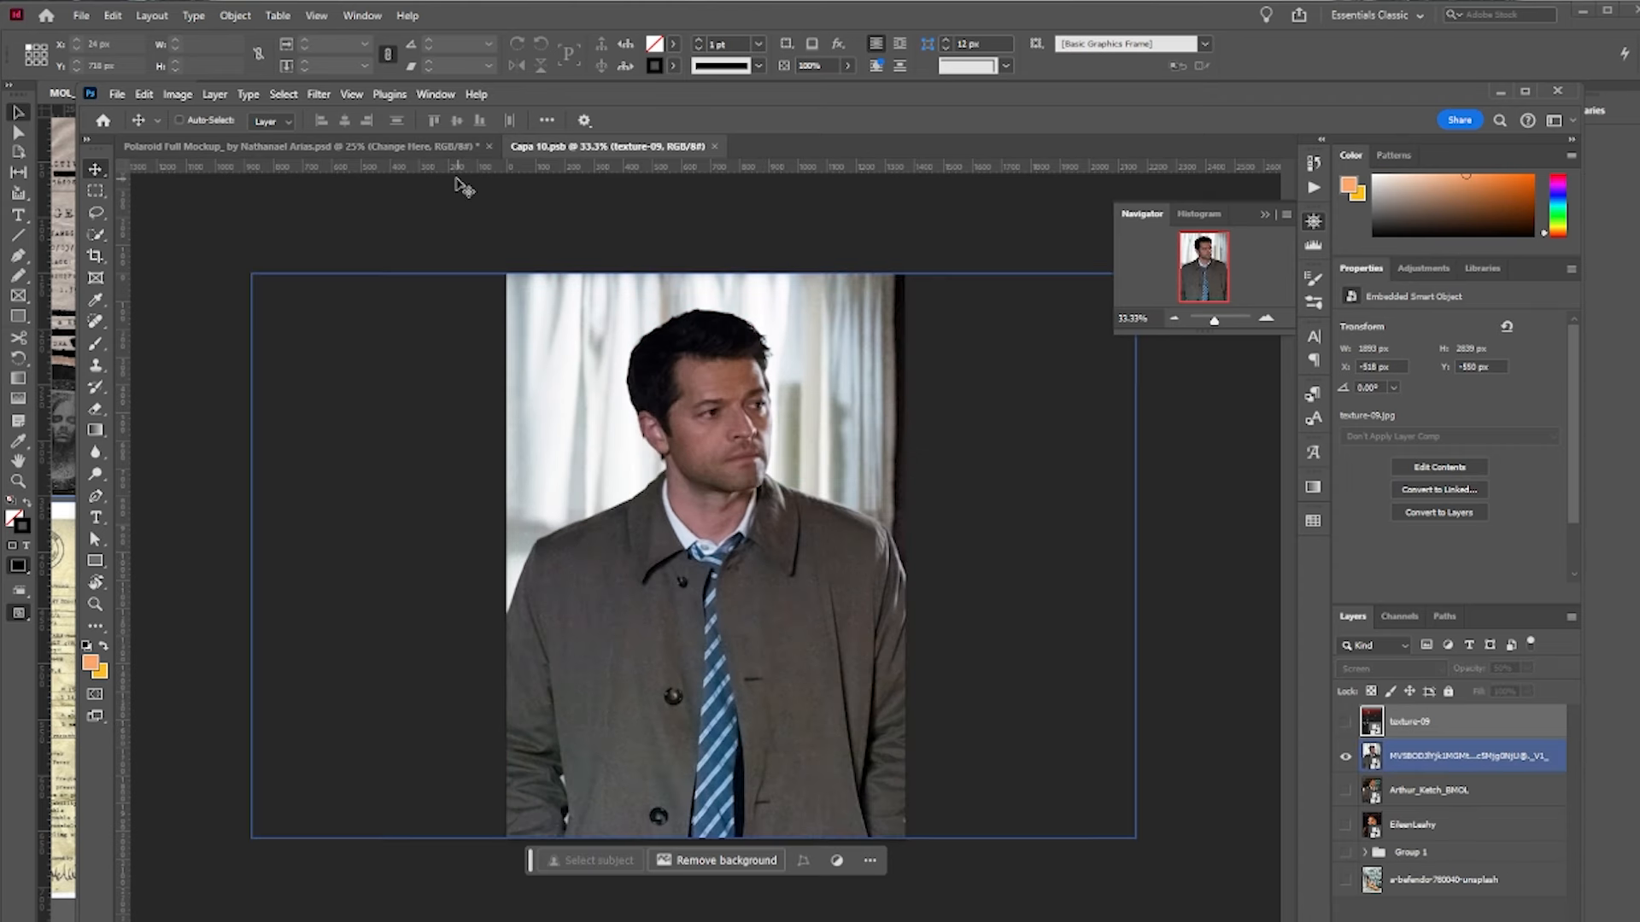
{"action": "left_click", "coordinate": [425, 146]}
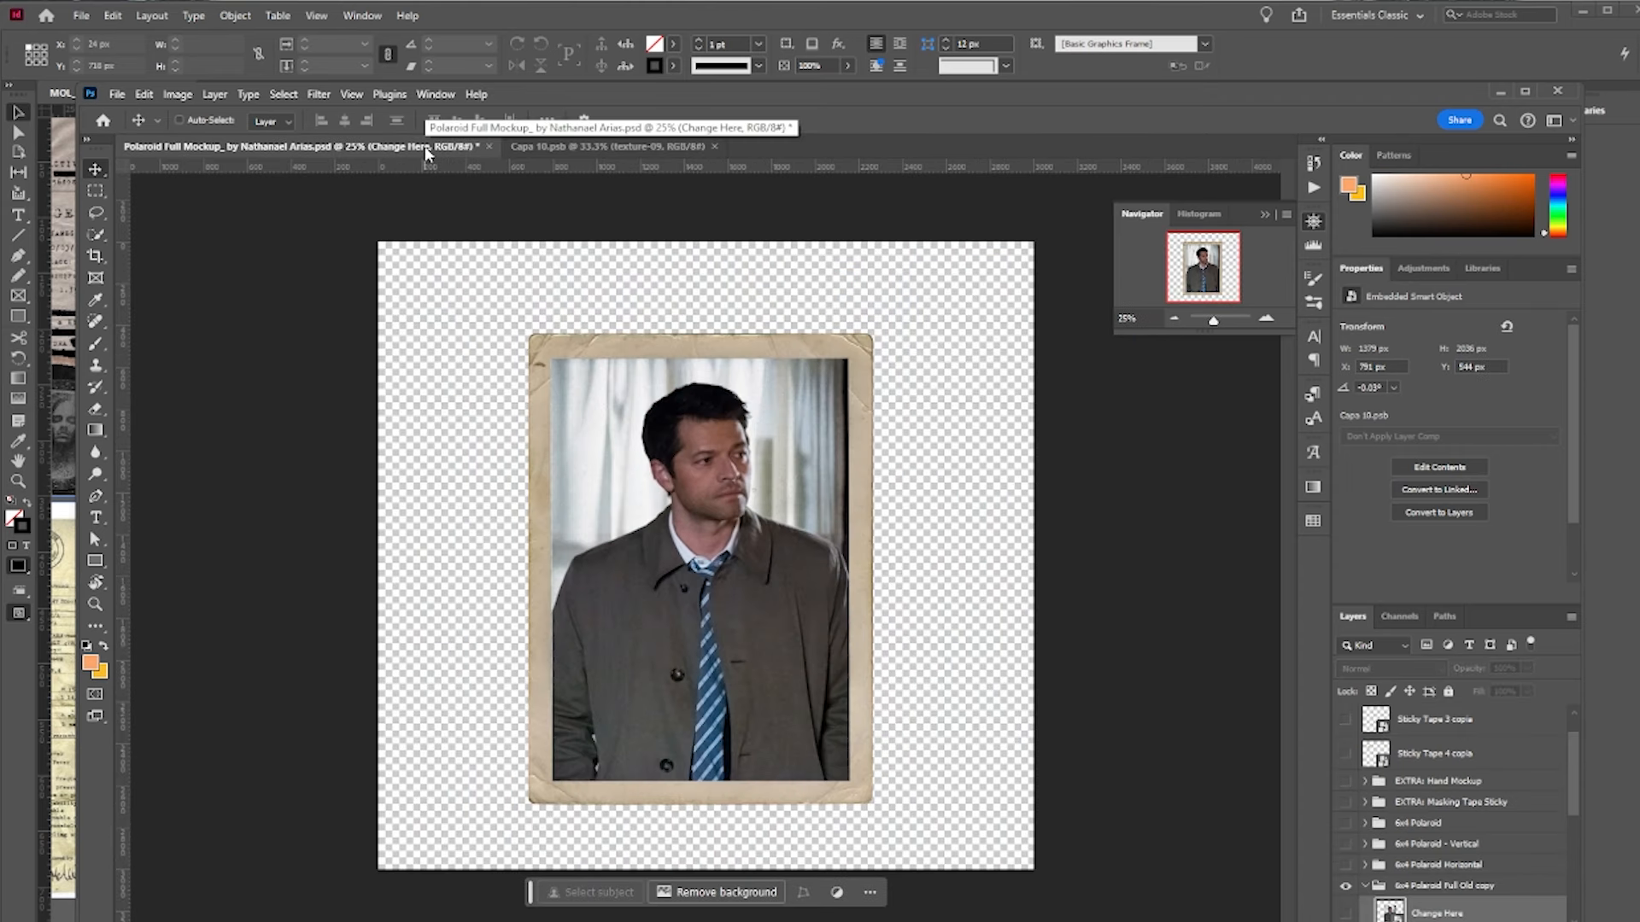
- Fit the SamsJacket2_12.19_ photo to the Capa 10.psb canvas with Sam centred and delete the Sam-S12 layer
{"action": "left_click", "coordinate": [586, 149]}
{"action": "left_click_drag", "start_coordinate": [705, 428], "coordinate": [706, 274]}
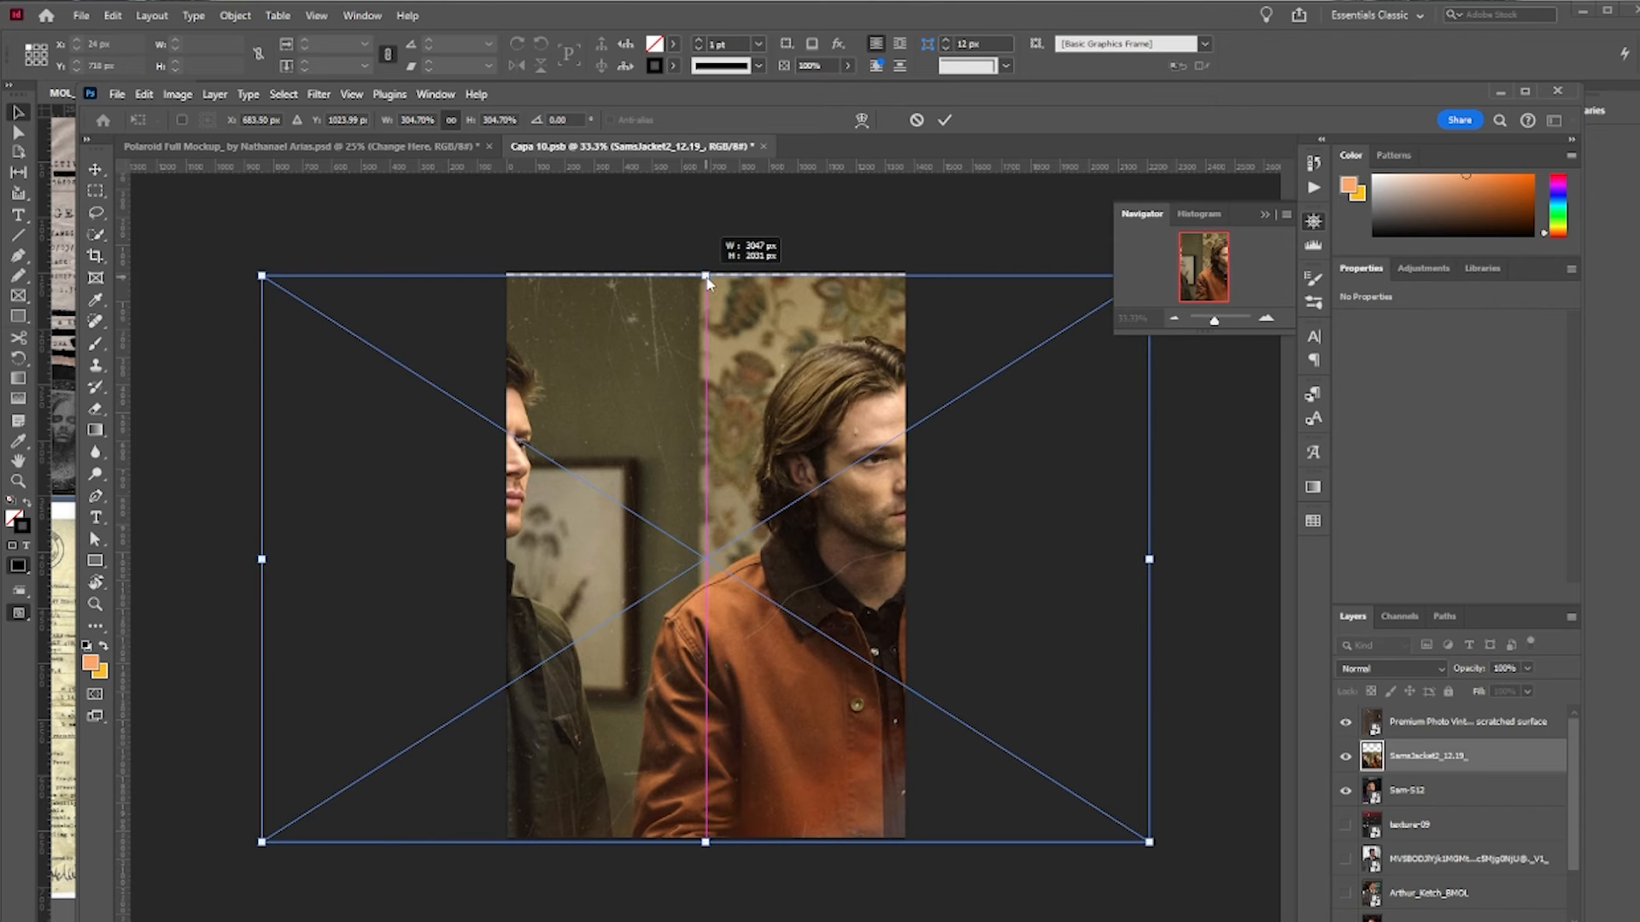
{"action": "left_click_drag", "start_coordinate": [823, 567], "coordinate": [669, 570]}
{"action": "left_click", "coordinate": [648, 885]}
{"action": "left_click", "coordinate": [1451, 790]}
{"action": "key", "text": "Delete"}
- Enlarge the SamsJacket2_12.19_ photo to about 3088 by 2058 px, save the smart object and check the mockup
{"action": "left_click", "coordinate": [1434, 755]}
{"action": "left_click_drag", "start_coordinate": [551, 274], "coordinate": [551, 268]}
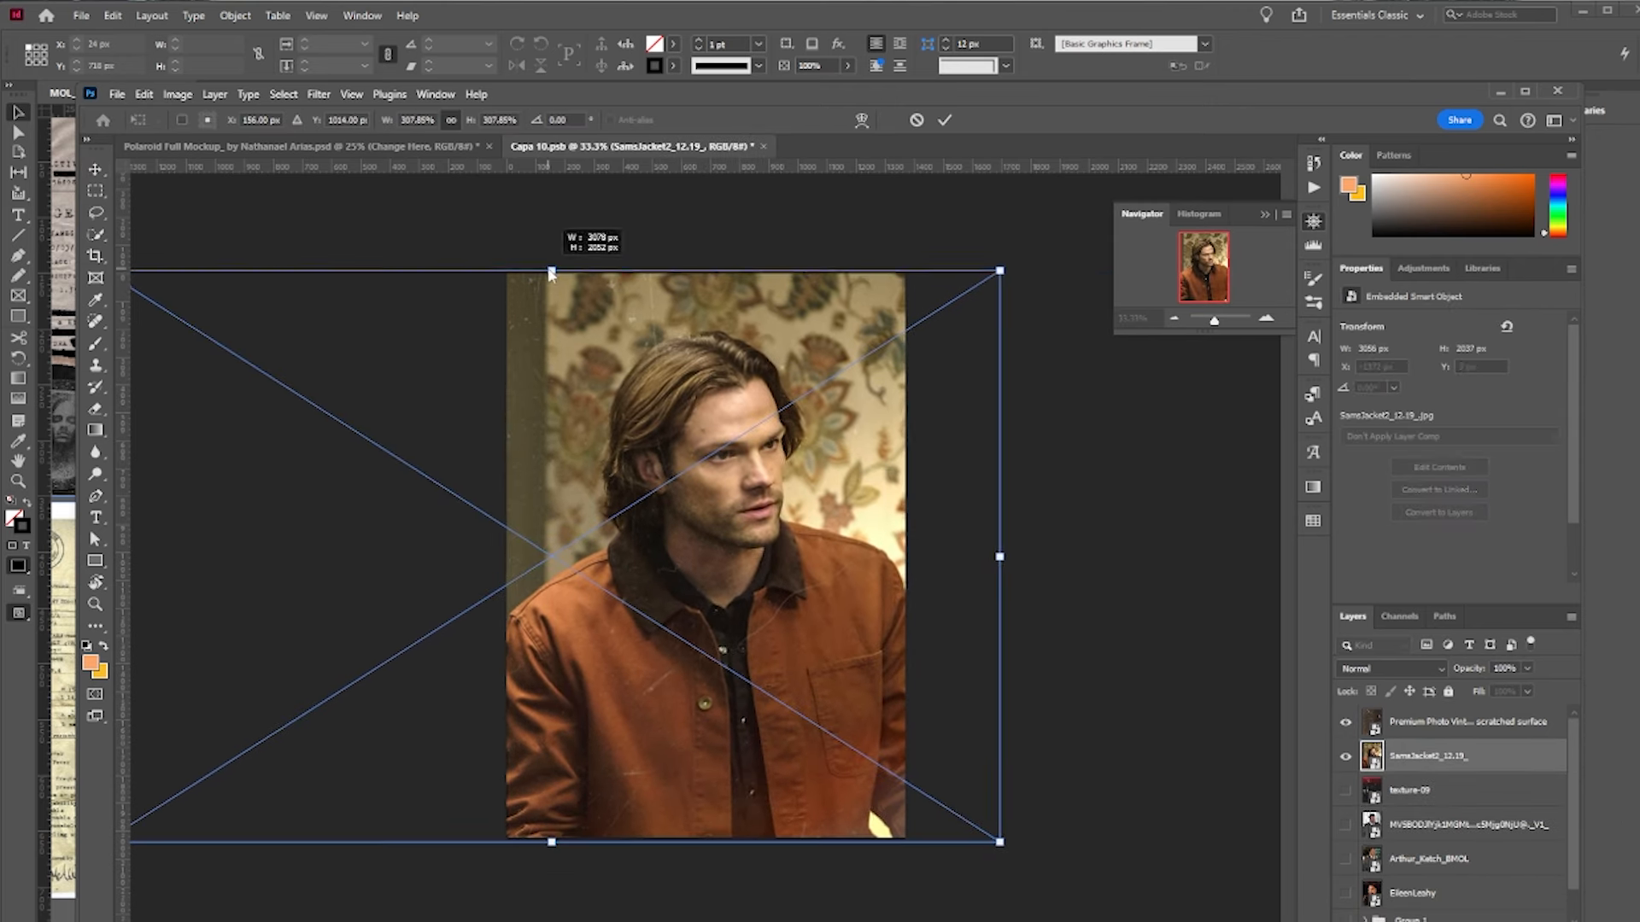
{"action": "left_click_drag", "start_coordinate": [871, 725], "coordinate": [866, 725]}
{"action": "left_click", "coordinate": [627, 880]}
{"action": "key", "text": "ctrl+s"}
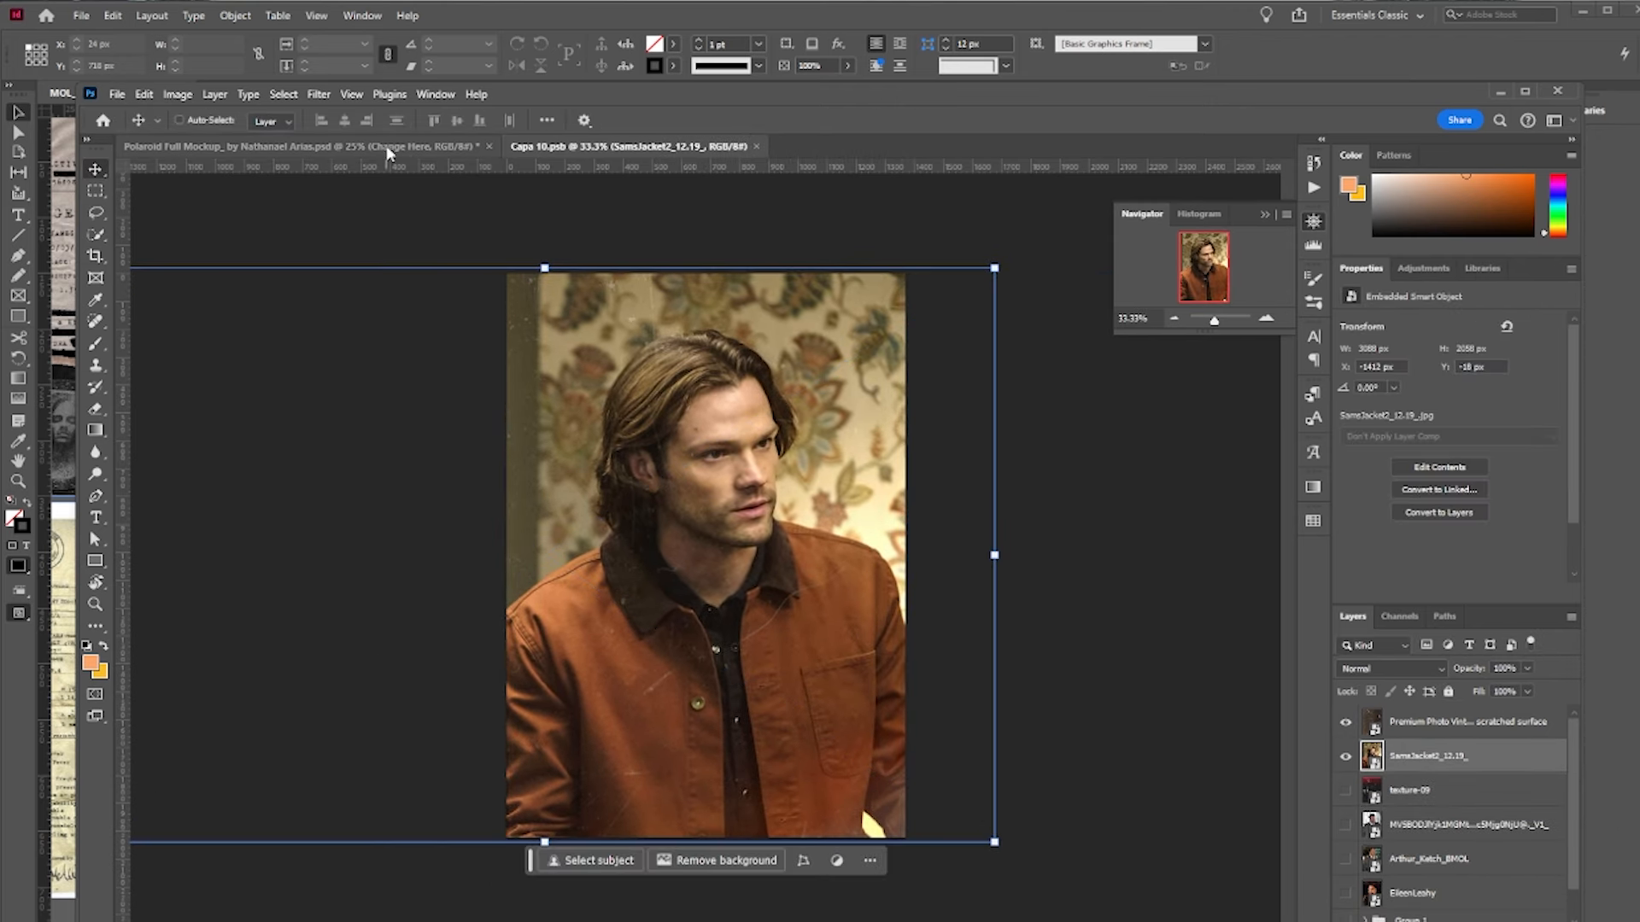
{"action": "left_click", "coordinate": [386, 148]}
- Enlarge the Sam photo further to about 330%, shift it slightly left and save the smart object
{"action": "left_click", "coordinate": [628, 147]}
{"action": "left_click_drag", "start_coordinate": [542, 266], "coordinate": [542, 228]}
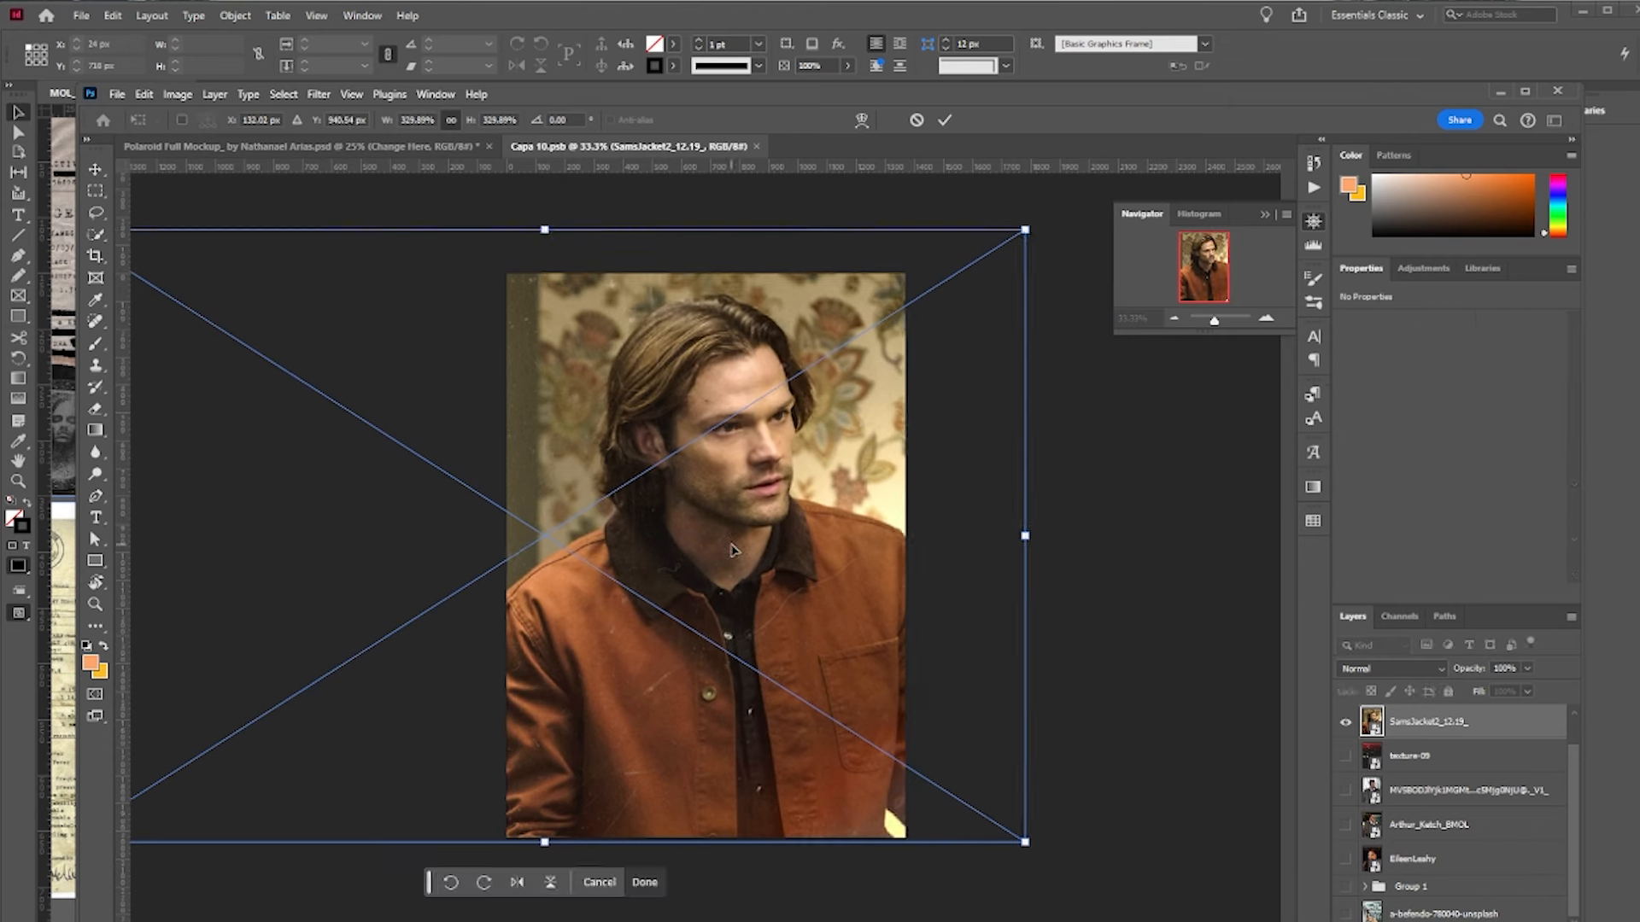
{"action": "left_click_drag", "start_coordinate": [736, 532], "coordinate": [726, 531]}
{"action": "left_click", "coordinate": [634, 878]}
{"action": "key", "text": "ctrl+s"}
{"action": "left_click", "coordinate": [373, 149]}
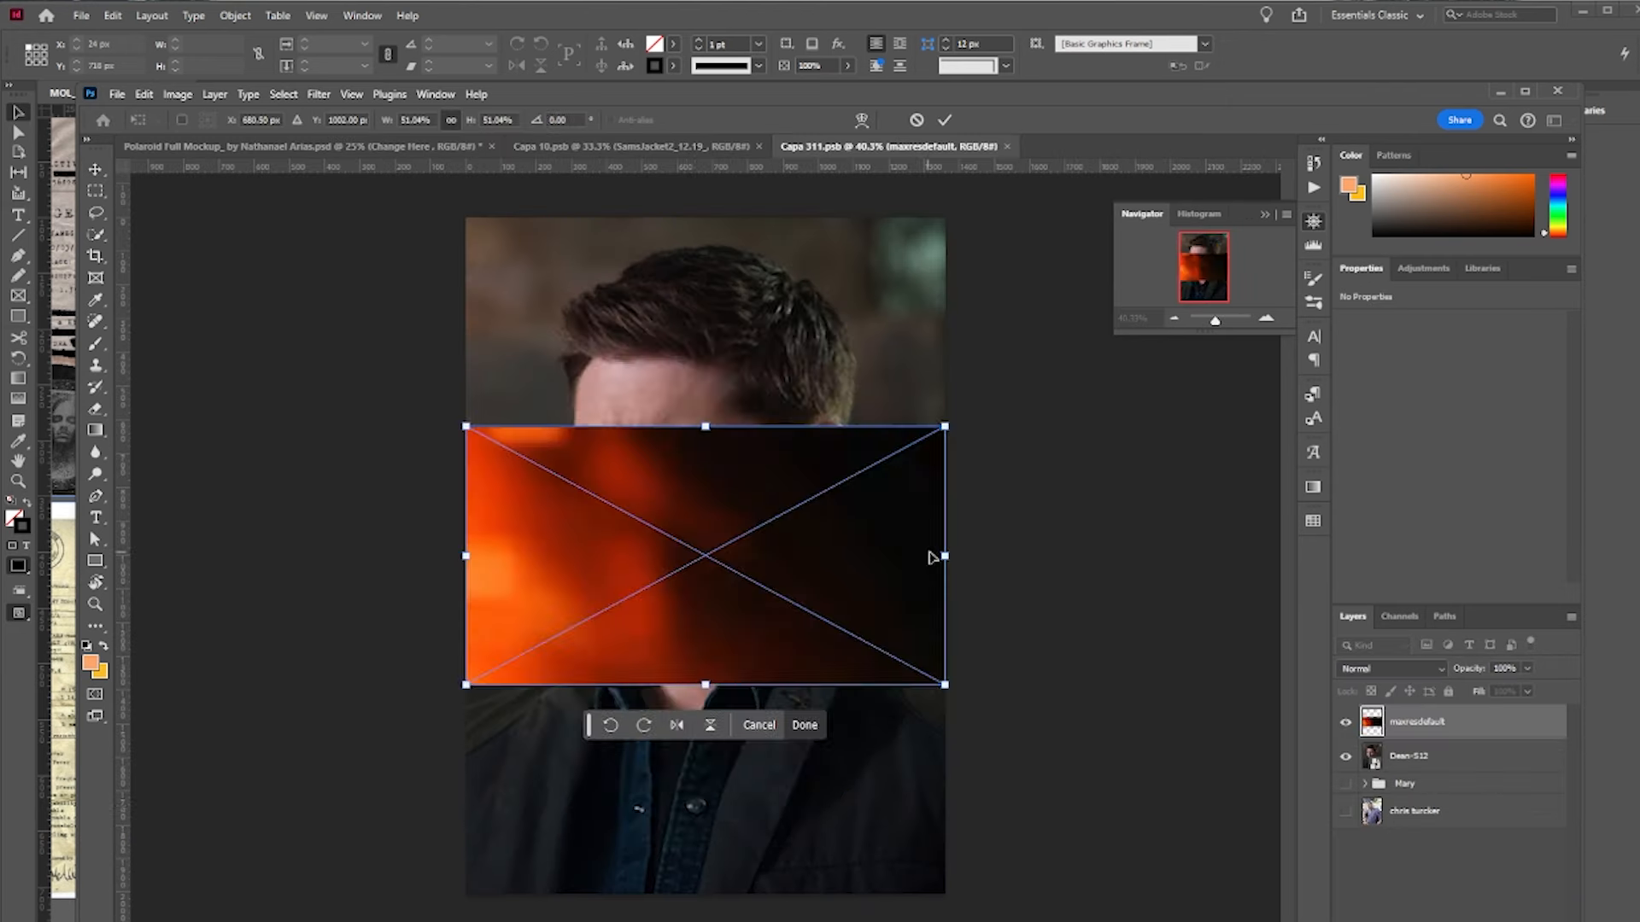
- Rotate the maxresdefault light image 90° and scale it to cover Dean's portrait in Capa 311.psb
{"action": "left_click", "coordinate": [643, 721]}
{"action": "left_click_drag", "start_coordinate": [707, 786], "coordinate": [707, 894]}
{"action": "left_click_drag", "start_coordinate": [706, 327], "coordinate": [708, 218]}
{"action": "left_click_drag", "start_coordinate": [907, 555], "coordinate": [947, 567]}
{"action": "left_click", "coordinate": [804, 913]}
- Move the maxresdefault light image upward over Dean's portrait and set its blend mode to Screen
{"action": "left_click_drag", "start_coordinate": [843, 804], "coordinate": [850, 719]}
{"action": "key", "text": "ctrl+d"}
{"action": "key", "text": "v"}
{"action": "mouse_move", "coordinate": [622, 553]}
{"action": "left_mouse_down"}
{"action": "mouse_move", "coordinate": [622, 425]}
{"action": "mouse_move", "coordinate": [622, 484]}
{"action": "left_mouse_up"}
{"action": "left_click", "coordinate": [1392, 669]}
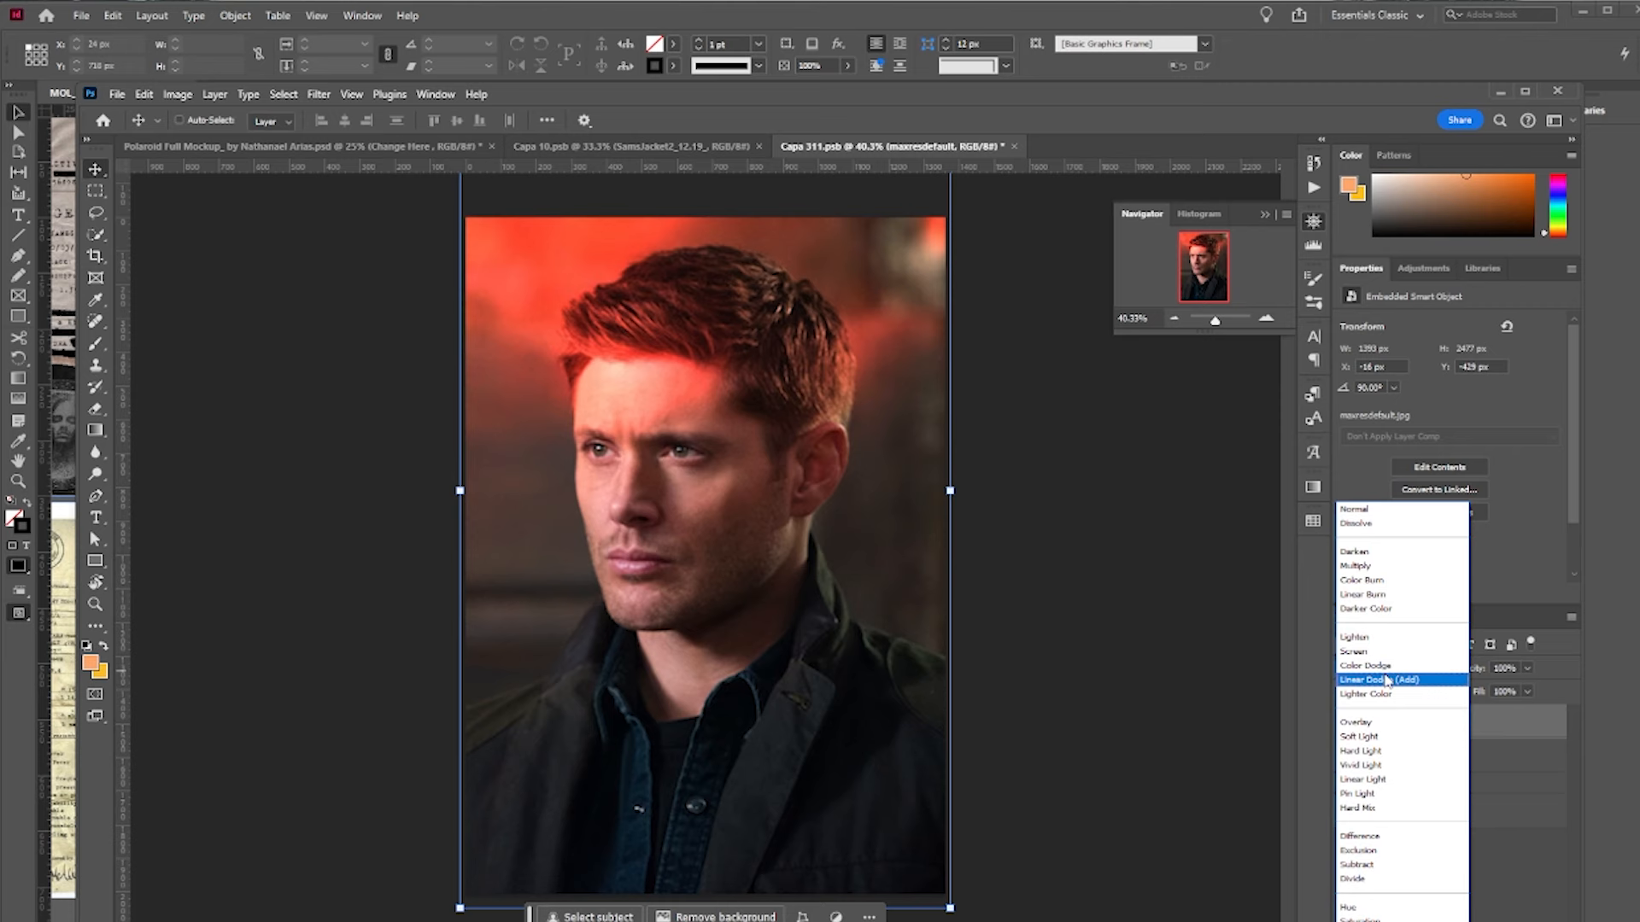
{"action": "left_click", "coordinate": [1366, 651]}
- Transform the maxresdefault light overlay to widen it and reposition its glow over Dean's portrait
{"action": "left_click_drag", "start_coordinate": [951, 493], "coordinate": [1038, 514]}
{"action": "left_click_drag", "start_coordinate": [948, 624], "coordinate": [937, 486]}
{"action": "left_click", "coordinate": [803, 913]}
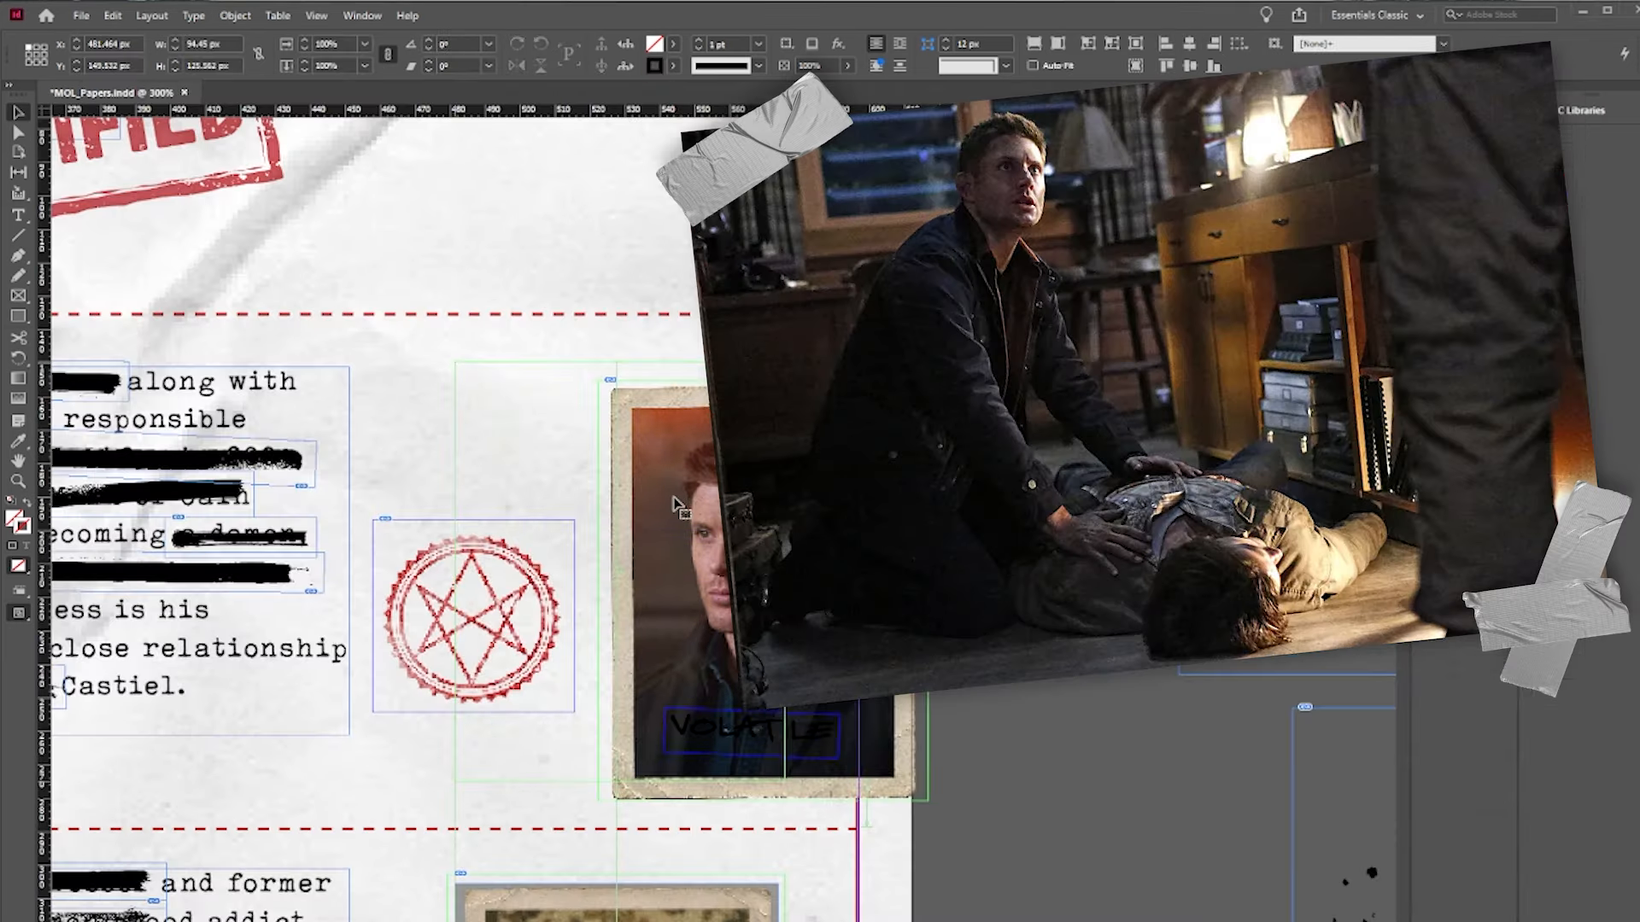
- Delete the grey placeholder behind Castiel's polaroid and move the polaroid into its place
{"action": "scroll", "coordinate": [659, 675], "scroll_direction": "down", "scroll_amount": 5}
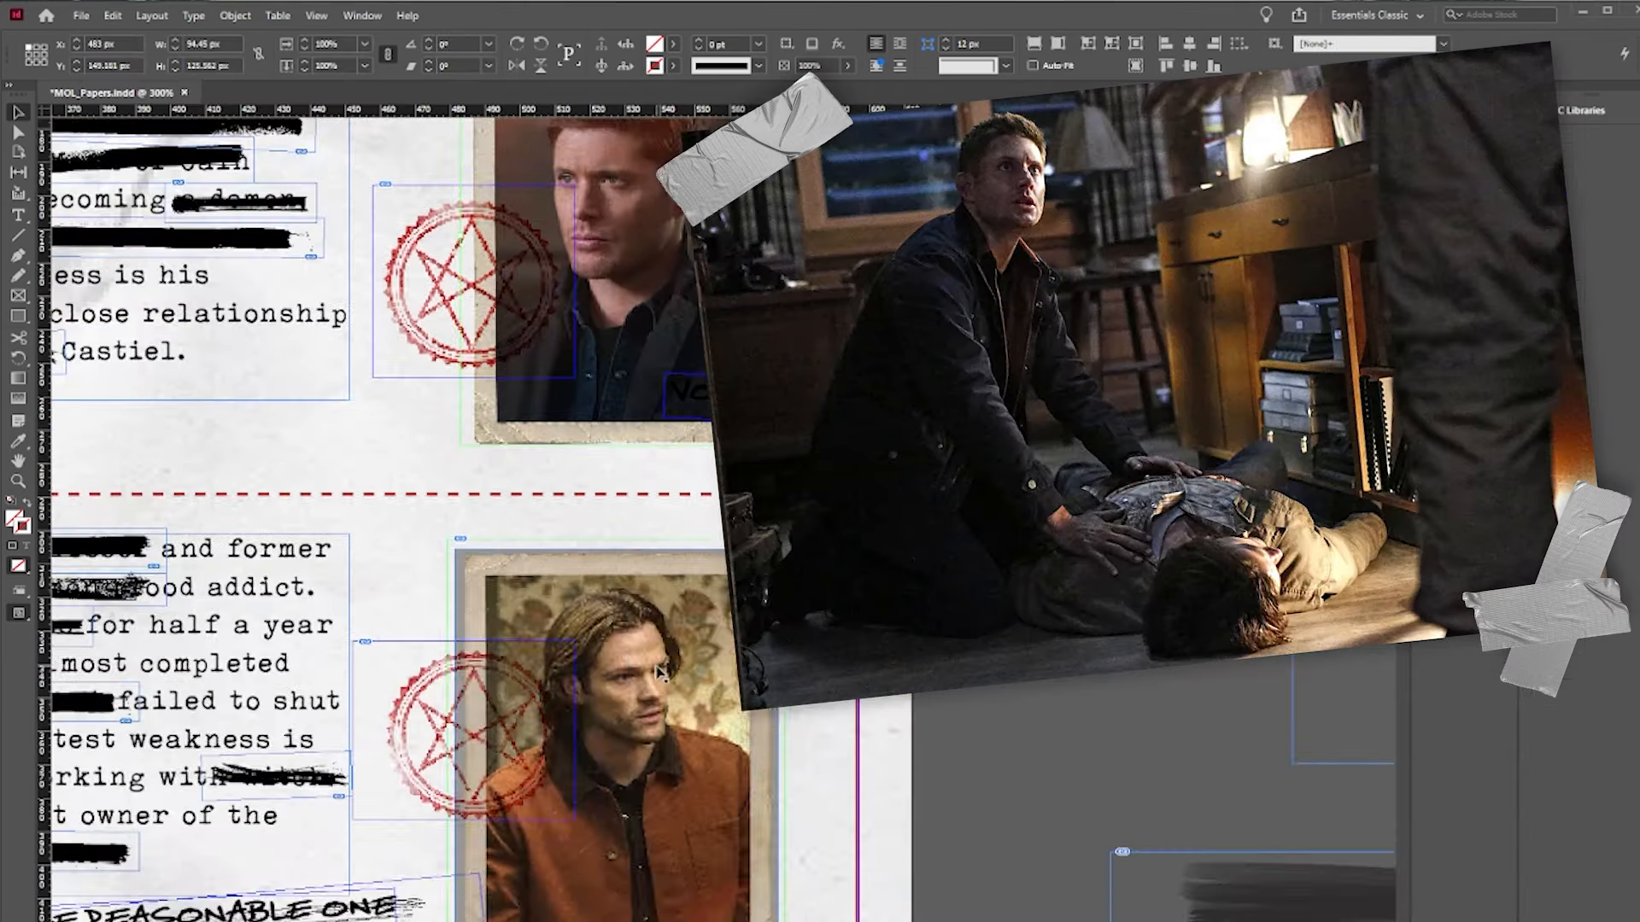
{"action": "scroll", "coordinate": [660, 675], "scroll_direction": "down", "scroll_amount": 9}
{"action": "left_click", "coordinate": [488, 530]}
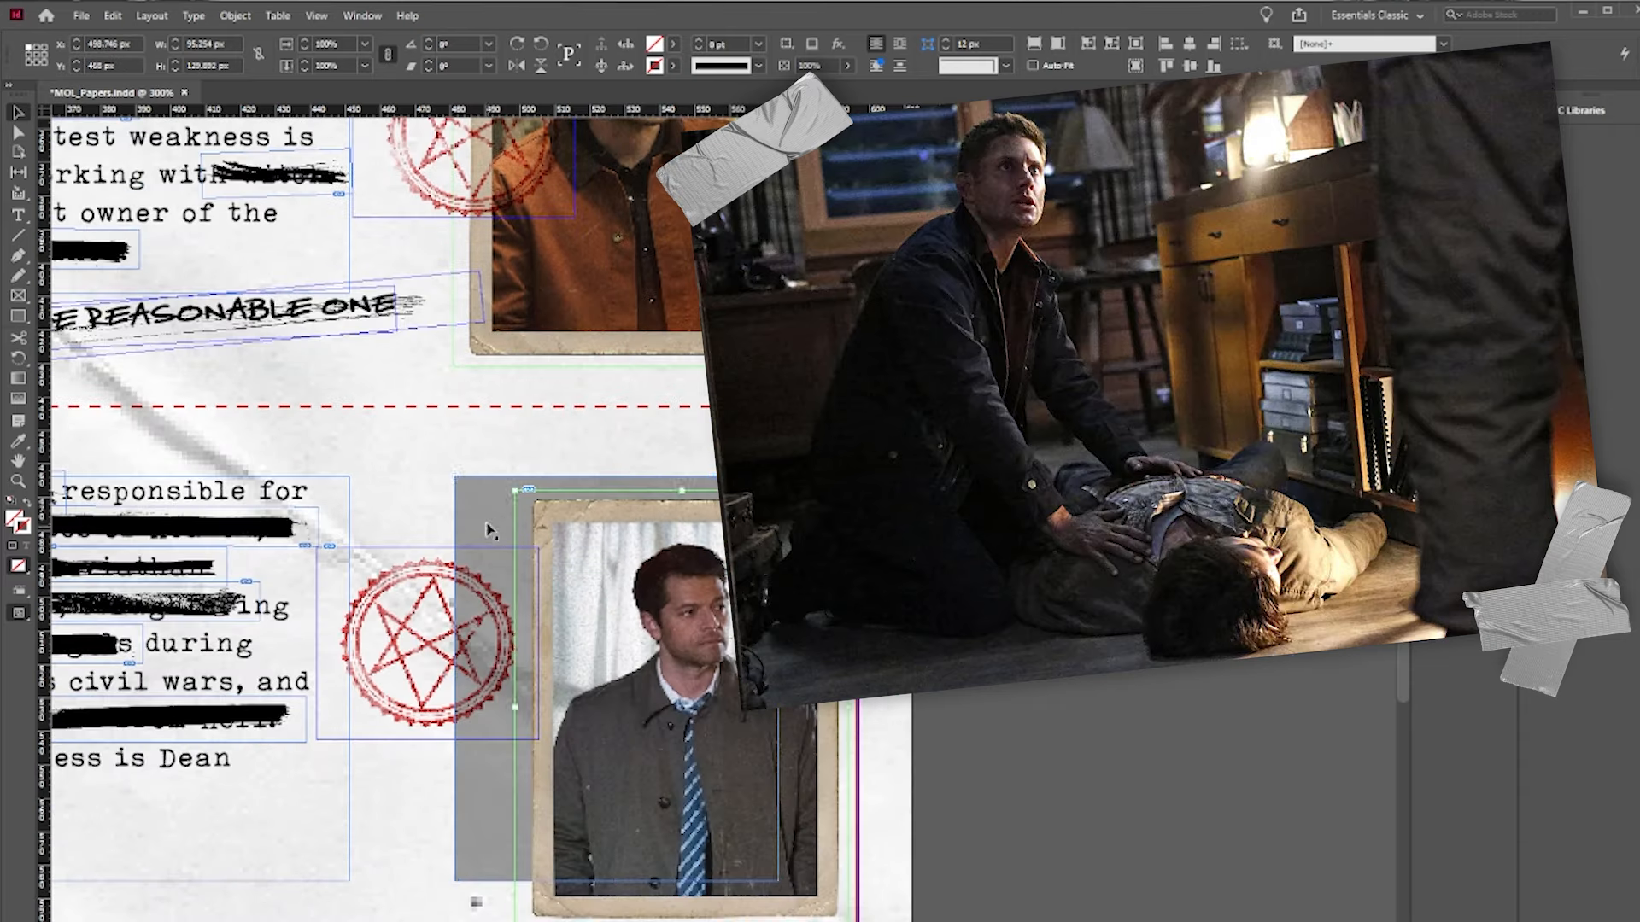
{"action": "left_click", "coordinate": [488, 530]}
{"action": "key", "text": "Delete"}
{"action": "left_click_drag", "start_coordinate": [739, 707], "coordinate": [677, 689]}
- Delete the grey placeholder behind Mary's polaroid and line the polaroid up with the ones above
{"action": "scroll", "coordinate": [677, 689], "scroll_direction": "down", "scroll_amount": 8}
{"action": "left_click", "coordinate": [485, 516]}
{"action": "key", "text": "Delete"}
{"action": "mouse_move", "coordinate": [606, 641]}
{"action": "left_mouse_down"}
{"action": "mouse_move", "coordinate": [675, 679]}
{"action": "mouse_move", "coordinate": [606, 639]}
{"action": "left_mouse_up"}
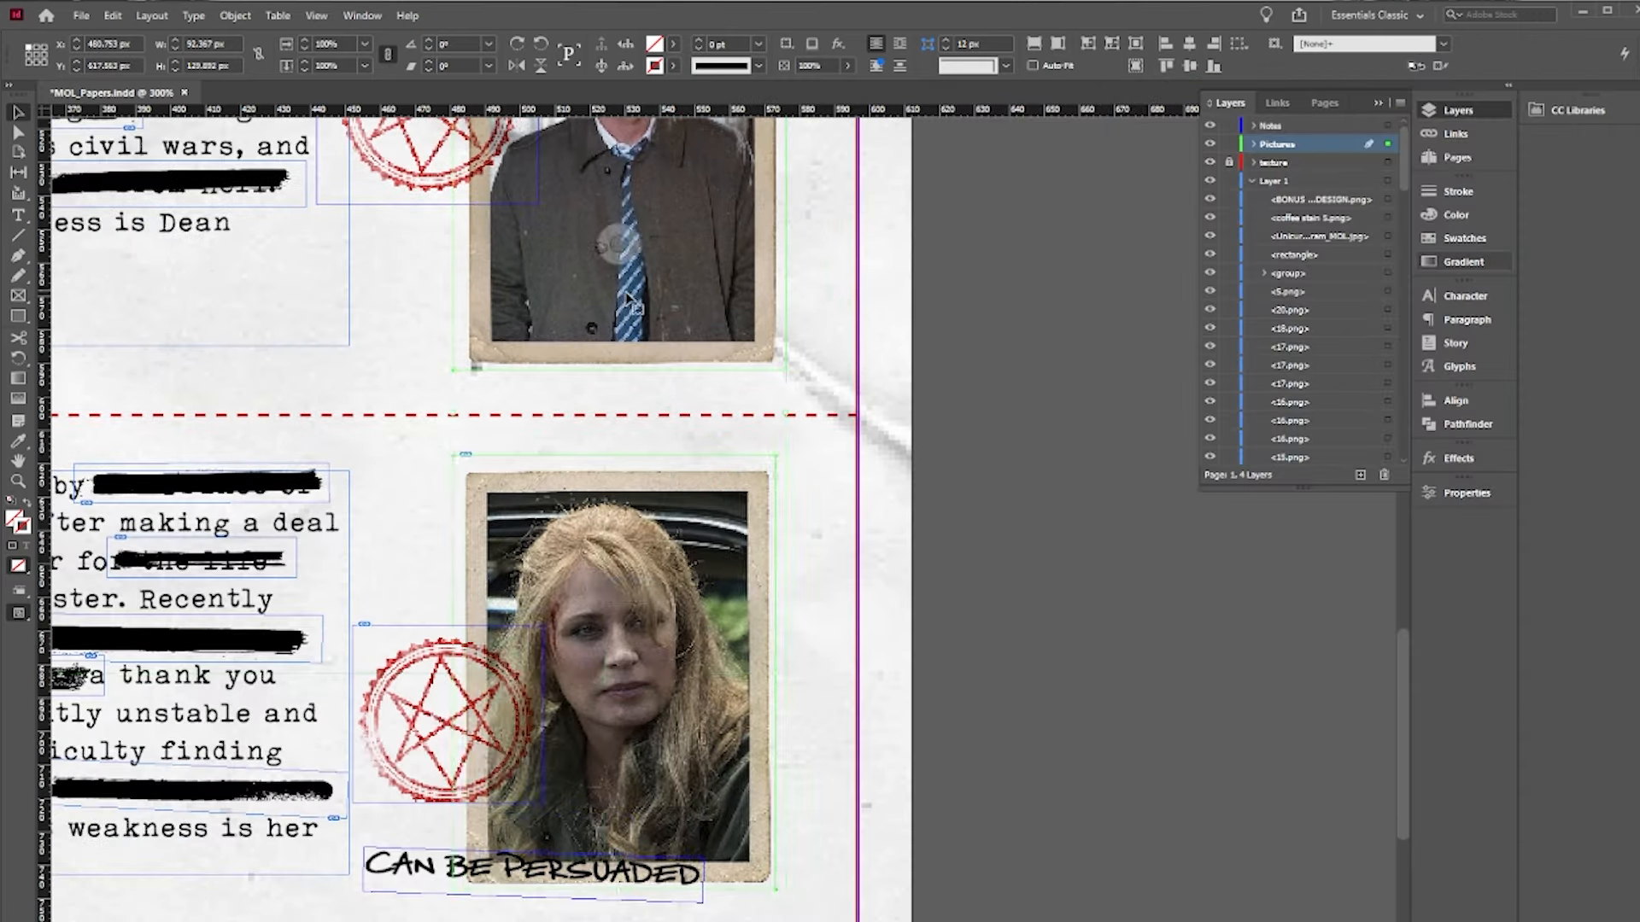
{"action": "scroll", "coordinate": [629, 299], "scroll_direction": "up", "scroll_amount": 12}
{"action": "left_click", "coordinate": [1191, 44]}
{"action": "scroll", "coordinate": [886, 510], "scroll_direction": "down", "scroll_amount": 3}
{"action": "scroll", "coordinate": [886, 510], "scroll_direction": "down", "scroll_amount": 4}
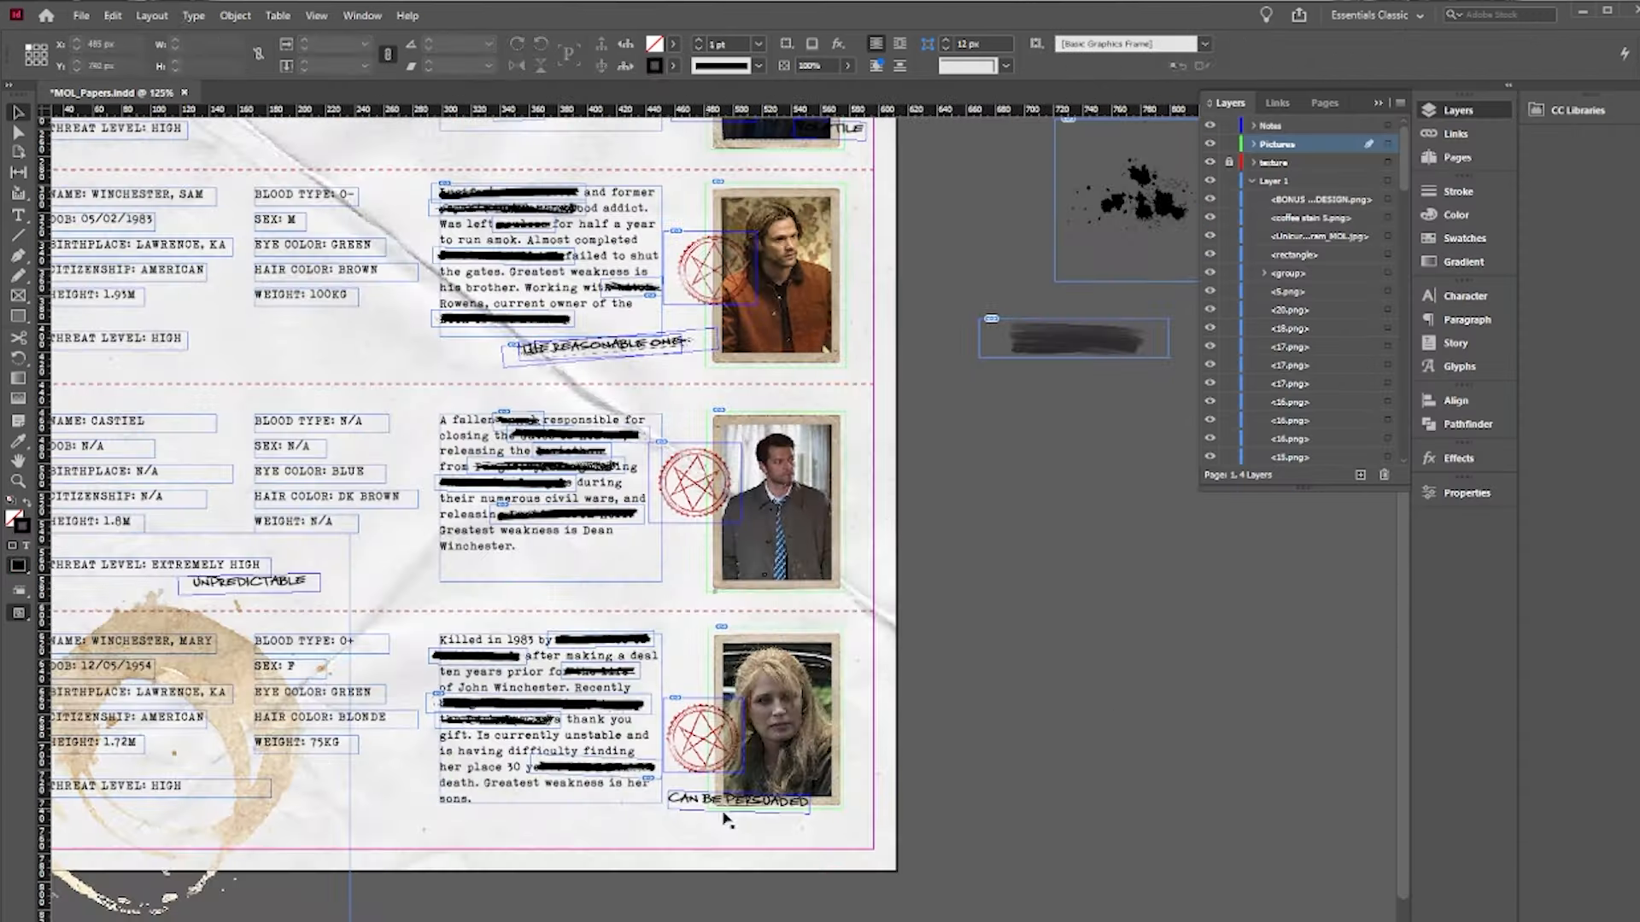
- Move the CAN BE PERSUADED note below Mary's polaroid and the VOLATILE note beneath Dean's description, and preview the page
{"action": "scroll", "coordinate": [726, 818], "scroll_direction": "up", "scroll_amount": 3}
{"action": "left_click_drag", "start_coordinate": [768, 790], "coordinate": [762, 849]}
{"action": "scroll", "coordinate": [835, 808], "scroll_direction": "up", "scroll_amount": 20}
{"action": "left_click_drag", "start_coordinate": [1038, 397], "coordinate": [693, 427]}
{"action": "scroll", "coordinate": [649, 418], "scroll_direction": "down", "scroll_amount": 3}
{"action": "left_click", "coordinate": [956, 684]}
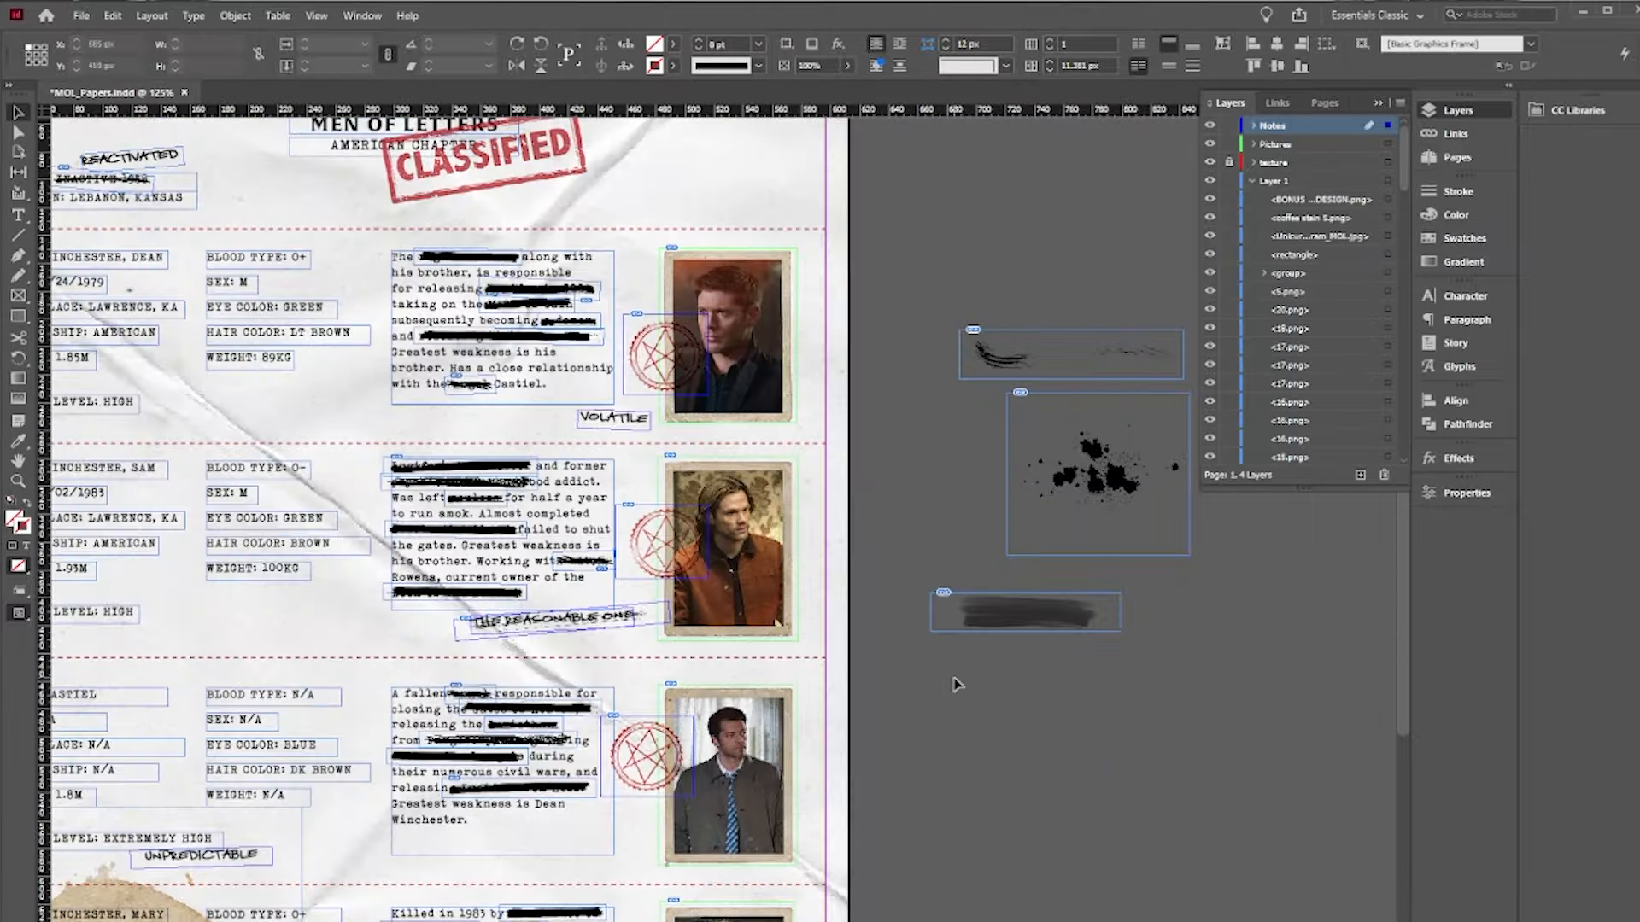
{"action": "key", "text": "w"}
{"action": "scroll", "coordinate": [952, 679], "scroll_direction": "down", "scroll_amount": 4}
{"action": "scroll", "coordinate": [952, 677], "scroll_direction": "up", "scroll_amount": 4}
{"action": "scroll", "coordinate": [951, 677], "scroll_direction": "left", "scroll_amount": 3}
{"action": "key", "text": "w"}
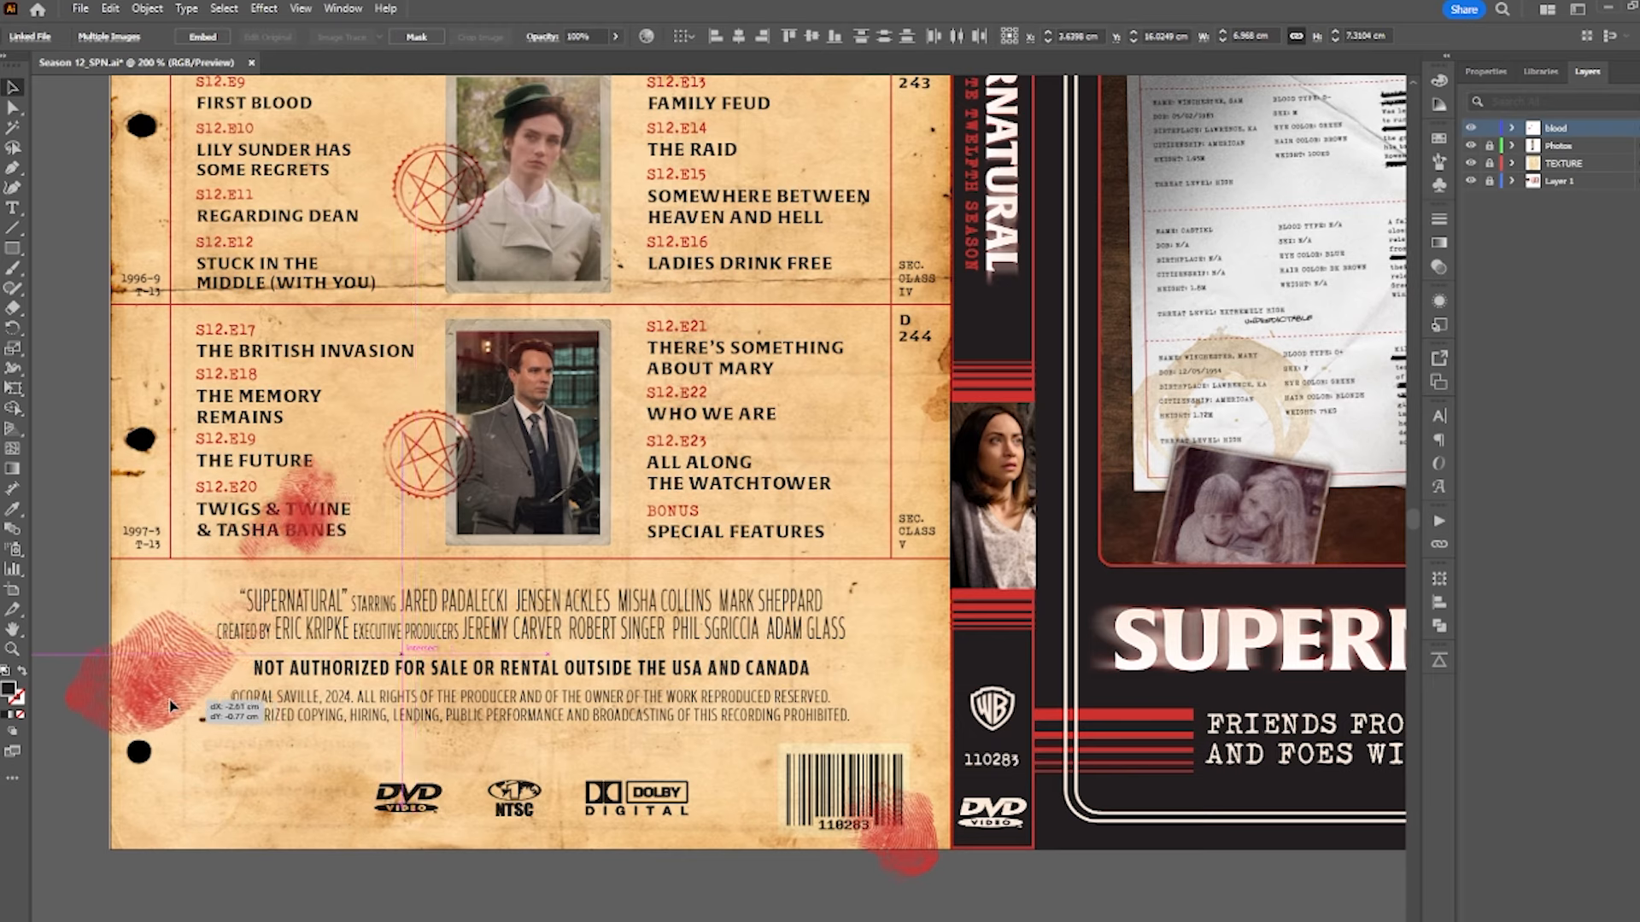
- Move and rotate the pair of red fingerprints near the lower-left edge of the back cover
{"action": "left_click_drag", "start_coordinate": [218, 714], "coordinate": [189, 704]}
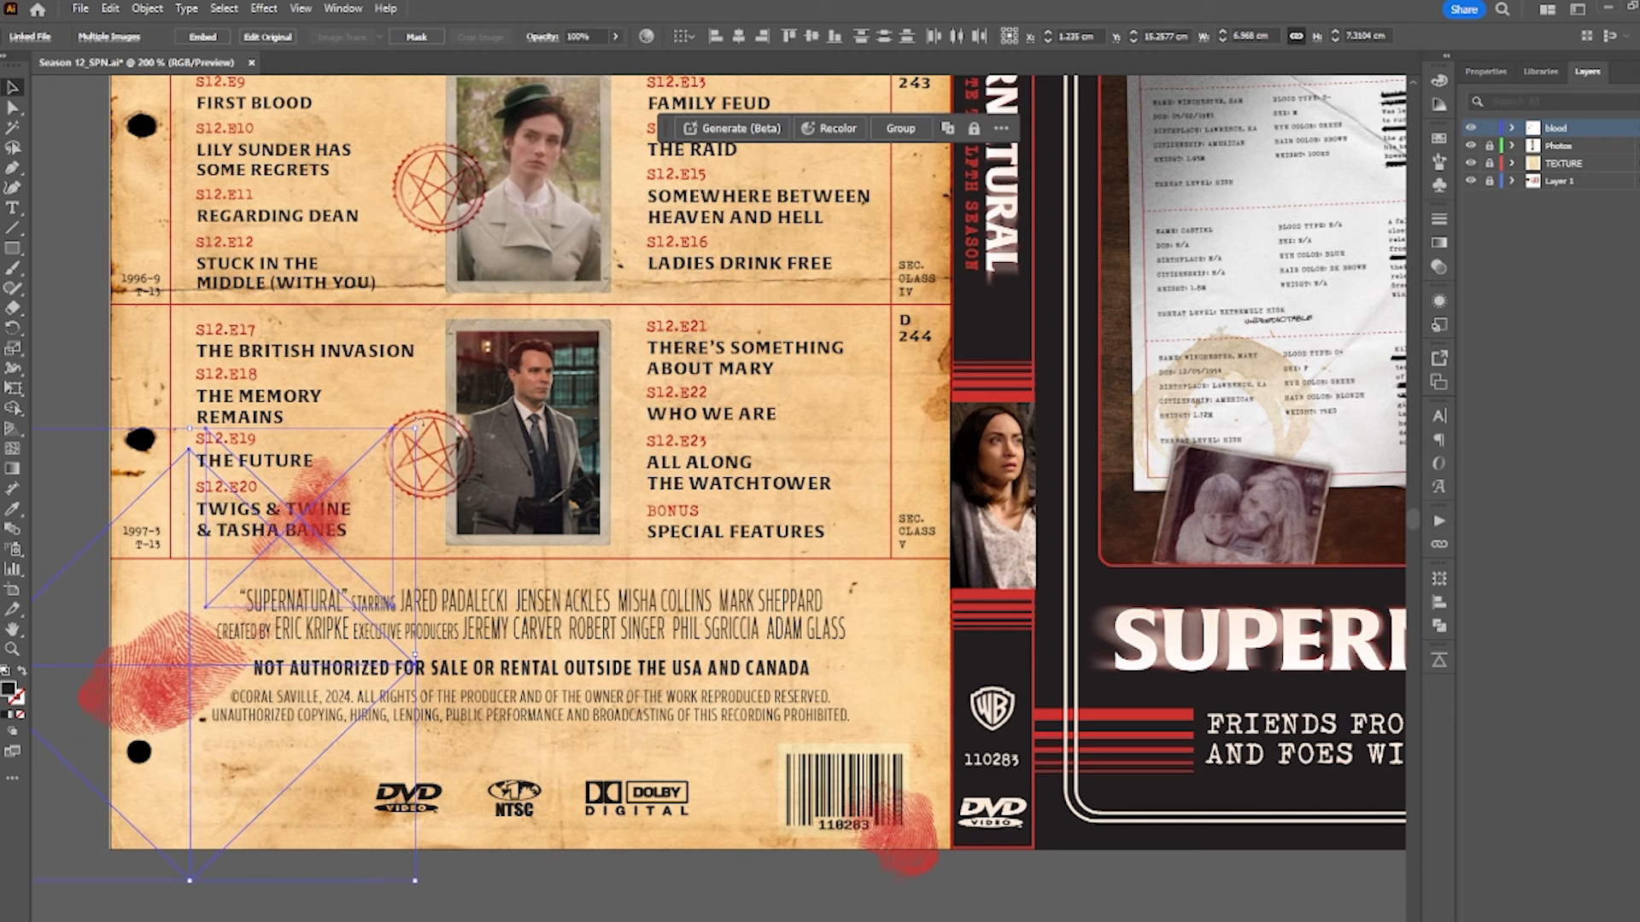
{"action": "left_click_drag", "start_coordinate": [419, 423], "coordinate": [470, 490]}
{"action": "left_click_drag", "start_coordinate": [224, 627], "coordinate": [354, 626]}
{"action": "left_click", "coordinate": [590, 809]}
- Rotate the Fingerprintred_18.png print at the back cover's upper-right corner and move it up and left
{"action": "scroll", "coordinate": [589, 809], "scroll_direction": "down", "scroll_amount": 6}
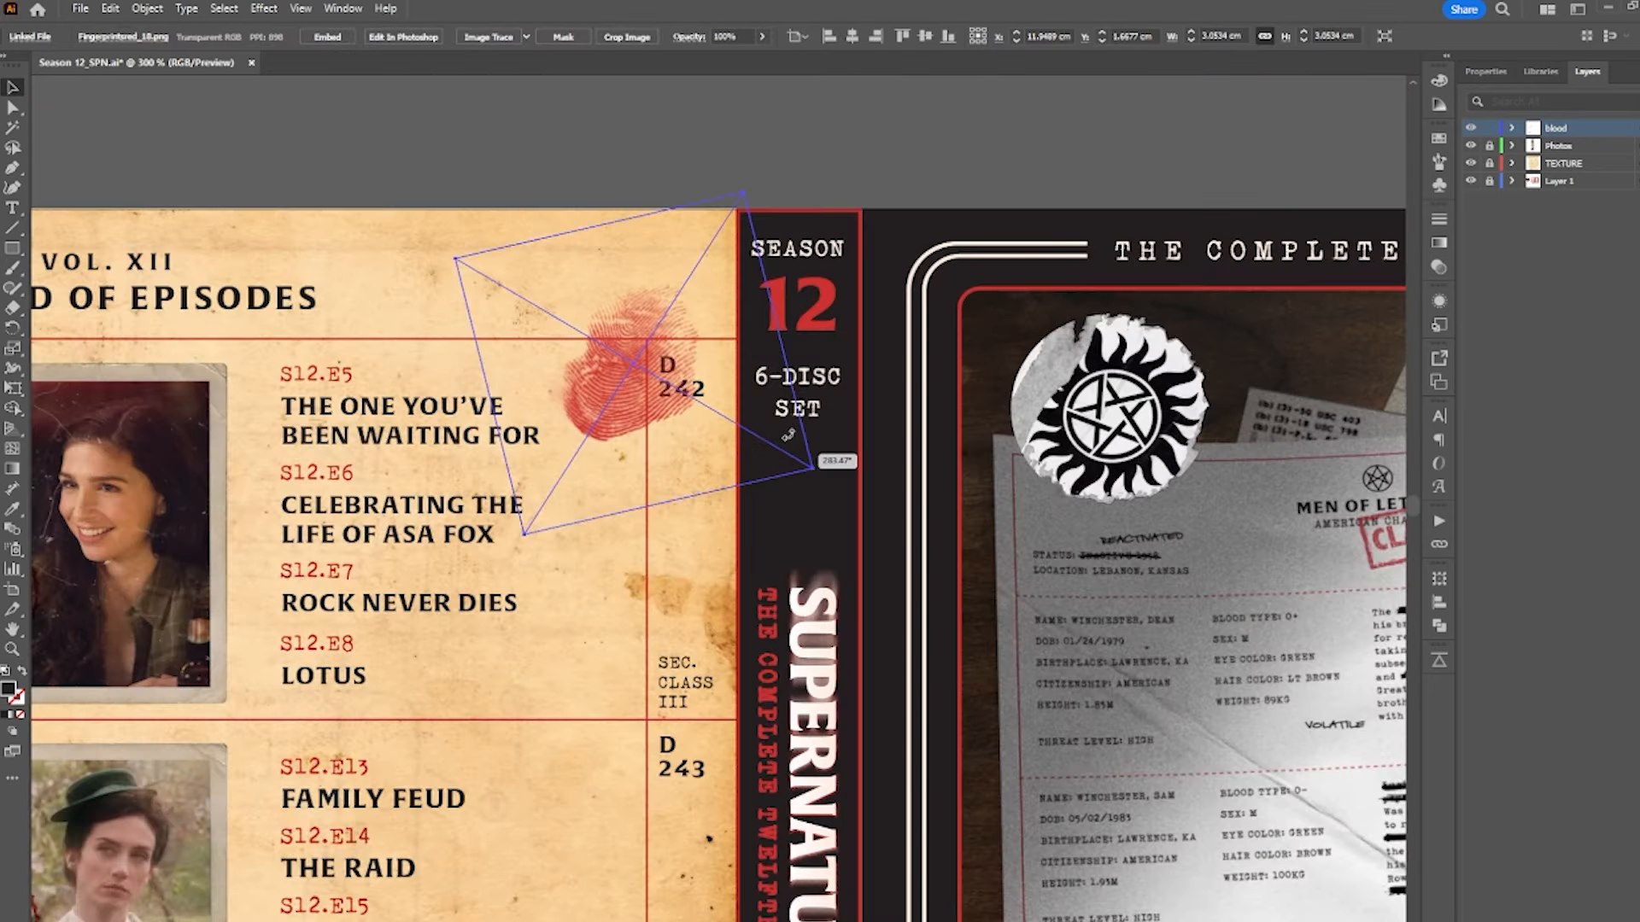
{"action": "left_click_drag", "start_coordinate": [787, 435], "coordinate": [602, 250]}
{"action": "left_click_drag", "start_coordinate": [634, 393], "coordinate": [581, 289]}
{"action": "left_click", "coordinate": [364, 187]}
- Place the large blood drop splatter at a reduced size over the start of the back cover's RECORD OF EPISODES heading
{"action": "scroll", "coordinate": [384, 233], "scroll_direction": "down", "scroll_amount": 3}
{"action": "left_click_drag", "start_coordinate": [313, 390], "coordinate": [433, 390]}
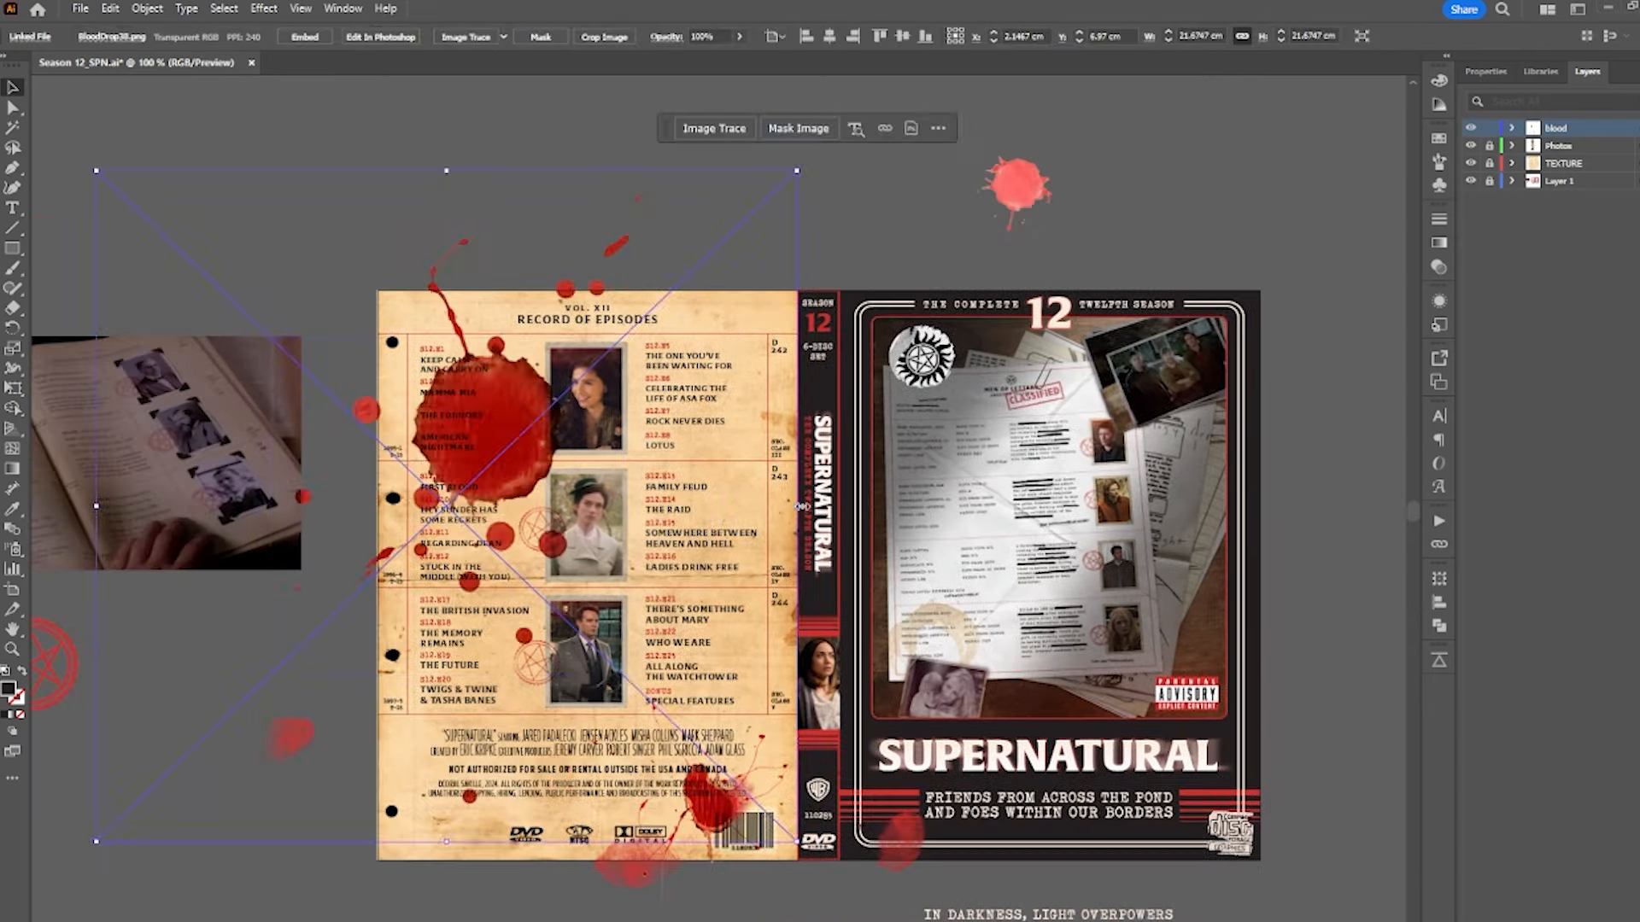
{"action": "left_click_drag", "start_coordinate": [474, 427], "coordinate": [510, 329]}
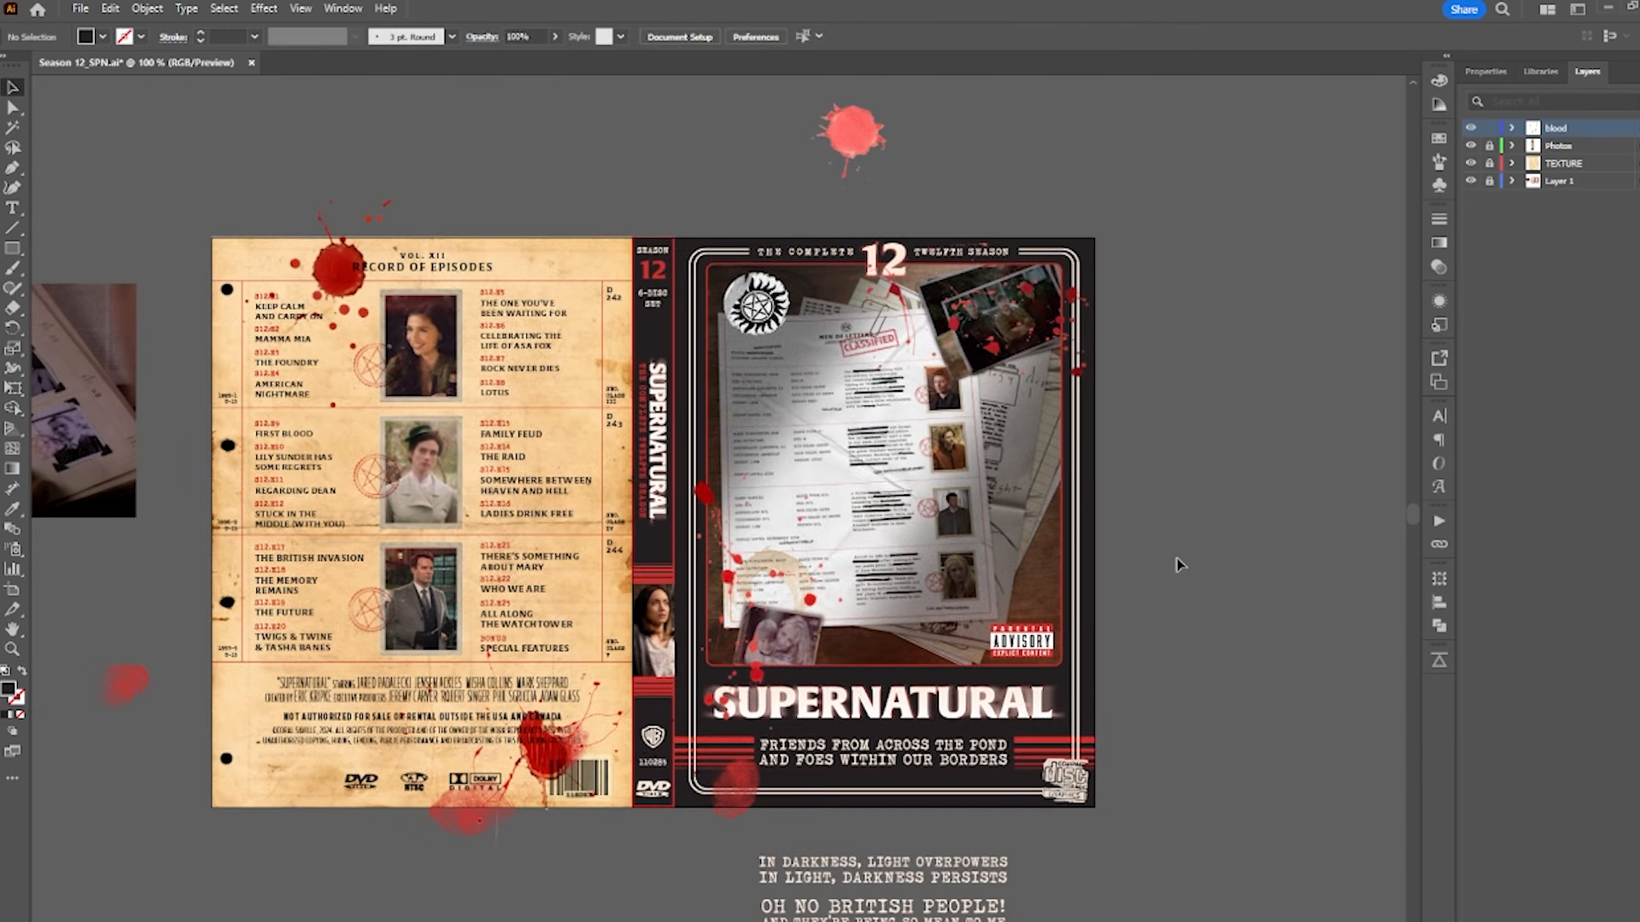
- Nudge the blood splatter along the front cover's lower-left edge slightly down and left over the old photo
{"action": "scroll", "coordinate": [786, 670], "scroll_direction": "up", "scroll_amount": 2}
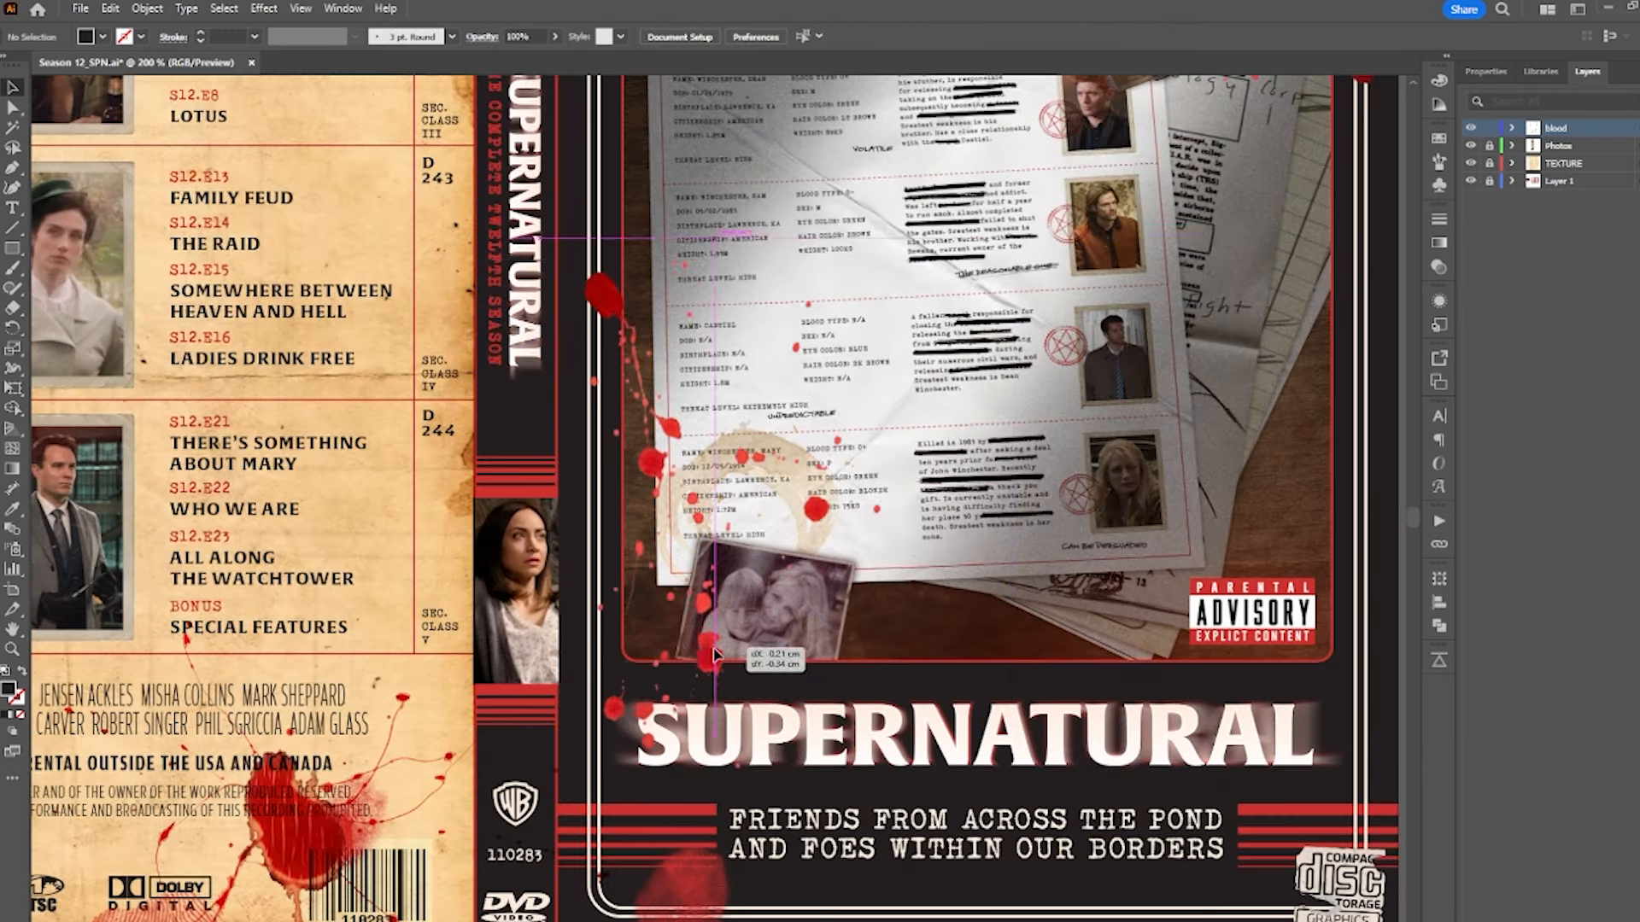
{"action": "left_click_drag", "start_coordinate": [715, 647], "coordinate": [707, 655]}
{"action": "scroll", "coordinate": [708, 655], "scroll_direction": "down", "scroll_amount": 2}
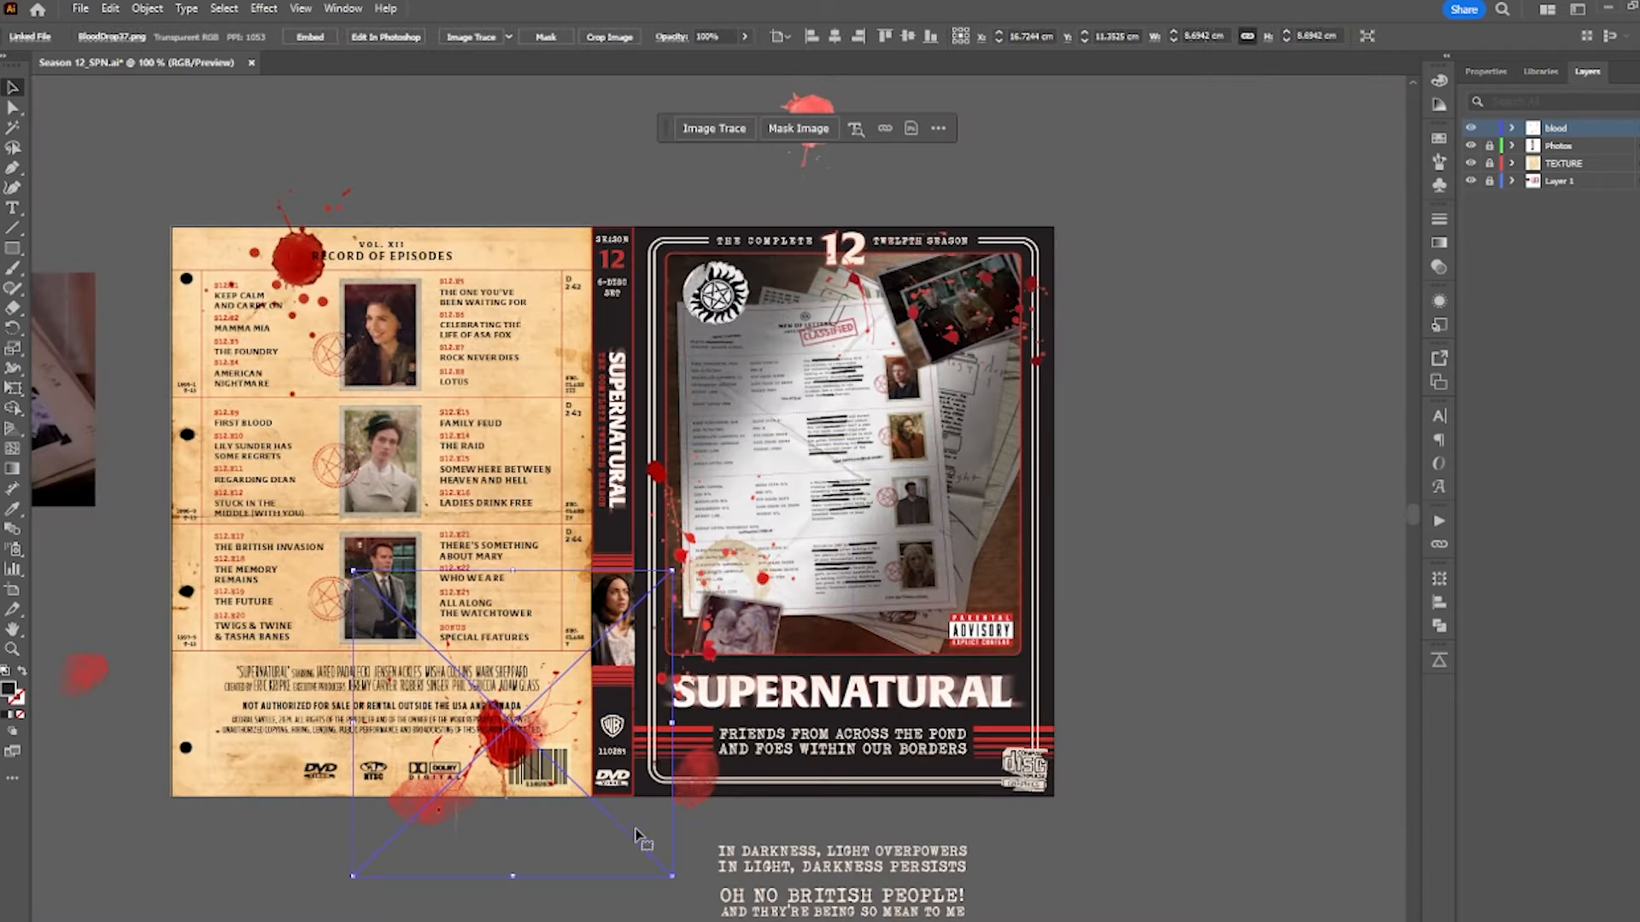
- Move the Fingerprintred_13.png print from the front cover's lower-left corner onto the edge of the upper-right photo
{"action": "left_click_drag", "start_coordinate": [709, 790], "coordinate": [1038, 342]}
{"action": "scroll", "coordinate": [1039, 341], "scroll_direction": "up", "scroll_amount": 2}
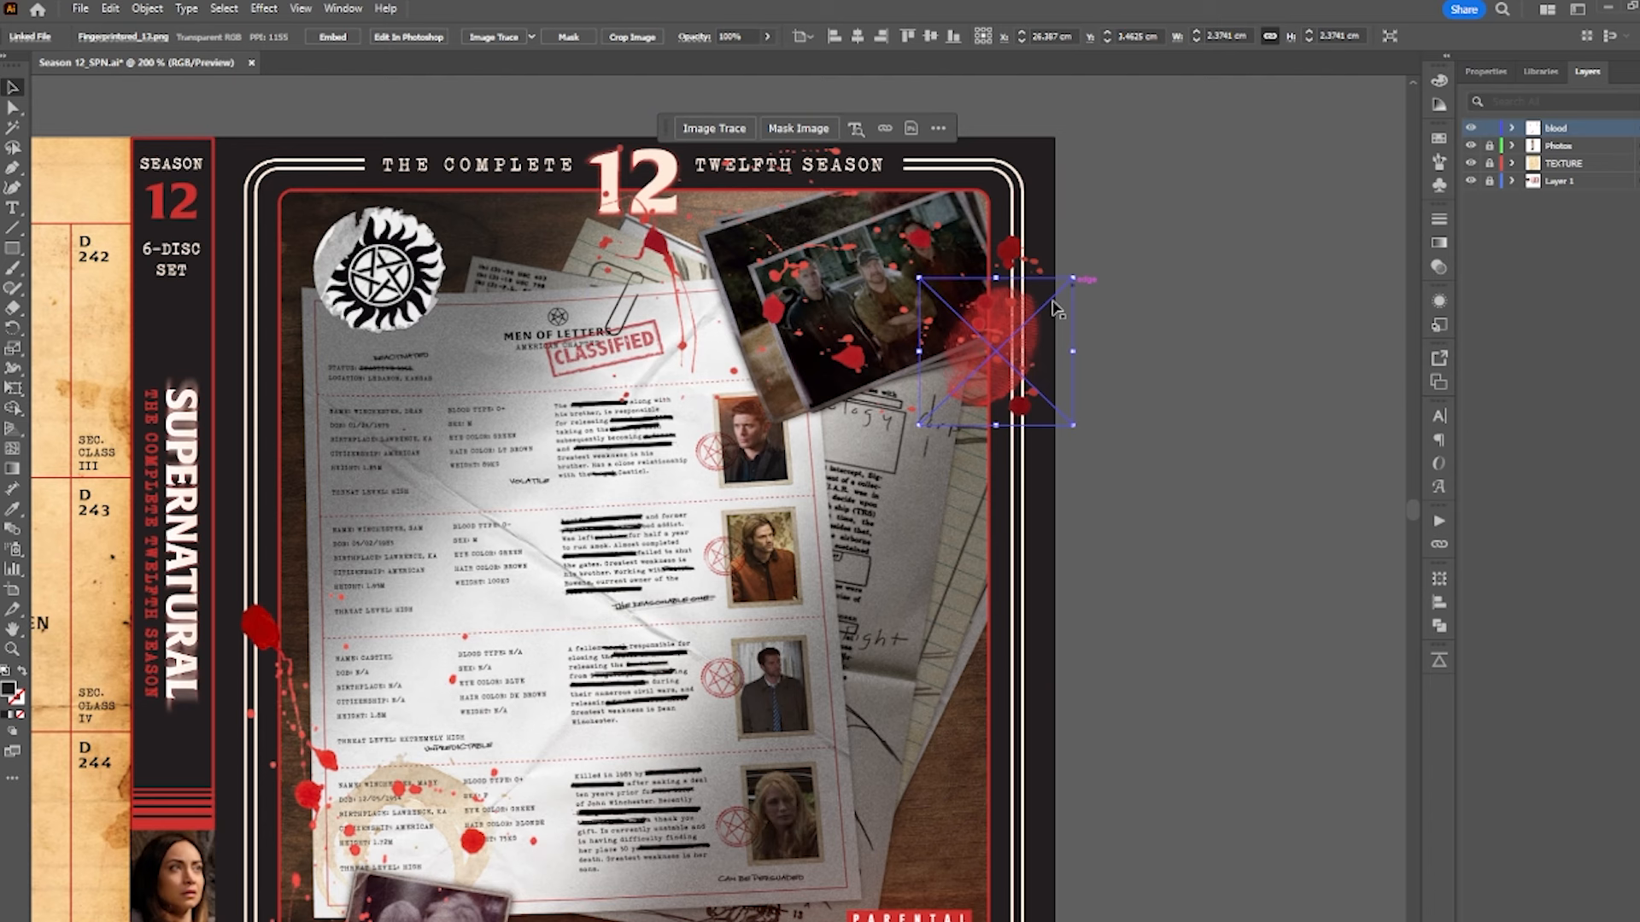
{"action": "left_click", "coordinate": [1486, 71]}
{"action": "left_click_drag", "start_coordinate": [998, 353], "coordinate": [1032, 332]}
{"action": "key", "text": "ctrl+z"}
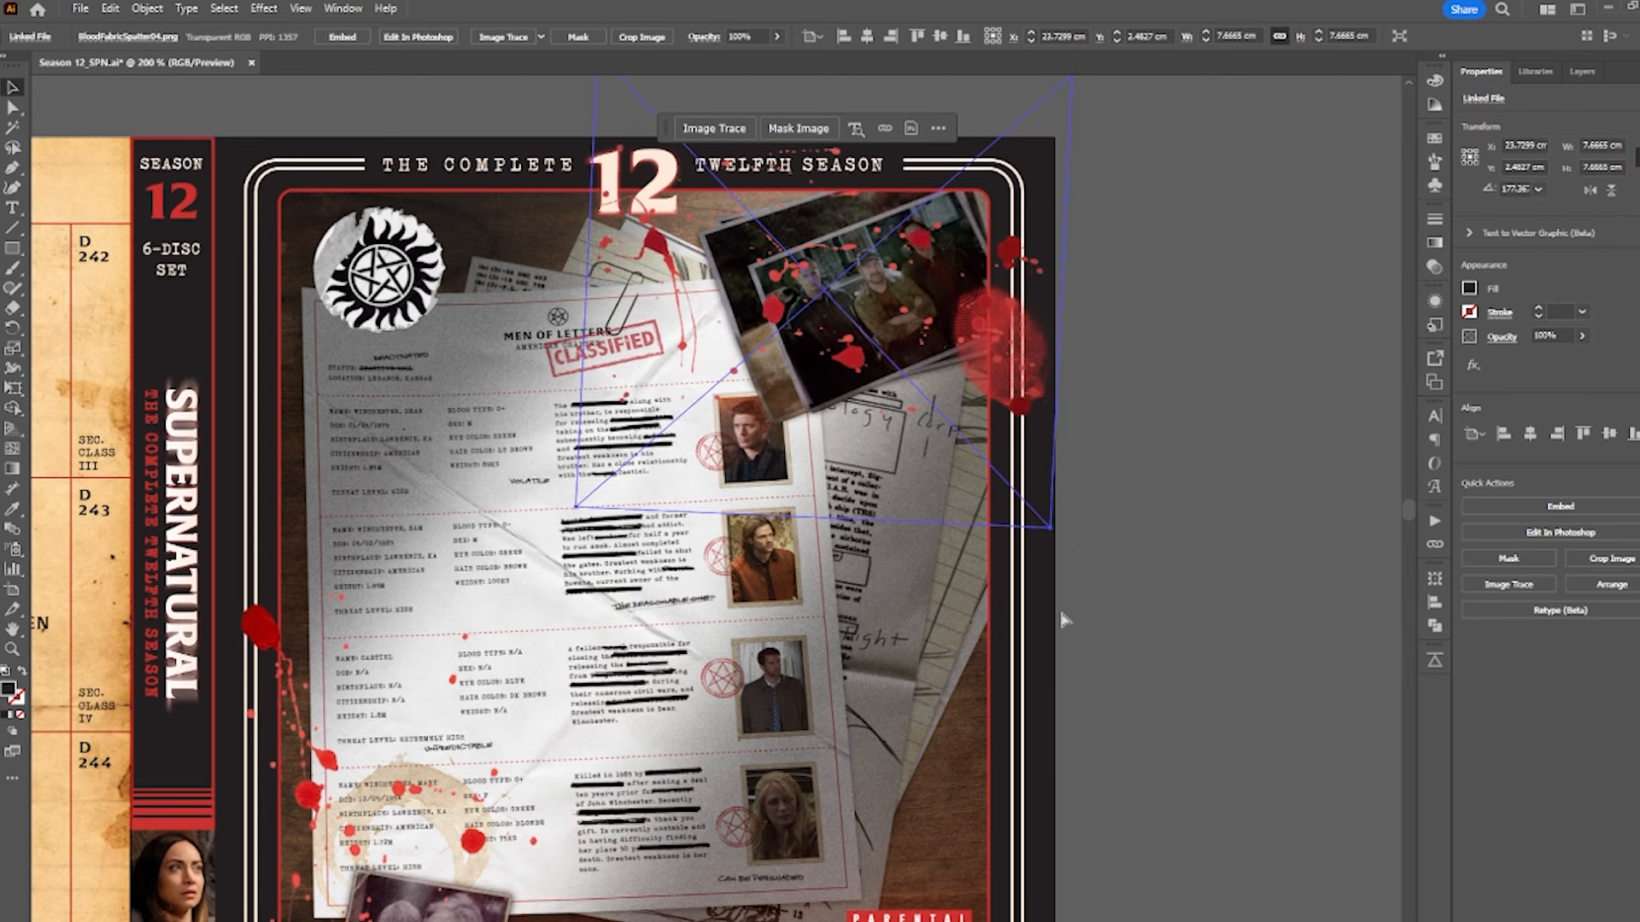
{"action": "left_click", "coordinate": [1232, 507]}
{"action": "left_click_drag", "start_coordinate": [1045, 377], "coordinate": [1038, 385]}
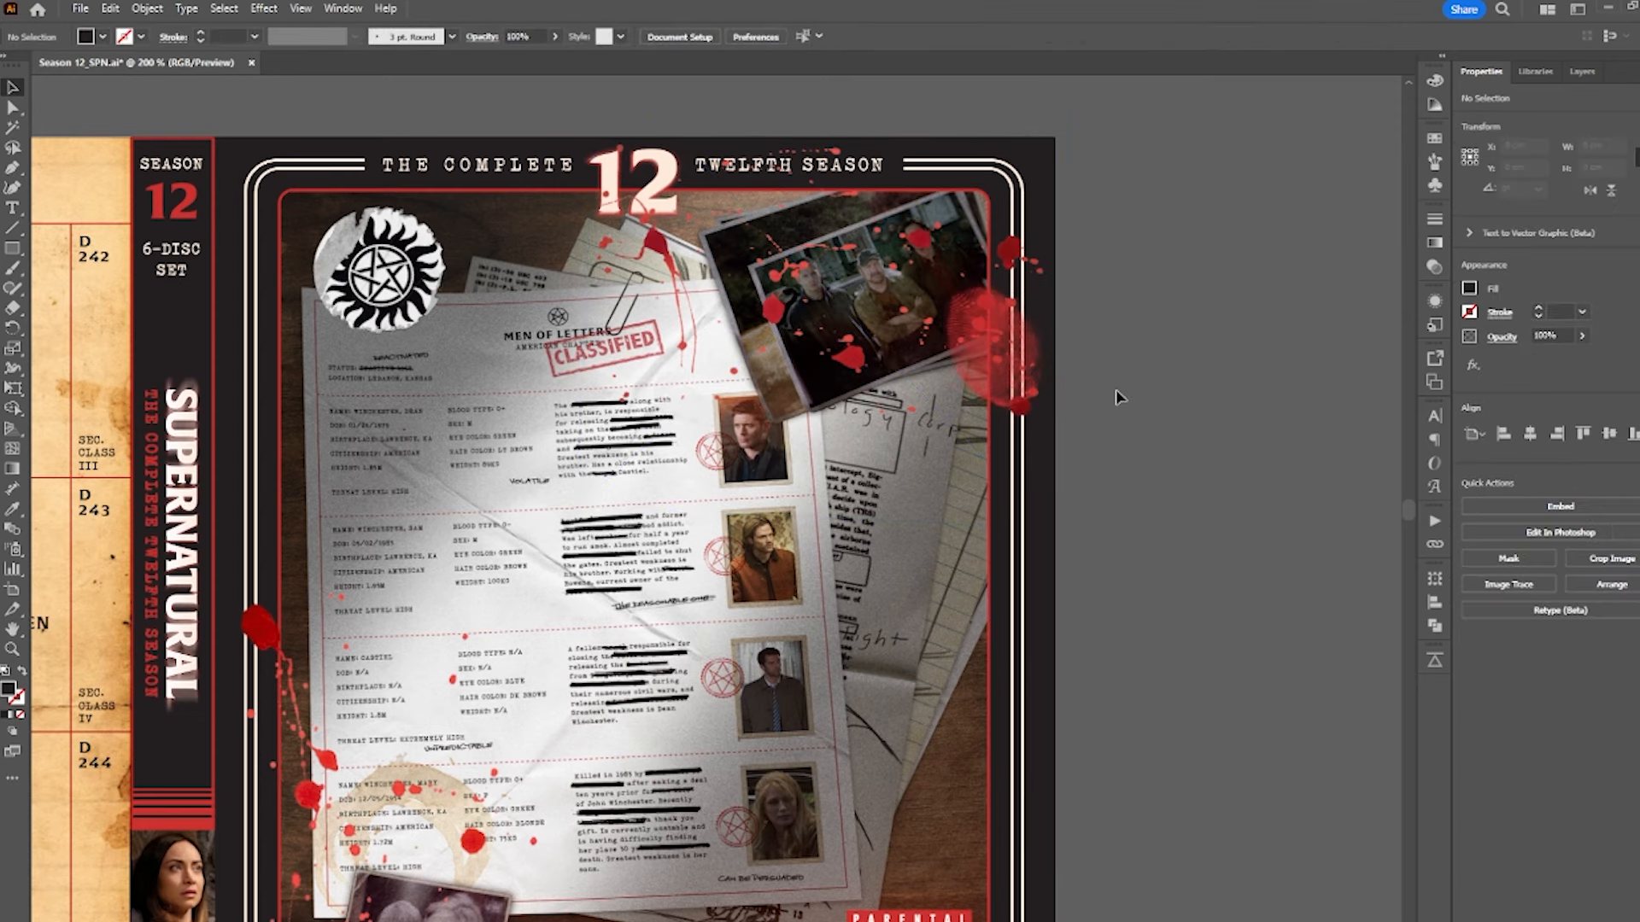
- Move the BloodFabricSpatter02.png splatter to the back cover's upper-left edge, over the S12.E1 to S12.E4 titles
{"action": "scroll", "coordinate": [1117, 394], "scroll_direction": "down", "scroll_amount": 2}
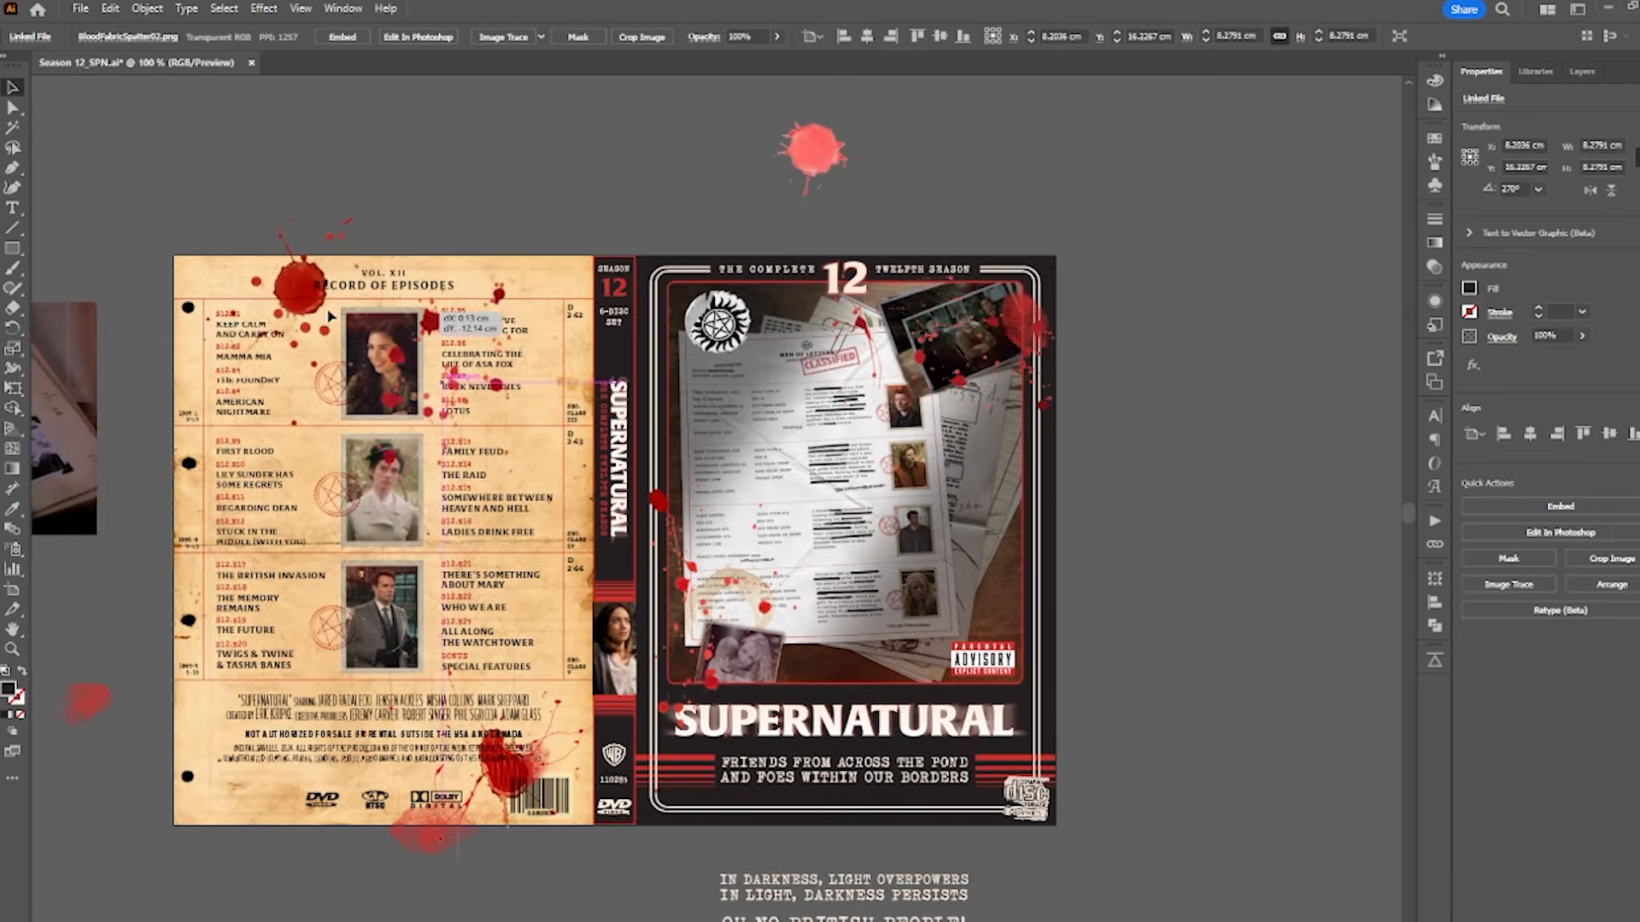
{"action": "left_click_drag", "start_coordinate": [389, 317], "coordinate": [223, 300]}
{"action": "scroll", "coordinate": [223, 300], "scroll_direction": "up", "scroll_amount": 2}
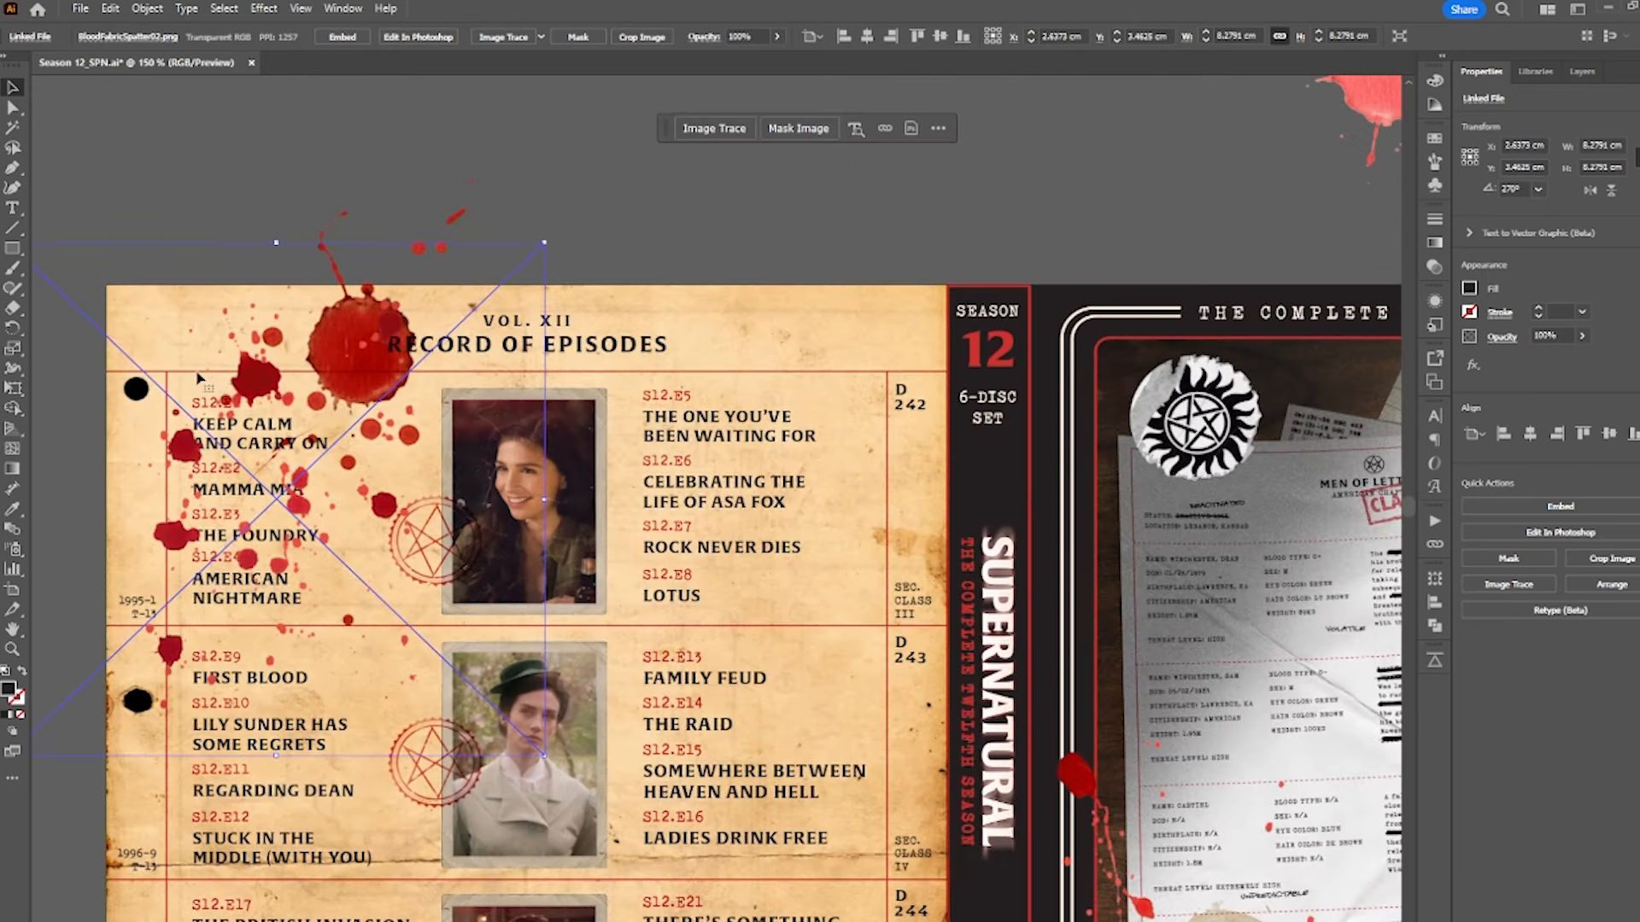
{"action": "mouse_move", "coordinate": [249, 385]}
{"action": "left_mouse_down"}
{"action": "mouse_move", "coordinate": [288, 367]}
{"action": "mouse_move", "coordinate": [249, 389]}
{"action": "left_mouse_up"}
{"action": "left_click", "coordinate": [282, 522]}
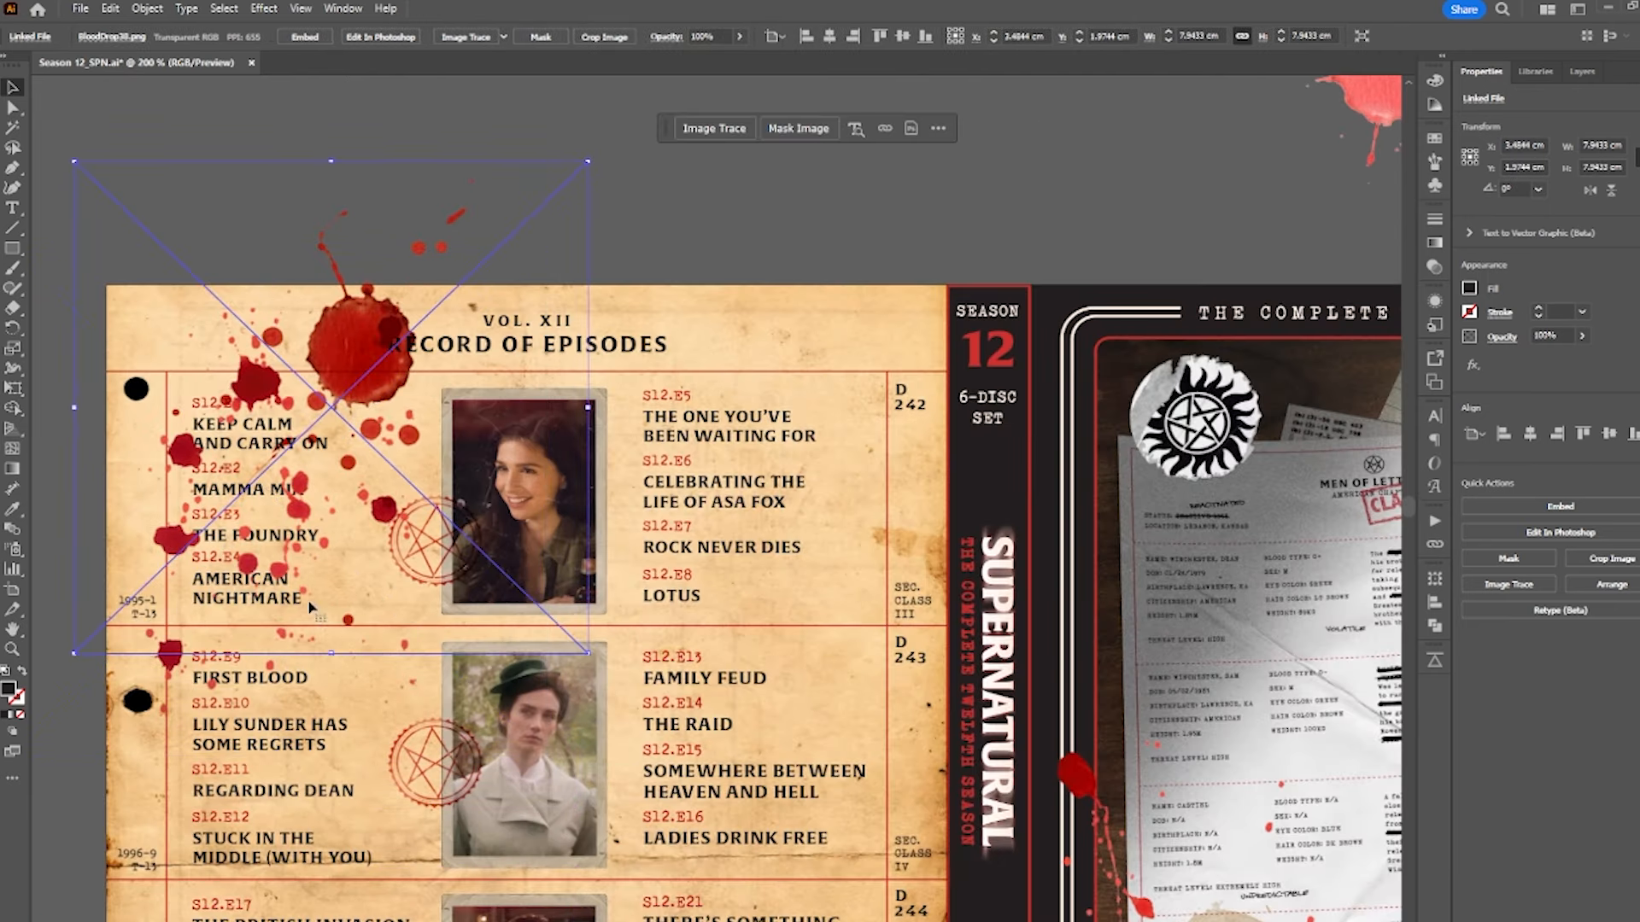
{"action": "left_click", "coordinate": [672, 243]}
{"action": "mouse_move", "coordinate": [261, 390]}
{"action": "left_mouse_down"}
{"action": "mouse_move", "coordinate": [220, 368]}
{"action": "mouse_move", "coordinate": [275, 384]}
{"action": "left_mouse_up"}
{"action": "key", "text": "ctrl+z"}
{"action": "left_click_drag", "start_coordinate": [164, 646], "coordinate": [171, 679]}
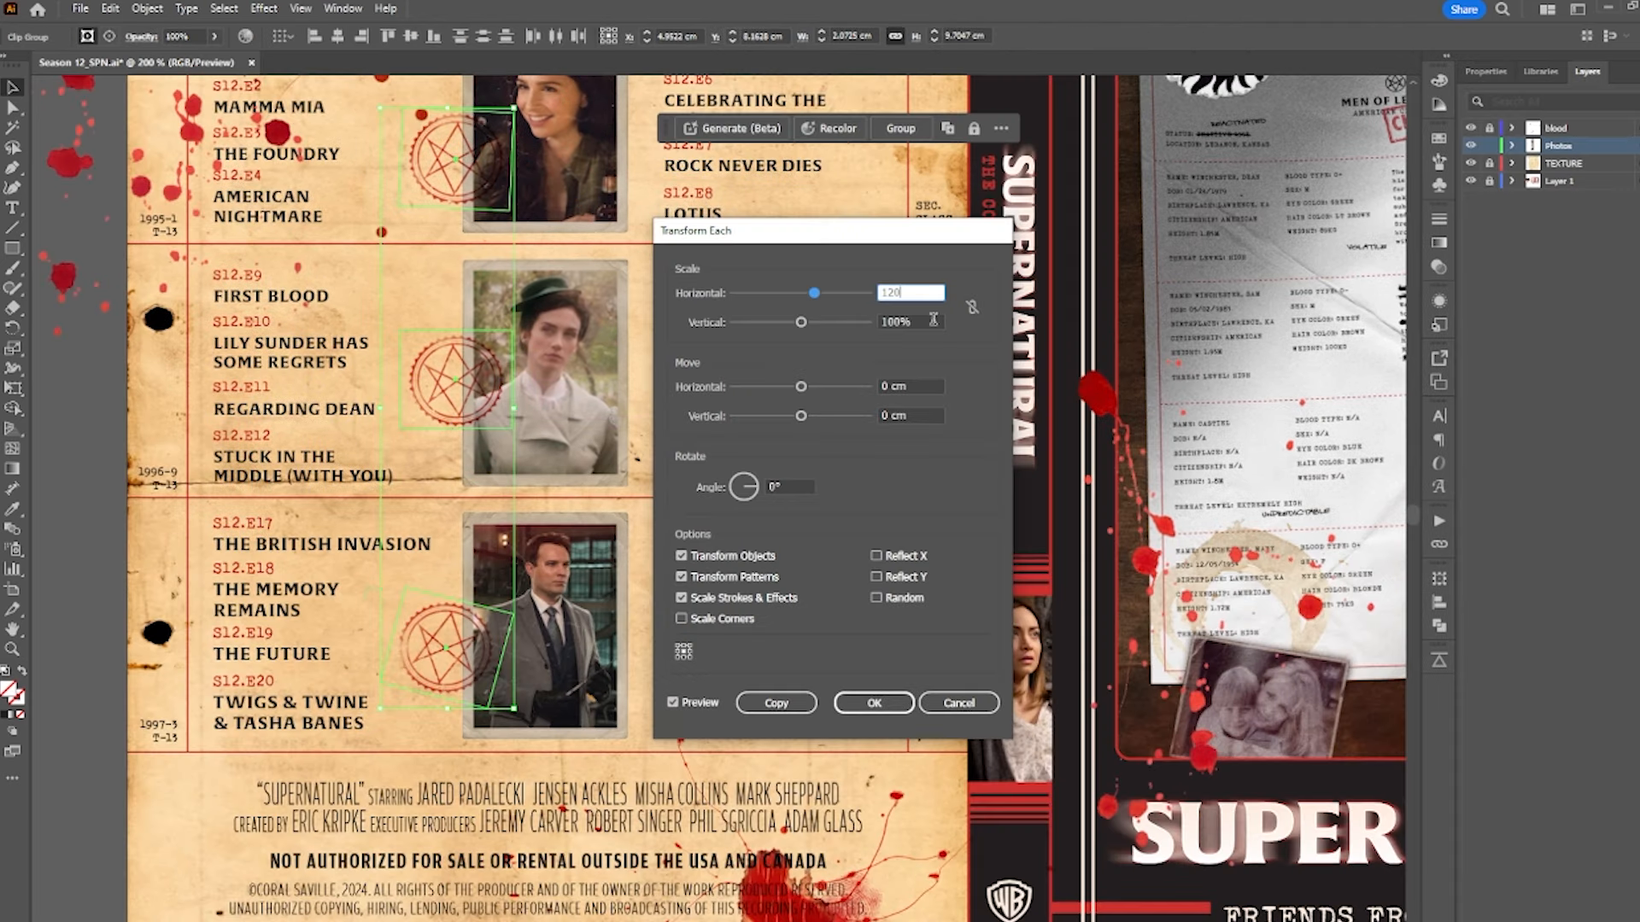
- Scale each of the back cover's three red pentagram stamps to 120% horizontally and vertically with Transform Each
{"action": "left_click", "coordinate": [932, 319]}
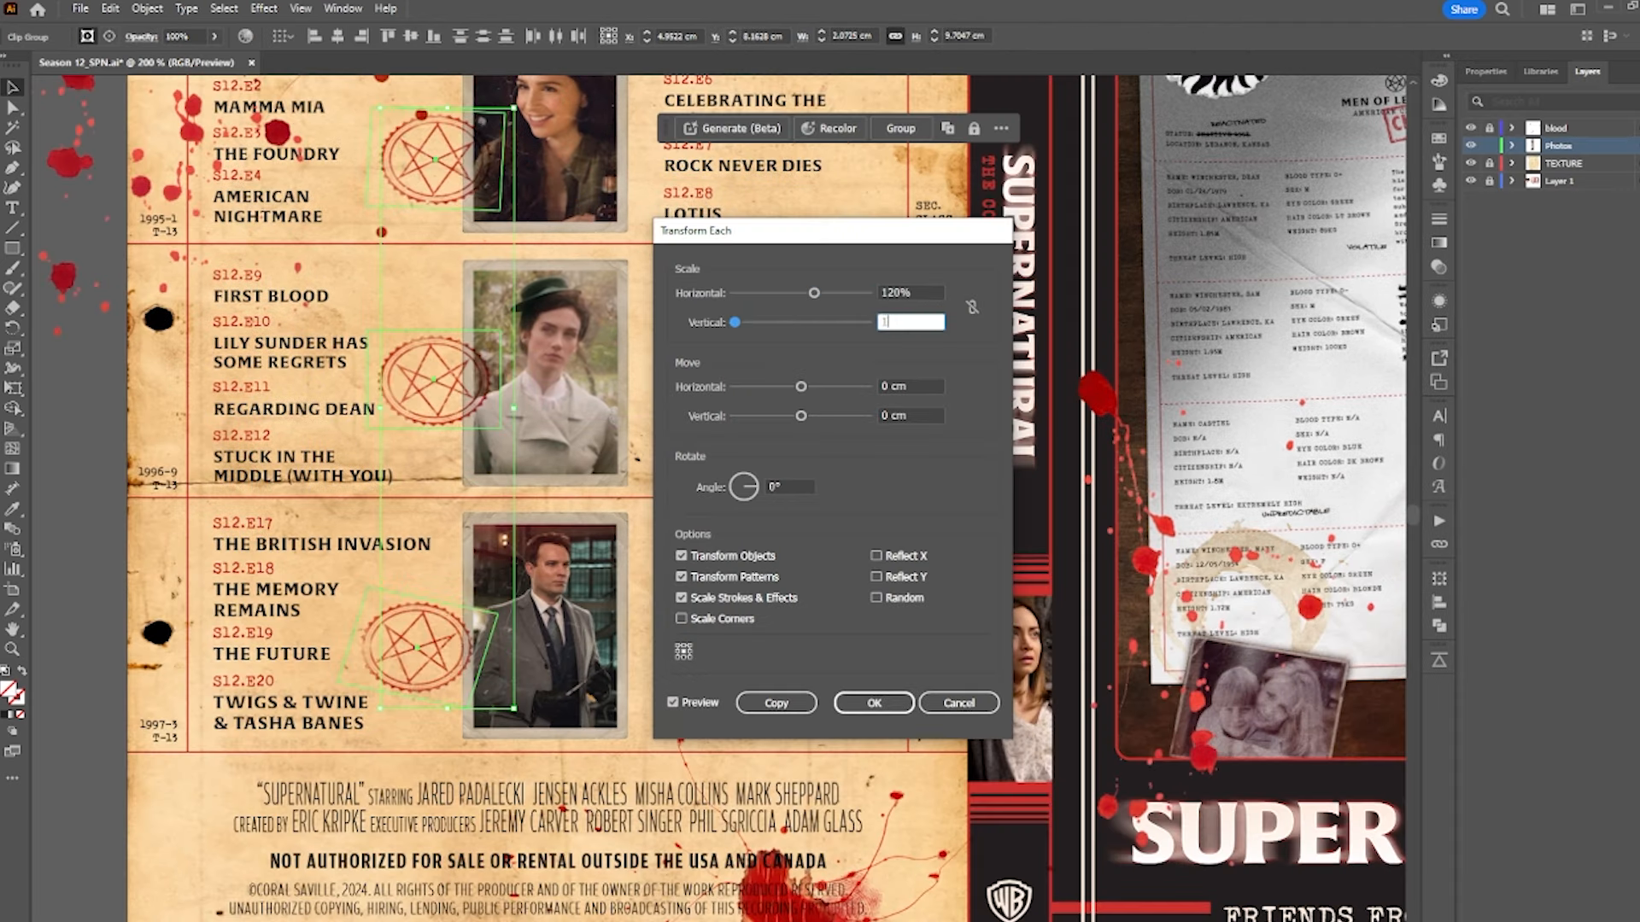
{"action": "left_click", "coordinate": [908, 292]}
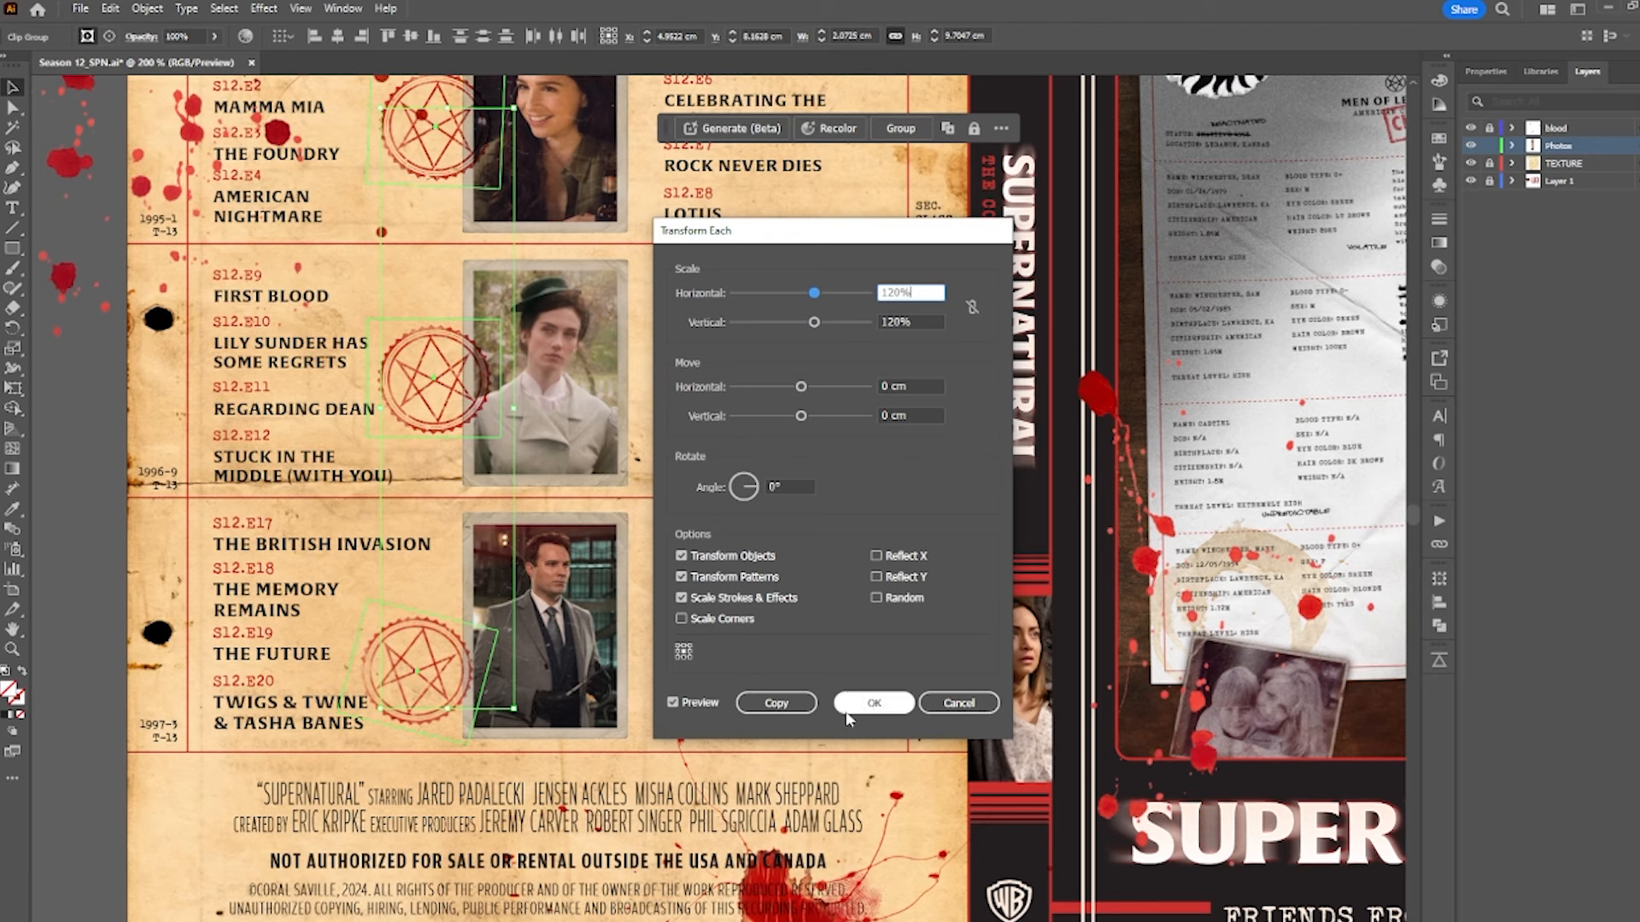
{"action": "left_click", "coordinate": [876, 703]}
- Reposition the enlarged pentagram stamps so each one overlaps the left edge of its portrait on the back cover
{"action": "left_click_drag", "start_coordinate": [425, 692], "coordinate": [467, 674]}
{"action": "key", "text": "ctrl+shift+a"}
{"action": "left_click_drag", "start_coordinate": [480, 363], "coordinate": [470, 366]}
{"action": "scroll", "coordinate": [474, 359], "scroll_direction": "up", "scroll_amount": 3}
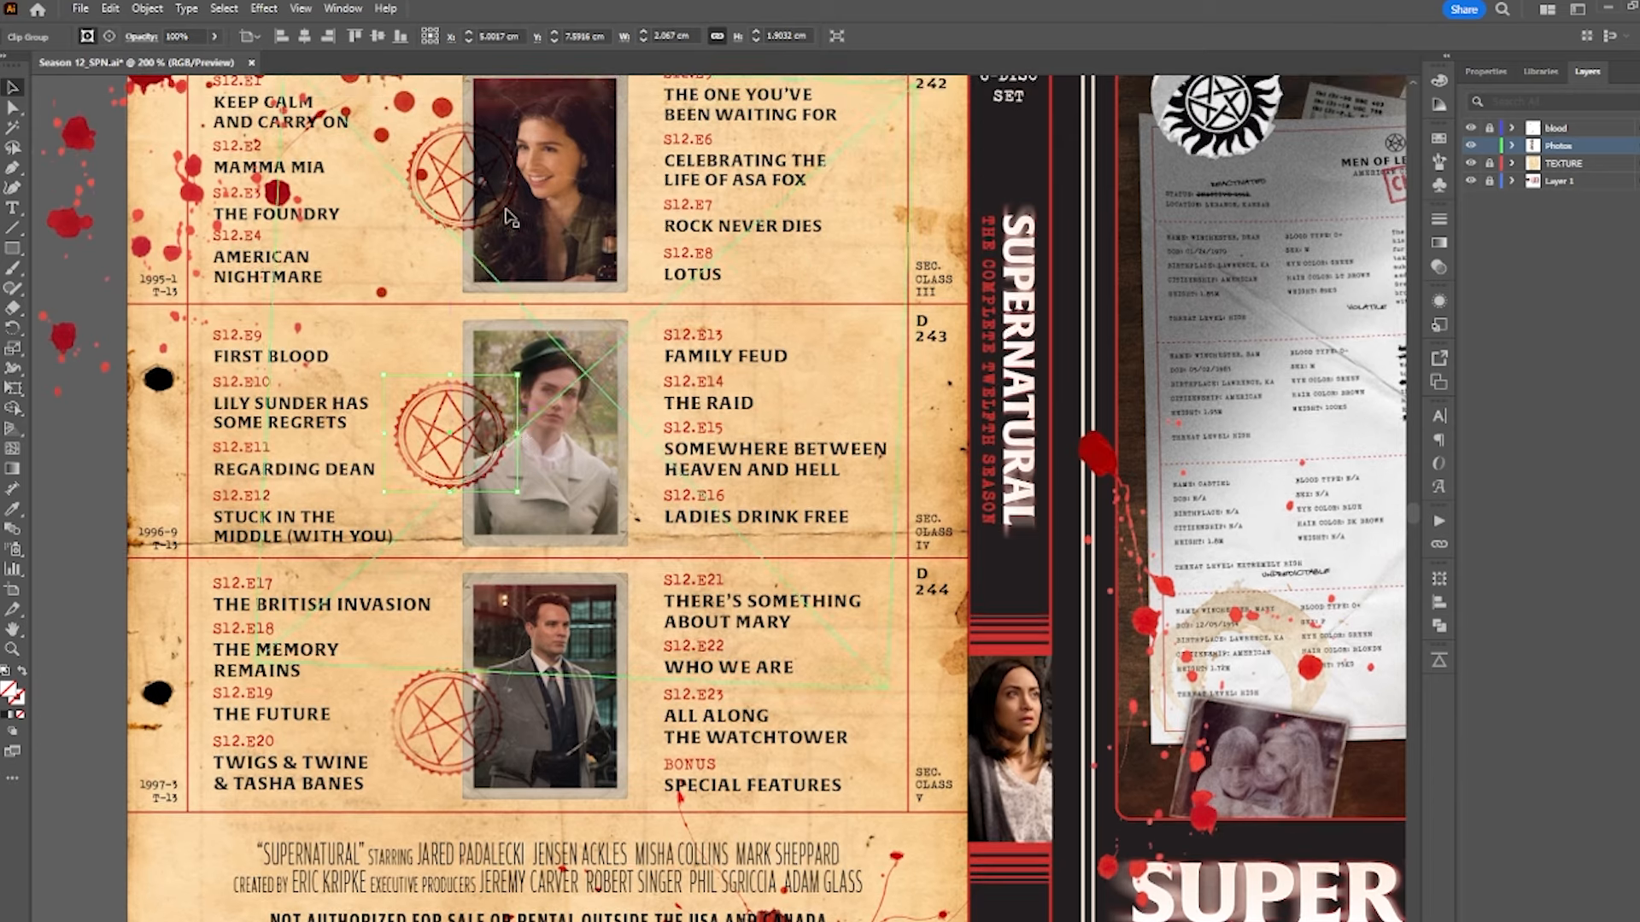
{"action": "left_click_drag", "start_coordinate": [504, 216], "coordinate": [494, 247]}
{"action": "scroll", "coordinate": [496, 245], "scroll_direction": "down", "scroll_amount": 3}
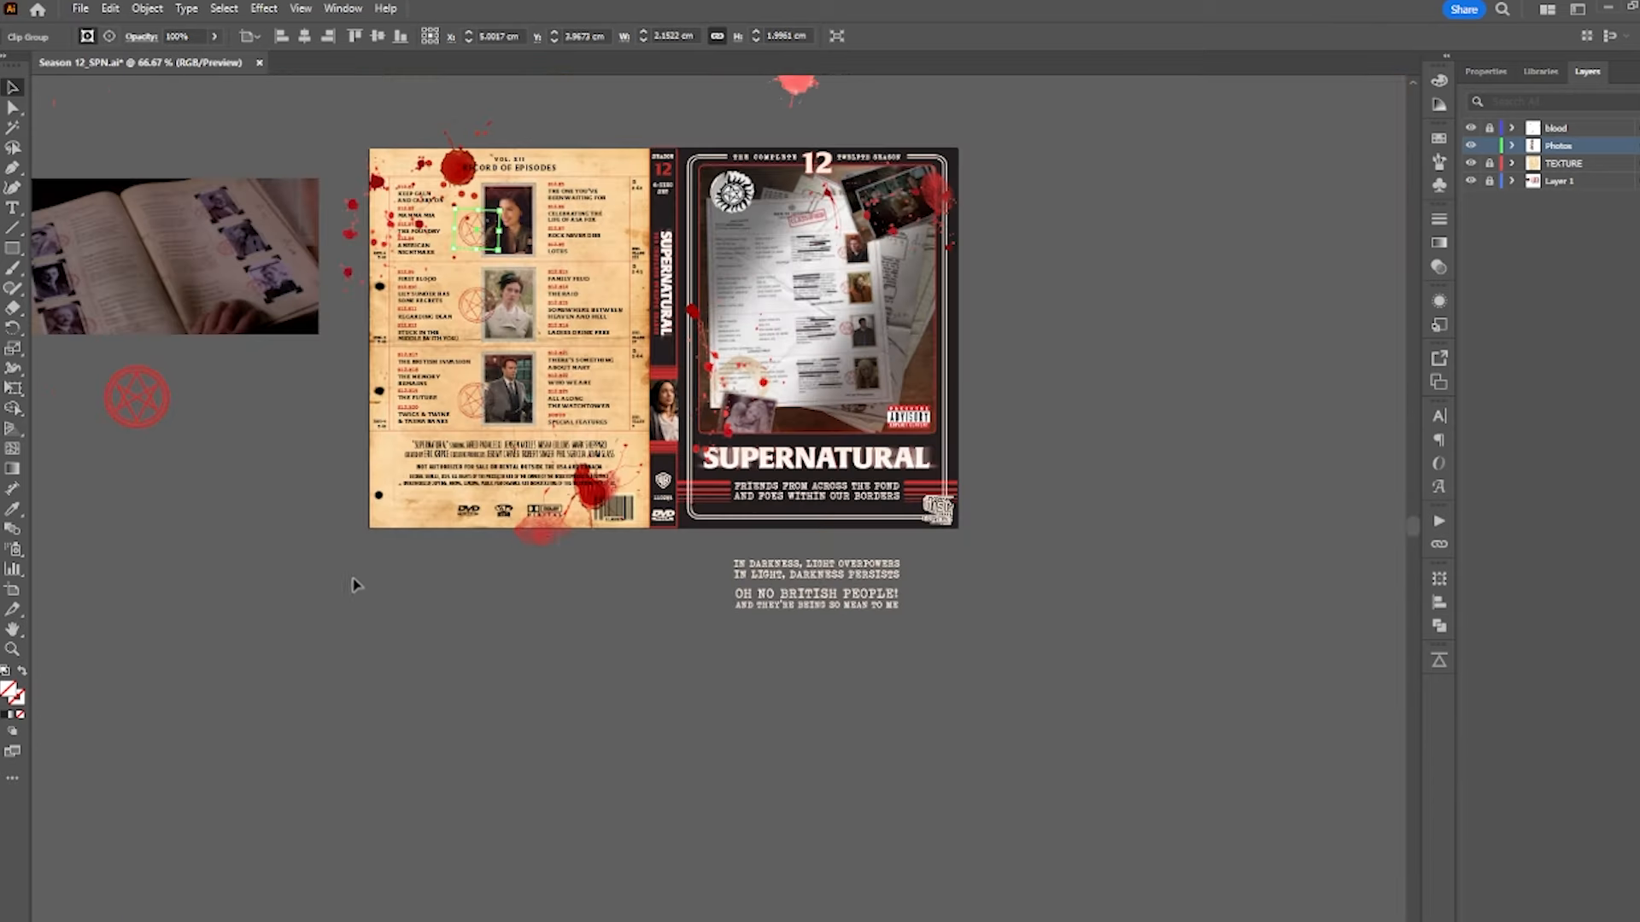
{"action": "left_click", "coordinate": [356, 584]}
- Place the "It's A Gift. You Keep Those." sticker at the back cover's lower-left corner and preview the trimmed cover
{"action": "scroll", "coordinate": [545, 330], "scroll_direction": "up", "scroll_amount": 1}
{"action": "left_click_drag", "start_coordinate": [659, 303], "coordinate": [554, 446]}
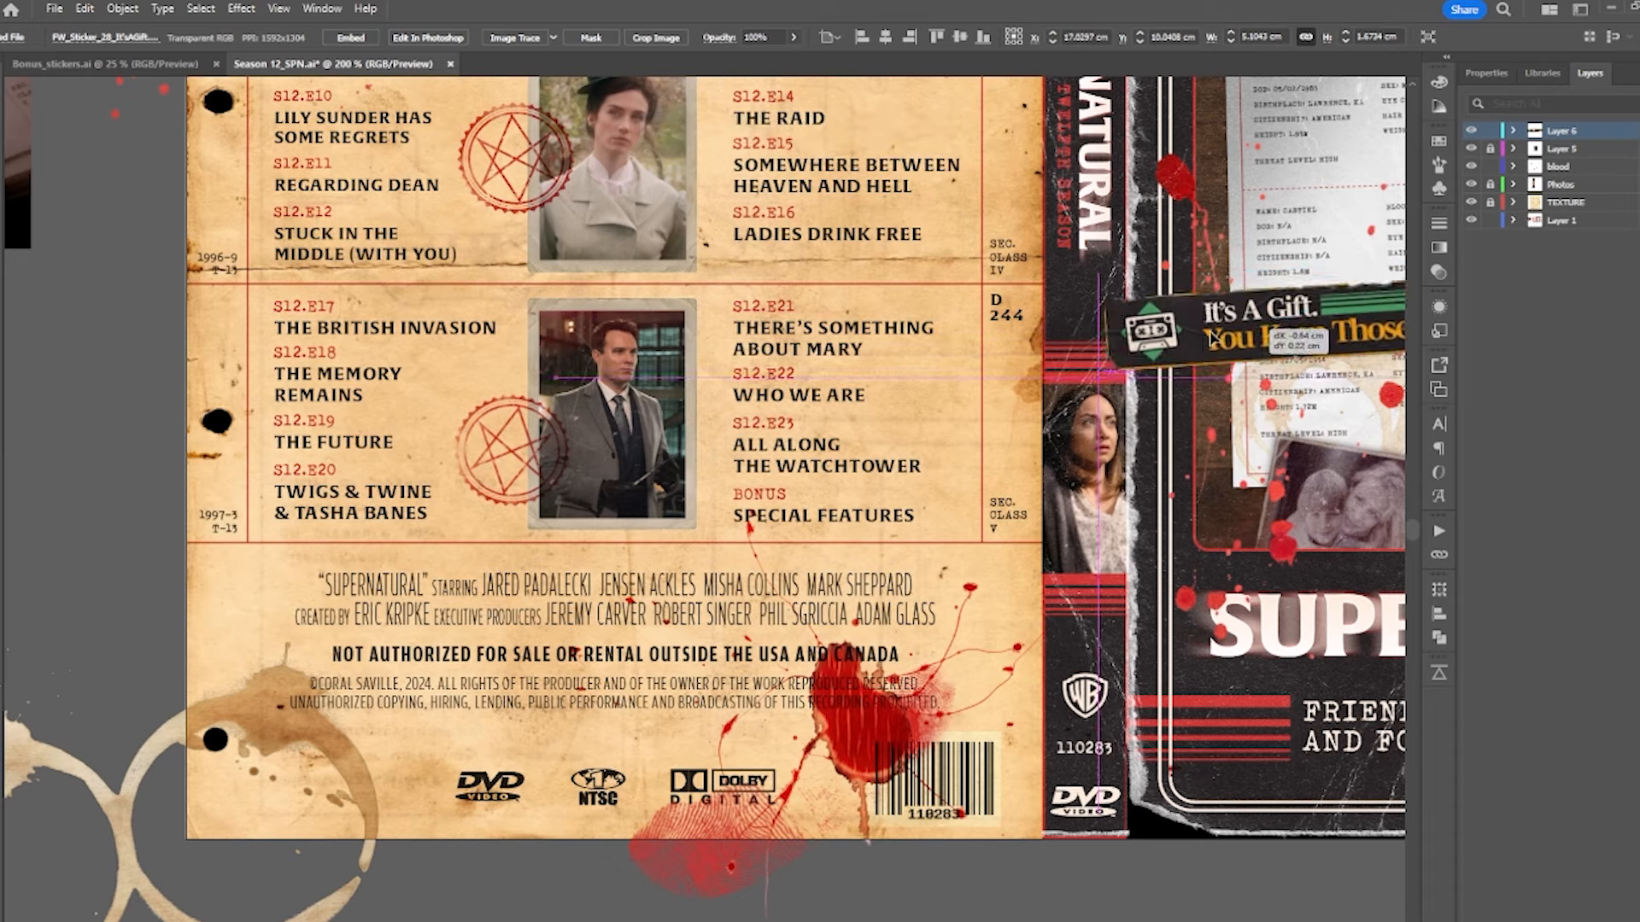
{"action": "left_click_drag", "start_coordinate": [1101, 316], "coordinate": [342, 745]}
{"action": "left_click", "coordinate": [137, 530]}
{"action": "left_click_drag", "start_coordinate": [137, 530], "coordinate": [291, 640]}
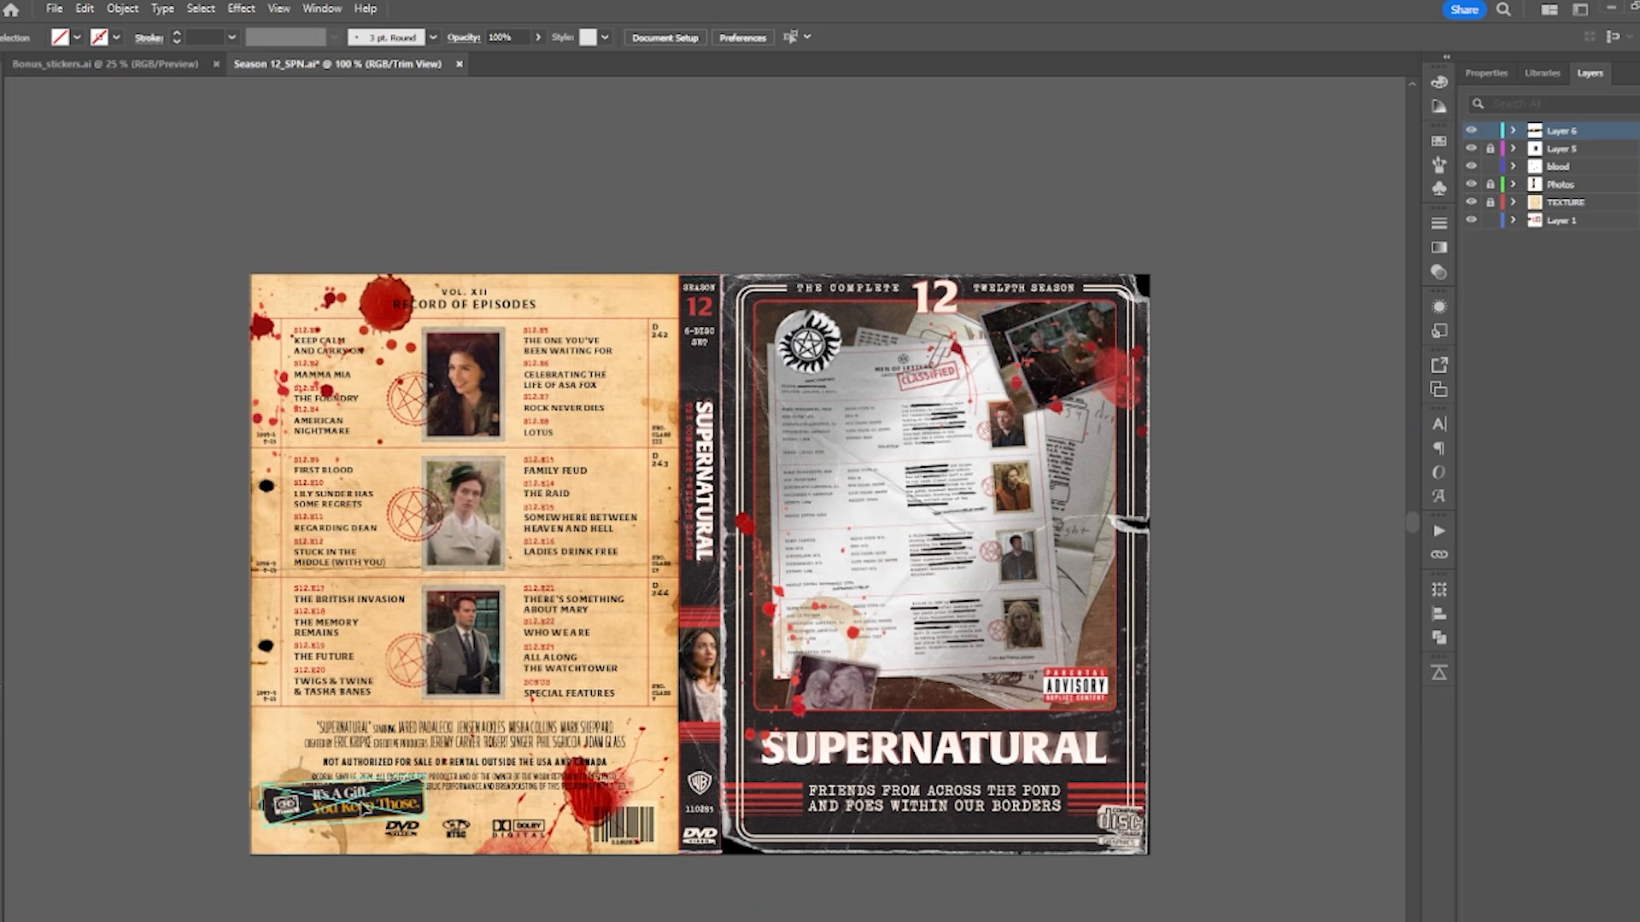
{"action": "left_click_drag", "start_coordinate": [361, 800], "coordinate": [603, 318]}
{"action": "key", "text": "ctrl+z"}
{"action": "left_click", "coordinate": [577, 231]}
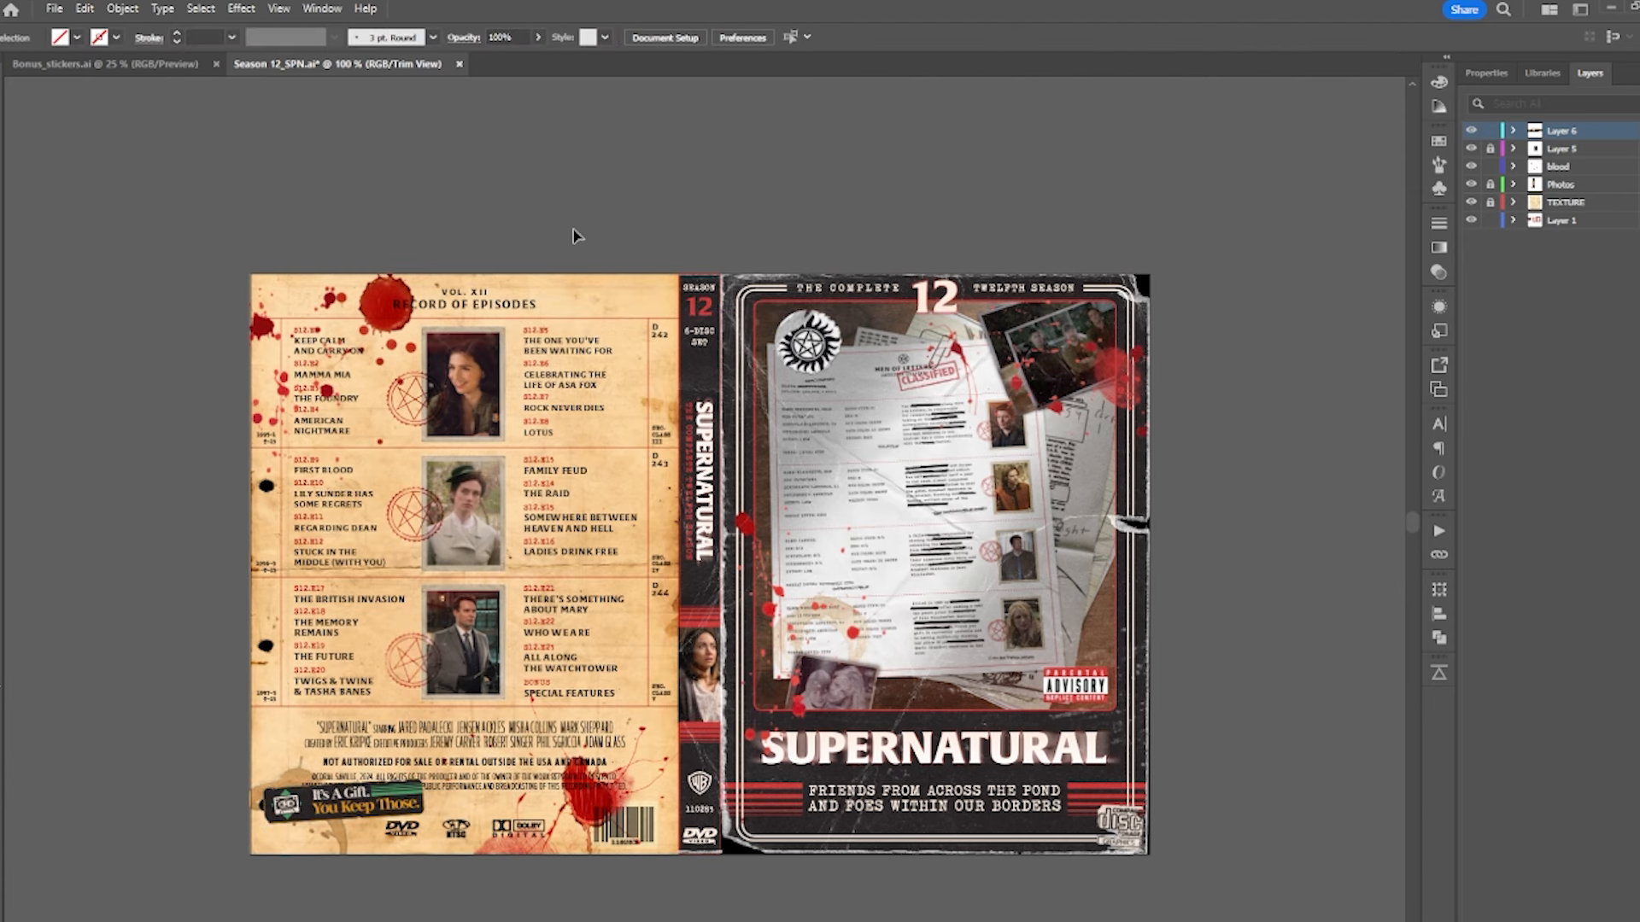
{"action": "key", "text": "ctrl+equal"}
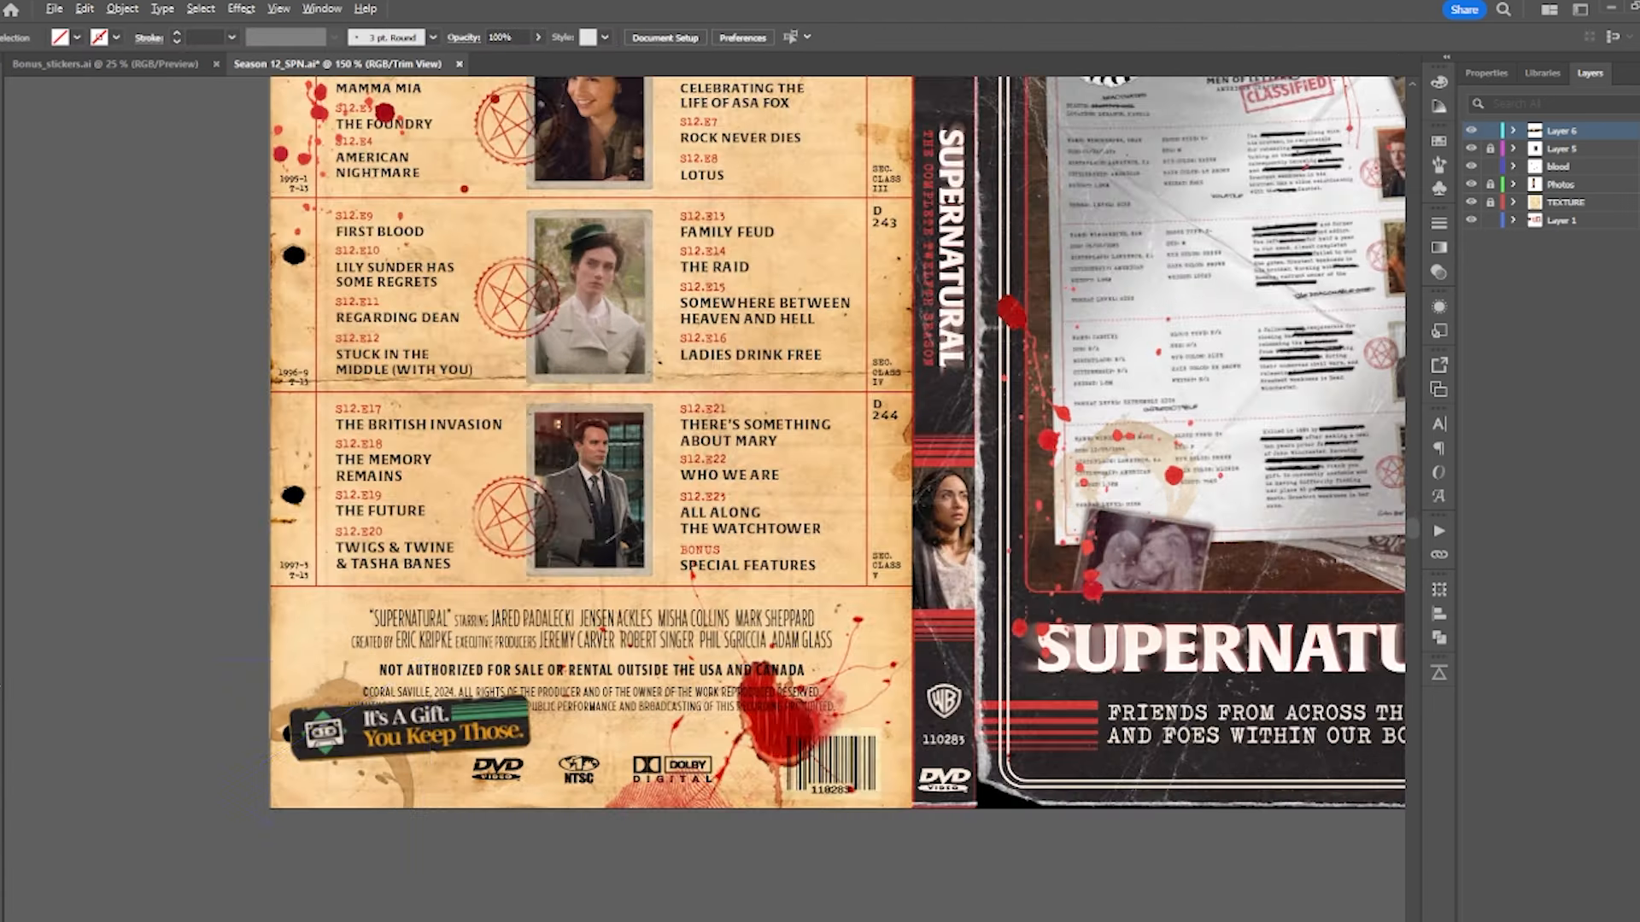
{"action": "scroll", "coordinate": [427, 779], "scroll_direction": "up", "scroll_amount": 2}
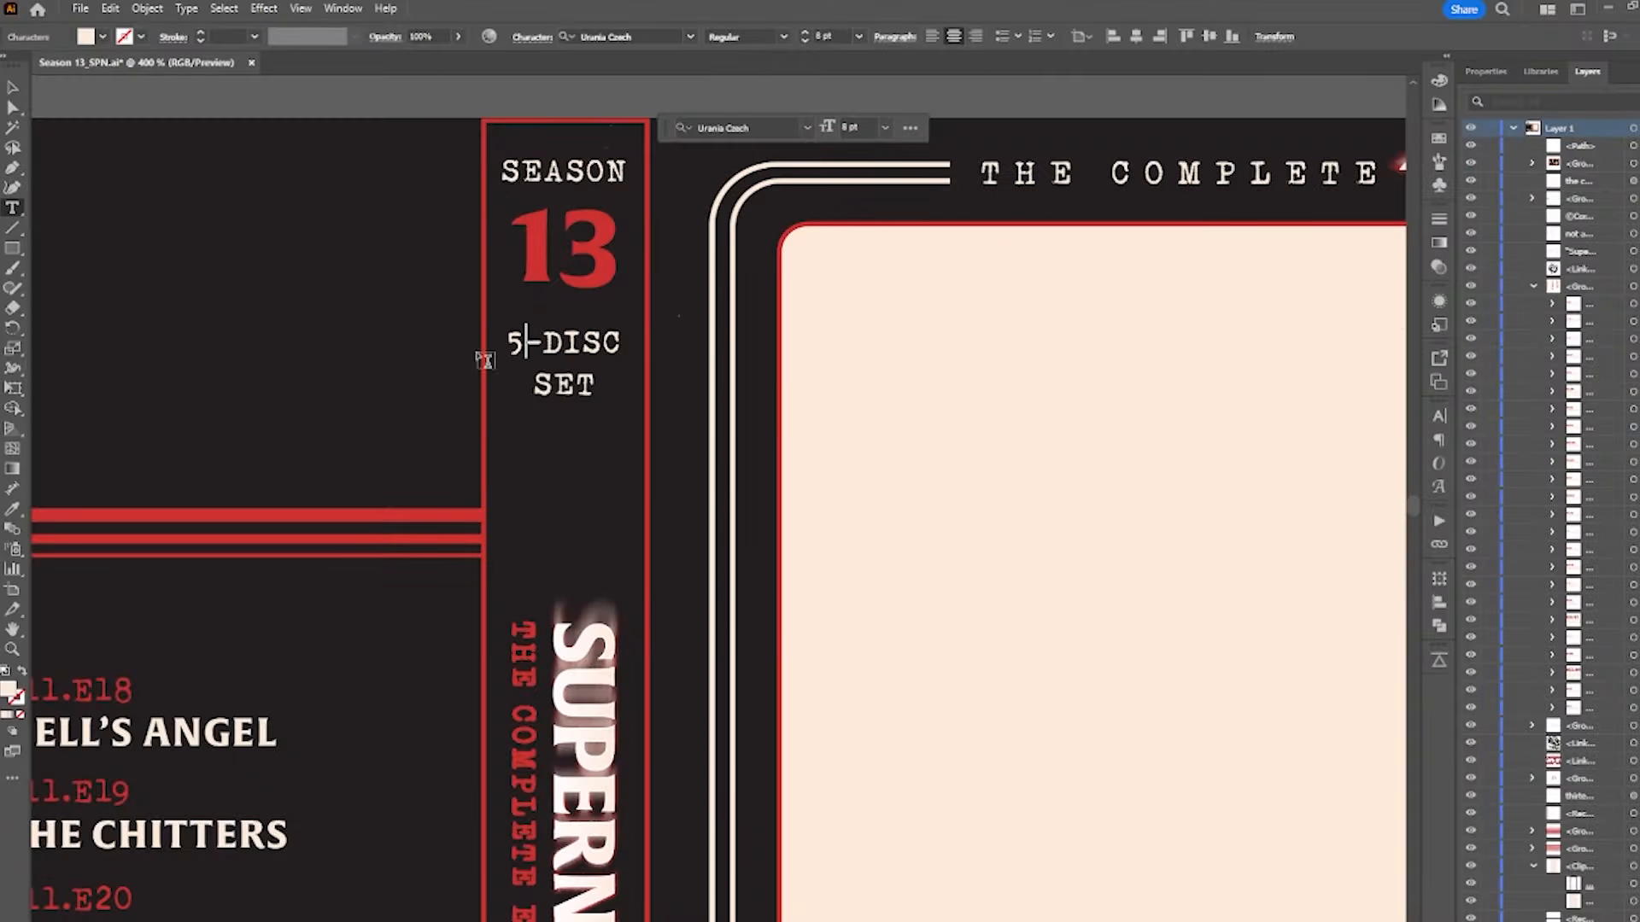
- Change ELEVENTH to THIRTEENTH in the Season 13 spine's red line and fit the line beside the SUPERNATURAL title
{"action": "scroll", "coordinate": [486, 356], "scroll_direction": "down", "scroll_amount": 3}
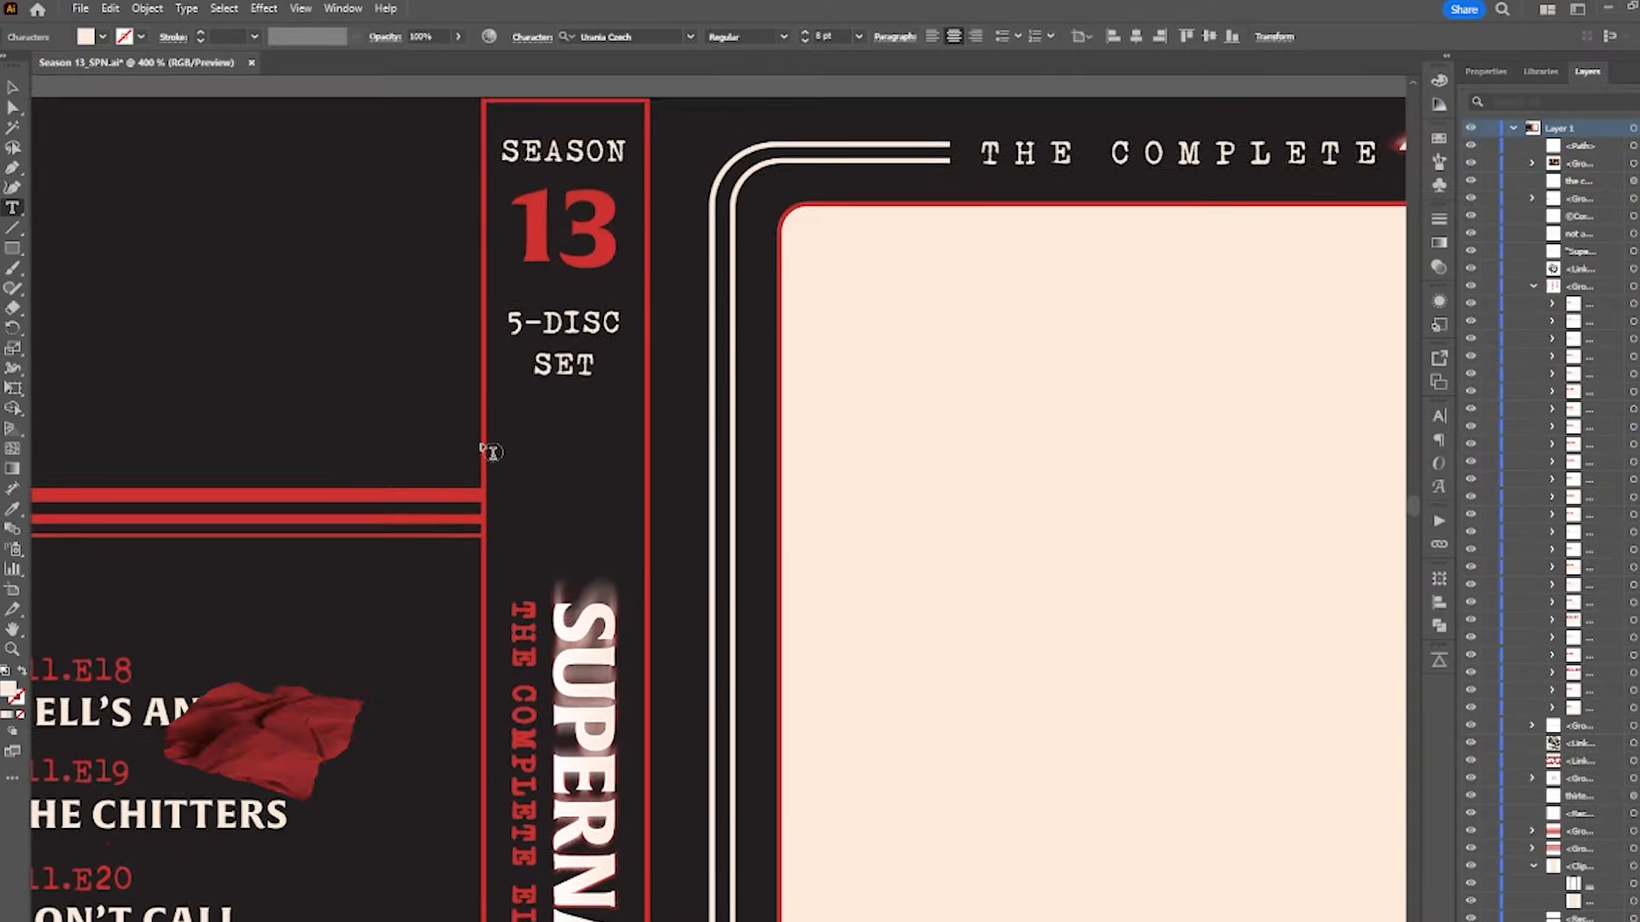
{"action": "scroll", "coordinate": [476, 435], "scroll_direction": "down", "scroll_amount": 6}
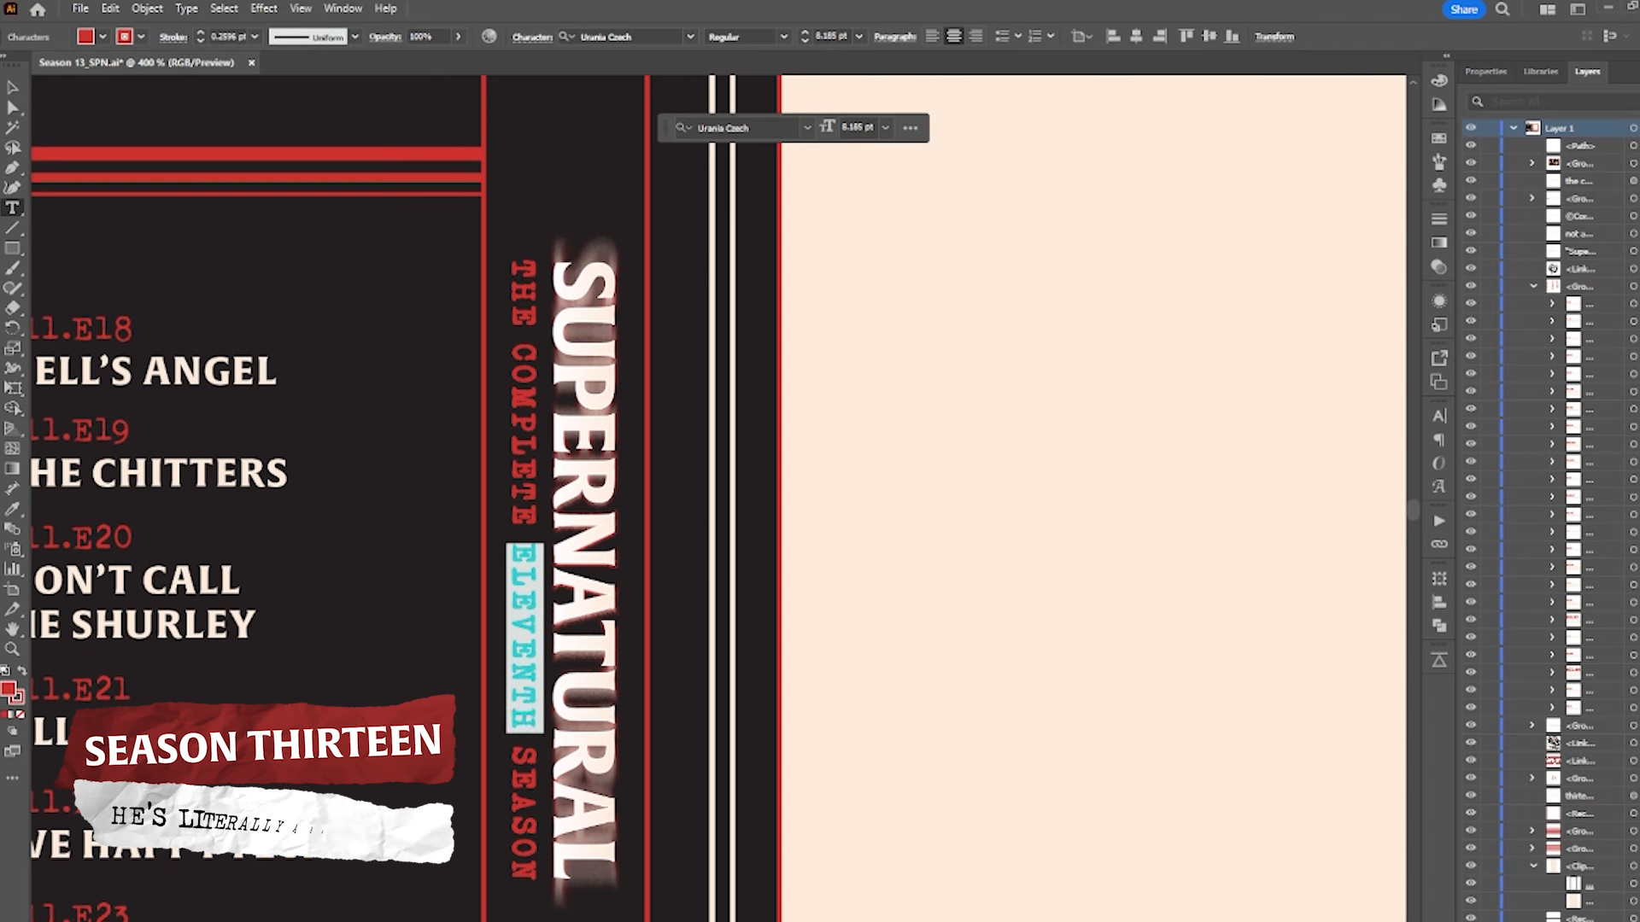
{"action": "type", "text": "THIRTEENTH"}
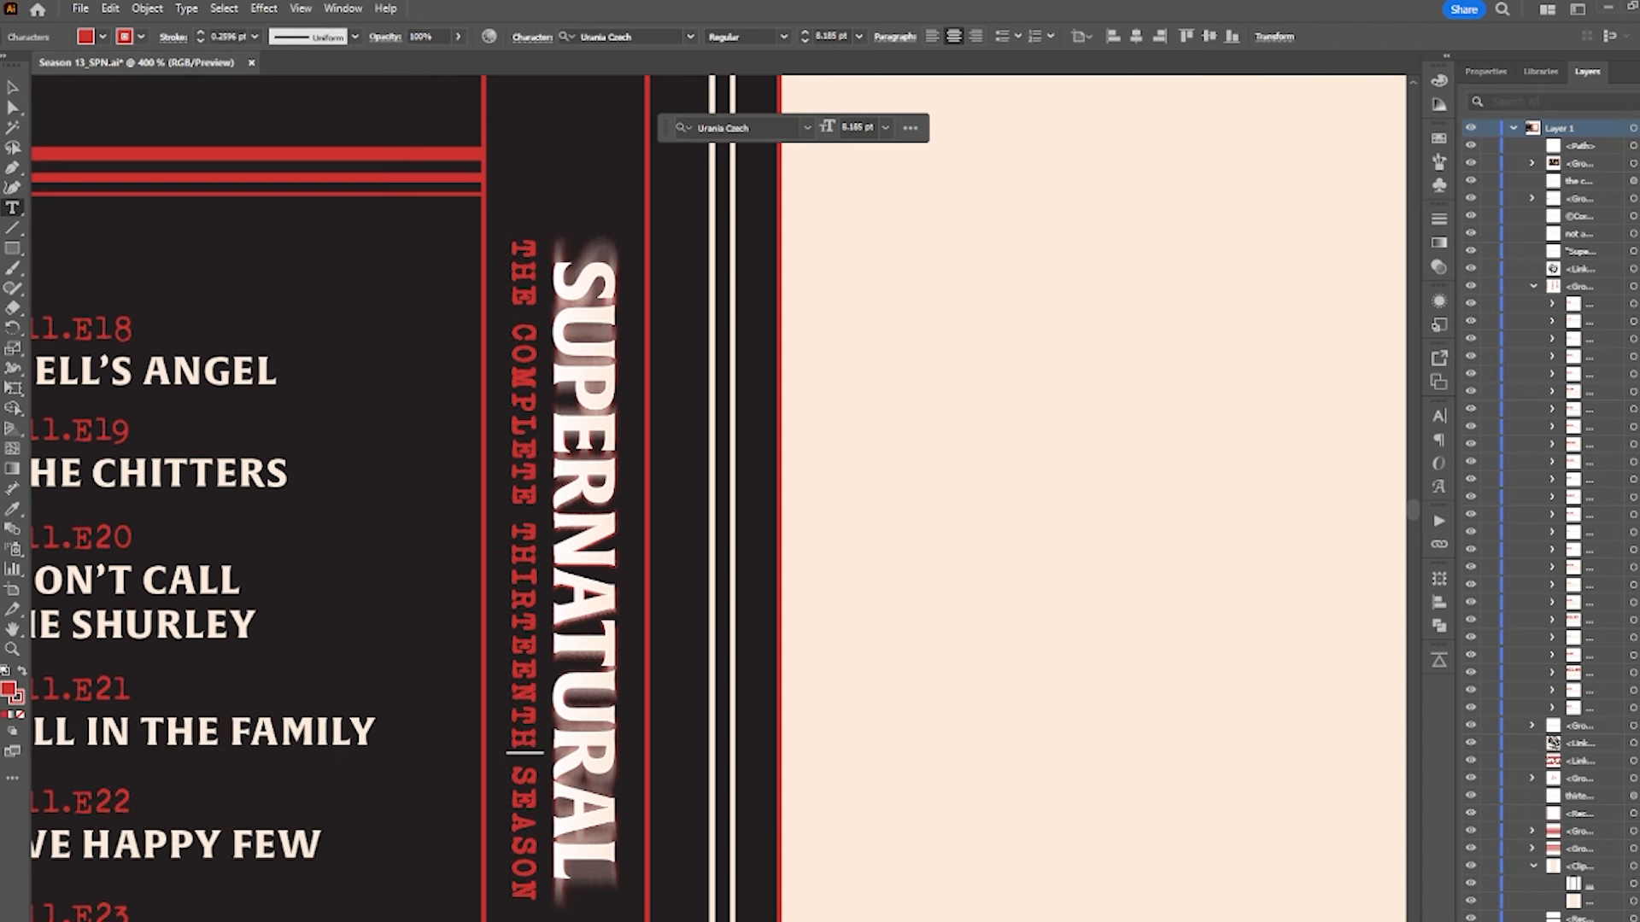
{"action": "left_click", "coordinate": [13, 85]}
{"action": "scroll", "coordinate": [533, 264], "scroll_direction": "up", "scroll_amount": 2}
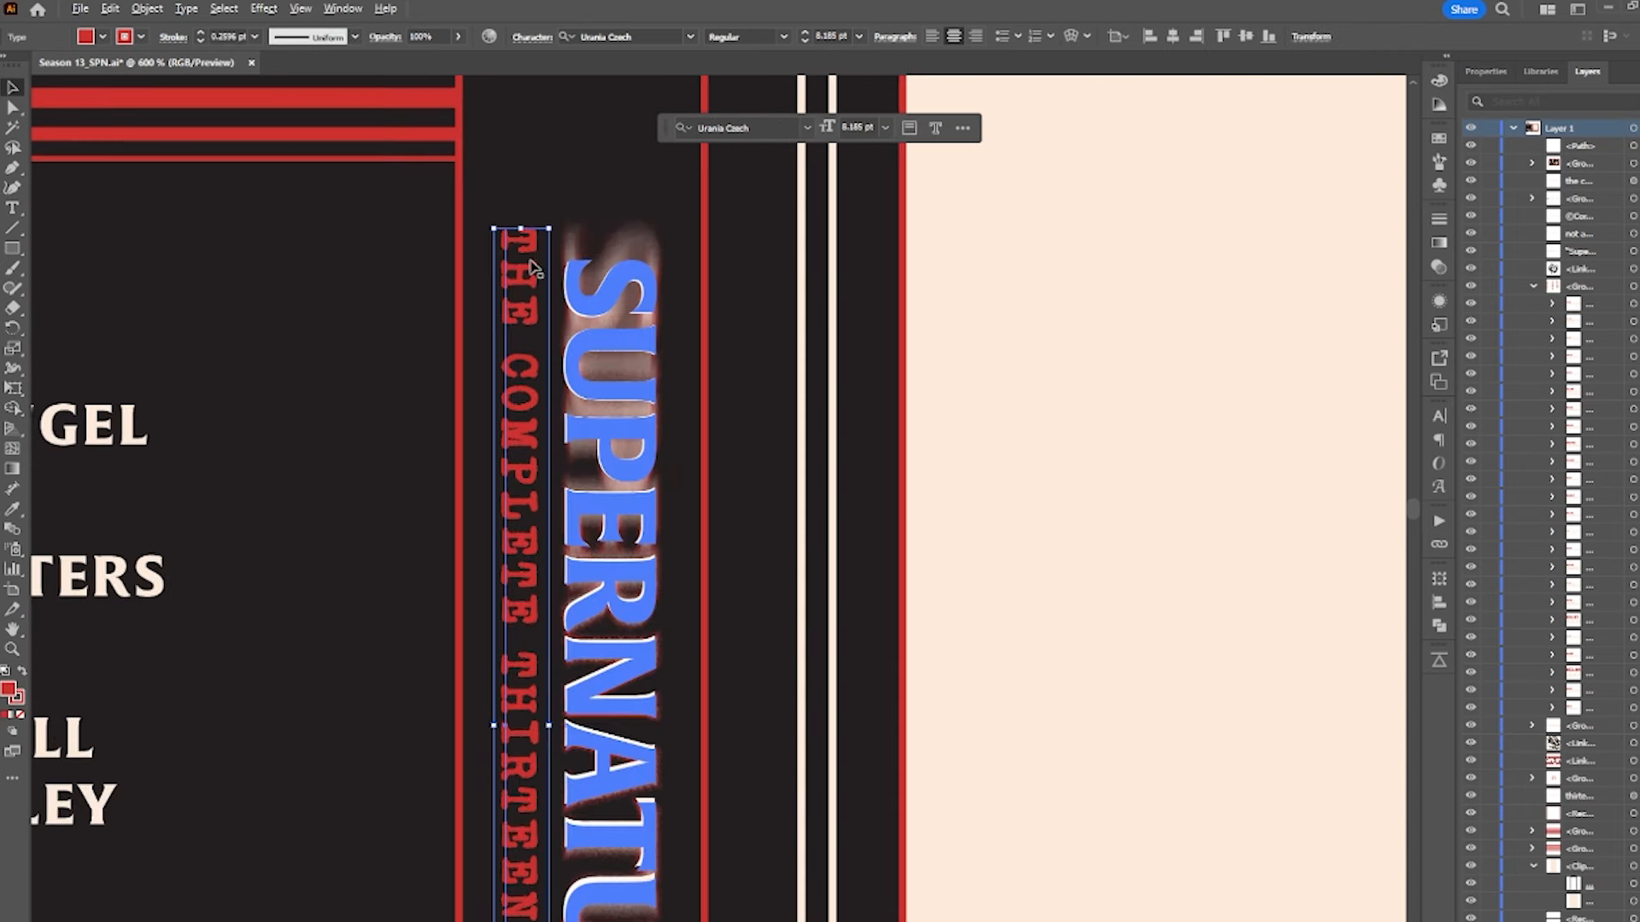
{"action": "left_click_drag", "start_coordinate": [519, 225], "coordinate": [517, 251]}
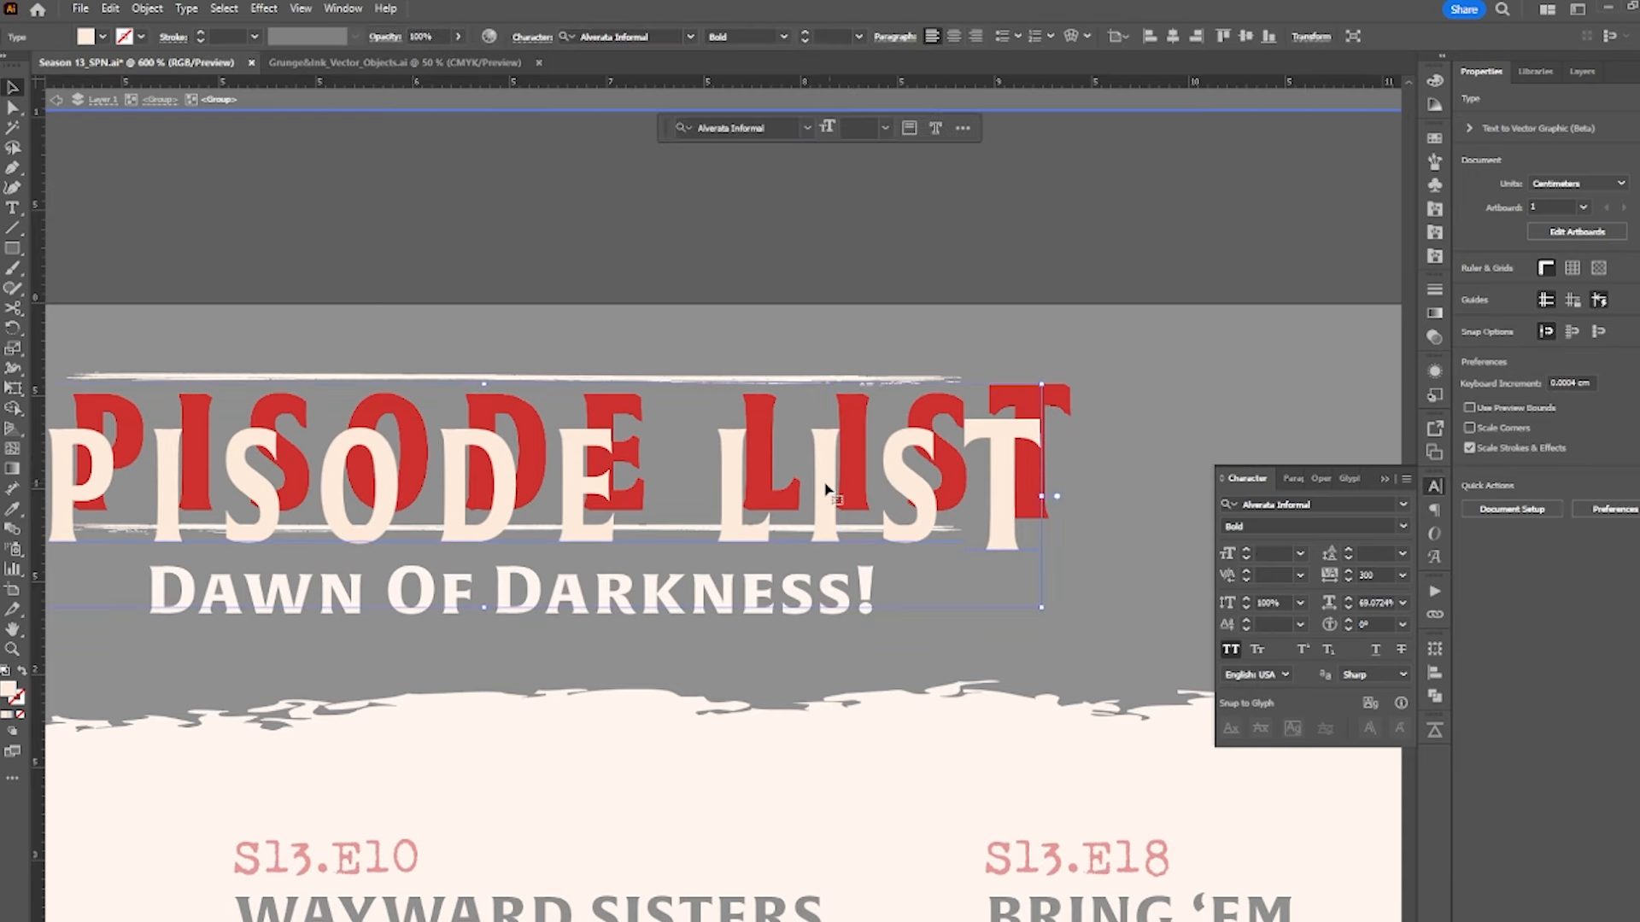
- Move the cream EPISODE LIST lettering over its red copy, slightly offset to leave a red drop shadow
{"action": "left_click_drag", "start_coordinate": [825, 488], "coordinate": [848, 453]}
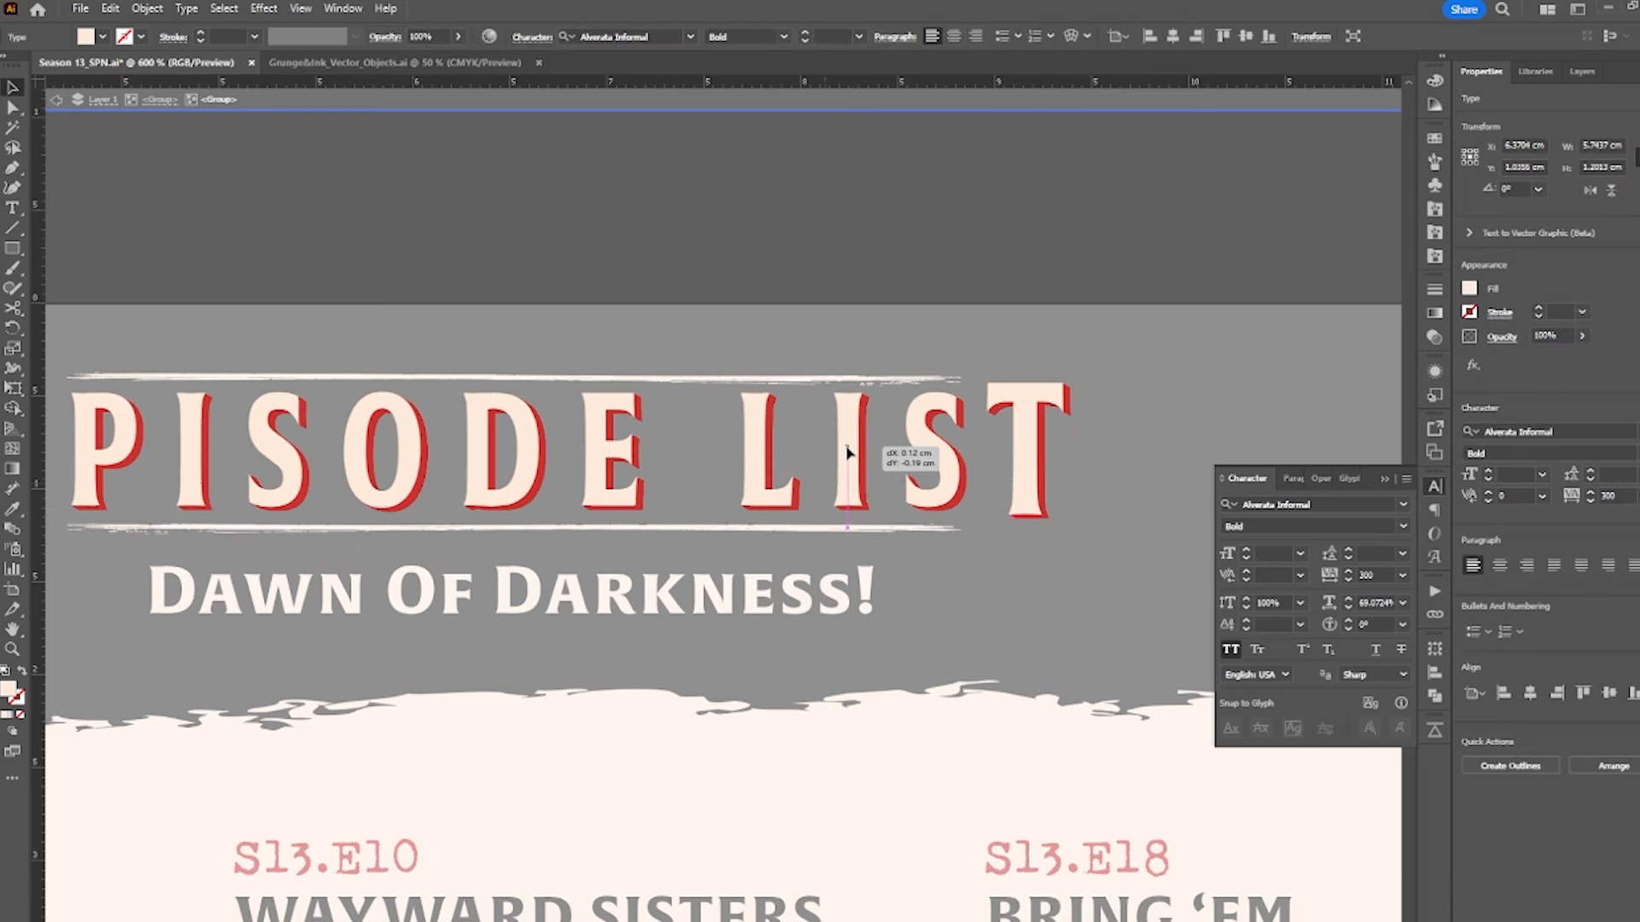
{"action": "left_click", "coordinate": [1141, 412]}
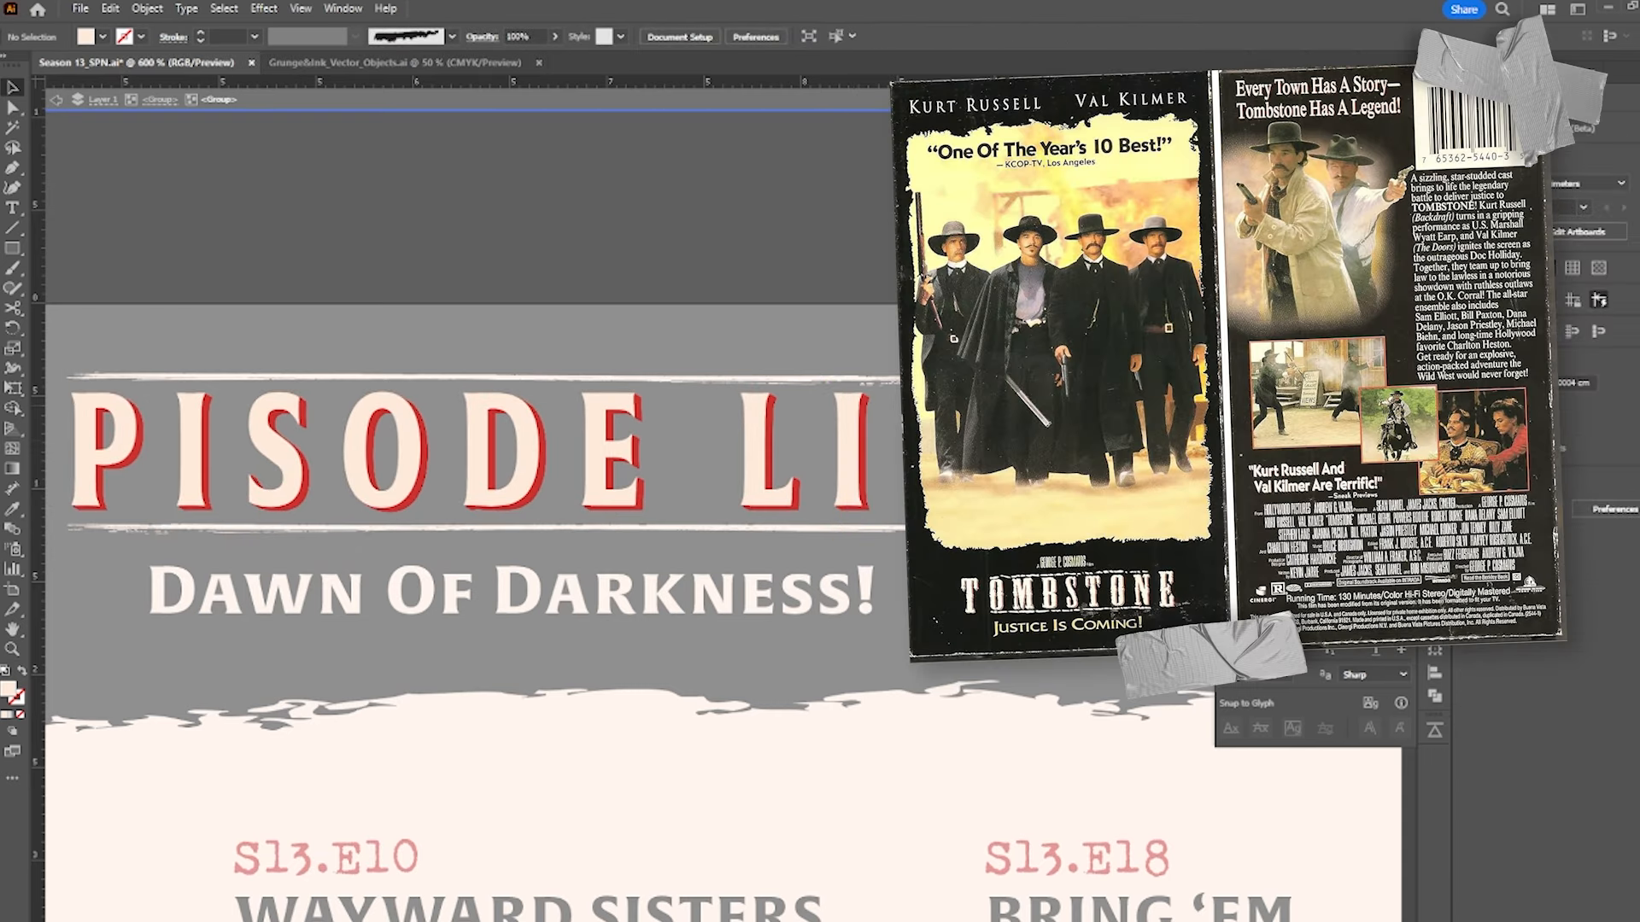
{"action": "key", "text": "Escape"}
- Set the tracking of the "Dawn Of Darkness!" tagline under the EPISODE LIST heading to 50
{"action": "left_click_drag", "start_coordinate": [694, 497], "coordinate": [748, 469]}
{"action": "left_click_drag", "start_coordinate": [690, 579], "coordinate": [844, 581]}
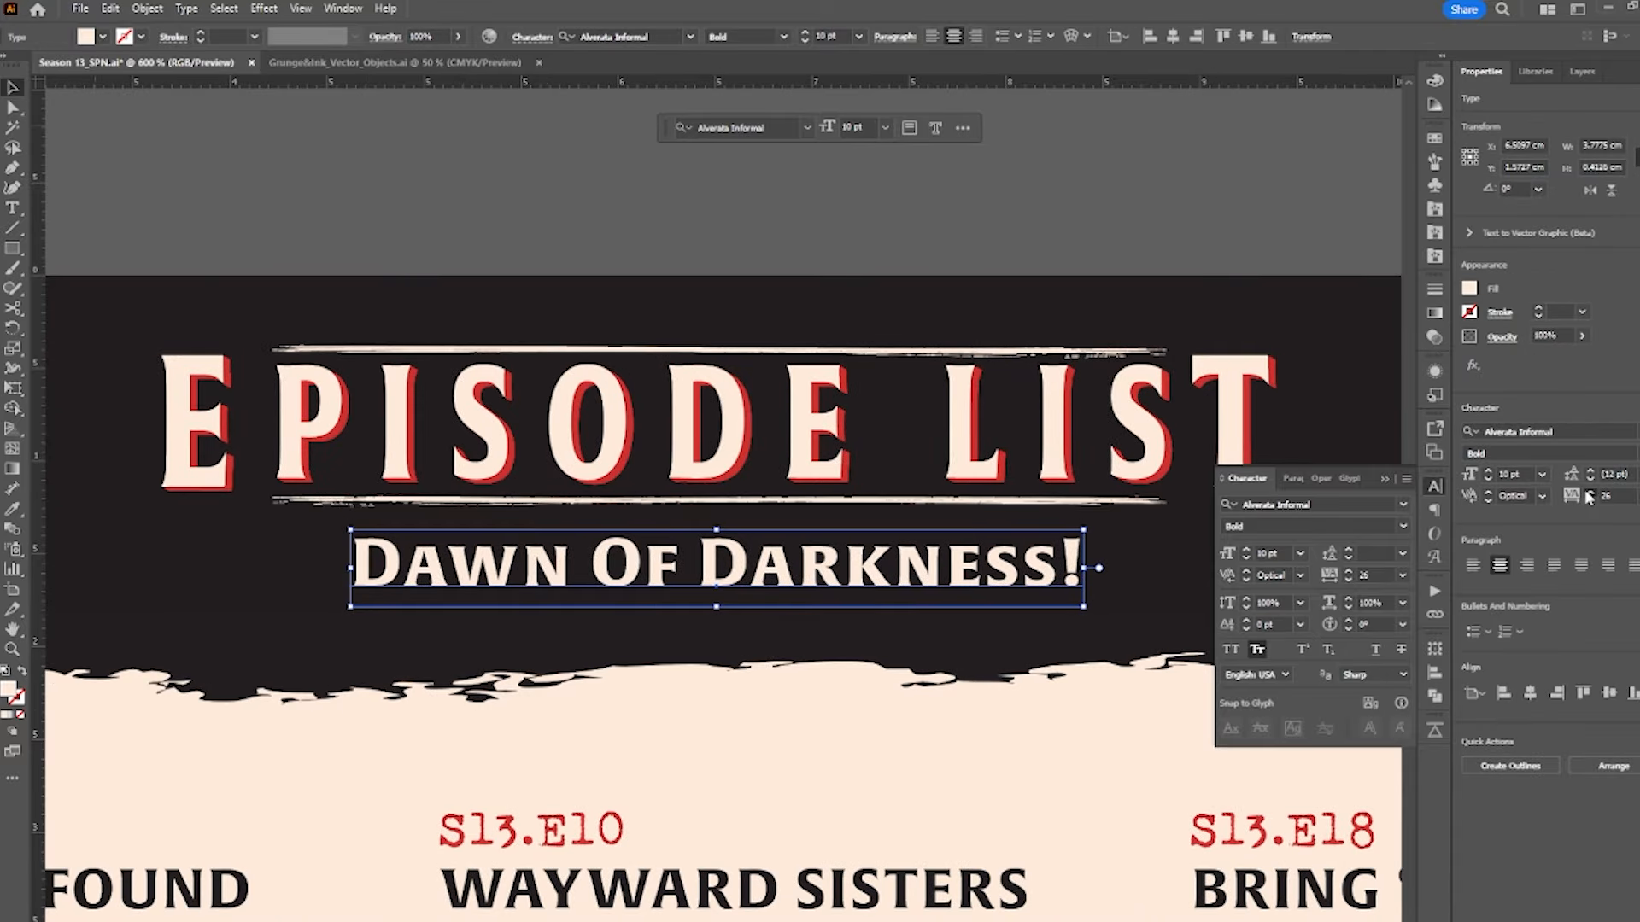
{"action": "left_click", "coordinate": [1634, 495]}
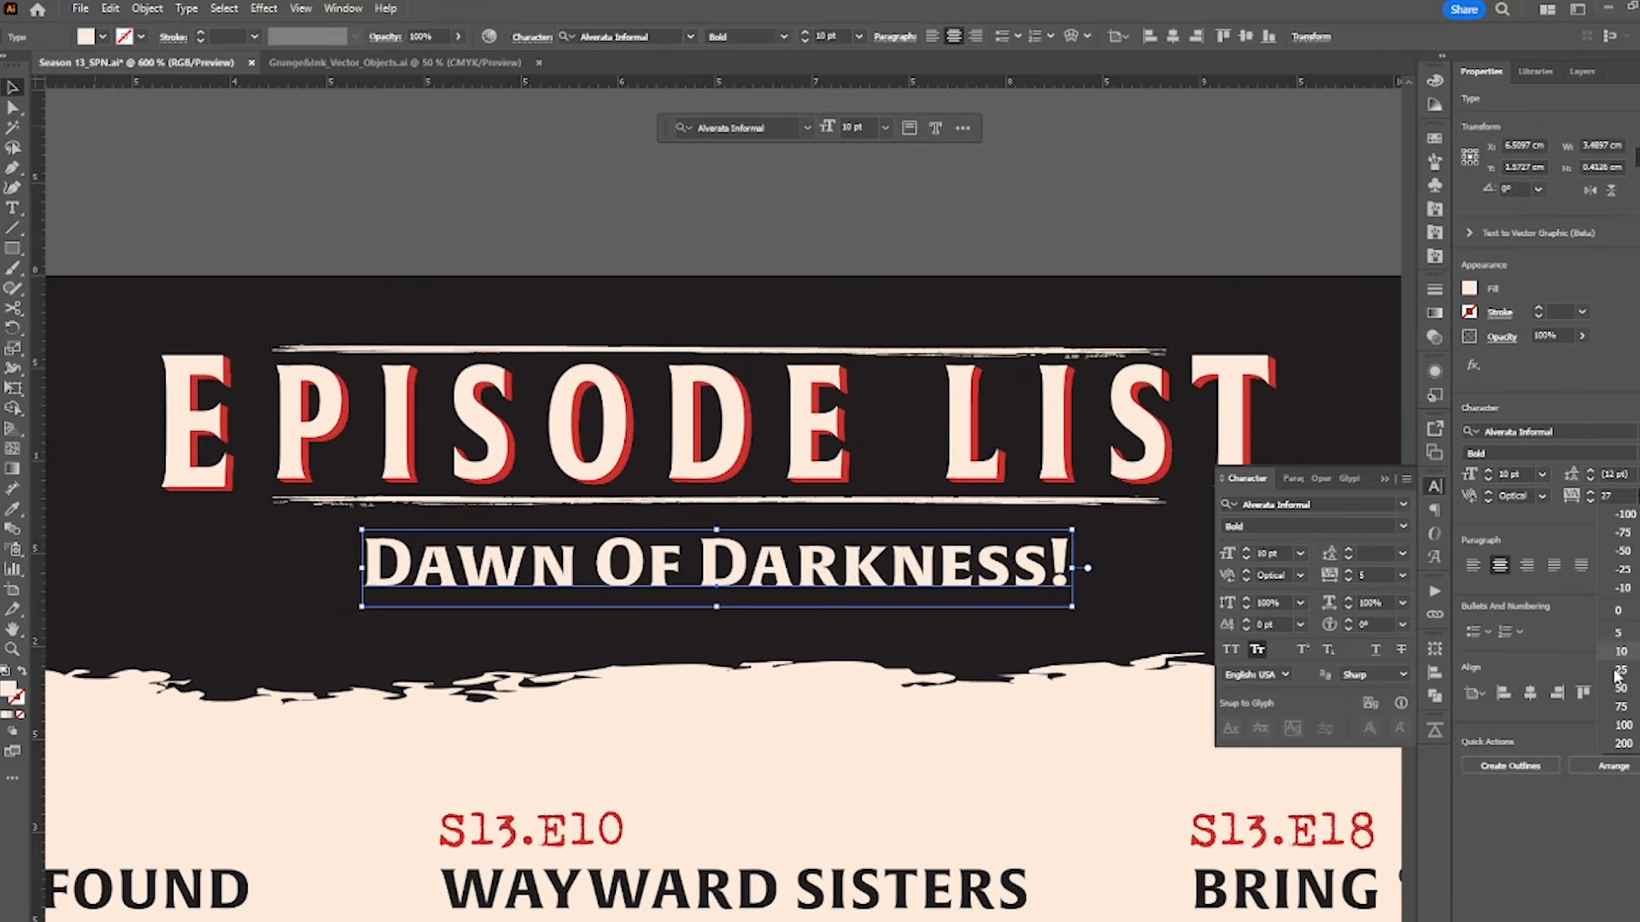
{"action": "left_click", "coordinate": [1620, 689]}
{"action": "left_click", "coordinate": [813, 325], "text": "shift"}
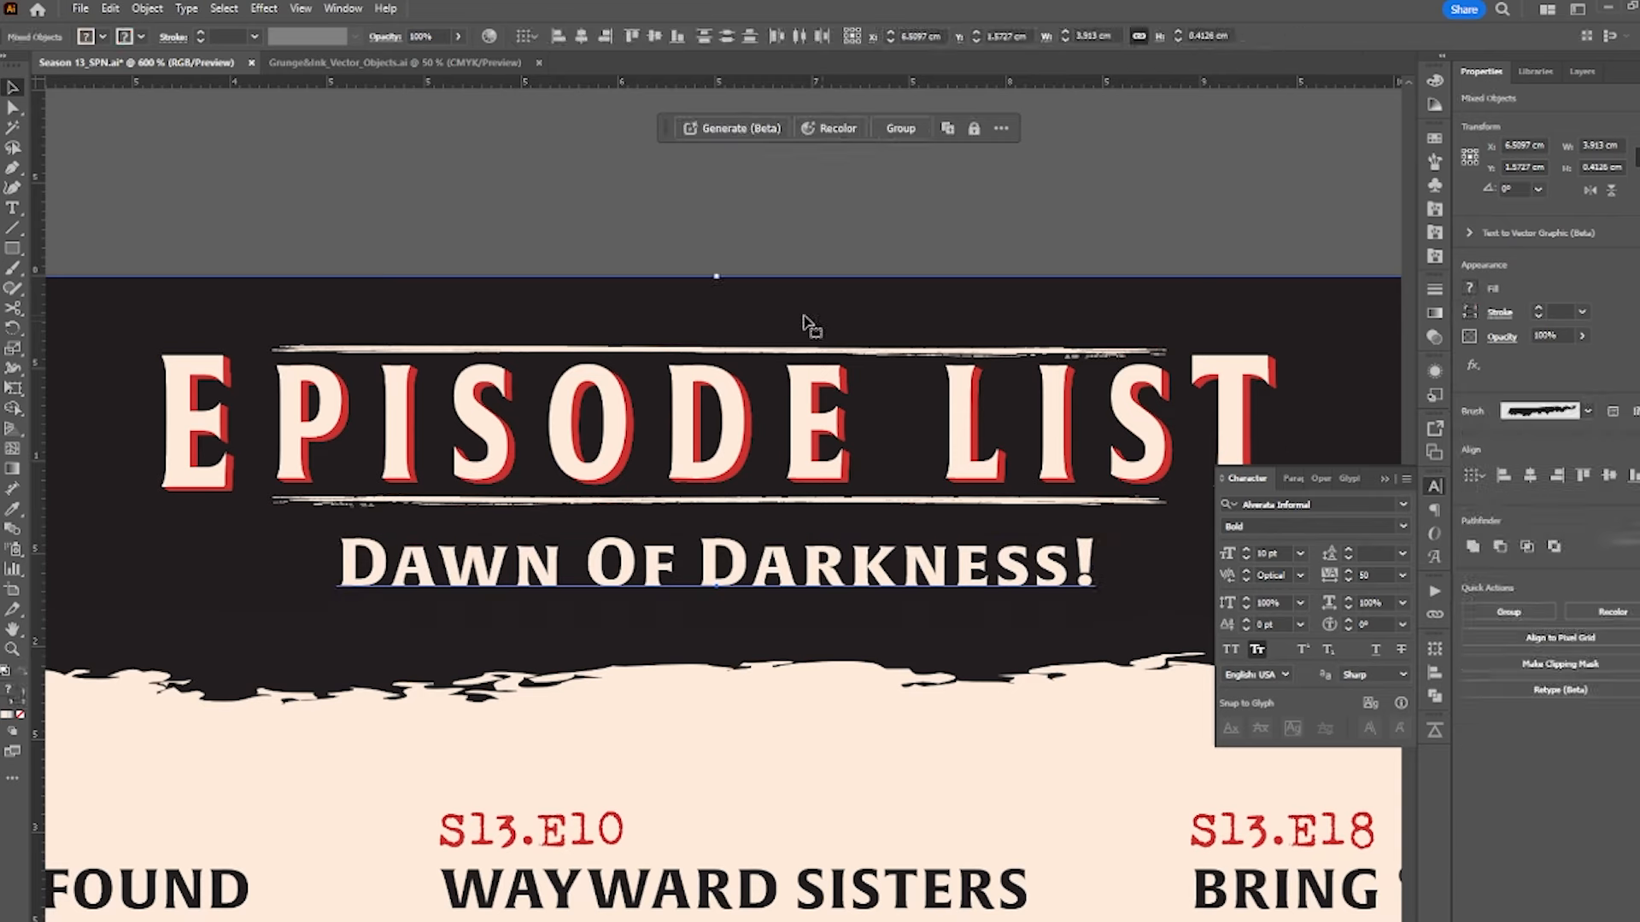
{"action": "left_click", "coordinate": [605, 134]}
- Examine the front and back layout of the Tombstone VHS reference placed beside the episode list
{"action": "scroll", "coordinate": [714, 337], "scroll_direction": "down", "scroll_amount": 2}
{"action": "left_click_drag", "start_coordinate": [908, 648], "coordinate": [856, 479]}
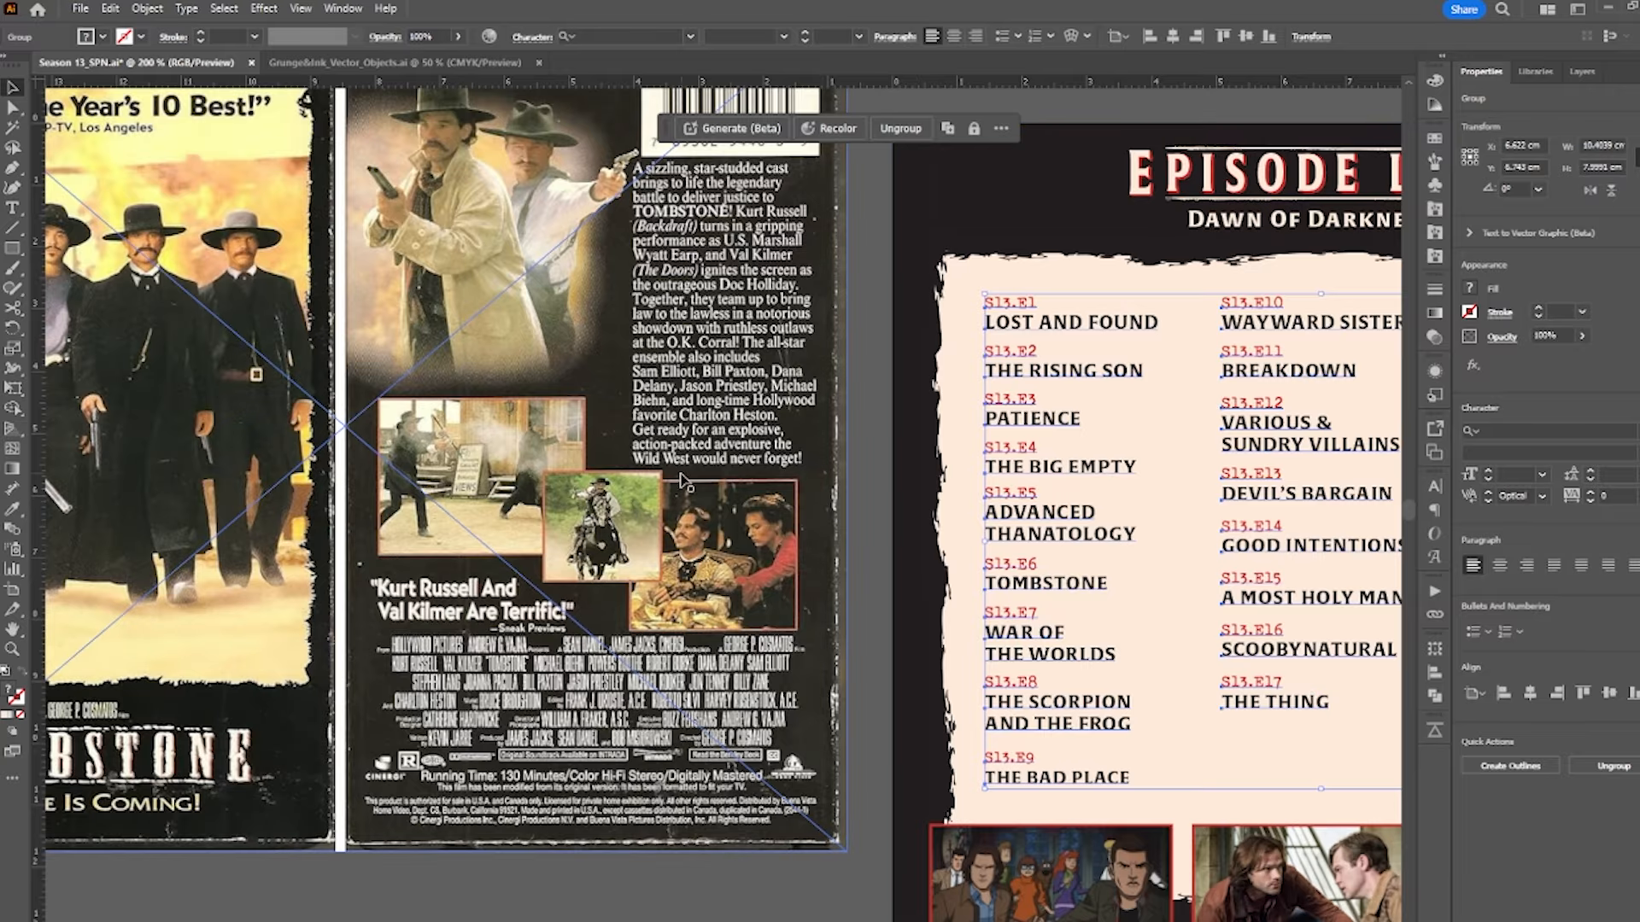
{"action": "scroll", "coordinate": [905, 519], "scroll_direction": "left", "scroll_amount": 4}
{"action": "scroll", "coordinate": [905, 518], "scroll_direction": "up", "scroll_amount": 1}
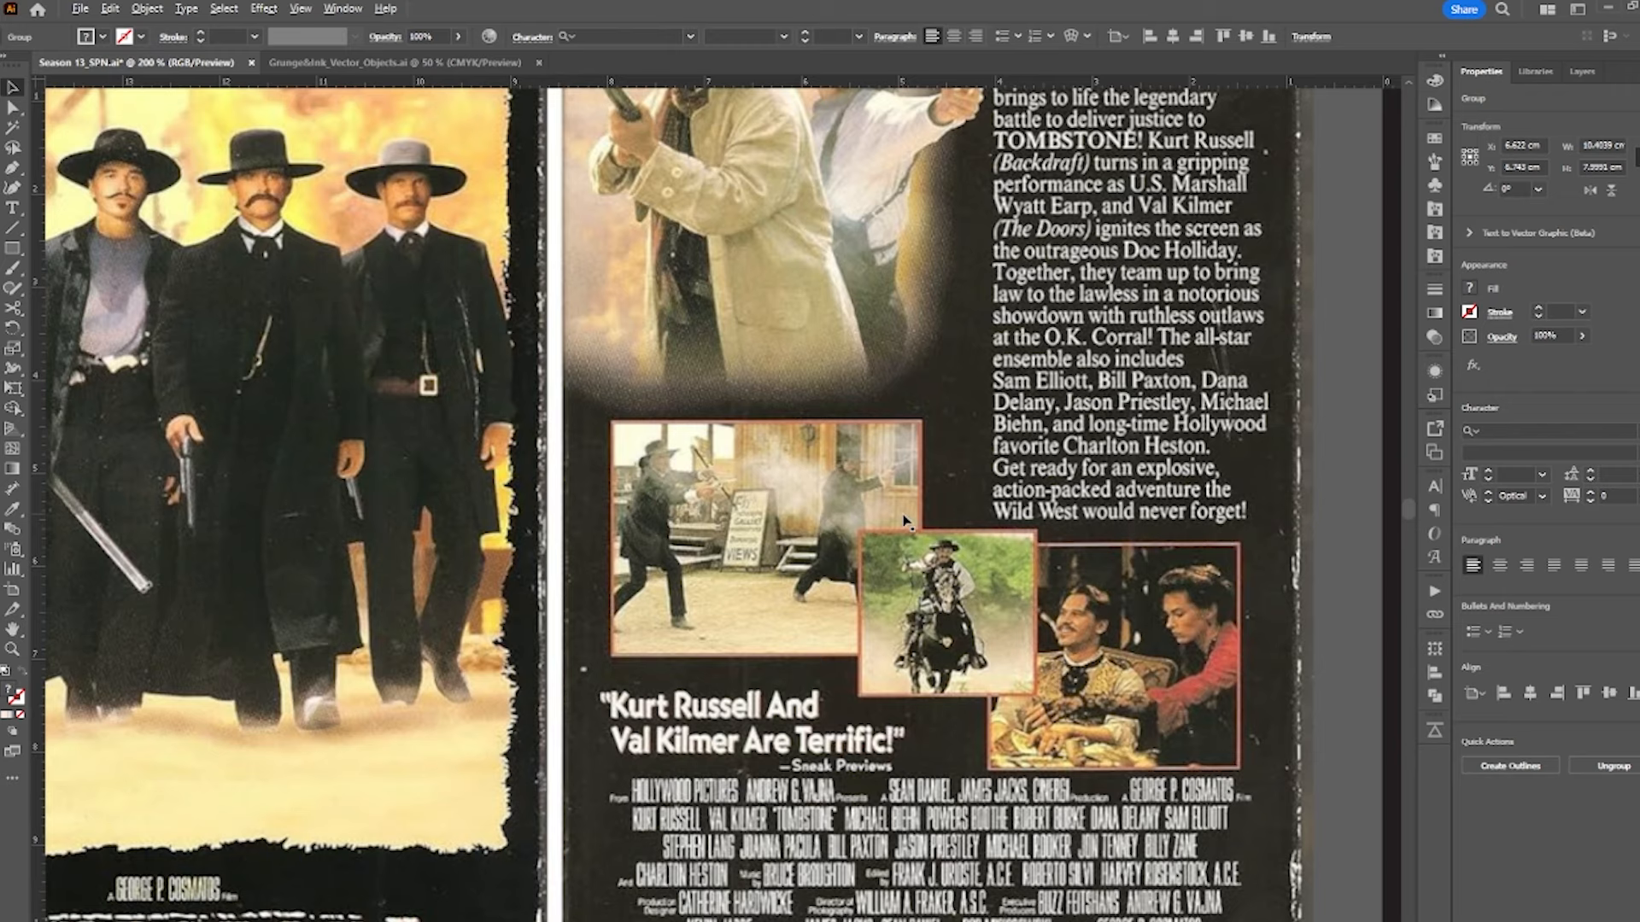
{"action": "scroll", "coordinate": [906, 518], "scroll_direction": "down", "scroll_amount": 1}
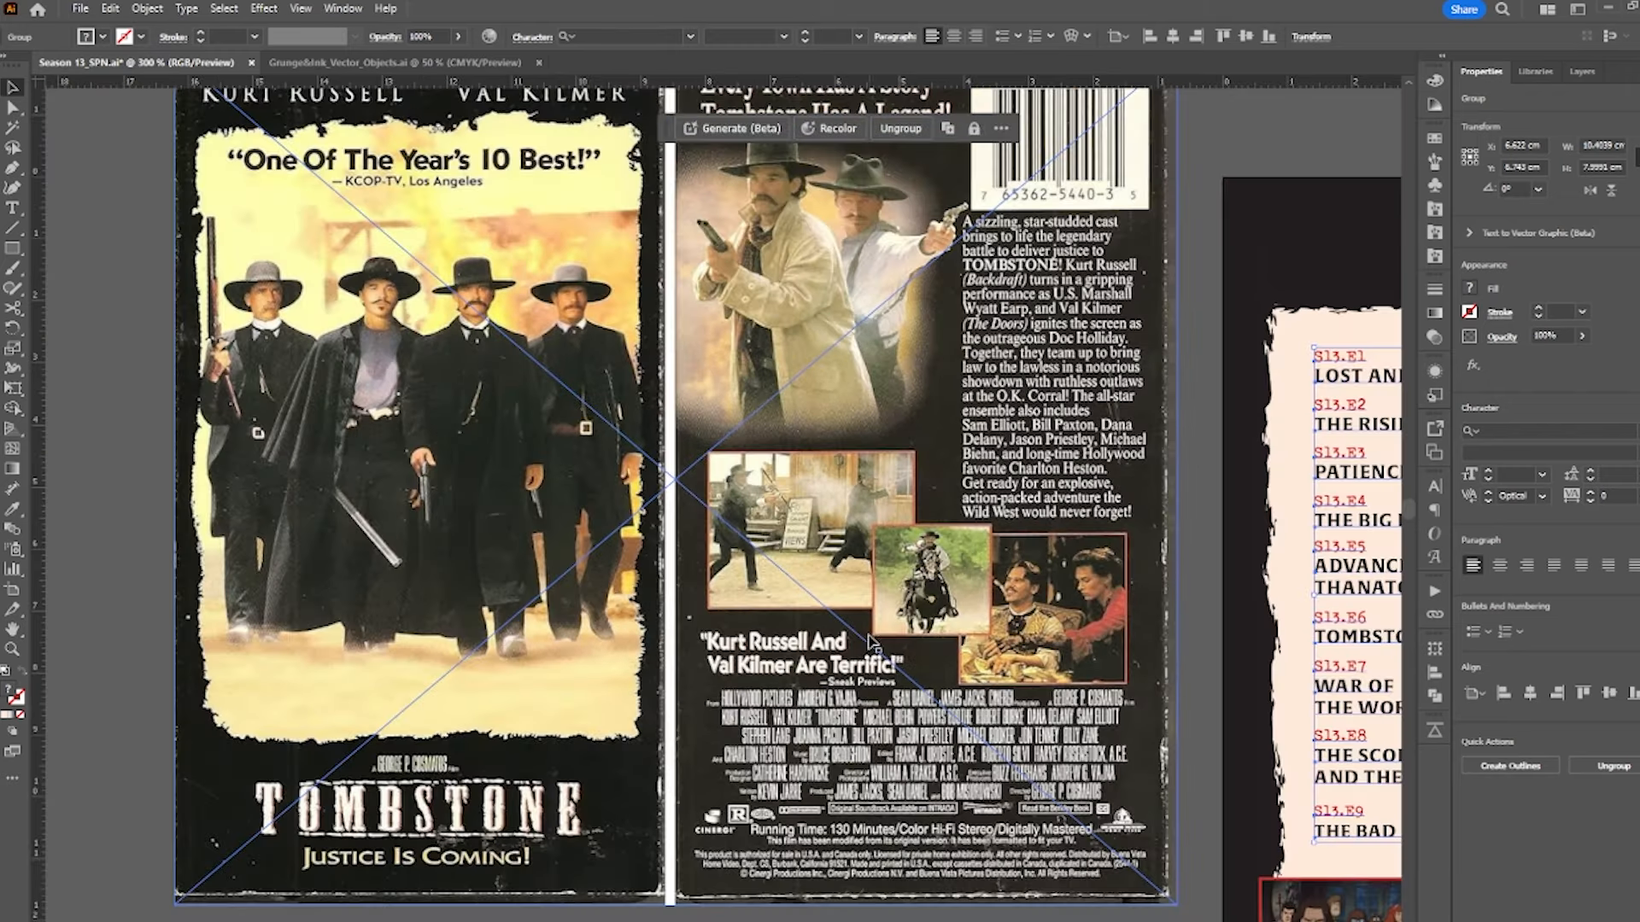
{"action": "scroll", "coordinate": [675, 410], "scroll_direction": "up", "scroll_amount": 1}
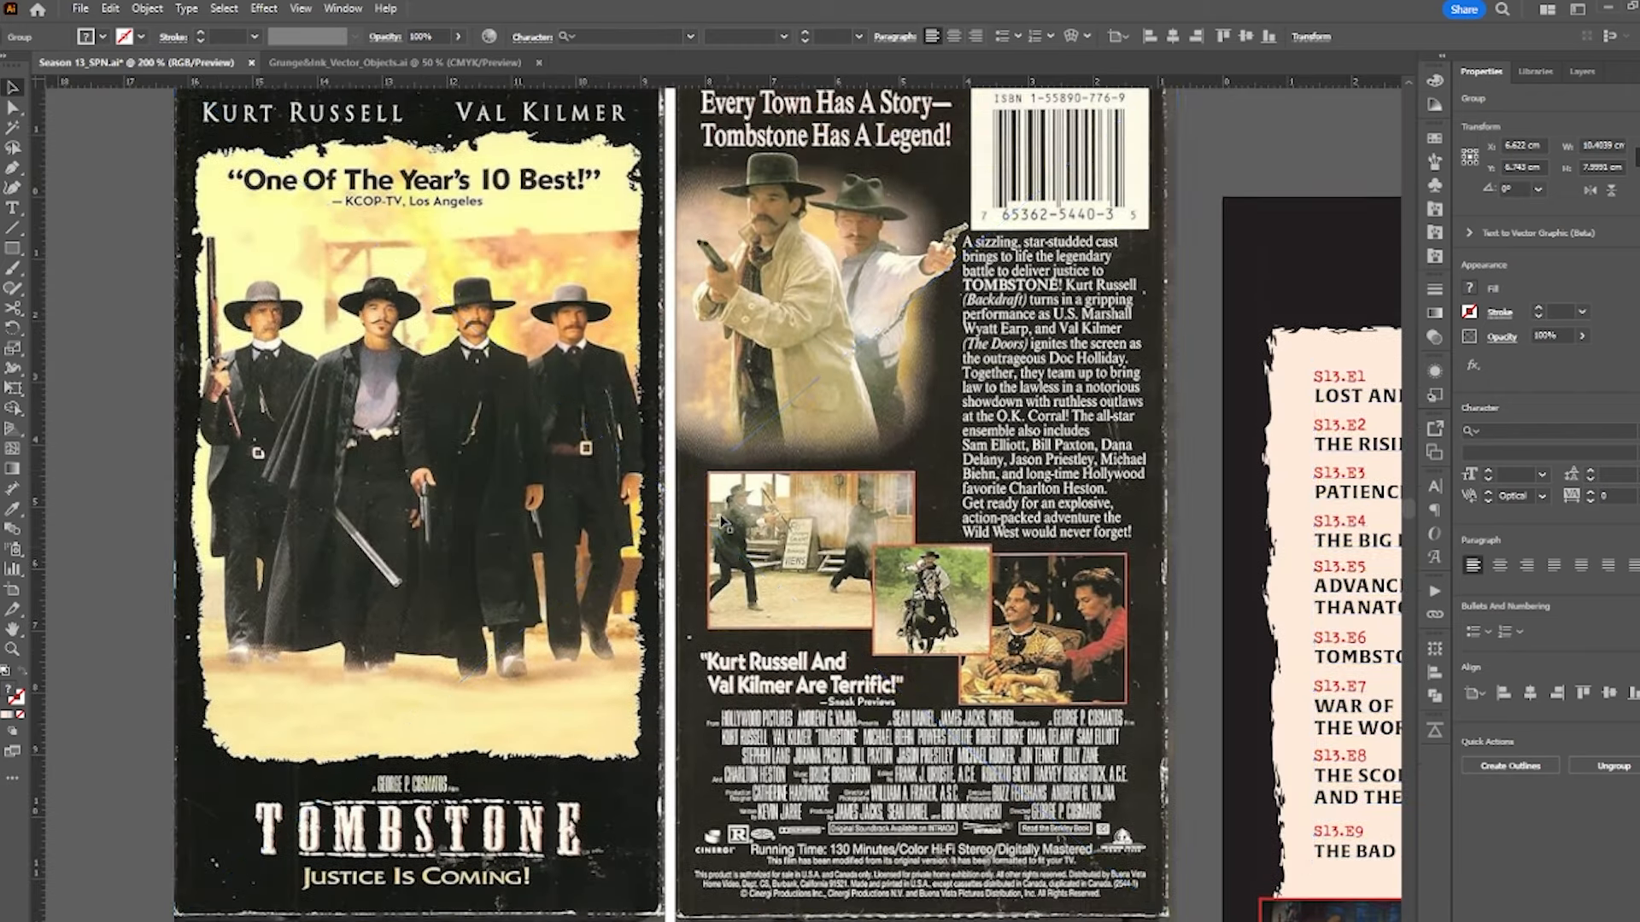
{"action": "left_click_drag", "start_coordinate": [838, 519], "coordinate": [795, 491]}
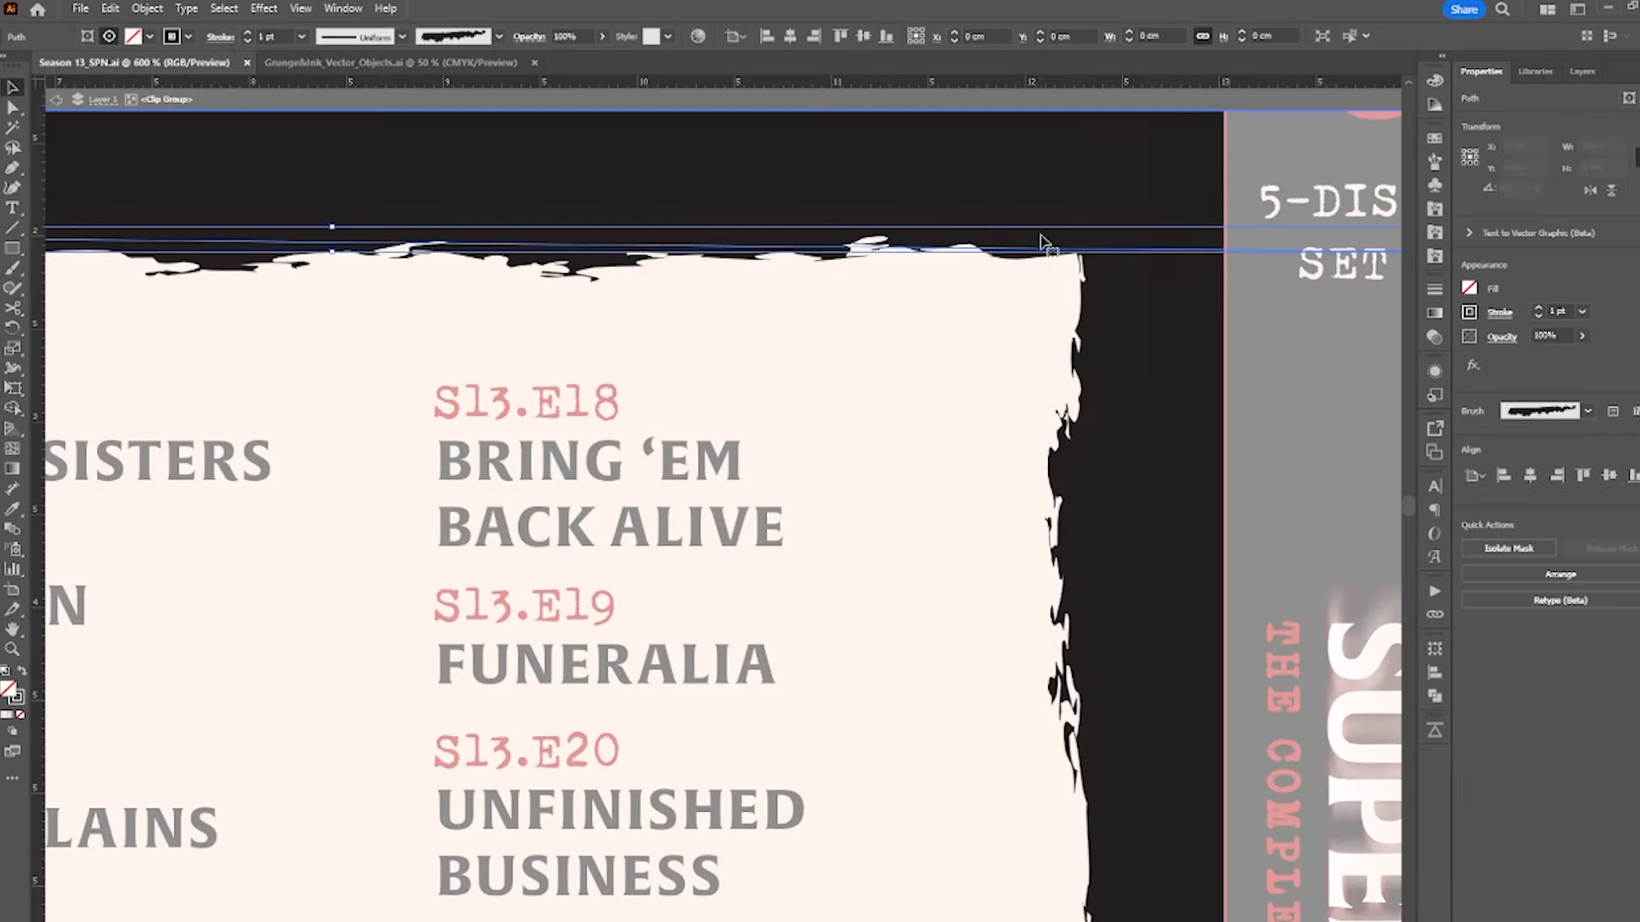
- Add anchor points to the episode list paper's torn top-edge path and bend its end down along the paper's side
{"action": "scroll", "coordinate": [948, 290], "scroll_direction": "left", "scroll_amount": 3}
{"action": "scroll", "coordinate": [948, 290], "scroll_direction": "right", "scroll_amount": 1}
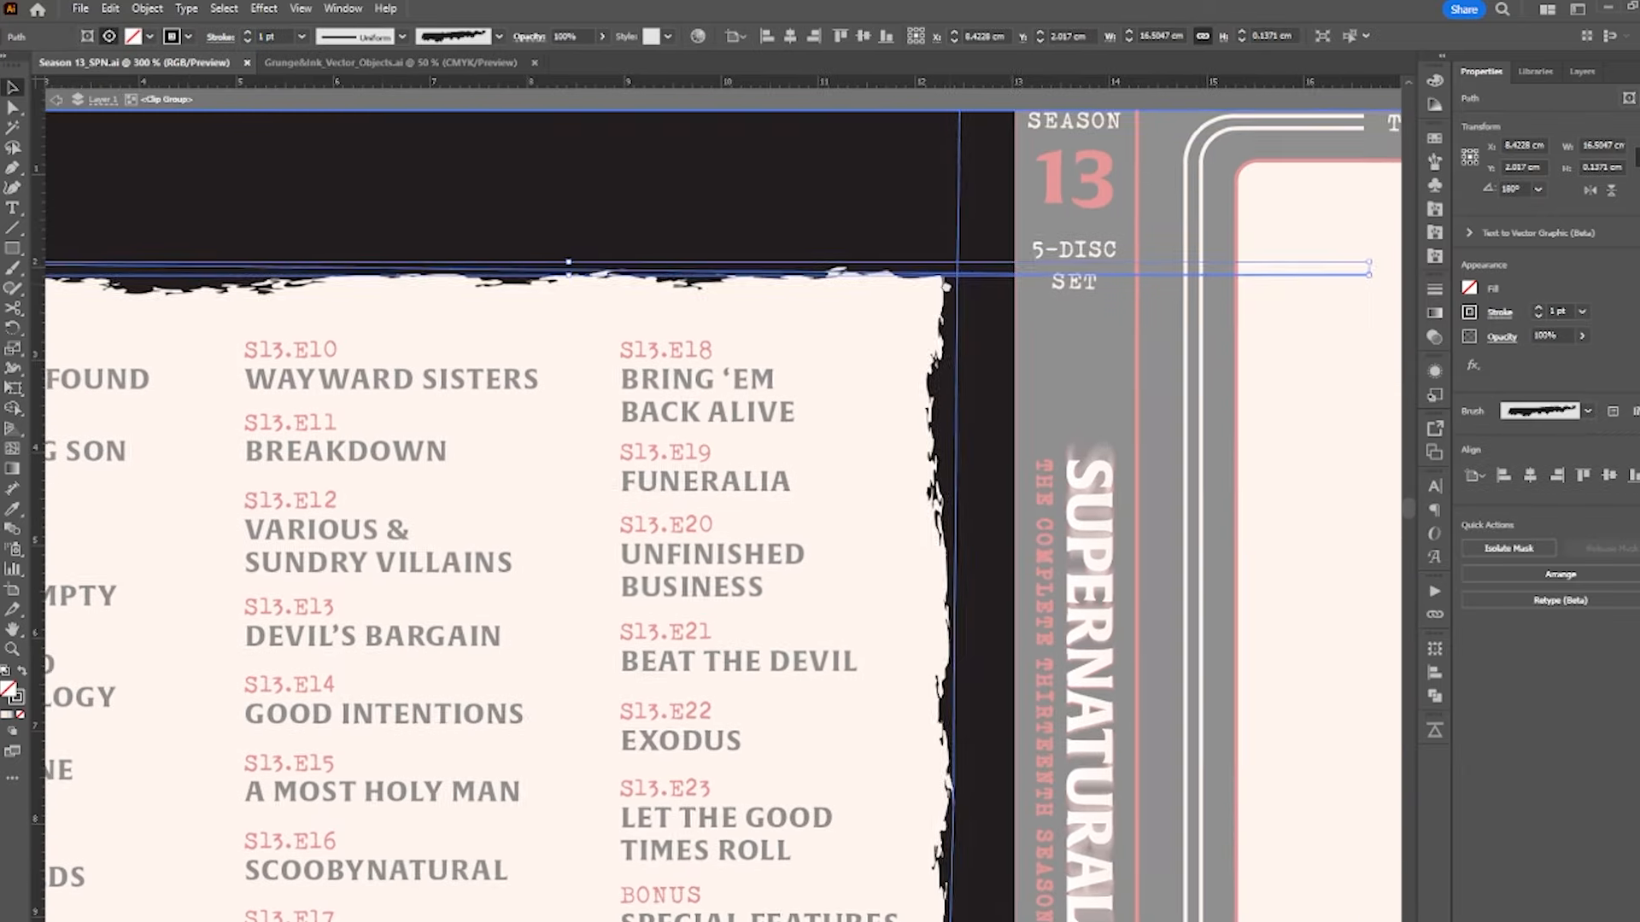
{"action": "left_click", "coordinate": [948, 290]}
{"action": "key", "text": "a"}
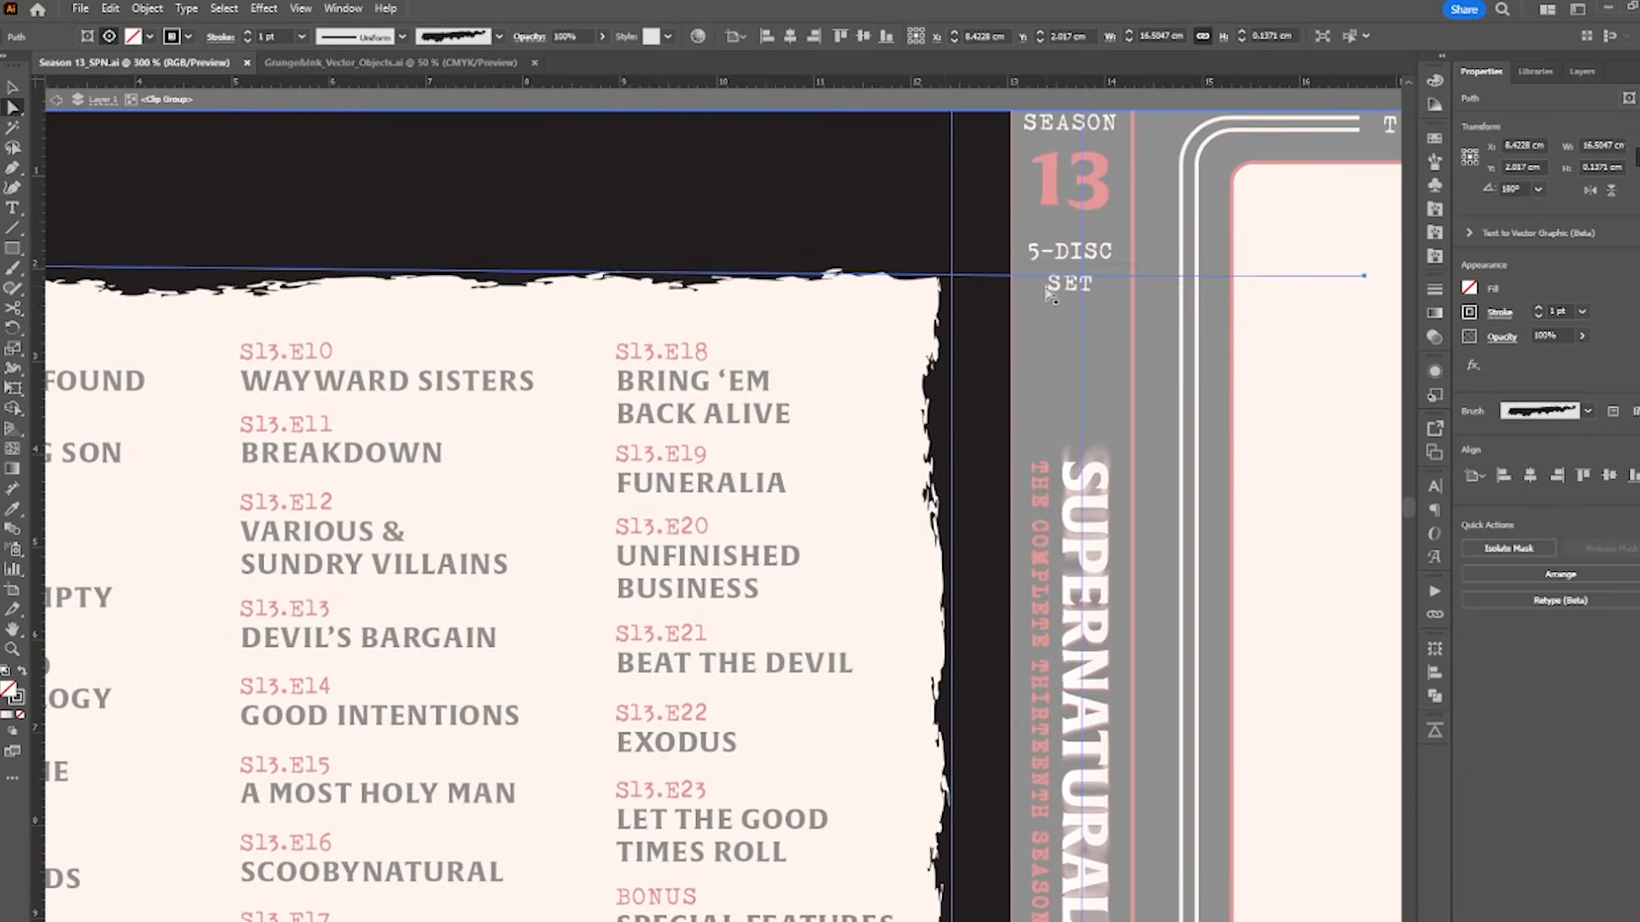
{"action": "left_click", "coordinate": [1008, 275]}
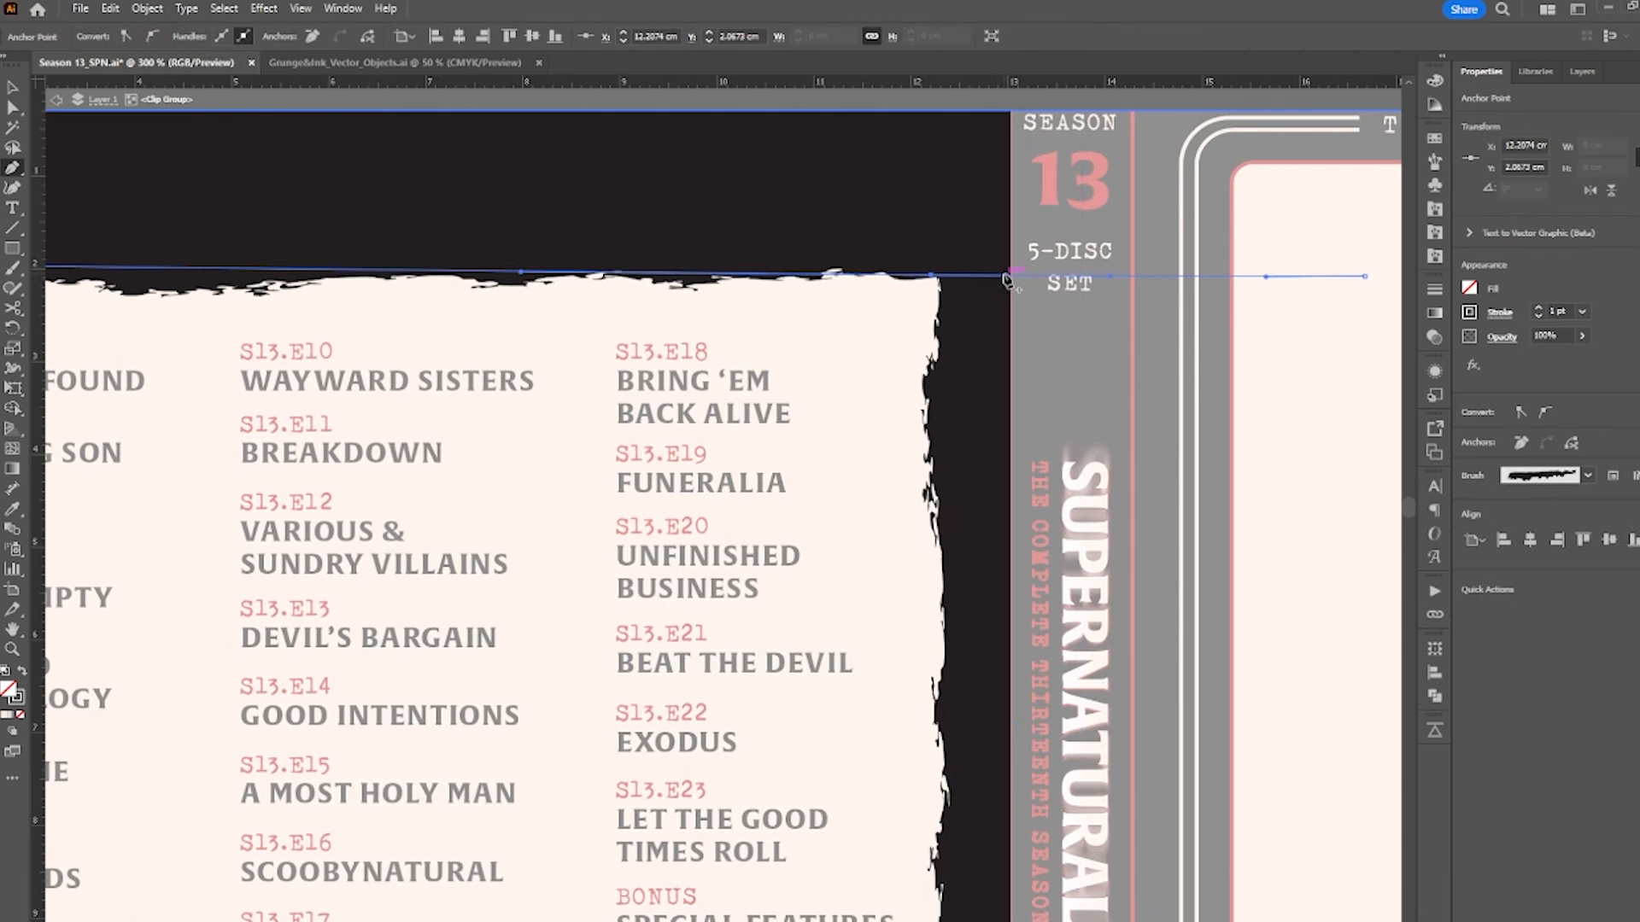
{"action": "left_click_drag", "start_coordinate": [933, 275], "coordinate": [993, 281]}
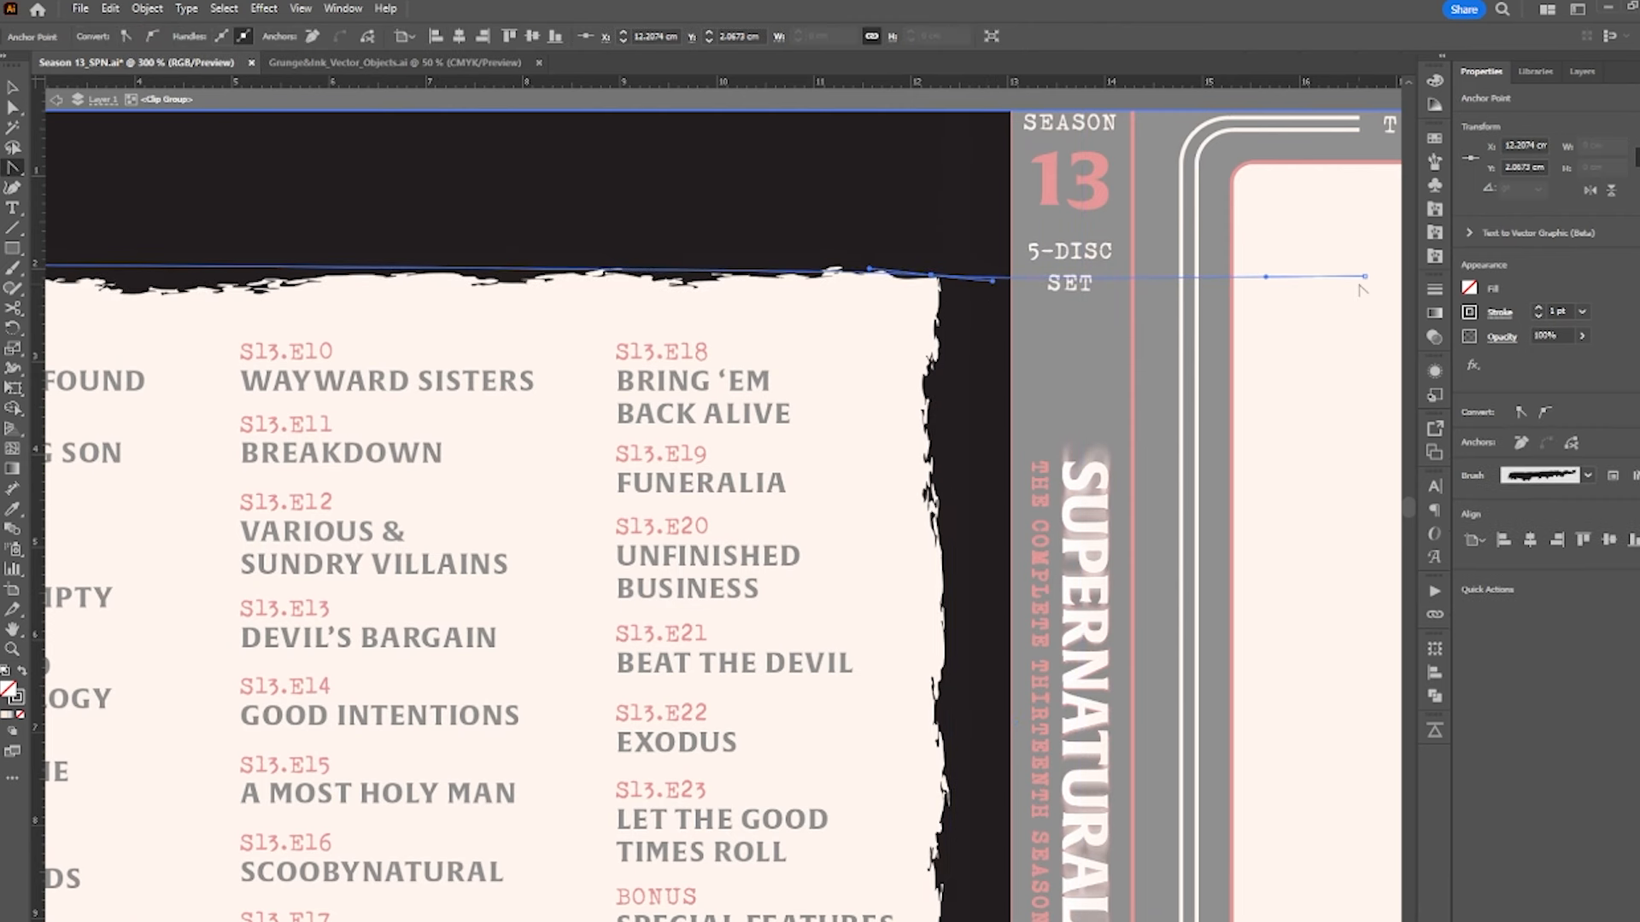
{"action": "left_click_drag", "start_coordinate": [1365, 282], "coordinate": [1008, 670]}
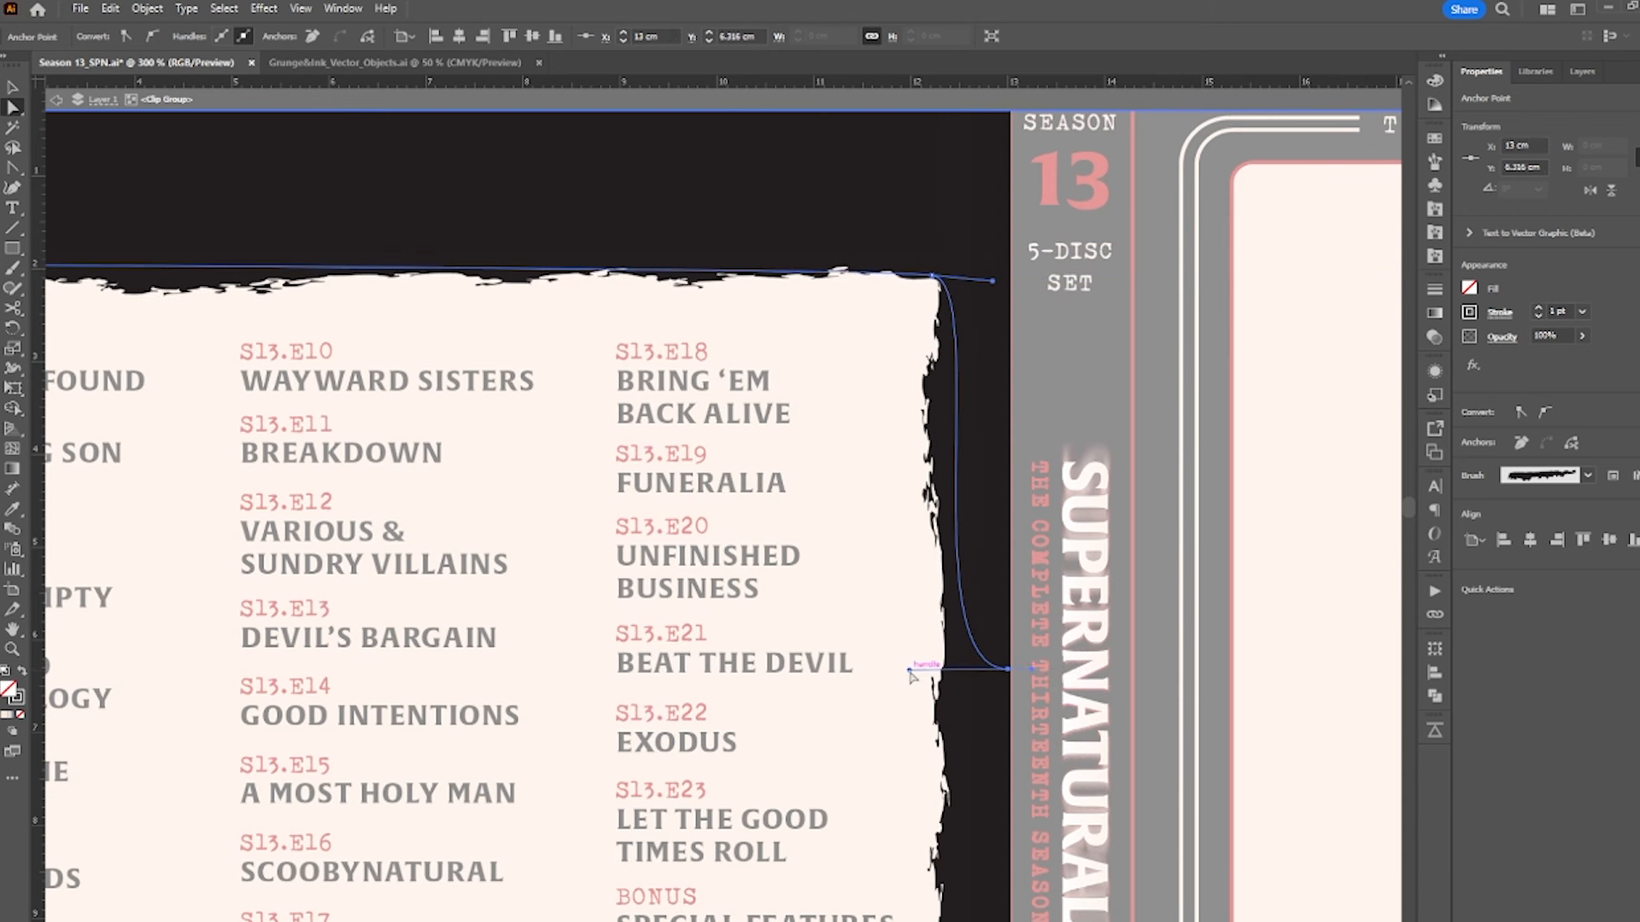
{"action": "left_click_drag", "start_coordinate": [909, 670], "coordinate": [1001, 451]}
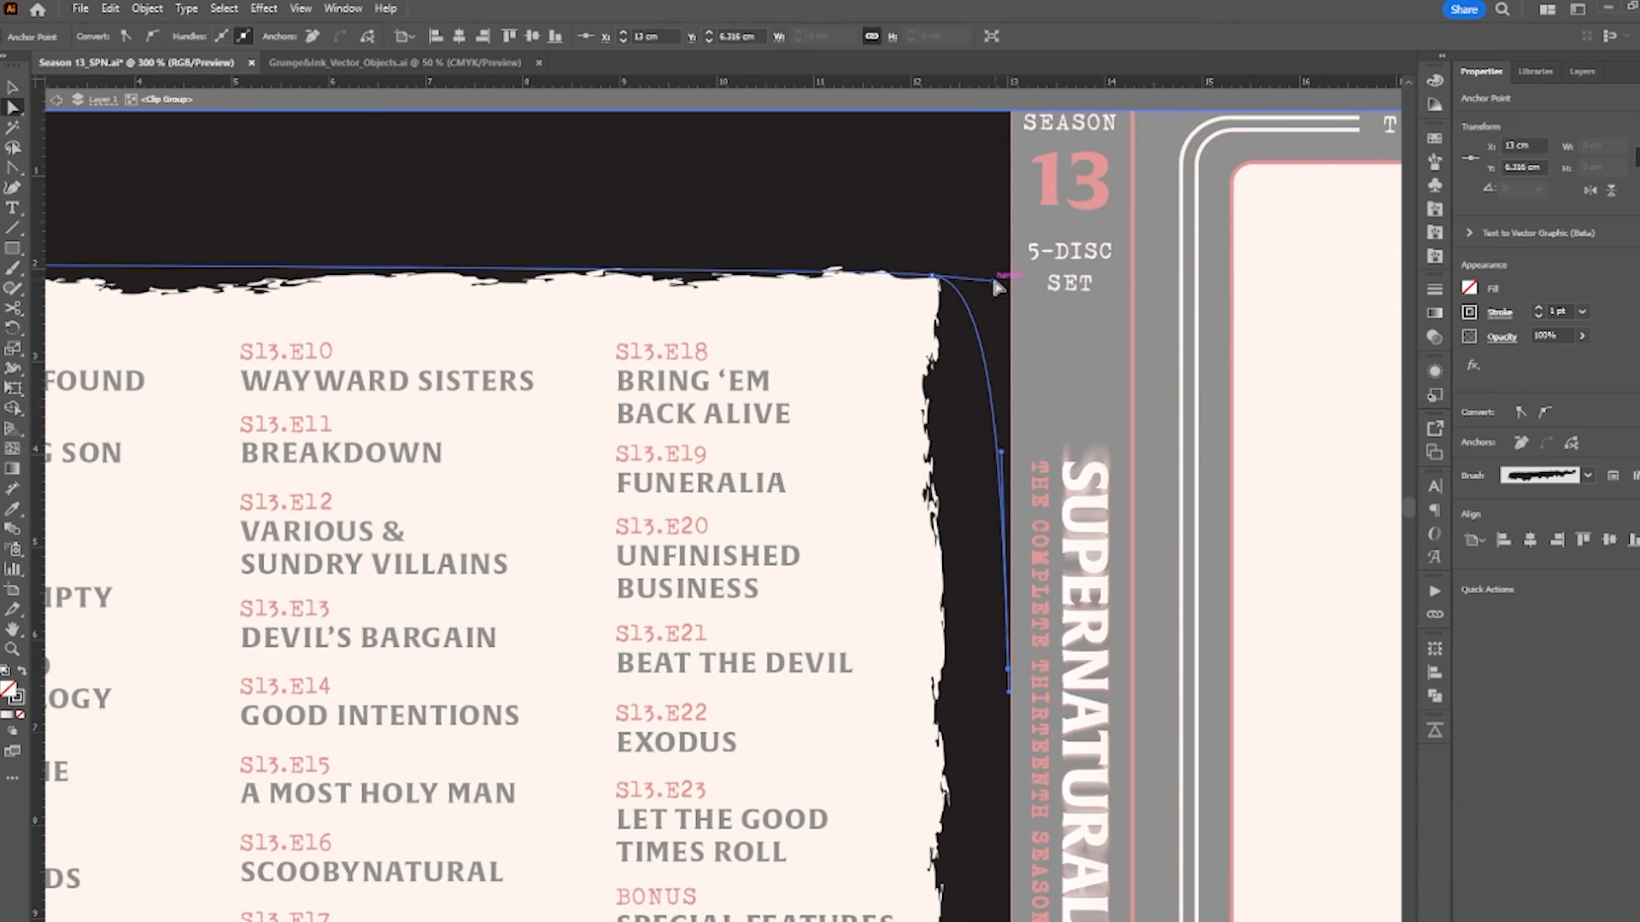
- Adjust the anchors and handles at the paper's upper corner near the spine to shape a rounded torn corner
{"action": "mouse_move", "coordinate": [934, 275]}
{"action": "left_mouse_down"}
{"action": "mouse_move", "coordinate": [859, 272]}
{"action": "mouse_move", "coordinate": [931, 287]}
{"action": "left_mouse_up"}
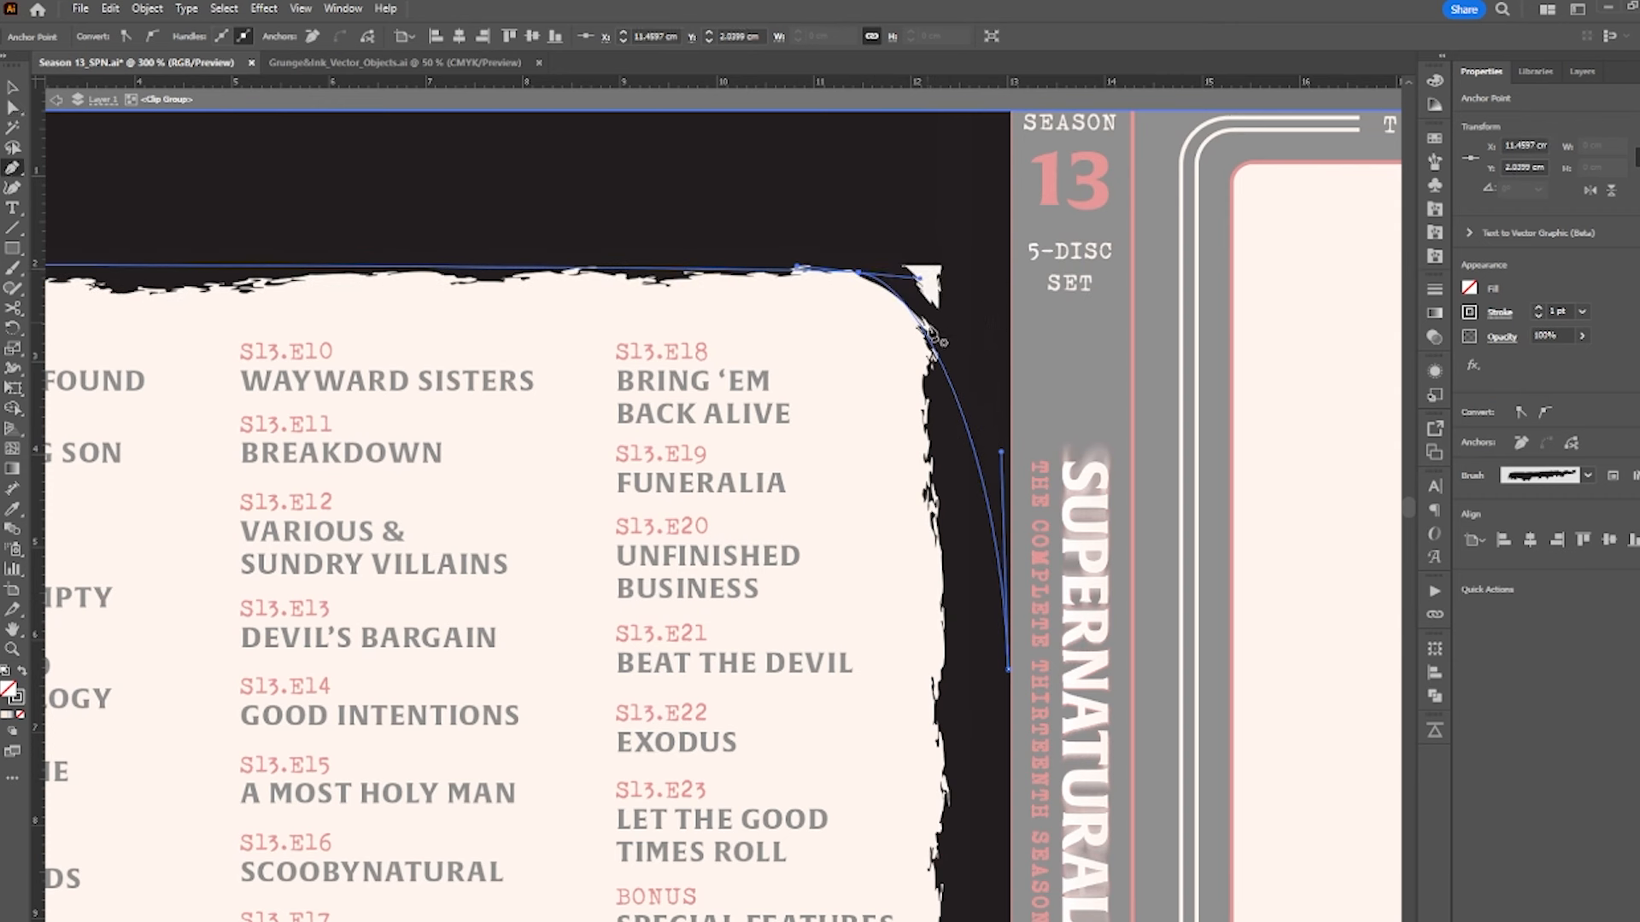
{"action": "left_click", "coordinate": [937, 357], "text": "ctrl"}
{"action": "left_click_drag", "start_coordinate": [911, 304], "coordinate": [941, 246]}
{"action": "left_click_drag", "start_coordinate": [935, 349], "coordinate": [945, 350]}
{"action": "mouse_move", "coordinate": [1008, 670]}
{"action": "left_mouse_down"}
{"action": "mouse_move", "coordinate": [978, 670]}
{"action": "mouse_move", "coordinate": [1000, 675]}
{"action": "left_mouse_up"}
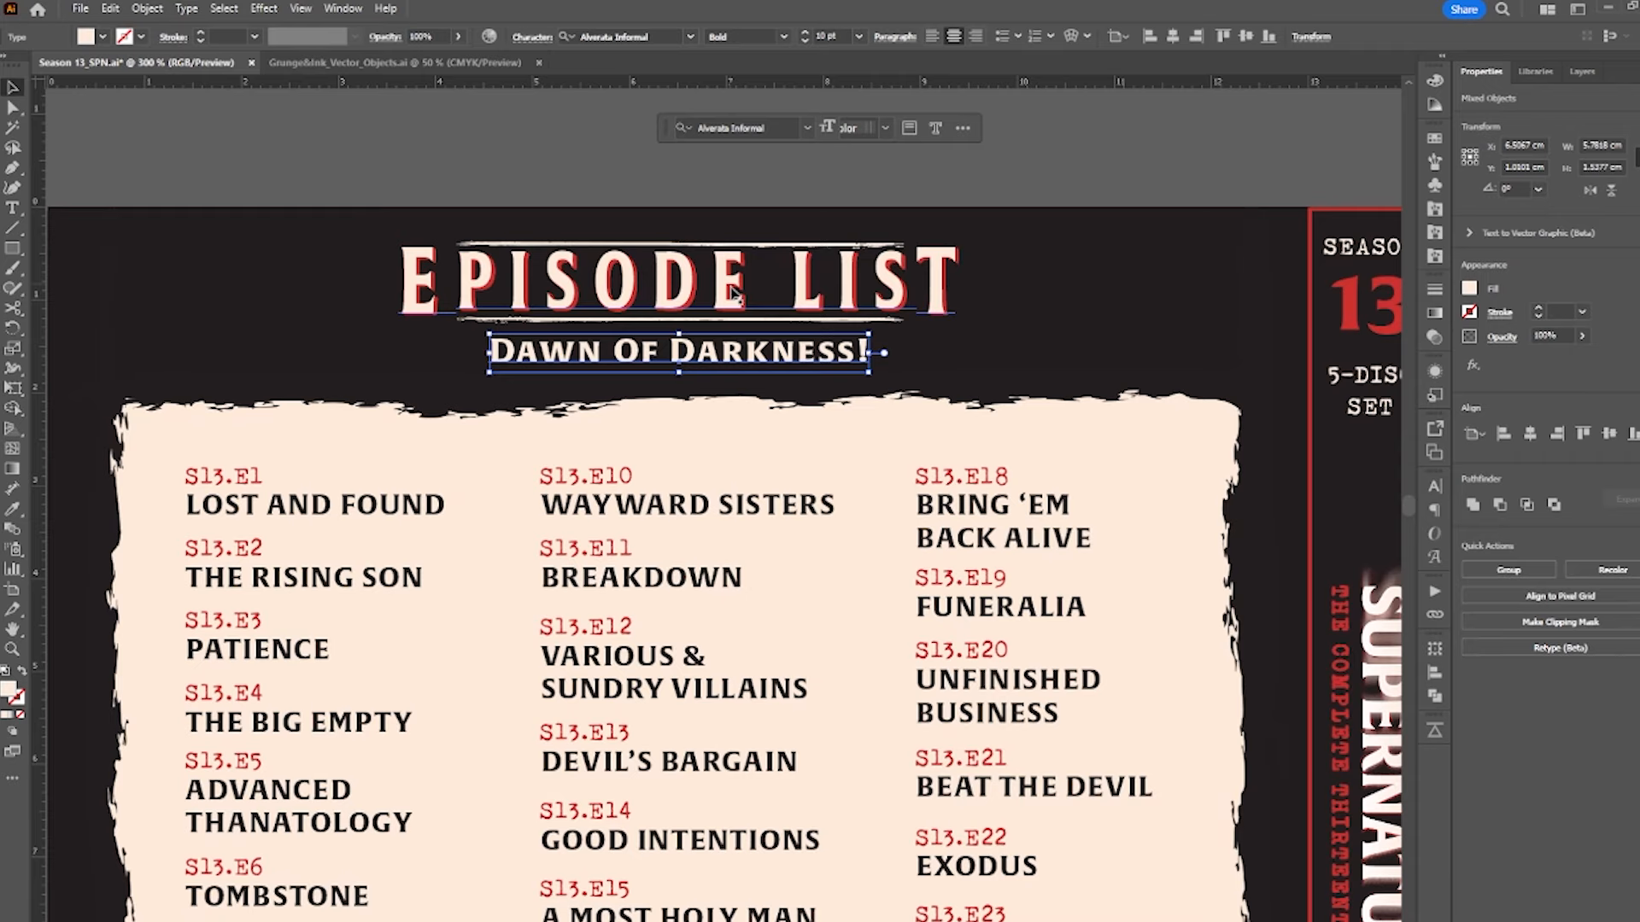
- Move the EPISODE LIST heading and its "Dawn Of Darkness!" tagline about 0.07 cm down, closer to the torn paper
{"action": "left_click", "coordinate": [735, 284]}
{"action": "left_click_drag", "start_coordinate": [734, 285], "coordinate": [738, 290]}
{"action": "left_click", "coordinate": [798, 210]}
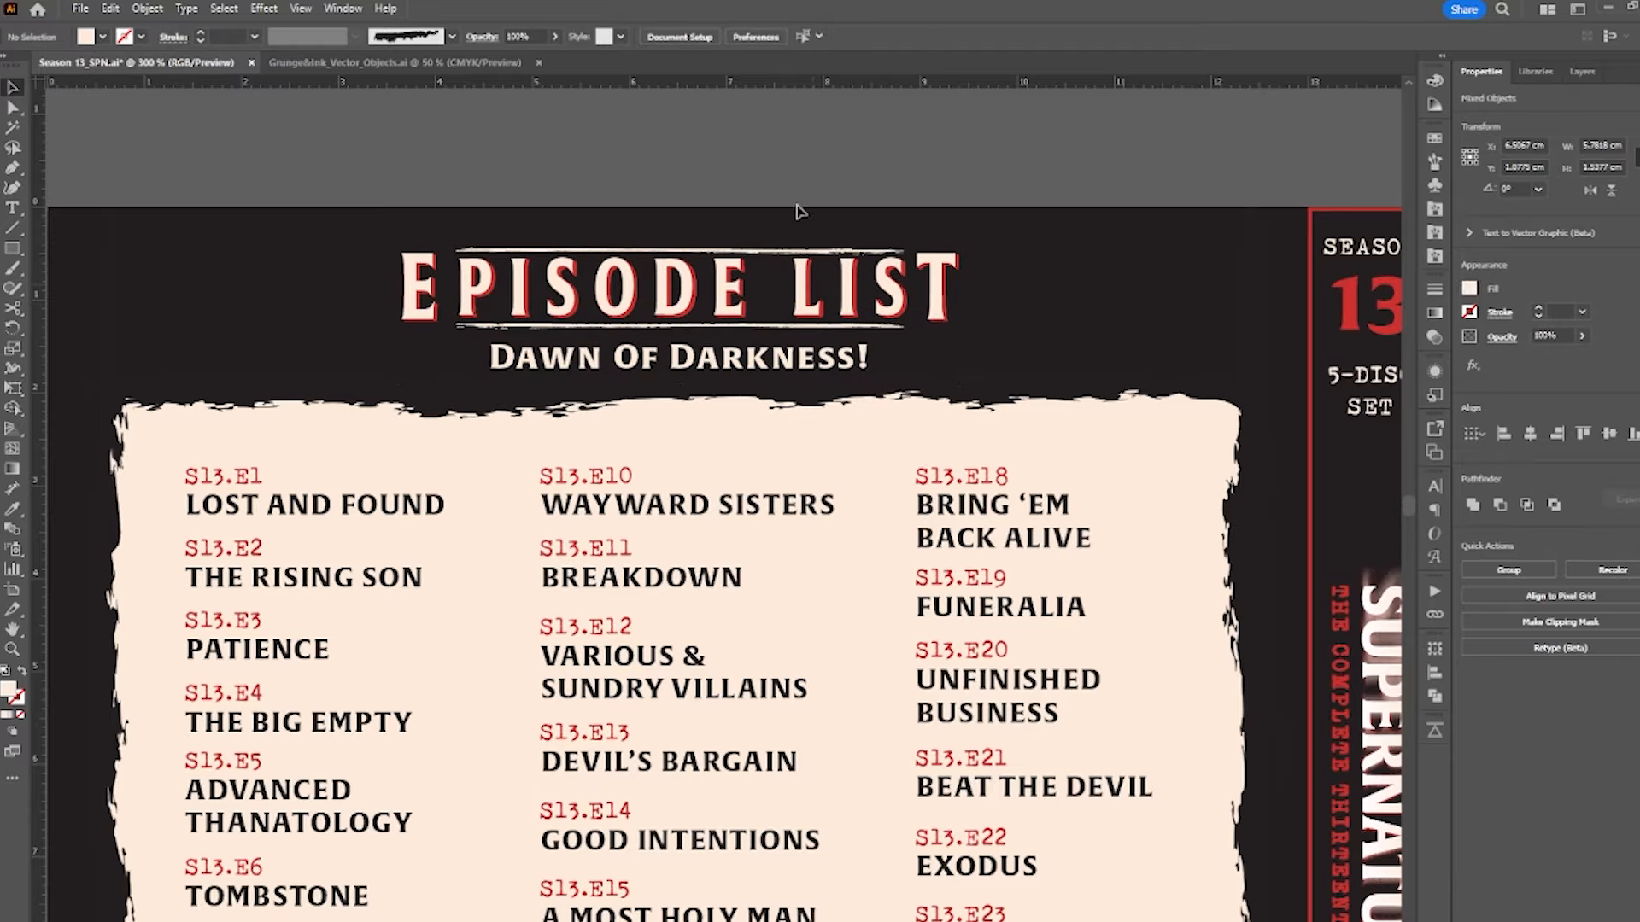
{"action": "scroll", "coordinate": [796, 210], "scroll_direction": "down", "scroll_amount": 2}
{"action": "scroll", "coordinate": [707, 287], "scroll_direction": "down", "scroll_amount": 1}
{"action": "scroll", "coordinate": [683, 426], "scroll_direction": "up", "scroll_amount": 1}
{"action": "left_click", "coordinate": [861, 547]}
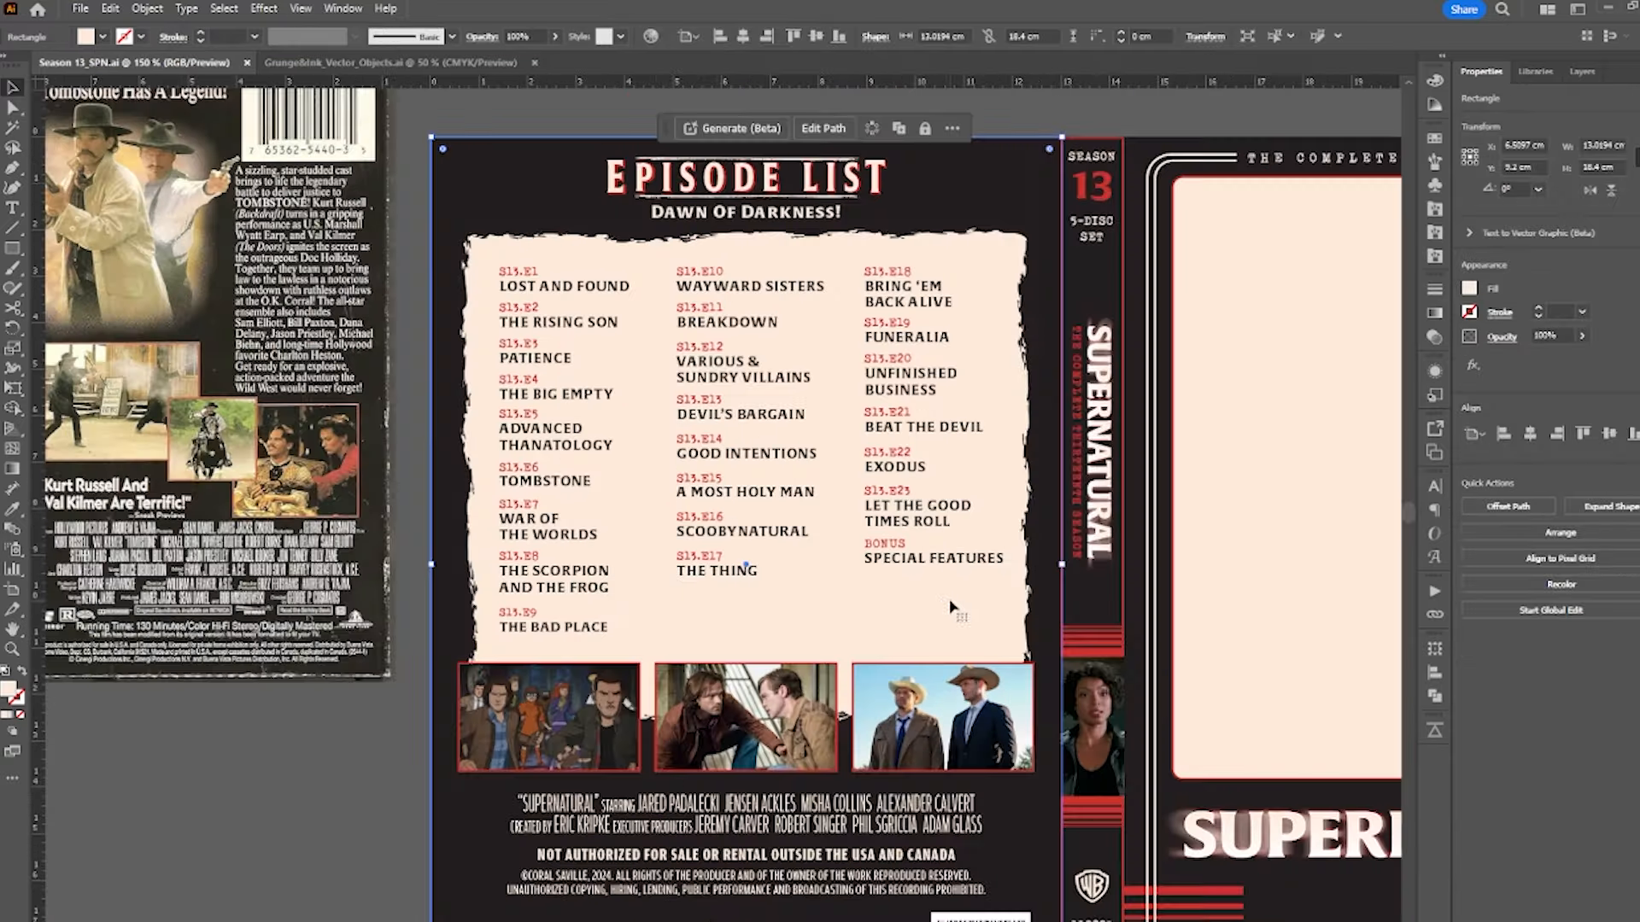
{"action": "left_click_drag", "start_coordinate": [875, 632], "coordinate": [1097, 668]}
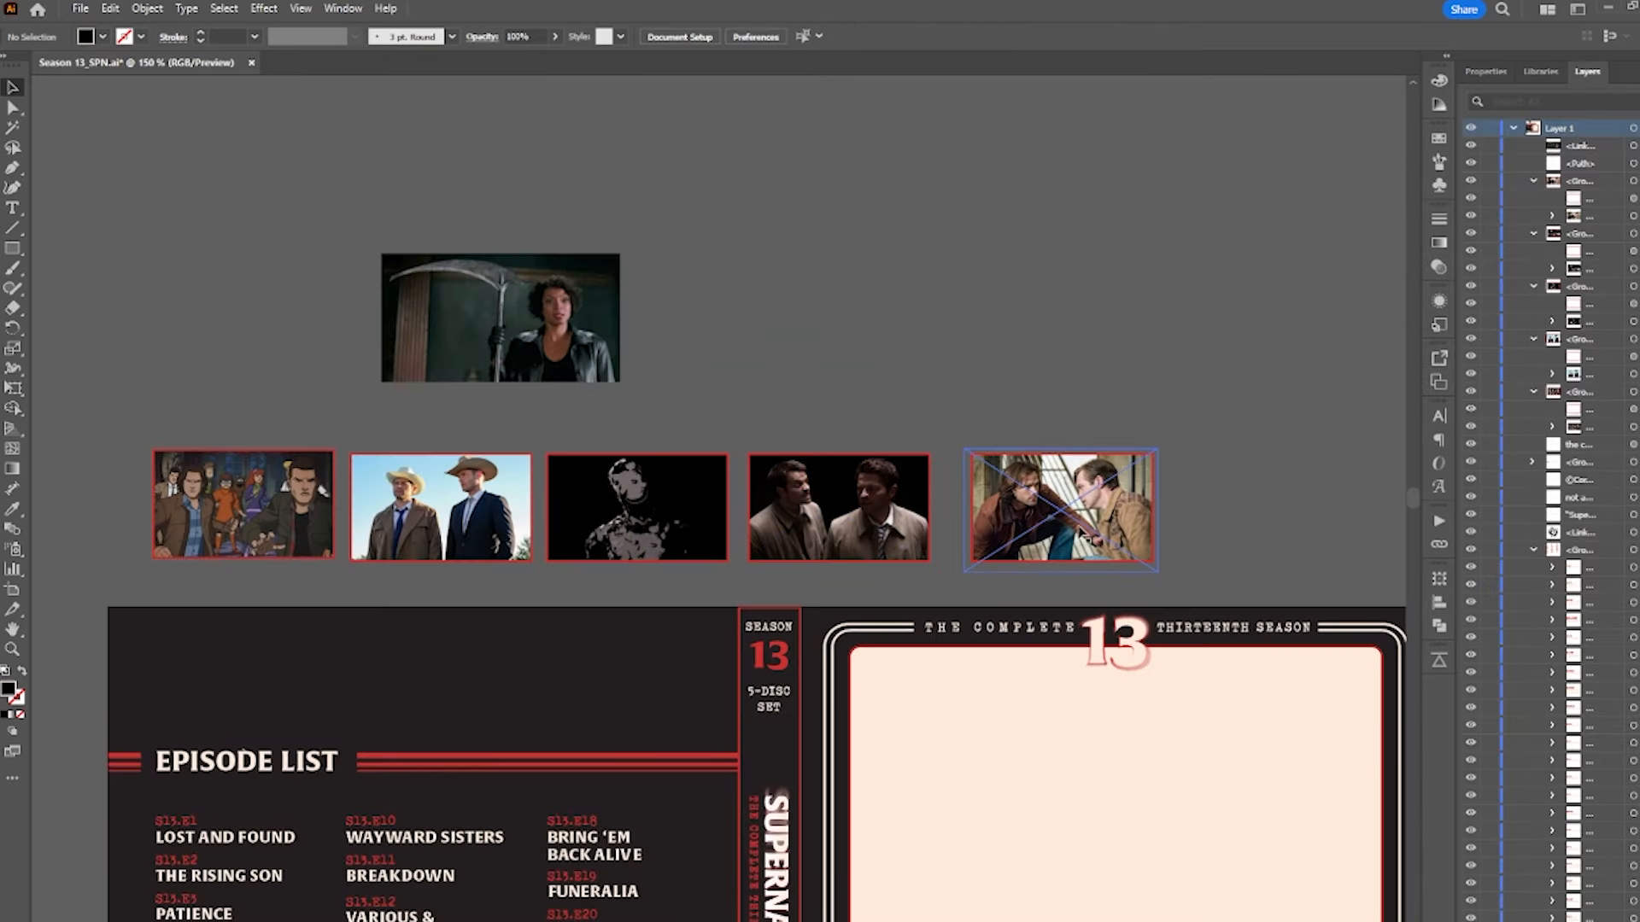
- Place the cartoon, fight and cowboy stills in a row above the EPISODE LIST heading on the back cover
{"action": "left_click_drag", "start_coordinate": [1067, 516], "coordinate": [435, 686]}
{"action": "left_click_drag", "start_coordinate": [243, 504], "coordinate": [224, 677]}
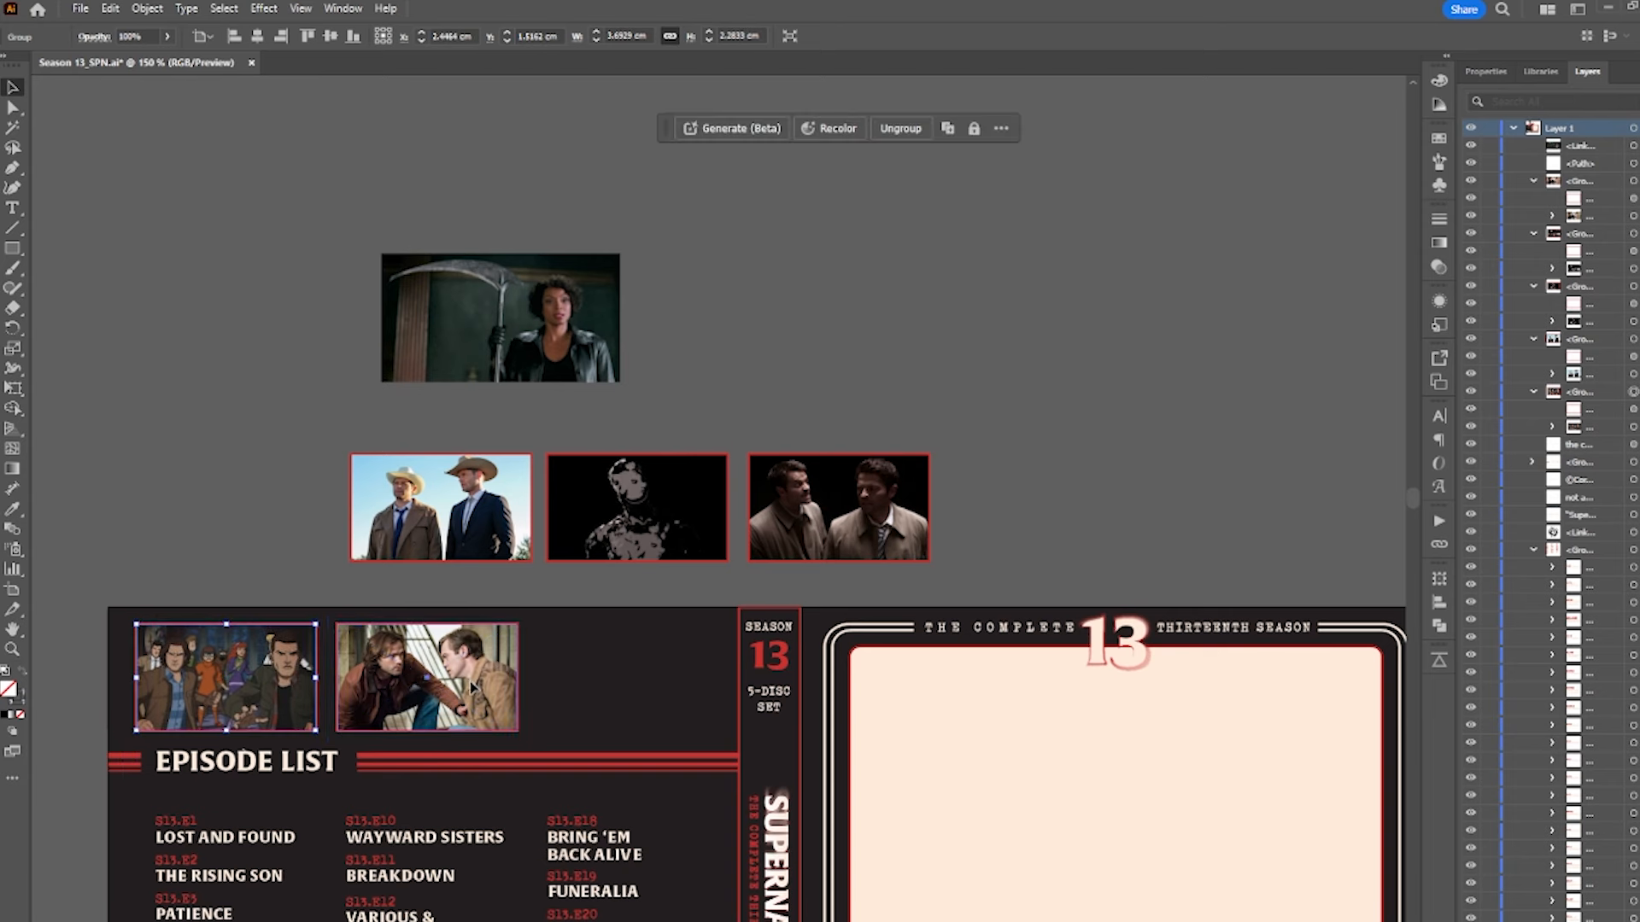
{"action": "left_click_drag", "start_coordinate": [471, 680], "coordinate": [410, 600]}
{"action": "left_click", "coordinate": [364, 589]}
{"action": "scroll", "coordinate": [425, 602], "scroll_direction": "up", "scroll_amount": 1}
{"action": "left_click_drag", "start_coordinate": [410, 379], "coordinate": [649, 612]}
- Move the two leftover dark stills to just below the scythe photo, off the artboard
{"action": "left_click_drag", "start_coordinate": [1102, 359], "coordinate": [402, 327]}
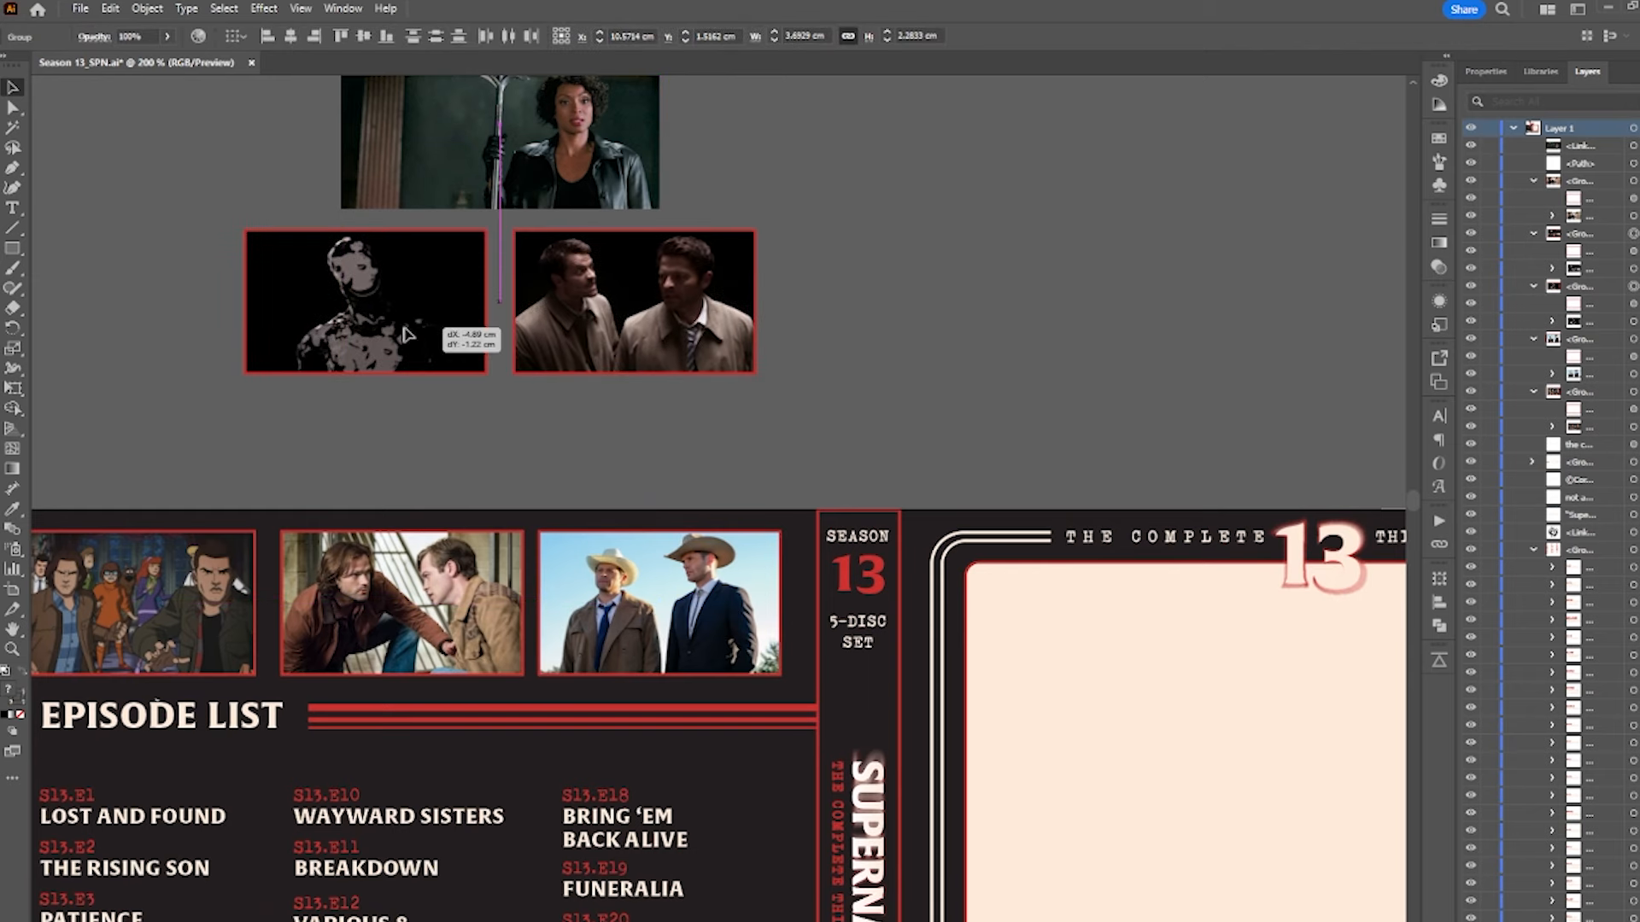
{"action": "left_click", "coordinate": [715, 500]}
{"action": "left_click_drag", "start_coordinate": [266, 591], "coordinate": [562, 475]}
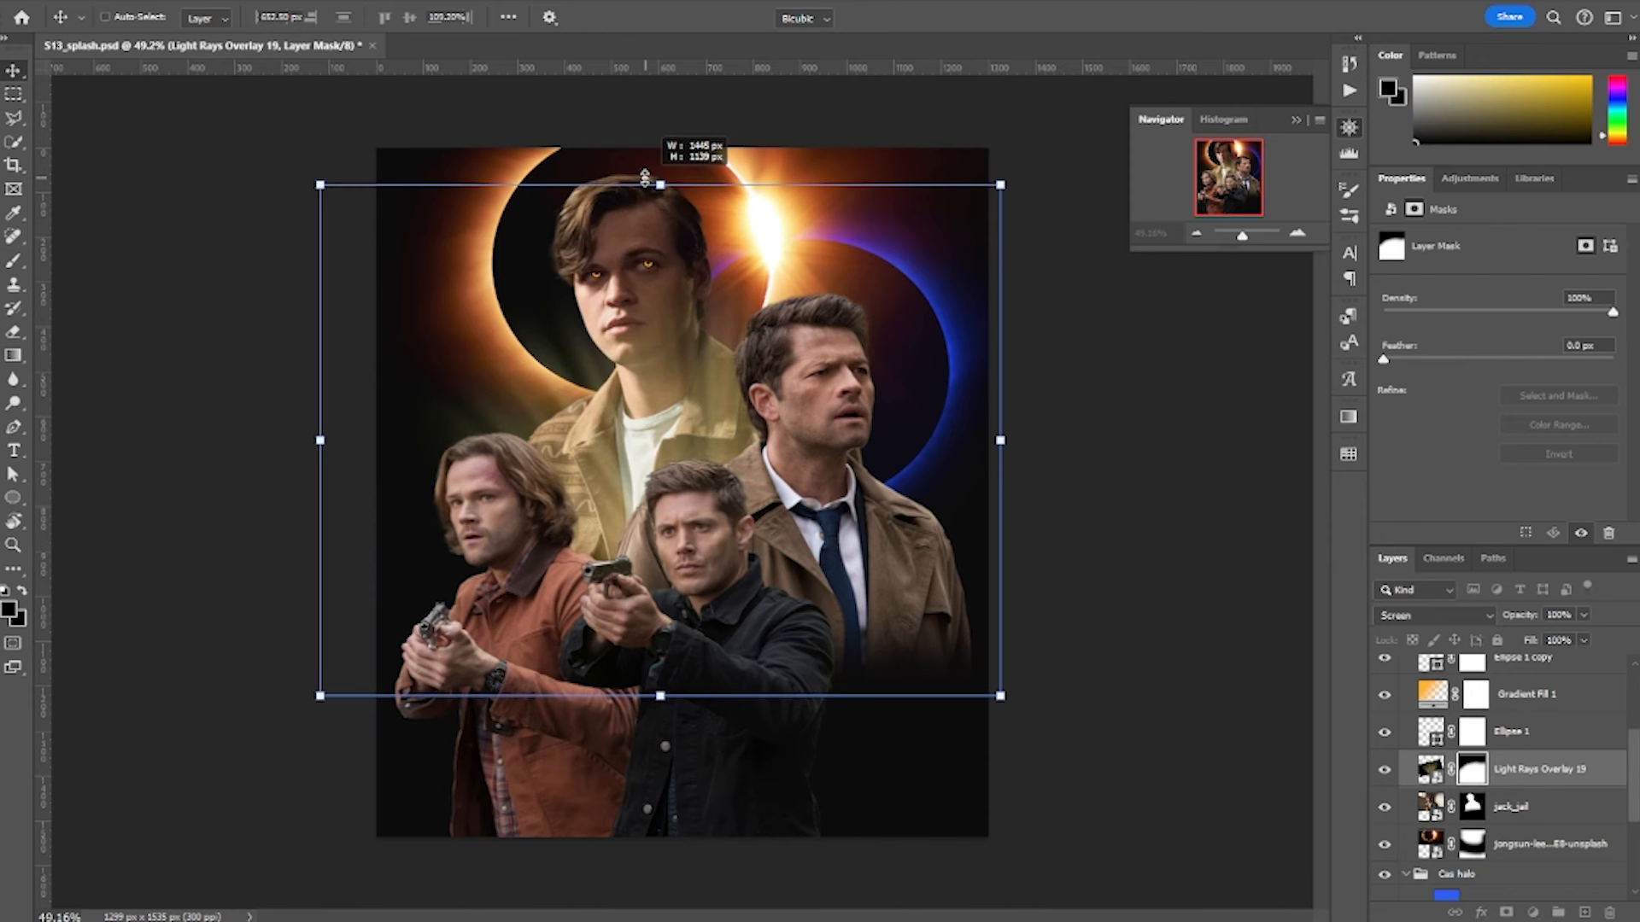
- Switch to Photoshop and stretch the Light Rays Overlay 19 layer upward and the static-fade layer out to the canvas edge
{"action": "mouse_move", "coordinate": [664, 182]}
{"action": "left_mouse_down"}
{"action": "mouse_move", "coordinate": [649, 151]}
{"action": "mouse_move", "coordinate": [635, 168]}
{"action": "left_mouse_up"}
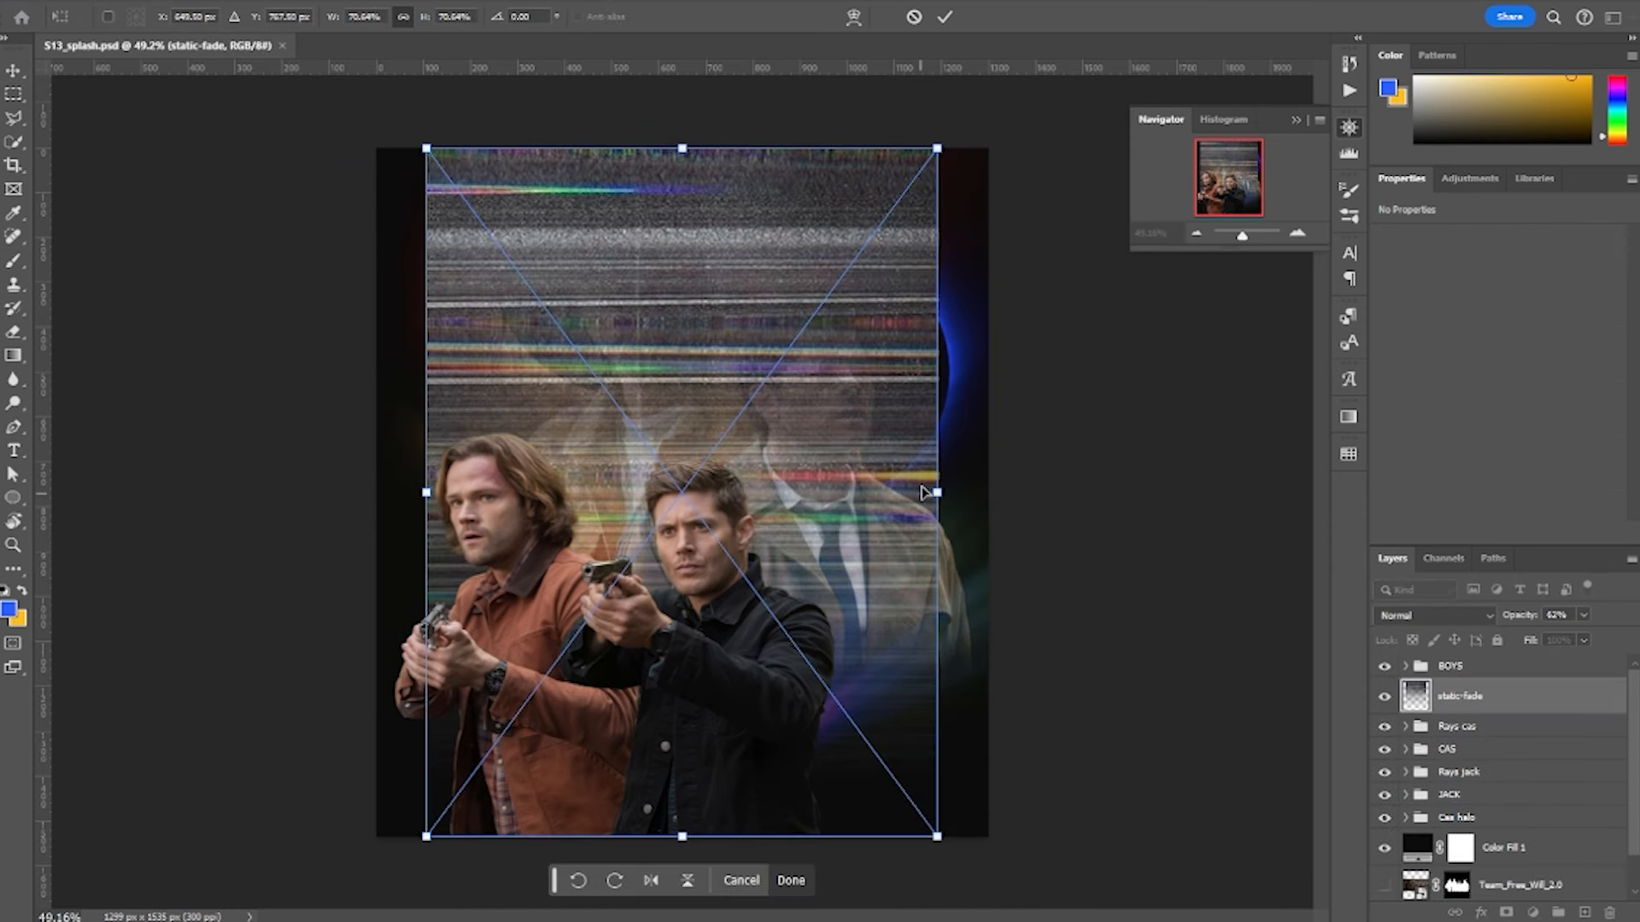
{"action": "left_click_drag", "start_coordinate": [937, 490], "coordinate": [992, 502]}
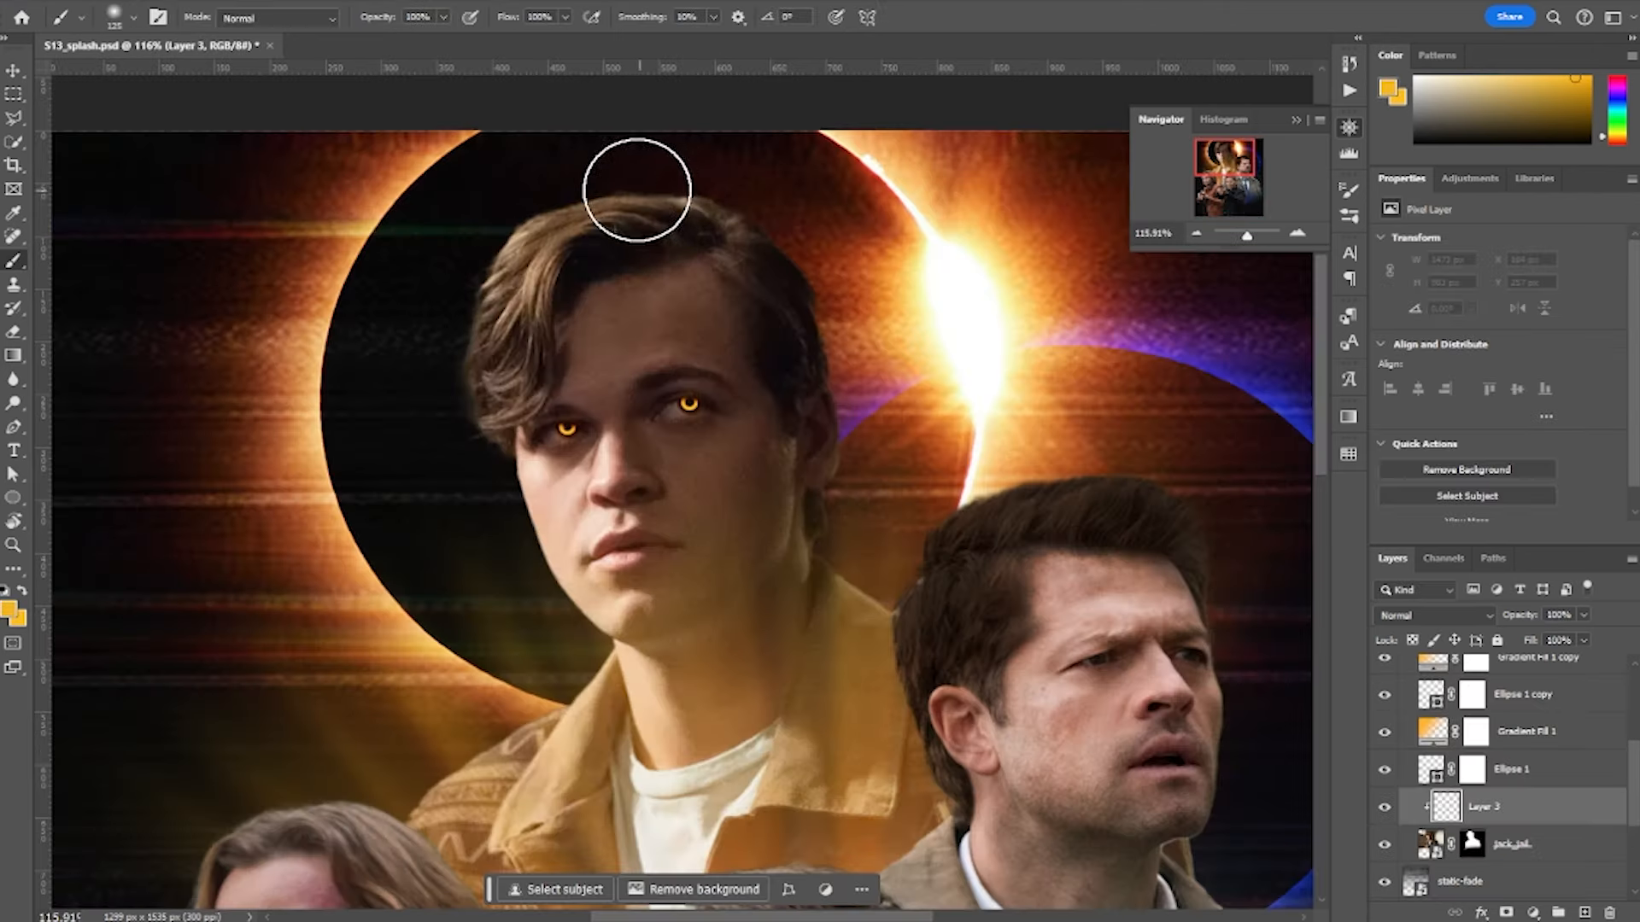
- Paint a golden glow over the hair of the gold-eyed man on the clipped Layer 3
{"action": "mouse_move", "coordinate": [637, 183]}
{"action": "left_mouse_down"}
{"action": "mouse_move", "coordinate": [521, 190]}
{"action": "mouse_move", "coordinate": [493, 216]}
{"action": "mouse_move", "coordinate": [528, 206]}
{"action": "mouse_move", "coordinate": [495, 293]}
{"action": "left_mouse_up"}
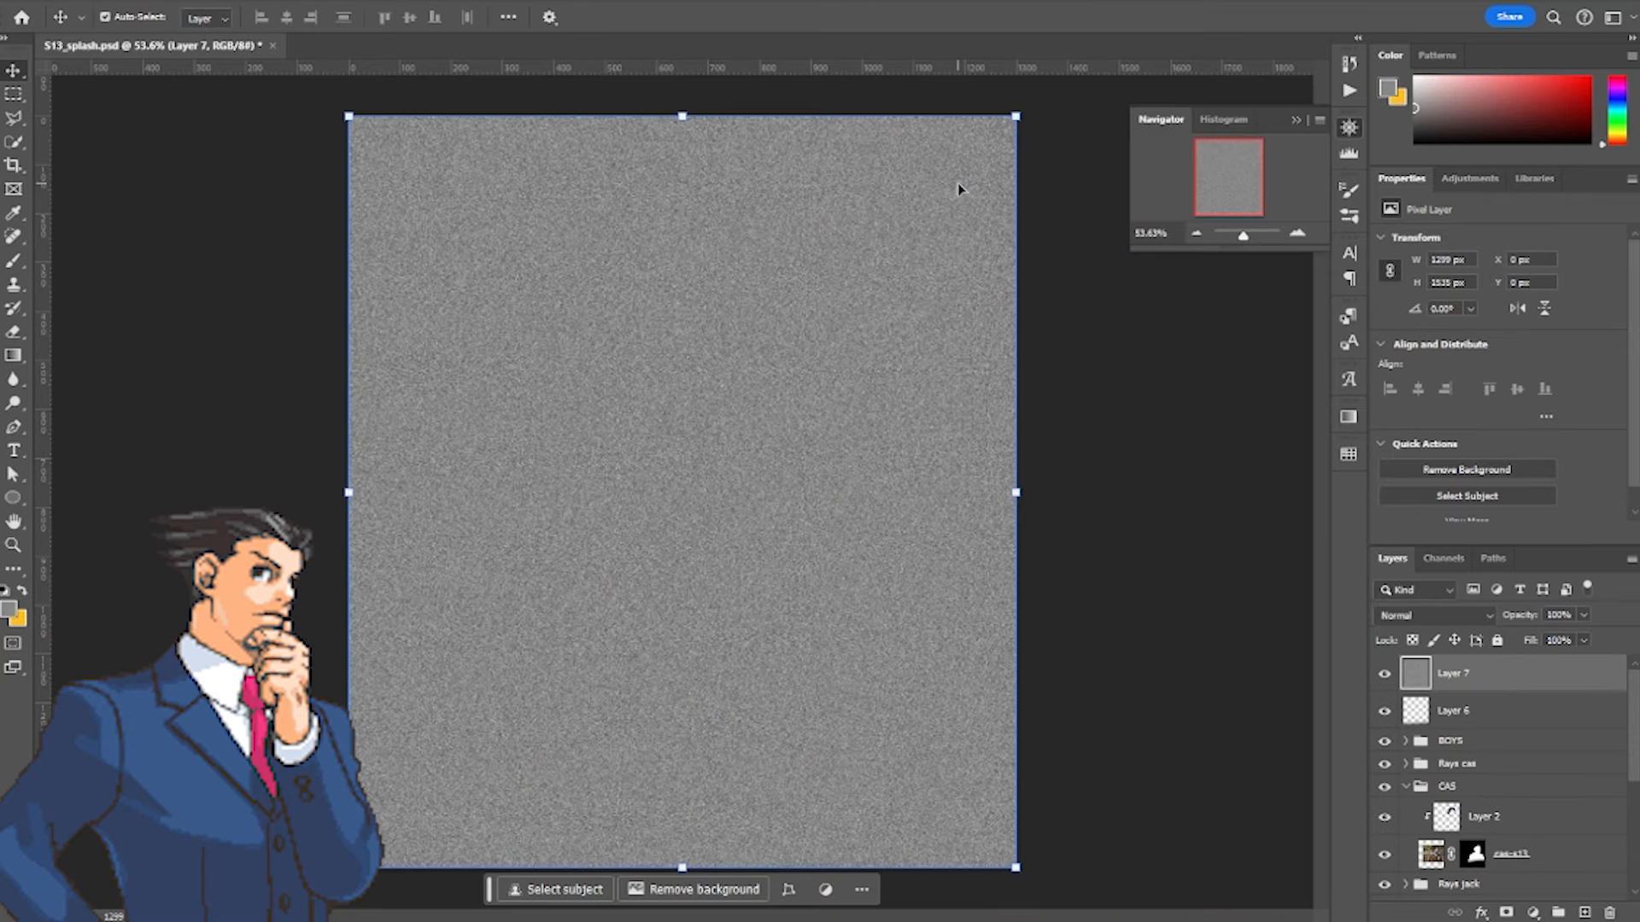
- Set the grey noise layer, Layer 7, to Overlay blending and lower its opacity to 39%
{"action": "left_click", "coordinate": [1435, 615]}
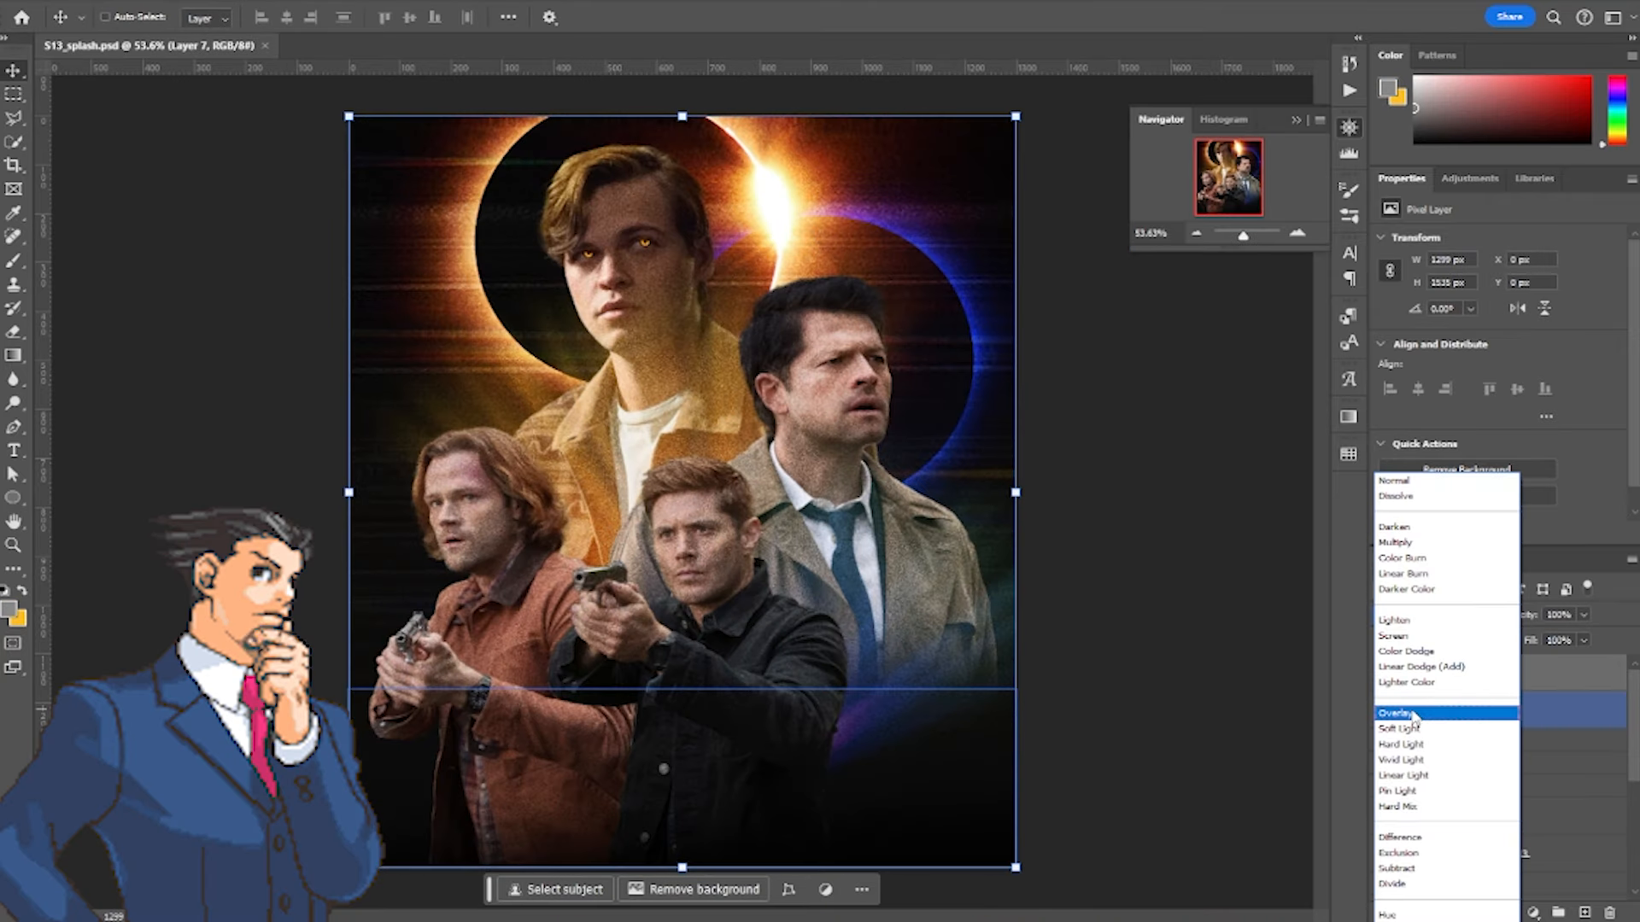
{"action": "left_click", "coordinate": [1413, 715]}
{"action": "left_click", "coordinate": [1584, 615]}
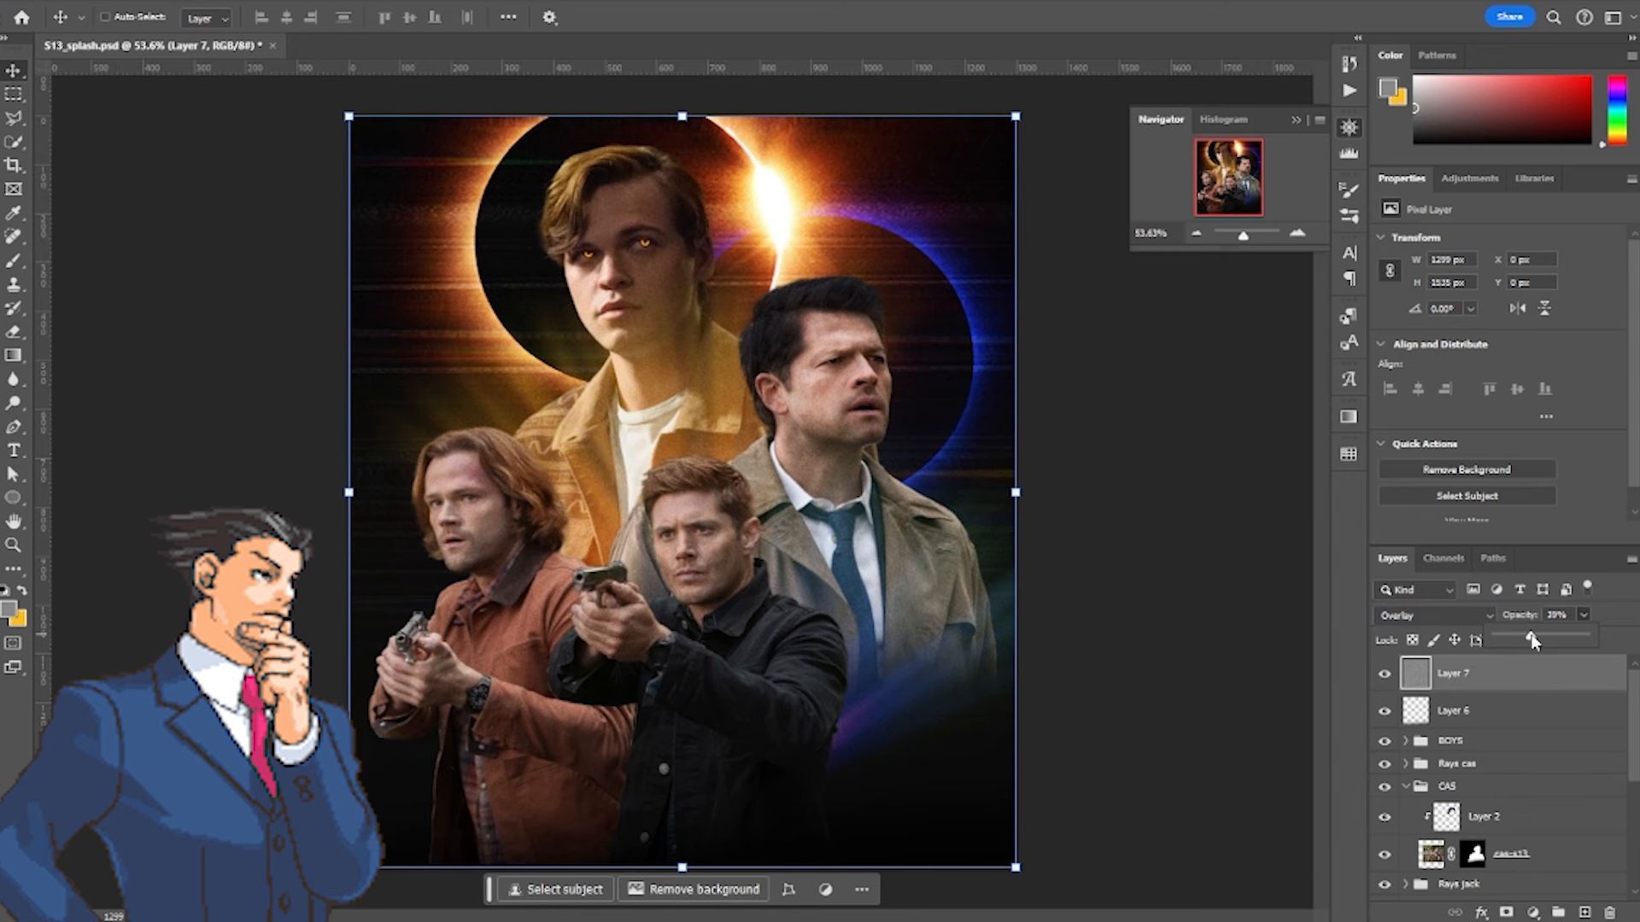
{"action": "left_click", "coordinate": [1481, 685]}
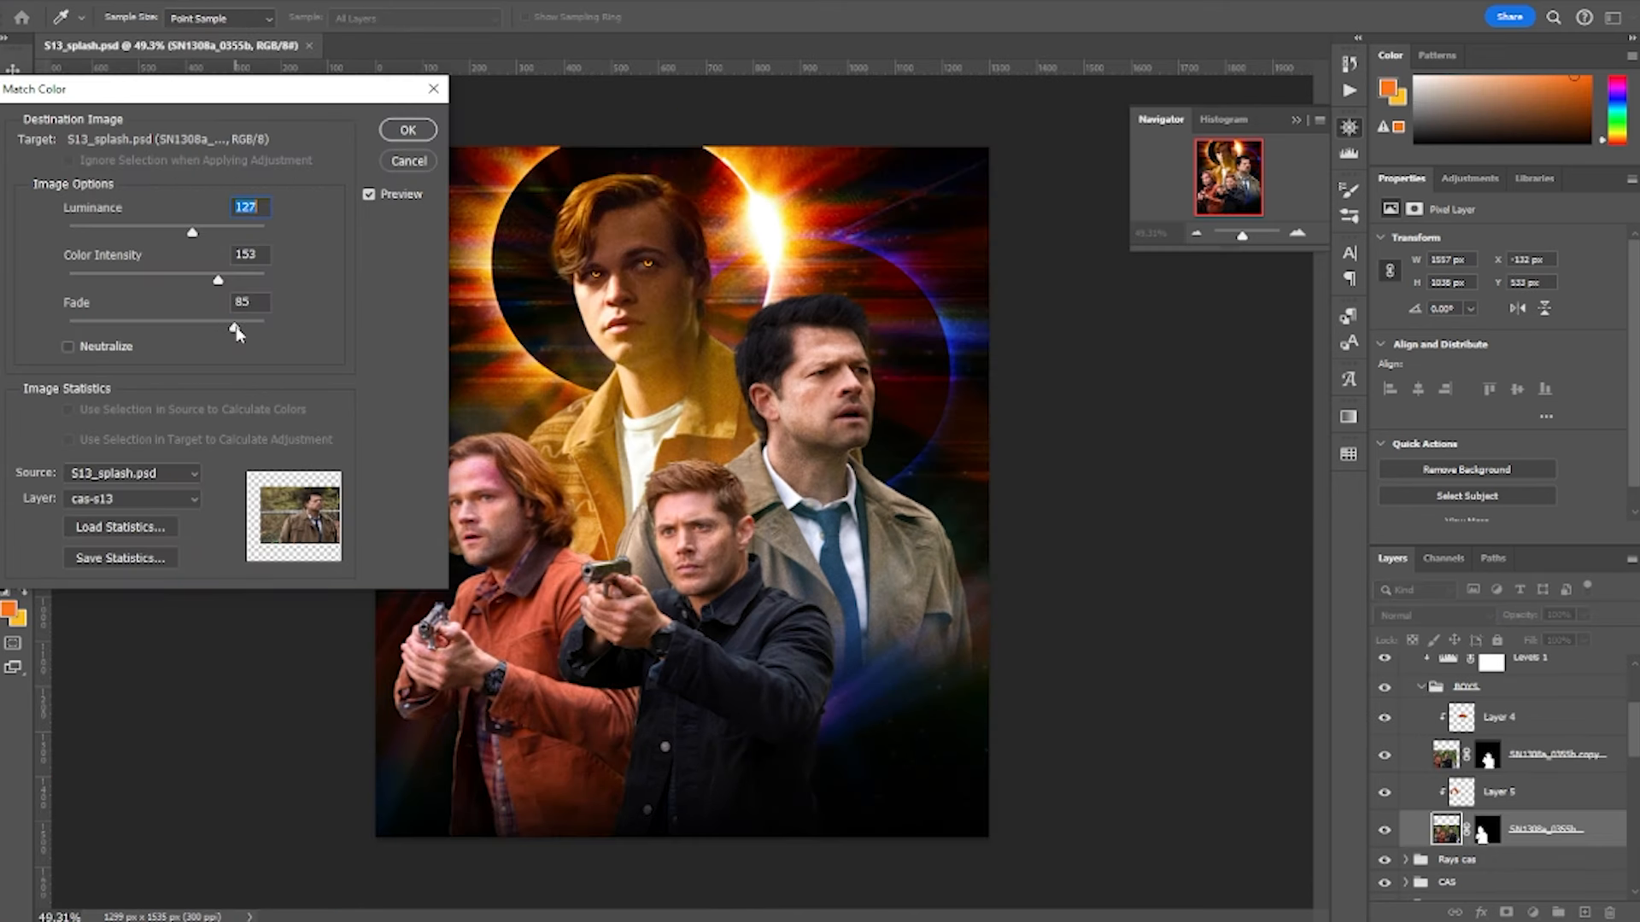
- Increase the Match Color fade for the SN1308a_0355b layer, using cas-s13 as the source layer
{"action": "left_click_drag", "start_coordinate": [233, 329], "coordinate": [255, 330]}
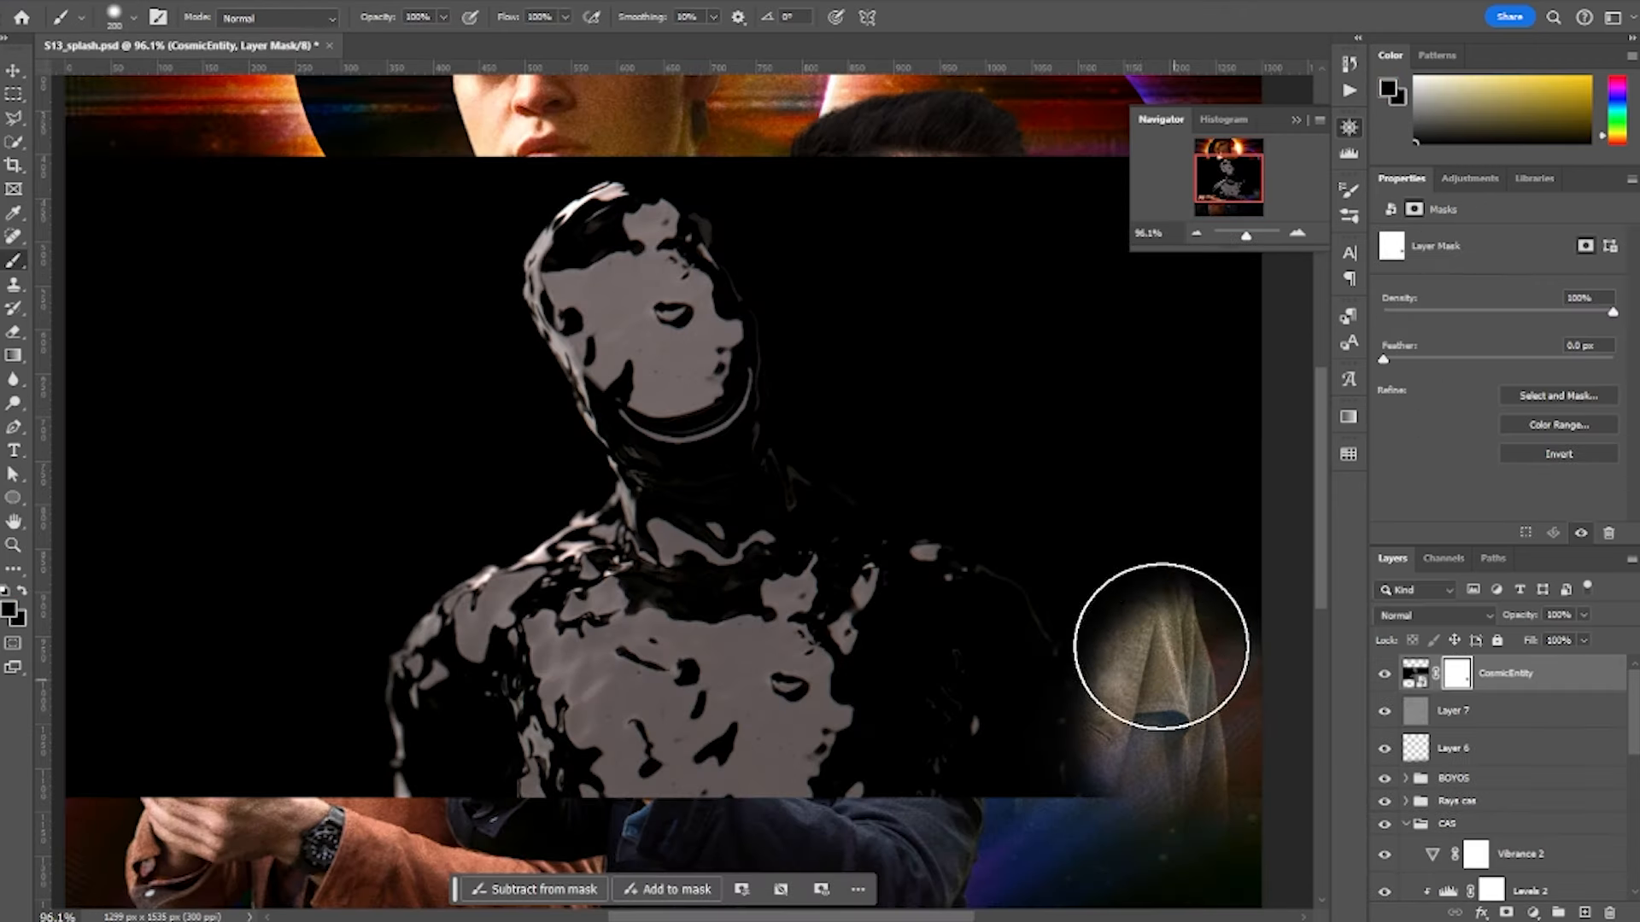
- Mask the CosmicEntity texture so it blends into the trench coat, and clip its CosmicEntity copy 2 layer to the layer below
{"action": "mouse_move", "coordinate": [1160, 649]}
{"action": "left_mouse_down"}
{"action": "mouse_move", "coordinate": [1076, 510]}
{"action": "mouse_move", "coordinate": [868, 394]}
{"action": "mouse_move", "coordinate": [815, 193]}
{"action": "mouse_move", "coordinate": [775, 128]}
{"action": "mouse_move", "coordinate": [811, 126]}
{"action": "mouse_move", "coordinate": [1164, 392]}
{"action": "left_mouse_up"}
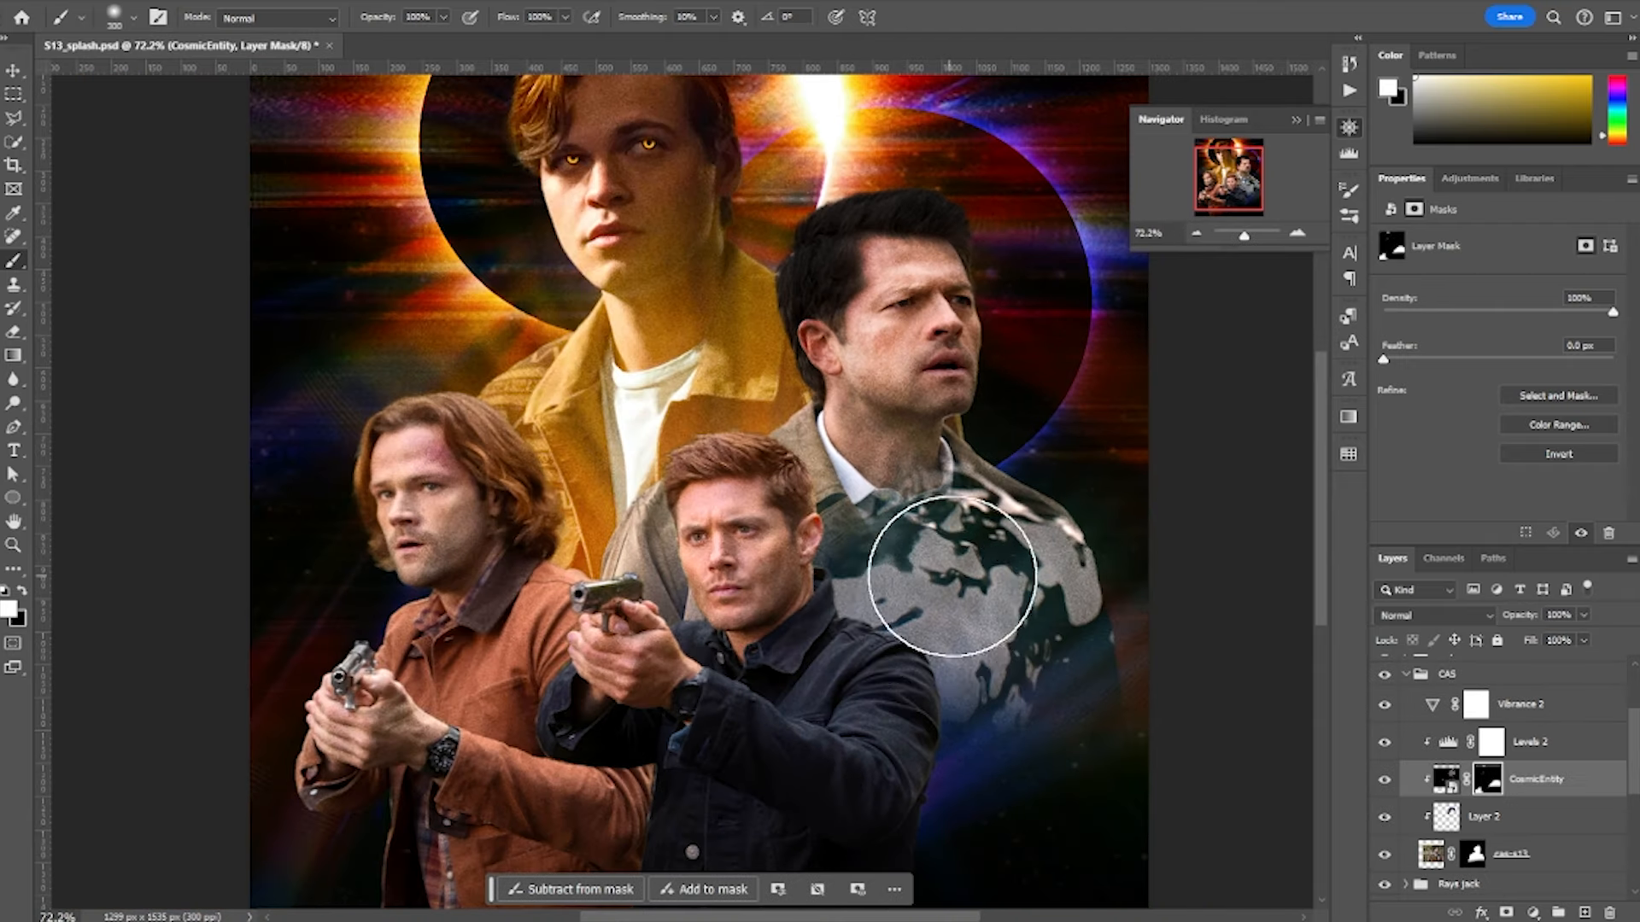
{"action": "mouse_move", "coordinate": [953, 576]}
{"action": "left_mouse_down"}
{"action": "mouse_move", "coordinate": [945, 541]}
{"action": "mouse_move", "coordinate": [999, 608]}
{"action": "mouse_move", "coordinate": [1027, 614]}
{"action": "left_mouse_up"}
{"action": "key", "text": "v"}
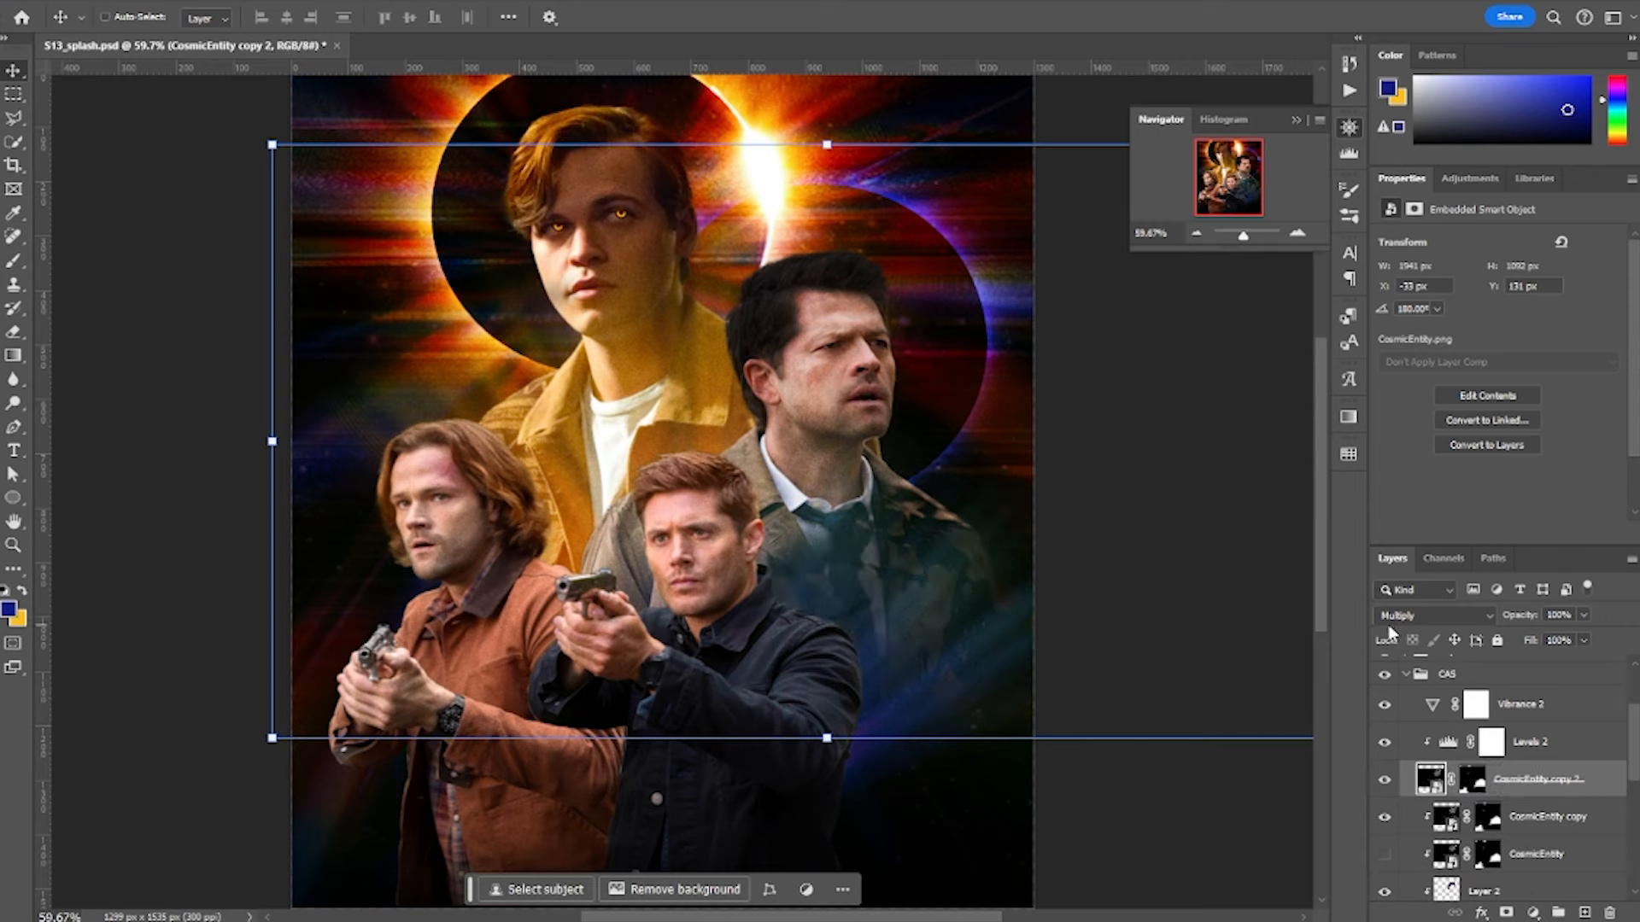
{"action": "left_click", "coordinate": [1570, 790], "text": "alt"}
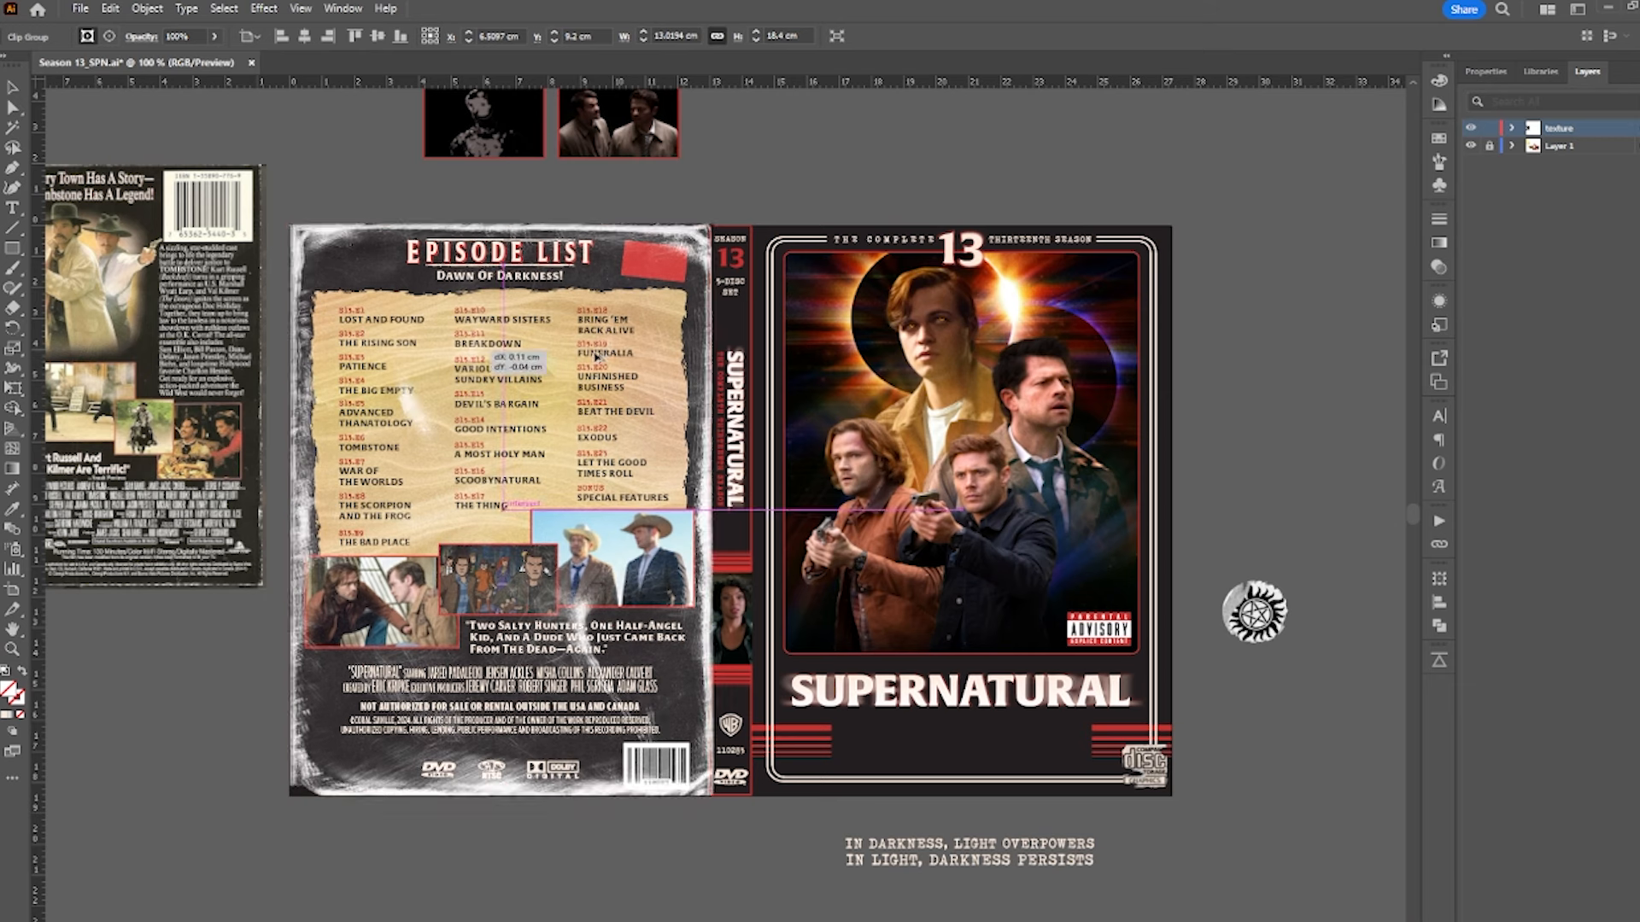
- Switch to Illustrator and position the scuffed white texture group on the Season 13 cover
{"action": "left_click_drag", "start_coordinate": [597, 380], "coordinate": [918, 380]}
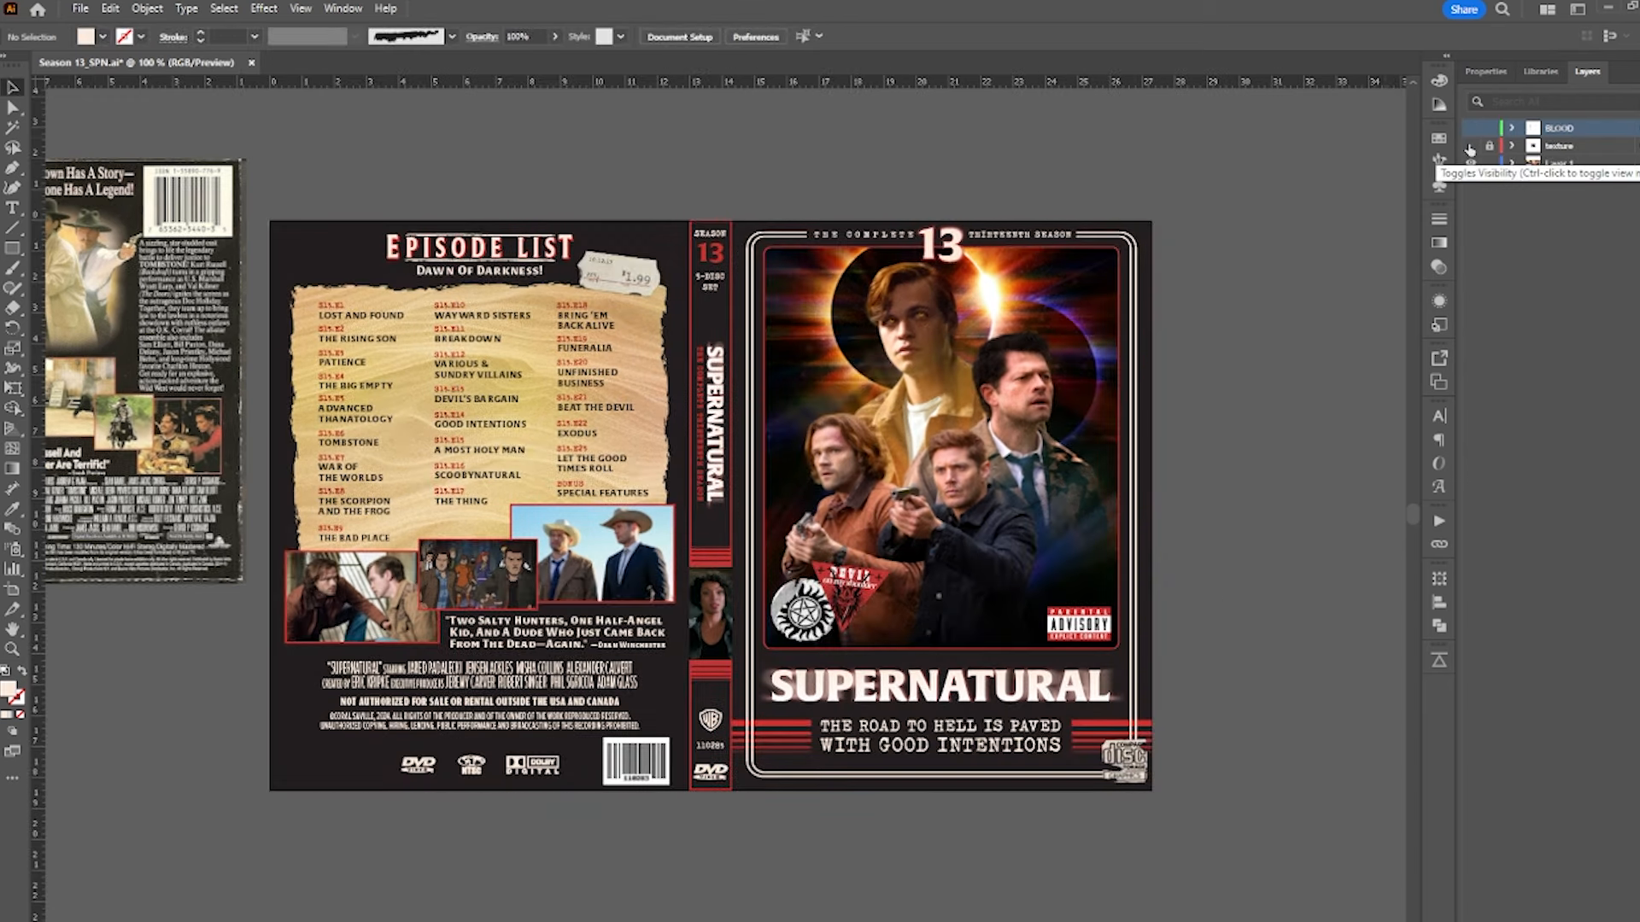
- Show the texture and BLOOD layers and preview the Season 13 cover in Trim View
{"action": "left_click", "coordinate": [1470, 147]}
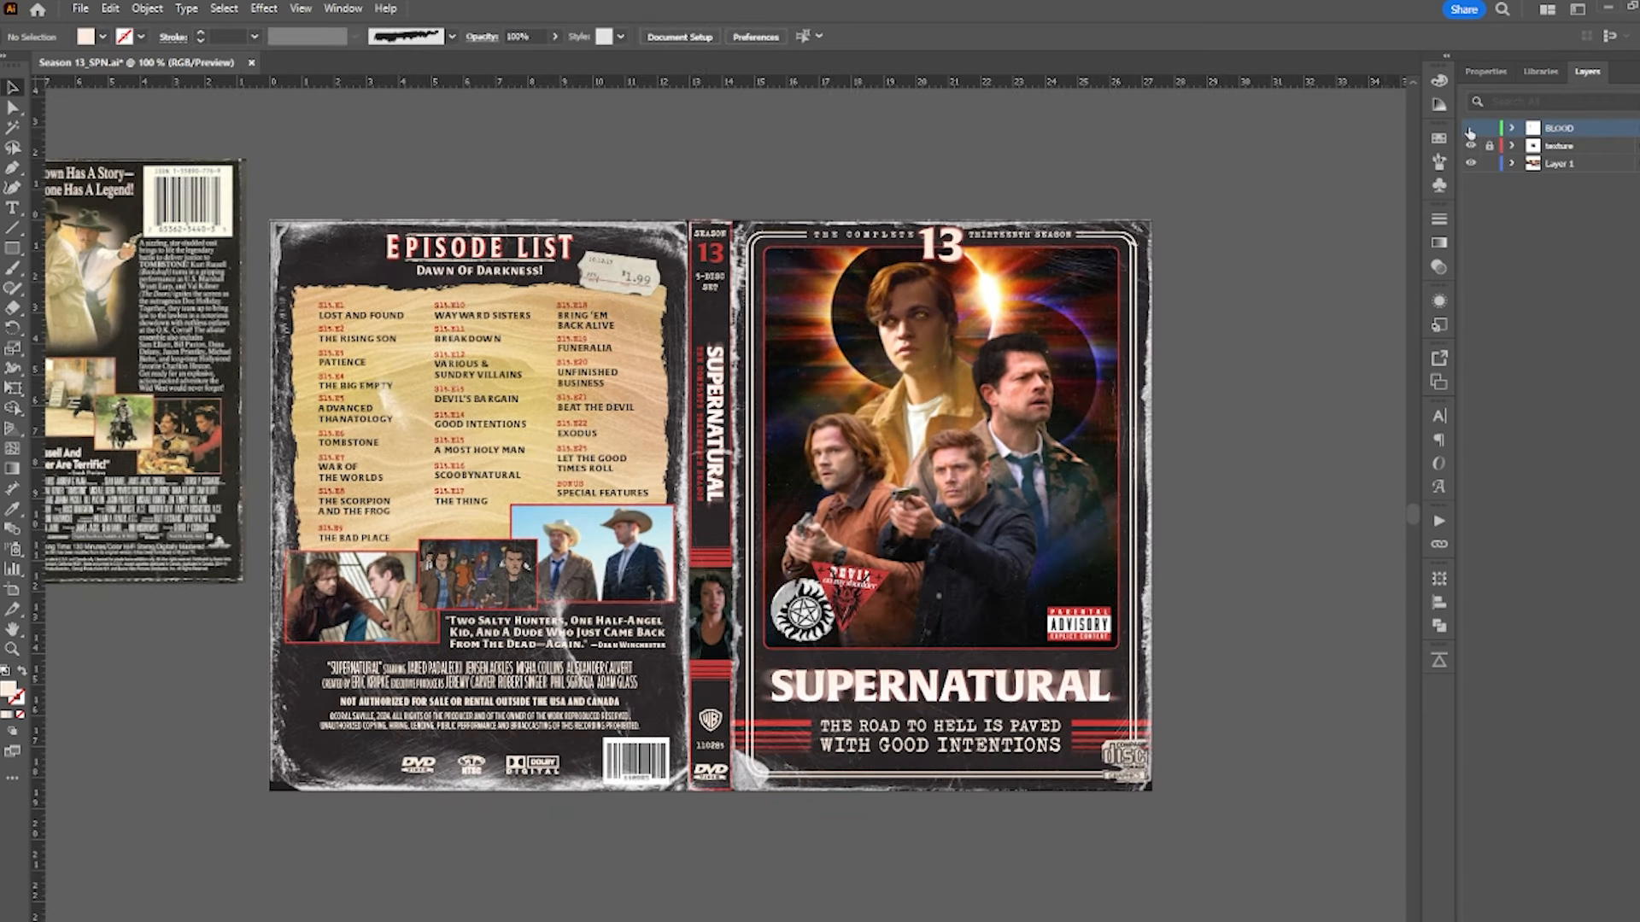
{"action": "left_click", "coordinate": [1470, 129]}
{"action": "left_click", "coordinate": [301, 8]}
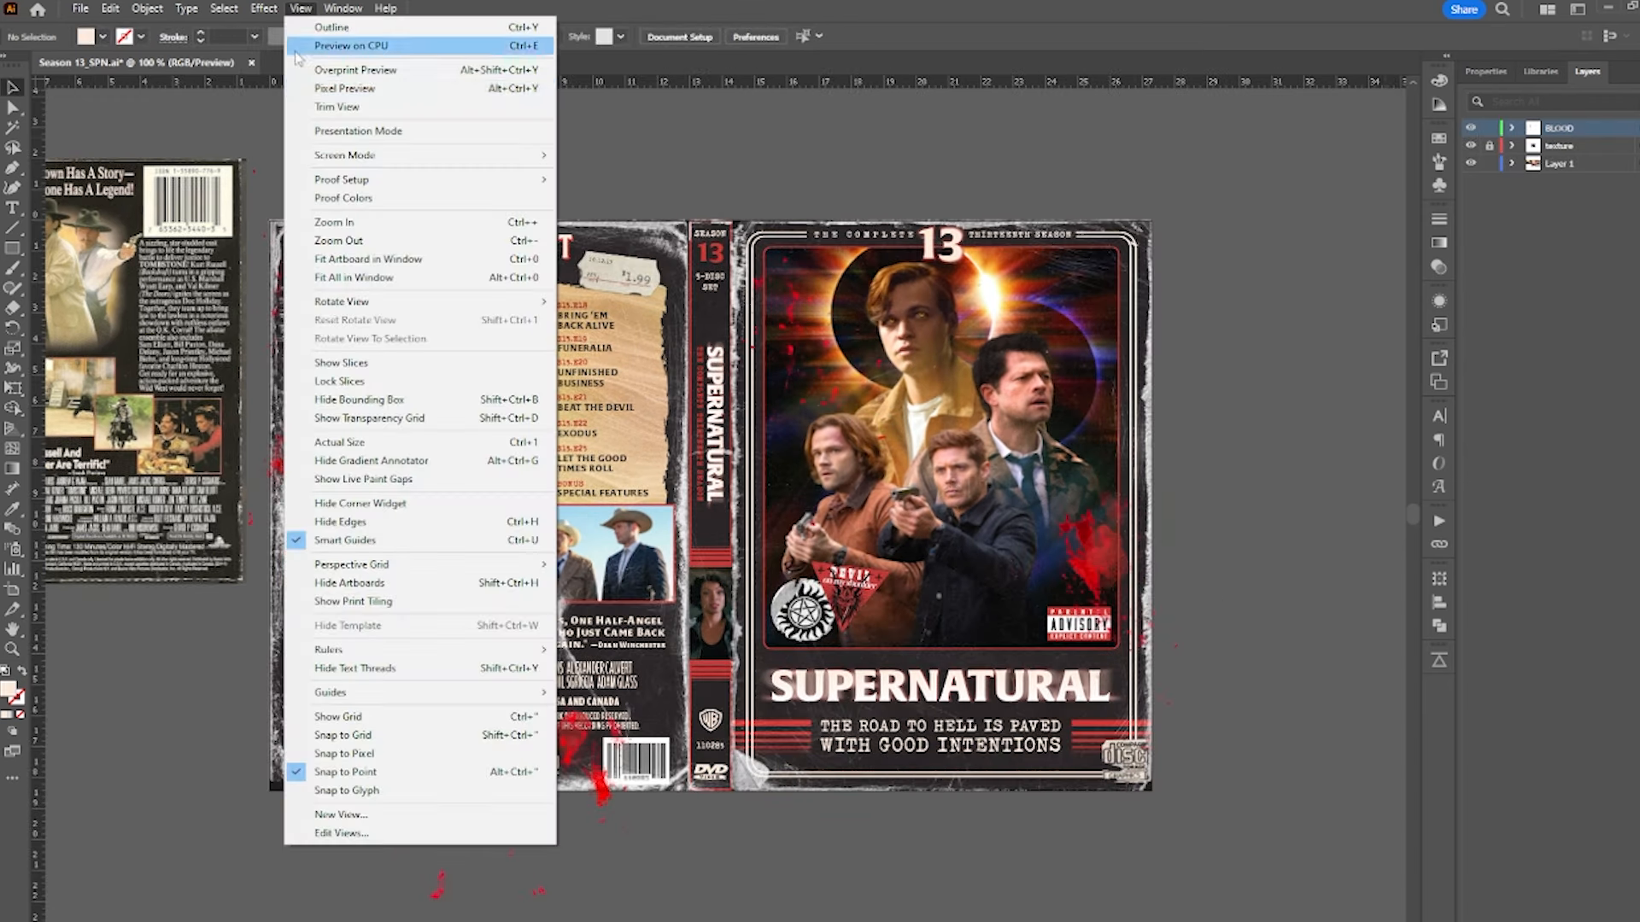
{"action": "left_click", "coordinate": [342, 106]}
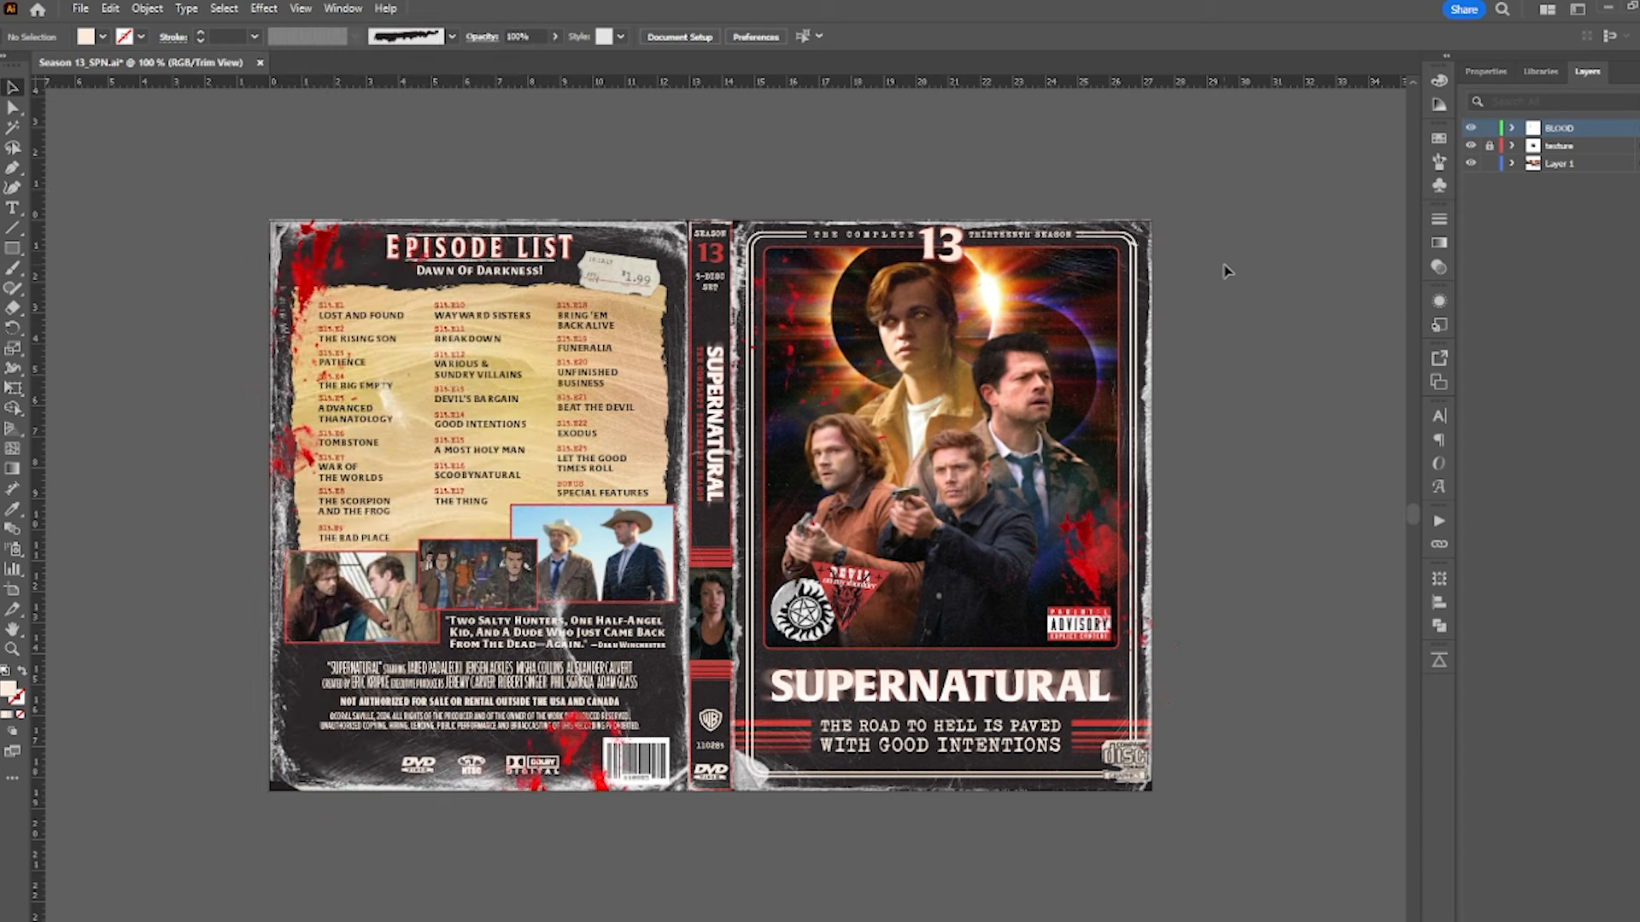
{"action": "key", "text": "ctrl+="}
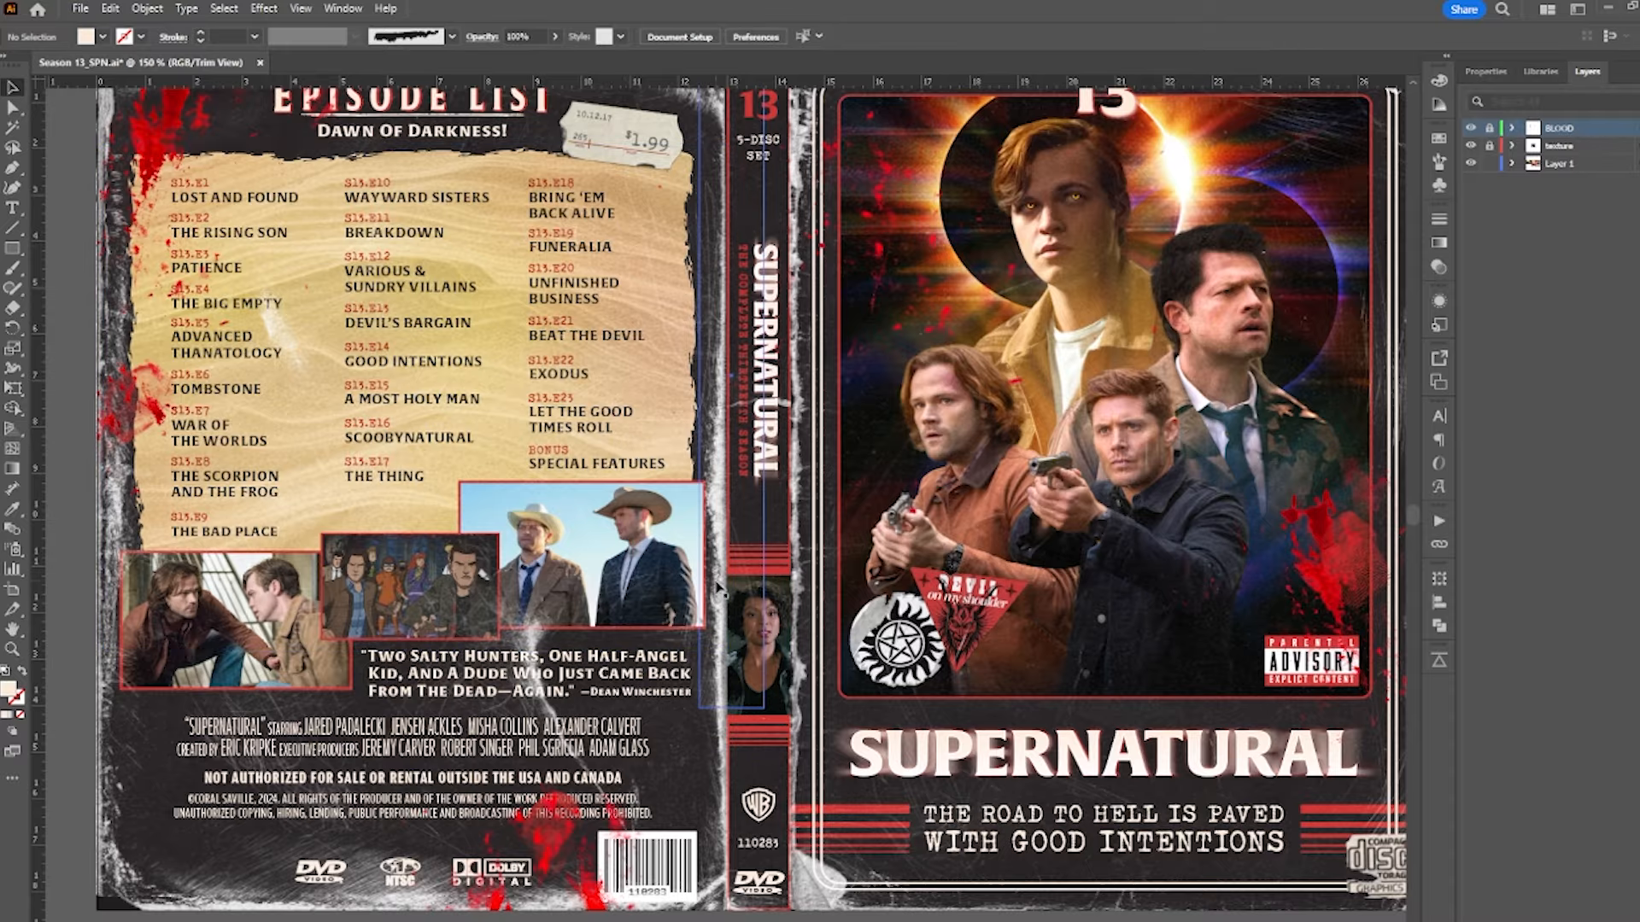
{"action": "left_click_drag", "start_coordinate": [805, 494], "coordinate": [767, 547]}
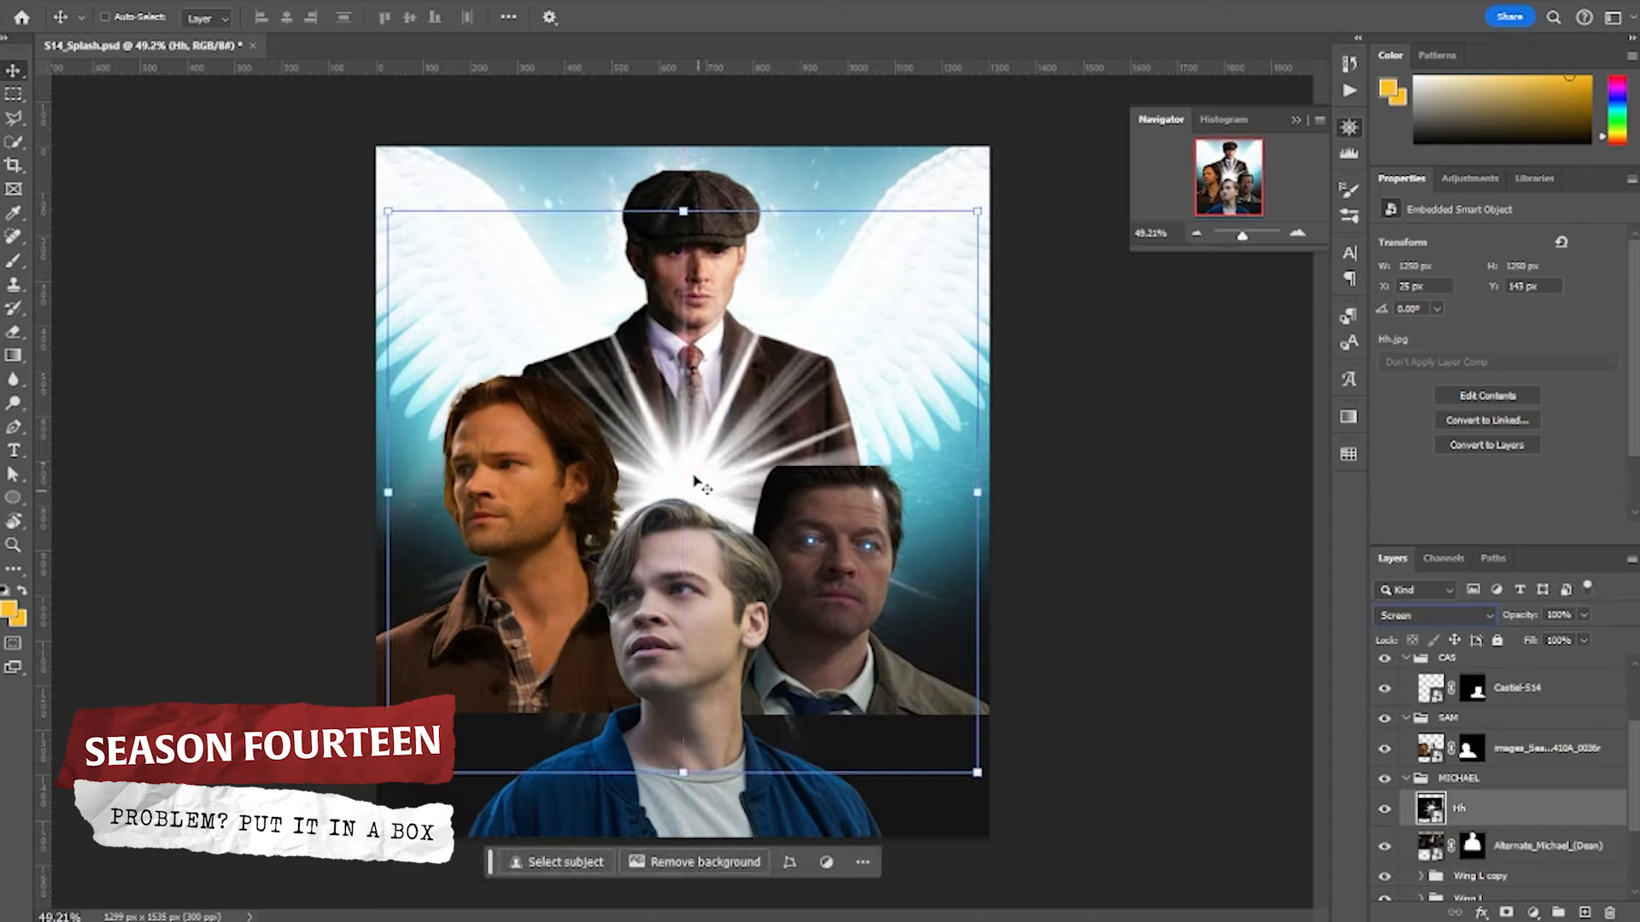
- Switch to the S14_Splash artwork in Photoshop and move the Hh light burst up behind the winged man's head
{"action": "left_click_drag", "start_coordinate": [693, 482], "coordinate": [694, 242]}
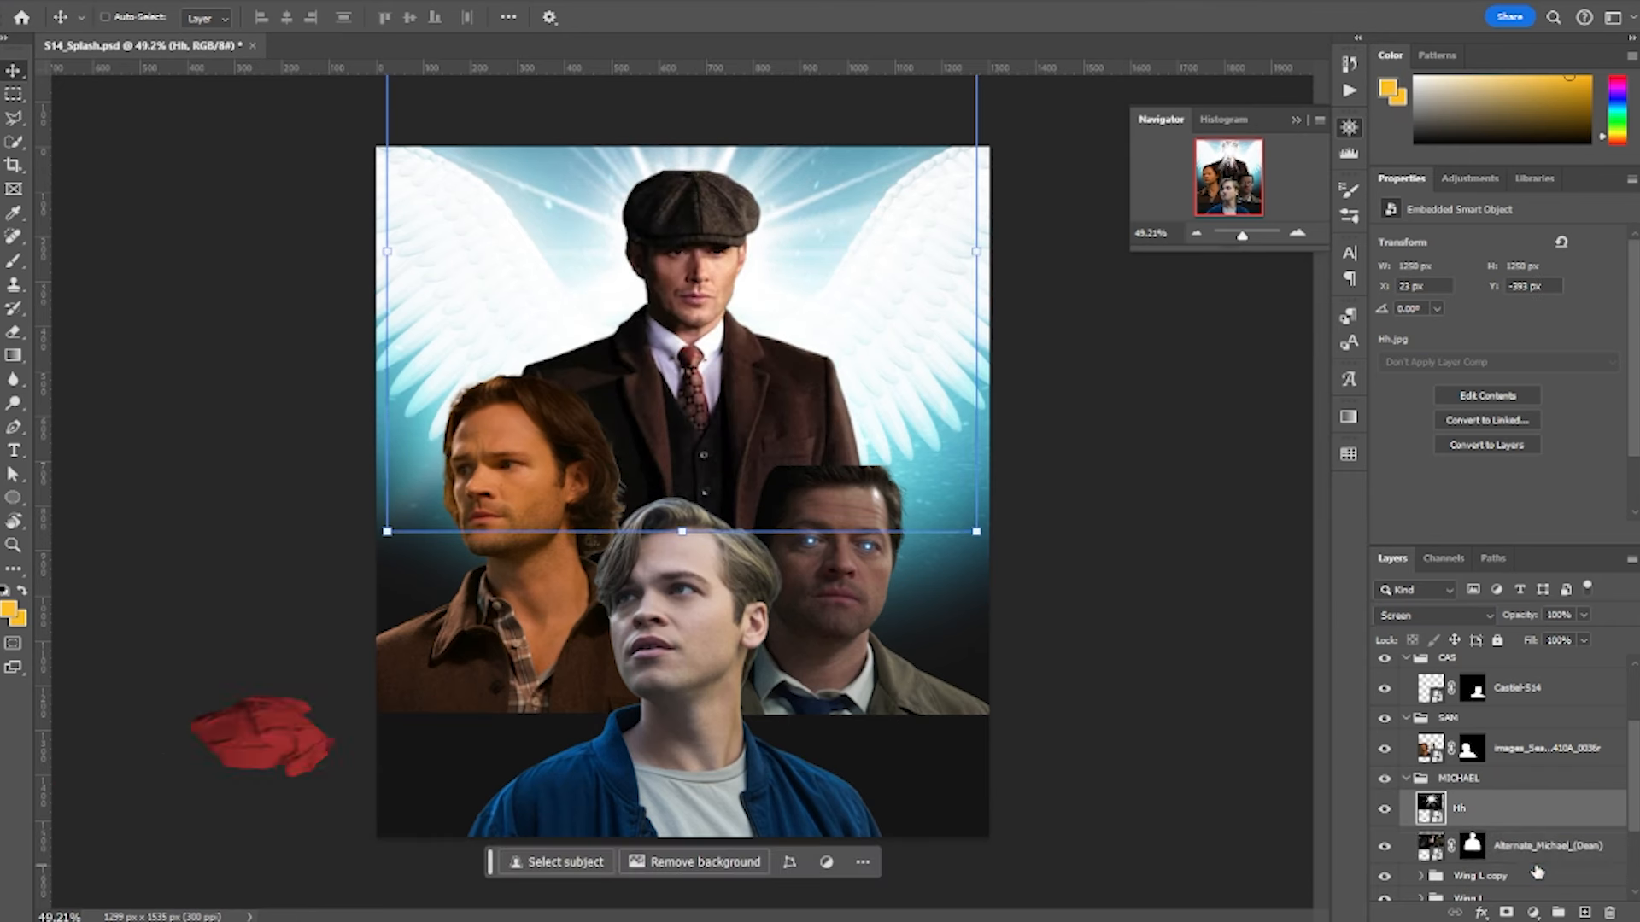
{"action": "left_click", "coordinate": [1435, 615]}
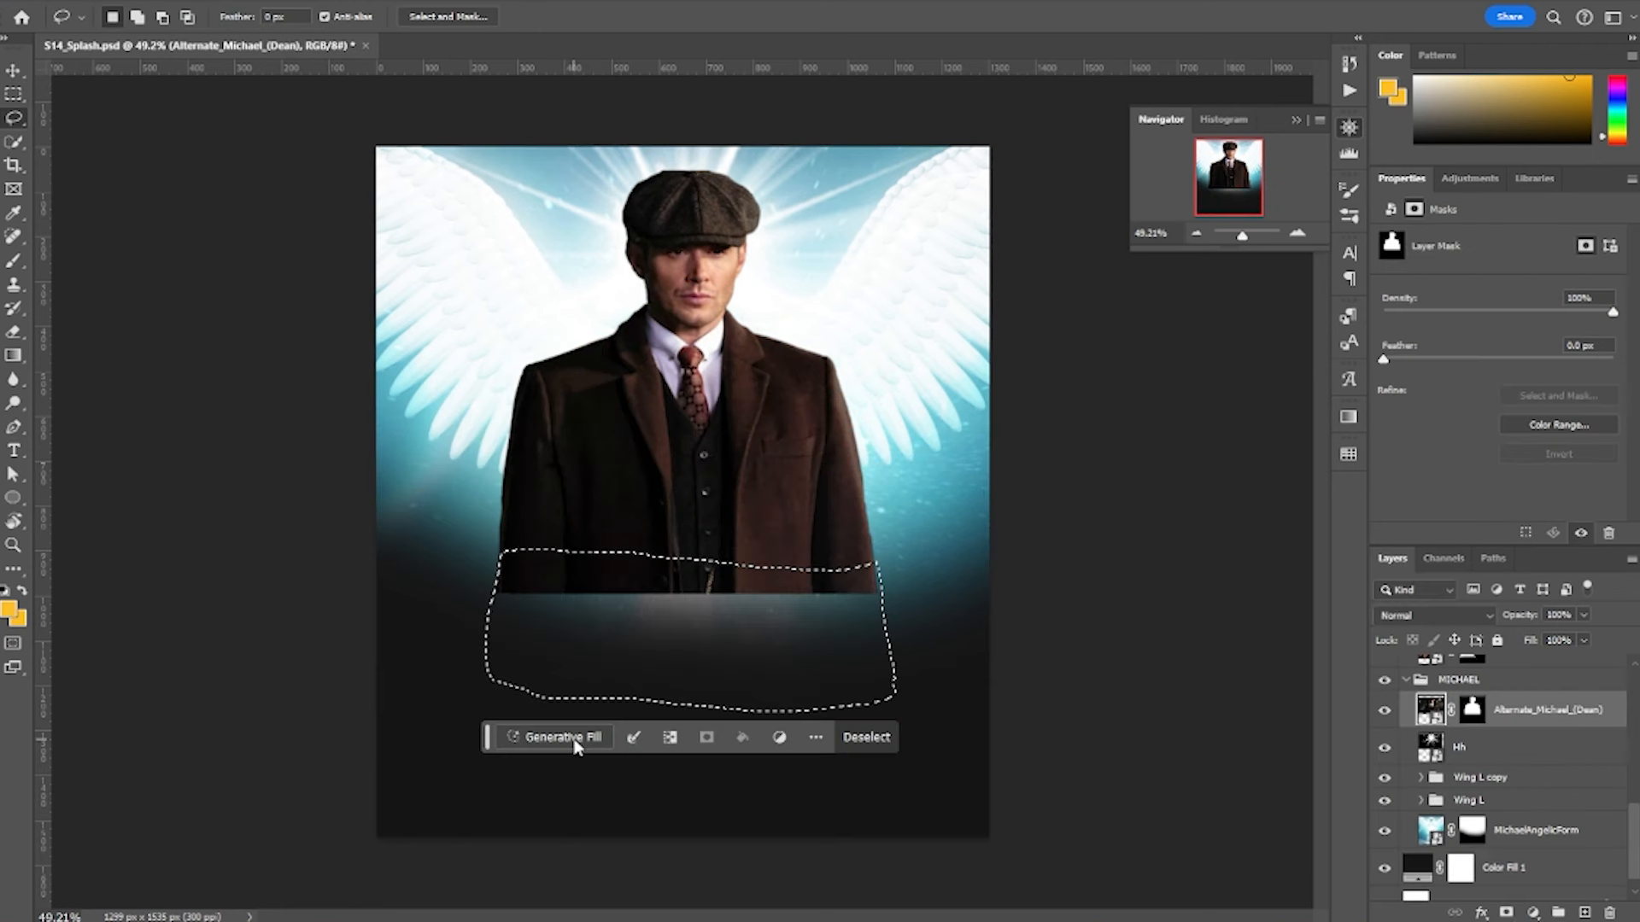
- Extend the winged man's coat downward using Generative Fill on the lassoed area without a prompt, and pick the second variation
{"action": "left_click", "coordinate": [575, 740]}
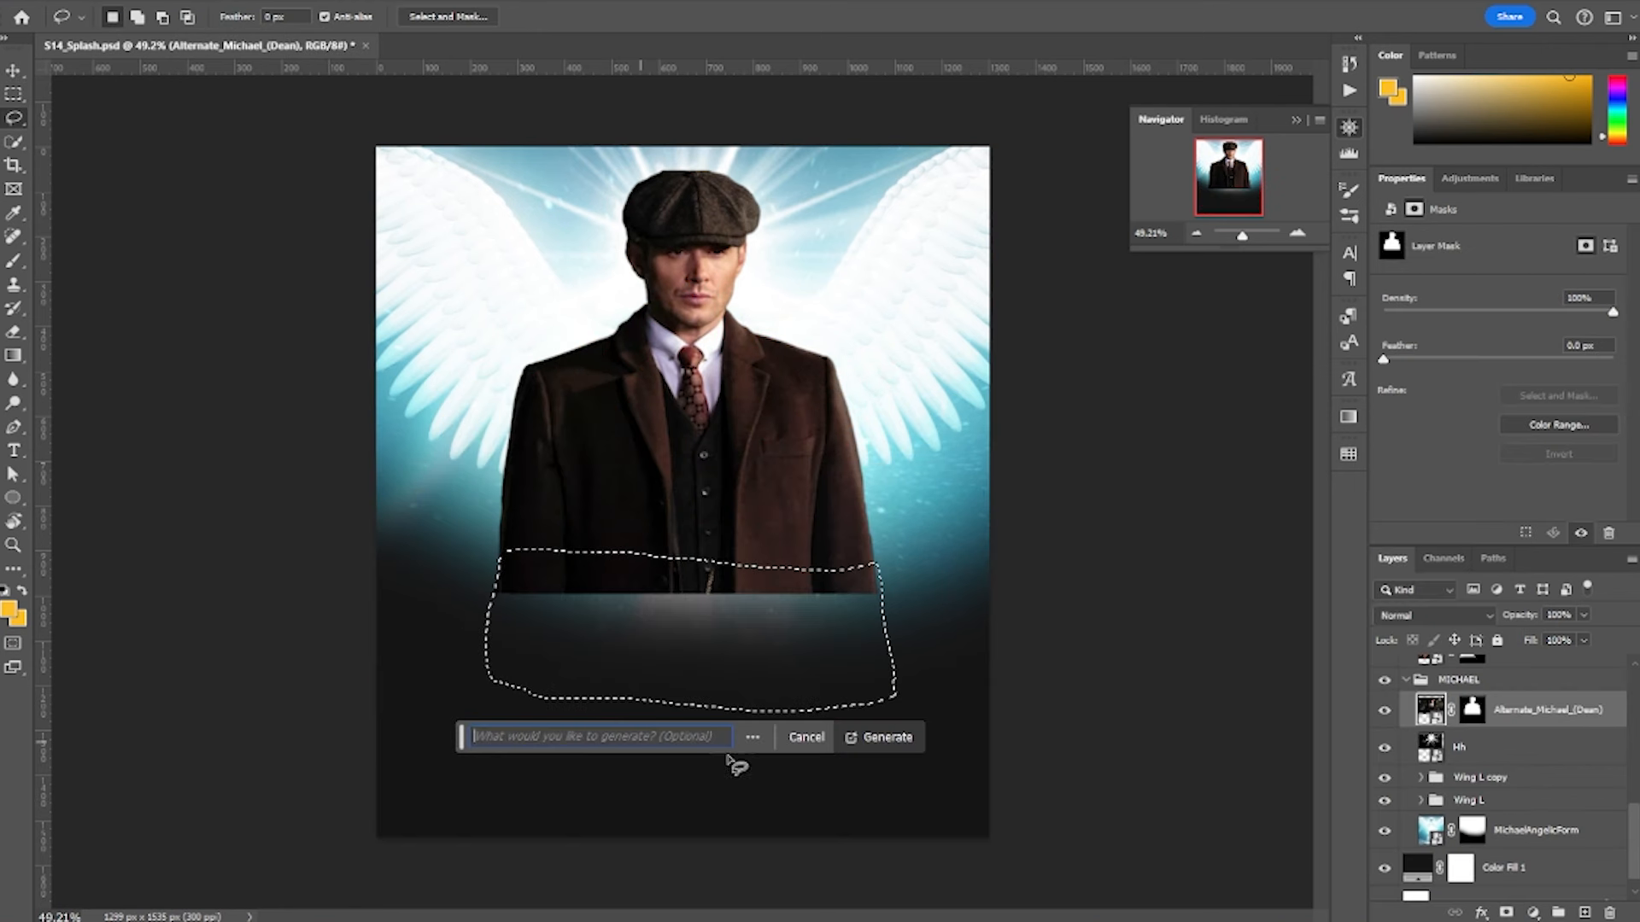
{"action": "left_click", "coordinate": [854, 739]}
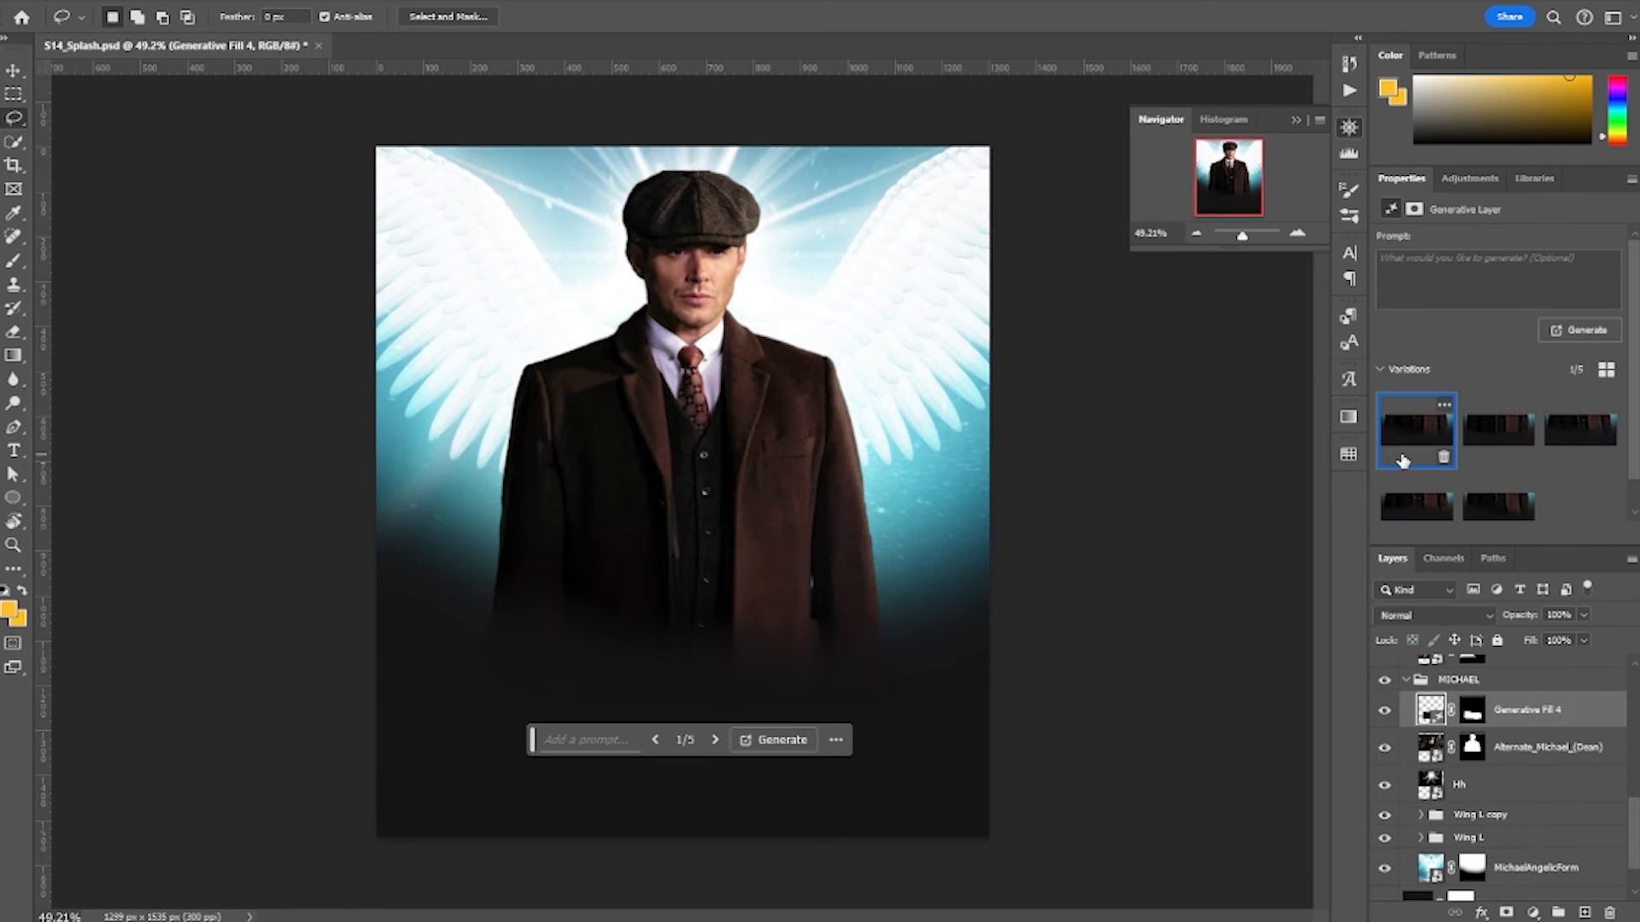
{"action": "left_click", "coordinate": [1490, 455]}
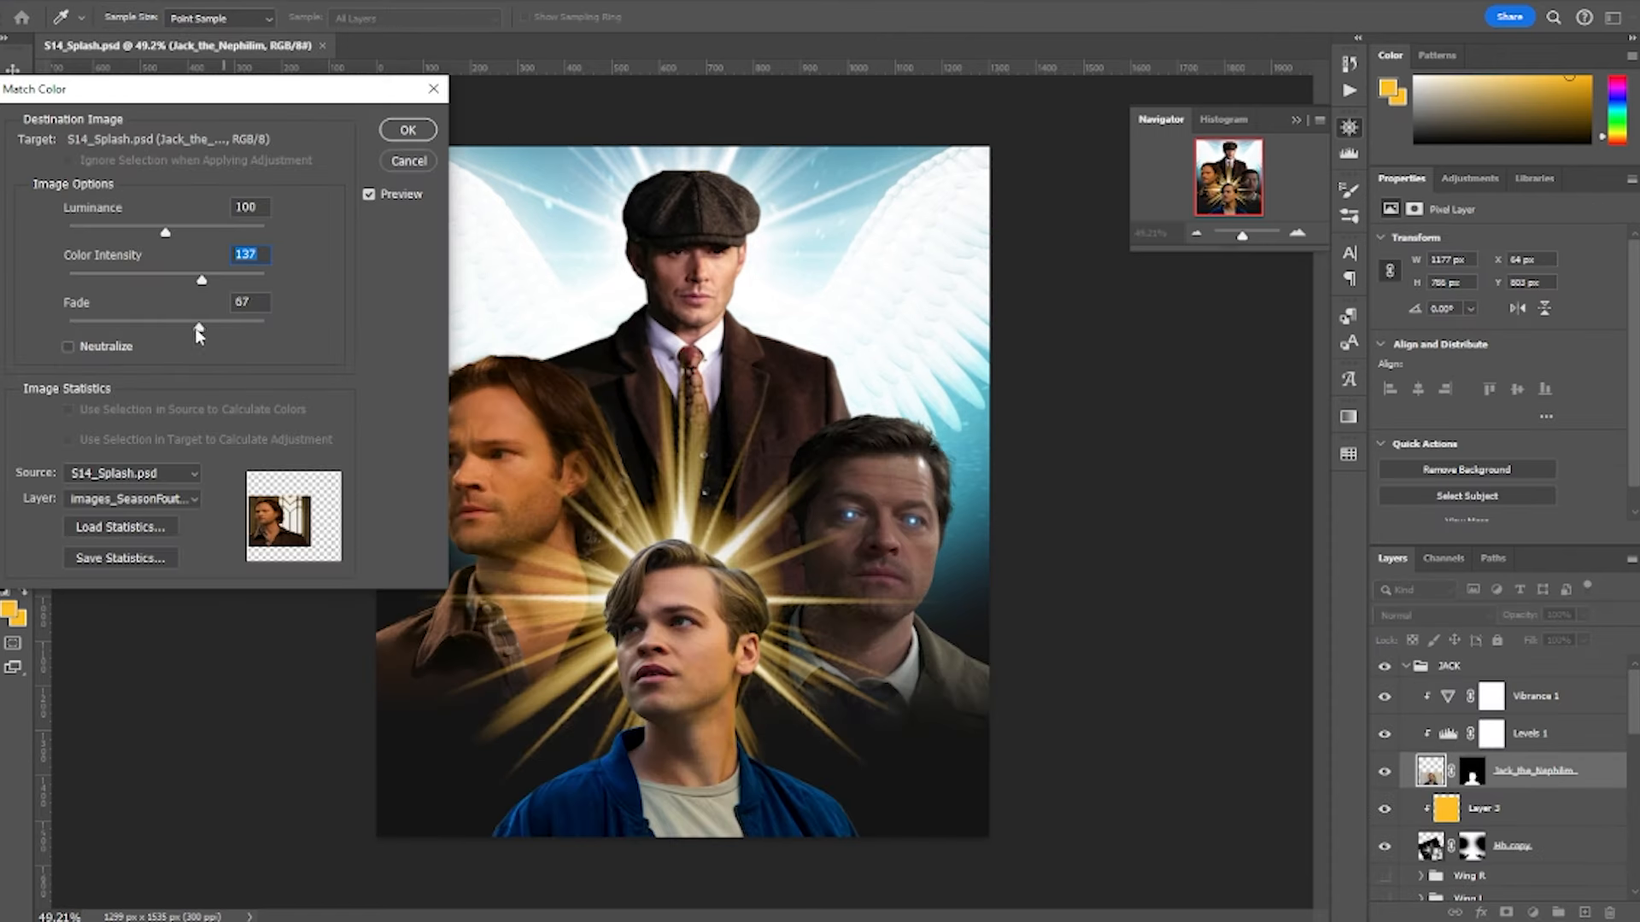
- Lower the Match Color fade on the Jack_the_Nephilim layer, keeping the images_SeasonFourteen photo as source and color intensity at 137
{"action": "left_click_drag", "start_coordinate": [199, 333], "coordinate": [180, 338]}
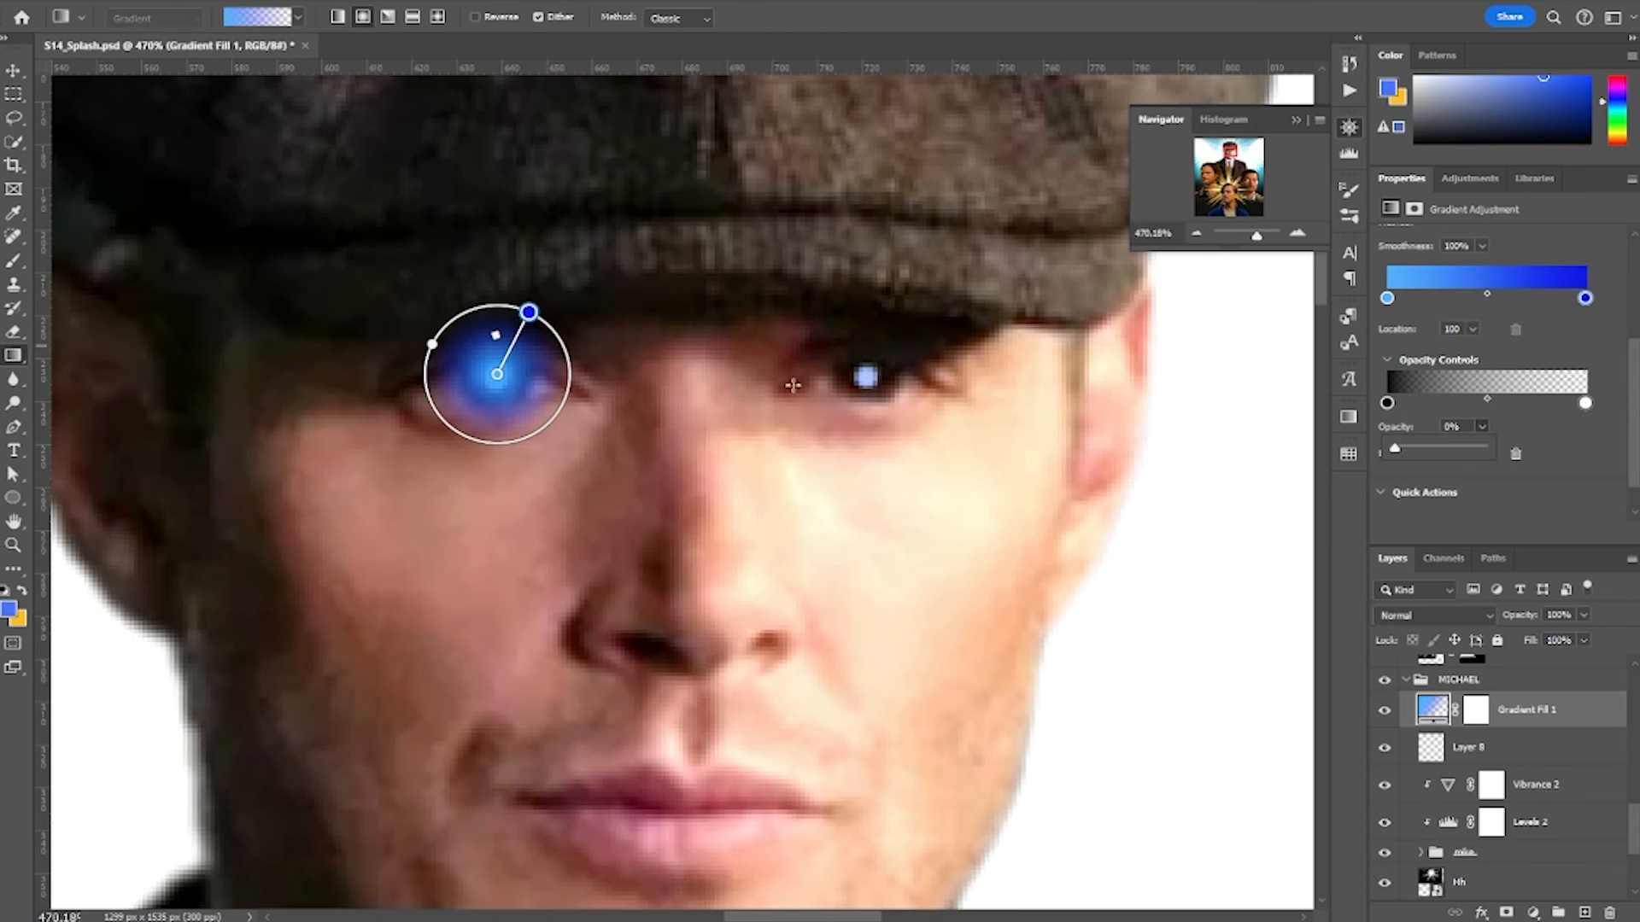
- Enlarge the blue radial gradient glow over the winged man's eye and place a Linear Dodge (Add) copy over his other eye
{"action": "left_click_drag", "start_coordinate": [528, 313], "coordinate": [547, 316]}
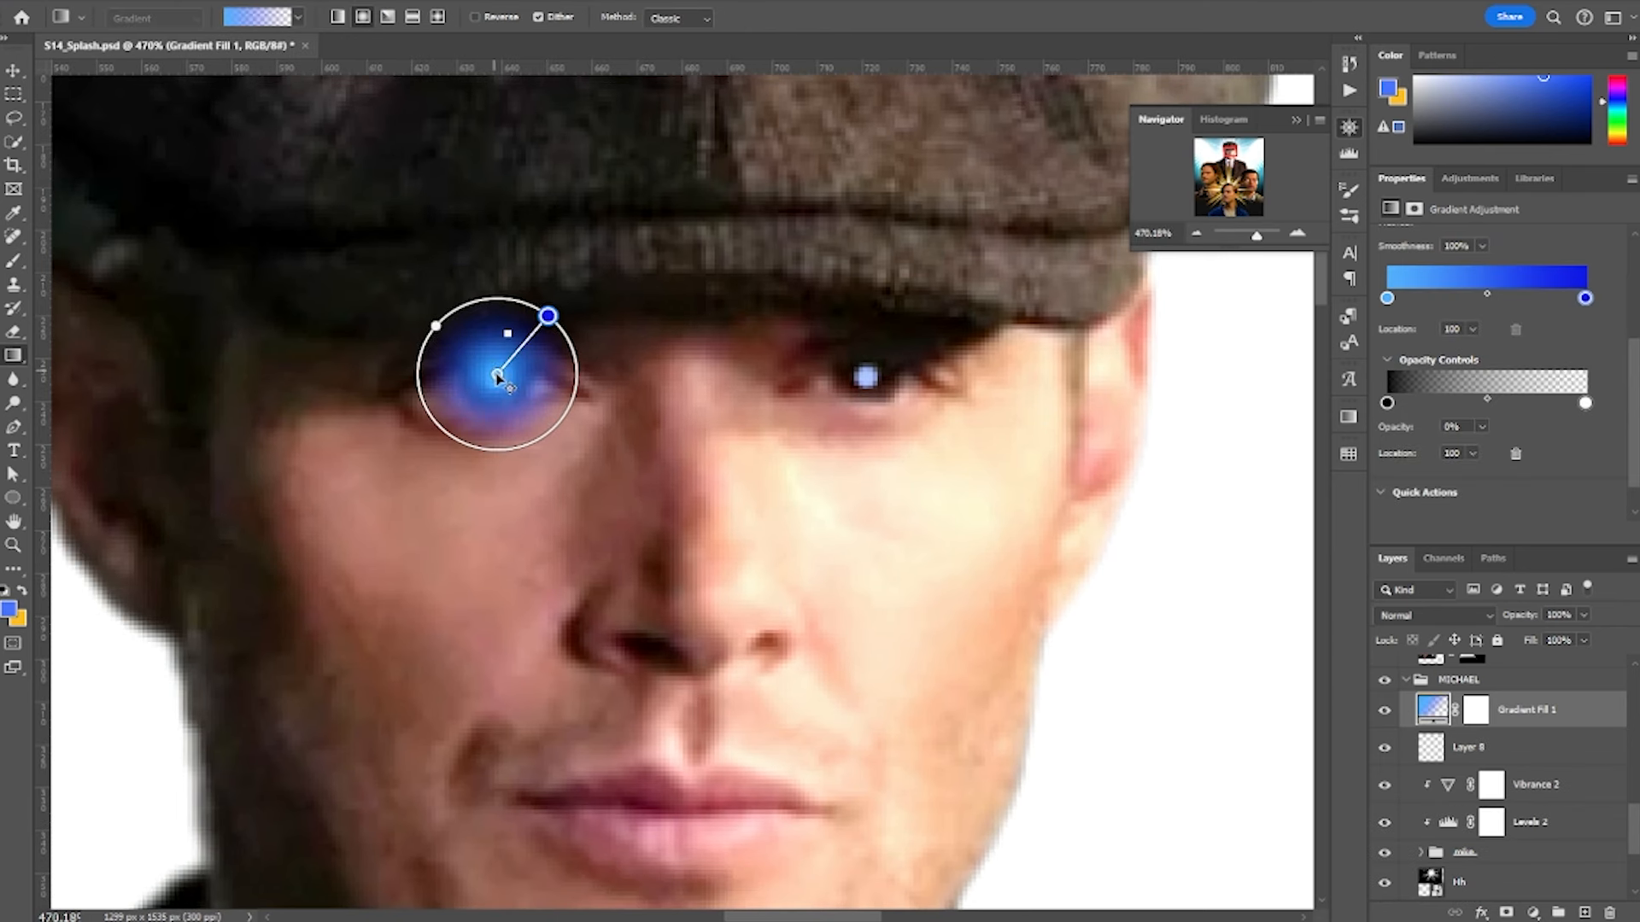
{"action": "left_click_drag", "start_coordinate": [497, 376], "coordinate": [498, 380]}
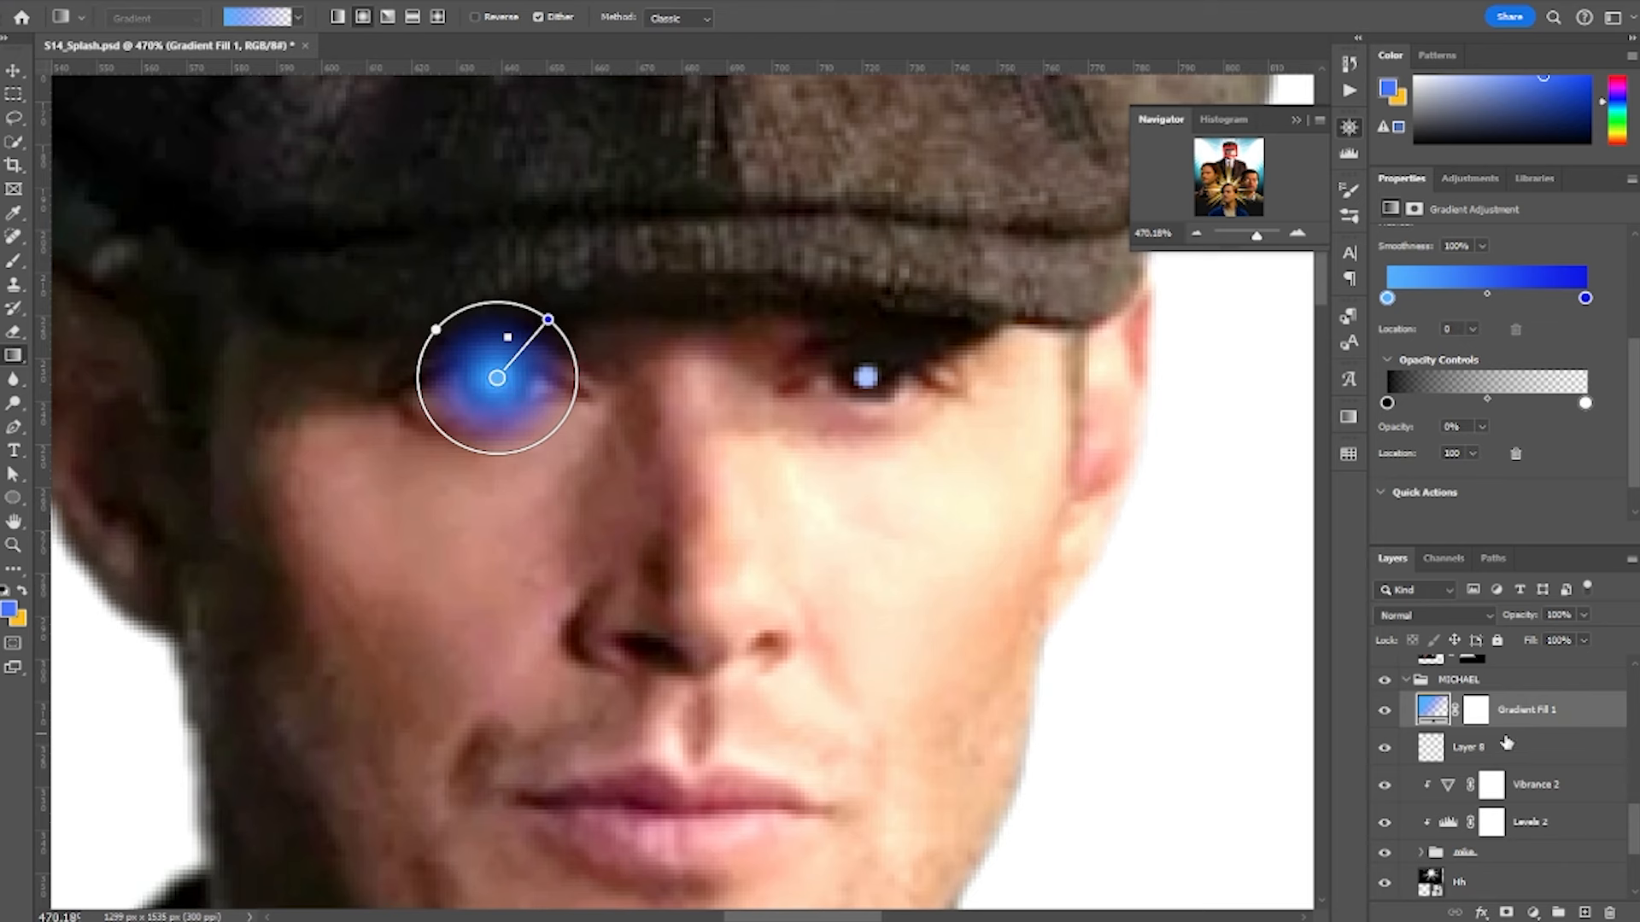
{"action": "left_click", "coordinate": [1469, 615]}
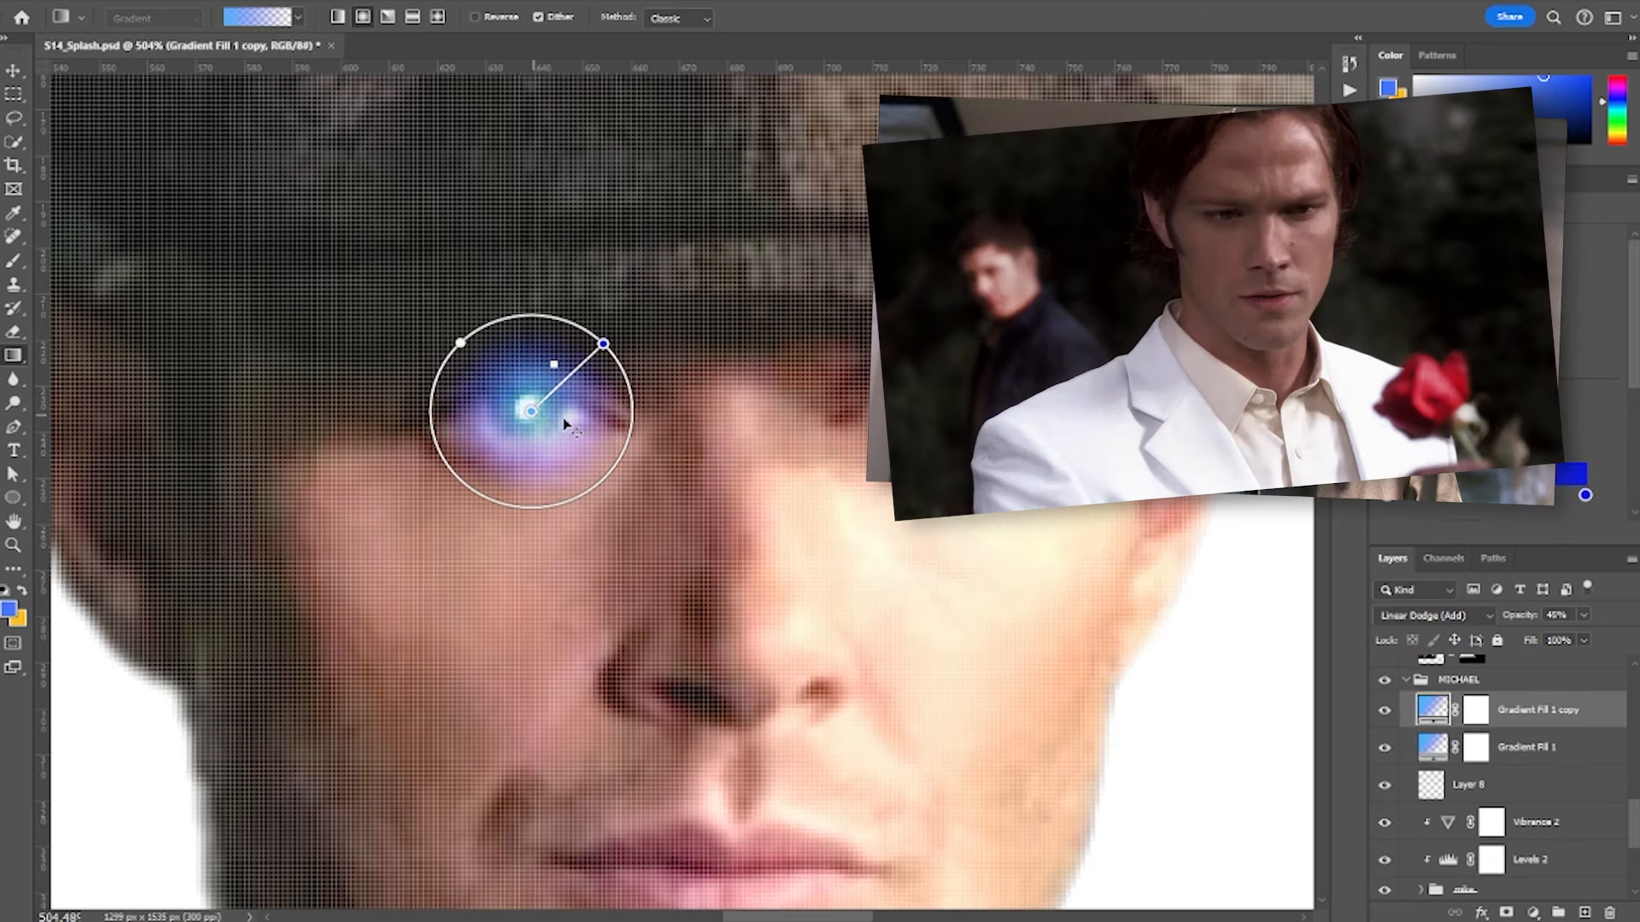
{"action": "left_click_drag", "start_coordinate": [563, 424], "coordinate": [926, 427]}
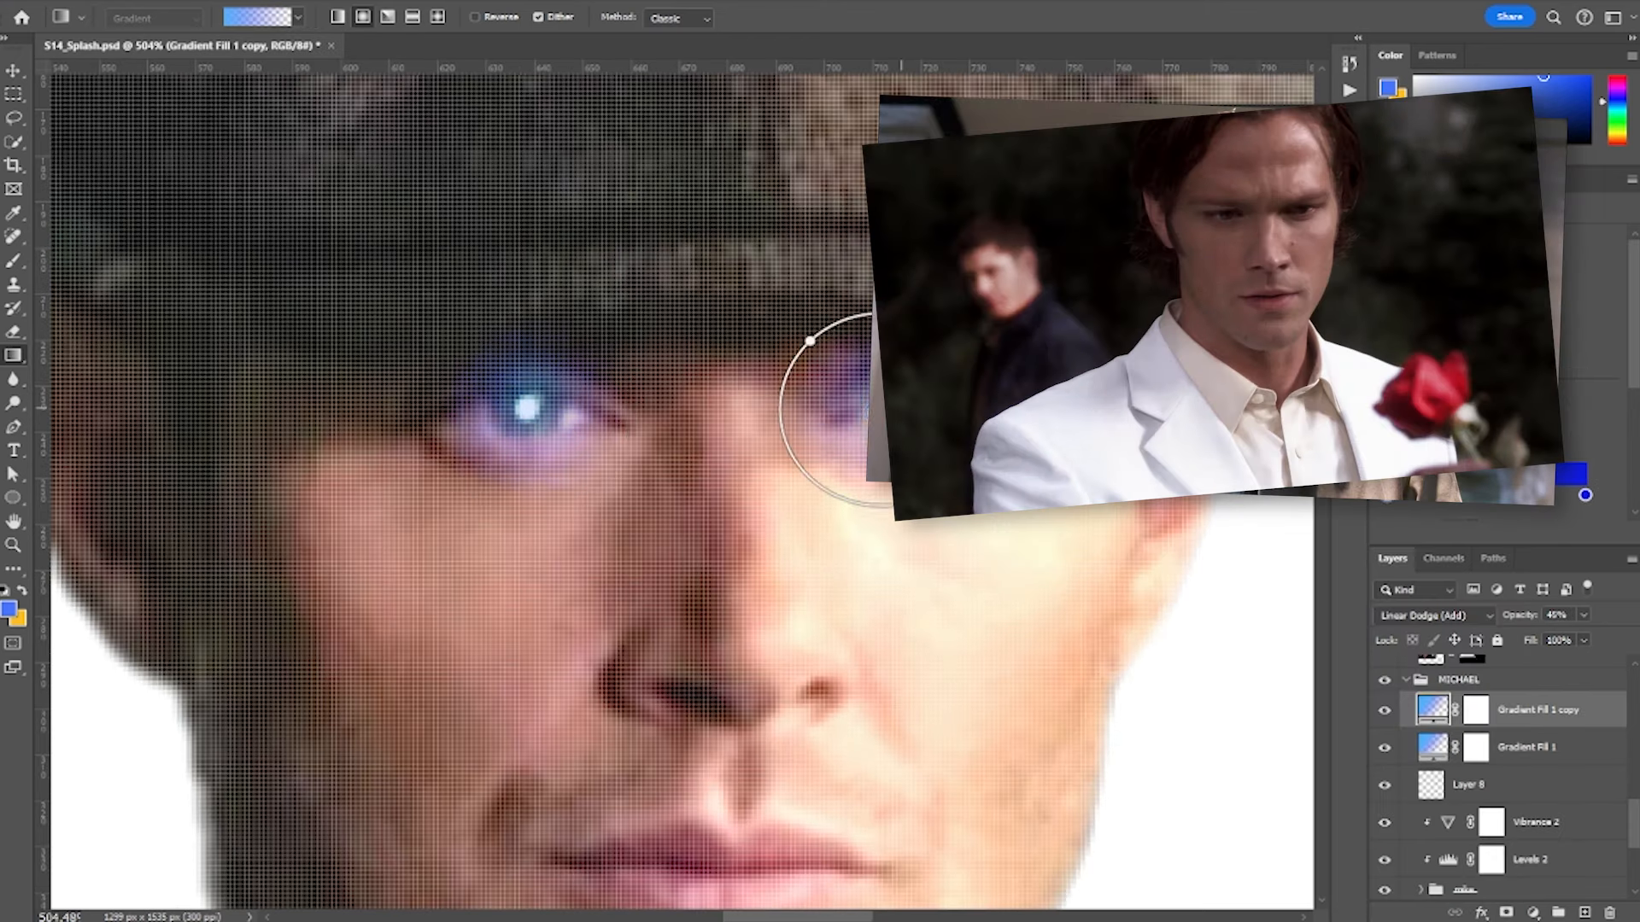
{"action": "scroll", "coordinate": [926, 427], "scroll_direction": "down", "scroll_amount": 3}
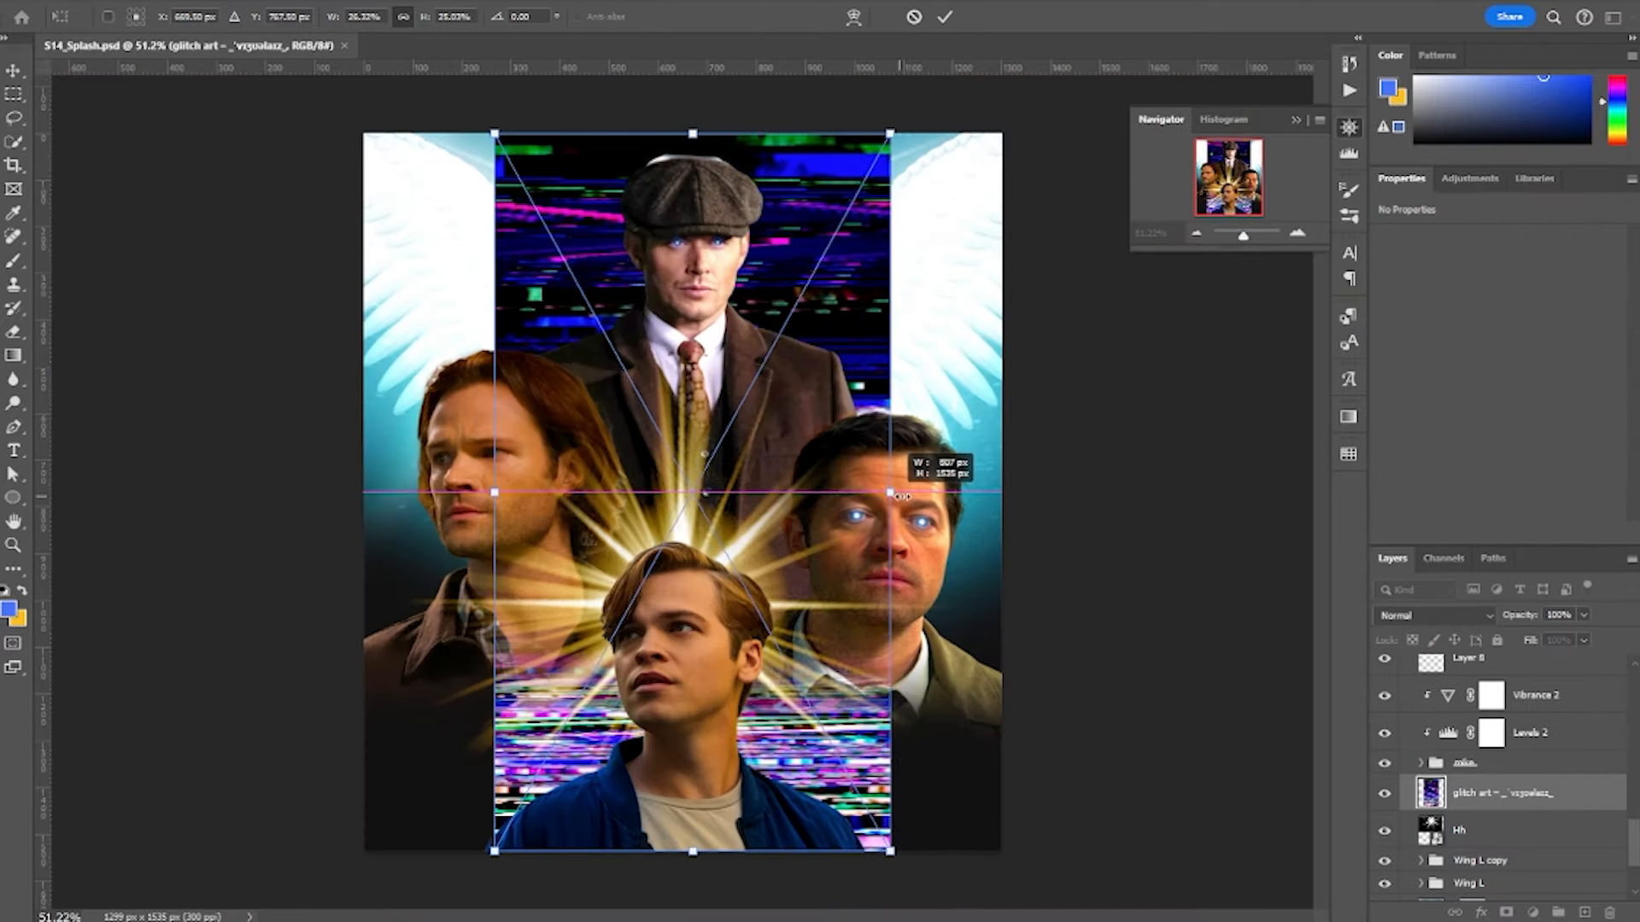
- Stretch the glitch art image to the full width of the artwork and open its blend mode choices
{"action": "left_click_drag", "start_coordinate": [958, 493], "coordinate": [1005, 492]}
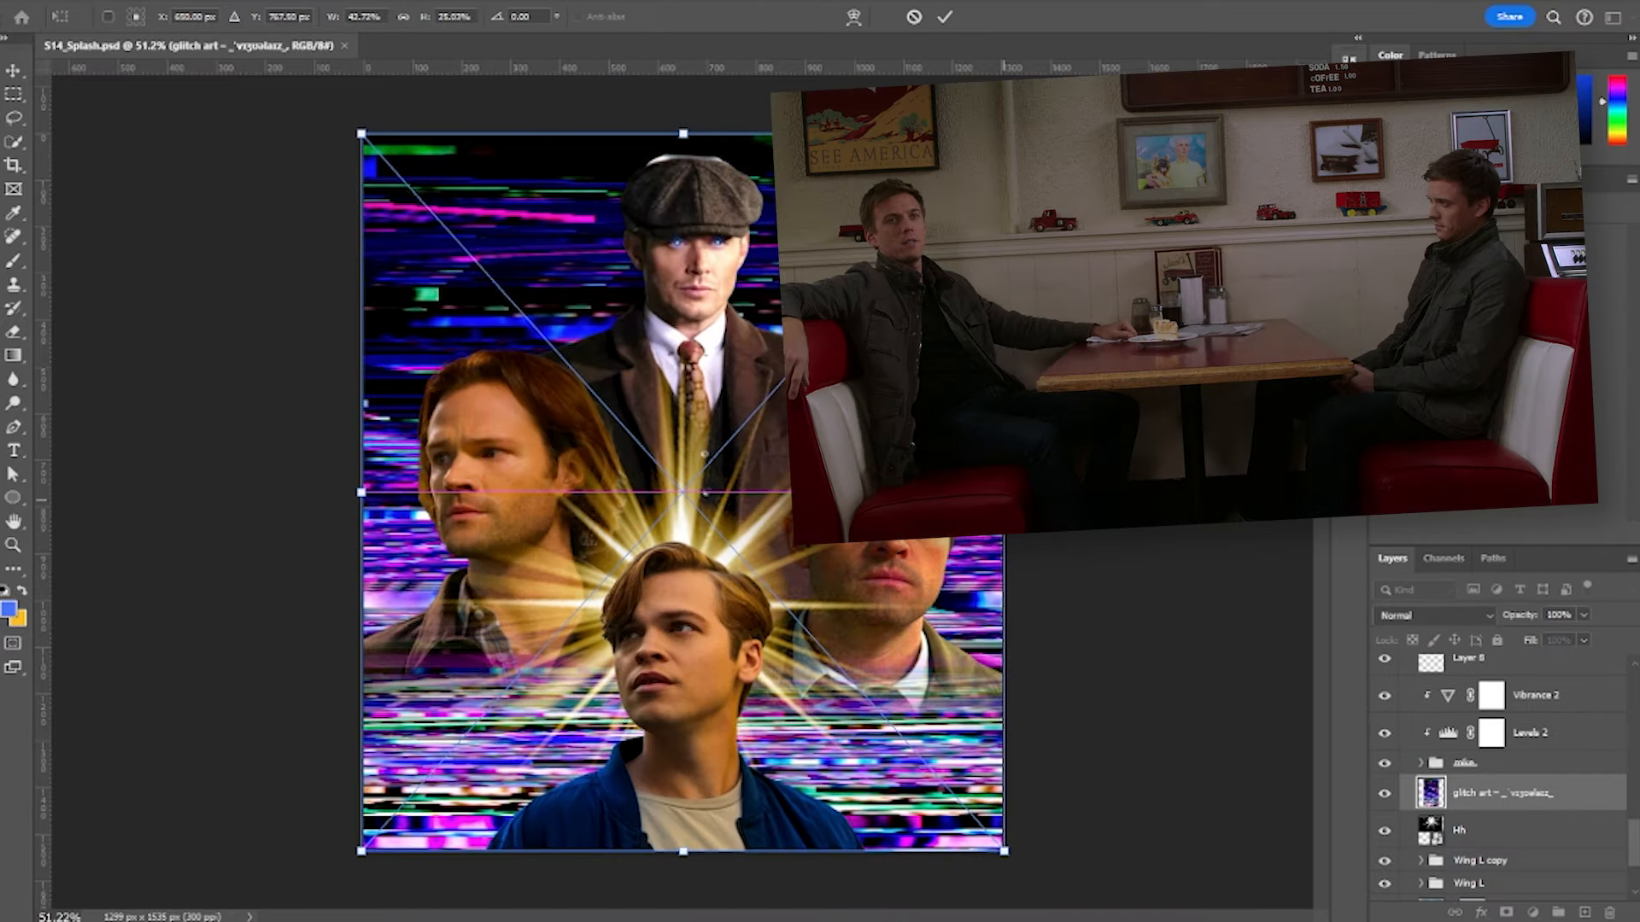
{"action": "left_click", "coordinate": [796, 886]}
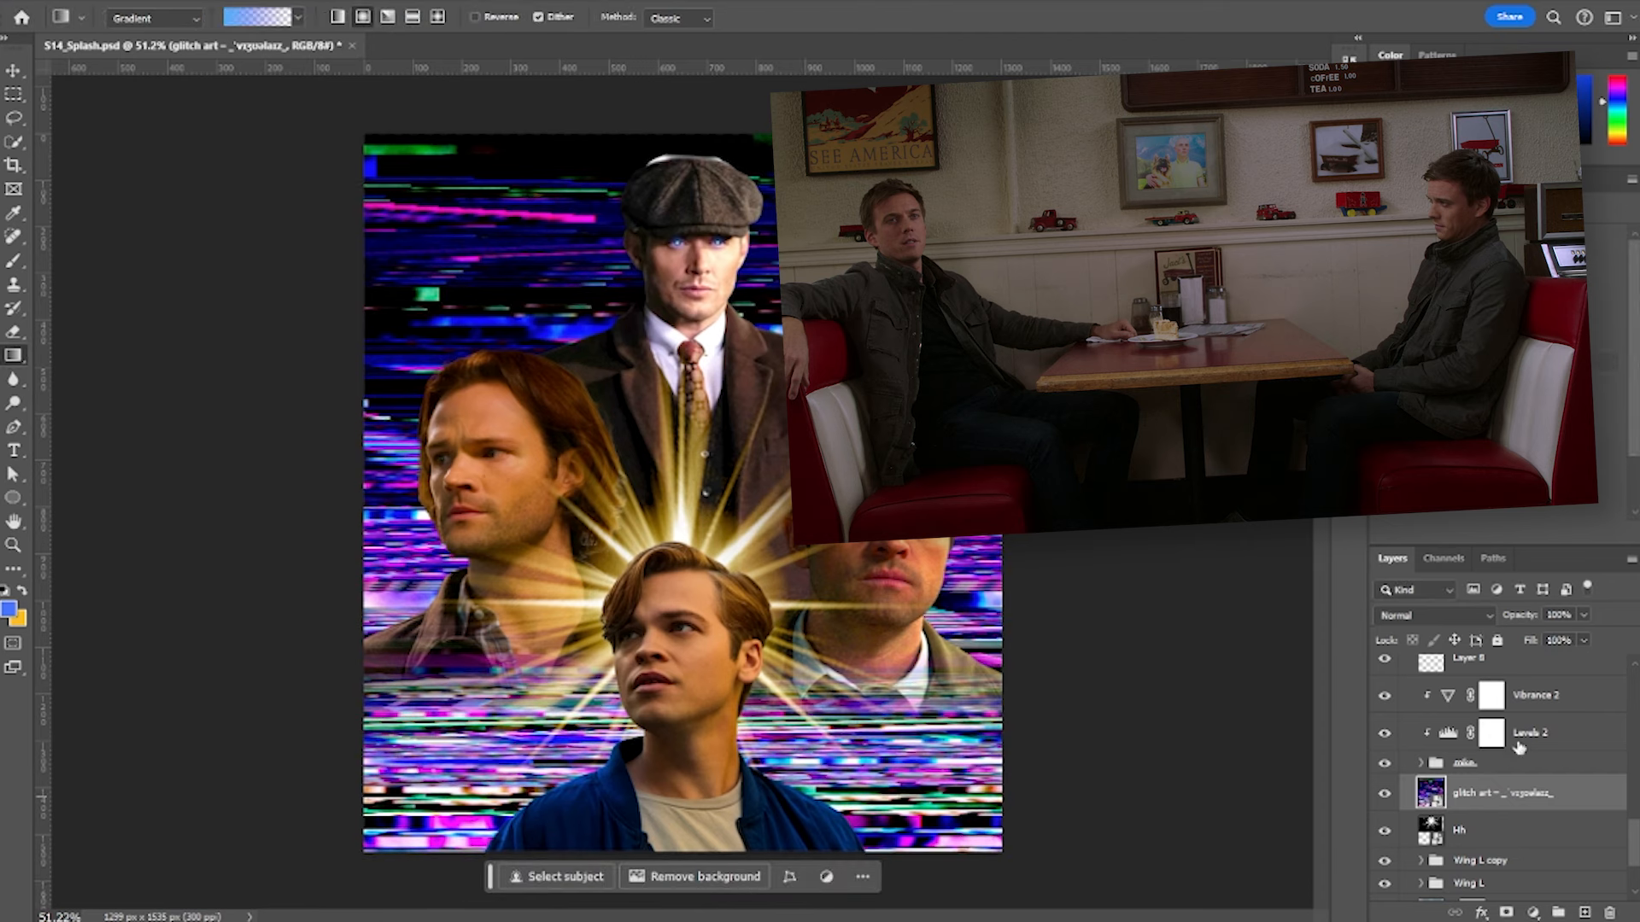
{"action": "left_click", "coordinate": [1462, 617]}
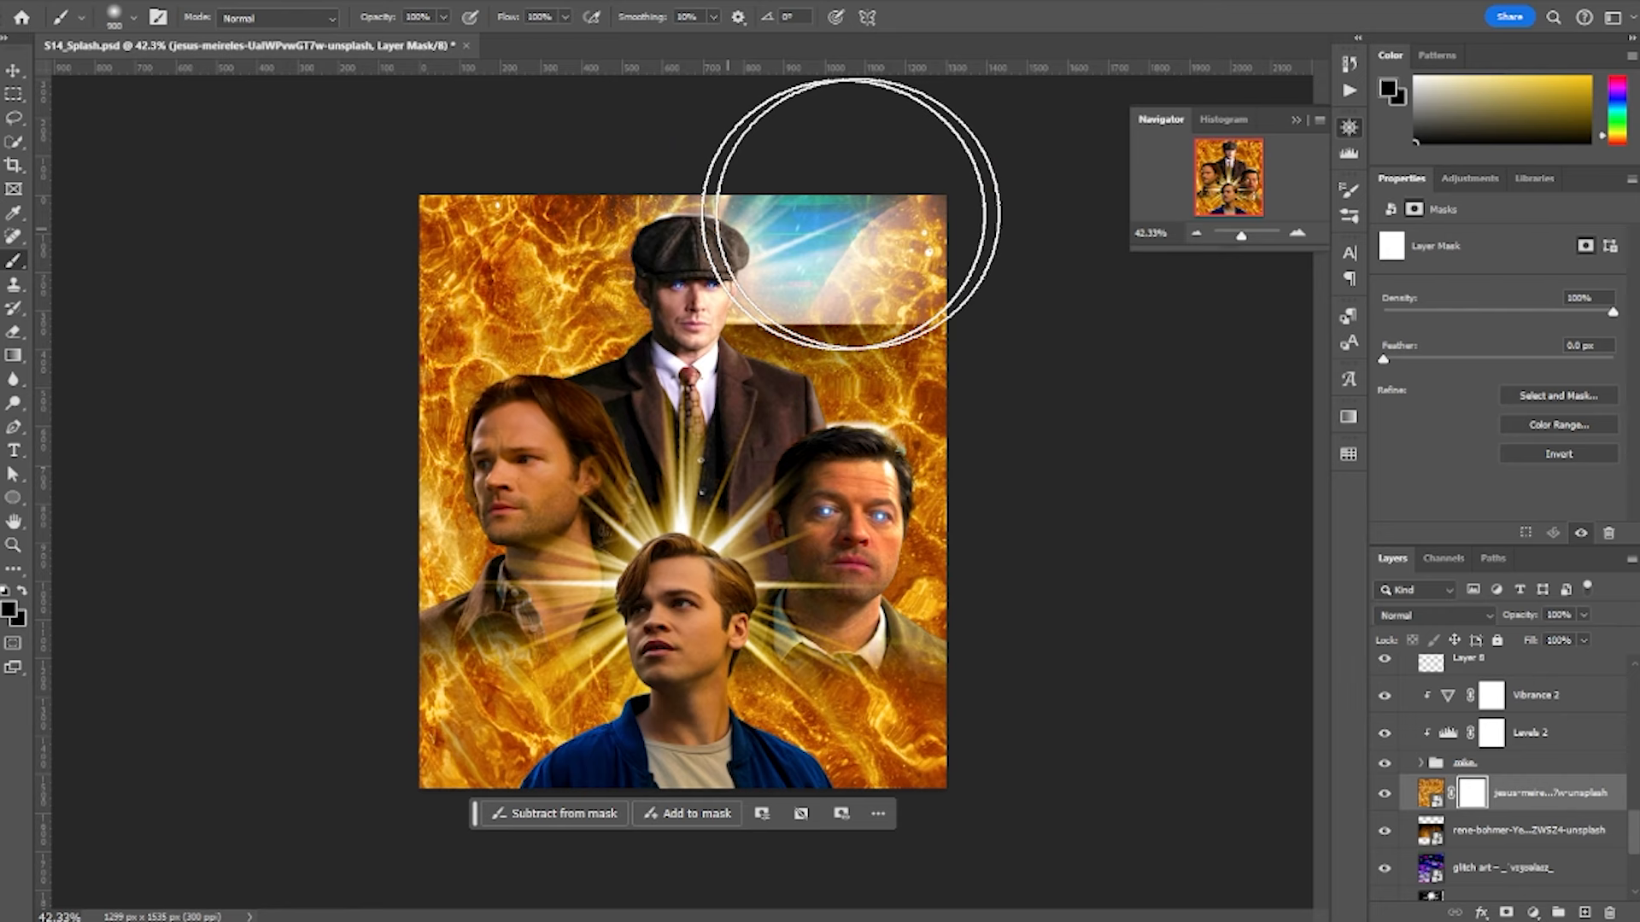
- Paint black with a large soft brush on the fiery orange texture's mask to hide it across the upper artwork
{"action": "mouse_move", "coordinate": [850, 213]}
{"action": "left_mouse_down"}
{"action": "mouse_move", "coordinate": [468, 234]}
{"action": "mouse_move", "coordinate": [447, 337]}
{"action": "mouse_move", "coordinate": [809, 265]}
{"action": "mouse_move", "coordinate": [921, 337]}
{"action": "mouse_move", "coordinate": [545, 354]}
{"action": "mouse_move", "coordinate": [472, 374]}
{"action": "mouse_move", "coordinate": [396, 434]}
{"action": "left_mouse_up"}
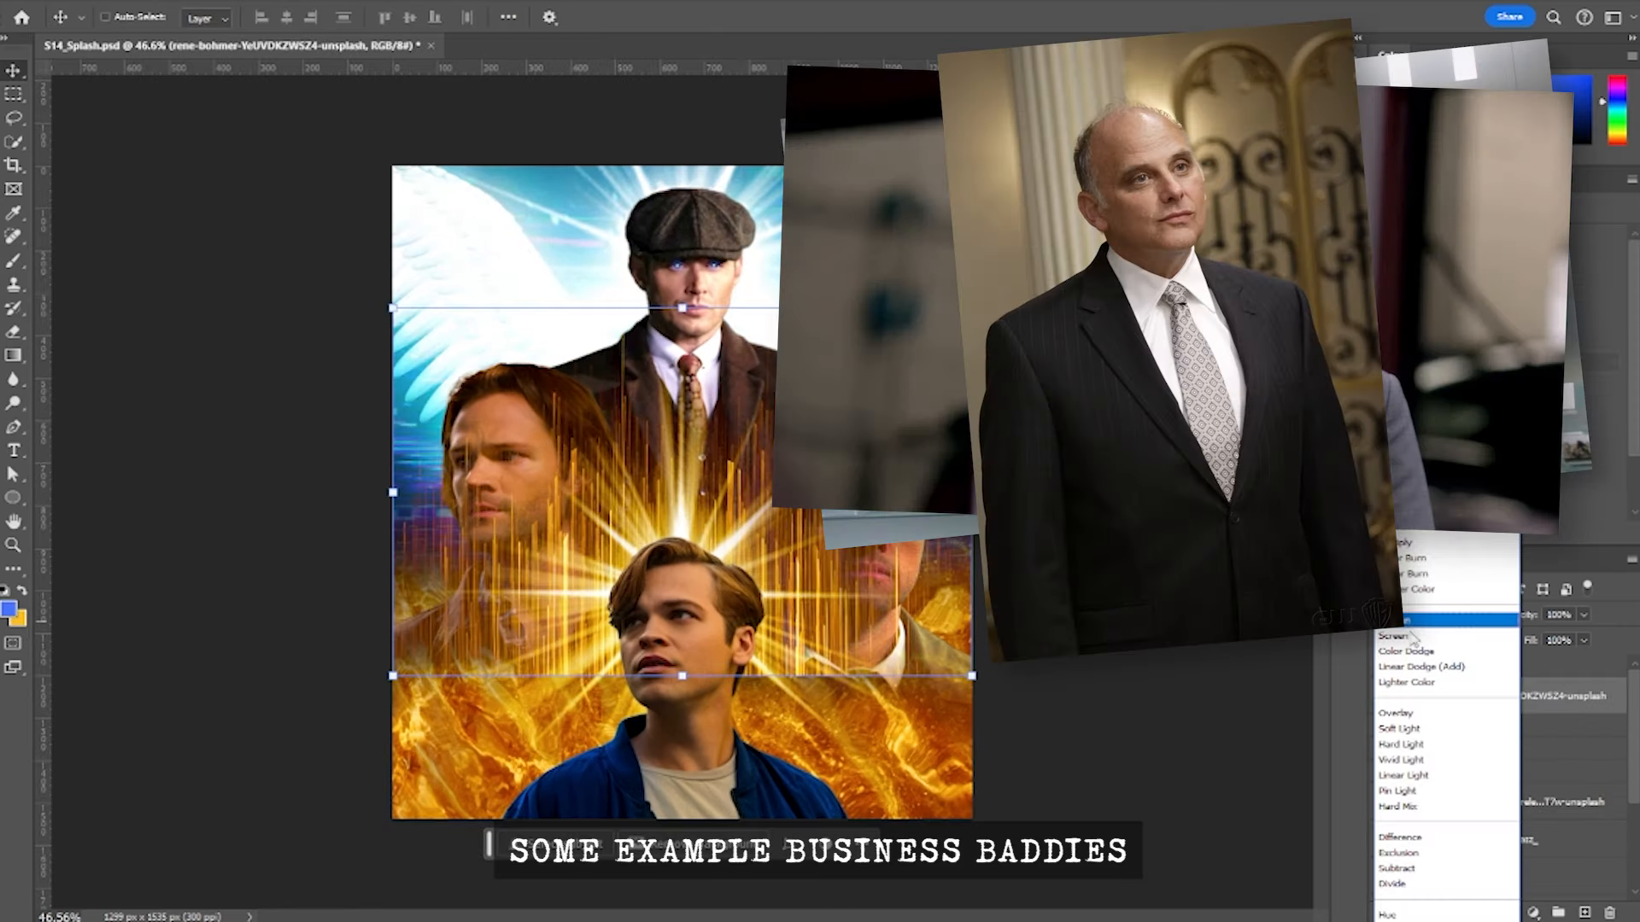
- Set the rene-bohmer golden light streaks layer to Screen and move it lower on the artwork
{"action": "left_click", "coordinate": [1411, 637]}
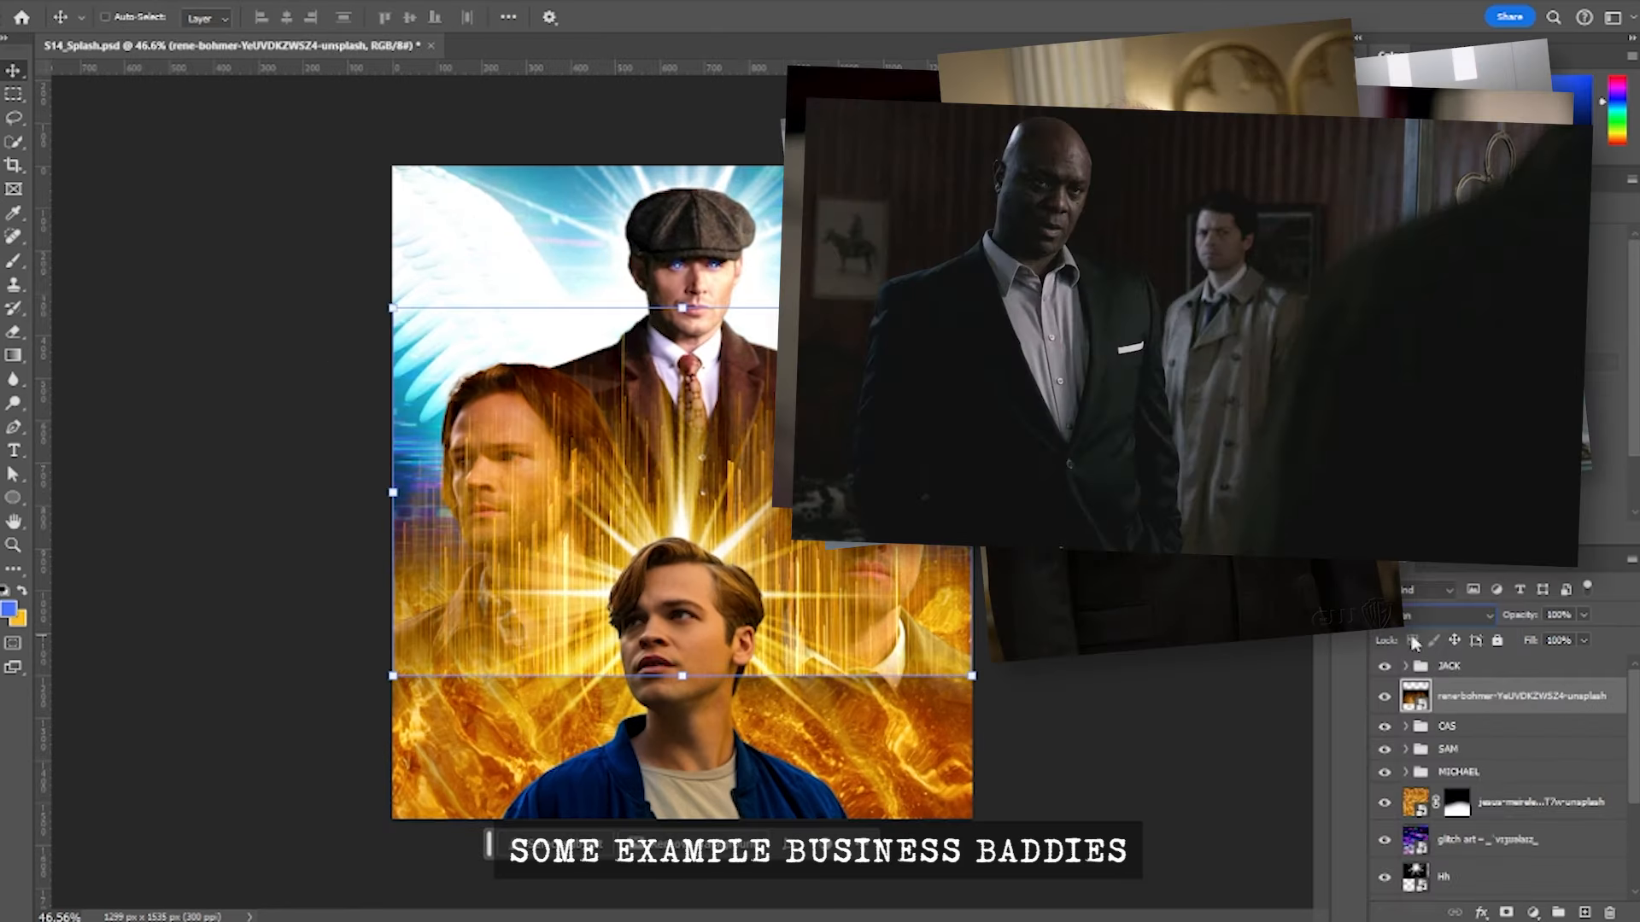
{"action": "left_click_drag", "start_coordinate": [912, 643], "coordinate": [912, 779]}
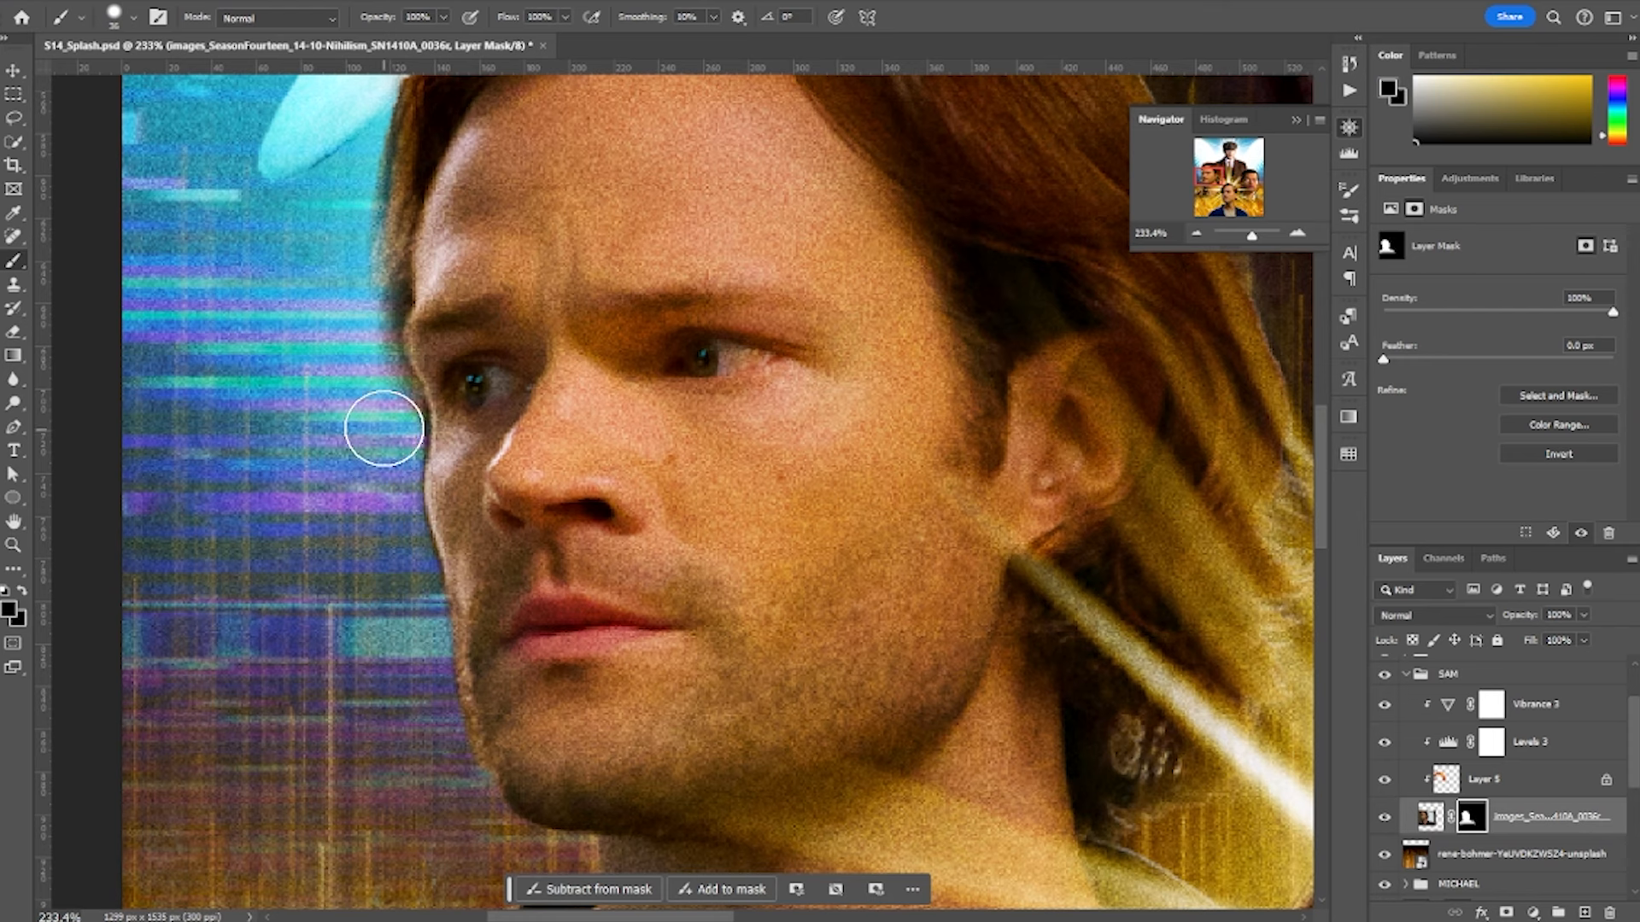
- Clean up the edge of Sam's face on his layer mask and set the static-fade layer to Overlay
{"action": "left_click_drag", "start_coordinate": [515, 321], "coordinate": [465, 603]}
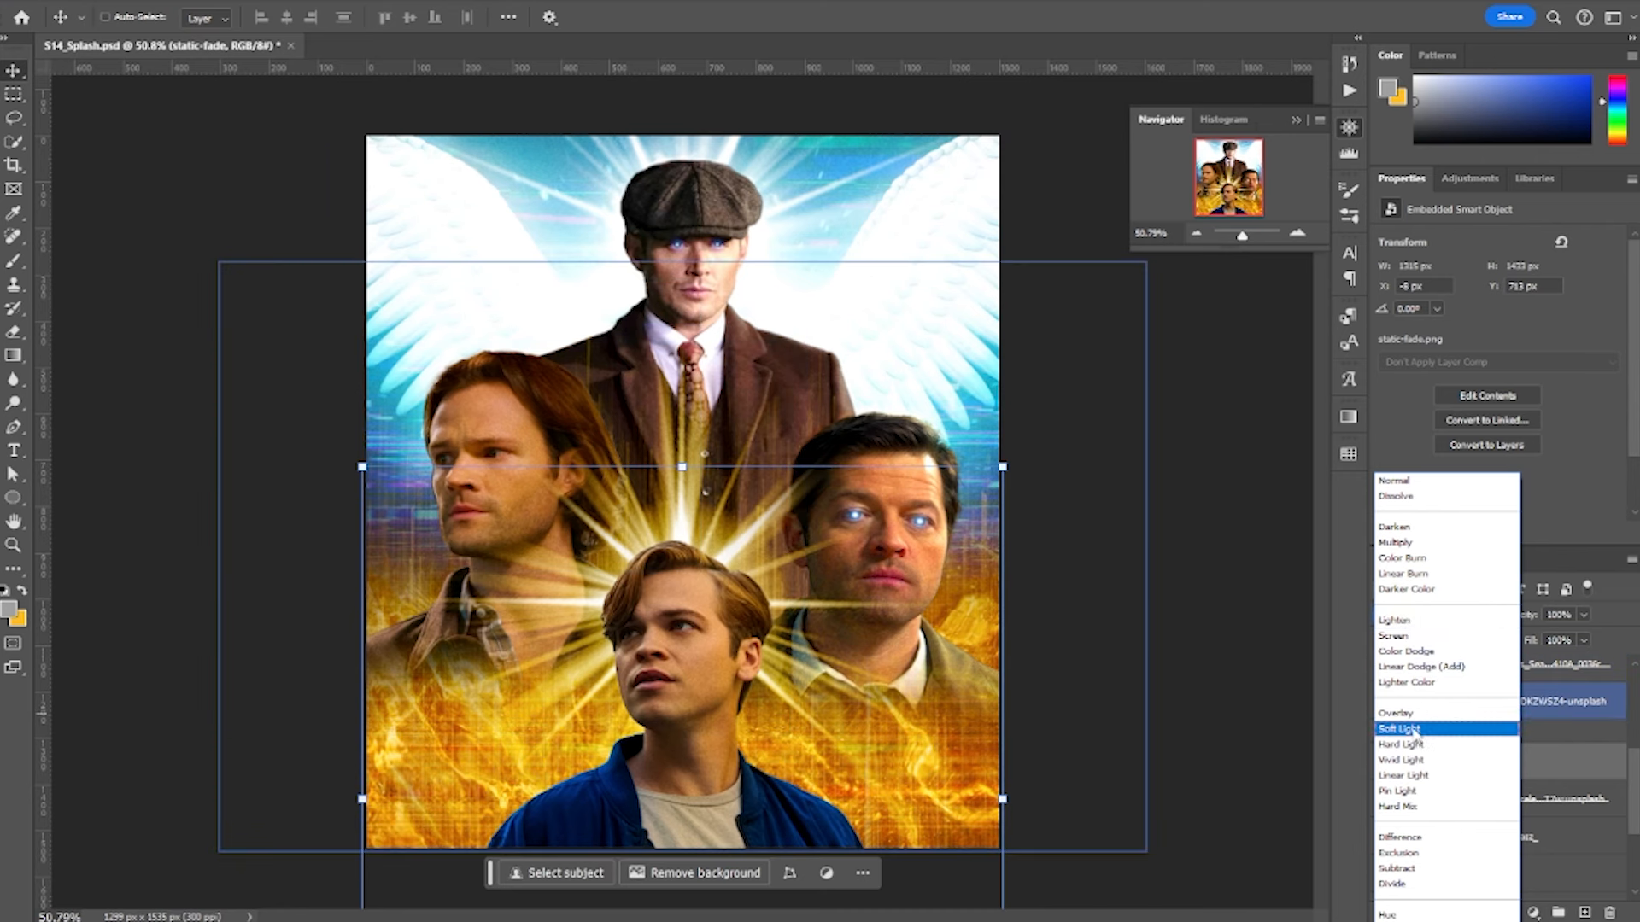
{"action": "left_click", "coordinate": [1414, 714]}
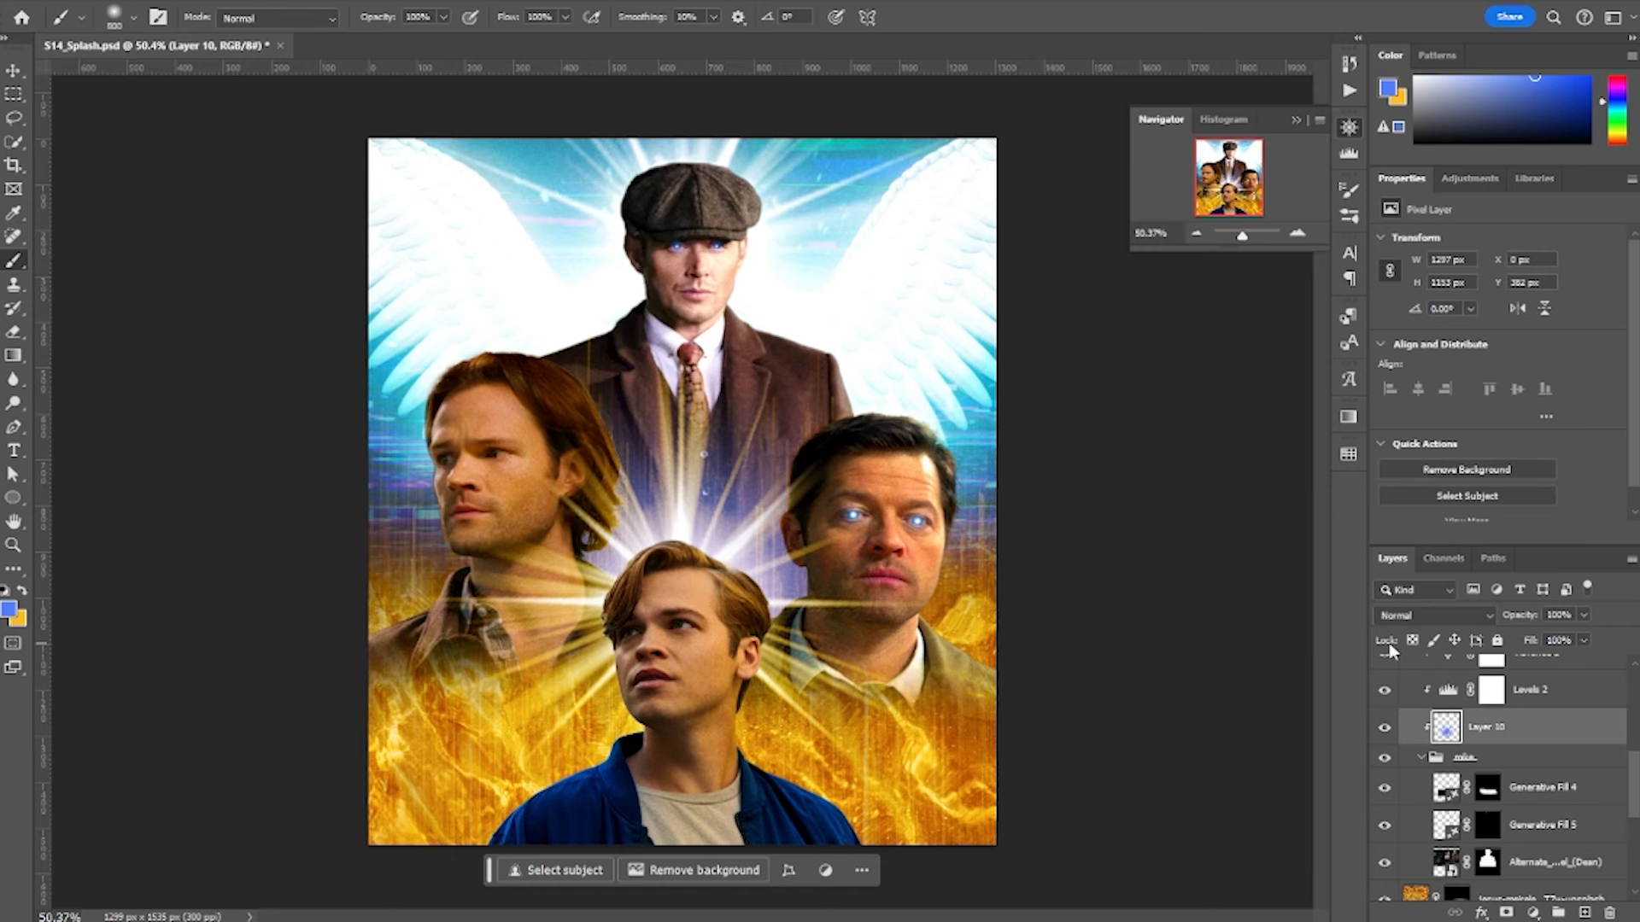
- Paint soft blue light over the winged man's lower coat on clipped Layer 10 and open the layer's blend mode choices
{"action": "left_click", "coordinate": [795, 624]}
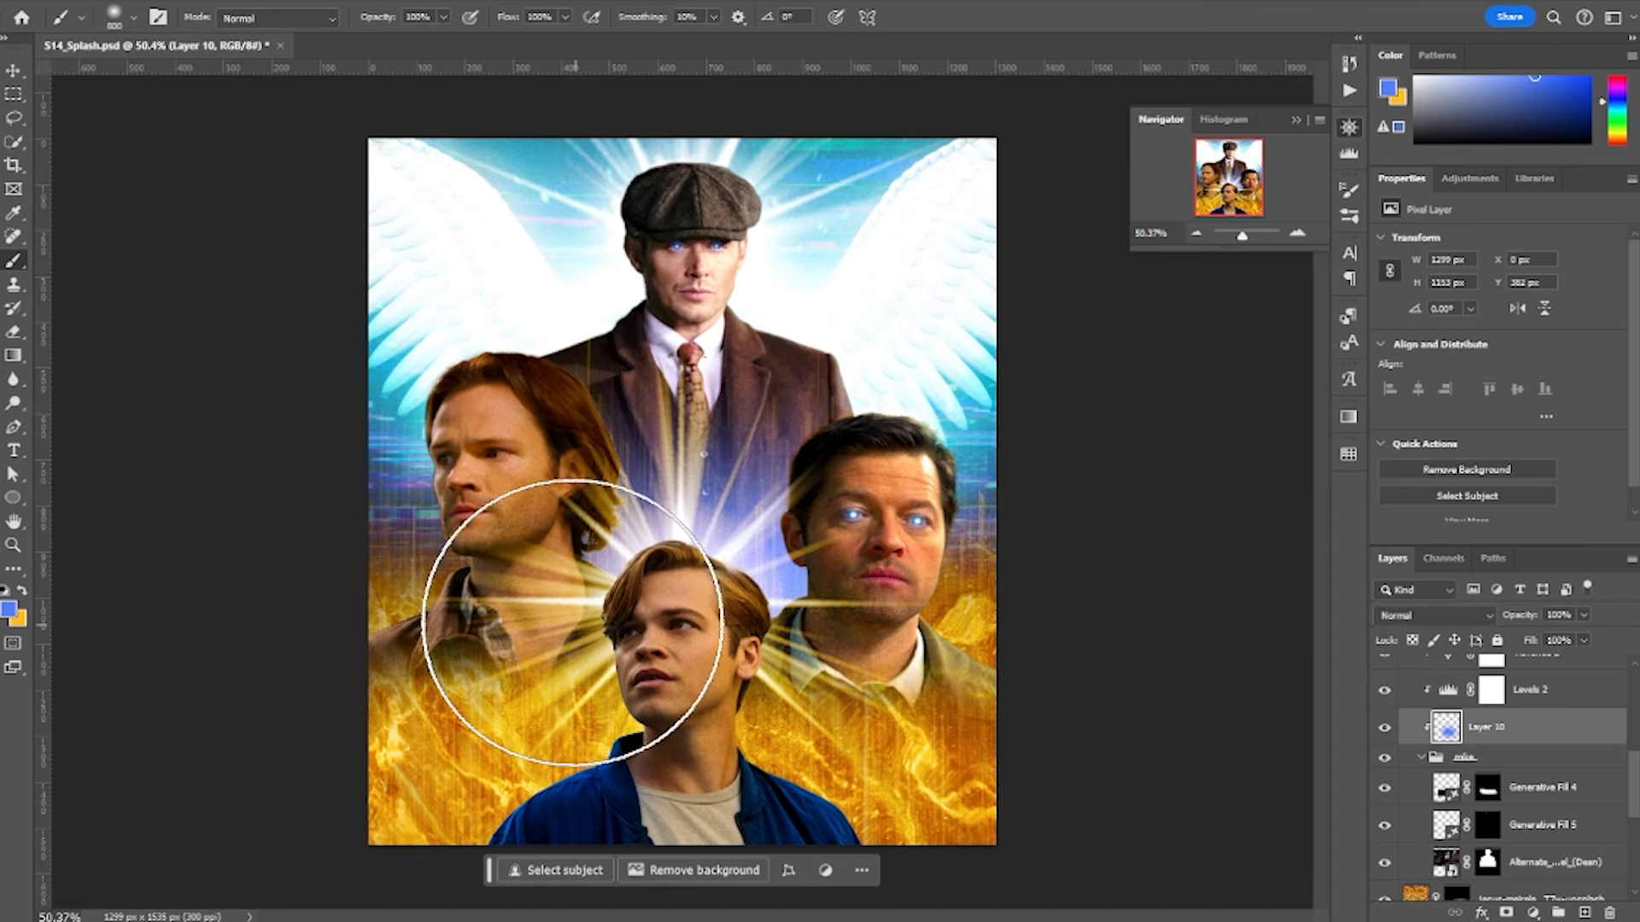
{"action": "left_click", "coordinate": [572, 622]}
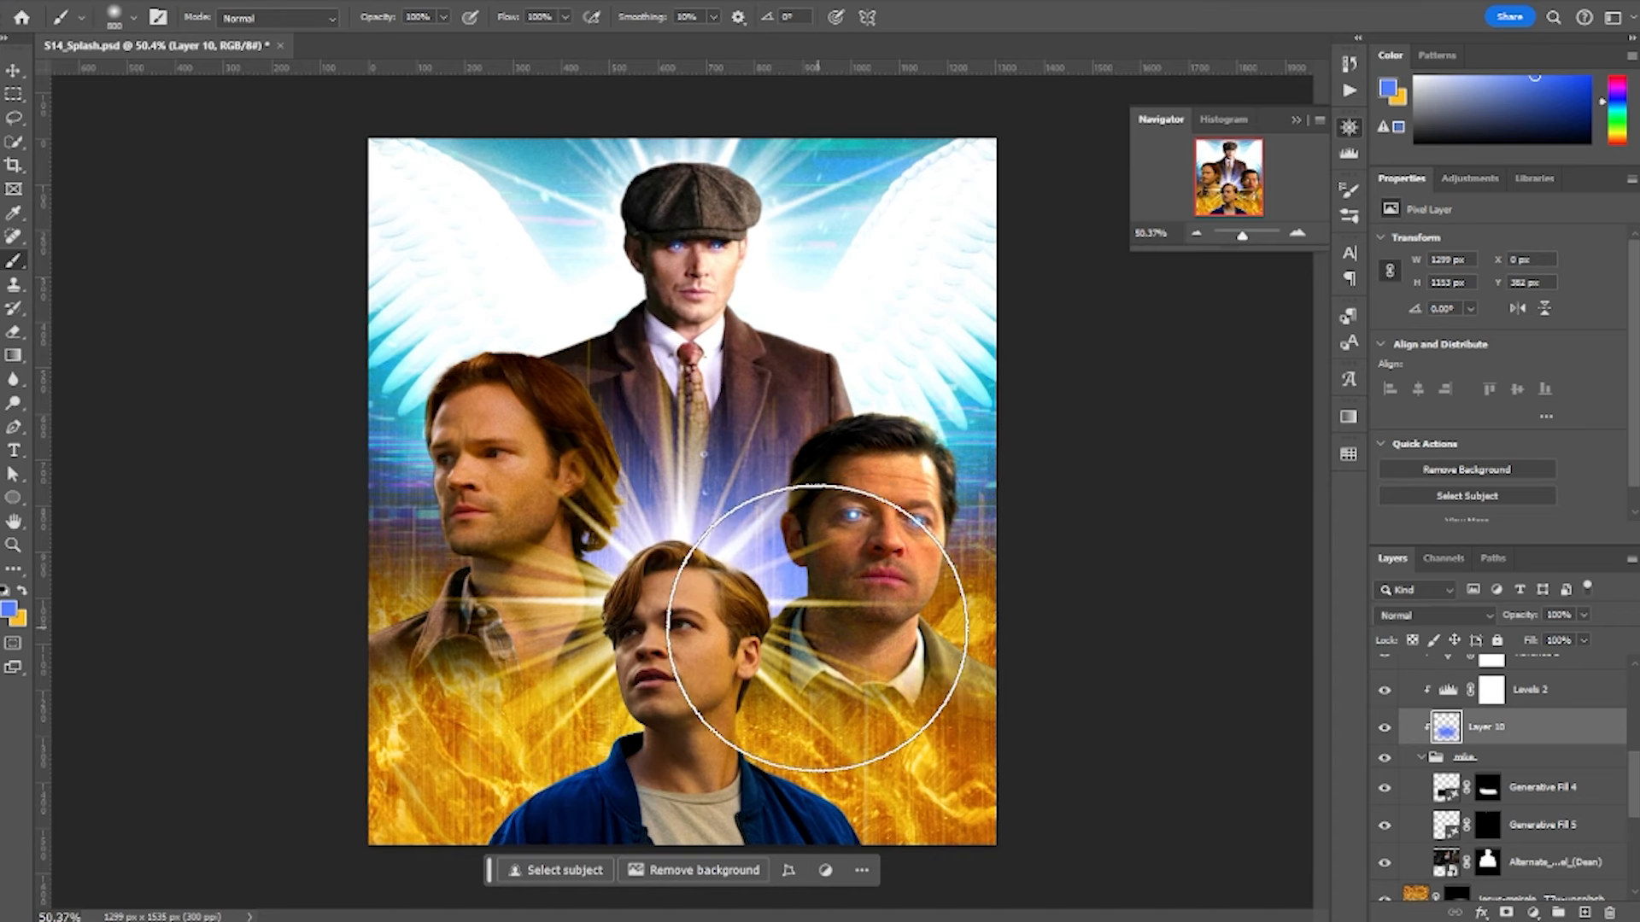
{"action": "left_click", "coordinate": [1466, 623]}
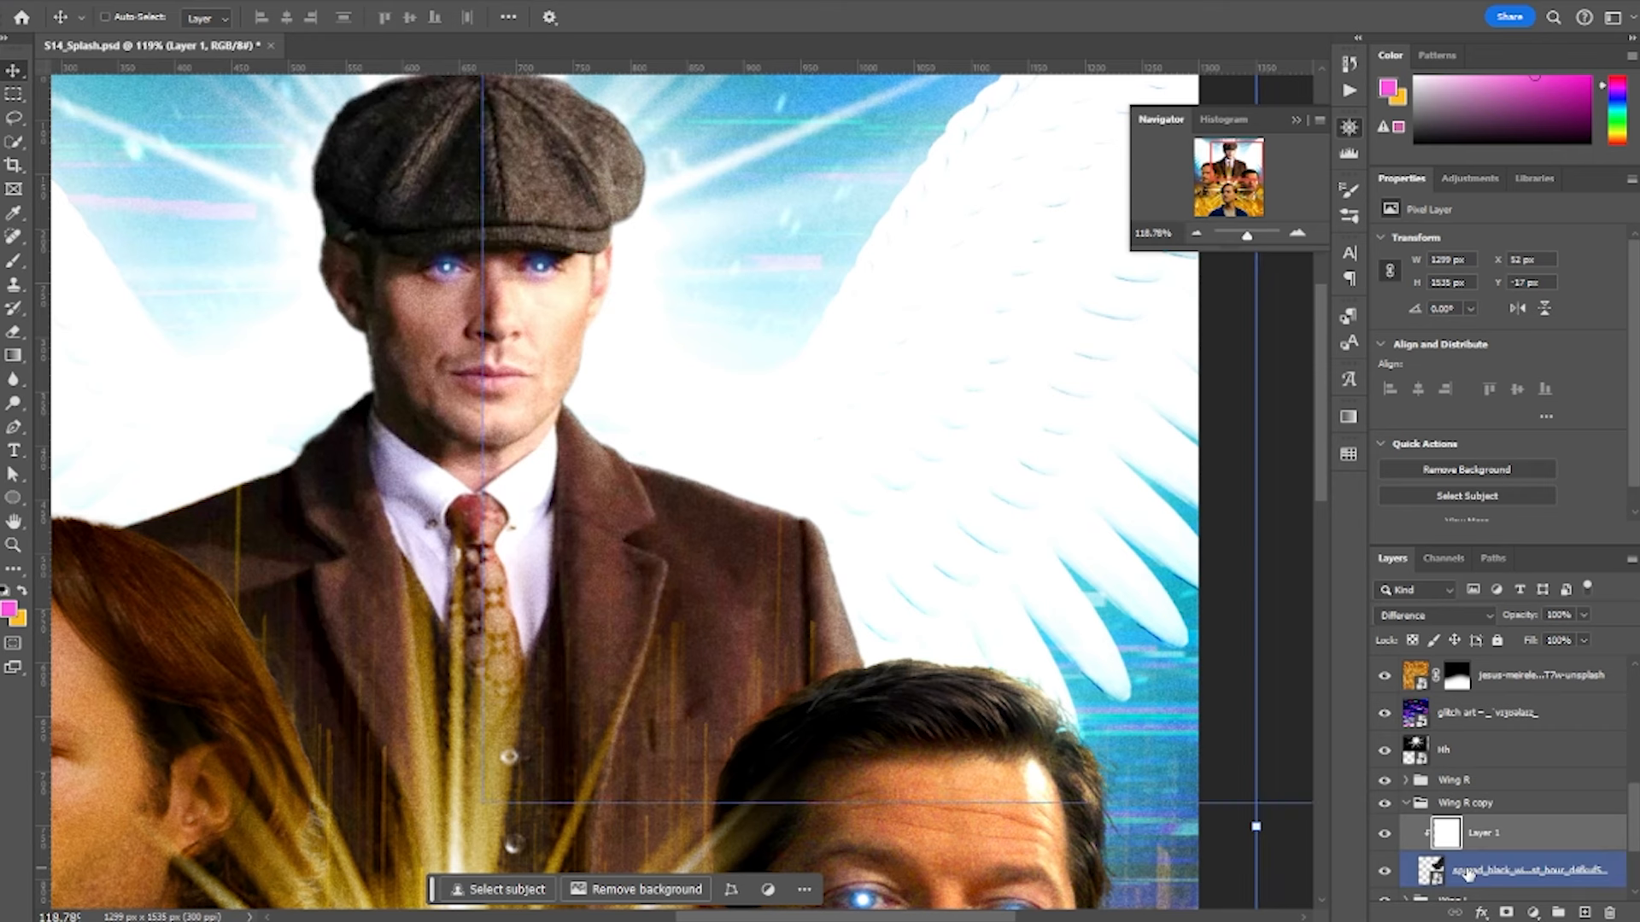
- Fill the clipped layer of the Wing R copy with magenta and offset the cyan Wing R copy 2 for a glitch fringe
{"action": "key", "text": "alt+BackSpace"}
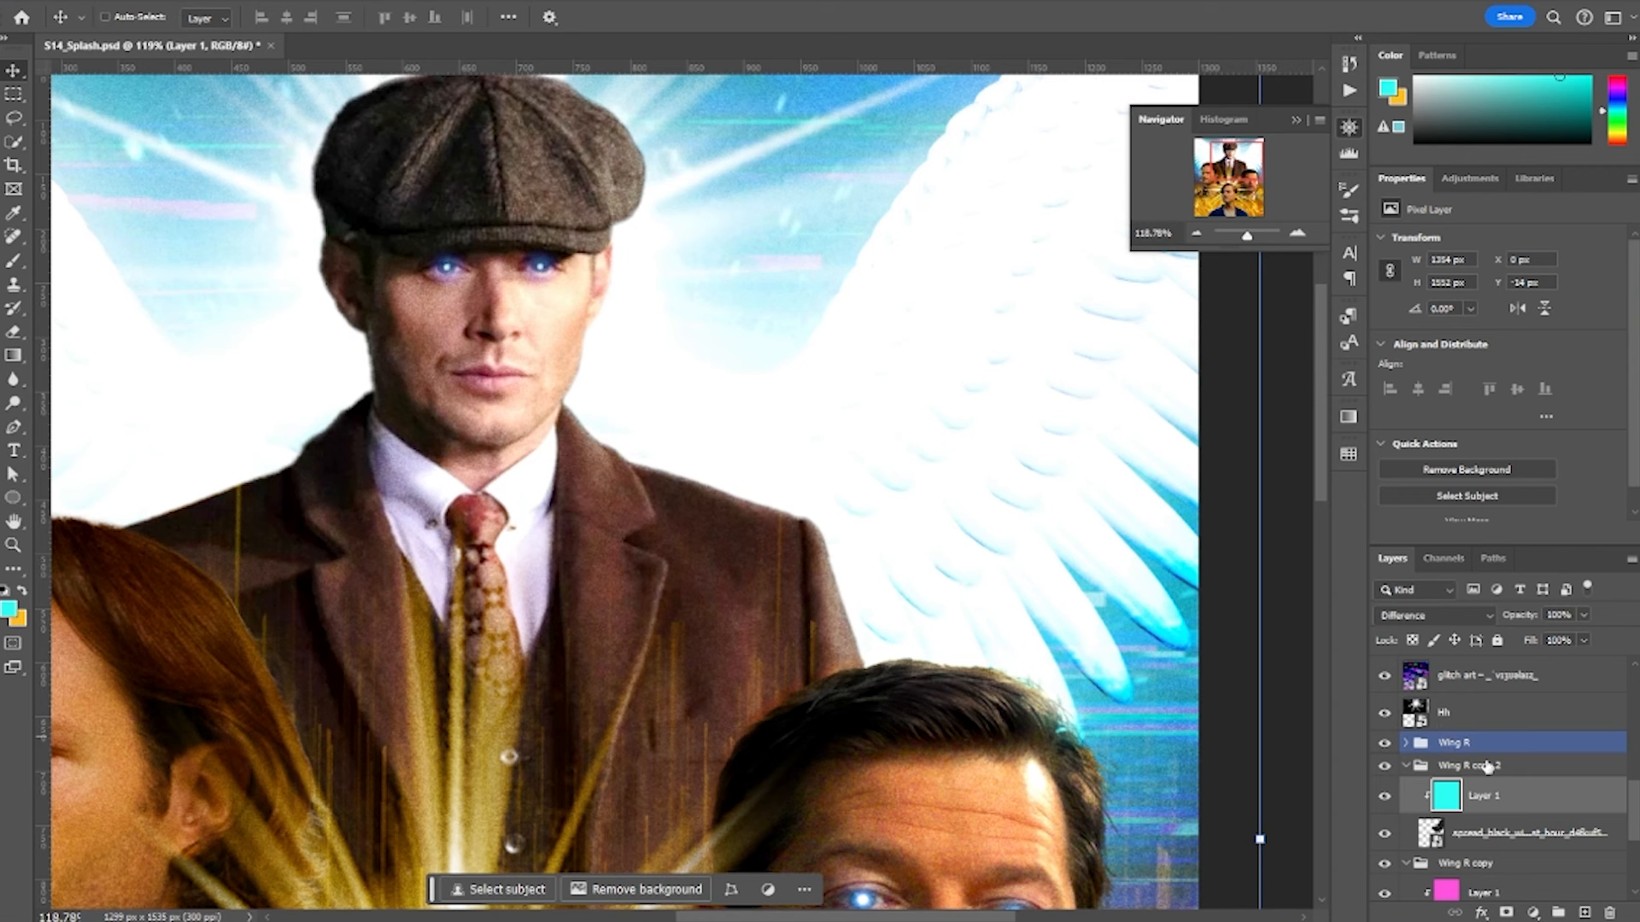
{"action": "left_click", "coordinate": [1487, 766]}
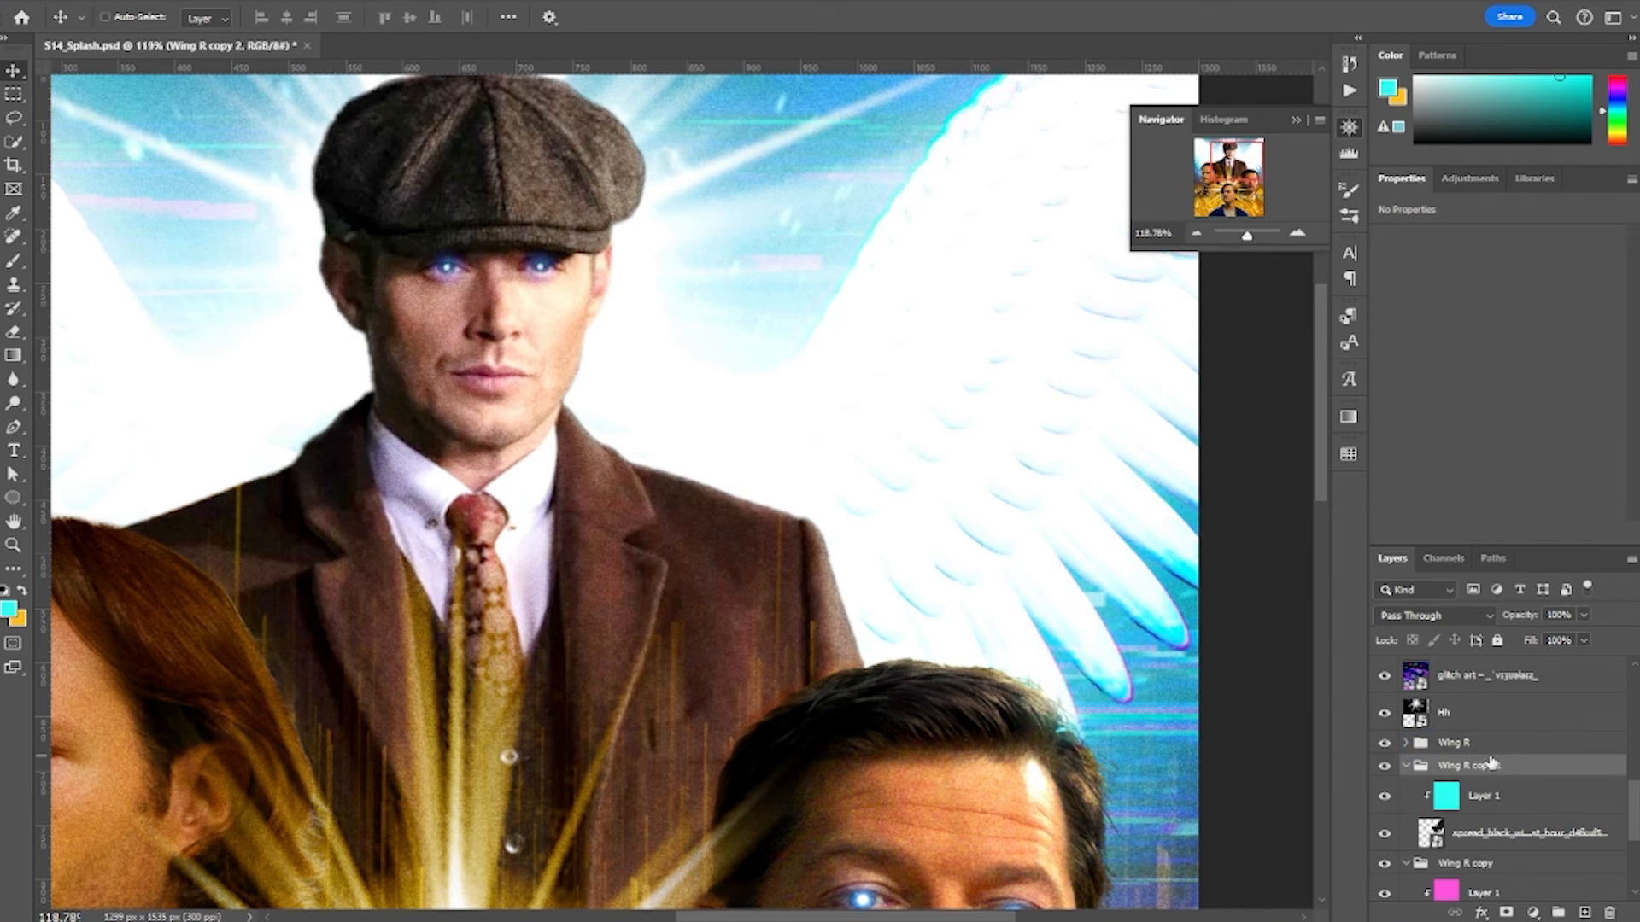
{"action": "scroll", "coordinate": [961, 476], "scroll_direction": "down", "scroll_amount": 2}
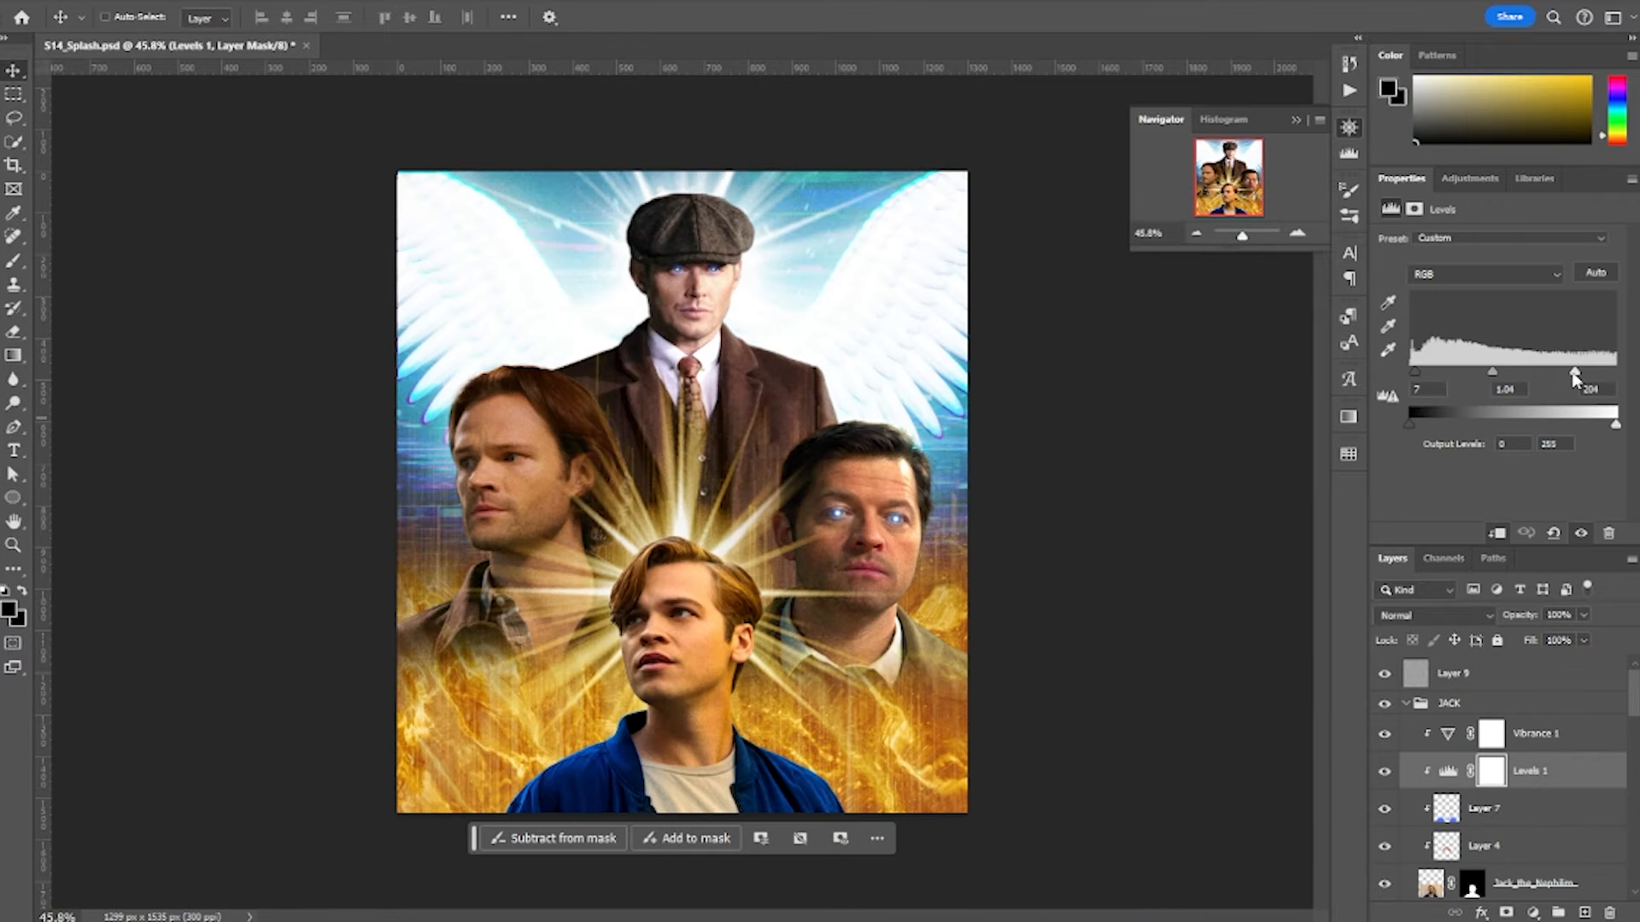
- Lower the white input level slightly in Jack's Levels 1 adjustment and review the wing and background layers
{"action": "left_click_drag", "start_coordinate": [1574, 376], "coordinate": [1571, 378]}
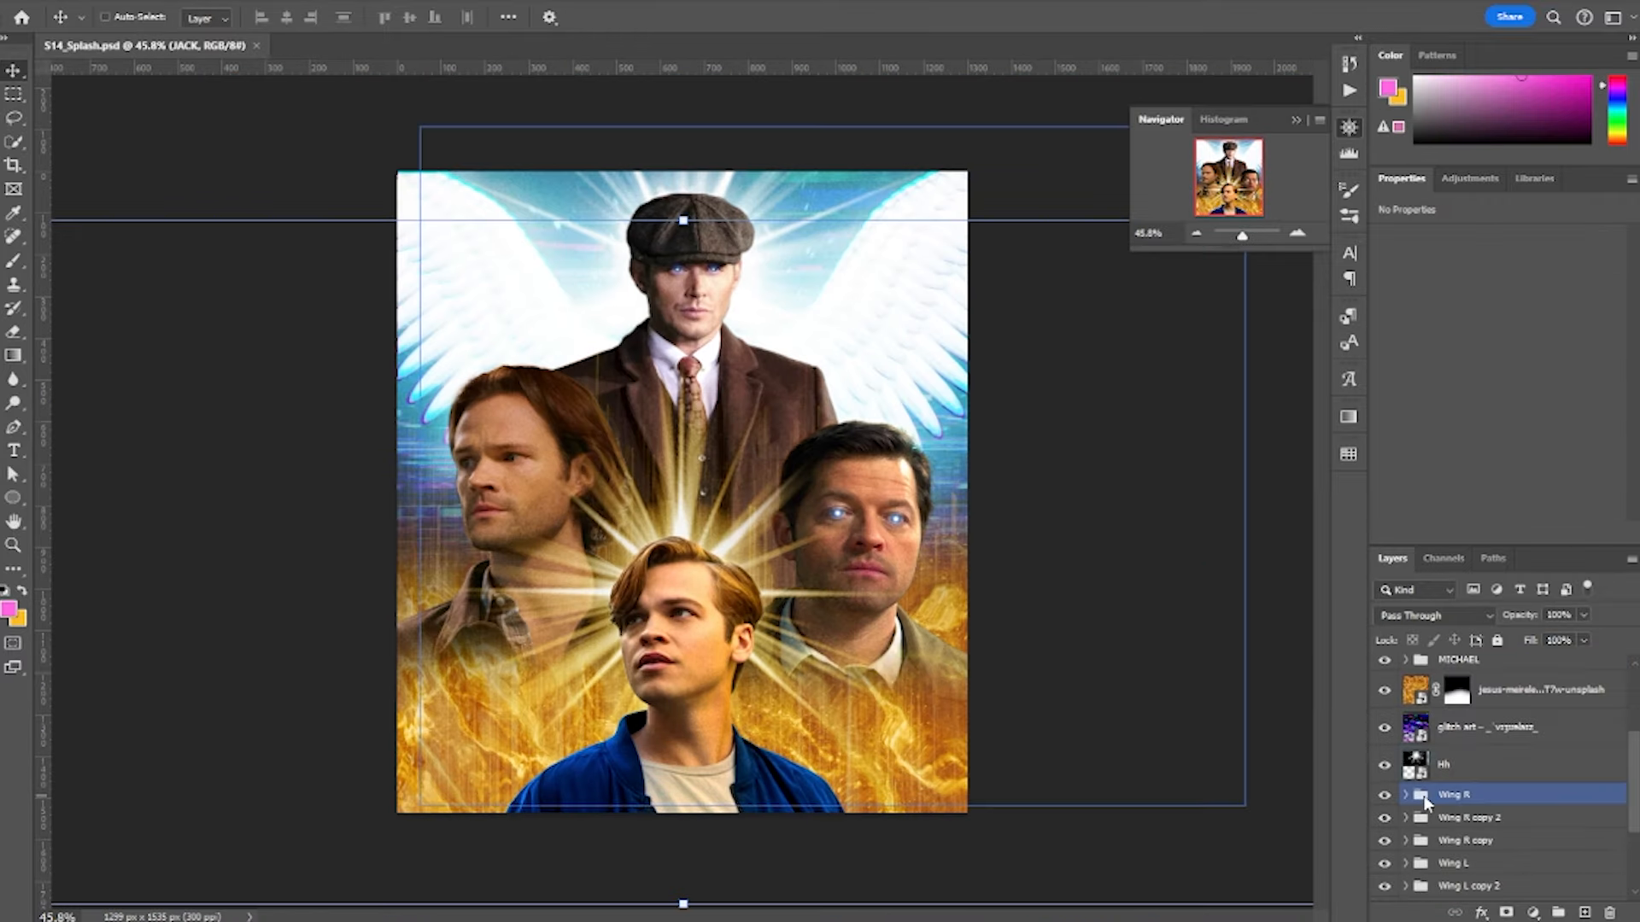
{"action": "scroll", "coordinate": [1503, 769], "scroll_direction": "down", "scroll_amount": 1}
{"action": "left_click", "coordinate": [1421, 807]}
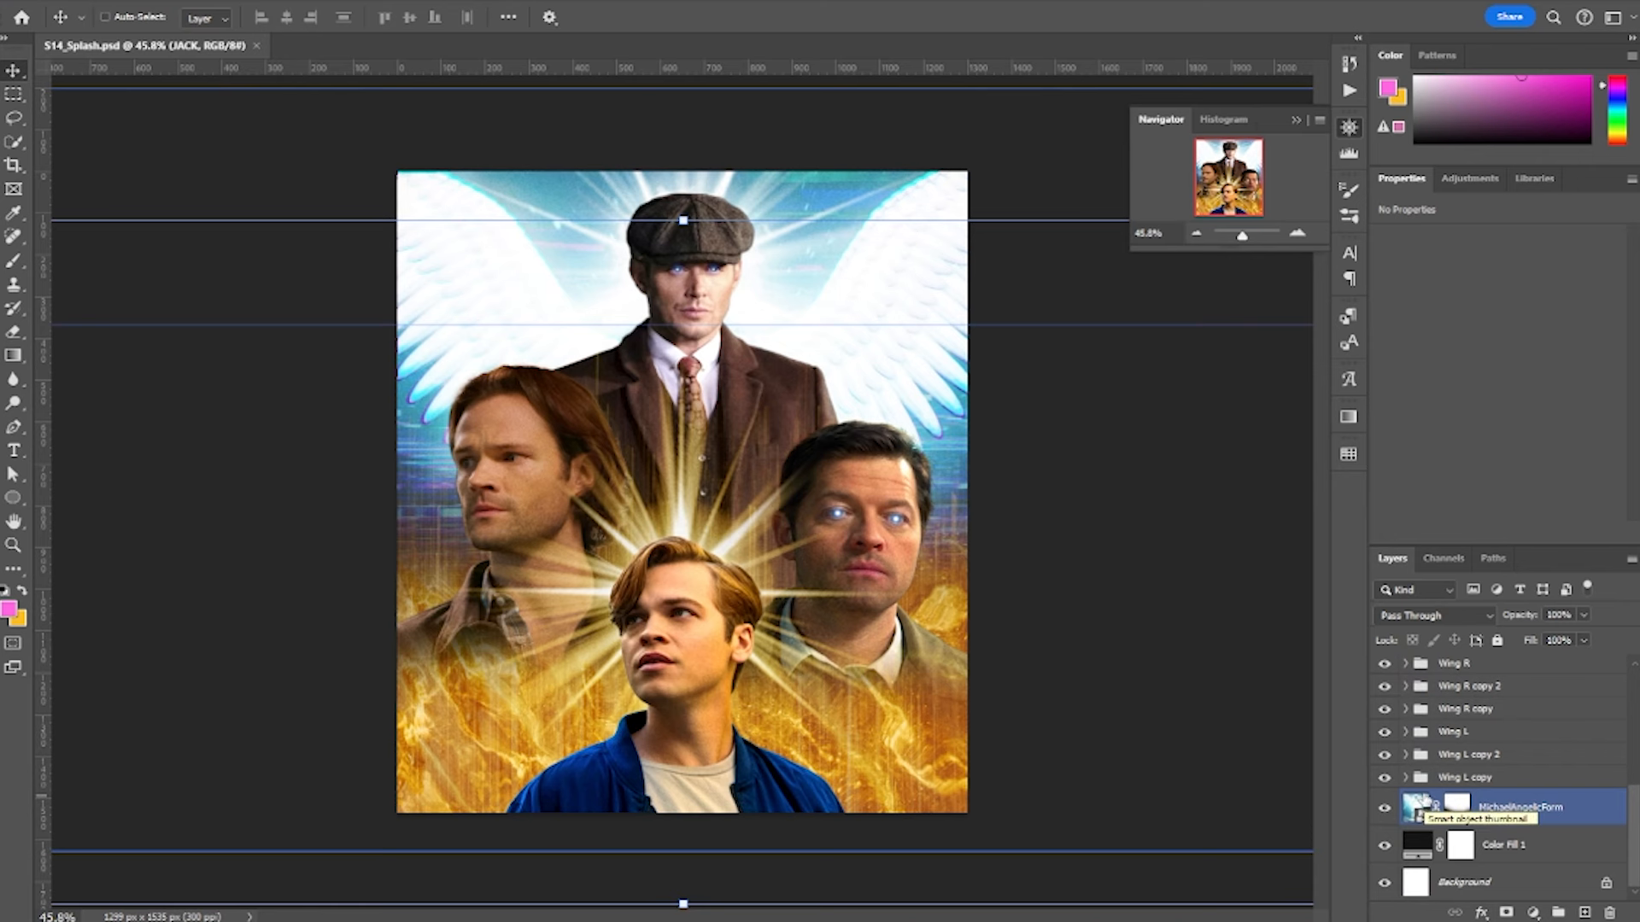
{"action": "left_click", "coordinate": [1419, 790]}
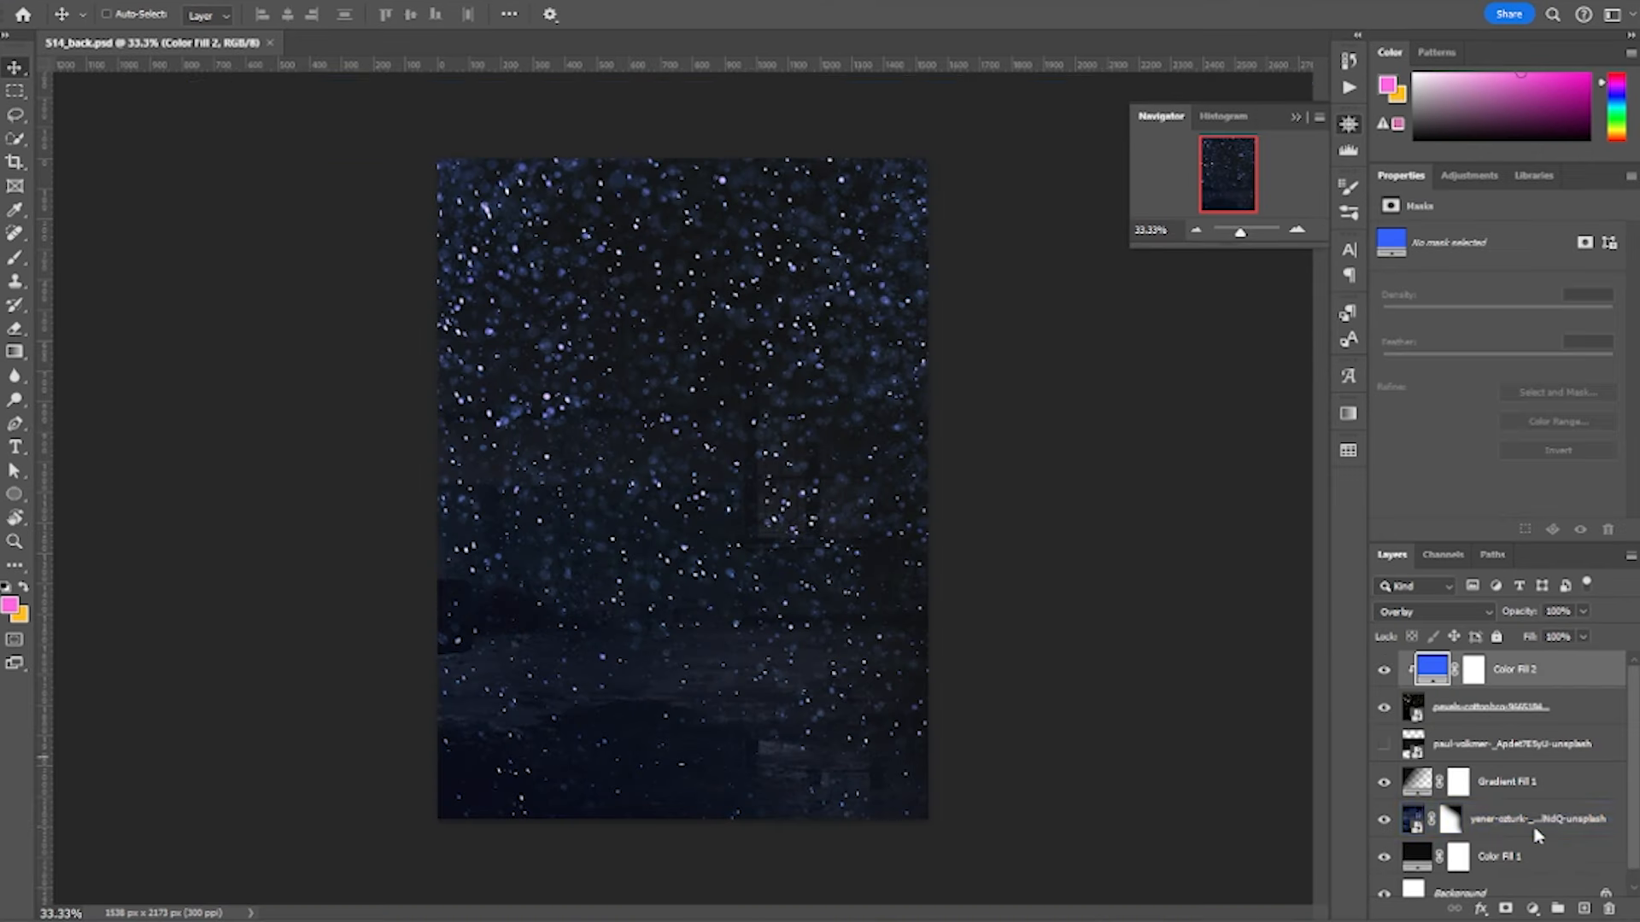
{"action": "left_click", "coordinate": [1405, 829]}
{"action": "left_click_drag", "start_coordinate": [1251, 603], "coordinate": [701, 590]}
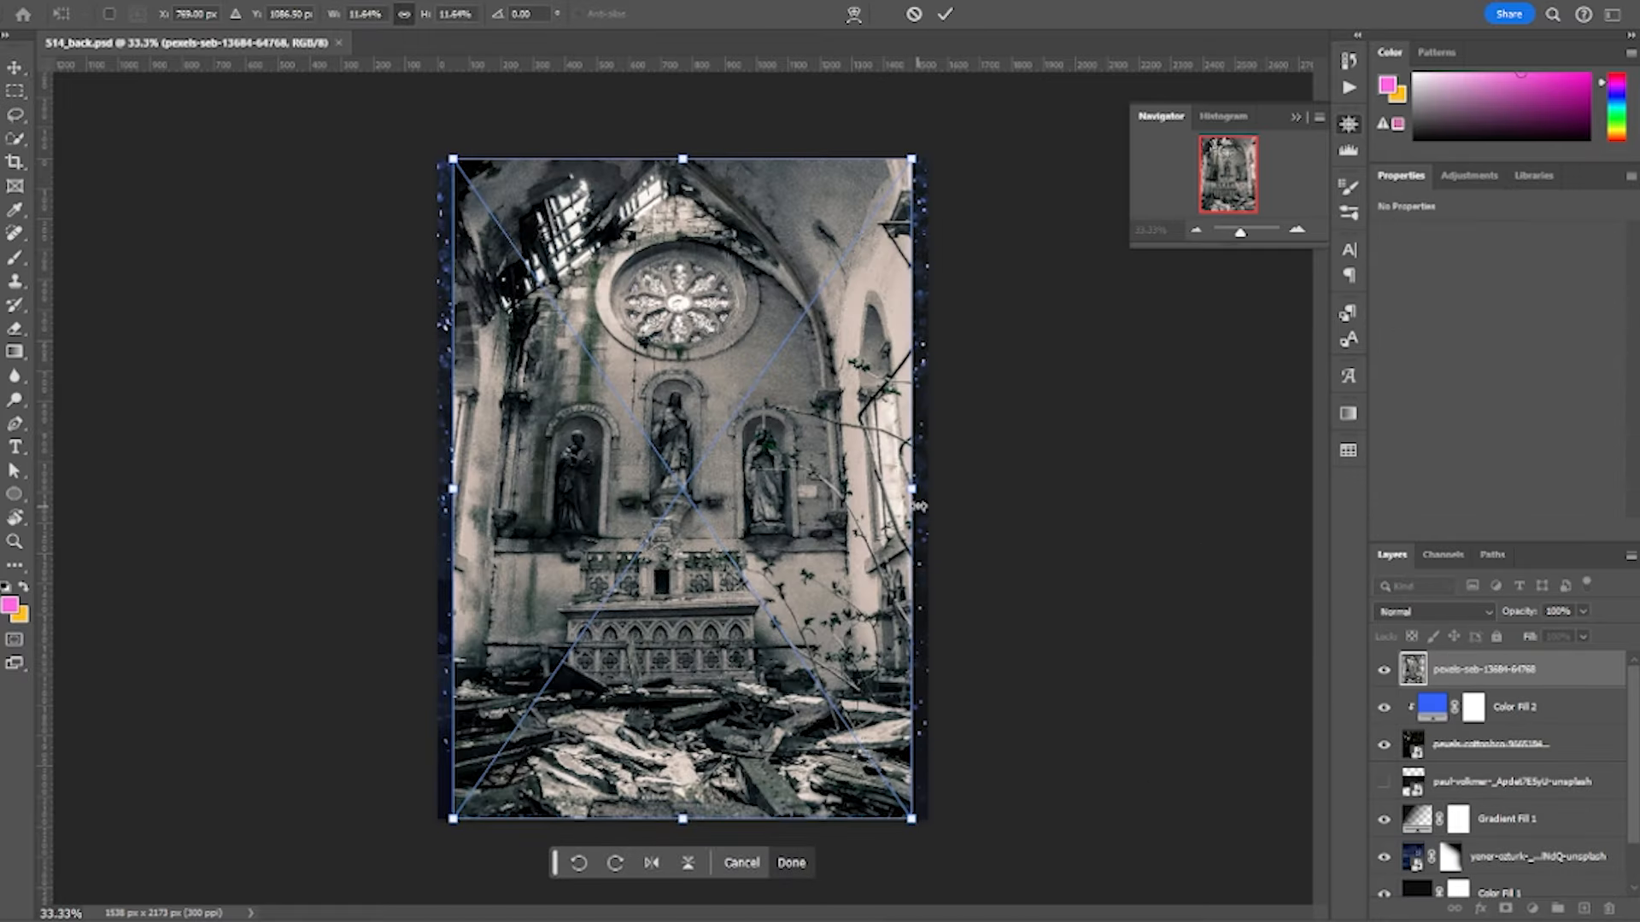
{"action": "left_click_drag", "start_coordinate": [918, 505], "coordinate": [951, 487]}
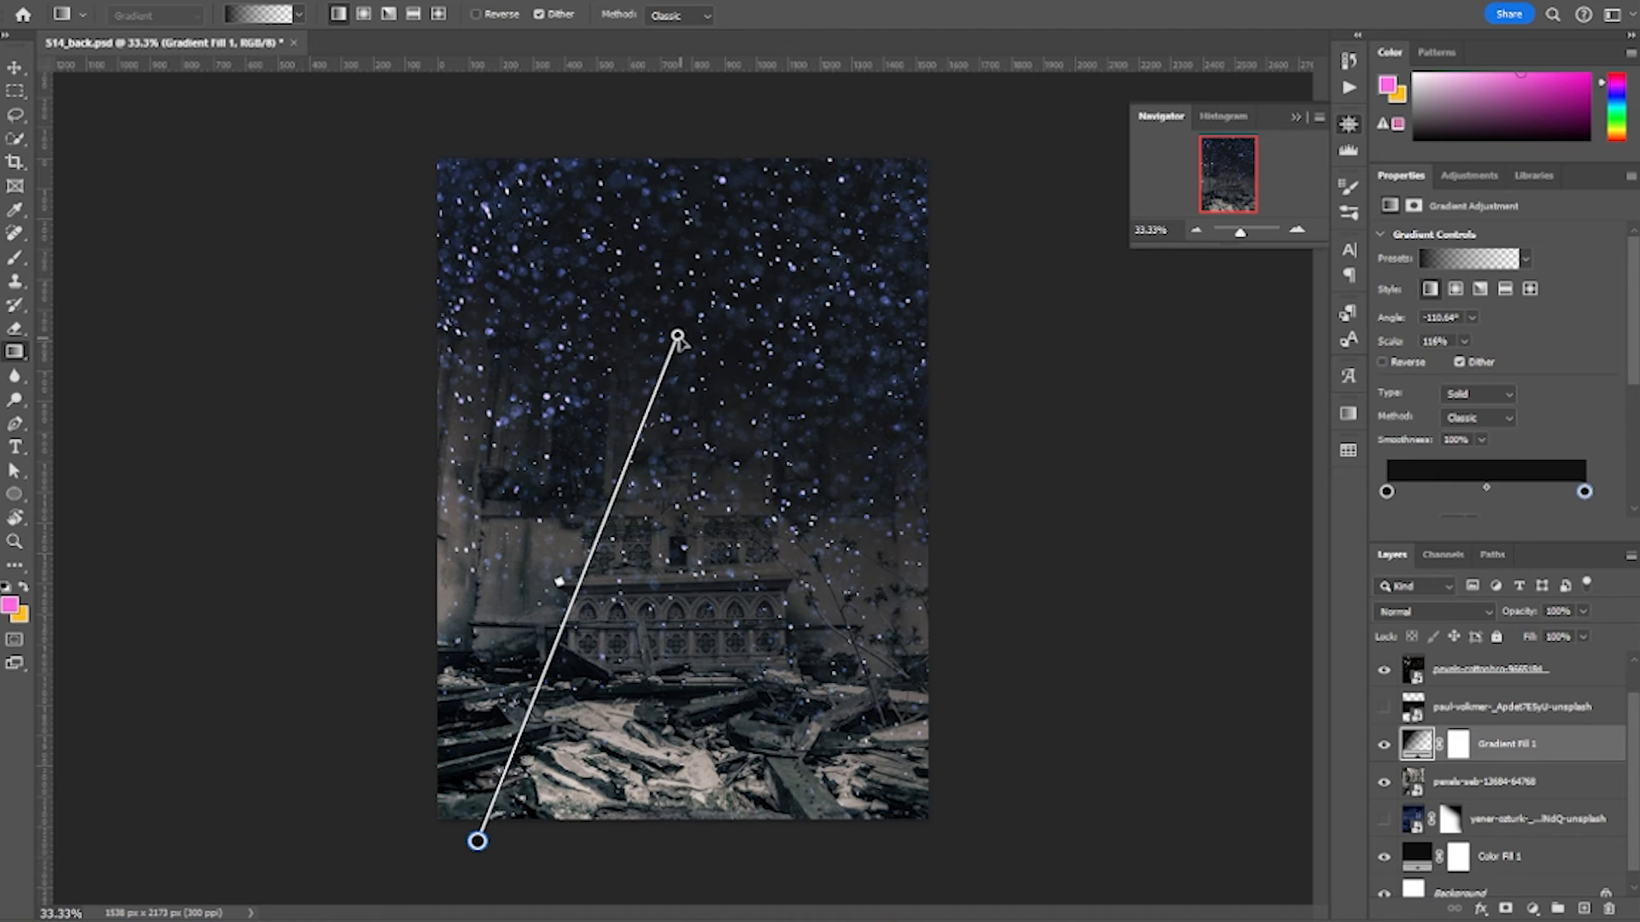
- Reposition both ends of Gradient Fill 1 to darken more of the ruined church from the upper center toward the lower left
{"action": "left_click_drag", "start_coordinate": [677, 337], "coordinate": [673, 379]}
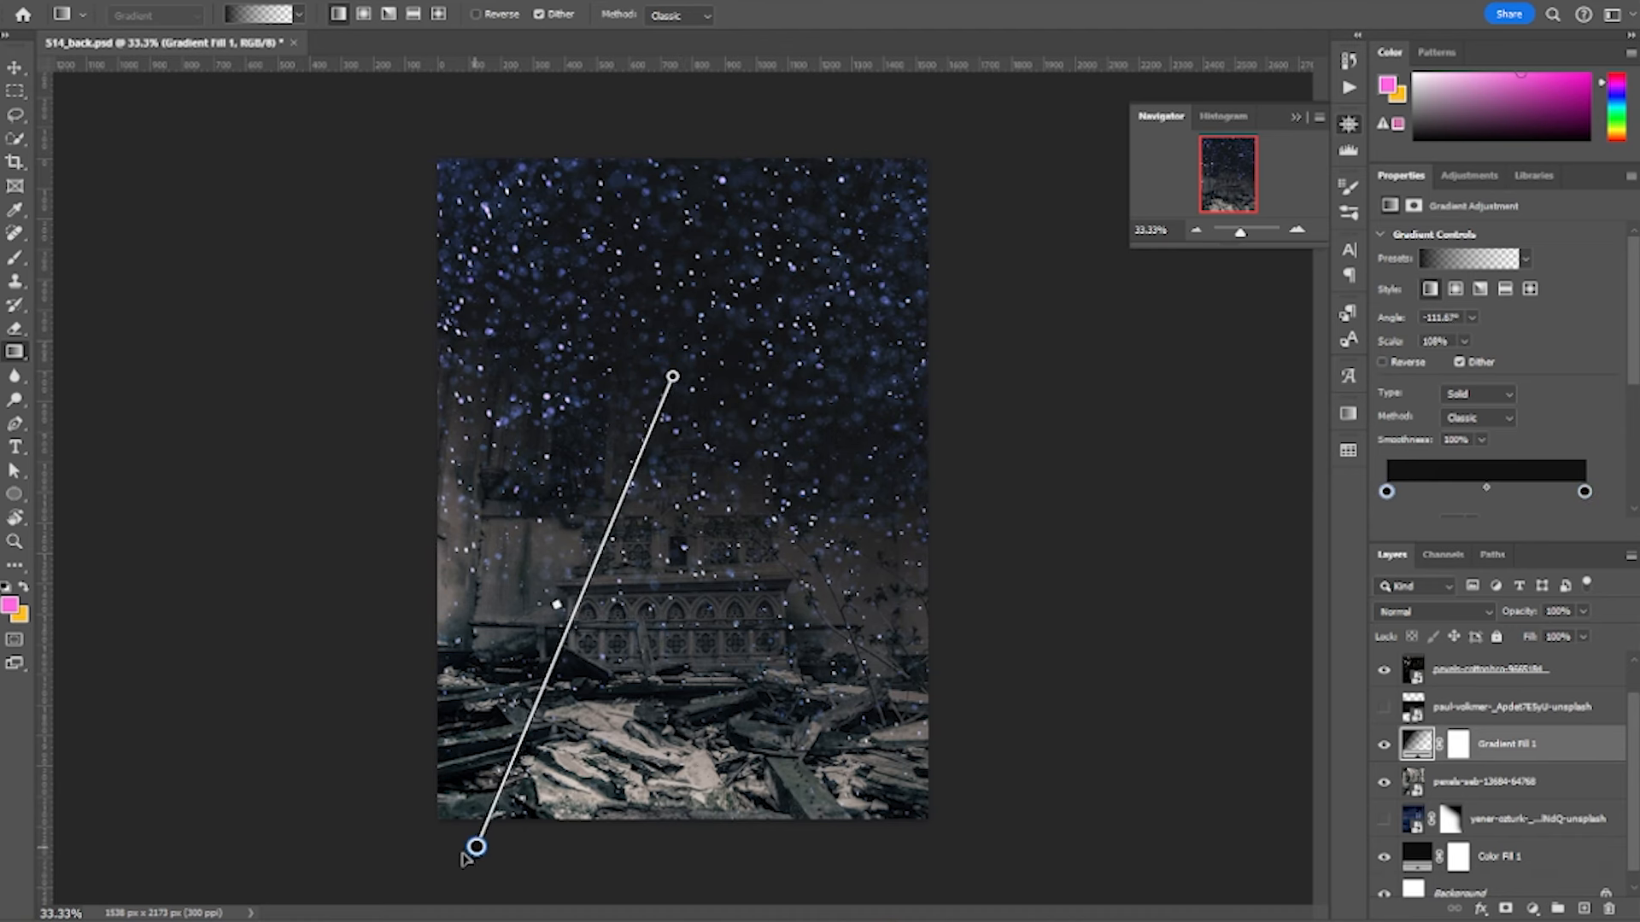
{"action": "left_click_drag", "start_coordinate": [462, 854], "coordinate": [395, 893]}
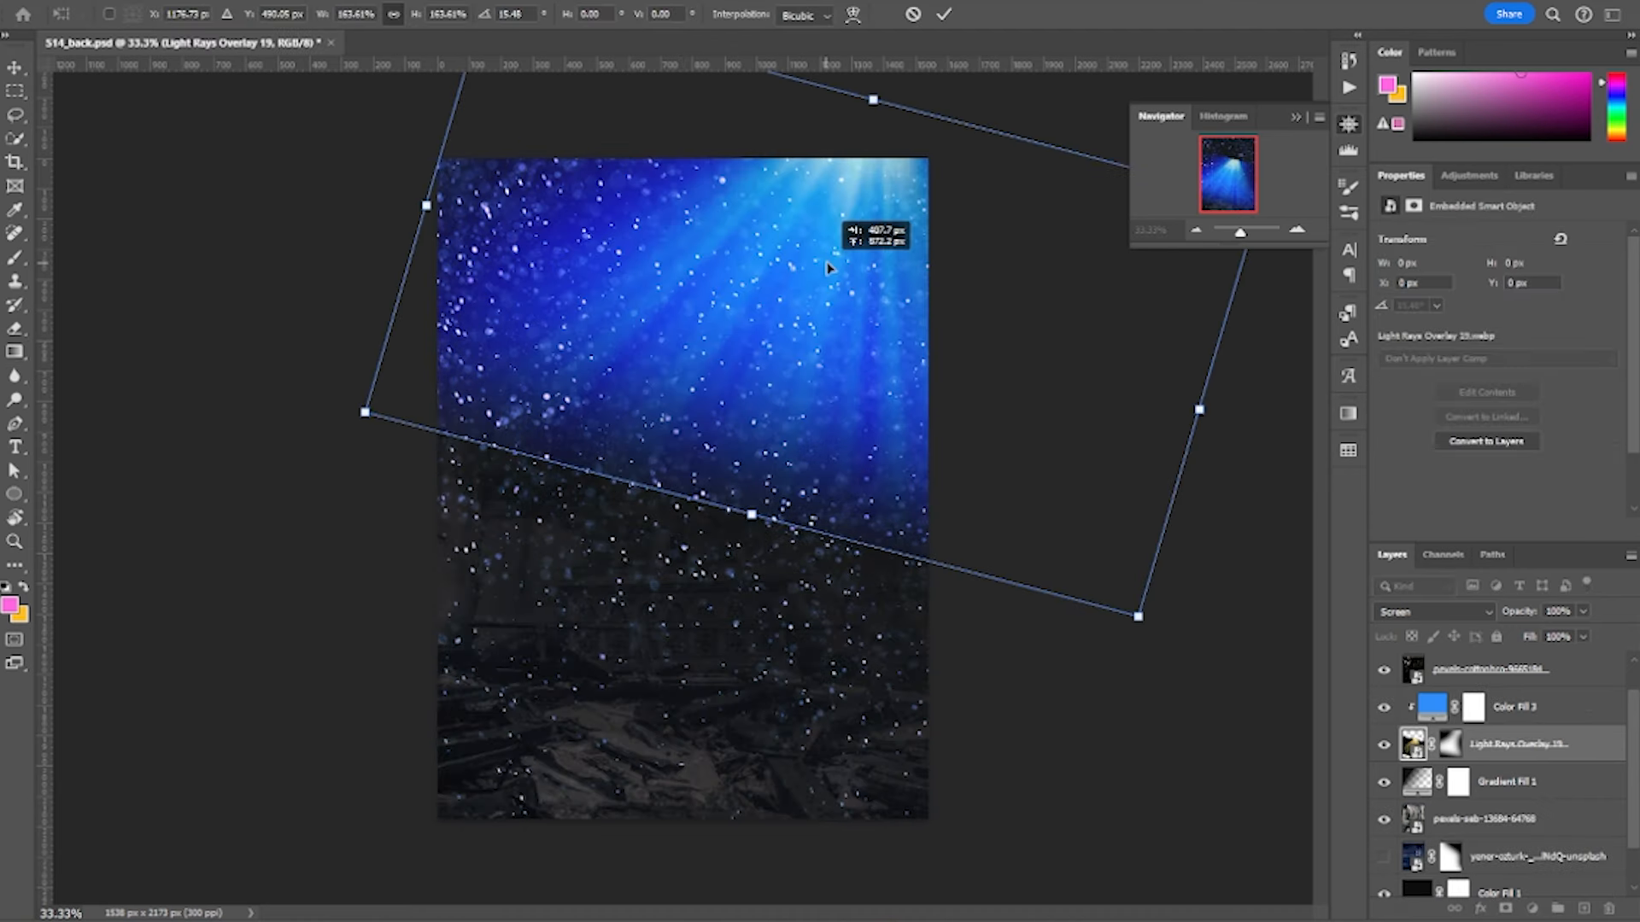
- Reposition the rotated Light Rays Overlay so its blue rays shine down from the artwork's upper right
{"action": "left_click_drag", "start_coordinate": [833, 218], "coordinate": [716, 445]}
{"action": "left_click_drag", "start_coordinate": [768, 518], "coordinate": [865, 369]}
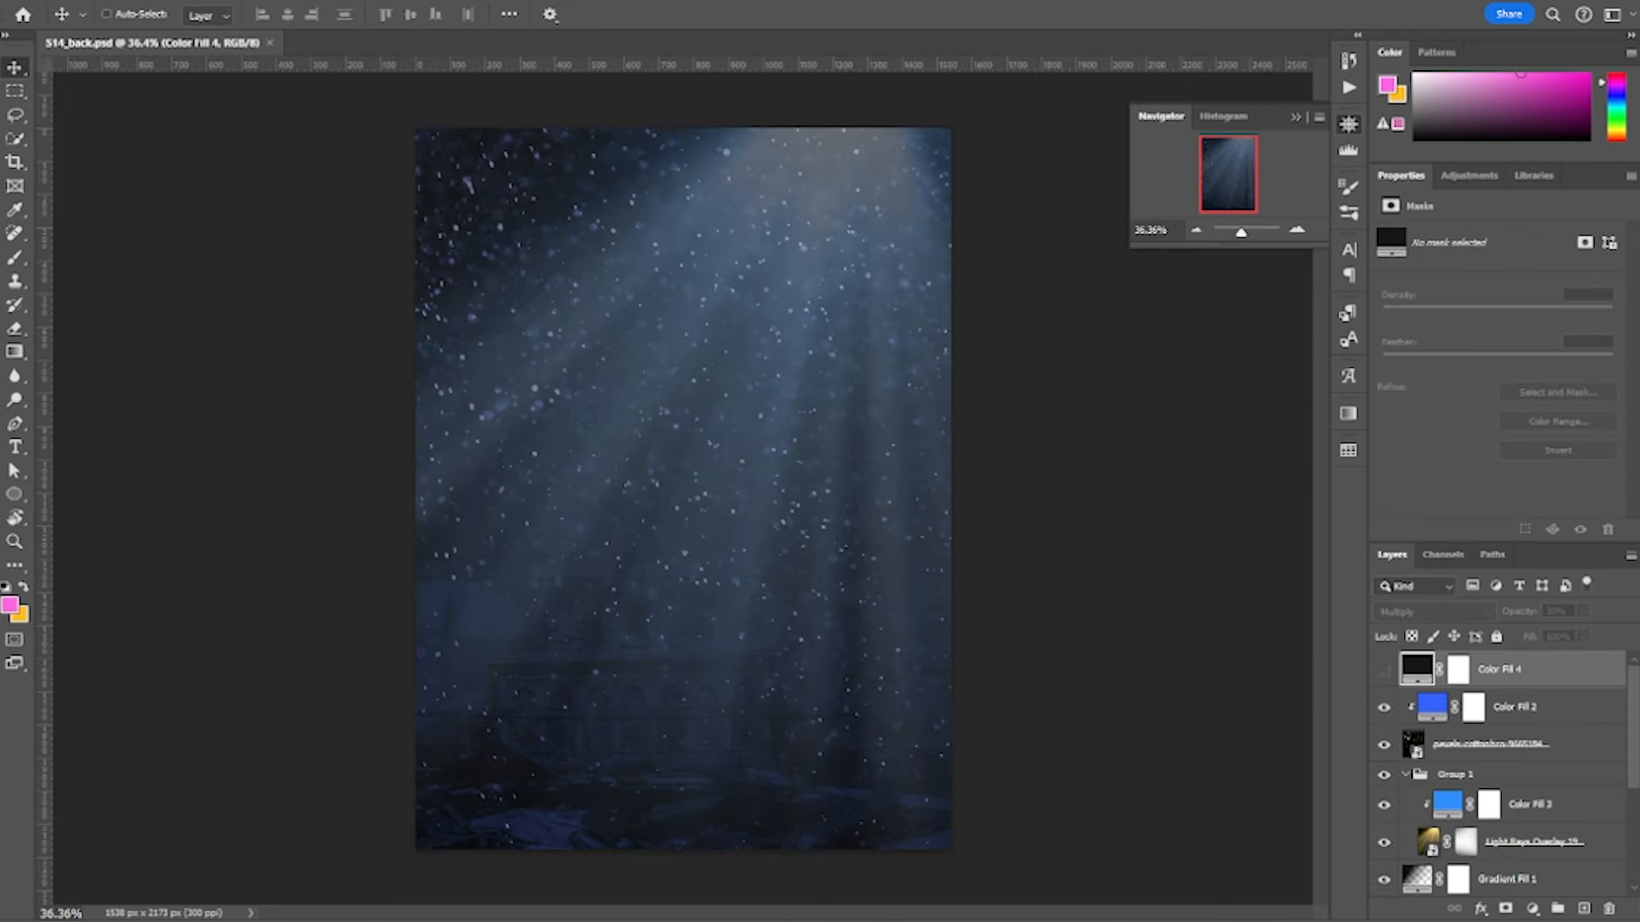
- Add a blue radial gradient fill in Overlay mode around the light source and extend it toward the artwork's lower left
{"action": "left_click_drag", "start_coordinate": [1638, 384], "coordinate": [1049, 562]}
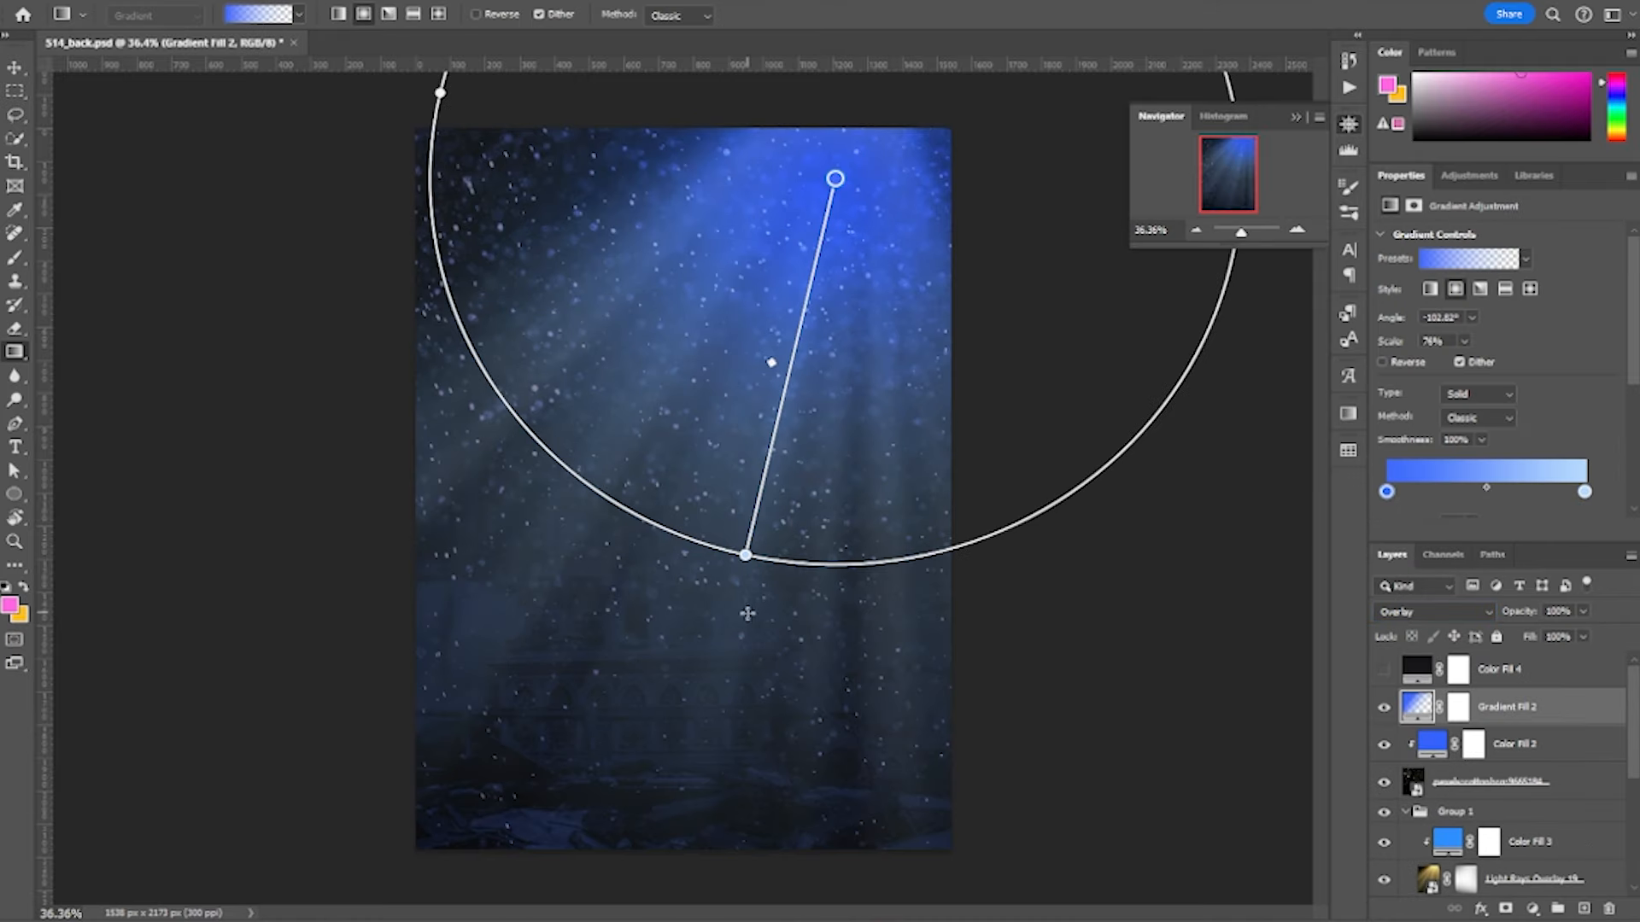
{"action": "left_click_drag", "start_coordinate": [746, 556], "coordinate": [632, 635]}
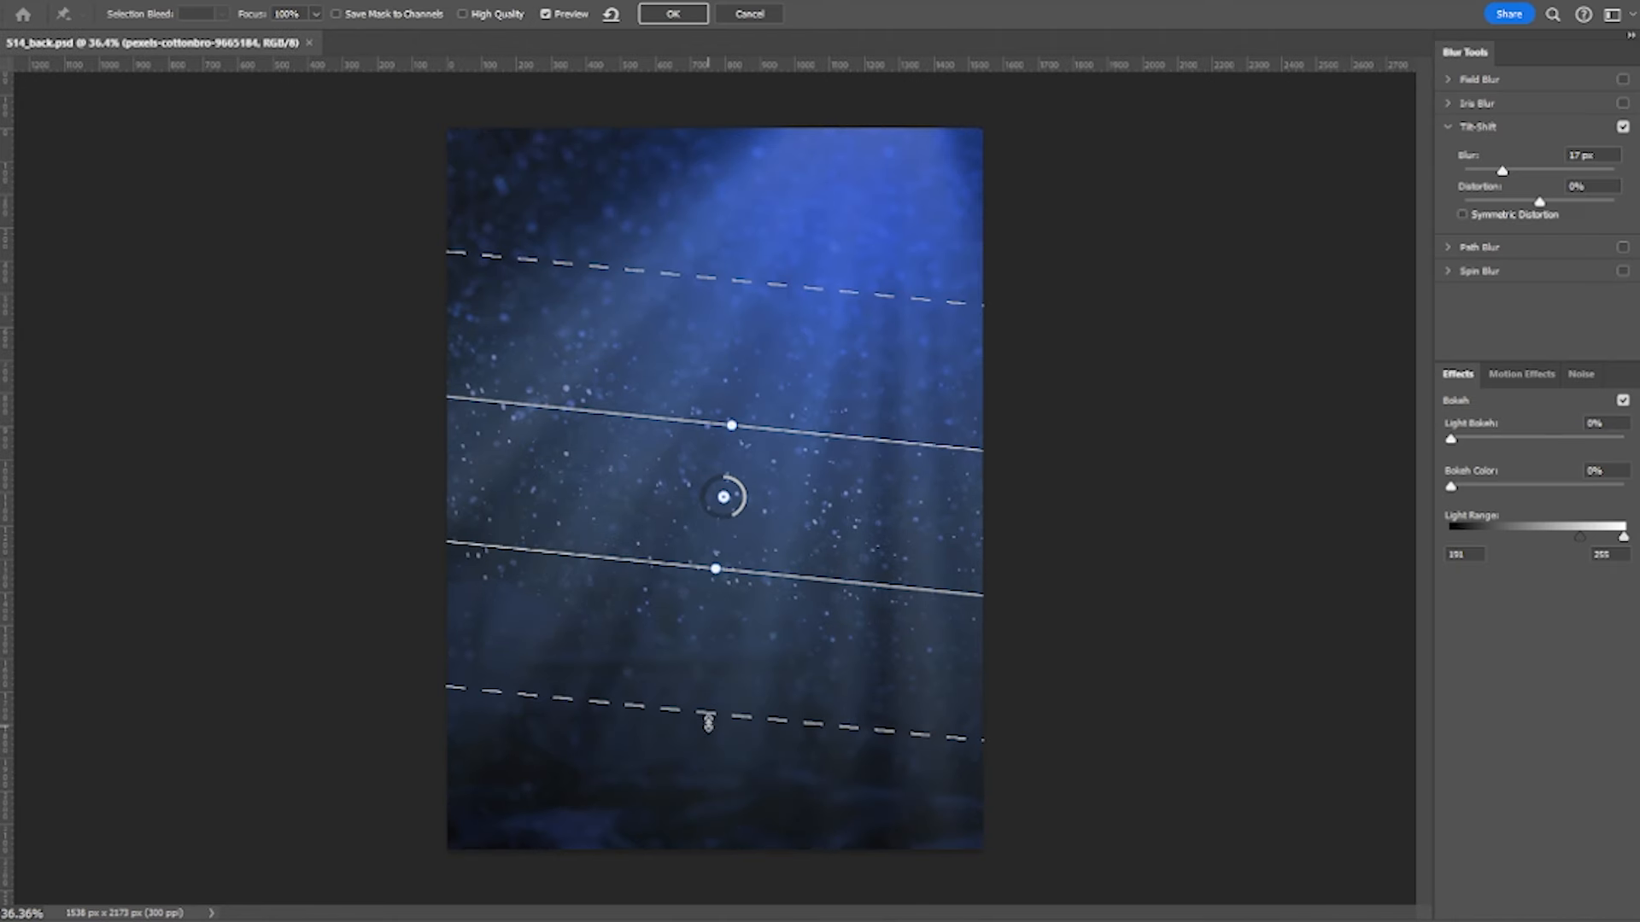
- Adjust the focus lines and lower blur boundary of the 17 px Tilt-Shift blur on the pexels-cottonbro snow layer
{"action": "left_click_drag", "start_coordinate": [703, 731], "coordinate": [696, 736]}
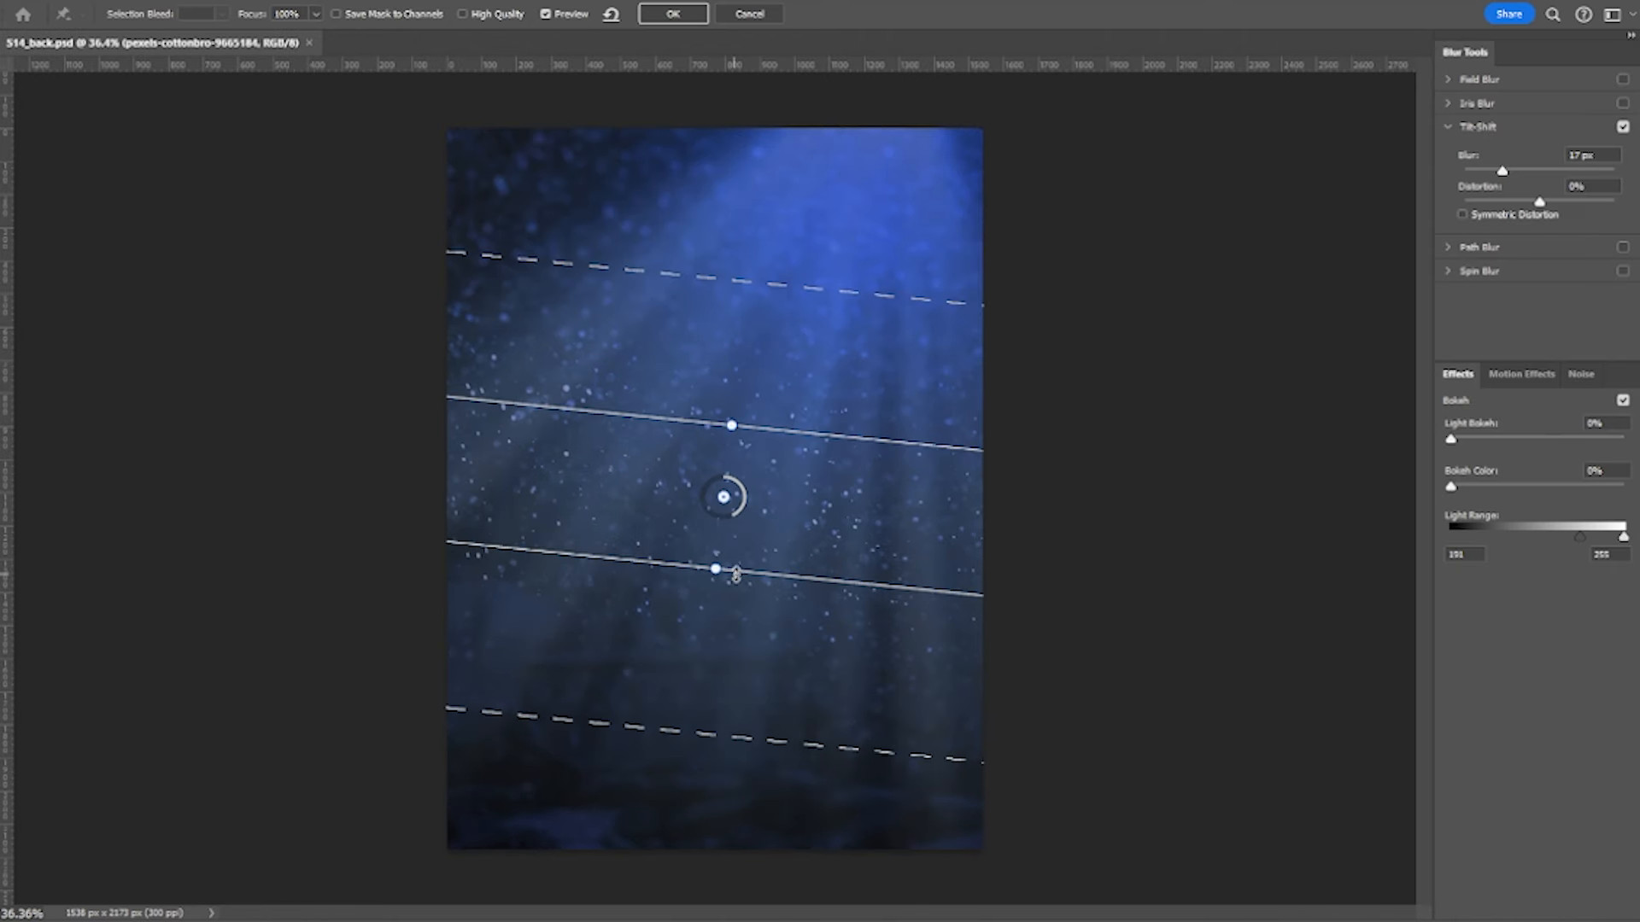
{"action": "left_click_drag", "start_coordinate": [727, 571], "coordinate": [738, 579]}
{"action": "left_click_drag", "start_coordinate": [805, 435], "coordinate": [807, 426]}
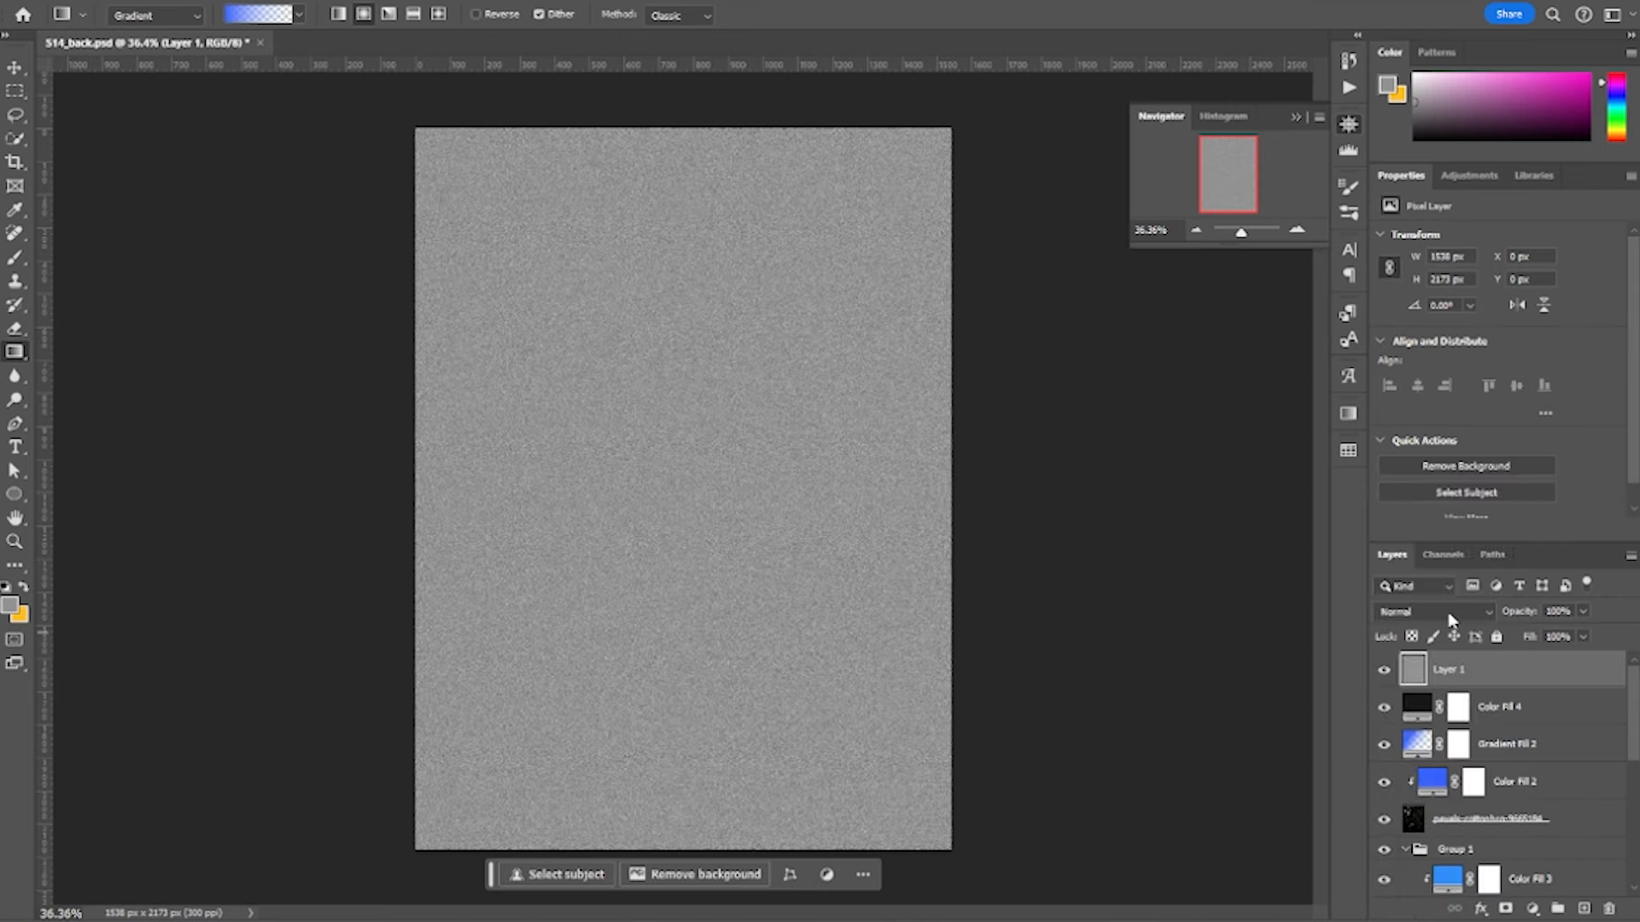
- Set the gray noise layer to Overlay at 50% opacity
{"action": "left_click", "coordinate": [1435, 612]}
{"action": "left_click", "coordinate": [1443, 706]}
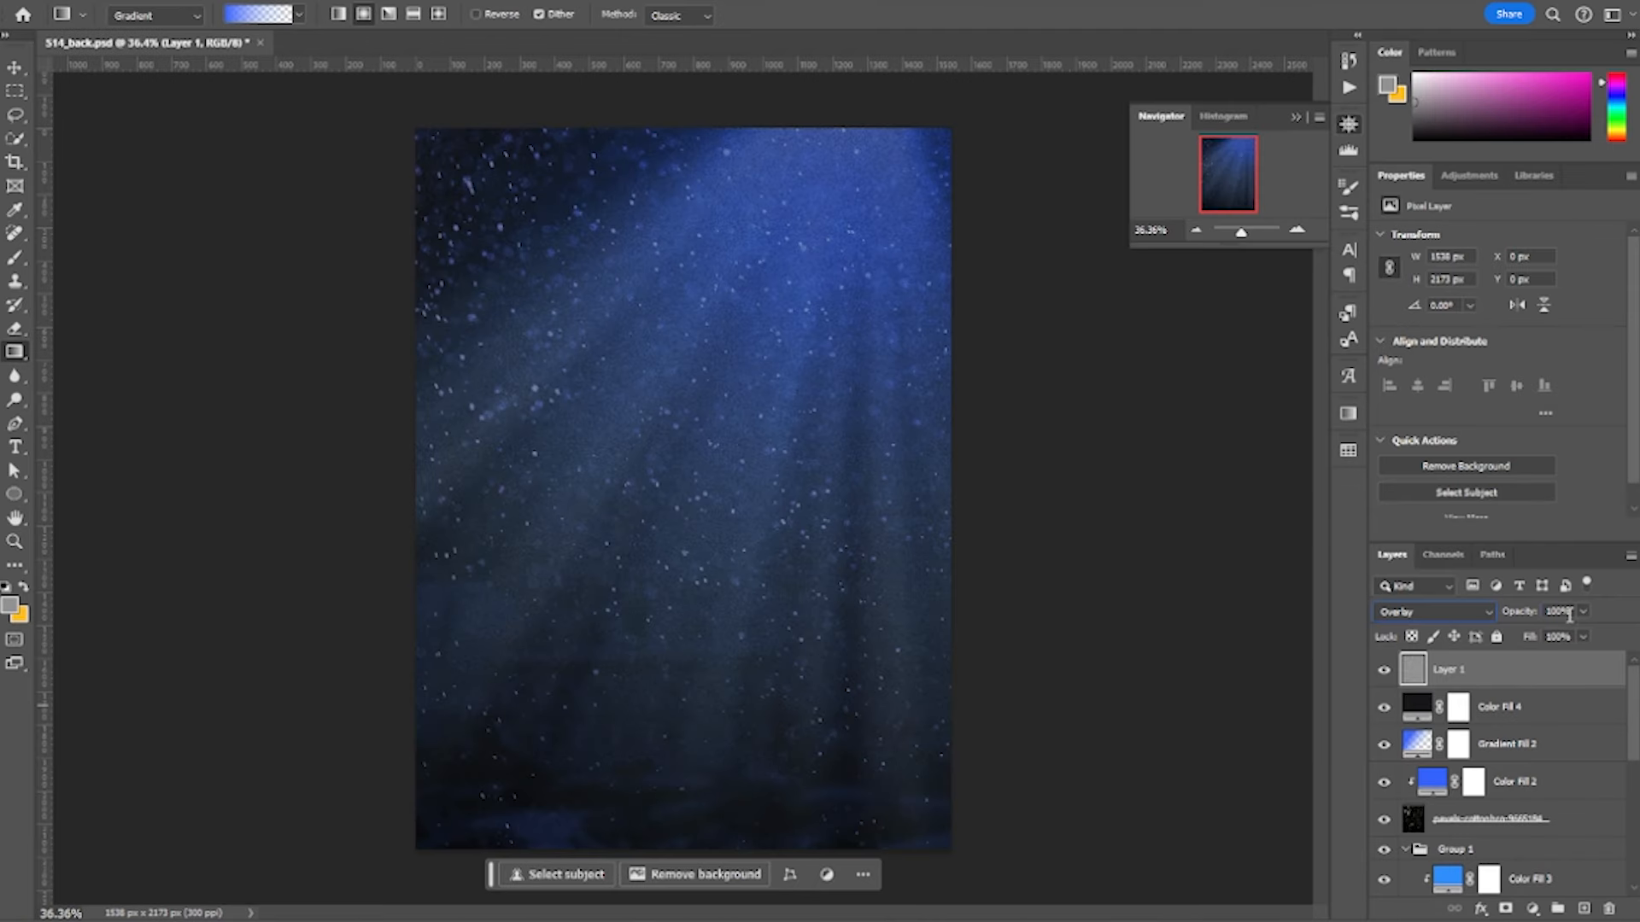
{"action": "type", "text": "50"}
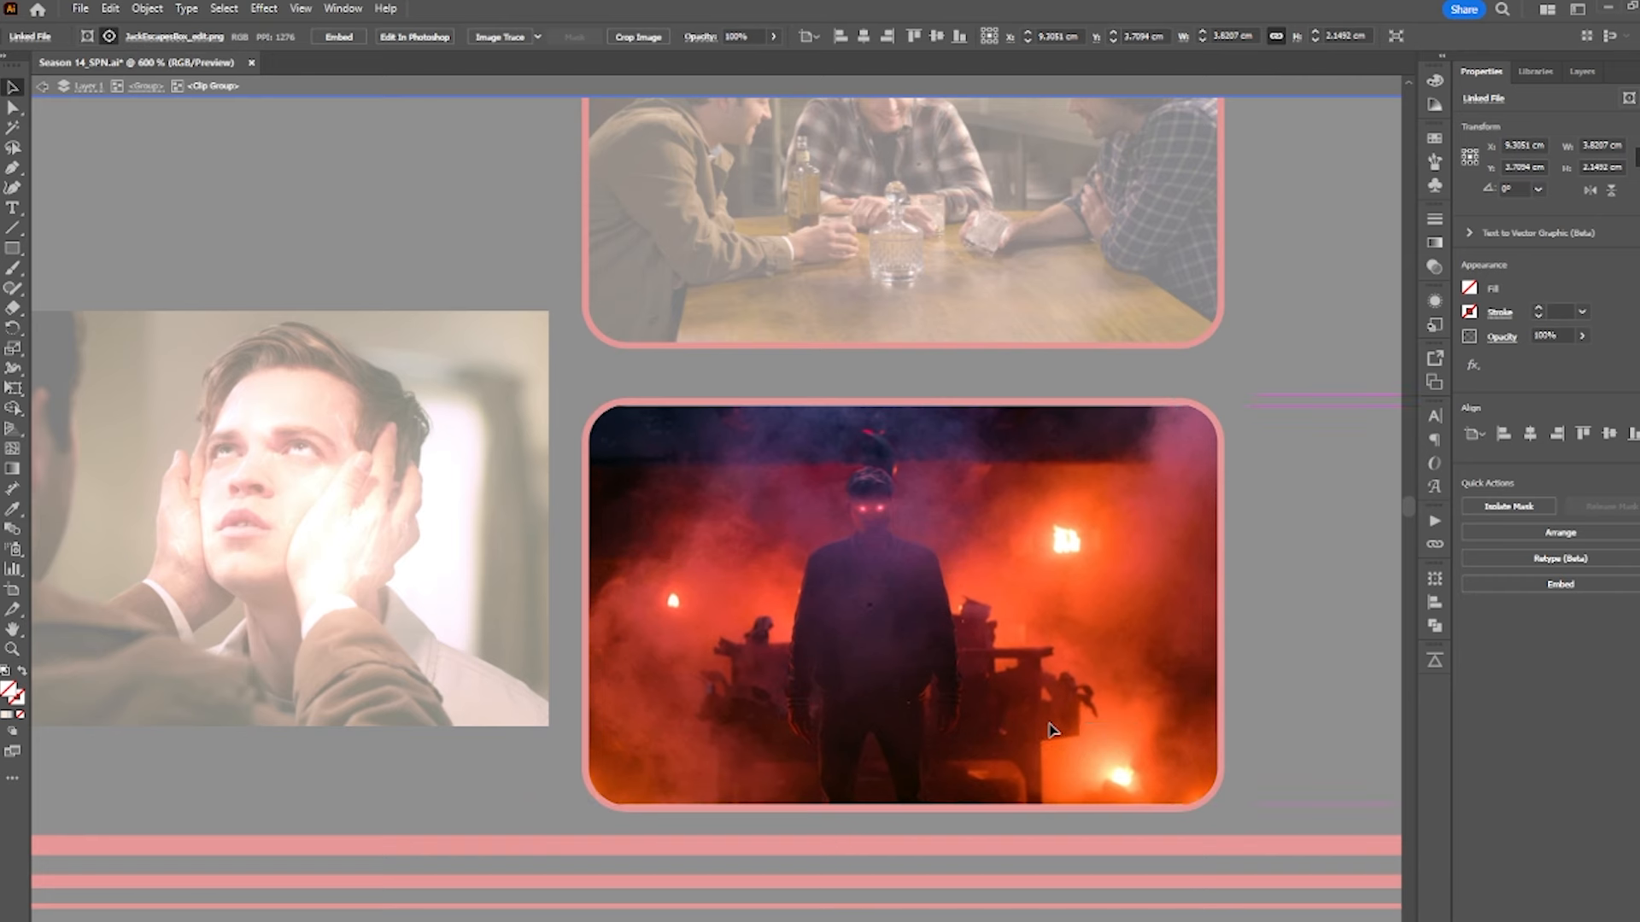
- Reposition JackEscapesBox_edit.png inside its rounded frame and enlarge it to cover the gap along the lower edge
{"action": "left_click_drag", "start_coordinate": [1052, 730], "coordinate": [1083, 721]}
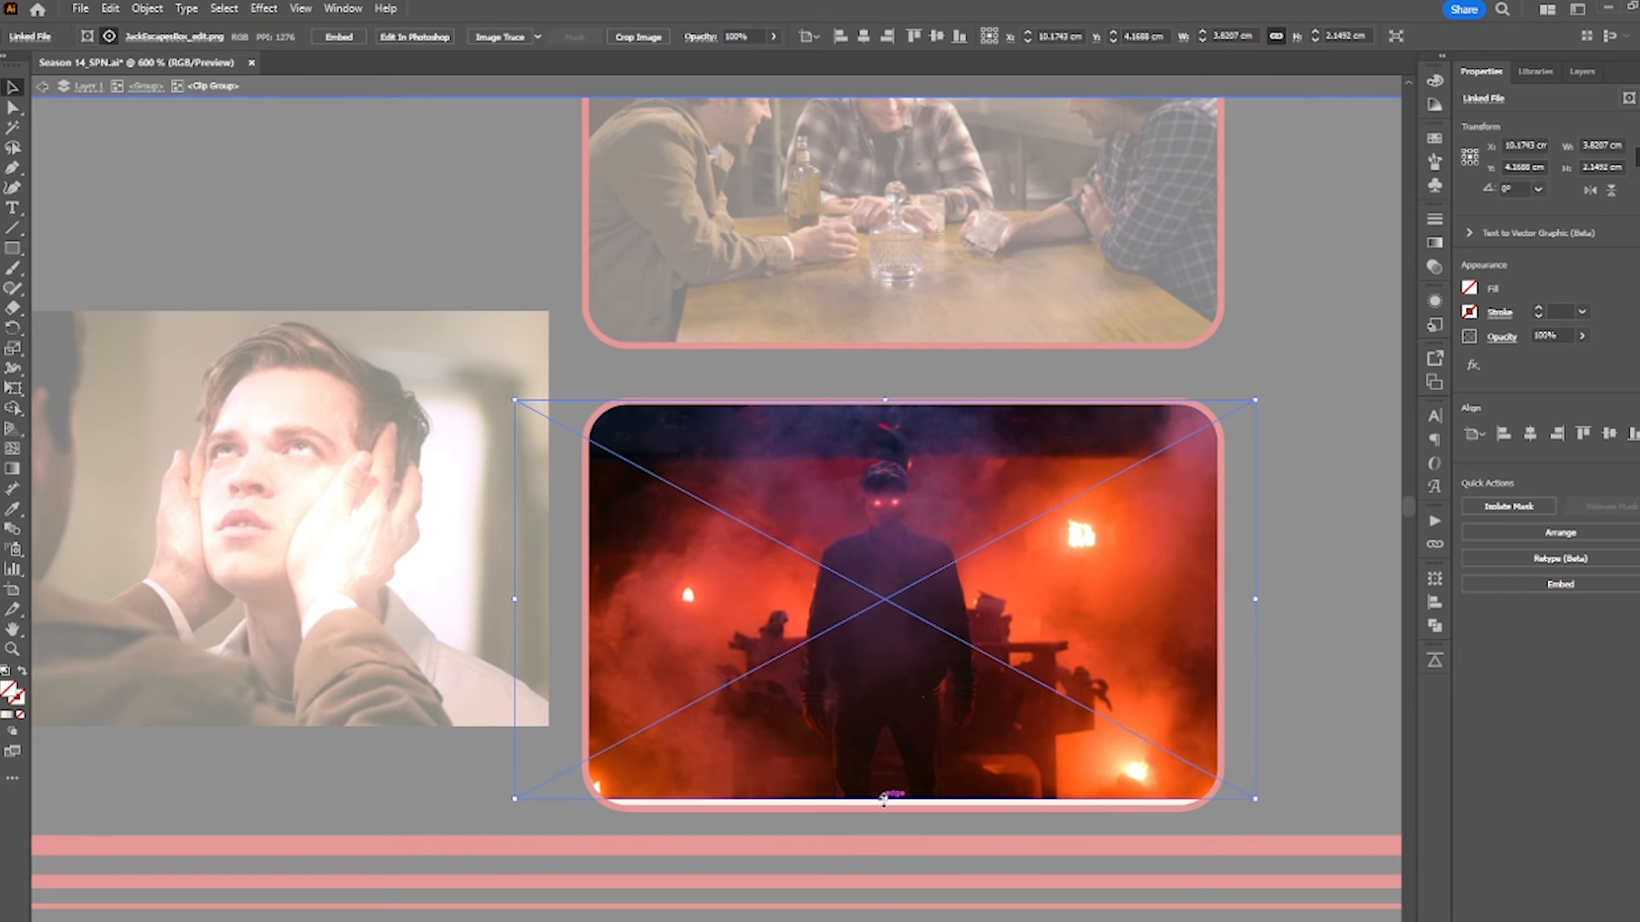
{"action": "left_click_drag", "start_coordinate": [885, 800], "coordinate": [890, 865]}
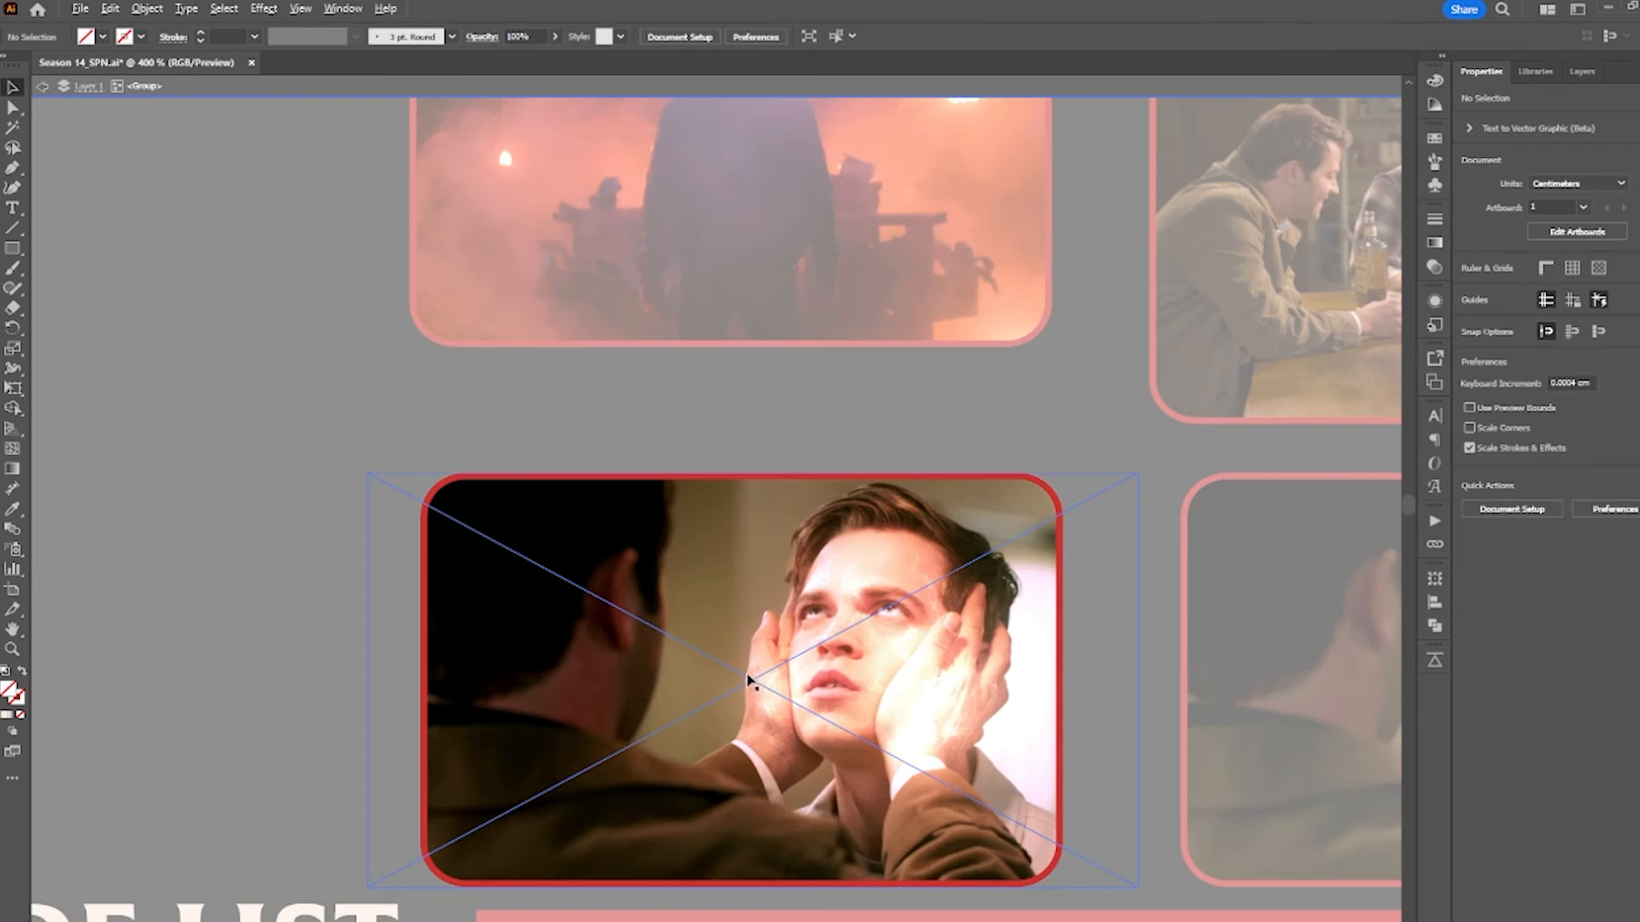
- Replace the photo in the lower-left frame with SPN-1408_light.jpg, scaled down and repositioned so both figures fit within the frame
{"action": "left_click", "coordinate": [763, 692]}
{"action": "left_click", "coordinate": [765, 688]}
{"action": "key", "text": "Delete"}
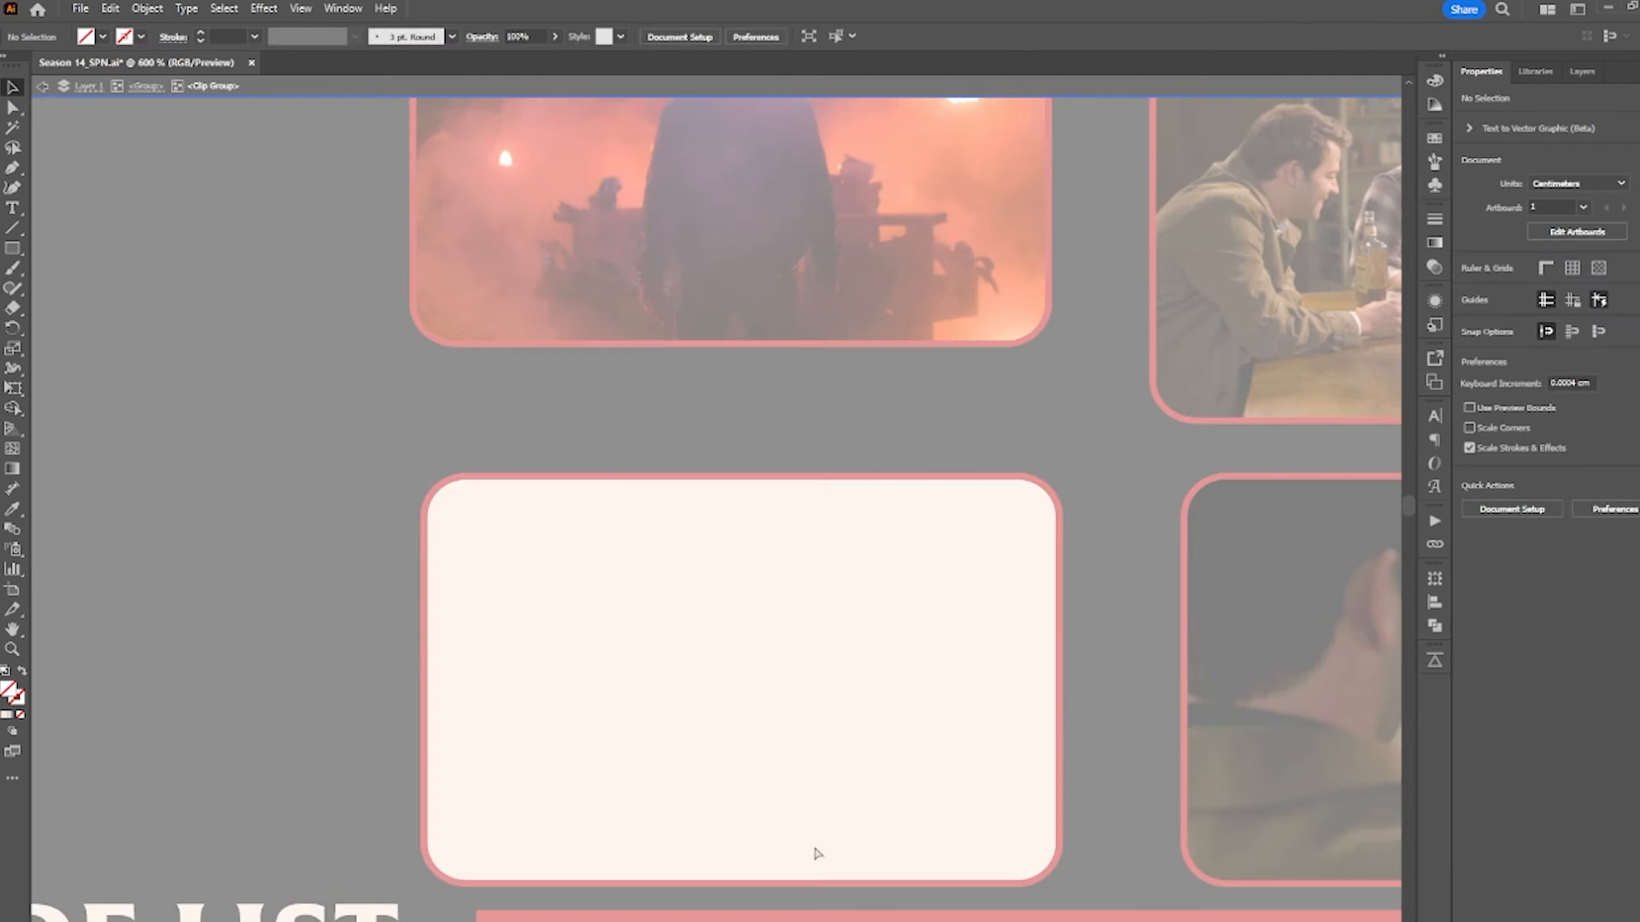
{"action": "key", "text": "ctrl+v"}
{"action": "left_click_drag", "start_coordinate": [826, 695], "coordinate": [852, 776]}
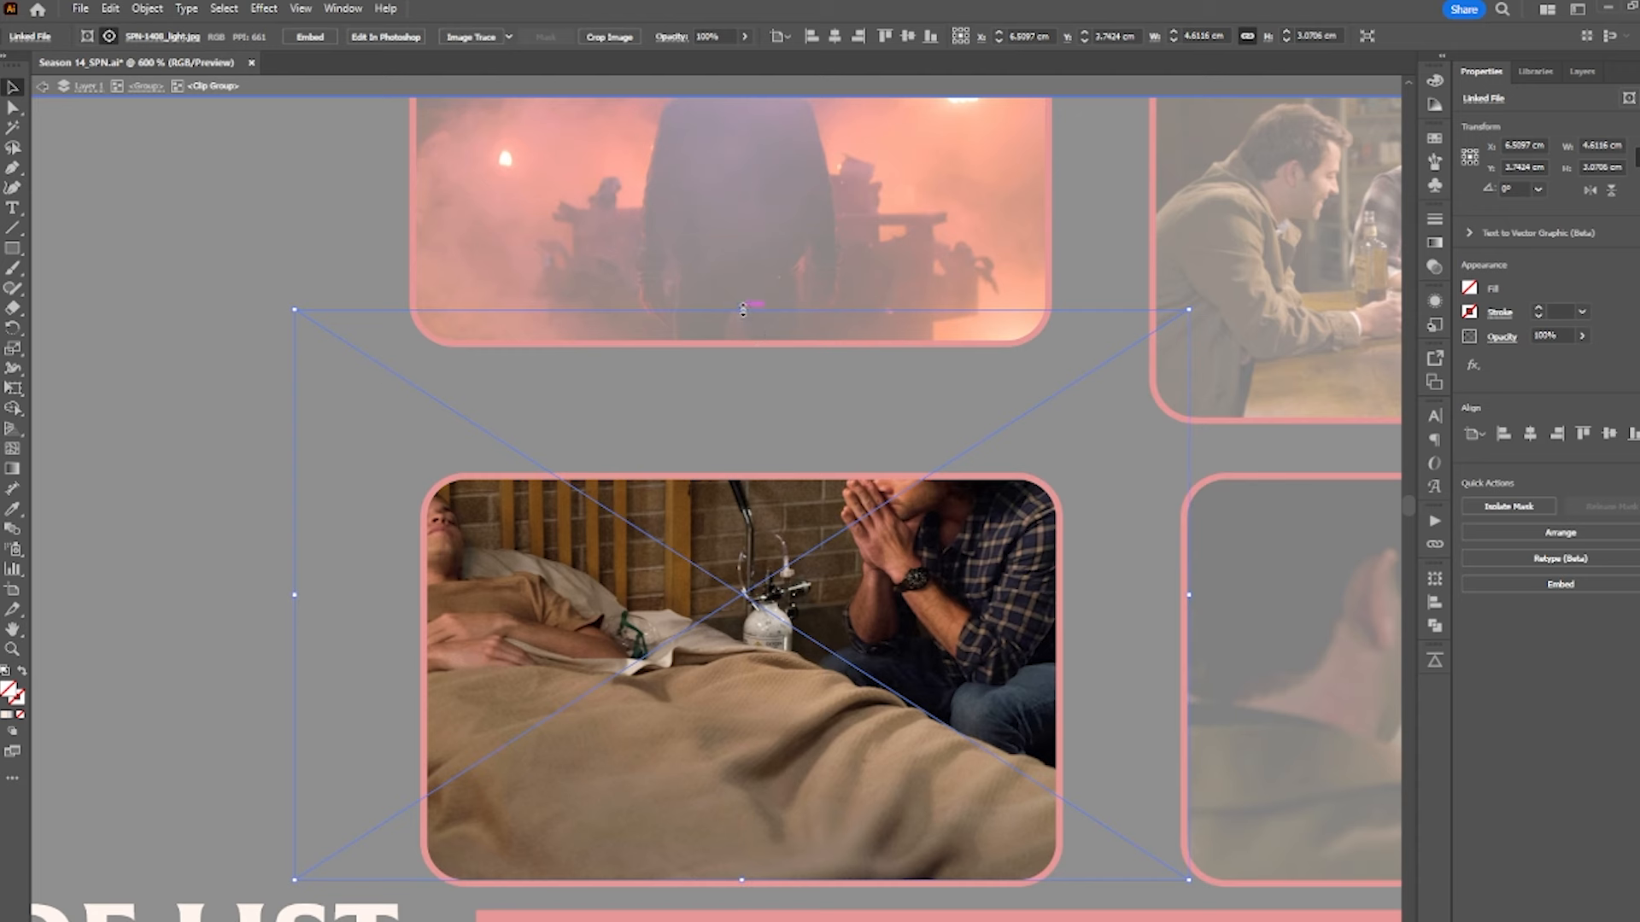
{"action": "left_click_drag", "start_coordinate": [743, 309], "coordinate": [758, 420]}
{"action": "left_click_drag", "start_coordinate": [706, 667], "coordinate": [739, 707]}
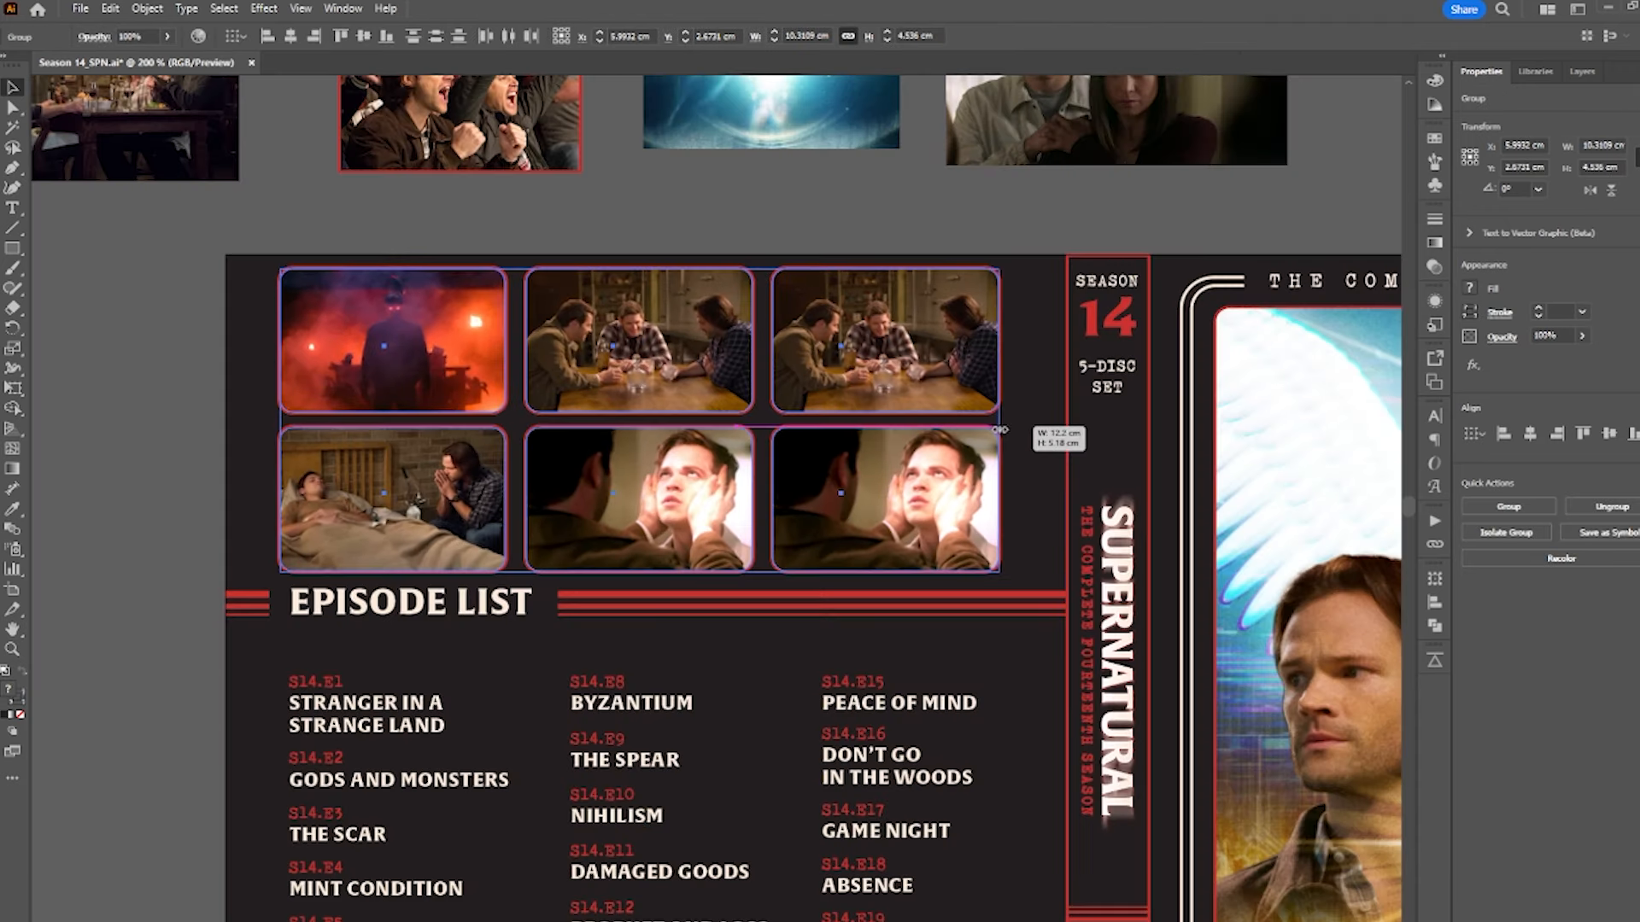
- Scale the six-photo grid above the episode list down to about 10.94 cm wide
{"action": "left_click_drag", "start_coordinate": [999, 430], "coordinate": [989, 427]}
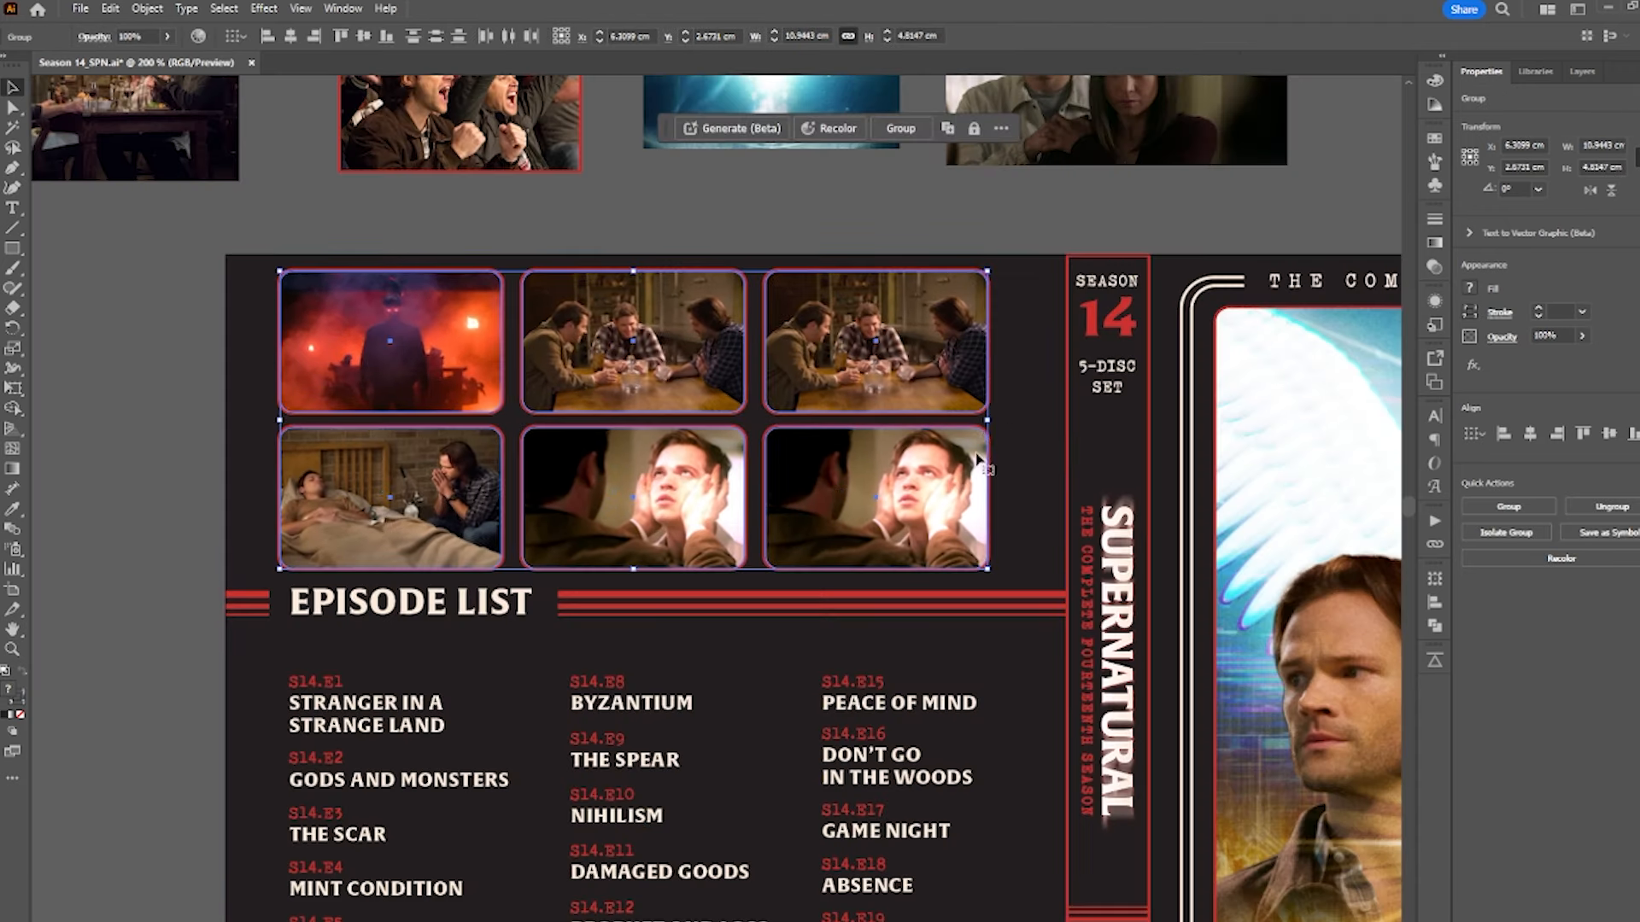
{"action": "left_click", "coordinate": [1022, 427]}
{"action": "left_click", "coordinate": [524, 88], "text": "shift"}
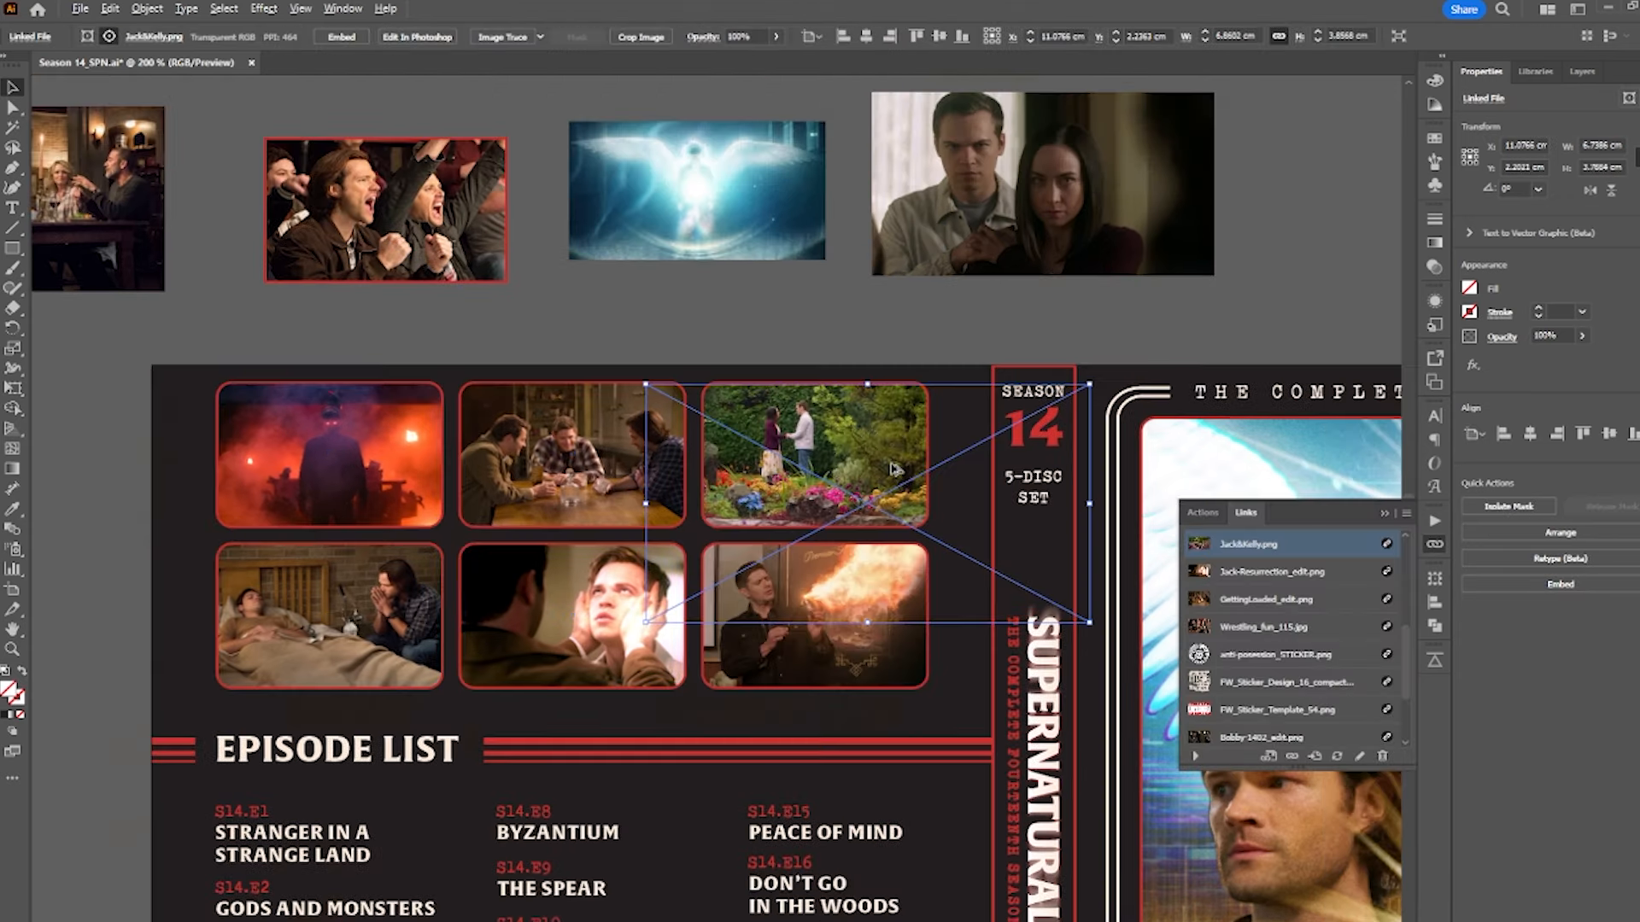
- Reposition the garden photo in the upper-right frame and scale down the reunited couple's photo in the lower-right frame
{"action": "scroll", "coordinate": [836, 444], "scroll_direction": "up", "scroll_amount": 3}
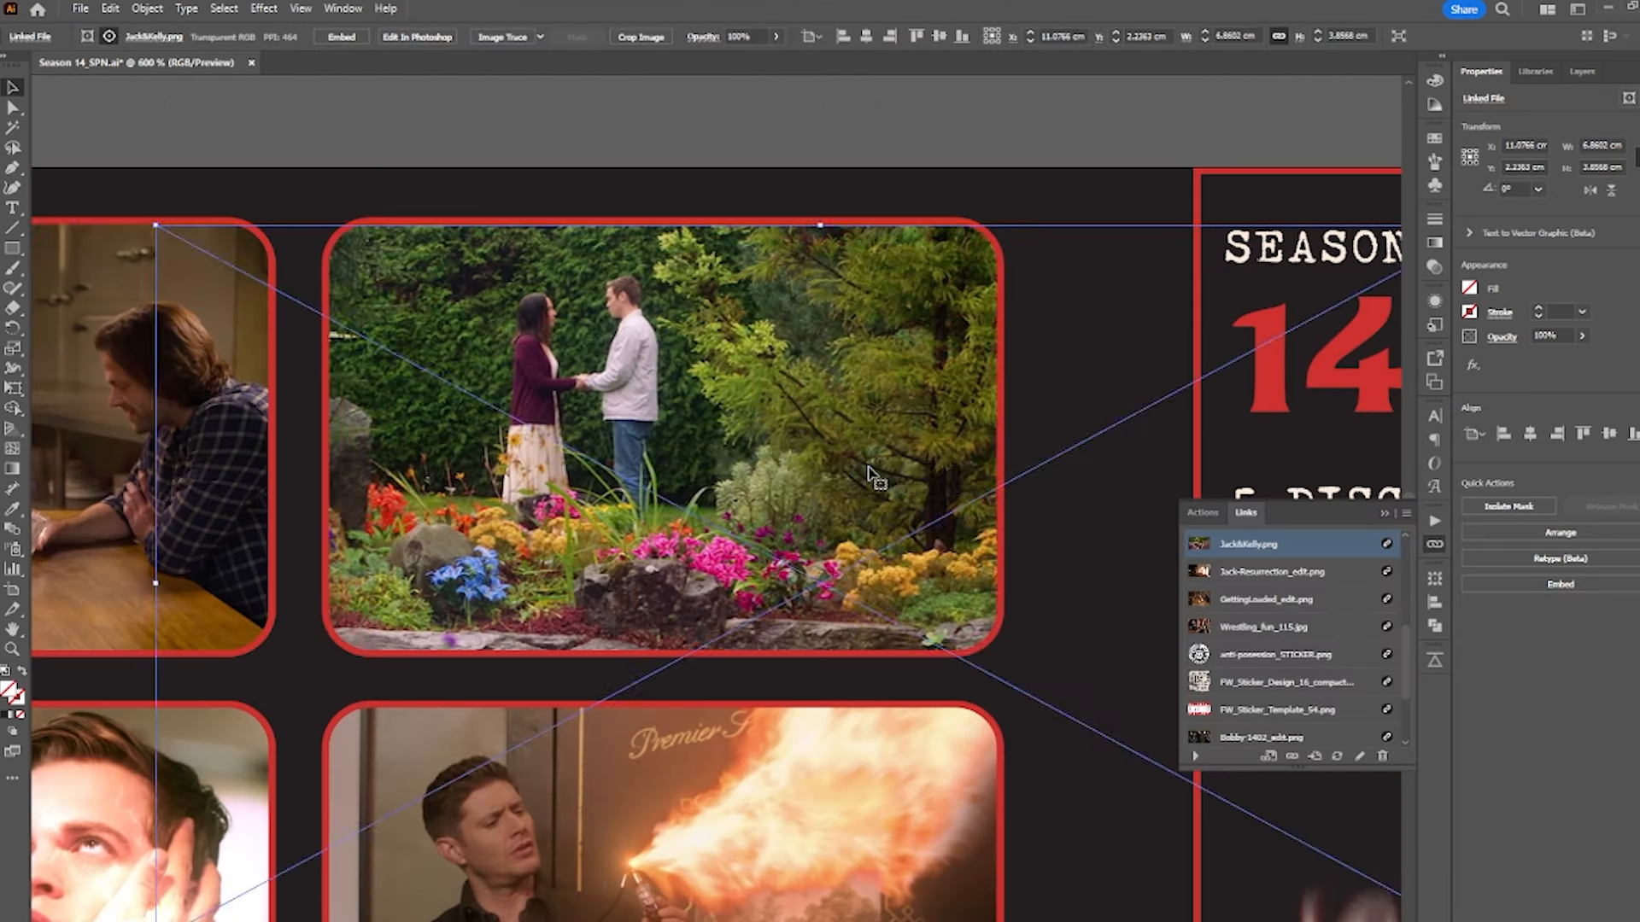
{"action": "left_click_drag", "start_coordinate": [870, 474], "coordinate": [834, 476]}
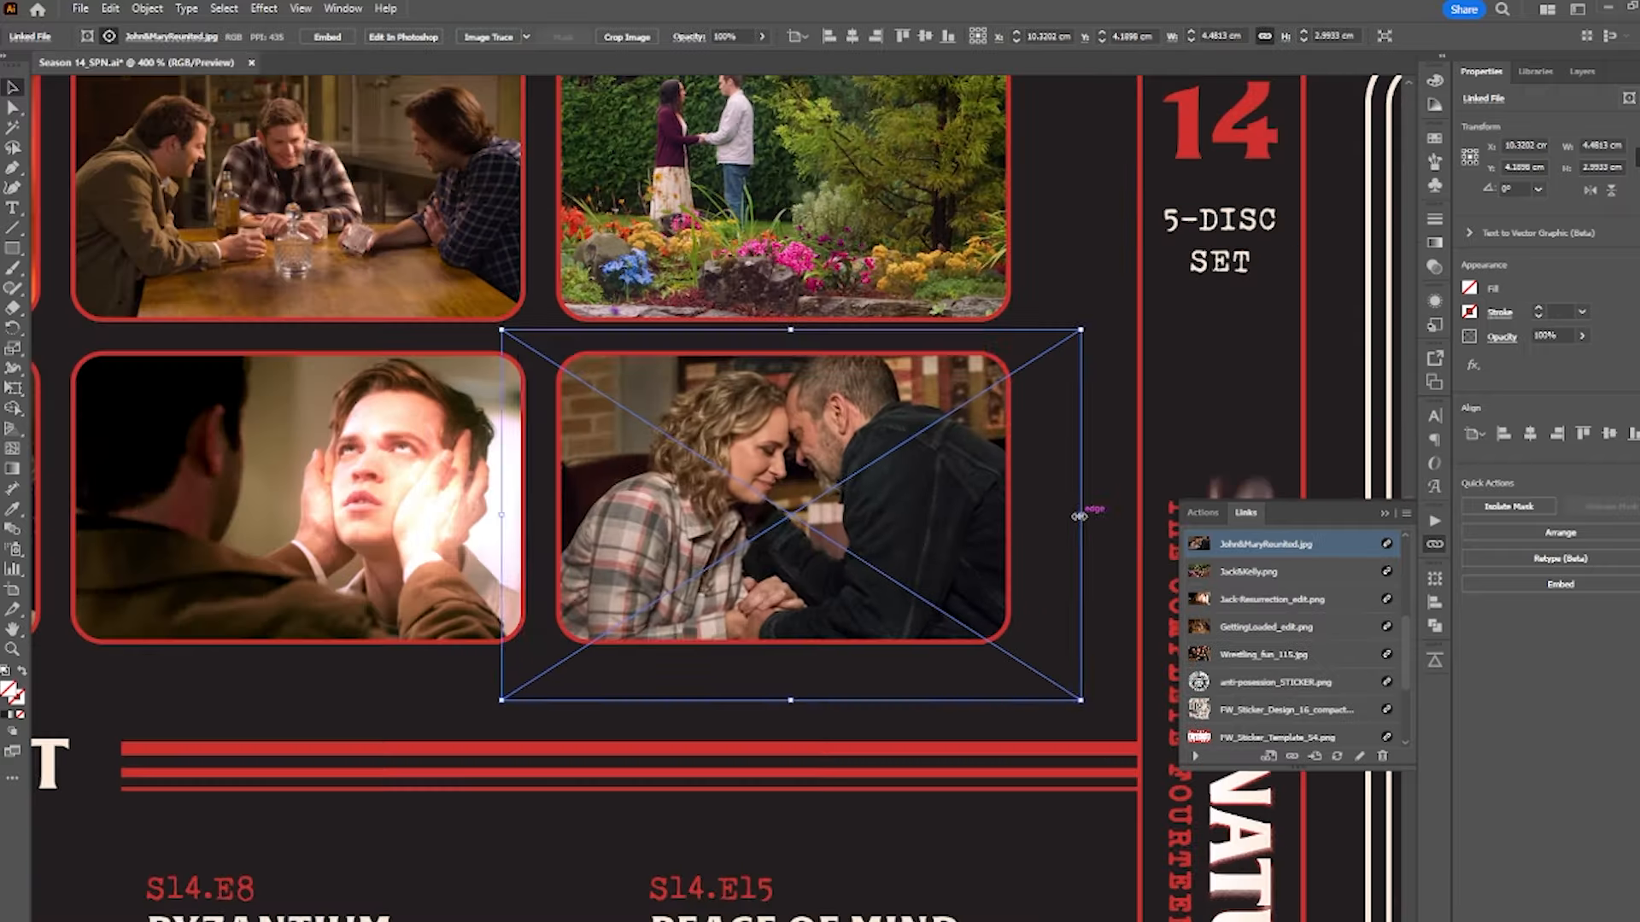
{"action": "left_click_drag", "start_coordinate": [1084, 514], "coordinate": [1049, 517]}
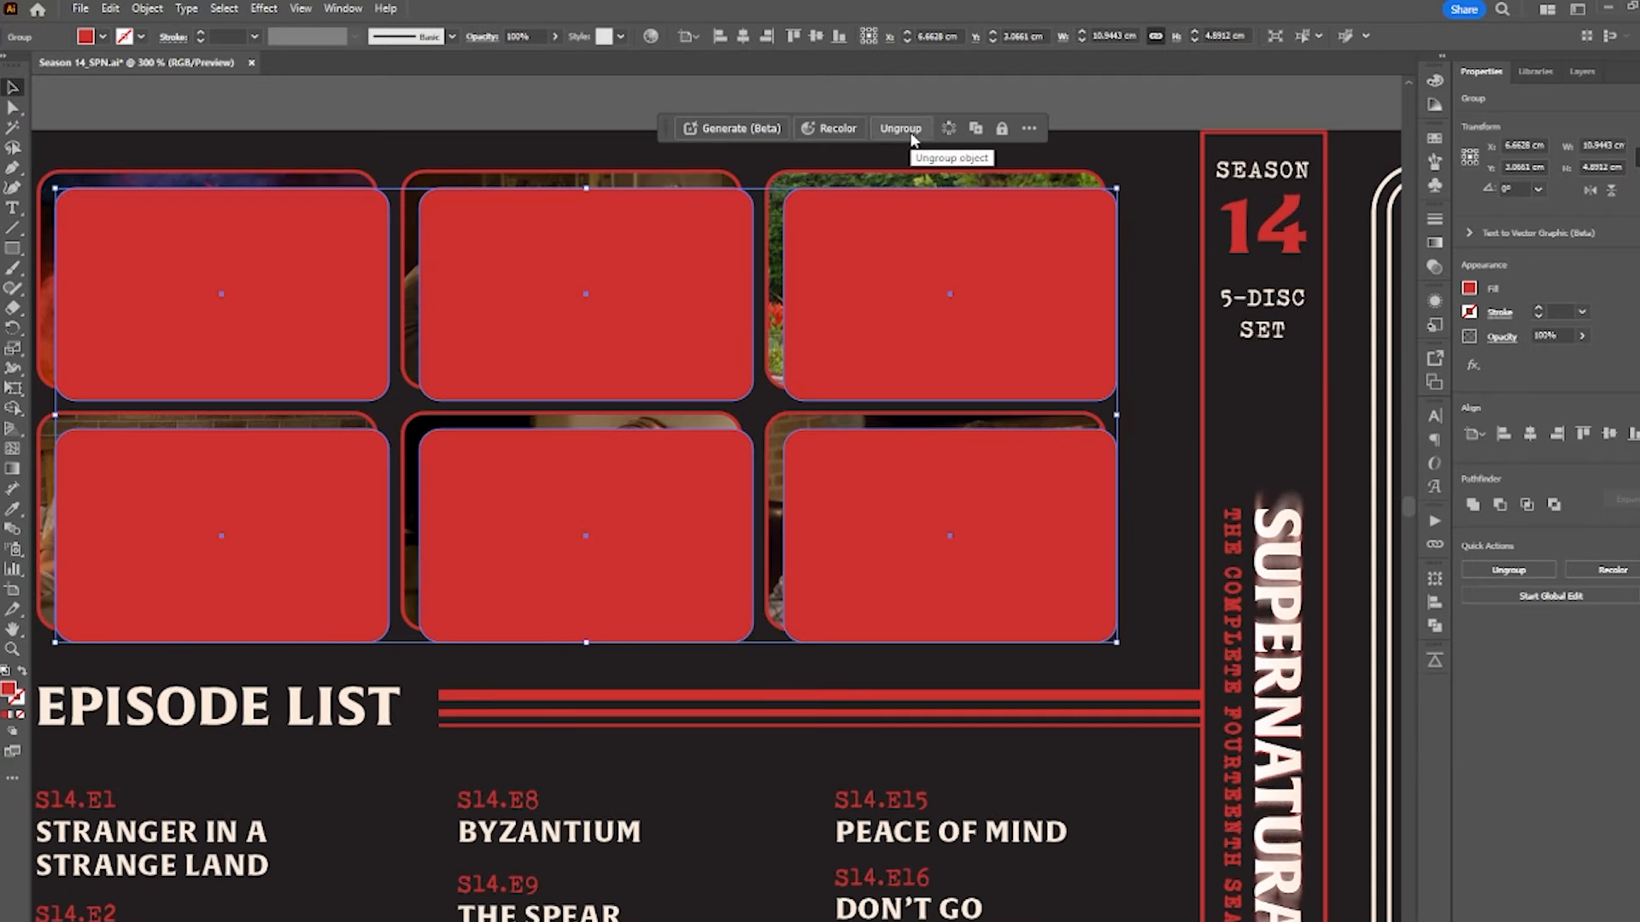
- Ungroup the red rounded rectangles, extend the lower-right one toward its photo frame's upper and left edges, and align the lower-middle one behind its photo
{"action": "key", "text": "ctrl+7"}
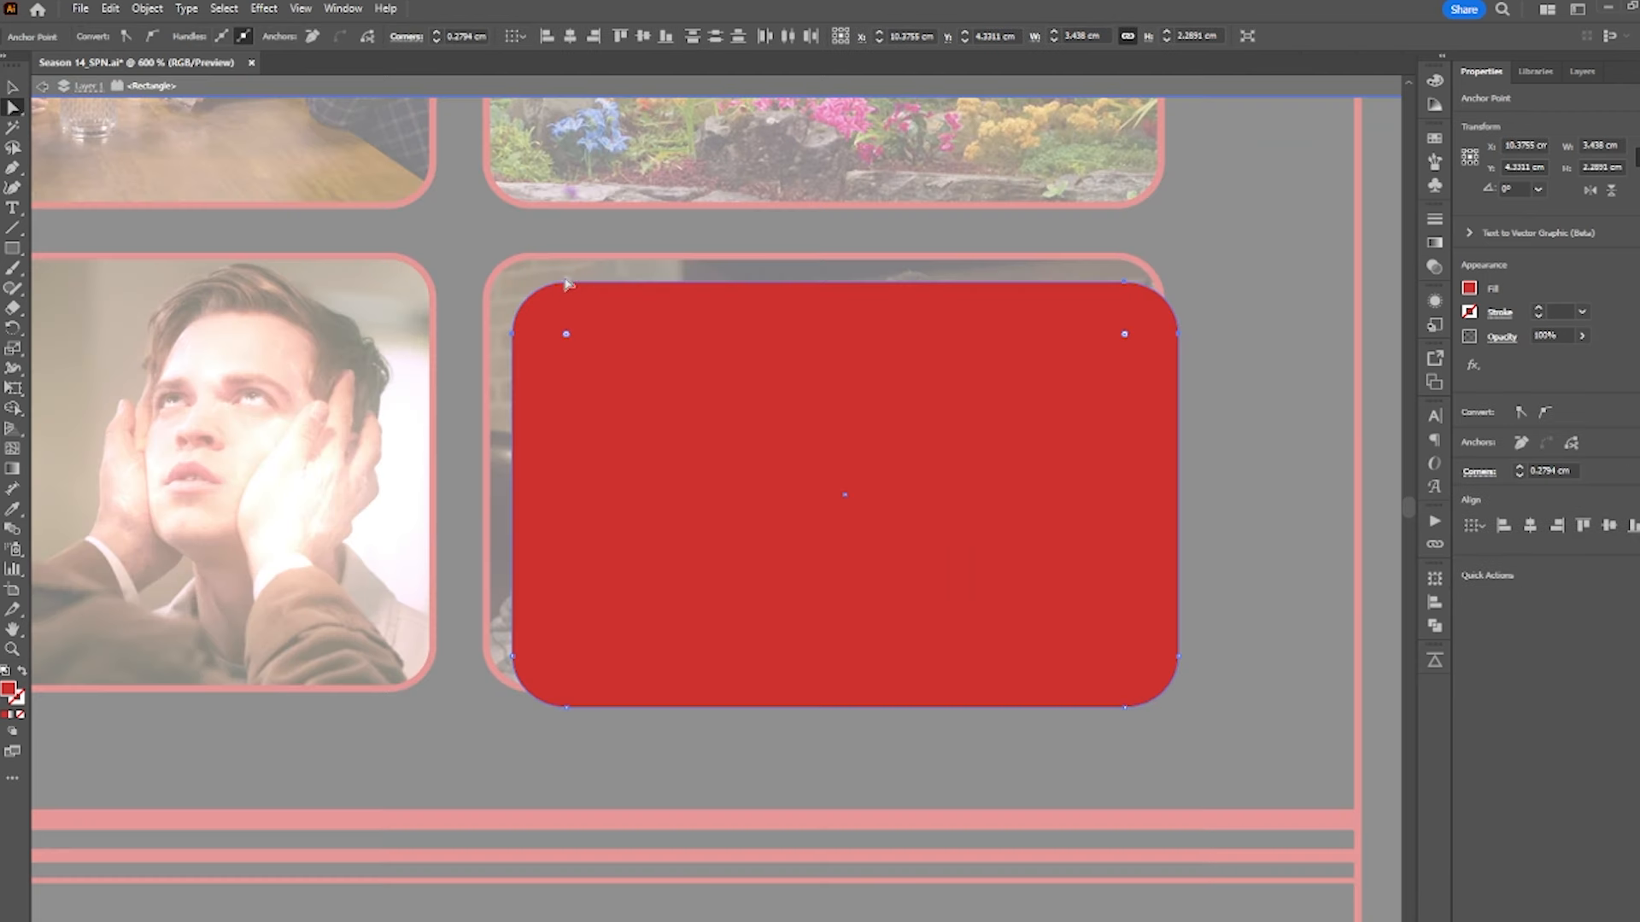
{"action": "left_click_drag", "start_coordinate": [567, 281], "coordinate": [570, 257]}
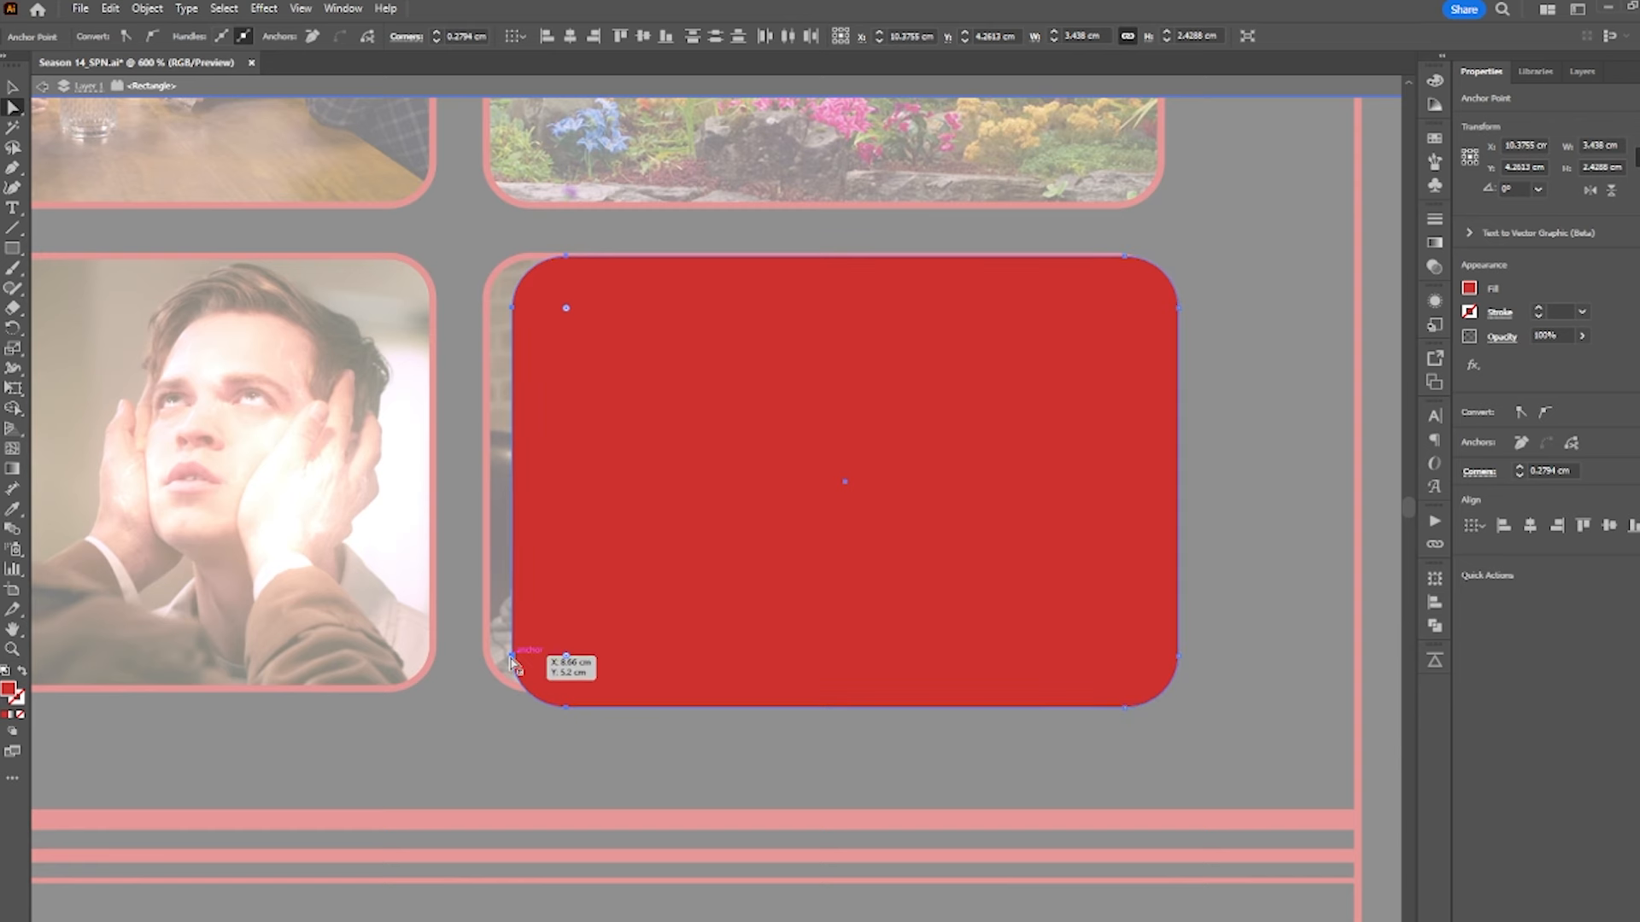
{"action": "left_click_drag", "start_coordinate": [512, 662], "coordinate": [493, 660]}
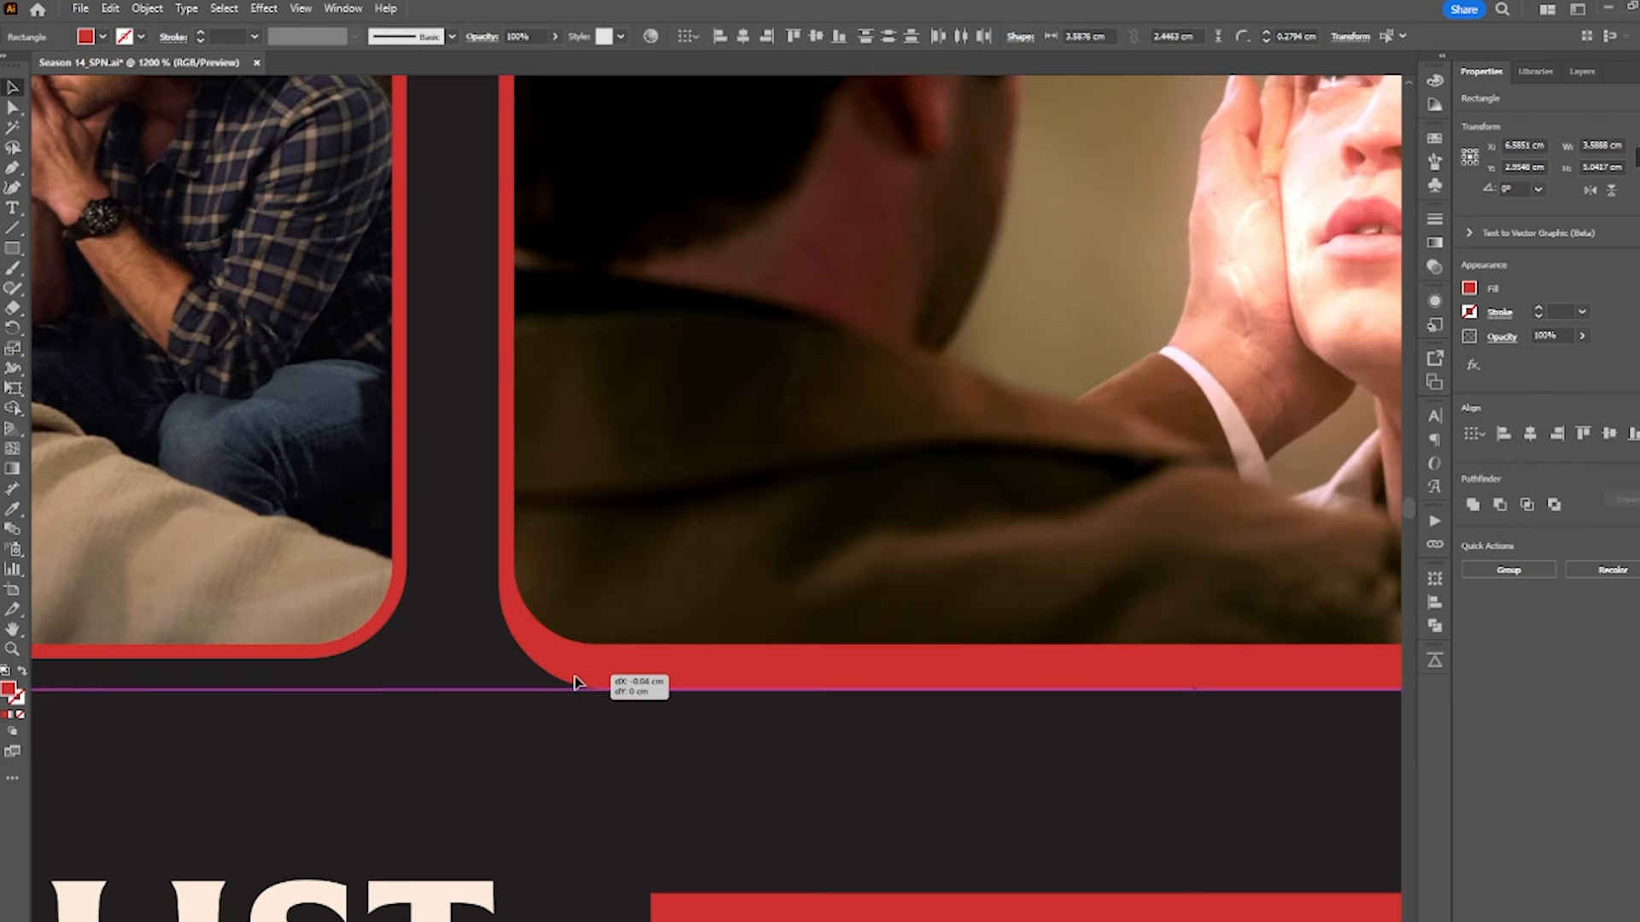
{"action": "left_click_drag", "start_coordinate": [577, 682], "coordinate": [577, 683]}
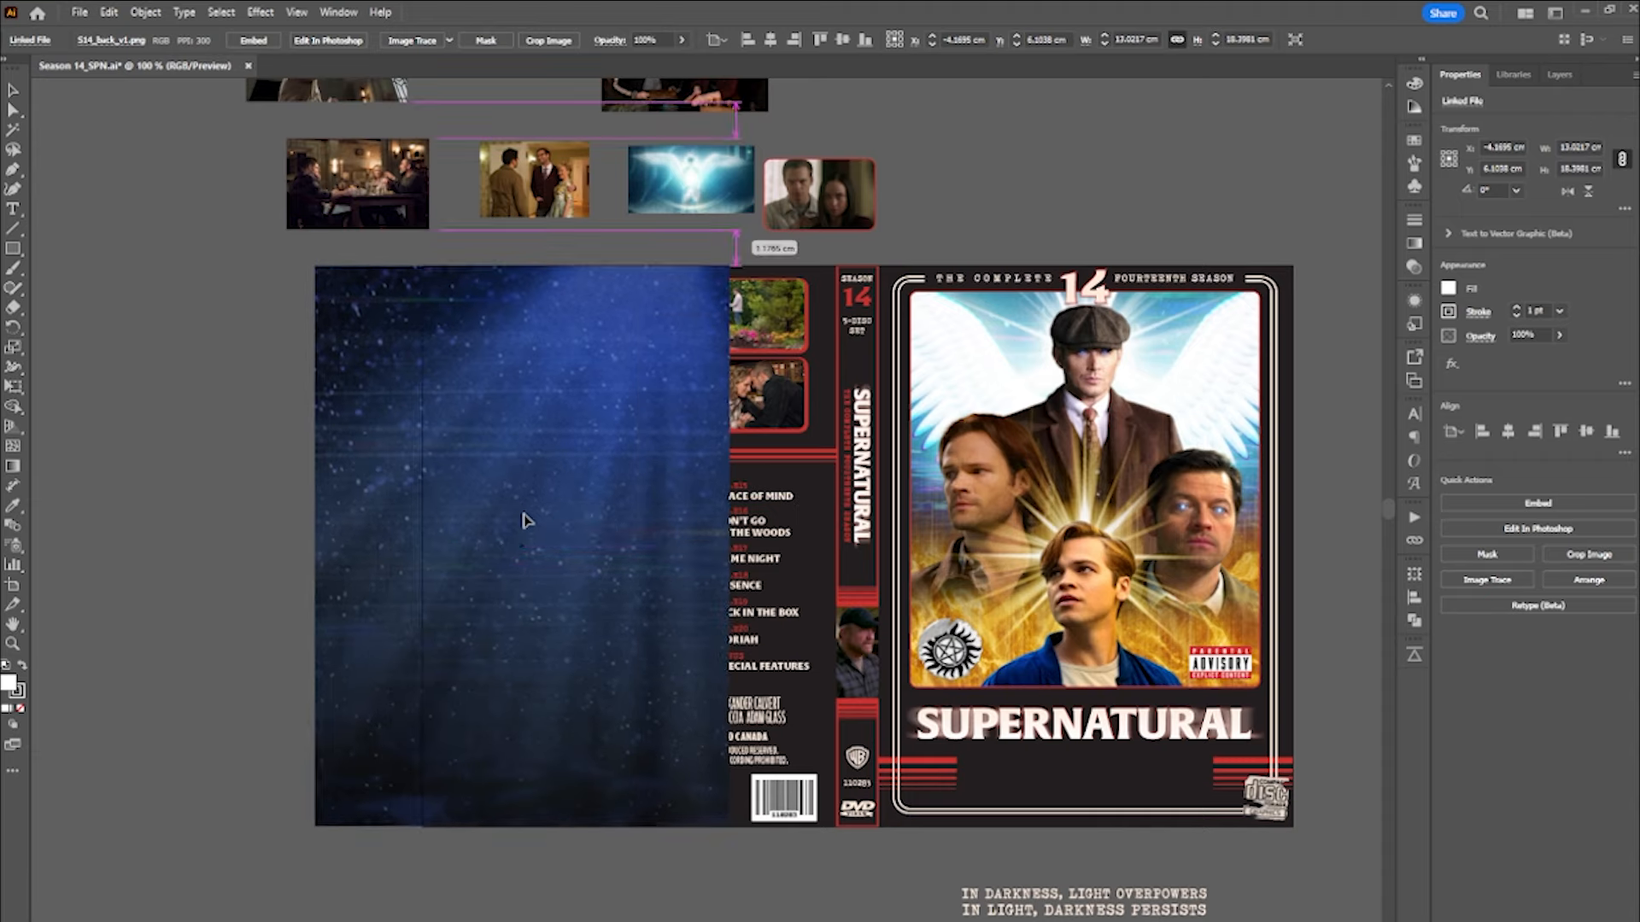
- Move the blue S14_back_v1.png background onto the back cover and align its left edge with the artboard
{"action": "left_click_drag", "start_coordinate": [512, 523], "coordinate": [617, 524]}
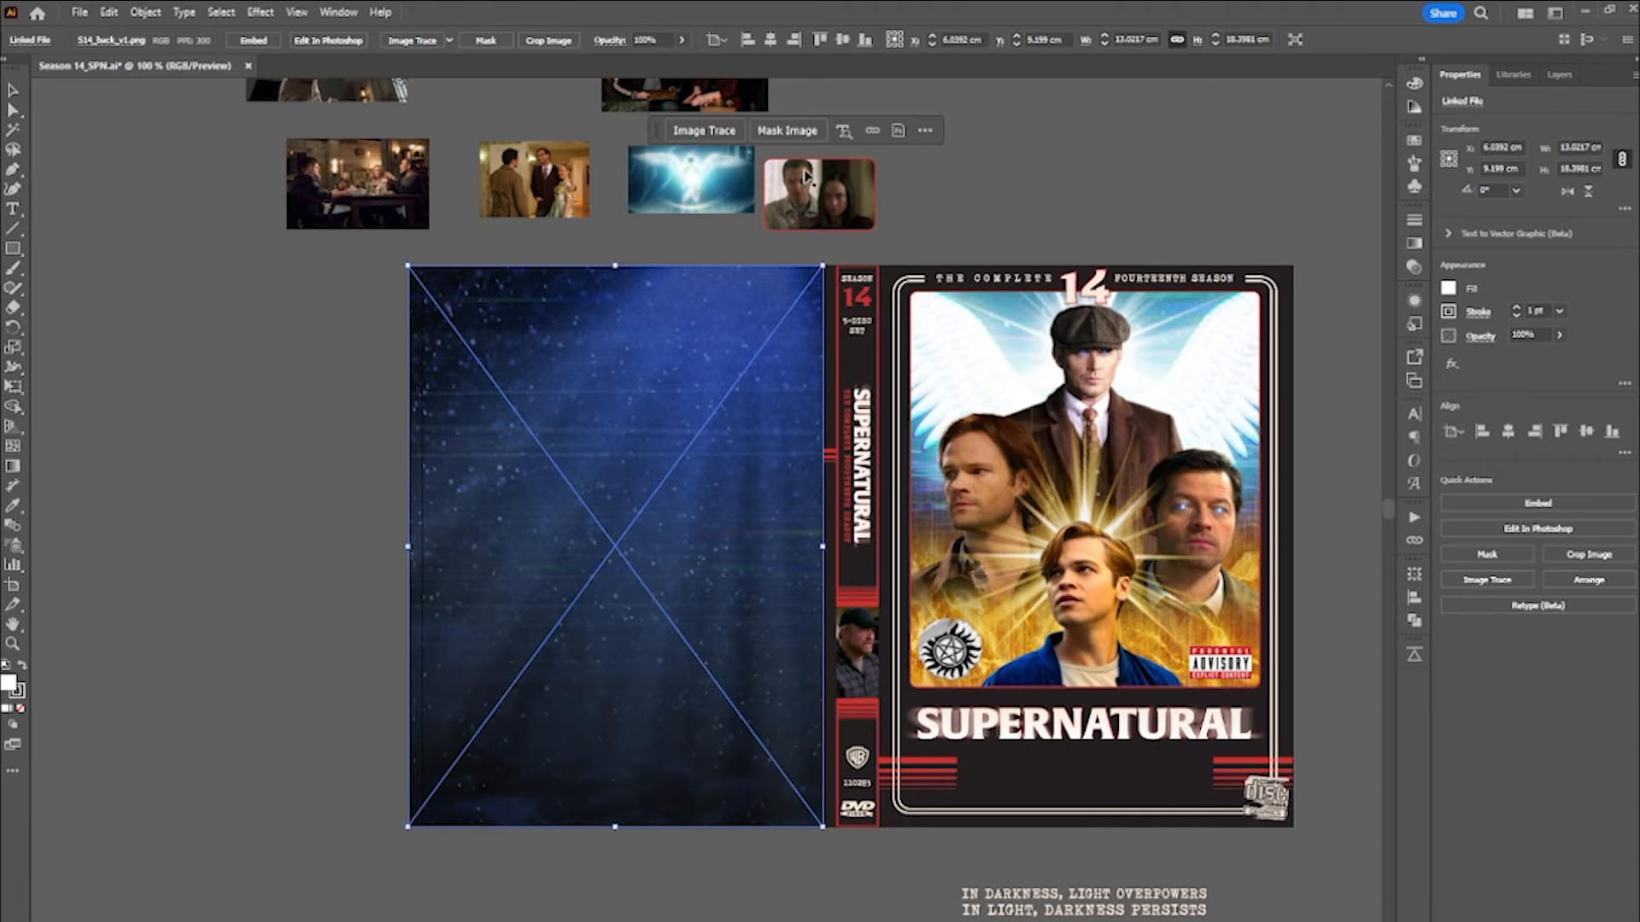
{"action": "left_click", "coordinate": [748, 47]}
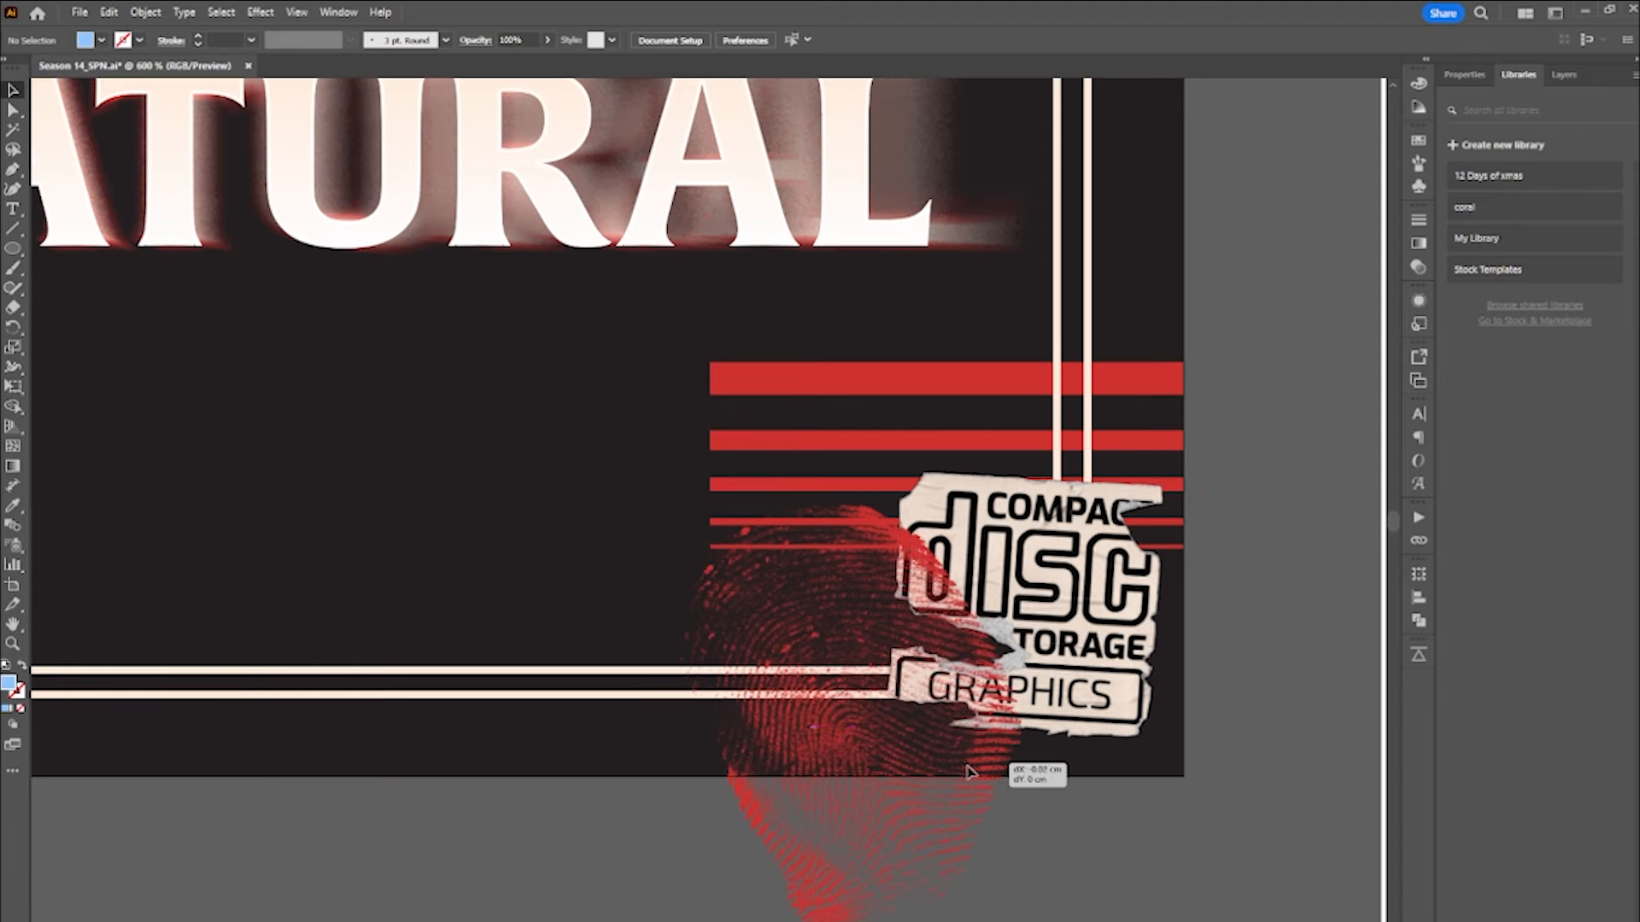
- Position the red fingerprint over the front cover's lower-right corner, and scale down and place a blood splatter over the main artwork
{"action": "left_click_drag", "start_coordinate": [982, 760], "coordinate": [1024, 777]}
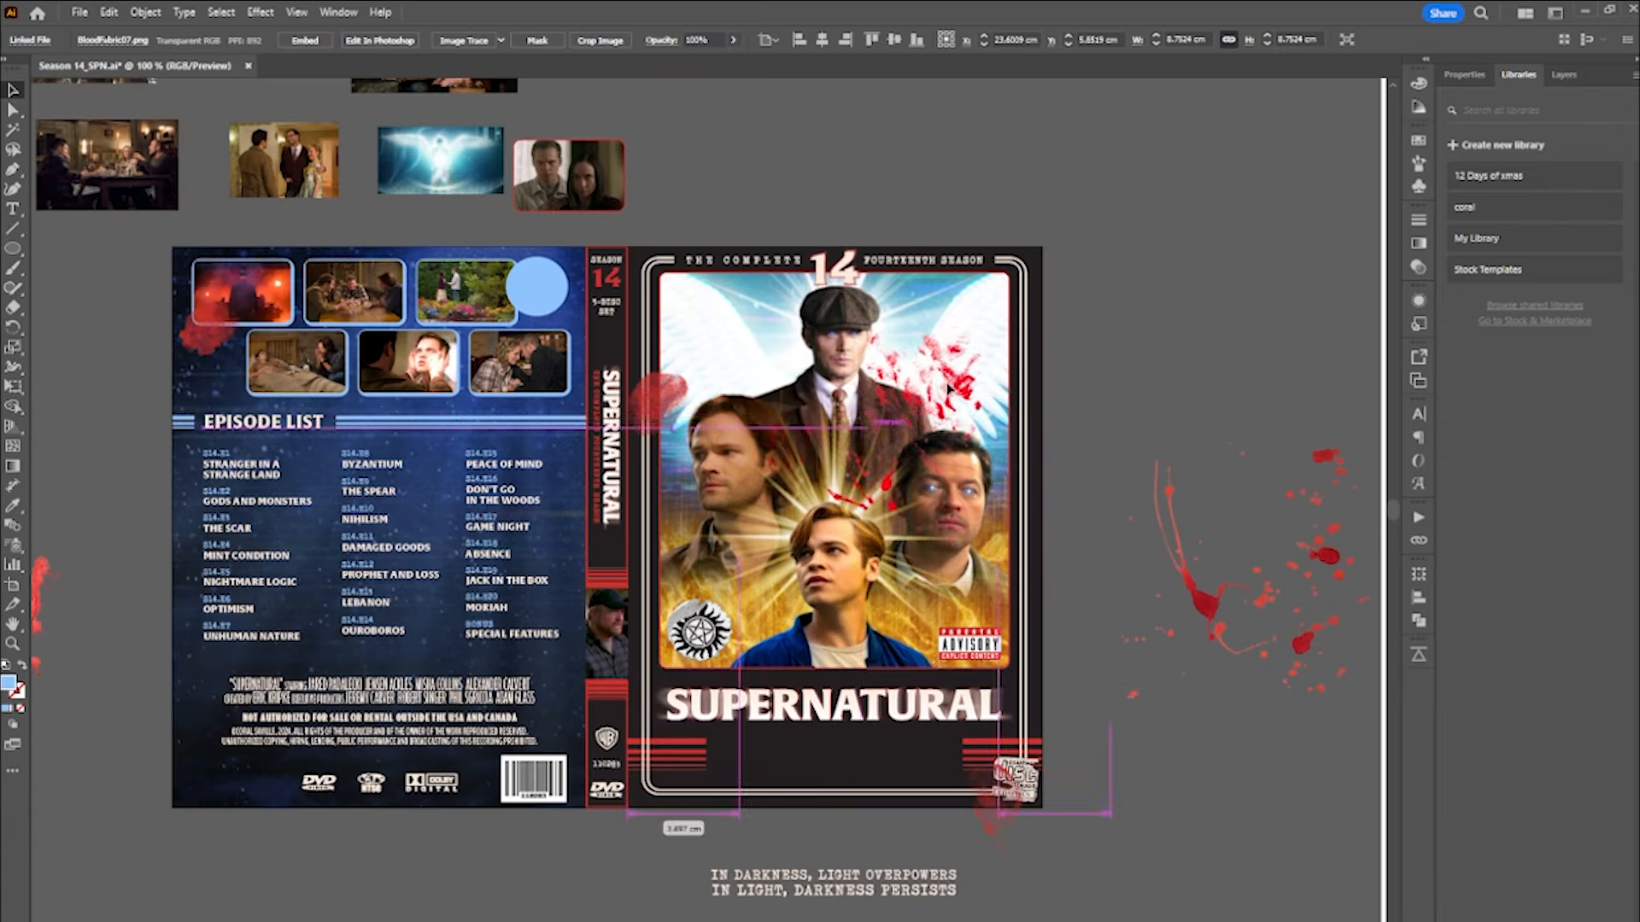
{"action": "left_click", "coordinate": [1029, 458]}
{"action": "scroll", "coordinate": [1029, 459], "scroll_direction": "up", "scroll_amount": 2}
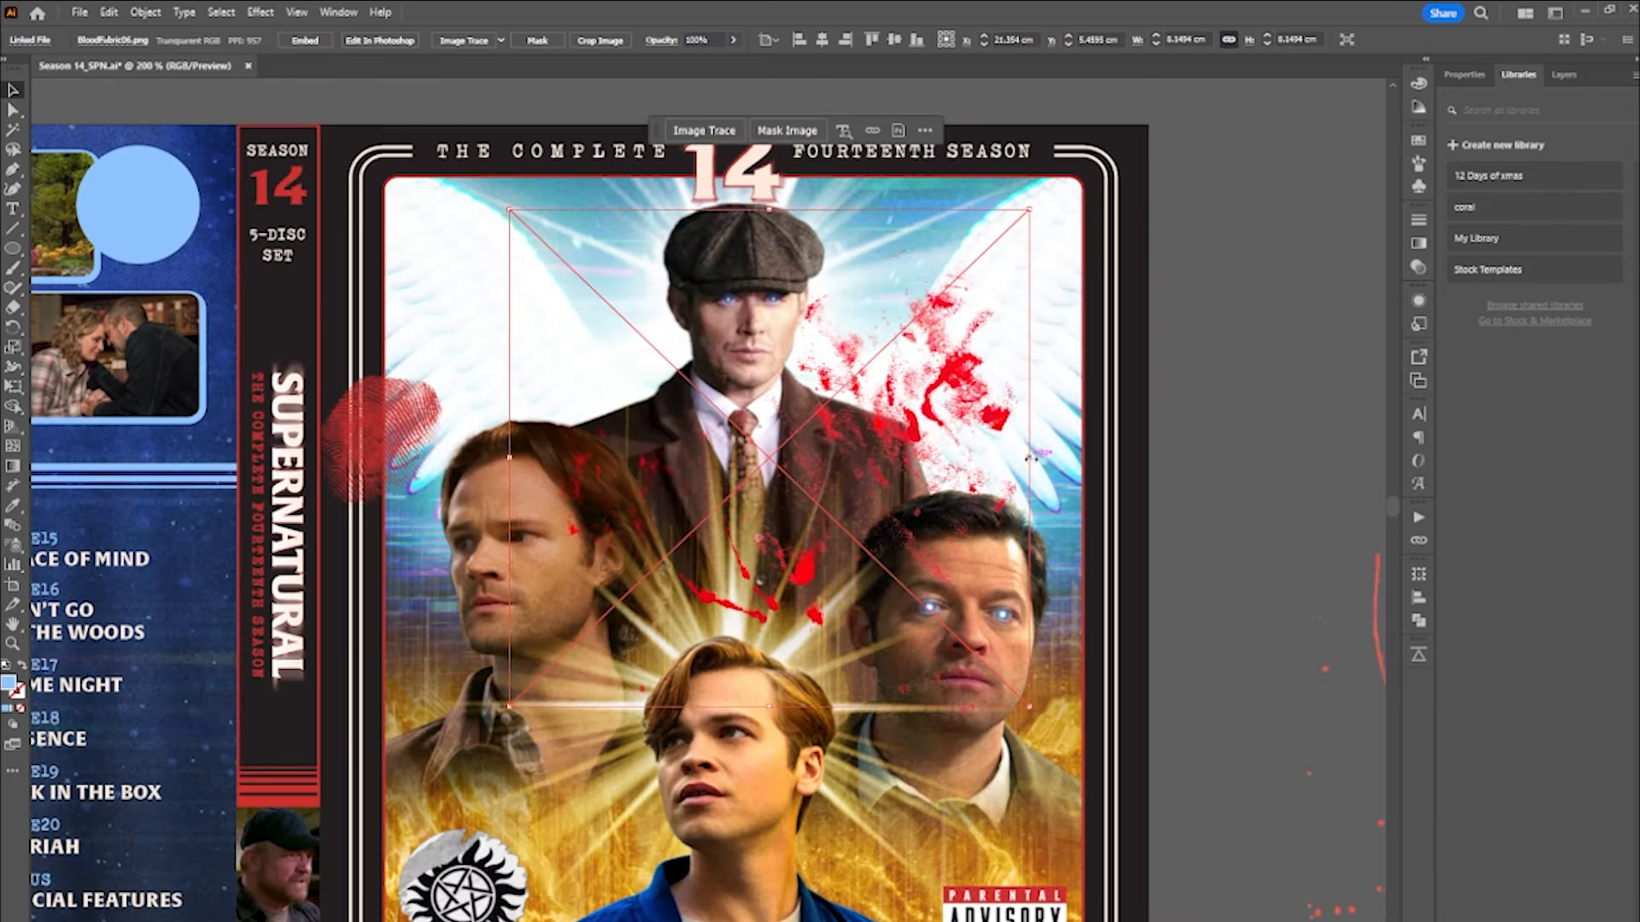
{"action": "left_click_drag", "start_coordinate": [1030, 459], "coordinate": [994, 458]}
{"action": "left_click_drag", "start_coordinate": [892, 394], "coordinate": [881, 416]}
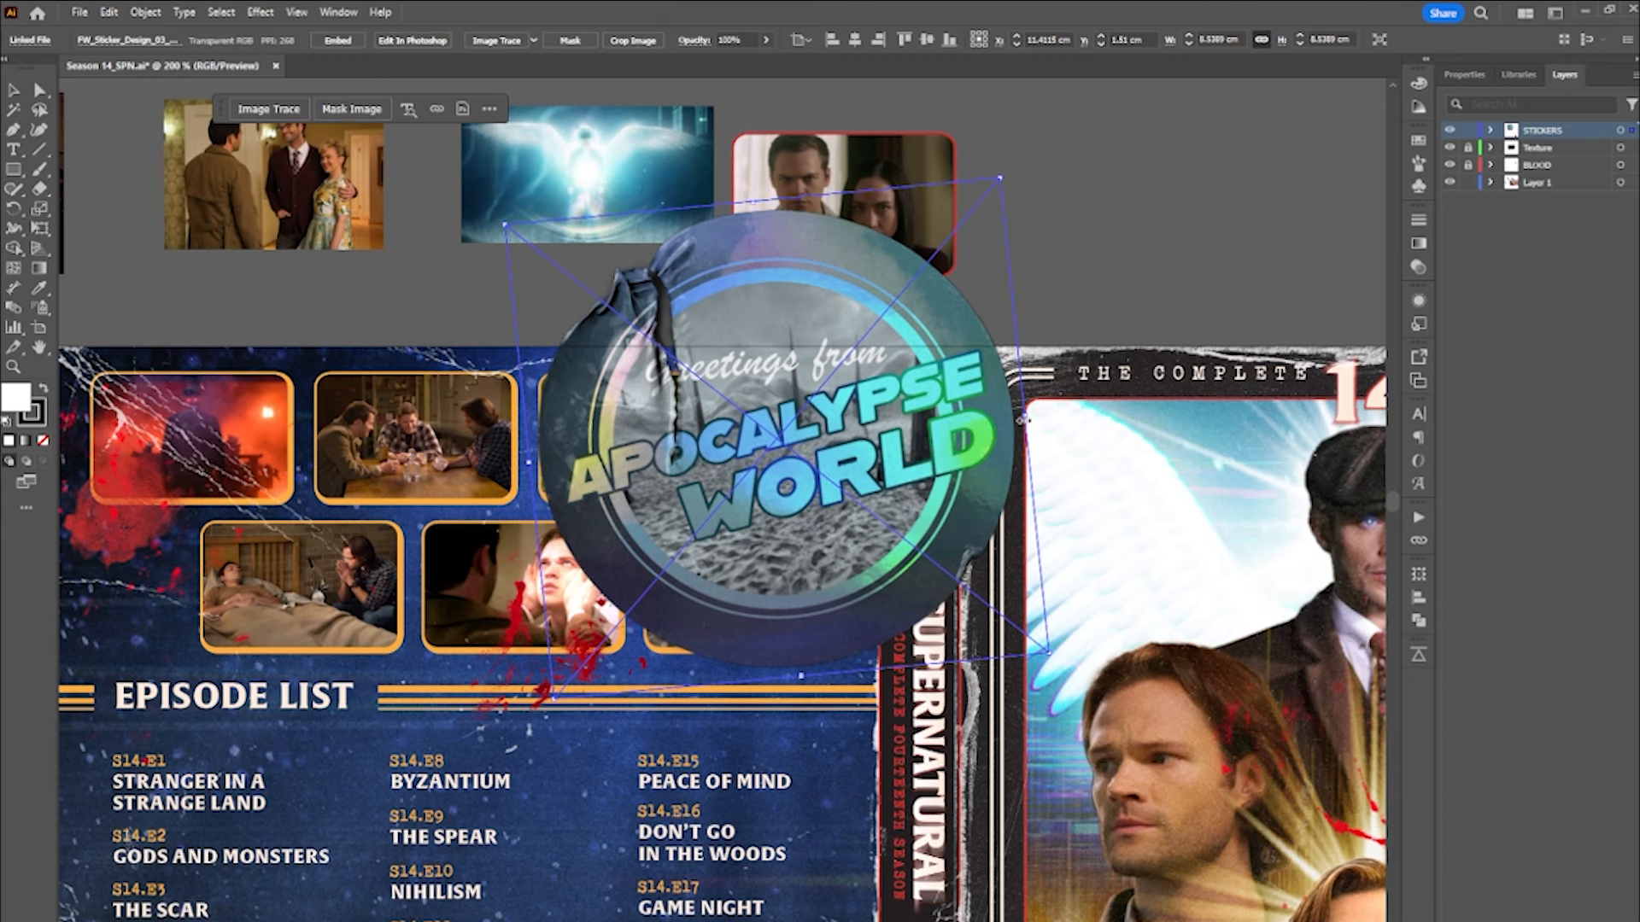
- Scale the Apocalypse World sticker to about 2.02 cm, overlapping the garden photo's right edge on the back cover
{"action": "left_click_drag", "start_coordinate": [1022, 419], "coordinate": [873, 440]}
{"action": "scroll", "coordinate": [796, 433], "scroll_direction": "up", "scroll_amount": 2}
{"action": "scroll", "coordinate": [727, 435], "scroll_direction": "up", "scroll_amount": 3}
{"action": "left_click_drag", "start_coordinate": [1135, 100], "coordinate": [1119, 95]}
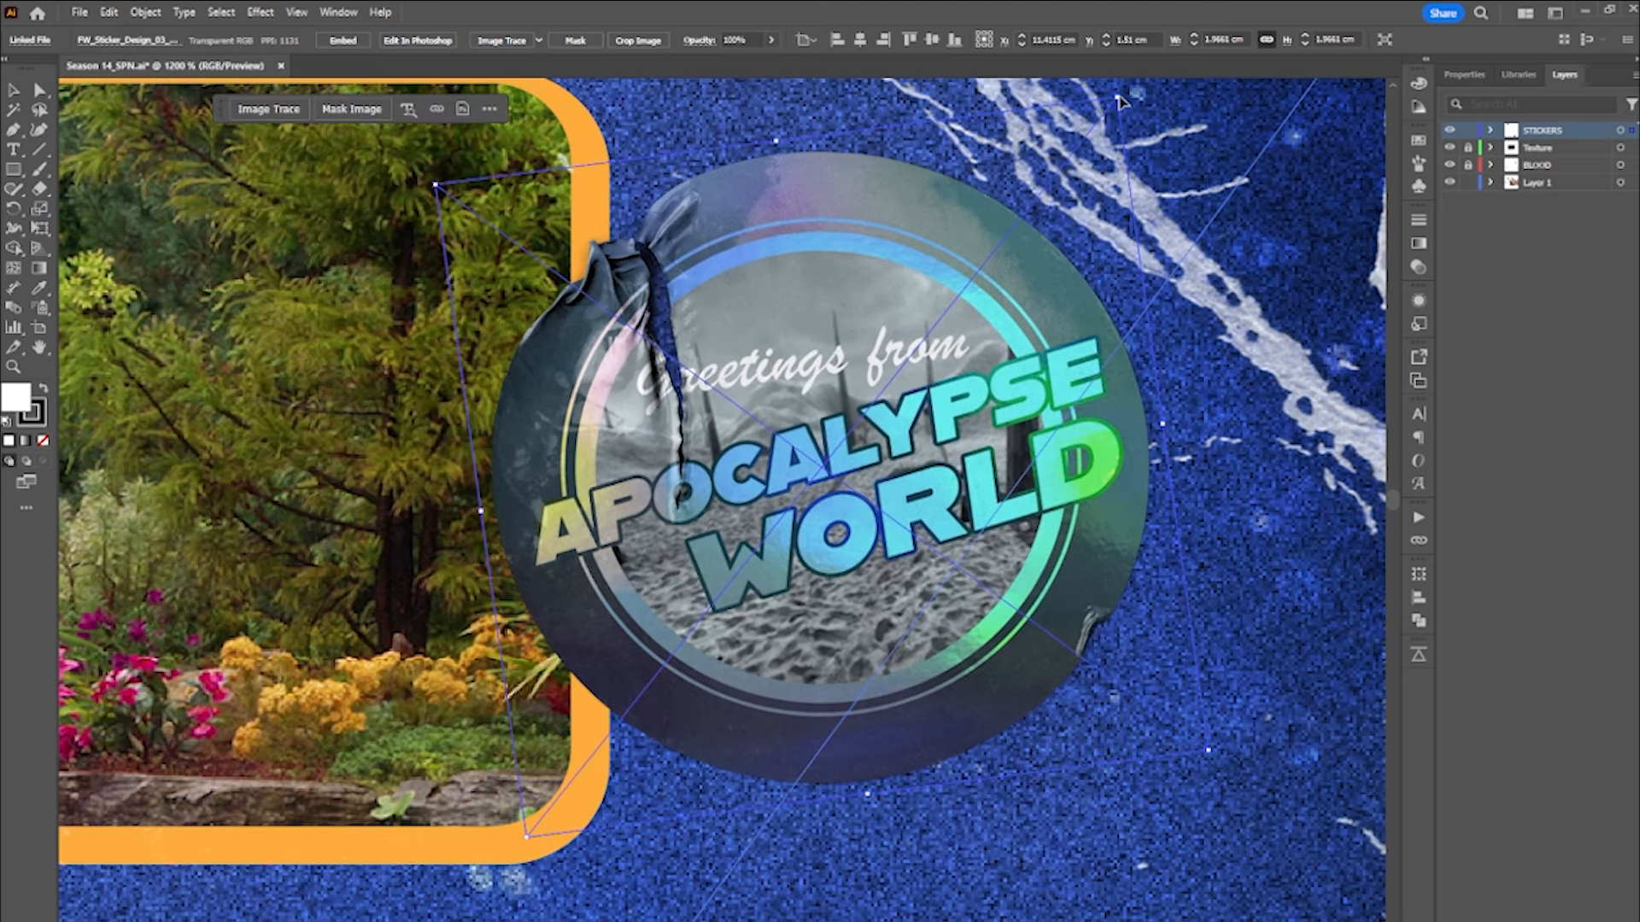
{"action": "scroll", "coordinate": [1155, 425], "scroll_direction": "down", "scroll_amount": 2}
{"action": "scroll", "coordinate": [1155, 425], "scroll_direction": "right", "scroll_amount": 2}
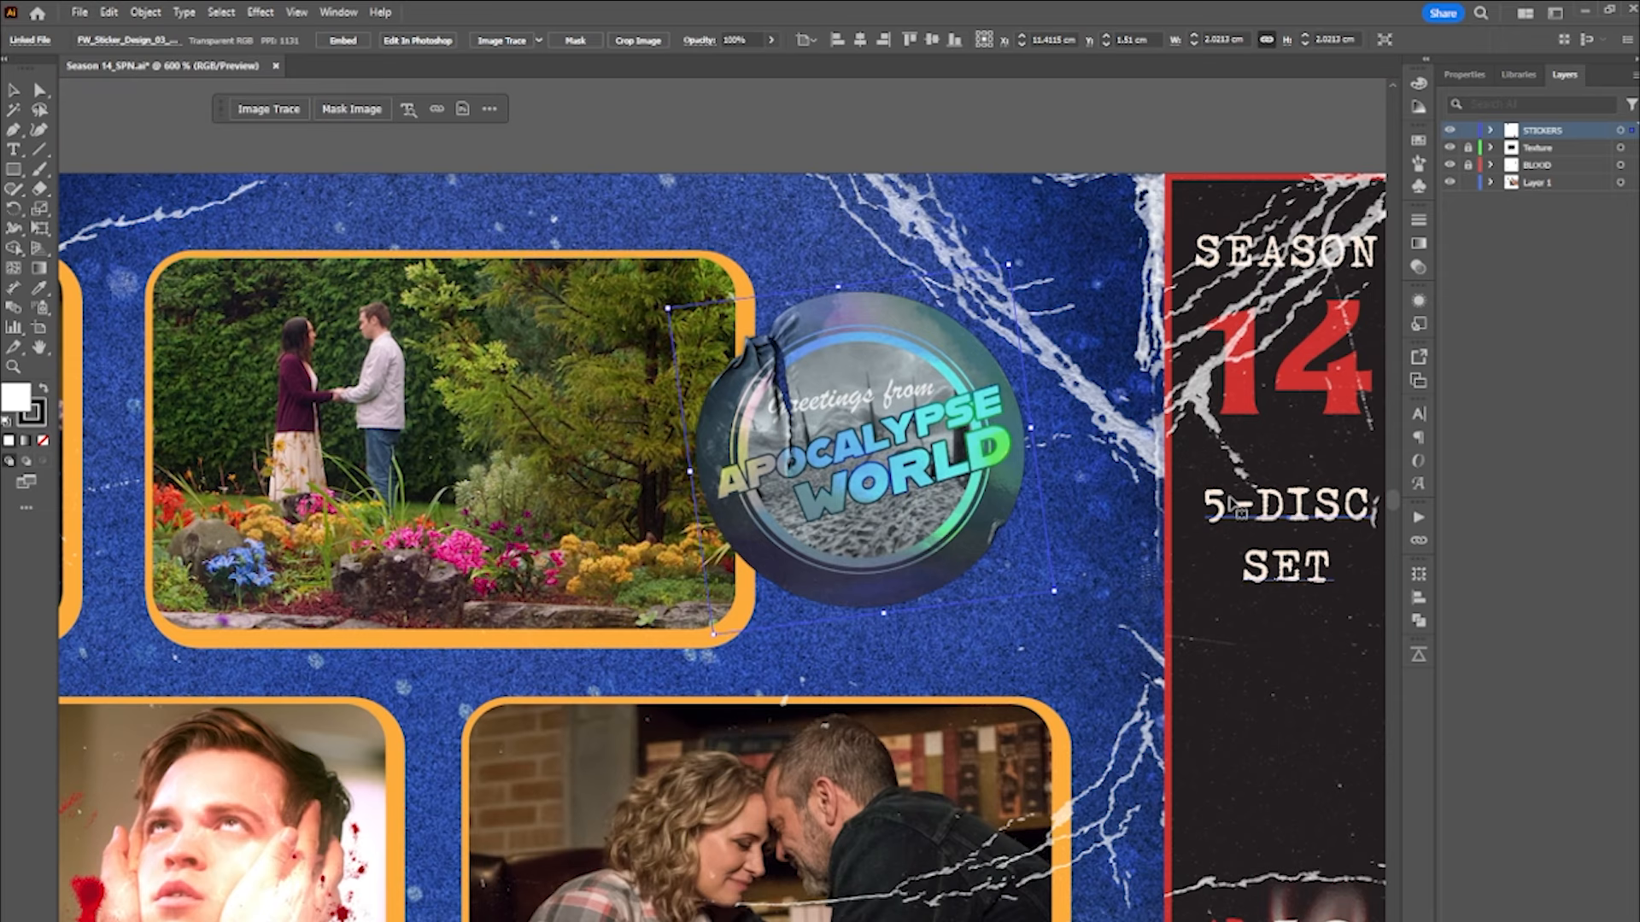
{"action": "left_click", "coordinate": [1230, 499]}
{"action": "scroll", "coordinate": [1231, 499], "scroll_direction": "down", "scroll_amount": 1}
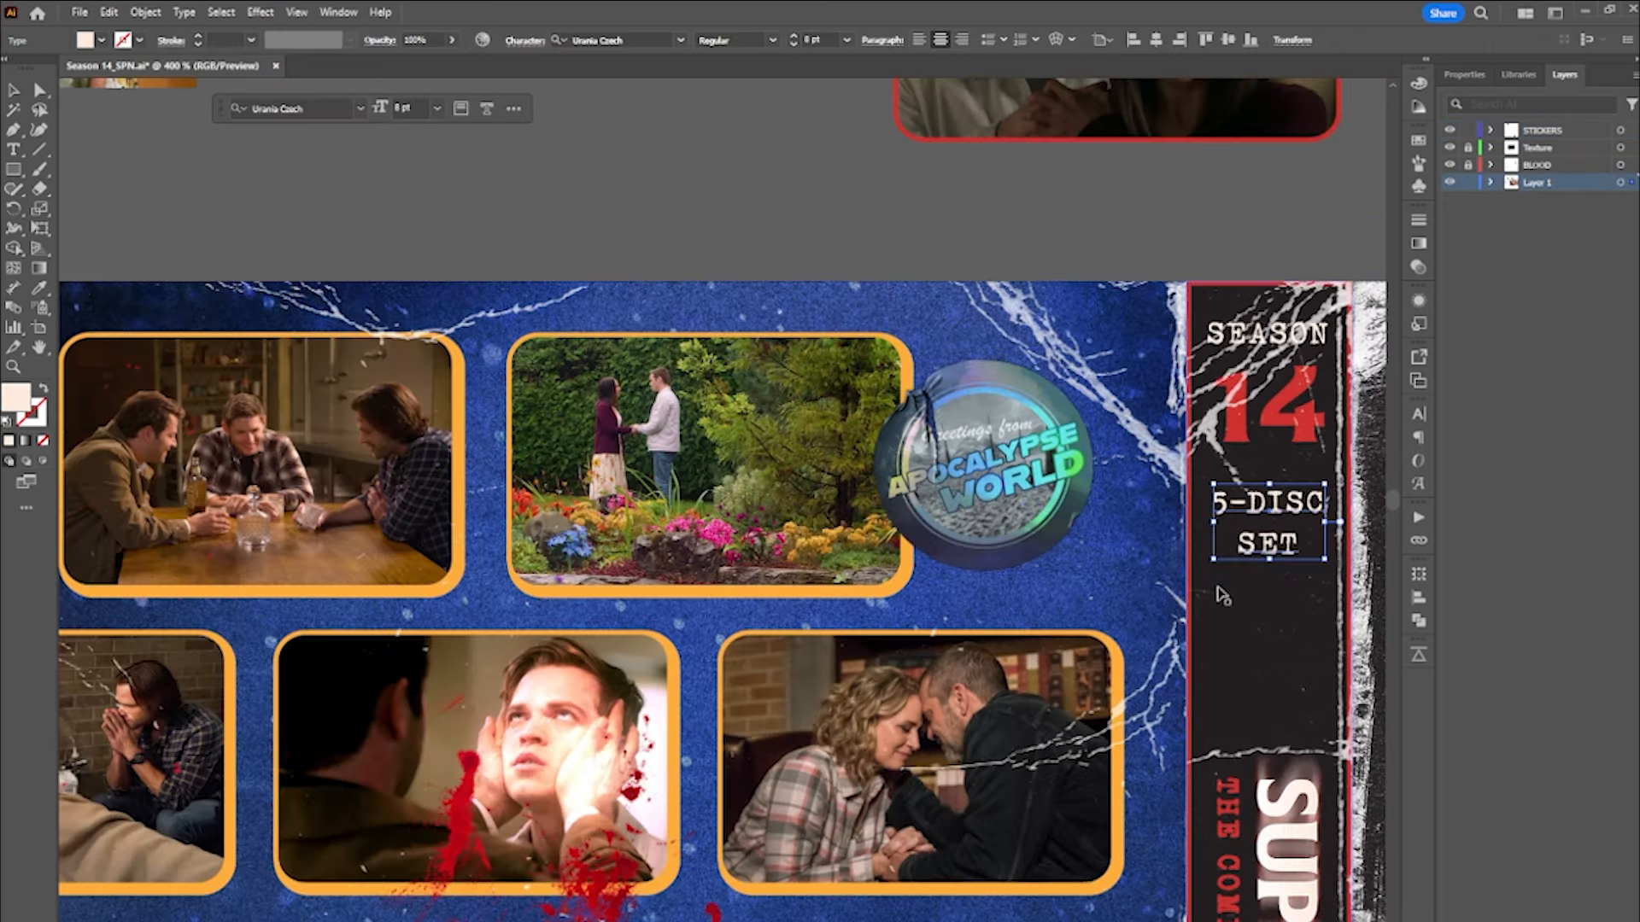
{"action": "left_click", "coordinate": [1219, 598]}
- Tilt the WARNING Melt sticker counterclockwise, scale it to about 1.74 cm, and place it overlapping the anti-possession sticker on the front cover
{"action": "left_click_drag", "start_coordinate": [1133, 634], "coordinate": [1127, 421]}
{"action": "left_click_drag", "start_coordinate": [654, 526], "coordinate": [931, 442]}
{"action": "scroll", "coordinate": [992, 578], "scroll_direction": "down", "scroll_amount": 1}
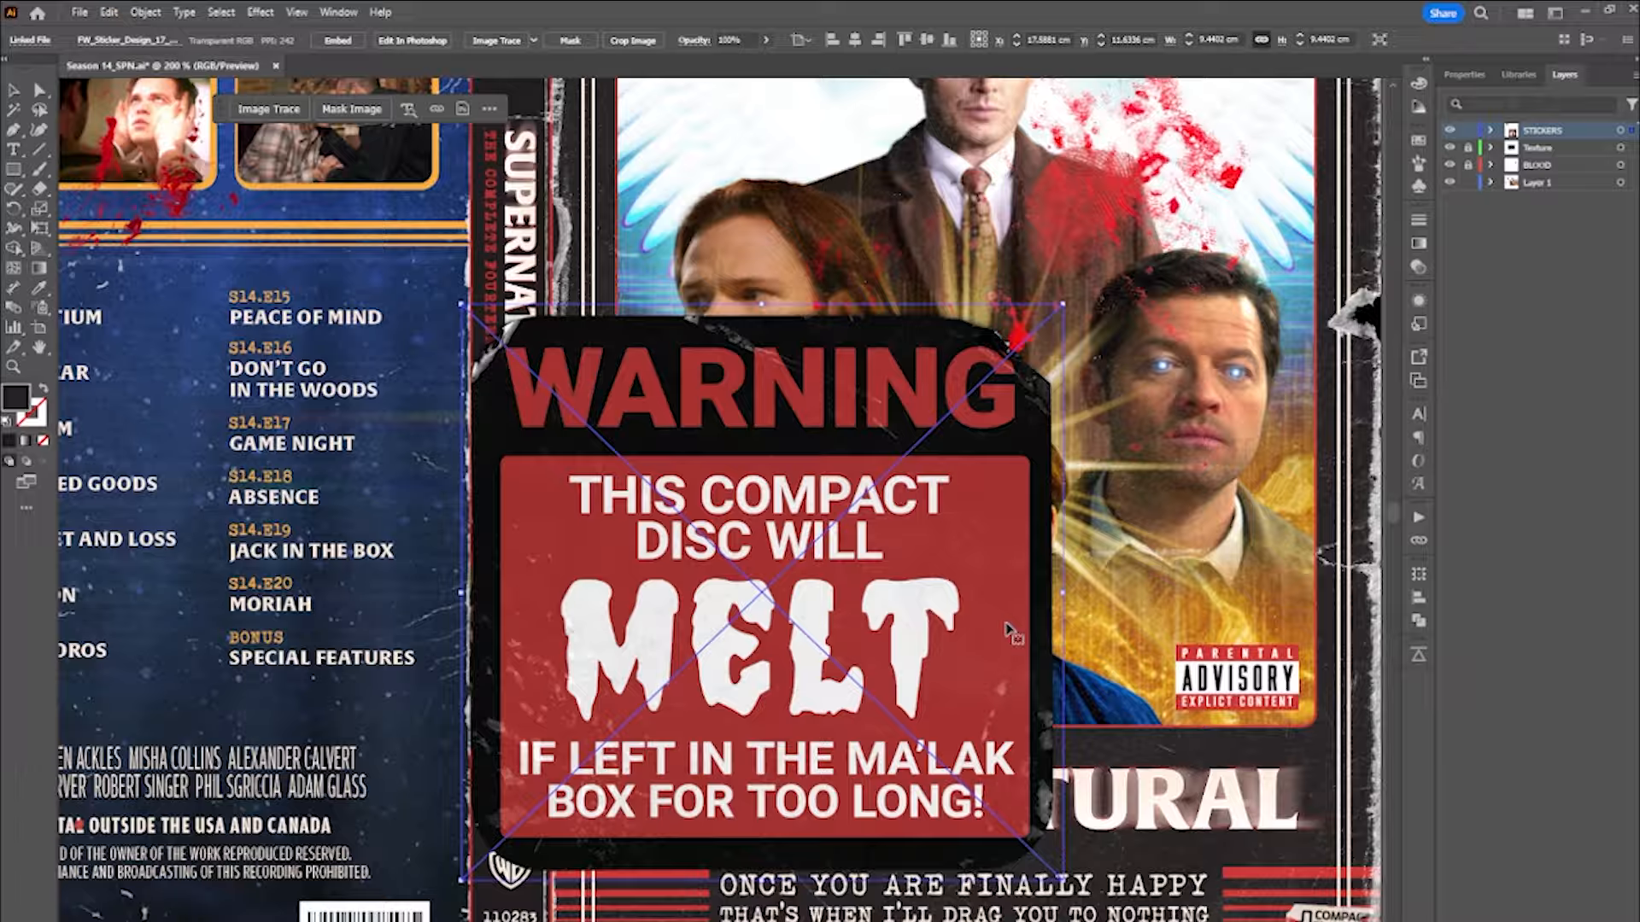
{"action": "left_click_drag", "start_coordinate": [1067, 295], "coordinate": [1014, 266]}
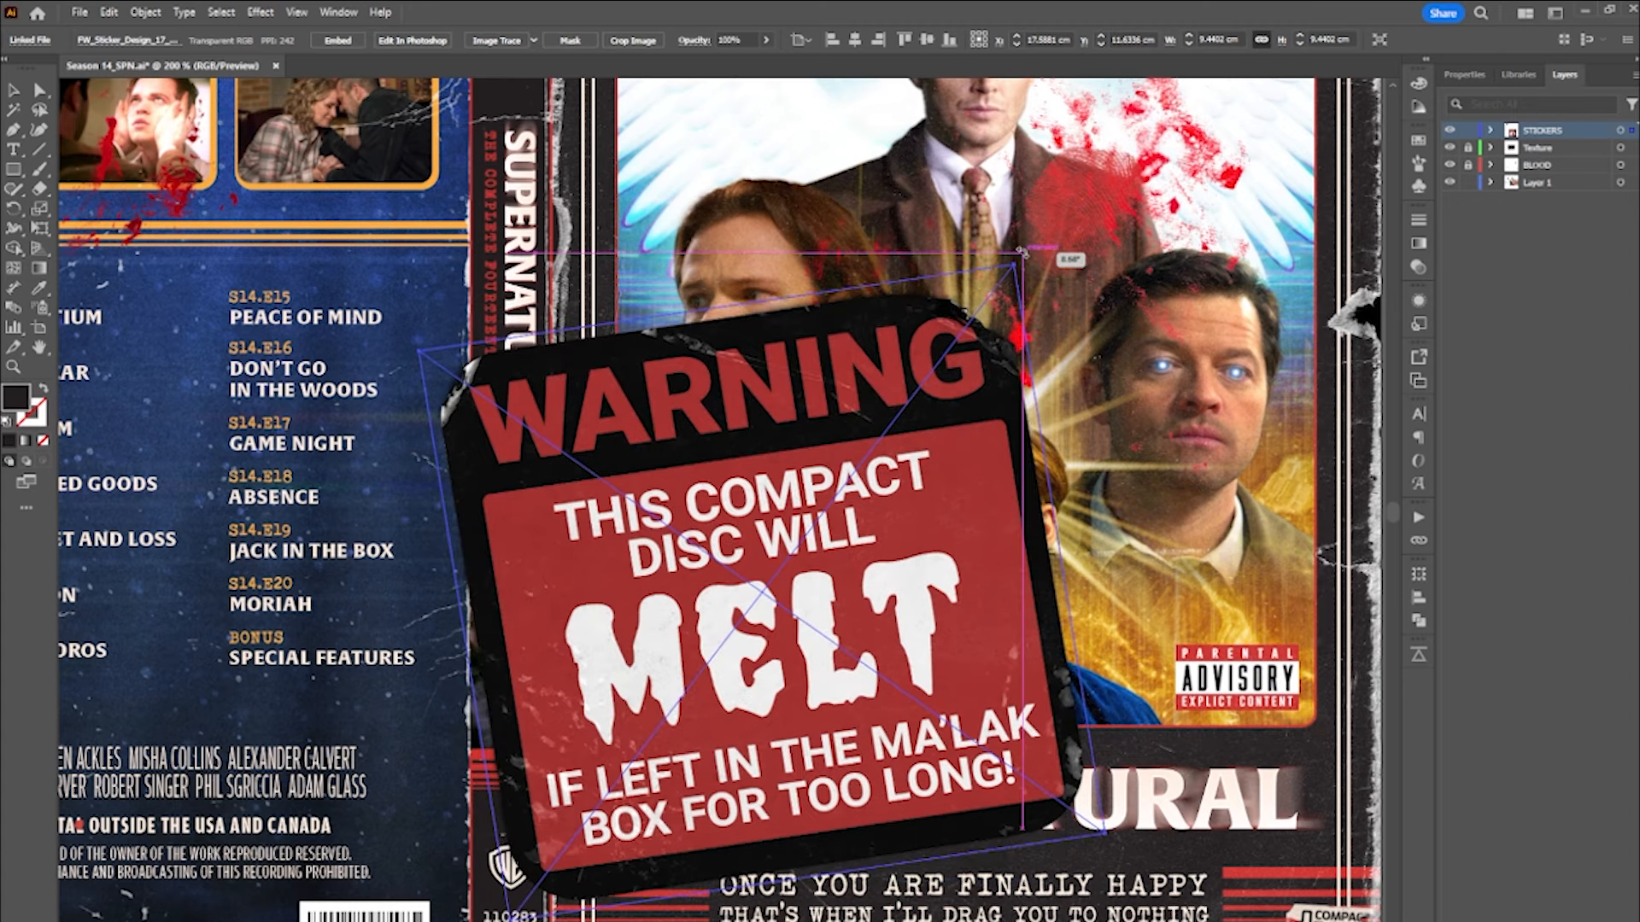
{"action": "left_click_drag", "start_coordinate": [1057, 565], "coordinate": [815, 592]}
{"action": "scroll", "coordinate": [786, 547], "scroll_direction": "down", "scroll_amount": 3}
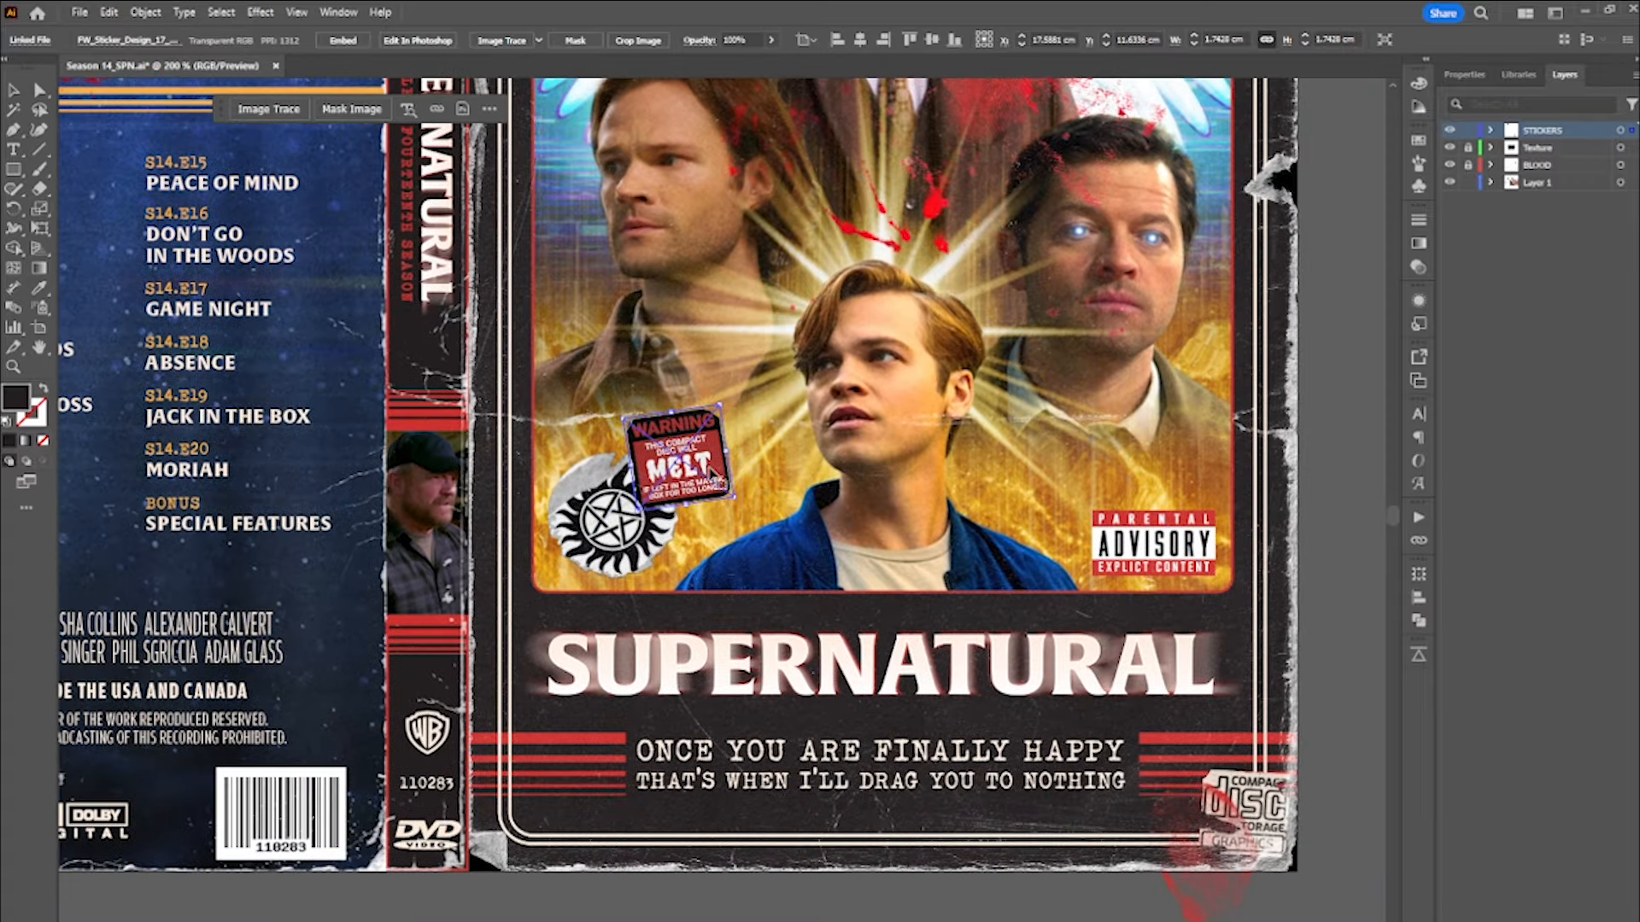
{"action": "mouse_move", "coordinate": [713, 473]}
{"action": "left_mouse_down"}
{"action": "mouse_move", "coordinate": [1214, 691]}
{"action": "mouse_move", "coordinate": [1278, 833]}
{"action": "mouse_move", "coordinate": [714, 504]}
{"action": "mouse_move", "coordinate": [718, 479]}
{"action": "left_mouse_up"}
{"action": "scroll", "coordinate": [726, 483], "scroll_direction": "up", "scroll_amount": 3}
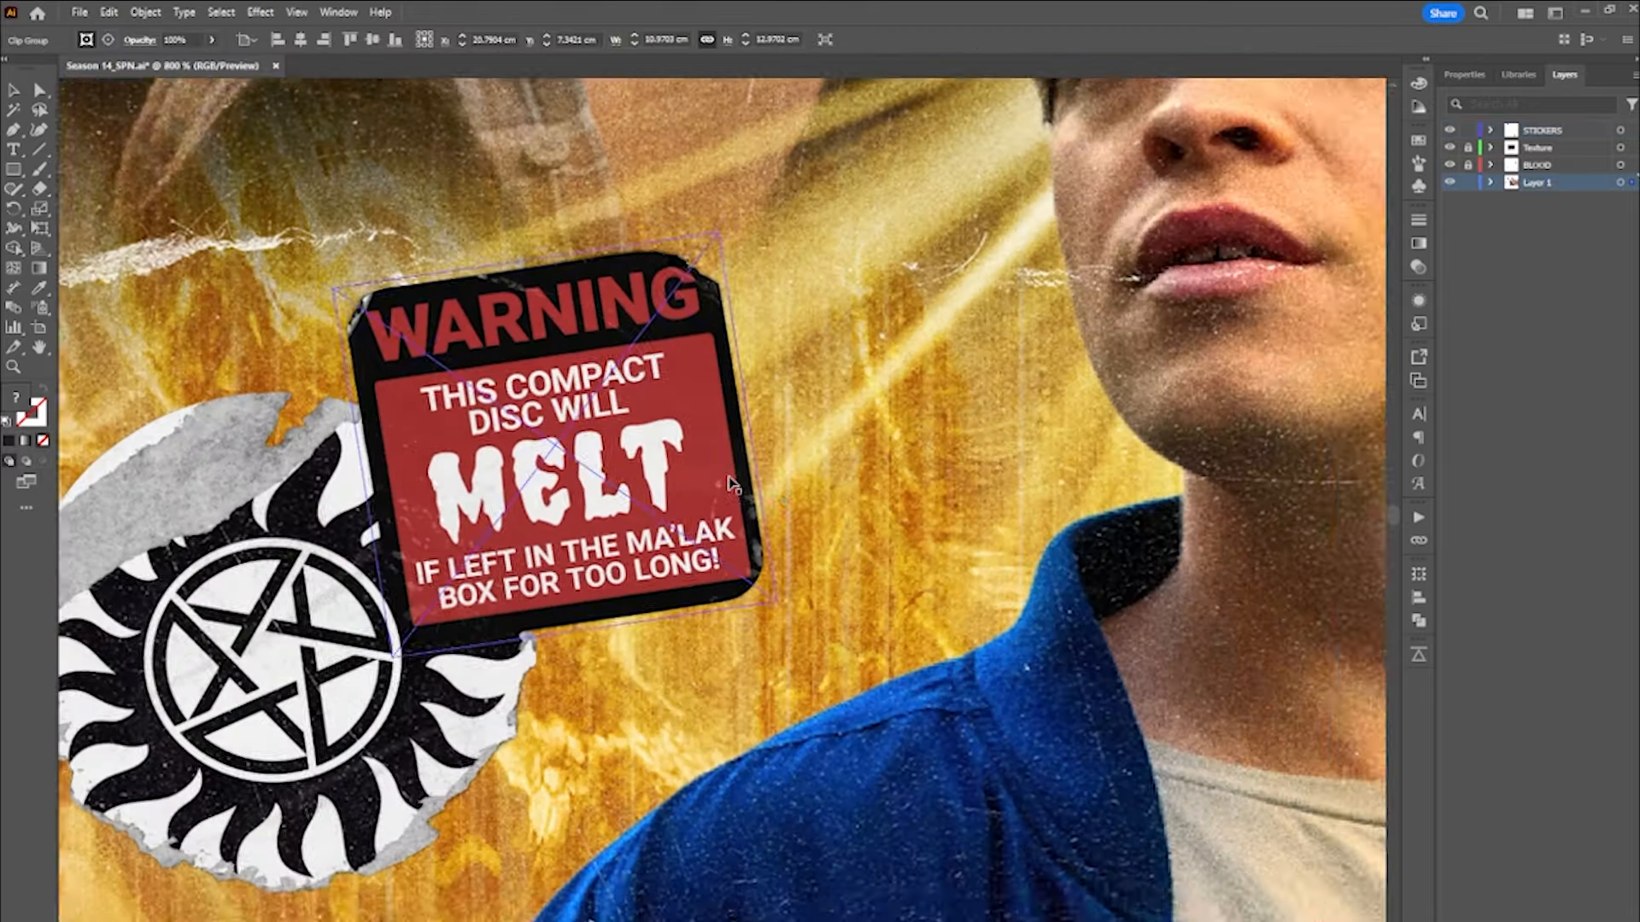
{"action": "scroll", "coordinate": [732, 484], "scroll_direction": "down", "scroll_amount": 4}
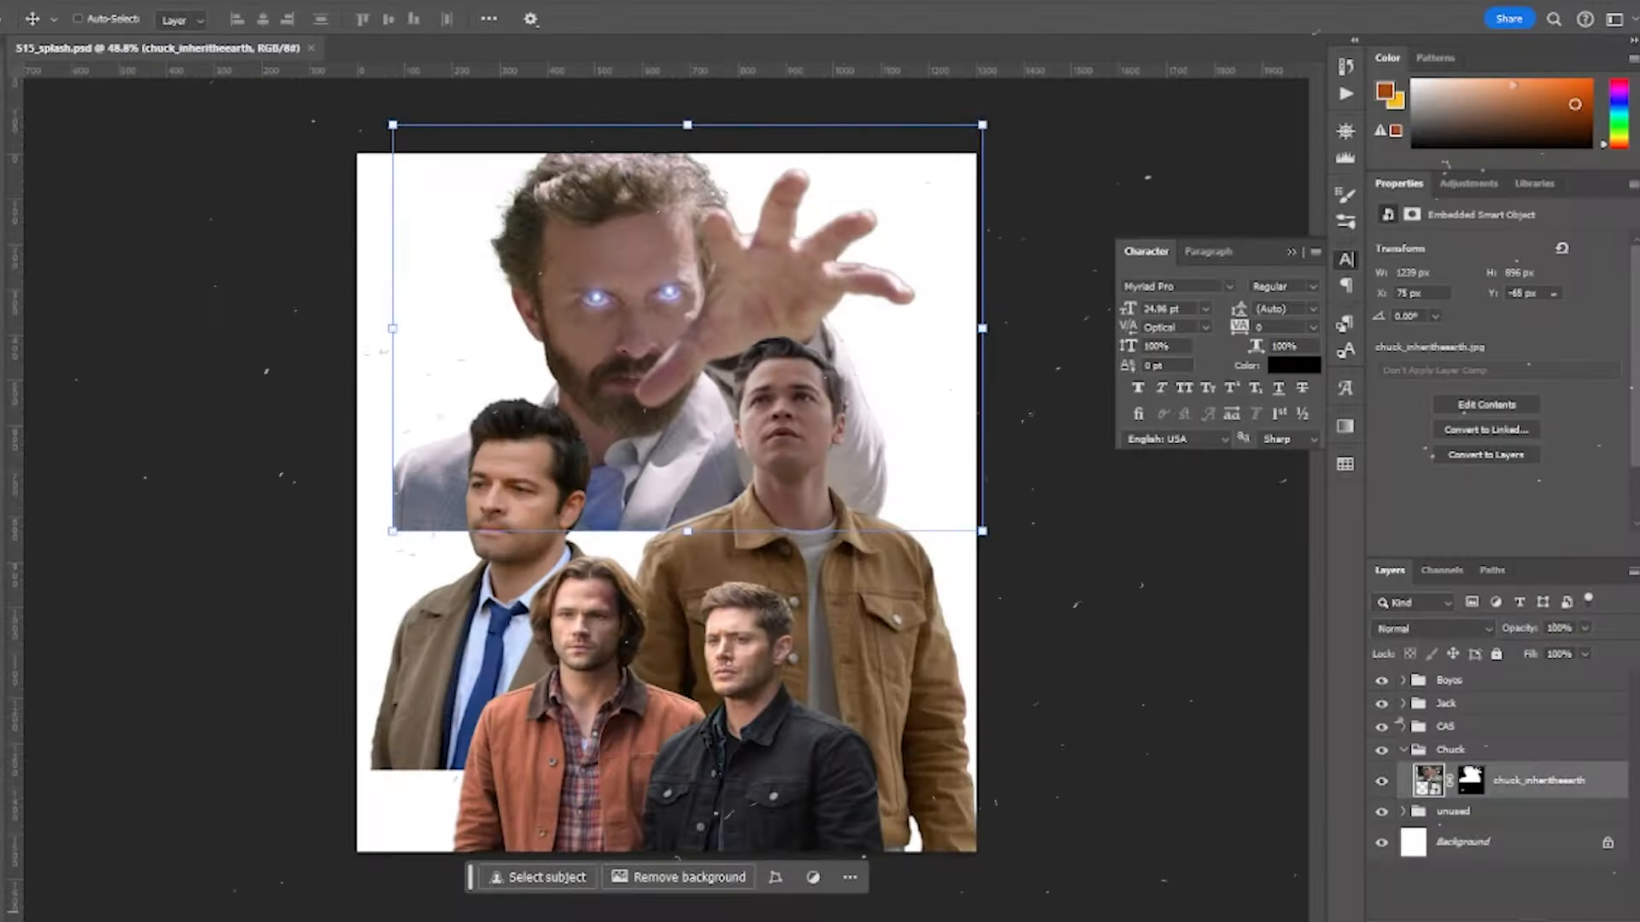
- In Photoshop's S15_splash.psd, add Levels adjustments to the cut-outs, setting the Jack layer's highlight input to 202 and adjusting its shadow input
{"action": "left_click", "coordinate": [1553, 905]}
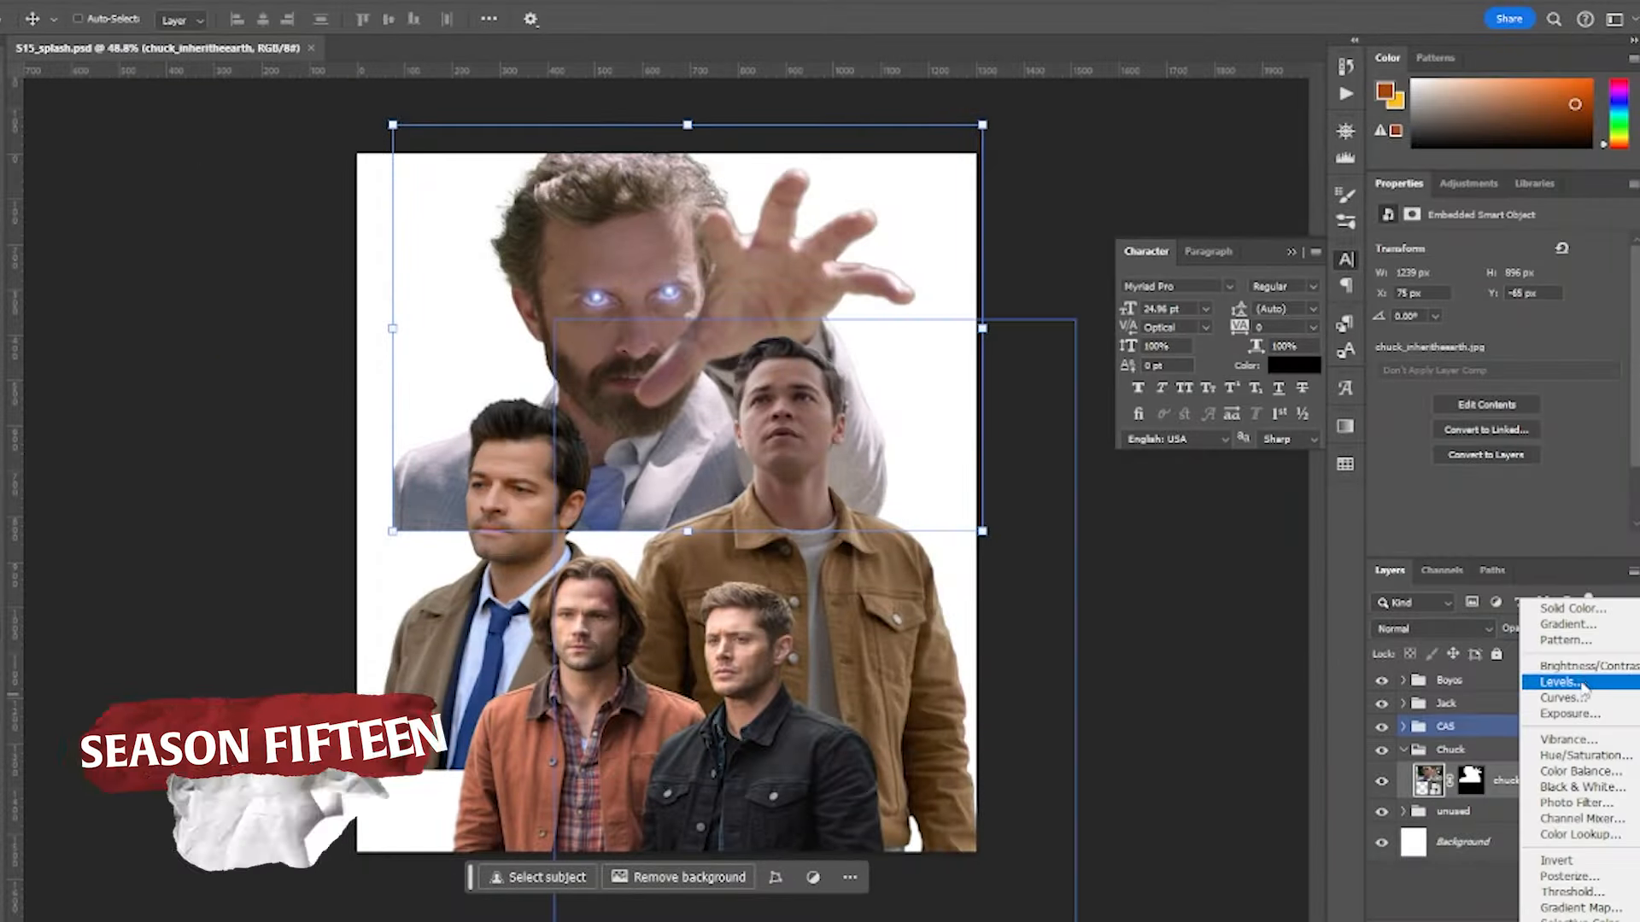
{"action": "left_click", "coordinate": [1561, 682]}
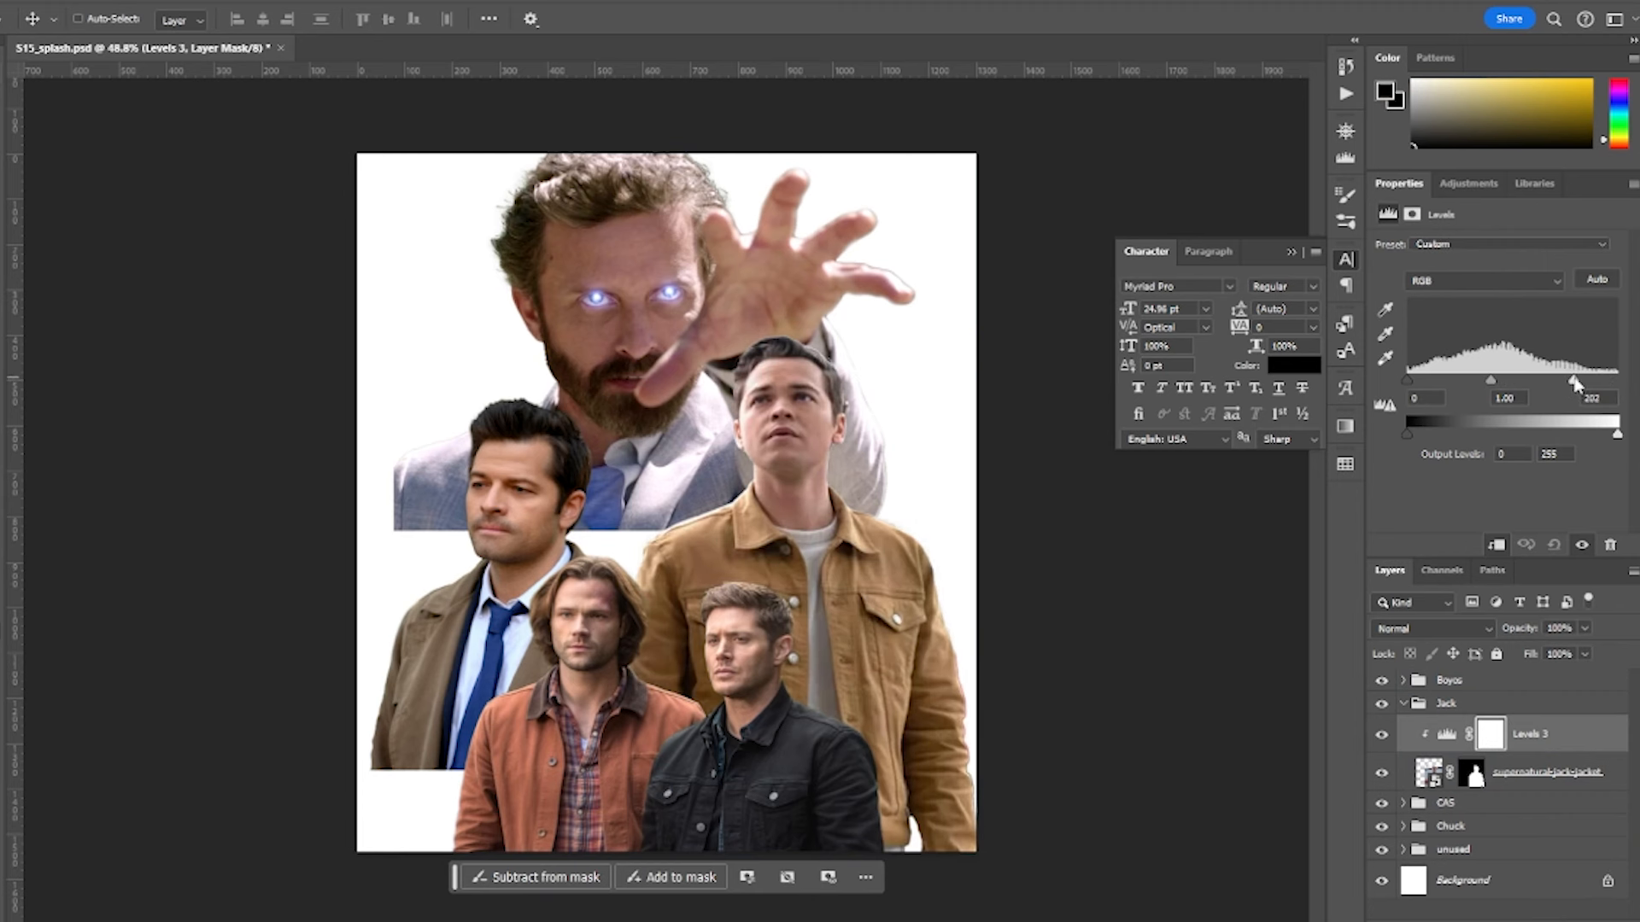
{"action": "left_click_drag", "start_coordinate": [1421, 377], "coordinate": [1414, 376]}
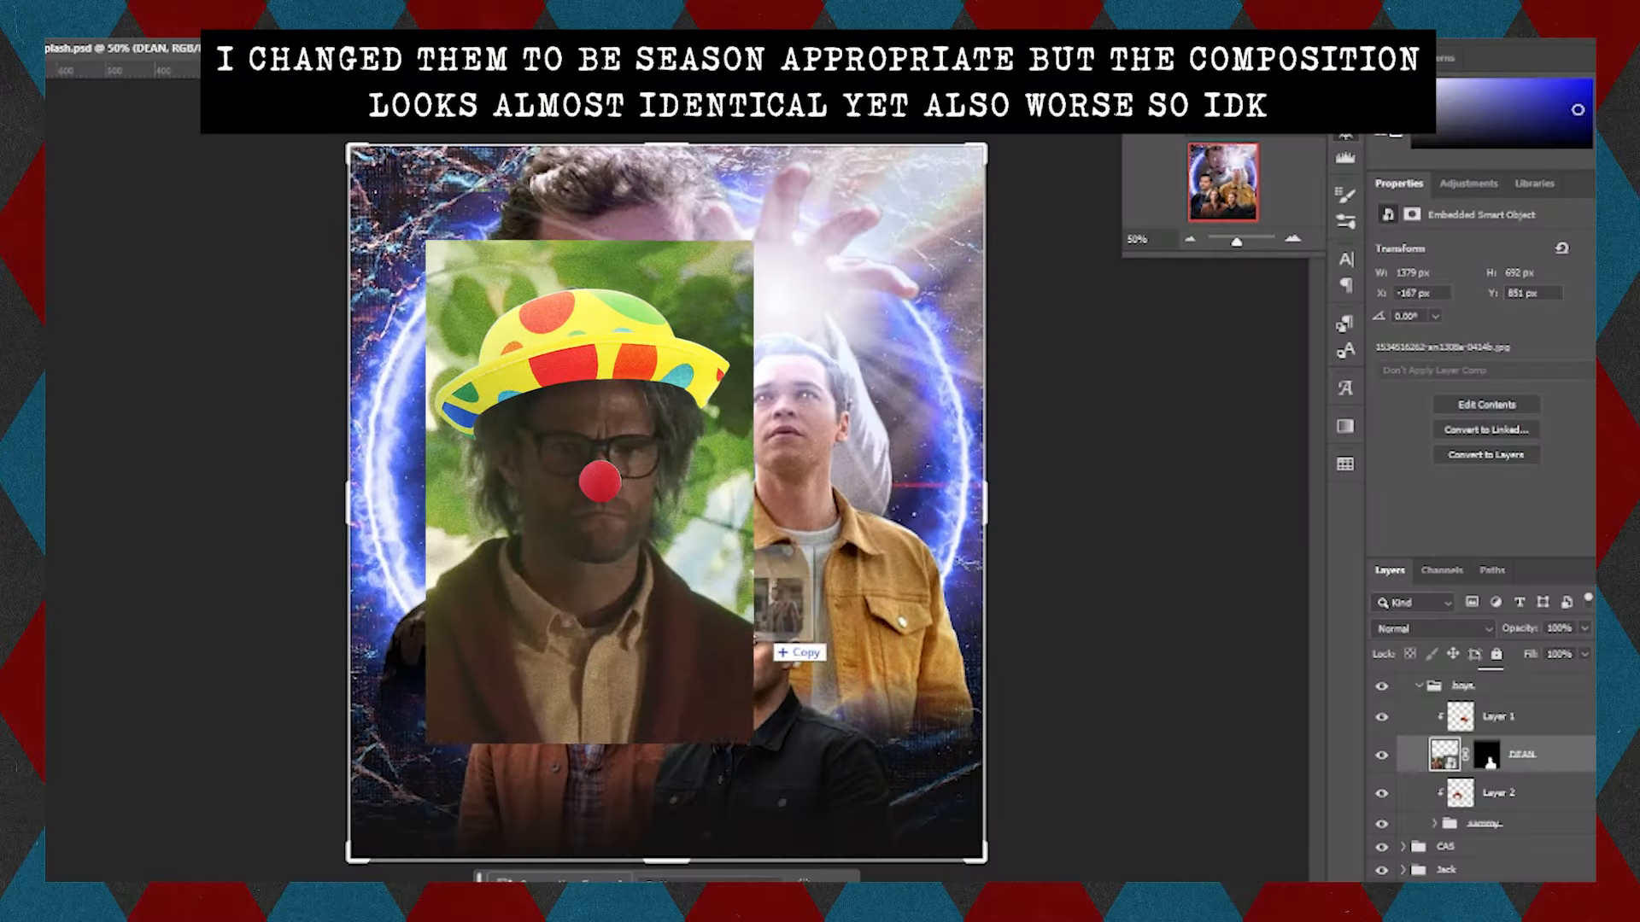
- Place the replacement photo above the DEAN layer and move the SamsJacket_15.03.2.jpg cut-out down about 95 px
{"action": "left_click_drag", "start_coordinate": [777, 649], "coordinate": [675, 764]}
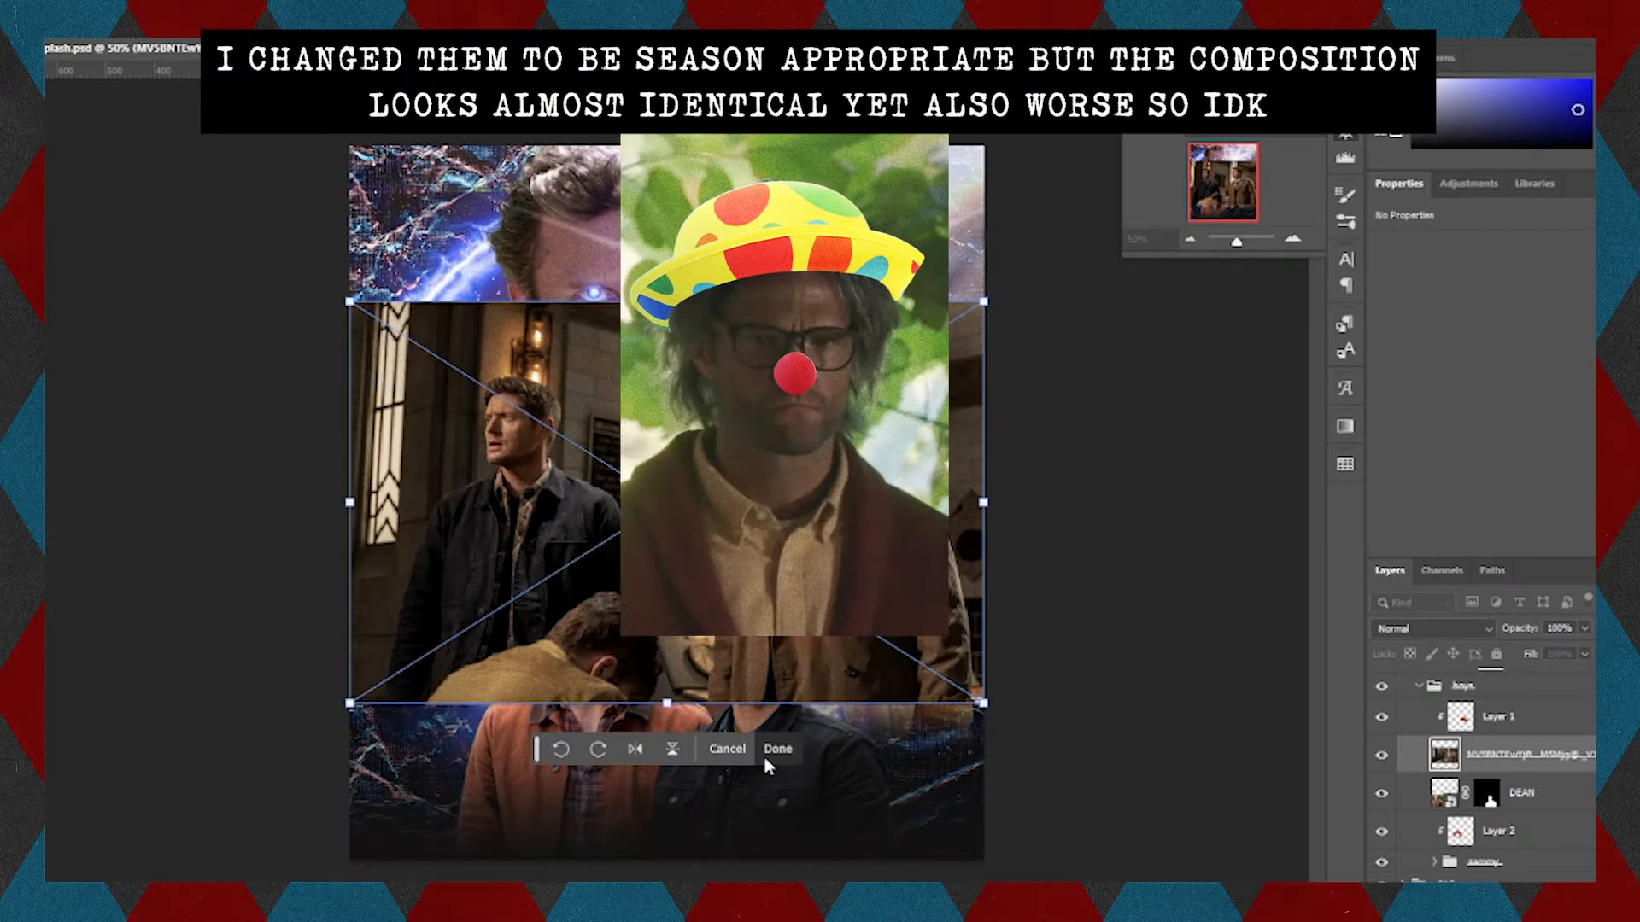
{"action": "key", "text": "Return"}
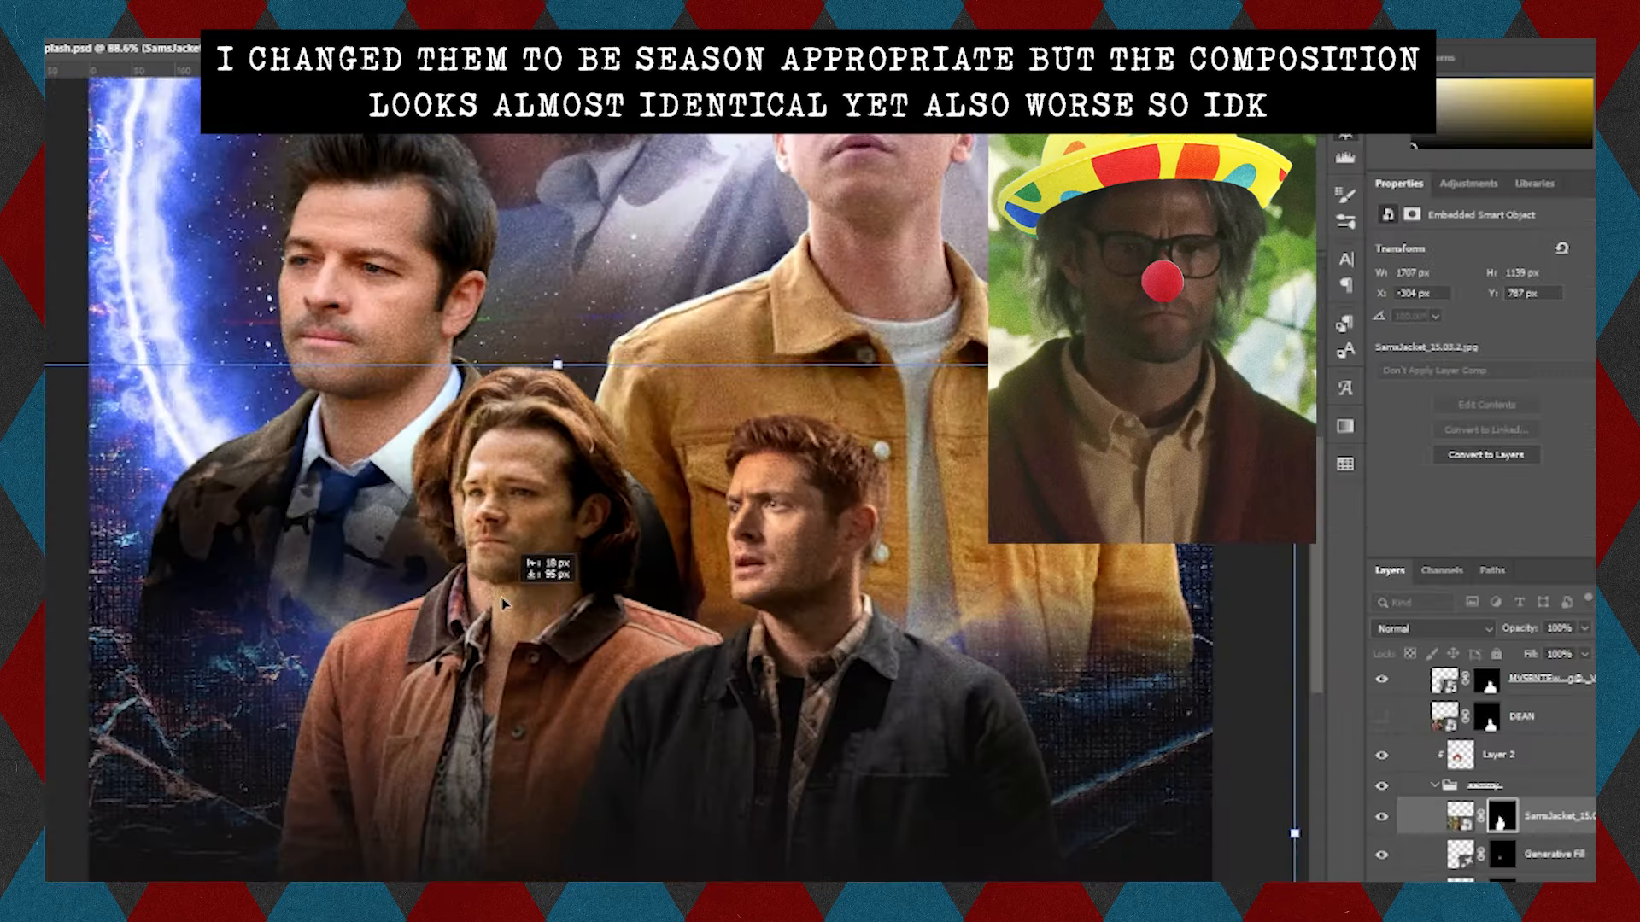
{"action": "left_click_drag", "start_coordinate": [508, 499], "coordinate": [505, 577]}
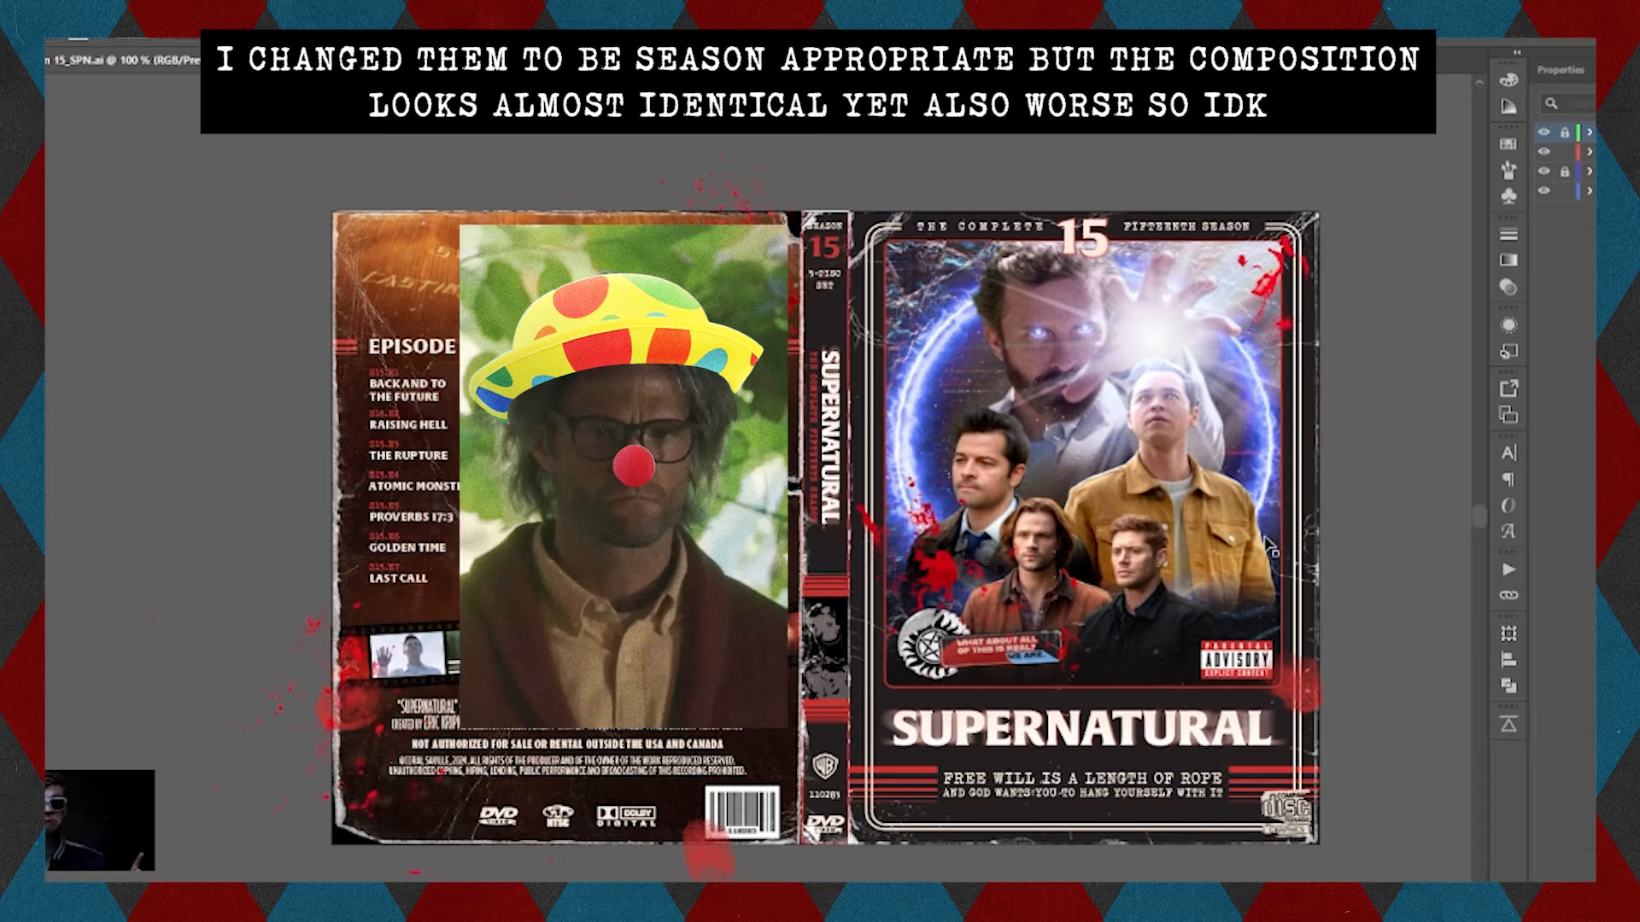
- Switch to Illustrator and update the Season 15 front cover's clipped artwork with the revised splash image
{"action": "scroll", "coordinate": [1294, 538], "scroll_direction": "up", "scroll_amount": 1}
{"action": "left_click_drag", "start_coordinate": [1350, 444], "coordinate": [942, 474]}
{"action": "left_click_drag", "start_coordinate": [670, 424], "coordinate": [773, 459]}
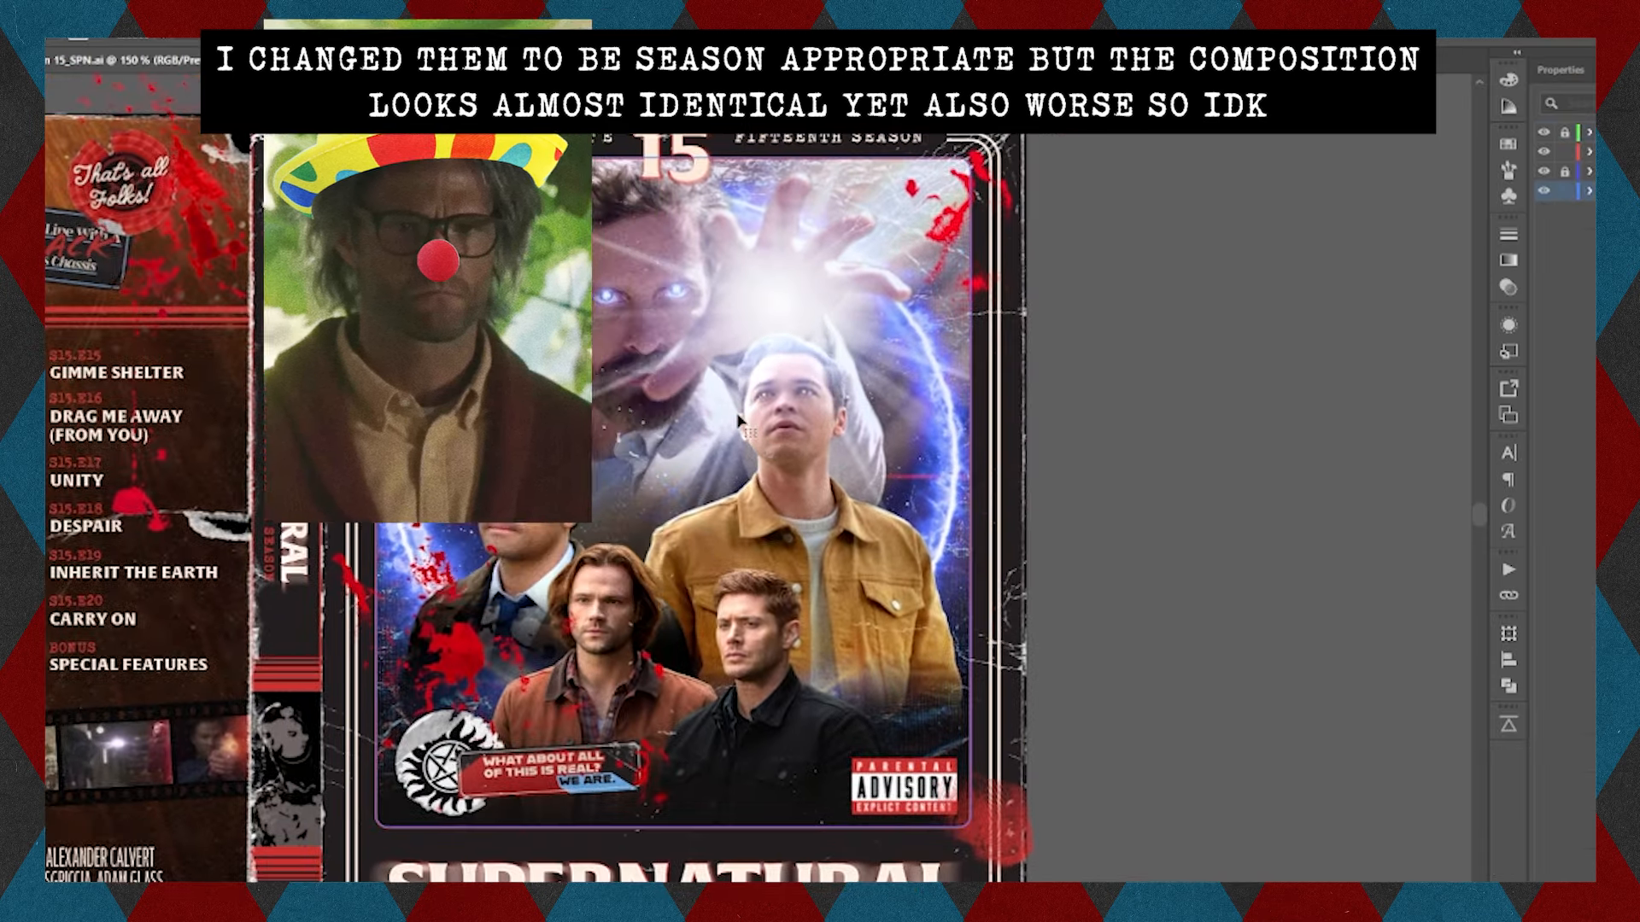
{"action": "double_click", "coordinate": [522, 702]}
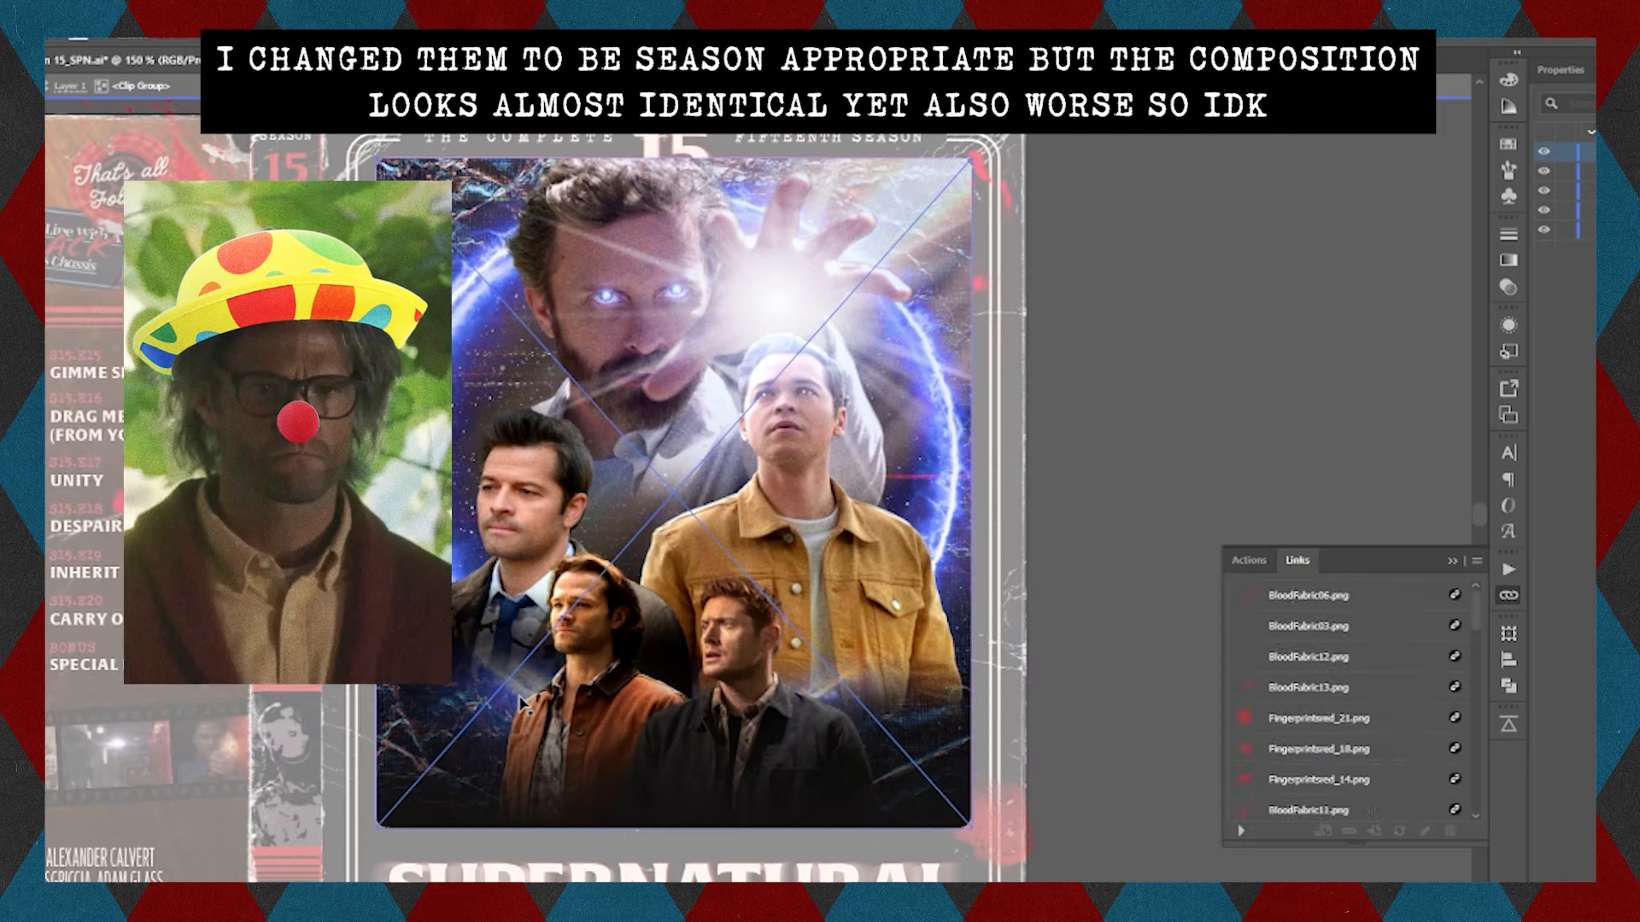
{"action": "scroll", "coordinate": [521, 699], "scroll_direction": "up", "scroll_amount": 1}
{"action": "double_click", "coordinate": [1299, 396]}
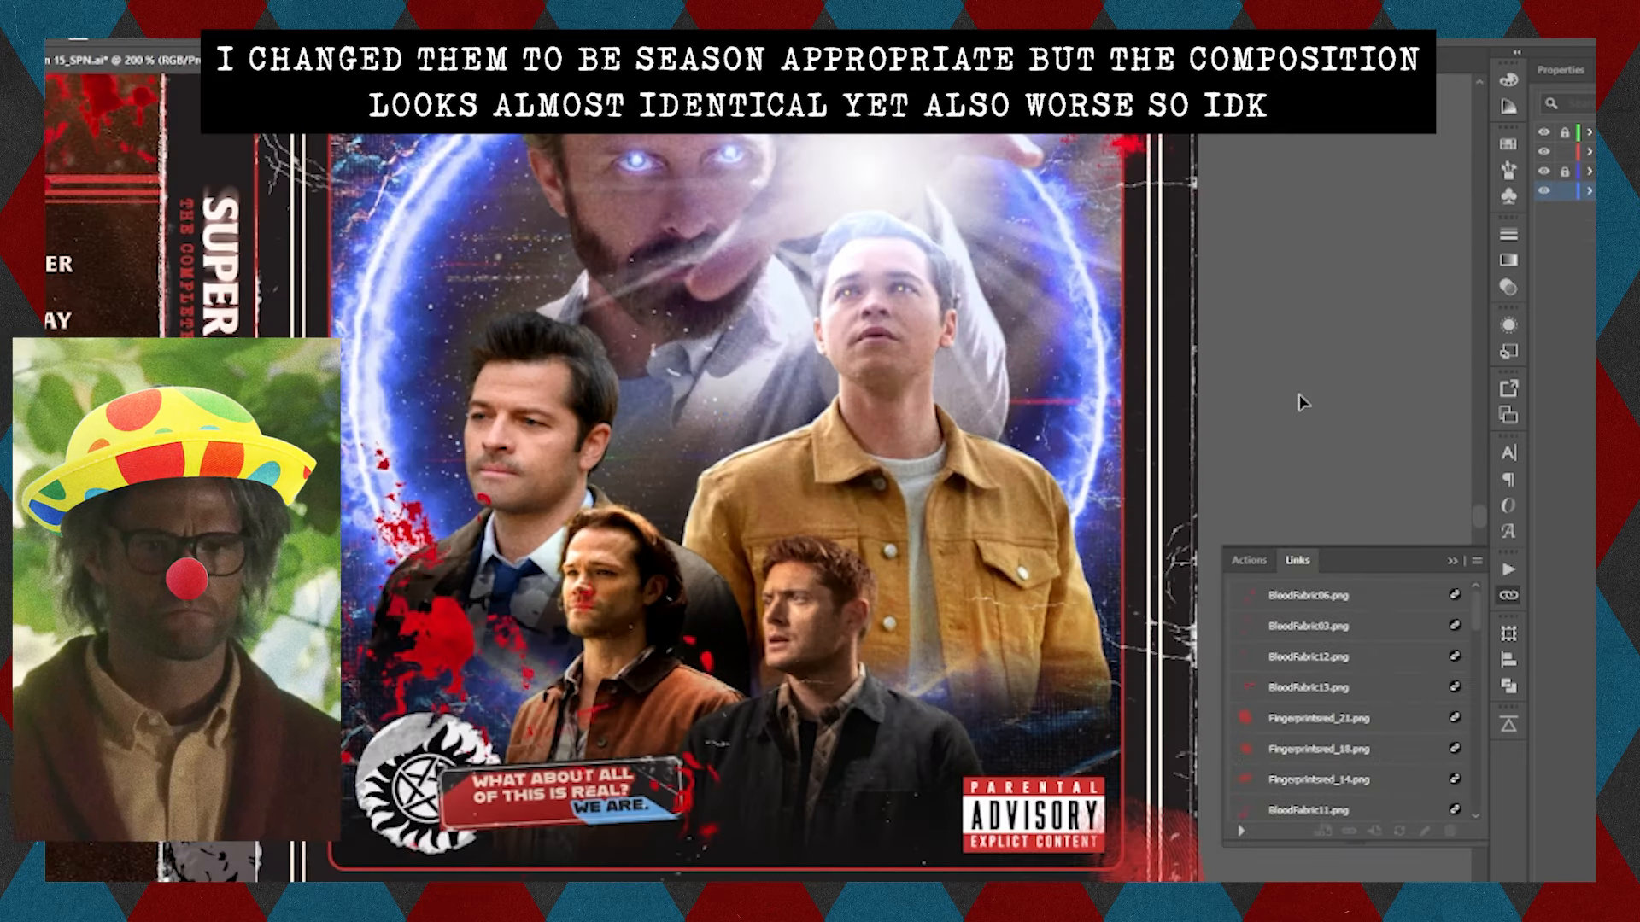
{"action": "scroll", "coordinate": [1299, 397], "scroll_direction": "down", "scroll_amount": 1}
{"action": "left_click_drag", "start_coordinate": [1288, 402], "coordinate": [1158, 458]}
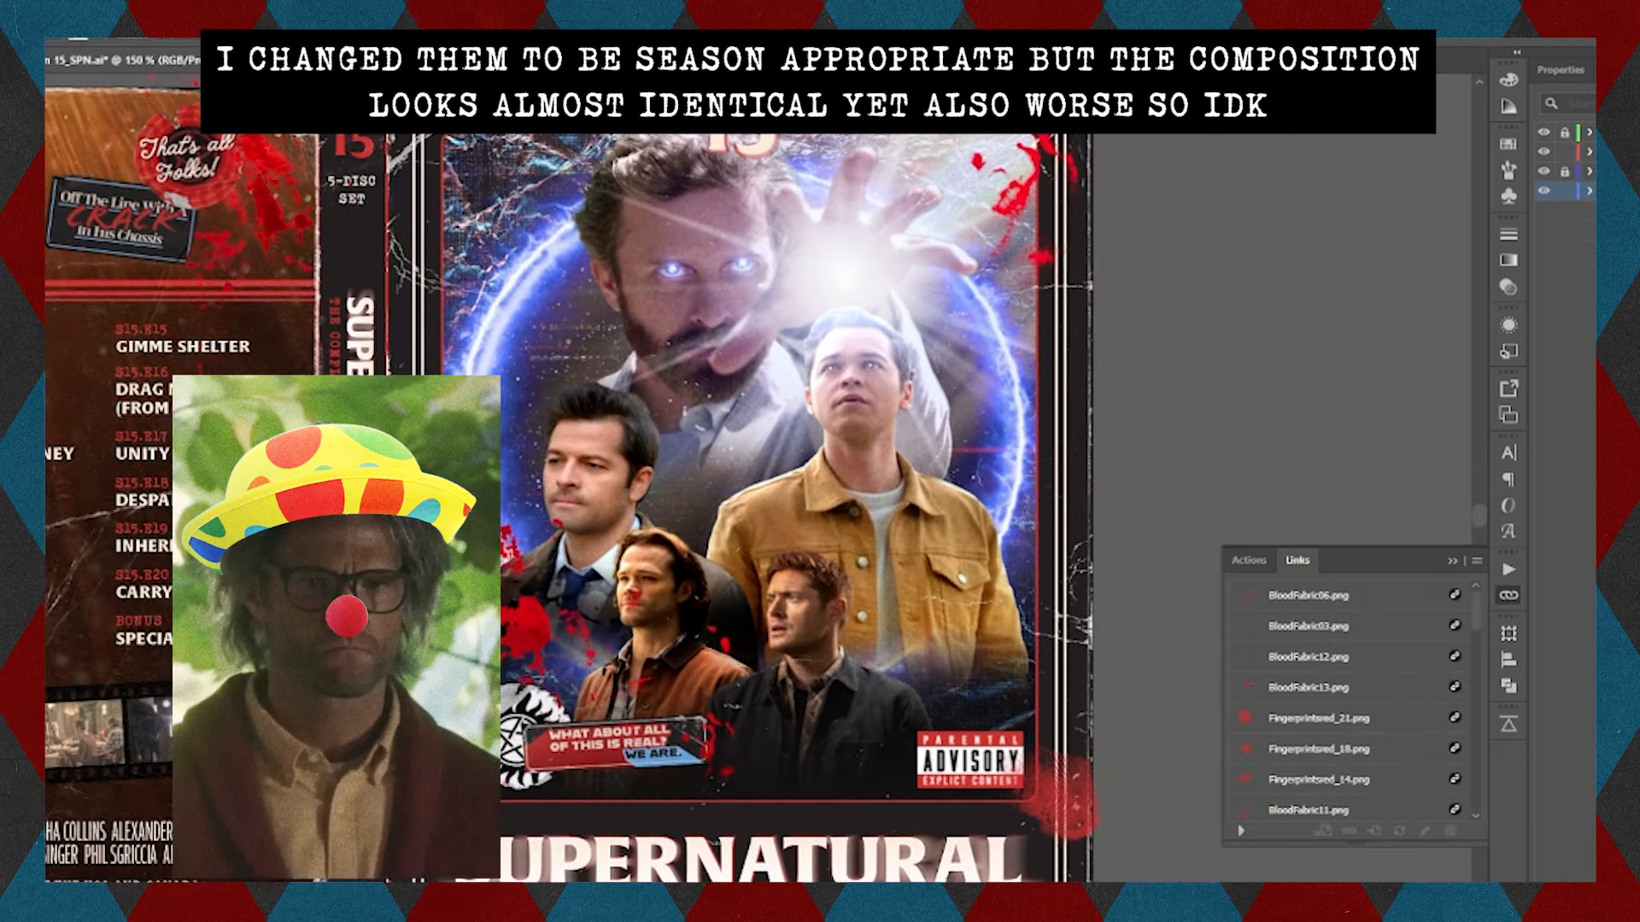